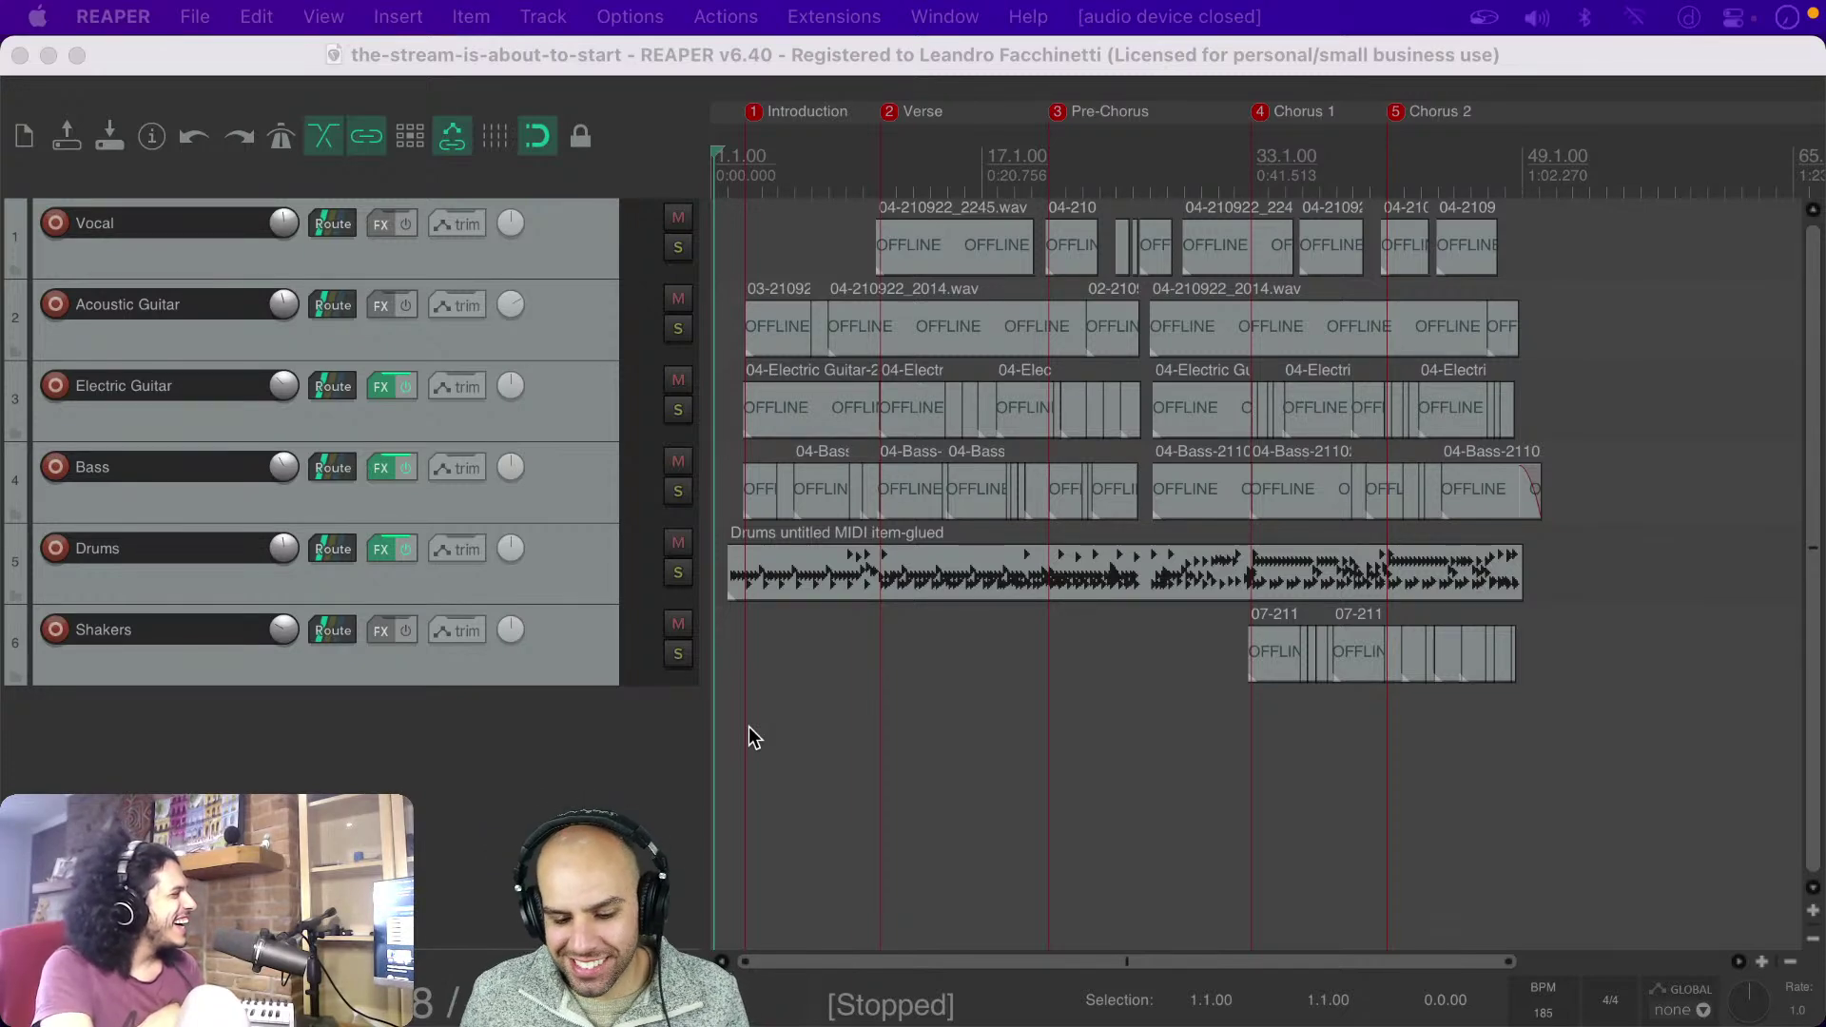
# Step: Switch to the REAPER project and move the edit cursor to the project start
pyautogui.press('super+Tab')
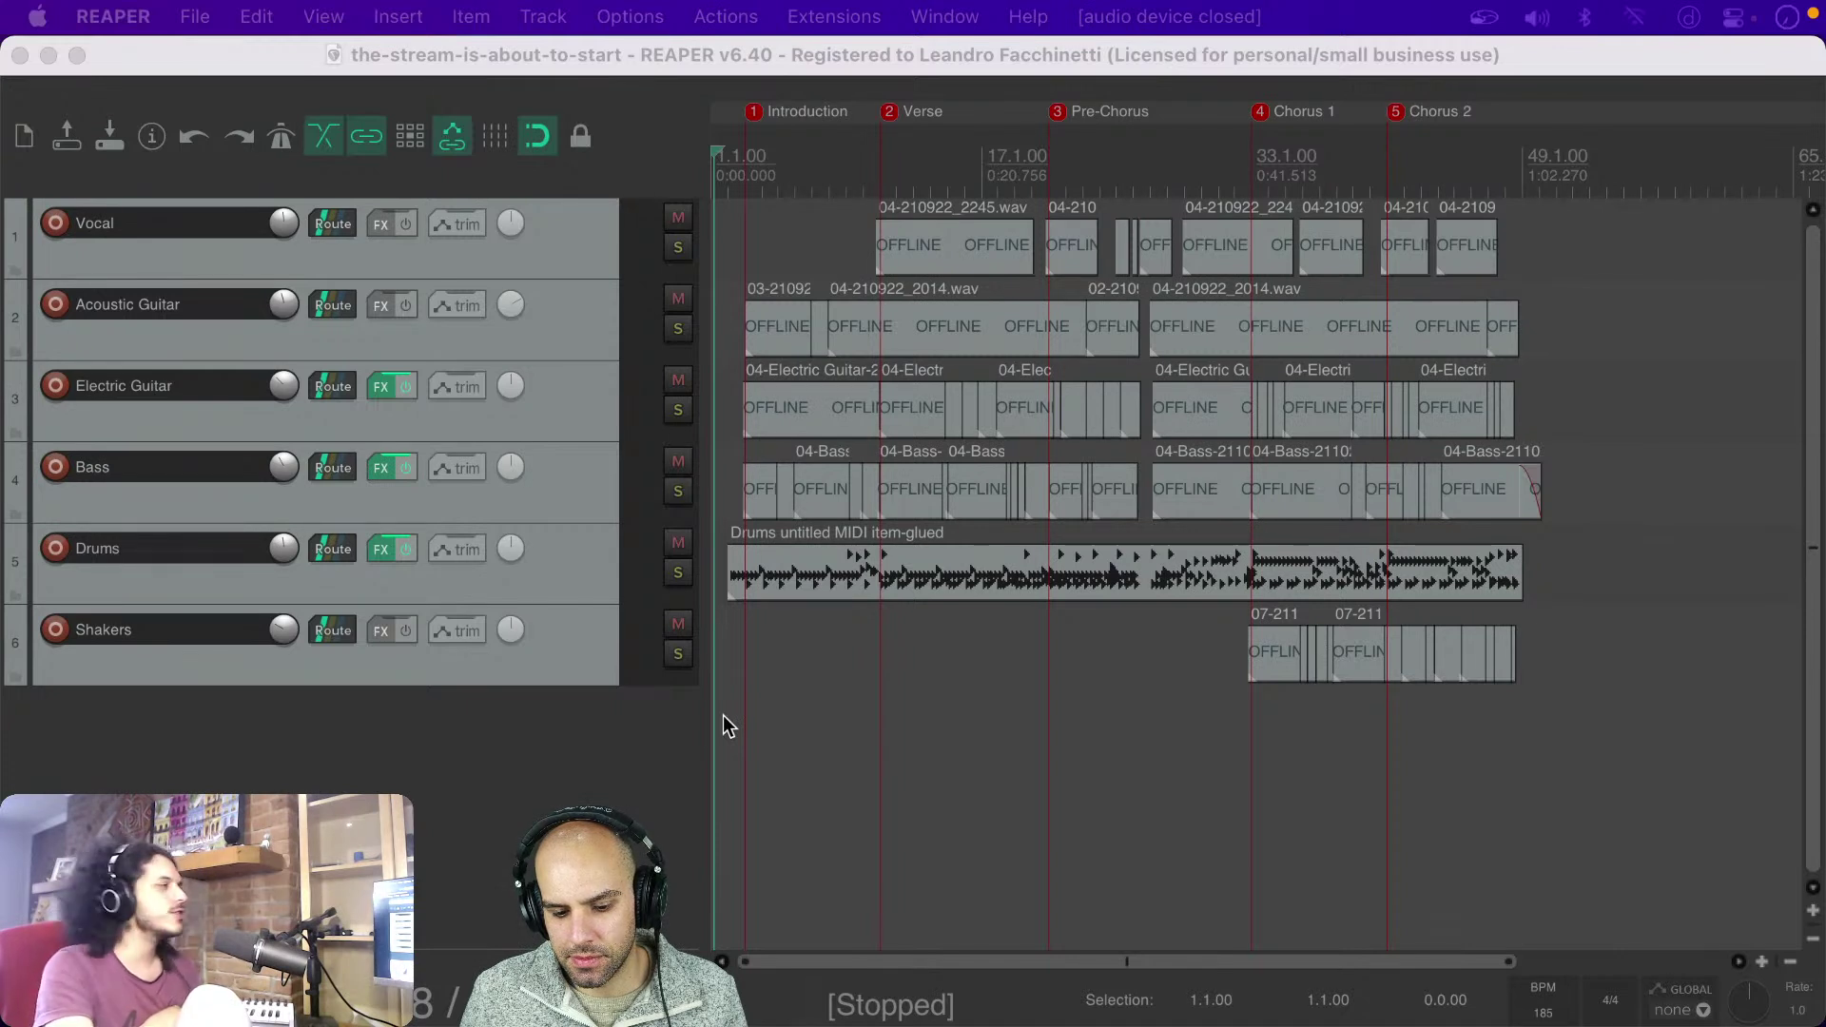
pyautogui.click(722, 715)
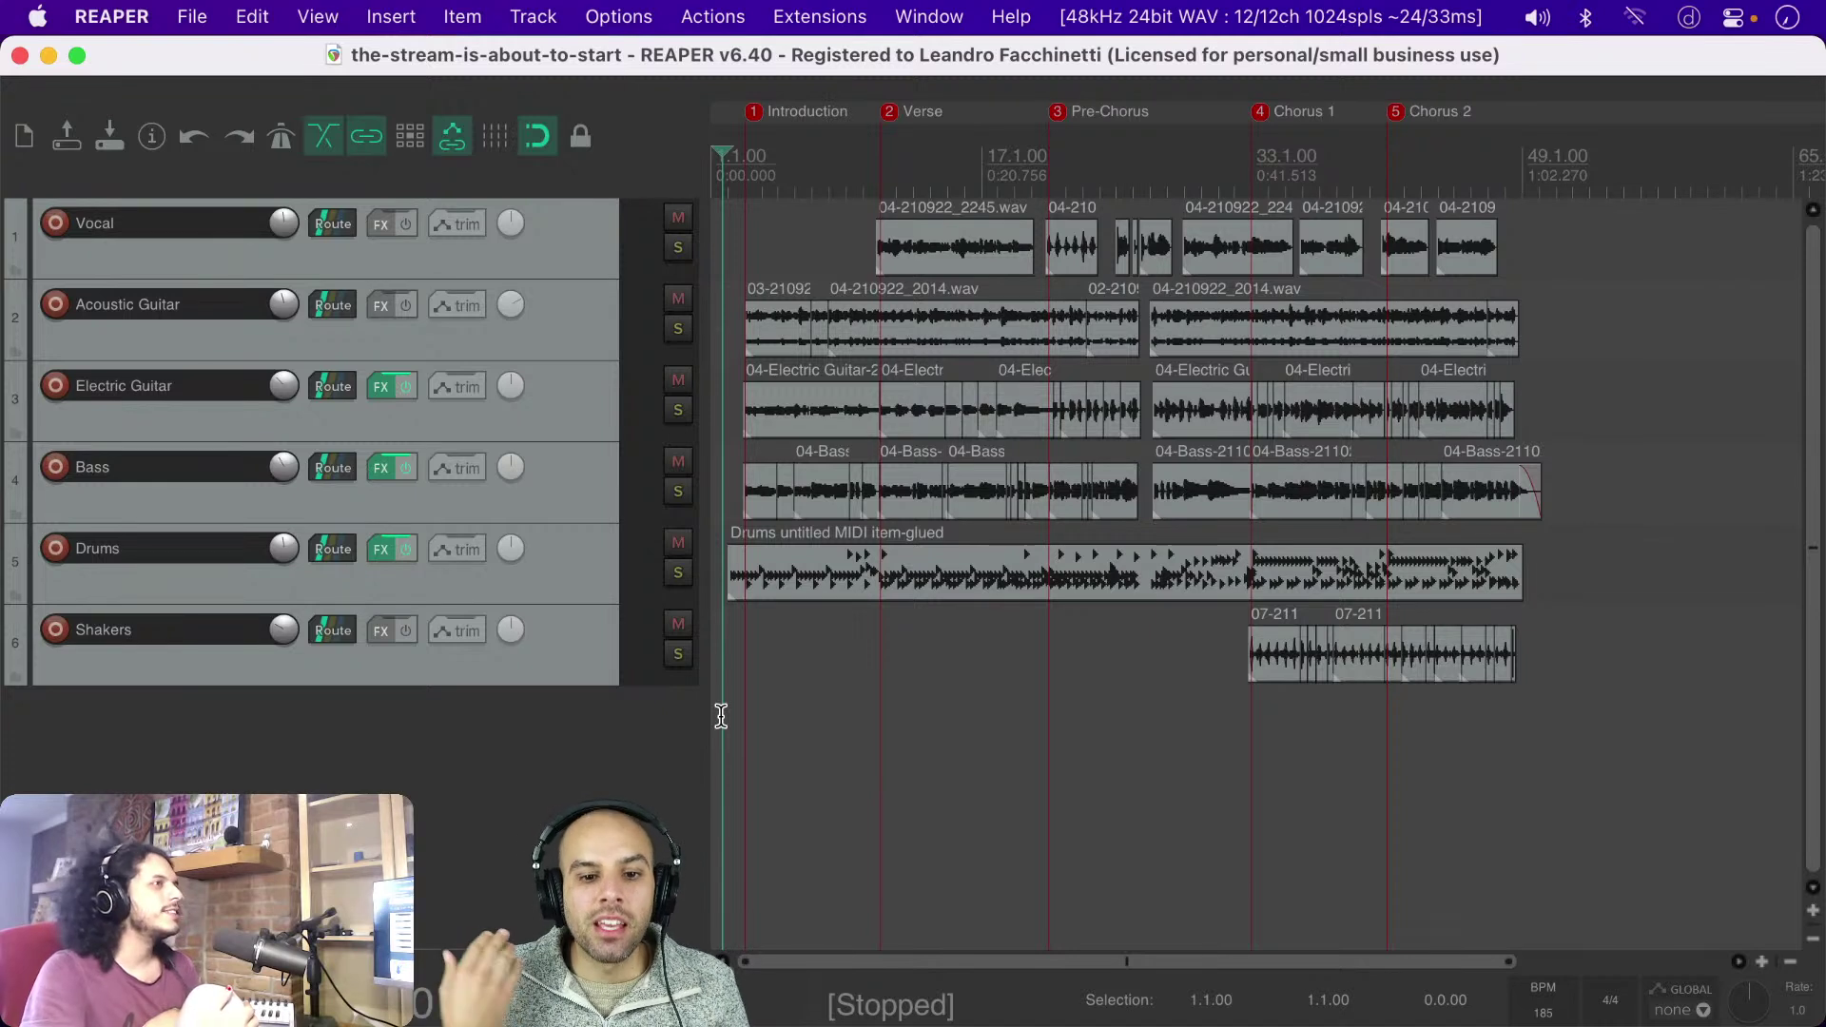
pyautogui.press('Home')
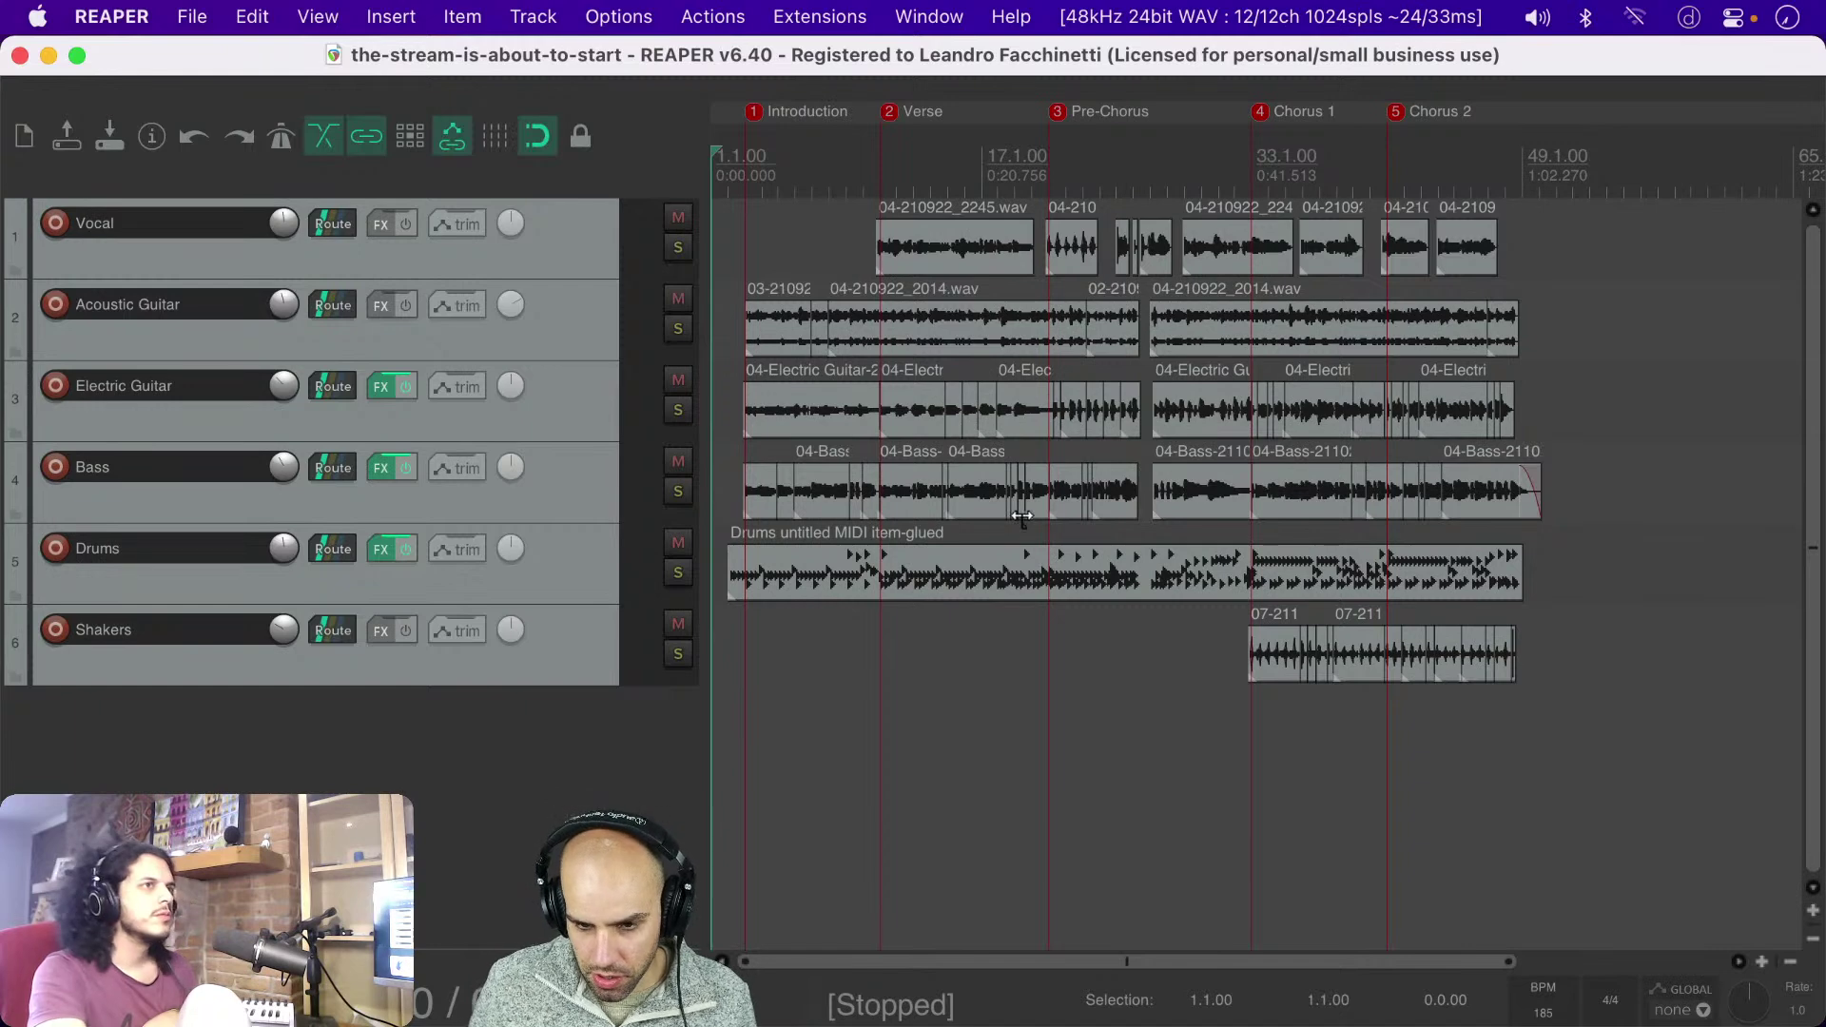
# Step: Show the mixer to check the track channels and output routing, and hide it again
pyautogui.scroll(3, 1022, 516)
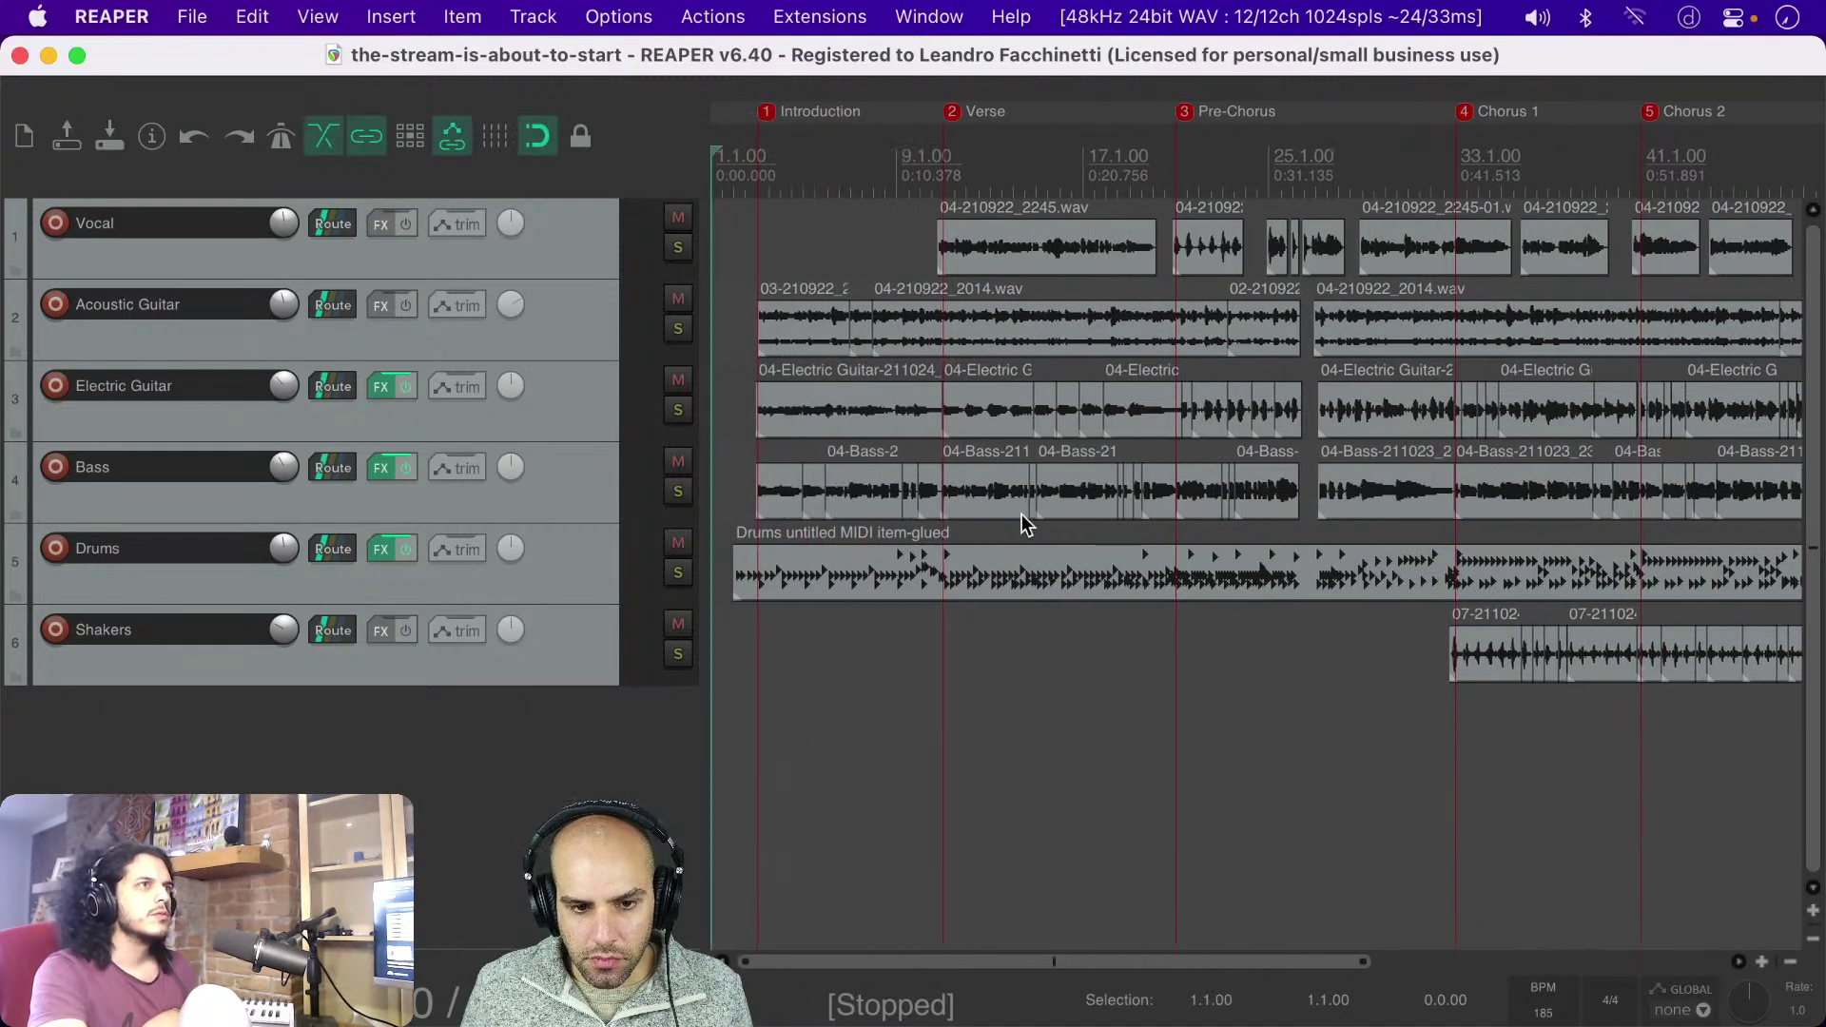
pyautogui.scroll(-3, 1021, 513)
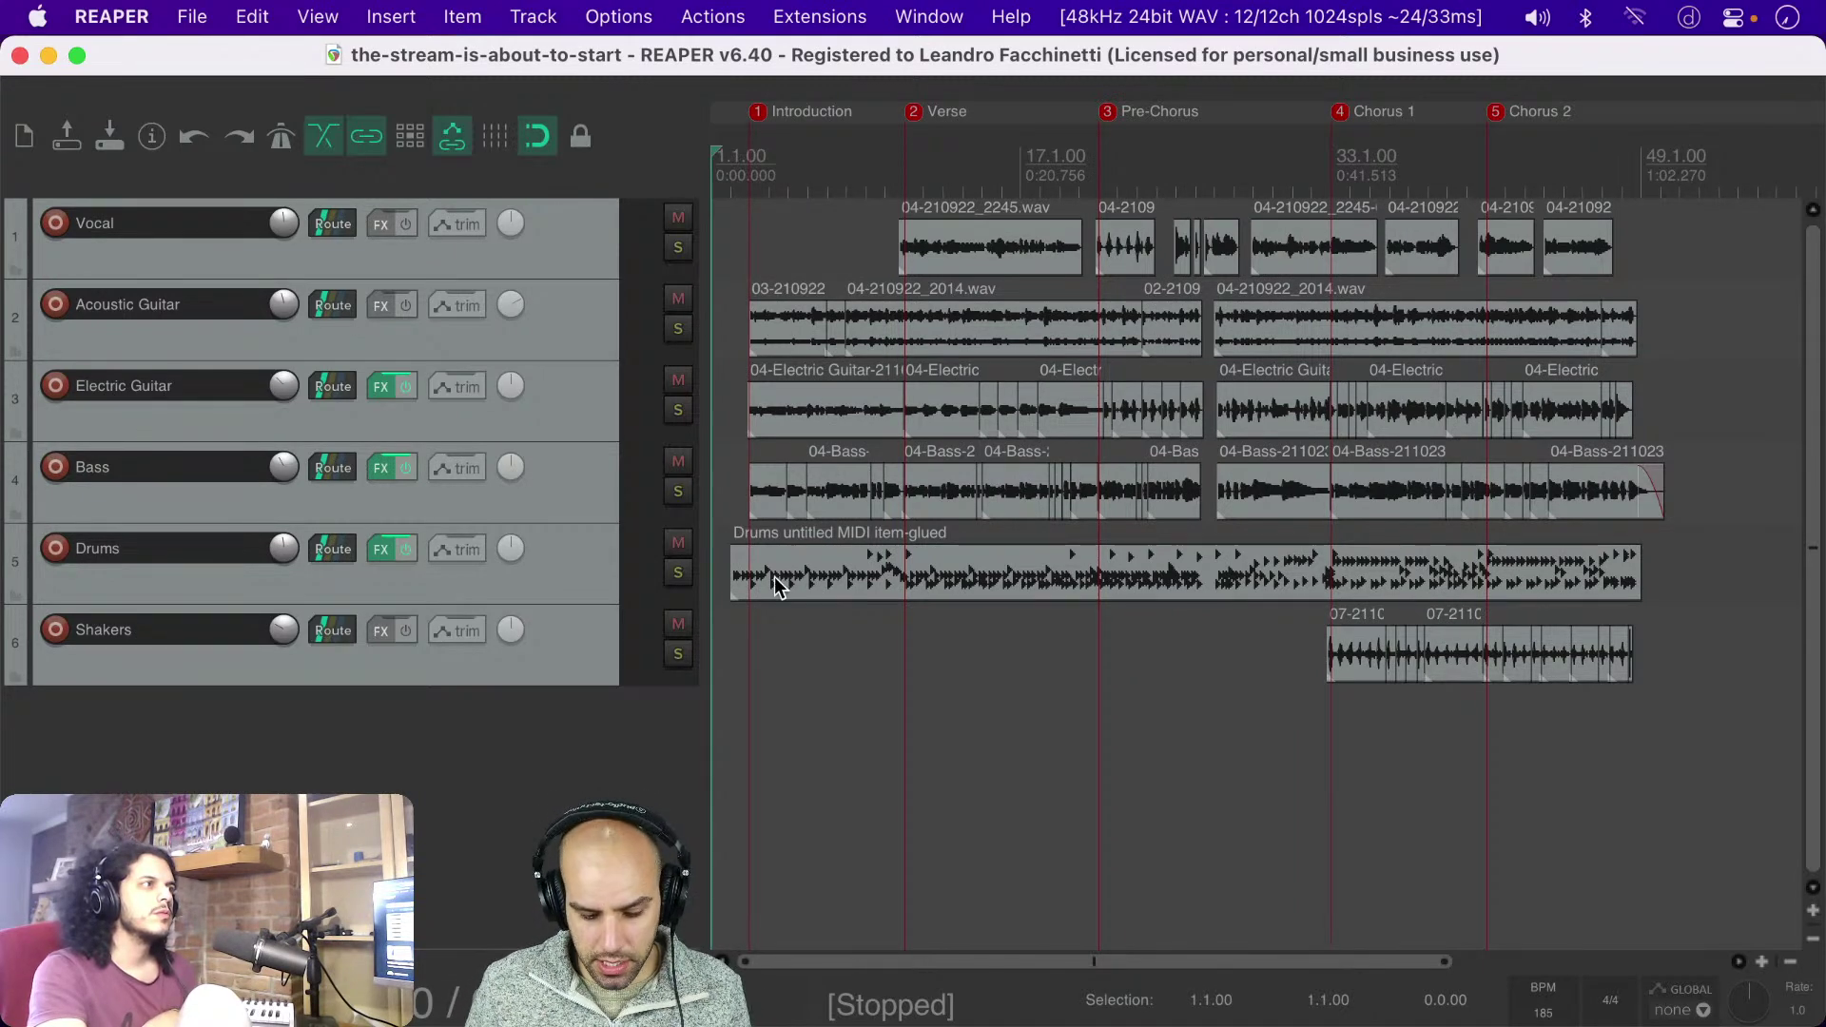
pyautogui.press('super+m')
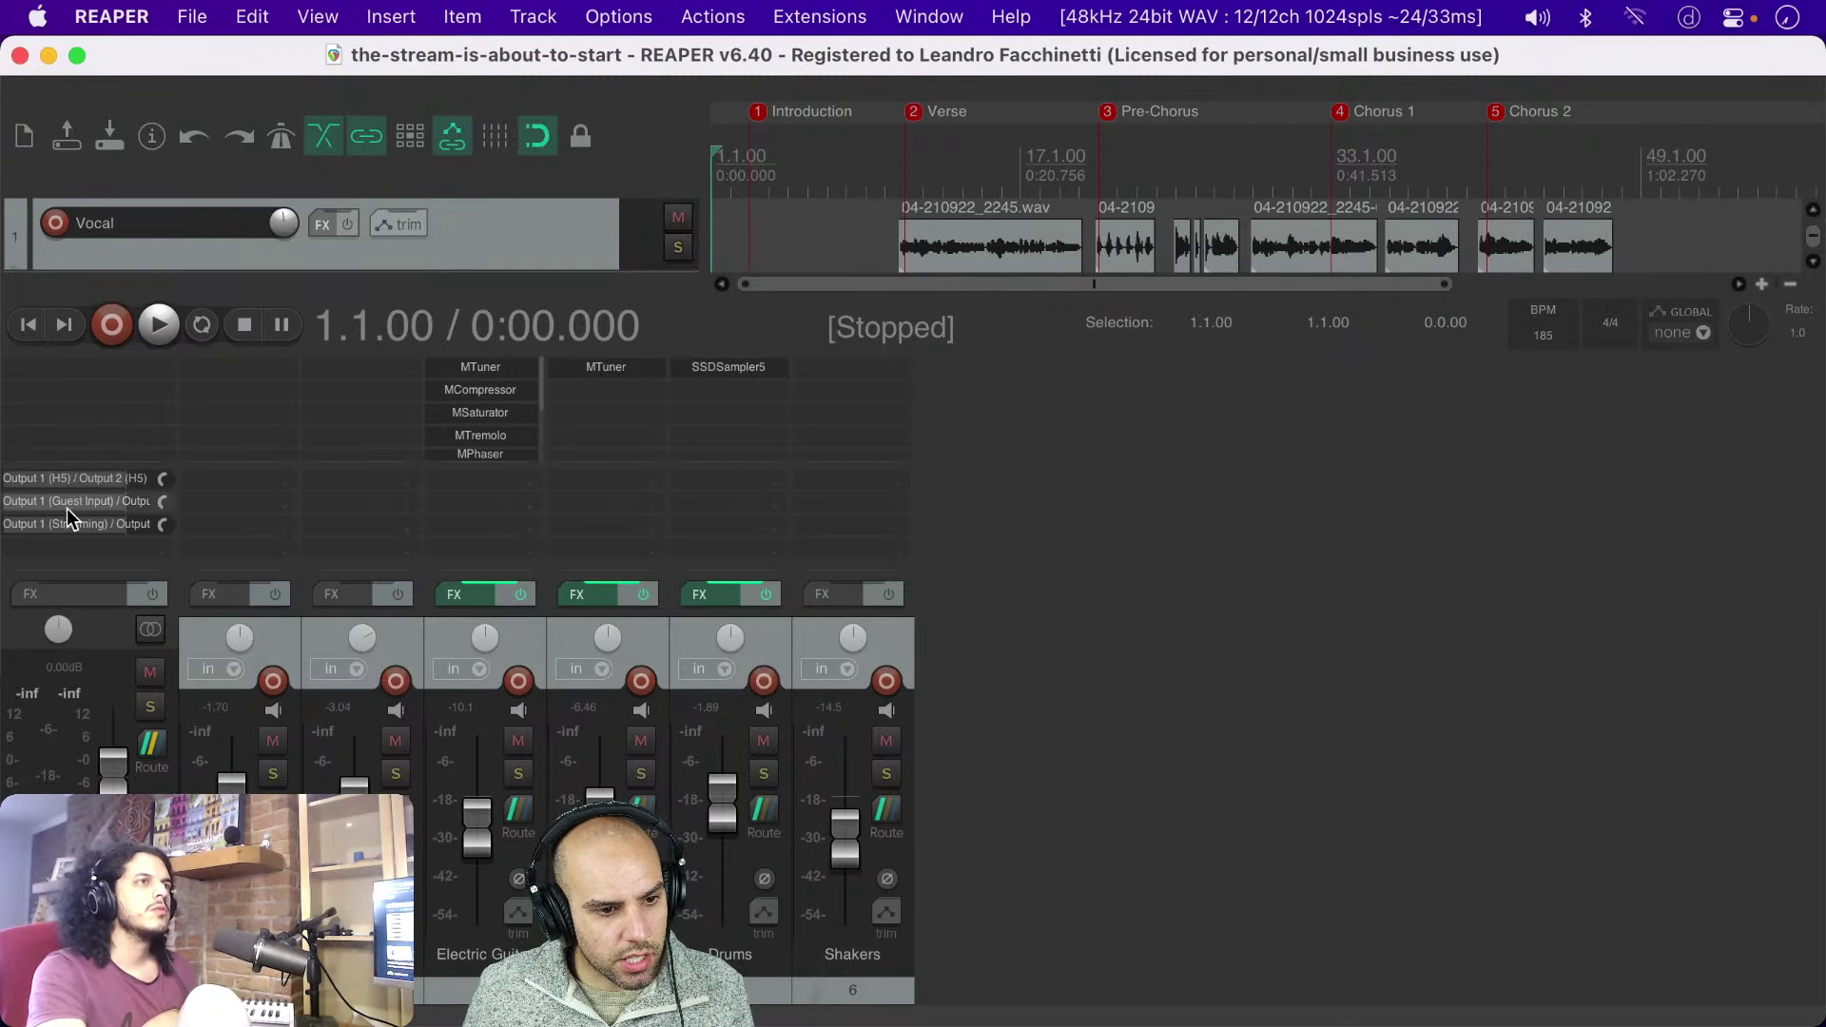
pyautogui.press('super+m')
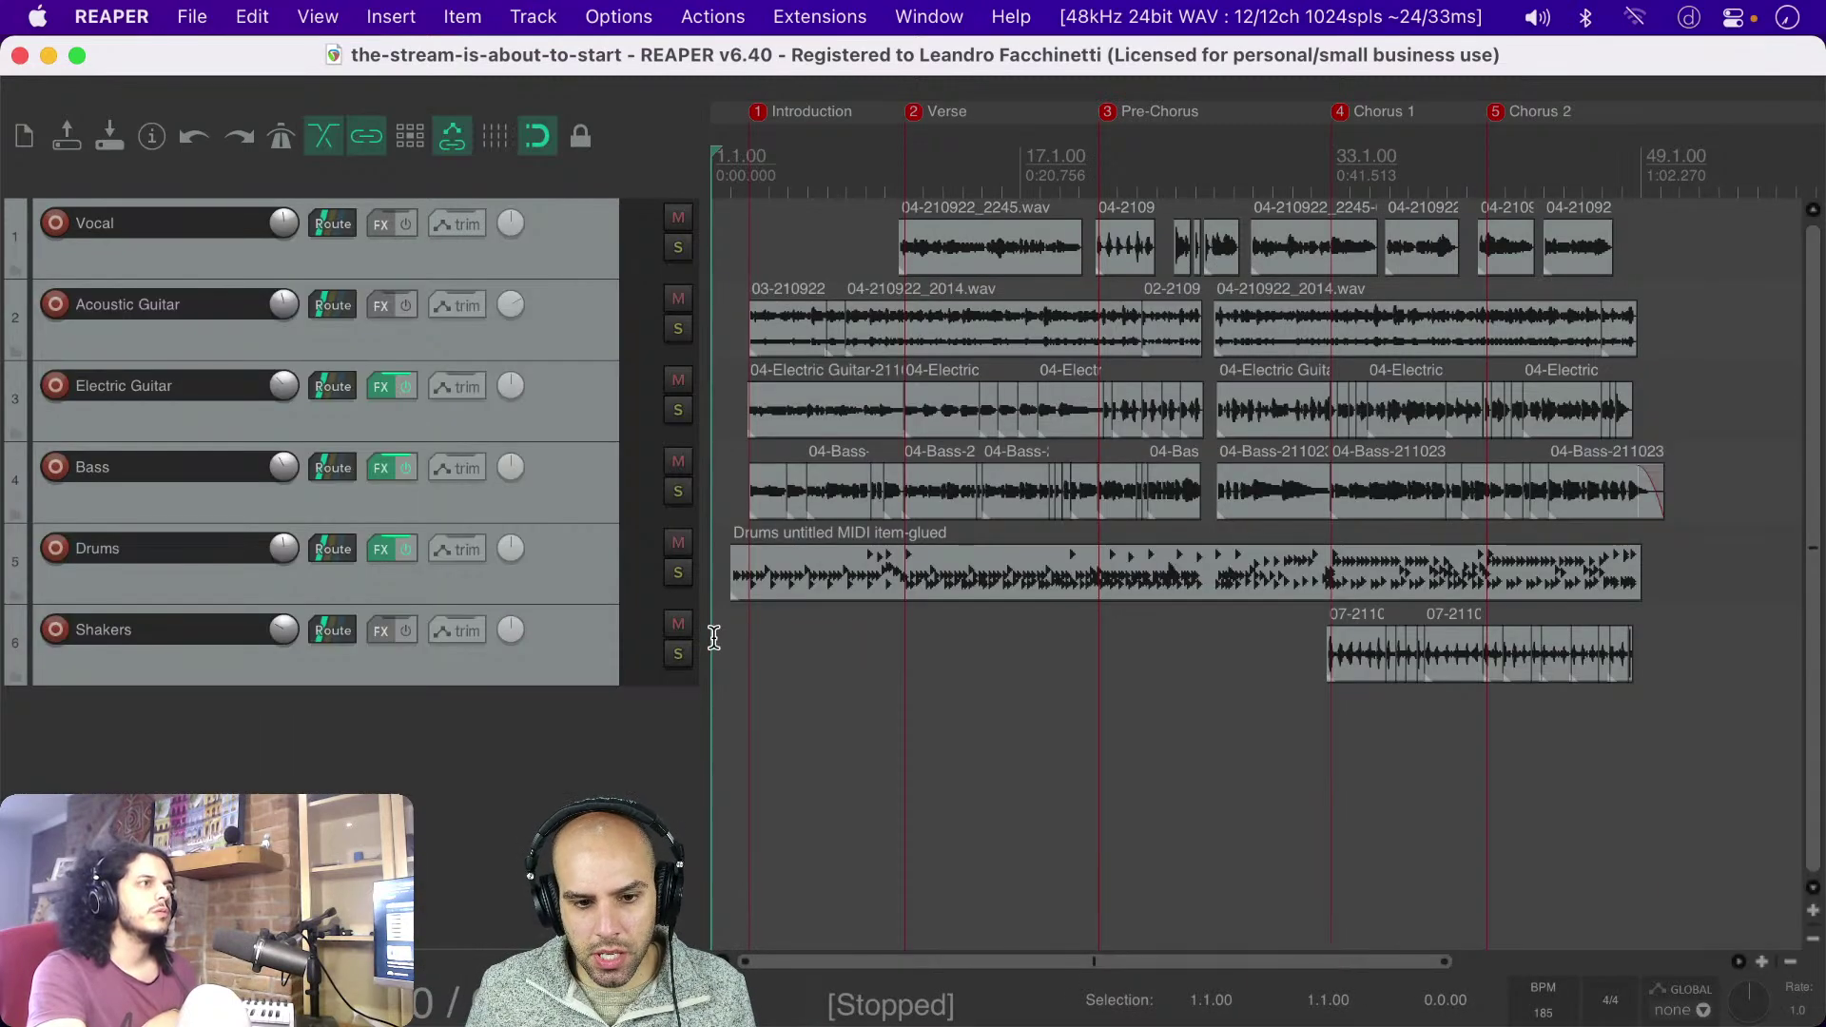
# Step: Play back the introduction from the start of the song and stop before the verse
pyautogui.click(720, 632)
pyautogui.press('space')
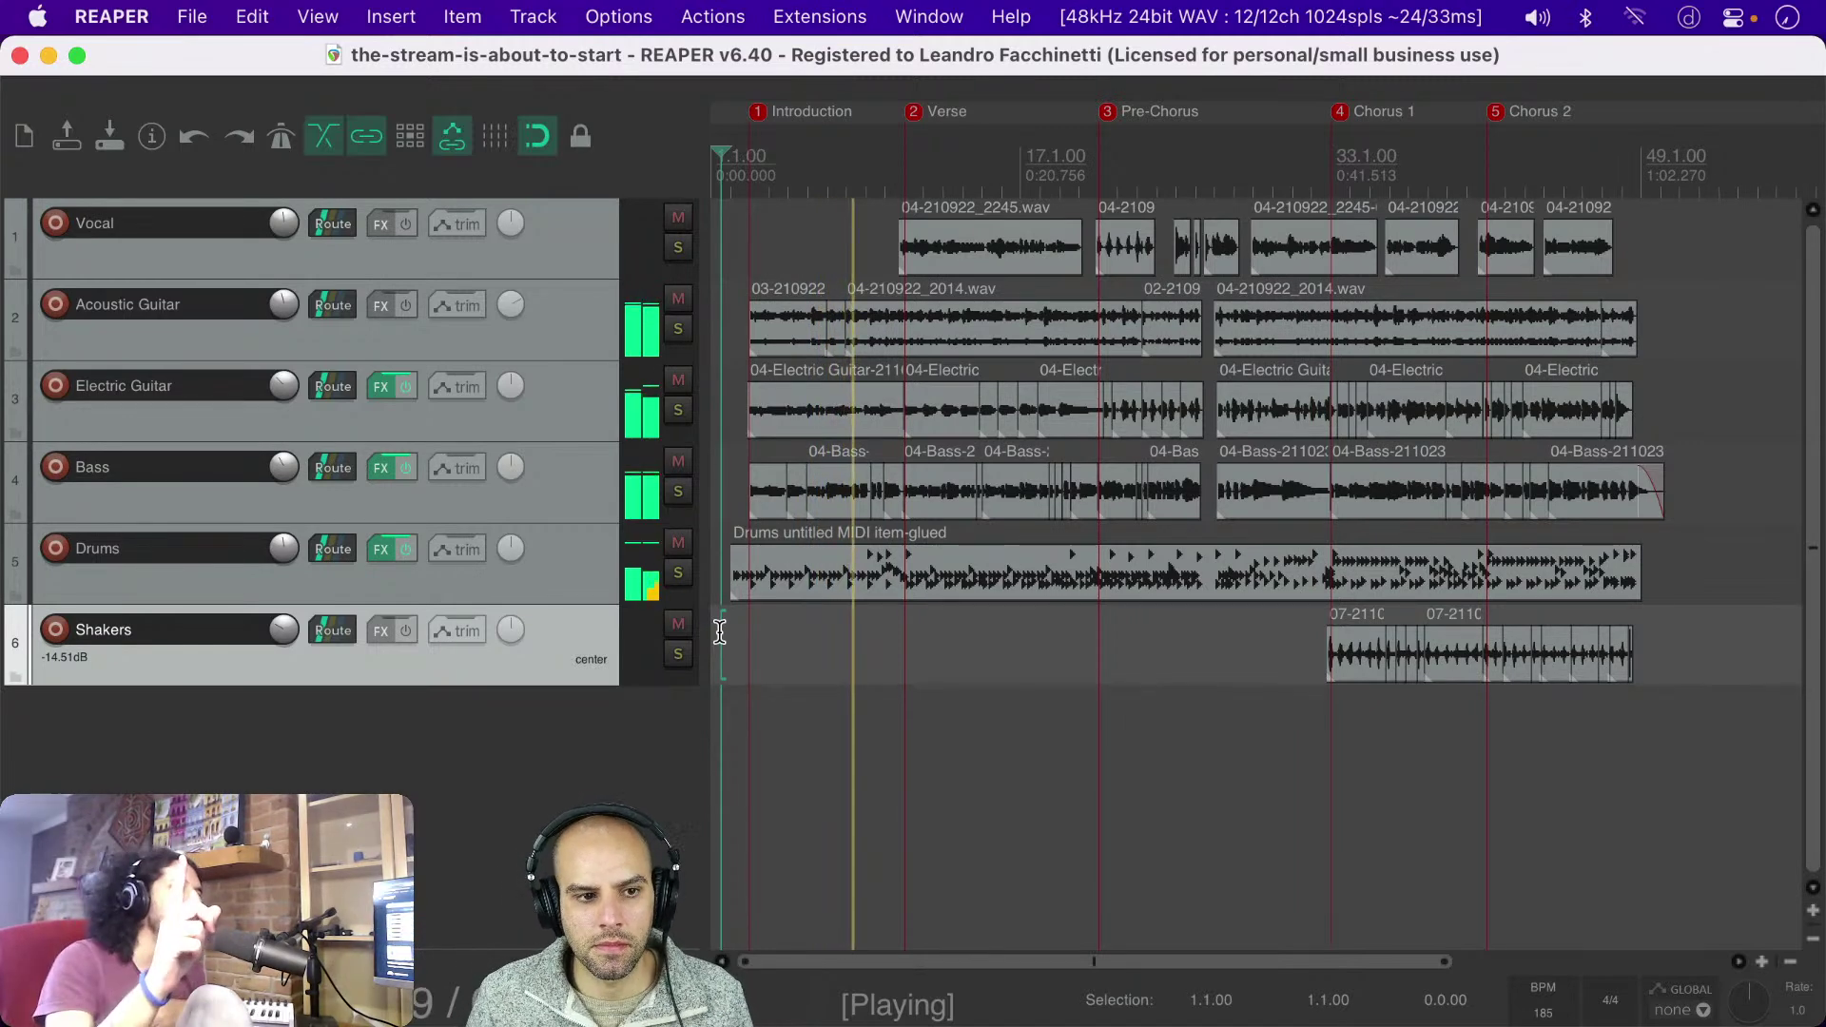
pyautogui.press('space')
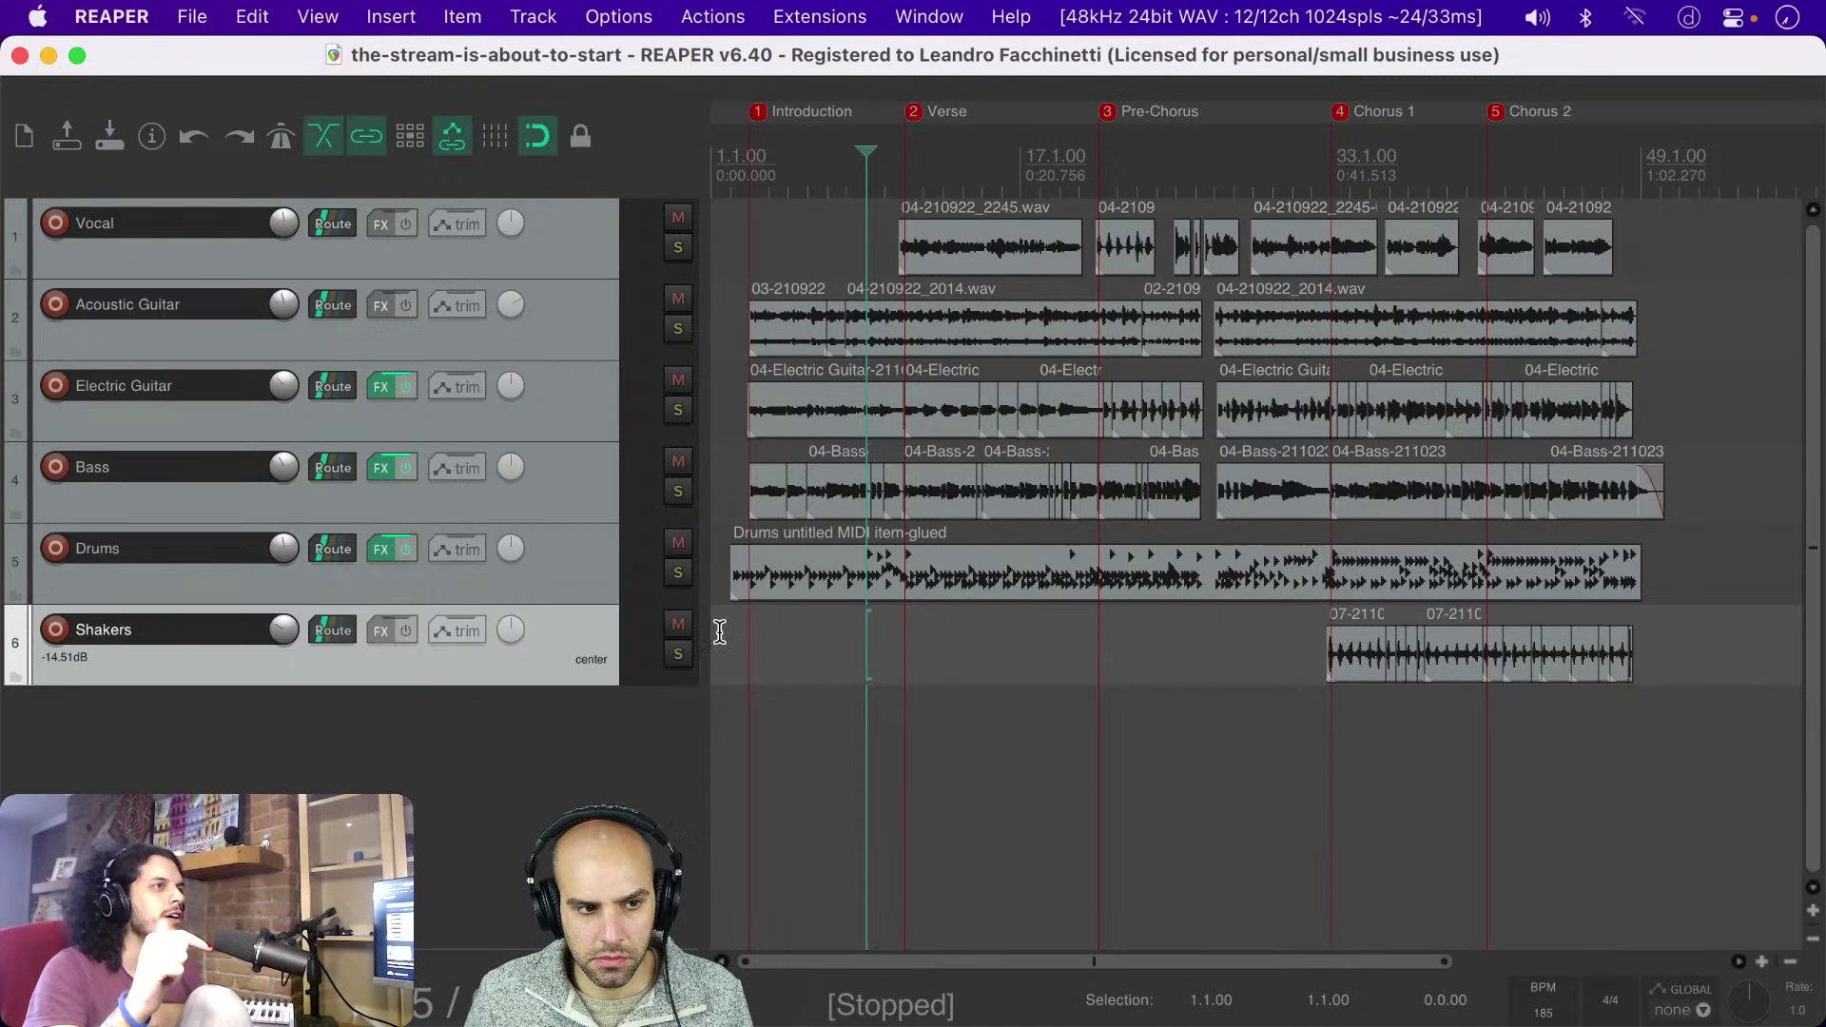
# Step: Lower the Acoustic Guitar and Electric Guitar tracks together to -5.63 dB and -12.74 dB
pyautogui.click(542, 314)
pyautogui.keyDown('shift'); pyautogui.click(559, 389); pyautogui.keyUp('shift')
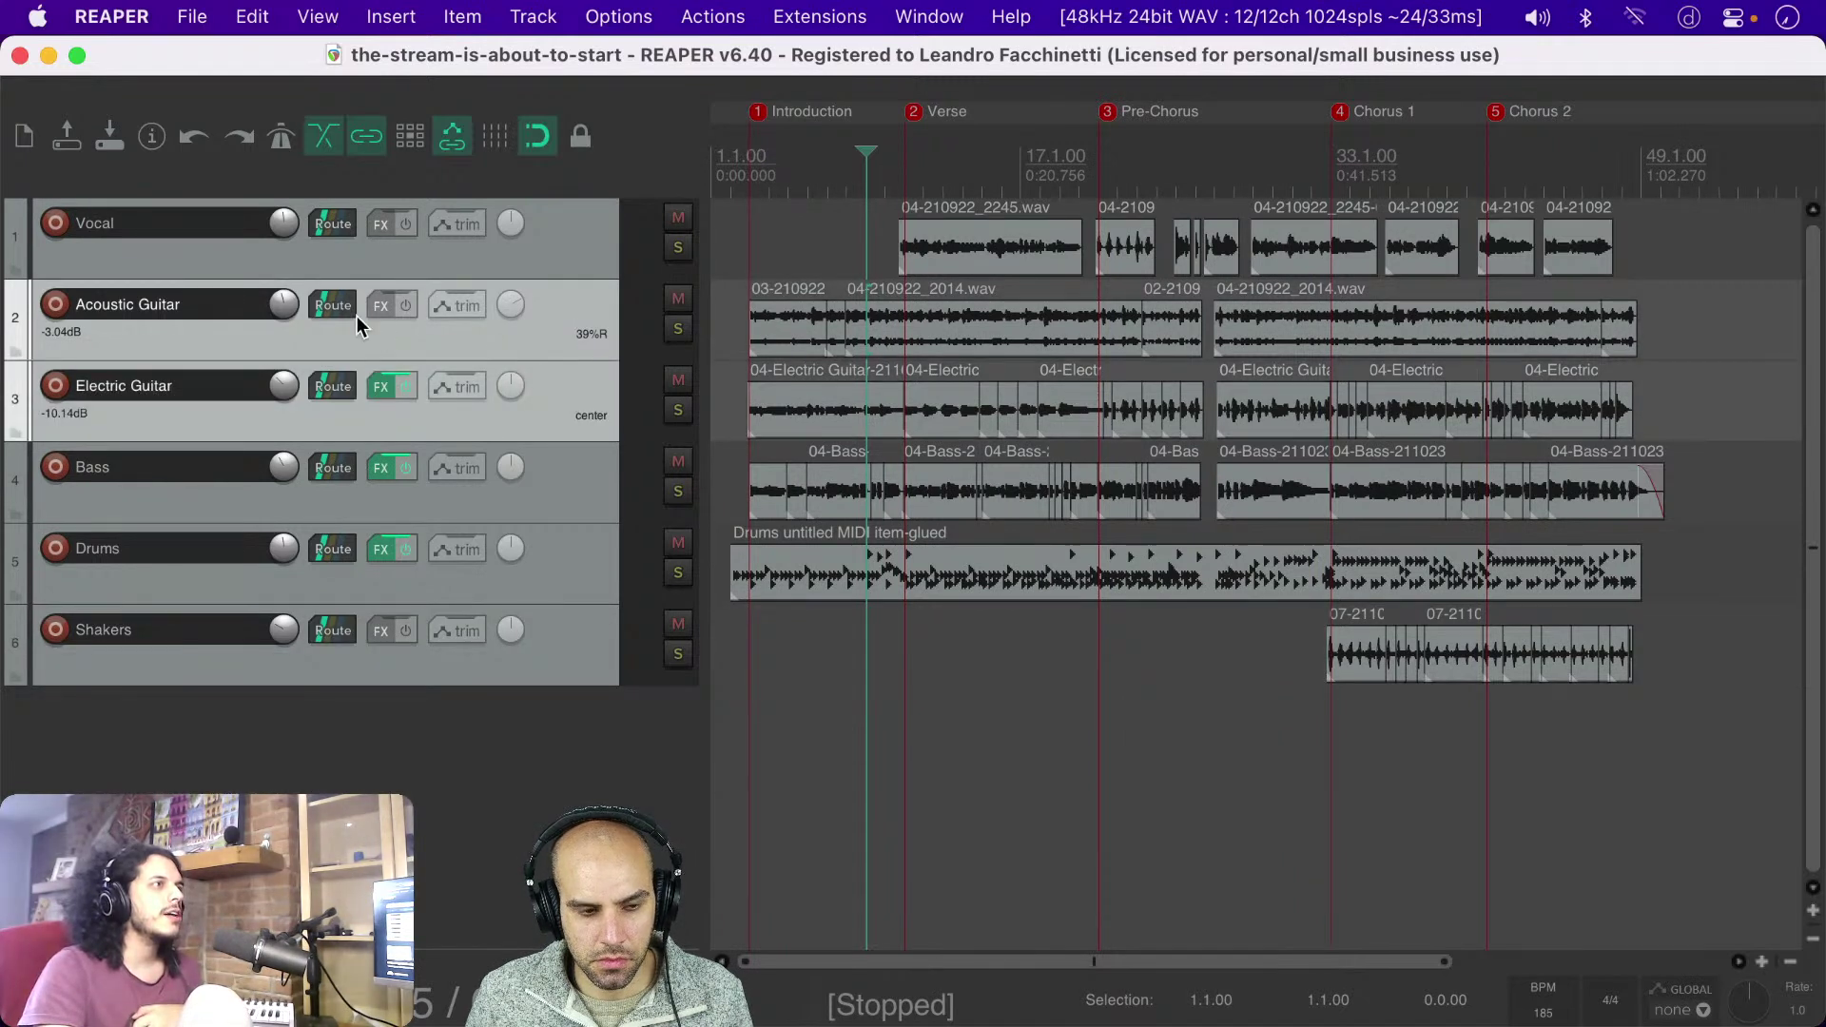
pyautogui.moveTo(284, 306)
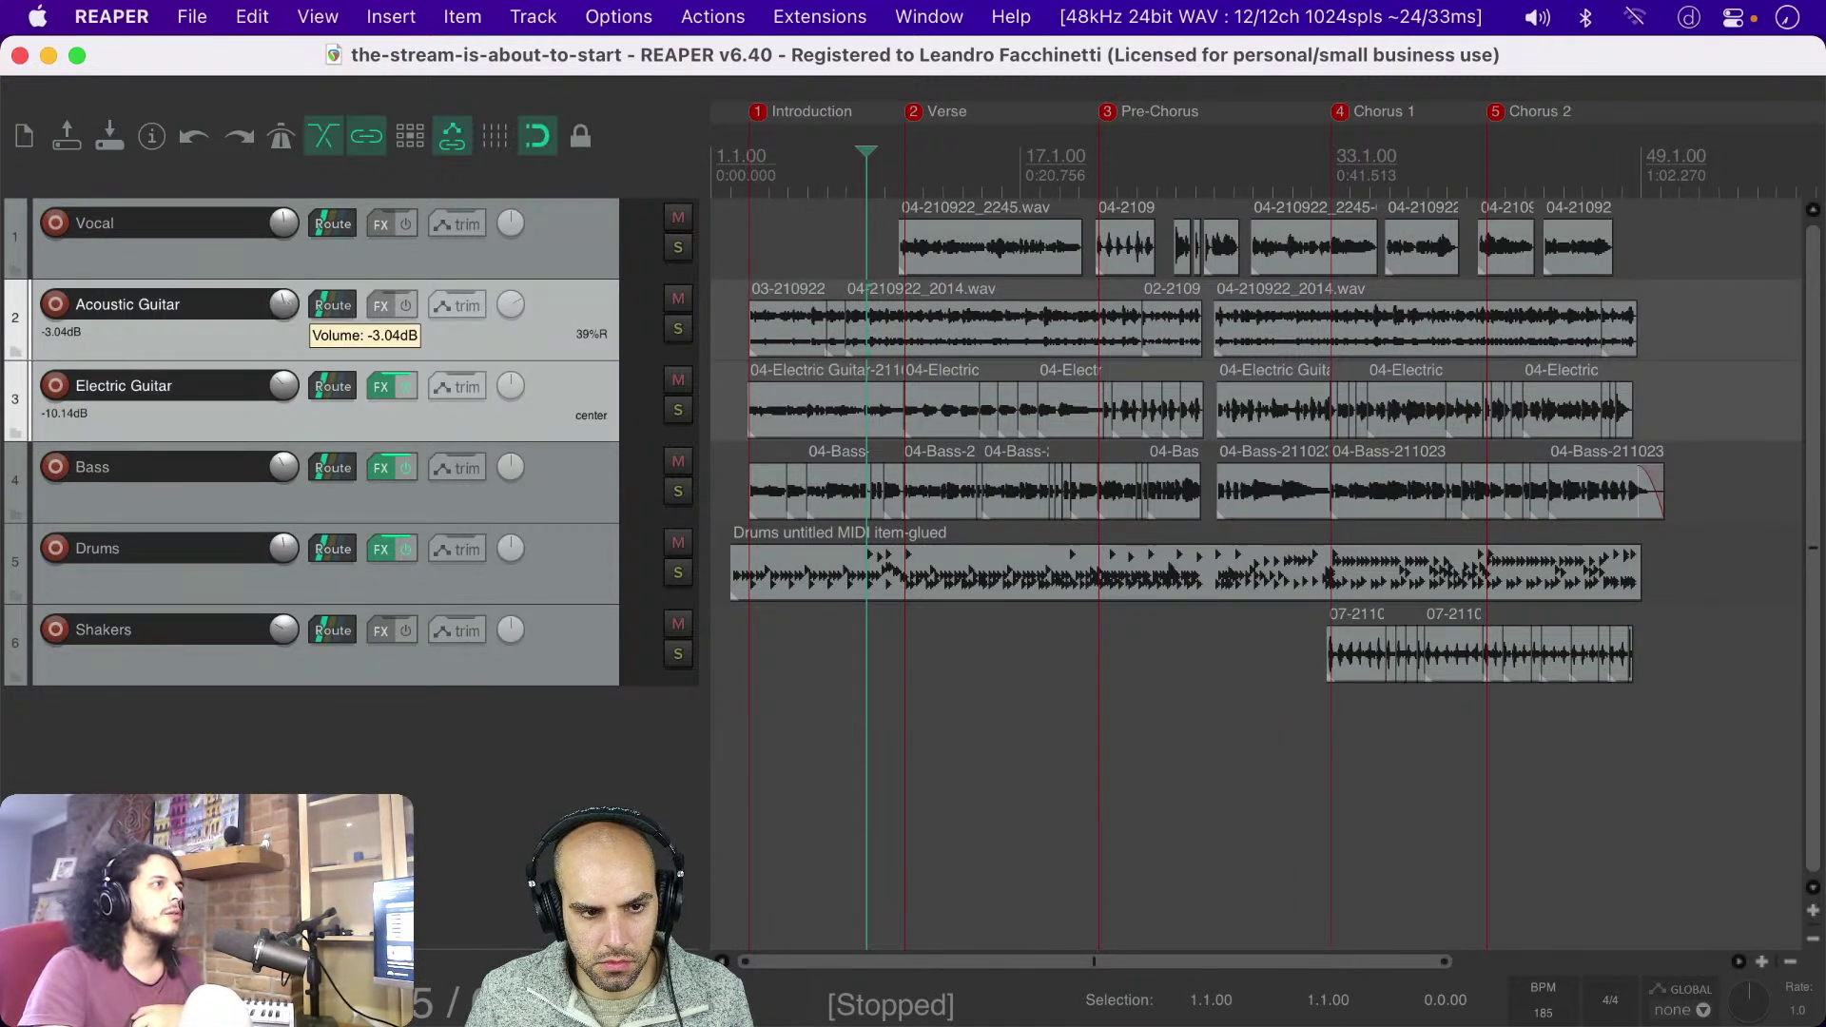
pyautogui.moveTo(283, 304); pyautogui.dragTo(284, 306)
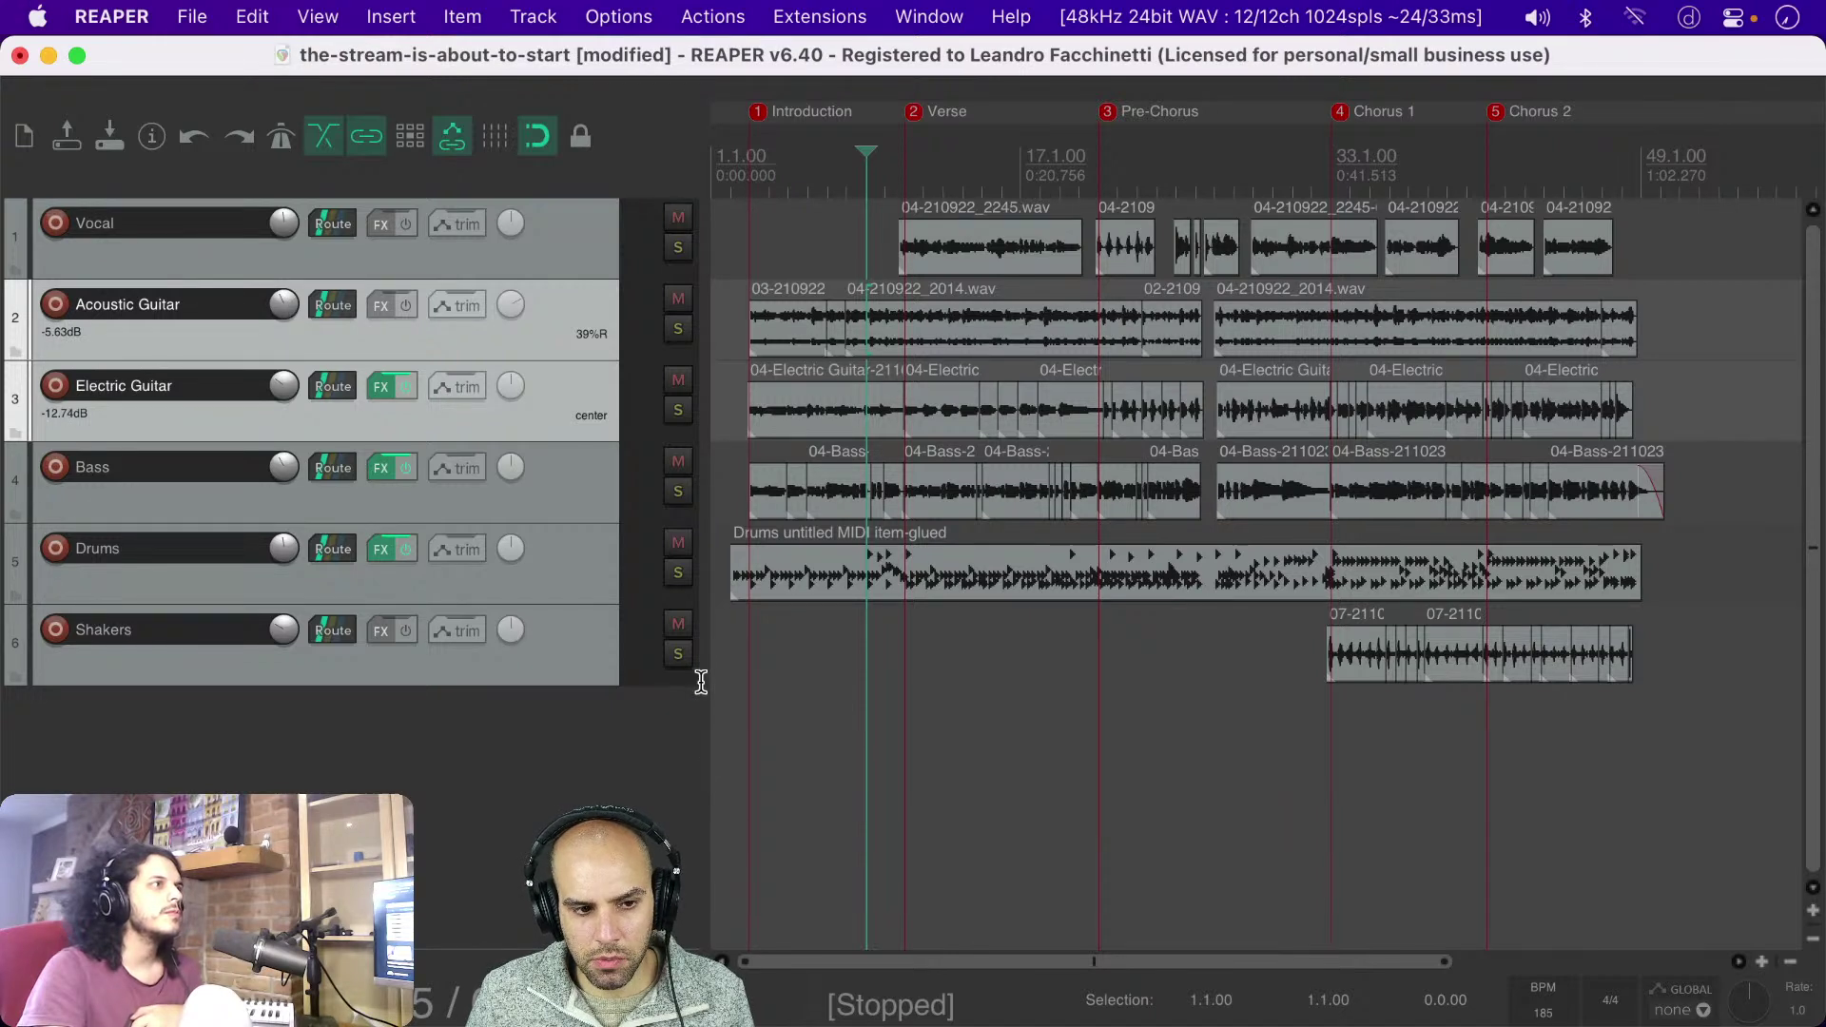
# Step: Raise the Drums track's volume to +1.04 dB and play the passage leading into the verse
pyautogui.moveTo(293, 559)
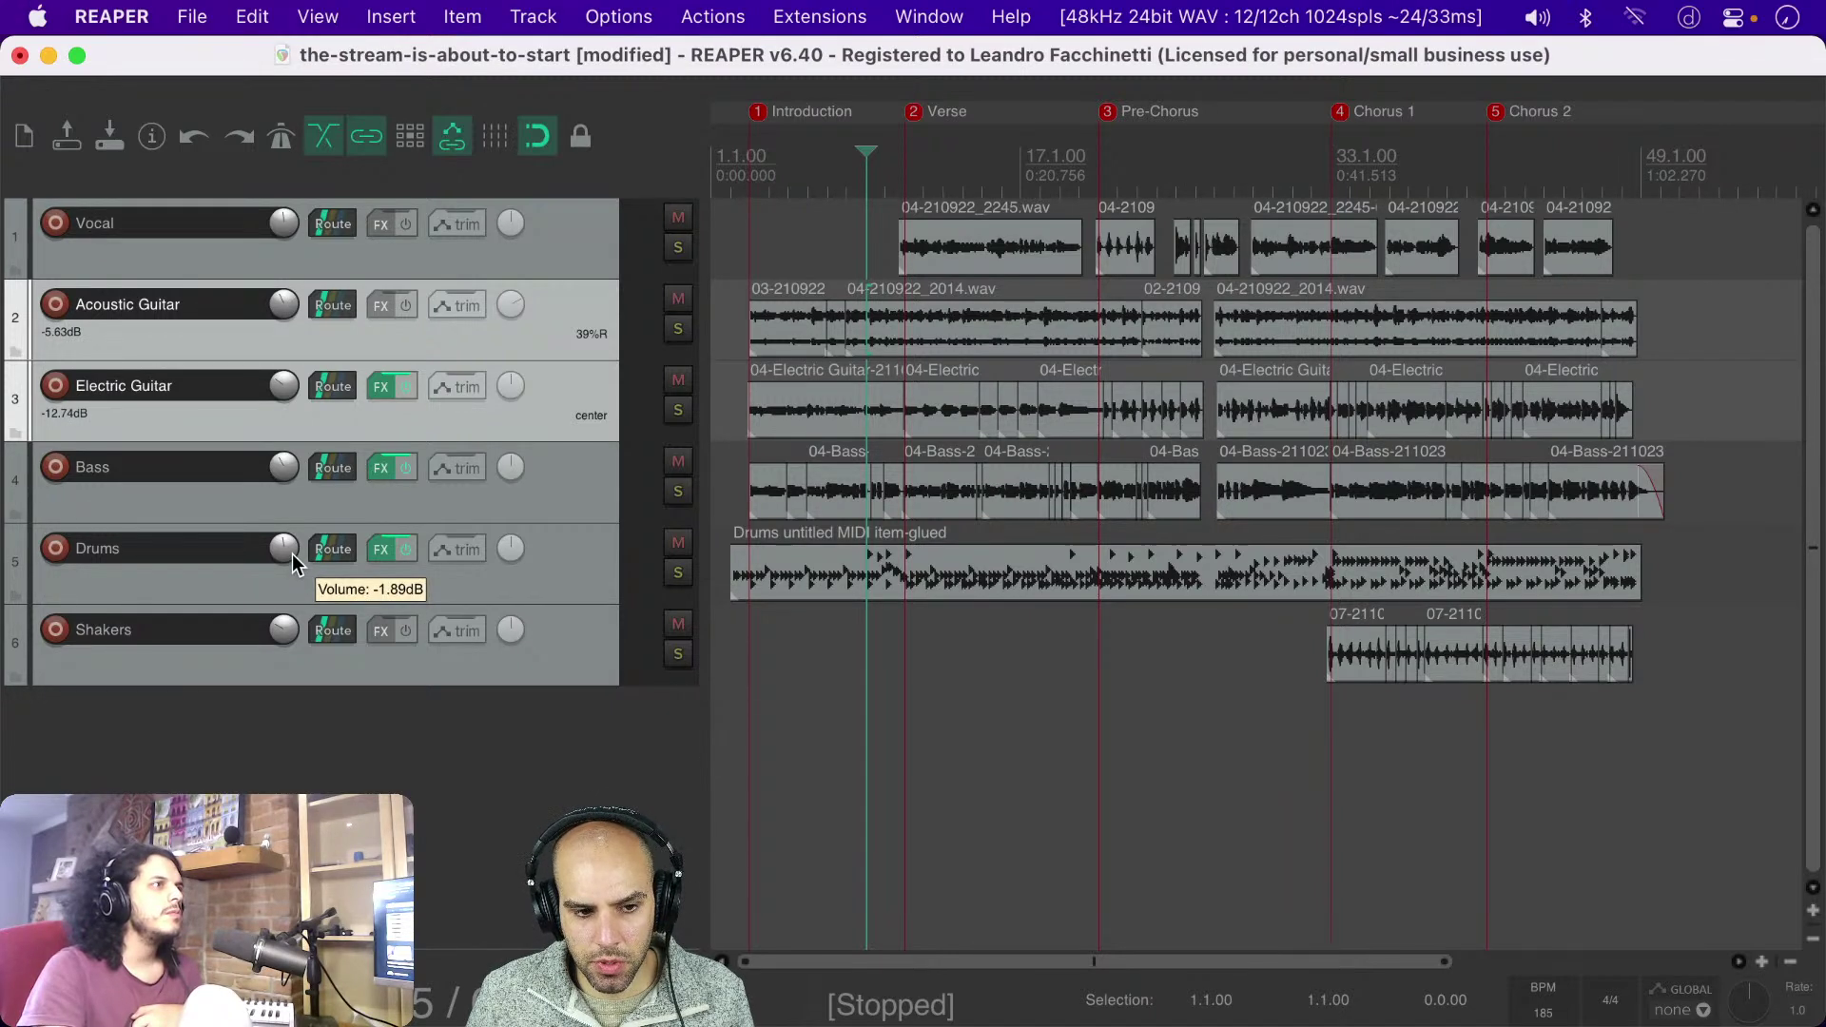
pyautogui.moveTo(293, 554); pyautogui.dragTo(293, 539)
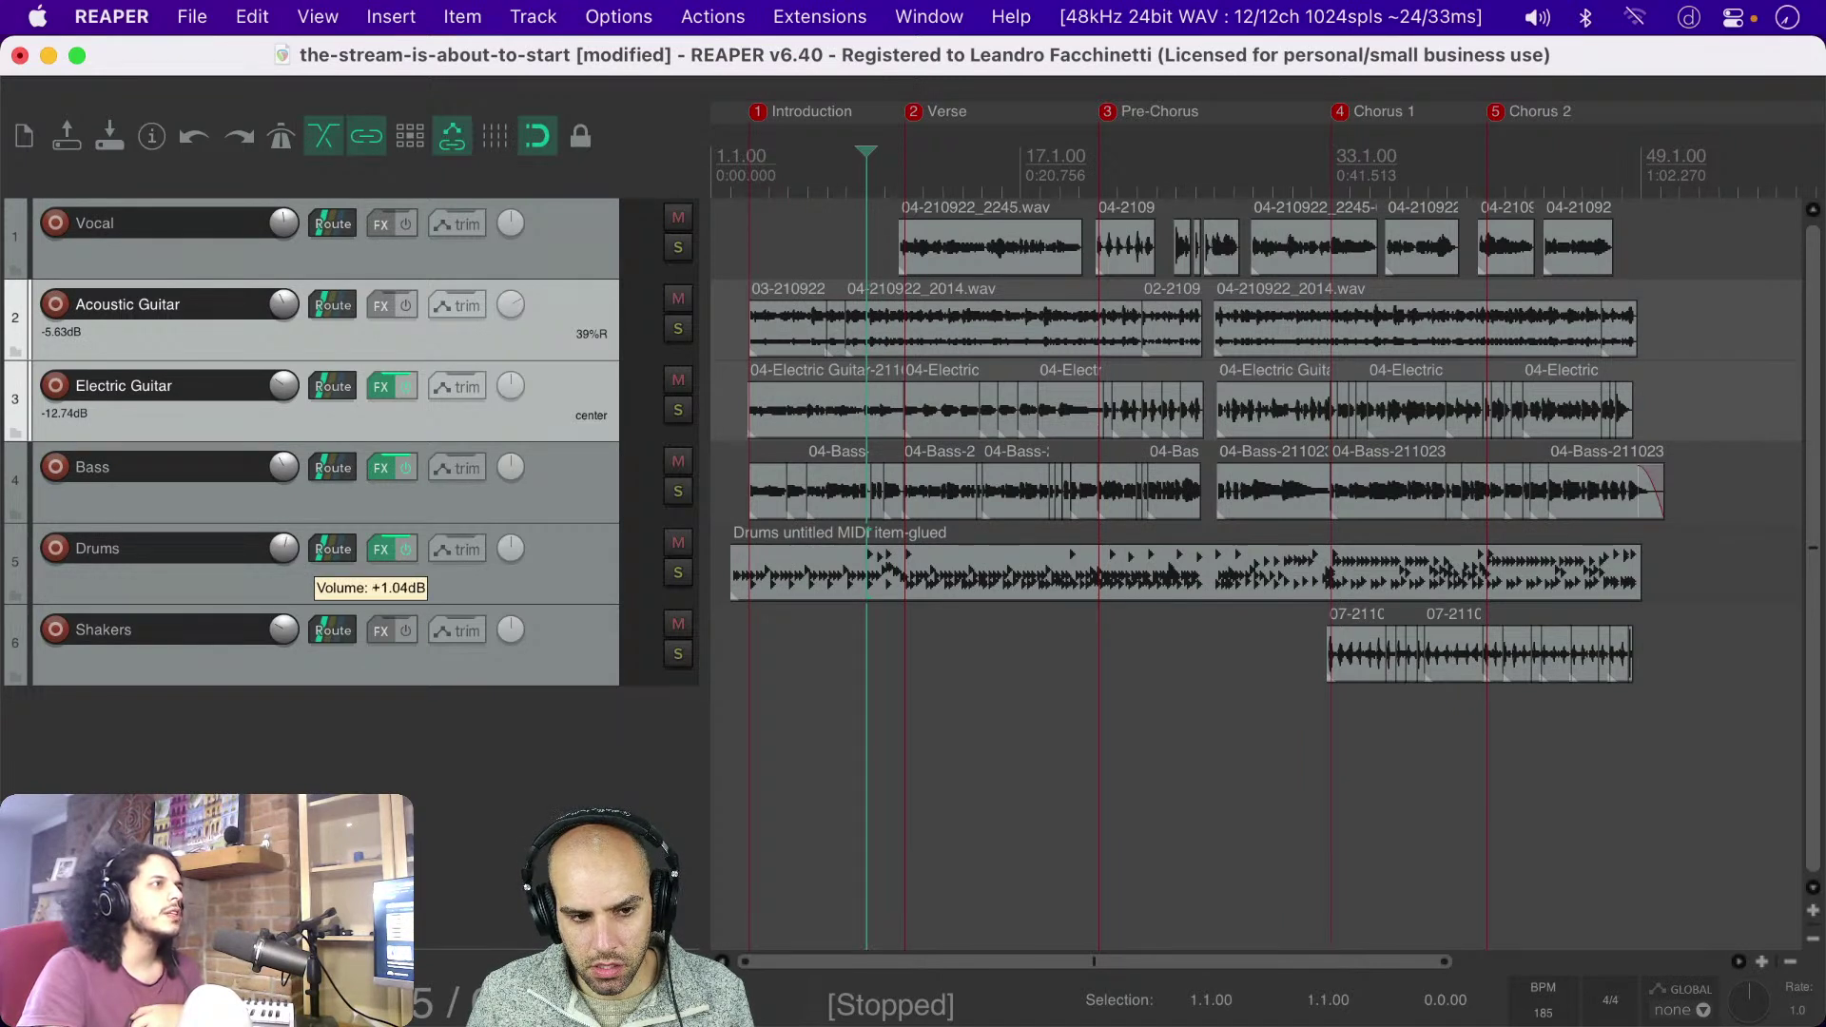
pyautogui.press('space')
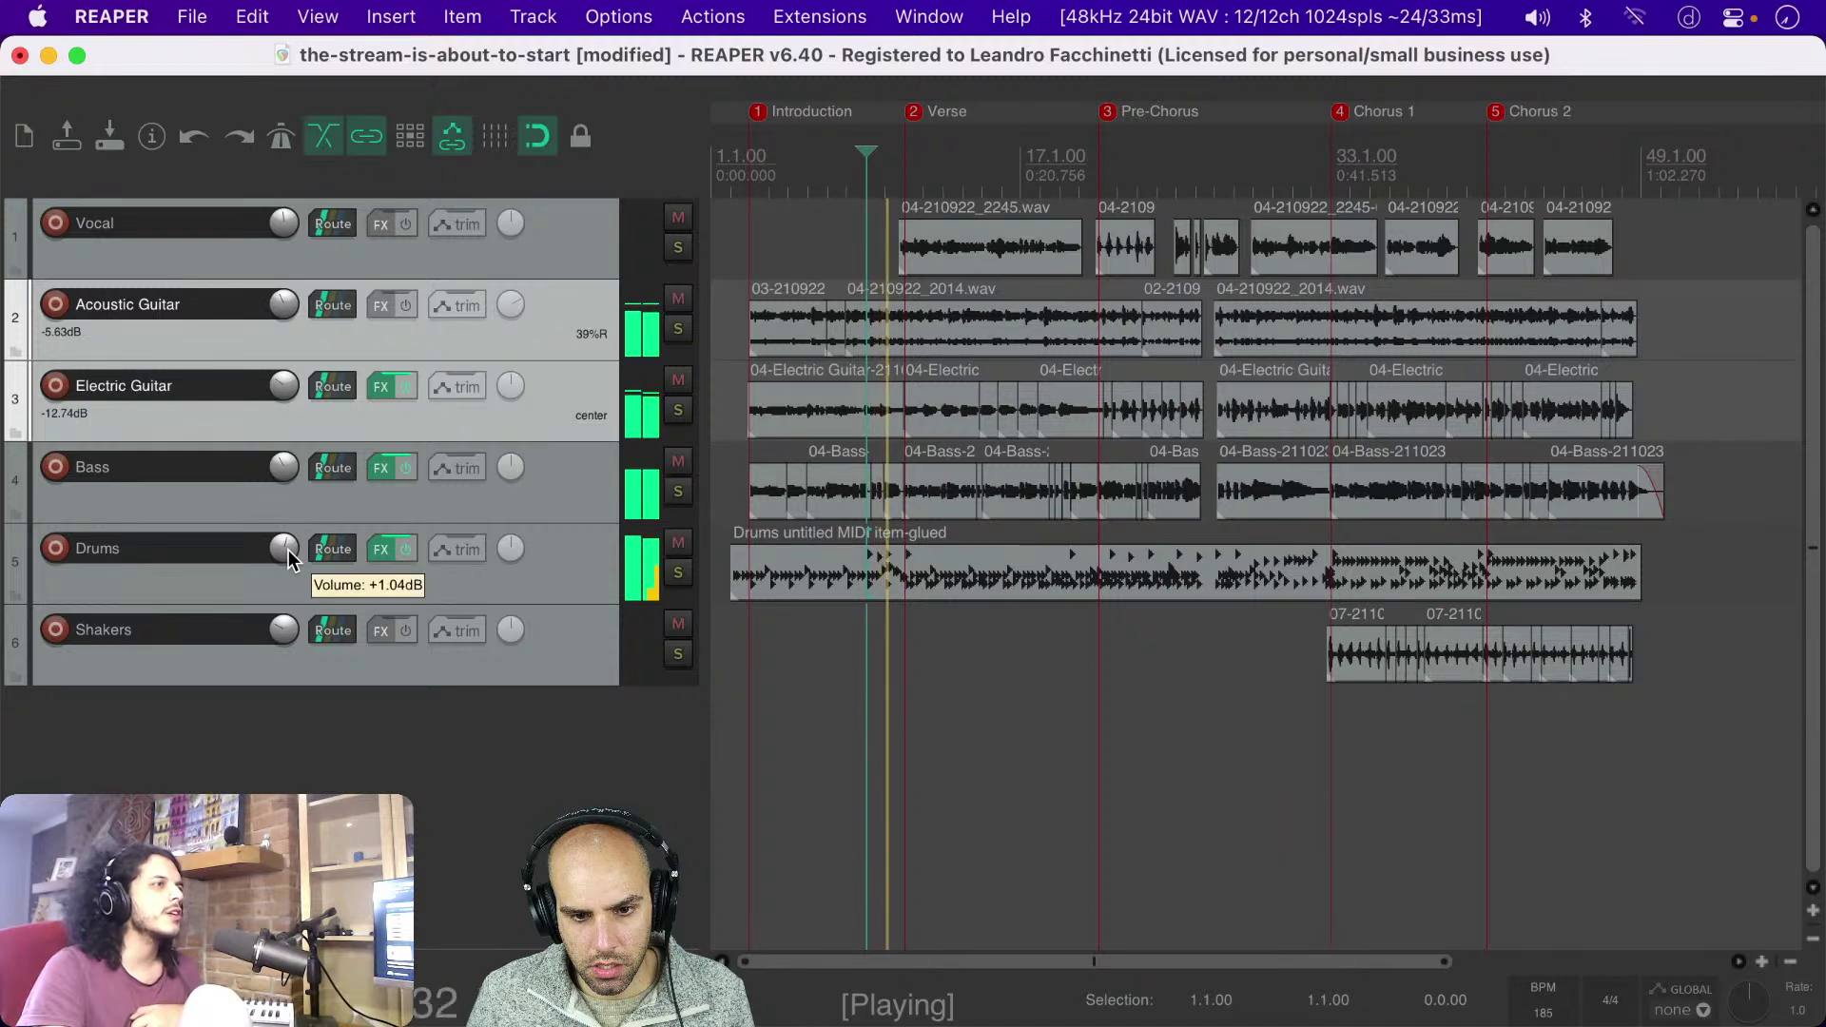
pyautogui.press('space')
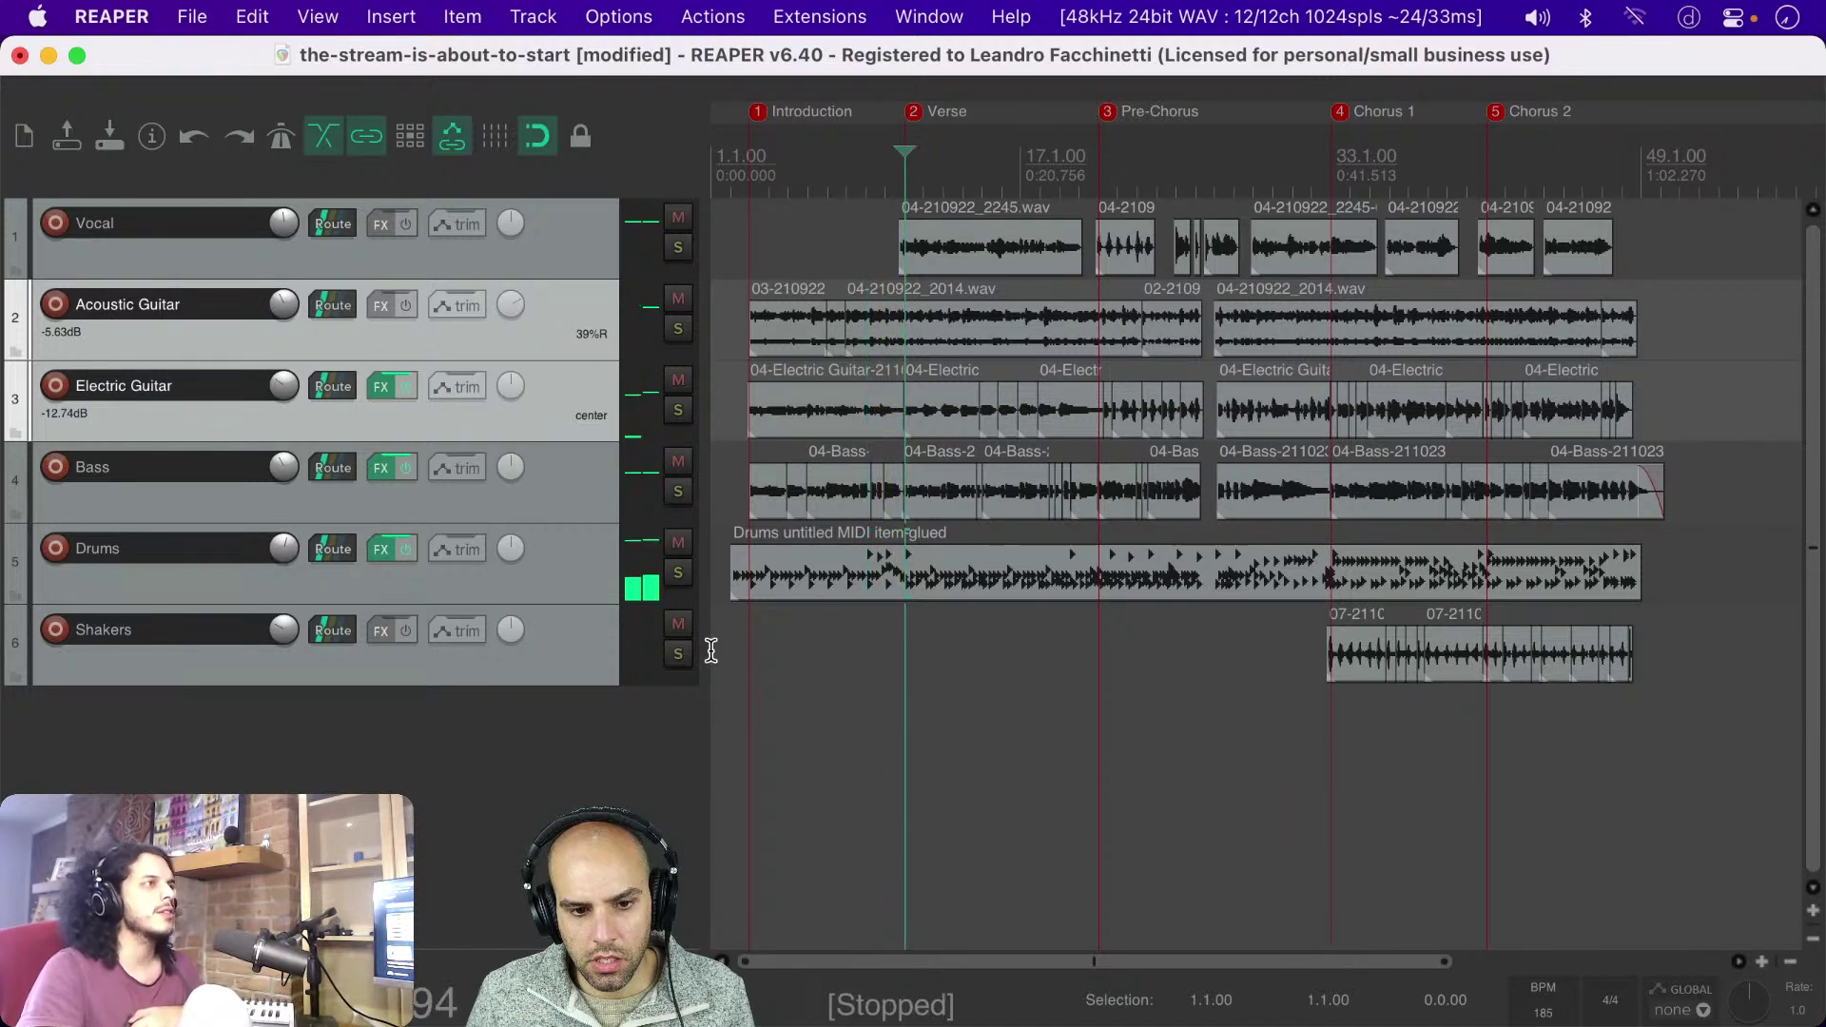
# Step: Save the project and listen to the song from its start
pyautogui.click(721, 650)
pyautogui.hotkey('ctrl', 's')
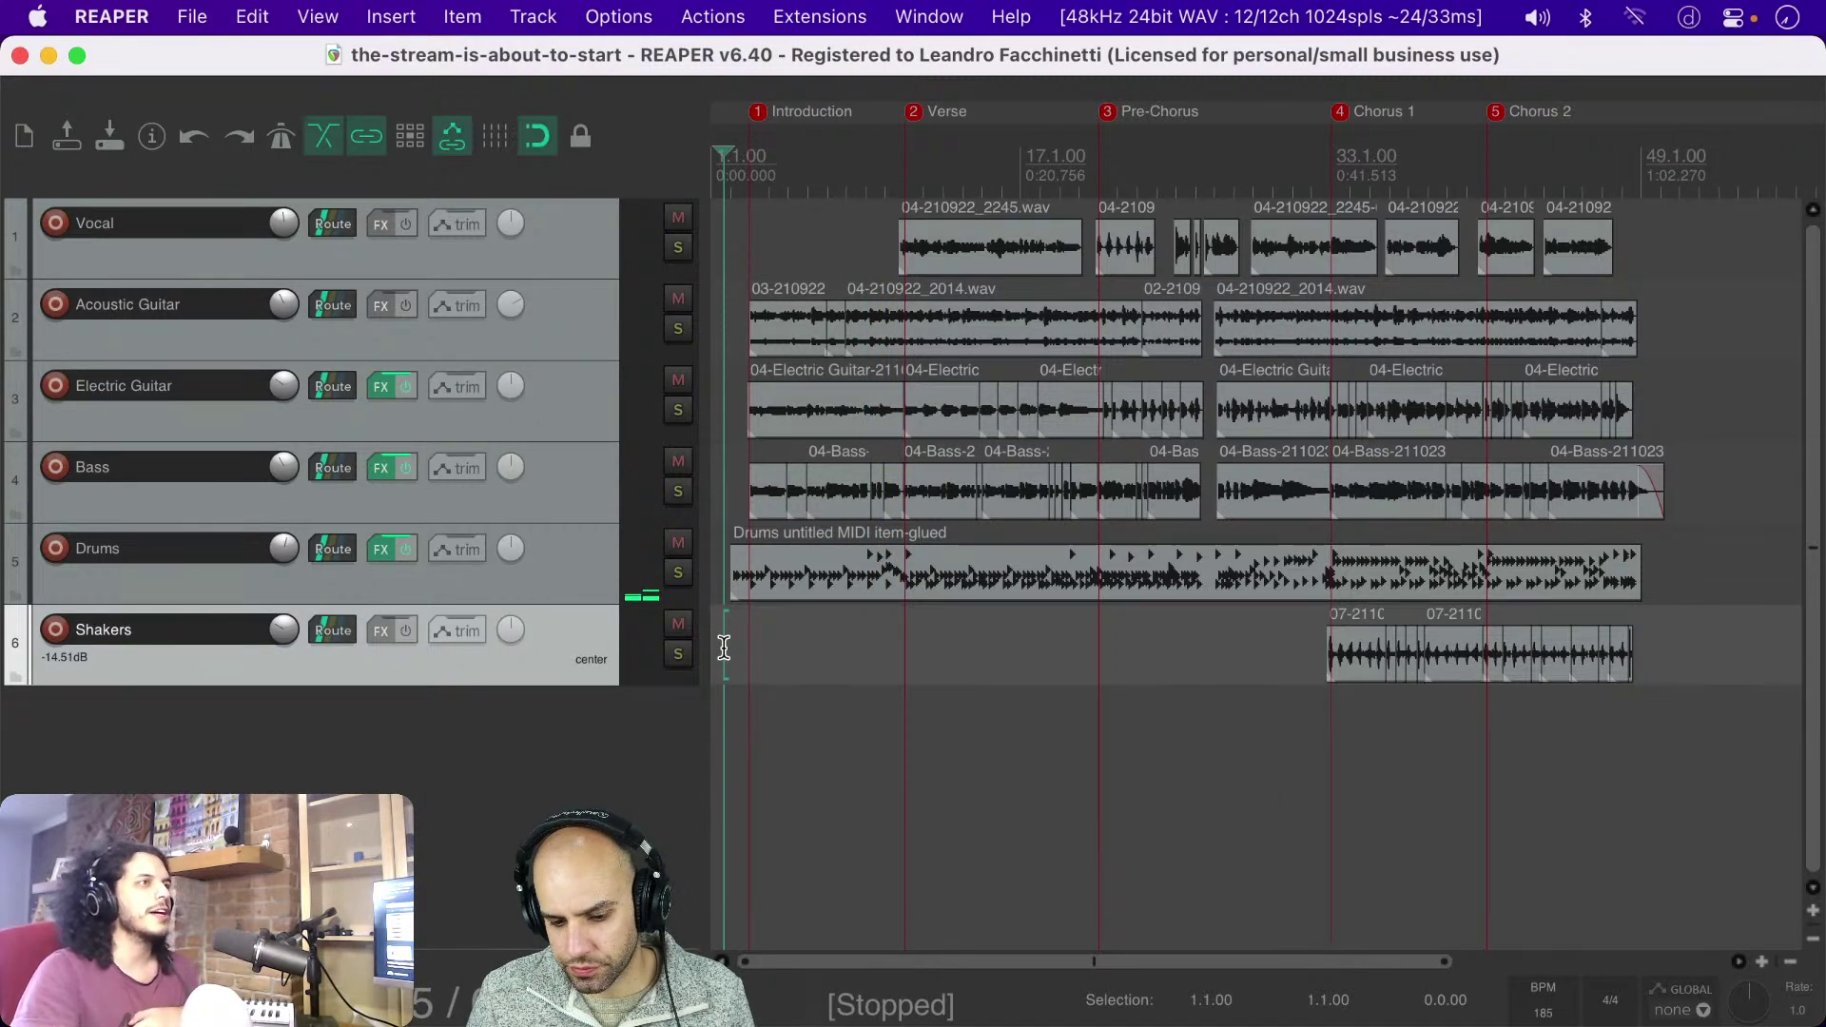
pyautogui.press('space')
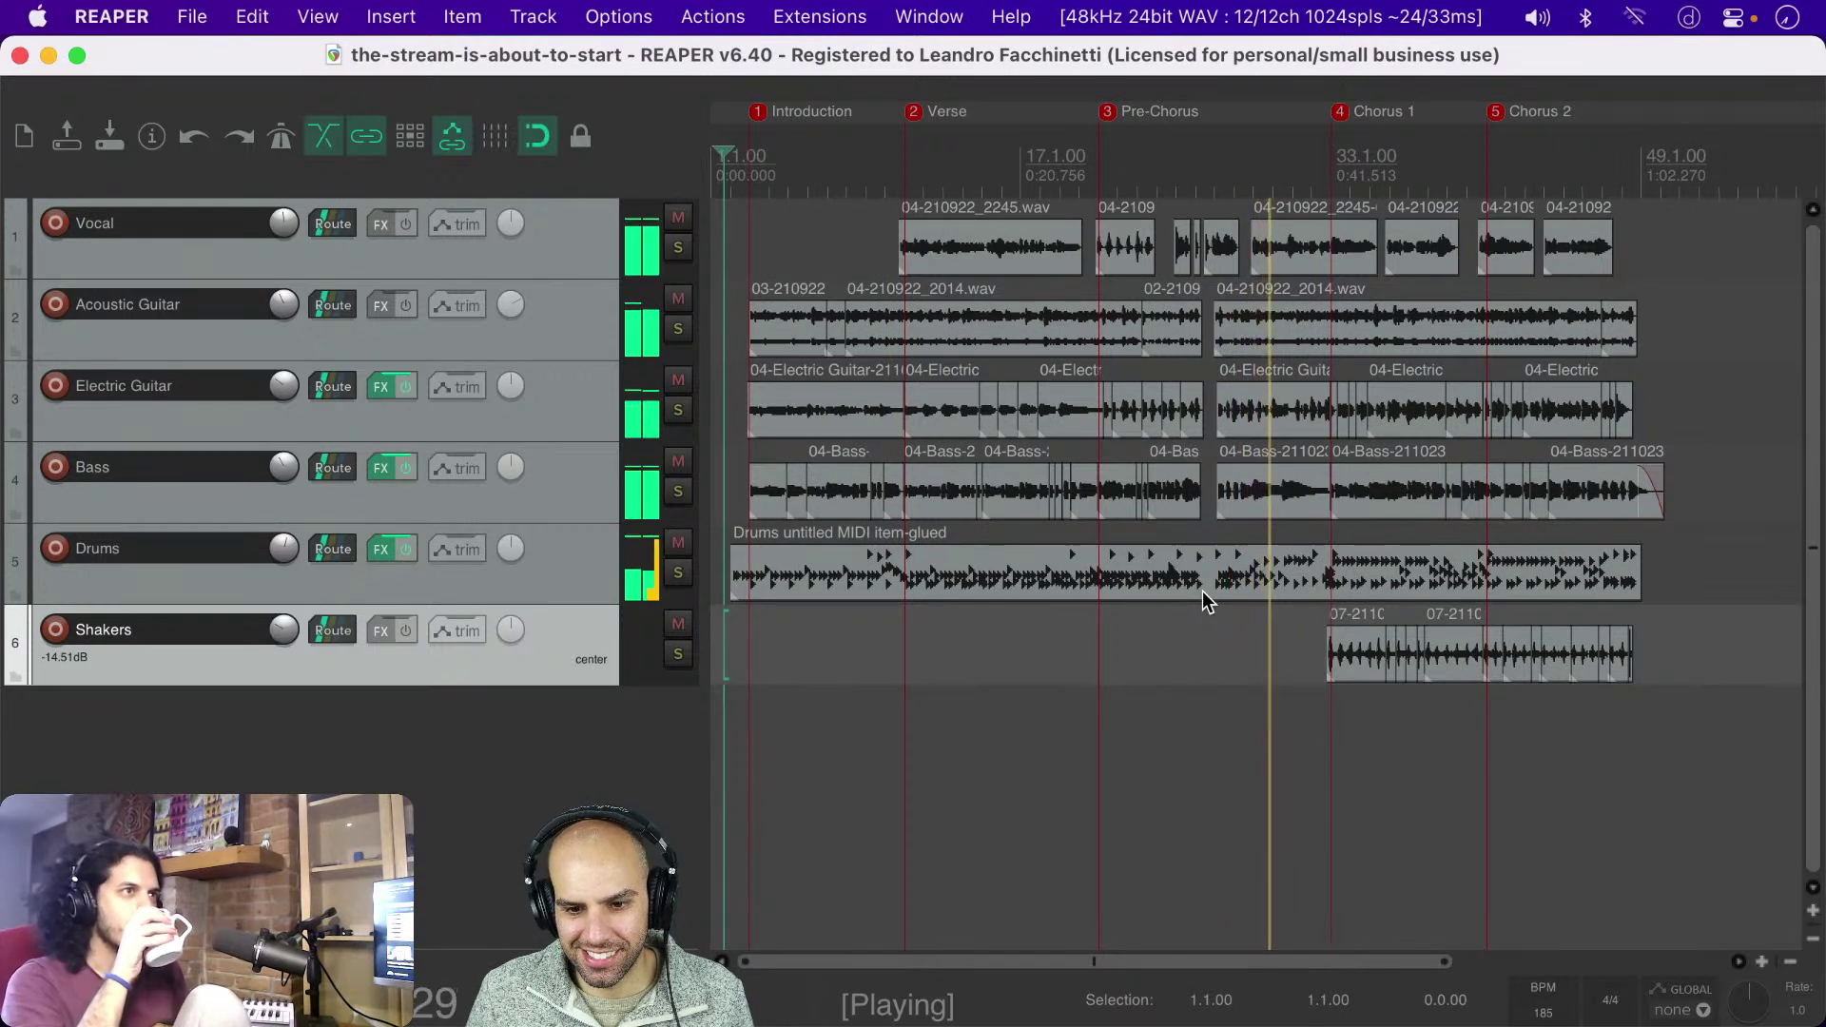
pyautogui.press('space')
# Step: Replay a short passage from the middle of the pre-chorus
pyautogui.click(1157, 622)
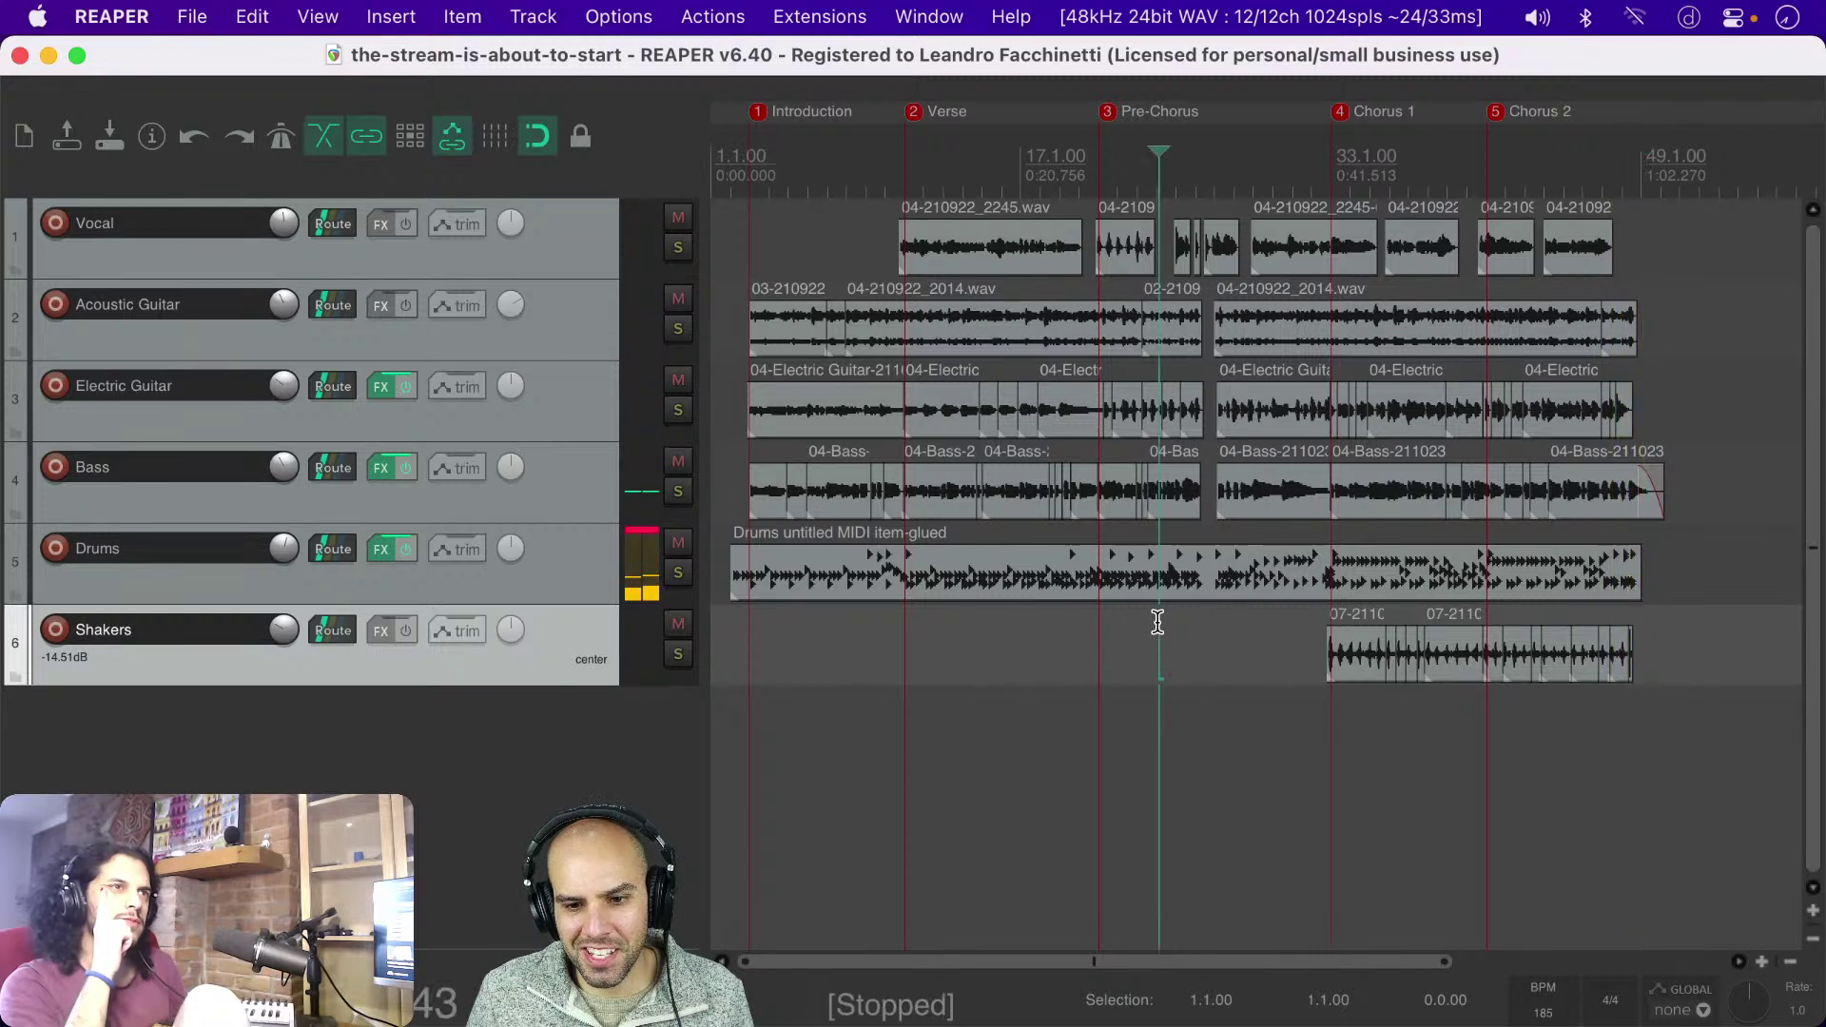
pyautogui.click(1145, 624)
pyautogui.press('space')
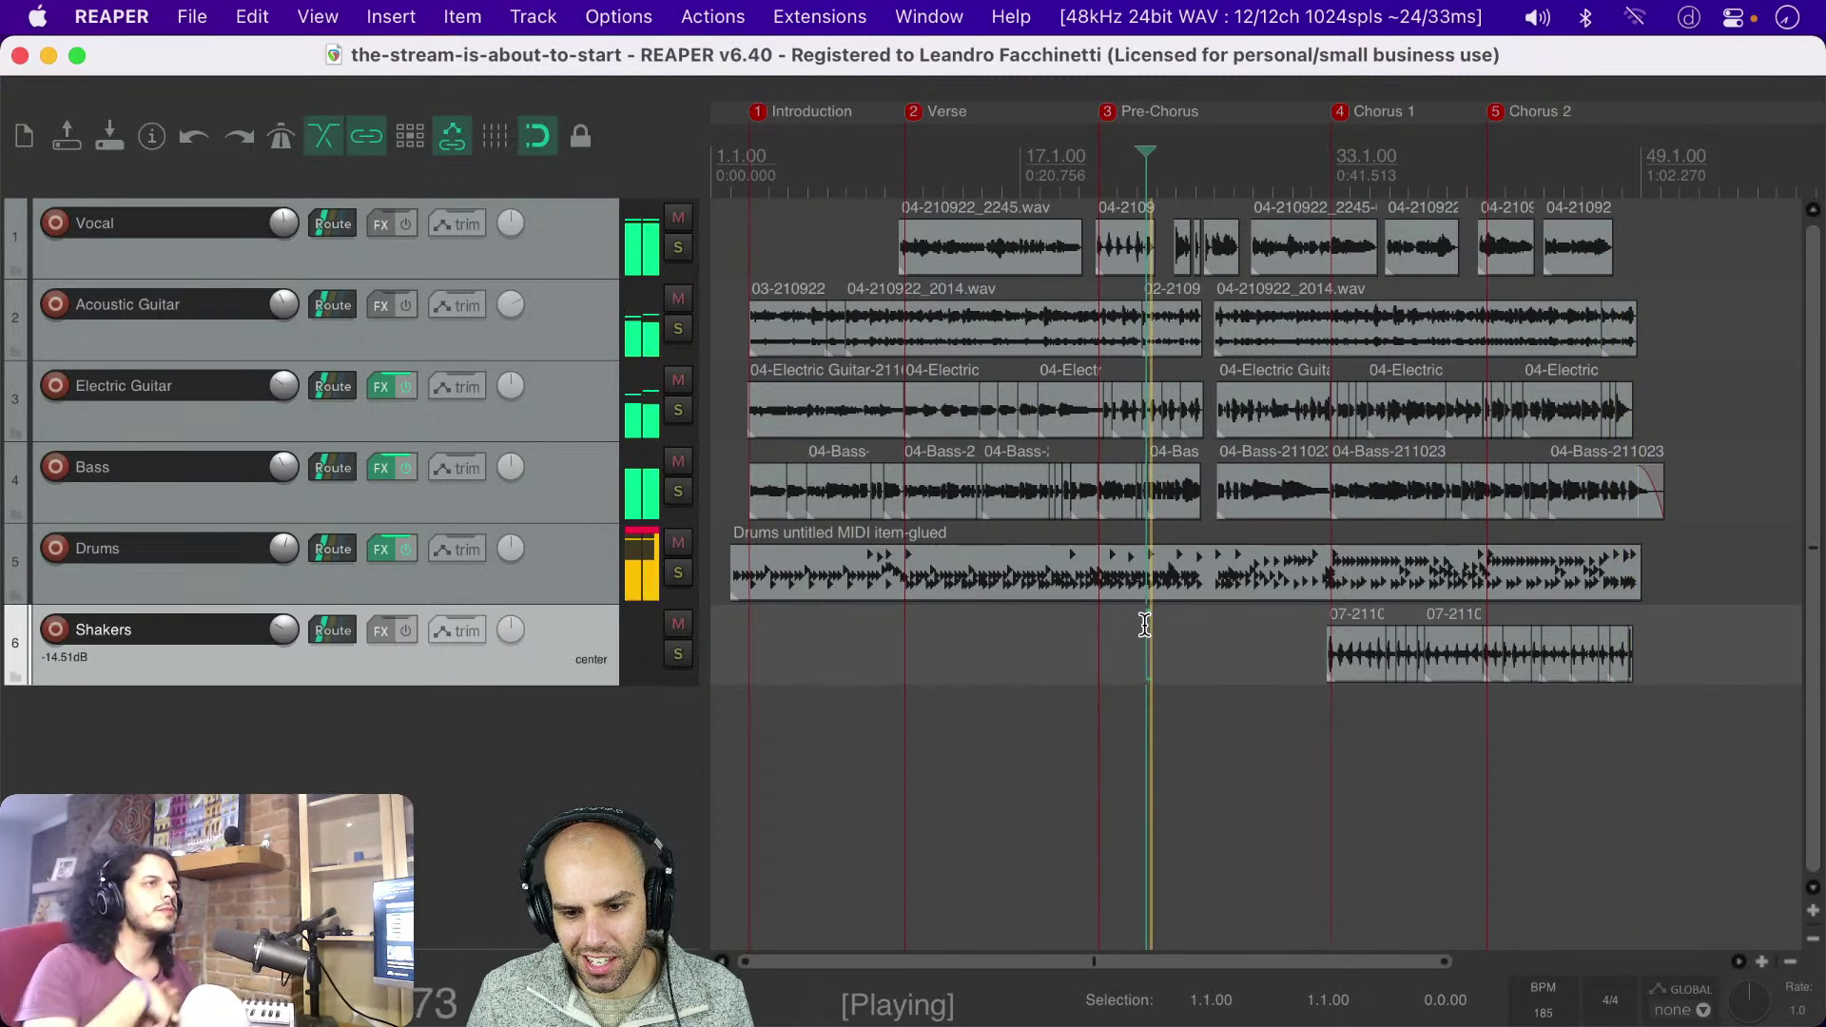
pyautogui.press('space')
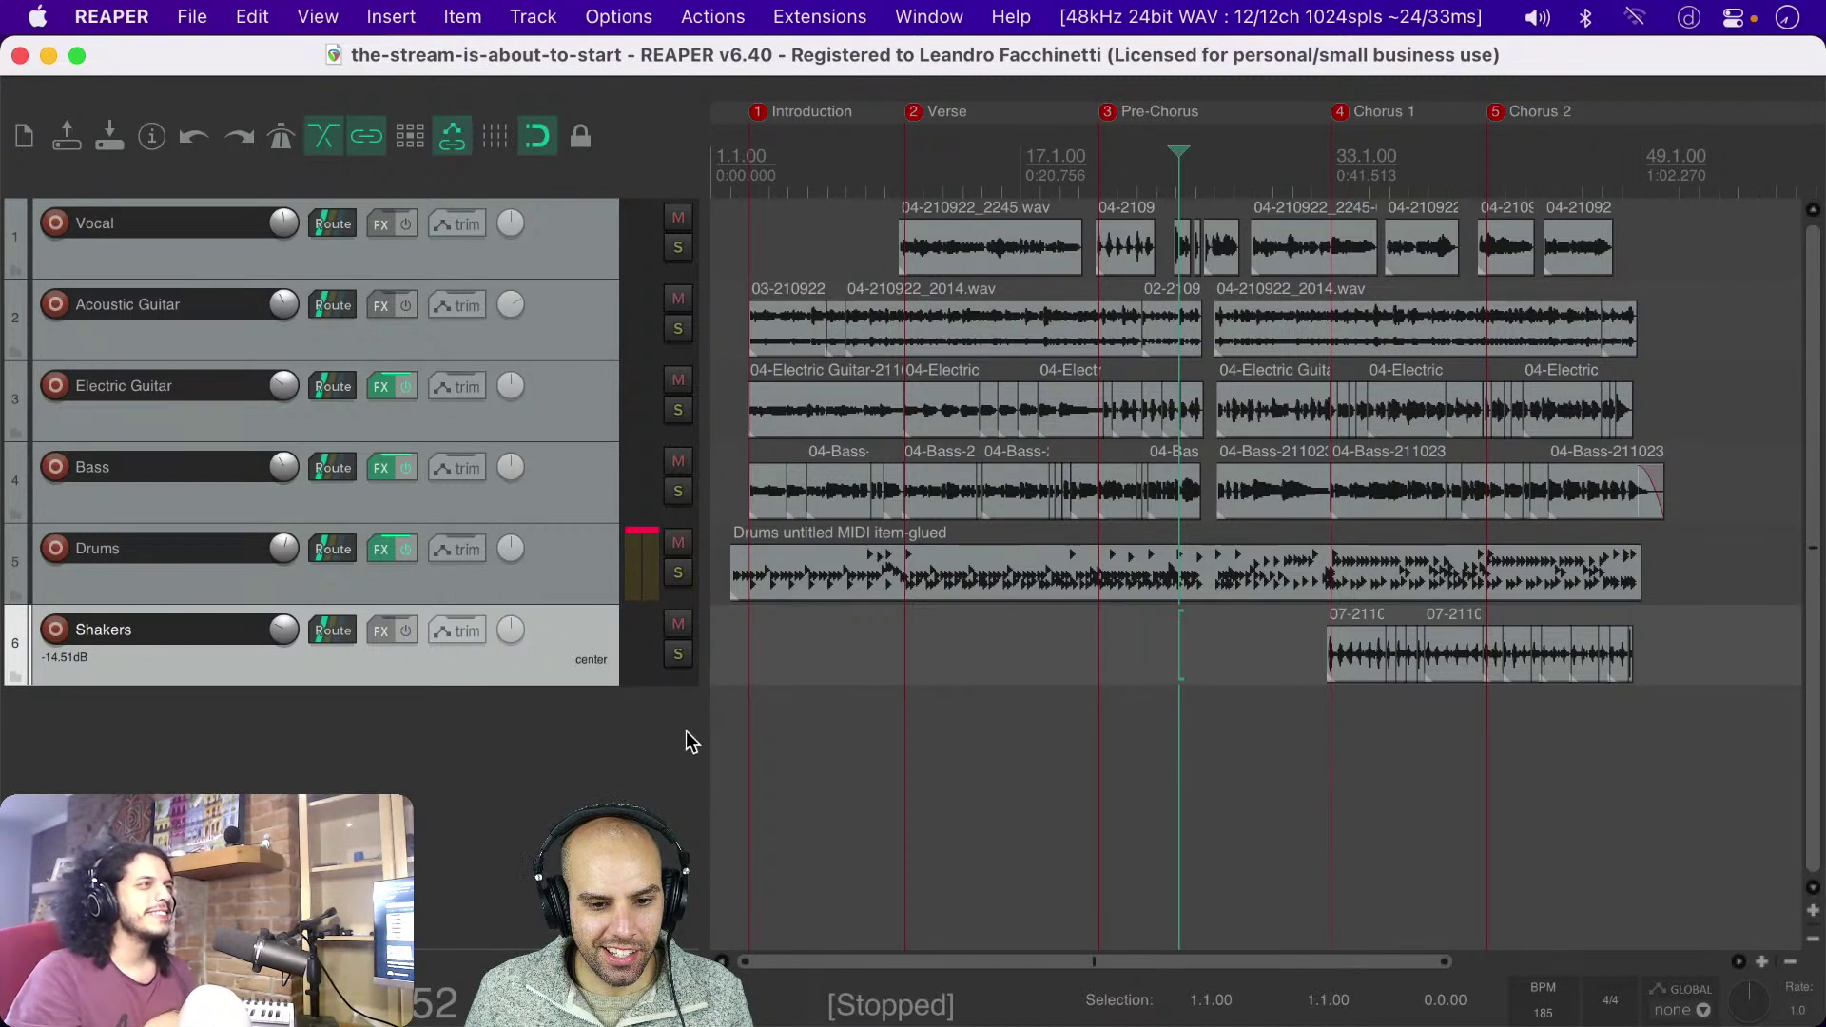
# Step: Narrow the track control area to widen the arrangement, and return the edit cursor to the song's start
pyautogui.moveTo(701, 733); pyautogui.dragTo(458, 731)
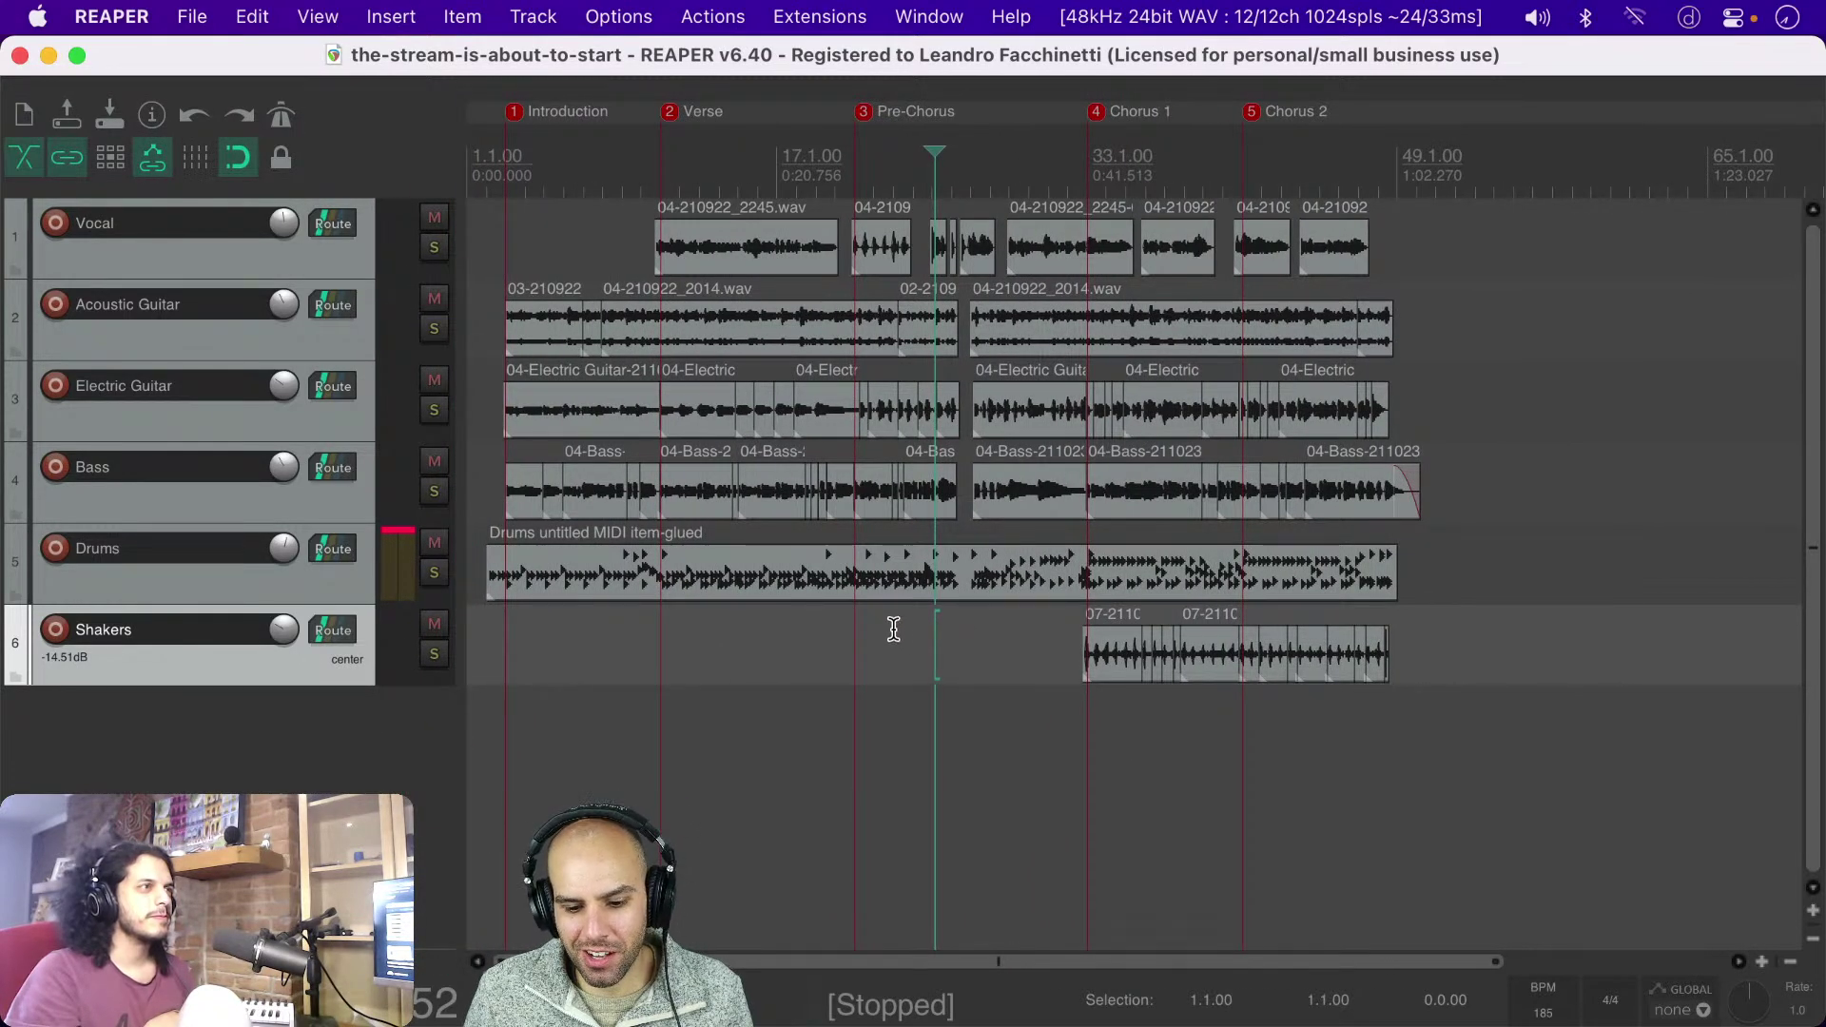
pyautogui.click(483, 628)
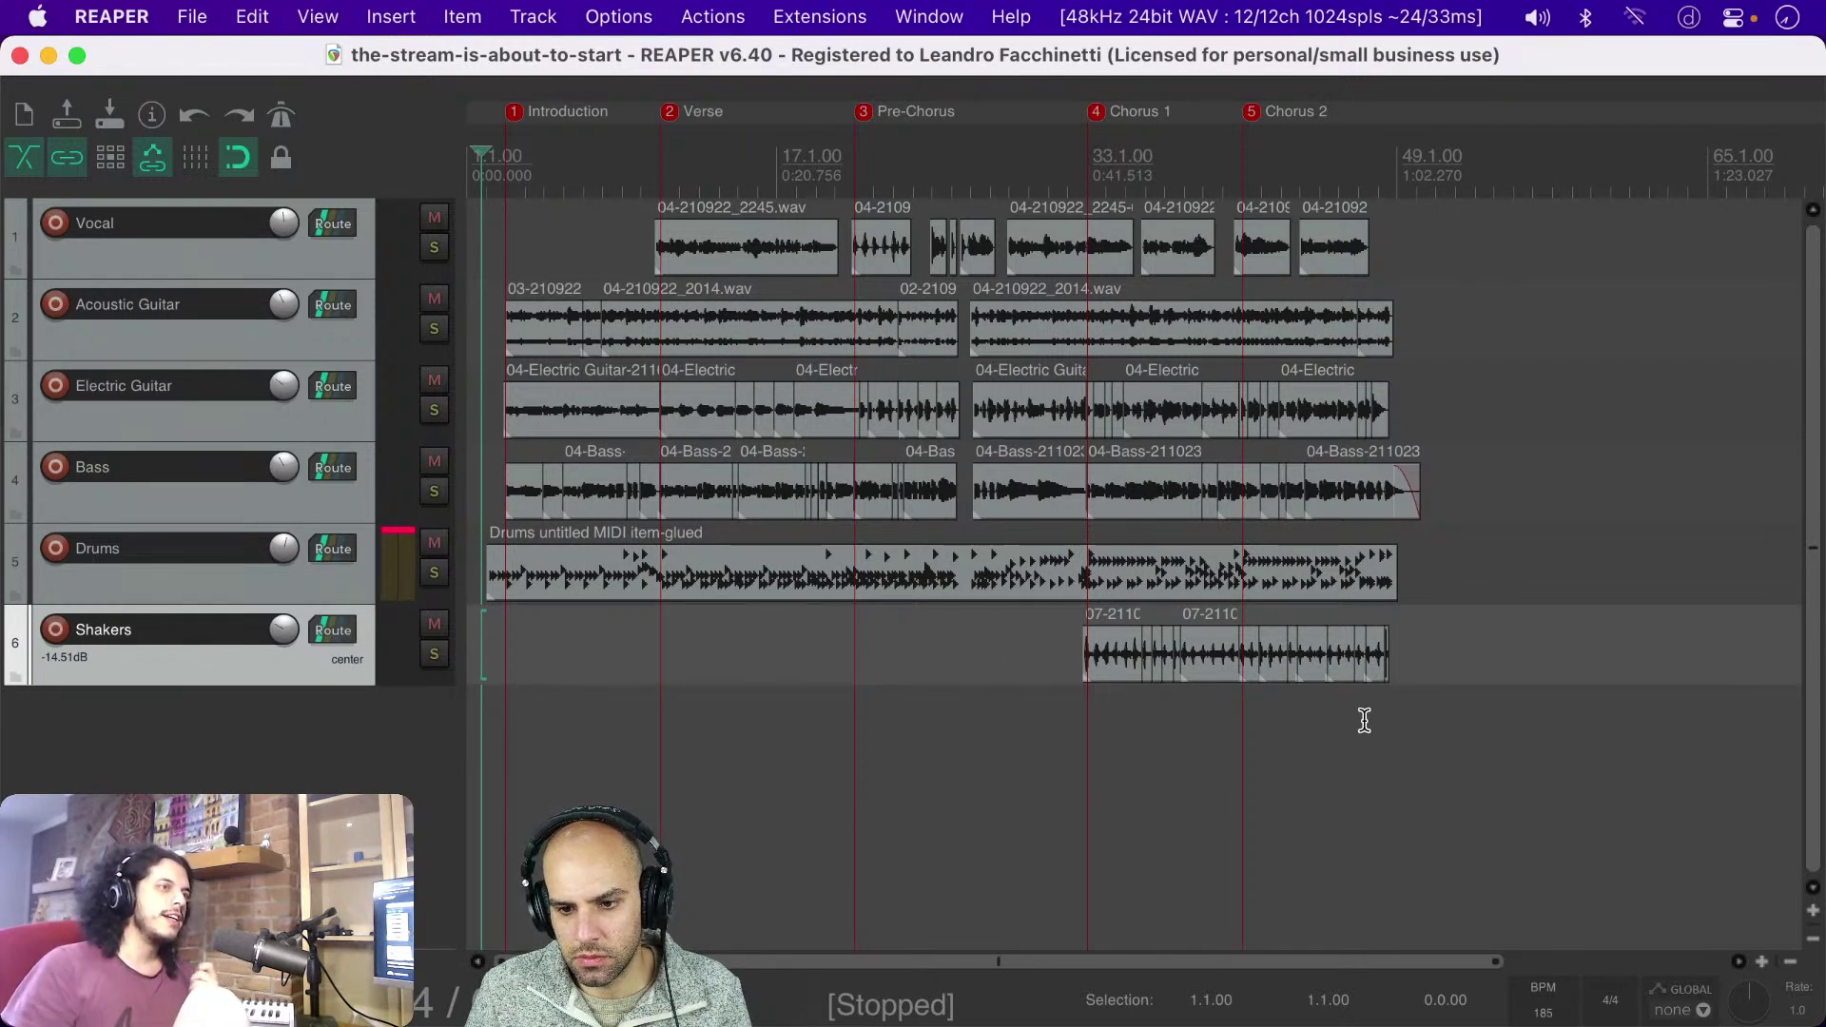
# Step: Play the ending of Chorus 2 from shortly before bar 45 to hear how the song finishes
pyautogui.scroll(2, 1362, 718)
pyautogui.scroll(3, 1362, 719)
pyautogui.click(1053, 762)
pyautogui.moveTo(283, 639)
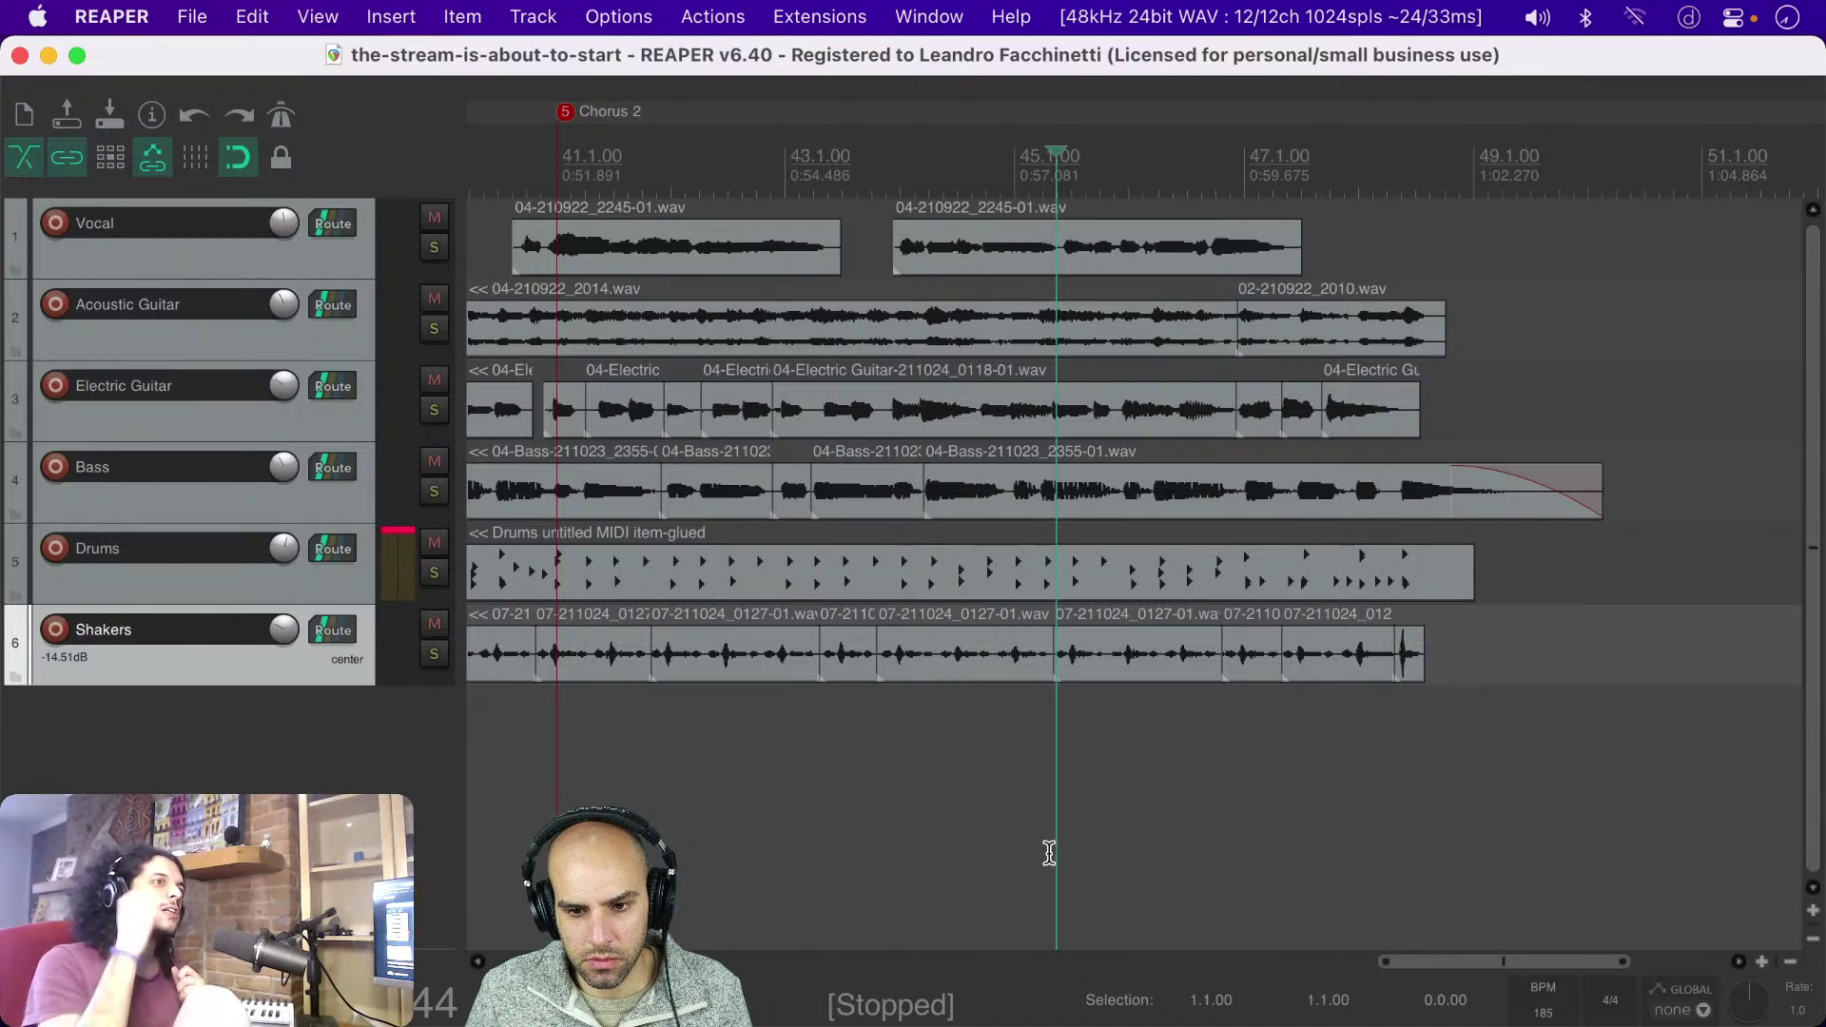
pyautogui.click(962, 758)
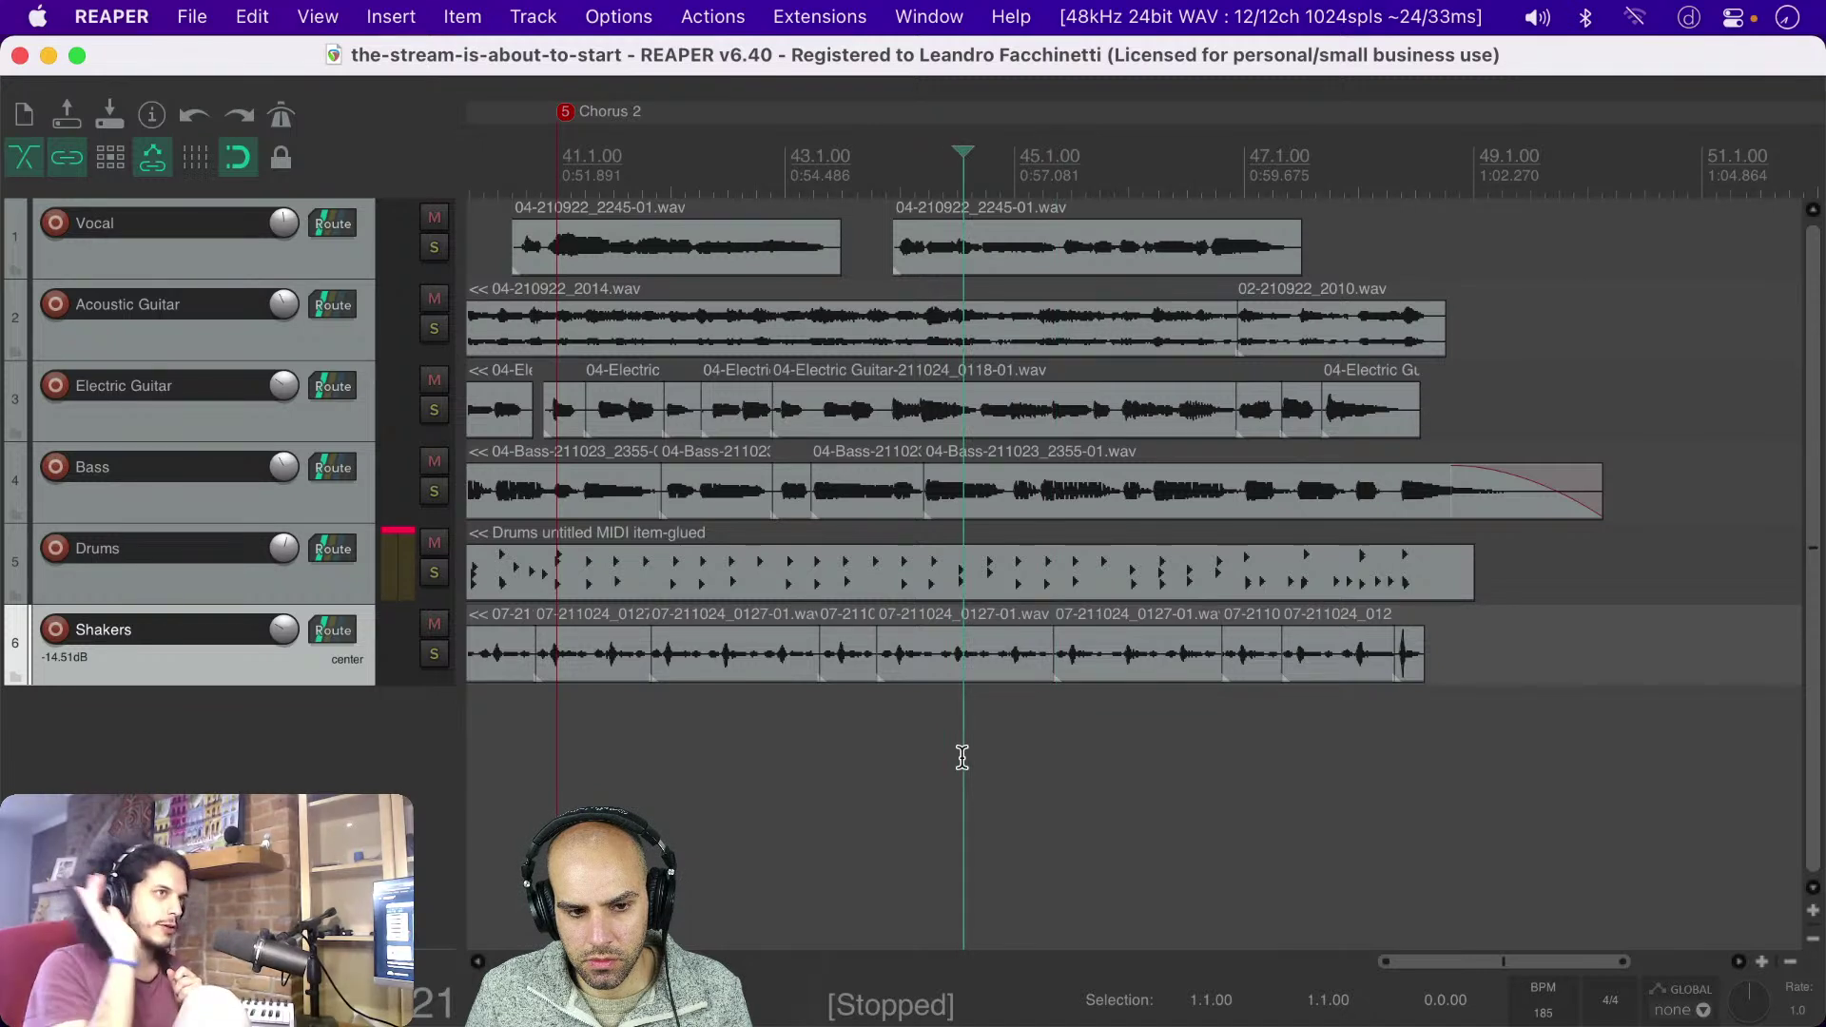
pyautogui.press('space')
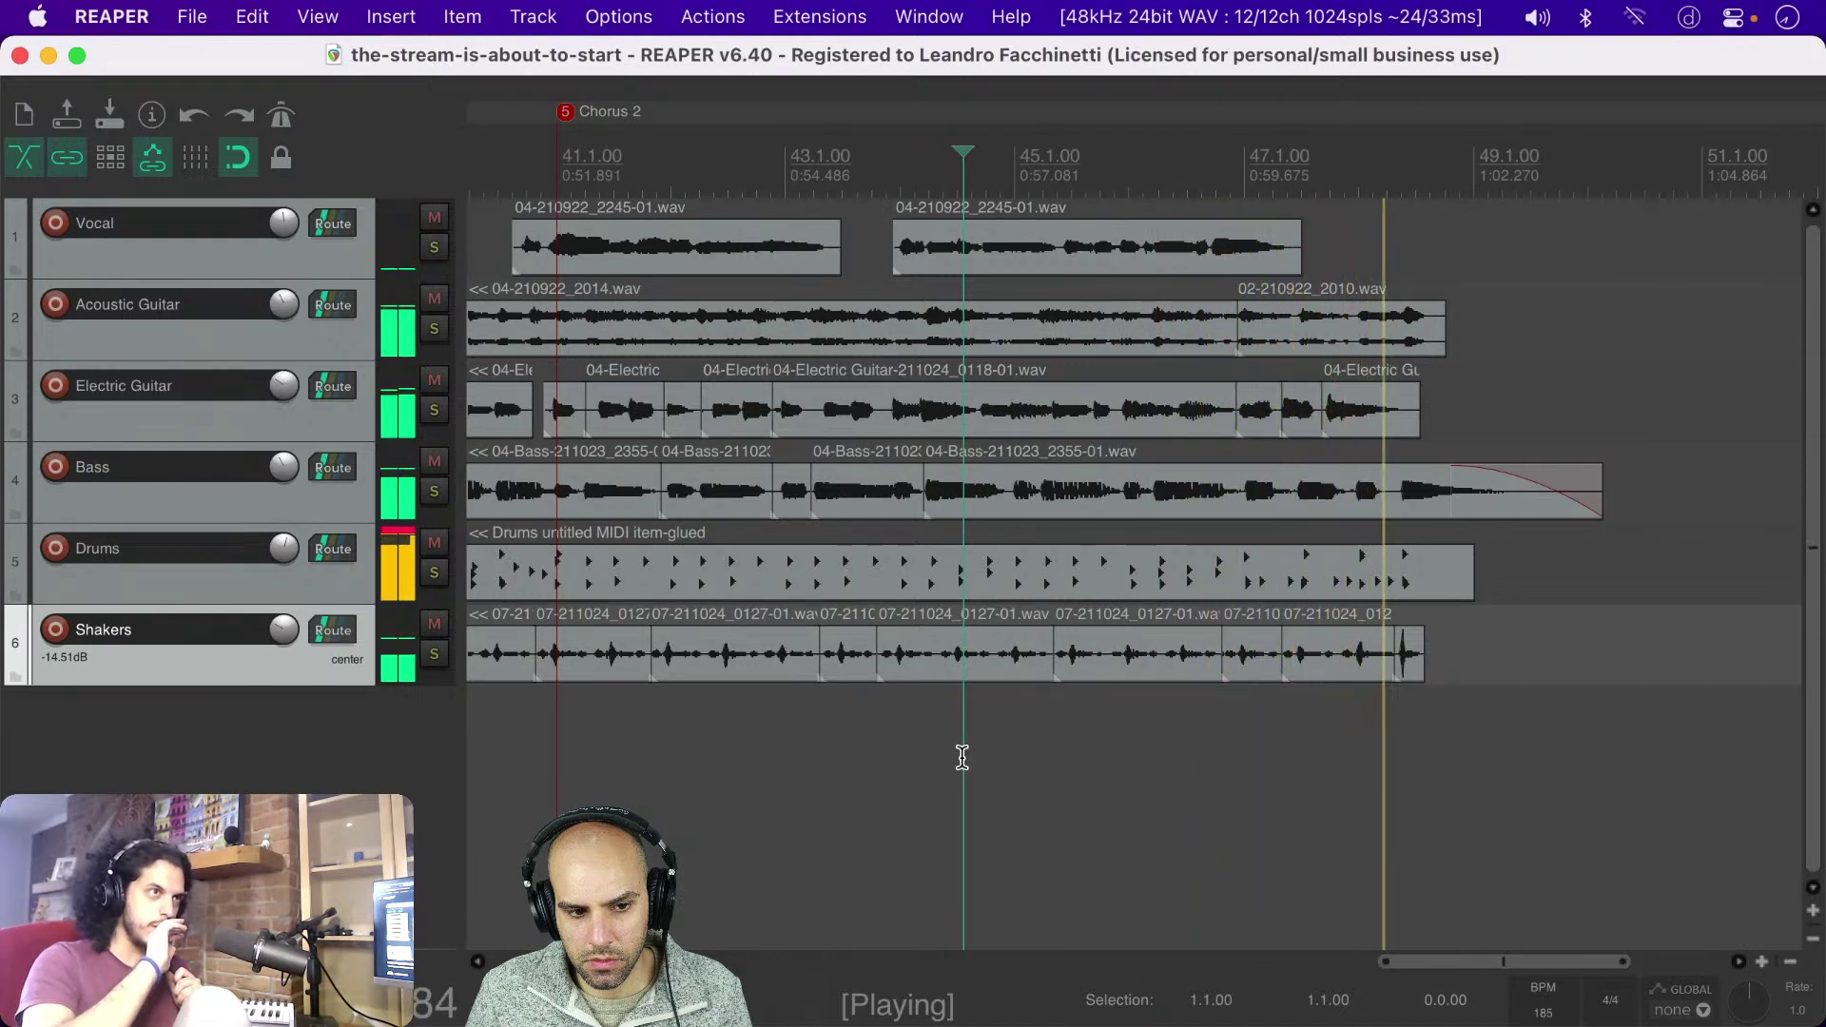
pyautogui.press('space')
# Step: Delete the last two Shakers items at the end of the song
pyautogui.moveTo(1438, 649); pyautogui.dragTo(1275, 687)
pyautogui.press('Delete')
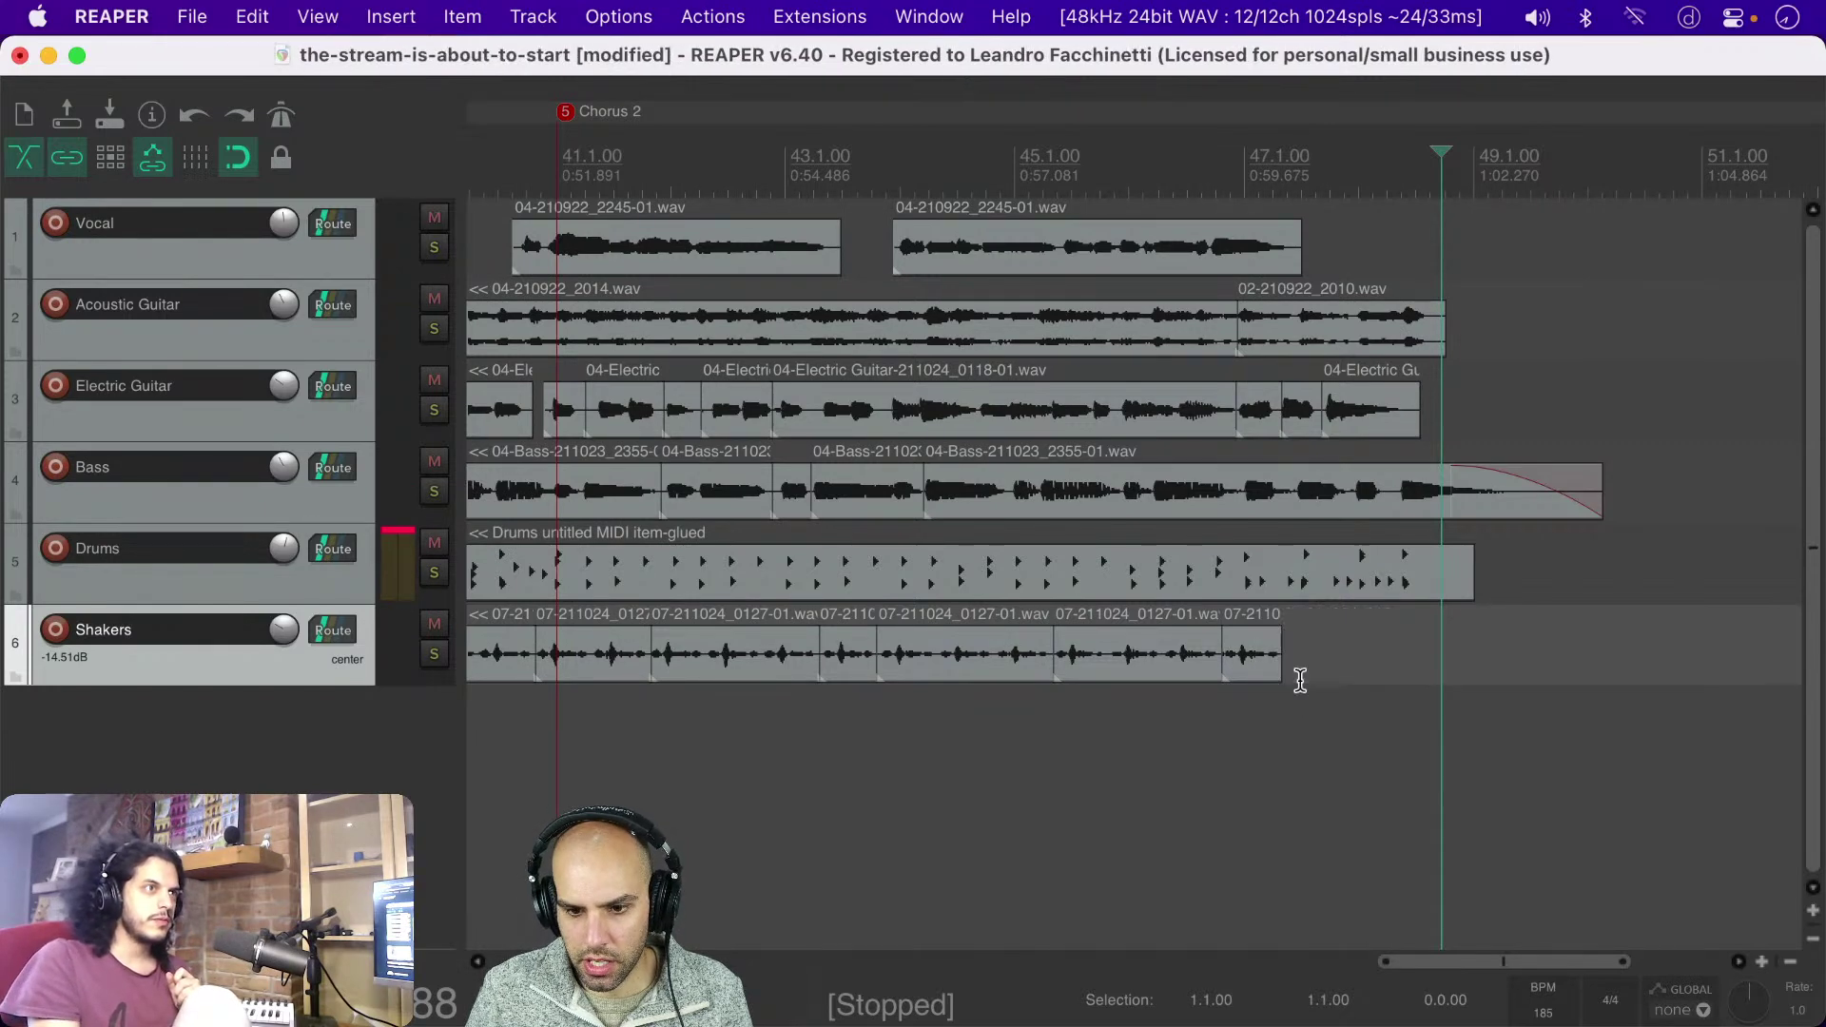
# Step: Add a fade-out across the last remaining Shakers item and play back the ending from bar 44
pyautogui.scroll(5, 1274, 668)
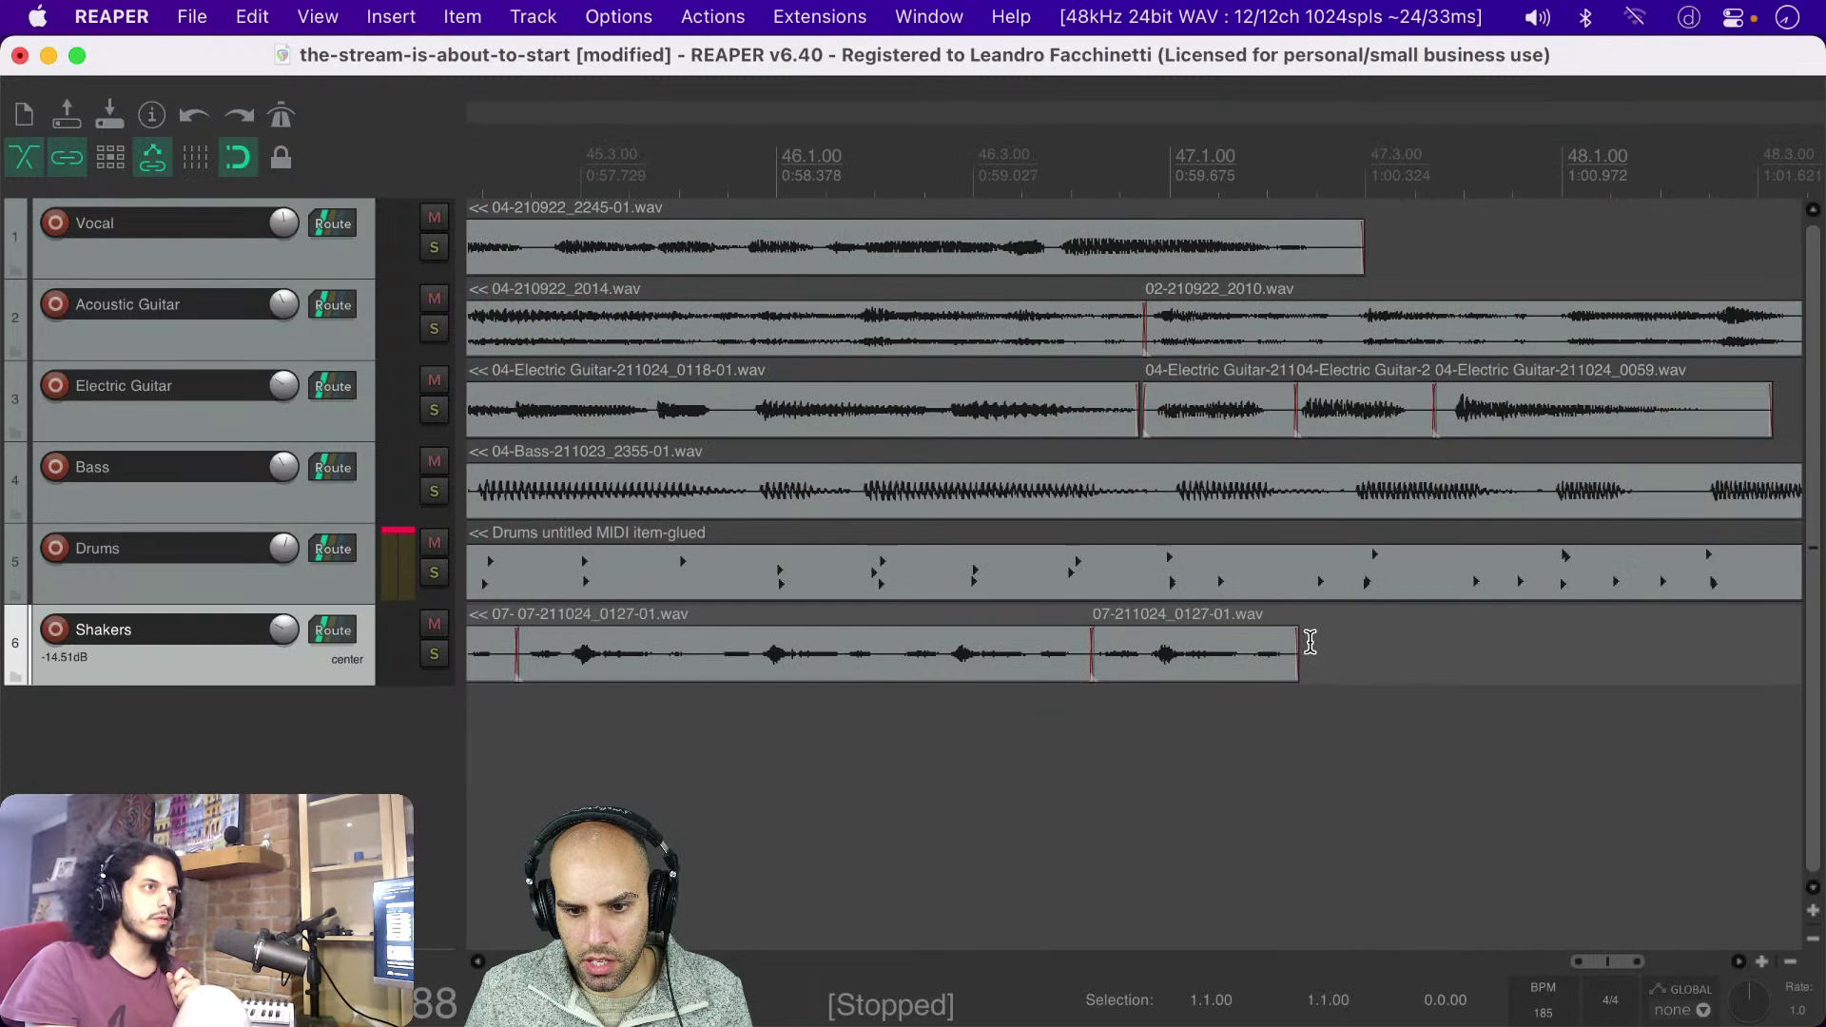
pyautogui.moveTo(1295, 632); pyautogui.dragTo(1102, 635)
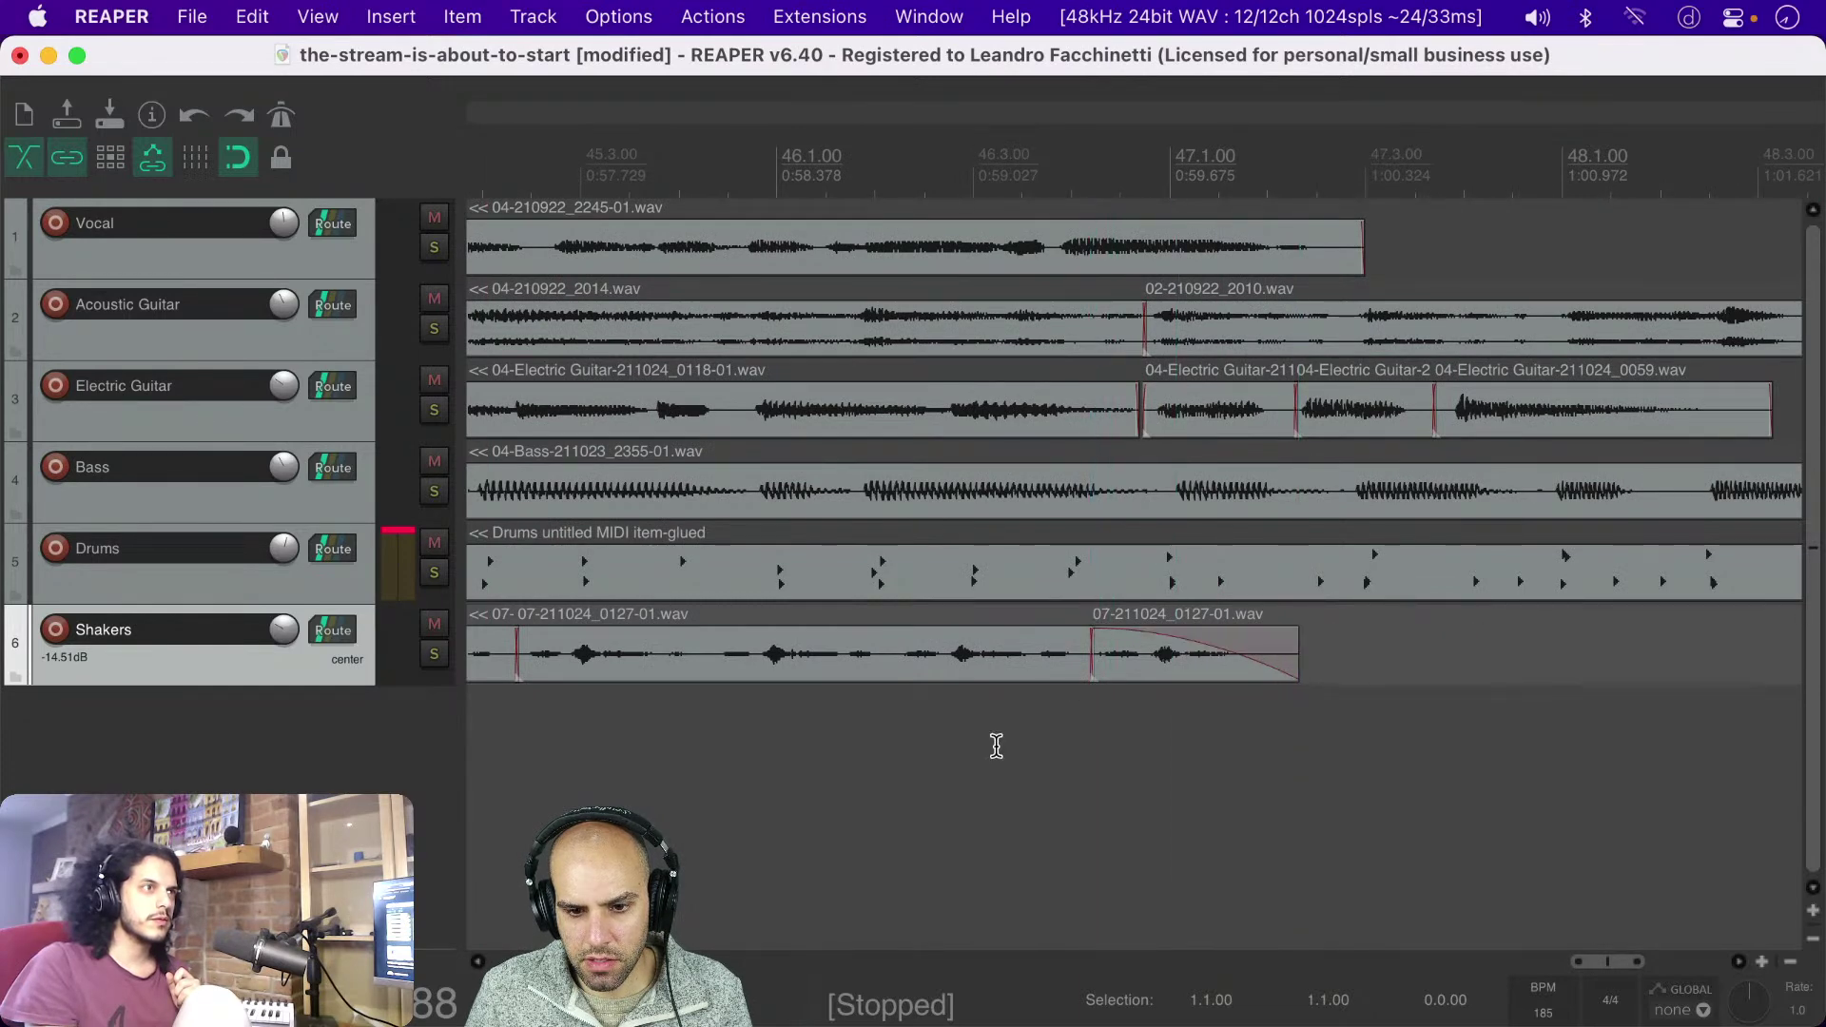
pyautogui.scroll(-4, 990, 745)
pyautogui.click(610, 718)
pyautogui.press('space')
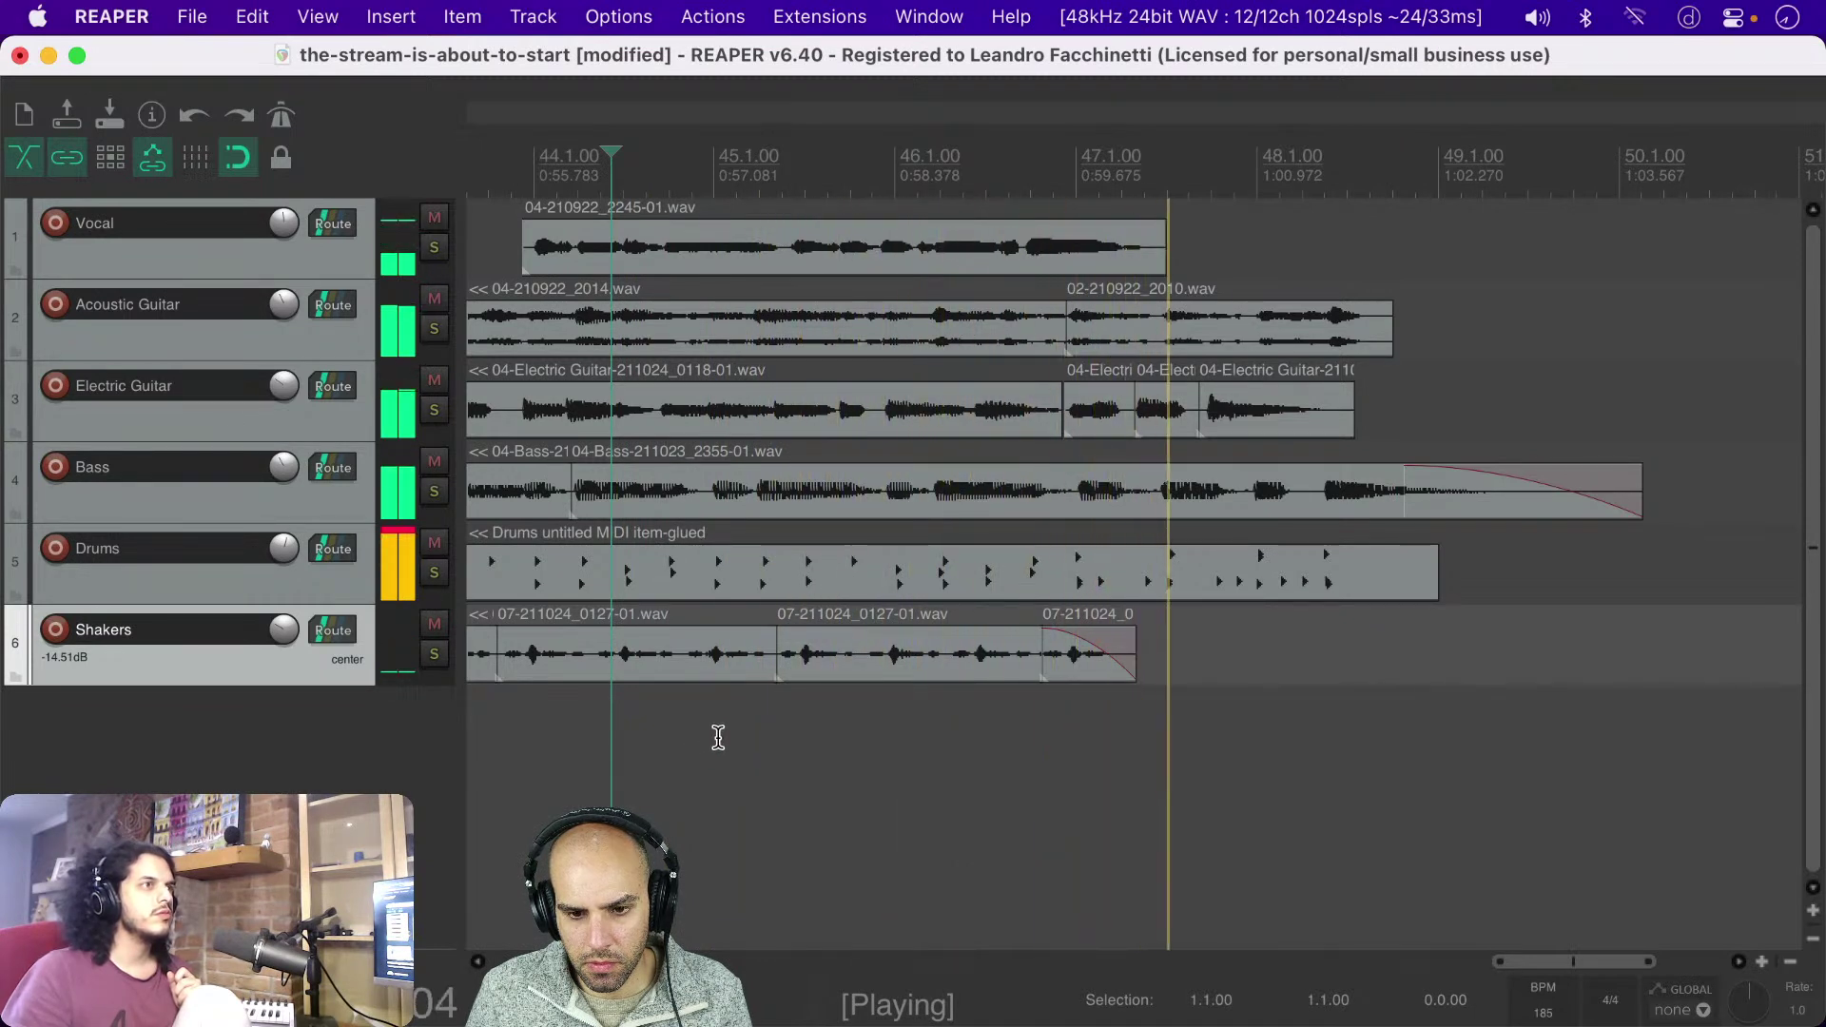
pyautogui.press('space')
# Step: Raise the Shakers track's volume to -0.06 dB and play back the ending from bar 45
pyautogui.moveTo(283, 629); pyautogui.dragTo(283, 599)
pyautogui.click(761, 738)
pyautogui.press('space')
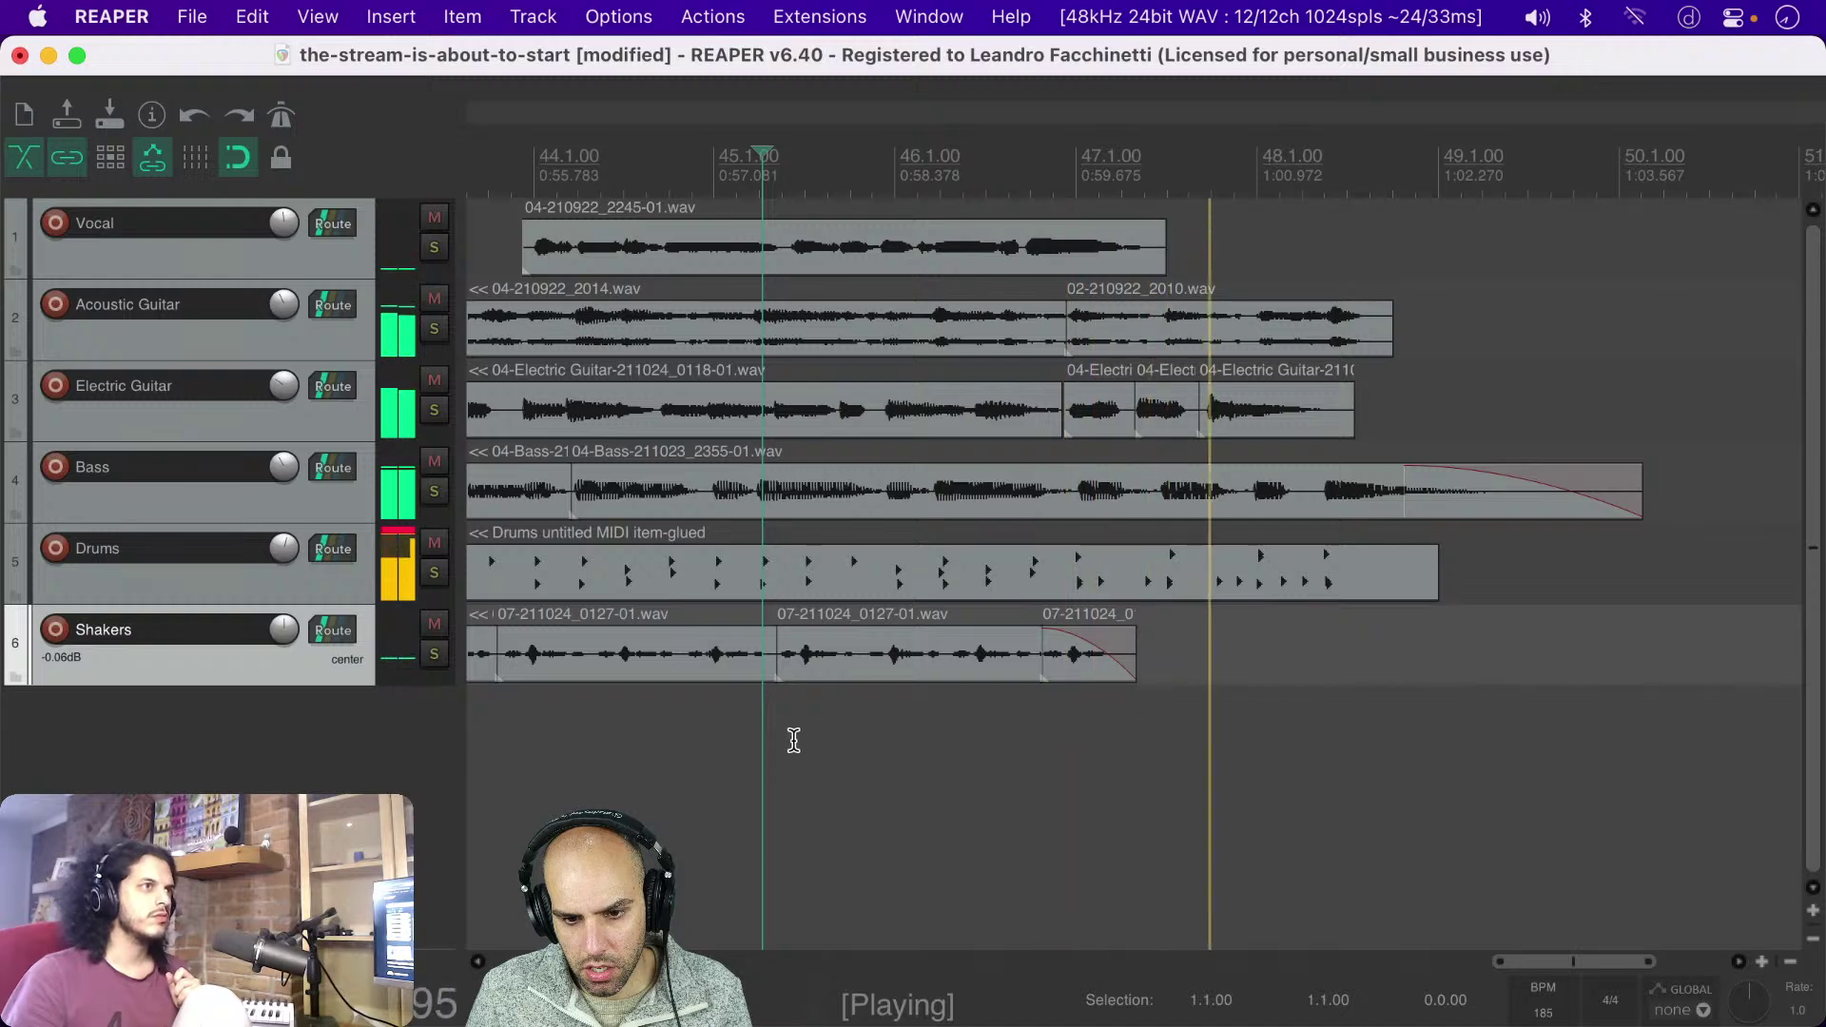
pyautogui.press('space')
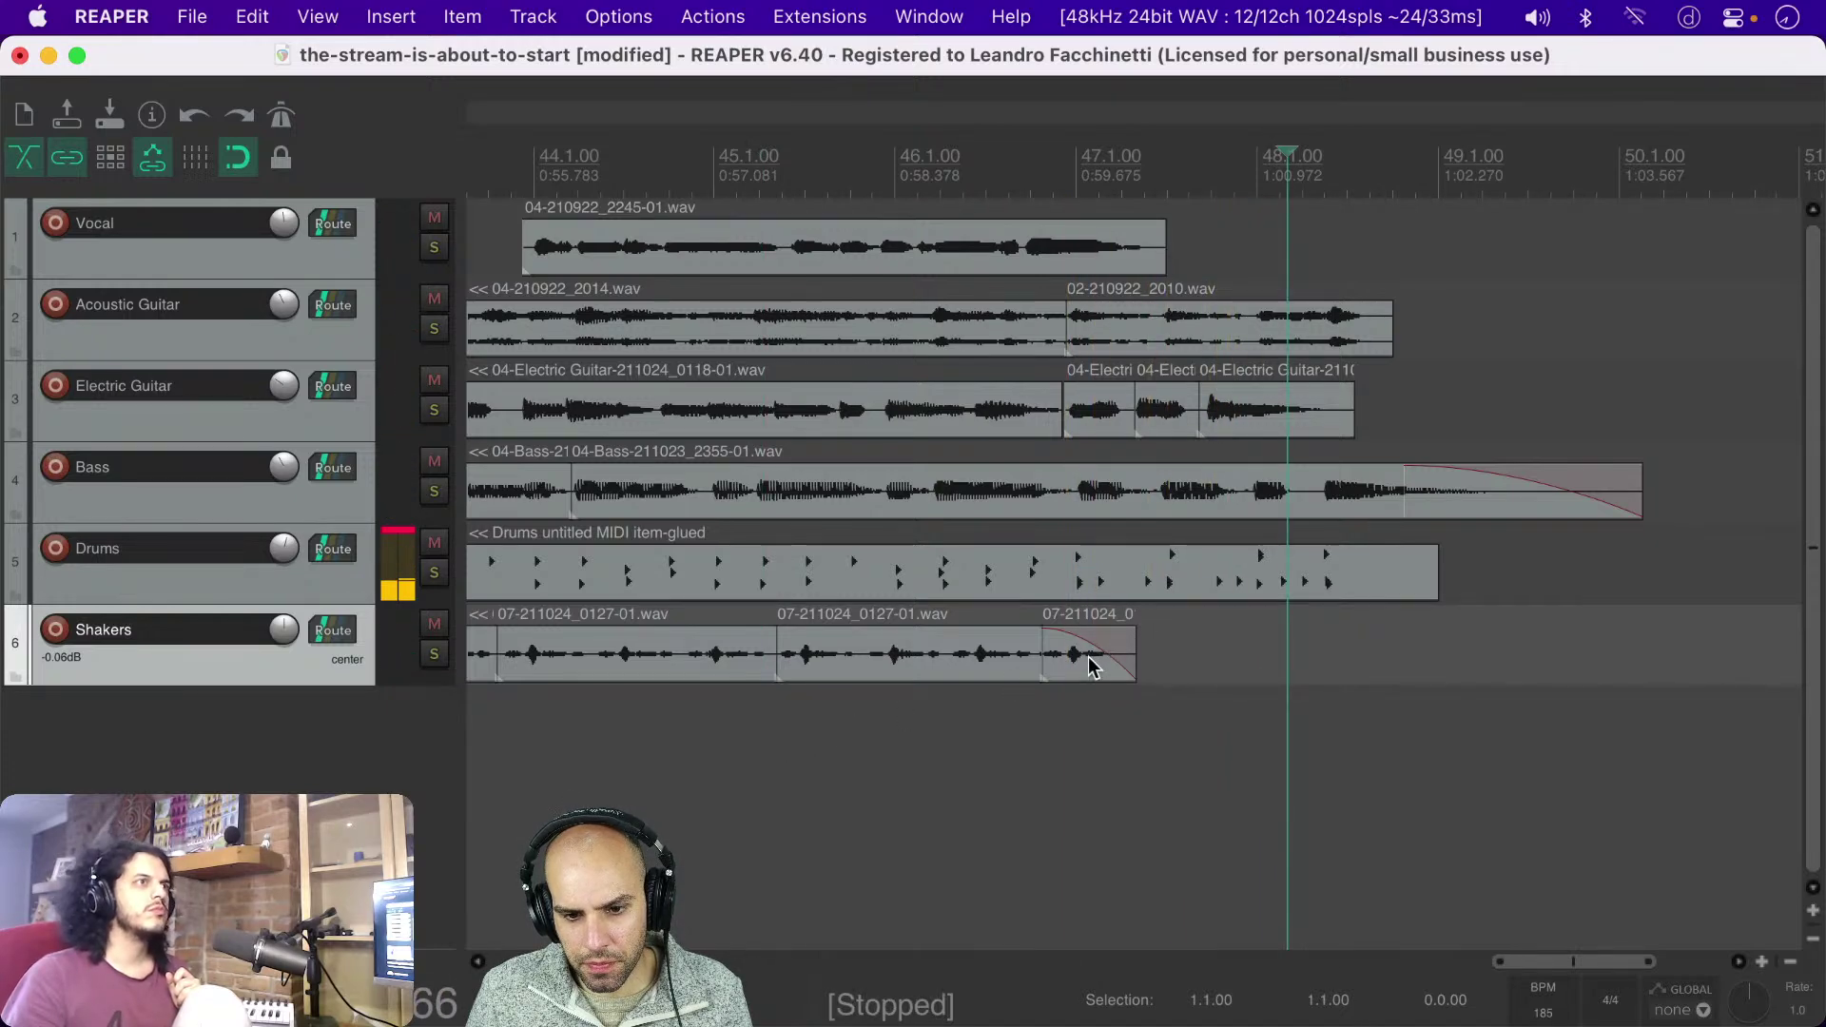
# Step: Delete the faded Shakers item around bar 47
pyautogui.scroll(3, 1100, 670)
pyautogui.click(1056, 679)
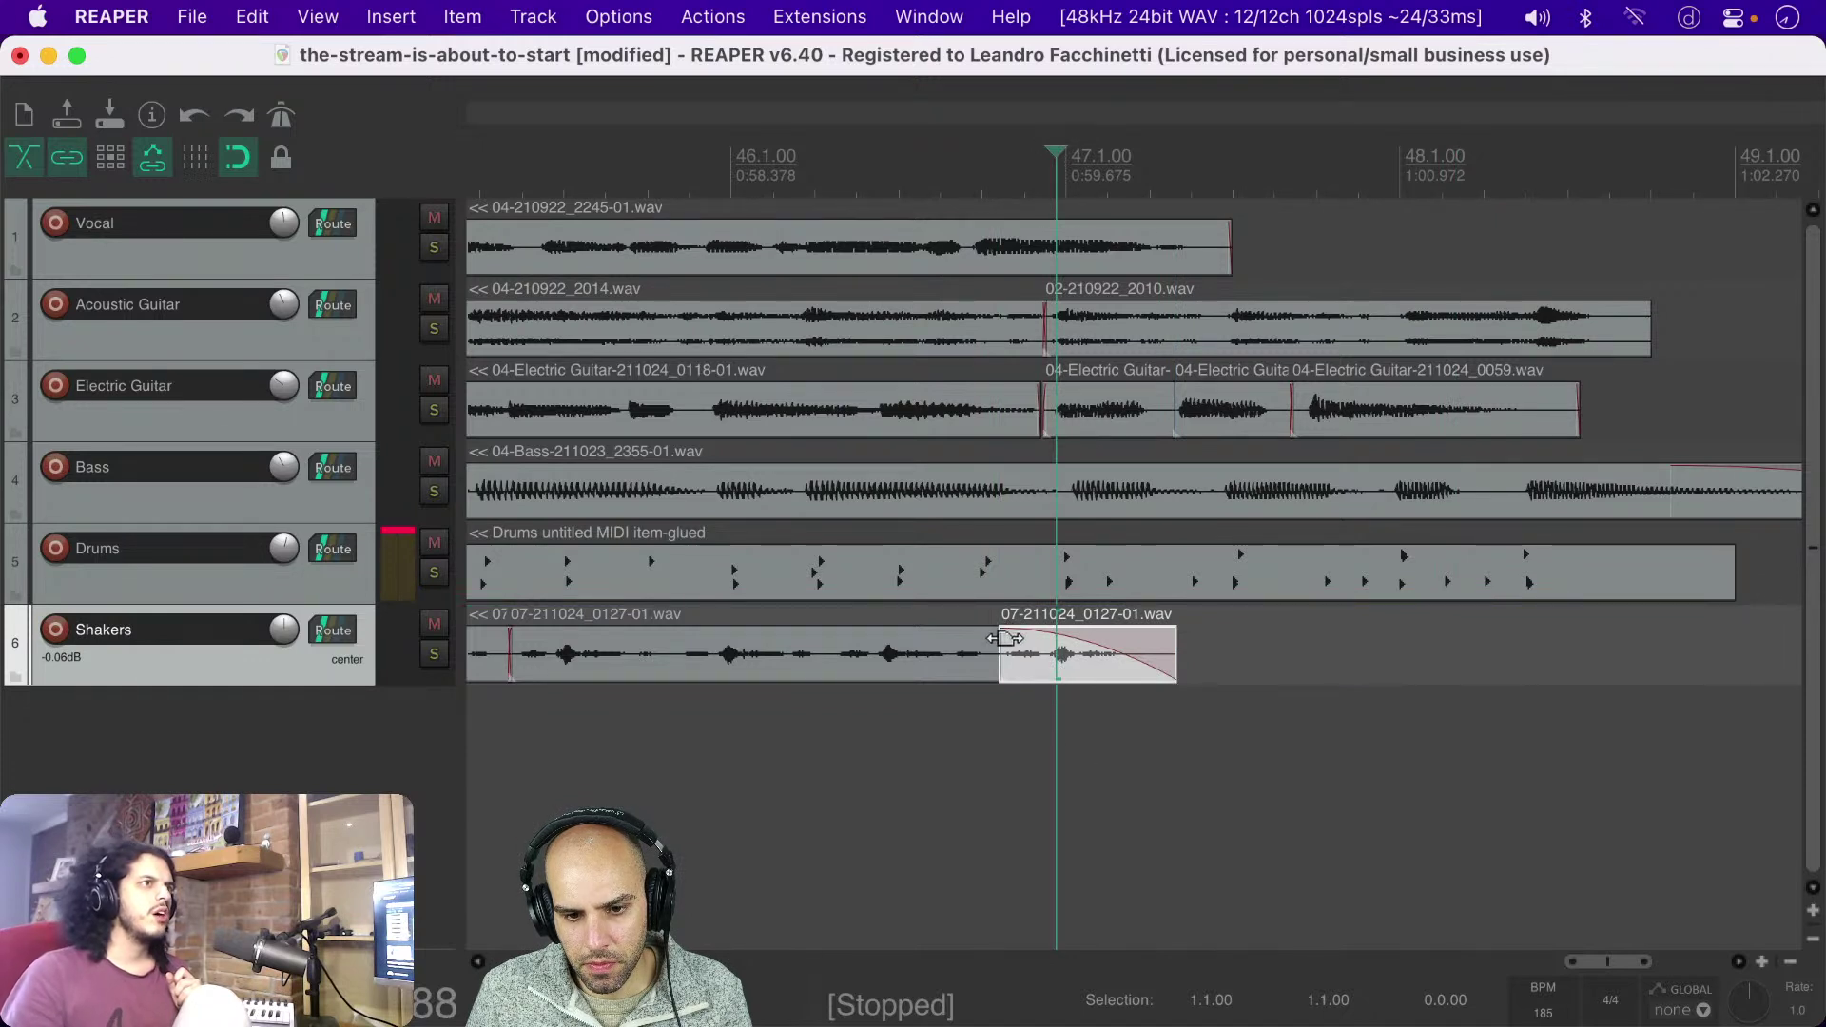
pyautogui.moveTo(1004, 639); pyautogui.dragTo(1127, 638)
pyautogui.moveTo(1056, 664); pyautogui.dragTo(1053, 662)
pyautogui.press('Delete')
# Step: Play back the ending from about bar 45 to check the shortened shakers, and save the project
pyautogui.click(475, 880)
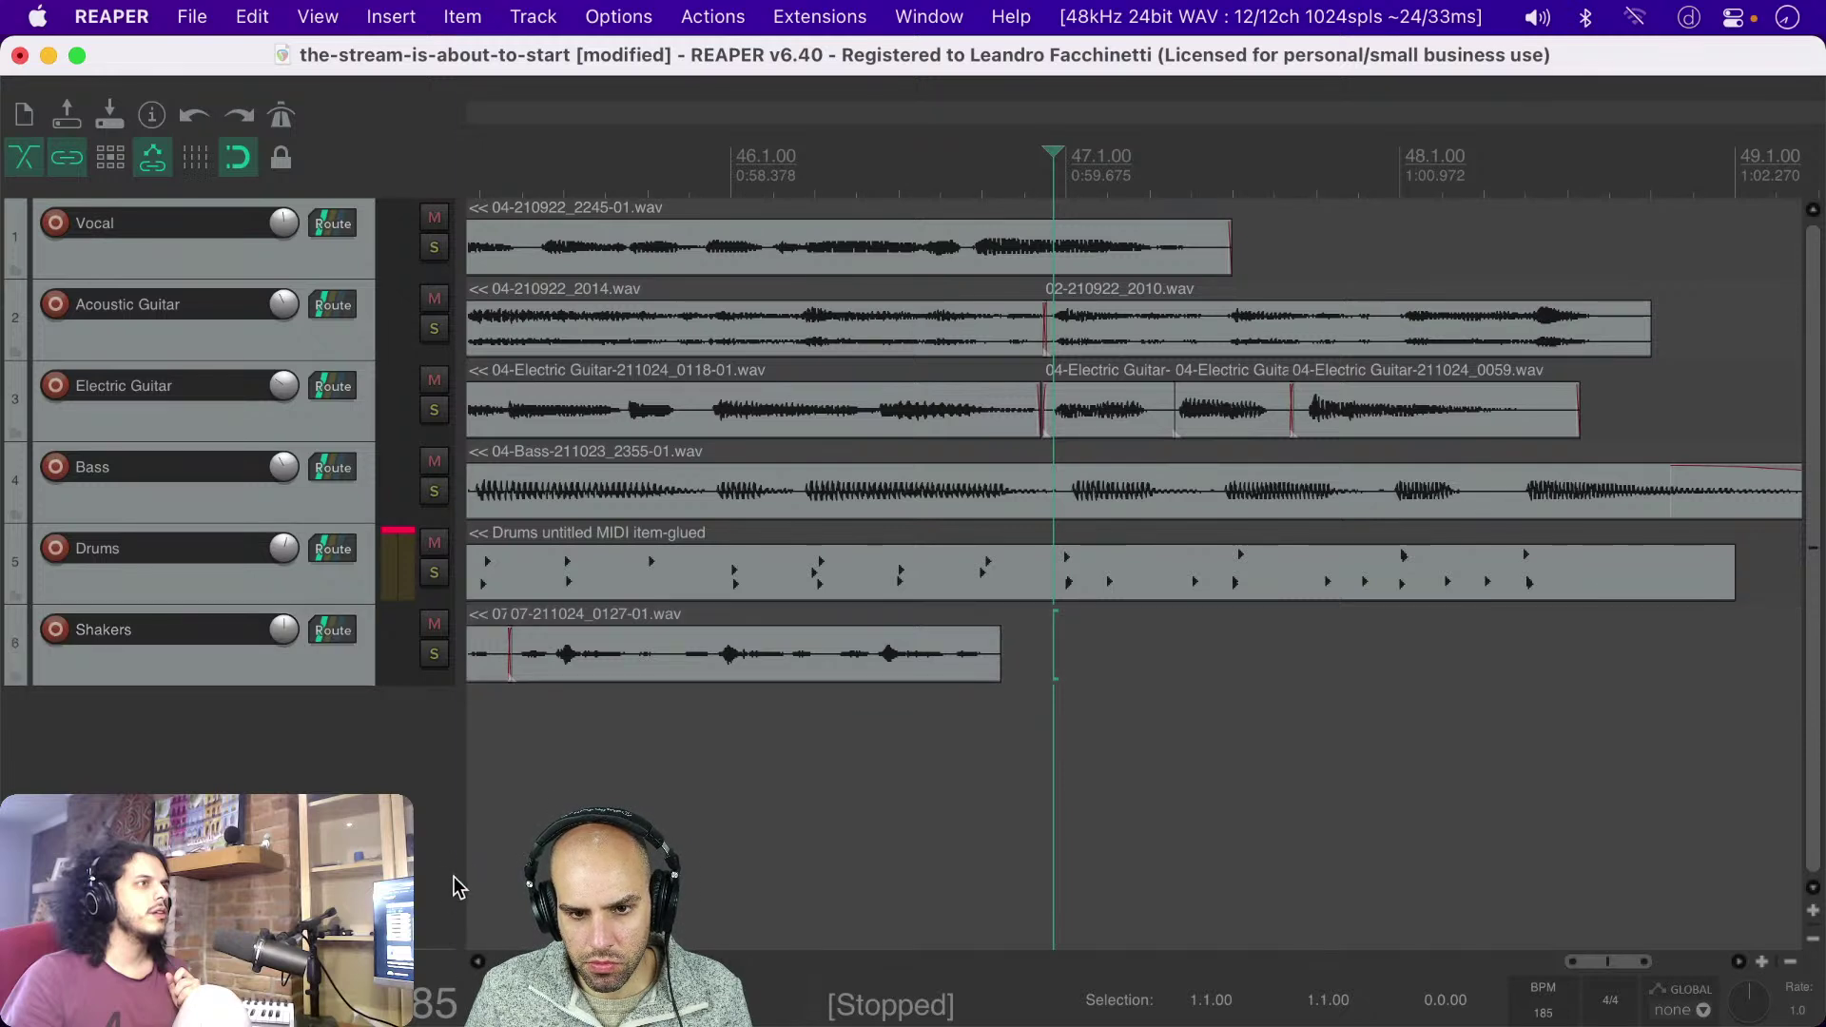
pyautogui.click(530, 856)
pyautogui.press('space')
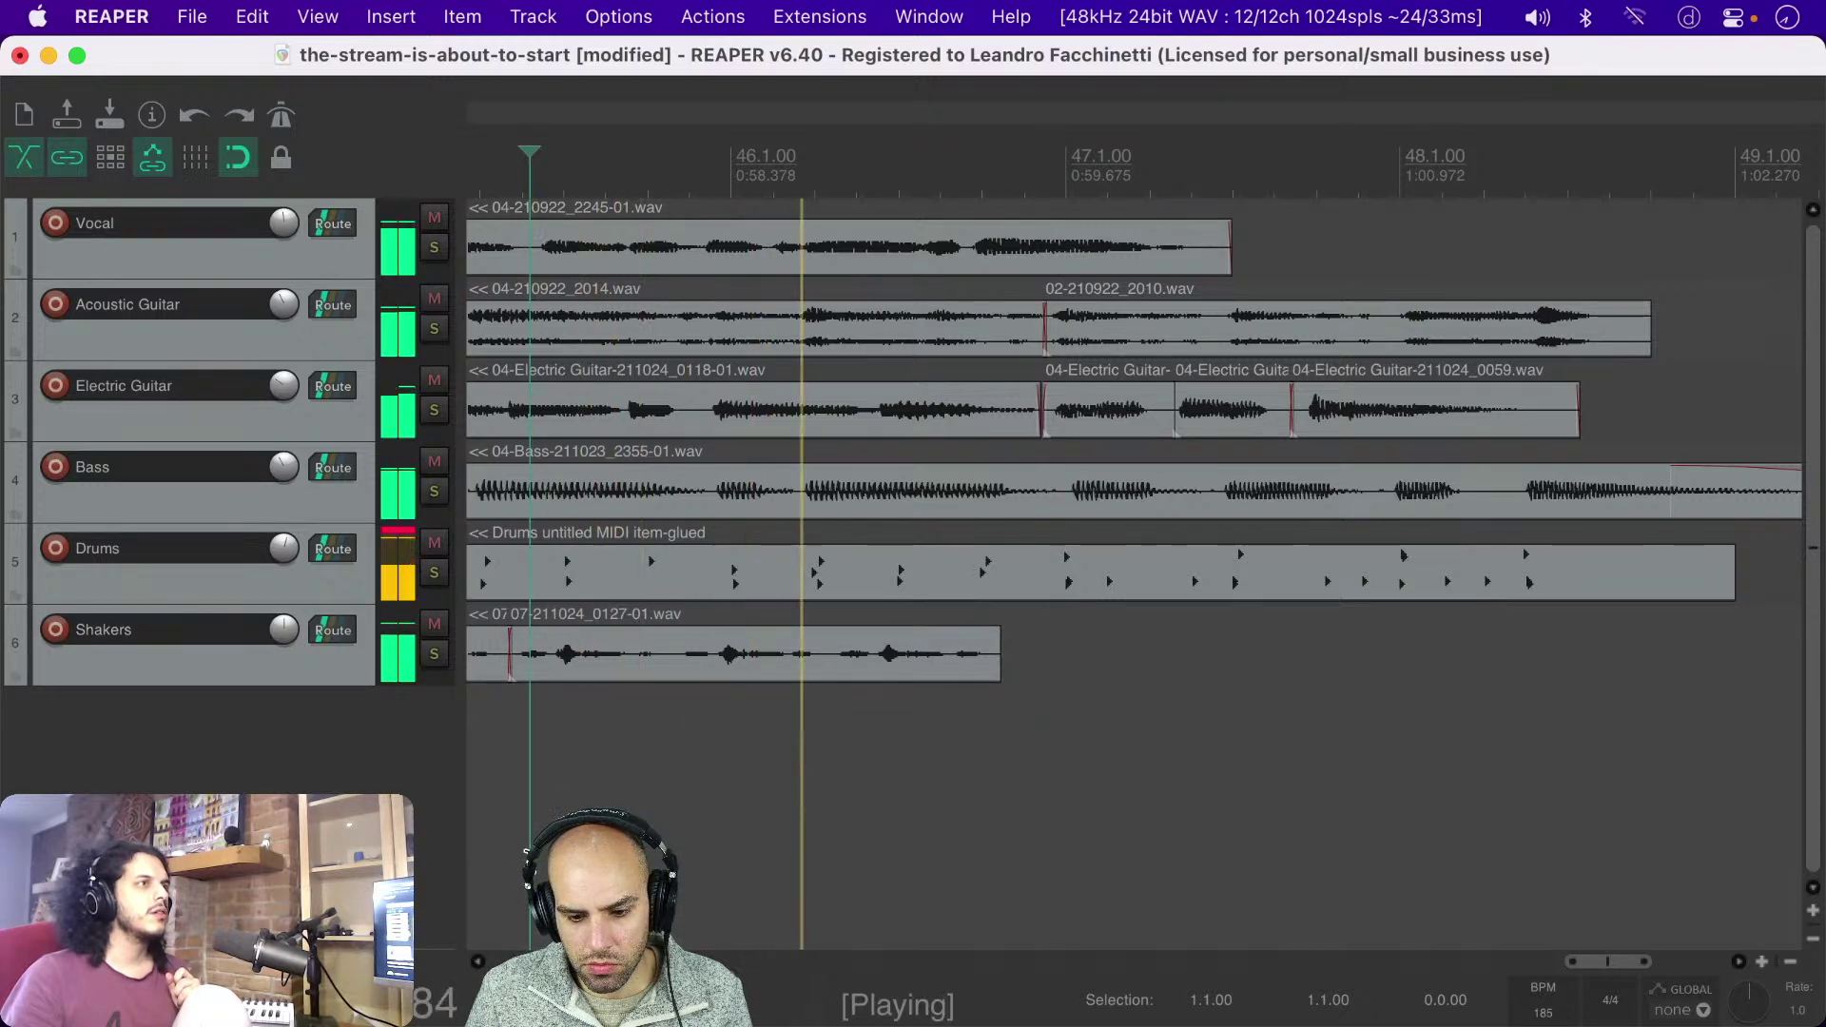
pyautogui.press('space')
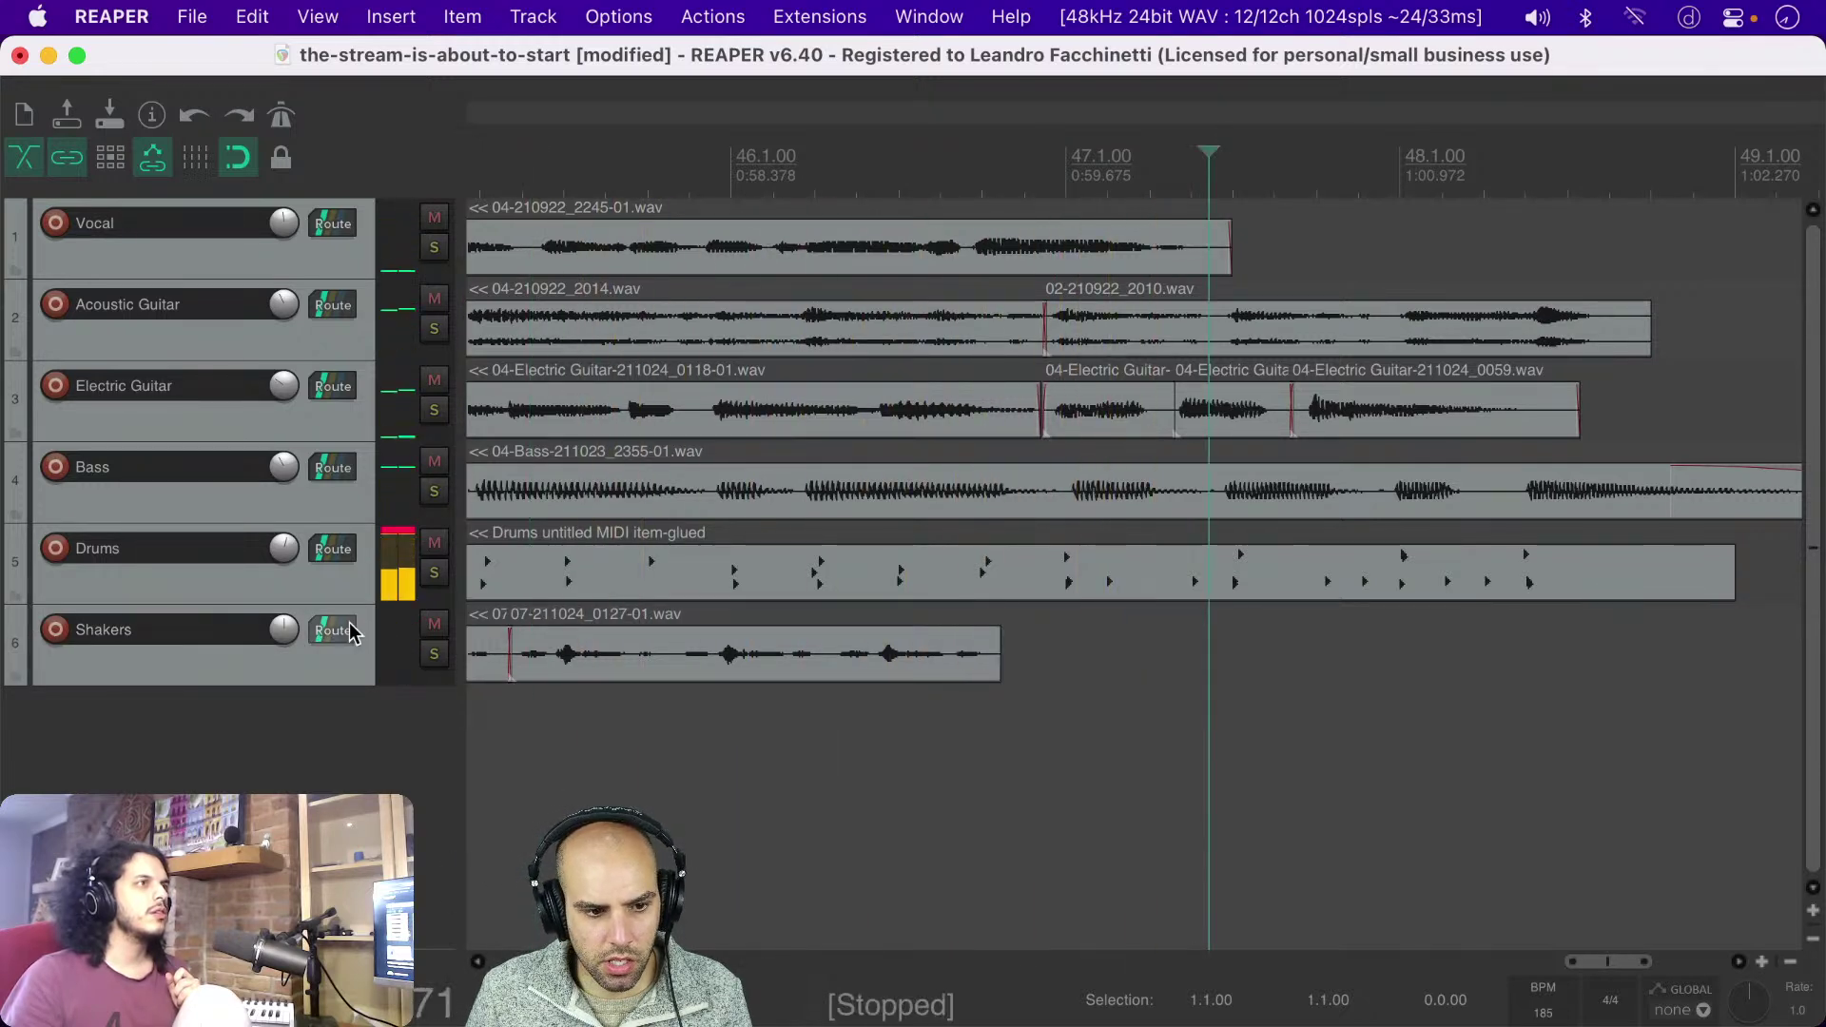
pyautogui.moveTo(283, 630); pyautogui.dragTo(279, 630)
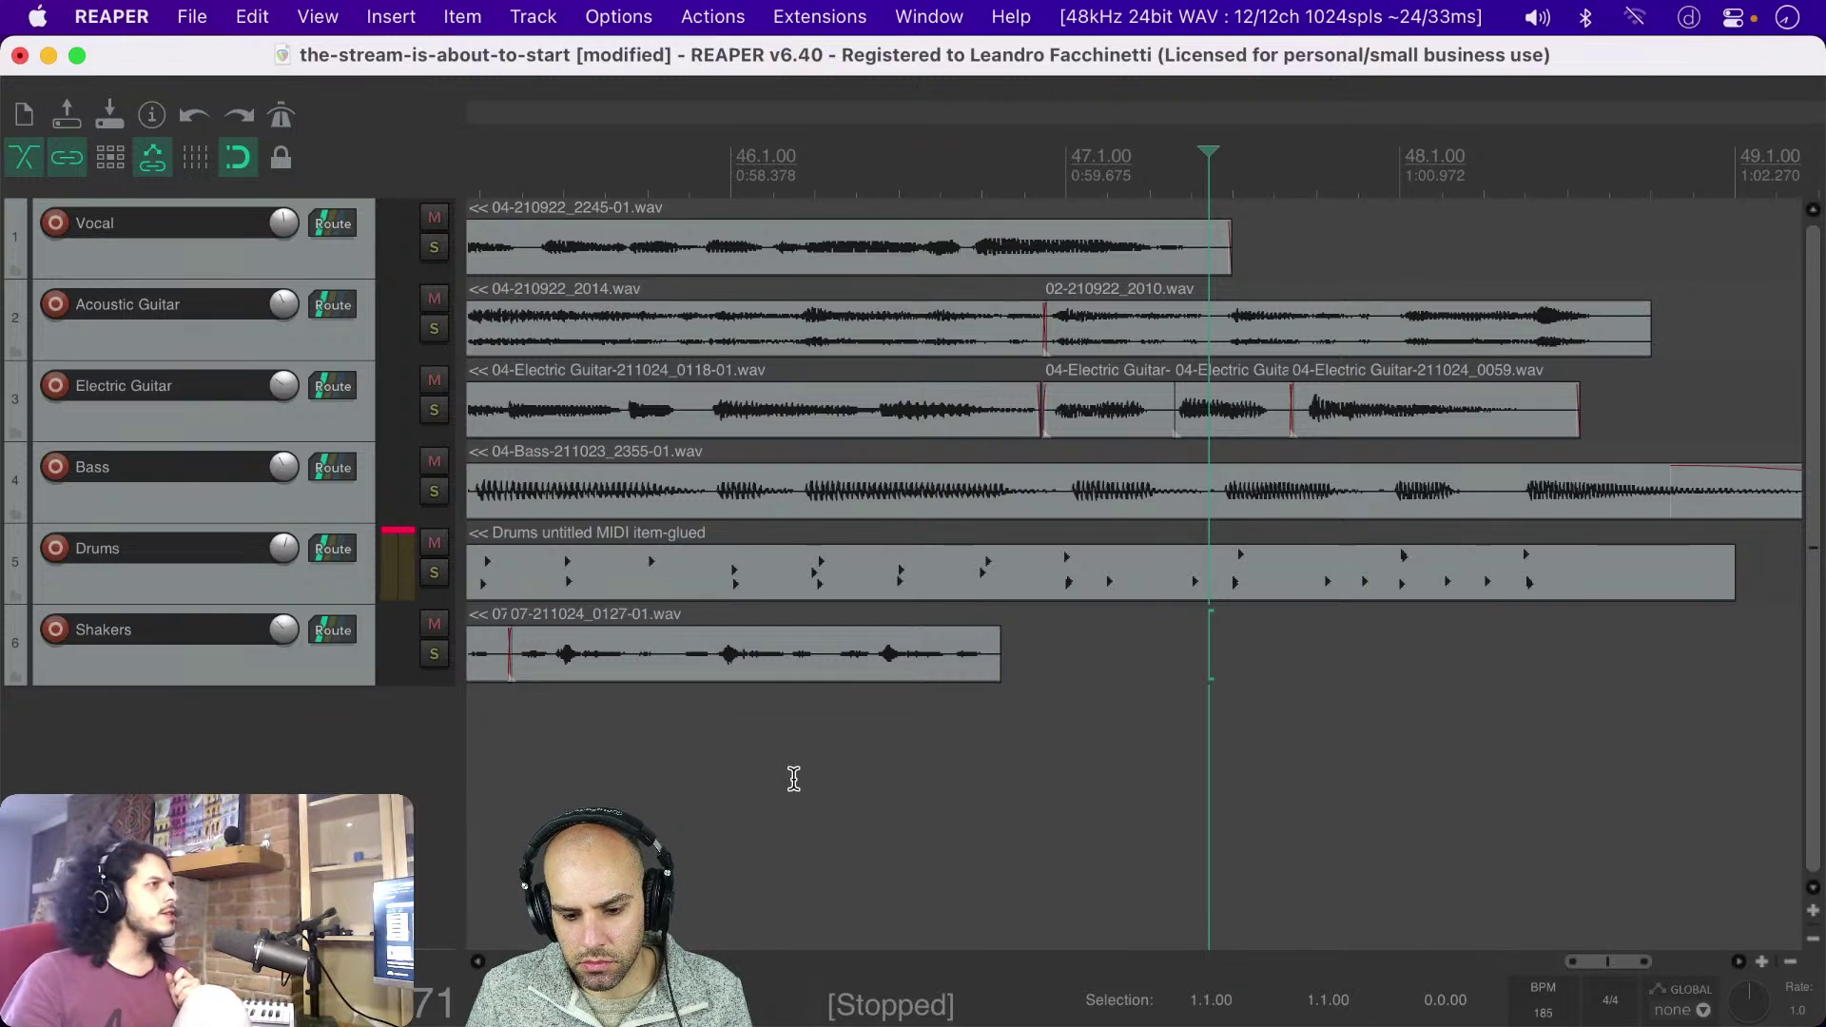
pyautogui.press('super+s')
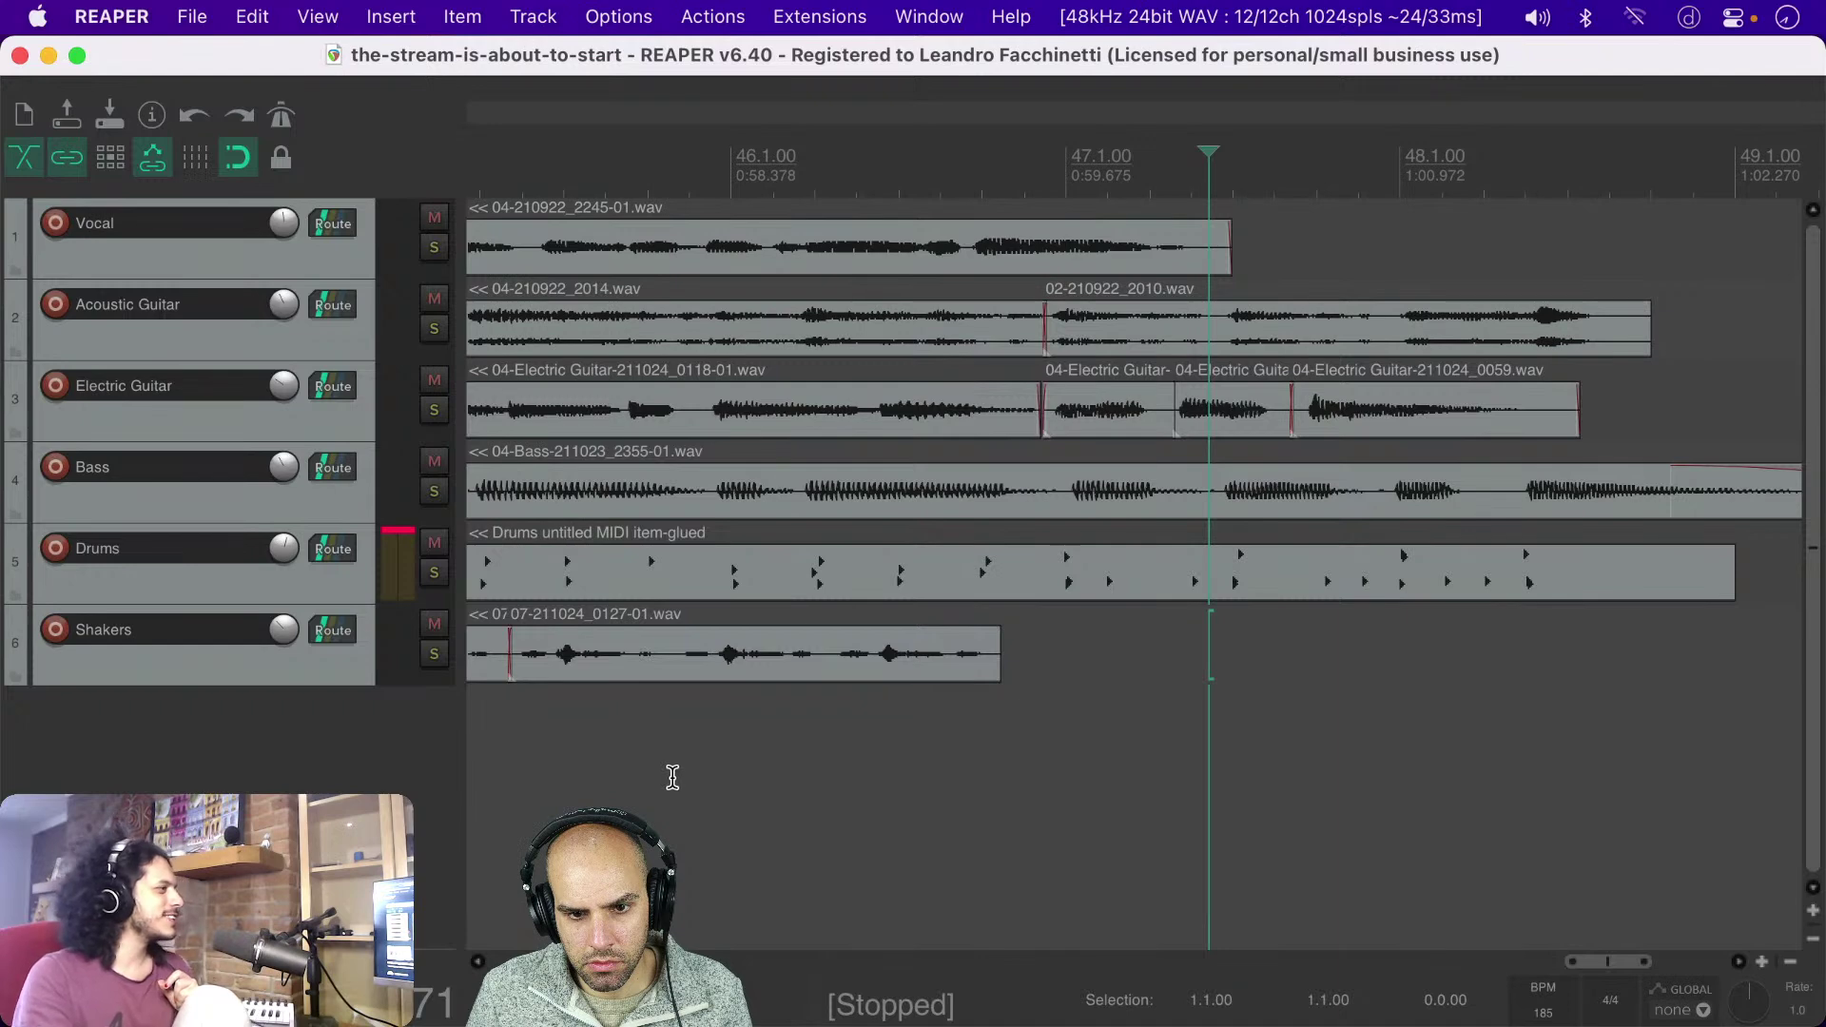
pyautogui.scroll(-3, 672, 778)
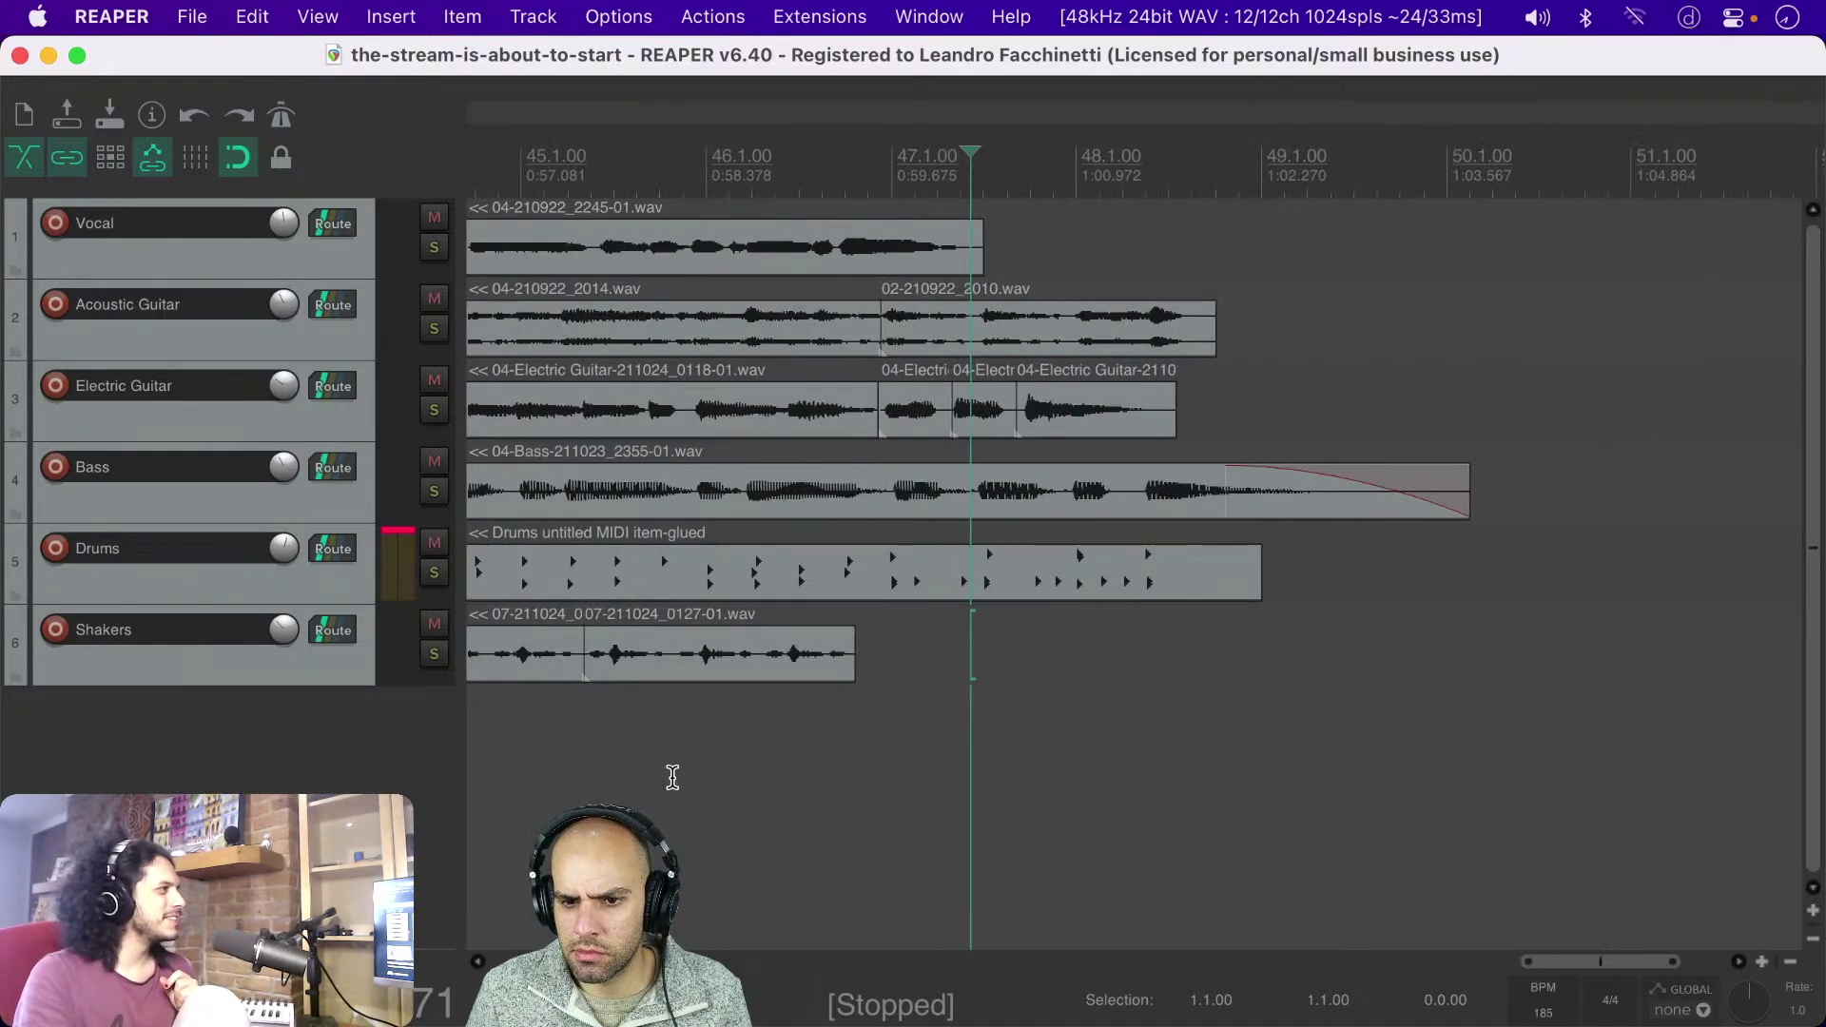
pyautogui.click(648, 775)
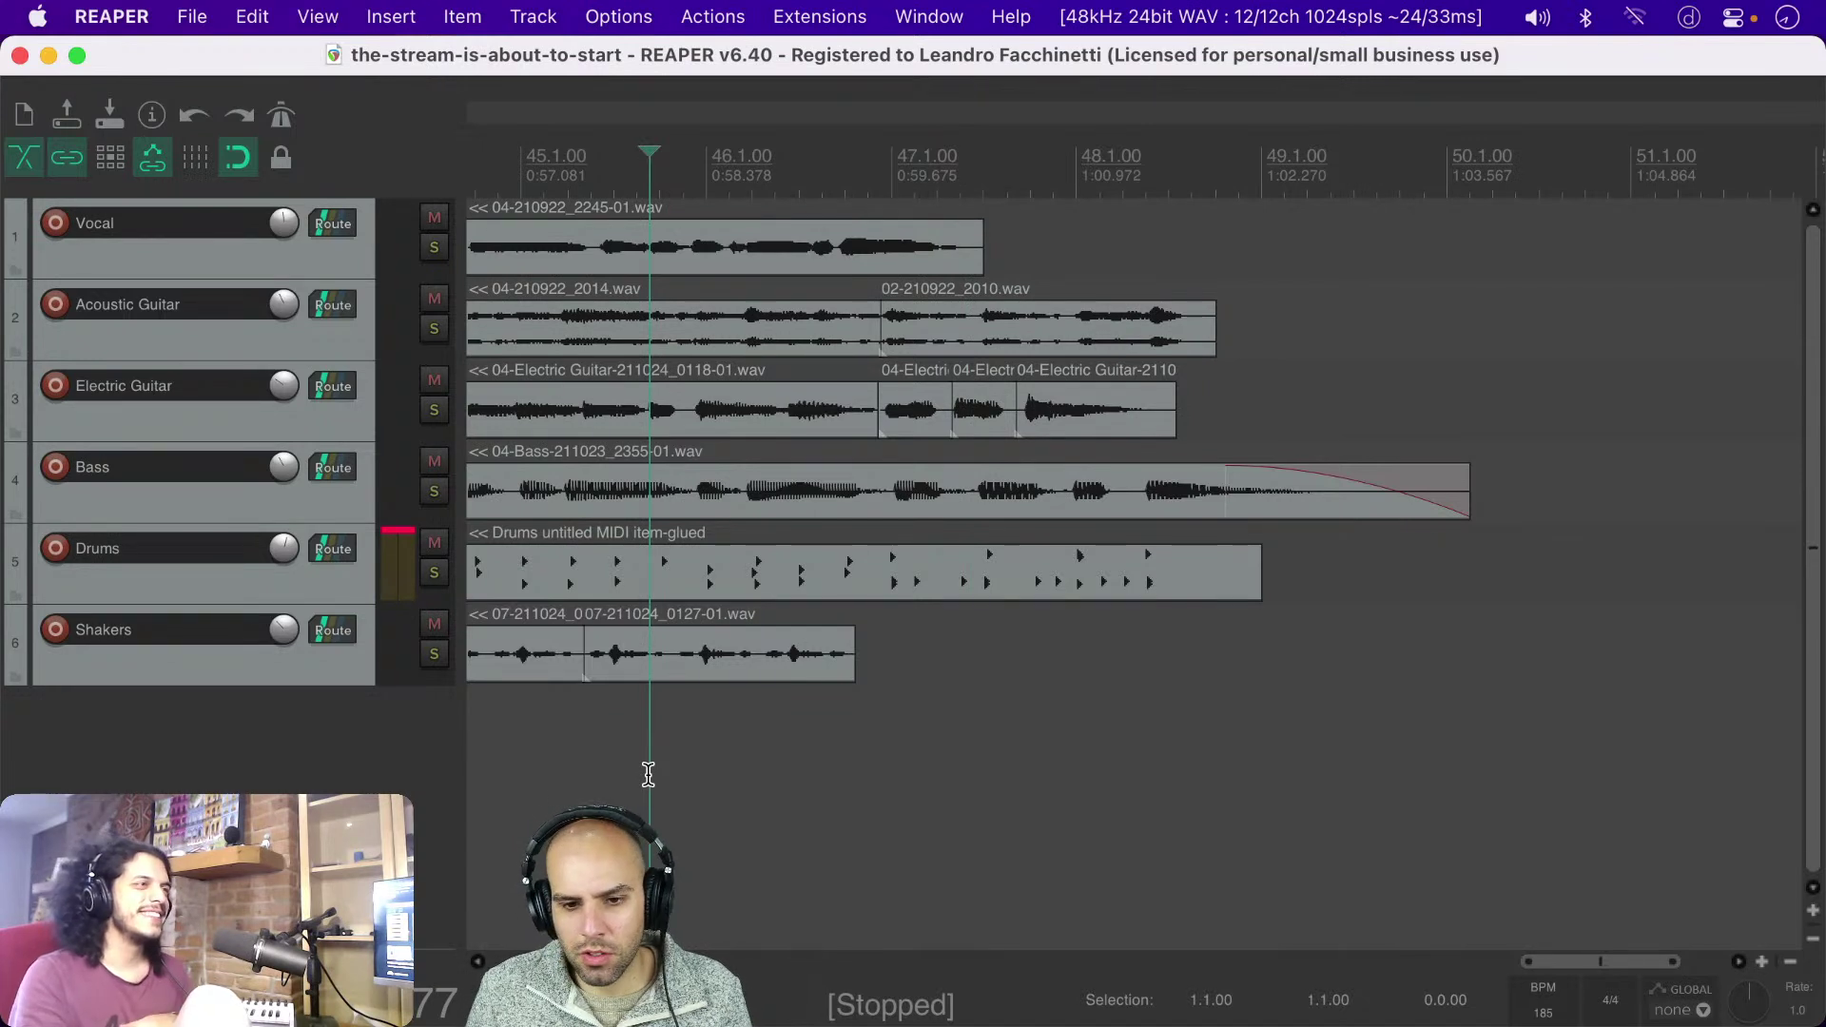
pyautogui.hscroll(-3, 649, 775)
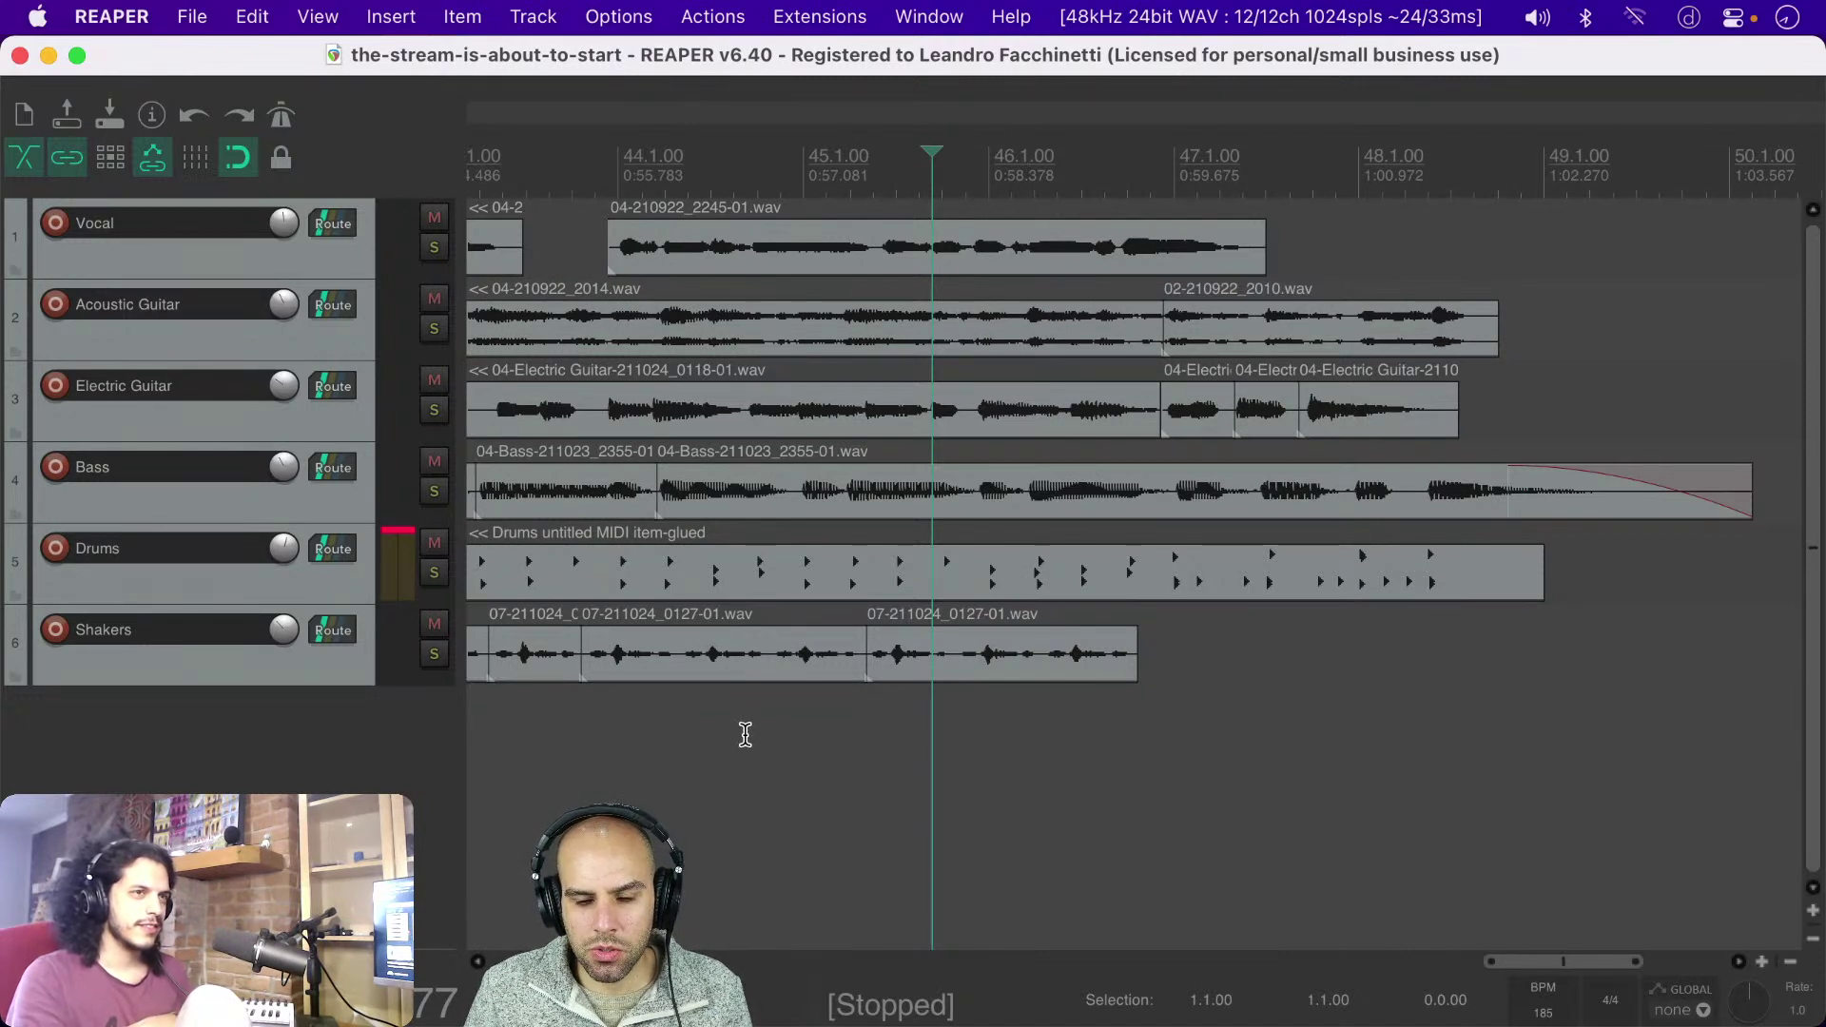
pyautogui.moveTo(1204, 972)
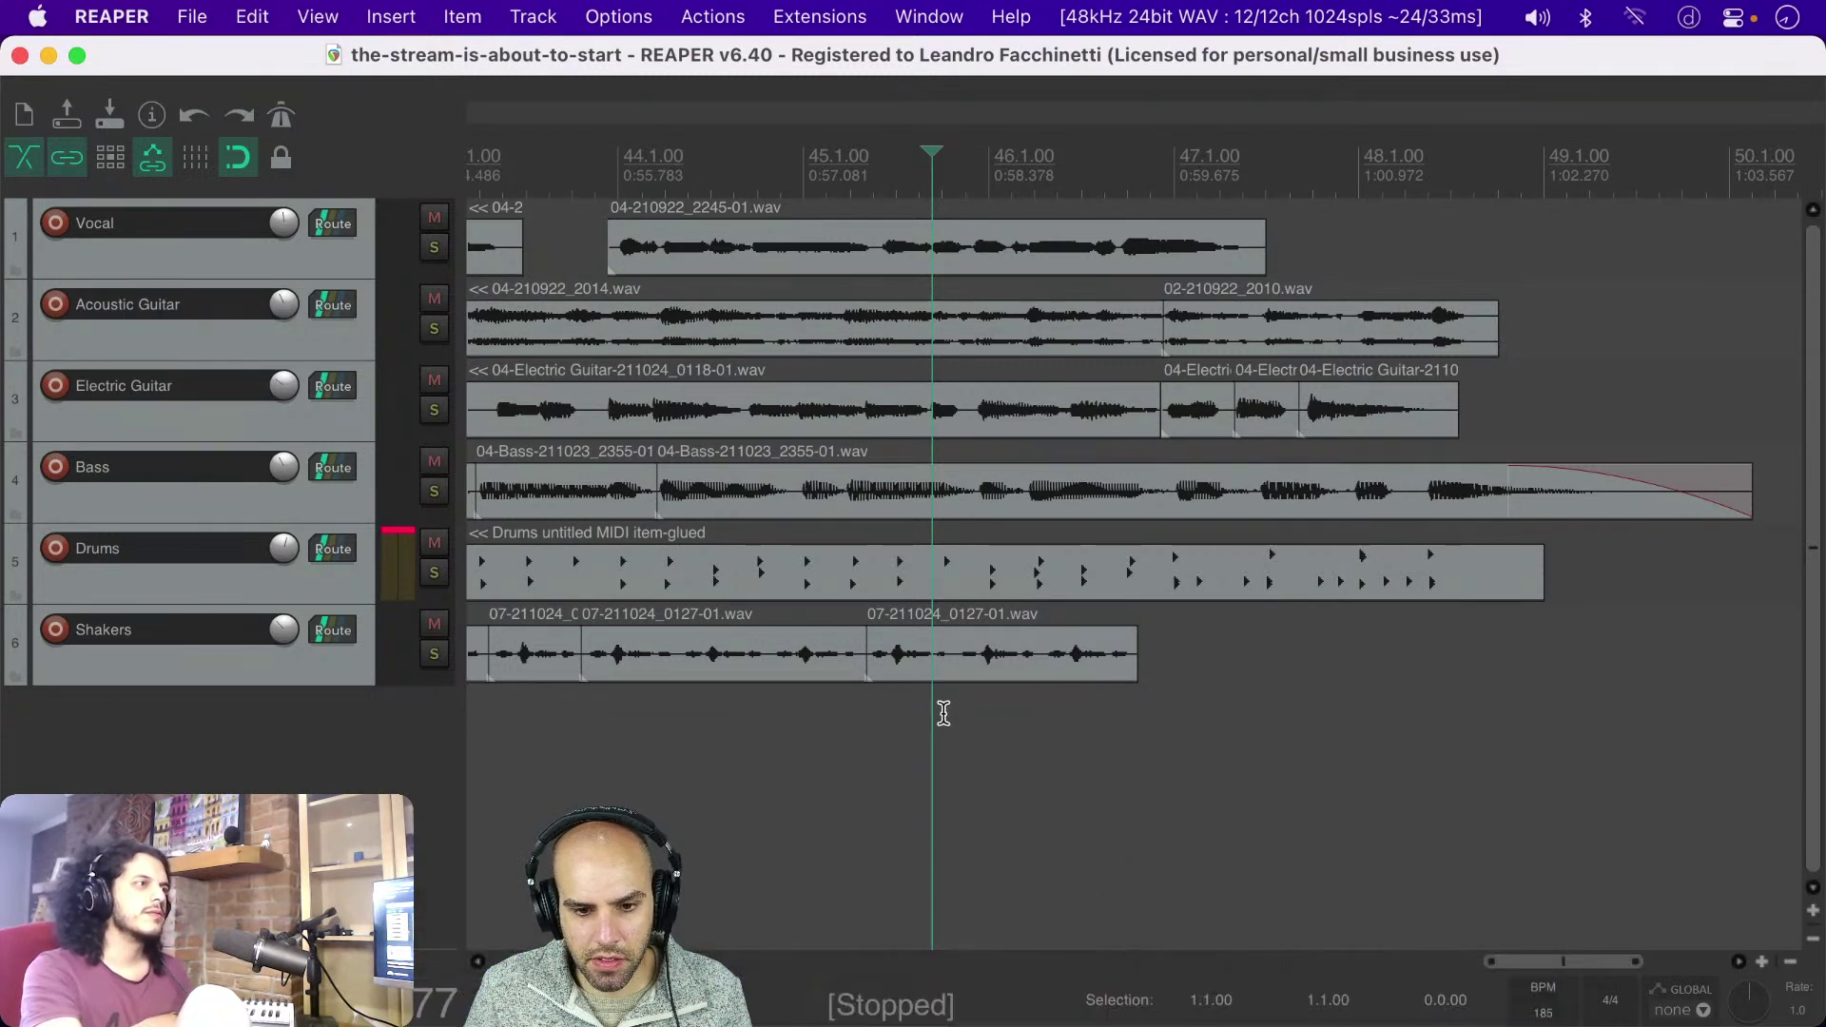
pyautogui.click(747, 761)
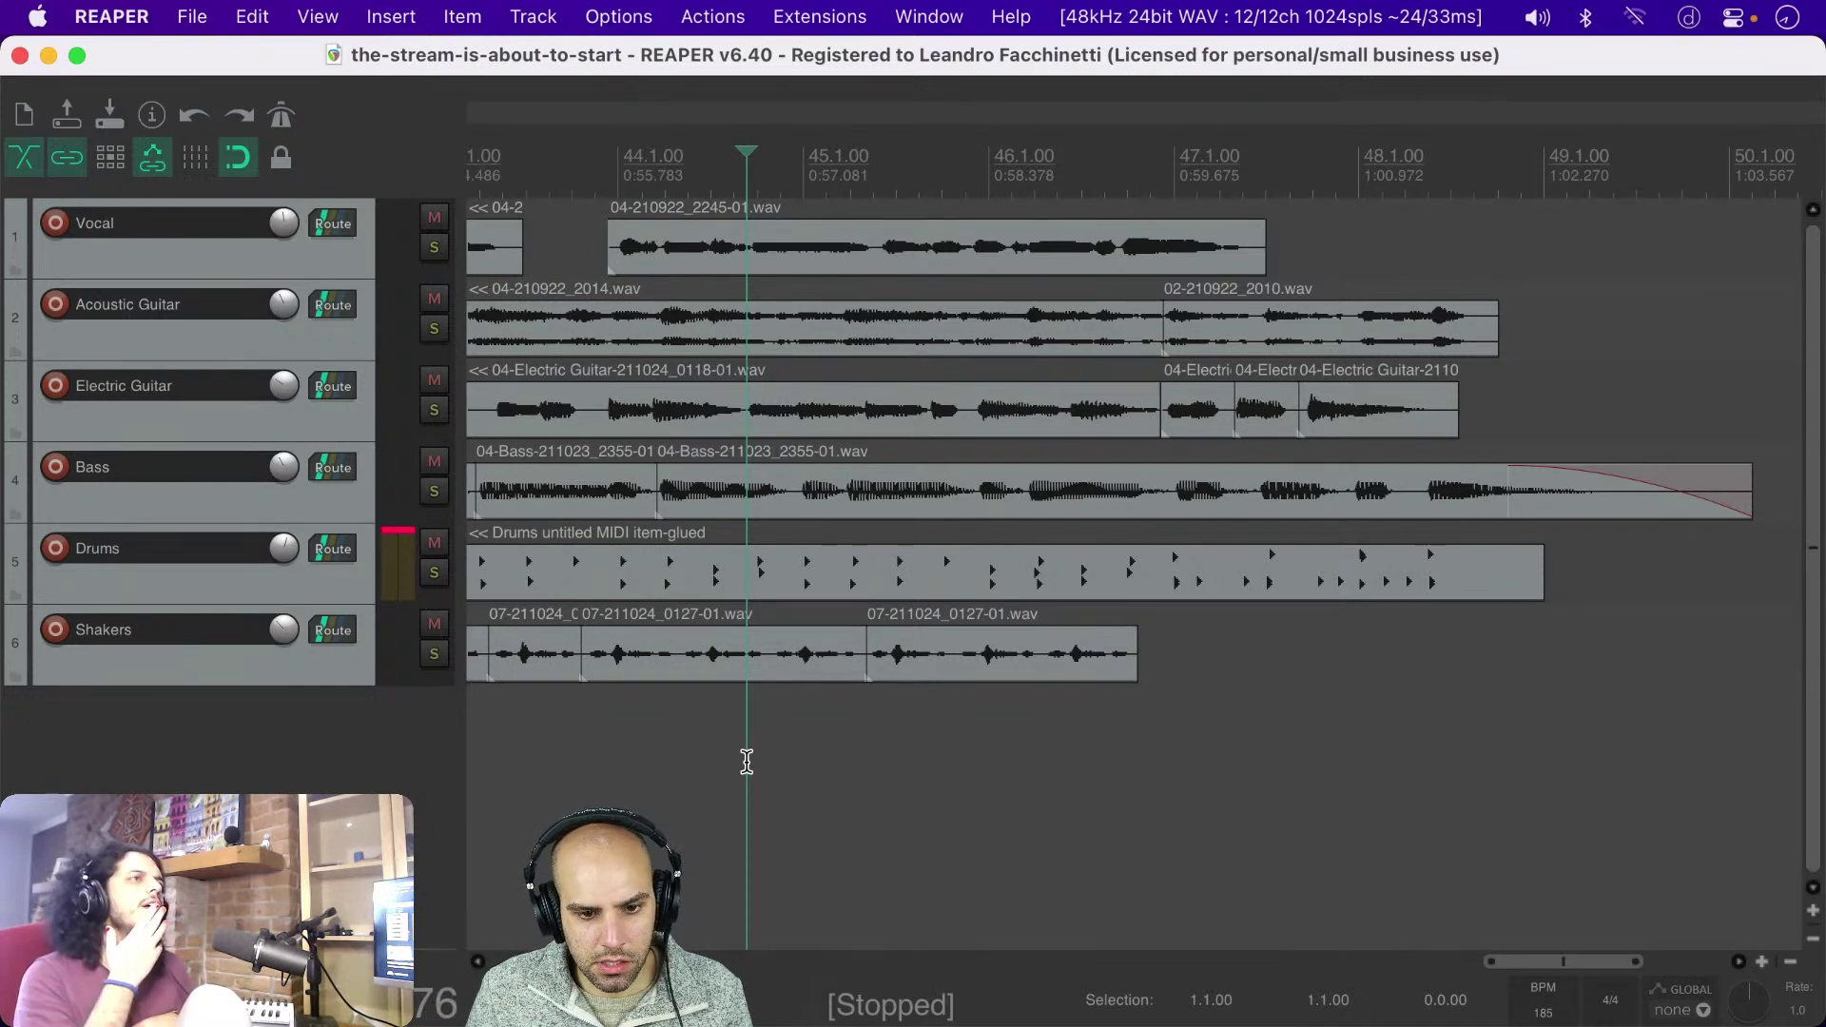
pyautogui.hscroll(-2, 747, 761)
pyautogui.click(767, 754)
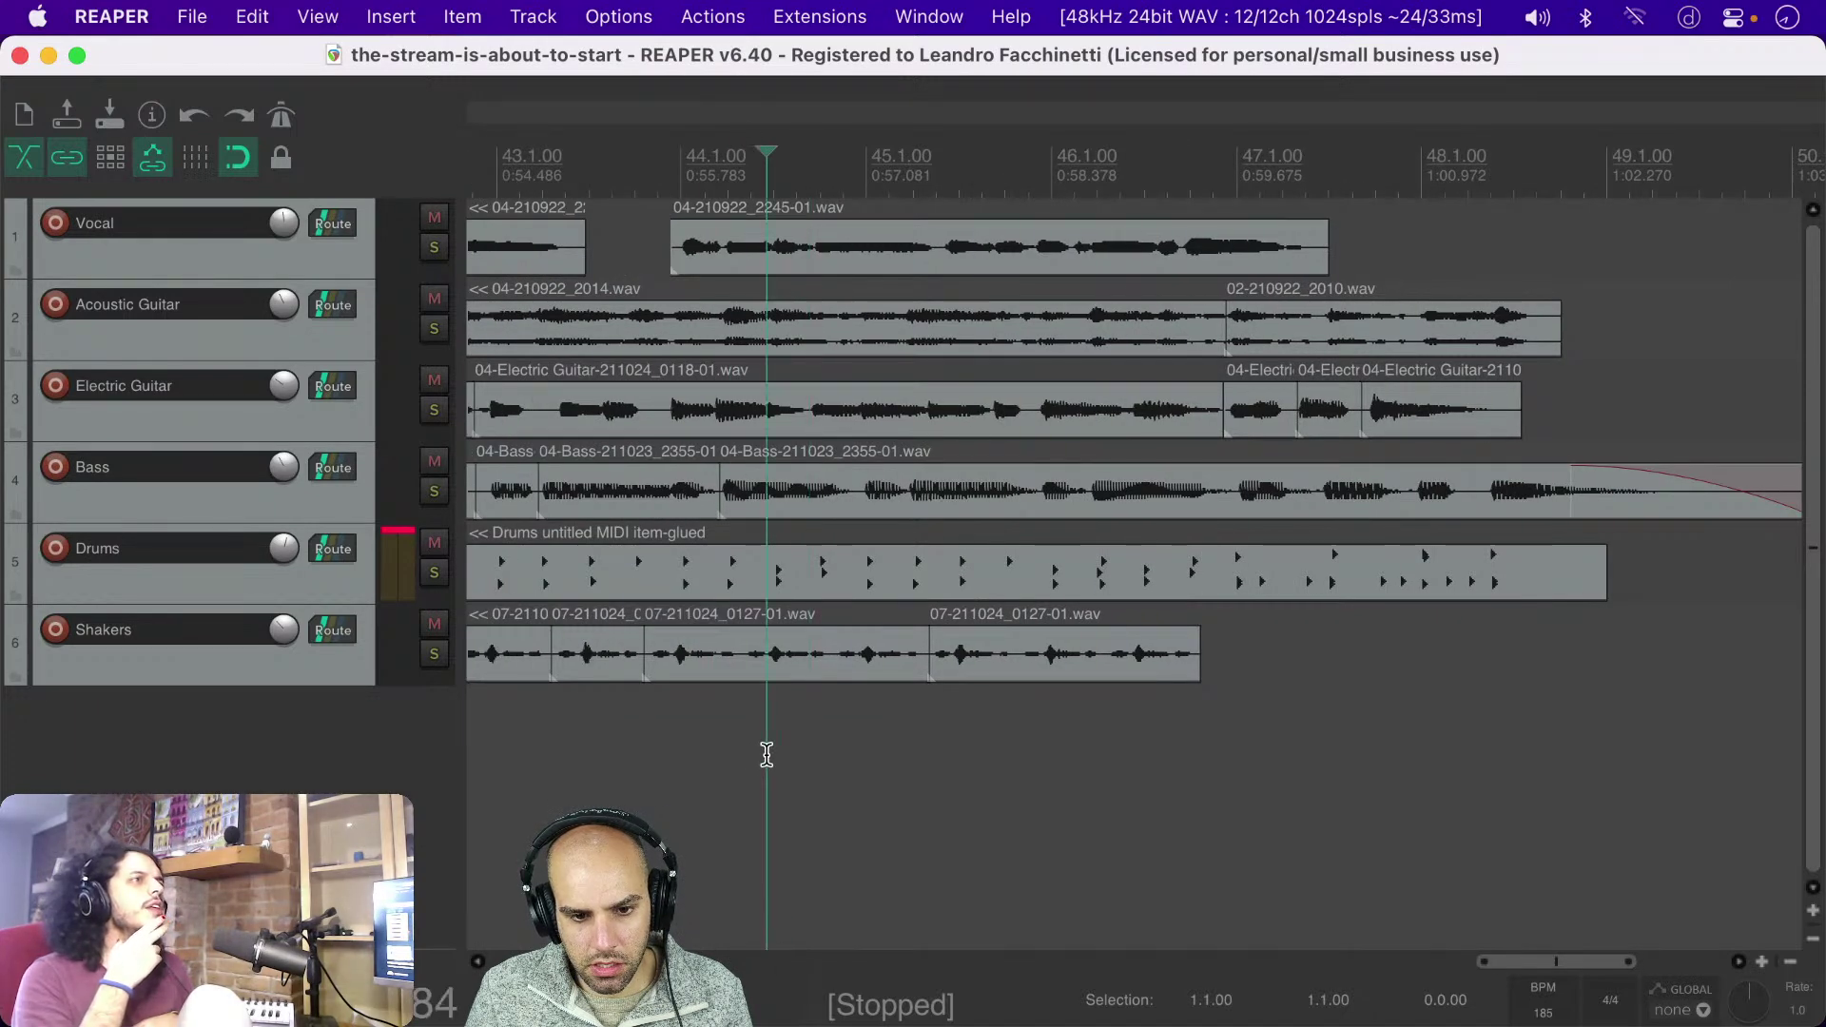
# Step: Open the Drums track's glued MIDI item in the MIDI editor
pyautogui.scroll(-6, 803, 761)
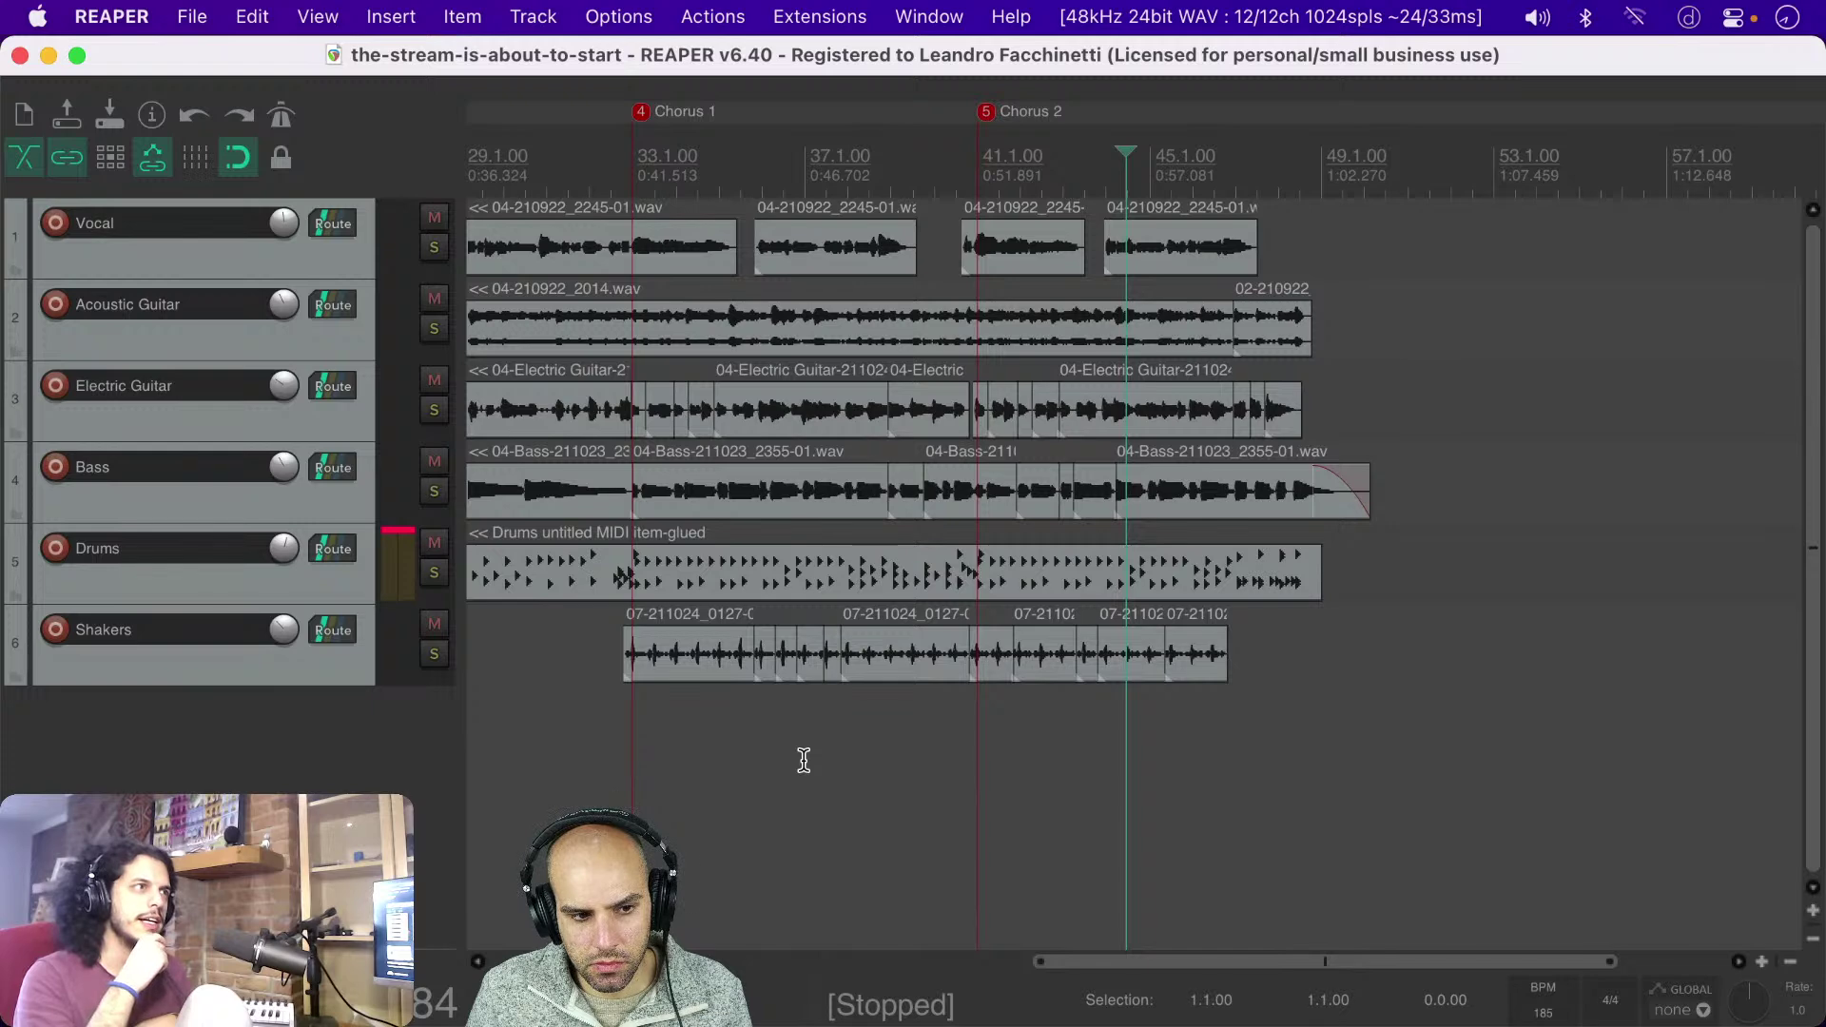
pyautogui.hscroll(-8, 512, 741)
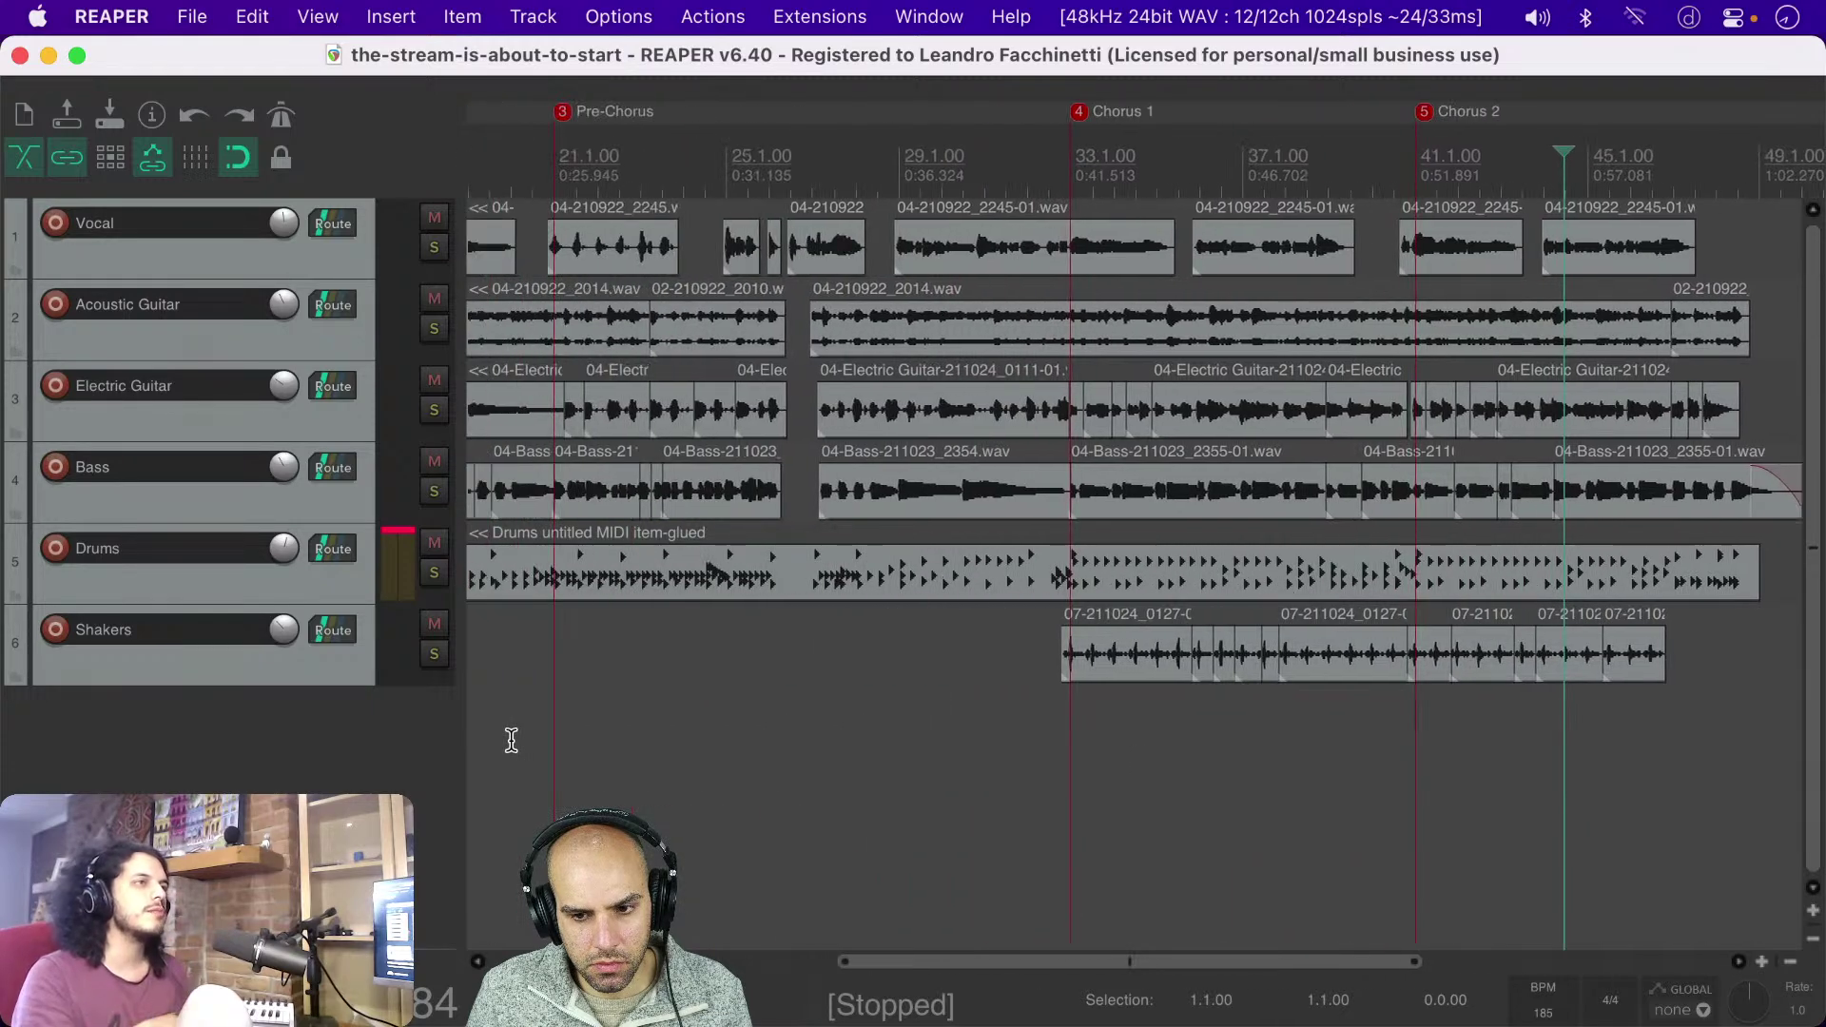
pyautogui.scroll(-2, 512, 741)
pyautogui.click(328, 595)
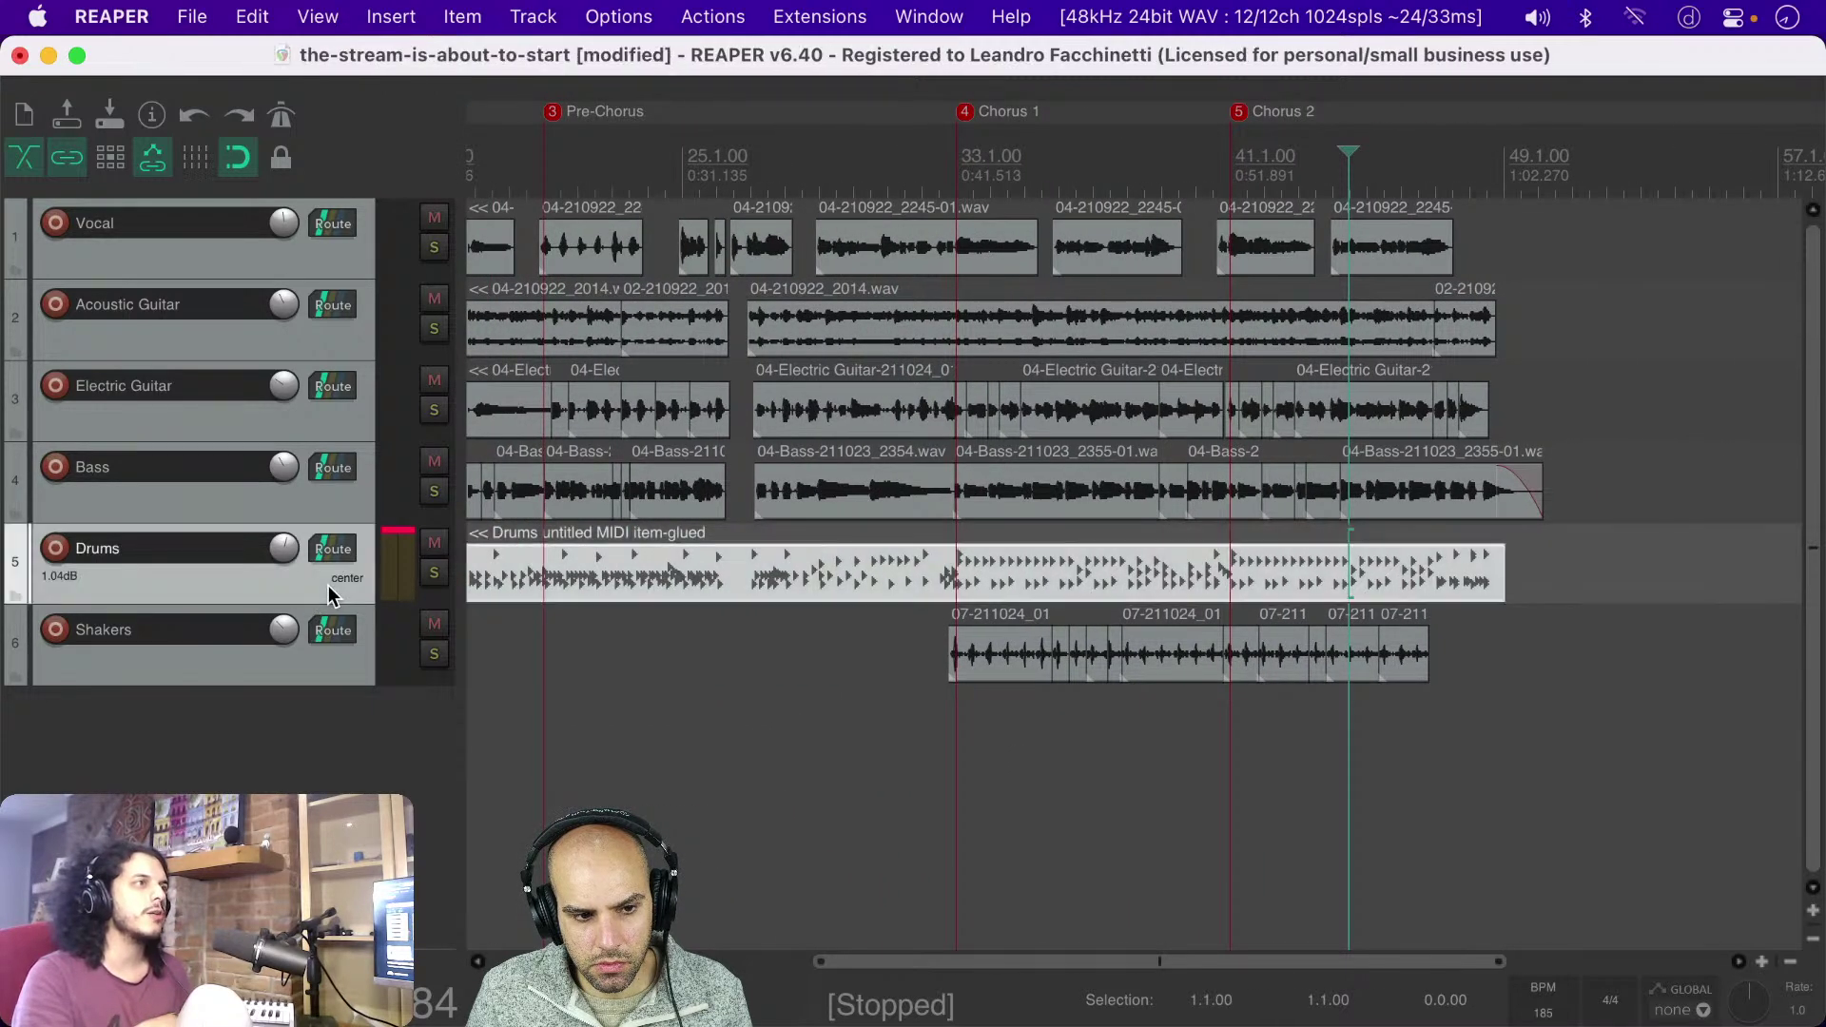
pyautogui.doubleClick(501, 571)
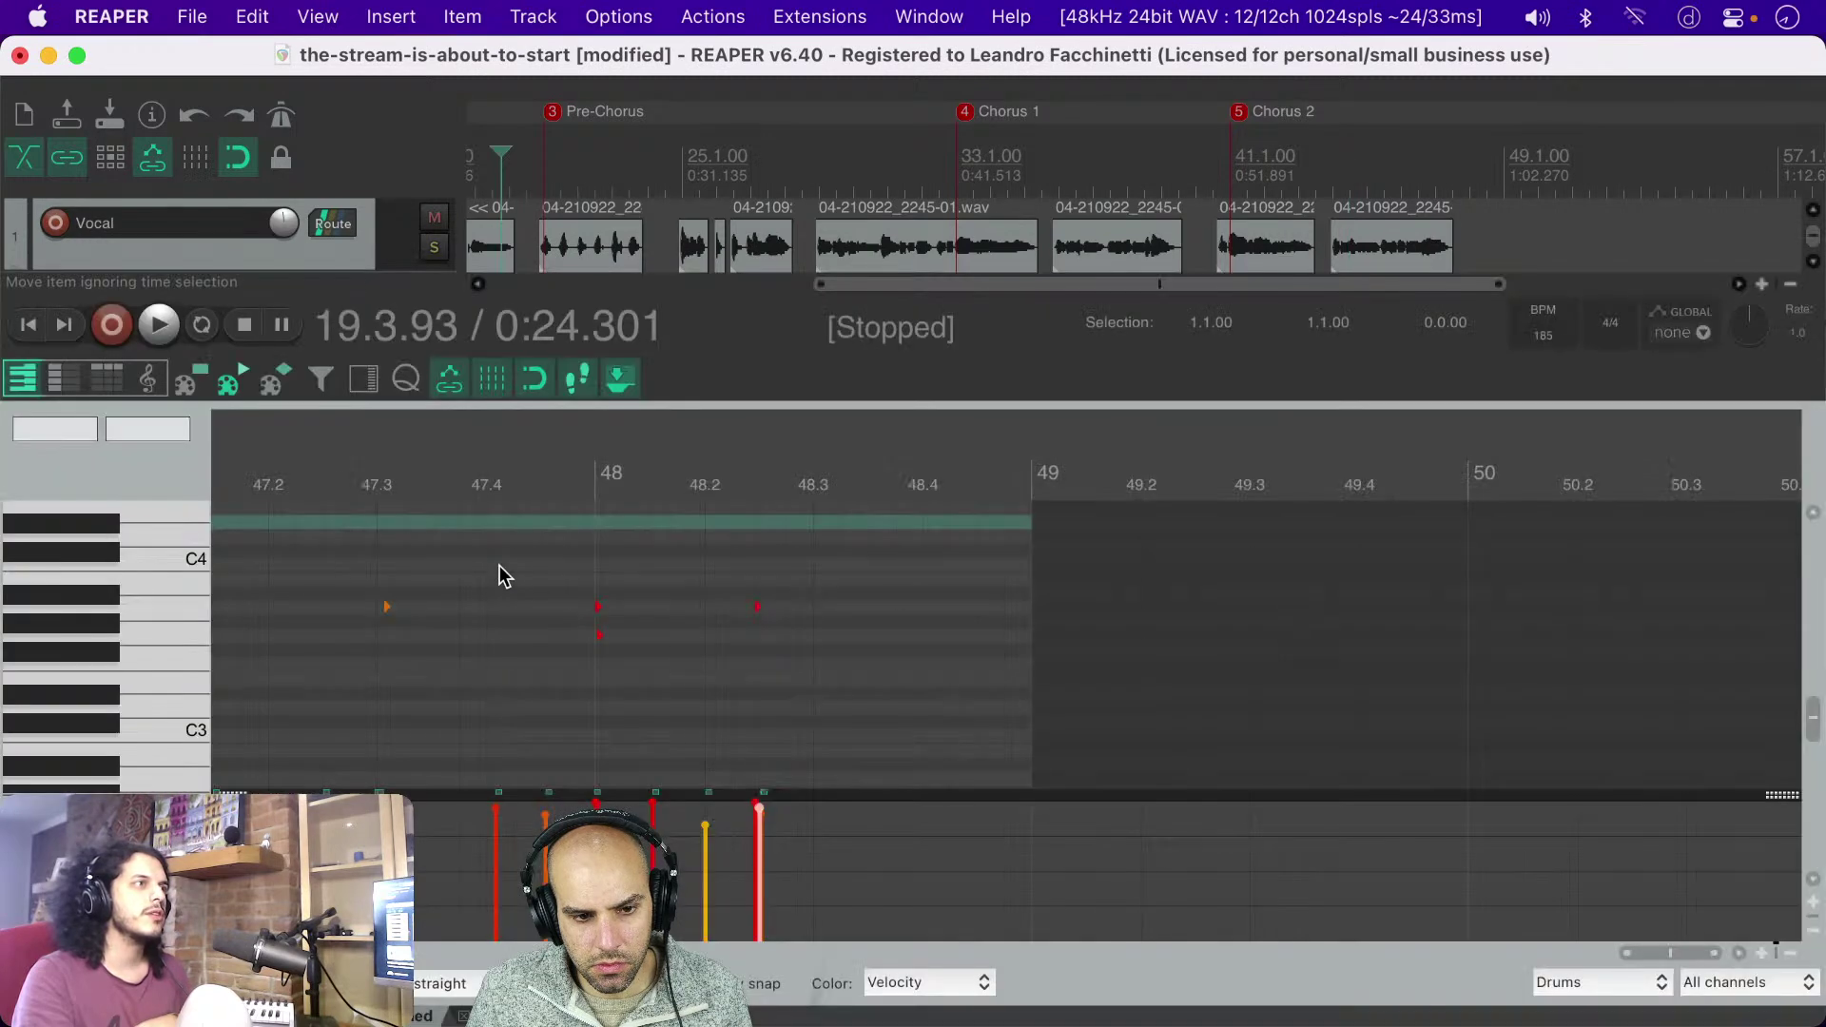
# Step: Examine the drum notes from the Introduction to Chorus 2 and the pitches they are placed on
pyautogui.scroll(-8, 582, 587)
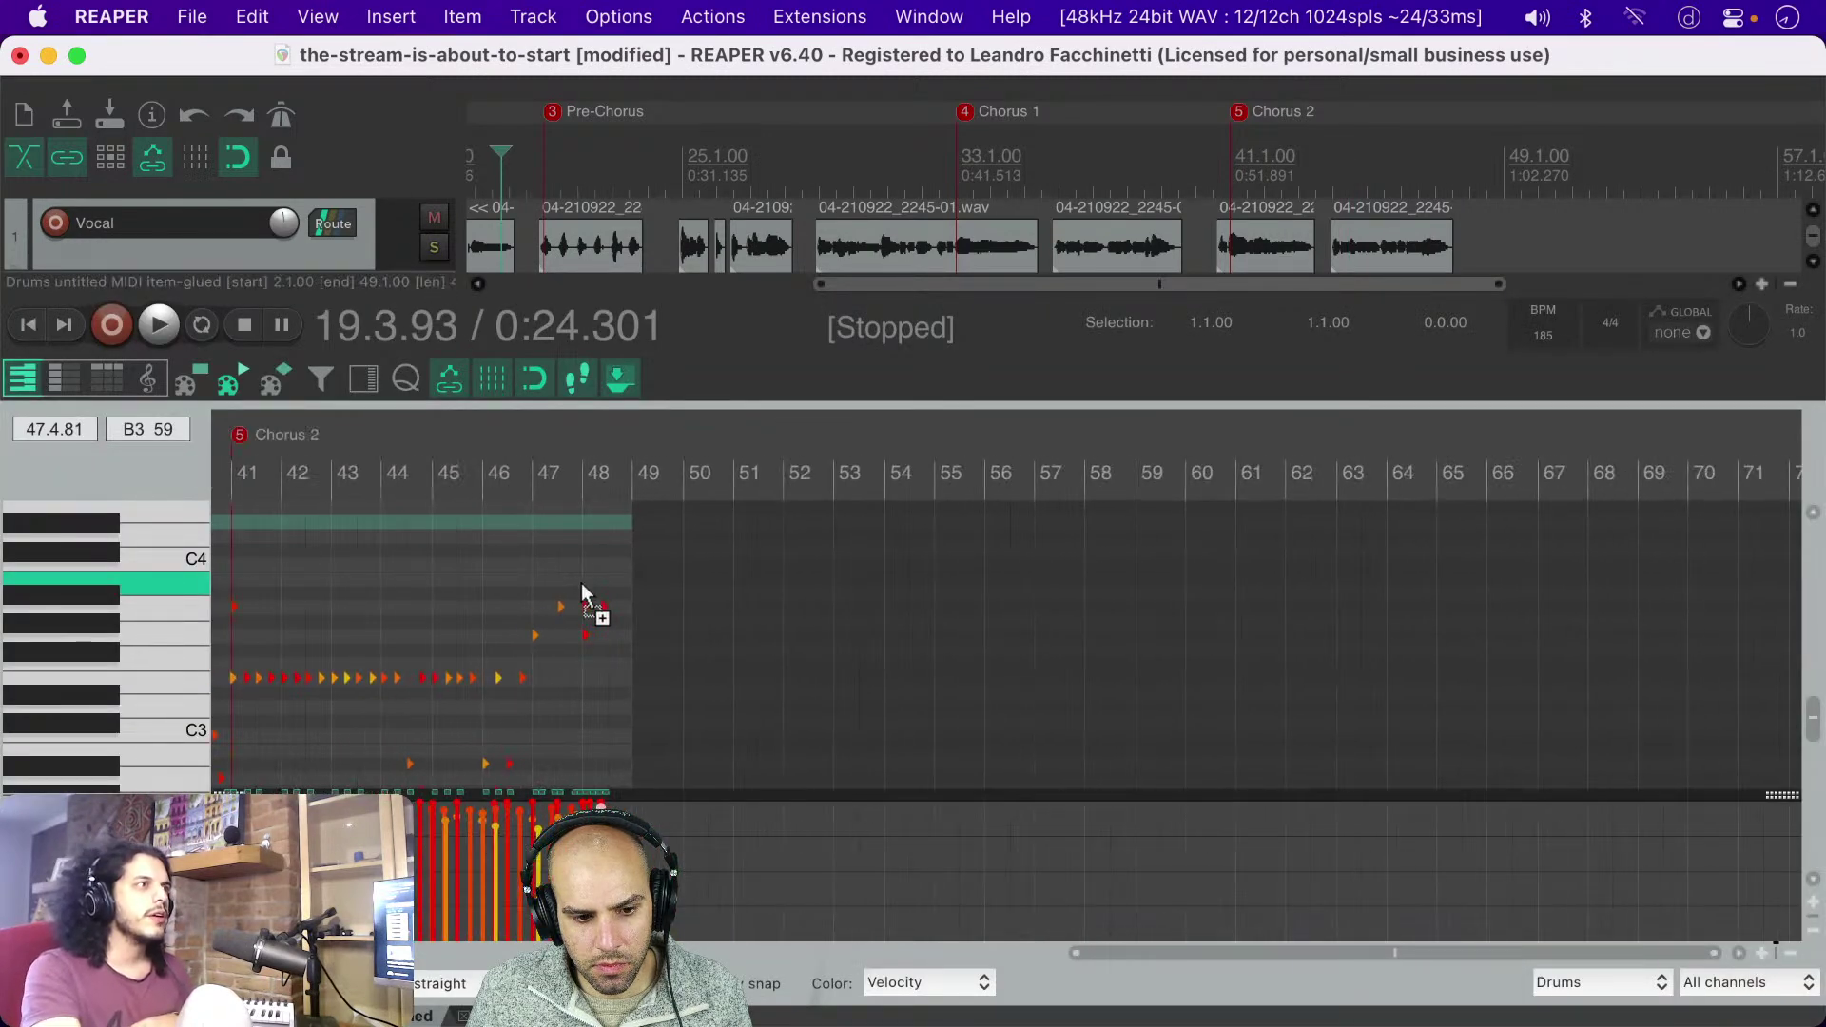
pyautogui.scroll(-4, 585, 590)
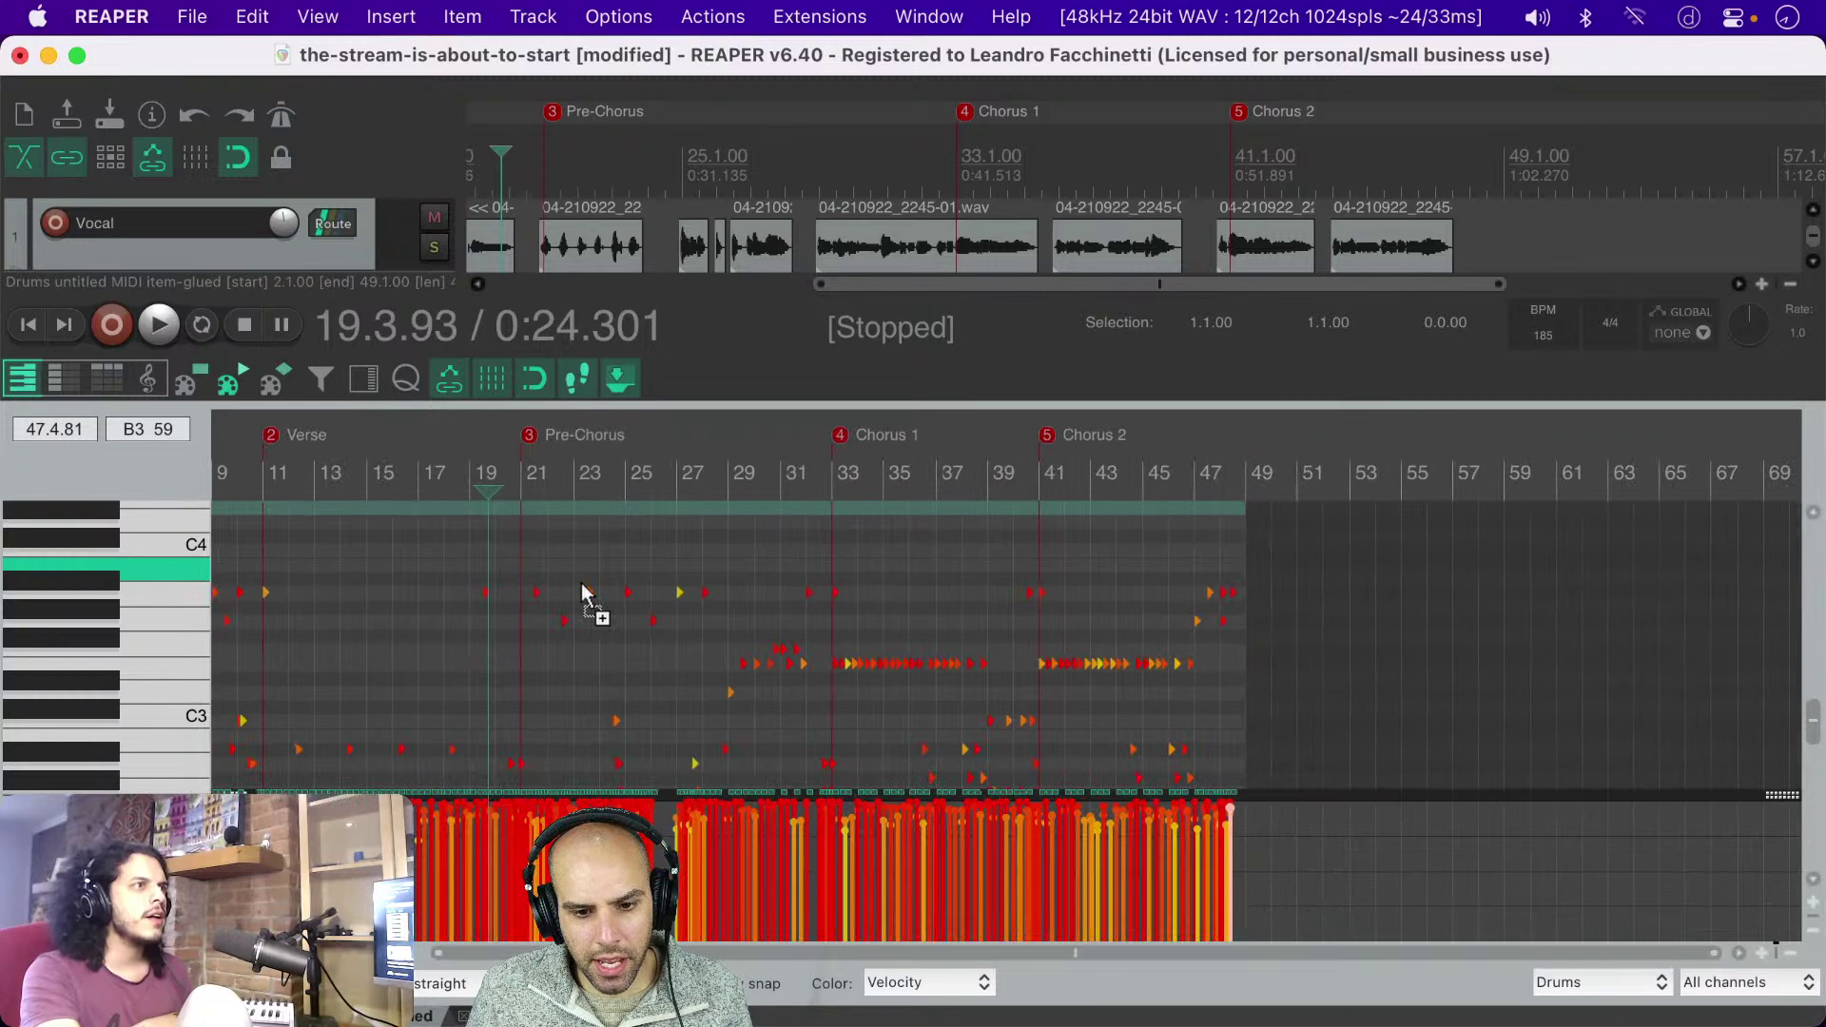
pyautogui.scroll(-1, 582, 587)
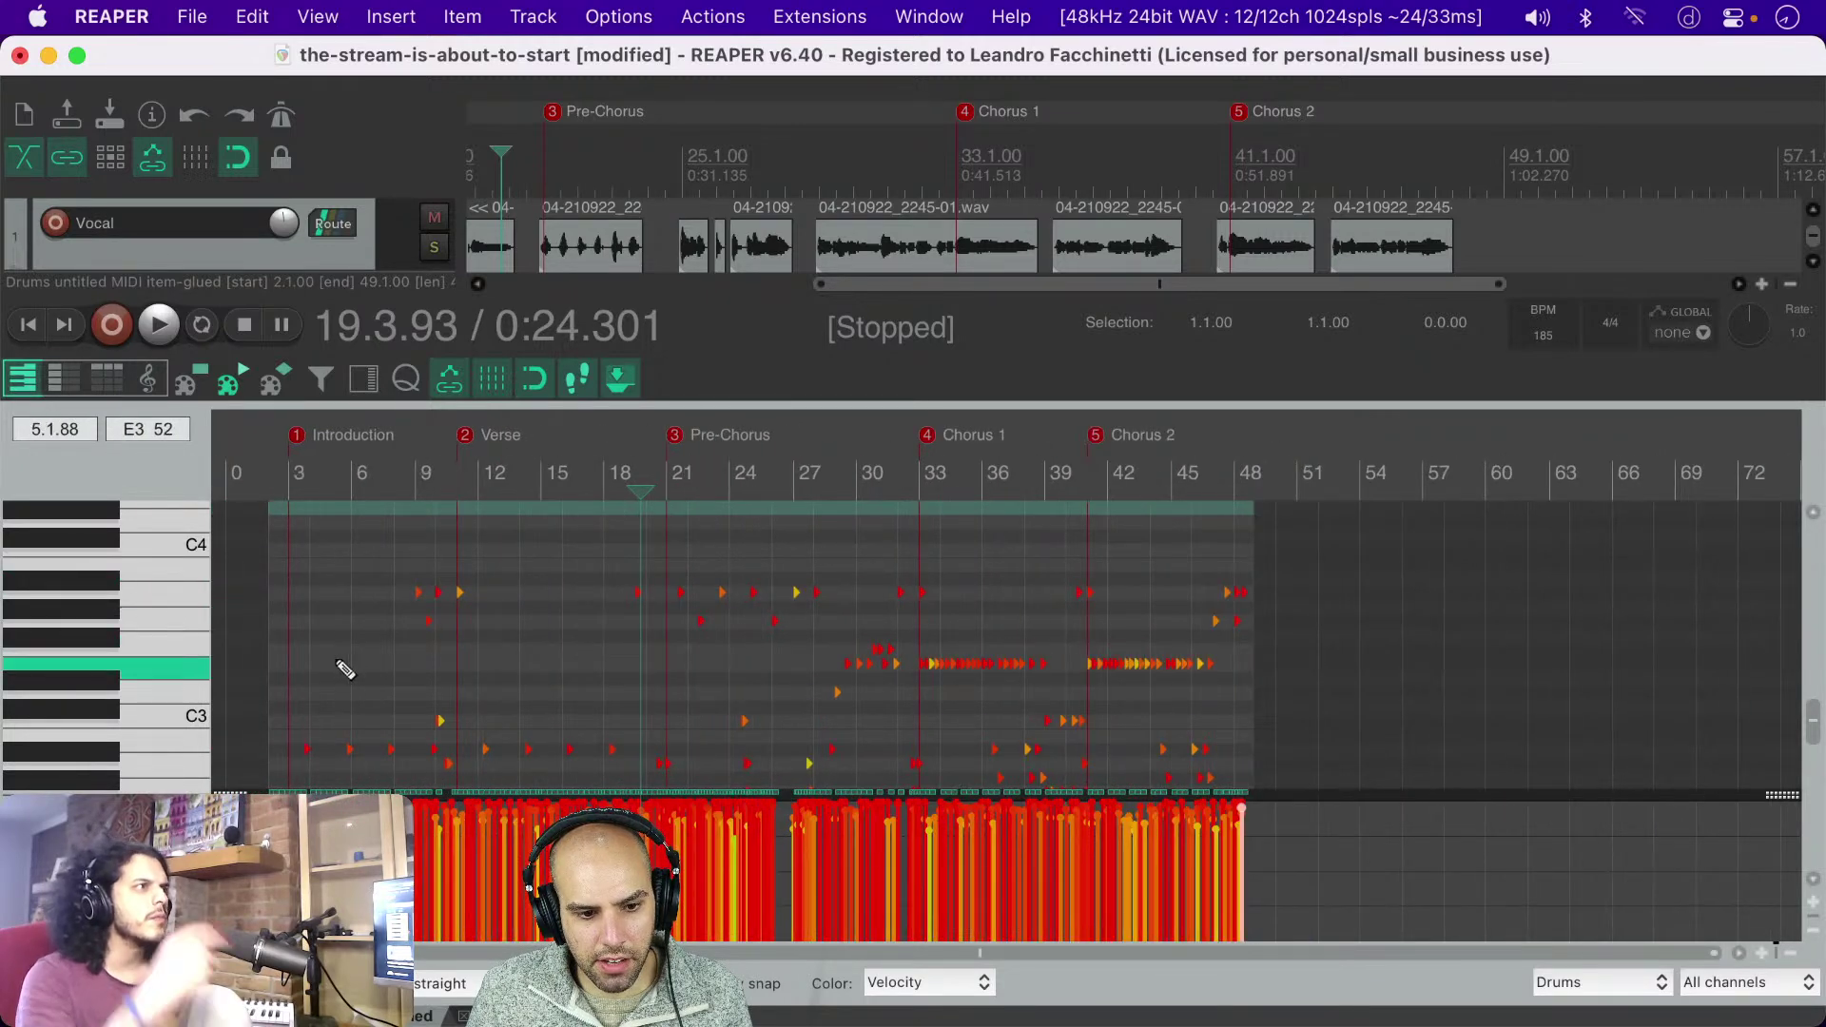
pyautogui.scroll(-1, 344, 668)
pyautogui.scroll(-7, 344, 669)
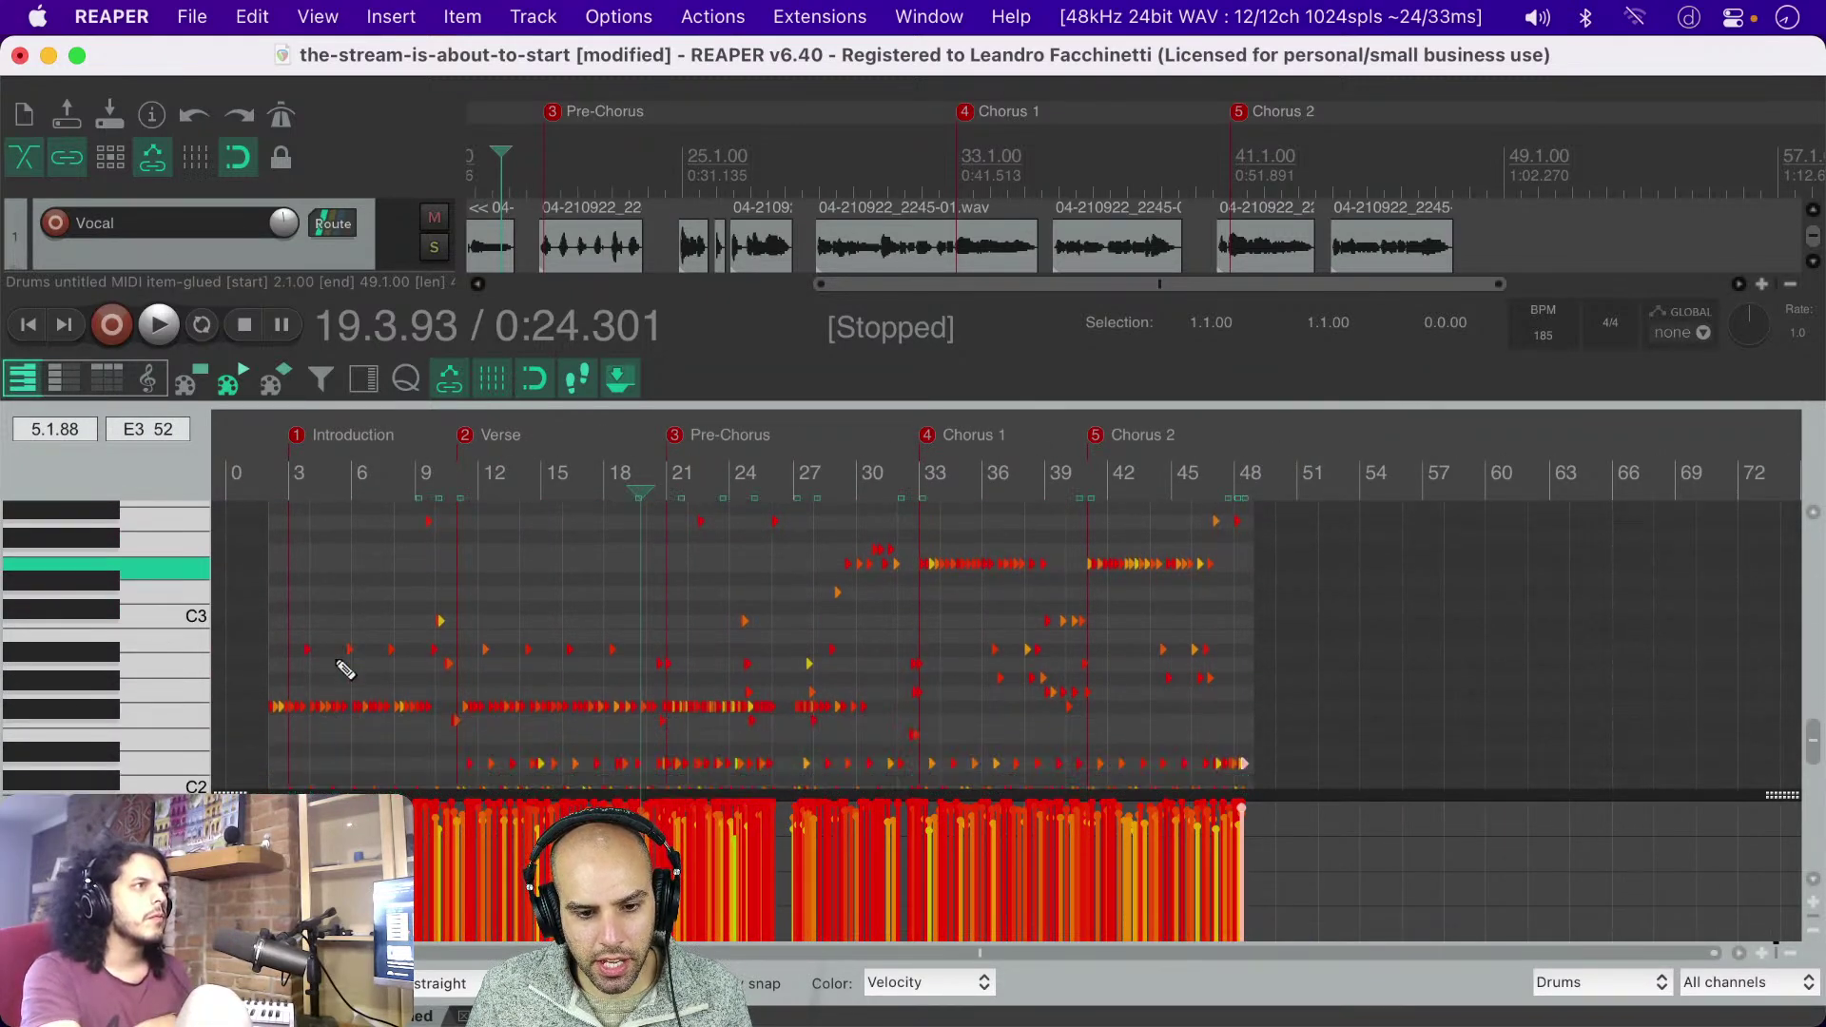
pyautogui.scroll(1, 344, 668)
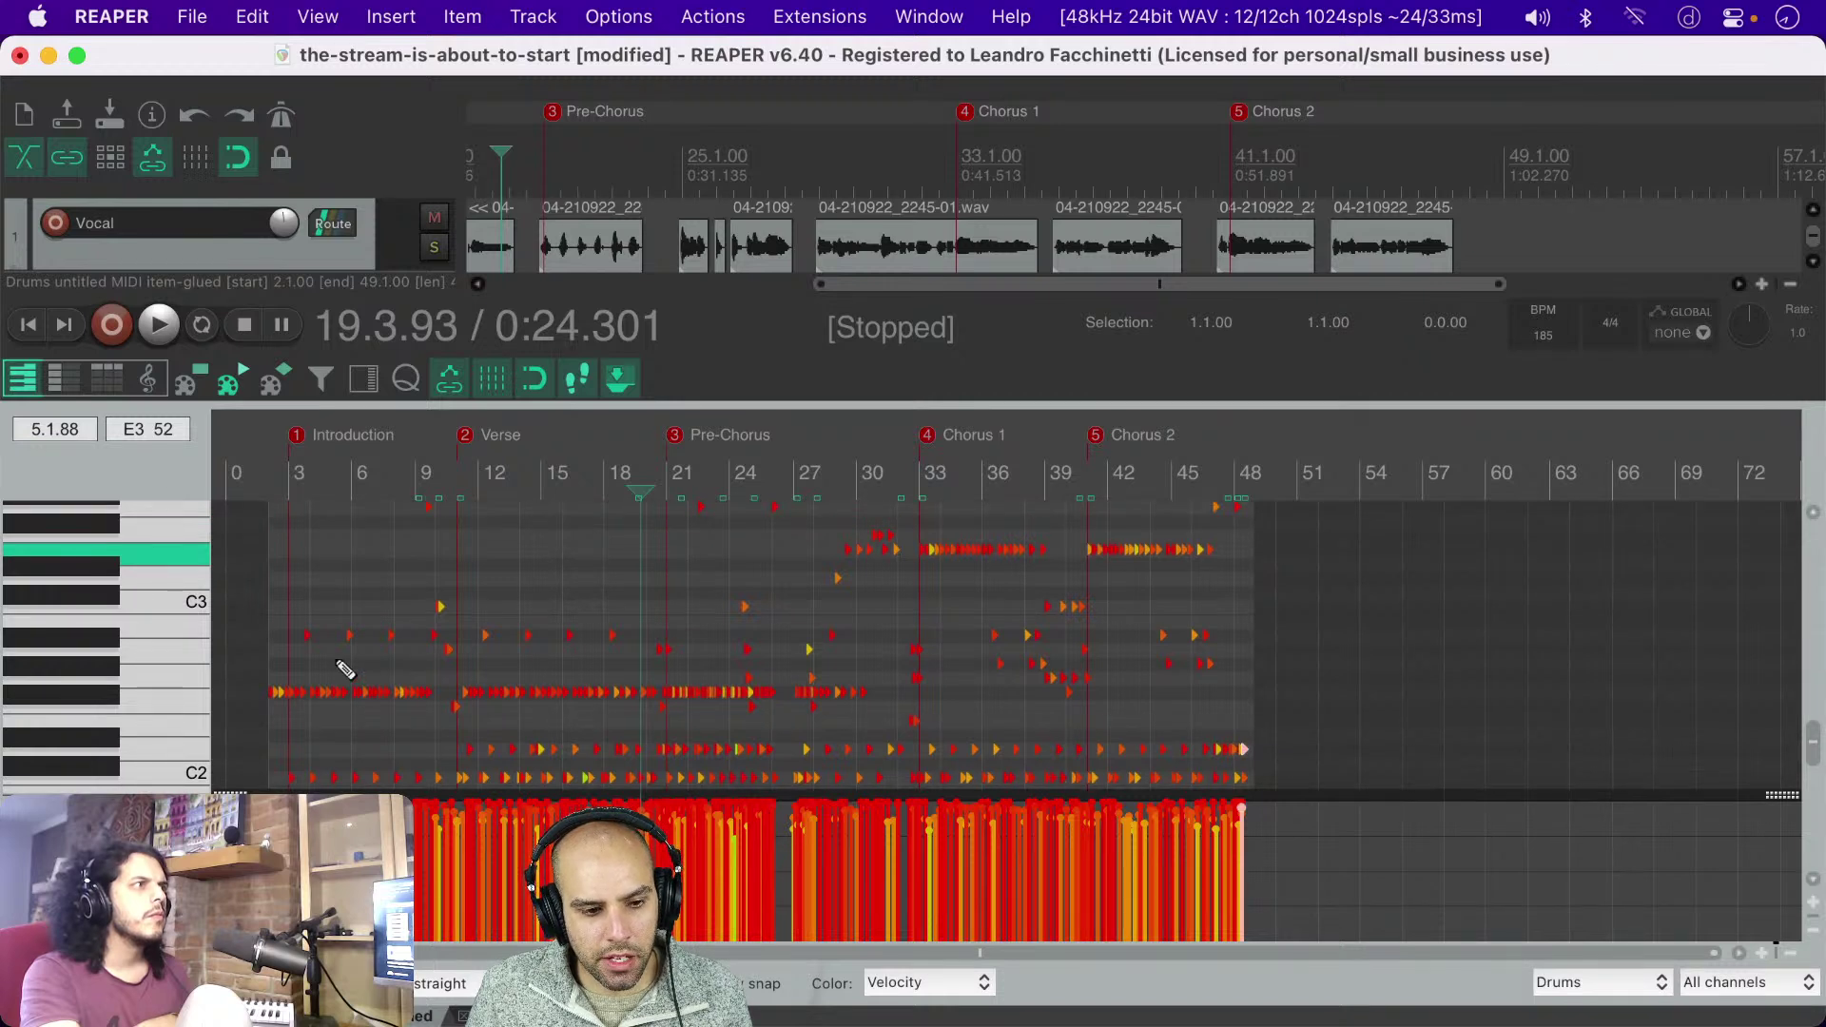
pyautogui.scroll(1, 344, 669)
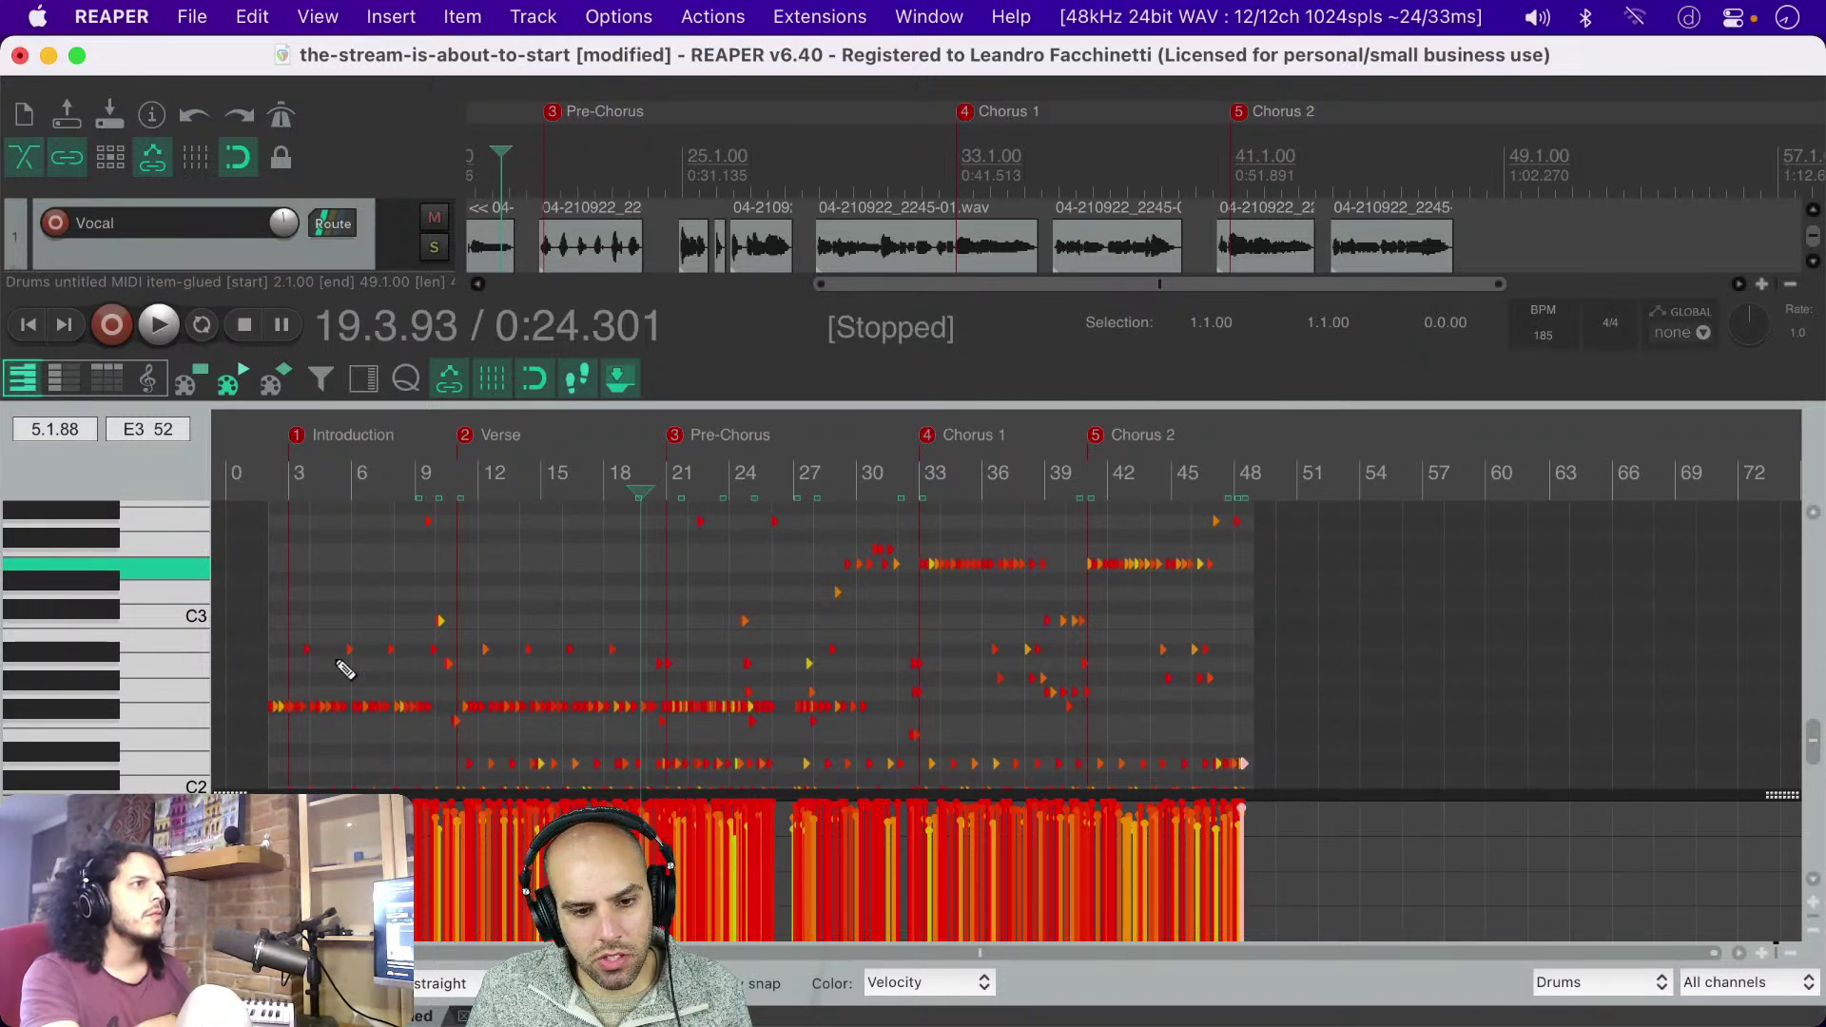
pyautogui.scroll(1, 344, 669)
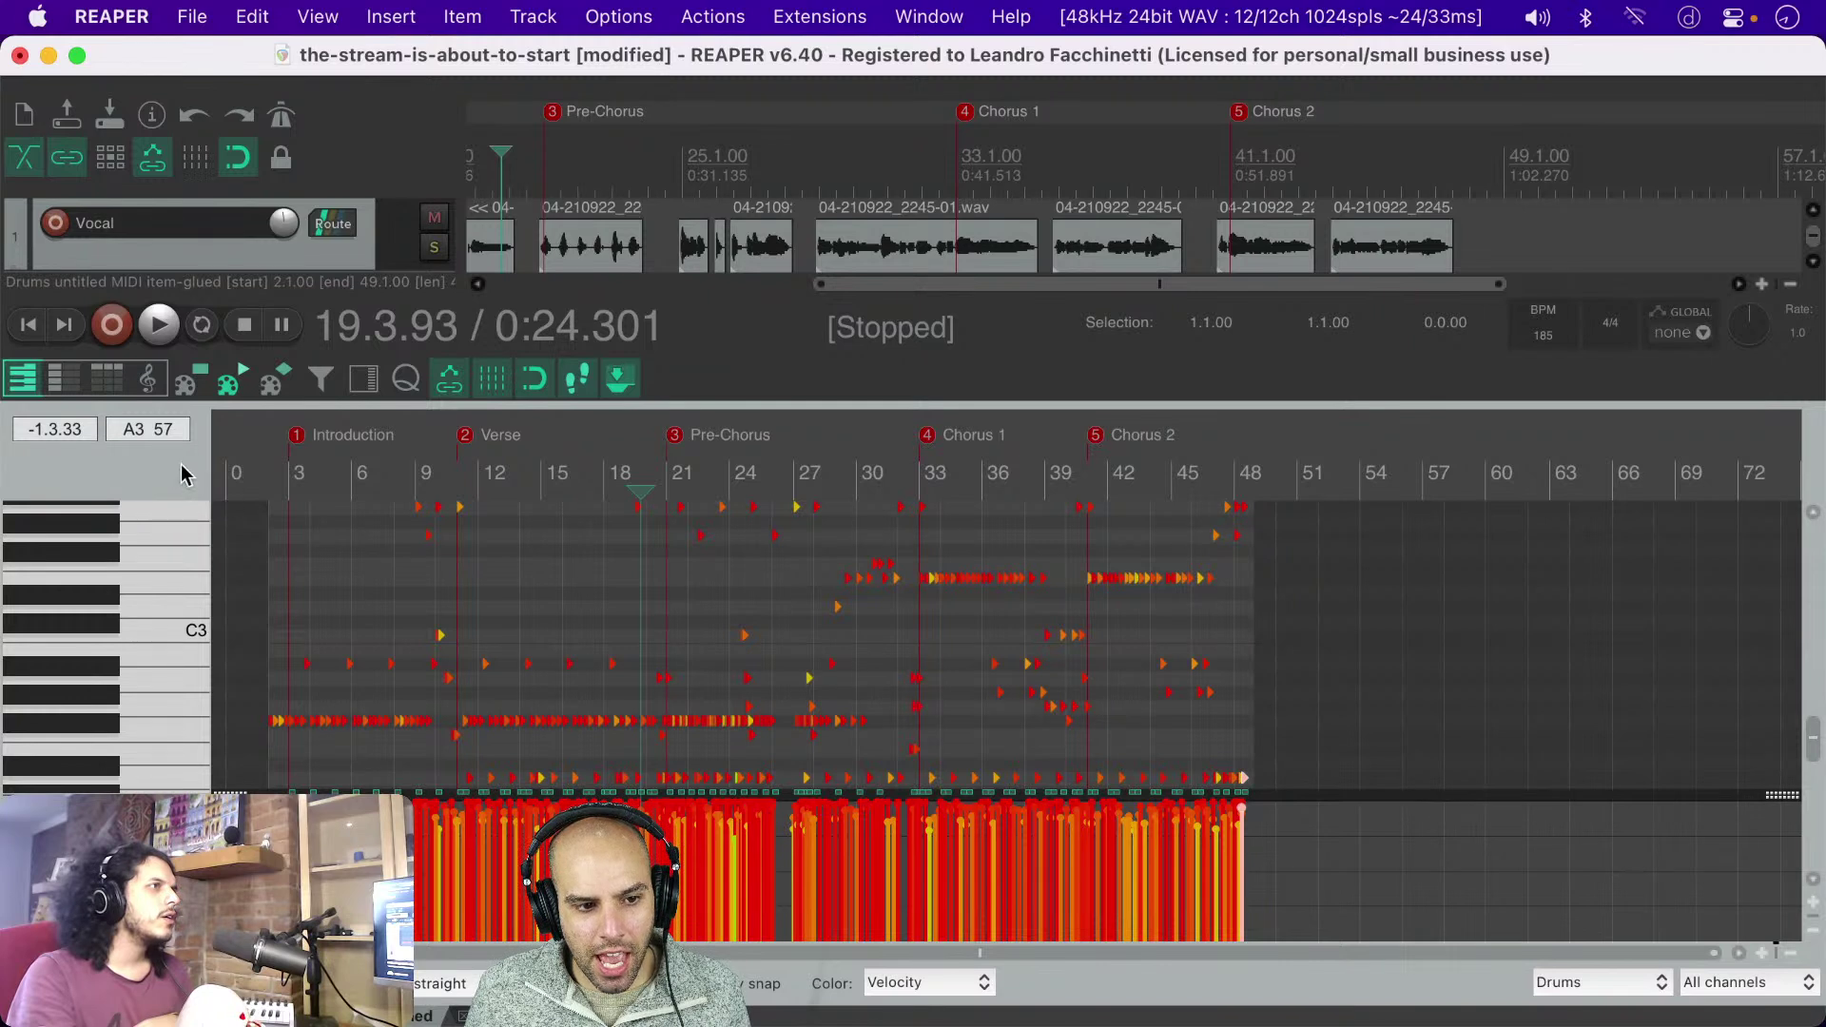
pyautogui.rightClick(134, 466)
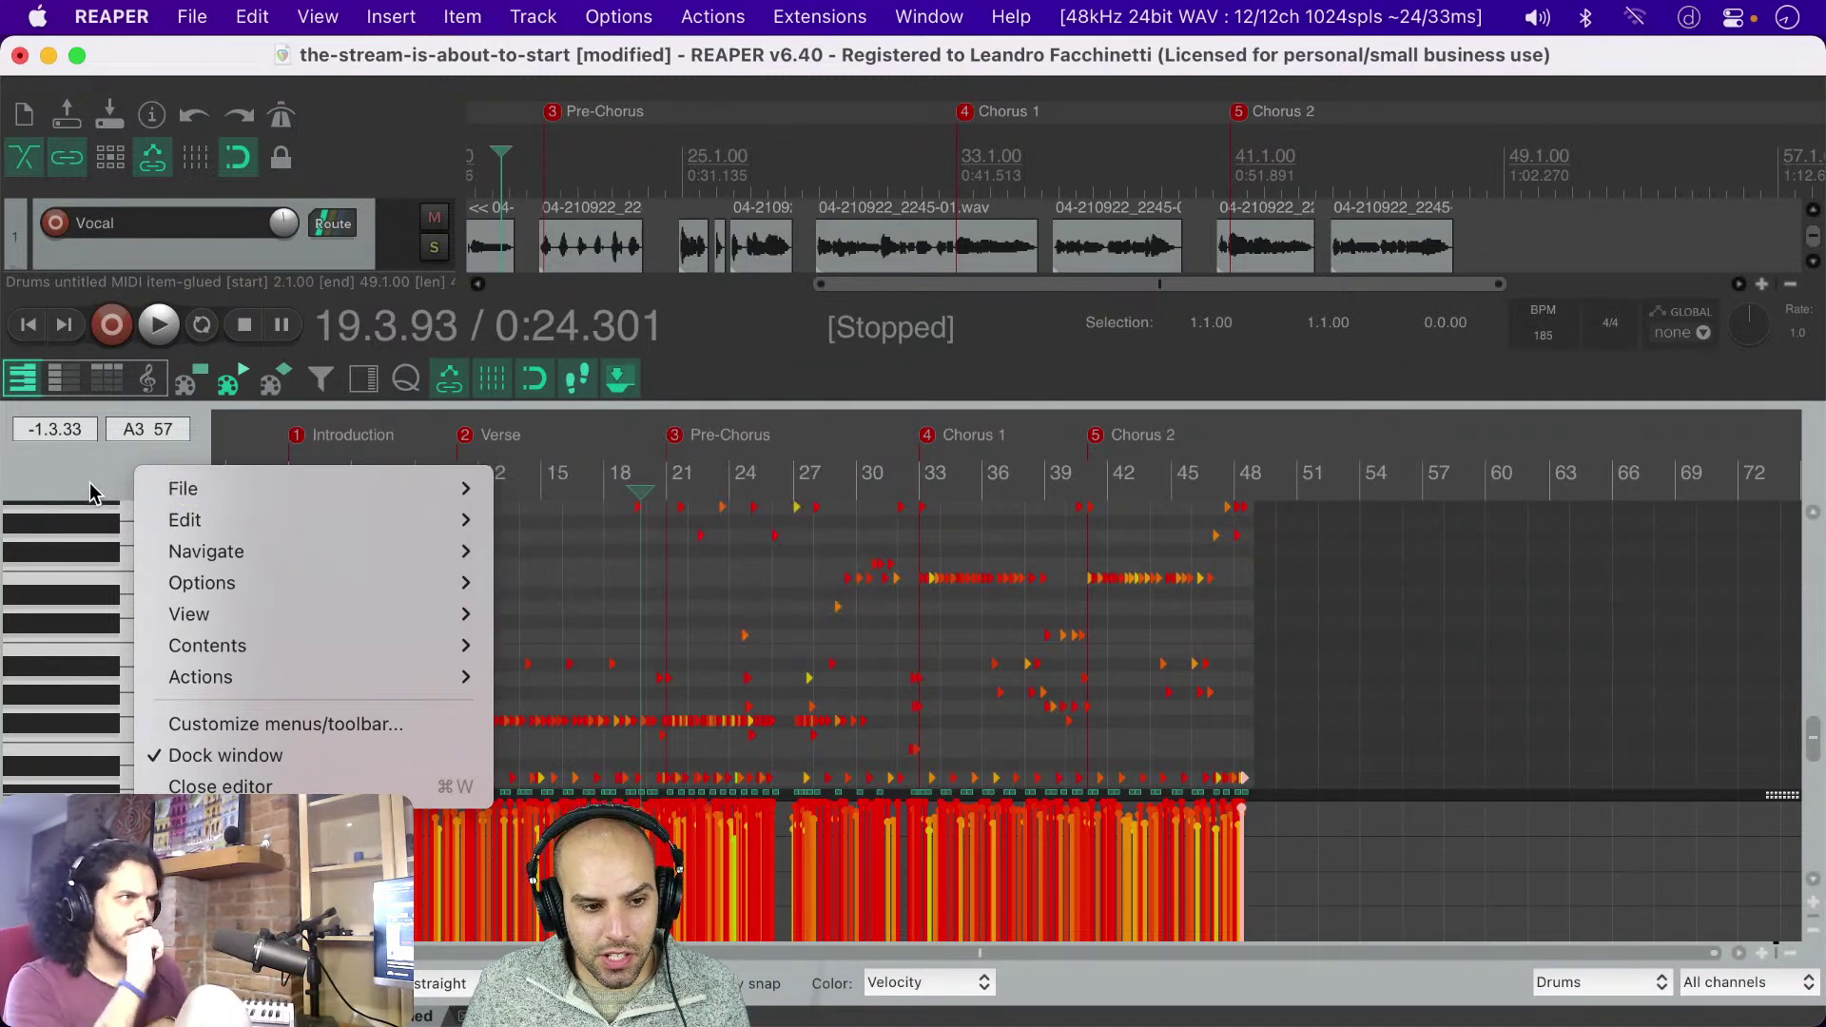
pyautogui.moveTo(169, 520)
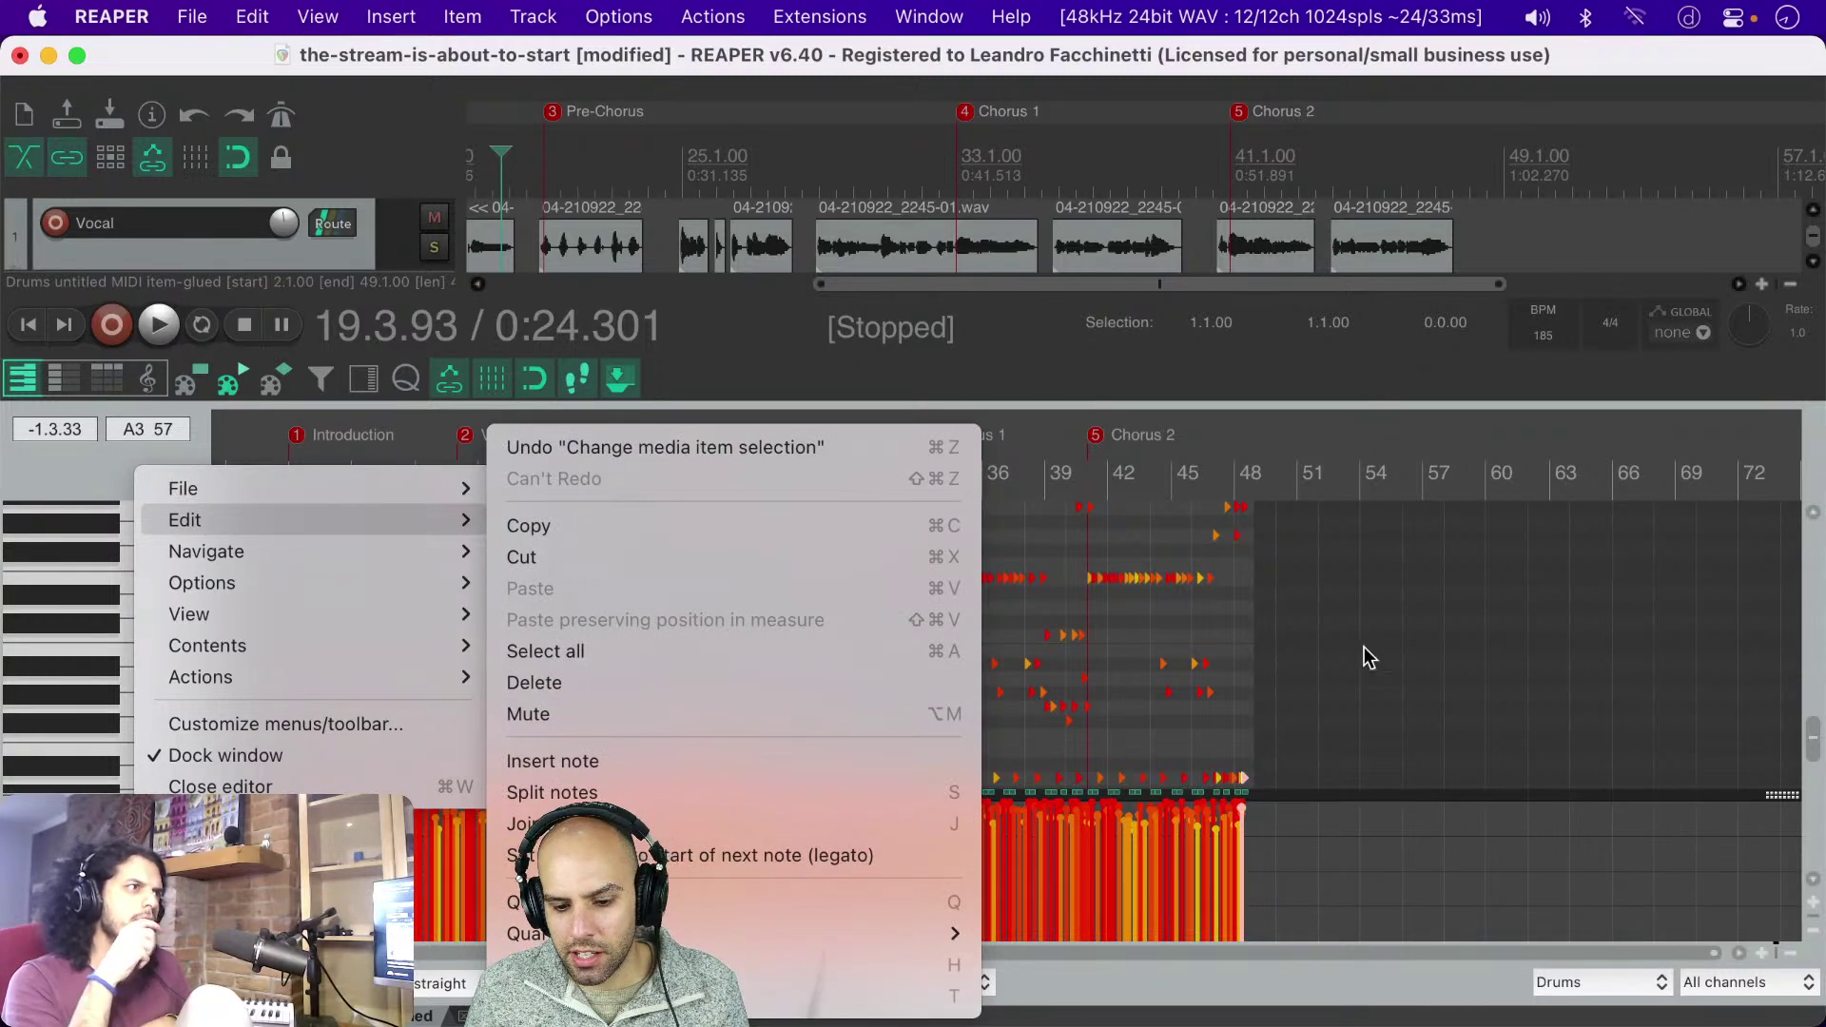
pyautogui.click(1446, 633)
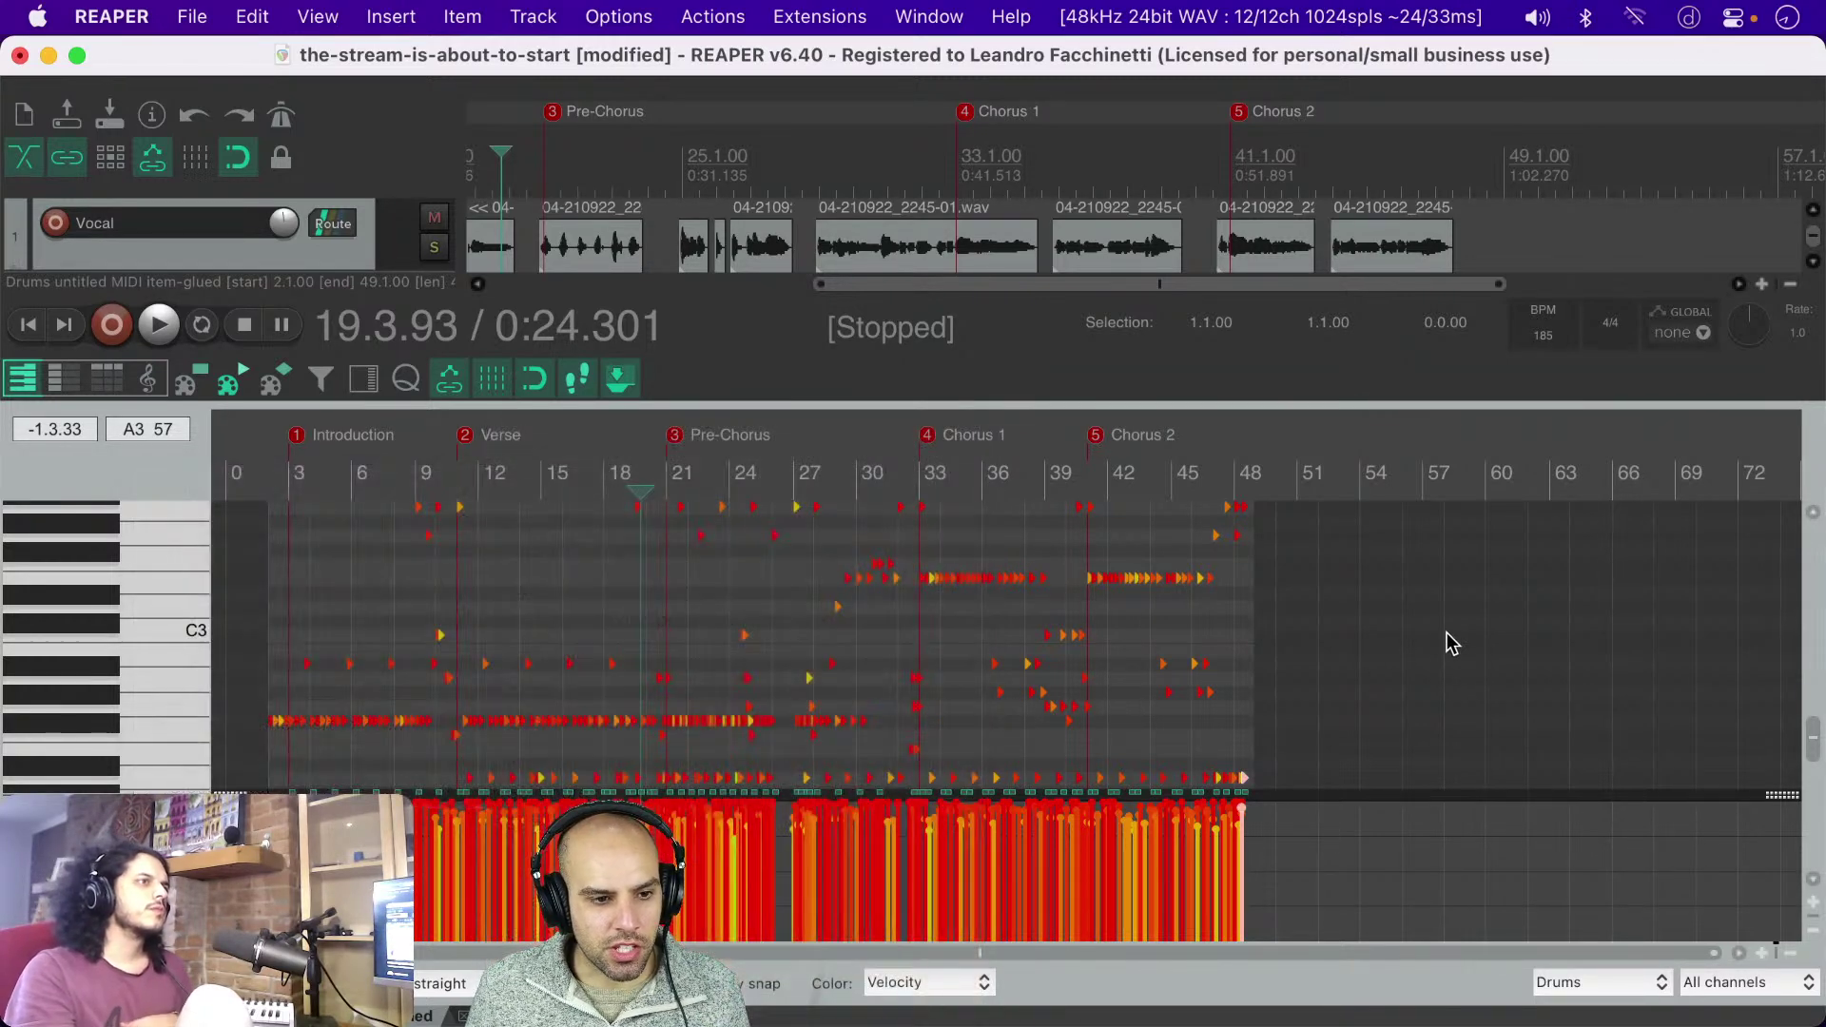
pyautogui.rightClick(129, 459)
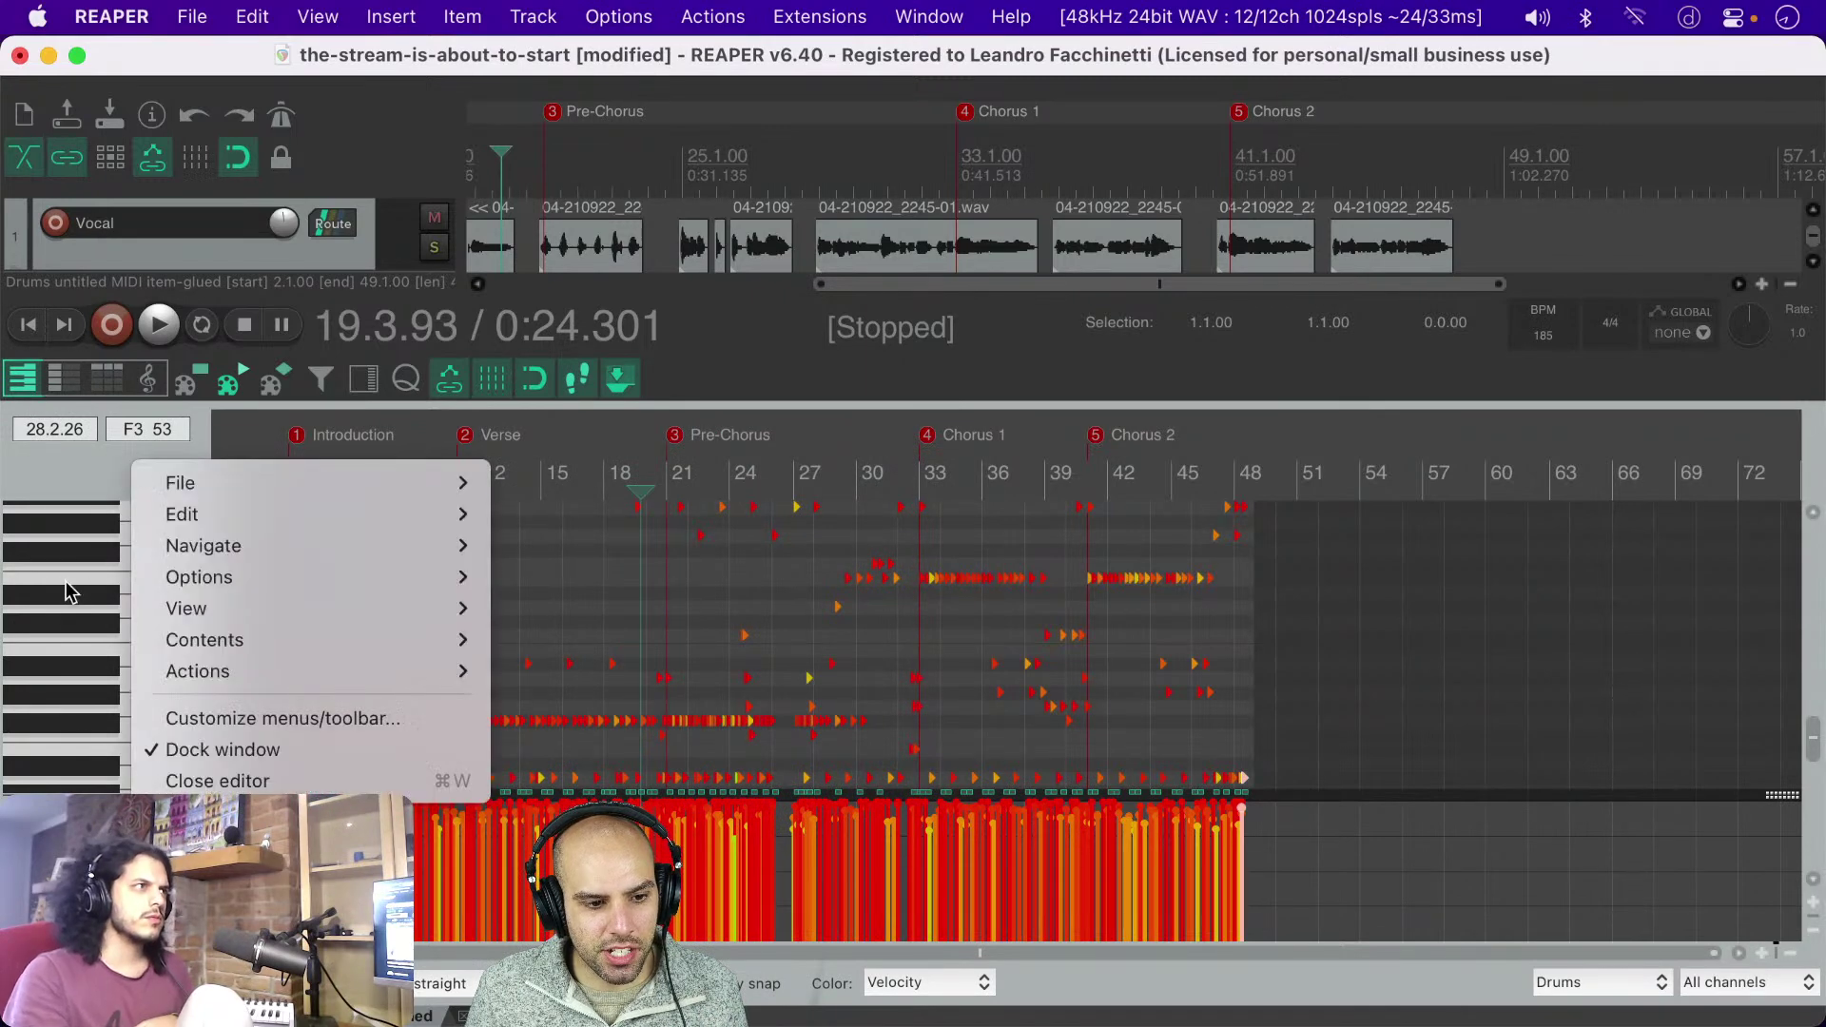
pyautogui.rightClick(93, 861)
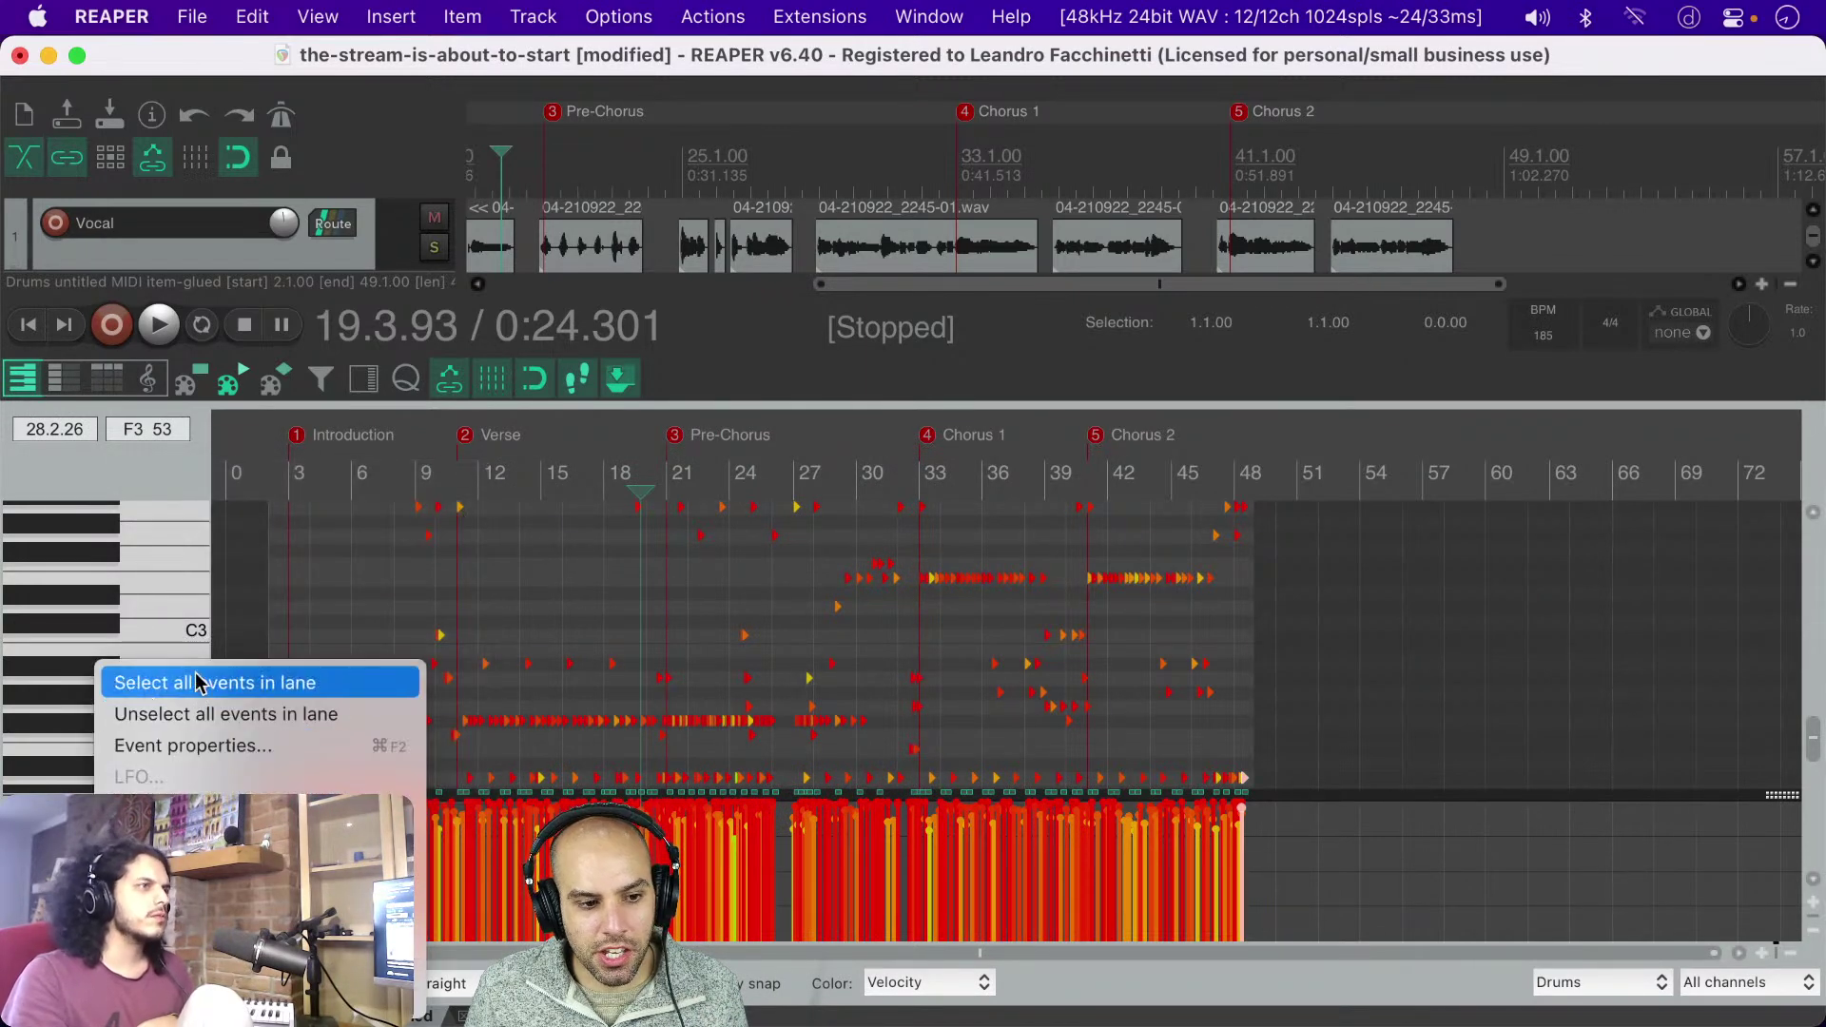
pyautogui.click(182, 625)
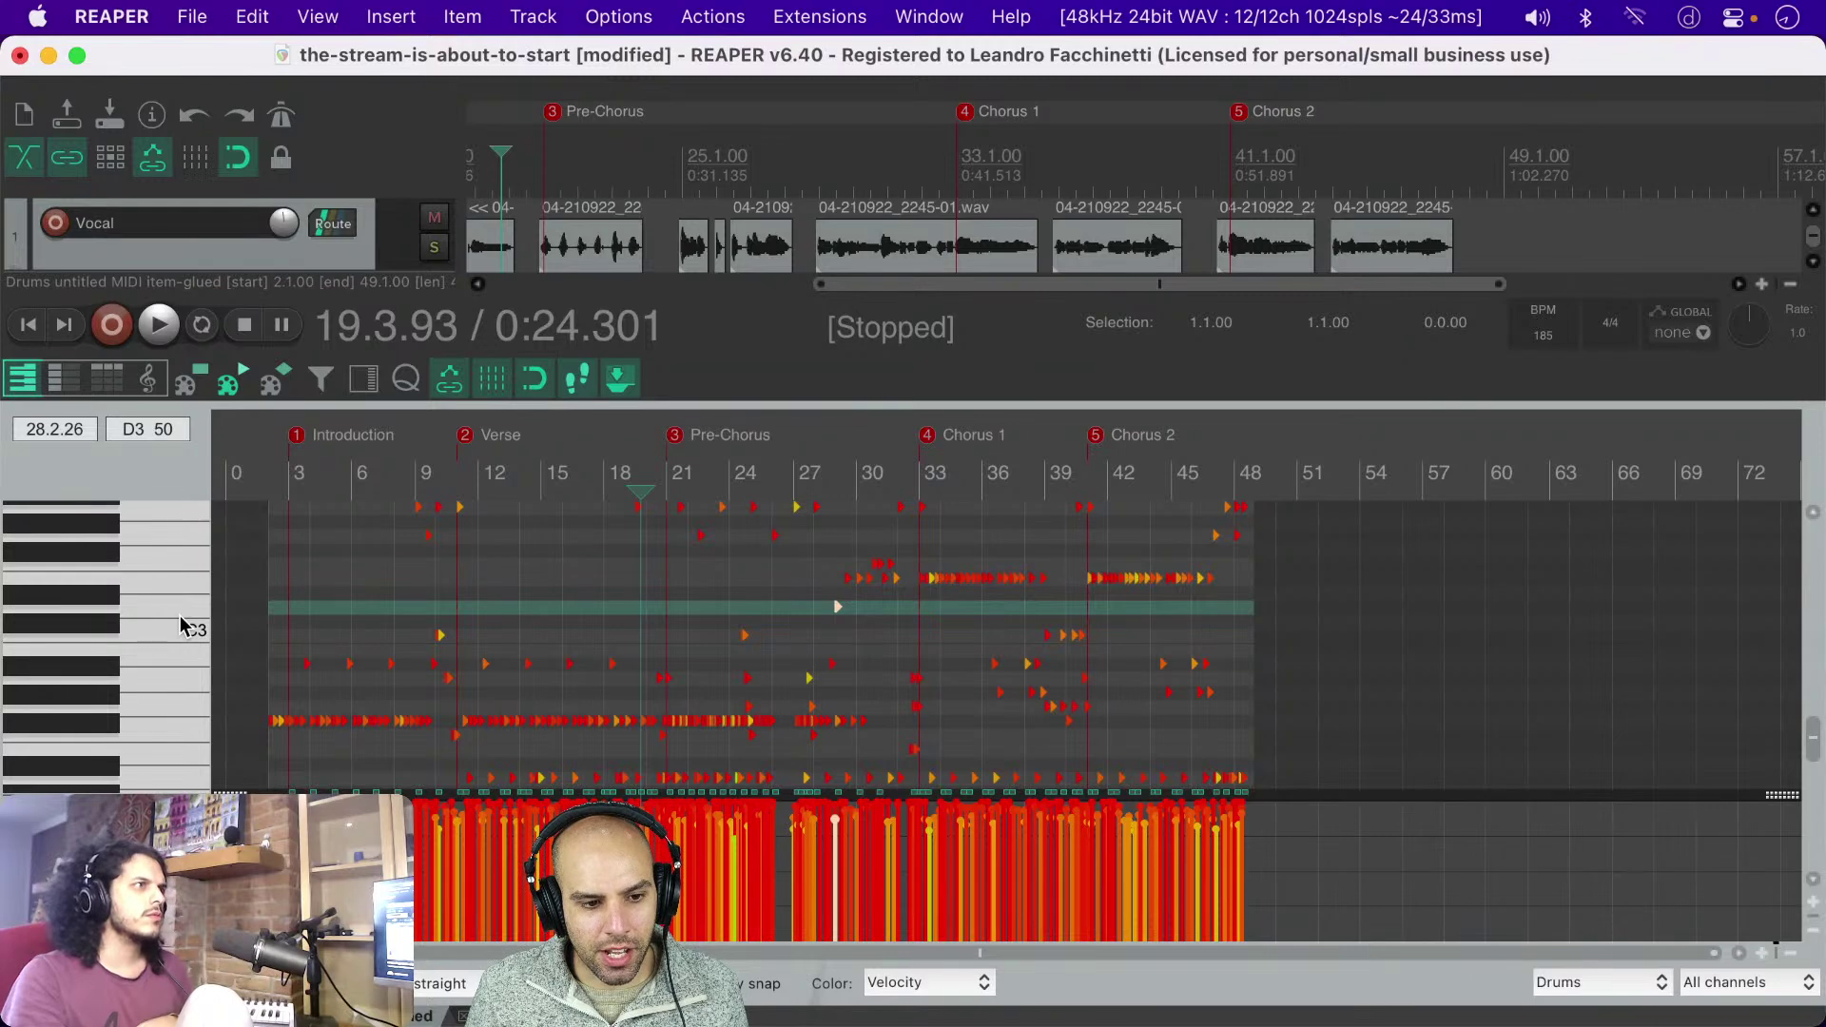
pyautogui.rightClick(319, 623)
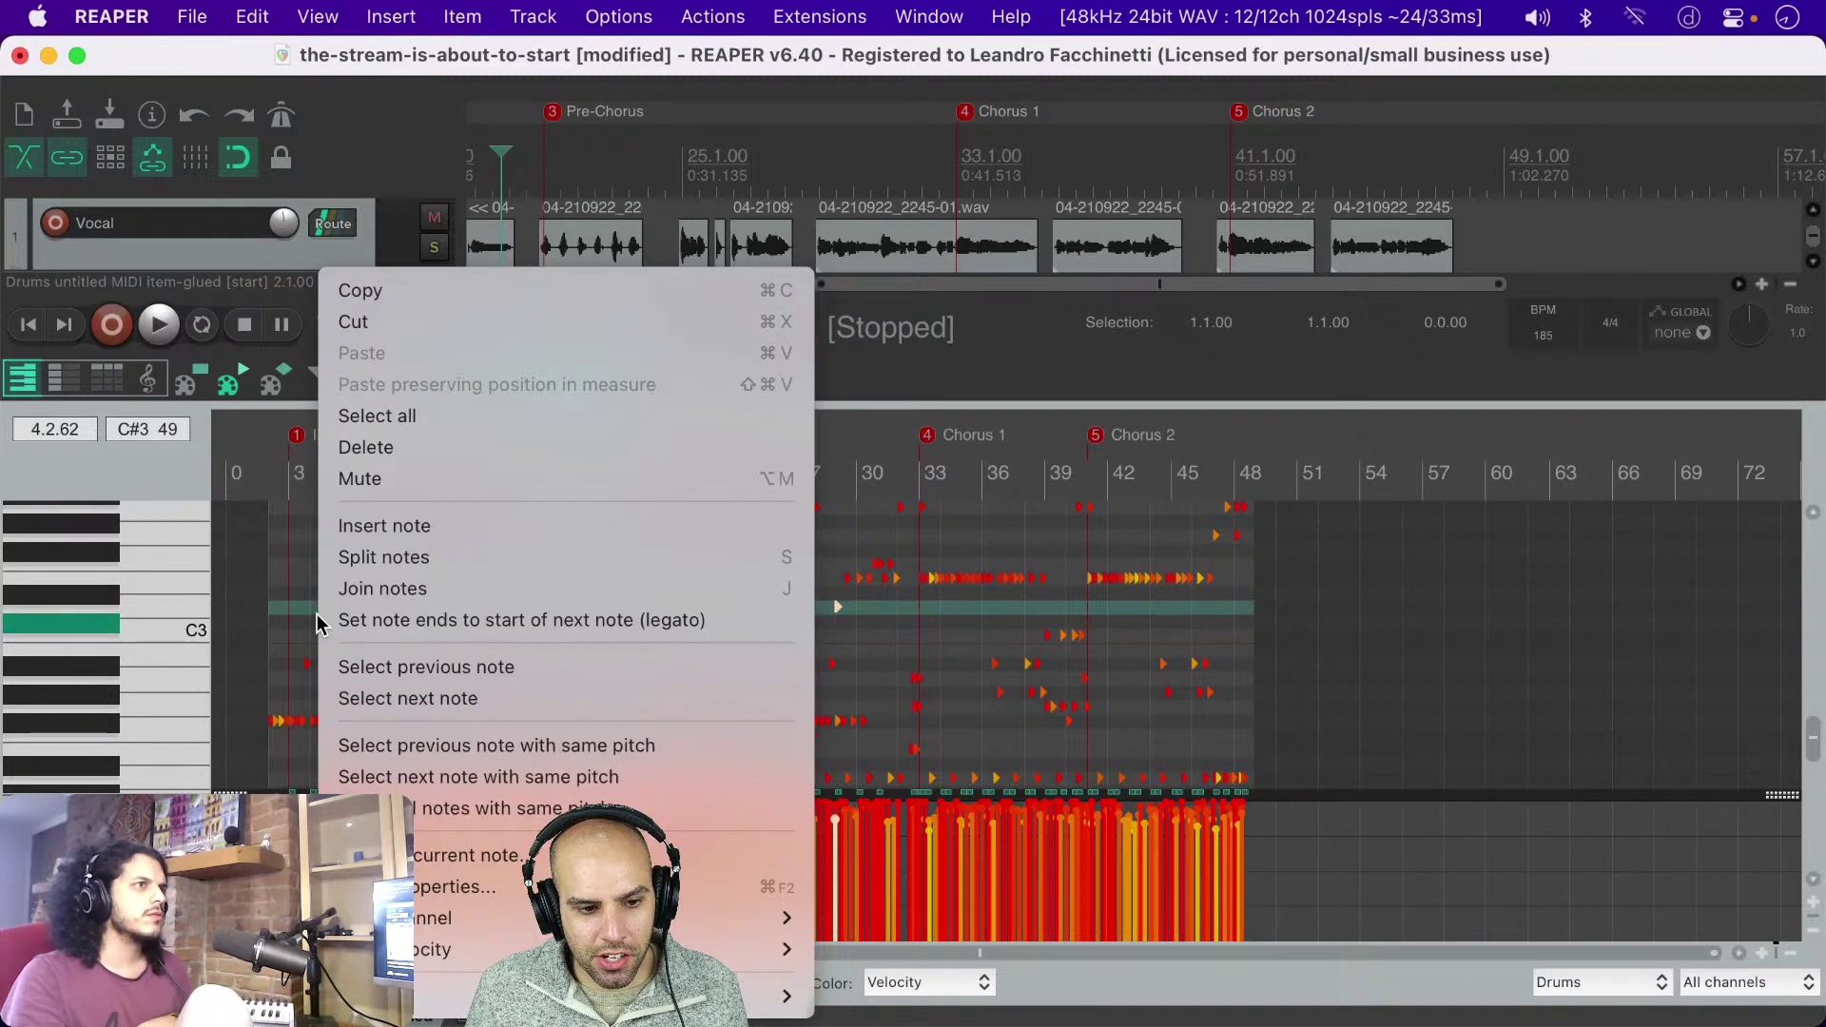
pyautogui.click(91, 512)
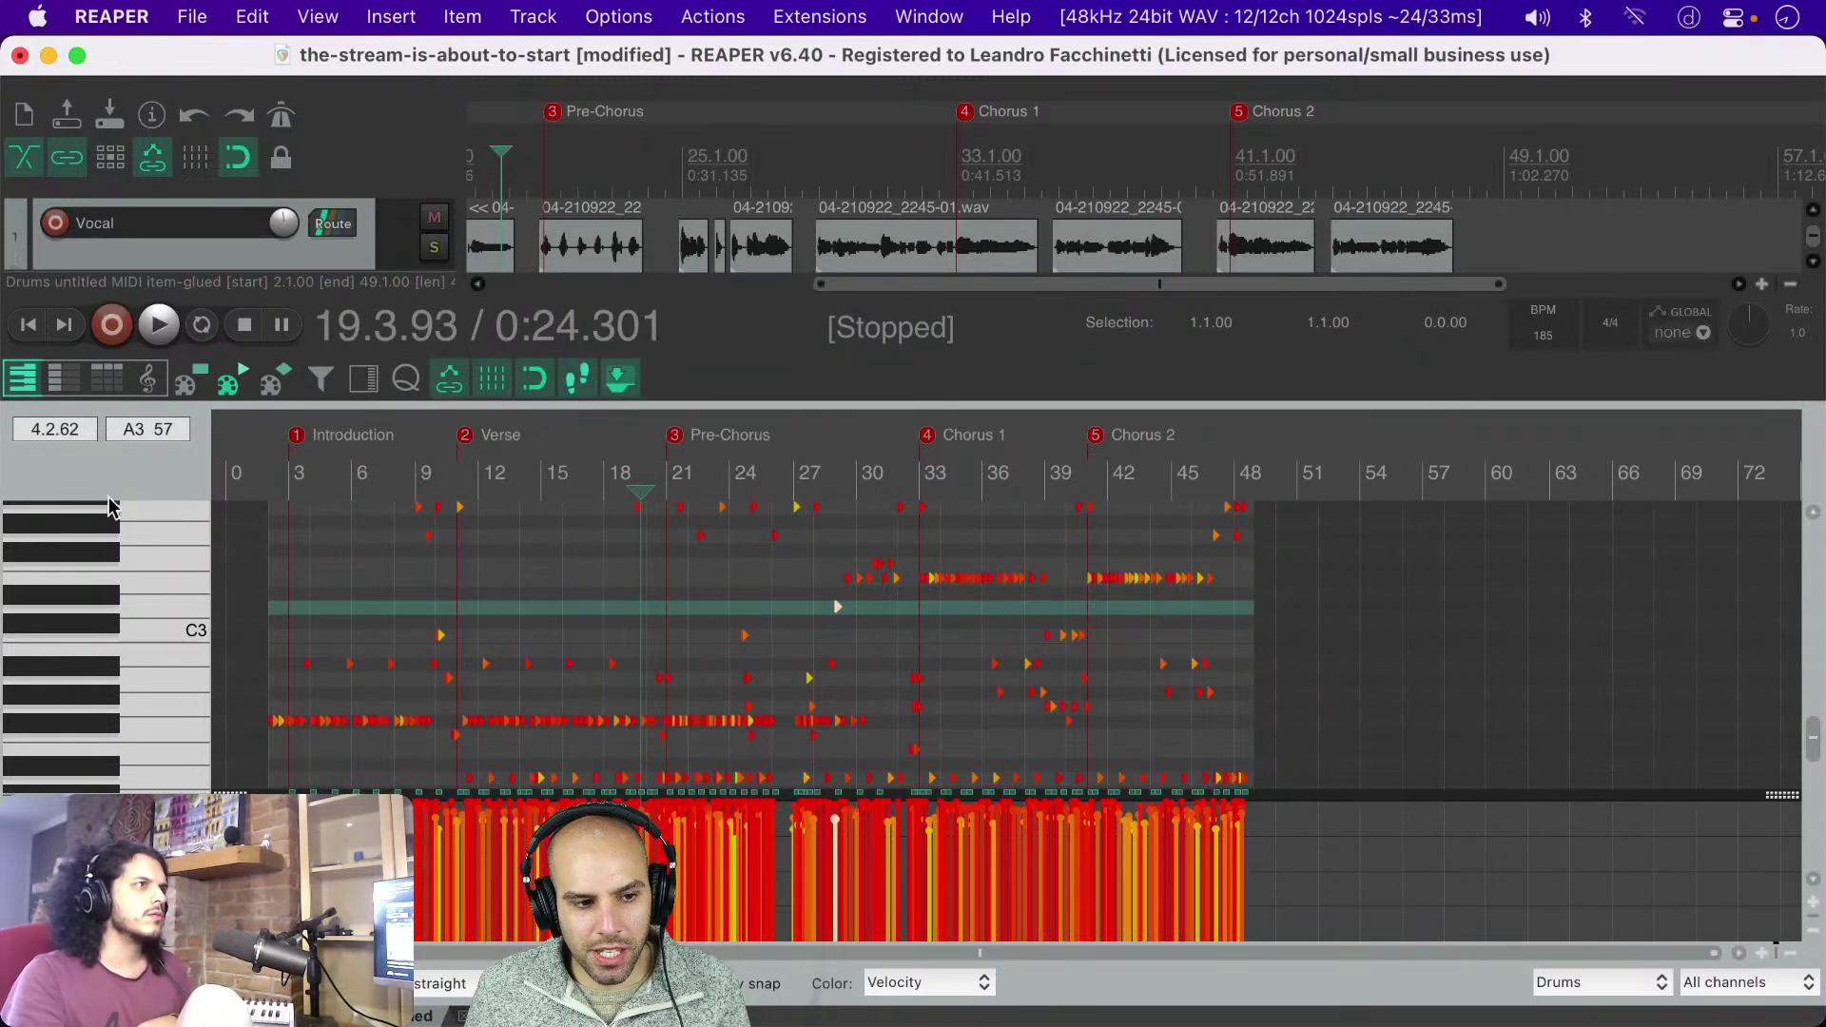
pyautogui.rightClick(158, 466)
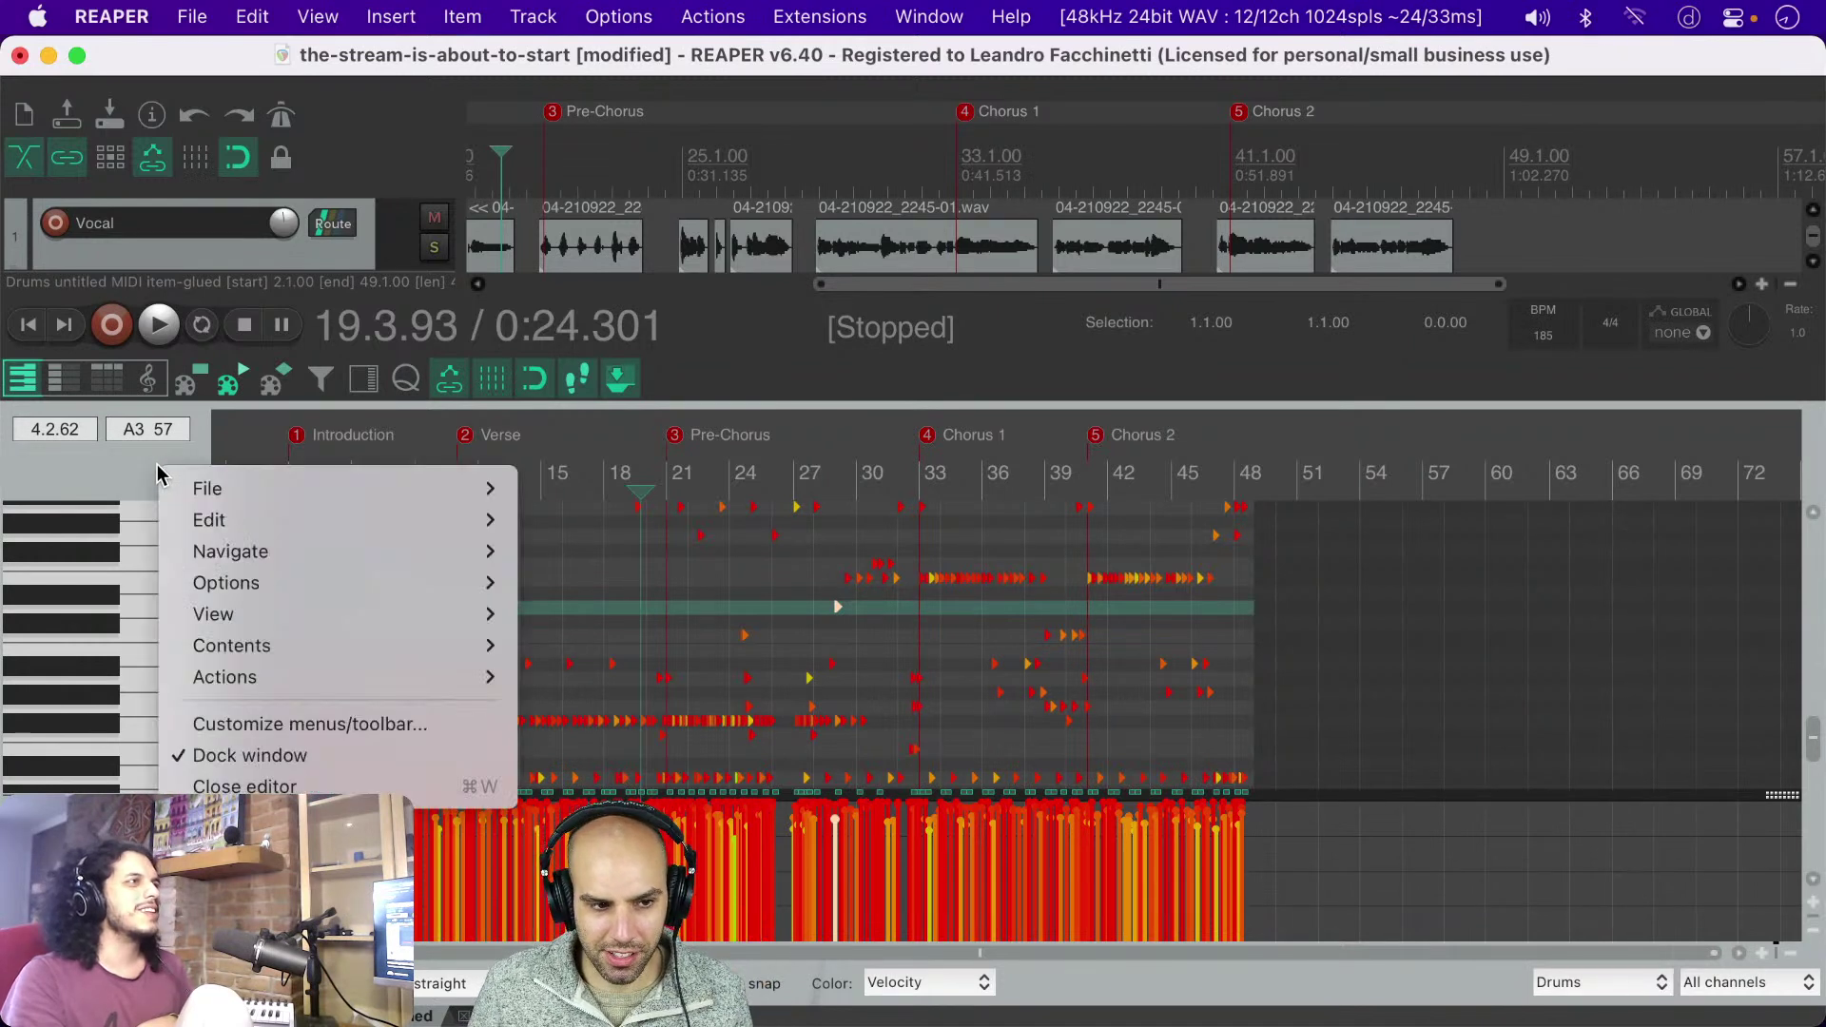
pyautogui.click(125, 468)
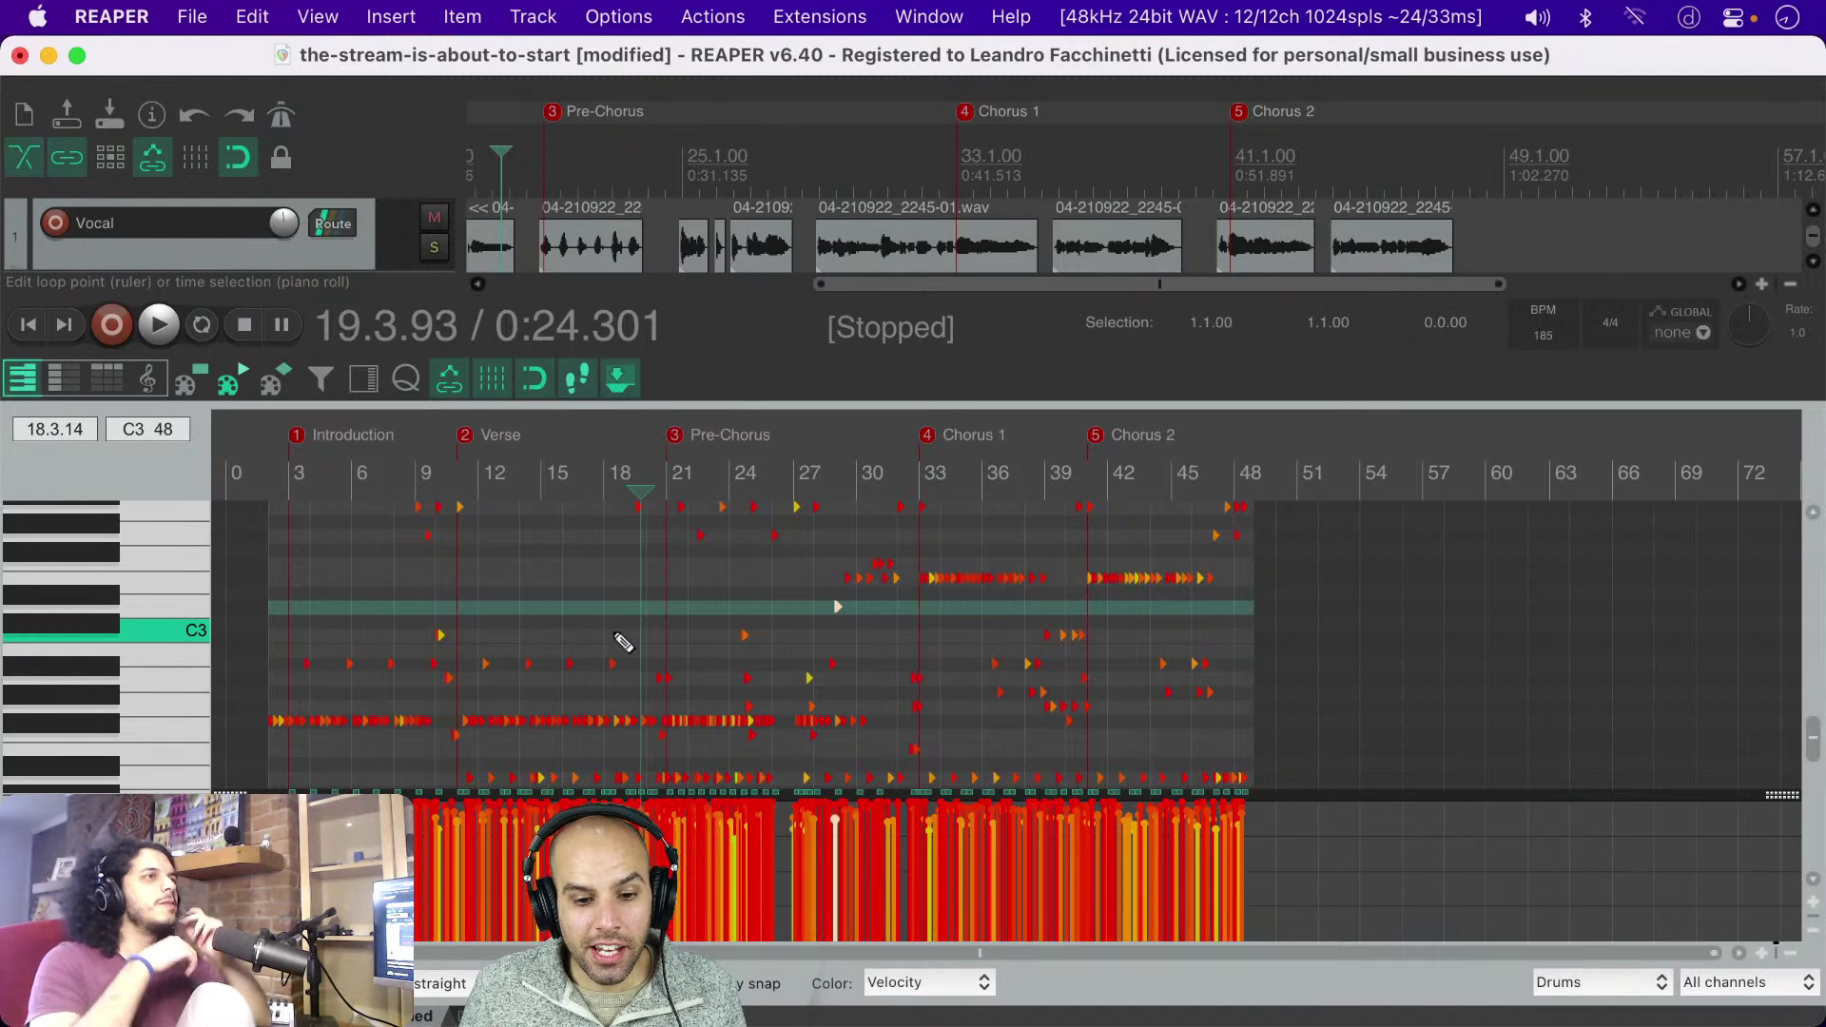
# Step: Examine the drum notes up close in the Introduction and Verse and across the whole item, and save the project
pyautogui.scroll(-1, 620, 640)
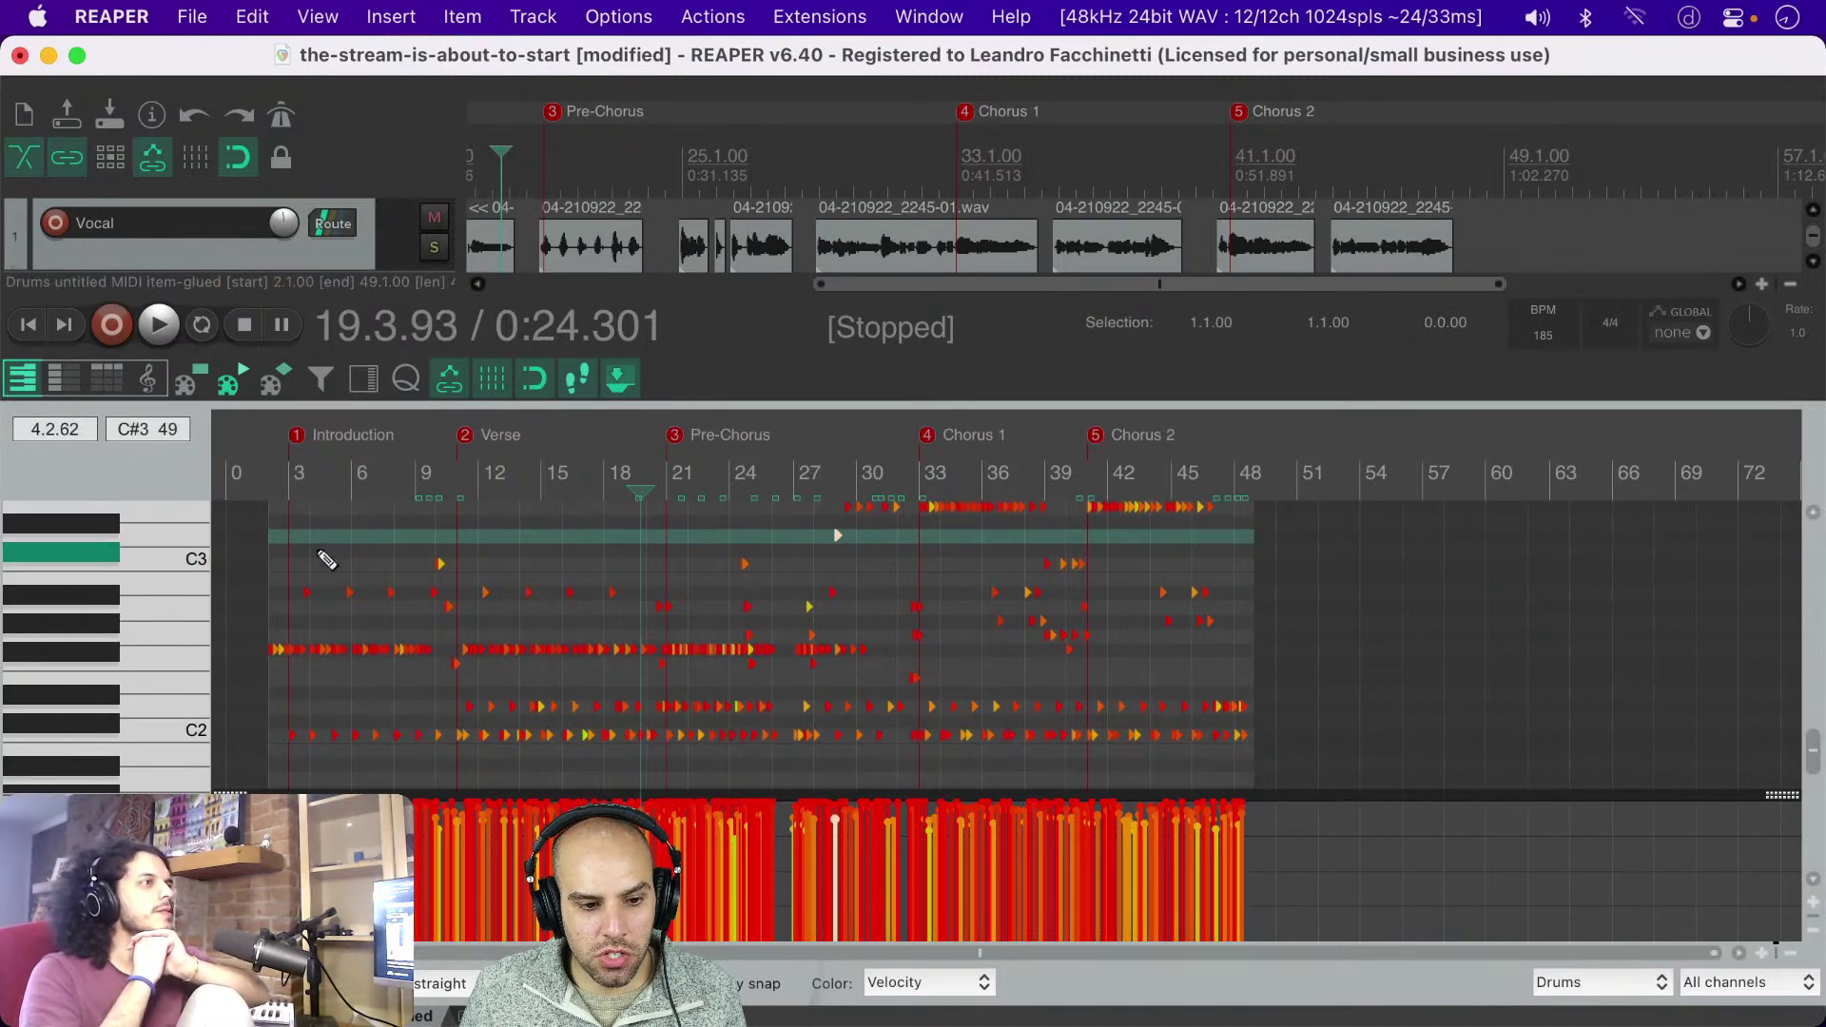
pyautogui.scroll(5, 342, 675)
pyautogui.scroll(2, 342, 671)
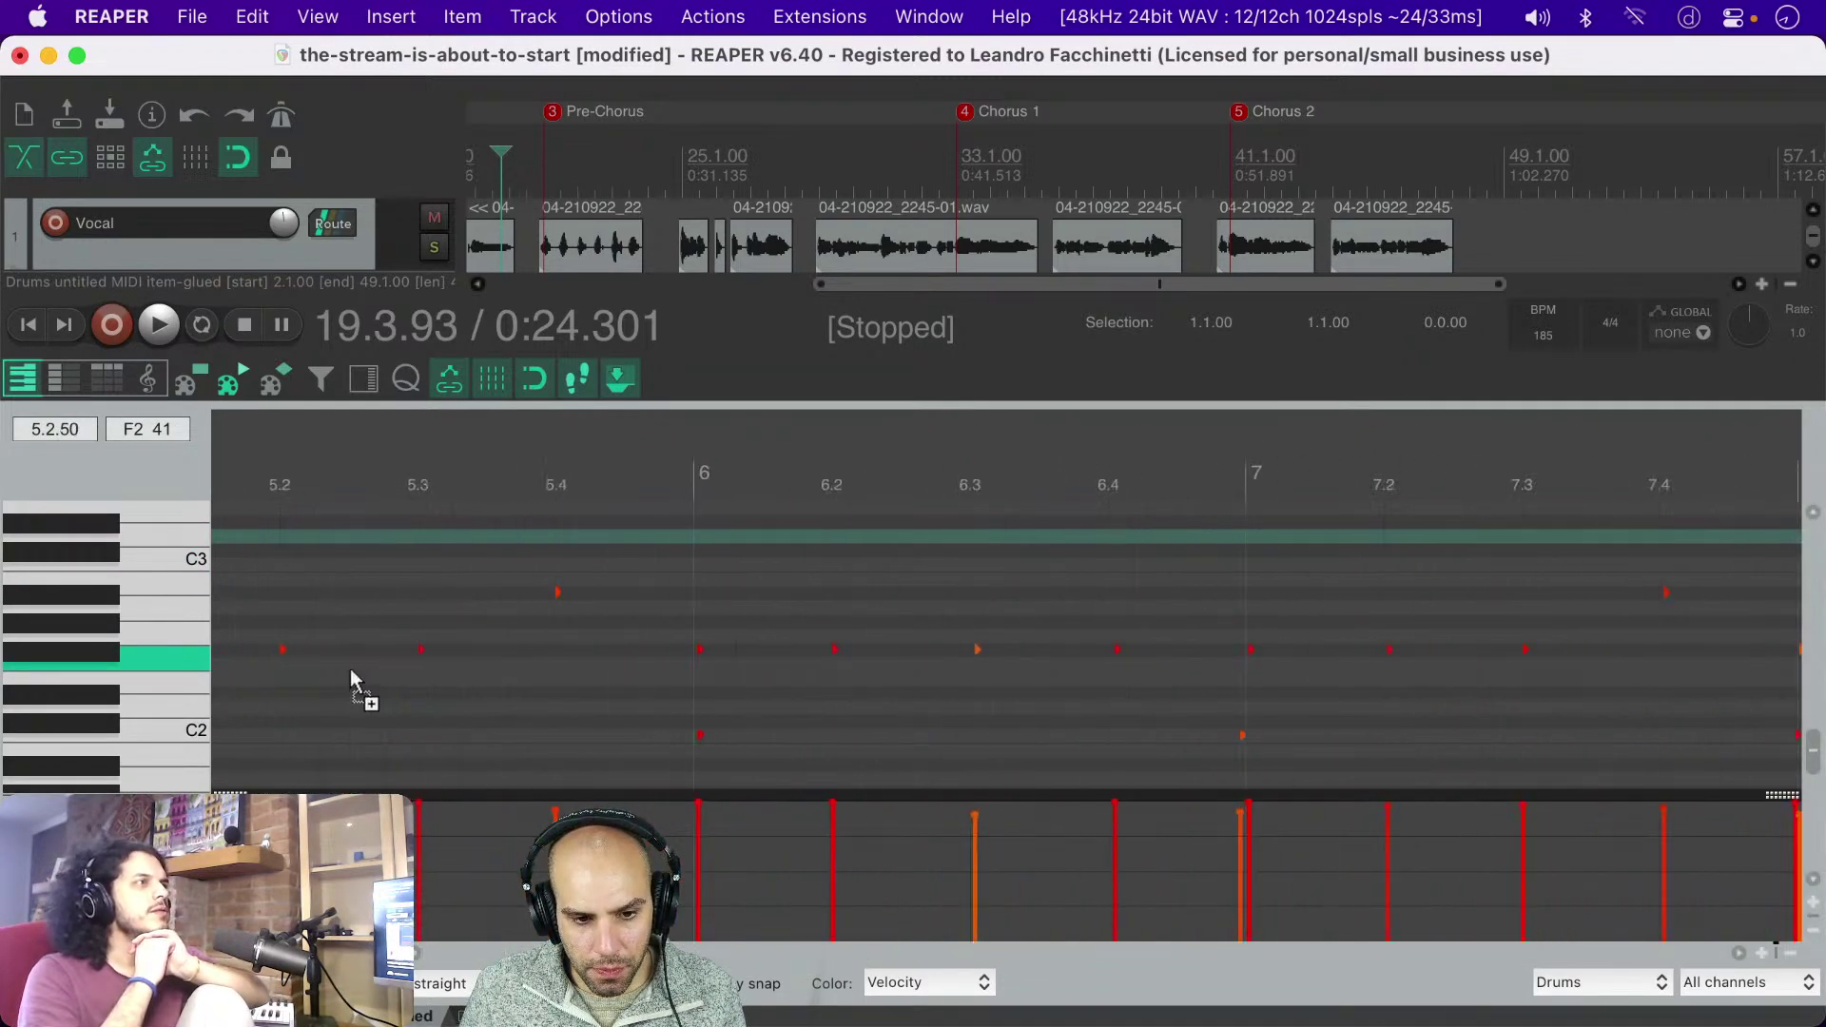
pyautogui.scroll(5, 700, 671)
pyautogui.scroll(-12, 700, 671)
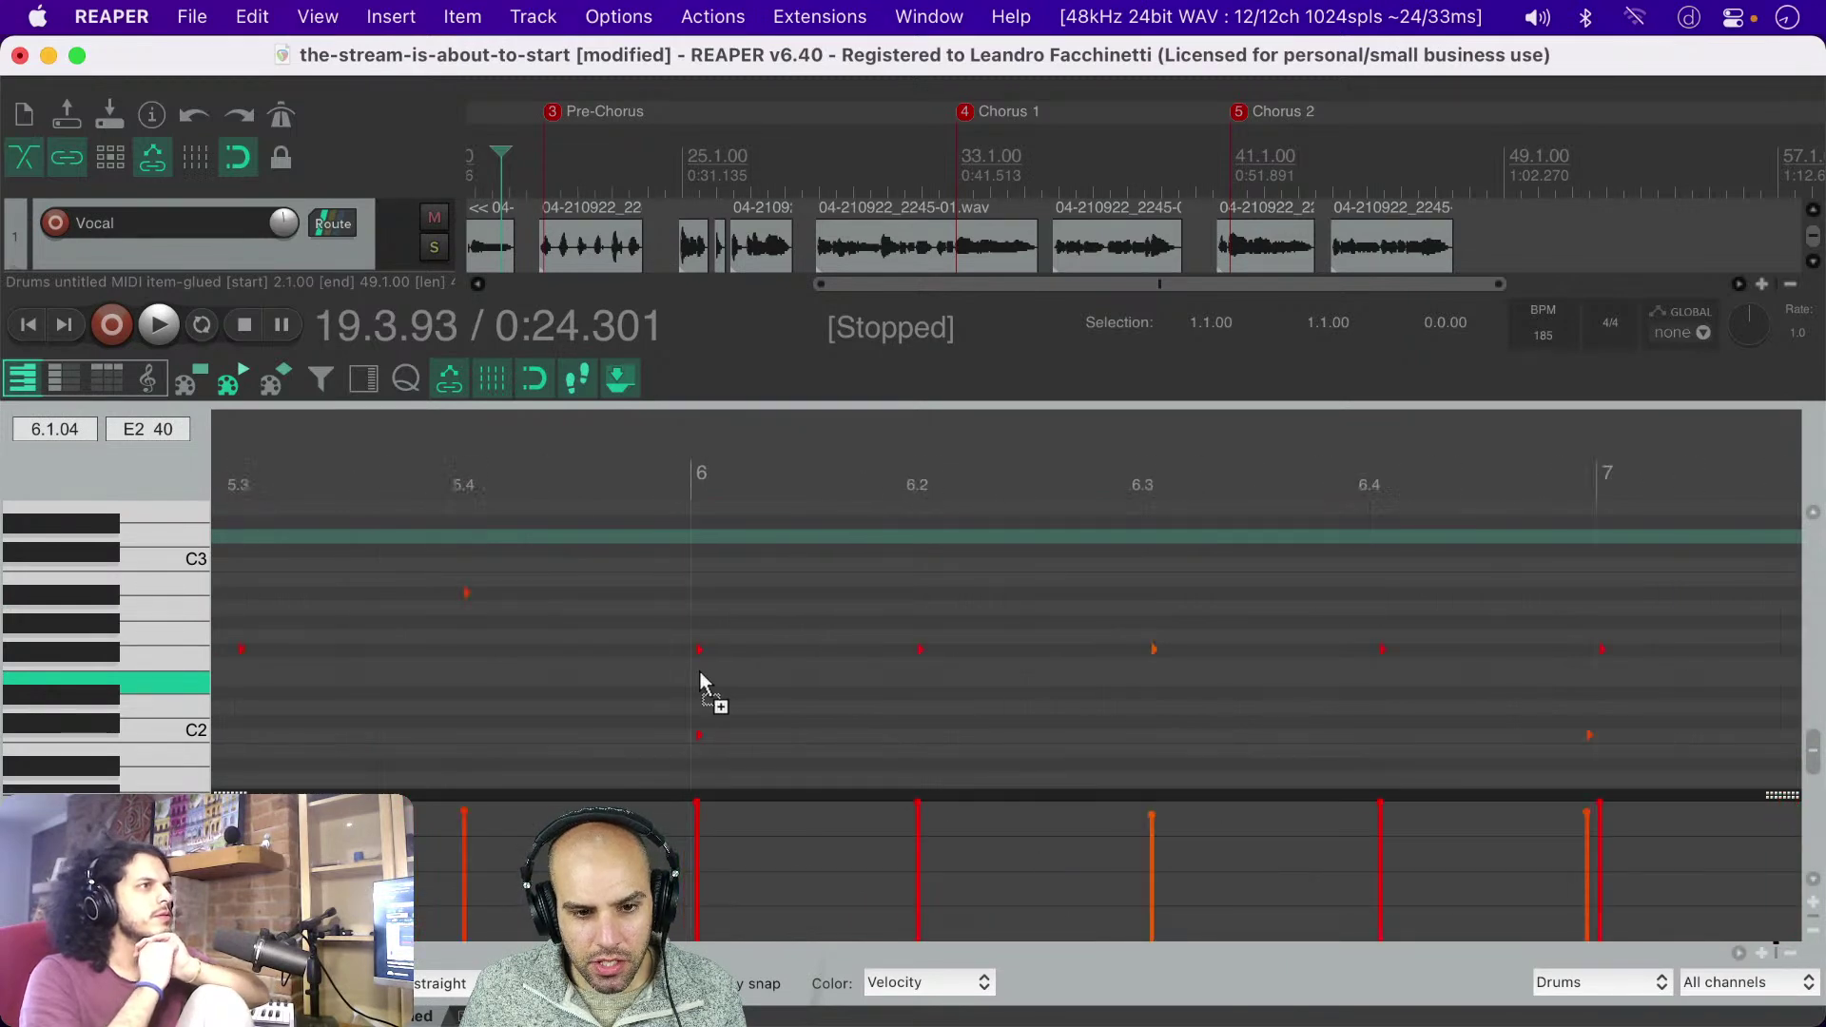
pyautogui.scroll(-4, 700, 672)
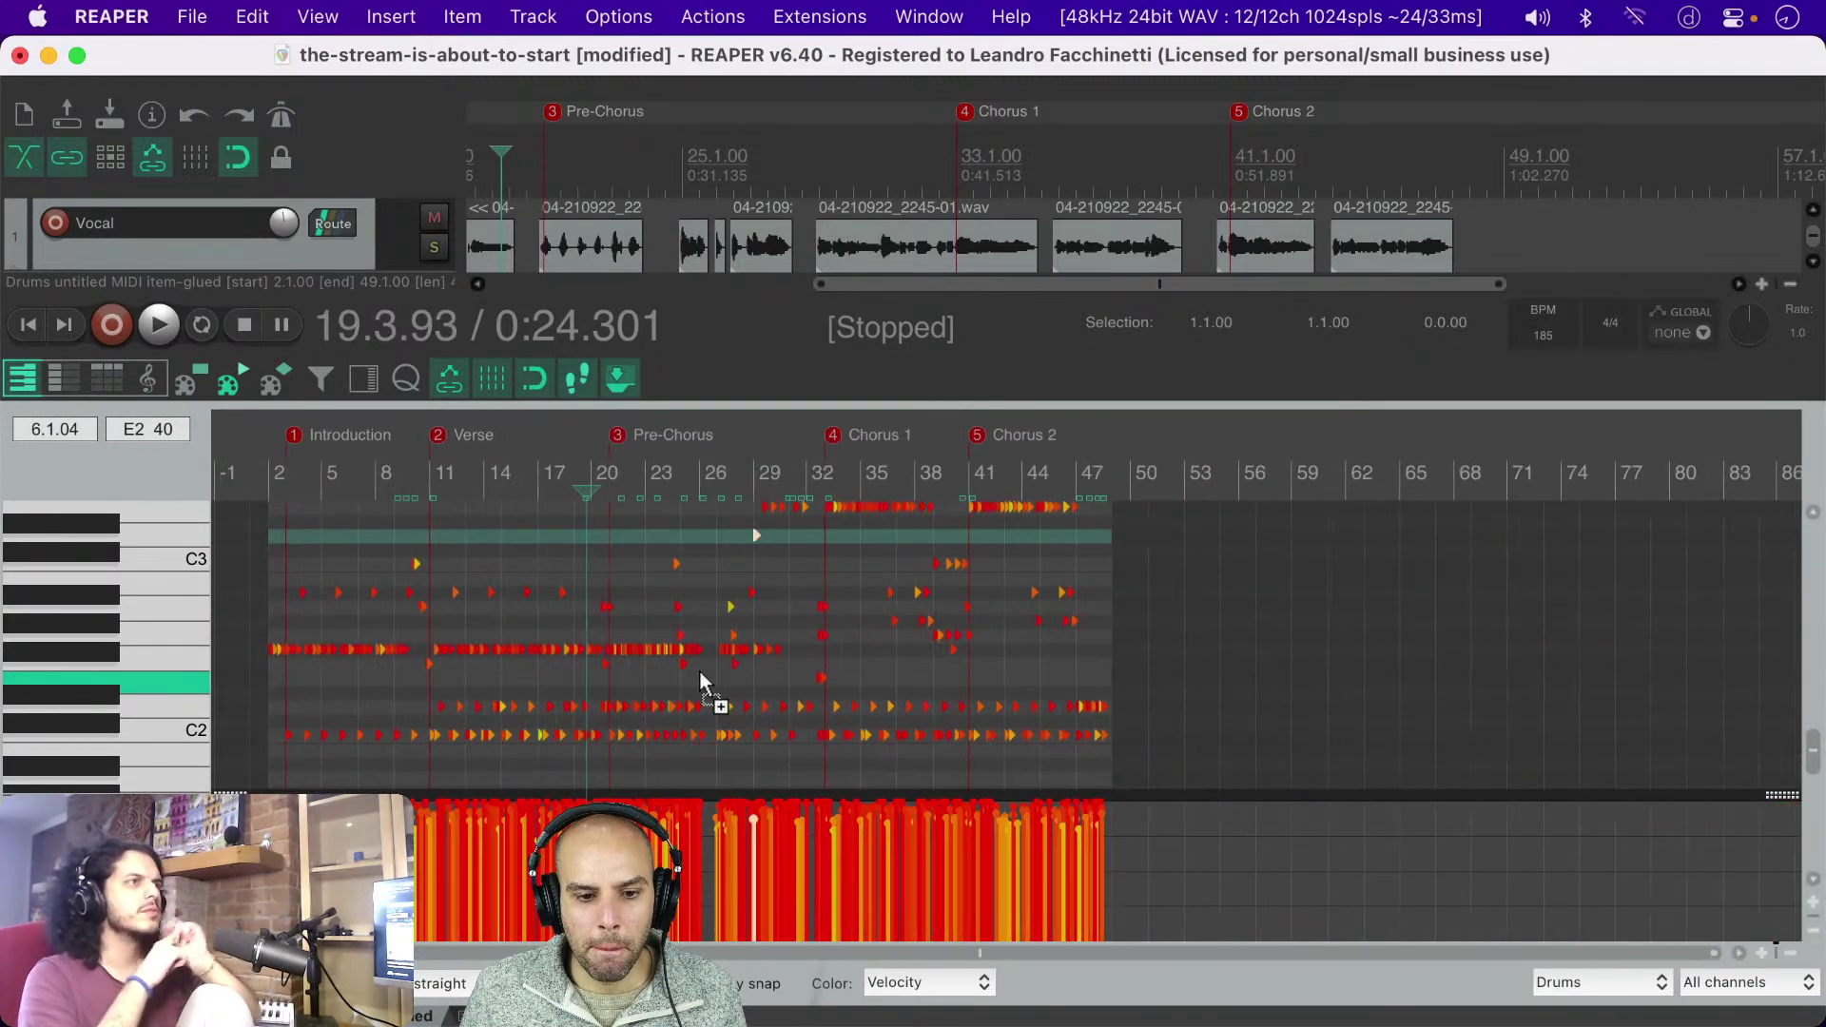
pyautogui.scroll(10, 282, 681)
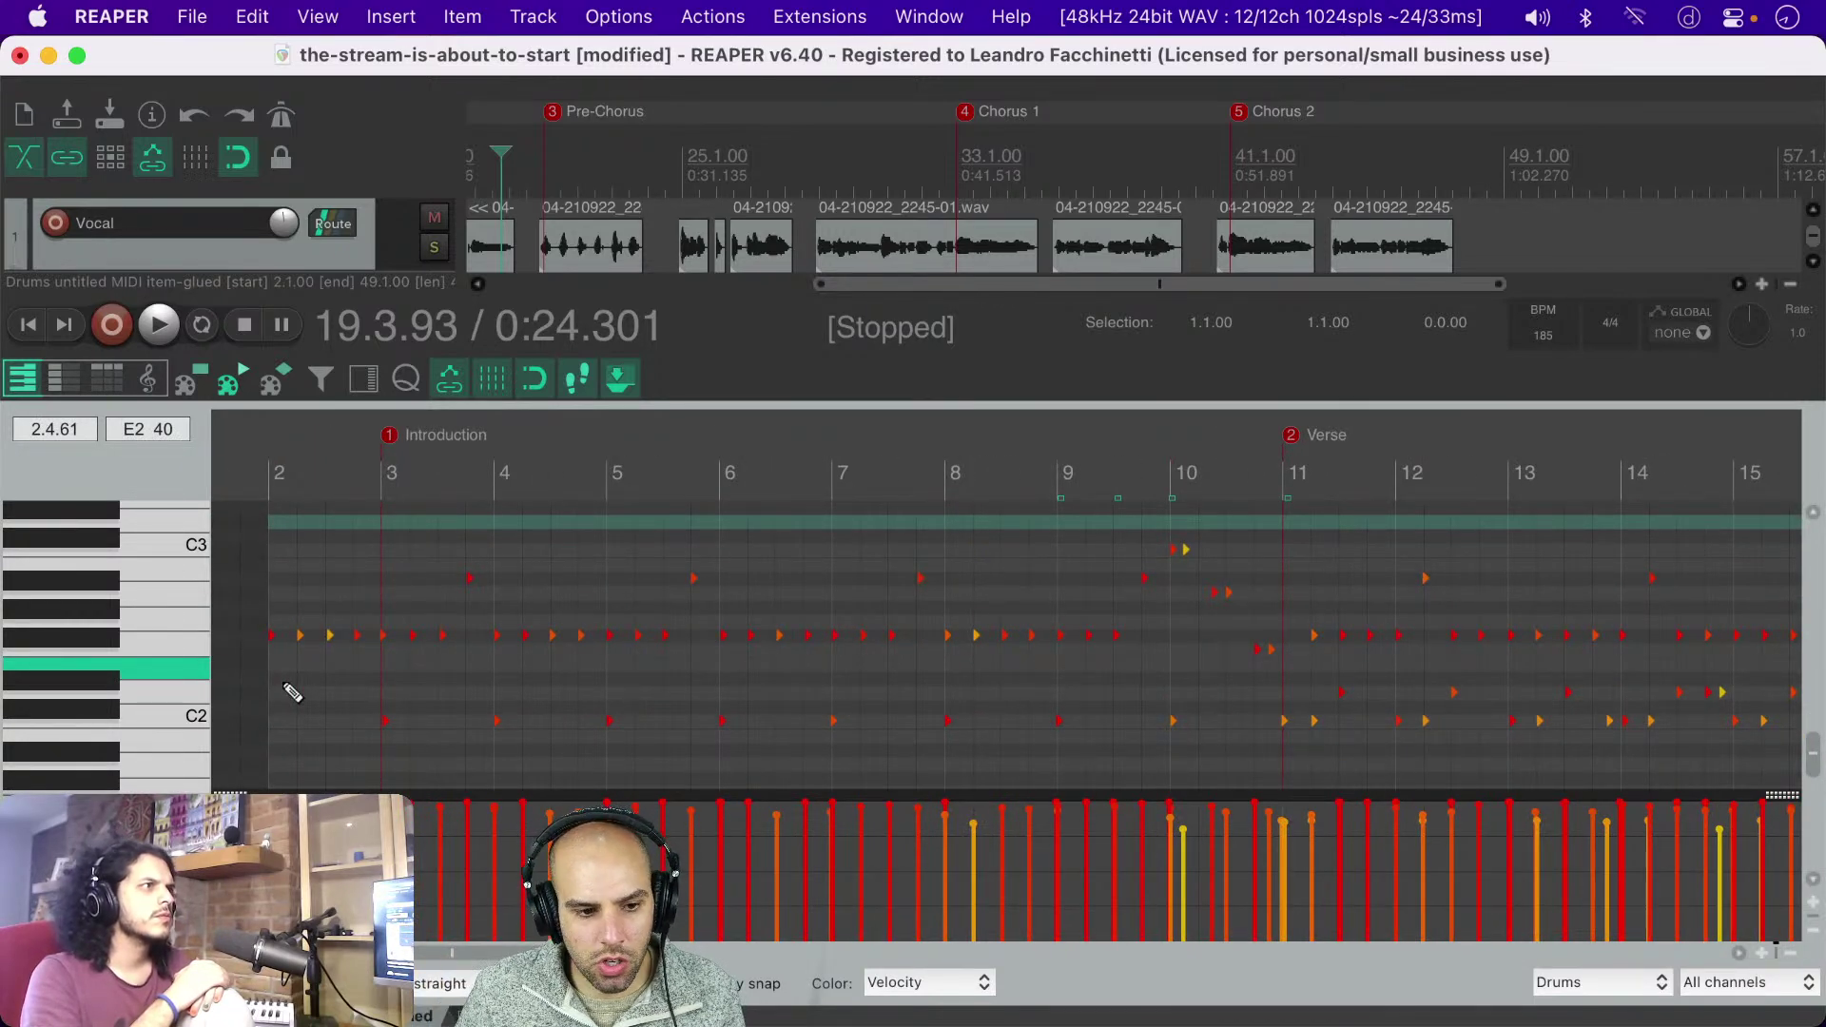
pyautogui.scroll(-10, 292, 693)
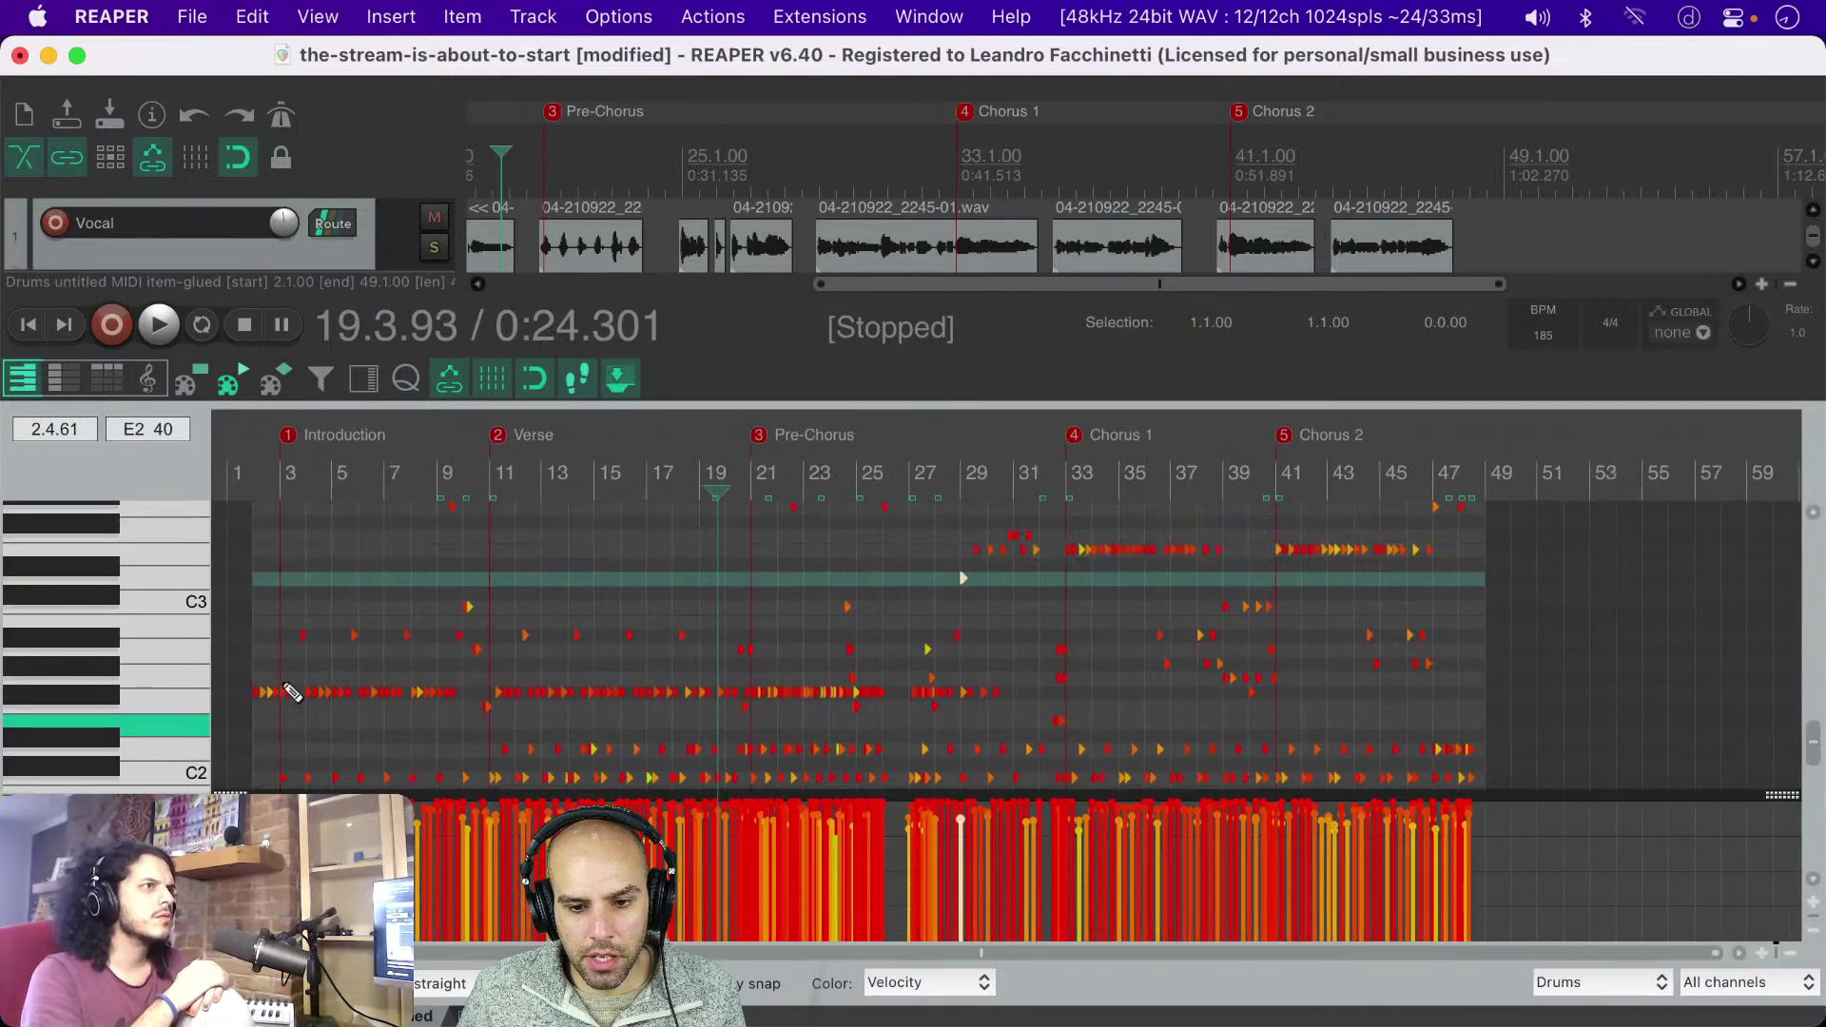
pyautogui.scroll(-2, 292, 694)
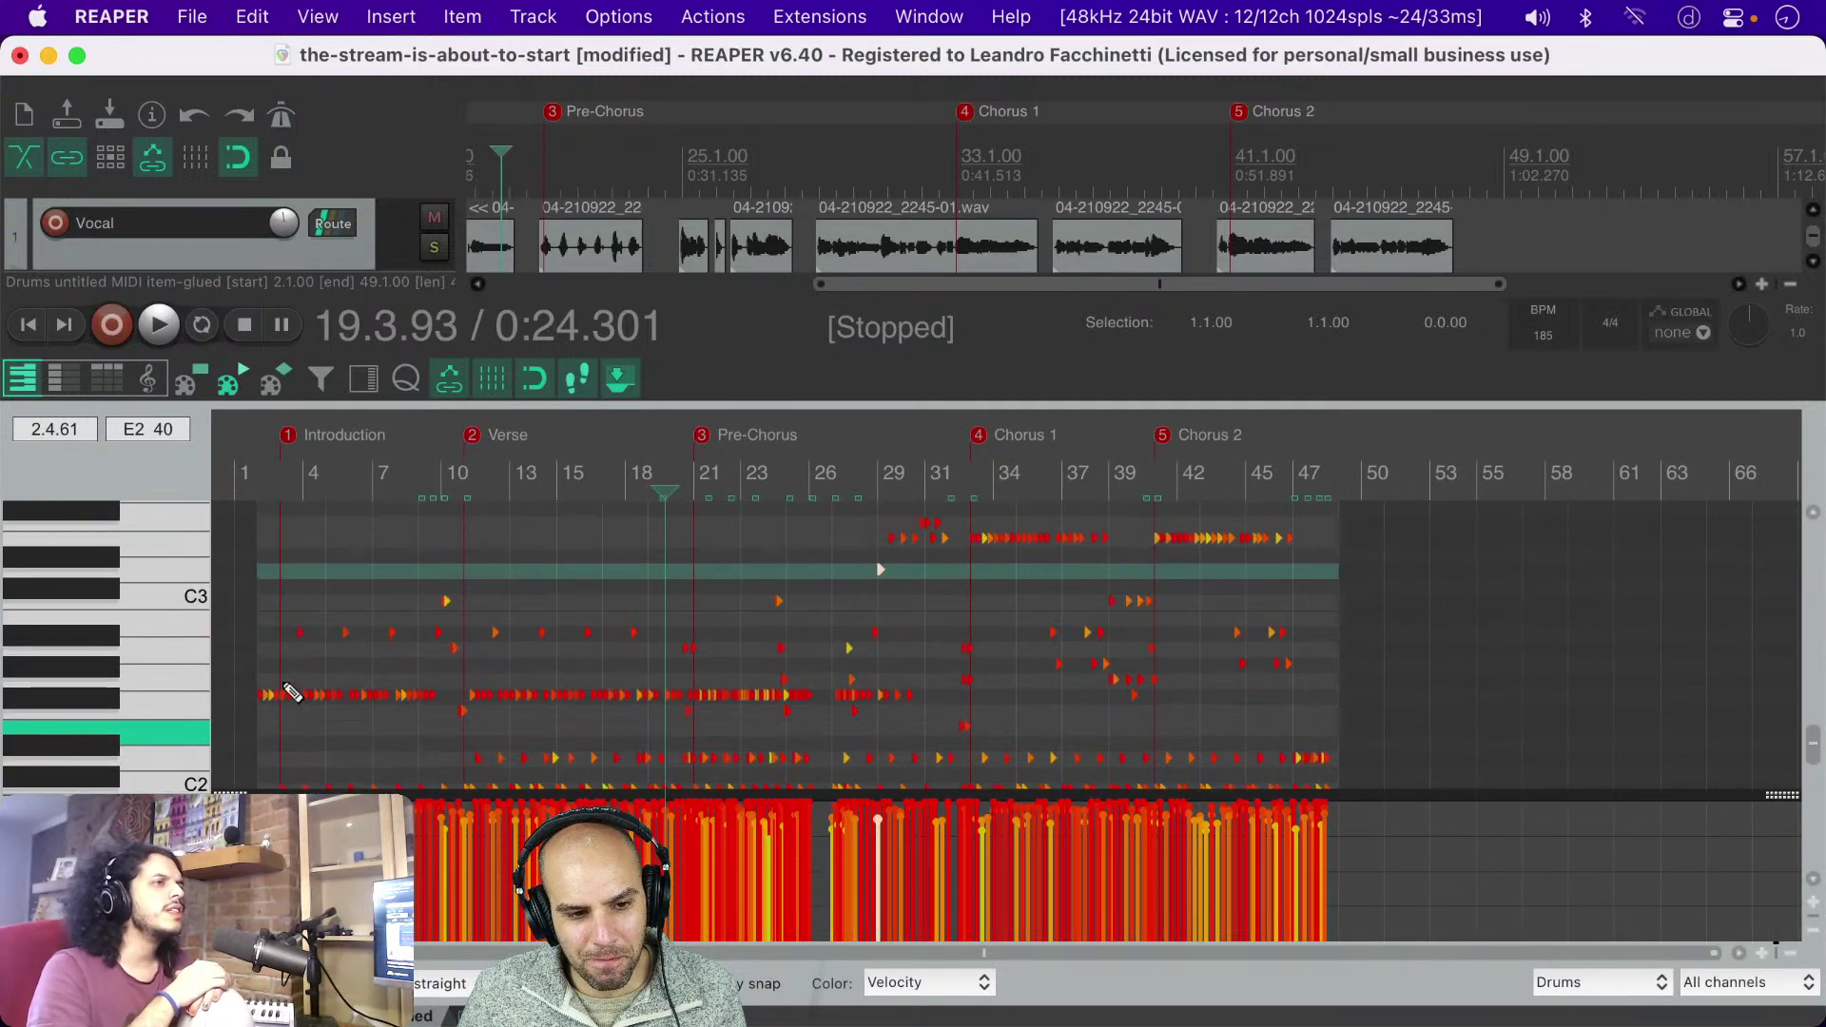
pyautogui.scroll(1, 292, 693)
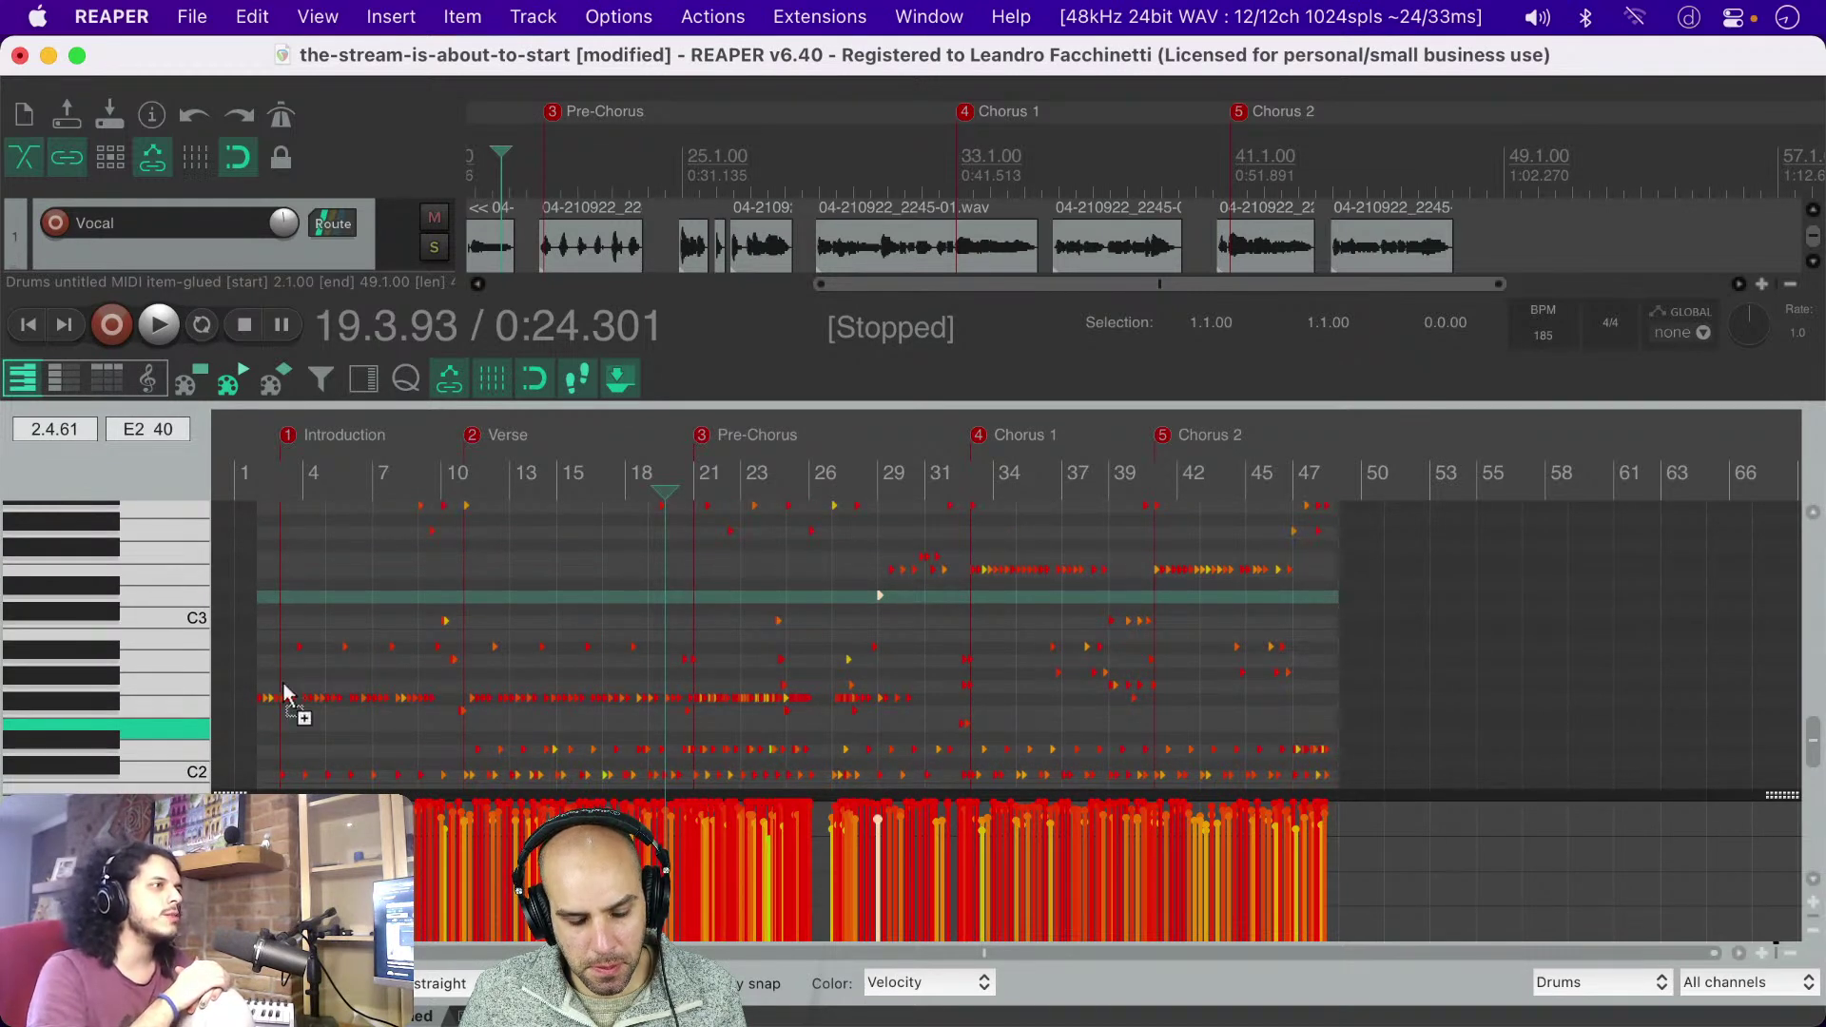
pyautogui.press('super+s')
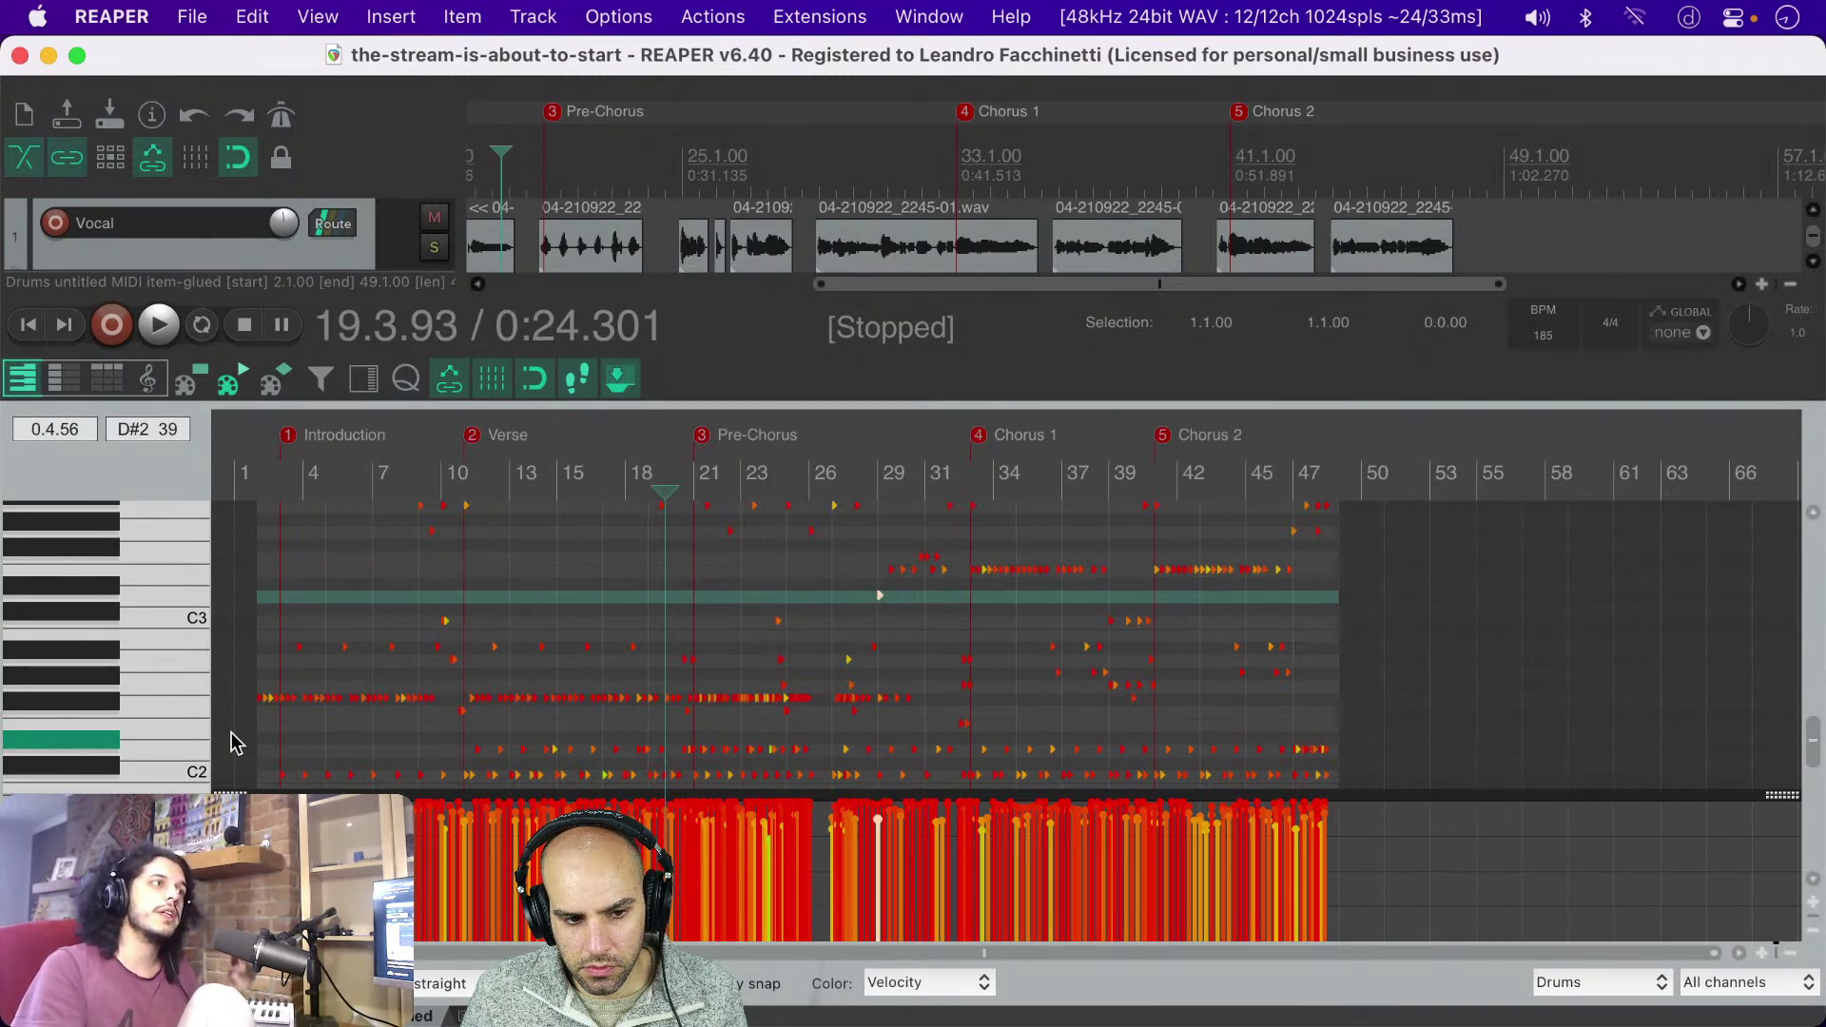
# Step: Try lowering the velocities of all drum notes from E2 upward together, leaving out the C2 and D2 rows, and undo it
pyautogui.scroll(-3, 437, 661)
pyautogui.scroll(-2, 437, 663)
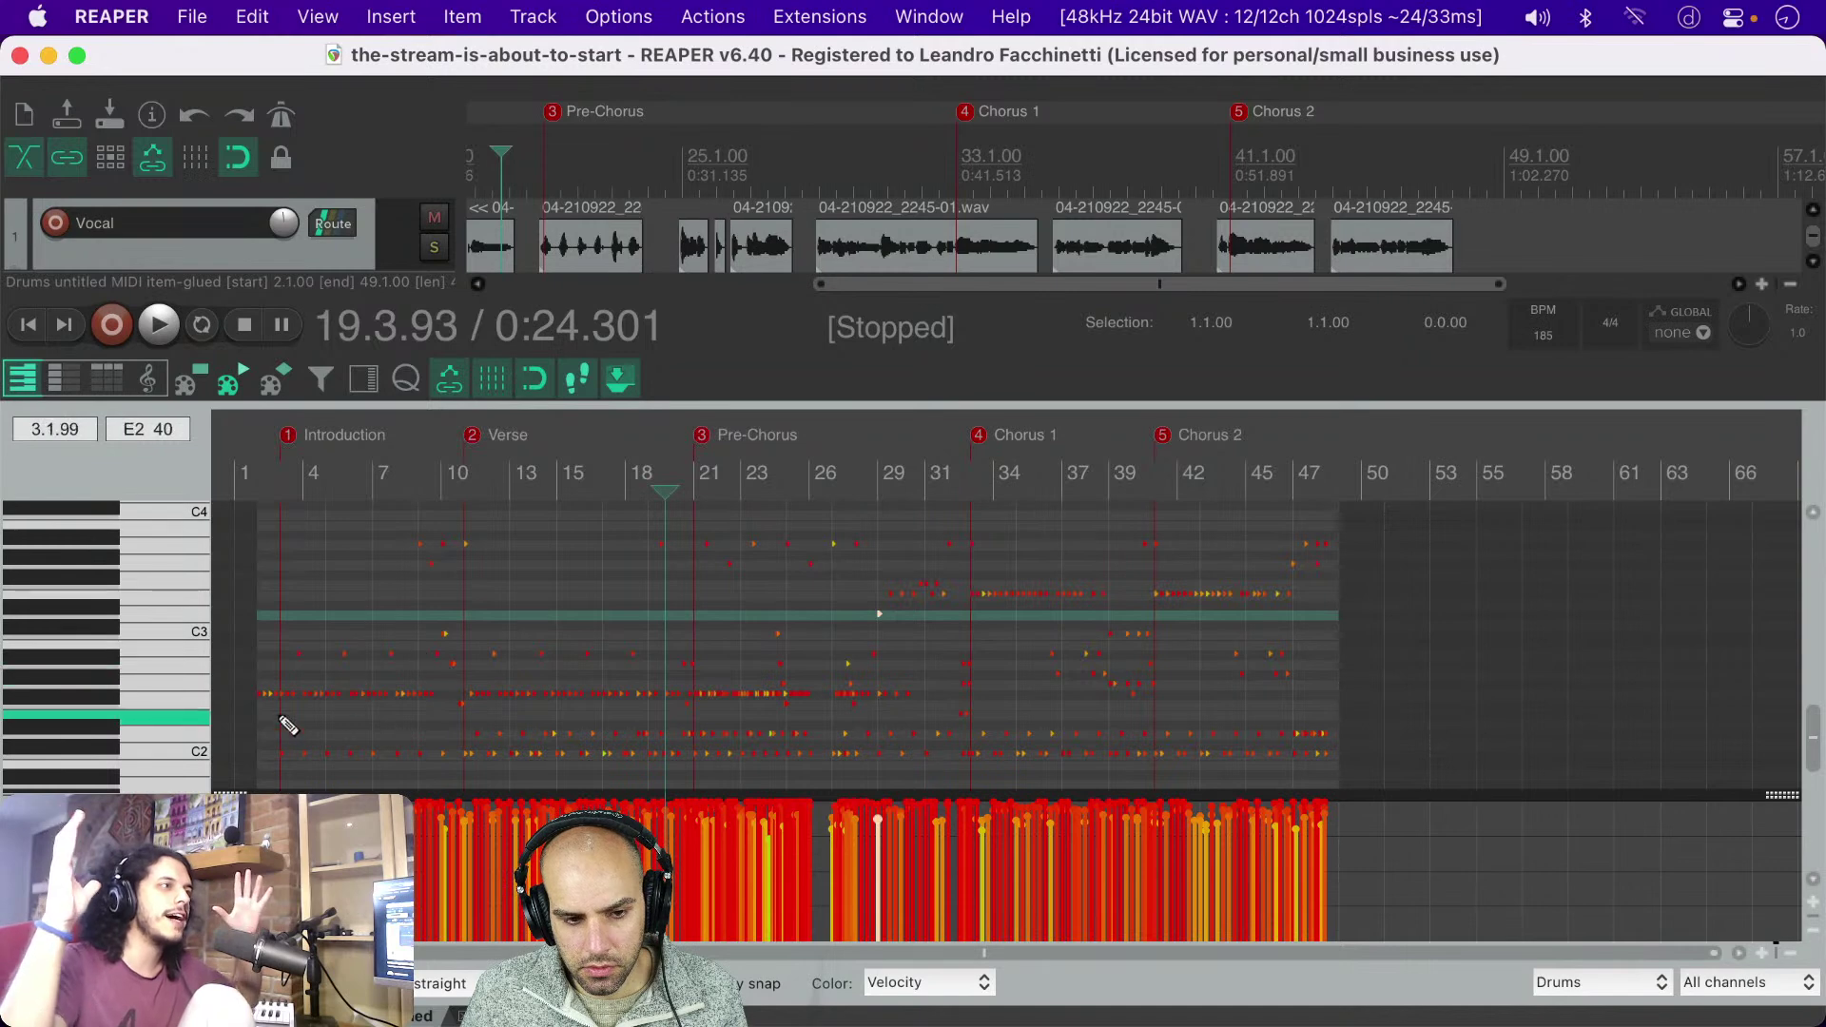
pyautogui.moveTo(258, 715); pyautogui.dragTo(1367, 506)
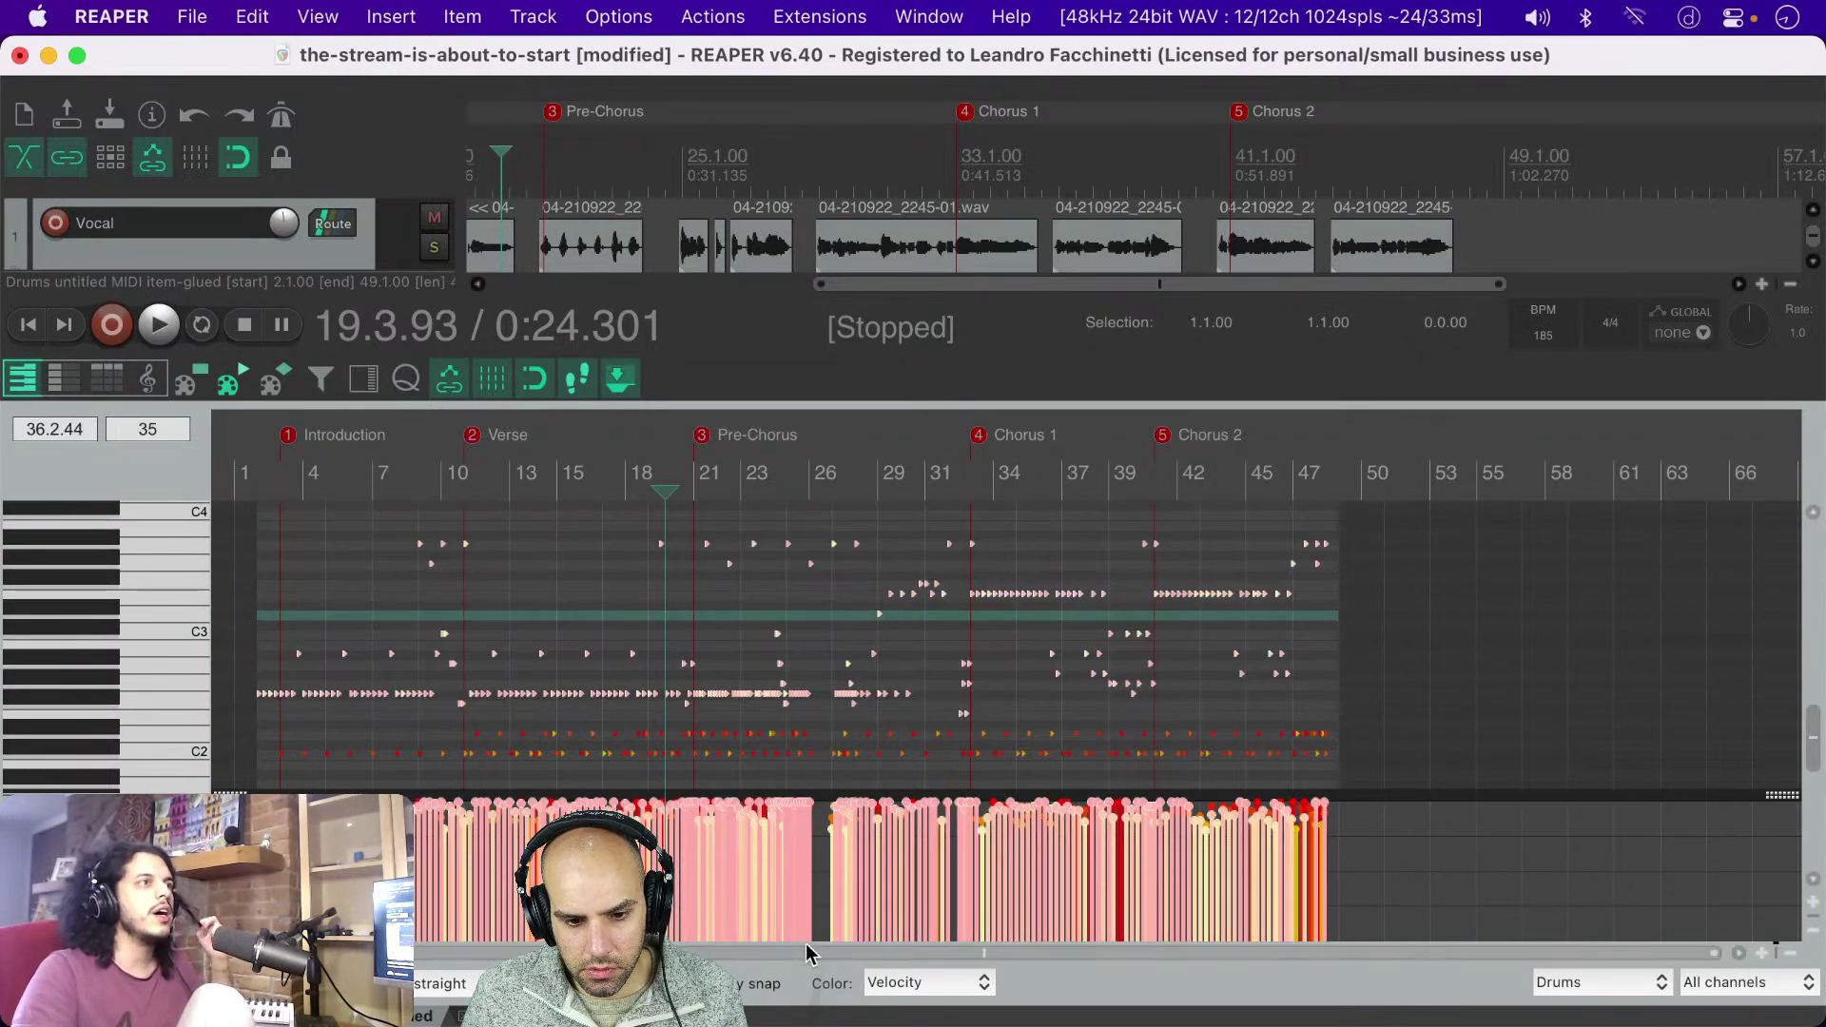
pyautogui.moveTo(829, 830); pyautogui.dragTo(826, 856)
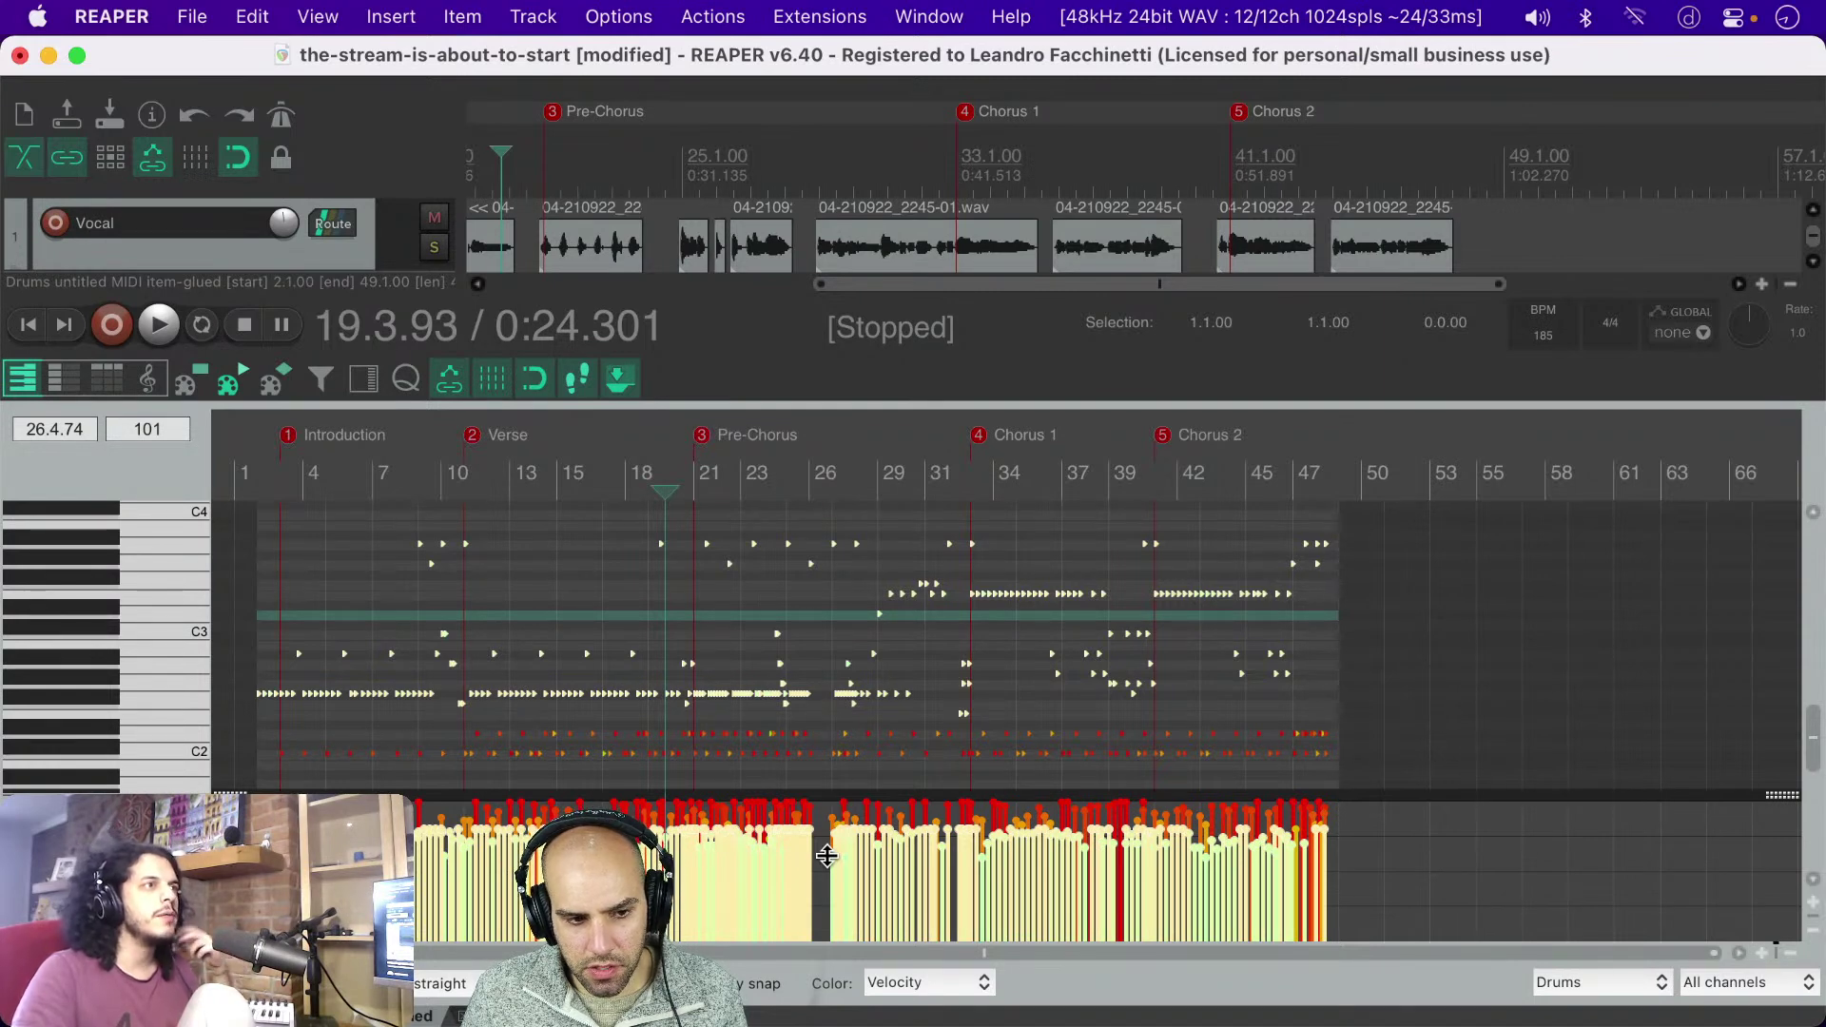
pyautogui.press('super+a')
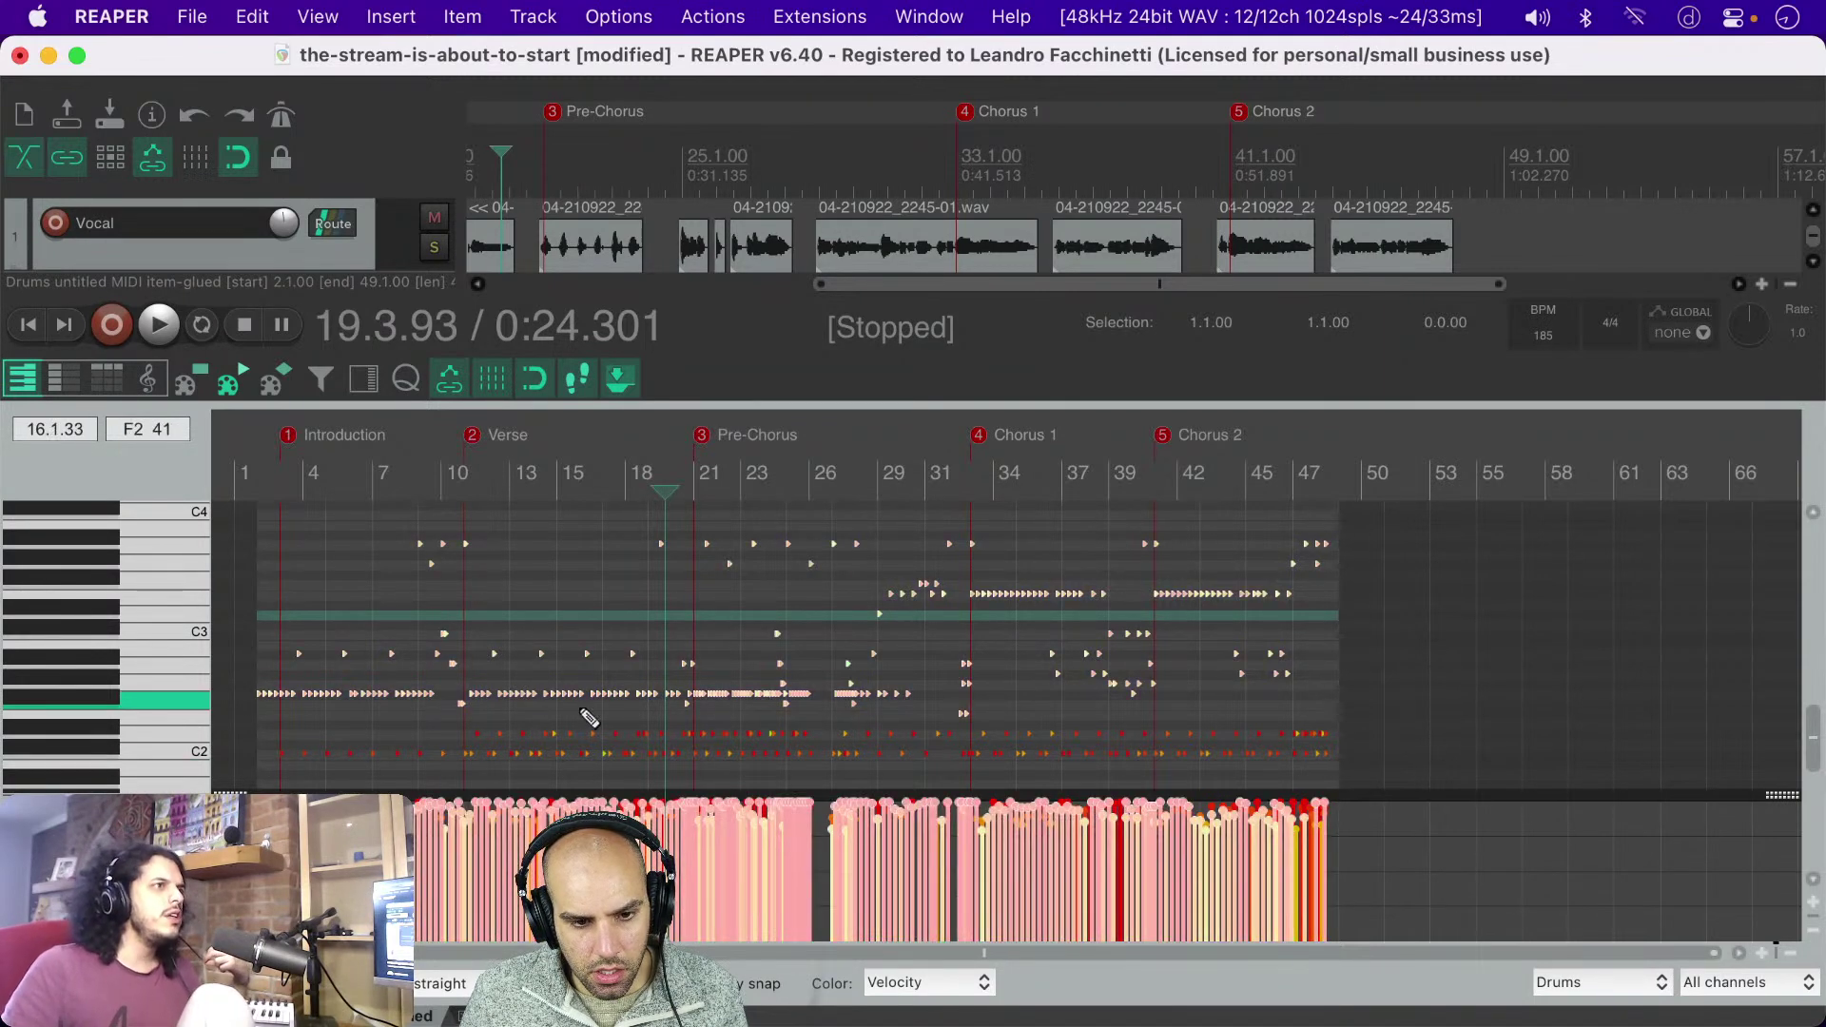
pyautogui.click(187, 544)
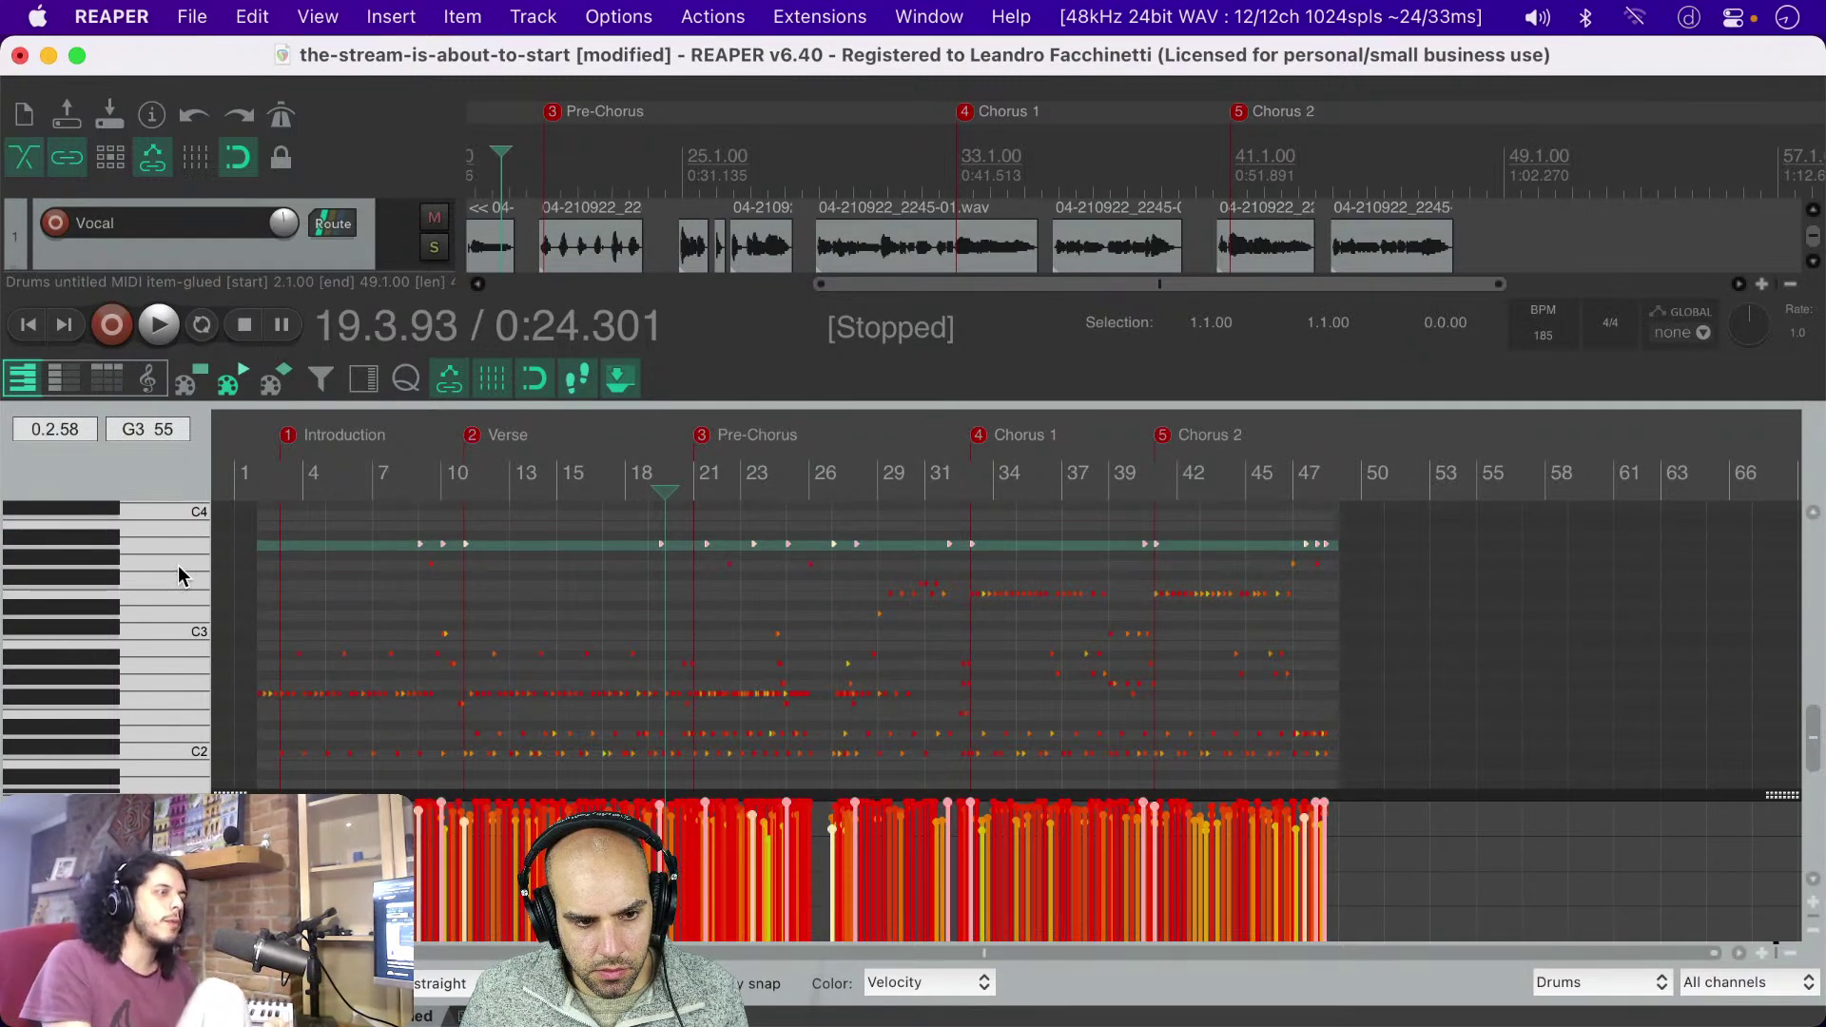
pyautogui.click(178, 567)
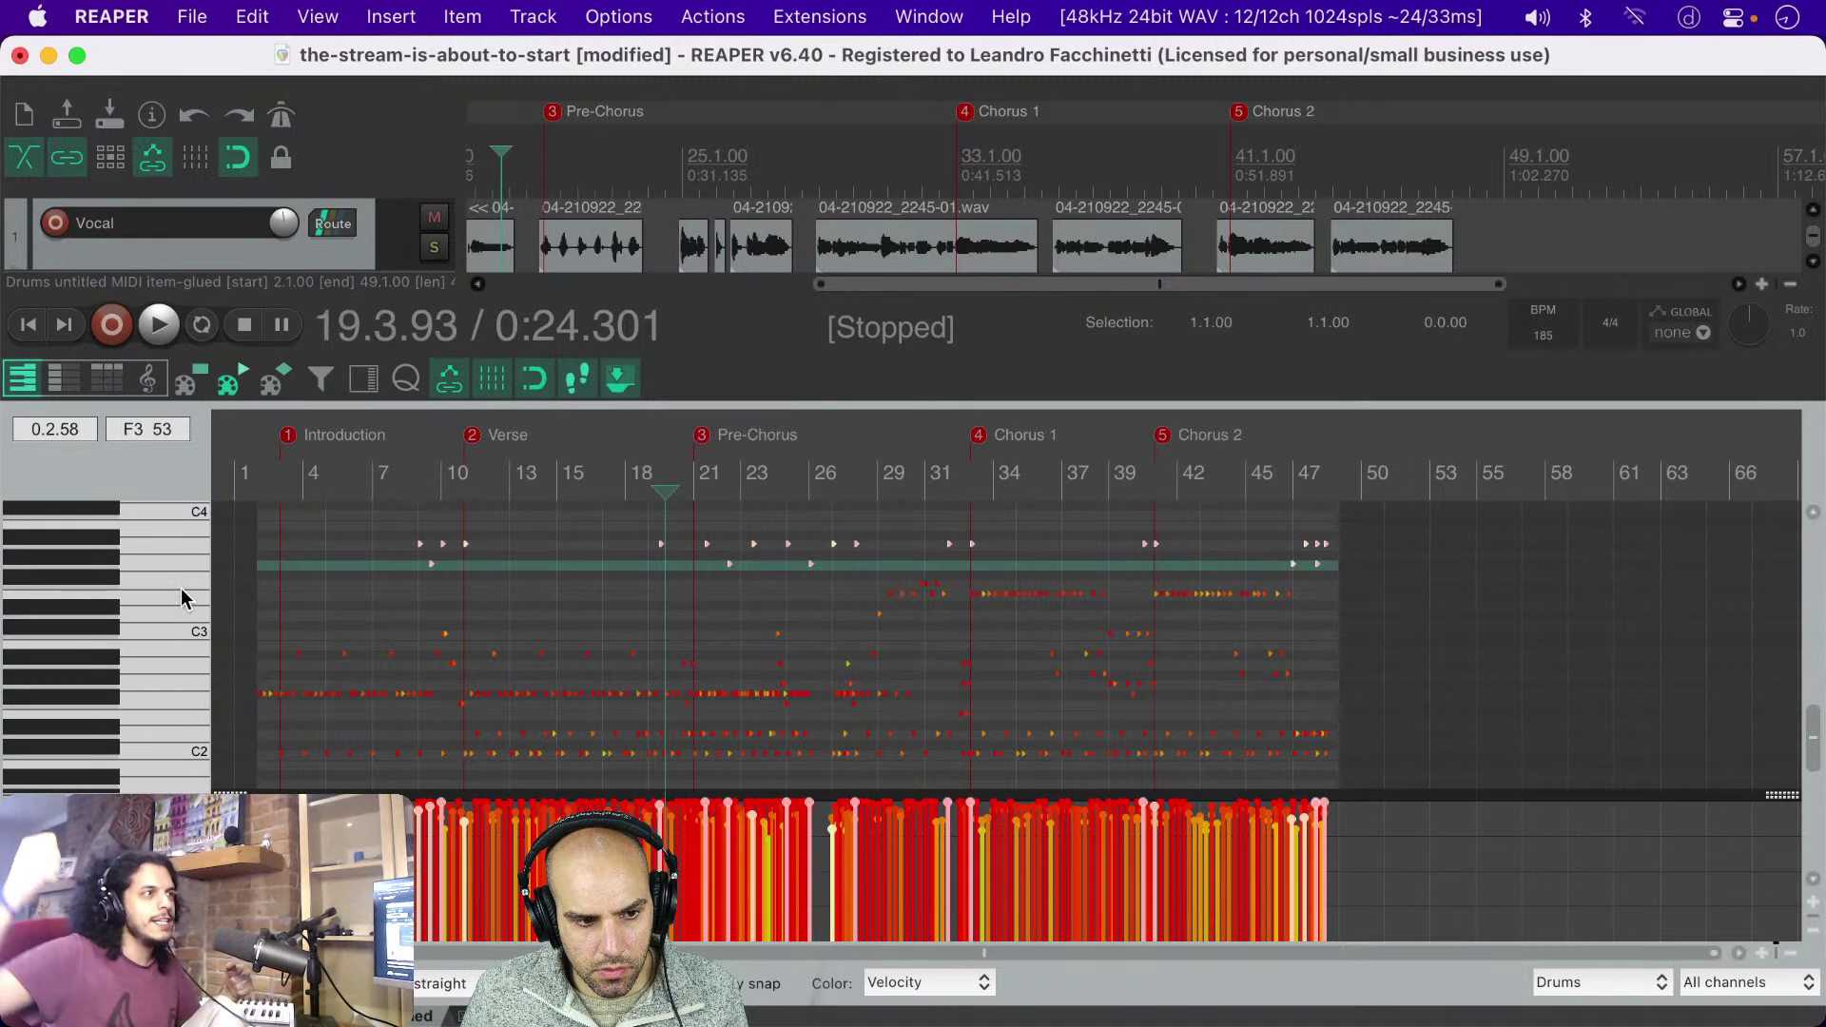
pyautogui.click(180, 604)
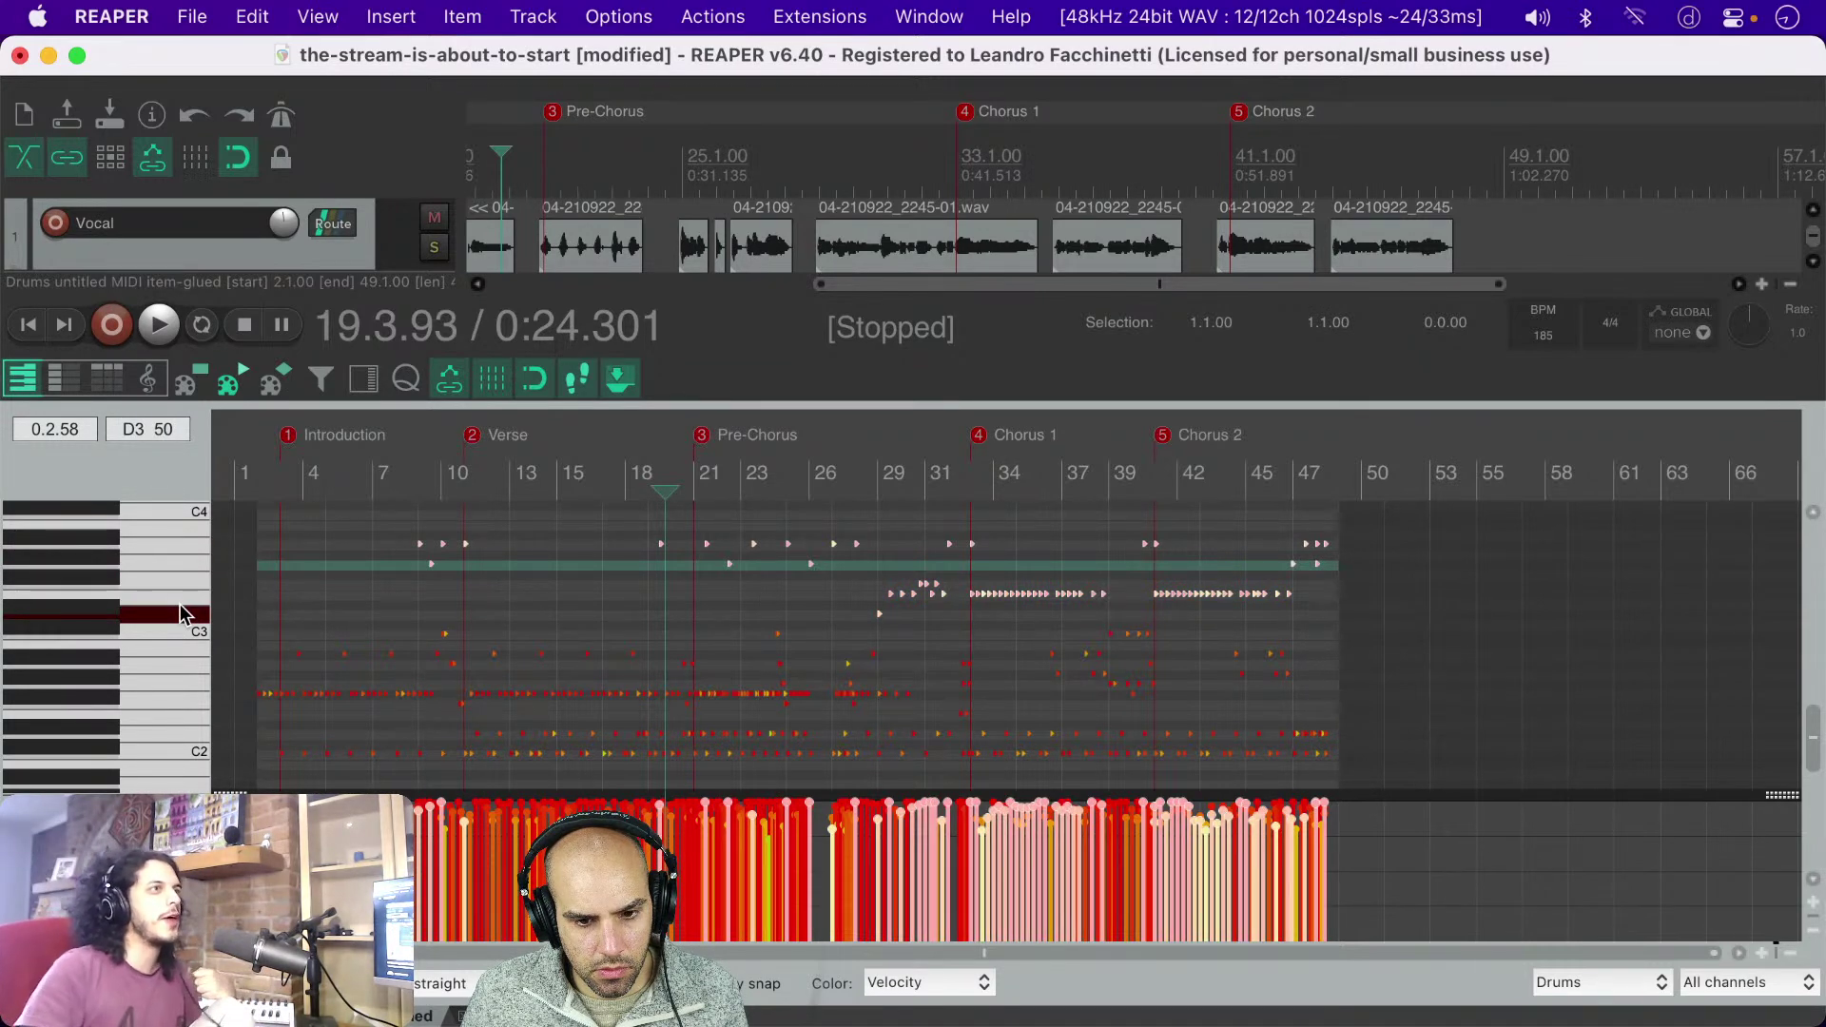
pyautogui.click(180, 602)
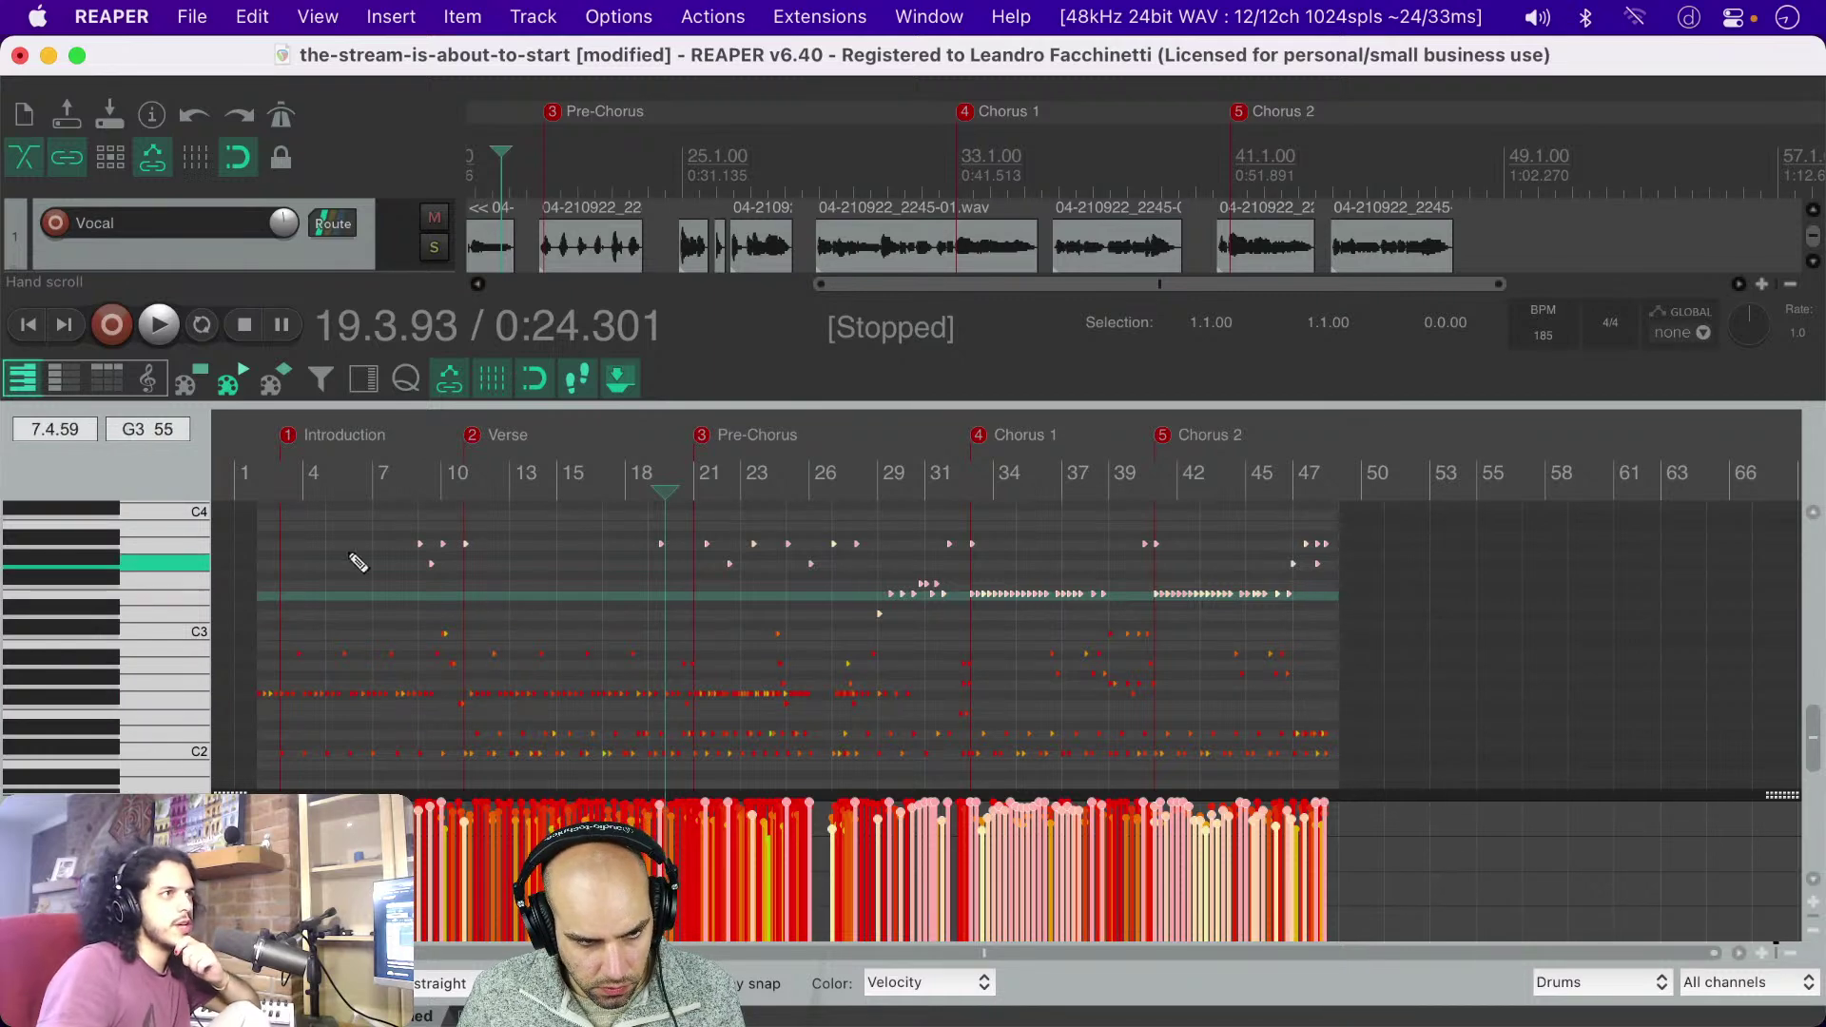
# Step: Select every note above the C2 and D2 rows across the whole item and lower their velocities together to a medium level
pyautogui.moveTo(232, 523); pyautogui.dragTo(1366, 722)
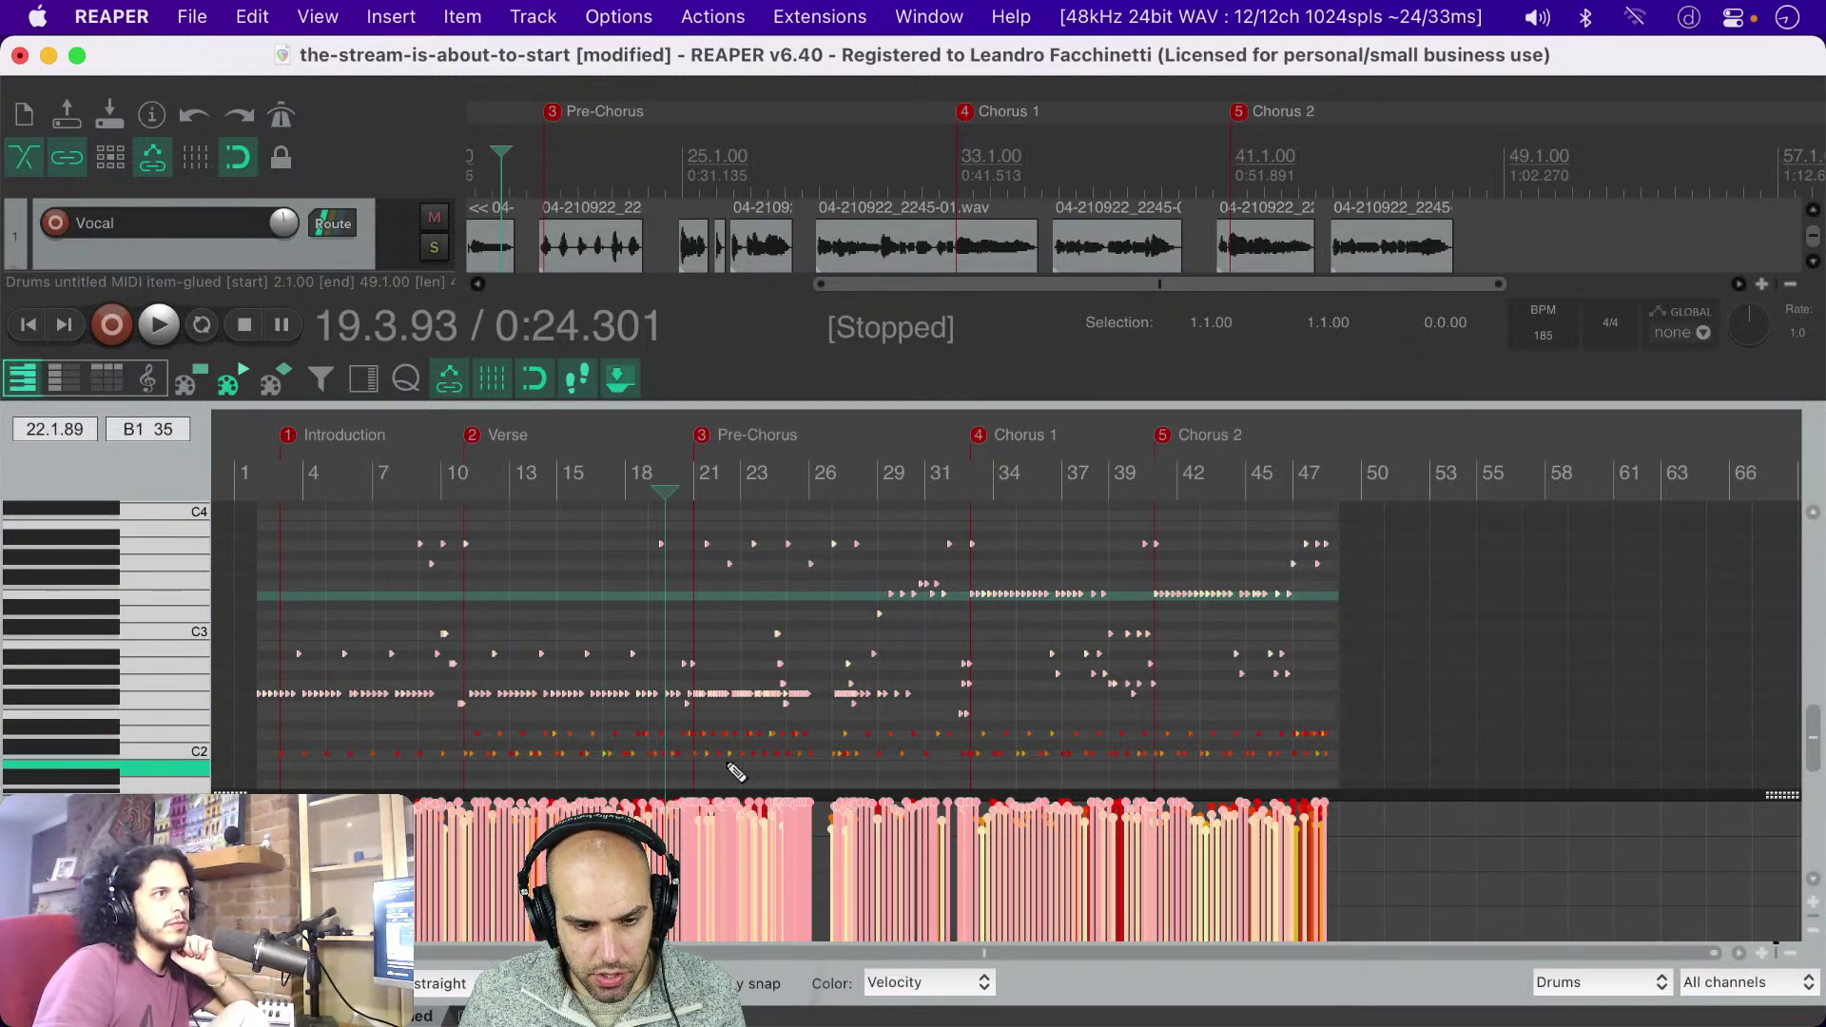
pyautogui.moveTo(828, 834); pyautogui.dragTo(826, 895)
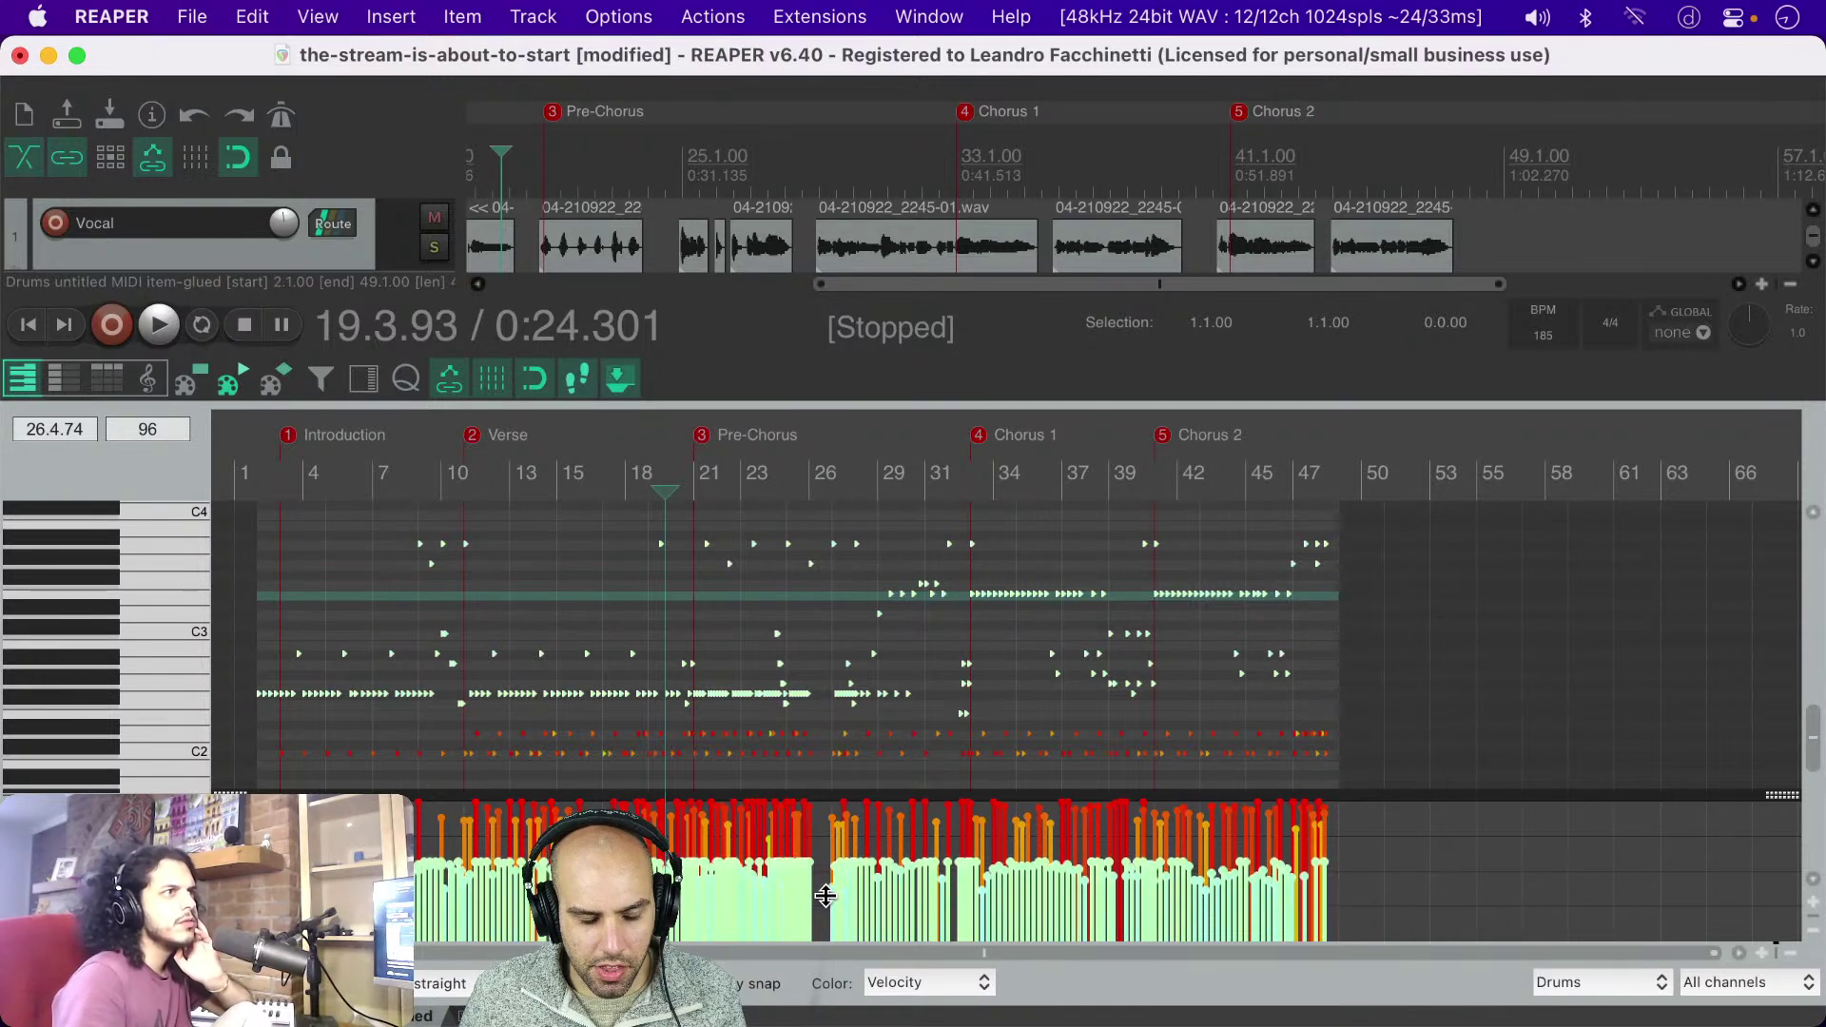
pyautogui.click(199, 637)
pyautogui.click(200, 638)
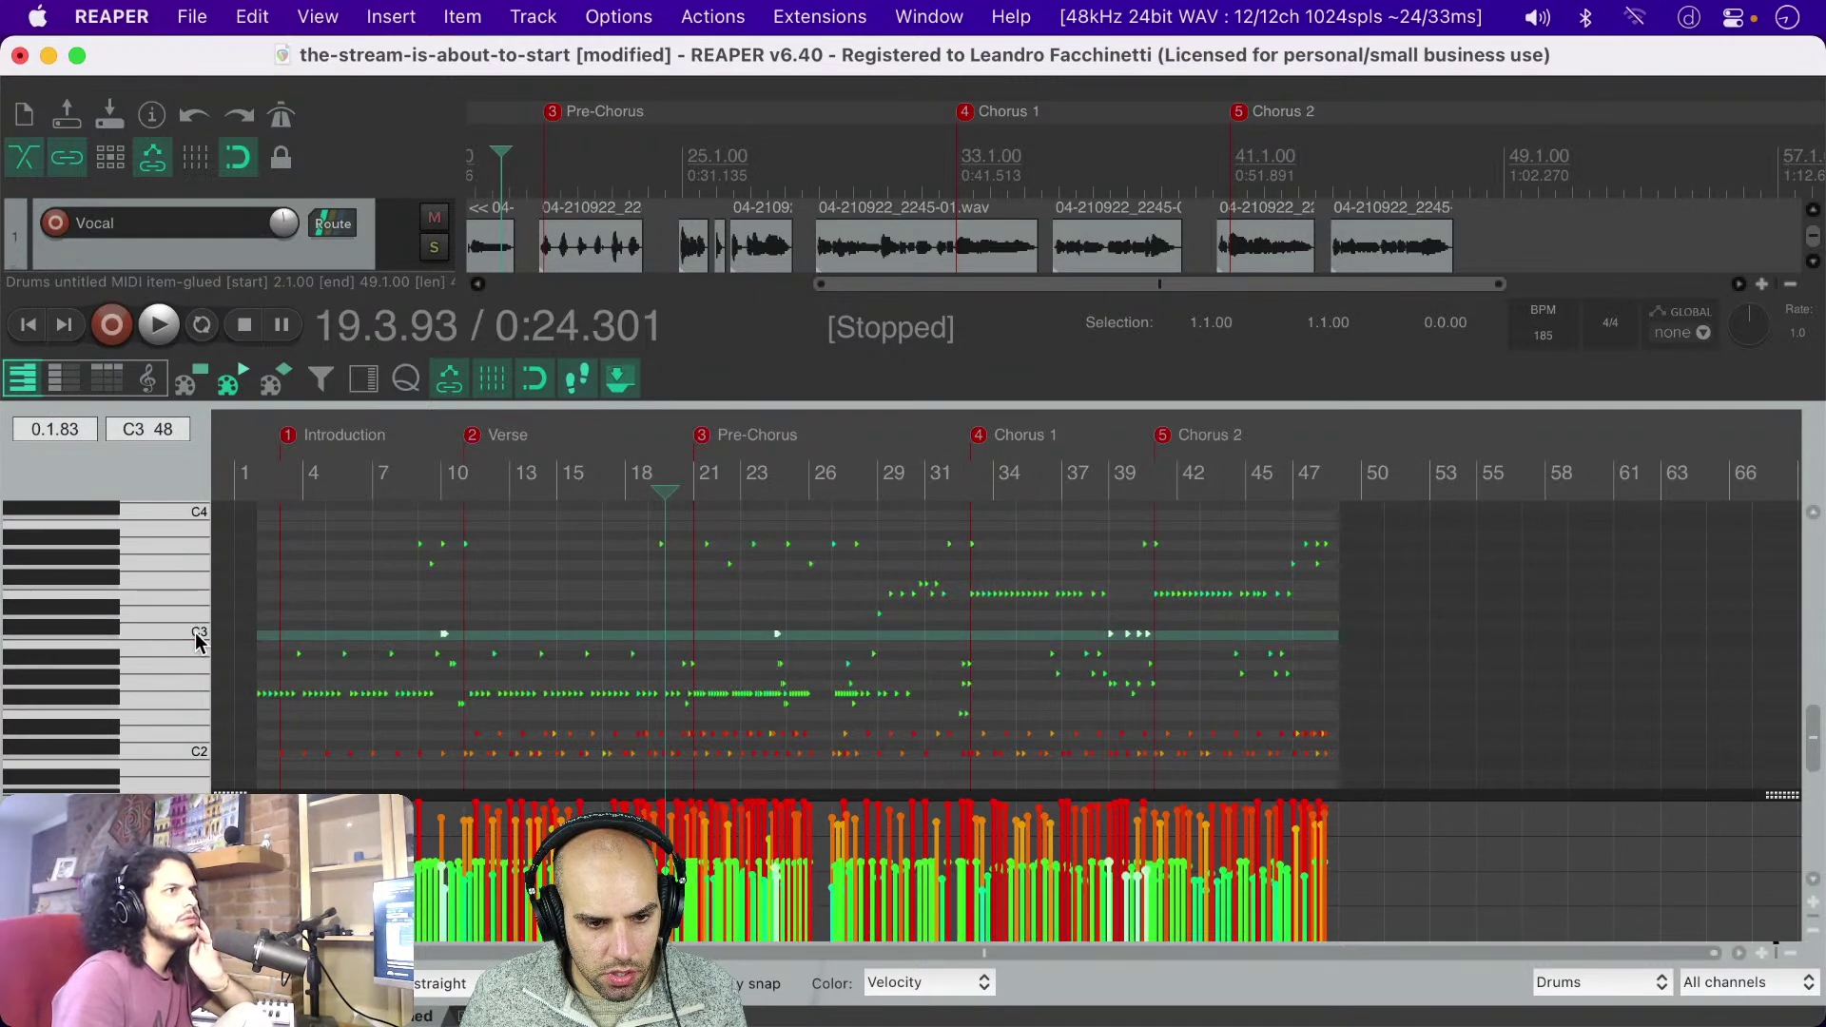
pyautogui.click(192, 649)
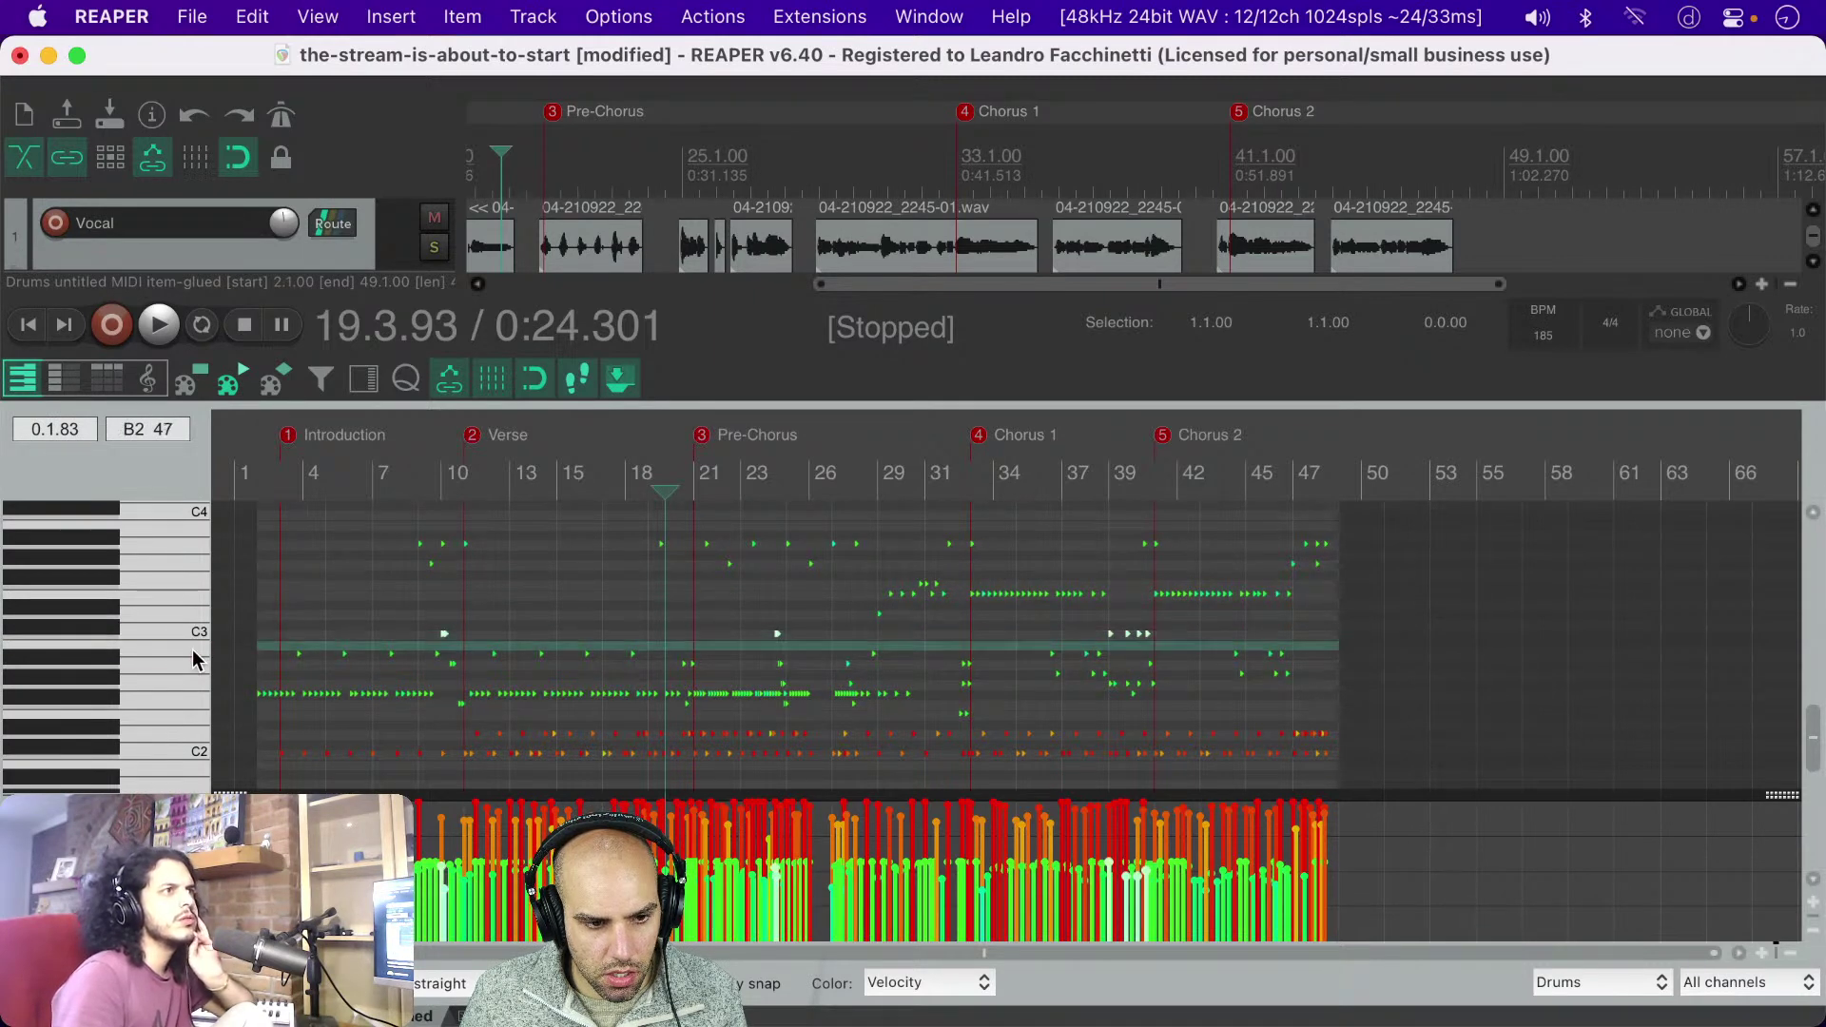
pyautogui.click(192, 648)
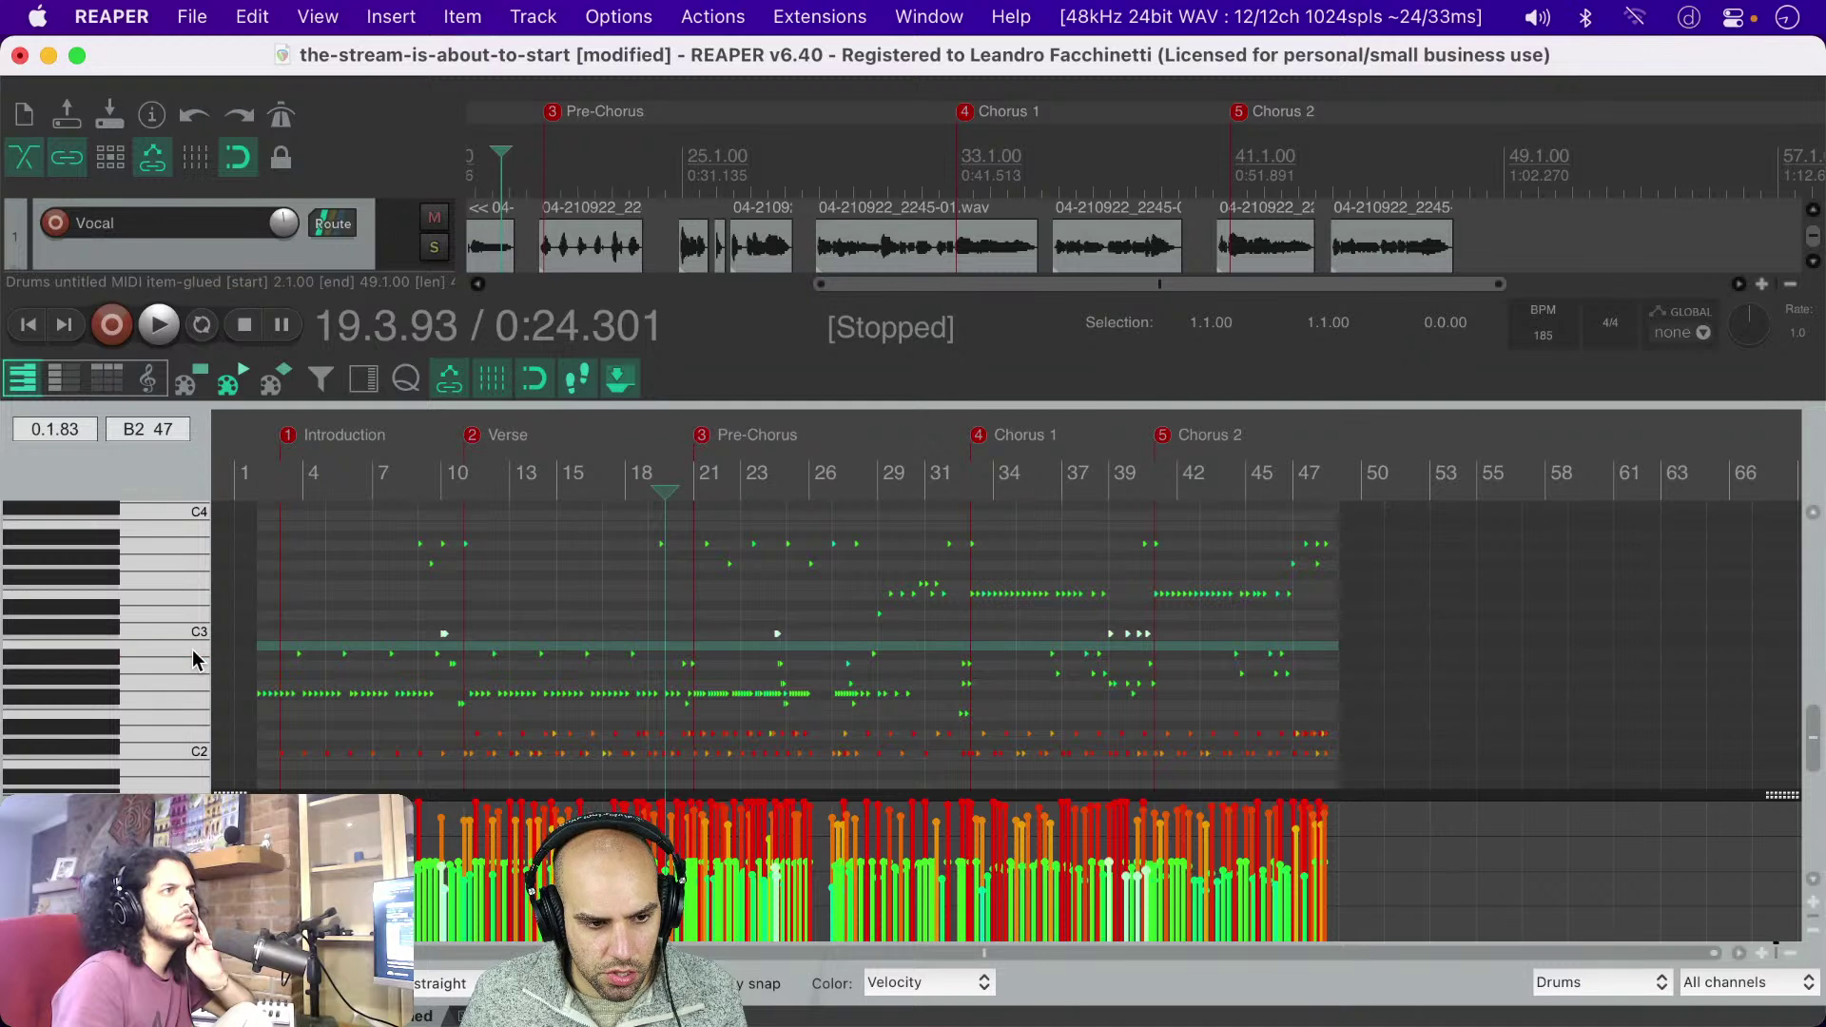
pyautogui.click(87, 656)
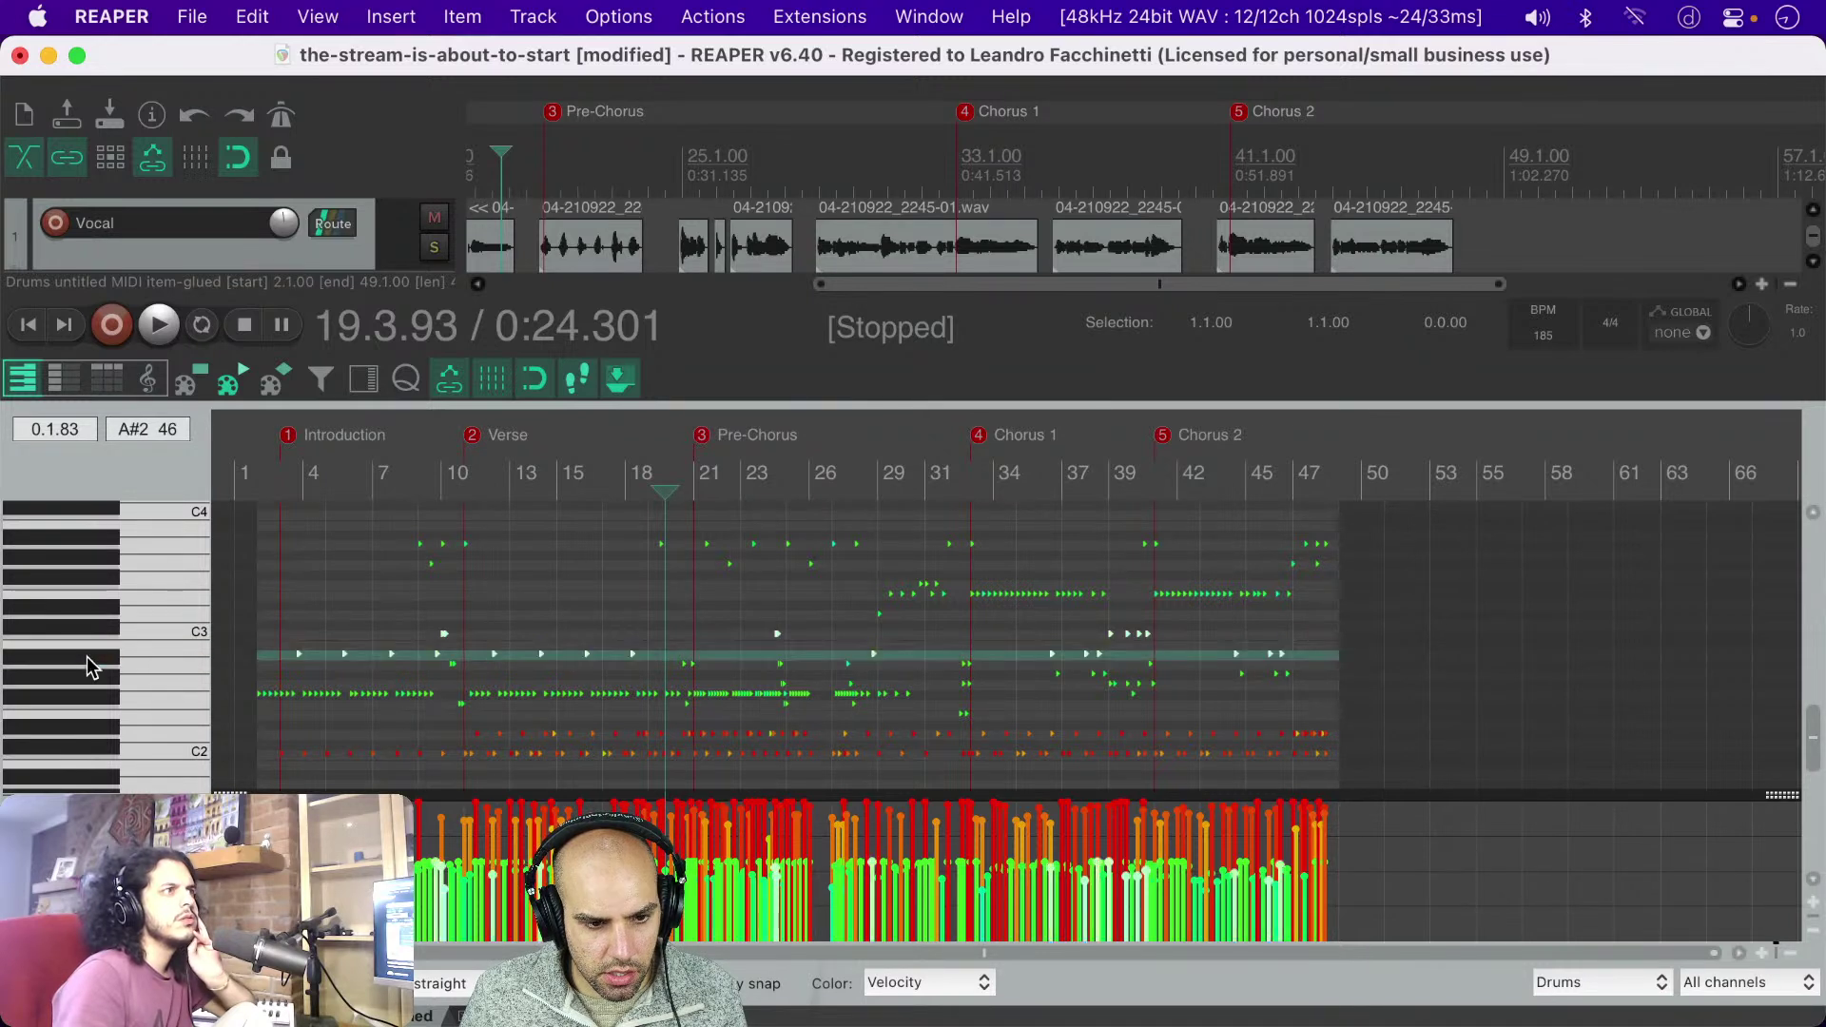
pyautogui.click(181, 632)
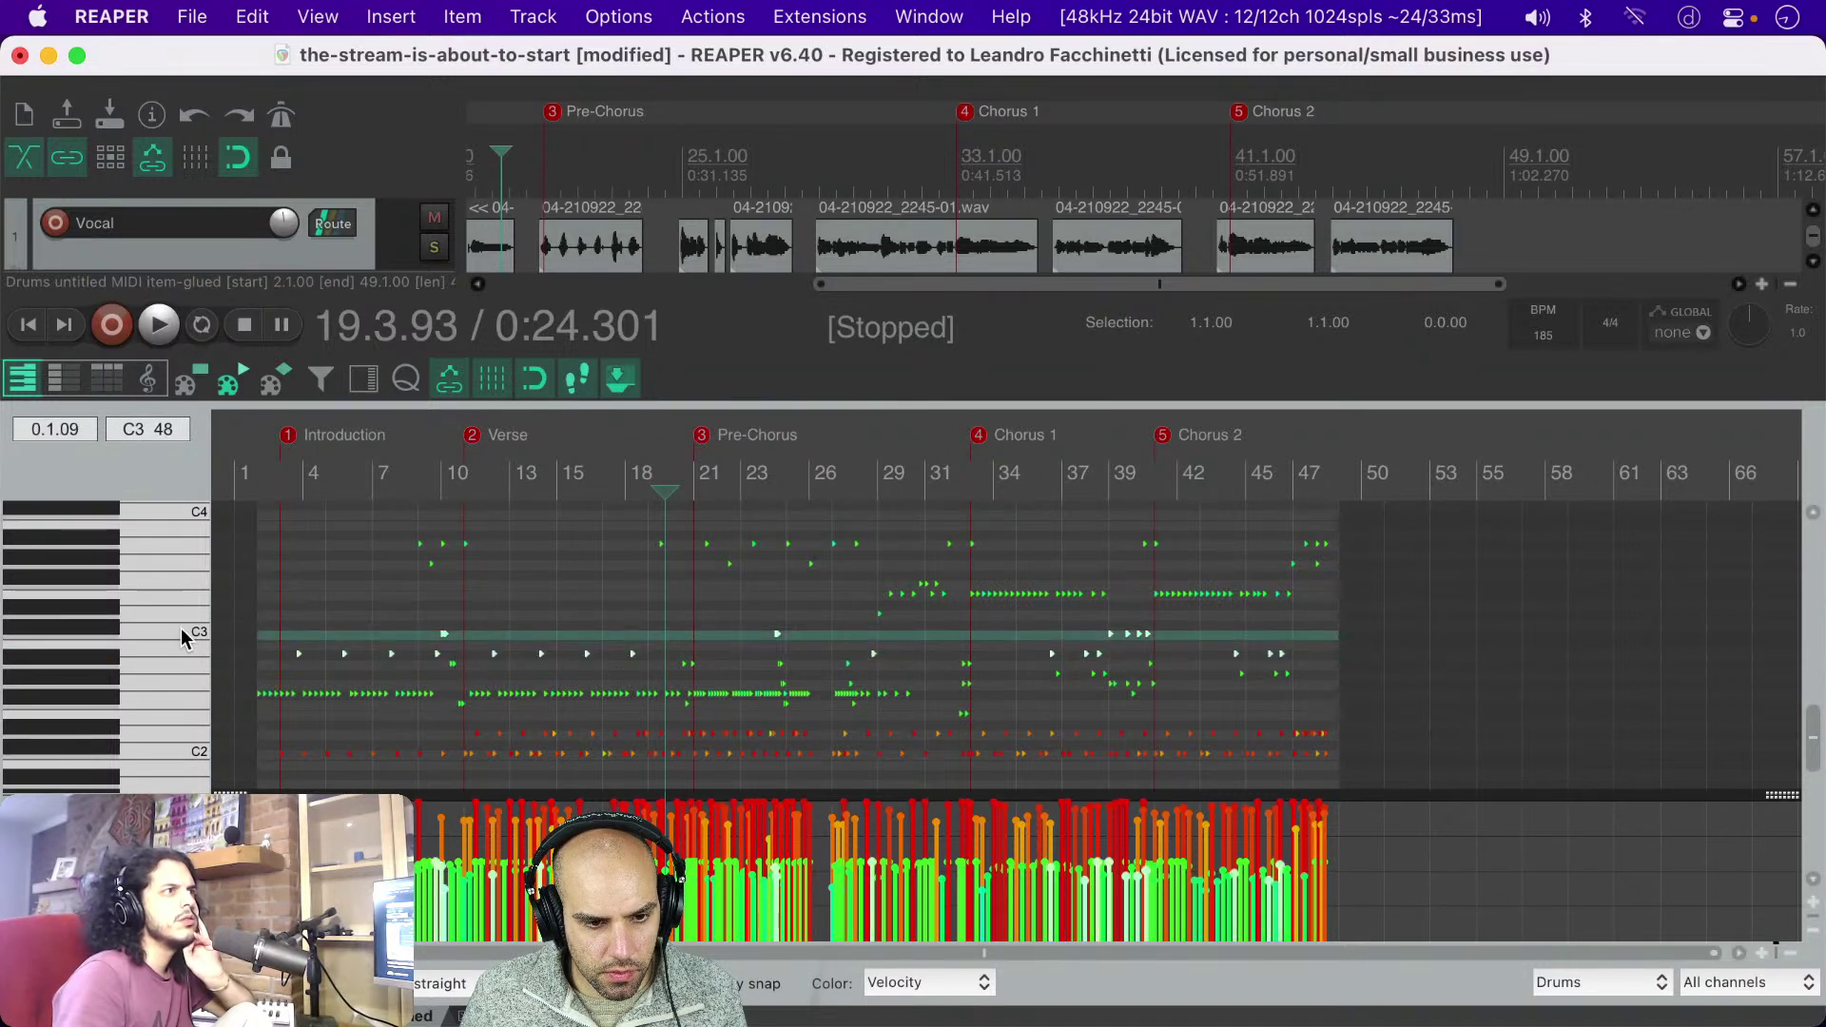
pyautogui.click(281, 631)
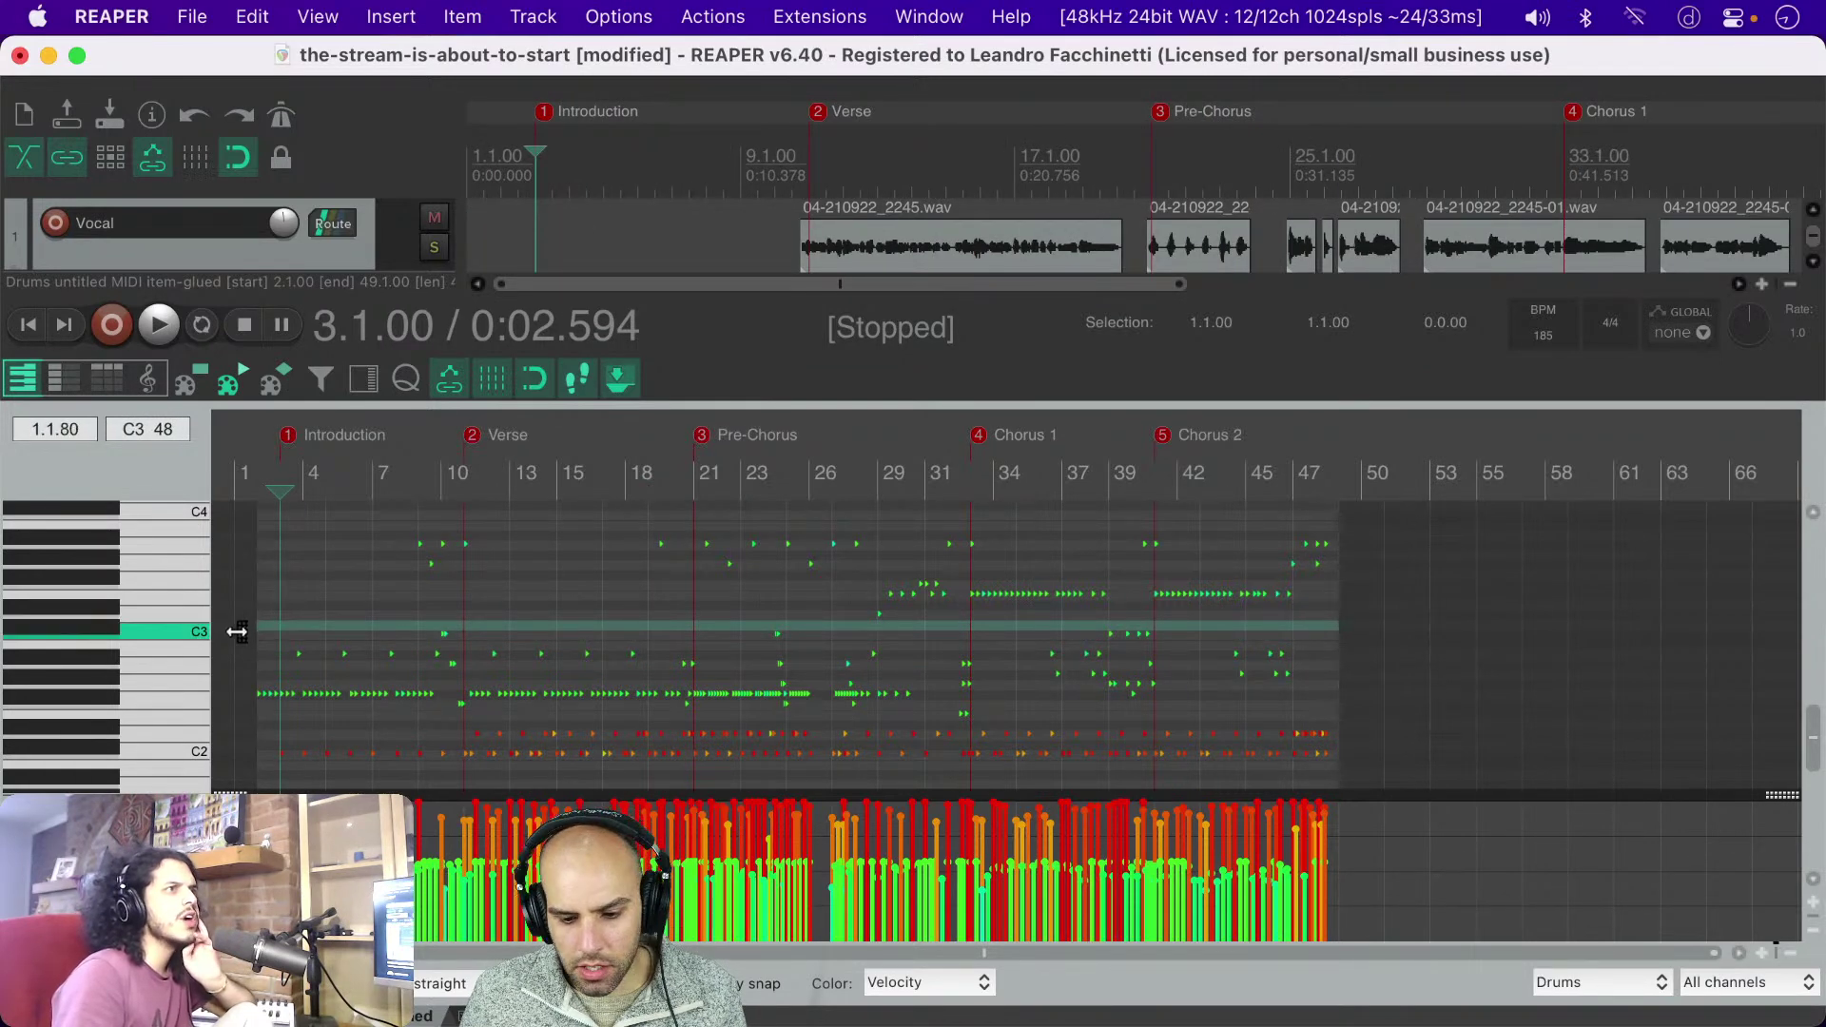
# Step: Raise the velocities of all notes on C3, A2, G2, F2 and E2 together to near maximum, clear the selection and save the project
pyautogui.click(181, 627)
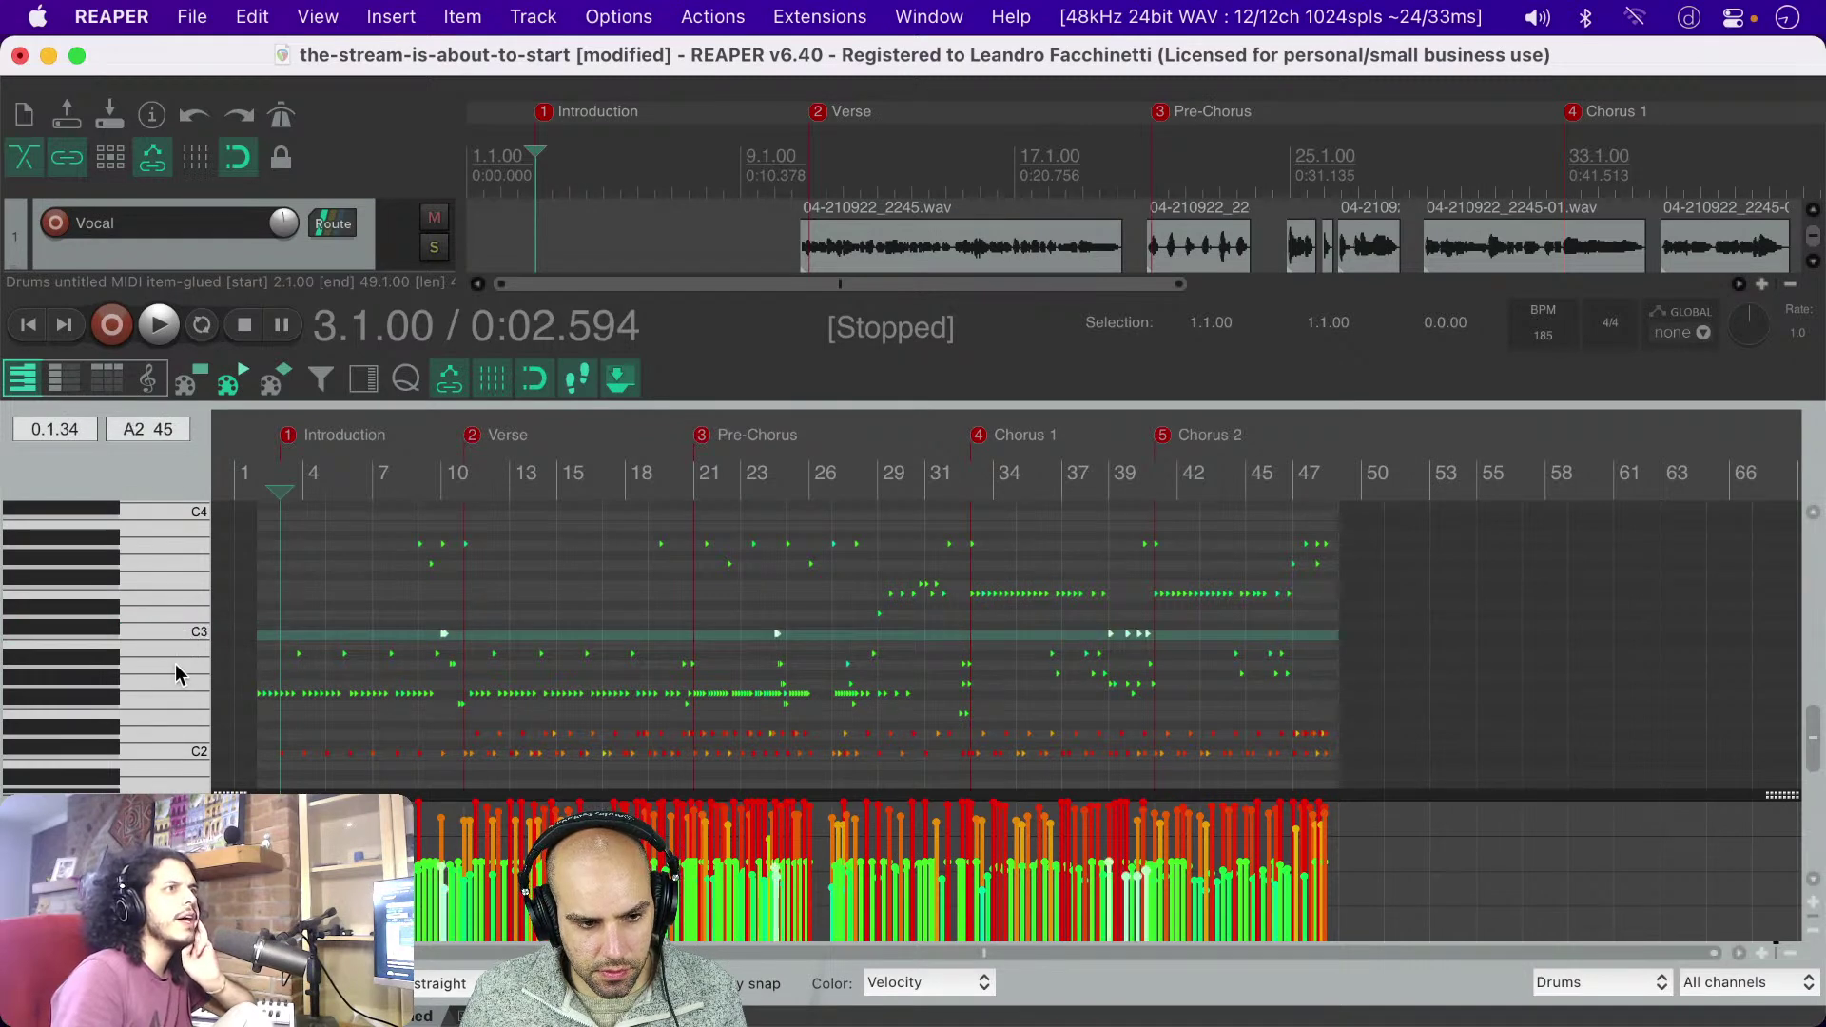
pyautogui.click(175, 665)
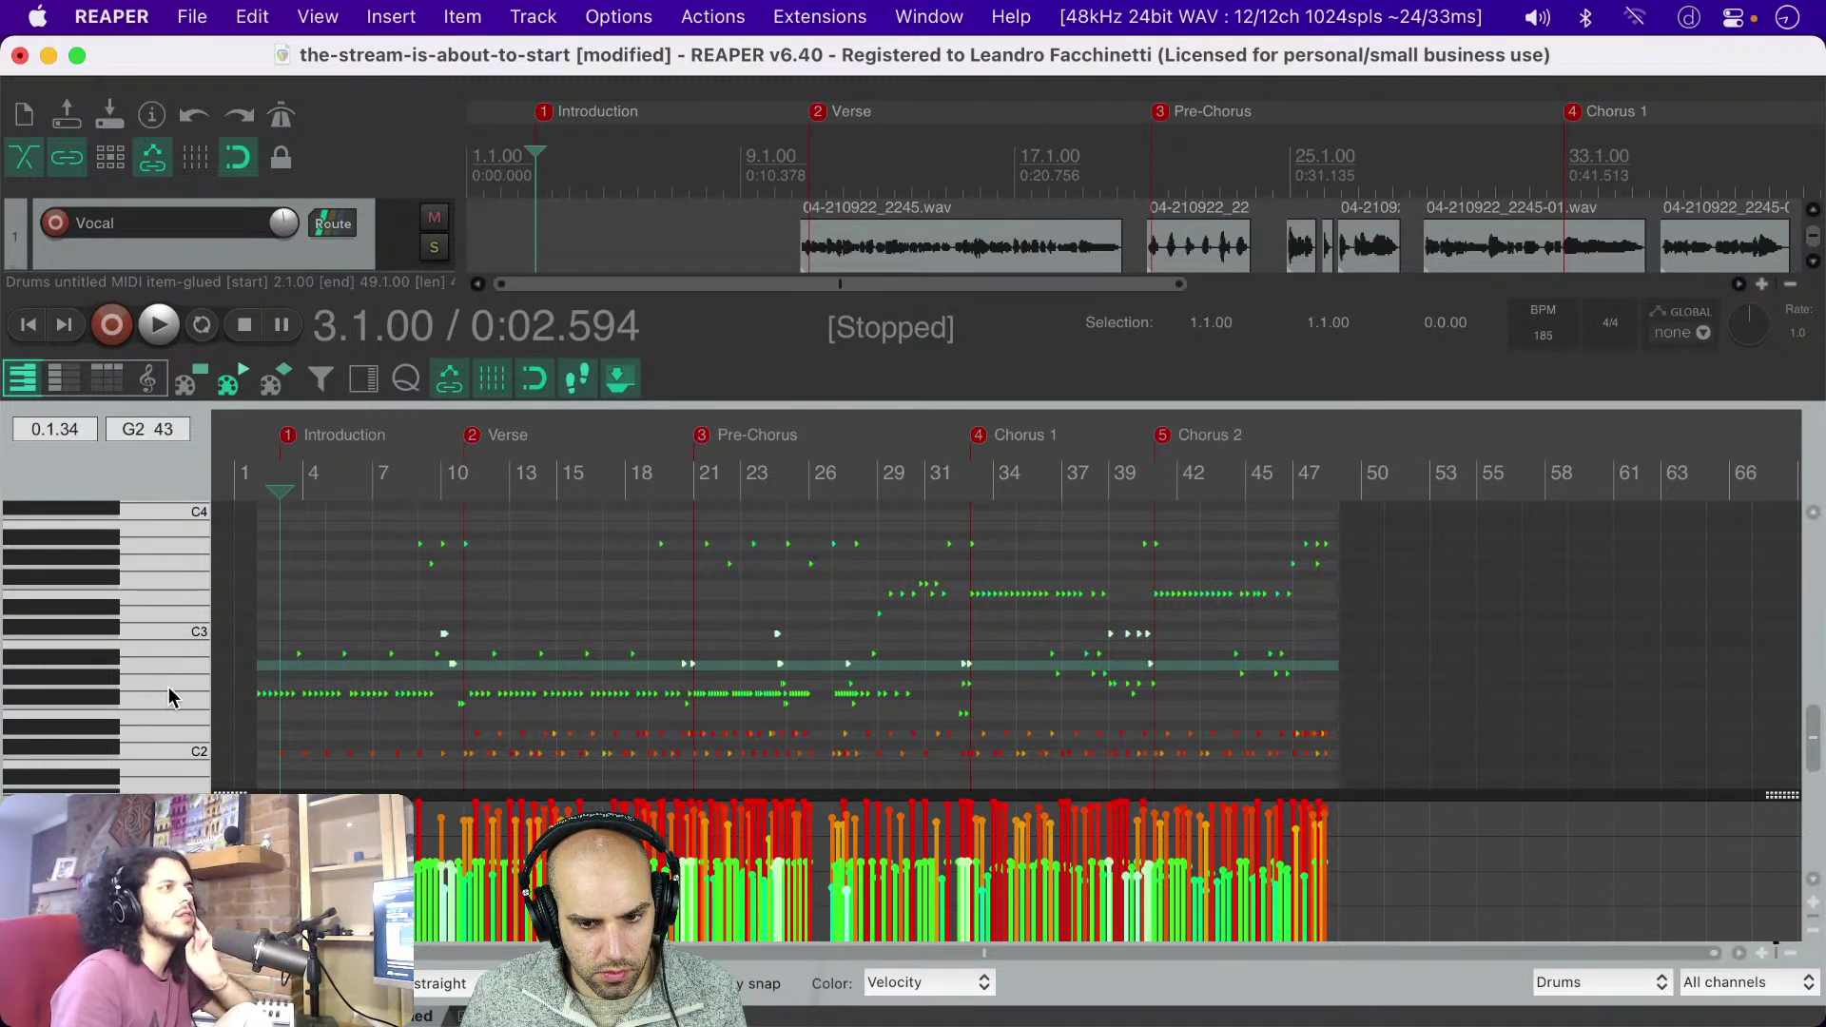
pyautogui.click(171, 686)
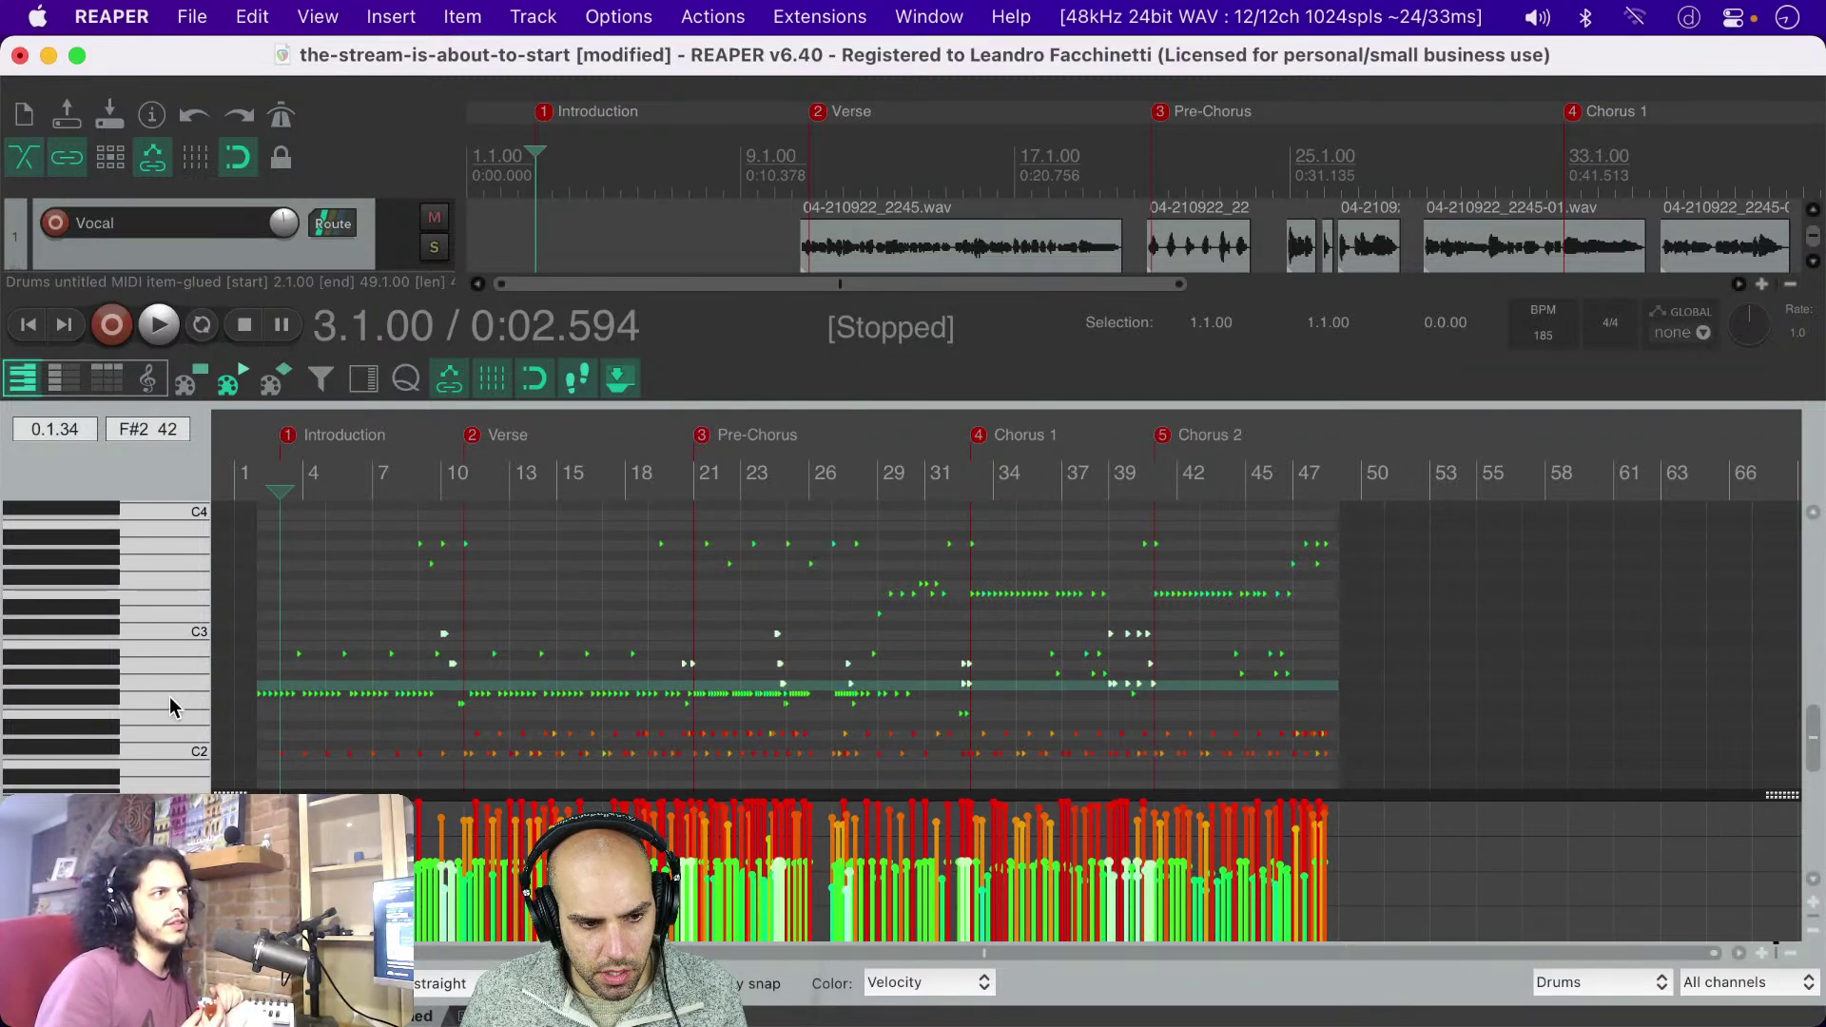
pyautogui.click(169, 695)
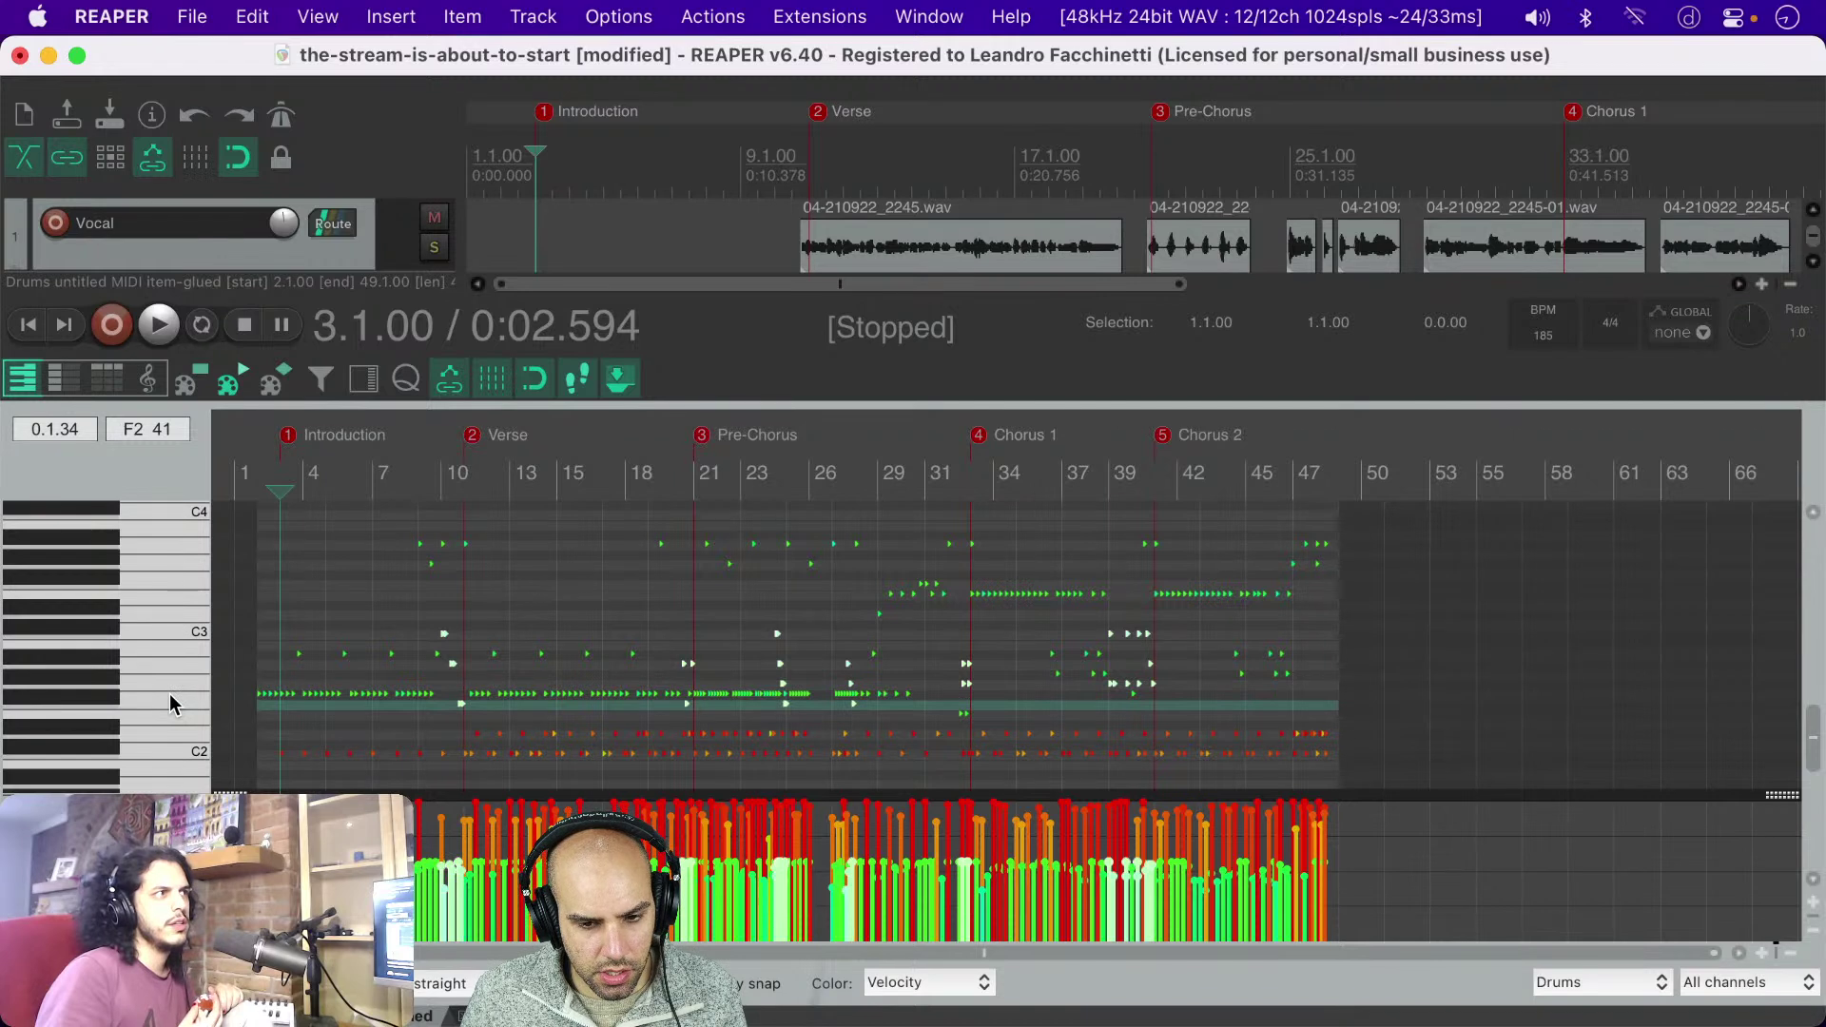
pyautogui.click(162, 723)
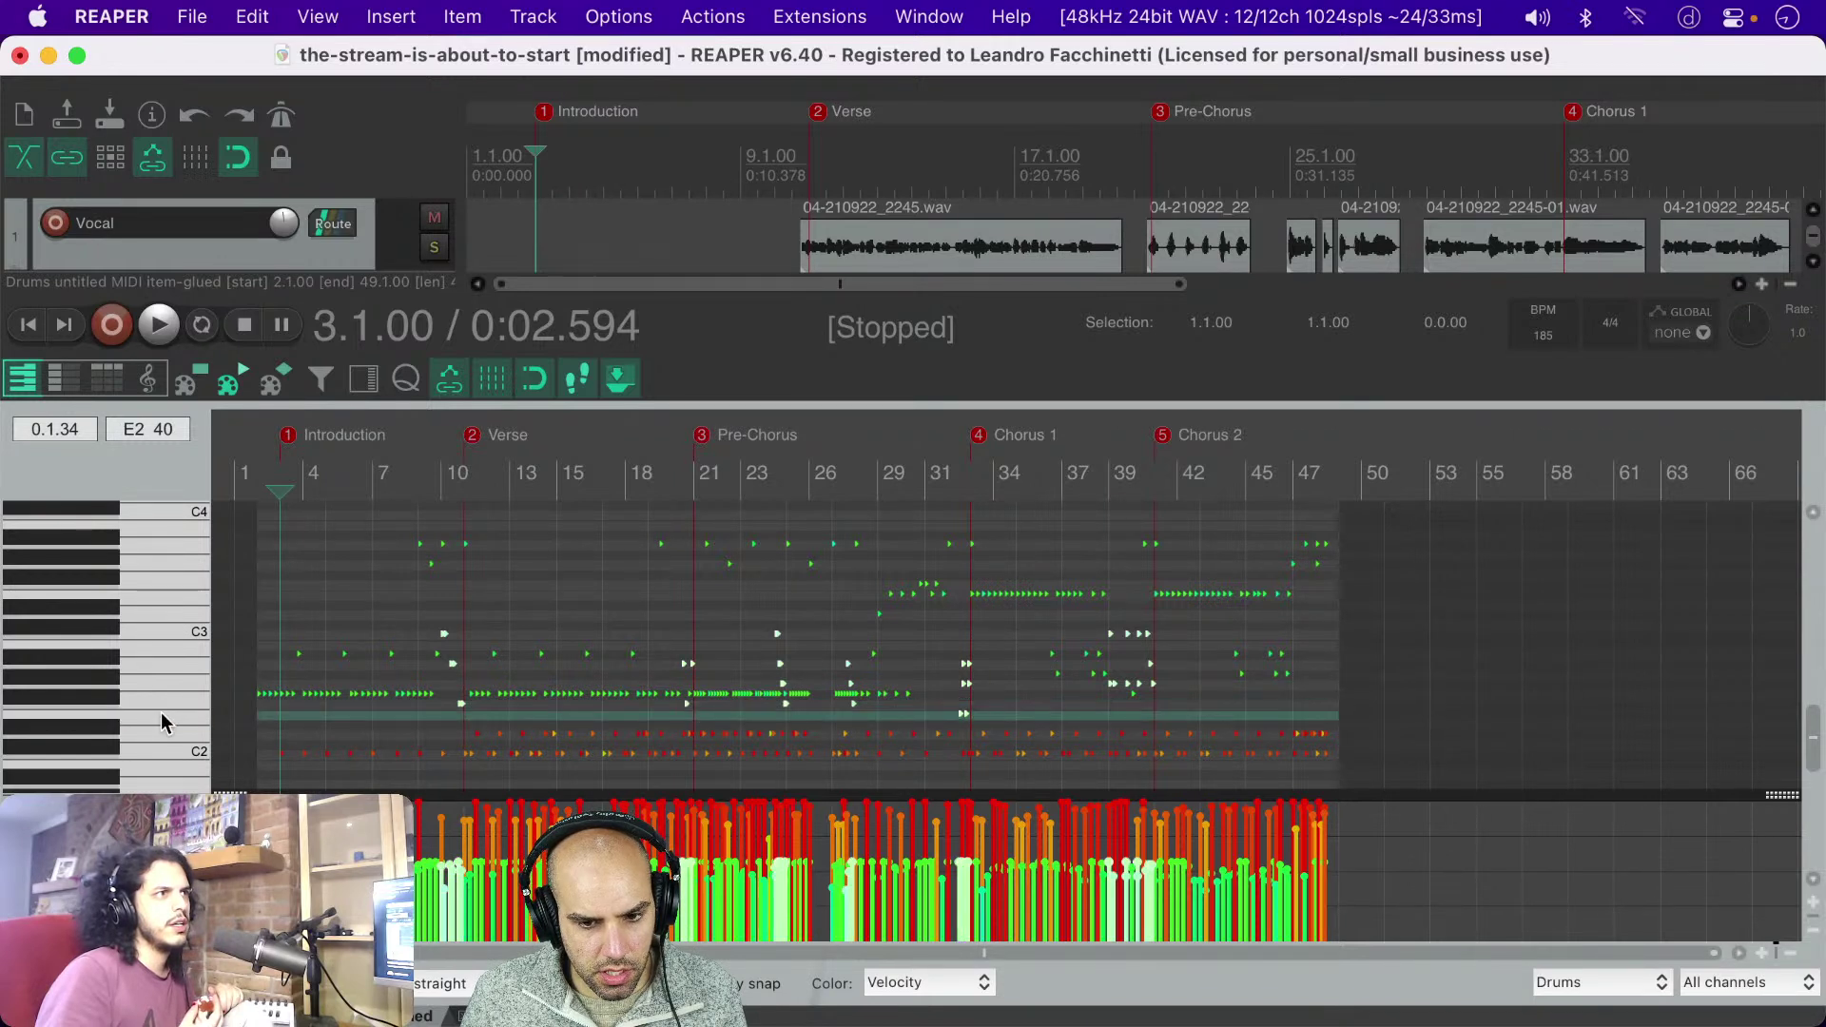
pyautogui.click(162, 713)
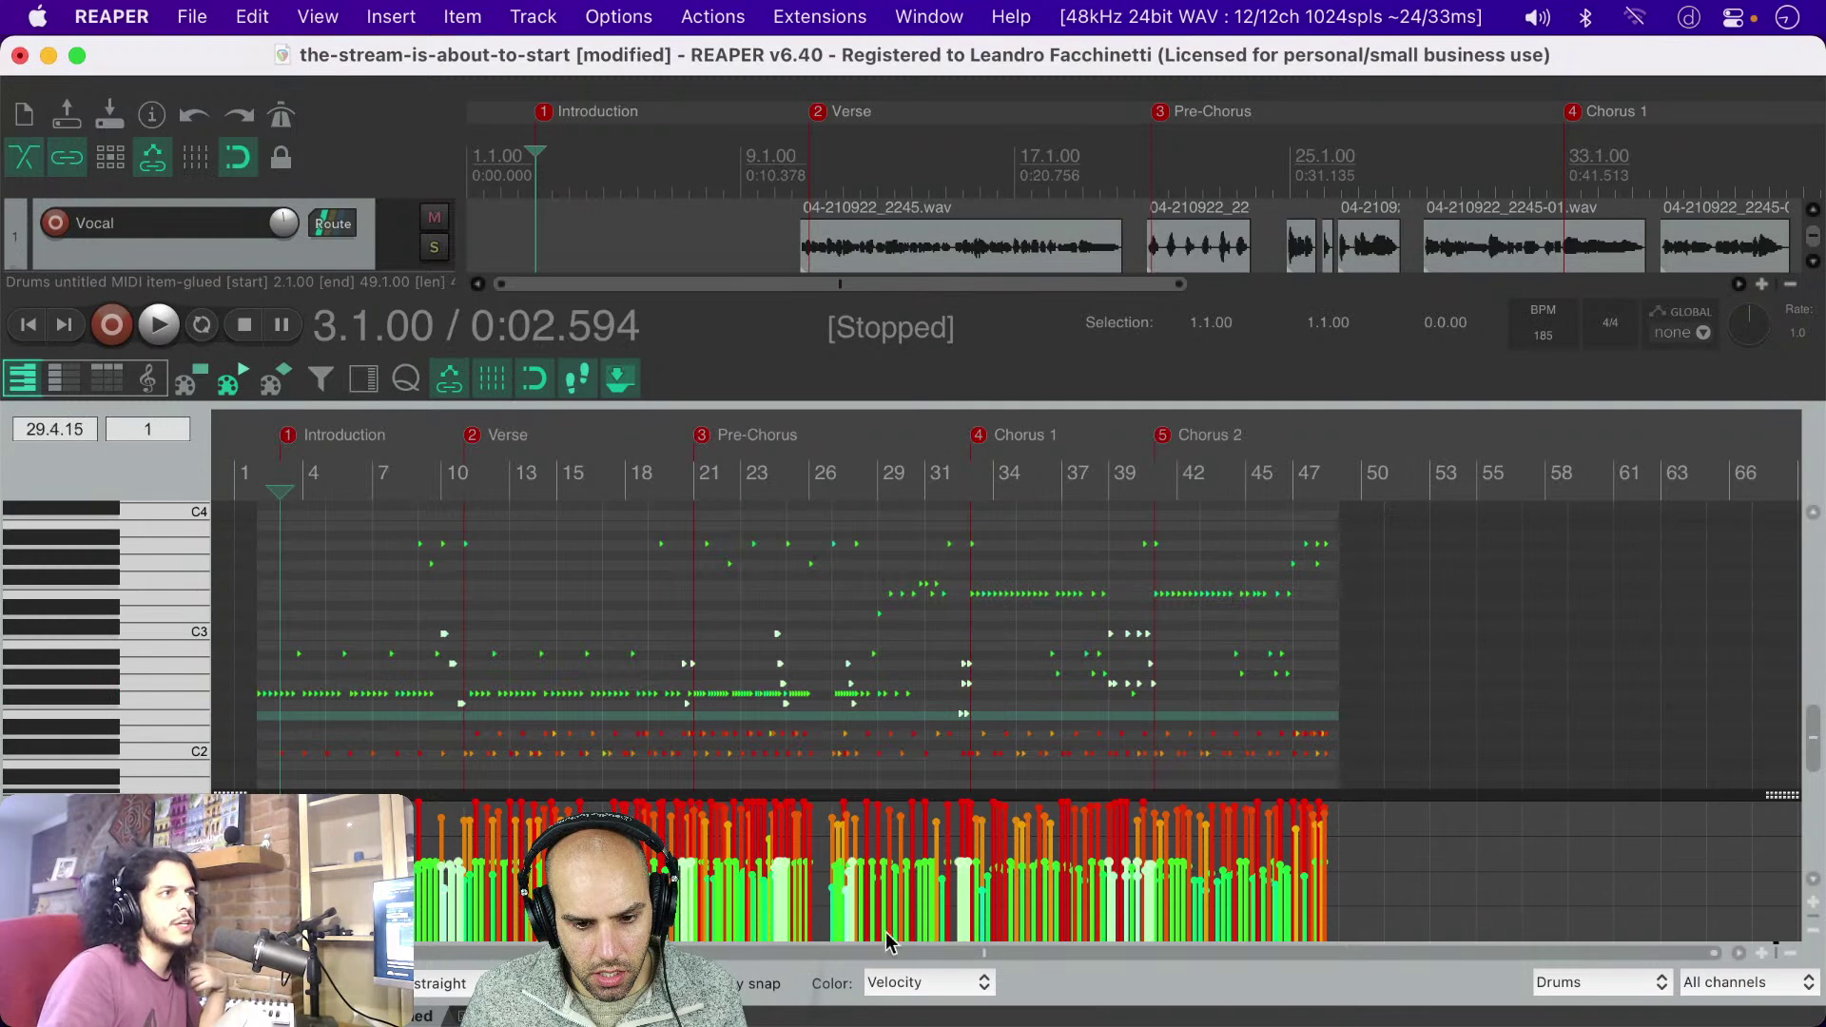
pyautogui.moveTo(843, 885); pyautogui.dragTo(844, 837)
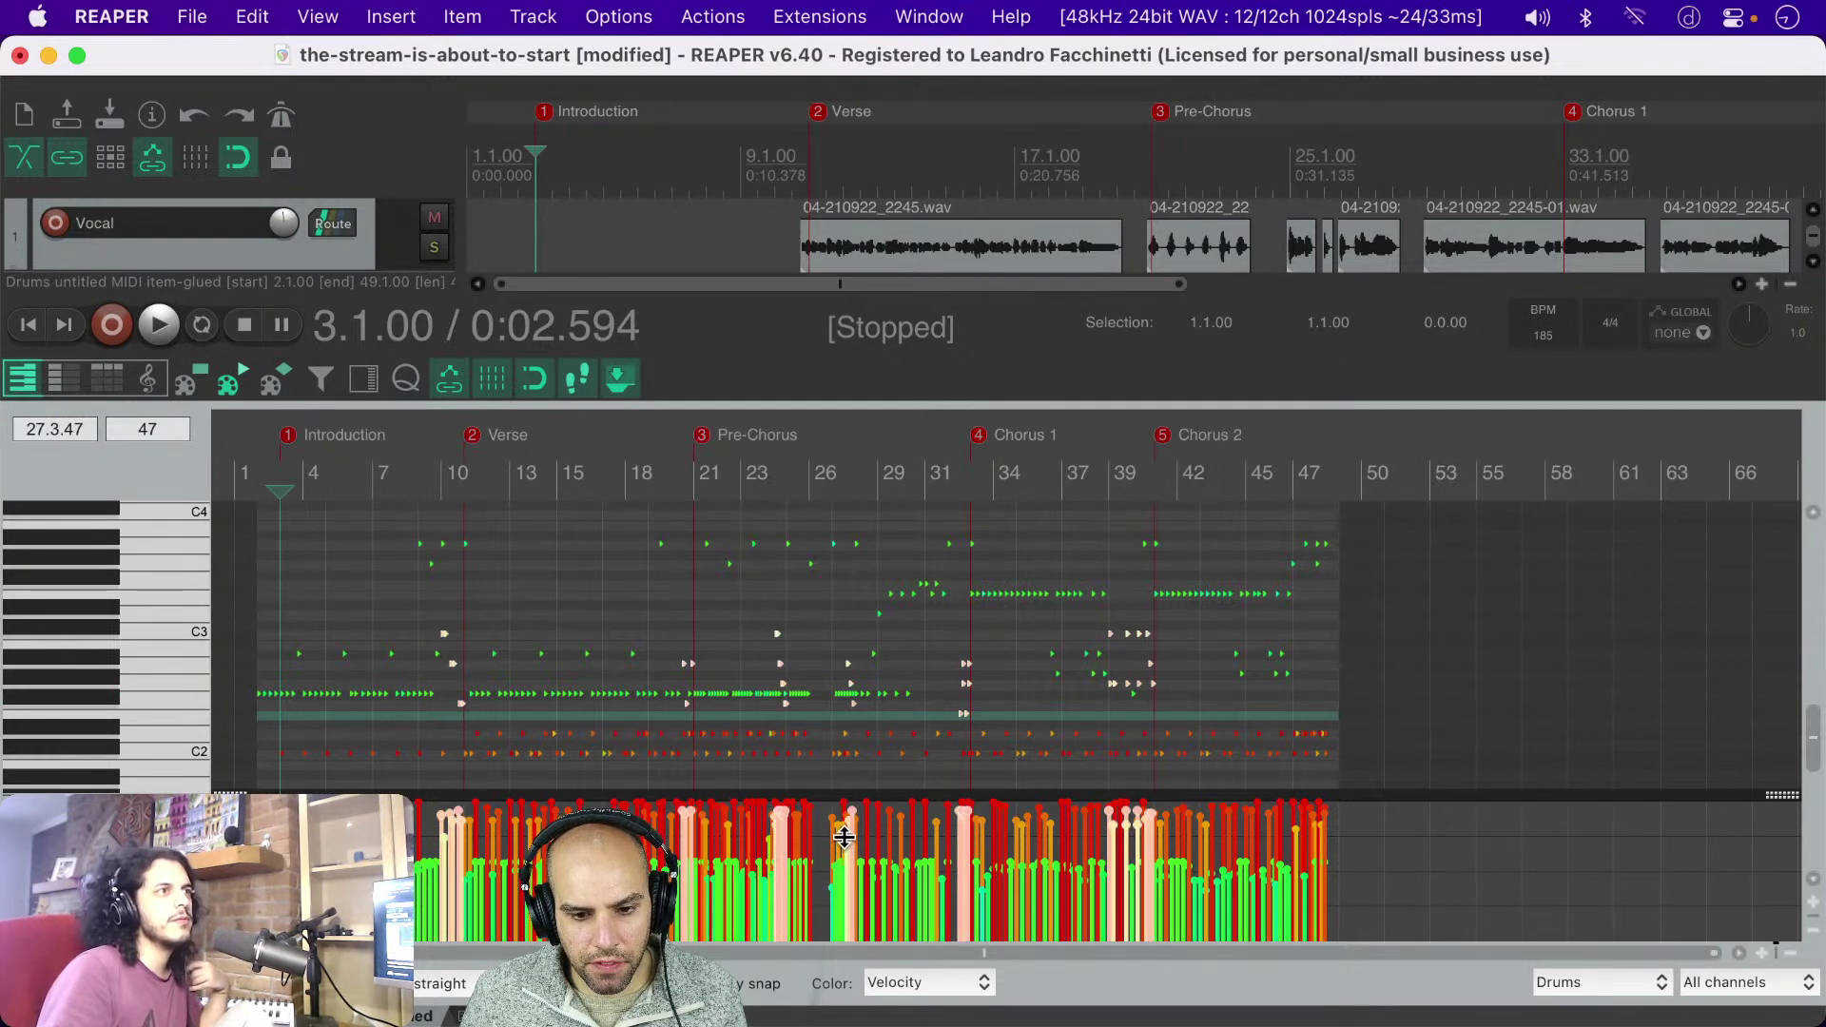
pyautogui.moveTo(844, 837); pyautogui.dragTo(844, 832)
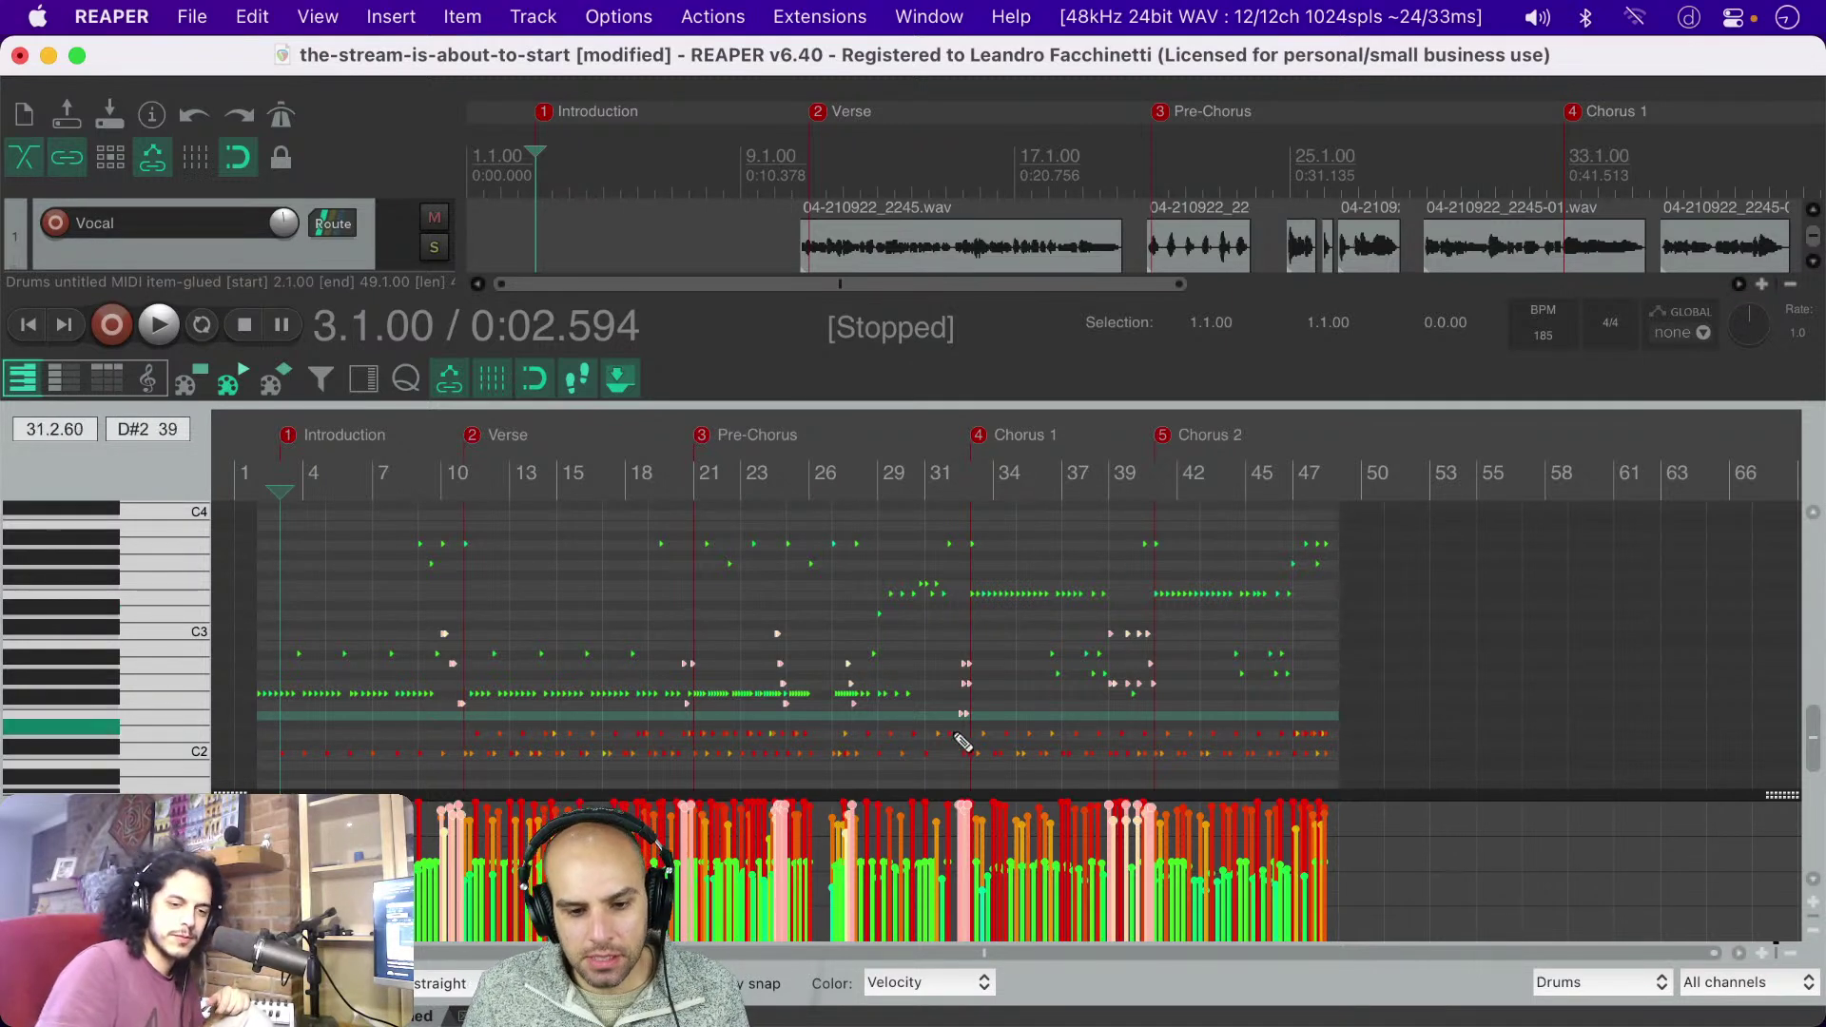
pyautogui.click(260, 626)
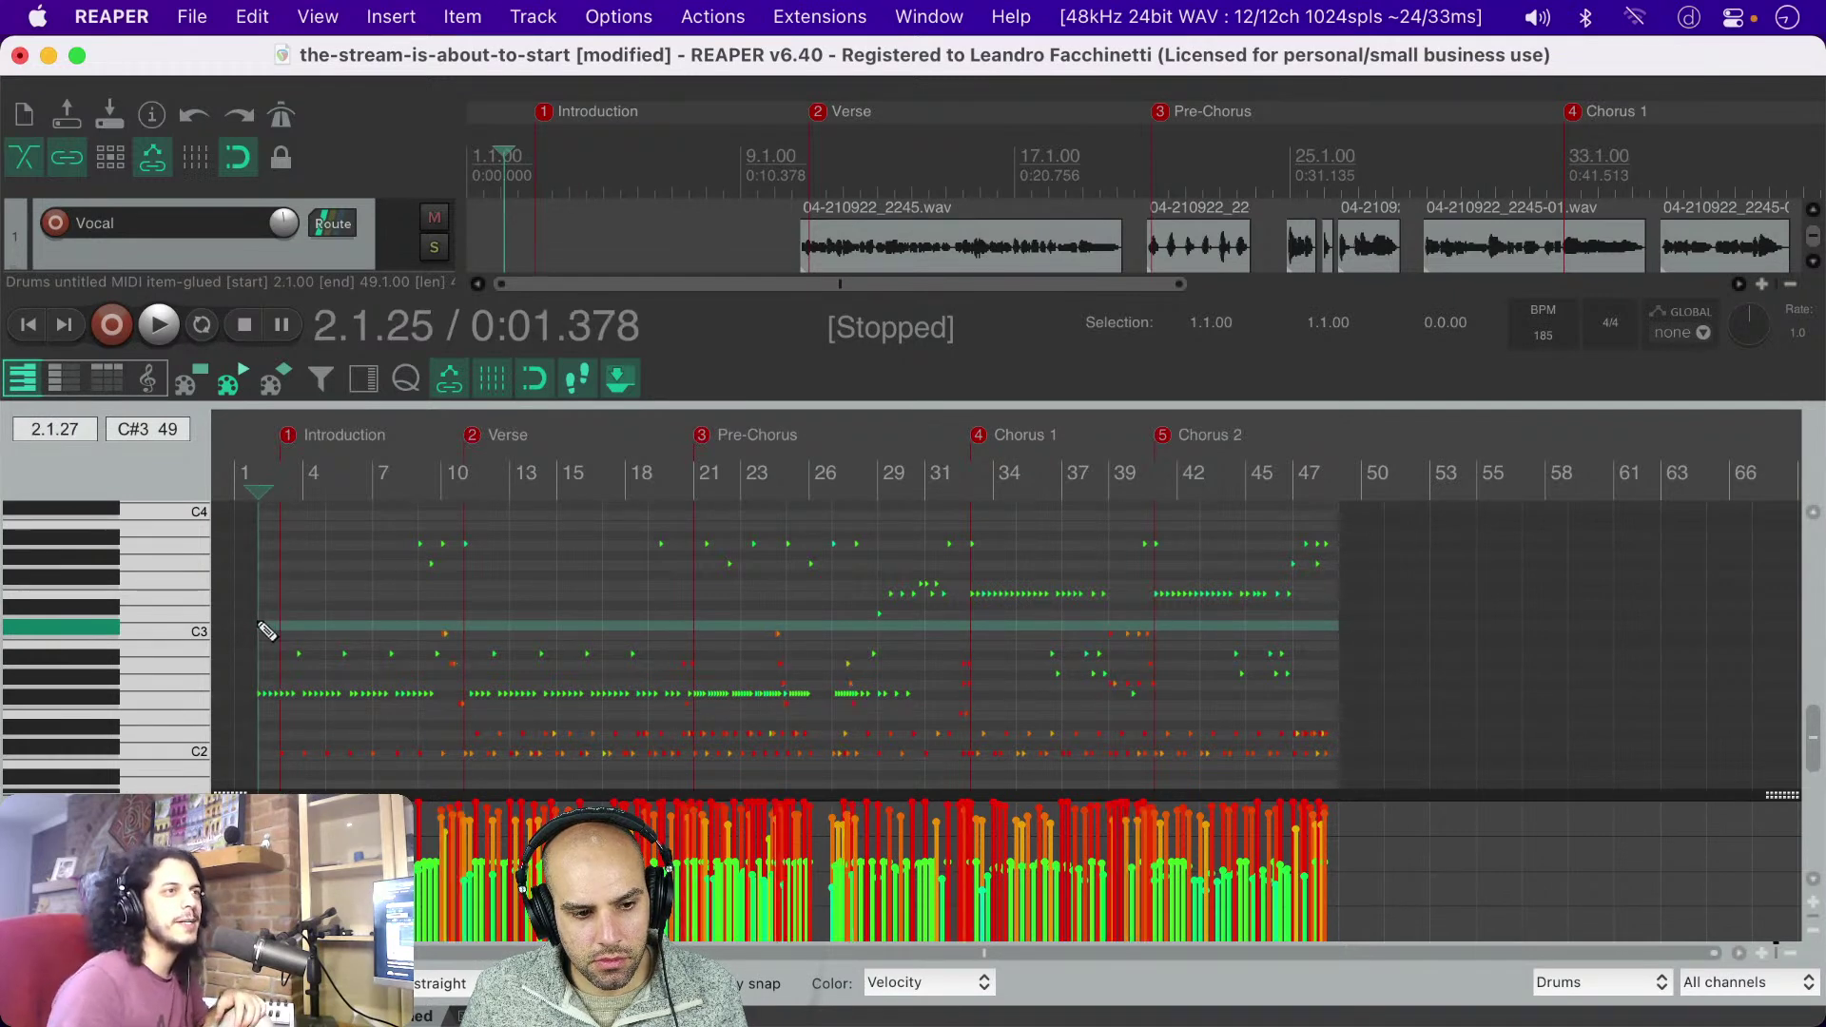
pyautogui.press('super+s')
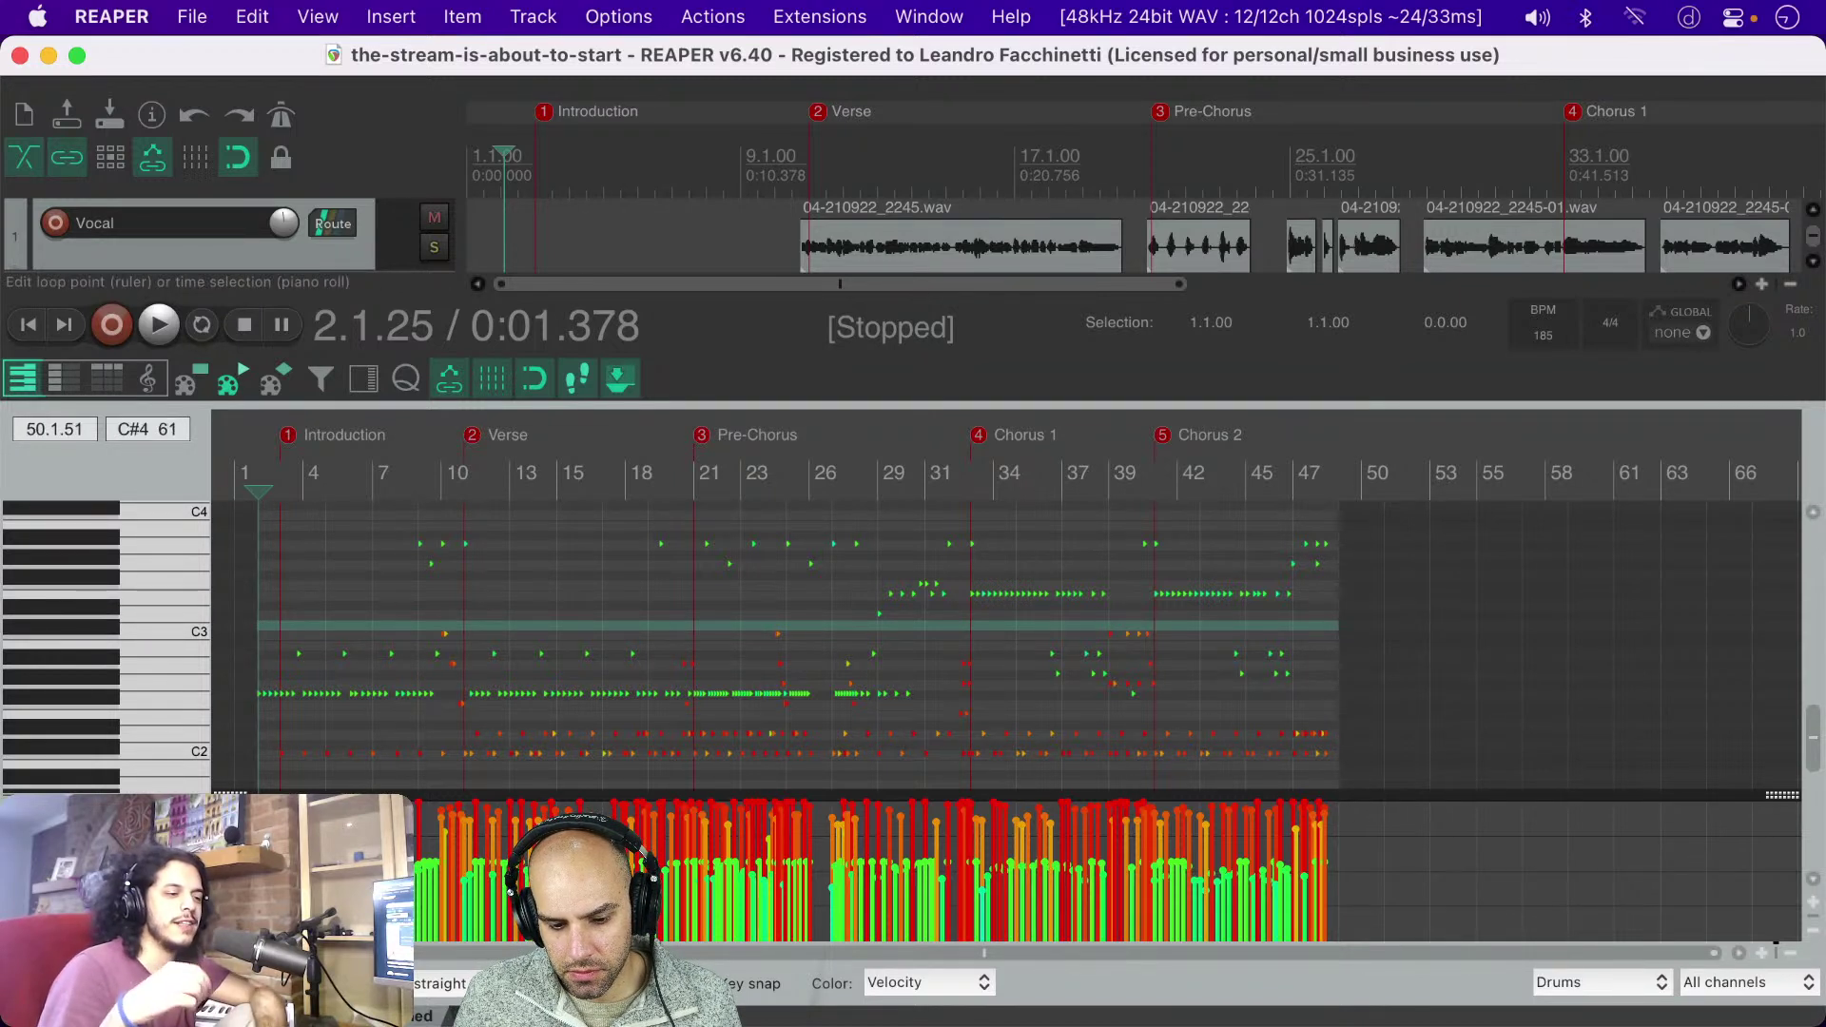
pyautogui.press('super+Tab')
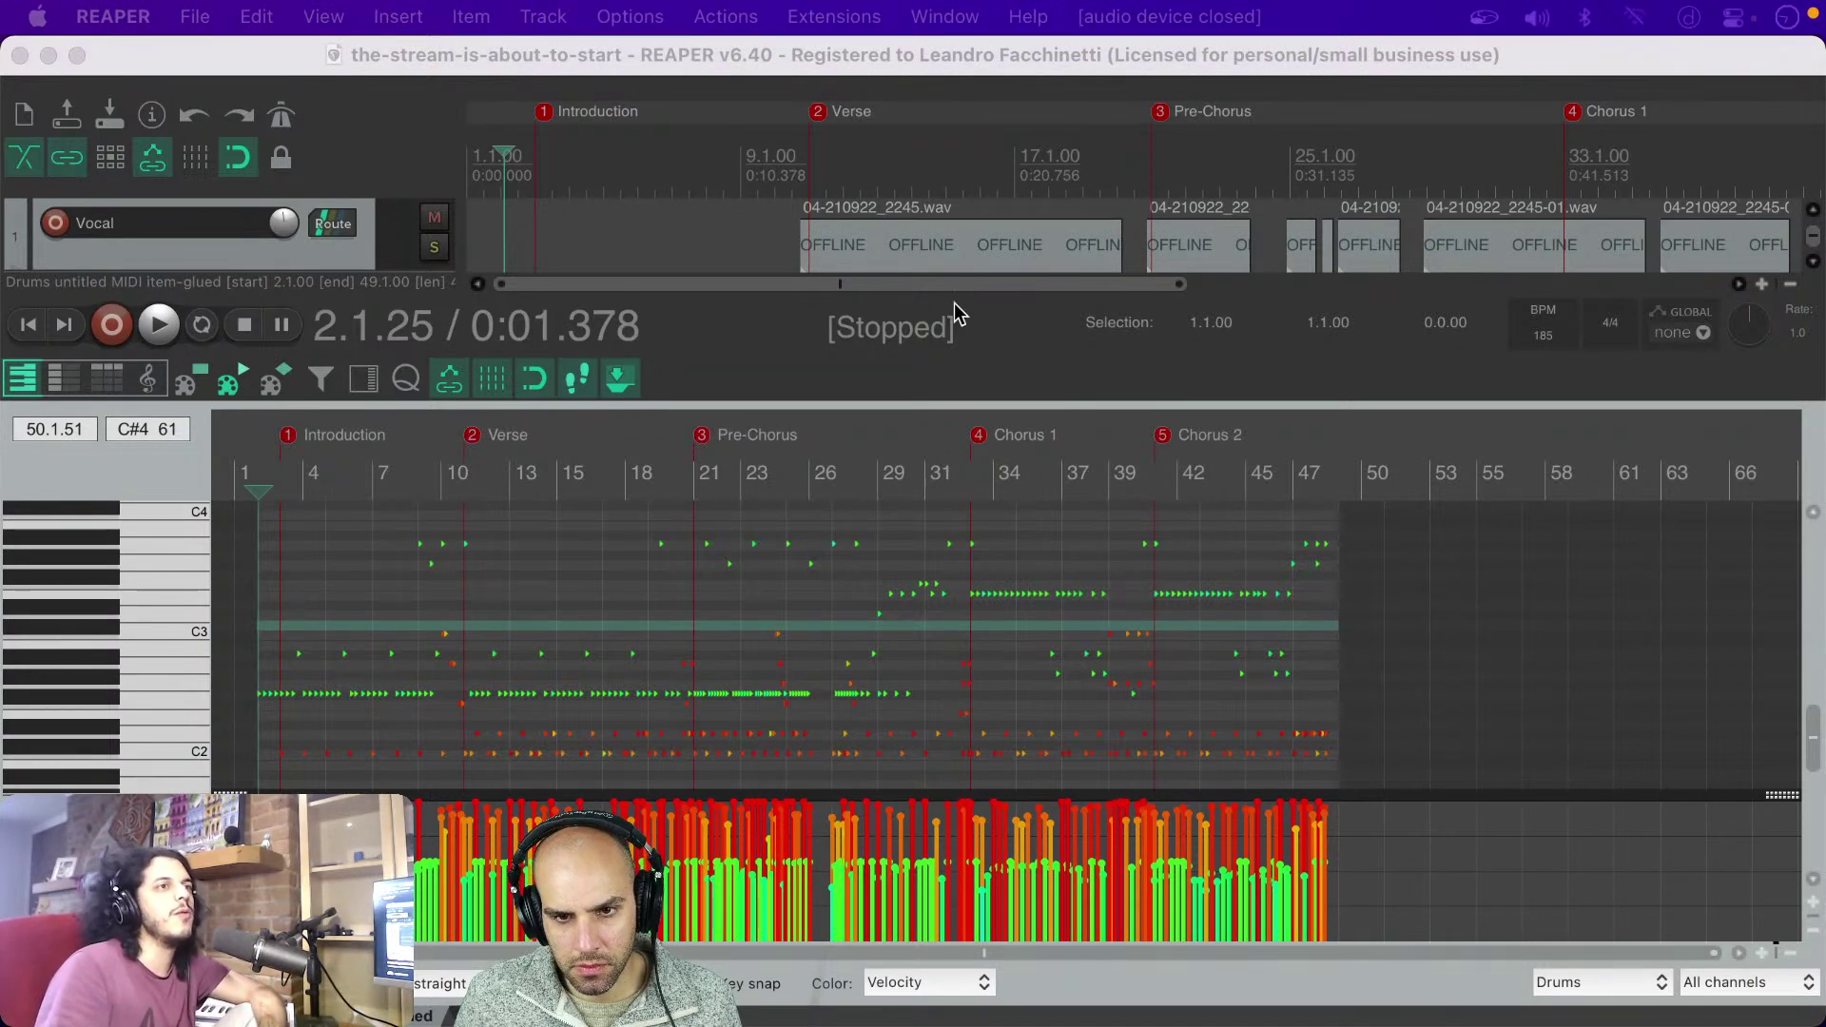
pyautogui.click(1343, 55)
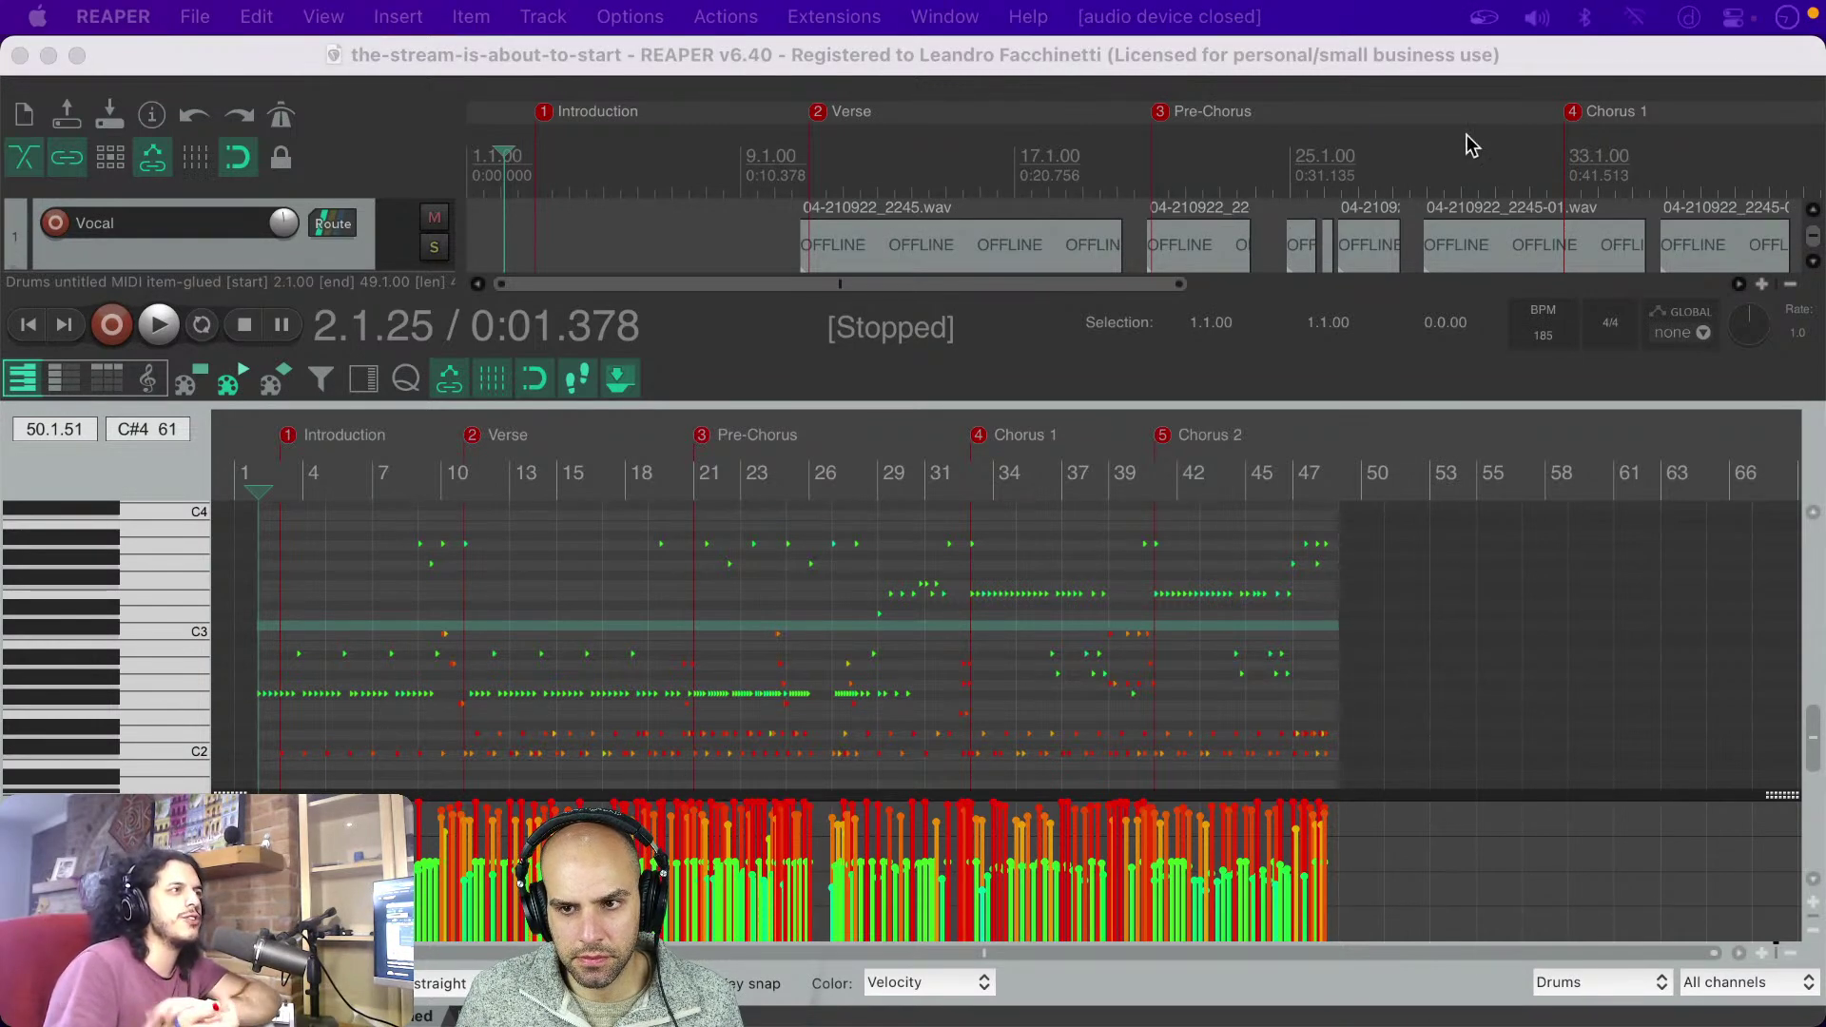
pyautogui.click(1310, 55)
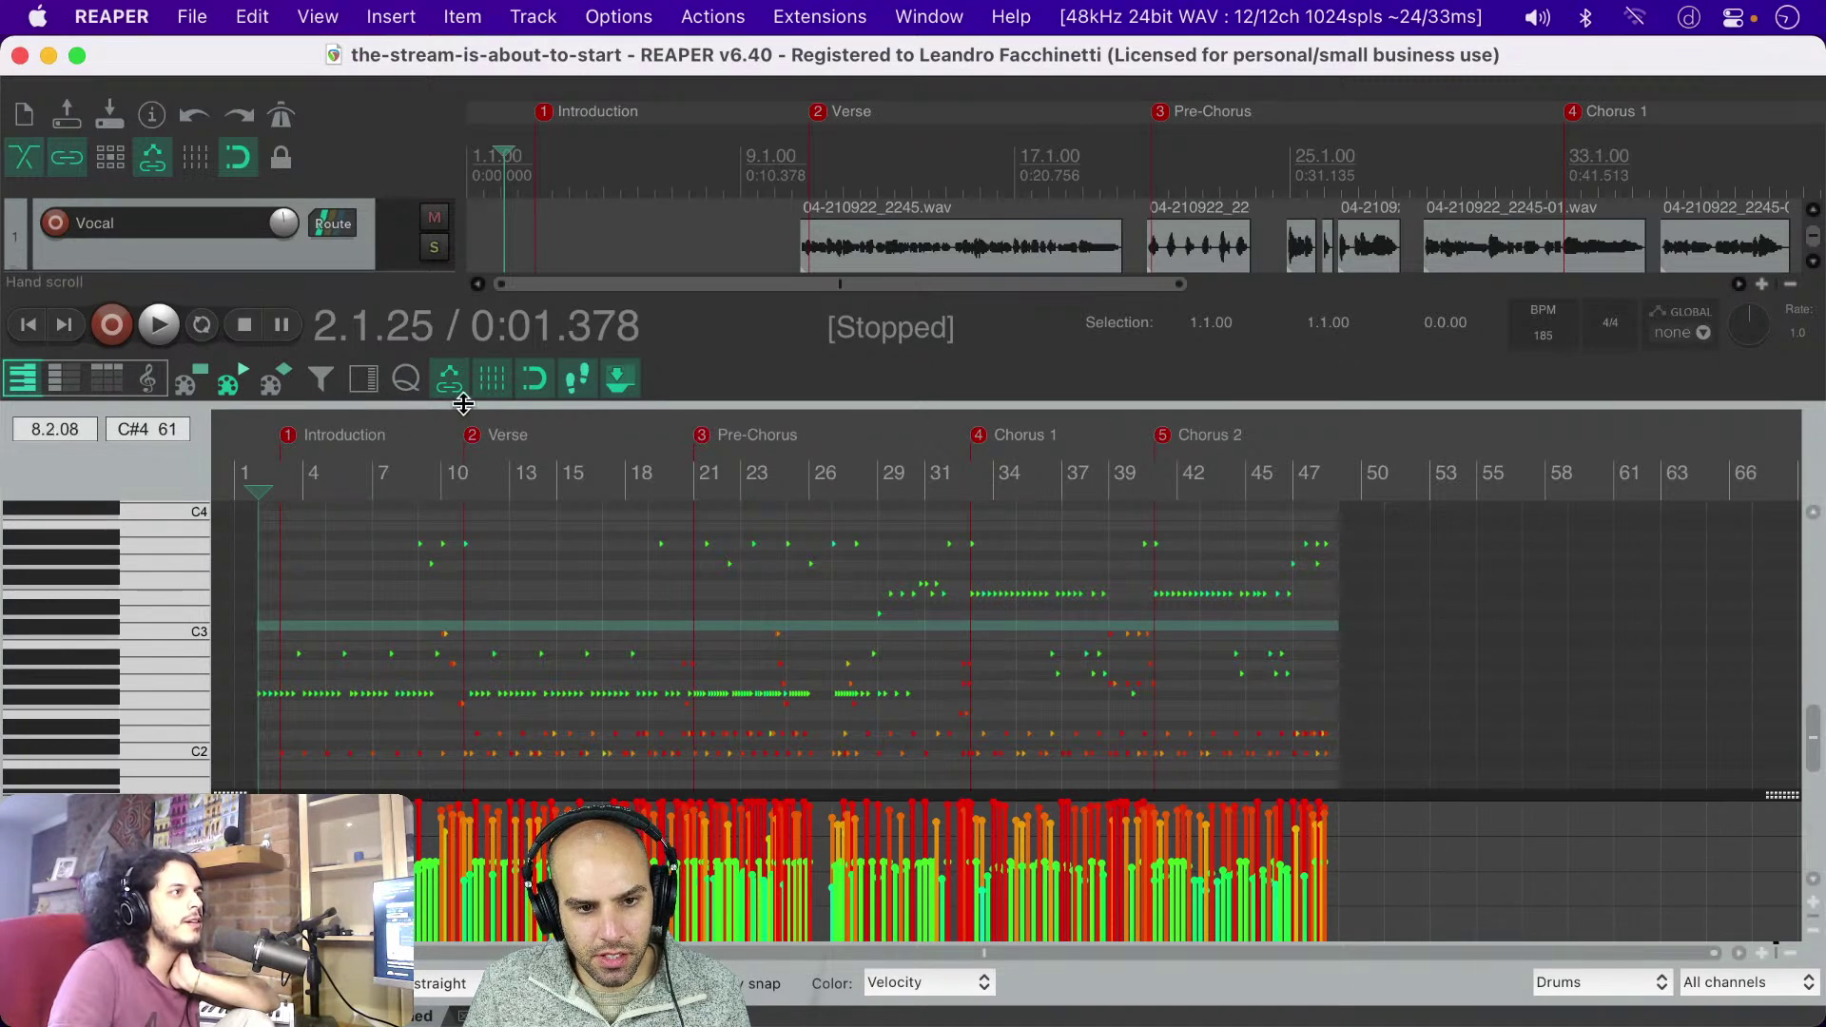
# Step: Turn off step recording in the drum MIDI editor and close the editor
pyautogui.click(586, 380)
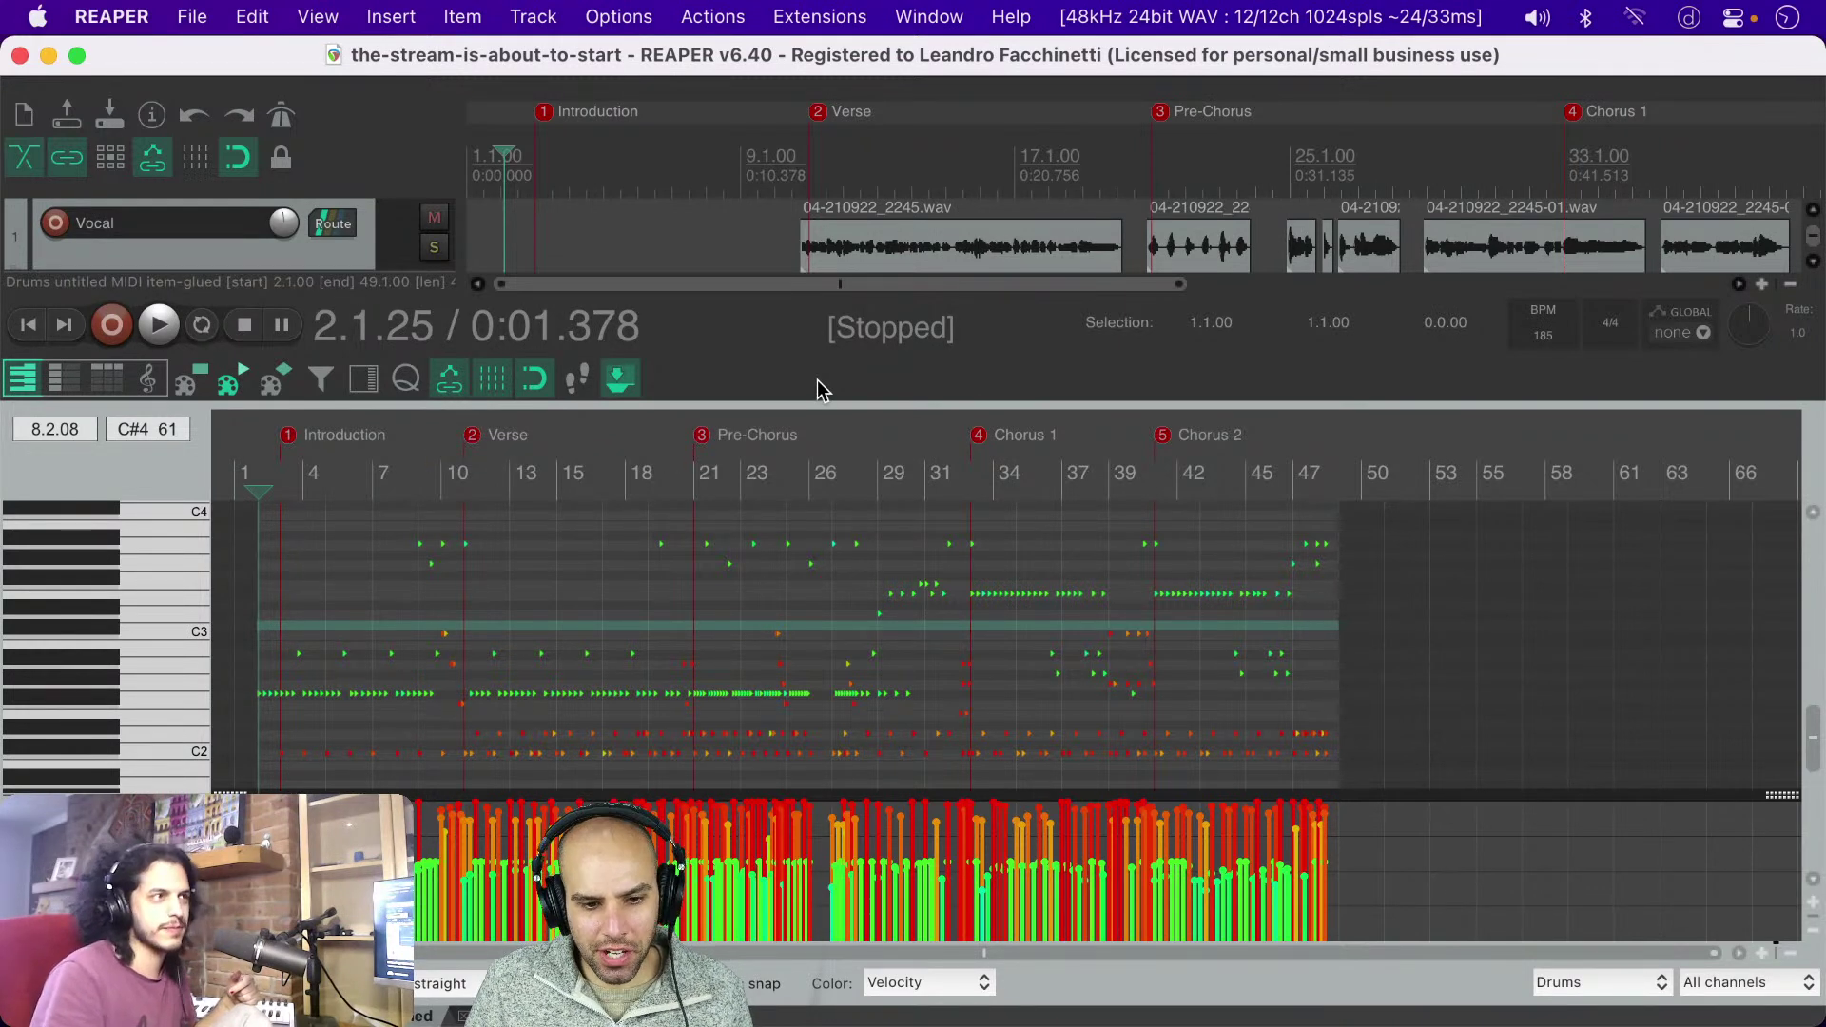
pyautogui.press('Escape')
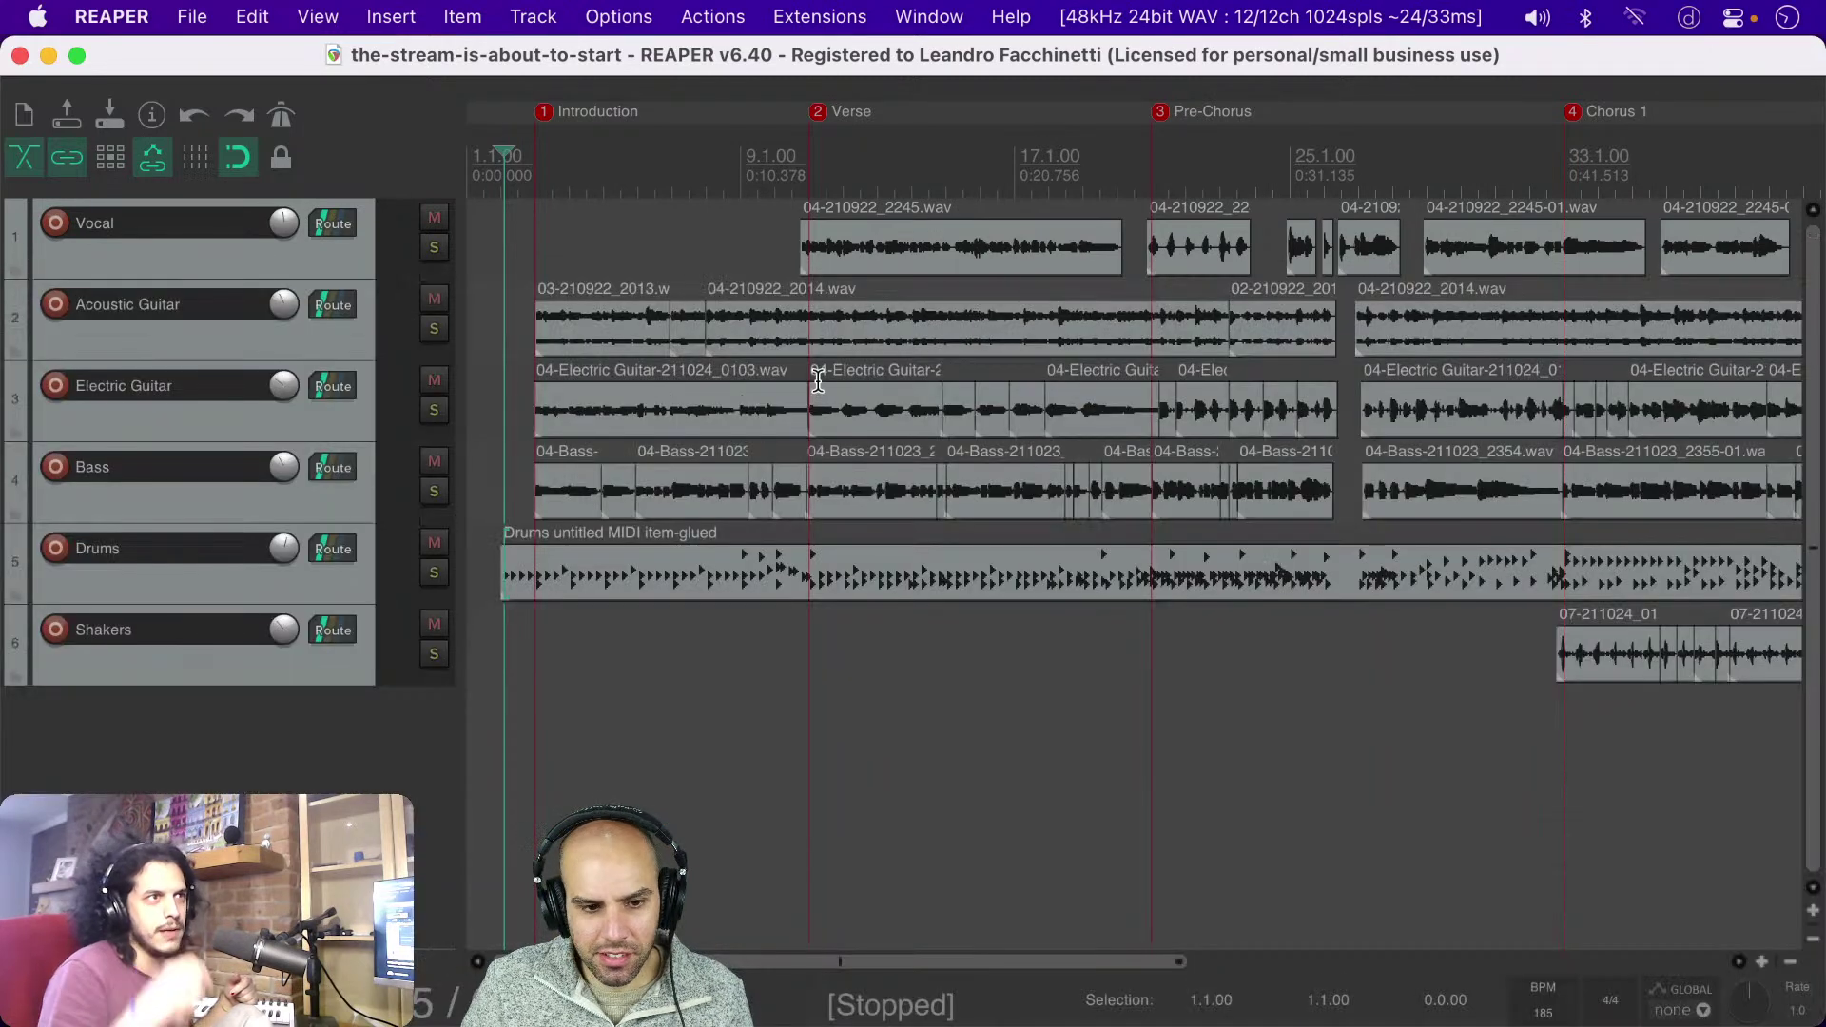
# Step: Solo the Drums track and play it from the start of the song into the Verse
pyautogui.click(489, 637)
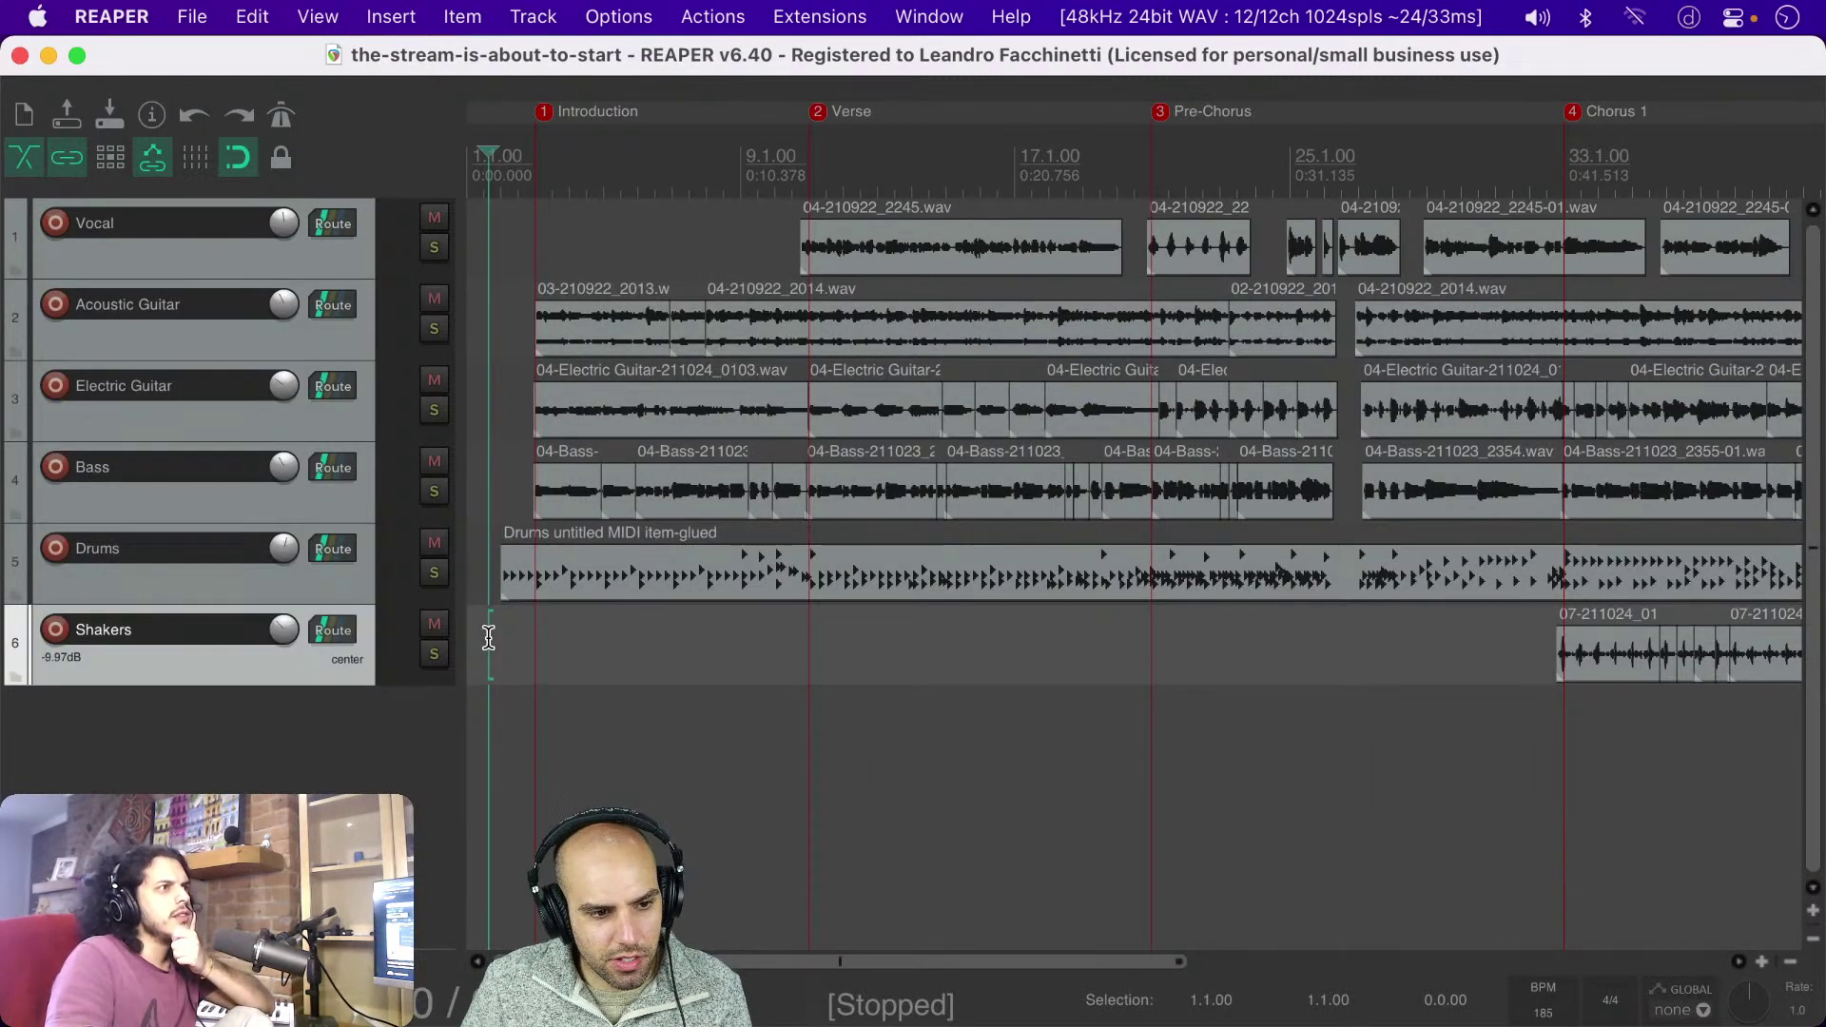
pyautogui.click(434, 572)
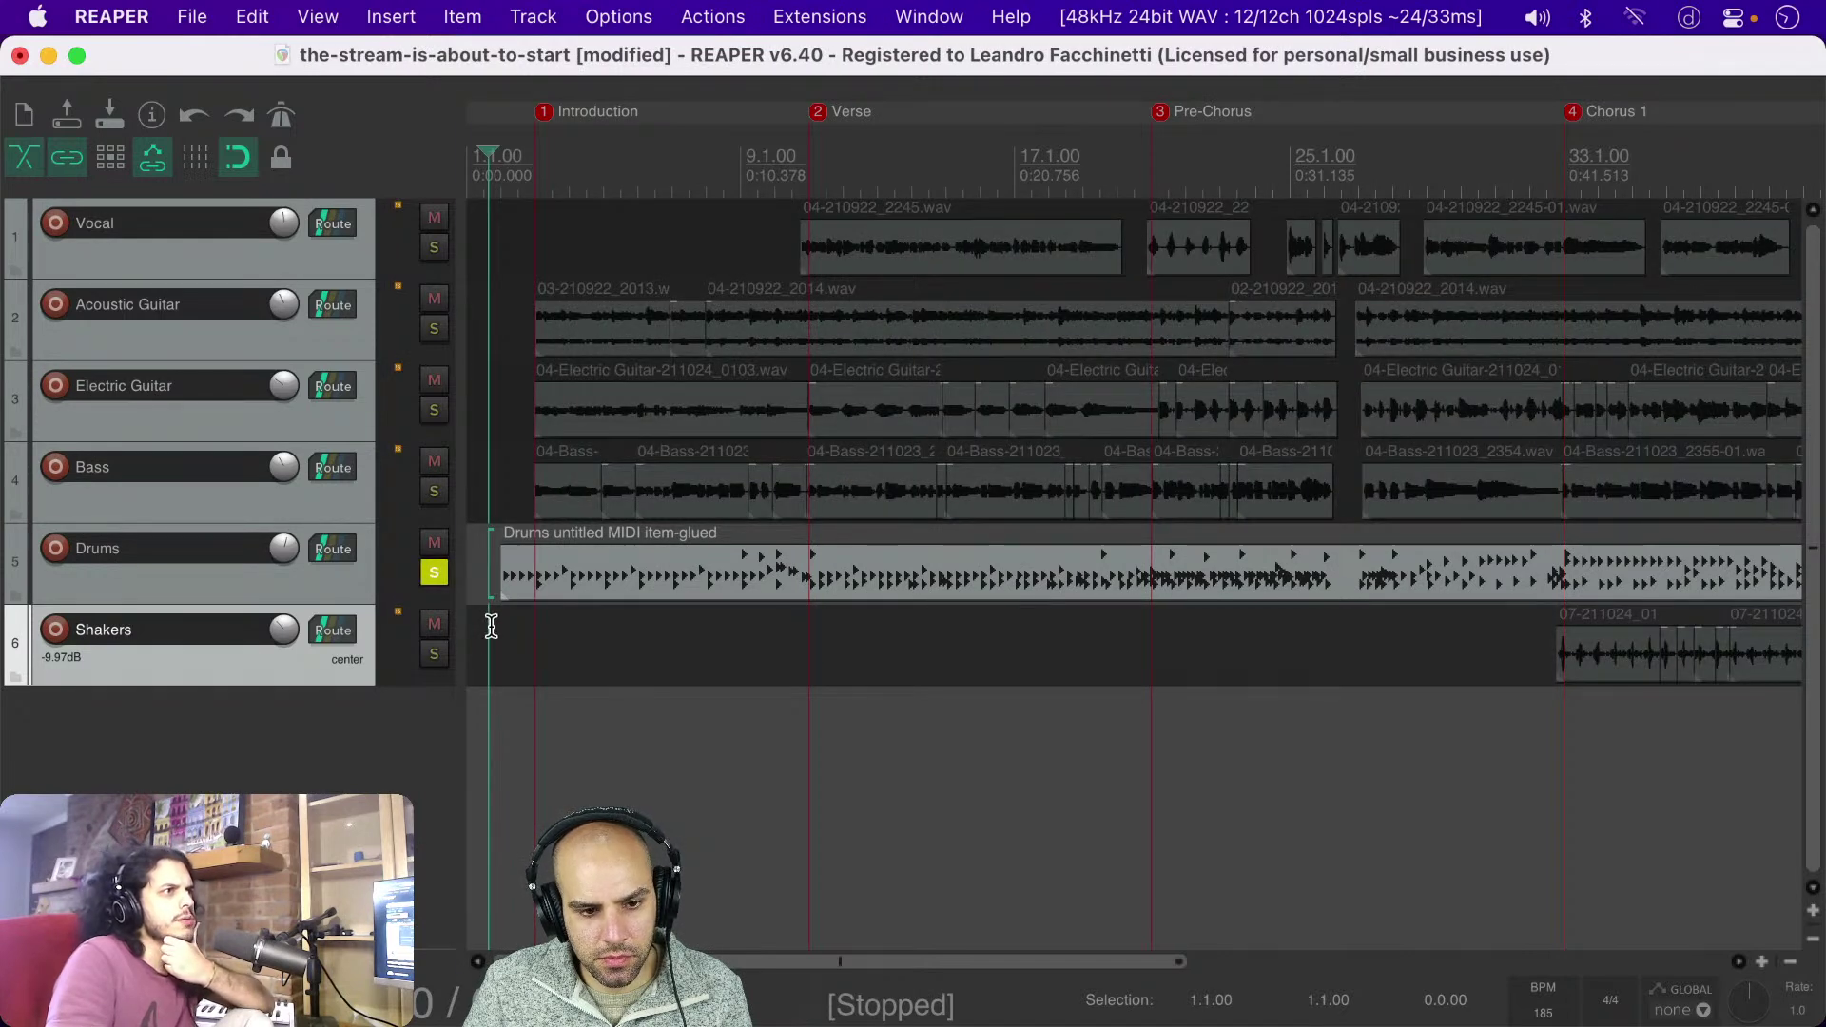
pyautogui.press('space')
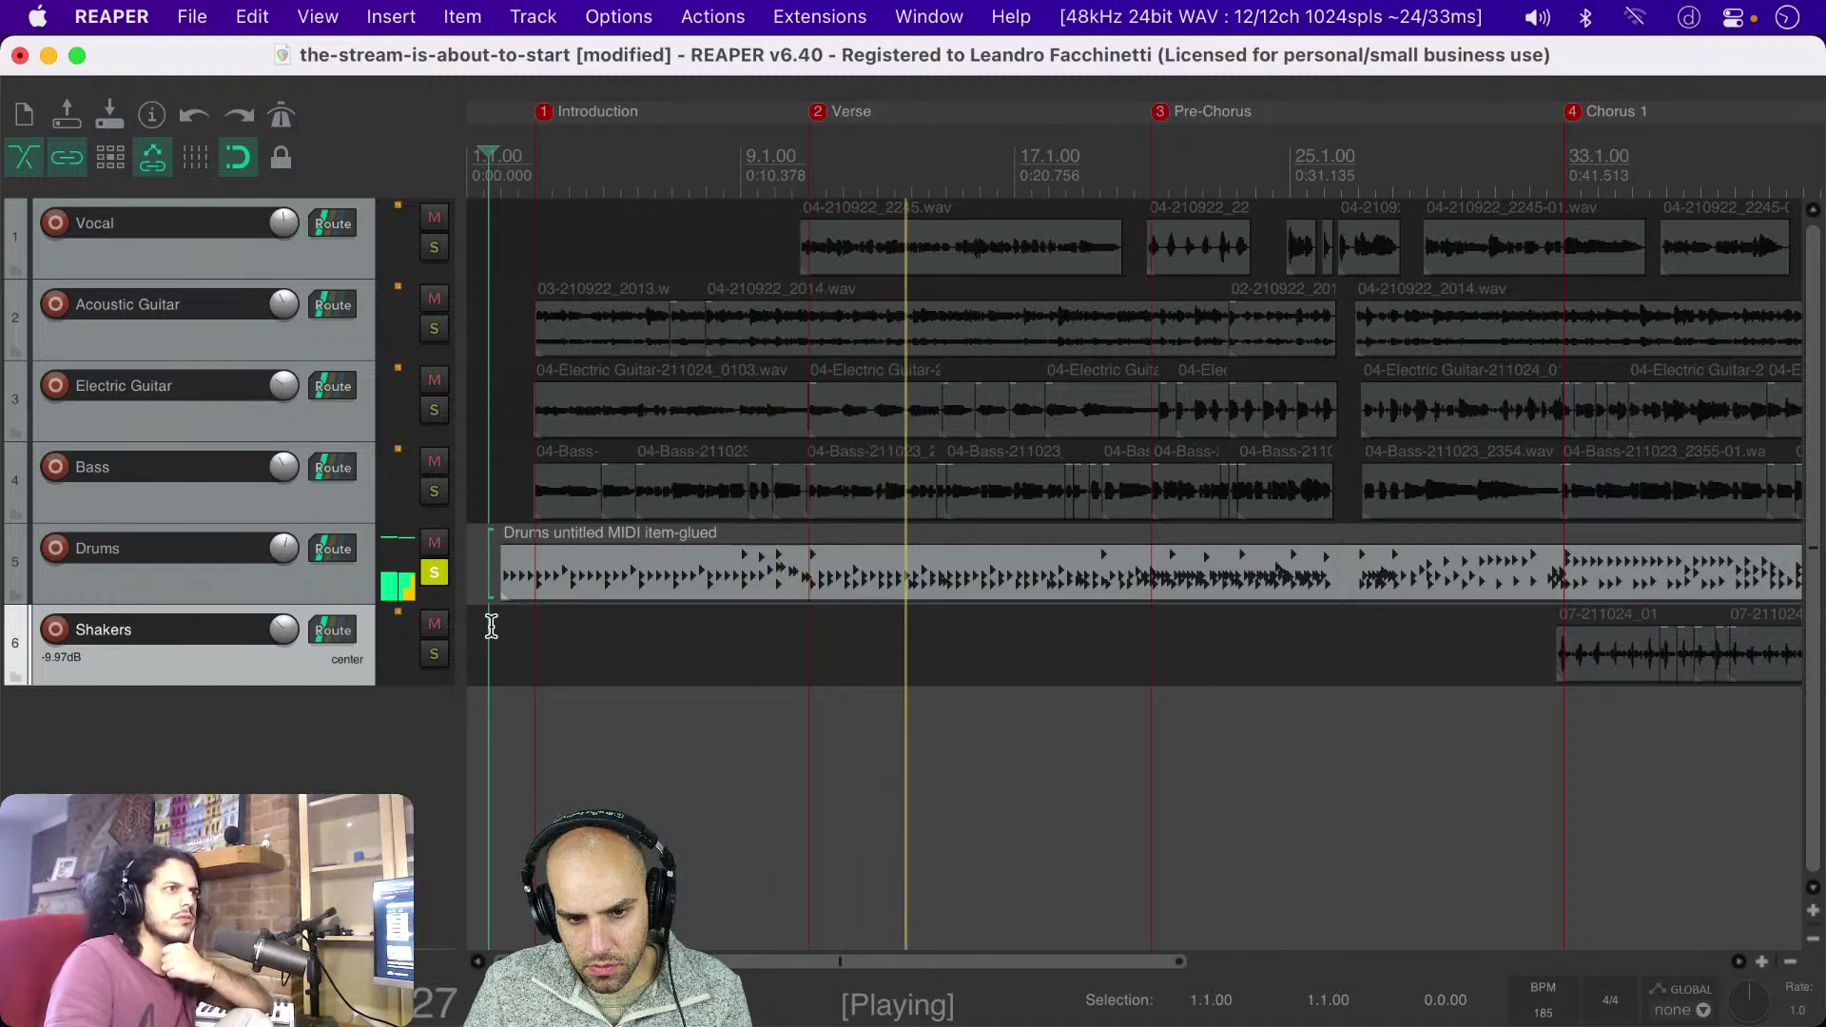
pyautogui.click(341, 590)
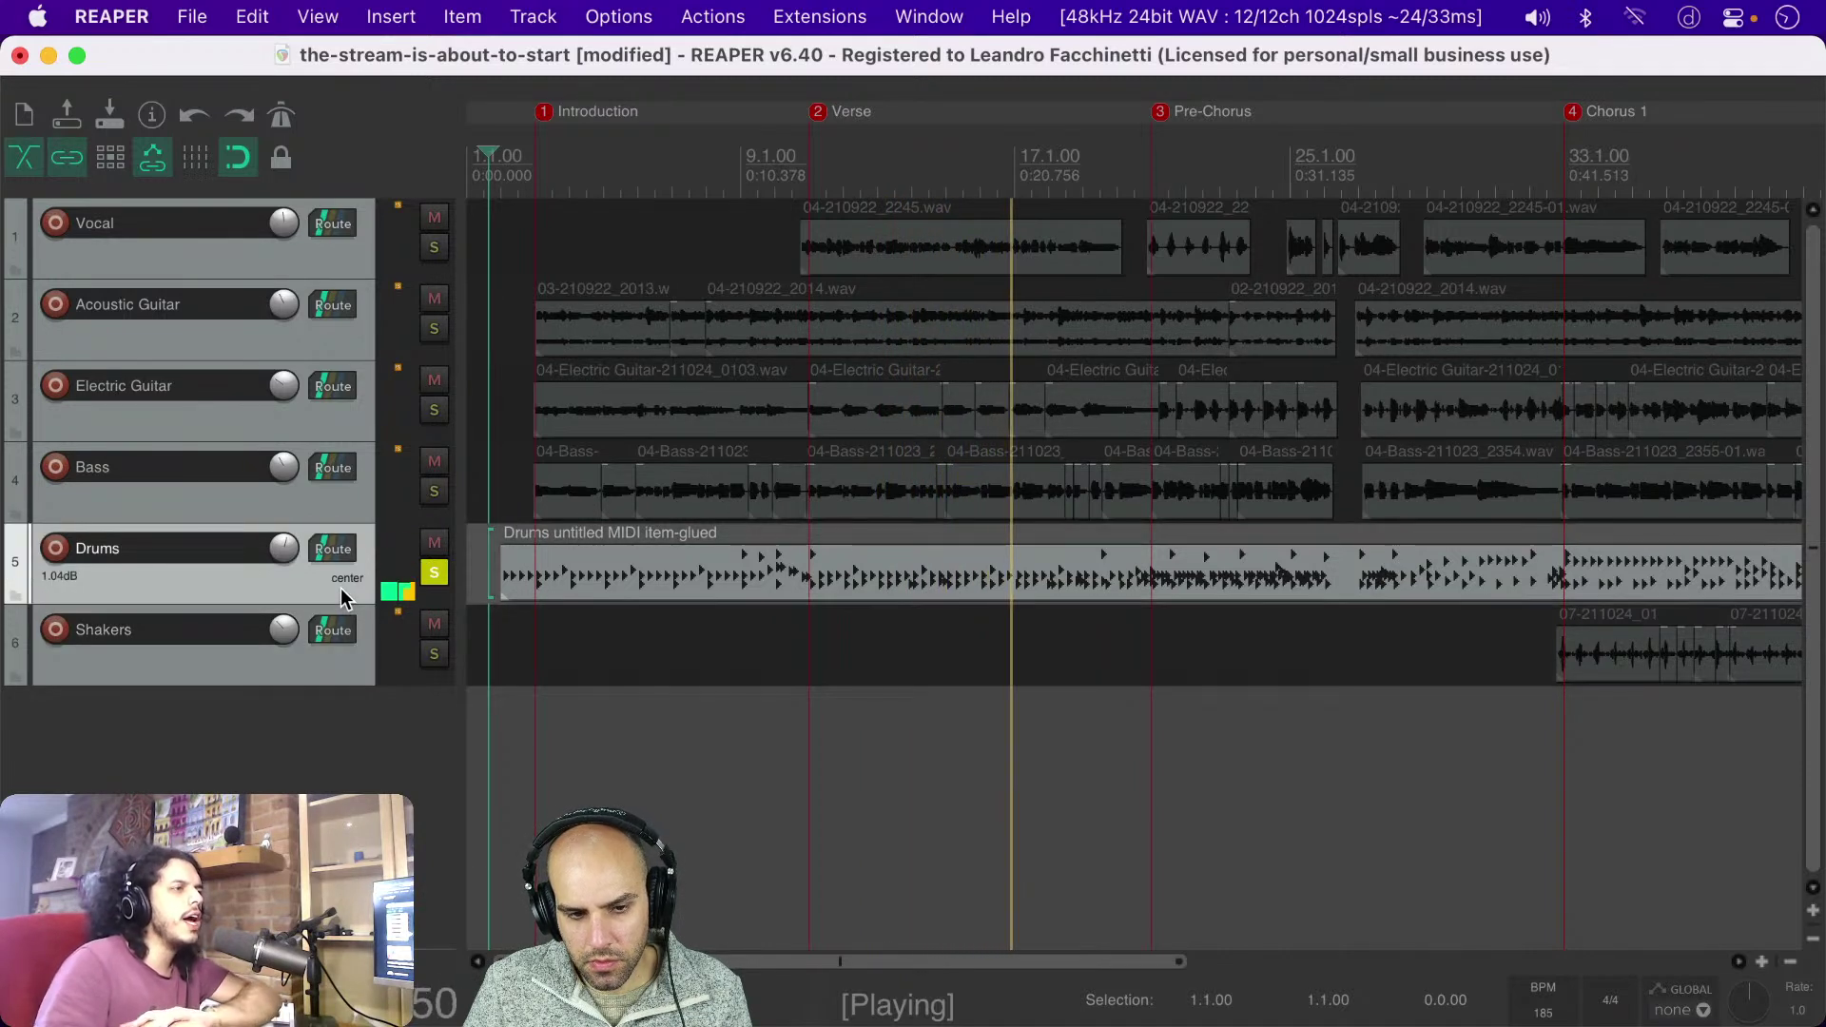
pyautogui.press('space')
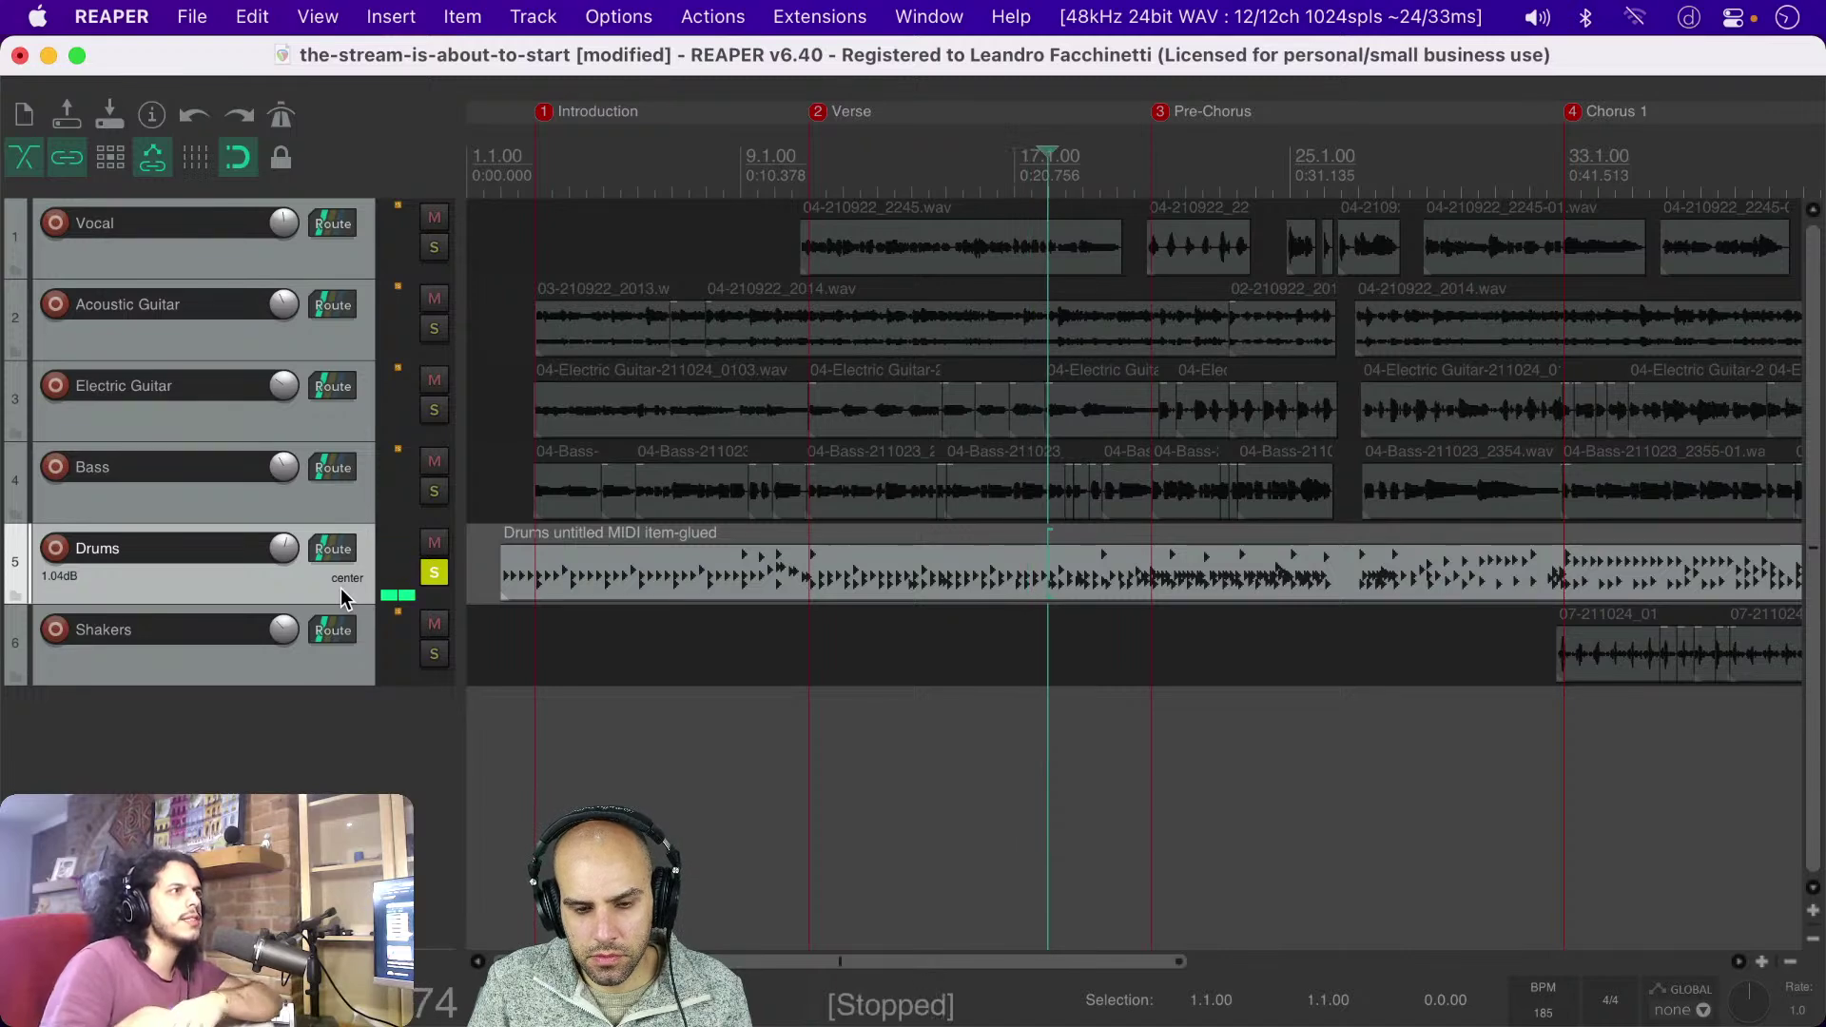
# Step: Reopen the drum part in the MIDI editor and select every note on the F#2 row
pyautogui.press('alt+super+e')
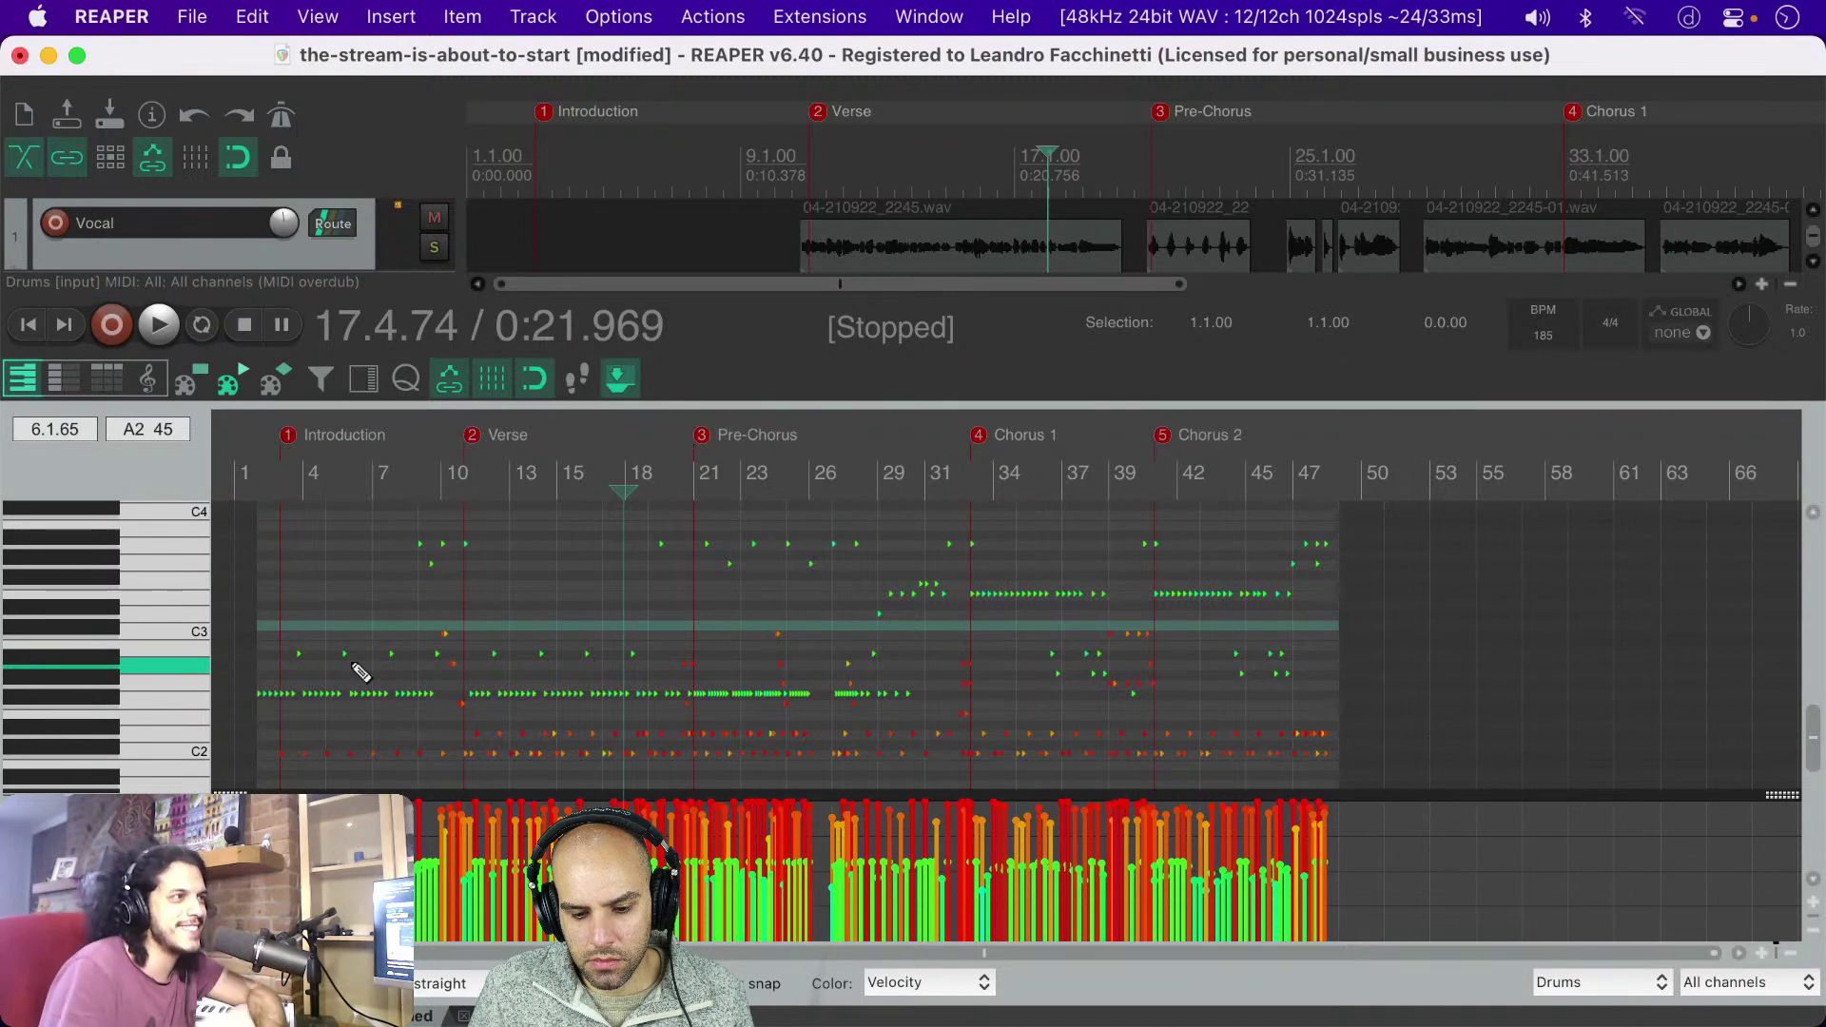
pyautogui.click(187, 701)
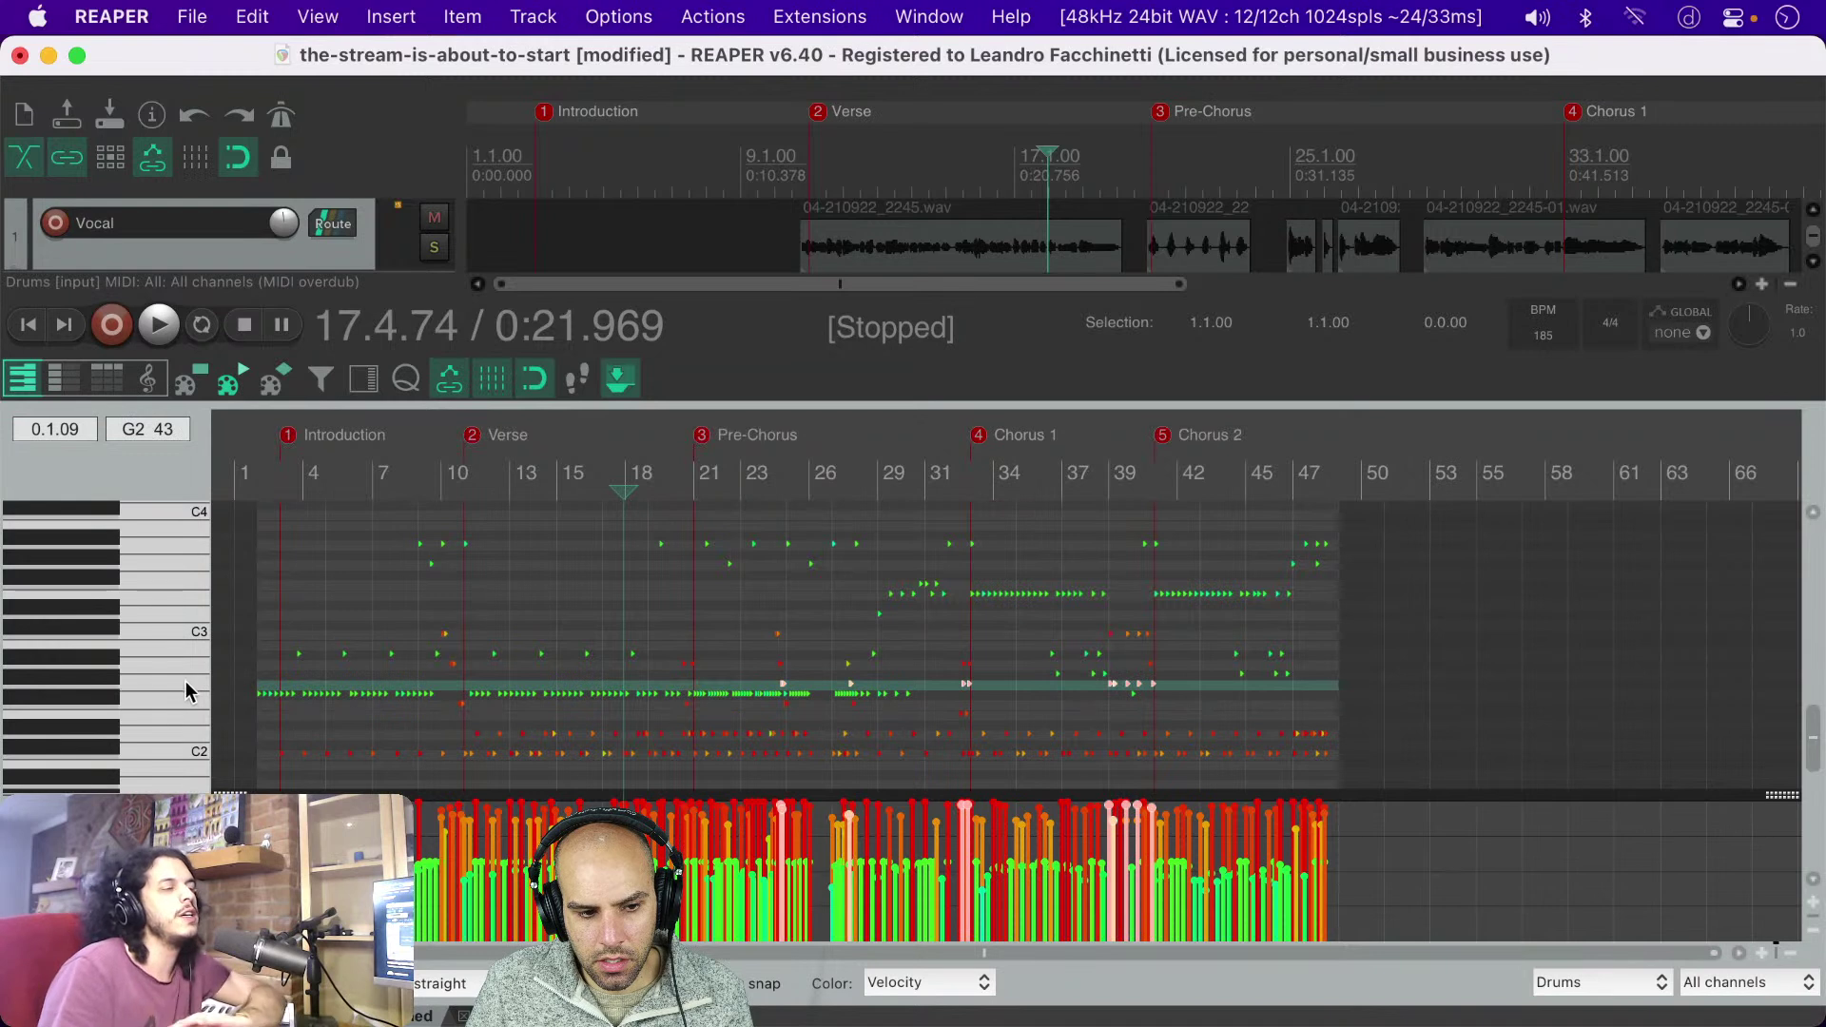
pyautogui.click(104, 694)
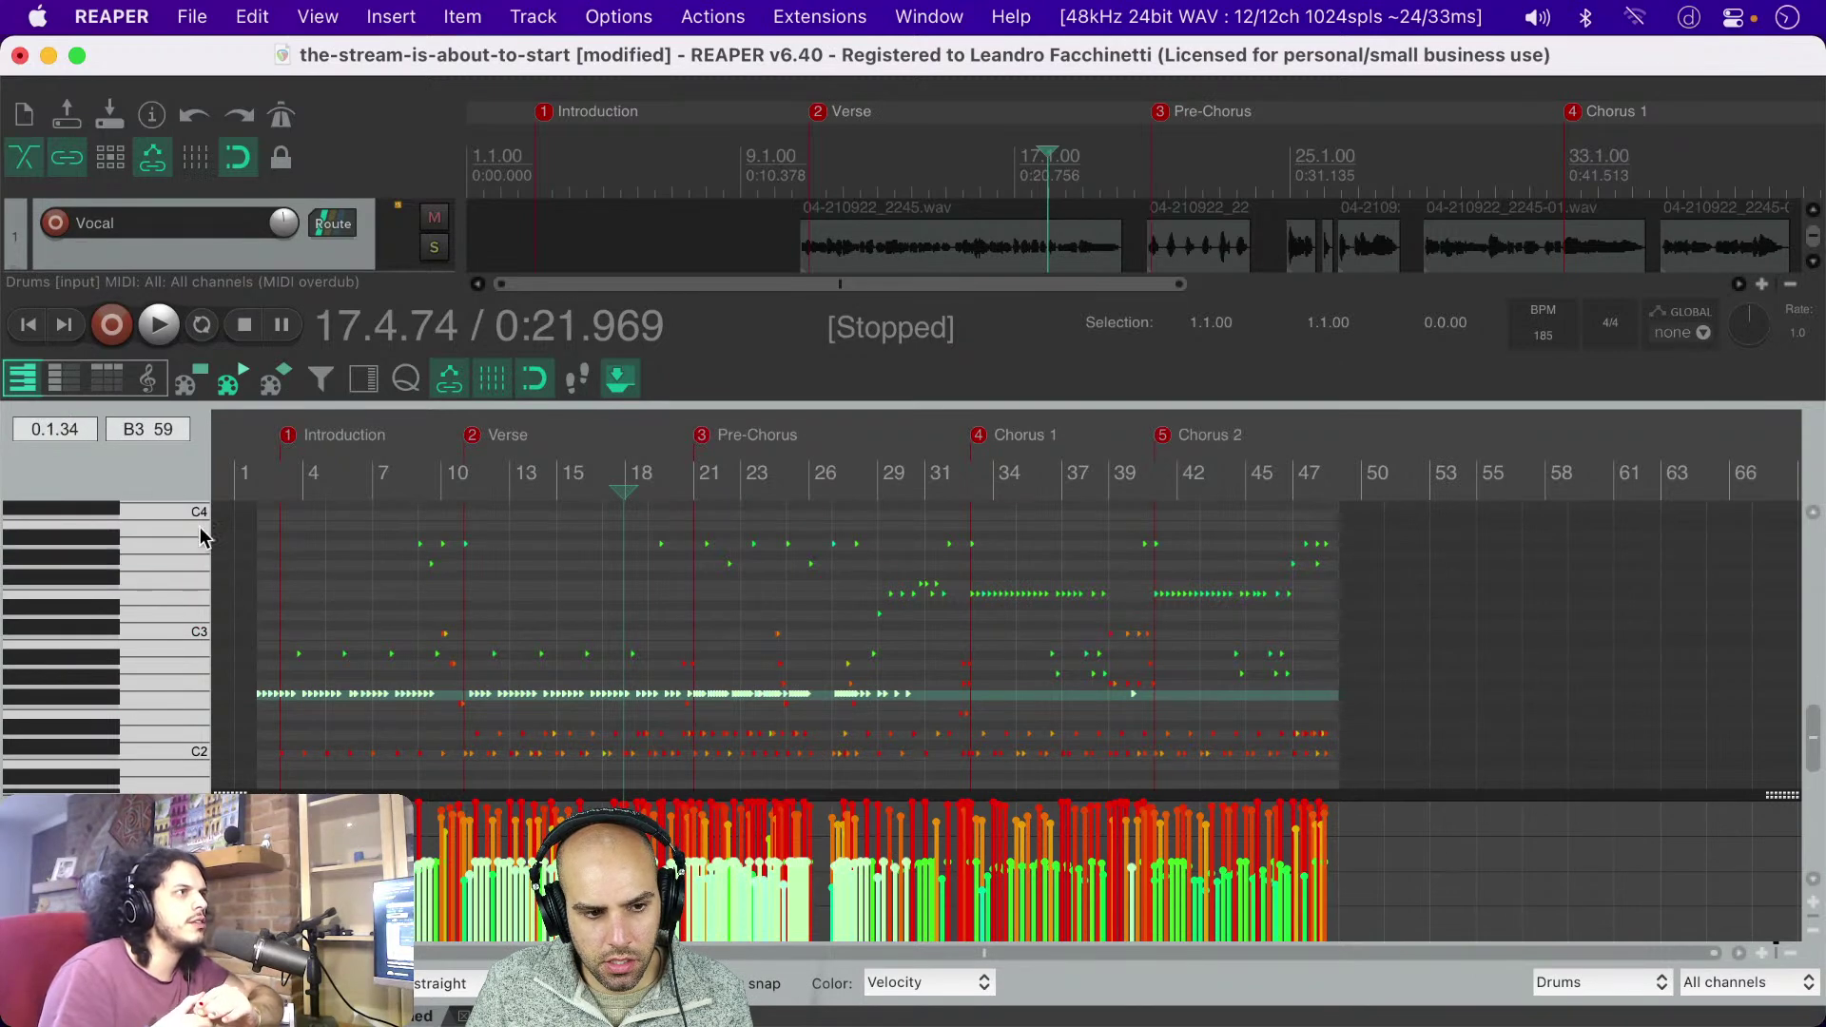
# Step: Try humanizing the selected F#2 notes with timing at 0% and velocity at 50%
pyautogui.press('h')
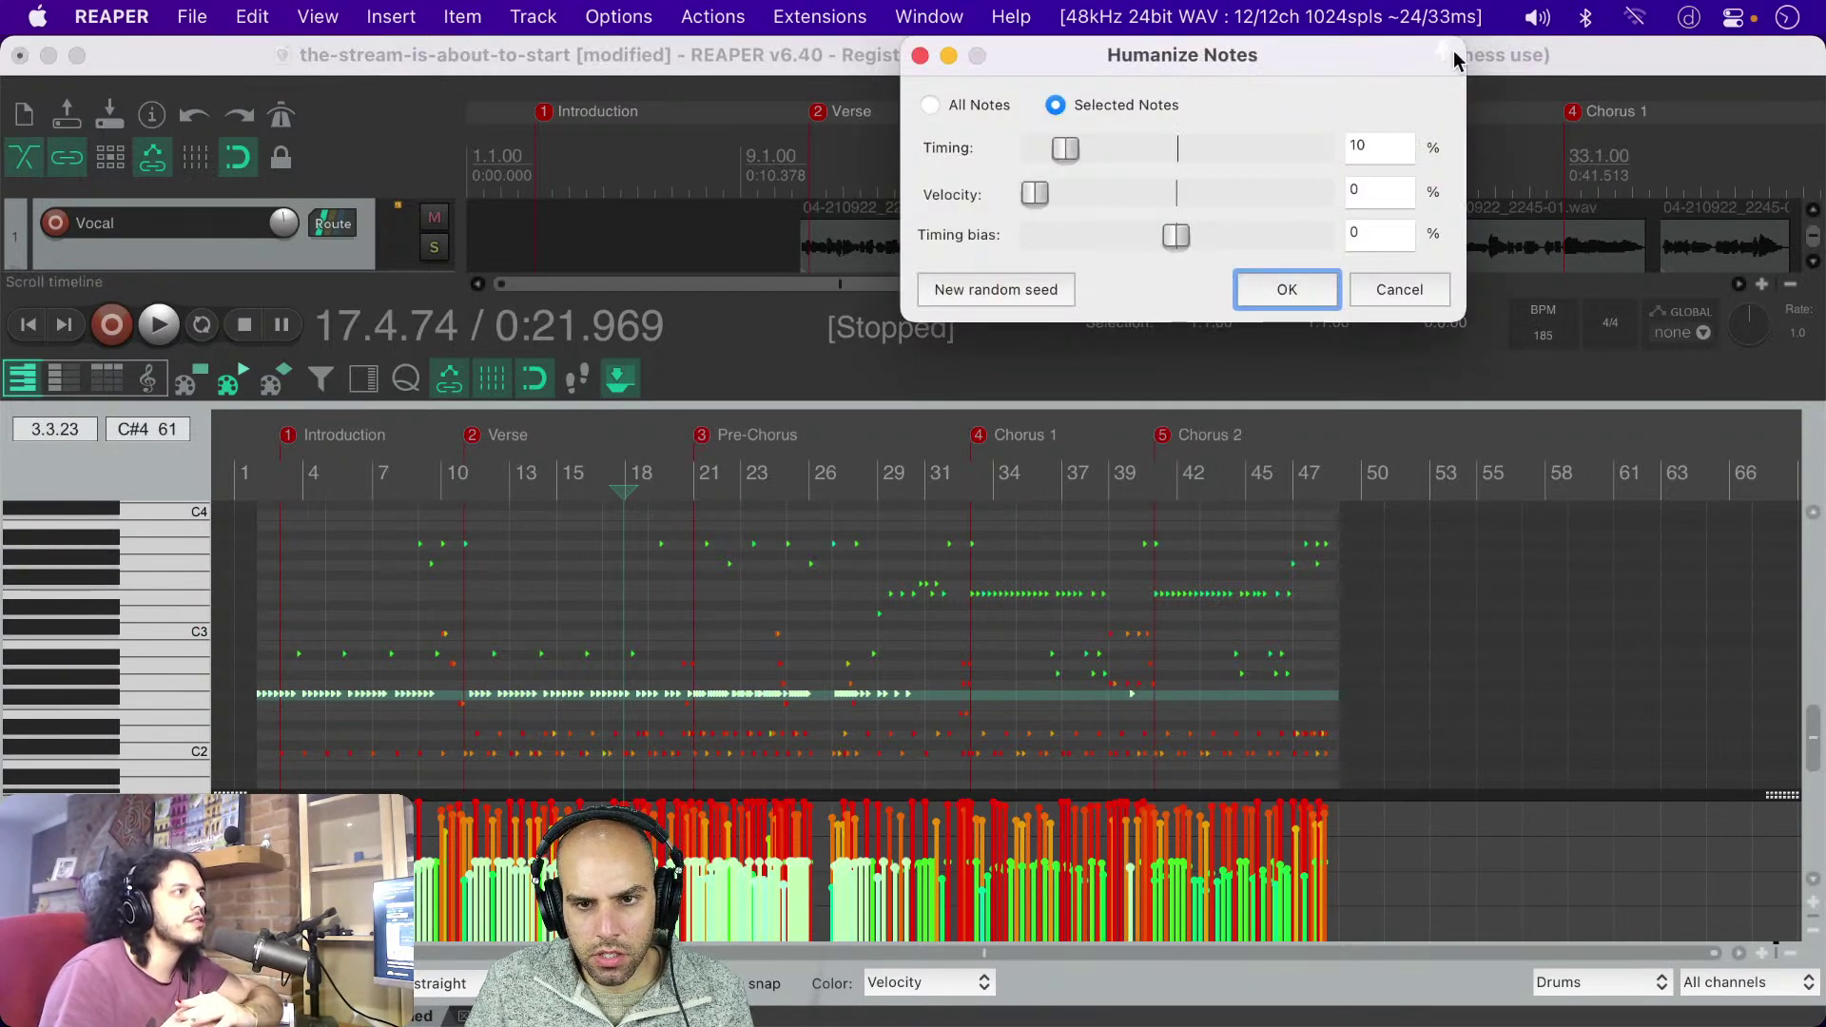
pyautogui.moveTo(1312, 74); pyautogui.dragTo(911, 282)
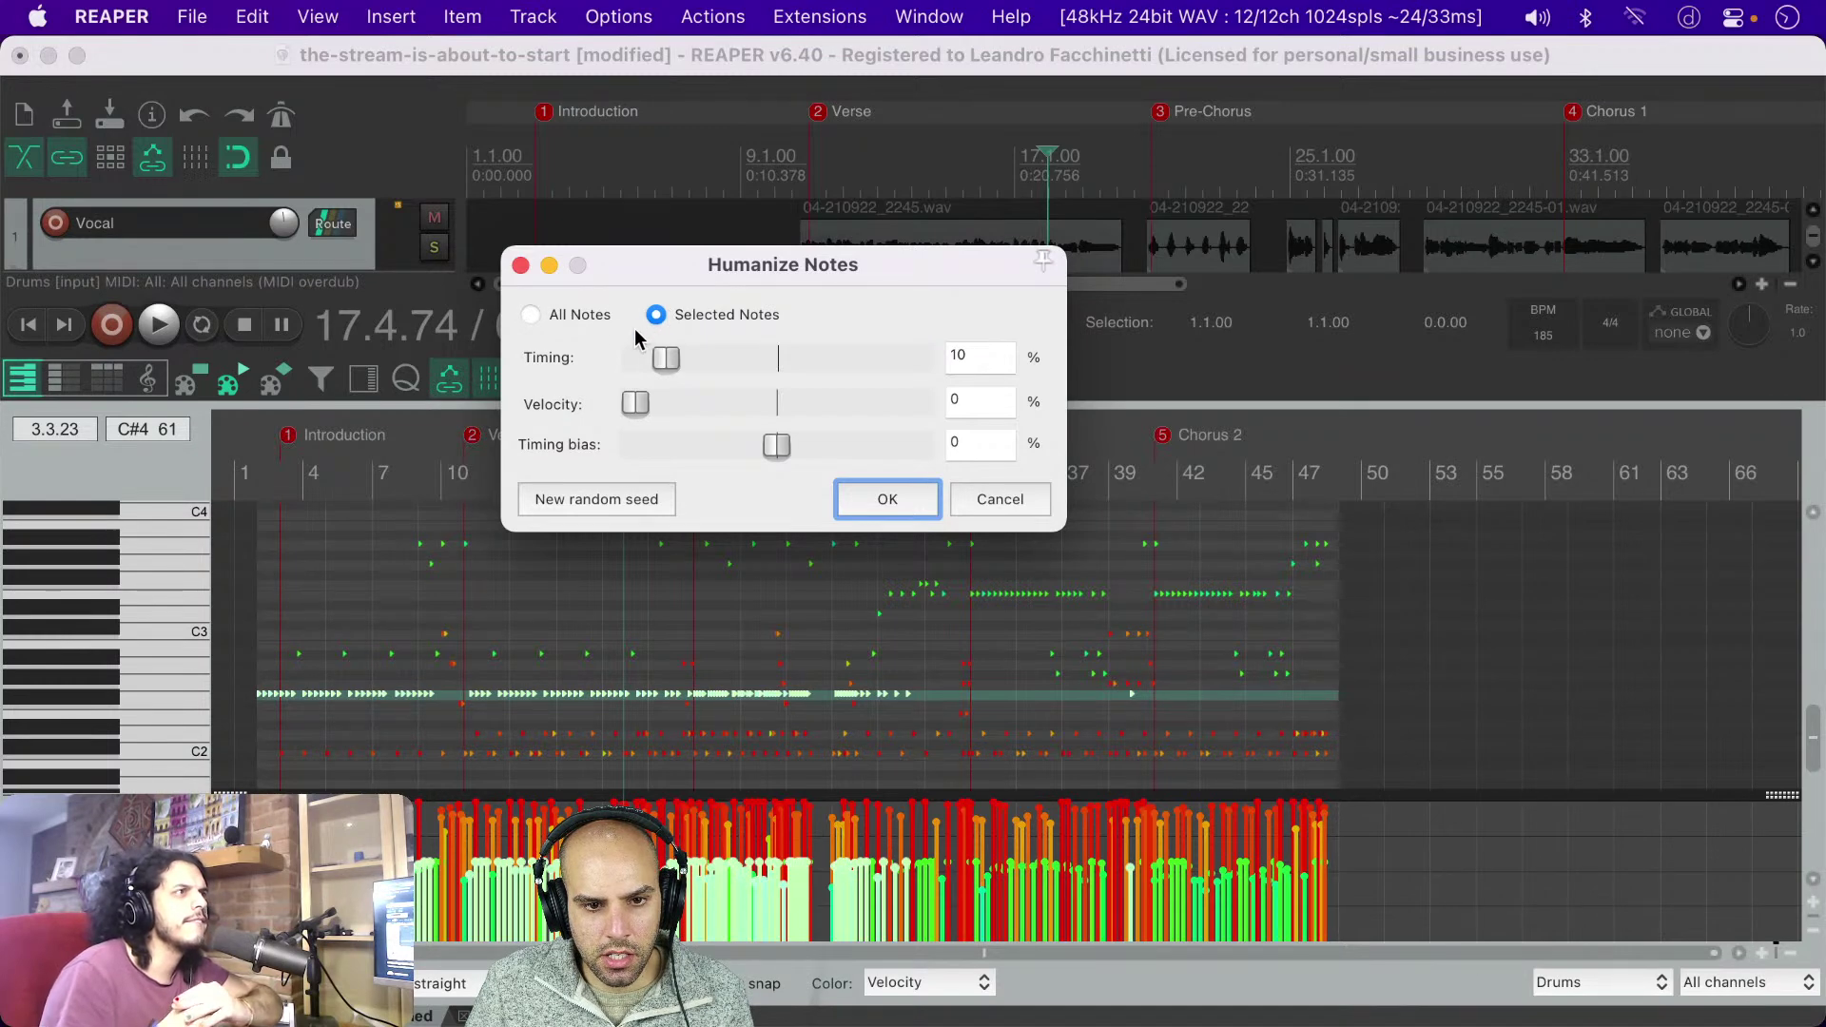
pyautogui.moveTo(662, 357); pyautogui.dragTo(631, 358)
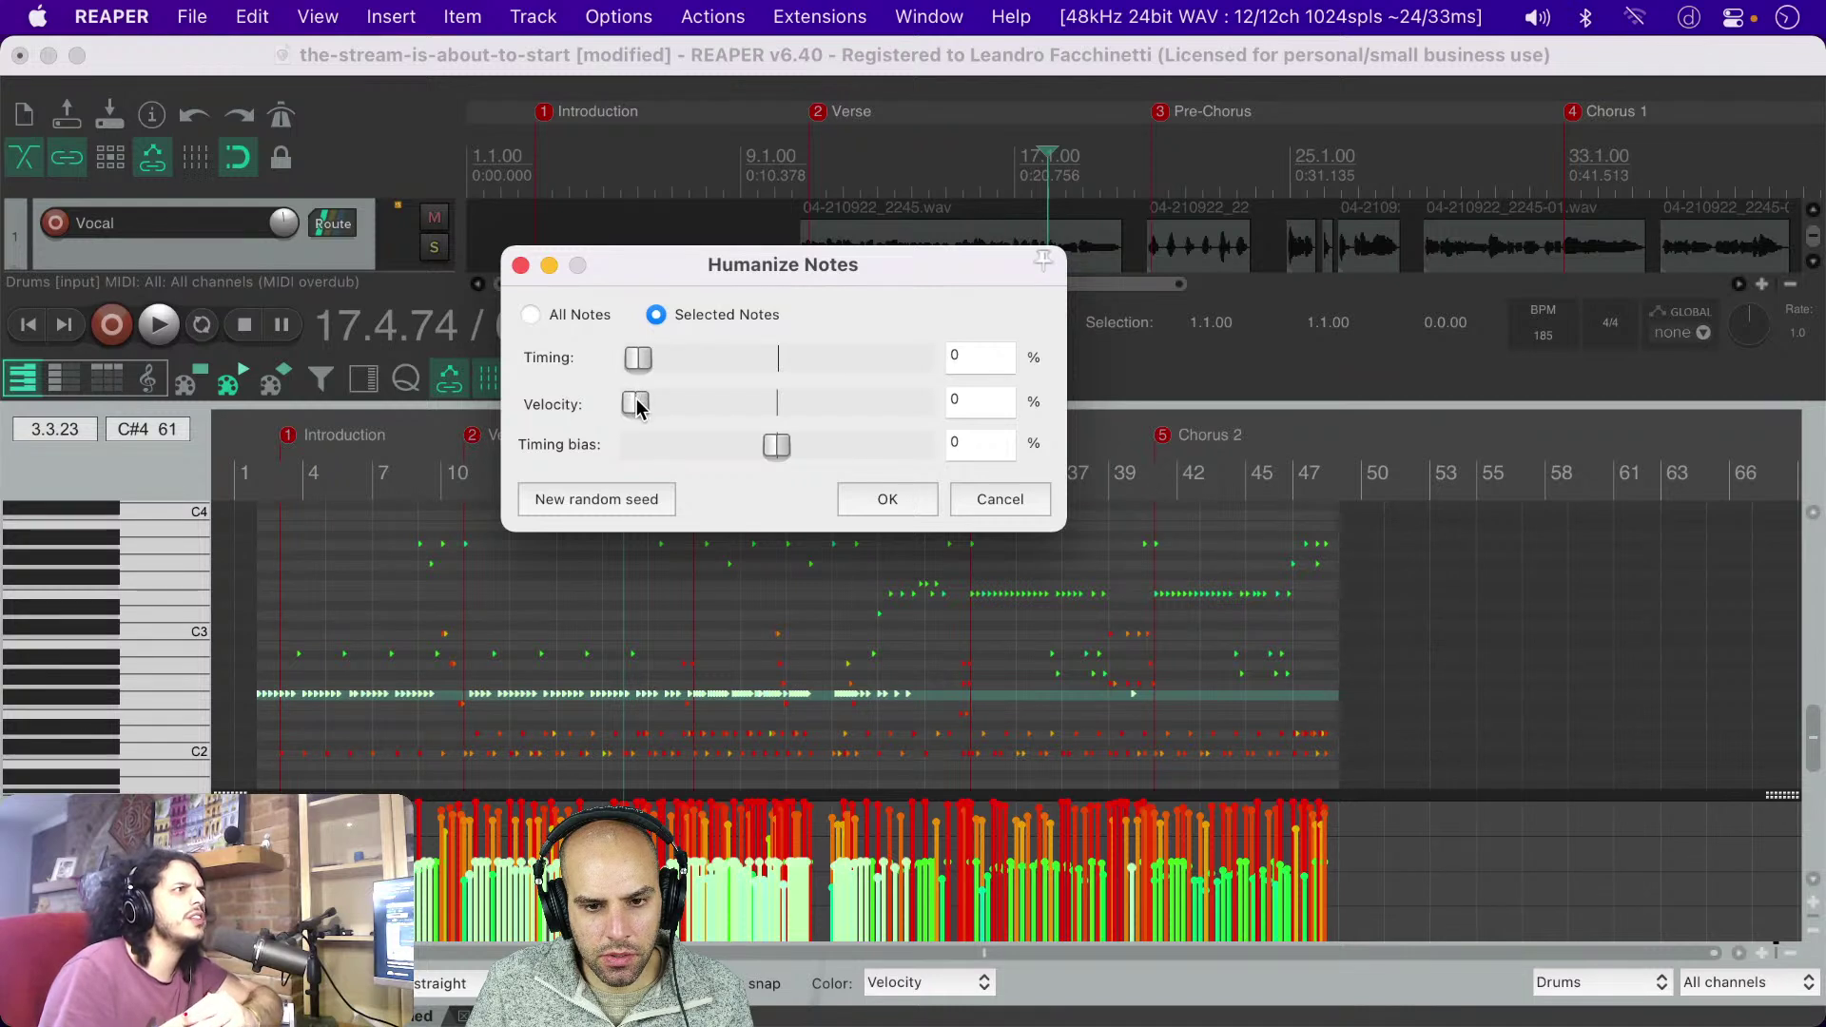
pyautogui.moveTo(636, 401); pyautogui.dragTo(779, 404)
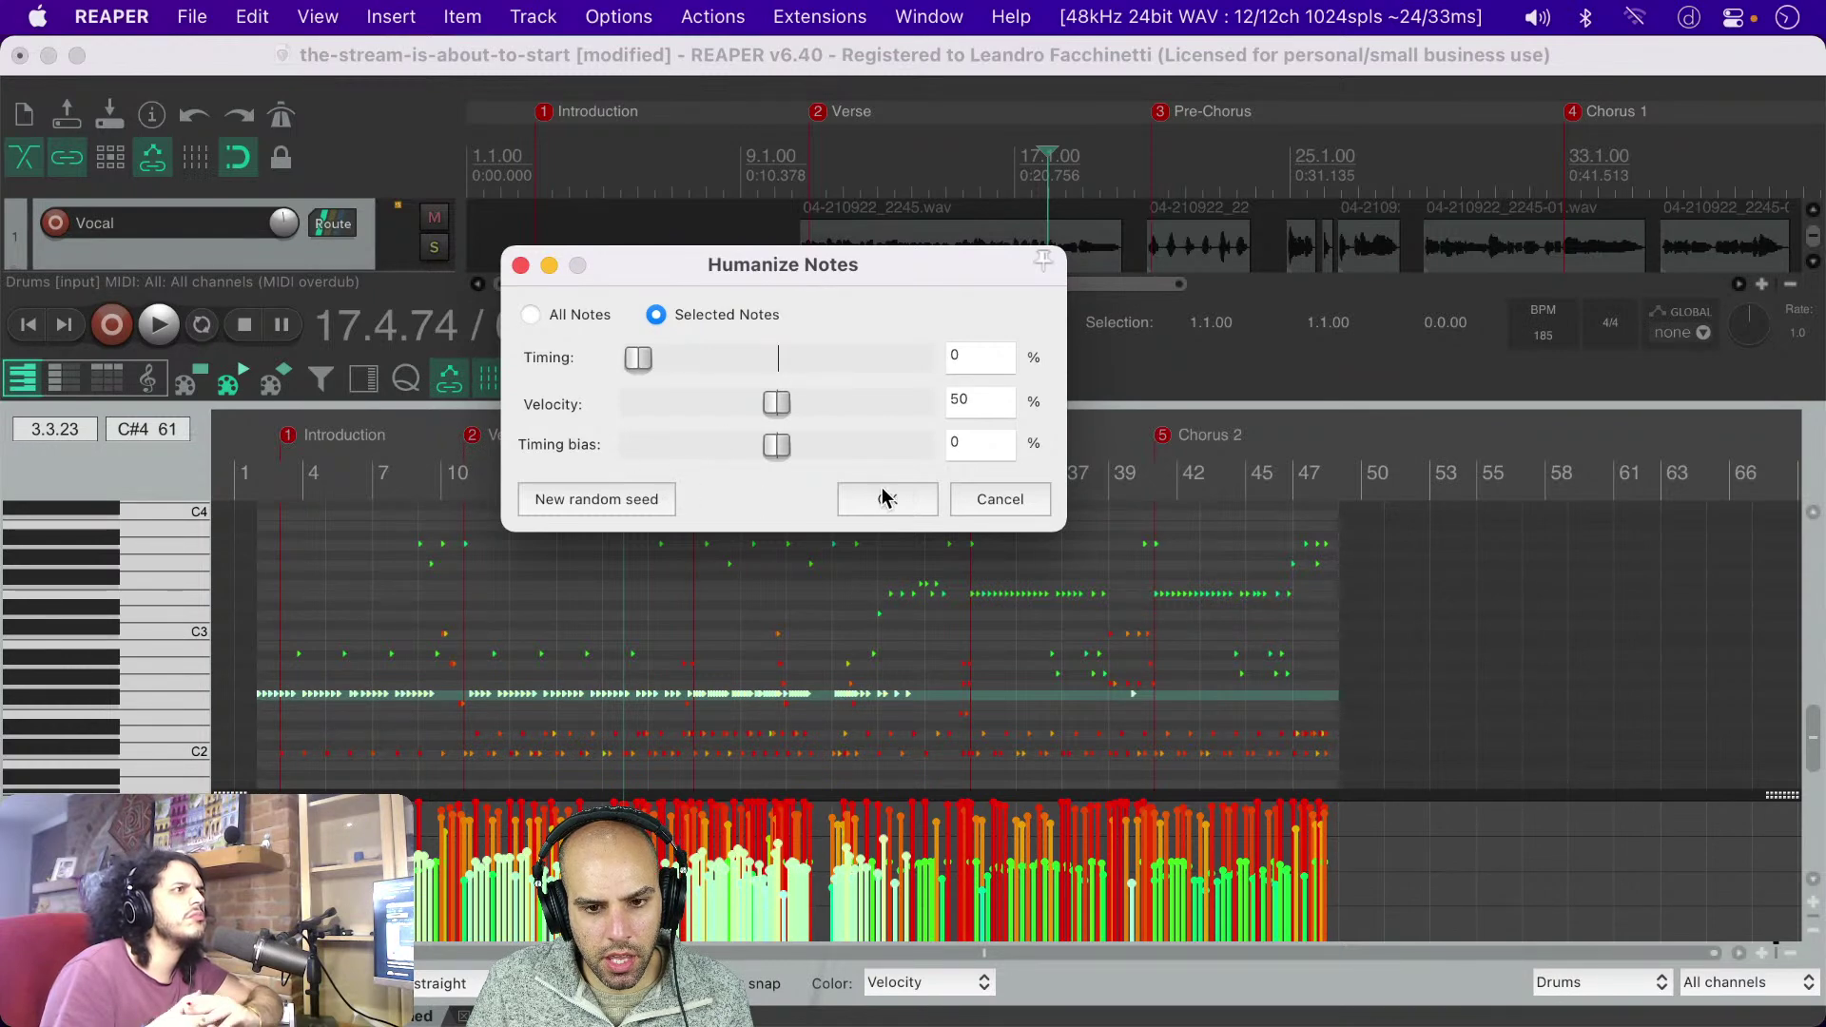
# Step: Listen to the humanized drums from the Verse onward and set the humanize velocity amount back to 0%
pyautogui.click(236, 729)
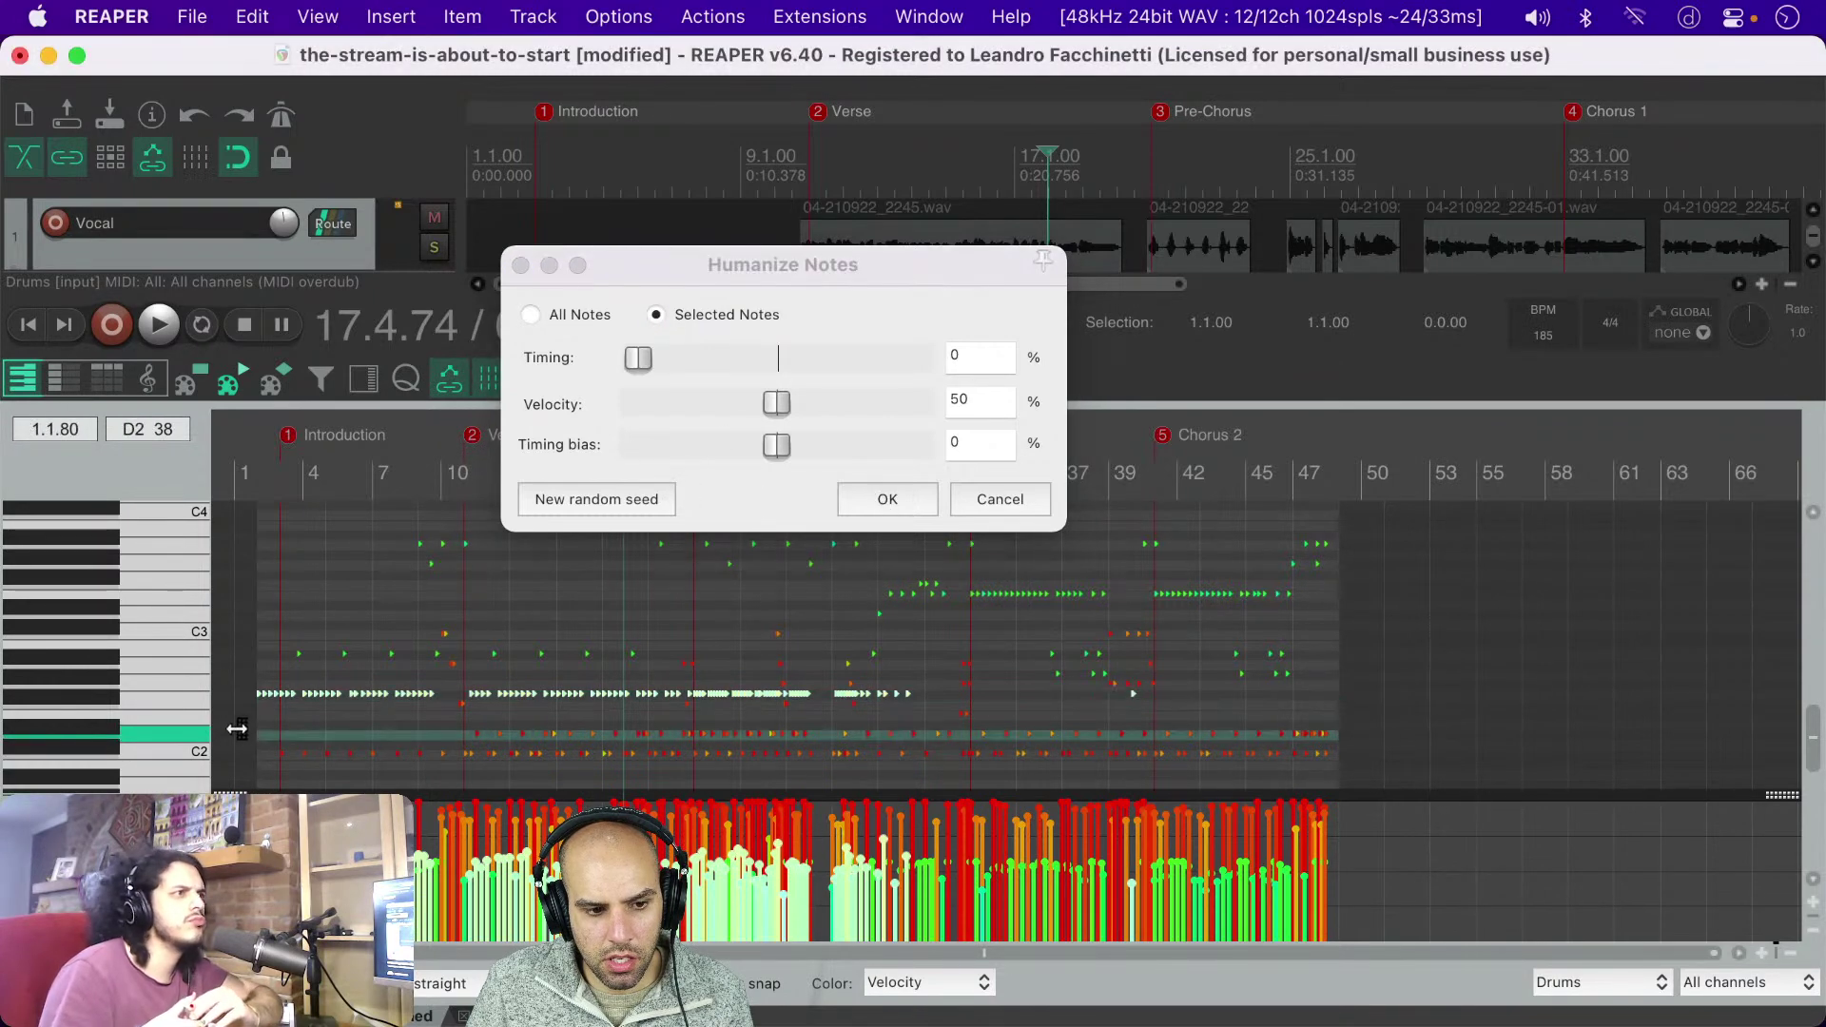
pyautogui.press('space')
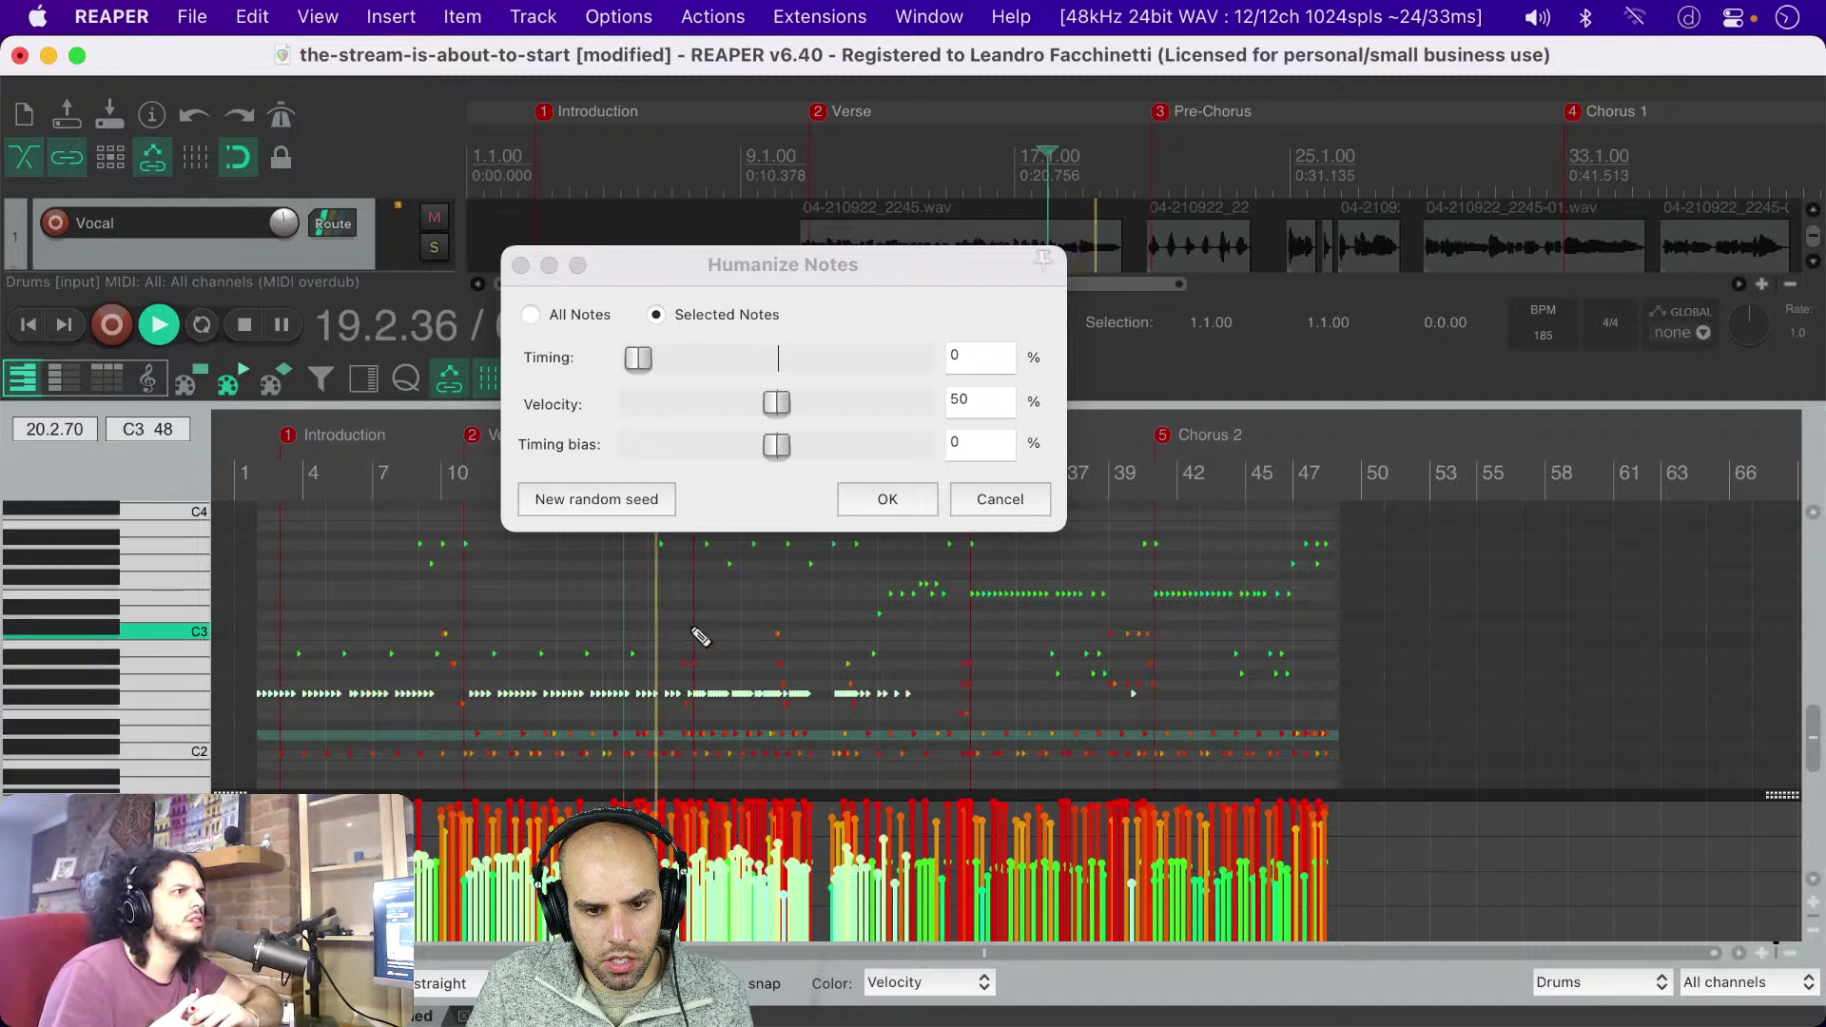
pyautogui.click(782, 405)
pyautogui.moveTo(781, 405); pyautogui.dragTo(526, 407)
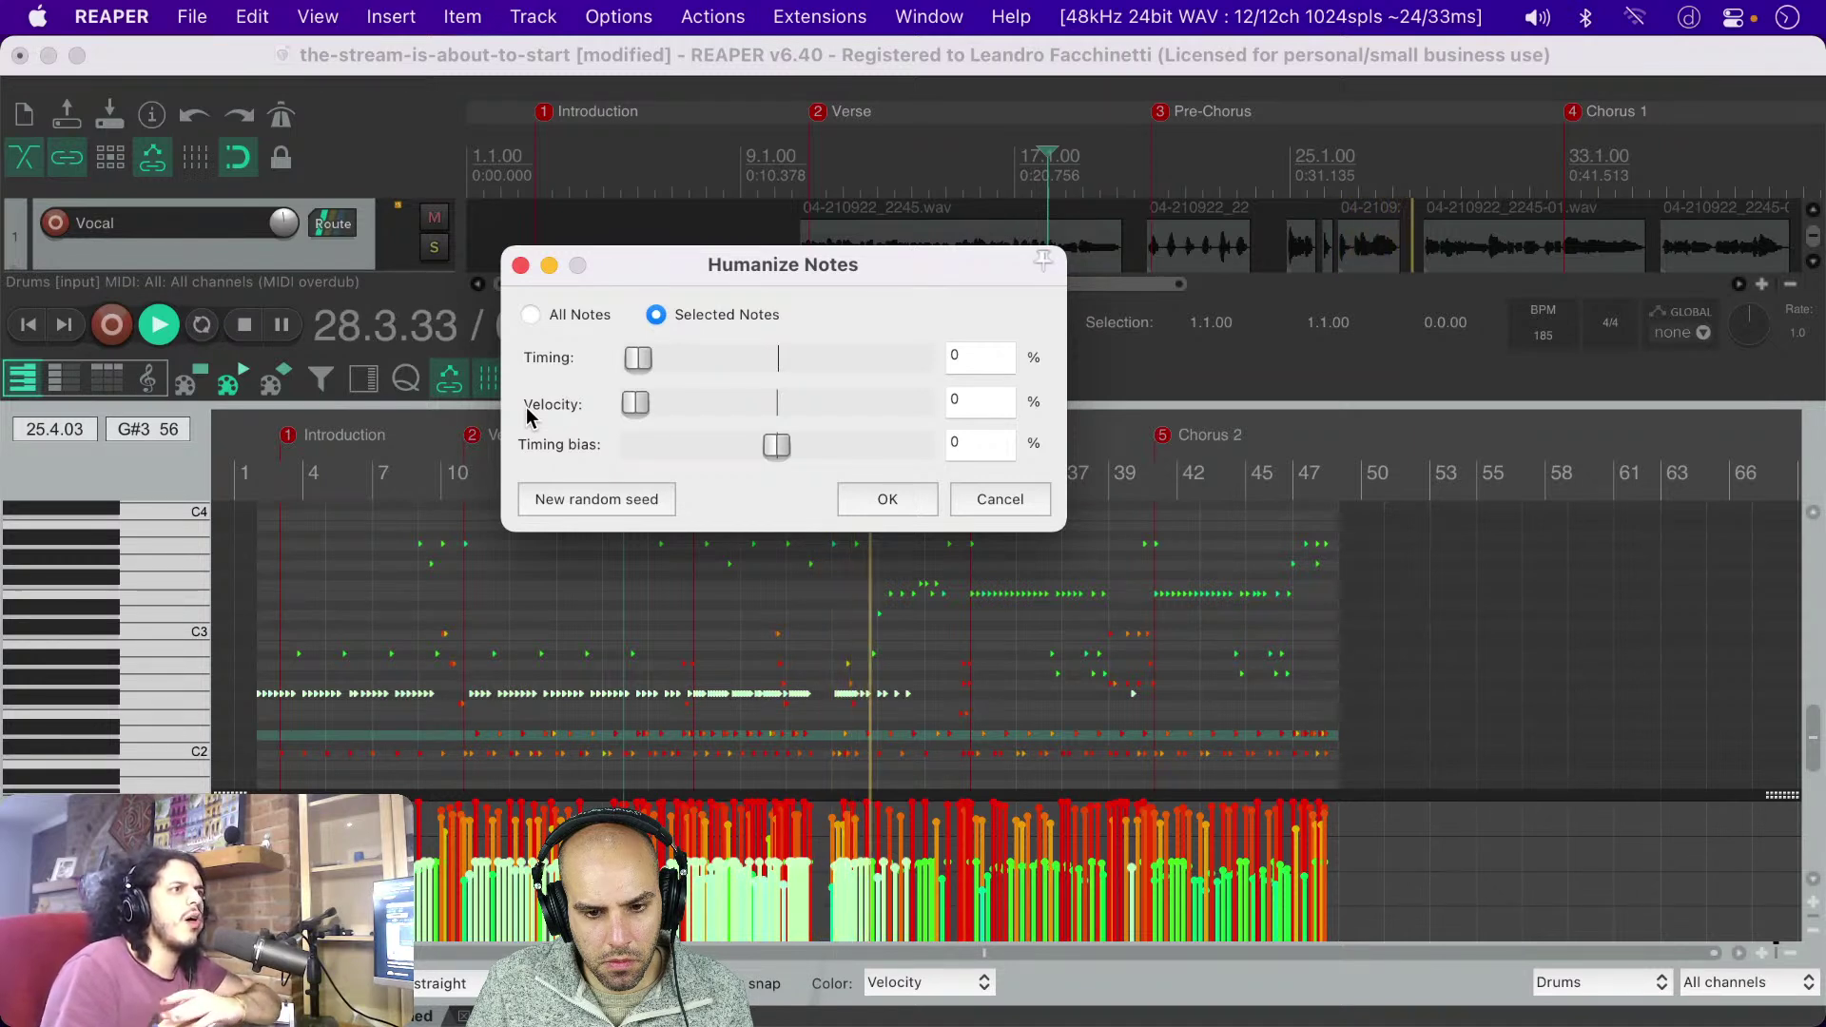
pyautogui.click(252, 711)
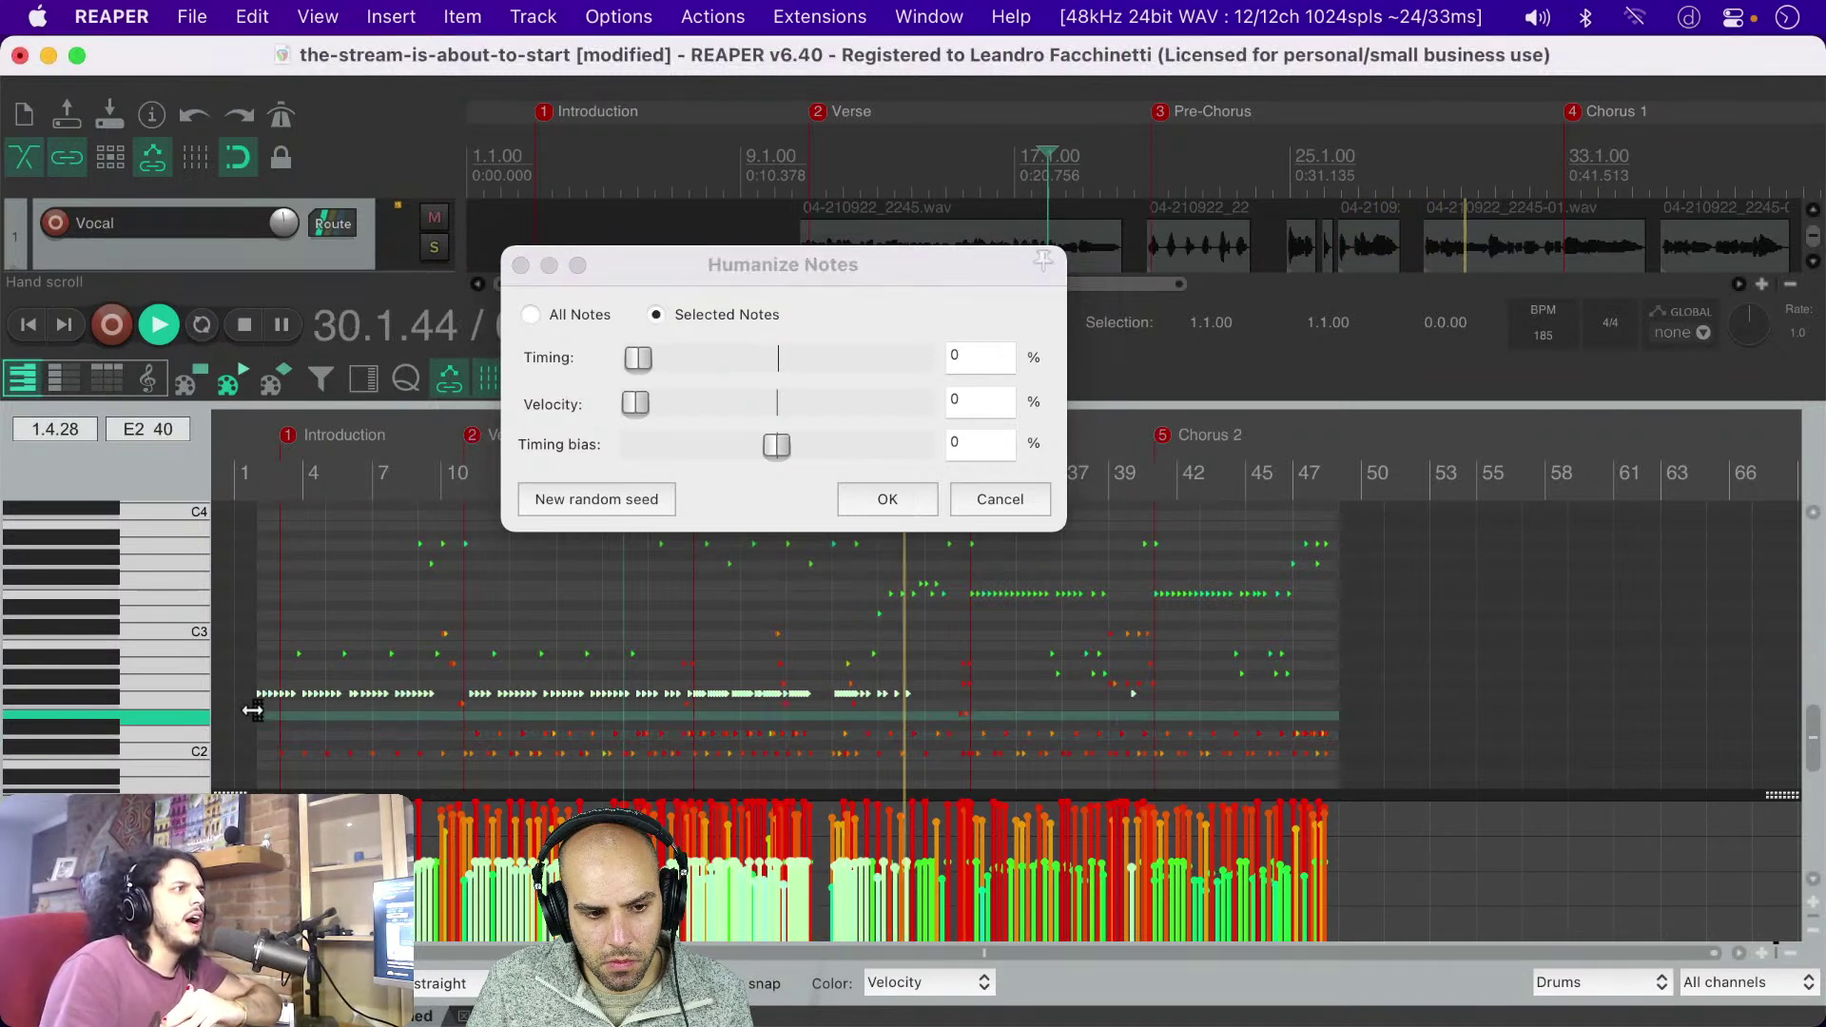
pyautogui.press('space')
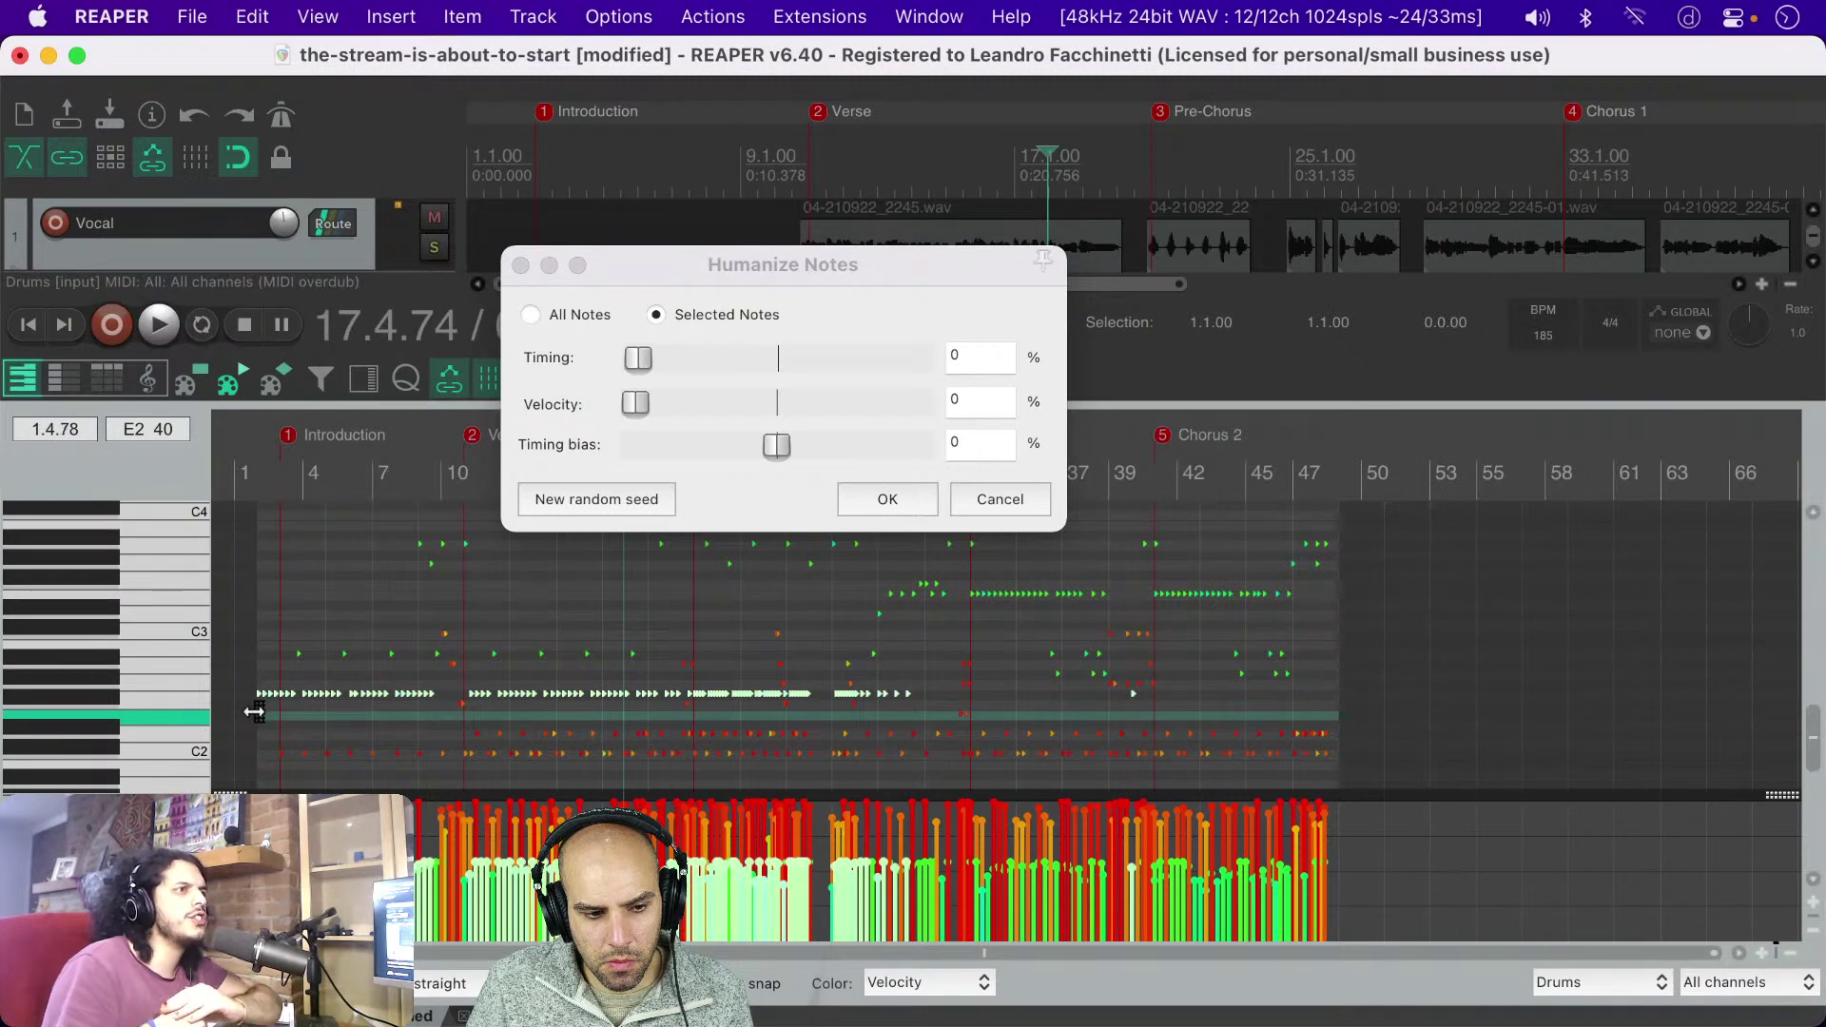
# Step: Clear the note selection and select all notes on the F#2 row again
pyautogui.click(267, 720)
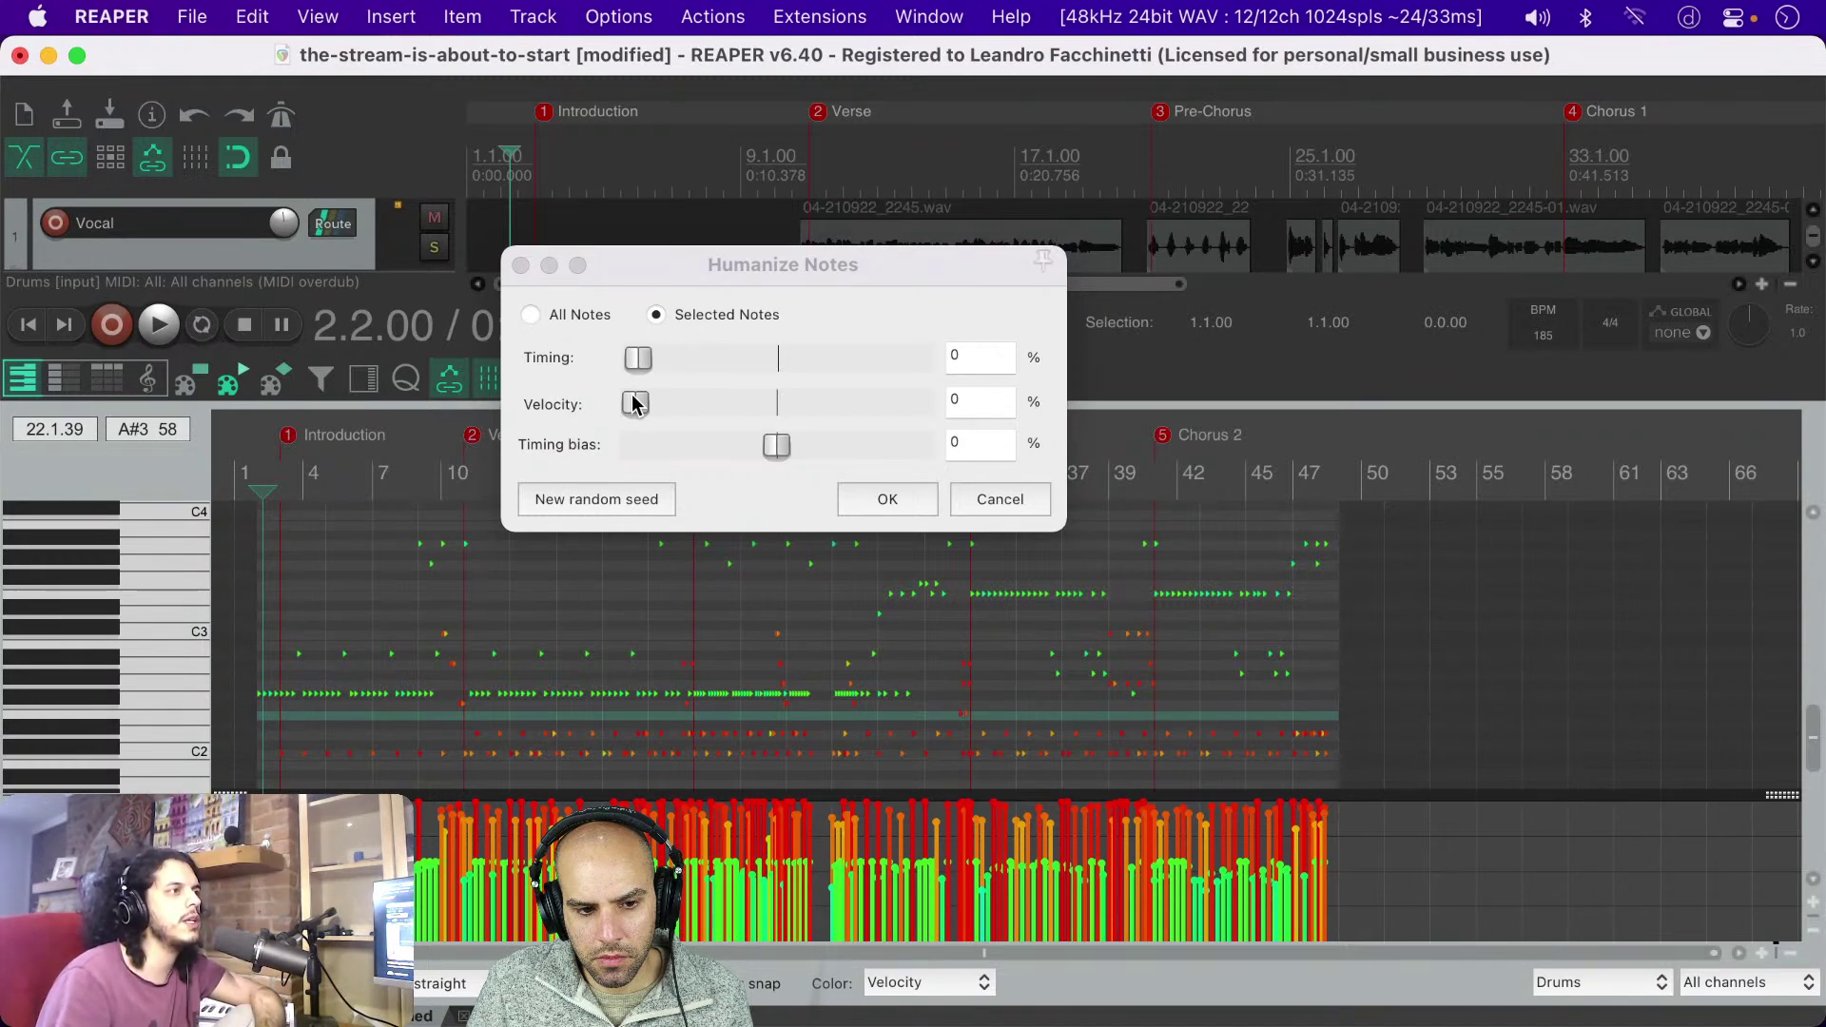
pyautogui.click(171, 701)
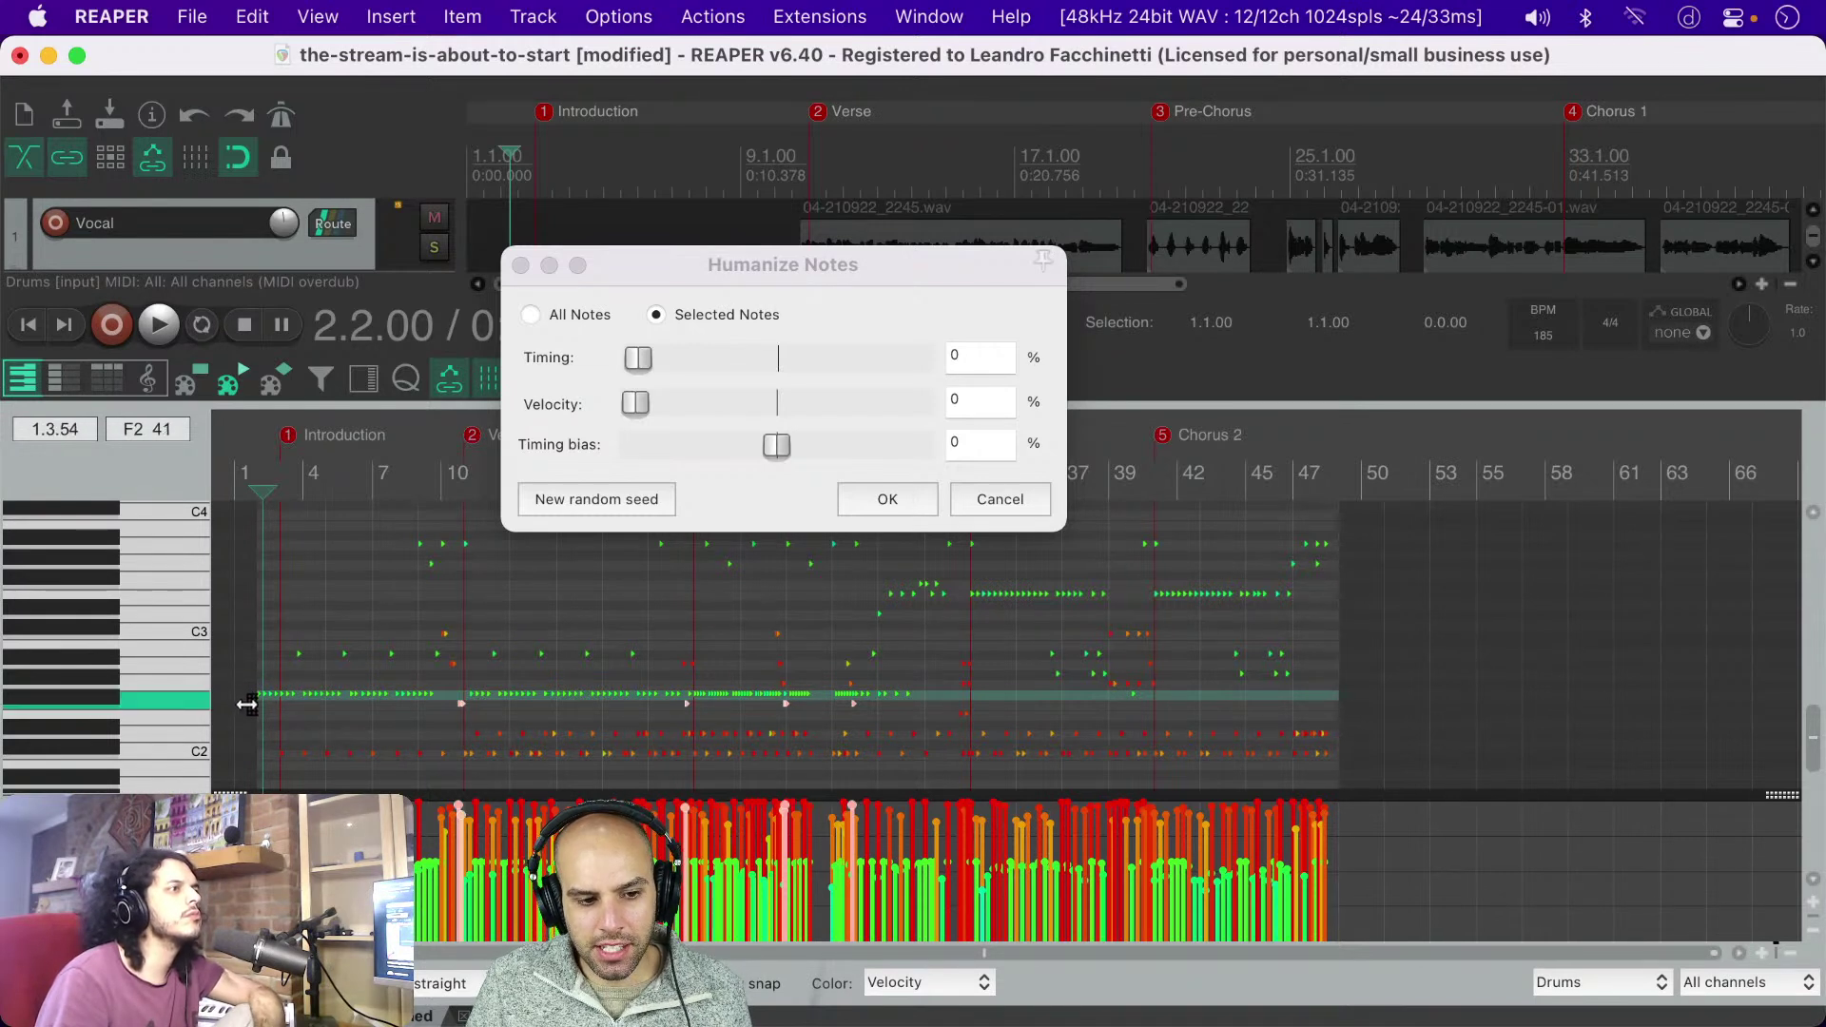
pyautogui.click(276, 716)
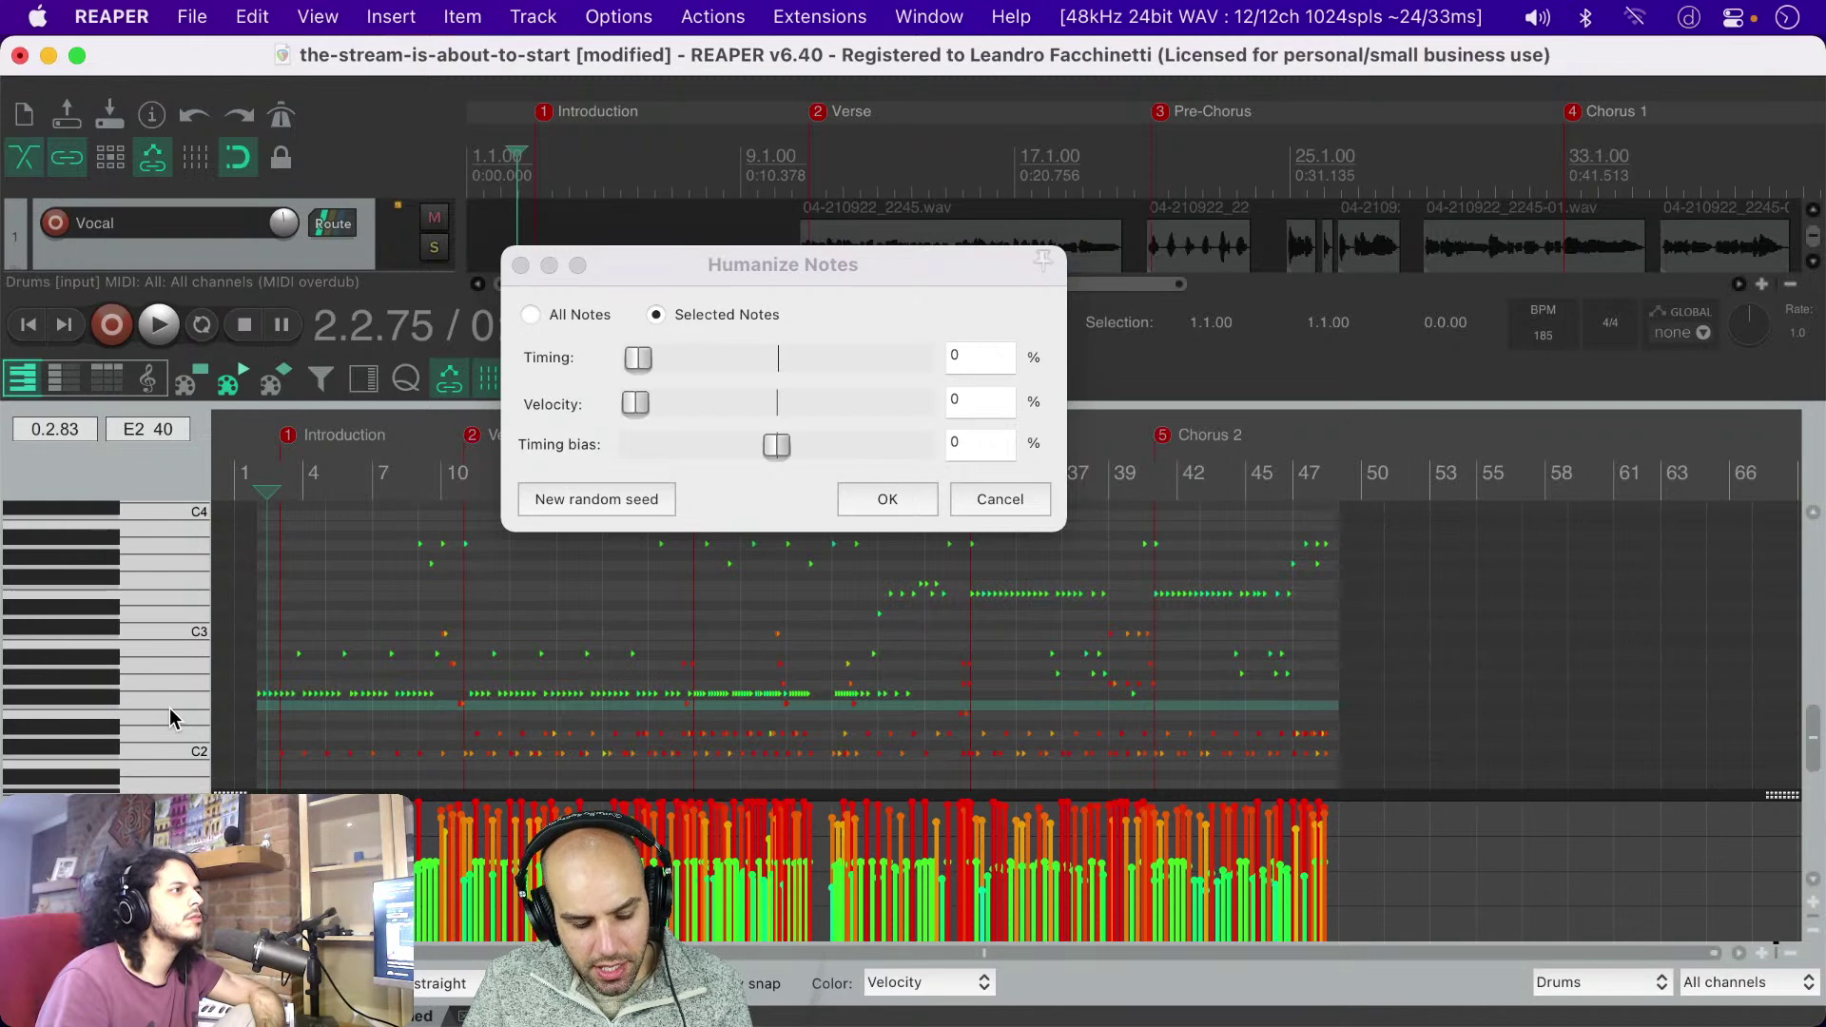
pyautogui.click(277, 704)
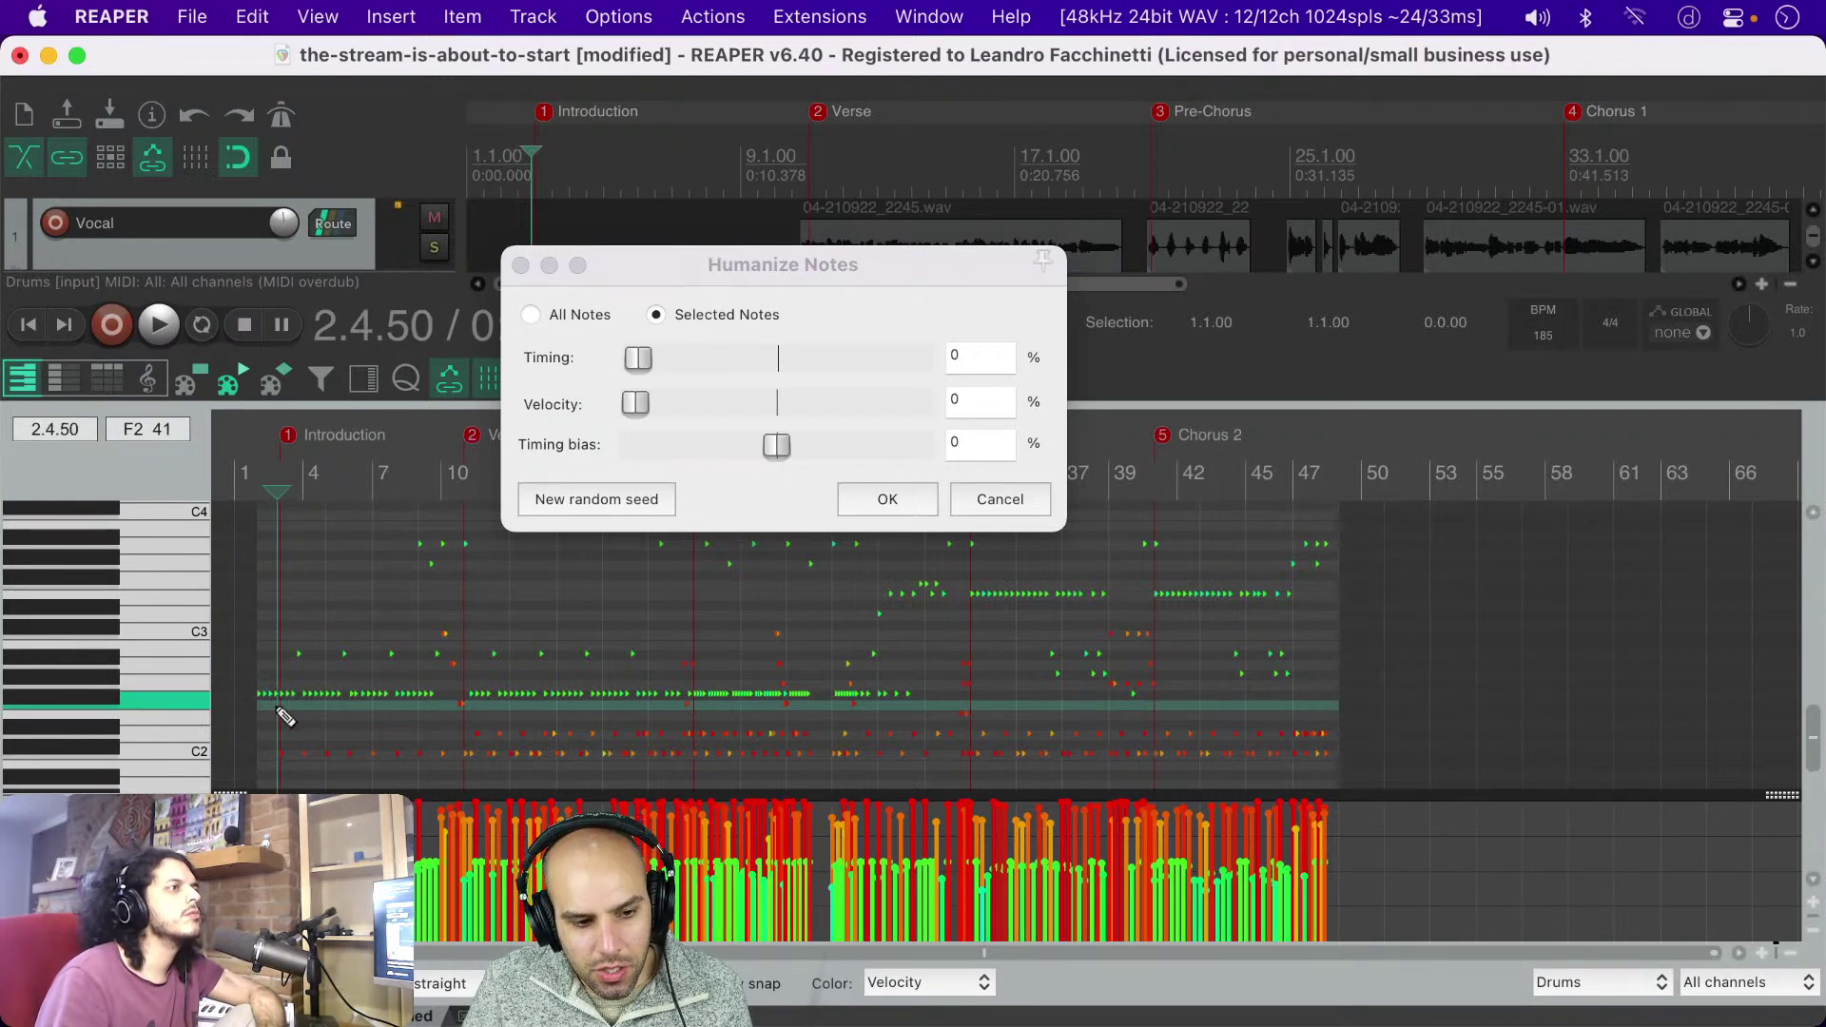
pyautogui.click(91, 693)
pyautogui.moveTo(644, 393); pyautogui.dragTo(638, 409)
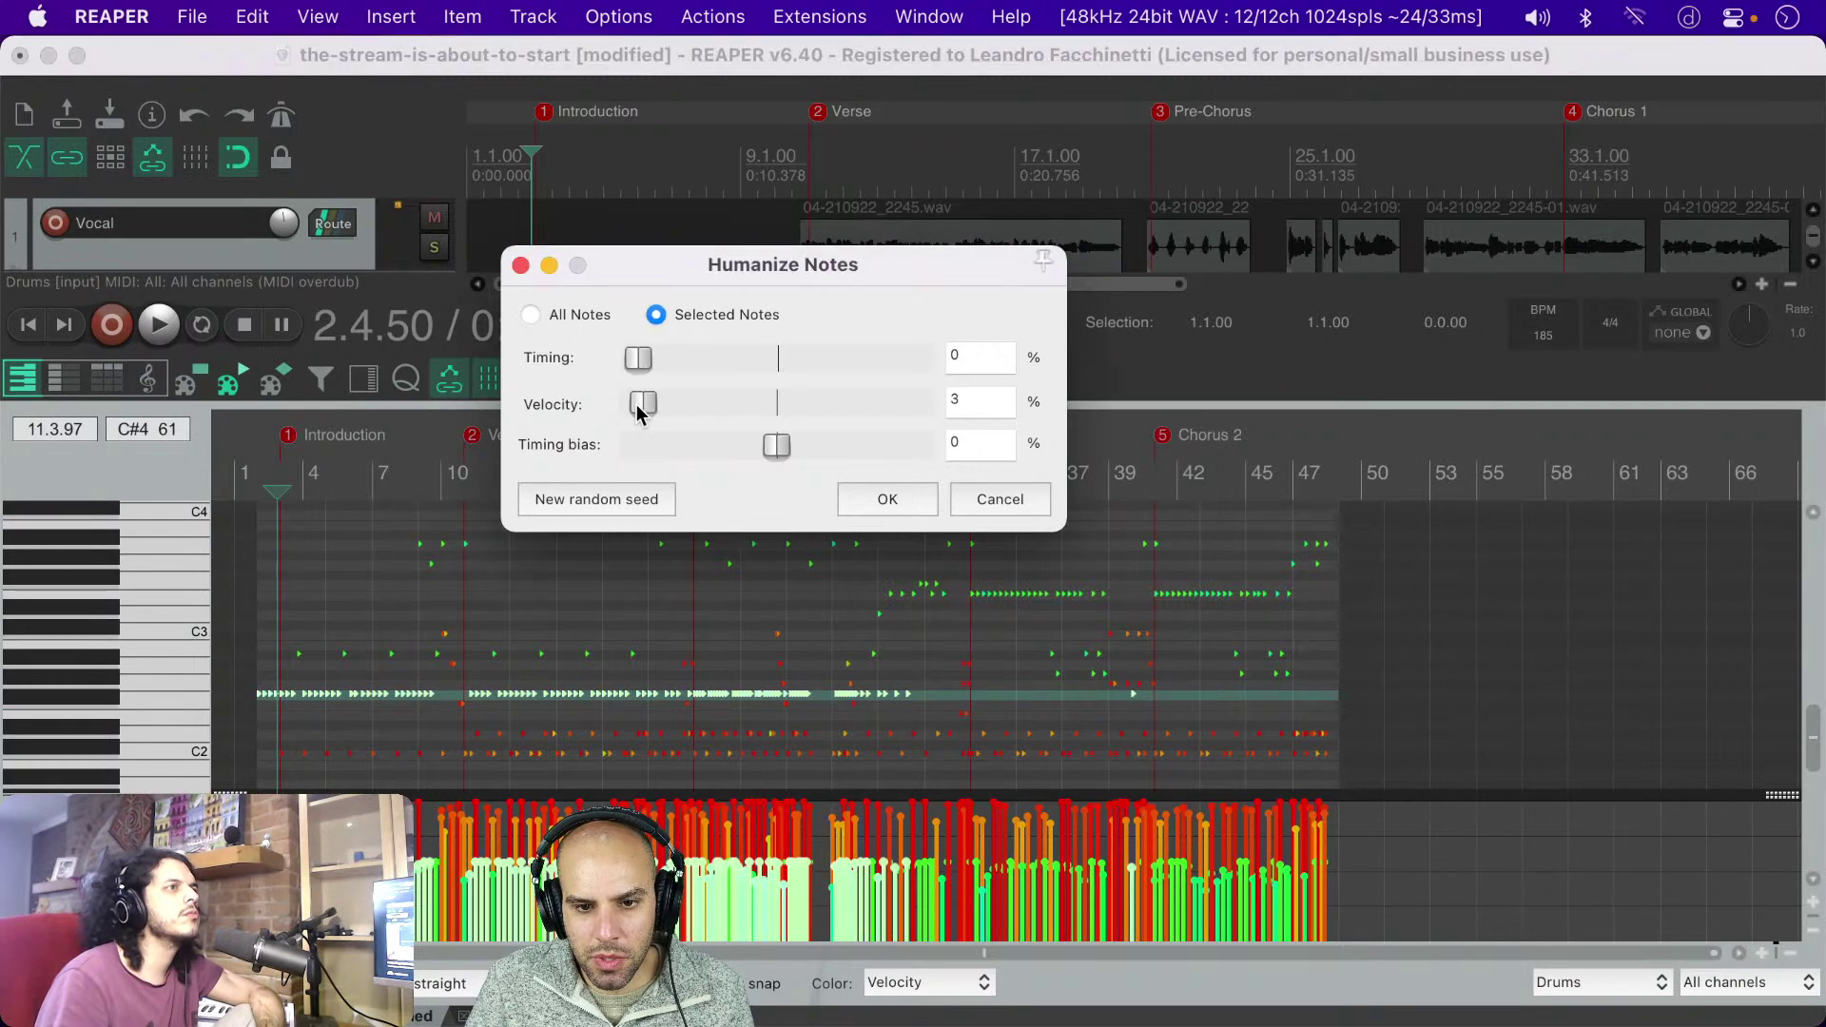
pyautogui.moveTo(784, 397); pyautogui.dragTo(674, 407)
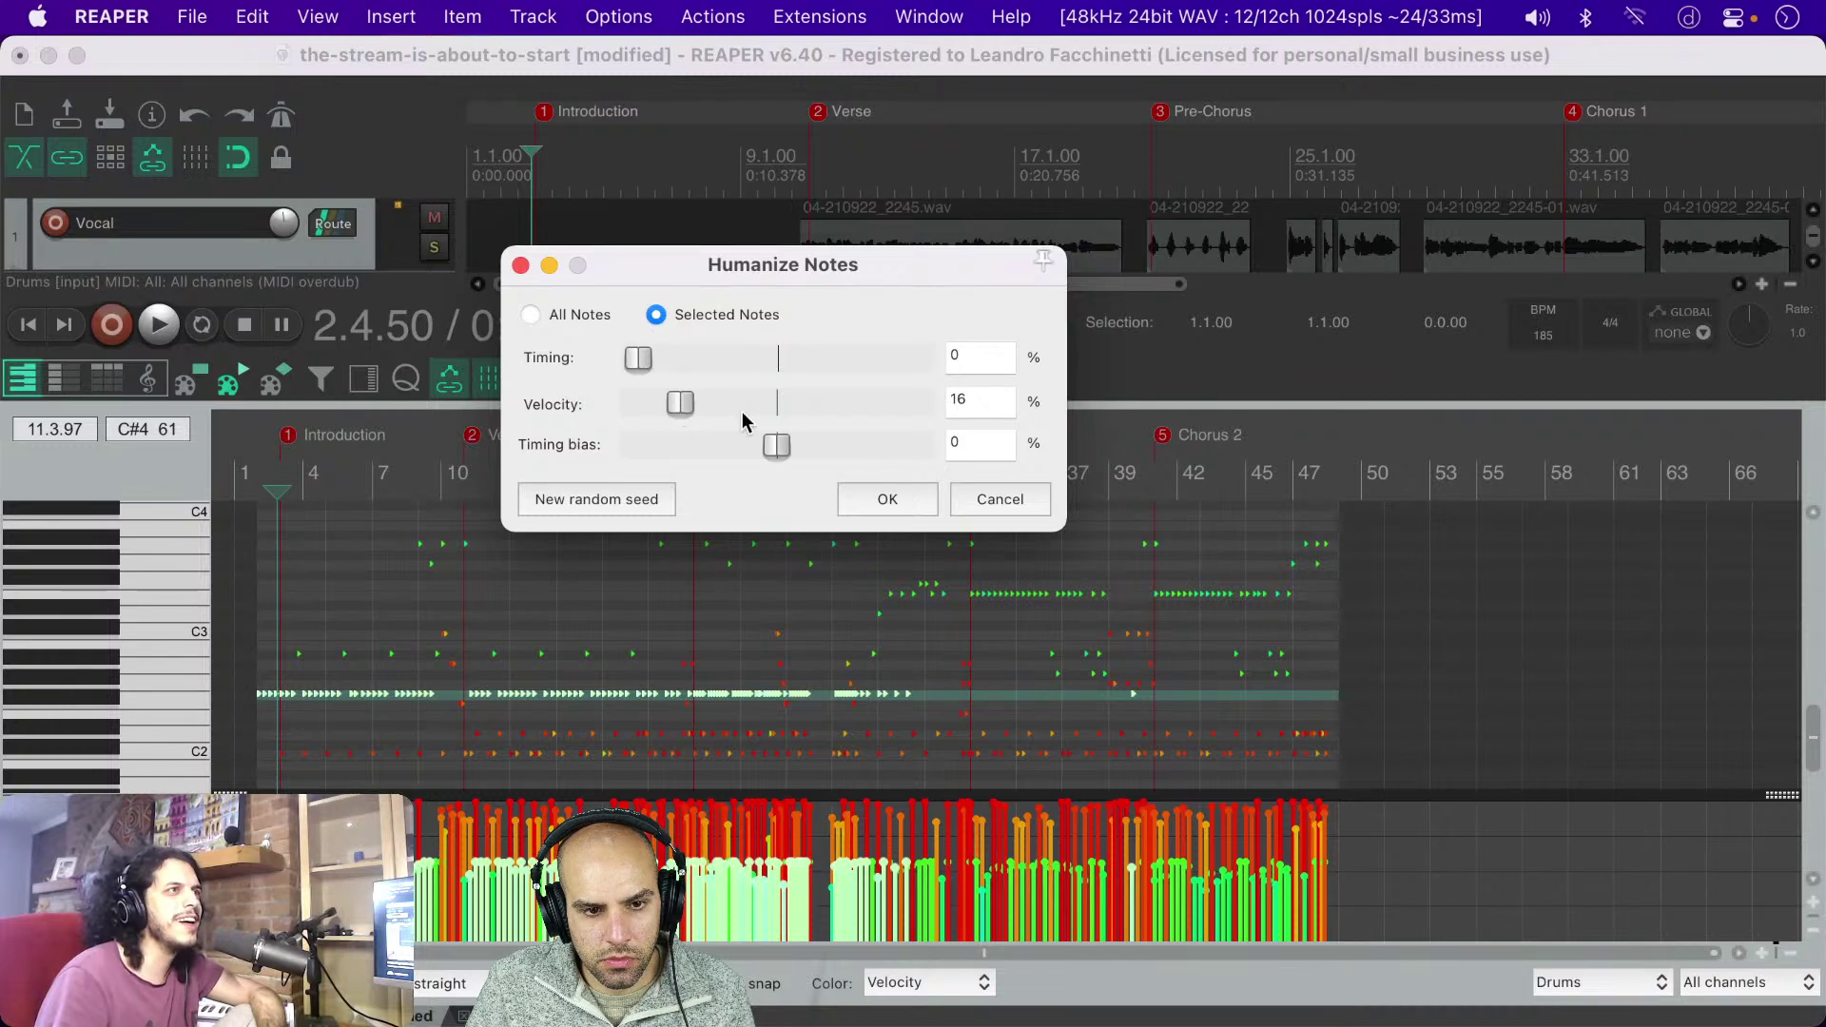
pyautogui.click(1015, 497)
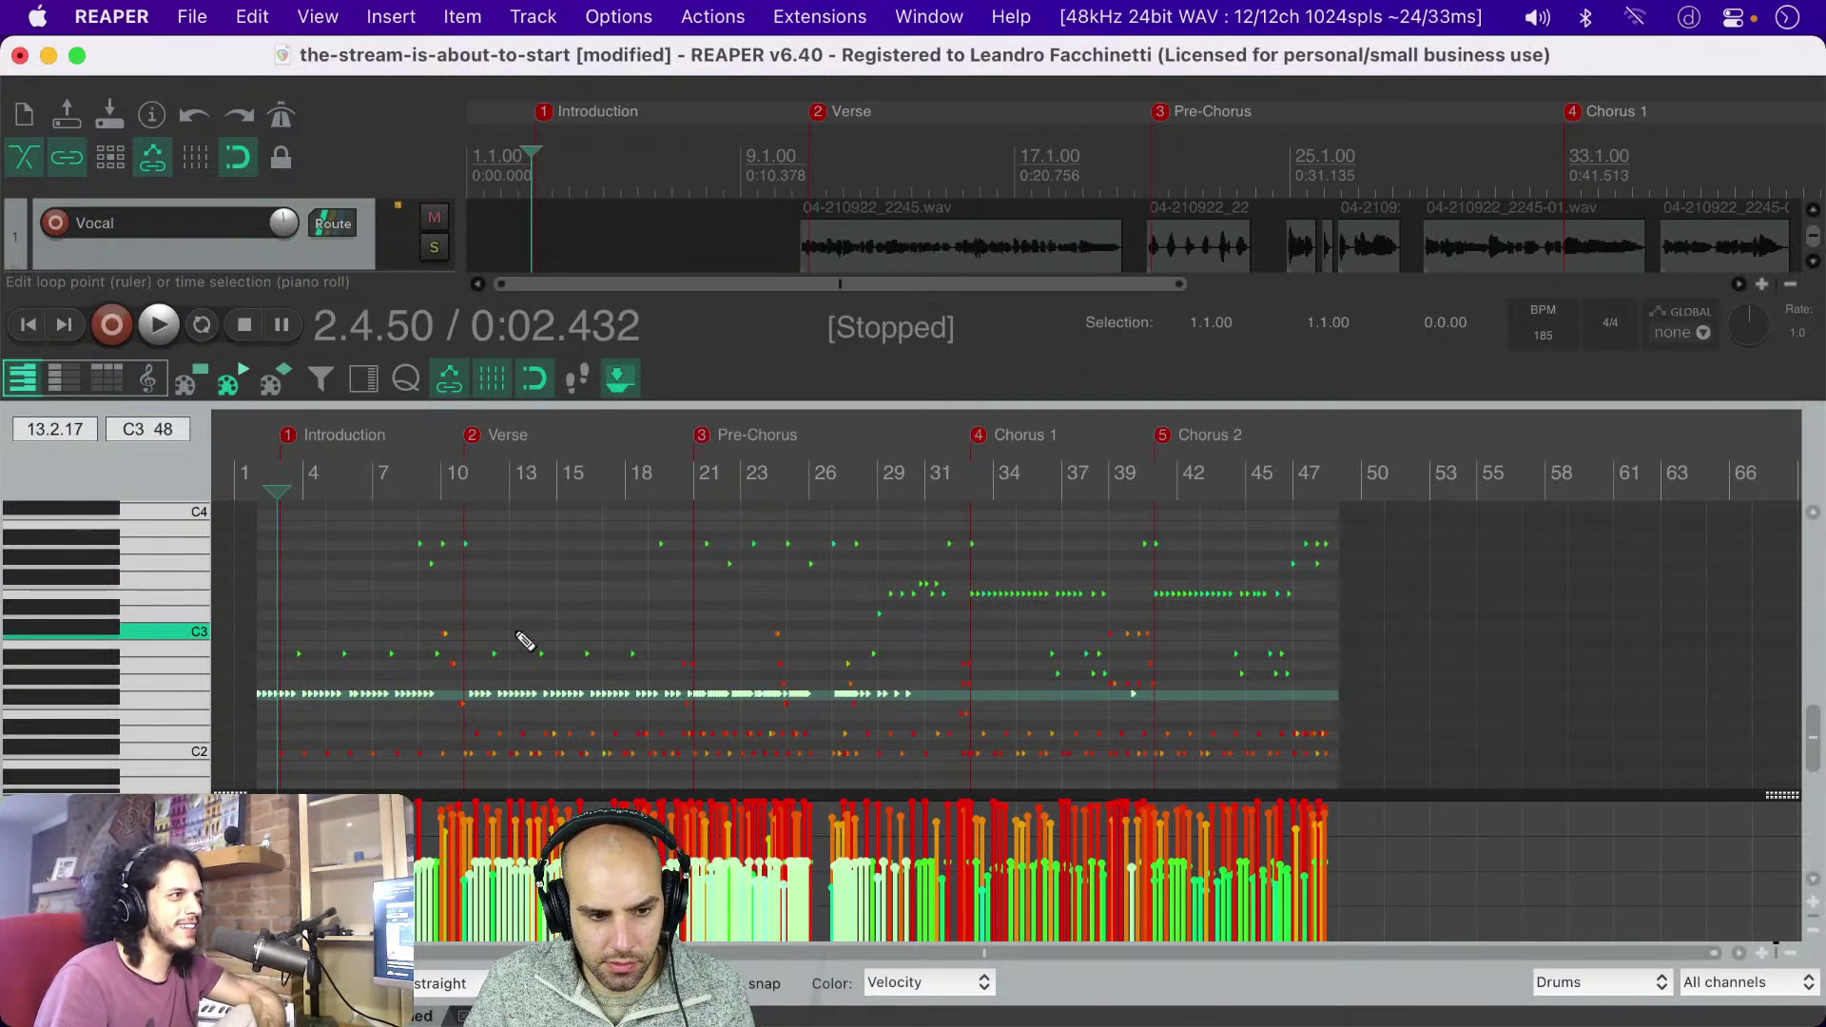
# Step: Humanize the selected F#2 notes with timing at 0% and velocity at 50%, and apply it
pyautogui.press('h')
pyautogui.moveTo(632, 407); pyautogui.dragTo(775, 404)
pyautogui.moveTo(673, 358); pyautogui.dragTo(457, 377)
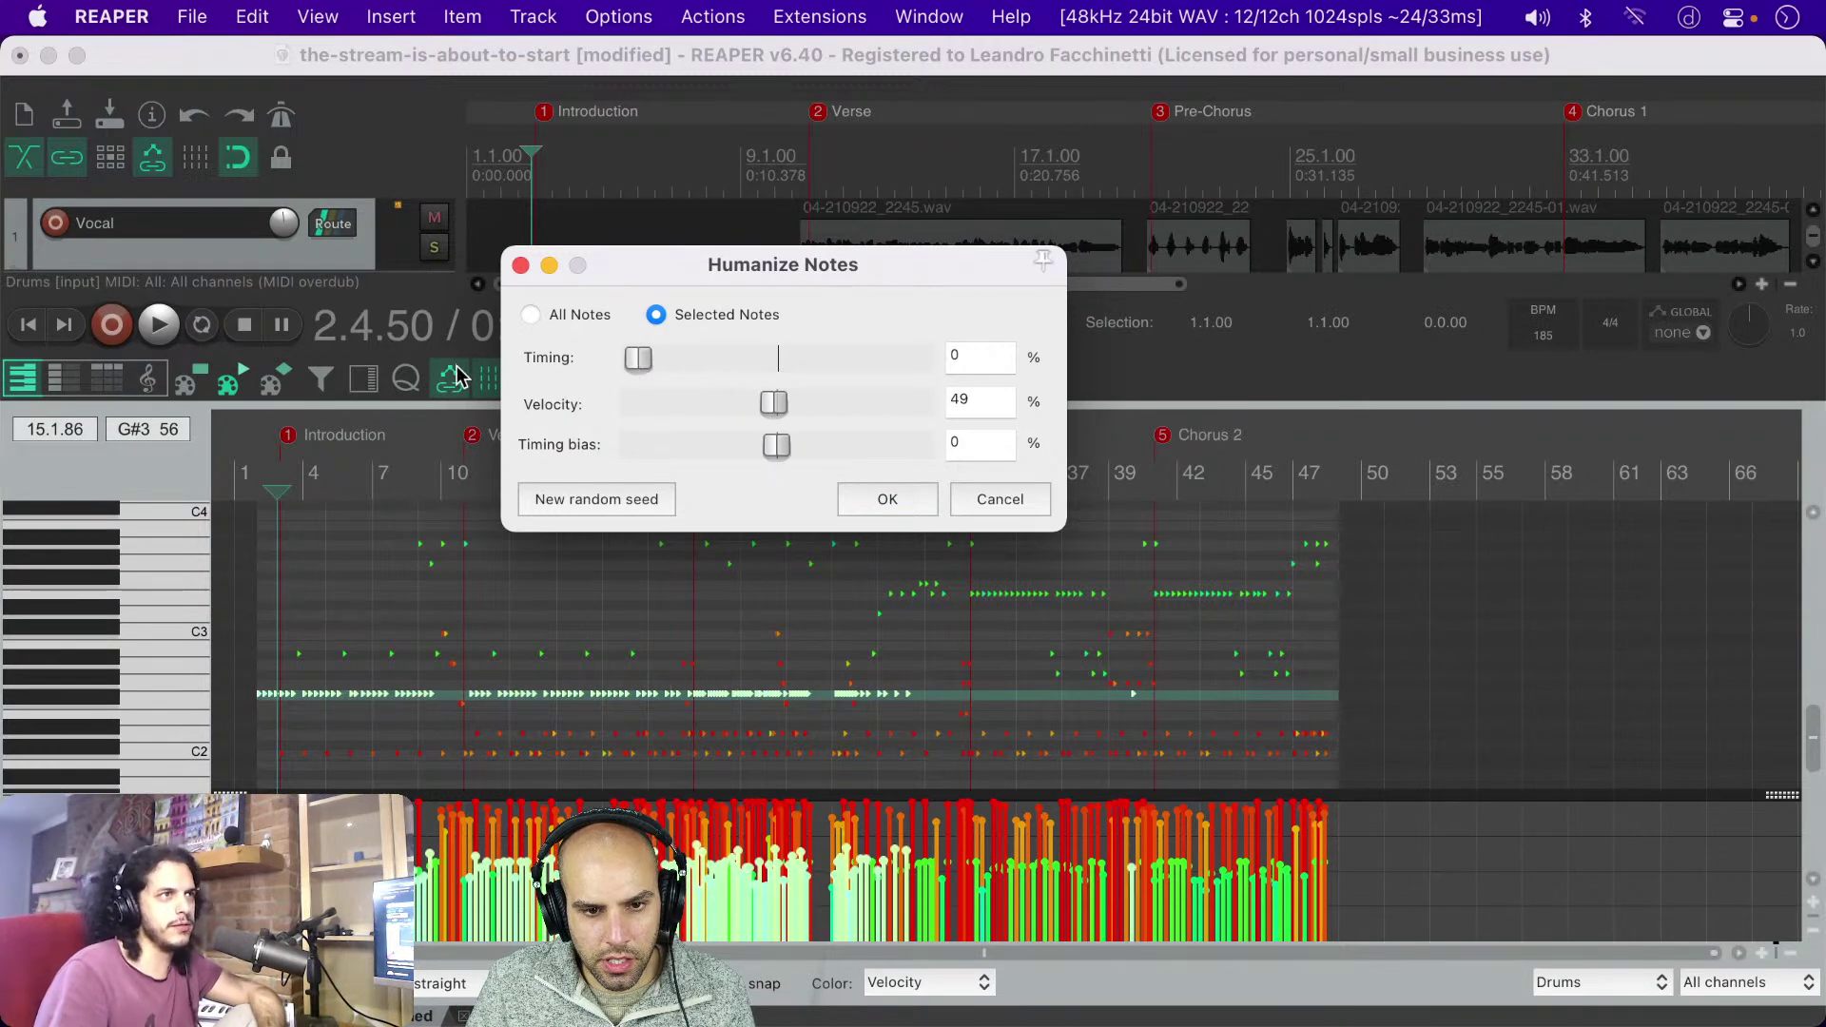
pyautogui.moveTo(785, 400); pyautogui.dragTo(786, 405)
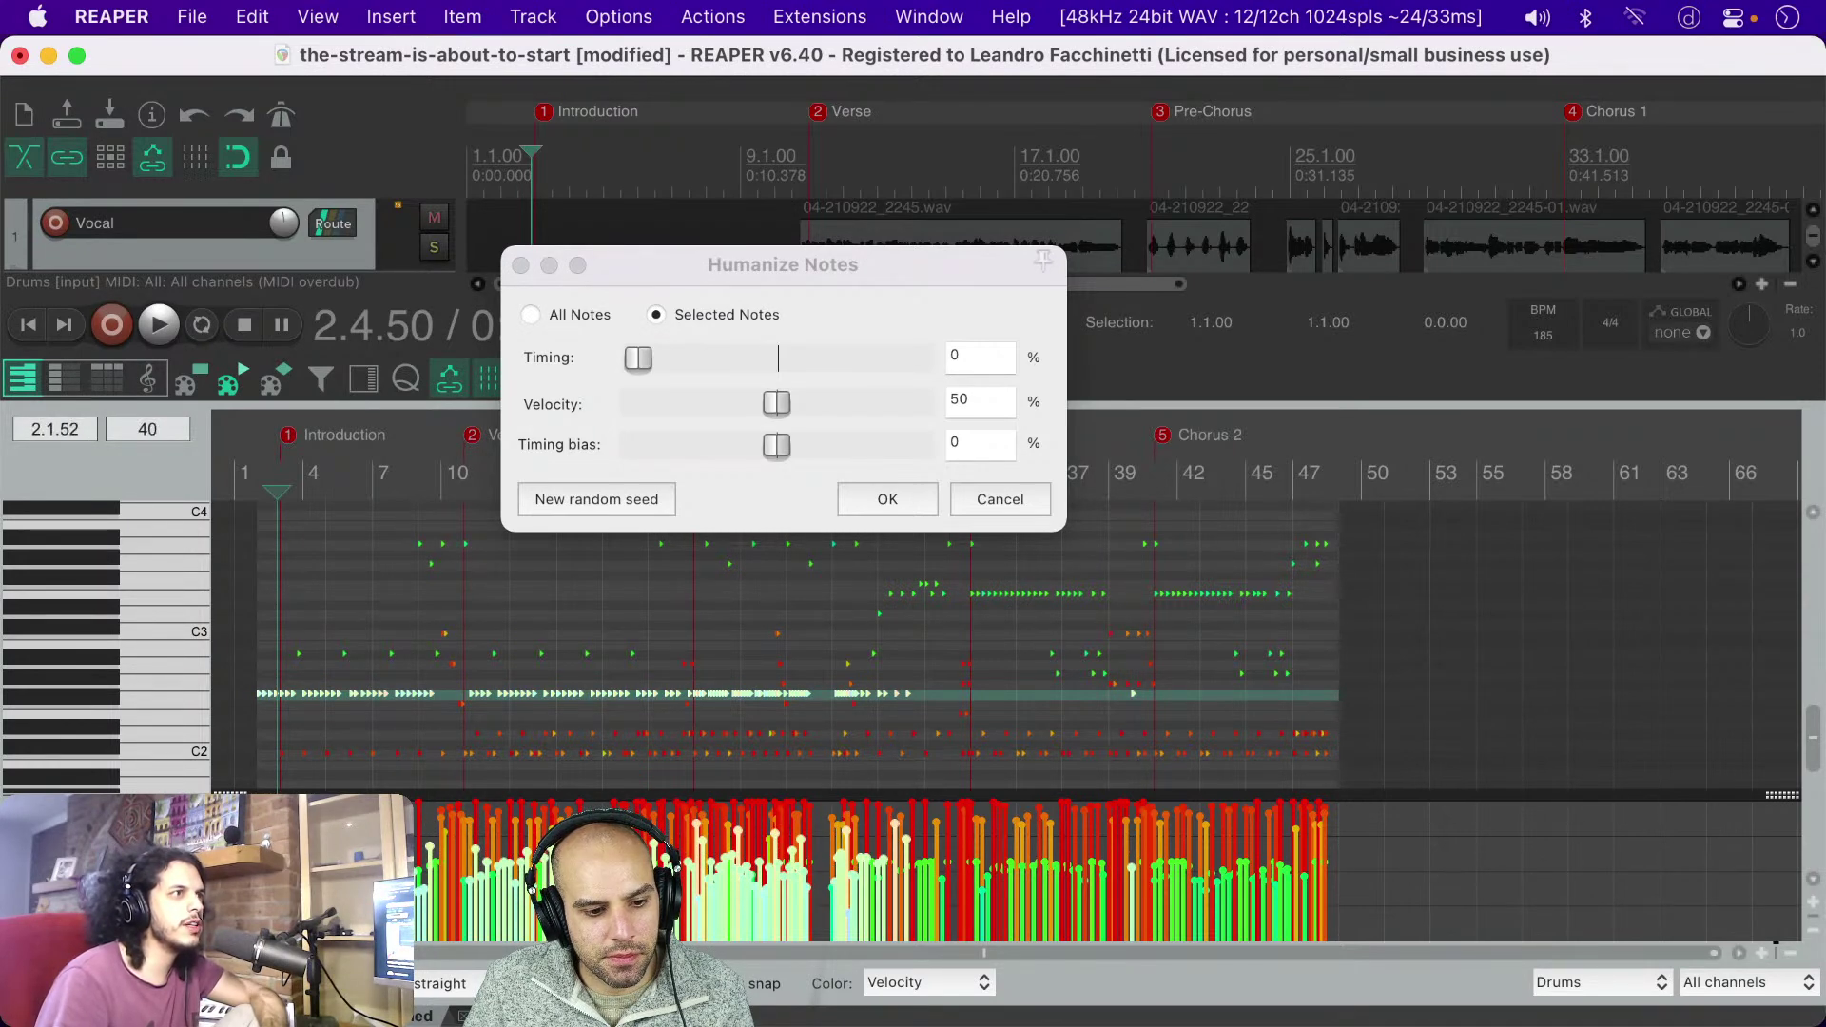
pyautogui.moveTo(260, 898); pyautogui.dragTo(261, 930)
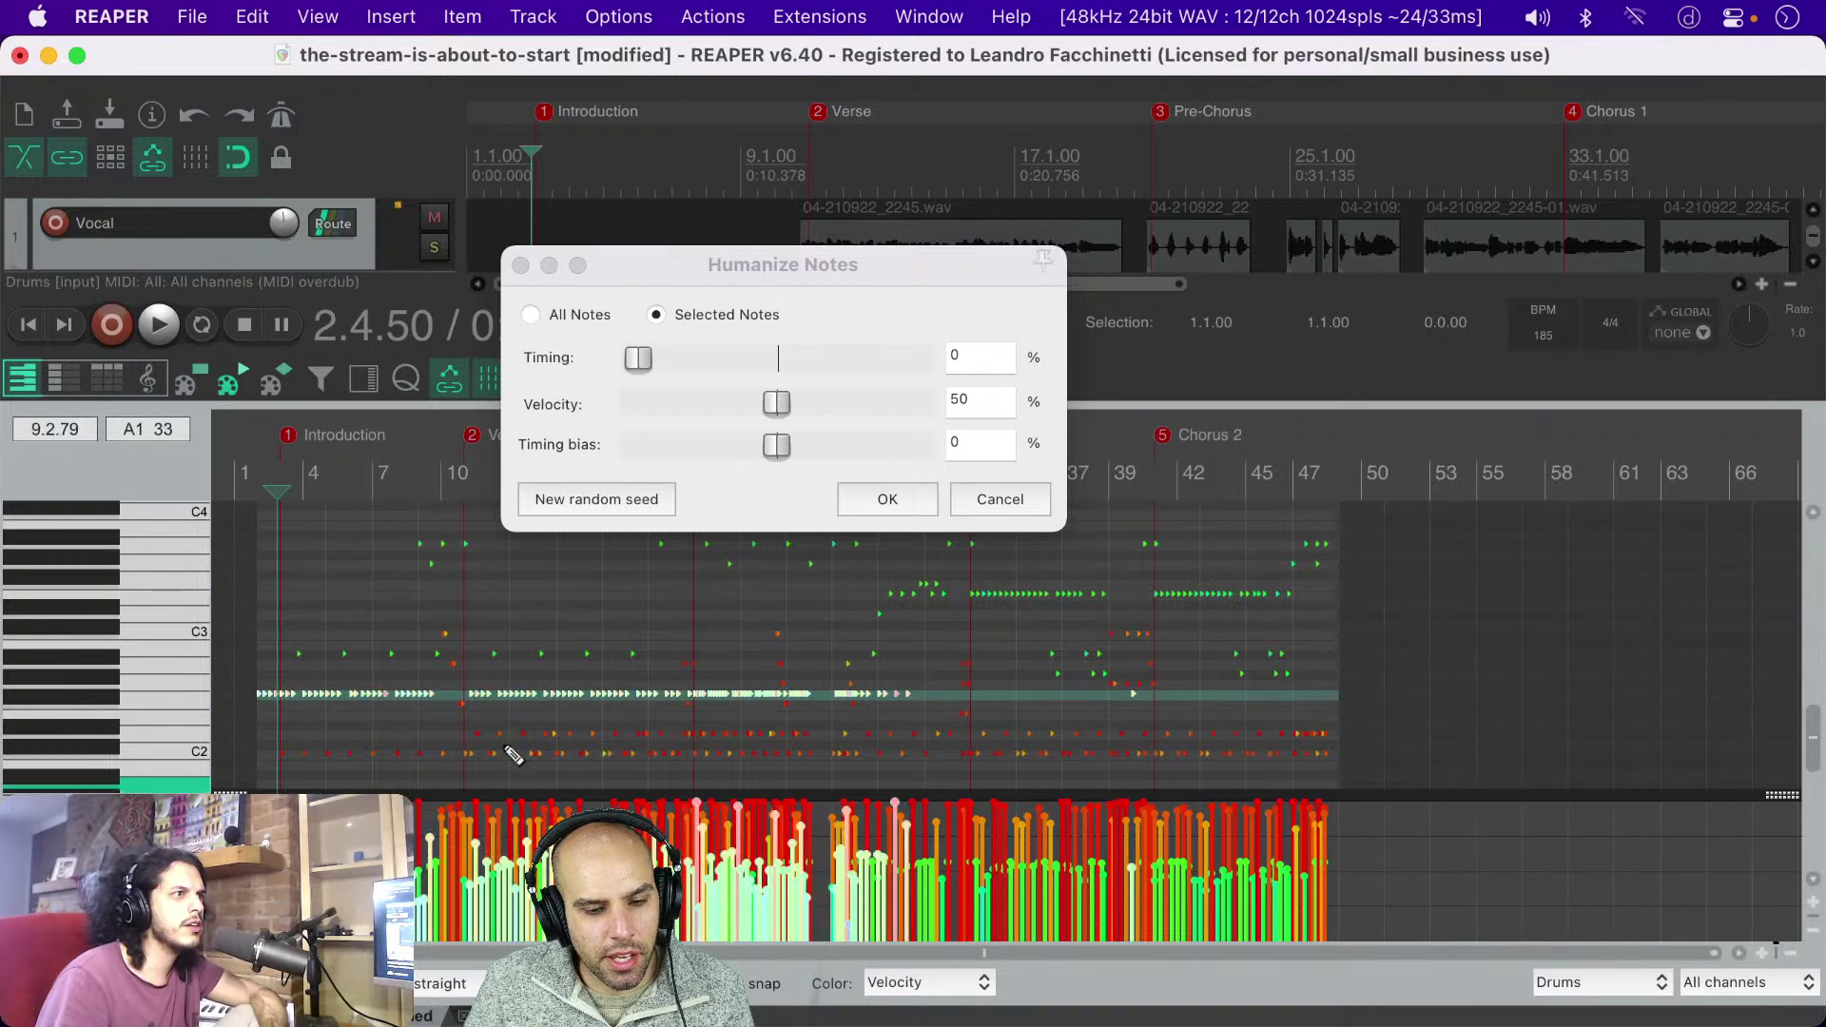
pyautogui.click(870, 499)
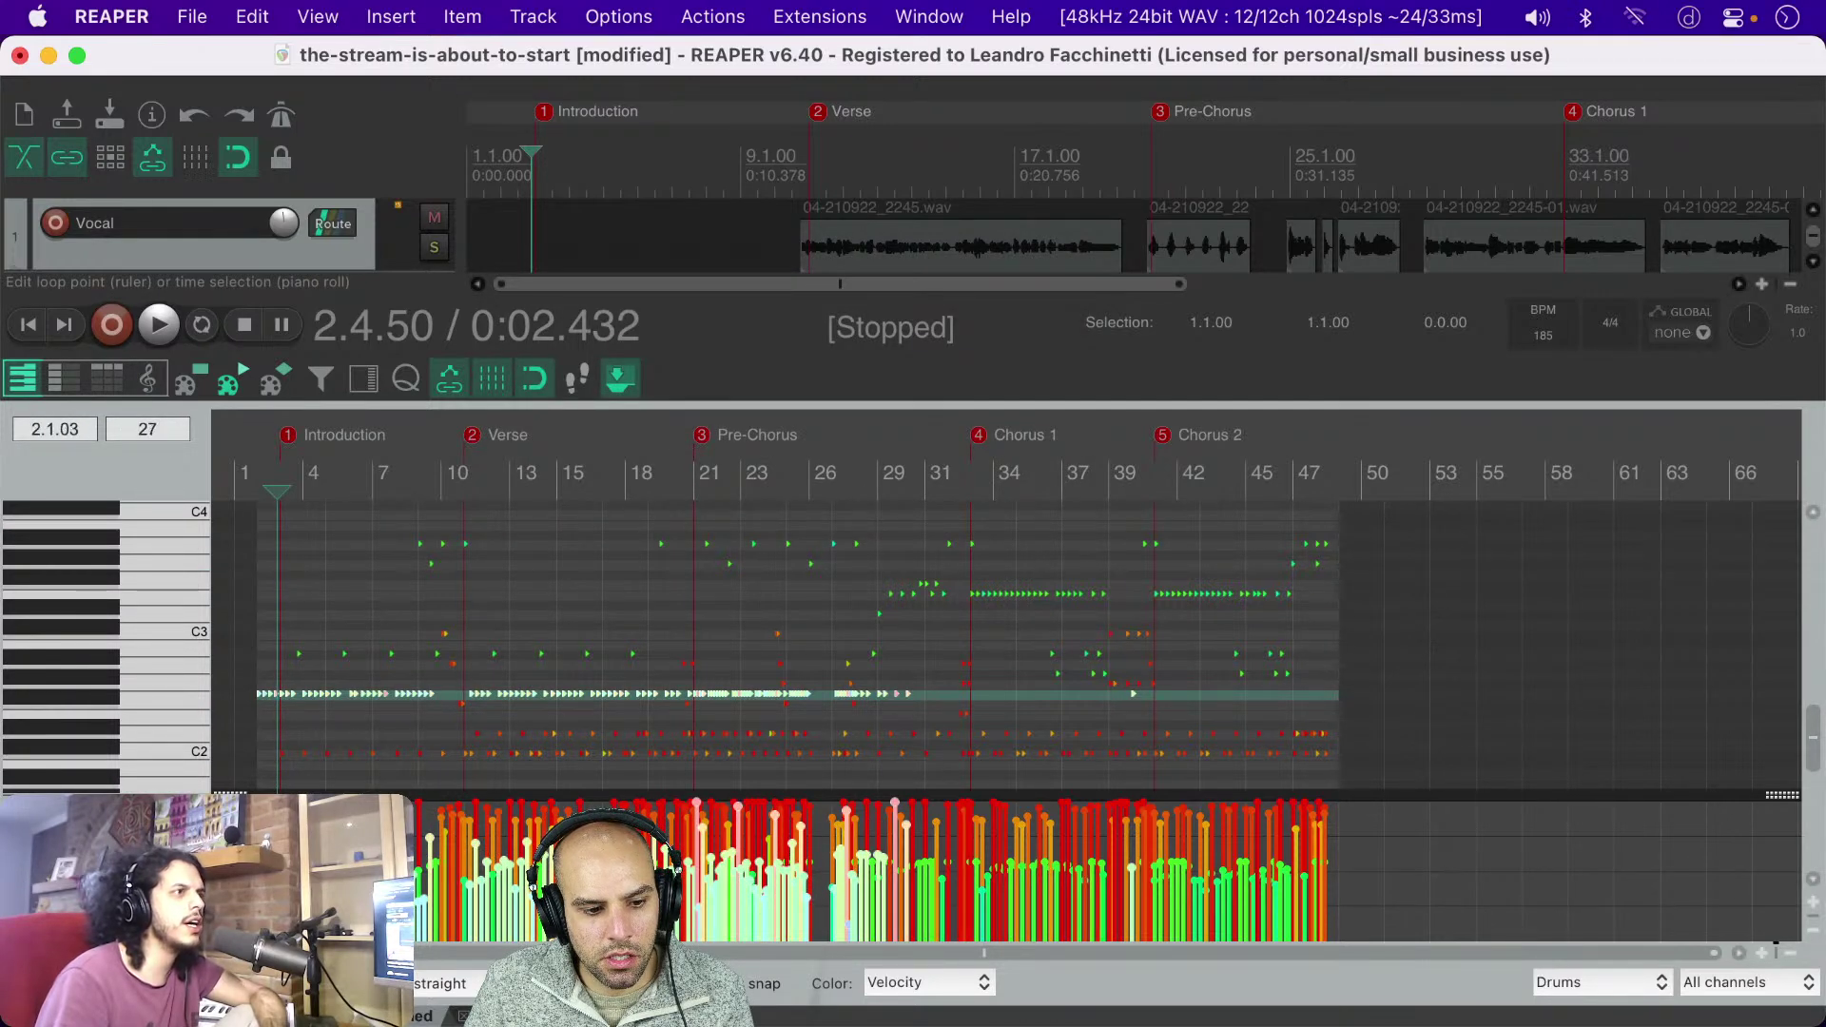
# Step: Raise the velocities of the selected F#2 notes together slightly
pyautogui.moveTo(618, 861); pyautogui.dragTo(618, 841)
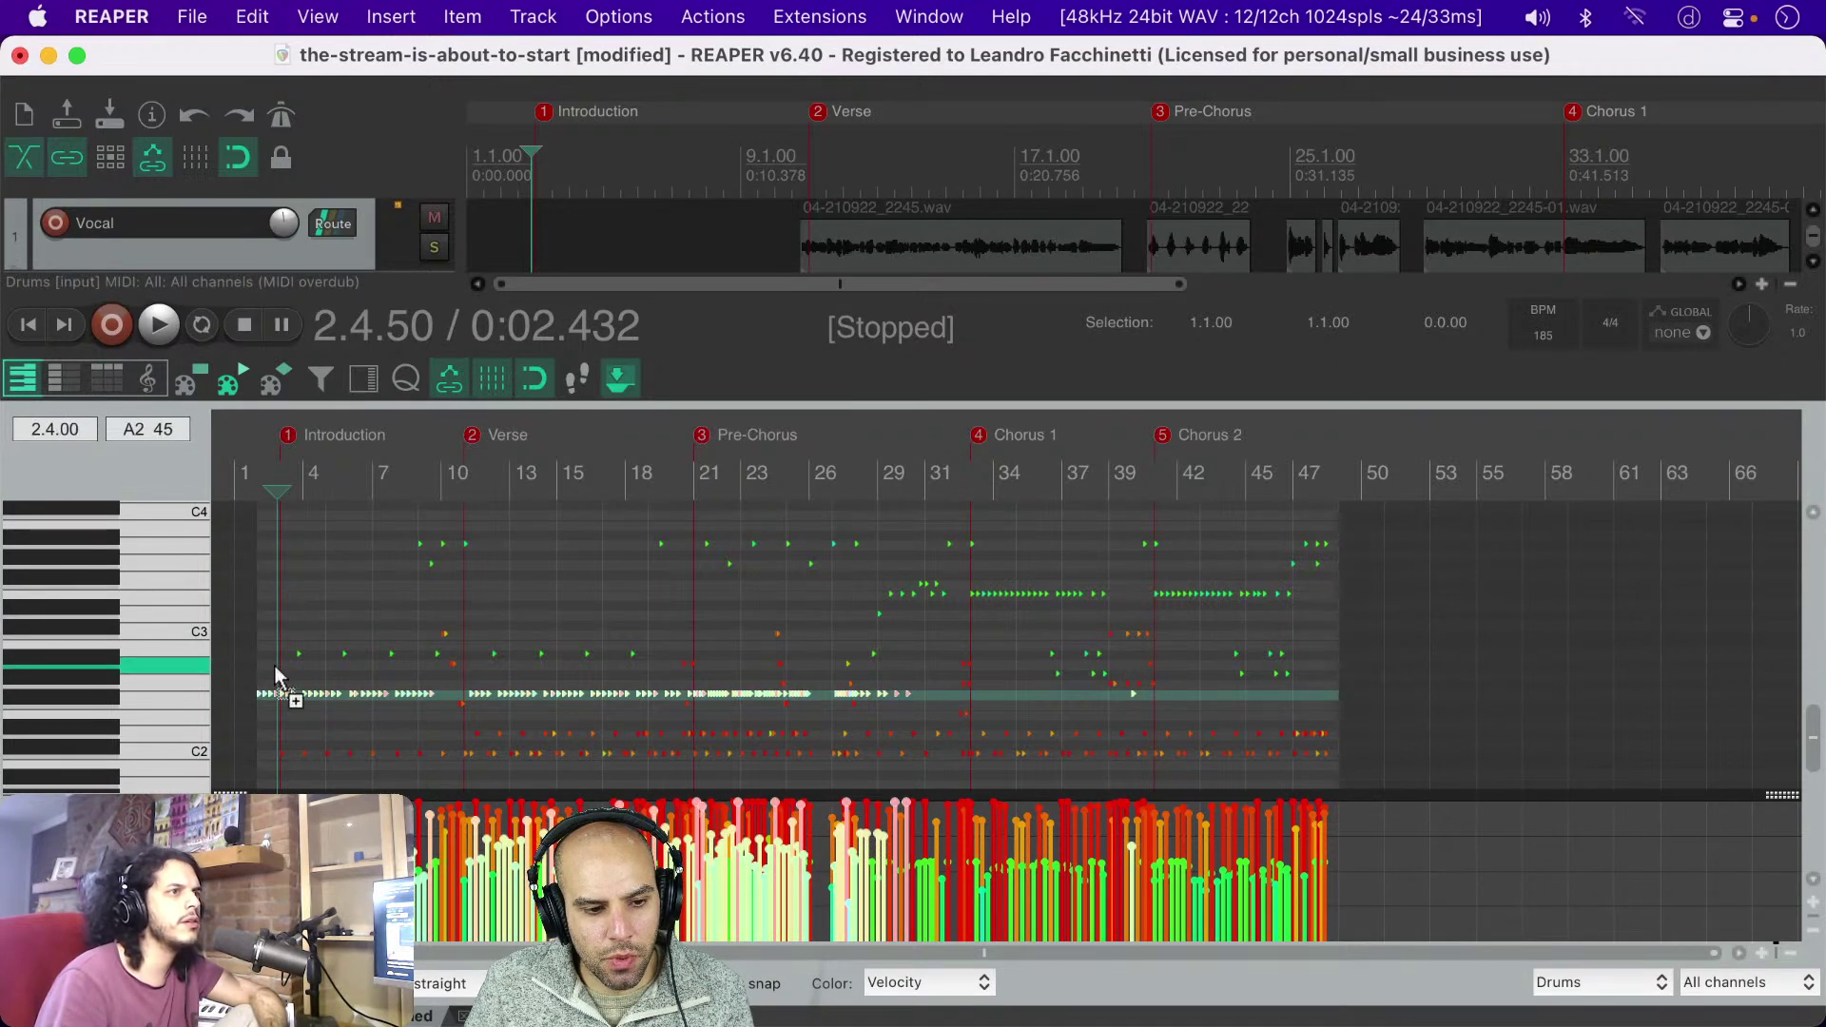
pyautogui.scroll(3, 276, 677)
pyautogui.scroll(3, 276, 677)
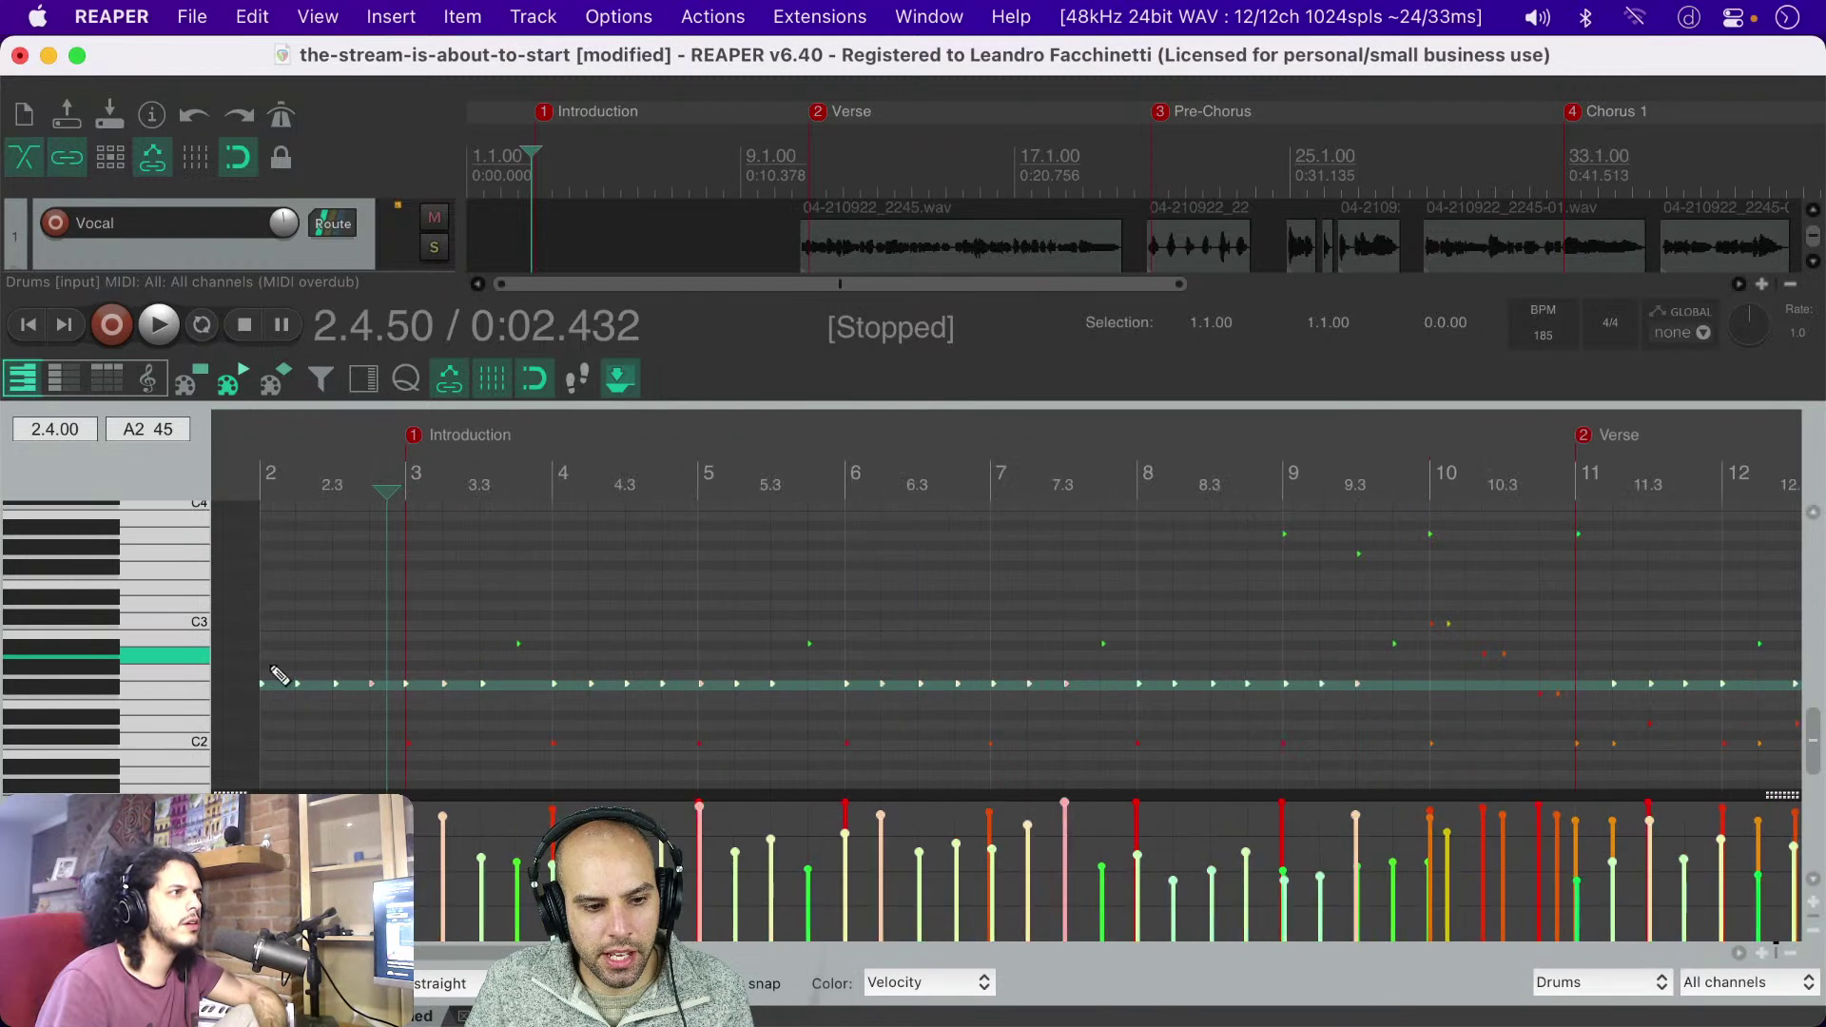
# Step: Try moving the four F#2 notes before the Introduction marker up to A#2, and save the project
pyautogui.moveTo(234, 645); pyautogui.dragTo(401, 742)
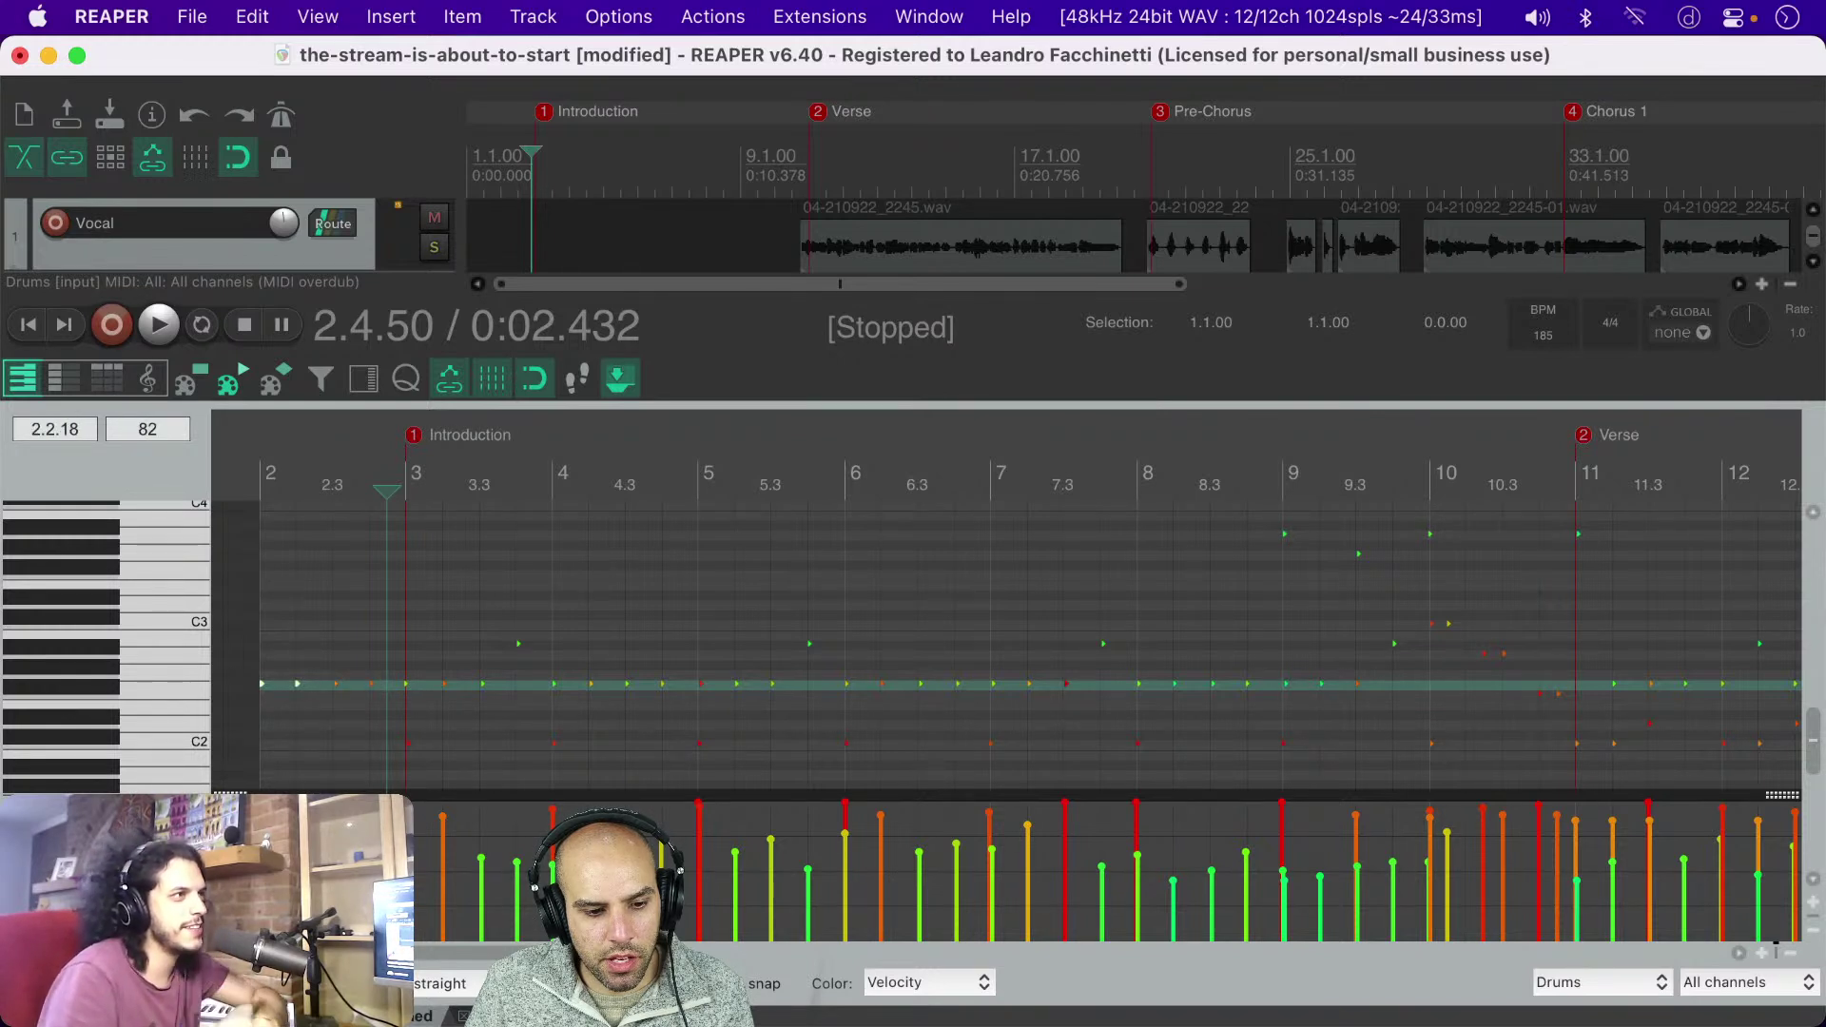
pyautogui.moveTo(253, 717); pyautogui.dragTo(393, 670)
pyautogui.press('Up')
pyautogui.press('Up')
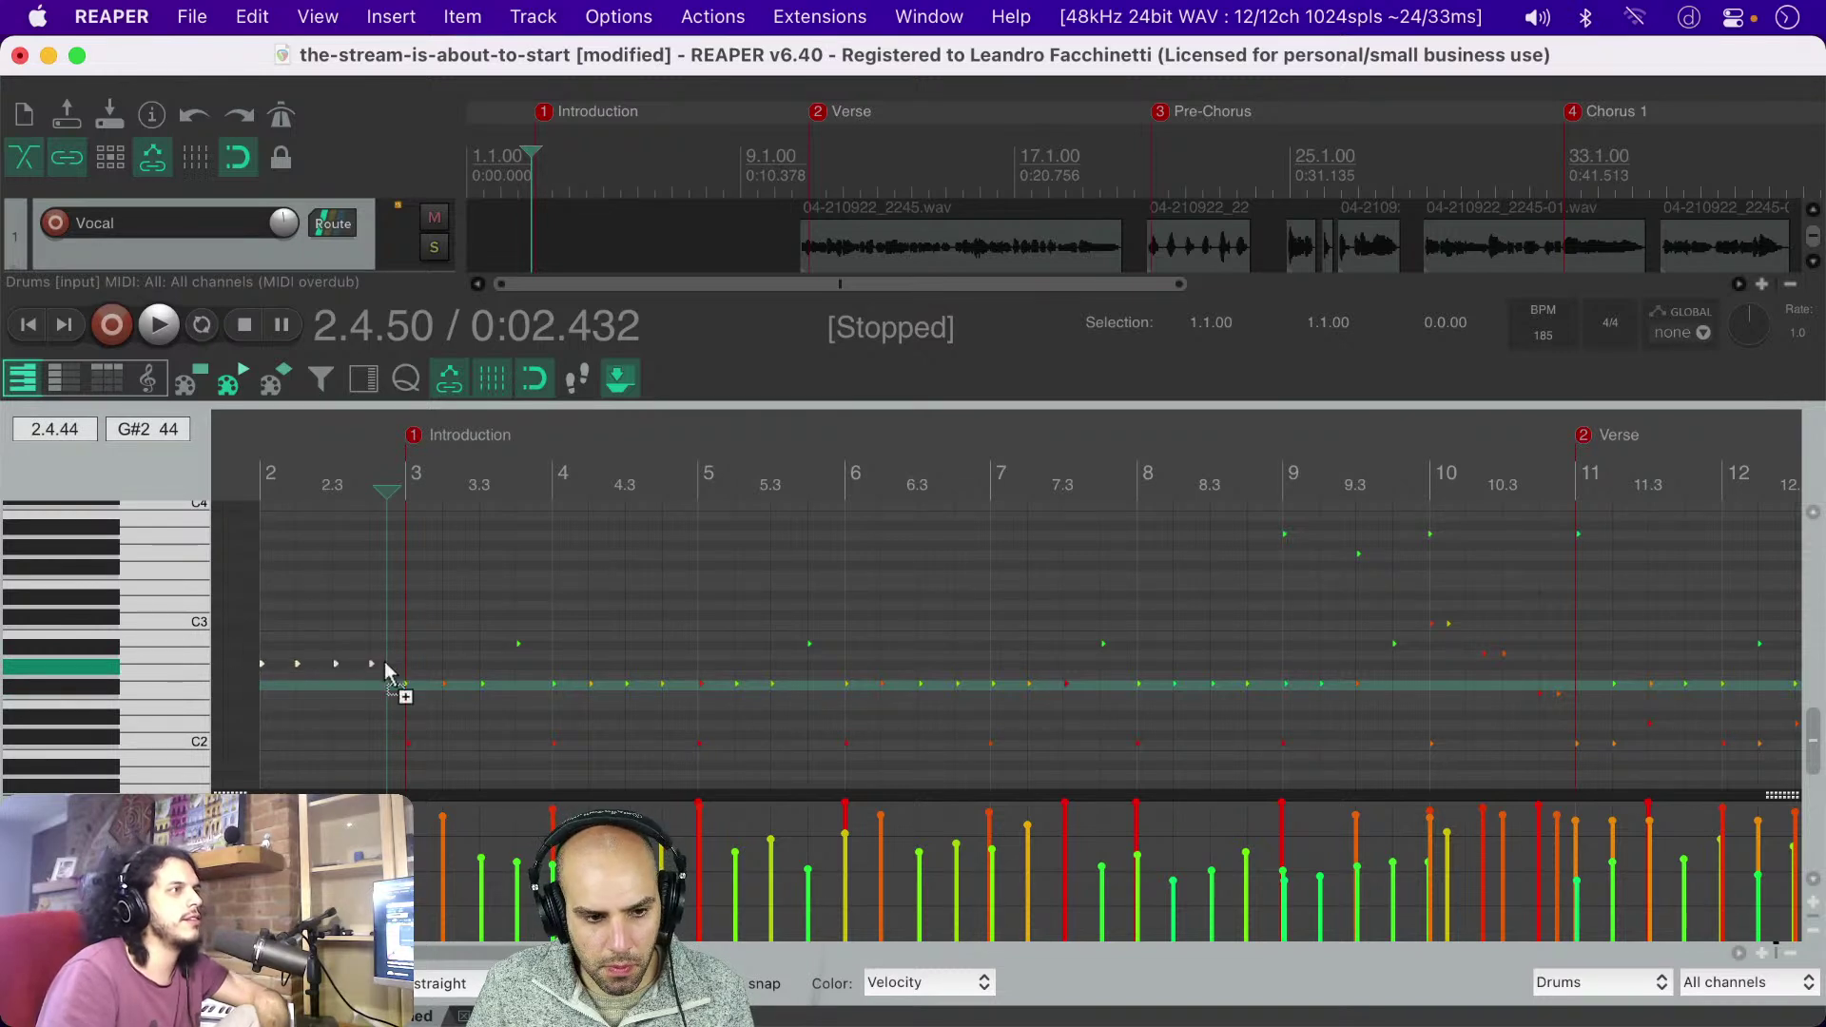
pyautogui.press('Up')
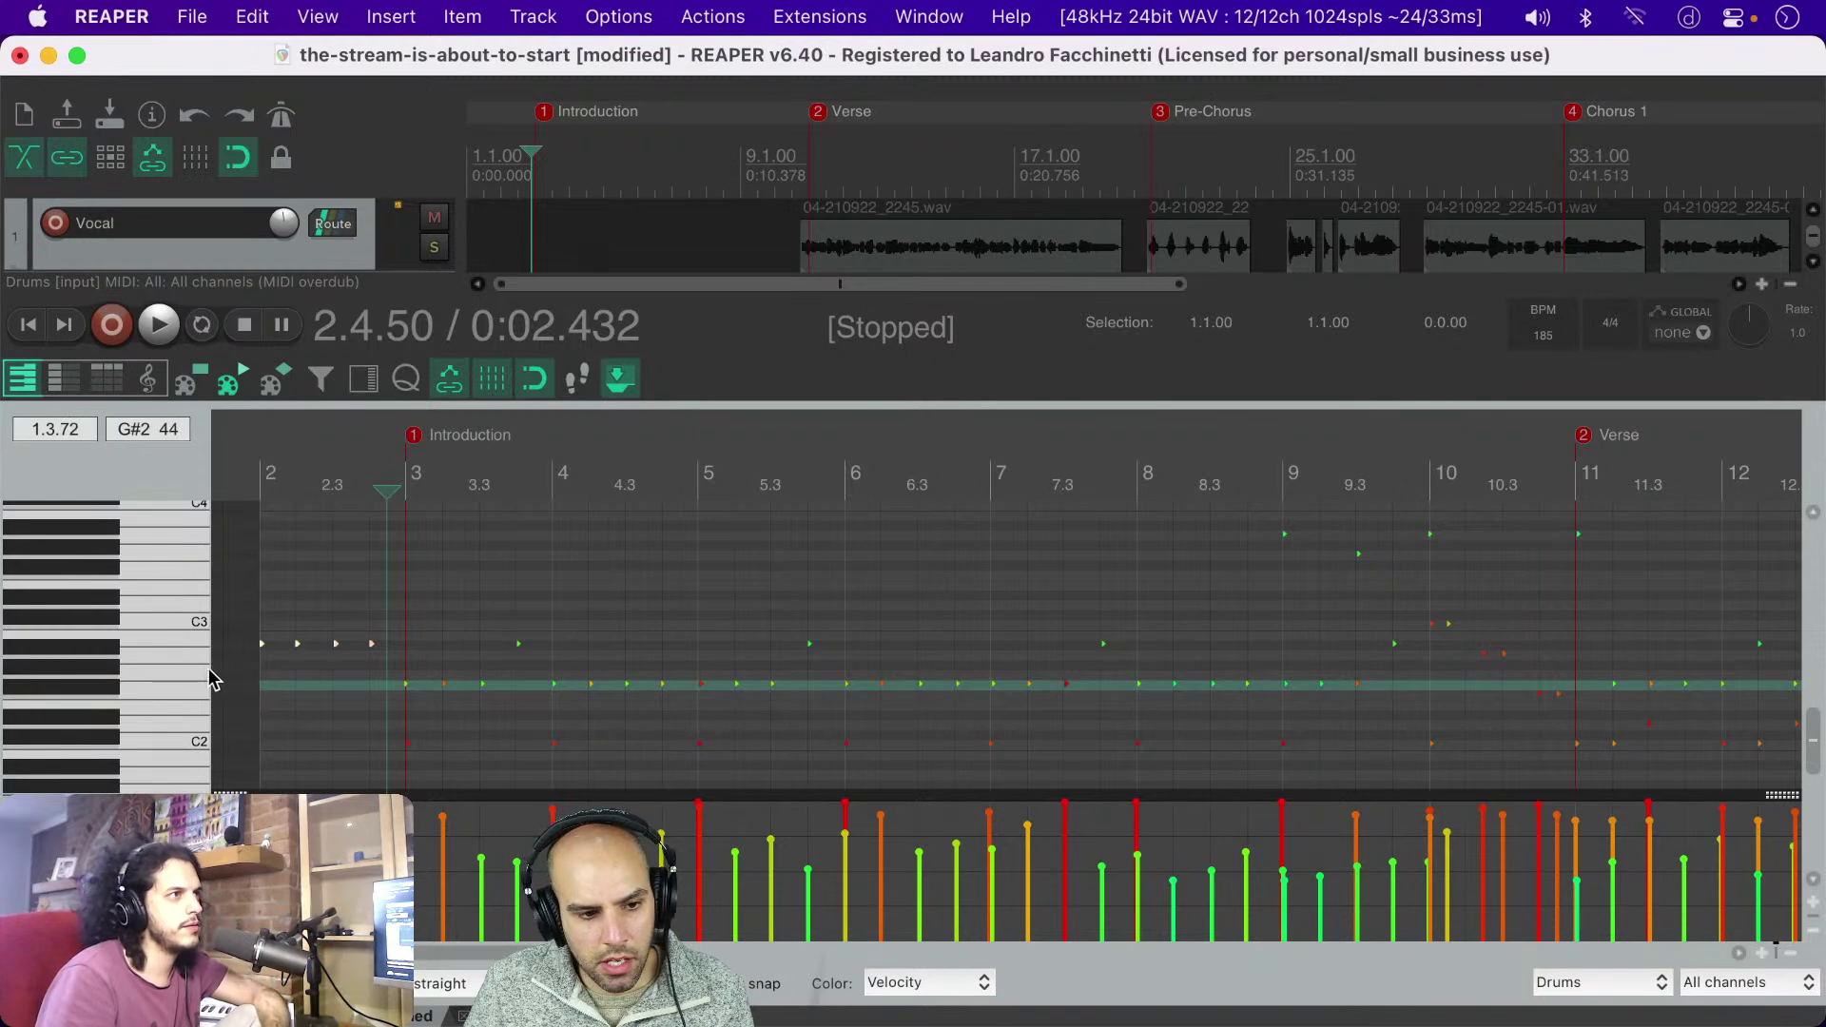
pyautogui.click(233, 672)
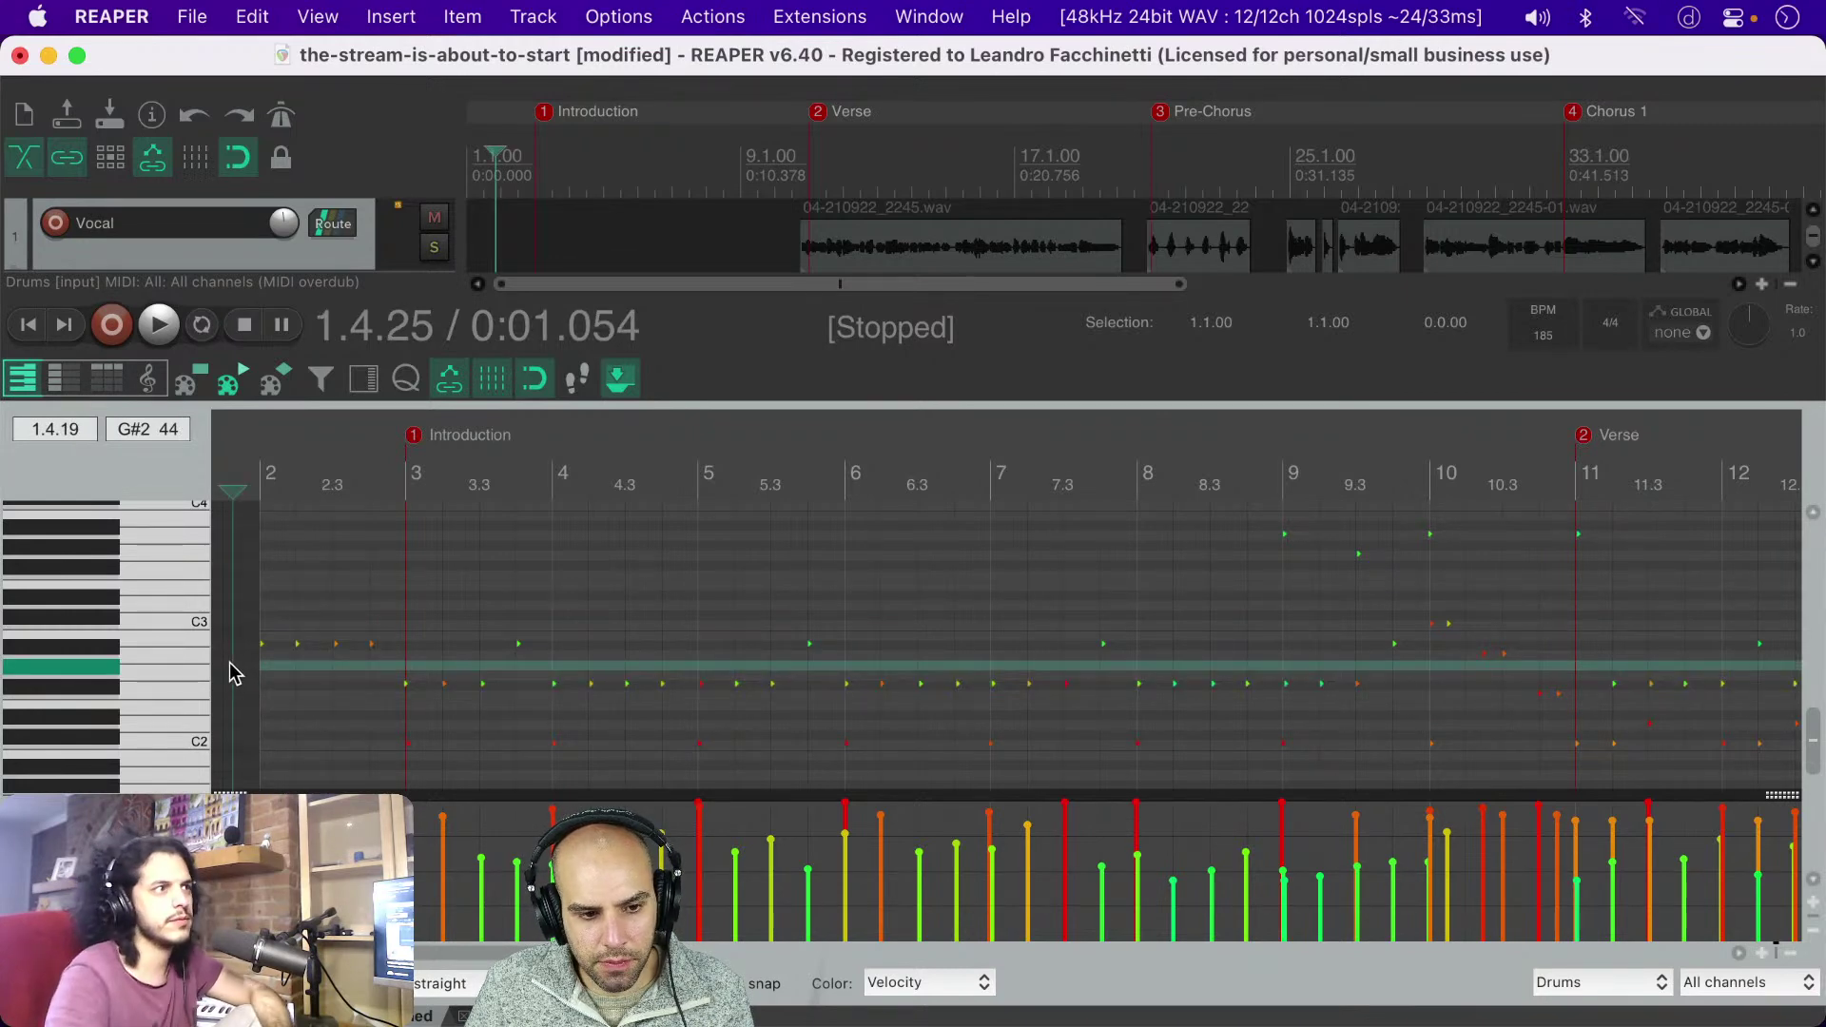
pyautogui.press('super+s')
# Step: Listen to the drum part from just before bar 2 through the Introduction
pyautogui.scroll(-6, 485, 608)
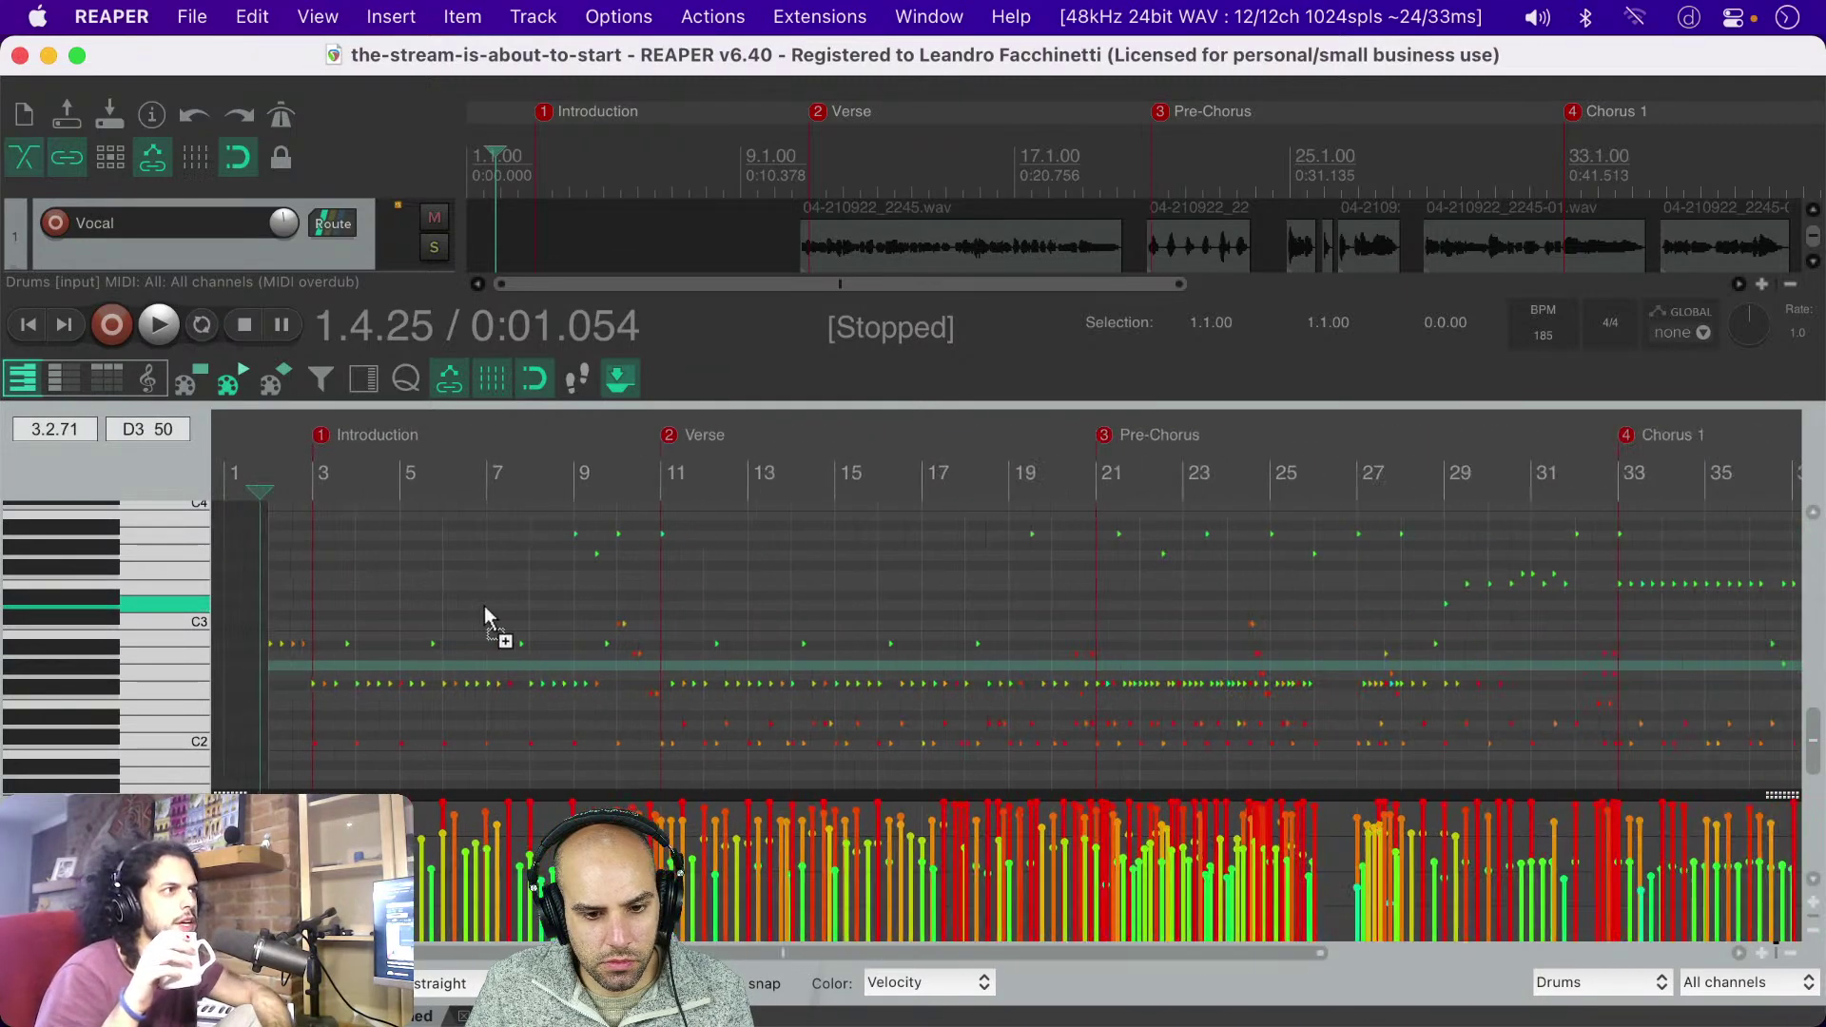
pyautogui.scroll(-4, 484, 609)
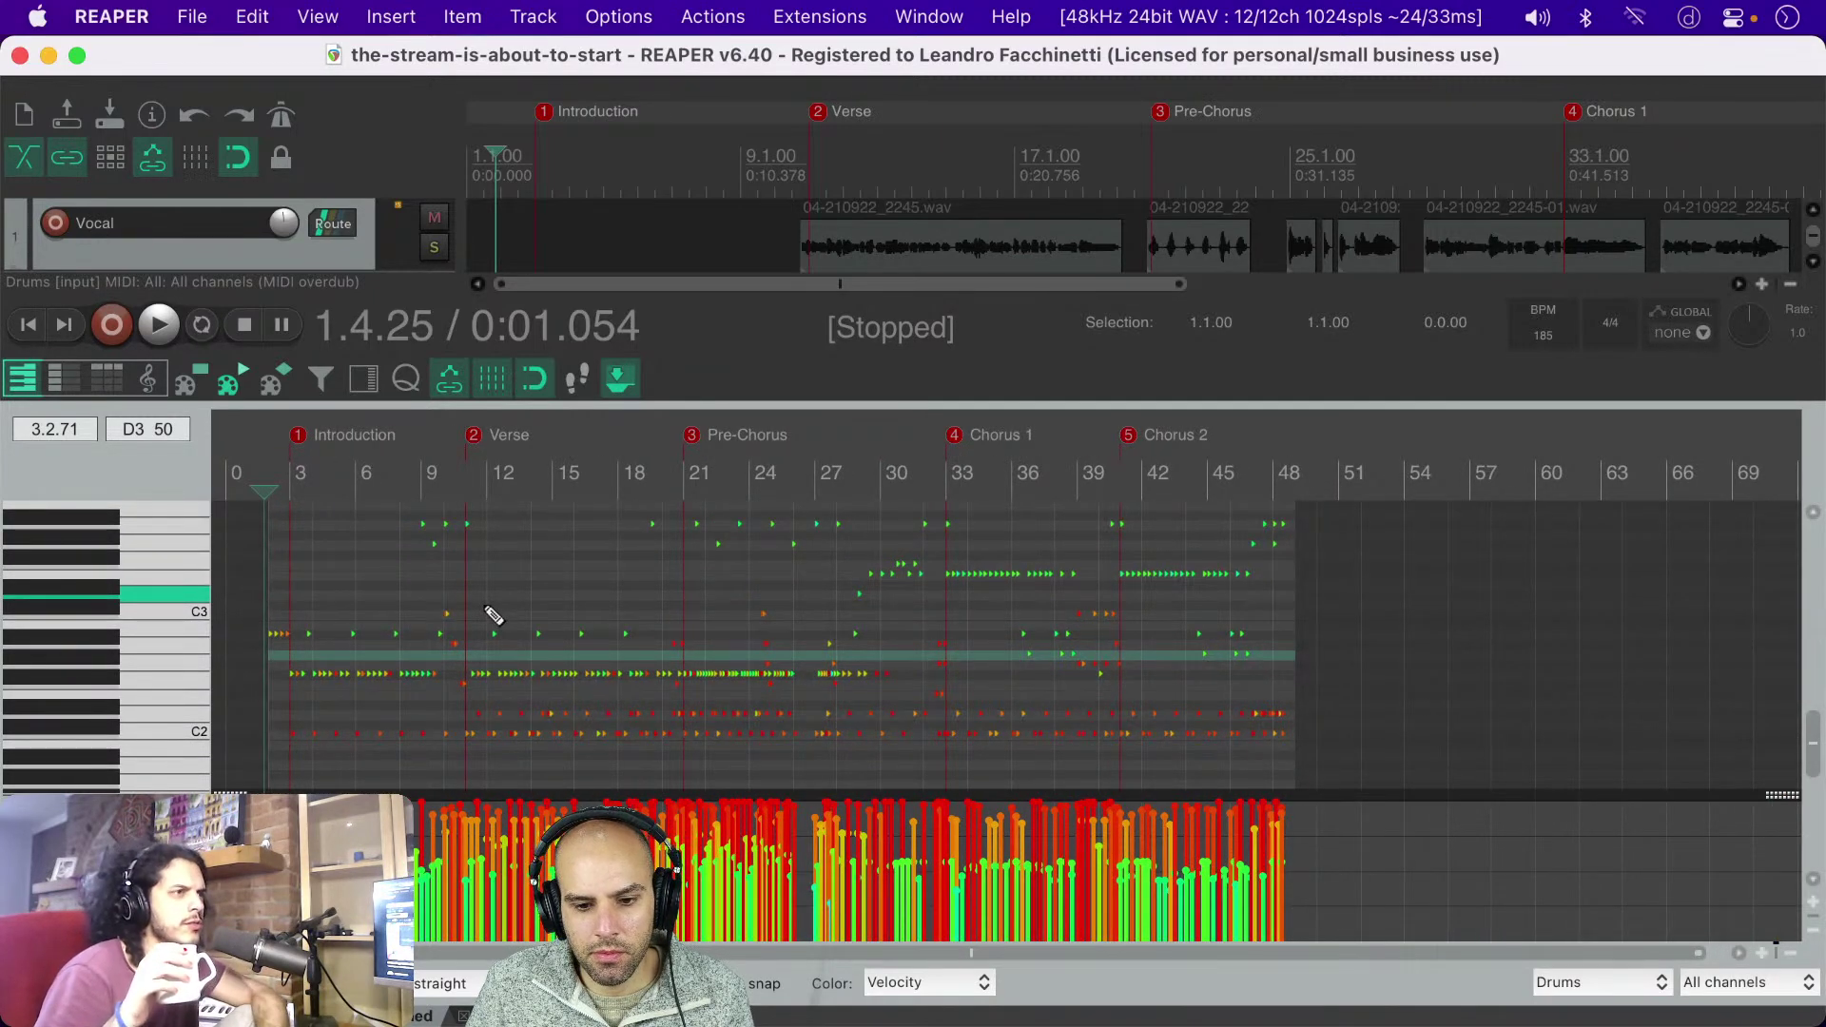
pyautogui.scroll(2, 494, 616)
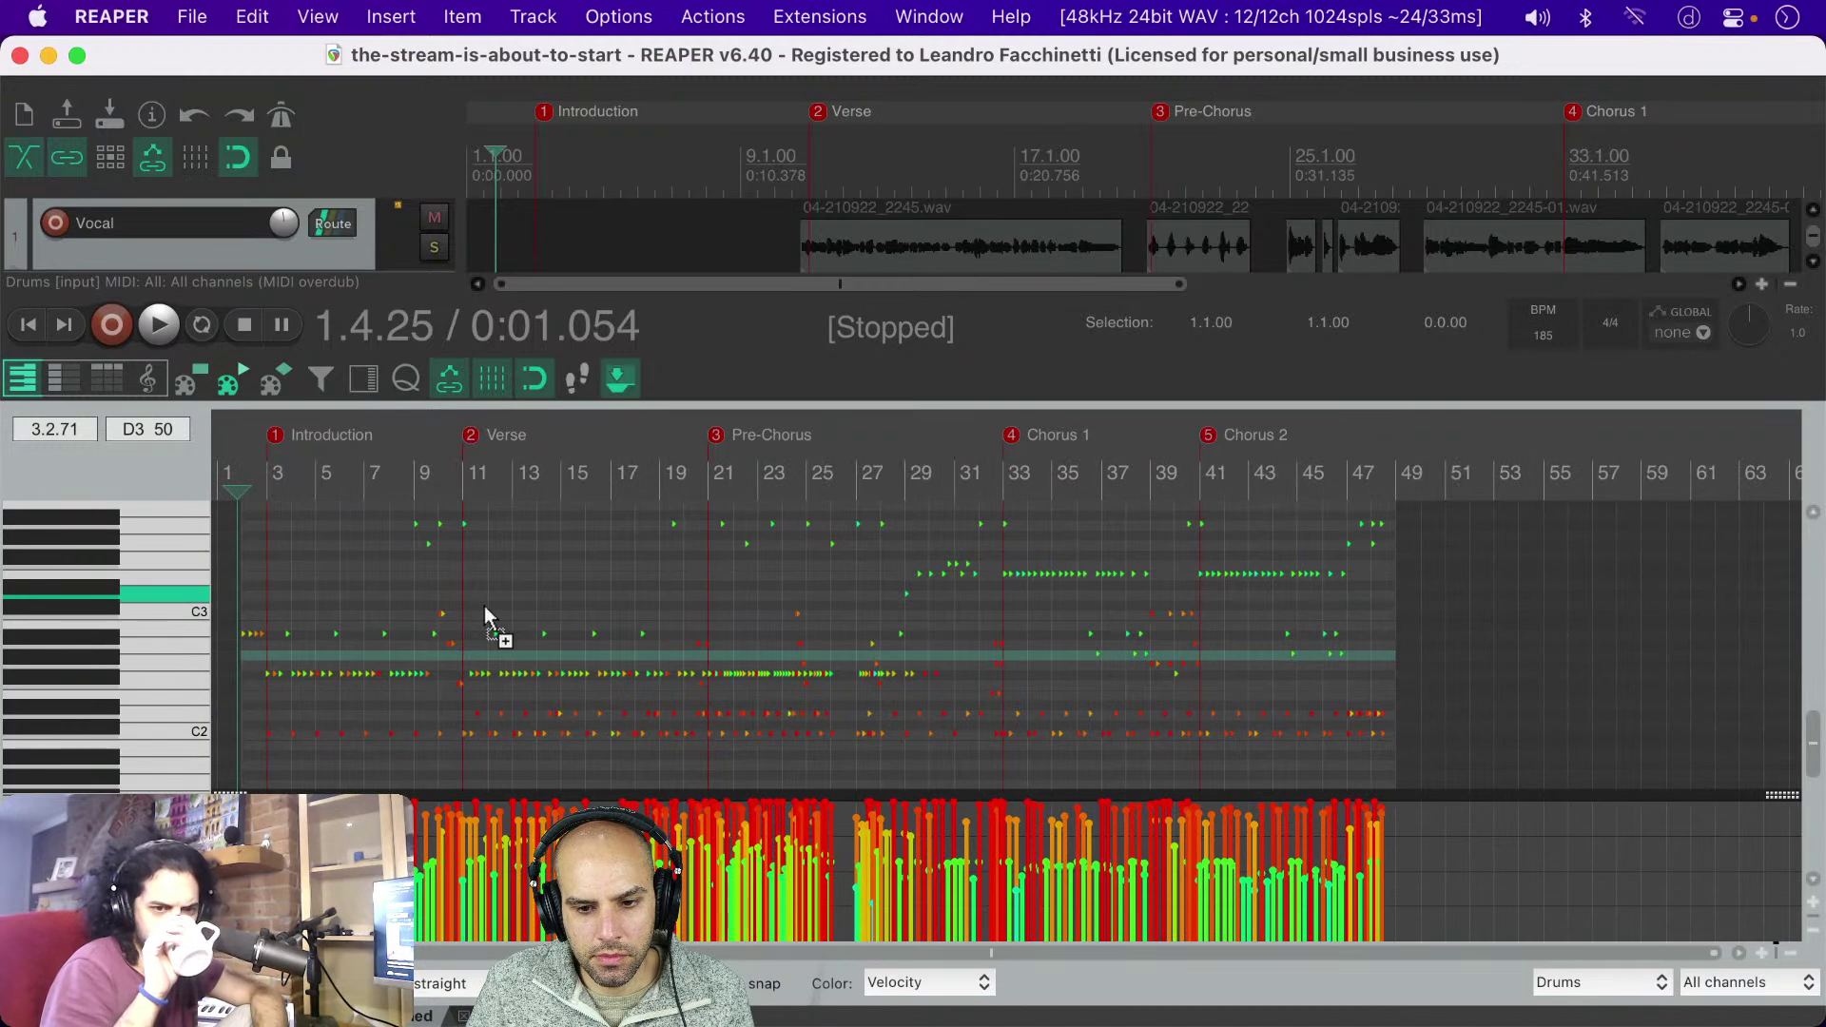
pyautogui.scroll(-1, 494, 616)
pyautogui.scroll(1, 494, 616)
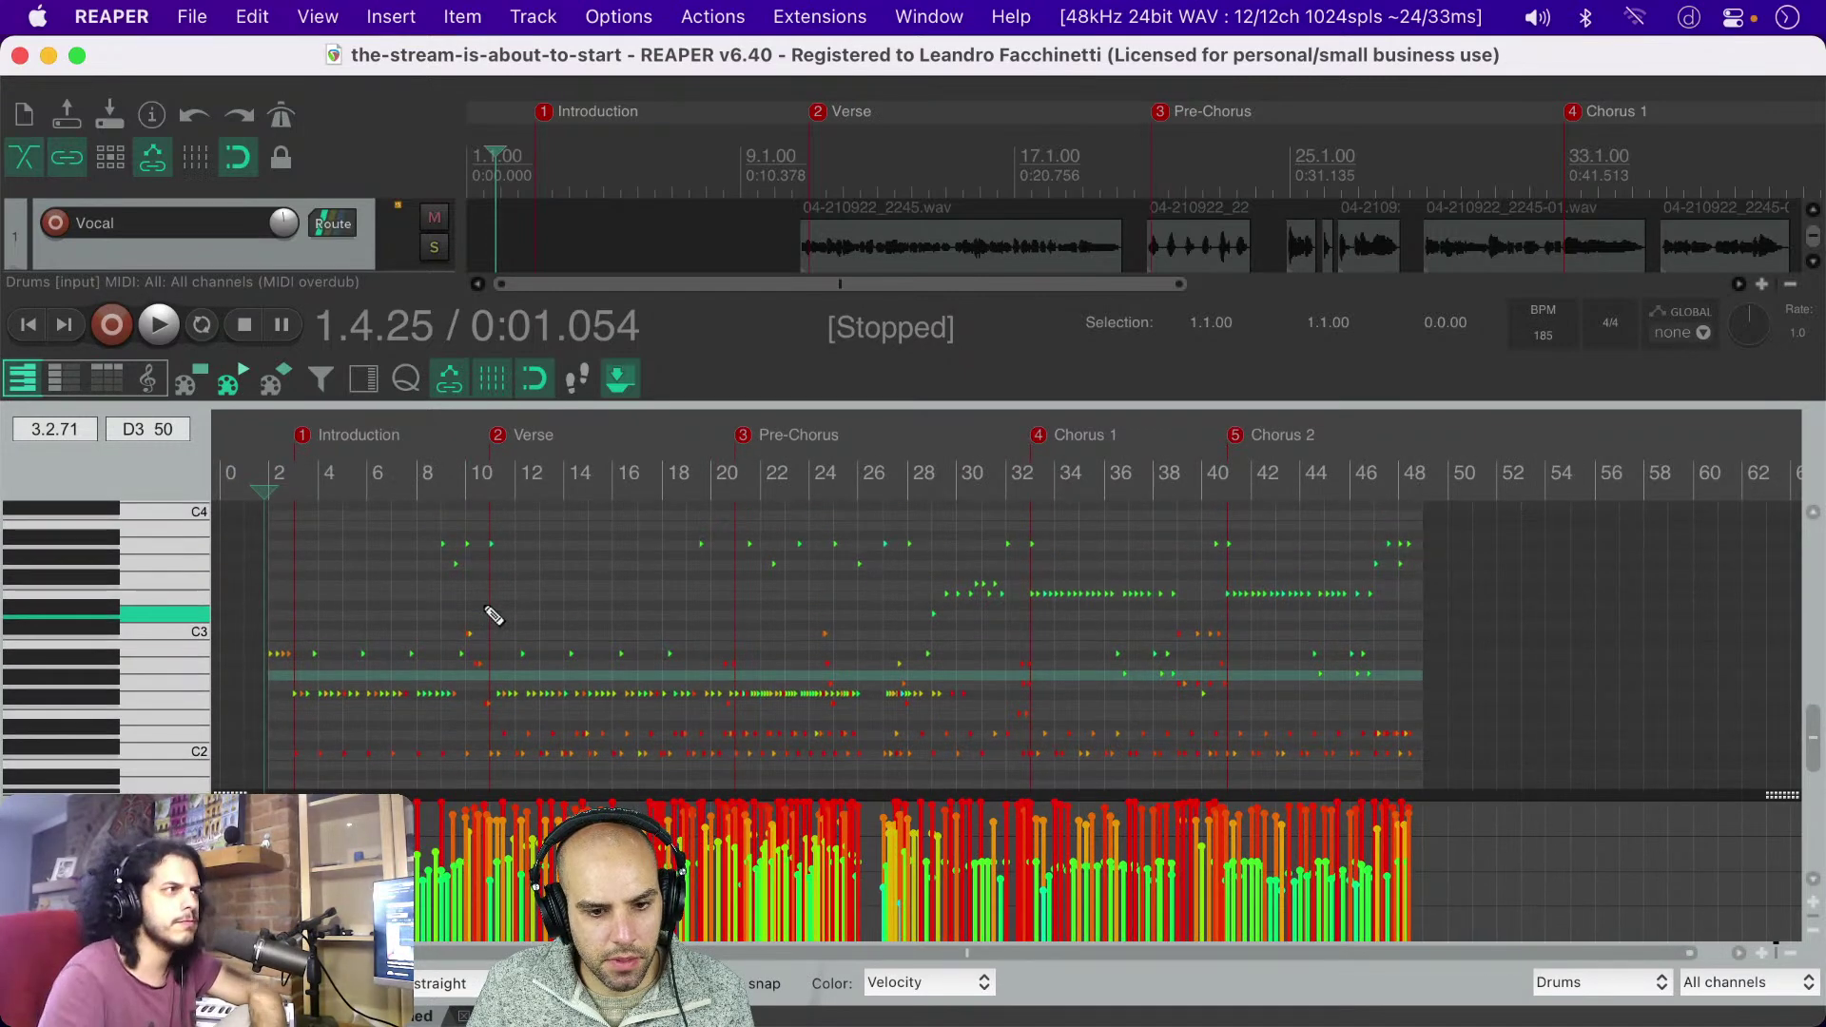
pyautogui.scroll(1, 494, 616)
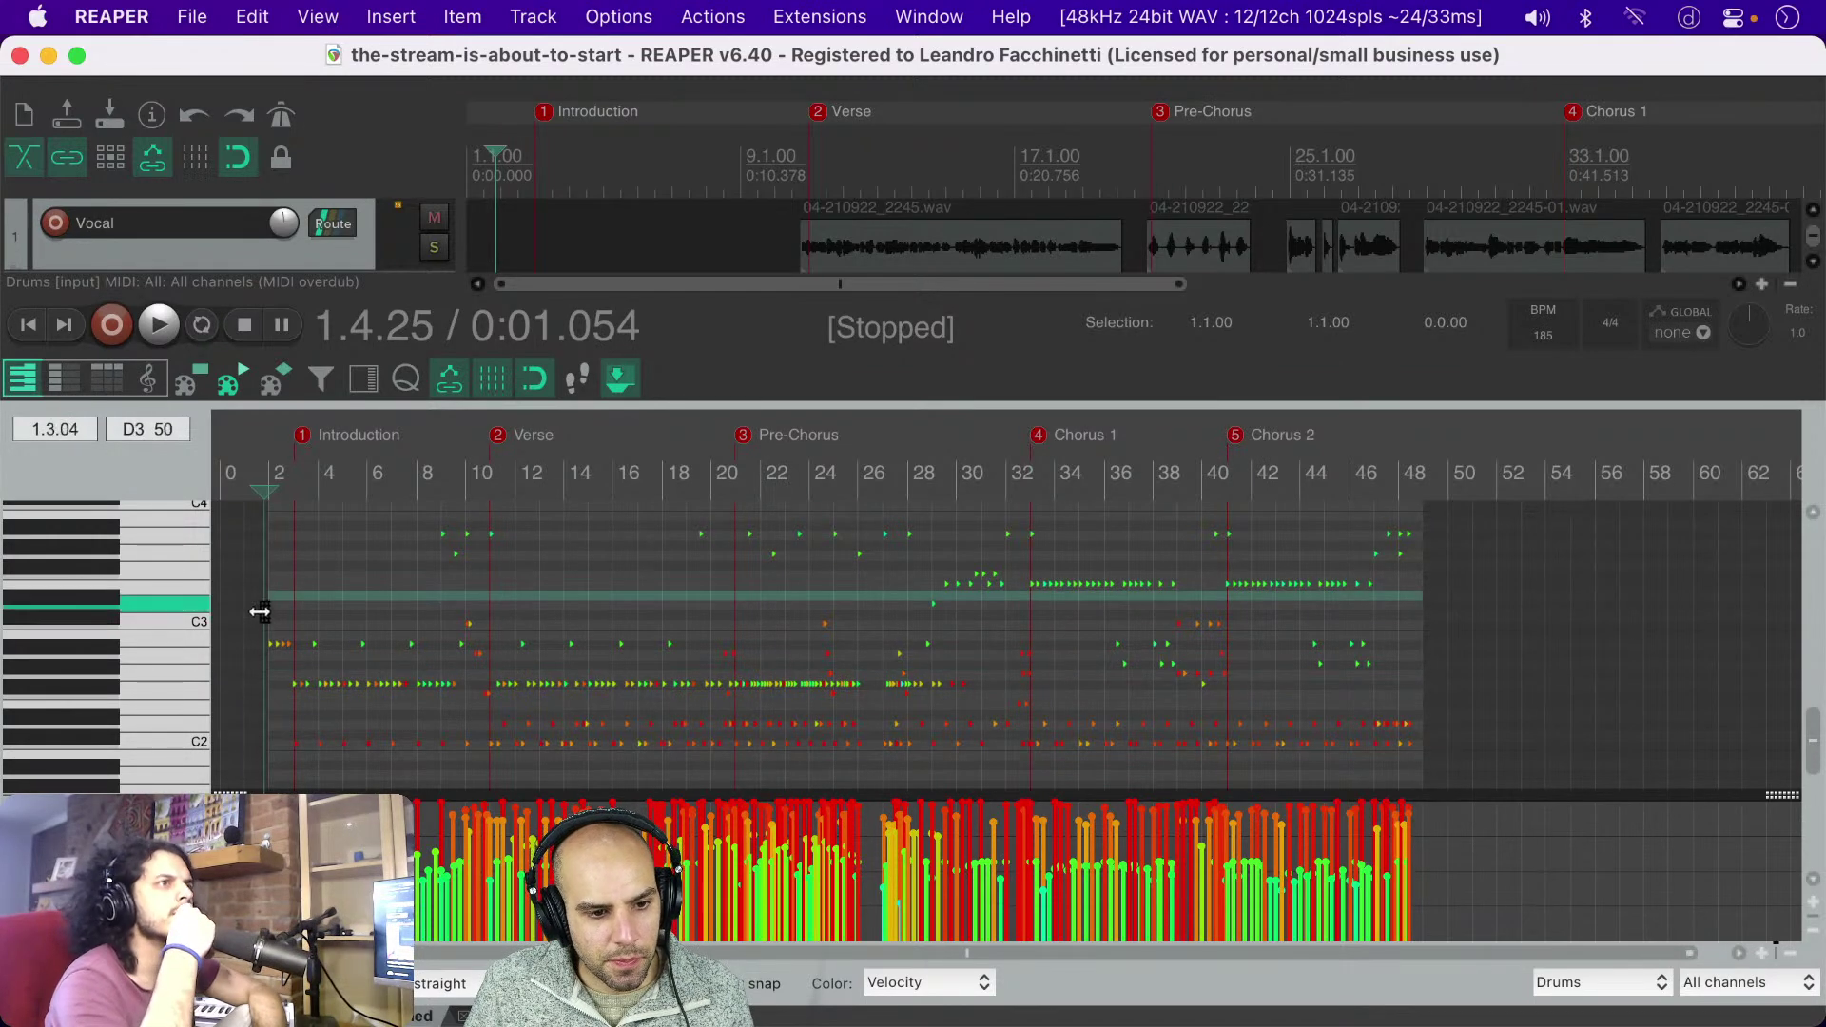
pyautogui.press('space')
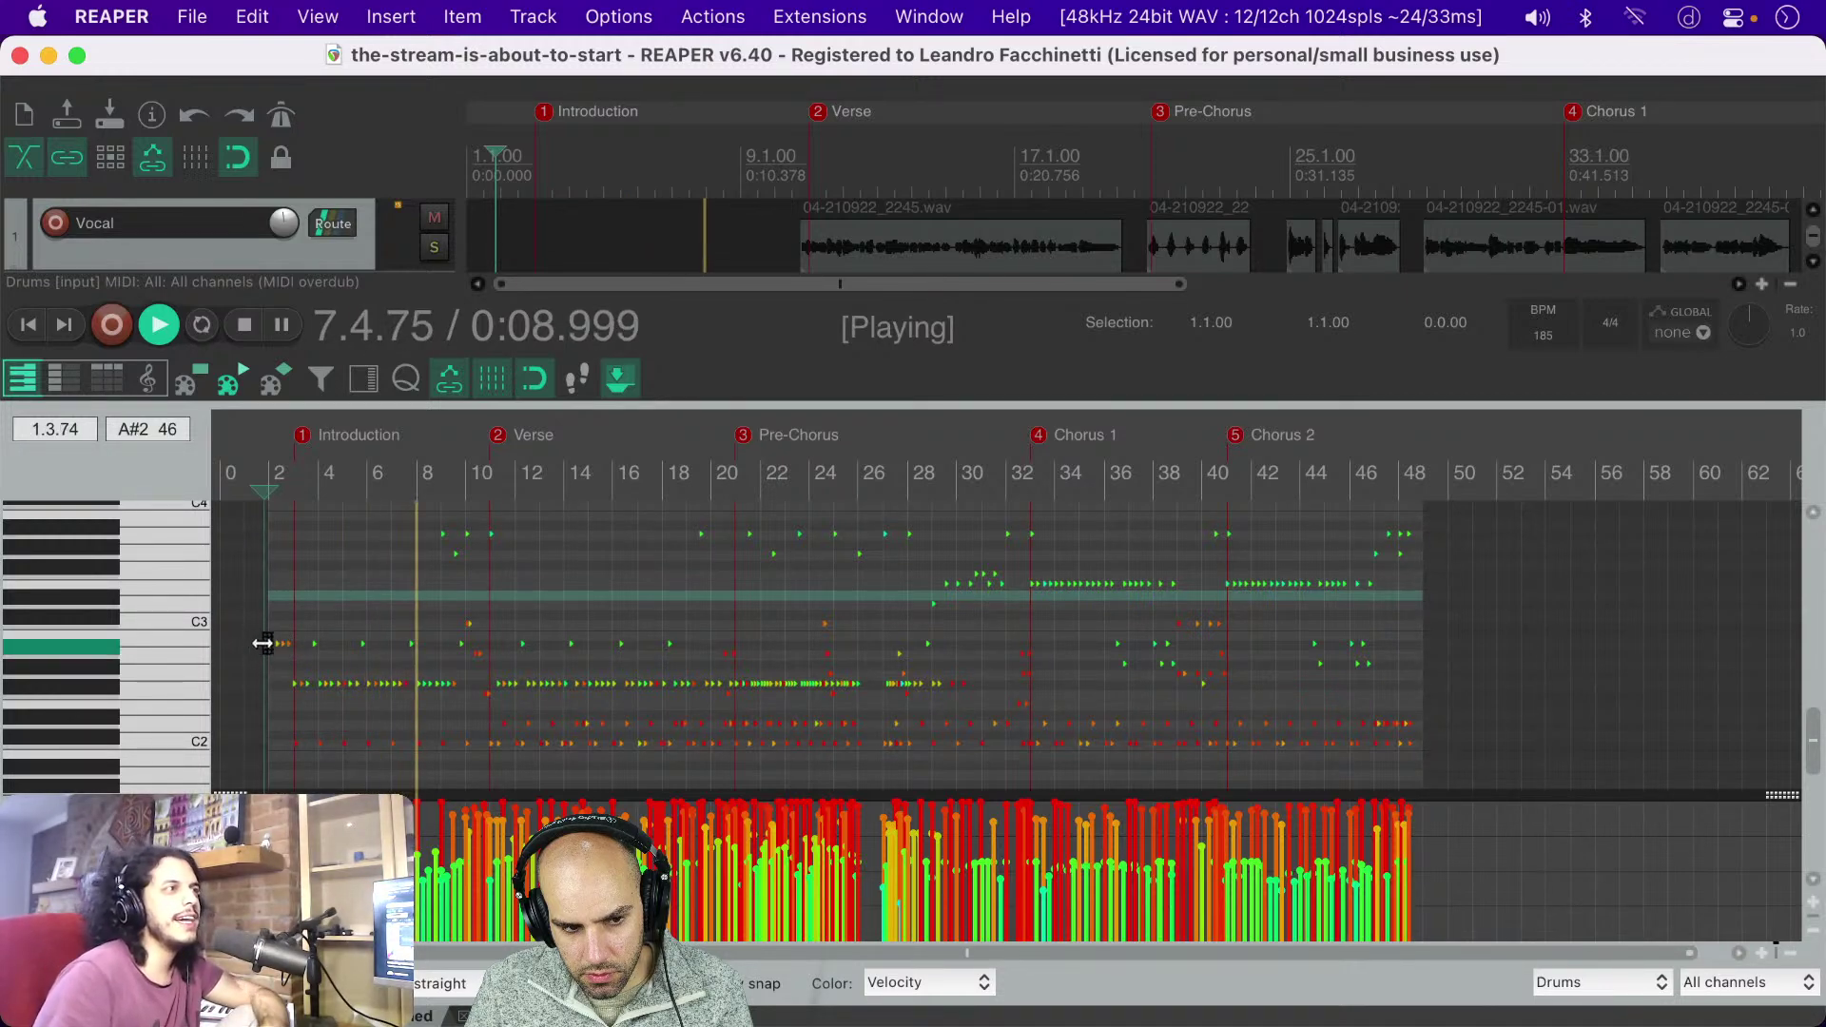
pyautogui.press('space')
# Step: Move the four A#2 notes before the Introduction back down to F#2 and clear the note selection
pyautogui.scroll(5, 276, 633)
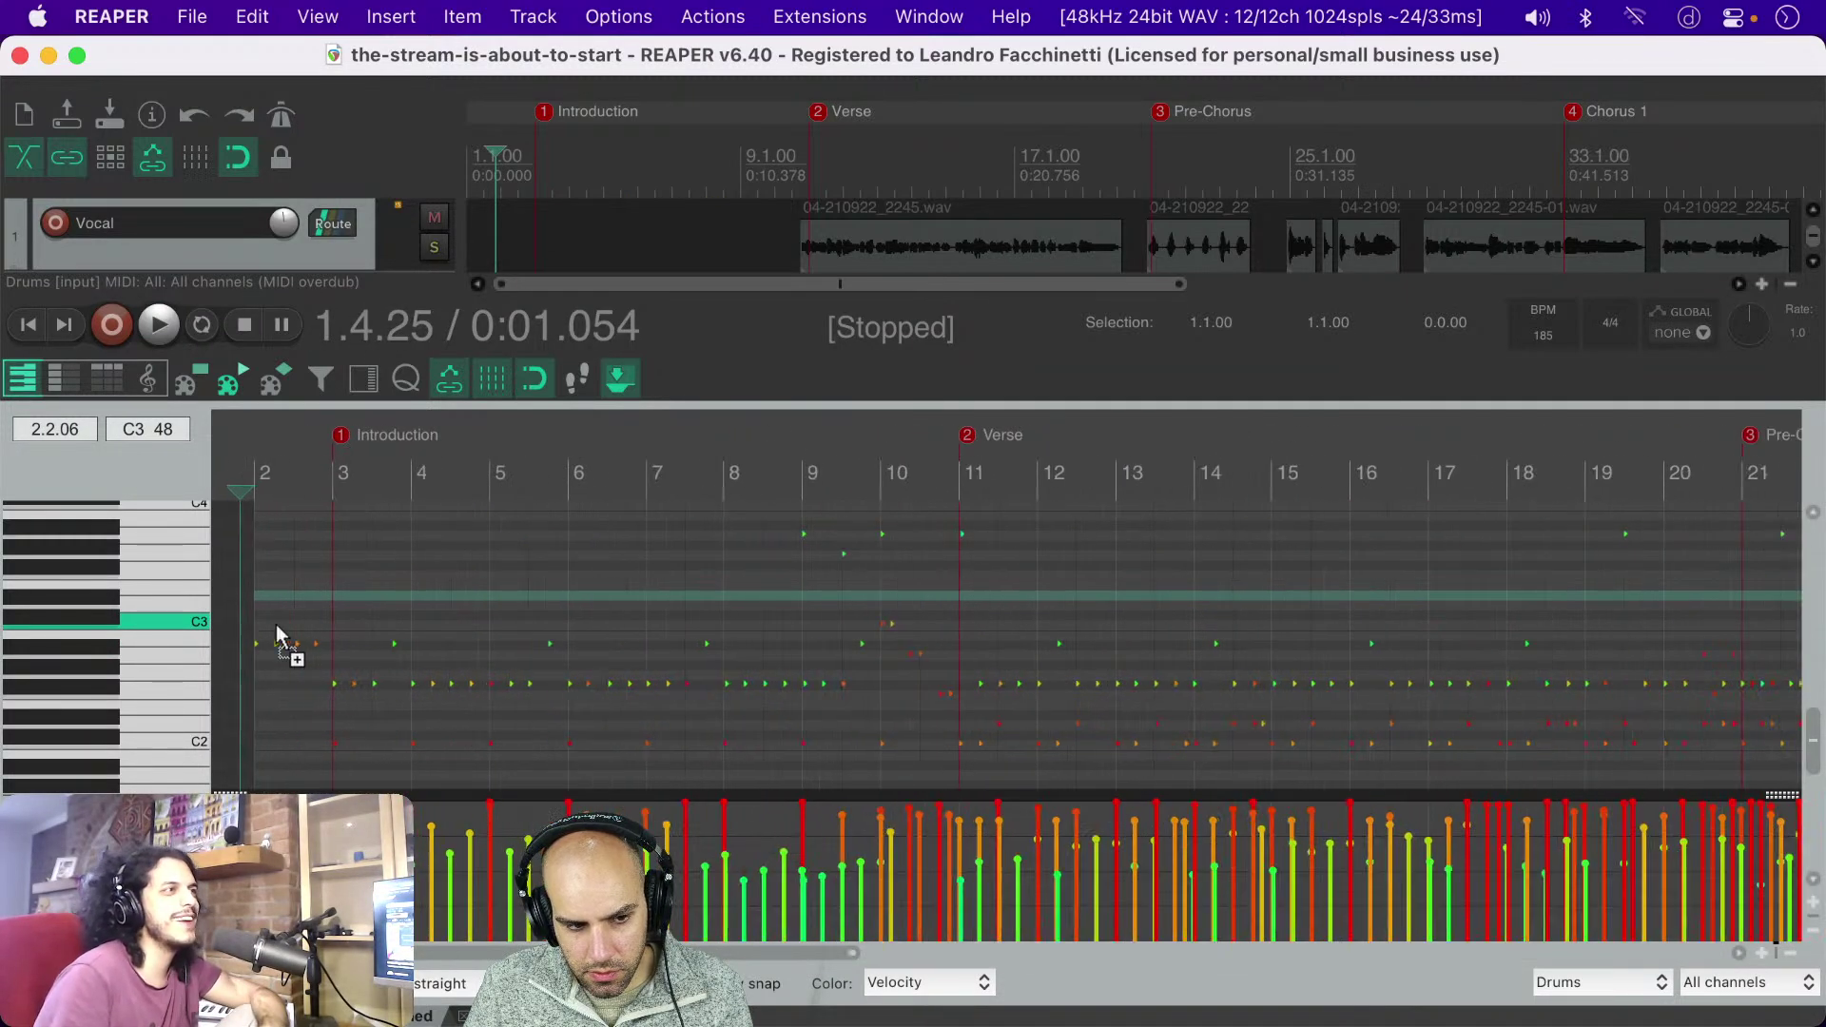
pyautogui.moveTo(346, 611); pyautogui.dragTo(244, 681)
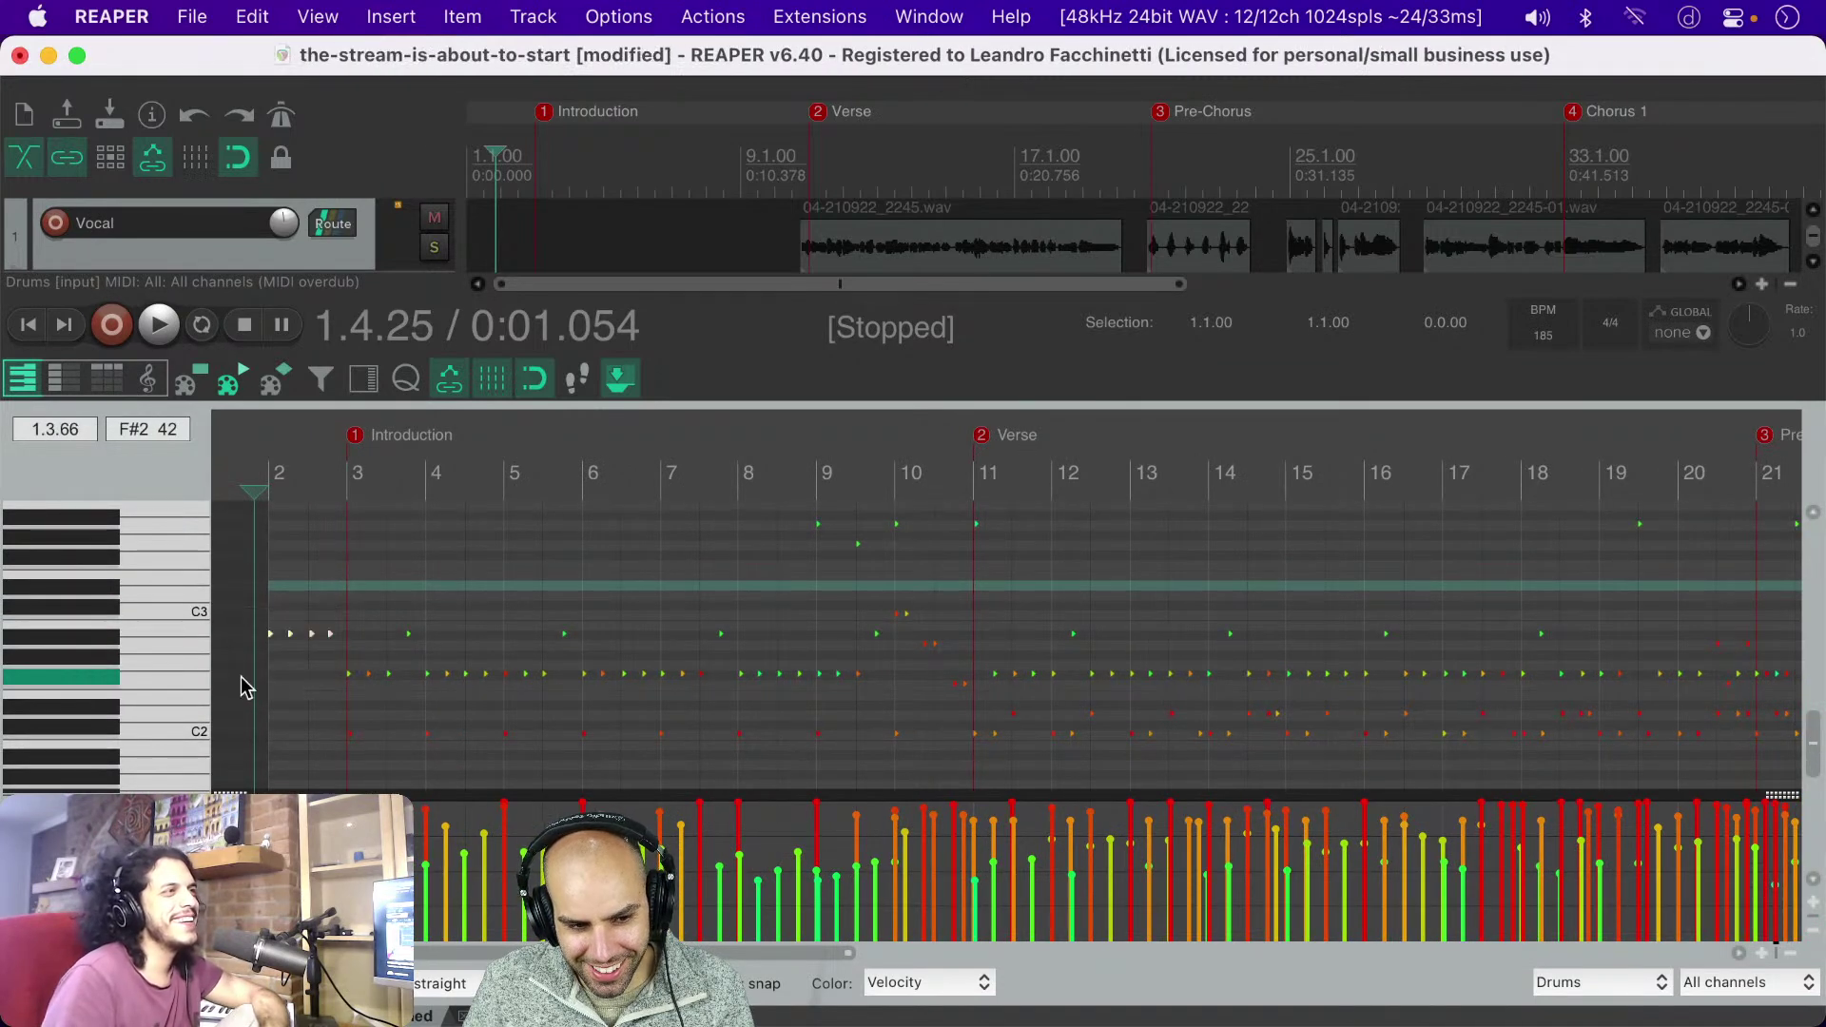
pyautogui.press('Down')
pyautogui.press('Down')
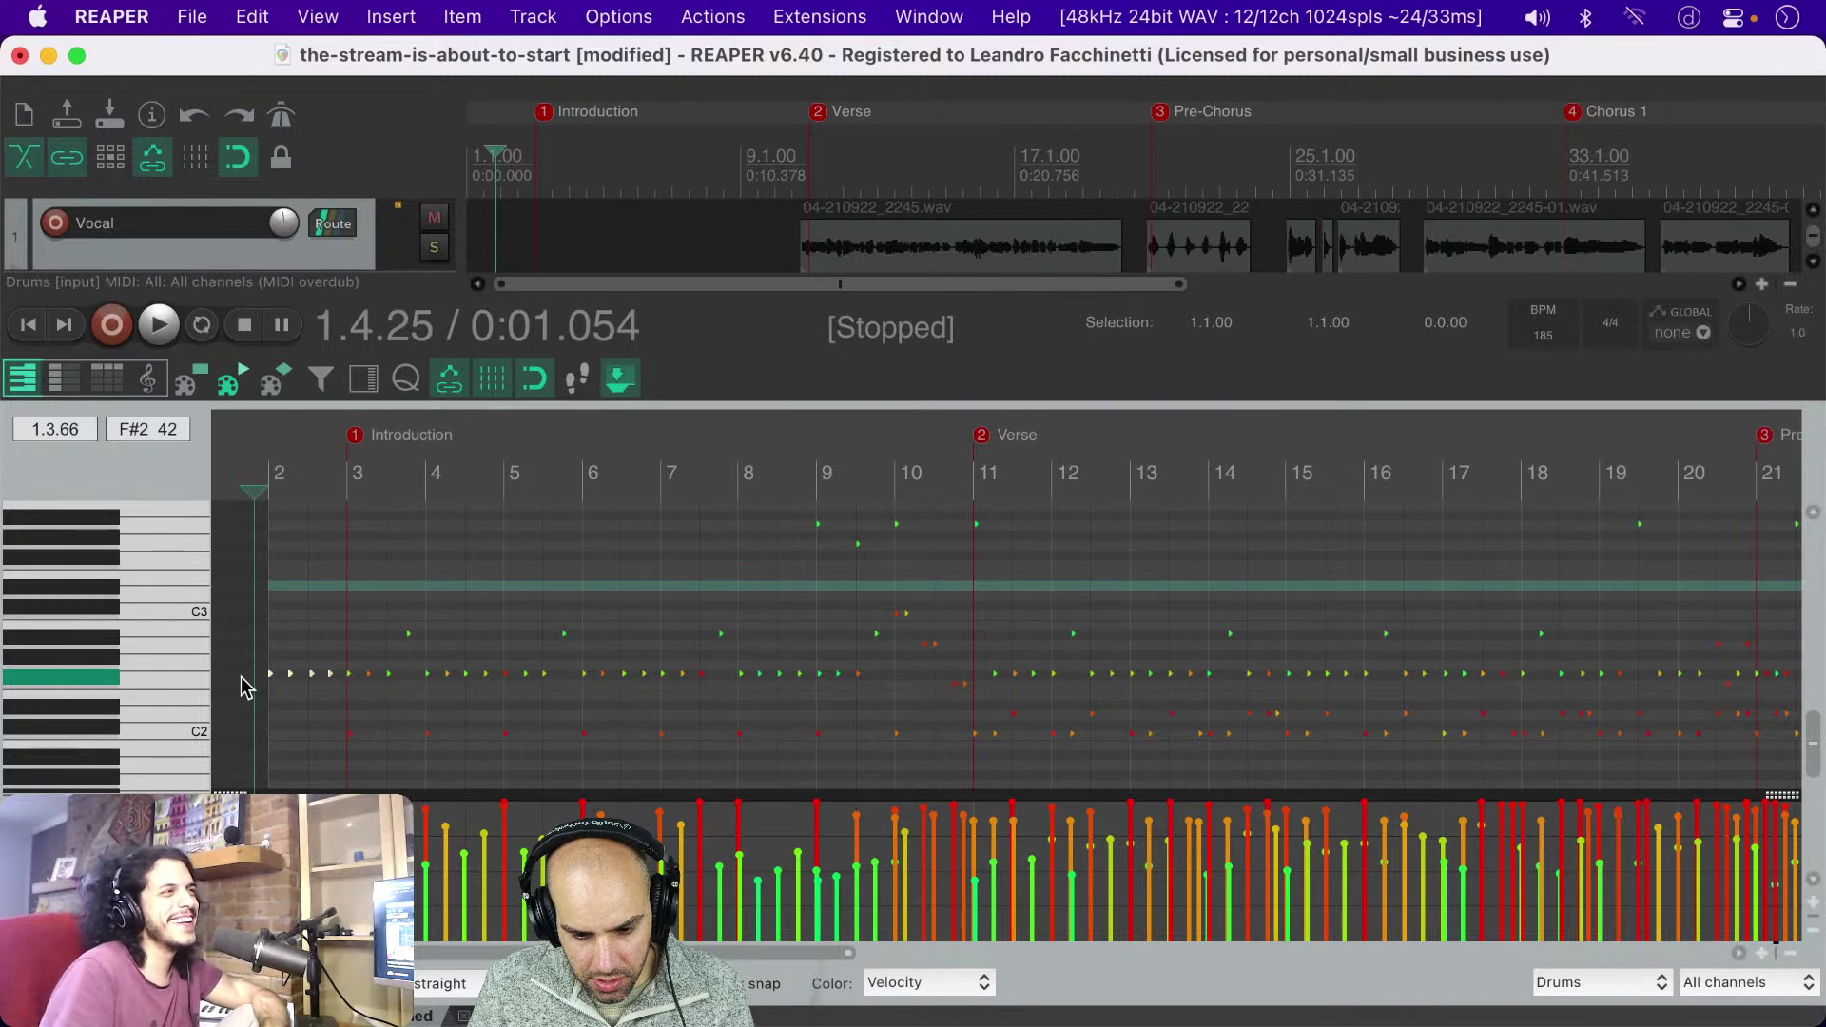
pyautogui.click(241, 671)
# Step: Play the drum part from the position before bar 2 and save the project during playback
pyautogui.press('space')
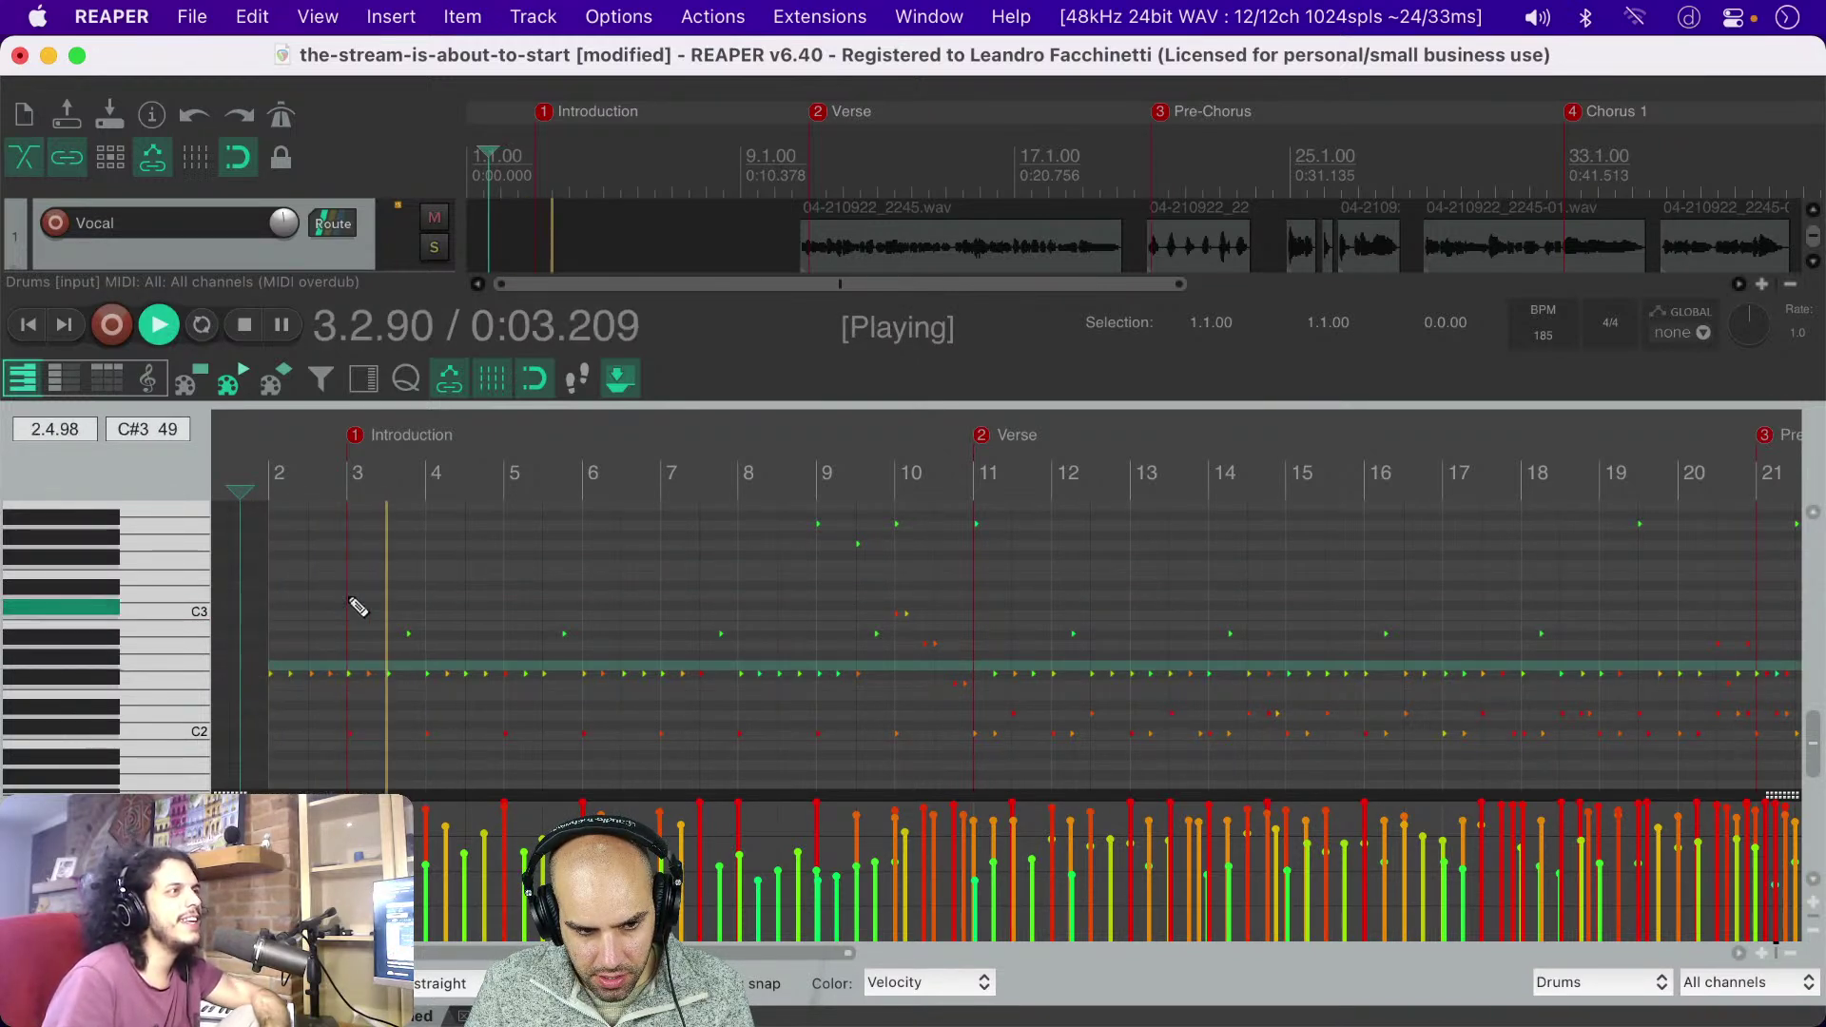
pyautogui.scroll(-5, 385, 563)
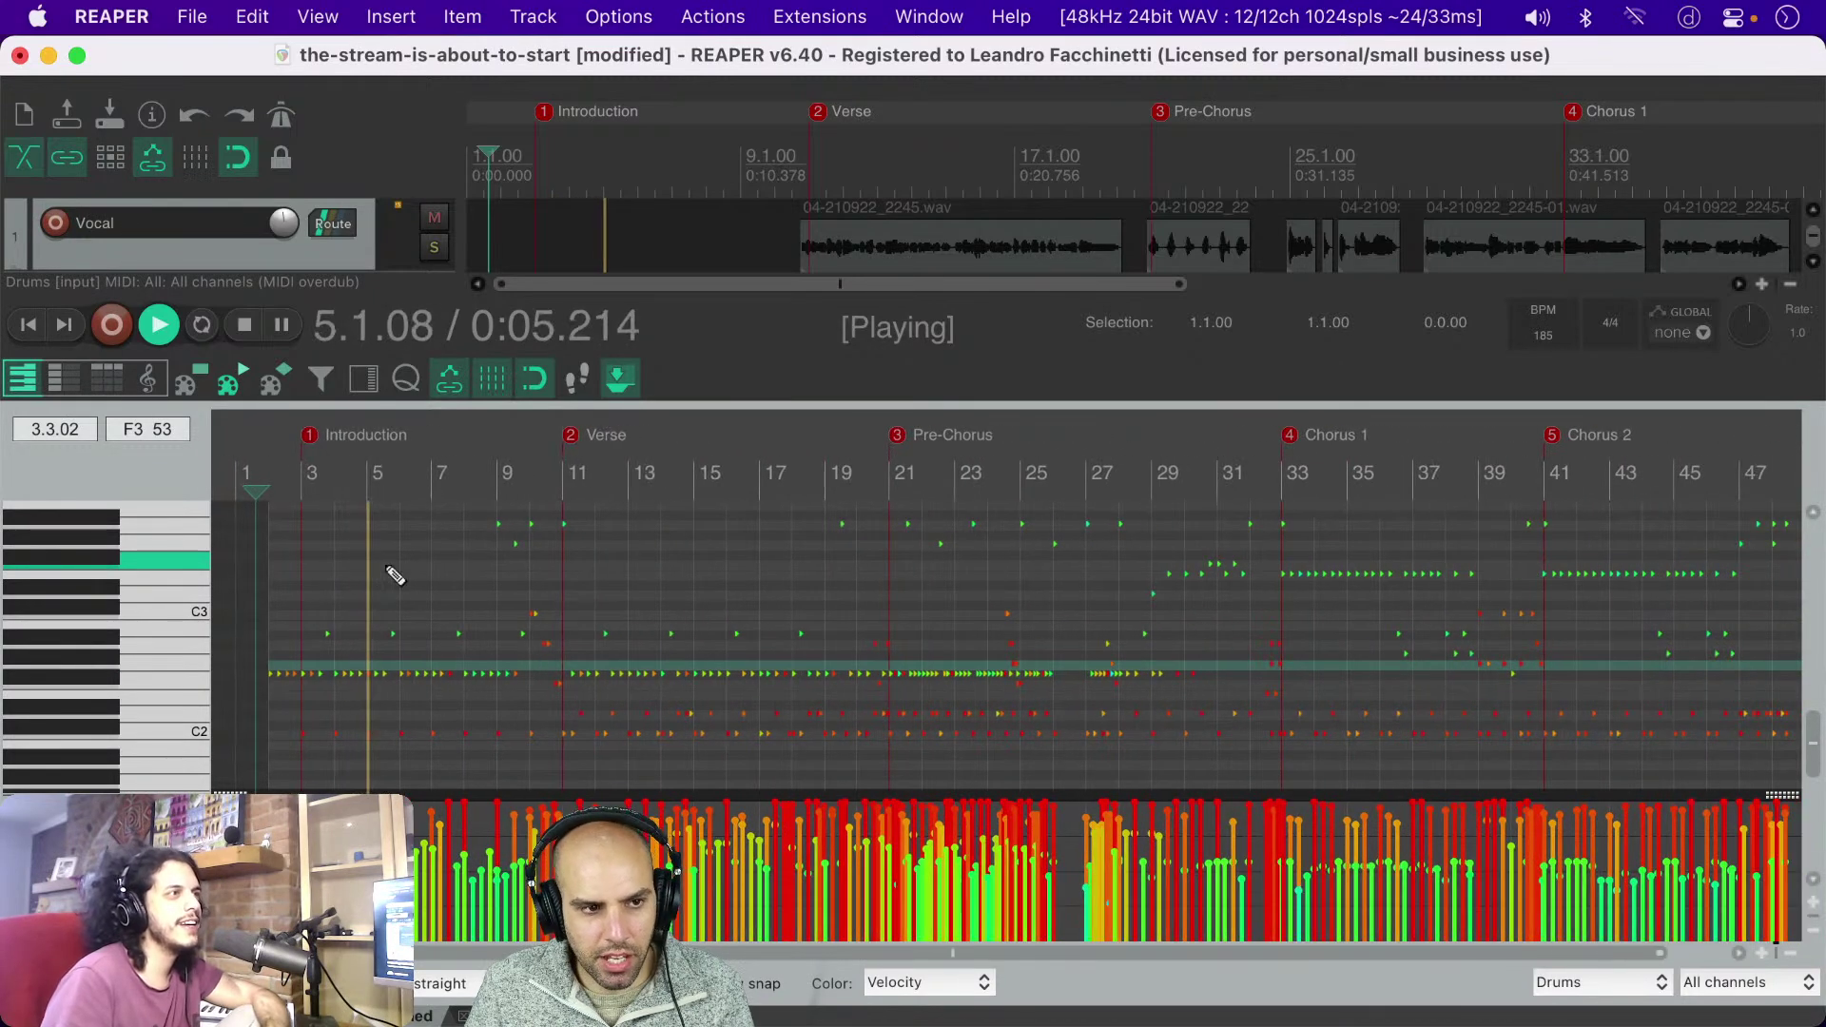
pyautogui.press('super+s')
pyautogui.scroll(-2, 395, 576)
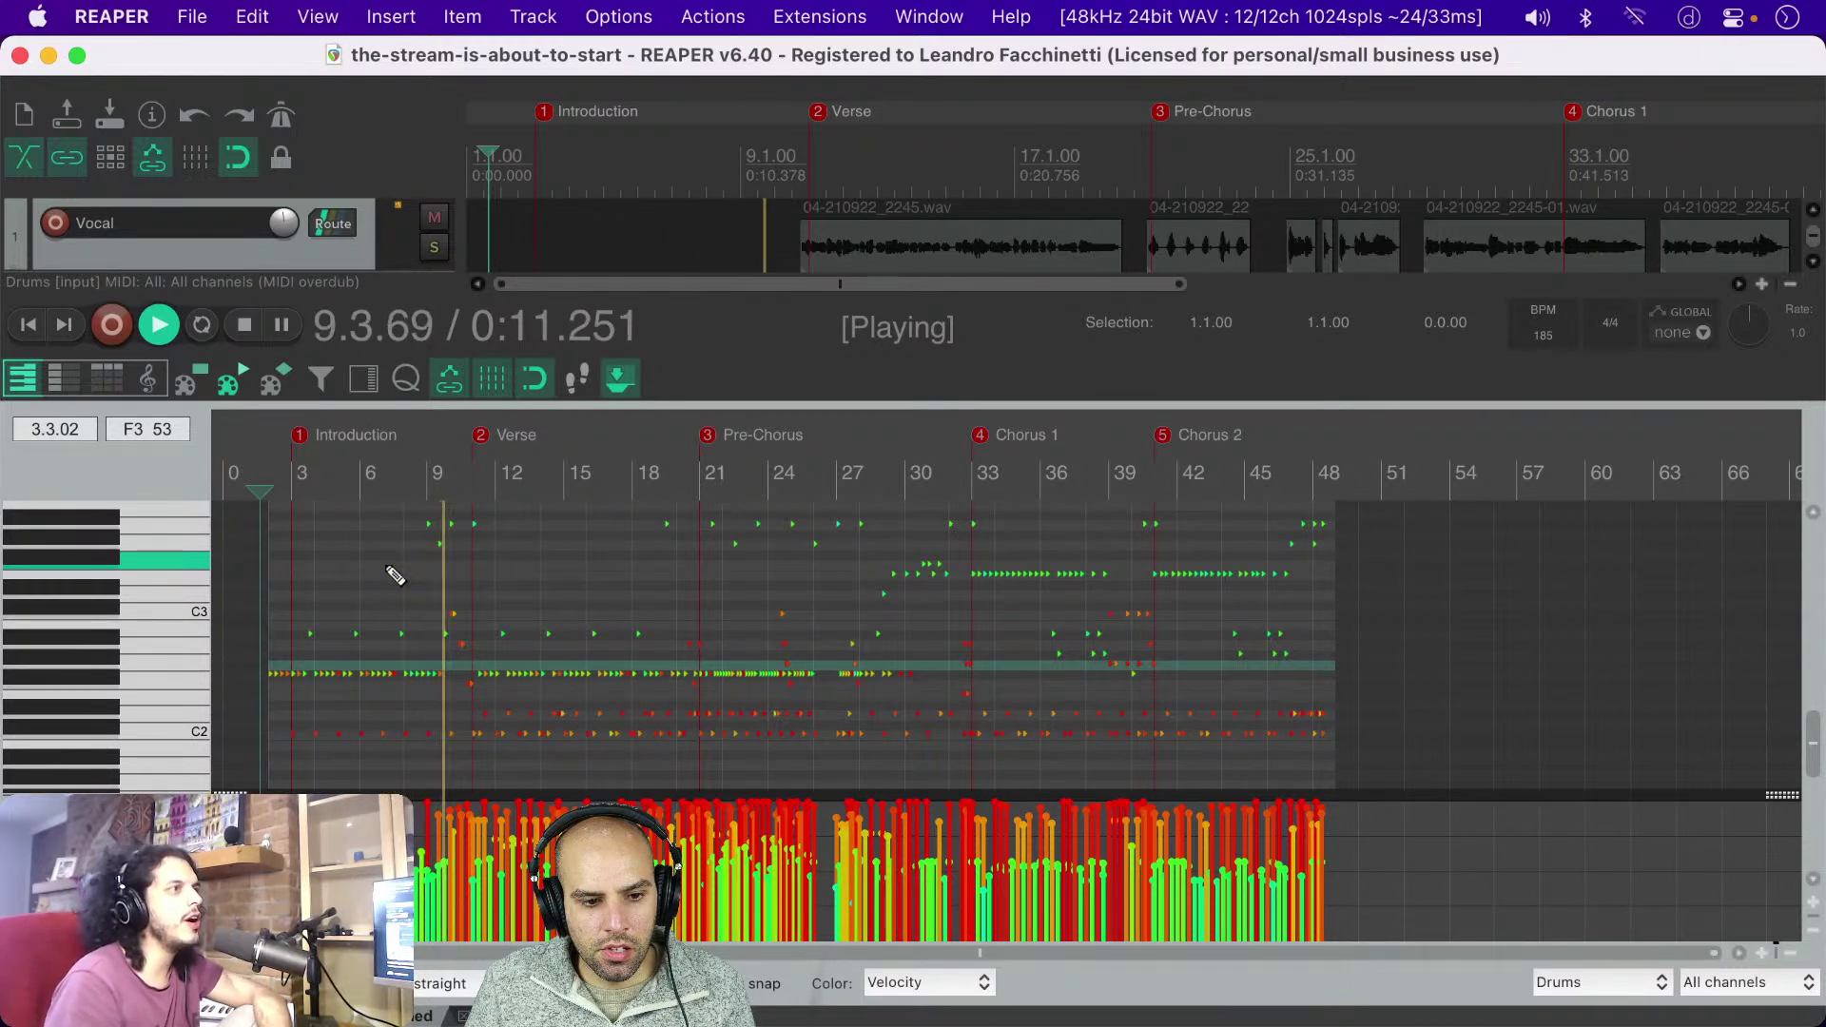
pyautogui.press('space')
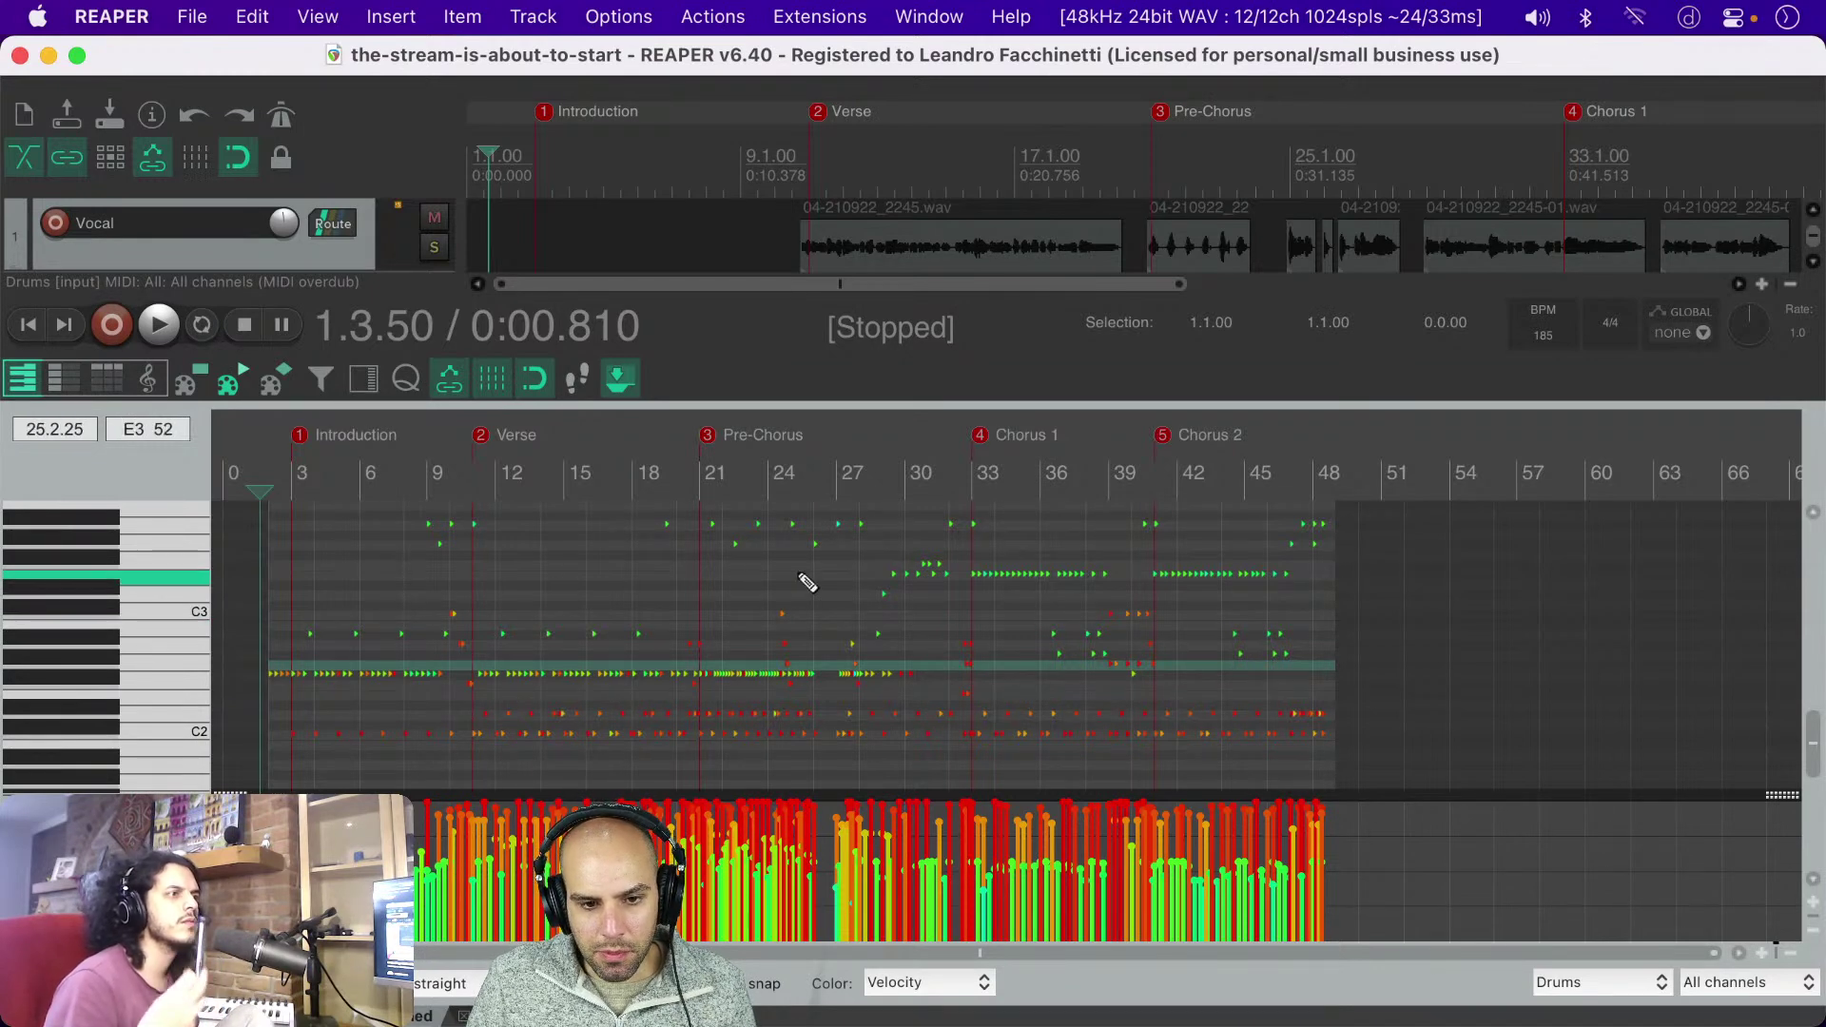
# Step: Audition the drum sounds on the piano keys between C4 and C5 and return the view to the drum notes
pyautogui.scroll(1, 803, 578)
pyautogui.scroll(3, 476, 568)
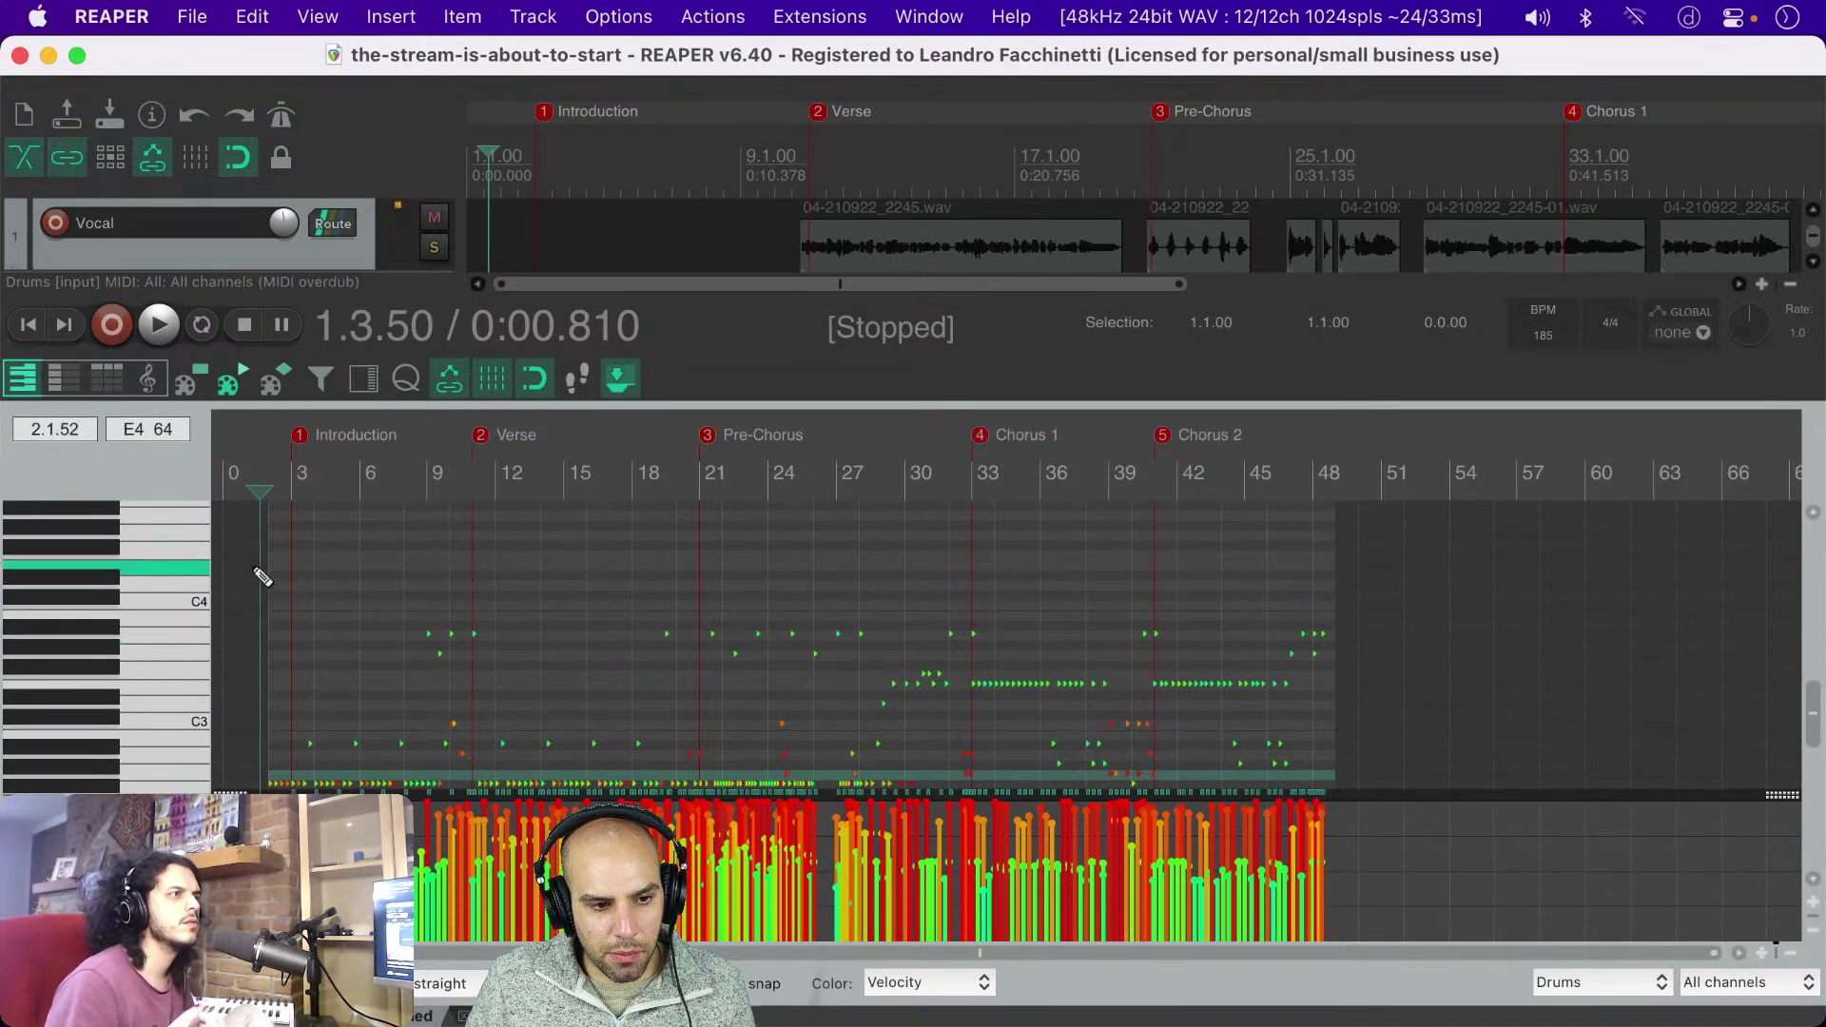
pyautogui.click(190, 556)
pyautogui.click(190, 537)
pyautogui.click(191, 517)
pyautogui.scroll(1, 192, 518)
pyautogui.hscroll(1, 192, 519)
pyautogui.scroll(1, 185, 524)
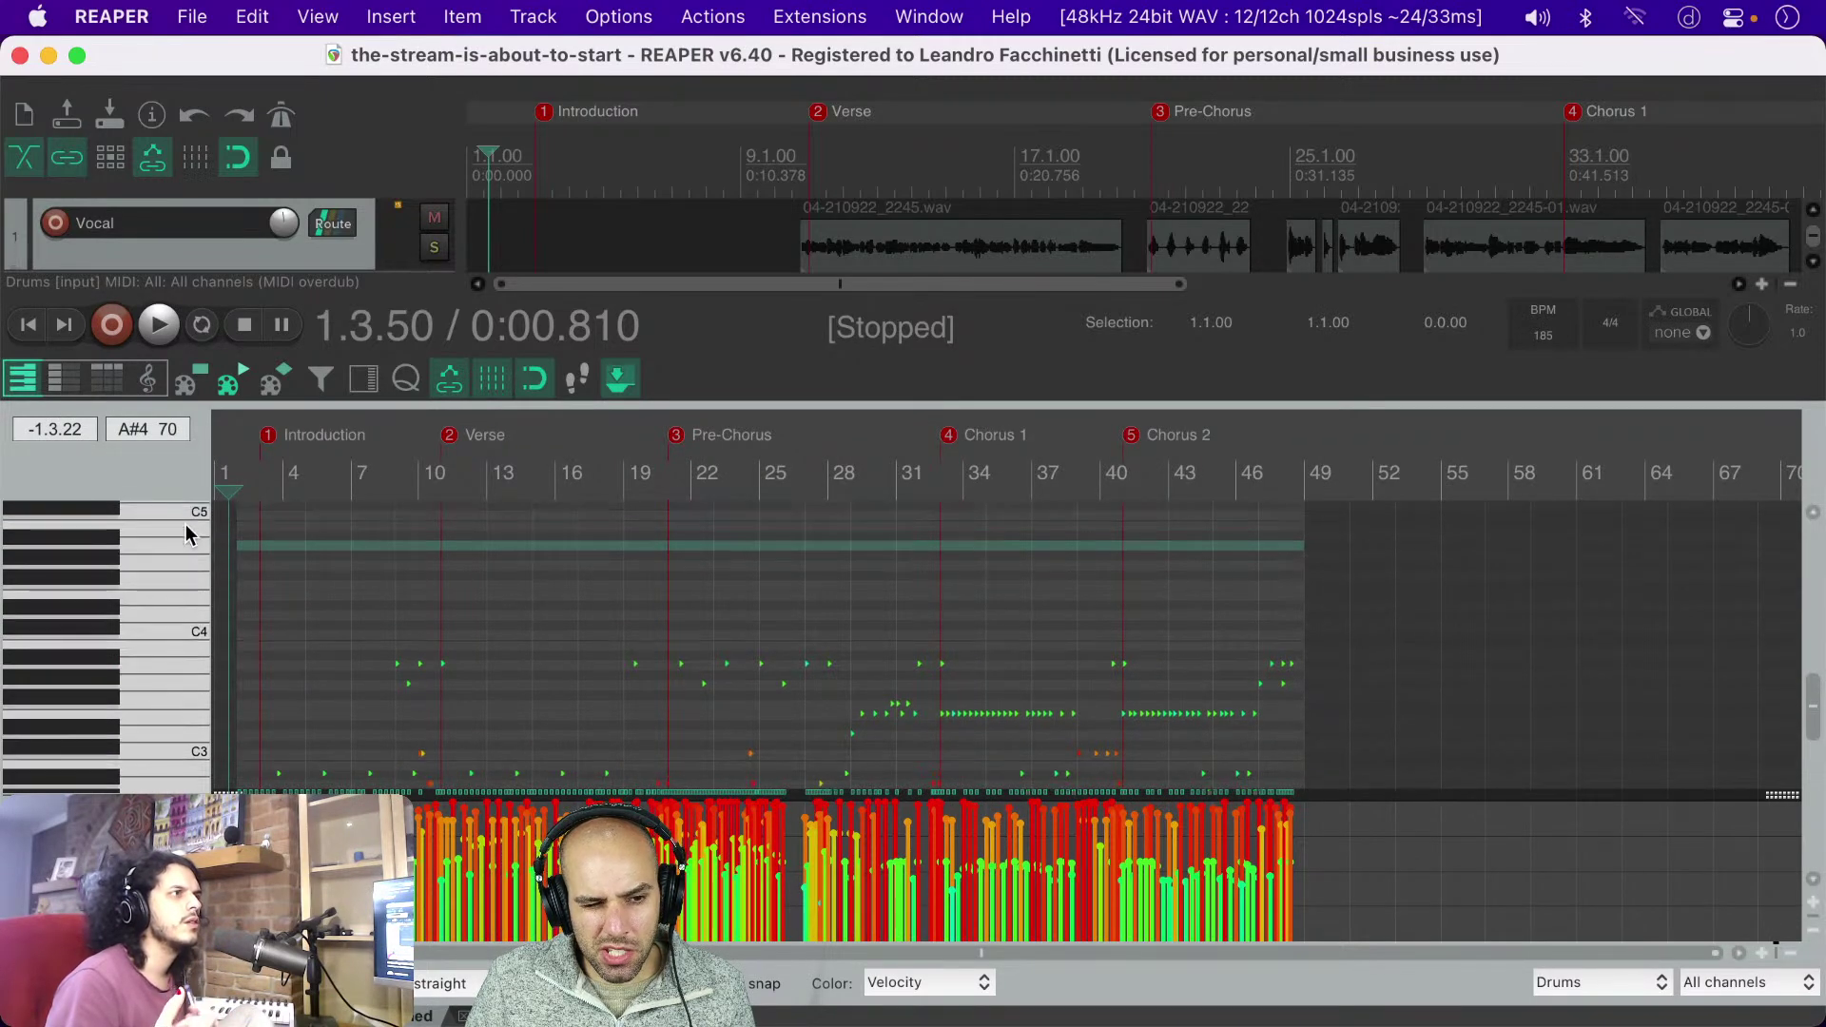
pyautogui.click(185, 520)
pyautogui.scroll(-5, 496, 560)
pyautogui.hscroll(-1, 496, 560)
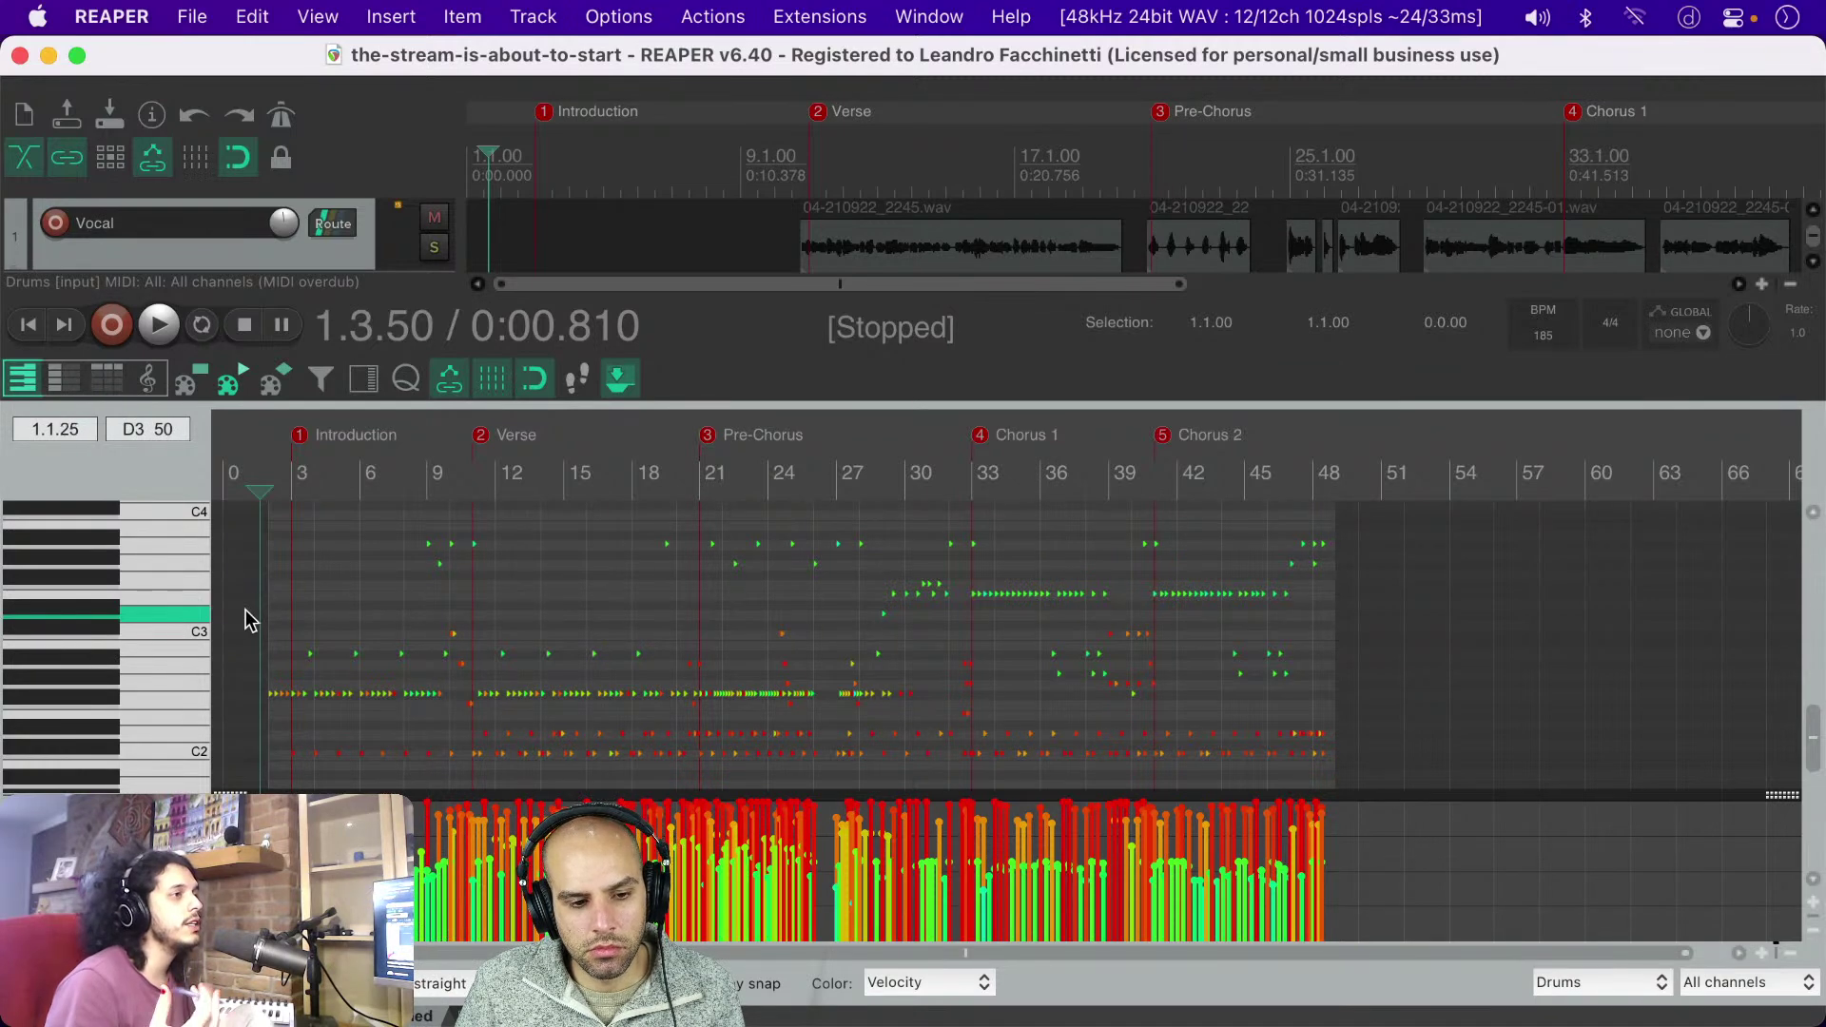
pyautogui.scroll(-3, 235, 625)
pyautogui.scroll(3, 235, 625)
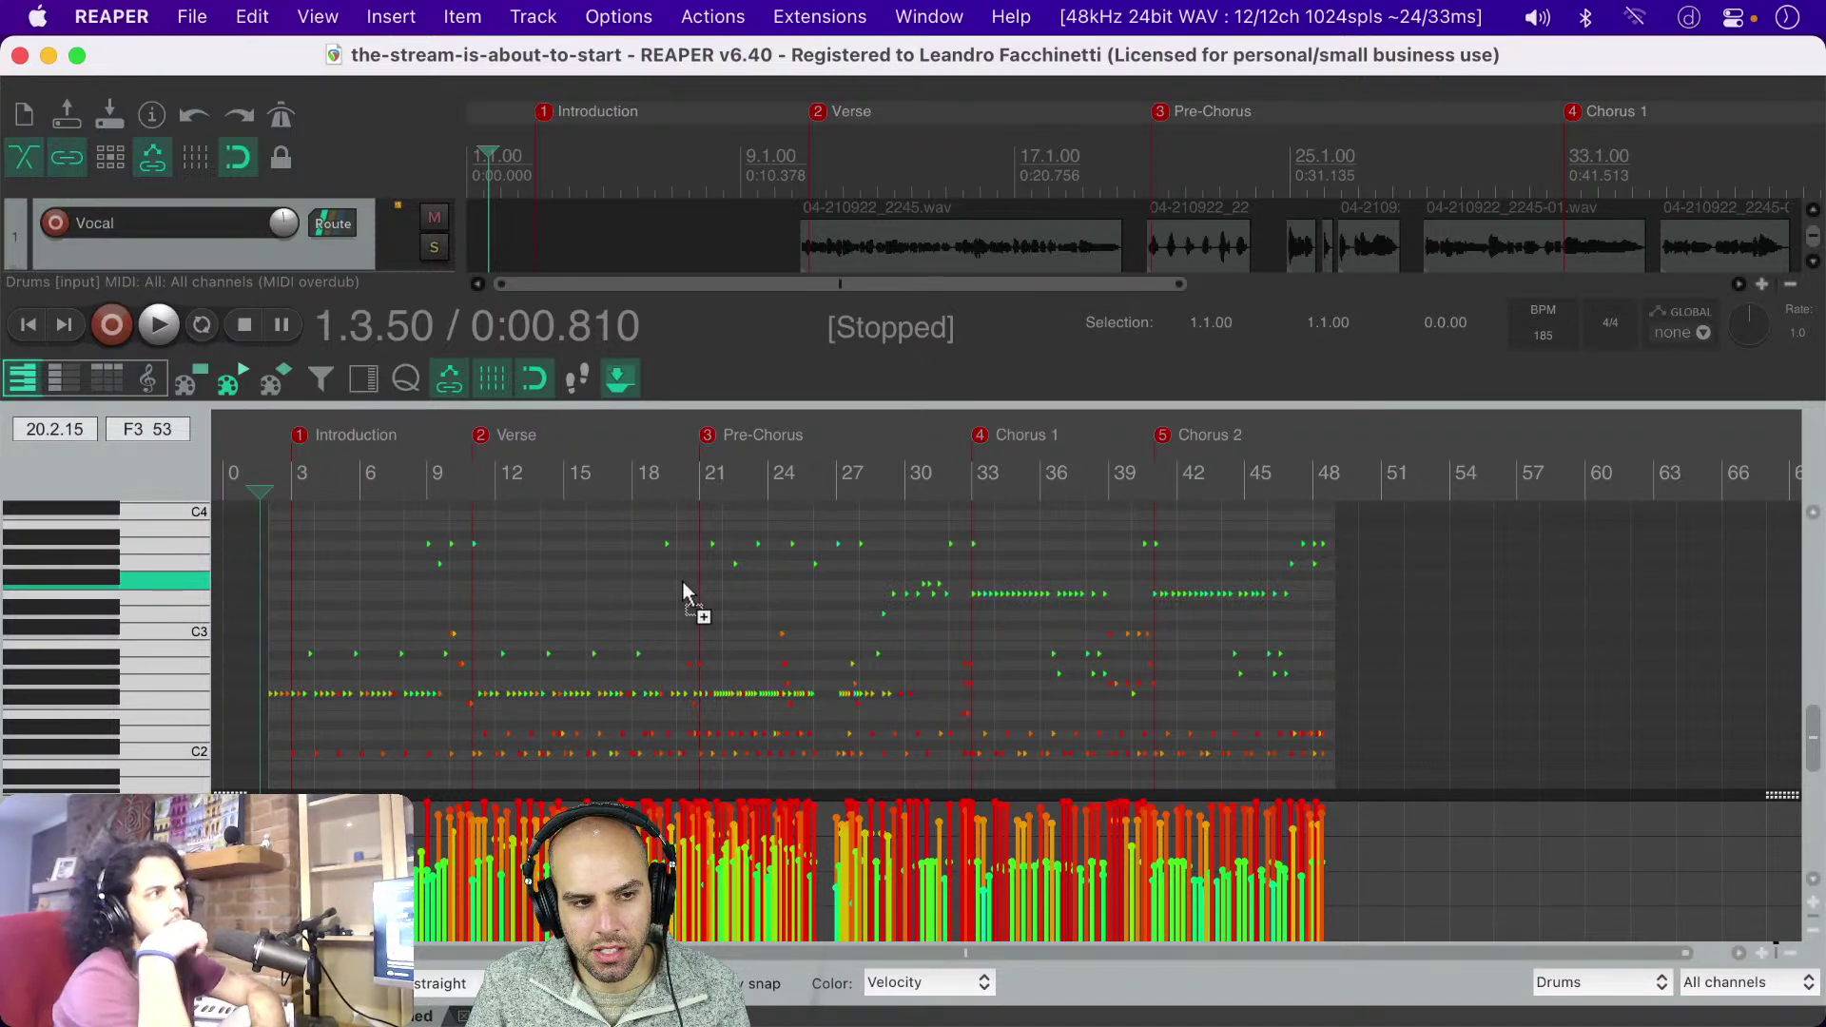
# Step: Close the MIDI editor, reopen the Drums item in it, and examine the part as musical notation
pyautogui.press('Escape')
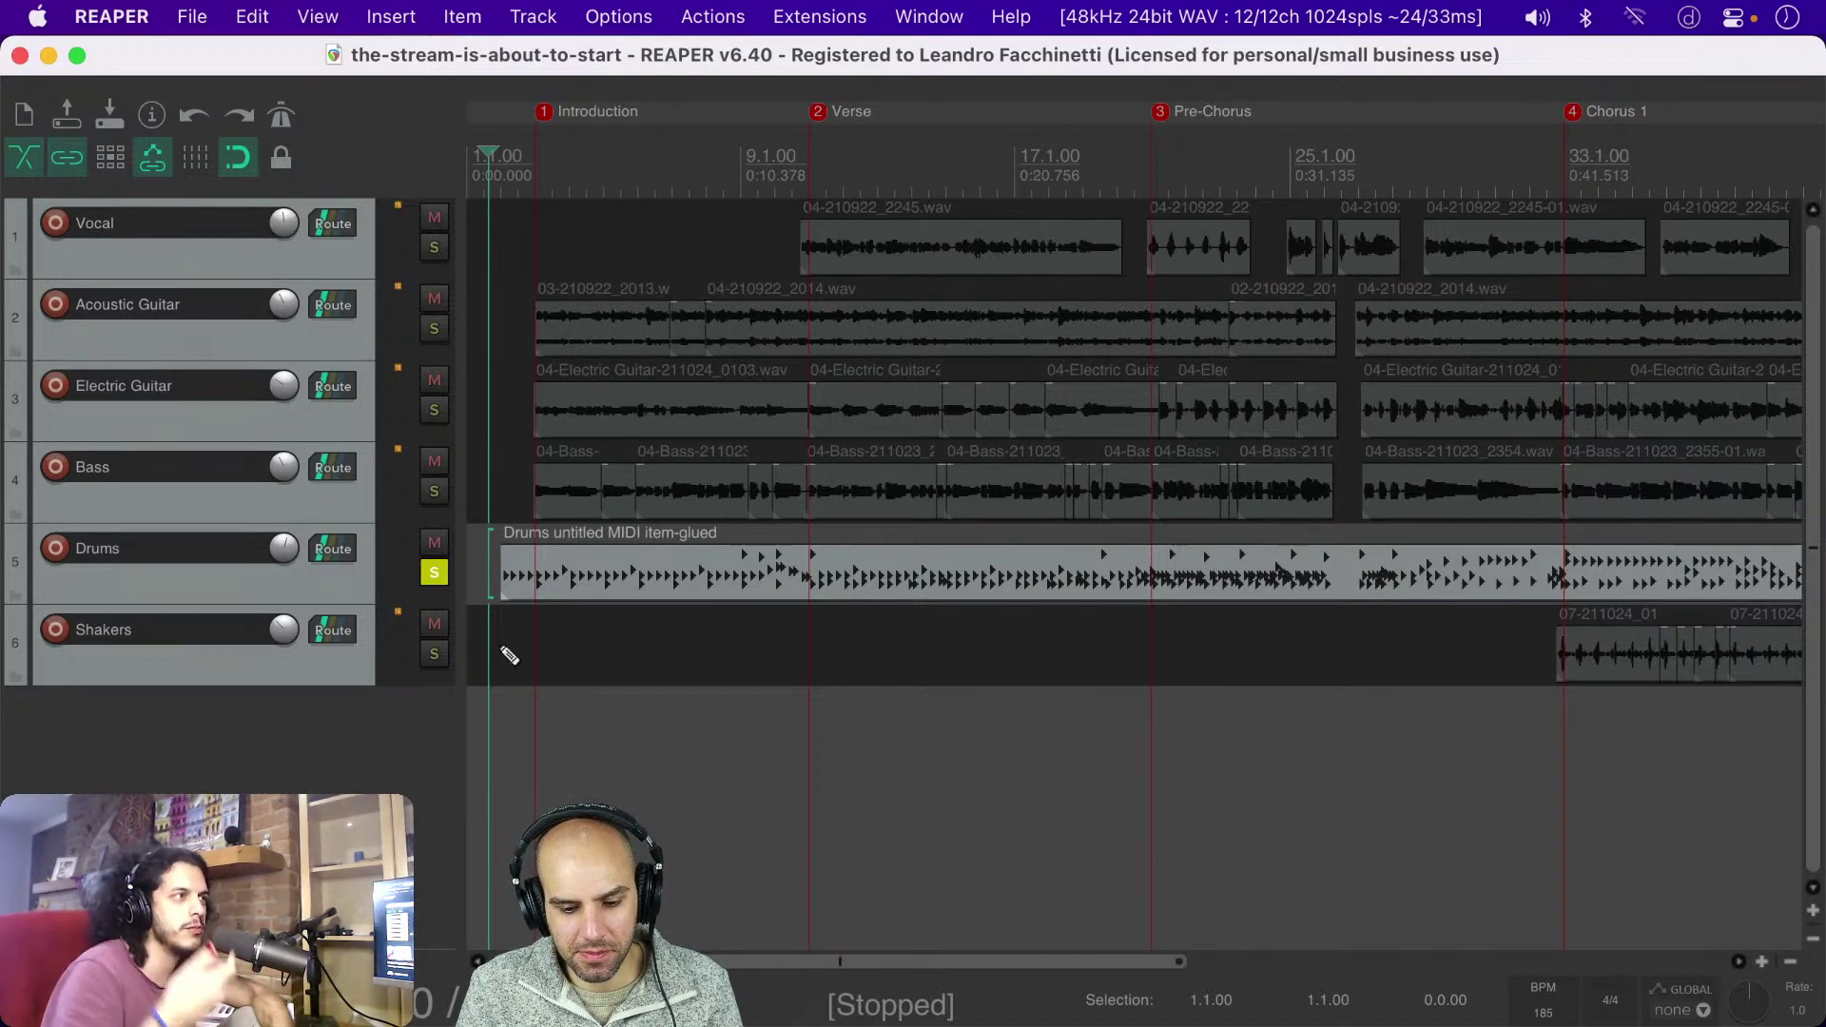
pyautogui.press('alt+super+e')
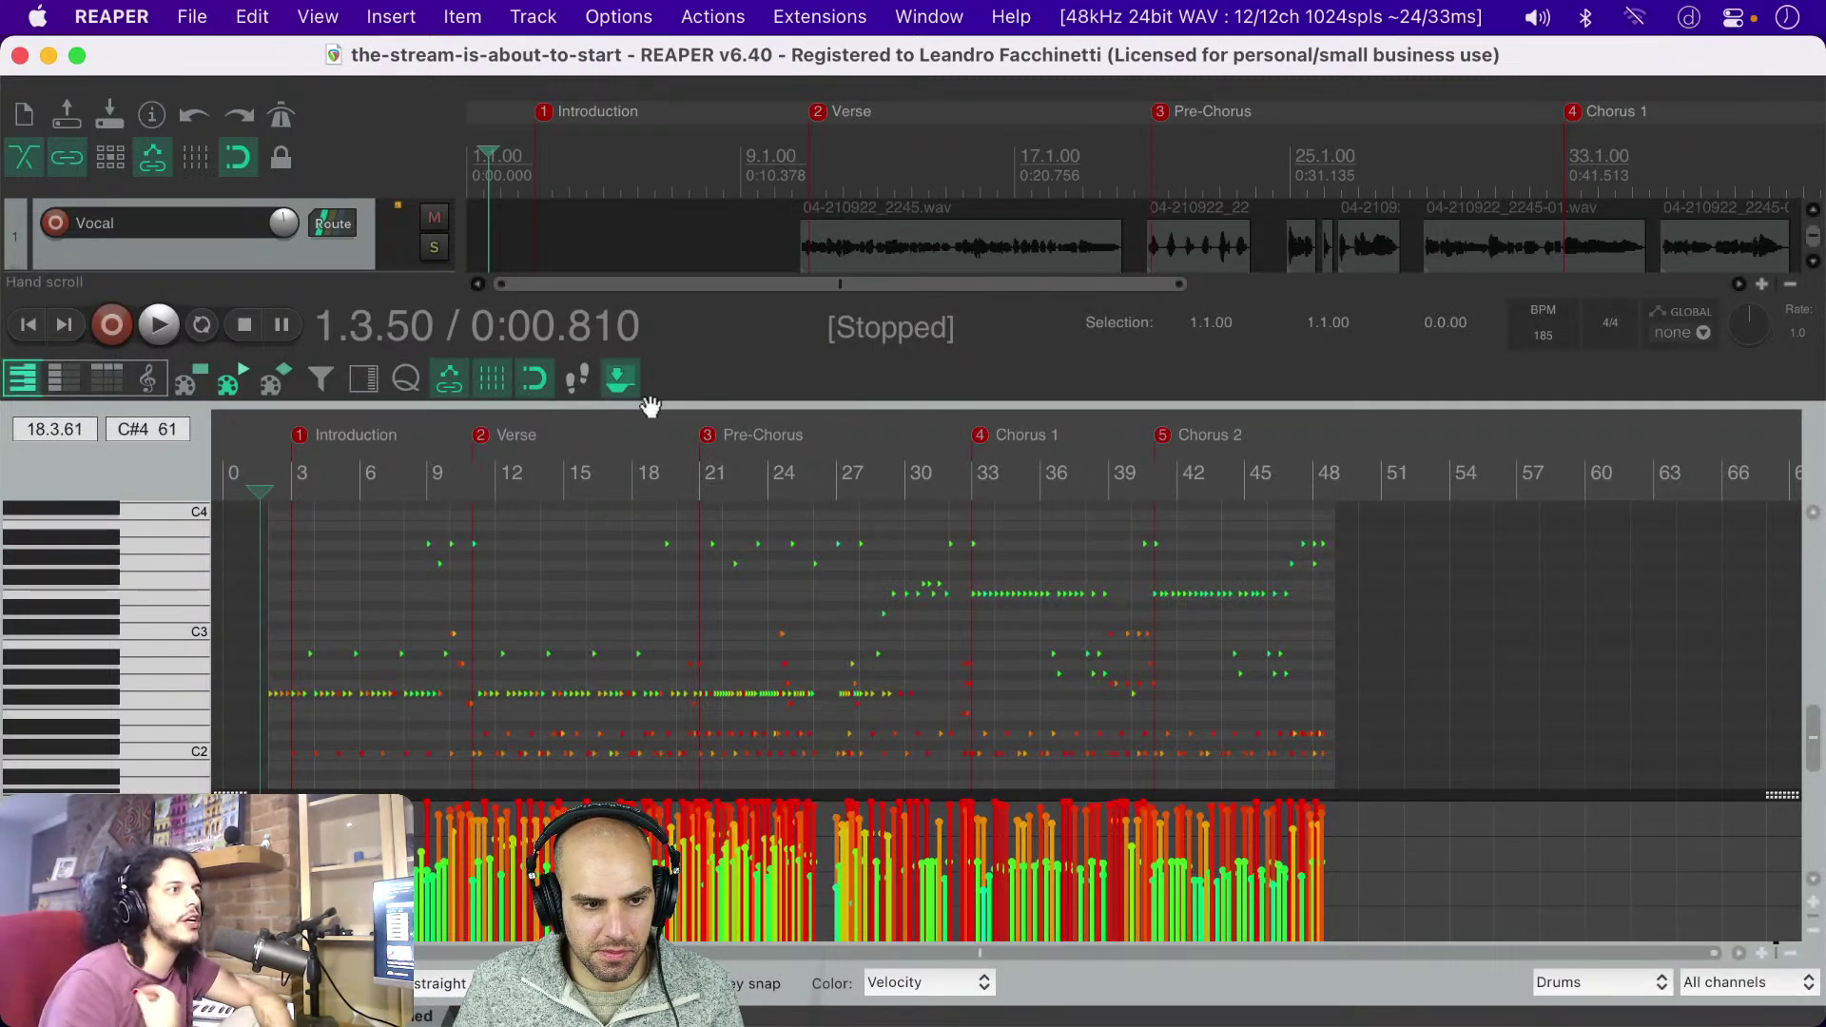
pyautogui.click(148, 379)
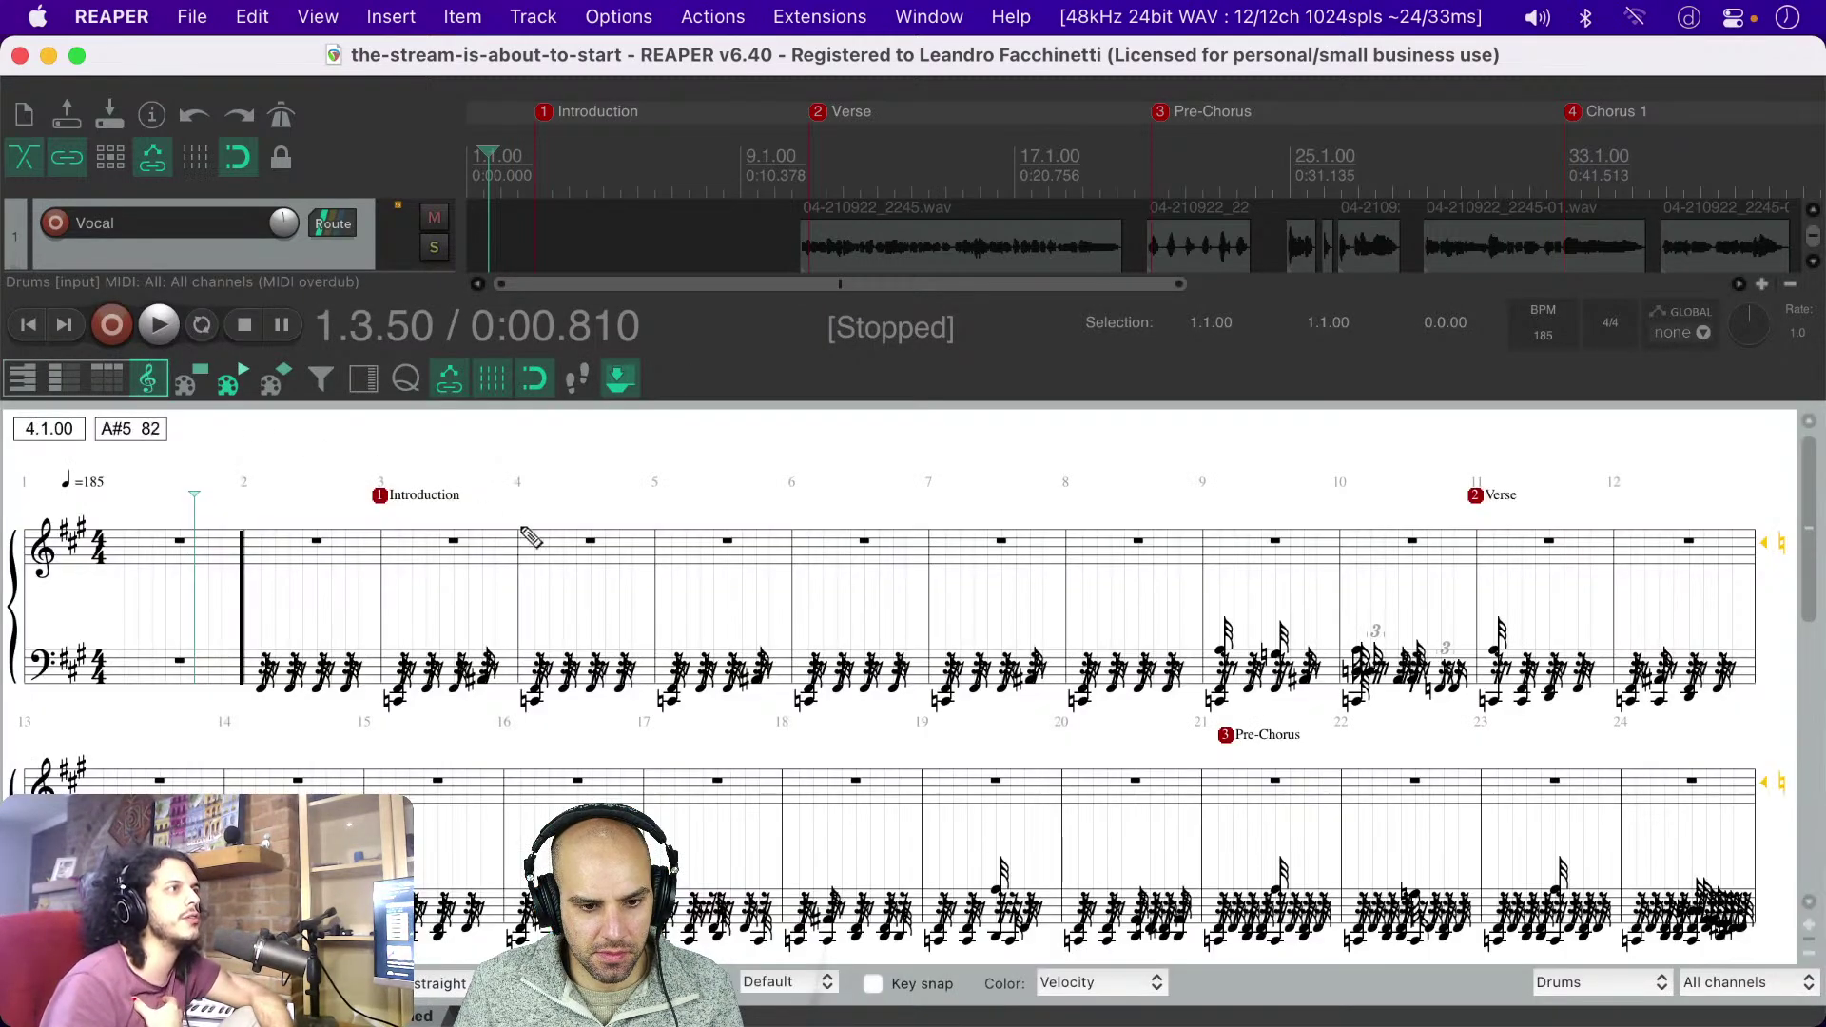
pyautogui.scroll(5, 572, 638)
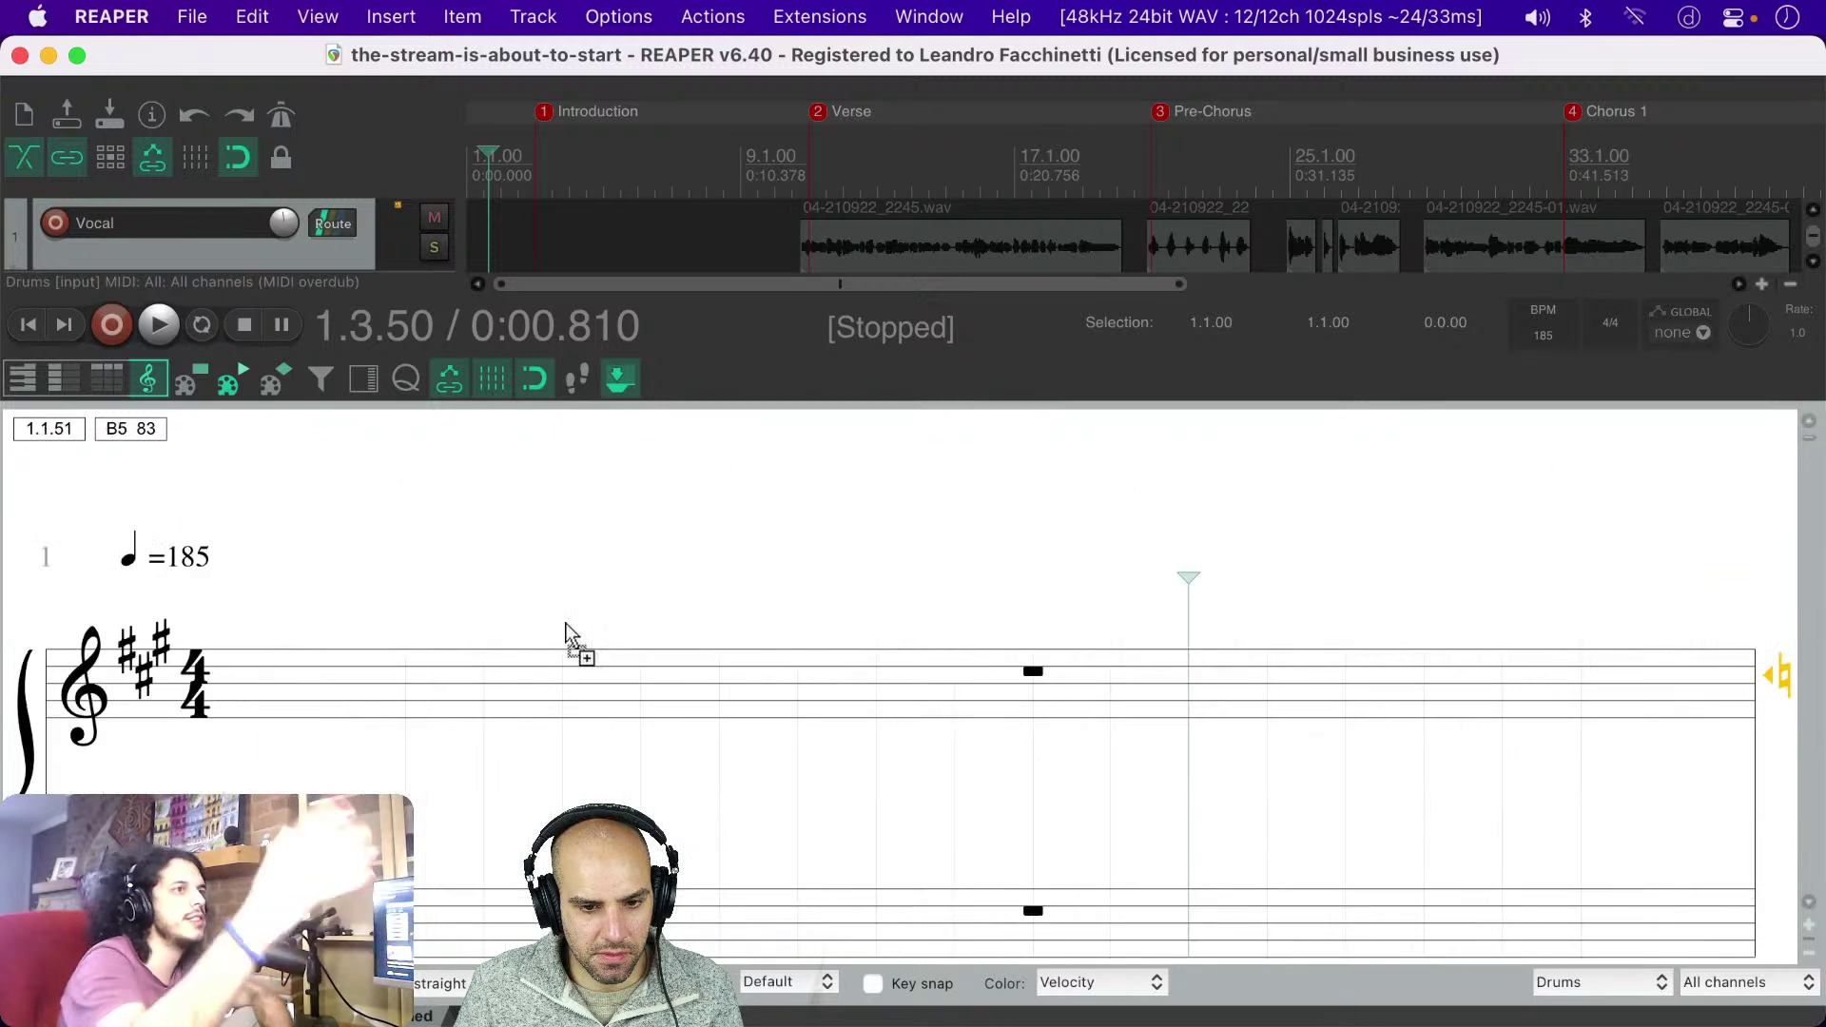
pyautogui.scroll(-4, 571, 639)
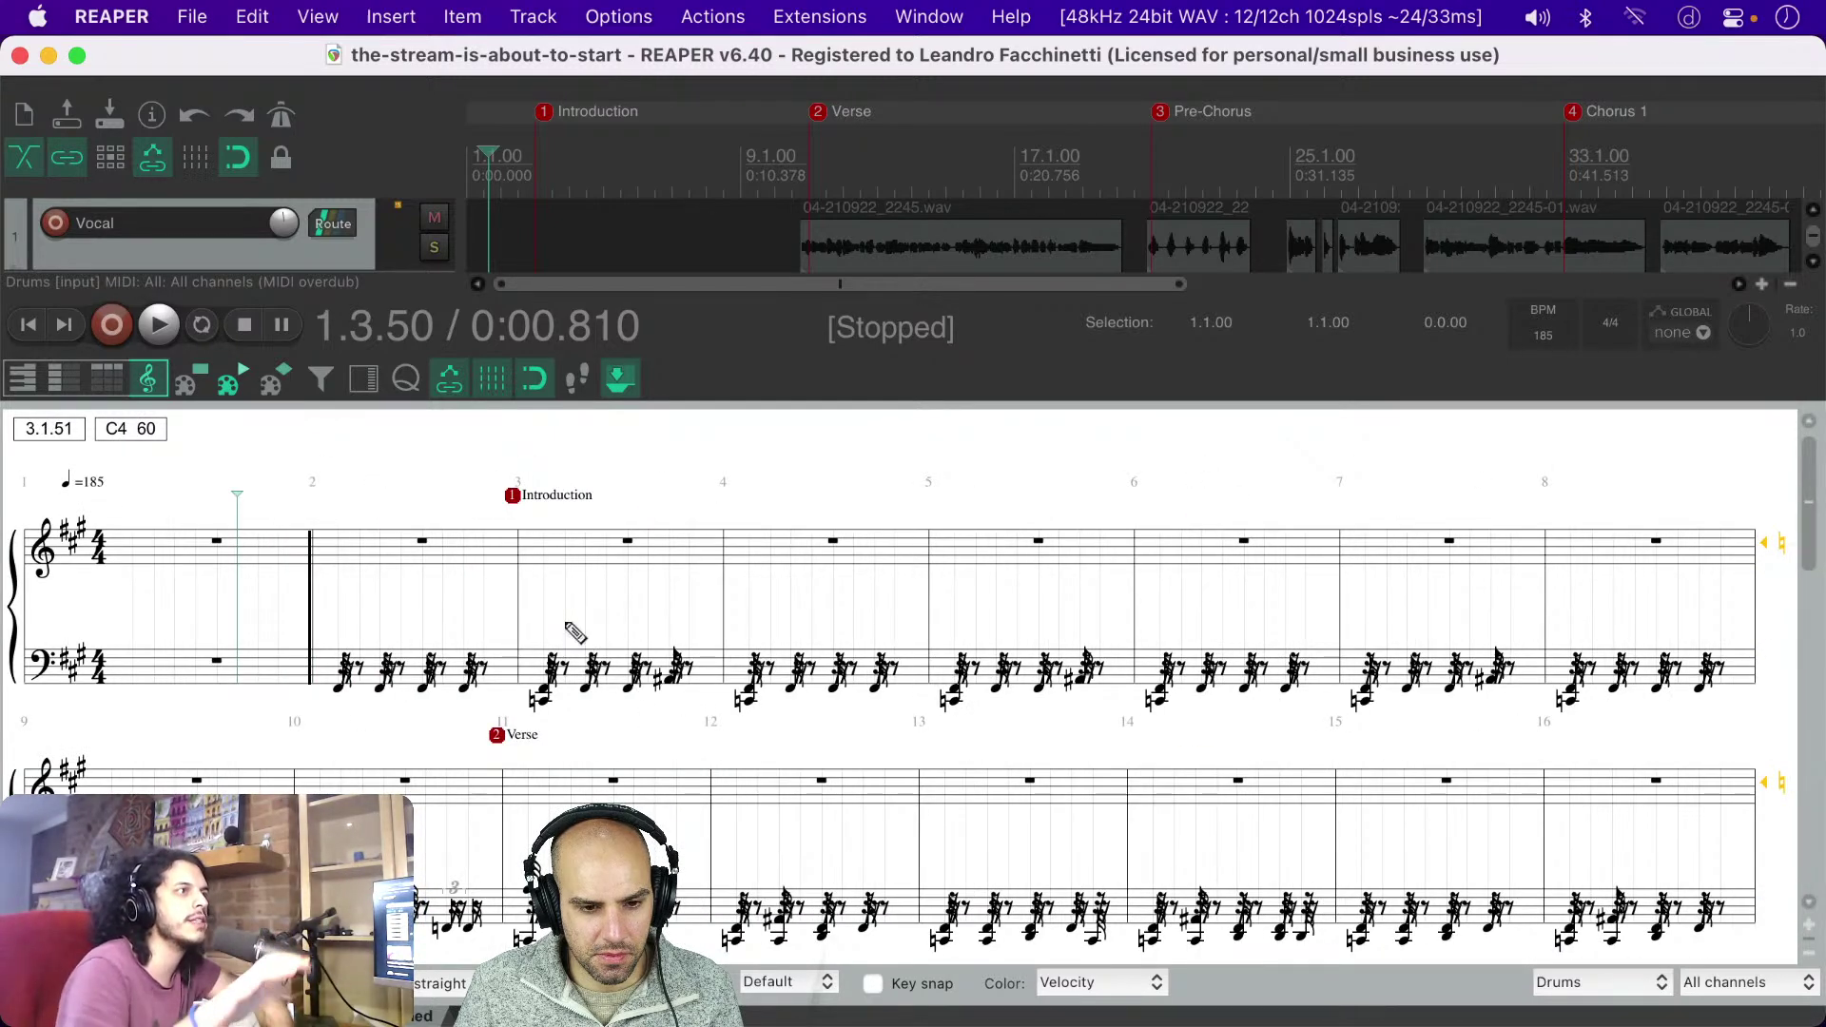
pyautogui.scroll(-3, 571, 633)
pyautogui.scroll(-4, 575, 633)
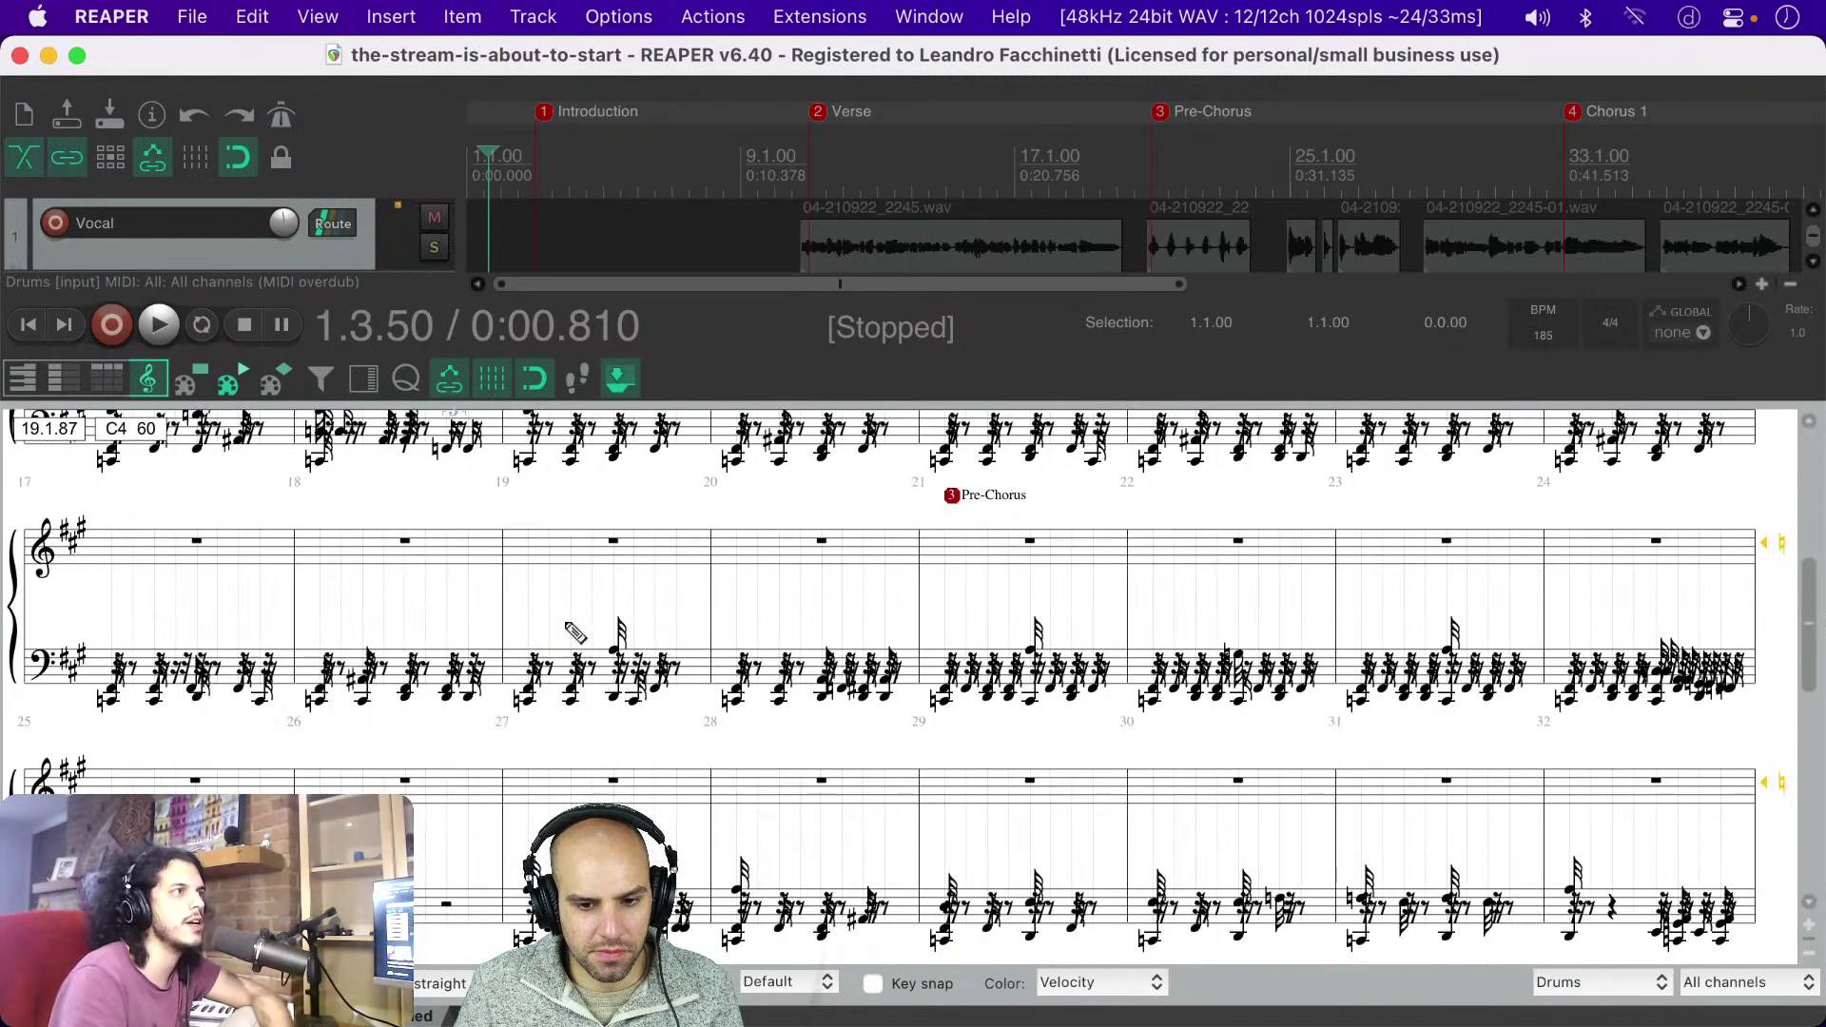
pyautogui.scroll(6, 575, 632)
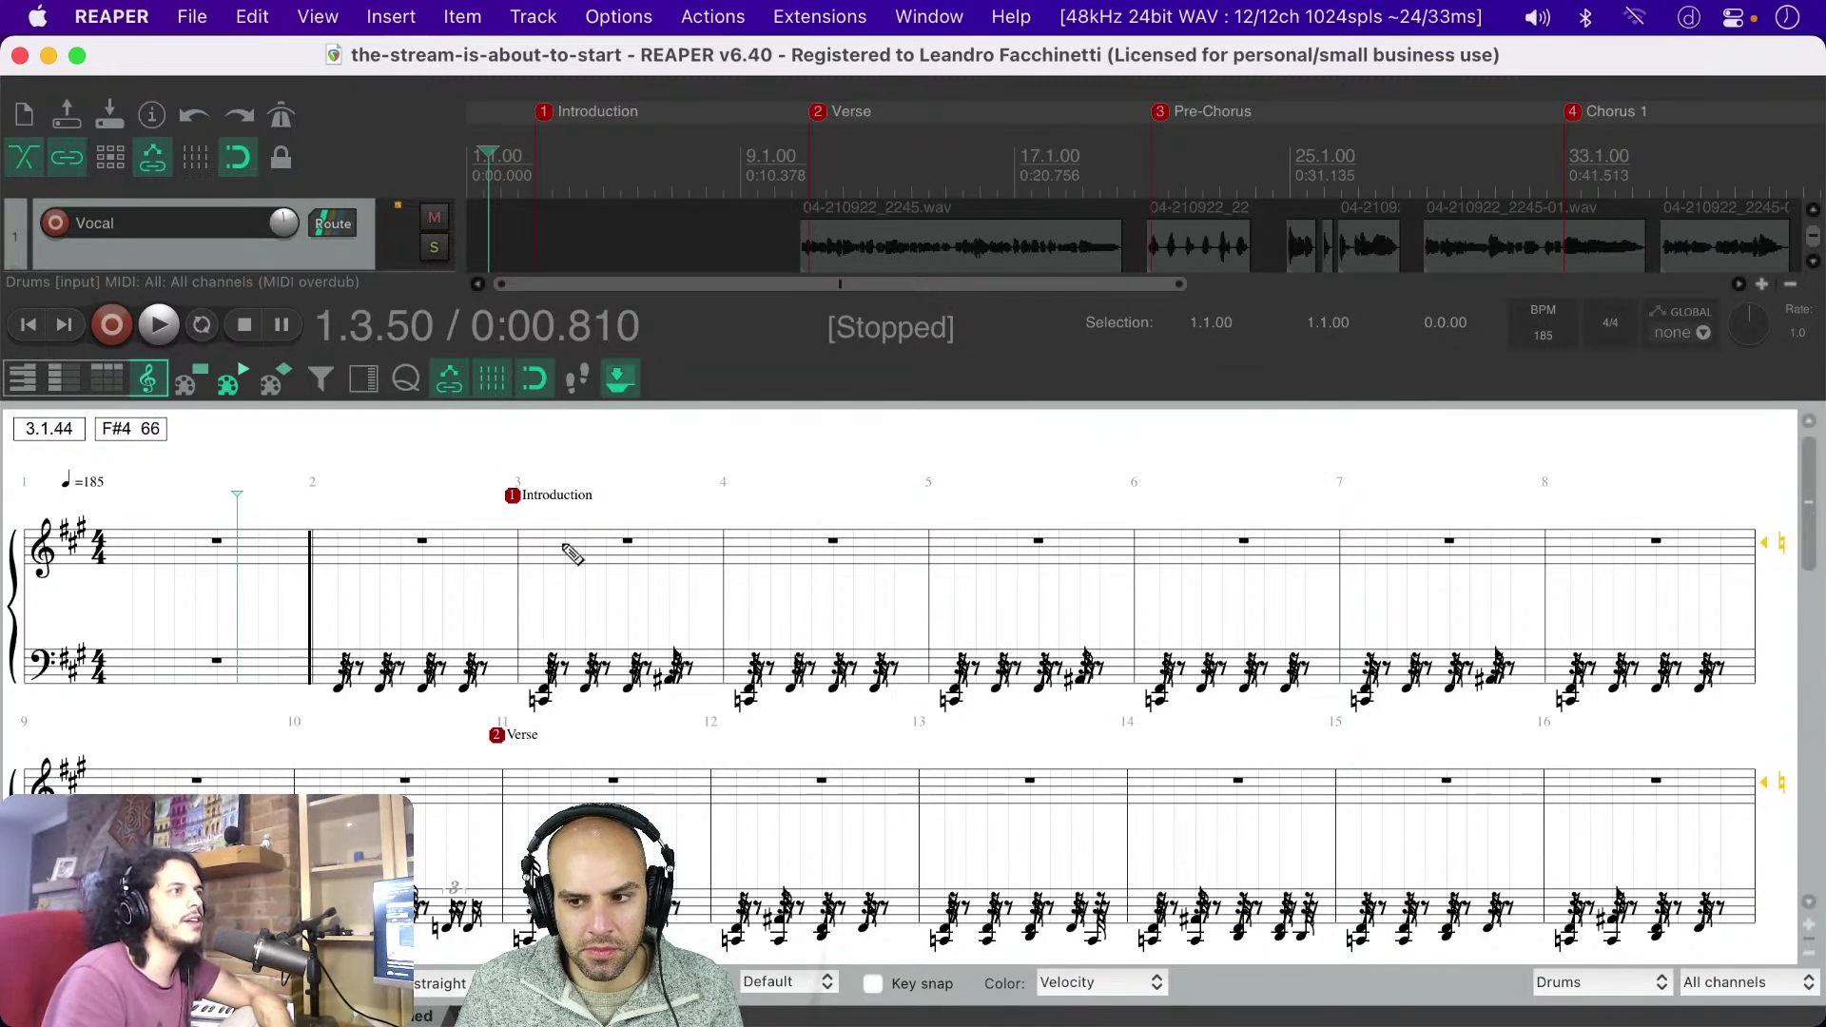
# Step: Return the drum part to the piano roll view and inspect the notes around the Introduction
pyautogui.click(21, 381)
pyautogui.scroll(-3, 498, 631)
pyautogui.scroll(3, 498, 631)
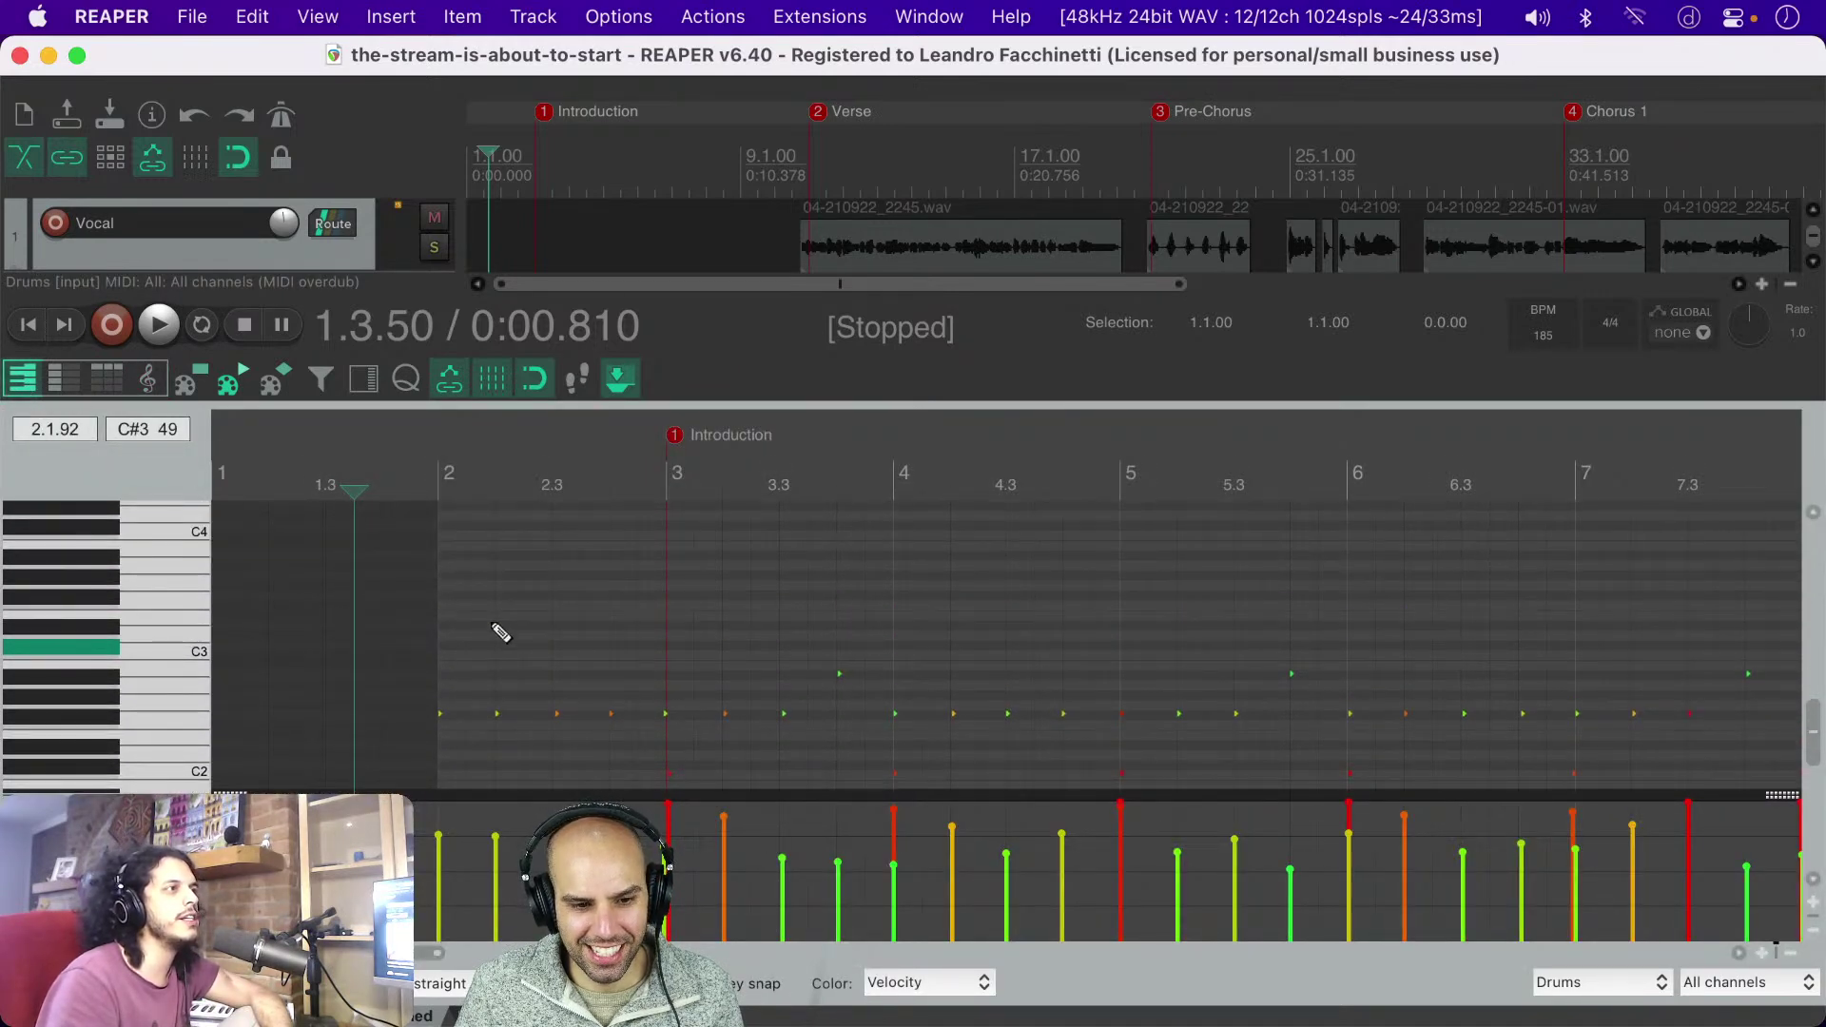
pyautogui.scroll(-4, 500, 632)
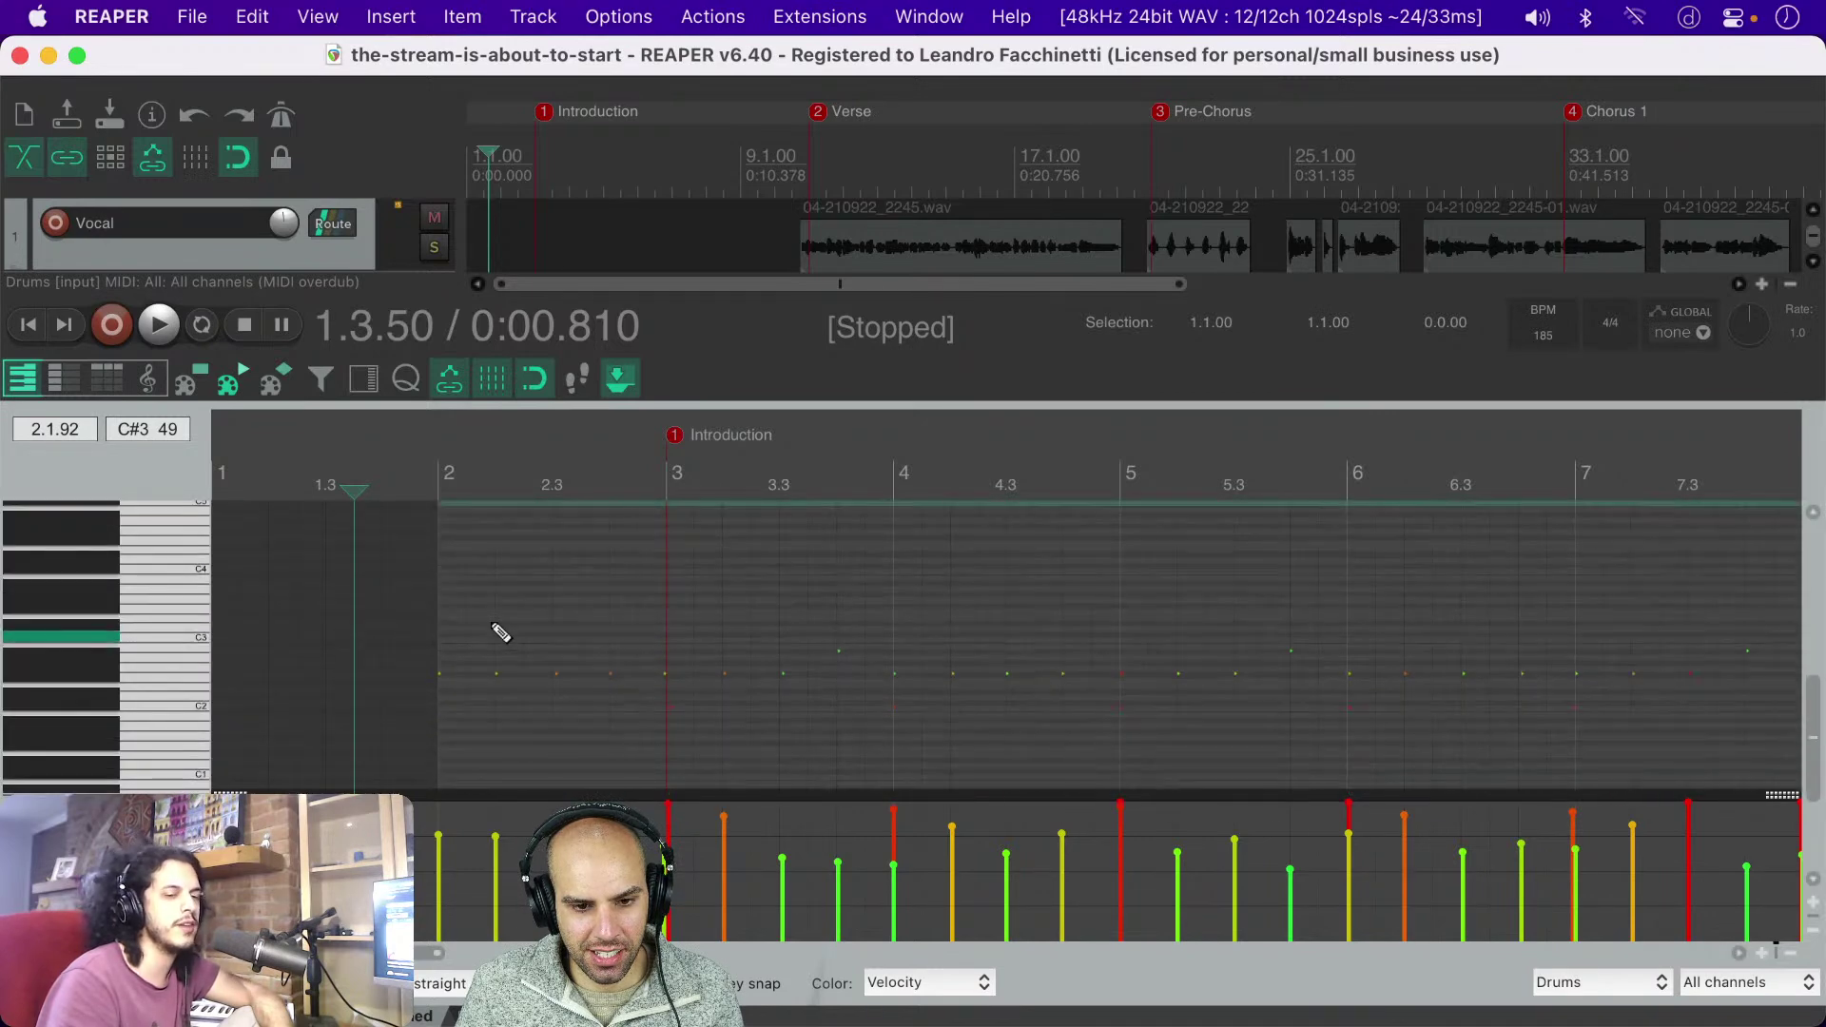
pyautogui.hscroll(2, 501, 637)
pyautogui.scroll(-2, 501, 642)
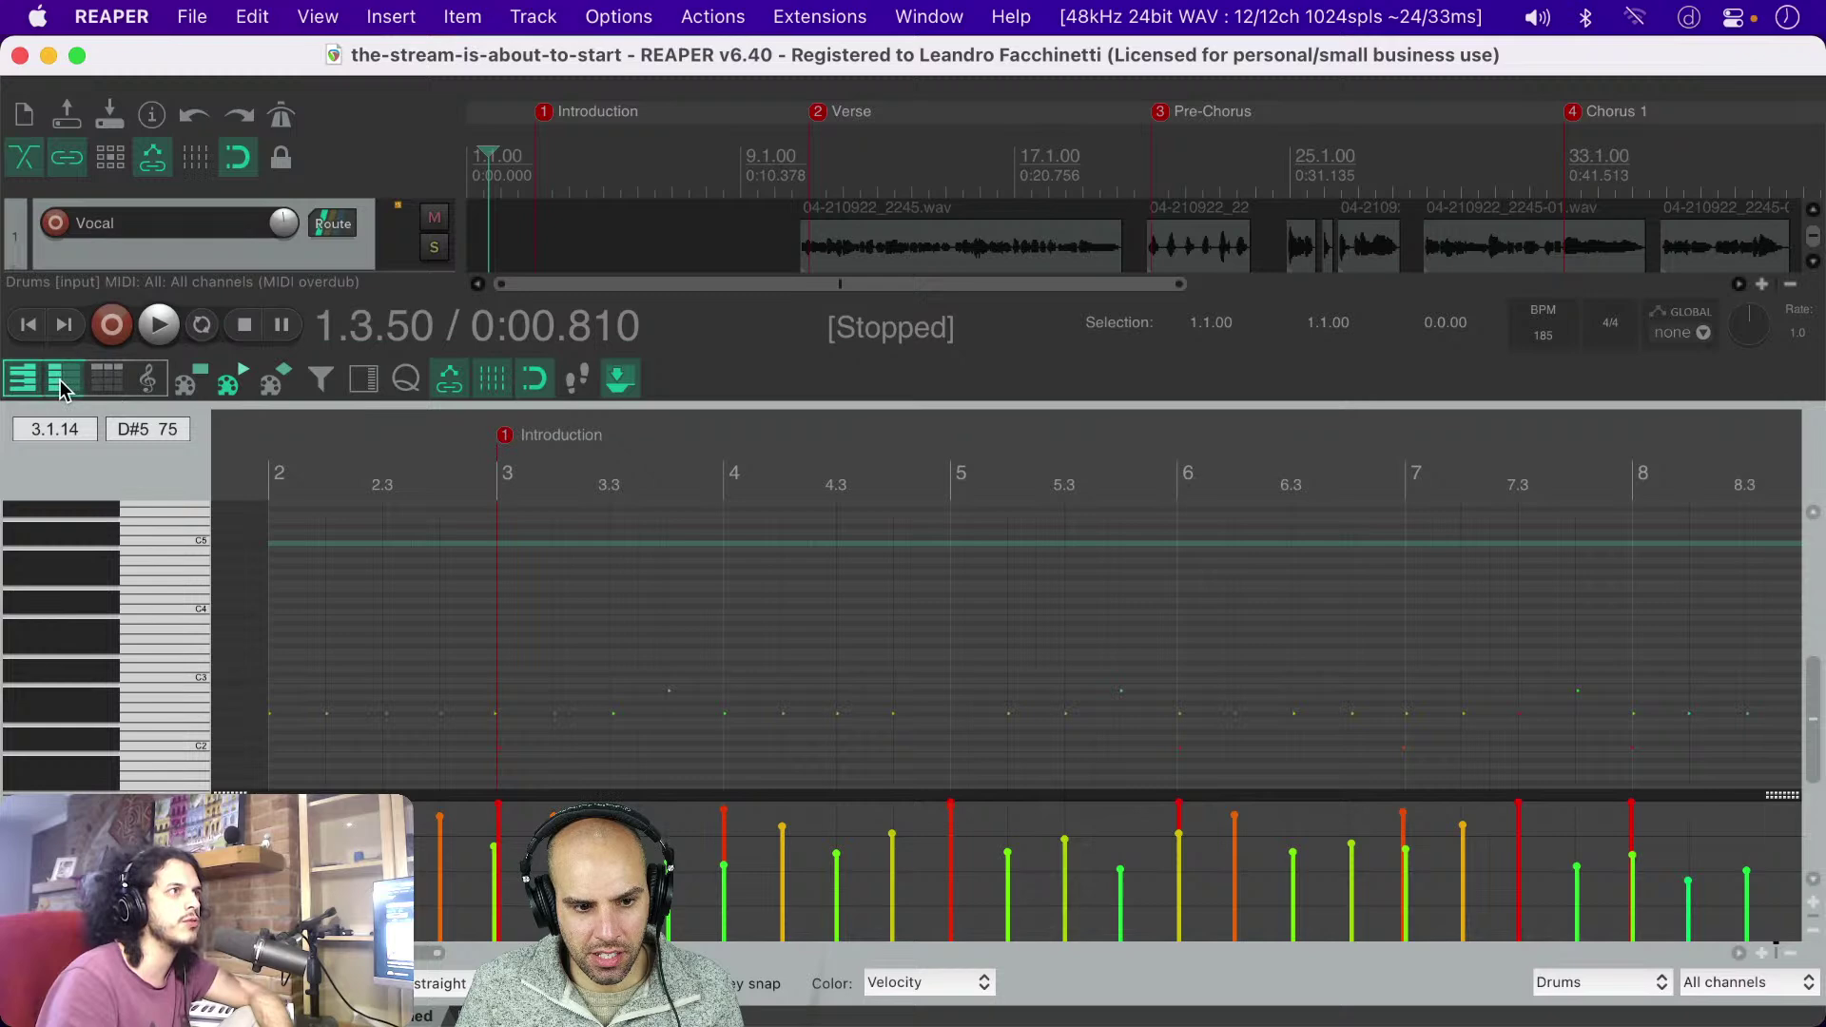
# Step: Compare the drum part in the named notes, event list and notation views, ending back in the piano roll
pyautogui.click(59, 385)
pyautogui.click(99, 380)
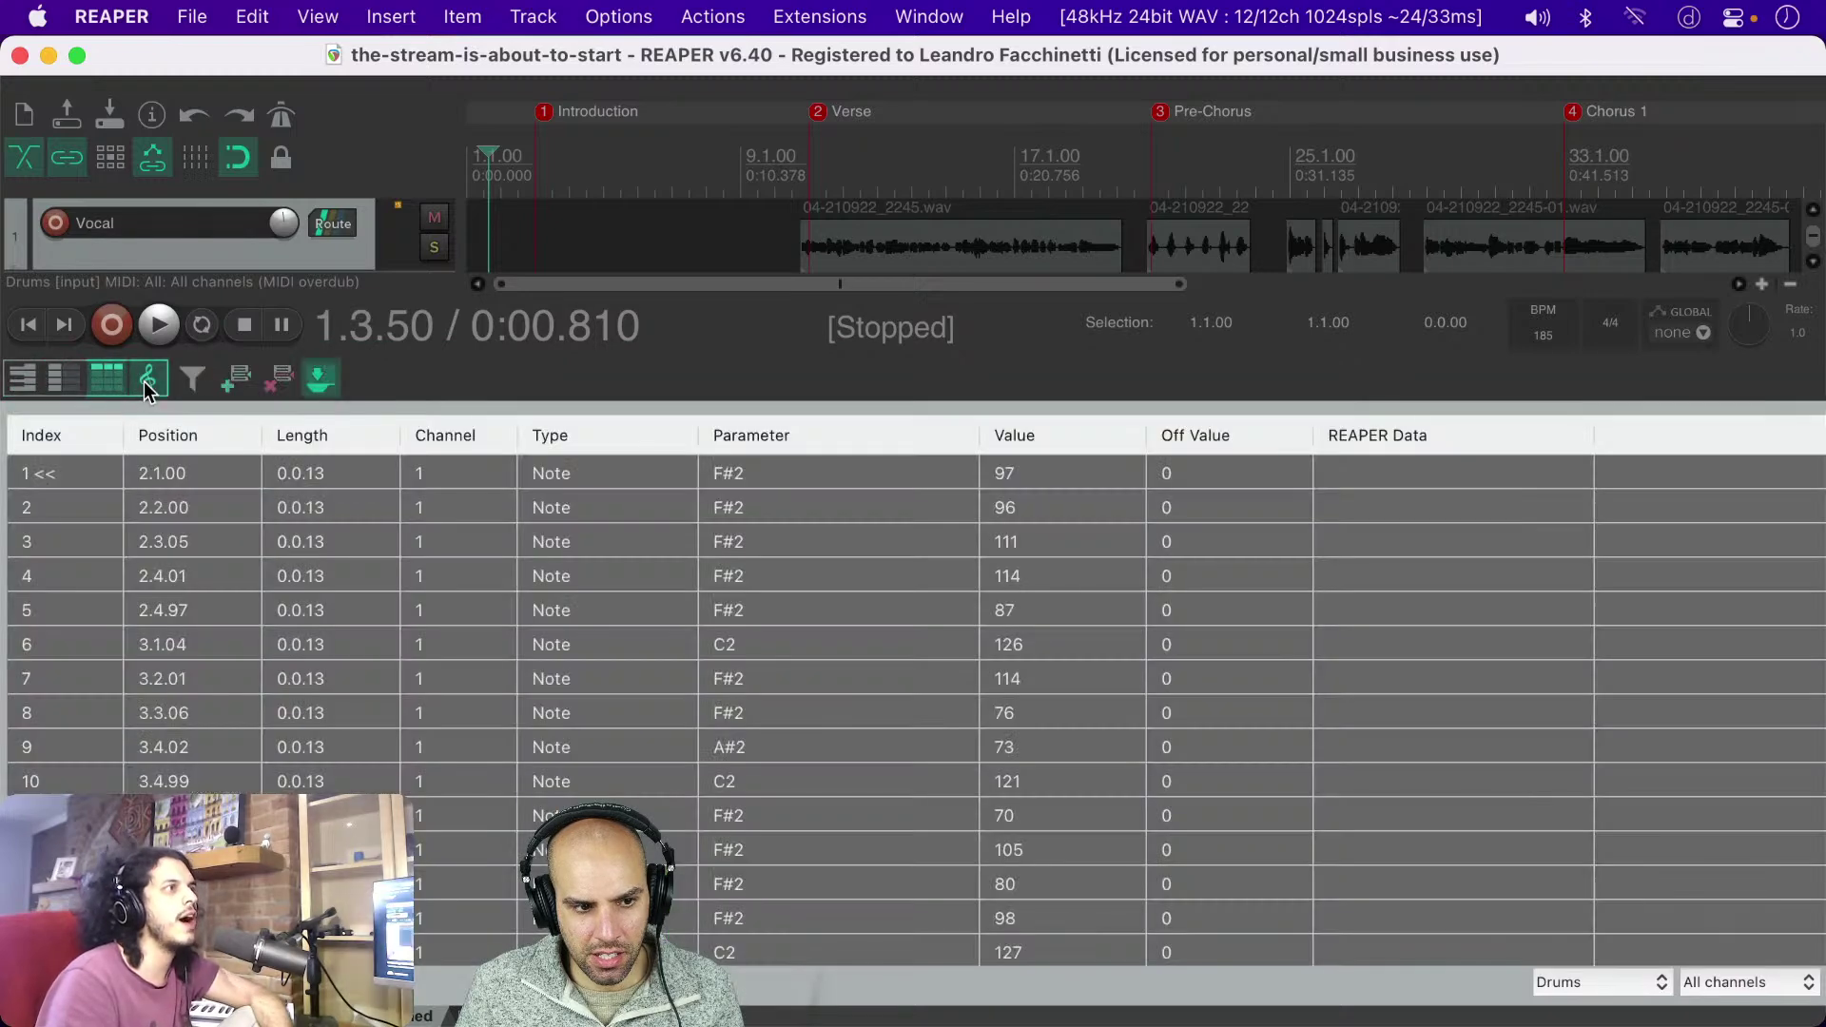
pyautogui.click(138, 380)
pyautogui.click(49, 385)
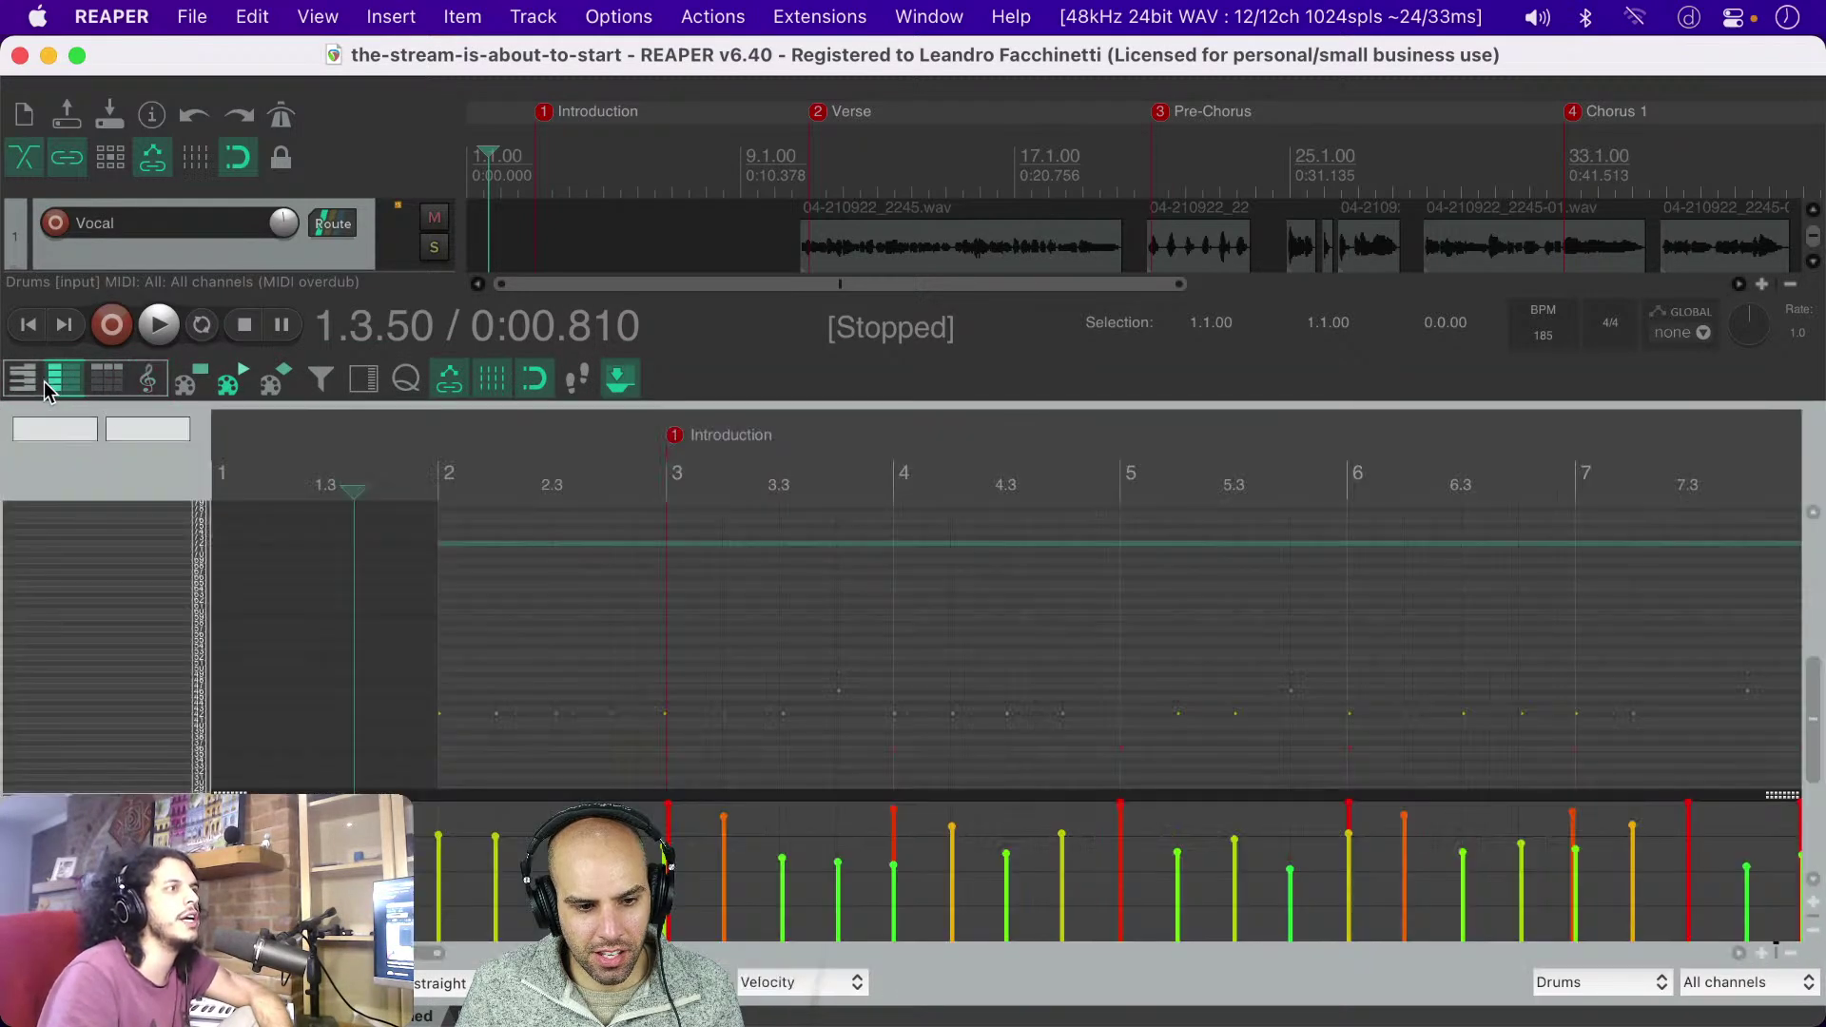
pyautogui.click(22, 378)
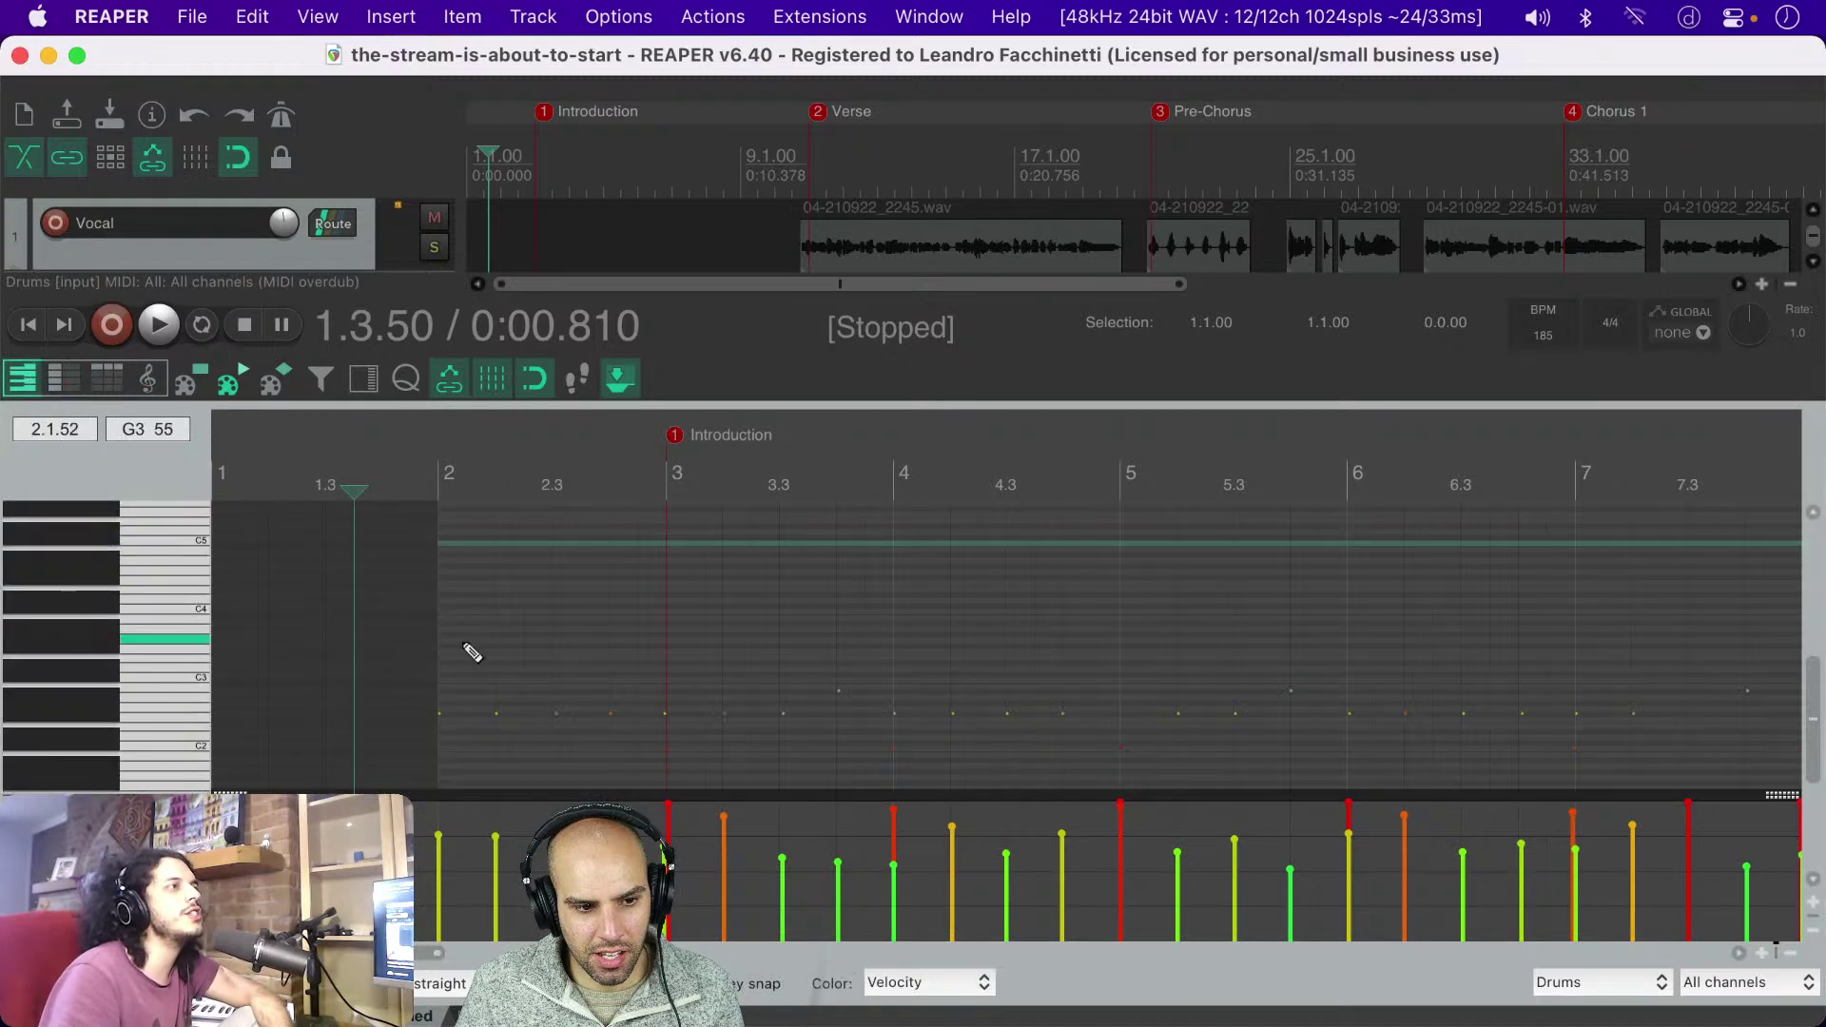
pyautogui.hscroll(3, 403, 659)
pyautogui.scroll(-3, 402, 658)
pyautogui.scroll(-8, 404, 660)
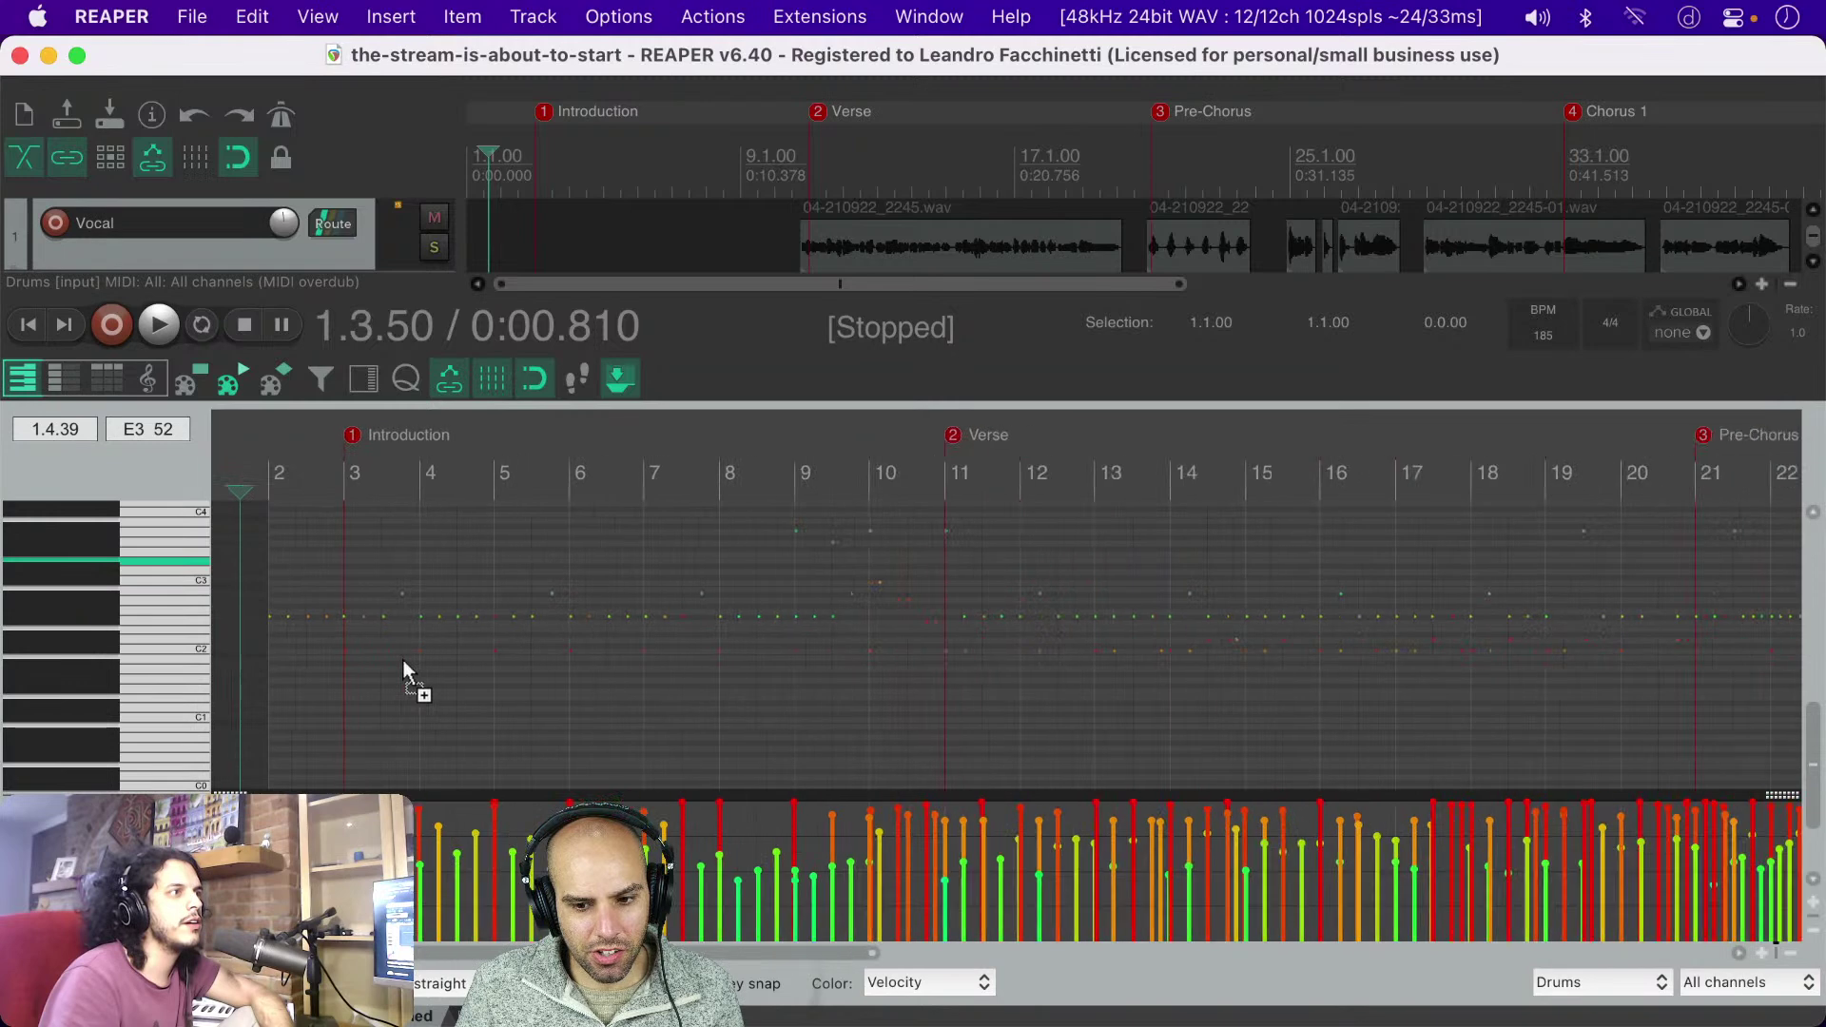
# Step: Examine the distribution of drum notes and velocities in the piano roll from the Introduction through Chorus 2
pyautogui.scroll(-10, 402, 658)
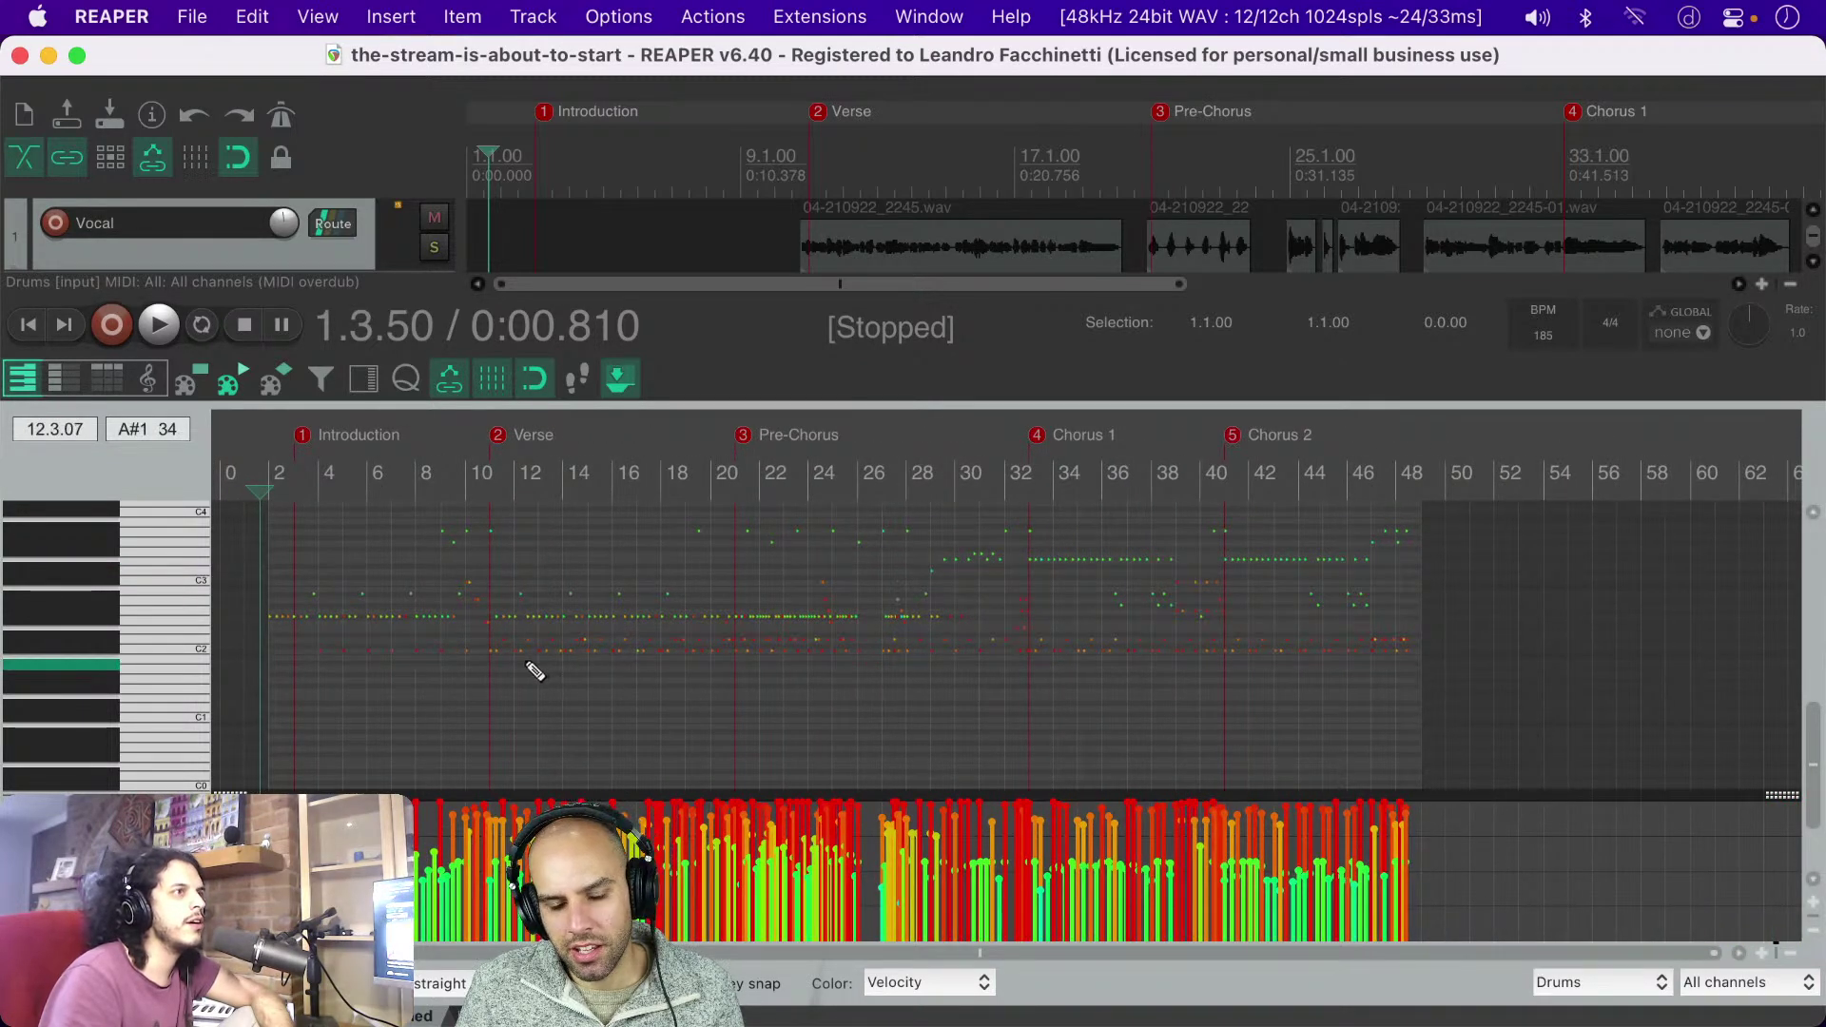
pyautogui.scroll(3, 361, 652)
pyautogui.scroll(-3, 359, 655)
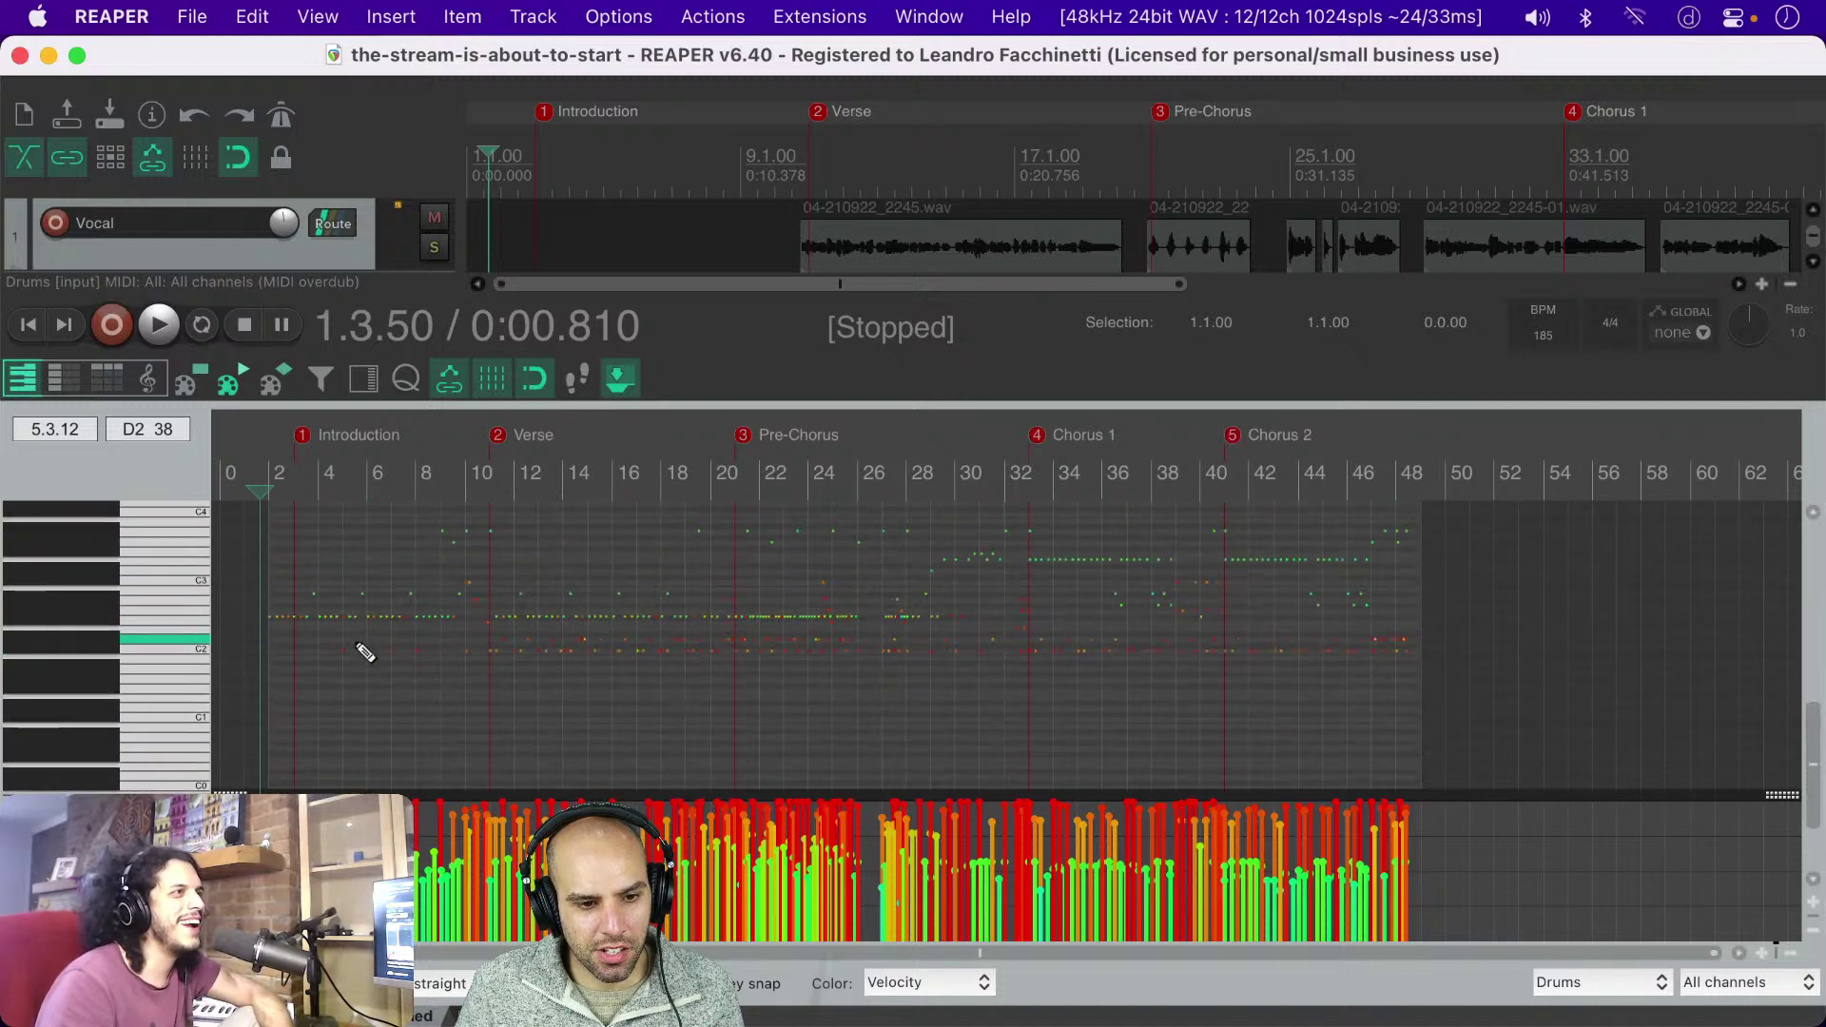
pyautogui.scroll(10, 314, 683)
pyautogui.scroll(8, 313, 675)
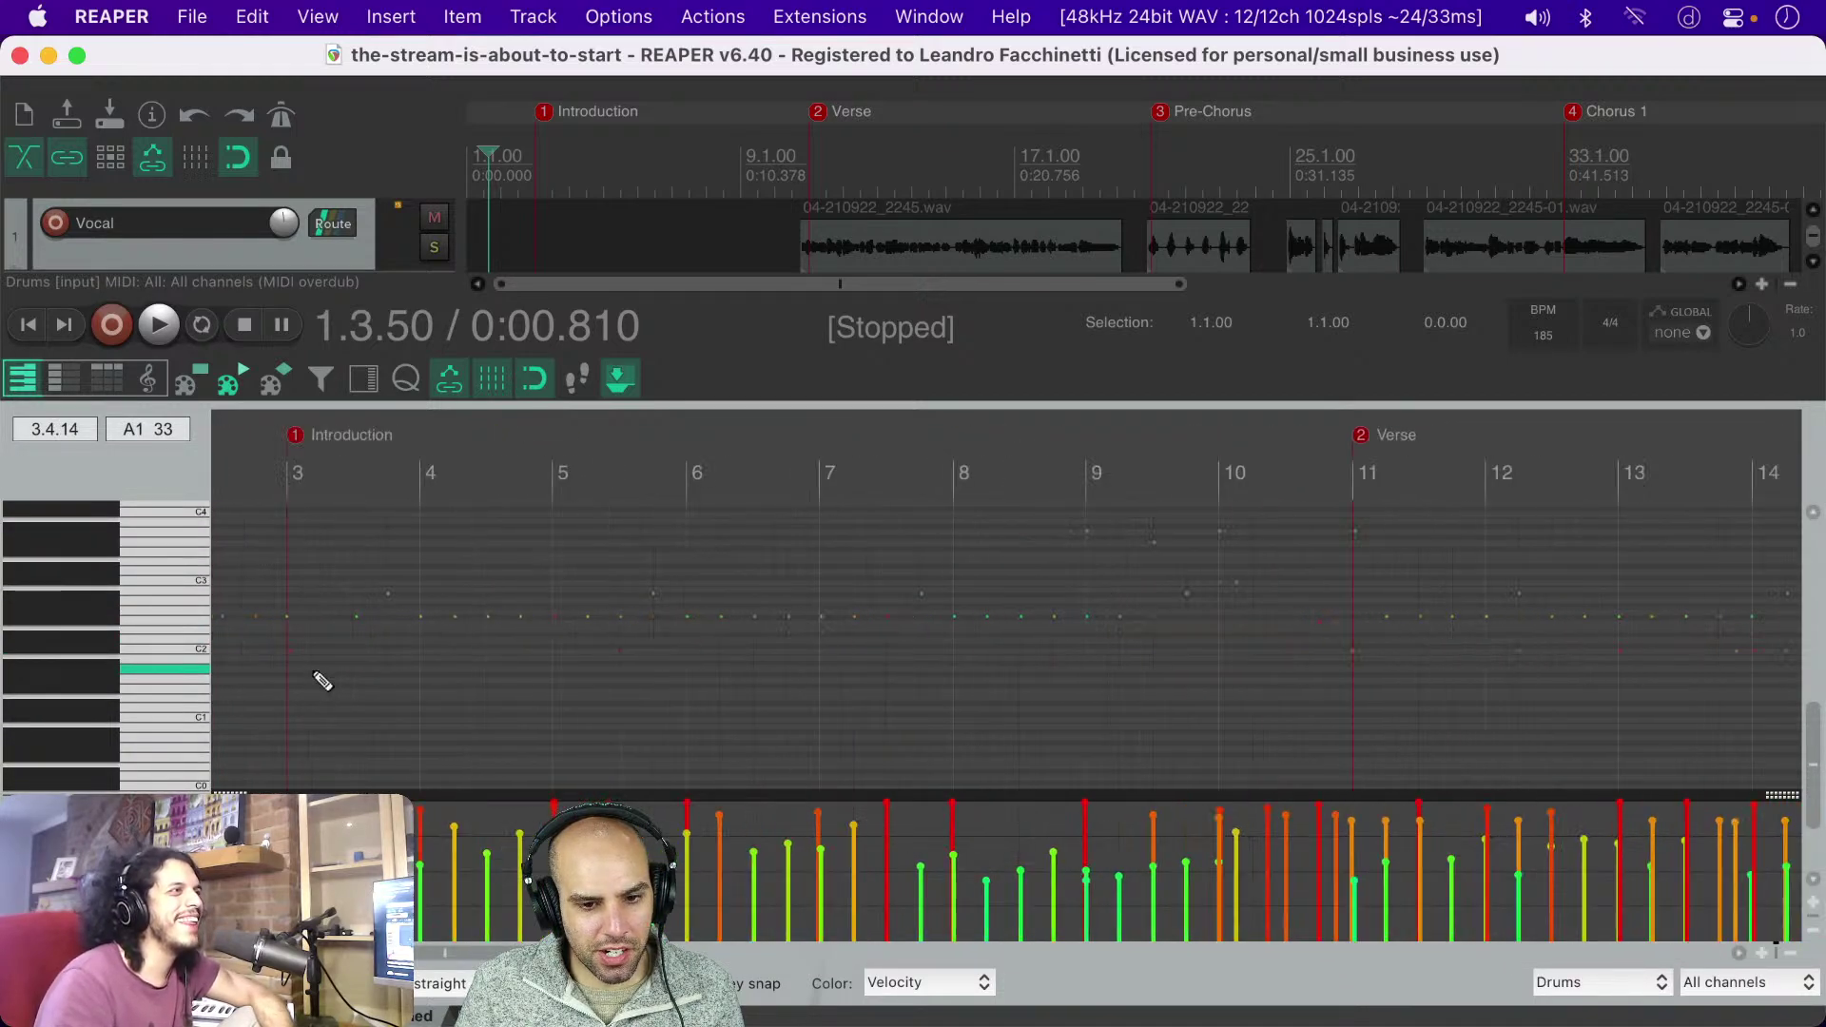
pyautogui.scroll(-10, 613, 697)
pyautogui.scroll(-6, 609, 689)
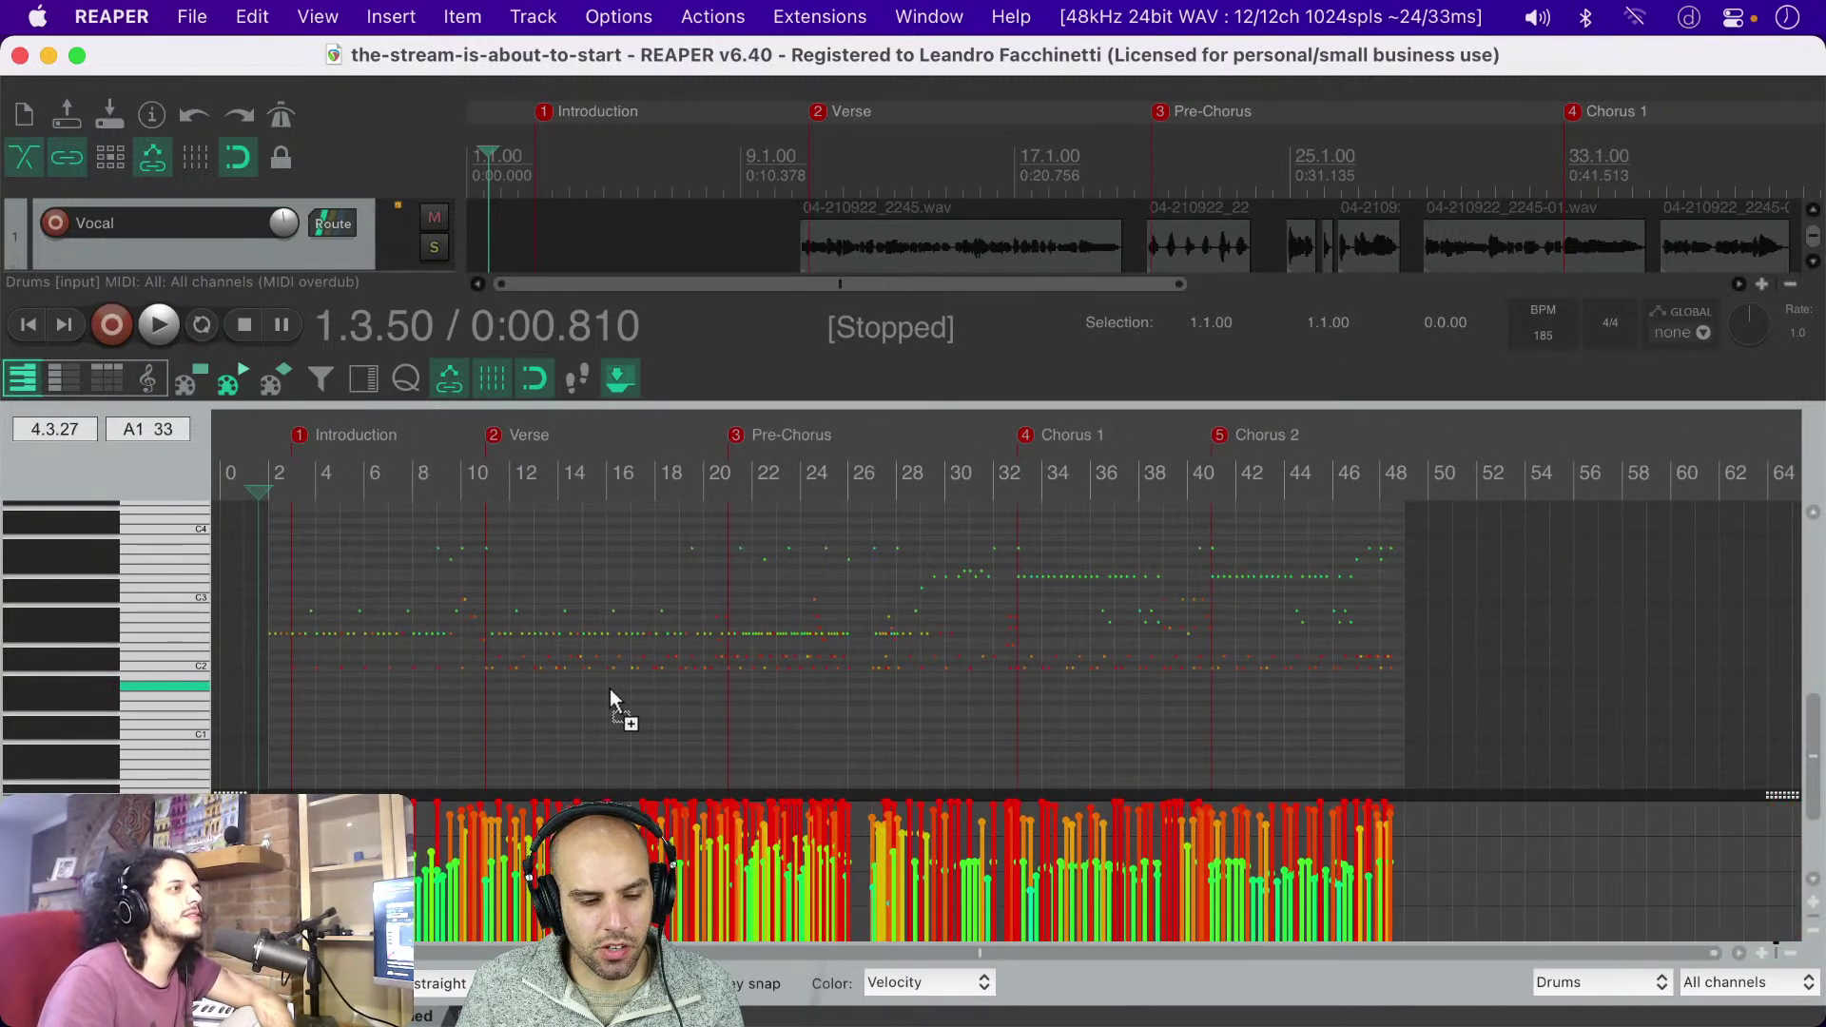
pyautogui.scroll(3, 411, 680)
pyautogui.scroll(3, 418, 685)
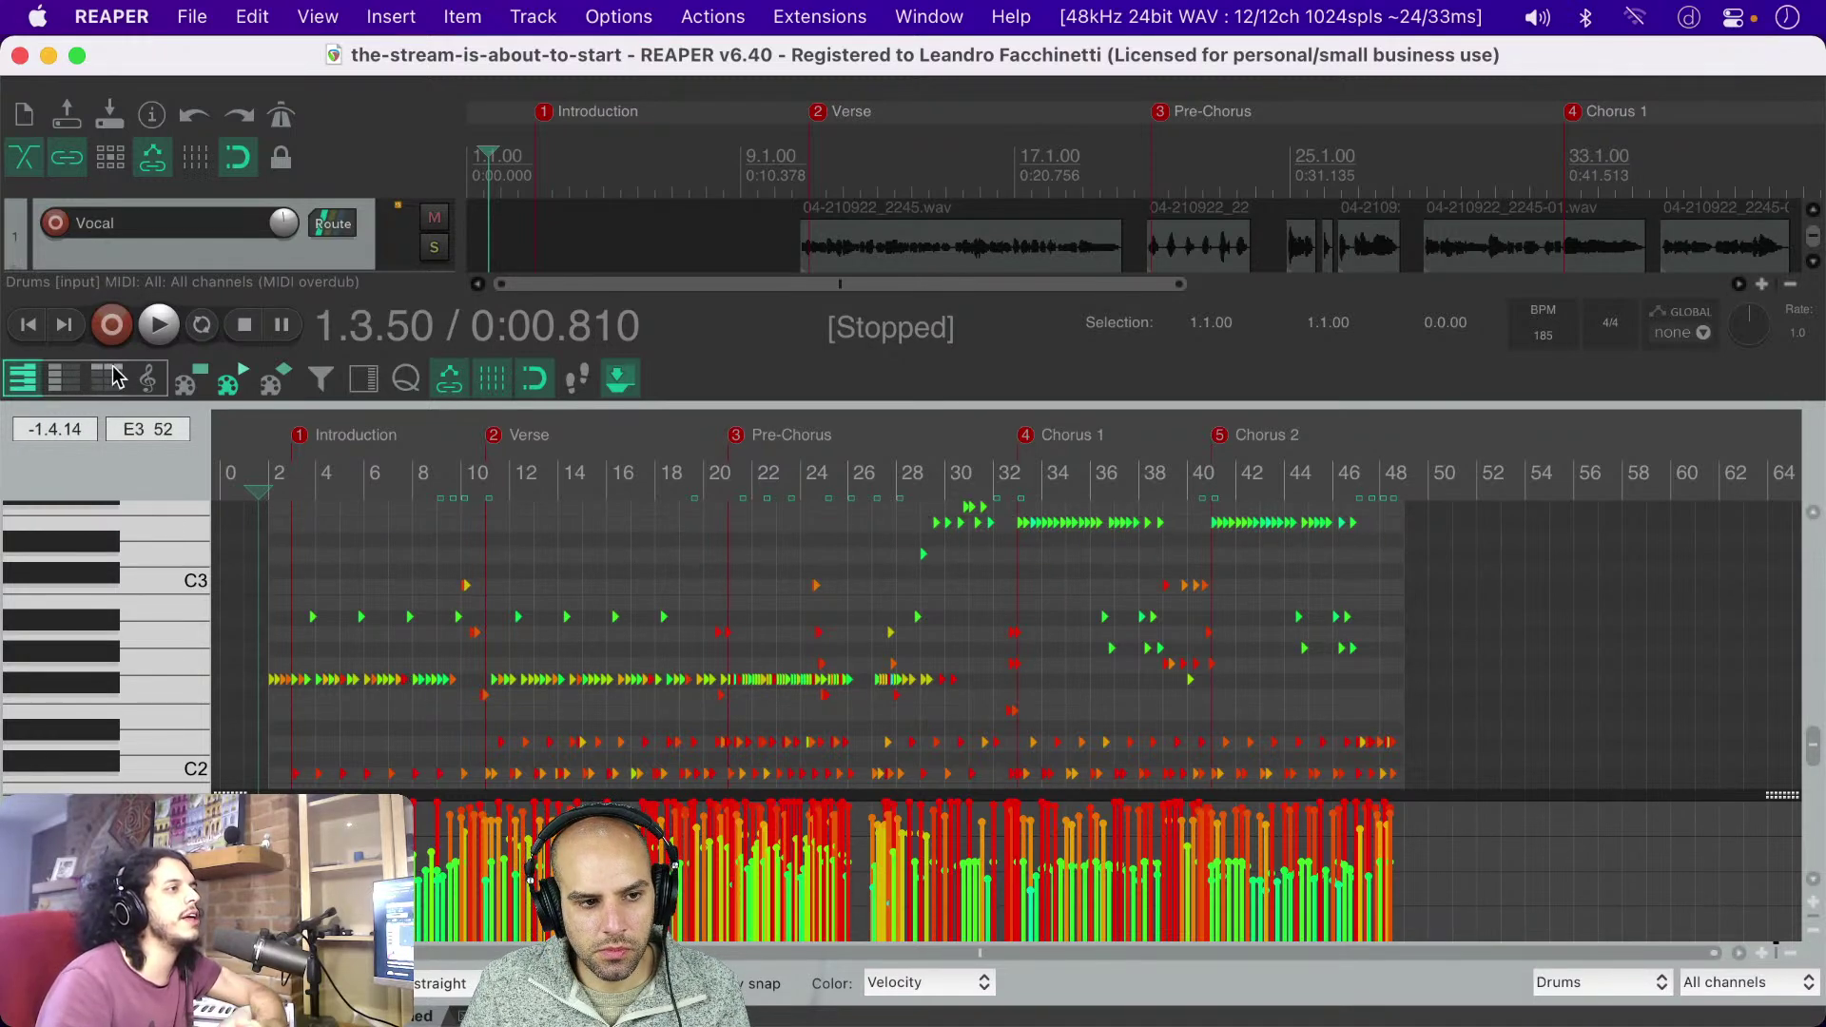
# Step: Check the drum part in notation view, review it again in the piano roll, and close the MIDI editor
pyautogui.click(147, 378)
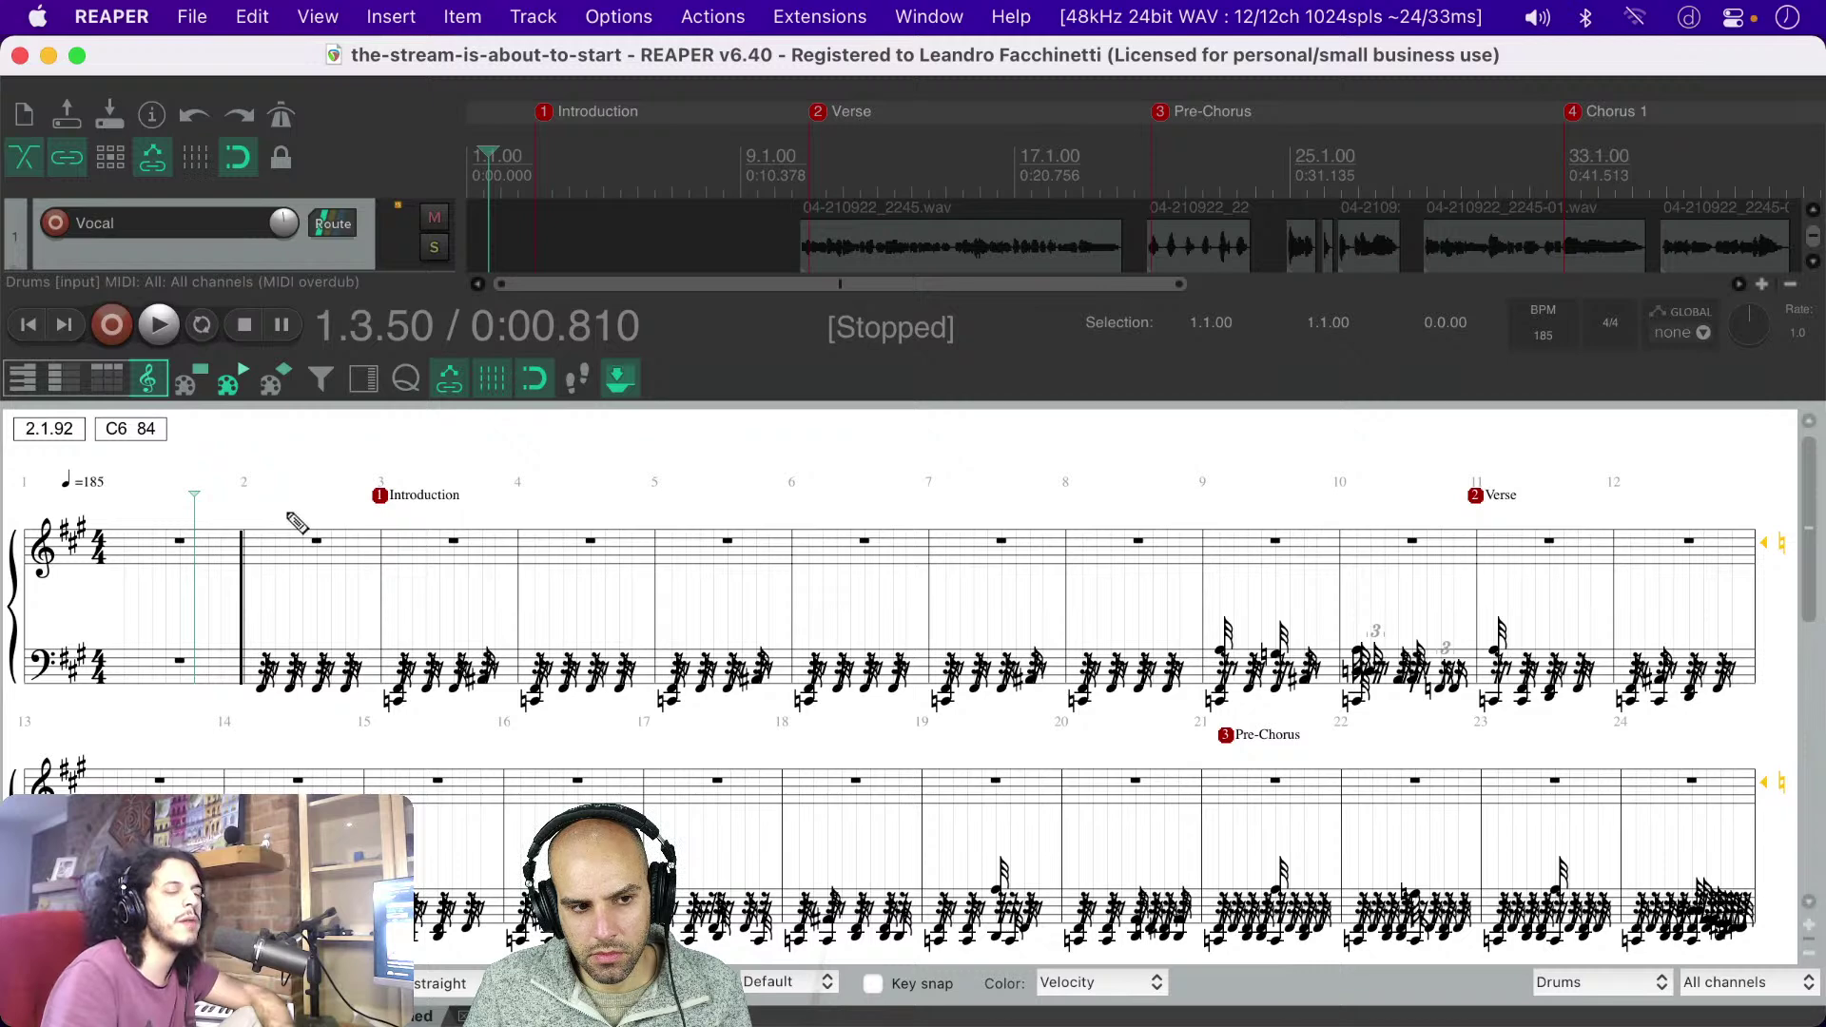
pyautogui.click(23, 385)
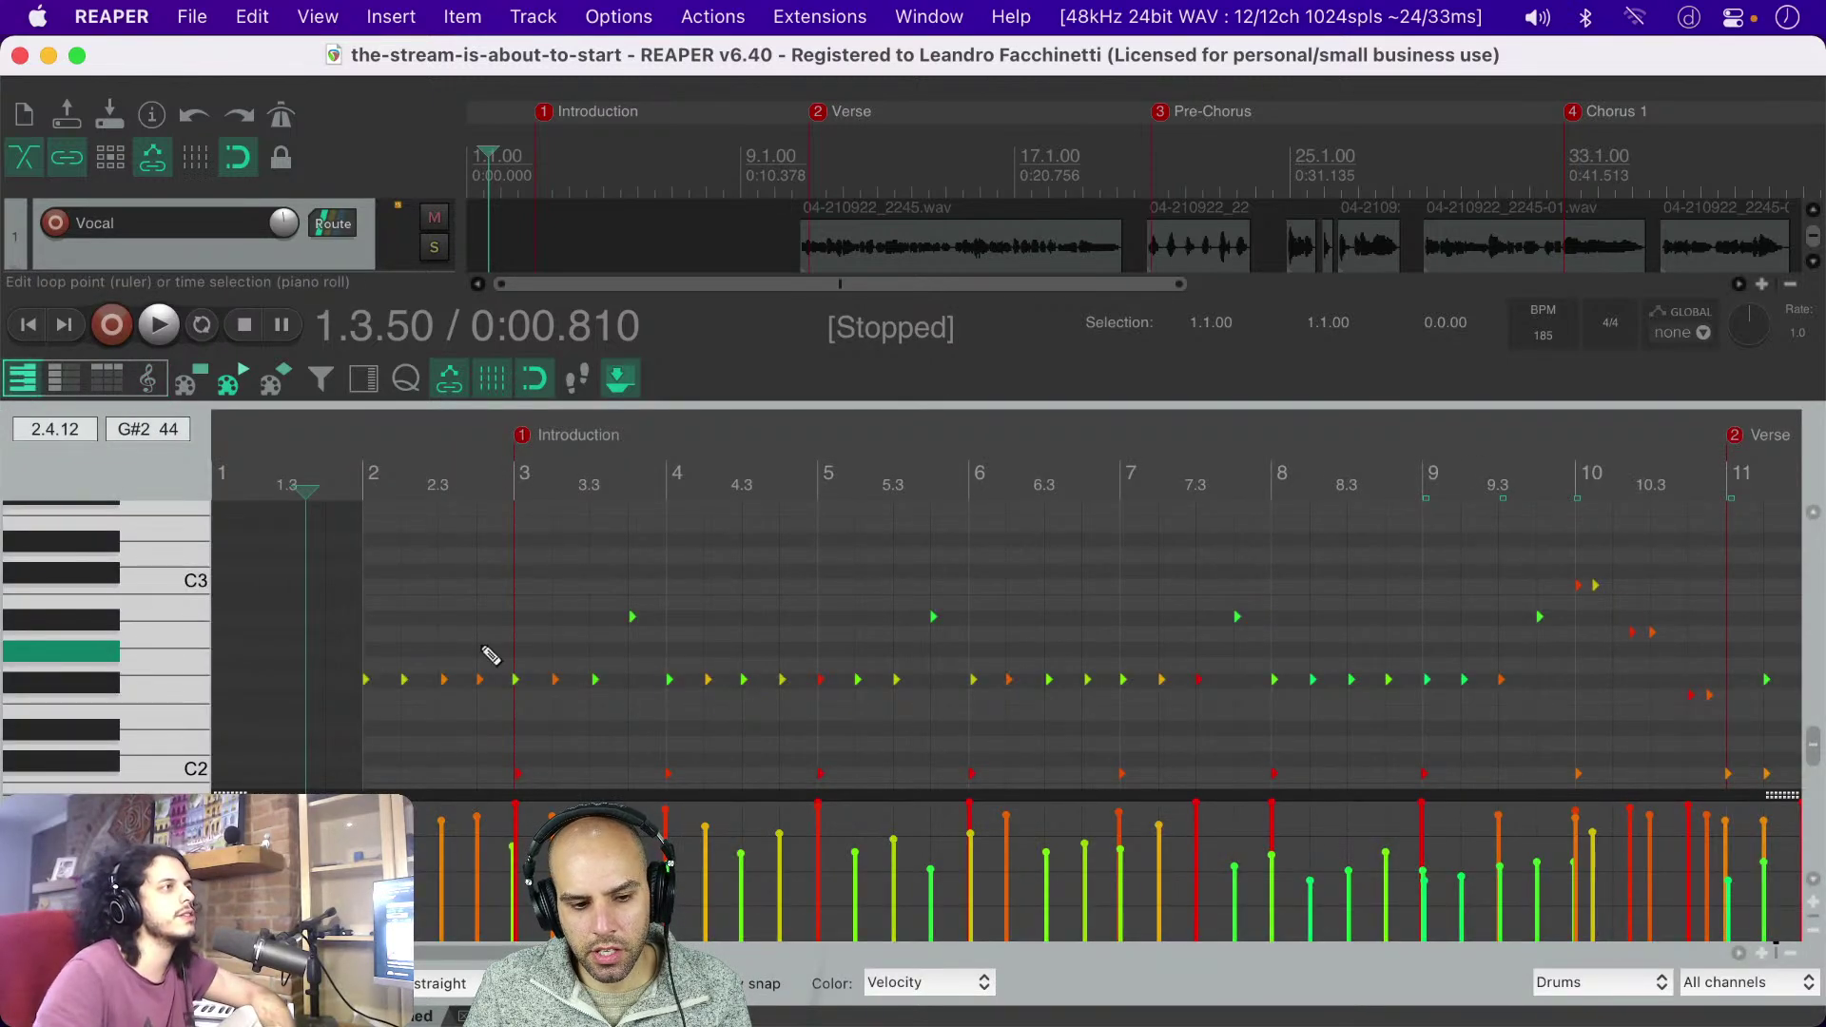
pyautogui.scroll(-5, 481, 646)
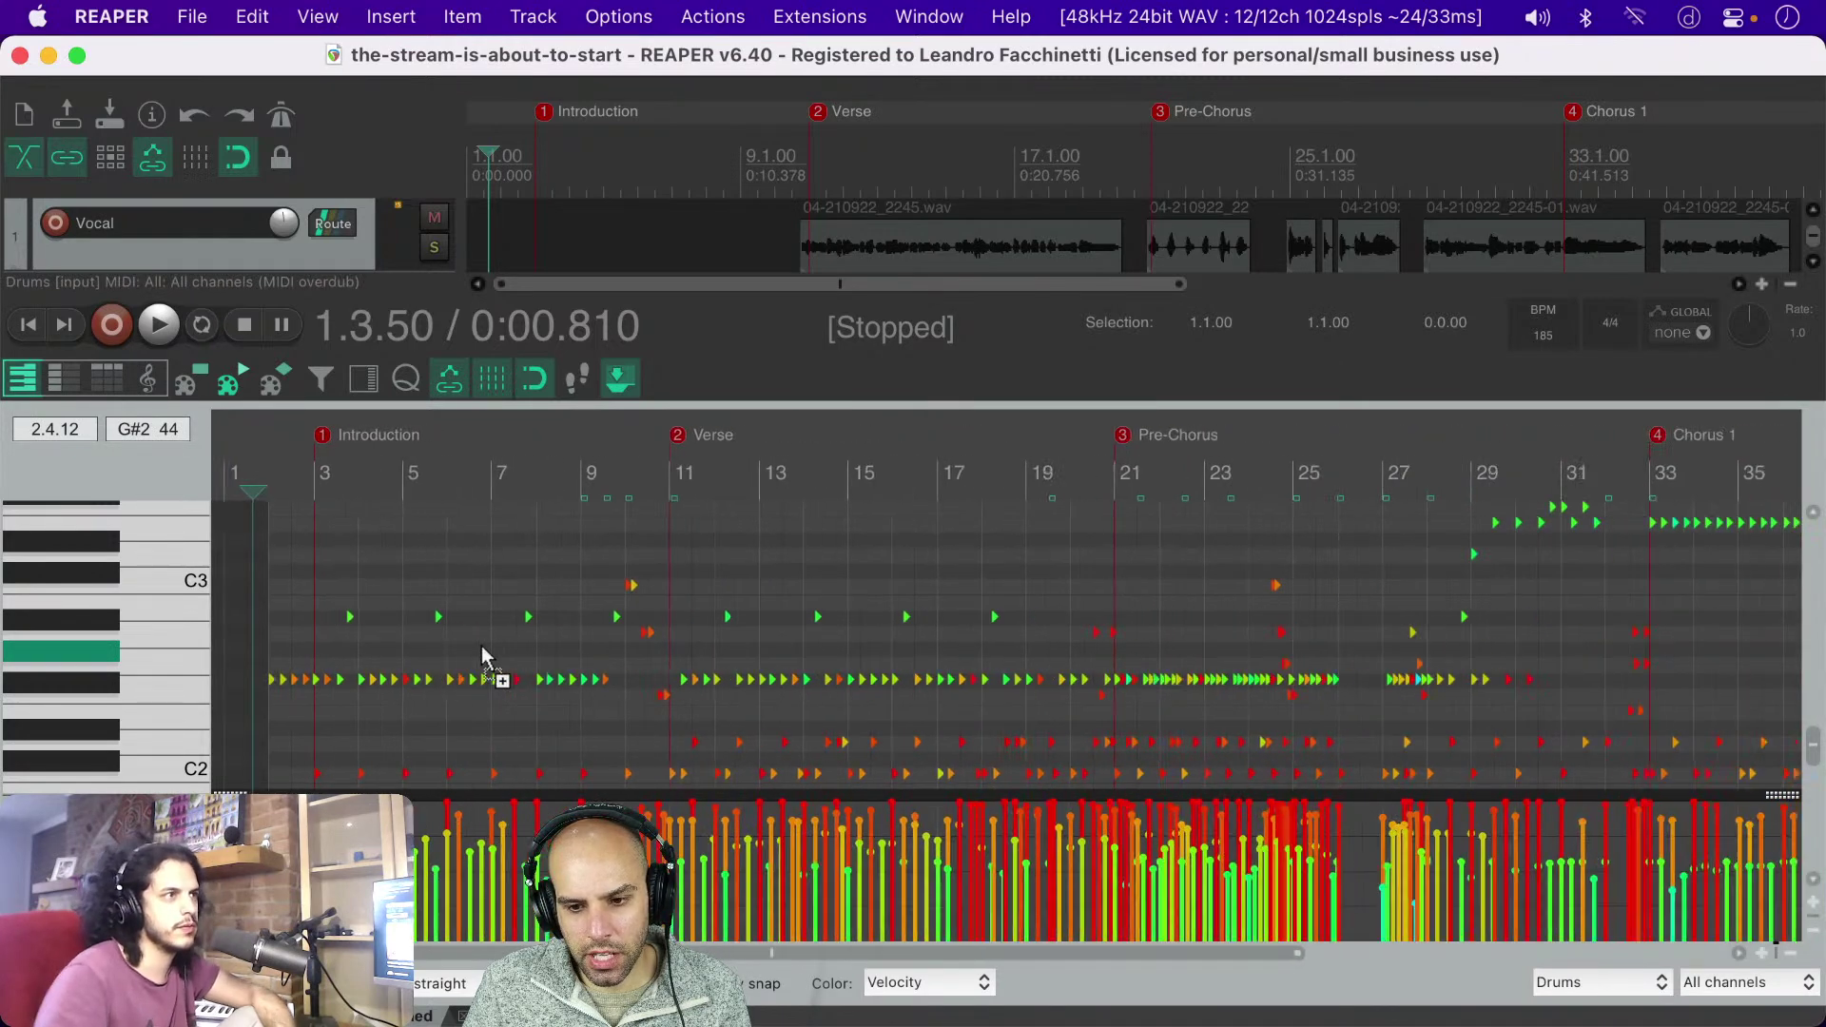
pyautogui.scroll(-1, 481, 646)
pyautogui.scroll(-3, 482, 647)
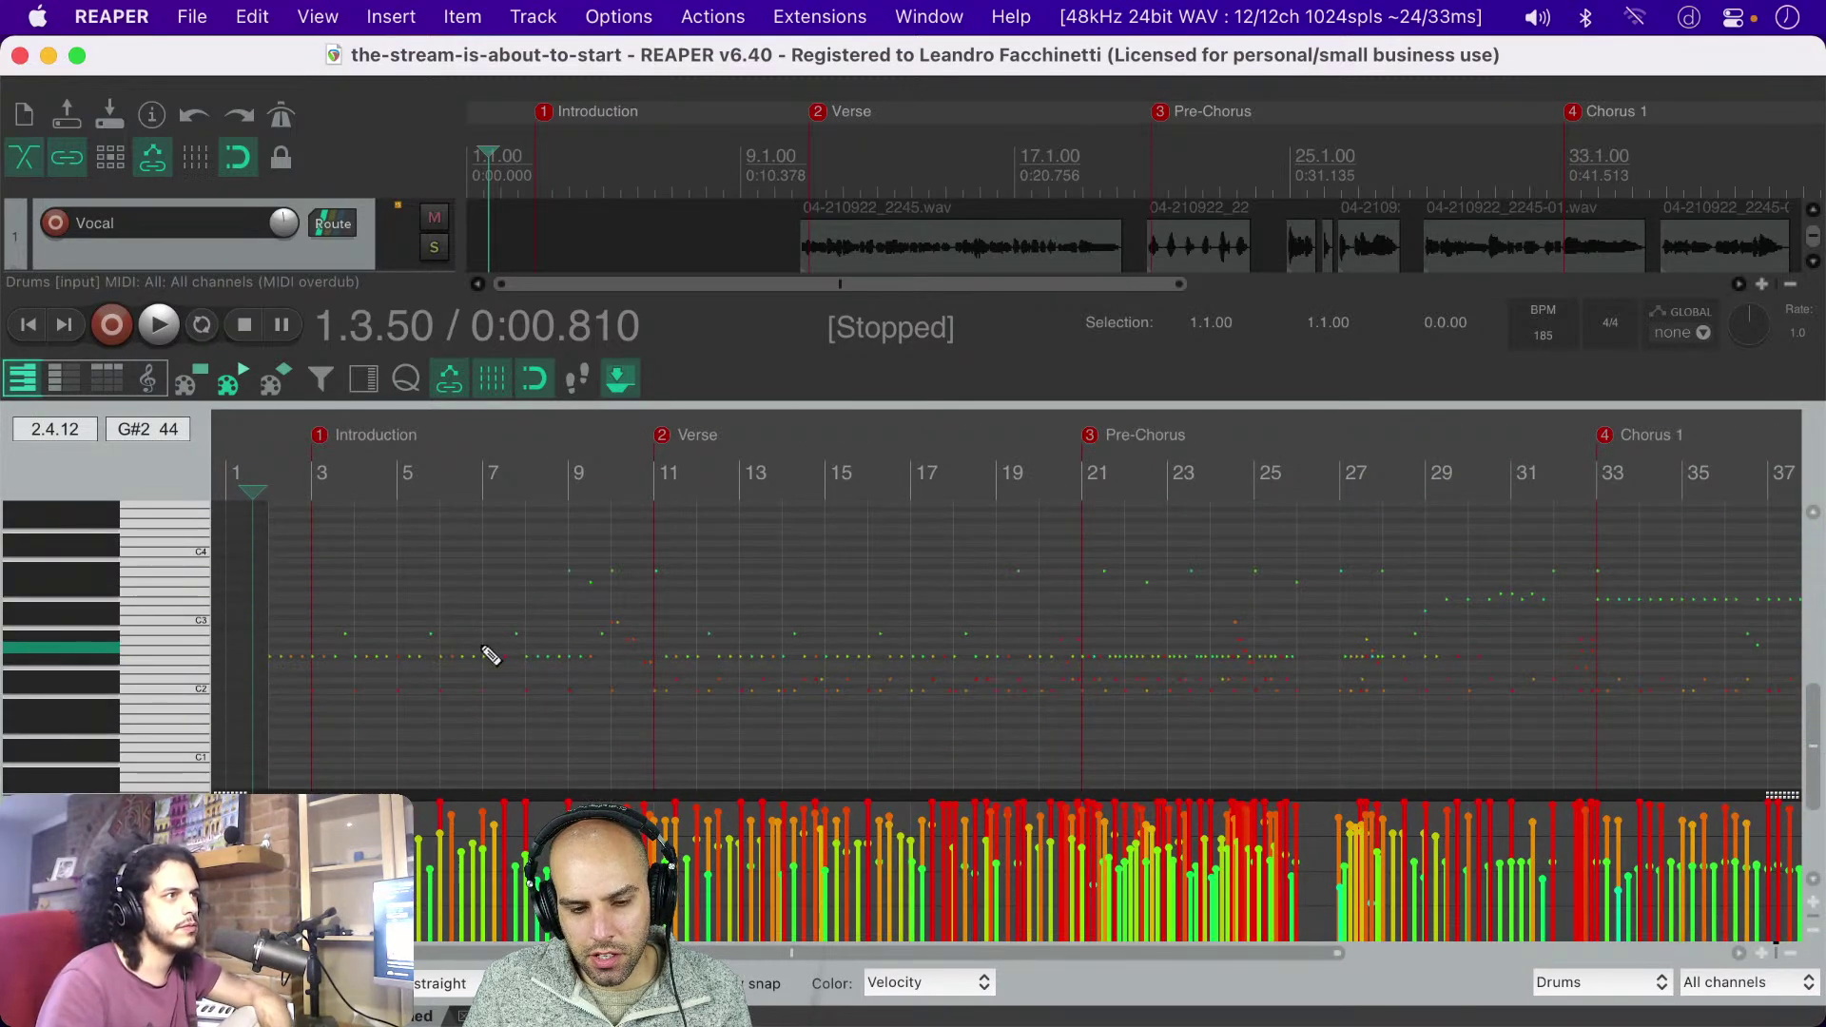
pyautogui.scroll(1, 512, 650)
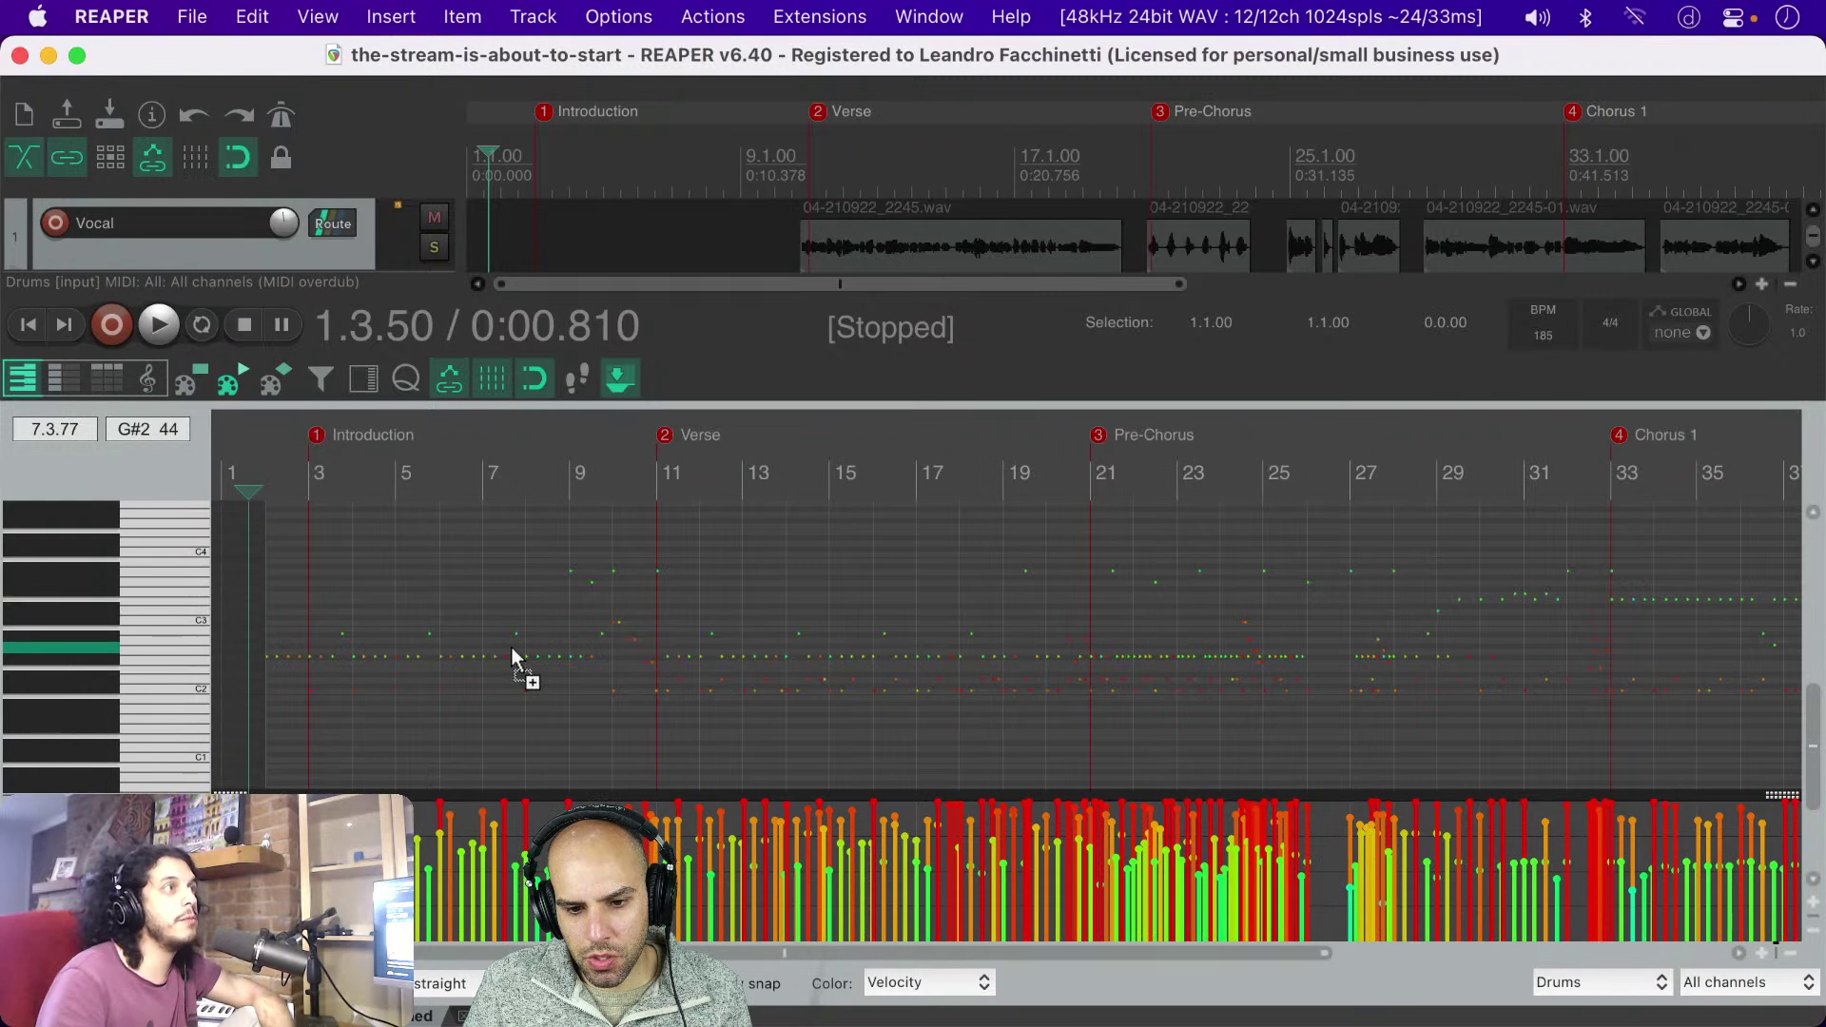
pyautogui.scroll(1, 512, 650)
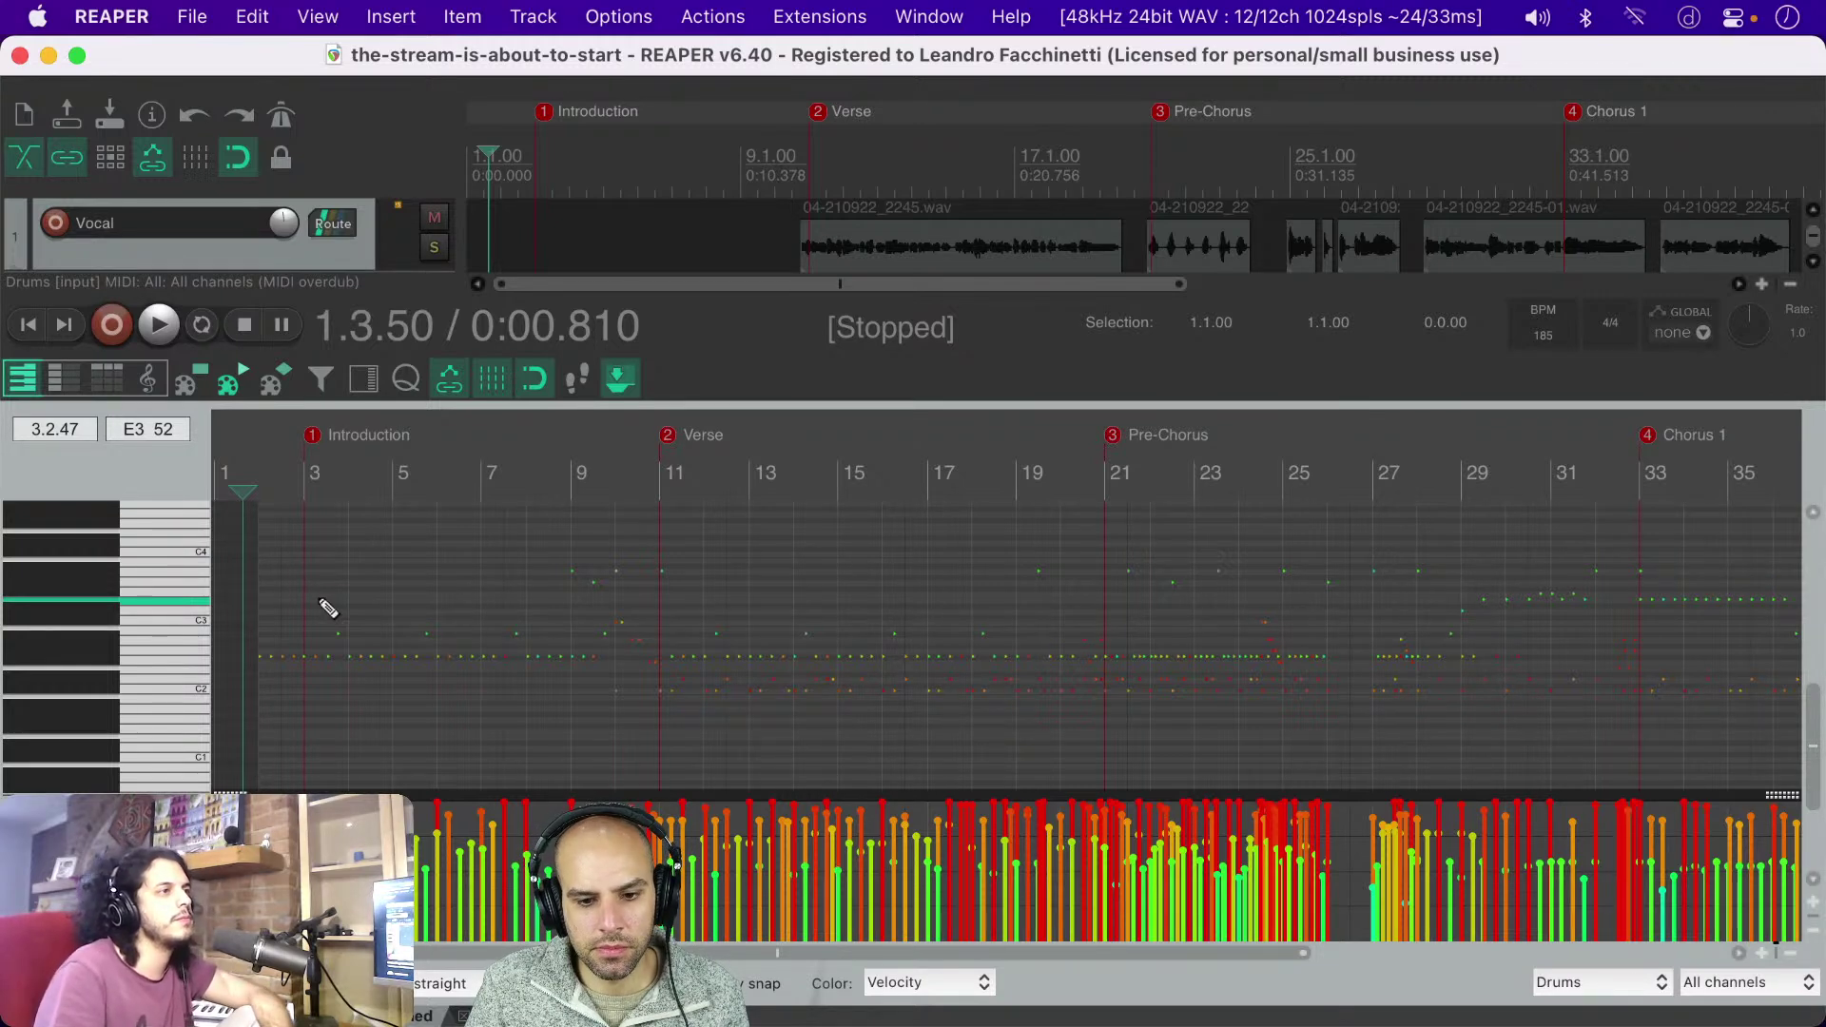
pyautogui.press('Escape')
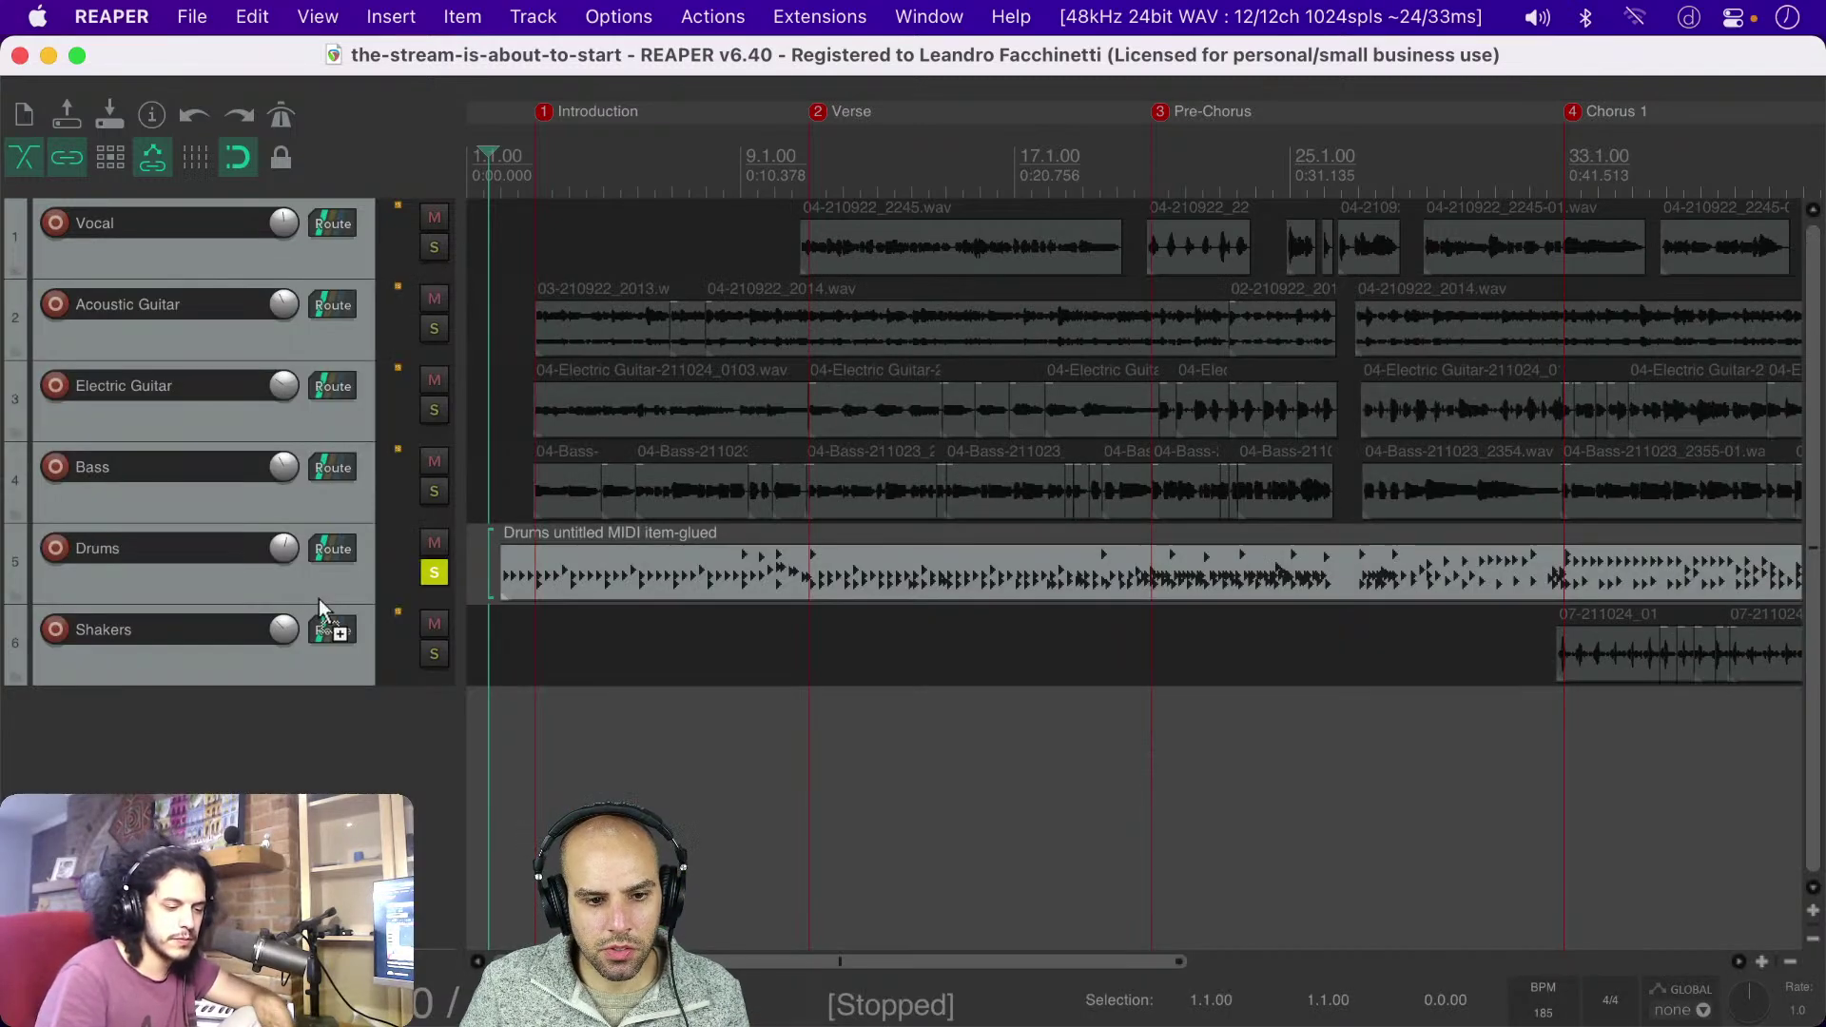
# Step: Play the soloed drums from the beginning of the song and replay the passage leading into the Verse
pyautogui.click(489, 635)
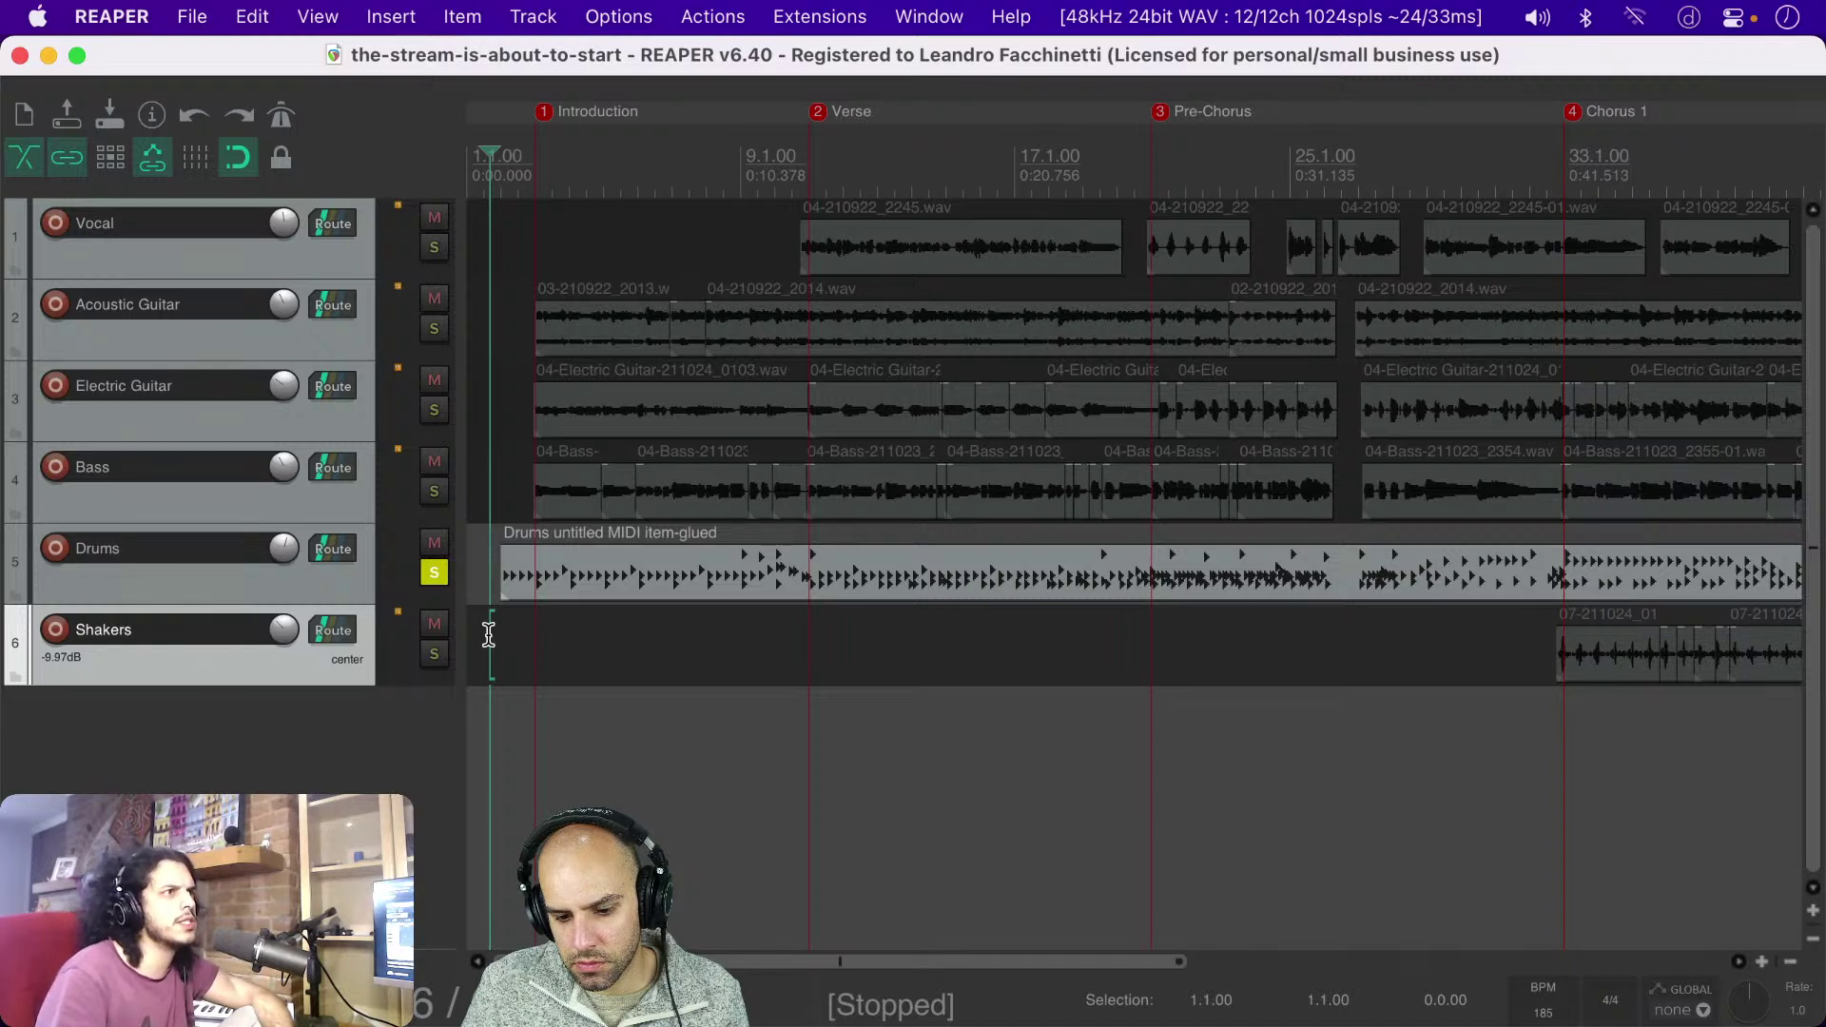
pyautogui.press('space')
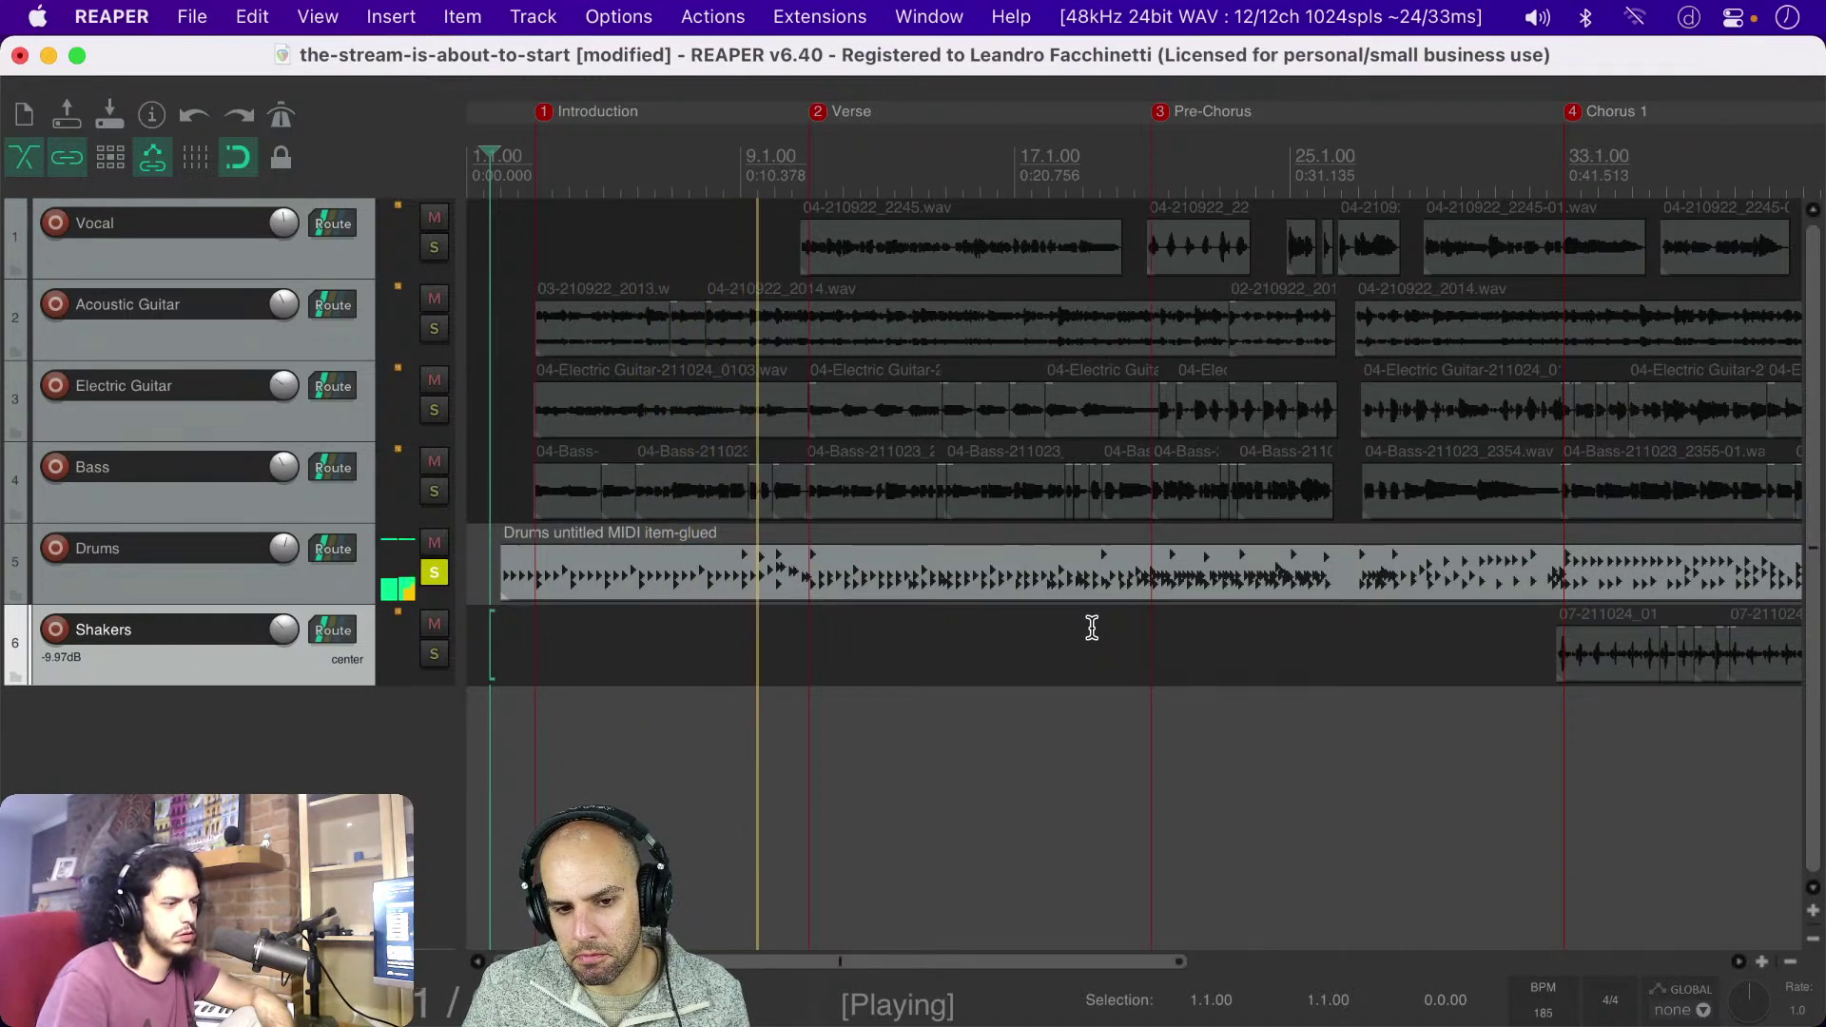
pyautogui.press('space')
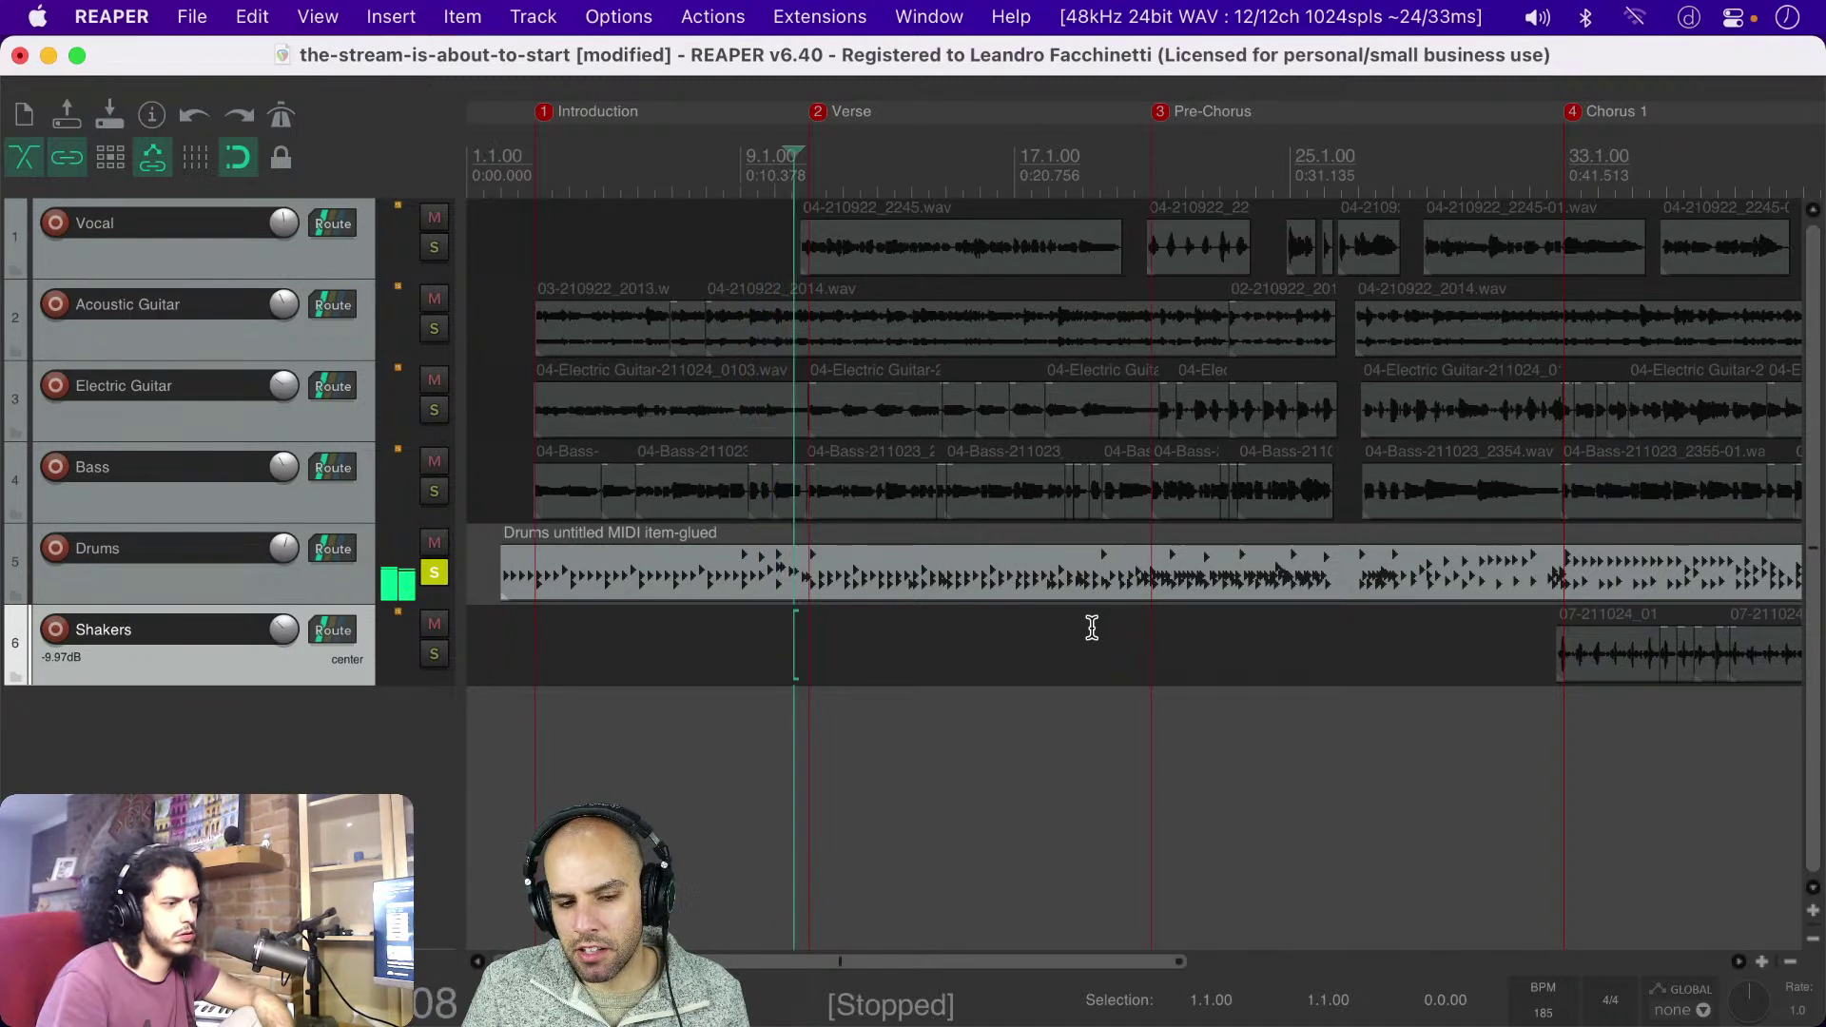
pyautogui.click(730, 632)
pyautogui.press('space')
pyautogui.press('space')
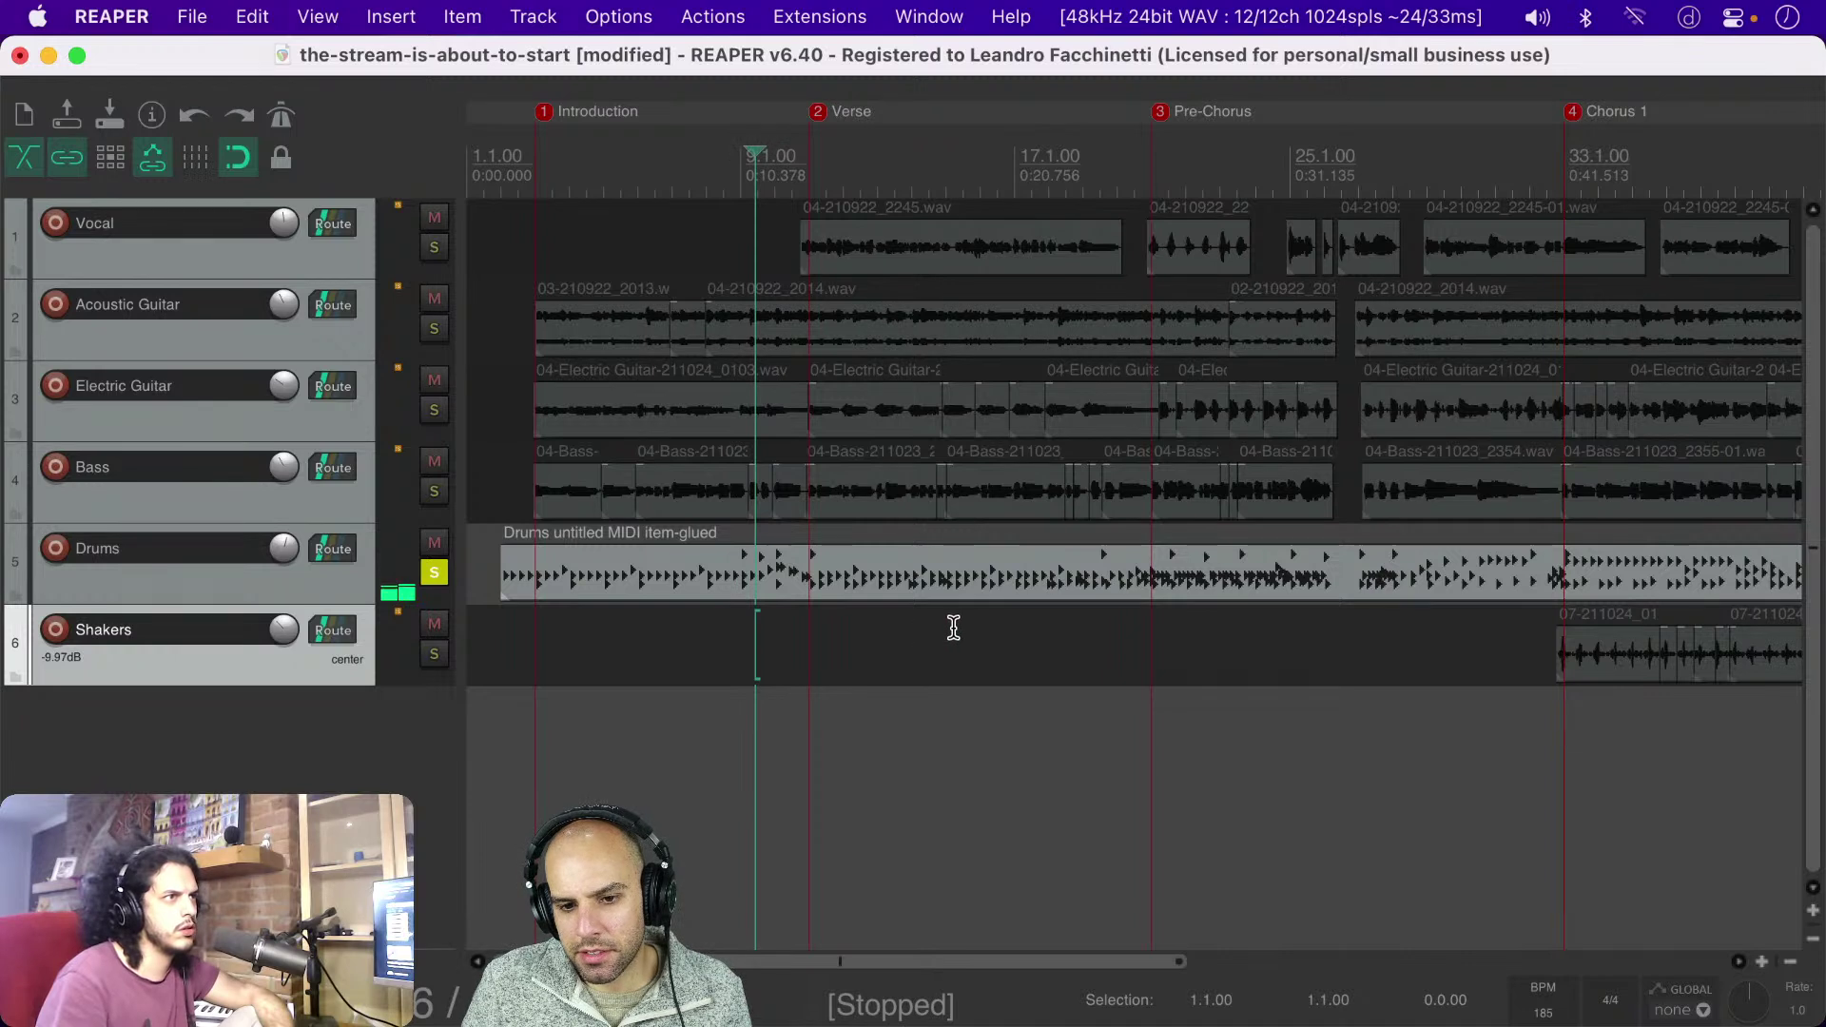
# Step: Play the soloed drums from the late Verse into the Pre-Chorus and save the project
pyautogui.click(1088, 633)
pyautogui.press('space')
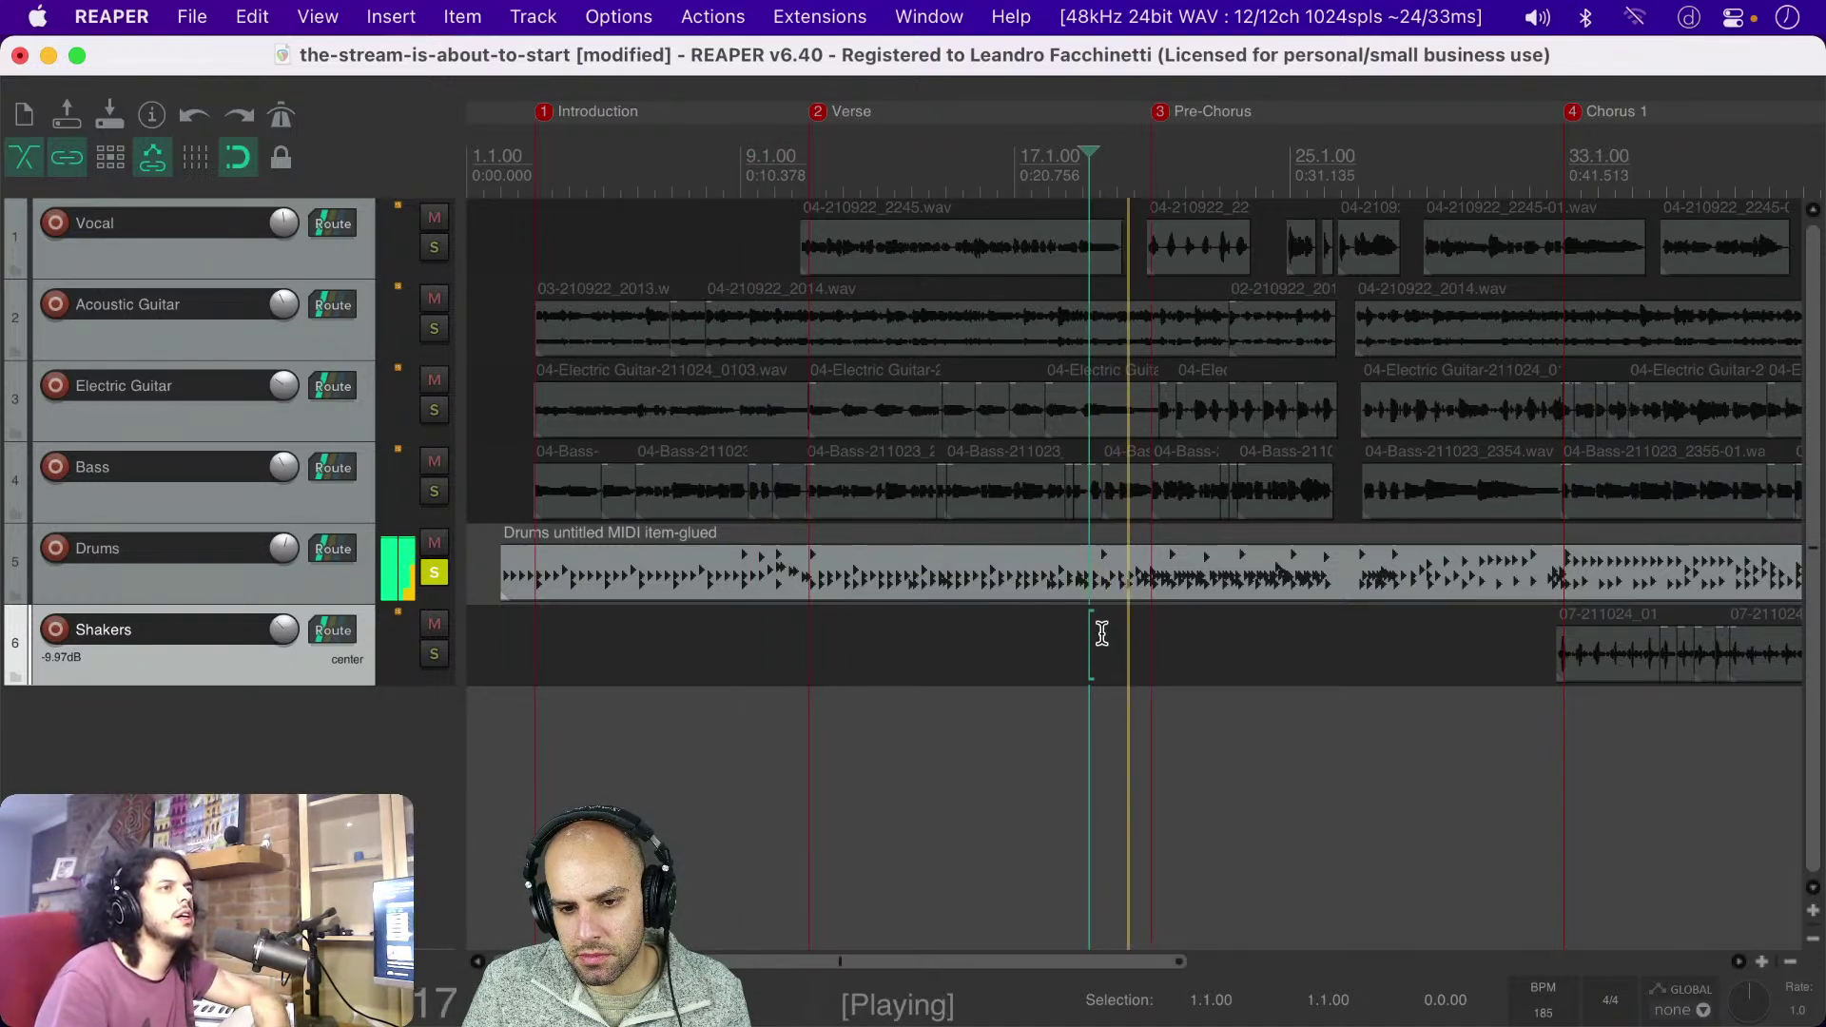
pyautogui.press('space')
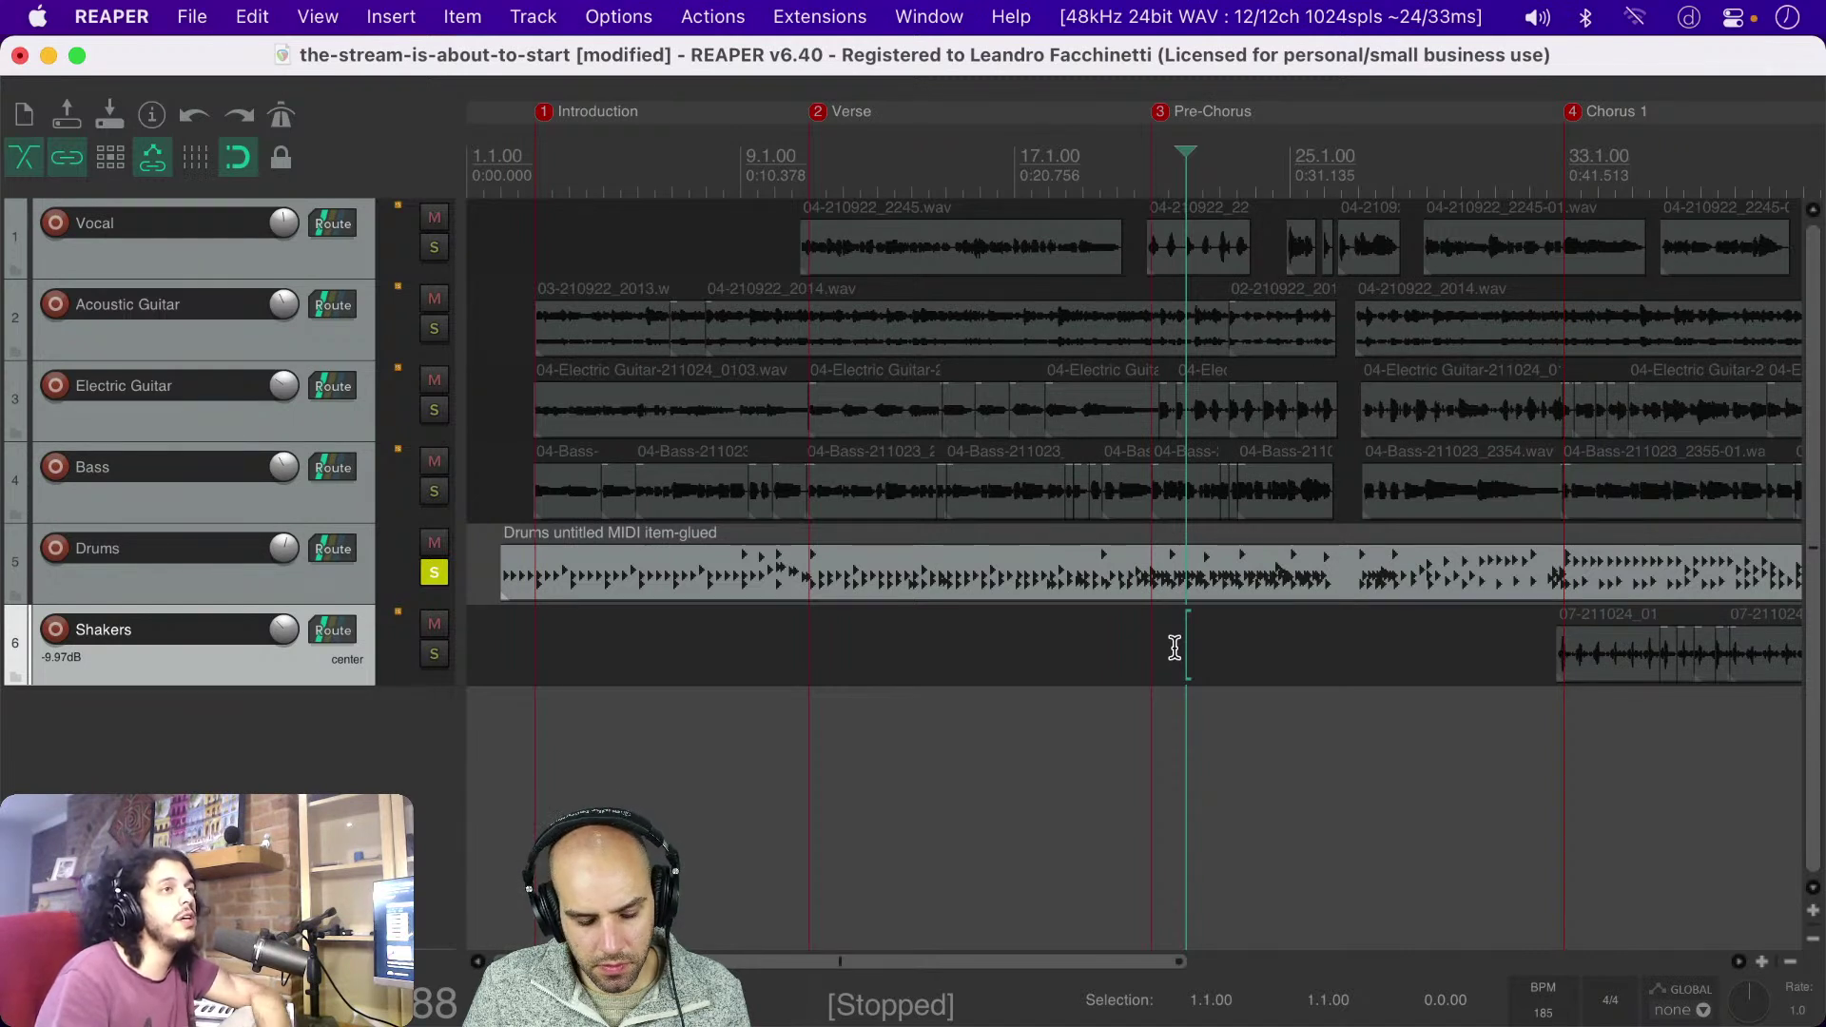
pyautogui.press('super+s')
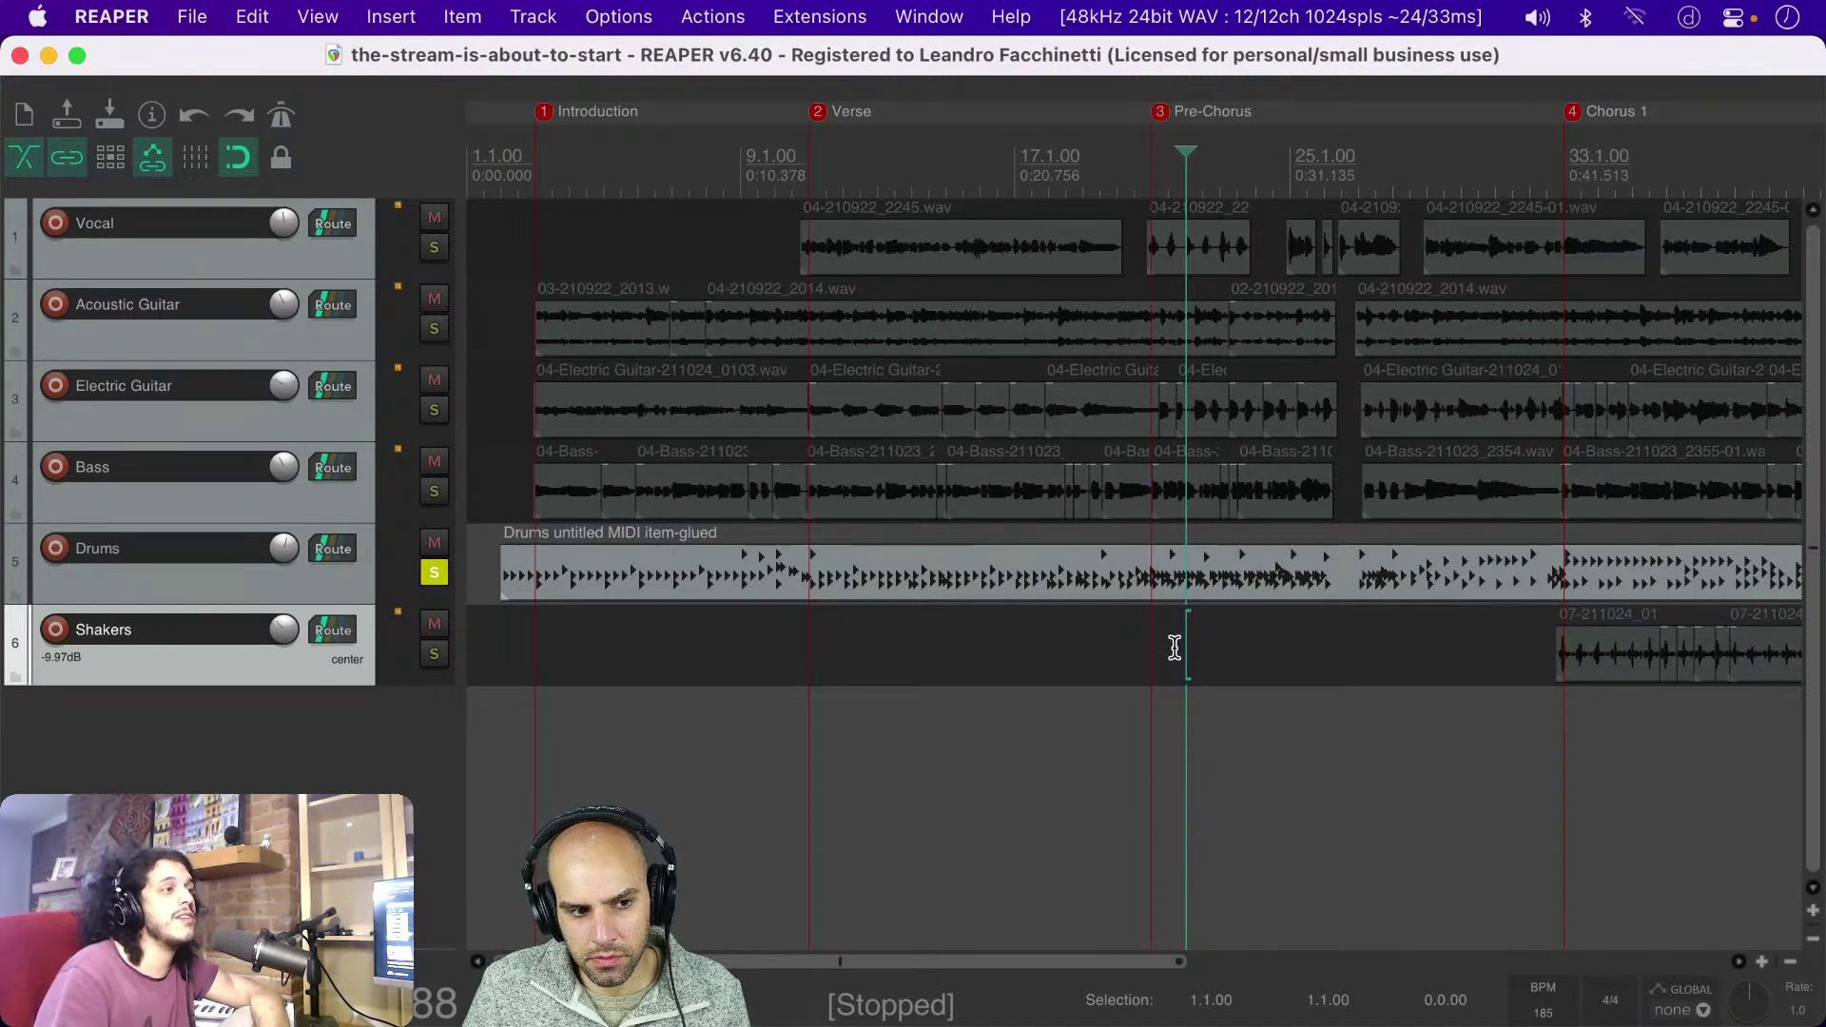
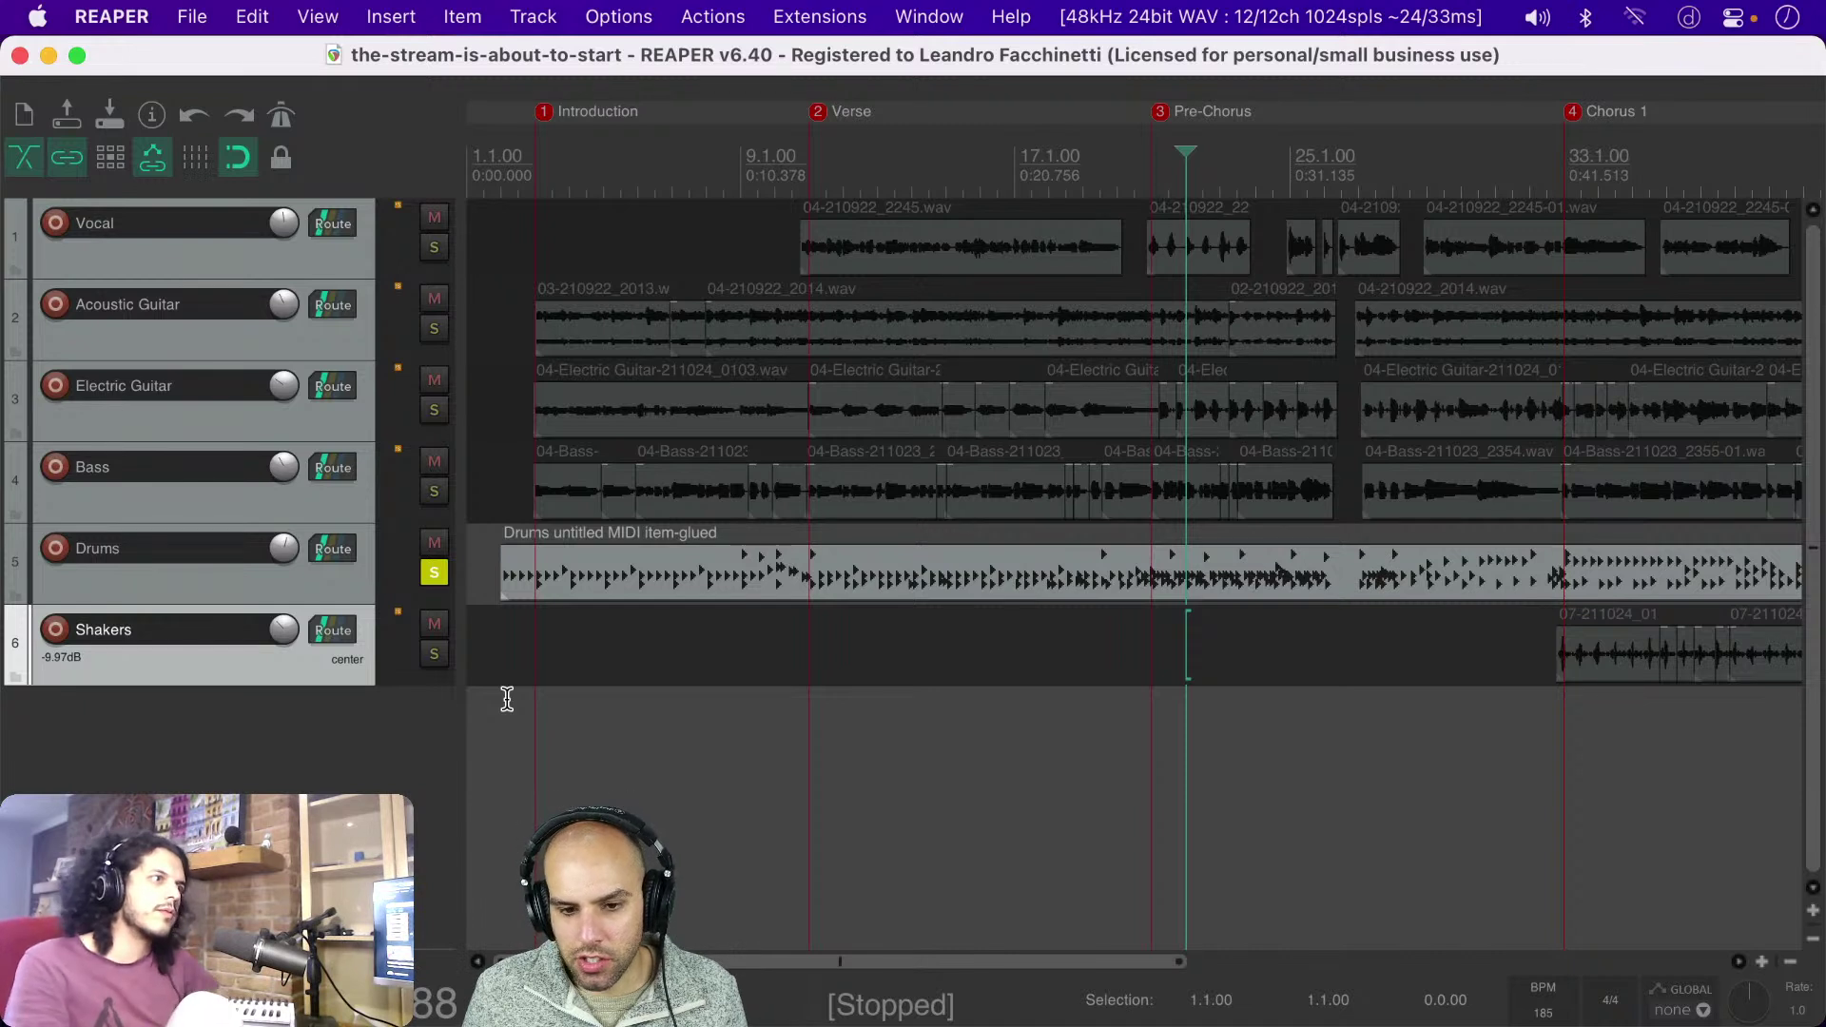
# Step: Return the edit cursor to the song's start, widen the track controls, and open the Drums track's SSDSampler5 plug-in
pyautogui.click(498, 678)
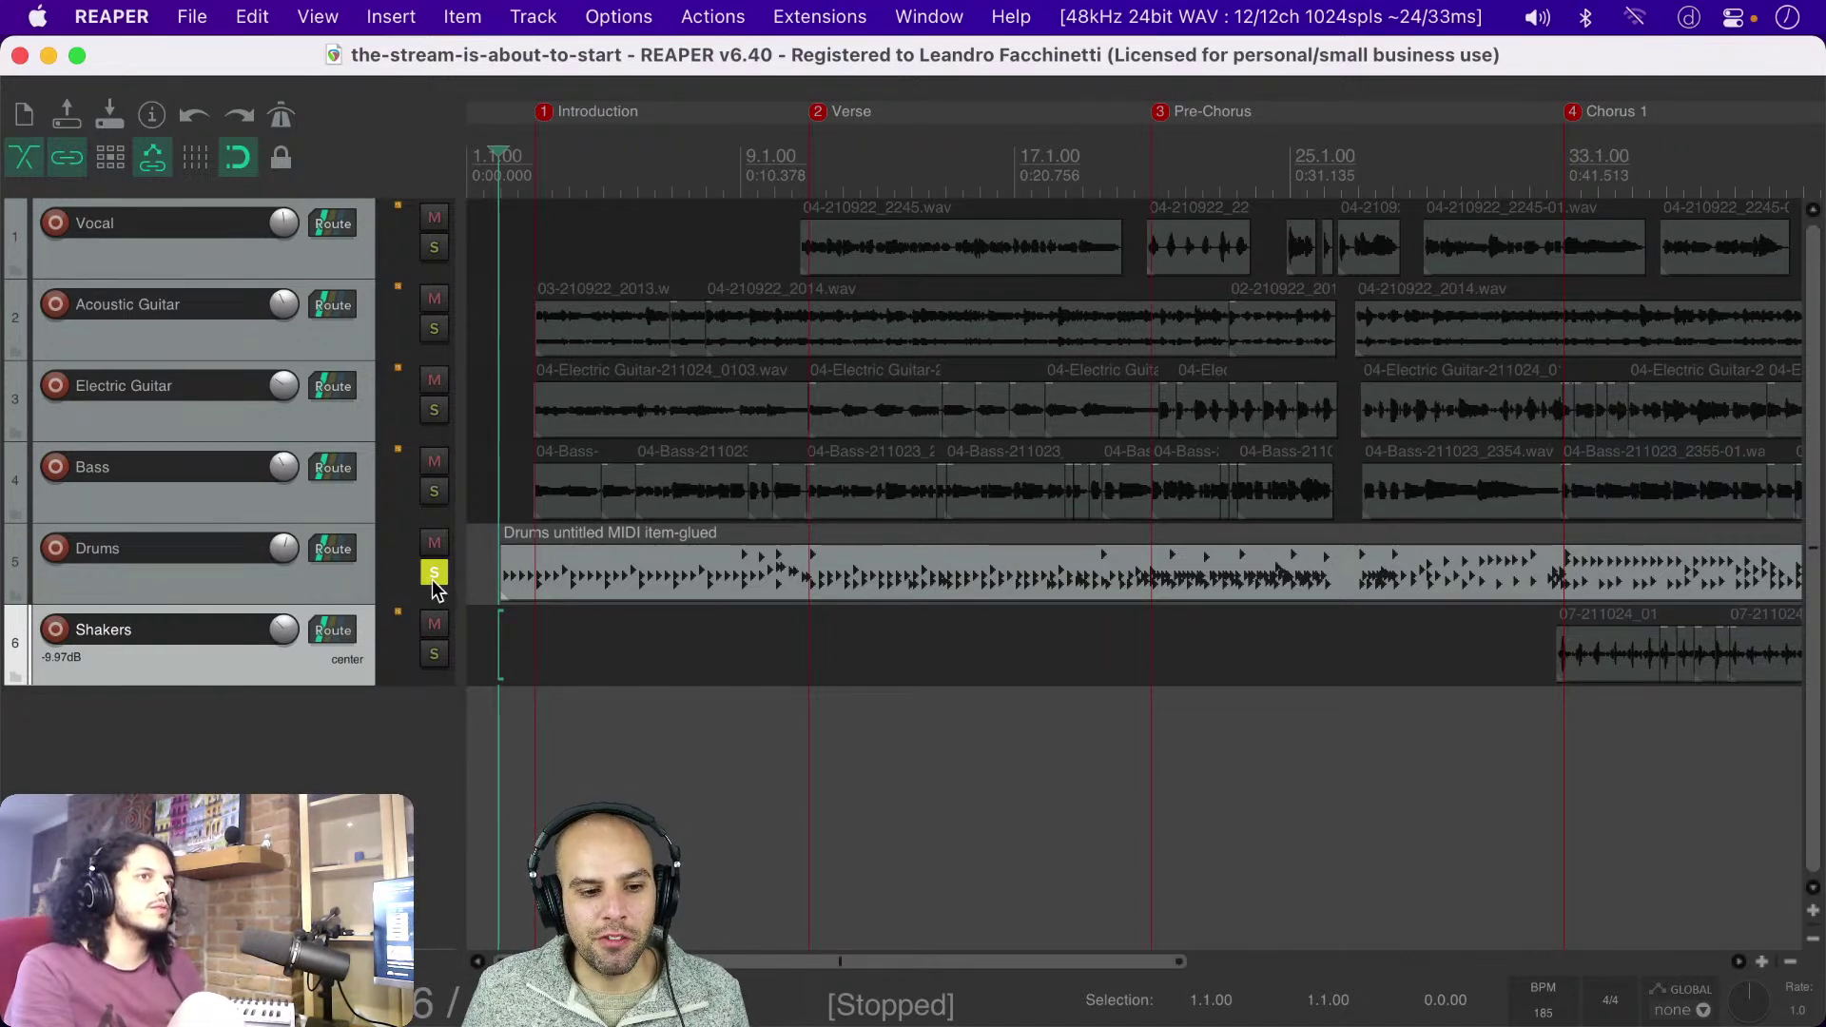
pyautogui.click(283, 593)
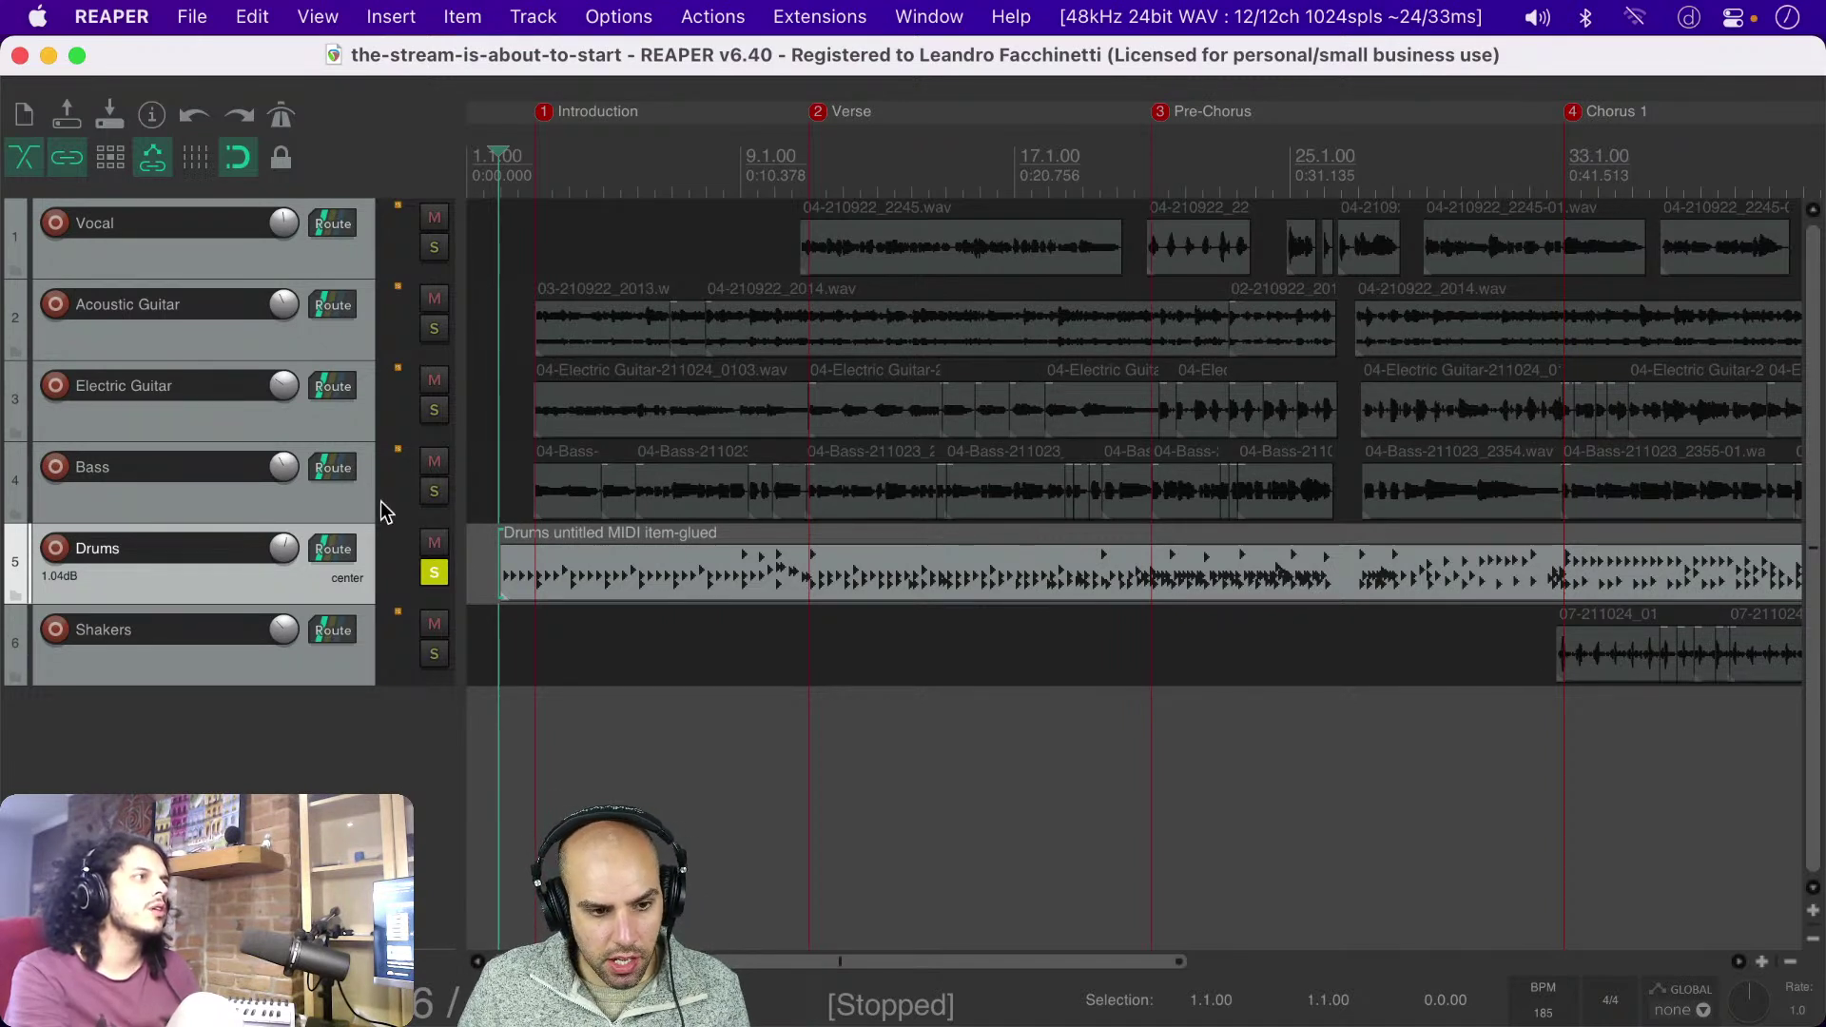
pyautogui.moveTo(458, 562); pyautogui.dragTo(609, 561)
pyautogui.click(581, 572)
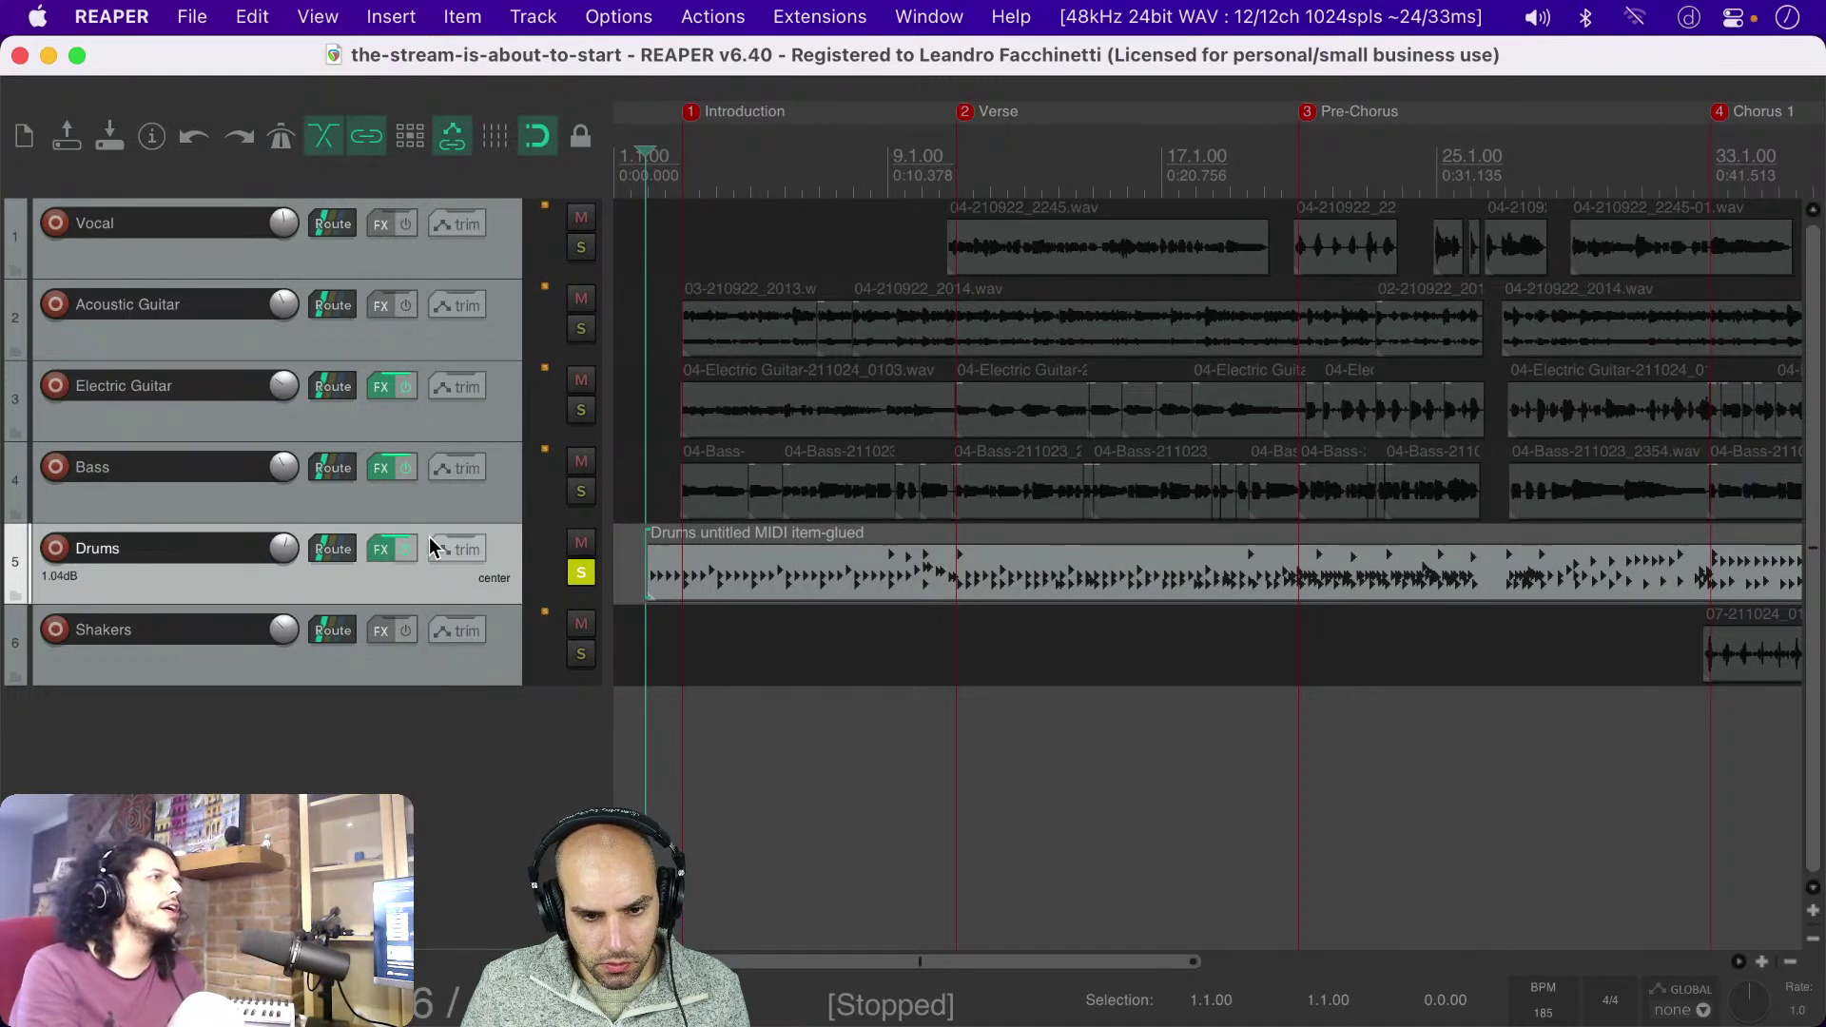
pyautogui.click(385, 549)
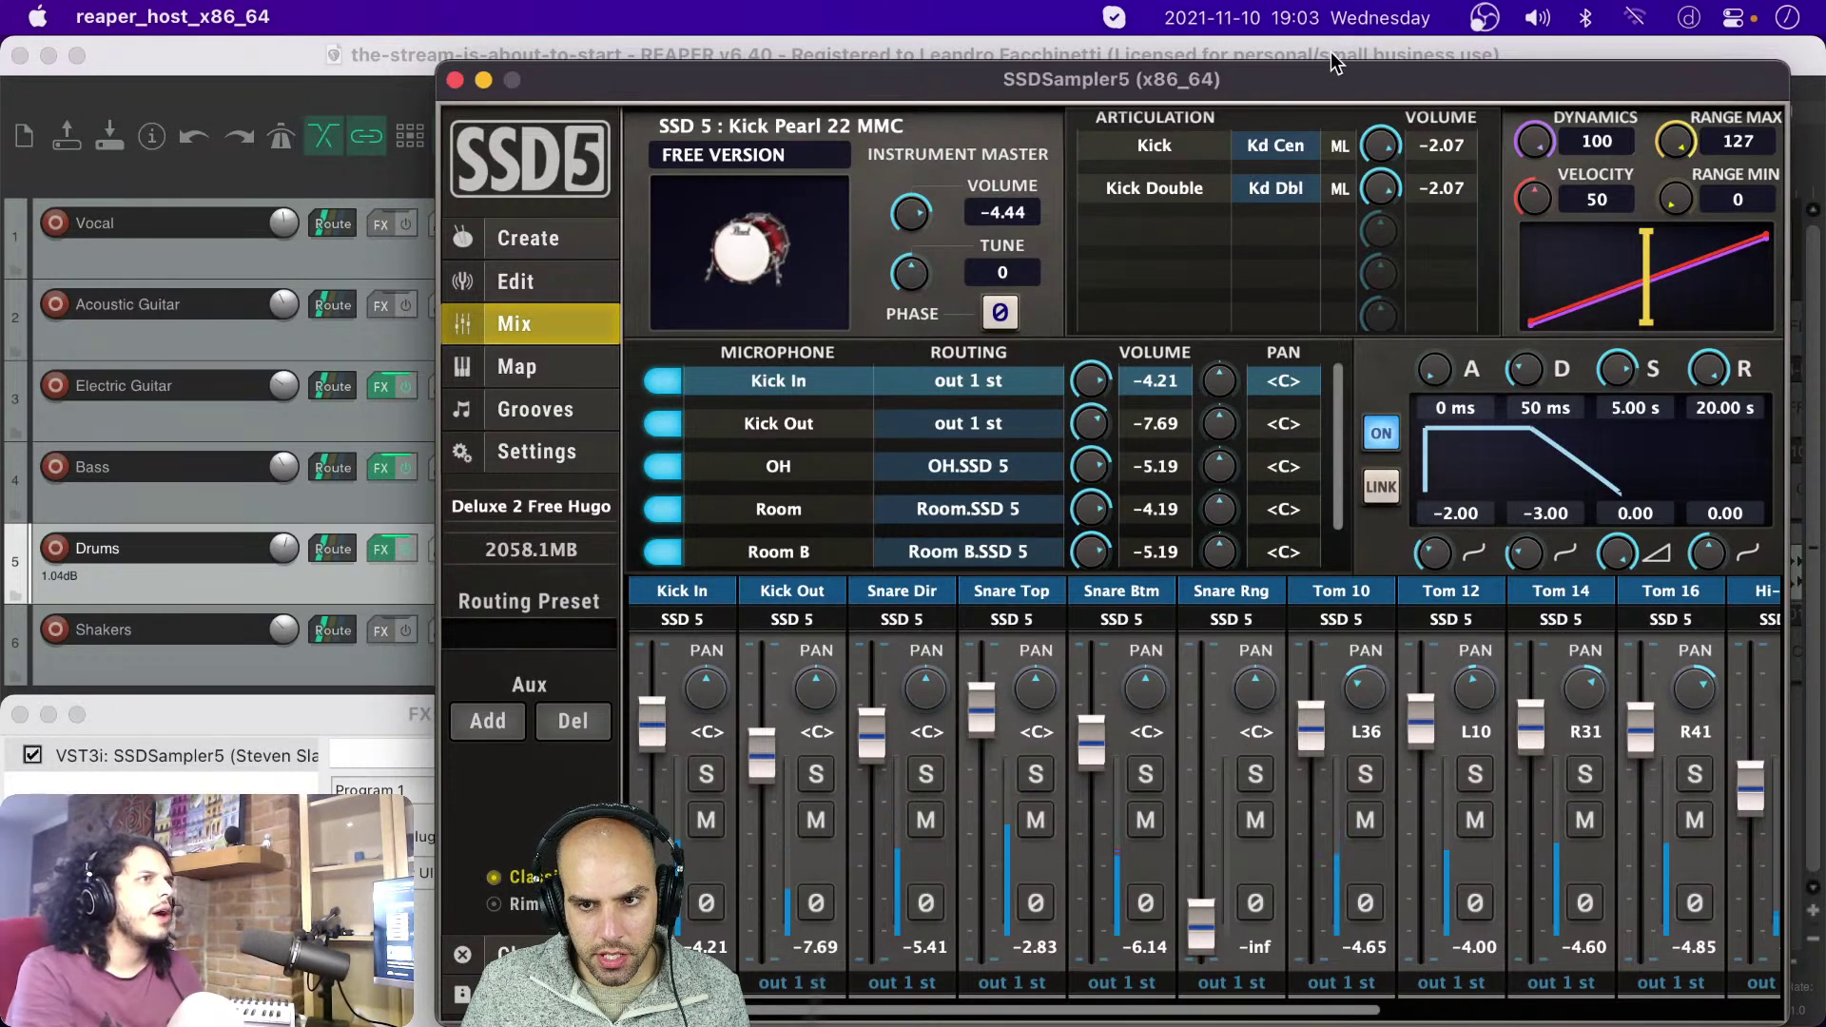
pyautogui.moveTo(1333, 77); pyautogui.dragTo(1053, 68)
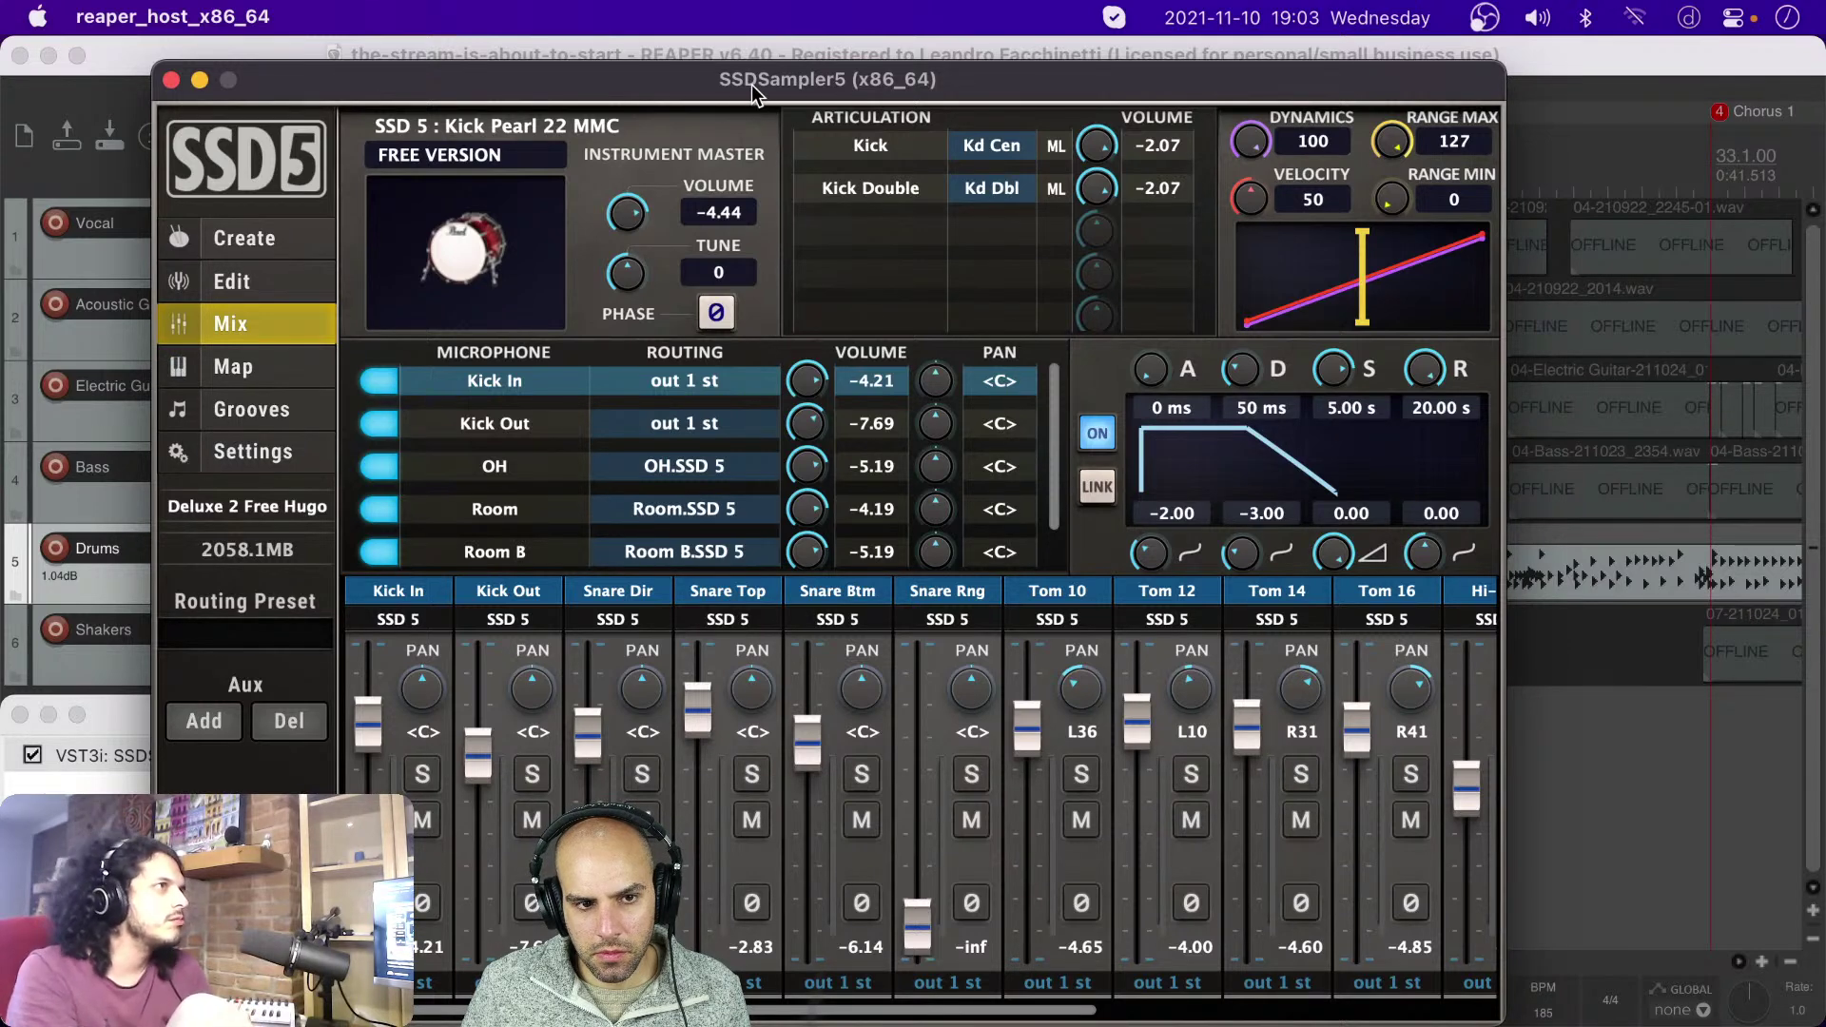
pyautogui.moveTo(752, 77); pyautogui.dragTo(719, 95)
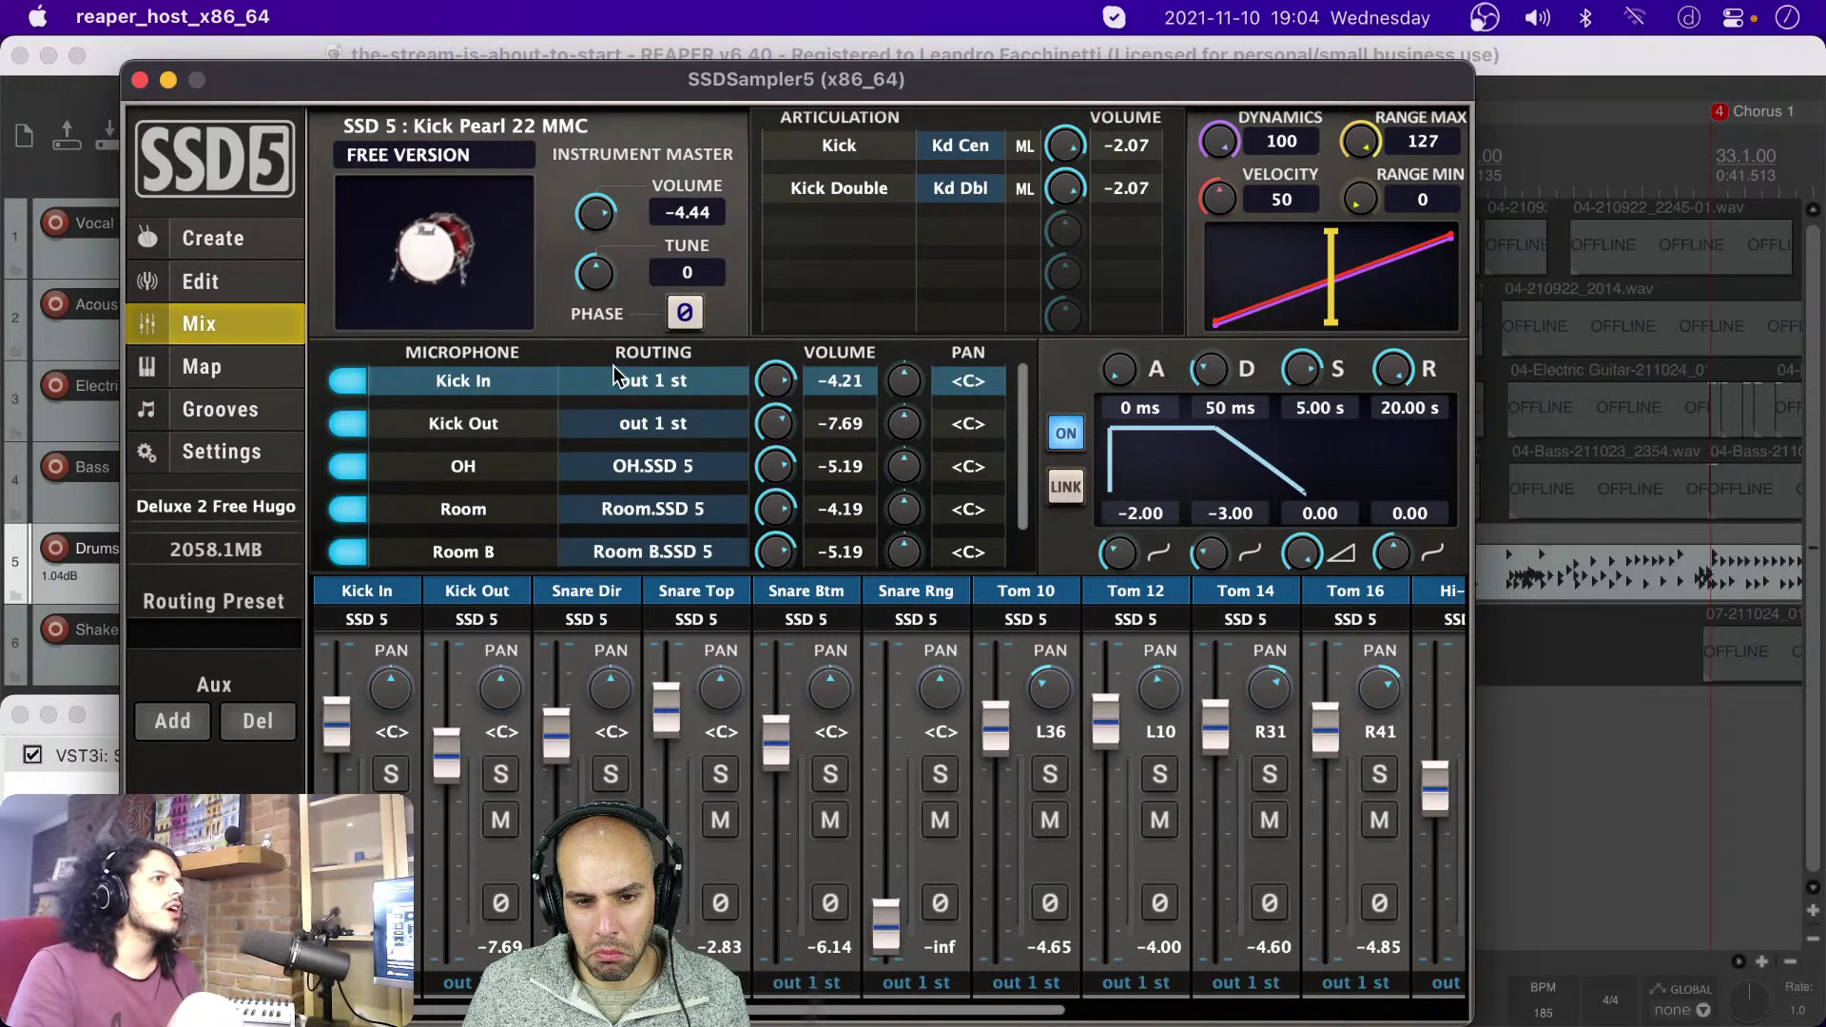
# Step: Inspect the kick's OH, Room, Room B, Kick Out and Kick In microphone channels in the SSD5 mixer
pyautogui.moveTo(1147, 85); pyautogui.dragTo(1230, 85)
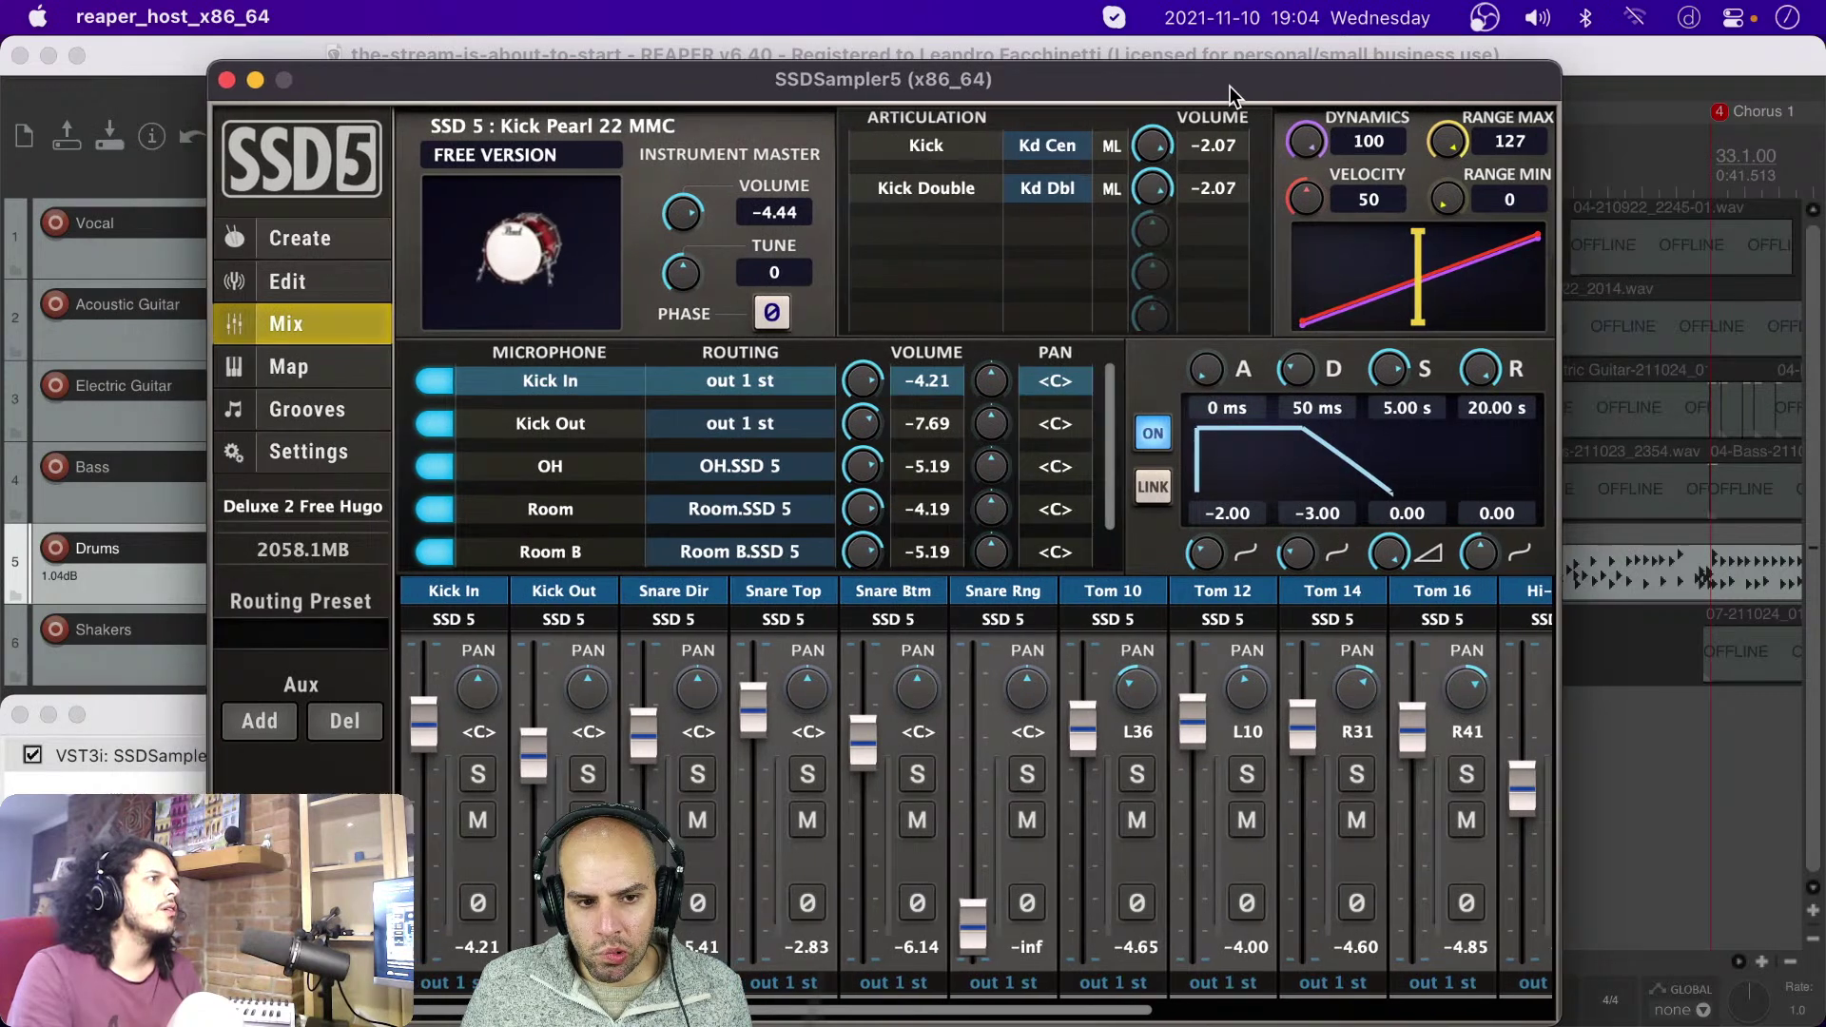
pyautogui.click(548, 470)
pyautogui.click(529, 512)
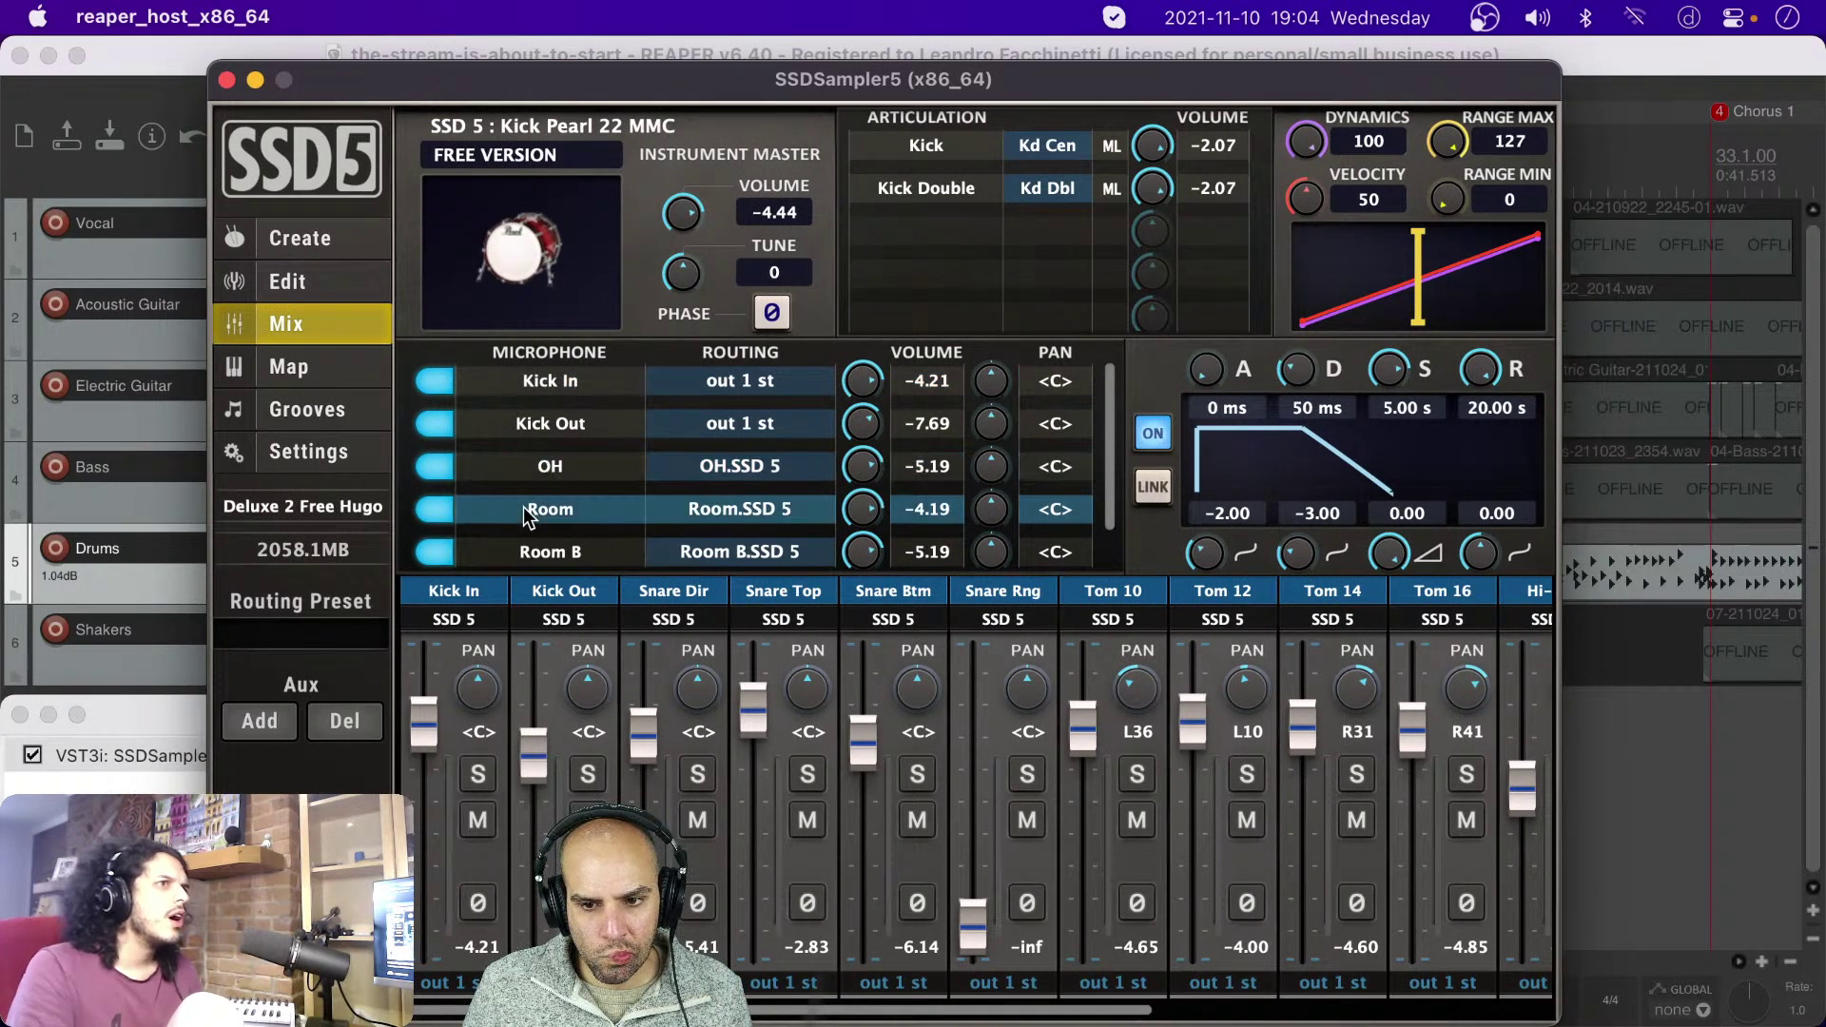
pyautogui.click(509, 544)
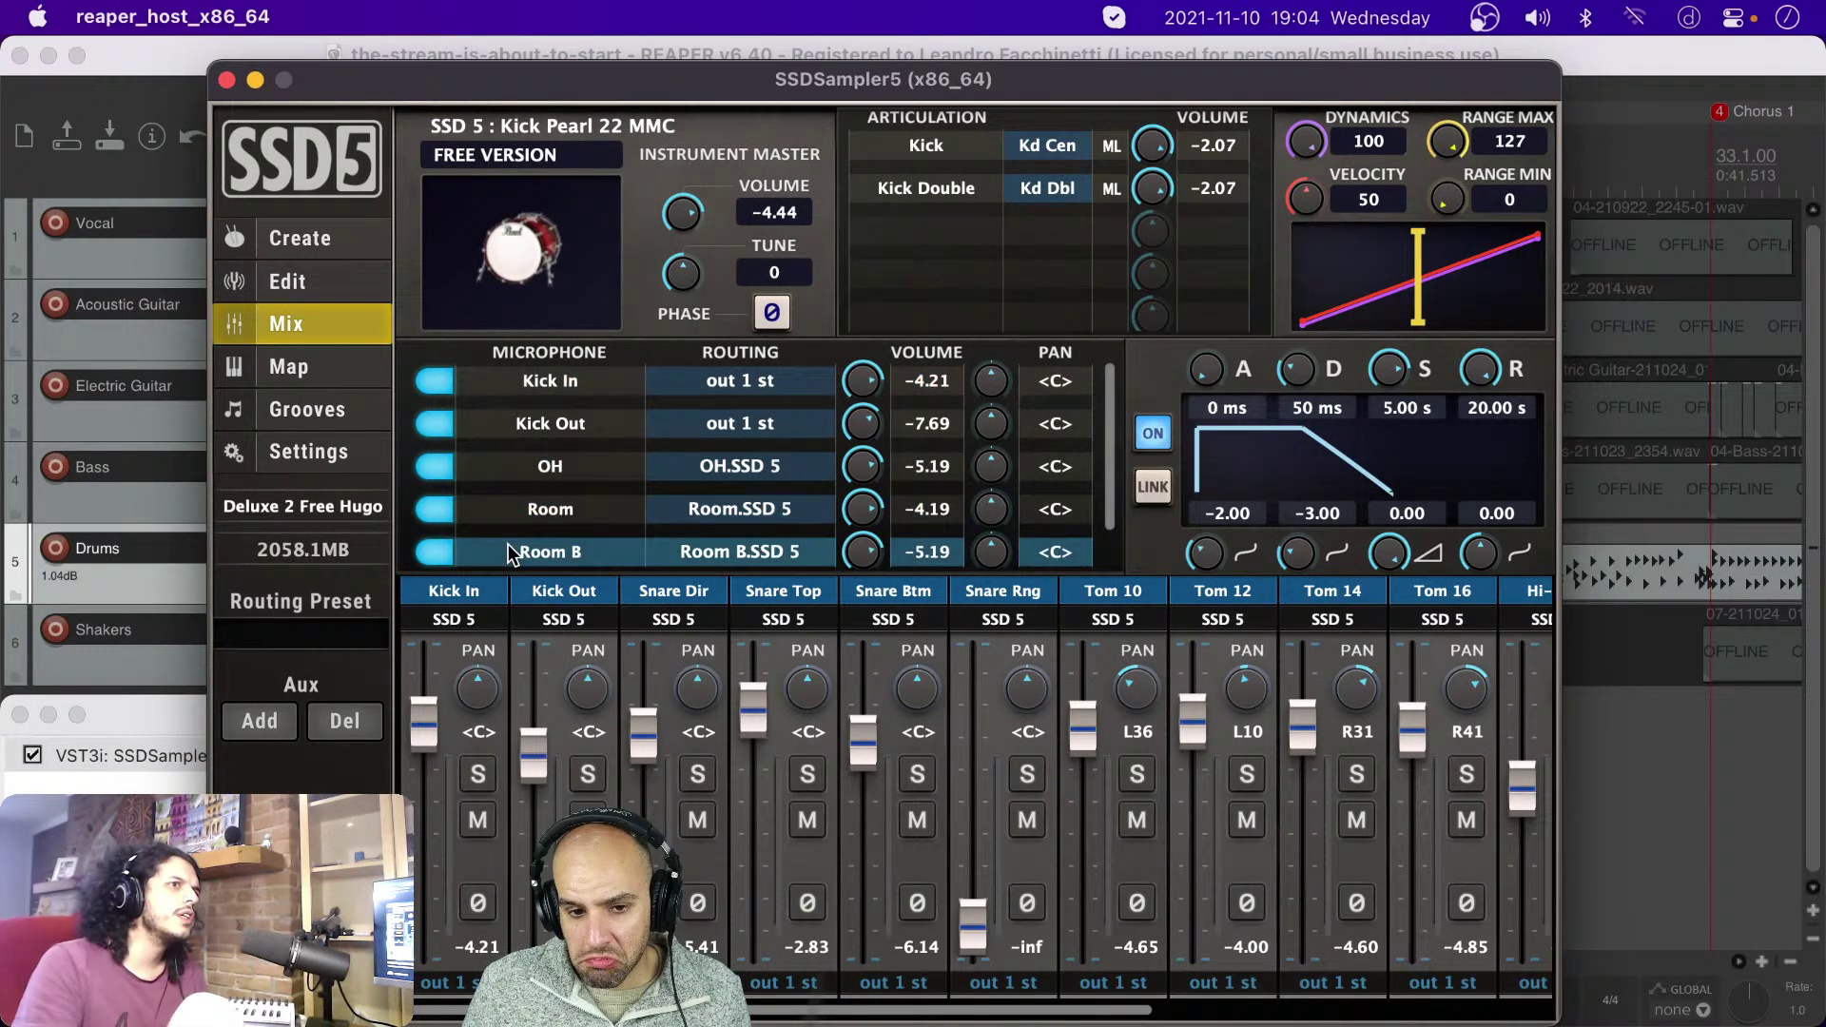
pyautogui.click(532, 426)
pyautogui.click(548, 373)
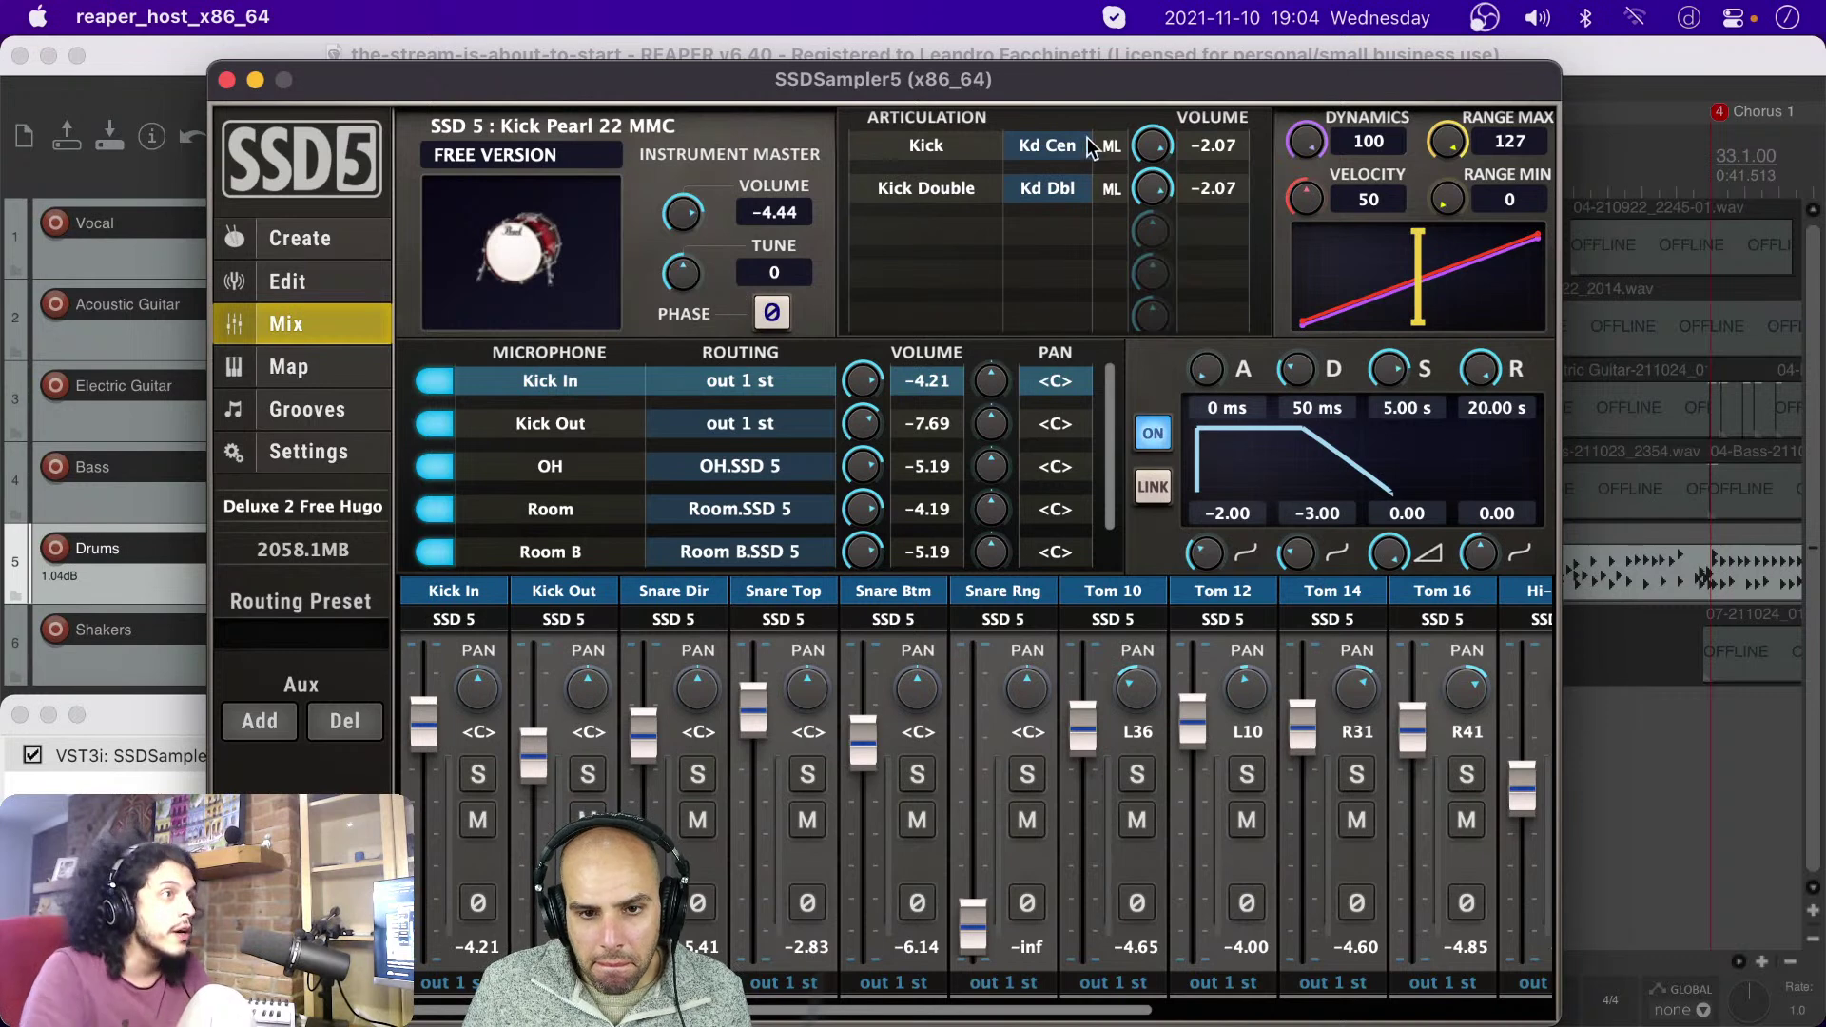
pyautogui.moveTo(733, 77); pyautogui.dragTo(796, 74)
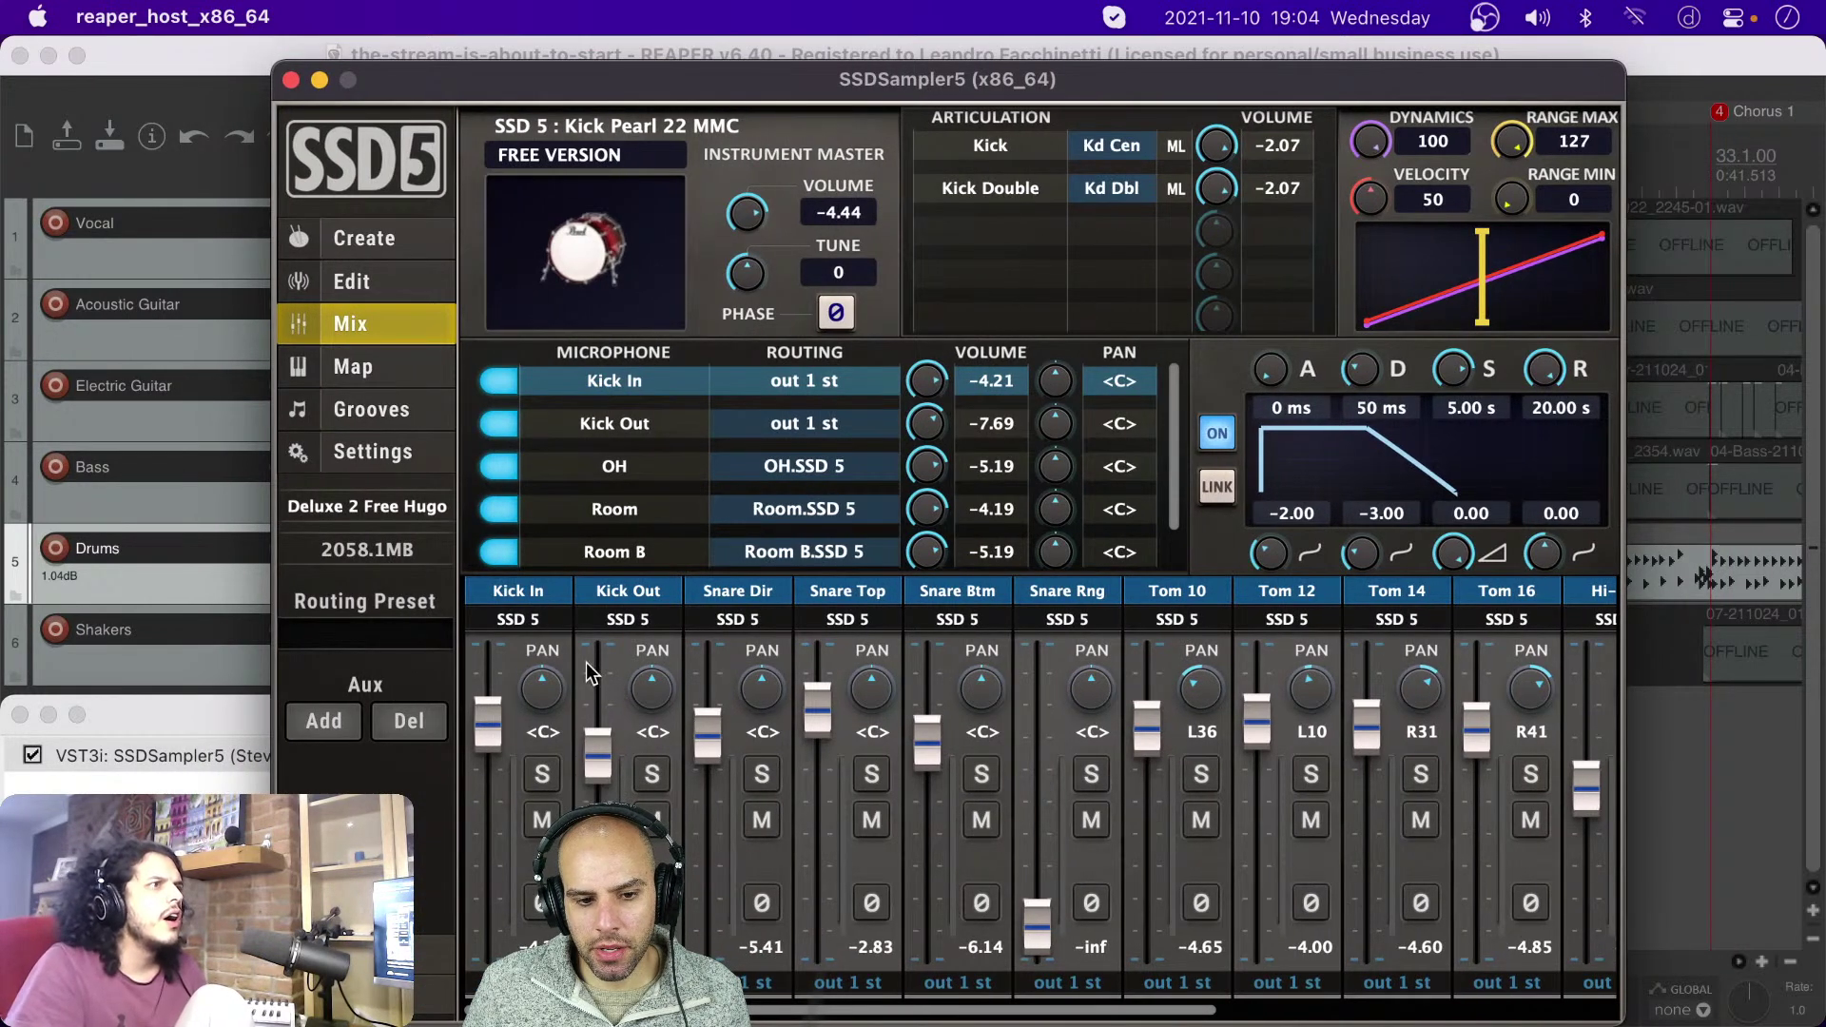
# Step: Place the edit cursor at the song's start and raise the Snare Rng channel volume in the SSD5 mixer to -7.86
pyautogui.moveTo(961, 81); pyautogui.dragTo(1584, 327)
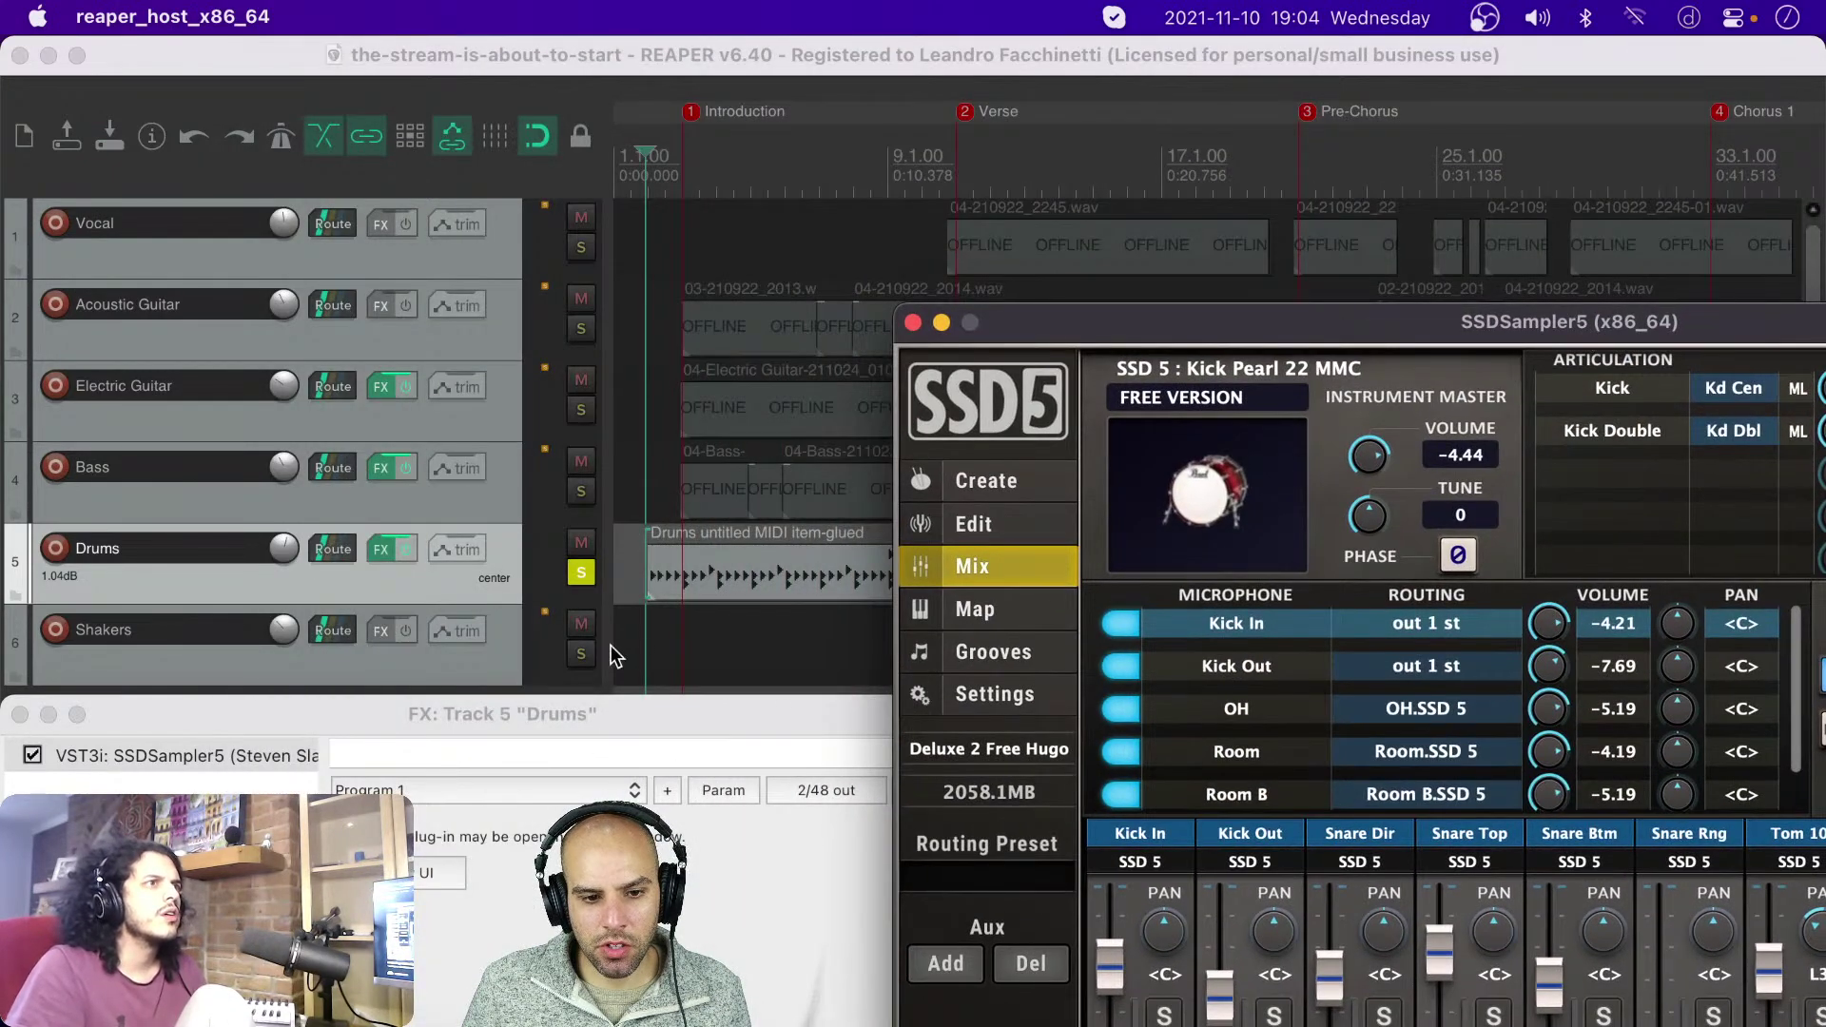
pyautogui.click(638, 630)
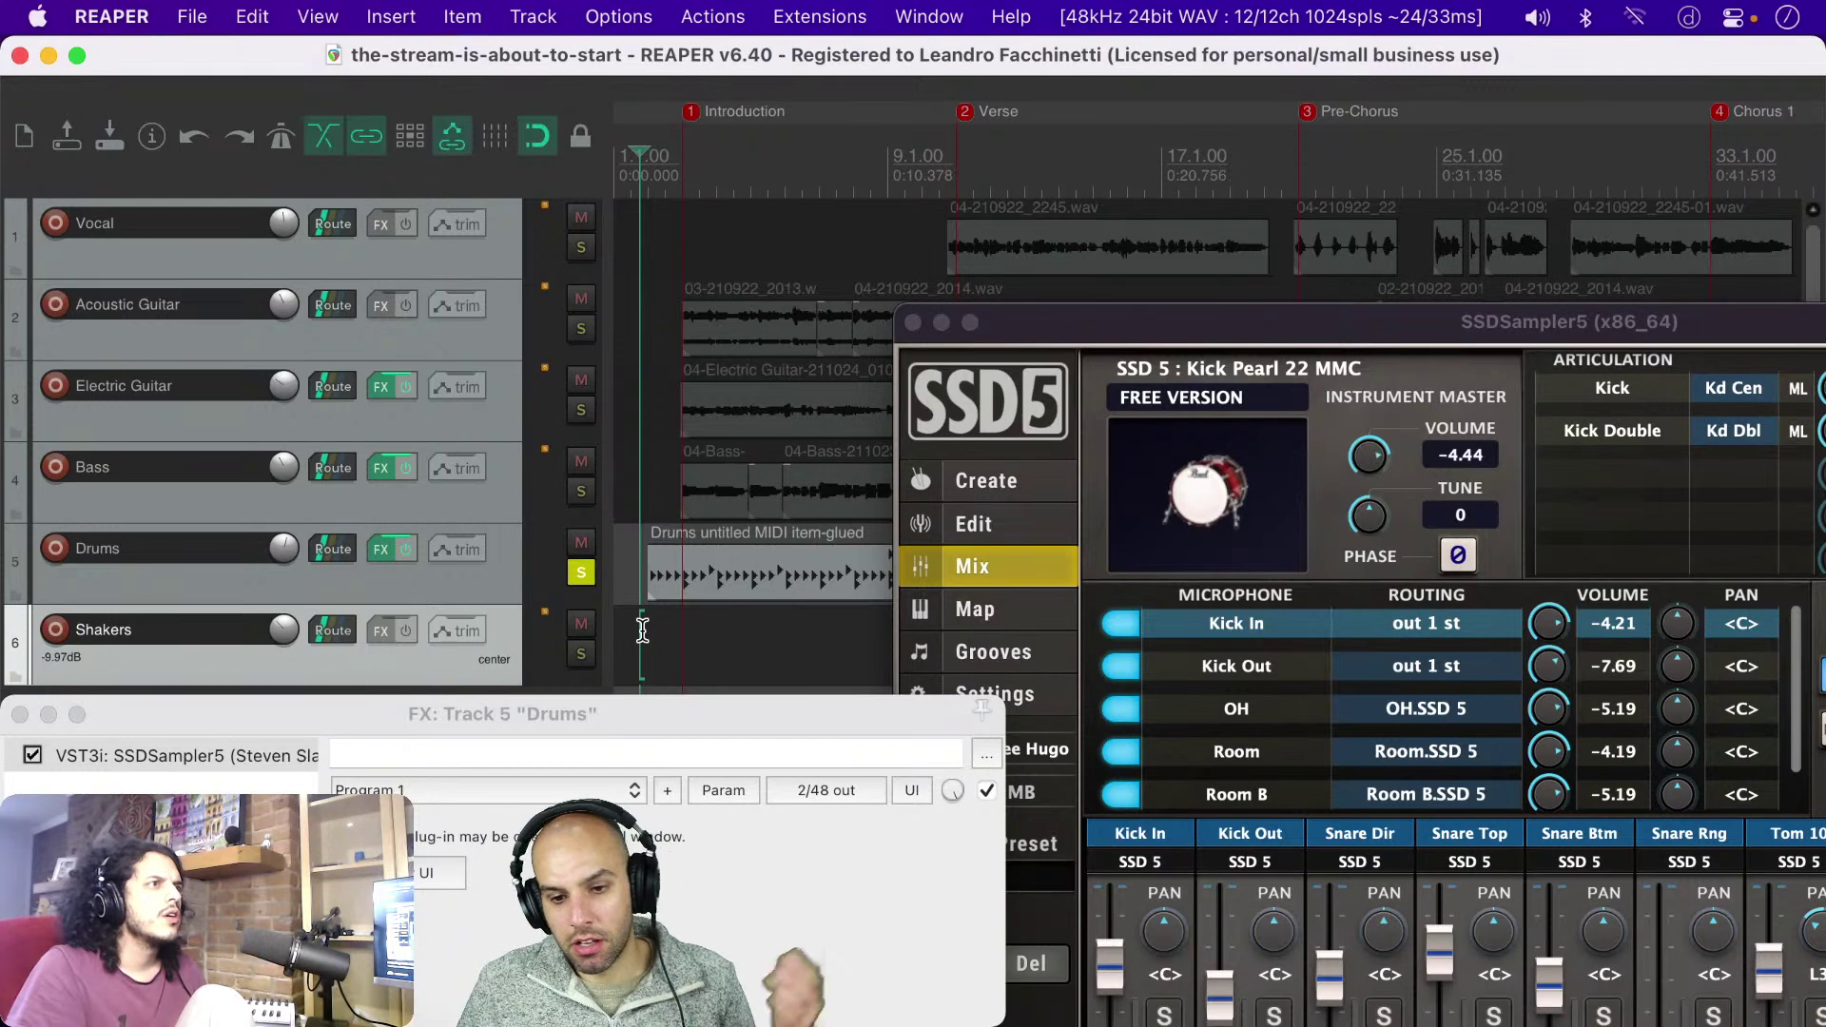
pyautogui.click(643, 631)
pyautogui.moveTo(1426, 322); pyautogui.dragTo(928, 40)
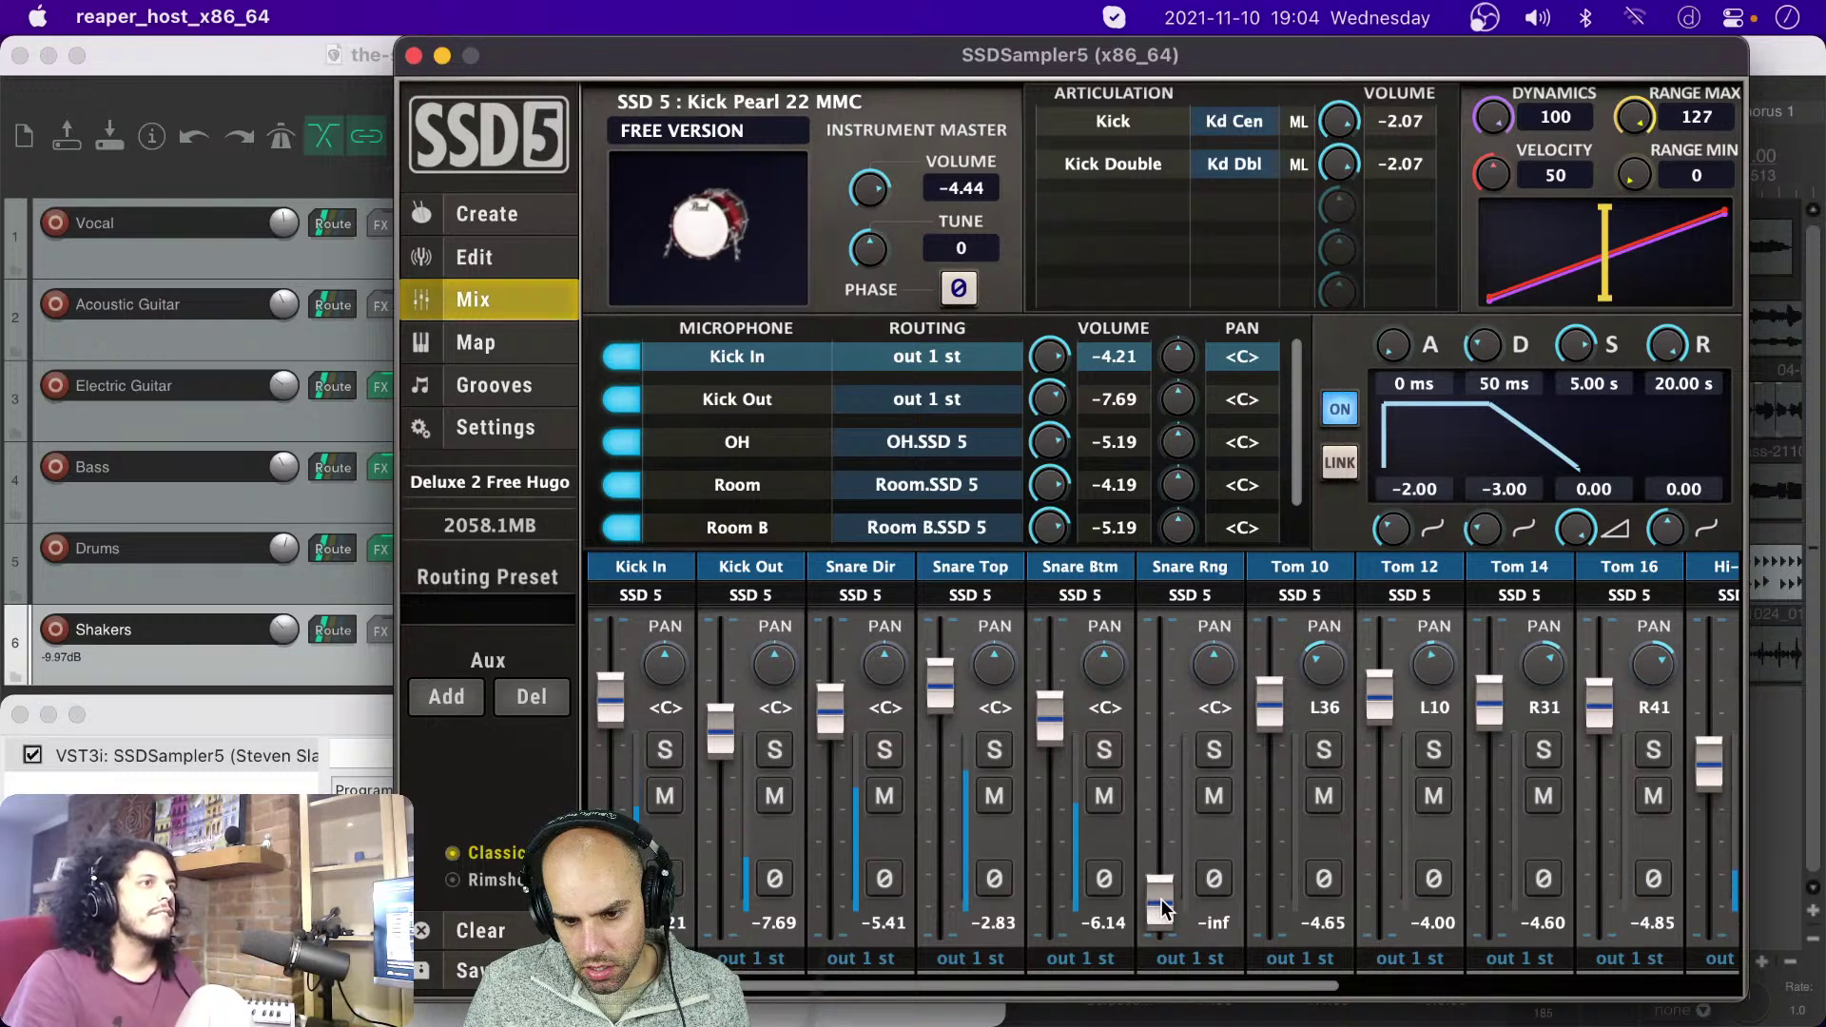
pyautogui.moveTo(1162, 906); pyautogui.dragTo(1162, 656)
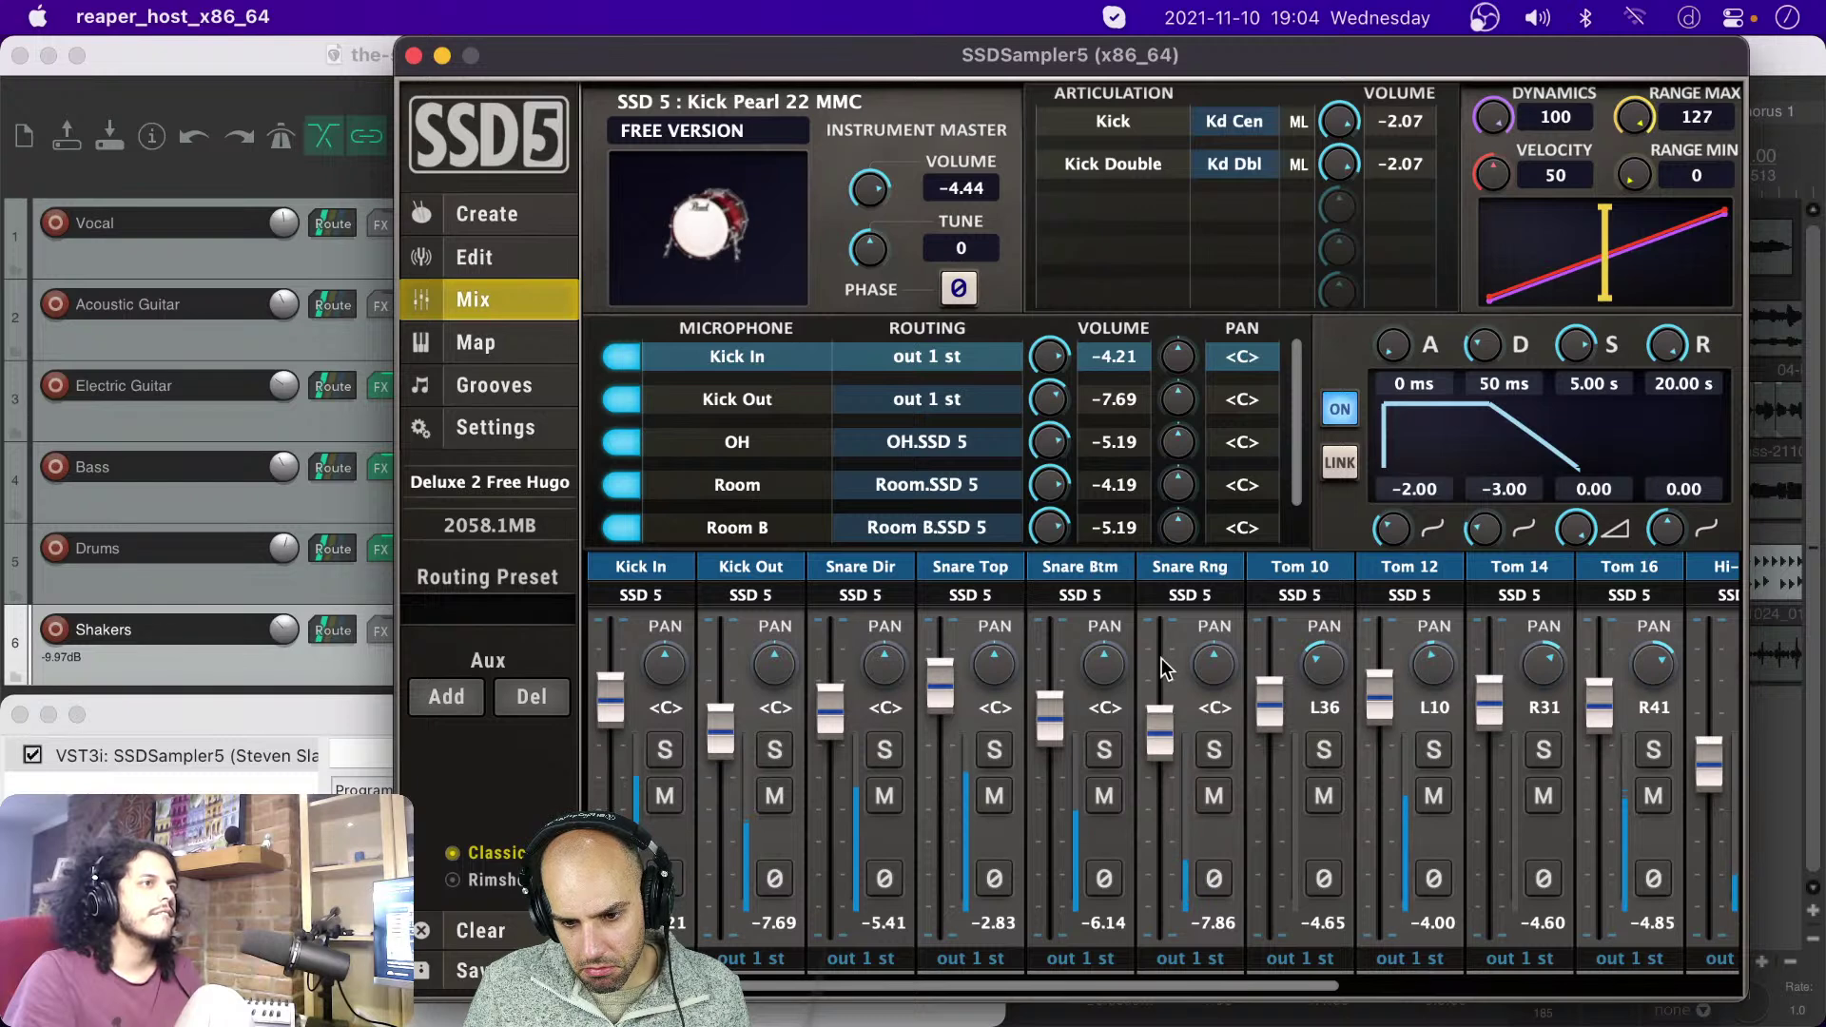
# Step: Examine the channels in the SSD5 mixer from Kick In through SLR, watching their level meters during drum playback
pyautogui.hscroll(2, 1646, 970)
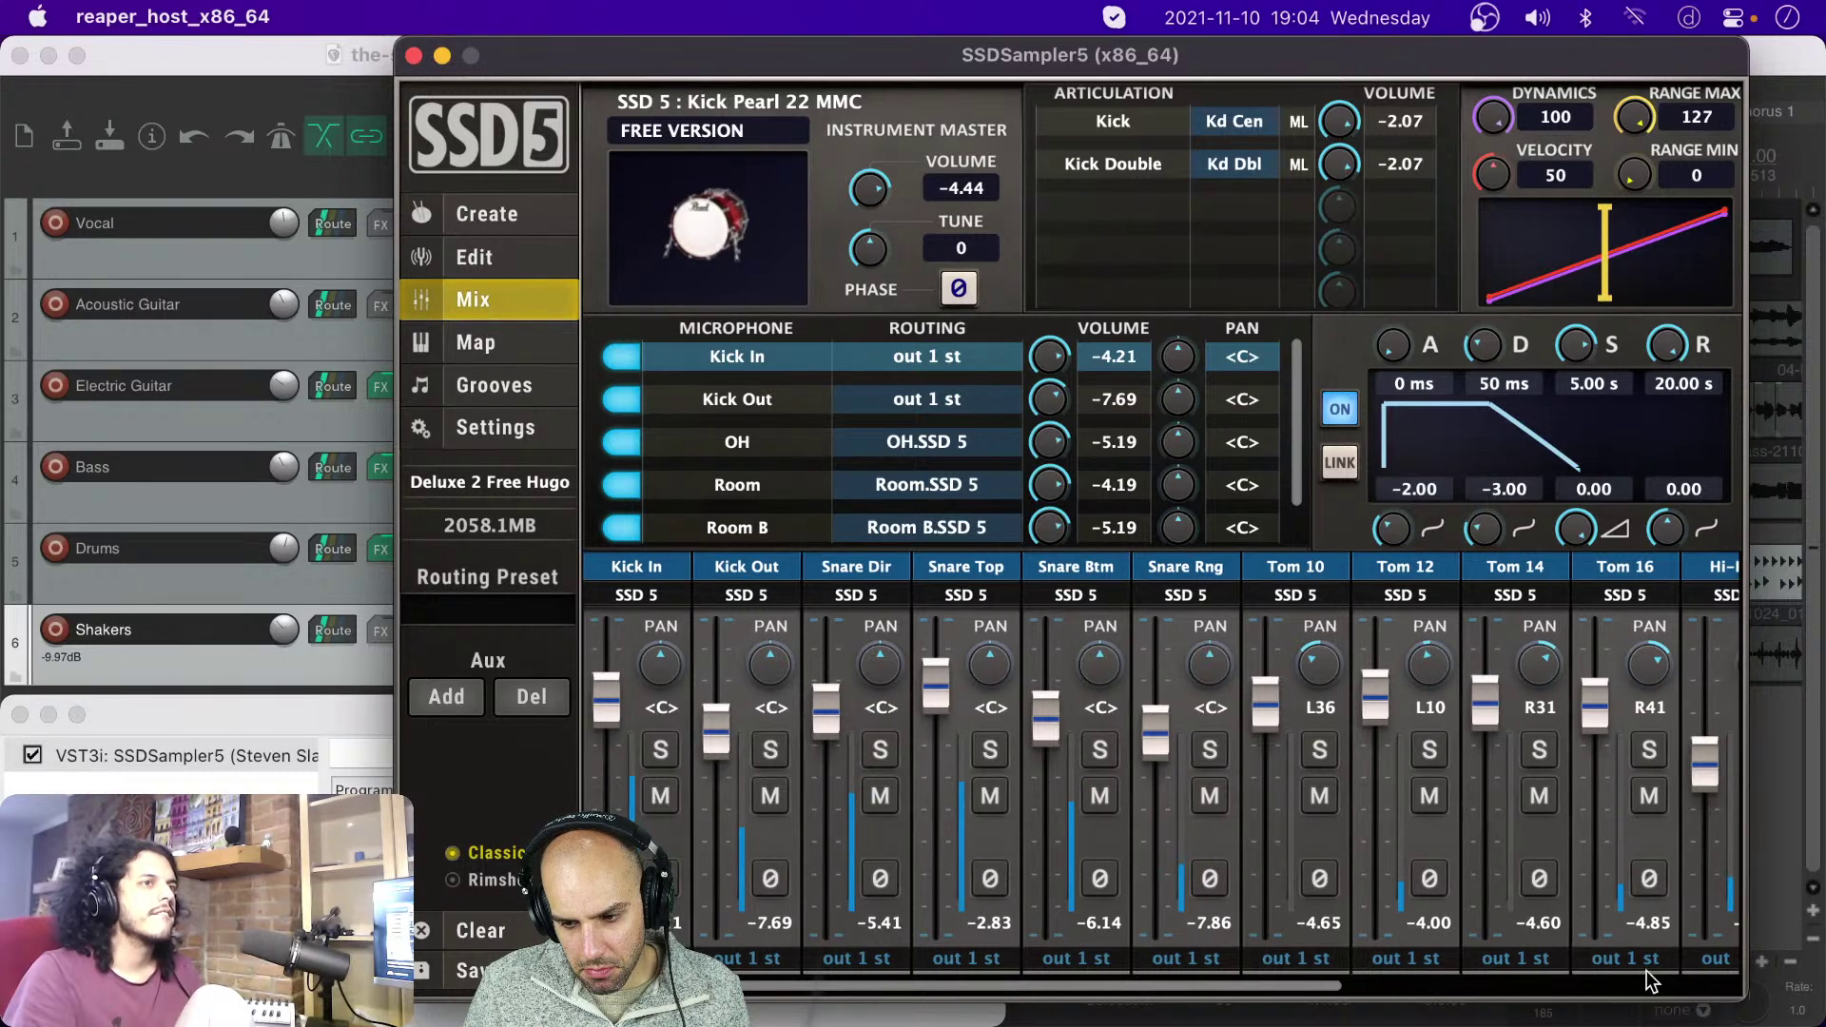
pyautogui.hscroll(5, 1646, 970)
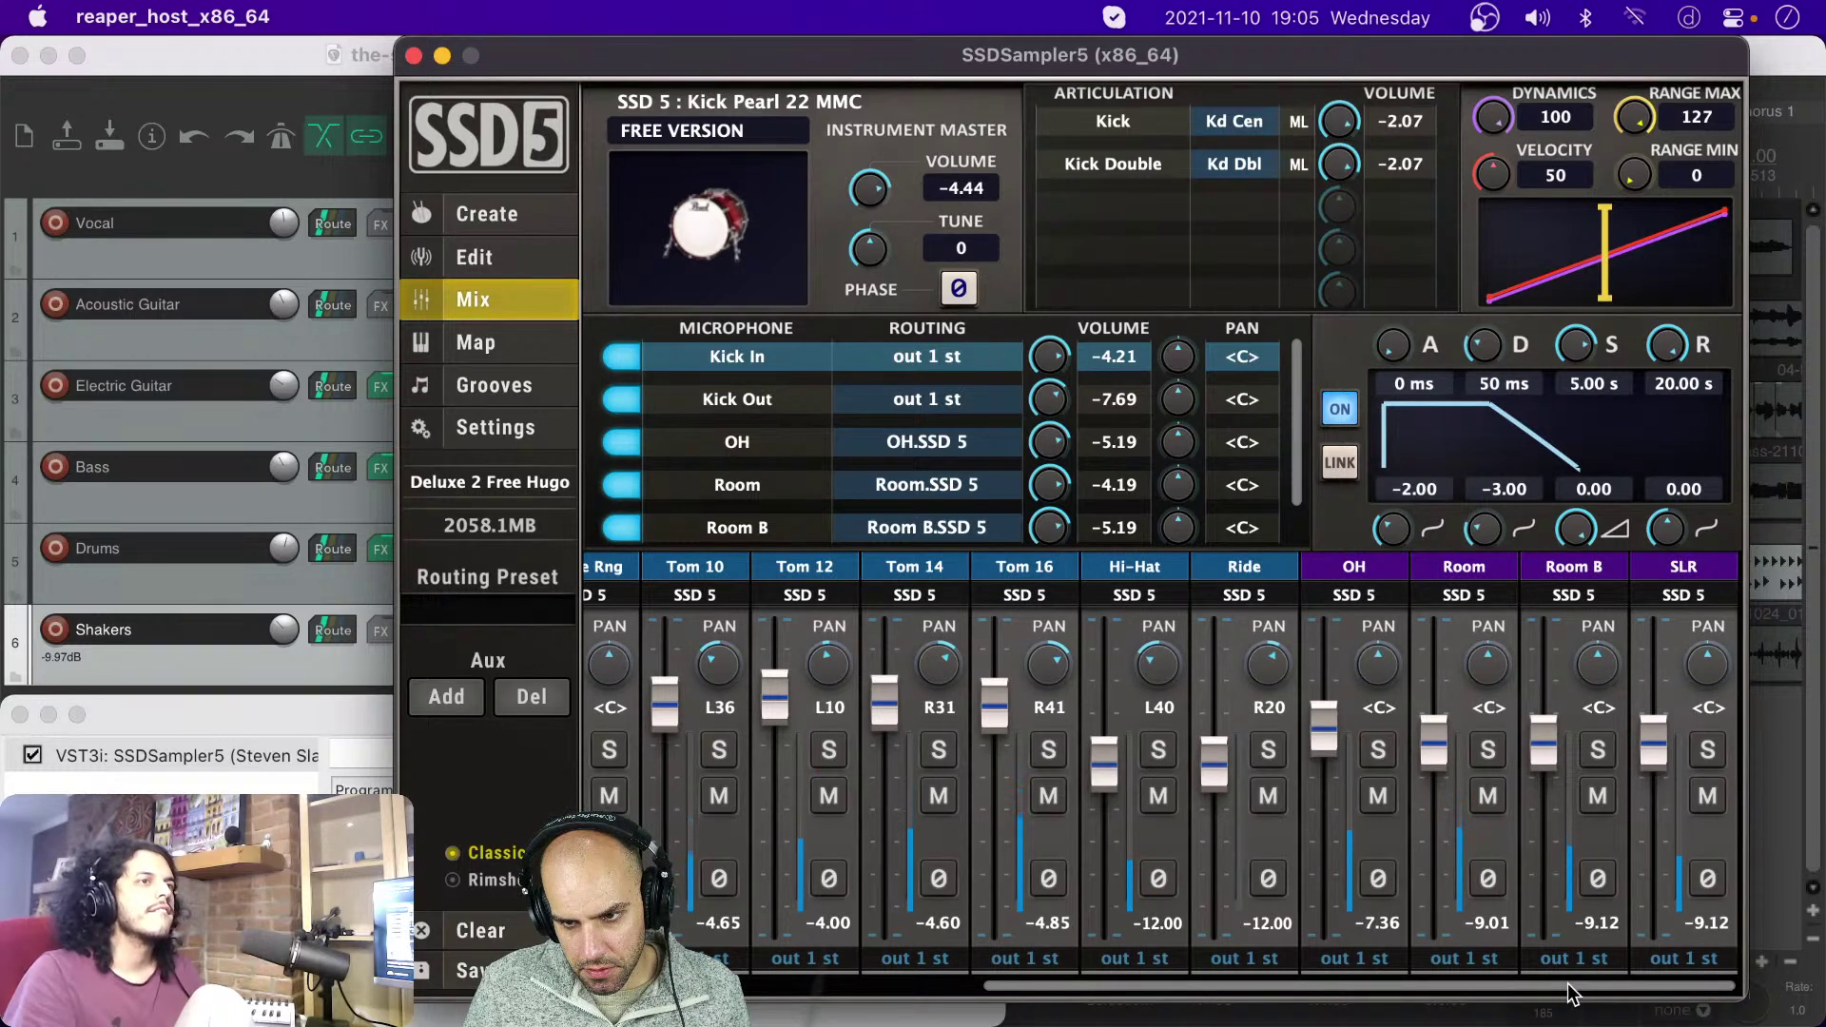
pyautogui.hscroll(-1, 1567, 983)
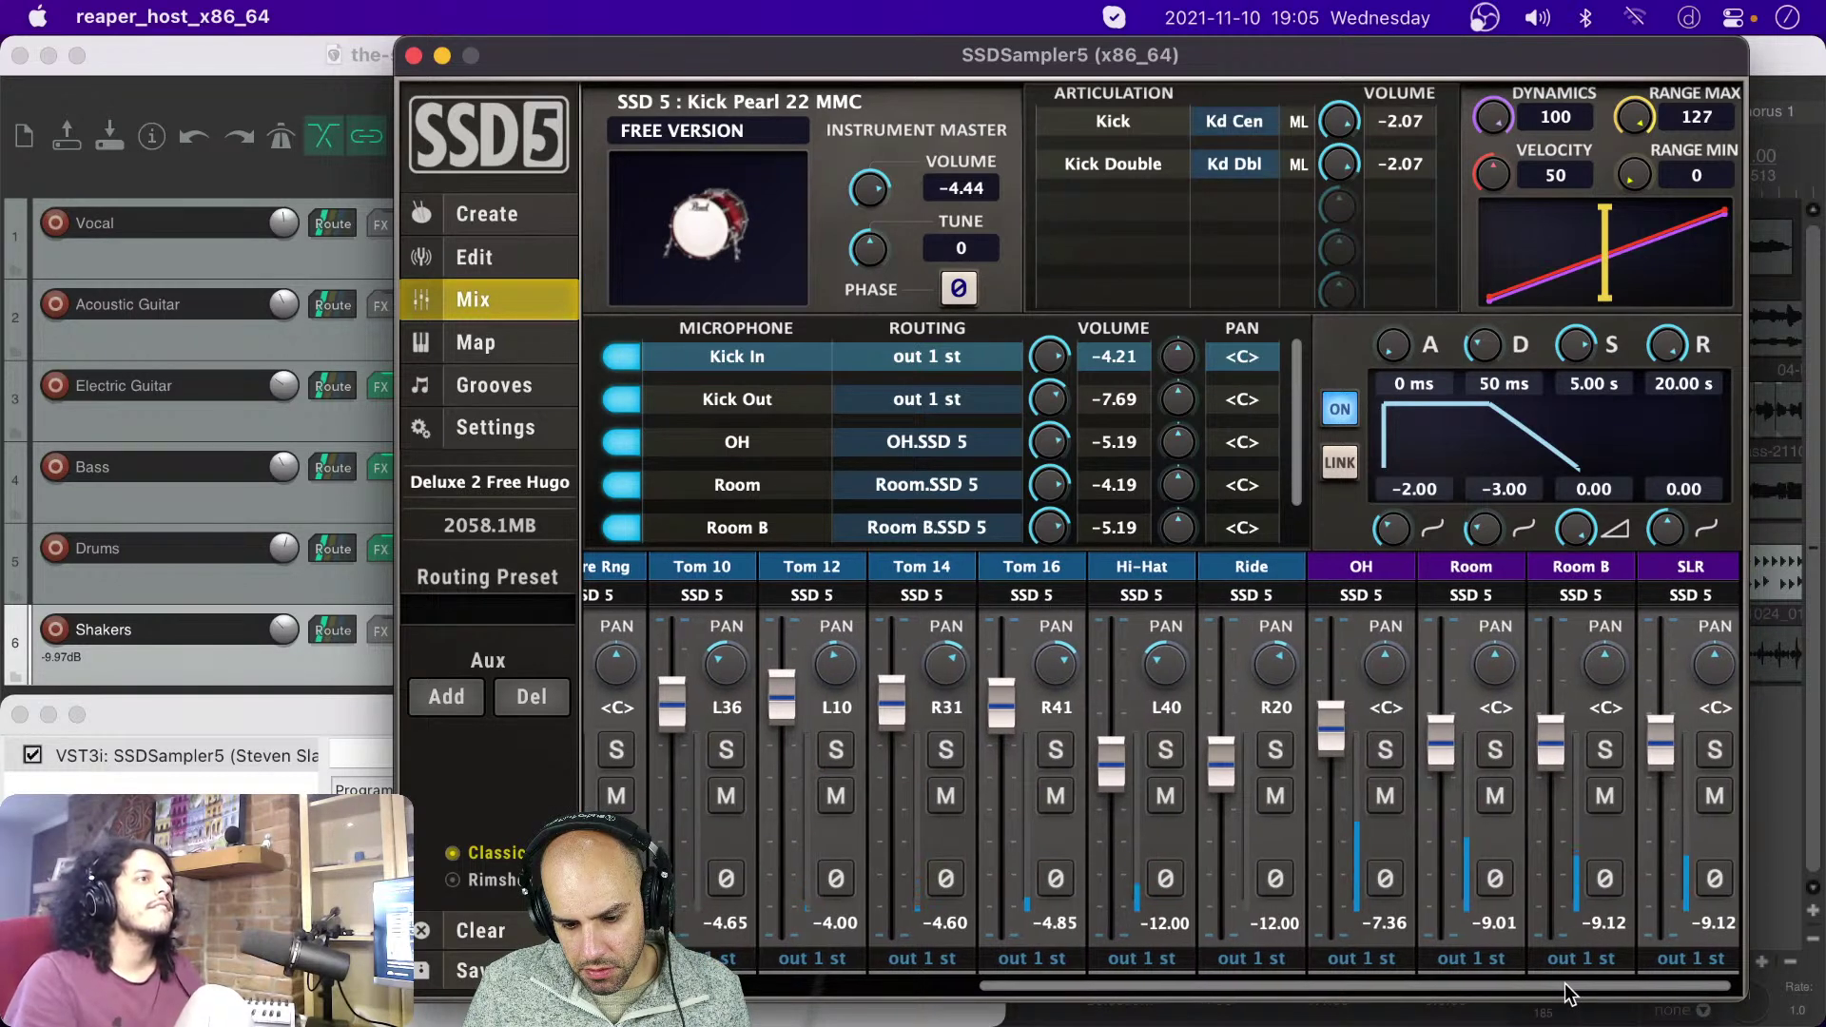
pyautogui.moveTo(1566, 983); pyautogui.dragTo(1162, 989)
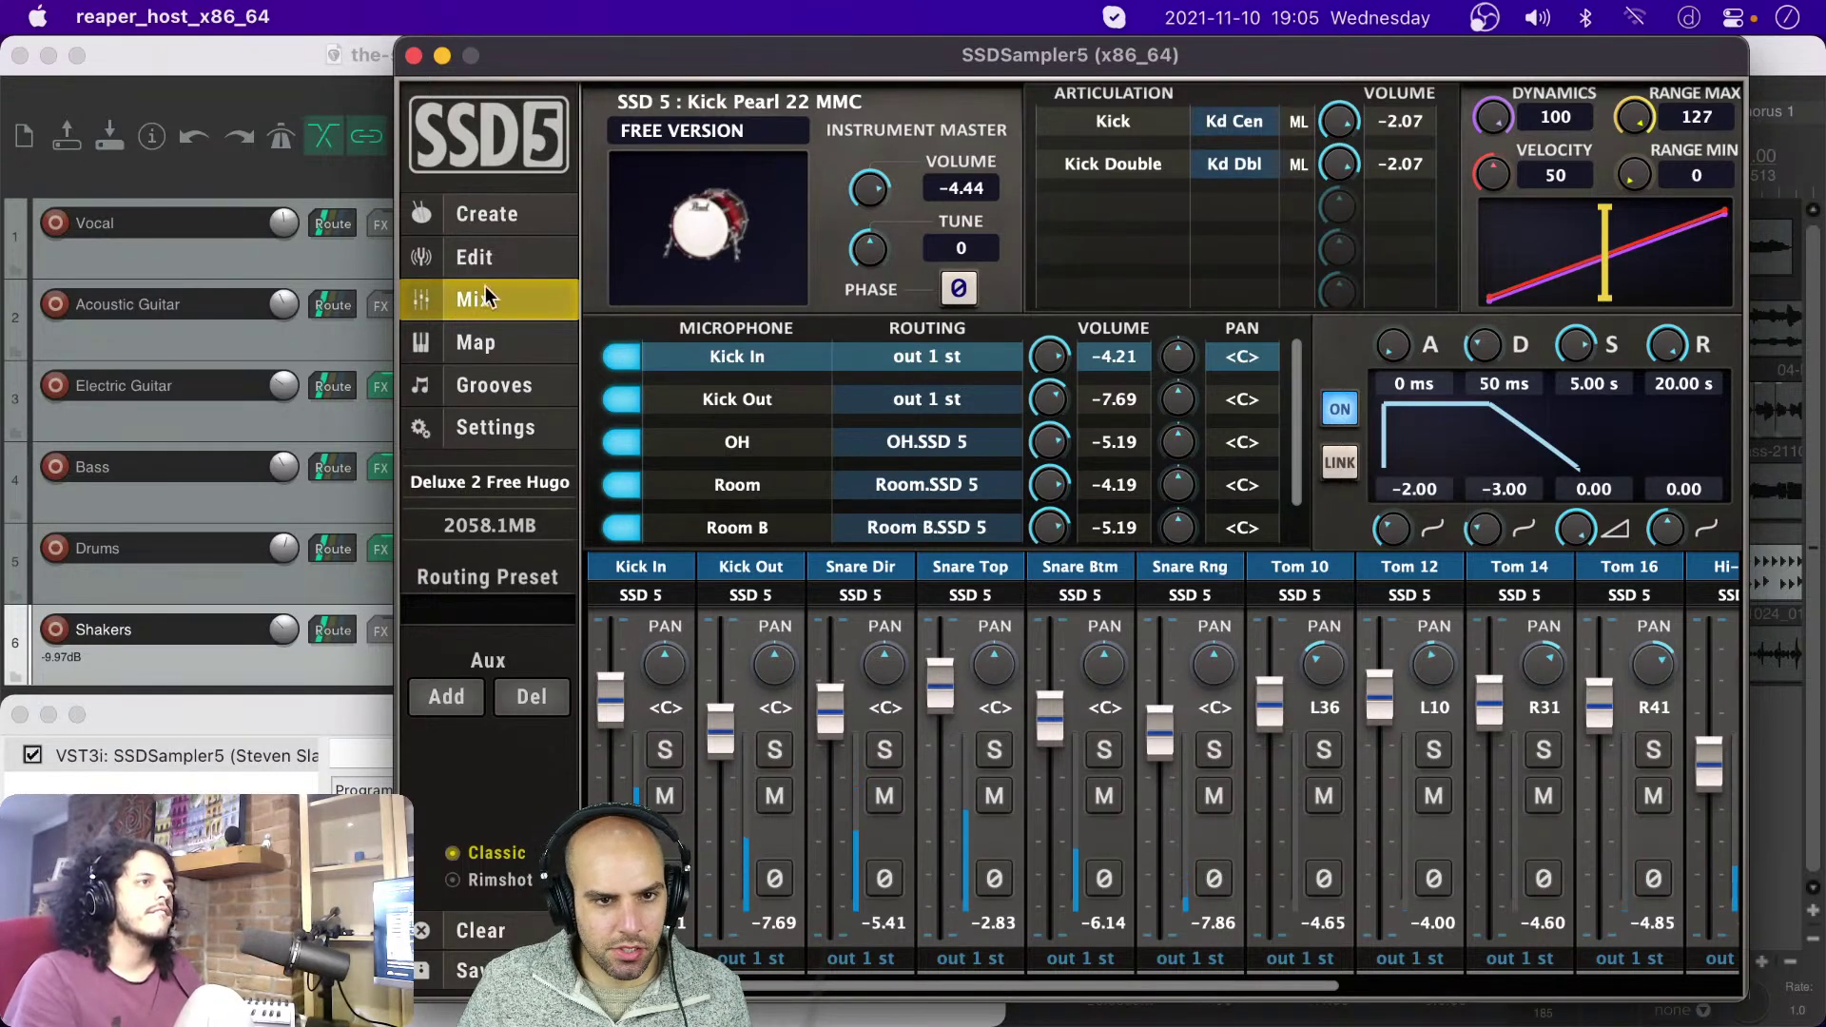
pyautogui.moveTo(698, 57); pyautogui.dragTo(648, 306)
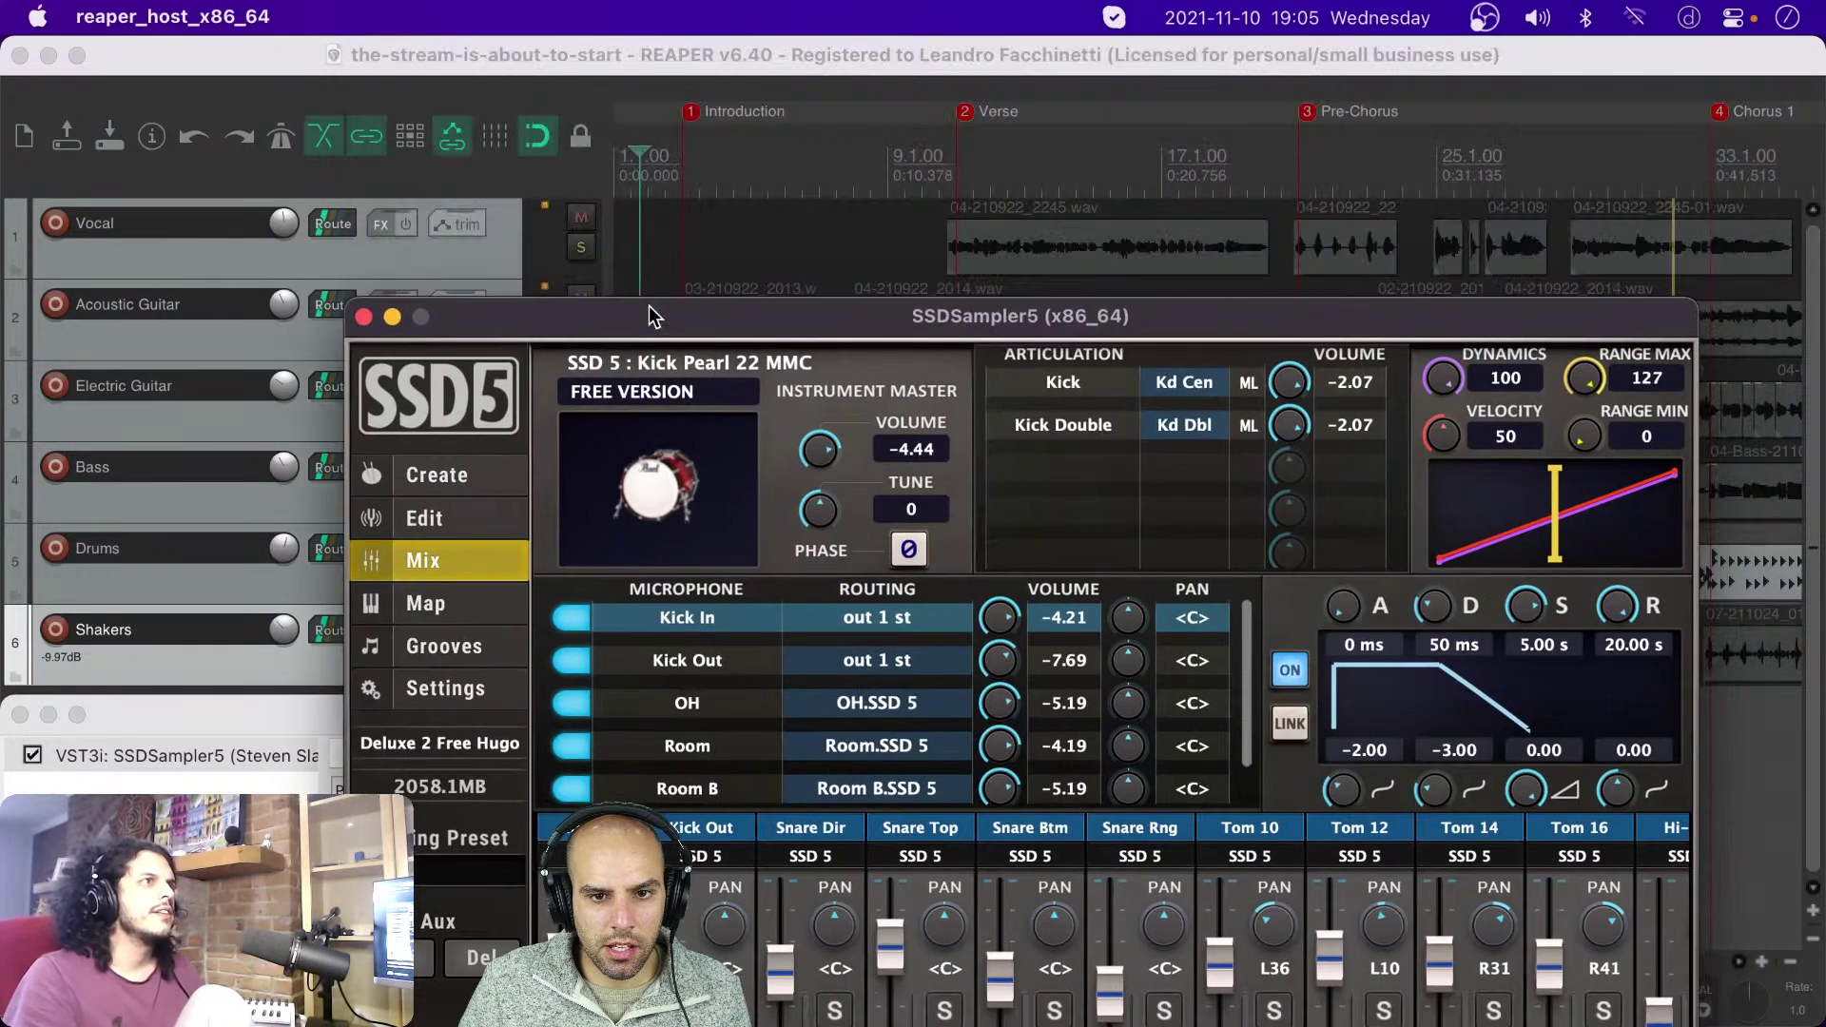
pyautogui.click(799, 66)
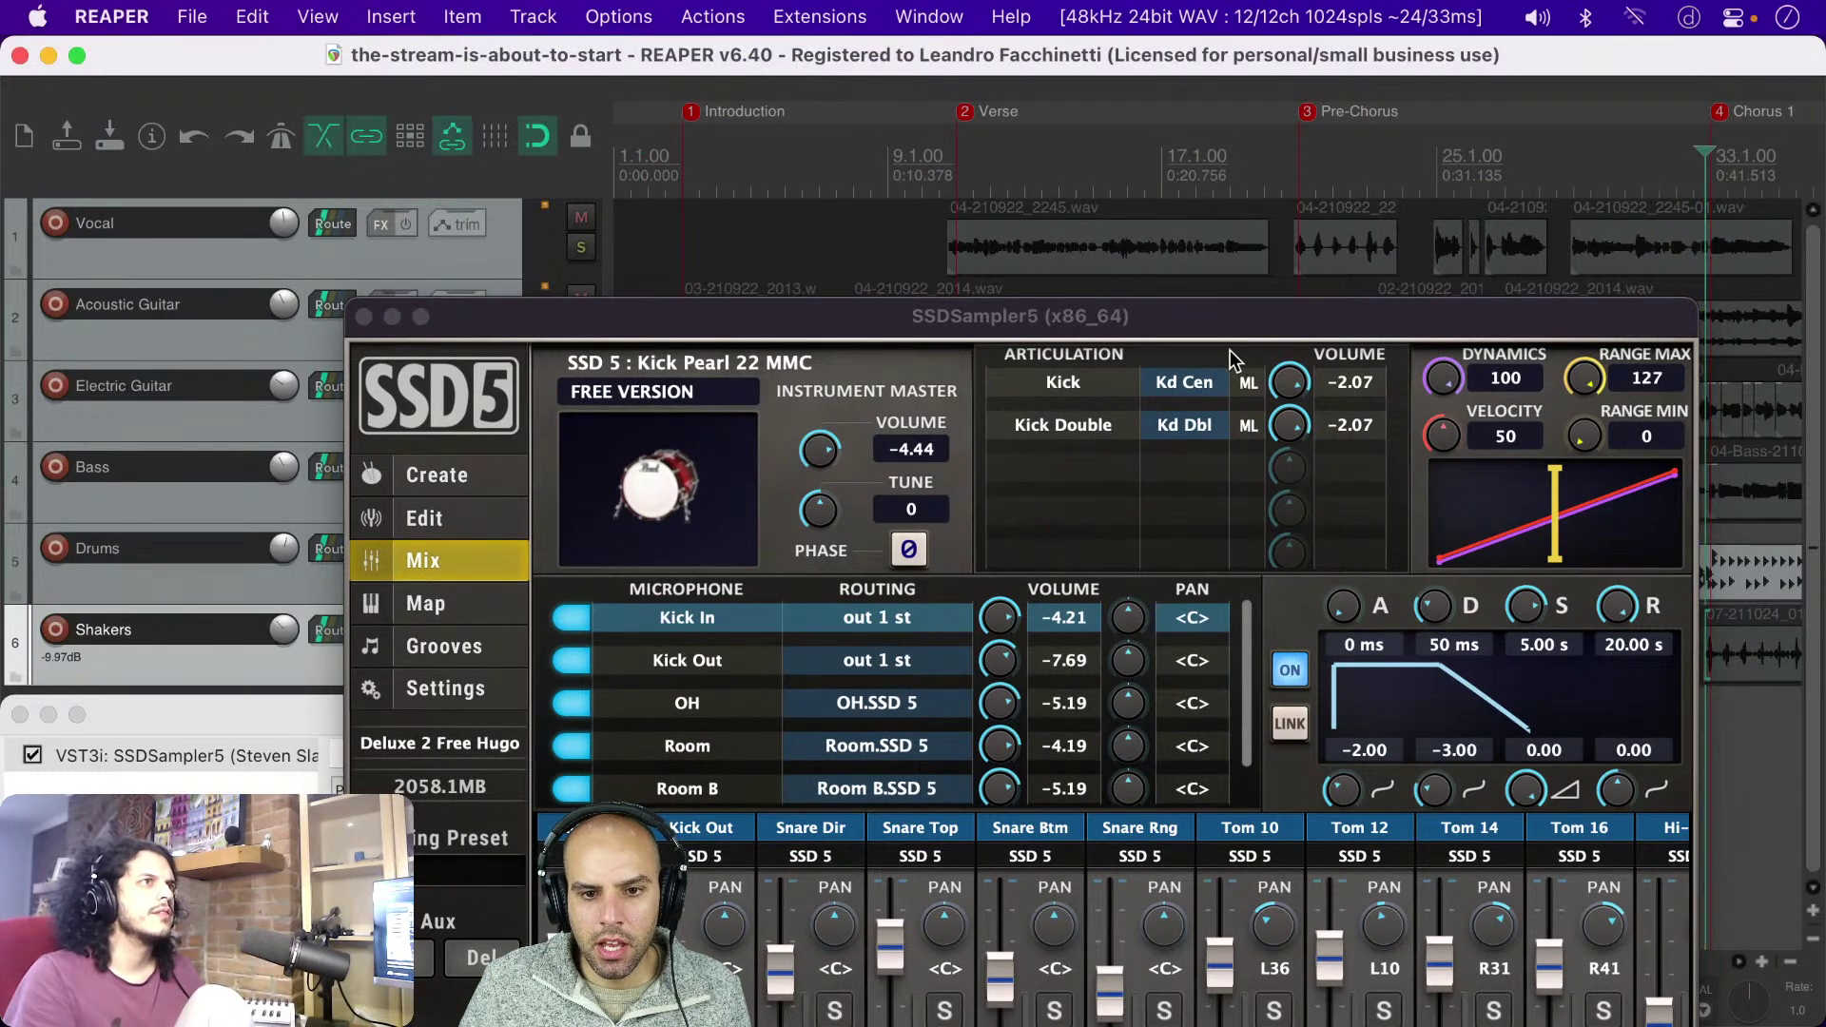
pyautogui.moveTo(1219, 328); pyautogui.dragTo(1196, 87)
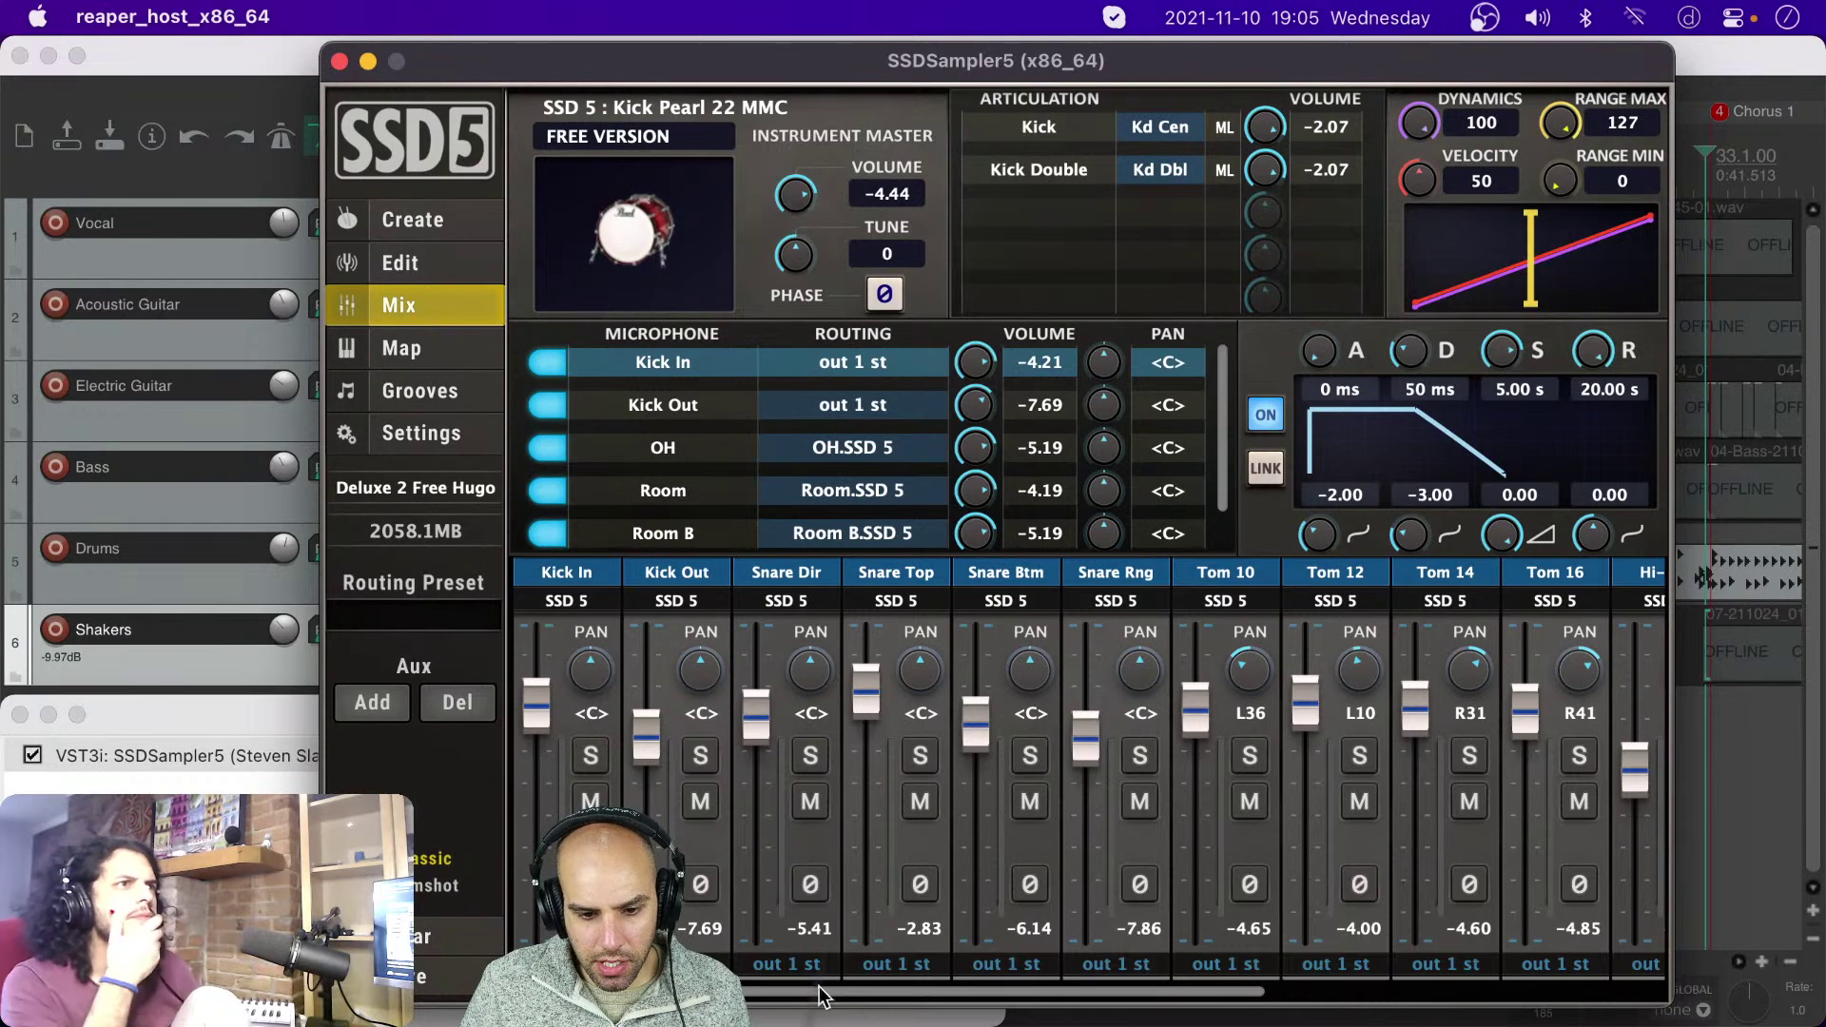
pyautogui.moveTo(782, 982)
pyautogui.mouseDown()
pyautogui.moveTo(892, 978)
pyautogui.moveTo(789, 989)
pyautogui.mouseUp()
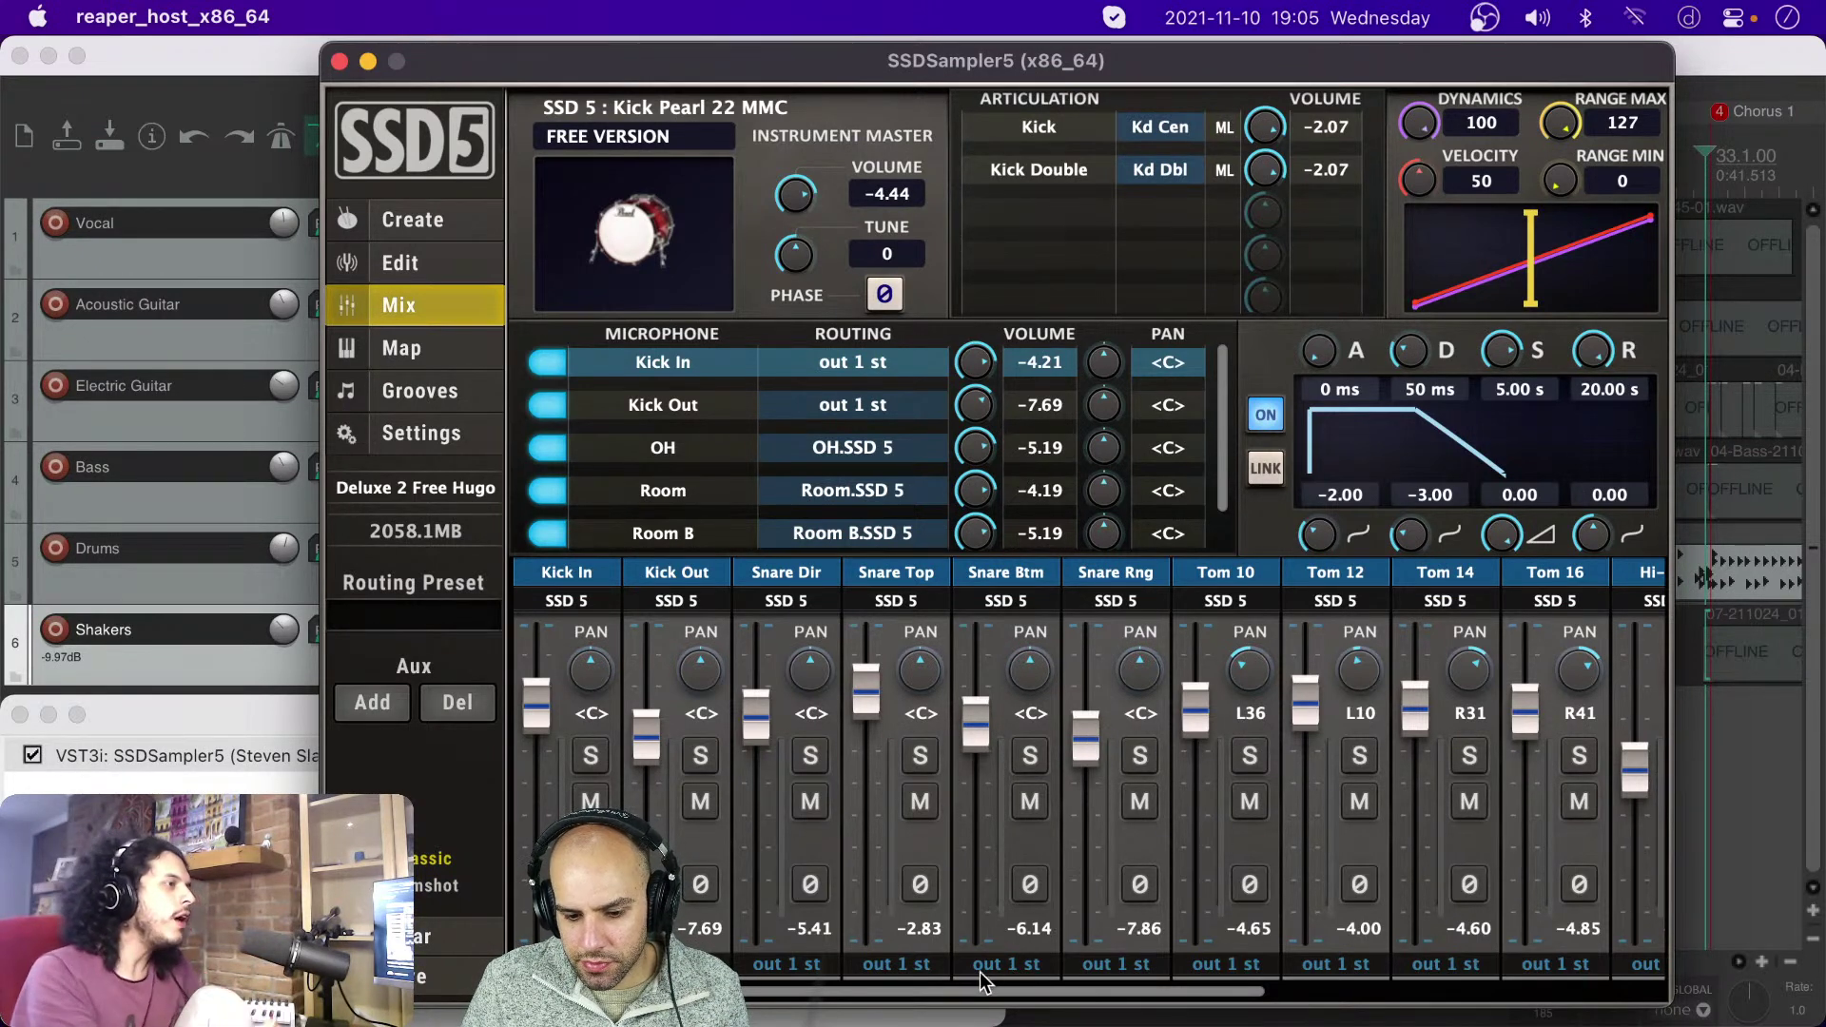
pyautogui.moveTo(936, 994); pyautogui.dragTo(1355, 943)
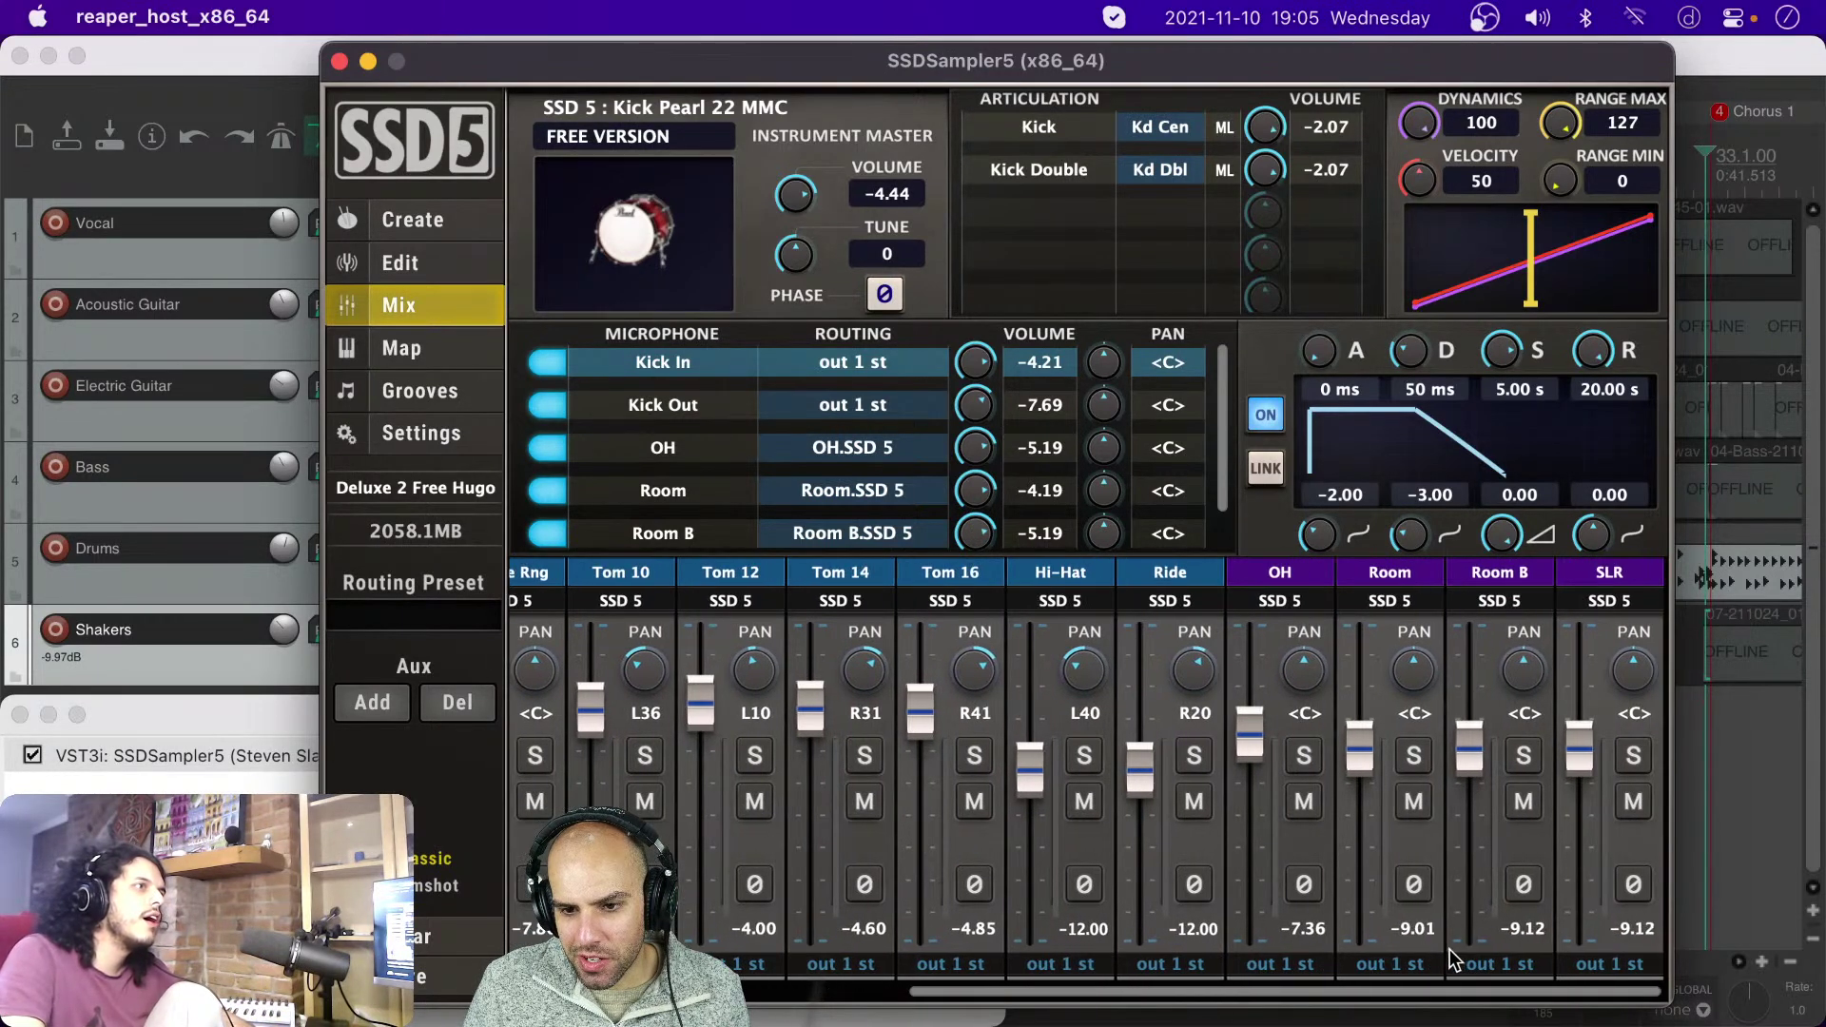
pyautogui.hscroll(-5, 1455, 958)
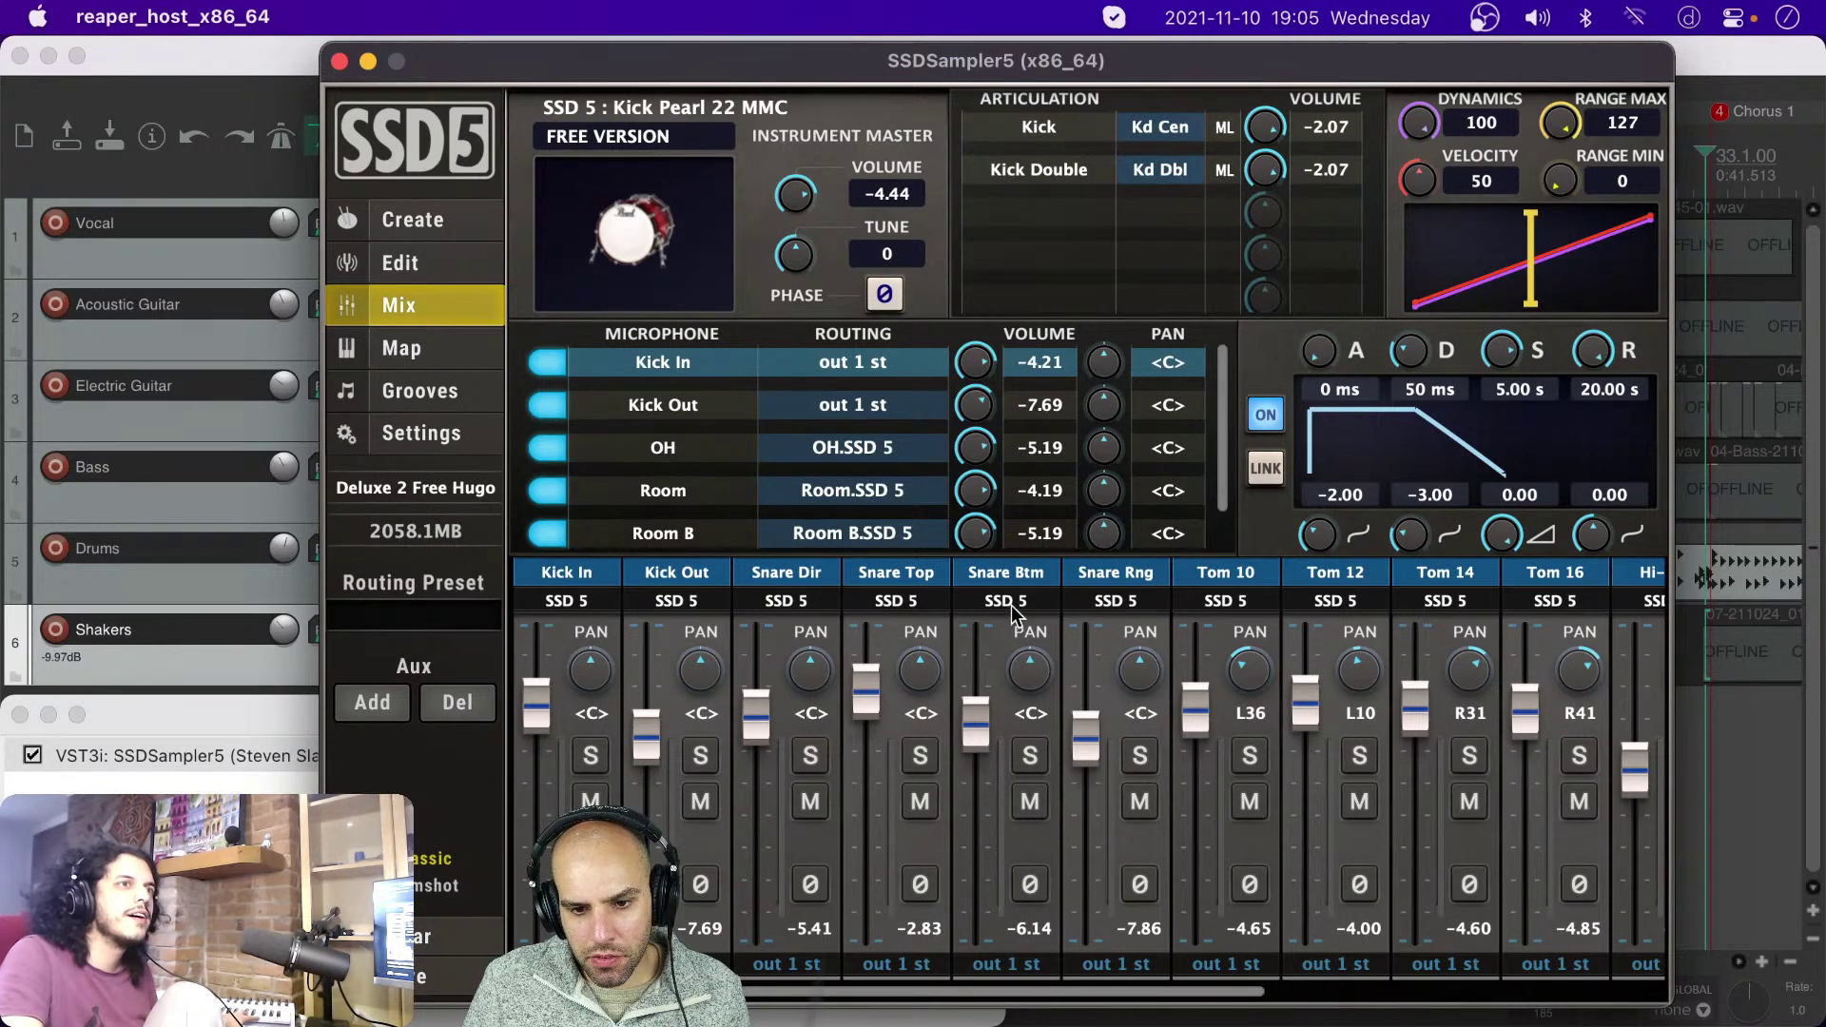
# Step: Audition the SLR channel of the SSD5 mixer soloed against the full kit from Chorus 1, leaving it unsoloed
pyautogui.moveTo(967, 993); pyautogui.dragTo(1447, 996)
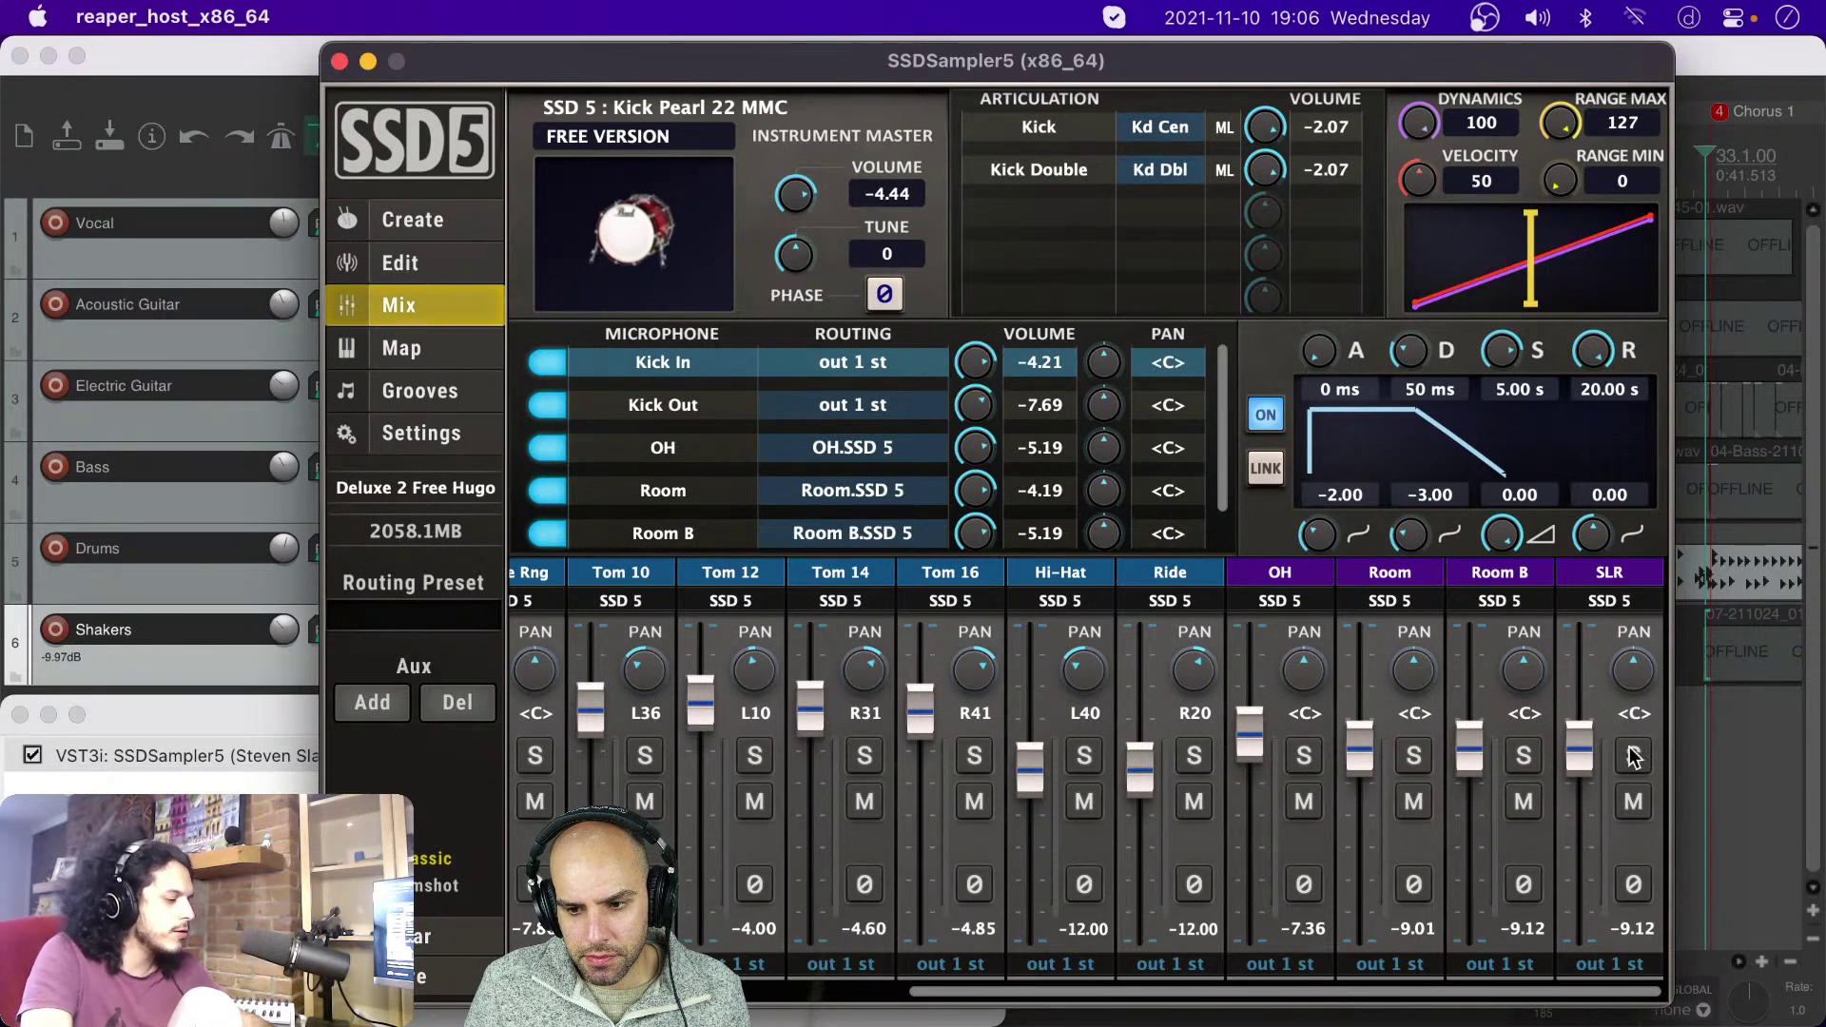
pyautogui.click(1708, 747)
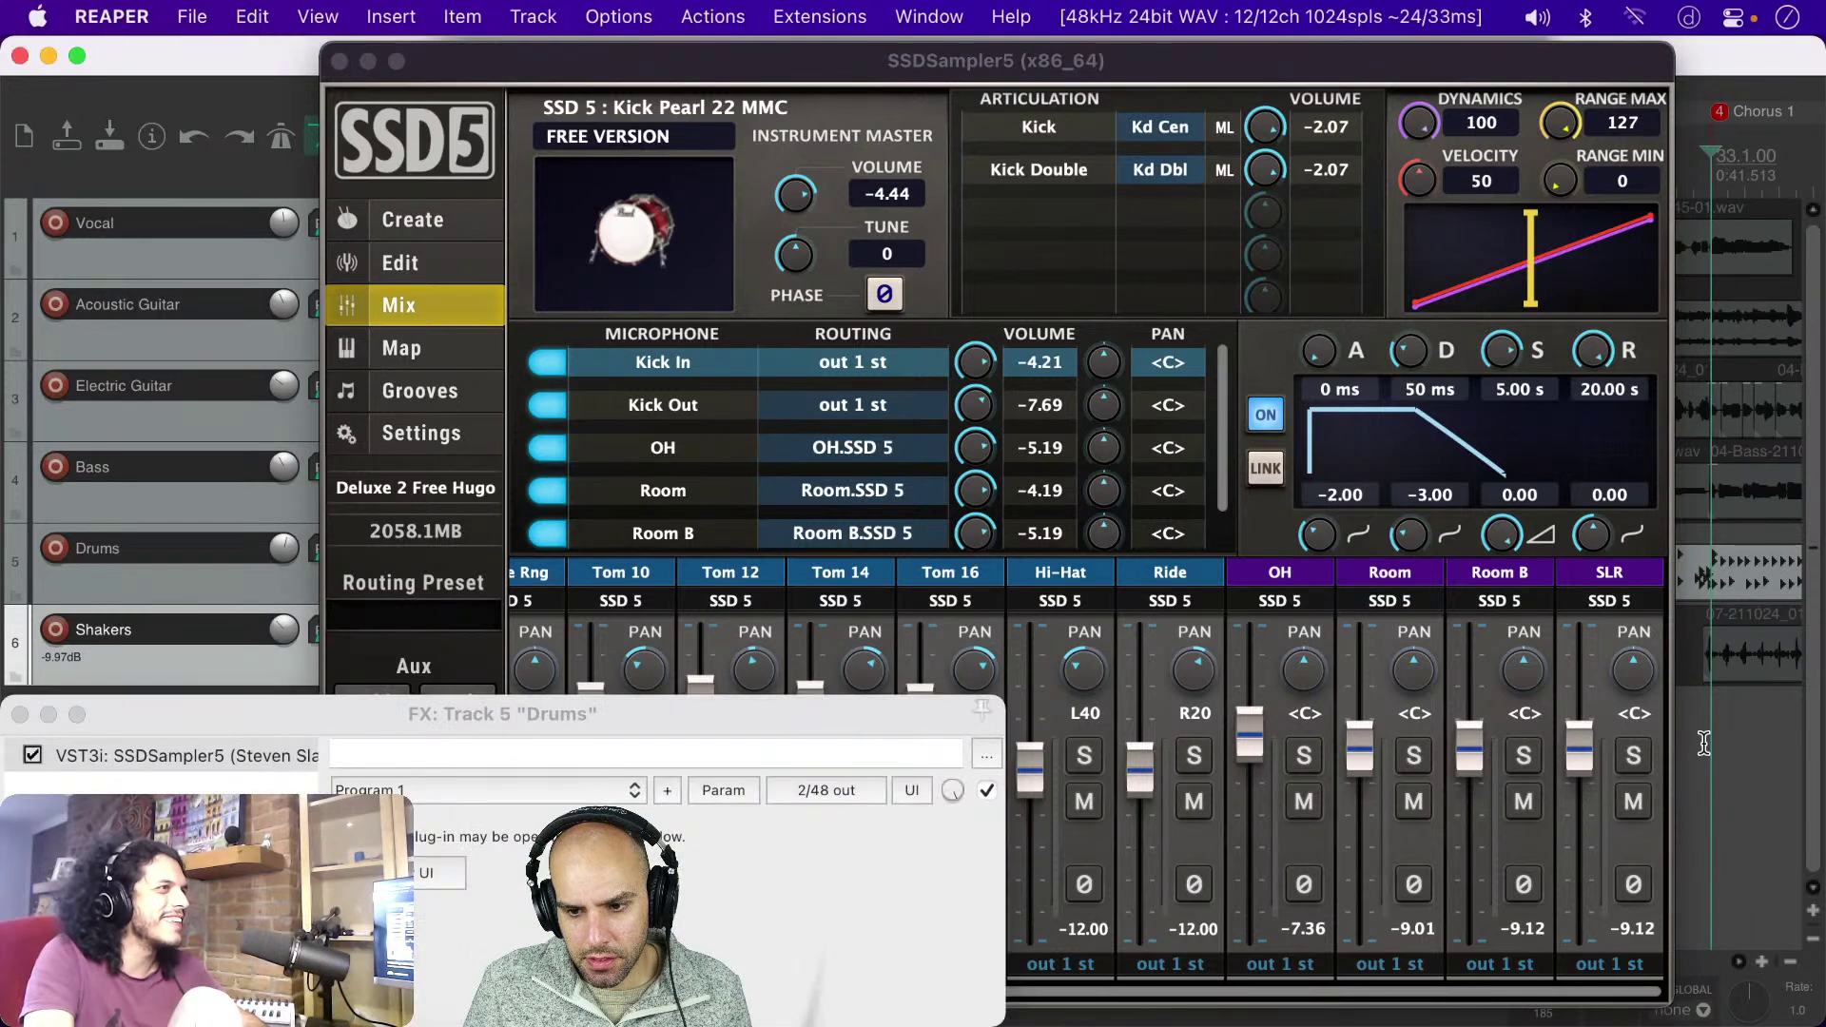
pyautogui.click(1633, 756)
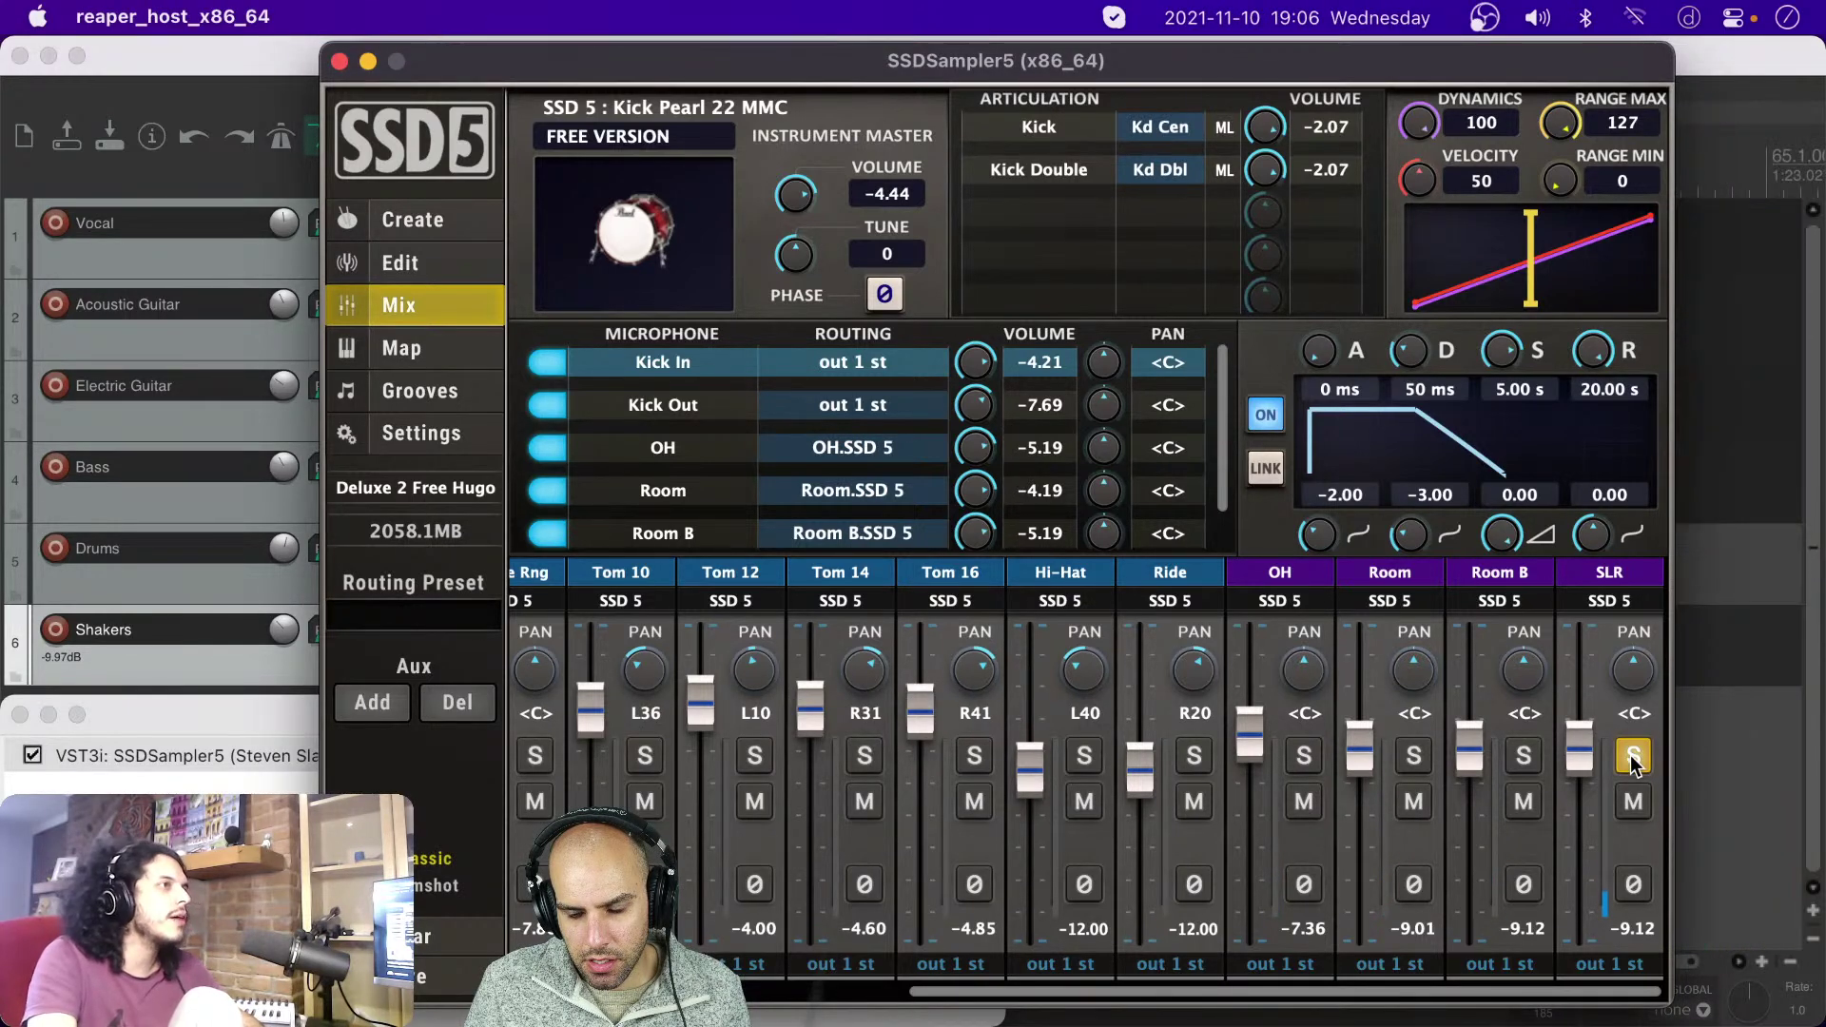
pyautogui.click(1633, 756)
pyautogui.click(1633, 756)
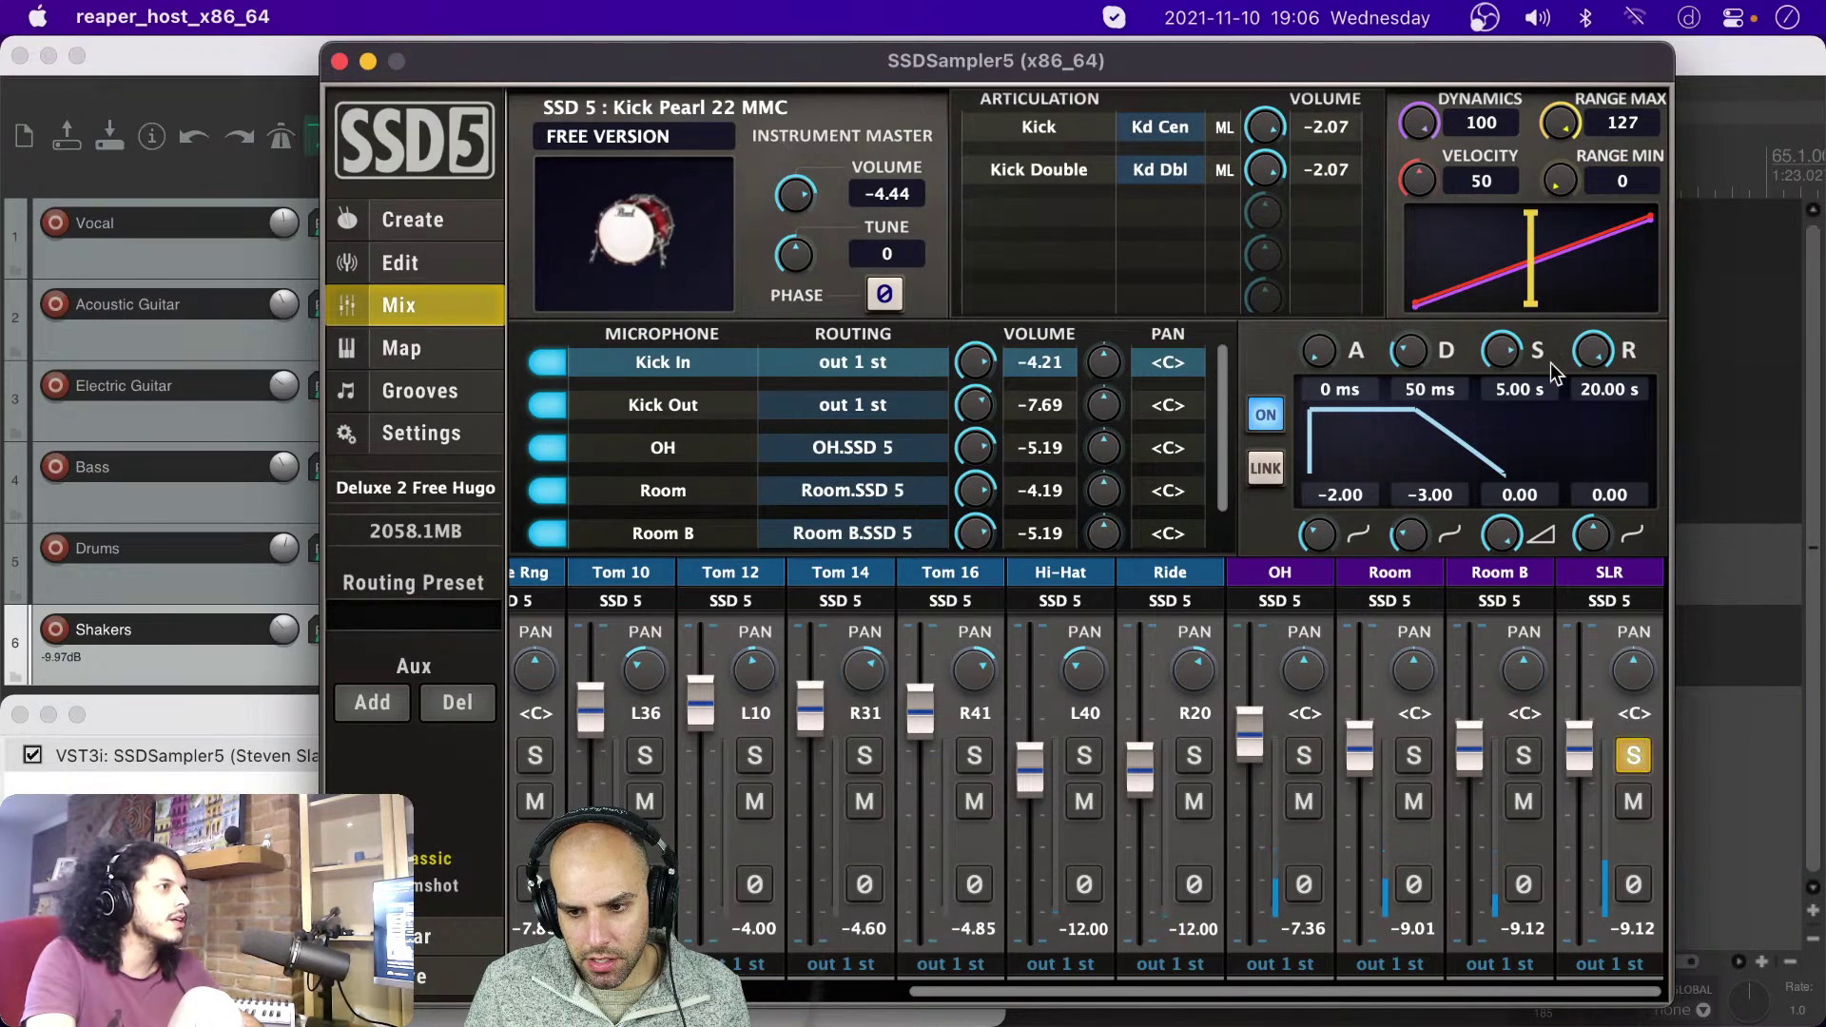
pyautogui.moveTo(970, 65)
pyautogui.mouseDown()
pyautogui.moveTo(1350, 162)
pyautogui.moveTo(1586, 180)
pyautogui.moveTo(1047, 17)
pyautogui.moveTo(956, 33)
pyautogui.moveTo(984, 83)
pyautogui.mouseUp()
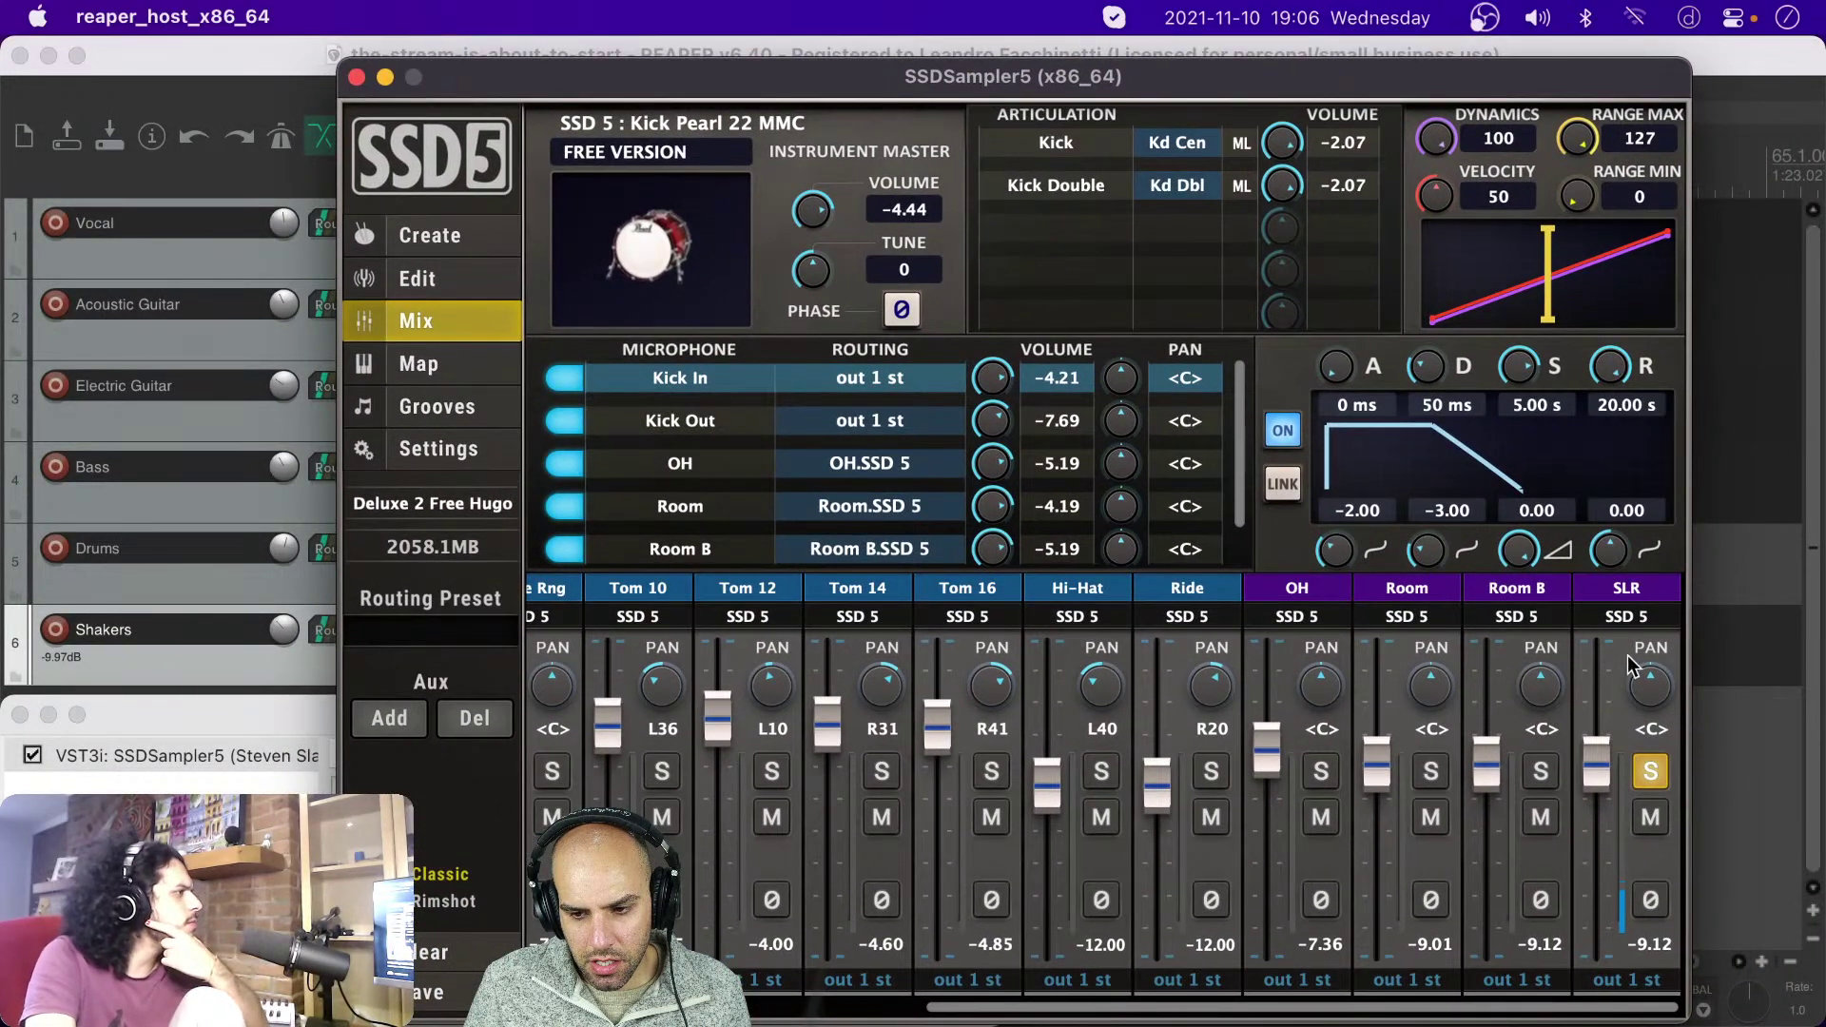
pyautogui.click(1651, 771)
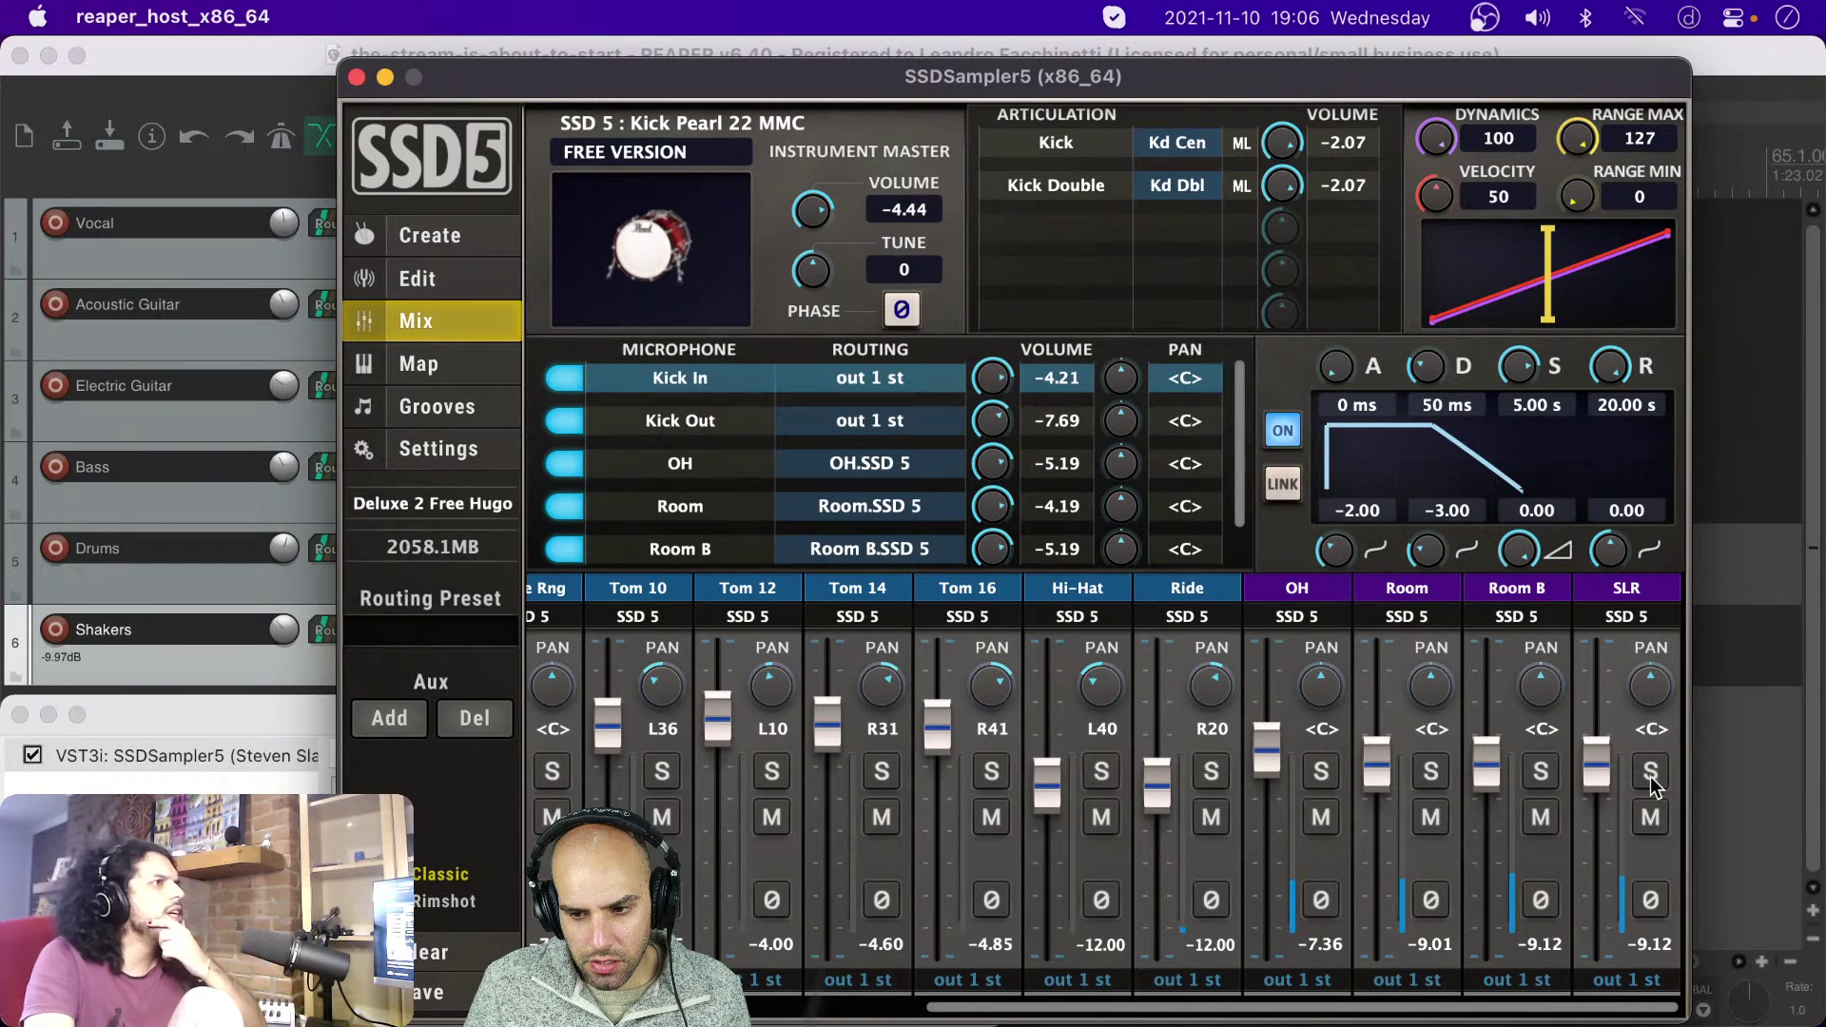
pyautogui.click(1692, 752)
pyautogui.moveTo(878, 69); pyautogui.dragTo(924, 61)
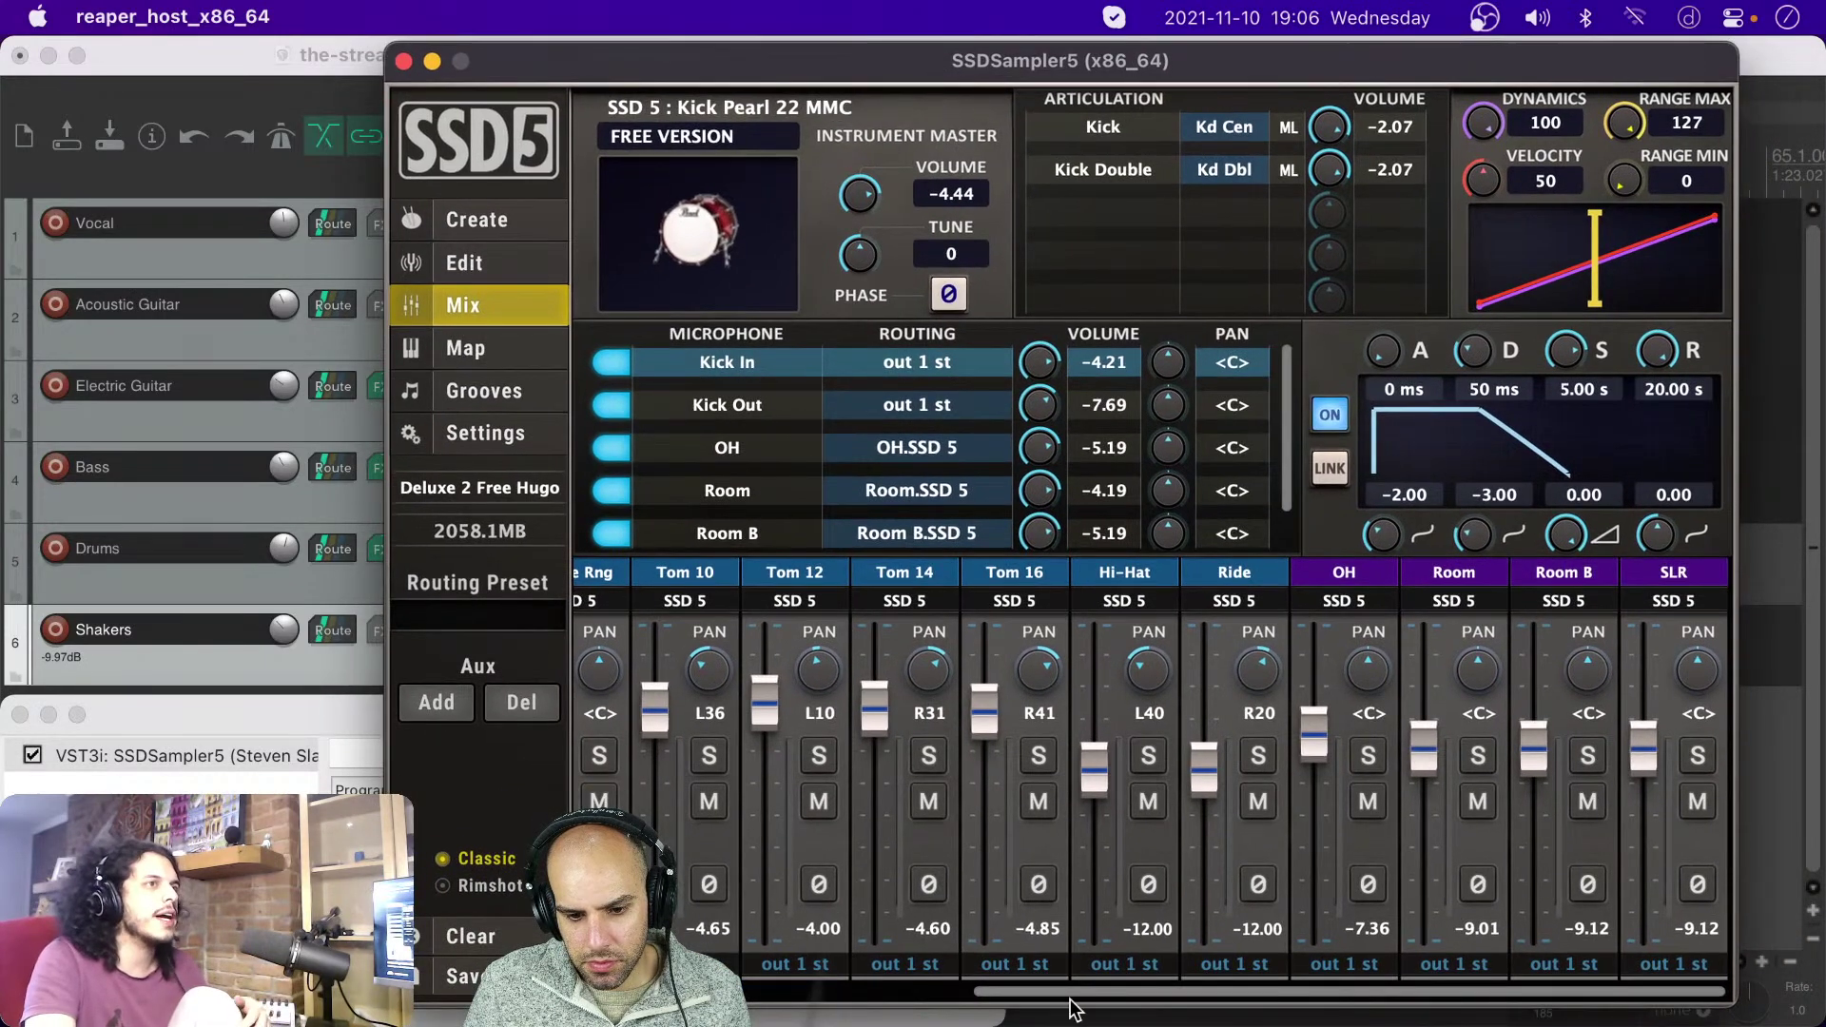
pyautogui.moveTo(1069, 992); pyautogui.dragTo(1093, 995)
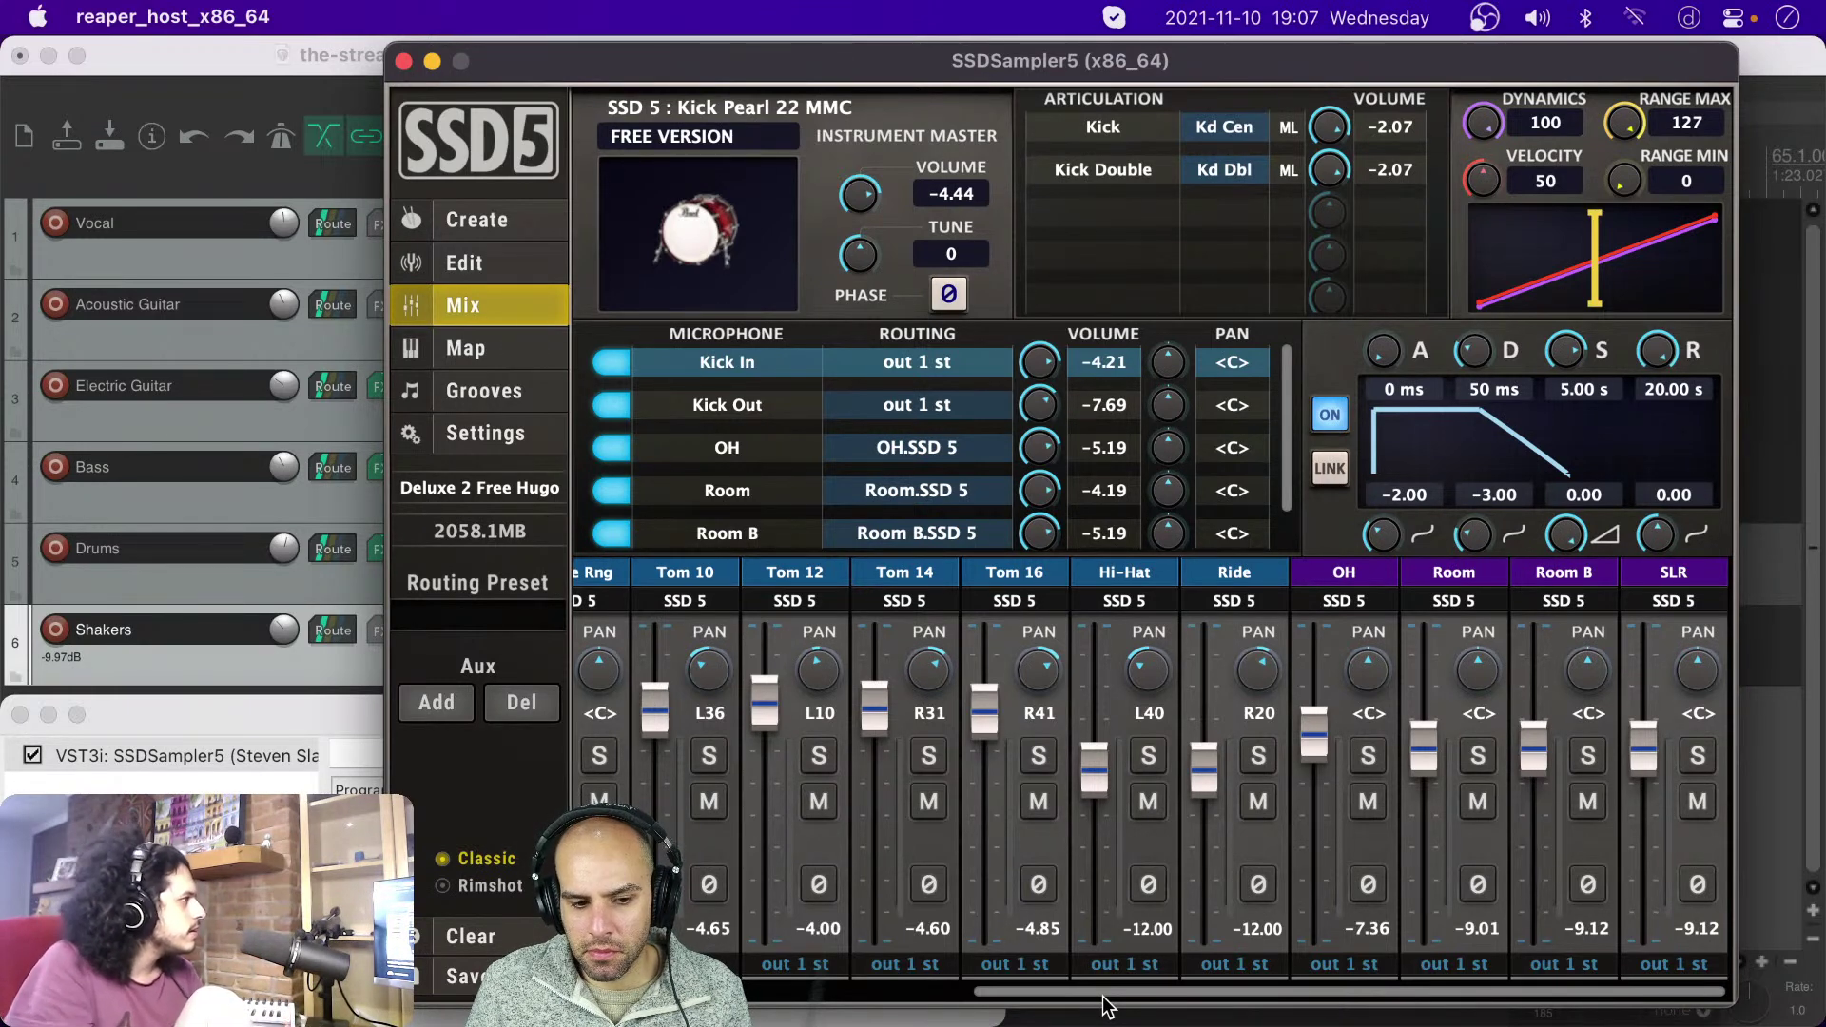
pyautogui.moveTo(1112, 999); pyautogui.dragTo(880, 997)
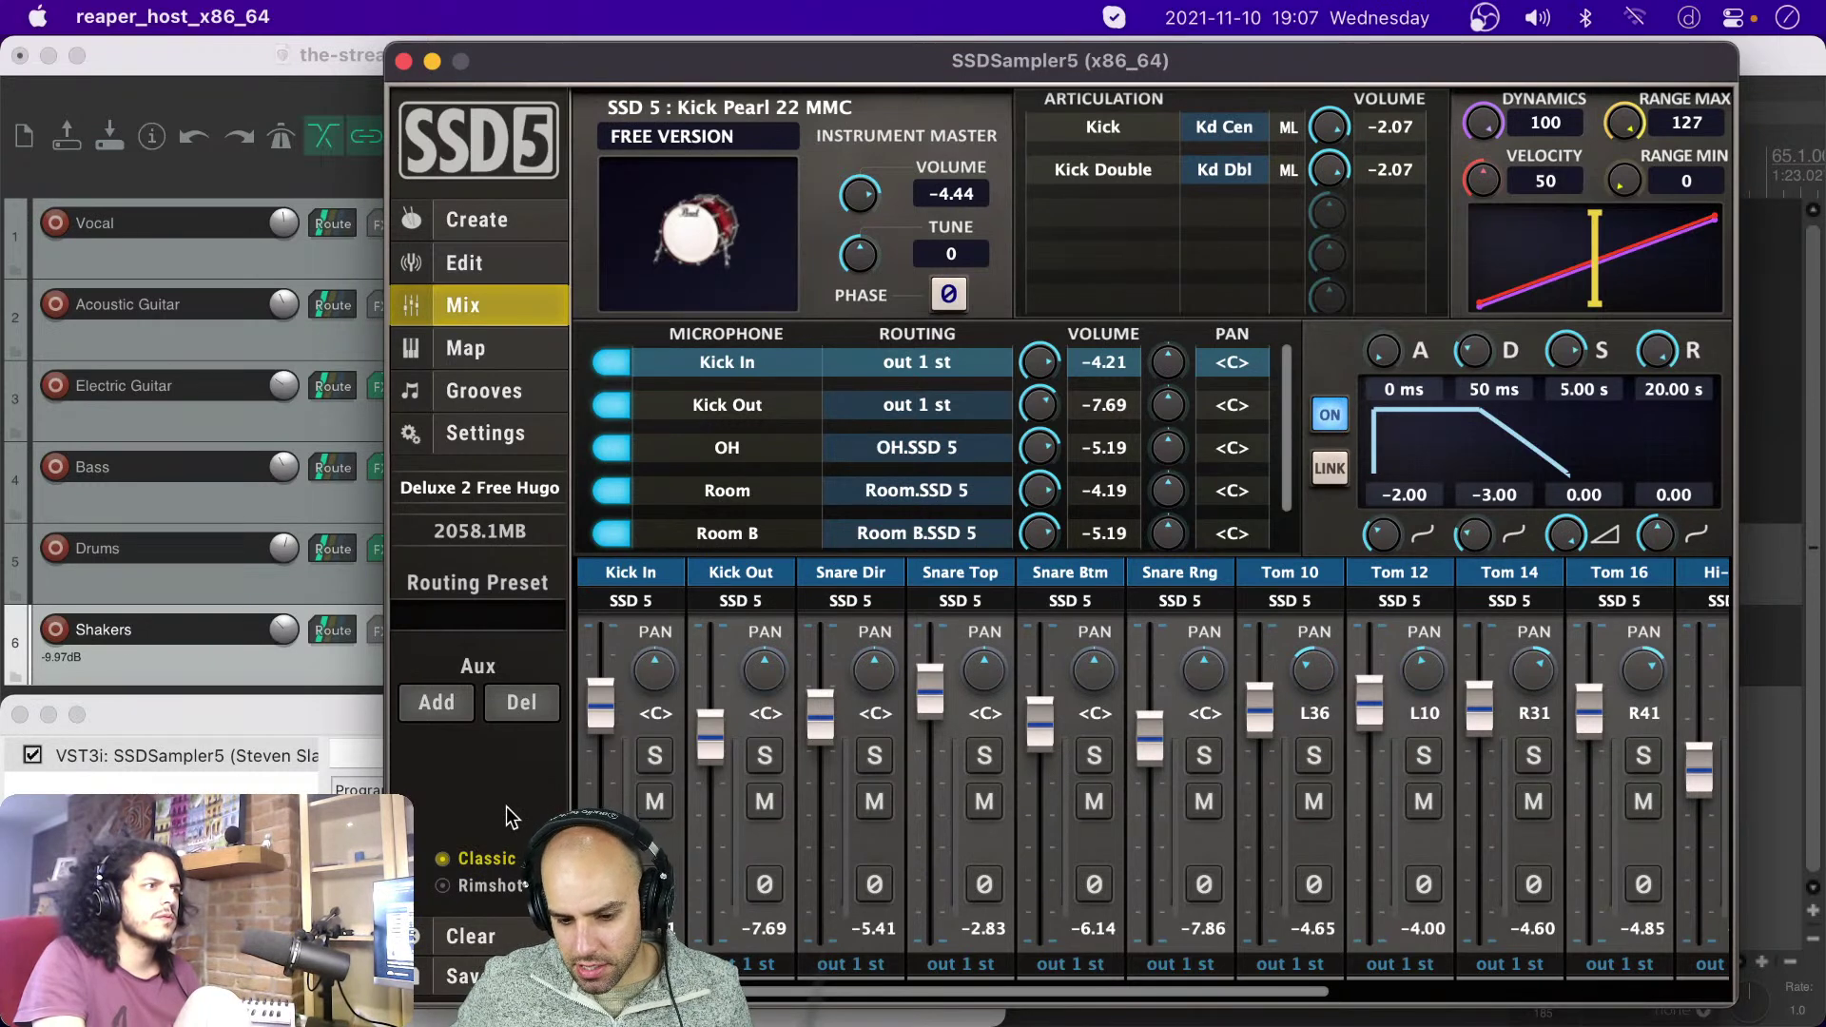
pyautogui.moveTo(554, 53); pyautogui.dragTo(1128, 71)
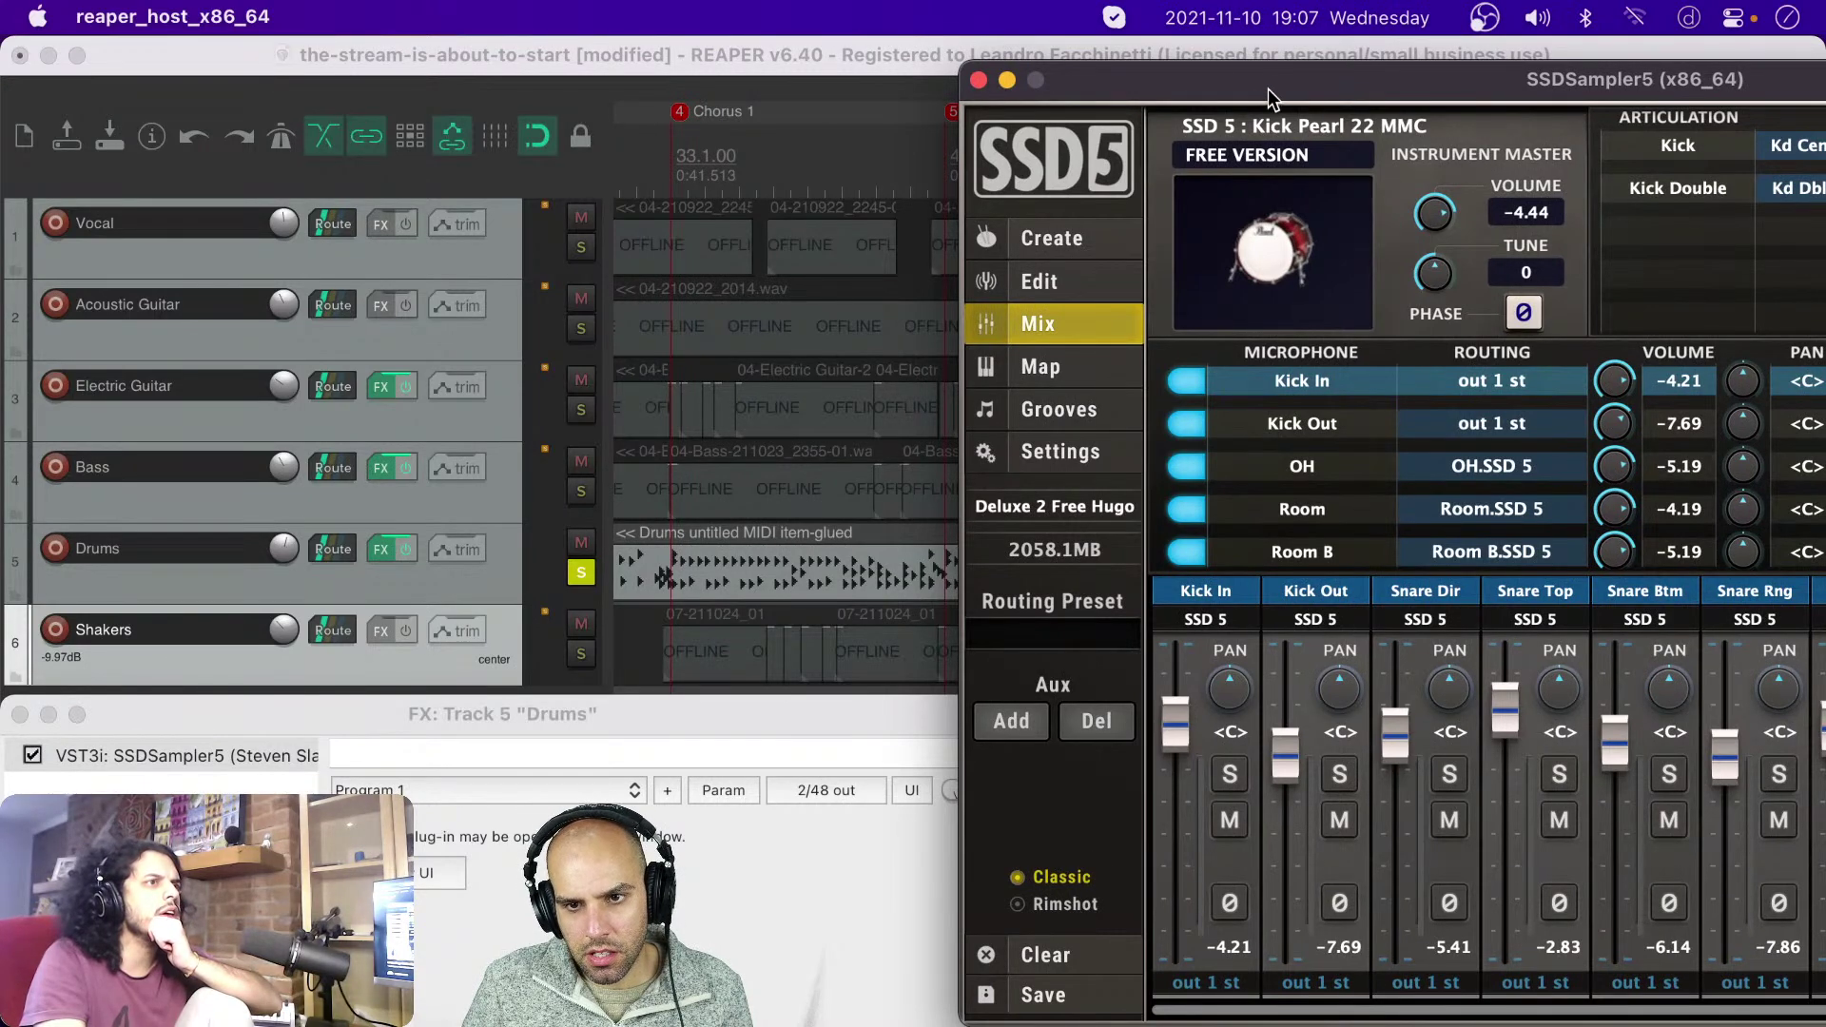
pyautogui.moveTo(1281, 87); pyautogui.dragTo(566, 74)
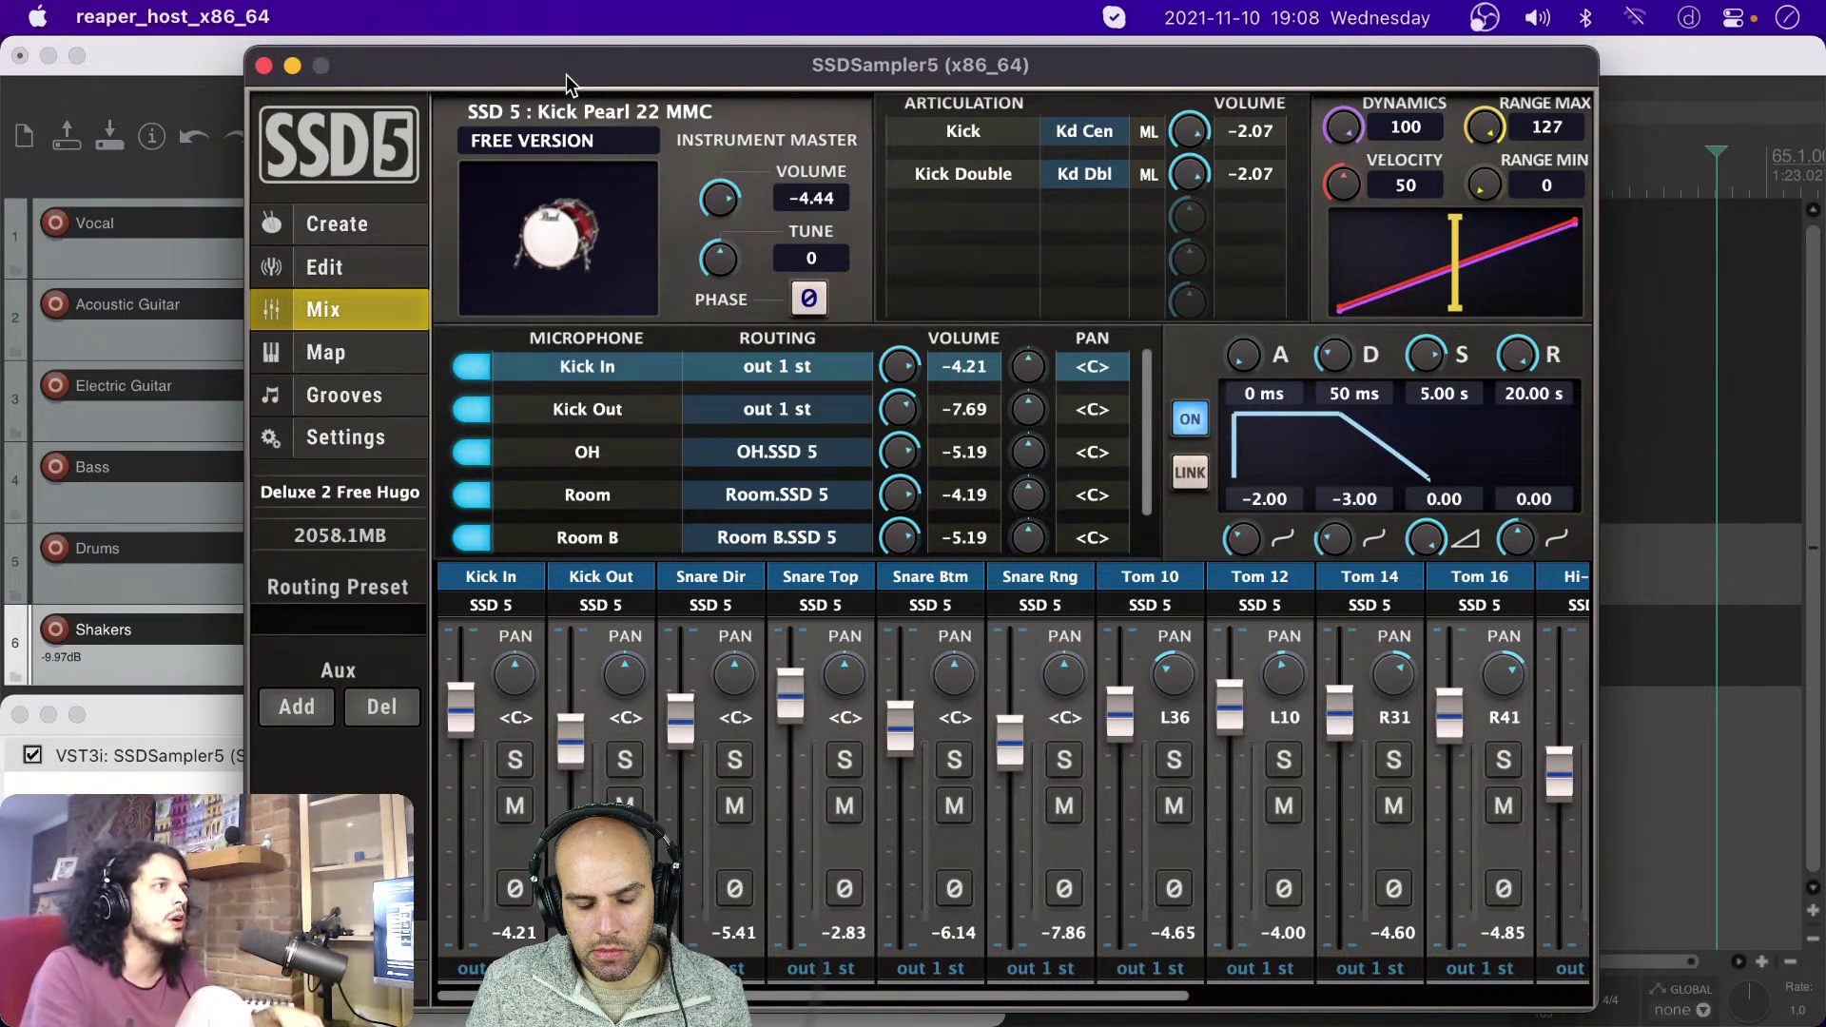
# Step: Play the soloed drums from just before Chorus 1 and compare the sampler's Rimshot mode with Classic, ending on Classic
pyautogui.moveTo(567, 74); pyautogui.dragTo(1345, 447)
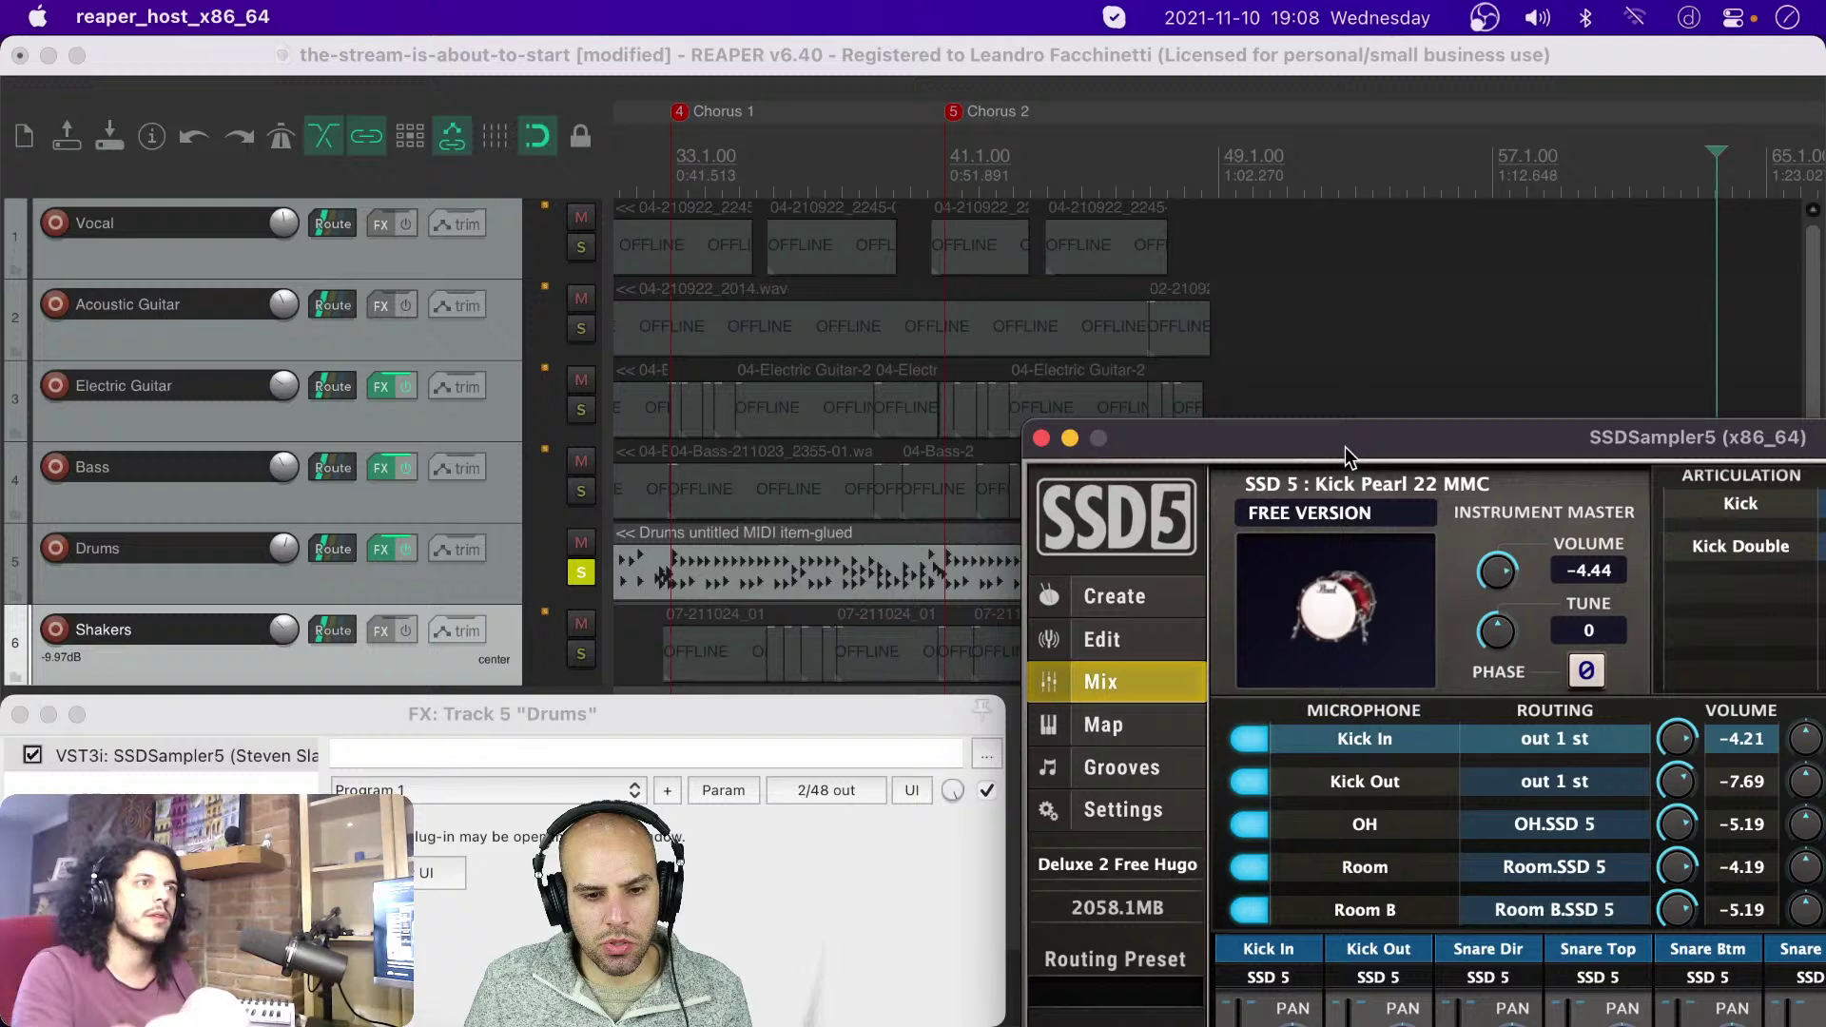
pyautogui.click(632, 617)
pyautogui.moveTo(1398, 435); pyautogui.dragTo(1009, 25)
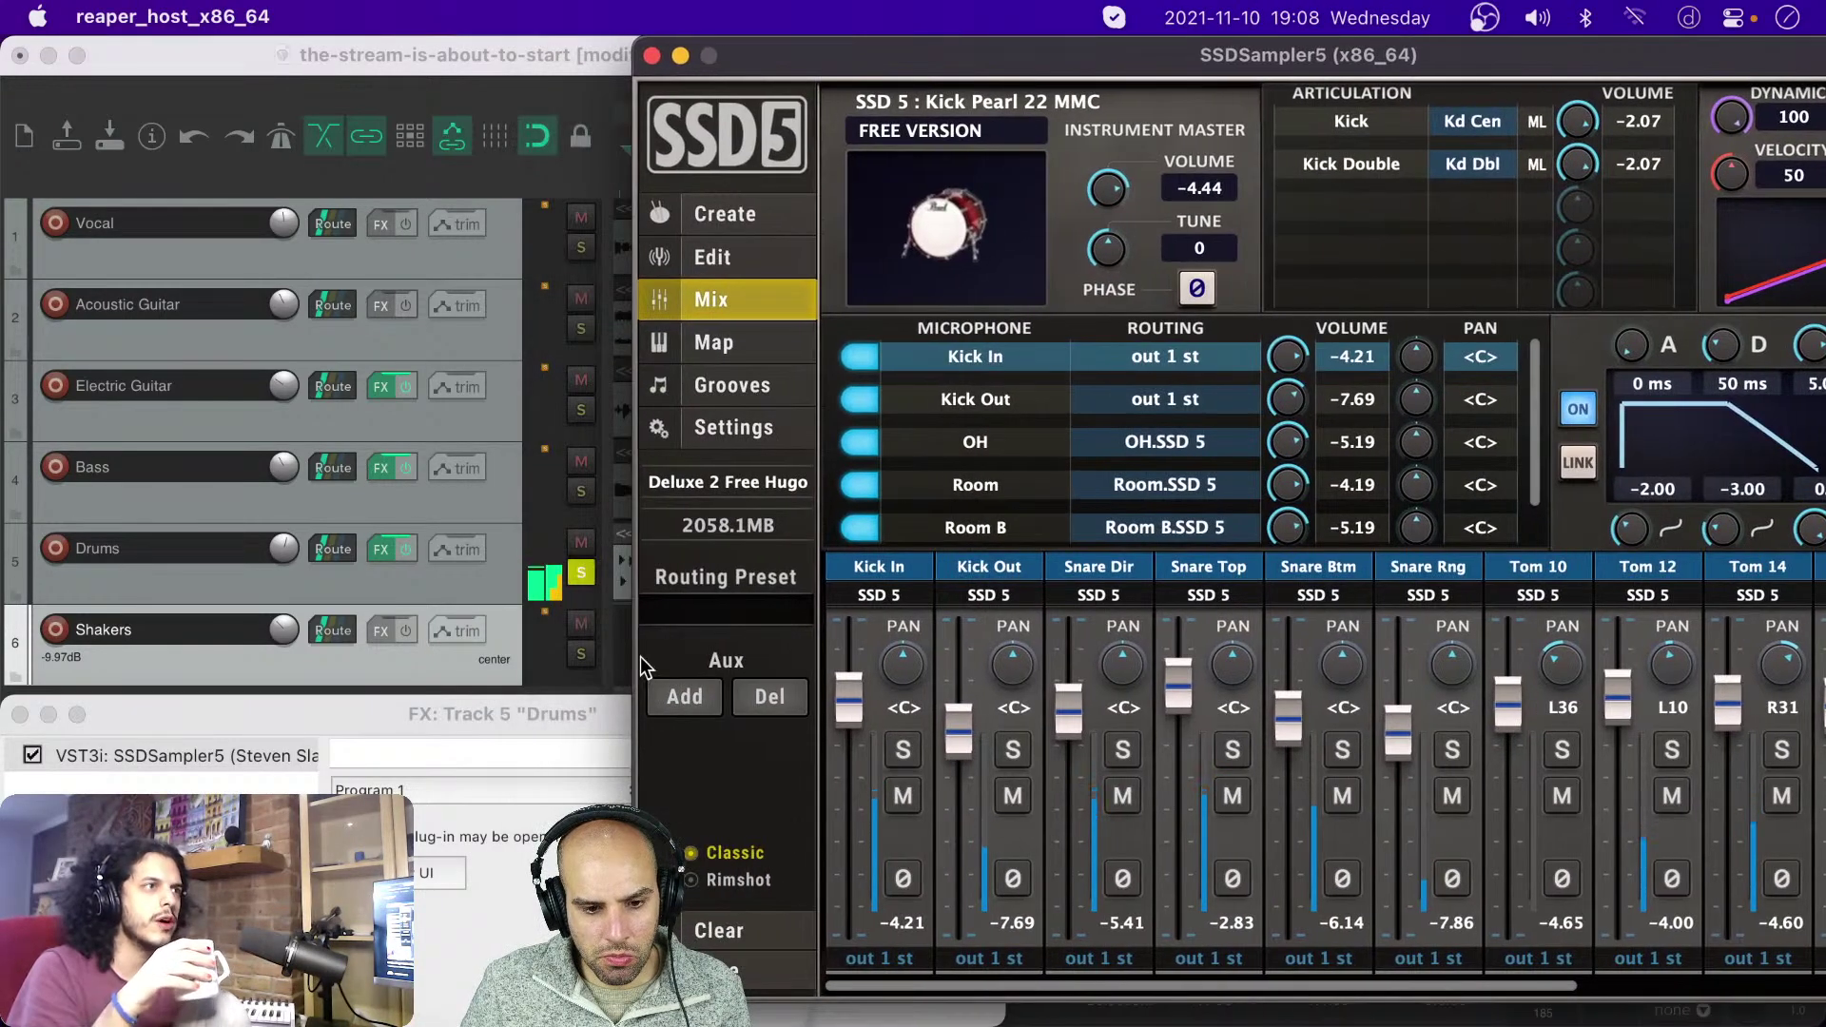
pyautogui.click(690, 880)
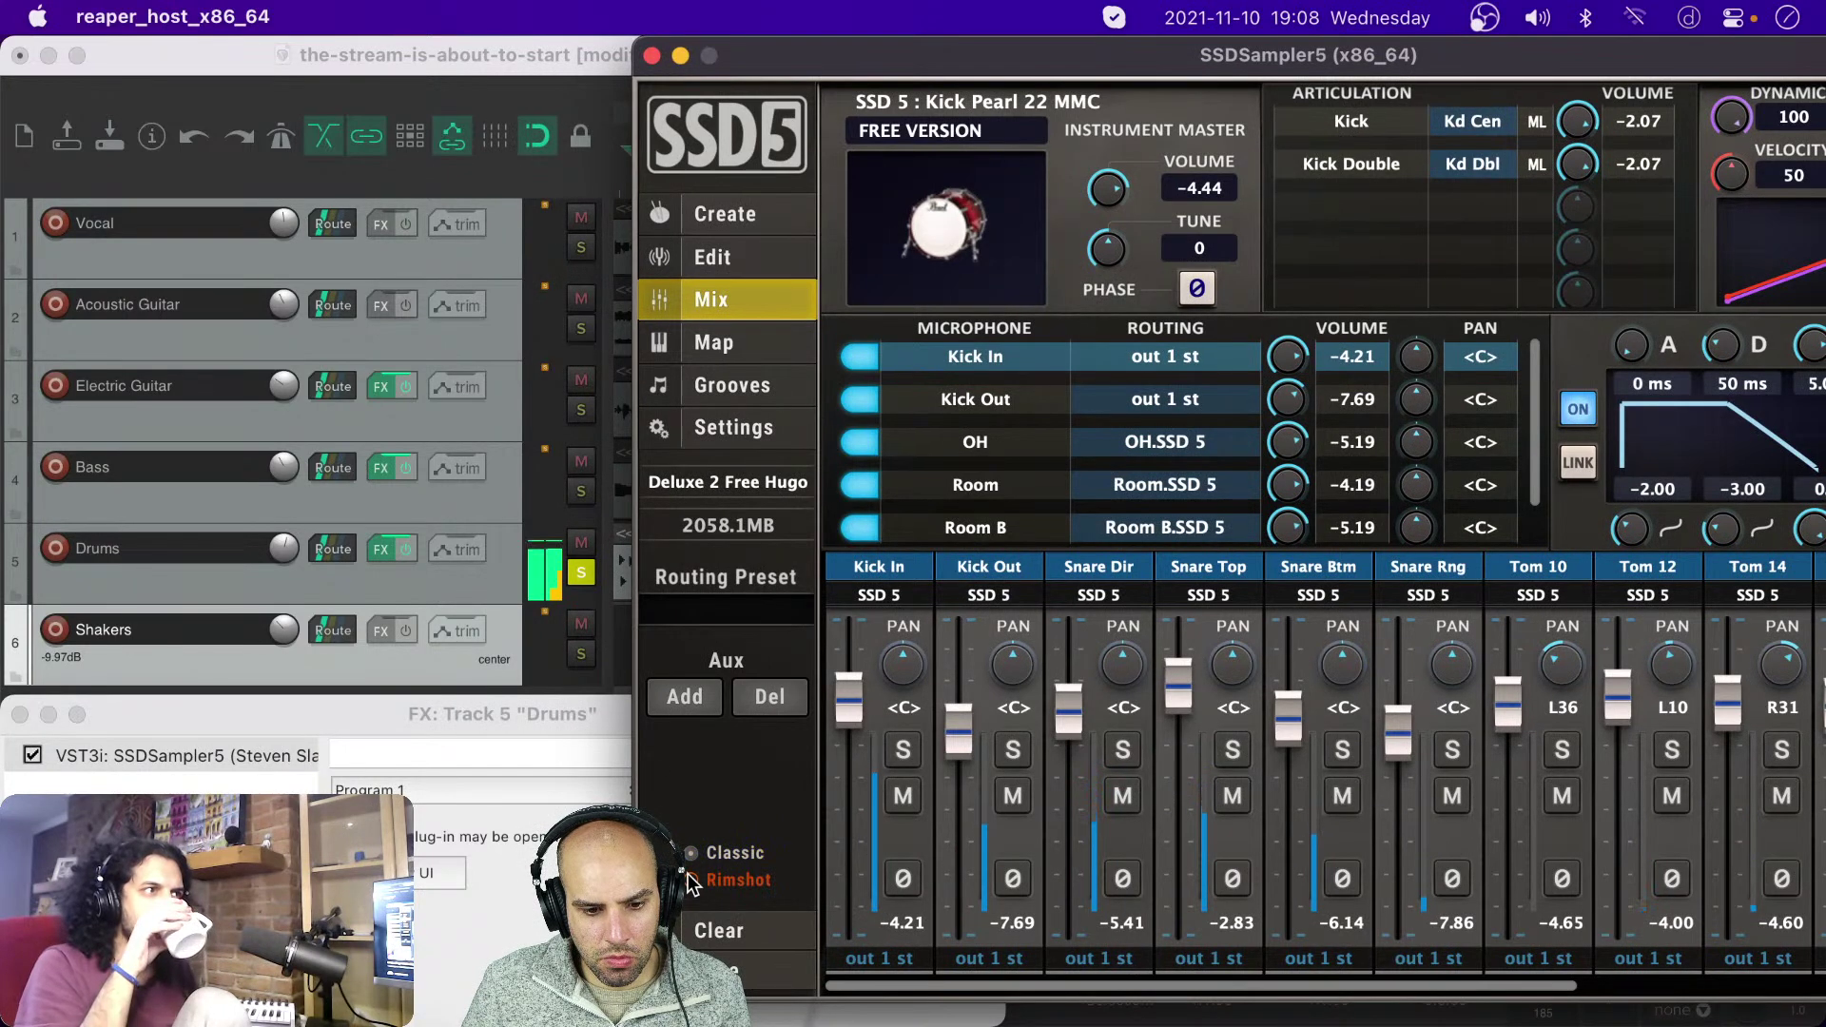
pyautogui.click(691, 854)
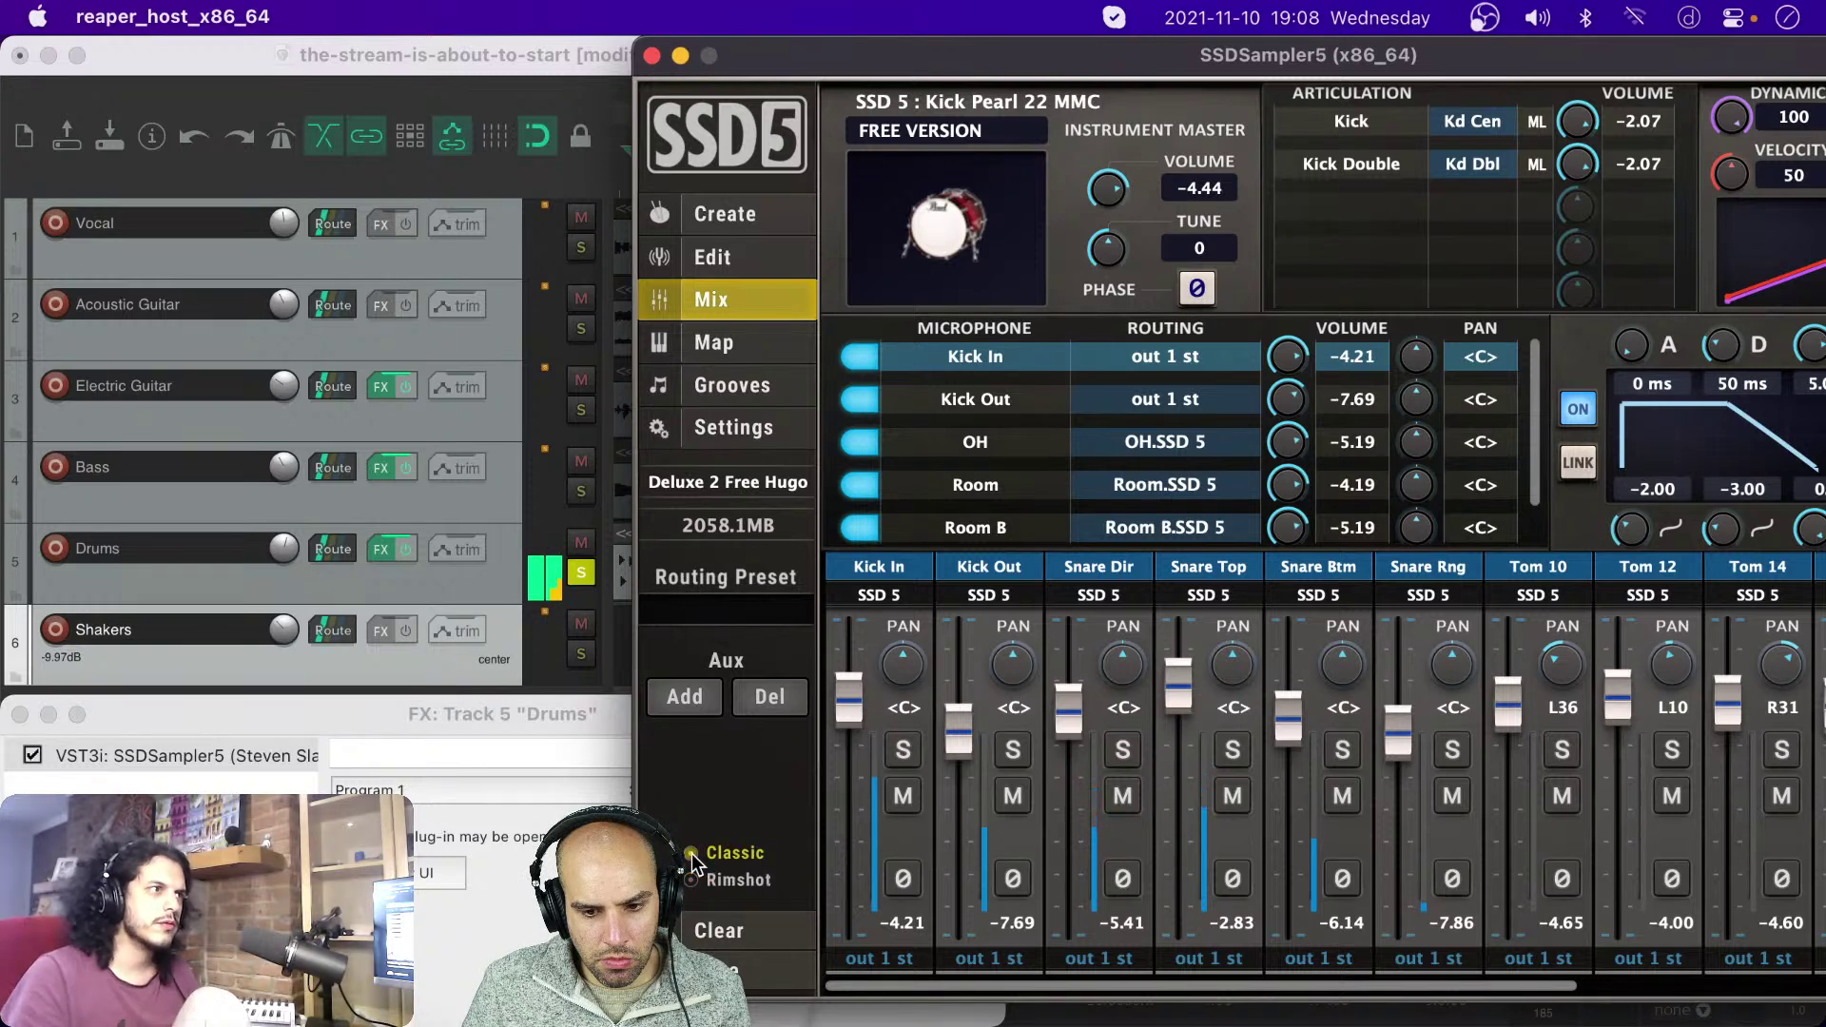
# Step: Close the Drums track's SSDSampler5 plug-in window
pyautogui.moveTo(985, 51); pyautogui.dragTo(833, 89)
pyautogui.click(968, 67)
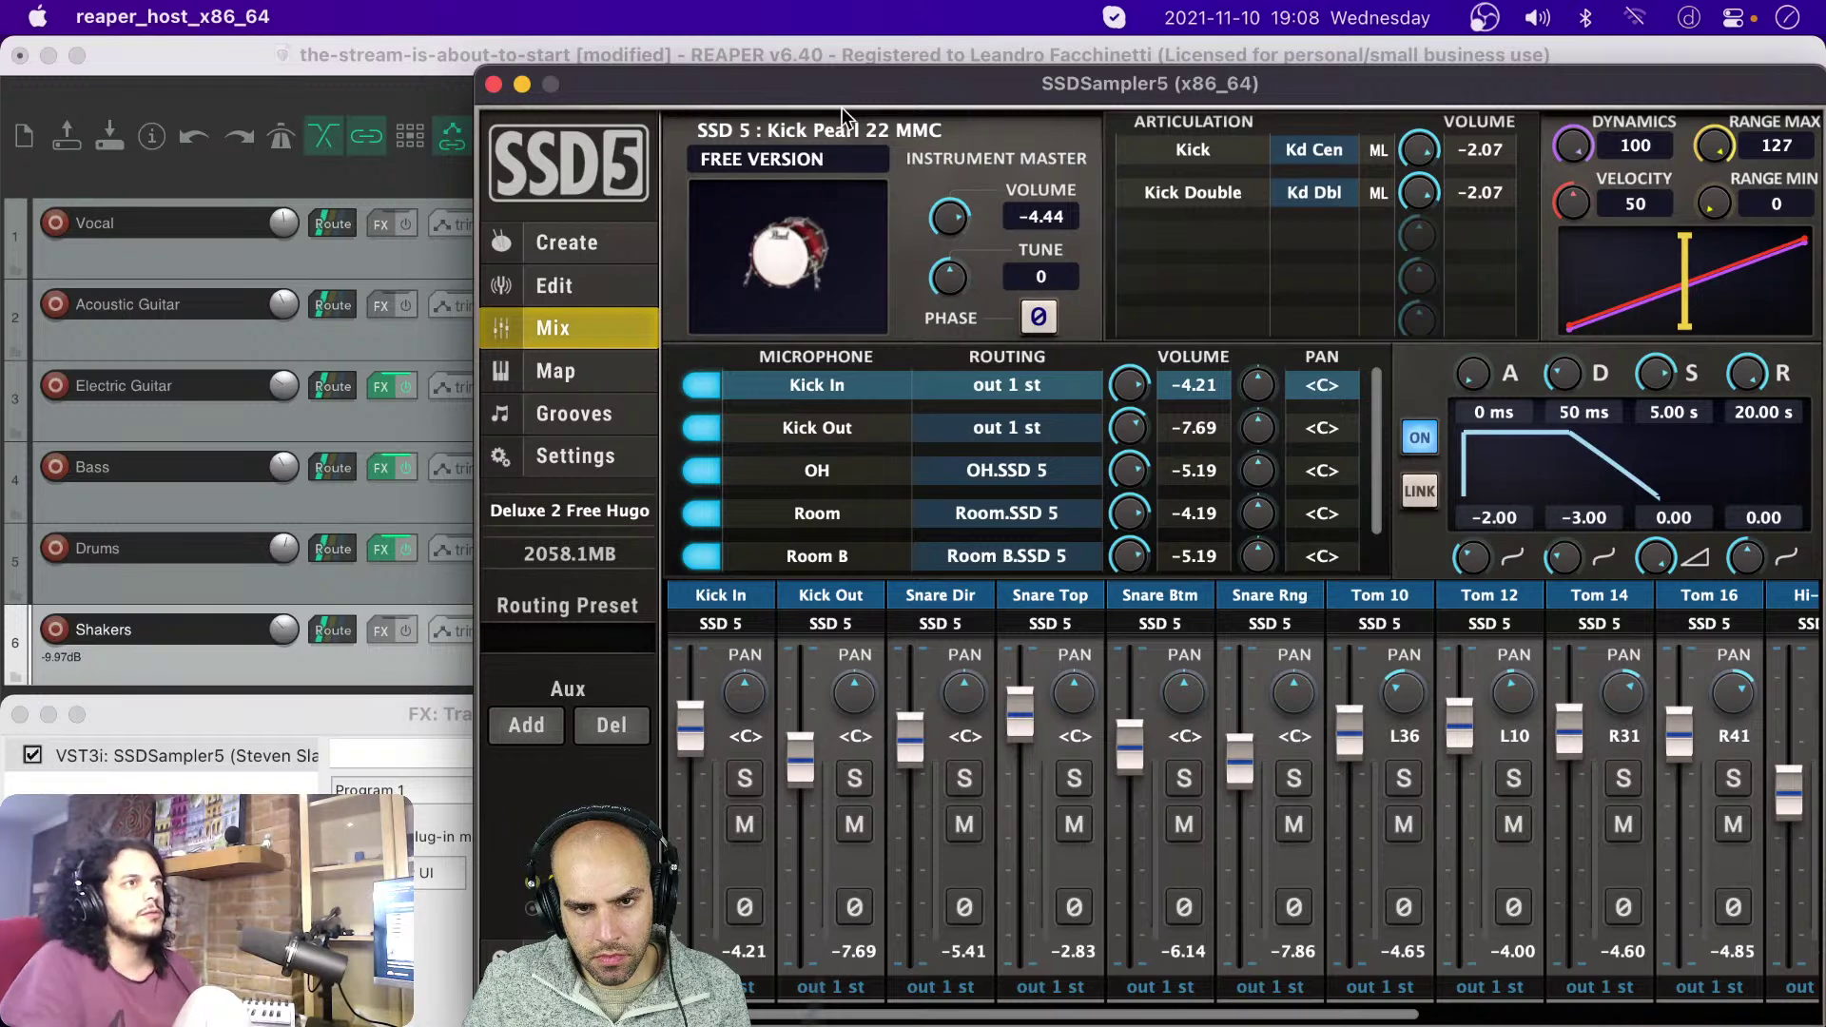
pyautogui.moveTo(847, 87); pyautogui.dragTo(713, 76)
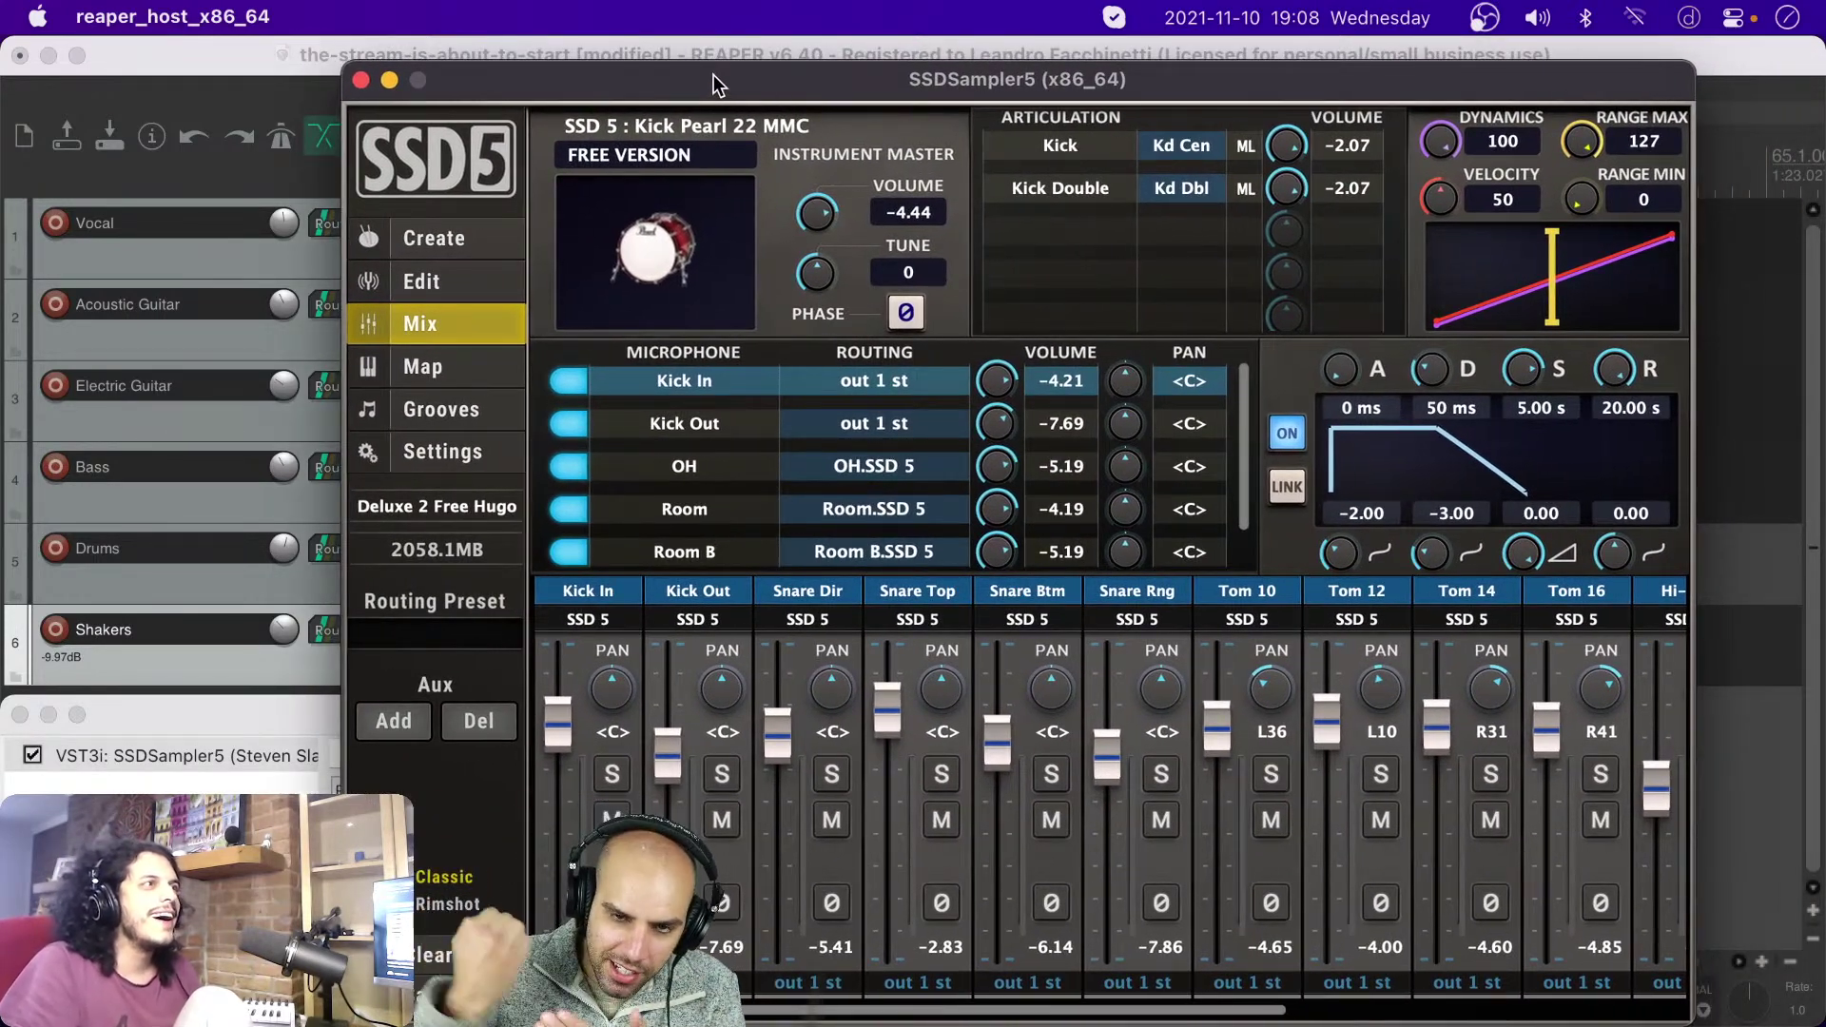
pyautogui.moveTo(712, 74); pyautogui.dragTo(669, 68)
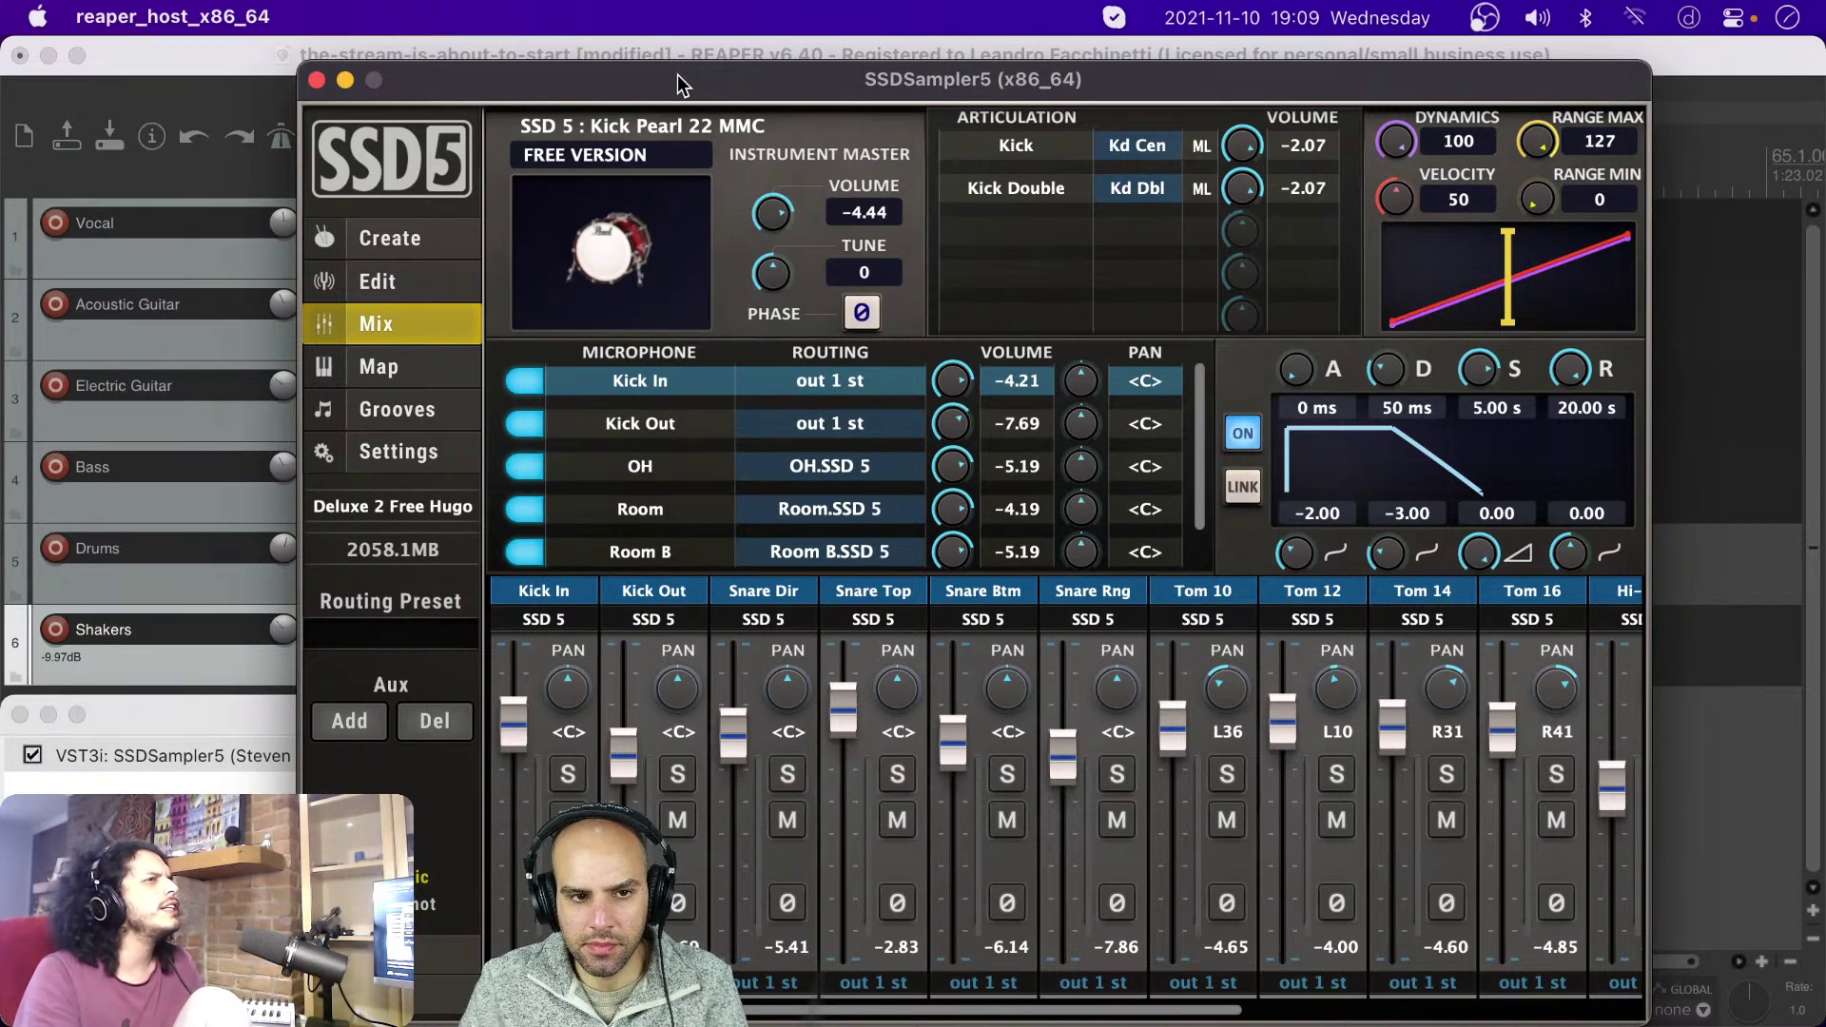
pyautogui.click(315, 80)
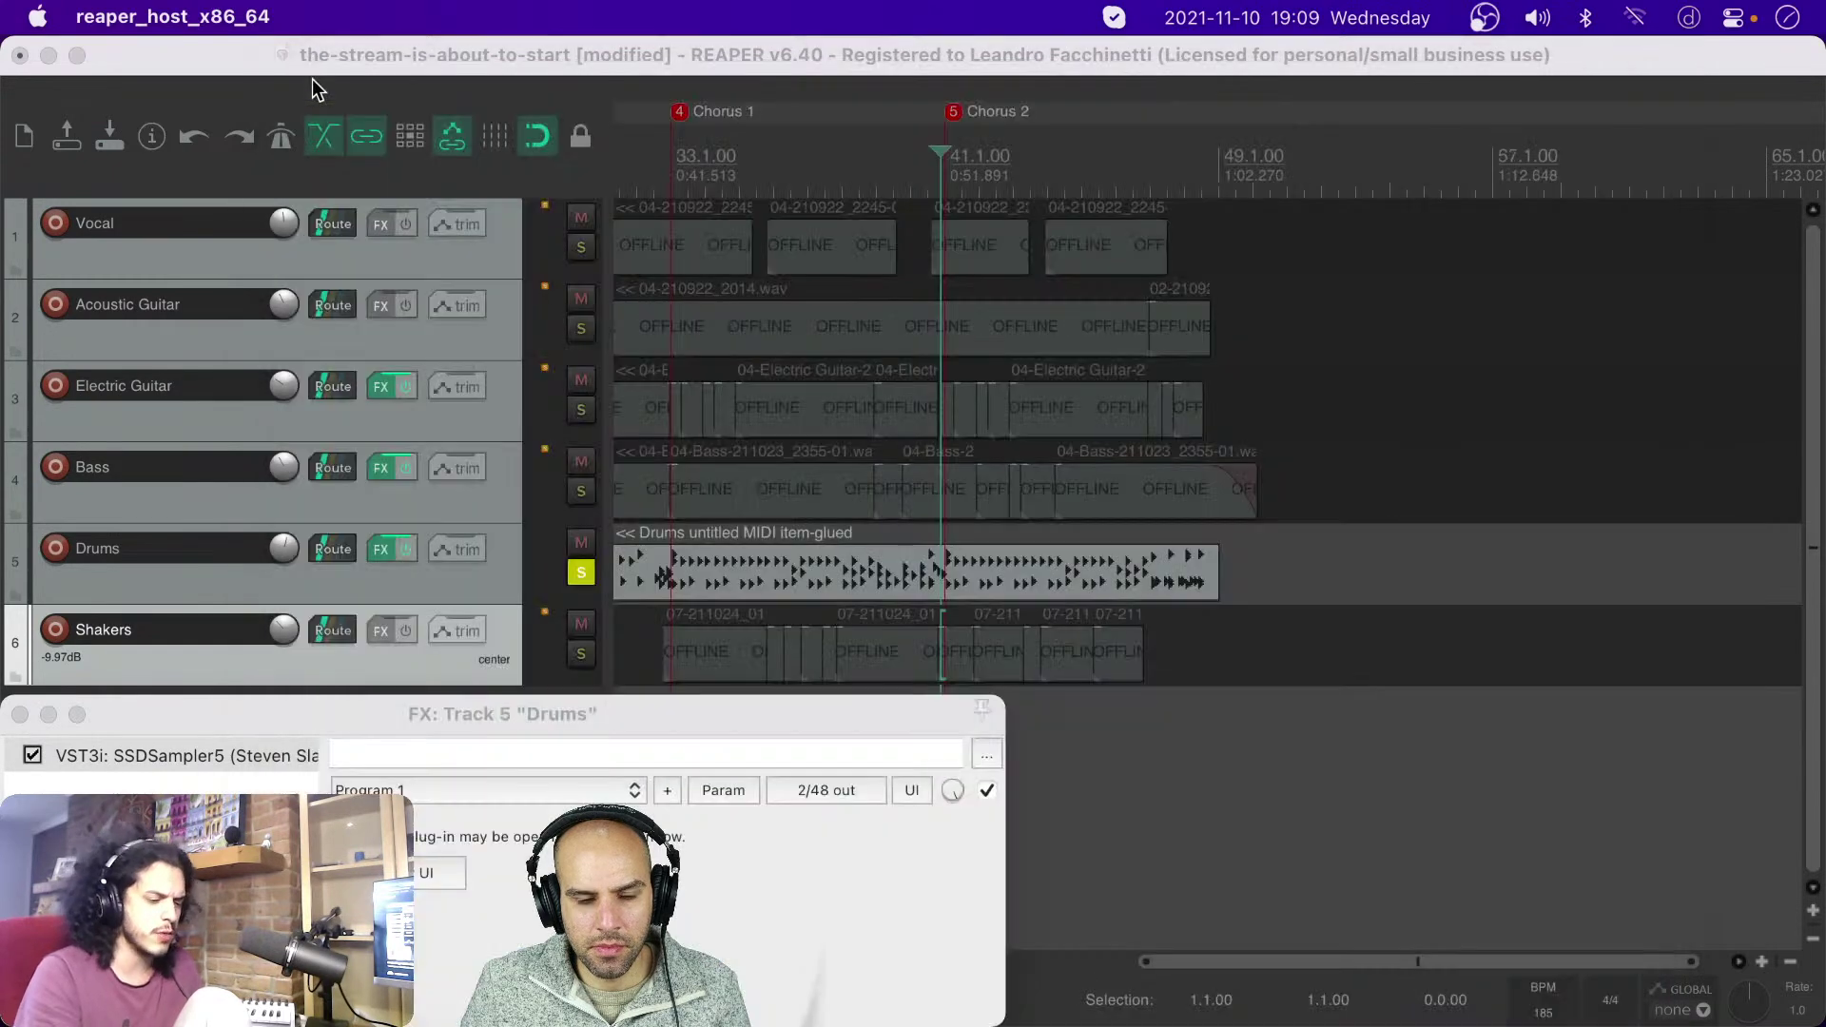
# Step: Switch to Chrome, search Google for "east west drums" in a new window, and look through the results
pyautogui.press('super+Tab')
pyautogui.press('super+Tab')
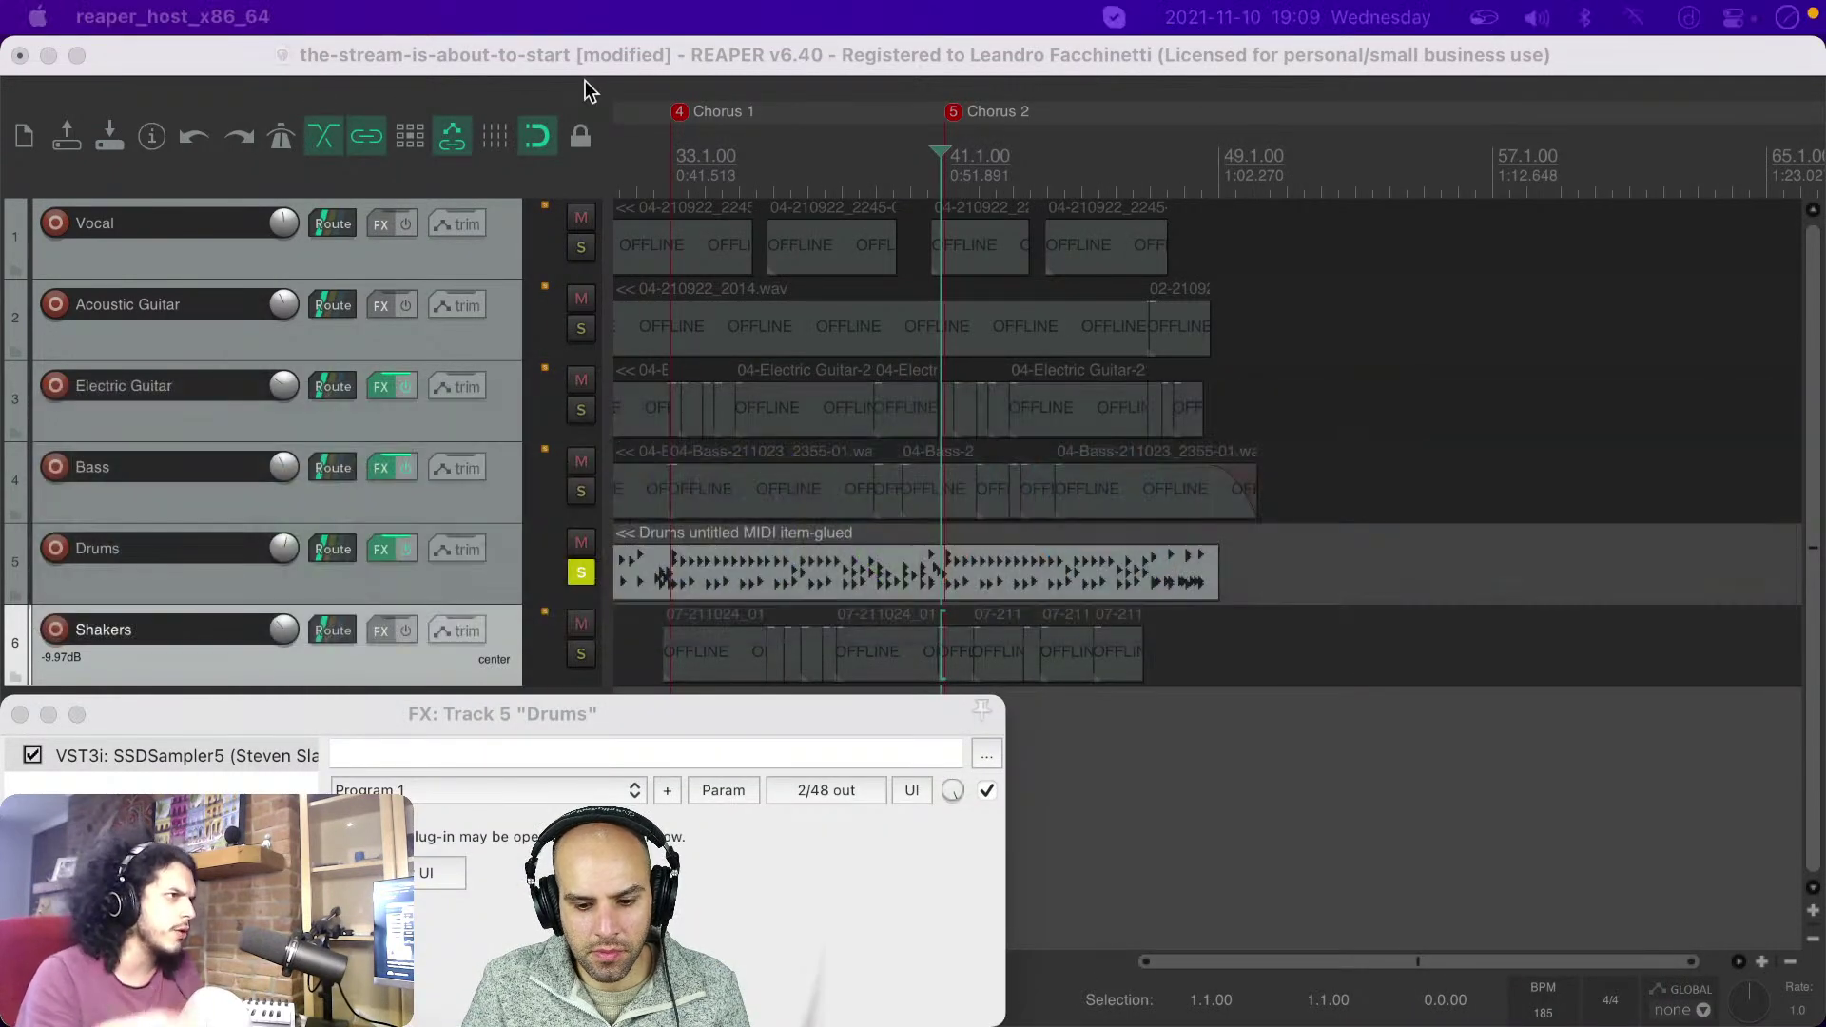
pyautogui.press('super+n')
pyautogui.write('e')
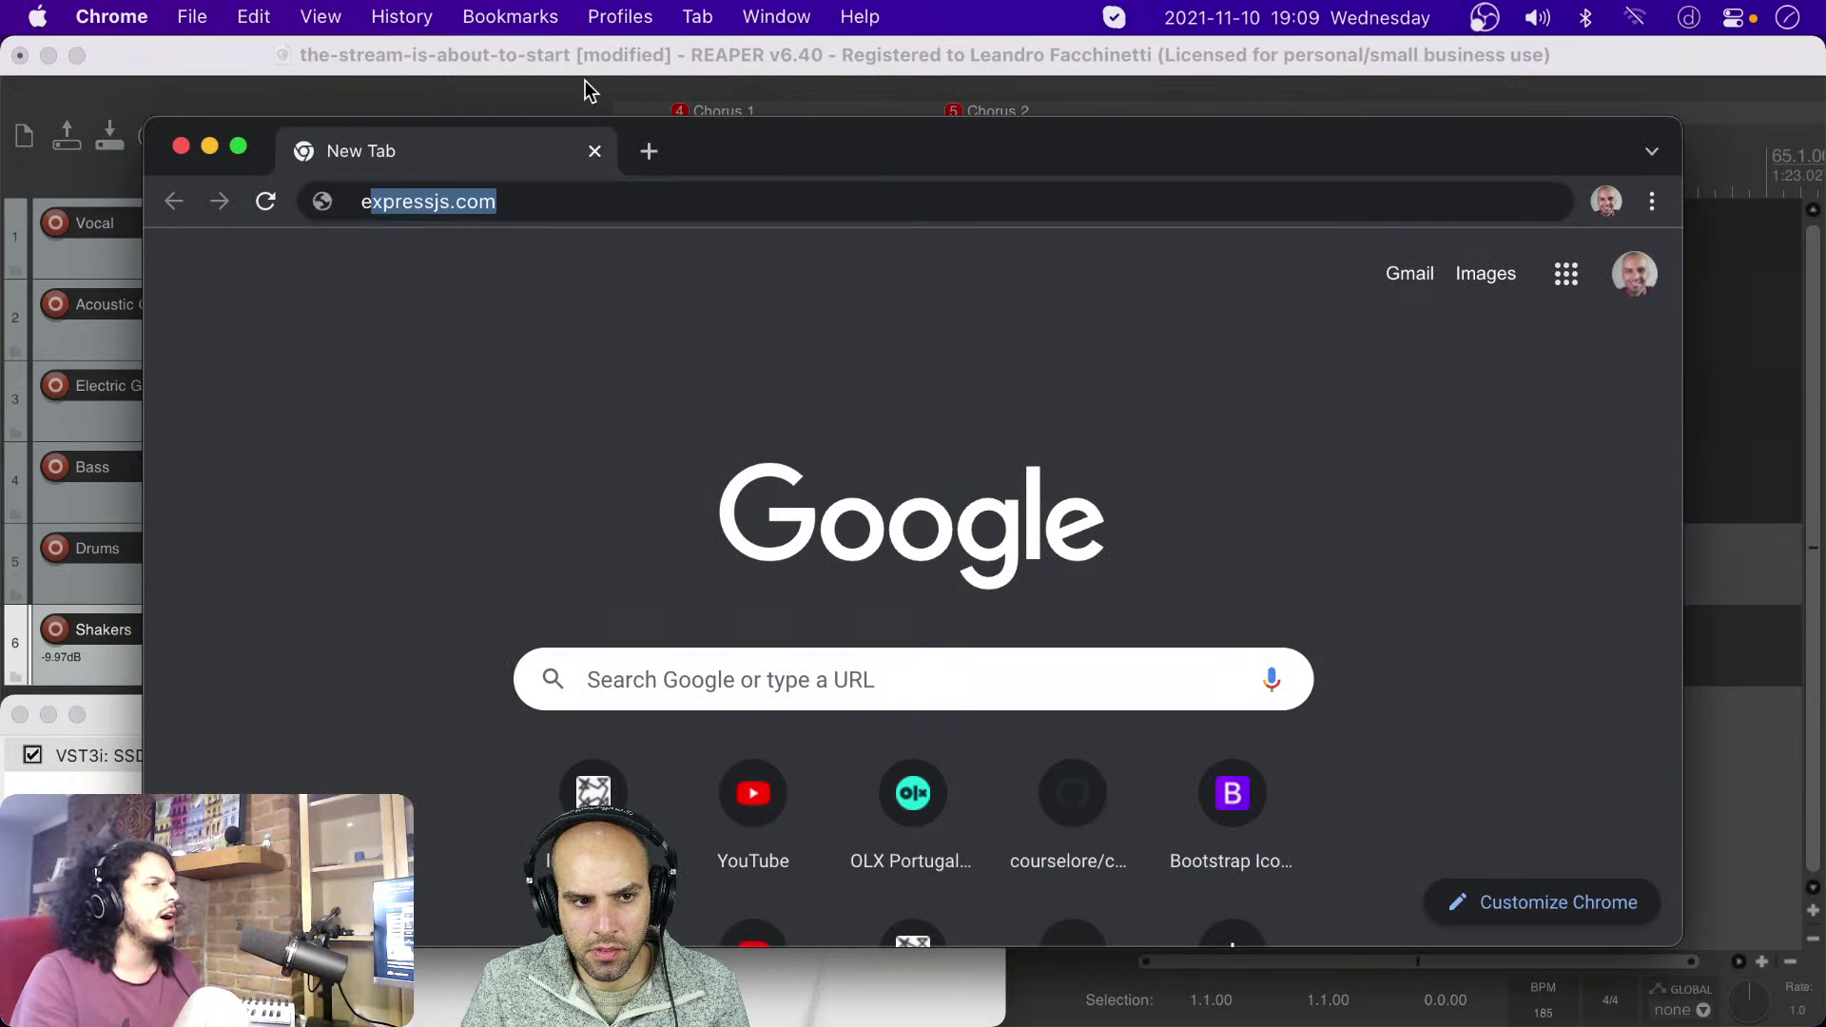
pyautogui.write('ast west')
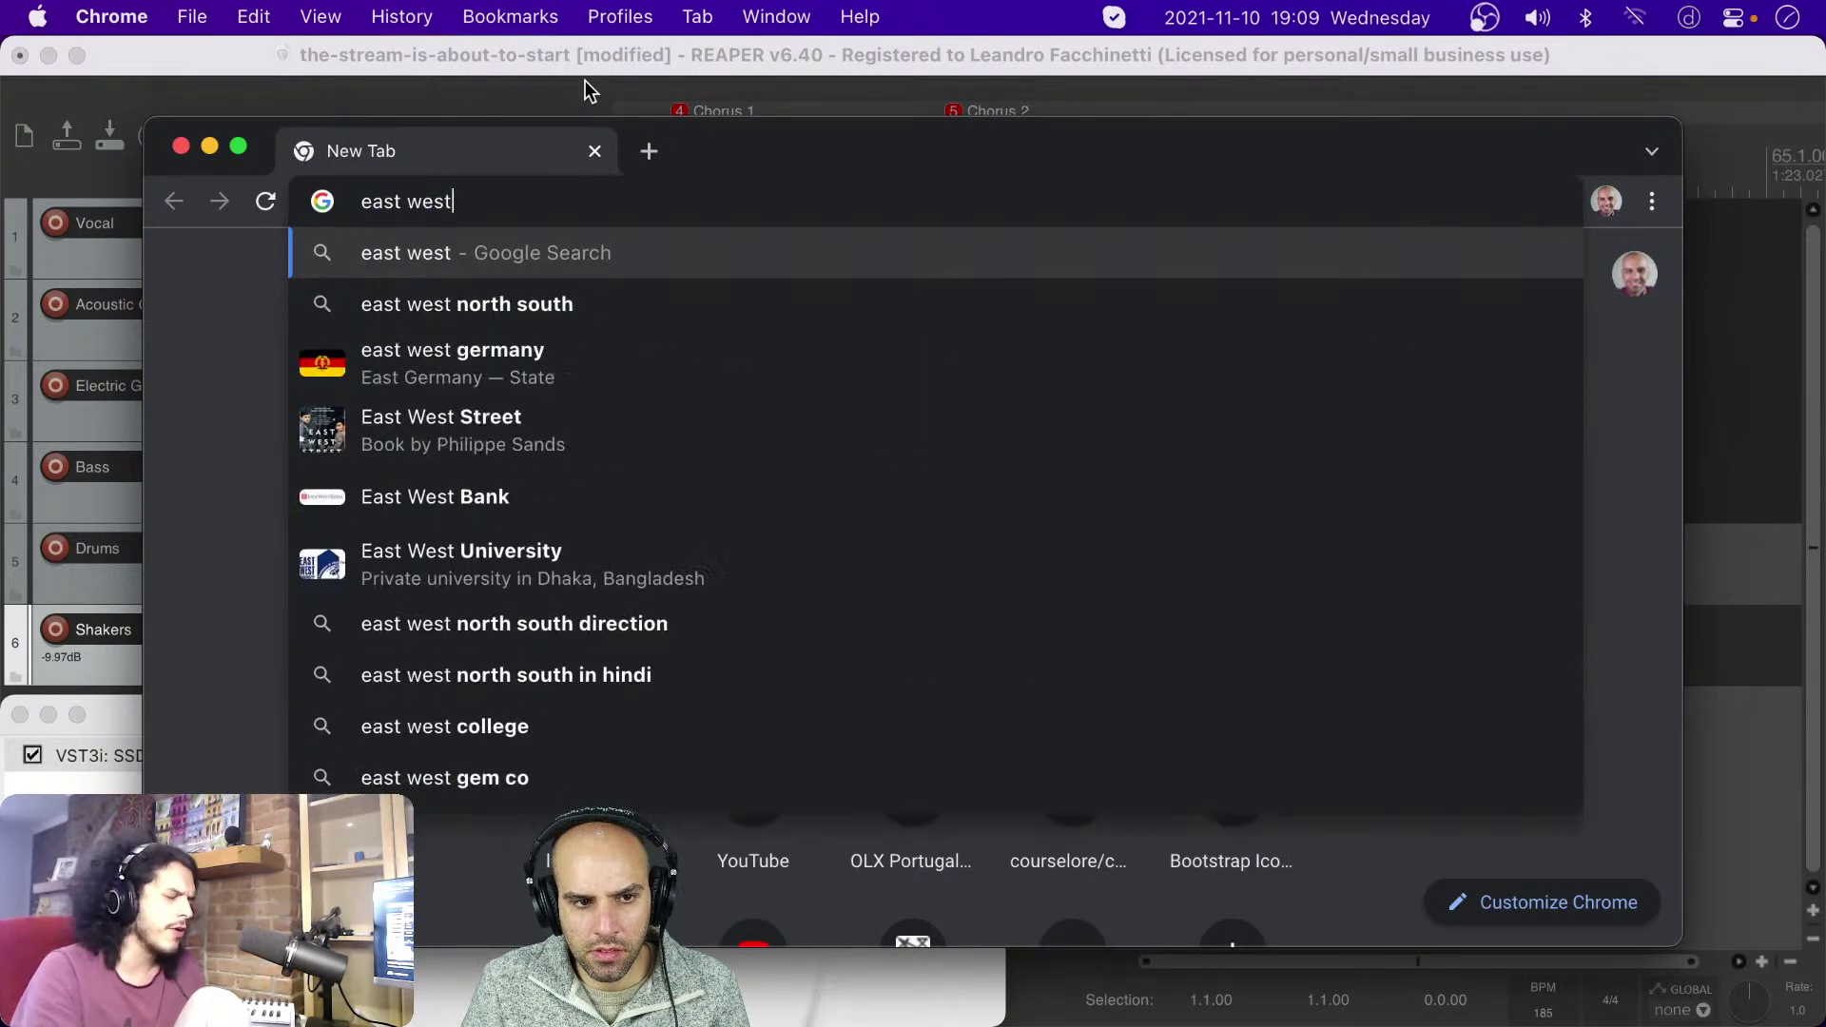
pyautogui.write(' drums')
pyautogui.press('Return')
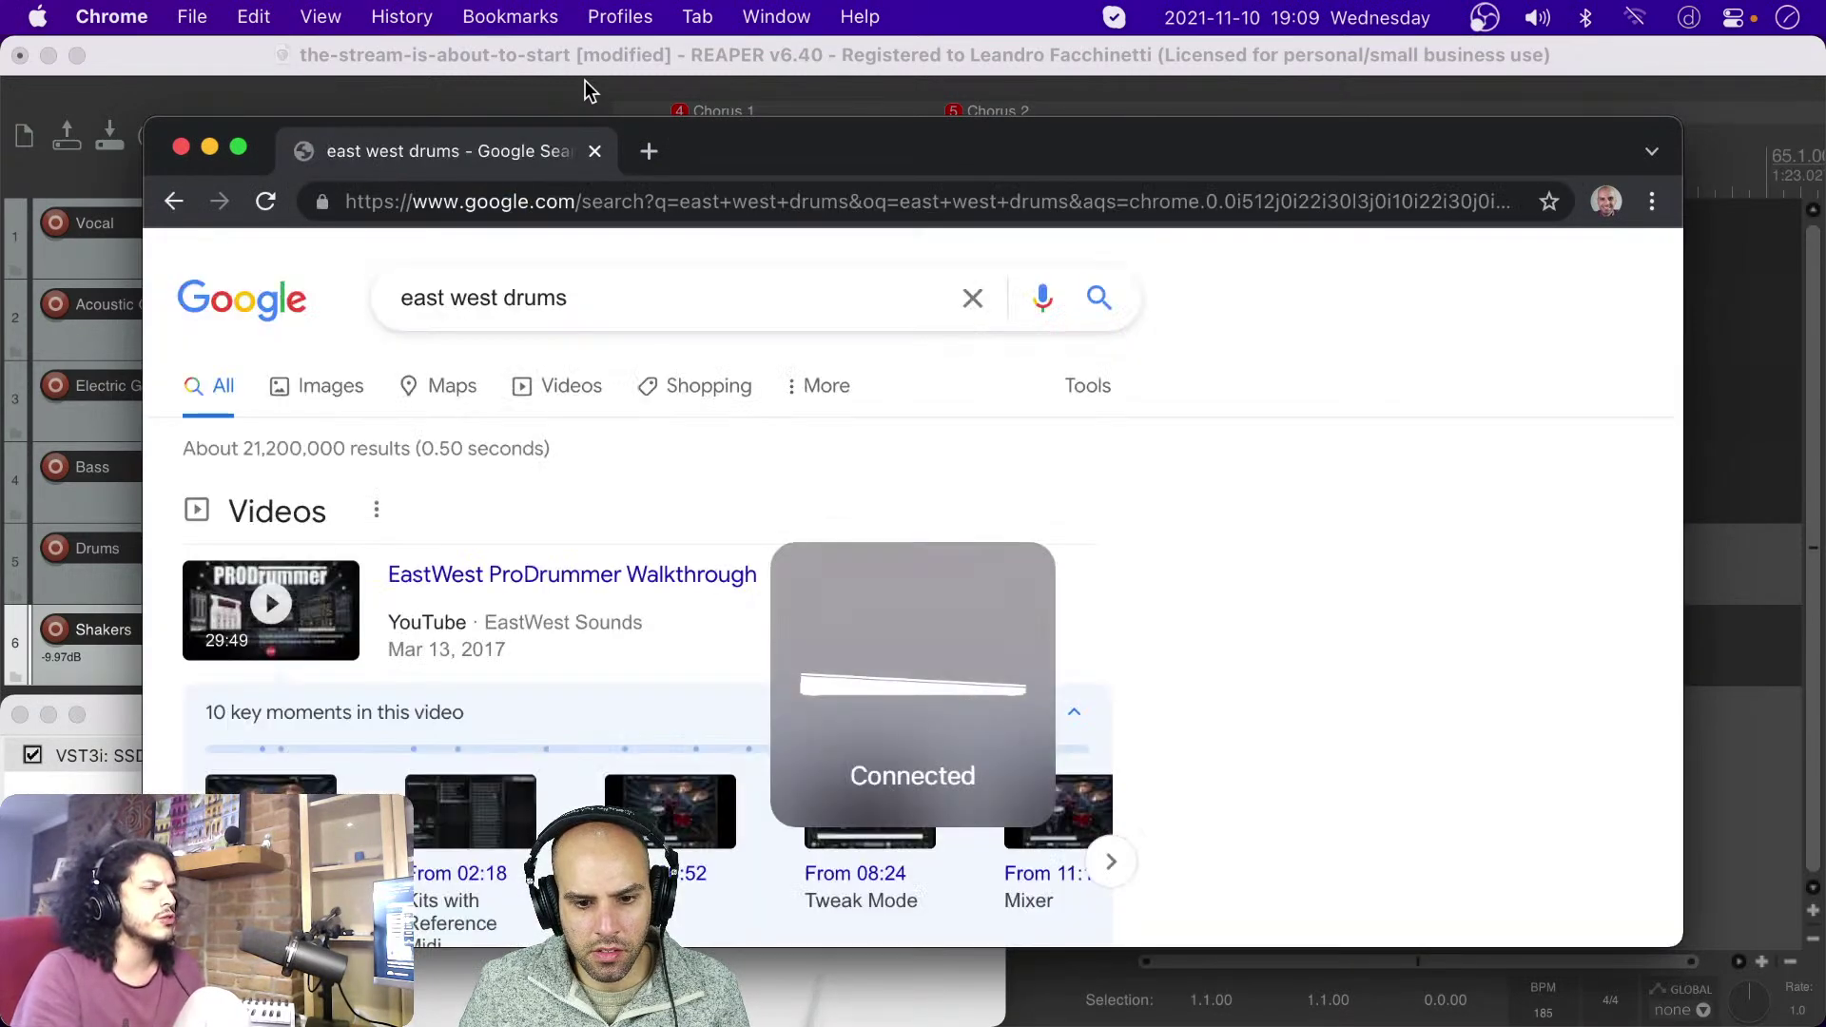
pyautogui.scroll(-10, 1269, 476)
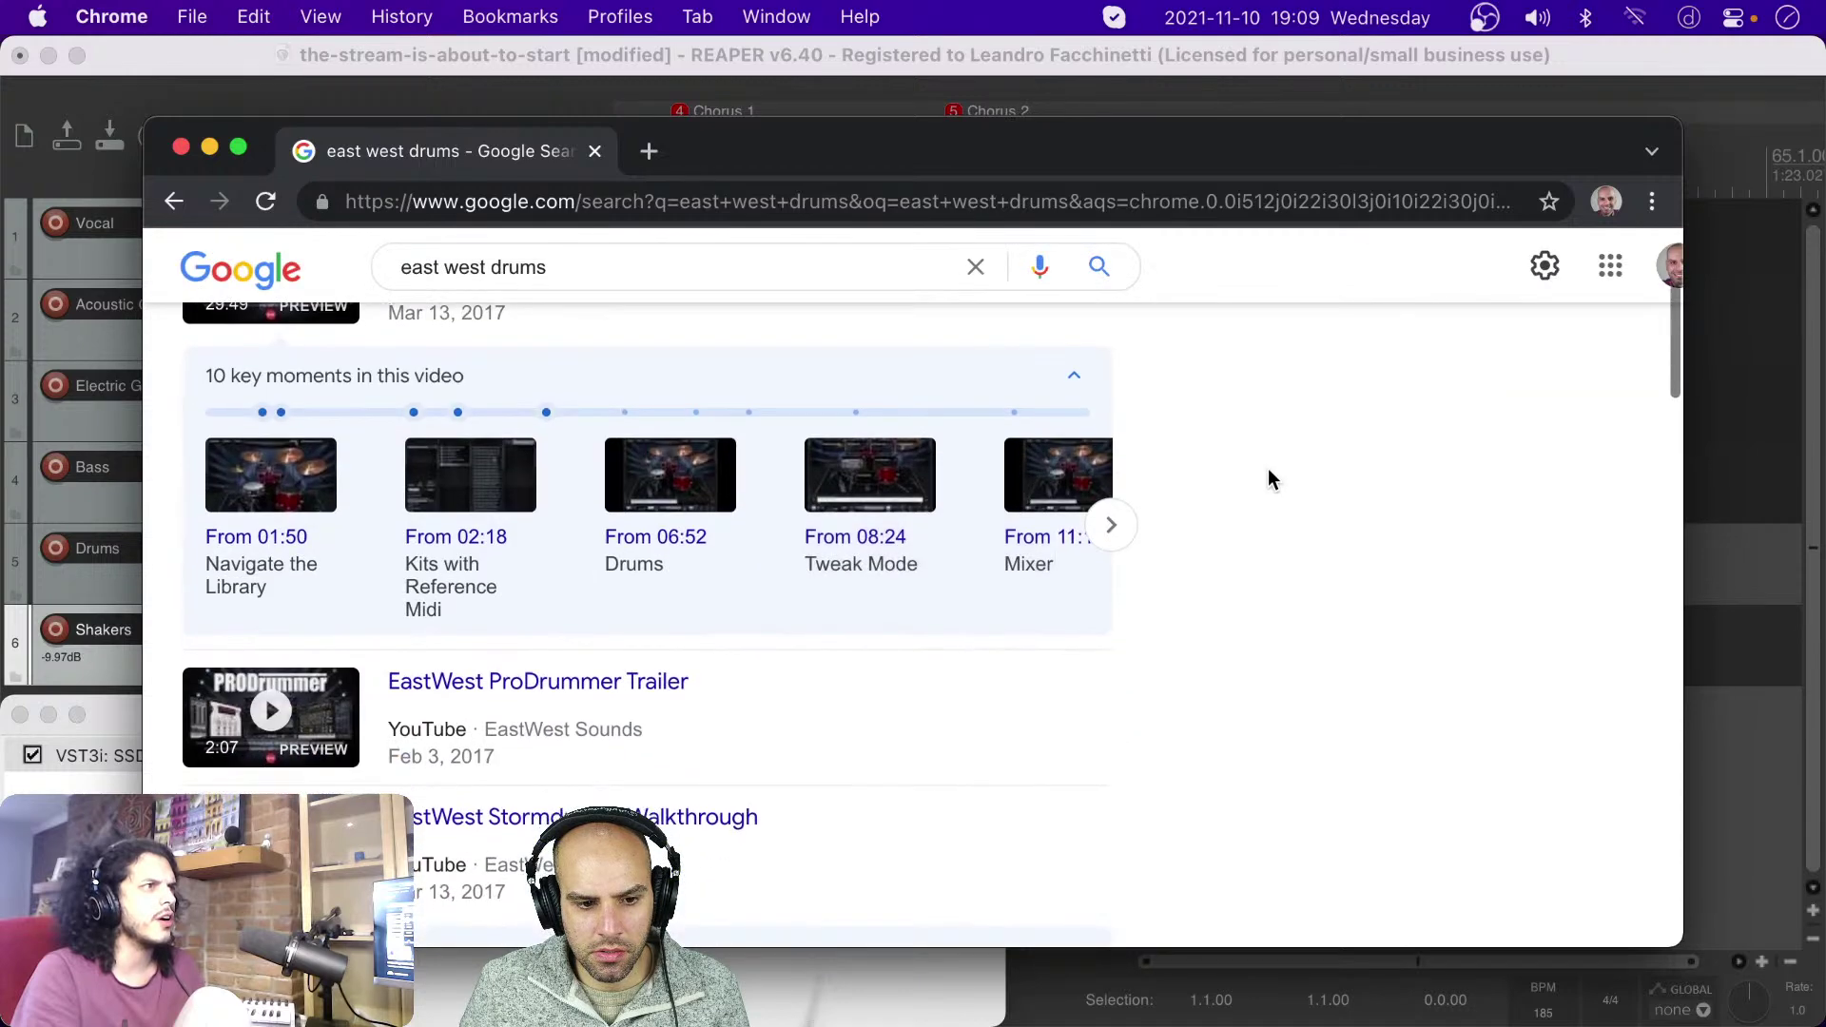
pyautogui.scroll(-5, 1269, 477)
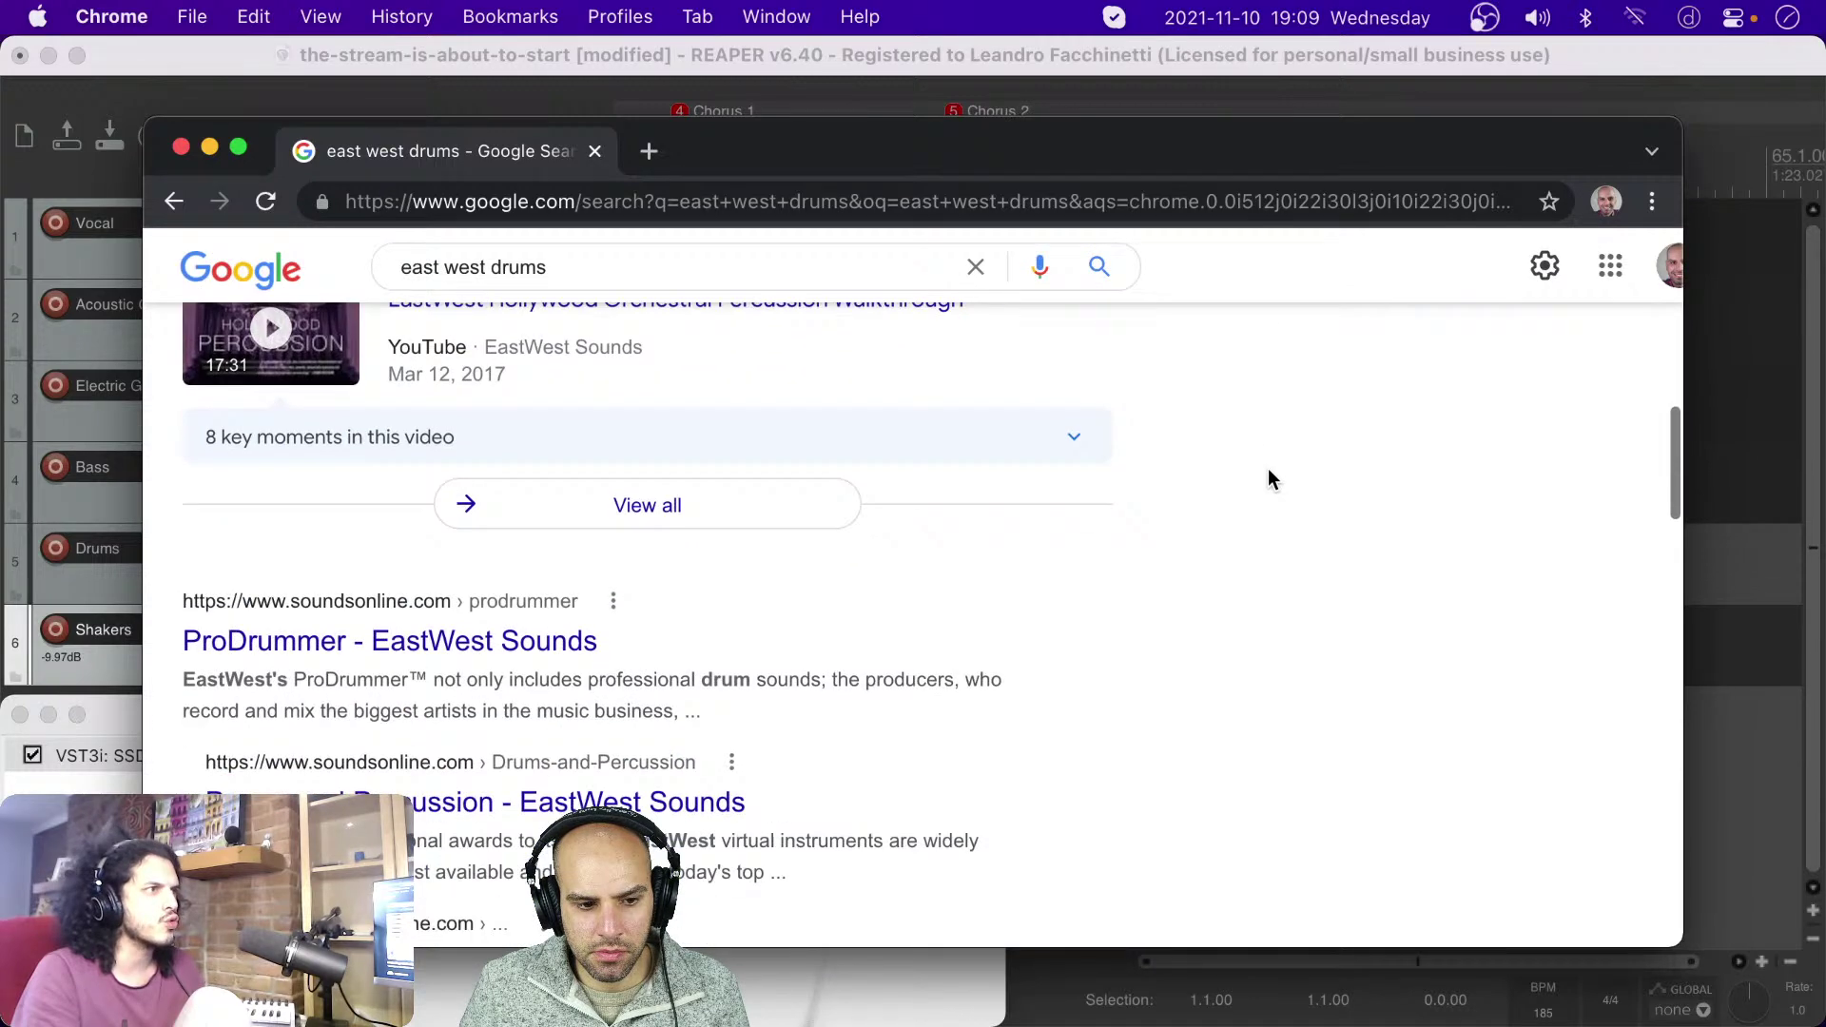
# Step: Open the ProDrummer page on soundsonline.com from the results, accept its cookies, and read through the product description before closing the page
pyautogui.click(478, 609)
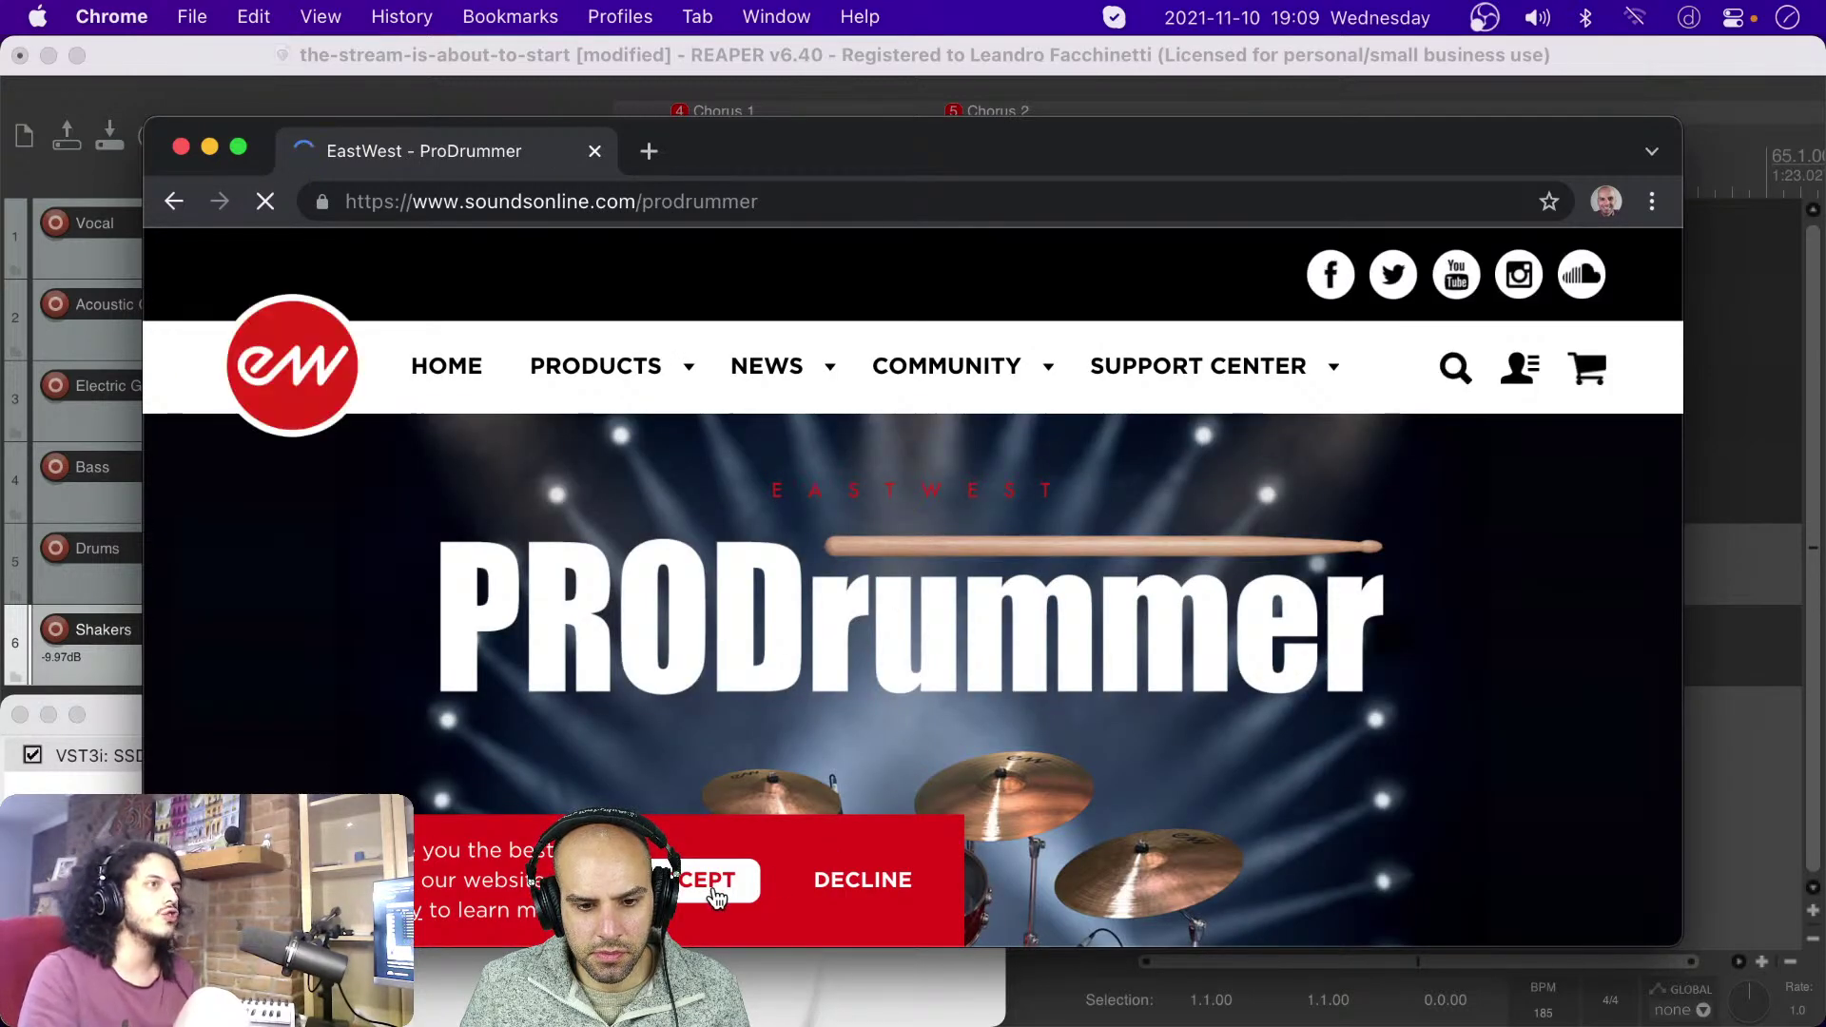
pyautogui.click(716, 880)
pyautogui.scroll(-5, 864, 769)
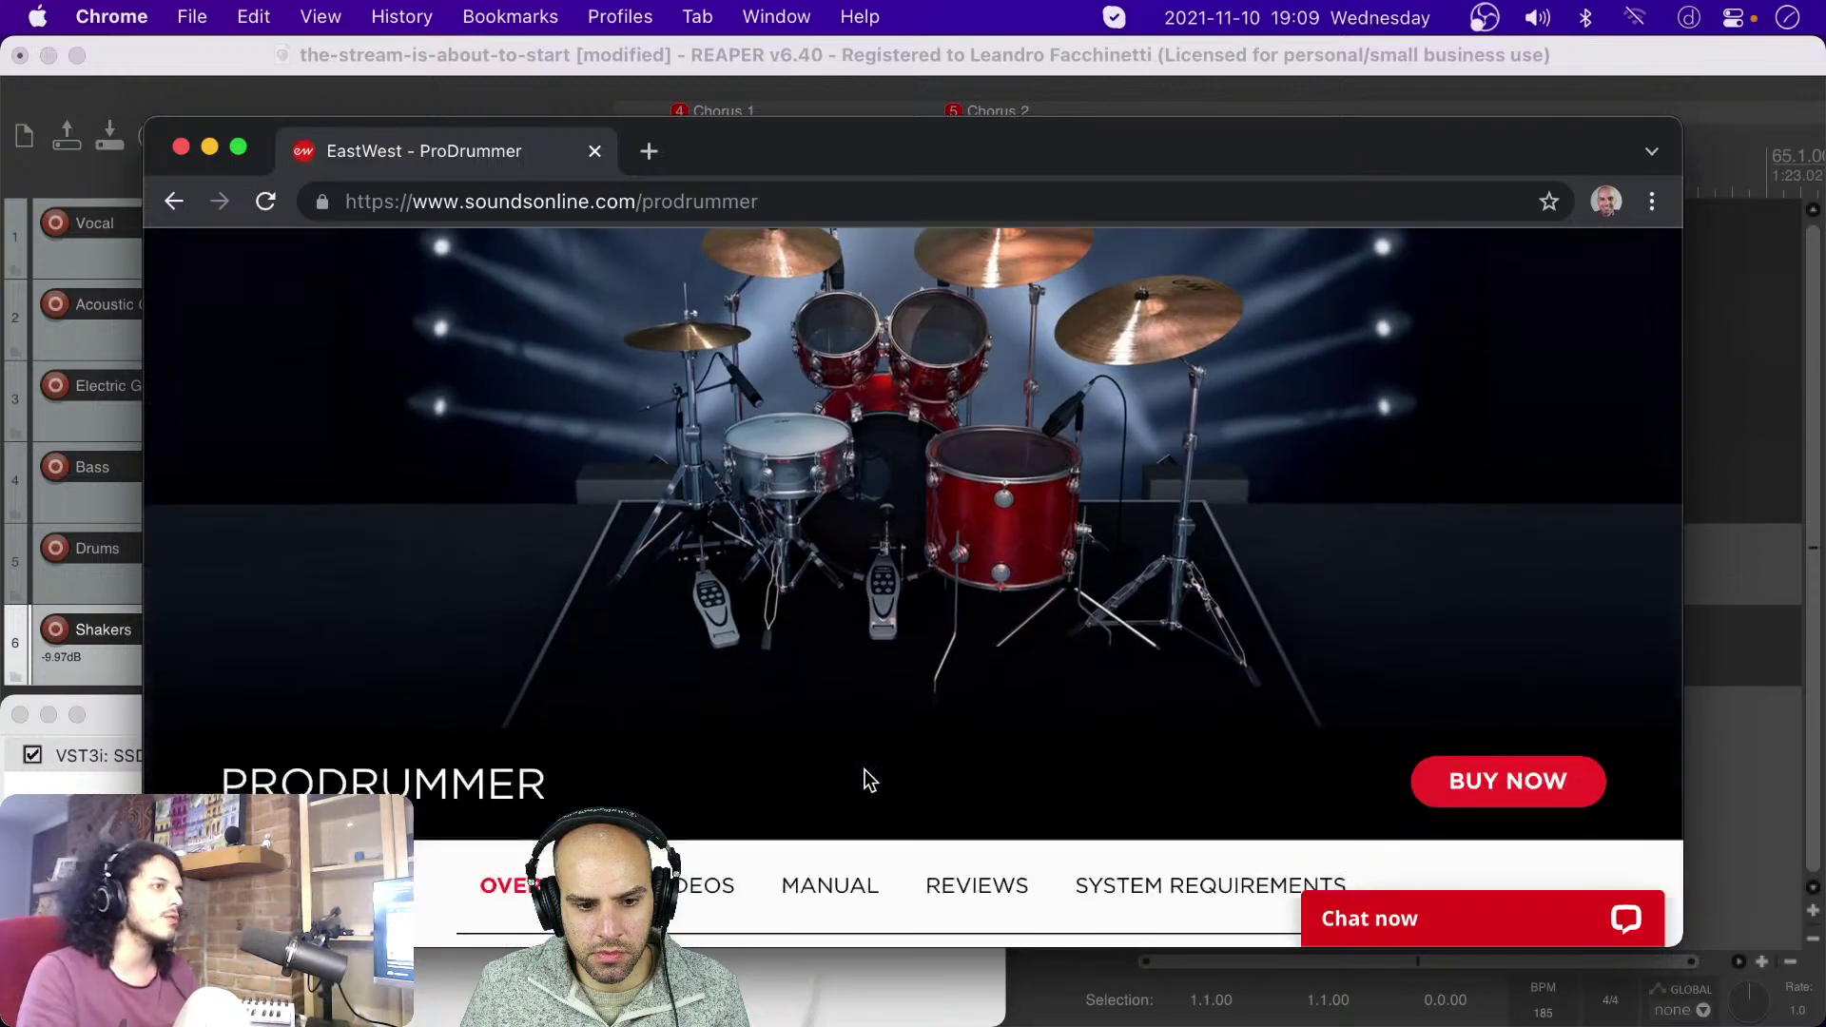
pyautogui.scroll(-8, 864, 769)
pyautogui.scroll(-10, 864, 769)
pyautogui.scroll(-10, 864, 769)
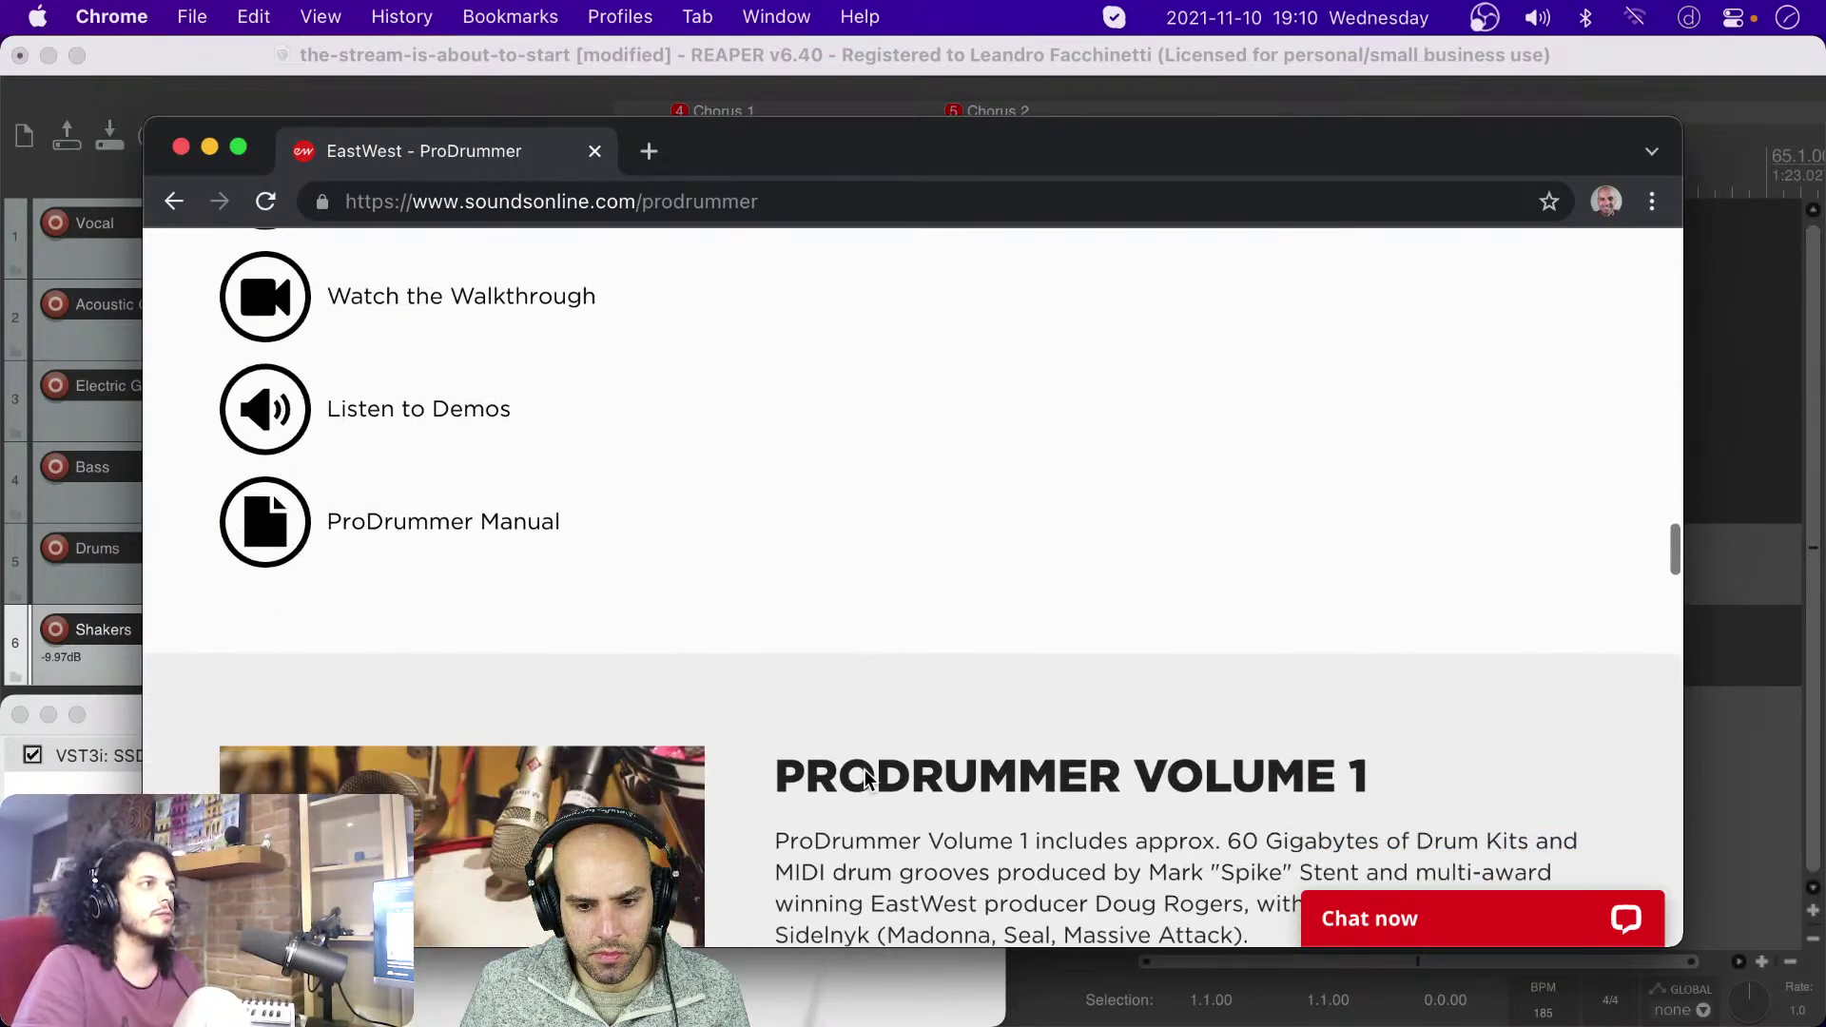
pyautogui.scroll(-10, 864, 775)
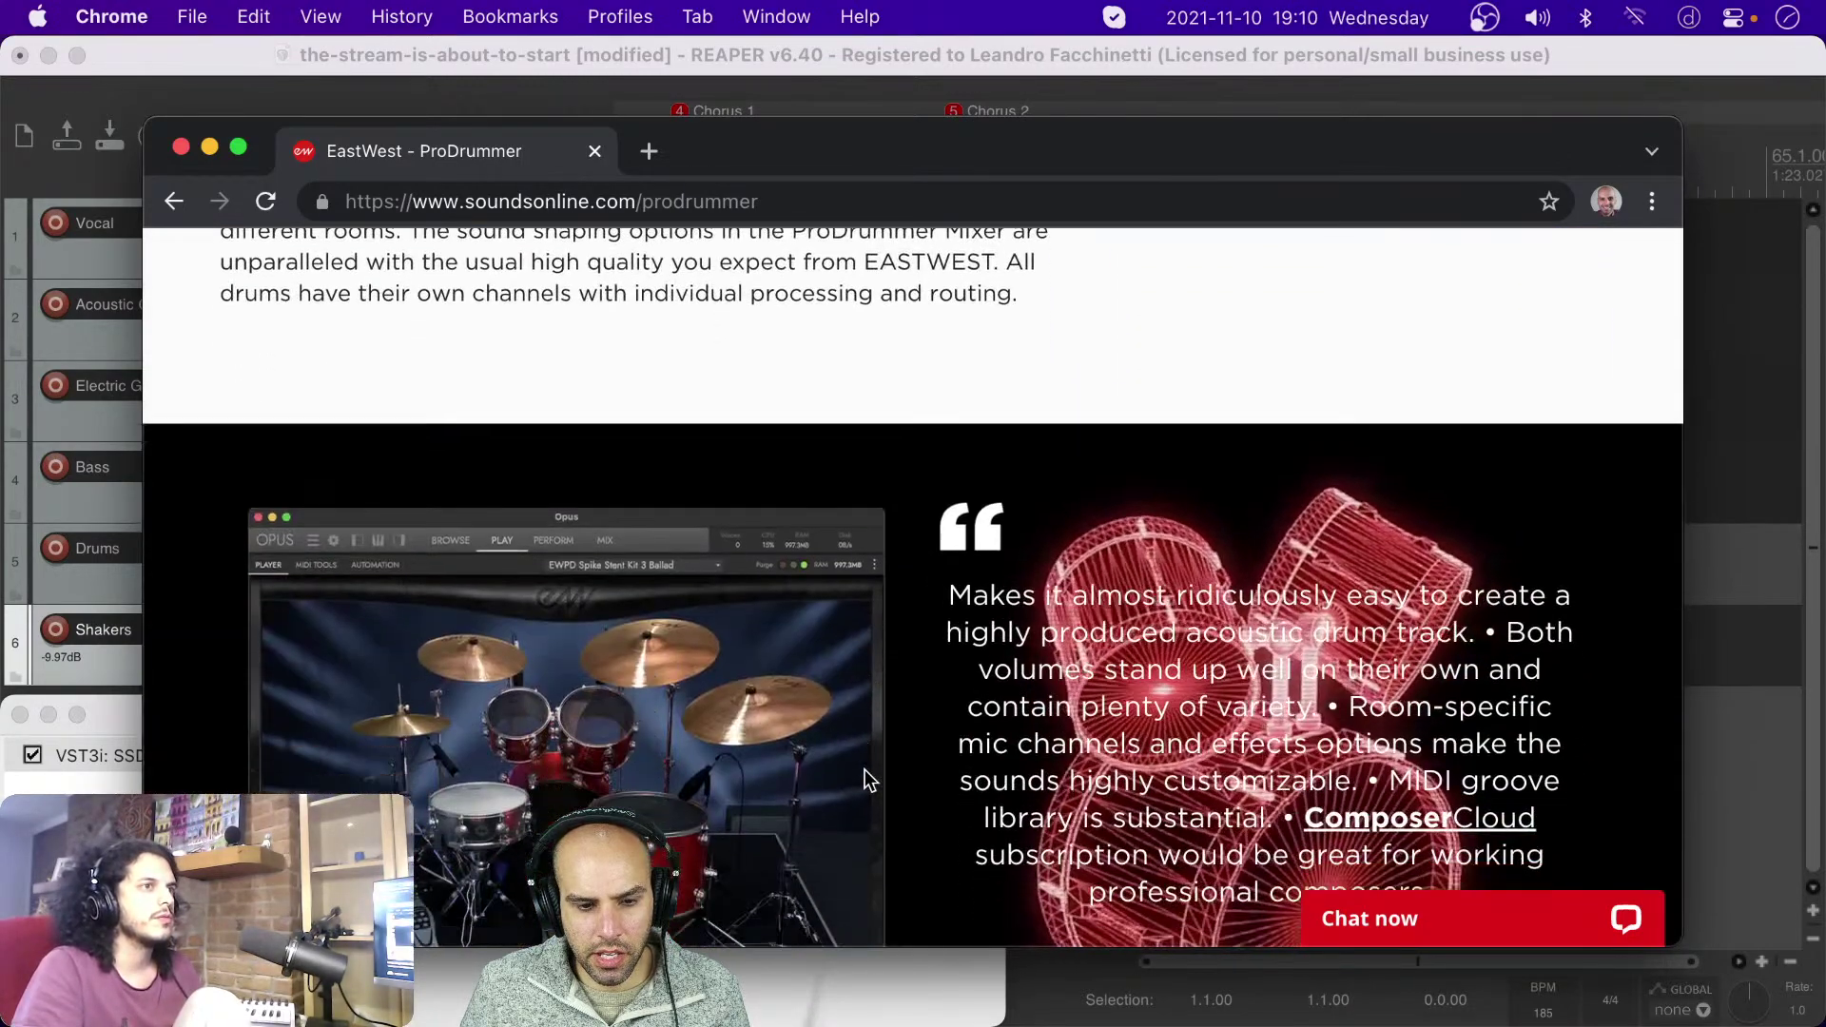
pyautogui.scroll(-3, 865, 768)
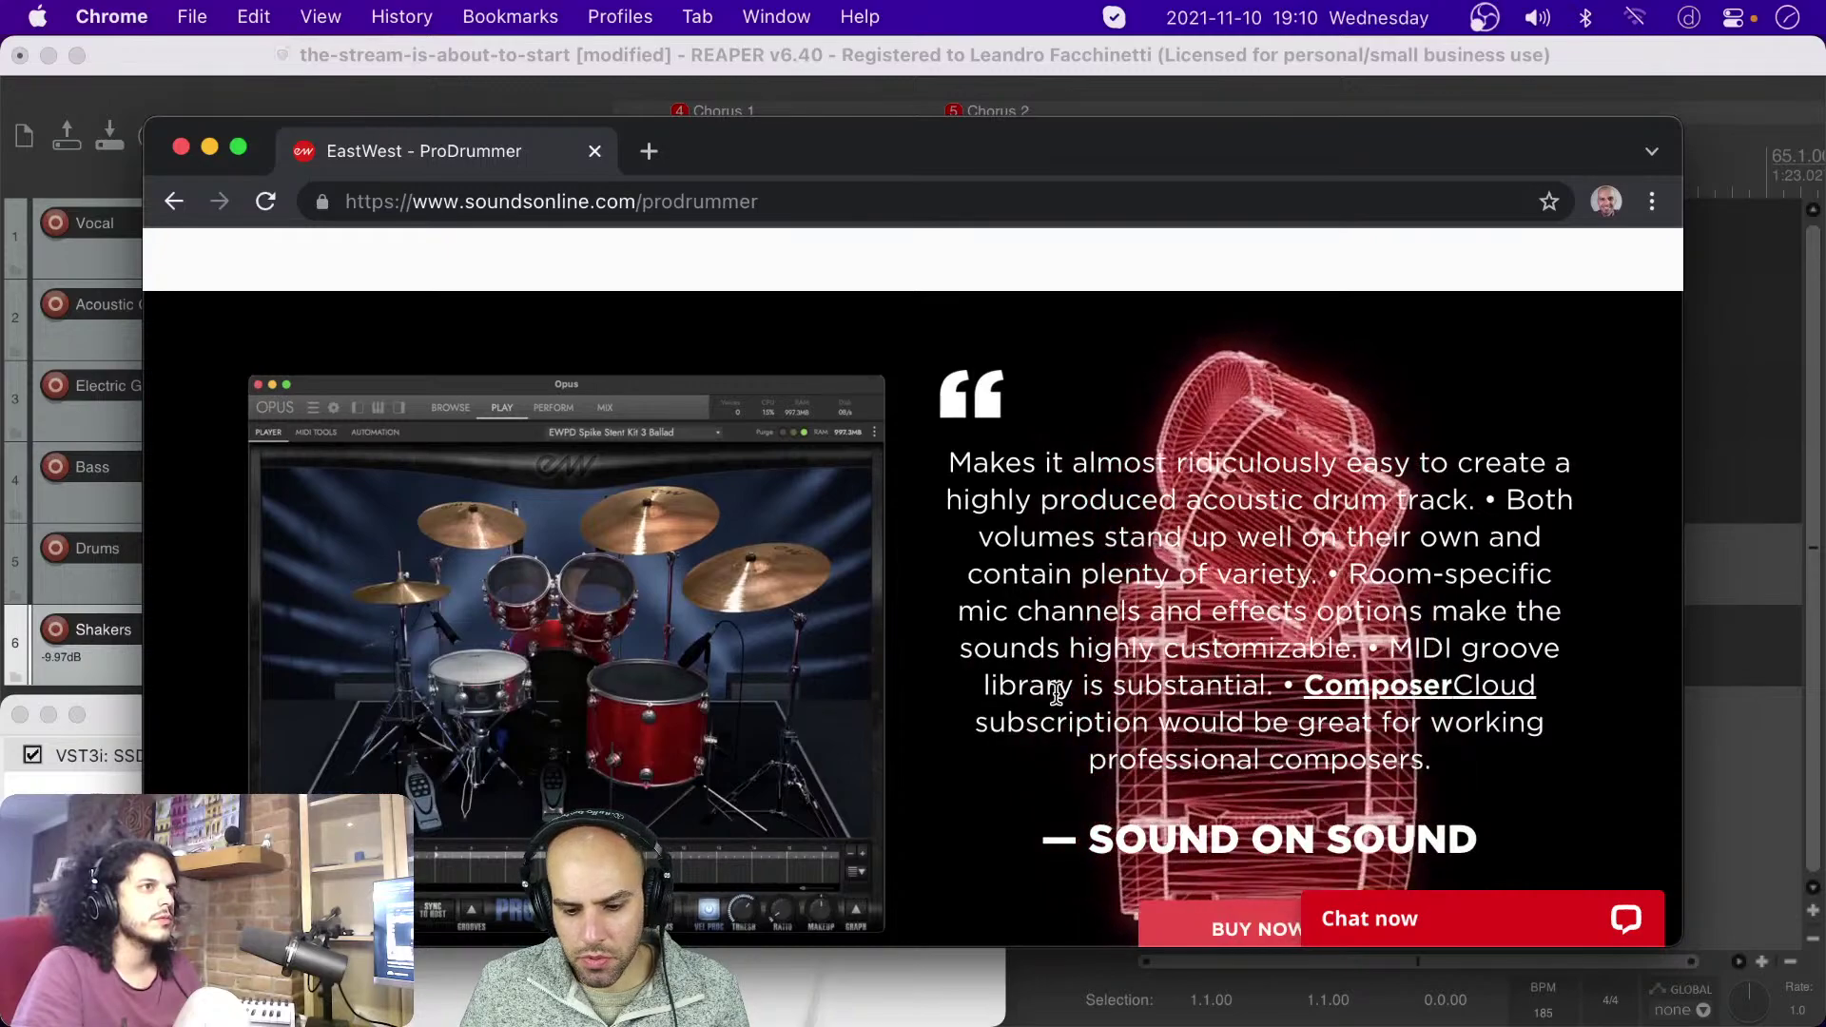
pyautogui.scroll(-5, 1056, 695)
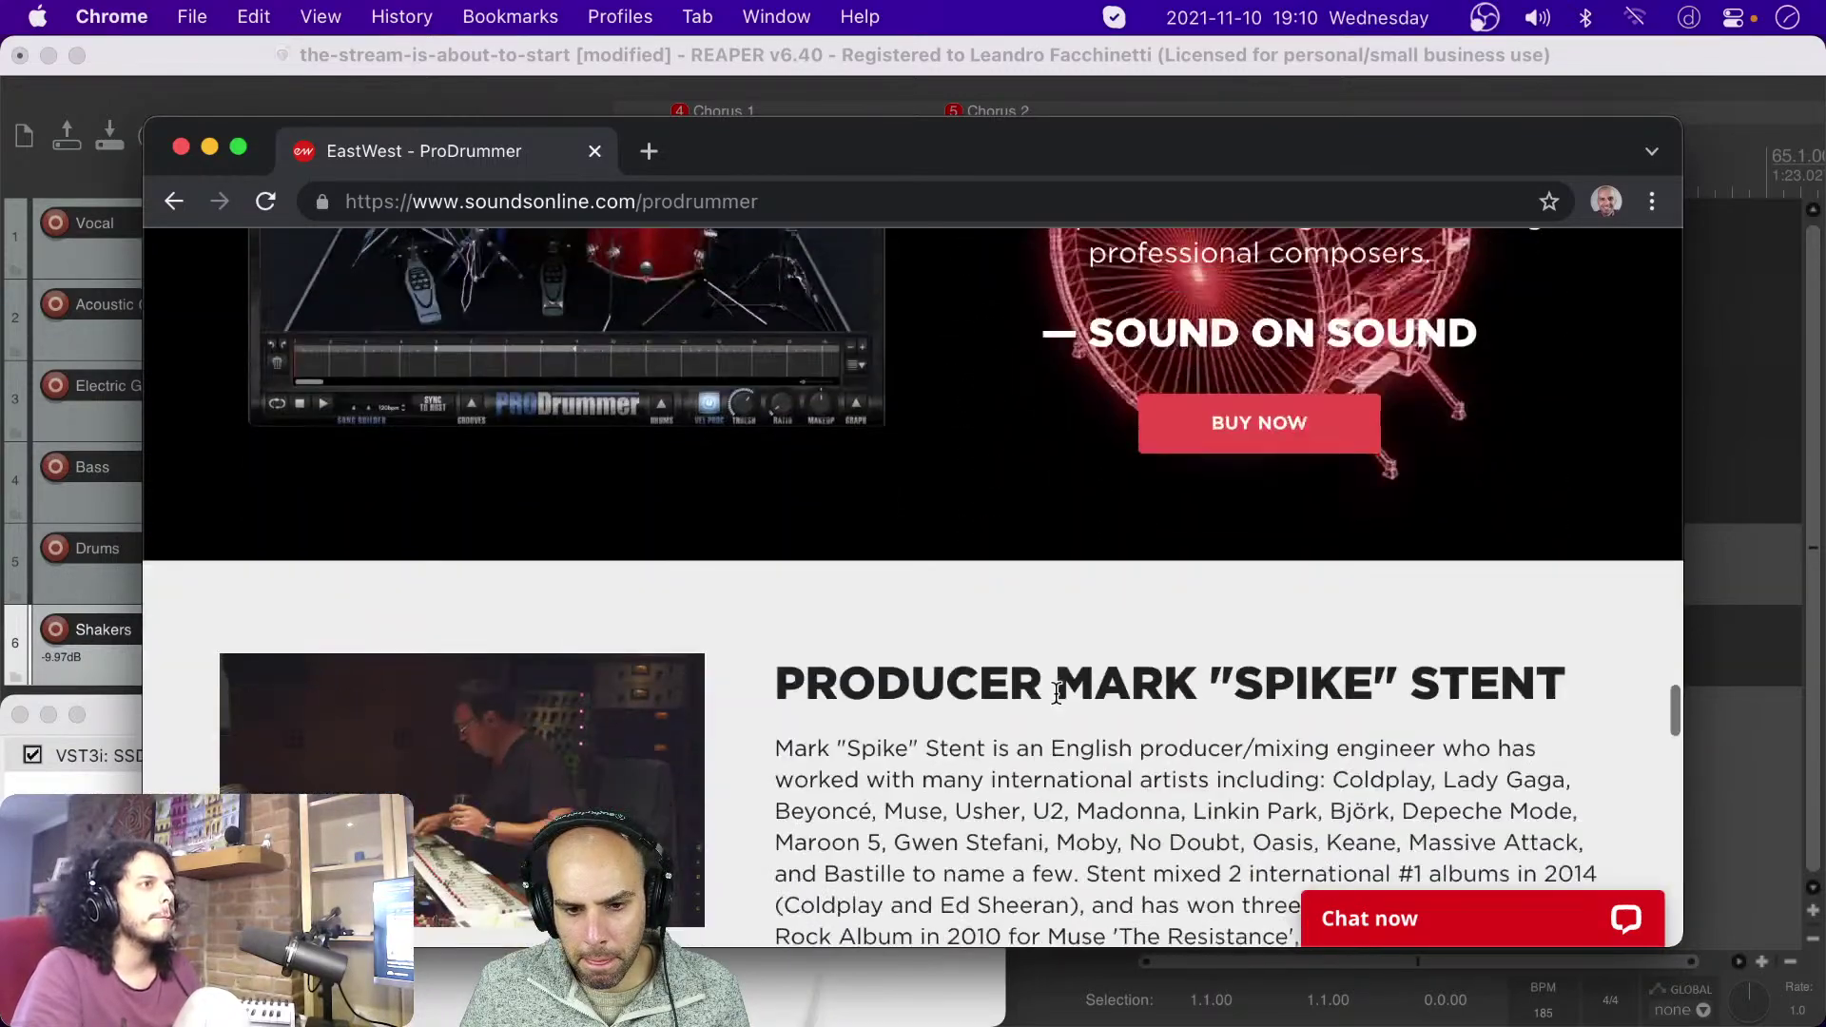
pyautogui.scroll(-2, 1056, 692)
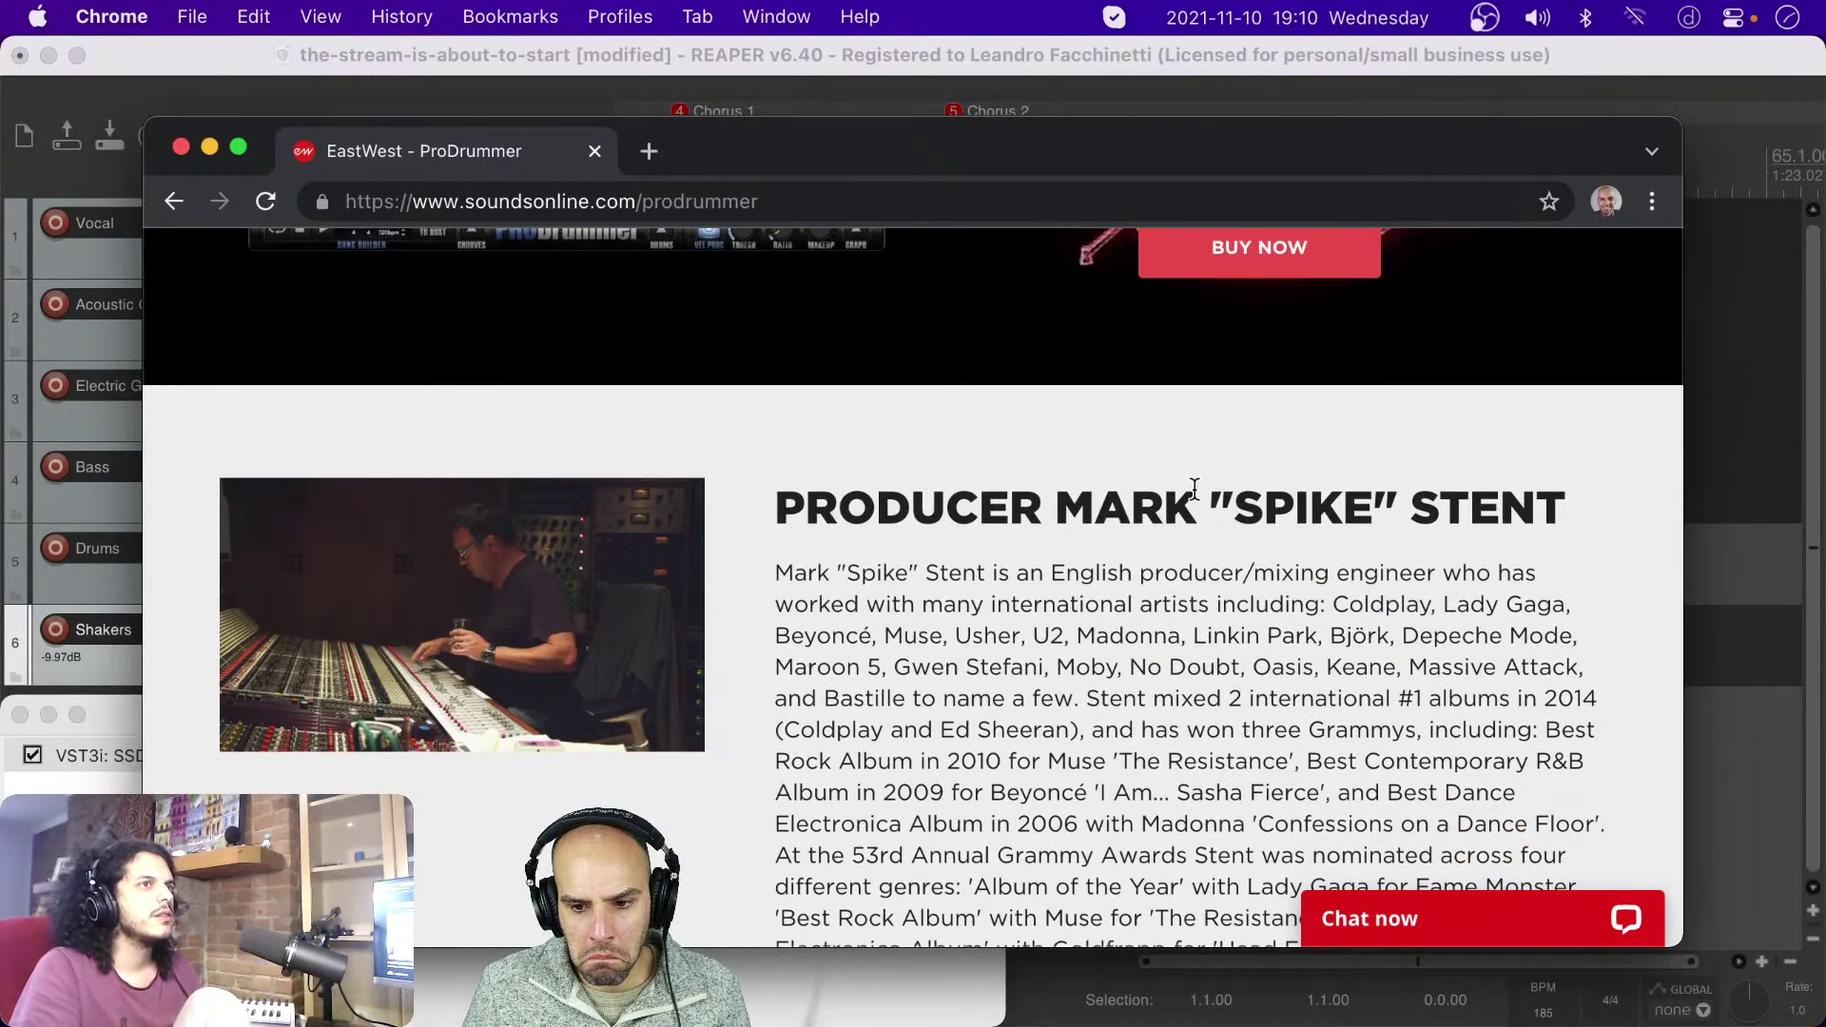
pyautogui.scroll(20, 1194, 488)
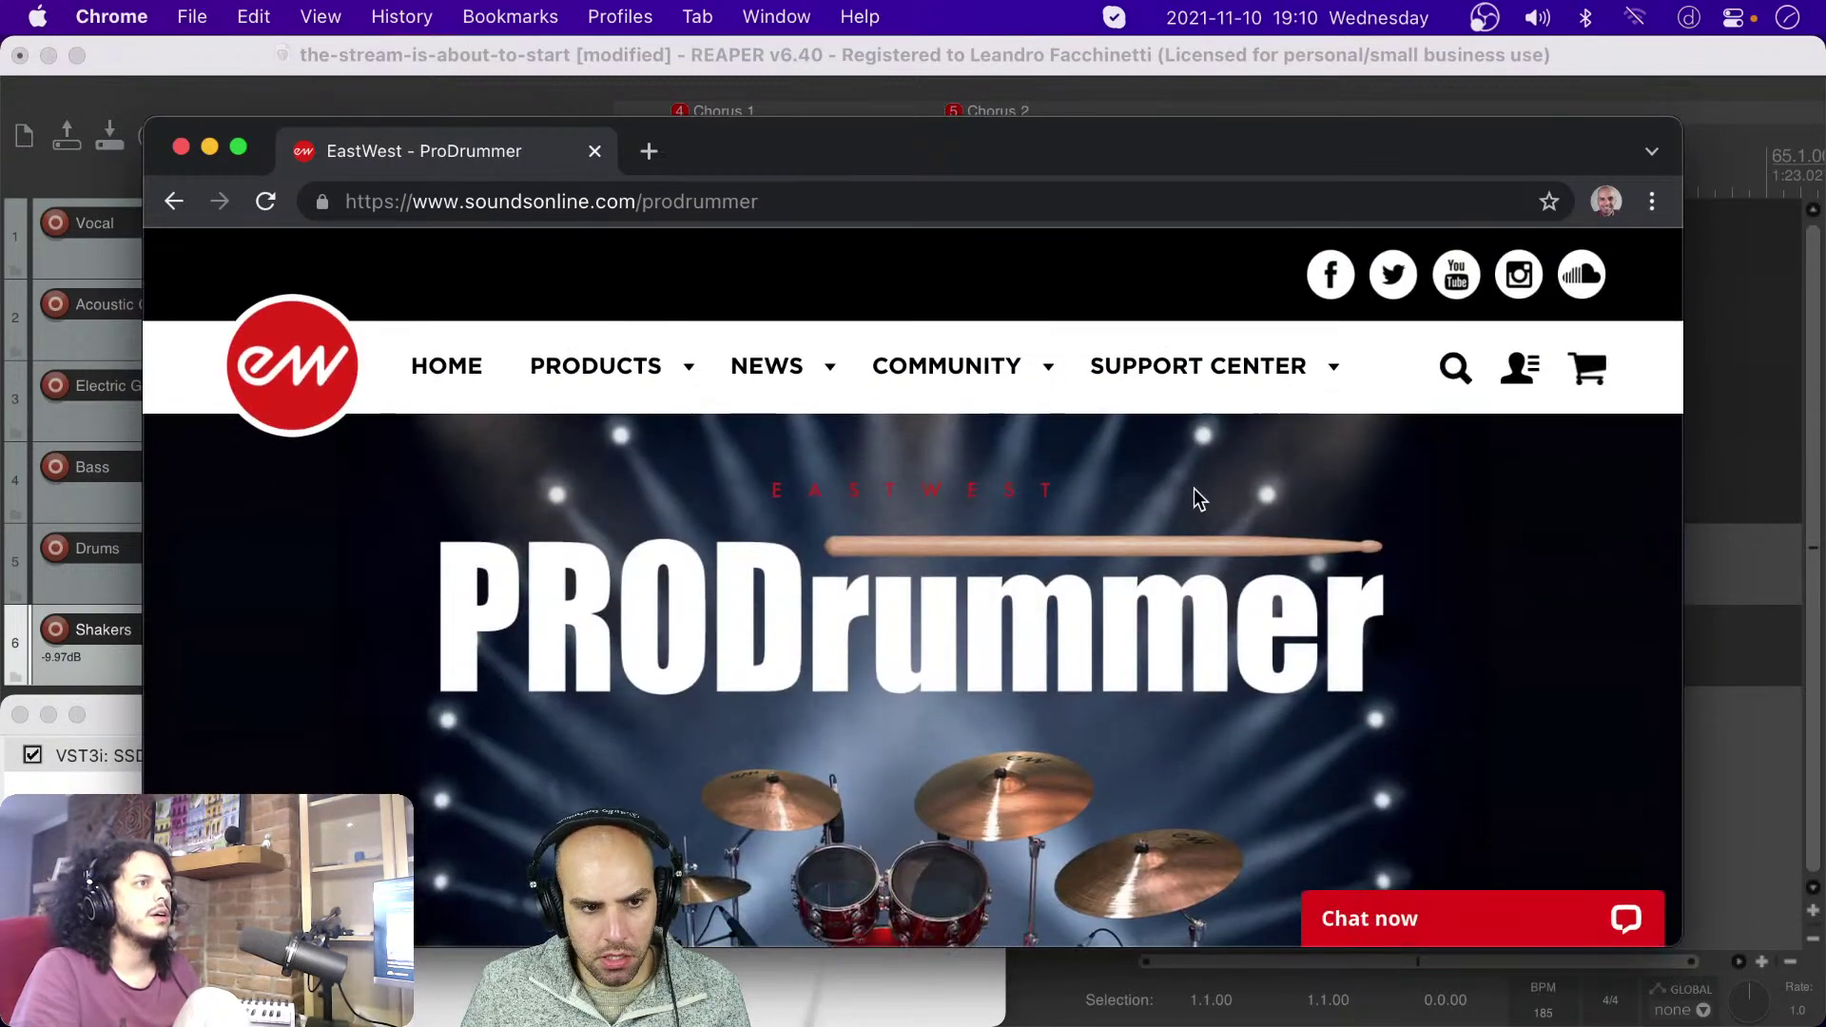
pyautogui.press('super+w')
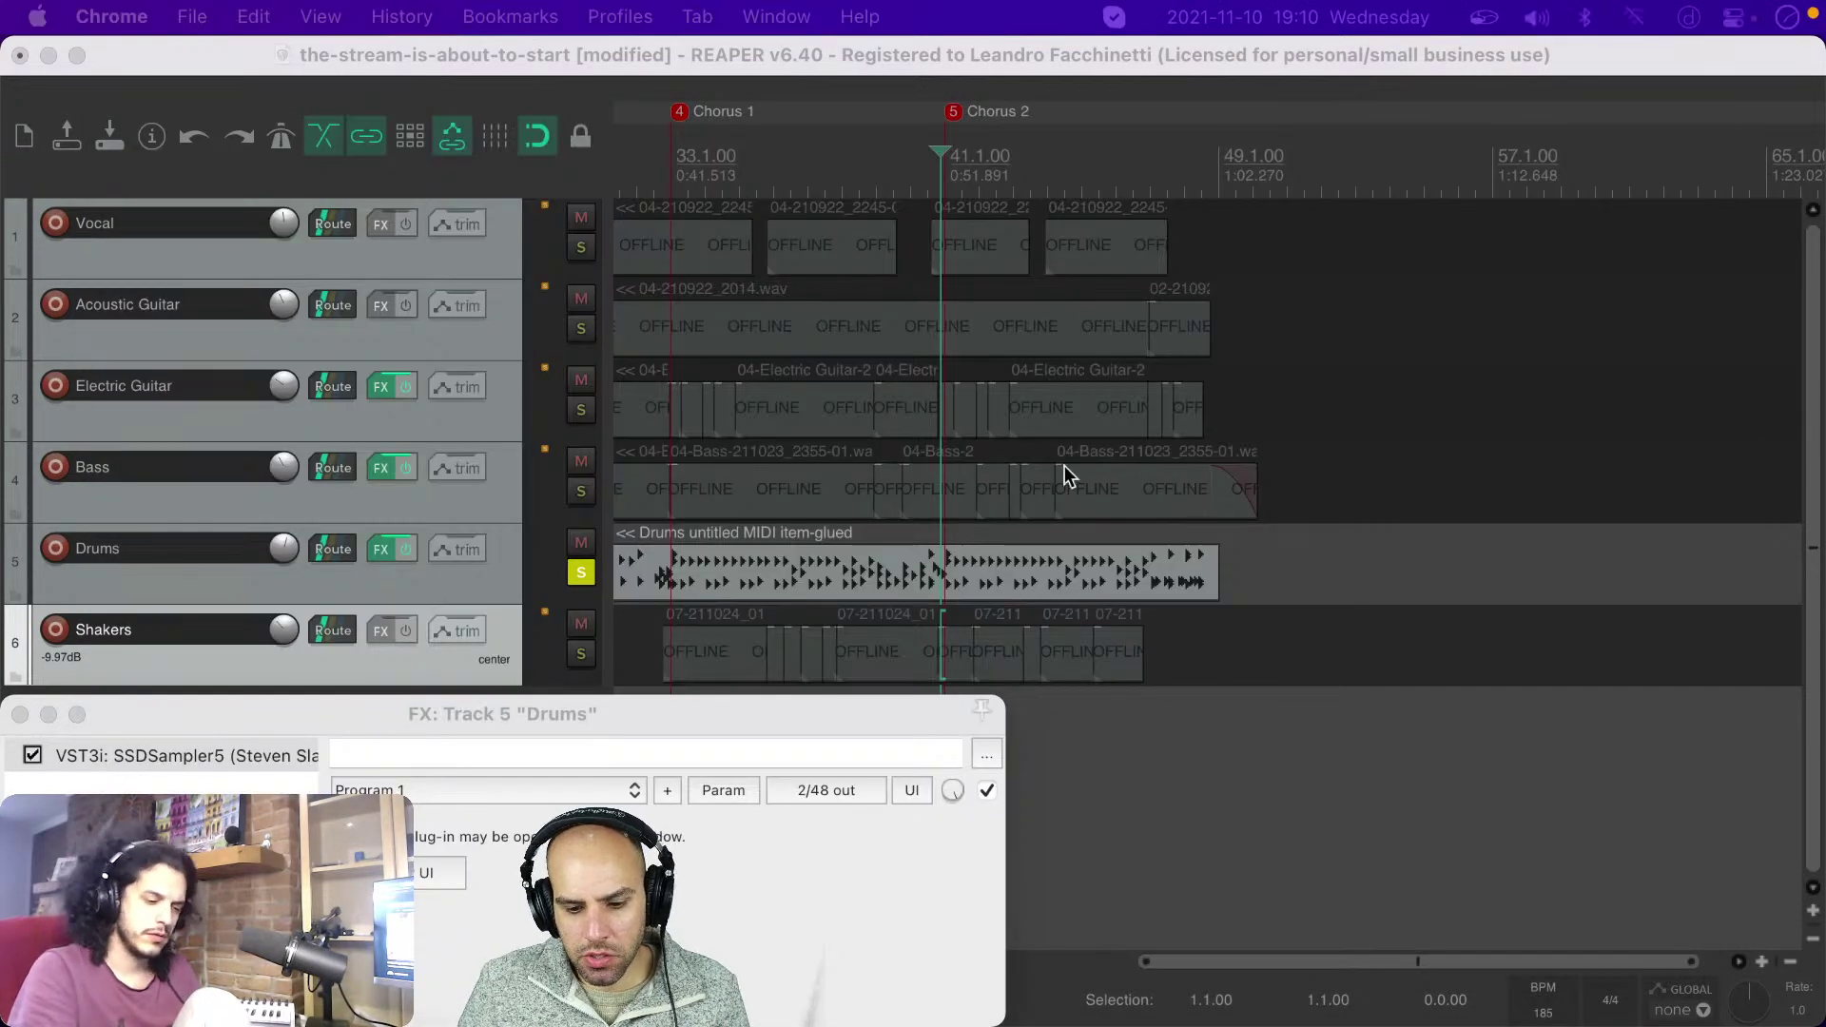
# Step: Switch back to REAPER and bring up the Drums track's SSDSampler5 window over its FX window
pyautogui.click(717, 46)
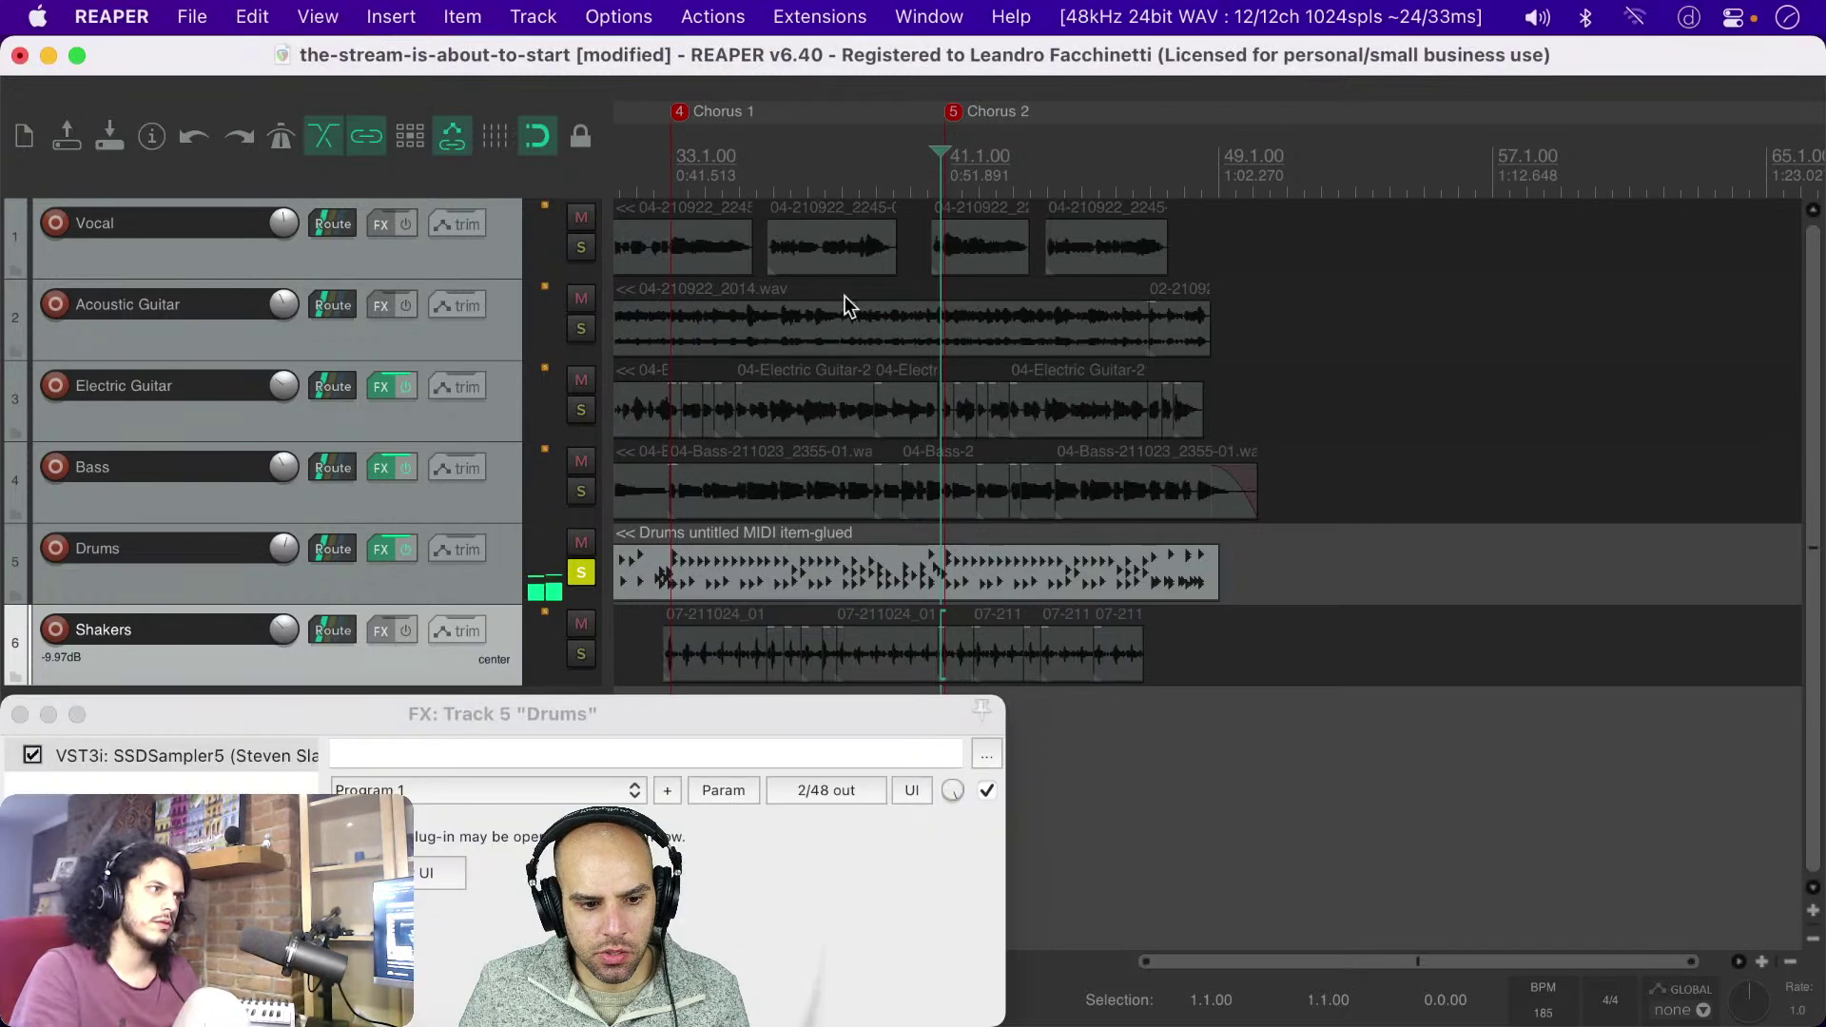
pyautogui.click(354, 715)
pyautogui.moveTo(354, 715); pyautogui.dragTo(768, 454)
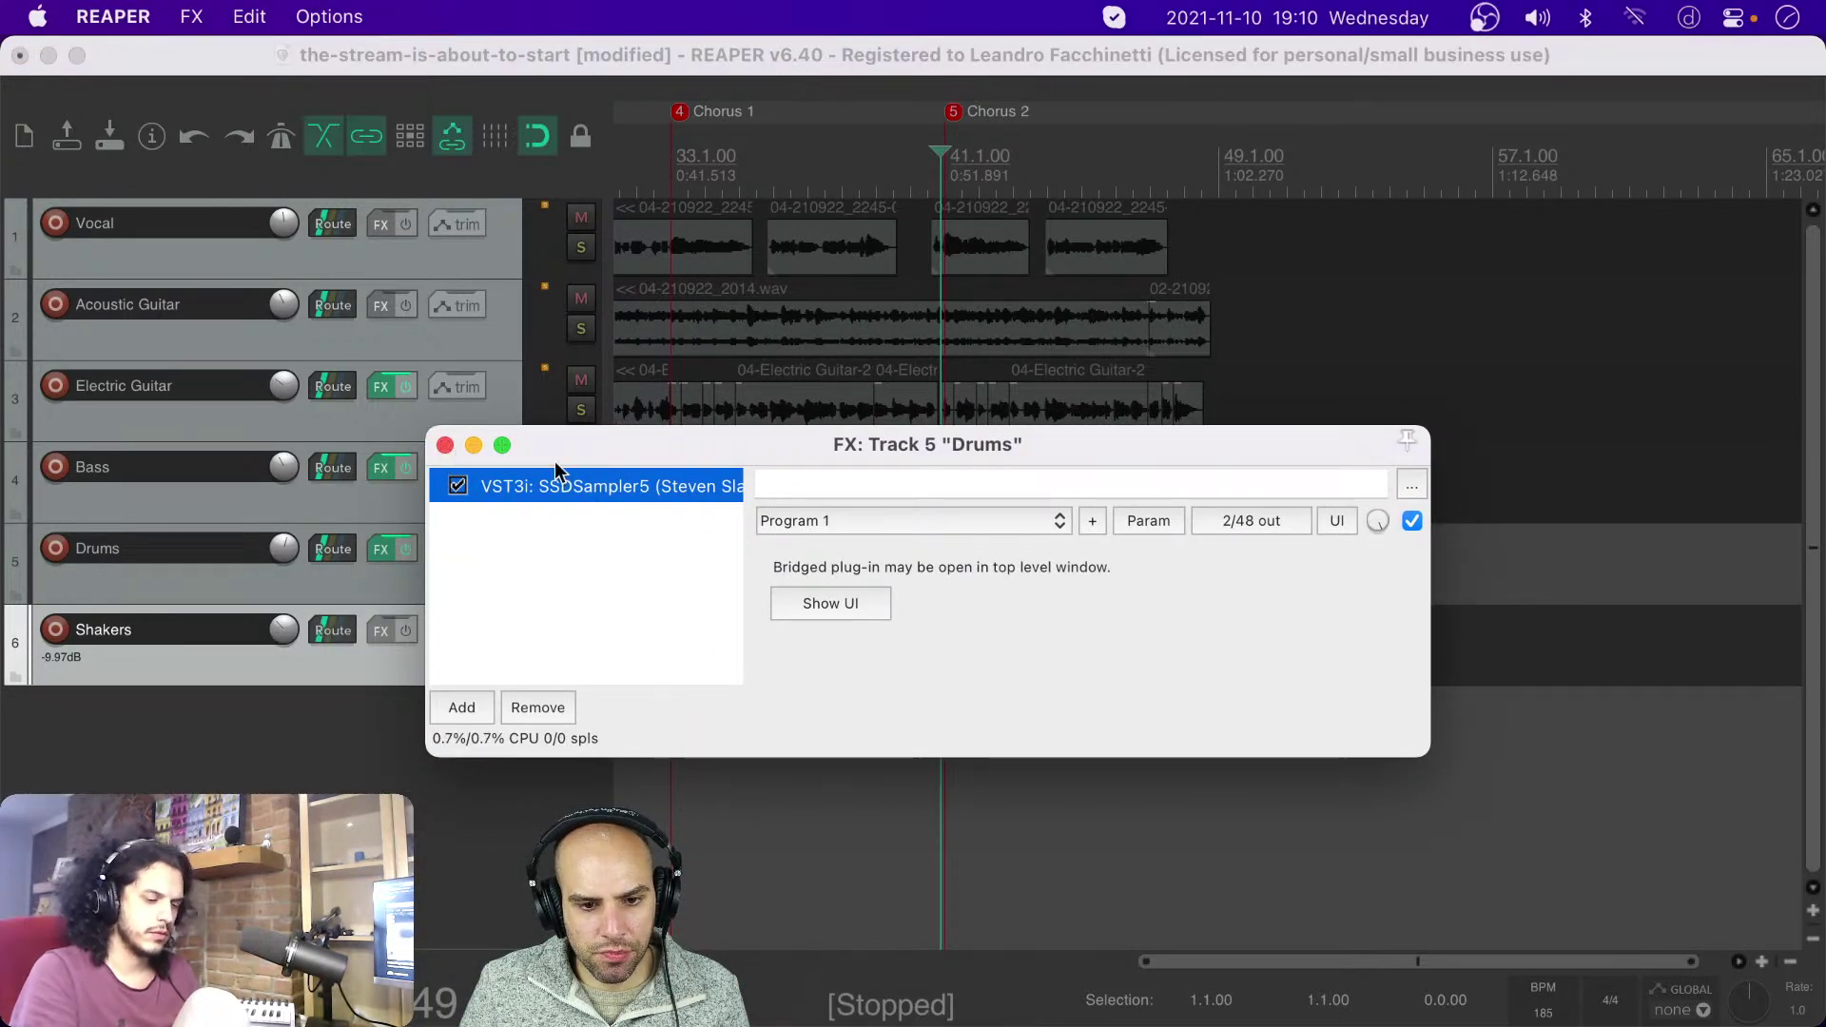
pyautogui.click(444, 445)
pyautogui.click(584, 571)
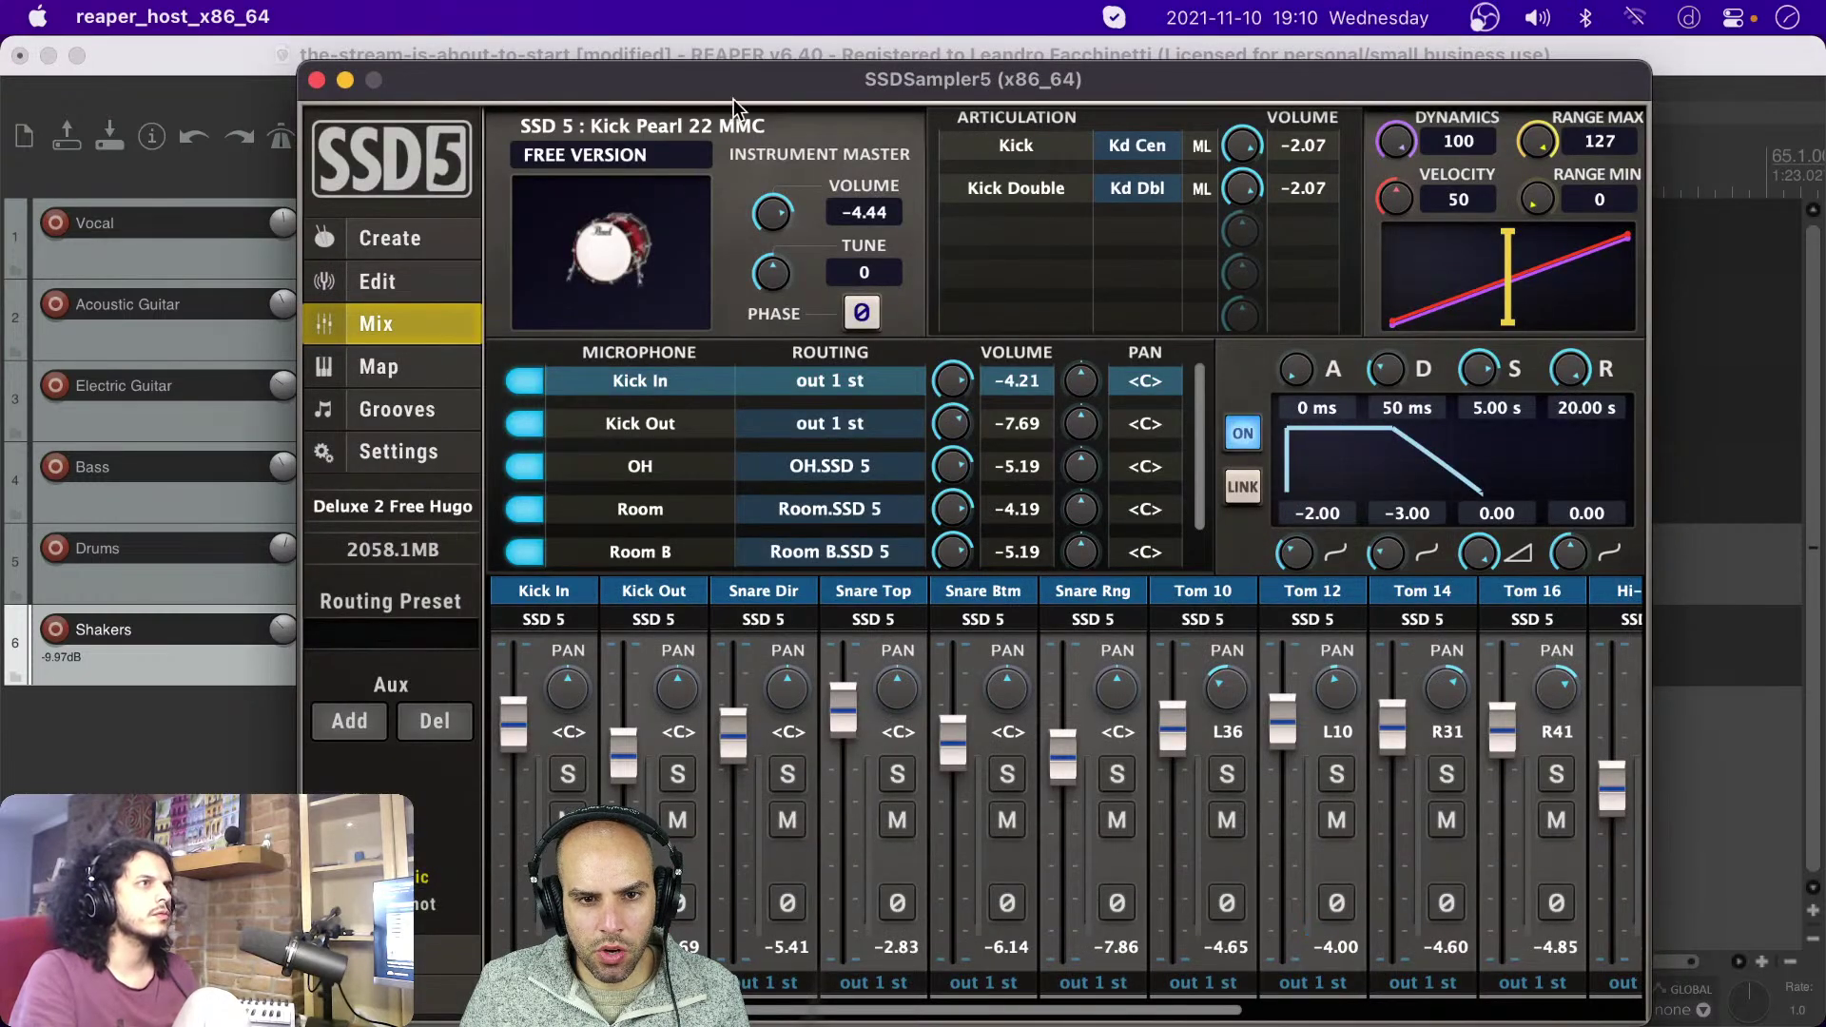
pyautogui.moveTo(733, 99); pyautogui.dragTo(1064, 460)
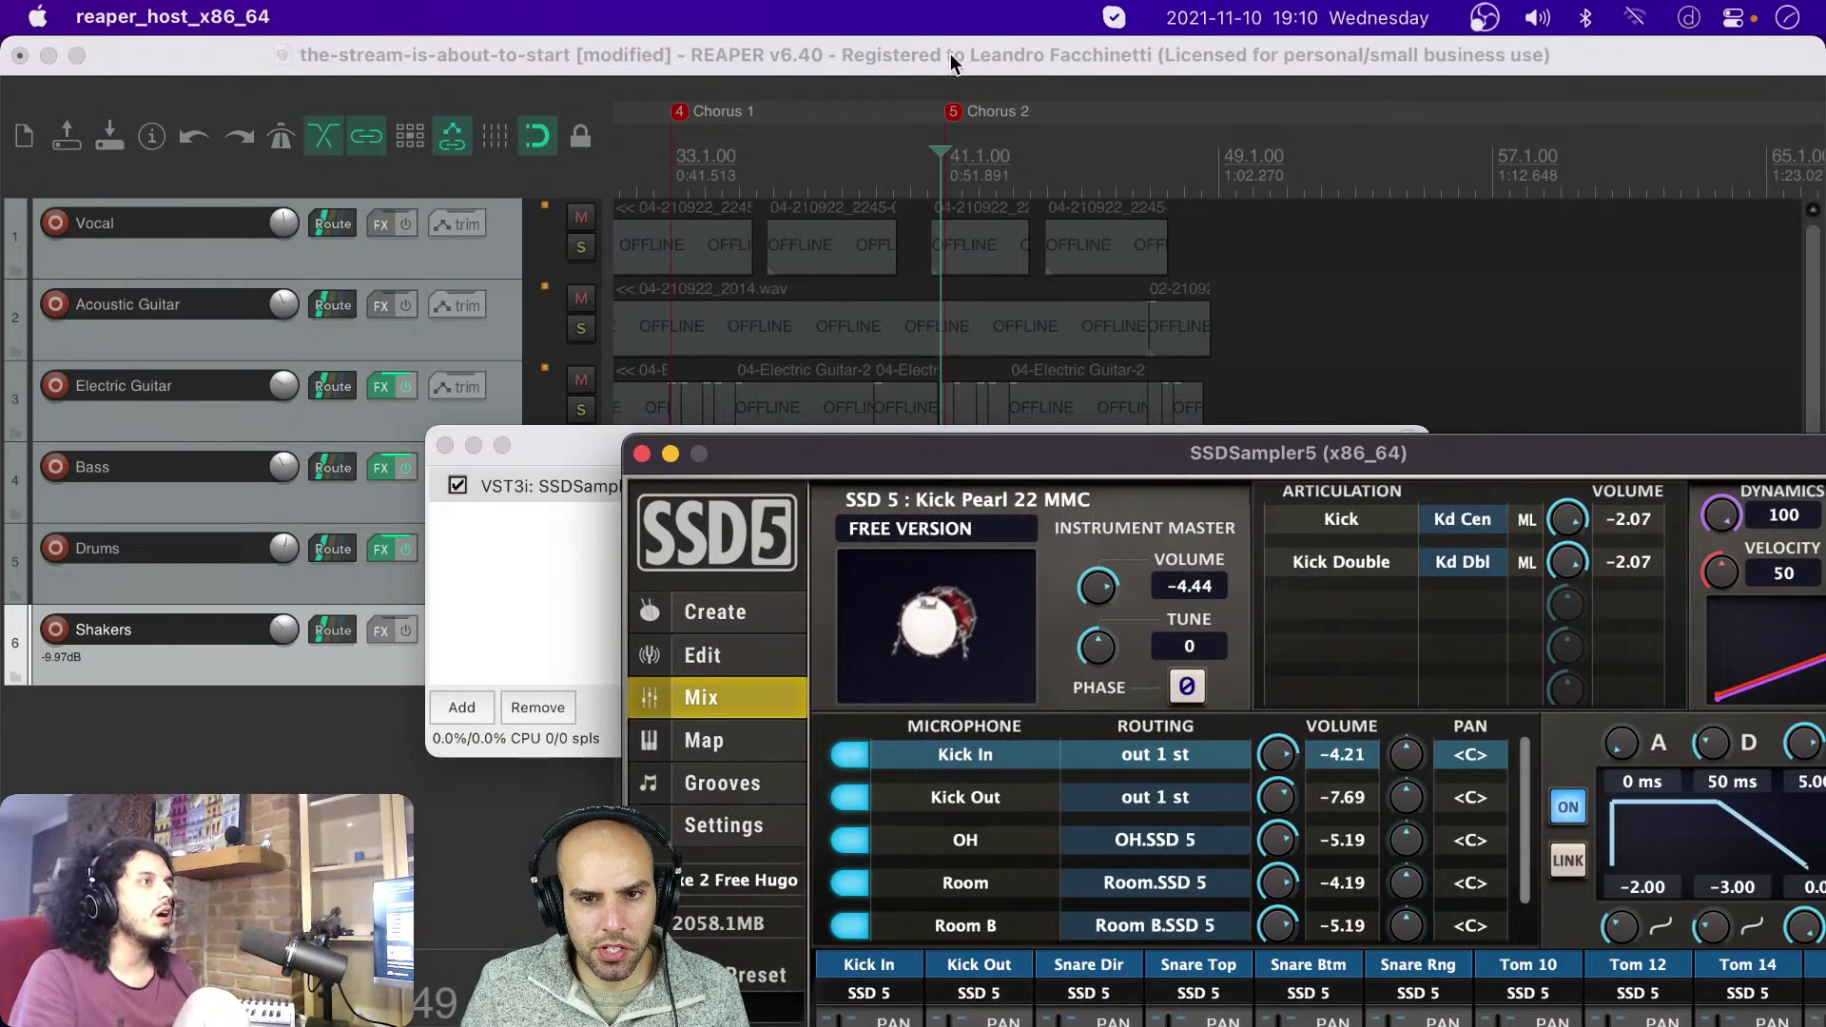
pyautogui.moveTo(885, 445); pyautogui.dragTo(704, 72)
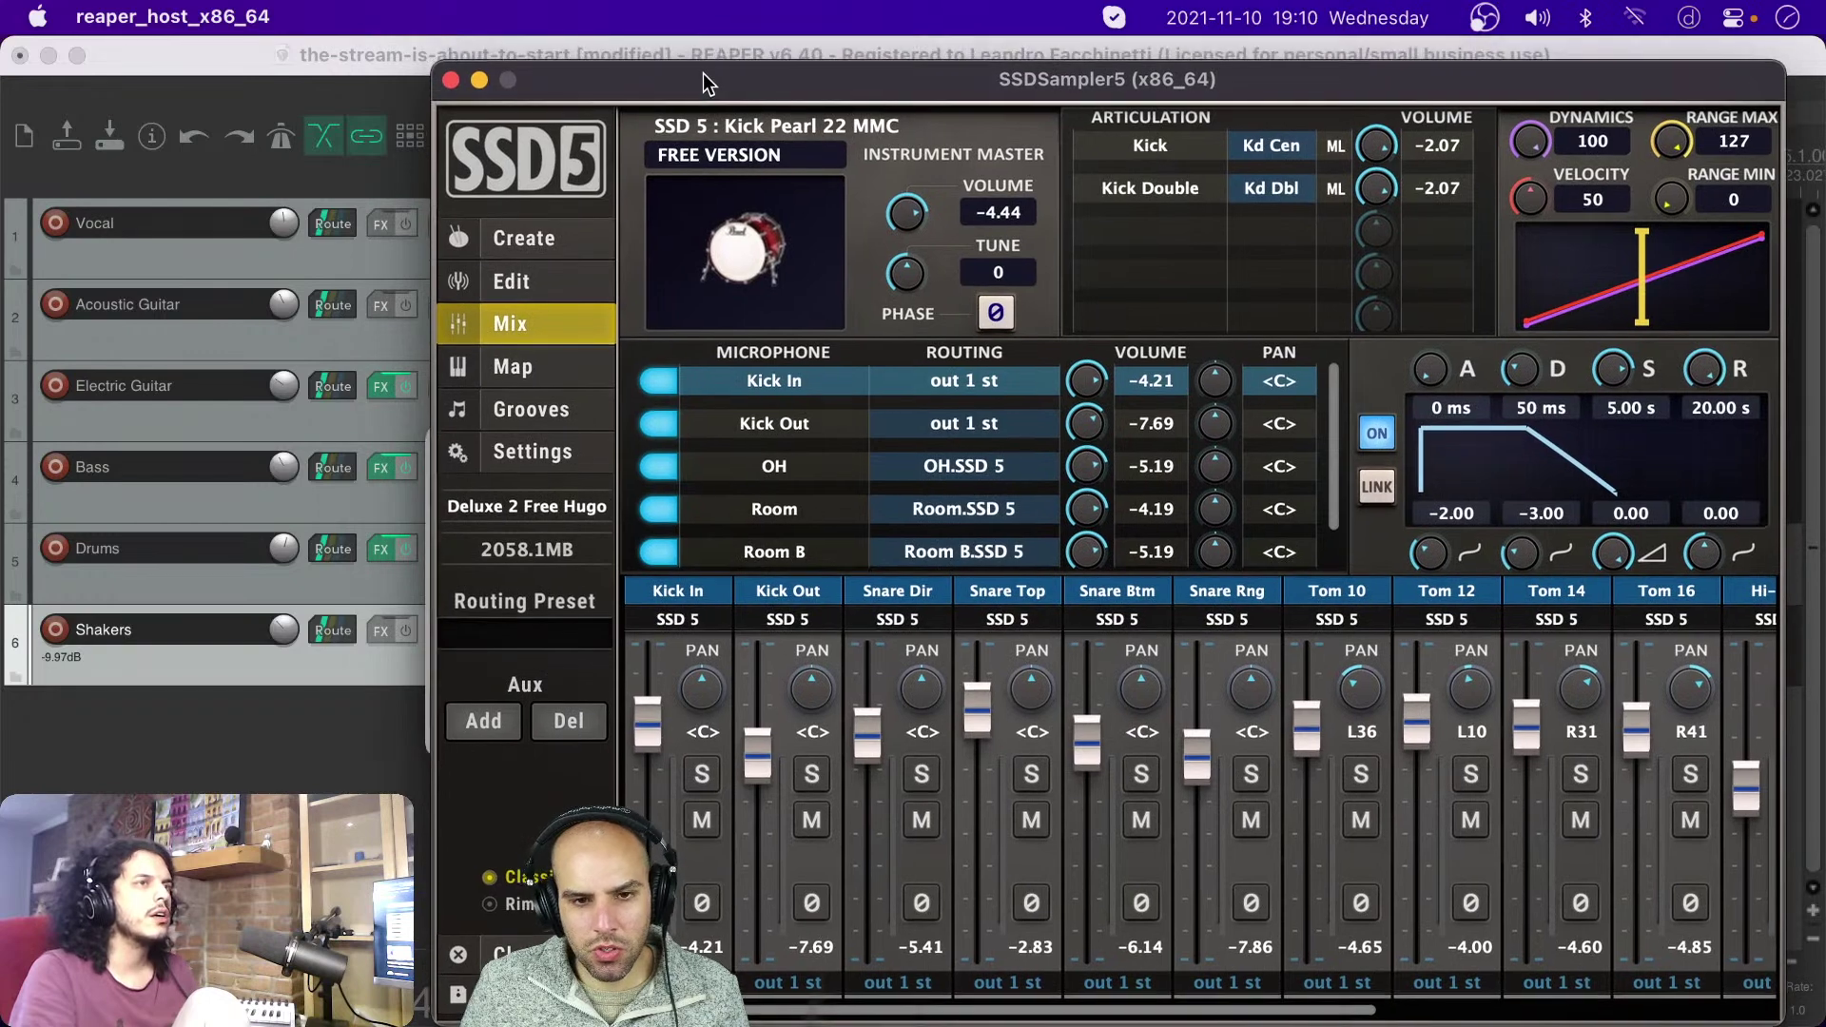
# Step: Save the project and close the Drums track's SSDSampler5 and FX windows
pyautogui.click(642, 48)
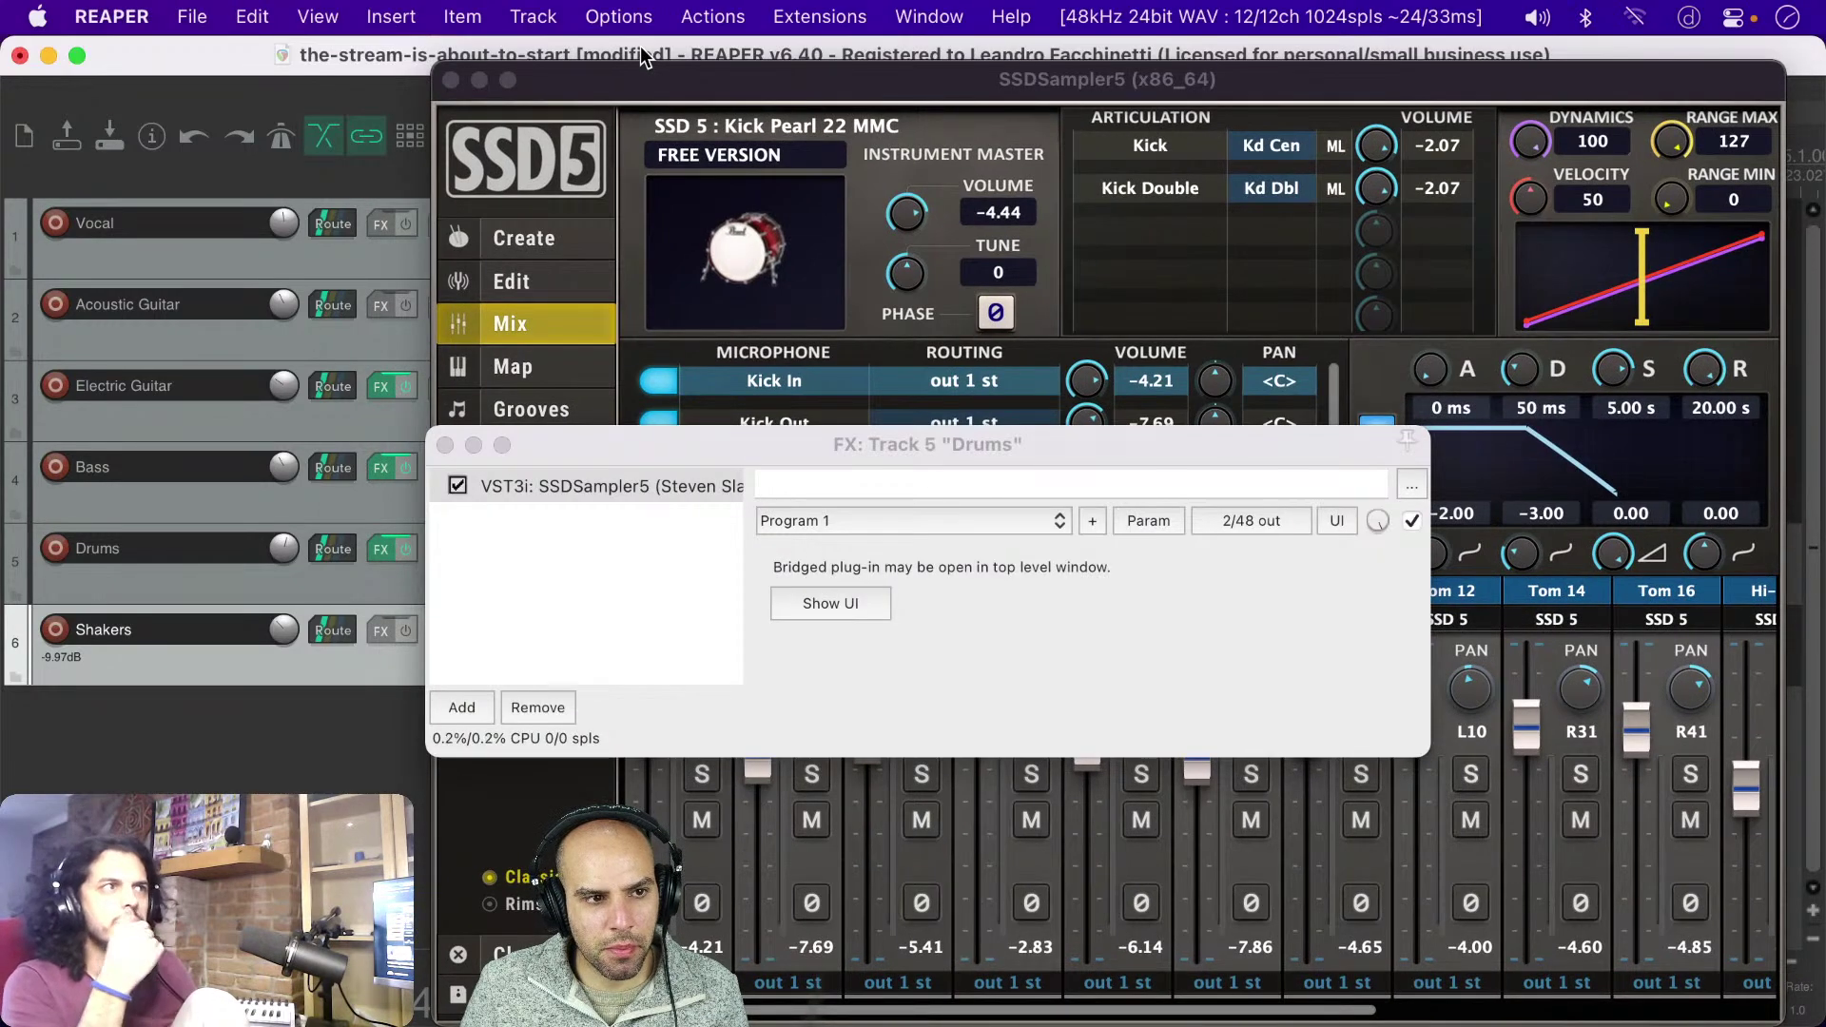
pyautogui.click(622, 100)
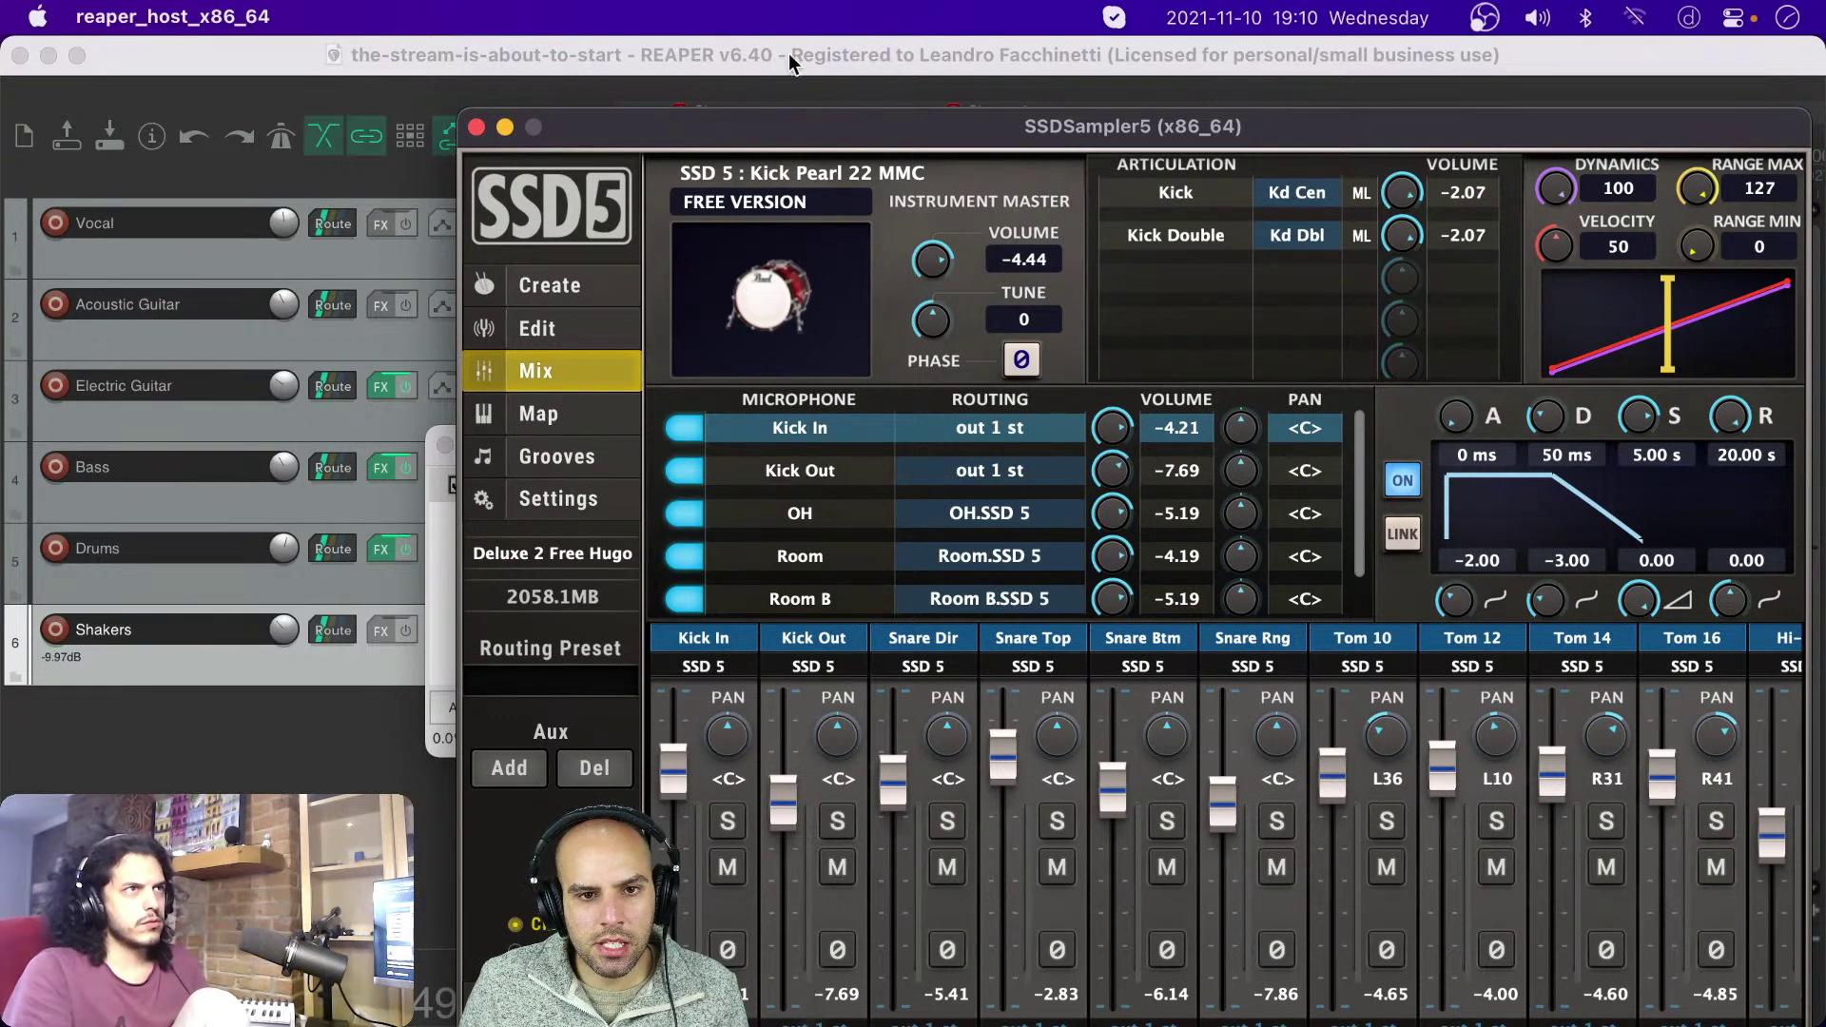
pyautogui.moveTo(865, 114); pyautogui.dragTo(767, 52)
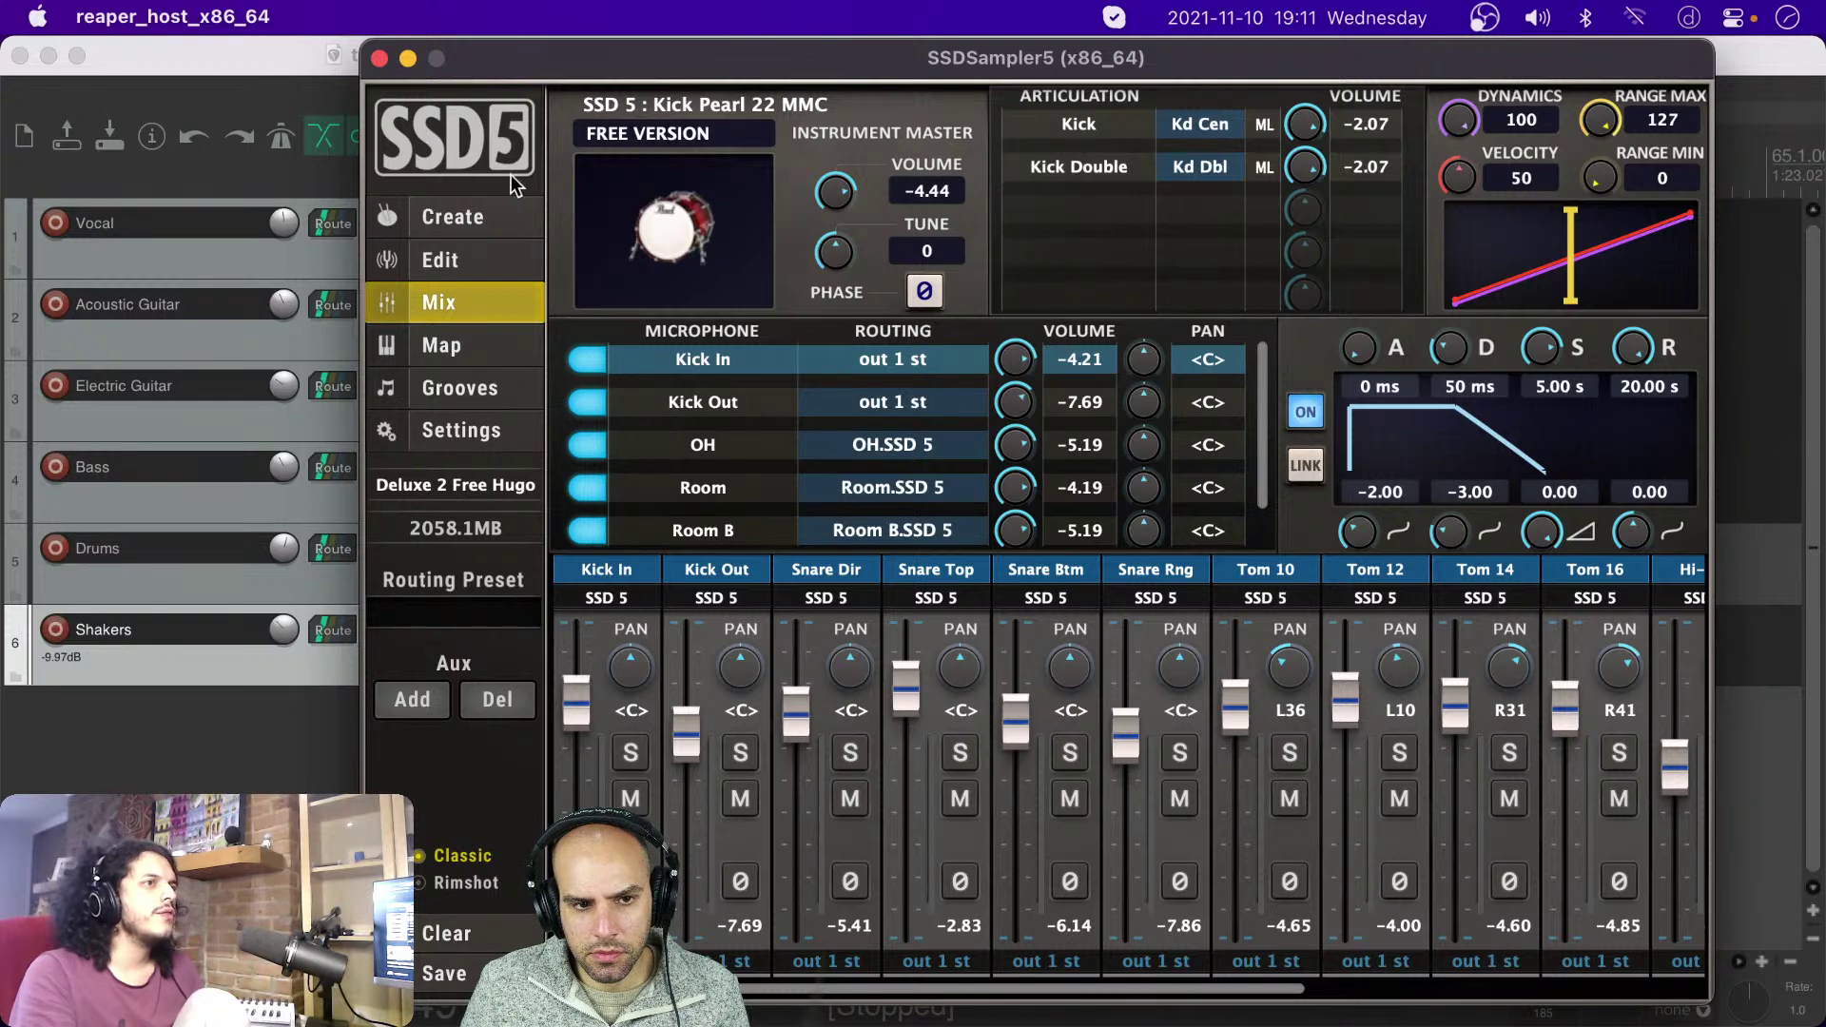
pyautogui.click(378, 59)
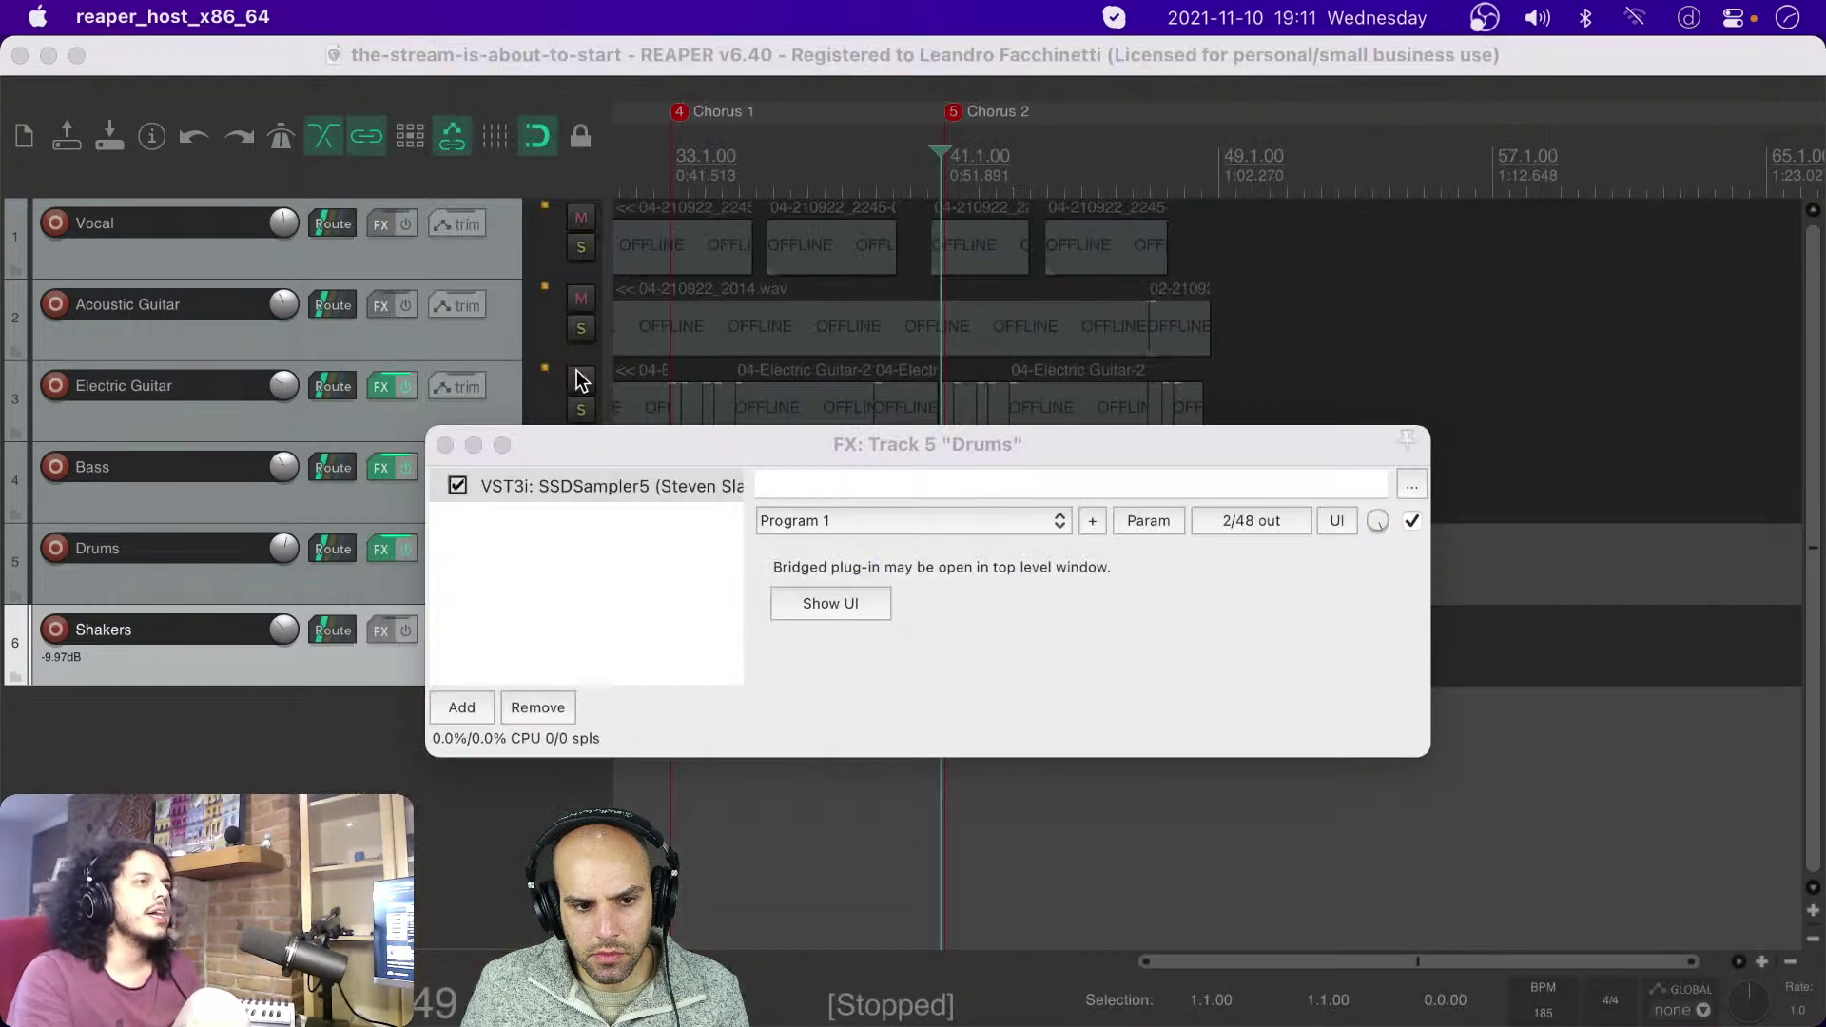
pyautogui.click(444, 445)
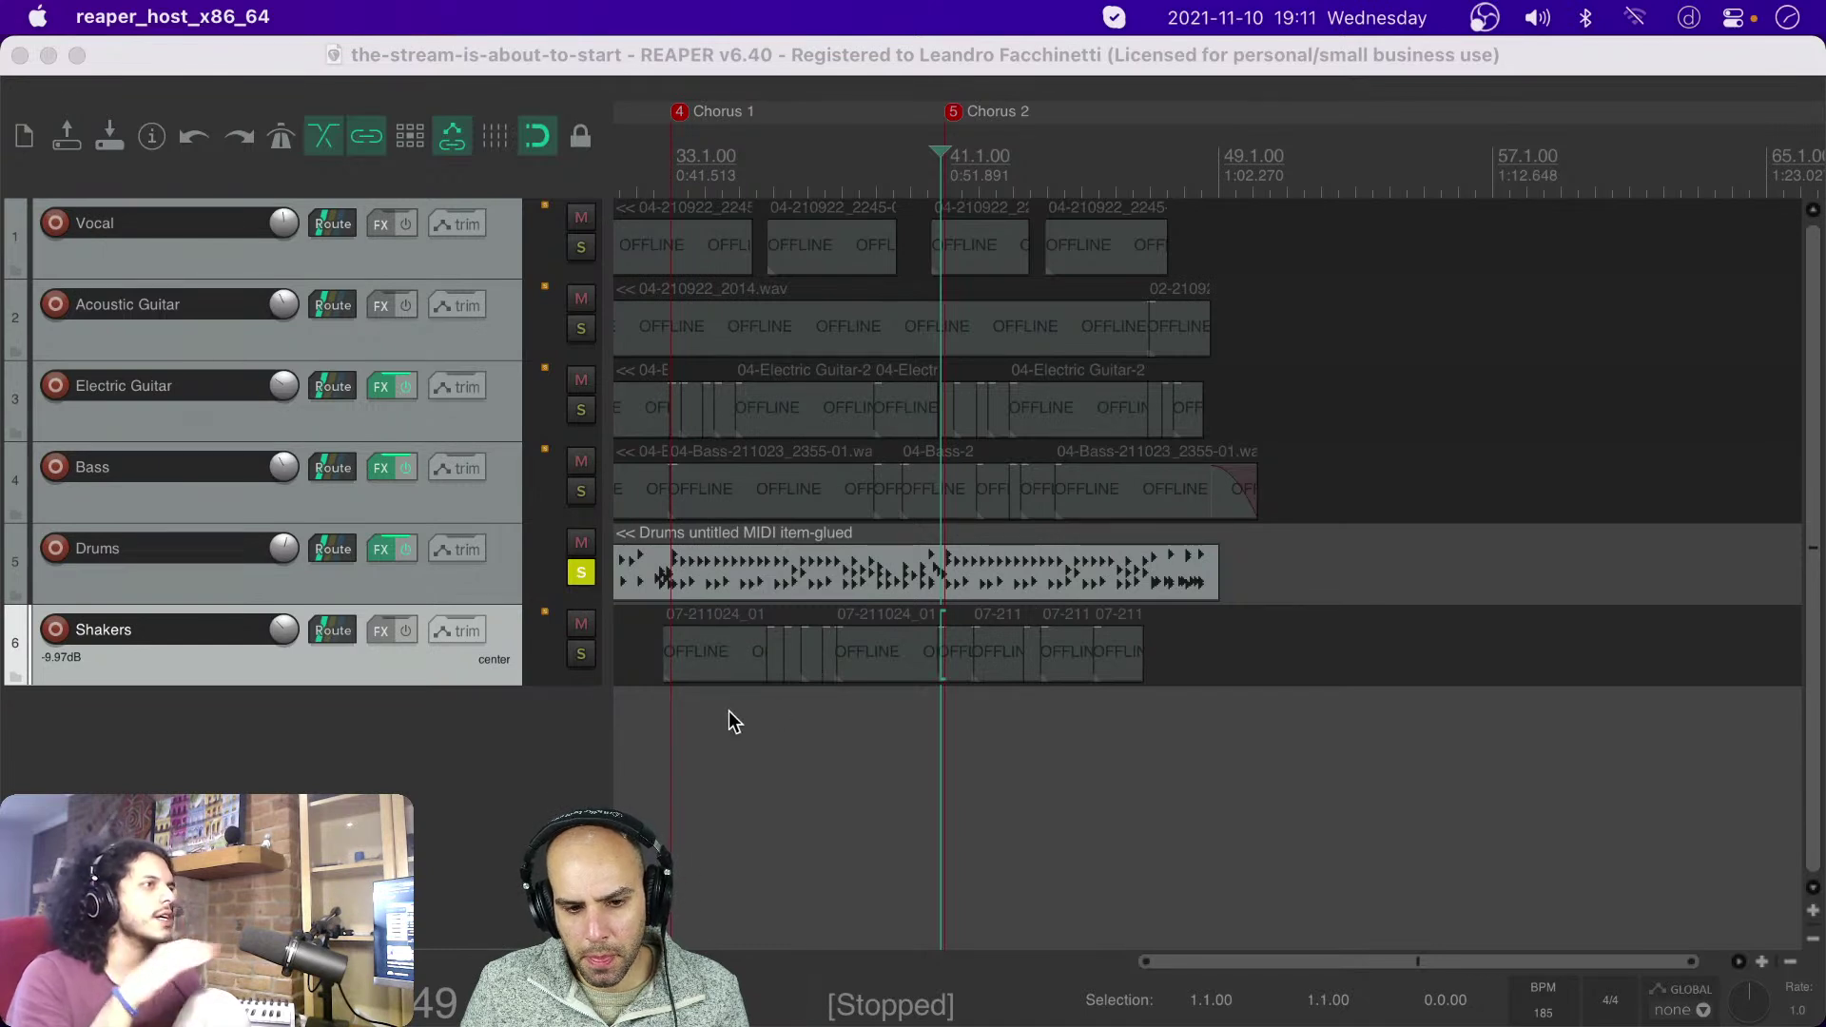
# Step: Unsolo the Drums track with the whole arrangement in view
pyautogui.scroll(-5, 731, 711)
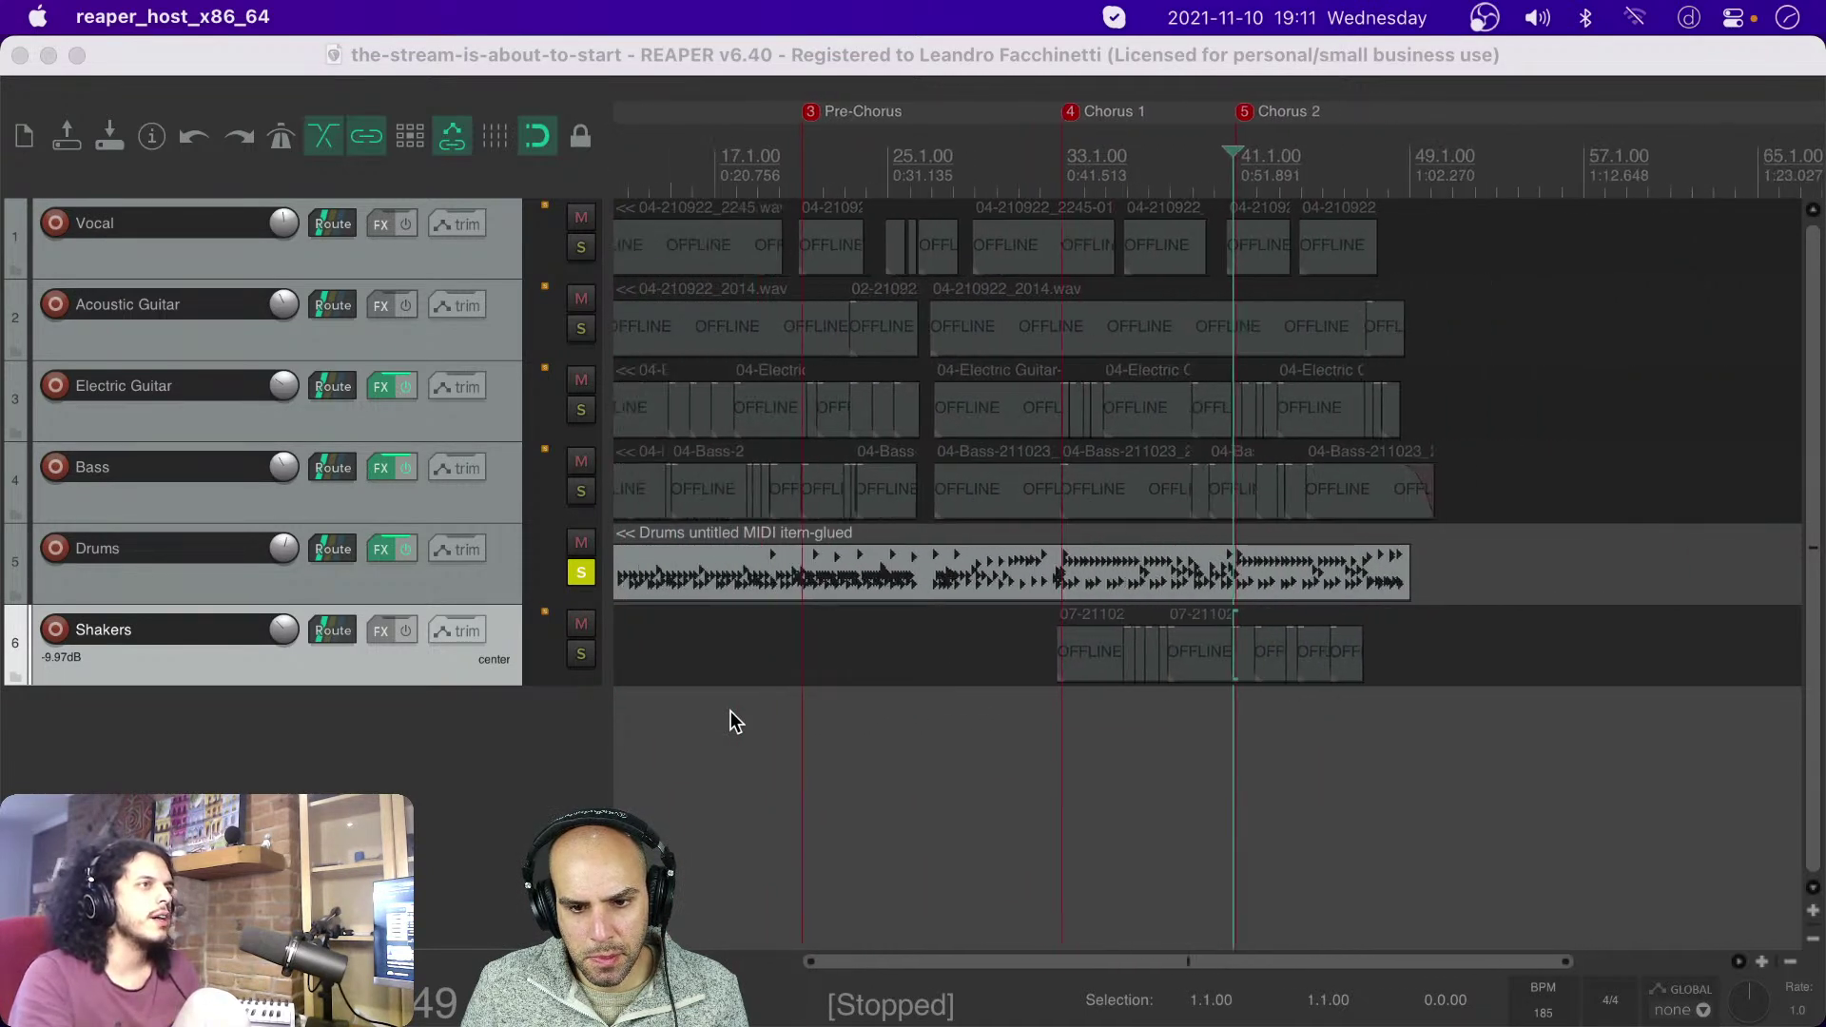
pyautogui.hscroll(-5, 730, 710)
pyautogui.click(581, 571)
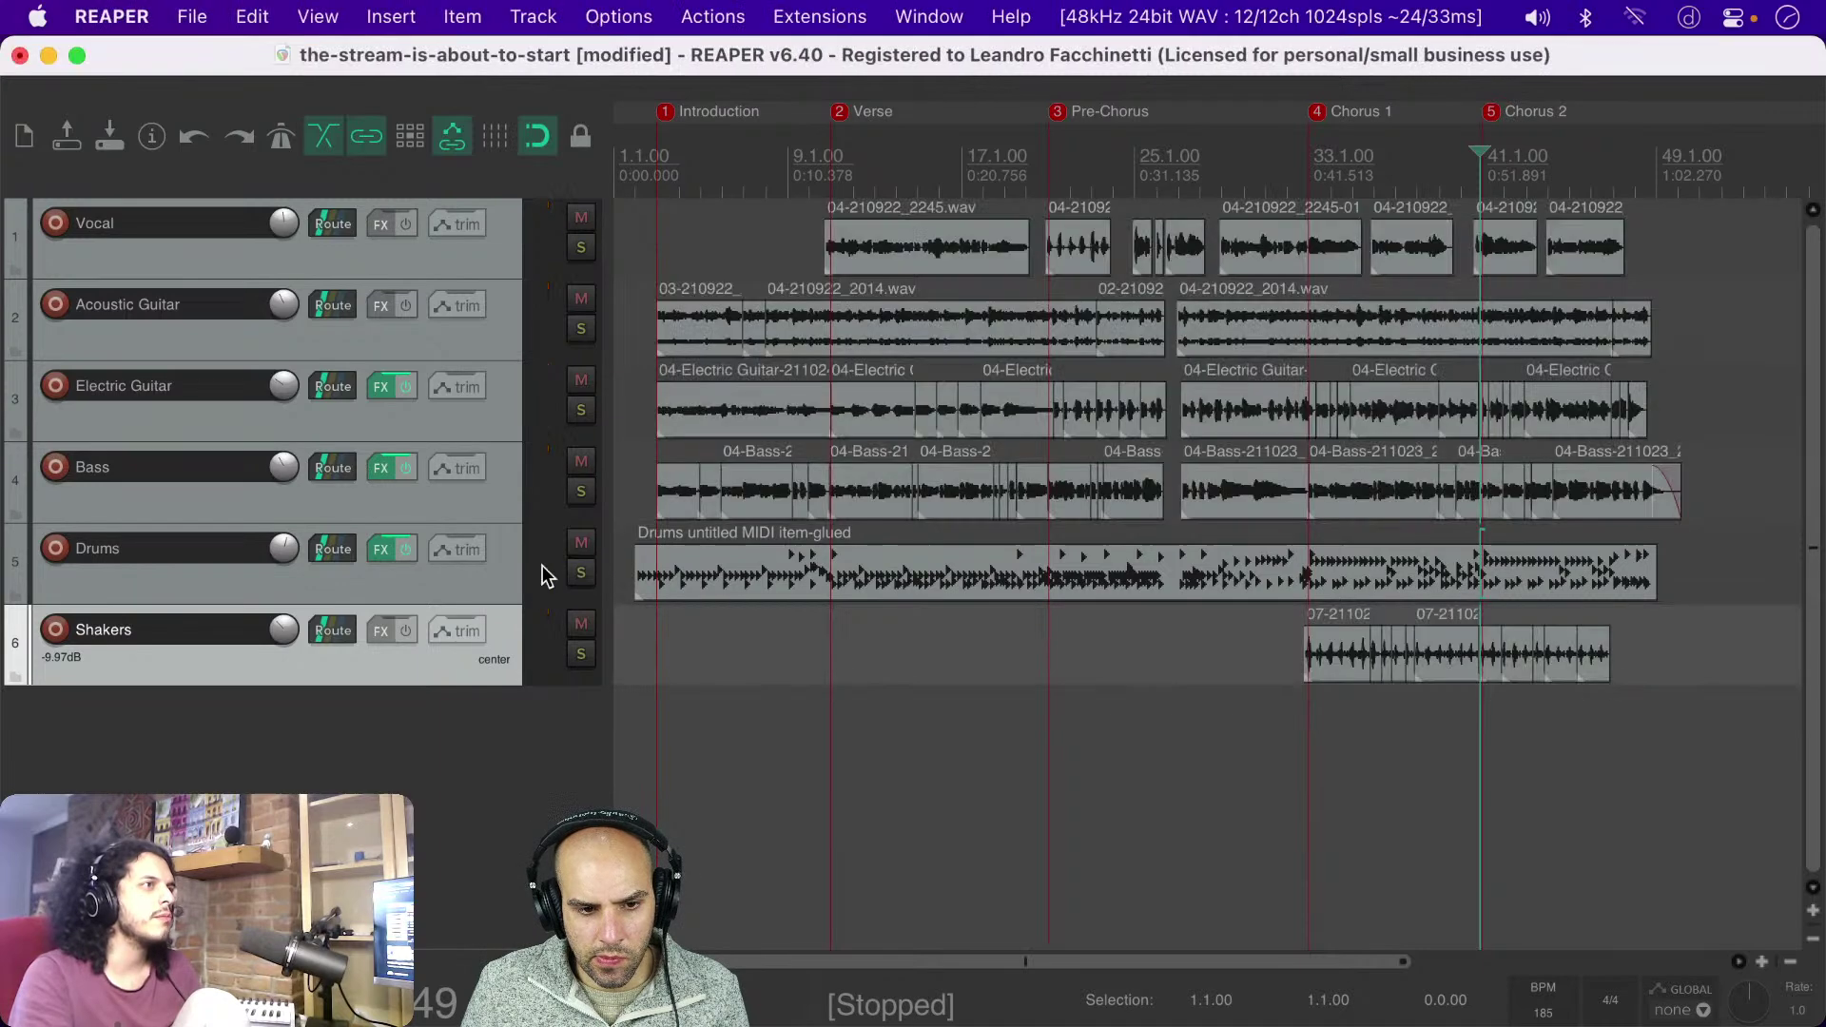
# Step: Freeze the Drums track to stereo and unlock its frozen item
pyautogui.rightClick(470, 565)
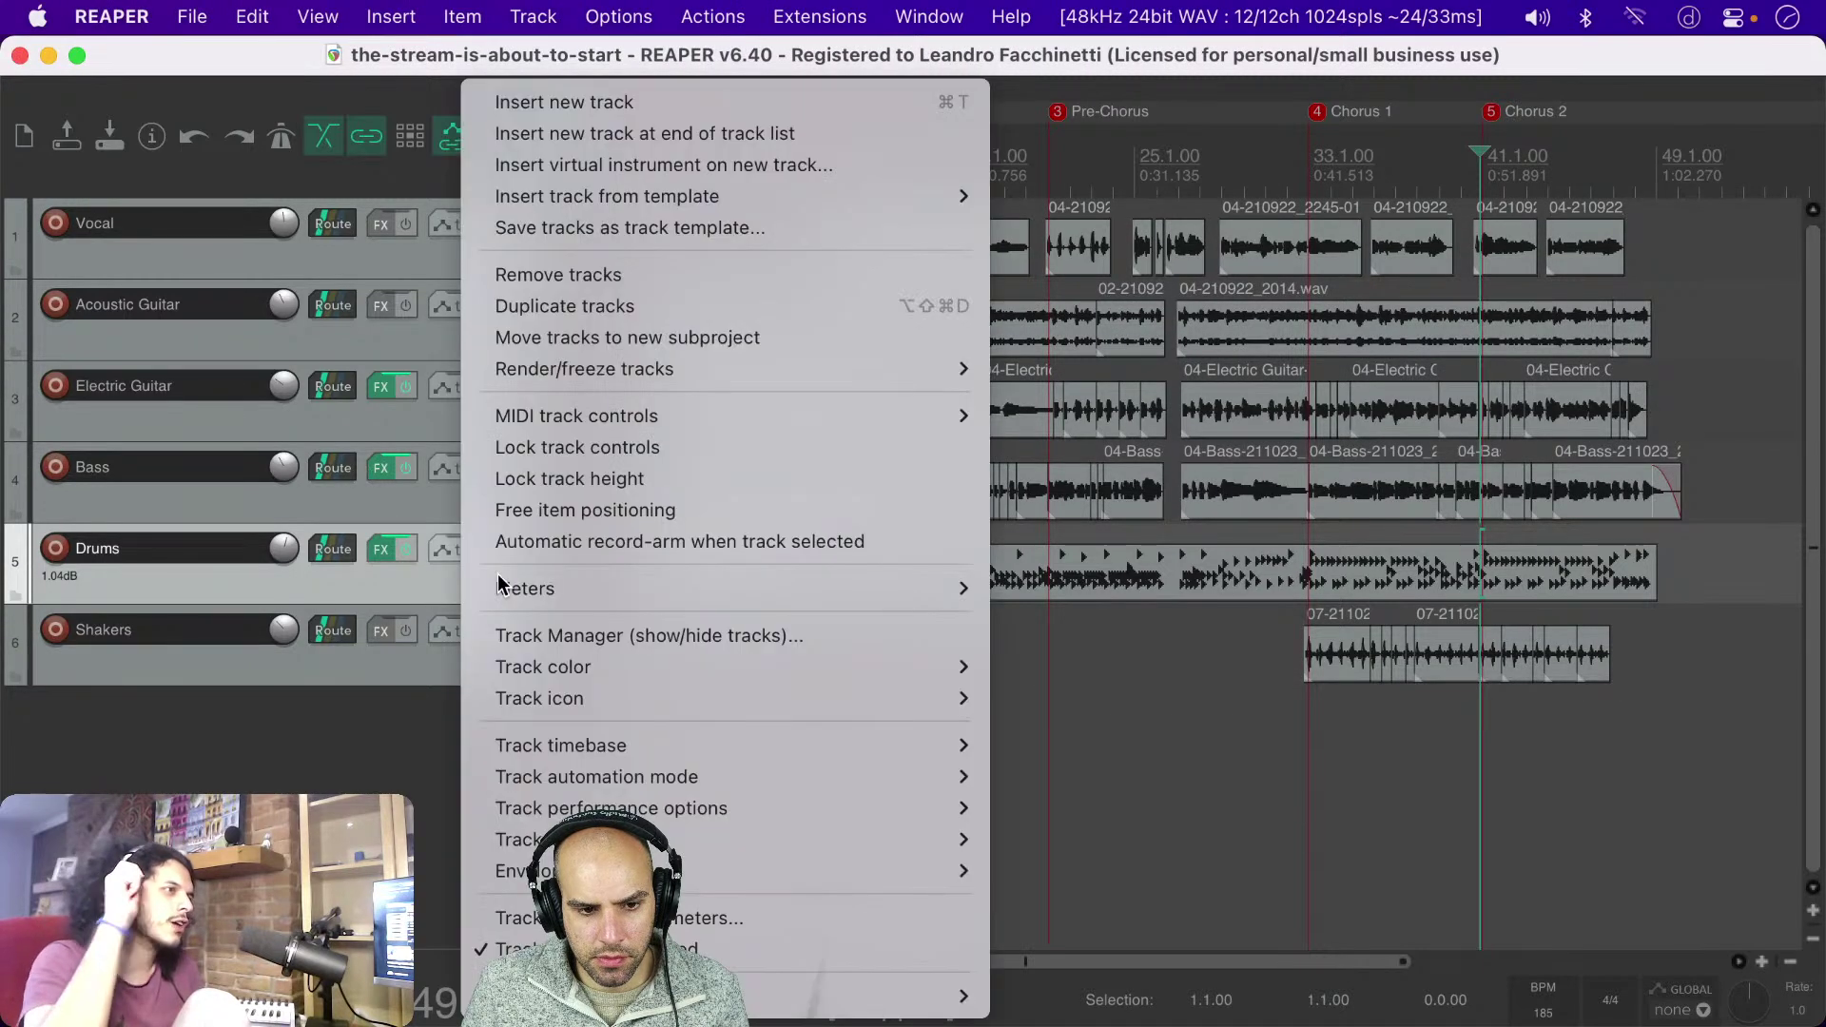
pyautogui.moveTo(732, 369)
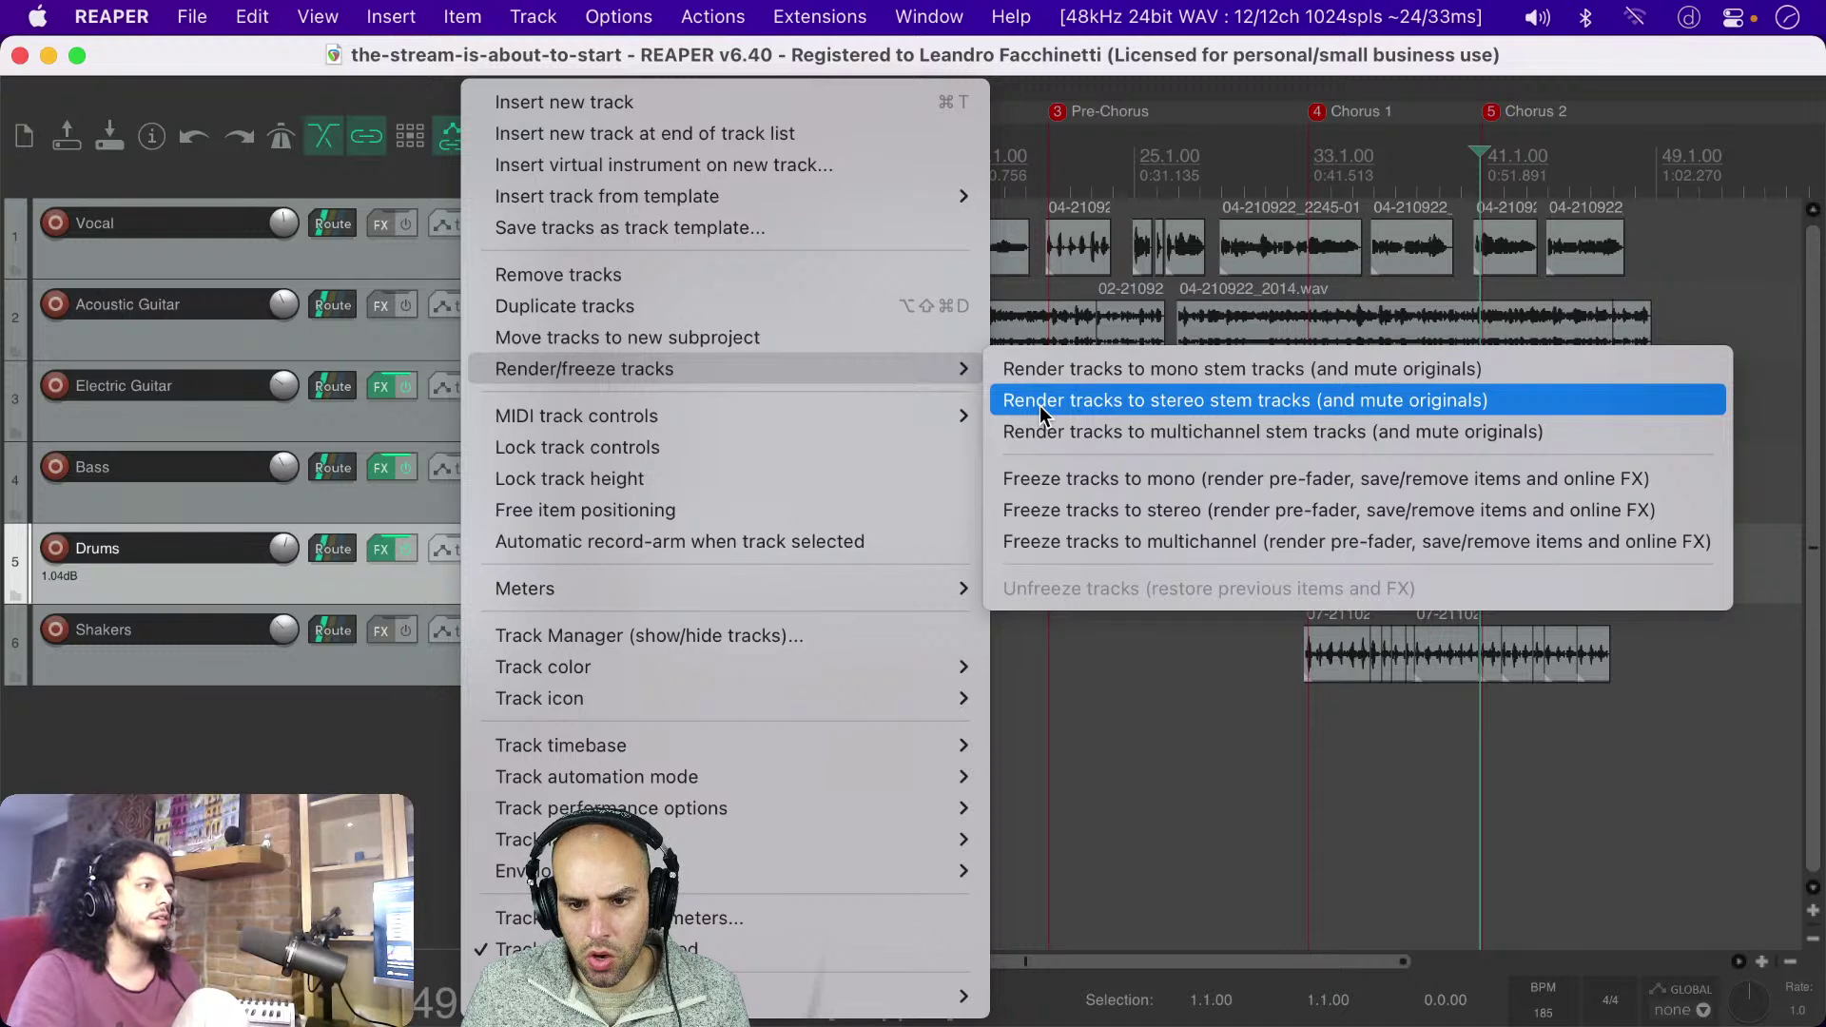
pyautogui.click(1179, 508)
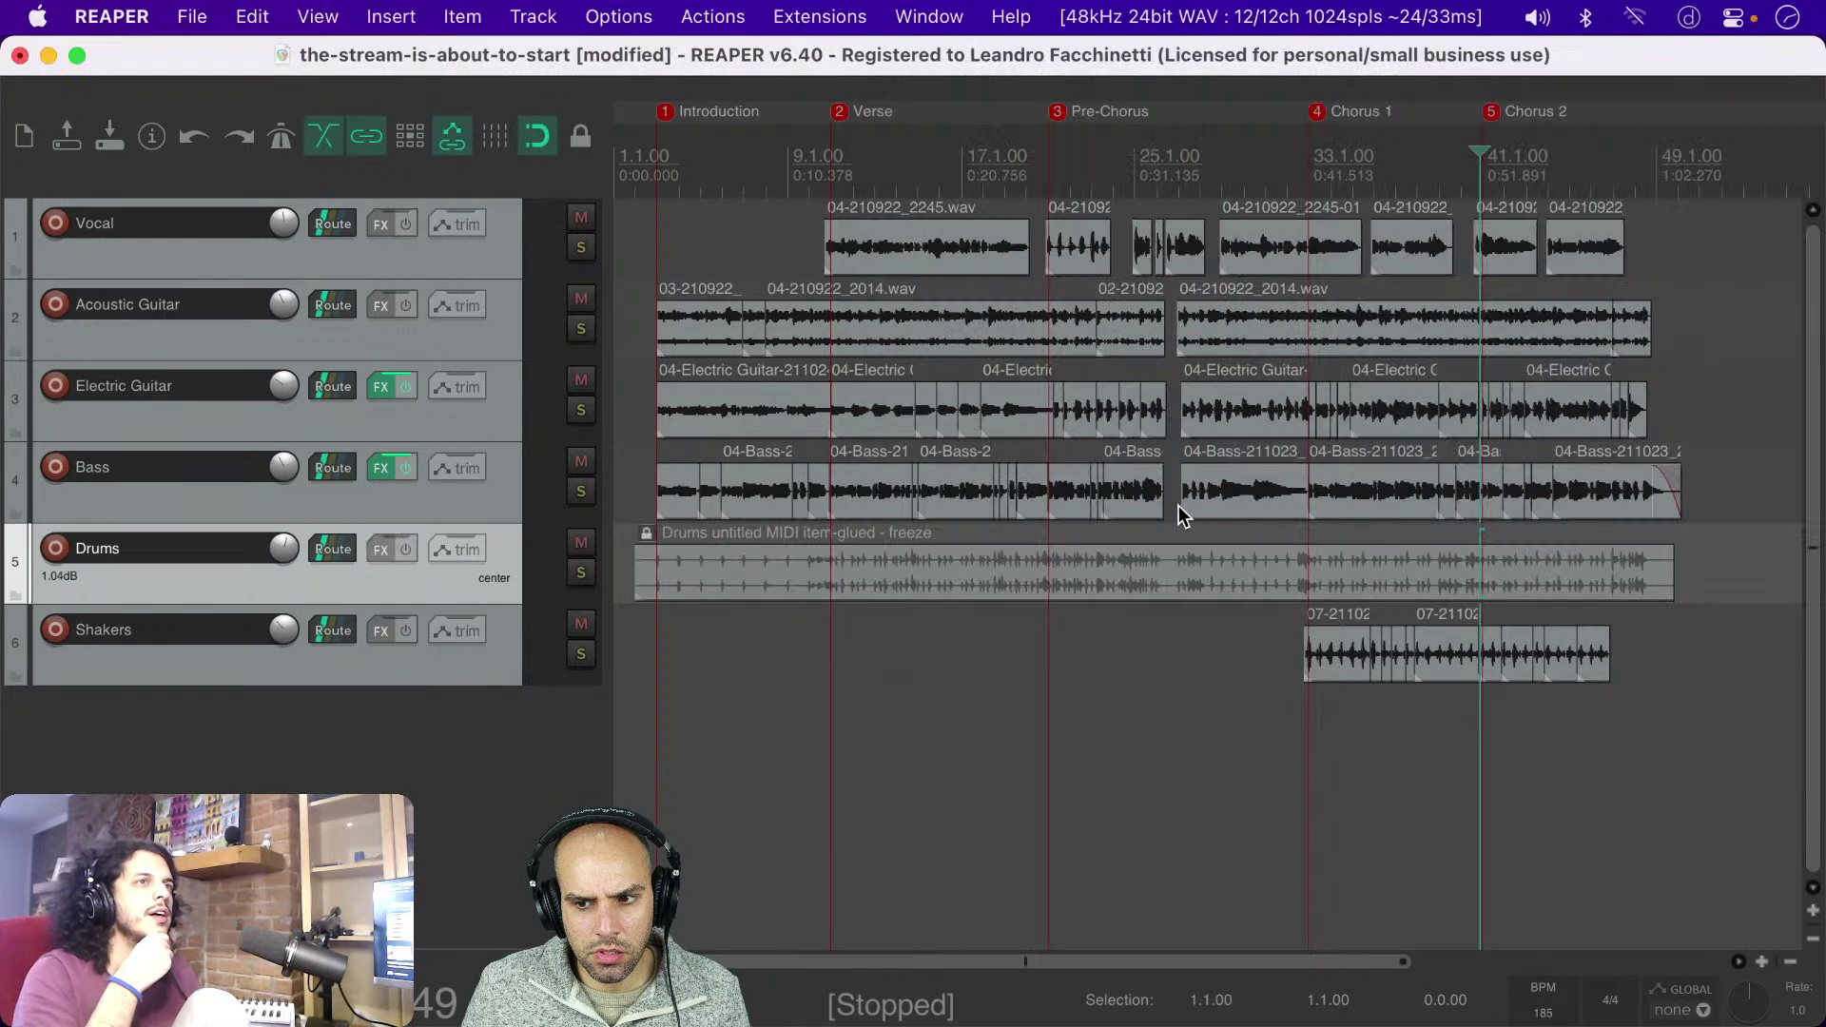
pyautogui.click(646, 533)
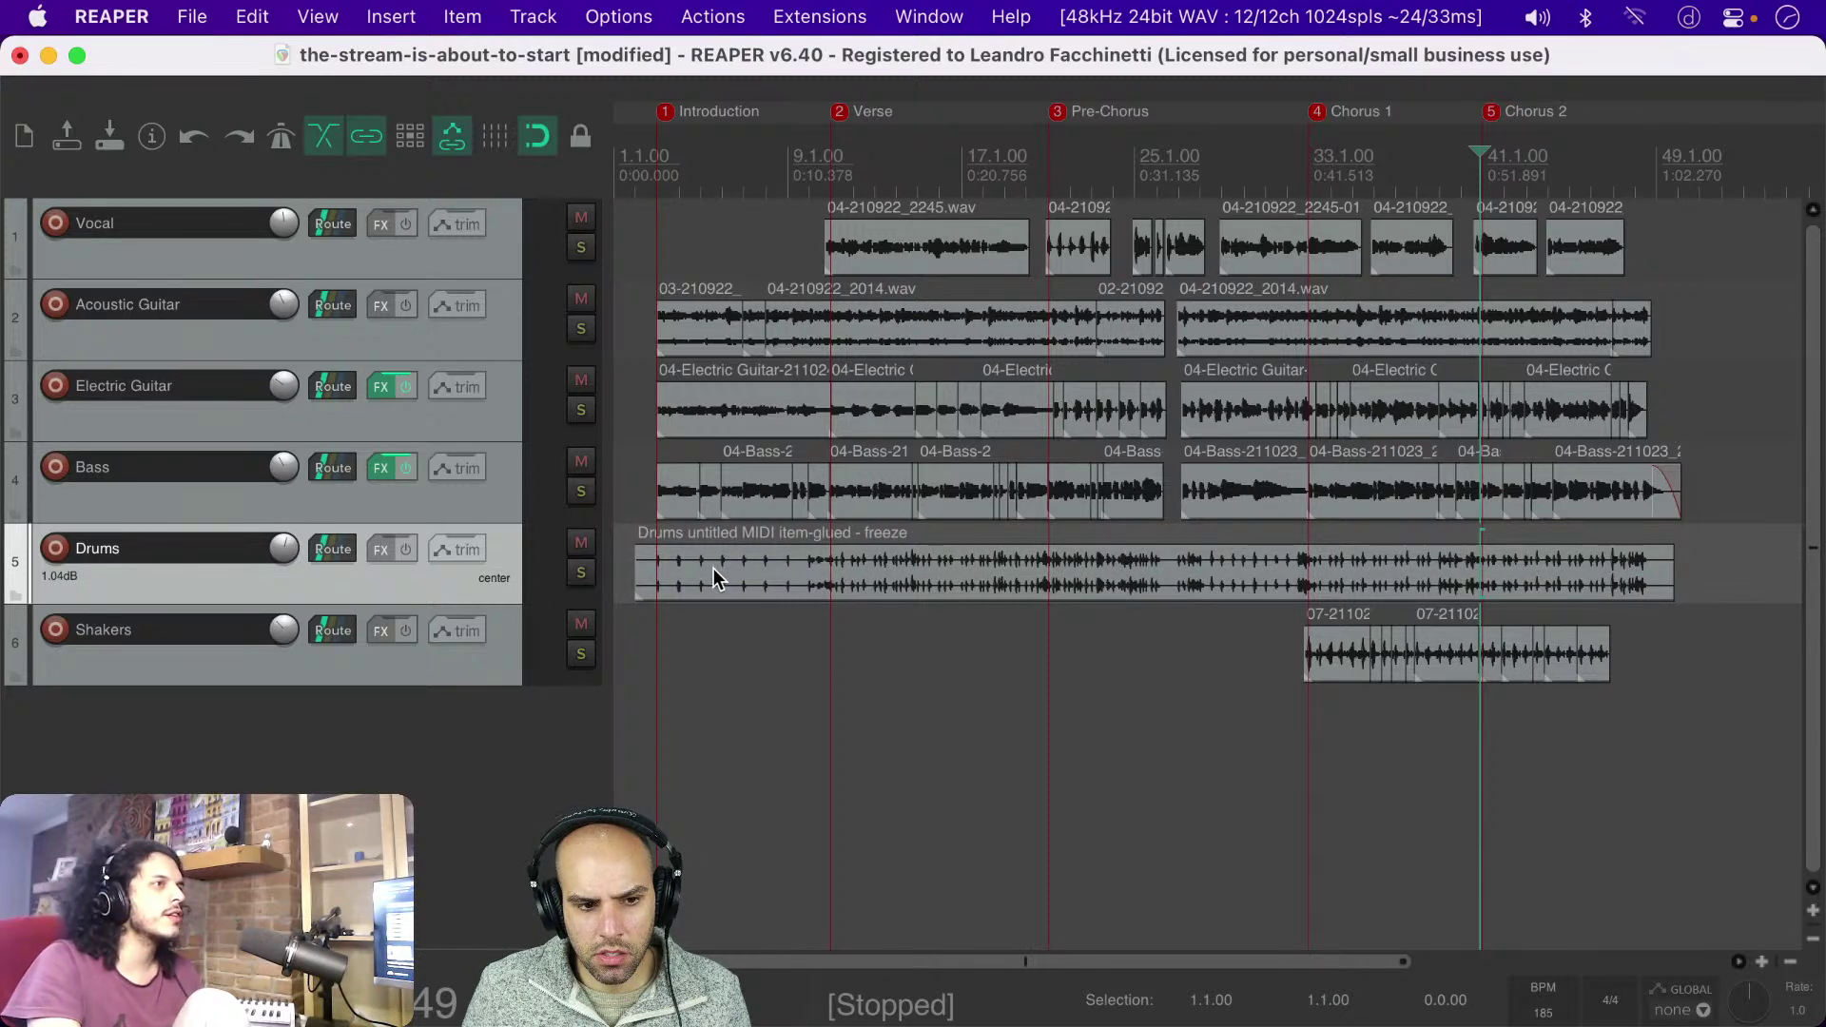
# Step: Unfreeze the Drums track, restoring its MIDI item and FX, and save the project
pyautogui.rightClick(498, 576)
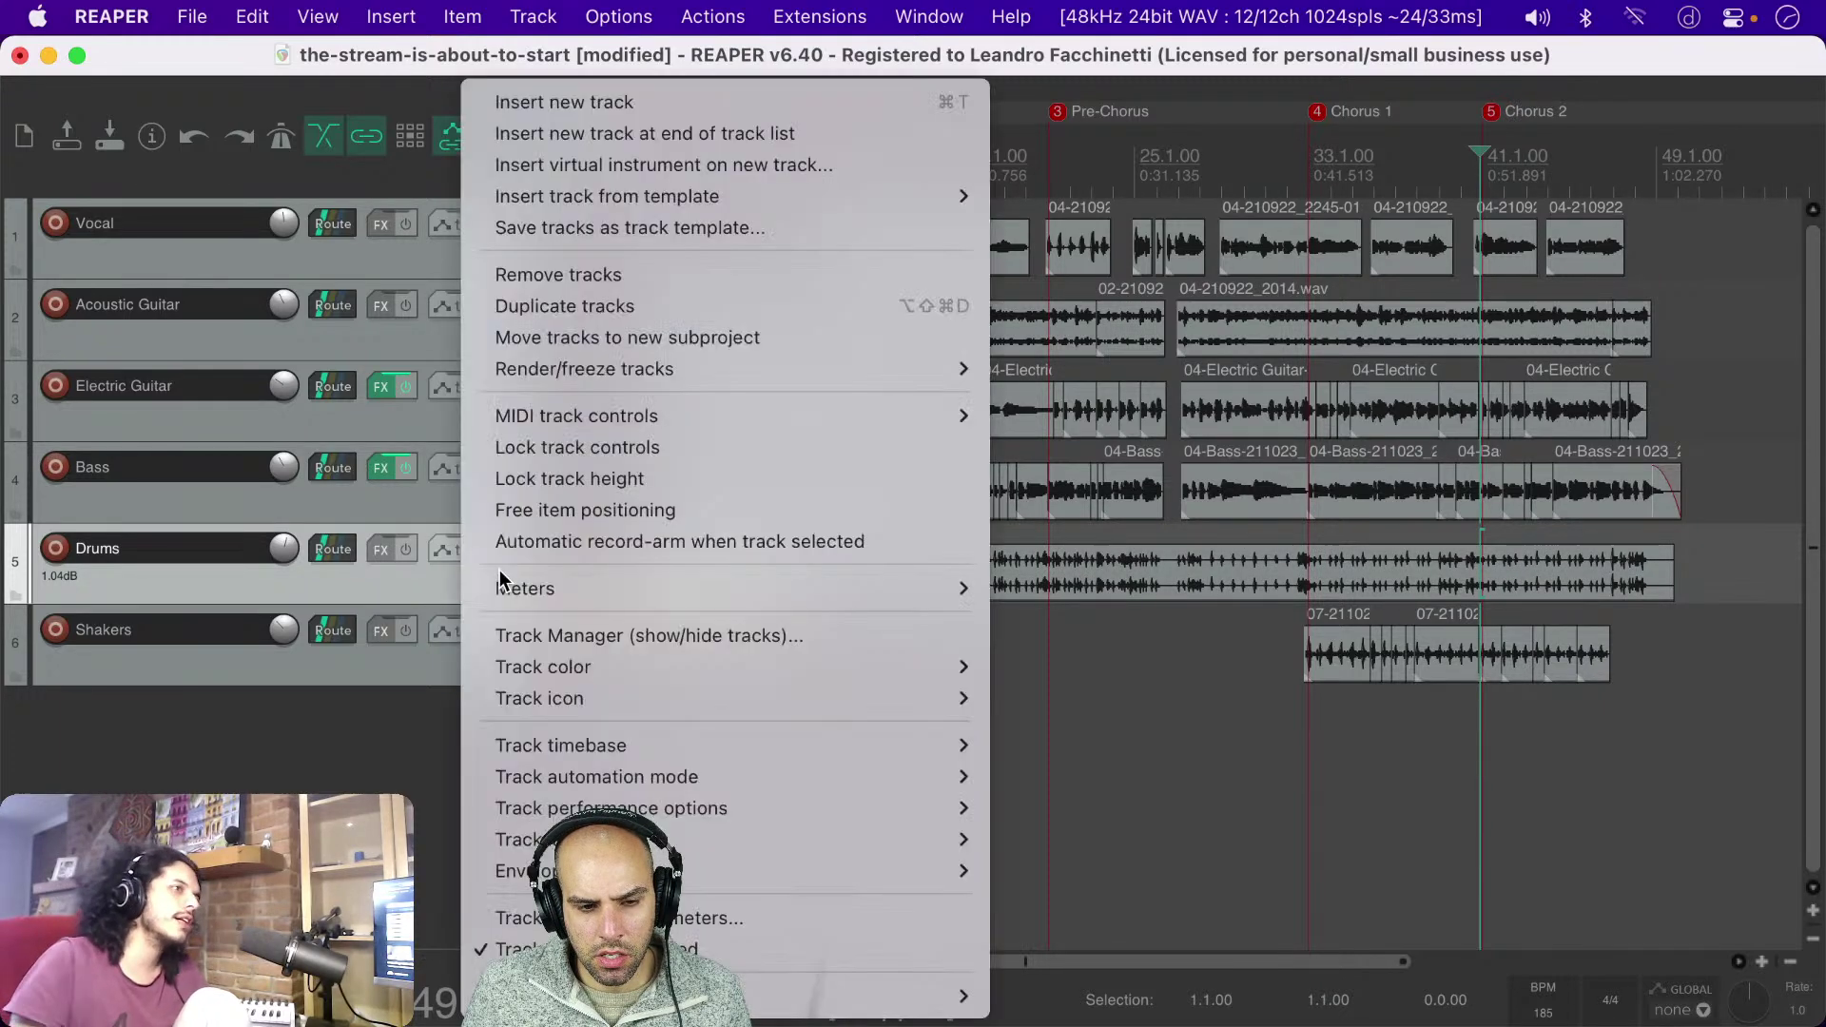
pyautogui.moveTo(875, 371)
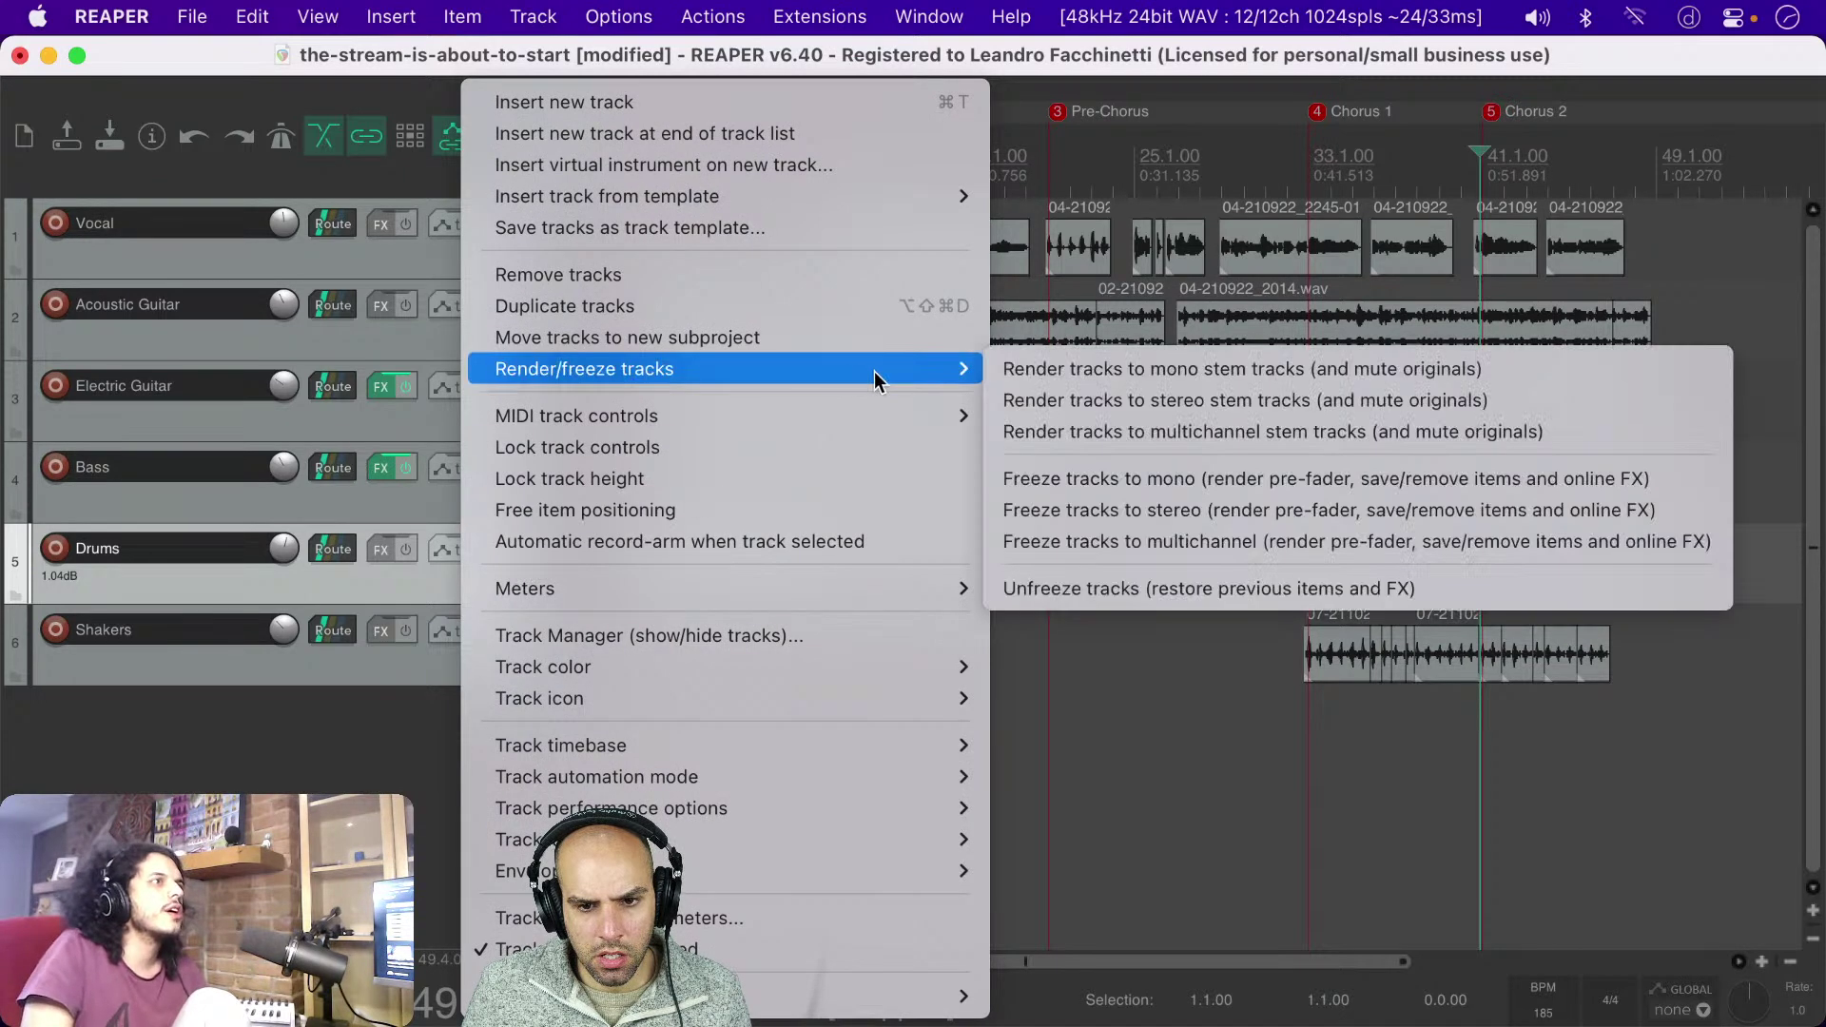
pyautogui.click(1161, 591)
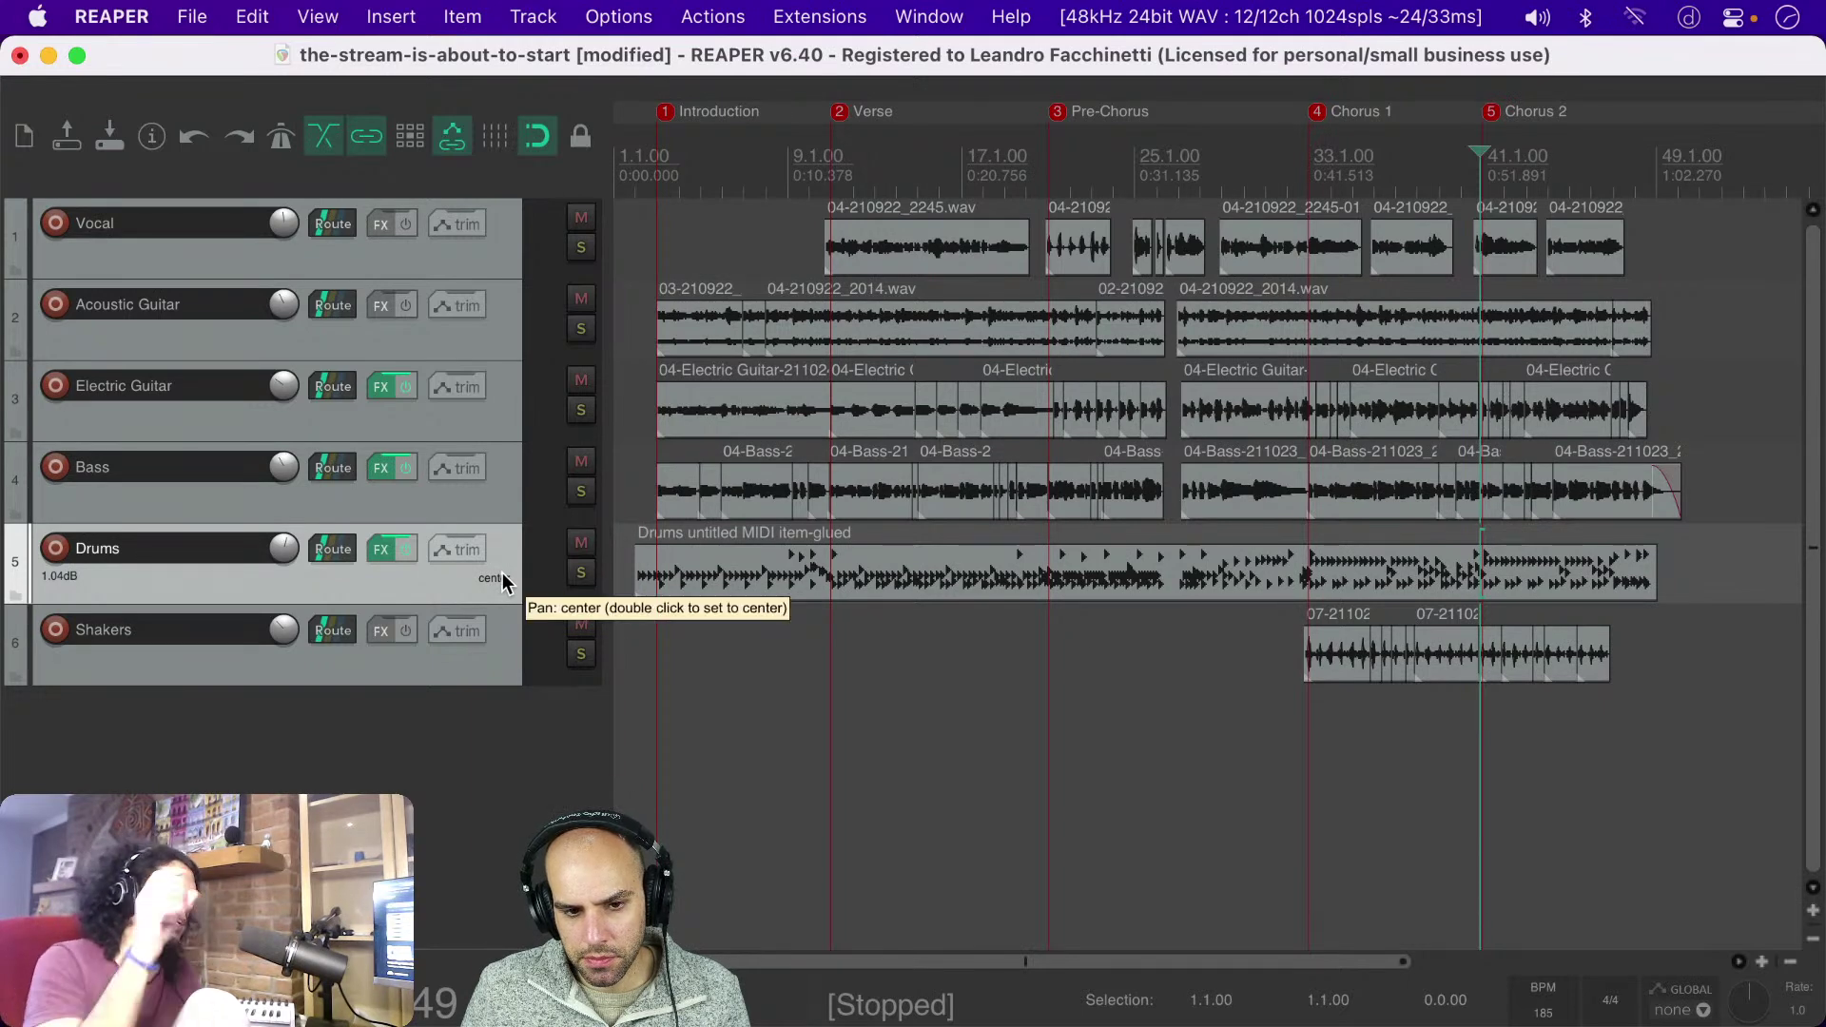
pyautogui.press('super+s')
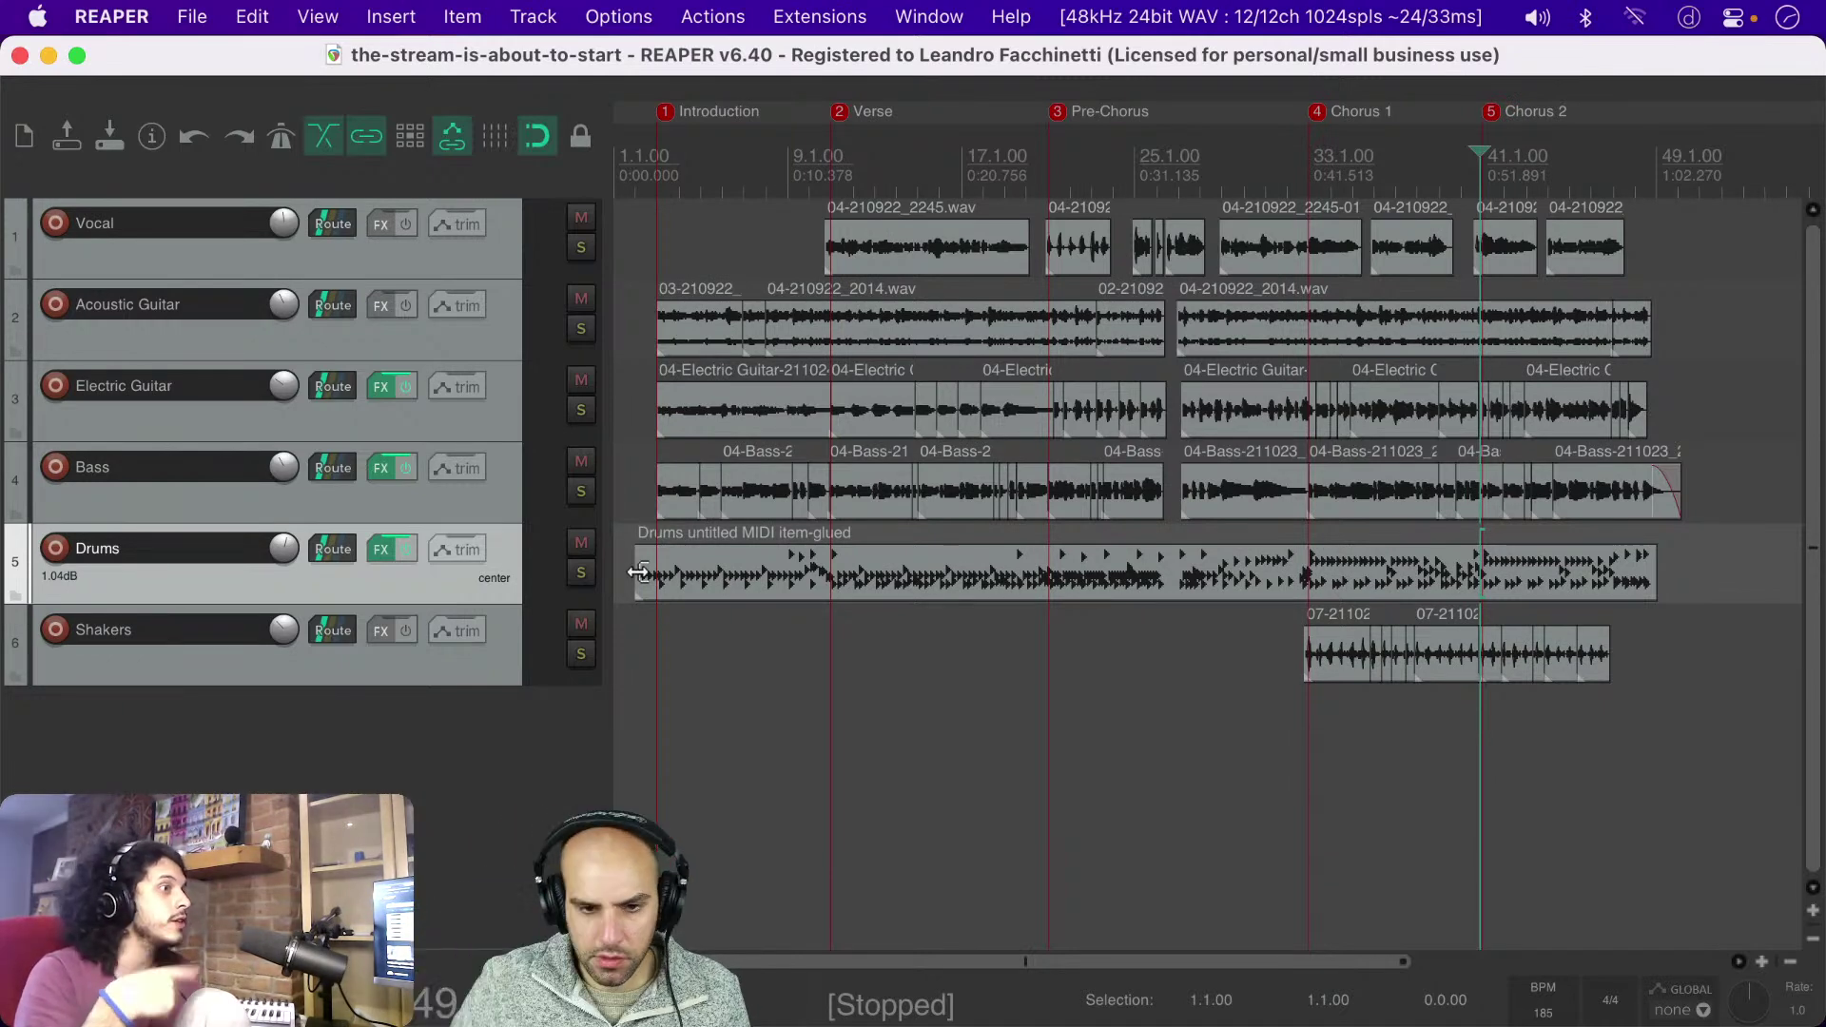
# Step: Render the Drums track to a stereo stem track, muting the original
pyautogui.rightClick(506, 574)
pyautogui.moveTo(879, 367)
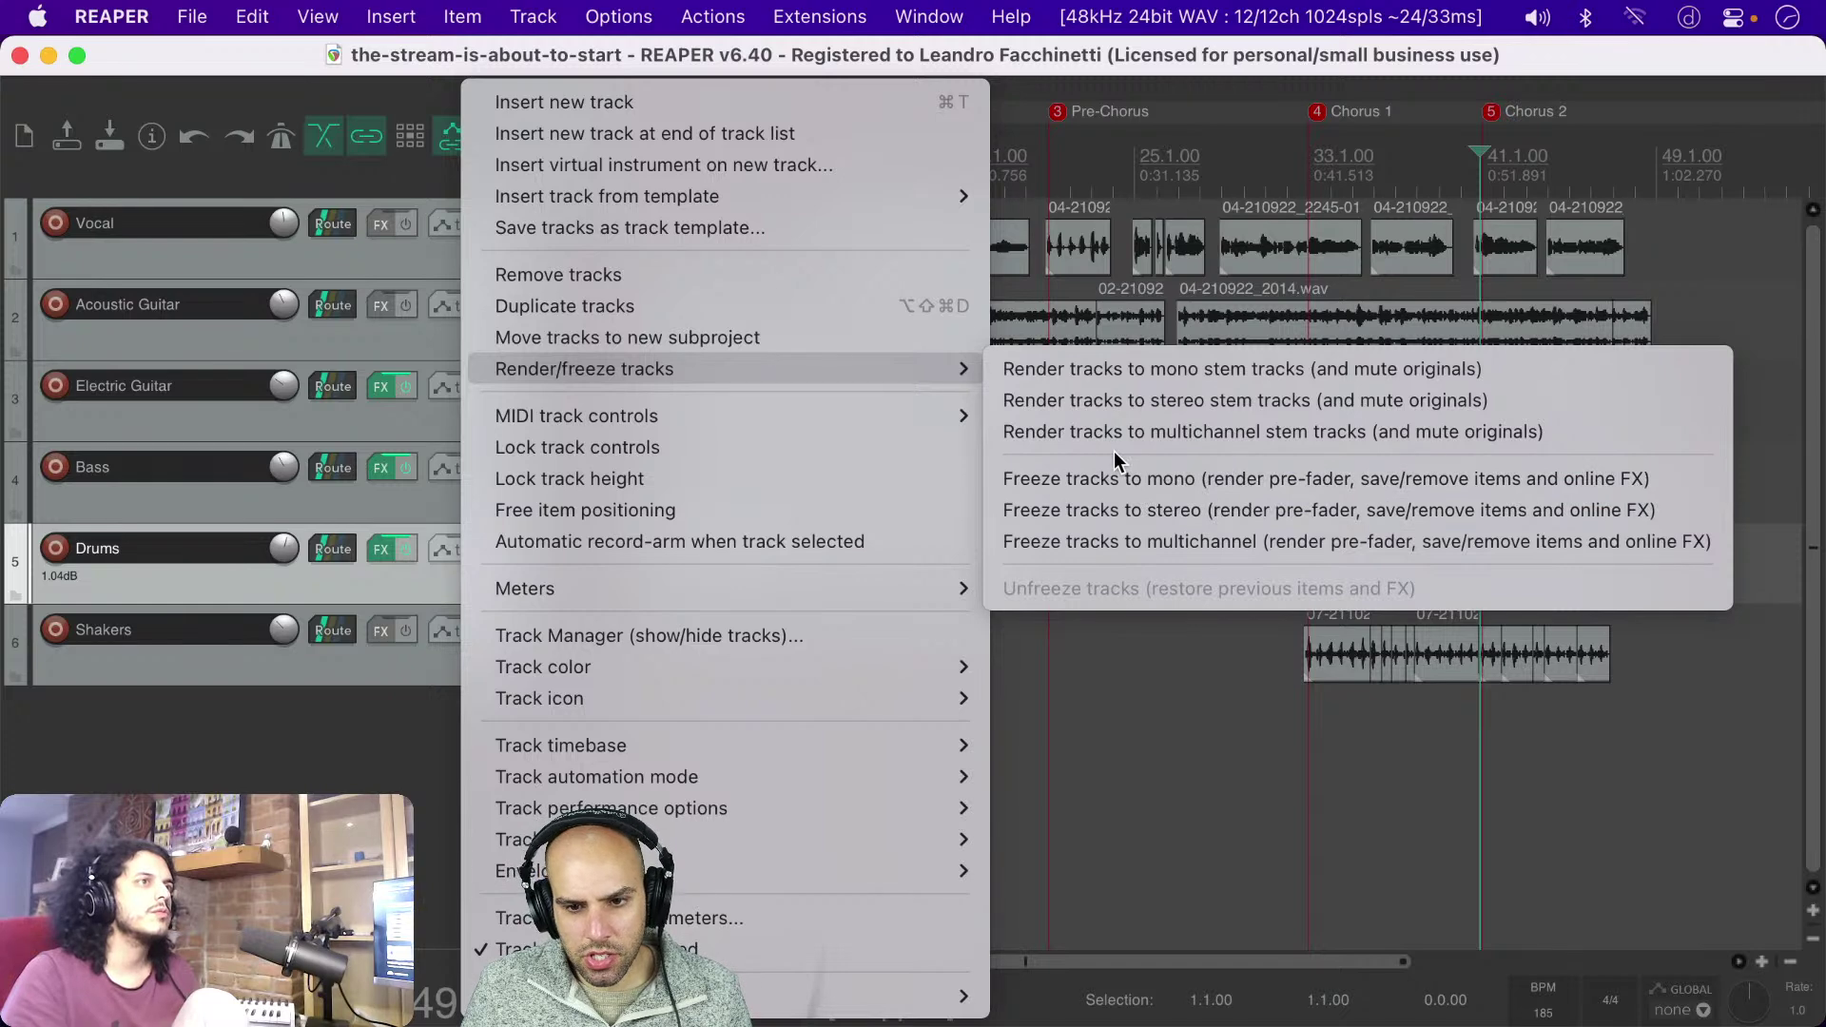
pyautogui.click(1094, 403)
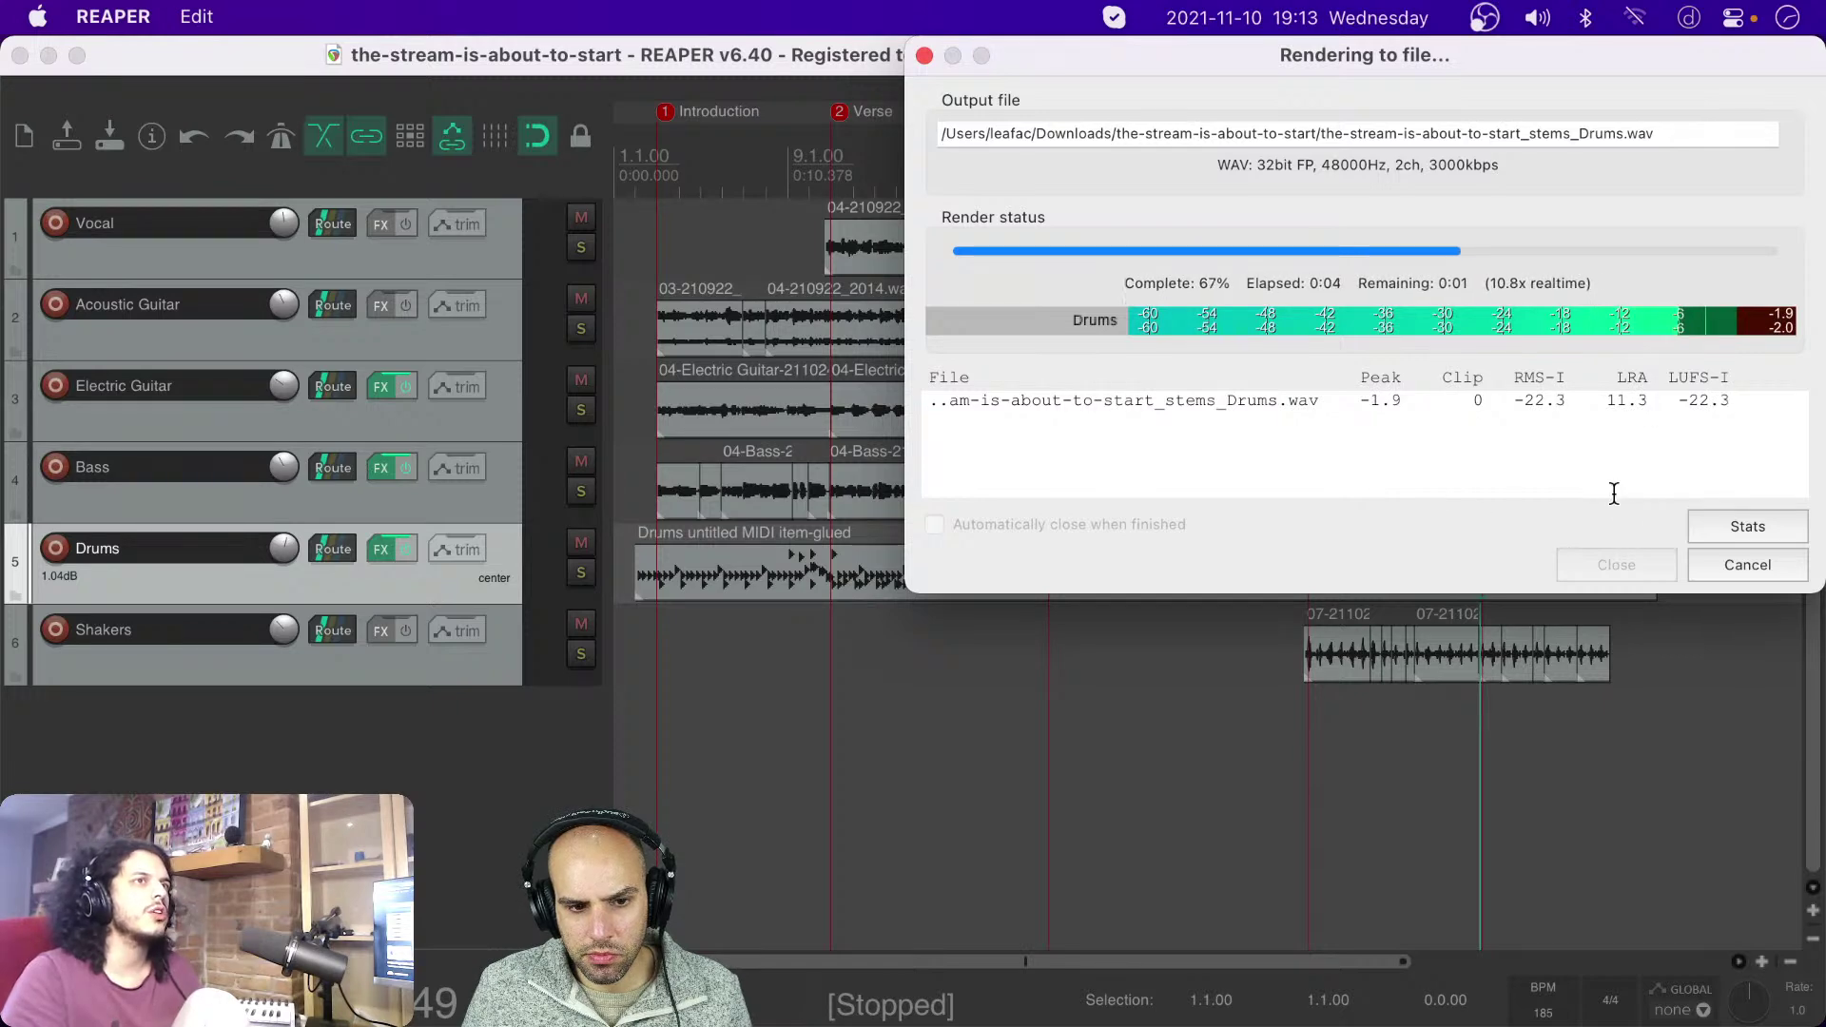
pyautogui.click(1628, 550)
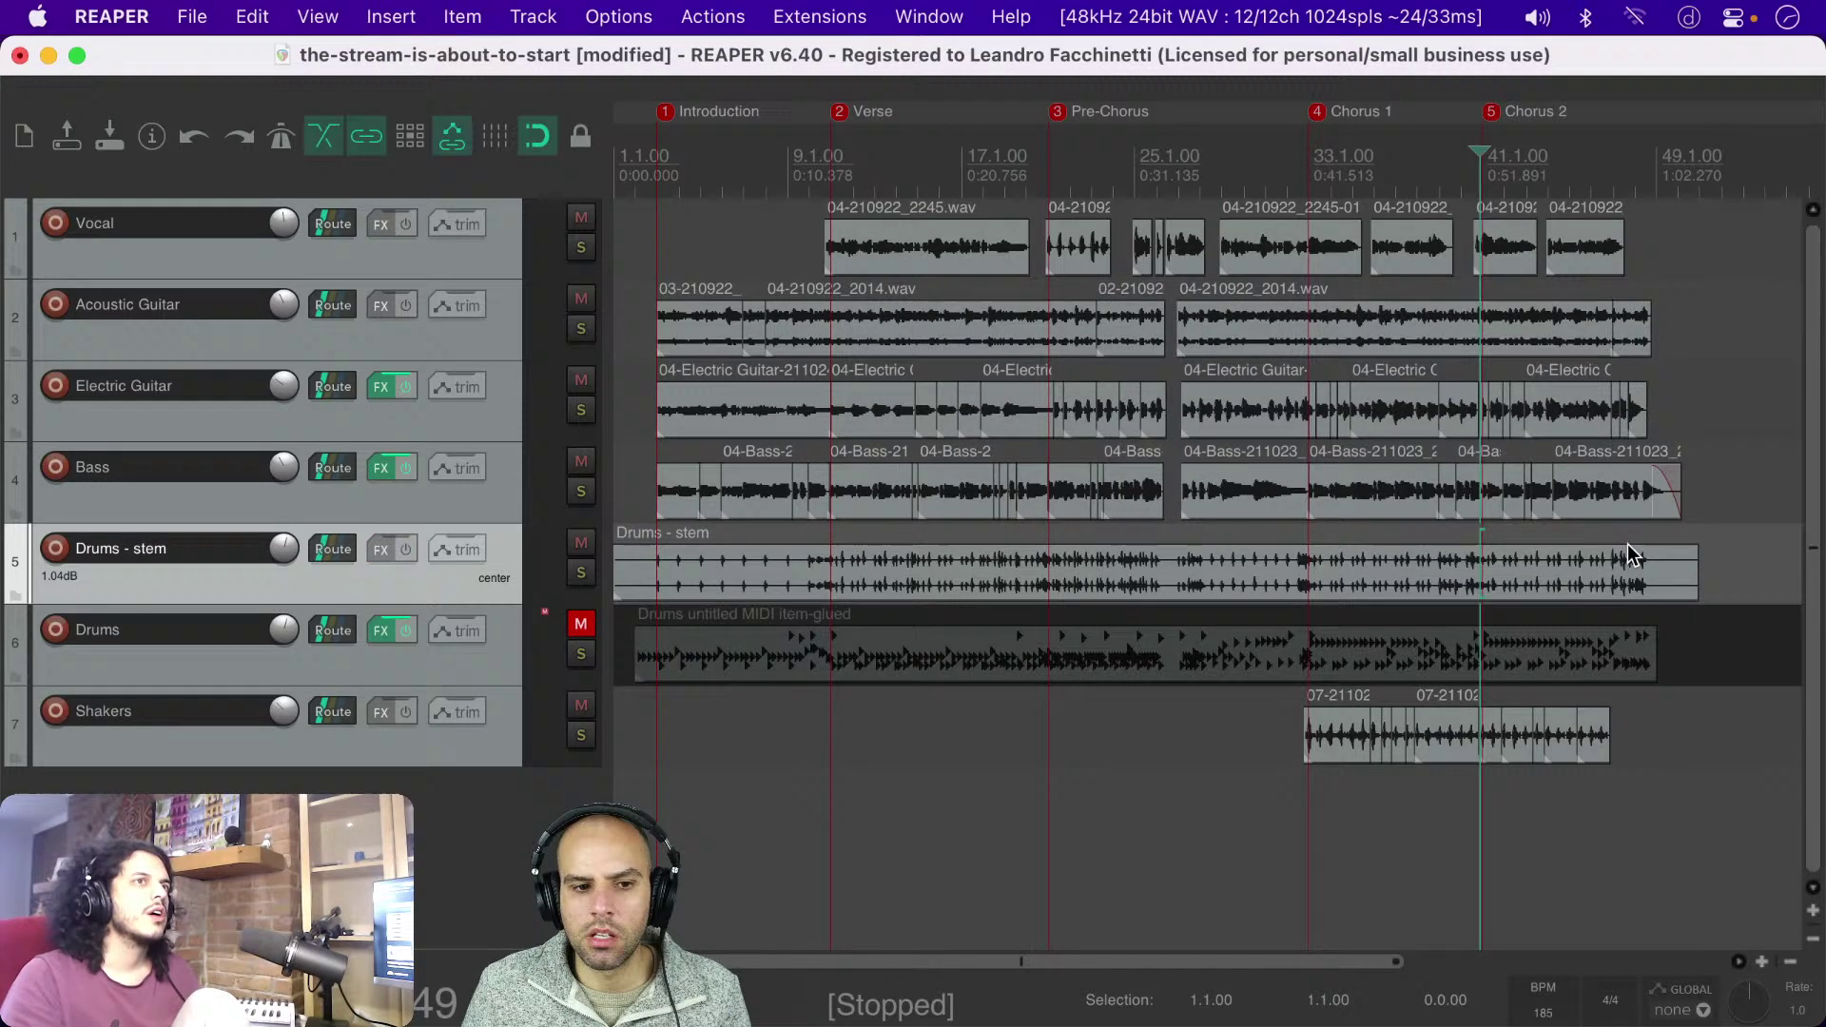
# Step: Nest the muted Drums track in a folder under Drums - stem and collapse that folder
pyautogui.click(504, 632)
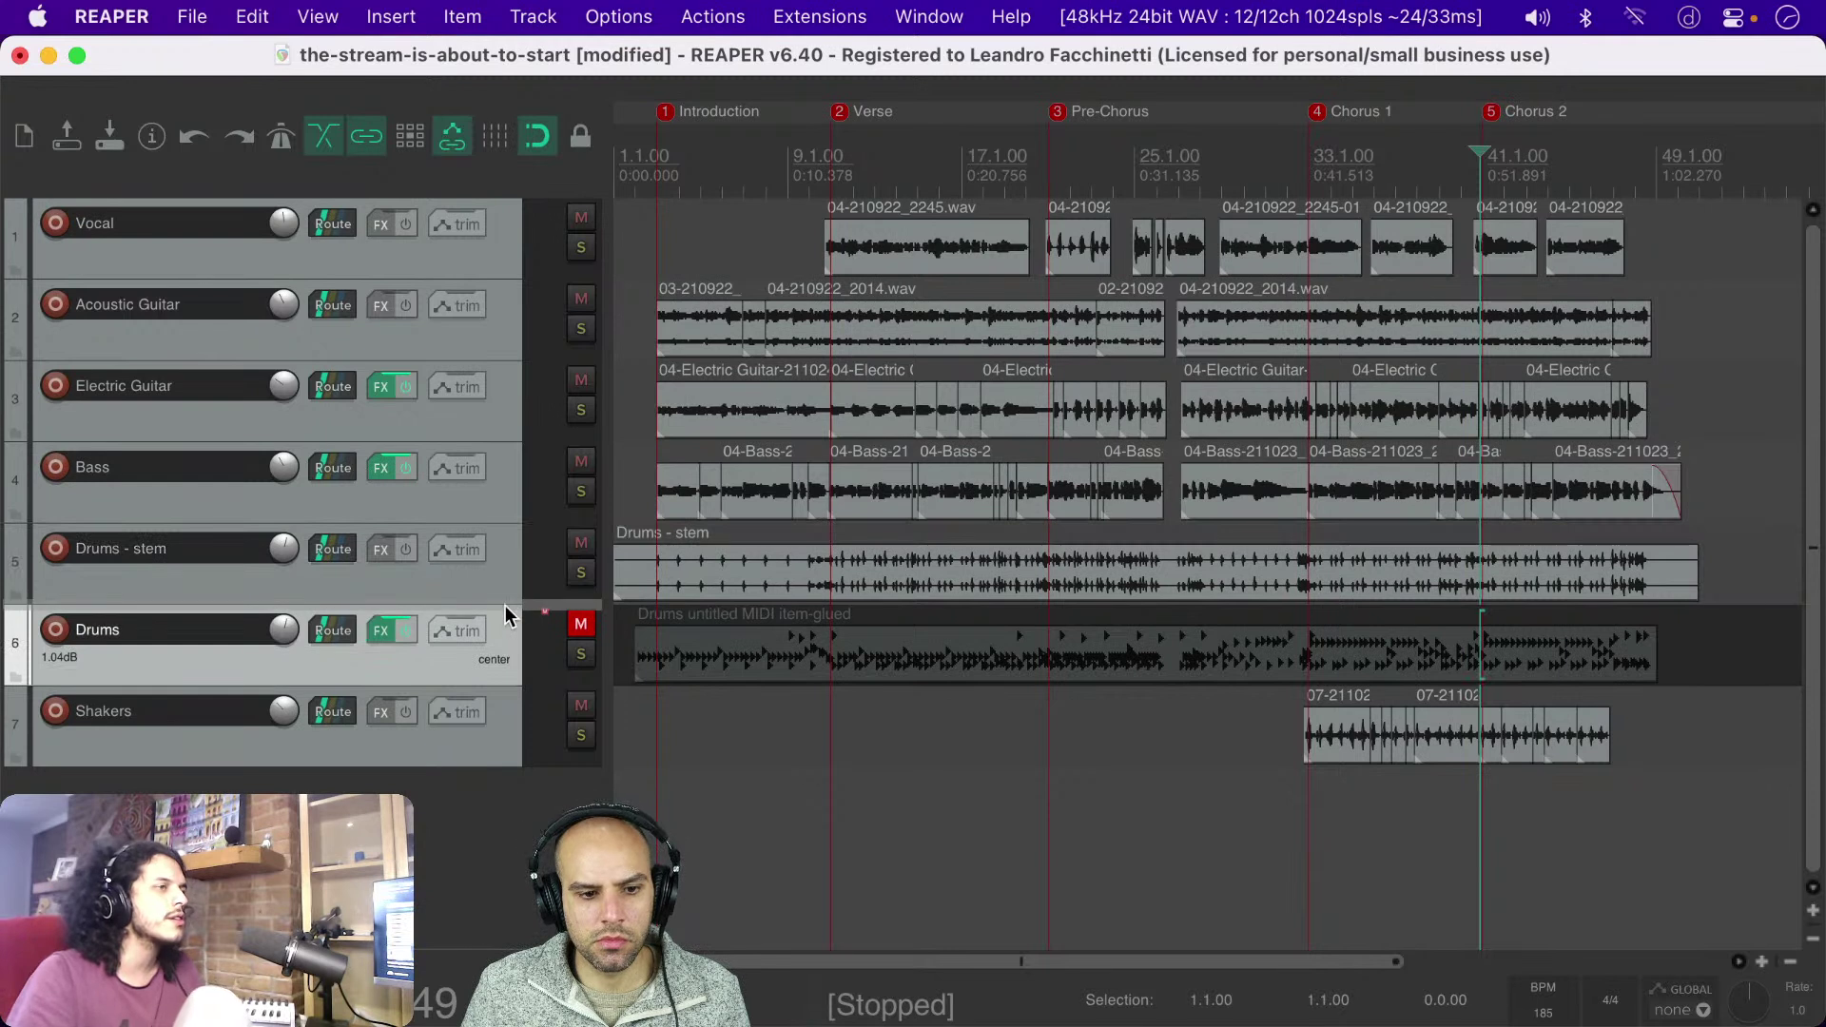
pyautogui.moveTo(508, 586); pyautogui.dragTo(508, 573)
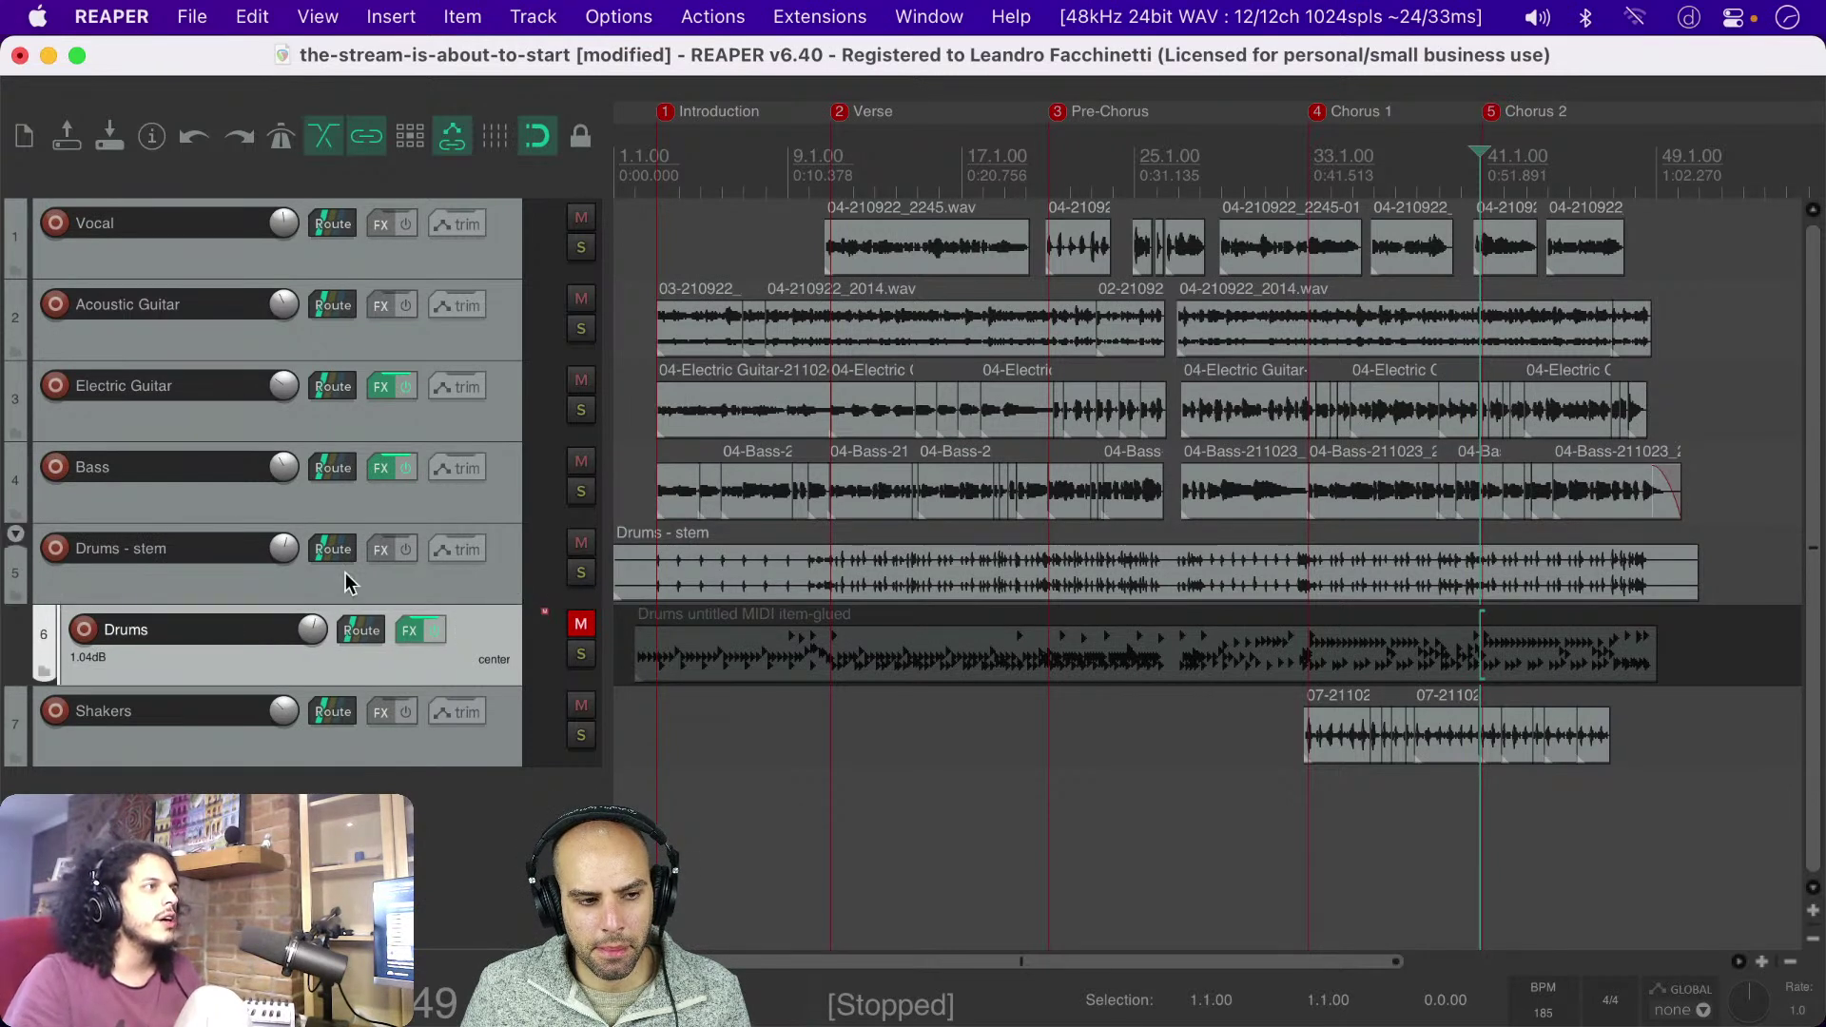
pyautogui.click(15, 533)
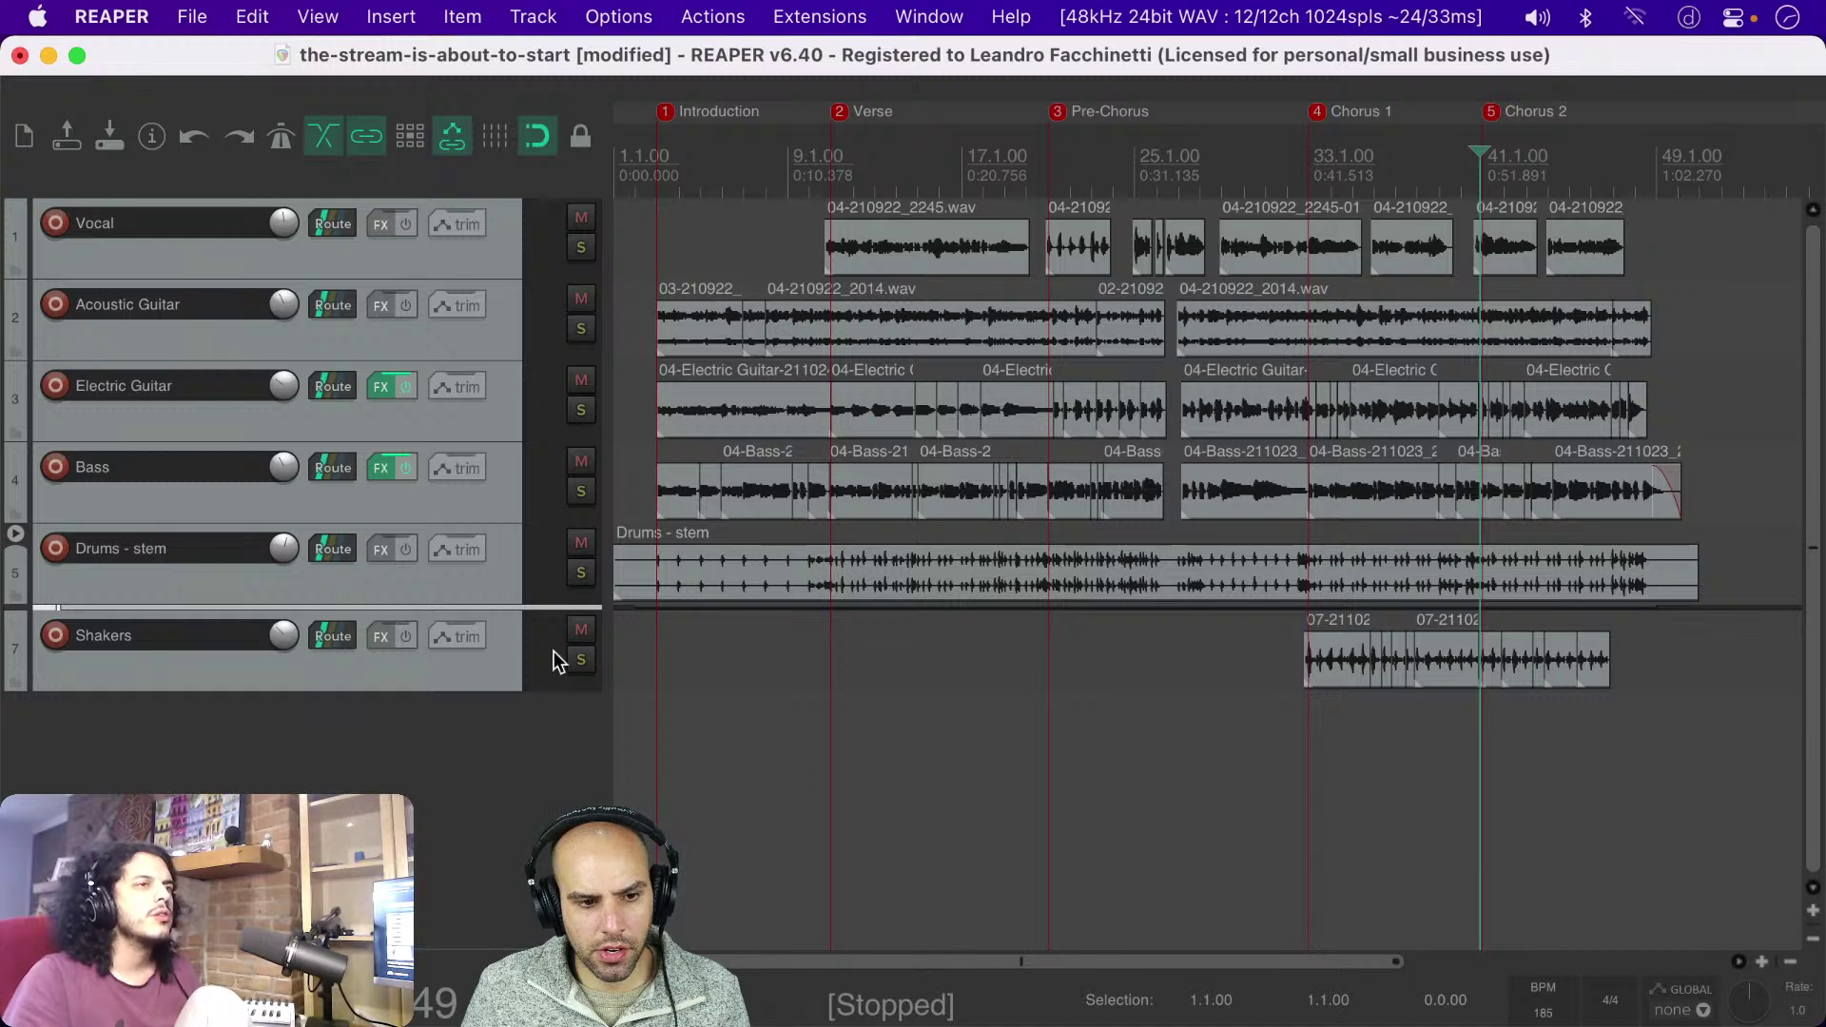
# Step: Check the muted Drums track inside the Drums - stem folder, collapse the folder again, and save the project
pyautogui.click(15, 534)
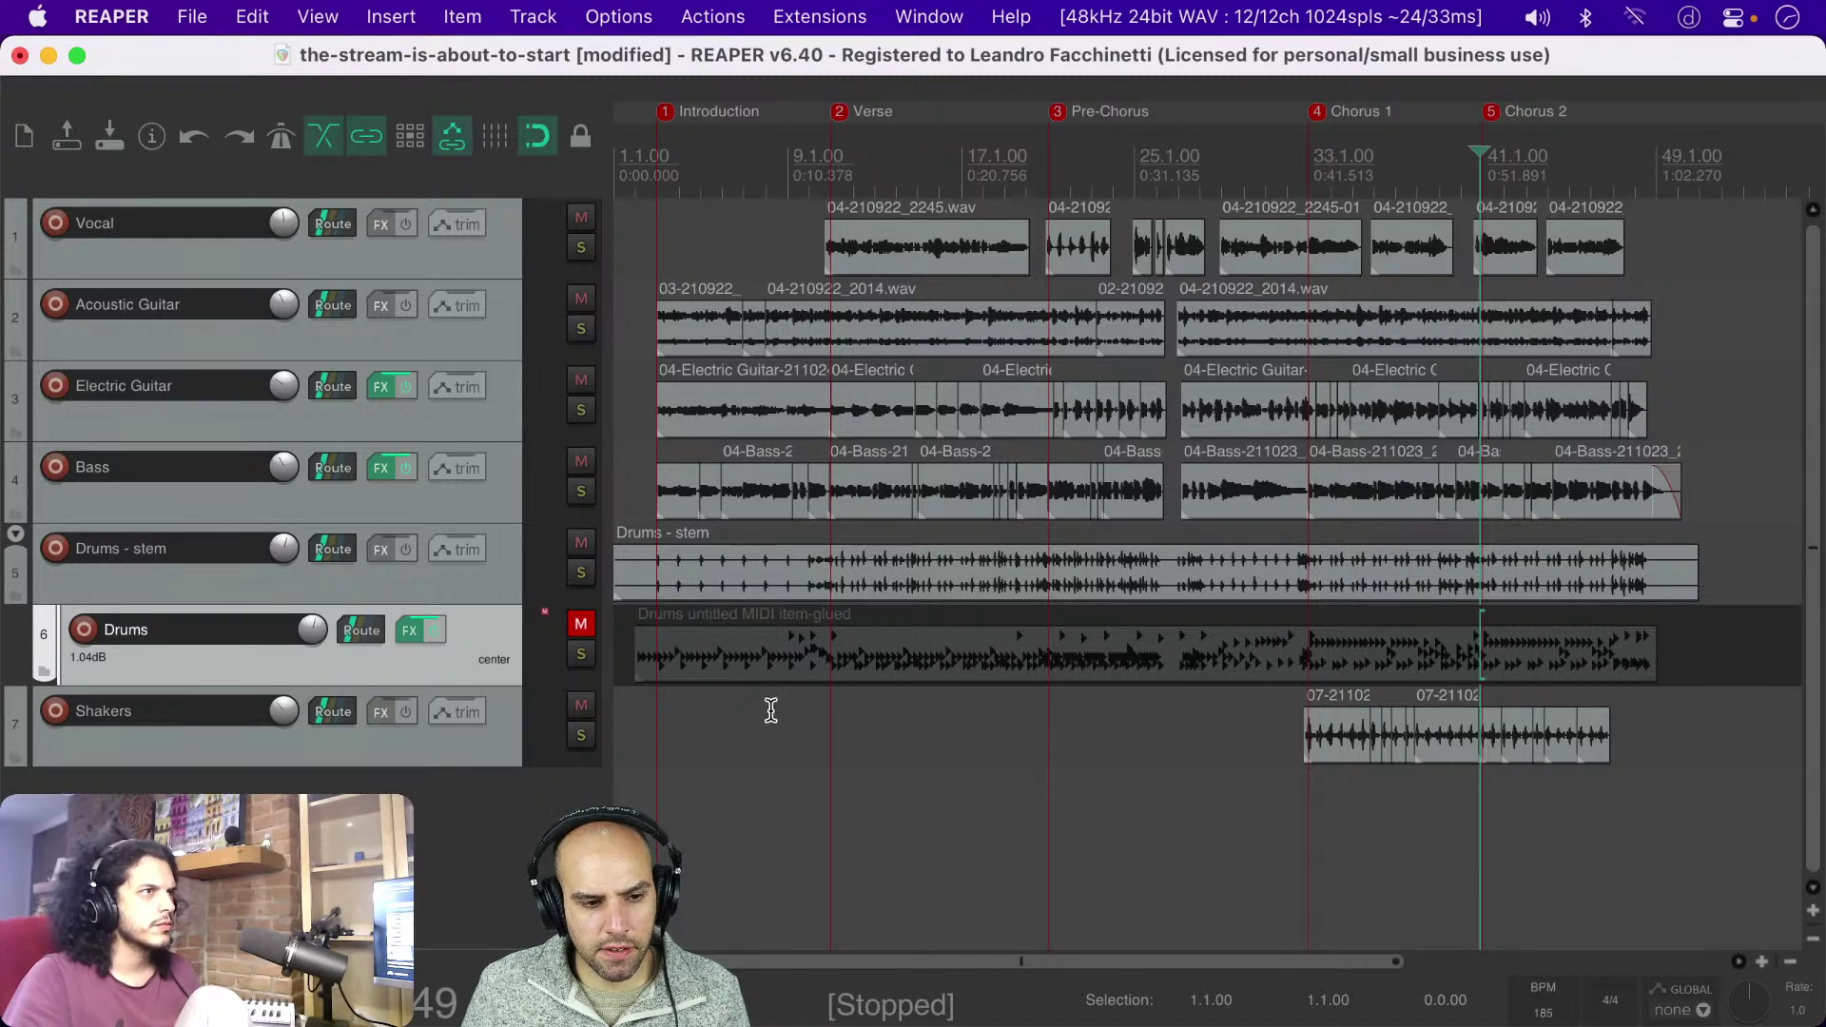
pyautogui.click(17, 538)
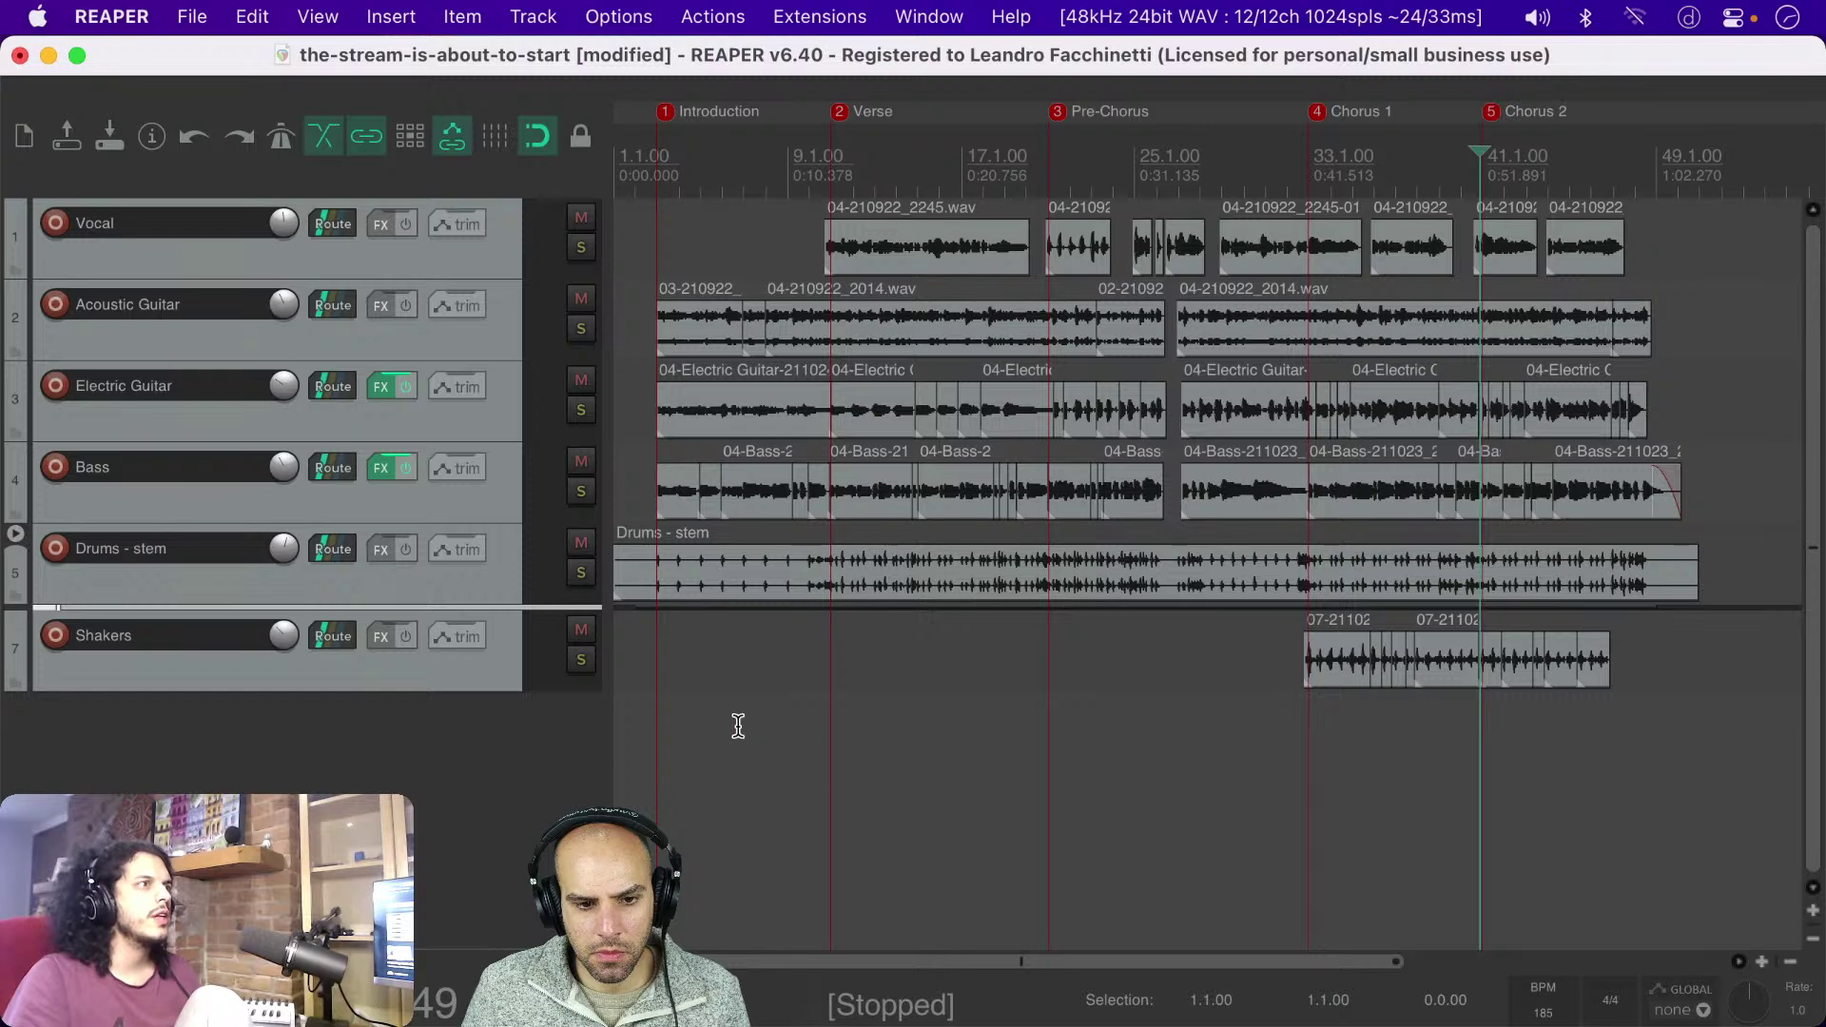
pyautogui.click(643, 665)
pyautogui.press('super+s')
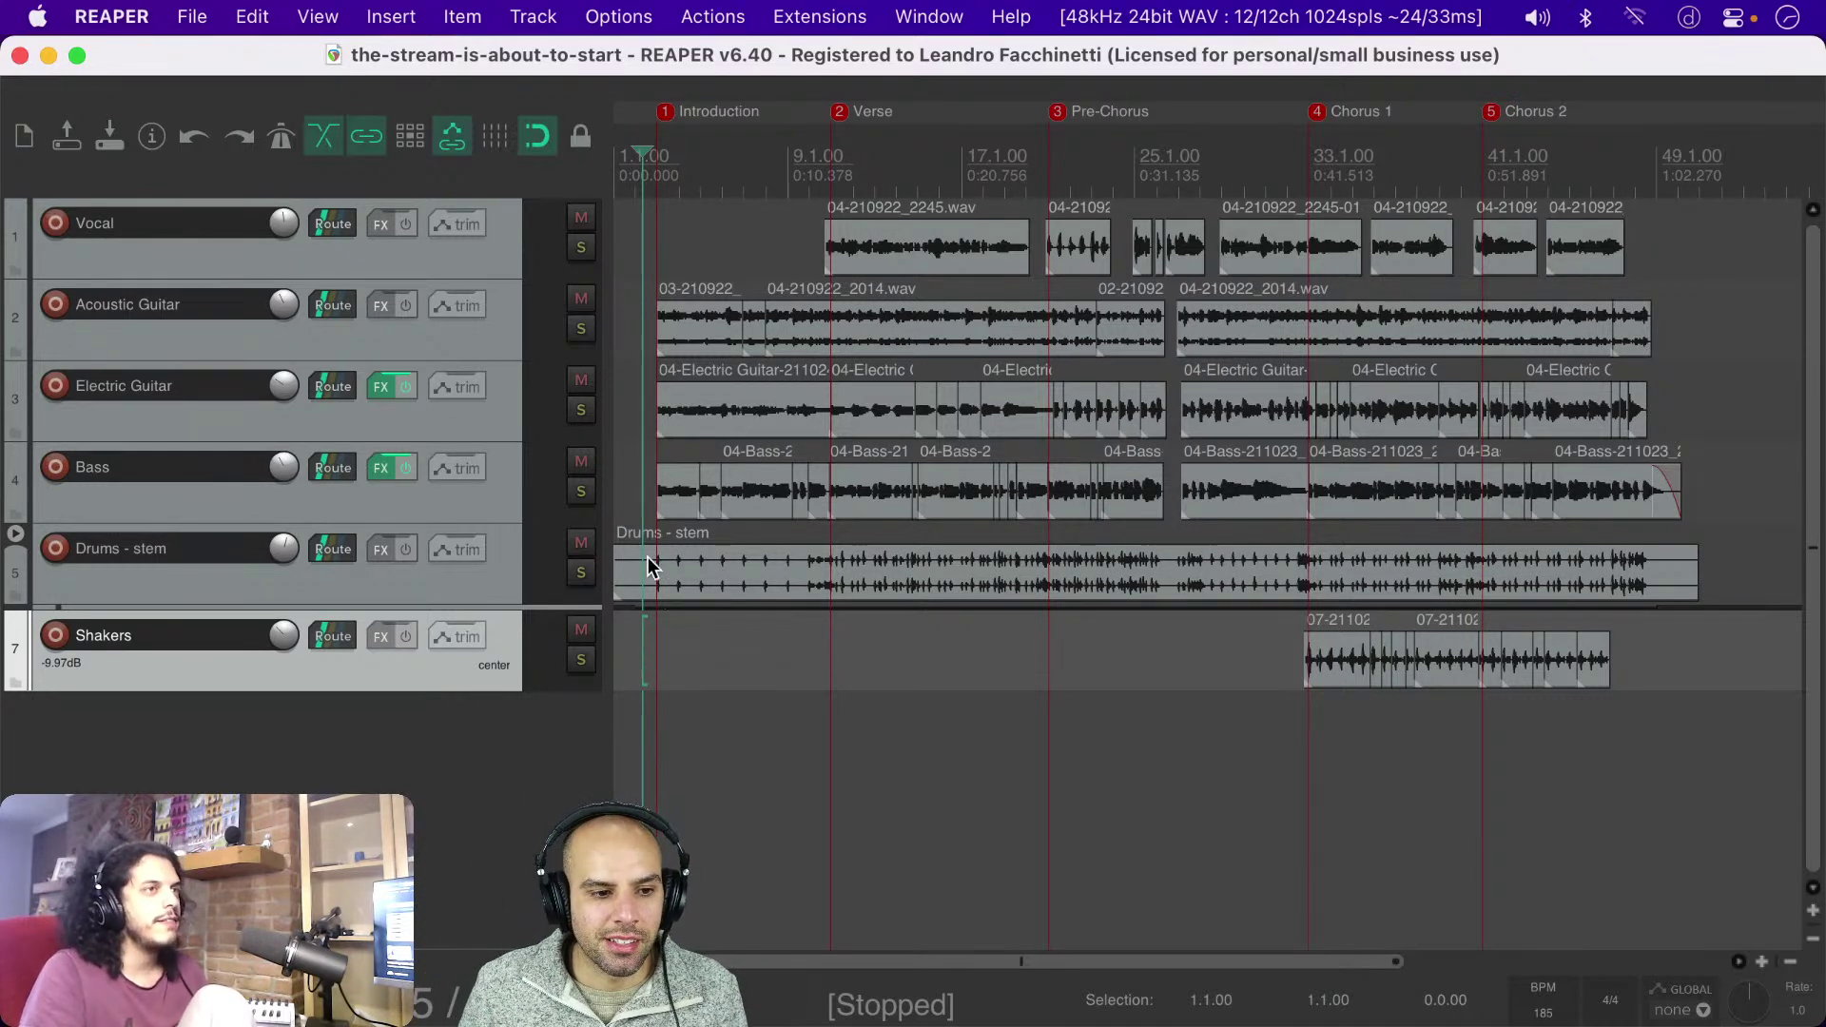
# Step: Examine how the Drums - stem item ends relative to the other tracks around bars 47 to 51, and review the whole arrangement
pyautogui.scroll(1, 647, 559)
pyautogui.scroll(-2, 647, 559)
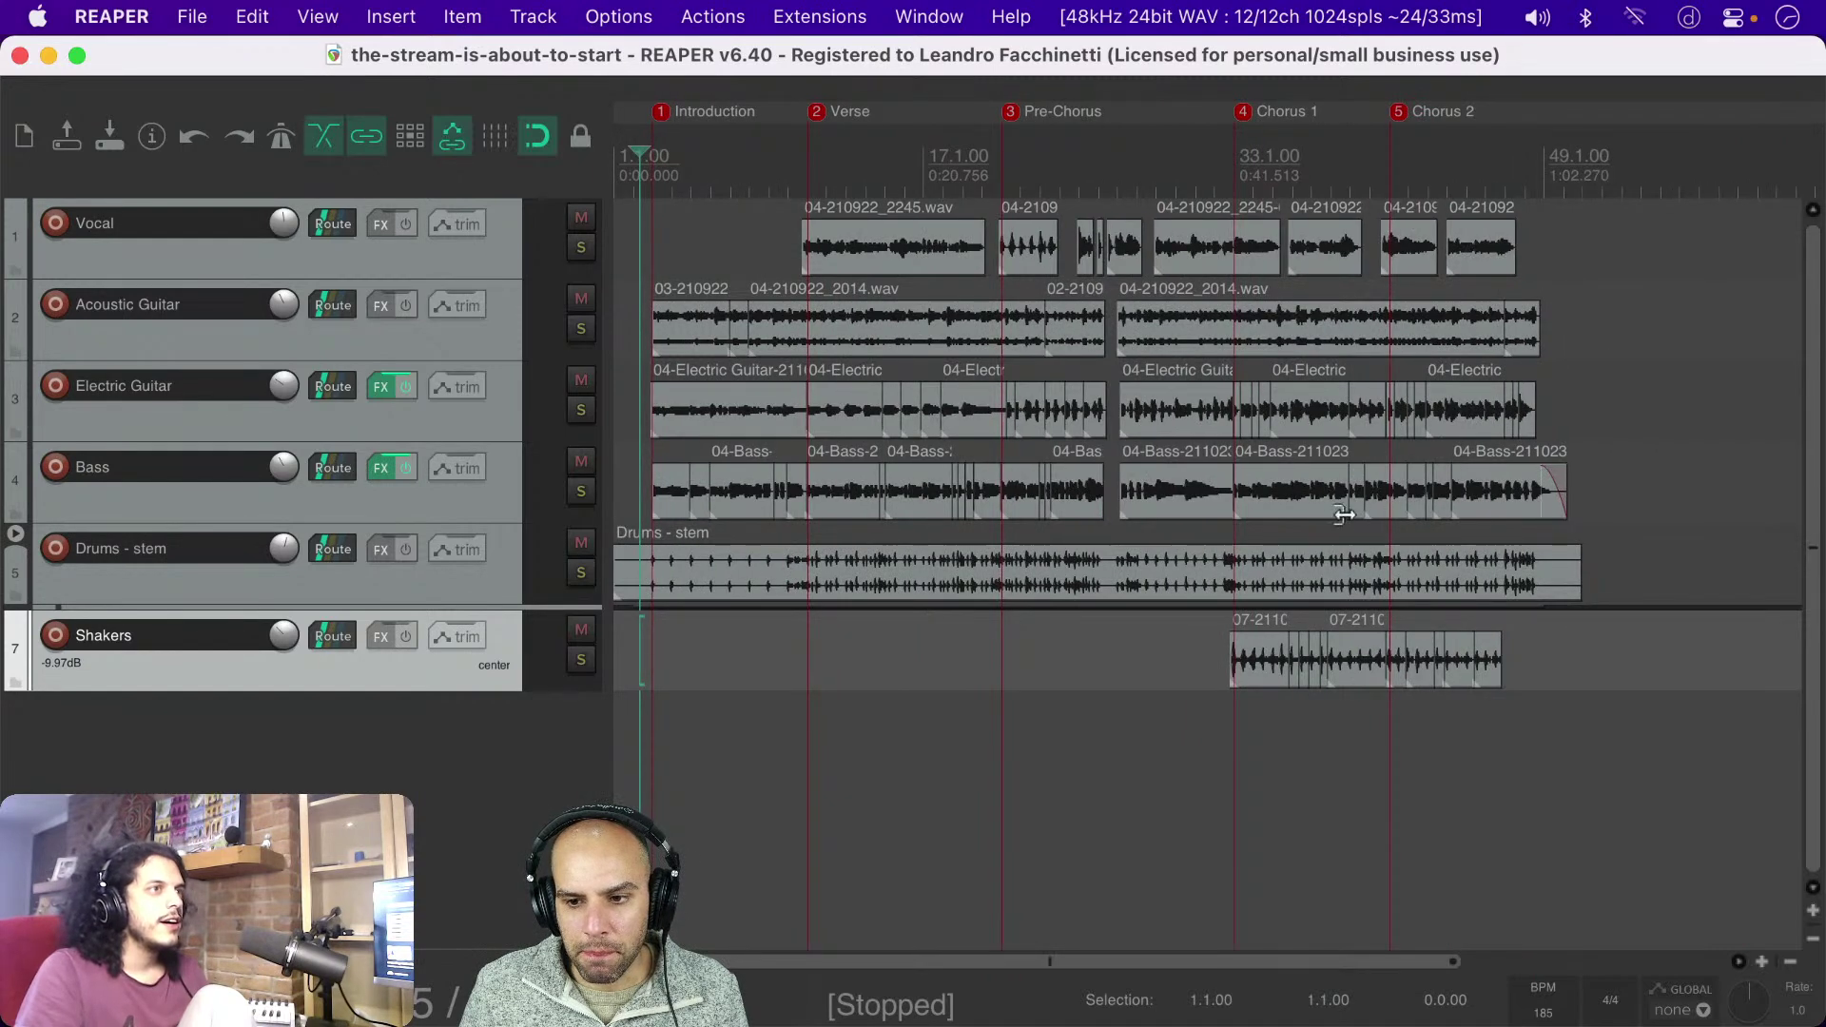
pyautogui.scroll(-1, 1510, 490)
pyautogui.scroll(-3, 1508, 487)
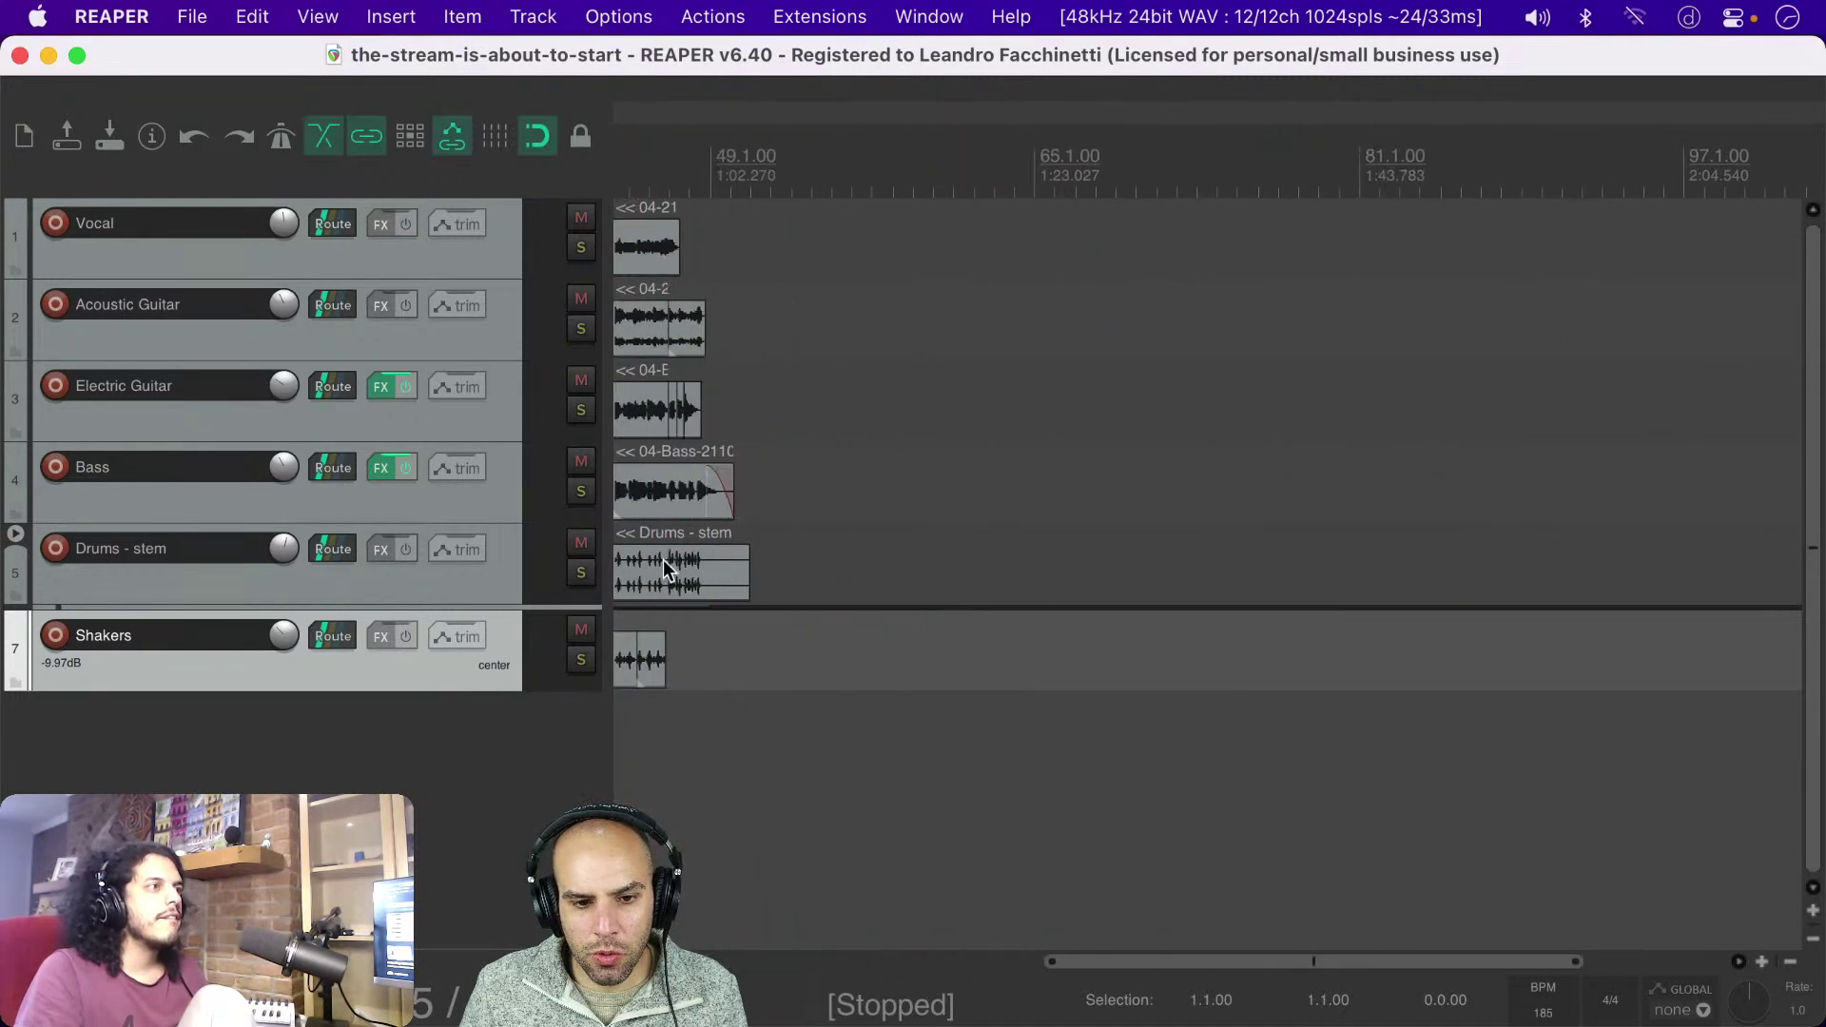
pyautogui.scroll(4, 663, 559)
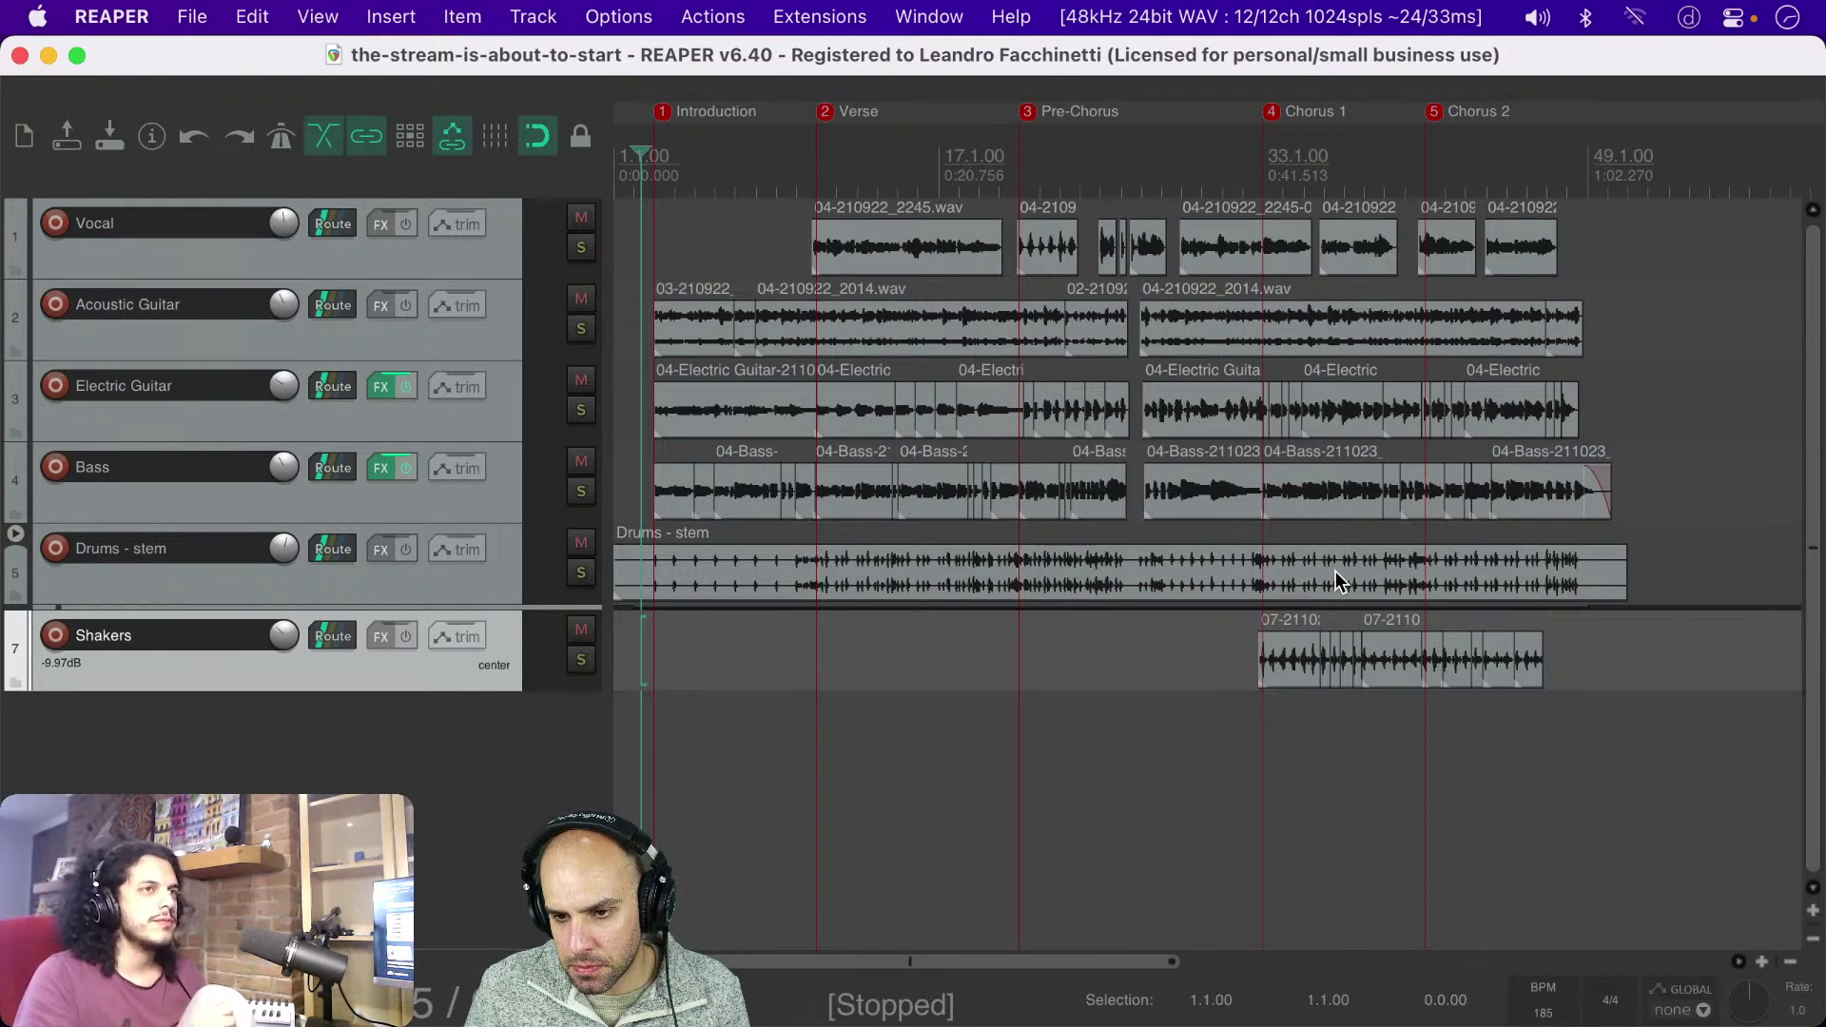
pyautogui.click(1568, 620)
pyautogui.scroll(1, 1634, 625)
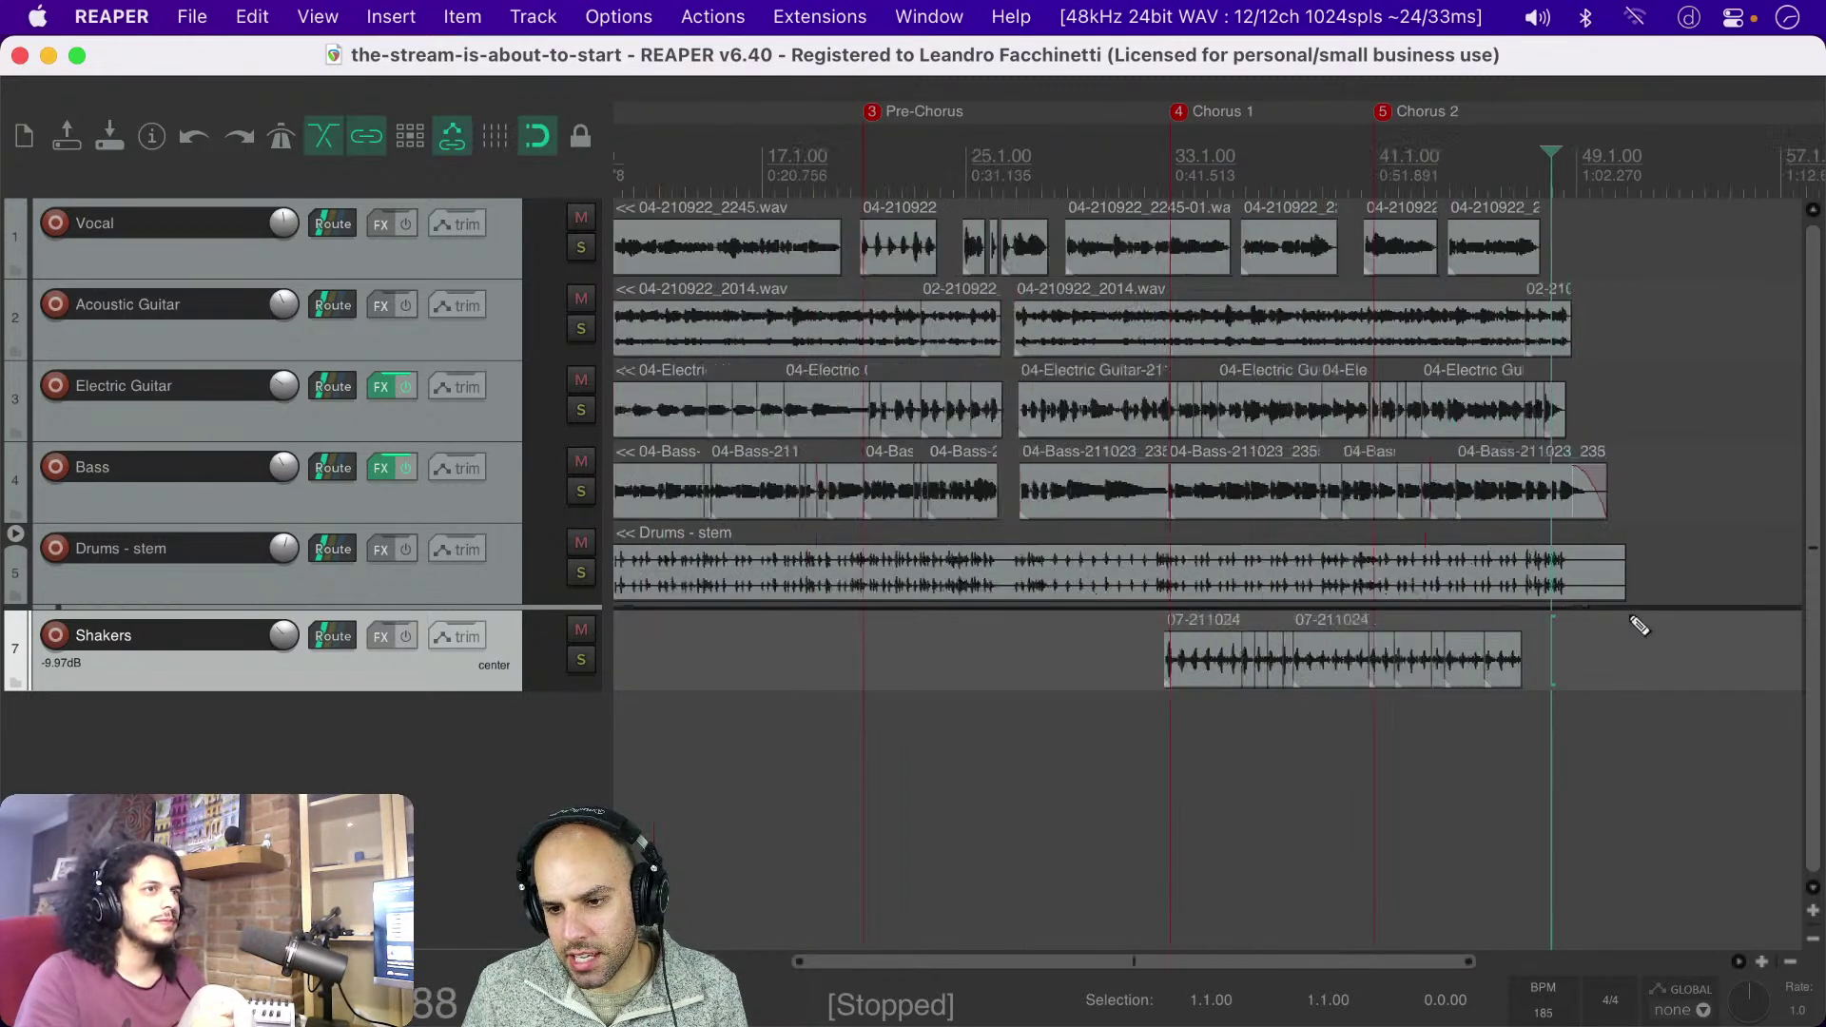
pyautogui.scroll(3, 1638, 625)
pyautogui.scroll(2, 1431, 640)
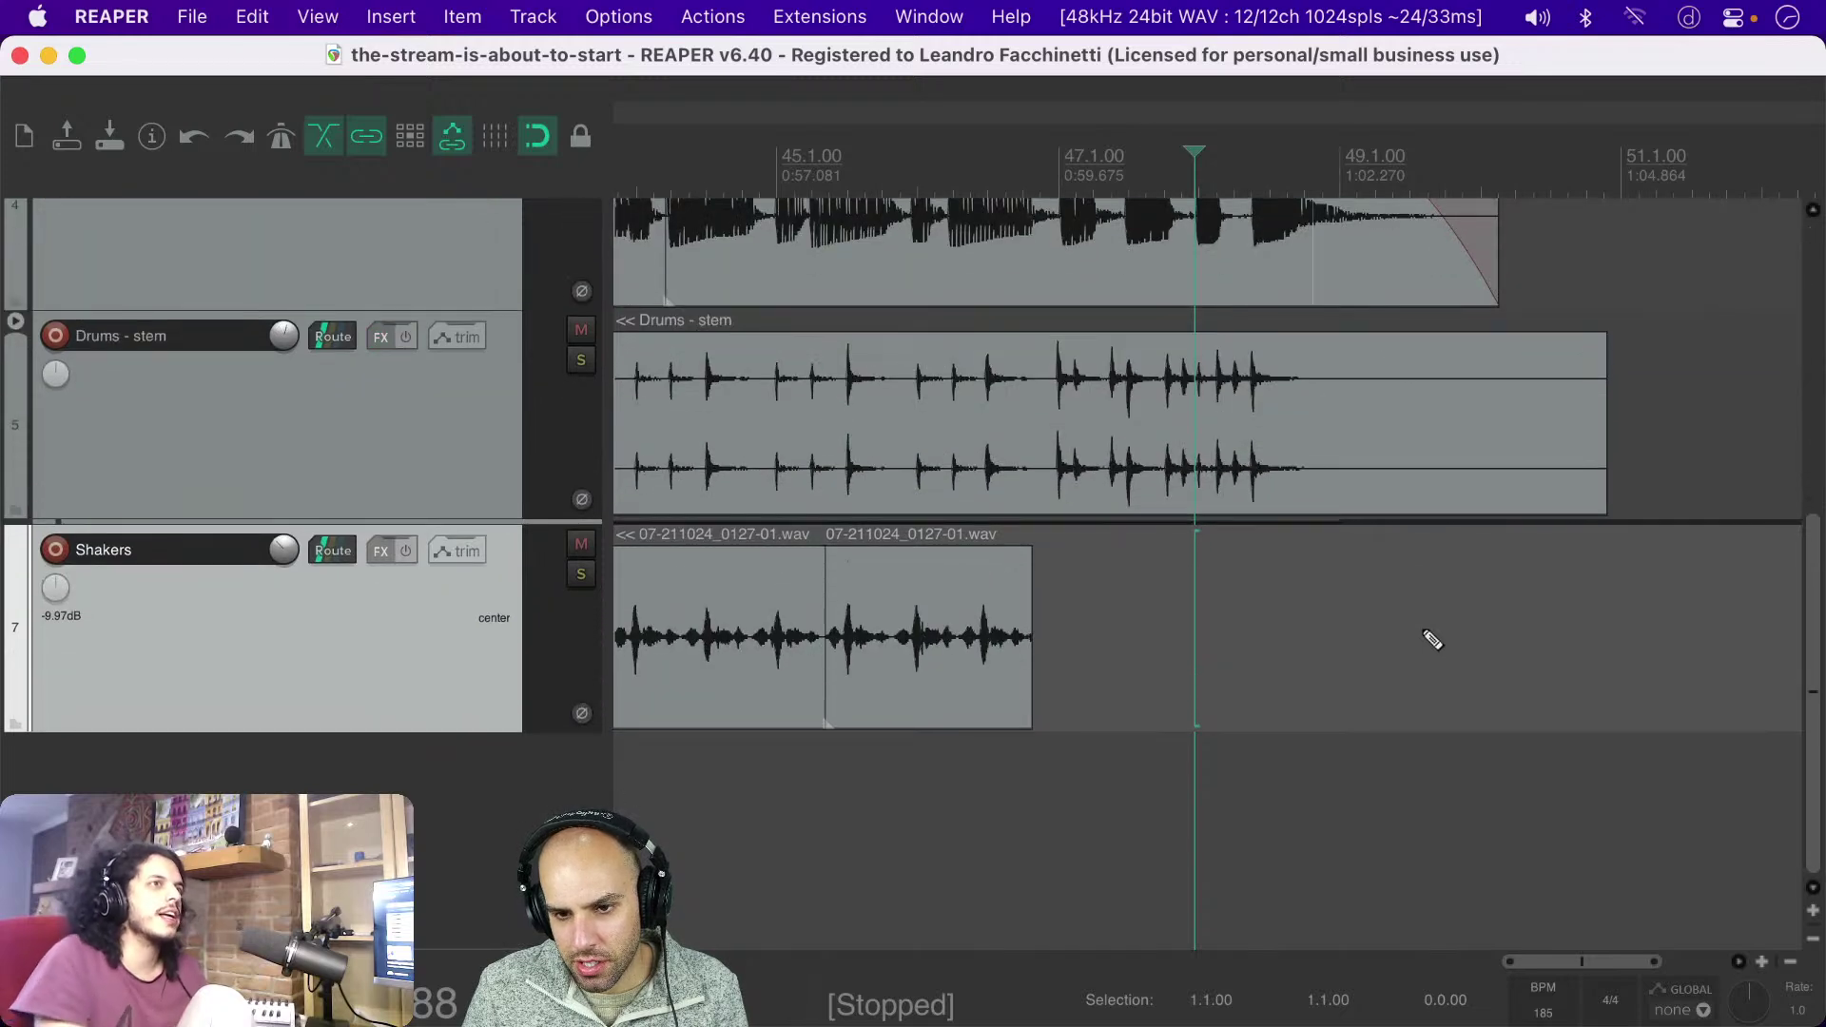
pyautogui.scroll(2, 1328, 601)
pyautogui.scroll(-4, 1328, 601)
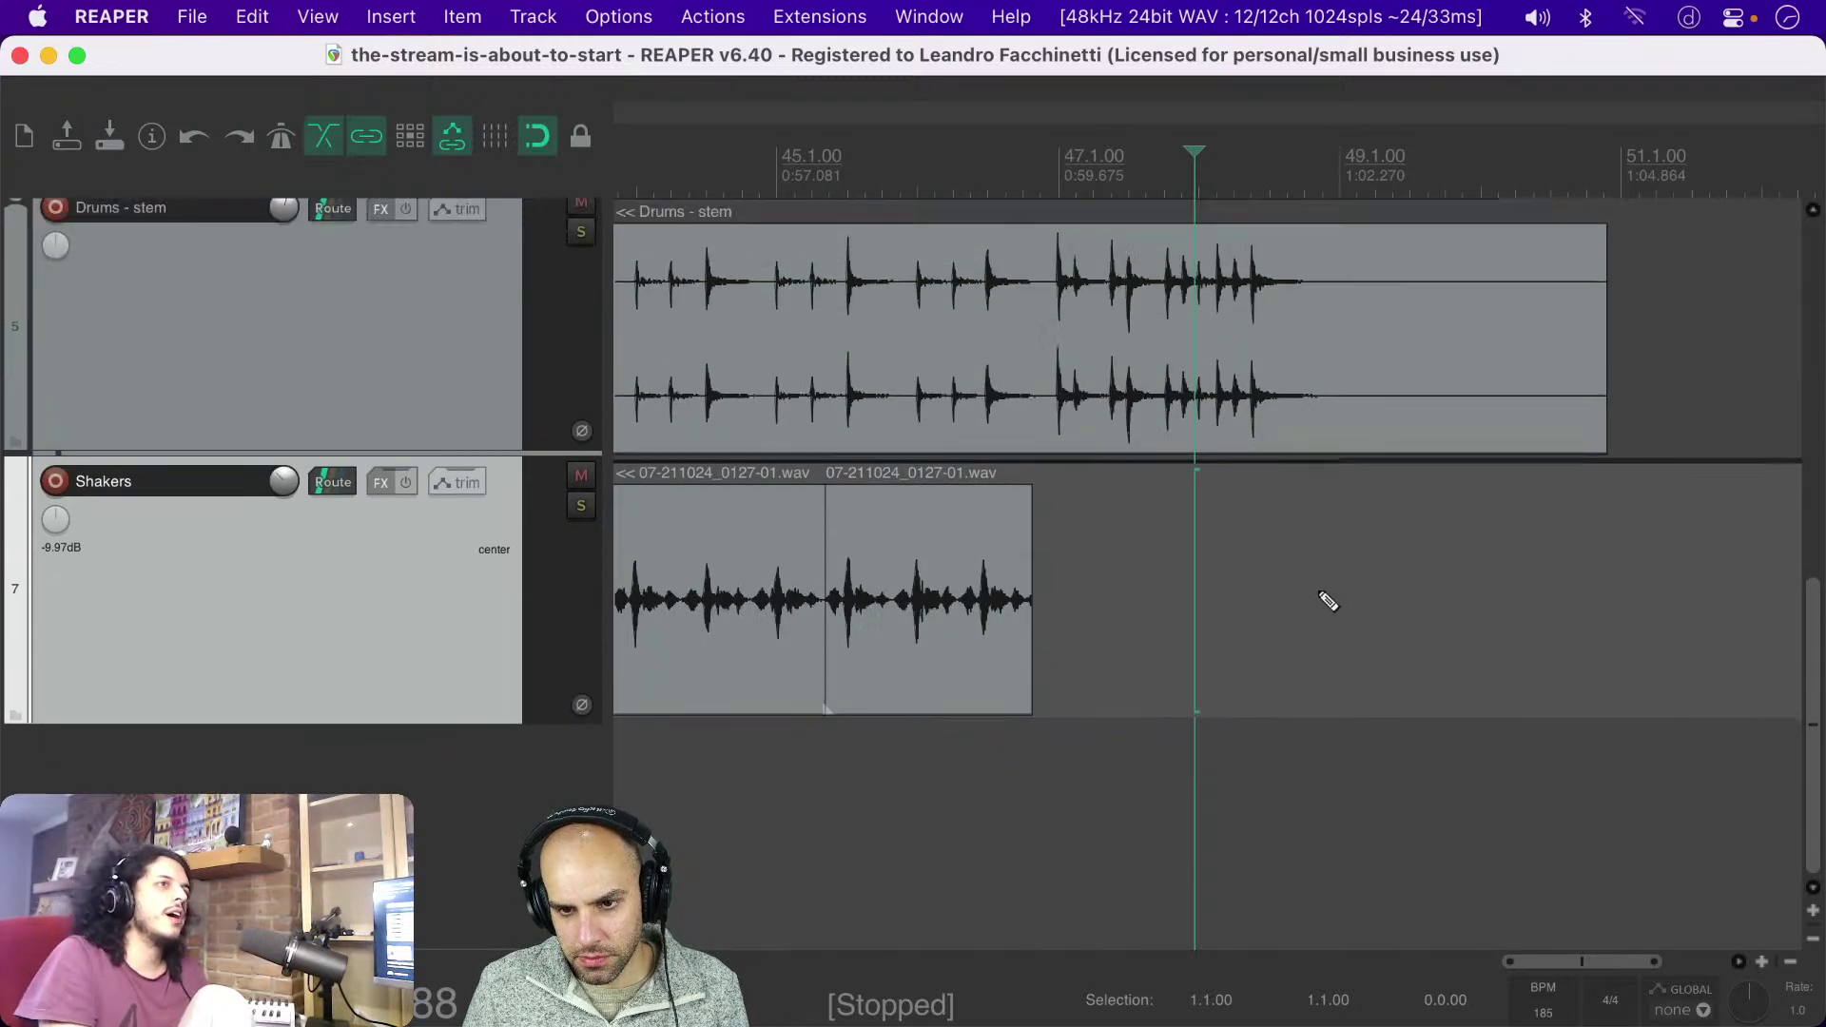
pyautogui.scroll(2, 1328, 601)
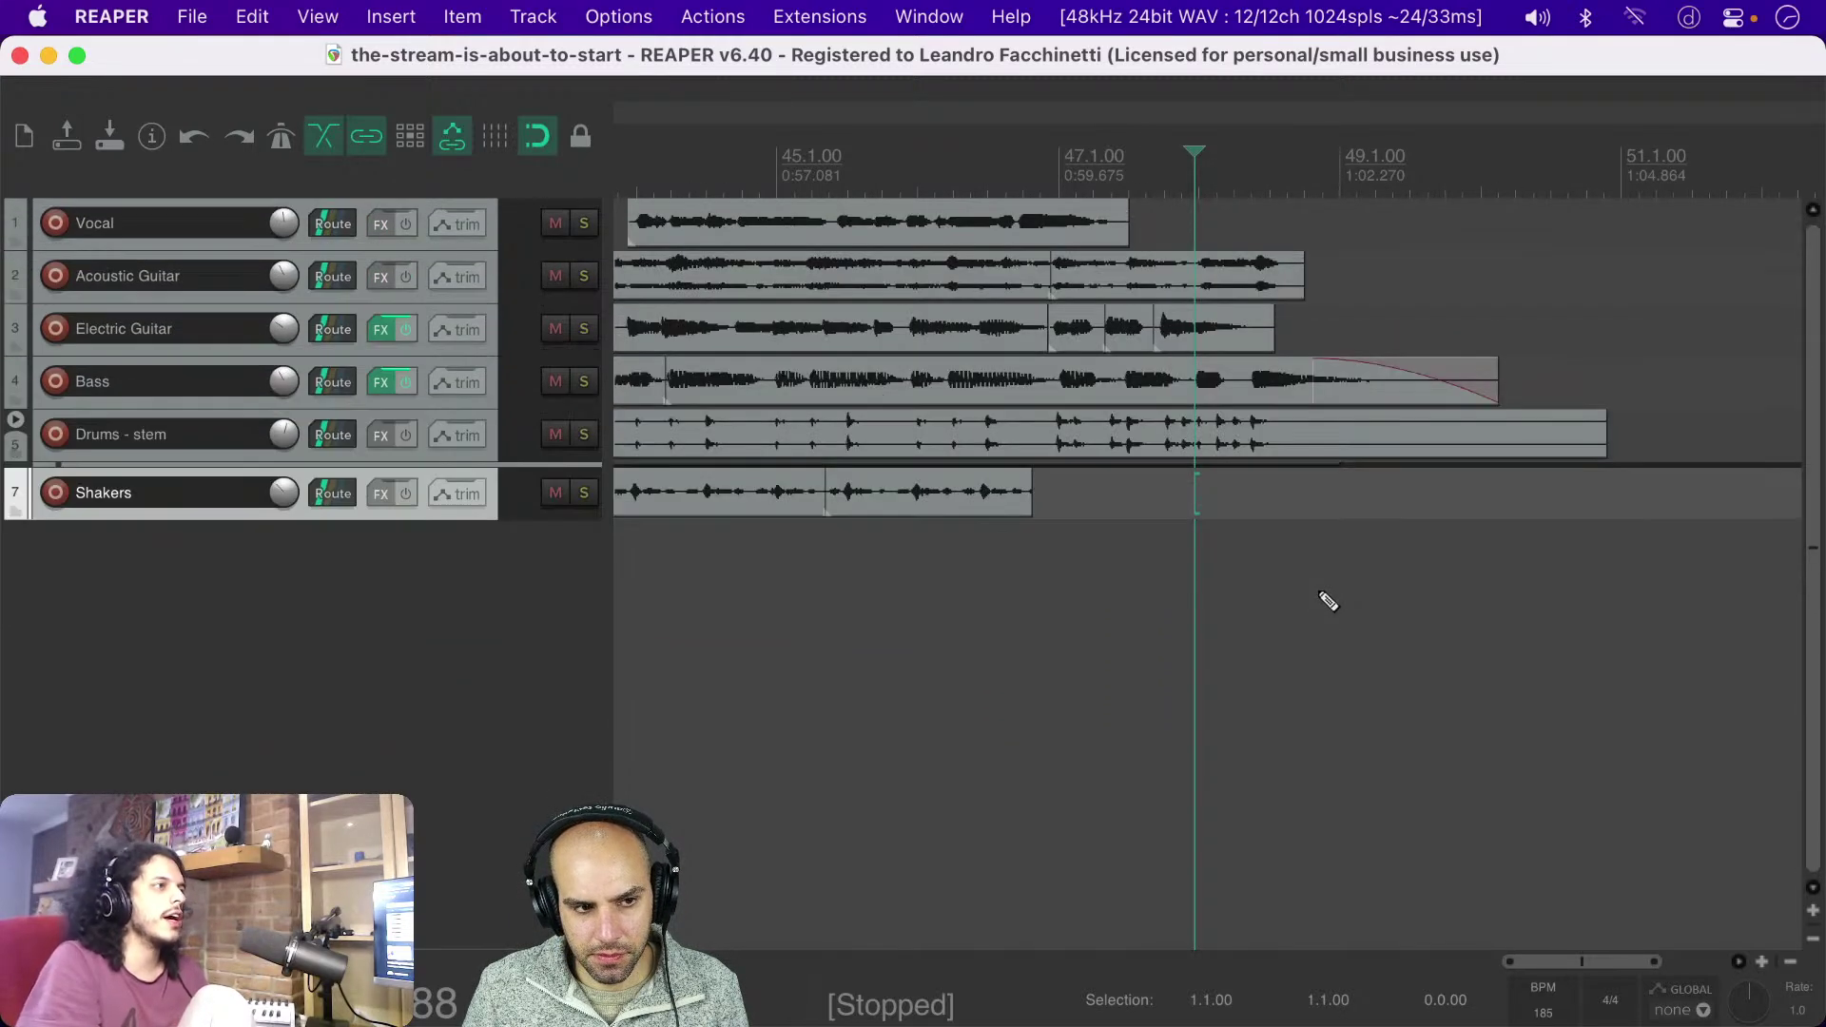
pyautogui.scroll(-4, 1317, 591)
pyautogui.scroll(-5, 1319, 590)
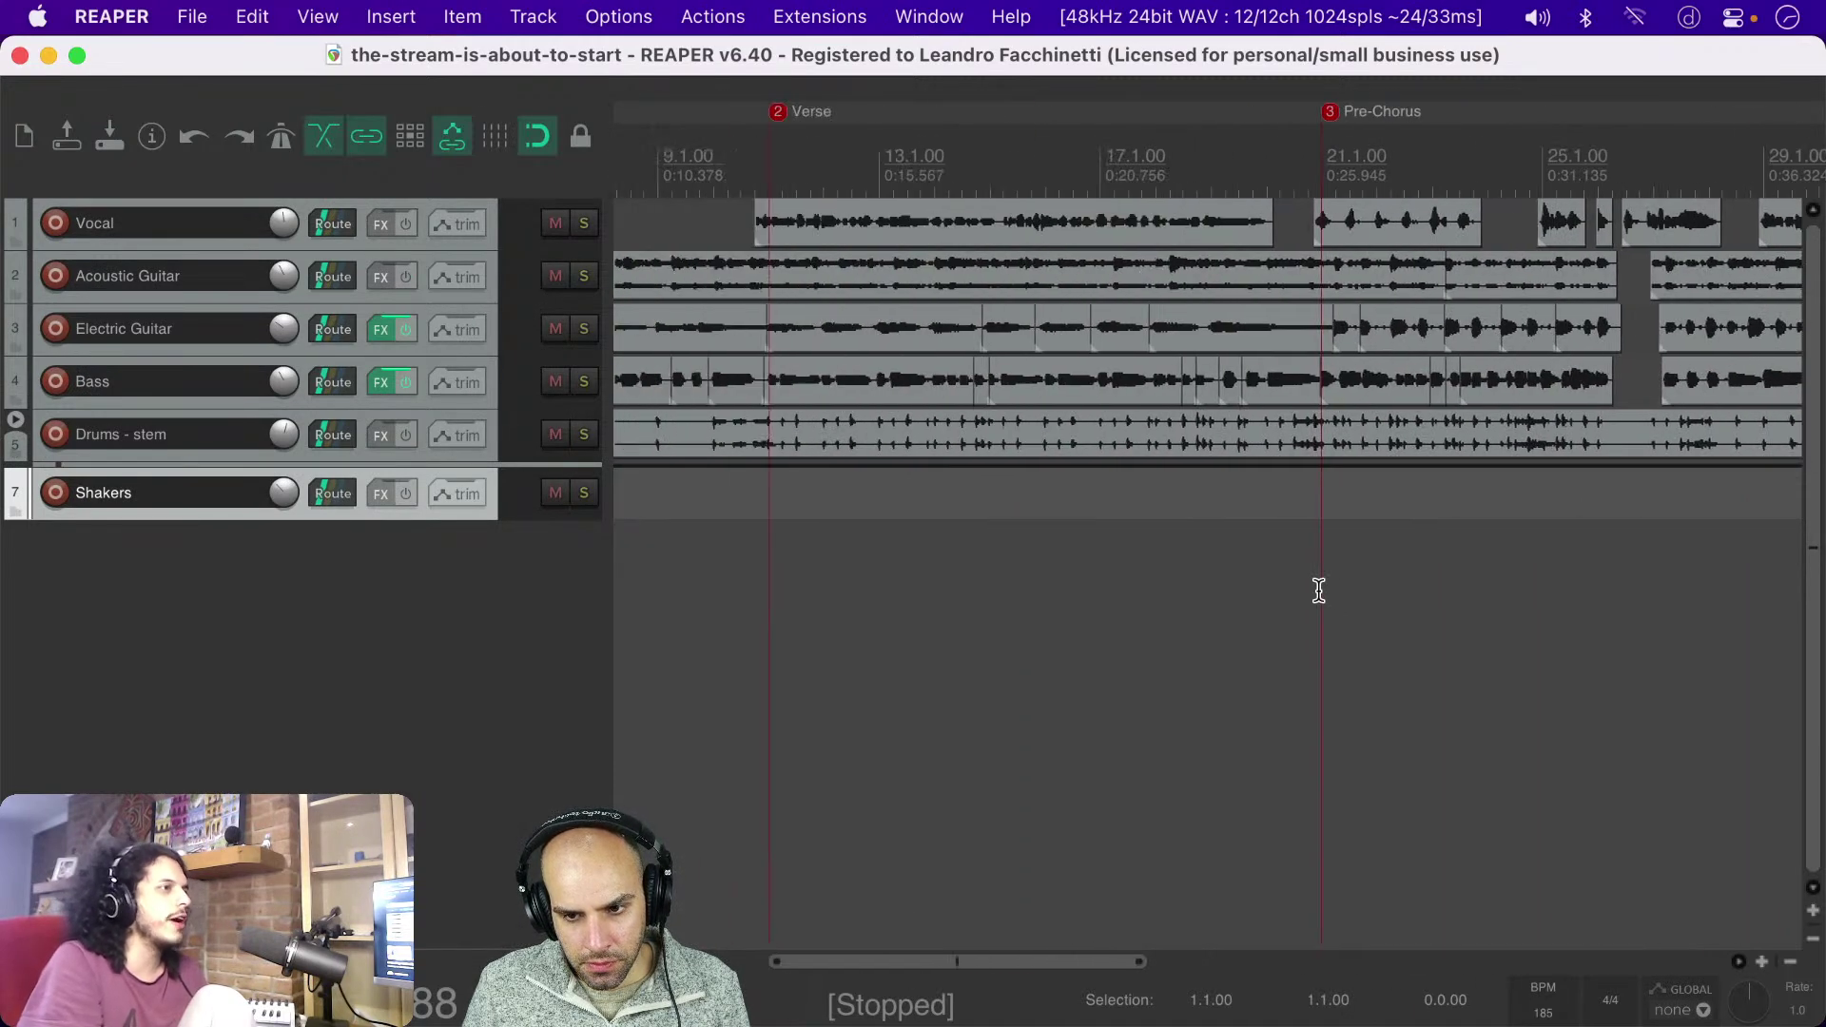
pyautogui.scroll(3, 725, 601)
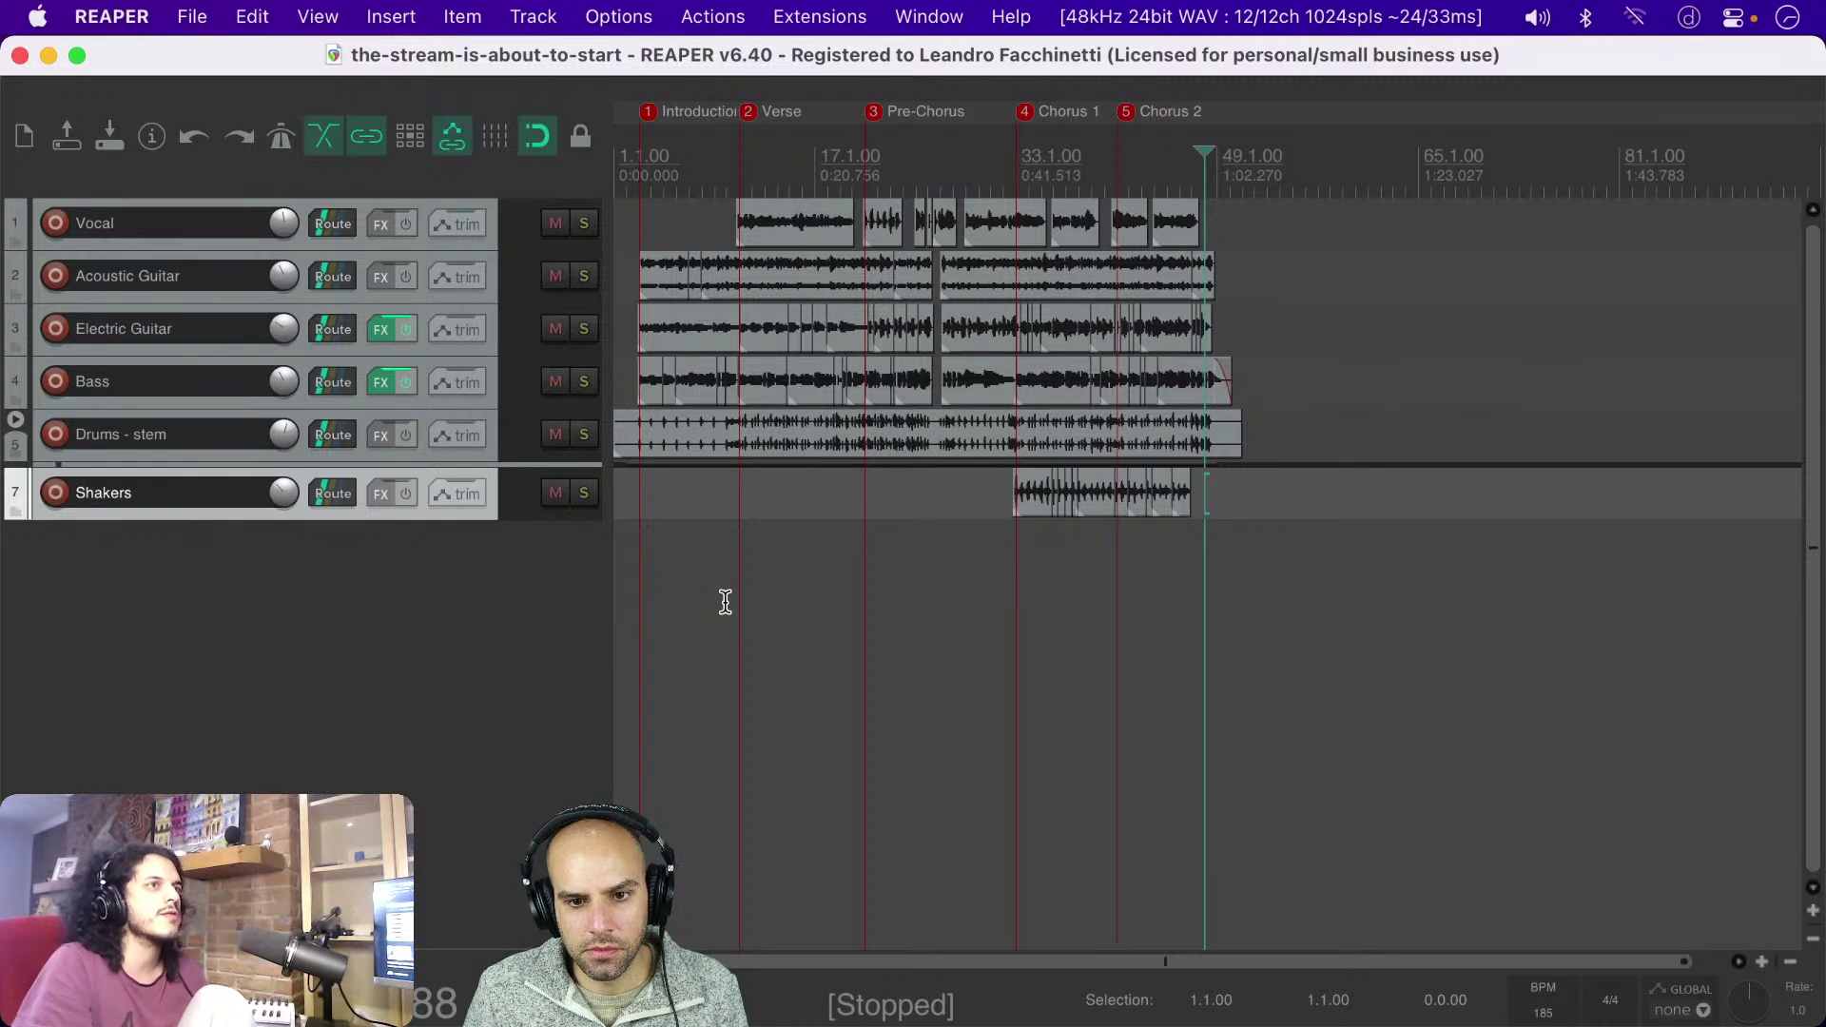
pyautogui.scroll(2, 724, 601)
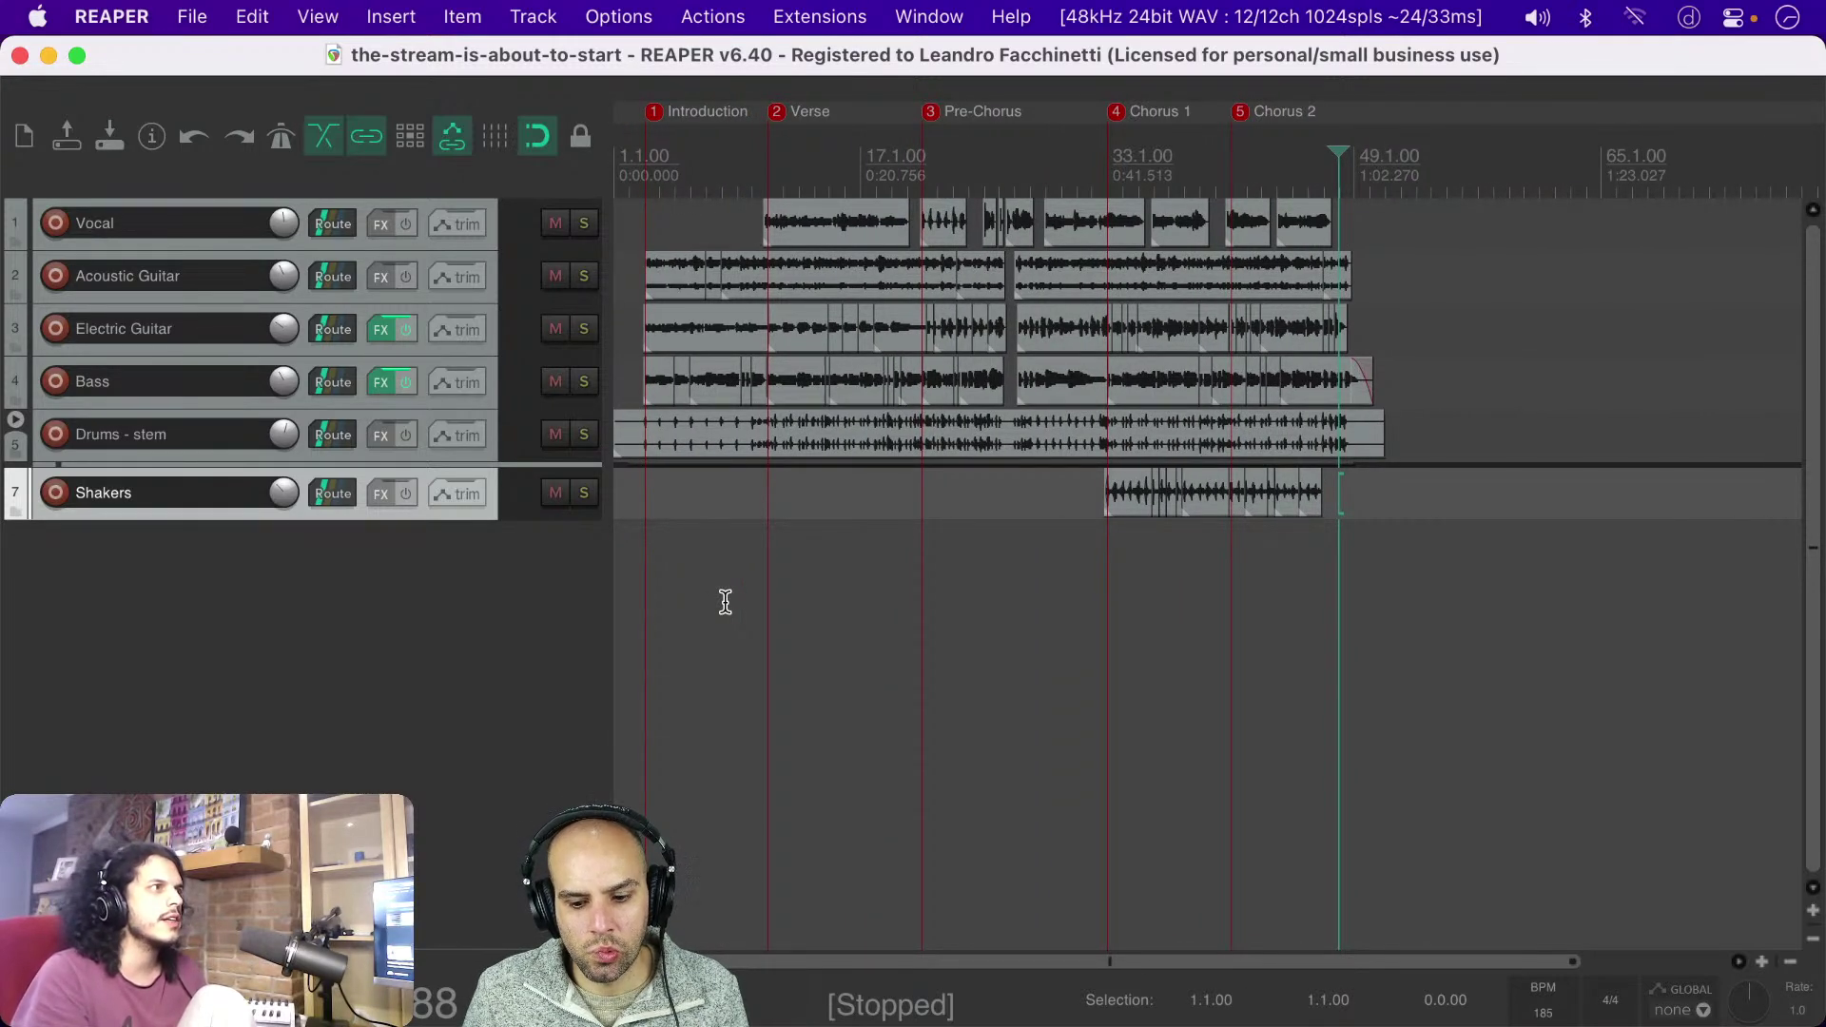
pyautogui.scroll(2, 725, 601)
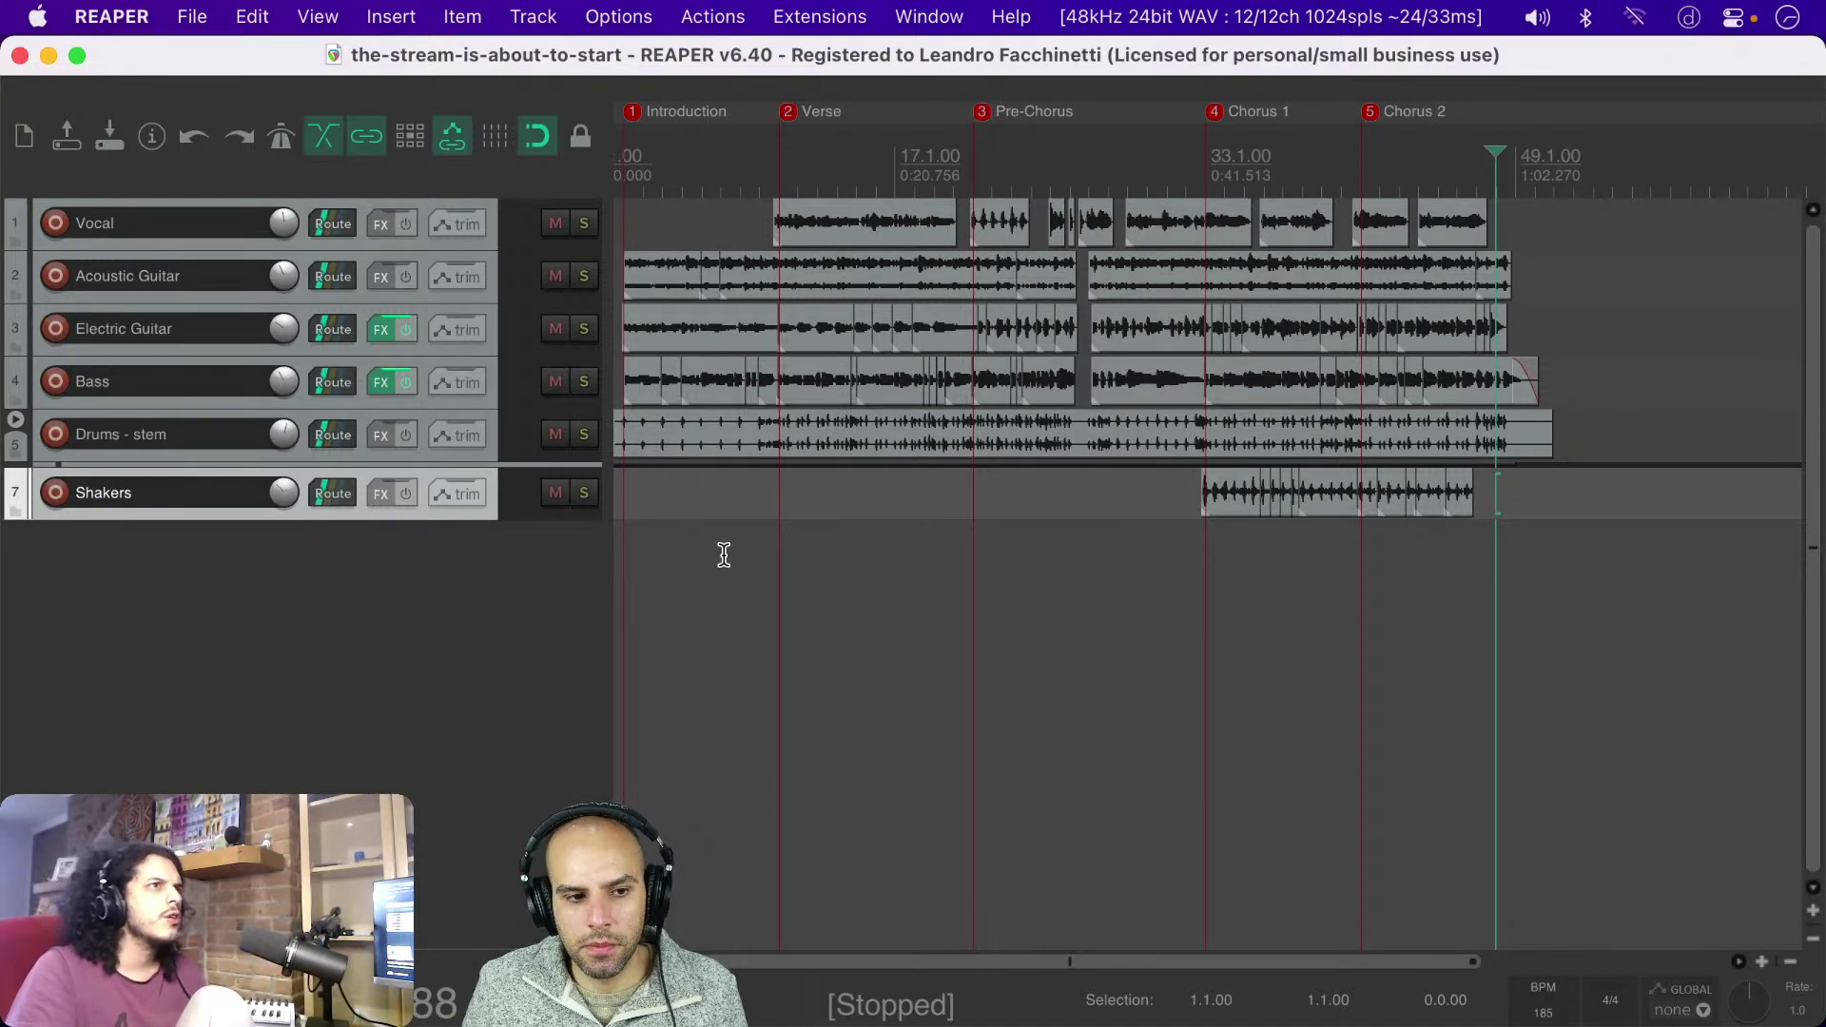
pyautogui.hscroll(-2, 685, 538)
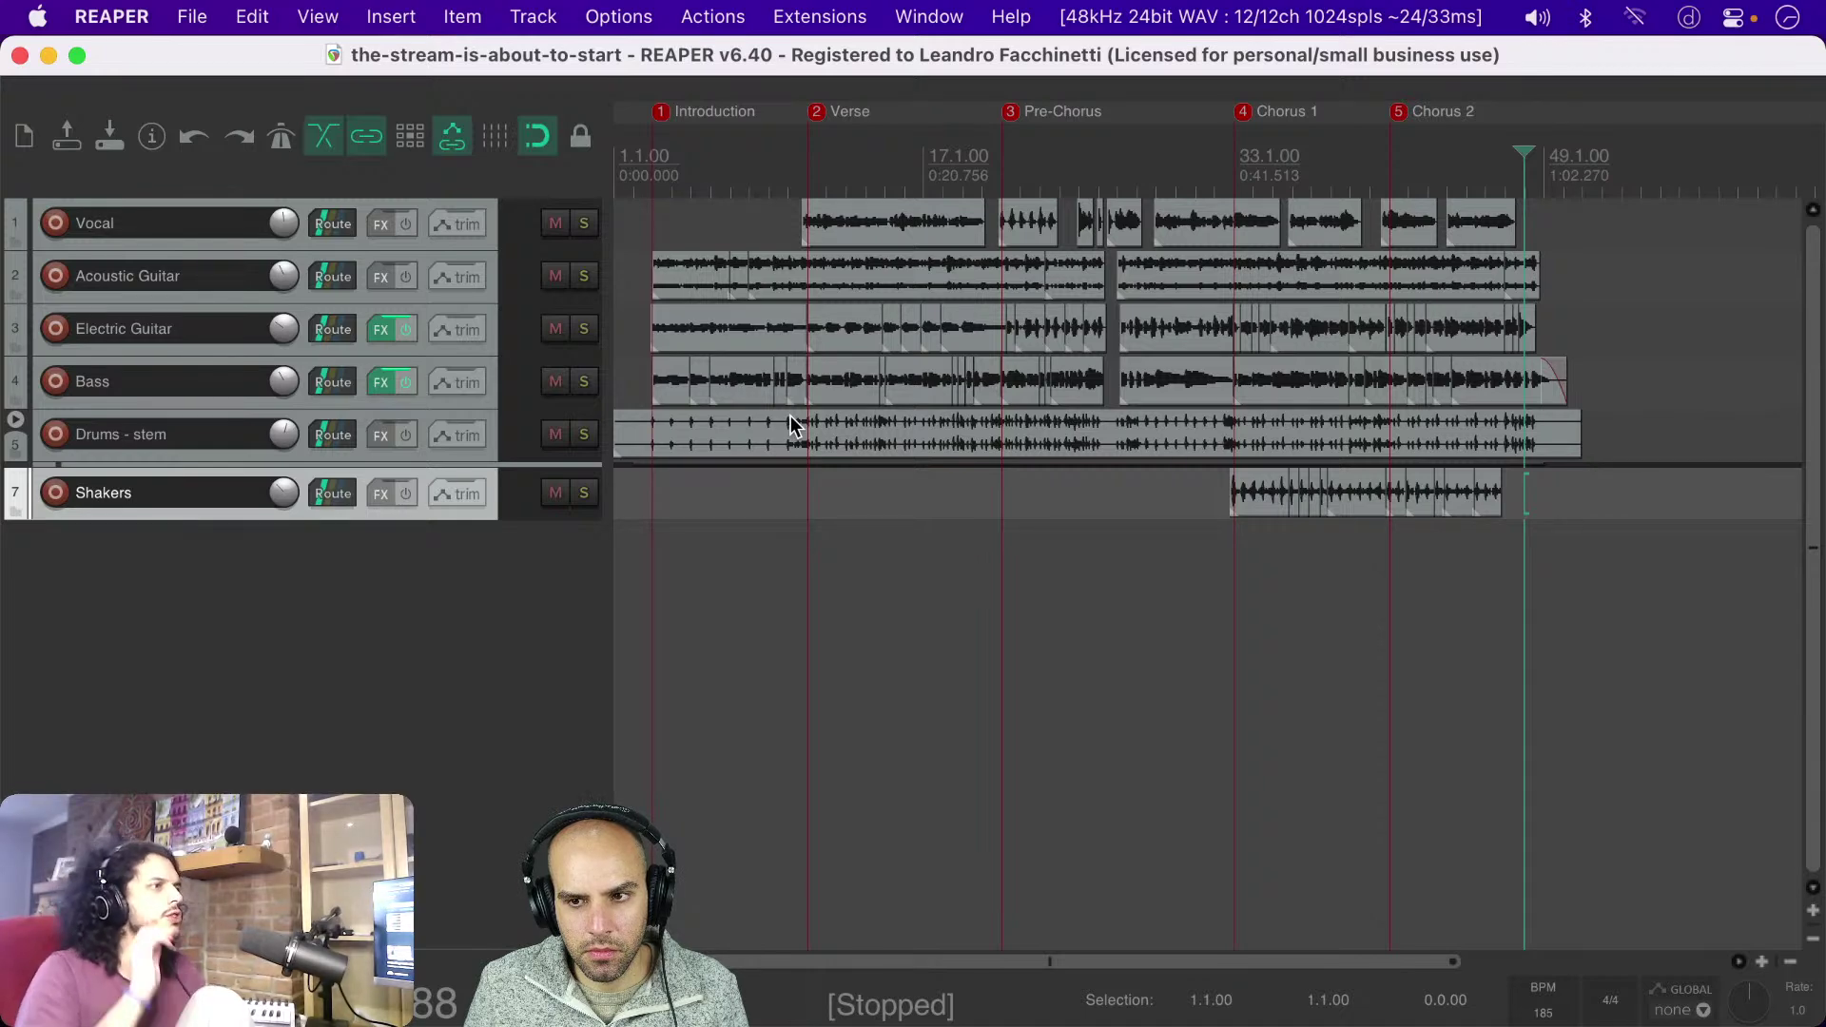
pyautogui.scroll(5, 1594, 481)
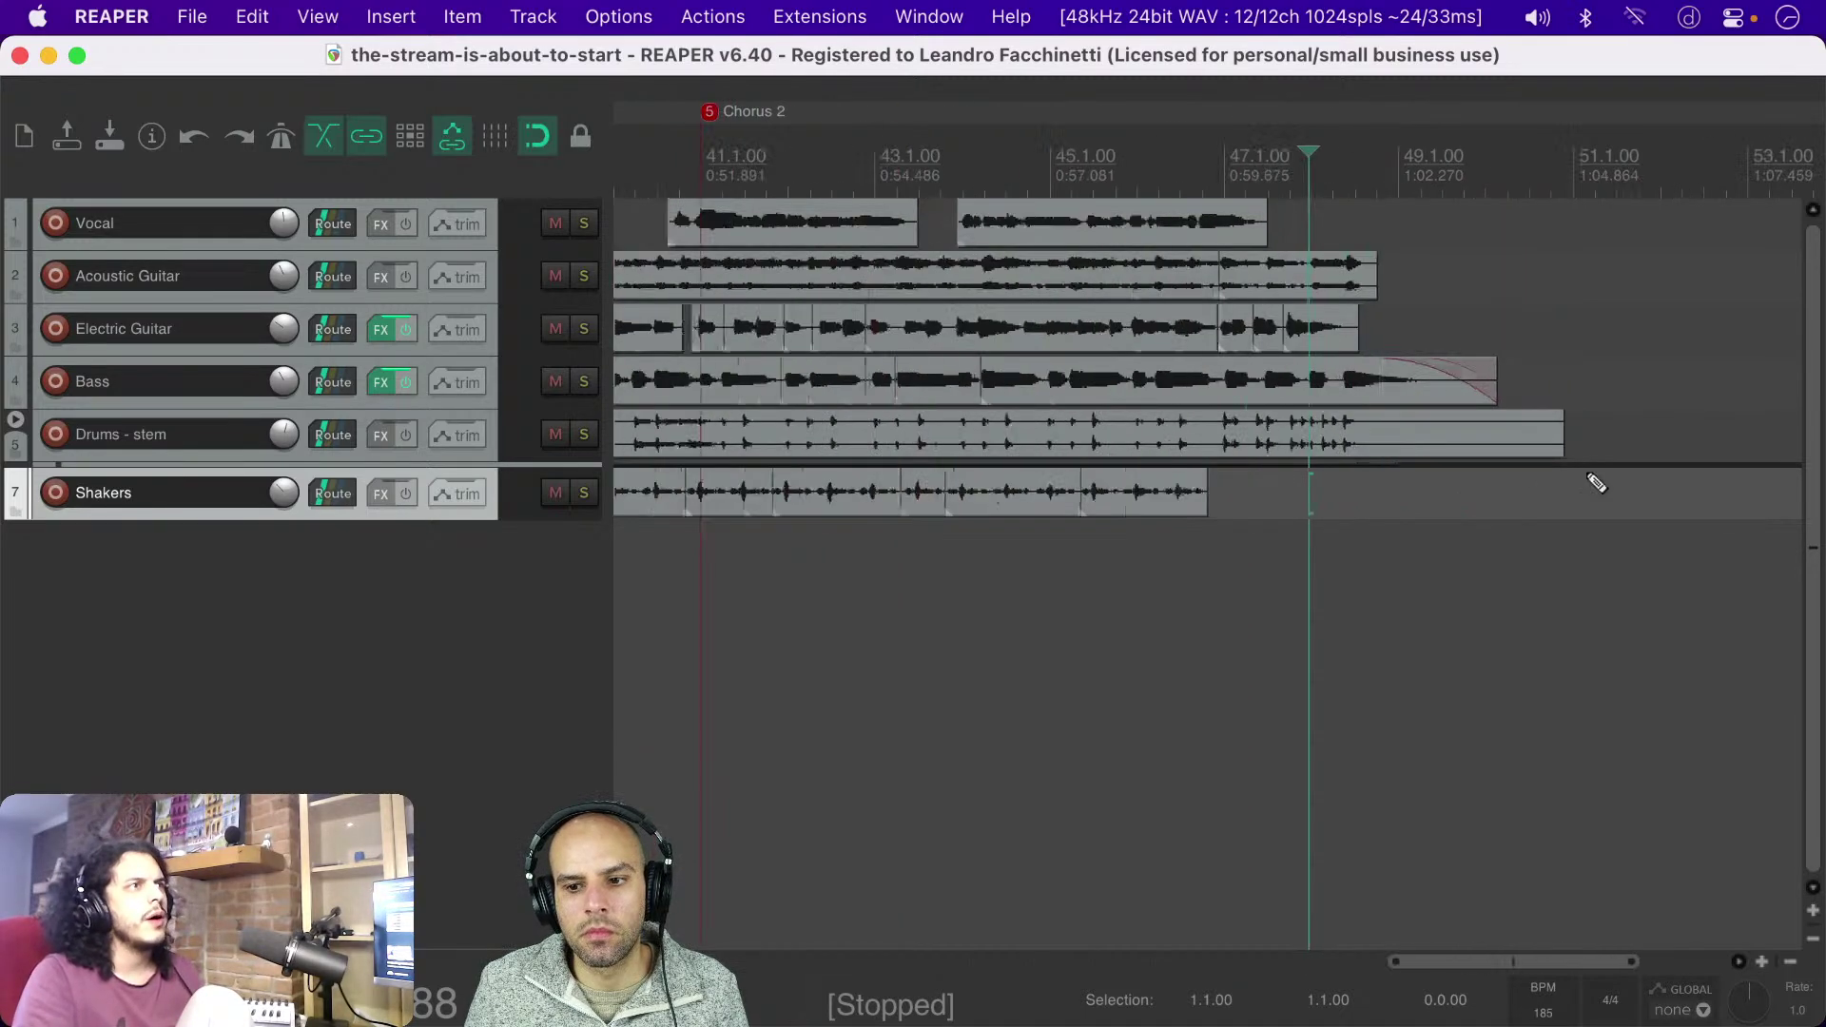
pyautogui.scroll(-5, 1595, 482)
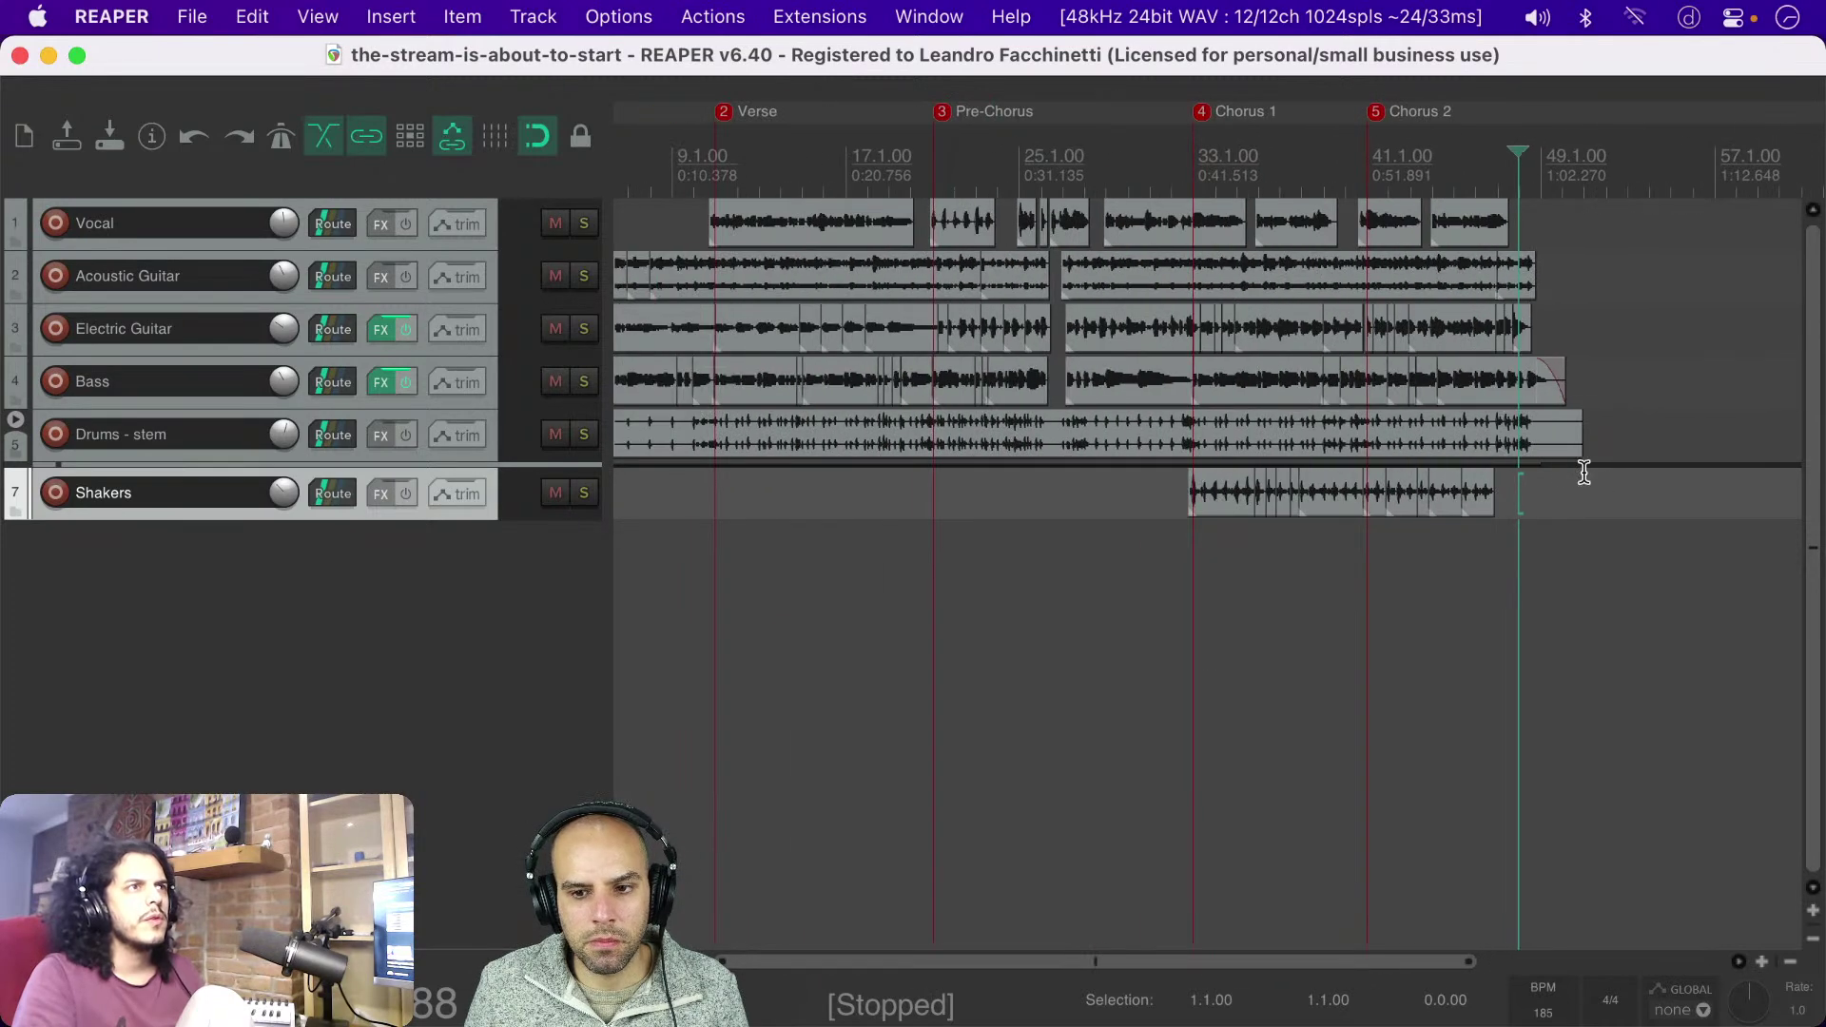
pyautogui.hscroll(-3, 786, 507)
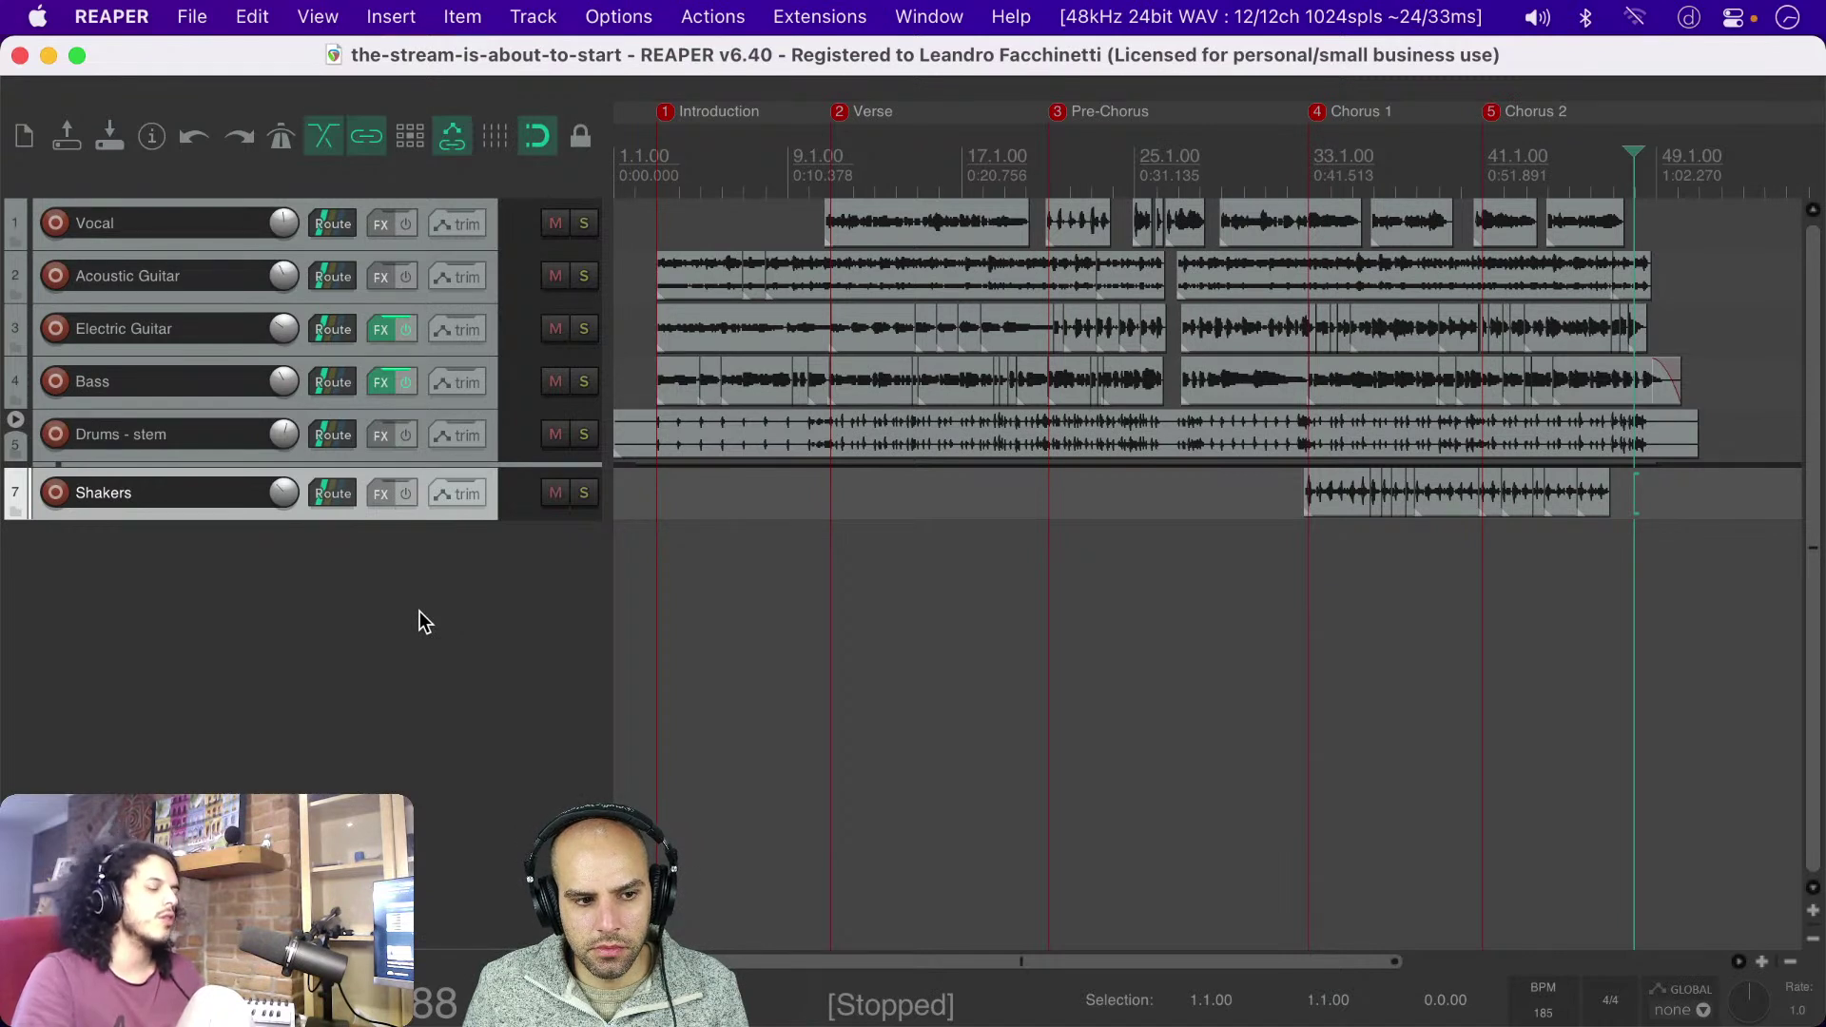
# Step: Group the Drums - stem and Shakers tracks into a new folder track named Drums, and save the project
pyautogui.click(502, 448)
pyautogui.keyDown('shift'); pyautogui.click(501, 509); pyautogui.keyUp('shift')
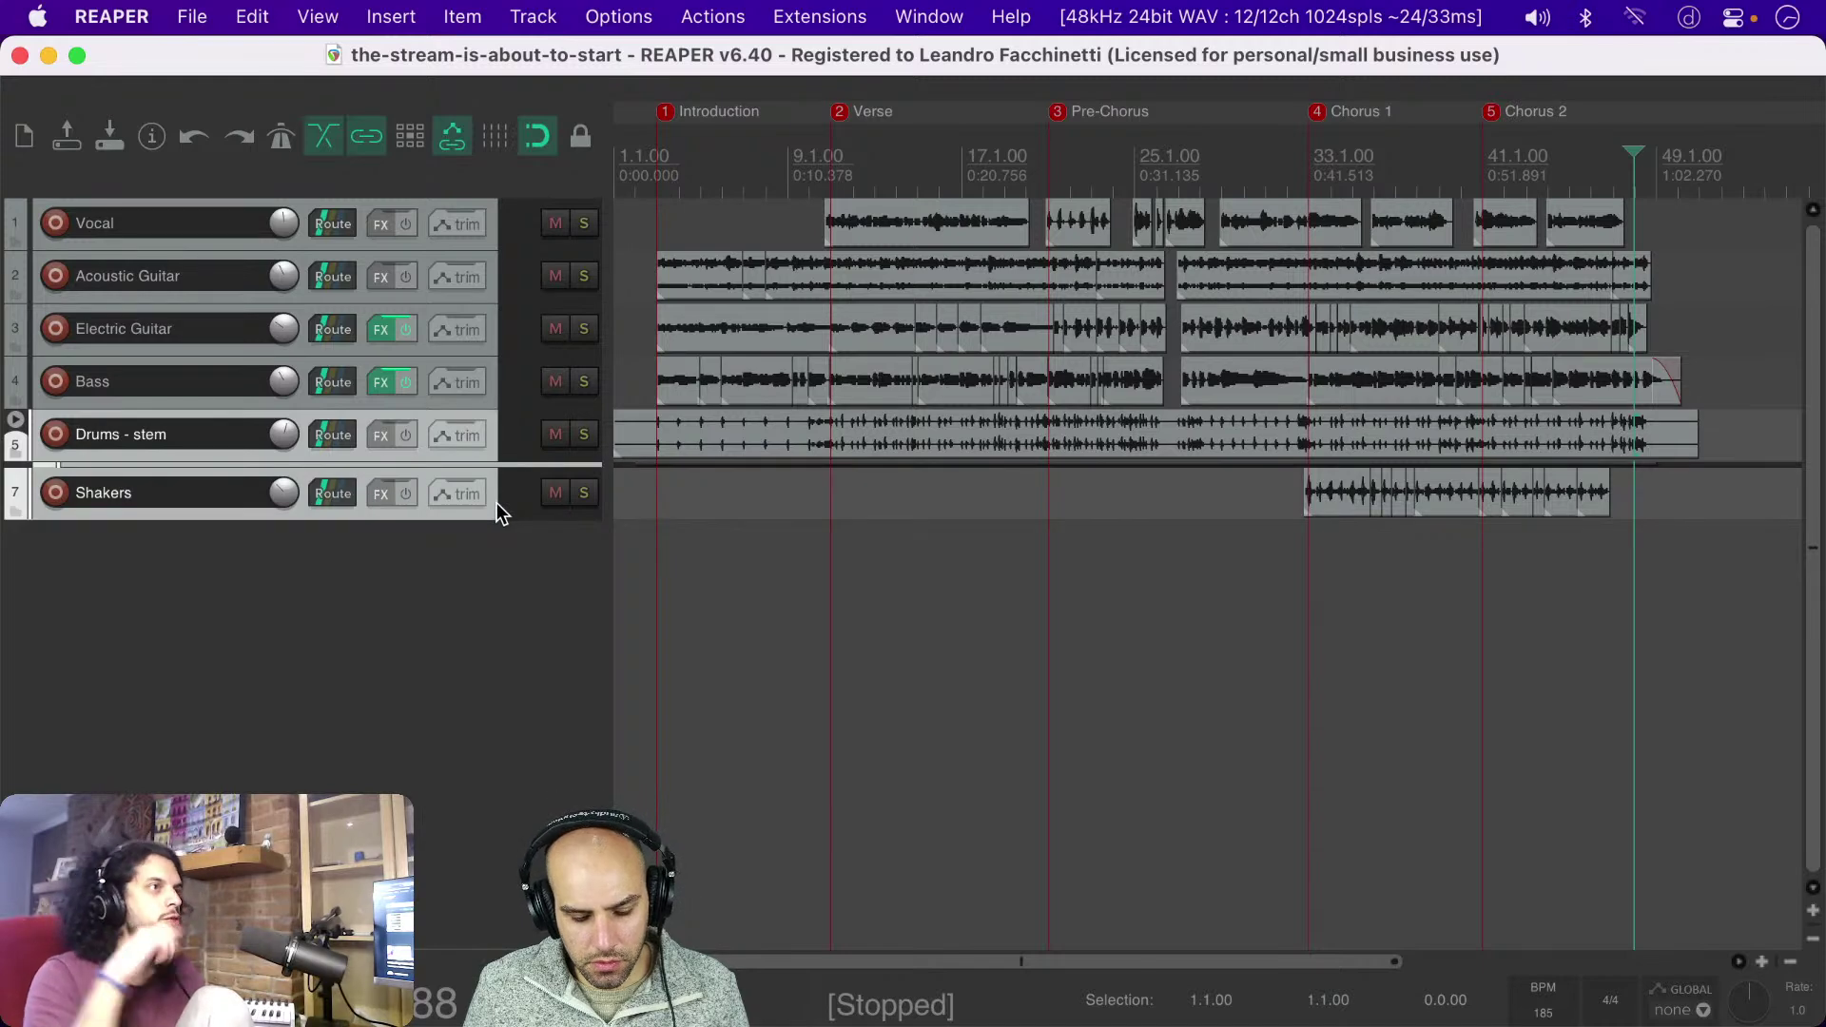
pyautogui.press('super+shift+f')
pyautogui.doubleClick(202, 435)
pyautogui.write('Drums')
pyautogui.press('Return')
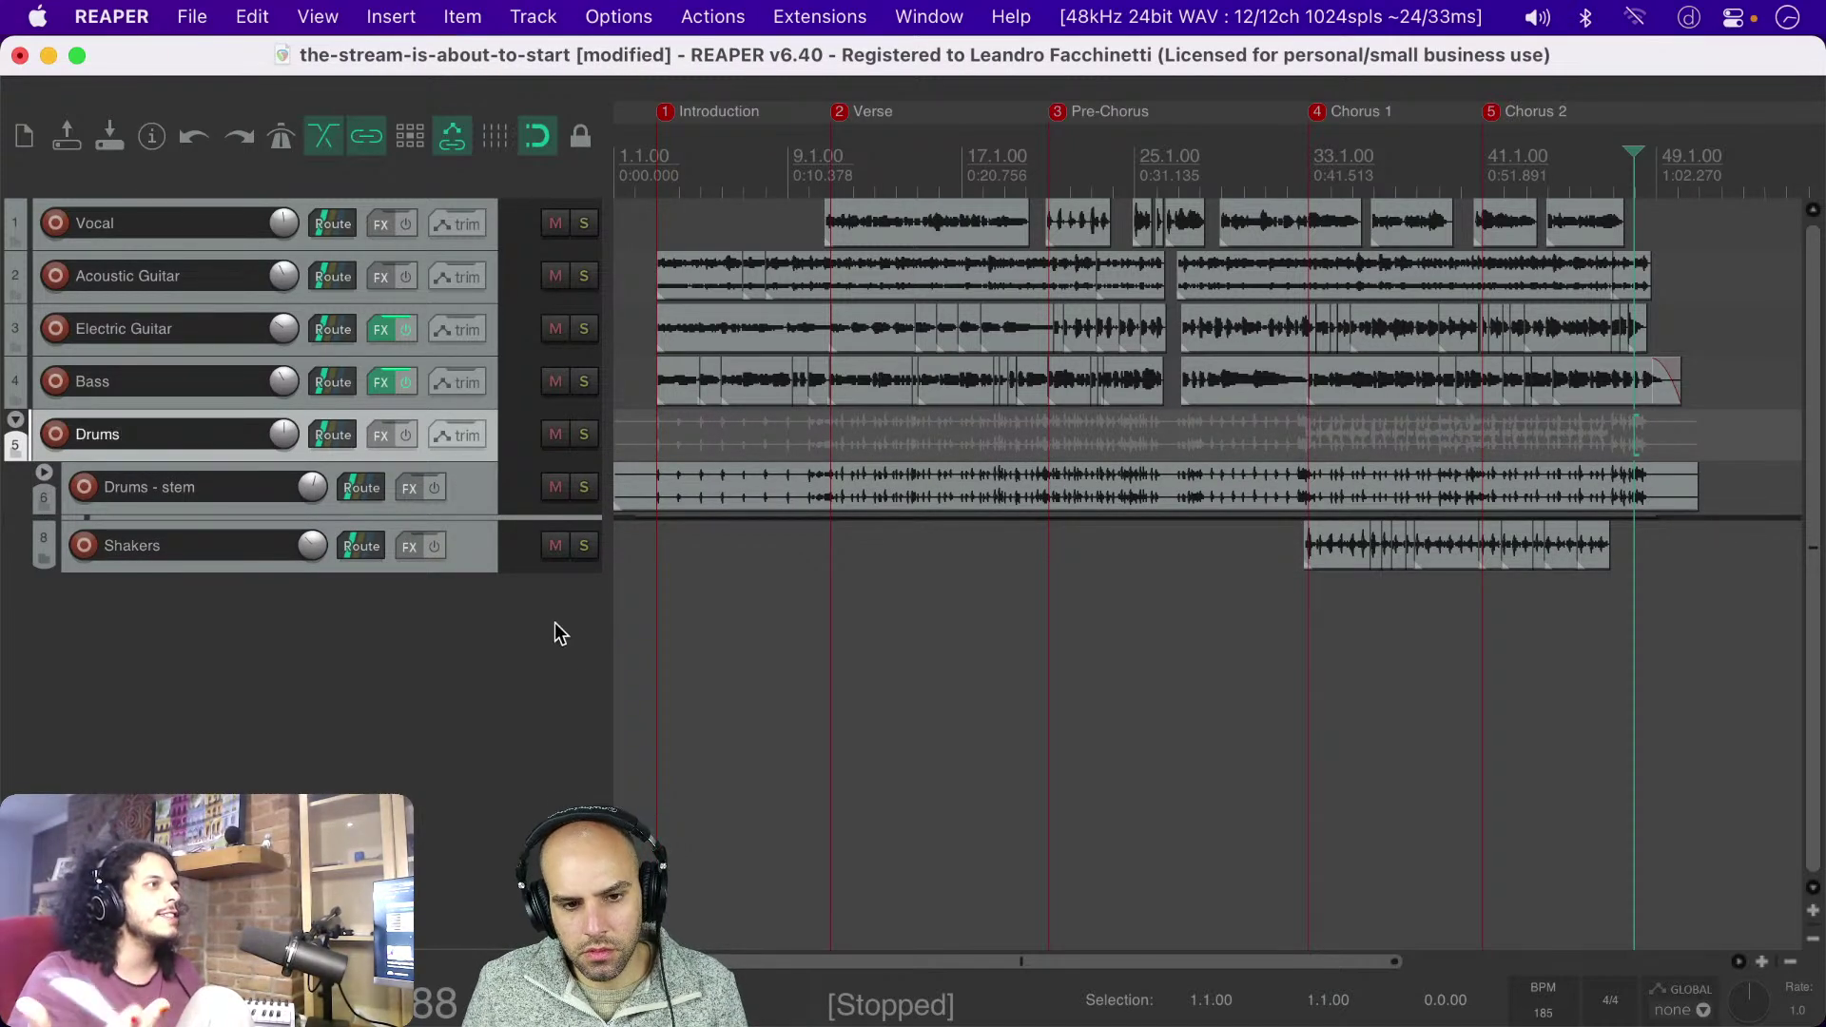
pyautogui.click(635, 608)
pyautogui.press('super+s')
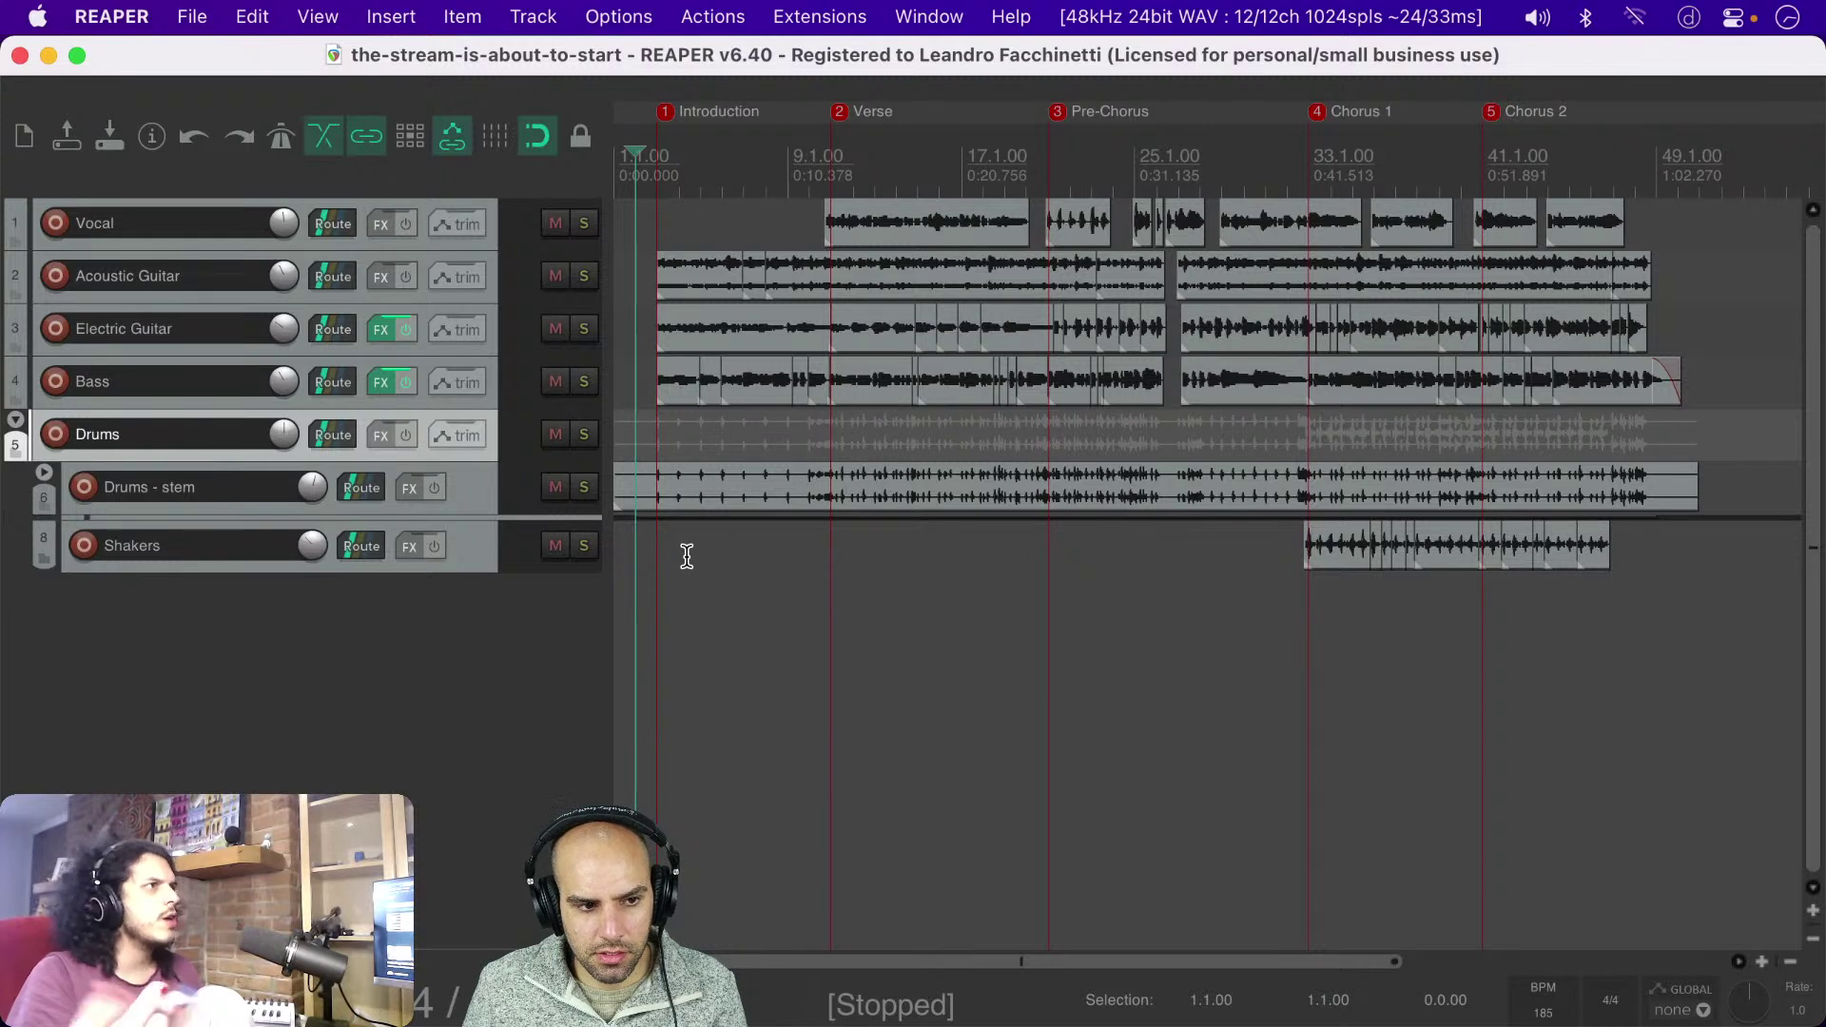
# Step: Add a new track below the Drums folder and name it Reverb
pyautogui.doubleClick(373, 659)
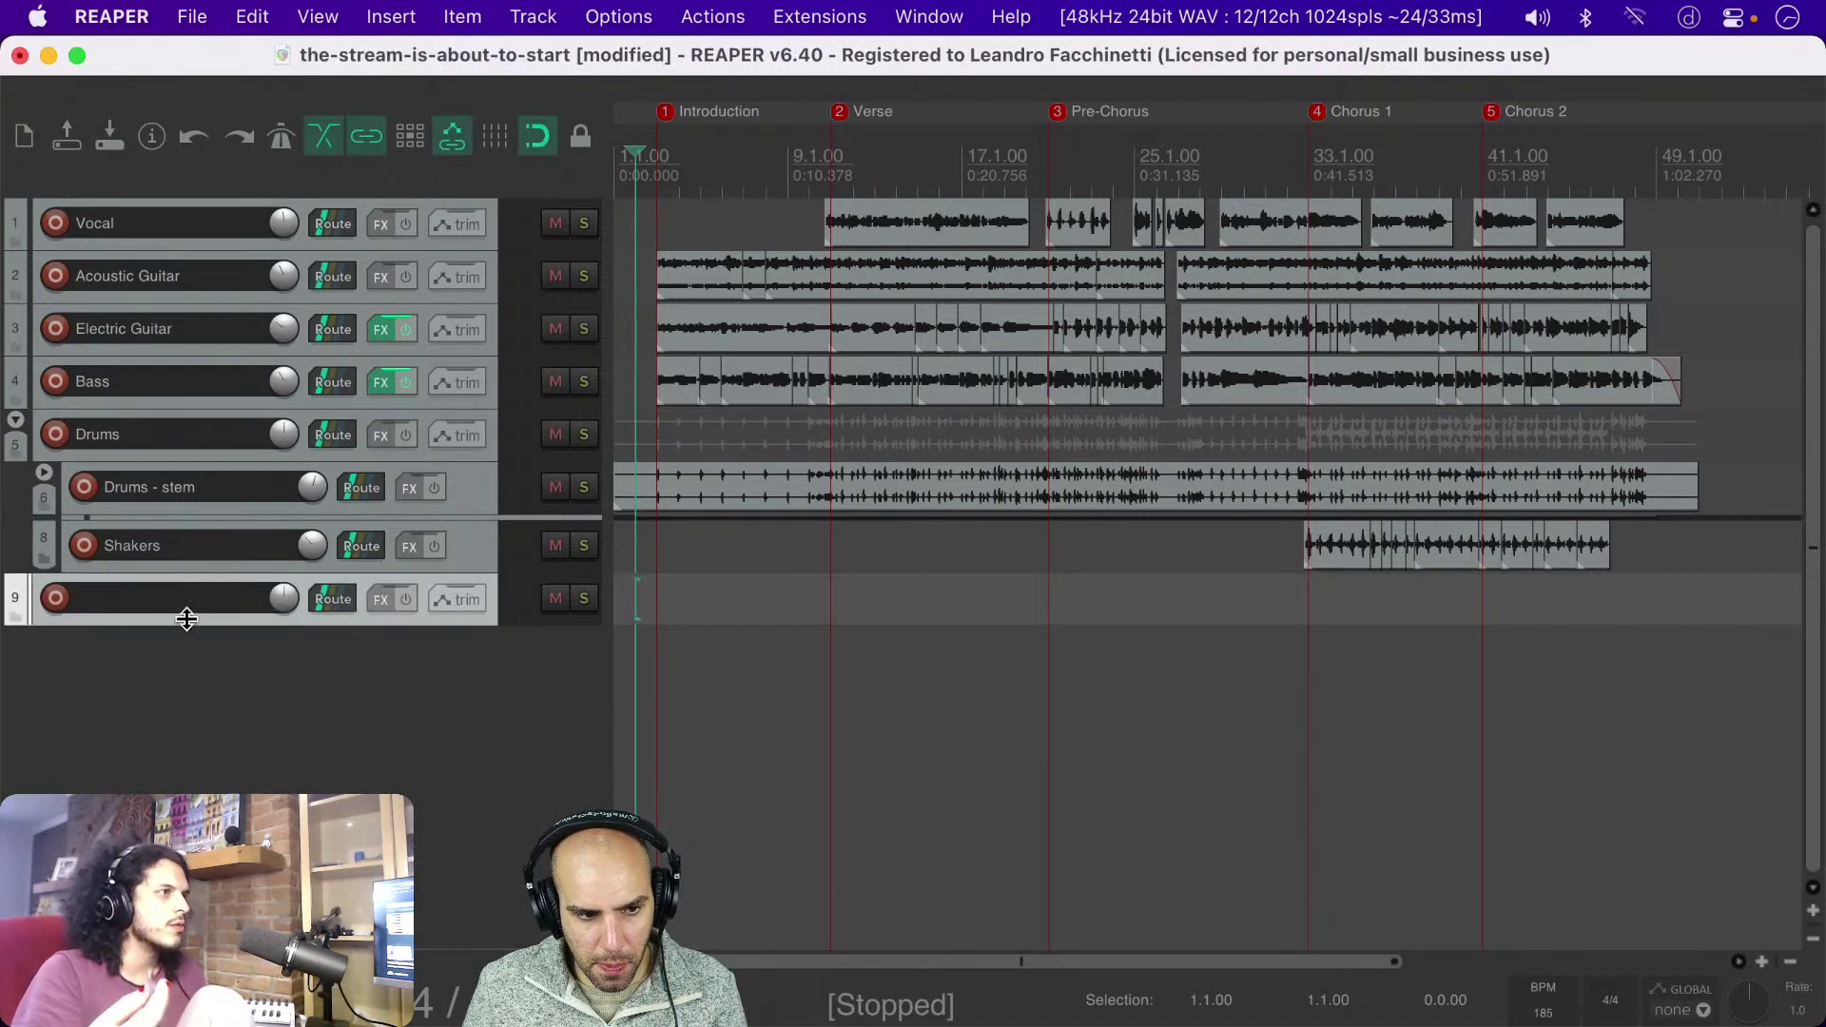
pyautogui.doubleClick(184, 597)
pyautogui.write('Reverb')
pyautogui.press('Return')
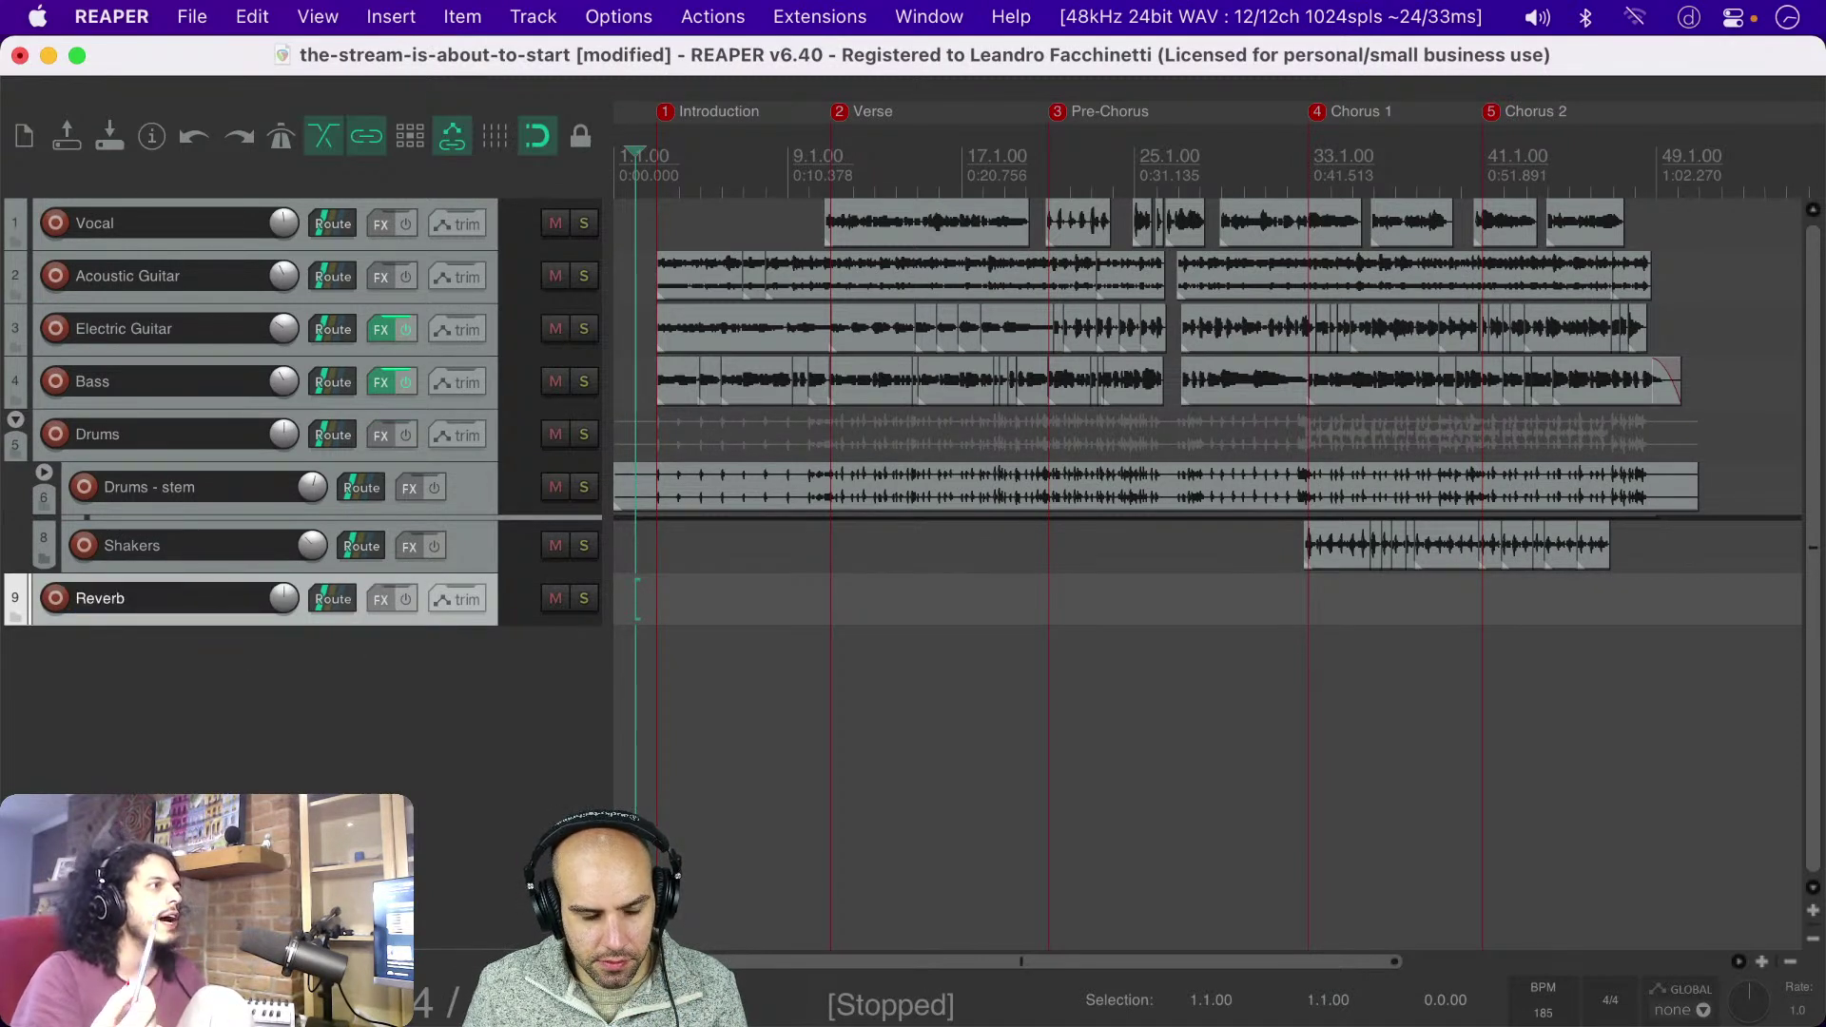
# Step: Add another new track below Reverb and name it Delay
pyautogui.doubleClick(395, 702)
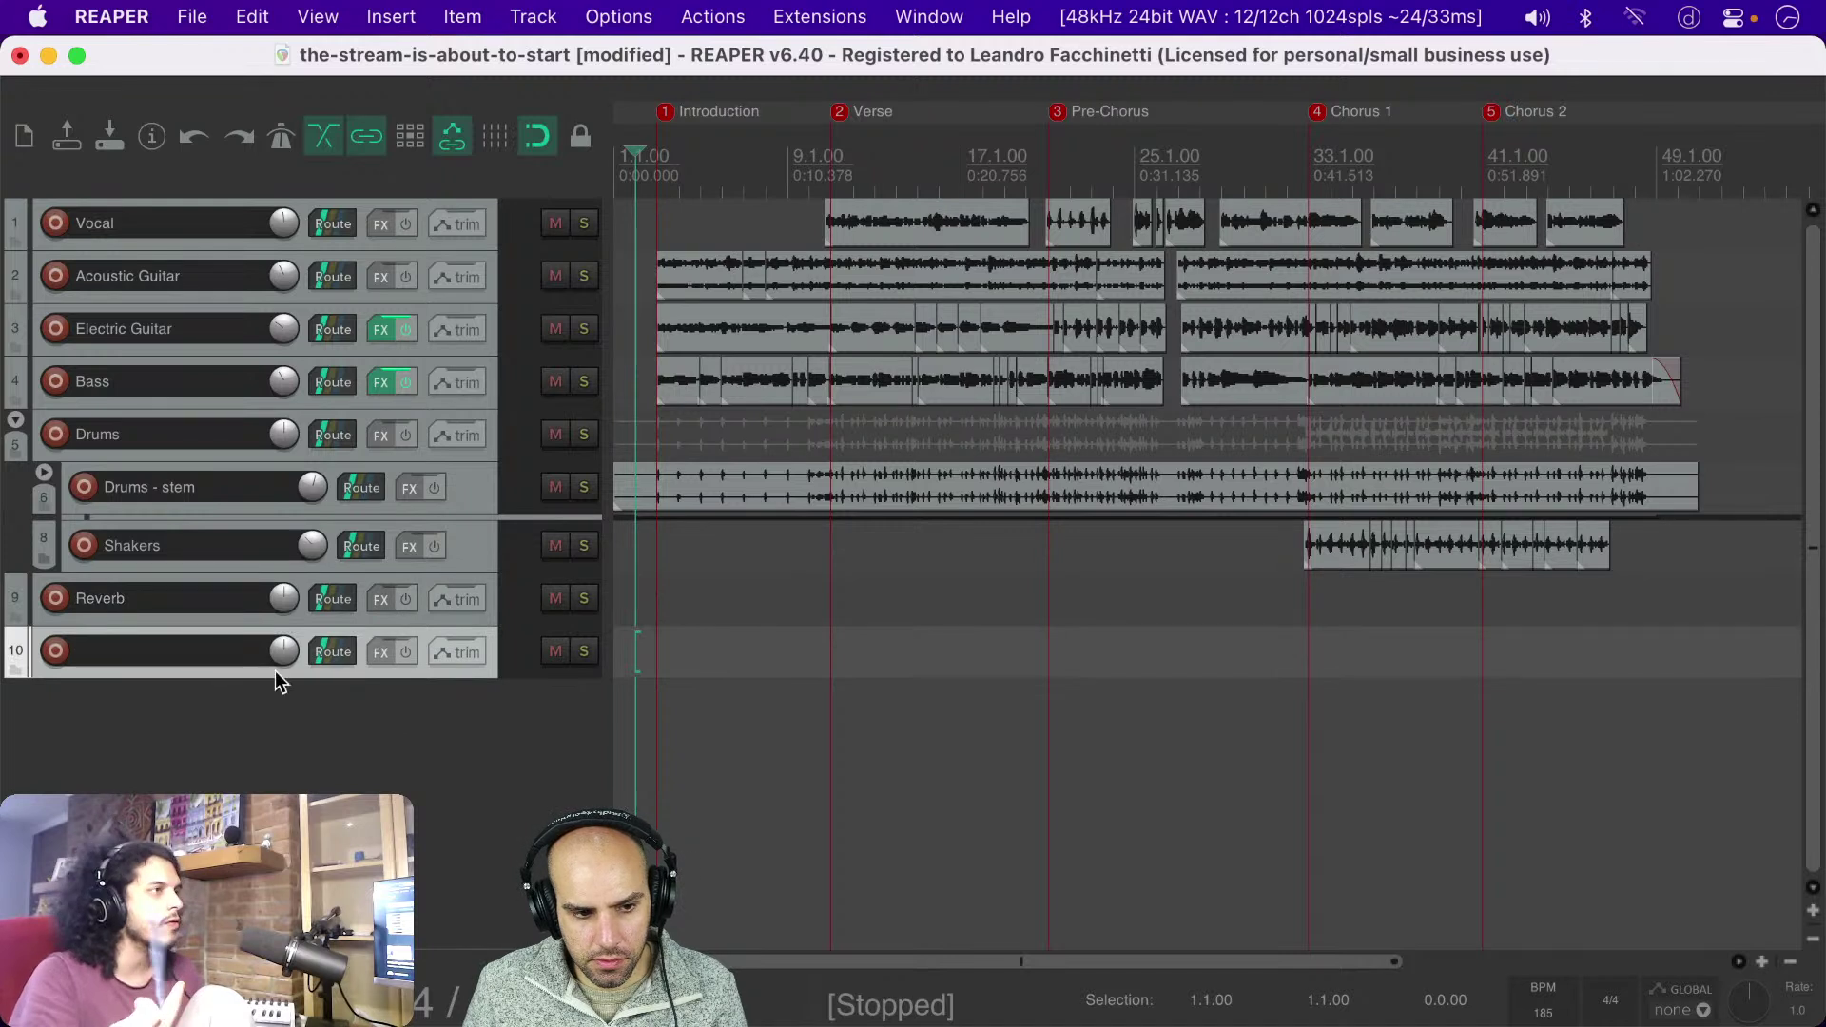
pyautogui.doubleClick(184, 650)
pyautogui.write('Delay')
pyautogui.press('Return')
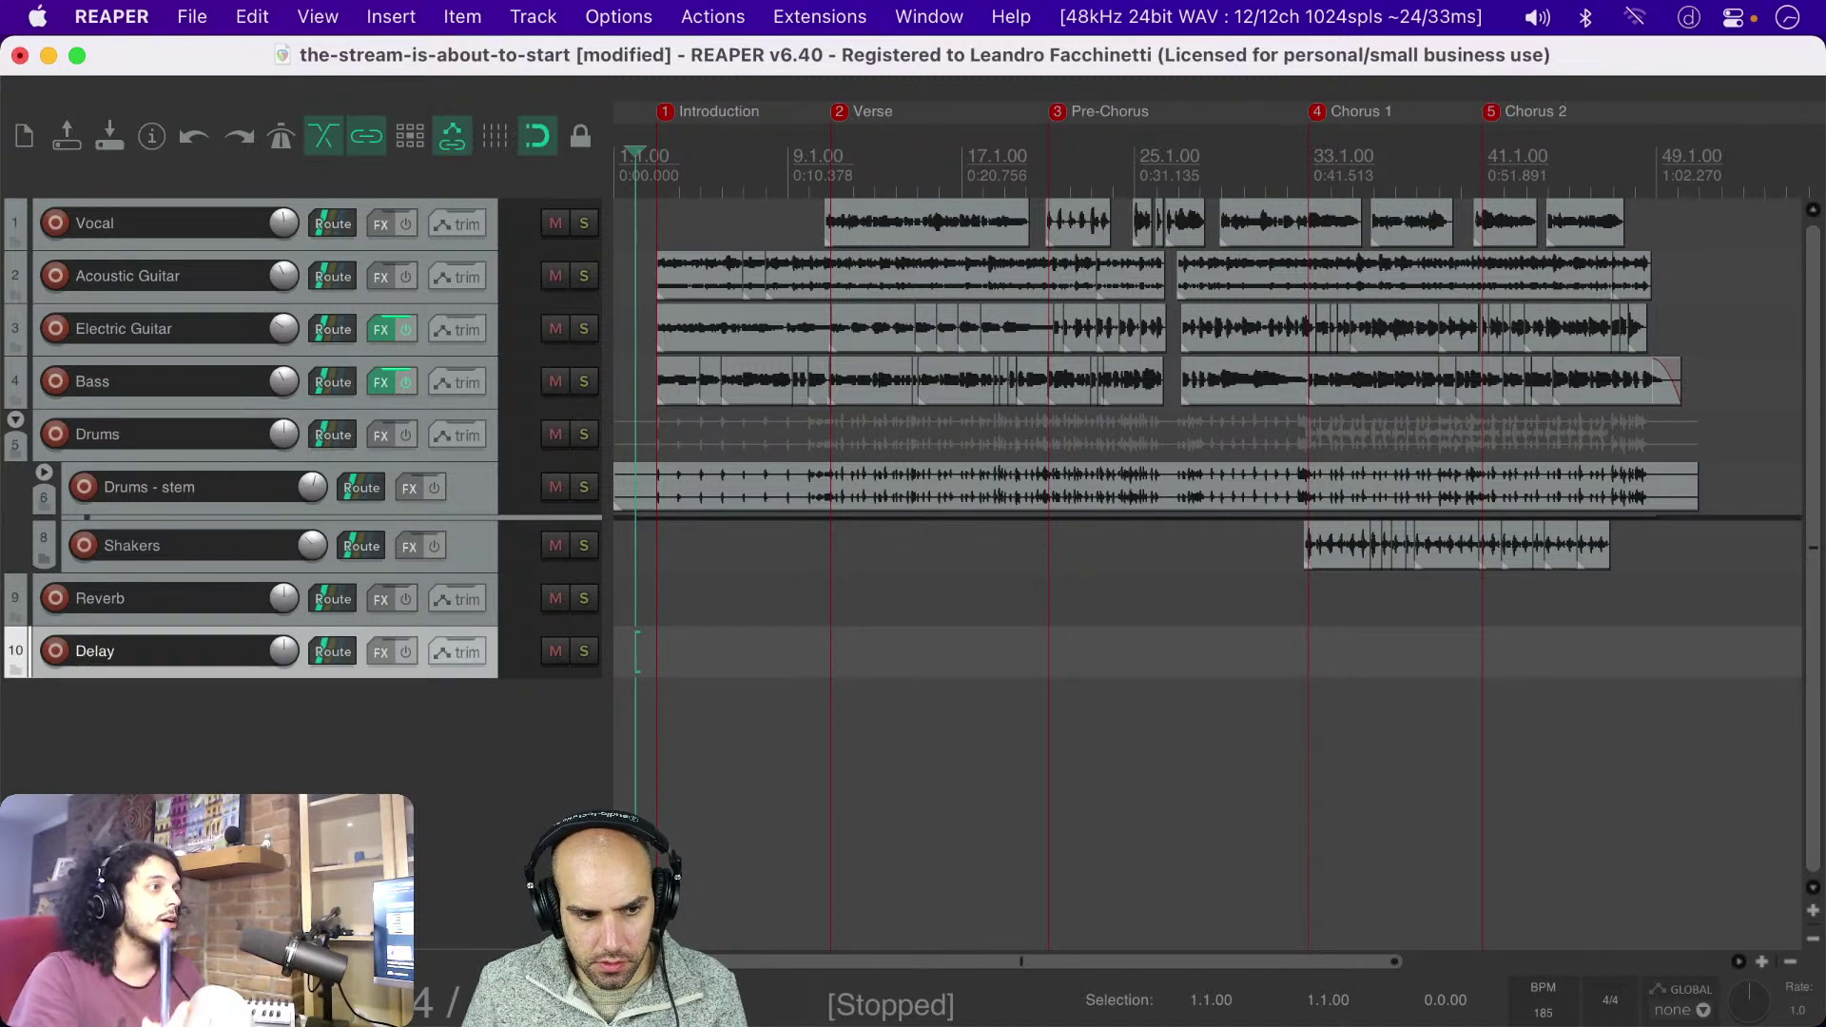
# Step: Add a new track below Delay, name it "Parallel Compression", and save the project
pyautogui.doubleClick(175, 733)
pyautogui.doubleClick(157, 702)
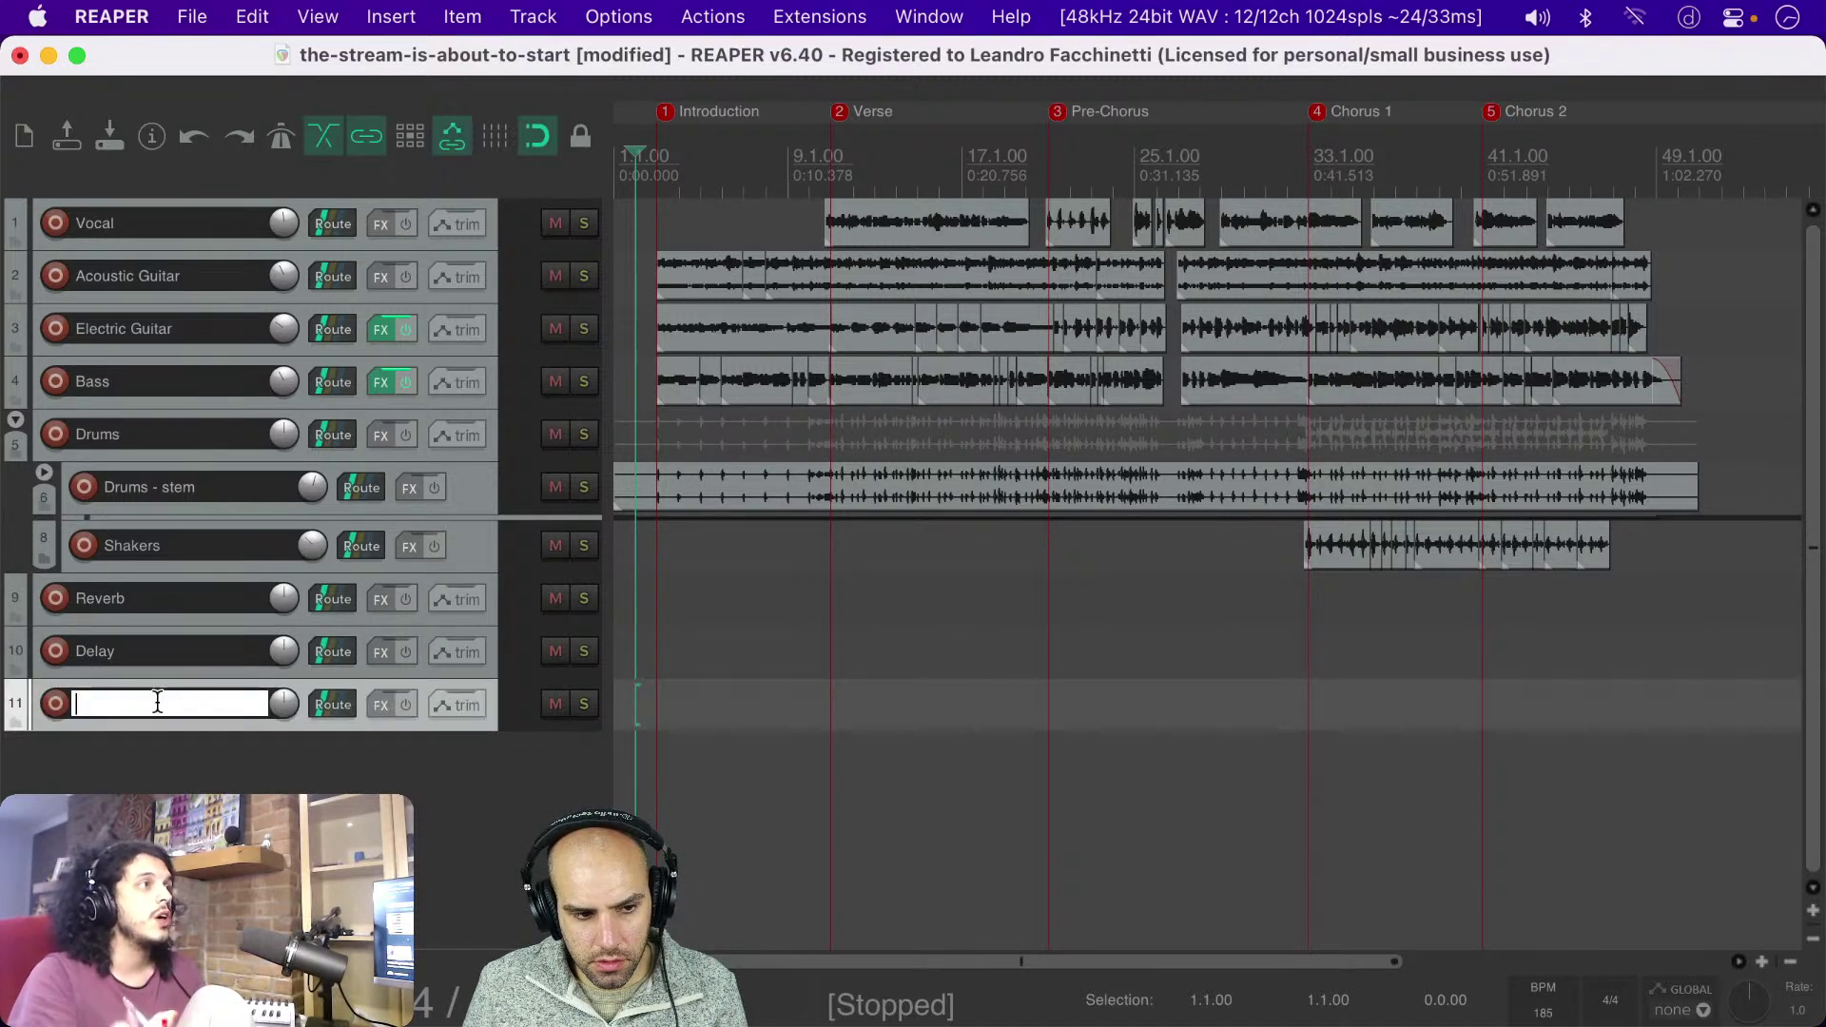
pyautogui.write('Parallel Compression')
pyautogui.press('Return')
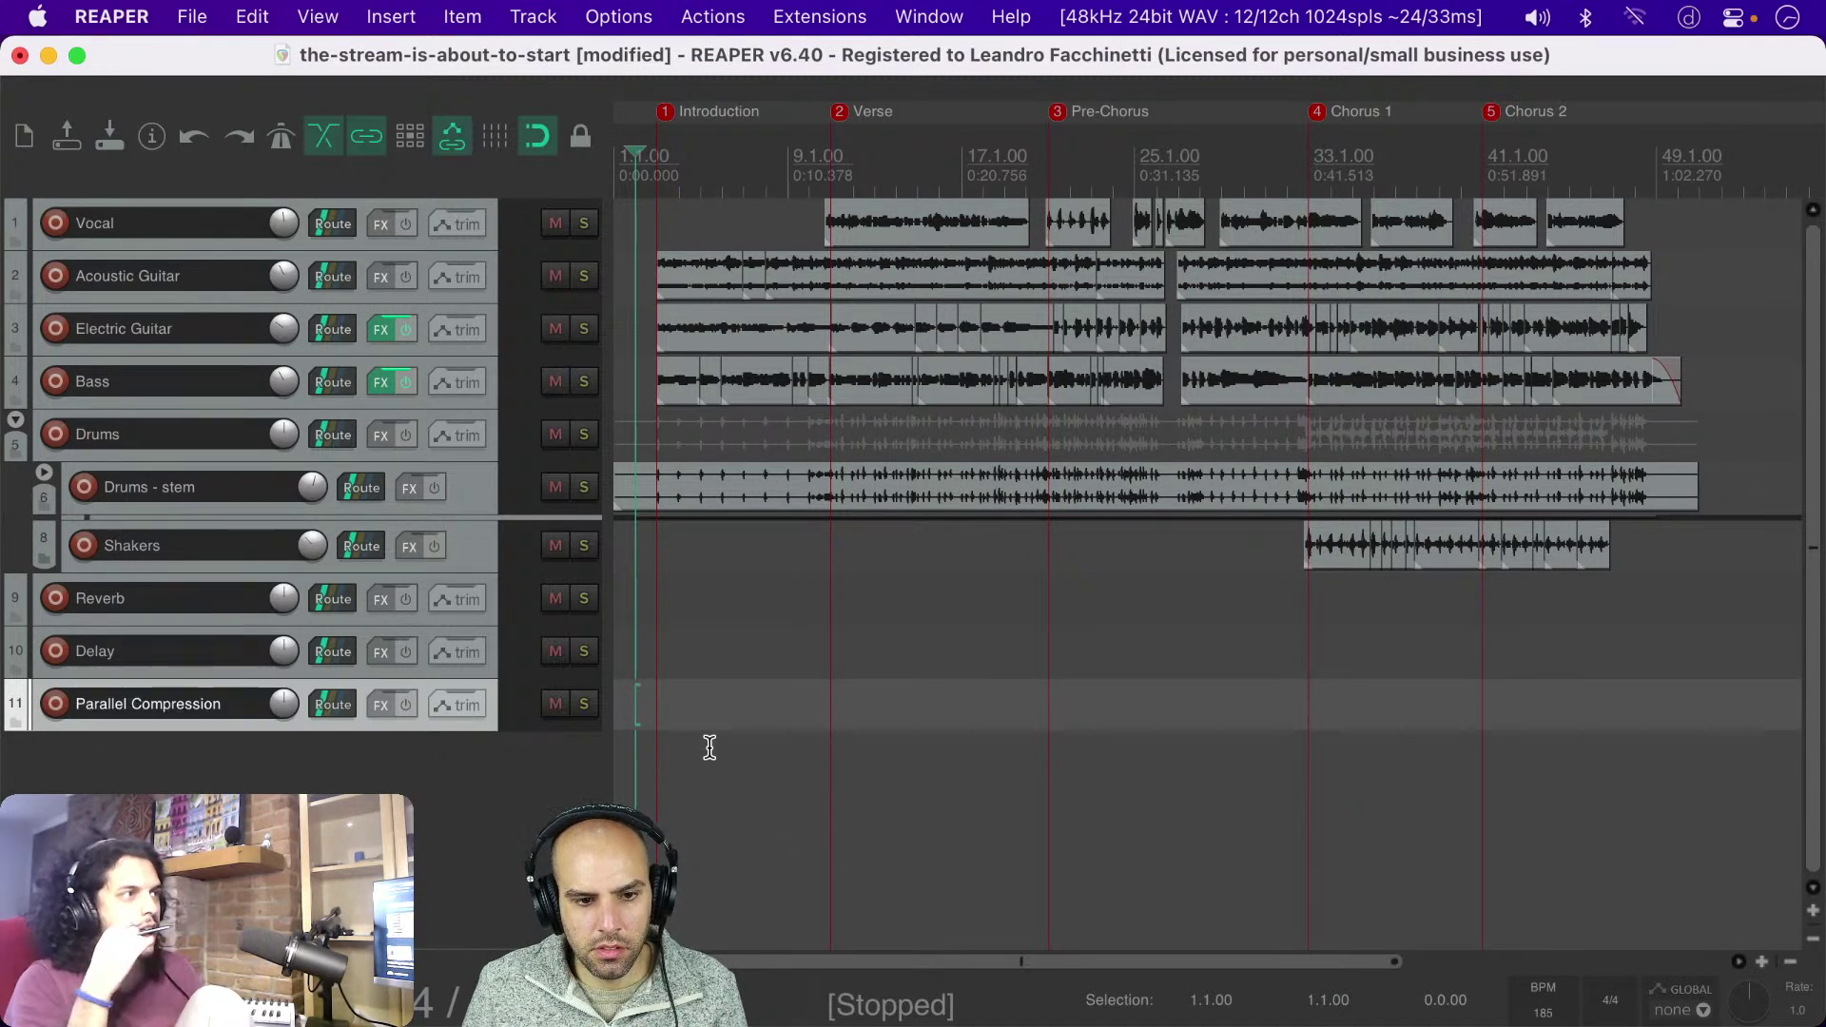
pyautogui.press('super+s')
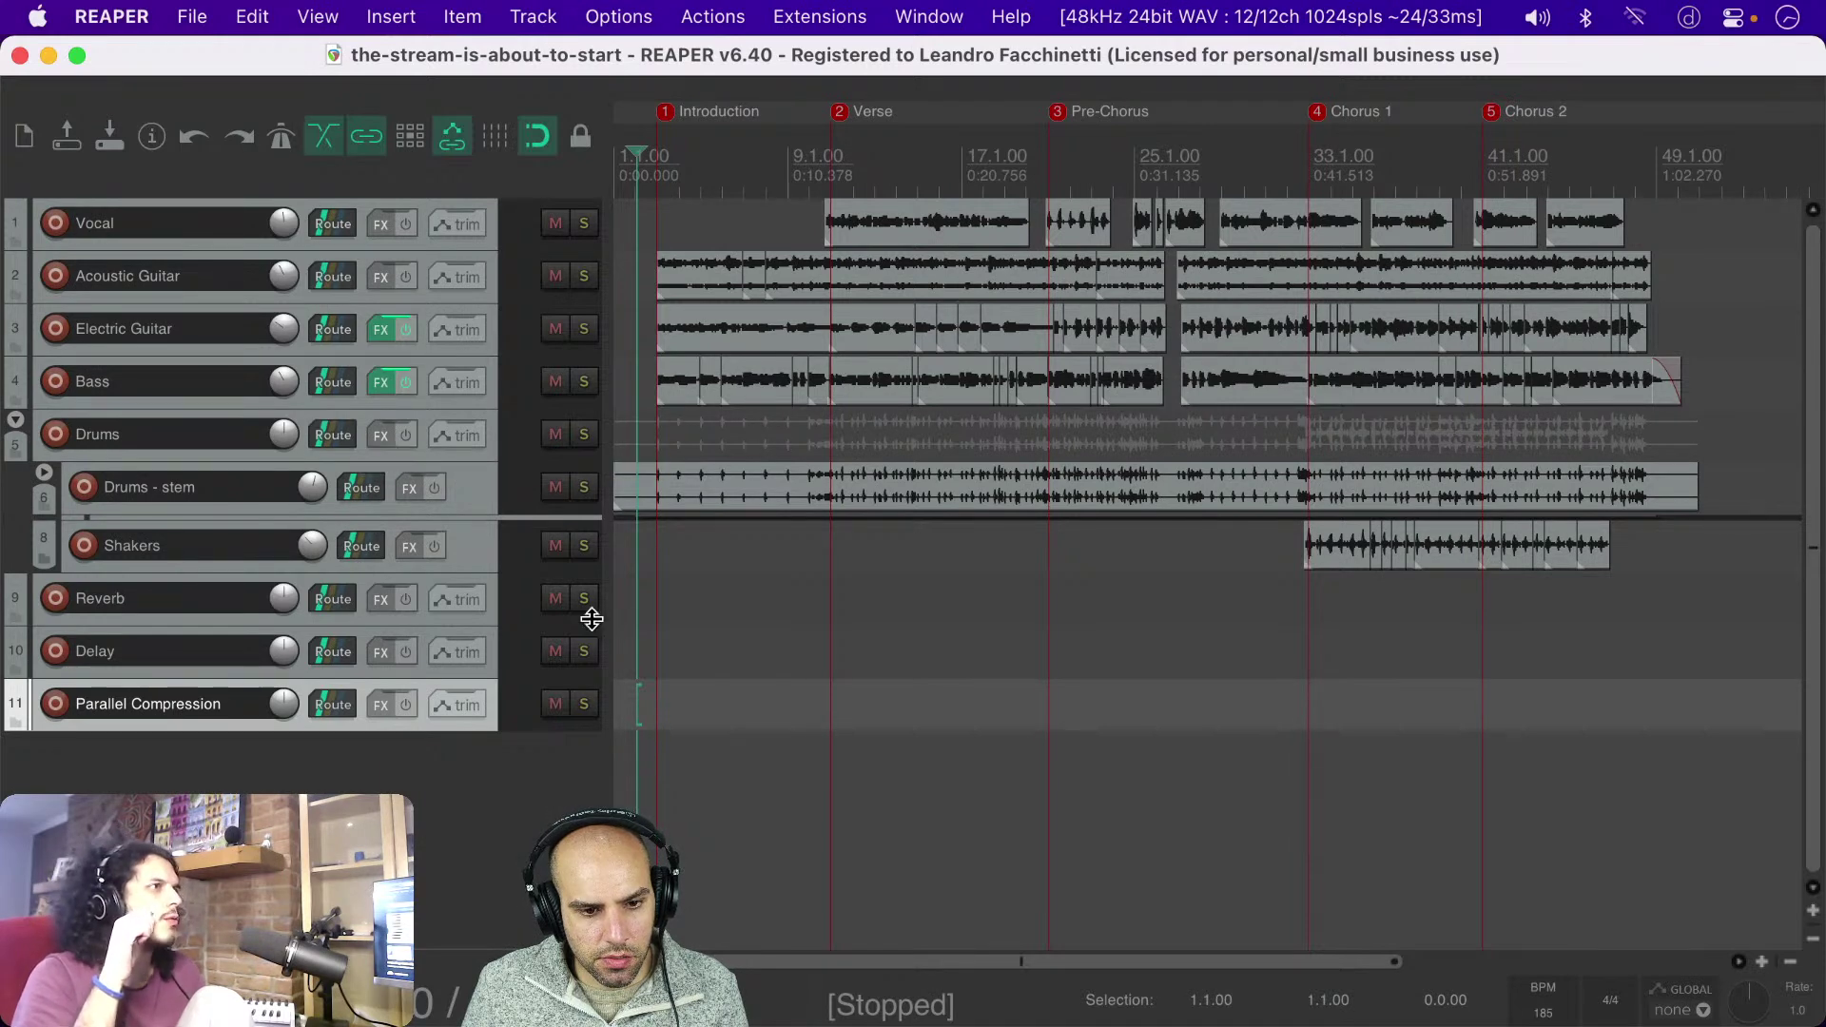
# Step: Select the tracks from Vocal through Drums, send them all to the Reverb track, check its receives, and save the project
pyautogui.scroll(2, 646, 671)
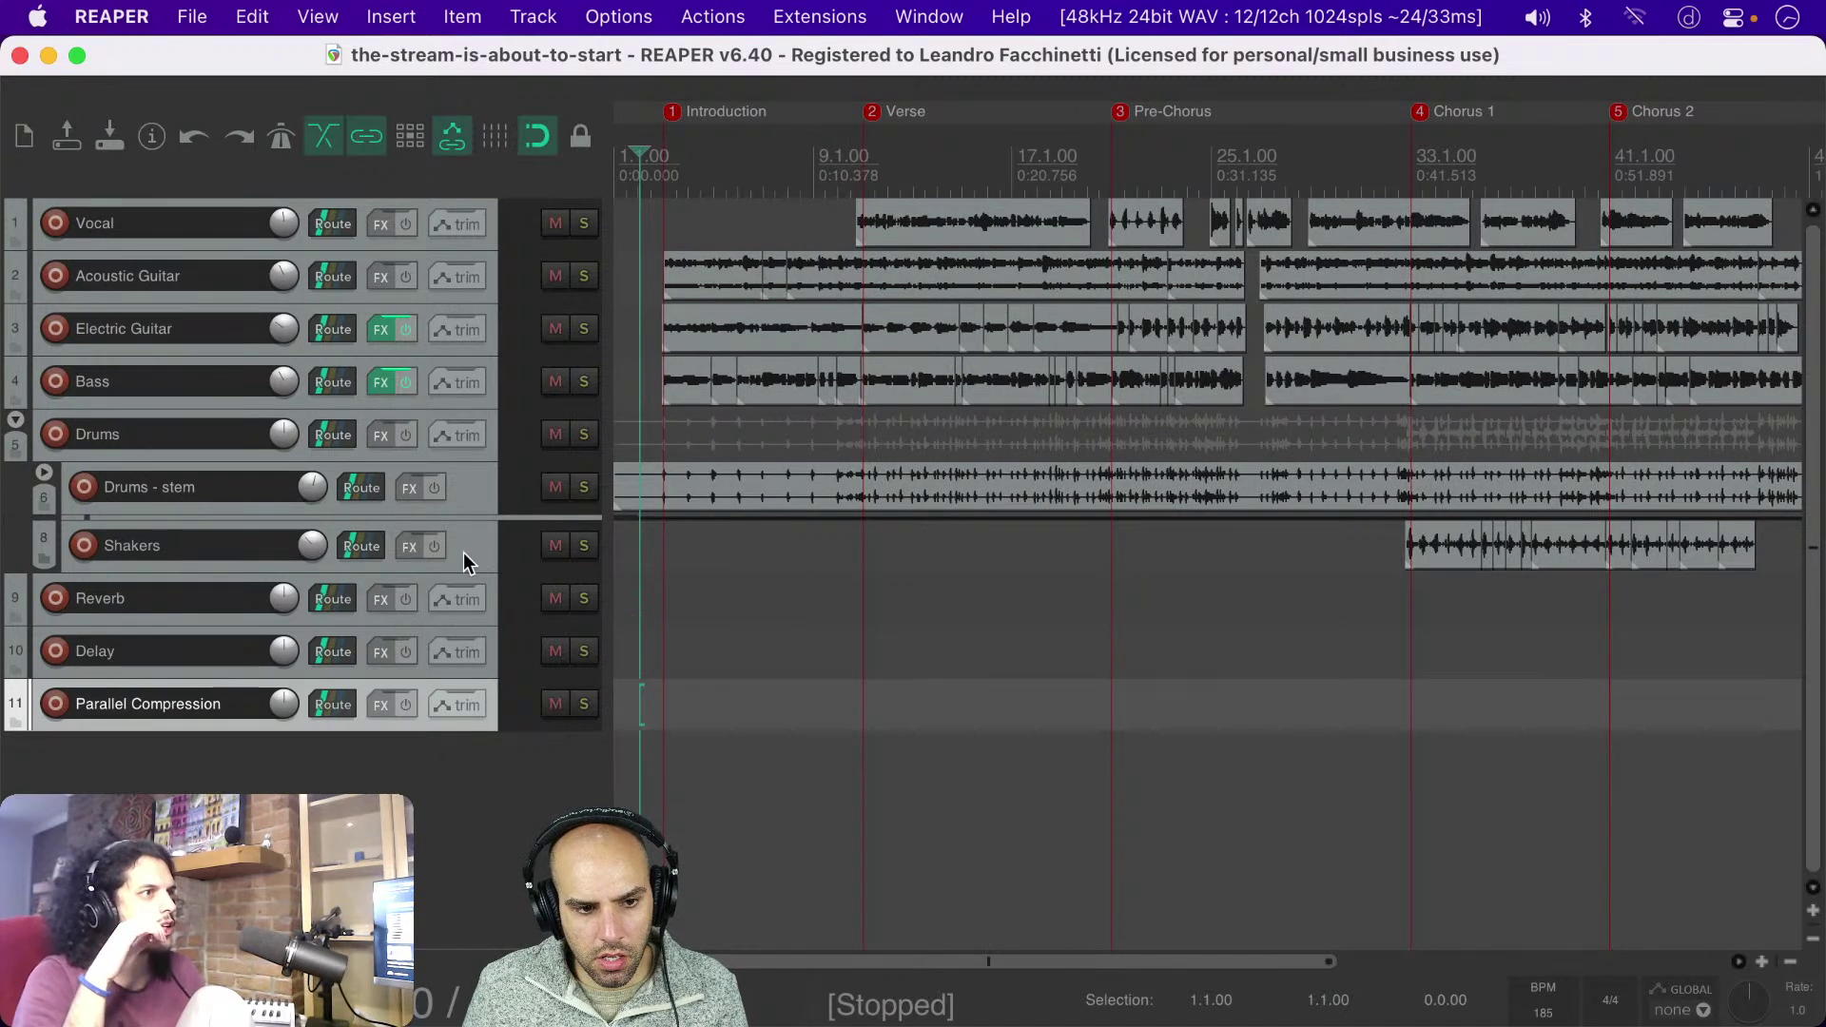
pyautogui.click(494, 447)
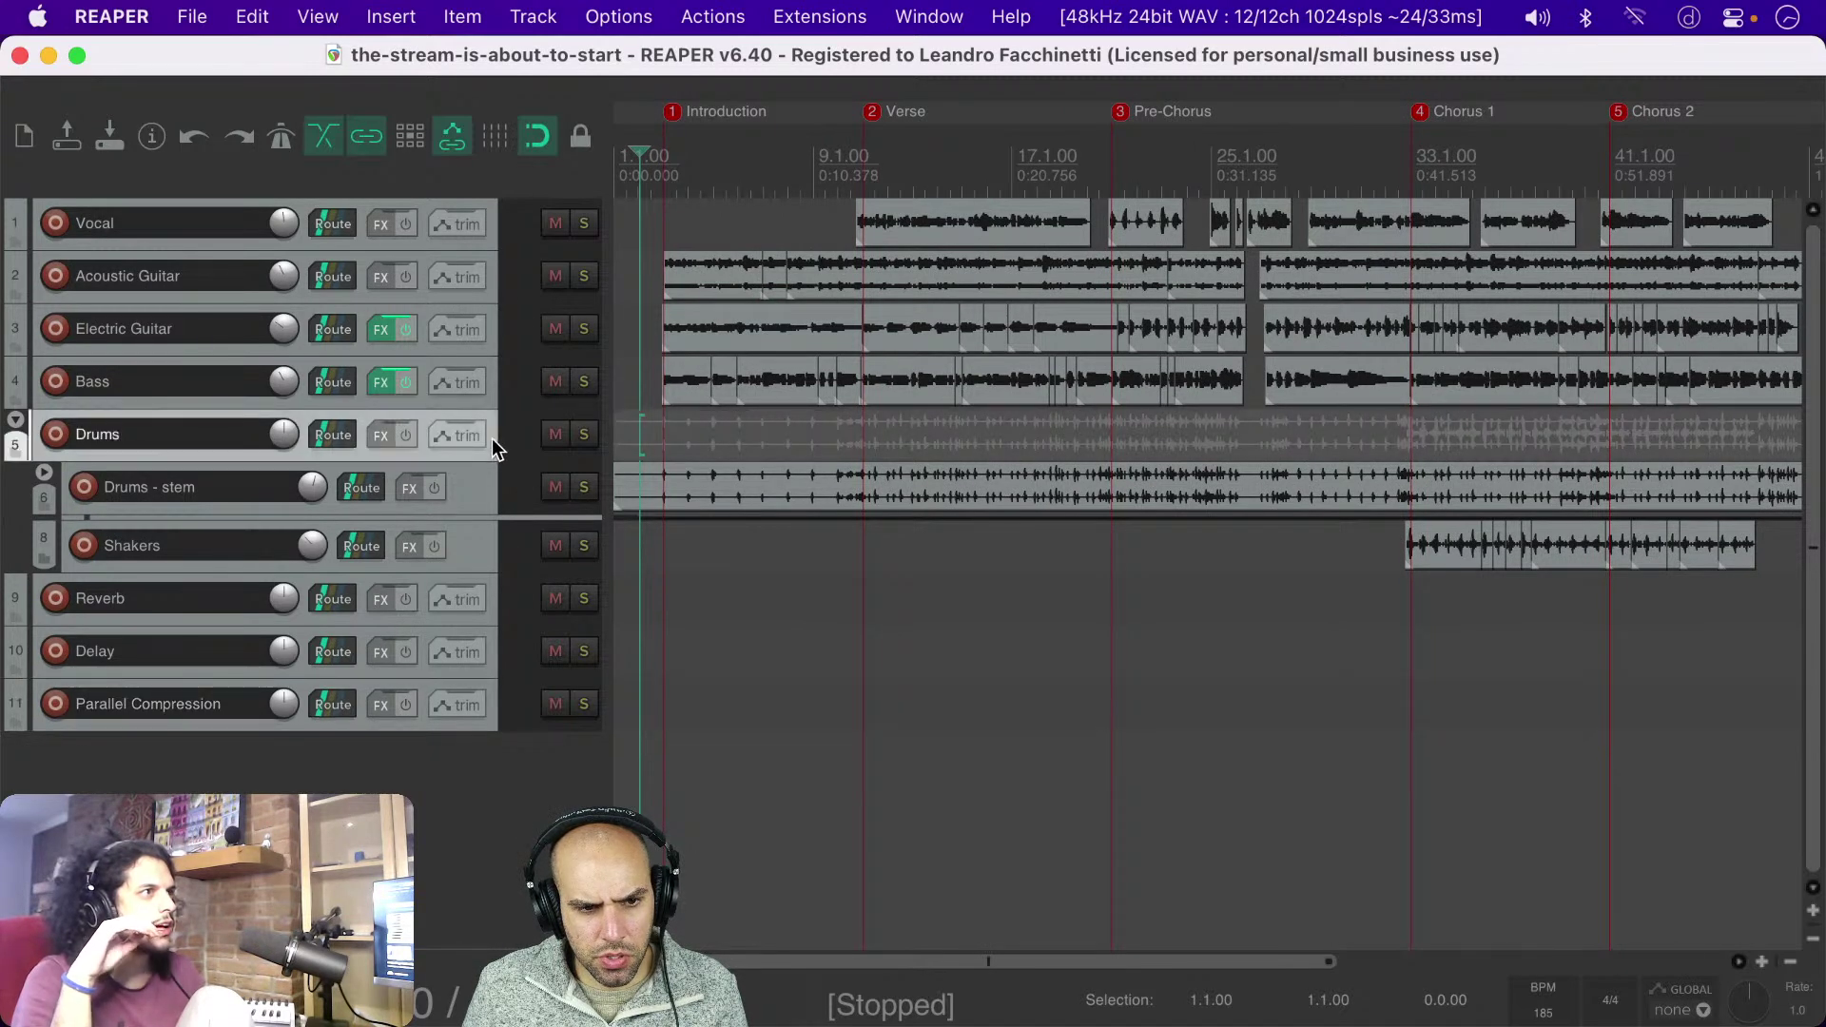
pyautogui.keyDown('shift'); pyautogui.click(493, 223); pyautogui.keyUp('shift')
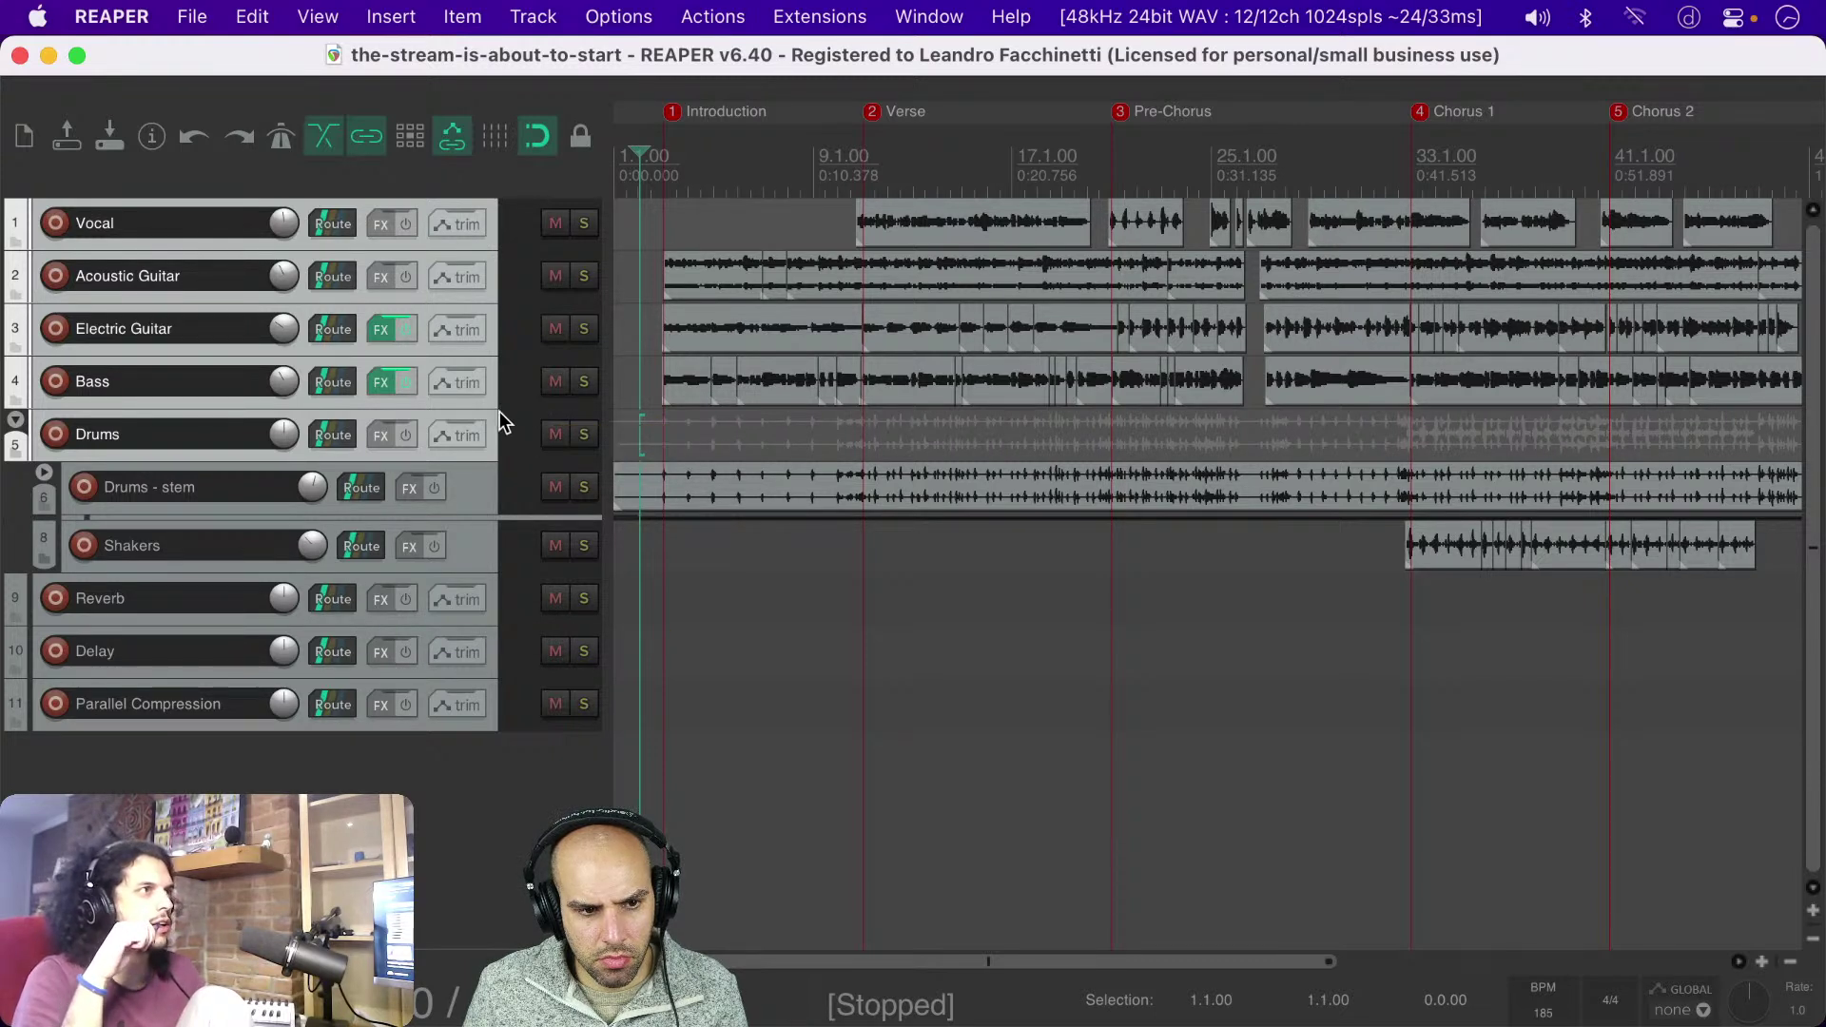
pyautogui.moveTo(348, 445); pyautogui.dragTo(334, 596)
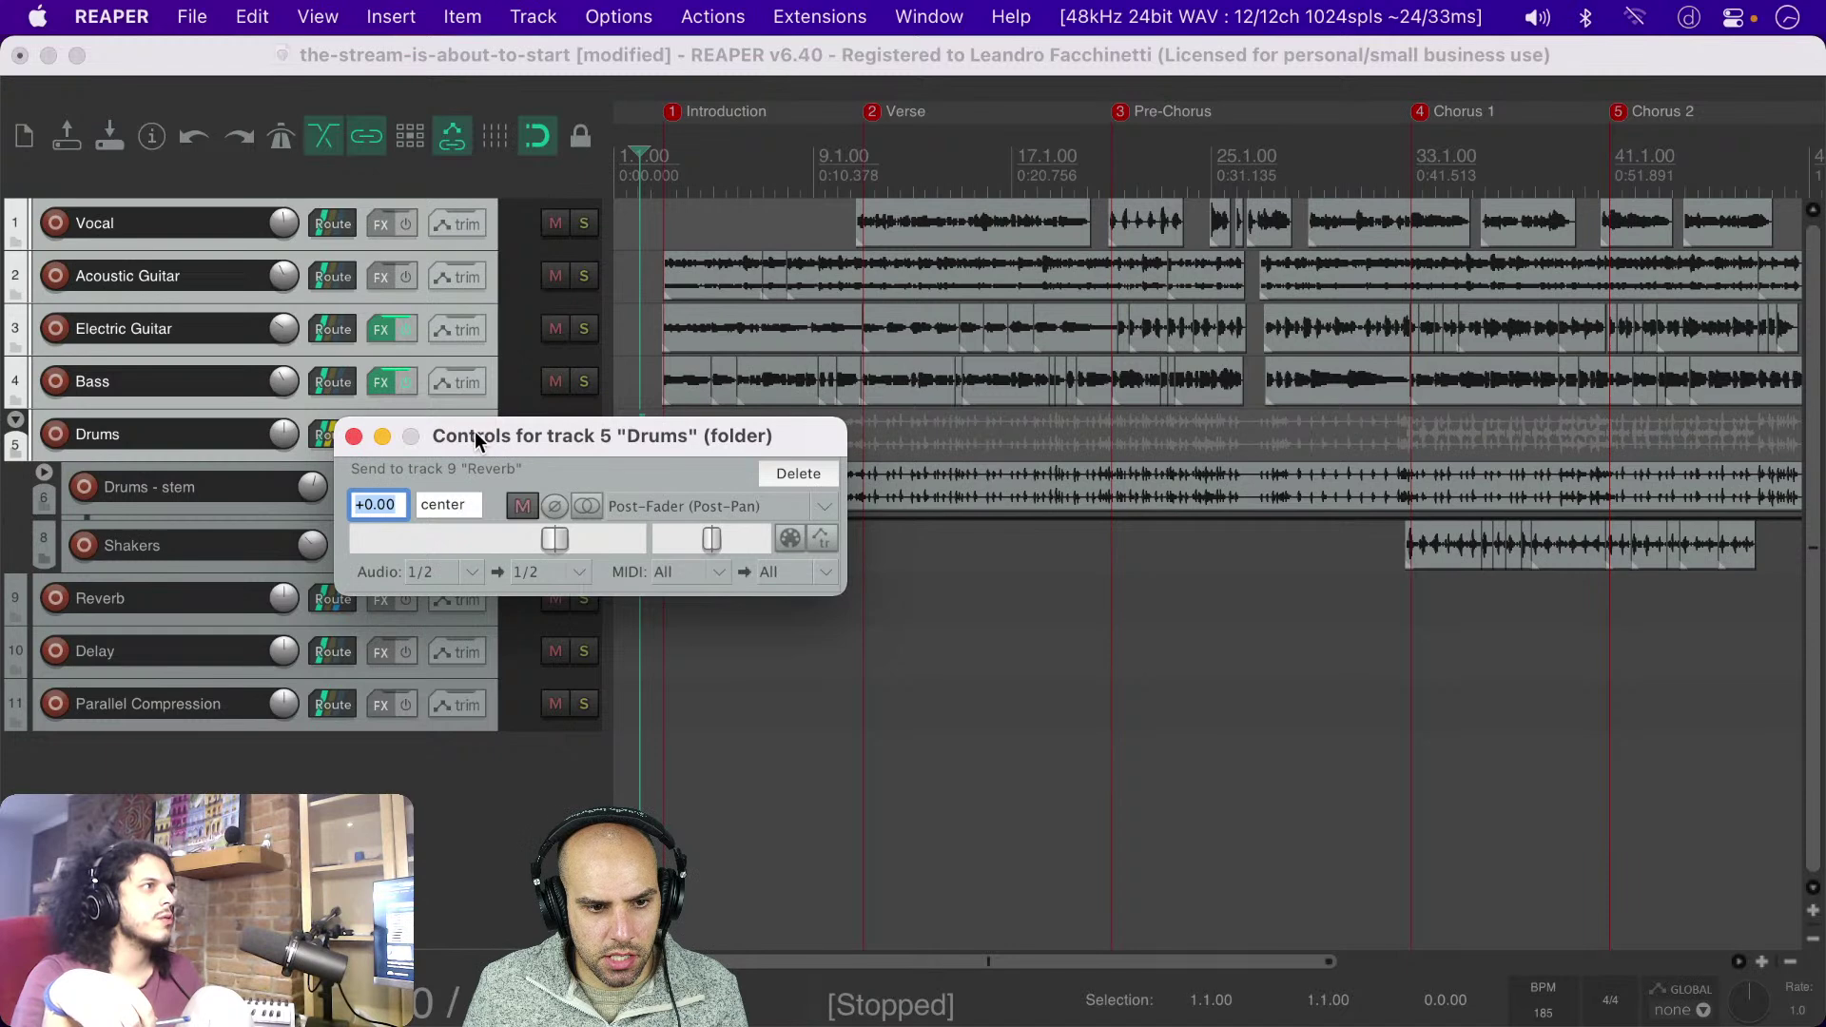
pyautogui.click(354, 437)
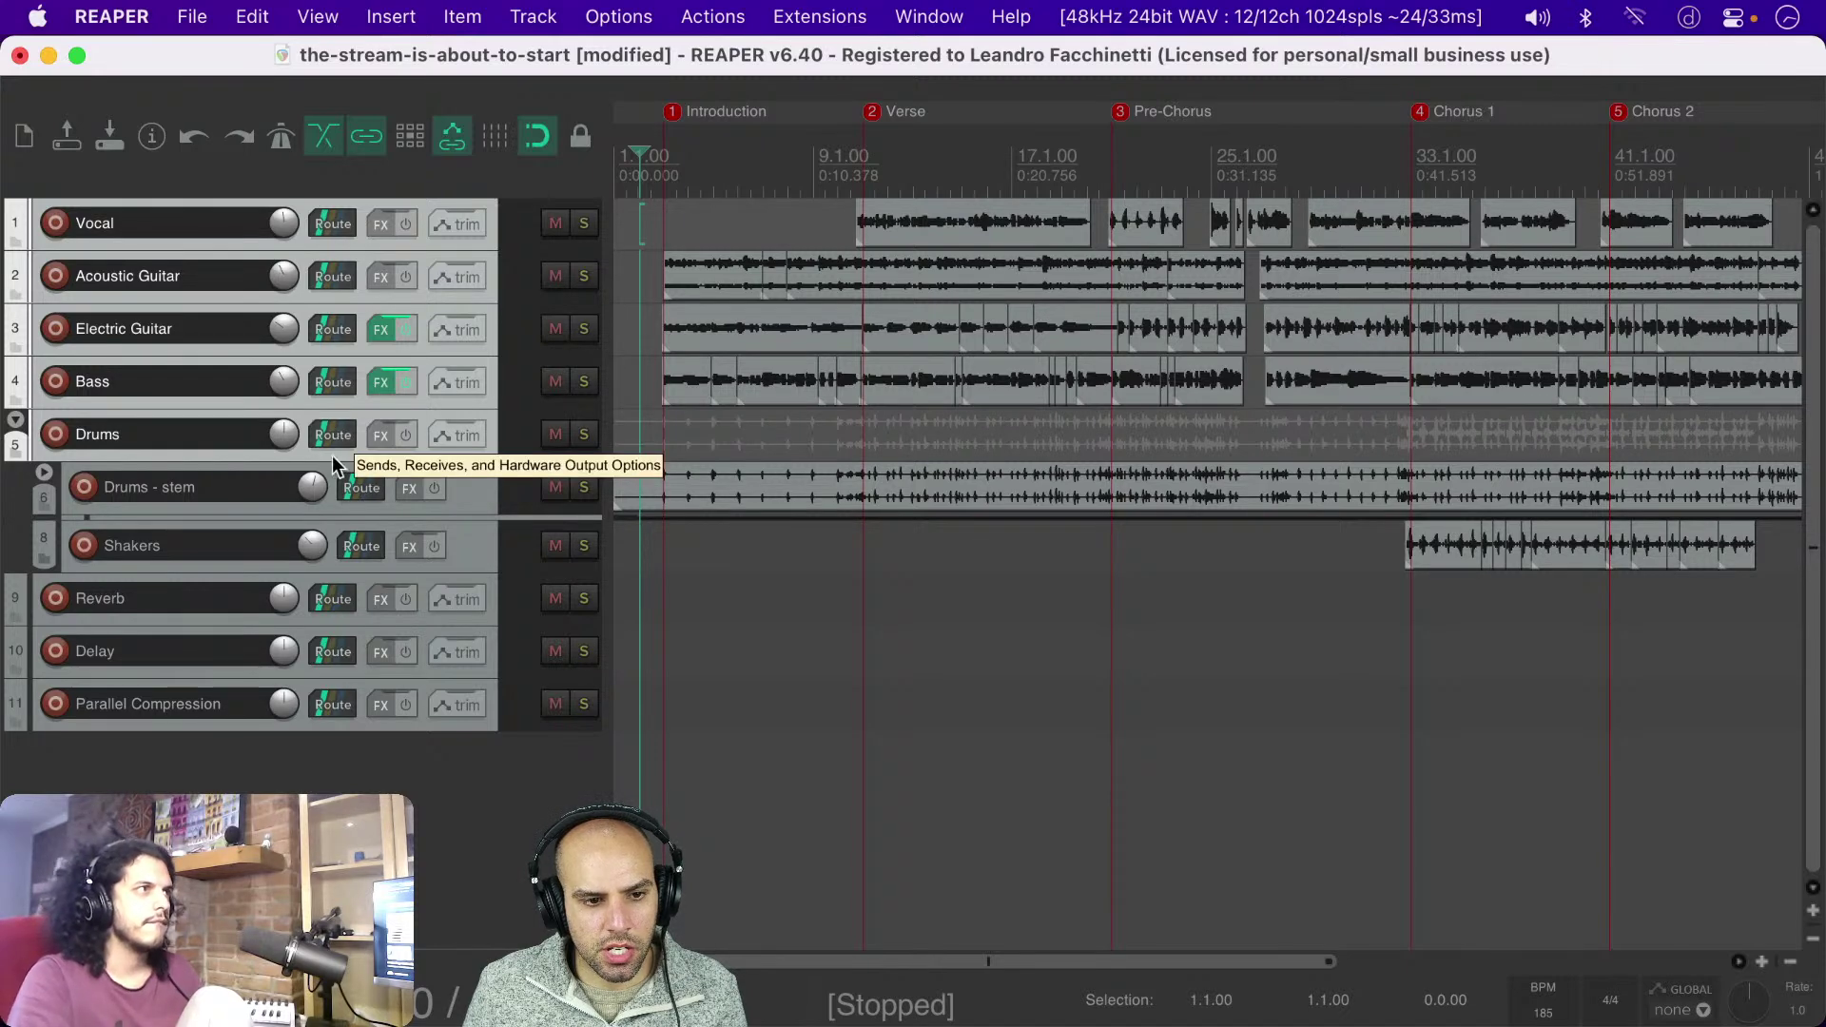
pyautogui.click(332, 599)
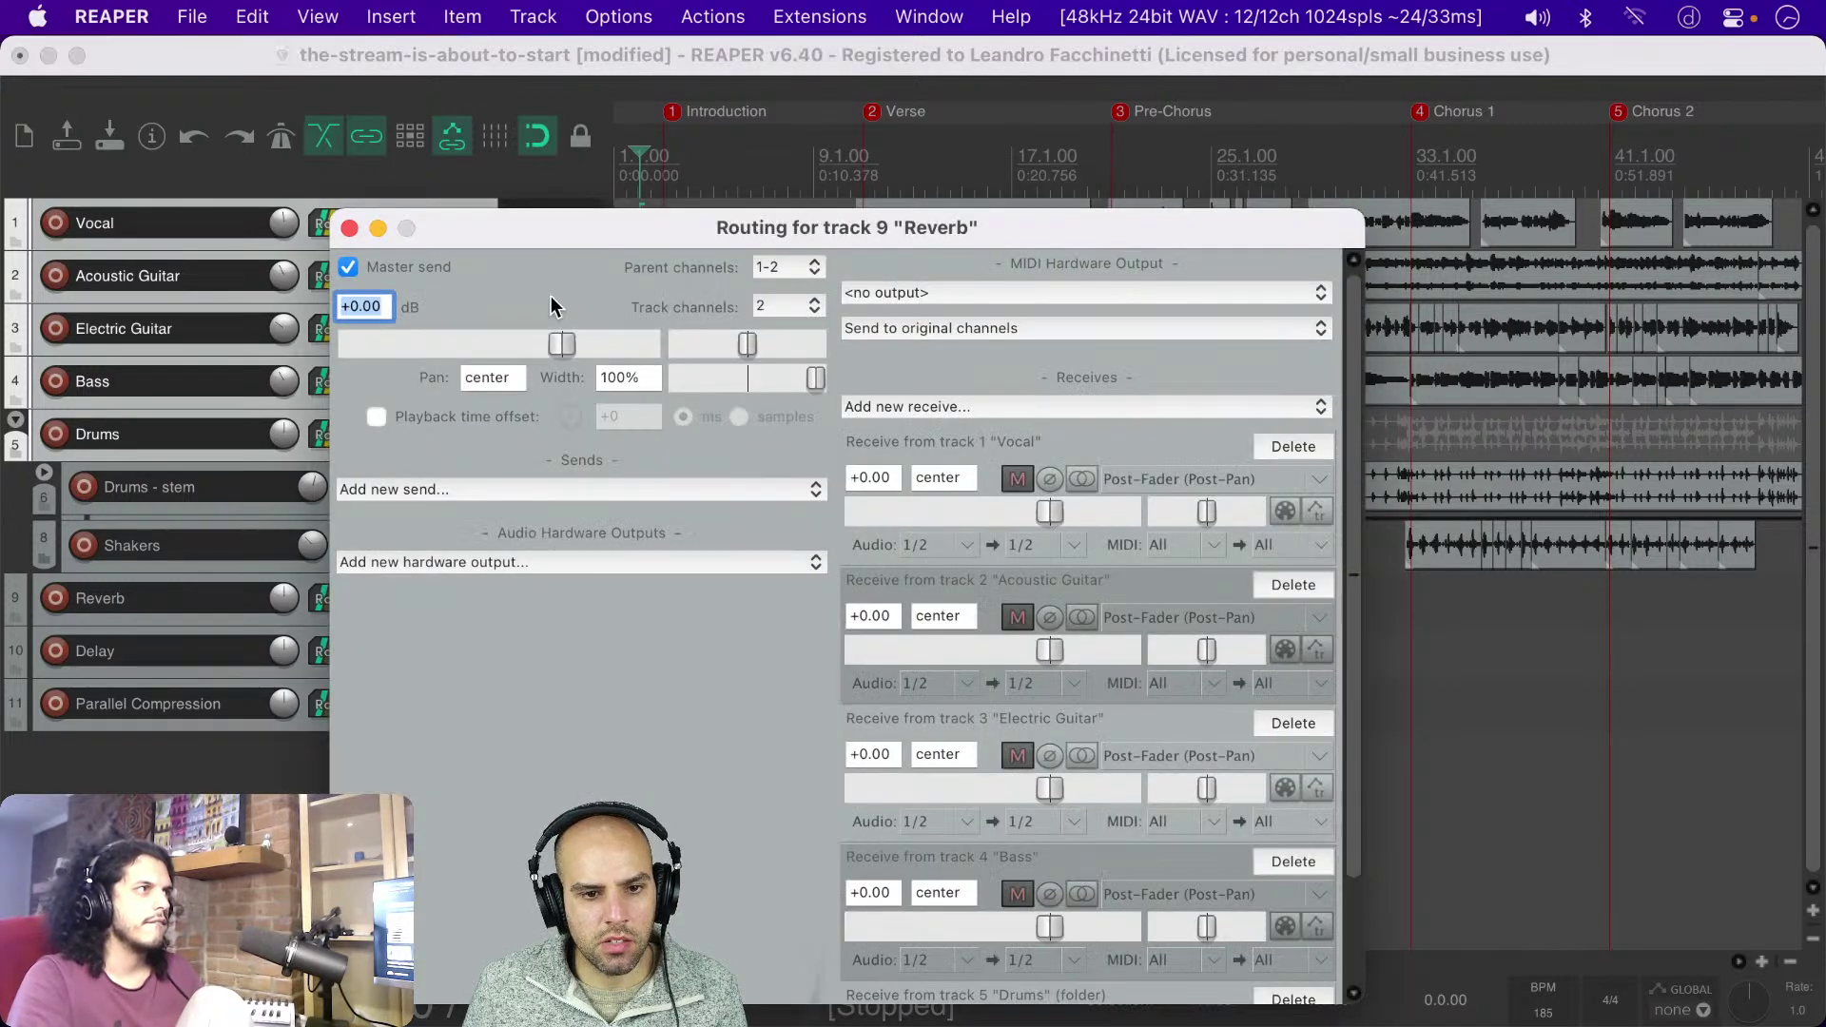
pyautogui.click(349, 228)
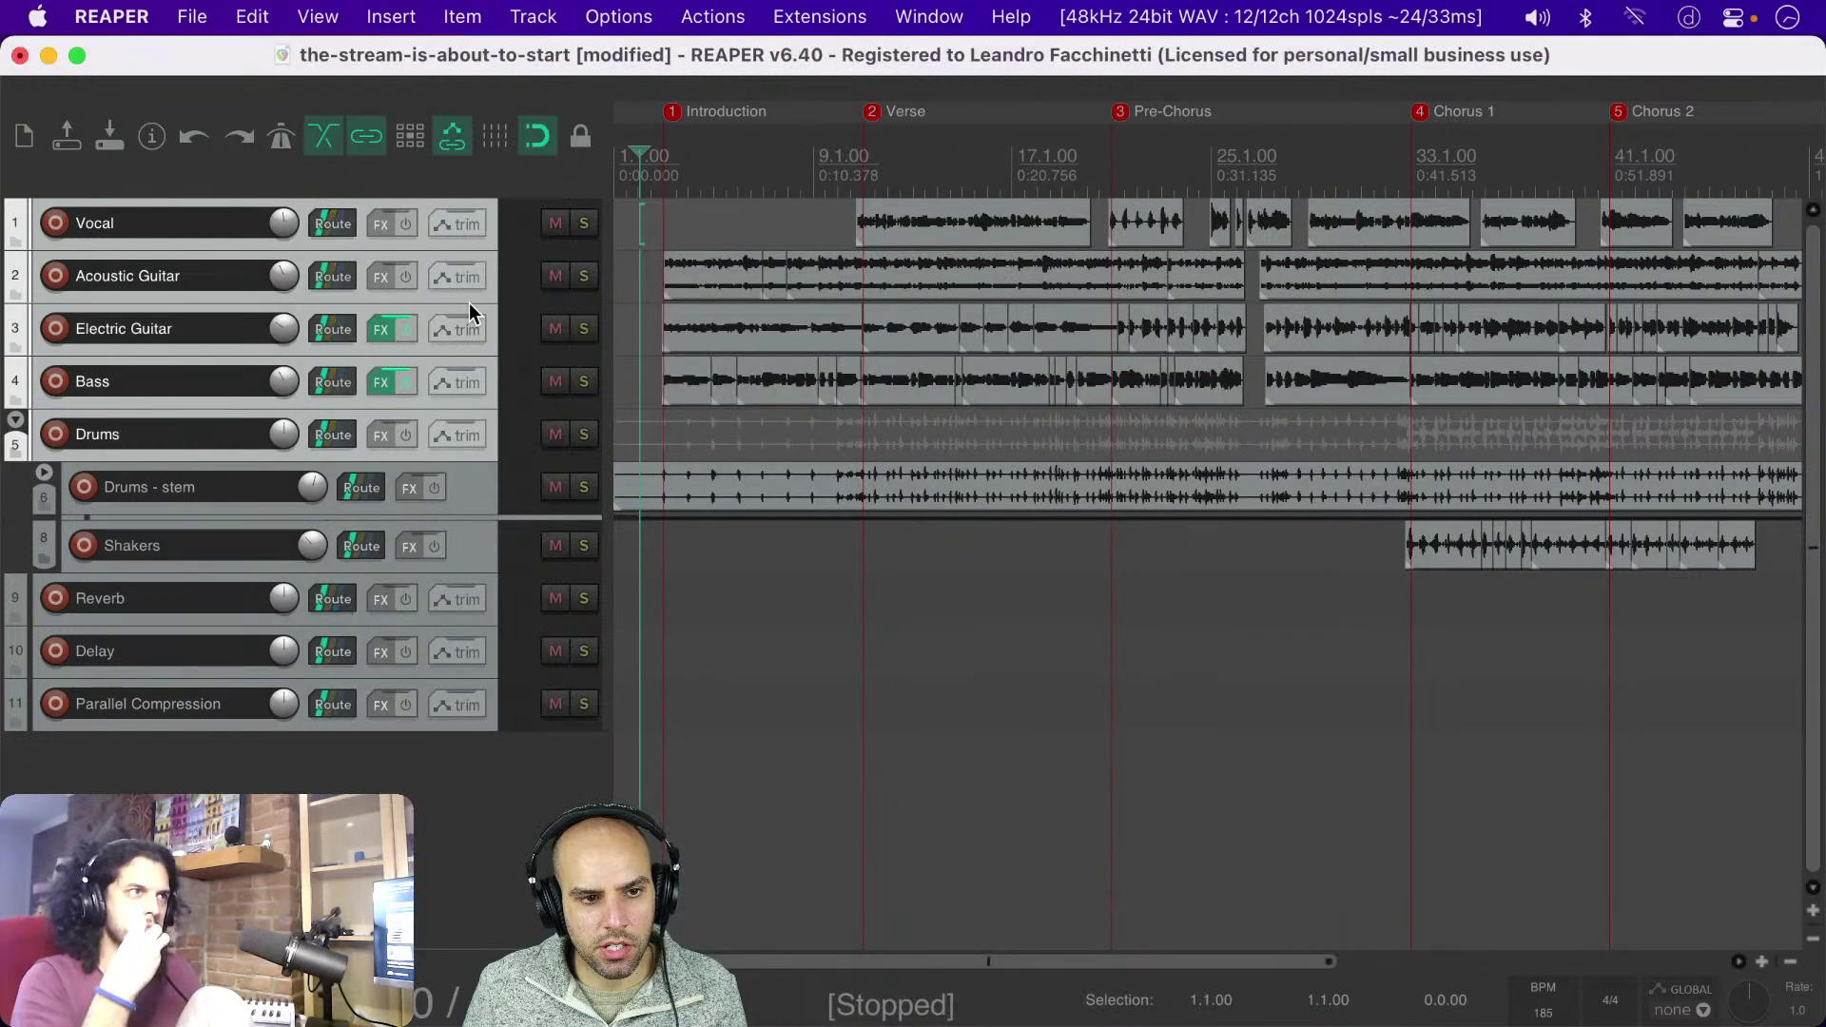
pyautogui.press('super+s')
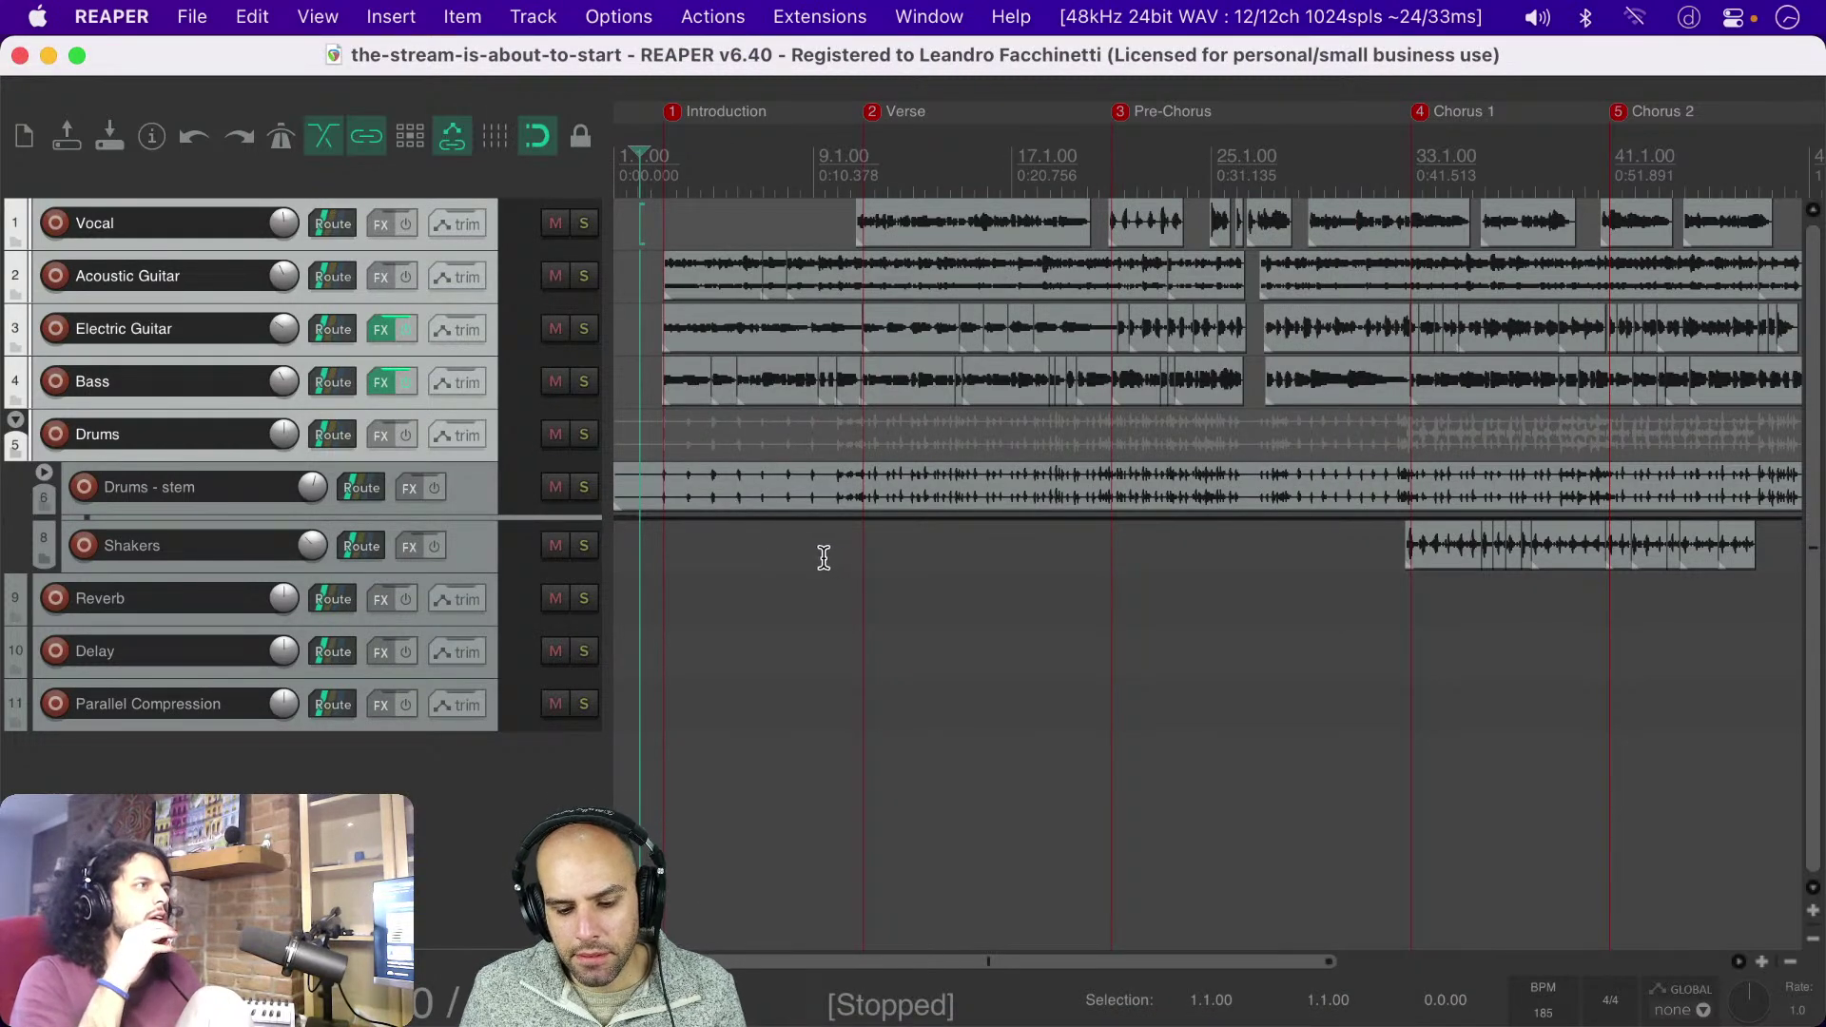
# Step: Play back a short passage at the start of the song, then place the edit cursor just before the Introduction marker
pyautogui.click(488, 452)
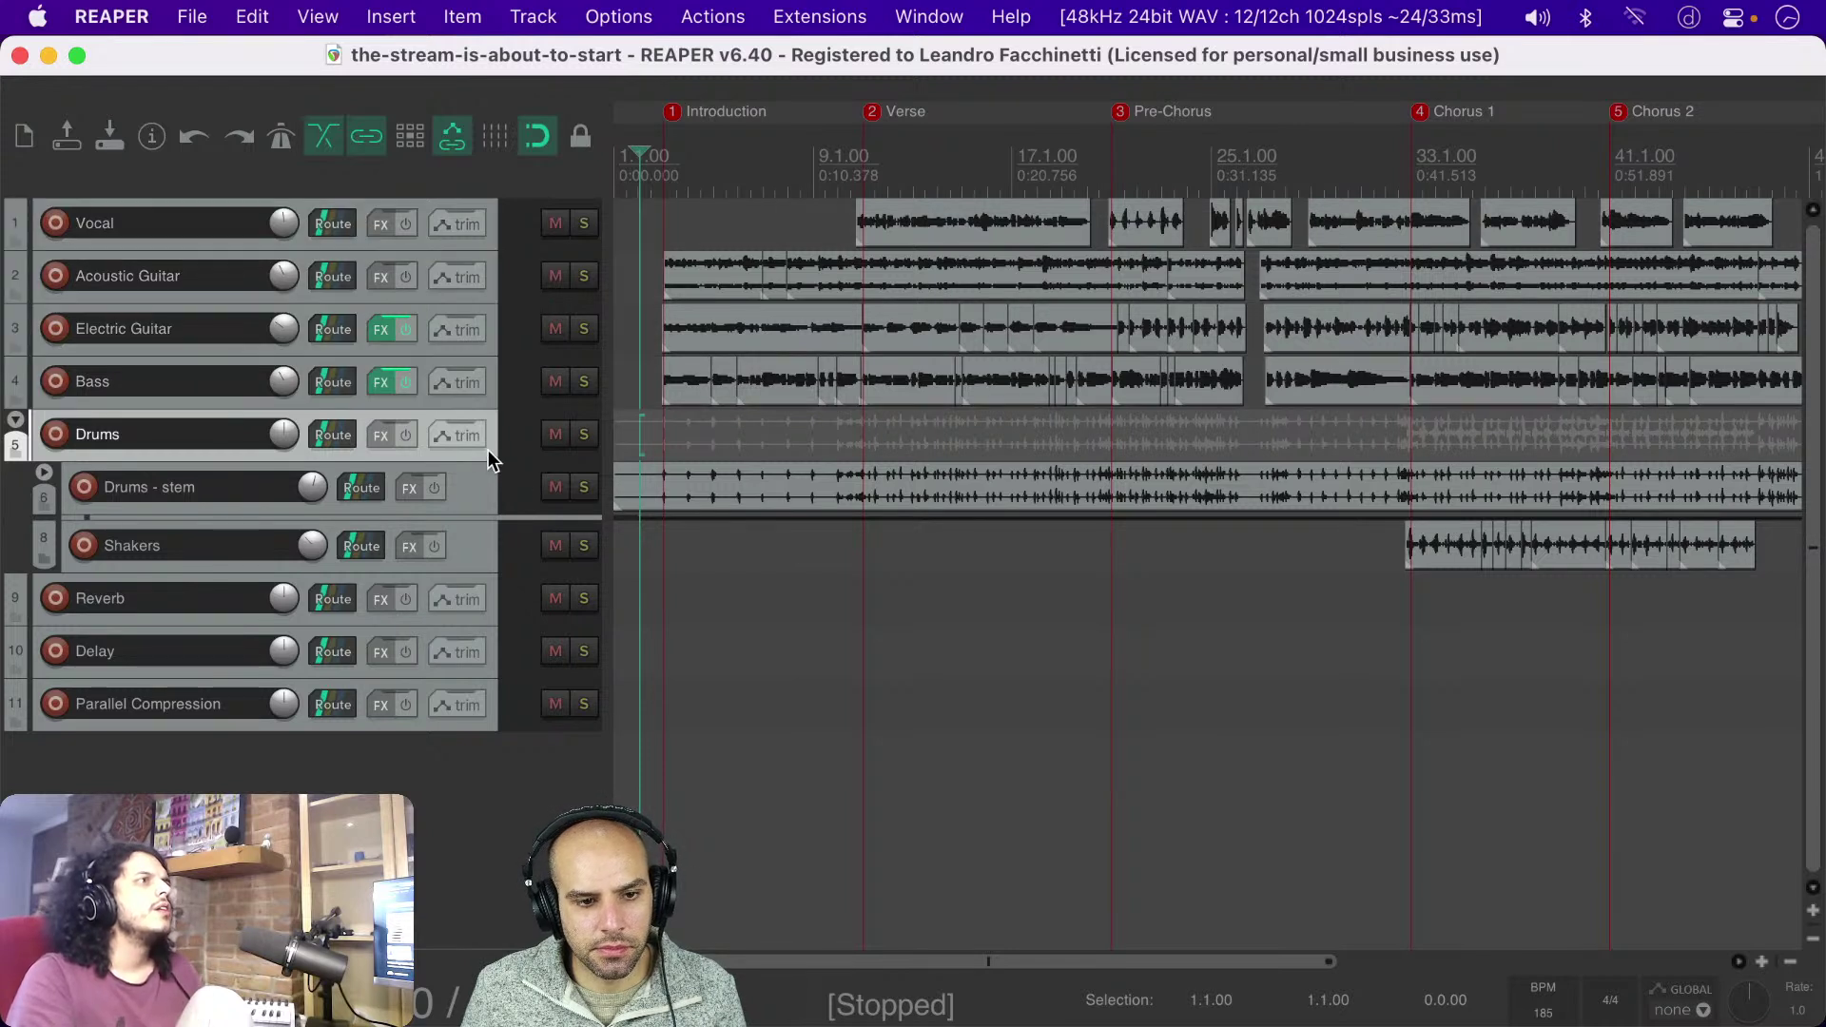
pyautogui.click(667, 533)
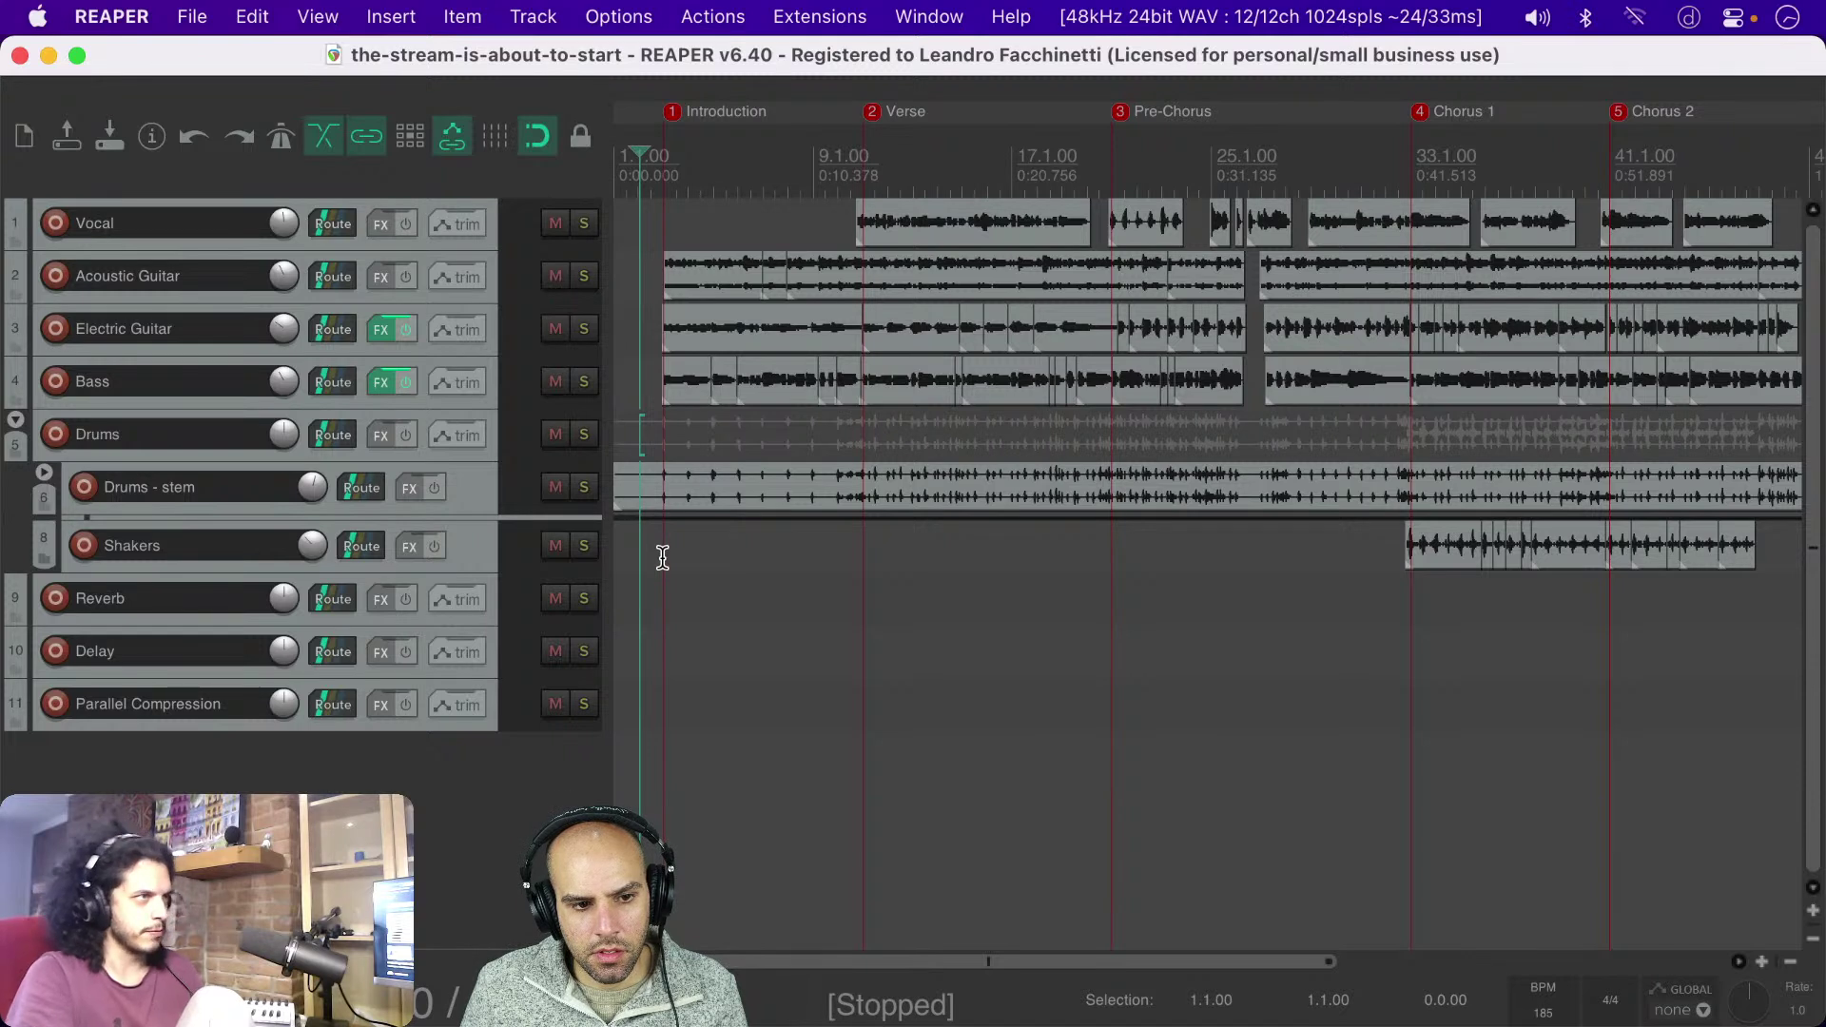
pyautogui.press('space')
pyautogui.press('space')
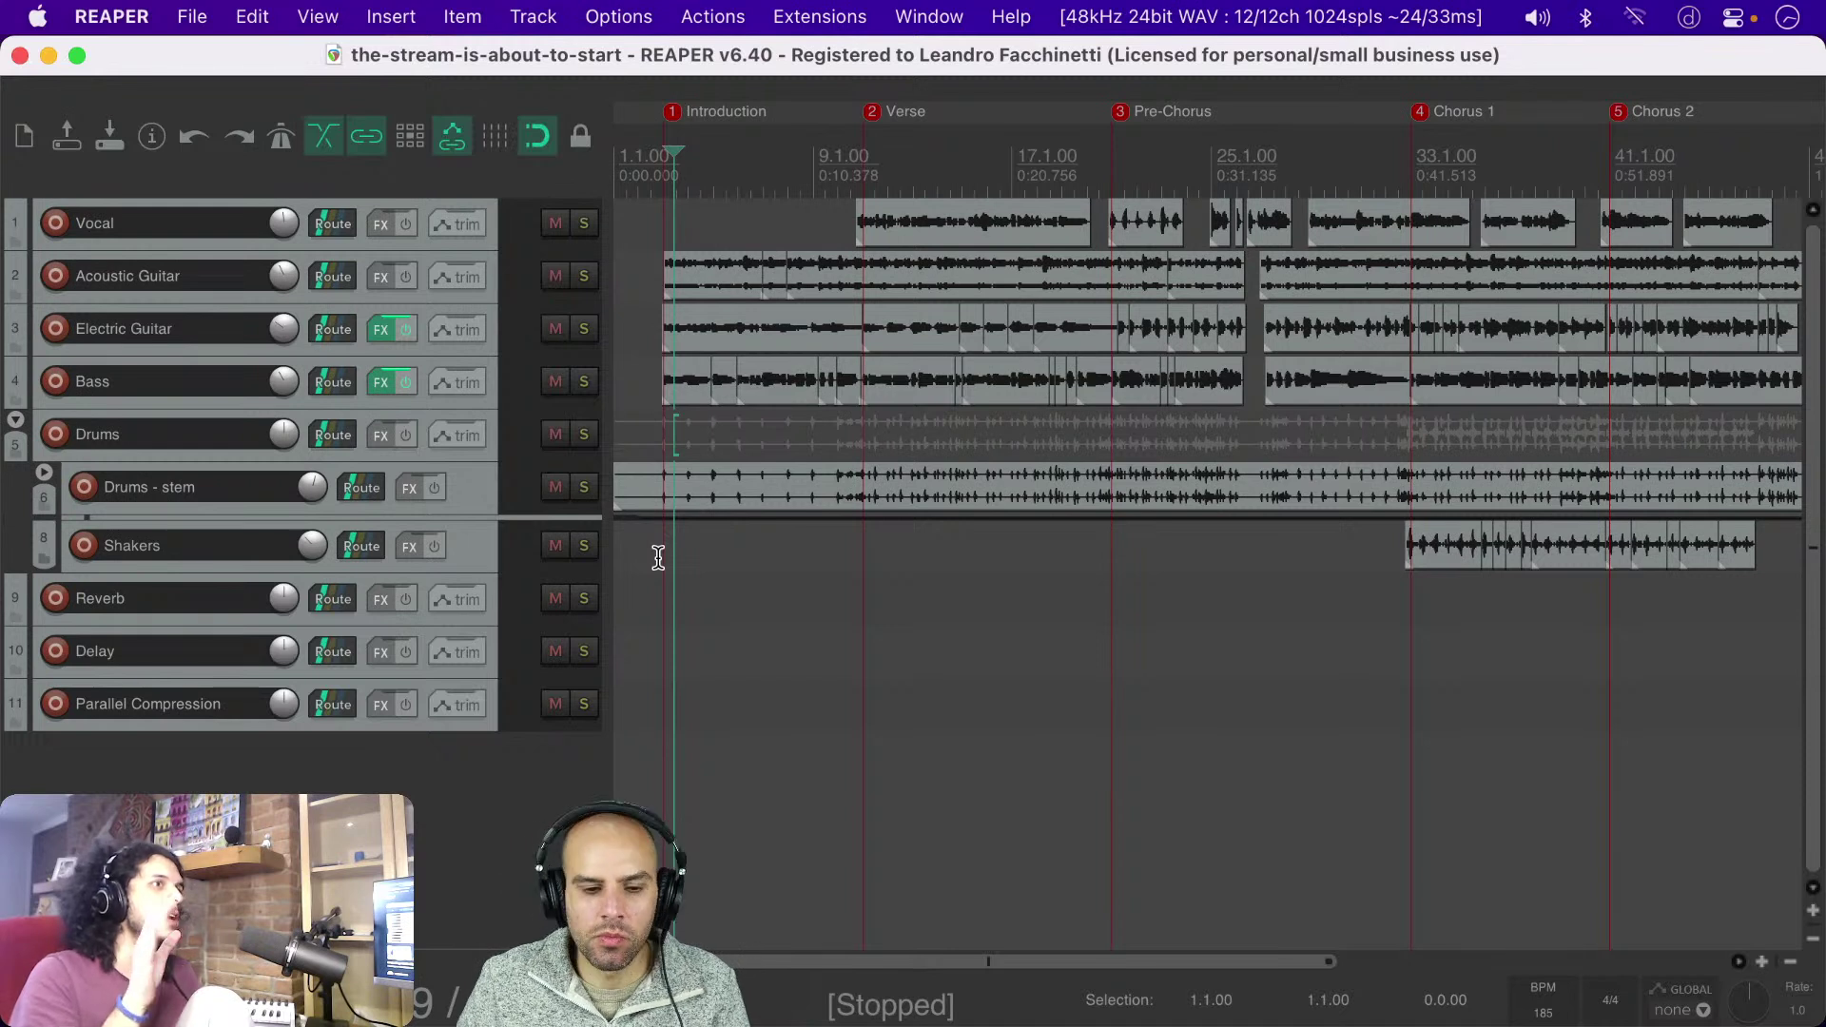
pyautogui.click(653, 552)
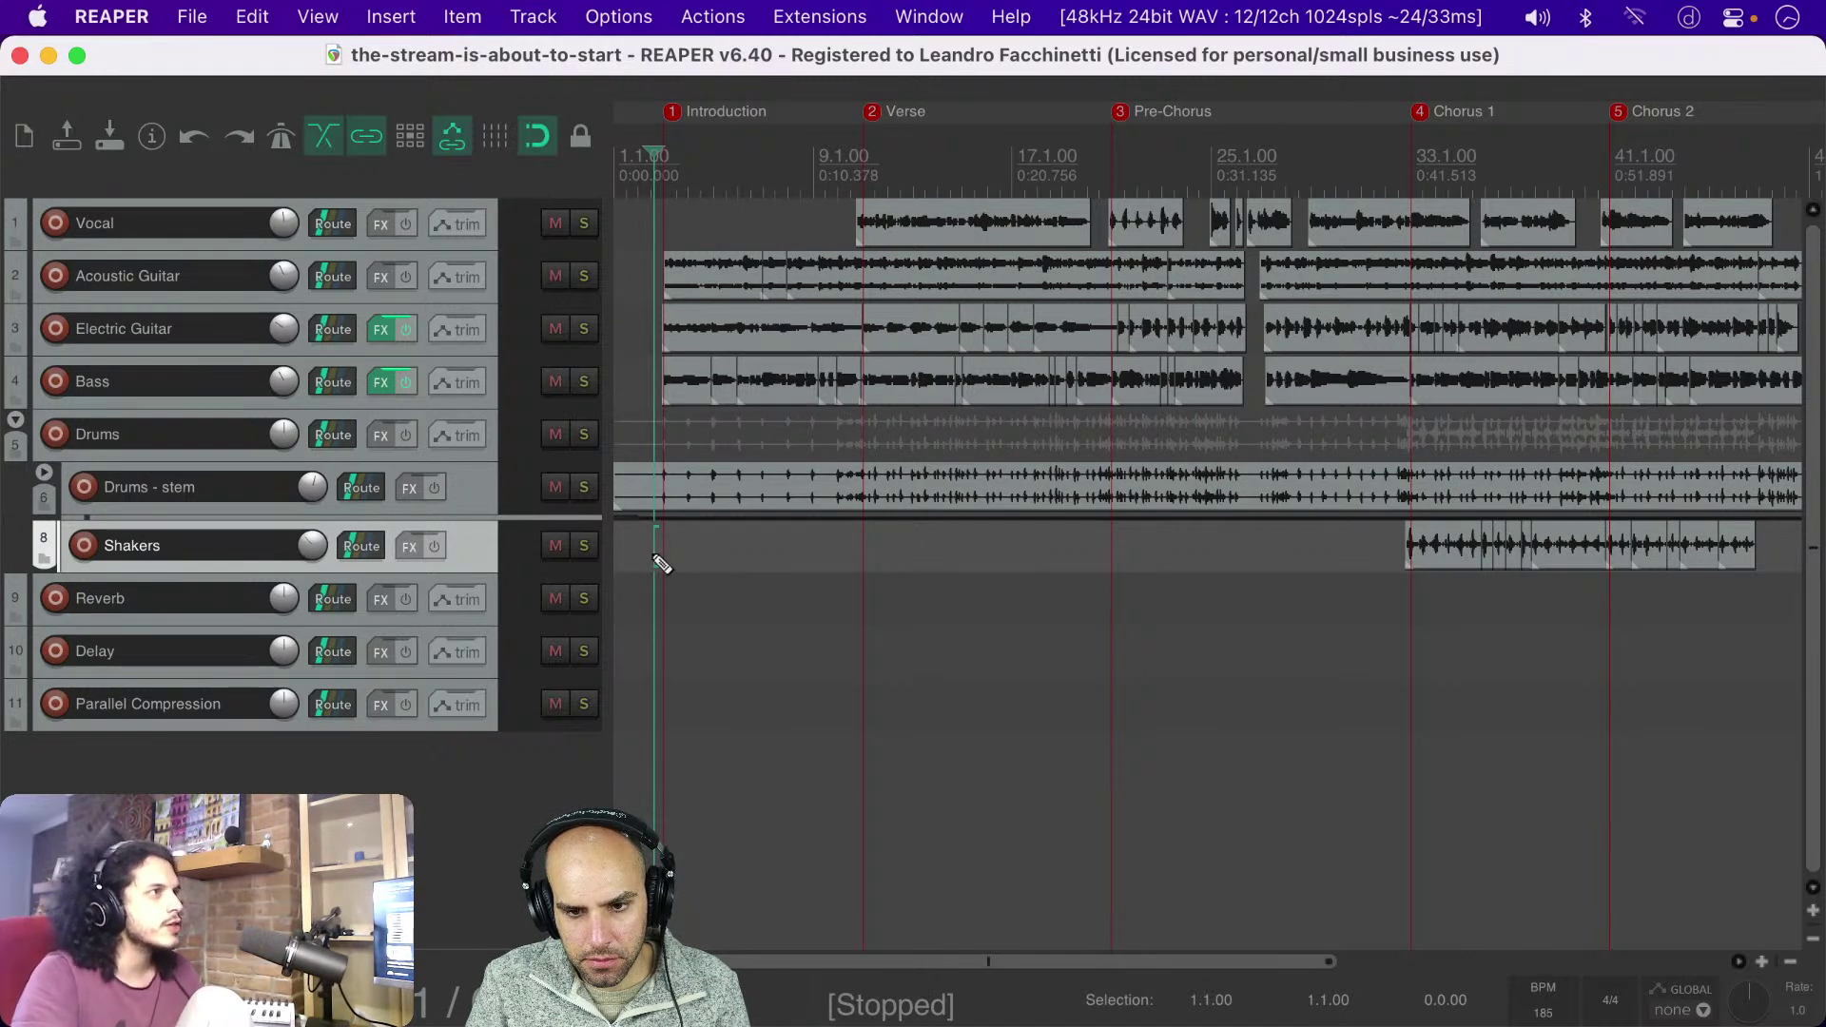
# Step: Show the mixer, select all tracks from Vocal to Parallel Compression, and pull their faders down to -inf dB
pyautogui.press('super+m')
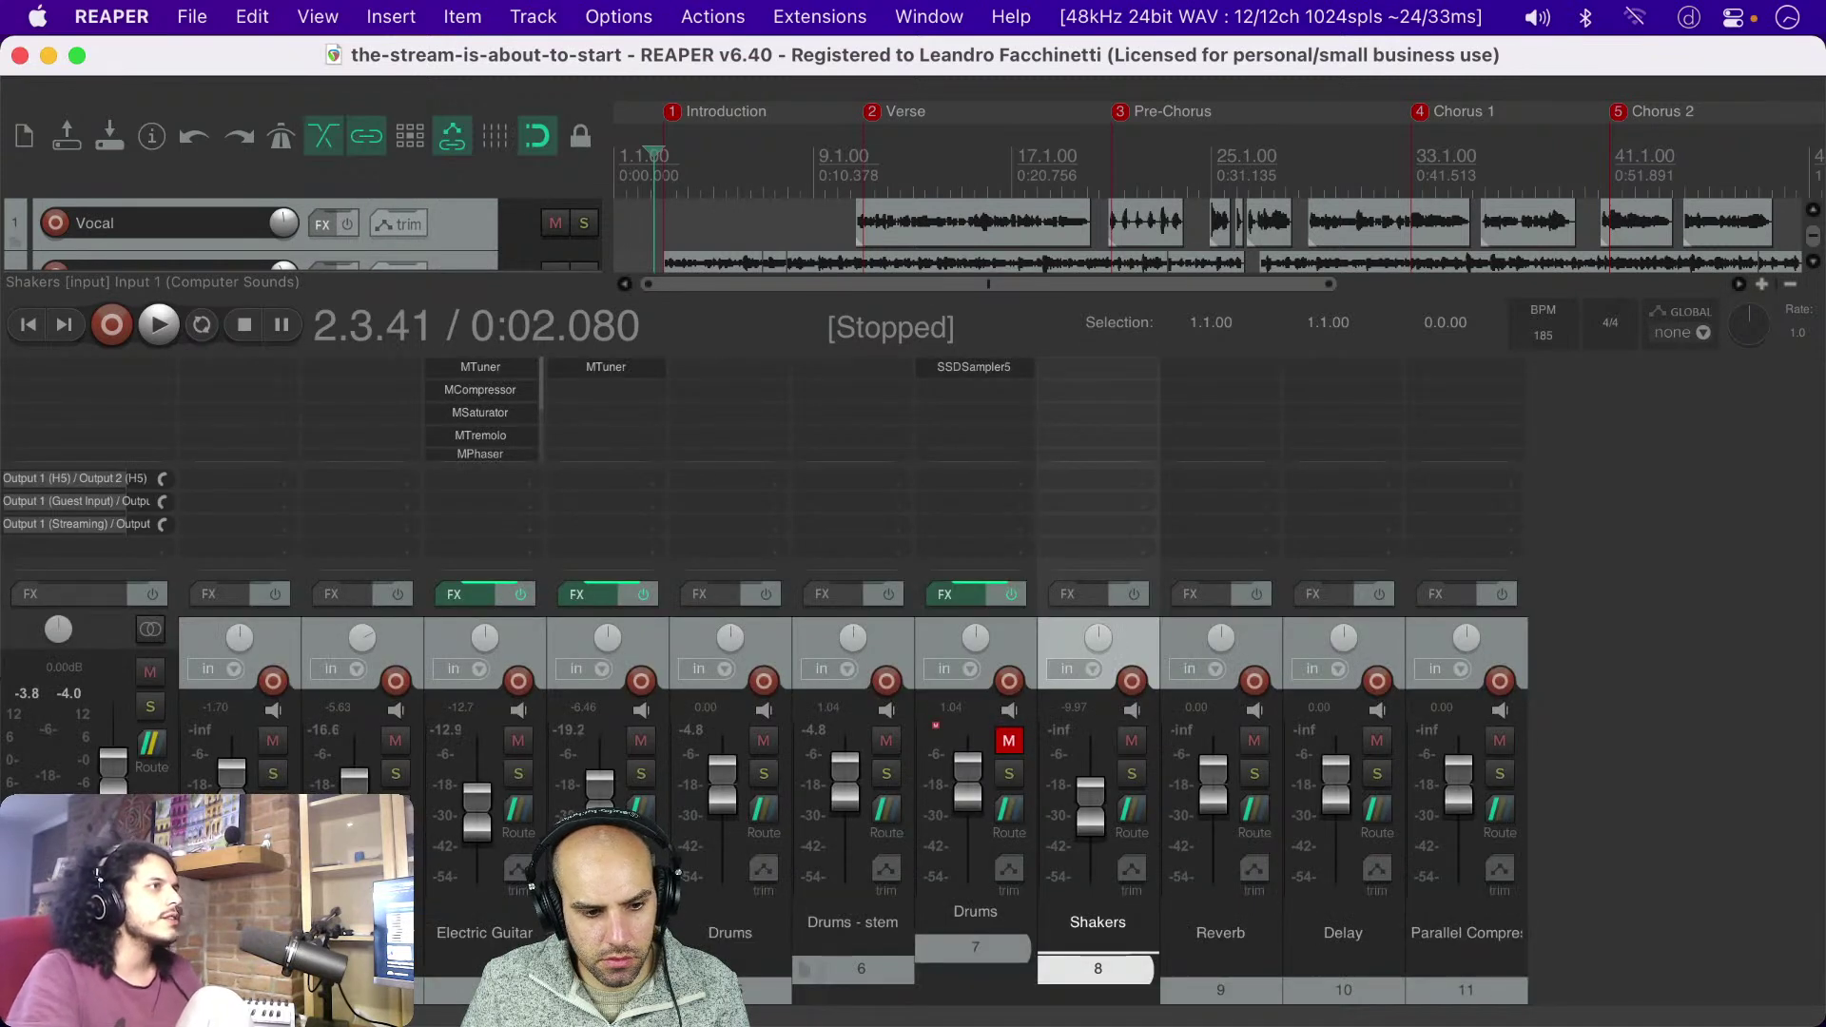
pyautogui.press('Up')
pyautogui.press('Up')
pyautogui.press('Up')
pyautogui.press('Up')
pyautogui.press('Up')
pyautogui.press('Up')
pyautogui.press('Up')
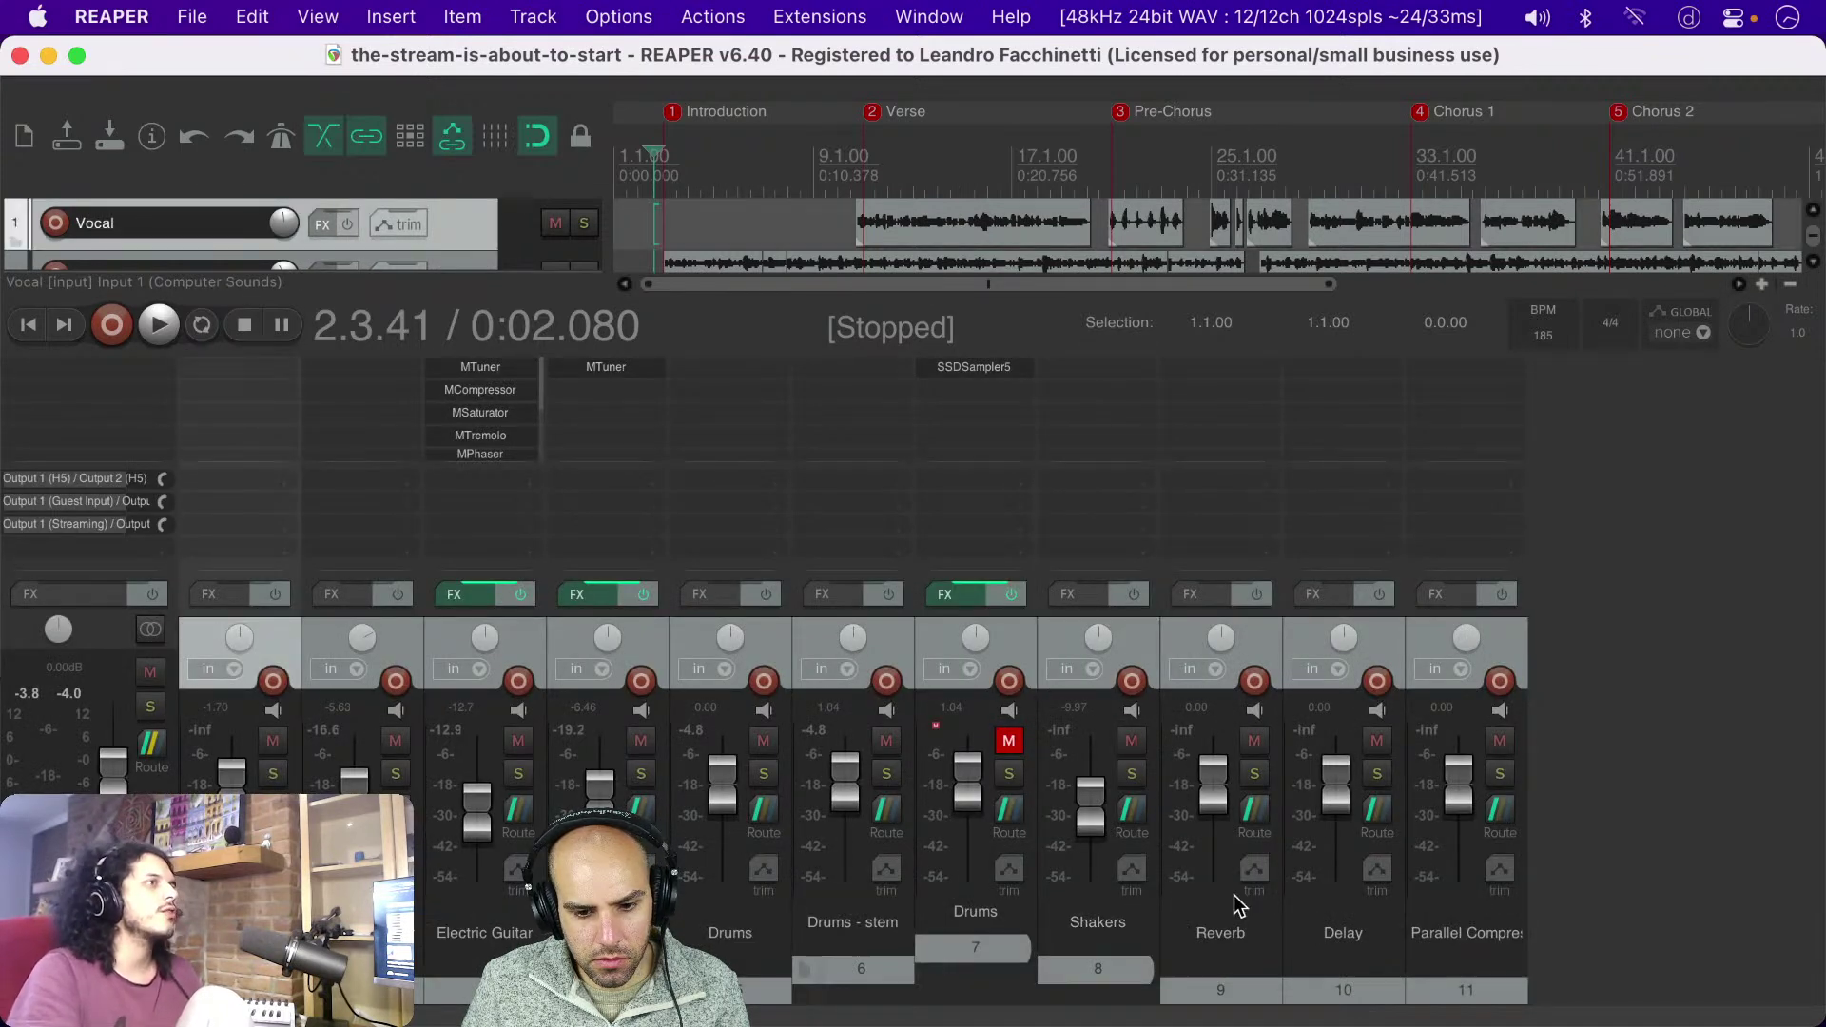
pyautogui.click(1467, 995)
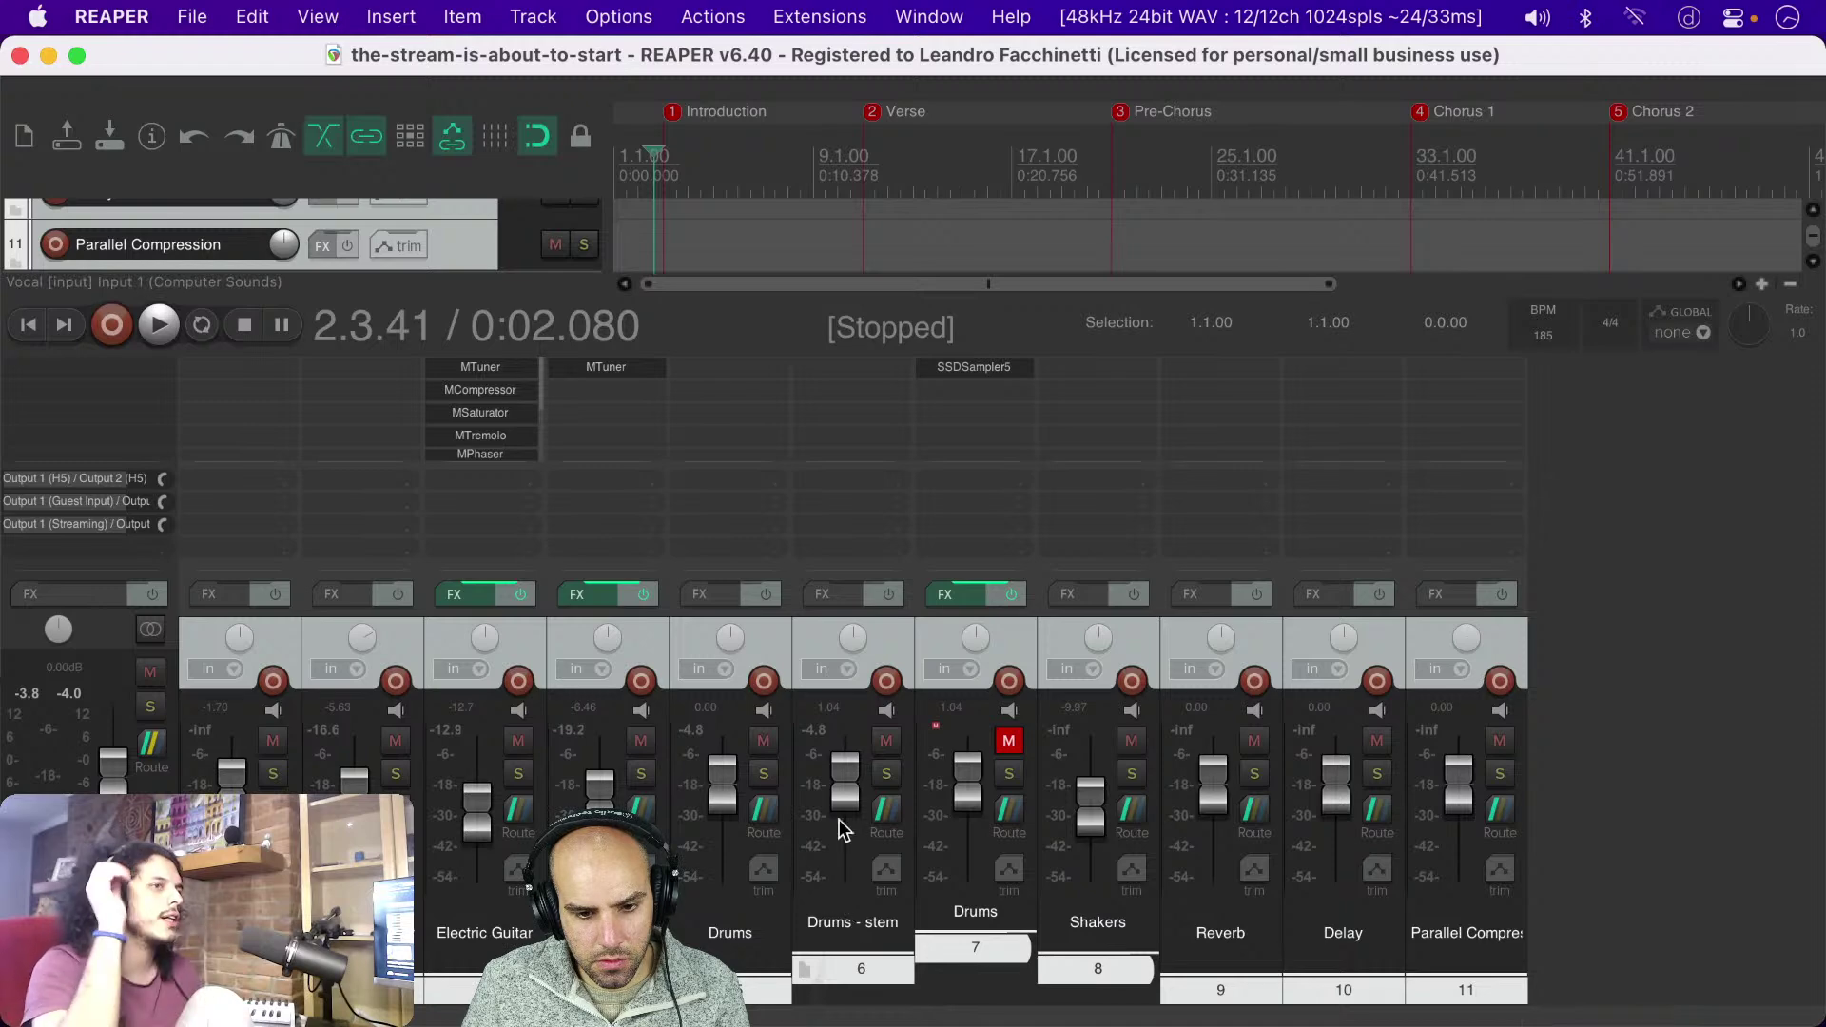
pyautogui.moveTo(844, 797); pyautogui.dragTo(841, 1023)
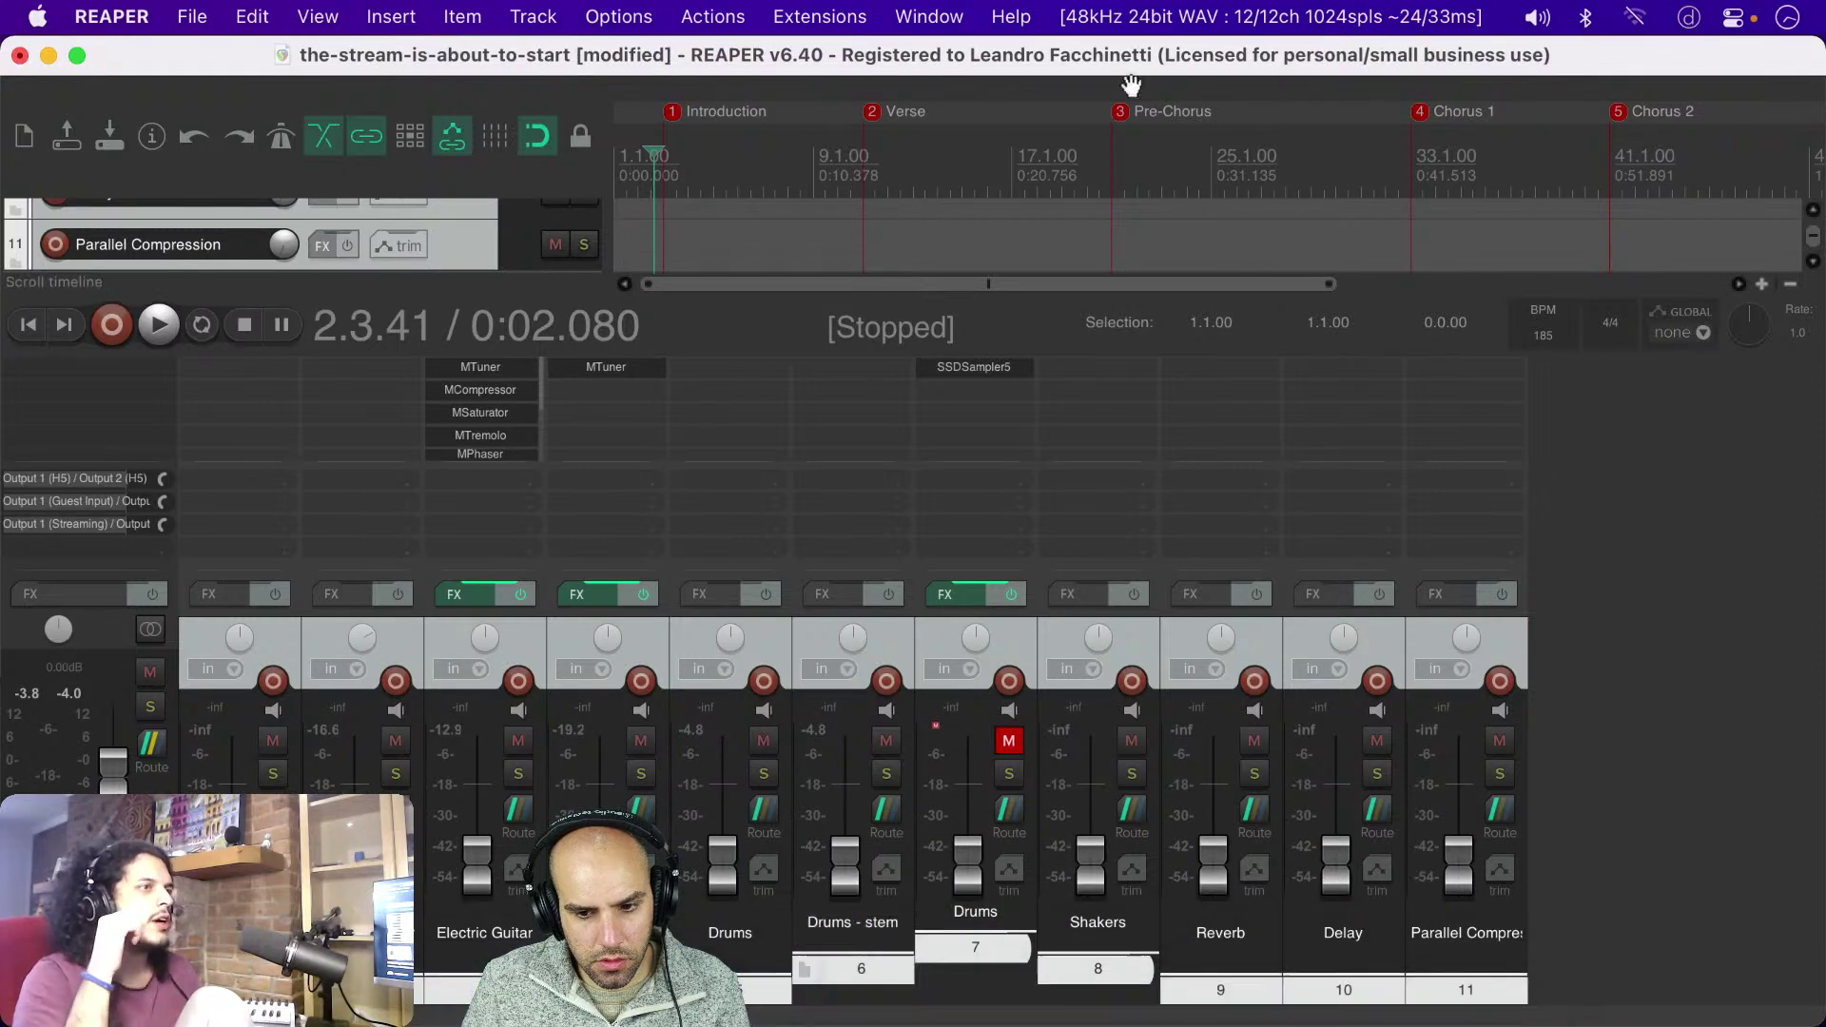
# Step: Shrink the mixer to give the track arrangement more height, and save the project
pyautogui.moveTo(823, 354); pyautogui.dragTo(823, 609)
pyautogui.scroll(10, 886, 278)
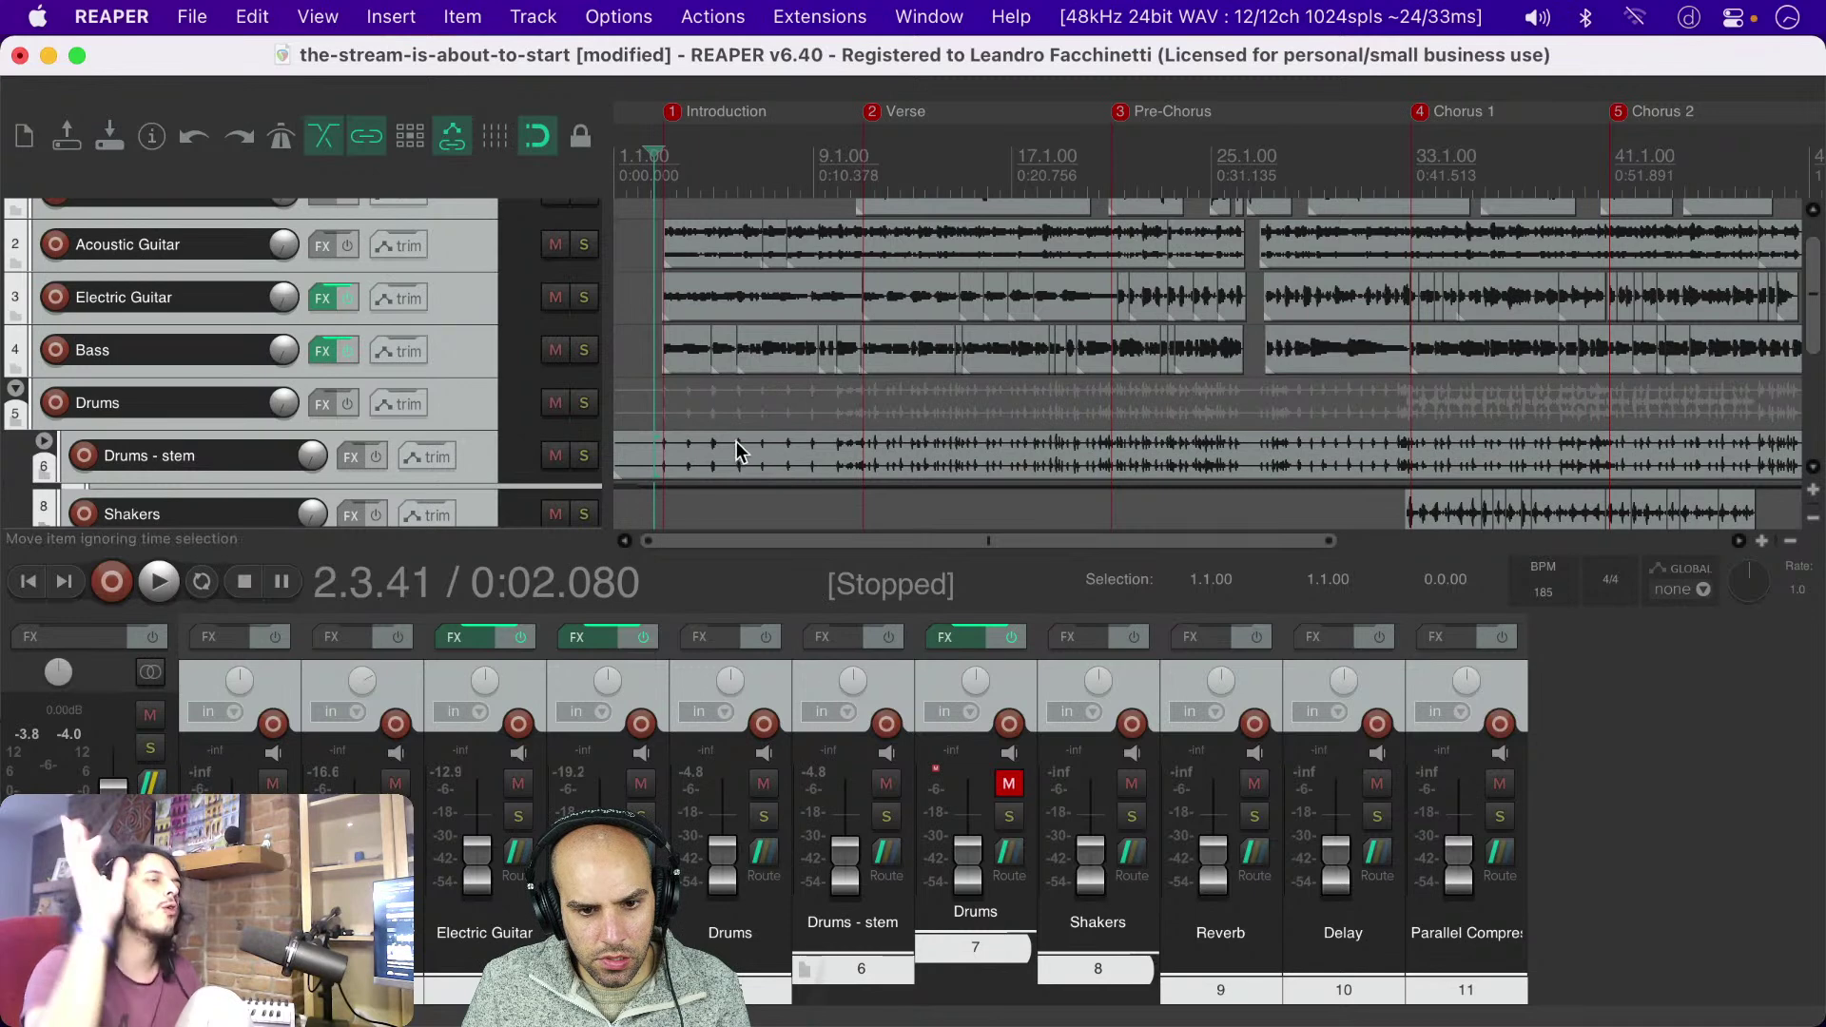
pyautogui.press('super+s')
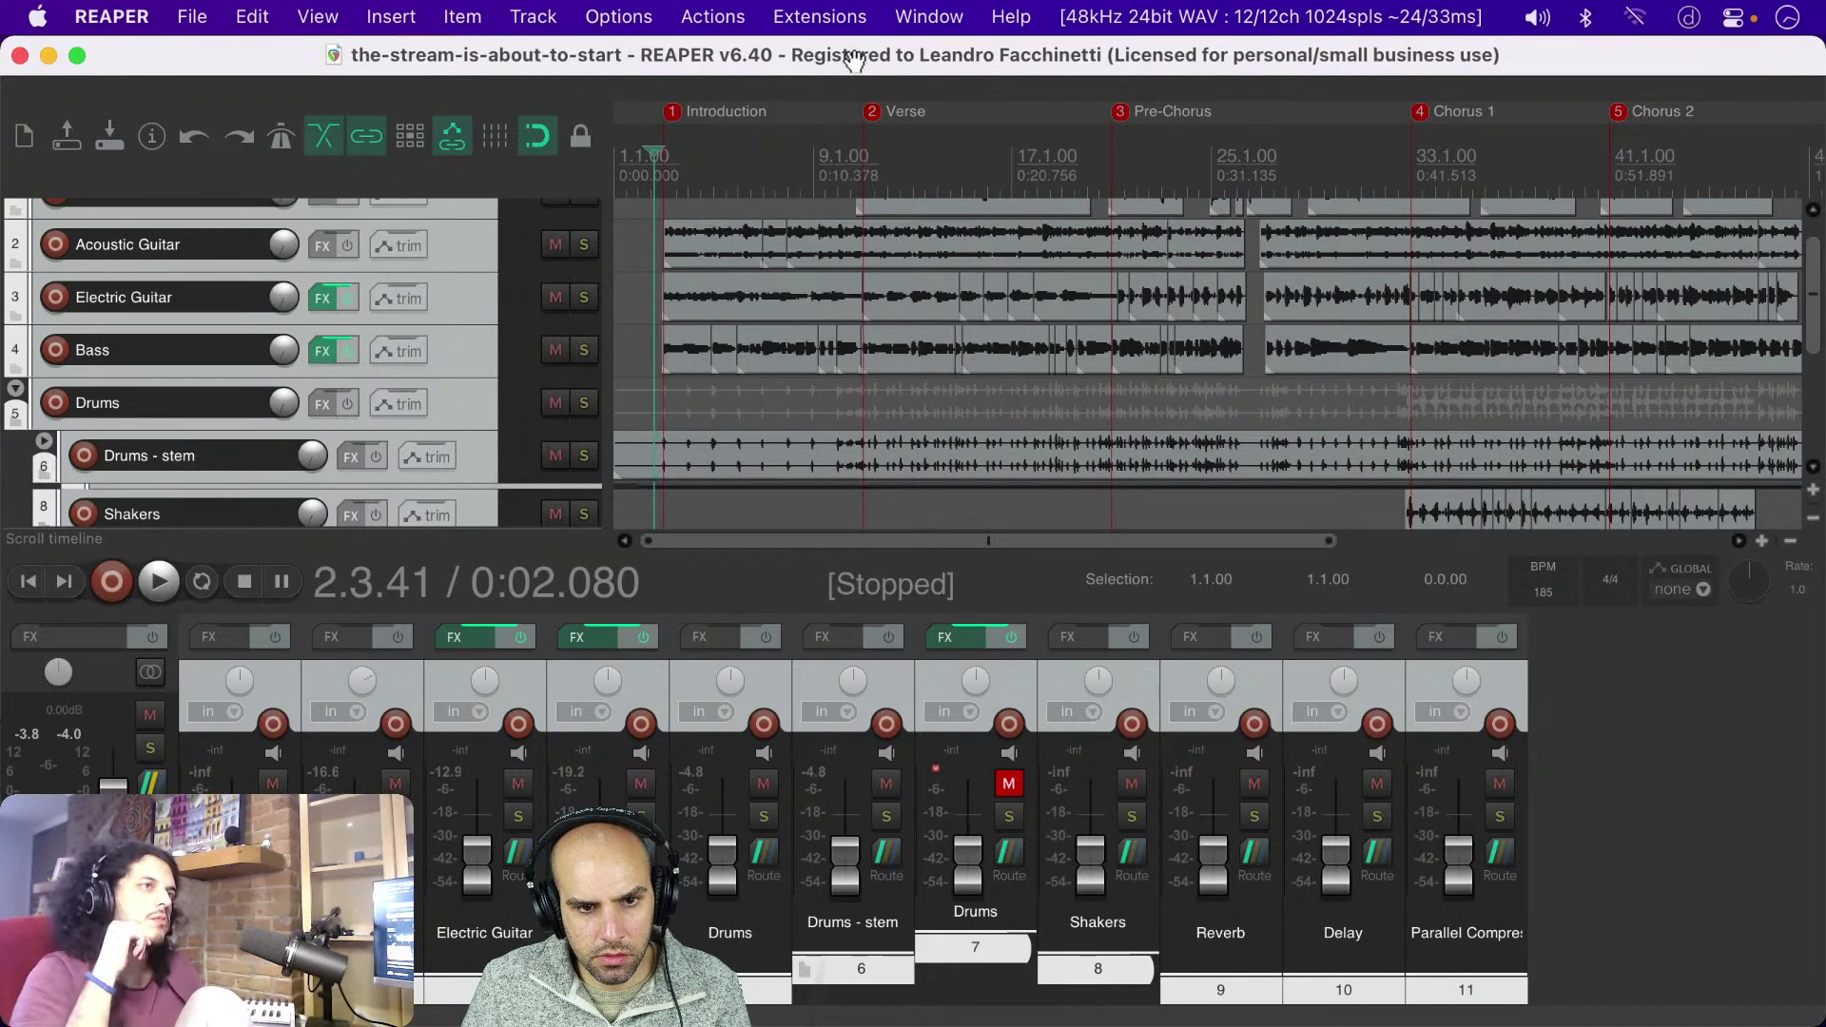
# Step: Select the time range over Chorus 1 and Chorus 2, about 33.3.10 to 46.2.89, and start looped playback
pyautogui.scroll(-5, 1045, 390)
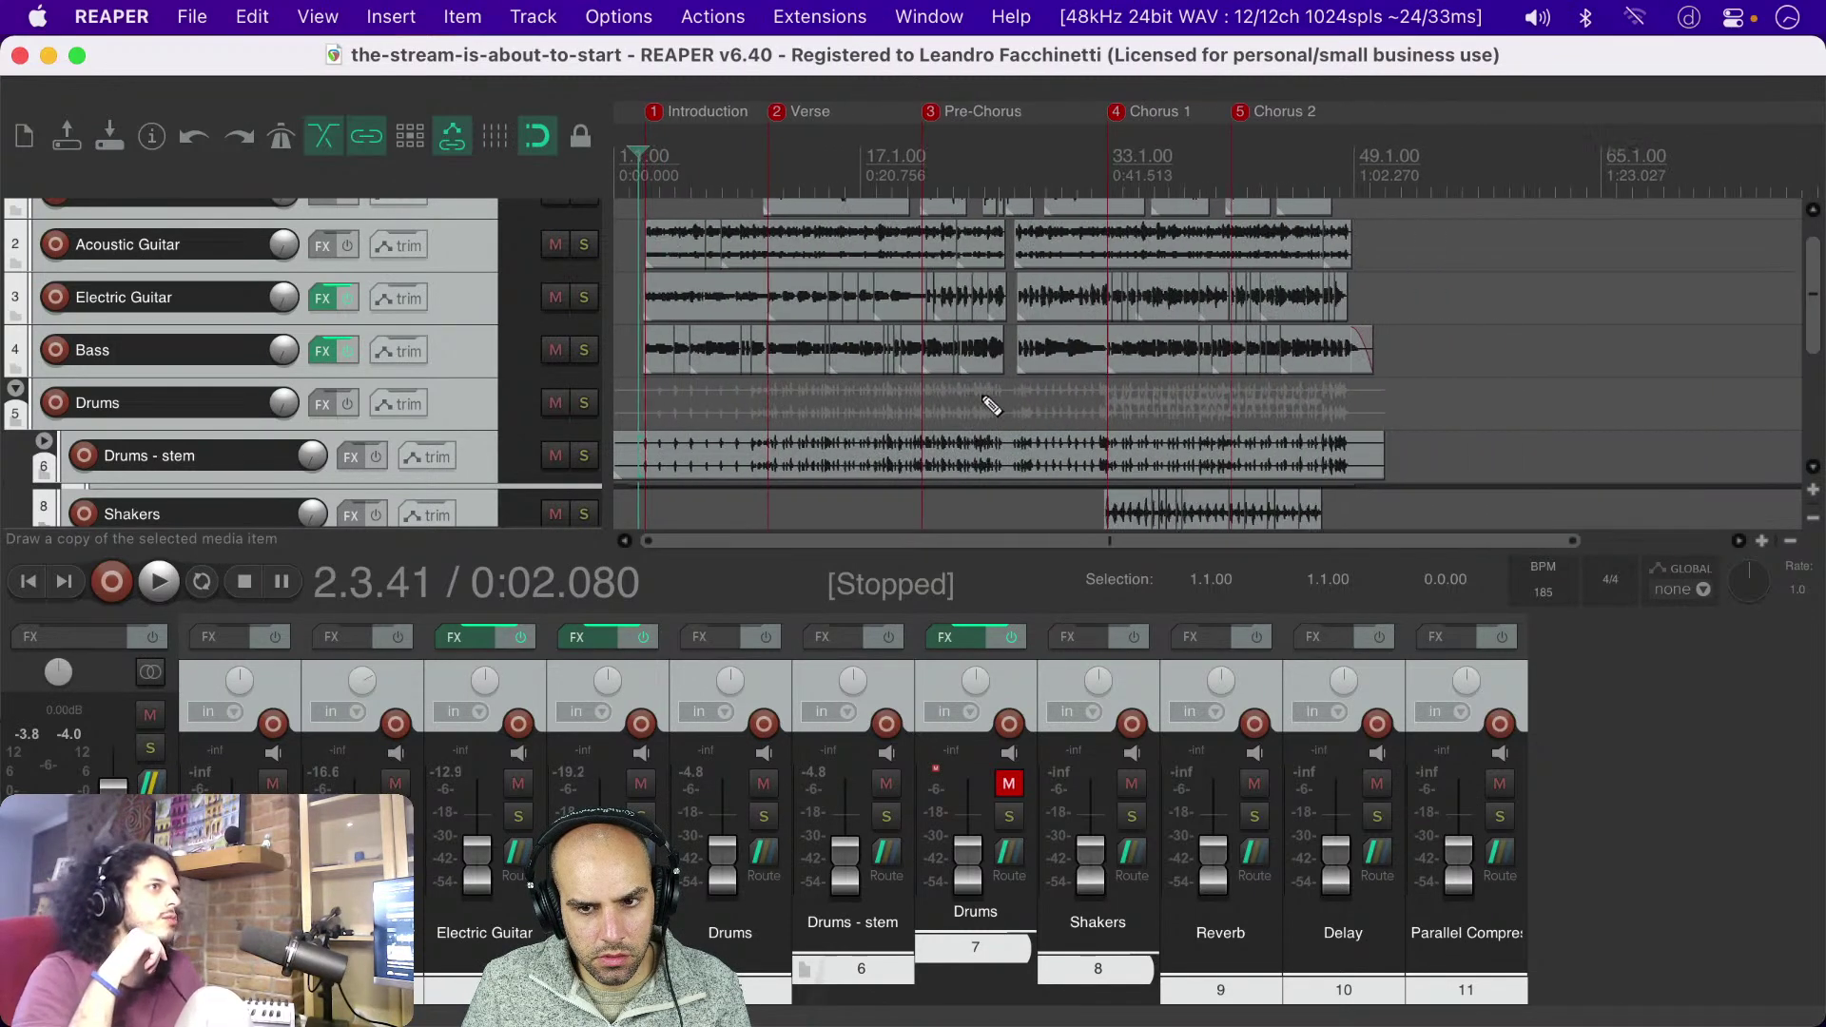
pyautogui.moveTo(1062, 411); pyautogui.dragTo(1238, 413)
pyautogui.press('space')
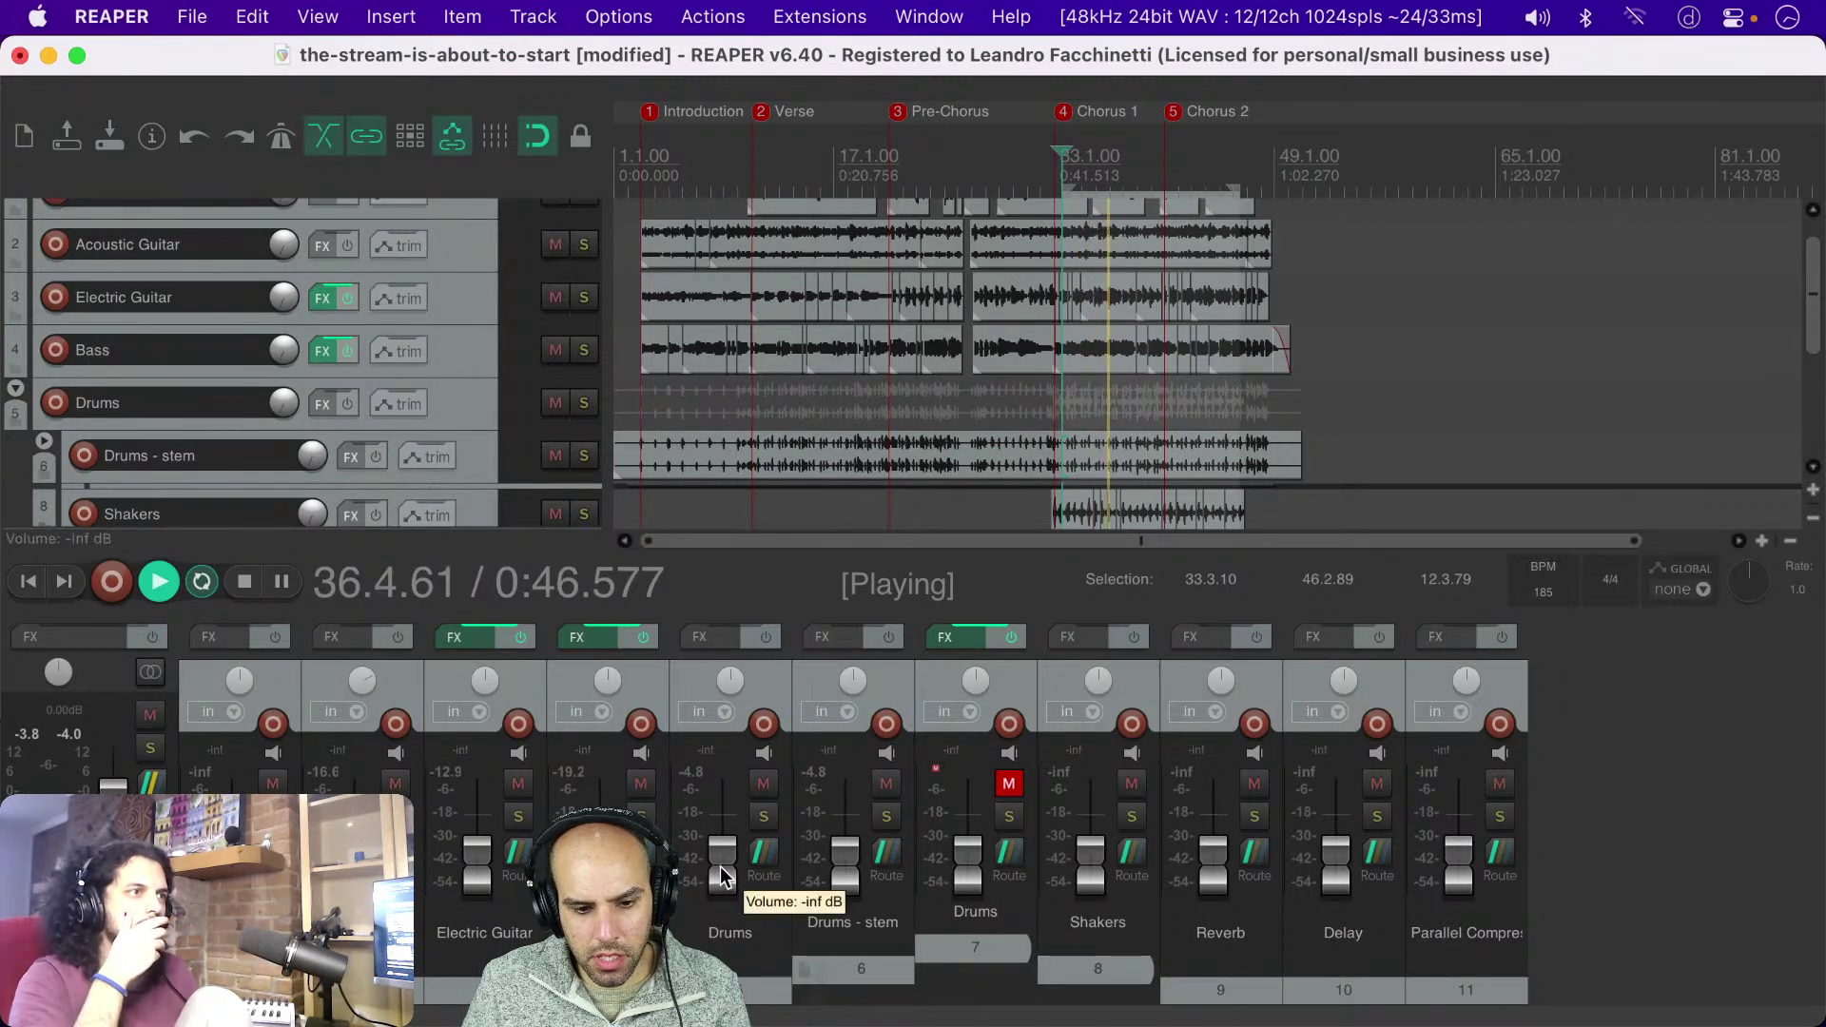
# Step: Set the Drums folder fader to 0.00 dB and raise the Drums - stem fader to about -5.38 dB
pyautogui.moveTo(723, 878); pyautogui.dragTo(722, 827)
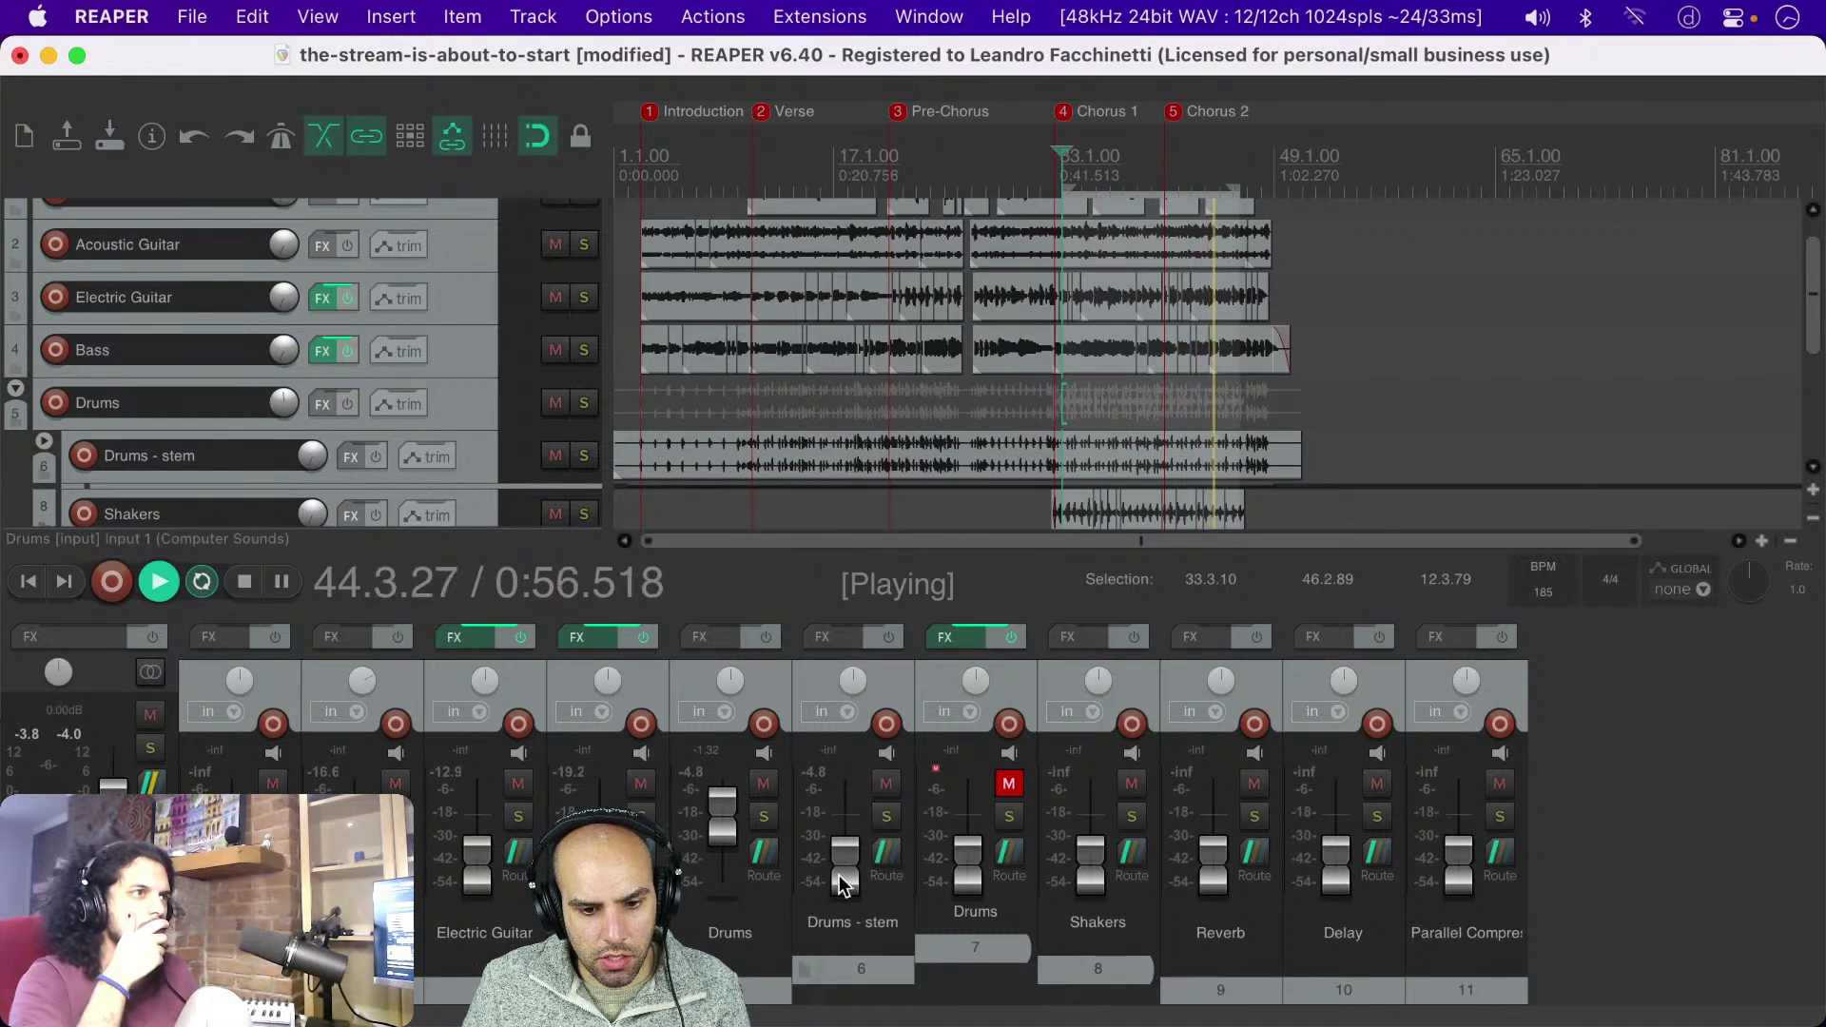
pyautogui.moveTo(825, 853); pyautogui.dragTo(847, 819)
pyautogui.doubleClick(718, 825)
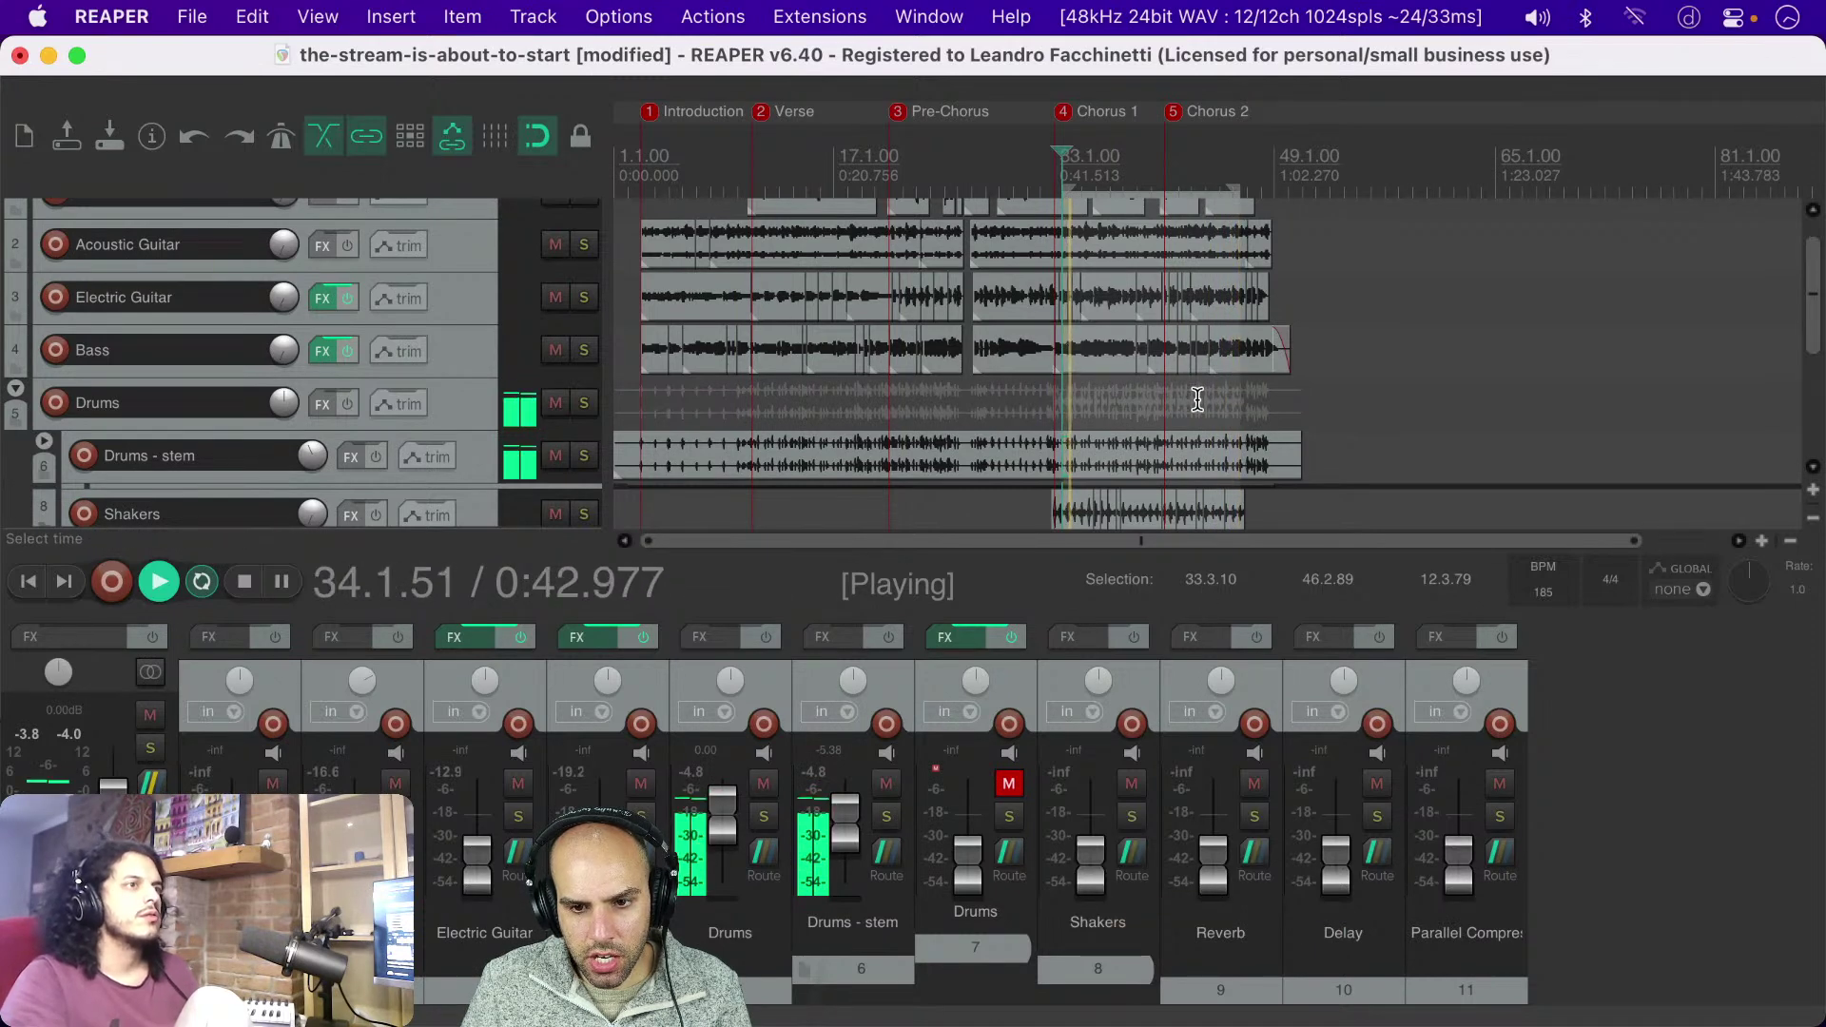
# Step: Bring the Shakers into the mix and set their fader to about -23.1 dB
pyautogui.scroll(-3, 1256, 390)
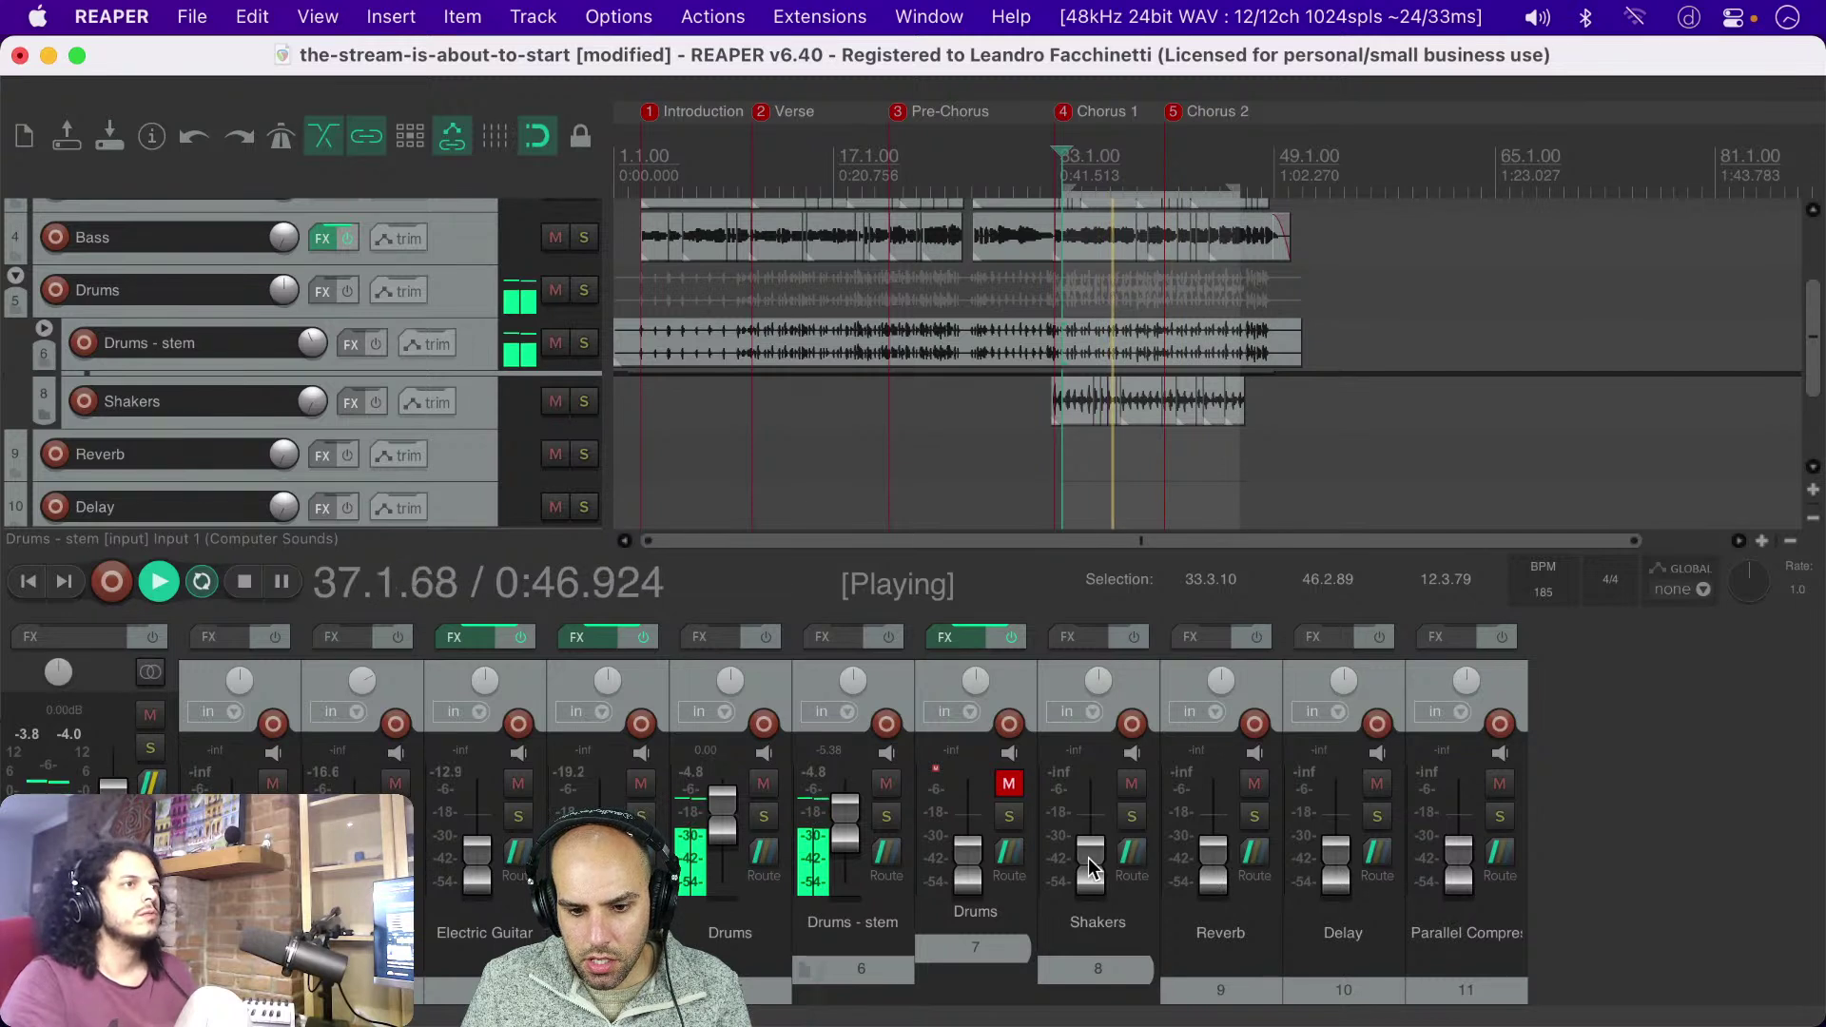
pyautogui.moveTo(1089, 877); pyautogui.dragTo(1090, 841)
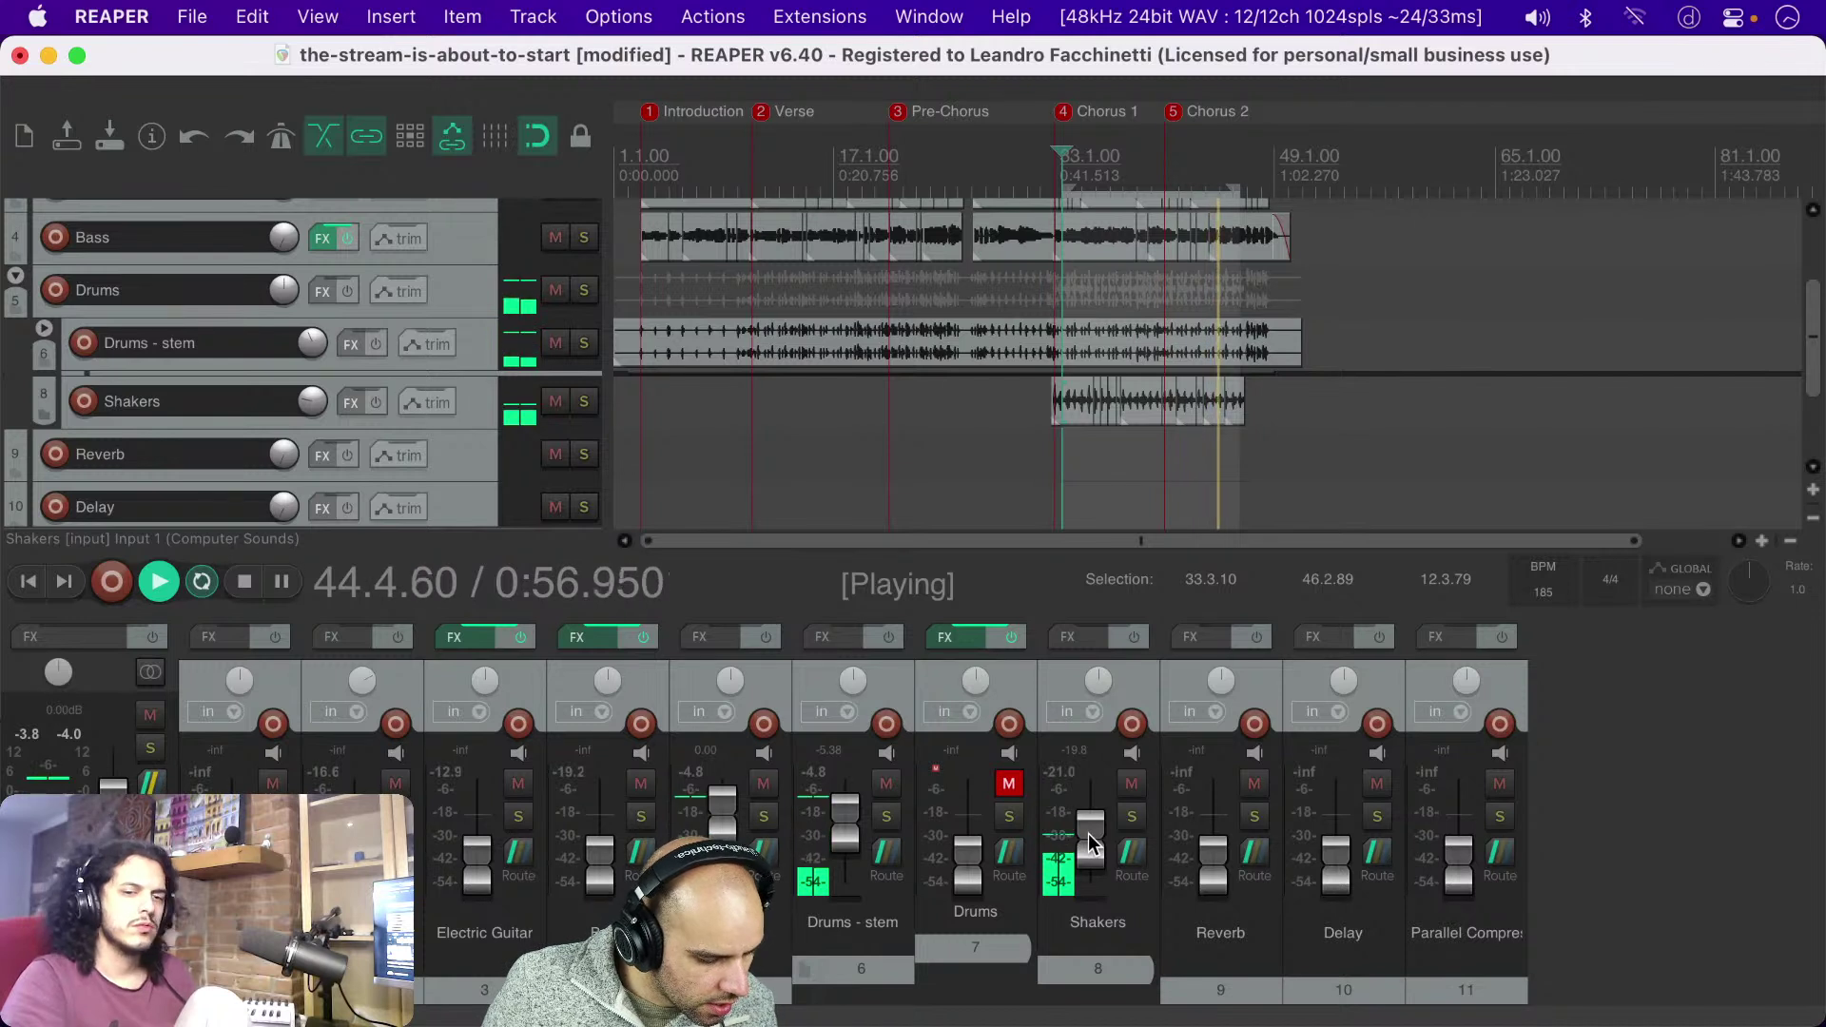
pyautogui.scroll(4, 1090, 844)
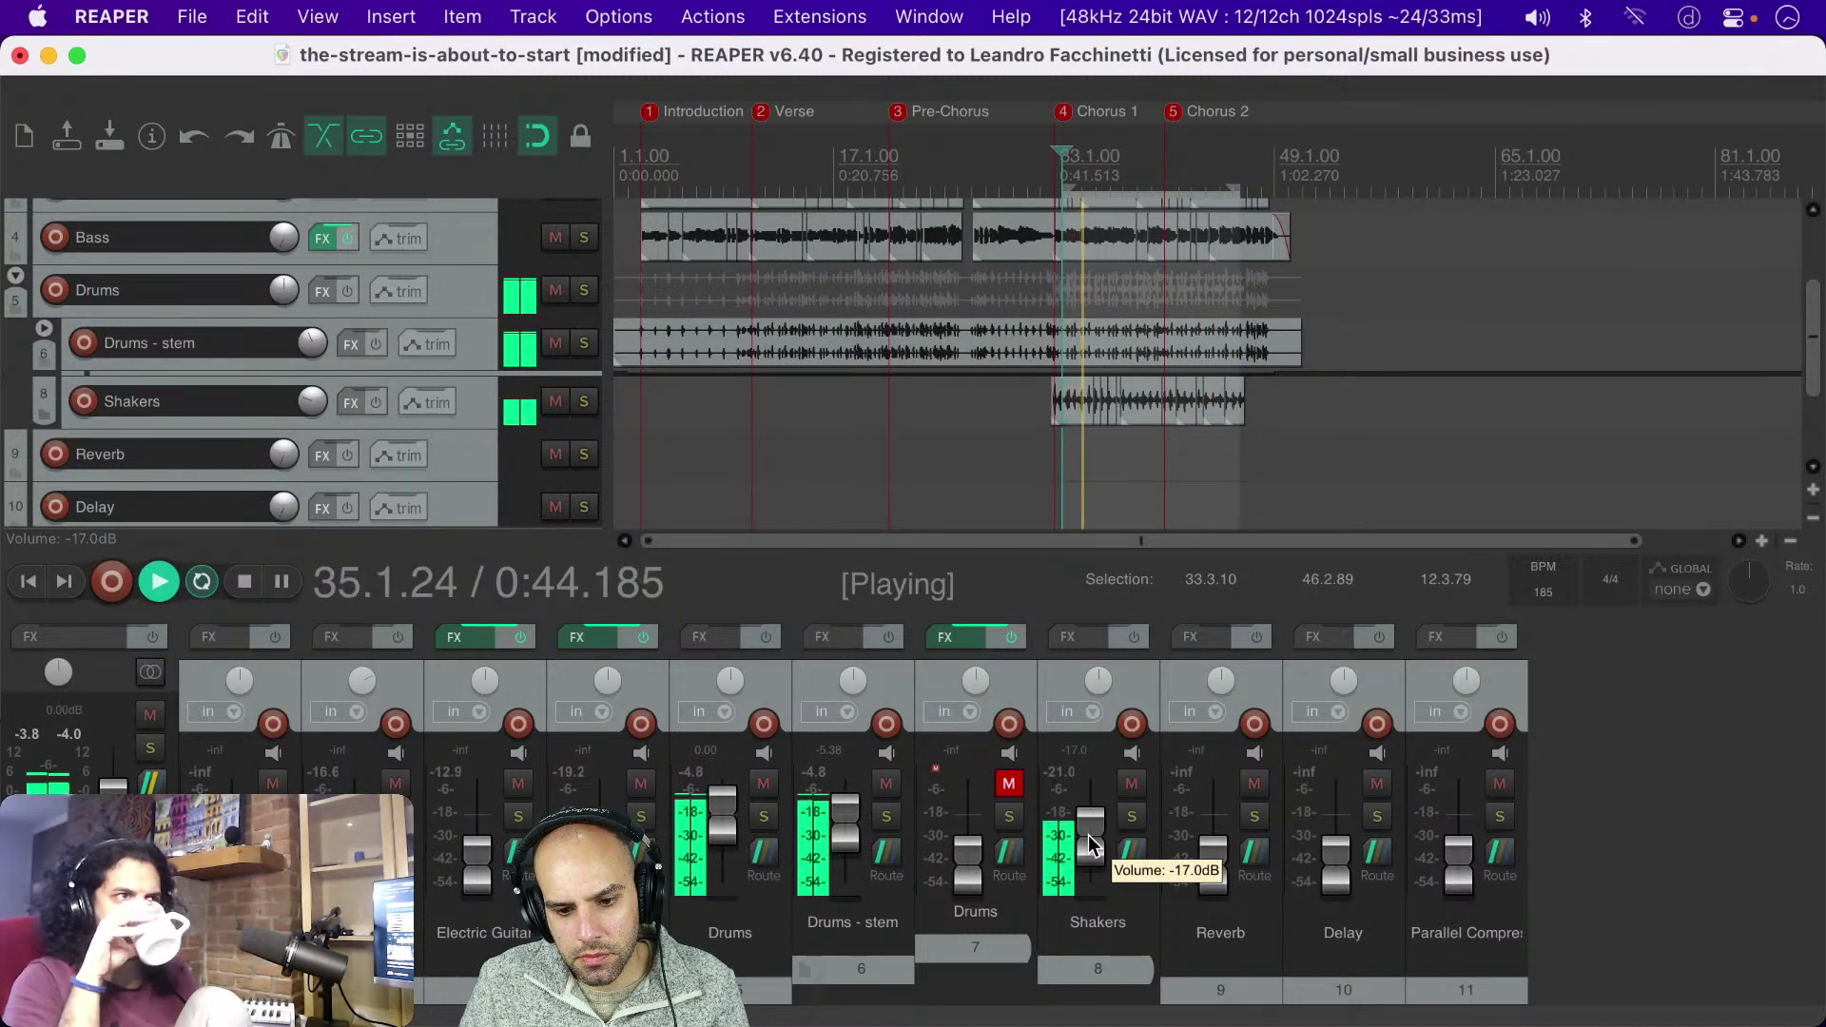
pyautogui.scroll(-8, 1090, 845)
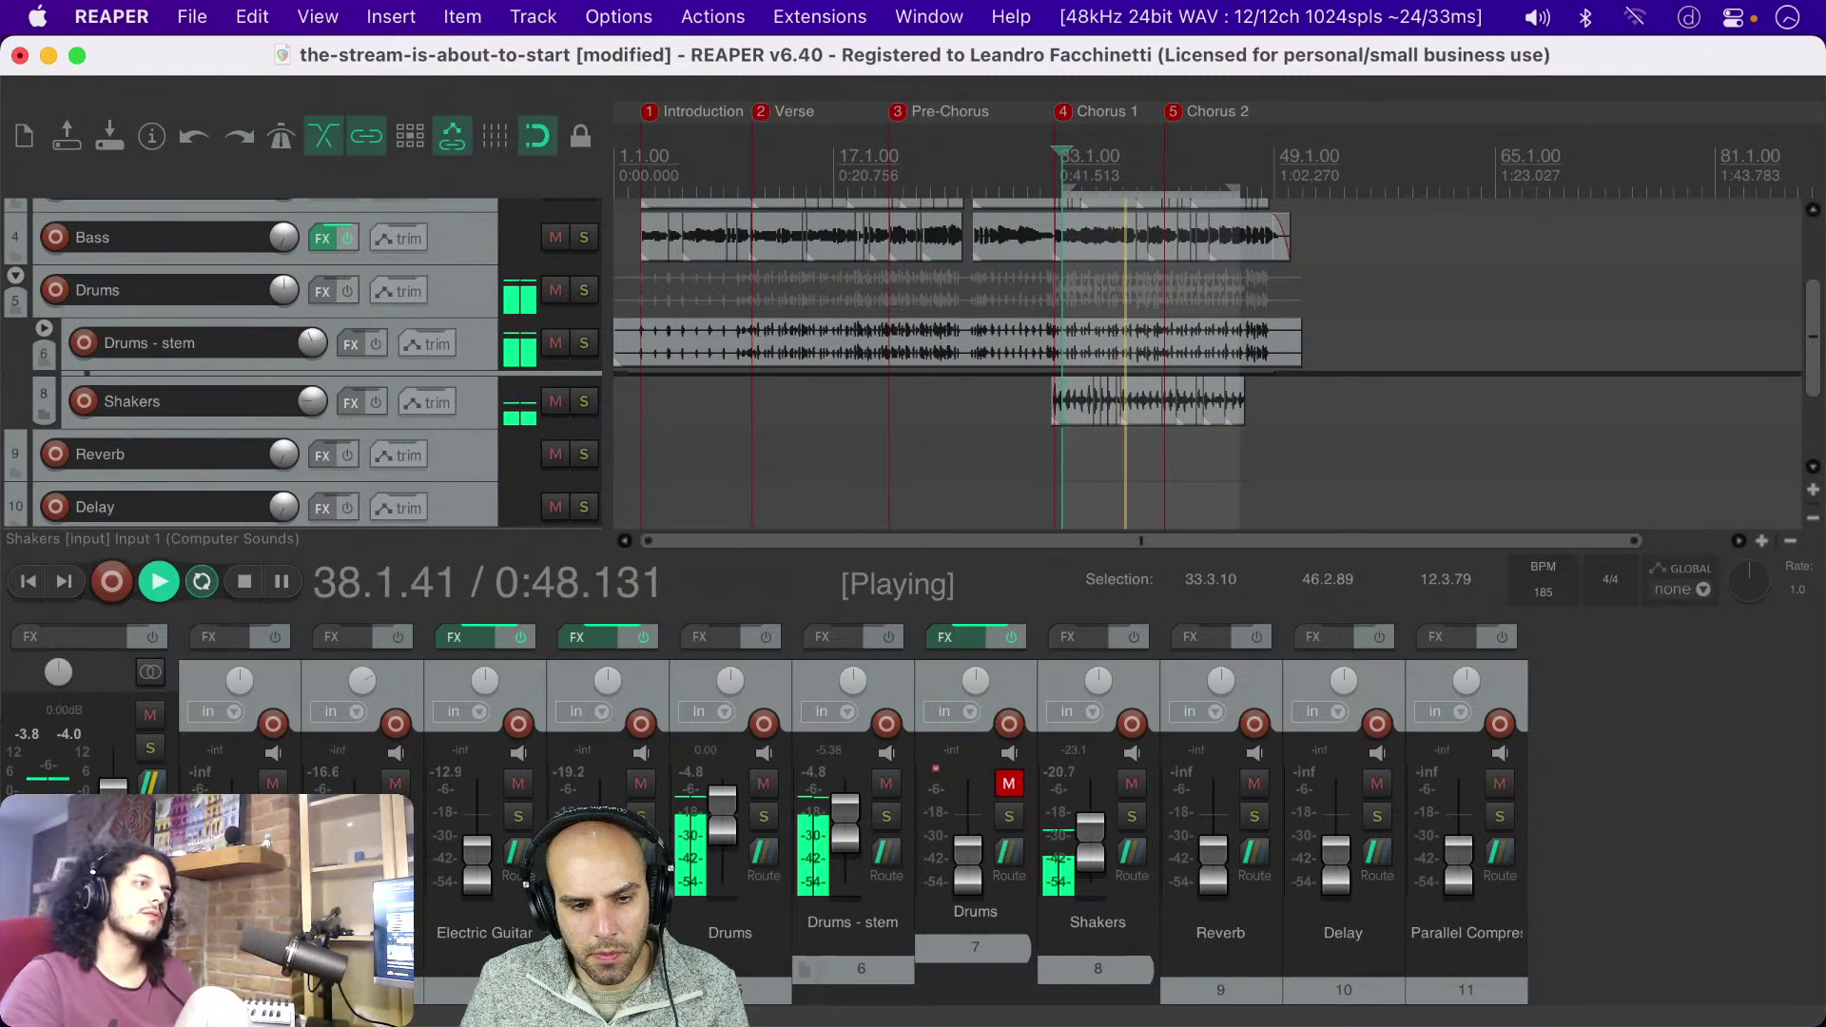
# Step: Raise the Bass fader to about -11.8 dB, stop playback, and save the project
pyautogui.scroll(1, 656, 889)
pyautogui.scroll(5, 657, 894)
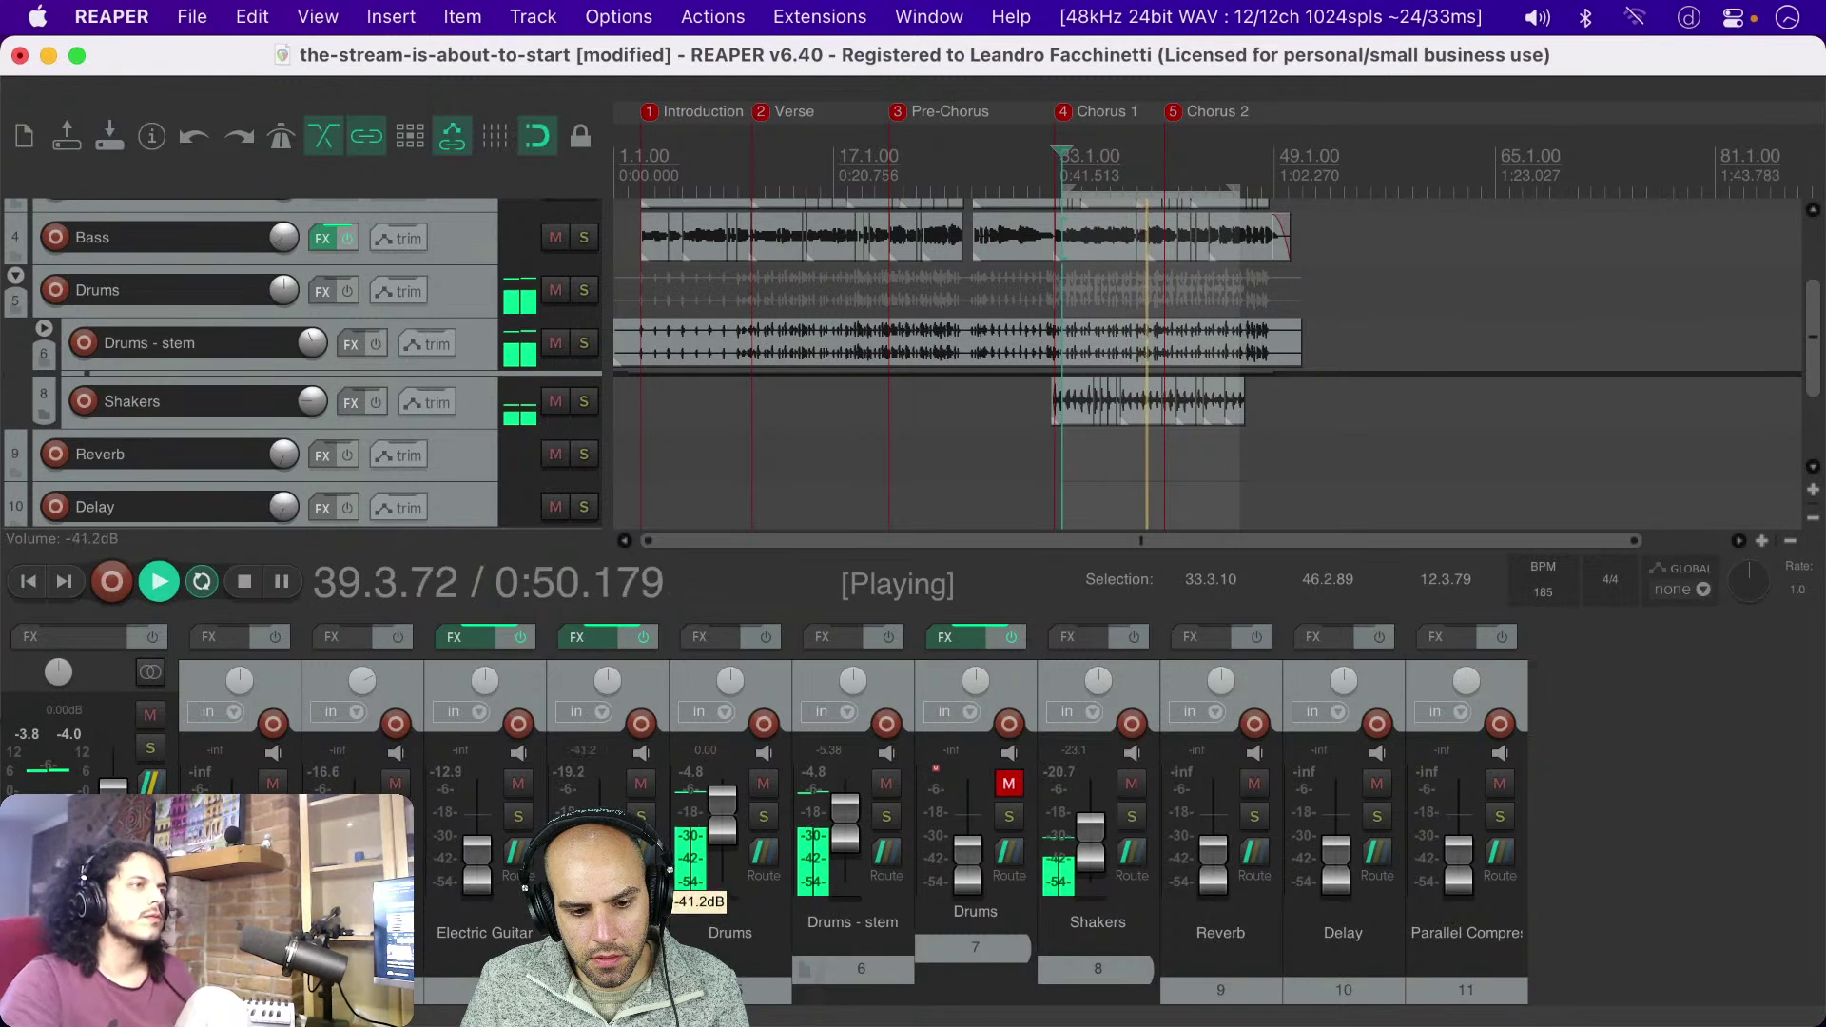
pyautogui.scroll(3, 656, 884)
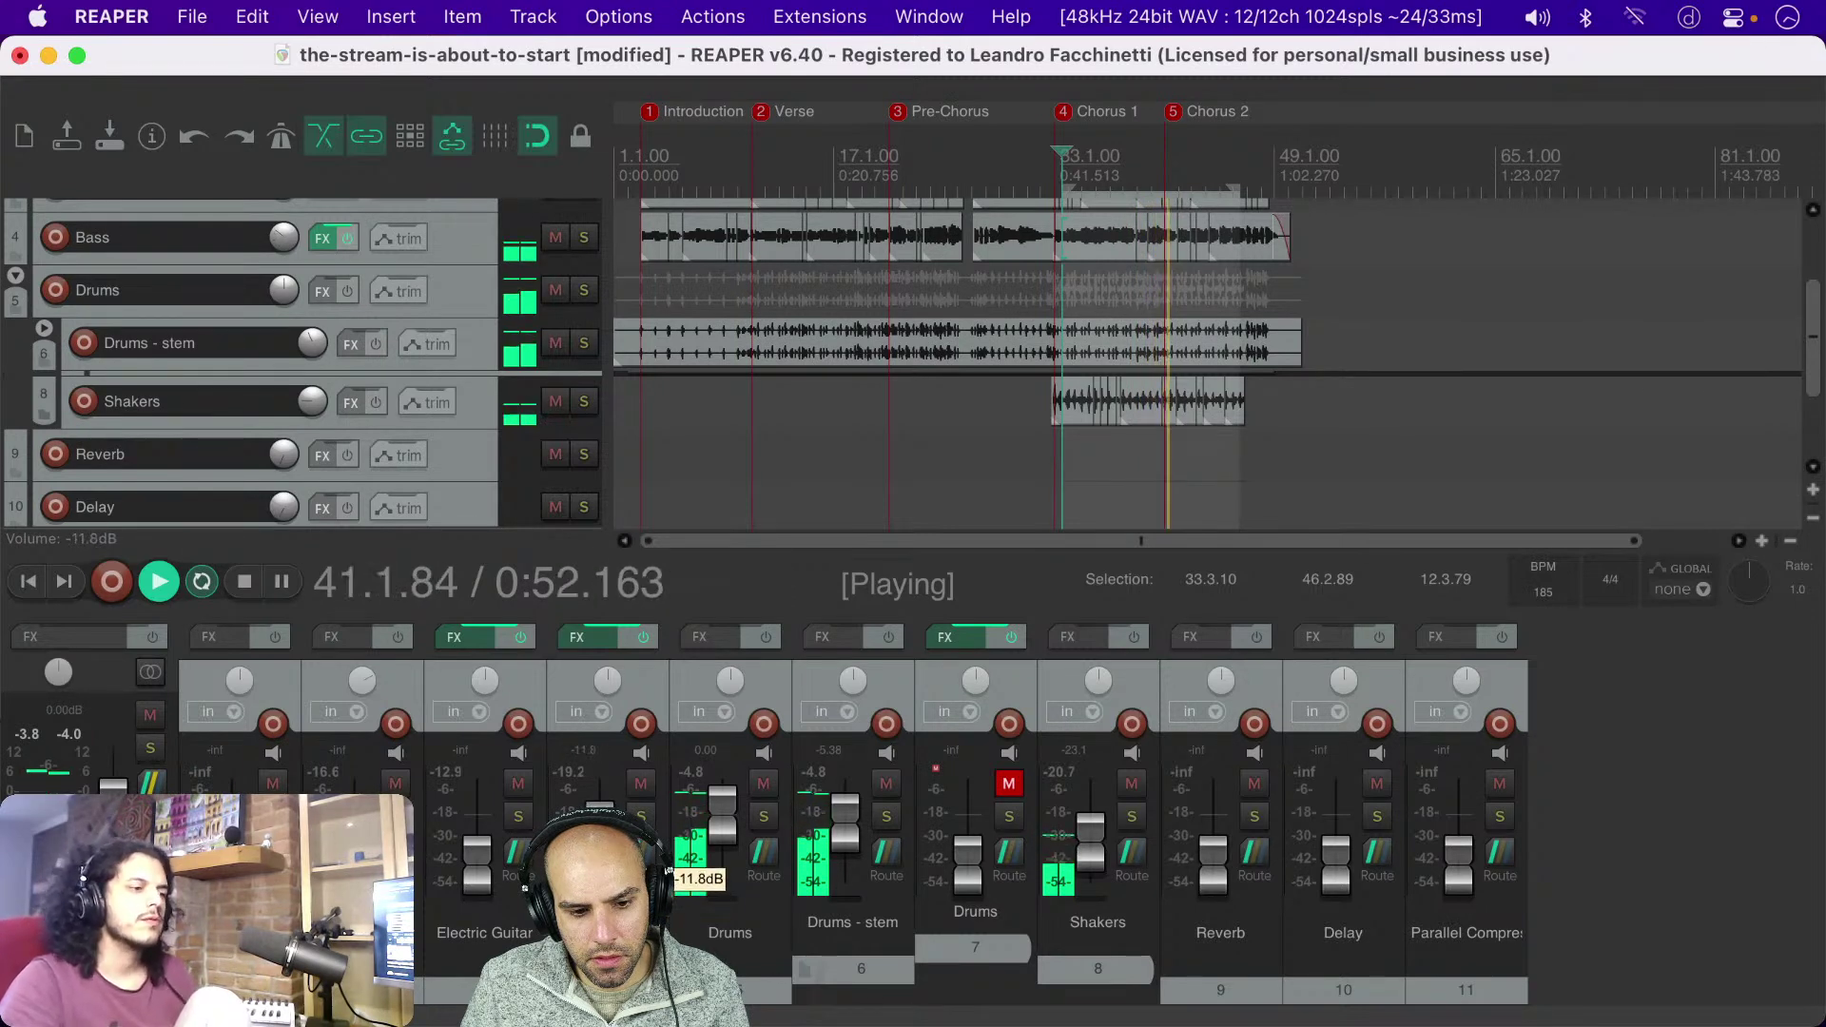
pyautogui.scroll(-2, 669, 868)
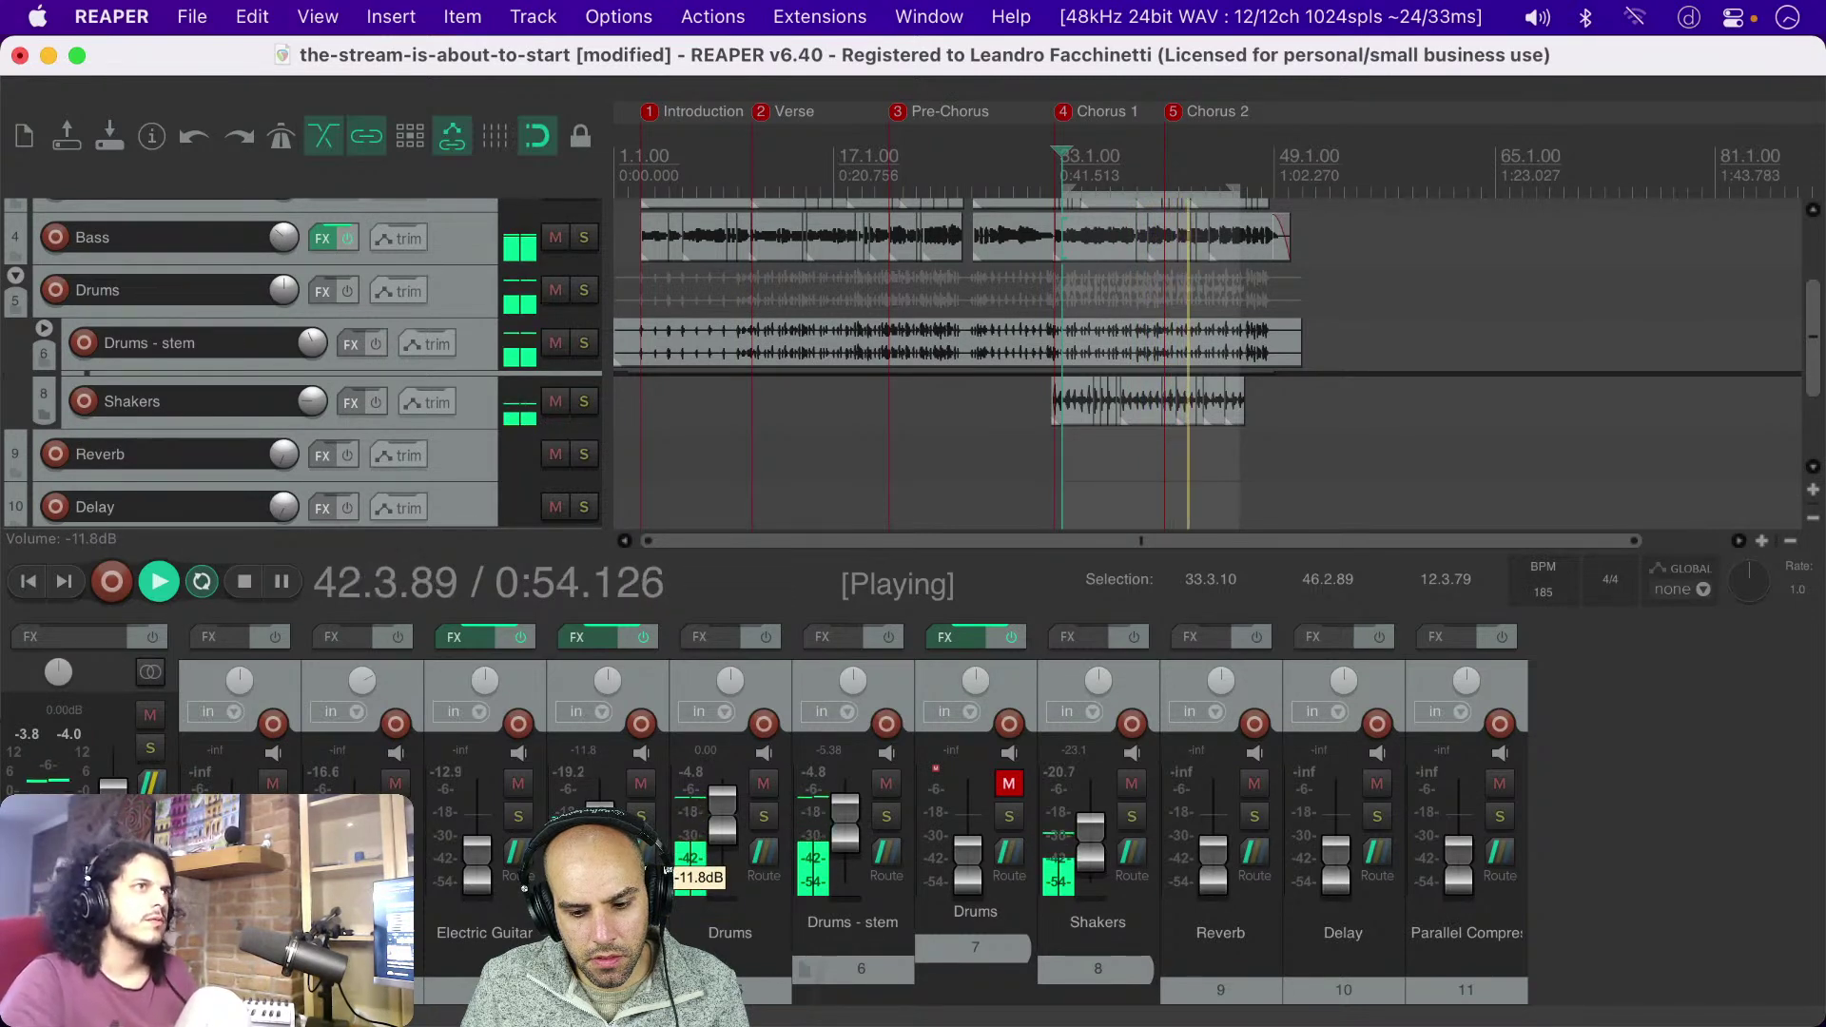
pyautogui.scroll(-1, 669, 868)
pyautogui.scroll(1, 668, 868)
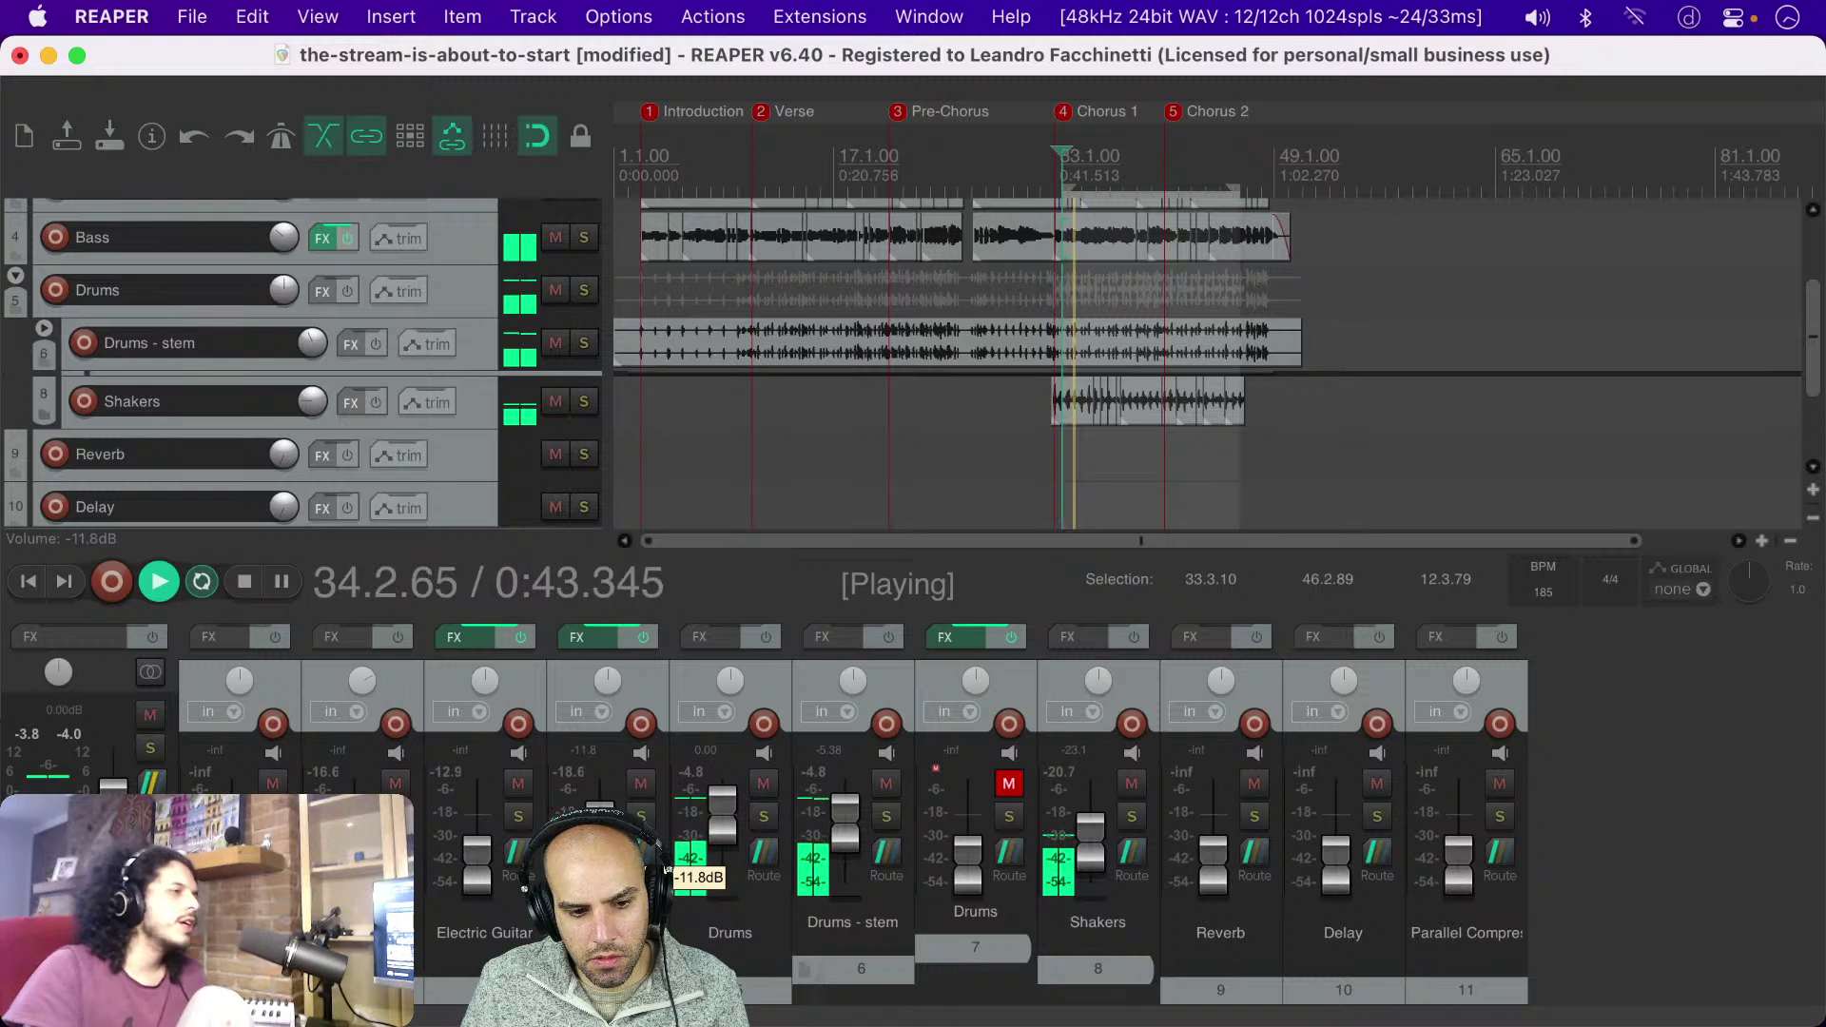
pyautogui.press('space')
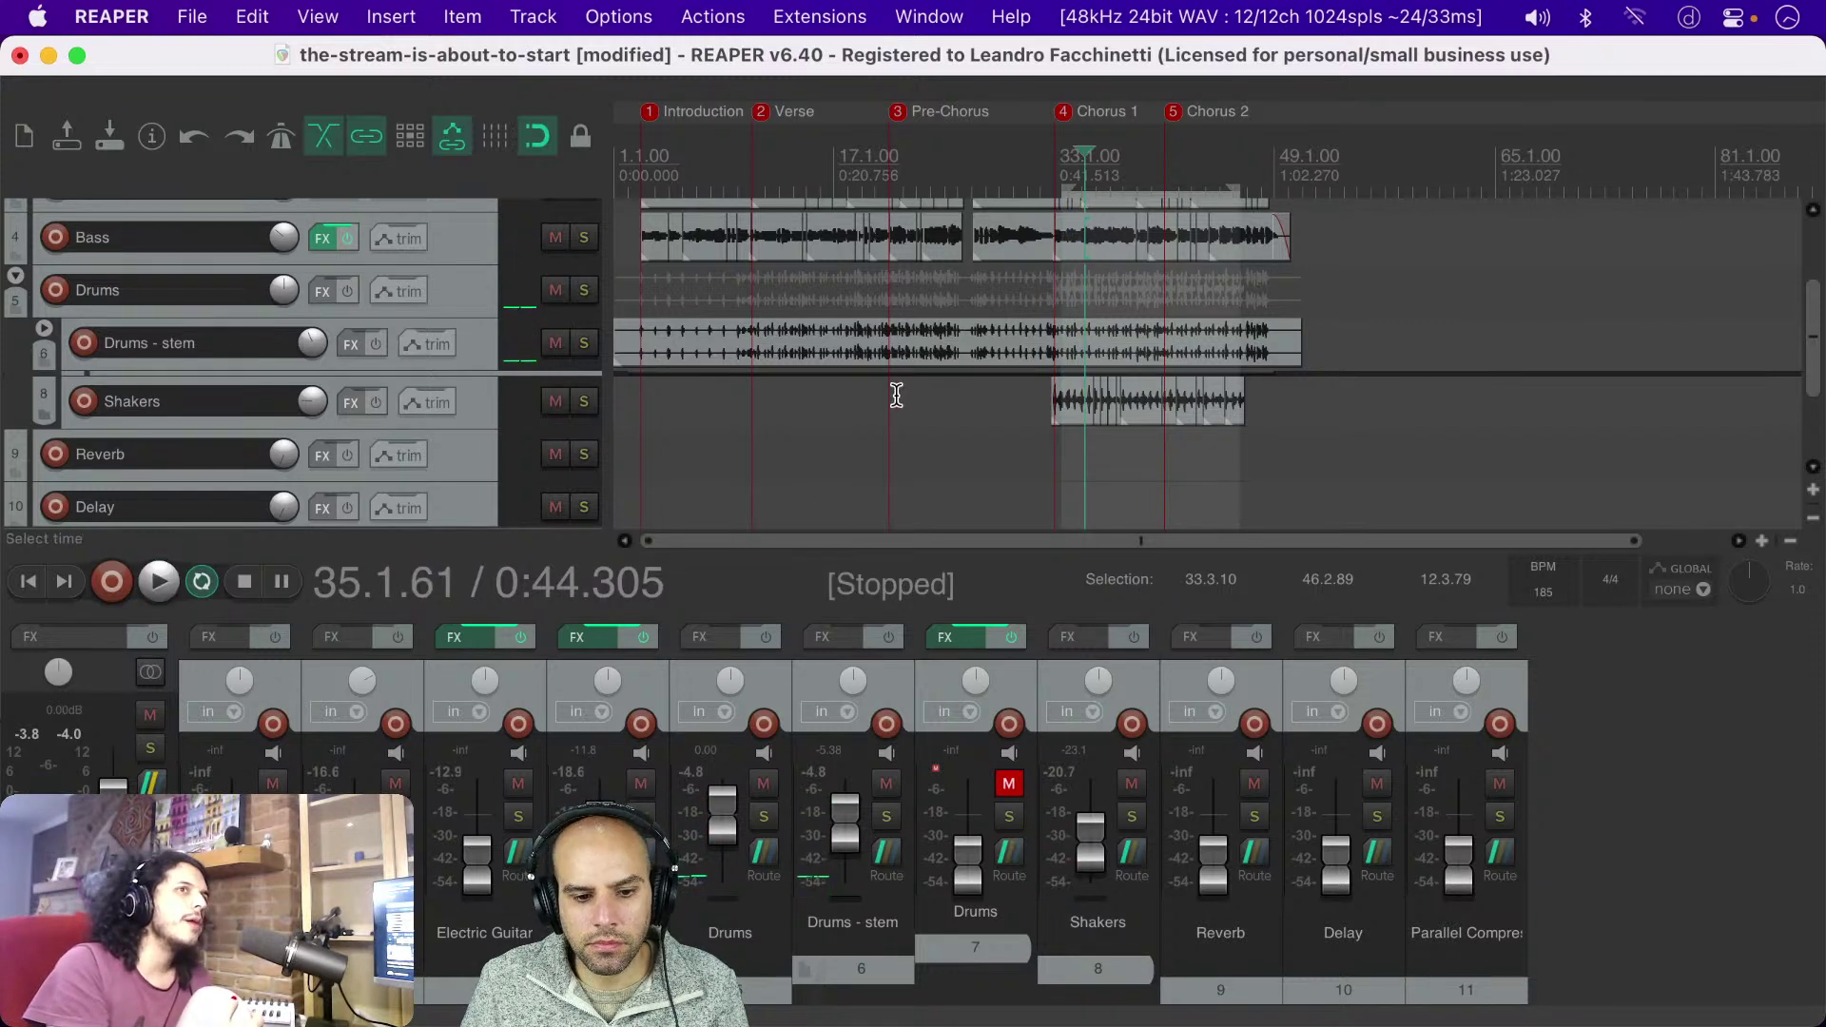
pyautogui.press('super+s')
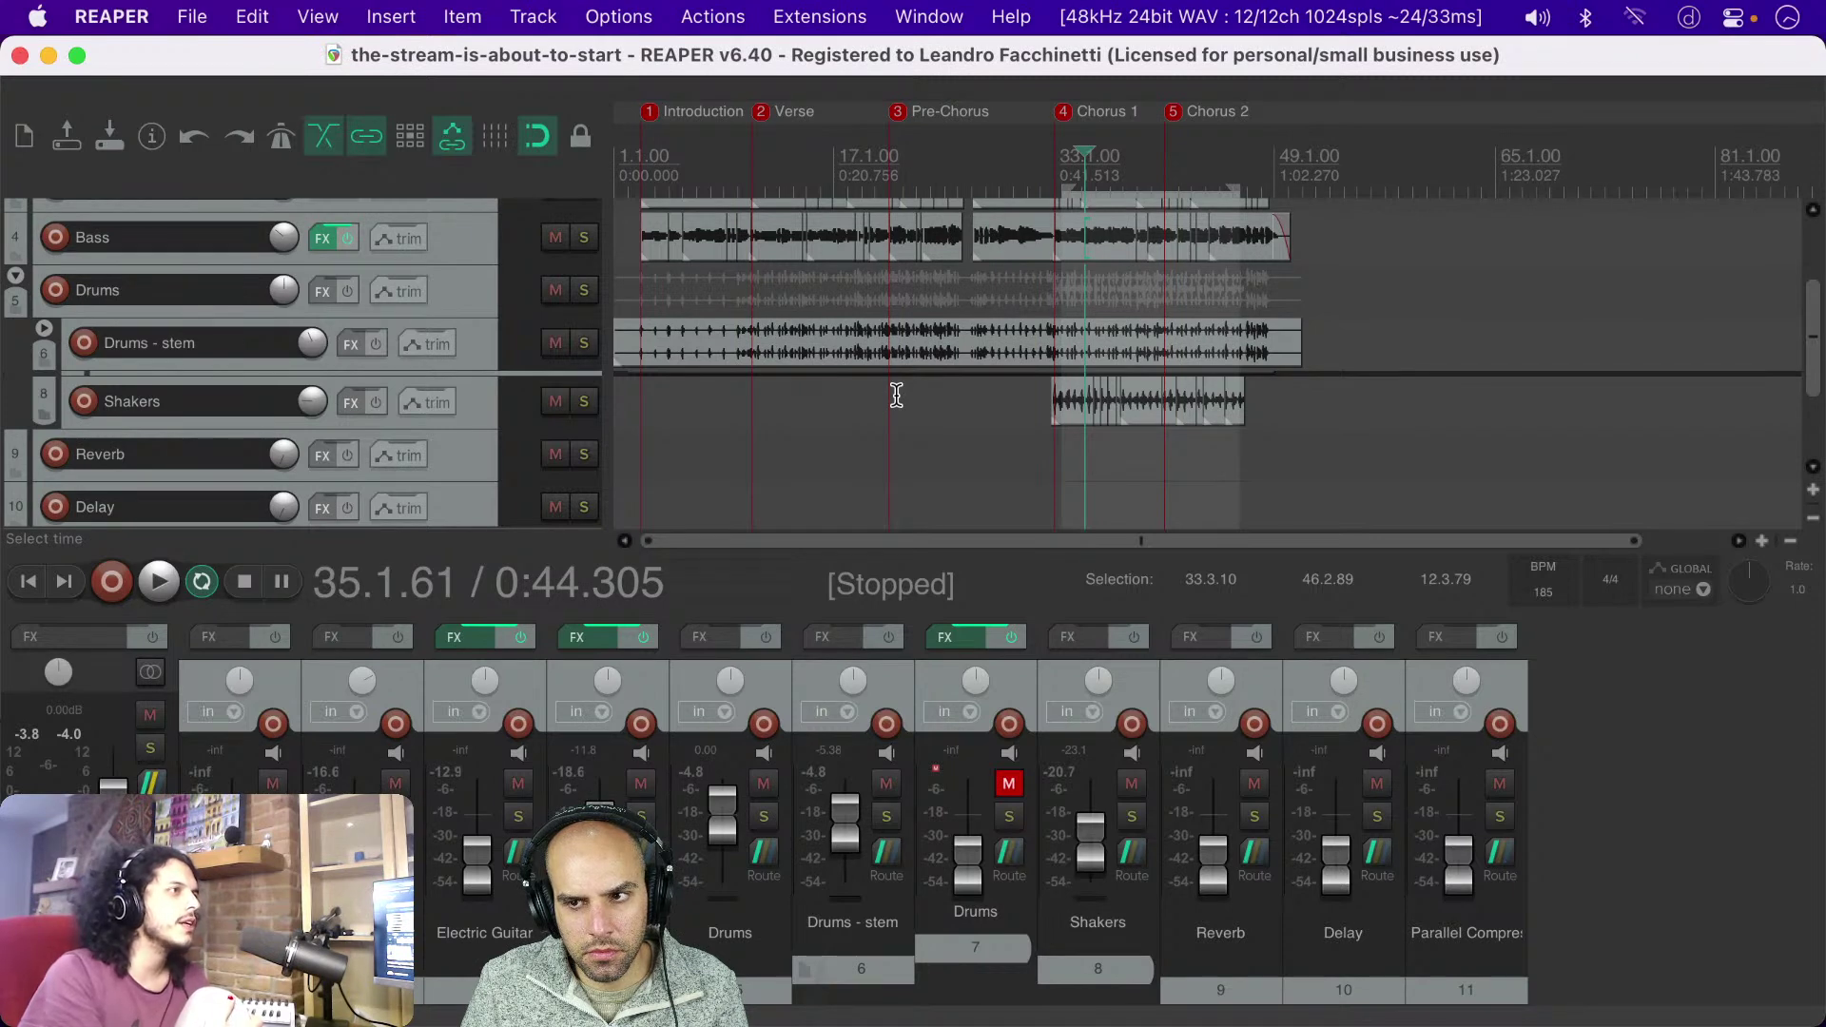
pyautogui.press('super+Tab')
pyautogui.press('super+Tab')
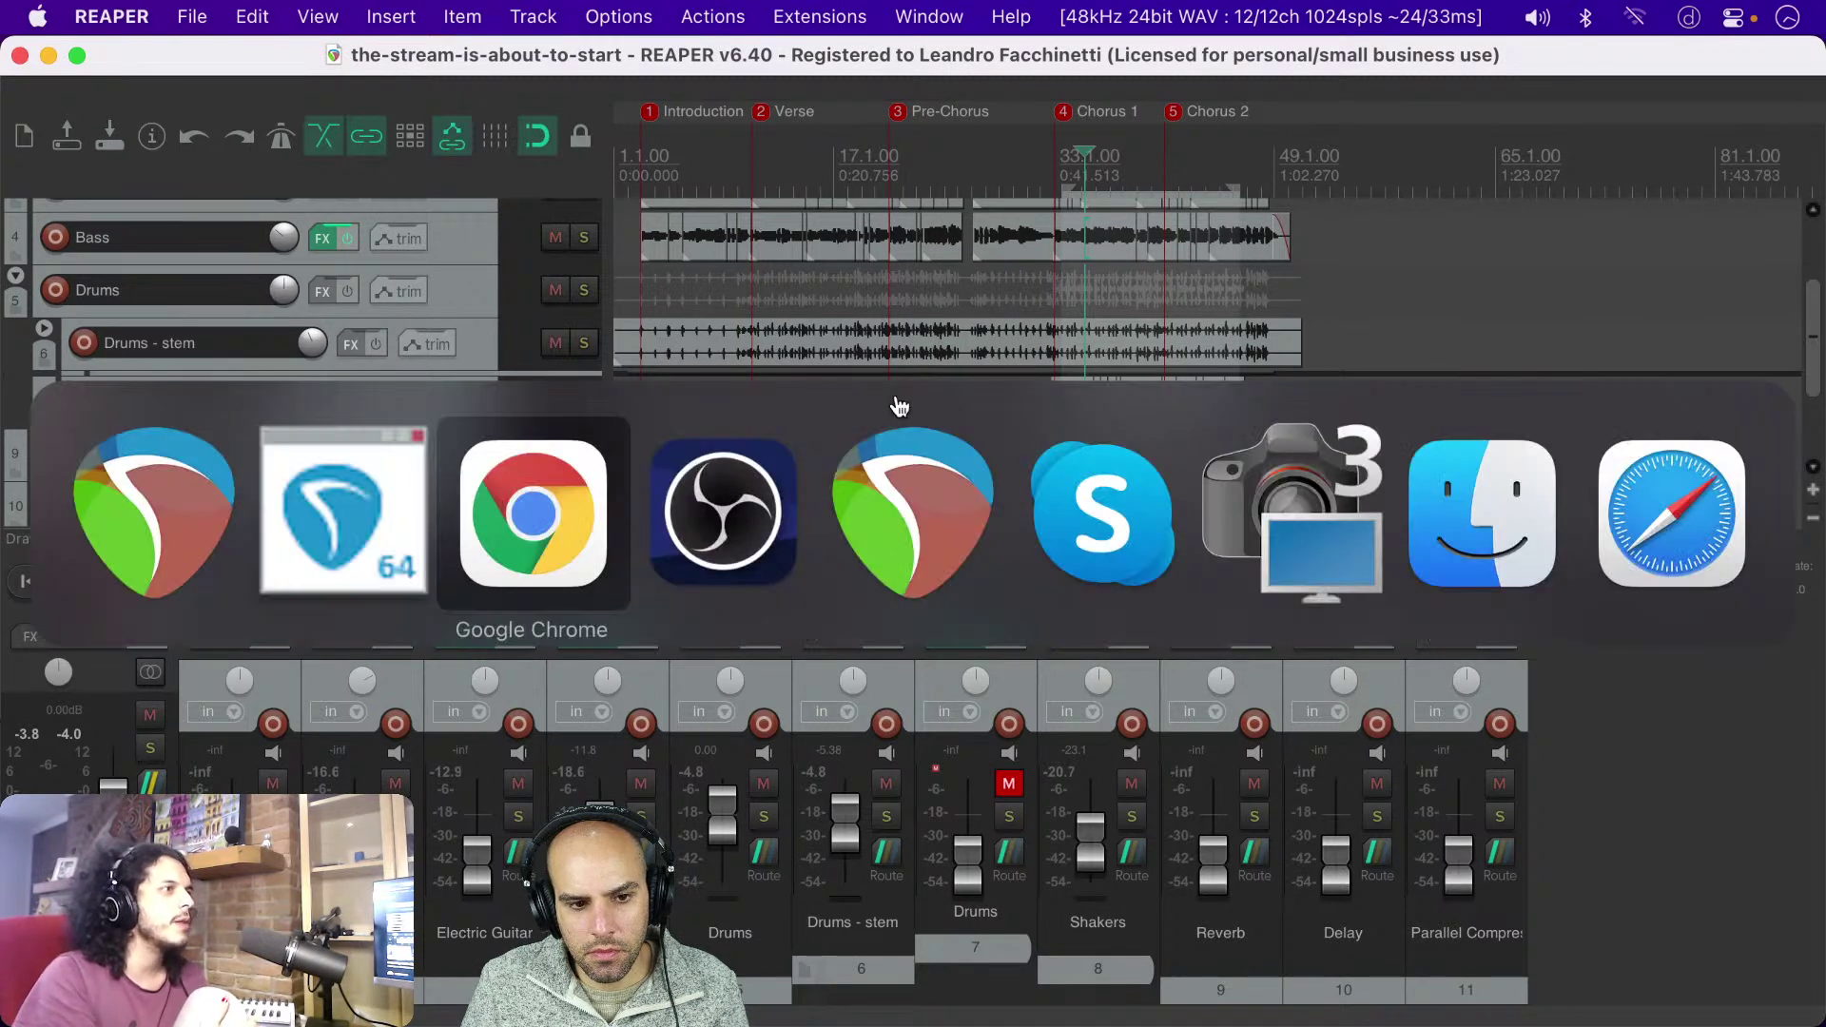
pyautogui.press('super+Tab')
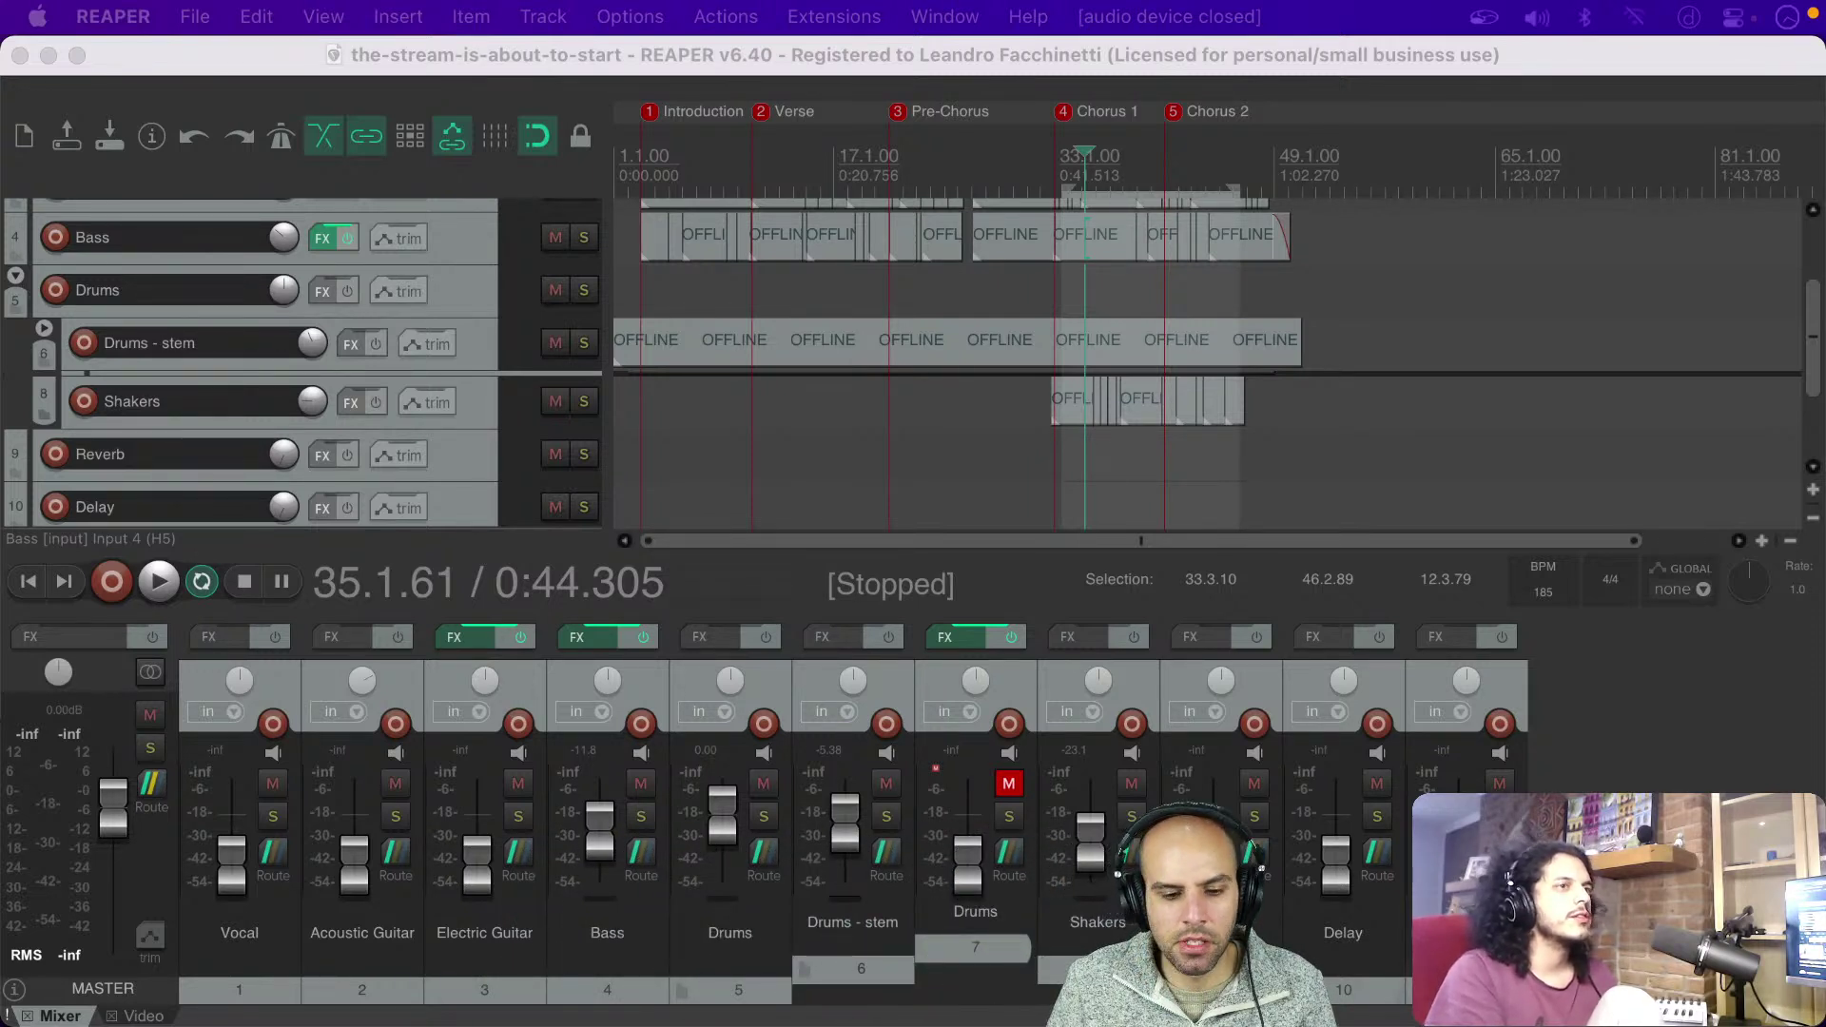
pyautogui.click(1720, 759)
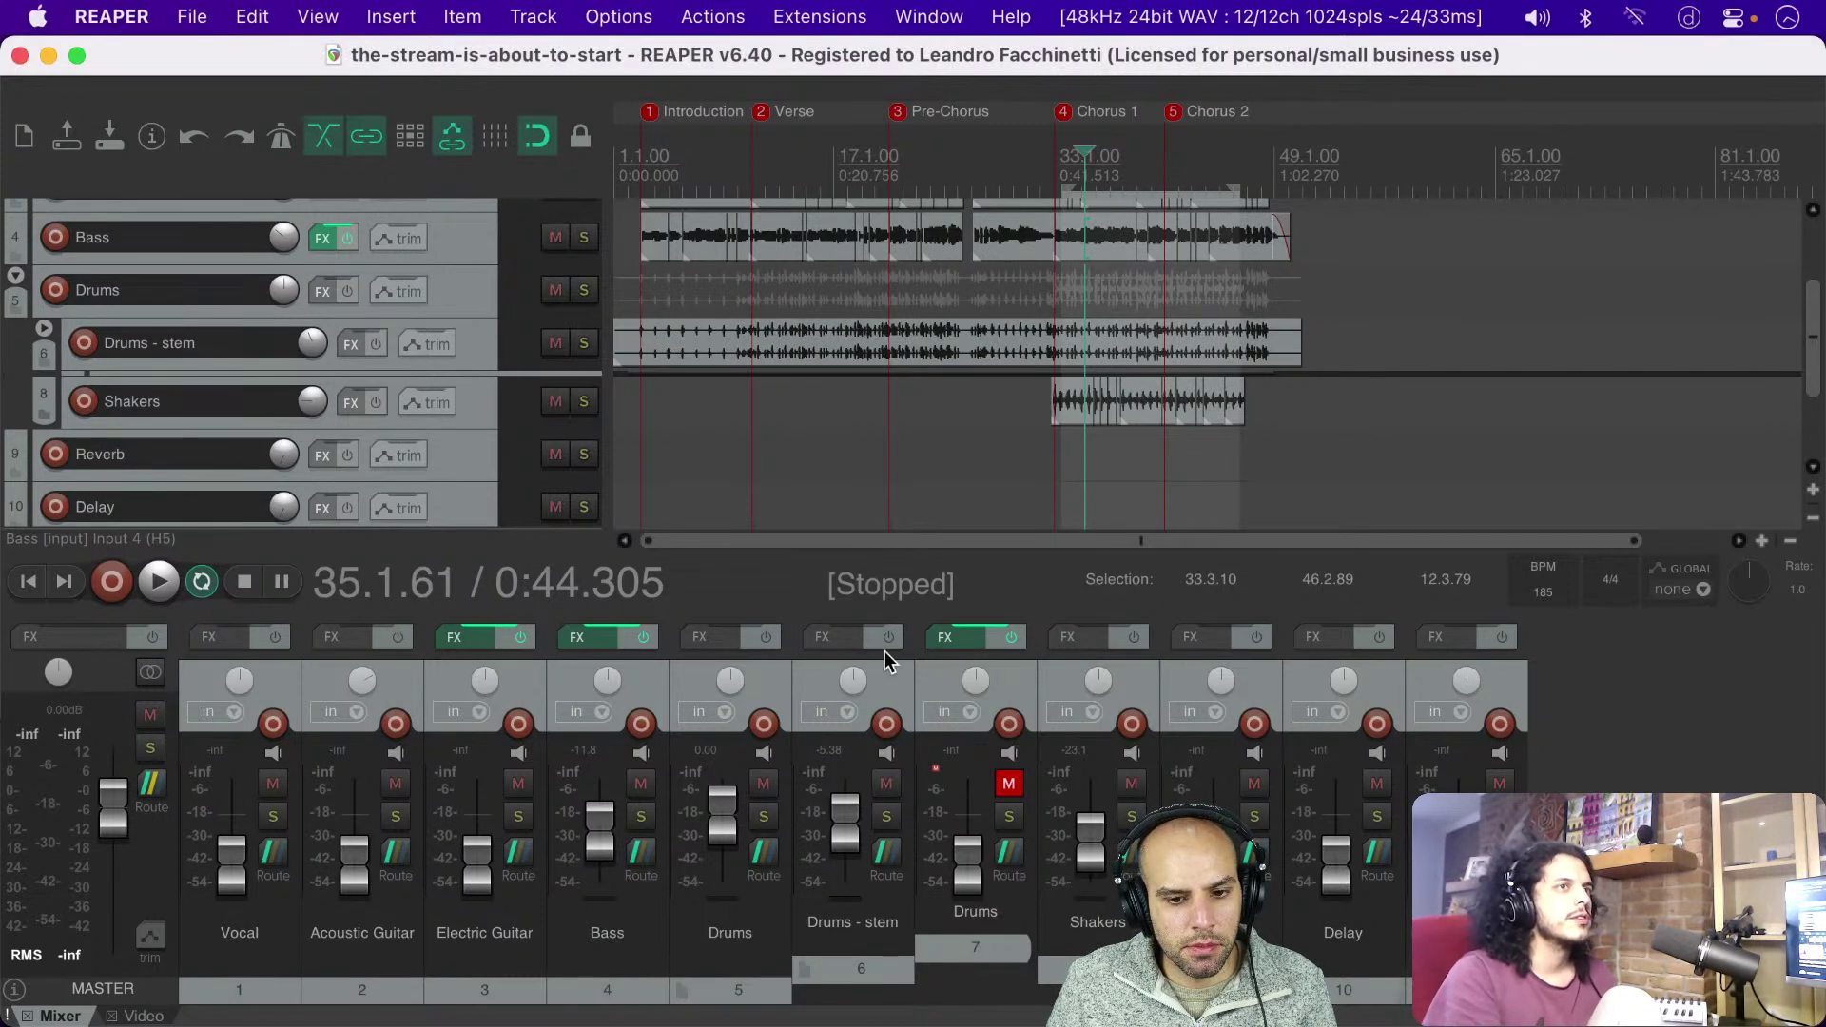
# Step: Bring both guitars into the looped chorus, setting the Acoustic Guitar fader to about -11.8 dB and the Electric Guitar fader to about -21.4 dB
pyautogui.press('space')
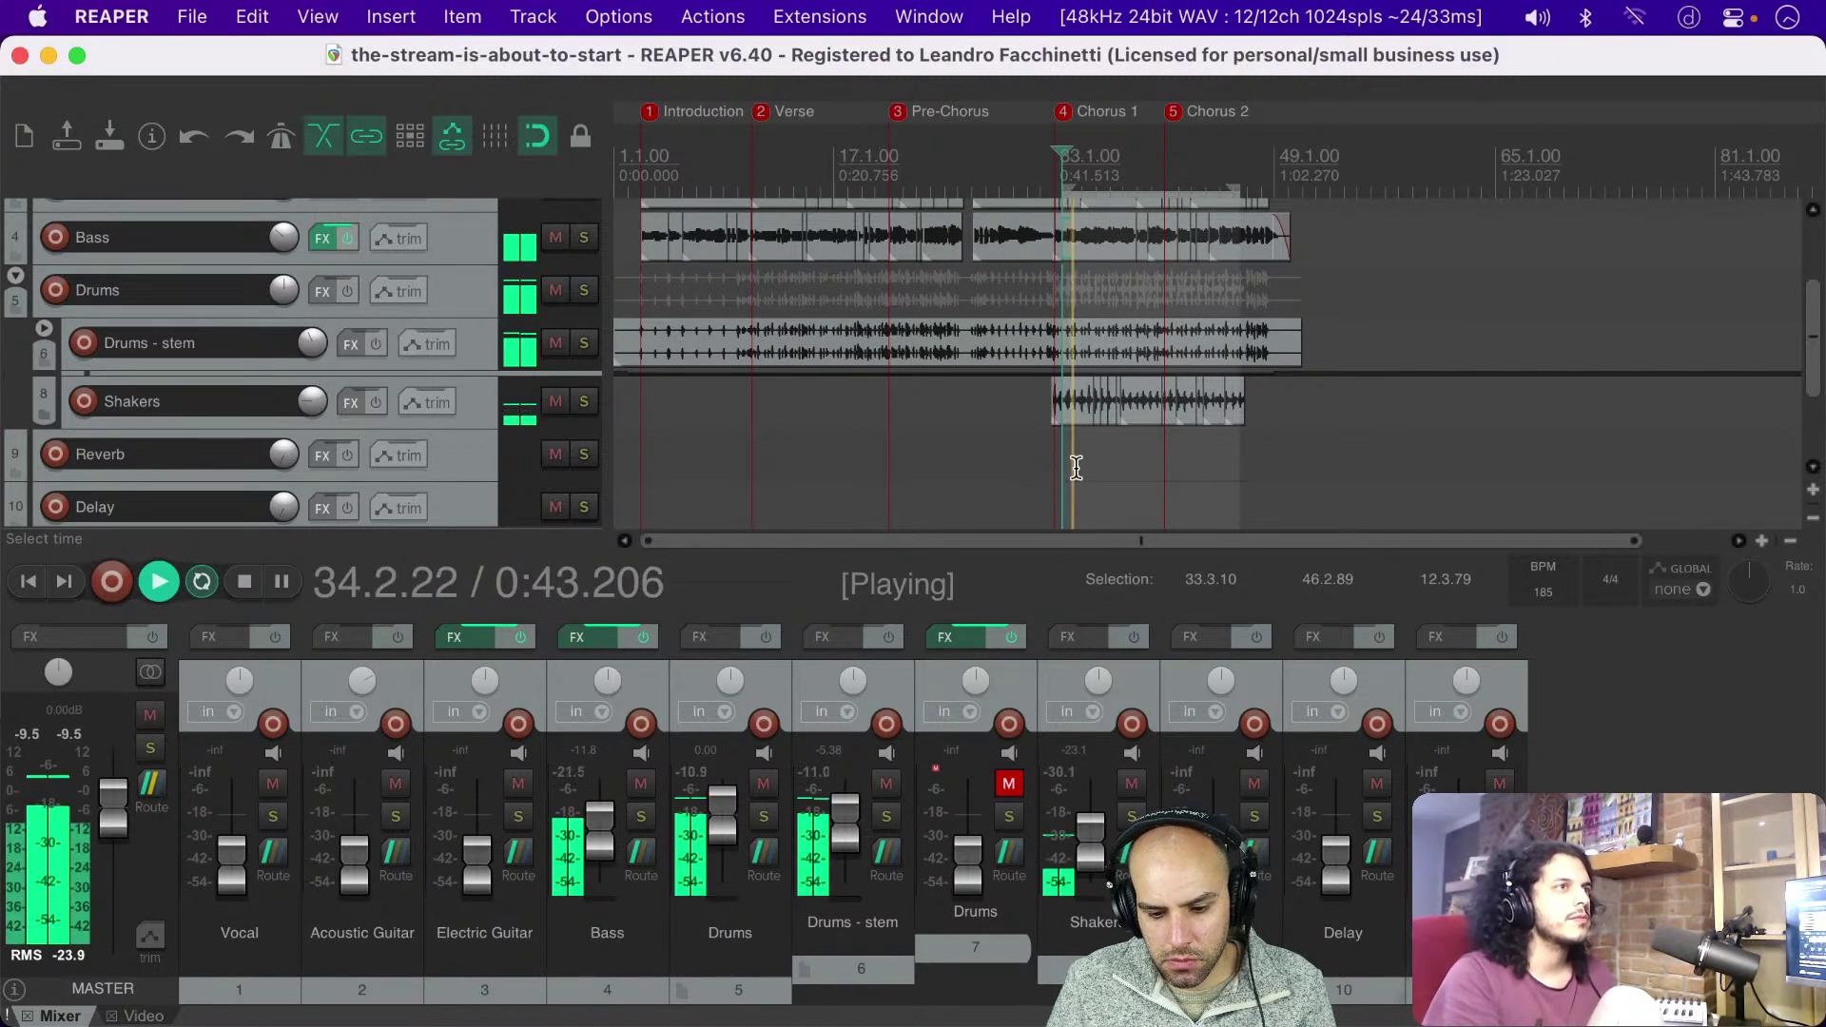
pyautogui.press('space')
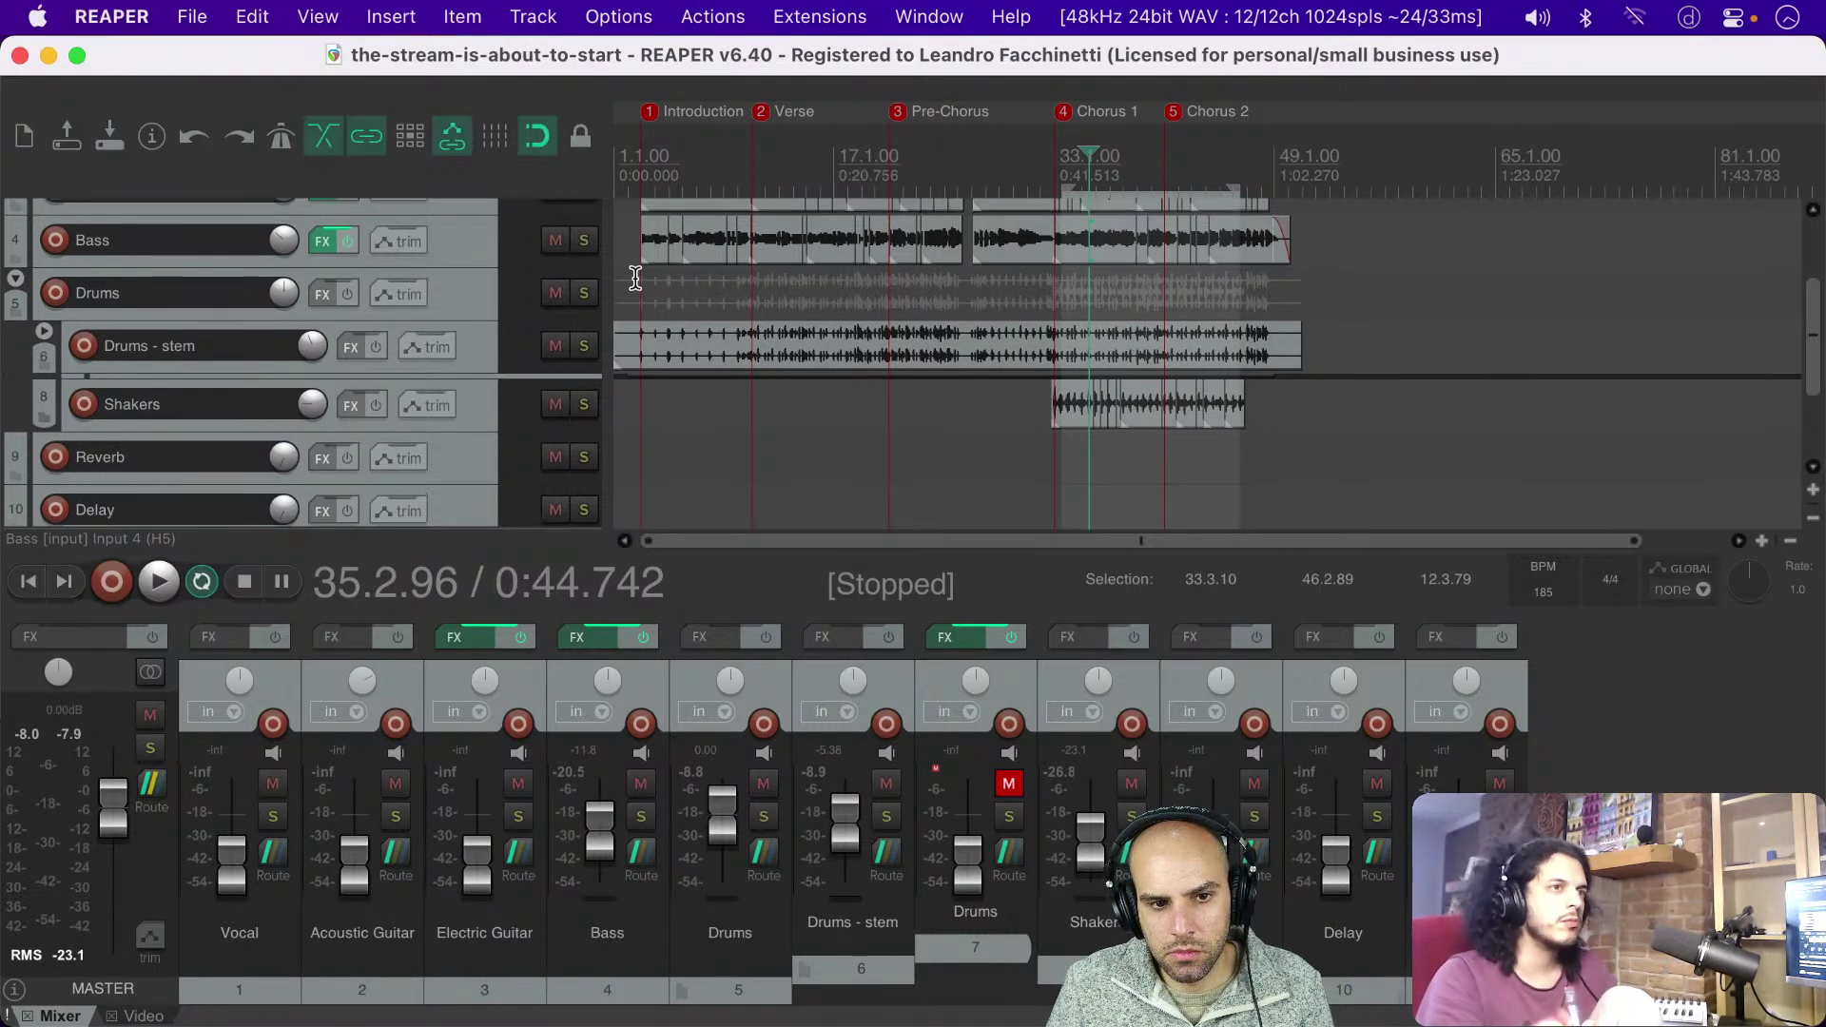
pyautogui.scroll(5, 636, 278)
pyautogui.scroll(-2, 635, 278)
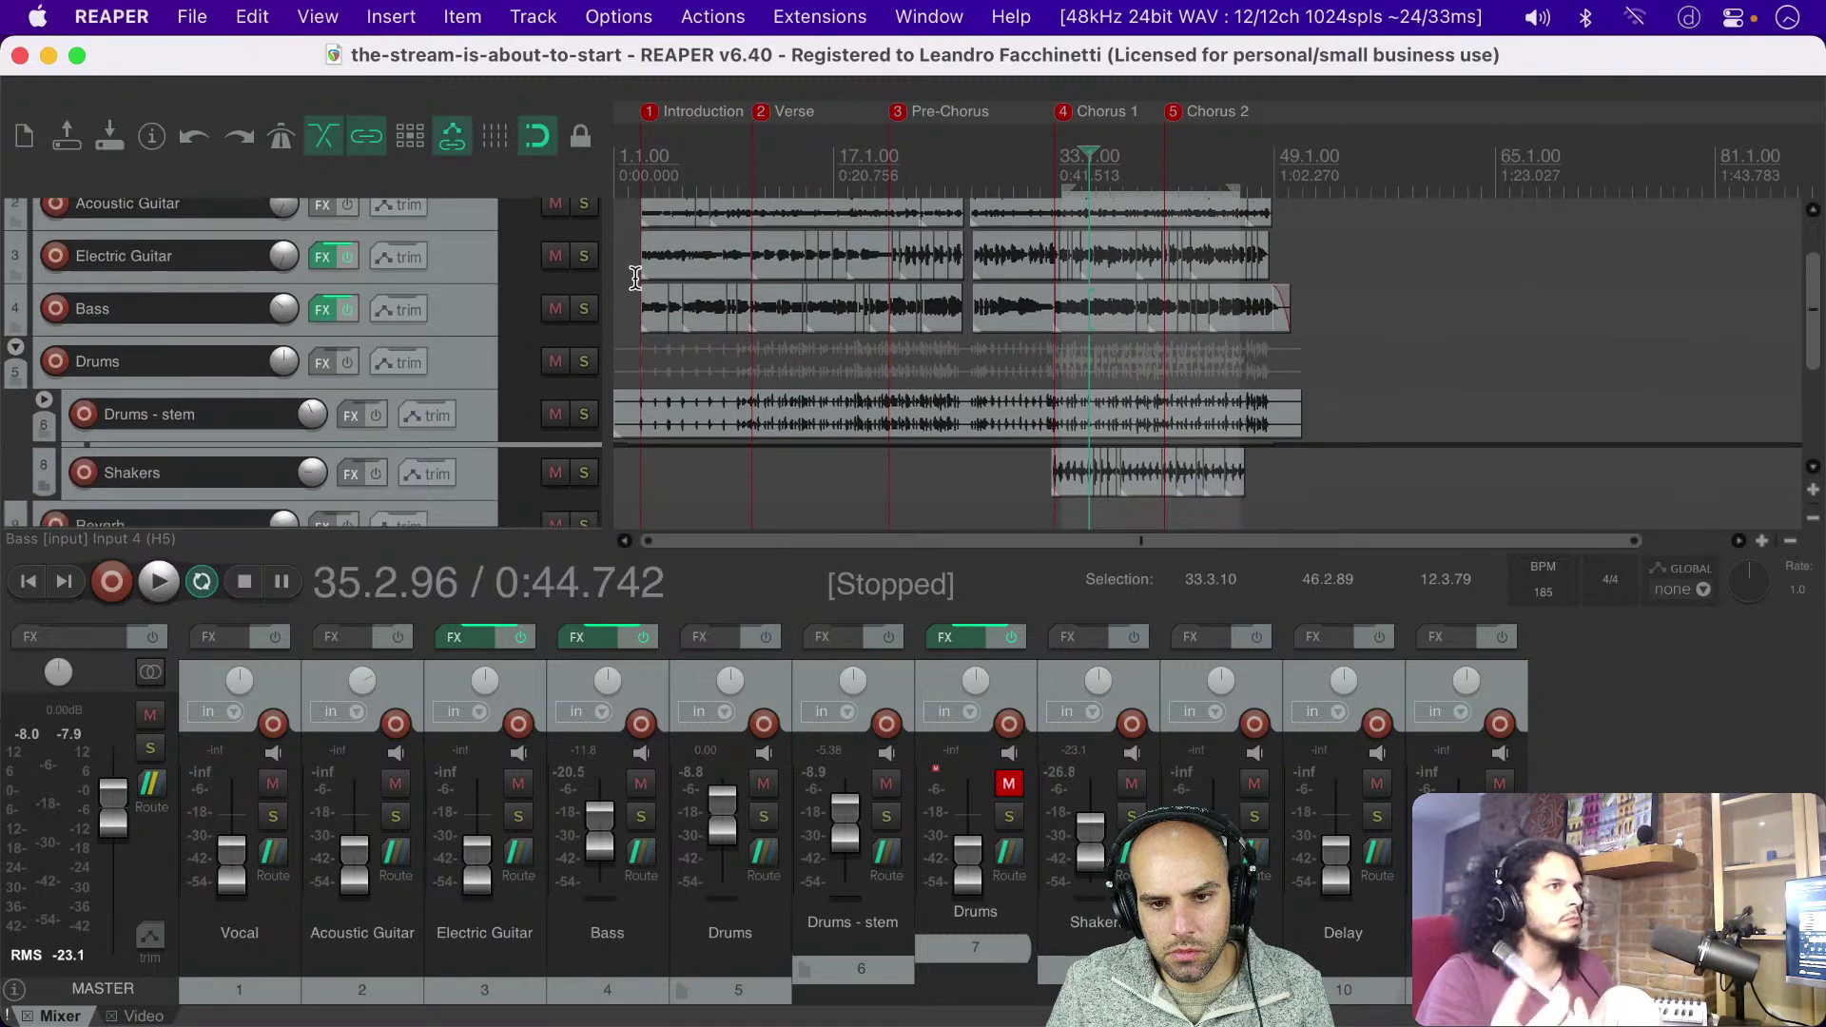
pyautogui.press('space')
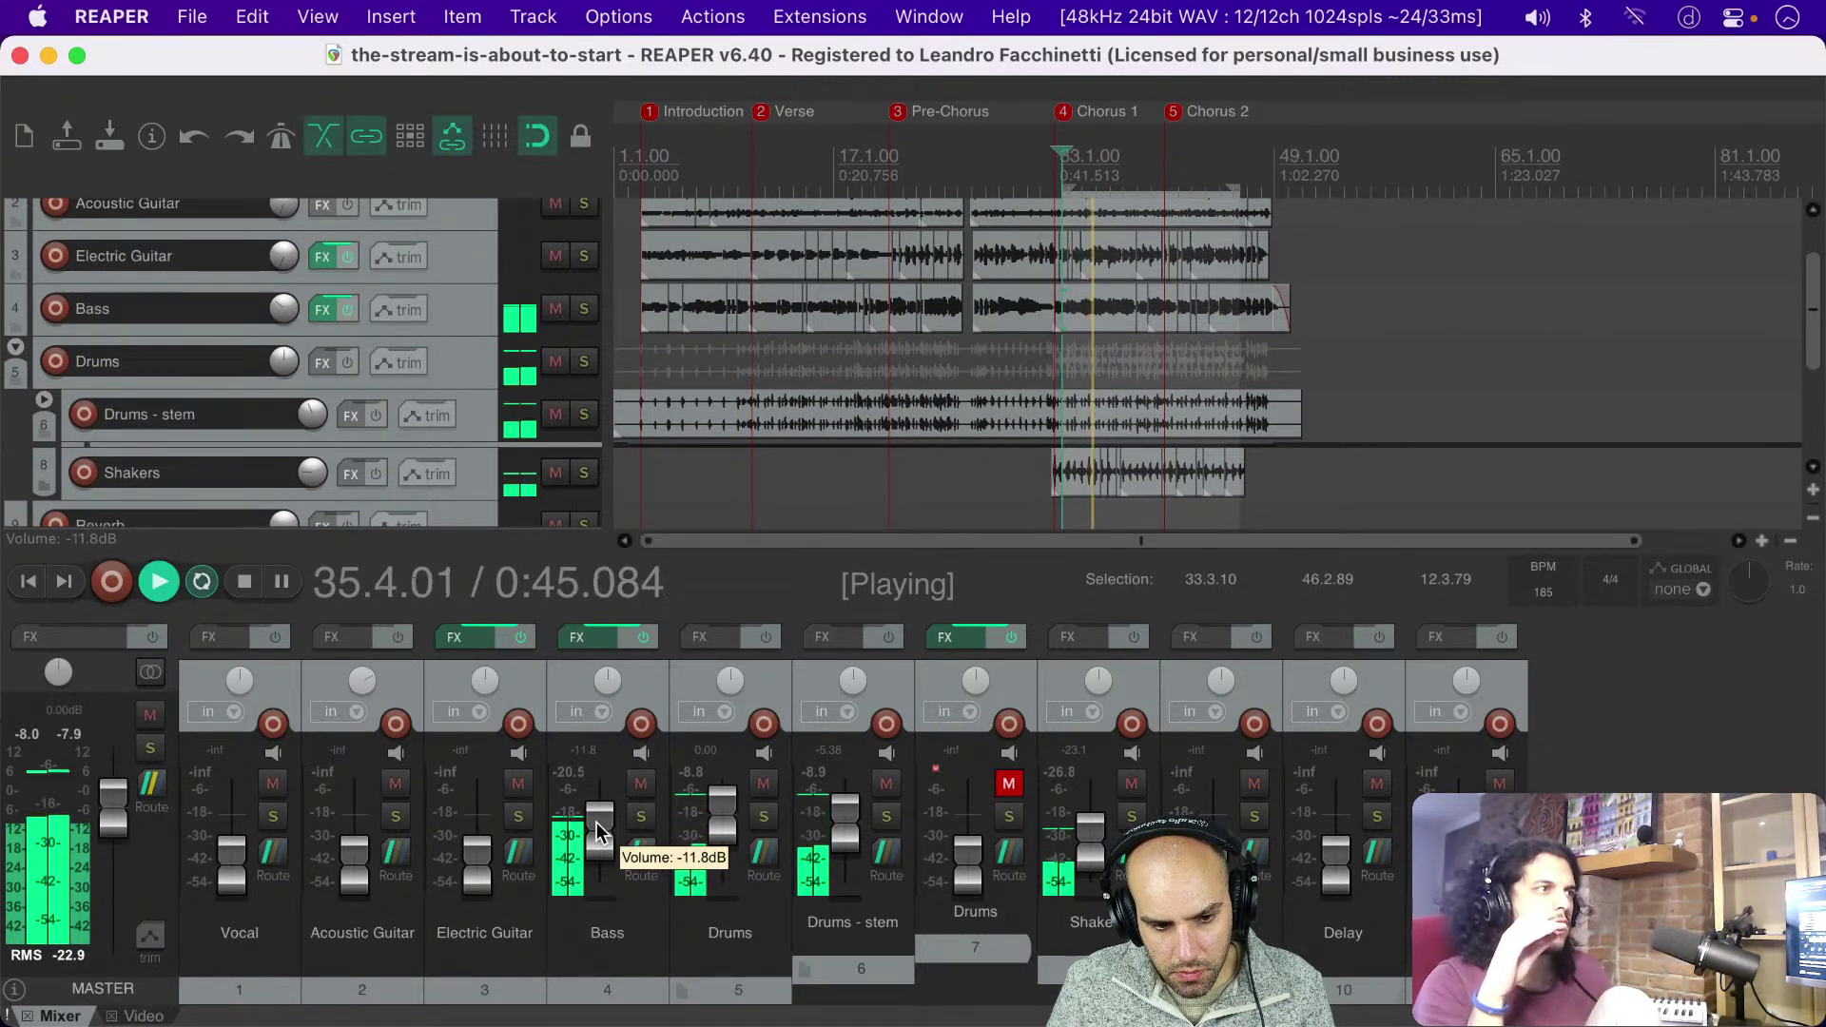
pyautogui.moveTo(472, 871); pyautogui.dragTo(473, 850)
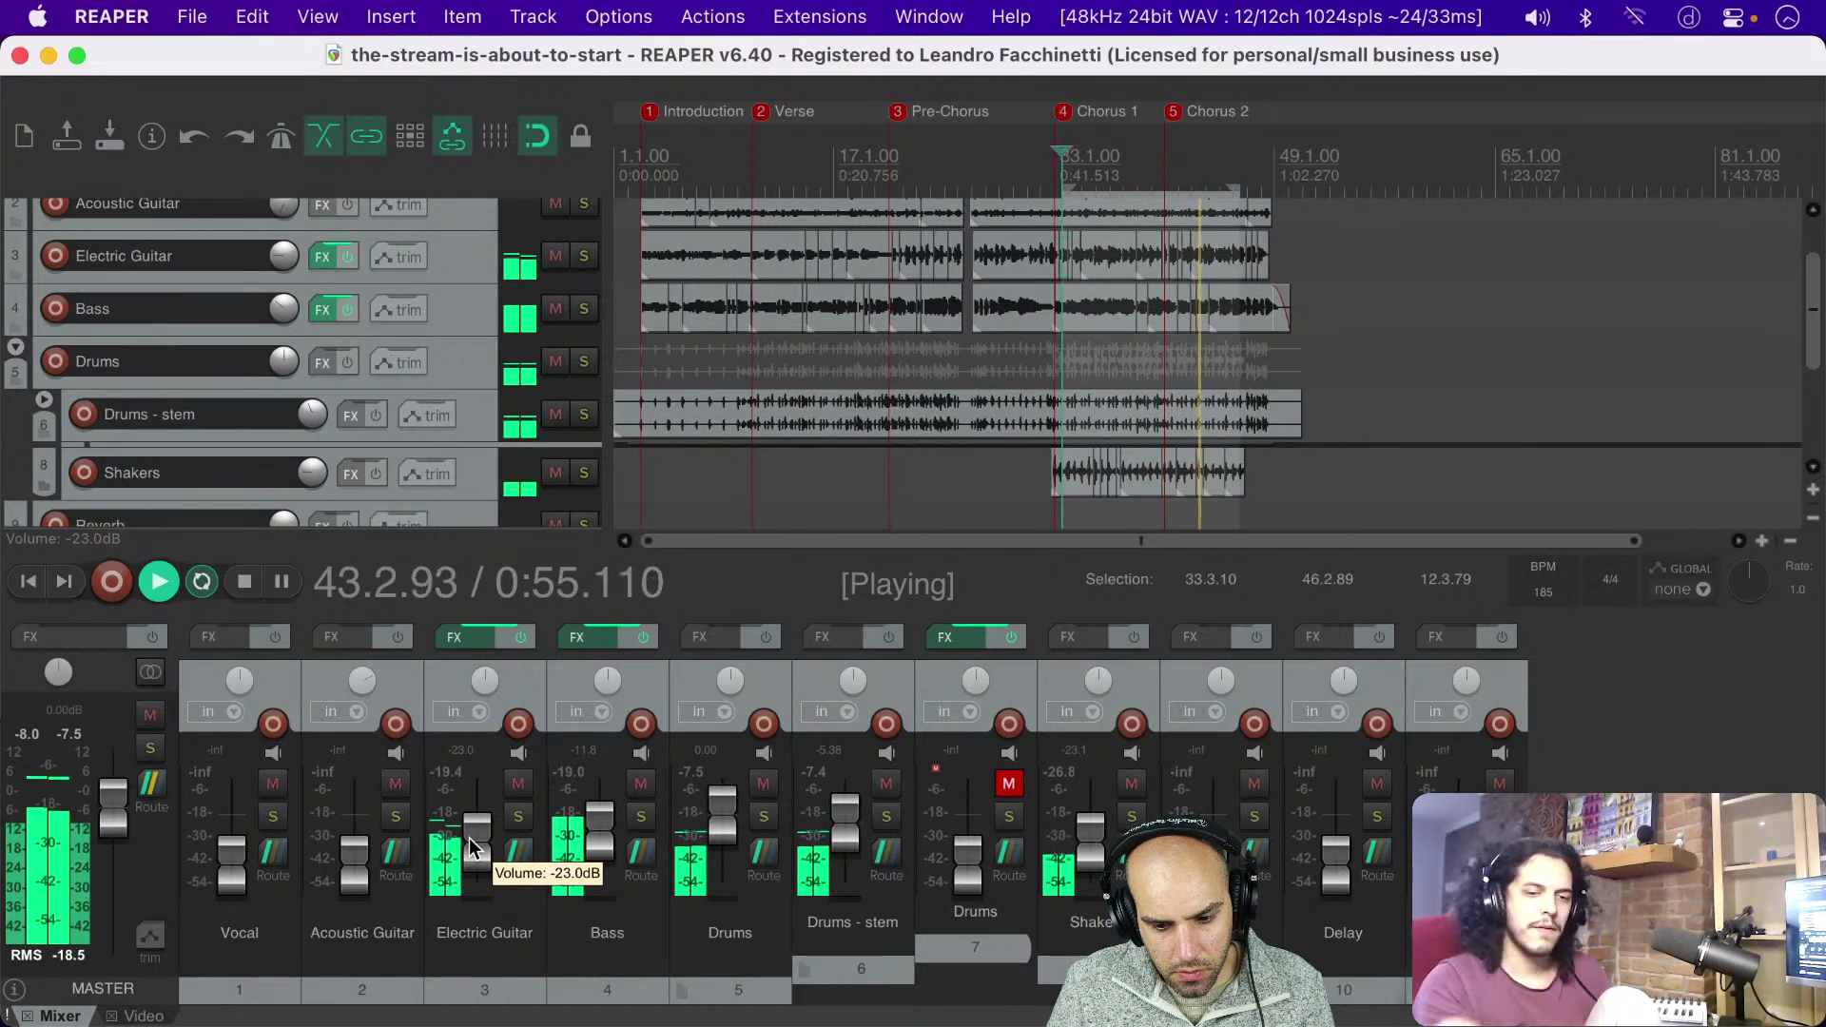
pyautogui.moveTo(357, 876); pyautogui.dragTo(361, 842)
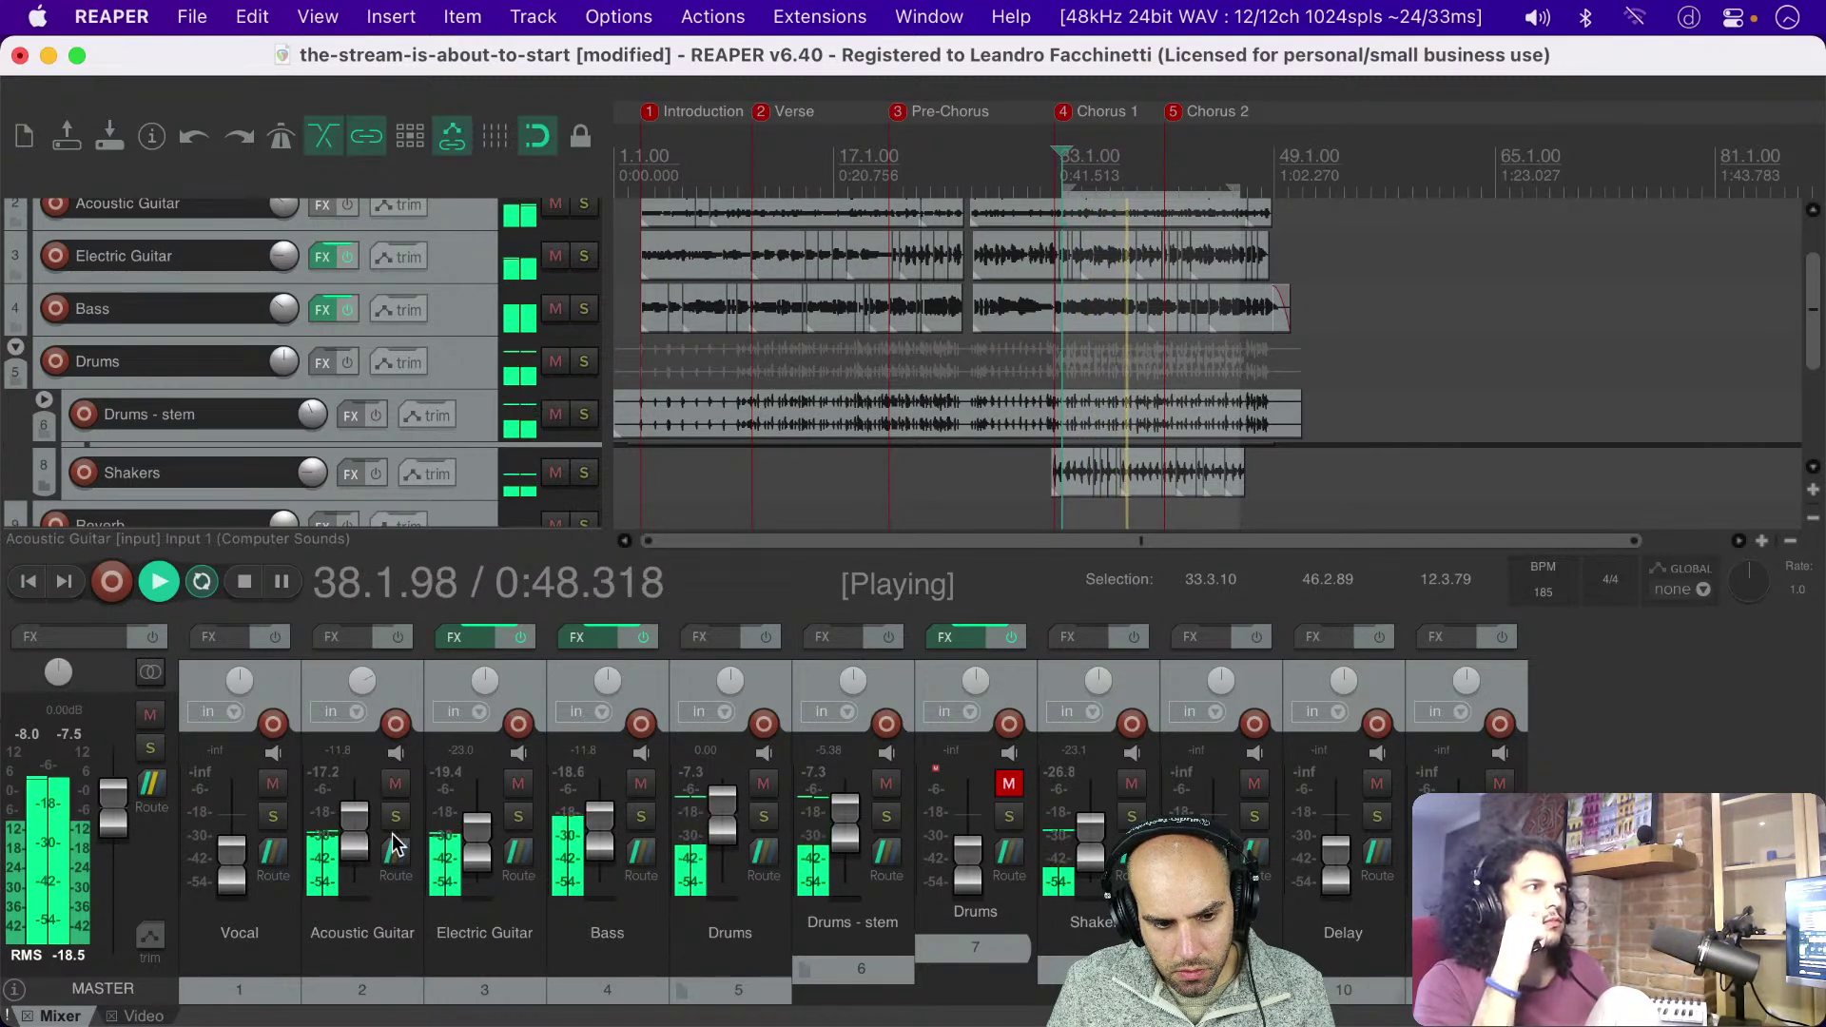
pyautogui.moveTo(482, 847); pyautogui.dragTo(481, 843)
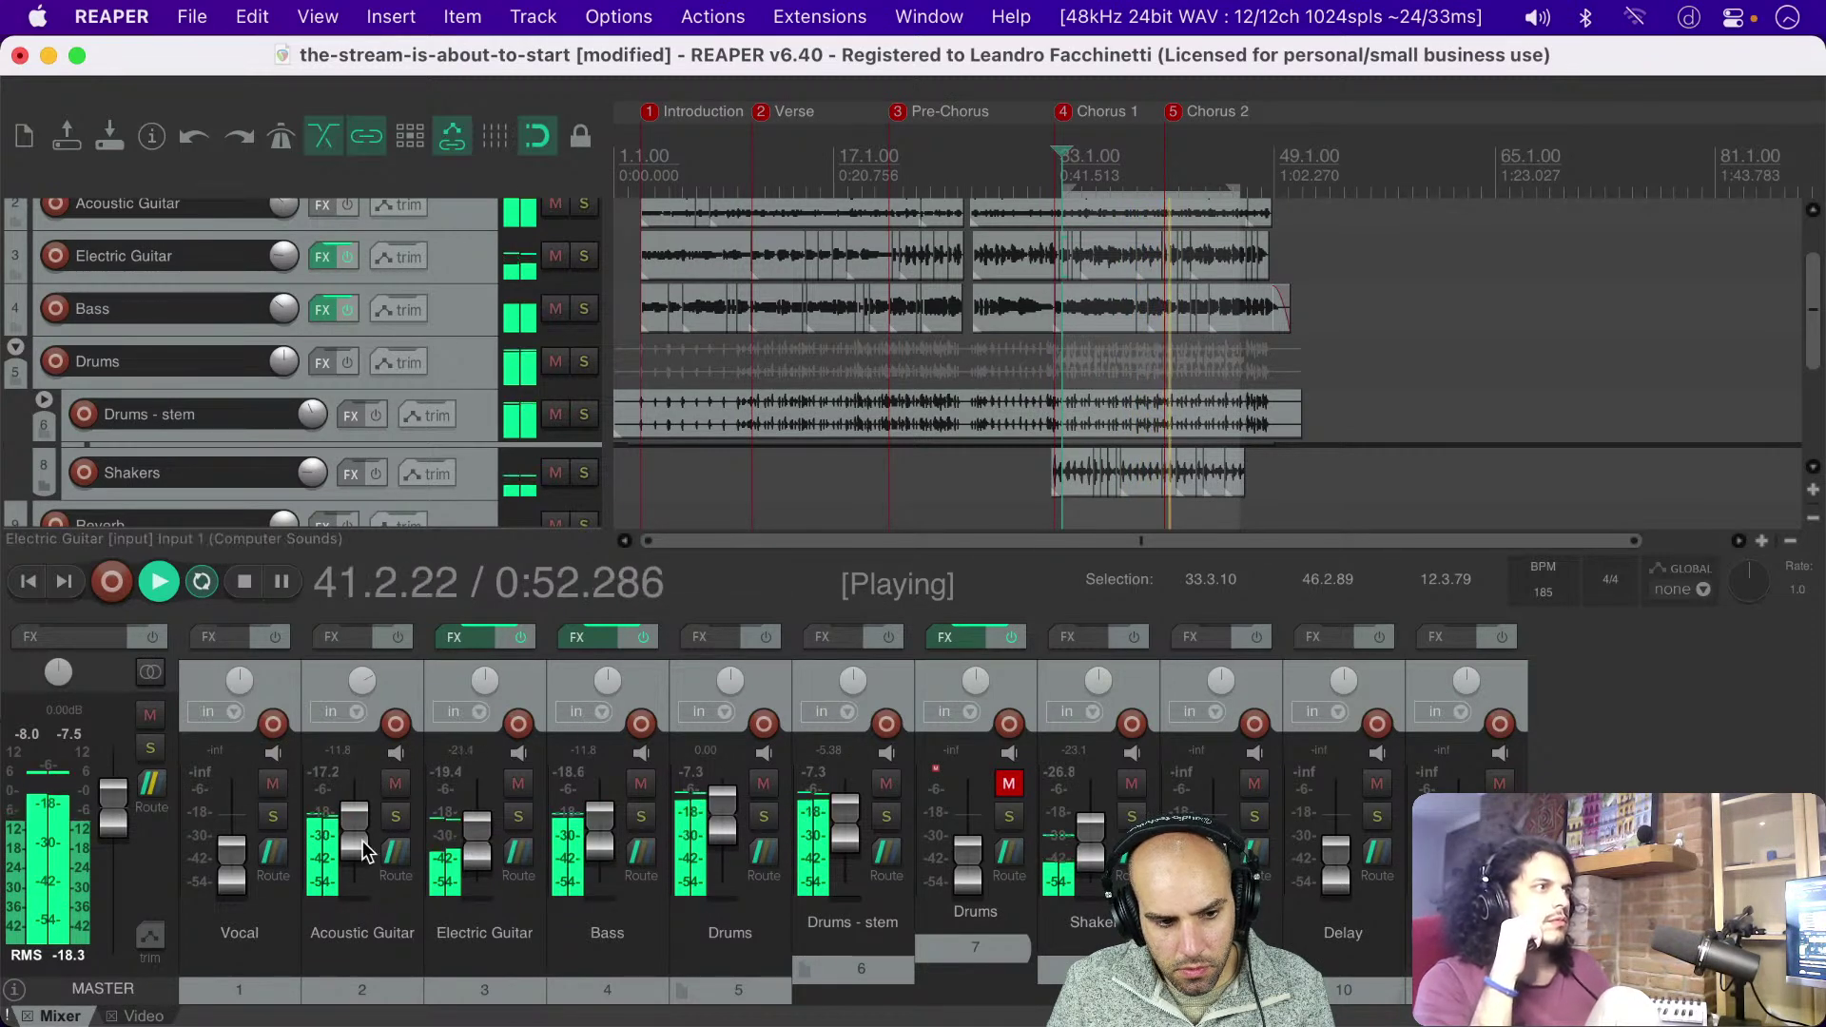
# Step: Bring the Vocal into the mix at about -11.8 dB, audition the balance, and save the project
pyautogui.moveTo(249, 875); pyautogui.dragTo(232, 836)
pyautogui.press('space')
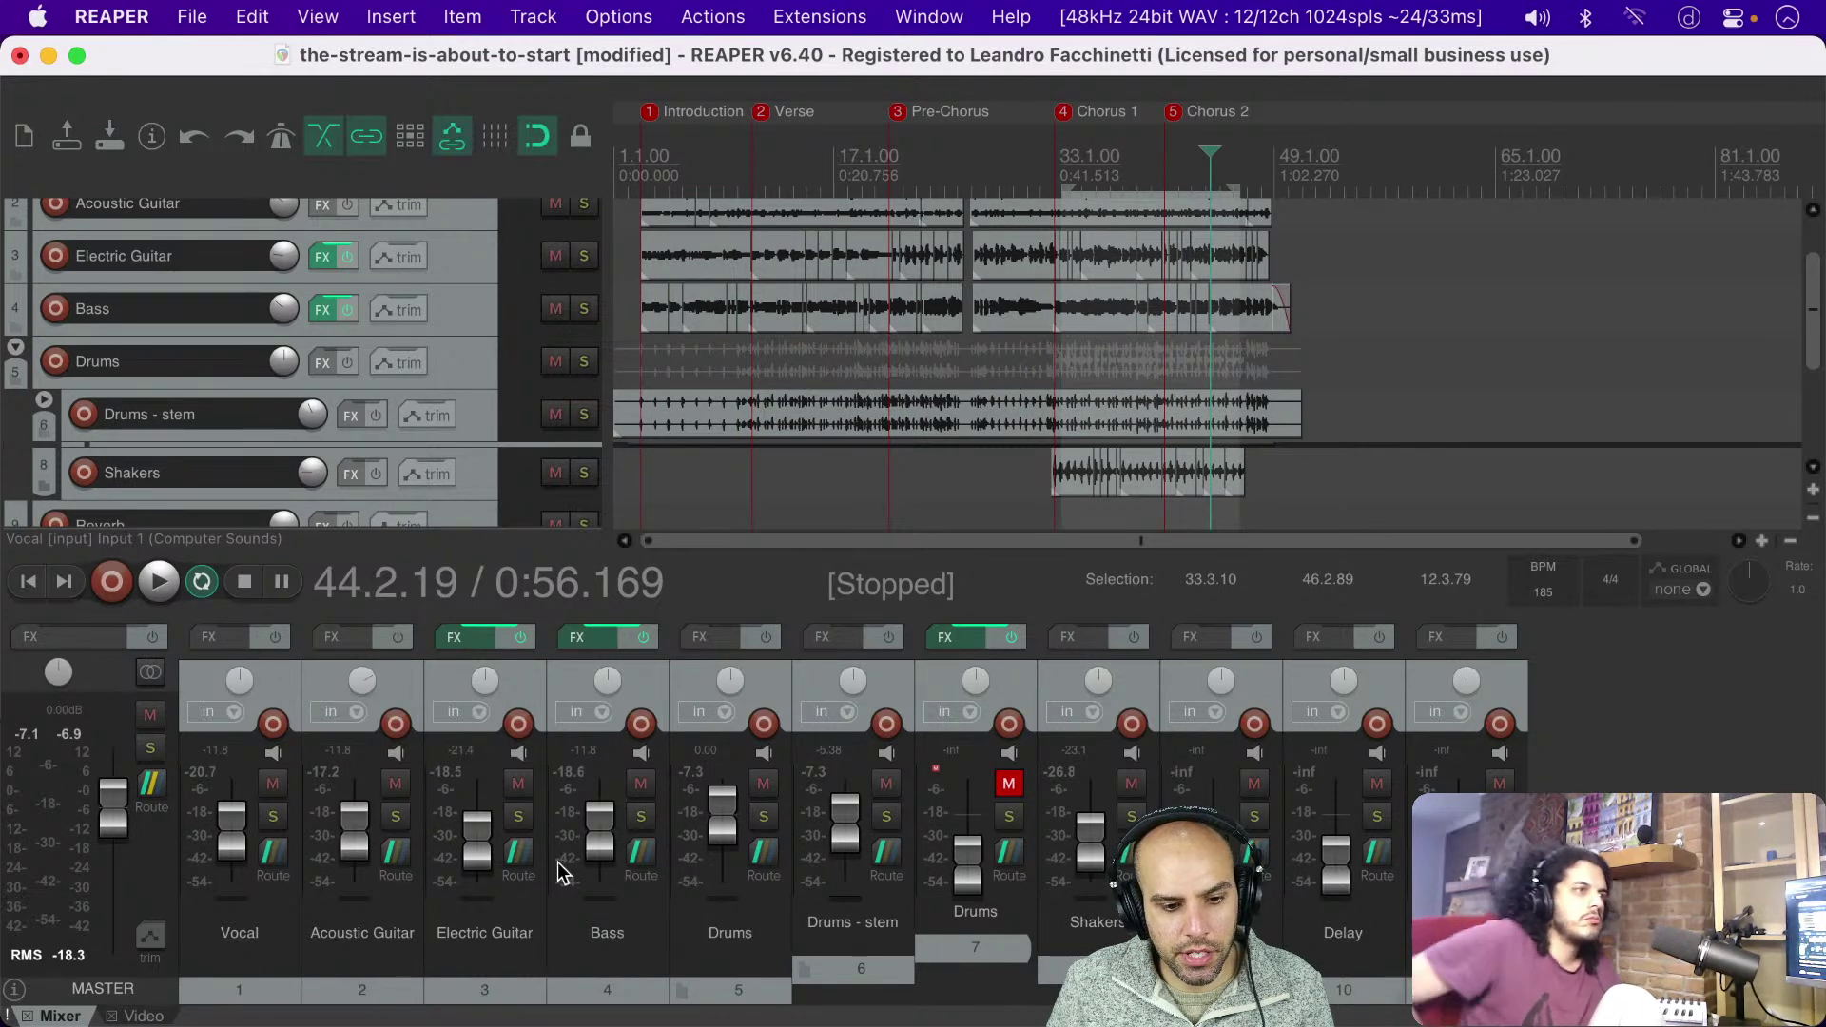
pyautogui.press('space')
pyautogui.press('space')
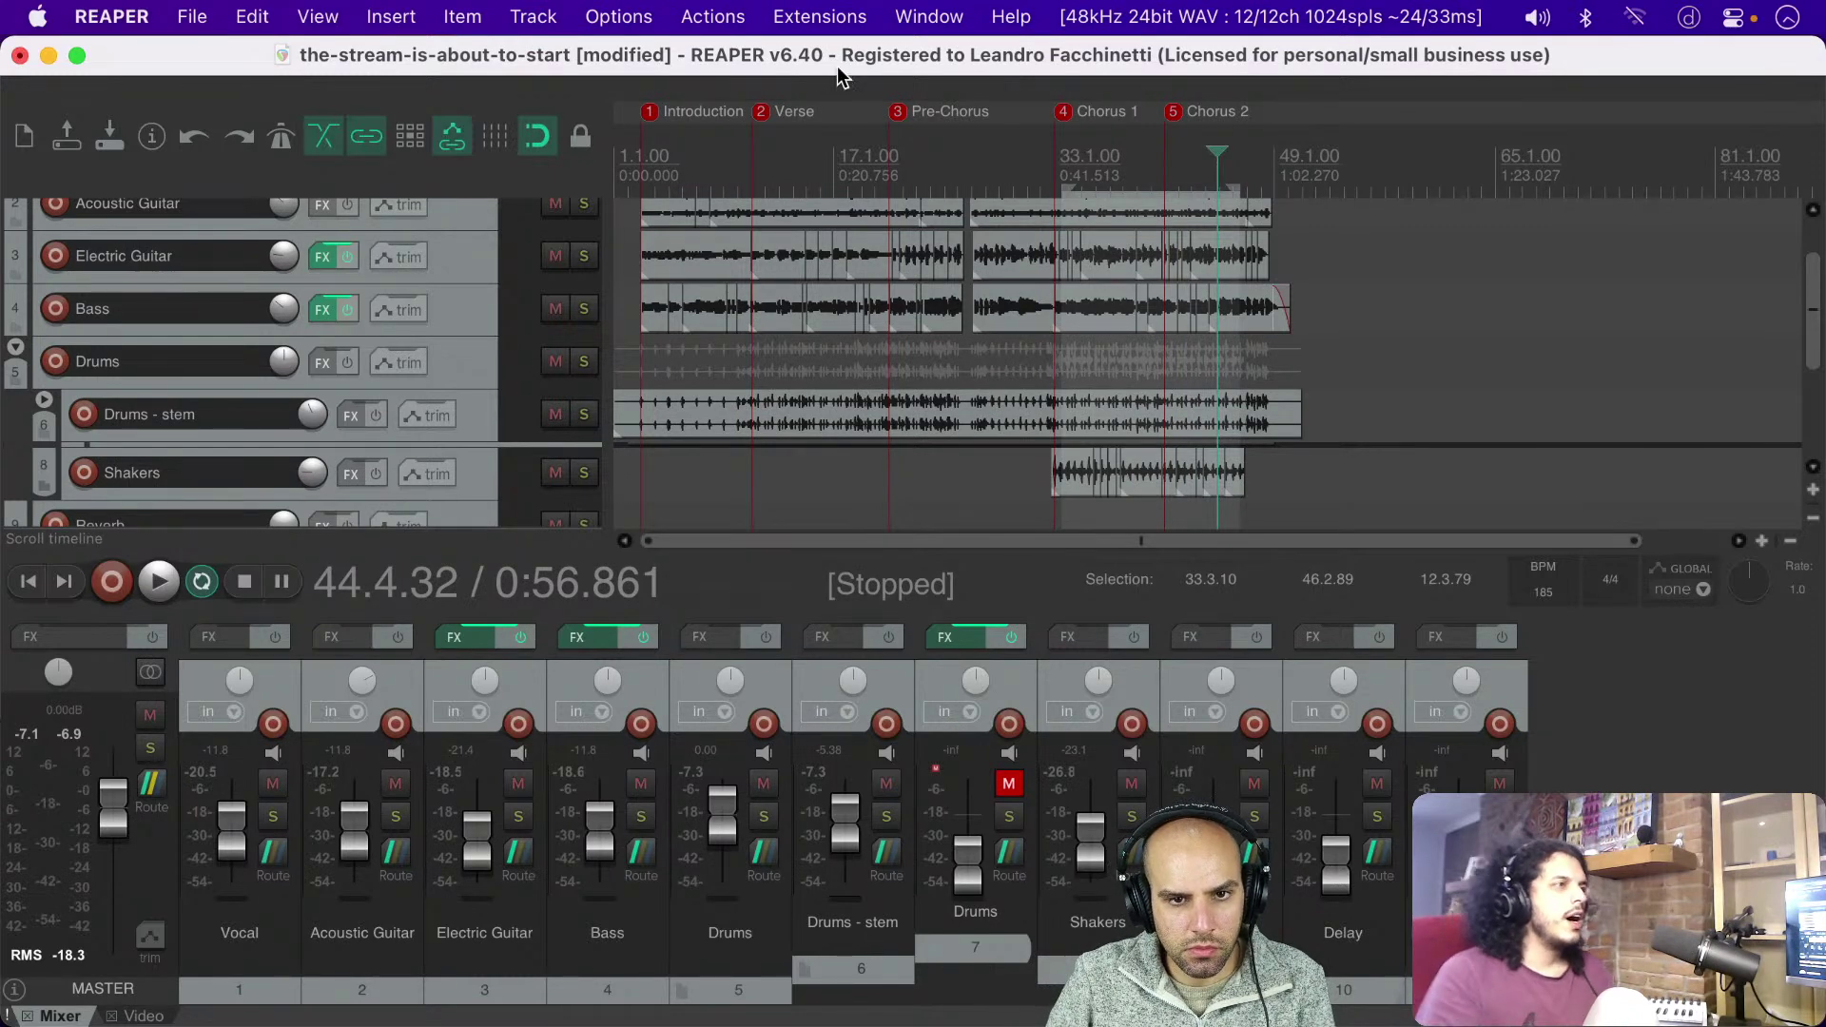
pyautogui.press('super+s')
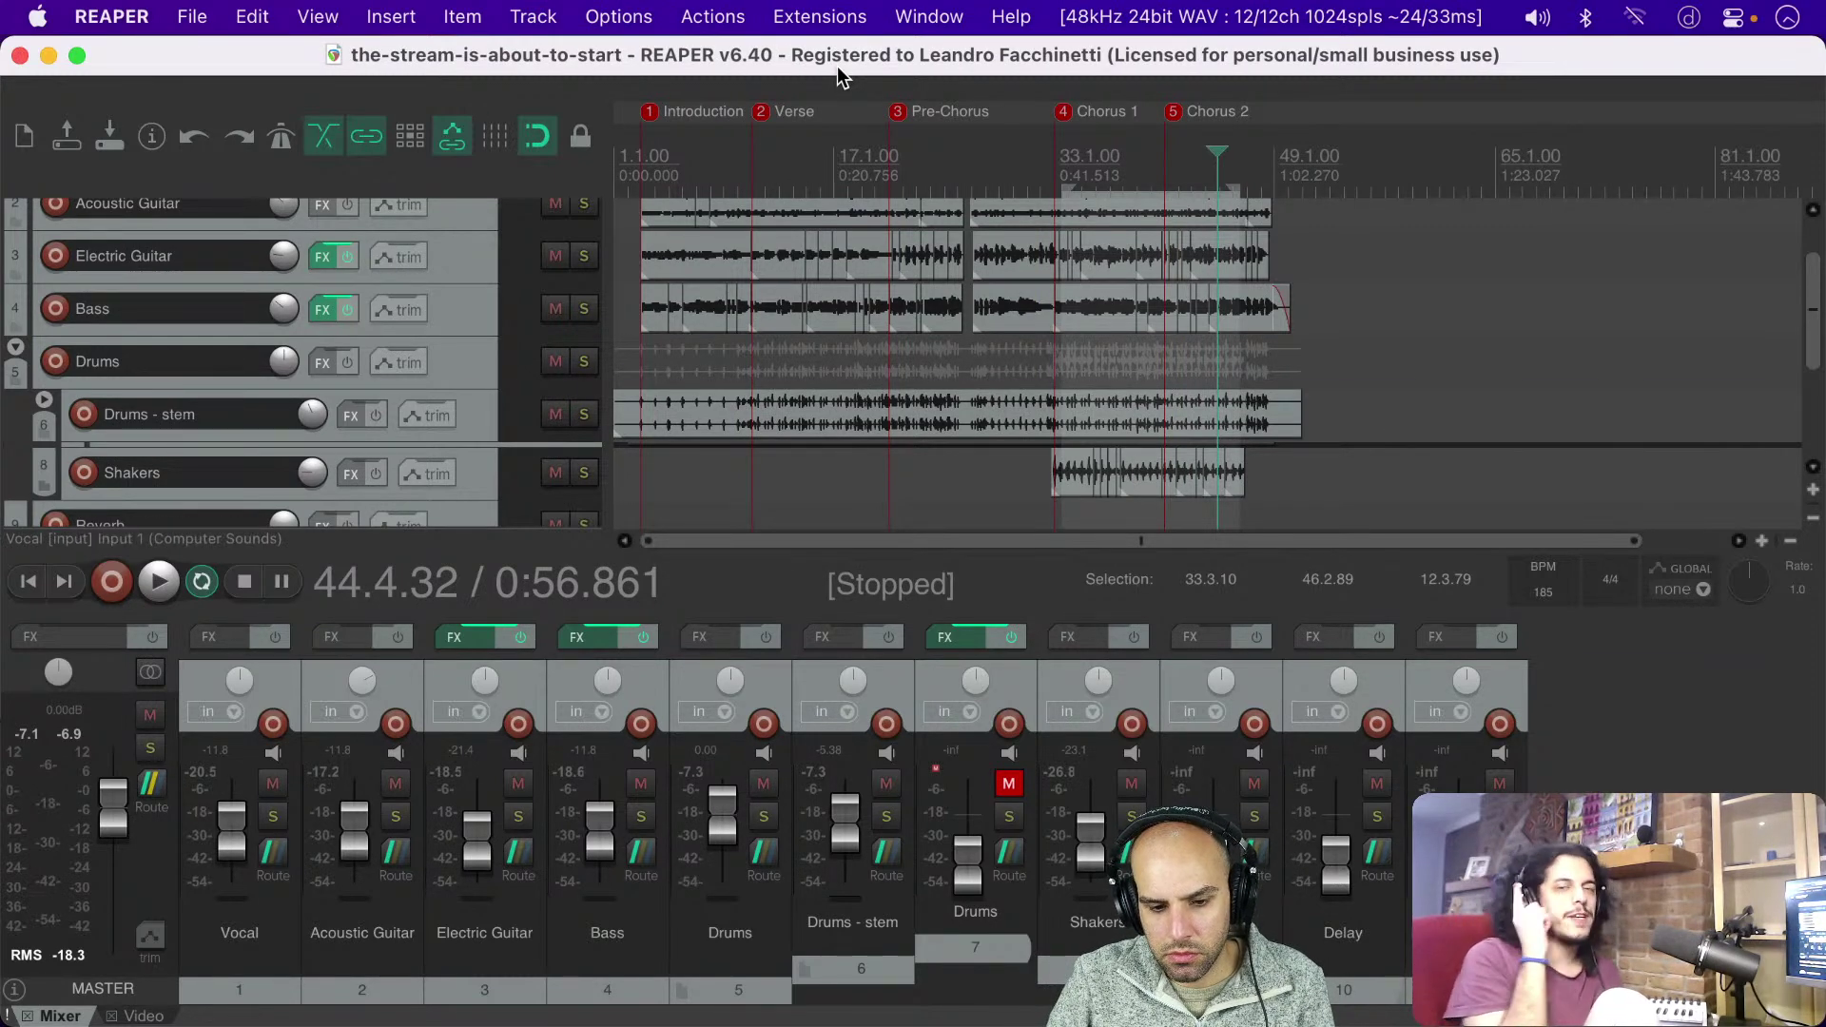
pyautogui.press('super+Tab')
pyautogui.press('super+Tab')
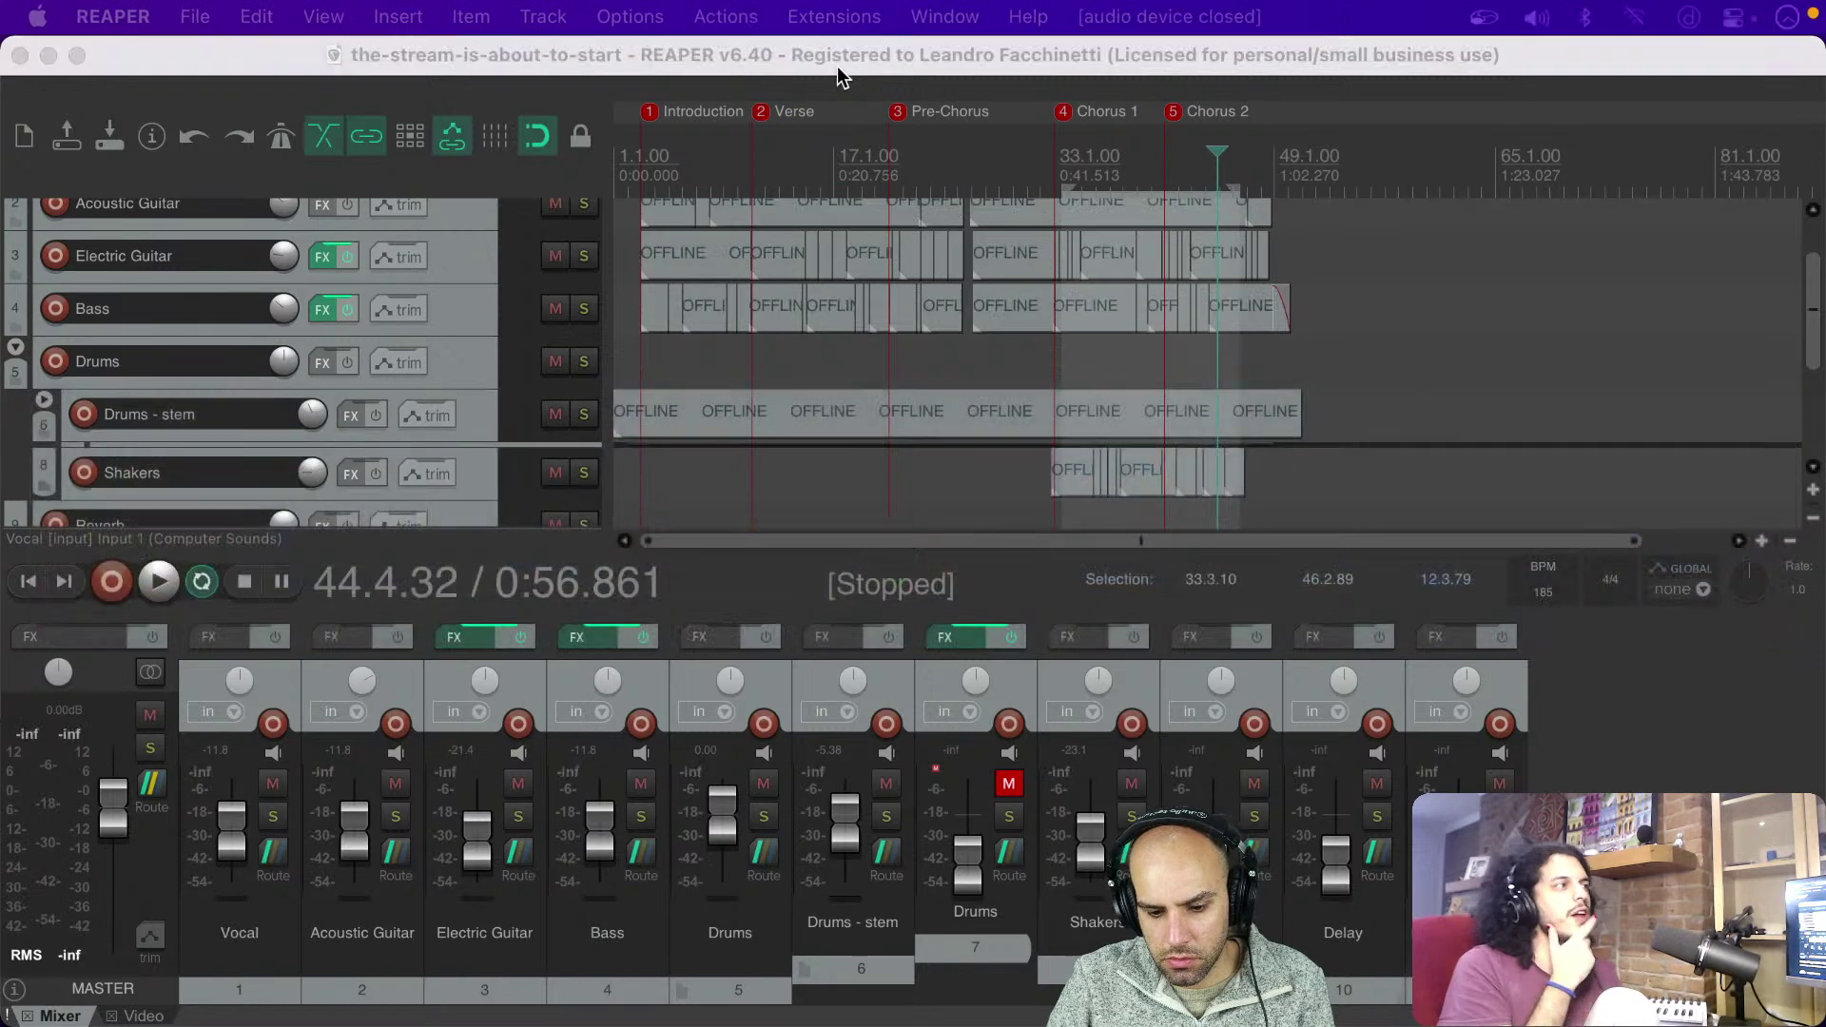
pyautogui.click(842, 65)
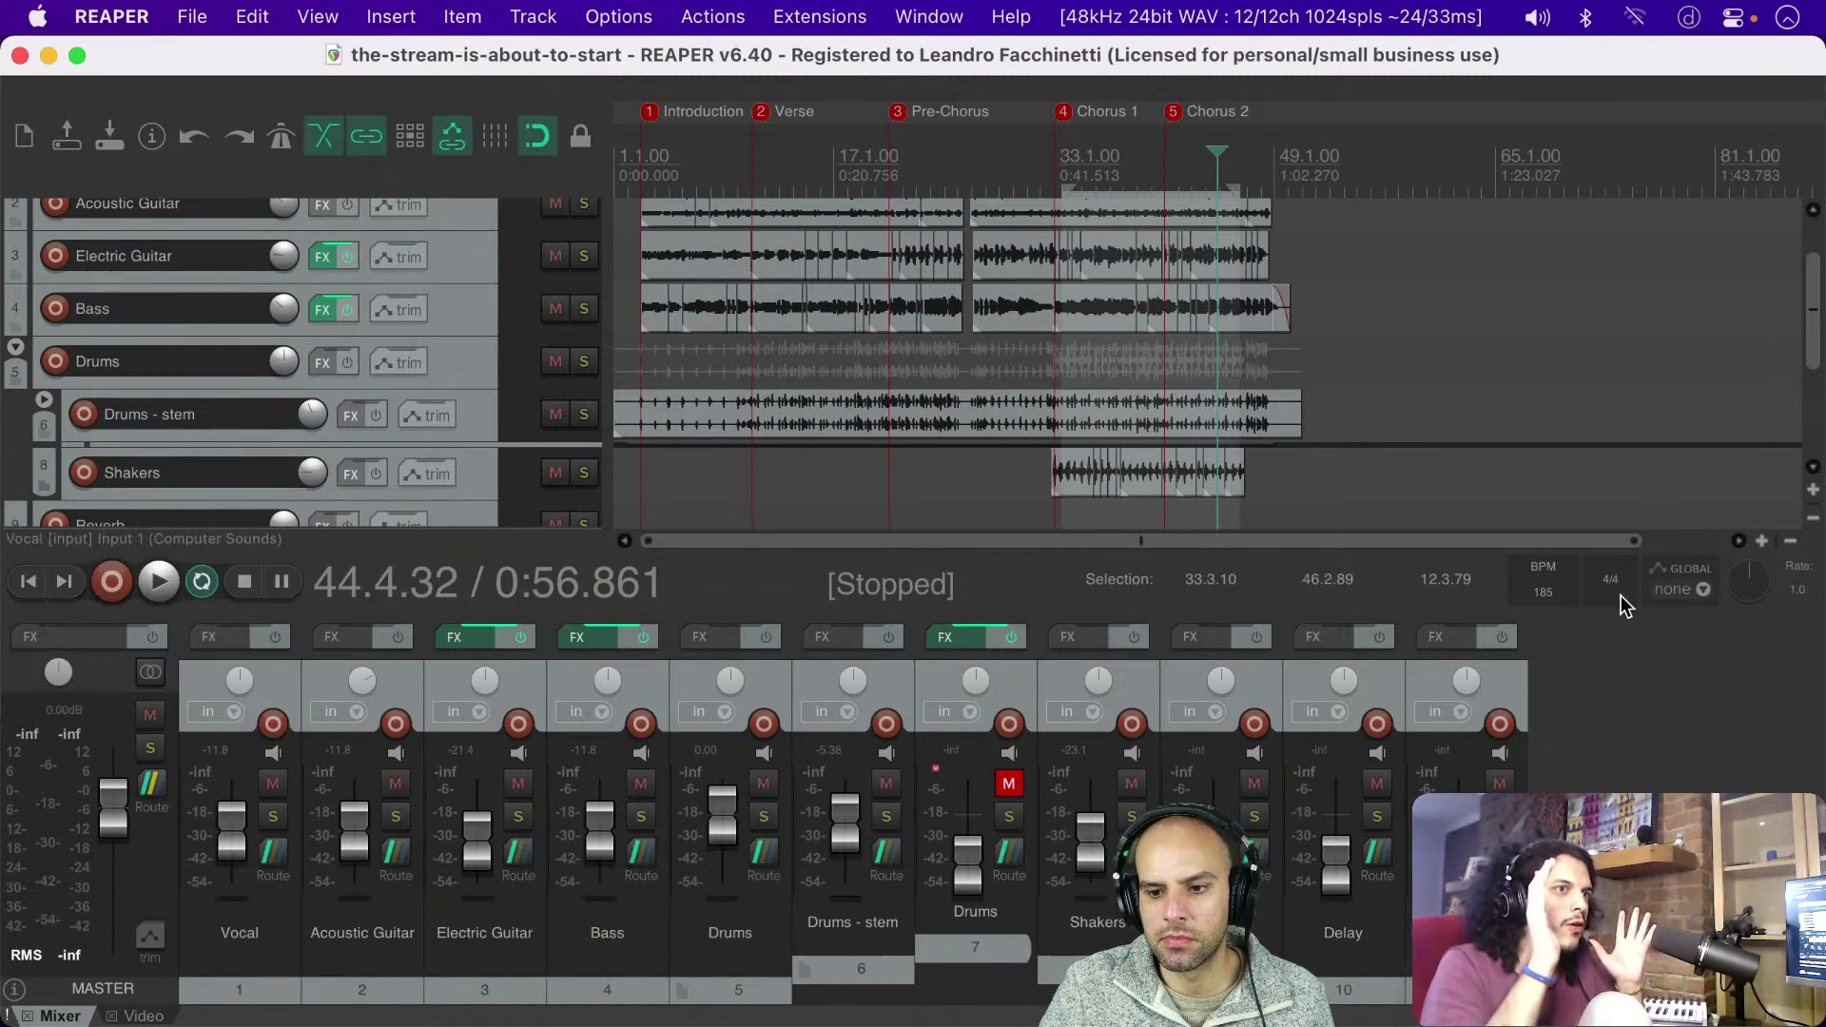
# Step: Enlarge the mixer area slightly so the channel strips get more height than before
pyautogui.moveTo(1566, 610); pyautogui.dragTo(1566, 379)
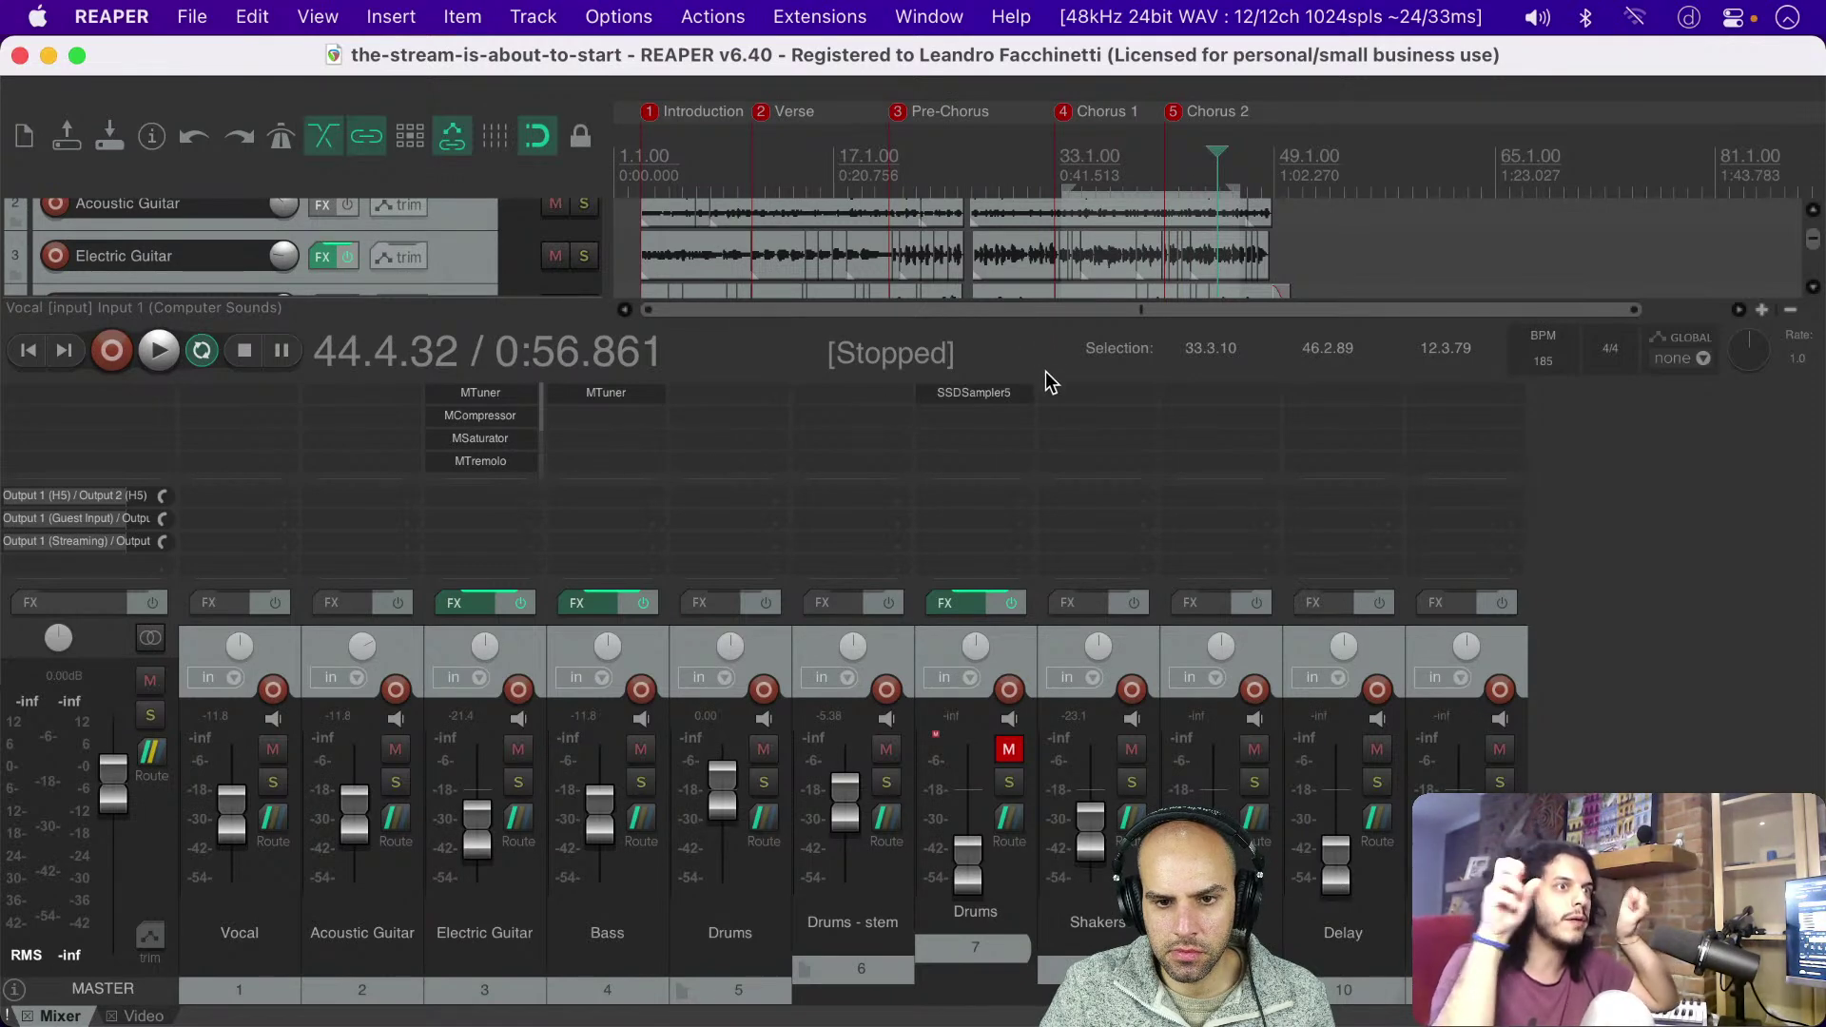
pyautogui.moveTo(1044, 378); pyautogui.dragTo(1002, 551)
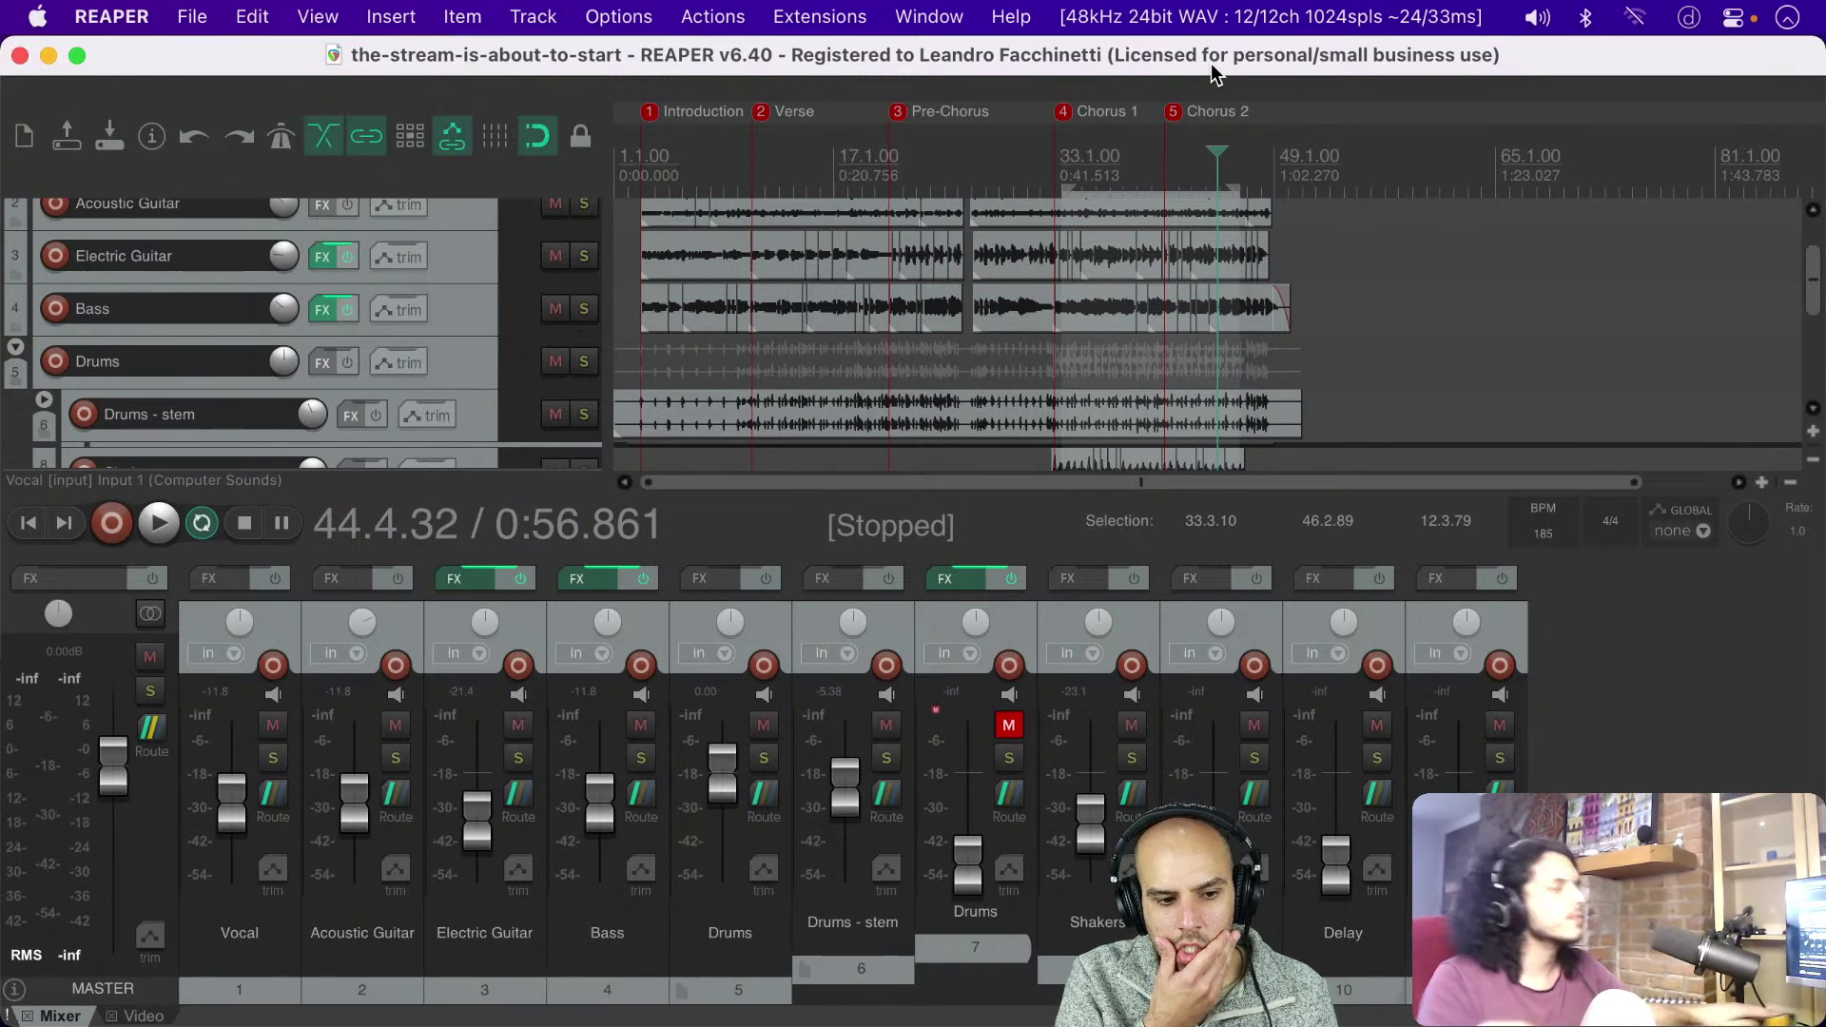
# Step: Raise the Vocal fader to about -5.84 dB while the chorus loop plays, and save the project
pyautogui.press('space')
pyautogui.moveTo(231, 794)
pyautogui.mouseDown()
pyautogui.moveTo(230, 758)
pyautogui.moveTo(230, 776)
pyautogui.mouseUp()
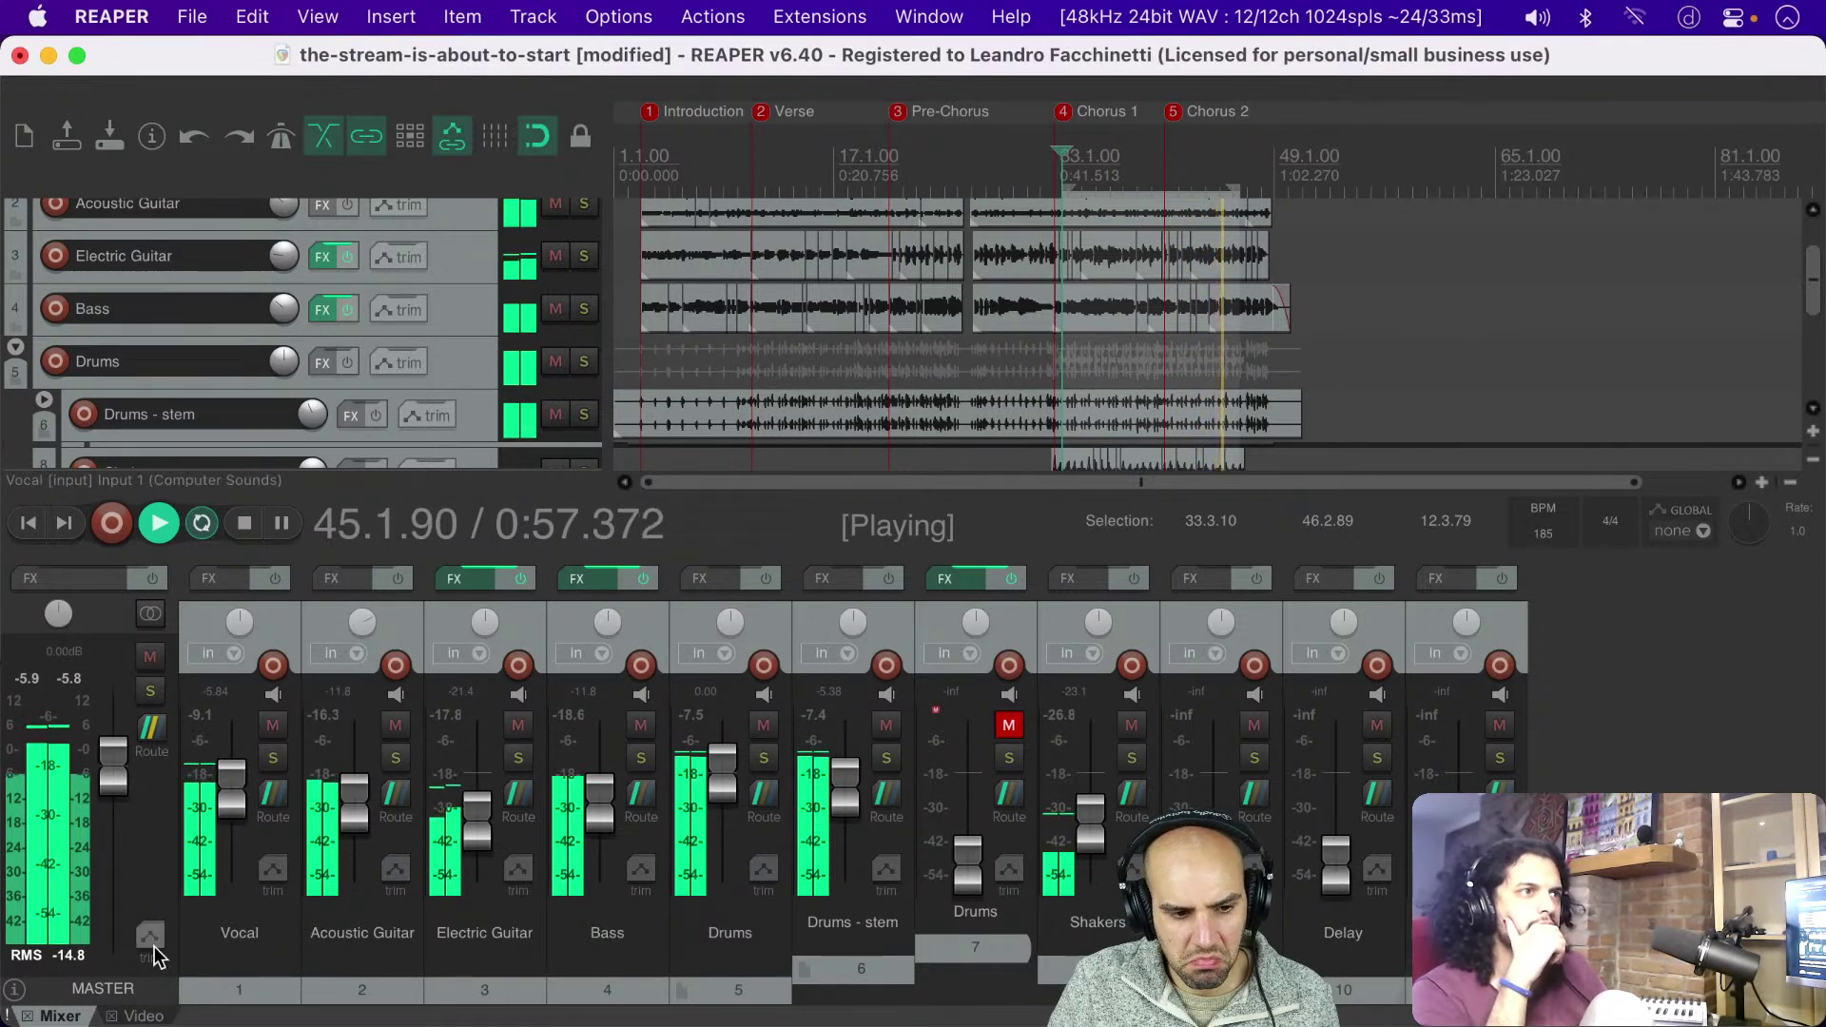
pyautogui.moveTo(238, 807)
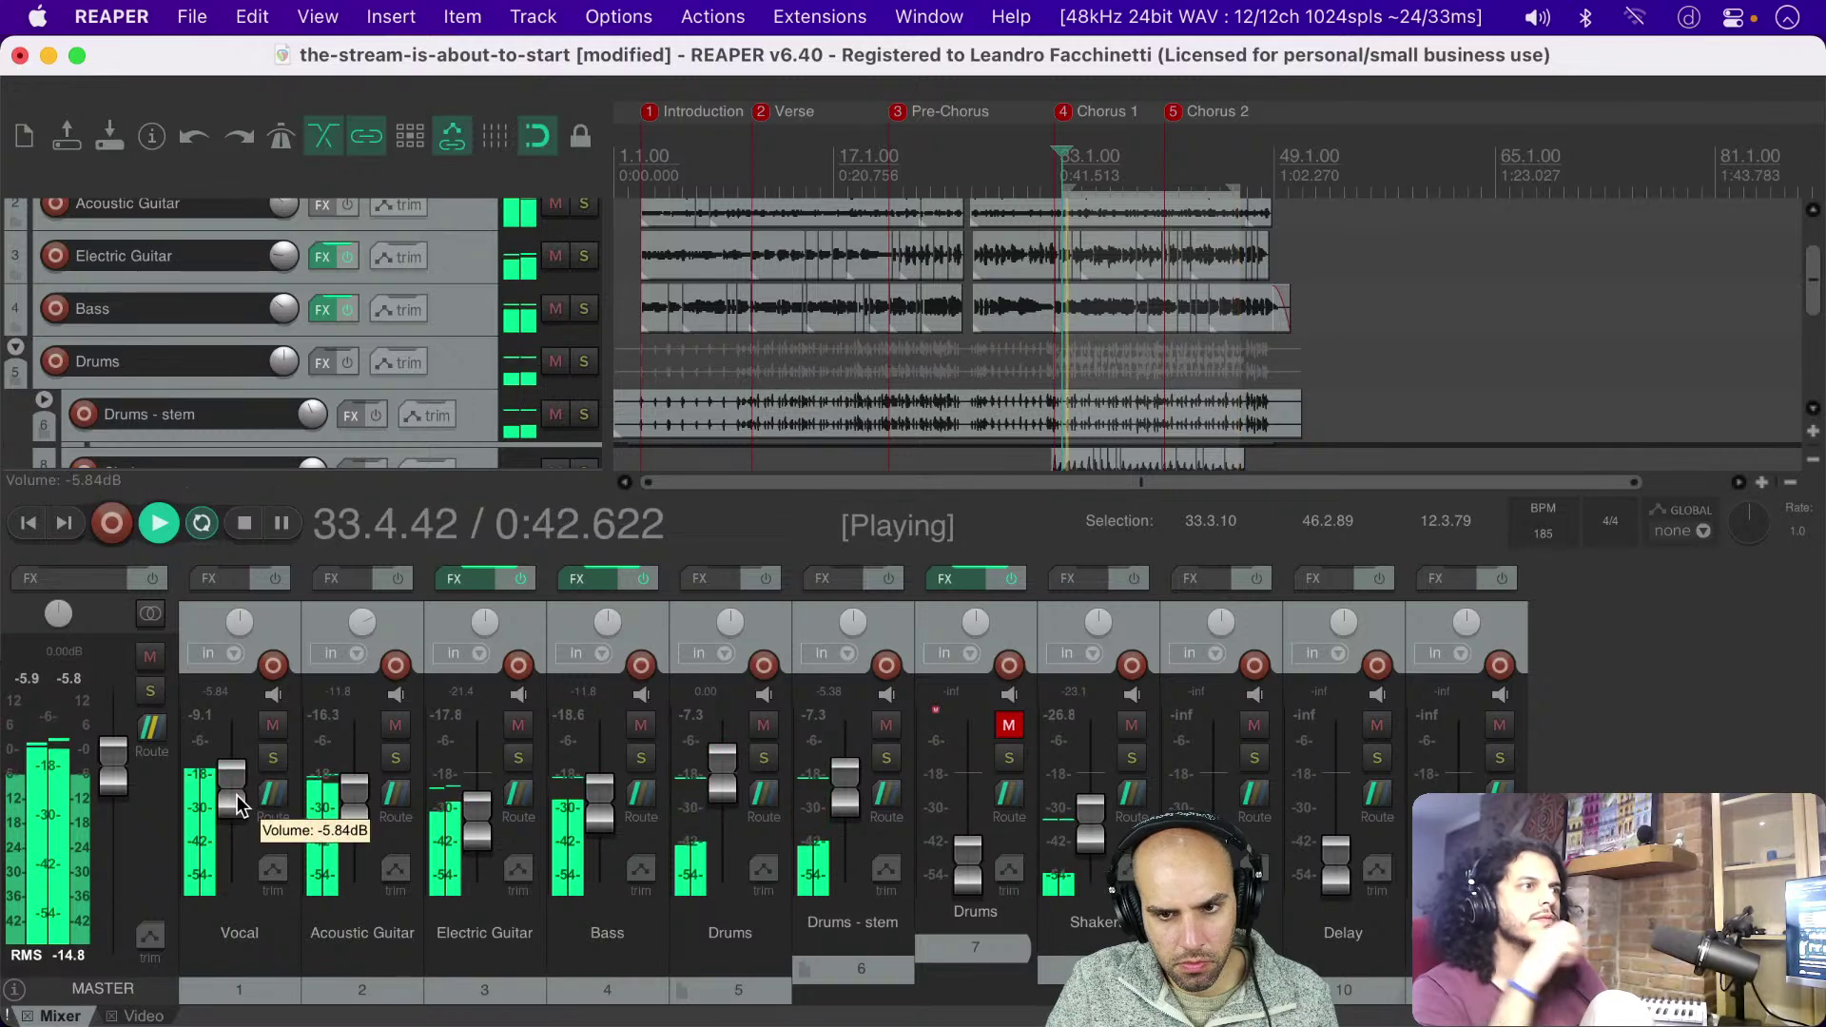
pyautogui.press('space')
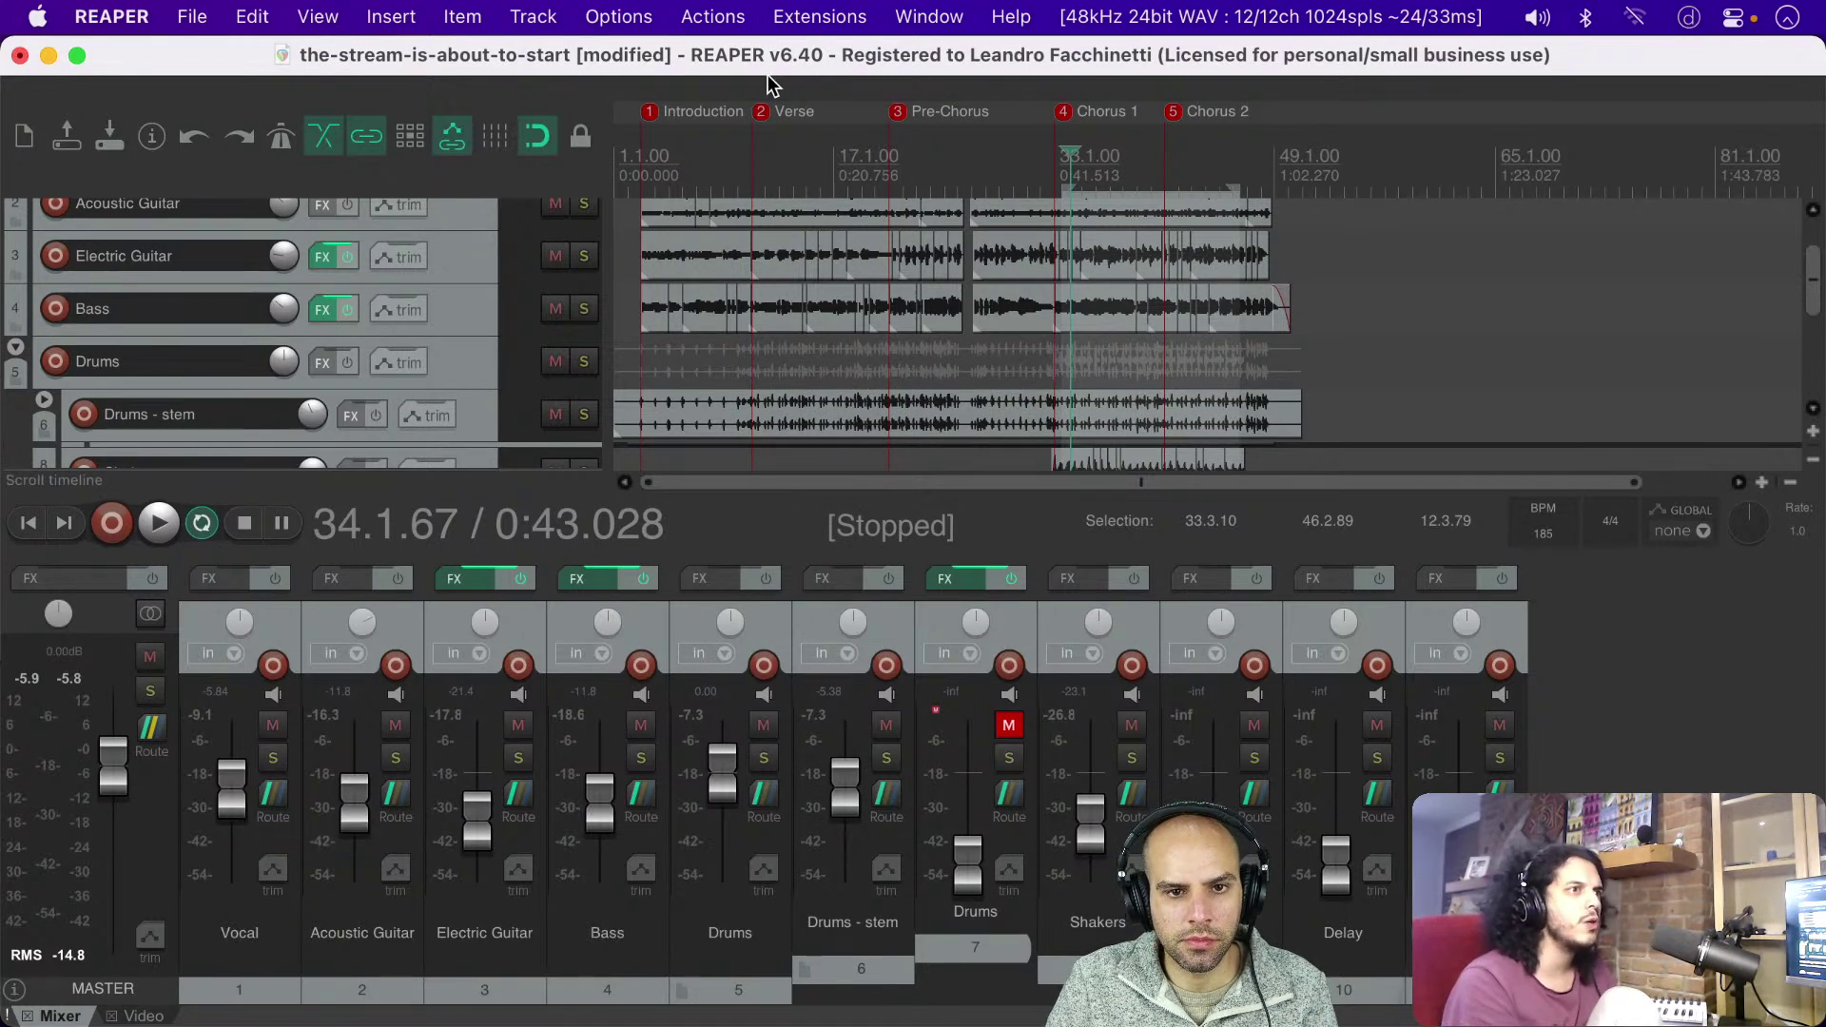
pyautogui.press('super+s')
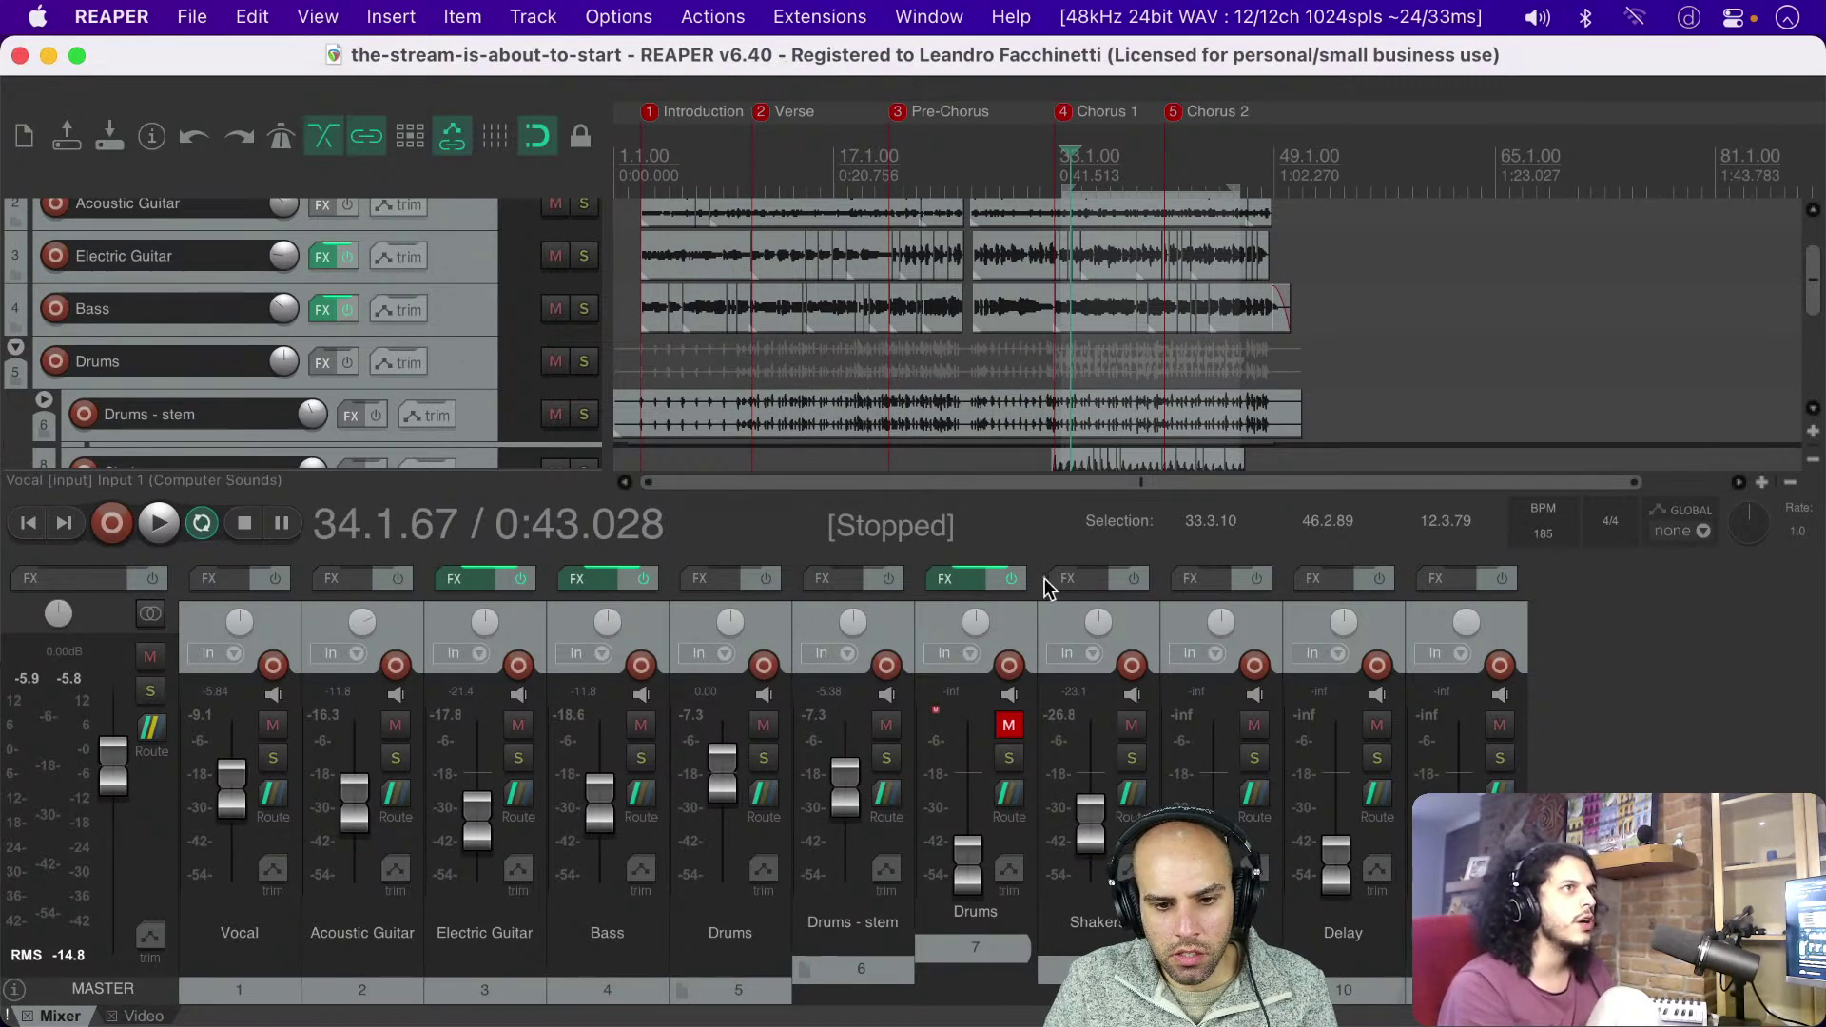
# Step: Pan the Shakers to the right while the chorus loop plays, and save the project
pyautogui.press('space')
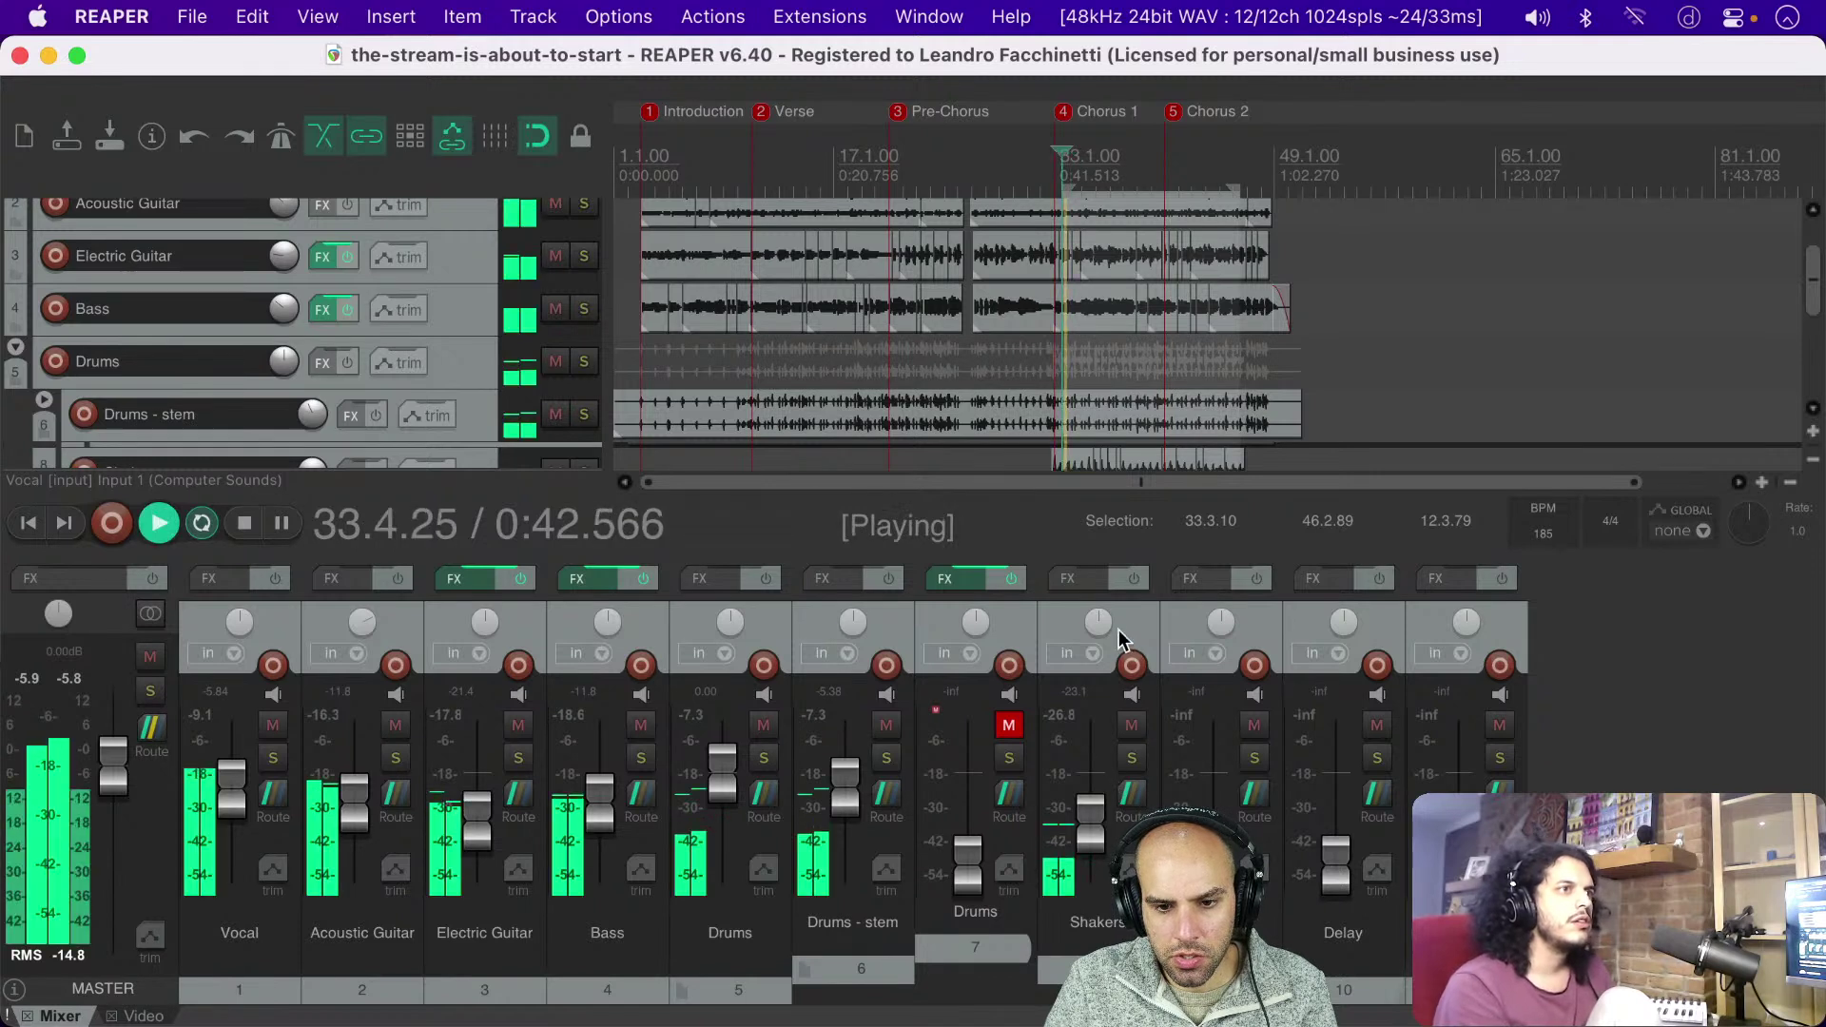
pyautogui.moveTo(1101, 633); pyautogui.dragTo(1101, 601)
pyautogui.press('space')
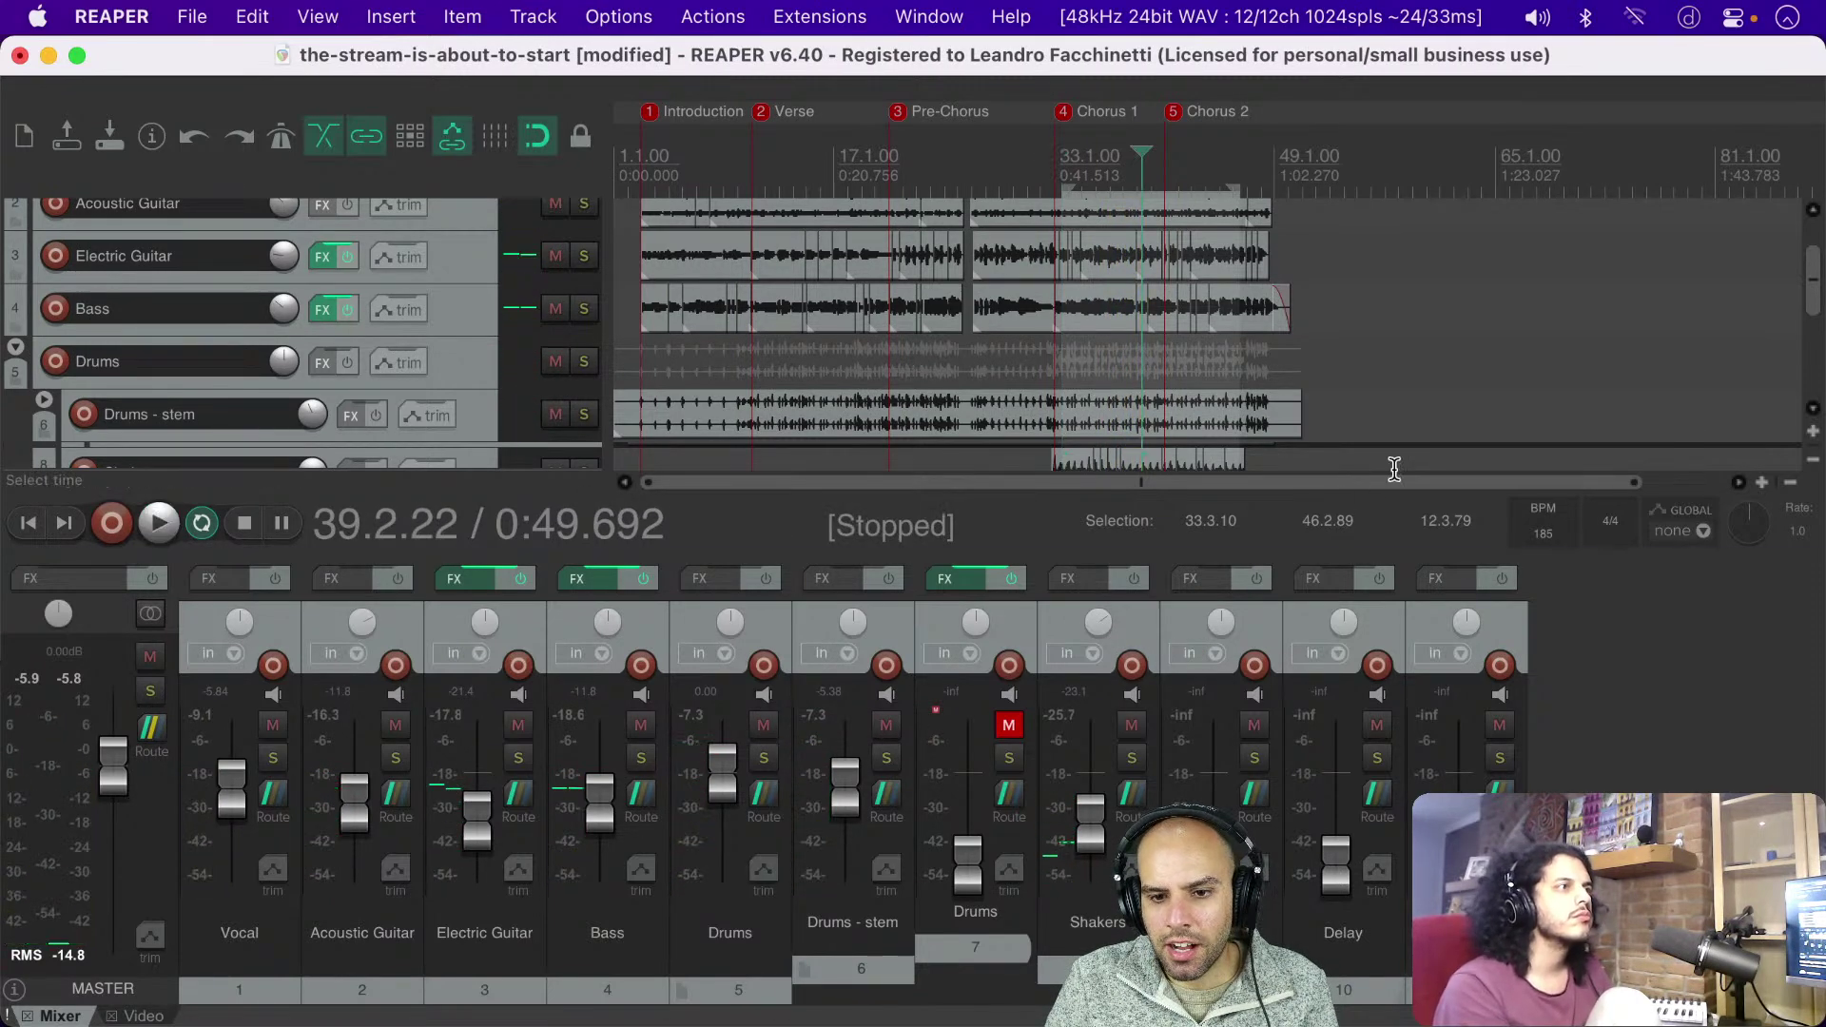
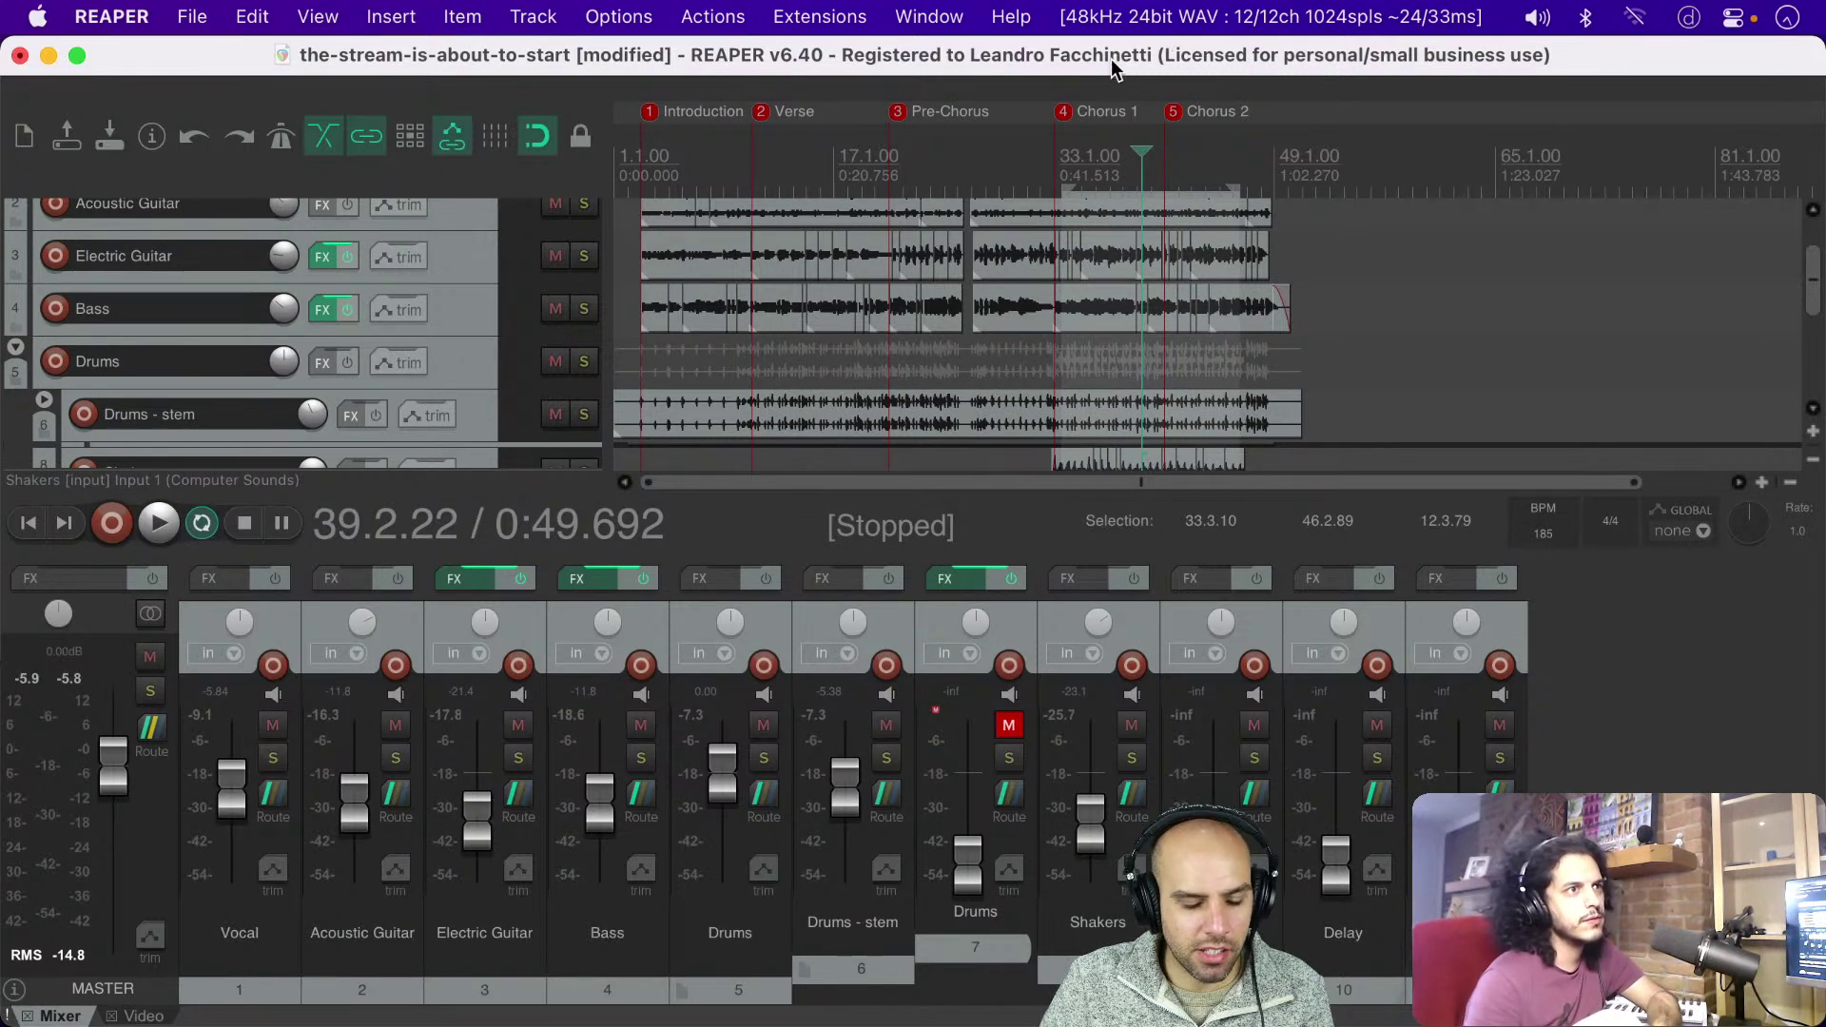
pyautogui.press('super+s')
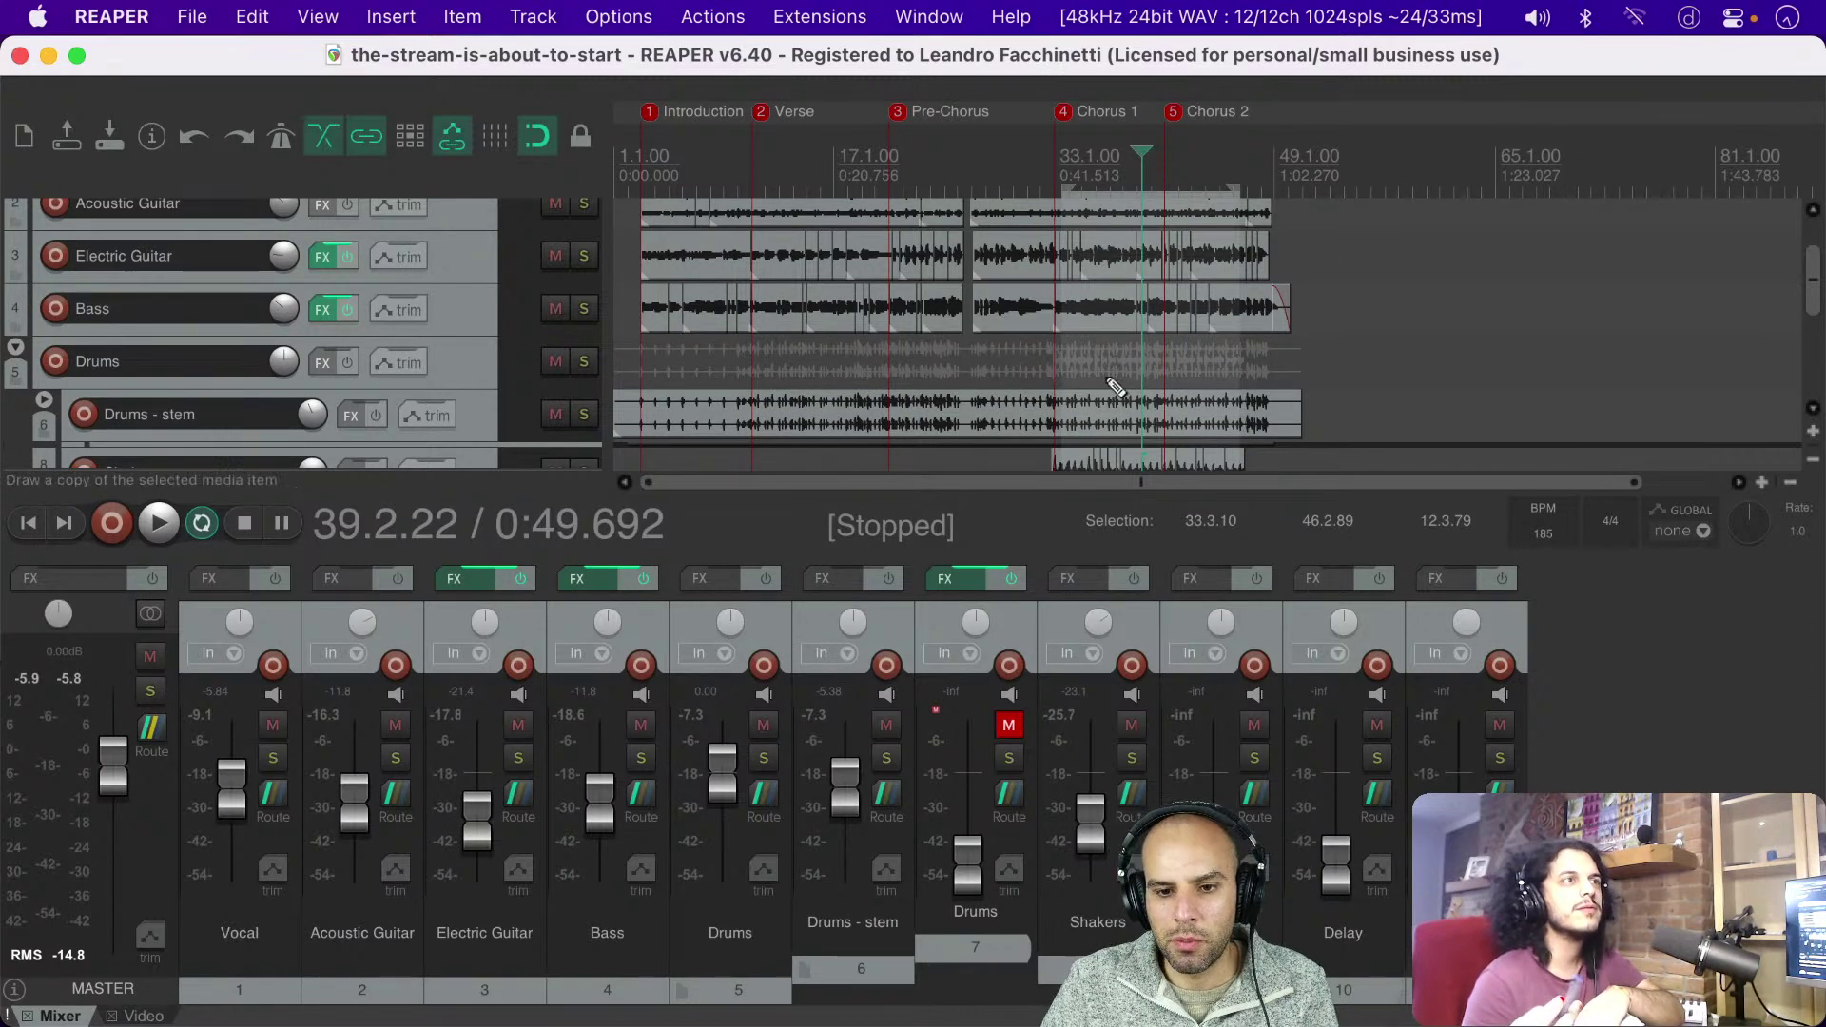
# Step: Pan the Electric Guitar about 46% to the left while the chorus loop plays, and save the project
pyautogui.scroll(3, 1106, 376)
pyautogui.scroll(-2, 1111, 380)
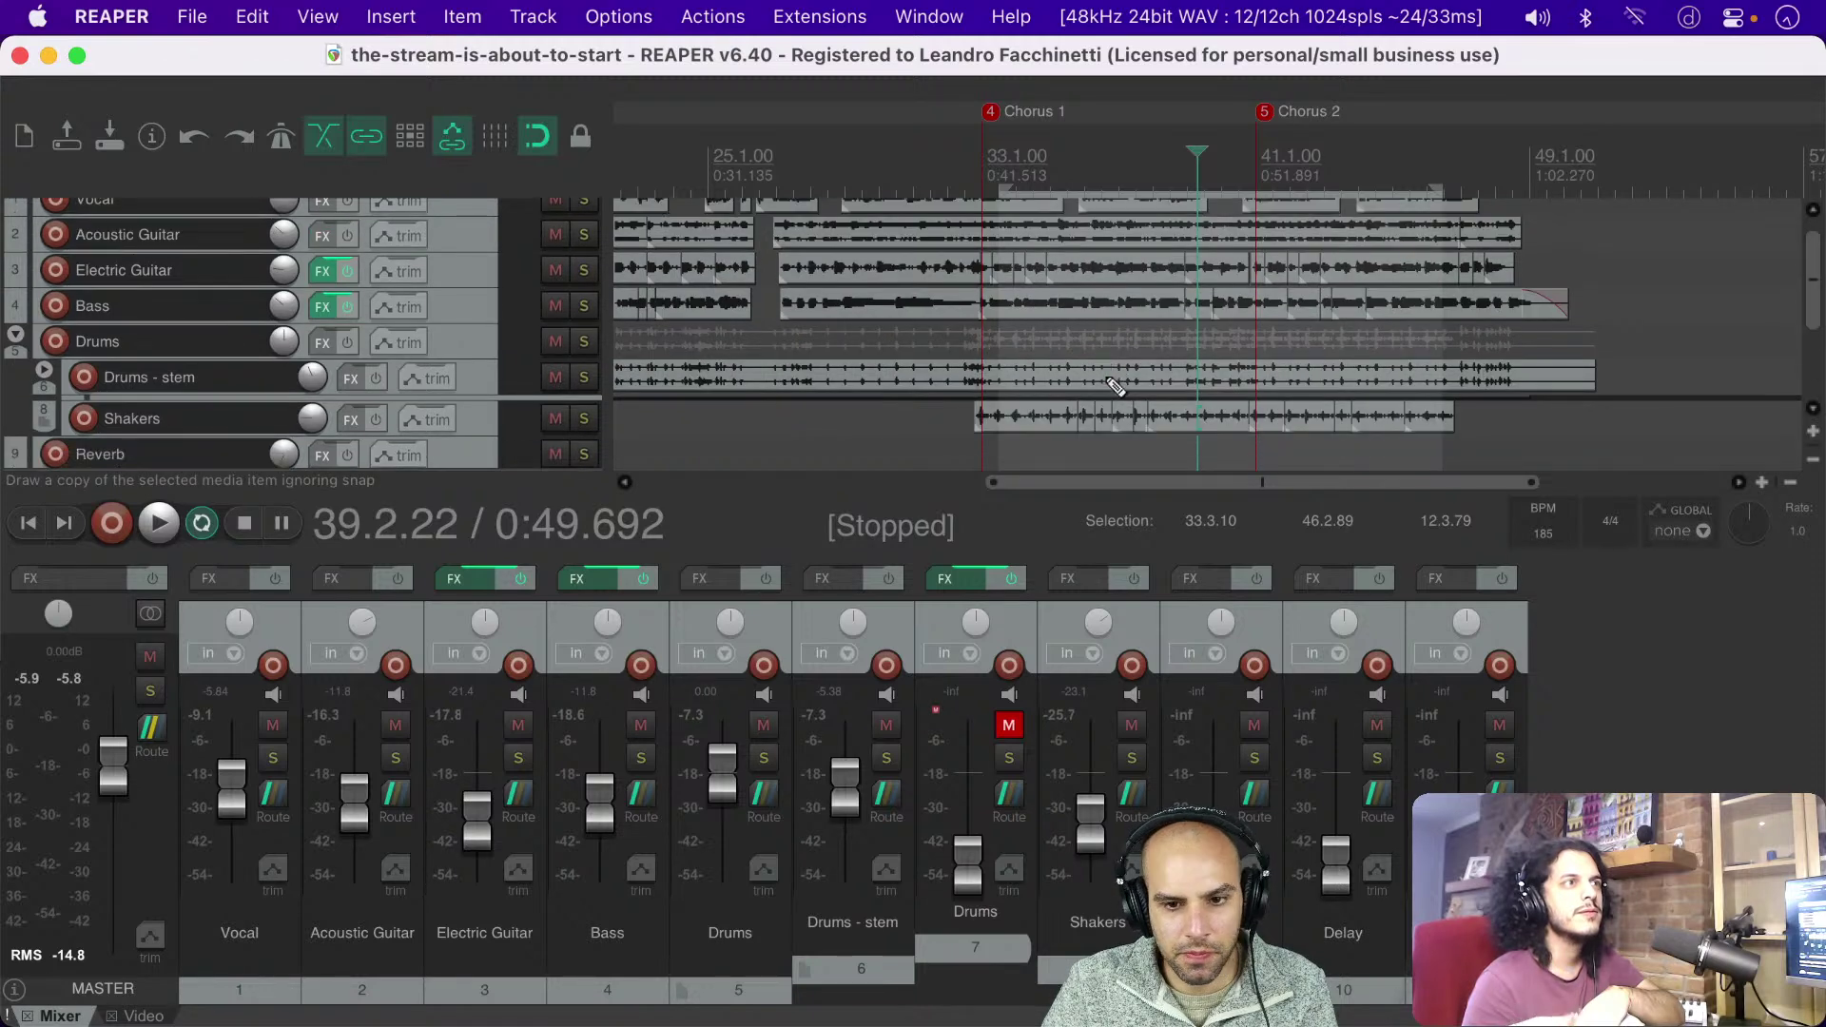
pyautogui.scroll(1, 1105, 378)
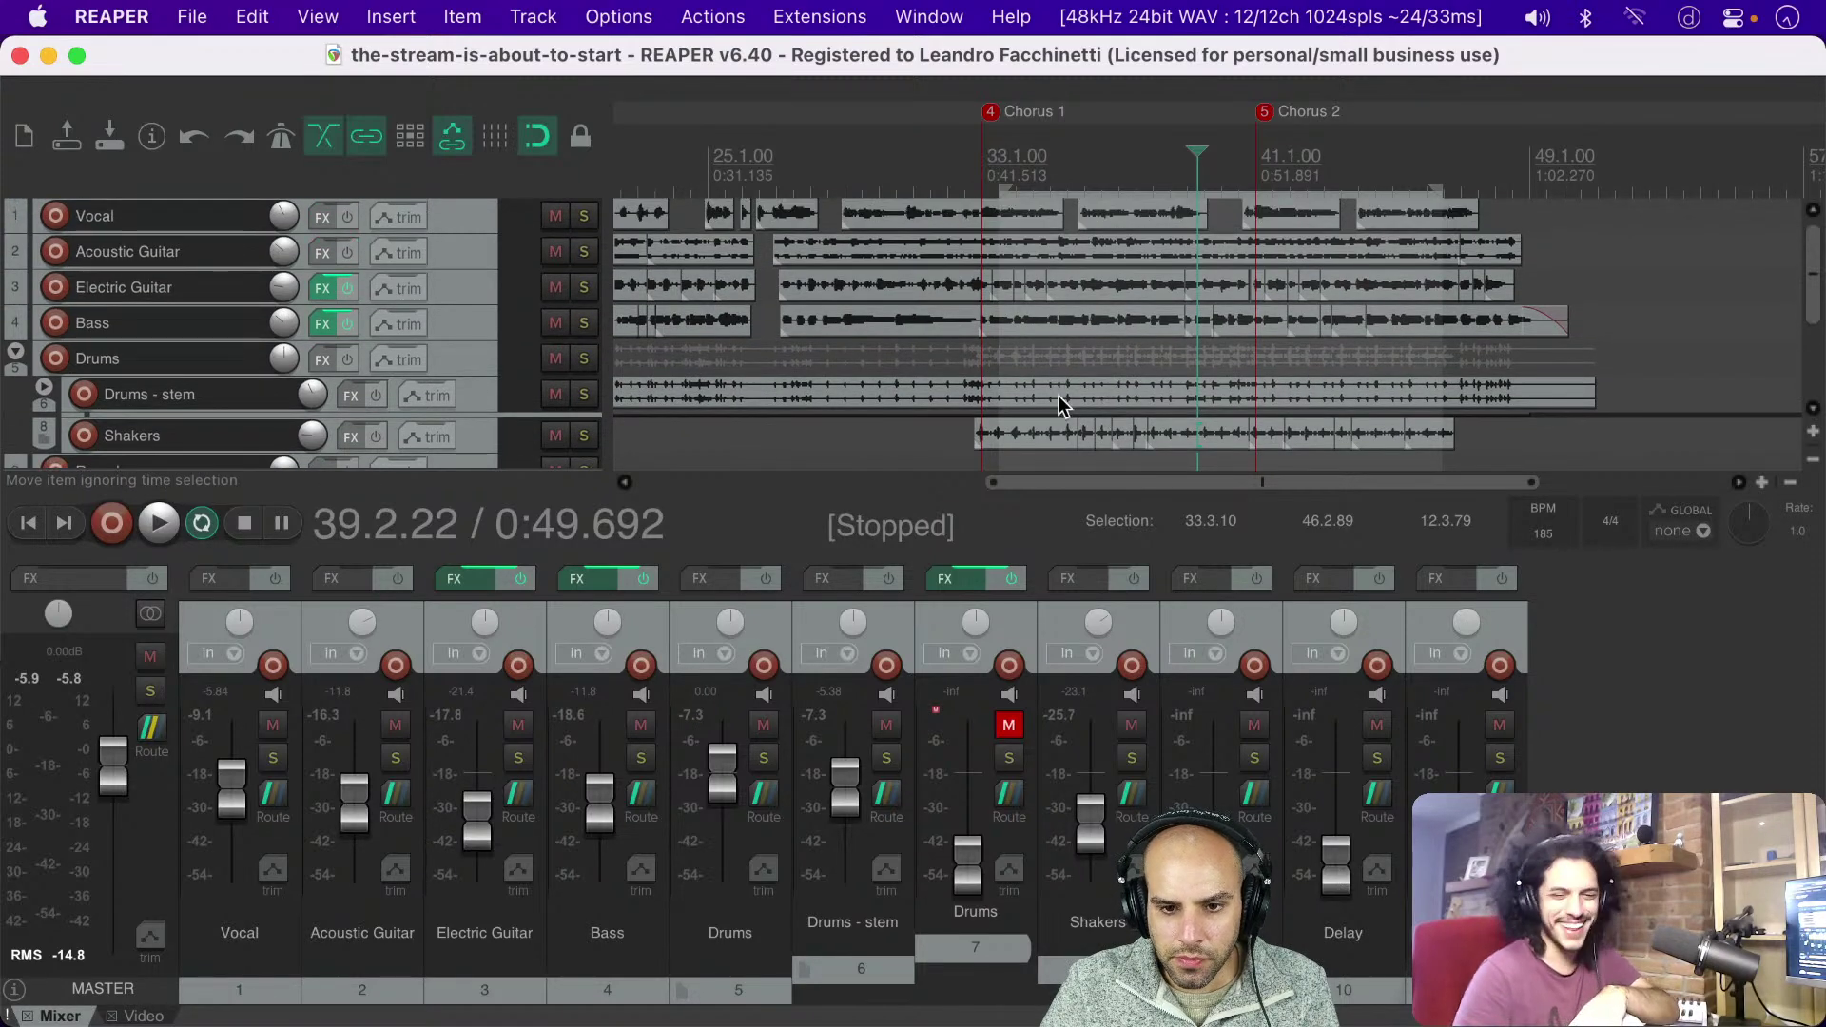
pyautogui.click(1001, 401)
pyautogui.press('space')
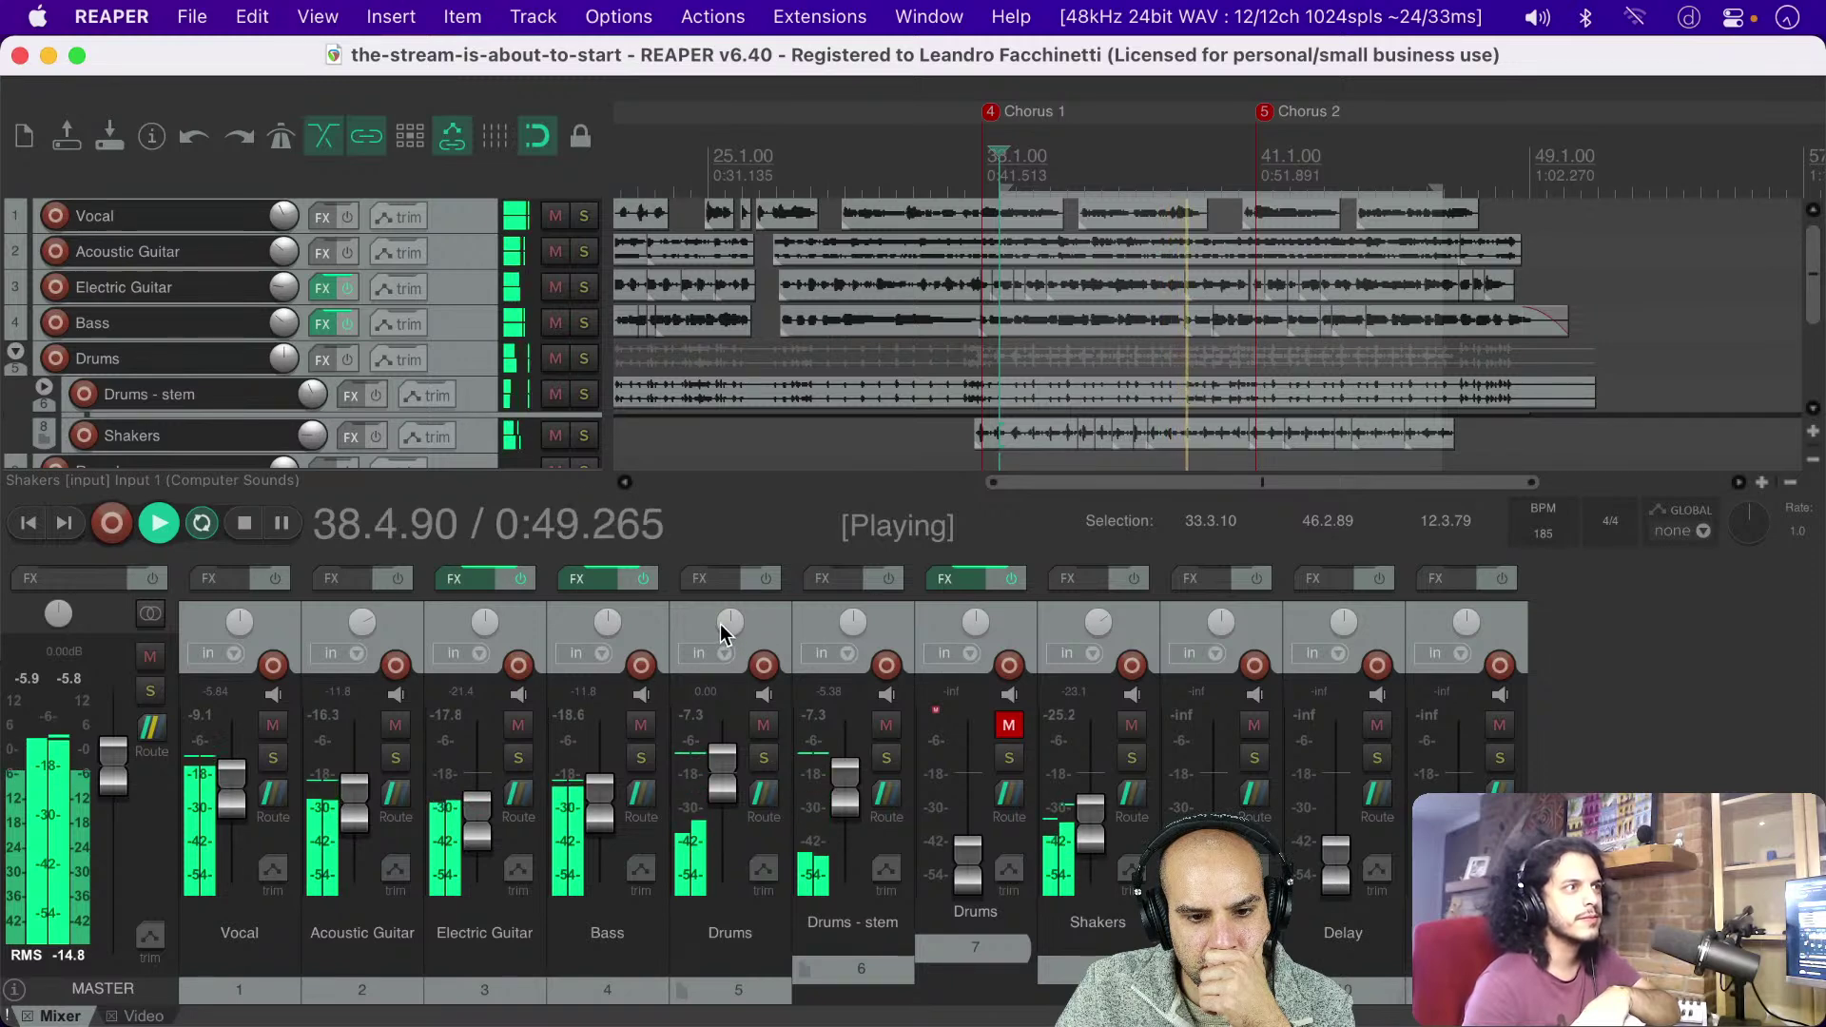
pyautogui.moveTo(485, 623)
pyautogui.moveTo(485, 623)
pyautogui.mouseDown()
pyautogui.moveTo(485, 666)
pyautogui.moveTo(485, 630)
pyautogui.mouseUp()
pyautogui.doubleClick(485, 624)
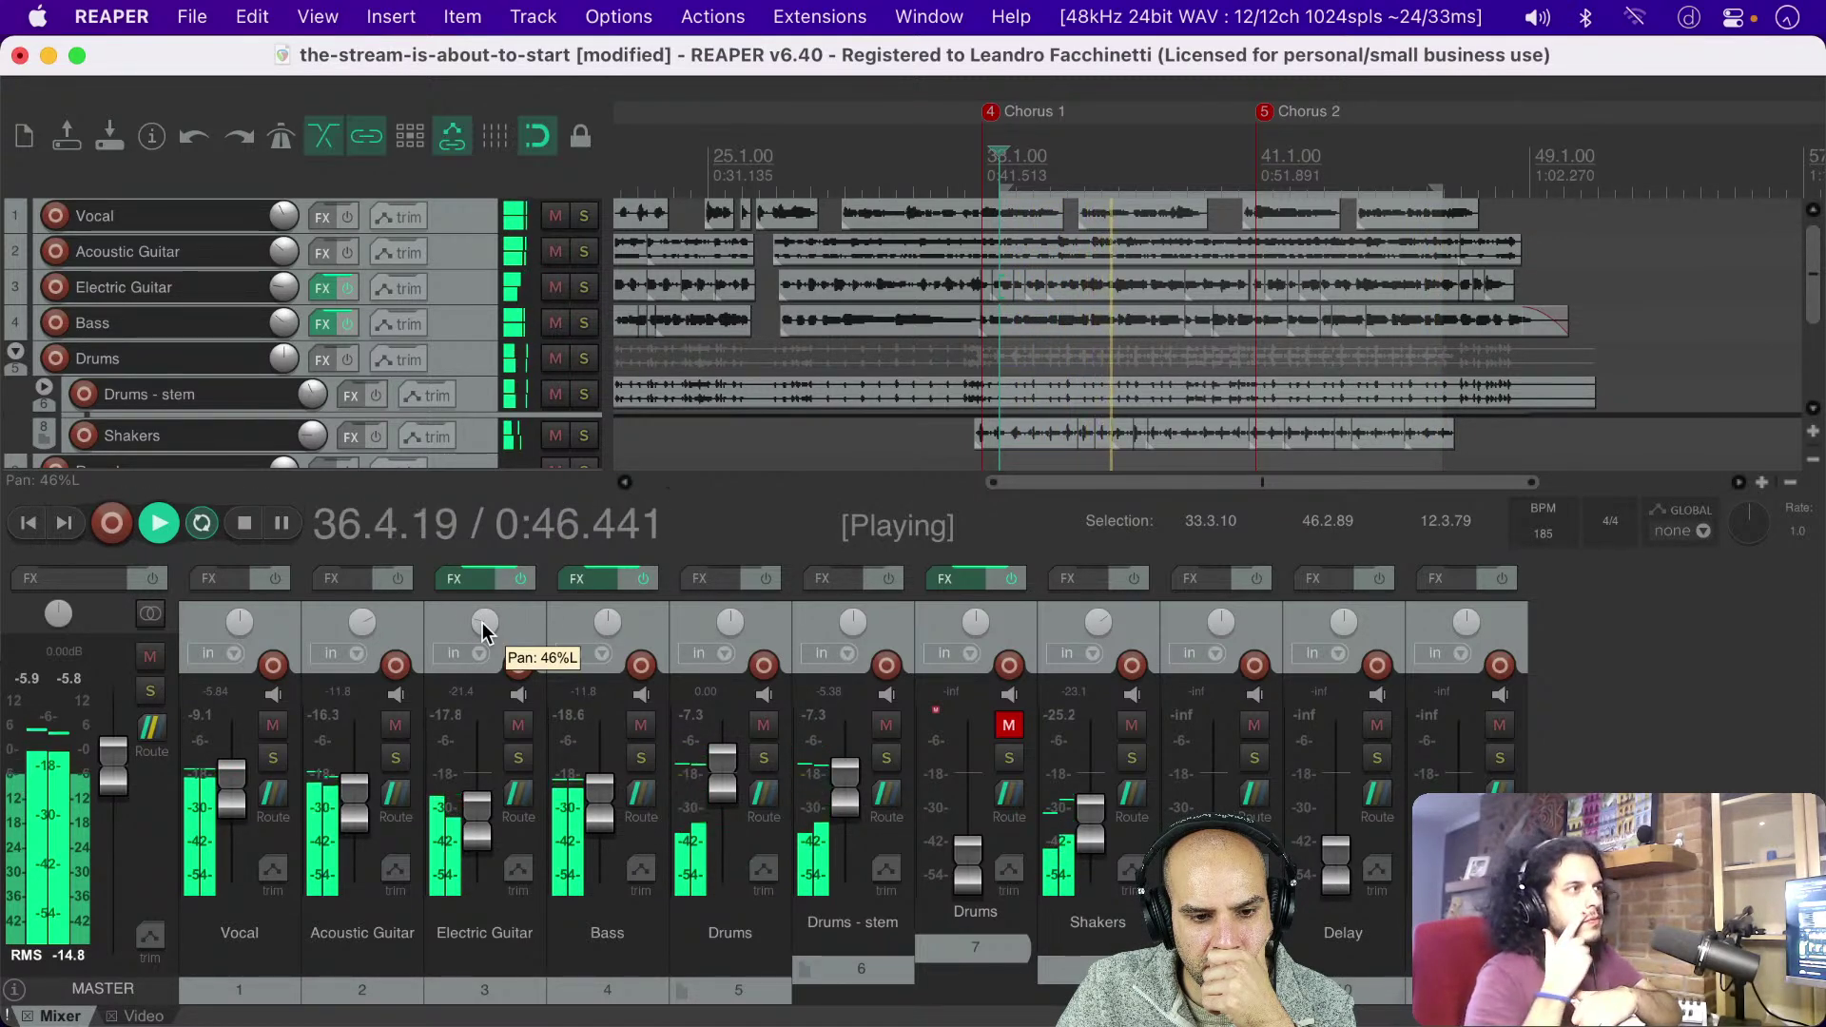
pyautogui.moveTo(485, 631); pyautogui.dragTo(485, 626)
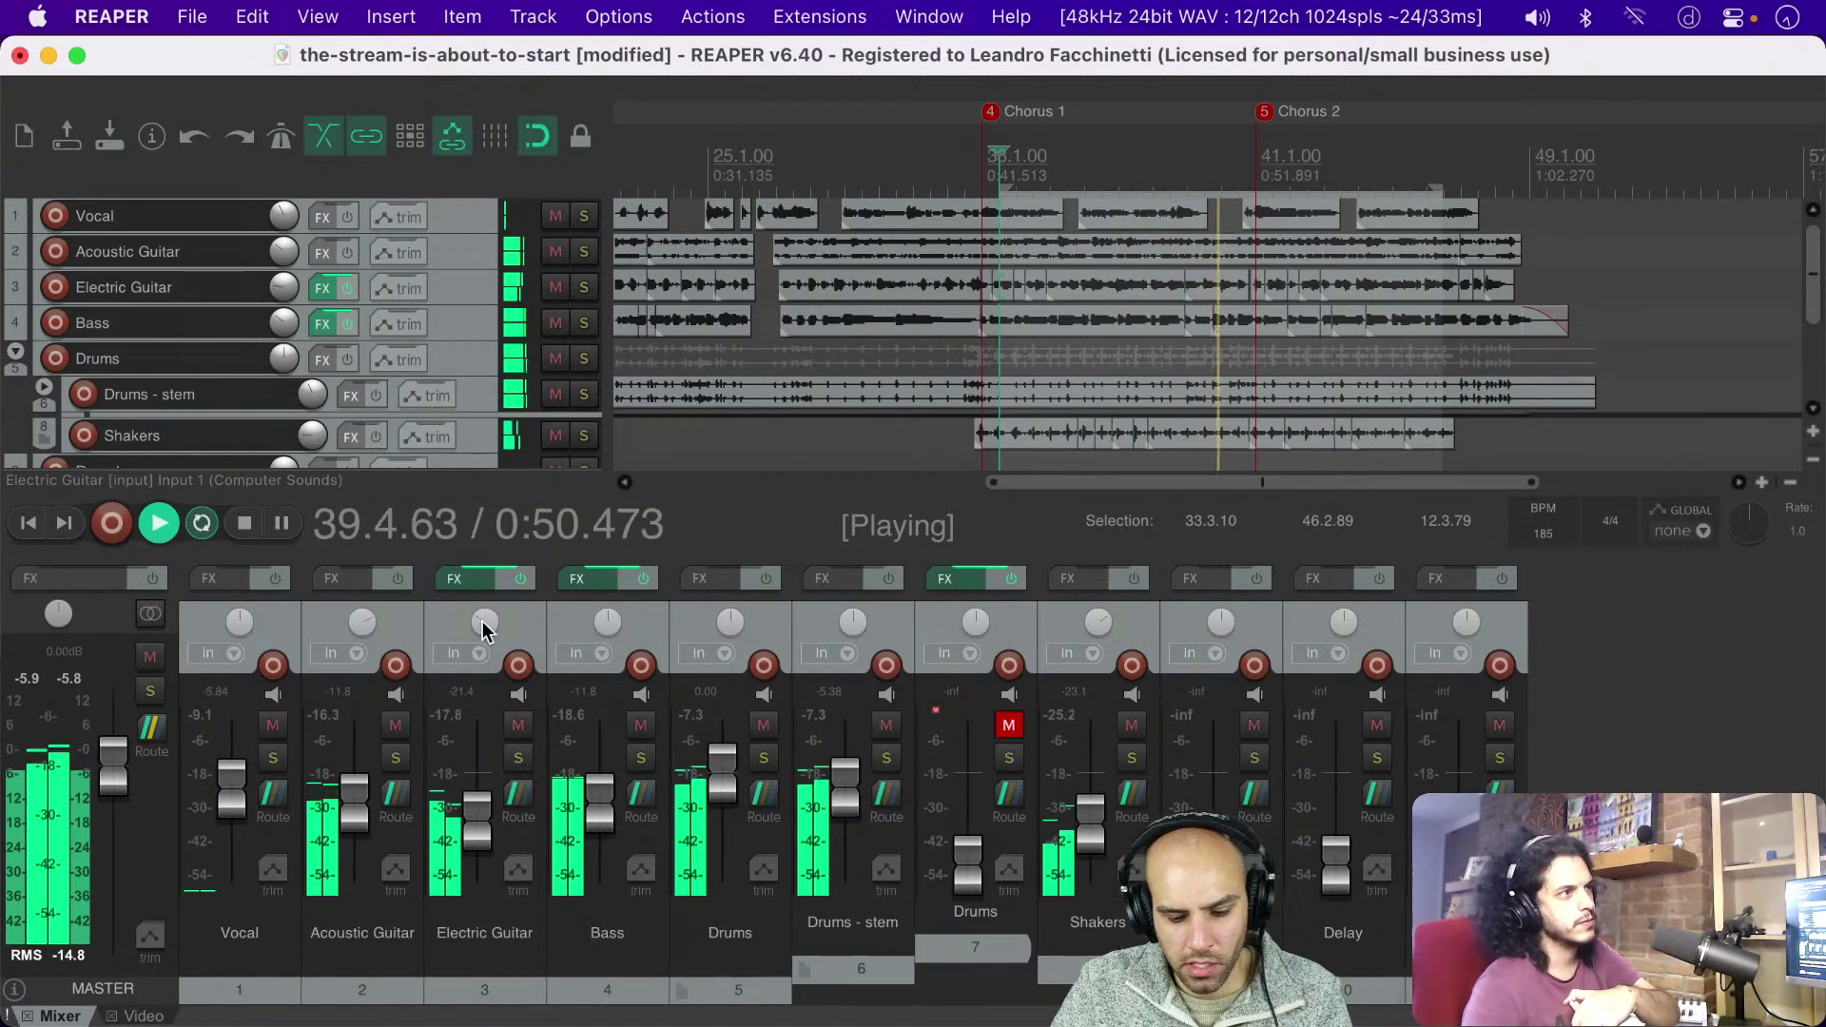
pyautogui.press('space')
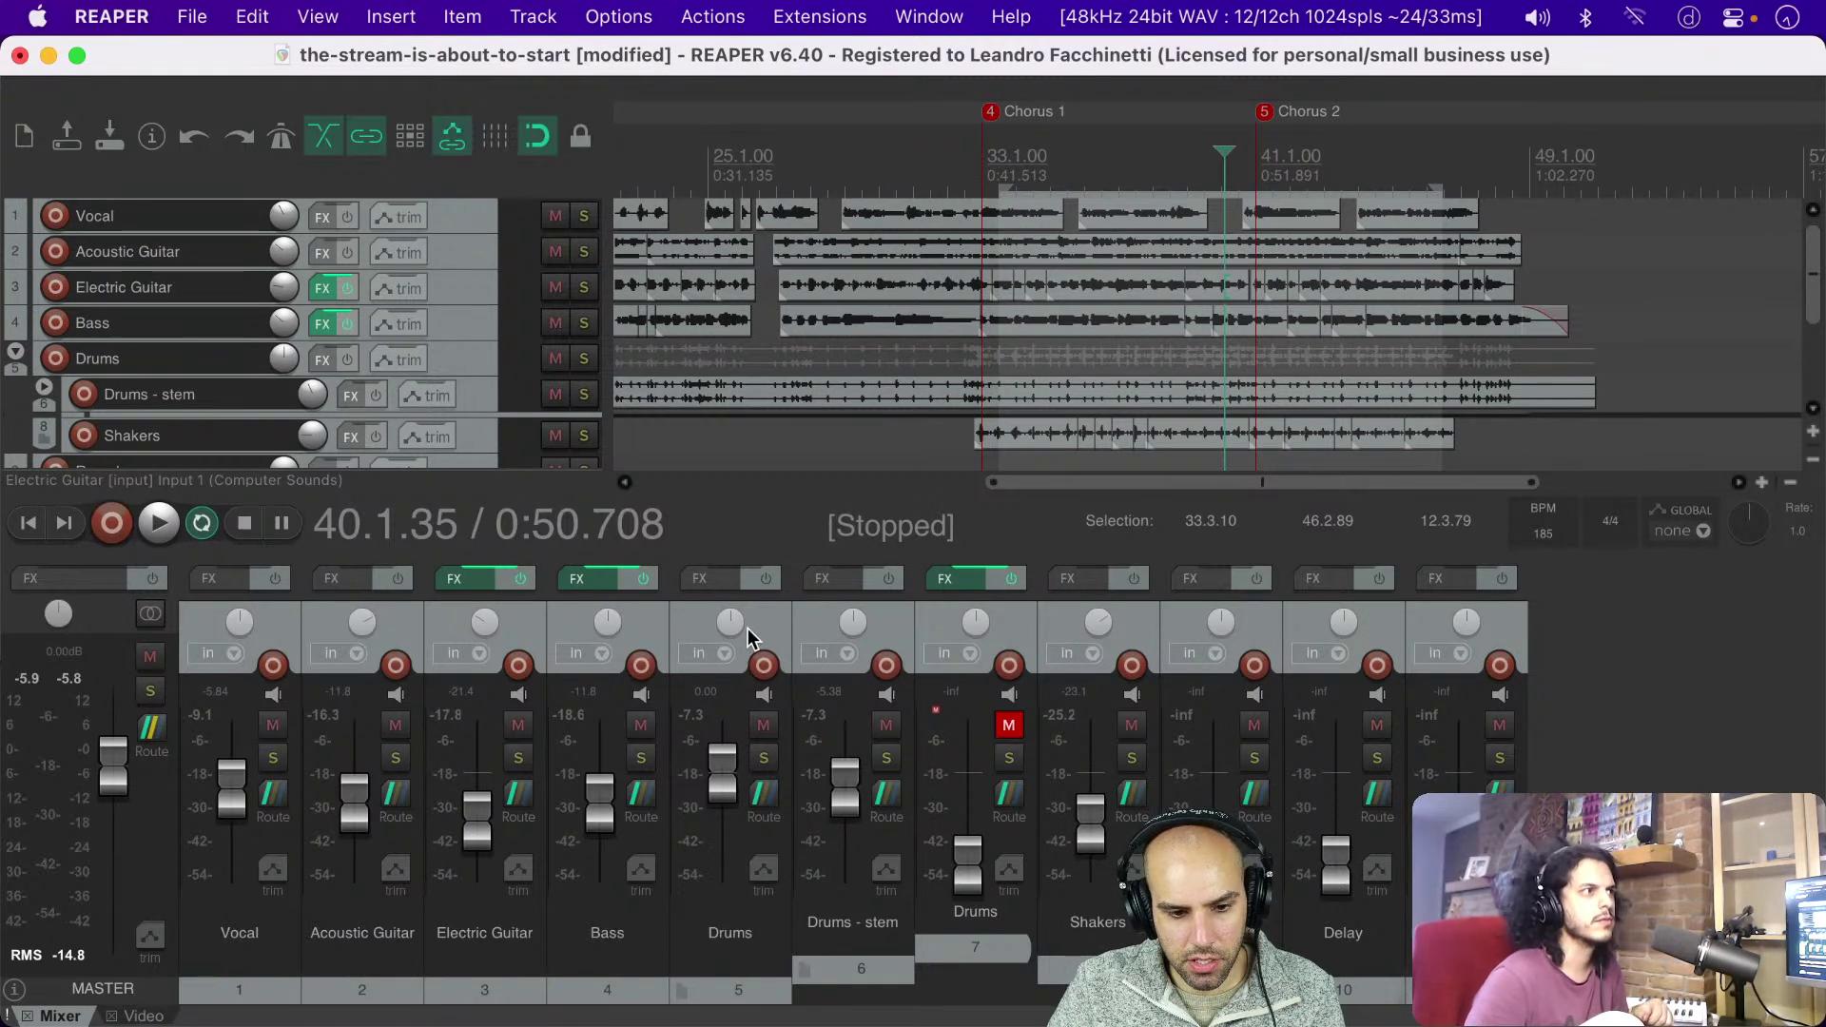
pyautogui.moveTo(483, 623)
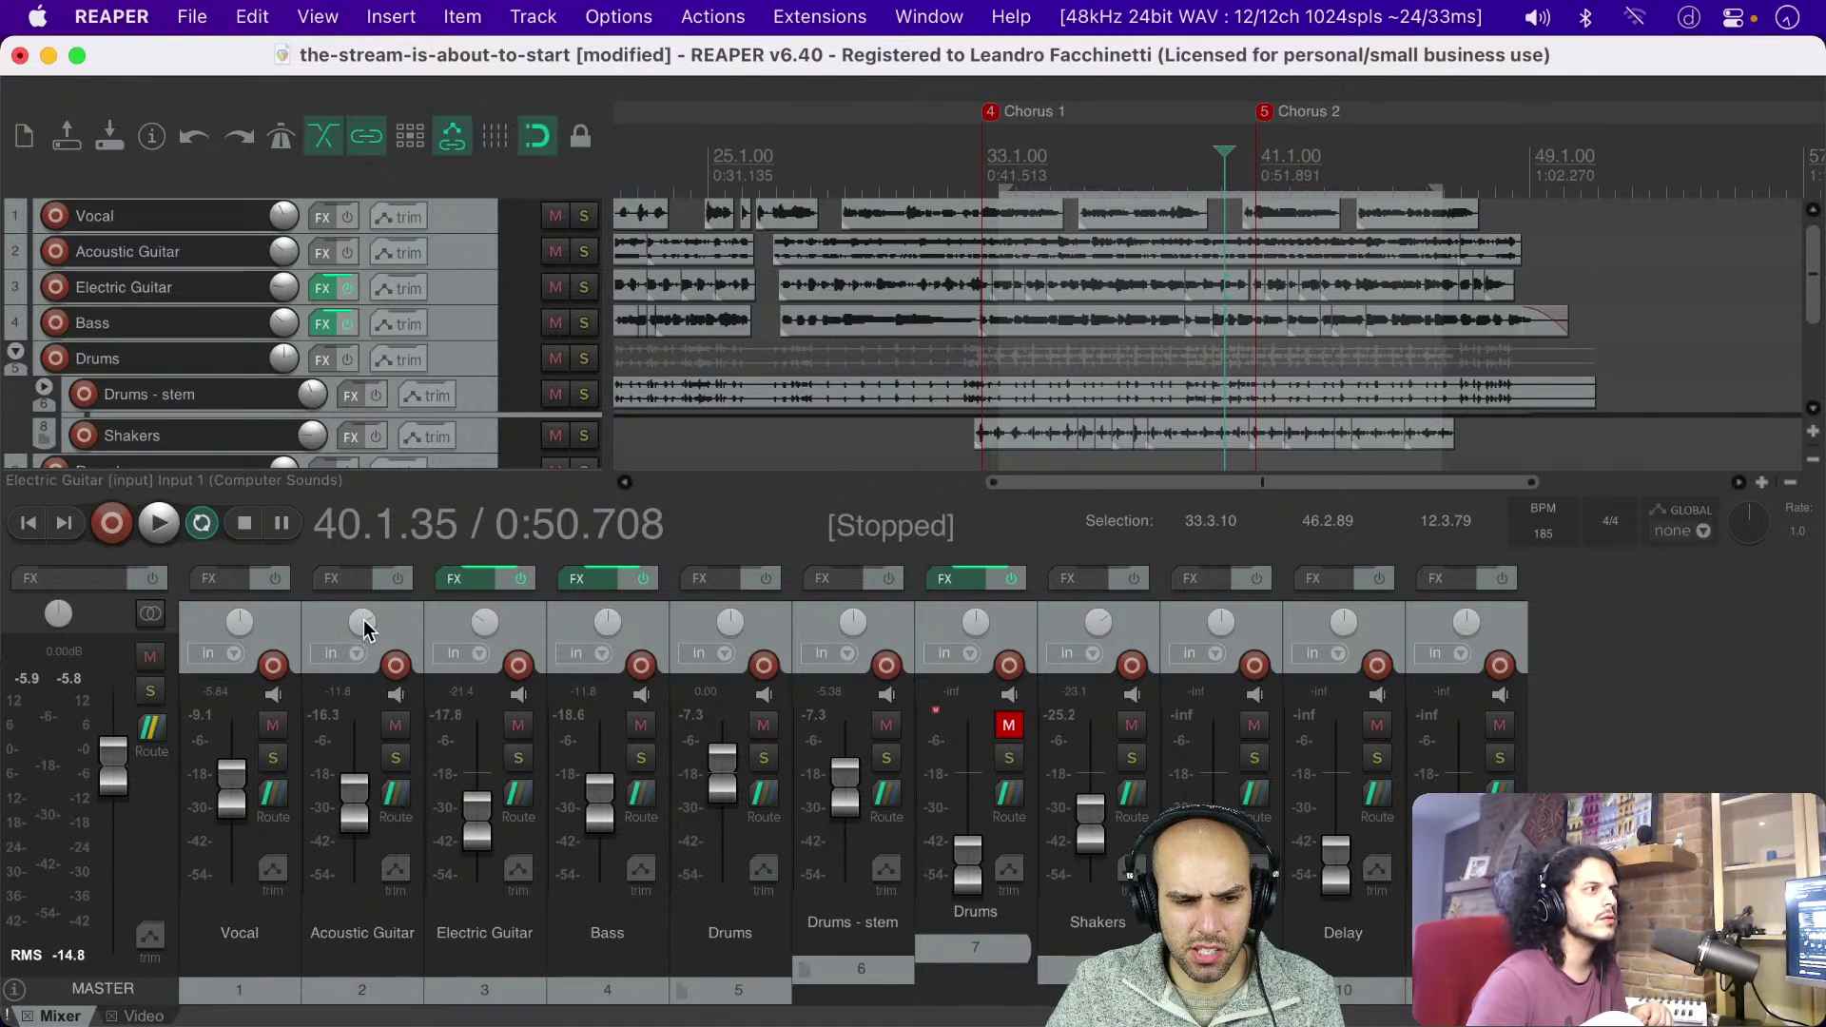
pyautogui.moveTo(368, 630)
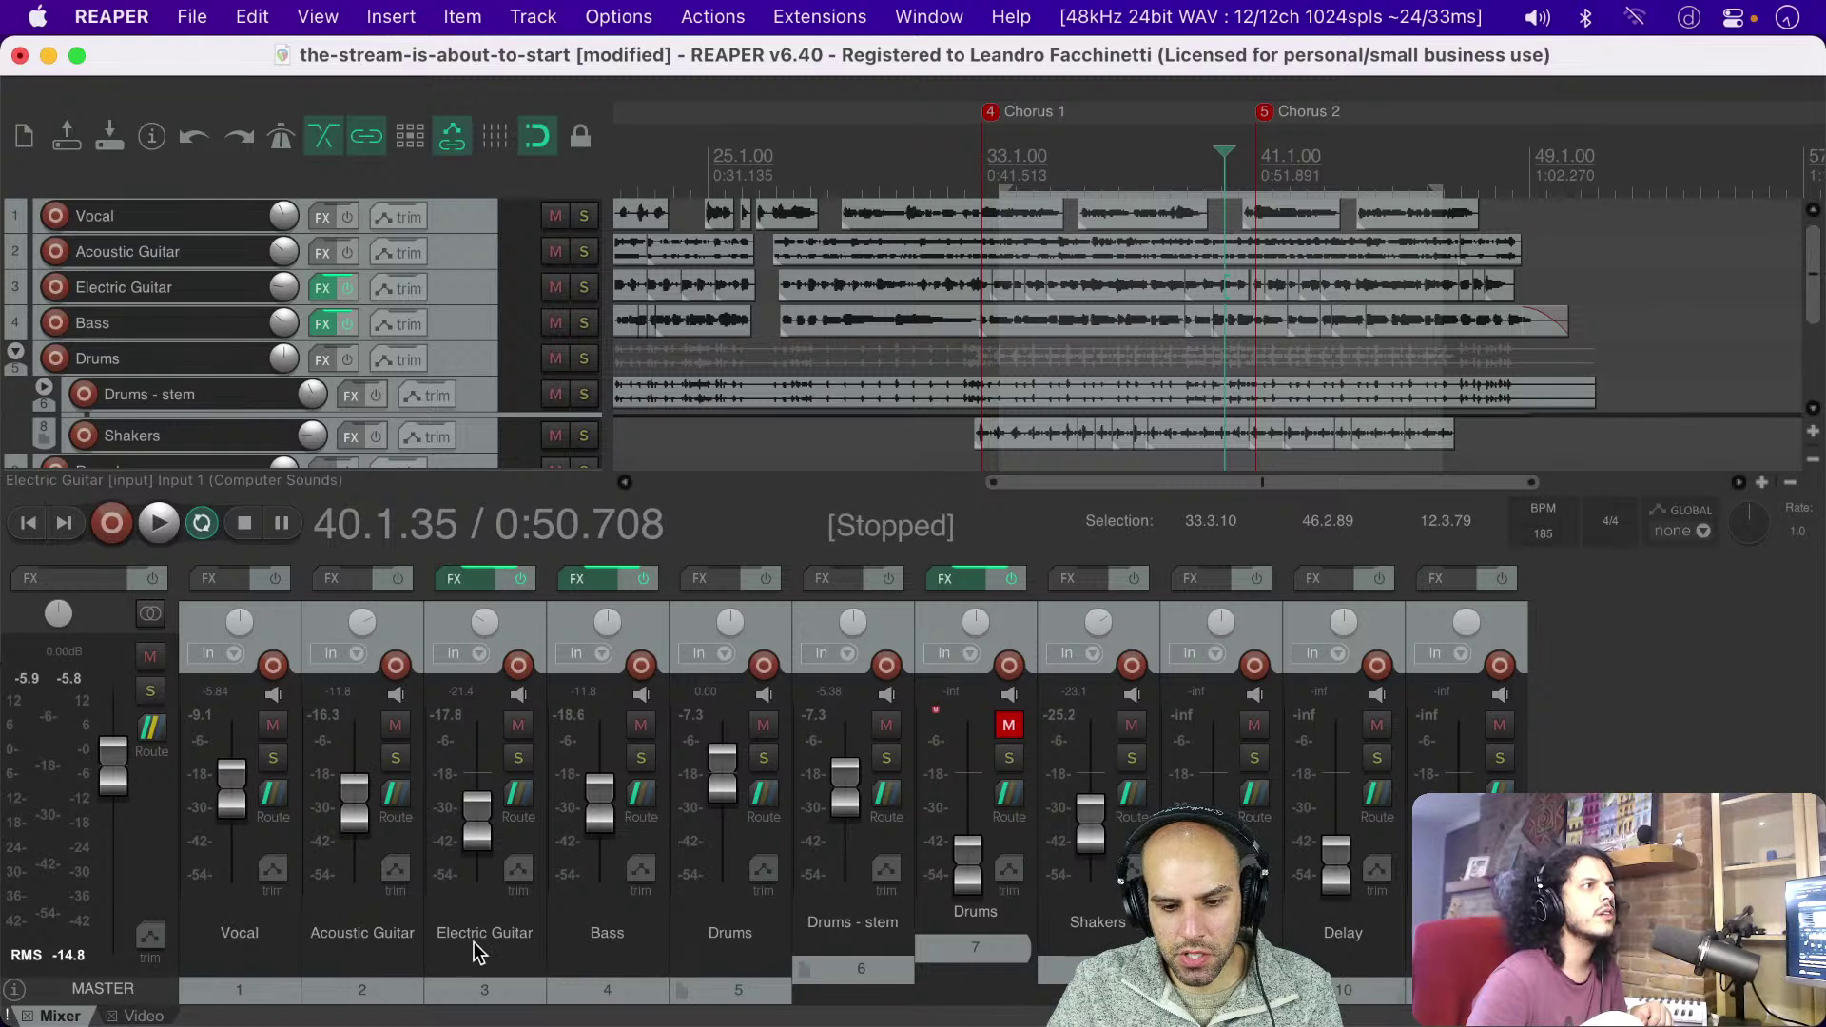
pyautogui.moveTo(1103, 622)
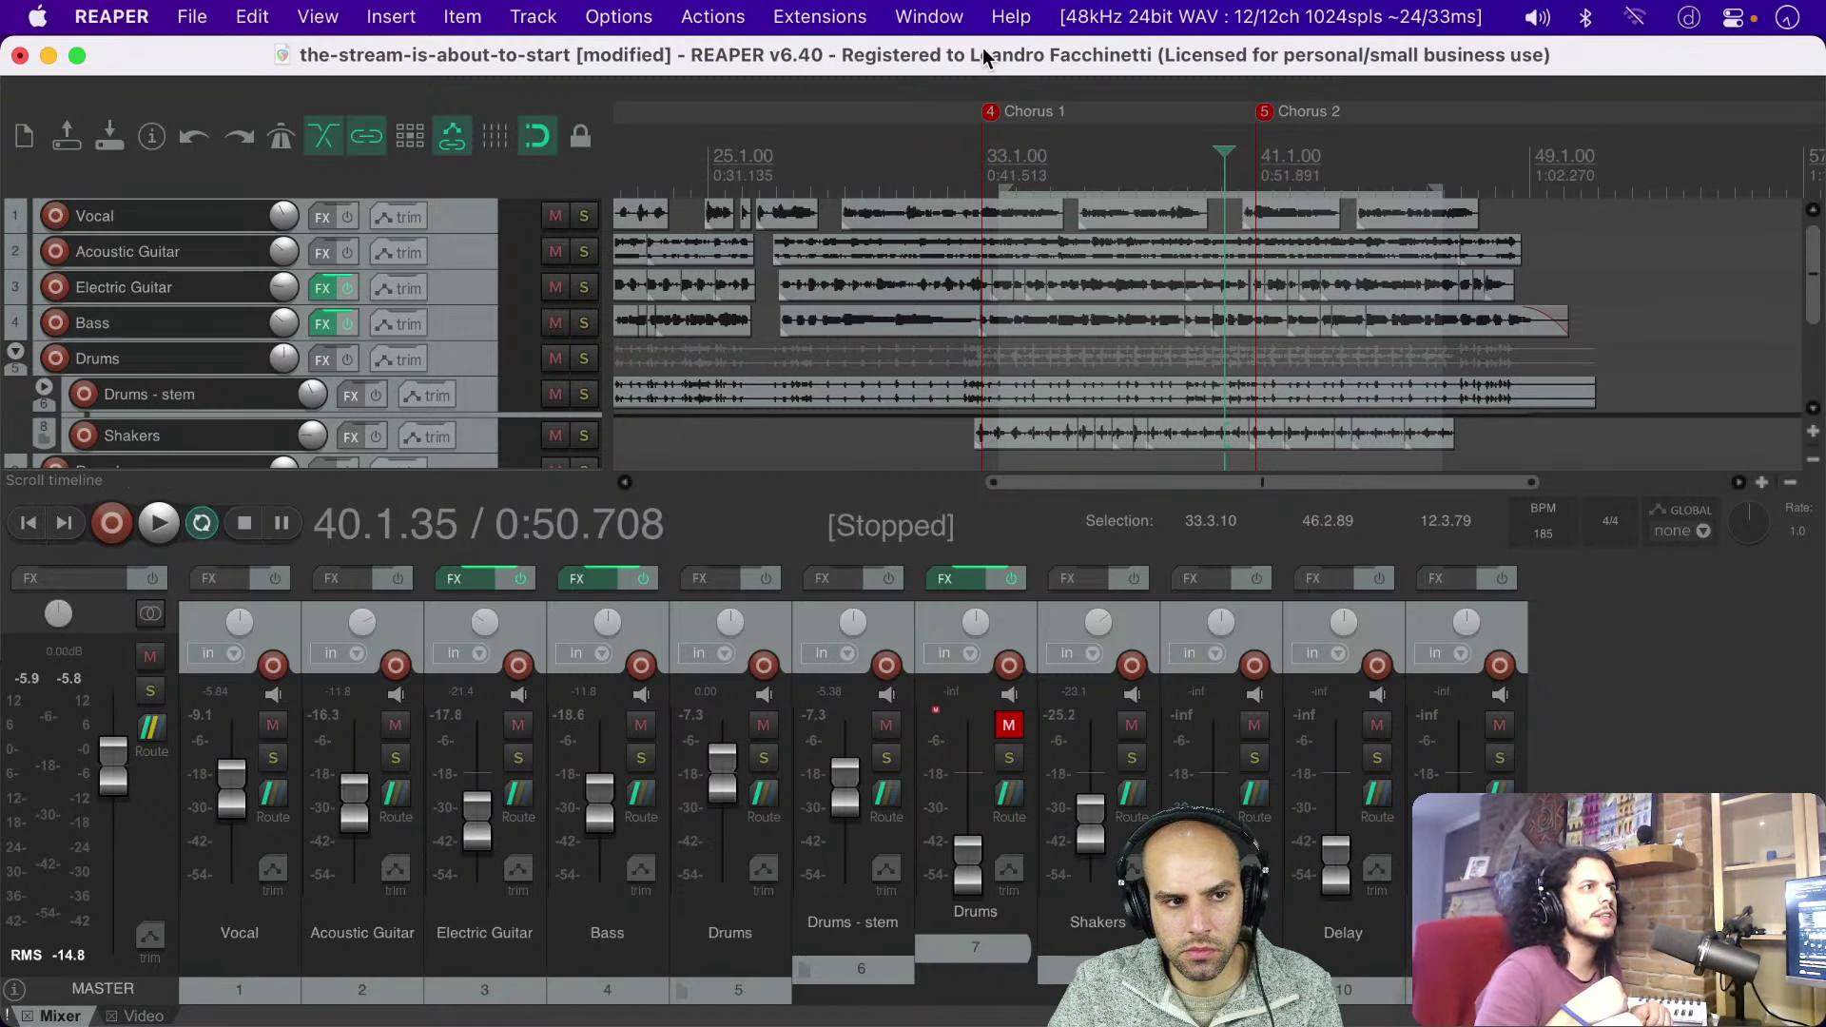
pyautogui.press('super+s')
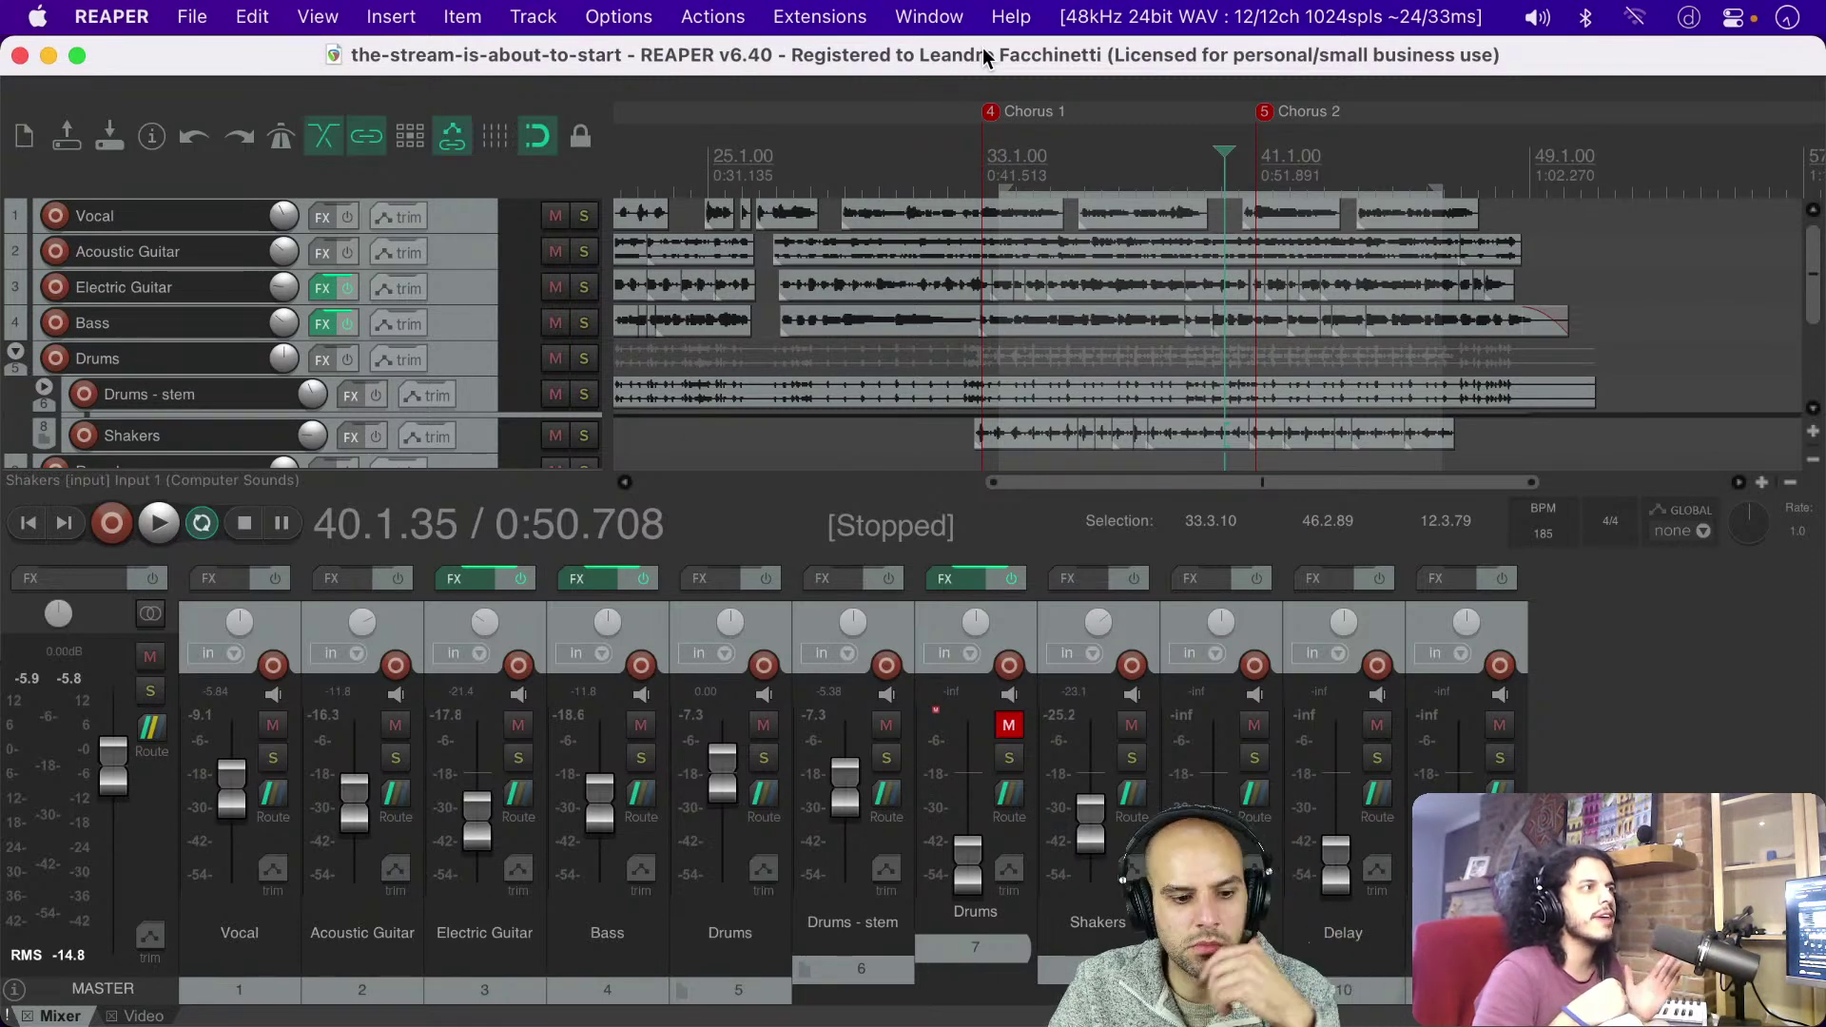
# Step: Center the Acoustic Guitar's pan, pan the Electric Guitar about 27% to the right while the chorus loop plays, and save the project
pyautogui.doubleClick(367, 632)
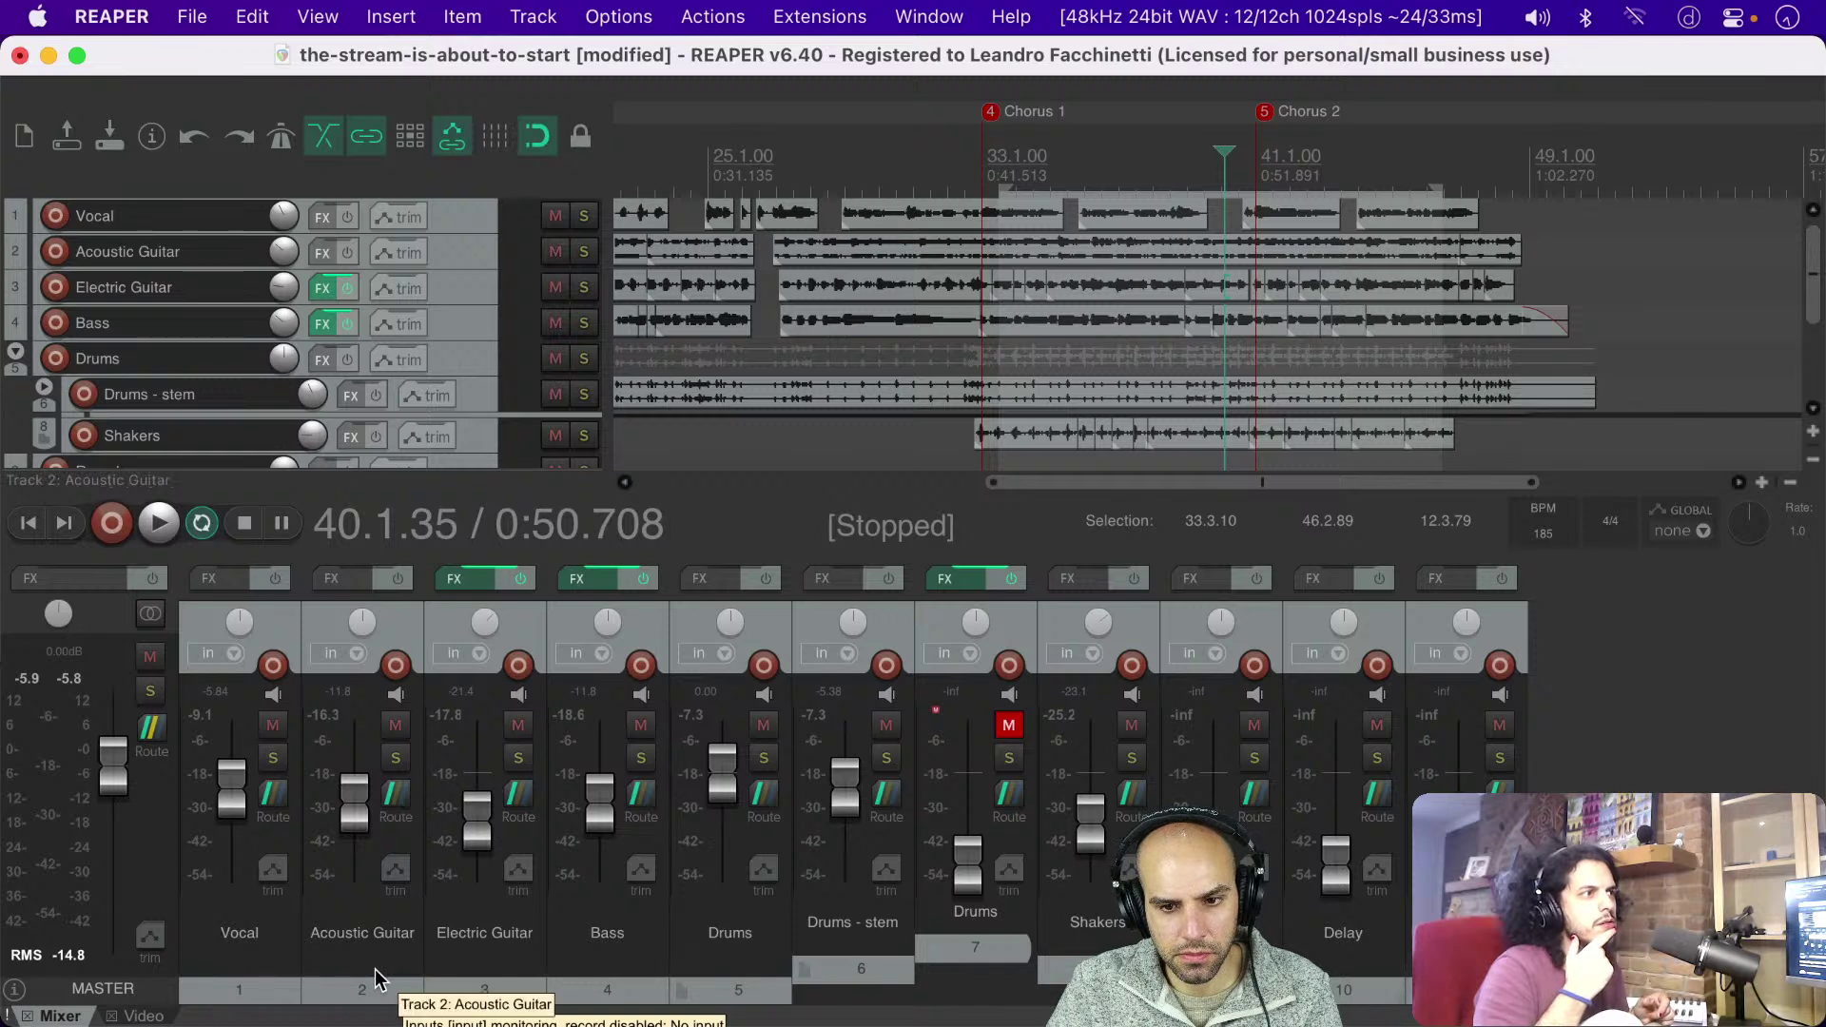
pyautogui.press('space')
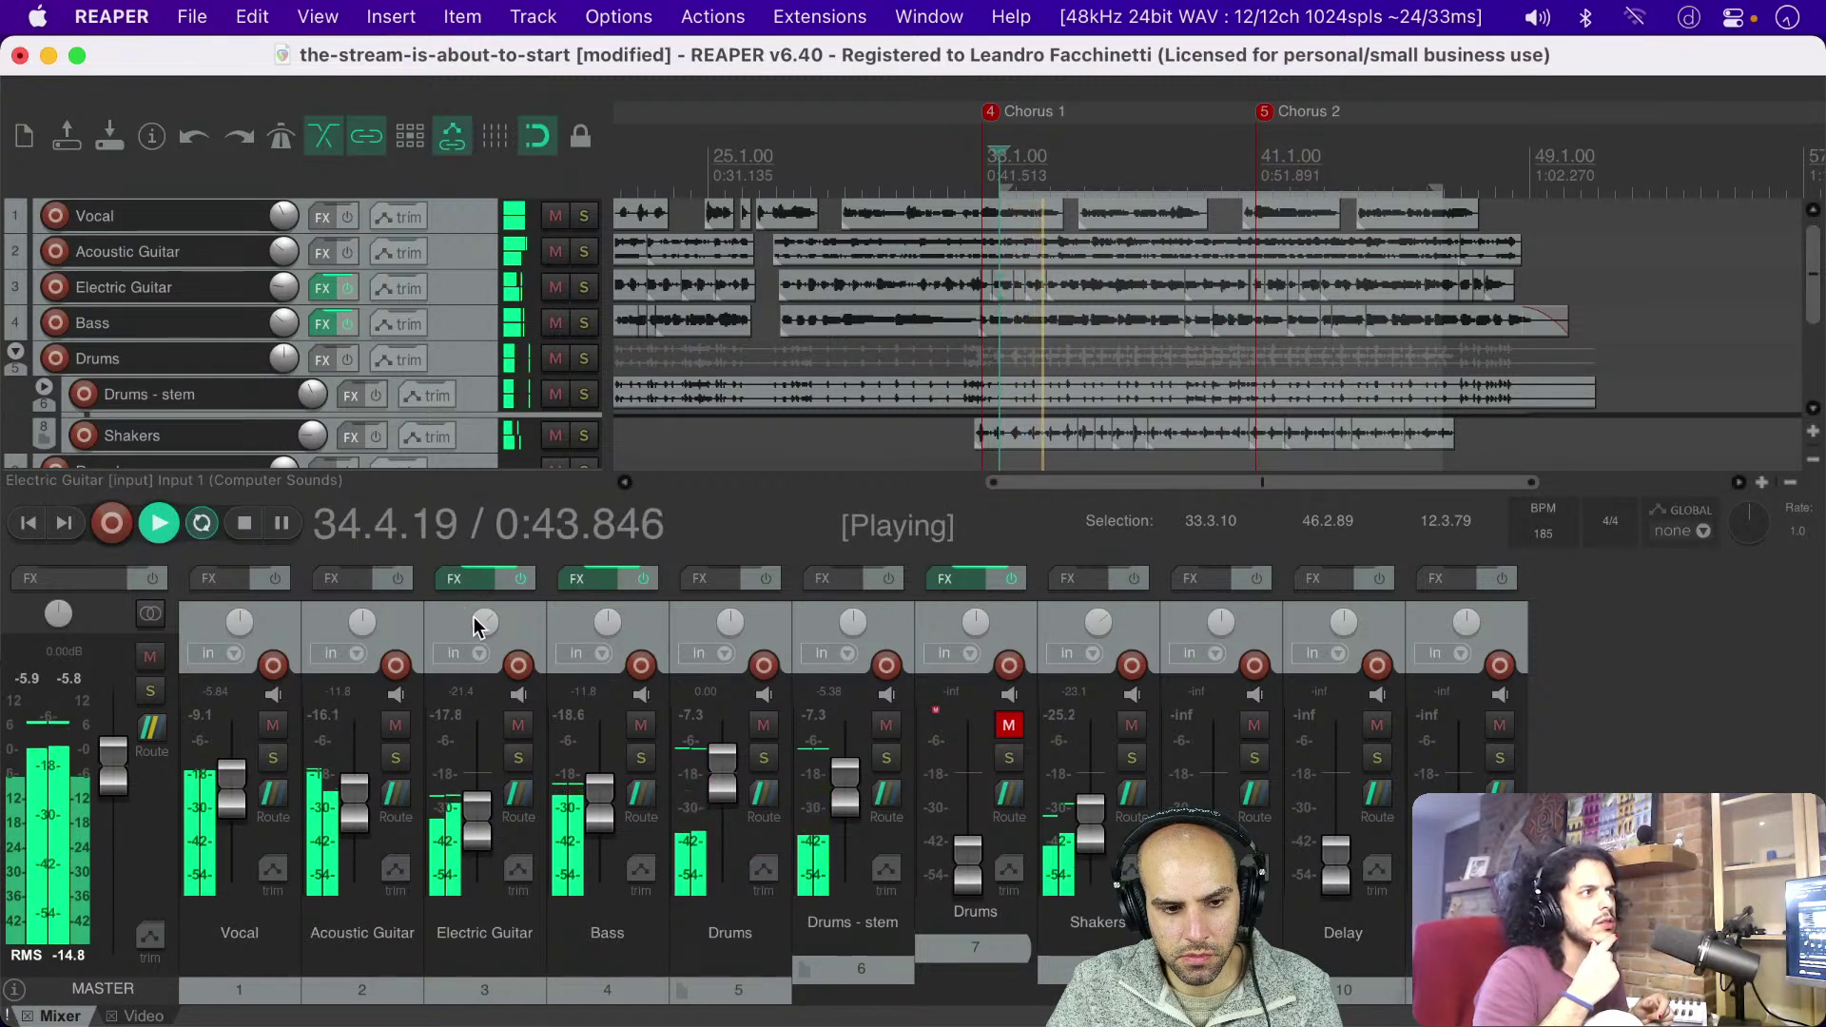
pyautogui.moveTo(487, 630)
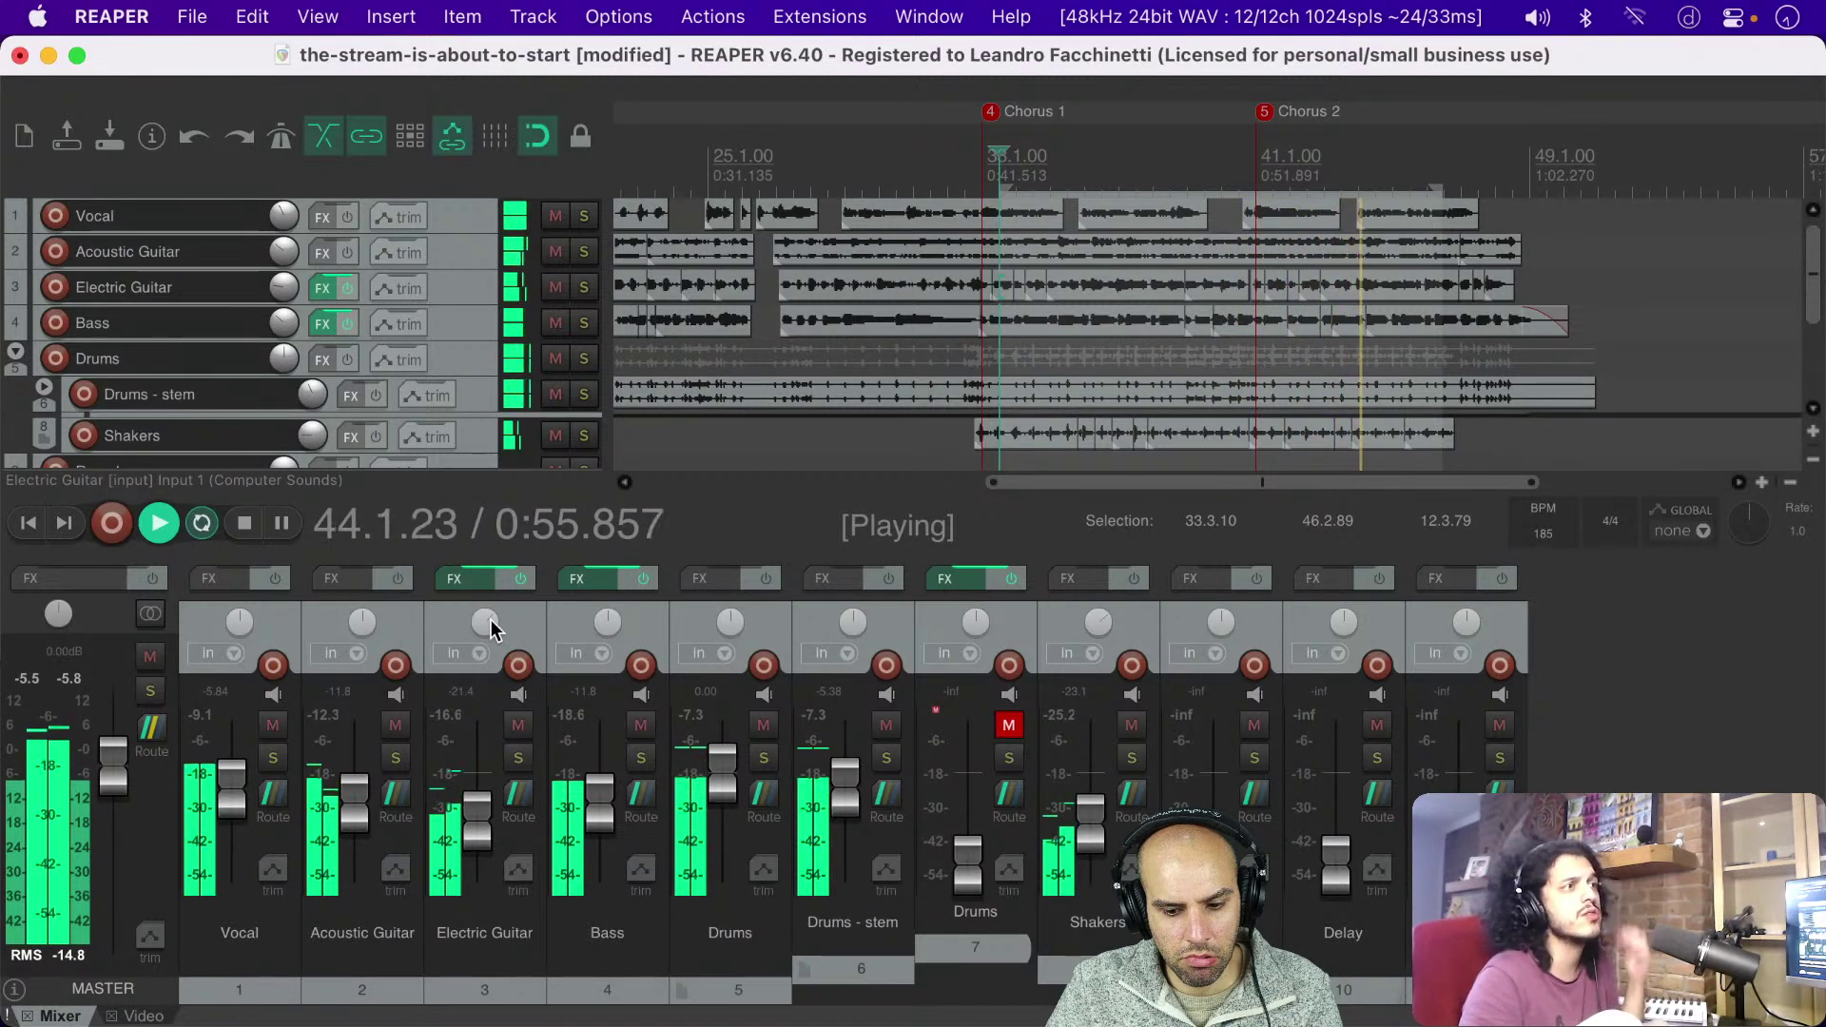
pyautogui.press('space')
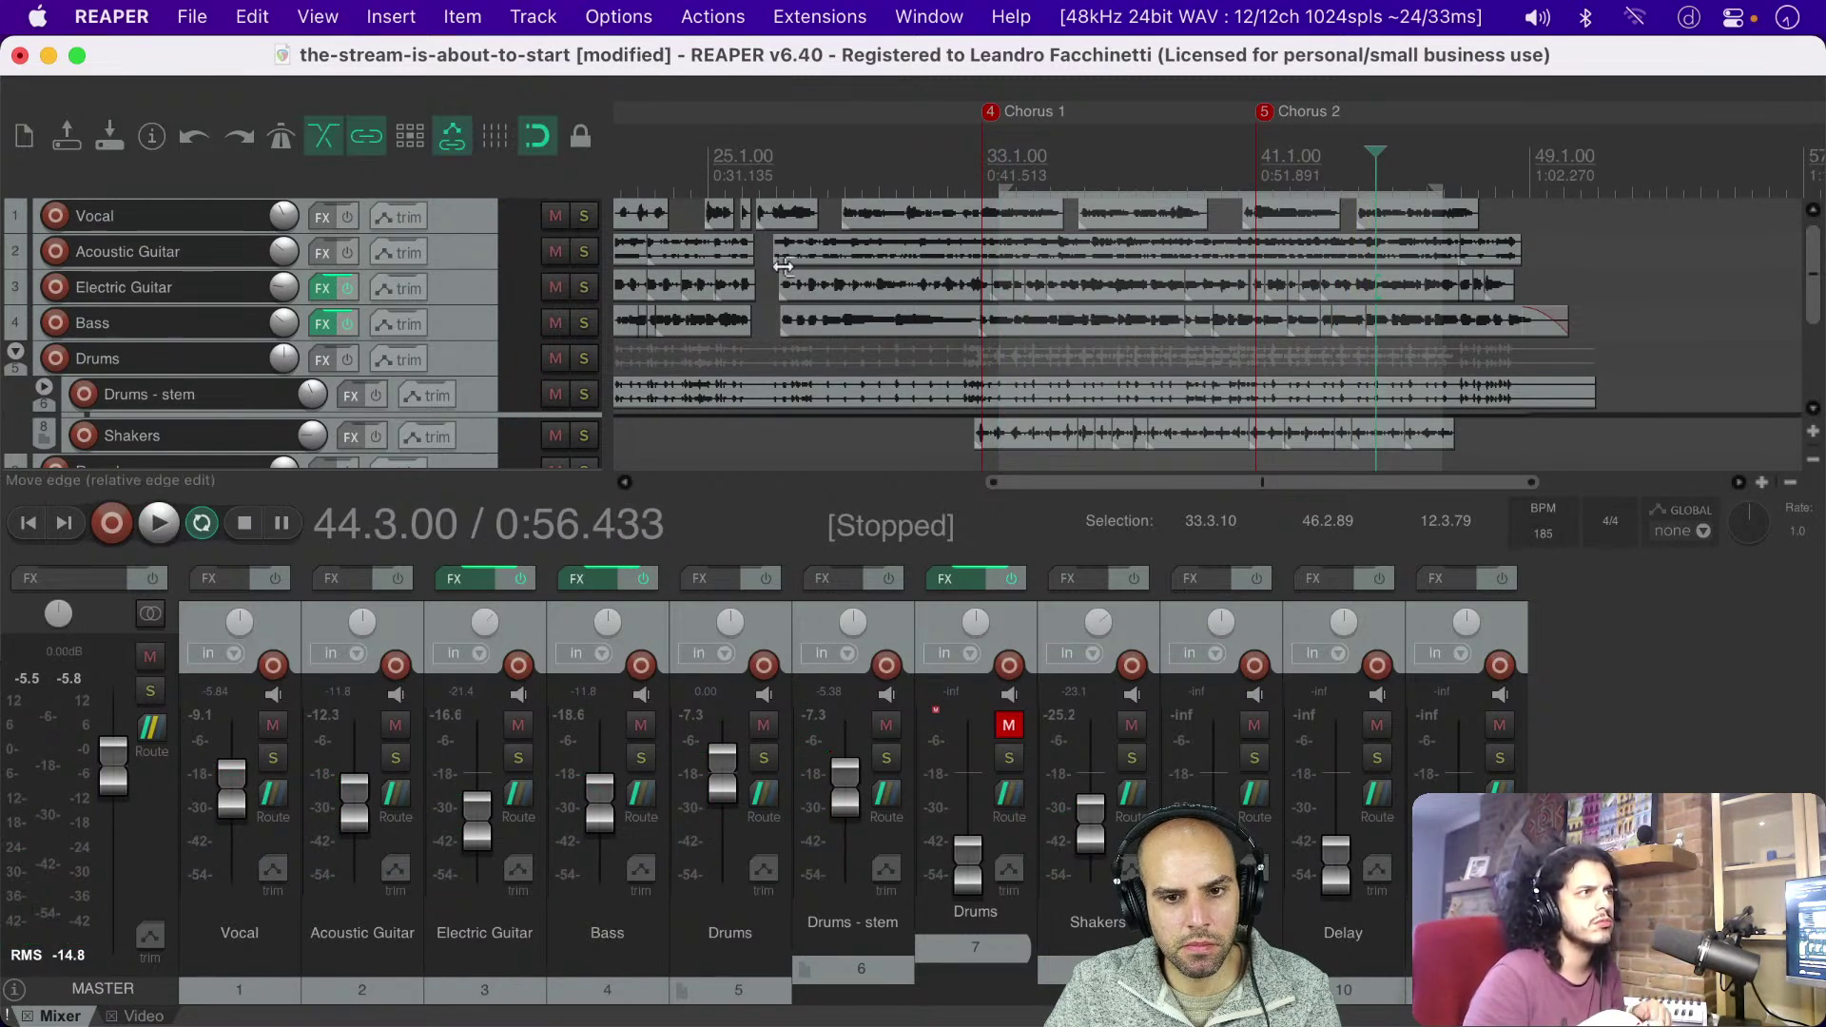
pyautogui.press('super+s')
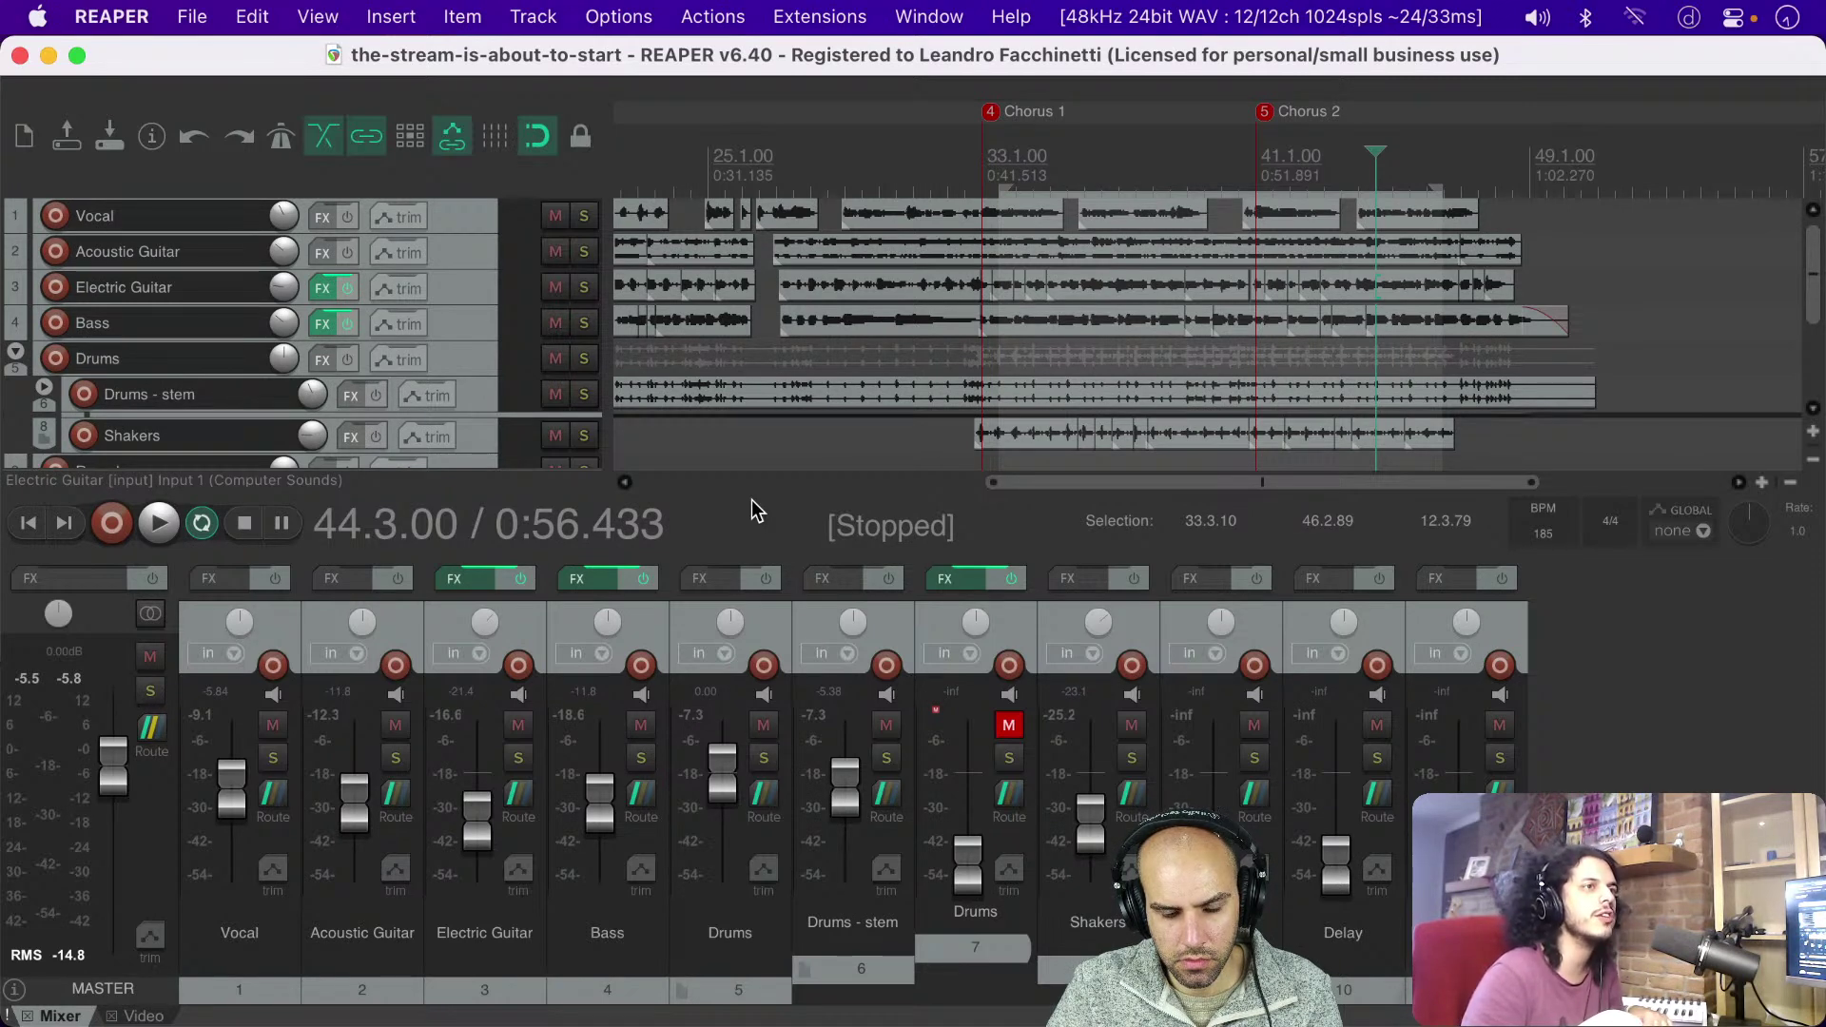
# Step: Clear the chorus time selection, return to the start of the song, and save the project
pyautogui.press('Escape')
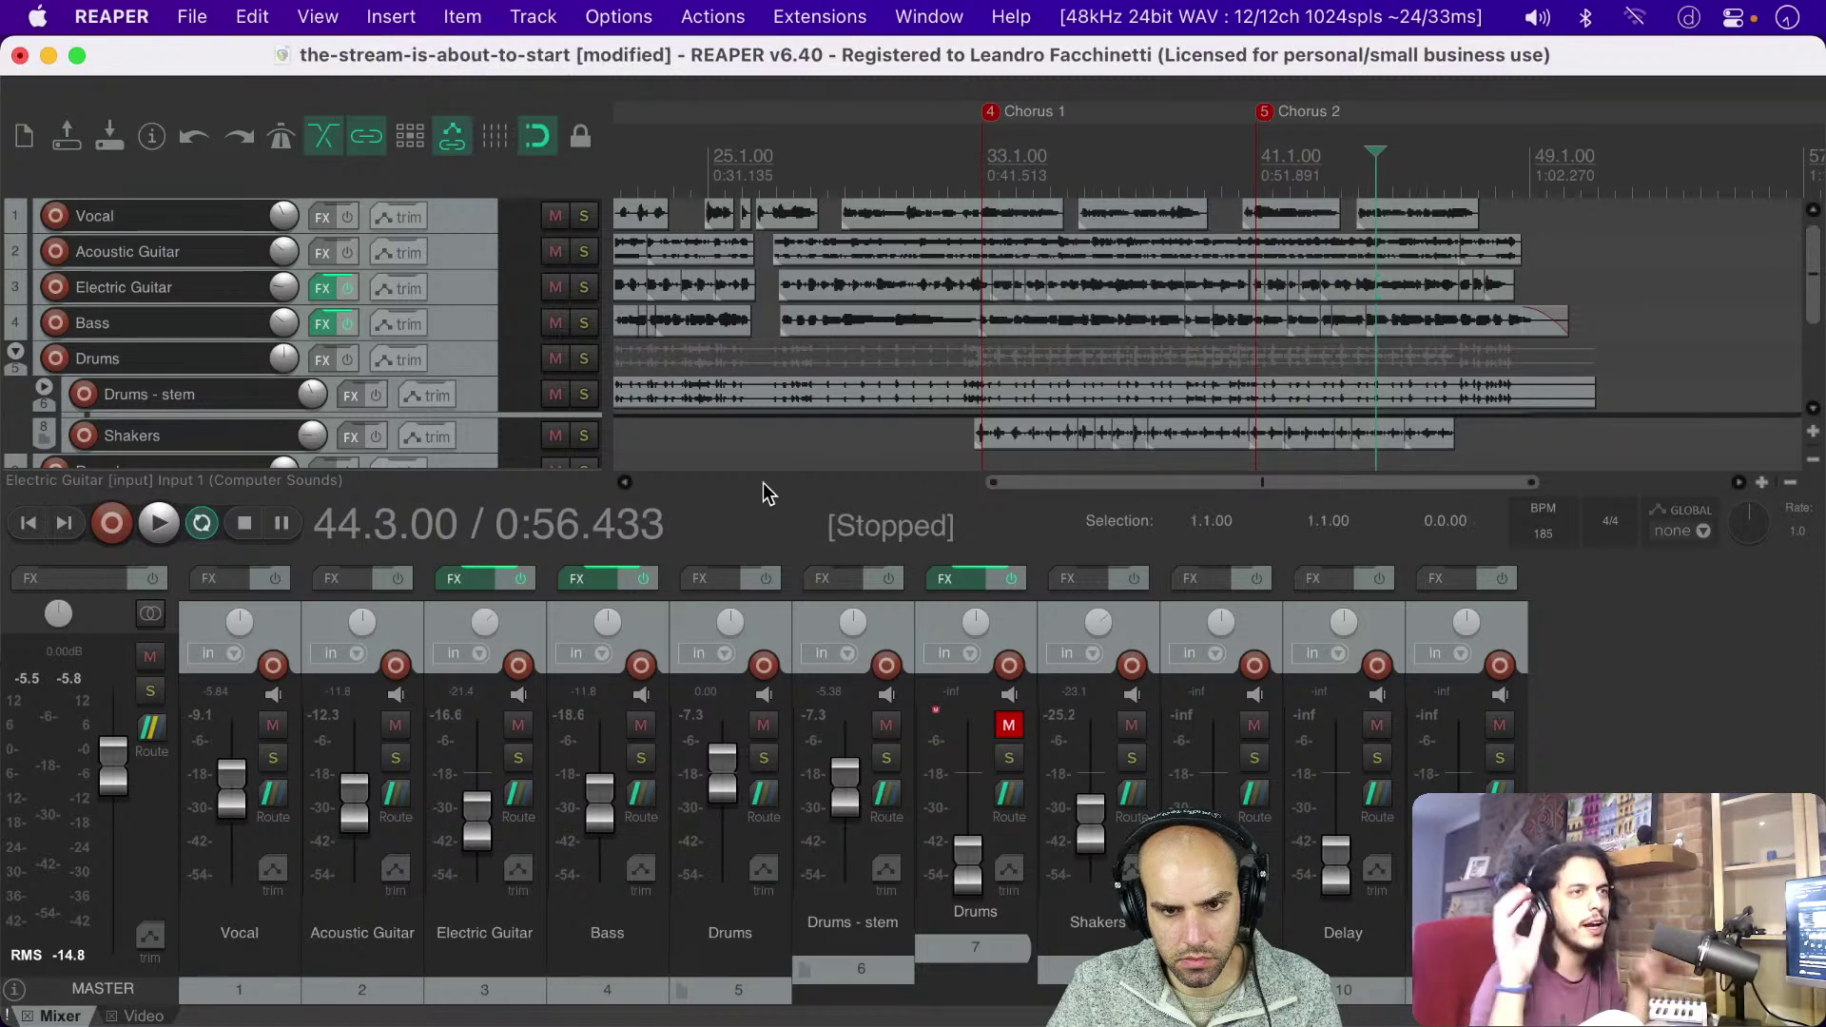
pyautogui.press('Home')
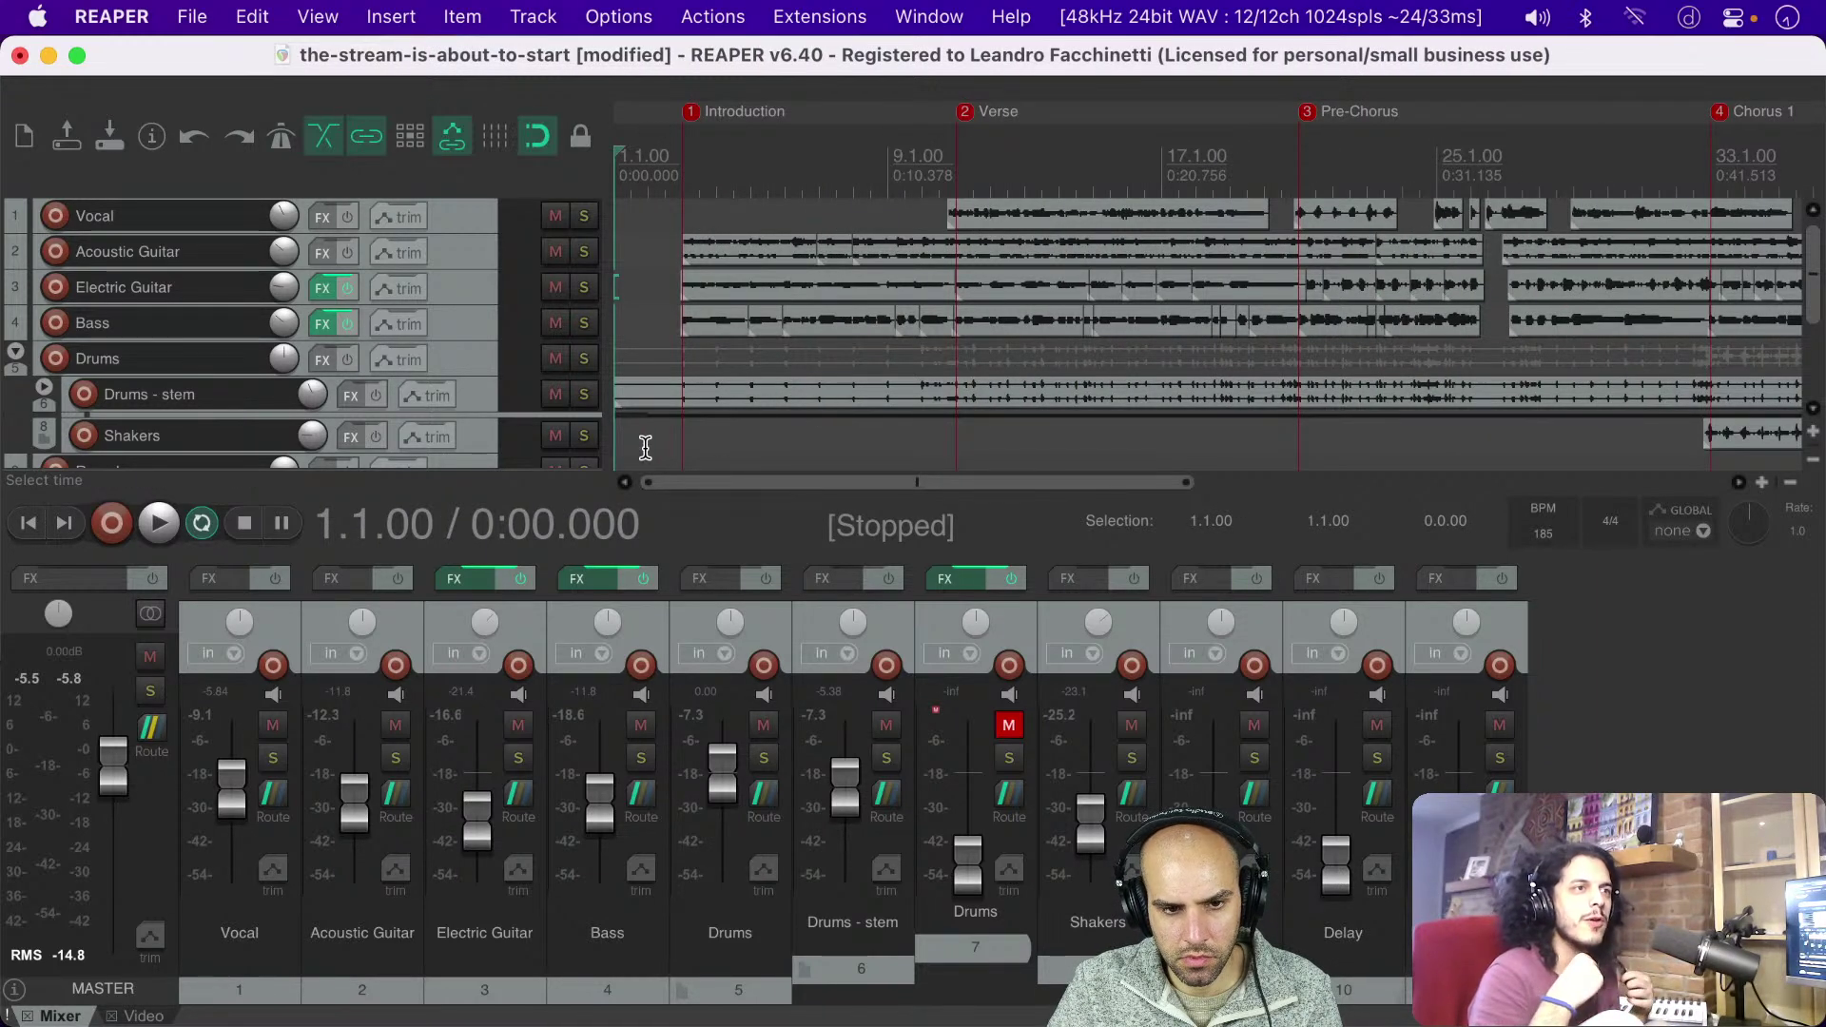
pyautogui.press('super+s')
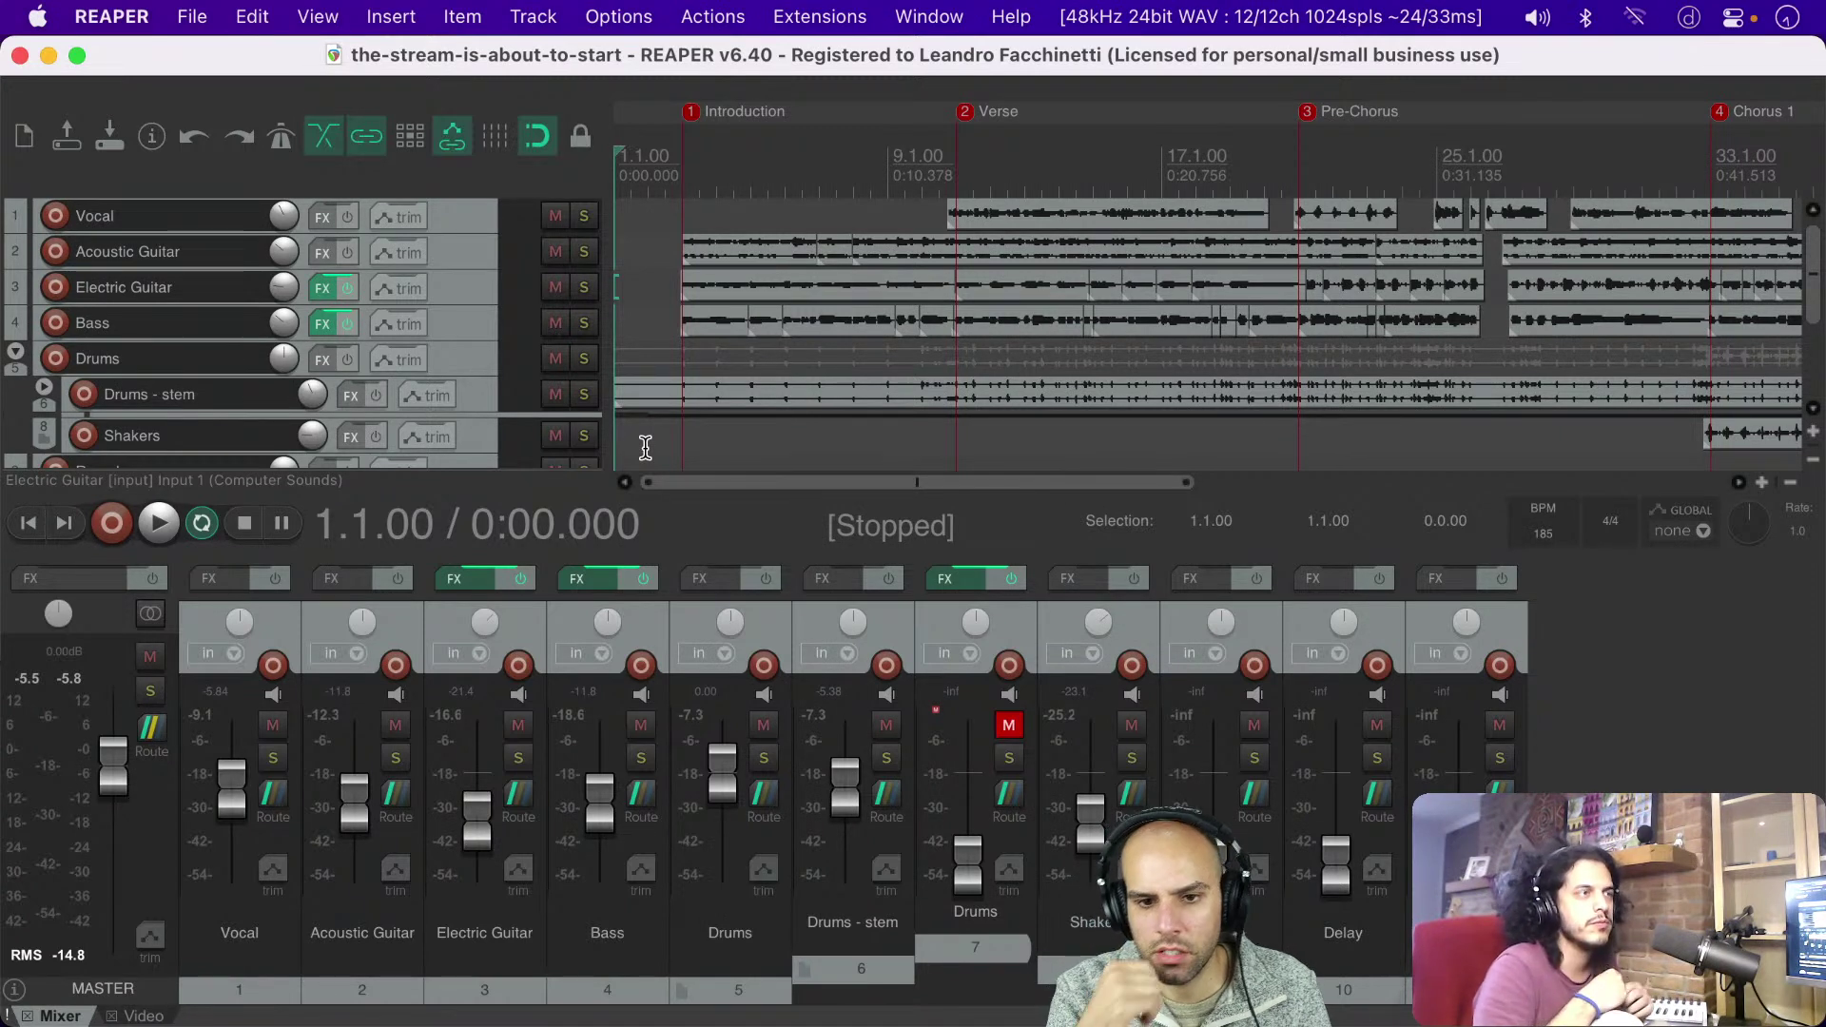
# Step: Lower the Drums - stem fader to about -6.56 dB while the song plays from the beginning
pyautogui.scroll(-3, 654, 458)
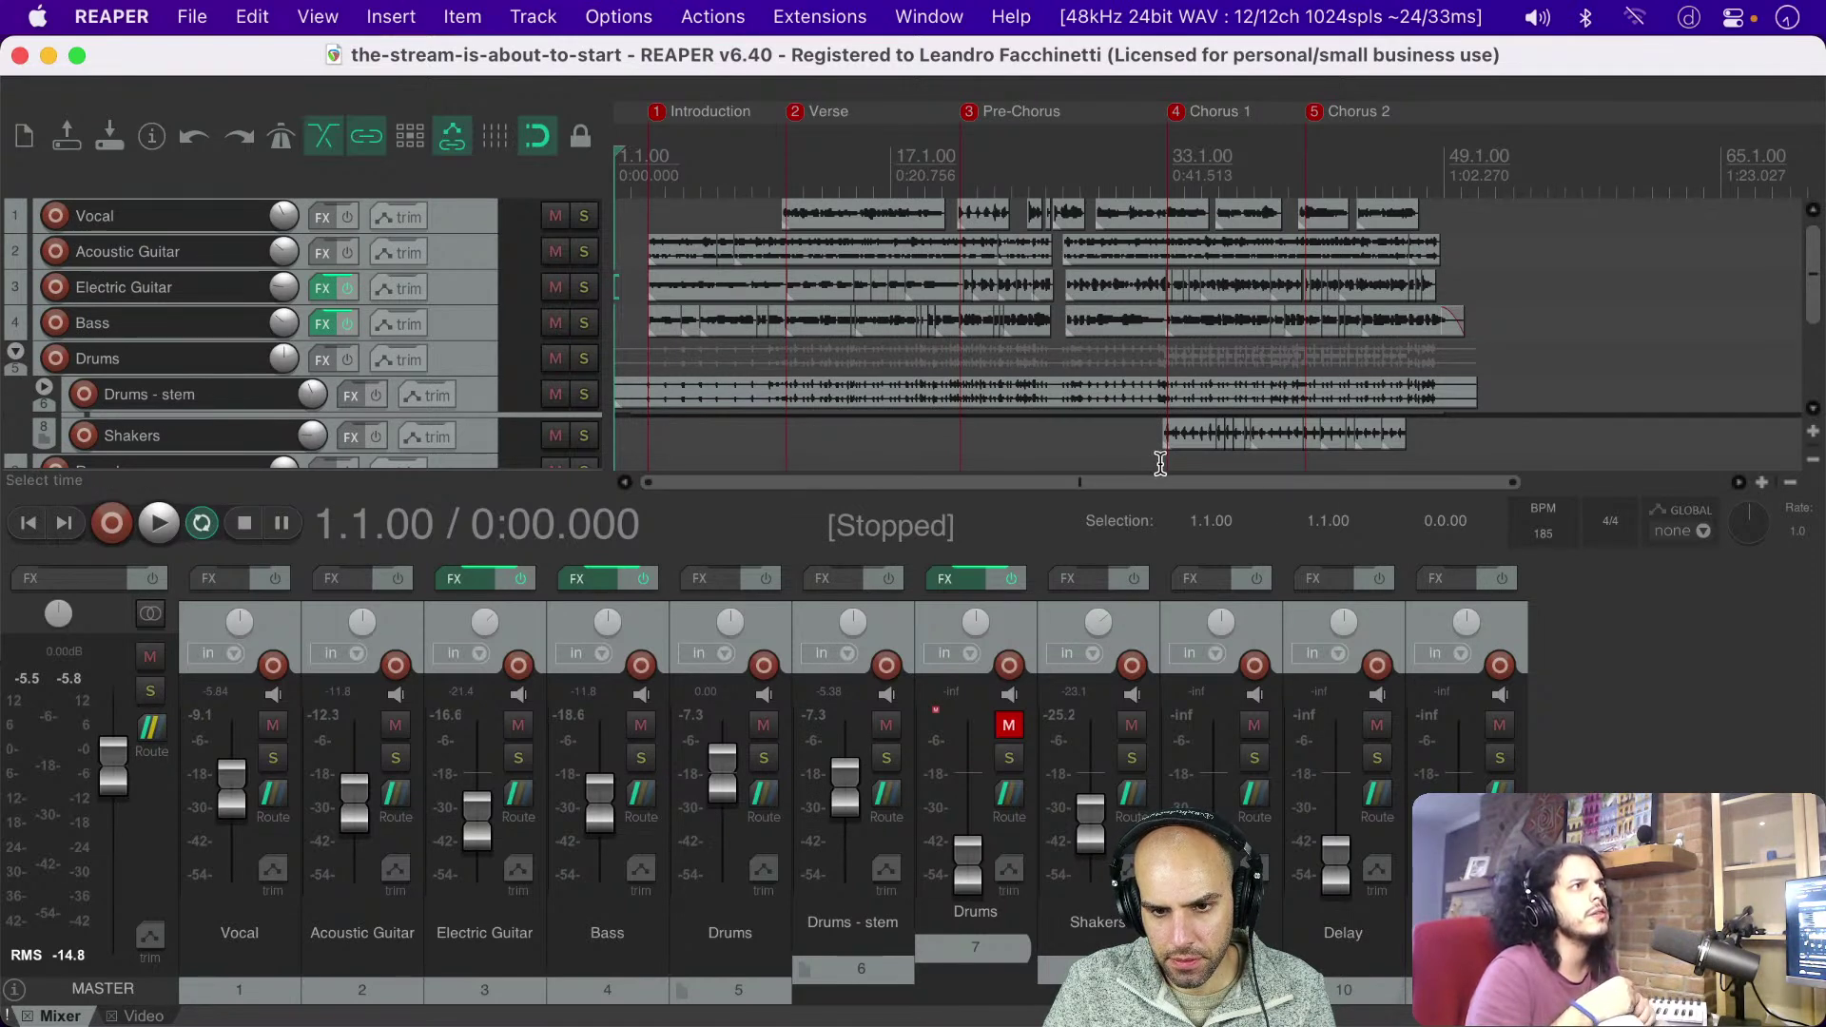
pyautogui.press('space')
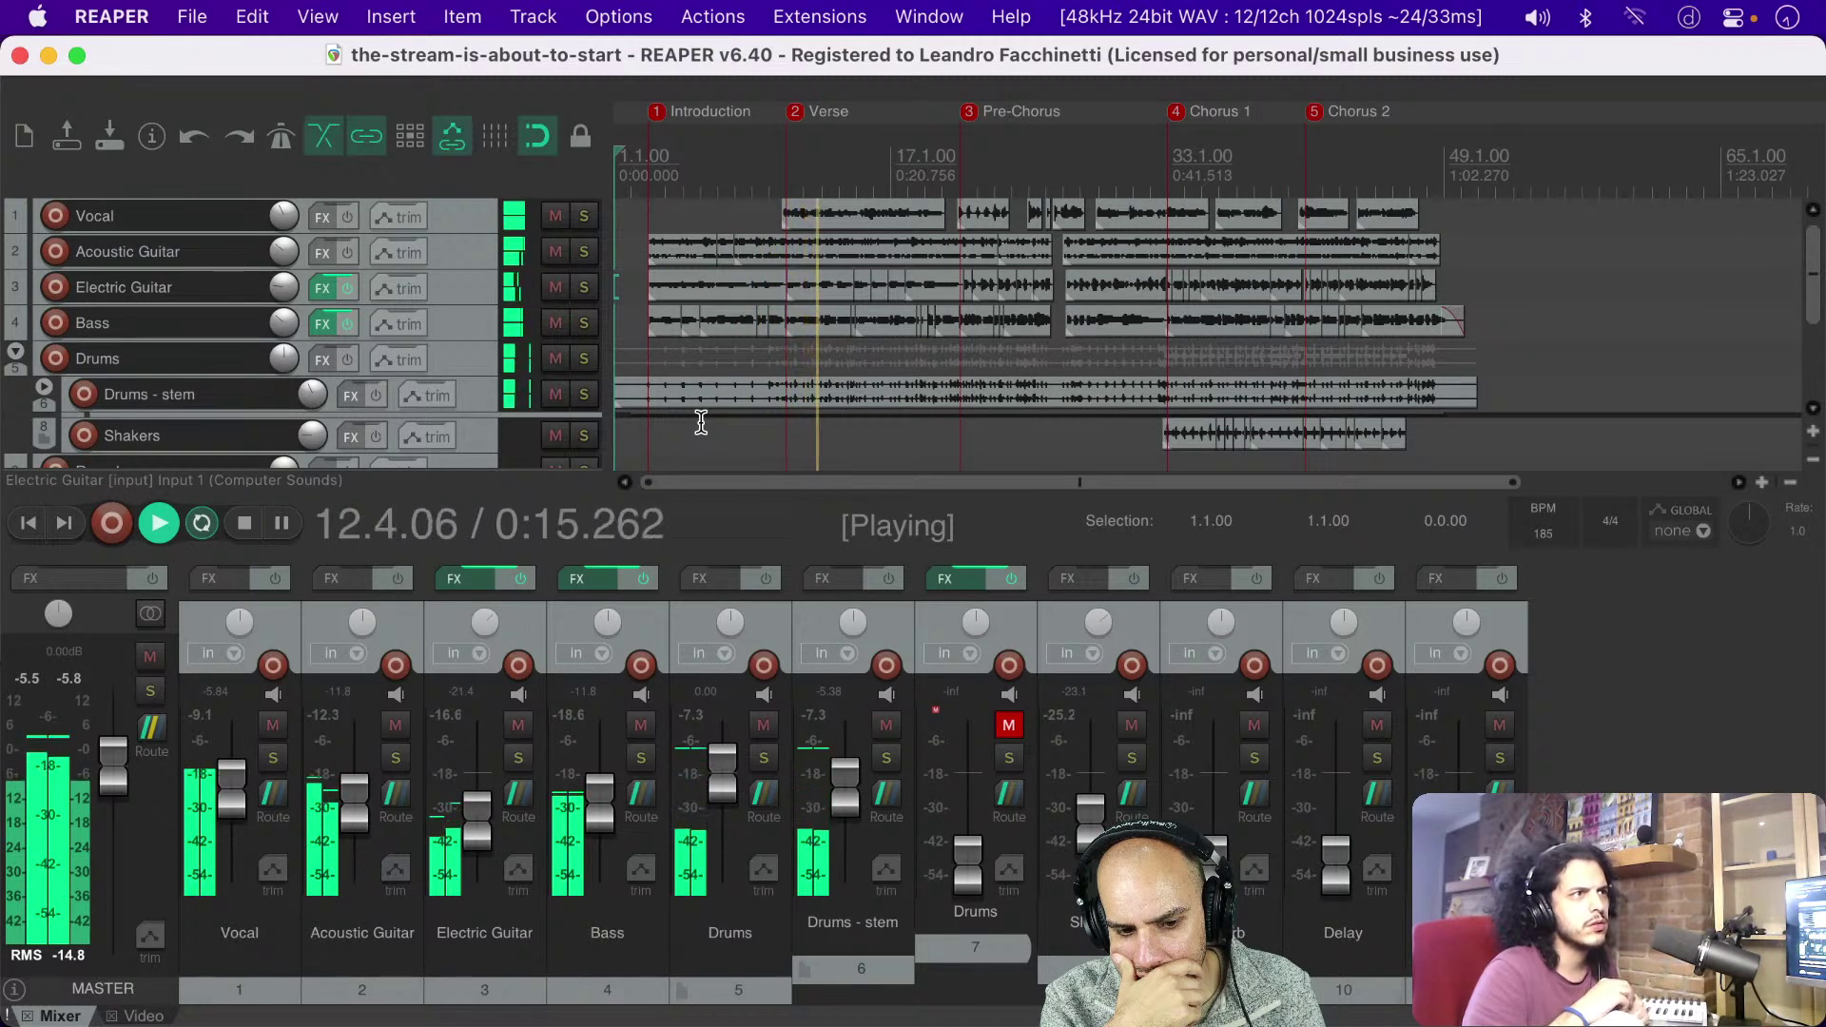
pyautogui.moveTo(728, 784); pyautogui.dragTo(727, 784)
pyautogui.moveTo(843, 771); pyautogui.dragTo(843, 776)
pyautogui.press('space')
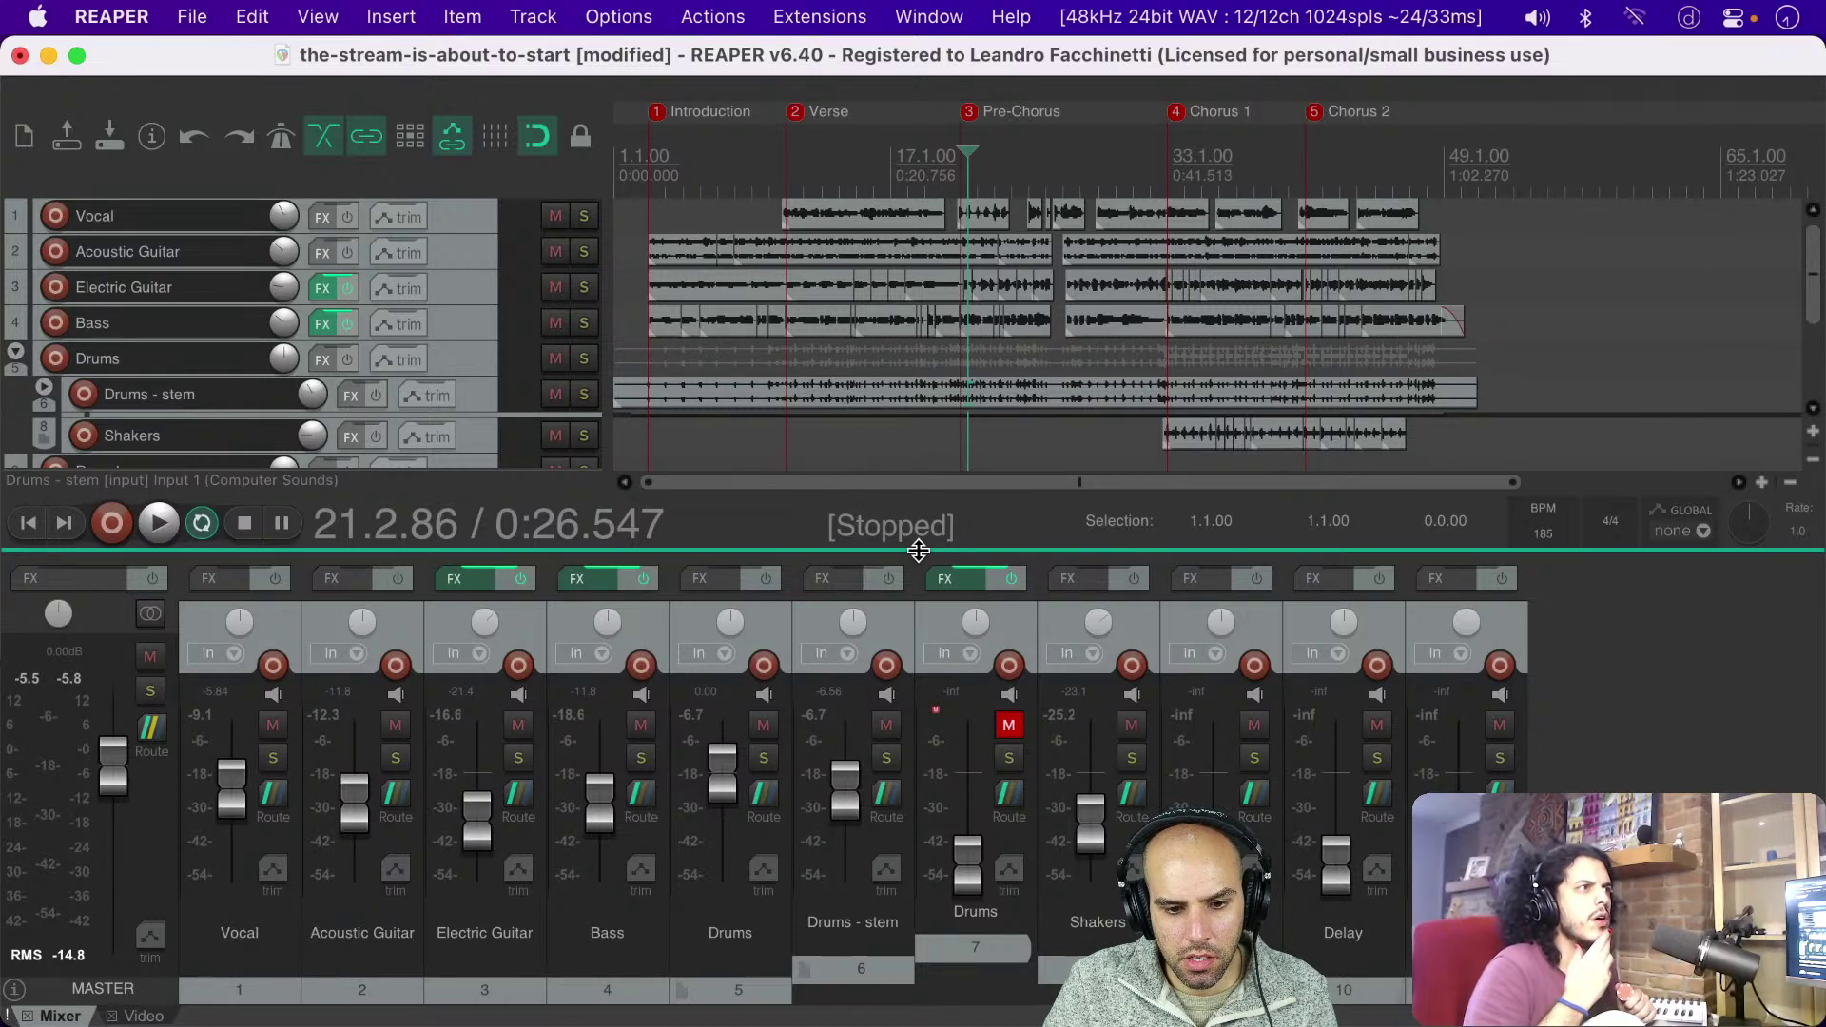
# Step: Enlarge the mixer upward and collapse its insert and send area to make the faders taller and show pan values, and save the project
pyautogui.moveTo(918, 550); pyautogui.dragTo(923, 353)
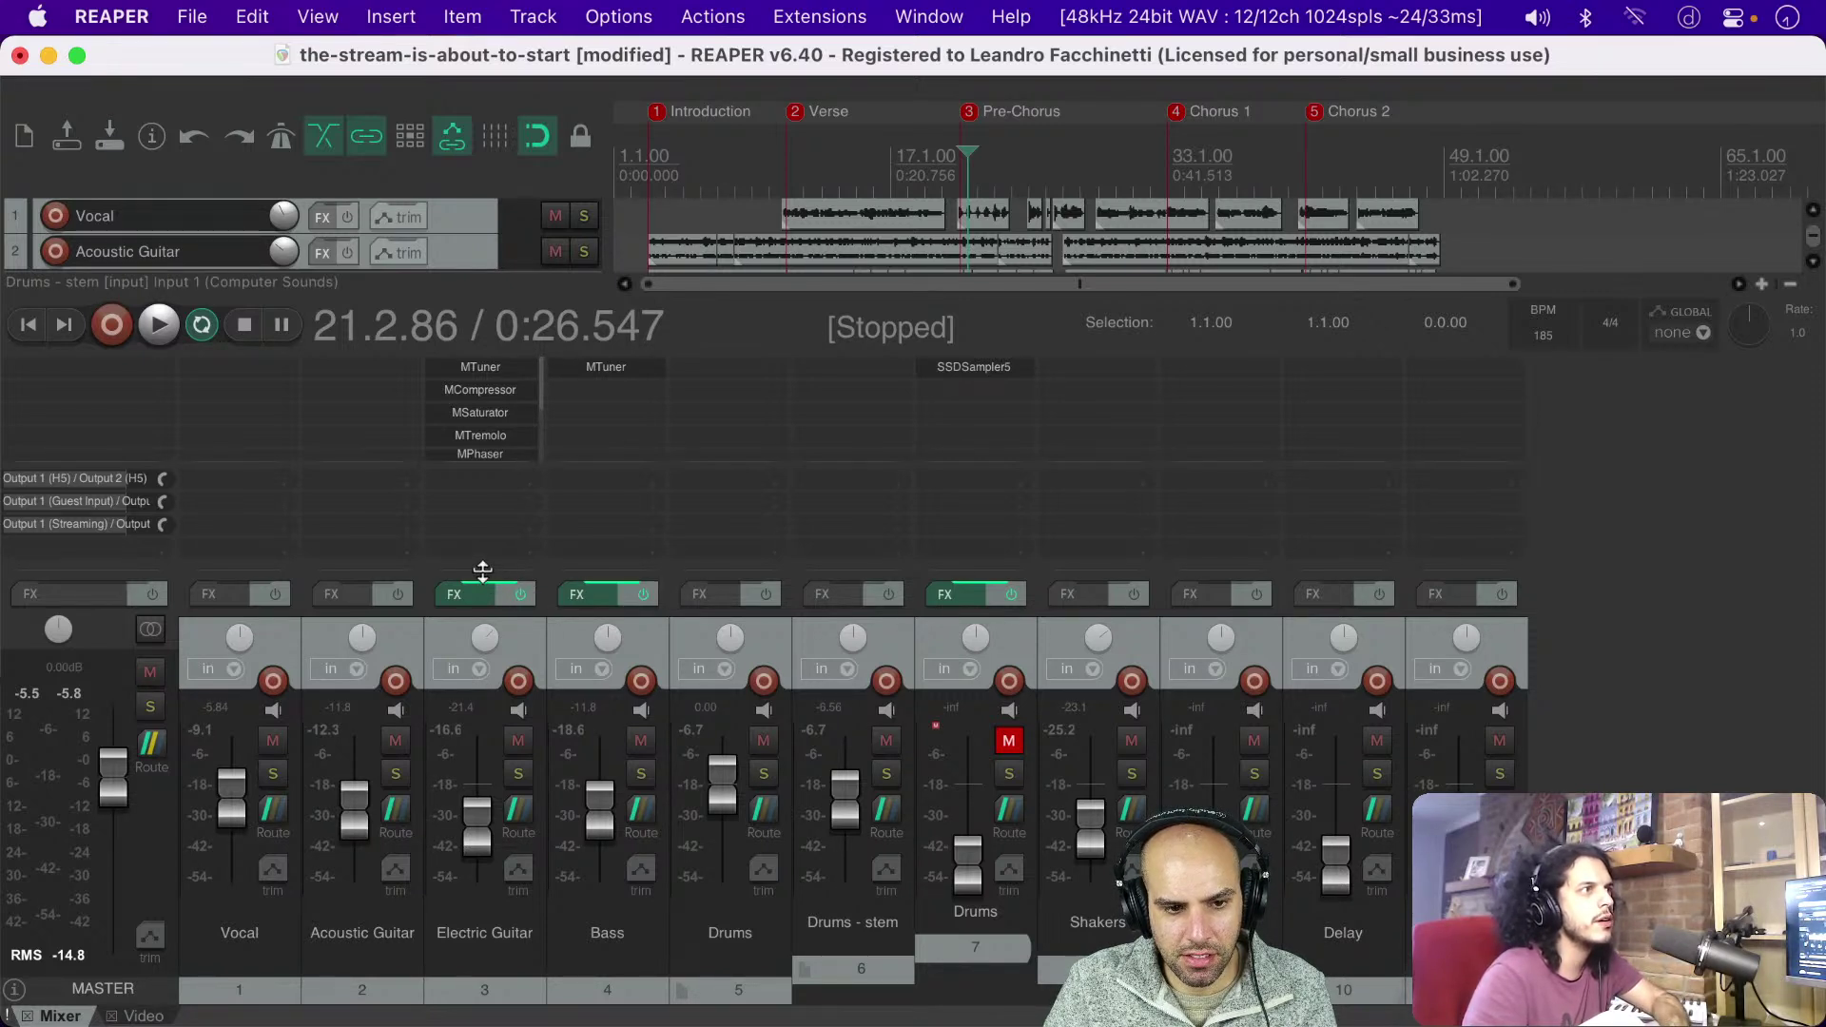
pyautogui.moveTo(484, 568); pyautogui.dragTo(490, 428)
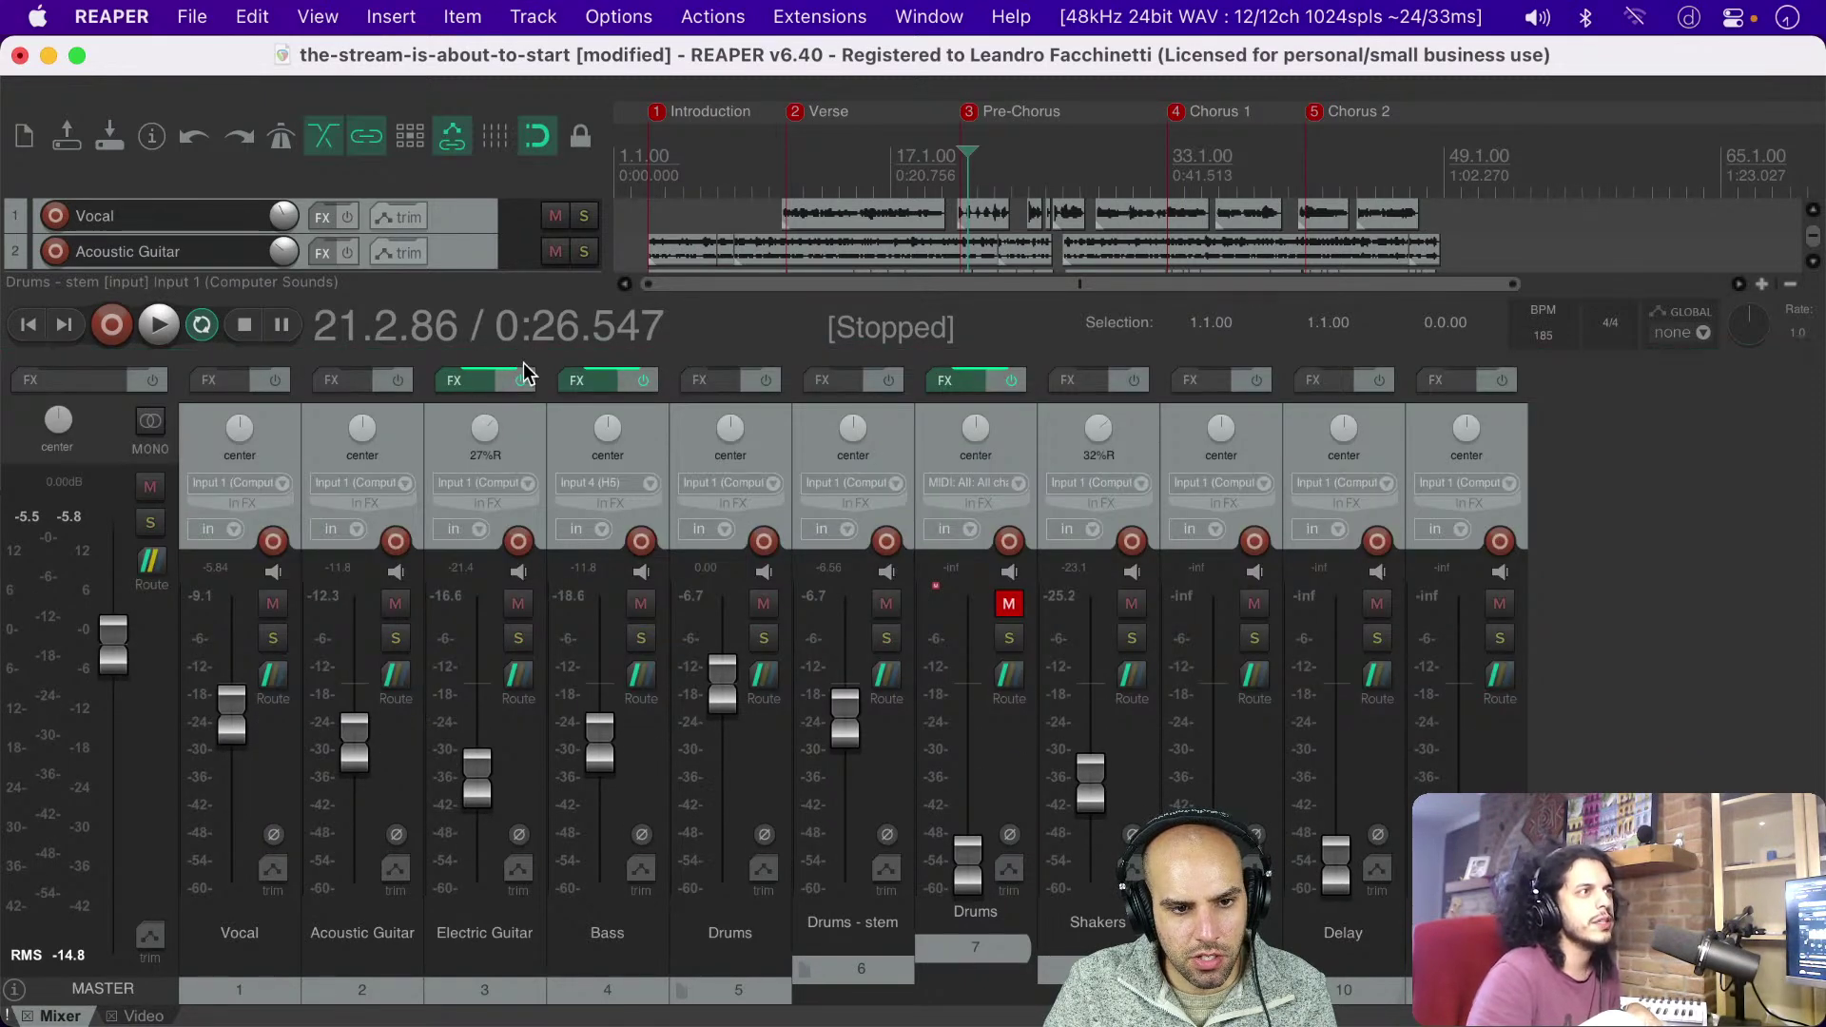
pyautogui.moveTo(519, 425); pyautogui.dragTo(522, 349)
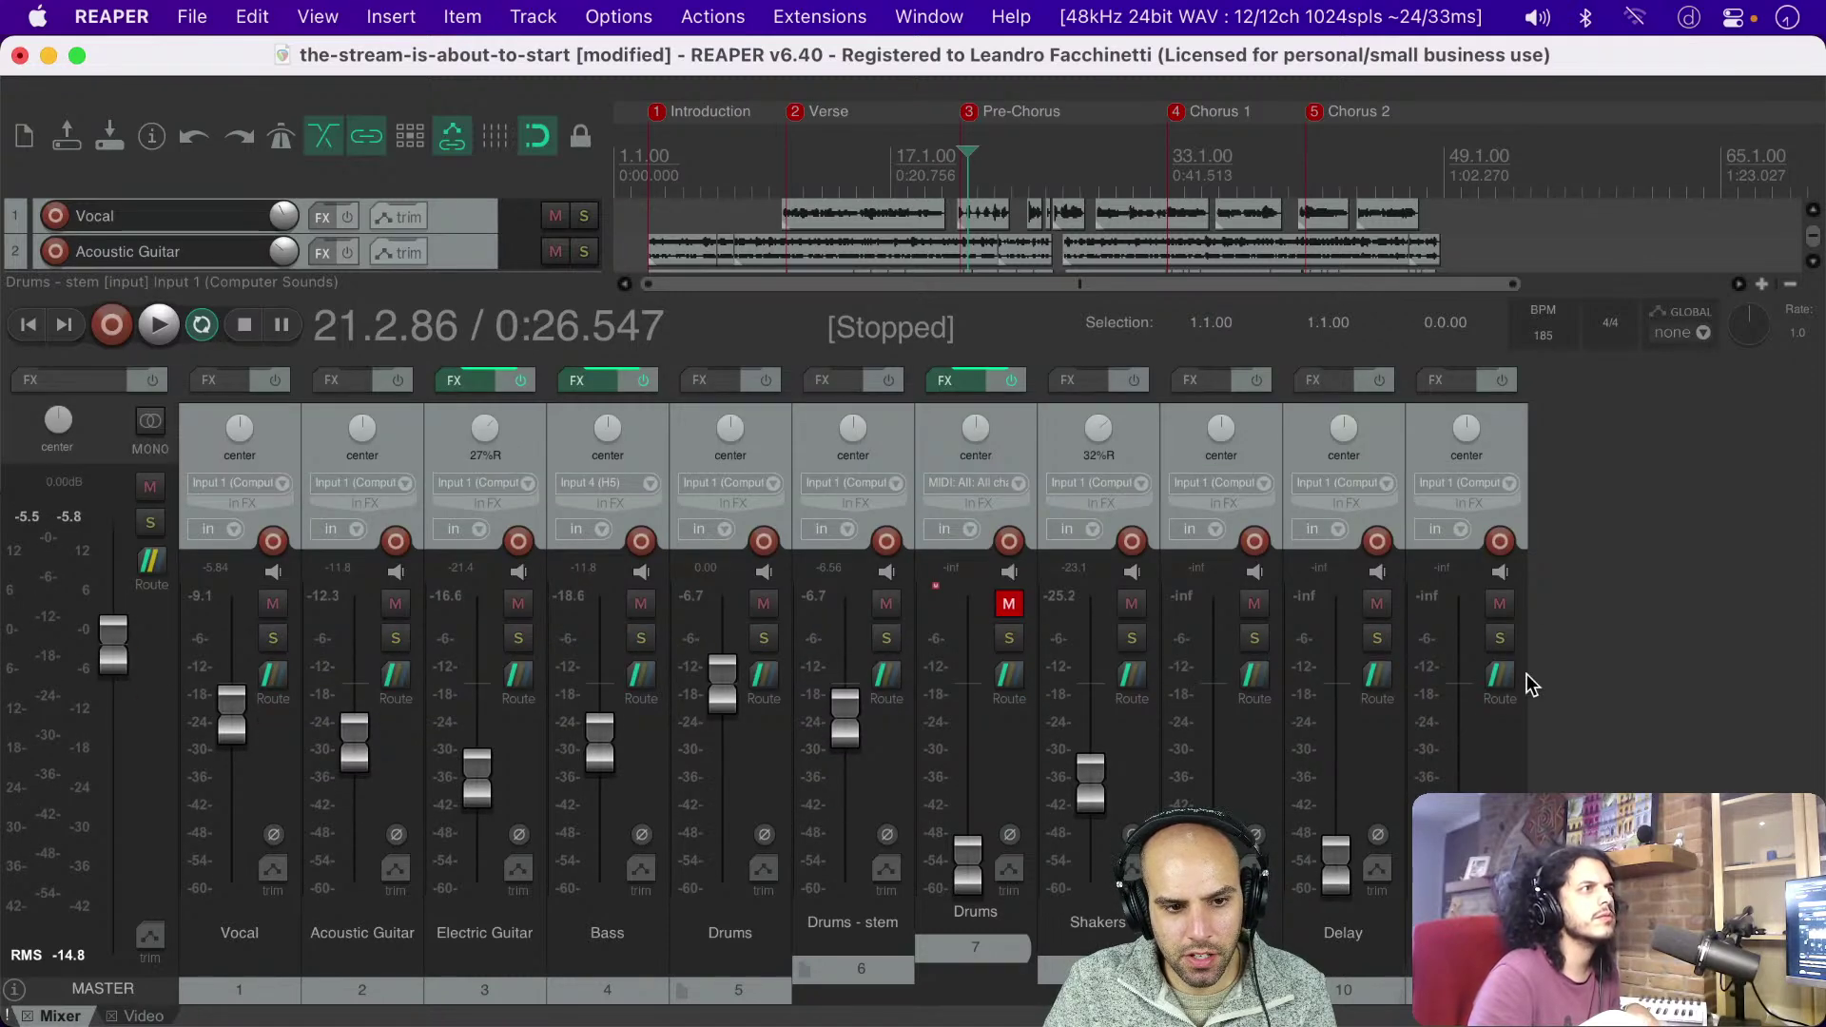
pyautogui.press('super+s')
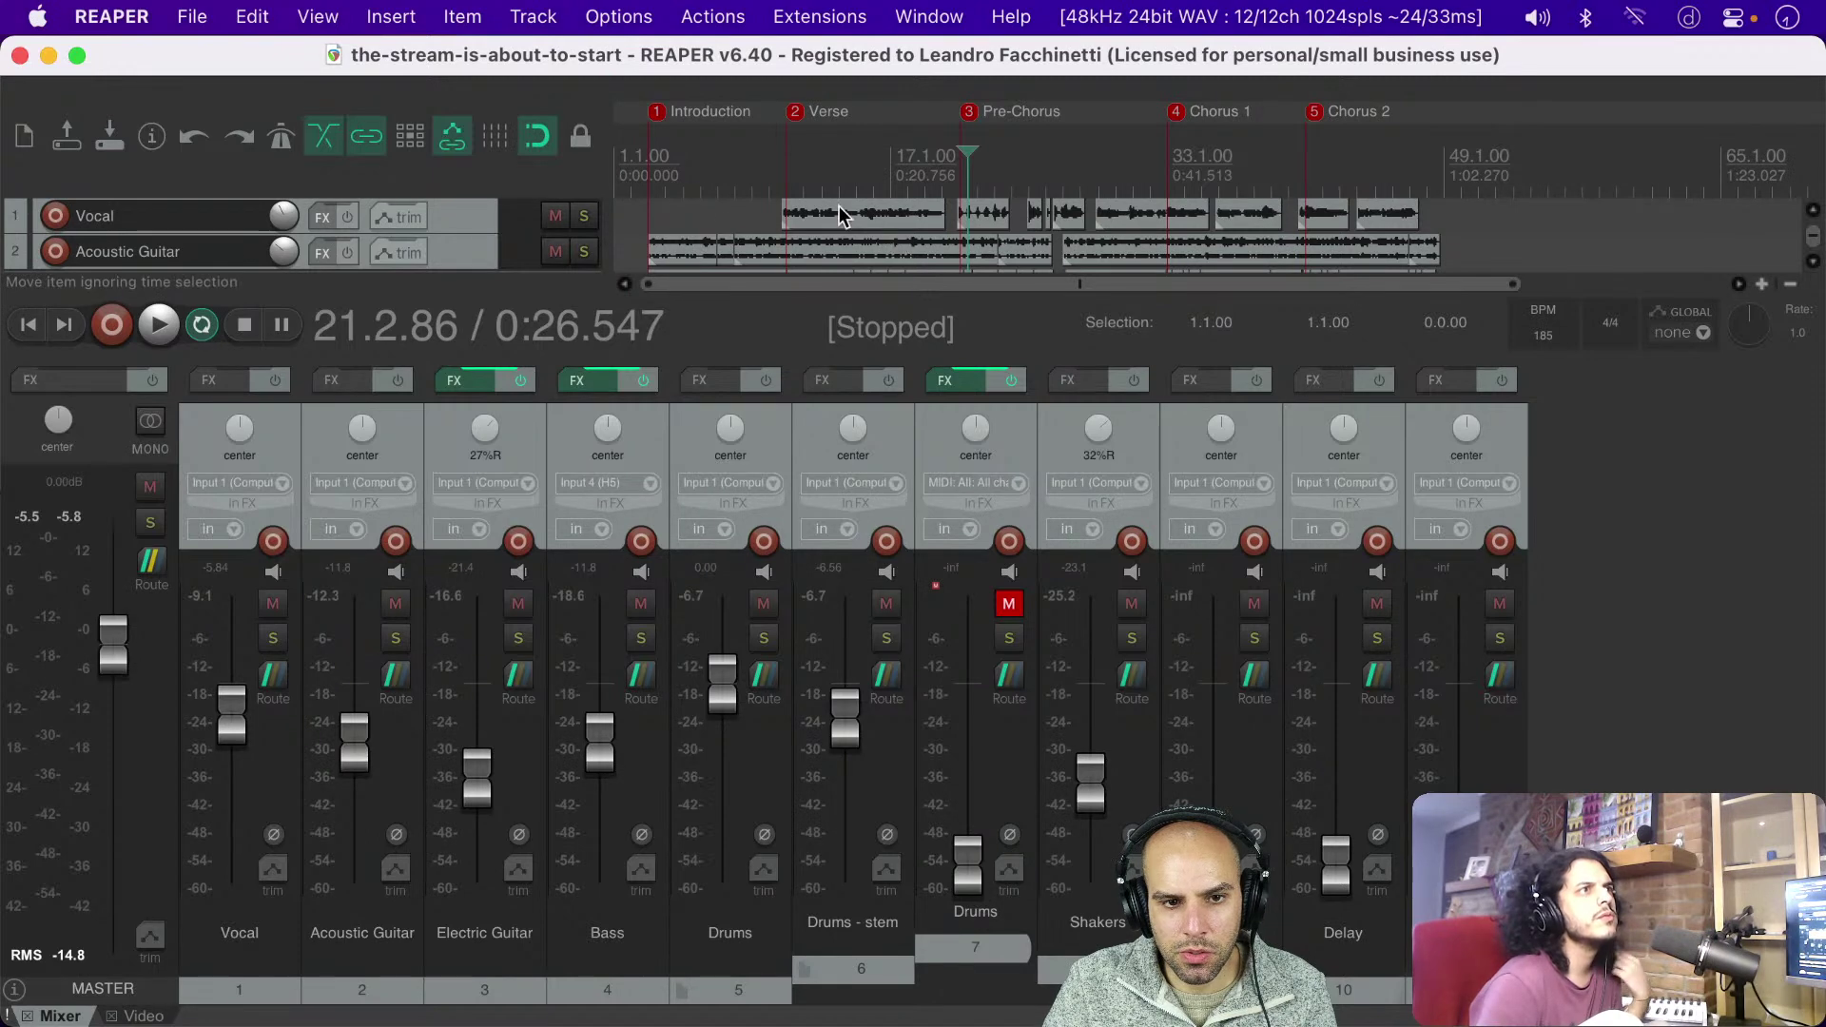
# Step: Play the song from the start with the Drums fader at 0.00 dB, set the Drums - stem fader to about -6 dB, and save the project
pyautogui.click(635, 217)
pyautogui.press('space')
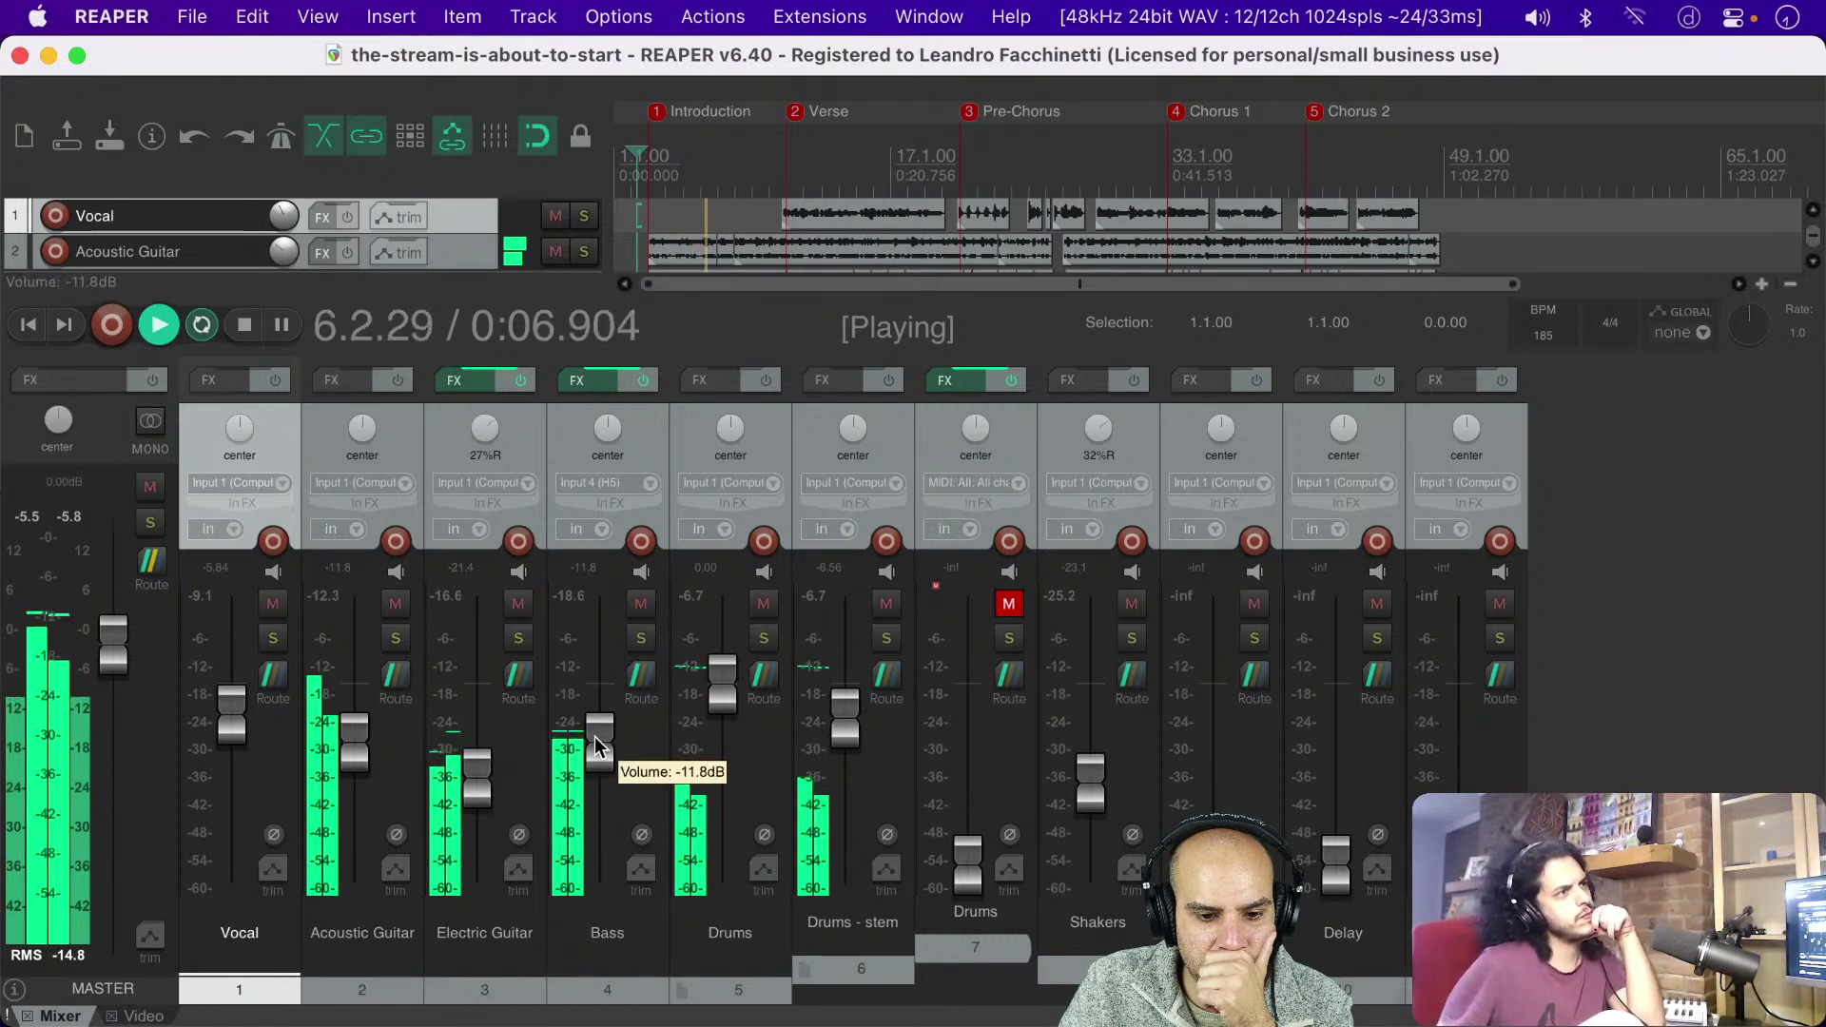
pyautogui.moveTo(724, 683)
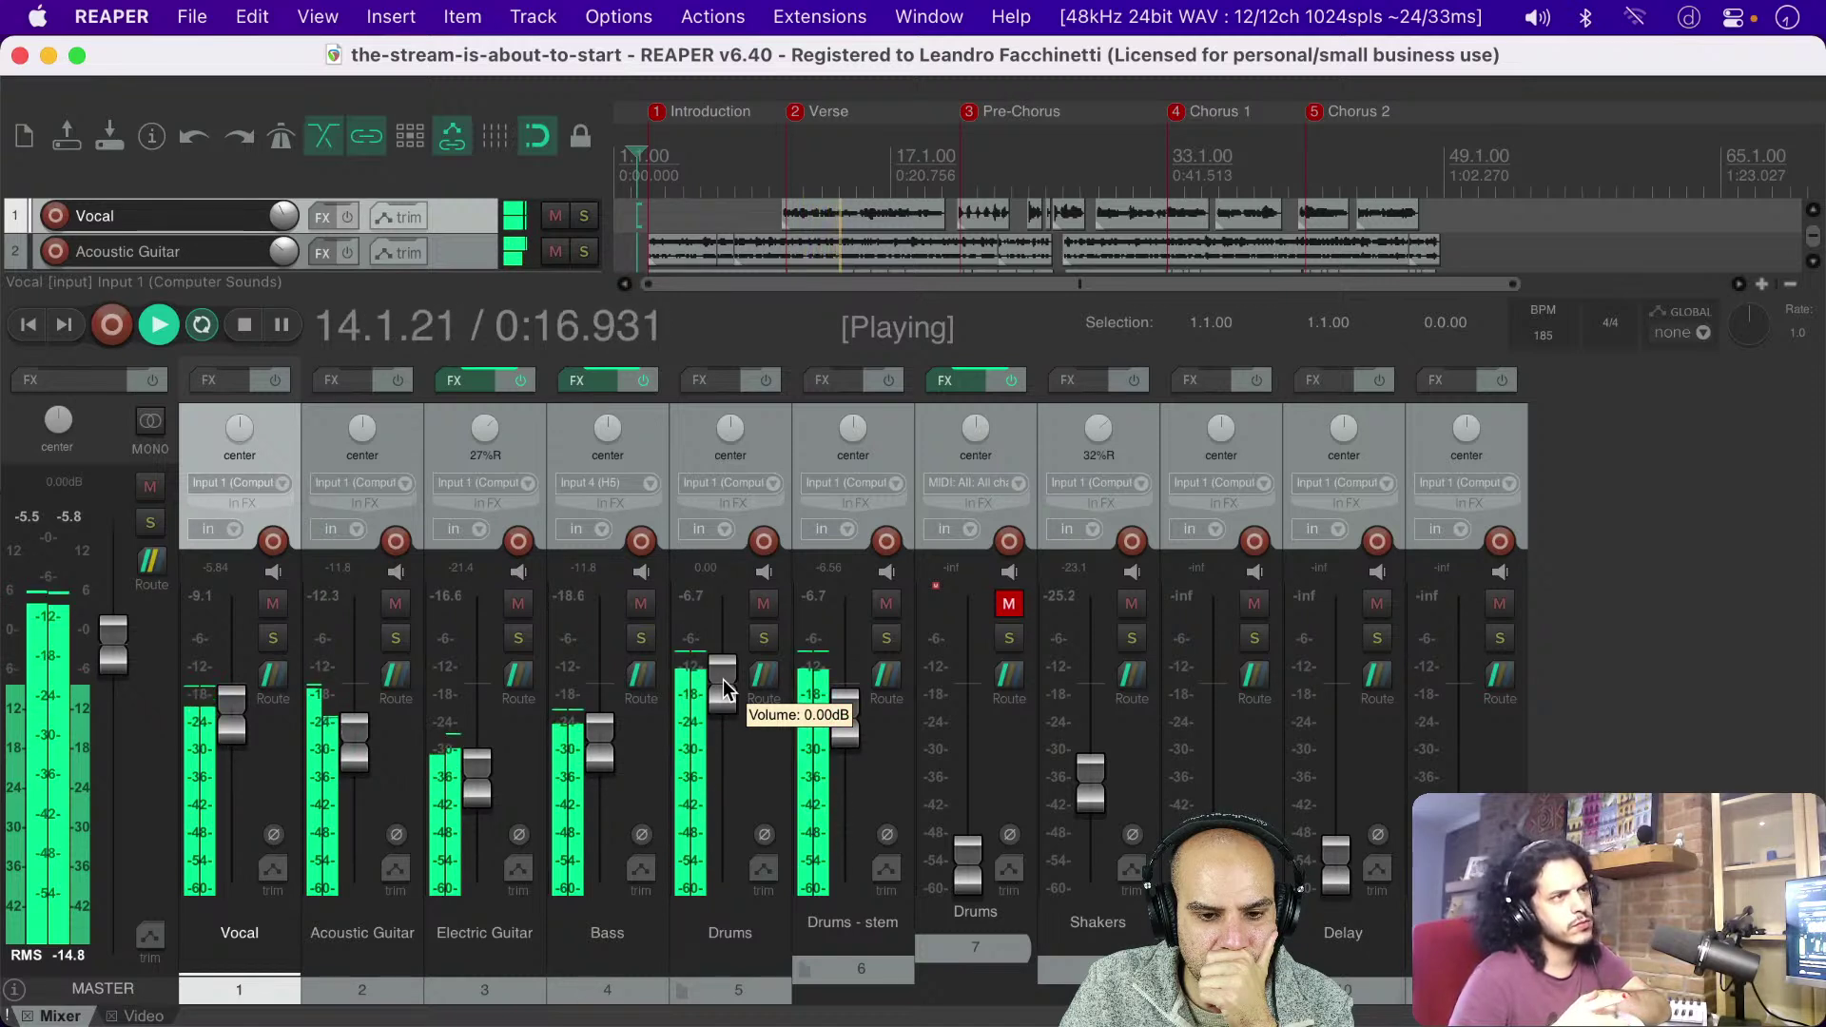
pyautogui.moveTo(723, 685); pyautogui.dragTo(722, 691)
pyautogui.doubleClick(722, 682)
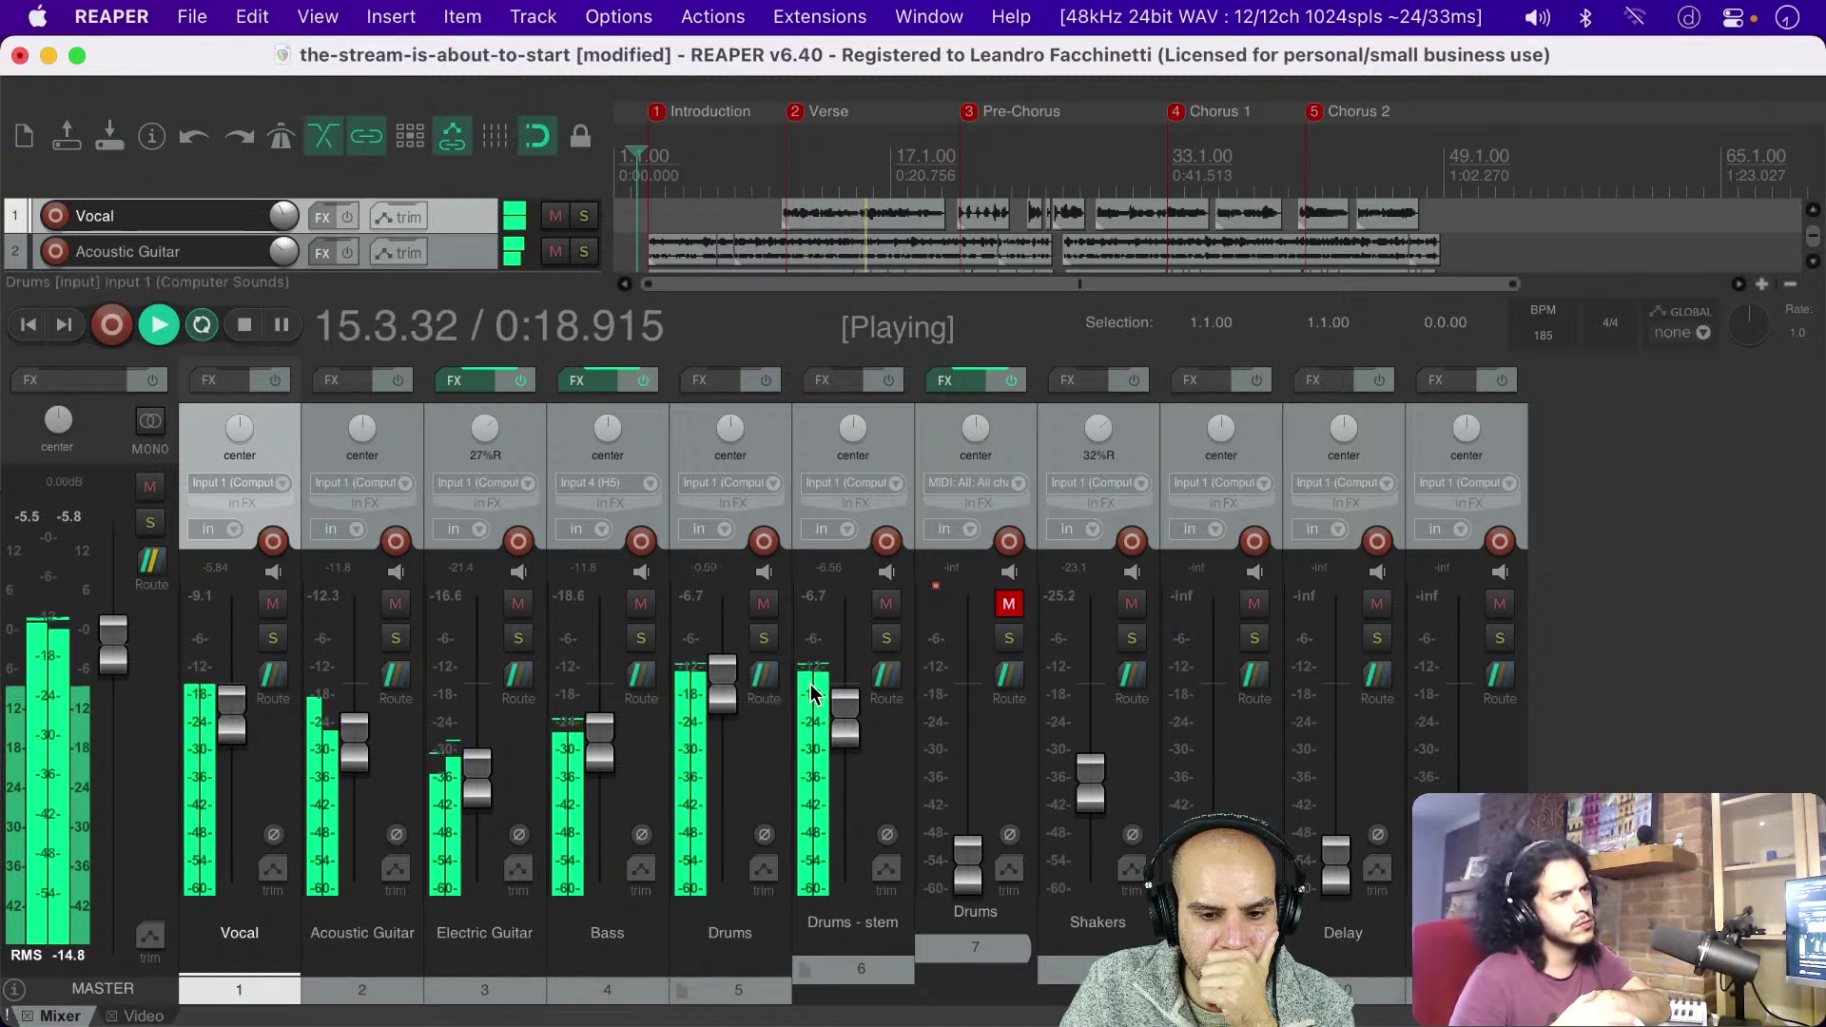
pyautogui.moveTo(850, 699); pyautogui.dragTo(849, 699)
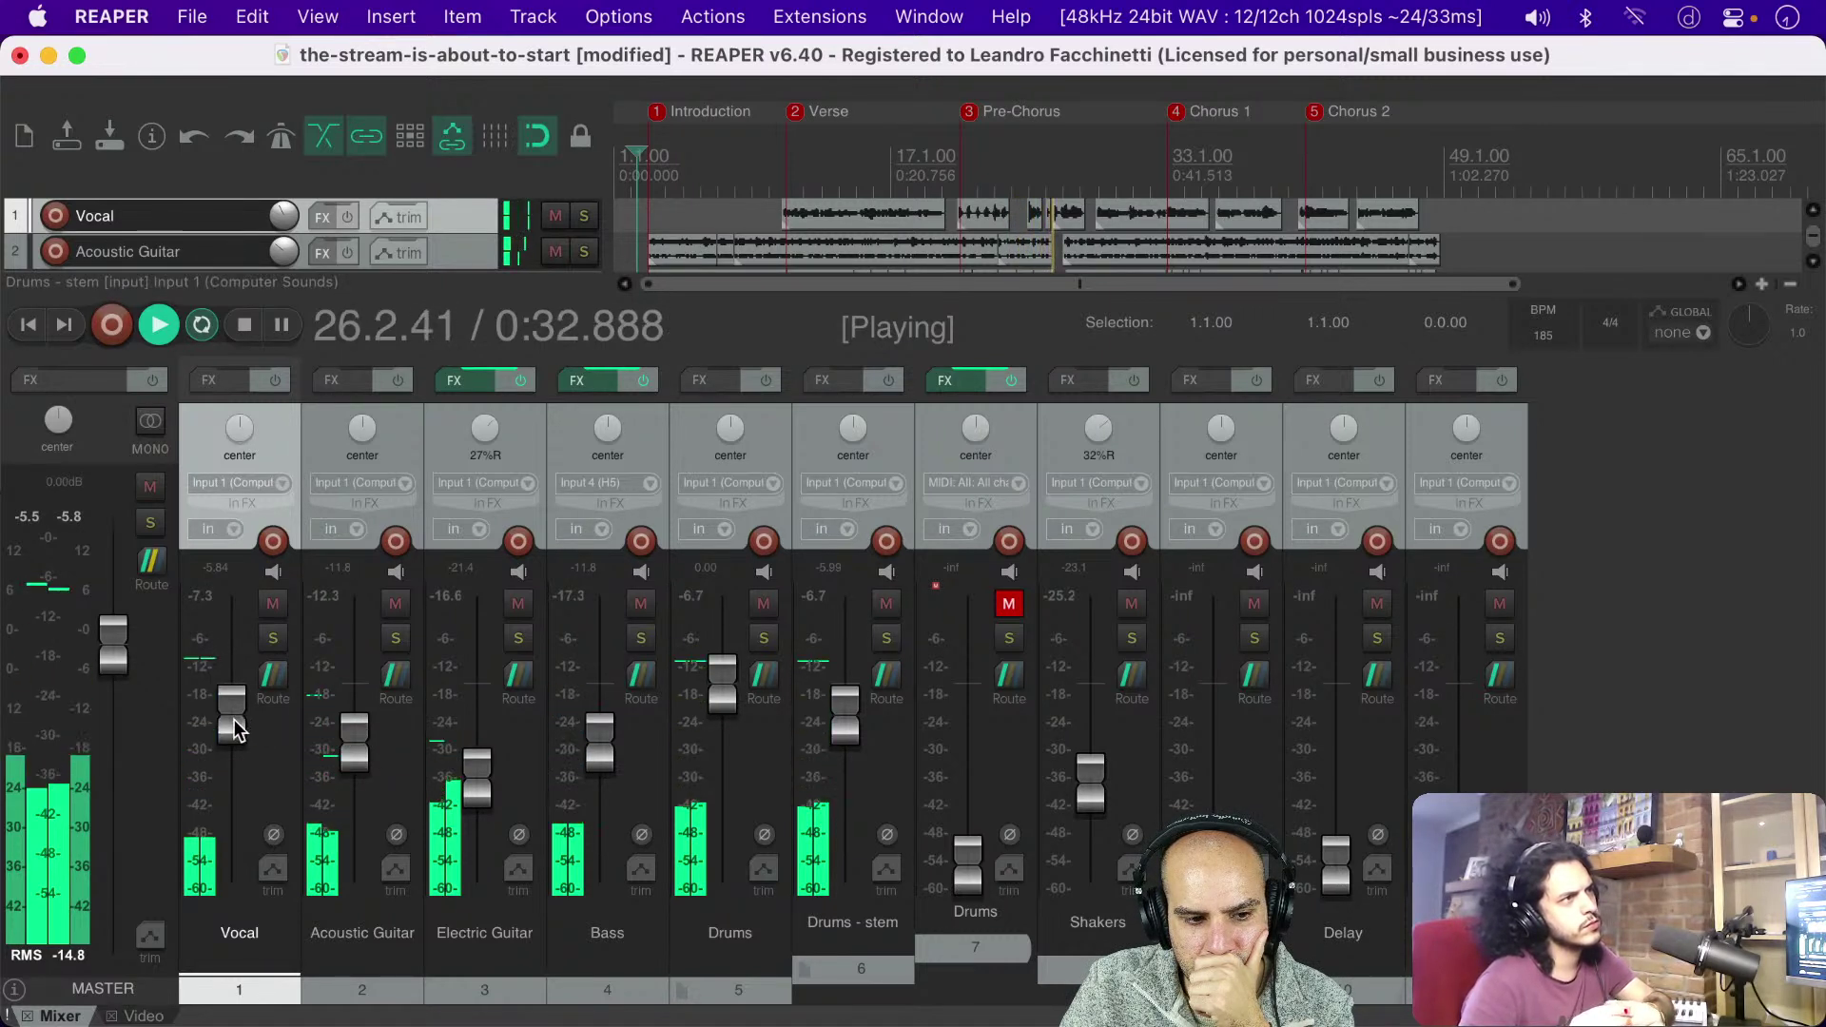
pyautogui.moveTo(233, 717)
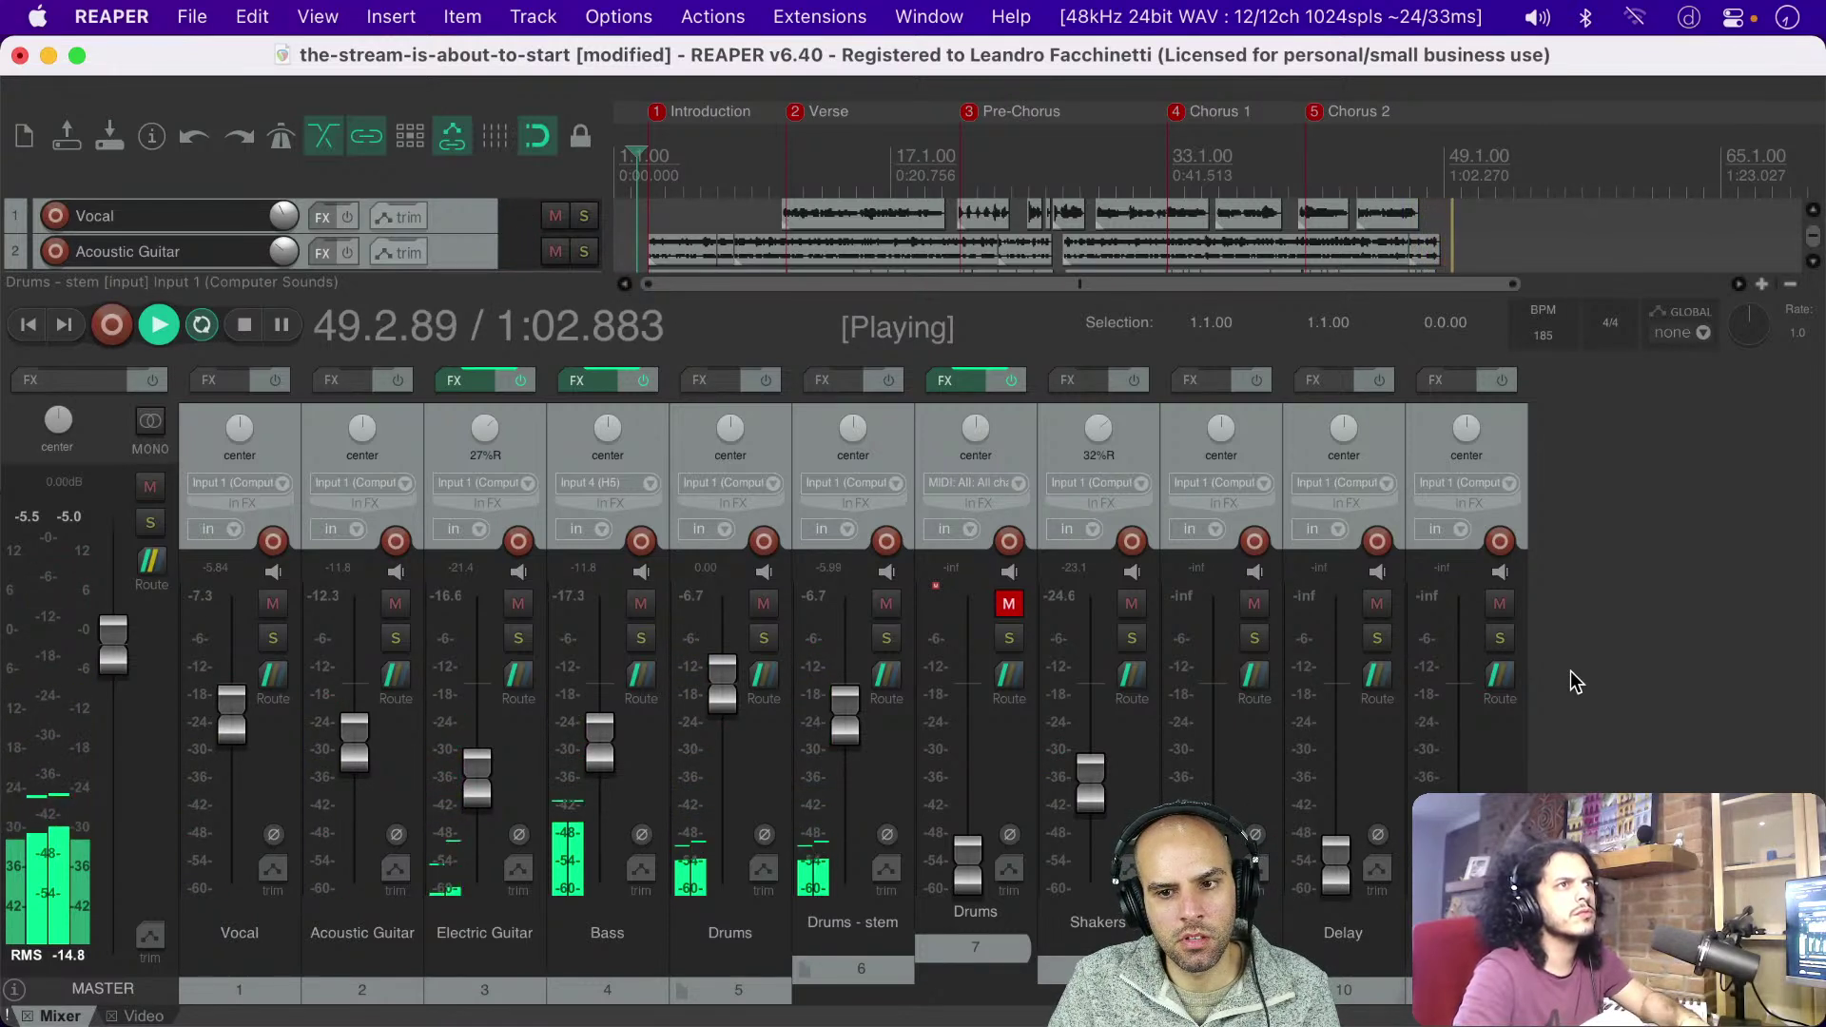
pyautogui.press('space')
pyautogui.press('super+s')
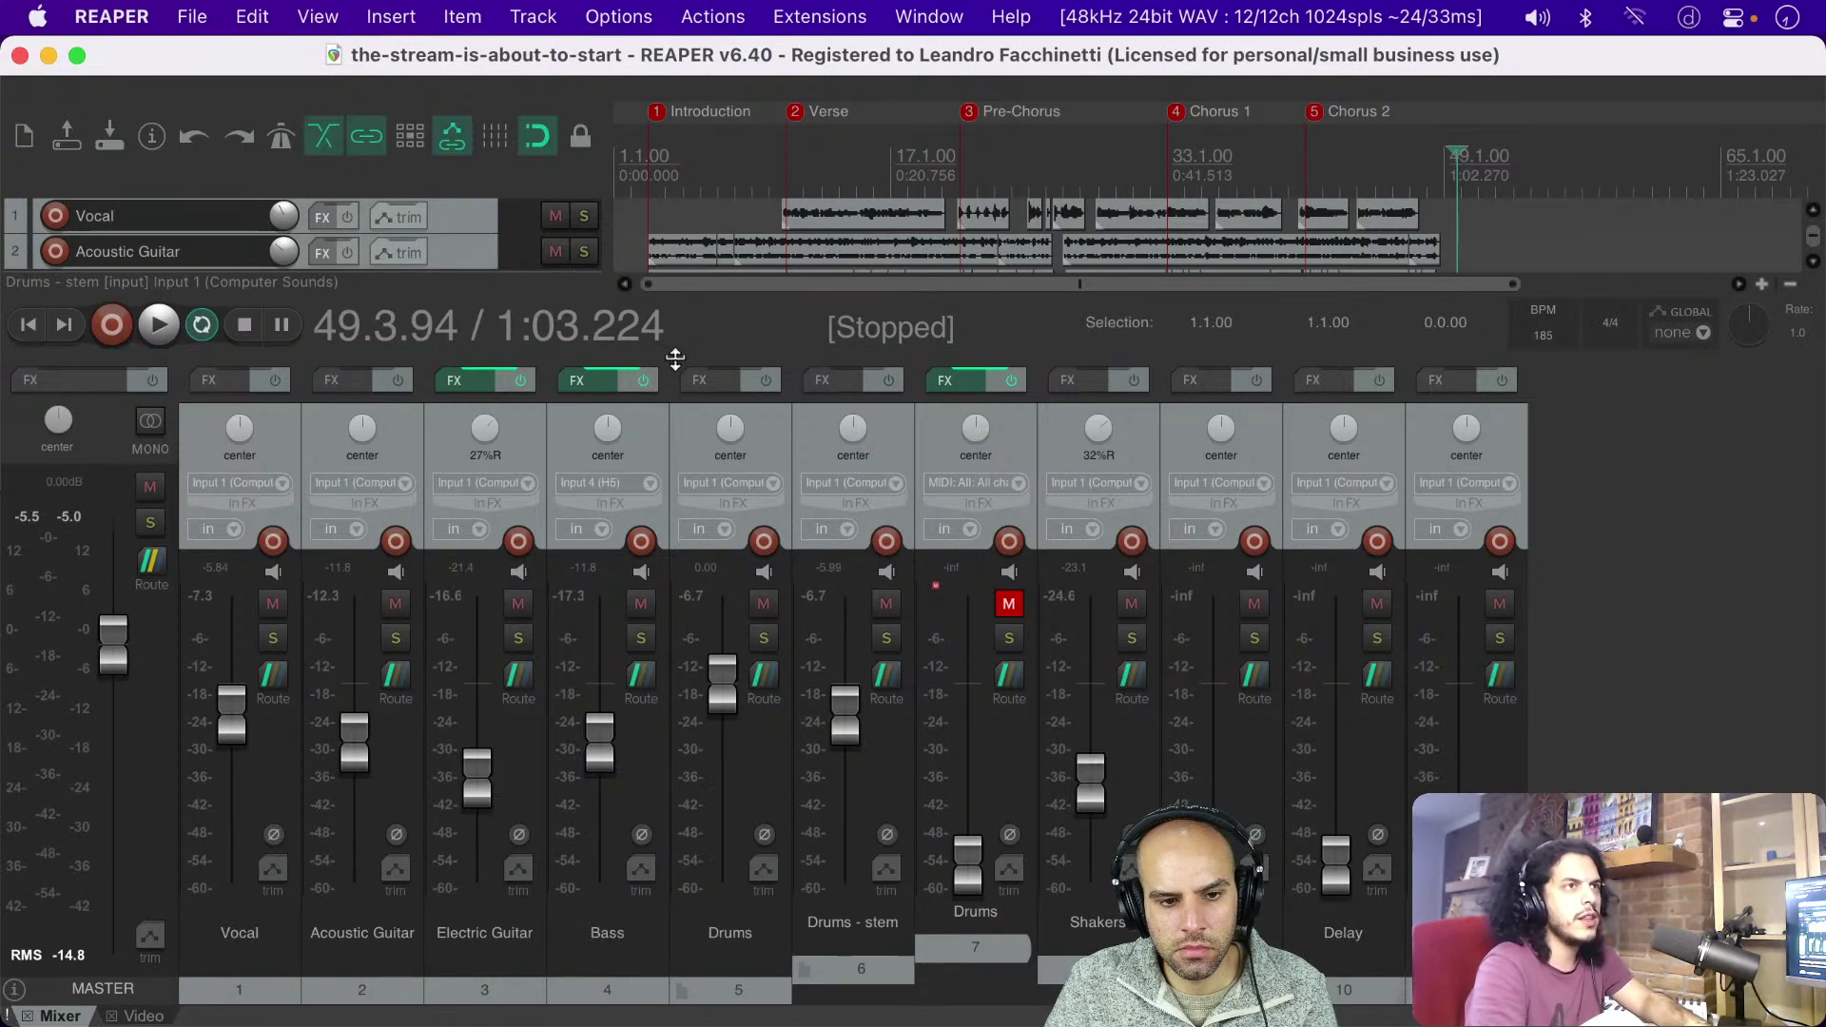
# Step: Expand the insert and send area above the mixer channel strips, and hide the mixer to show all tracks
pyautogui.moveTo(675, 361); pyautogui.dragTo(655, 505)
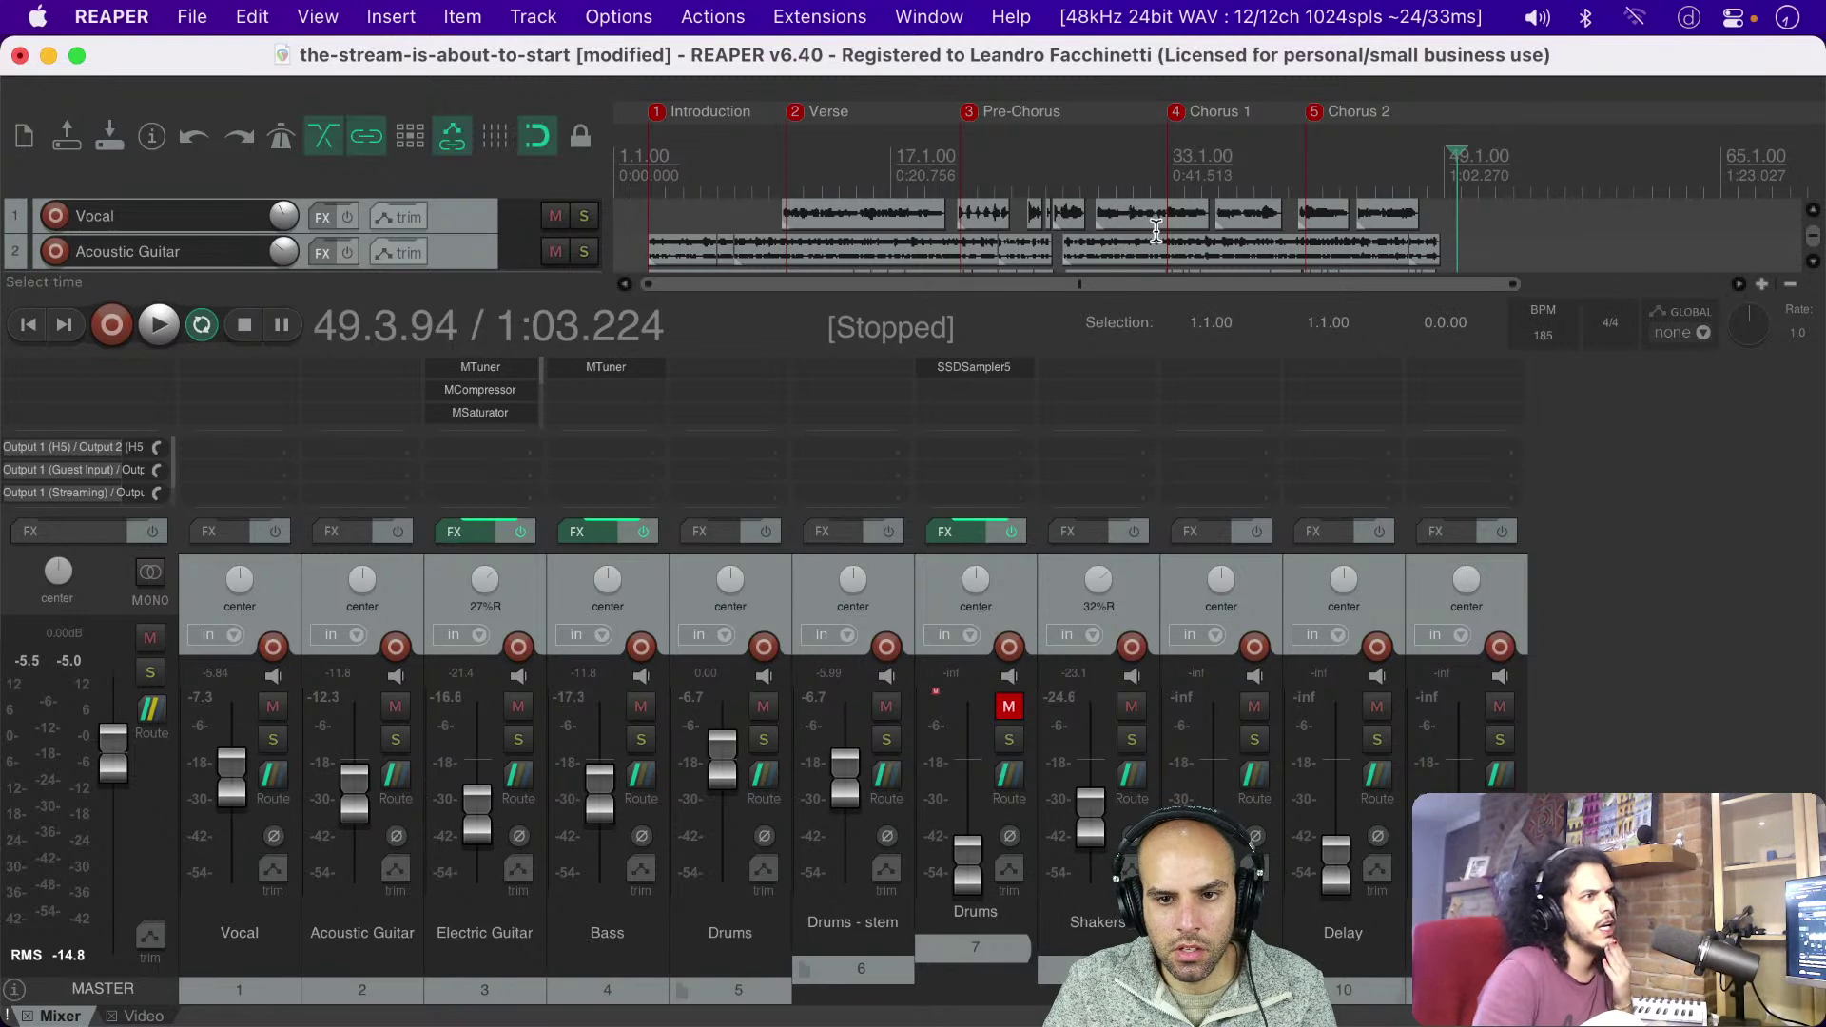
pyautogui.press('super+m')
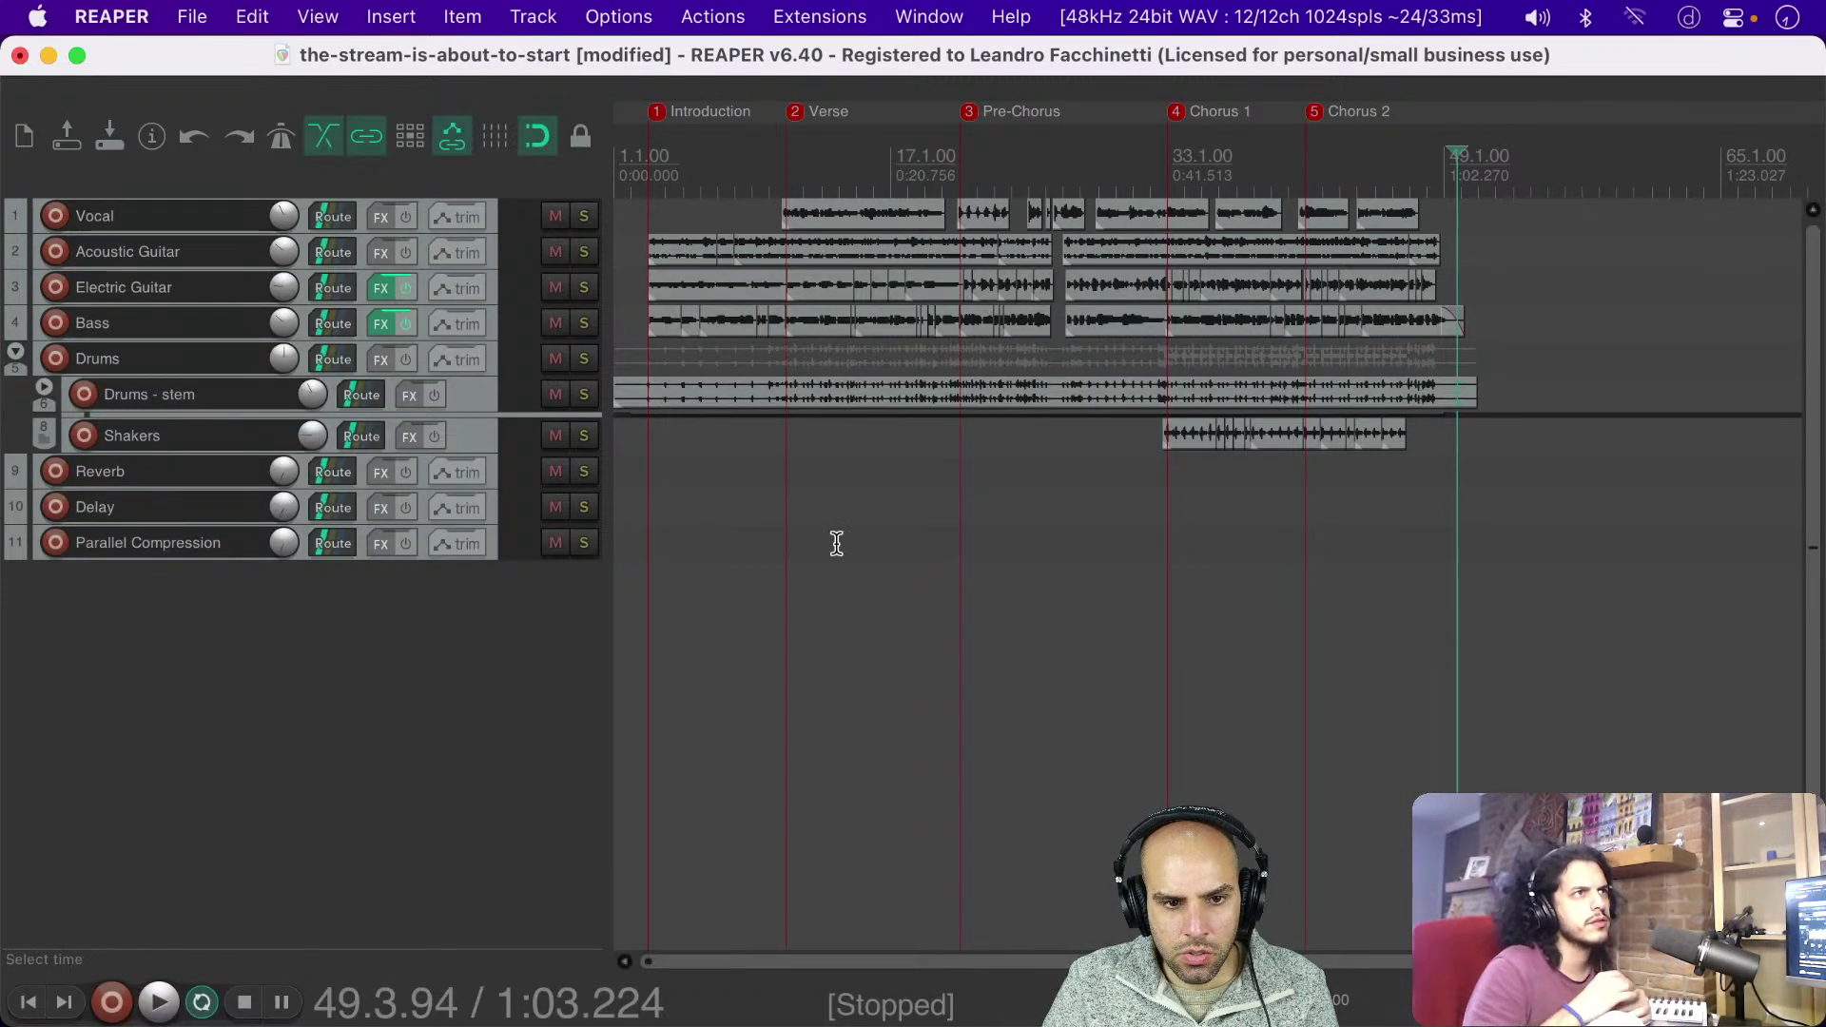
# Step: Play from partway through the introduction up to the start of the verse
pyautogui.click(756, 494)
pyautogui.click(643, 495)
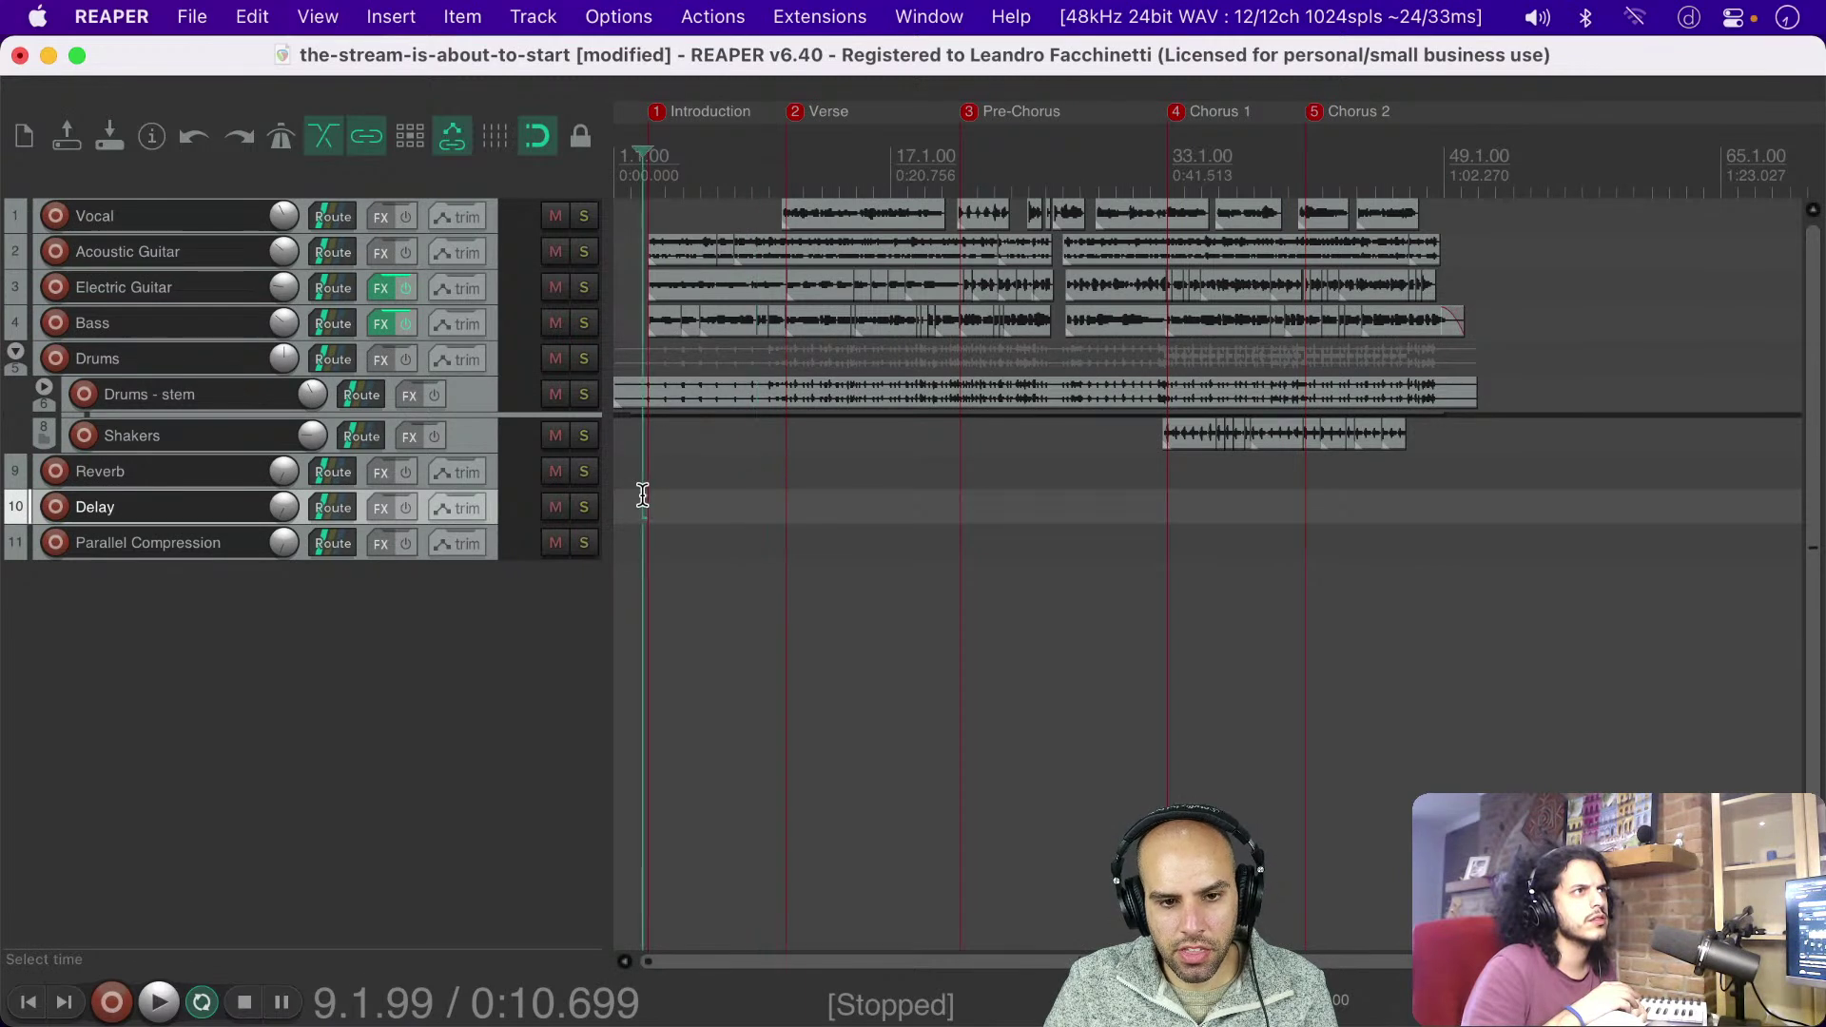
pyautogui.click(712, 483)
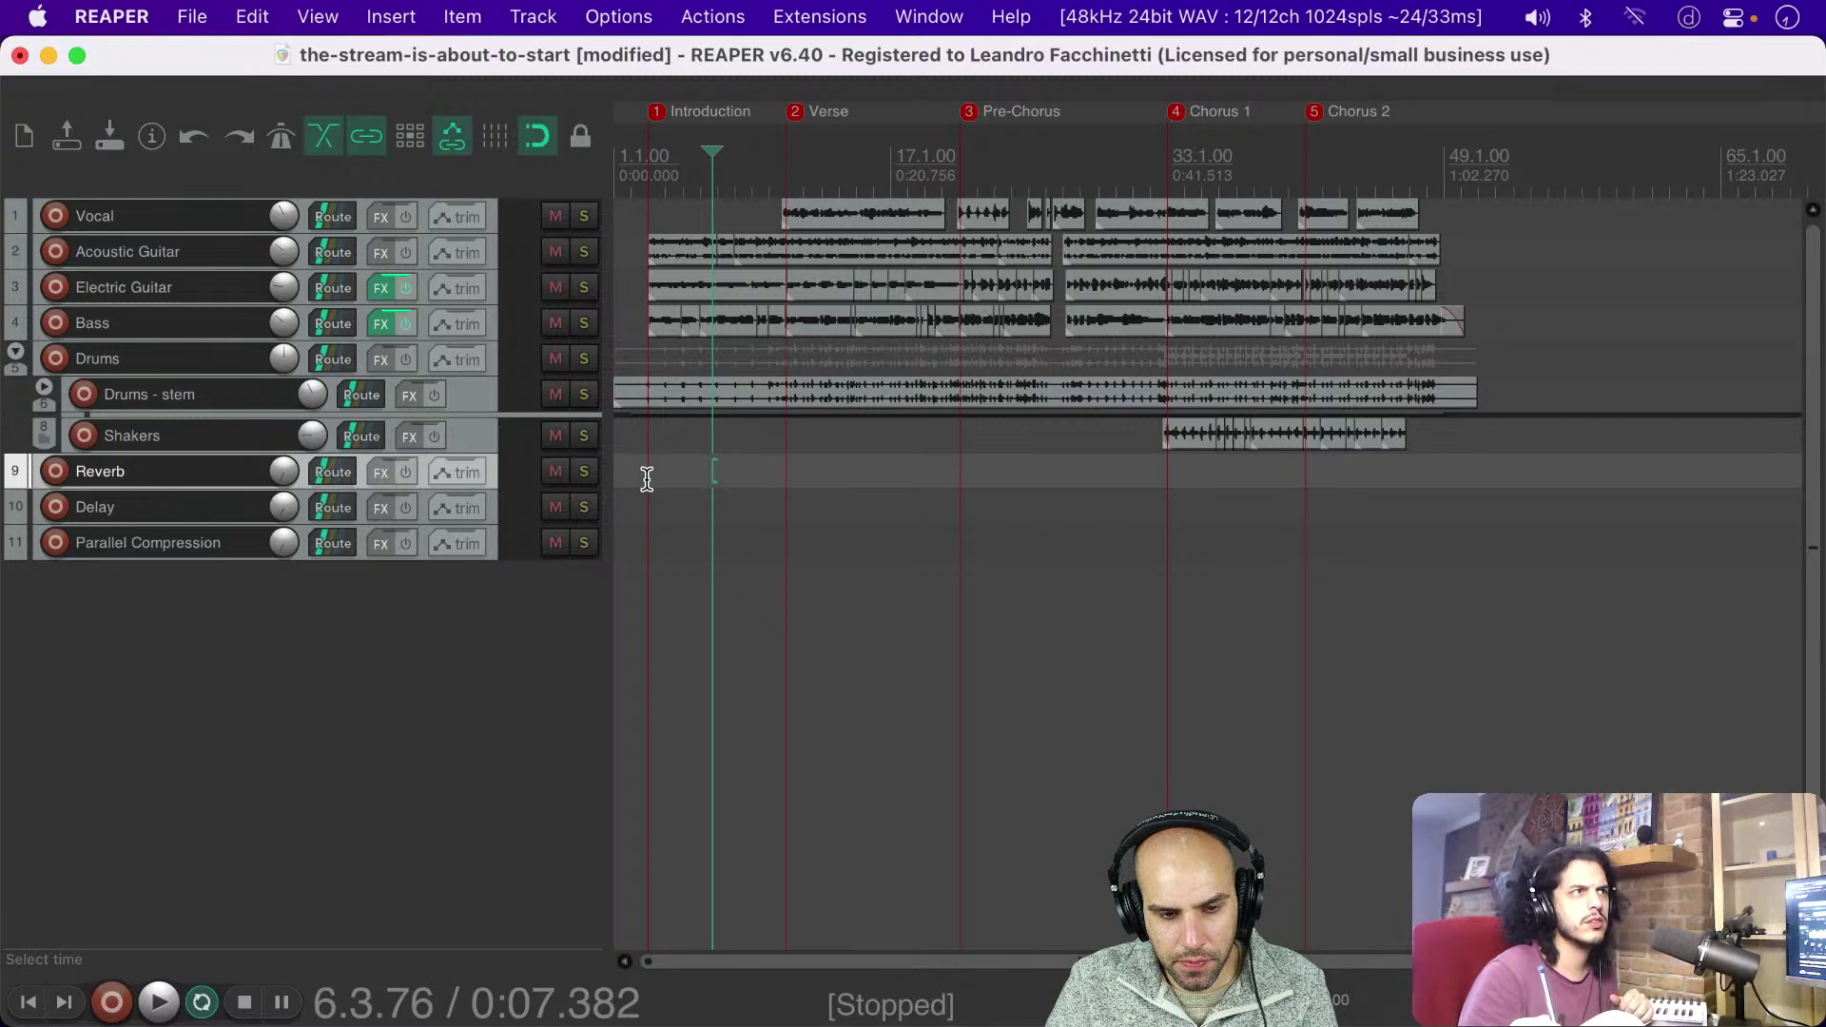
pyautogui.press('space')
pyautogui.scroll(2, 737, 475)
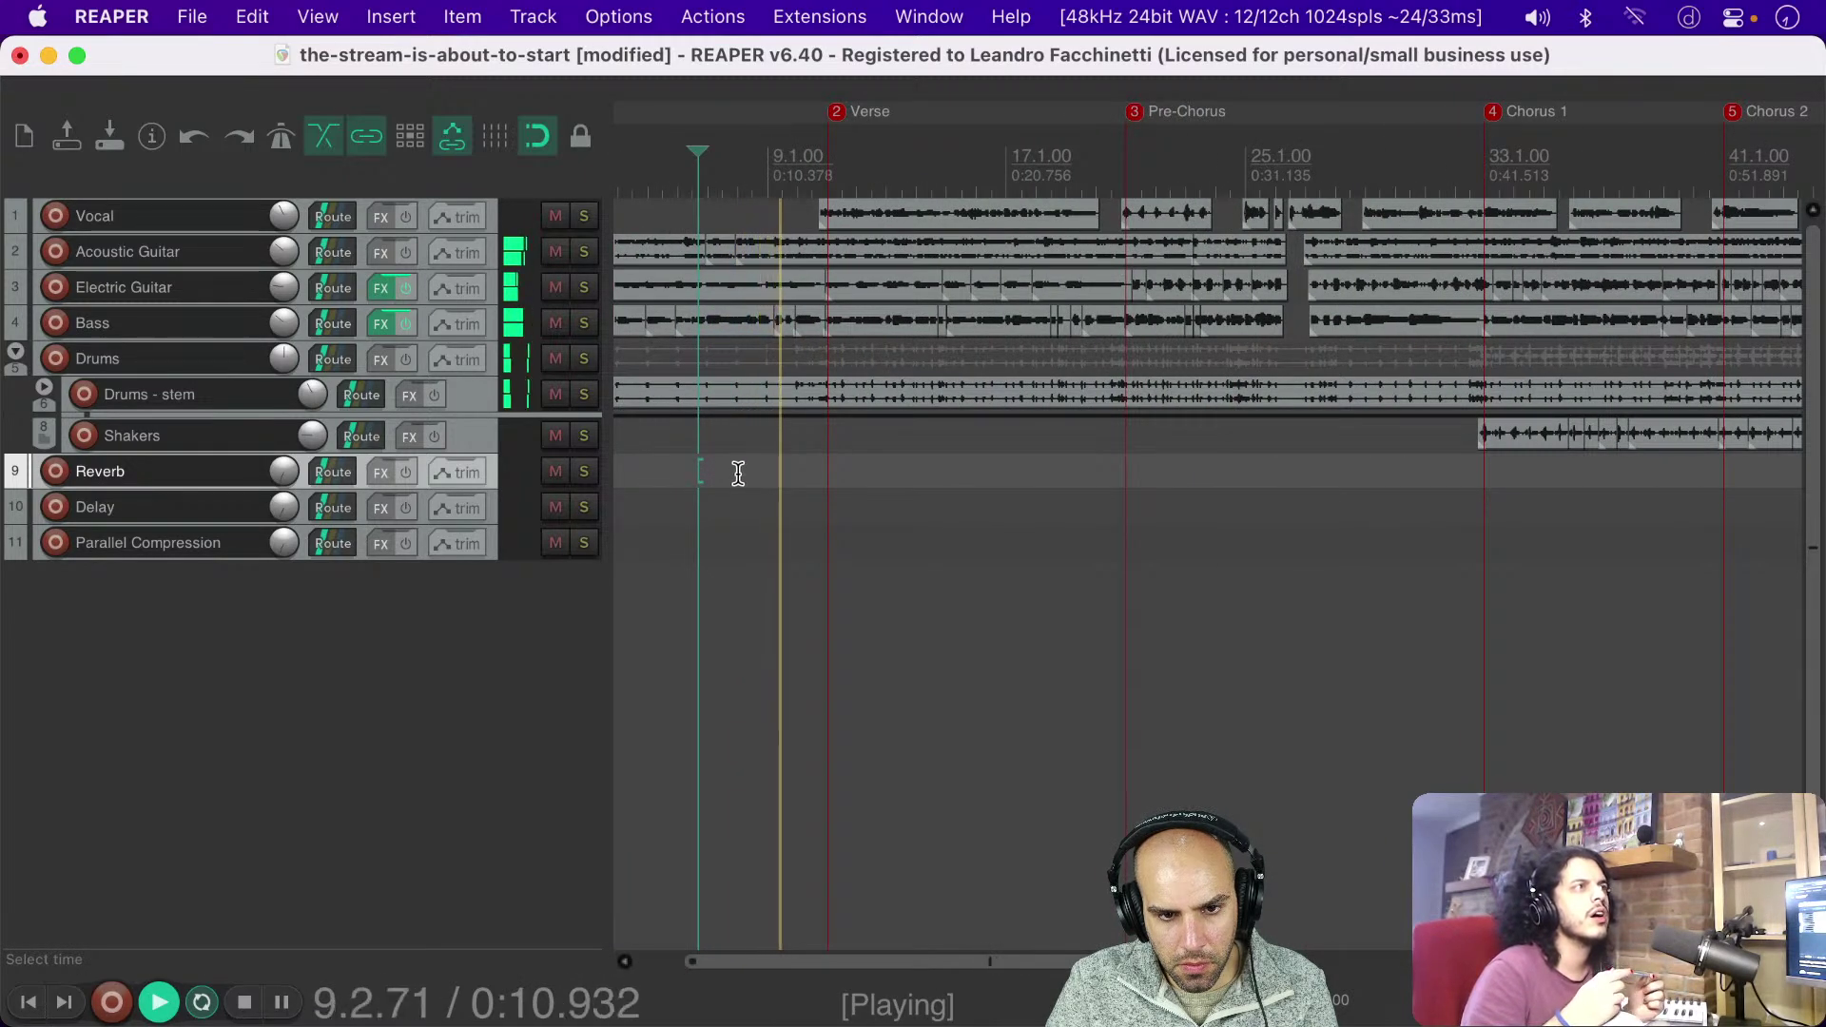
pyautogui.press('space')
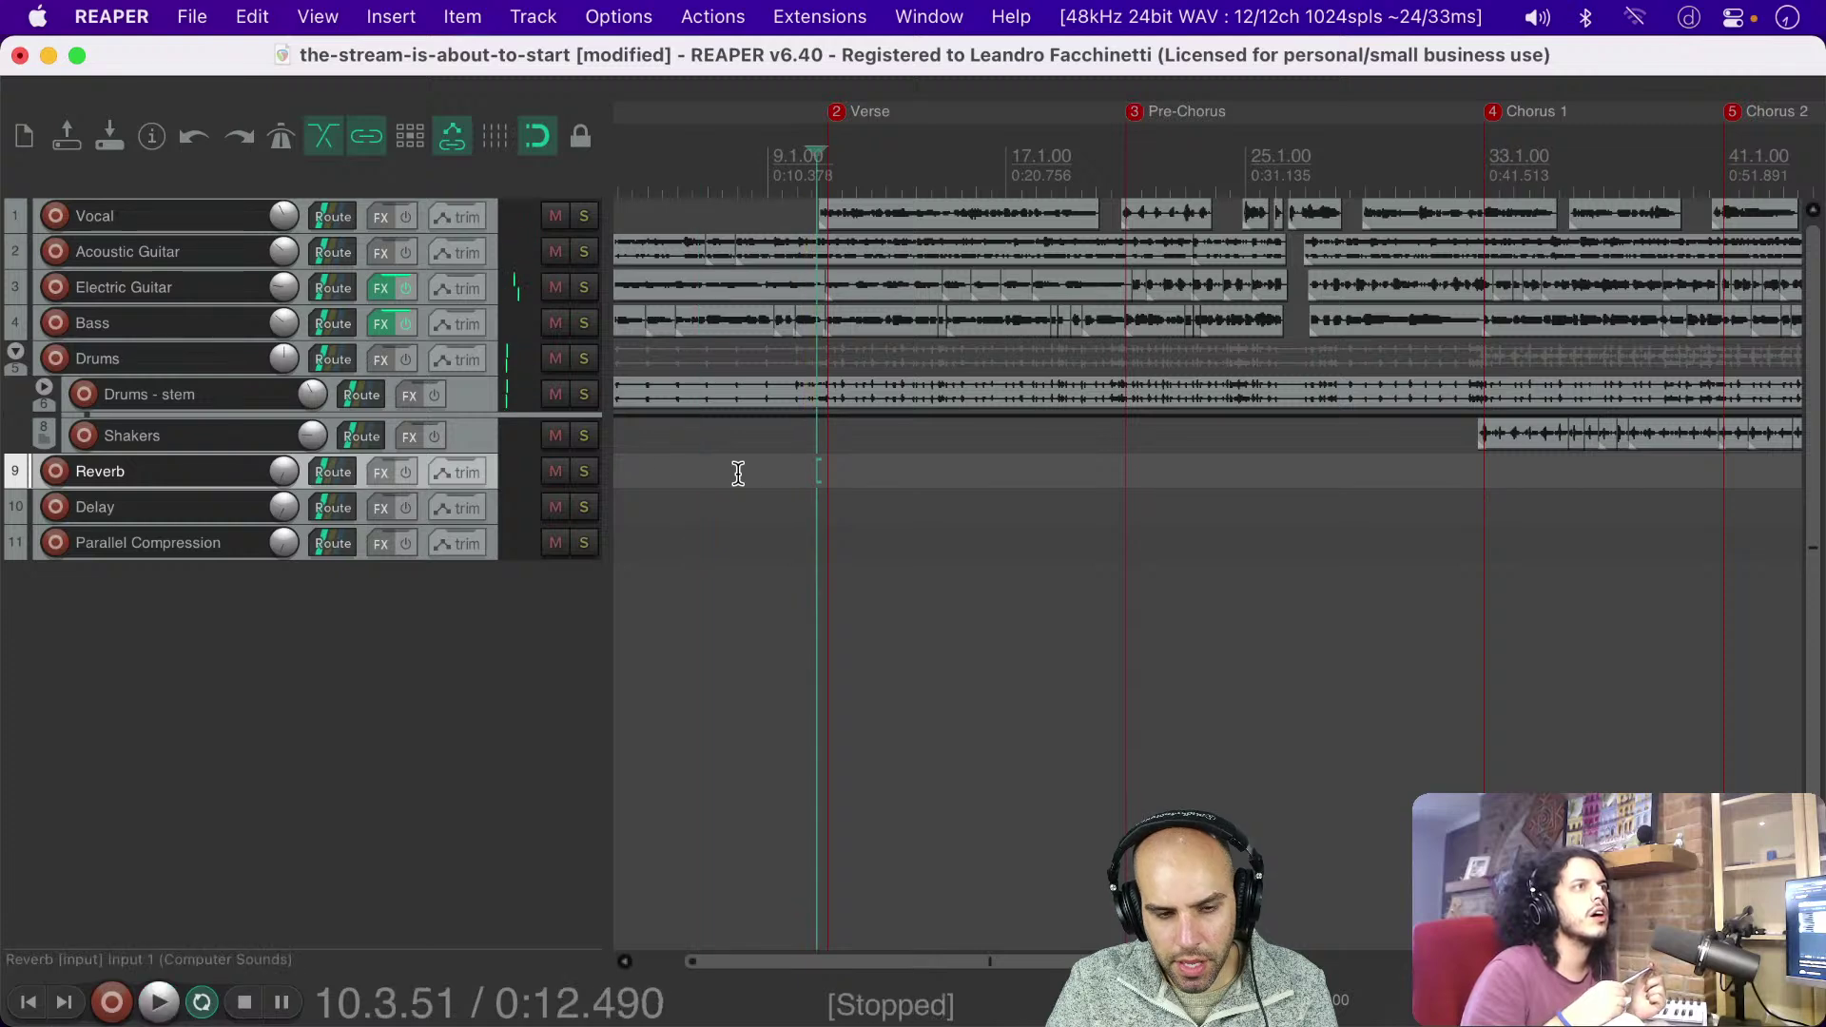
# Step: Examine the Drums - stem waveform around the transition from the introduction to the verse
pyautogui.scroll(4, 766, 461)
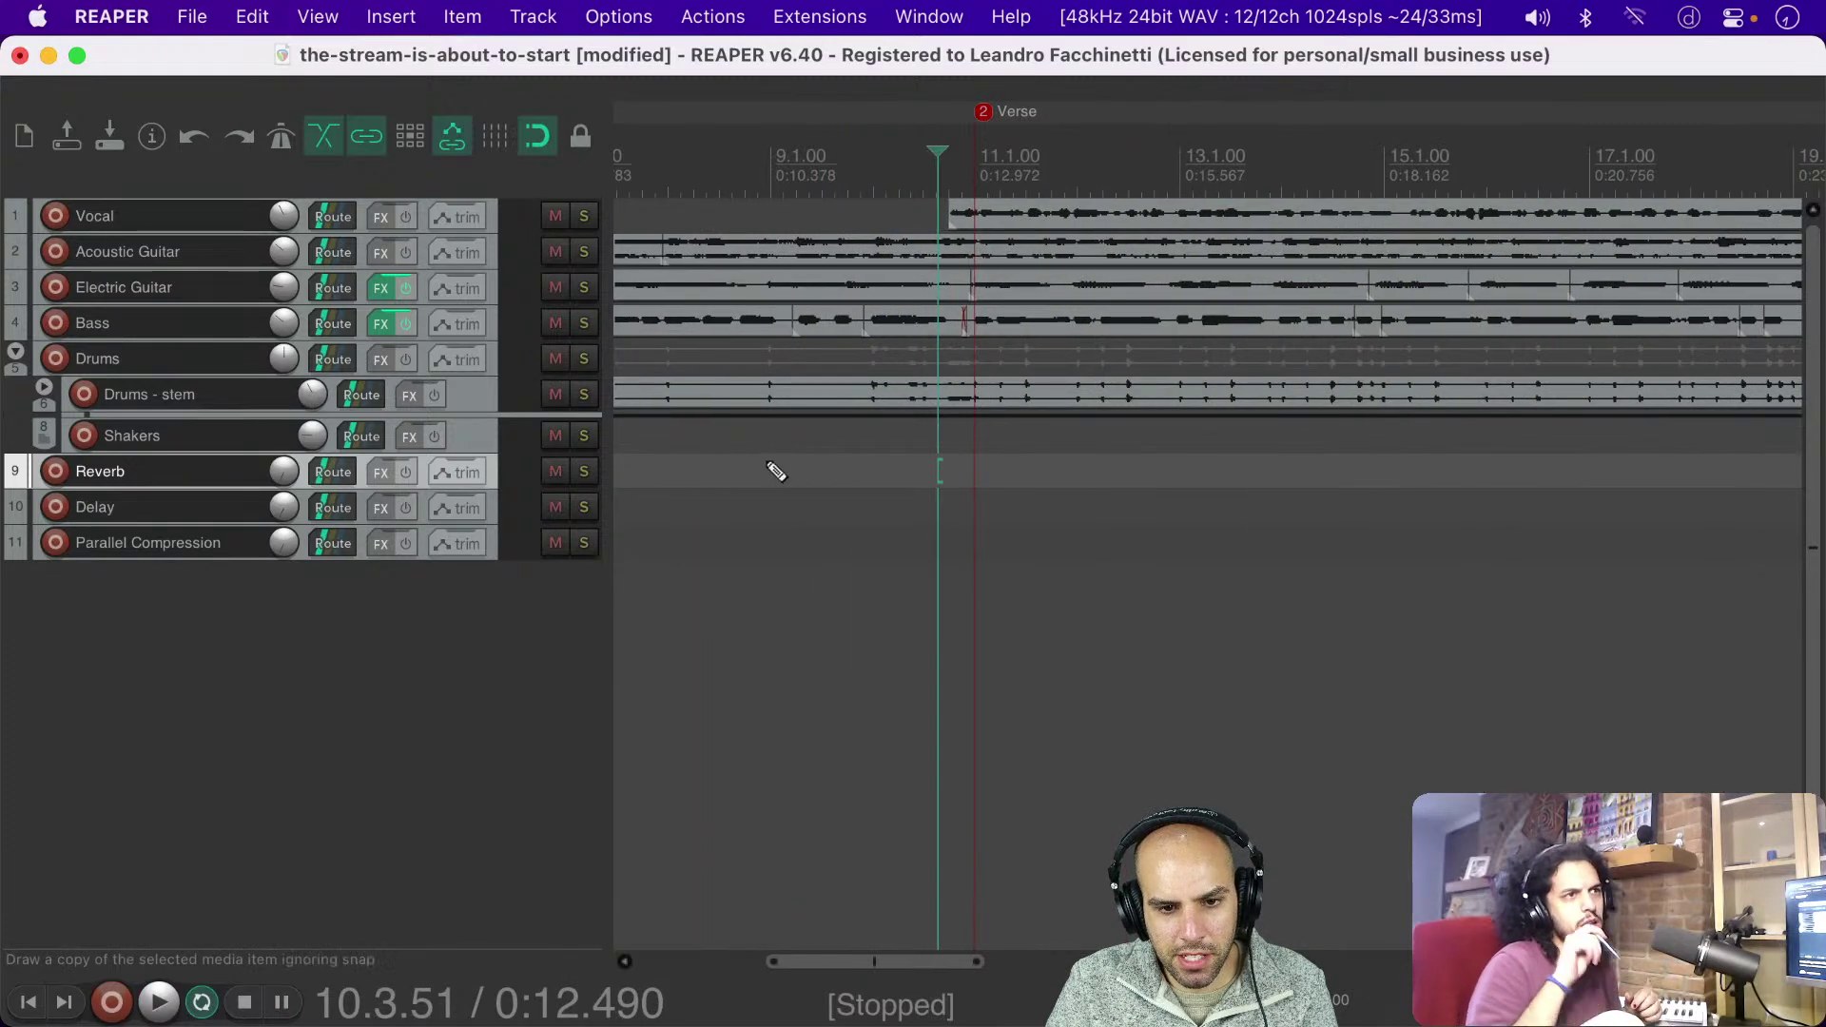
pyautogui.scroll(5, 767, 460)
pyautogui.scroll(3, 772, 599)
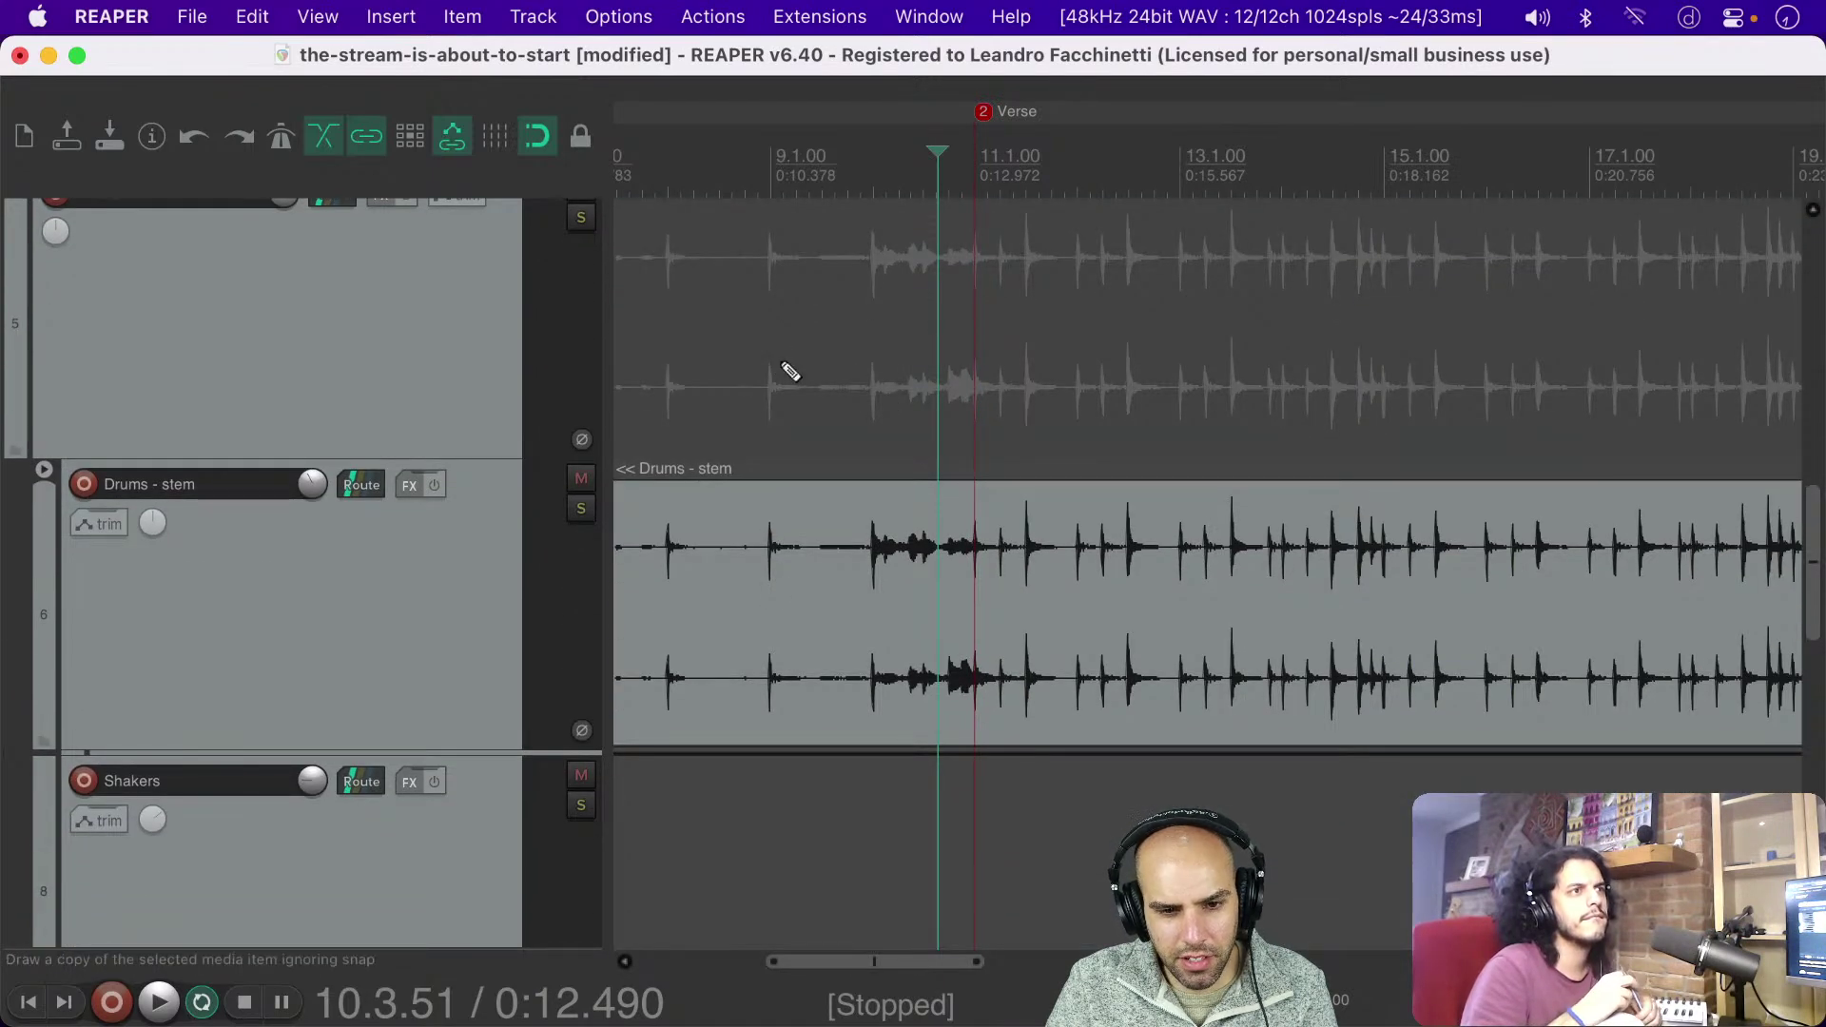
pyautogui.scroll(-6, 790, 371)
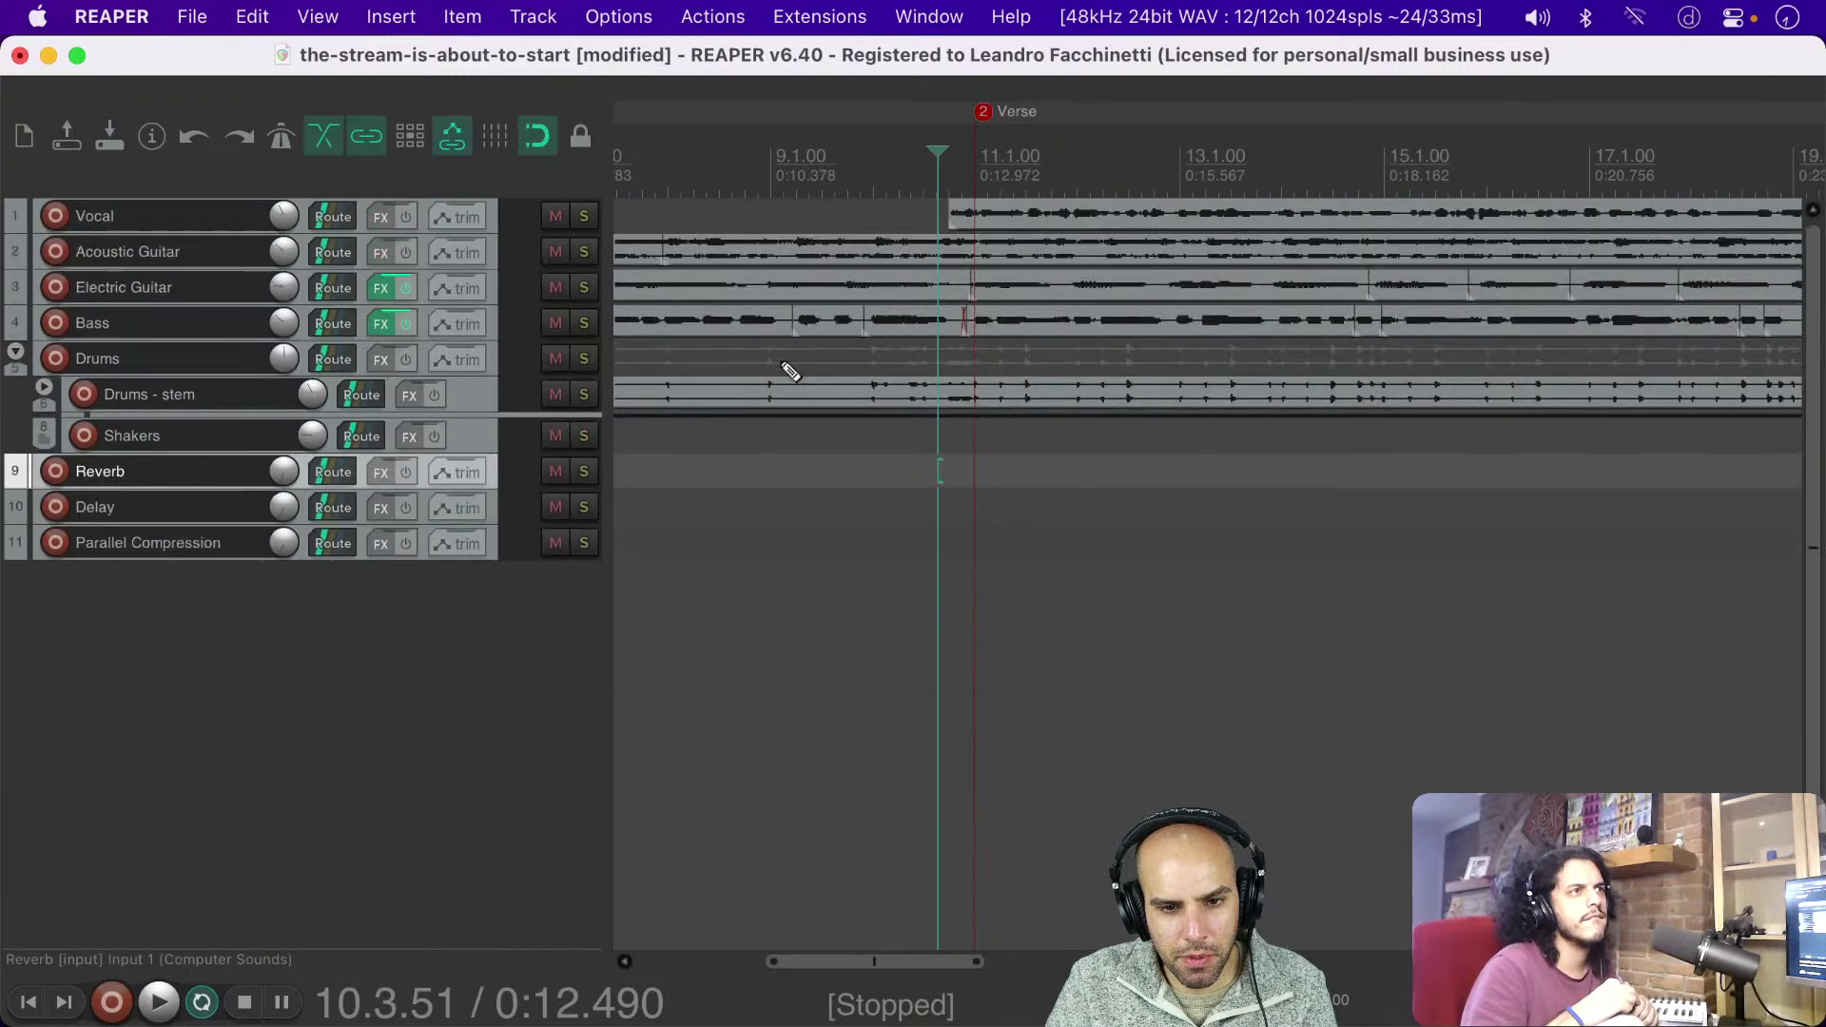
pyautogui.scroll(-5, 789, 428)
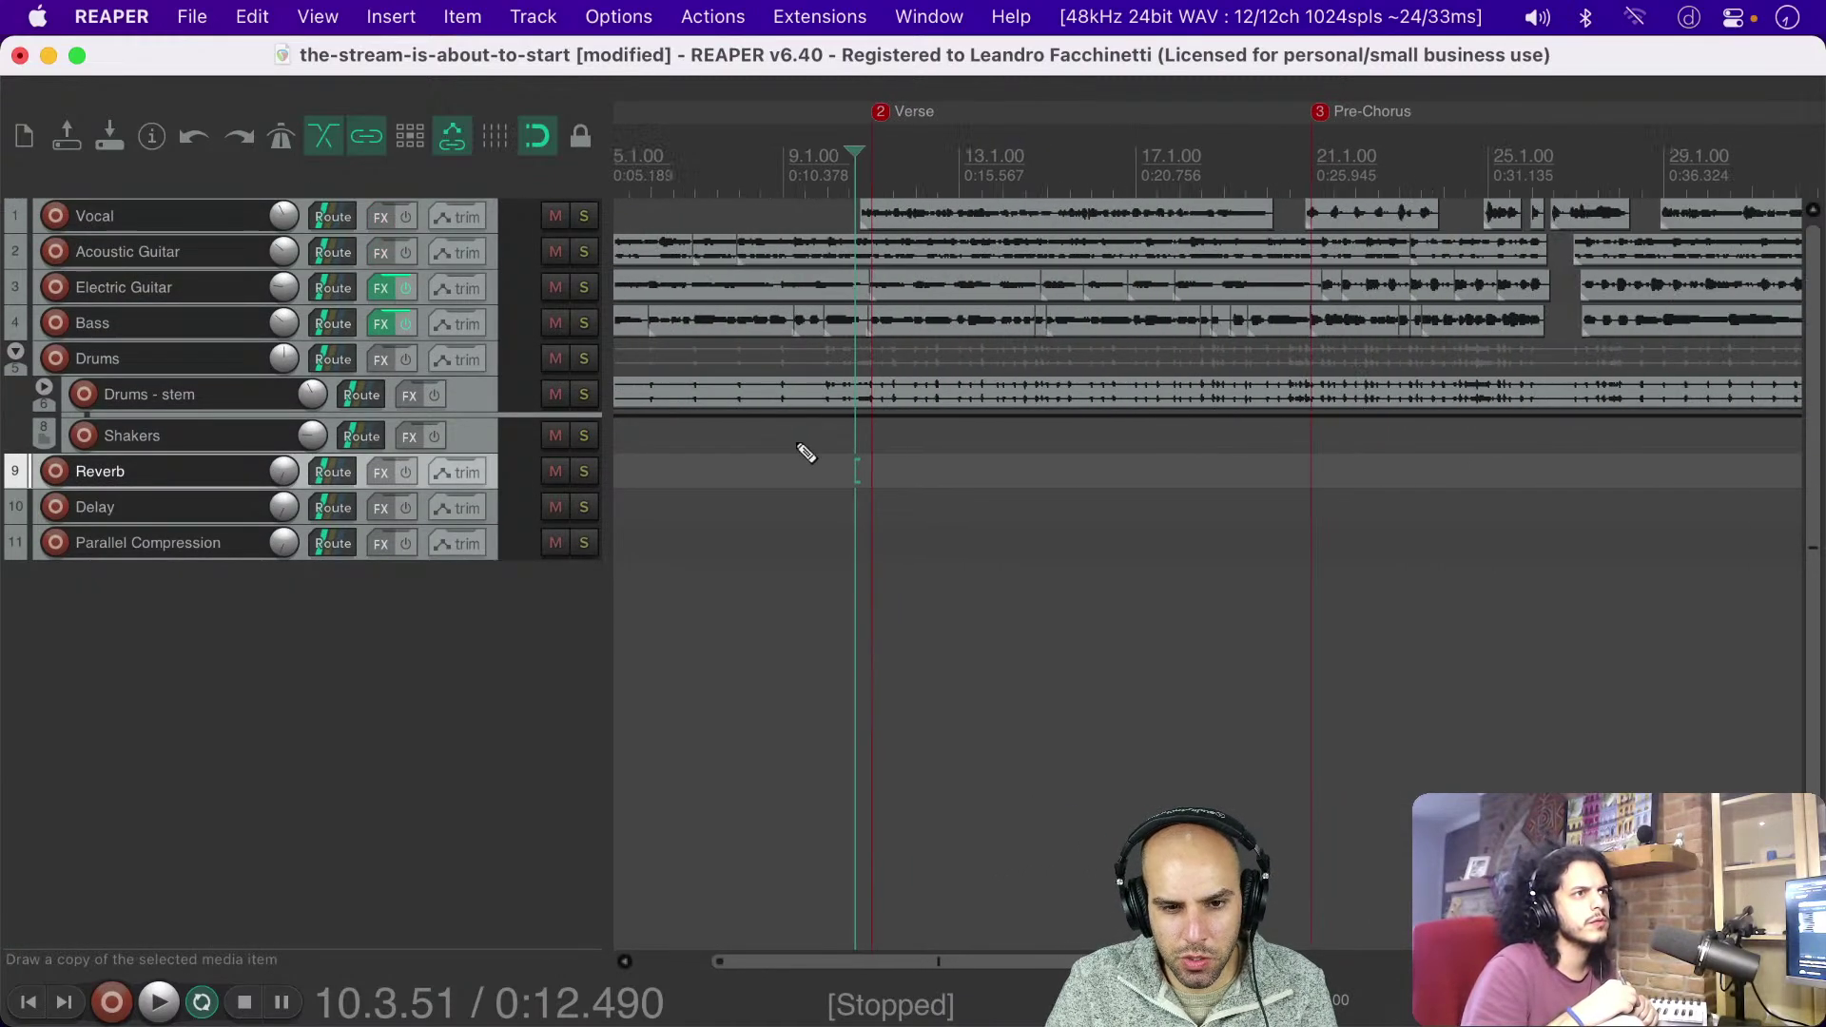
pyautogui.scroll(-5, 797, 441)
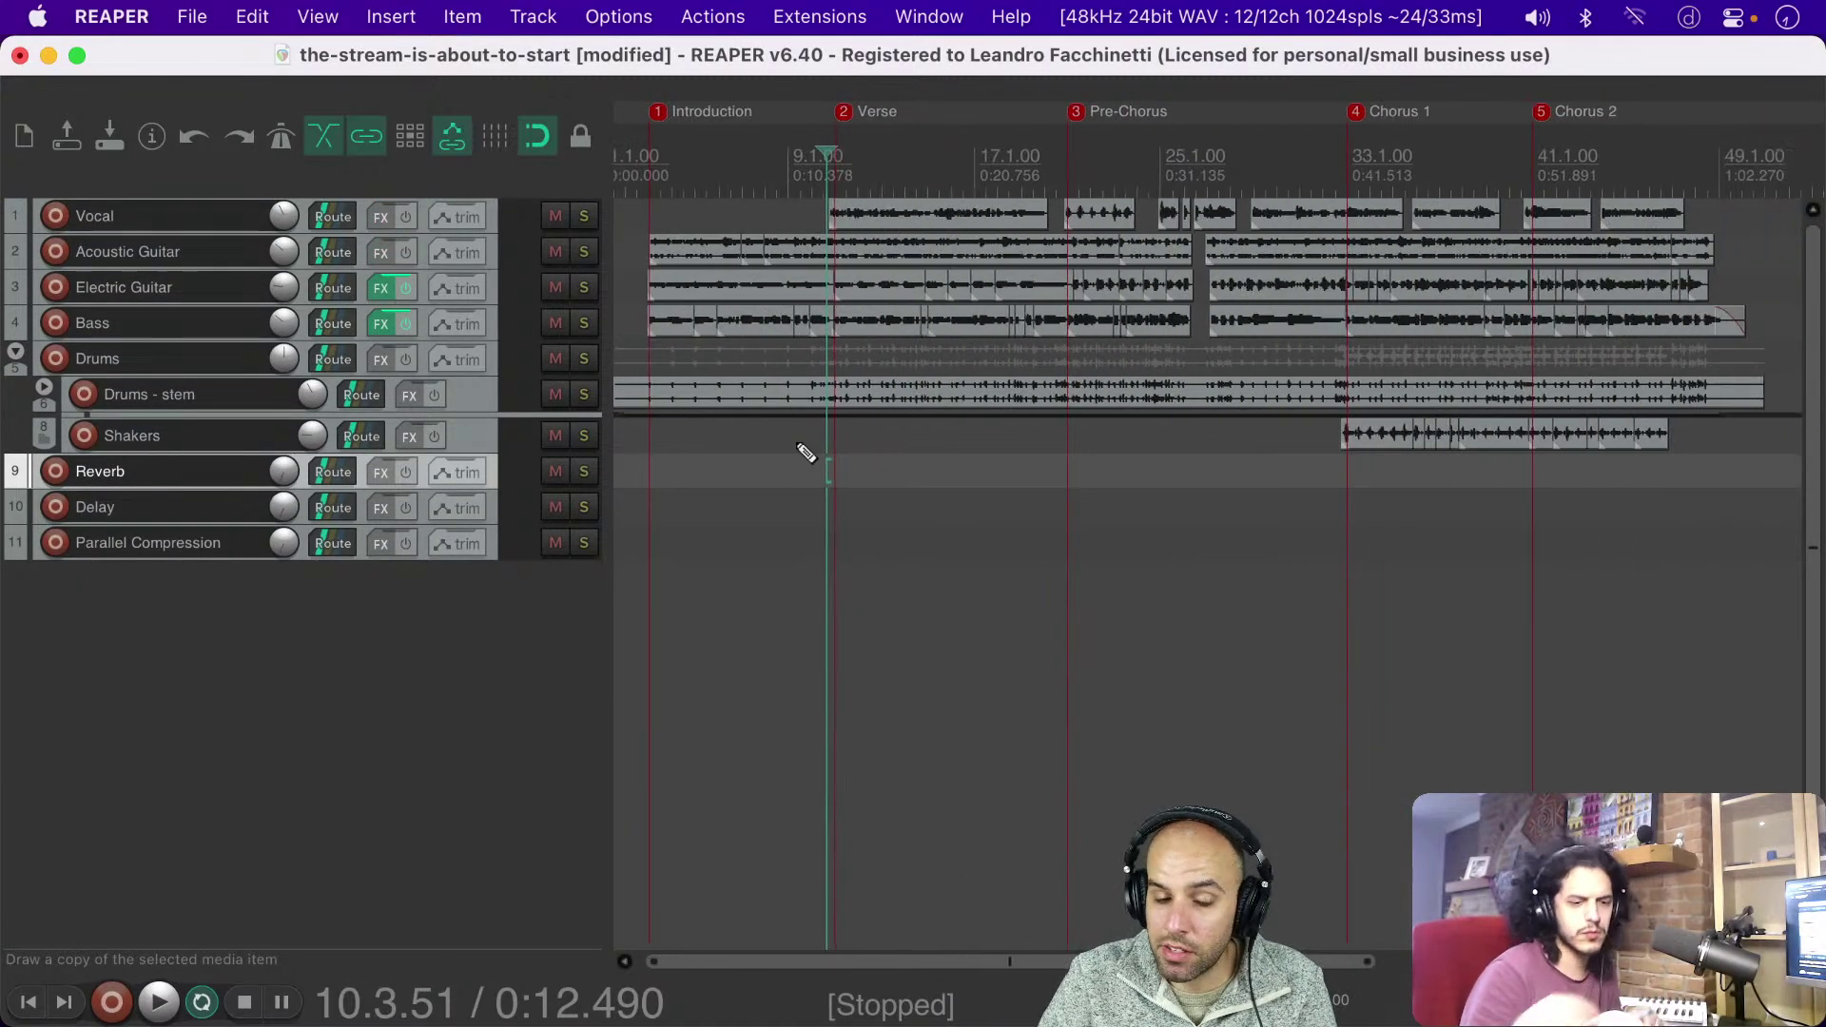
pyautogui.scroll(-1, 799, 452)
# Step: Save the project, show the mixer again, and place the edit cursor on the Vocal track midway through the introduction
pyautogui.press('super+s')
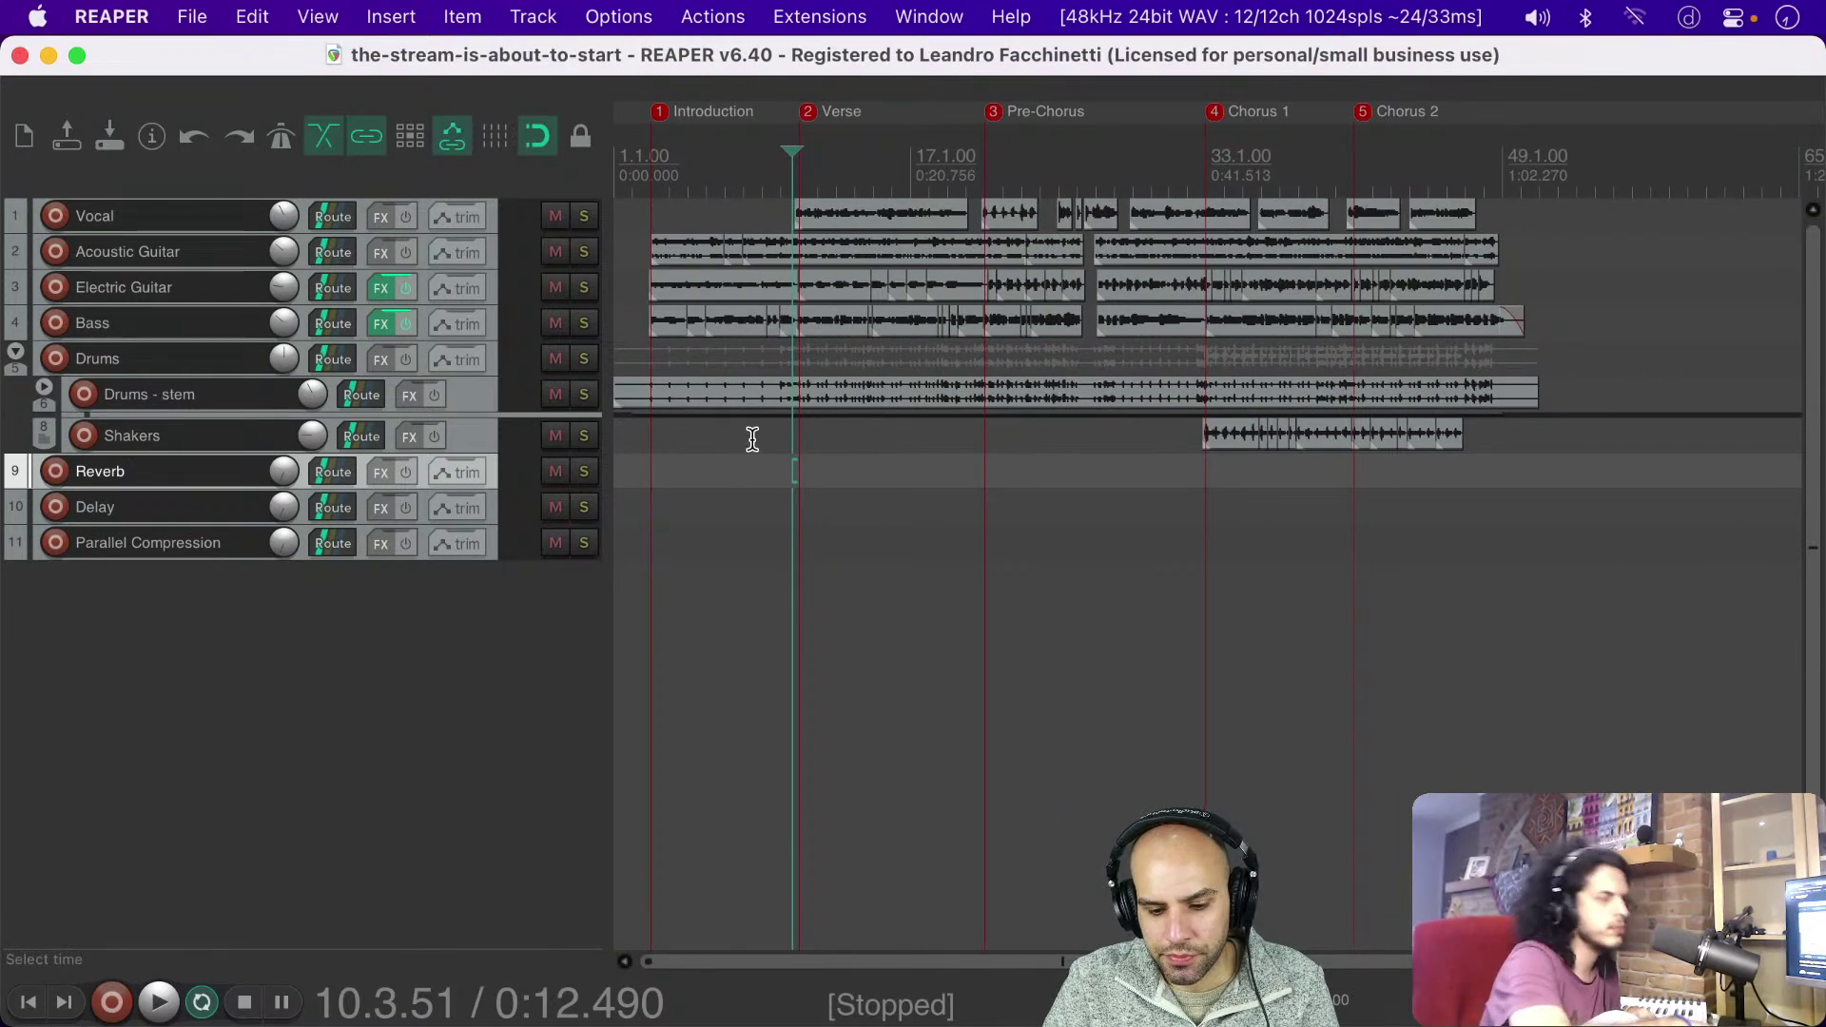
pyautogui.press('super+m')
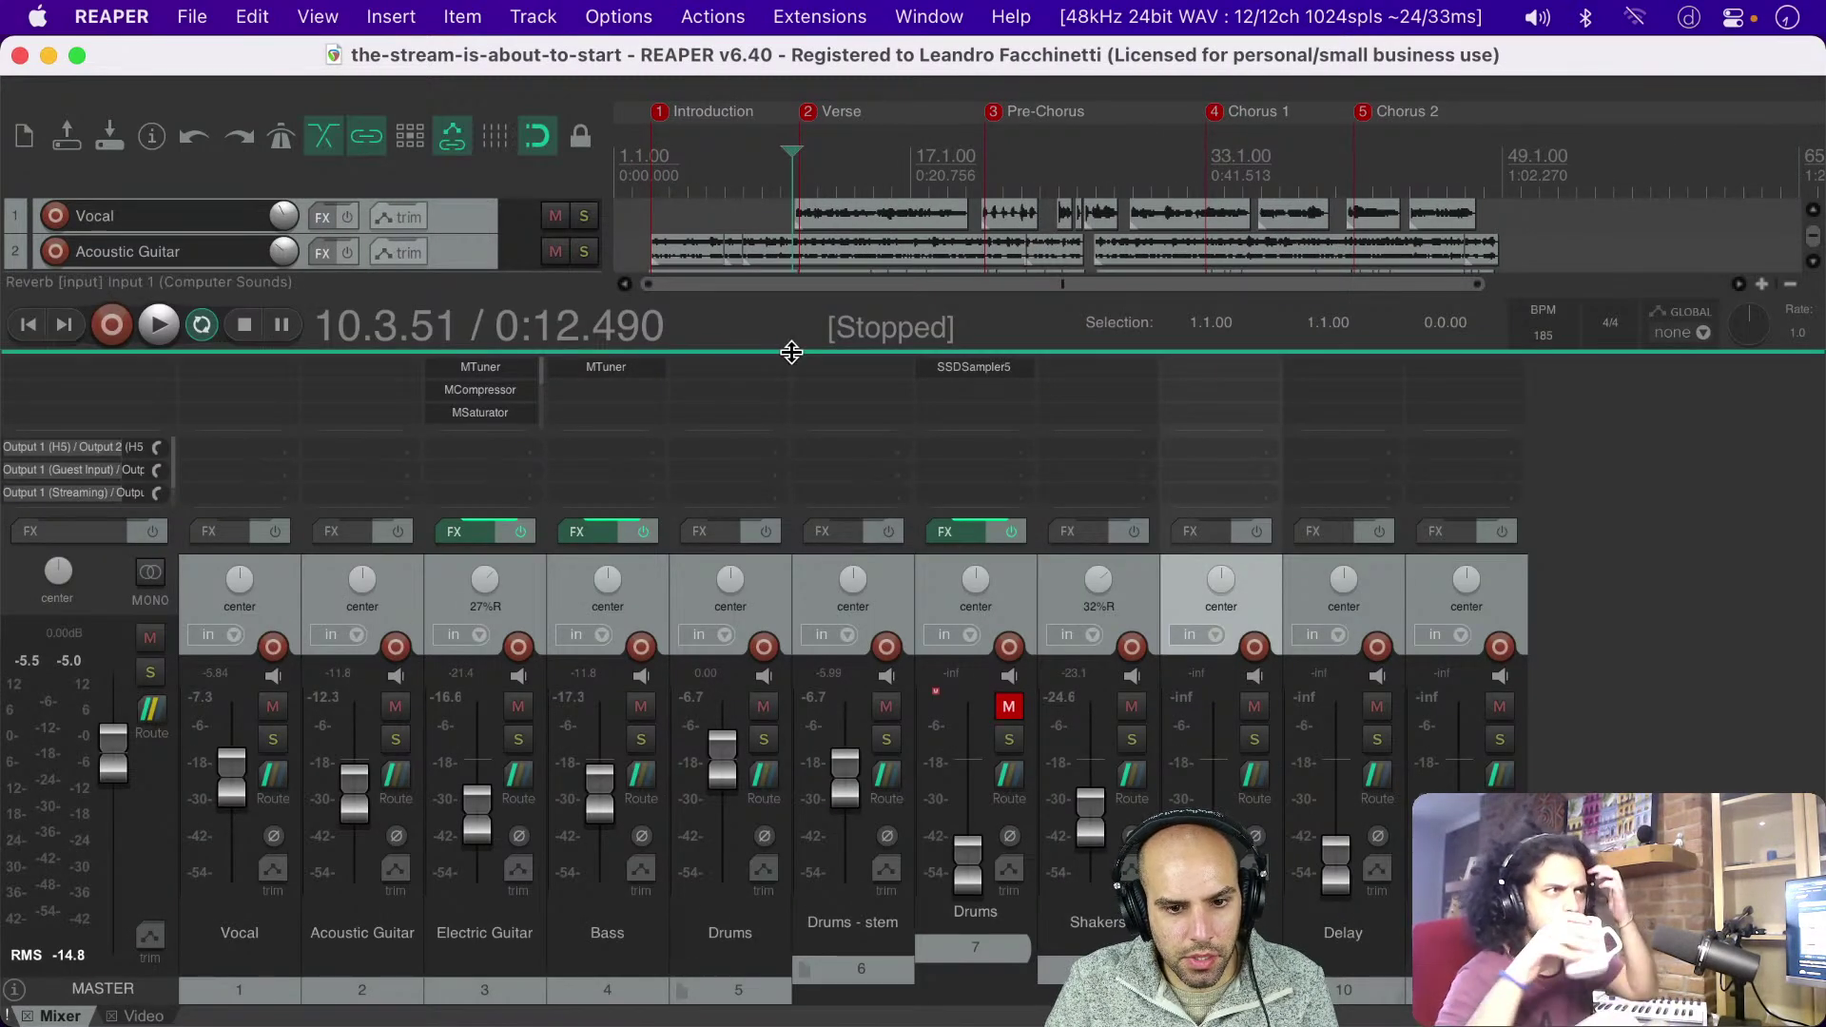
pyautogui.click(734, 216)
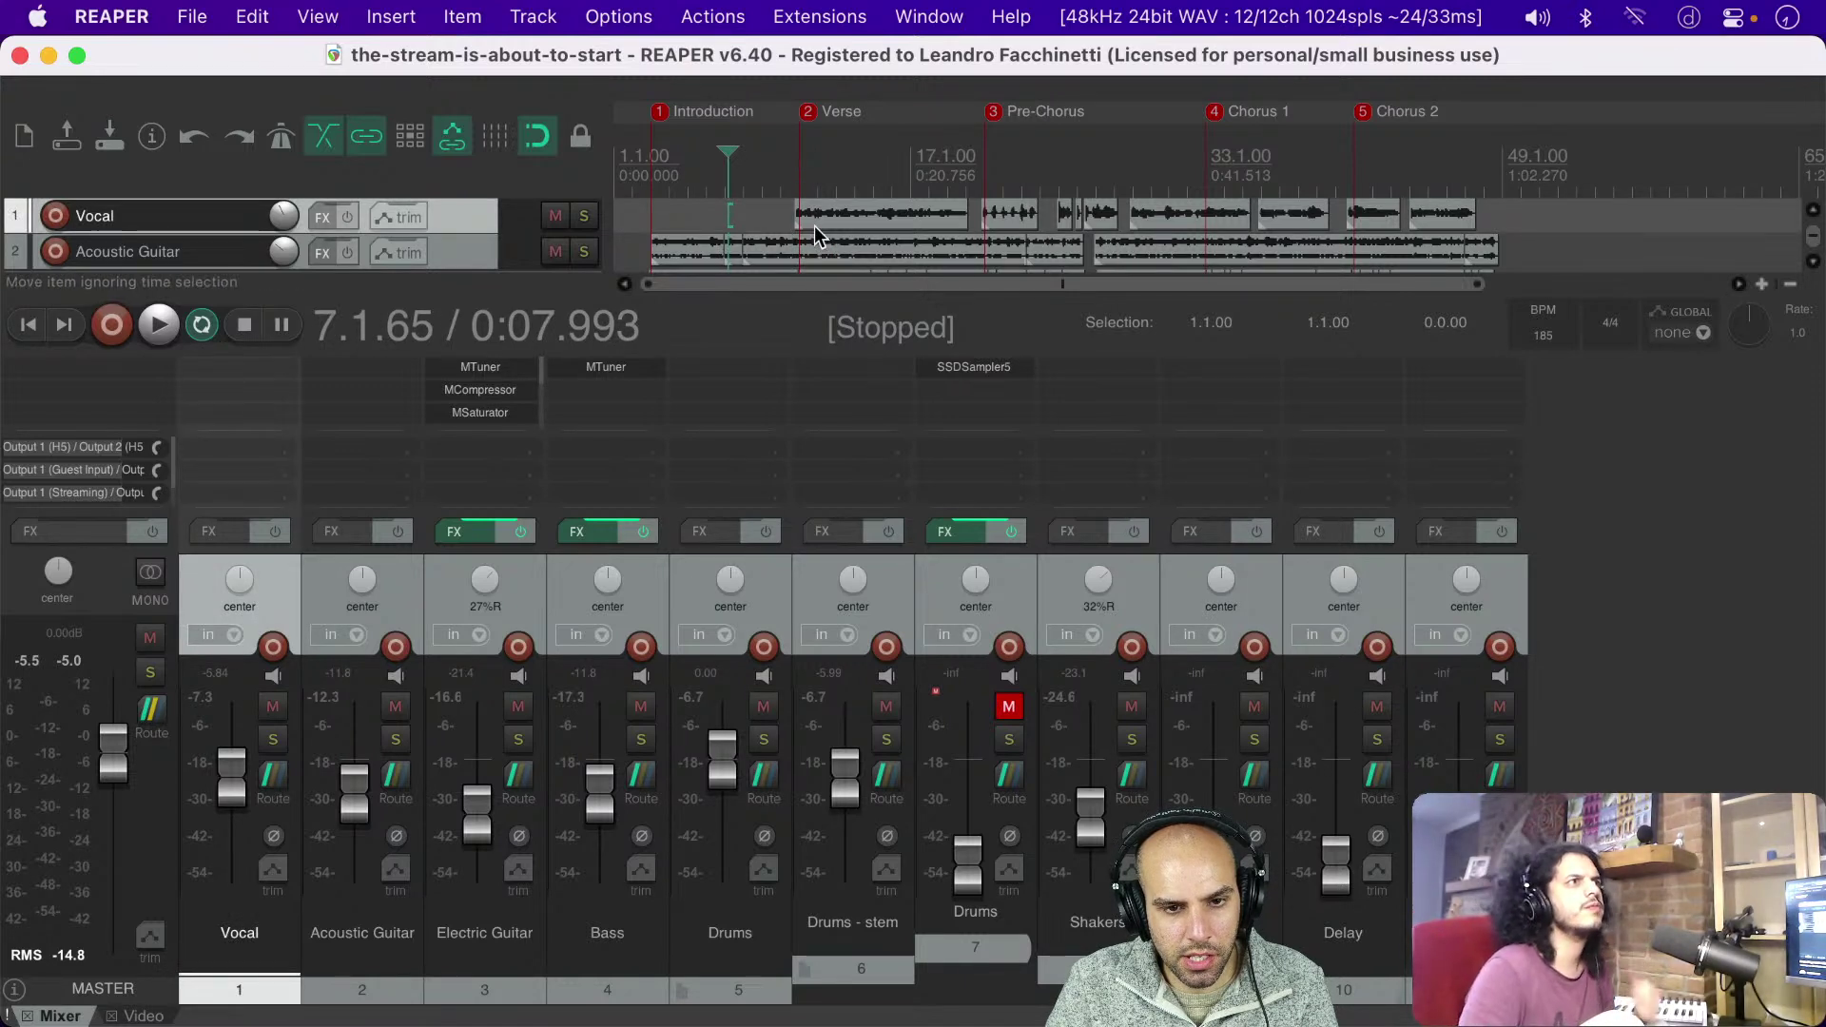
# Step: Play from just before the verse and skip ahead to the pre-chorus, checking the full track view and mixer levels
pyautogui.click(778, 225)
pyautogui.press('space')
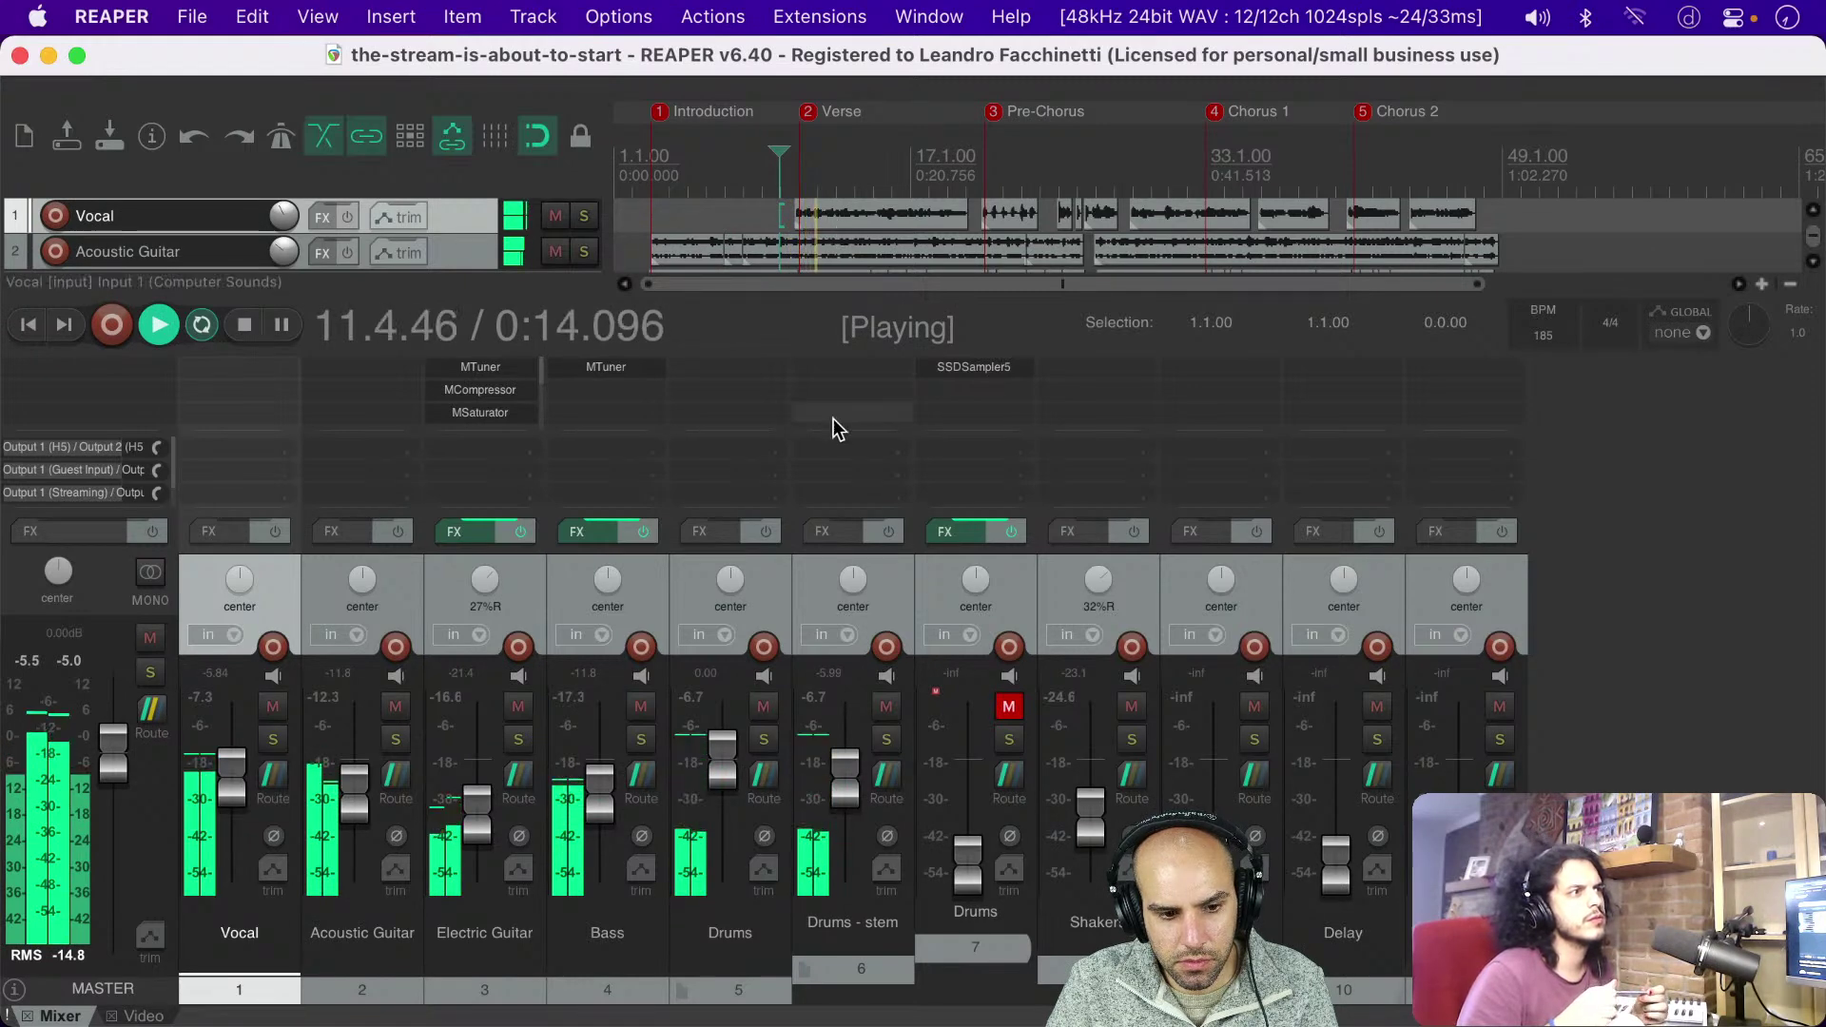
pyautogui.press('super+m')
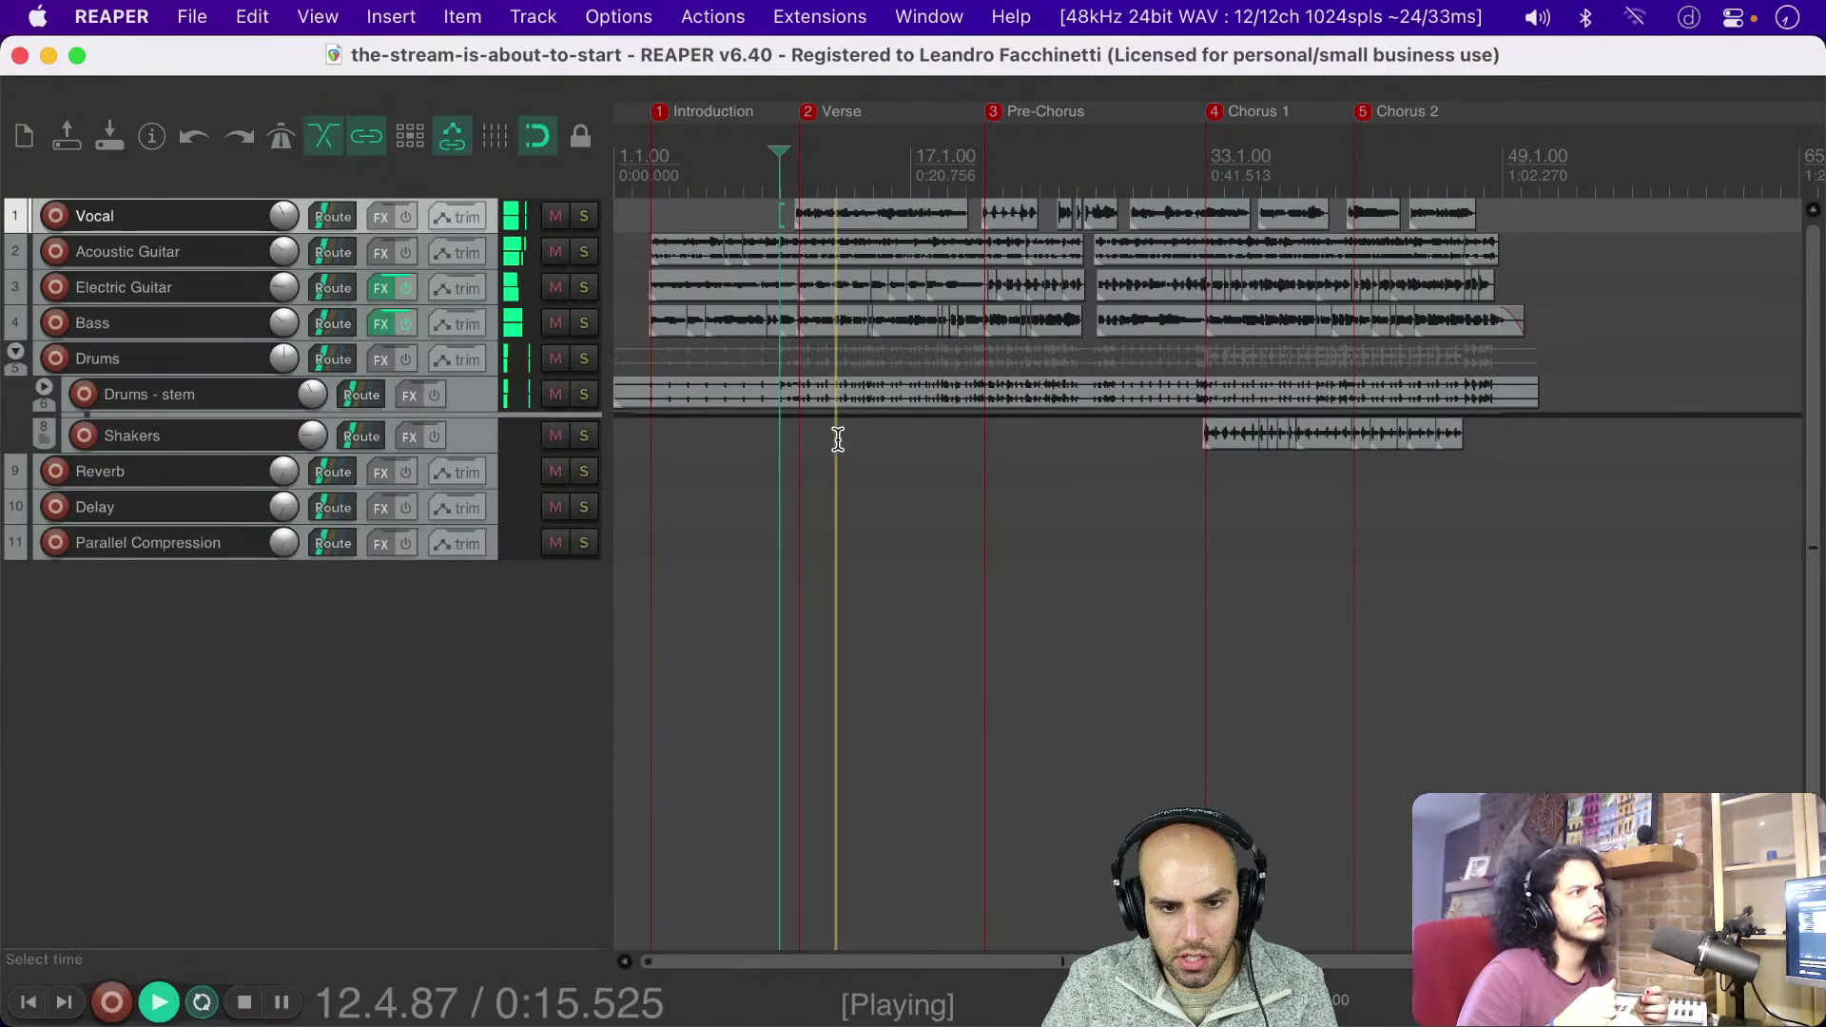
pyautogui.click(1004, 470)
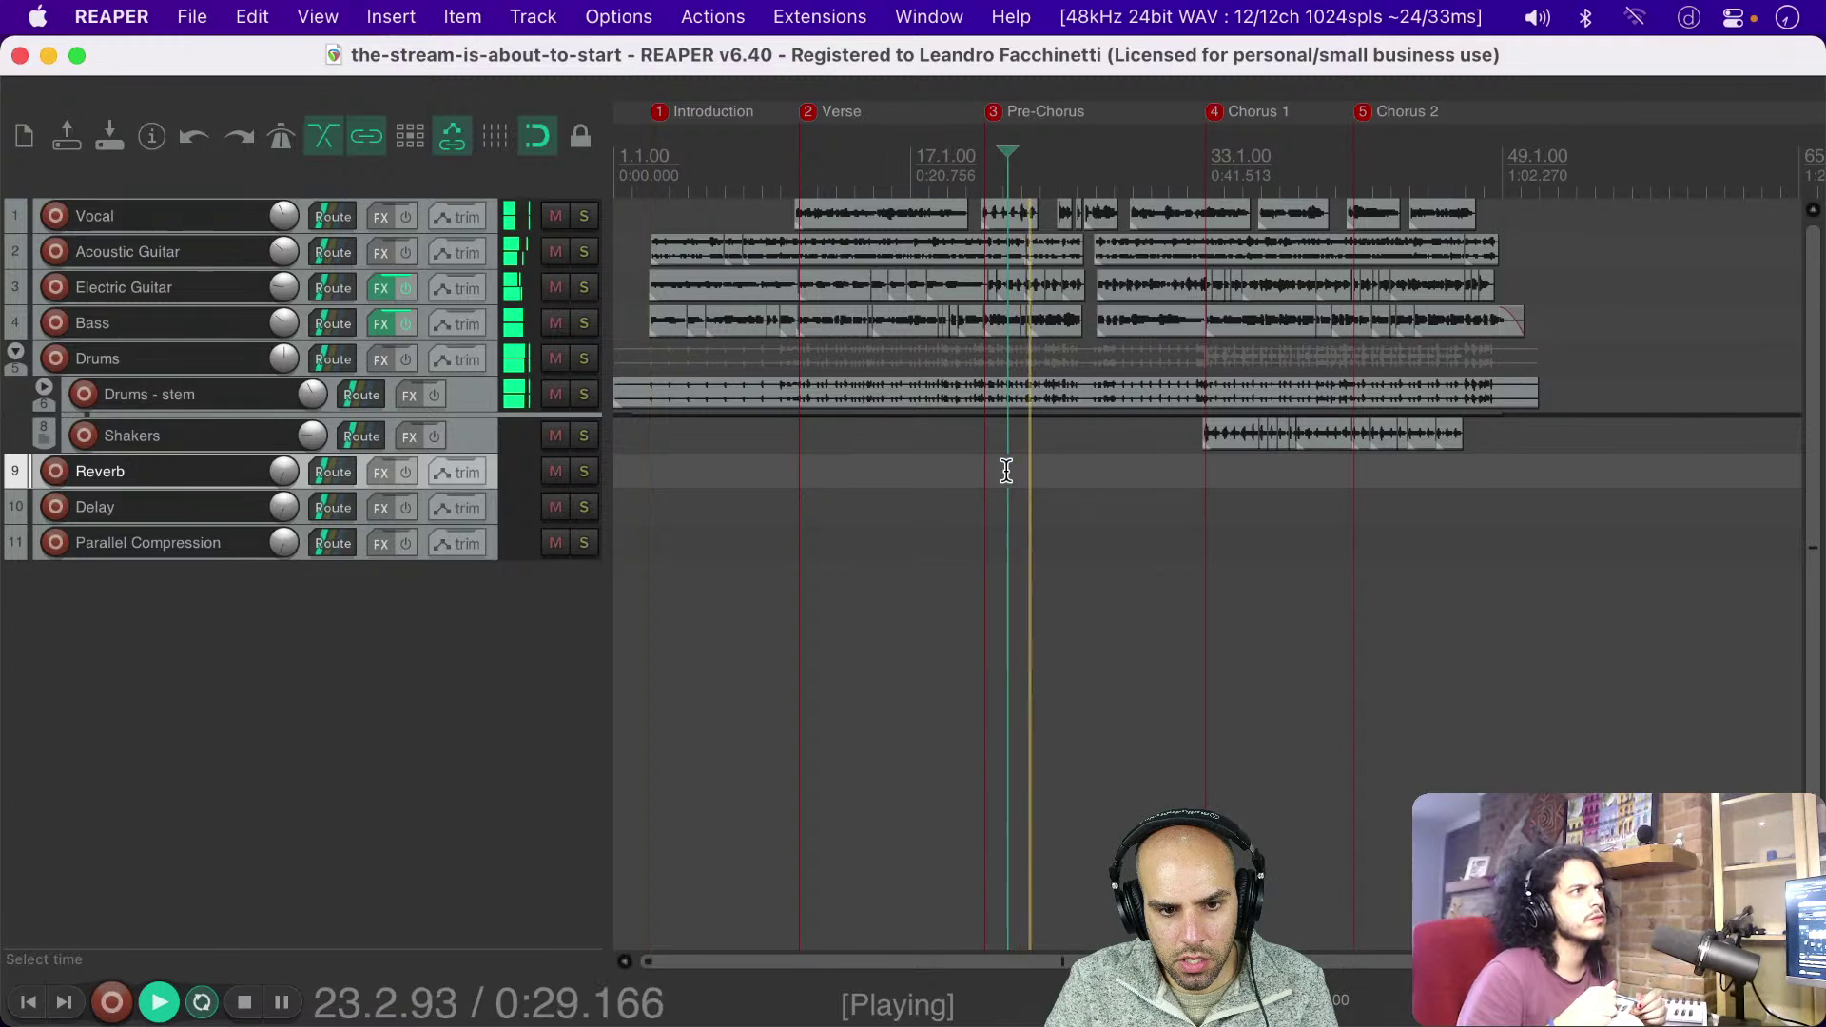
pyautogui.press('super+m')
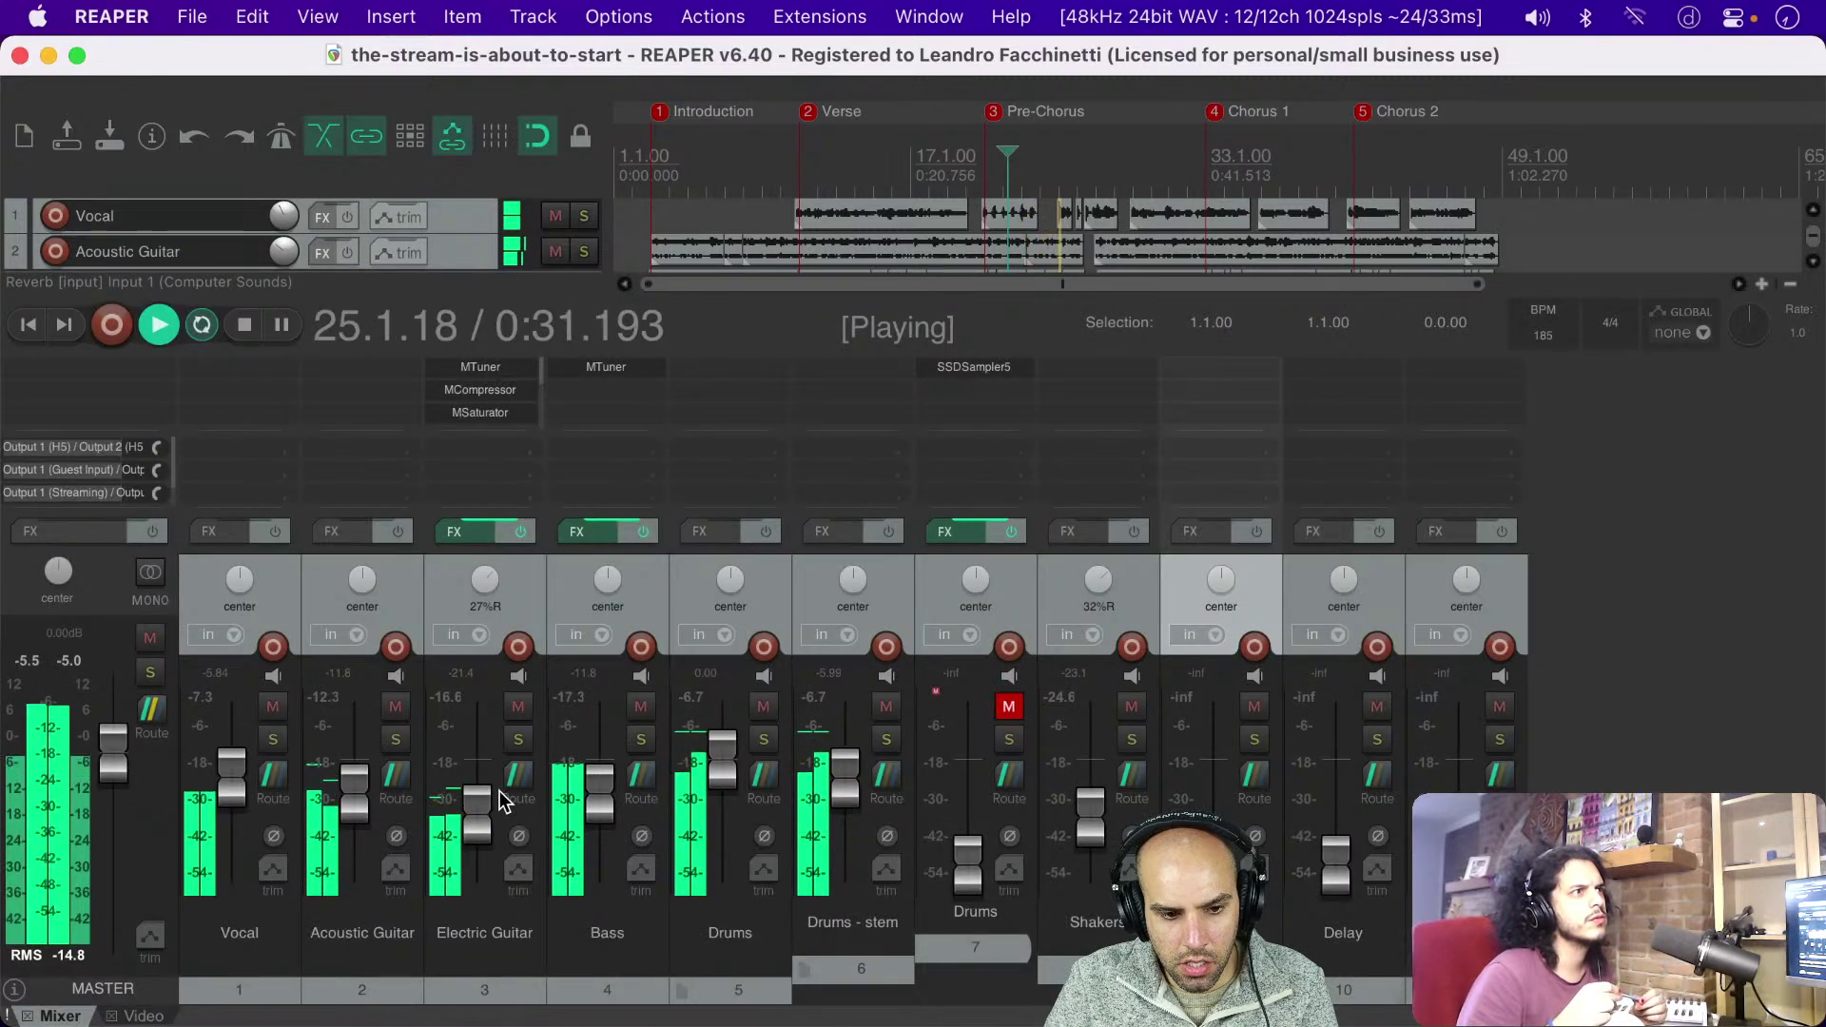
# Step: Raise the Electric Guitar volume to about -17.2 dB, stop playback near Chorus 1 with the mixer hidden, and save the project
pyautogui.moveTo(485, 804)
pyautogui.moveTo(481, 797); pyautogui.dragTo(480, 790)
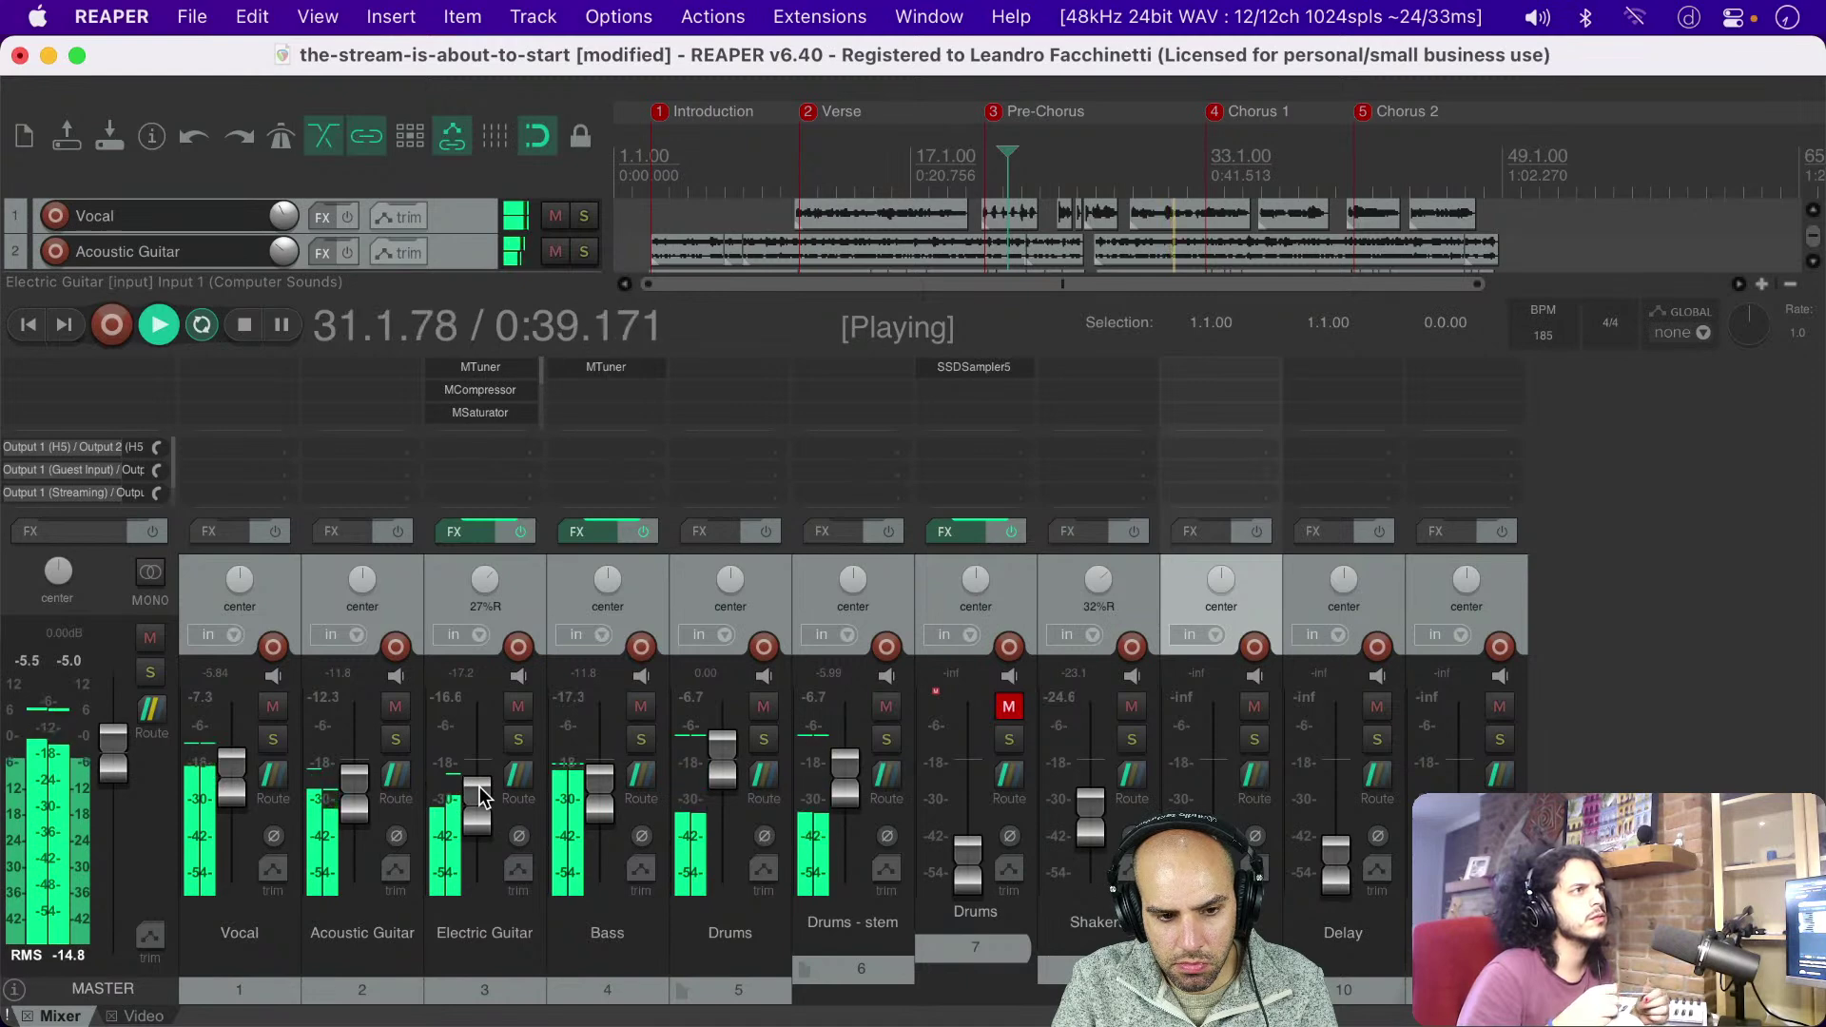
pyautogui.press('super+m')
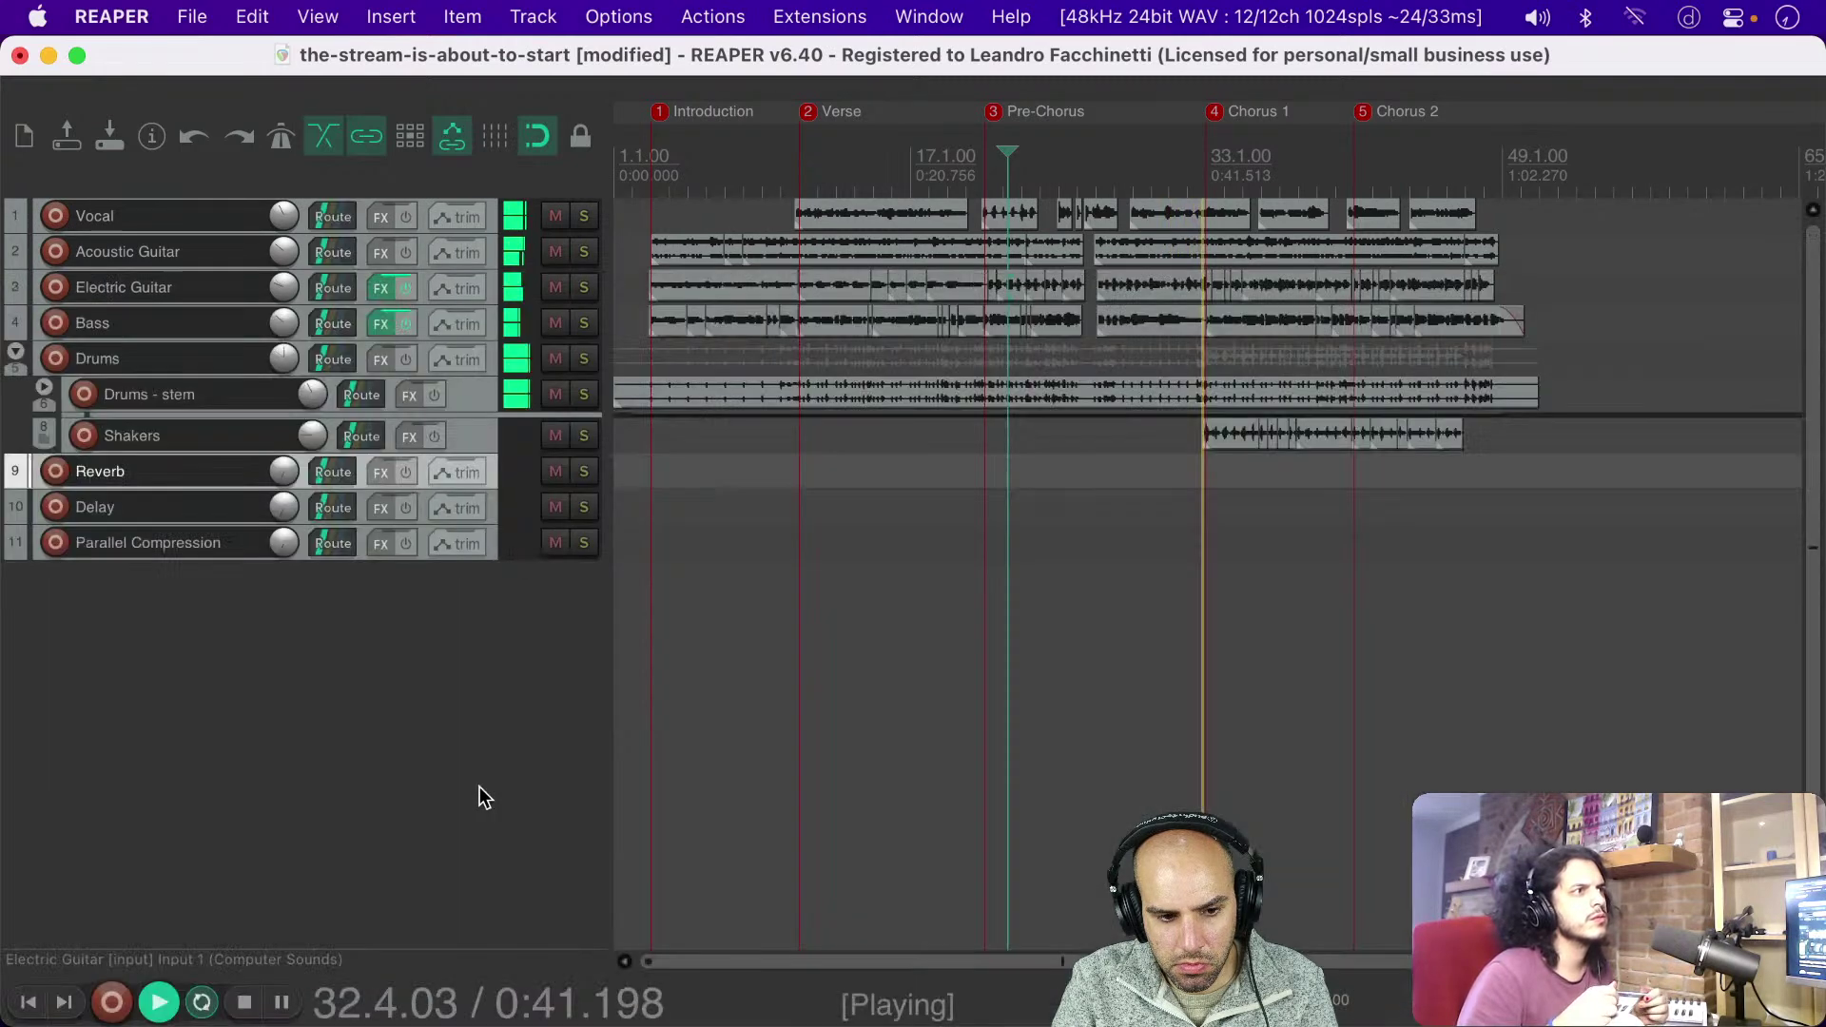
pyautogui.press('space')
pyautogui.press('super+s')
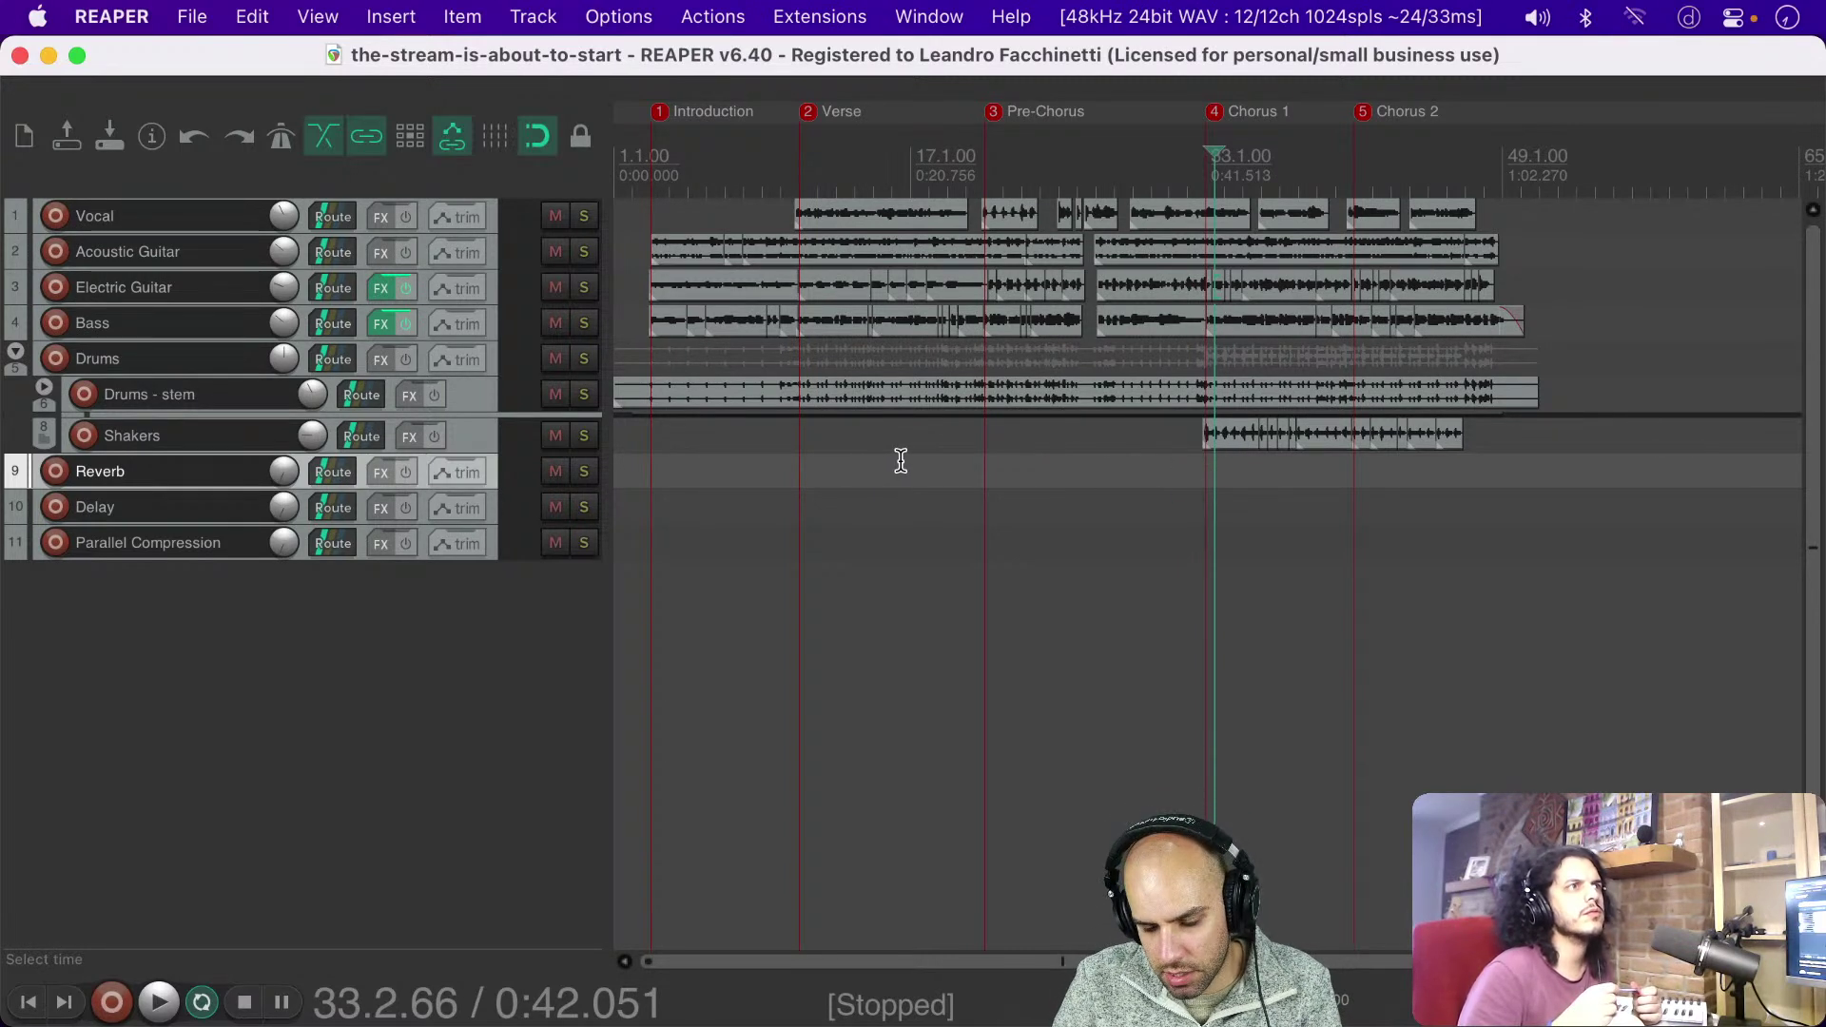
# Step: Play the later part of the pre-chorus, stop before Chorus 1, and briefly check the mixer
pyautogui.click(1099, 477)
pyautogui.press('space')
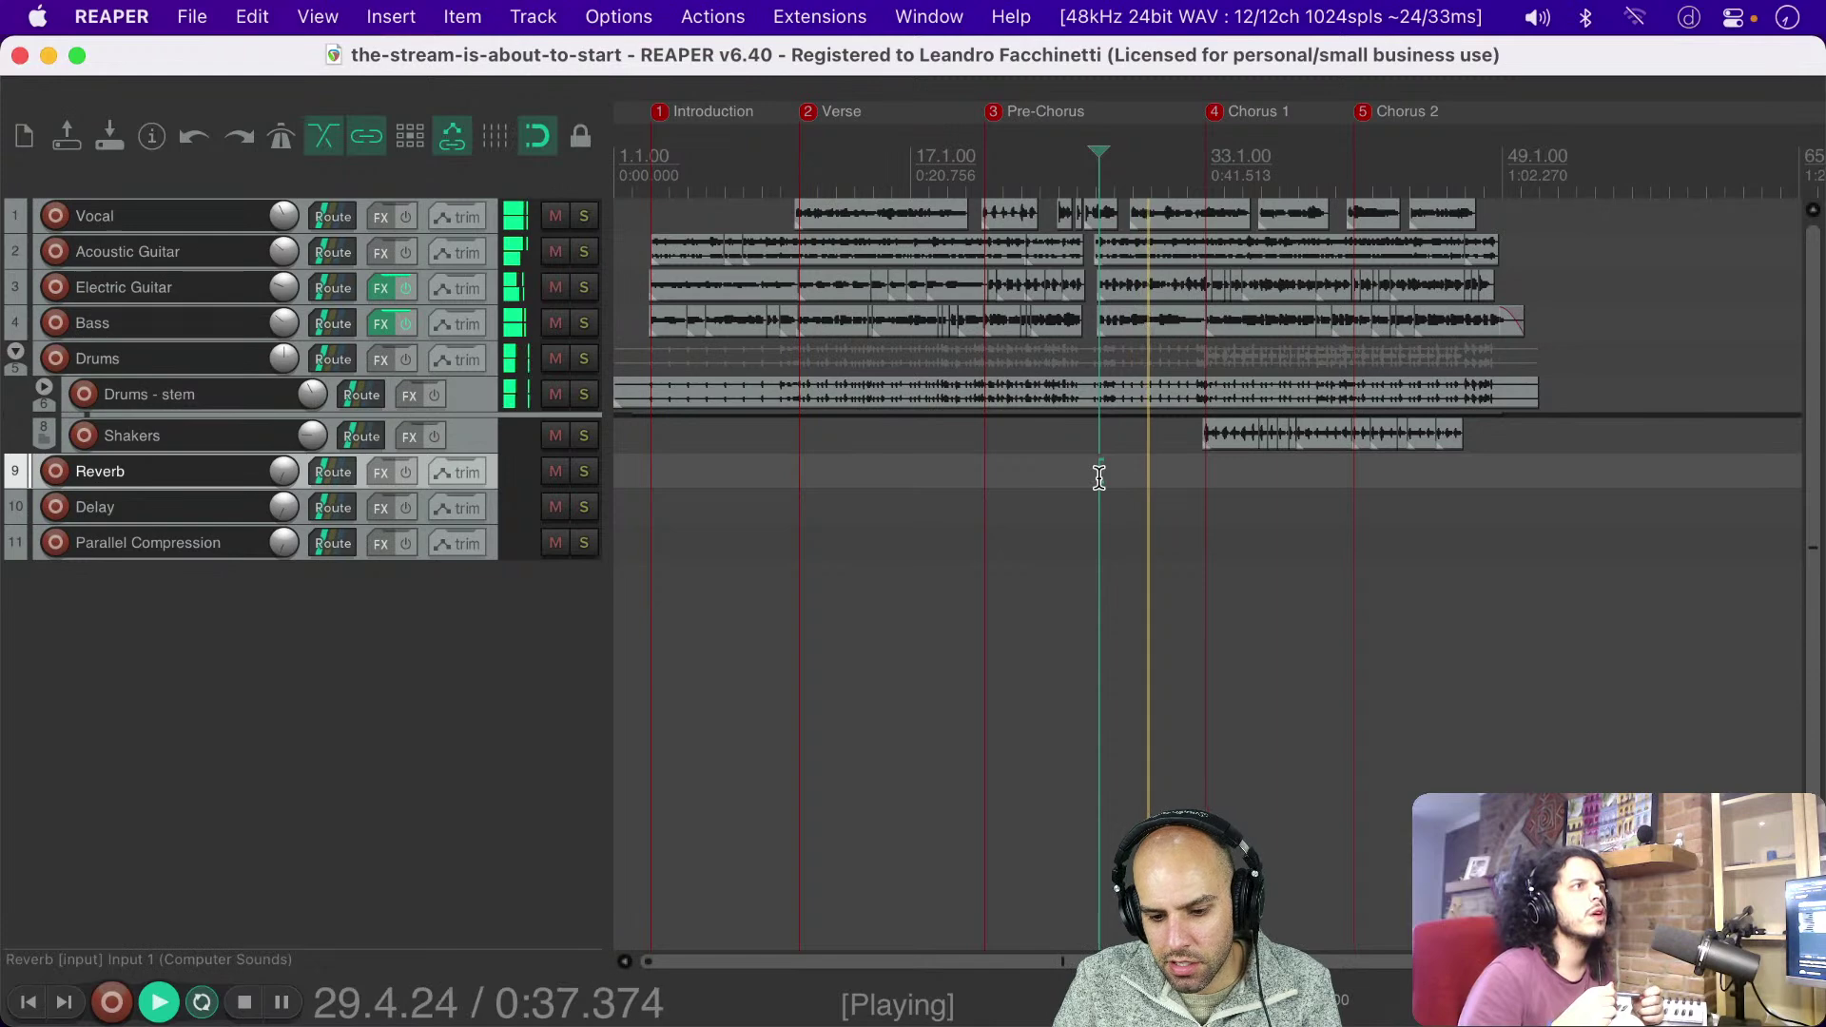
pyautogui.press('space')
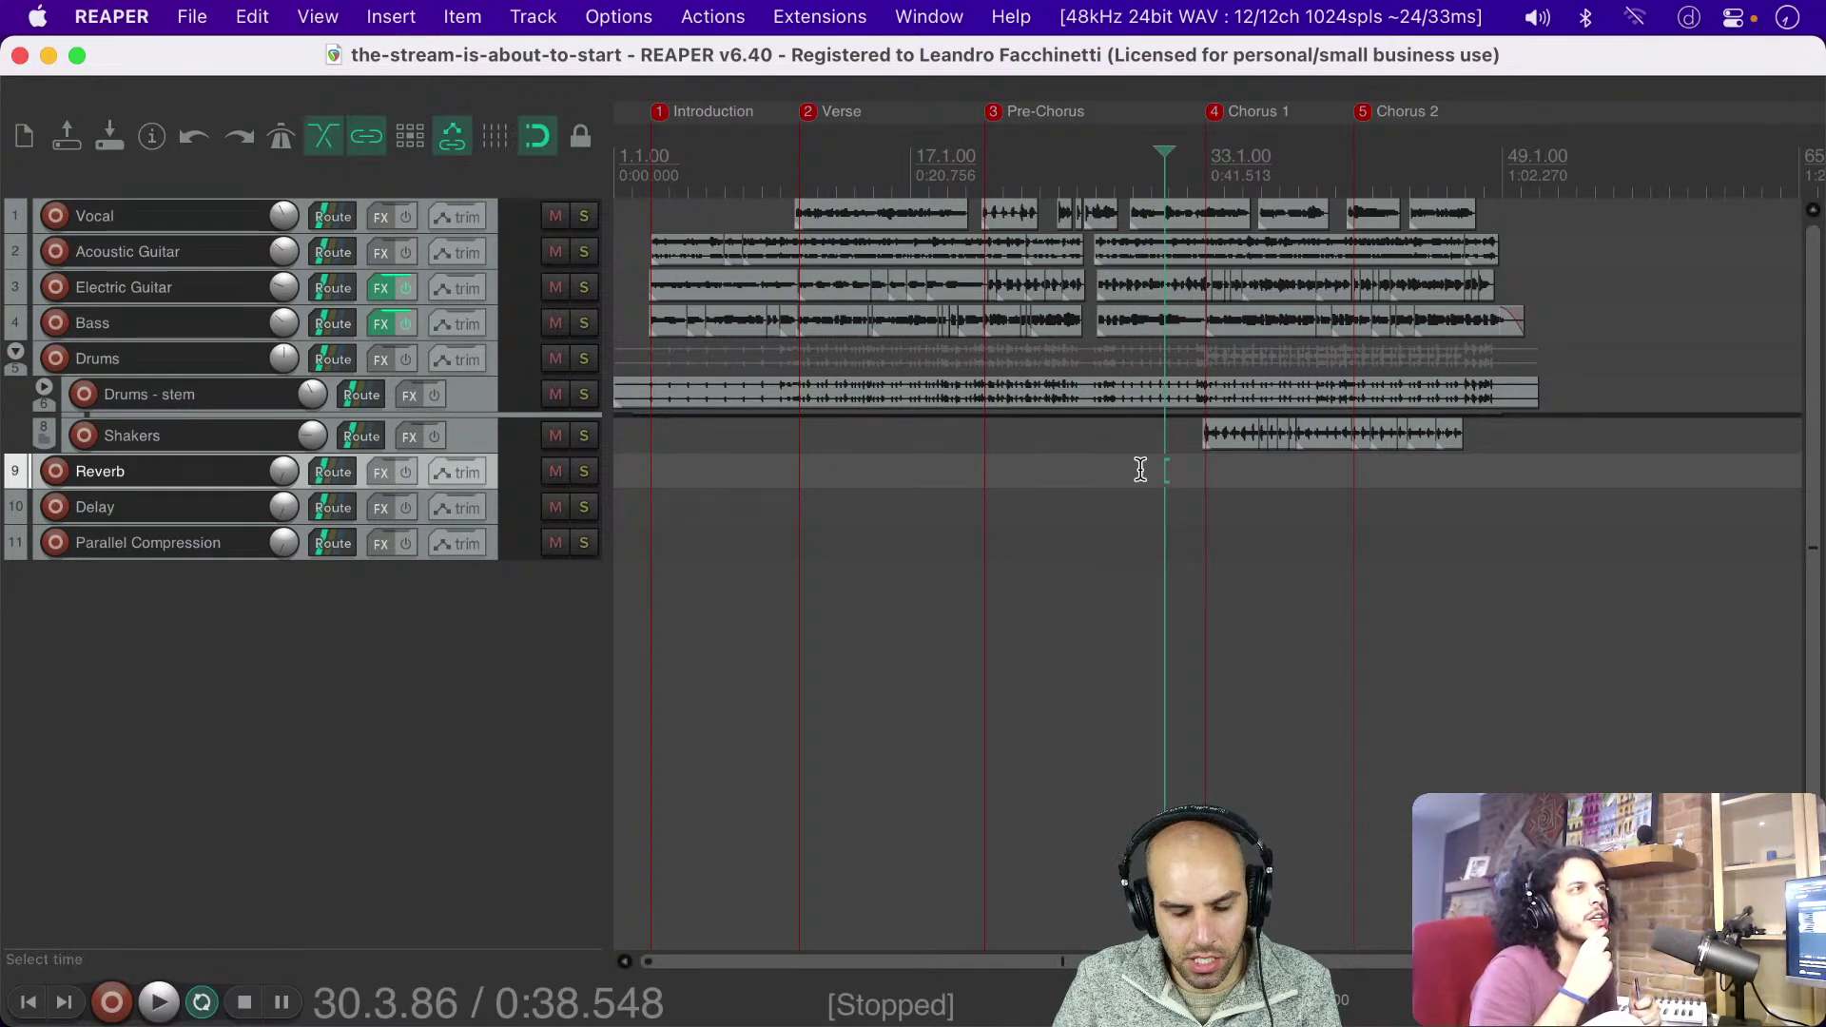
pyautogui.press('super+m')
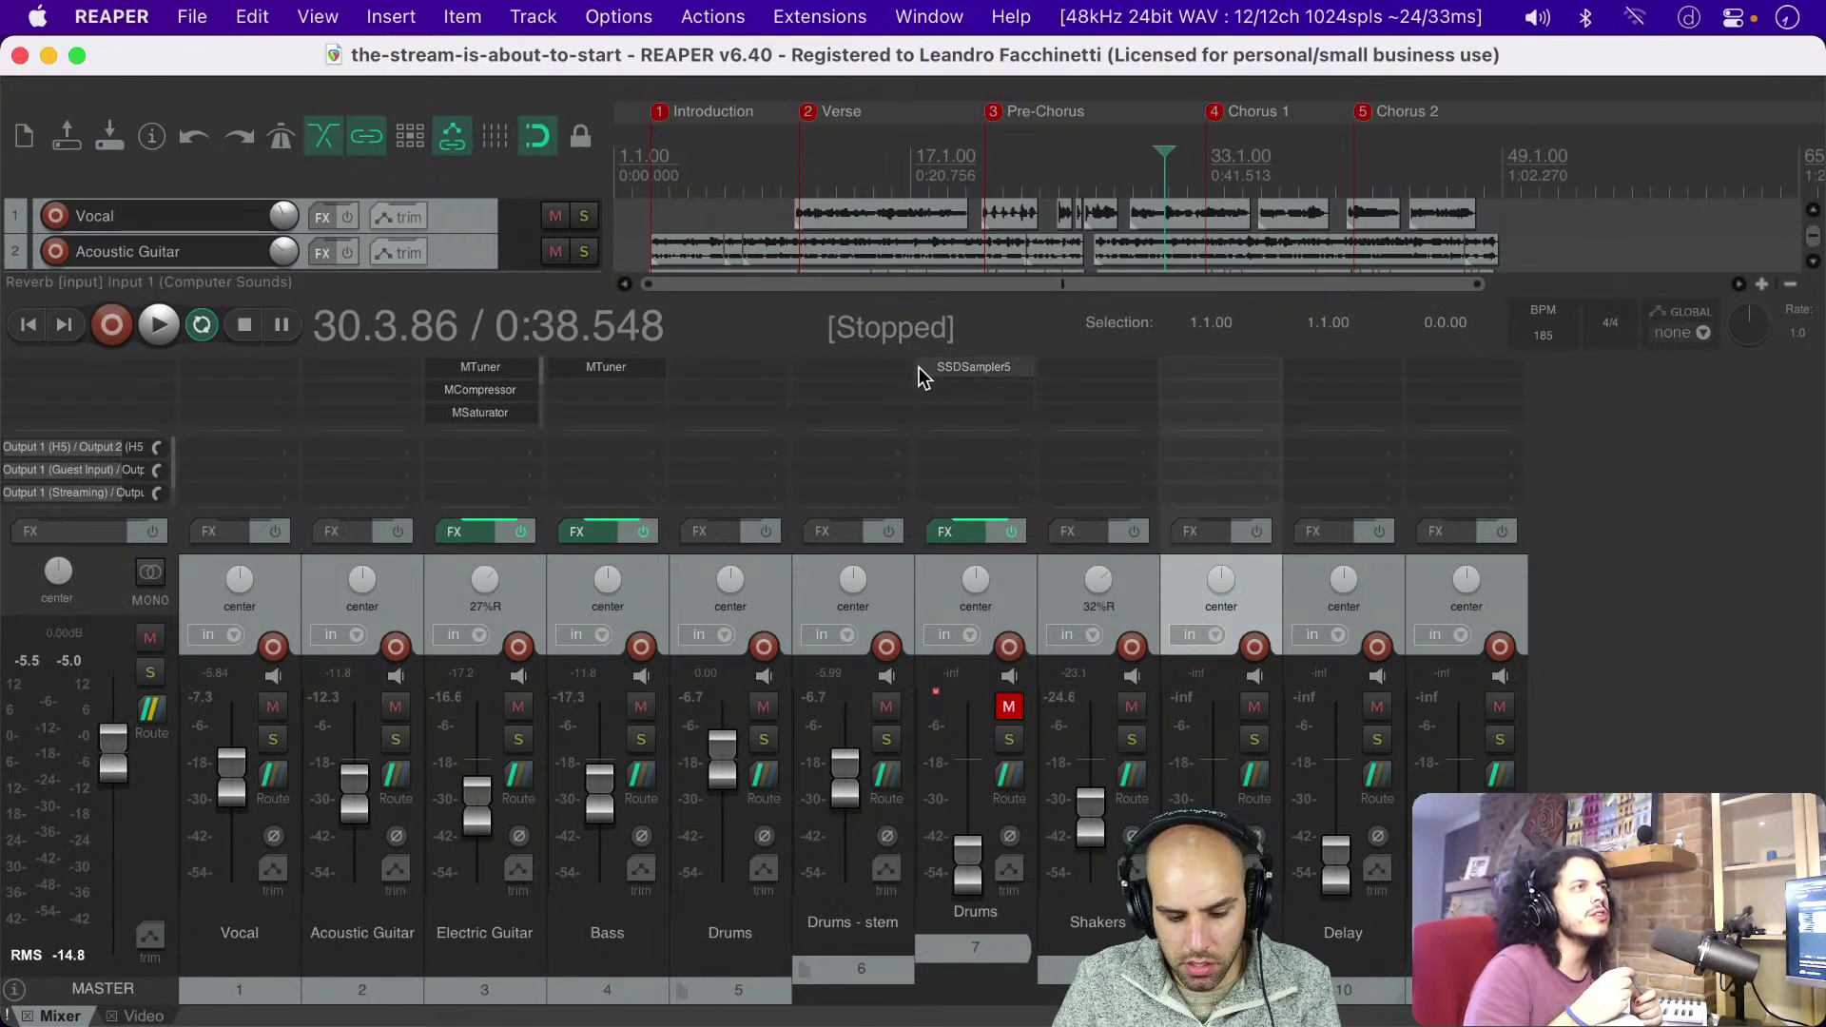
pyautogui.press('super+m')
# Step: Play the song from just before the introduction into the verse
pyautogui.click(640, 451)
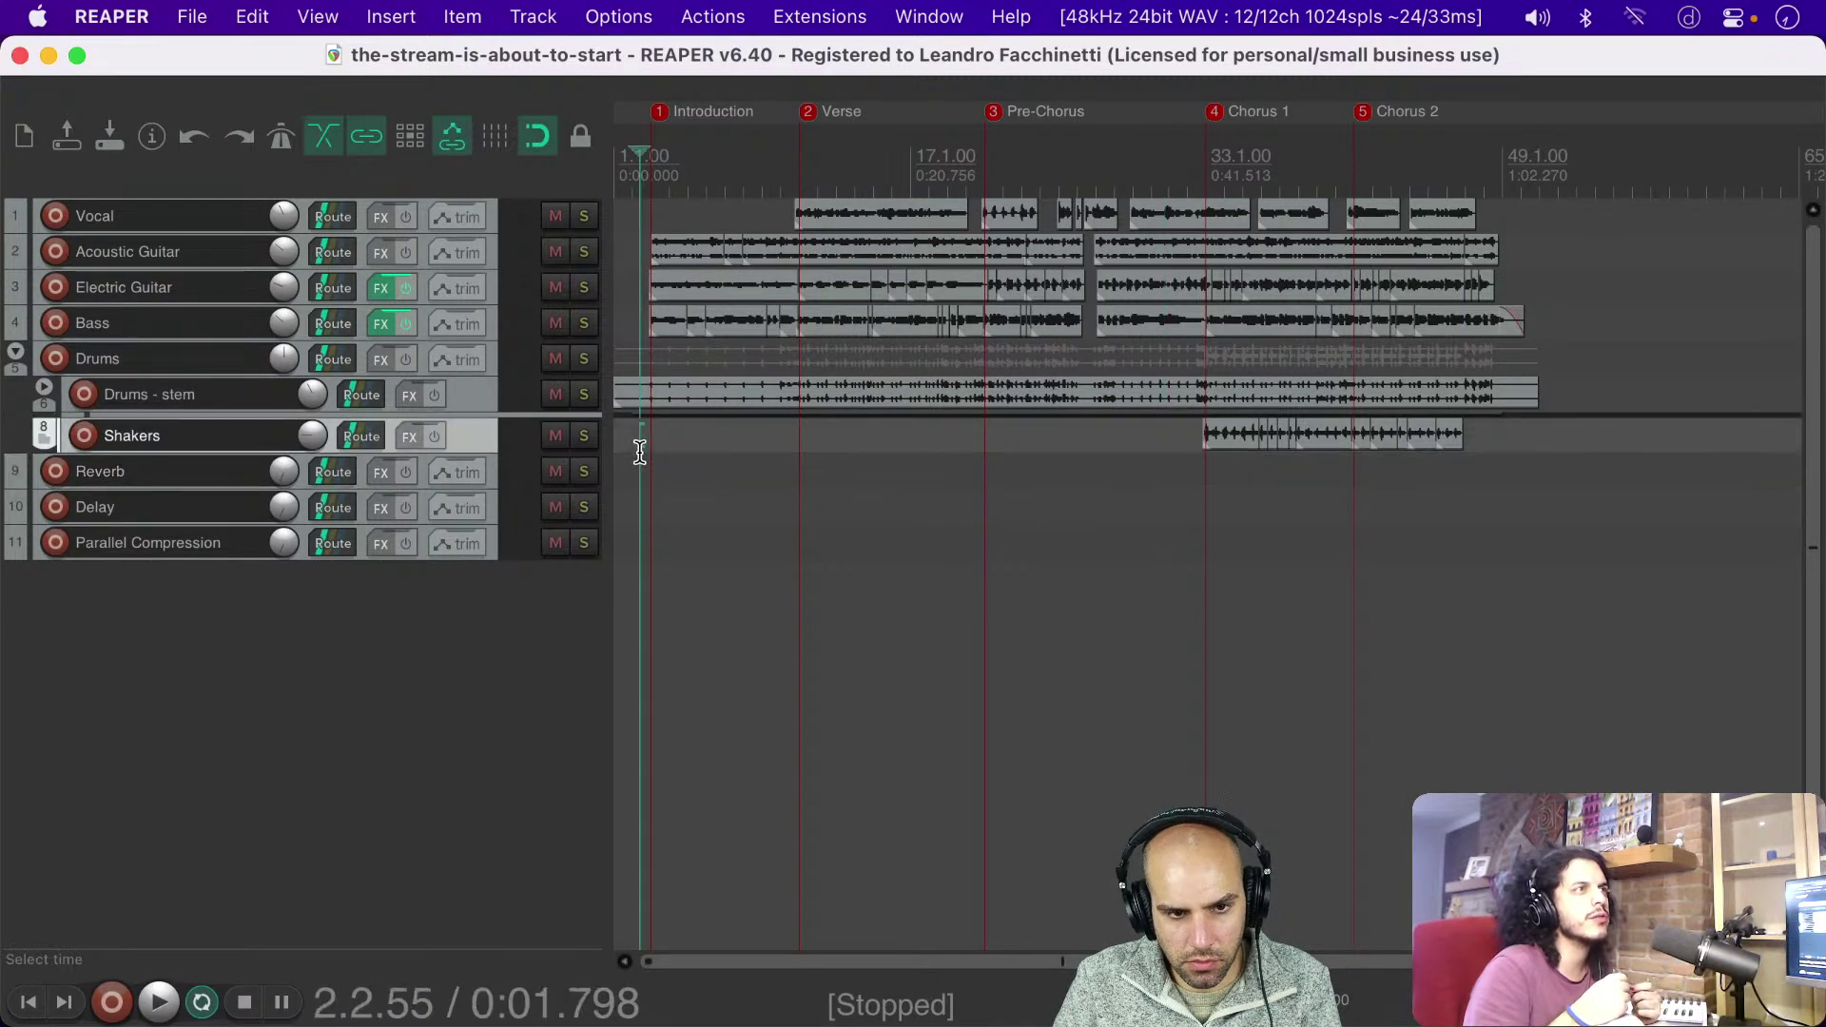
pyautogui.press('space')
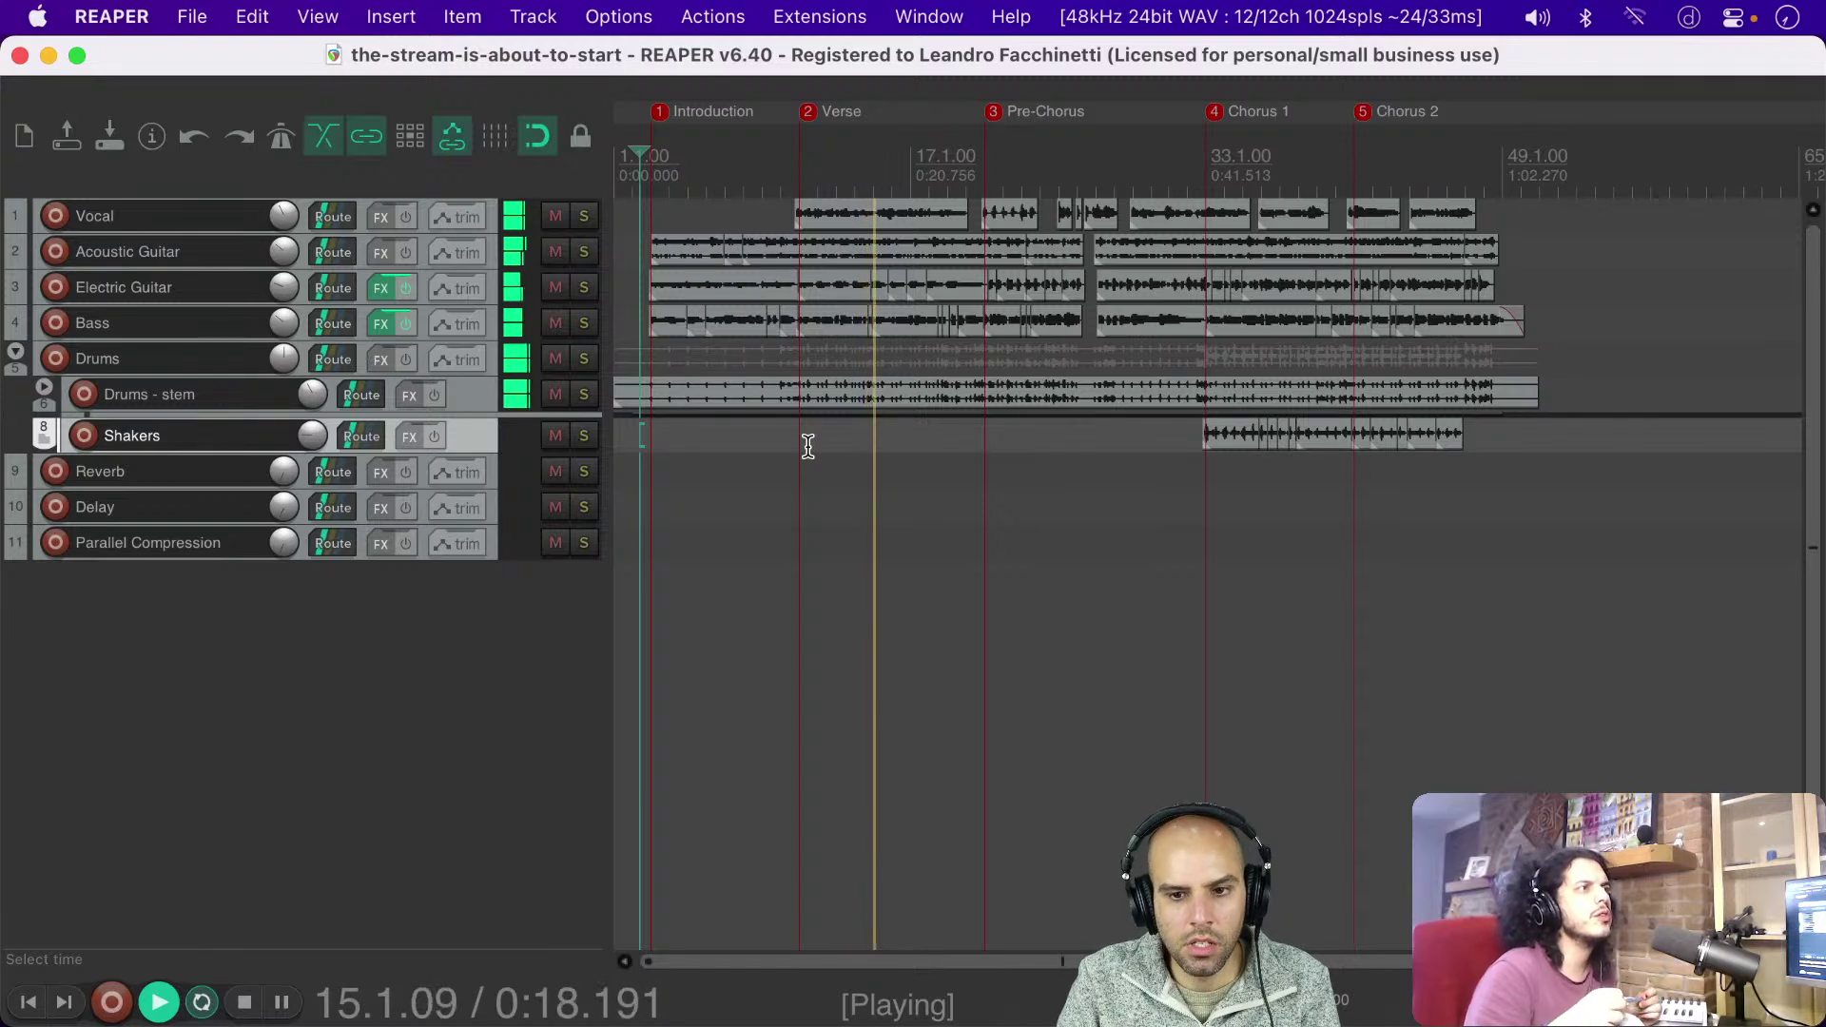
pyautogui.press('space')
# Step: Show the mixer and add the TDR Nova plug-in to the Vocal track, enlarging the plug-in browser
pyautogui.press('super+m')
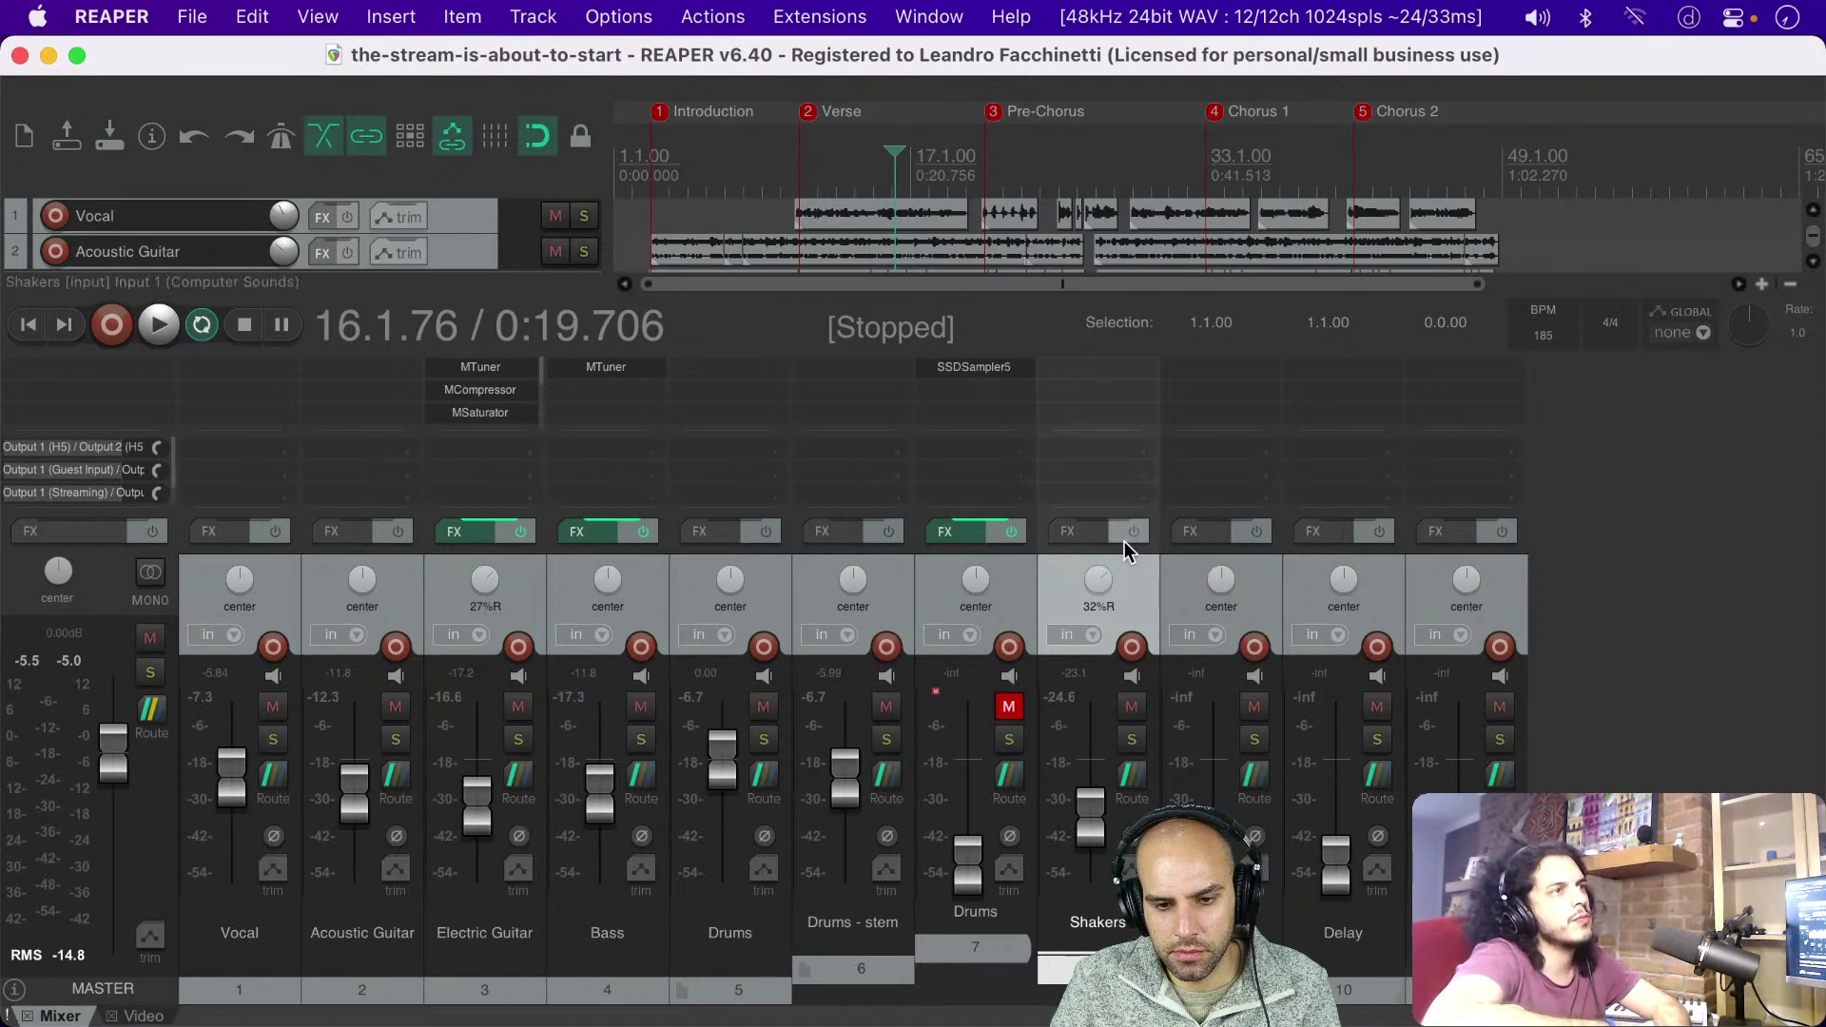
pyautogui.click(211, 531)
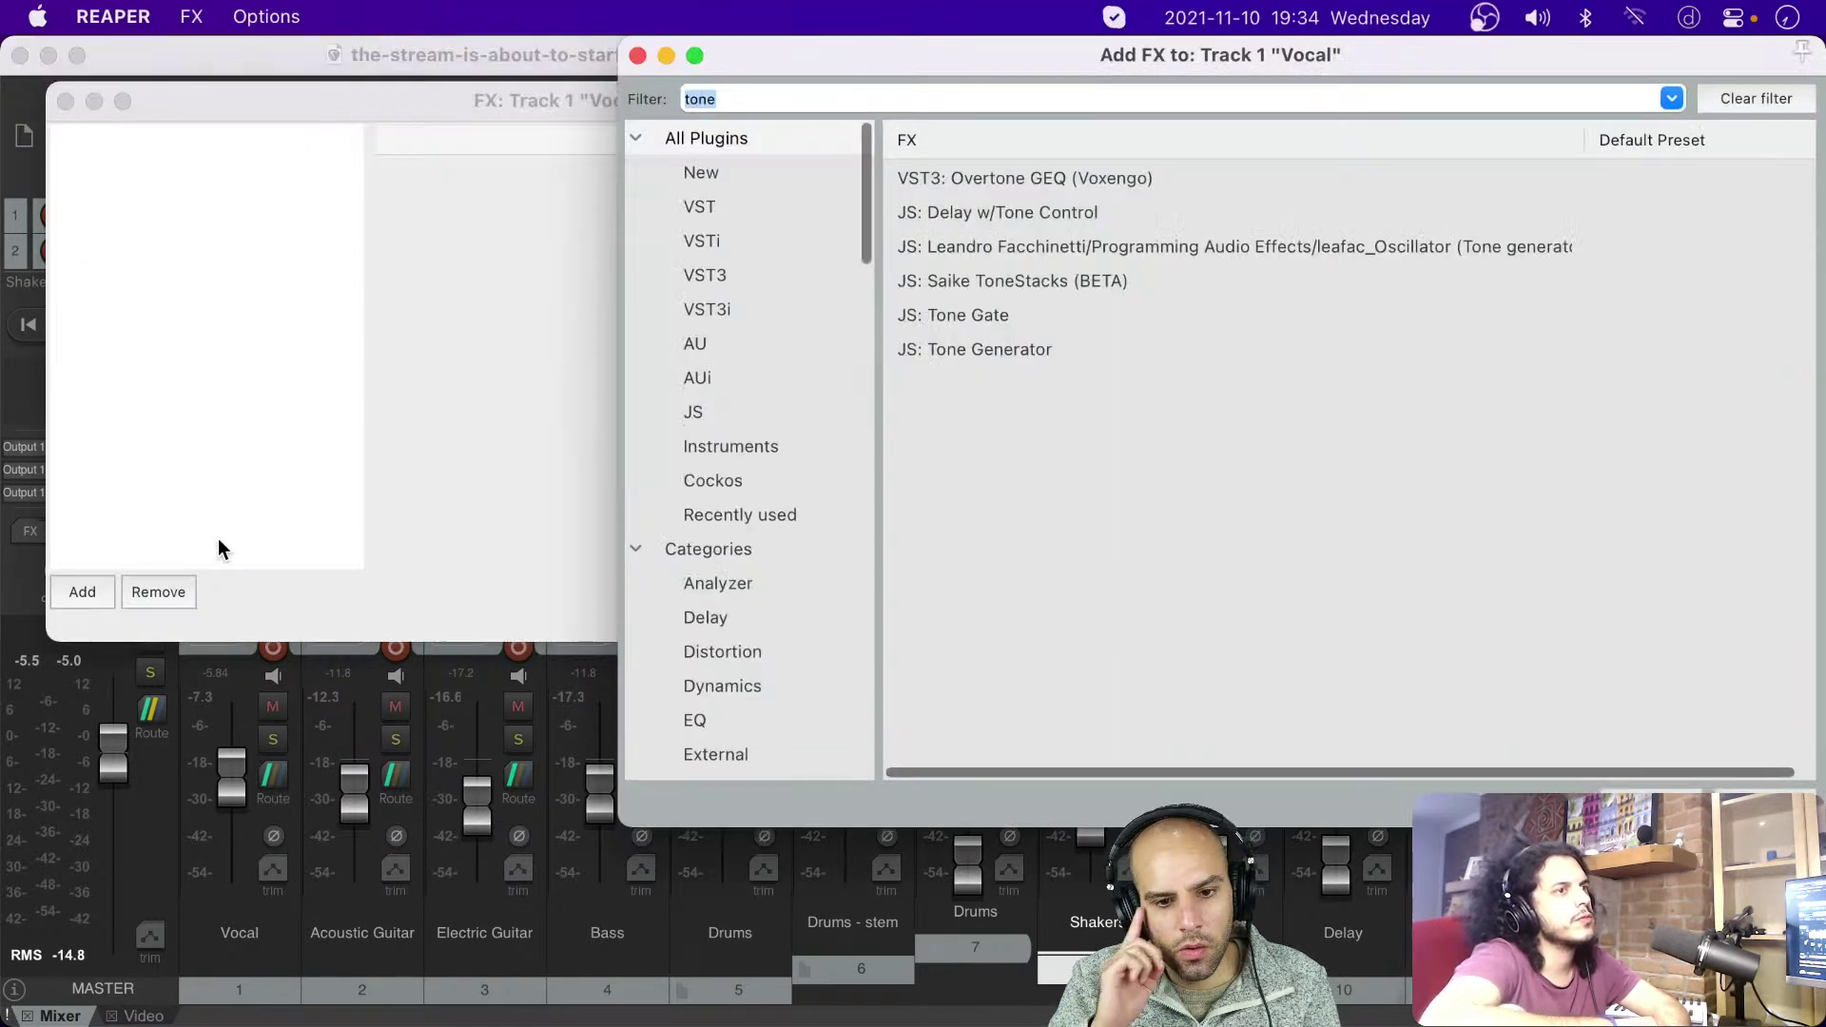
pyautogui.press('BackSpace')
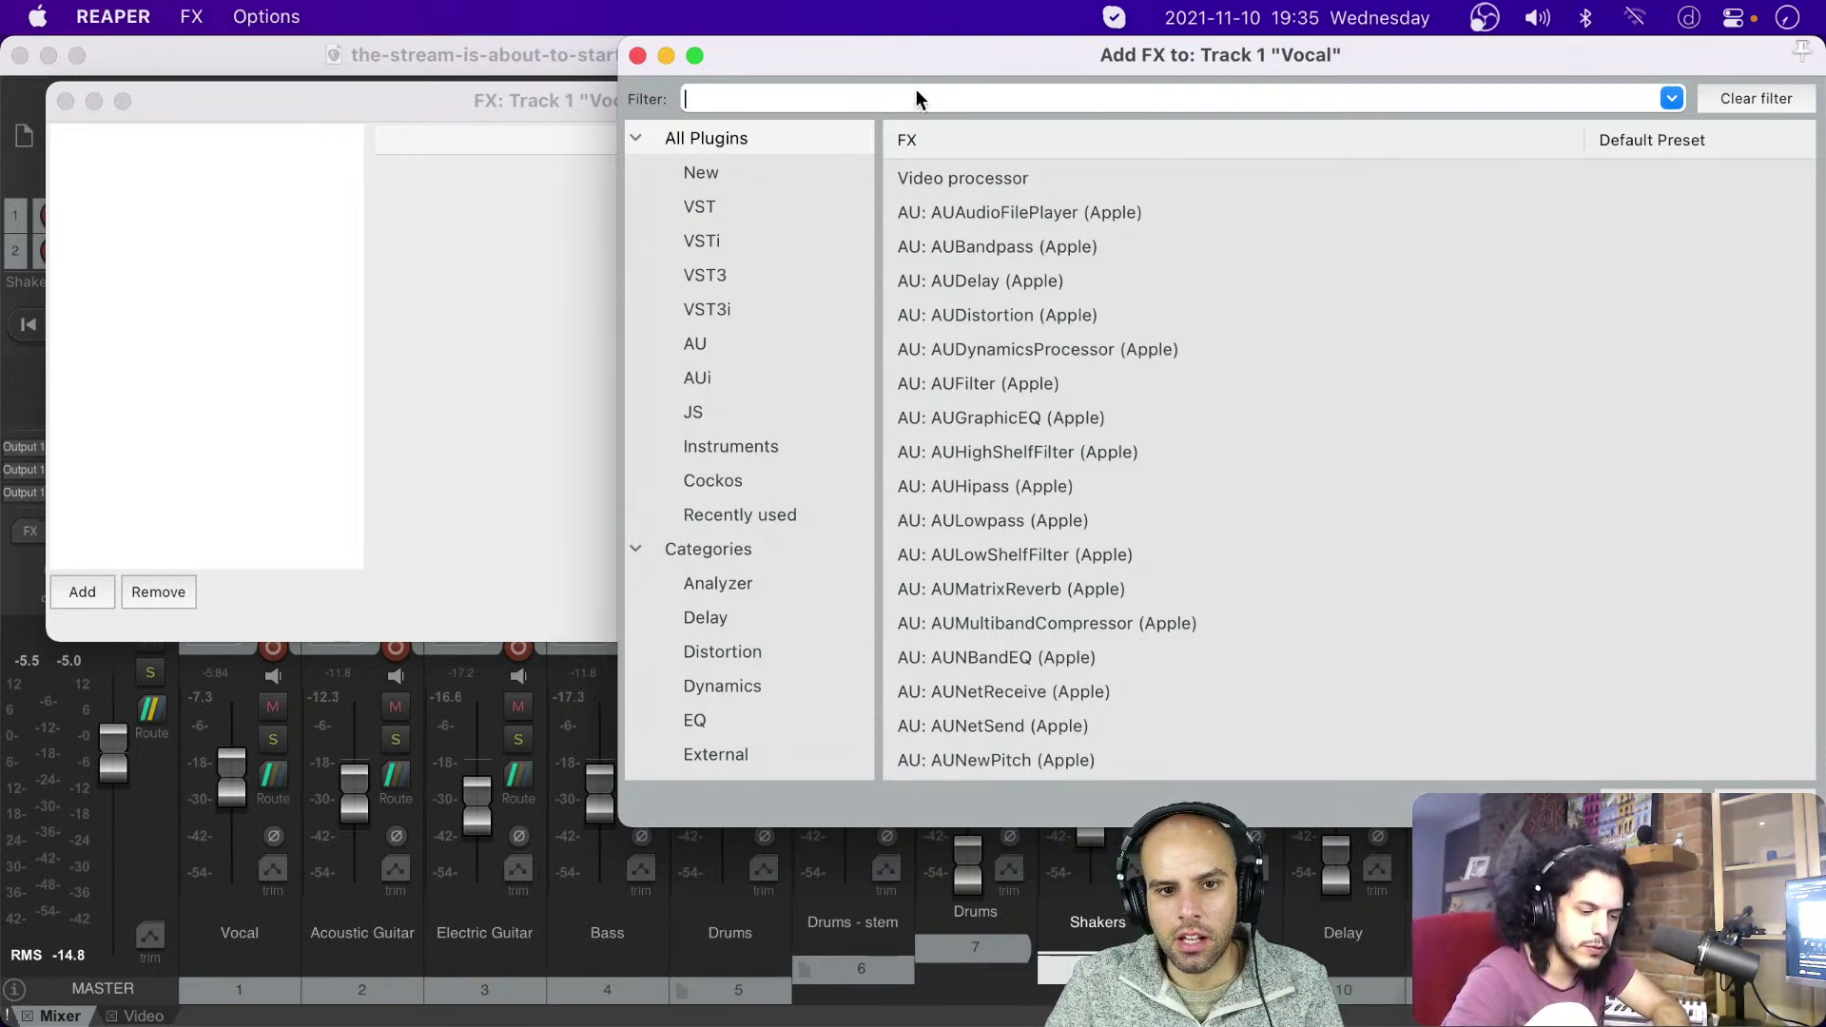
pyautogui.moveTo(913, 54)
pyautogui.mouseDown()
pyautogui.moveTo(894, 54)
pyautogui.moveTo(911, 57)
pyautogui.mouseUp()
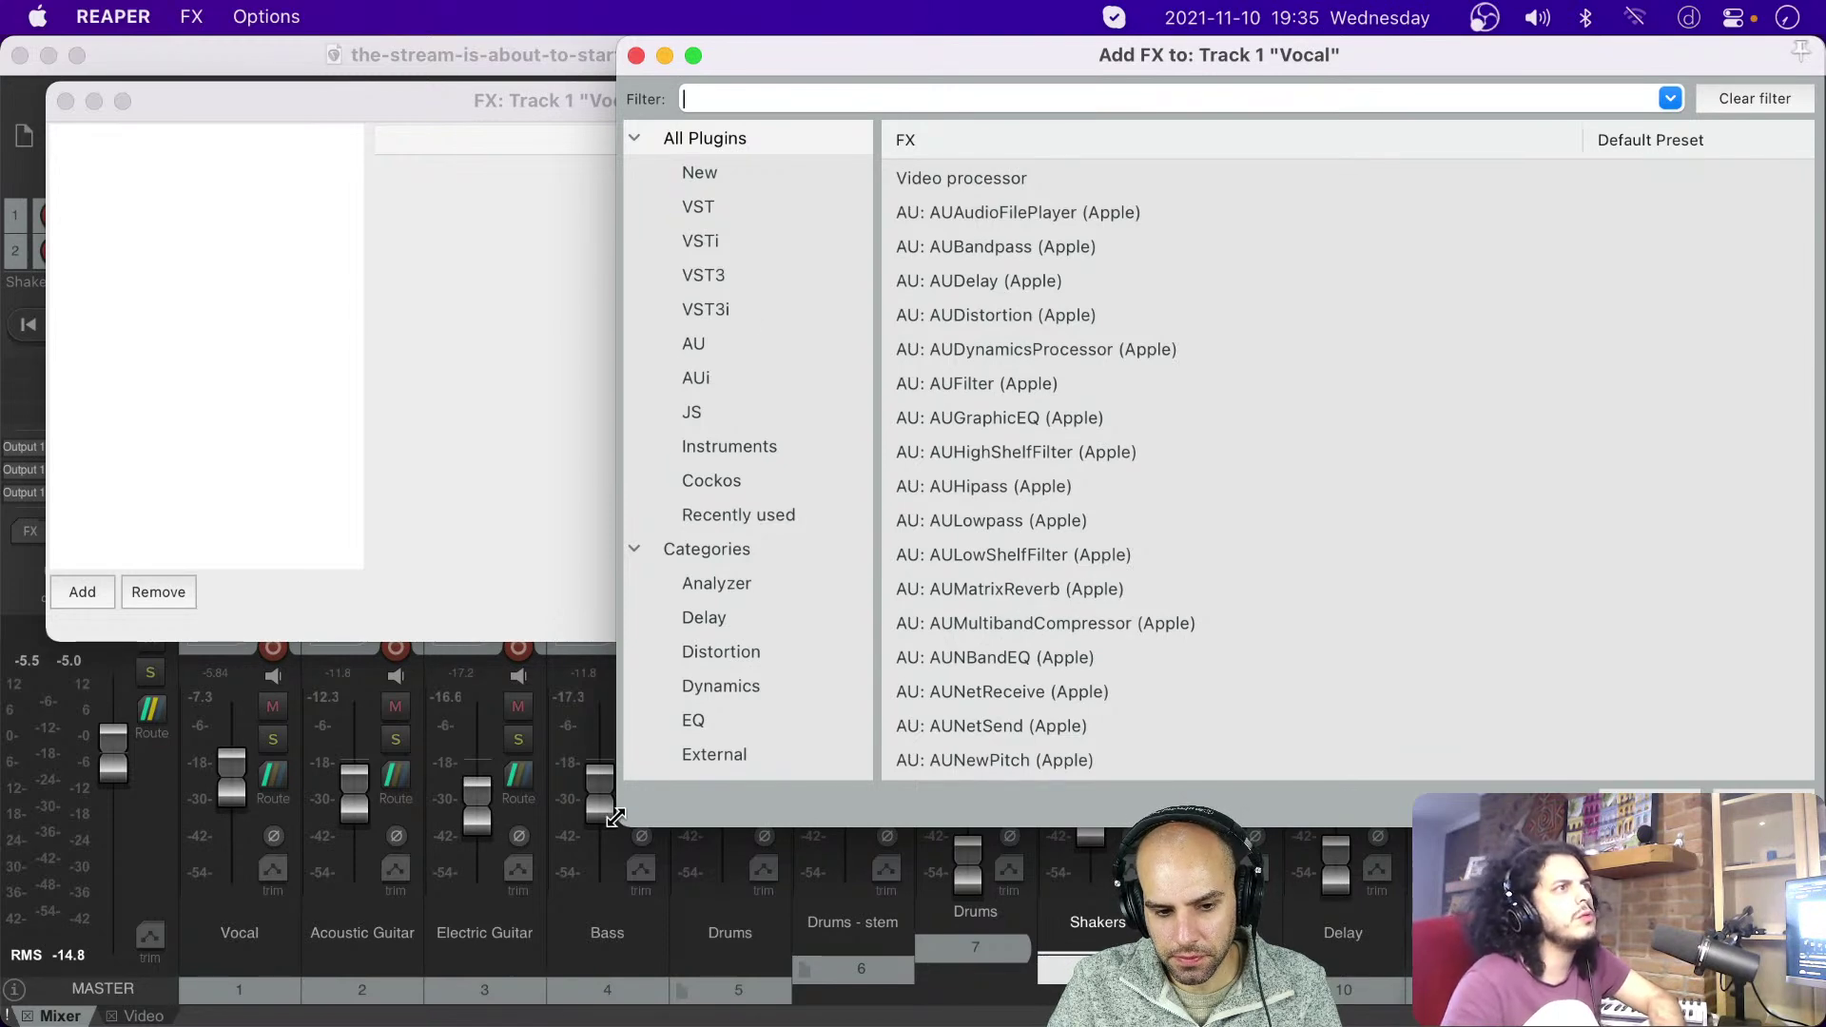
pyautogui.moveTo(615, 819); pyautogui.dragTo(704, 1026)
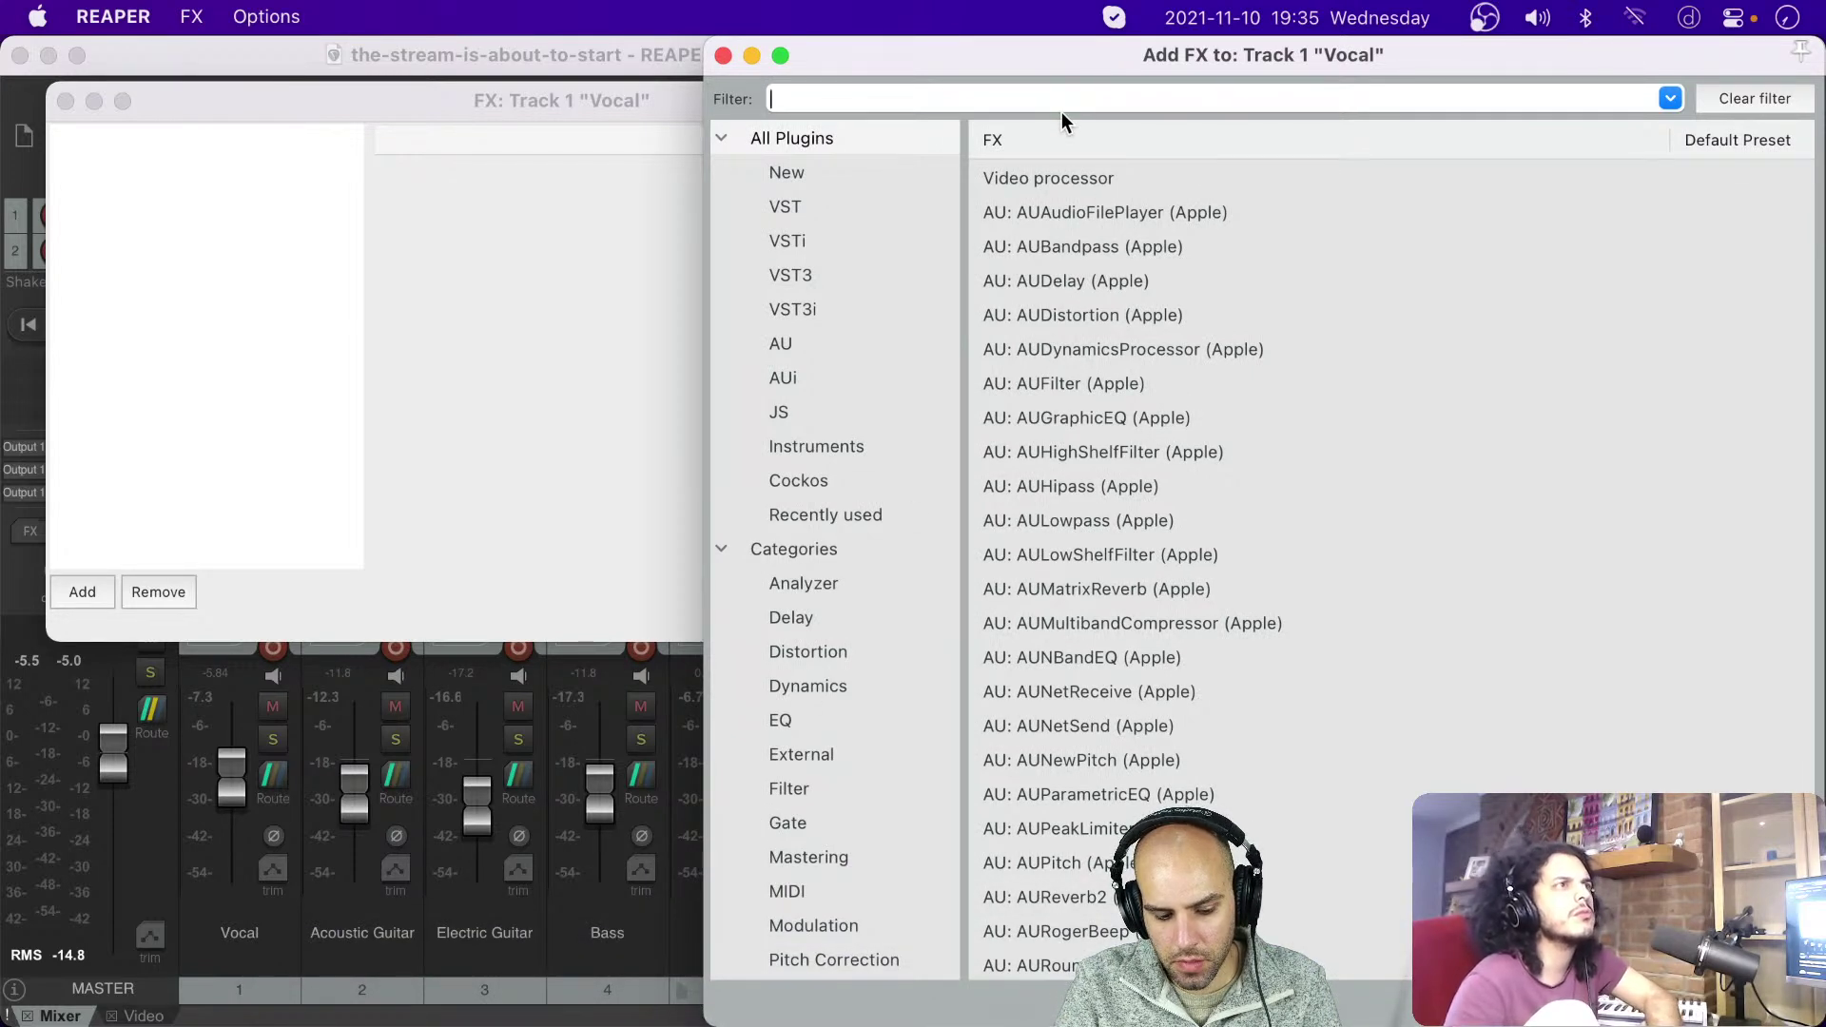
pyautogui.write('nova')
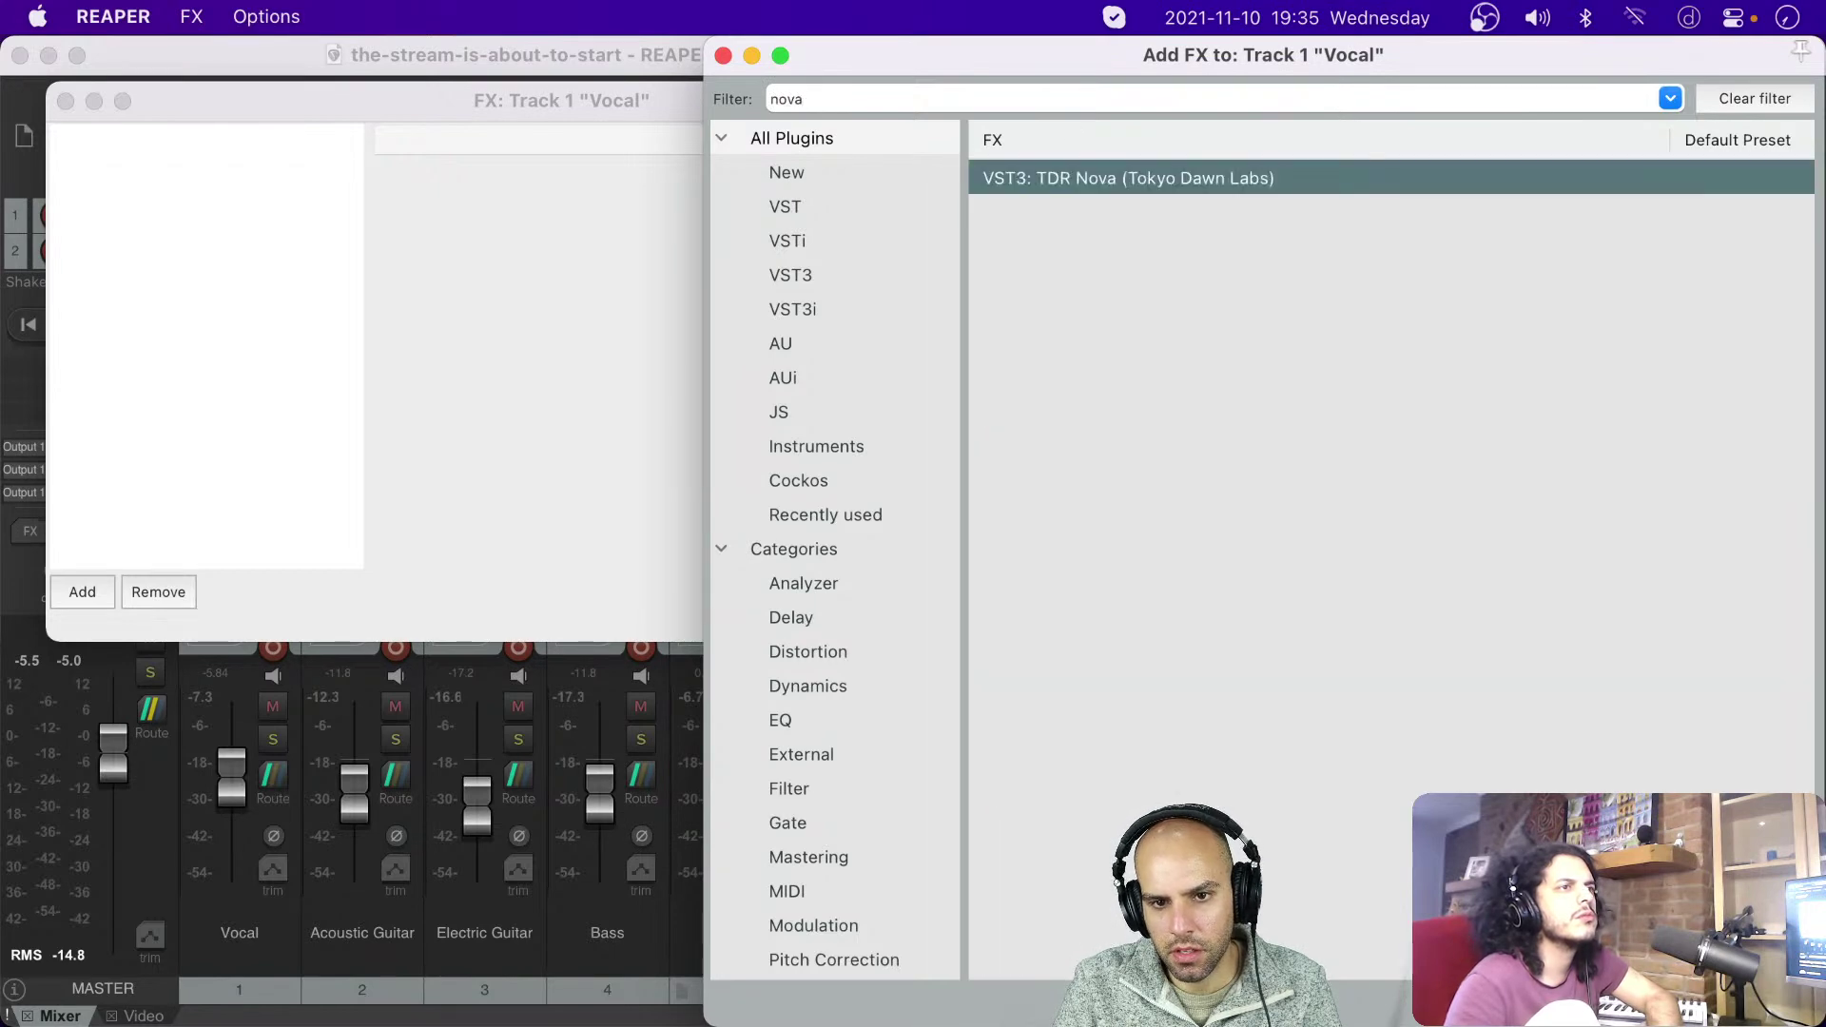
pyautogui.press('Return')
# Step: Load the De-ess (linked) preset in TDR Nova and move its window clear of the Vocal channel controls
pyautogui.moveTo(689, 94); pyautogui.dragTo(1208, 103)
pyautogui.click(1084, 192)
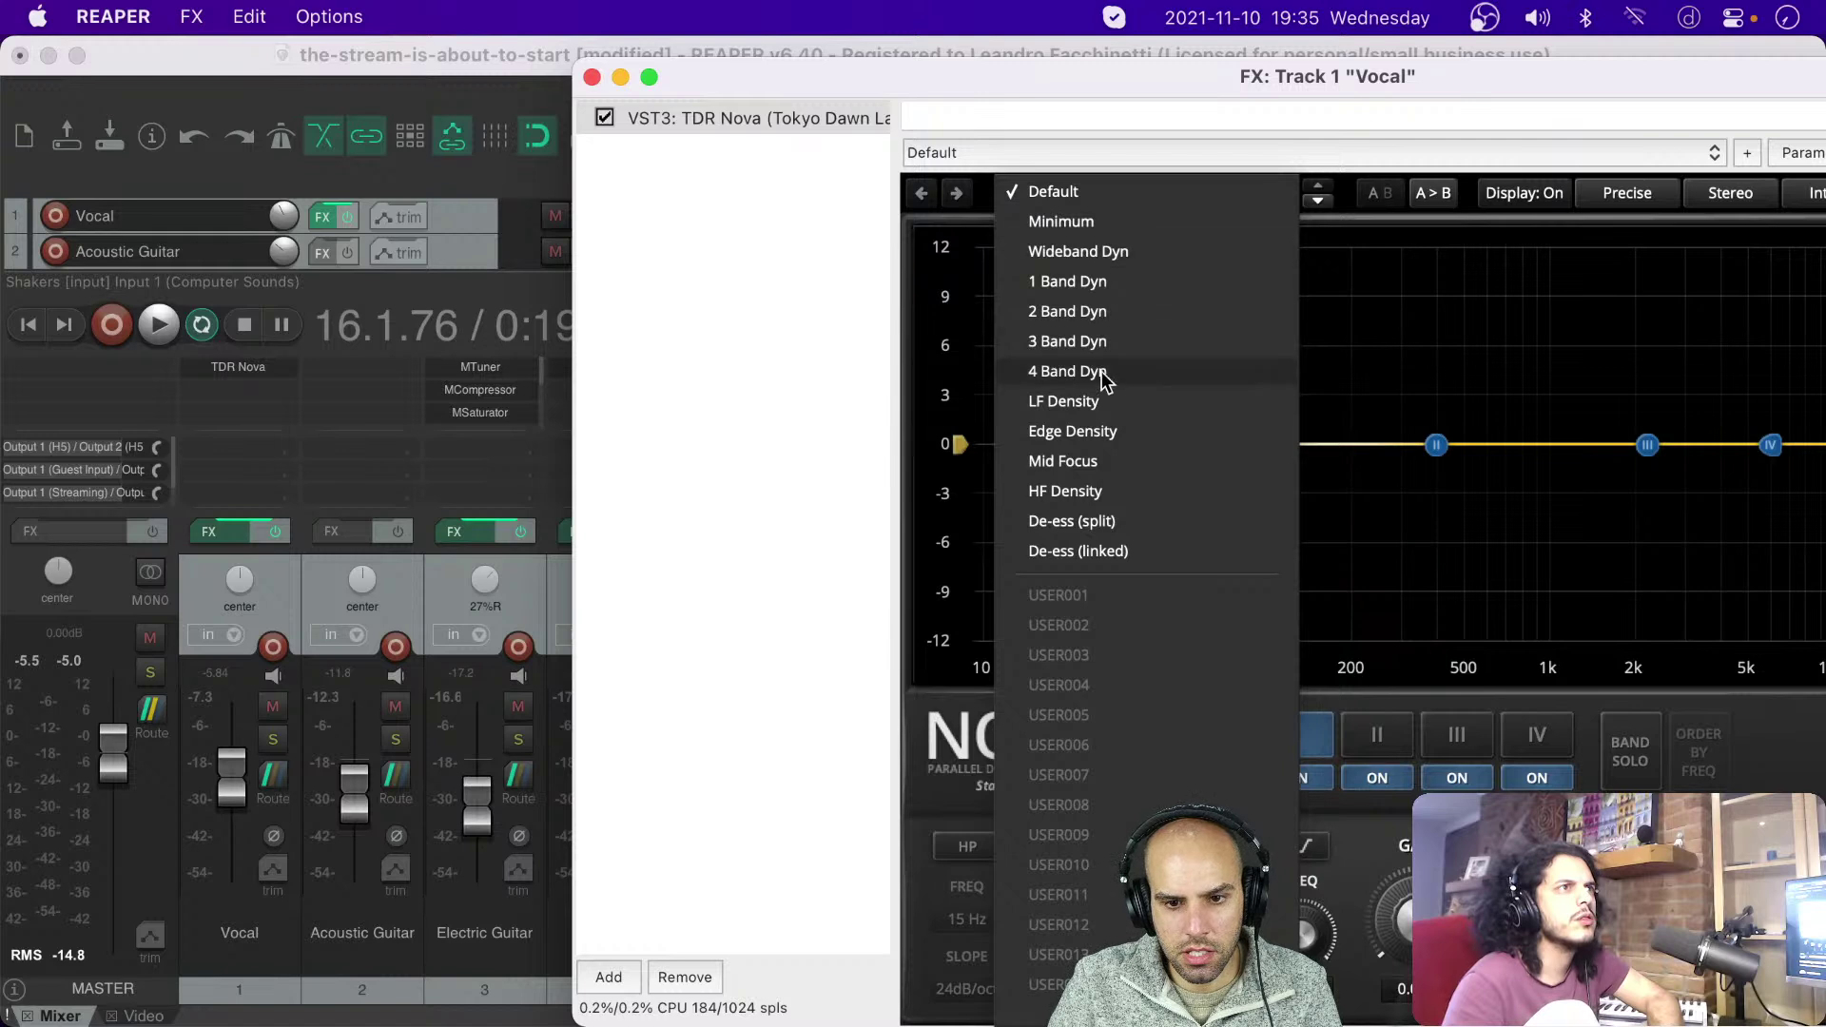
pyautogui.click(1031, 551)
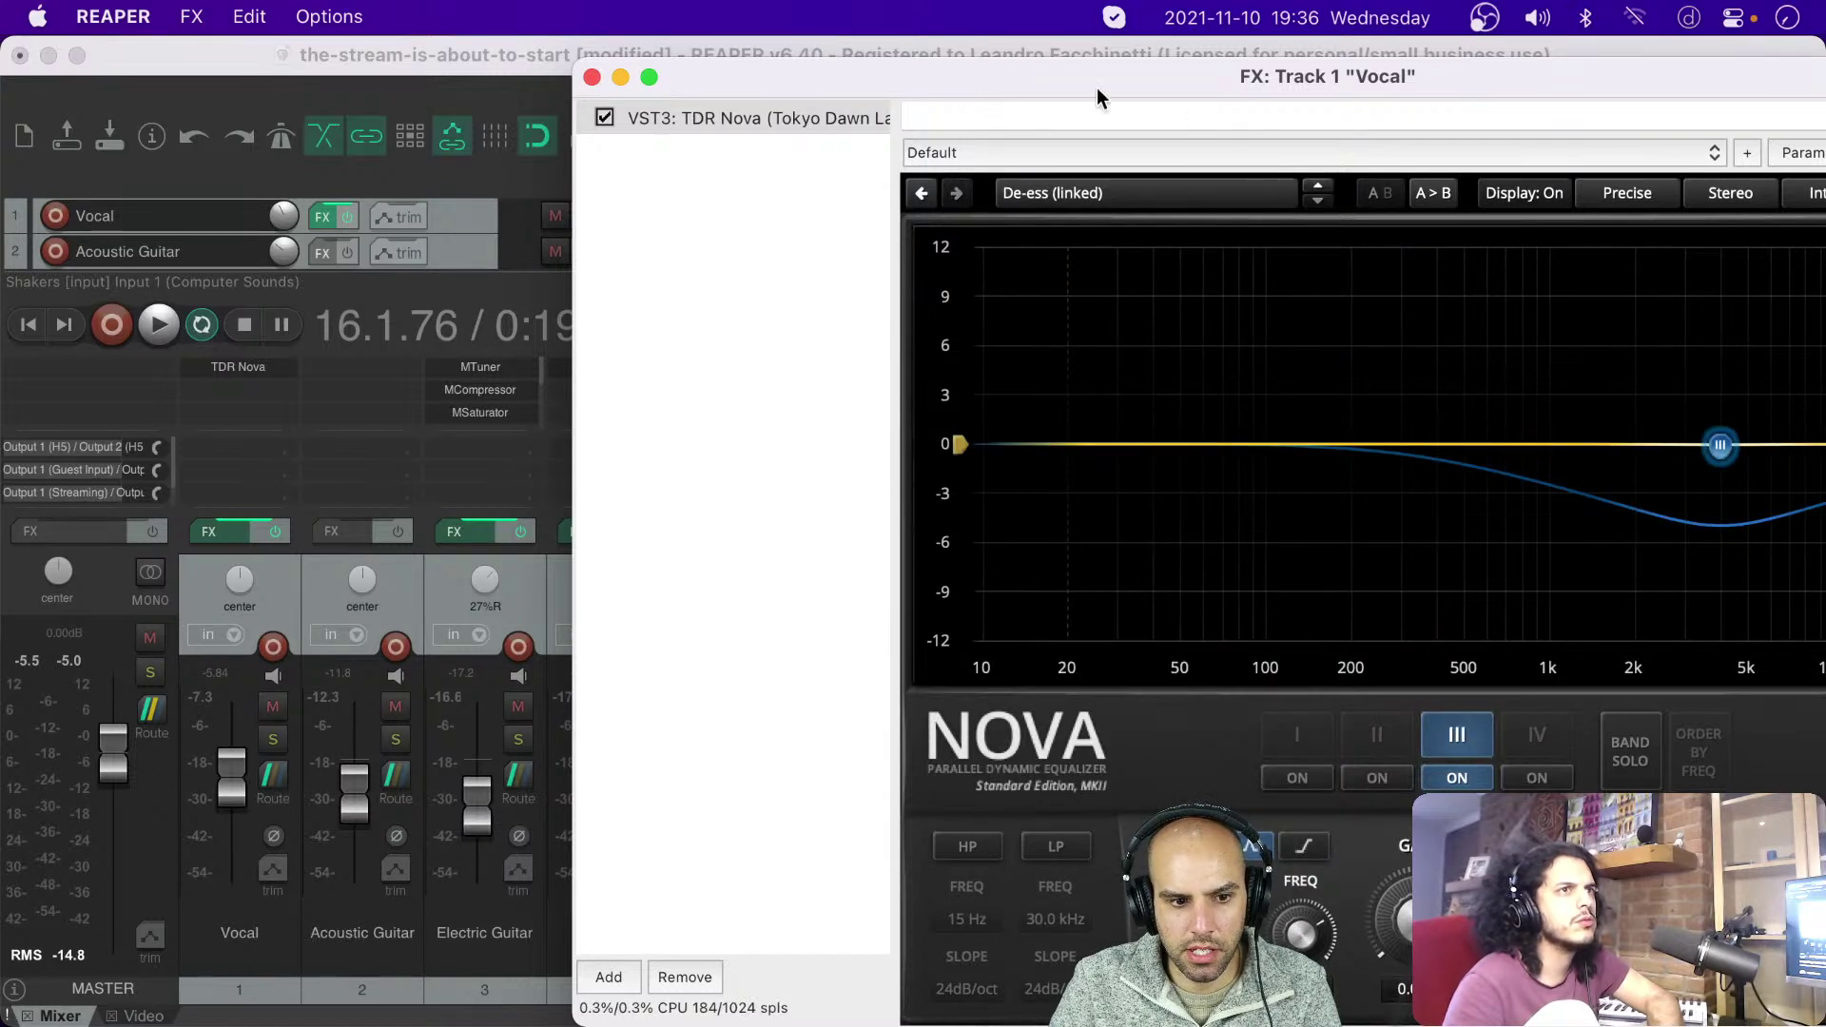
pyautogui.moveTo(895, 72); pyautogui.dragTo(963, 570)
# Step: Solo the Vocal track, hide the mixer, and loop playback over a selected time range at the start of the verse
pyautogui.click(270, 740)
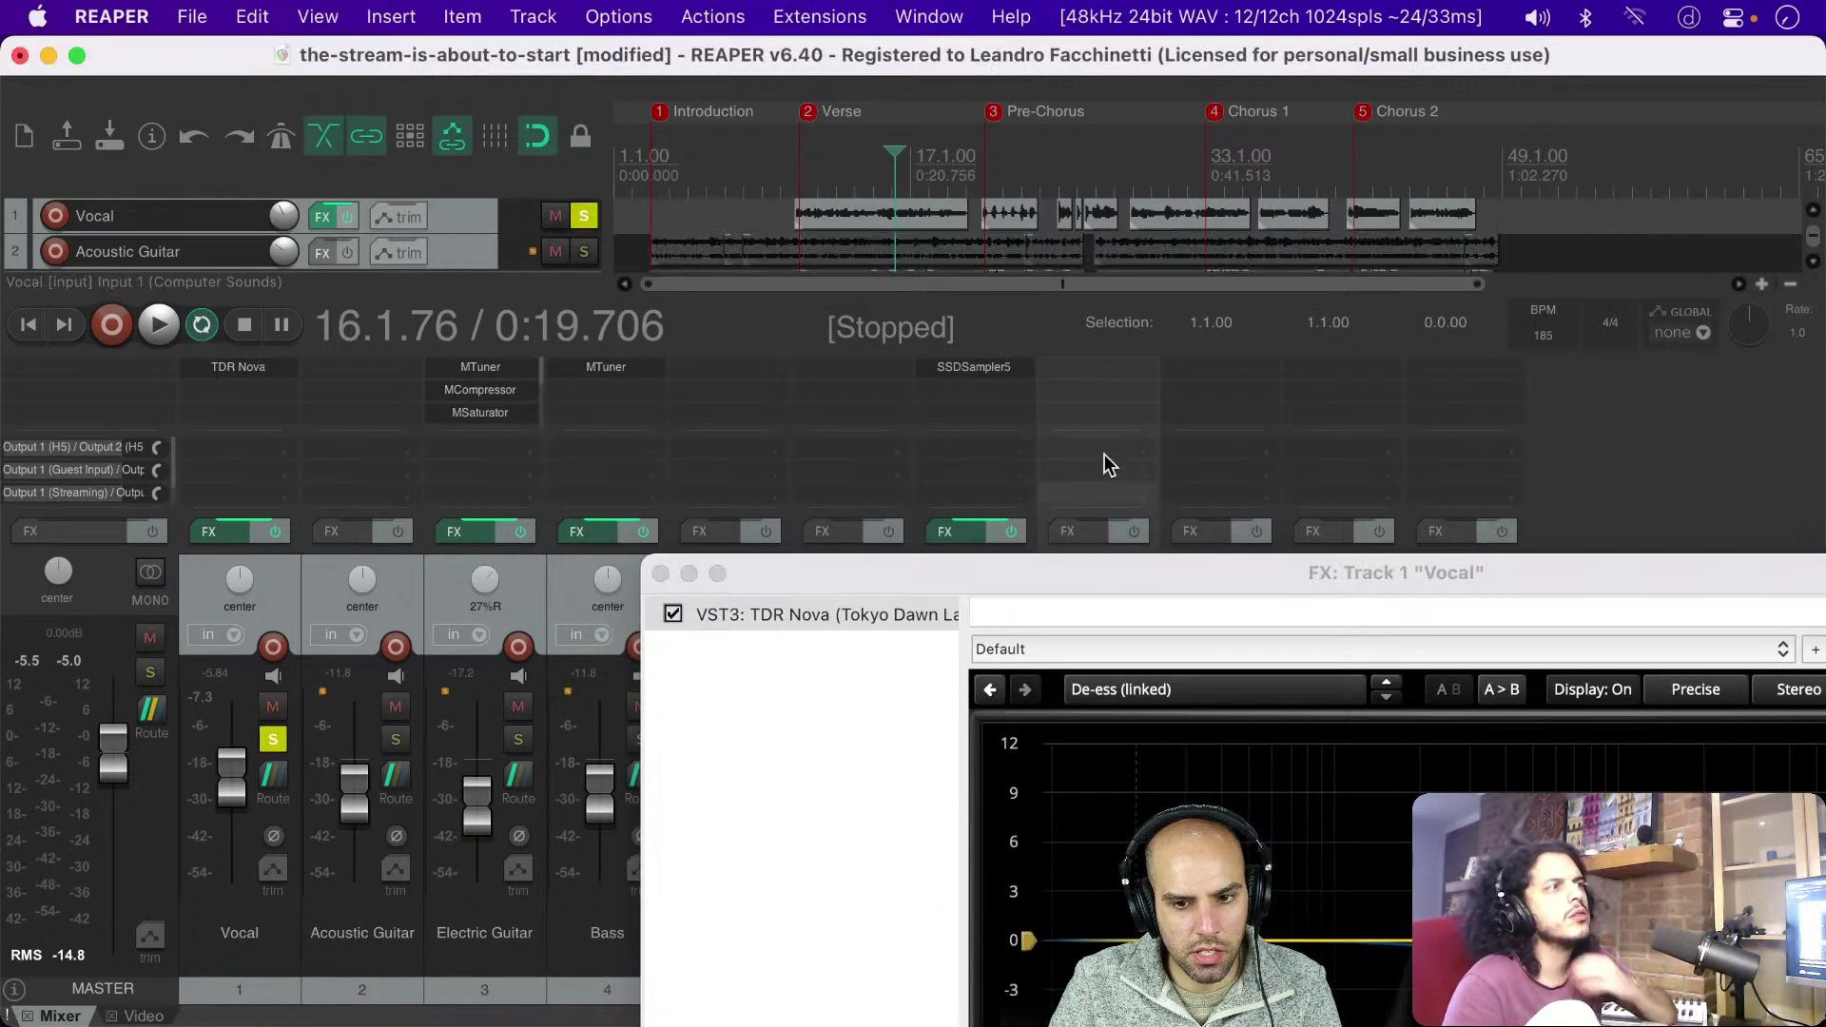
pyautogui.press('super+m')
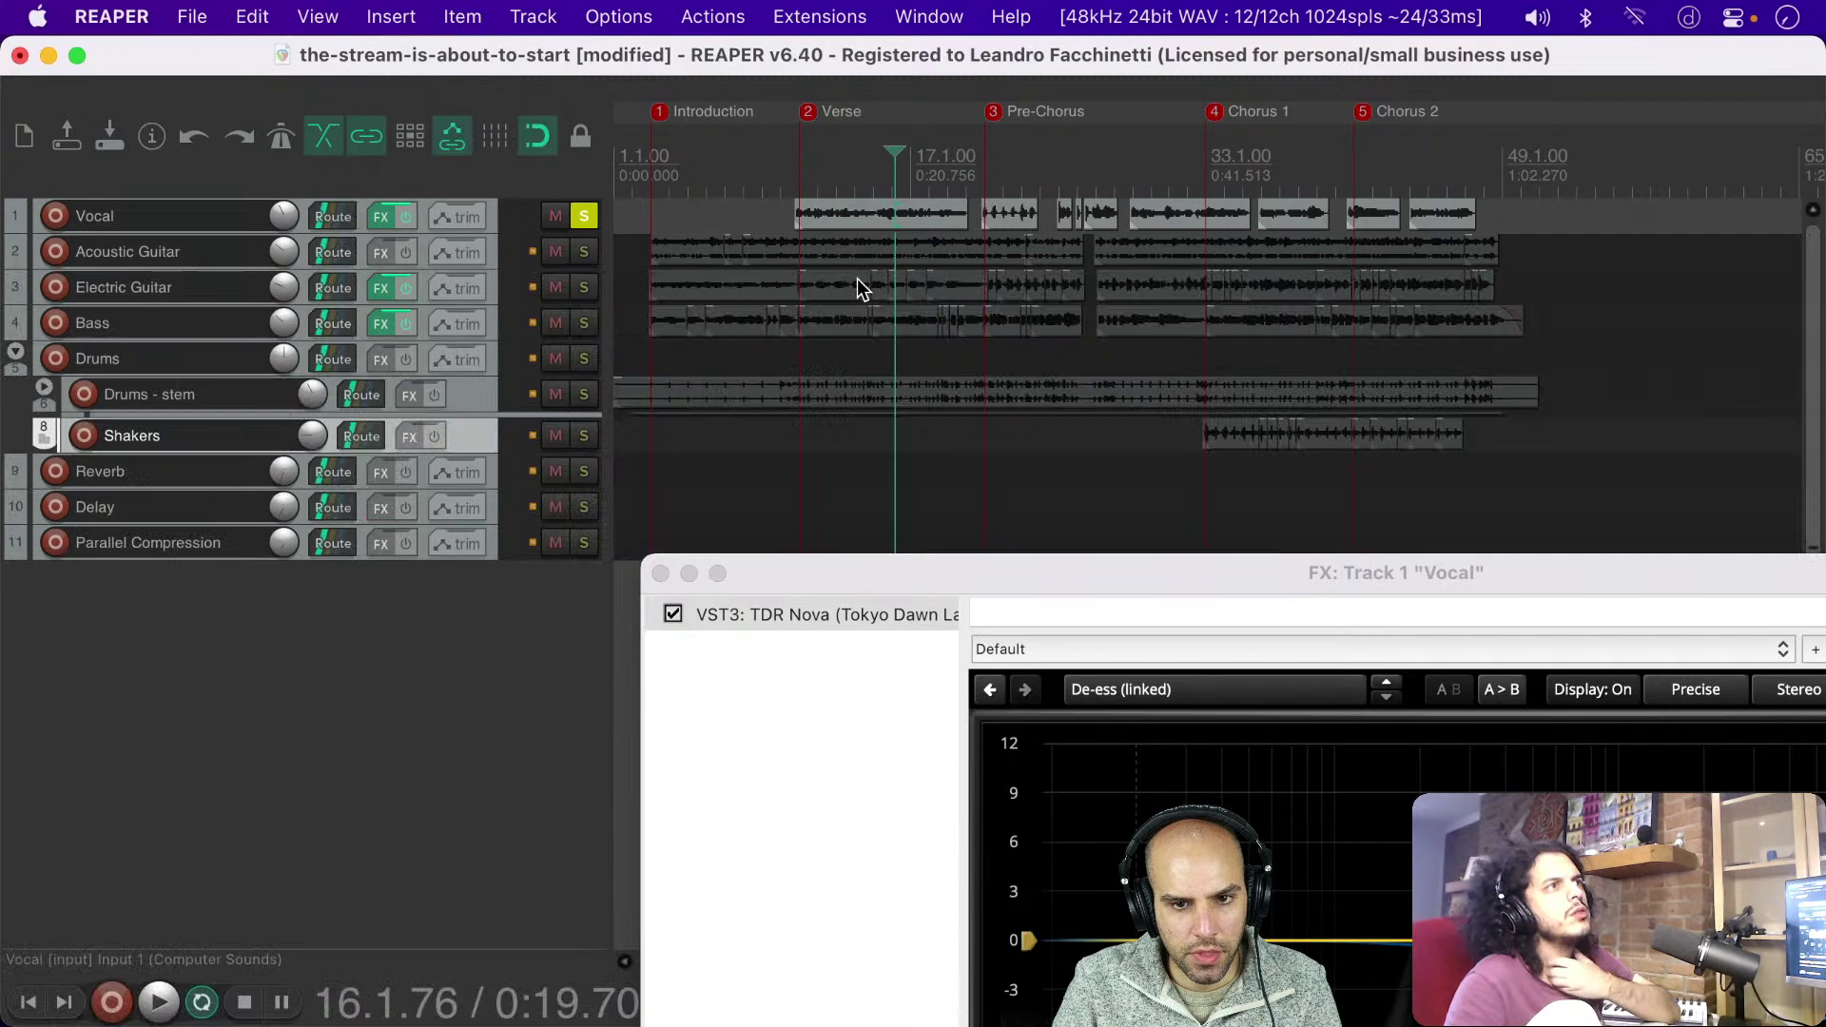
pyautogui.click(857, 215)
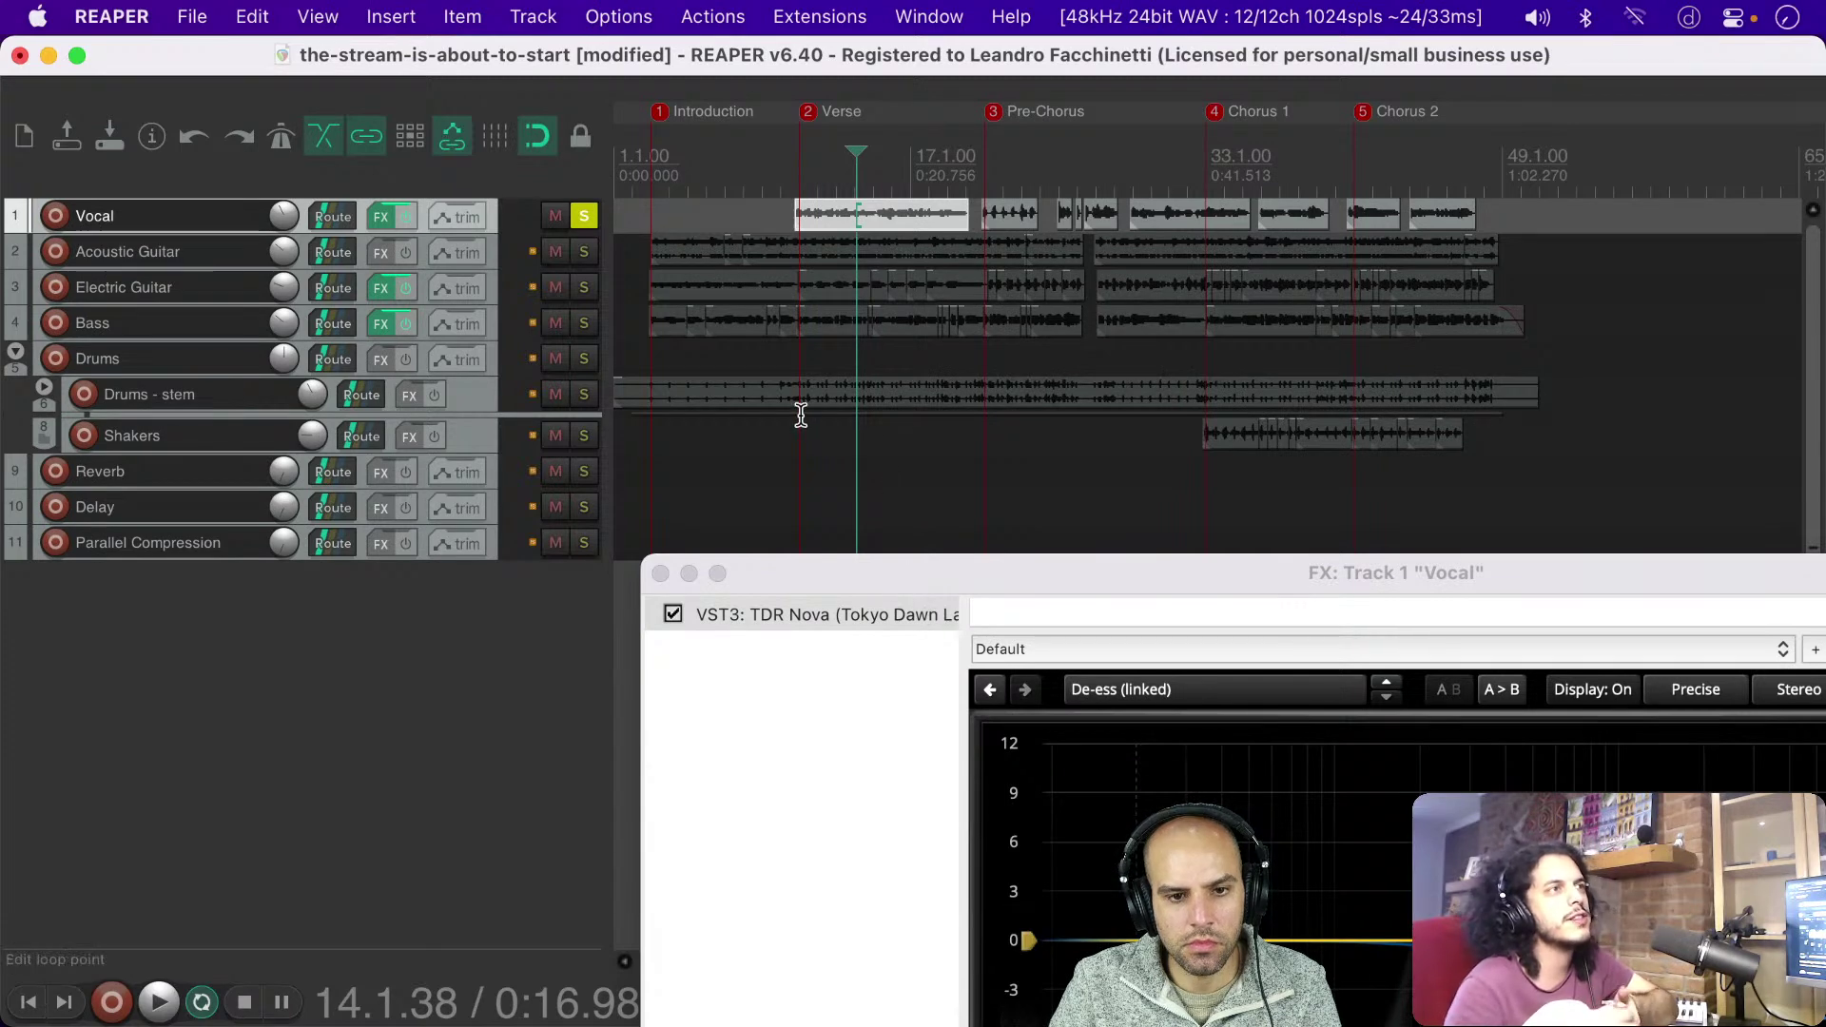
pyautogui.scroll(5, 801, 416)
pyautogui.moveTo(772, 352); pyautogui.dragTo(998, 346)
pyautogui.press('space')
# Step: Show the output spectrum in TDR Nova and move band III to about 7.4 kHz
pyautogui.moveTo(1229, 591); pyautogui.dragTo(659, 191)
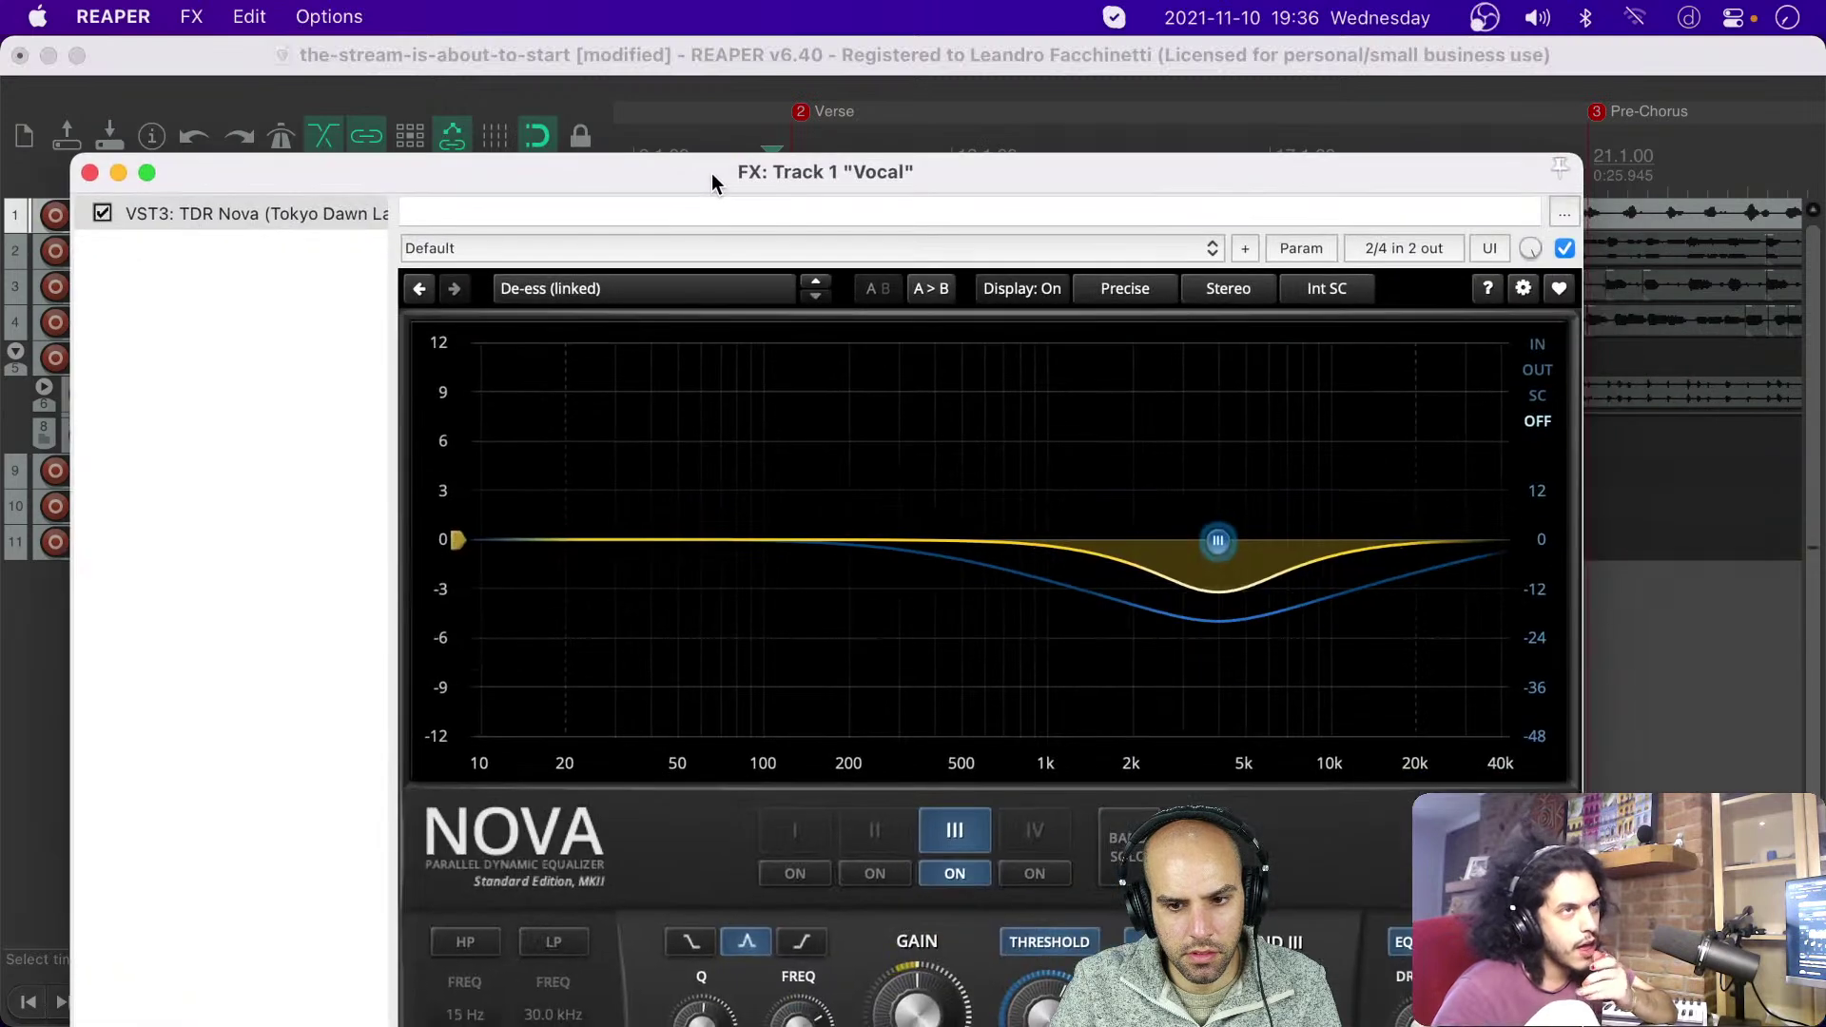
pyautogui.click(1538, 370)
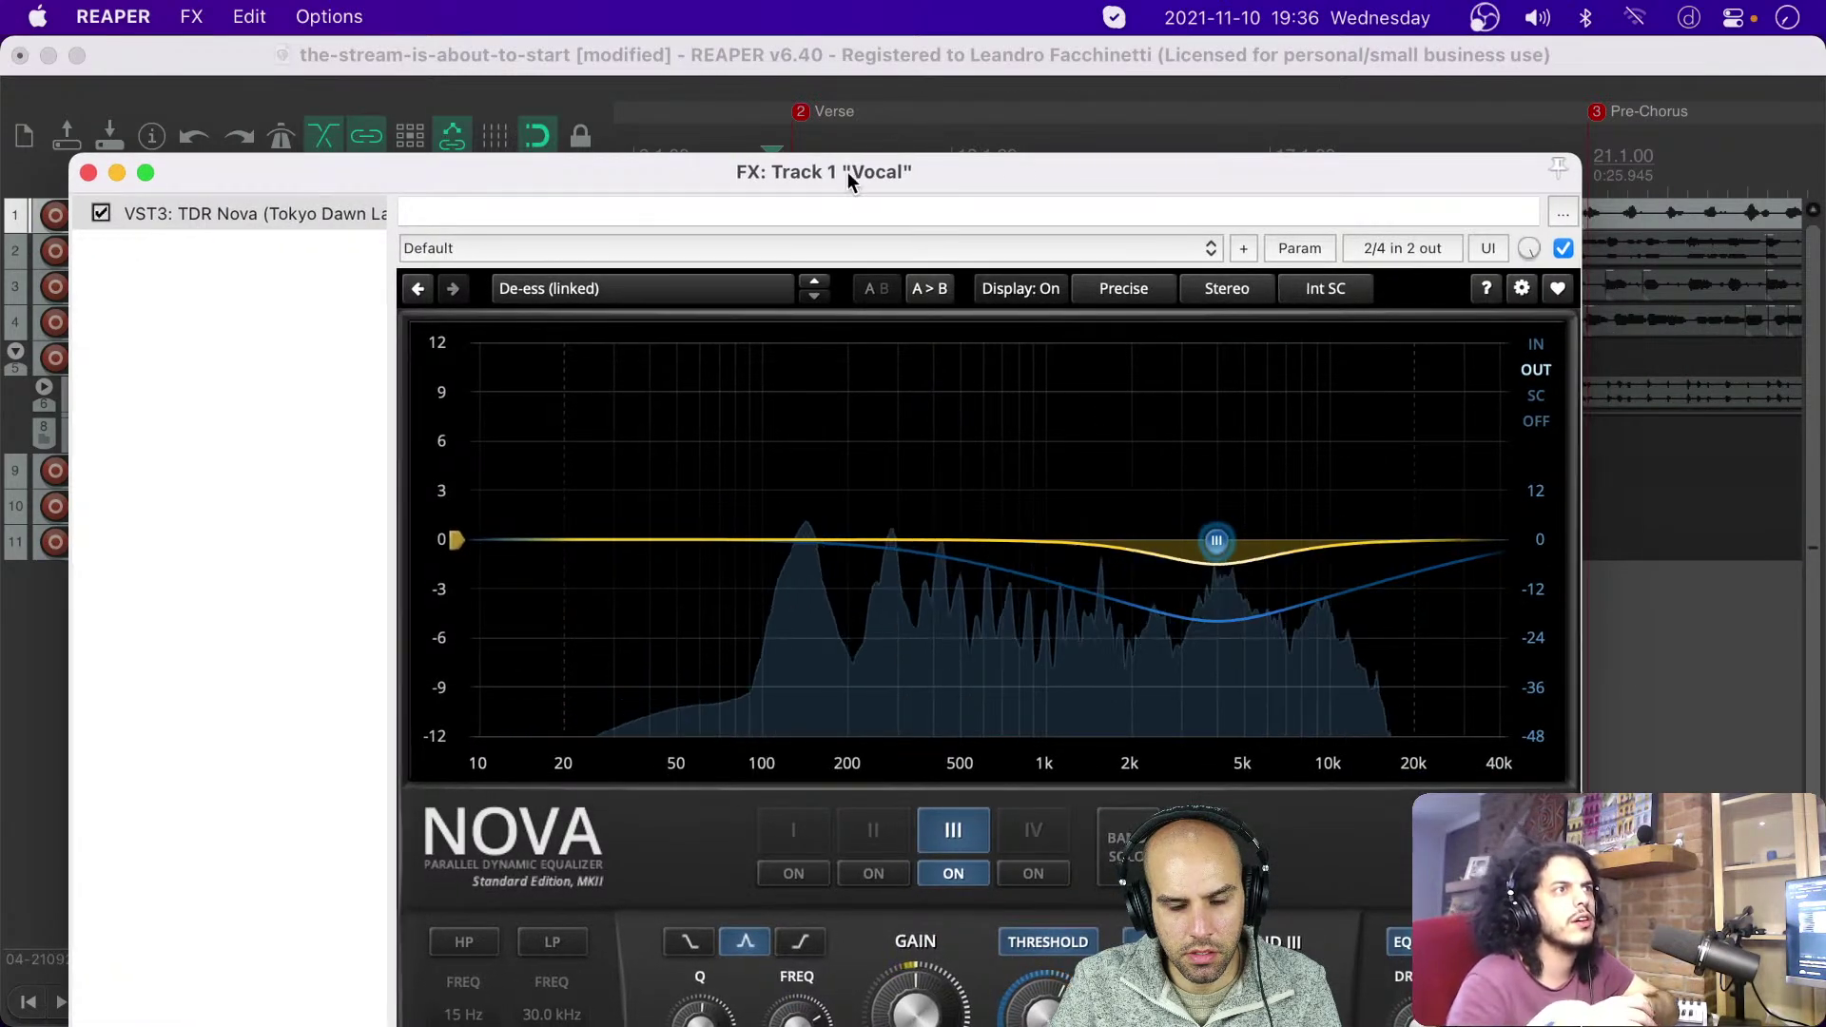
pyautogui.moveTo(848, 171); pyautogui.dragTo(772, 152)
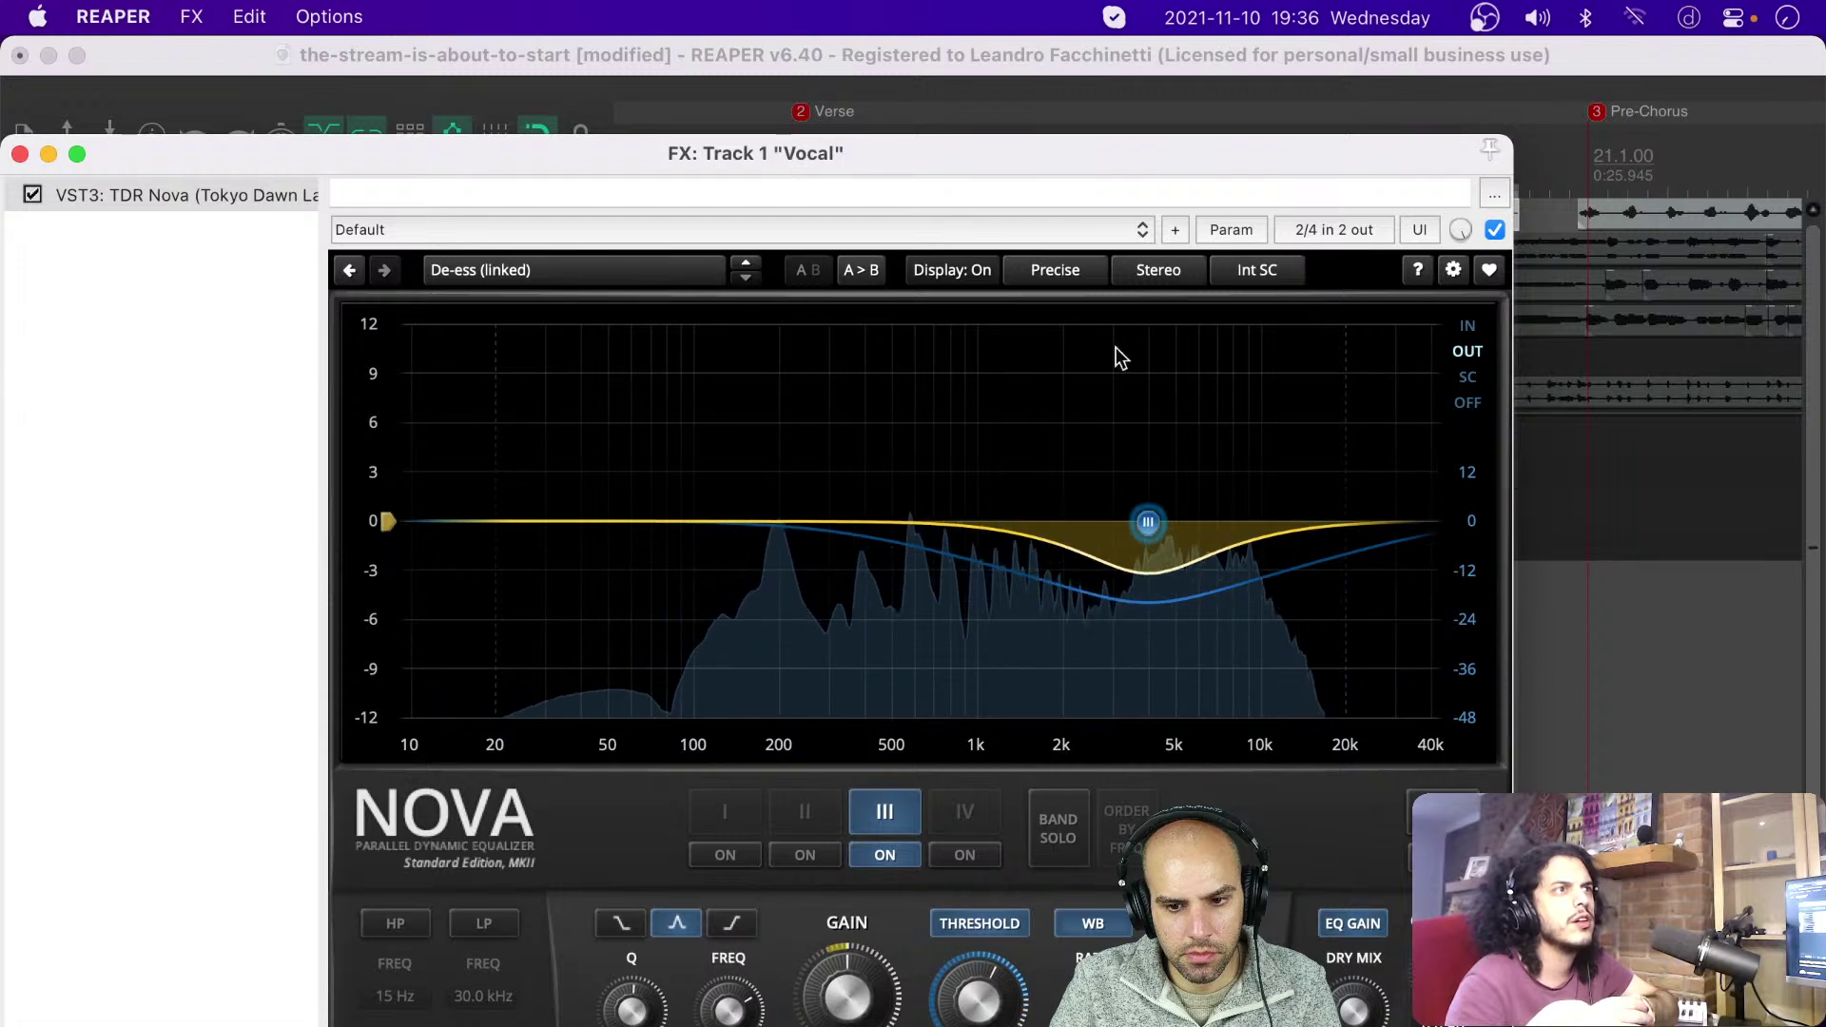
pyautogui.moveTo(1148, 521); pyautogui.dragTo(1225, 523)
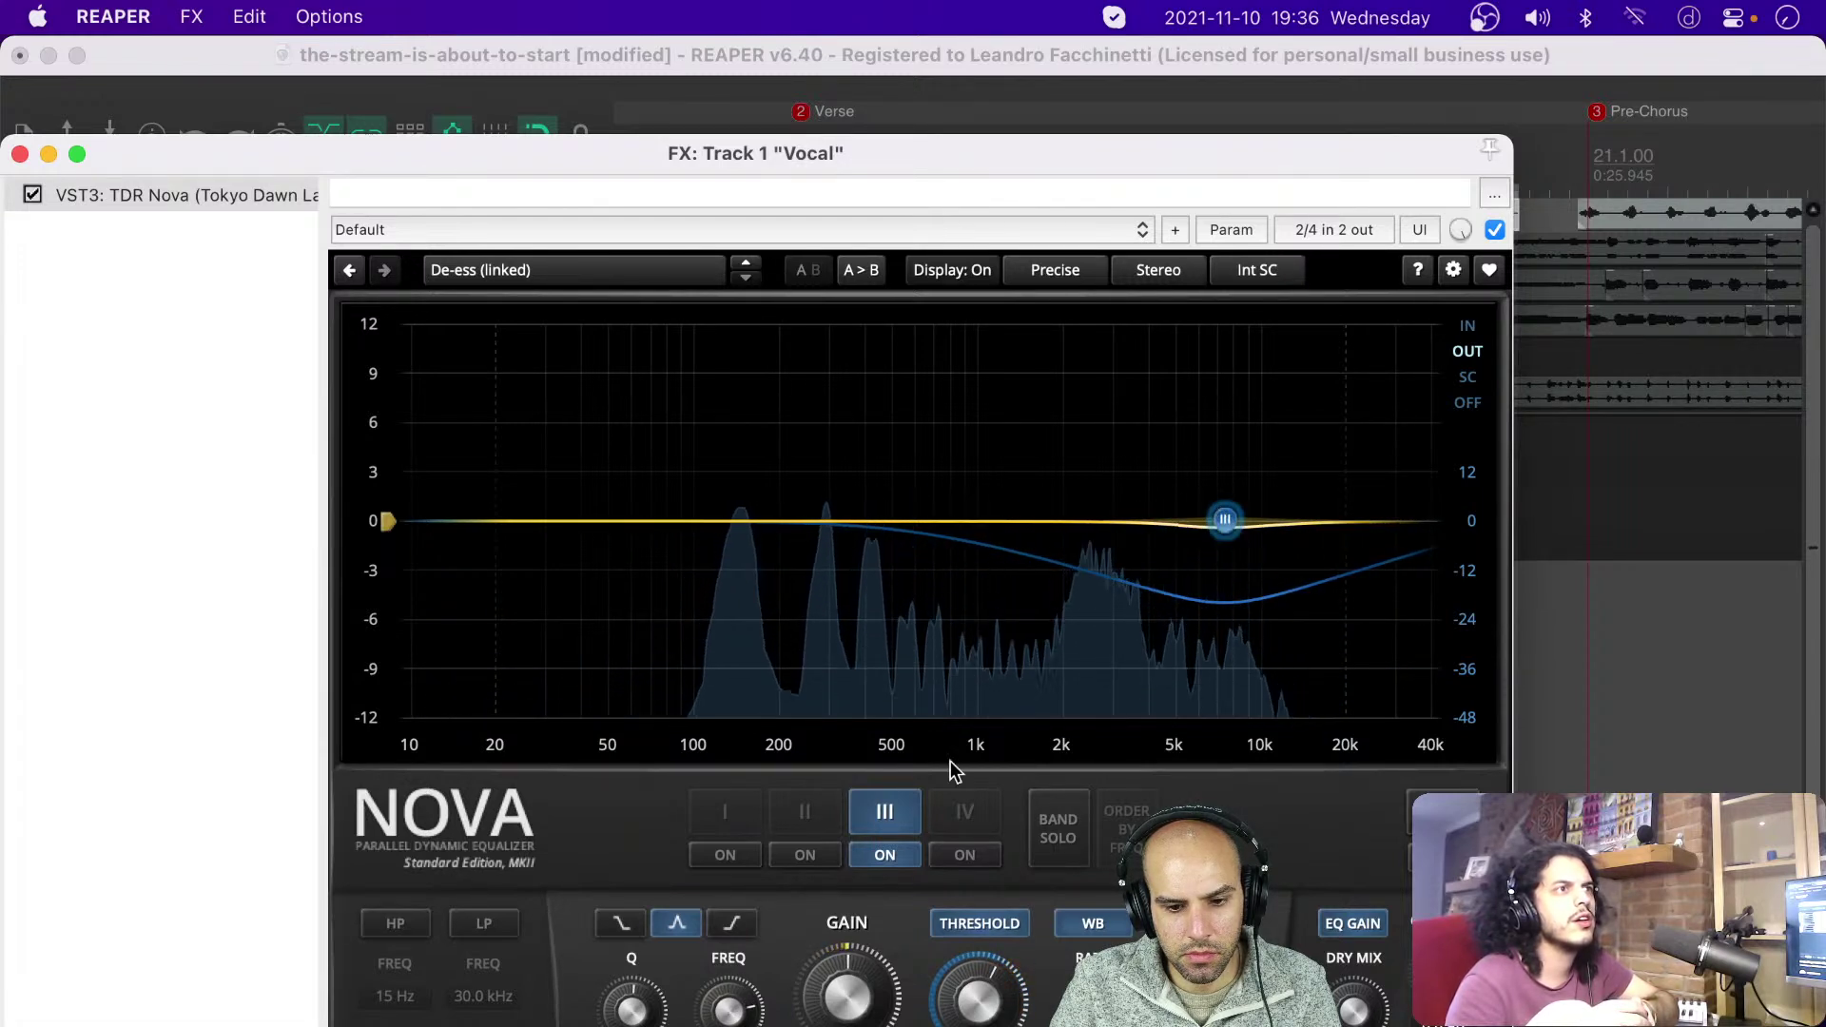
# Step: Select a short time range covering the first vocal phrase of the verse and play it in a loop
pyautogui.moveTo(984, 151); pyautogui.dragTo(1188, 843)
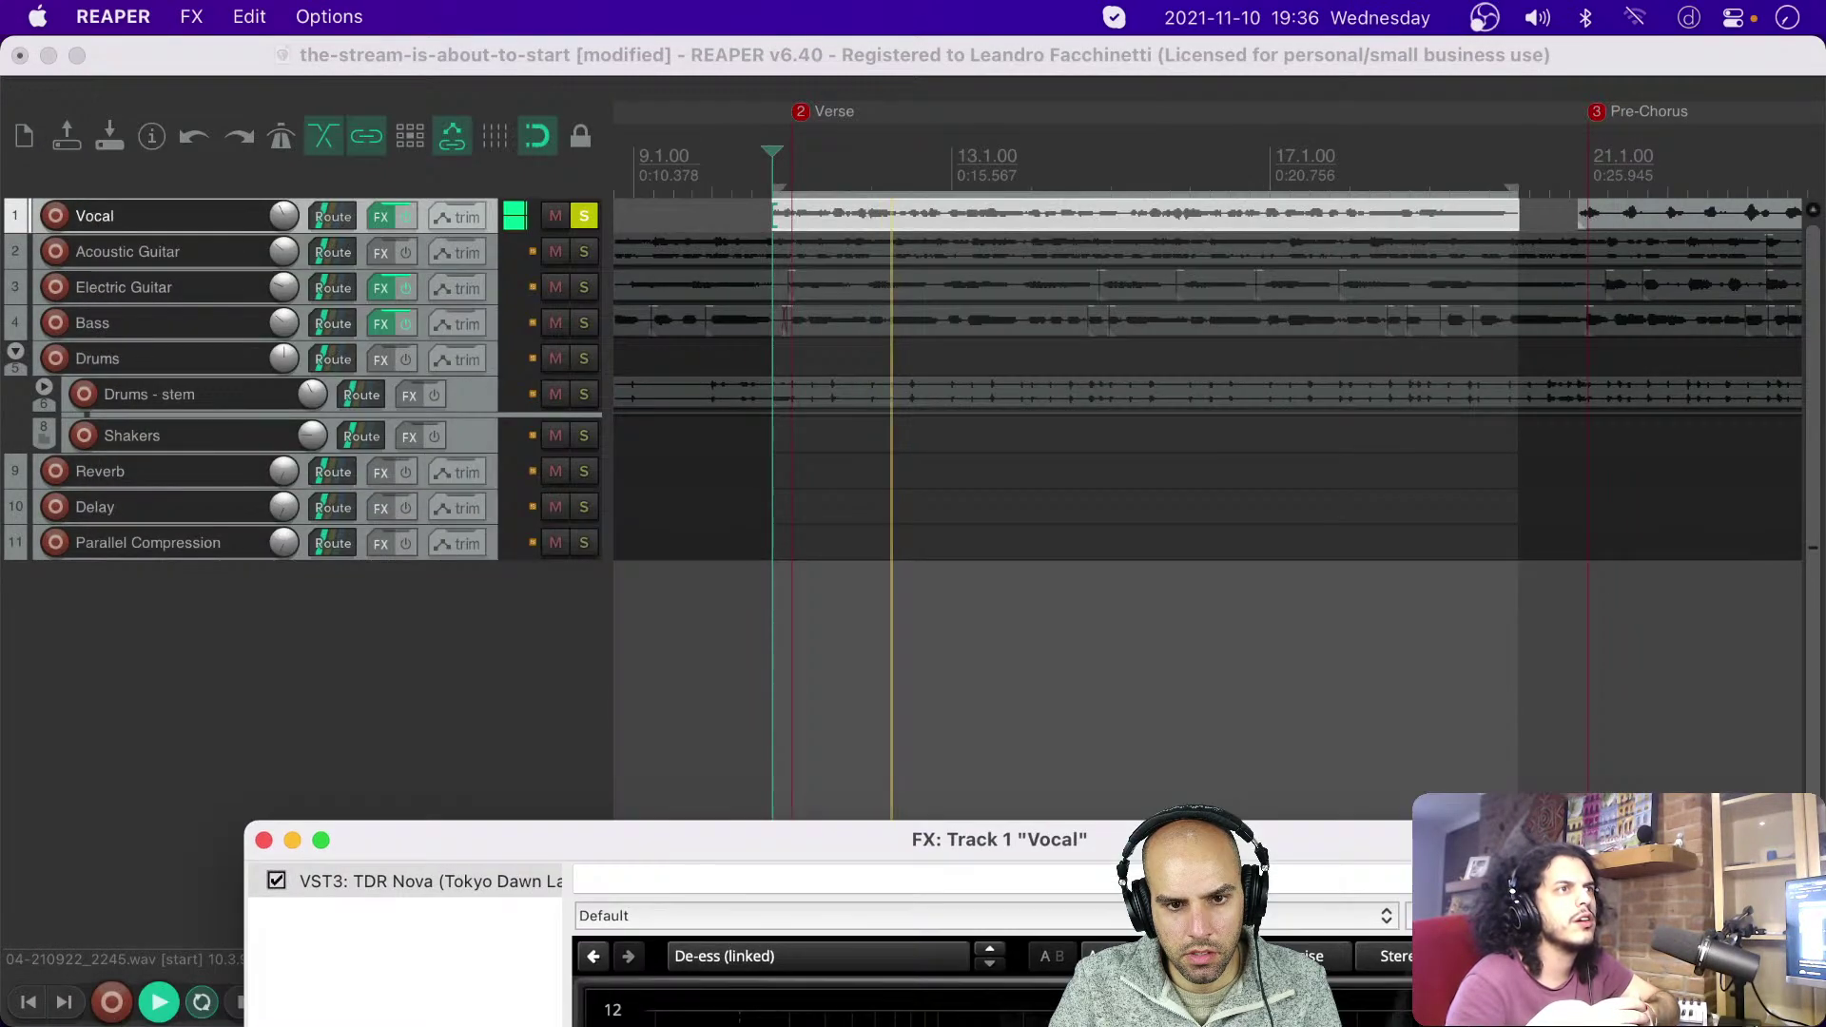
pyautogui.click(774, 448)
pyautogui.moveTo(774, 442); pyautogui.dragTo(968, 441)
pyautogui.press('space')
# Step: Lower the TDR Nova band III threshold to -22.7 dB while listening to the looped vocal phrase
pyautogui.moveTo(1160, 842); pyautogui.dragTo(920, 34)
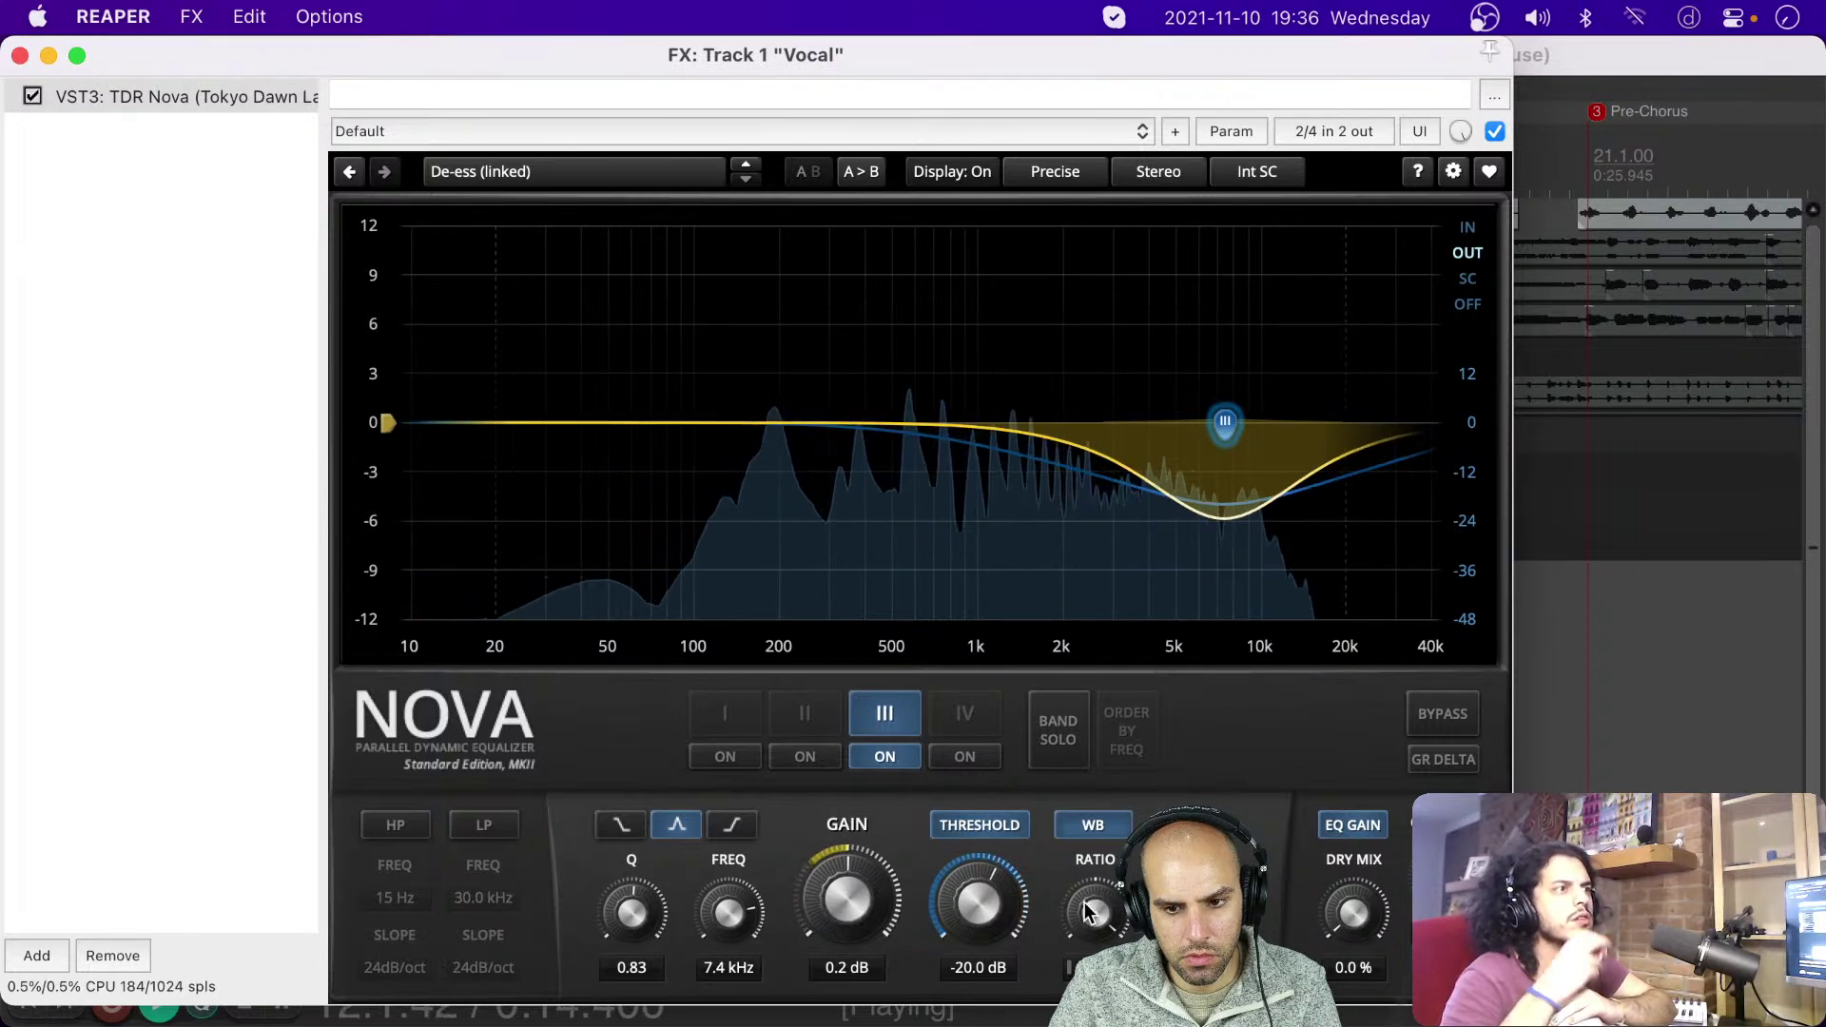
pyautogui.press('space')
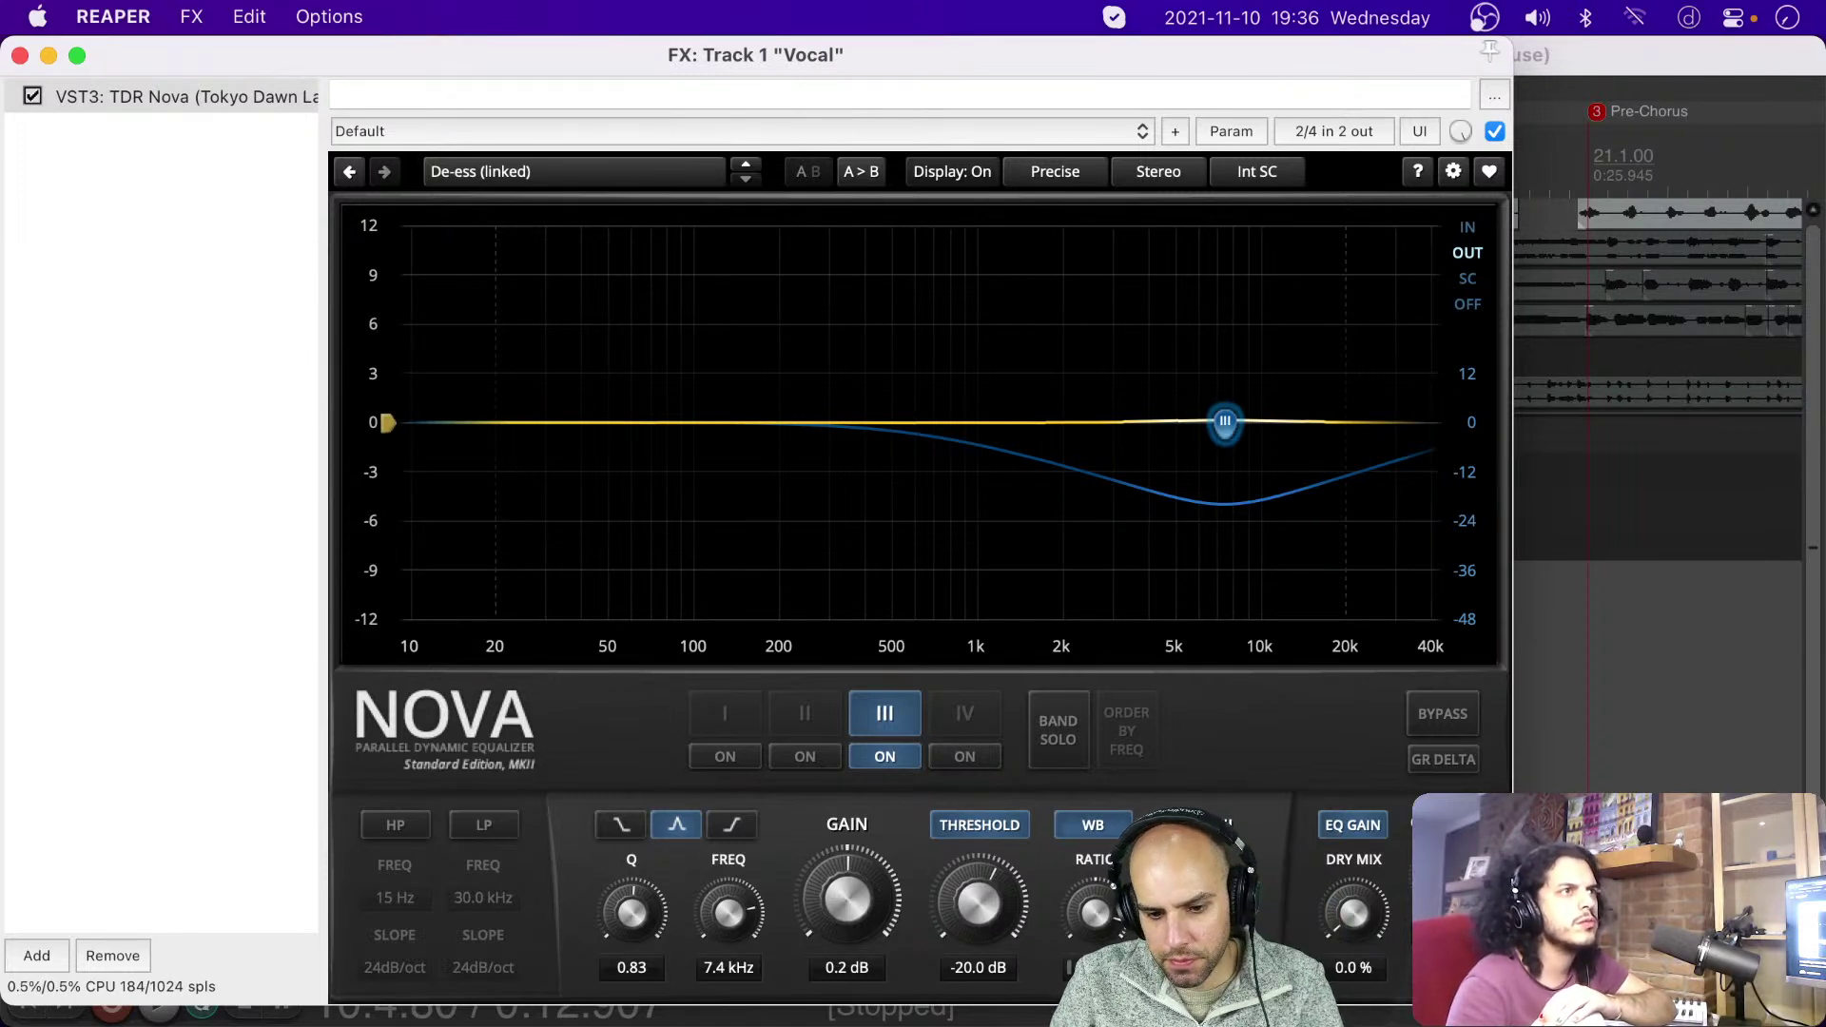
pyautogui.press('space')
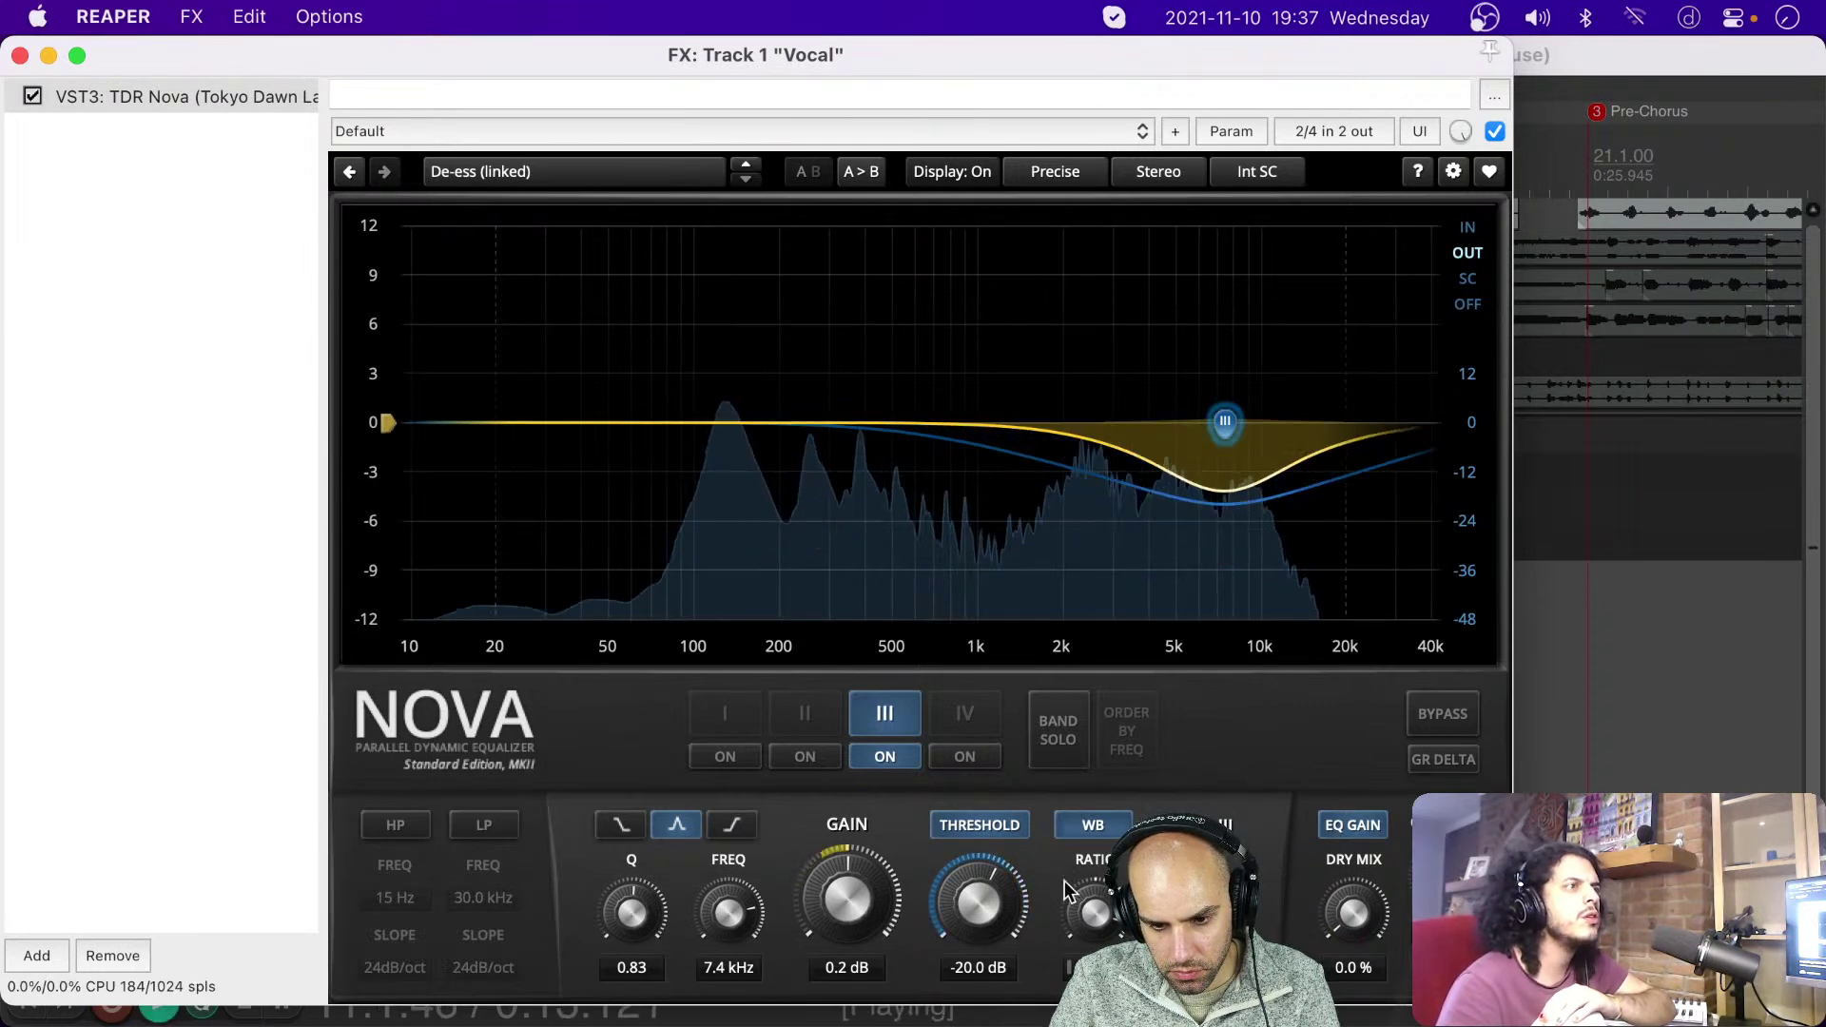
pyautogui.moveTo(982, 904); pyautogui.dragTo(982, 930)
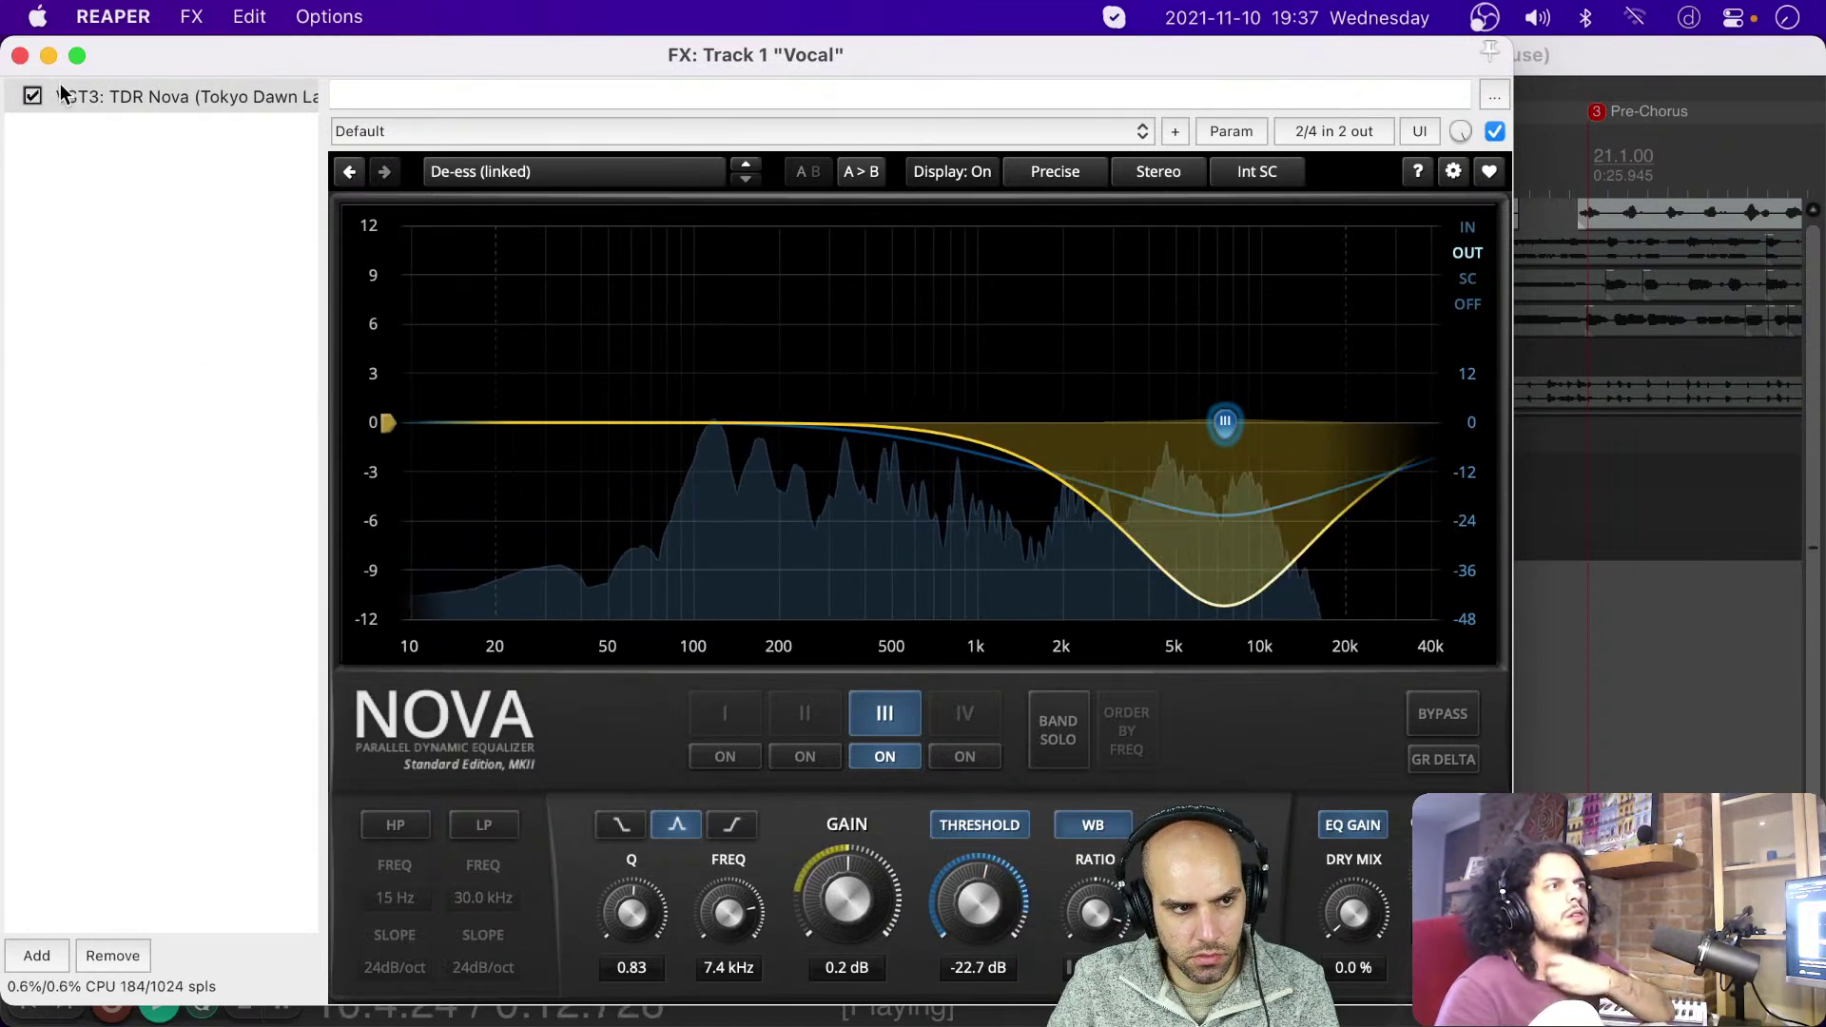
# Step: Compare the looped vocal with TDR Nova bypassed and enabled, leaving the plug-in enabled
pyautogui.click(29, 98)
pyautogui.click(30, 99)
pyautogui.press('space')
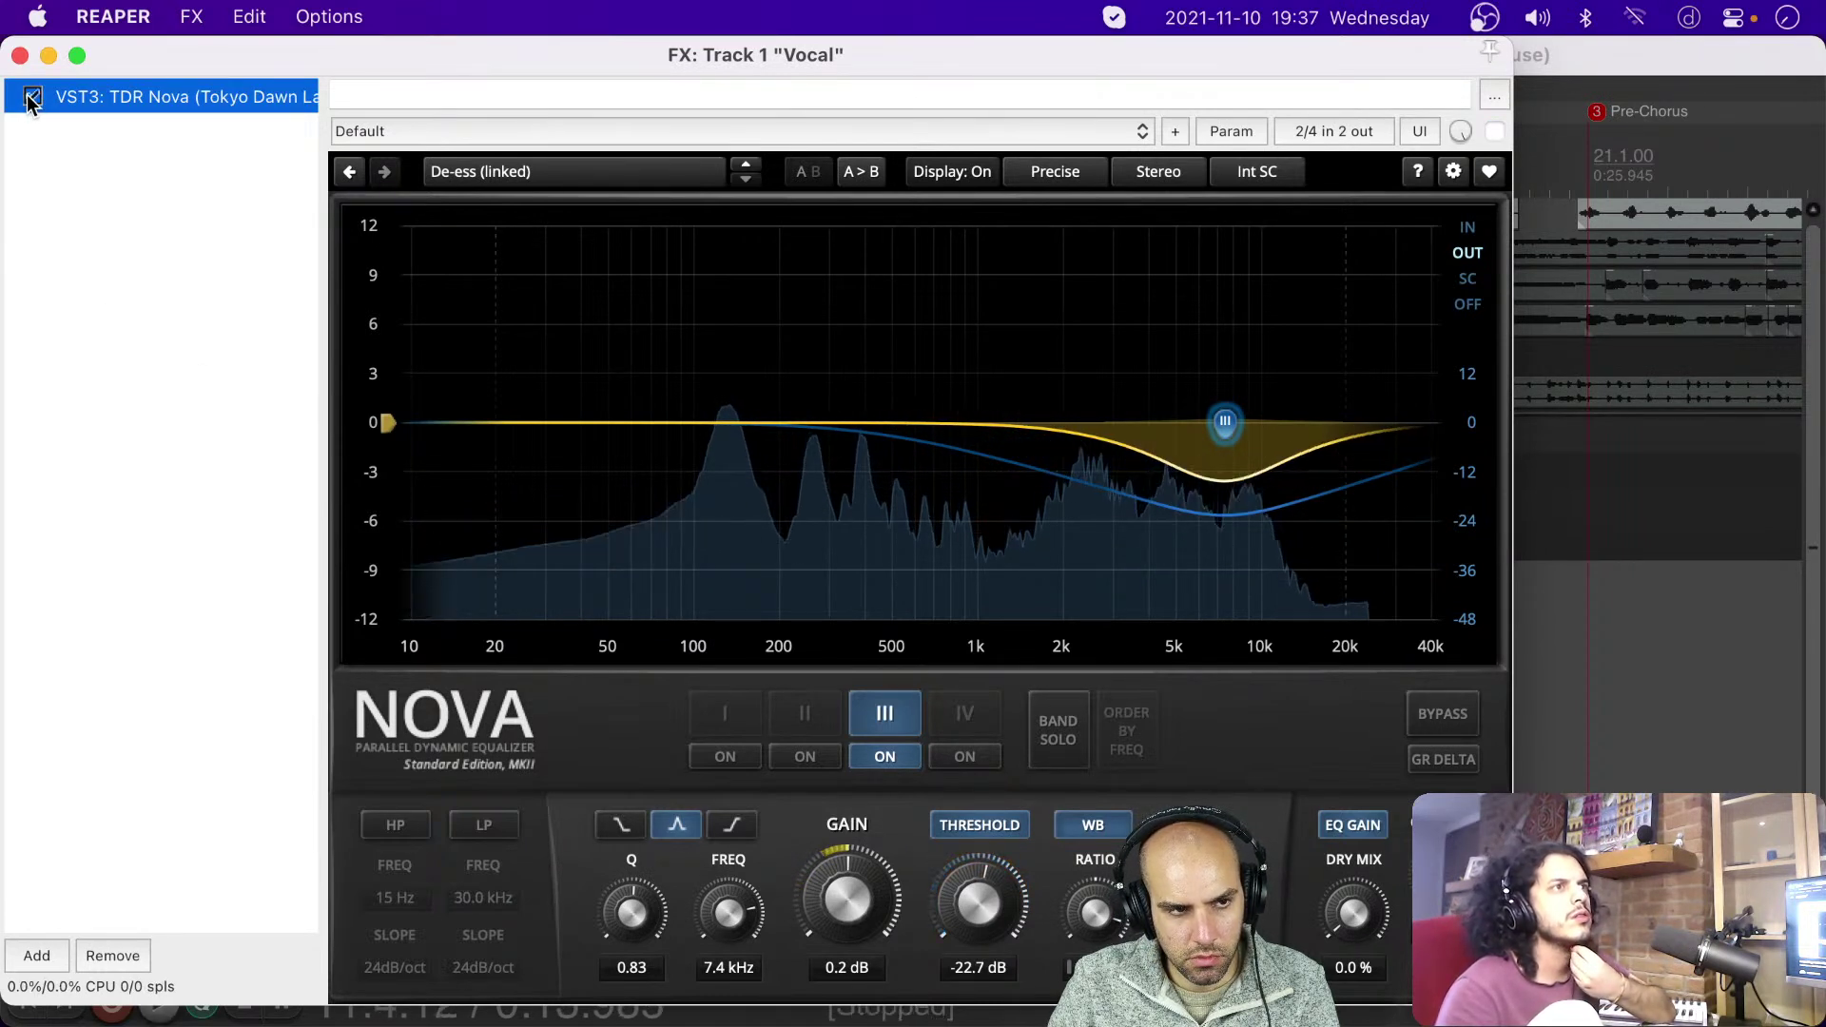
pyautogui.press('space')
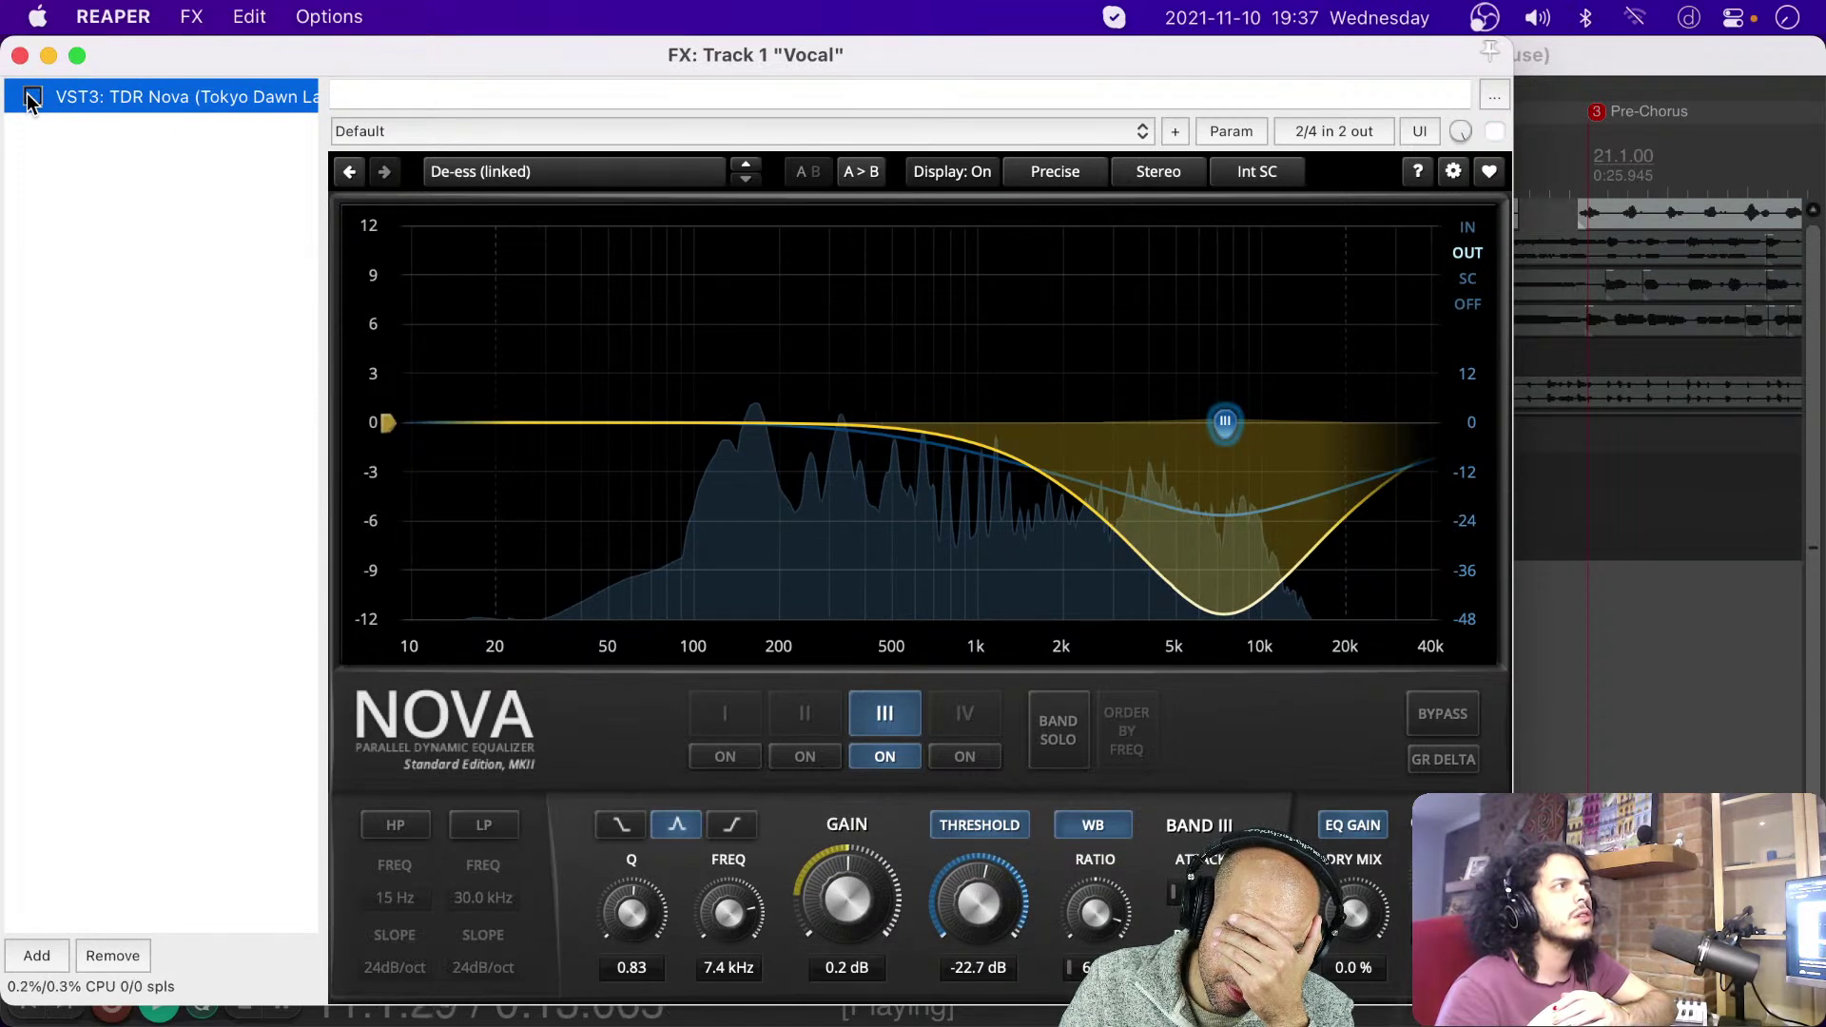
pyautogui.click(32, 97)
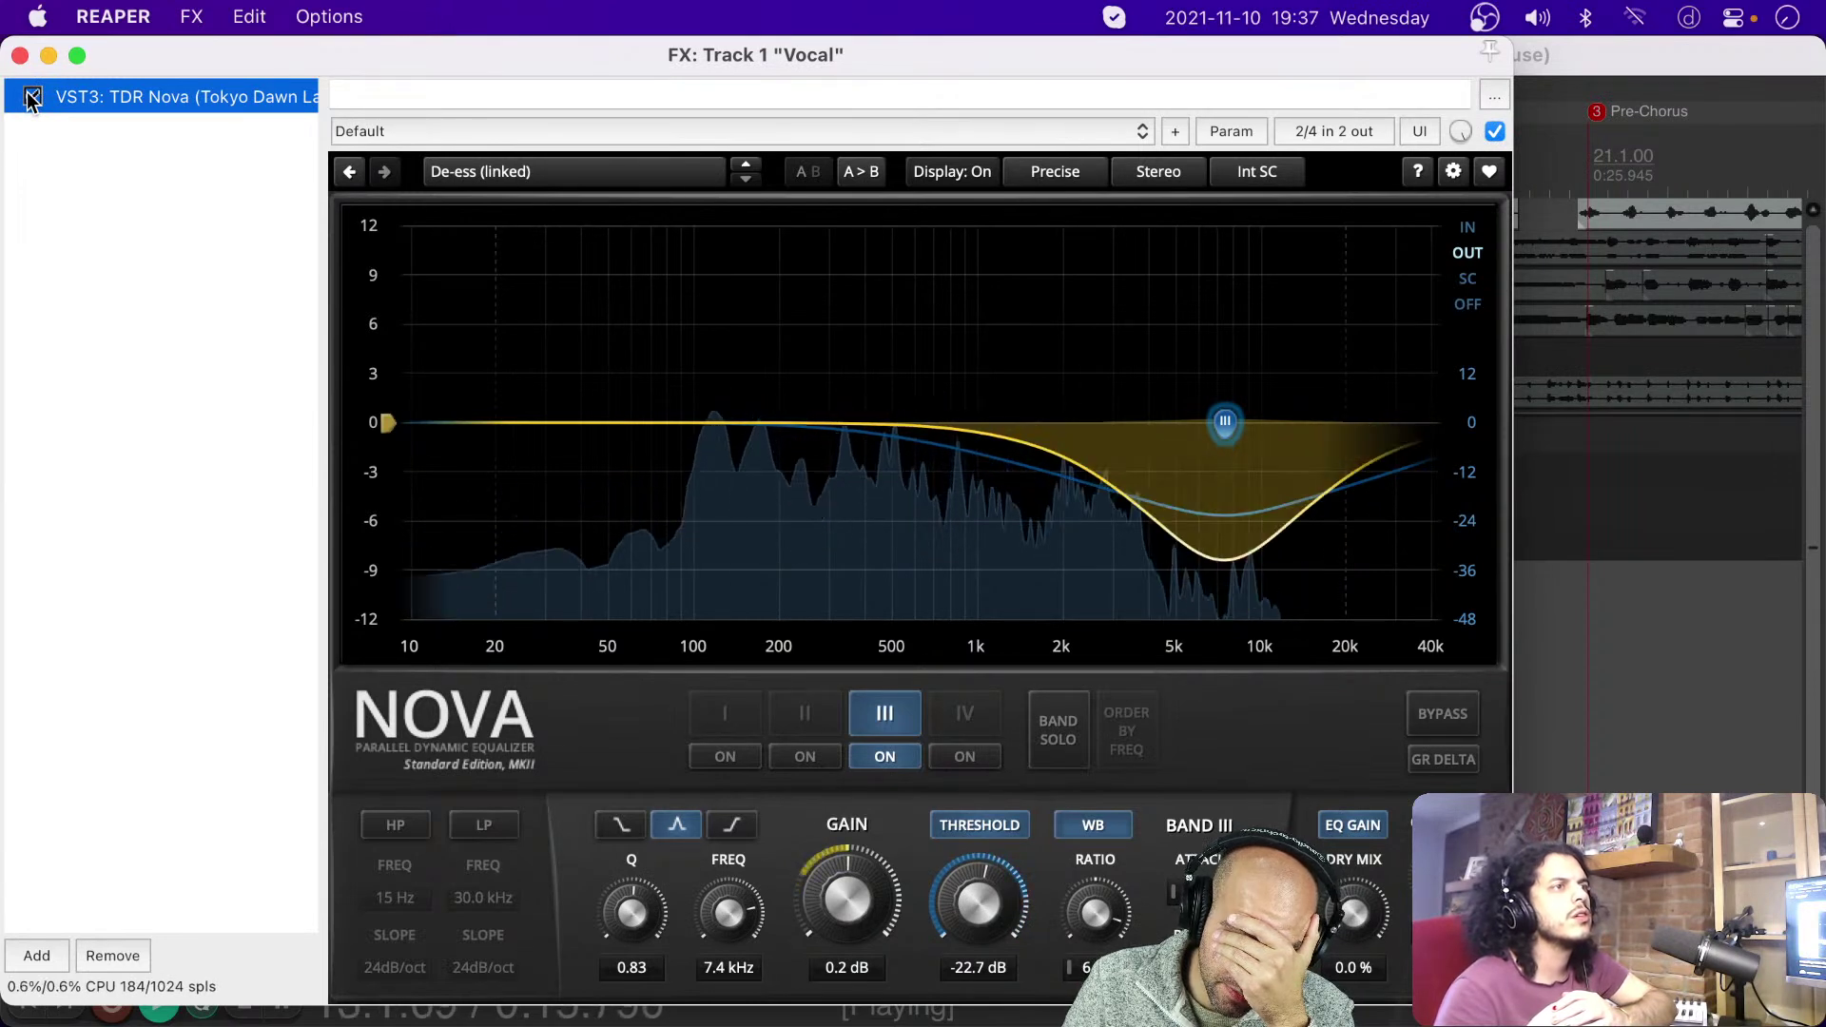
# Step: Try TDR Nova band III with a Q of 3.34, then widen it to 0.91 while listening to the looped vocal
pyautogui.press('space')
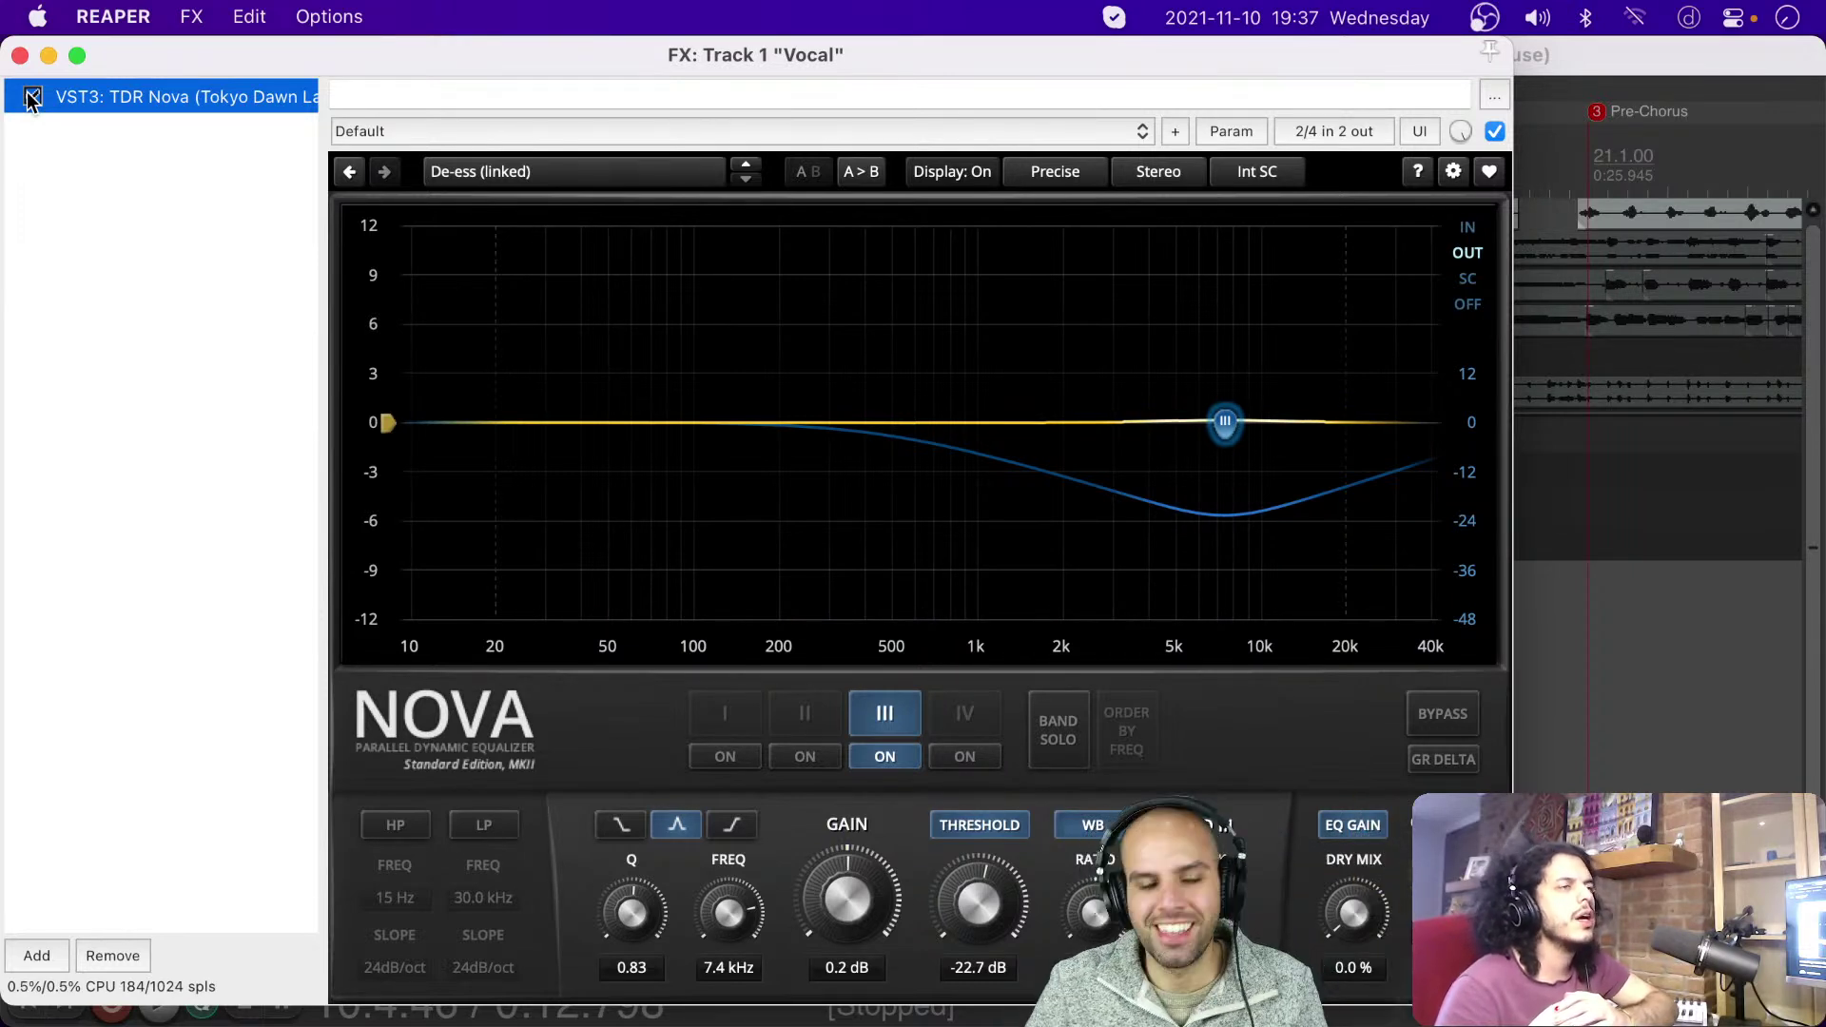
pyautogui.moveTo(248, 45); pyautogui.dragTo(544, 43)
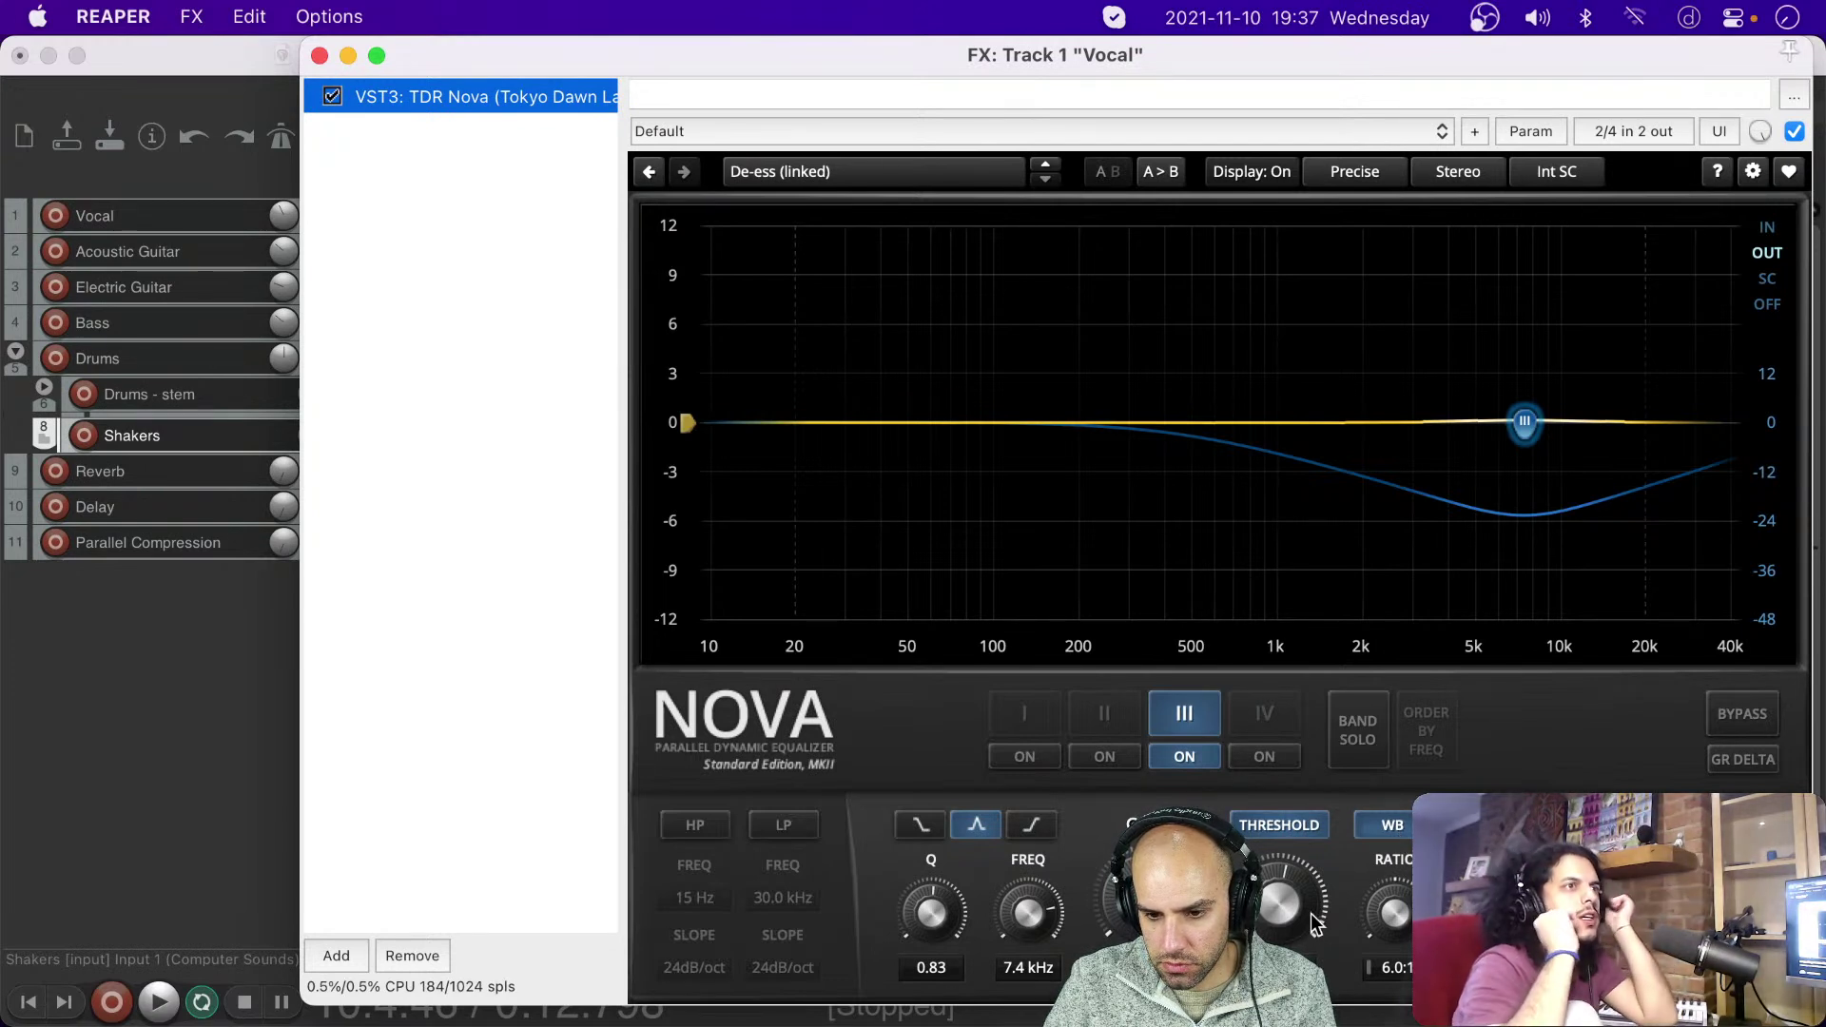
pyautogui.moveTo(938, 921)
pyautogui.mouseDown()
pyautogui.moveTo(938, 936)
pyautogui.moveTo(938, 799)
pyautogui.moveTo(938, 889)
pyautogui.mouseUp()
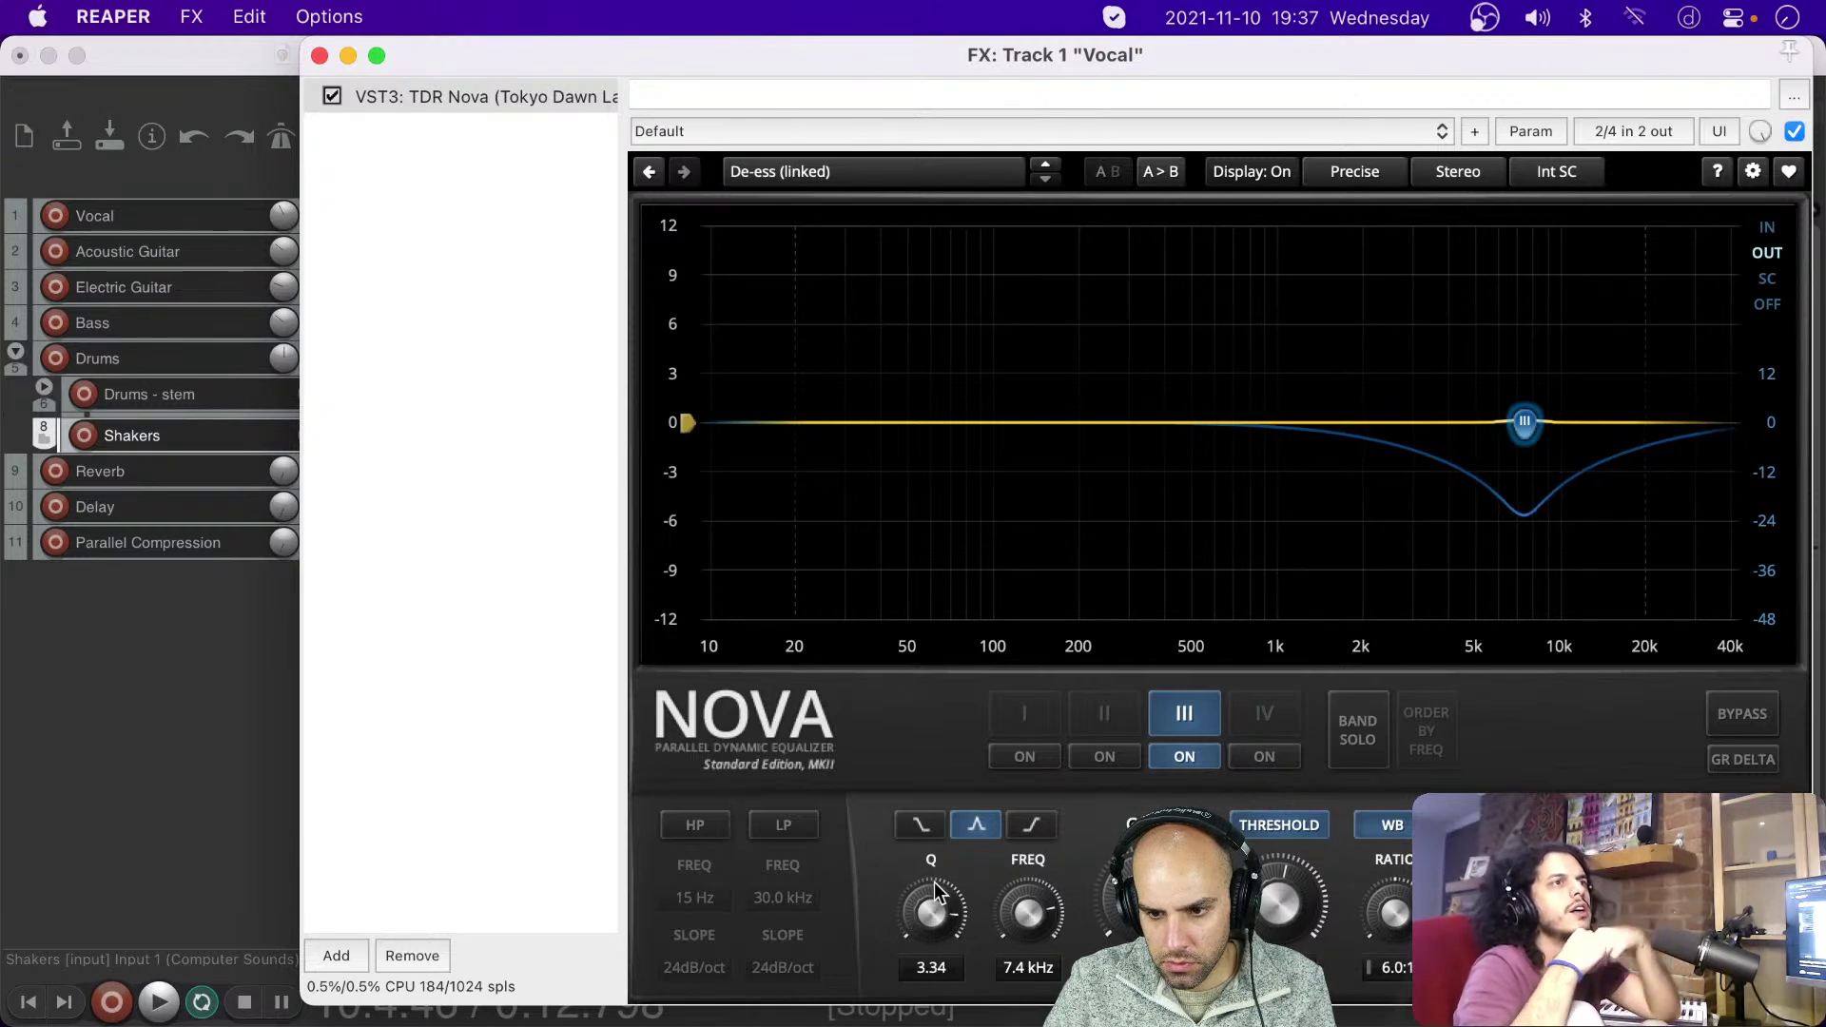
pyautogui.press('space')
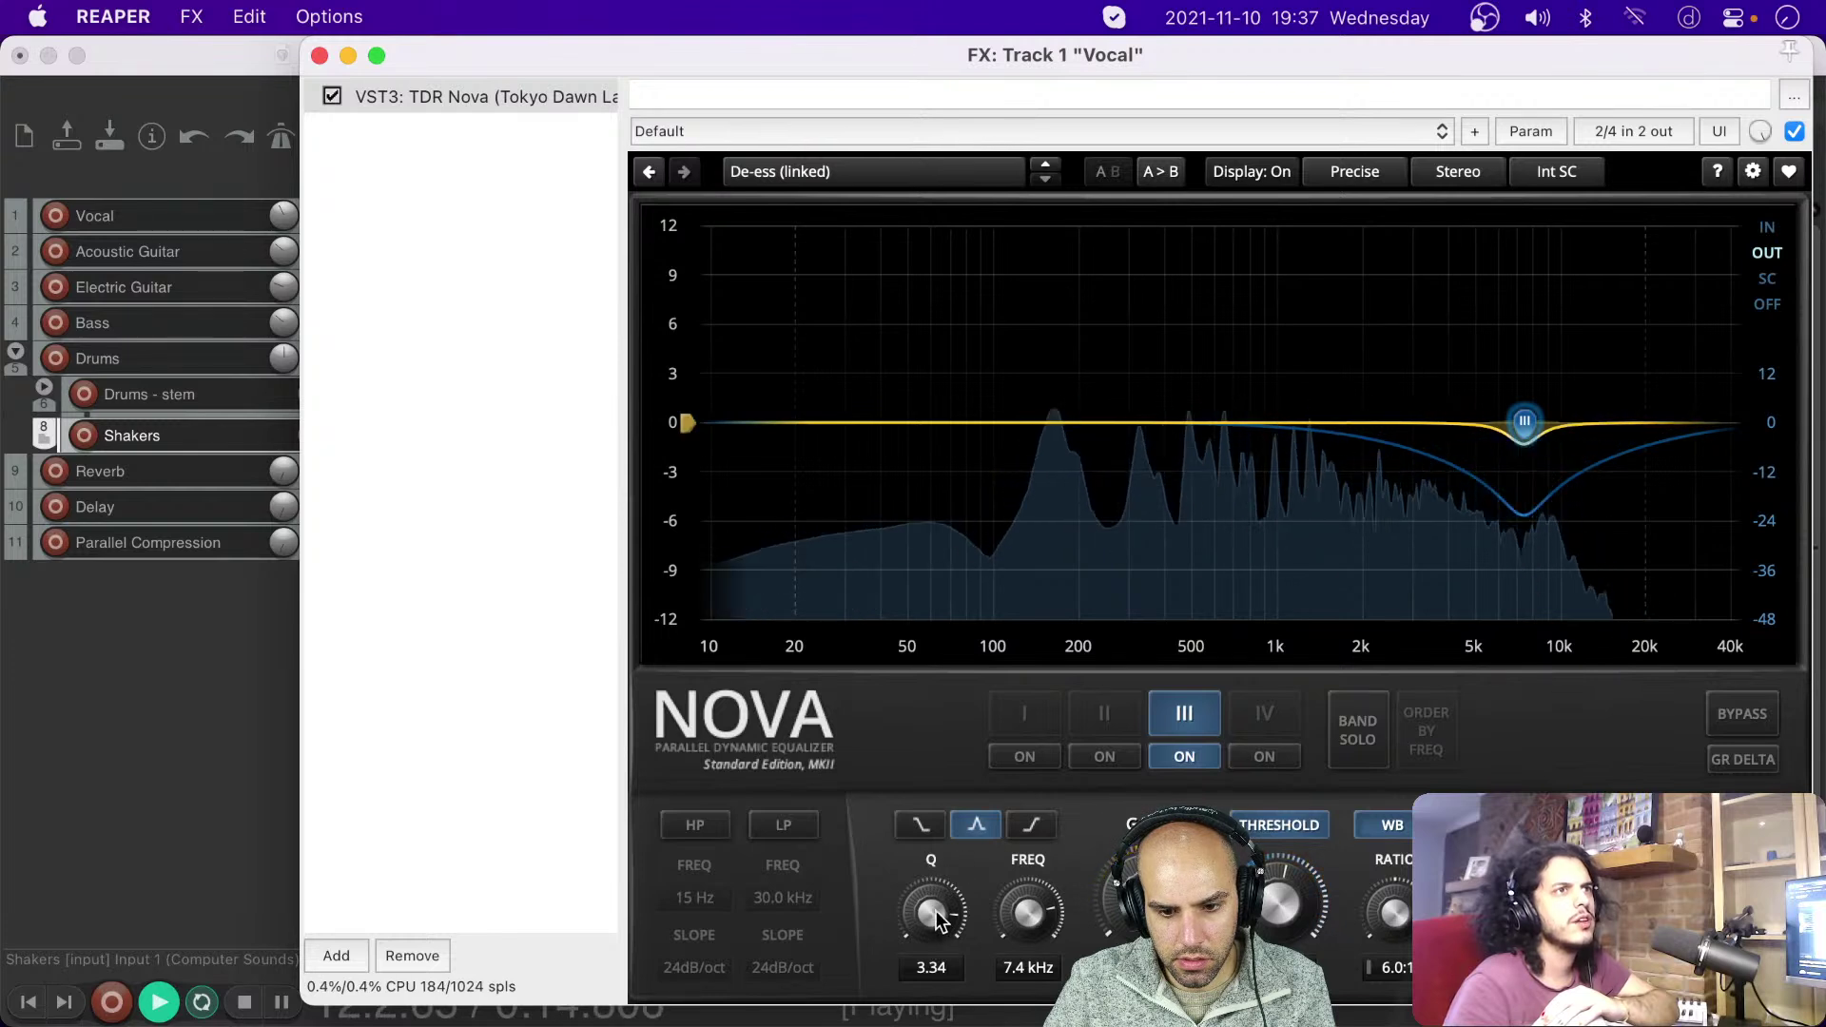
pyautogui.moveTo(930, 909); pyautogui.dragTo(930, 966)
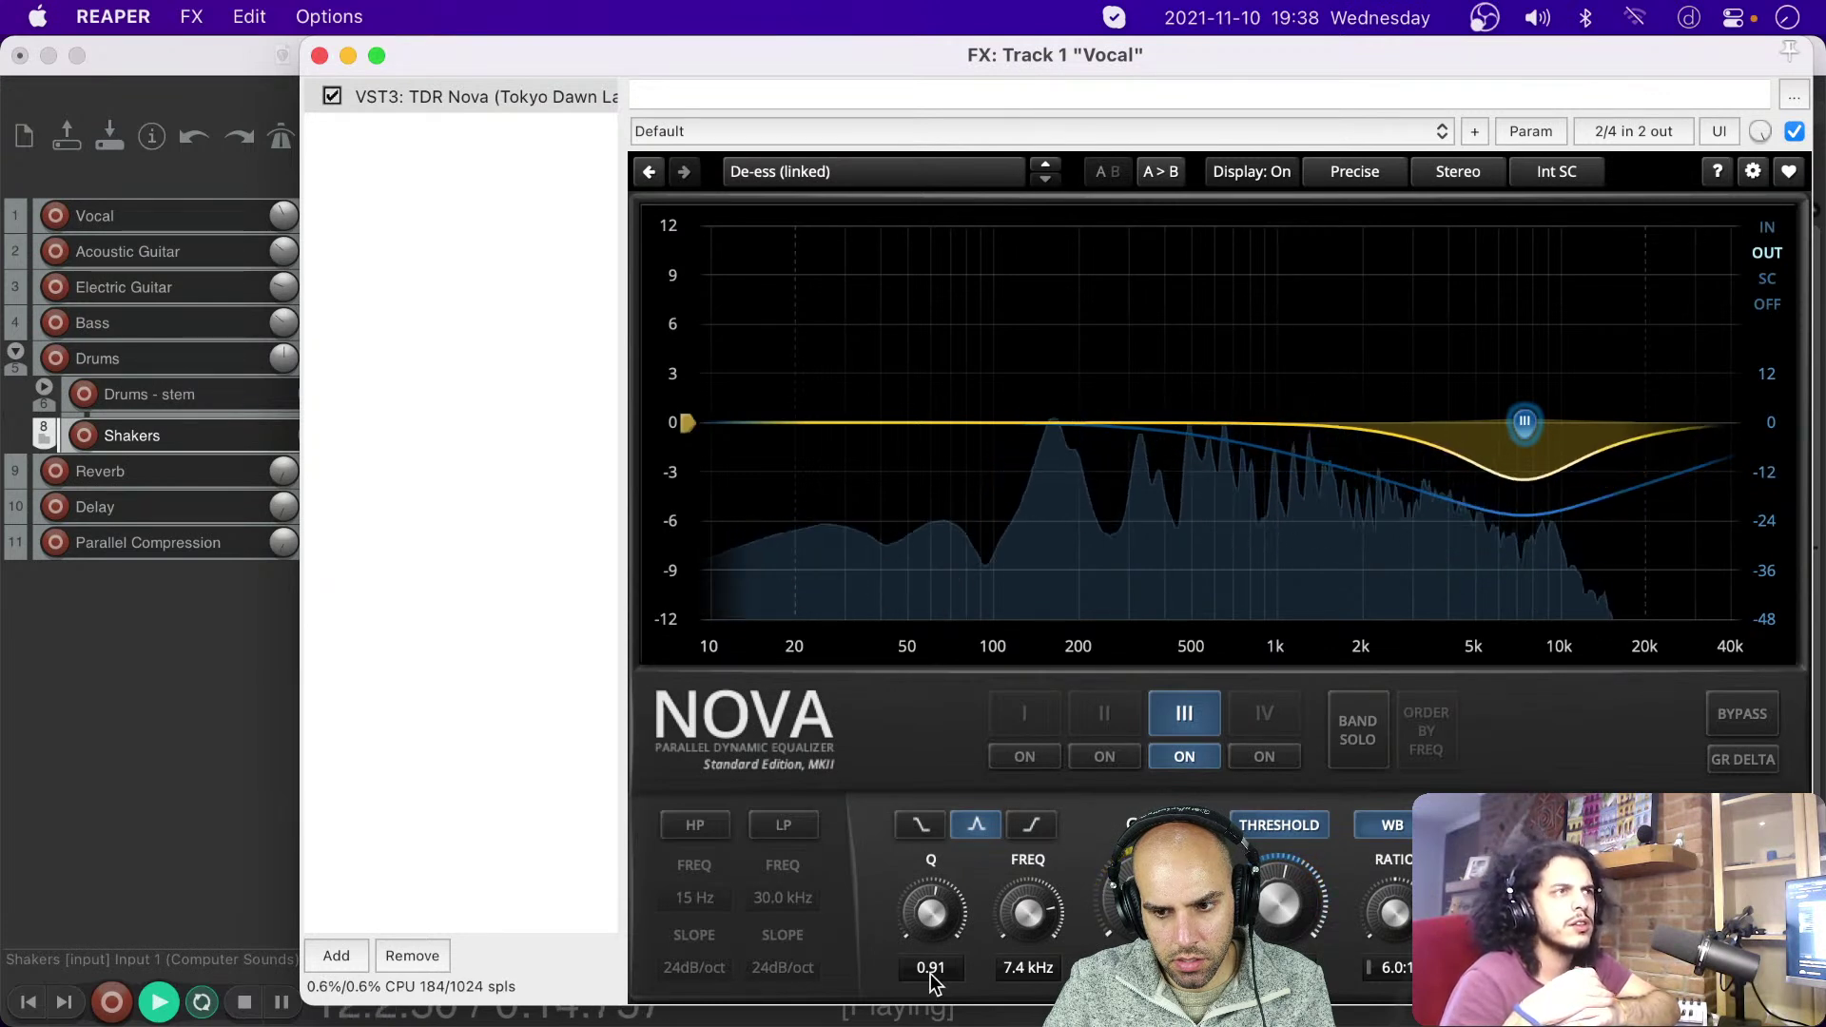
pyautogui.press('space')
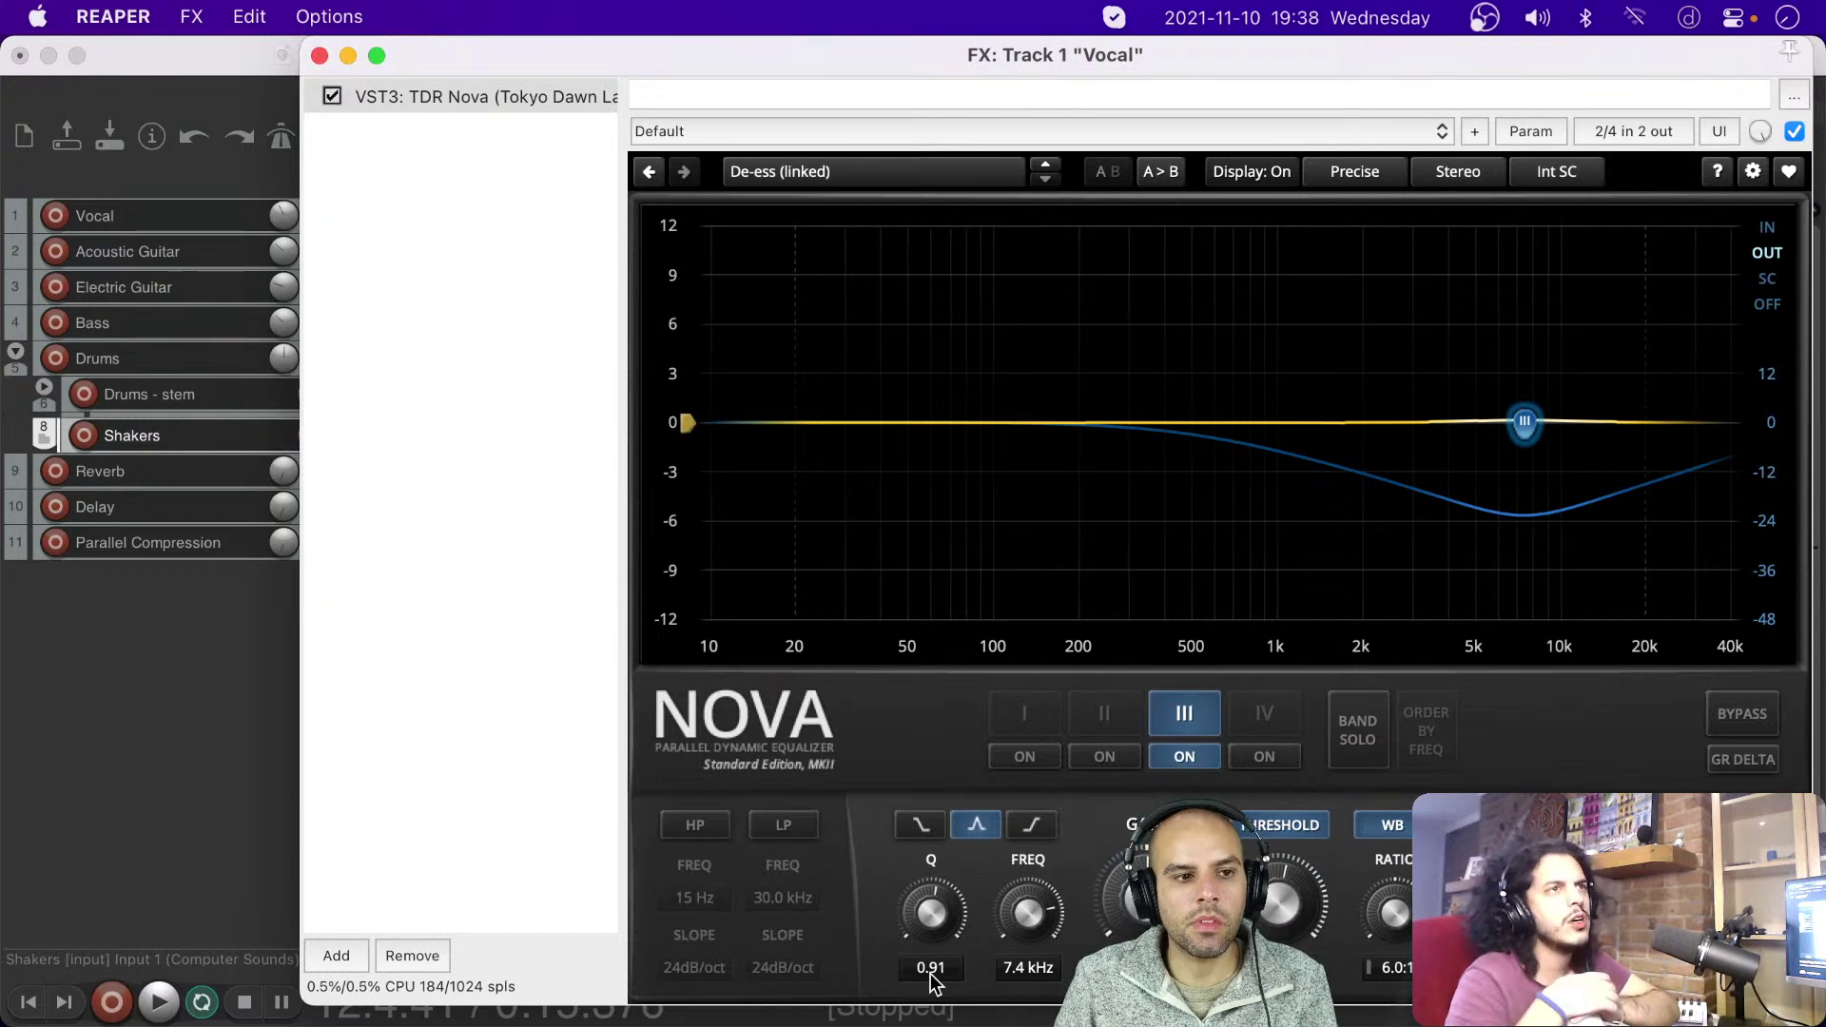
# Step: Clear the time selection, place the edit cursor just after the Verse marker, and save the project
pyautogui.click(134, 55)
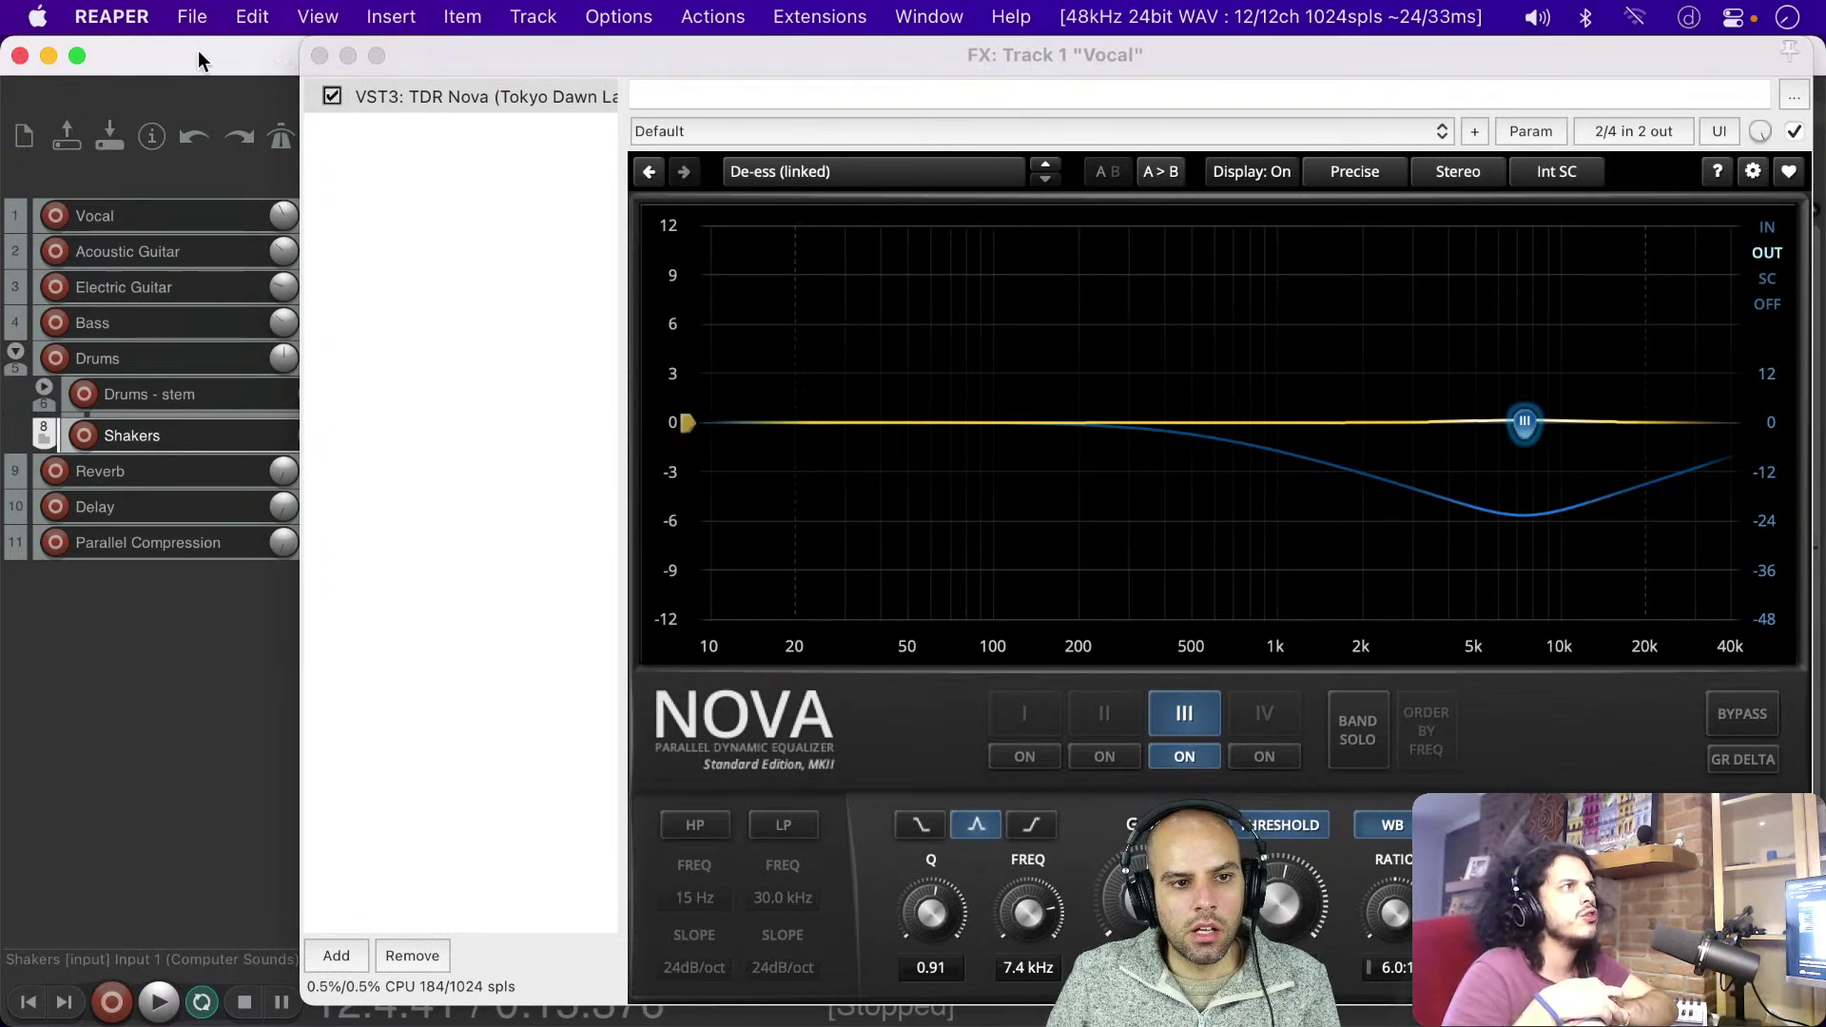
pyautogui.click(475, 153)
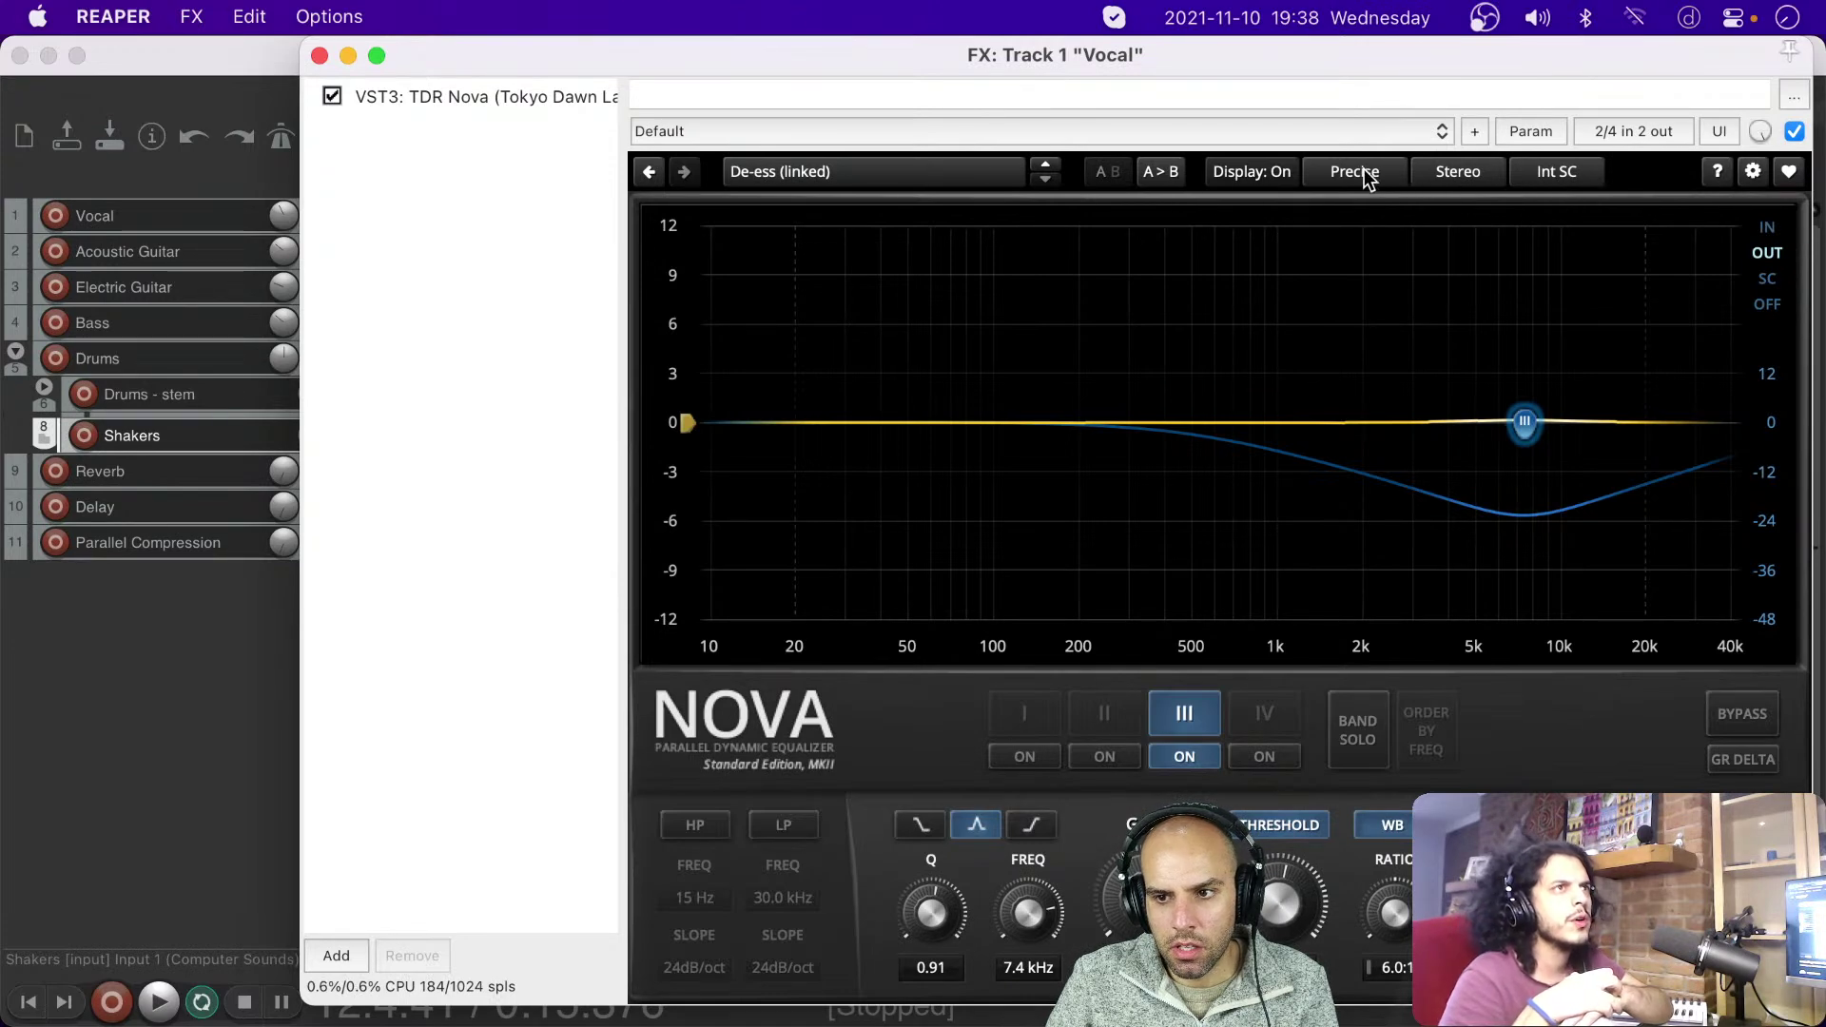
pyautogui.moveTo(854, 59); pyautogui.dragTo(1184, 81)
pyautogui.moveTo(1161, 151); pyautogui.dragTo(616, 533)
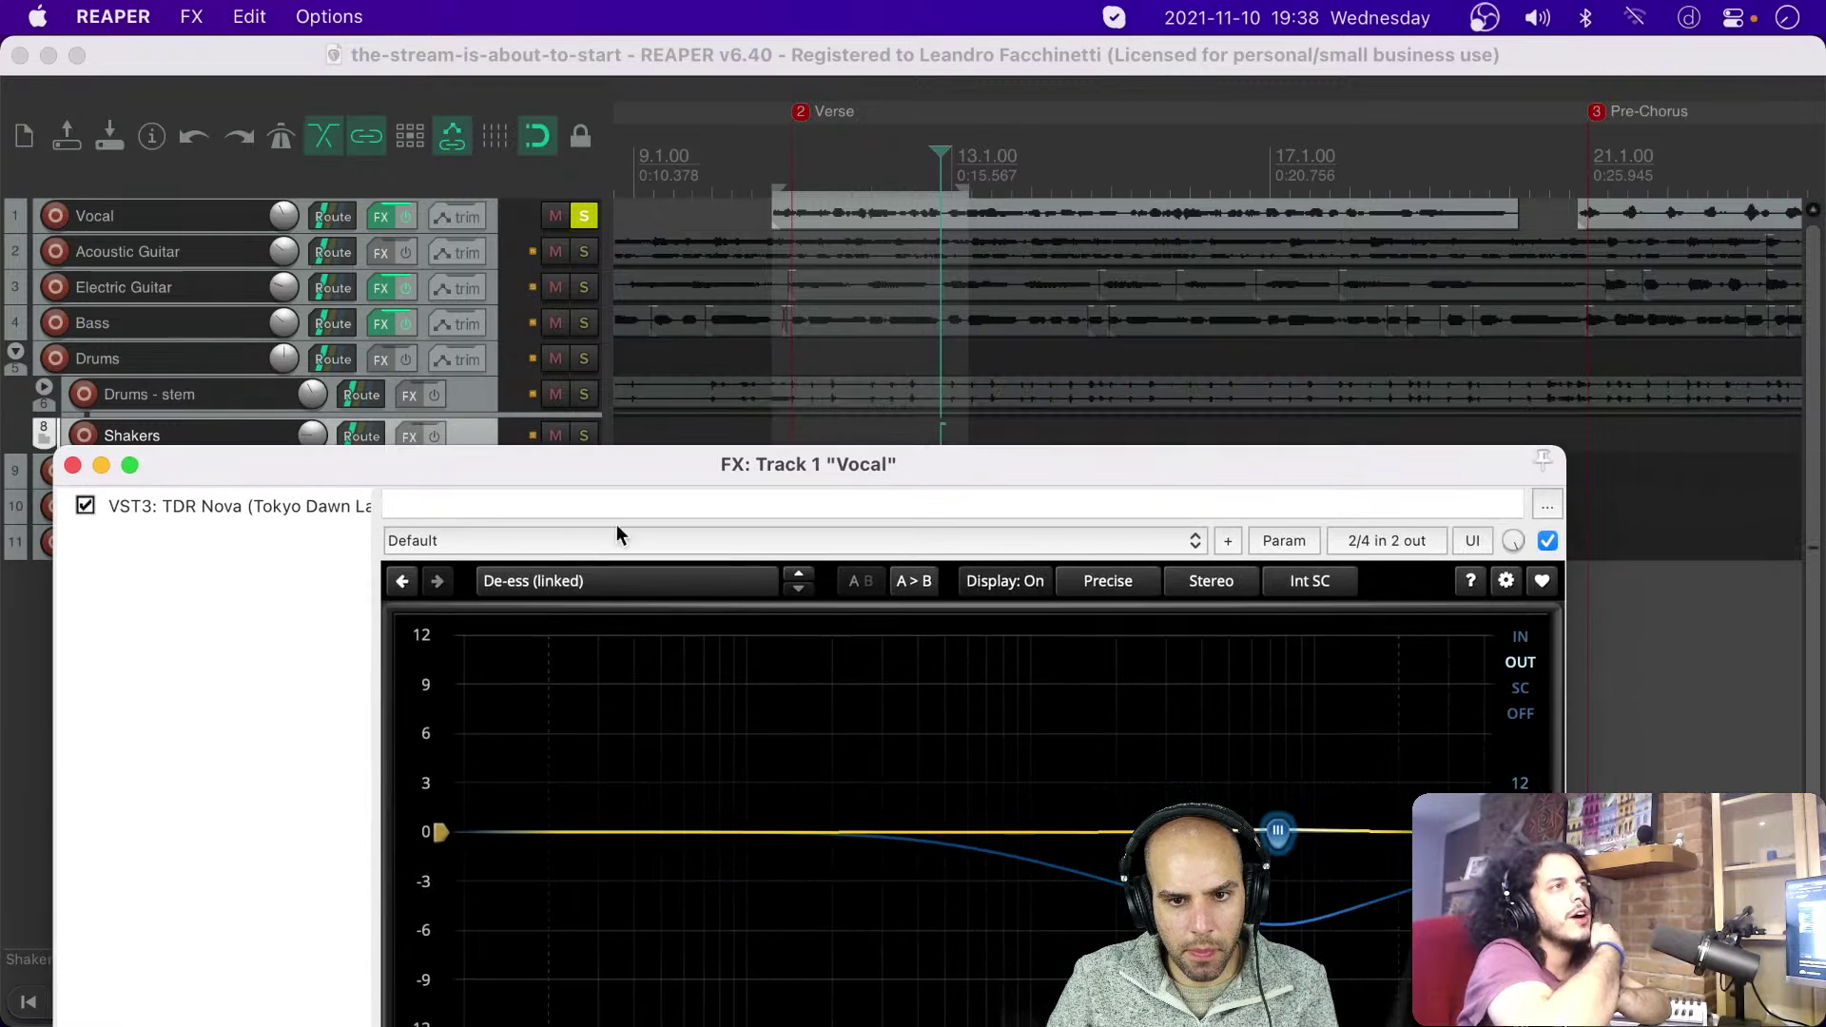
pyautogui.click(984, 221)
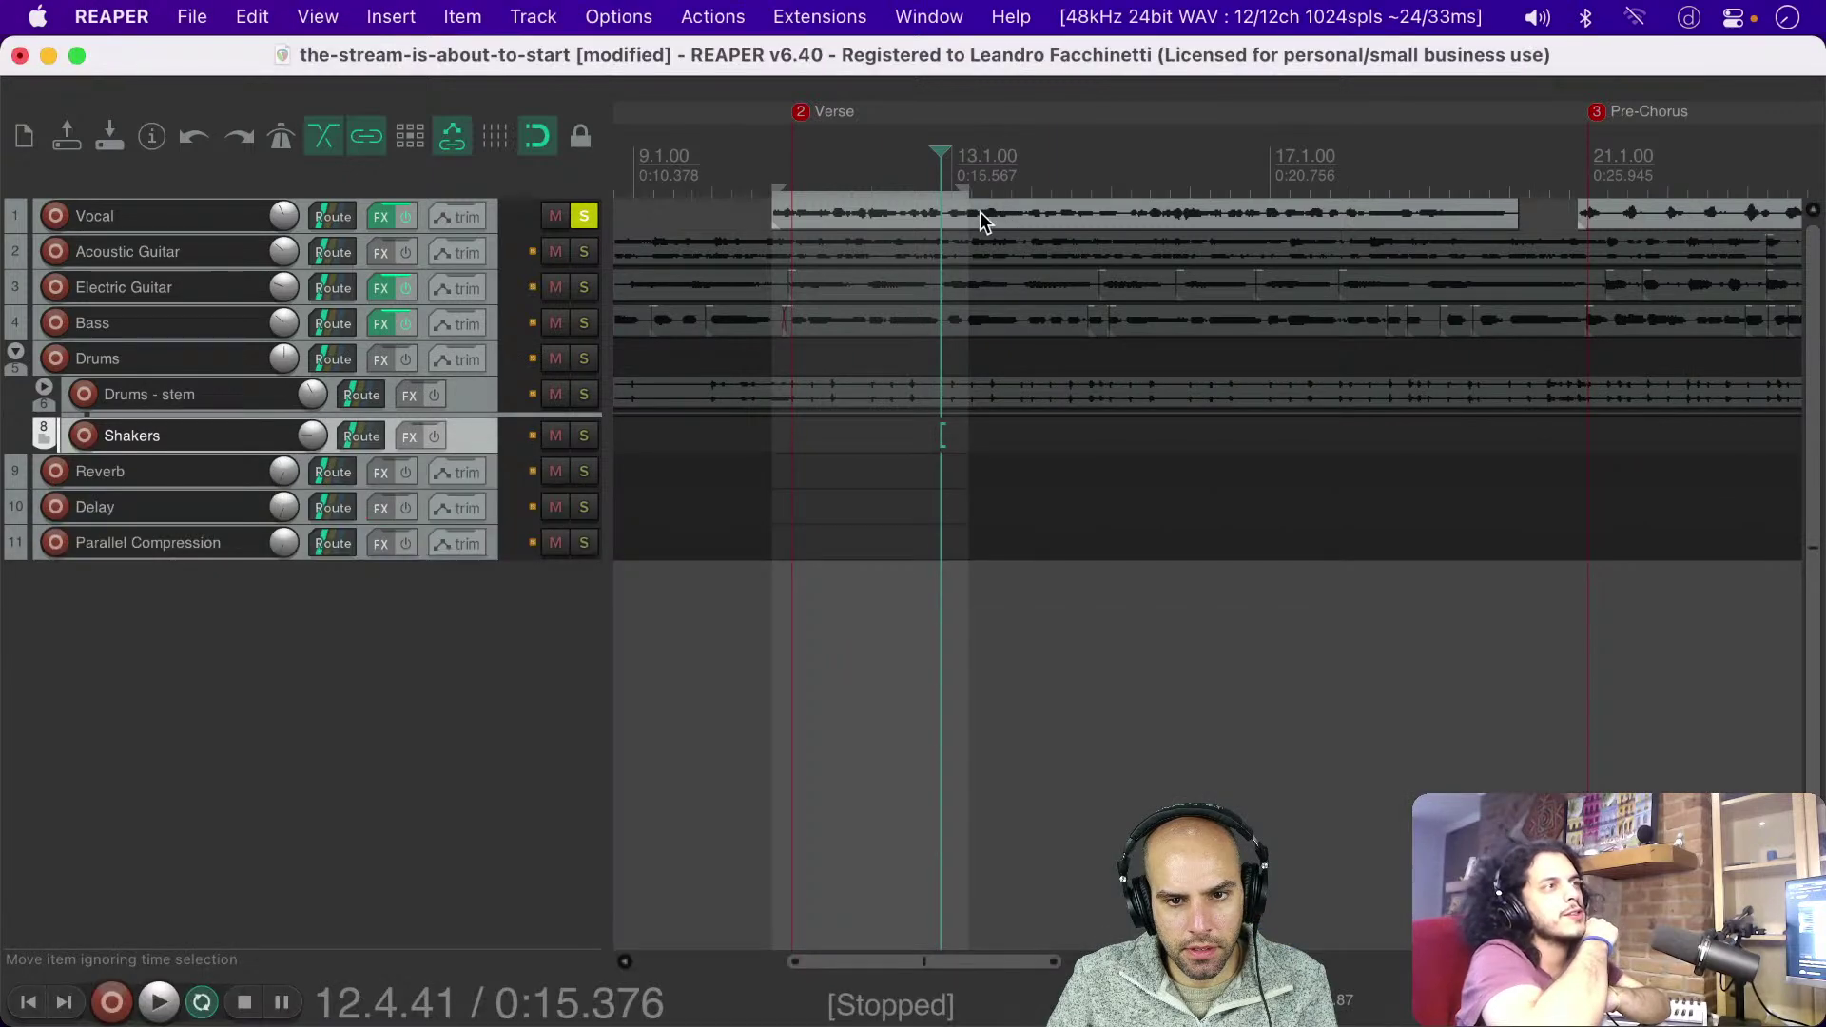
pyautogui.click(381, 216)
pyautogui.moveTo(959, 92); pyautogui.dragTo(1136, 409)
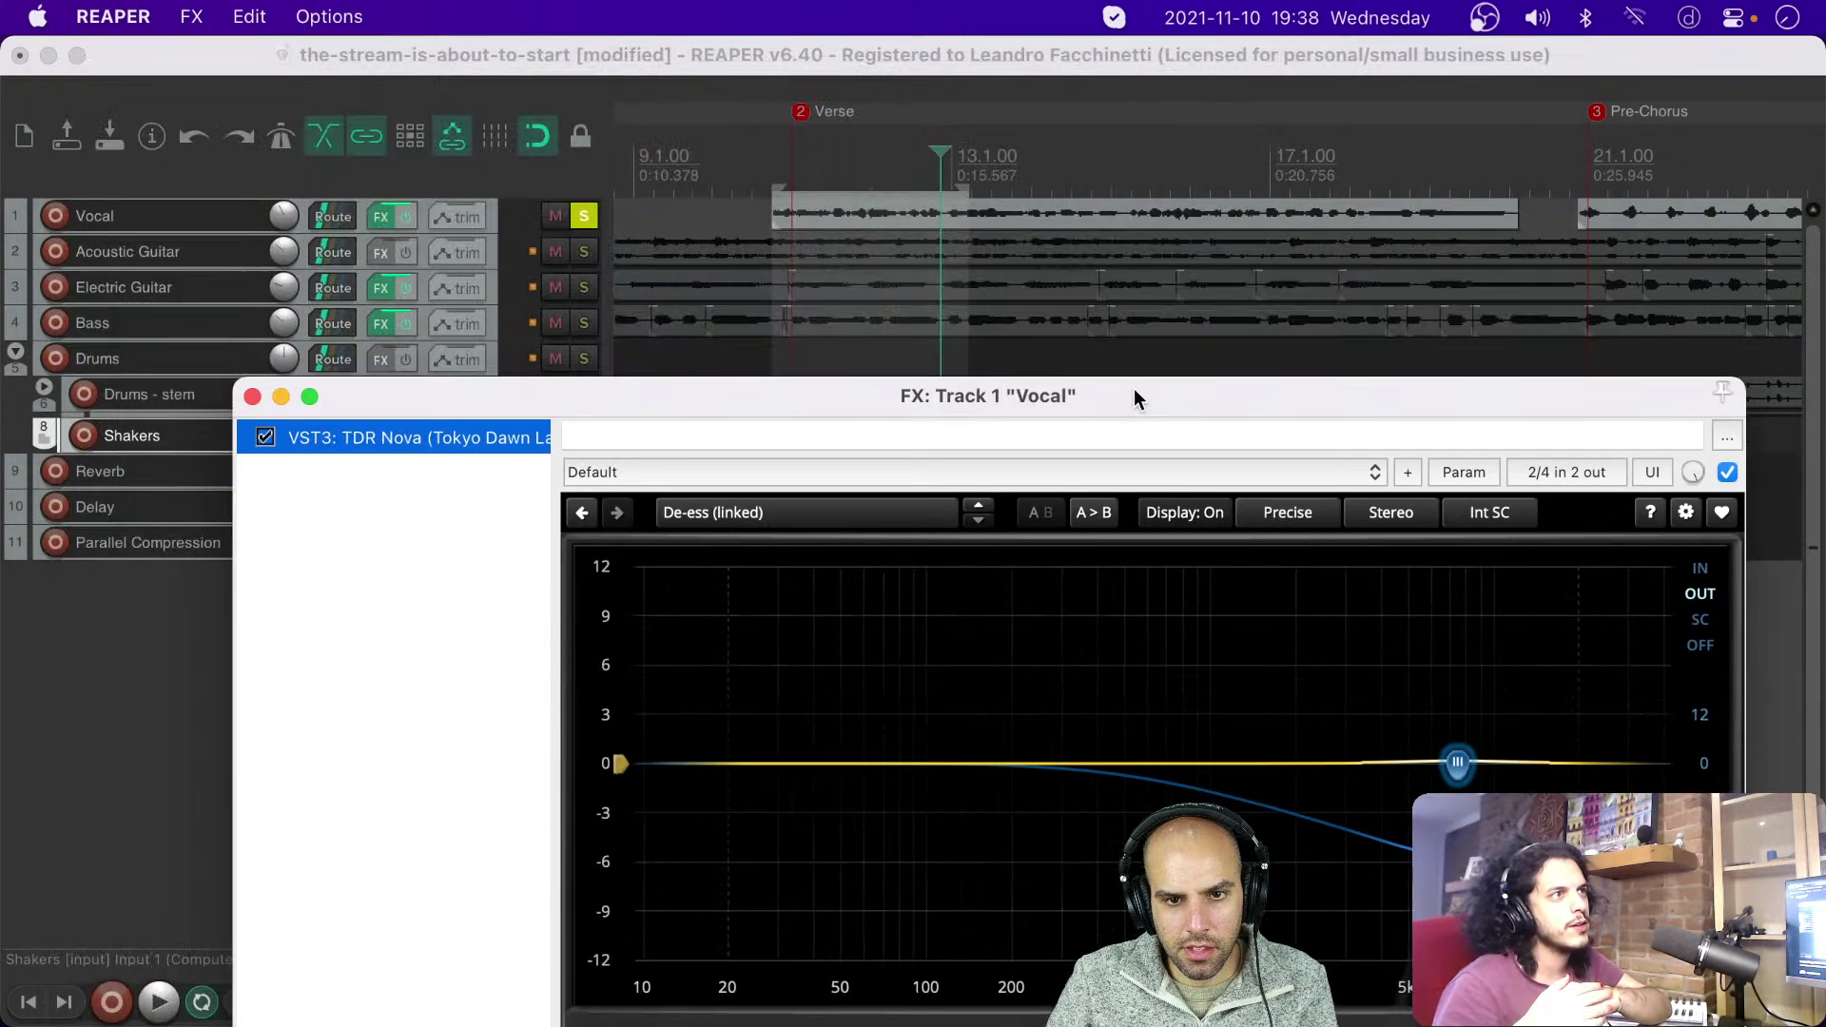
pyautogui.click(813, 152)
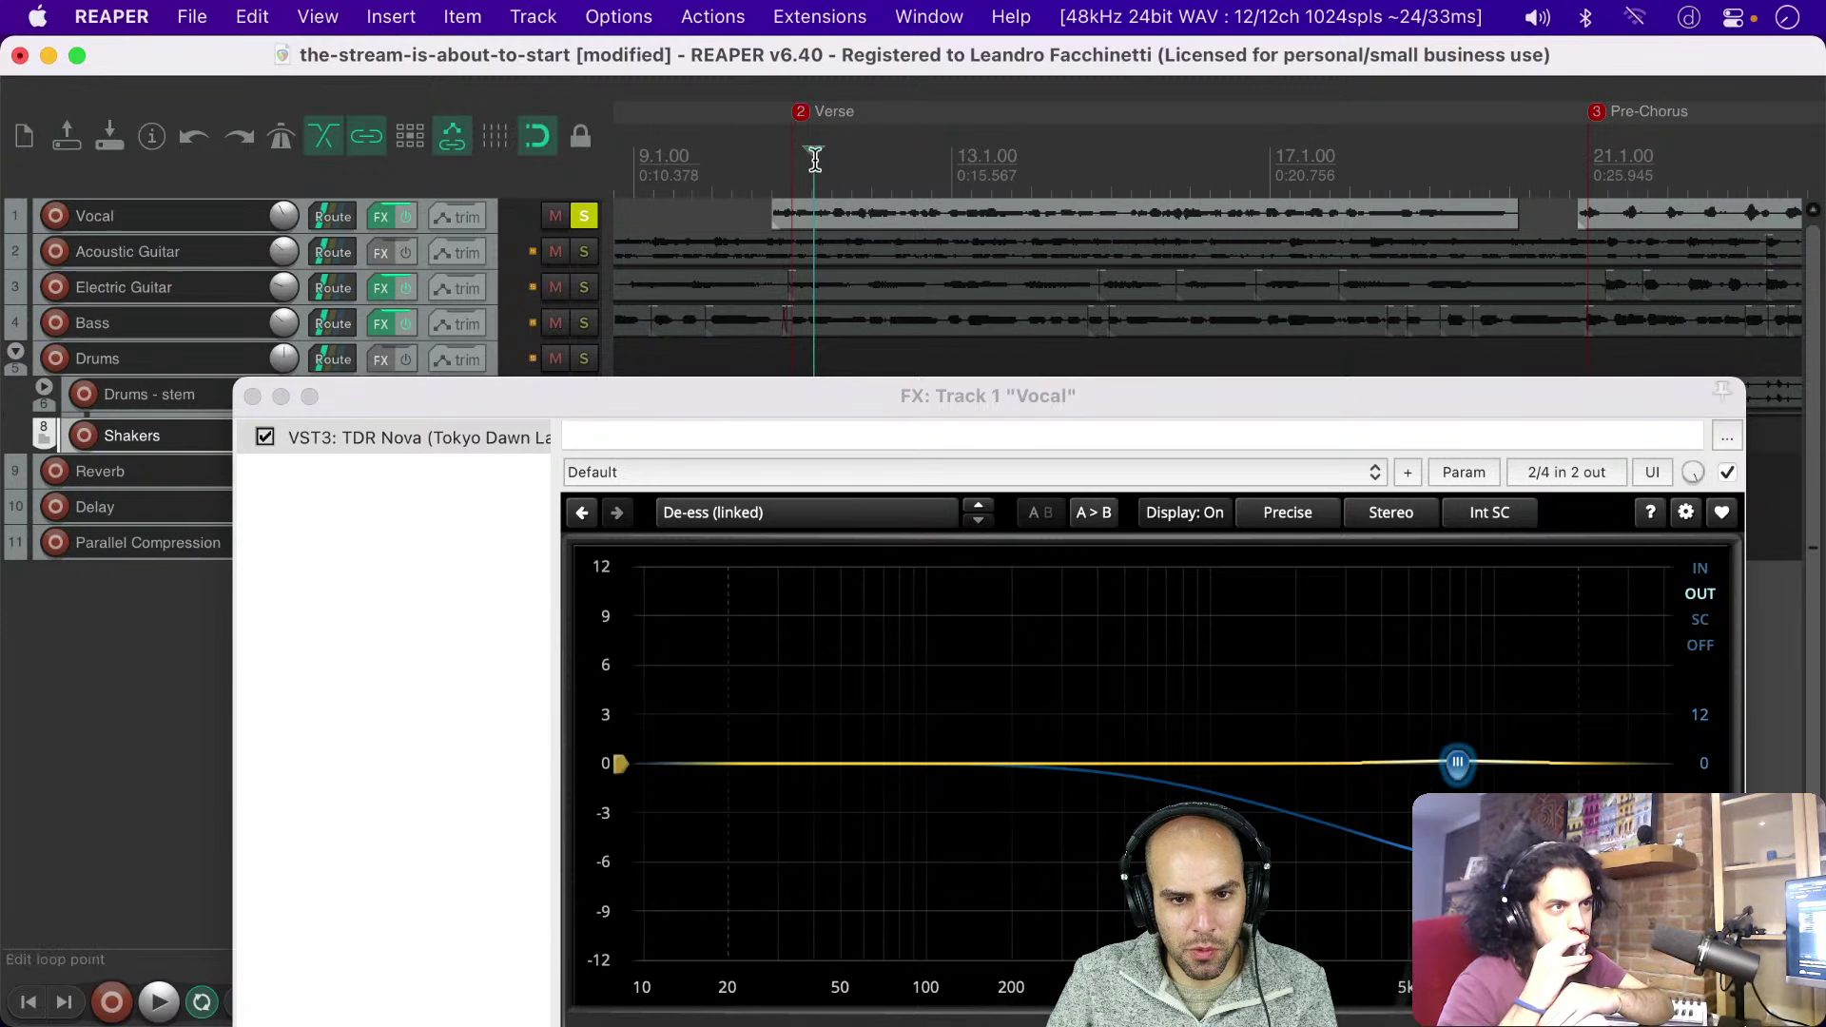
pyautogui.press('super+s')
# Step: Enable the high-pass filter in TDR Nova, try it at 70 Hz, and lower its frequency to 10 Hz
pyautogui.moveTo(715, 397); pyautogui.dragTo(656, 108)
pyautogui.click(650, 876)
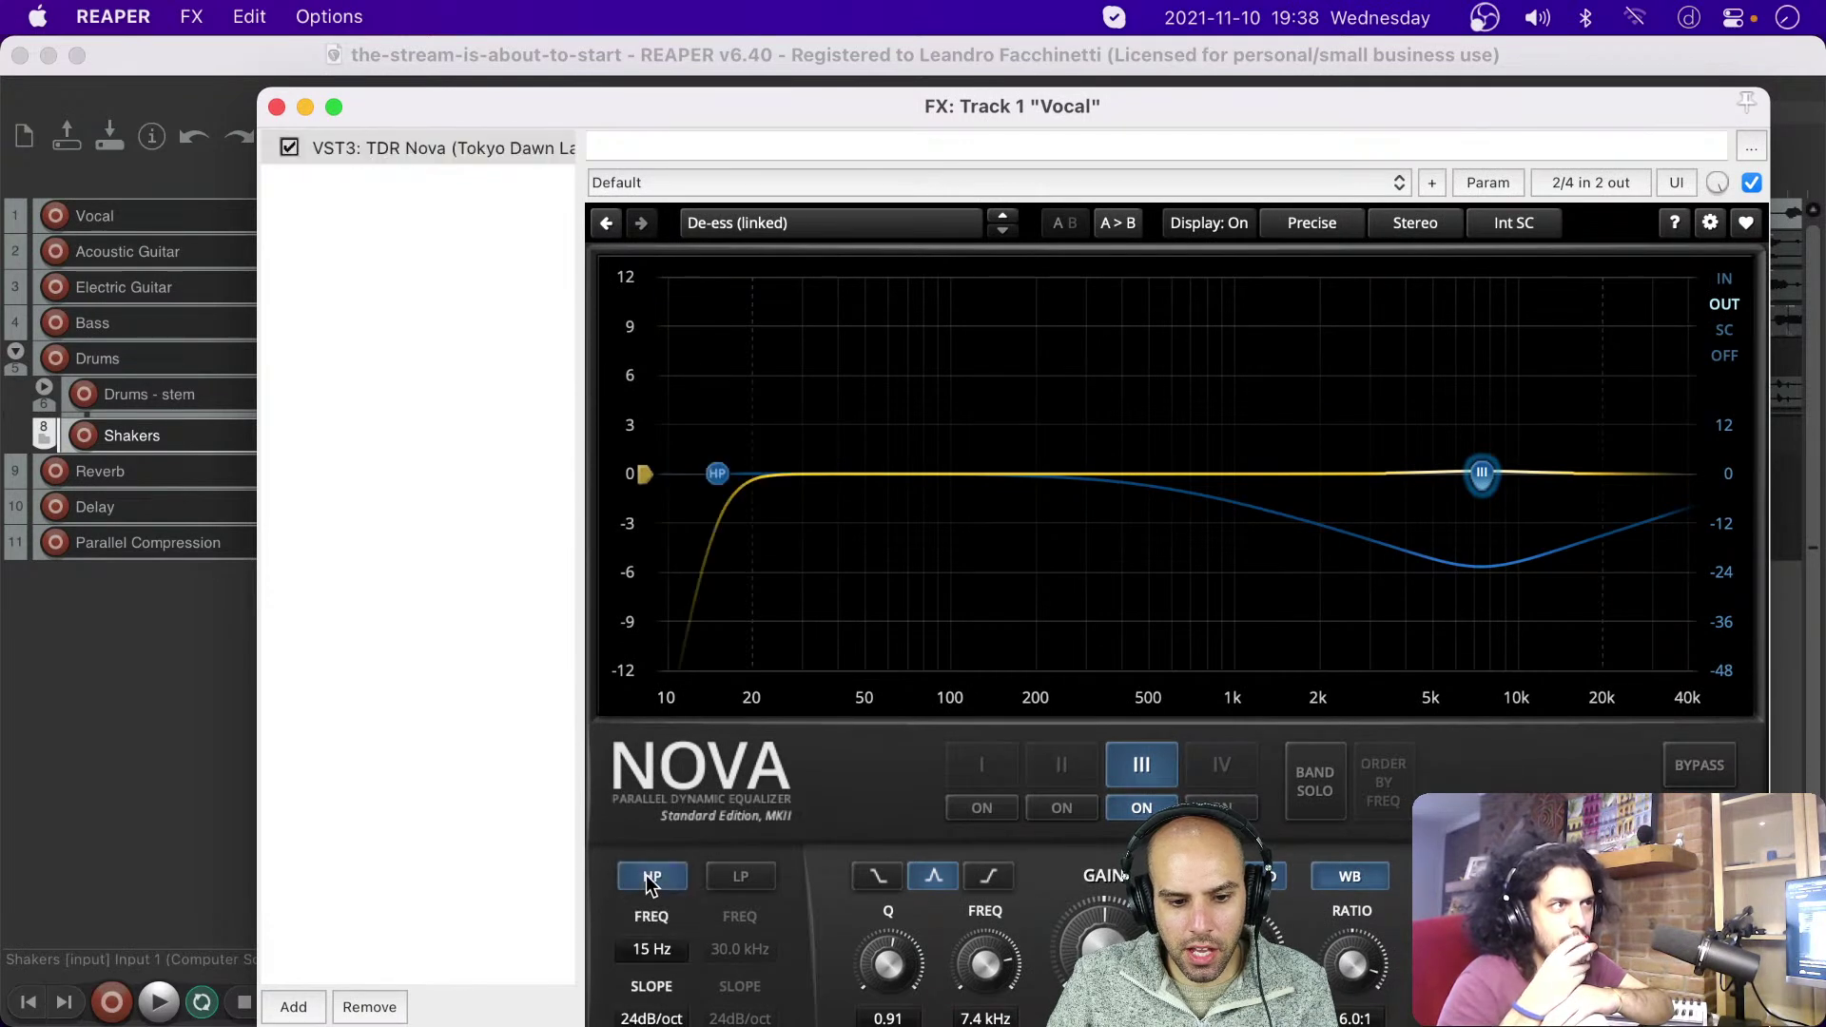
pyautogui.moveTo(824, 104); pyautogui.dragTo(837, 48)
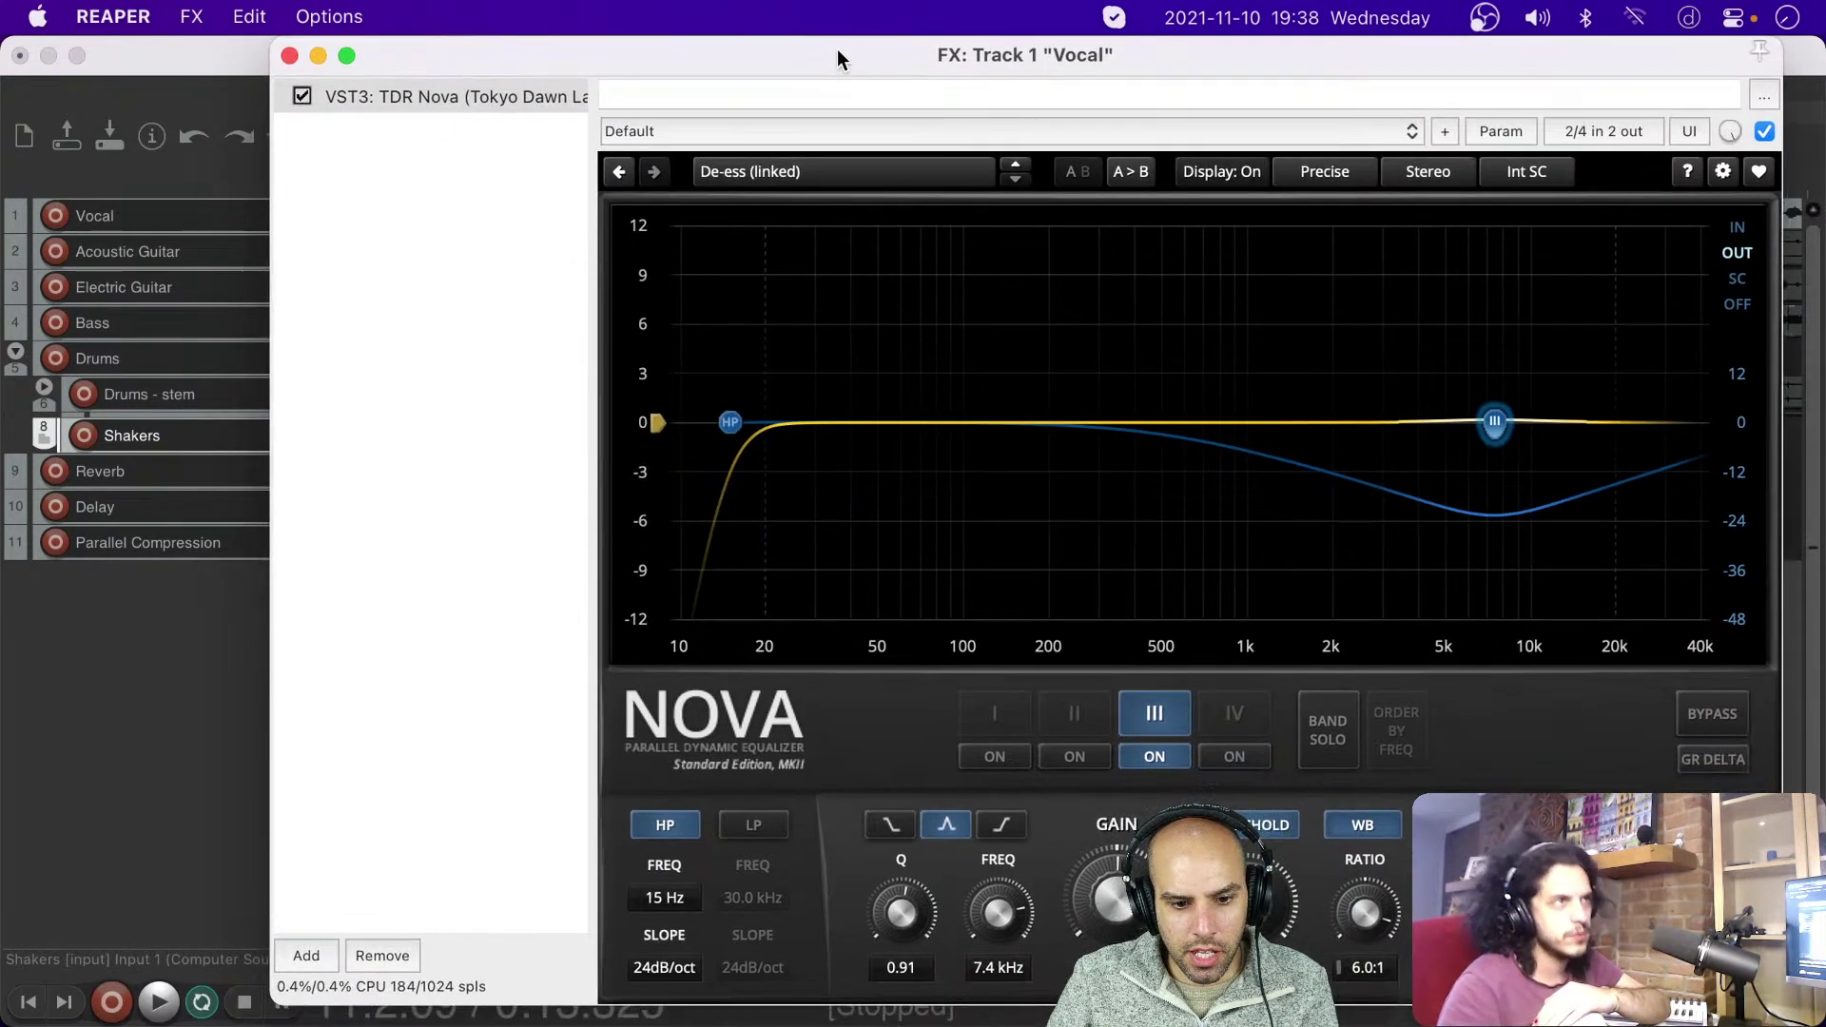
pyautogui.moveTo(654, 892); pyautogui.dragTo(655, 823)
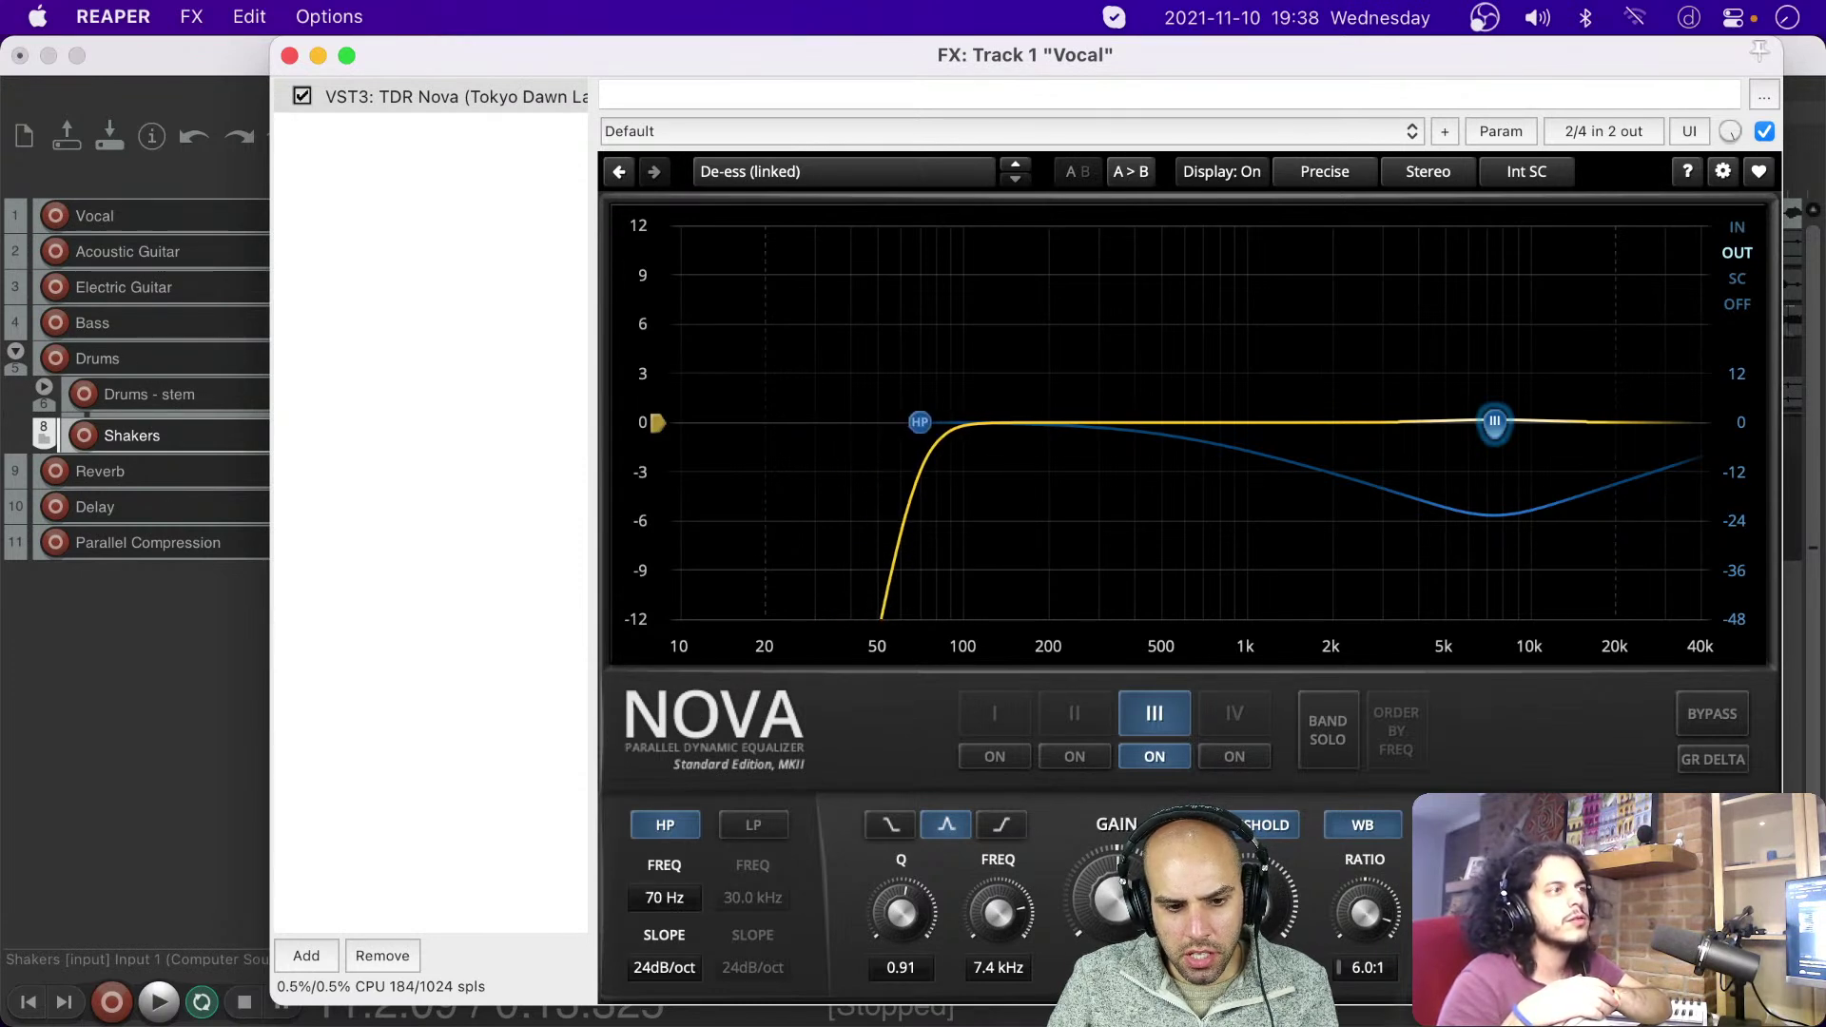
pyautogui.moveTo(665, 894); pyautogui.dragTo(679, 889)
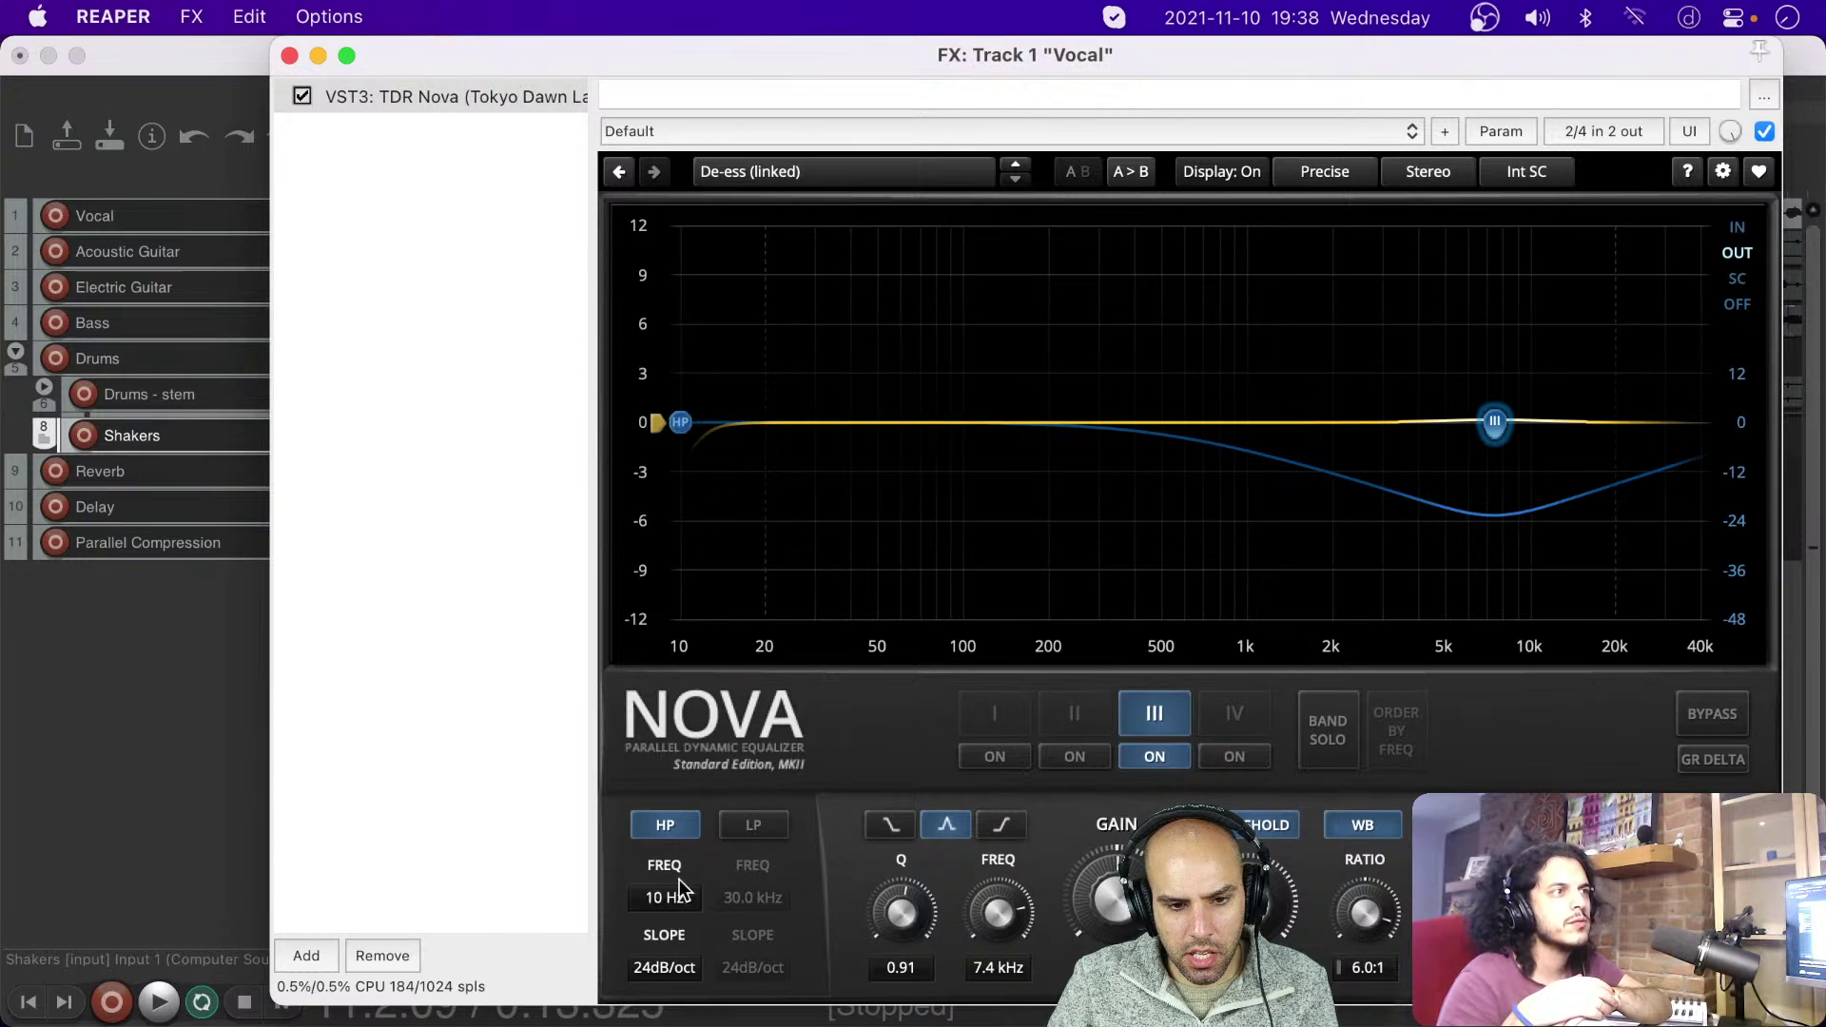
# Step: Play the soloed vocal and set the time selection to the full length of the verse vocal item
pyautogui.moveTo(856, 62); pyautogui.dragTo(870, 365)
pyautogui.press('space')
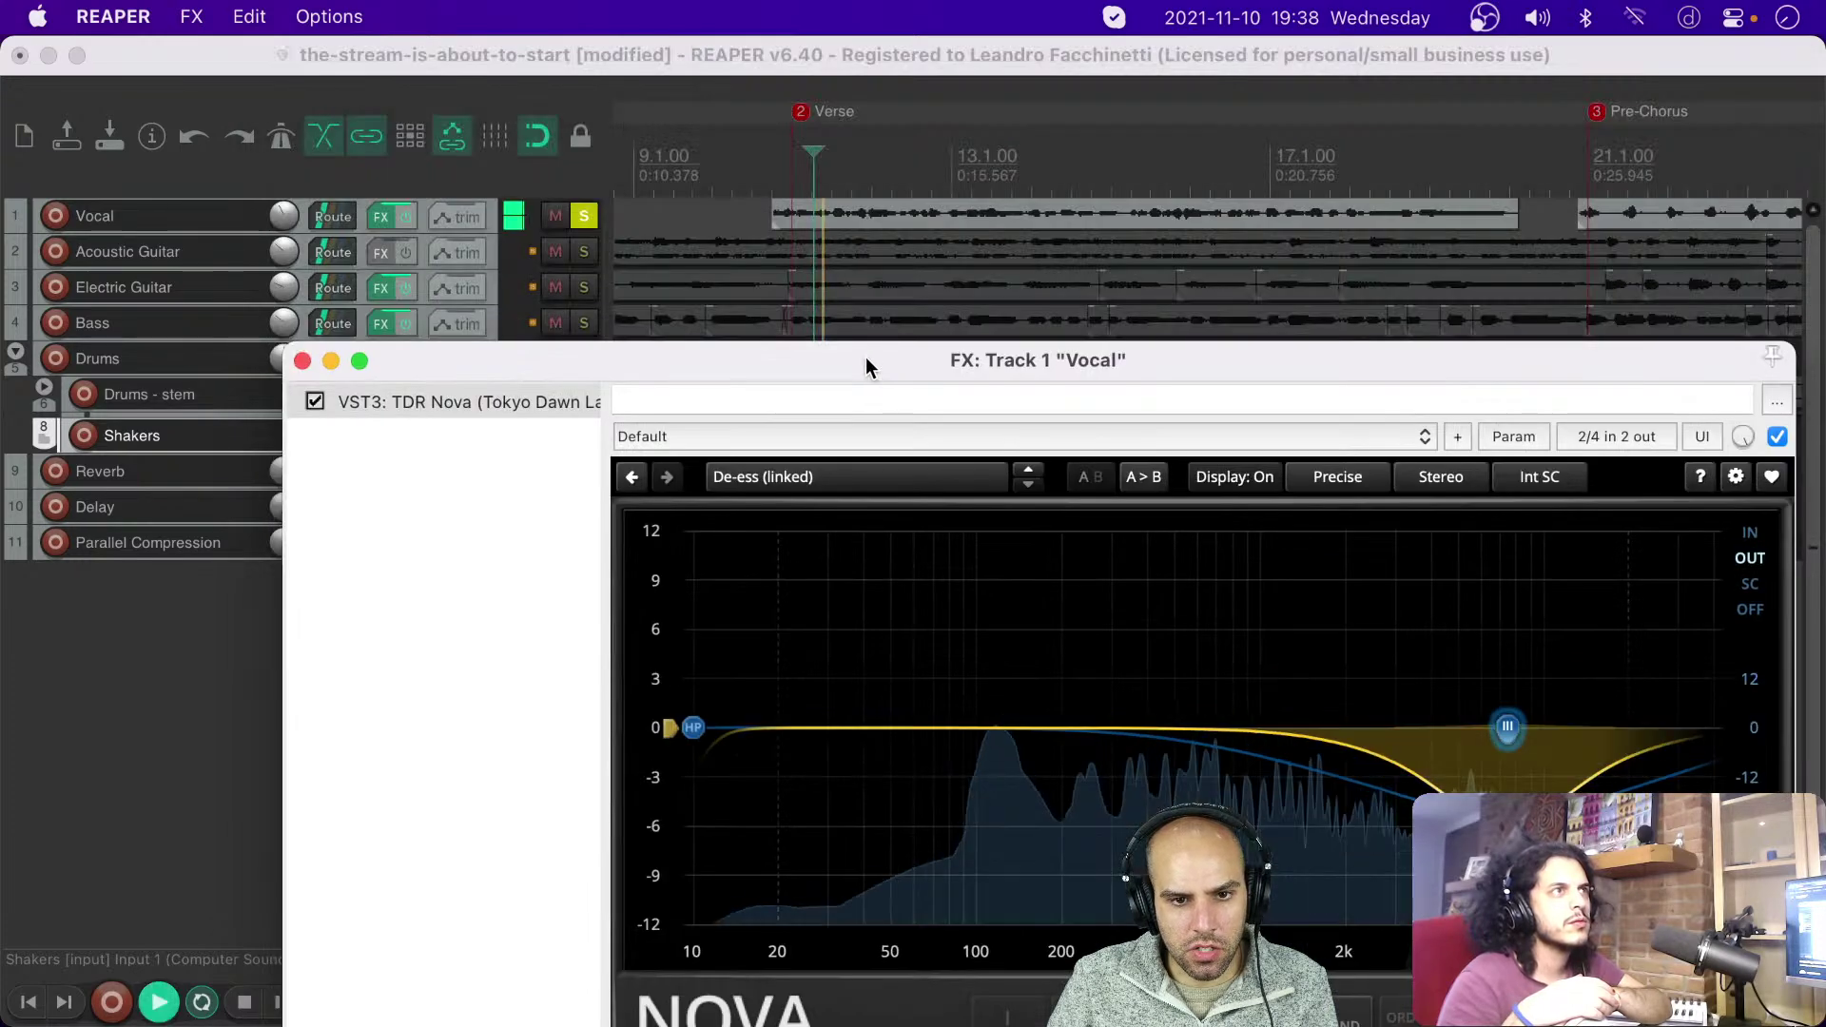
pyautogui.click(916, 207)
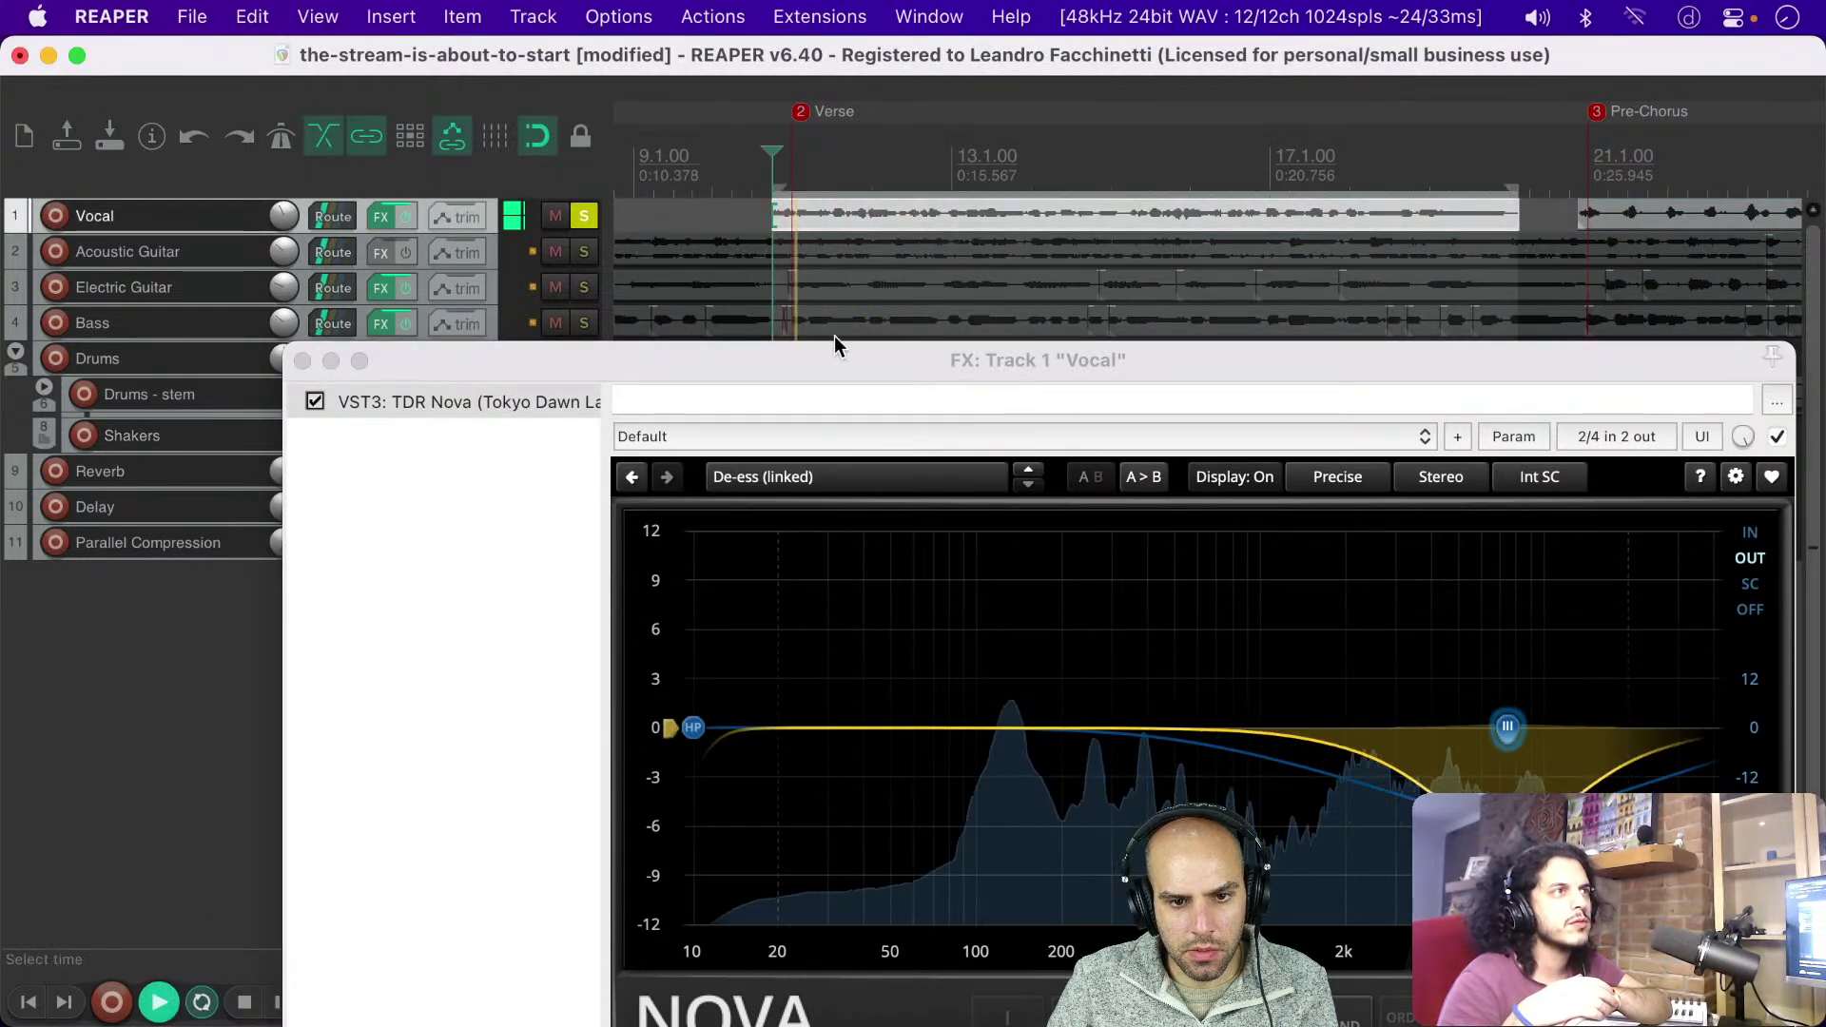
# Step: Raise the TDR Nova high-pass frequency to 80 Hz and listen to the verse vocal from several points
pyautogui.moveTo(827, 351); pyautogui.dragTo(870, 74)
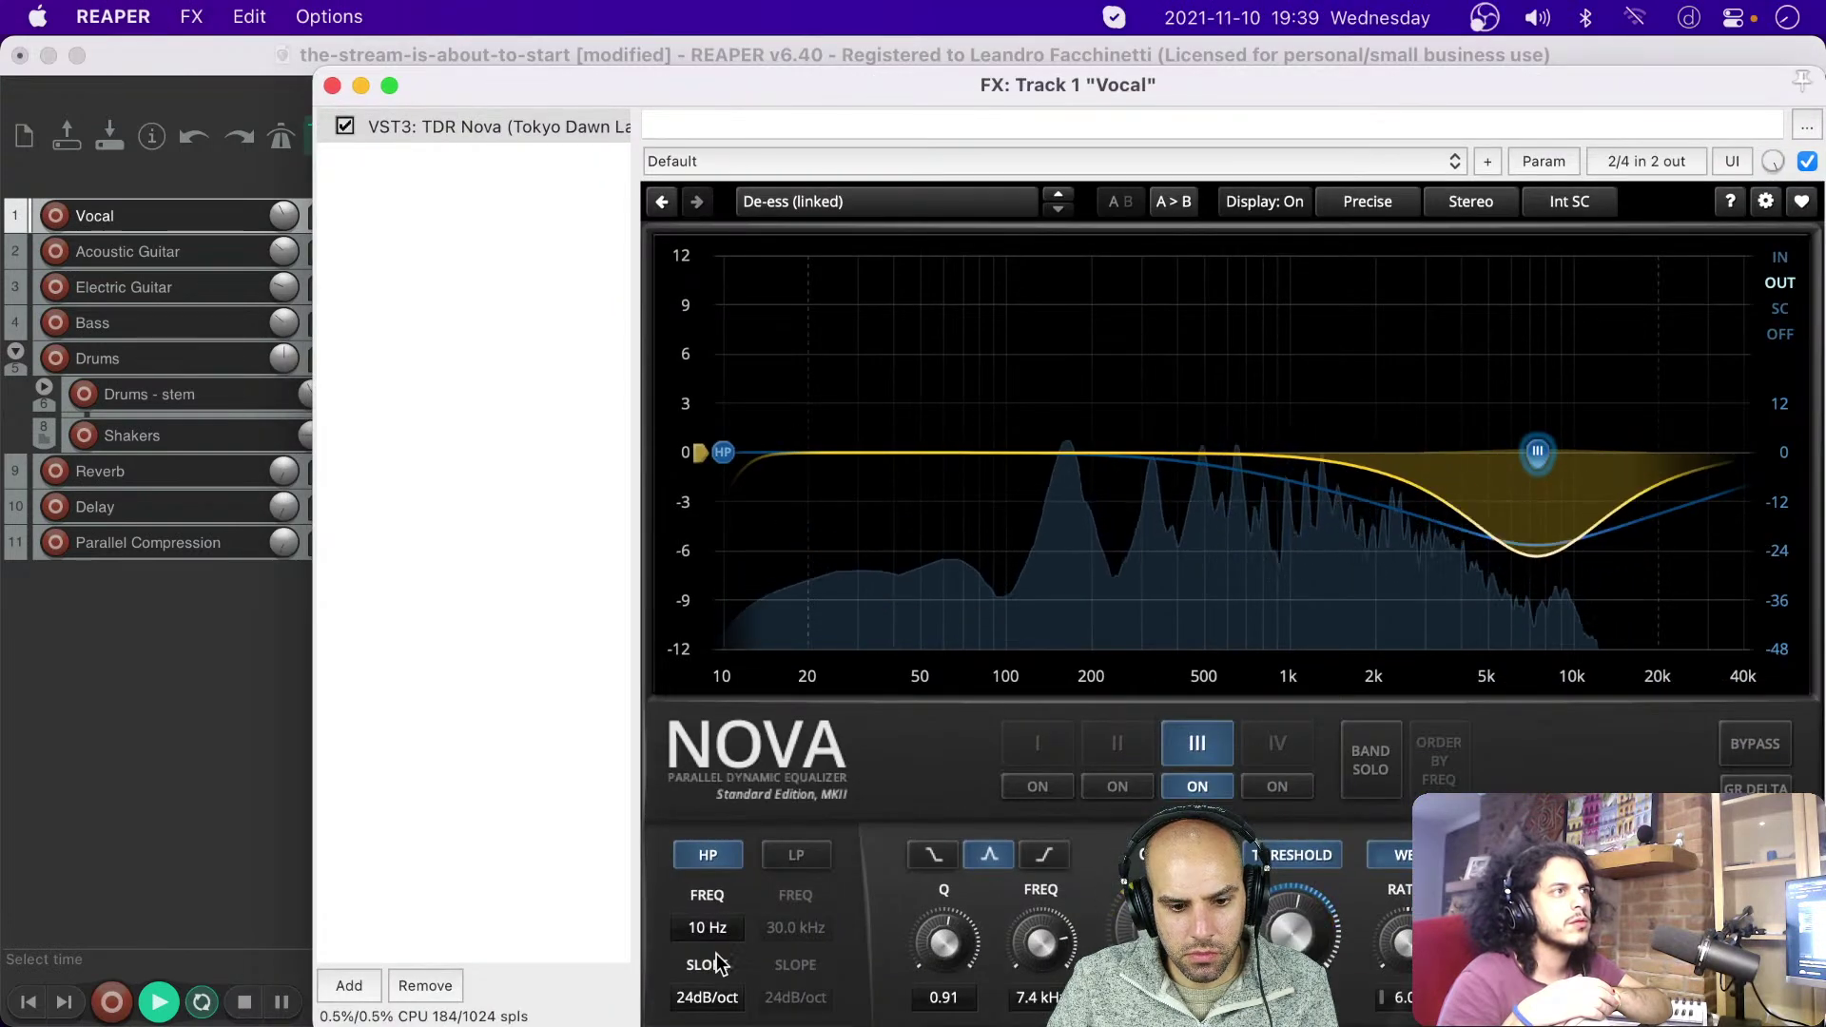
pyautogui.moveTo(723, 452); pyautogui.dragTo(979, 452)
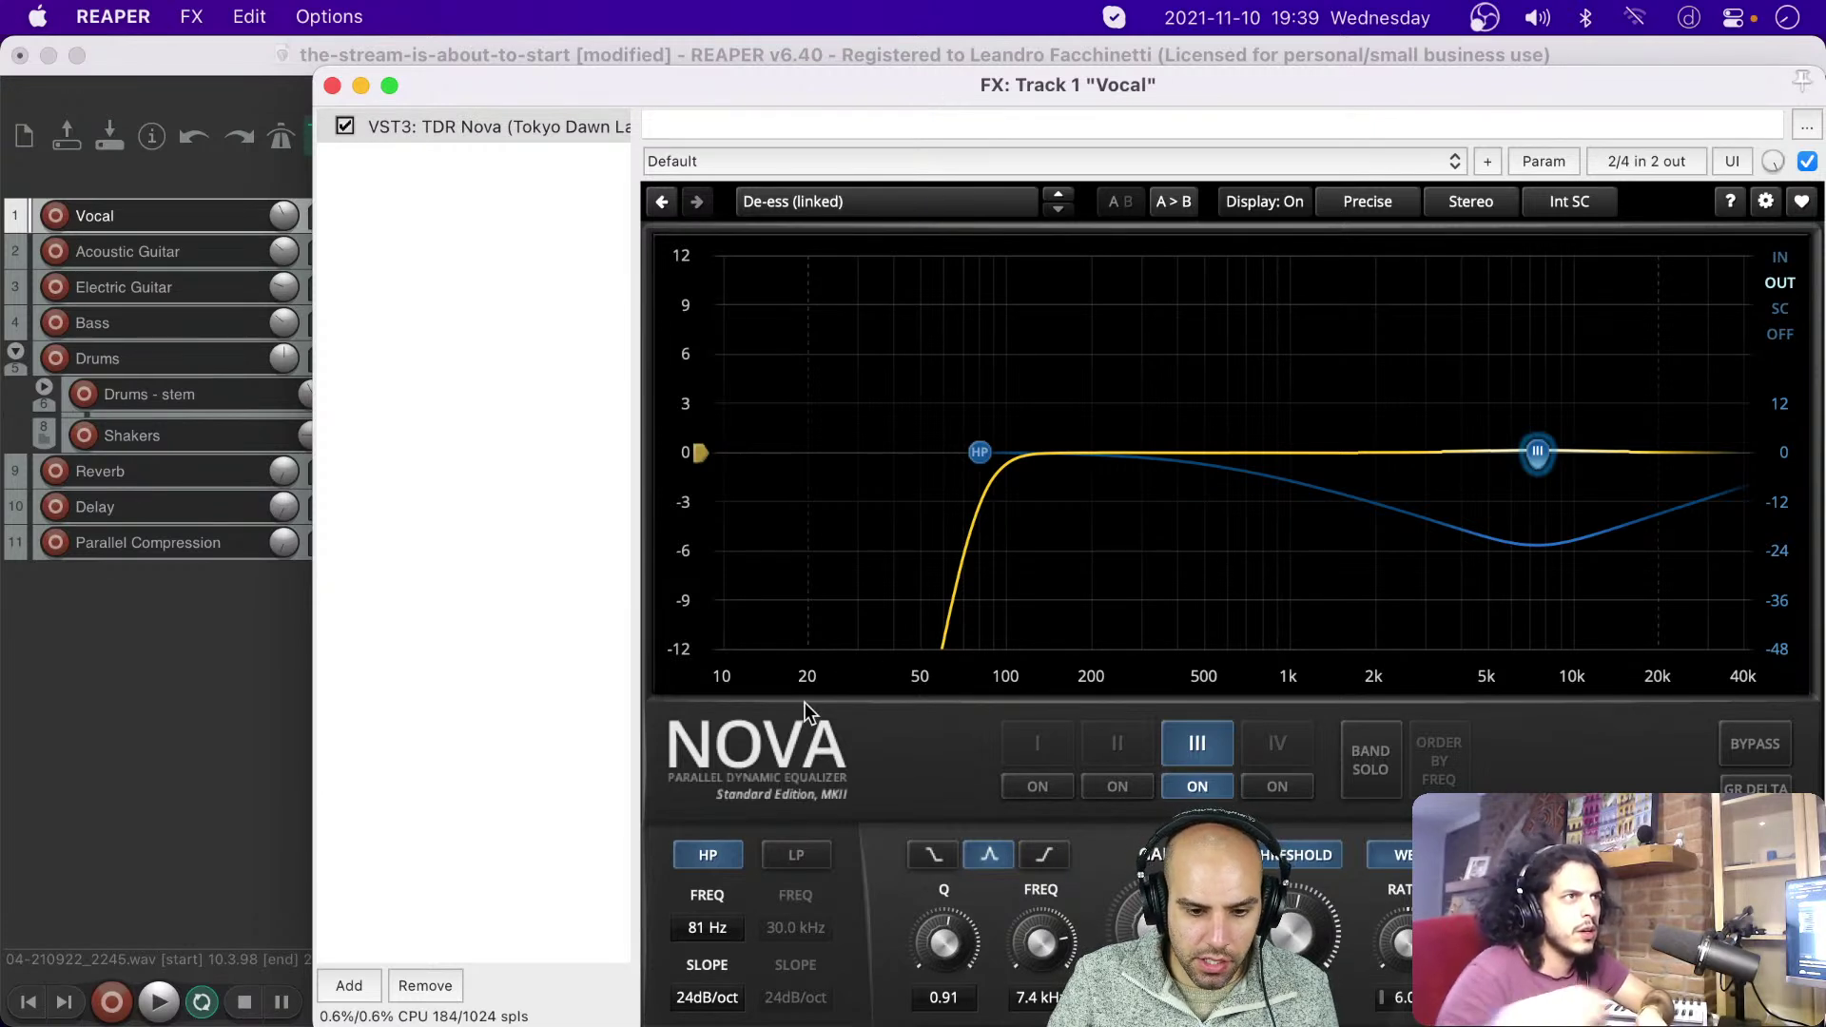
pyautogui.moveTo(706, 926); pyautogui.dragTo(706, 939)
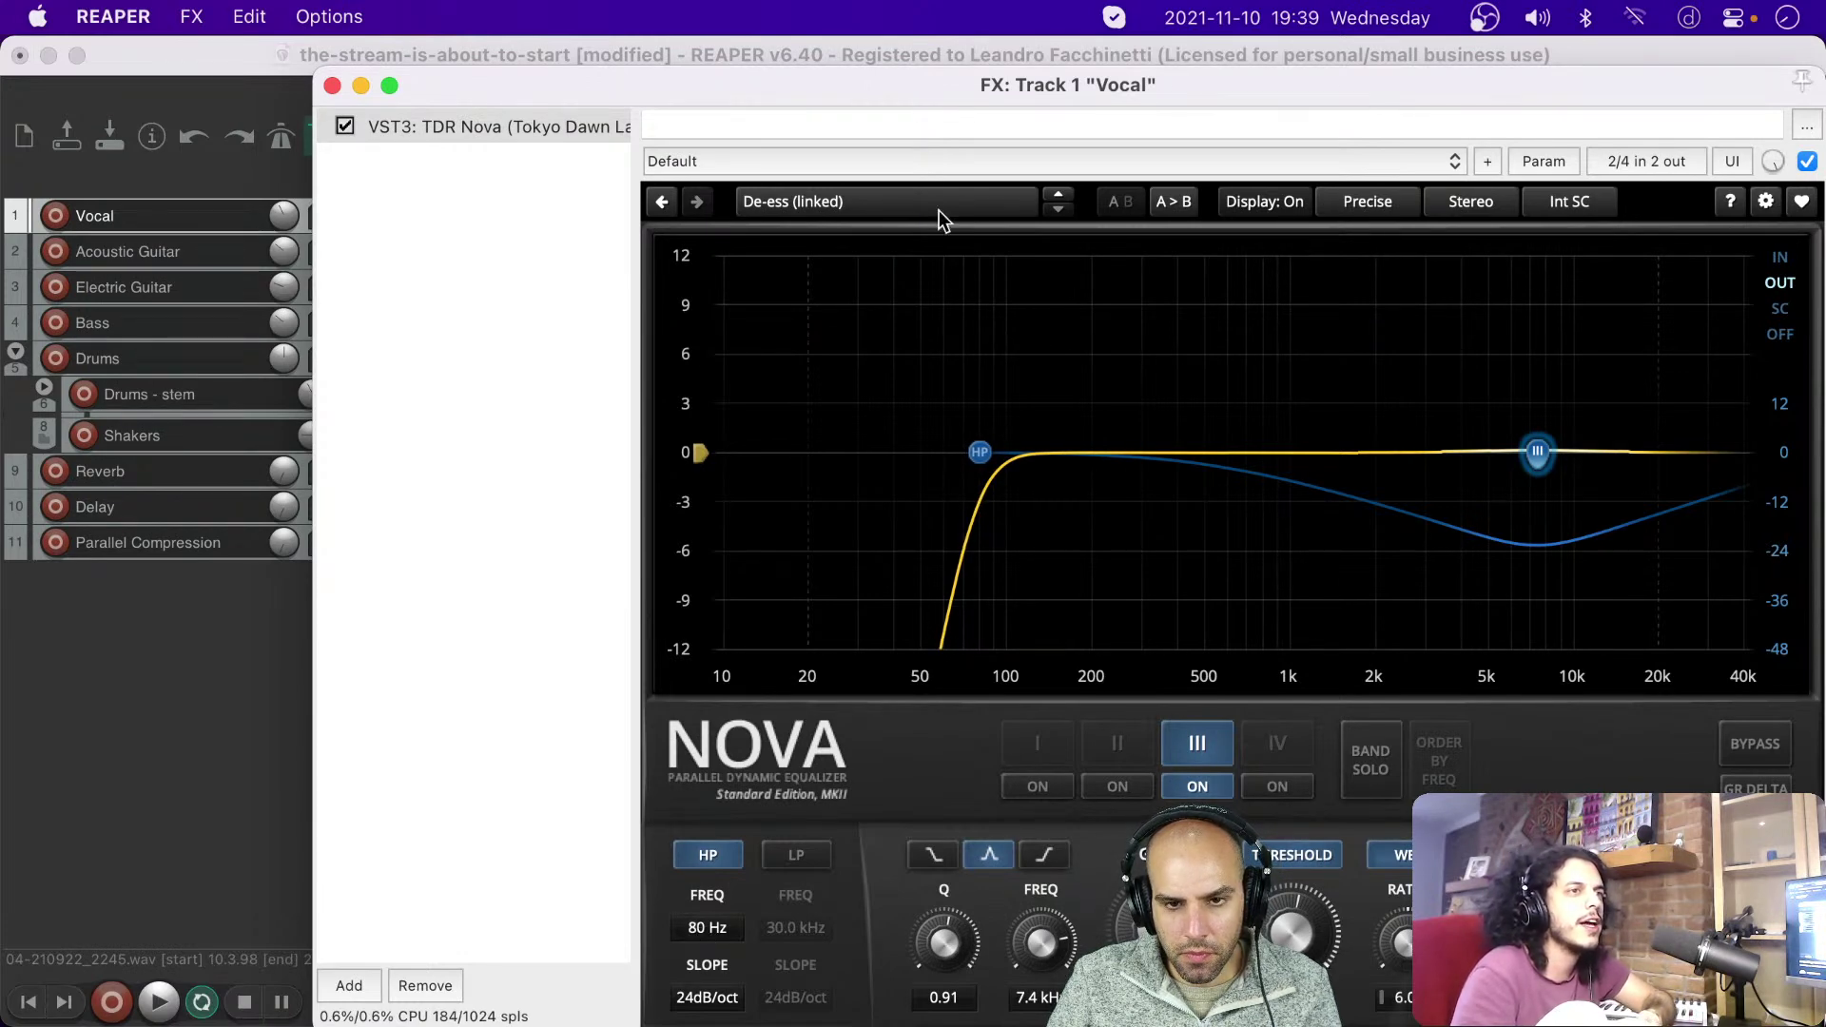
pyautogui.moveTo(875, 95); pyautogui.dragTo(782, 314)
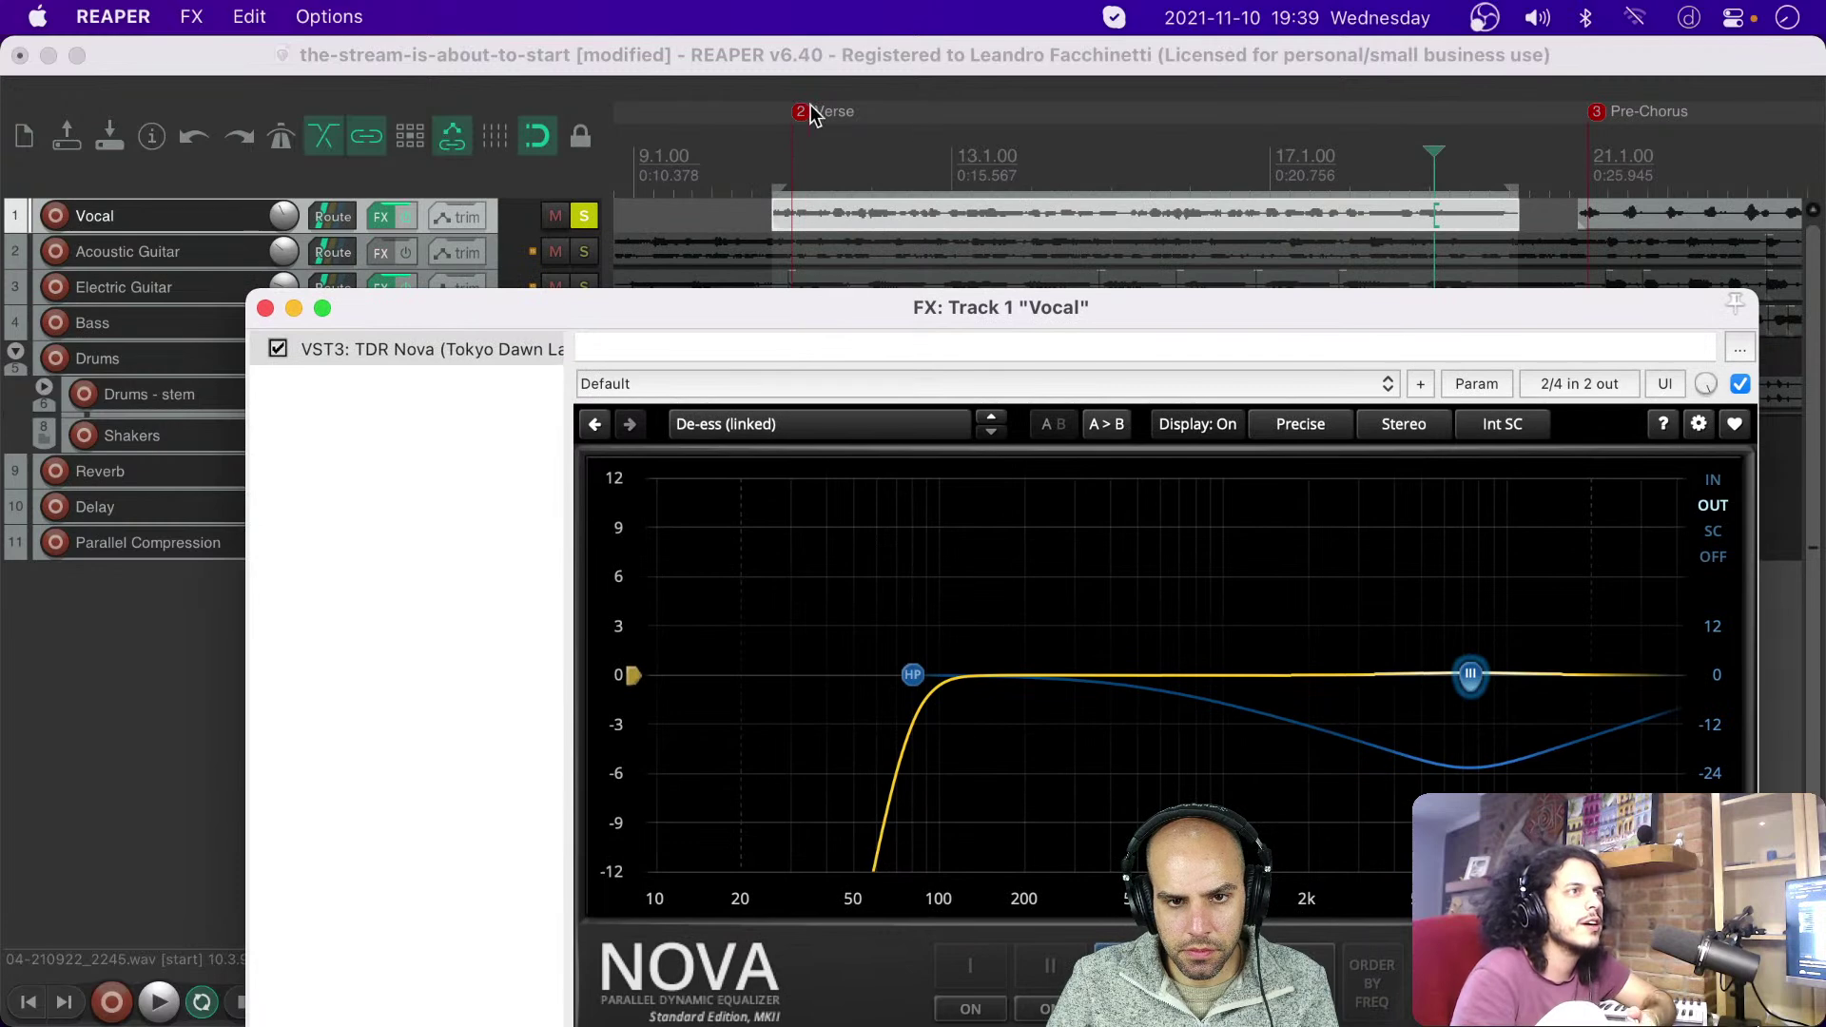
pyautogui.click(784, 215)
pyautogui.press('space')
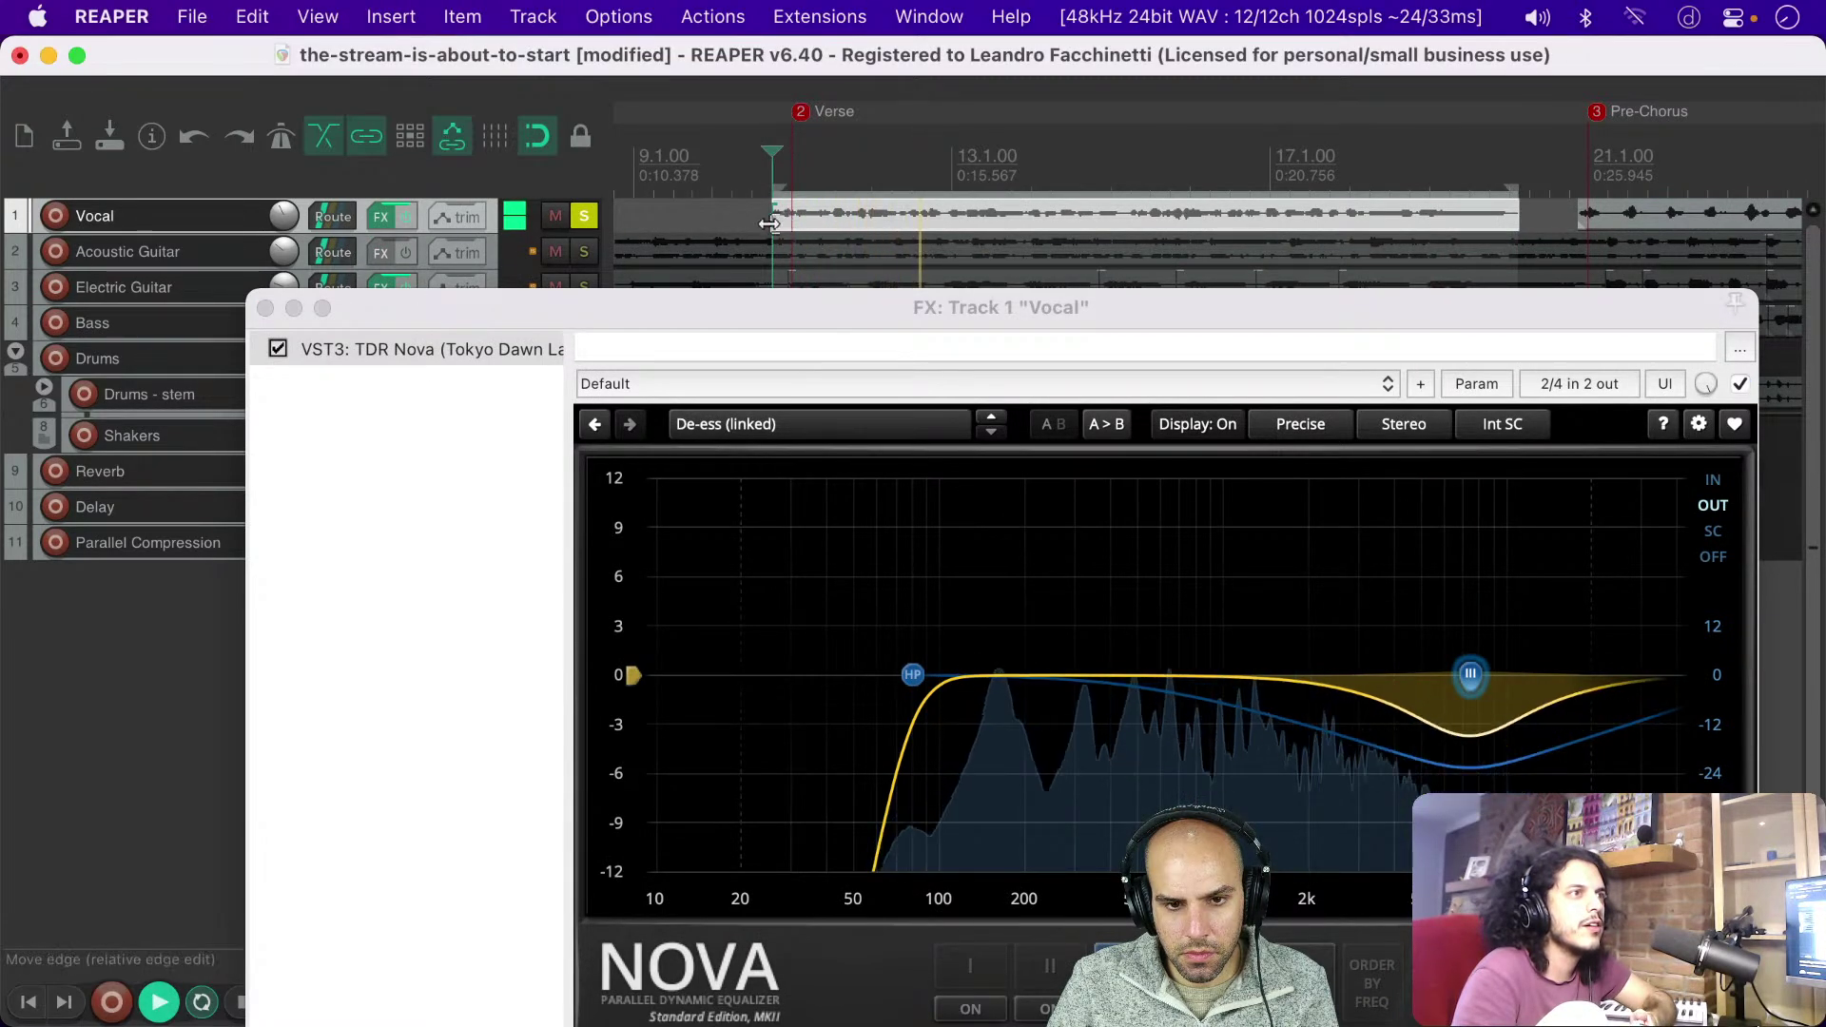
pyautogui.click(899, 174)
pyautogui.click(870, 177)
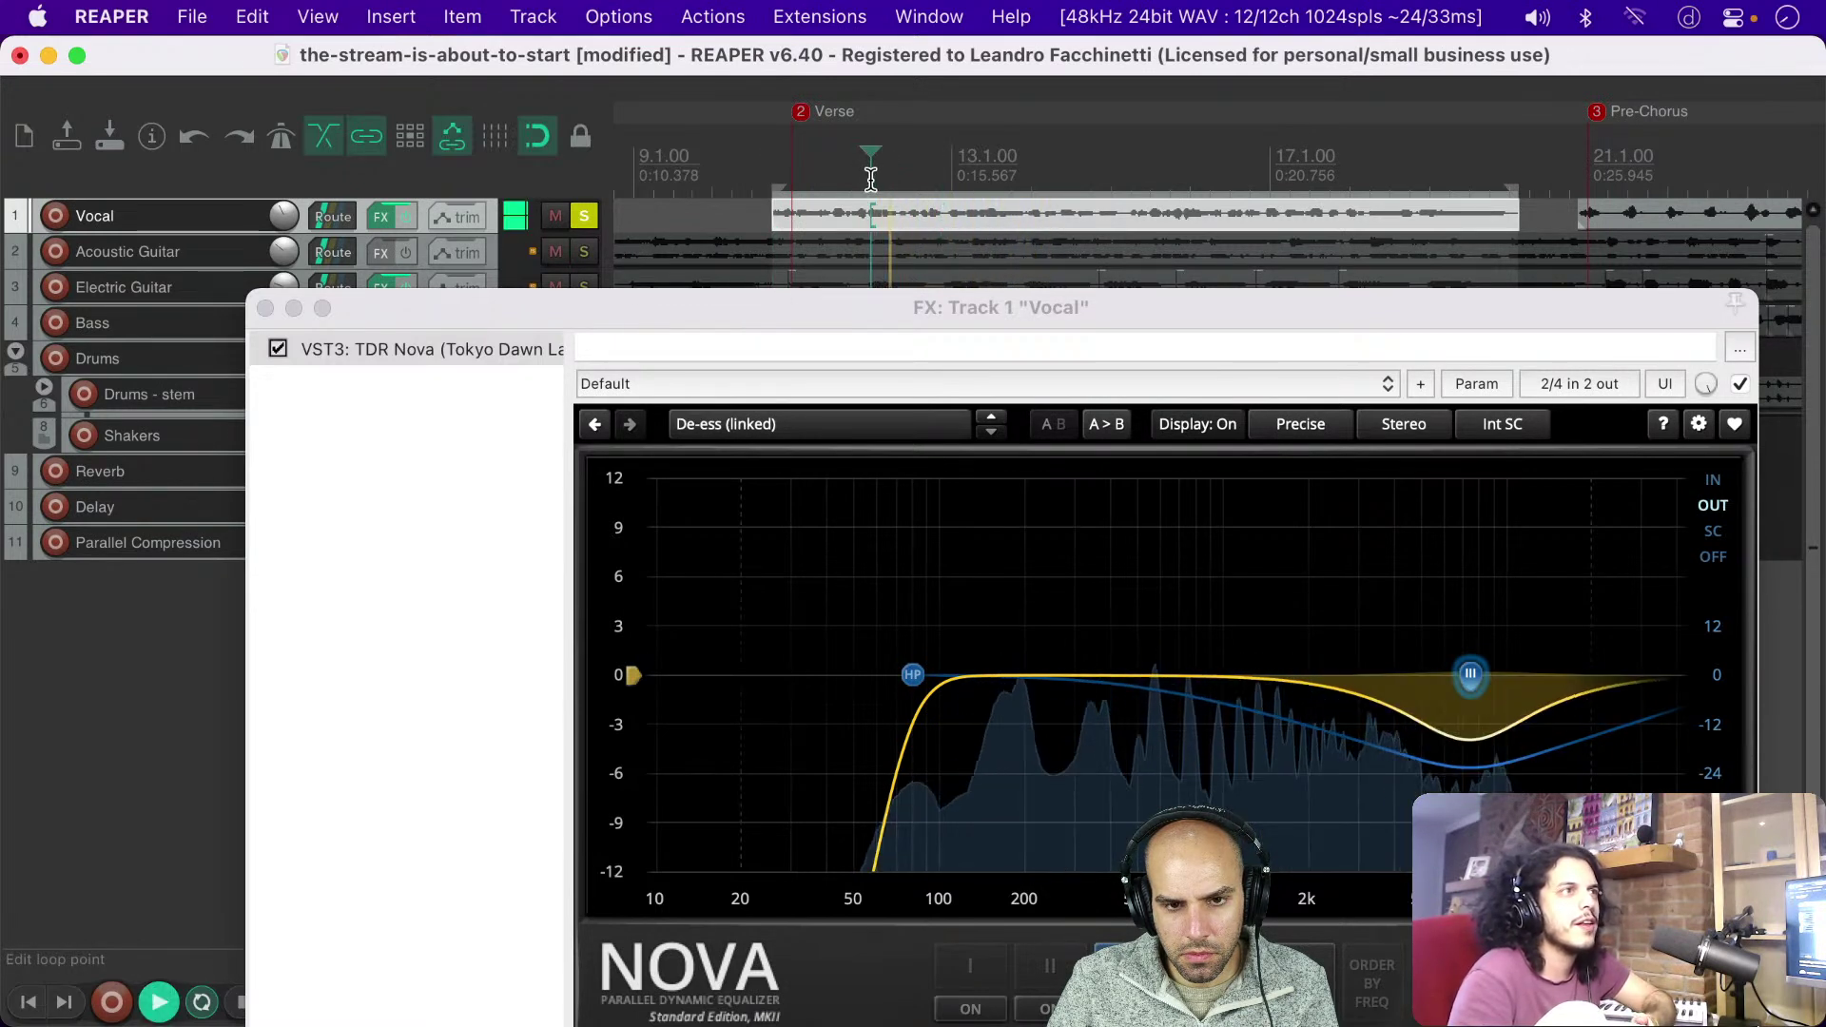
pyautogui.press('space')
# Step: Listen to the verse vocal with the high-pass filter switched off for comparison, then re-enable the filter
pyautogui.moveTo(864, 297); pyautogui.dragTo(894, 78)
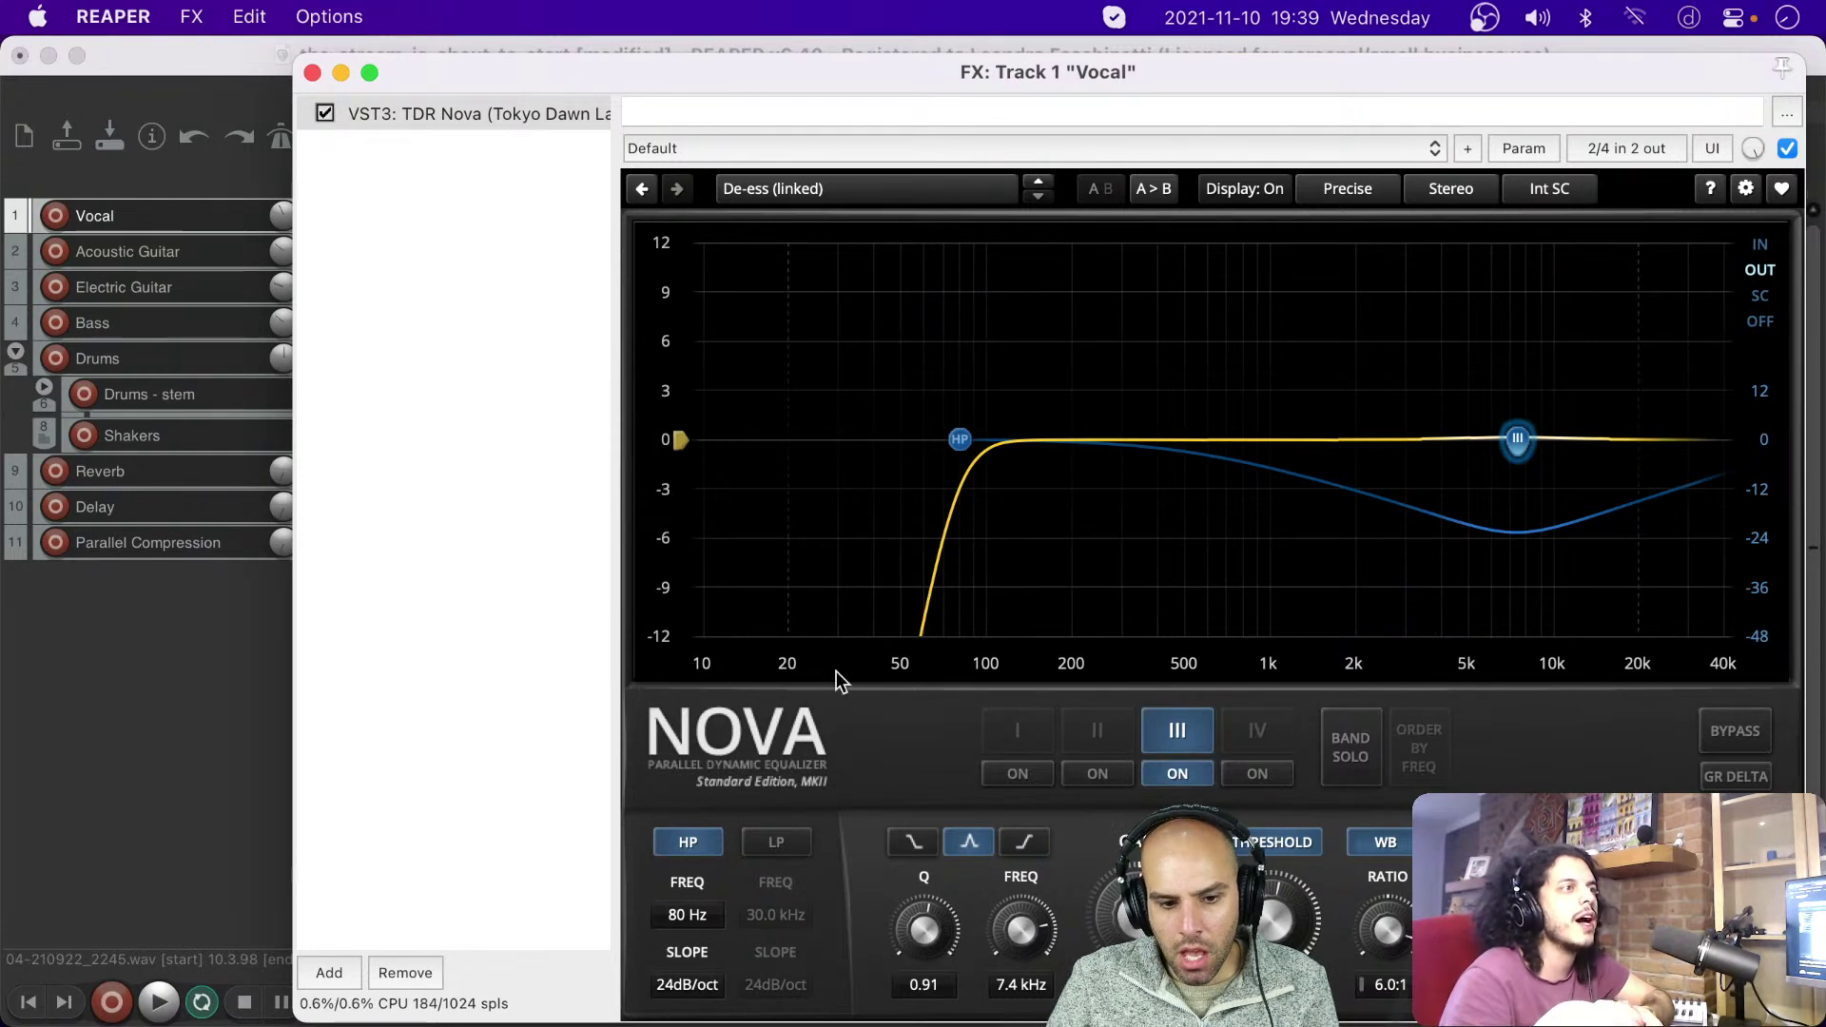
pyautogui.click(709, 844)
pyautogui.moveTo(895, 66); pyautogui.dragTo(737, 374)
pyautogui.click(885, 152)
pyautogui.press('space')
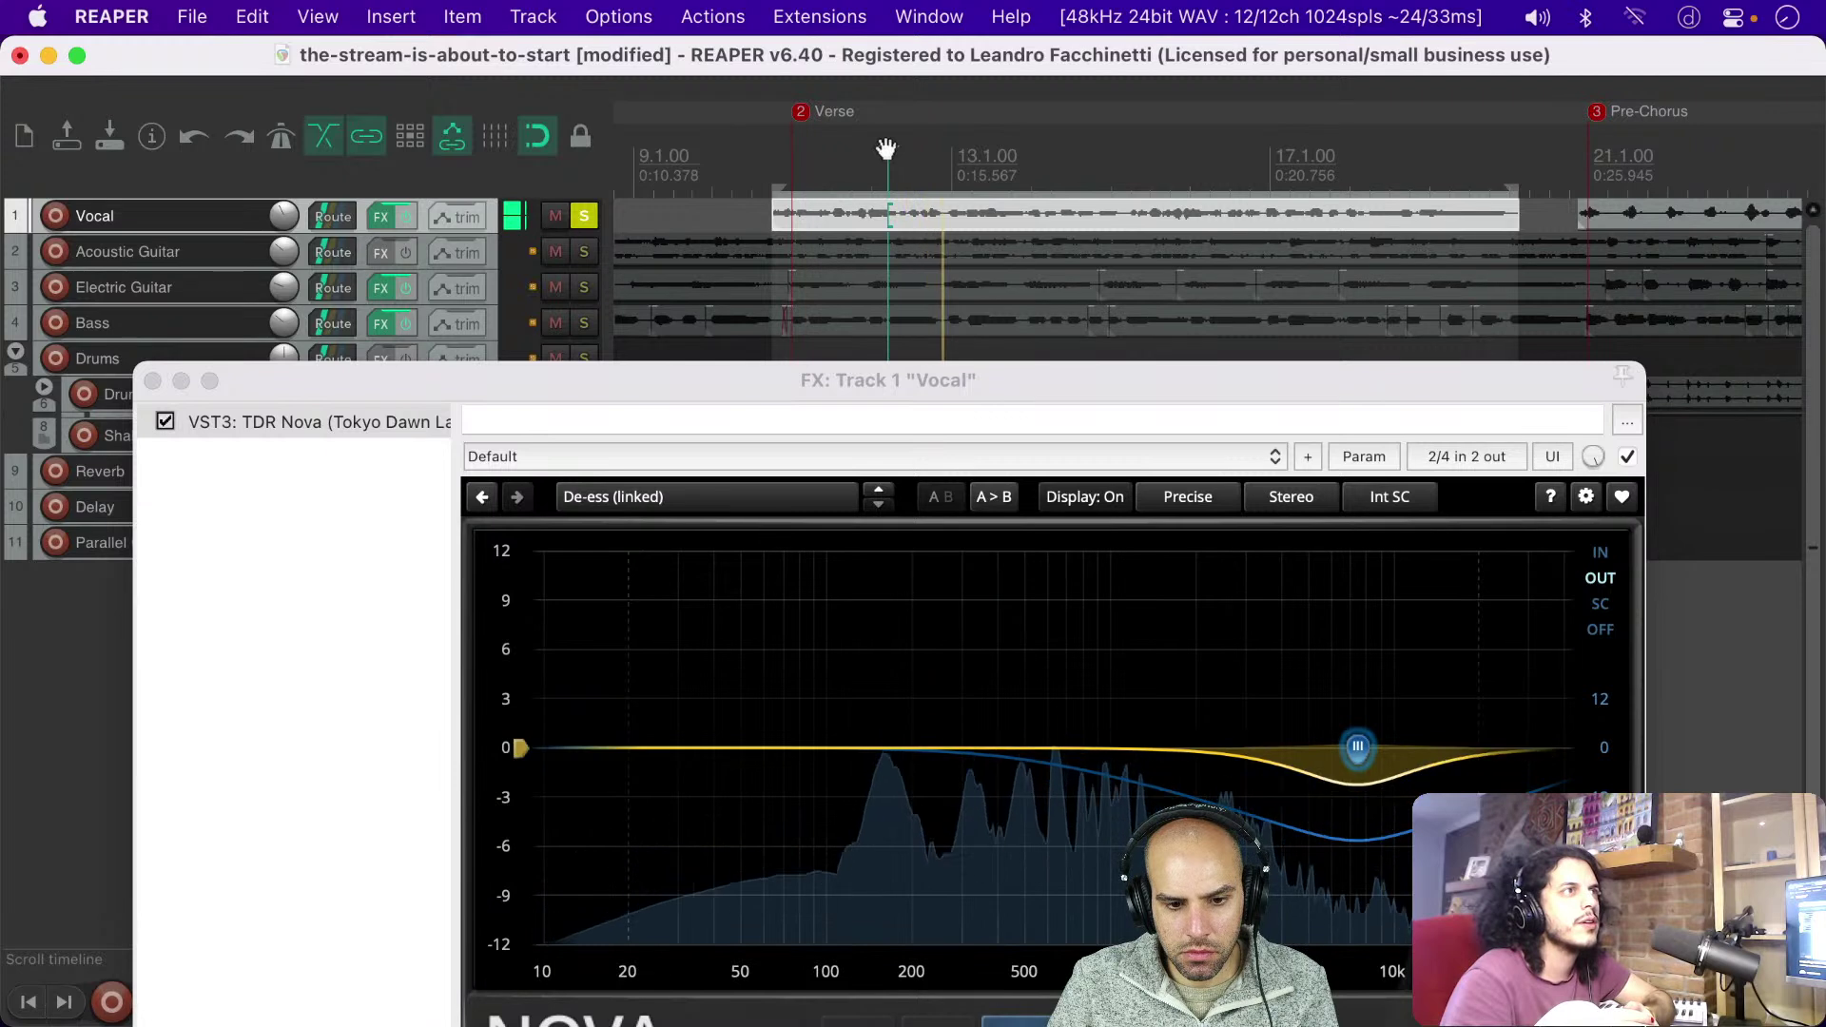
pyautogui.click(808, 157)
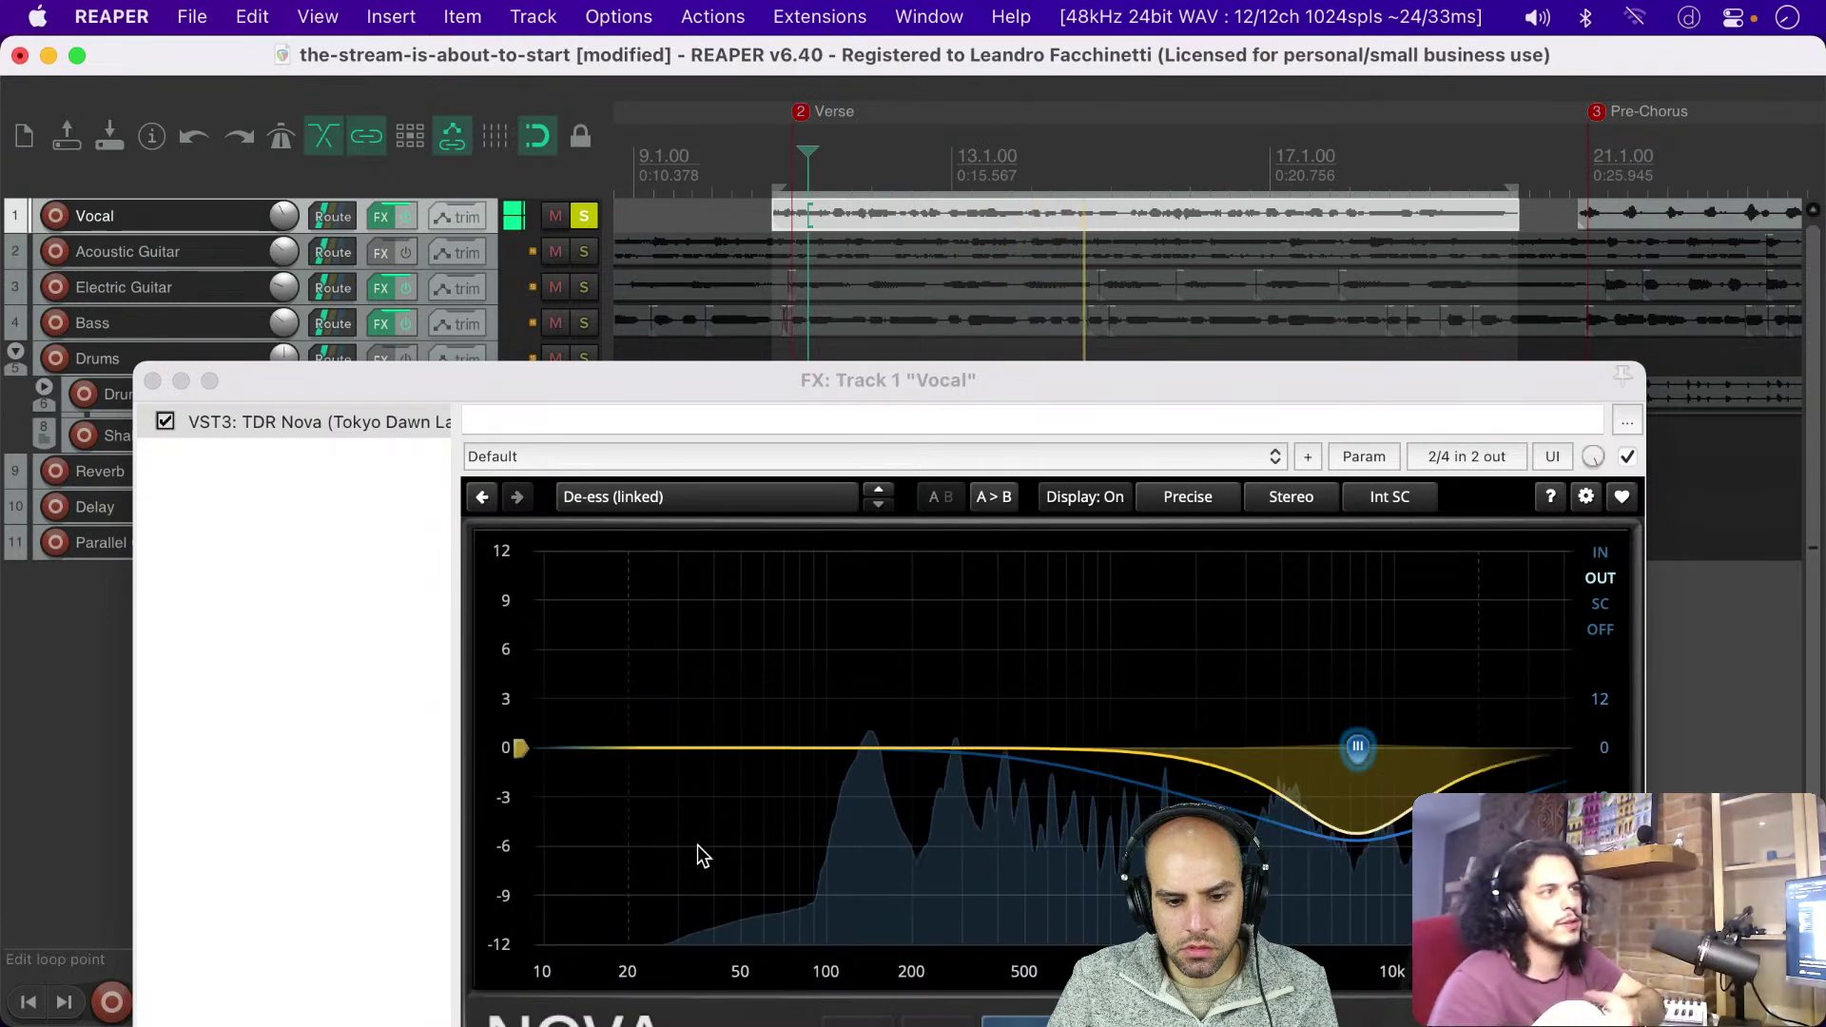
pyautogui.press('space')
pyautogui.moveTo(858, 385); pyautogui.dragTo(1073, 76)
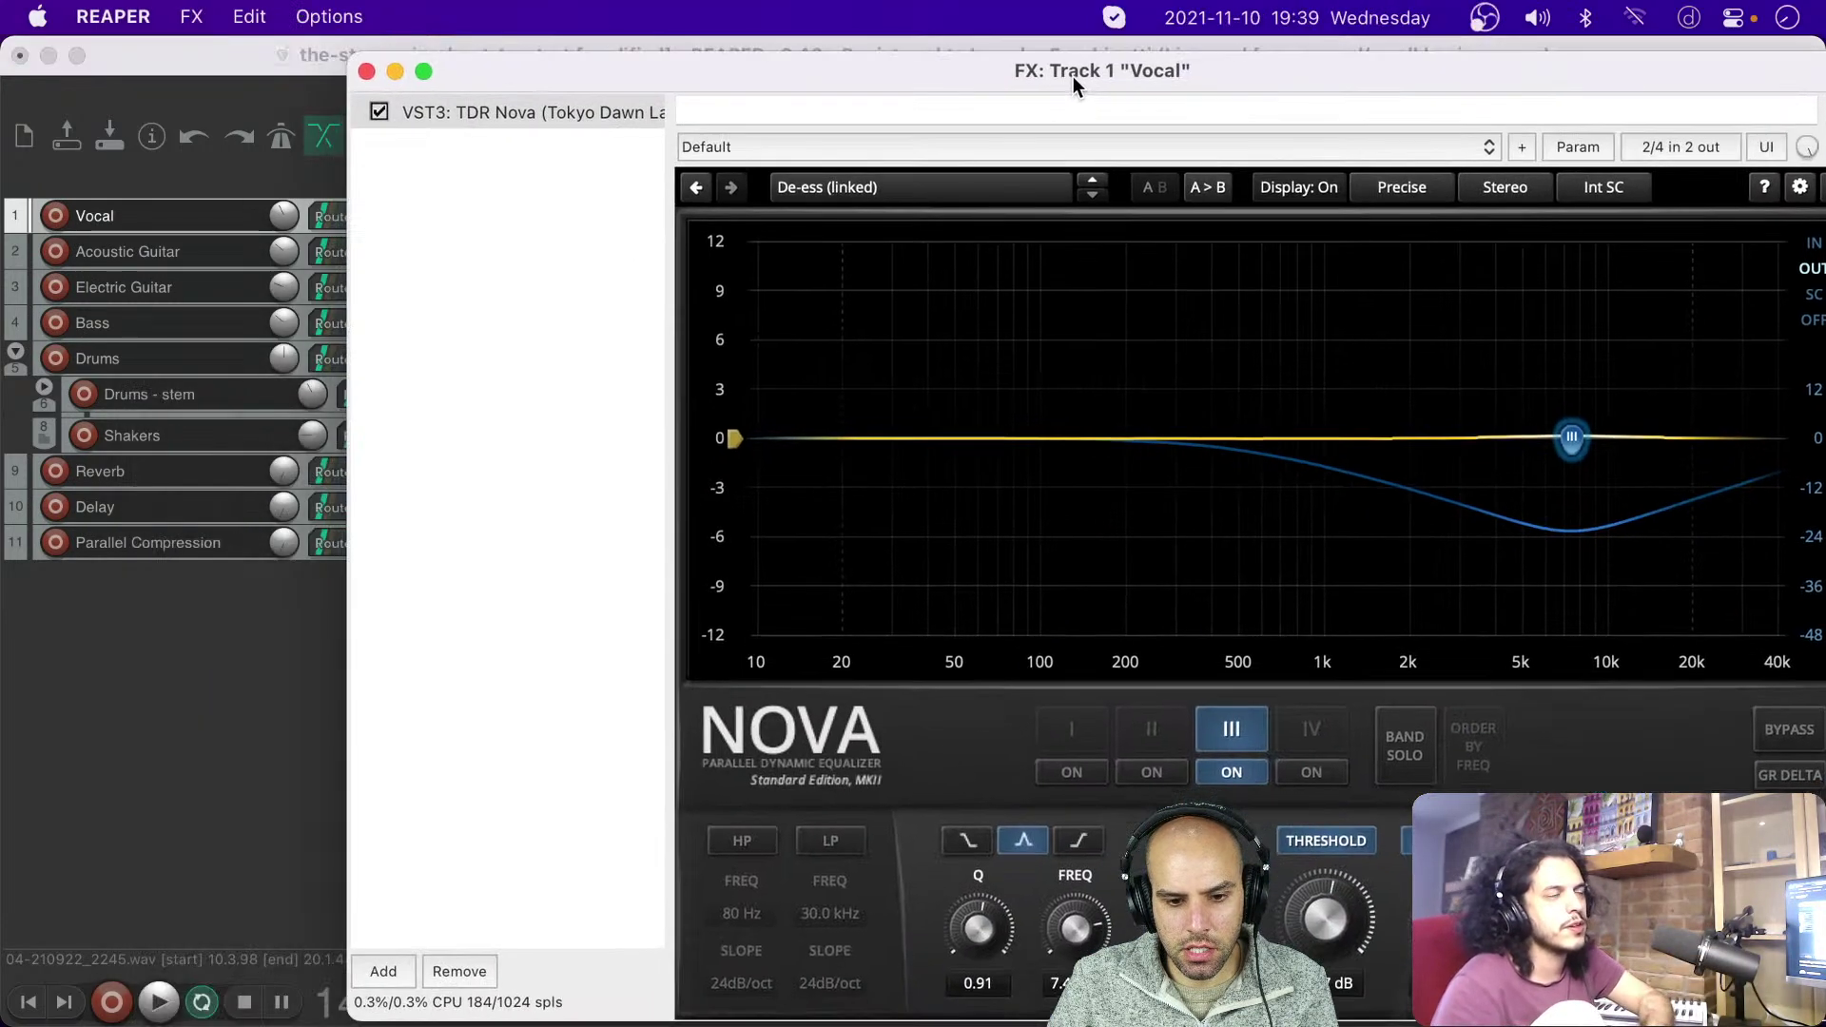
pyautogui.click(734, 842)
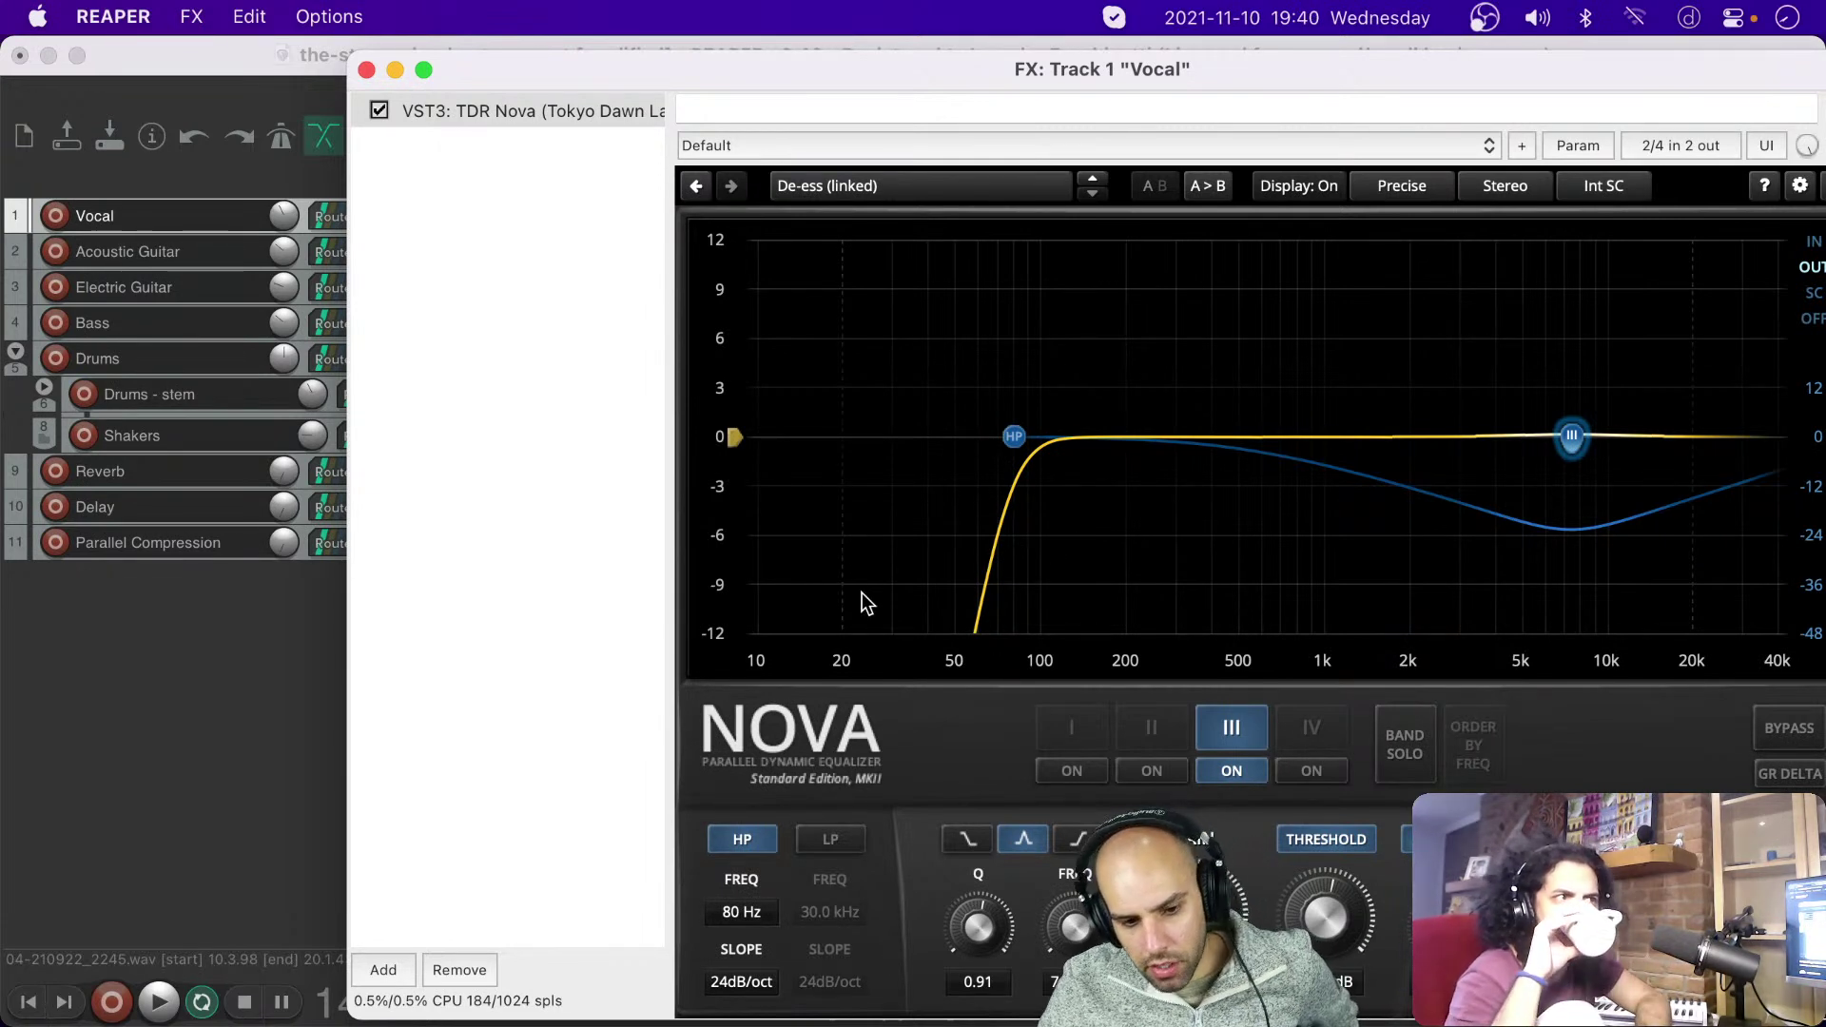
# Step: Check the high-pass slope options, keeping 24dB/oct, and lower the TDR Nova band III gain to -0.1 dB
pyautogui.click(723, 984)
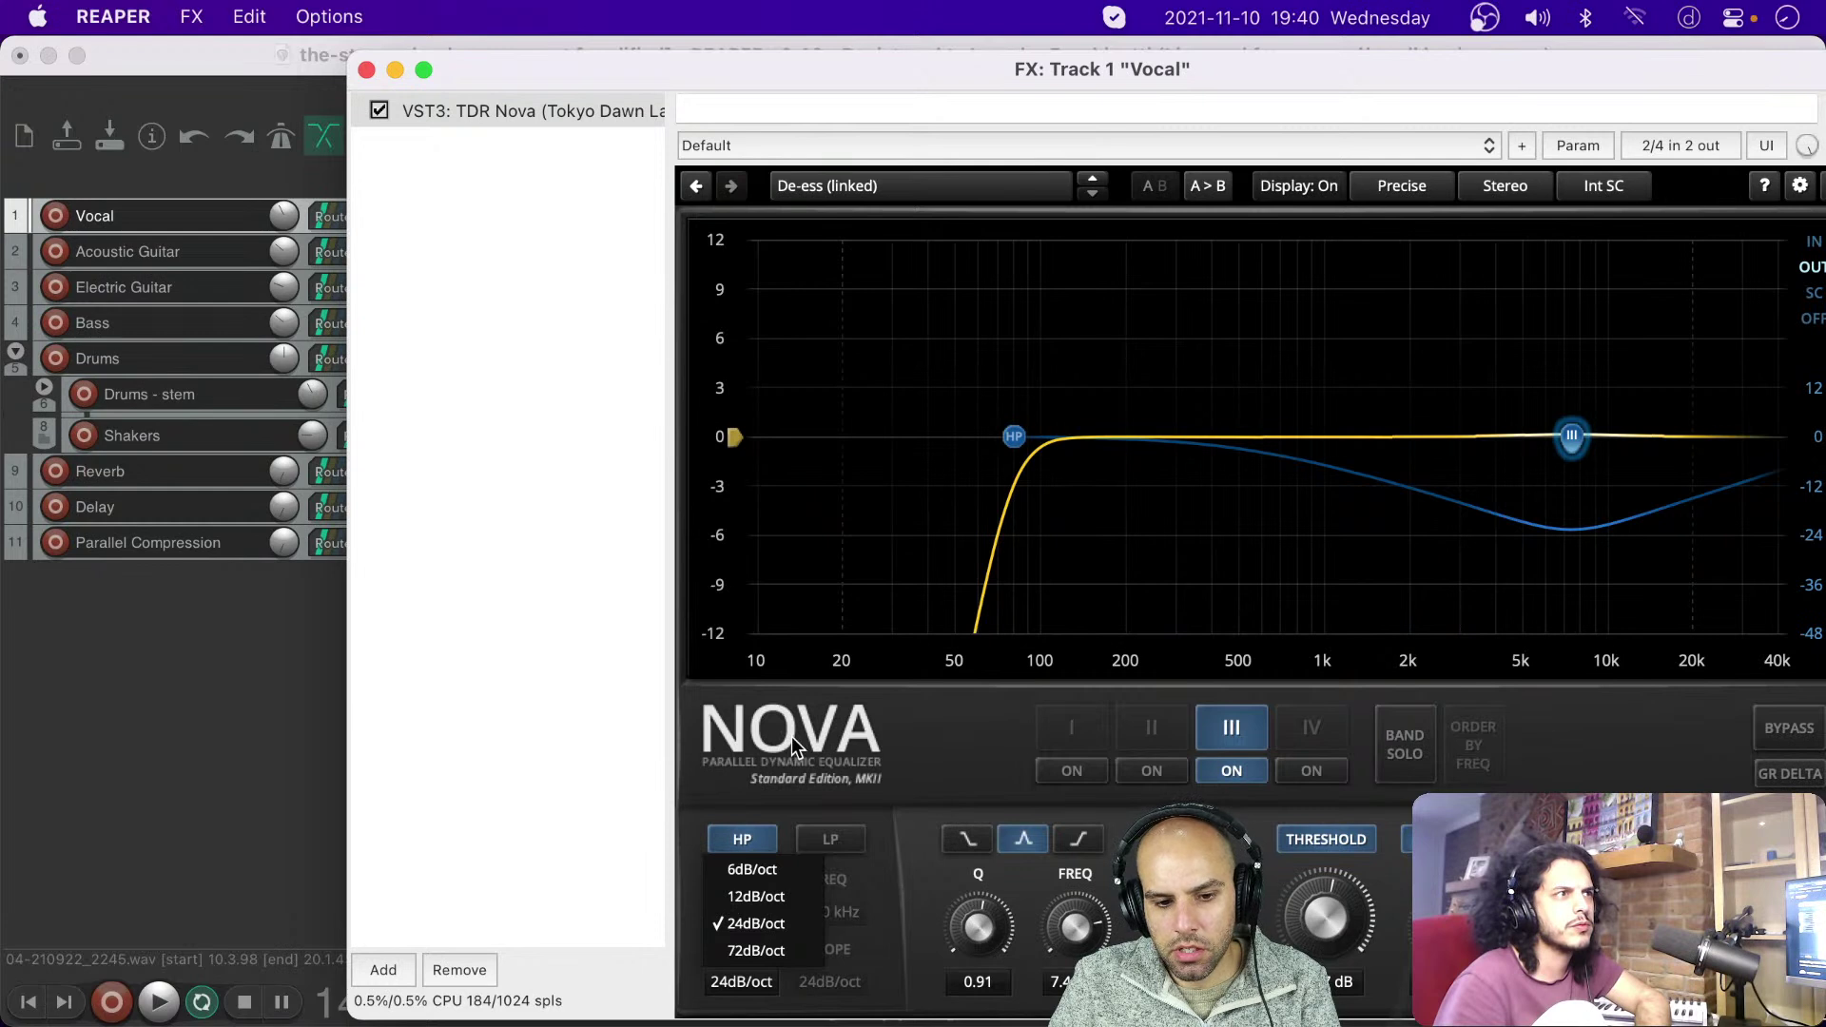
pyautogui.click(903, 708)
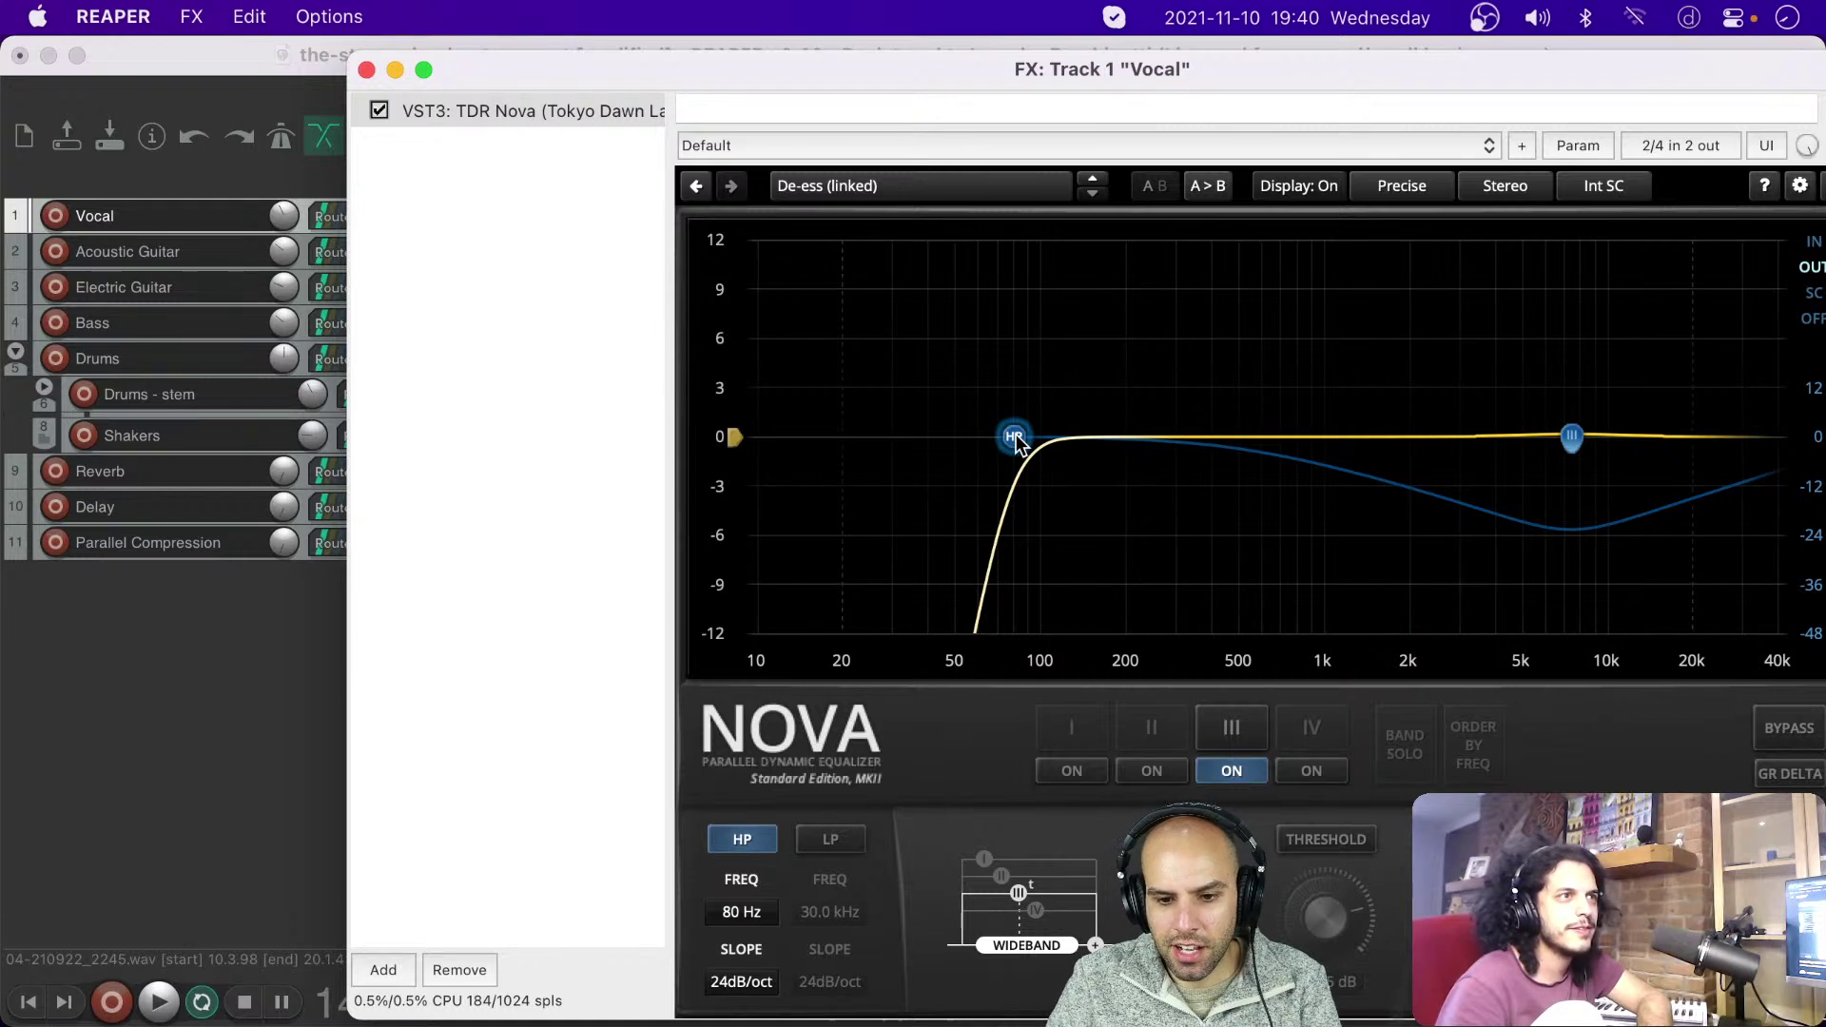
pyautogui.click(1570, 439)
pyautogui.moveTo(1574, 452); pyautogui.dragTo(1574, 456)
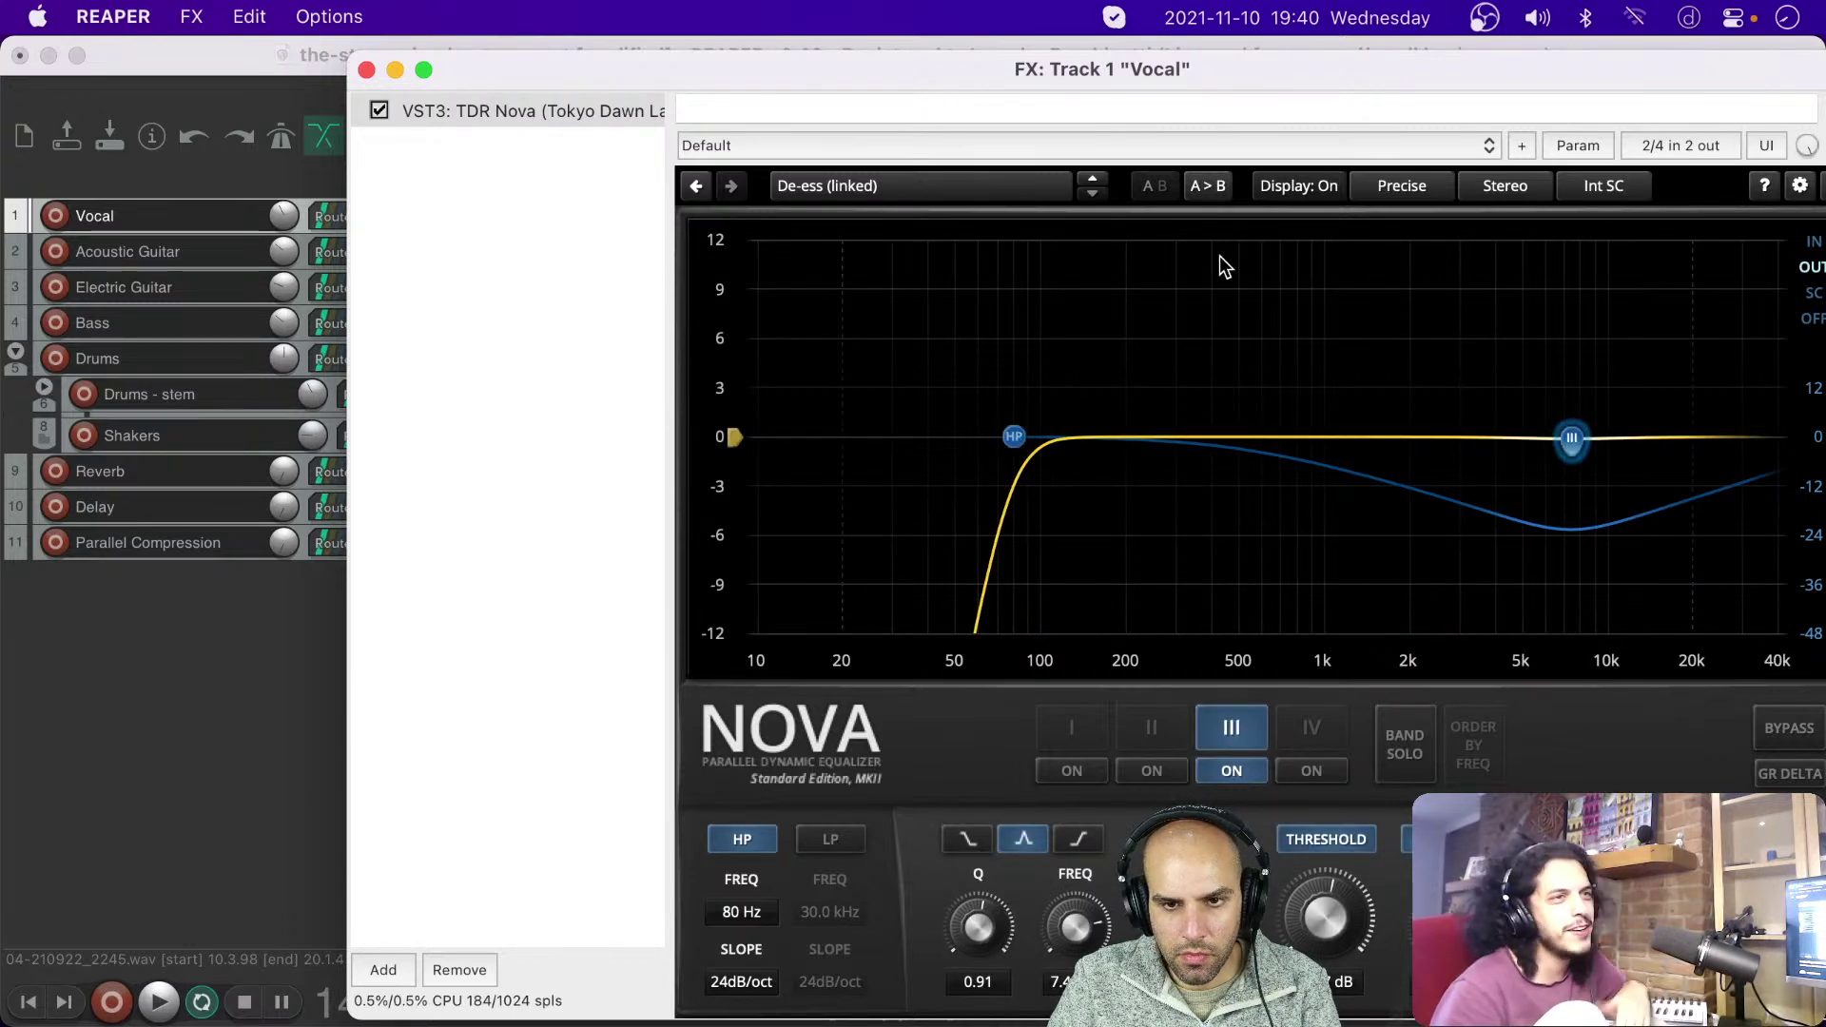
pyautogui.moveTo(1170, 64); pyautogui.dragTo(1017, 66)
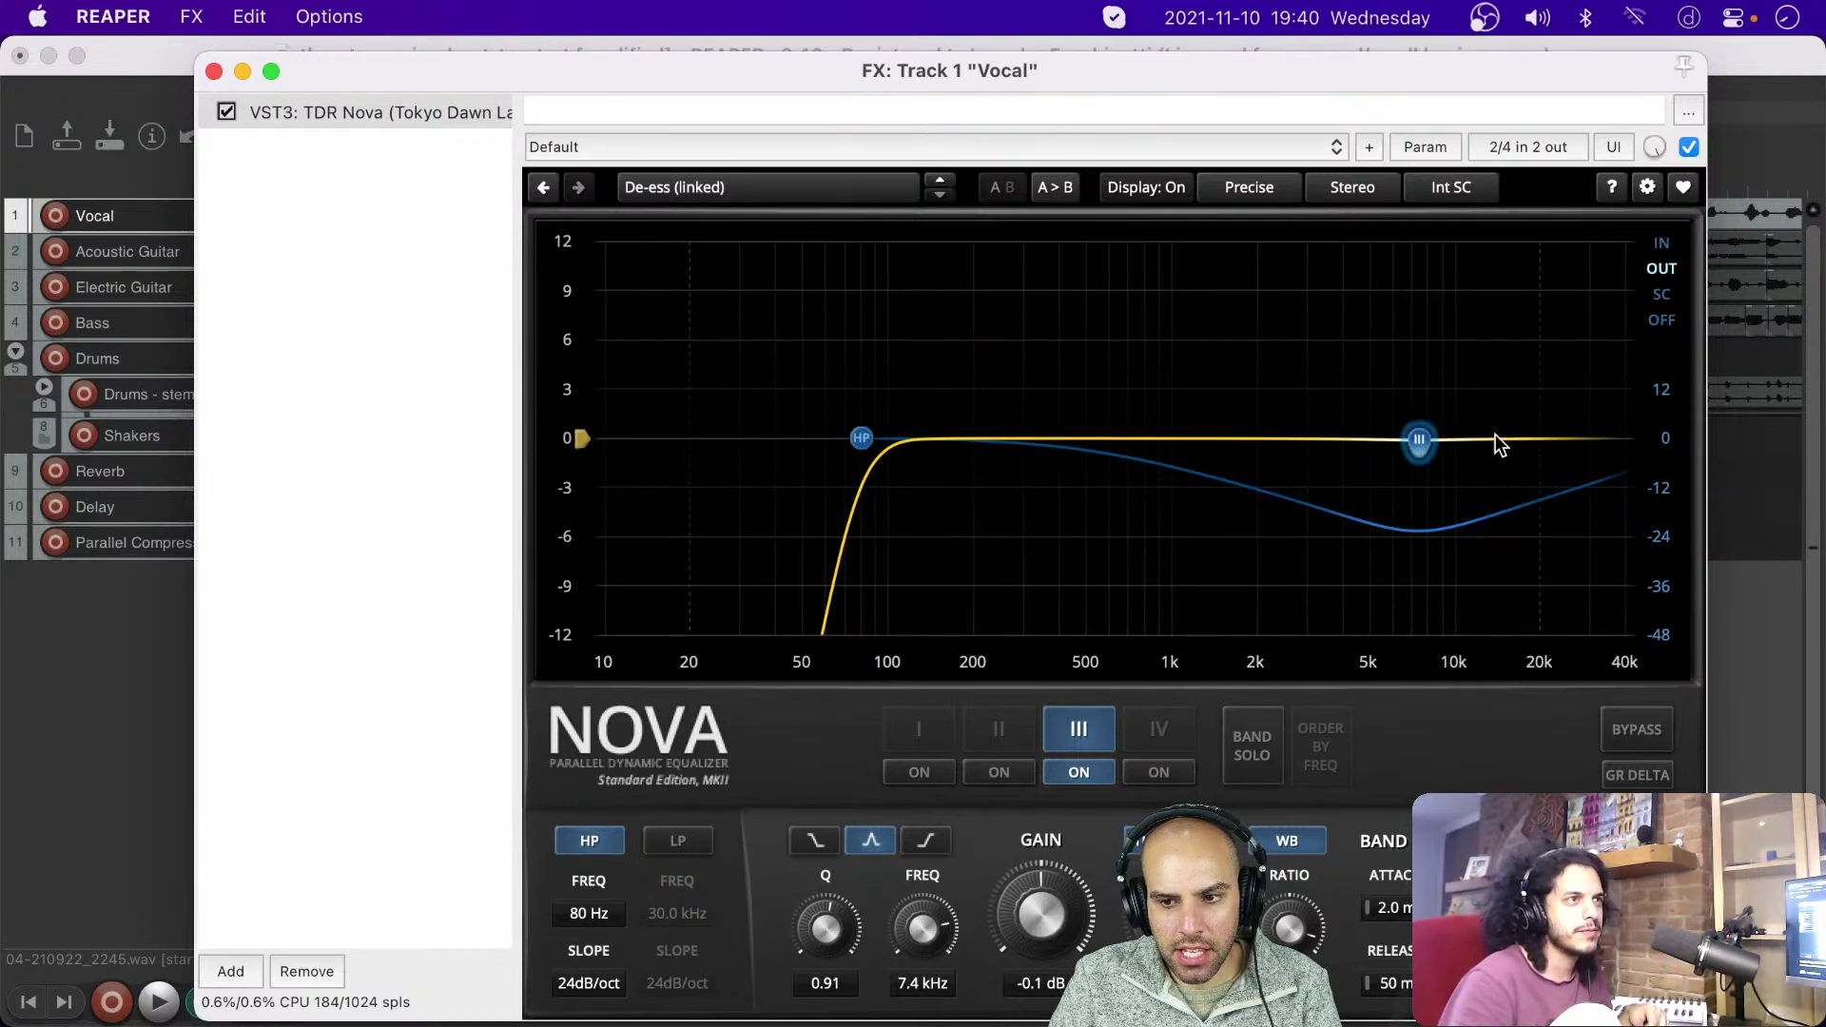
# Step: Enable the low-pass filter in TDR Nova, raise its frequency to about 40 kHz, and uncover the arrangement
pyautogui.click(677, 842)
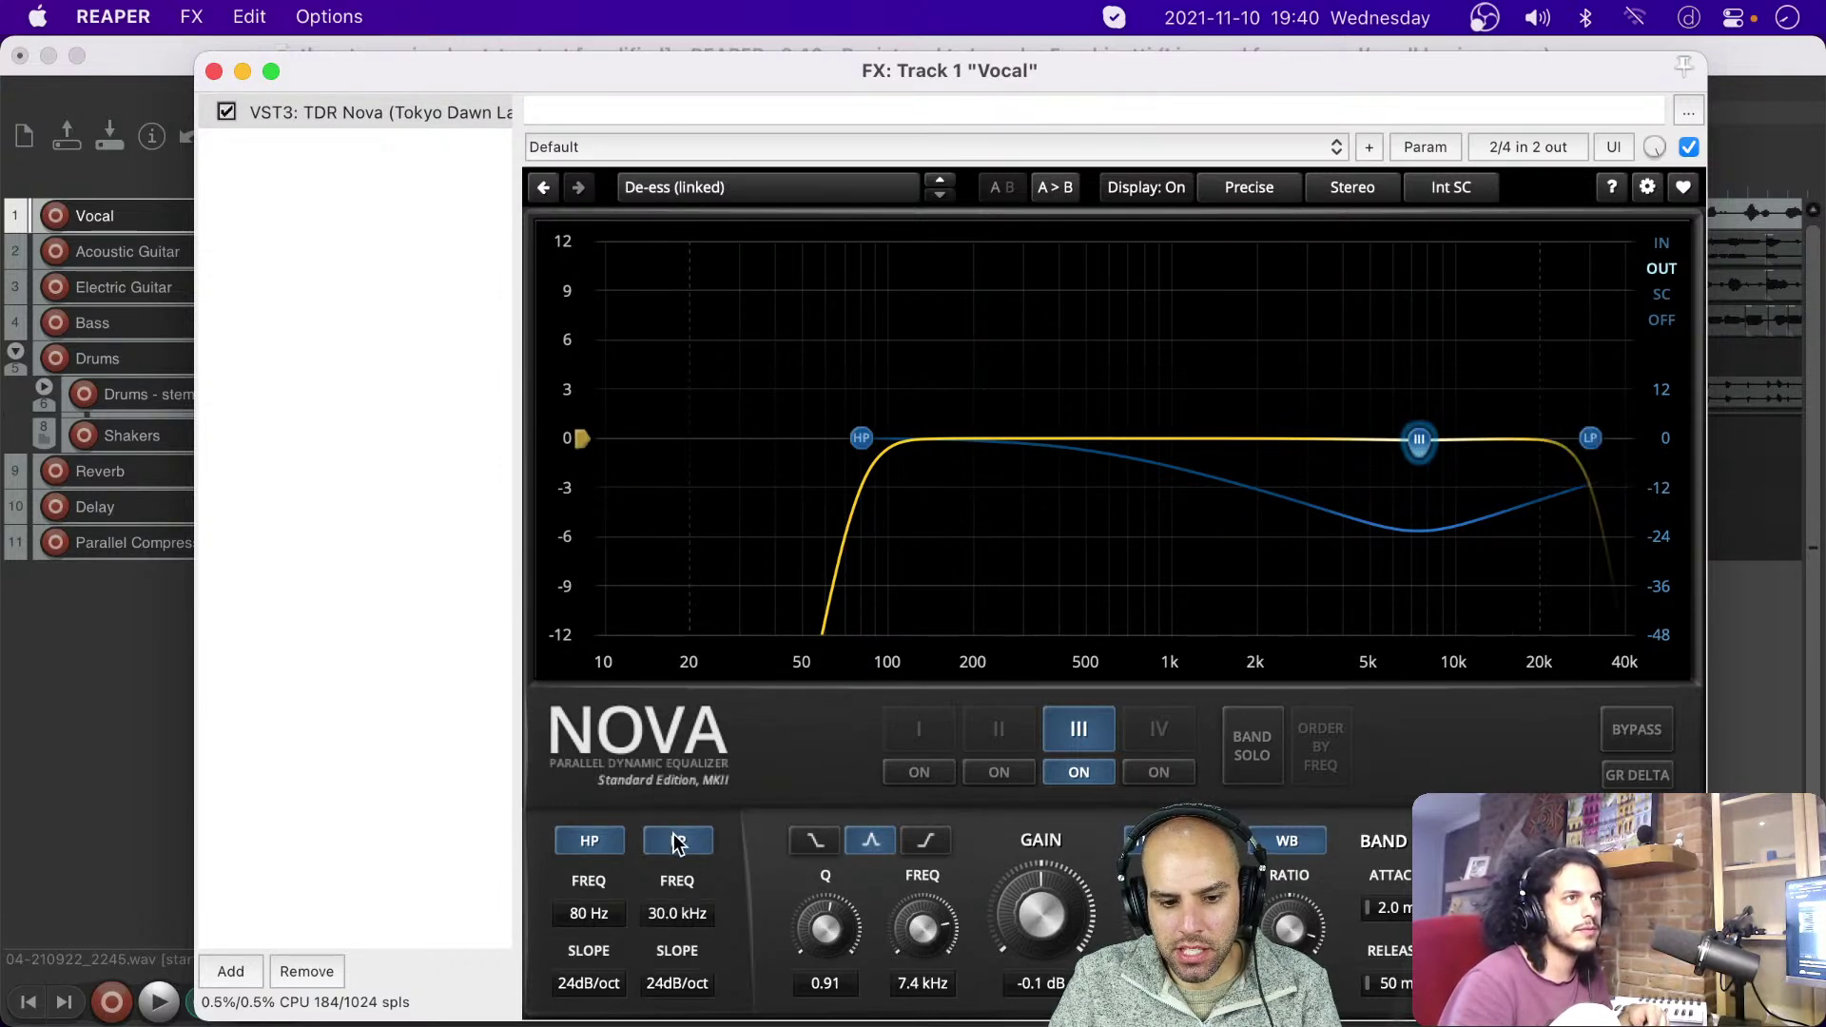
pyautogui.moveTo(687, 917)
pyautogui.mouseDown()
pyautogui.moveTo(687, 934)
pyautogui.moveTo(685, 911)
pyautogui.mouseUp()
pyautogui.moveTo(880, 71); pyautogui.dragTo(634, 362)
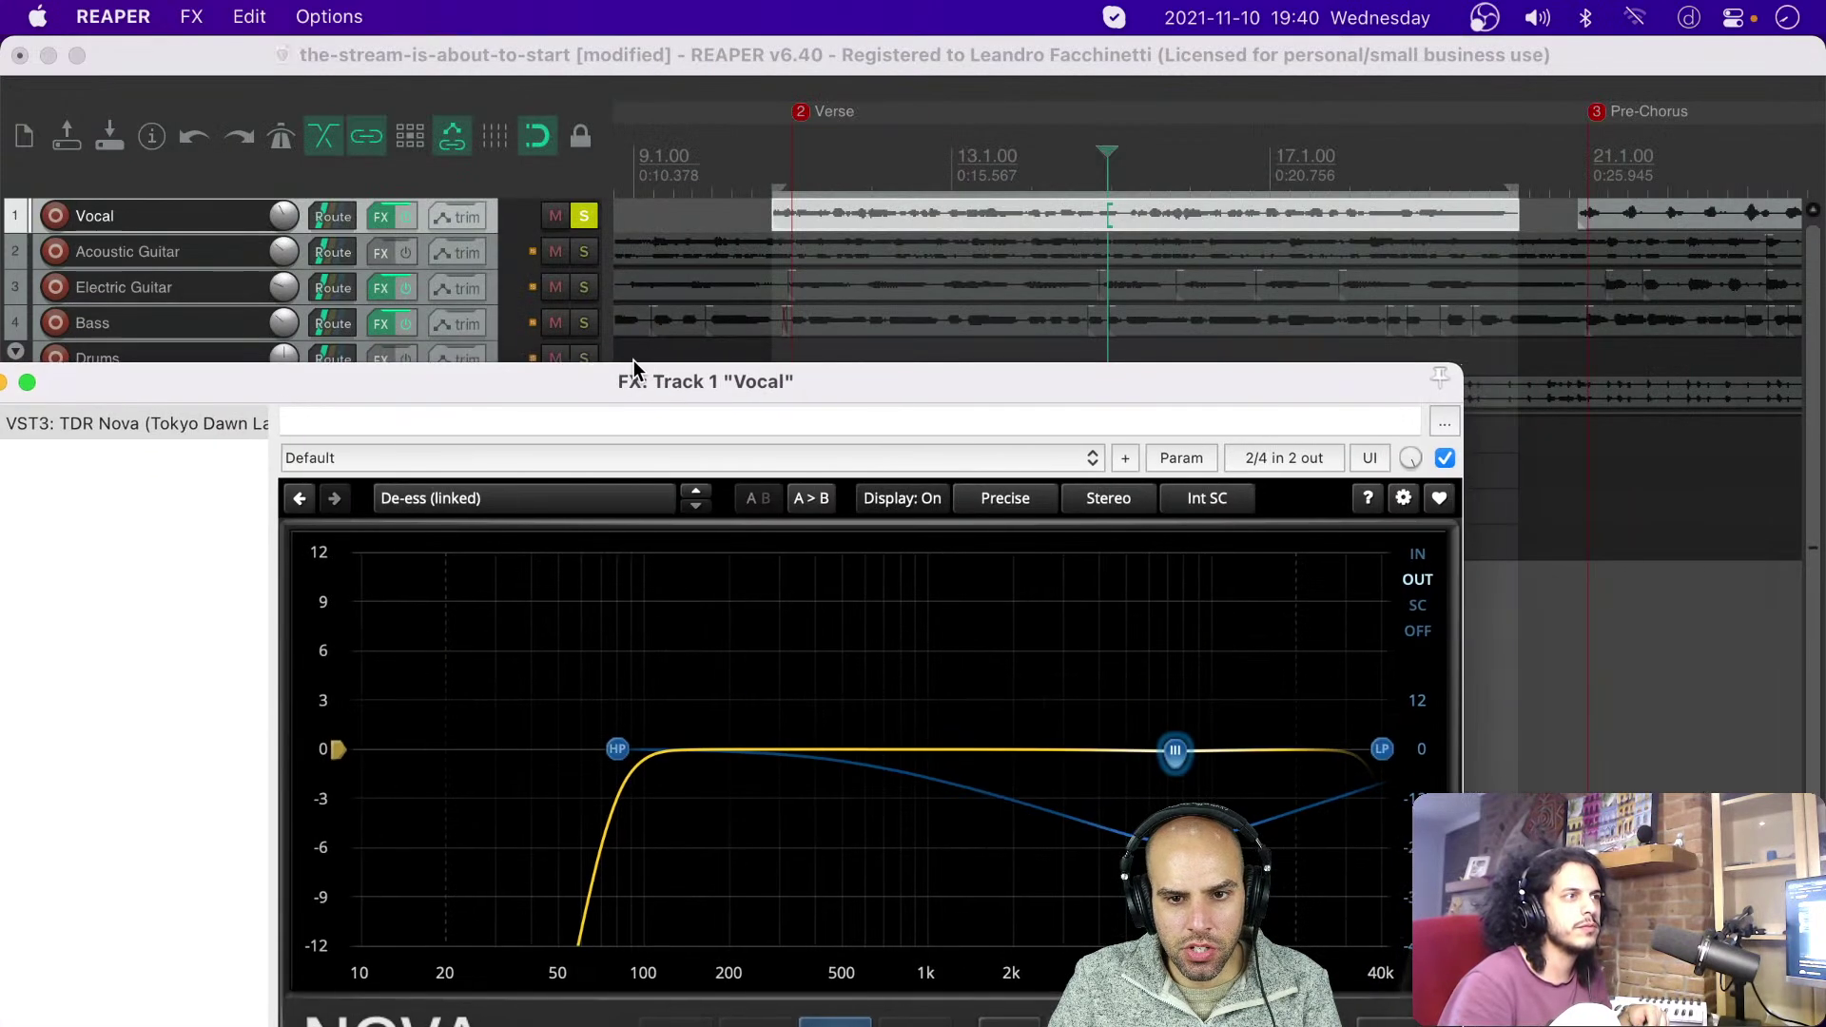
# Step: Play the verse vocal from its start and lower the TDR Nova low-pass frequency to 17.0 kHz
pyautogui.click(815, 205)
pyautogui.press('space')
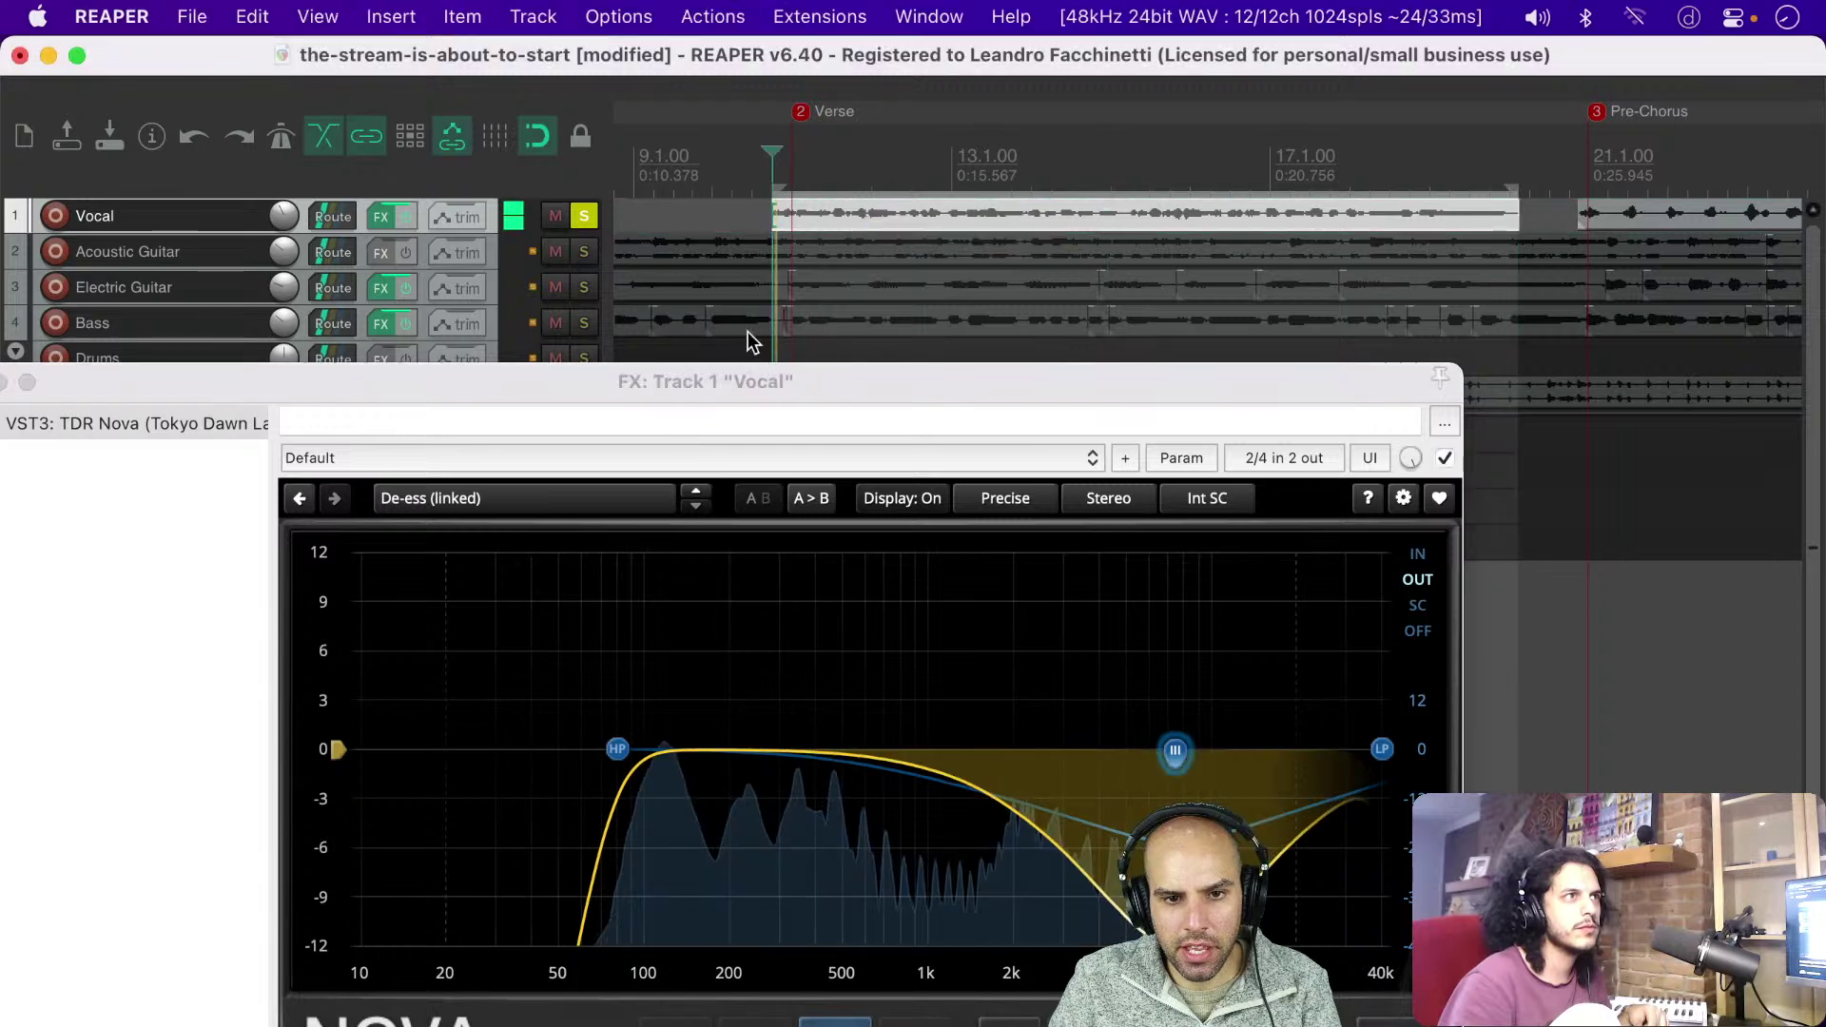
pyautogui.moveTo(699, 384); pyautogui.dragTo(891, 44)
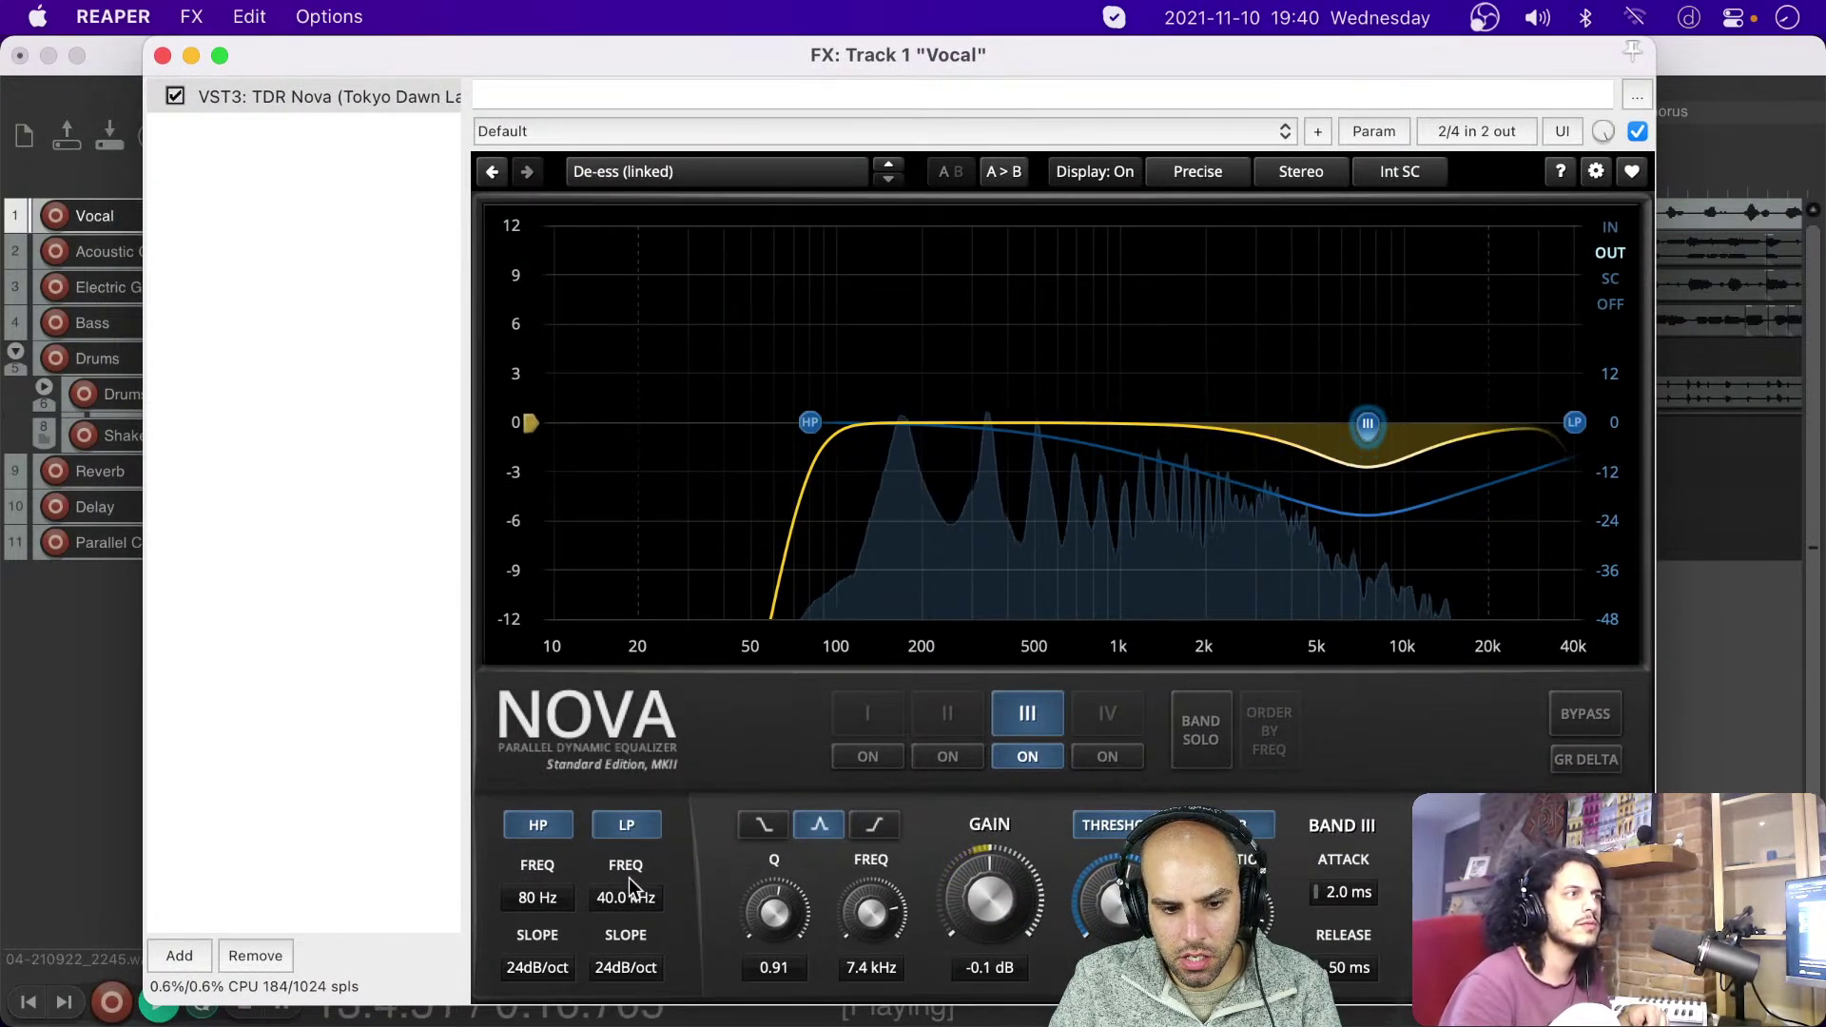
pyautogui.moveTo(628, 896); pyautogui.dragTo(628, 942)
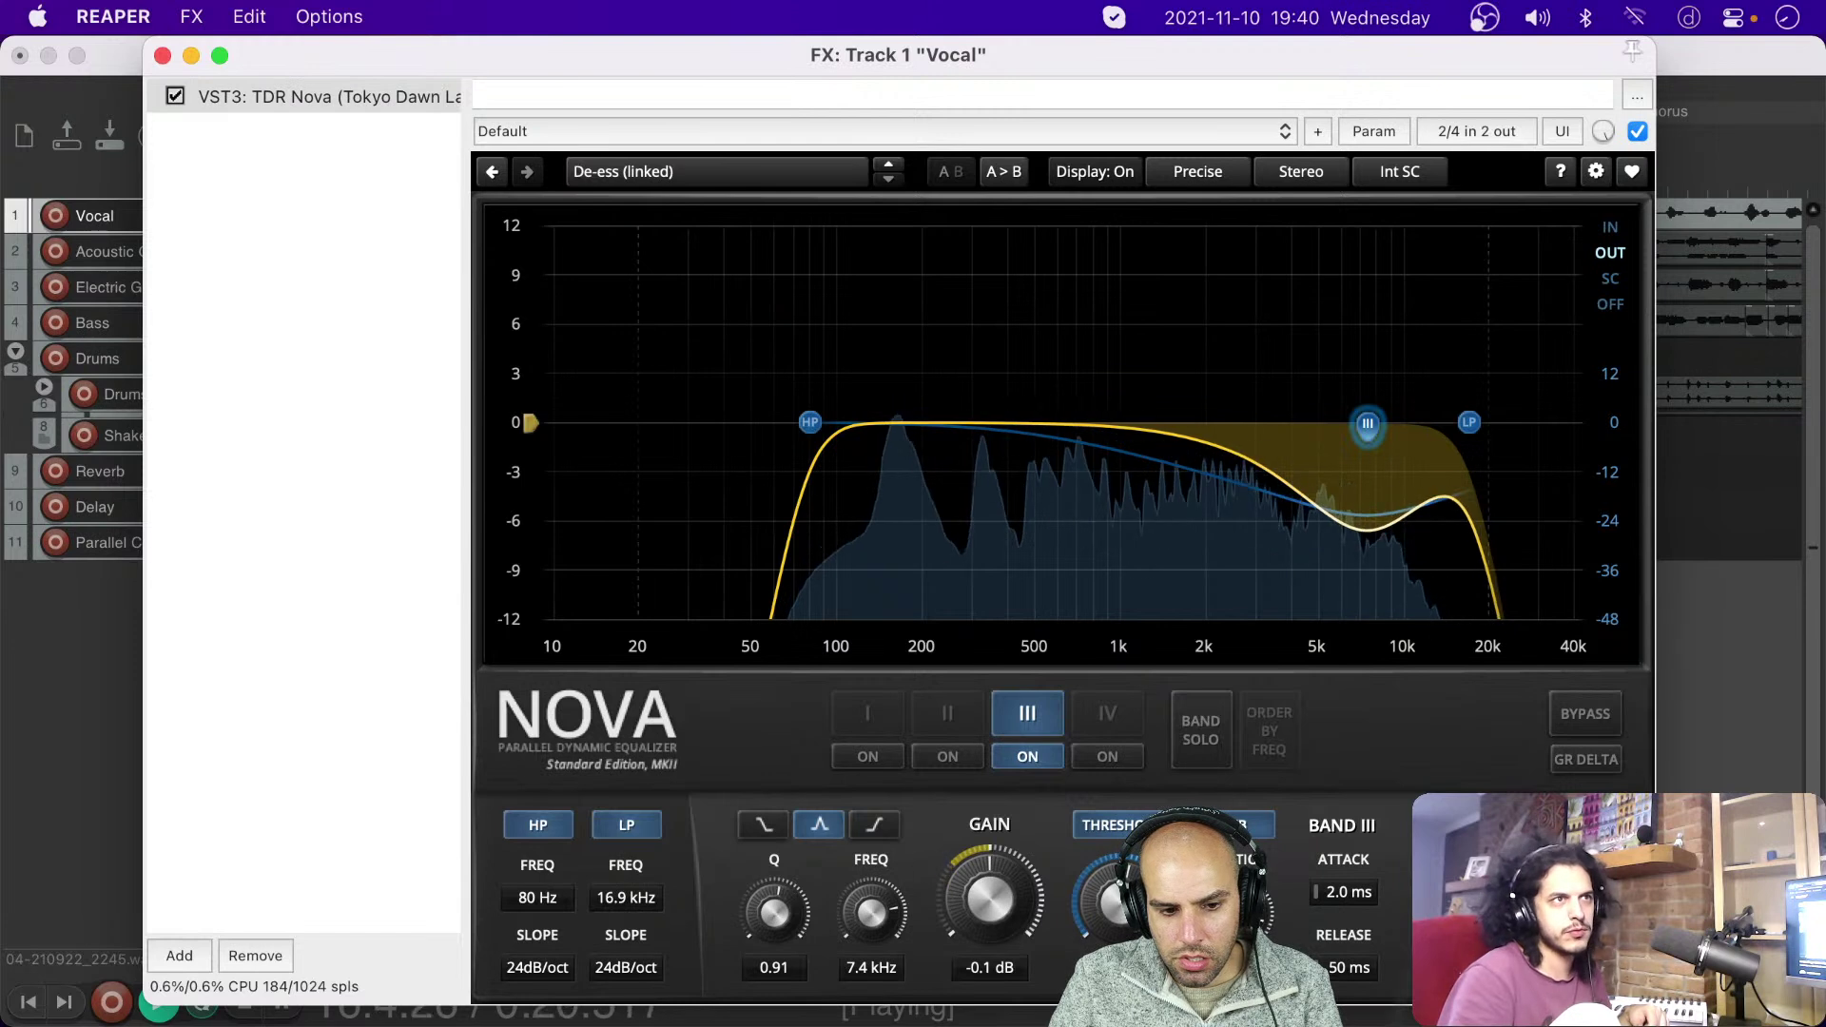
pyautogui.moveTo(627, 898); pyautogui.dragTo(627, 900)
pyautogui.press('space')
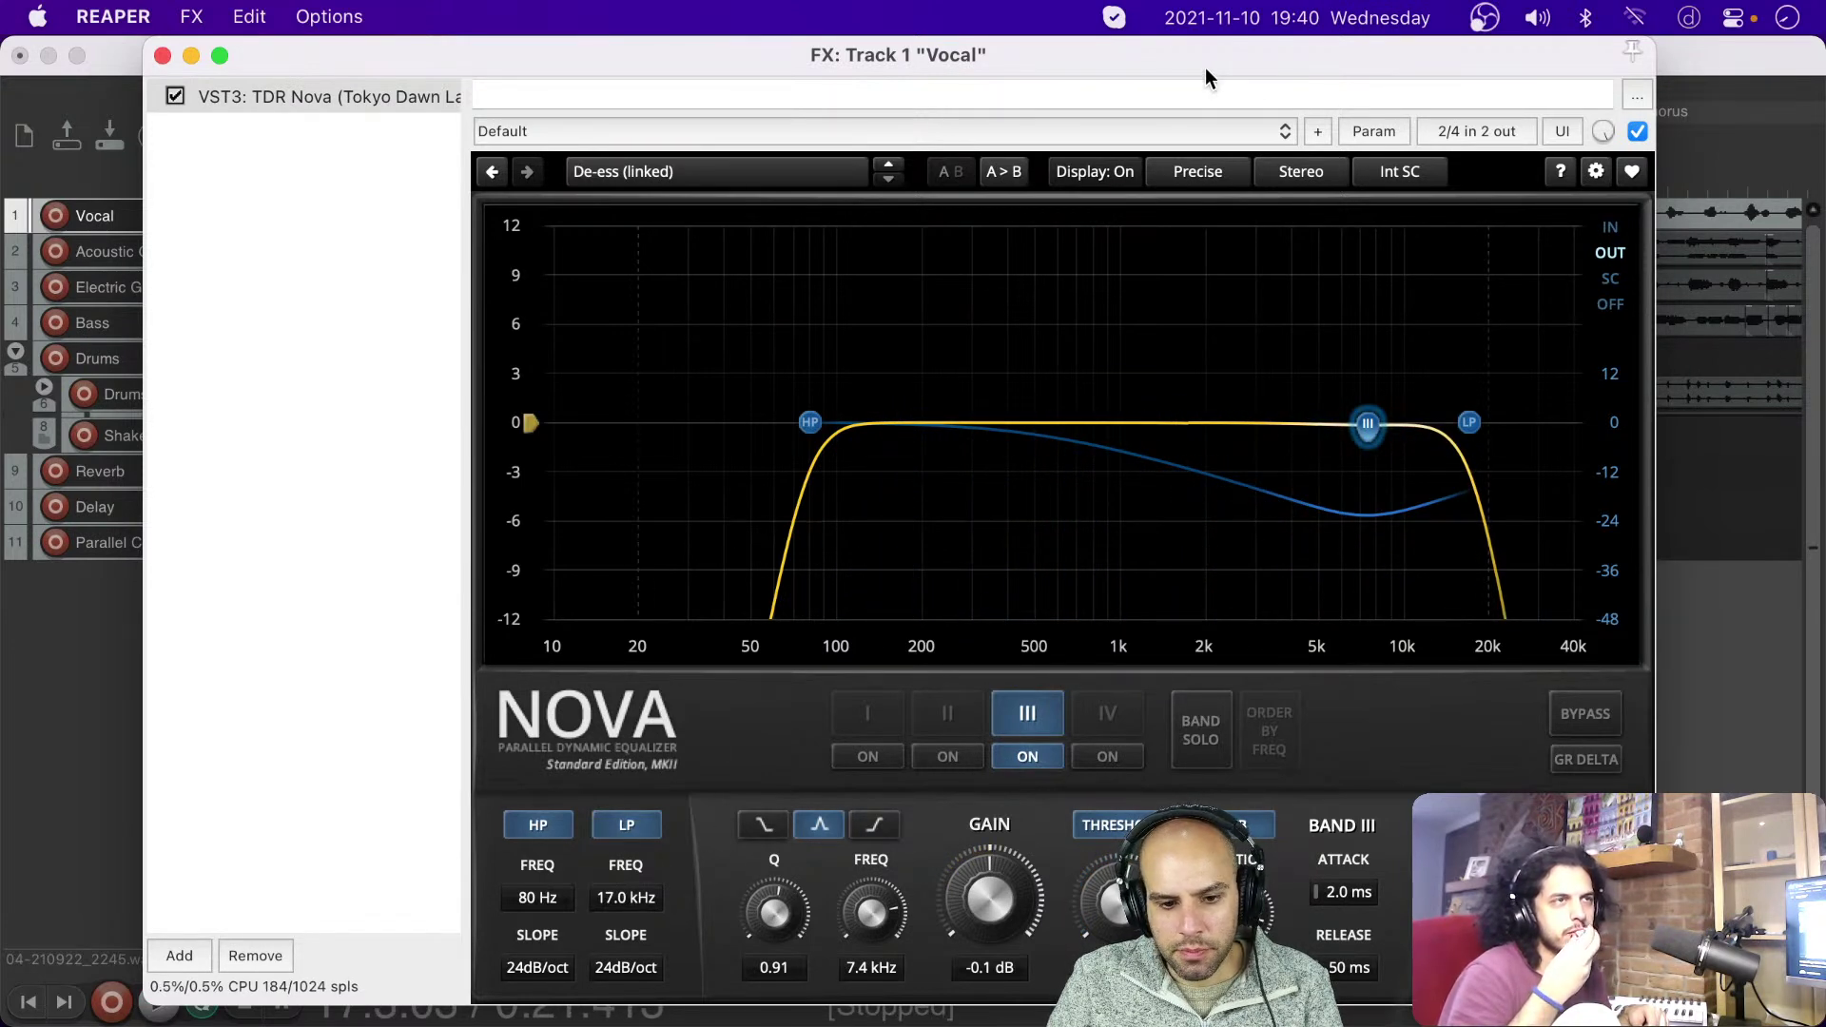
pyautogui.press('super+s')
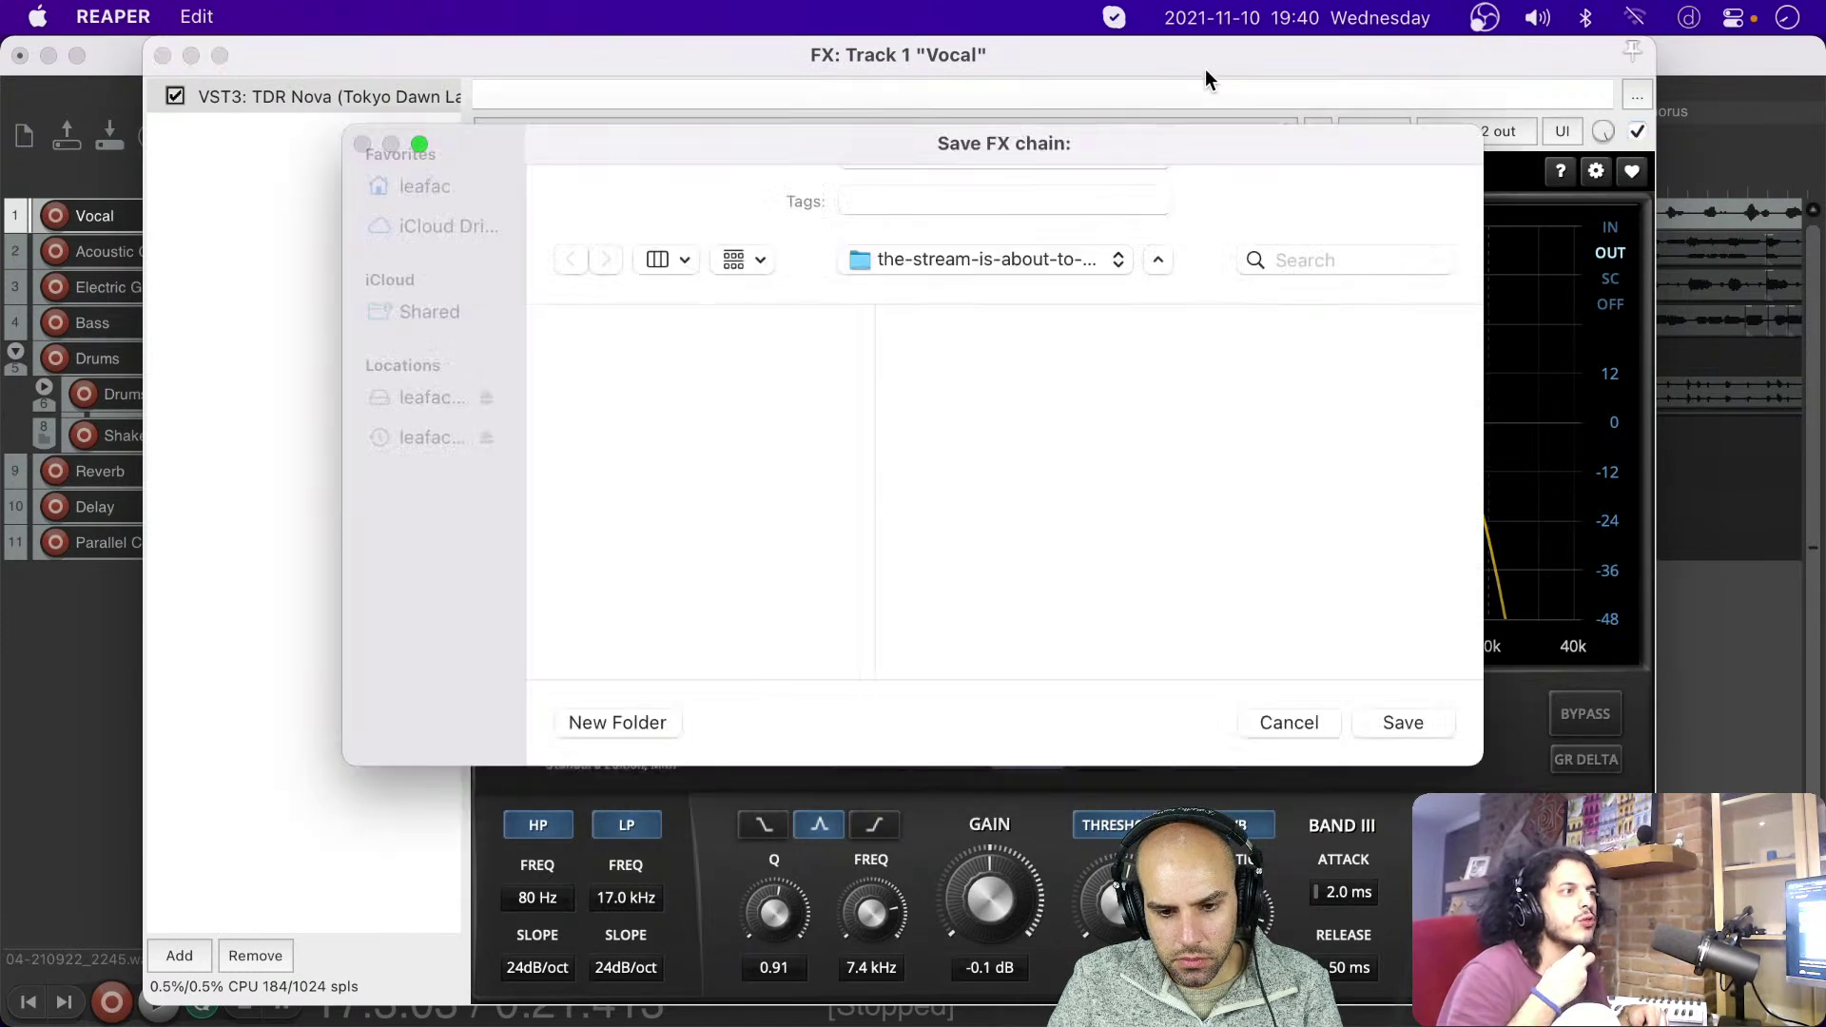
pyautogui.press('Escape')
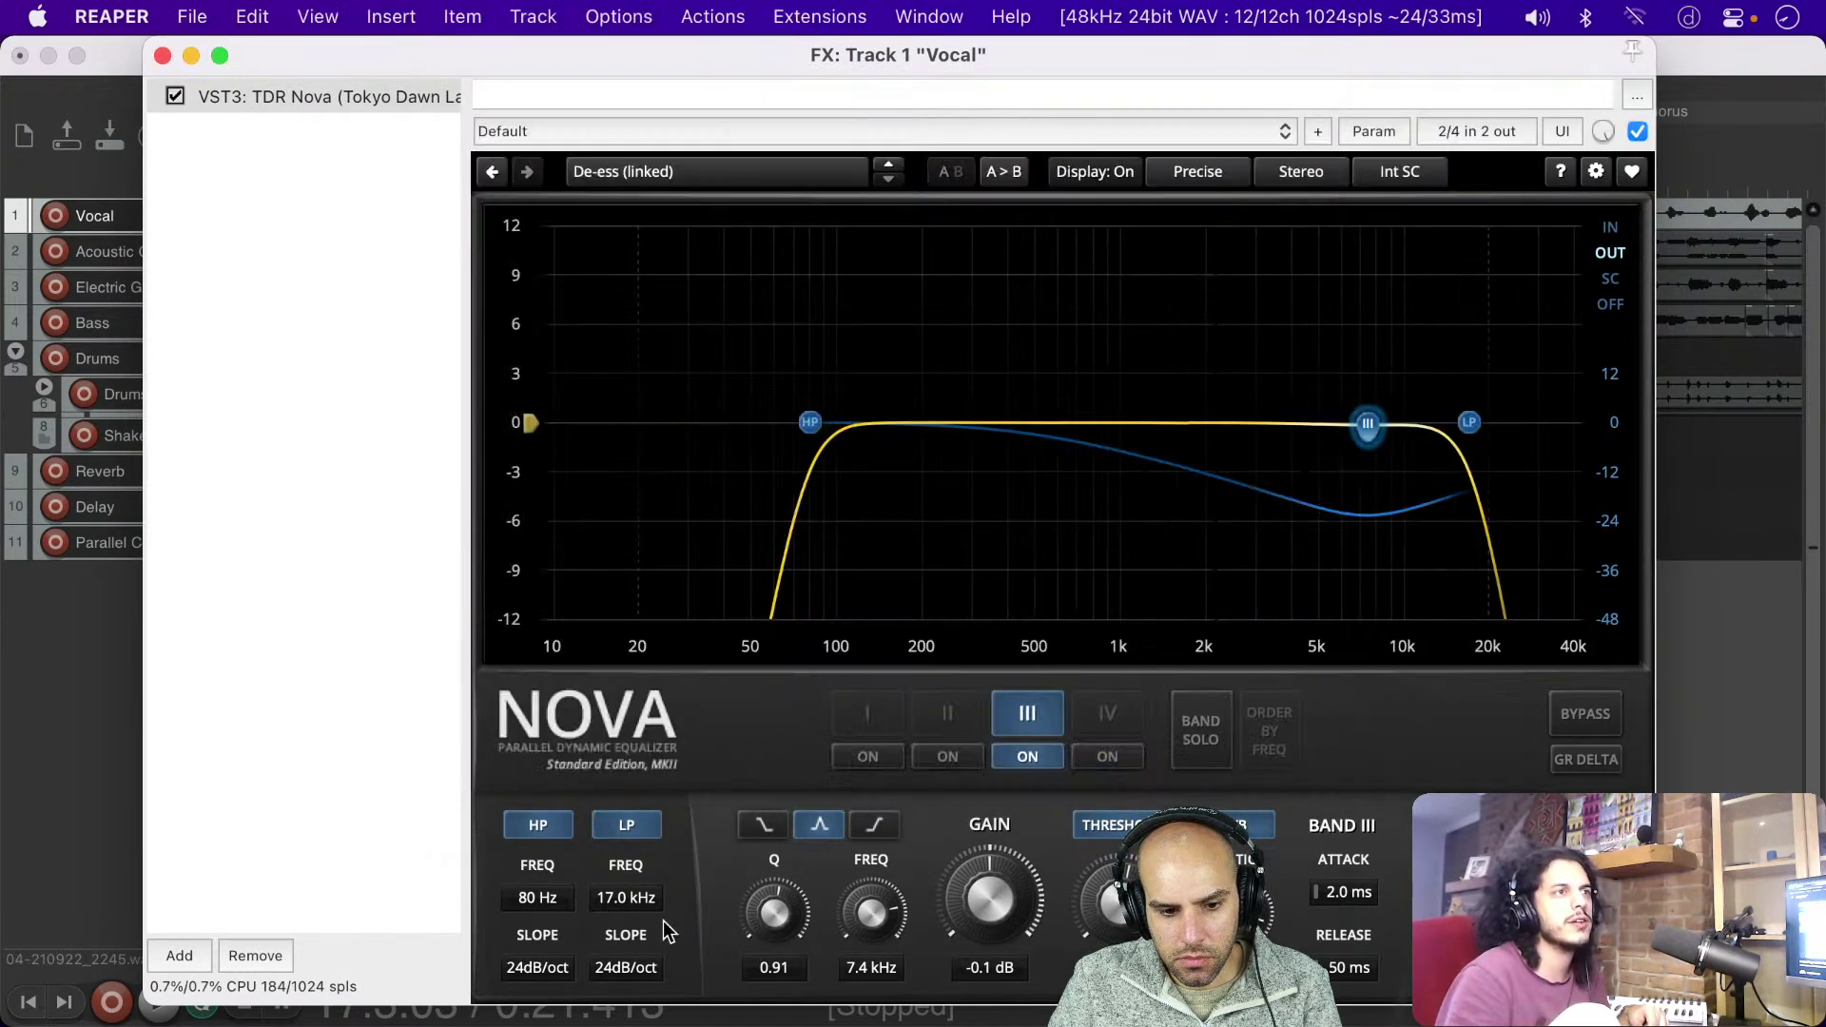
# Step: Compare the 6dB/oct and 12dB/oct low-pass slopes in TDR Nova and settle on 12dB/oct
pyautogui.click(609, 966)
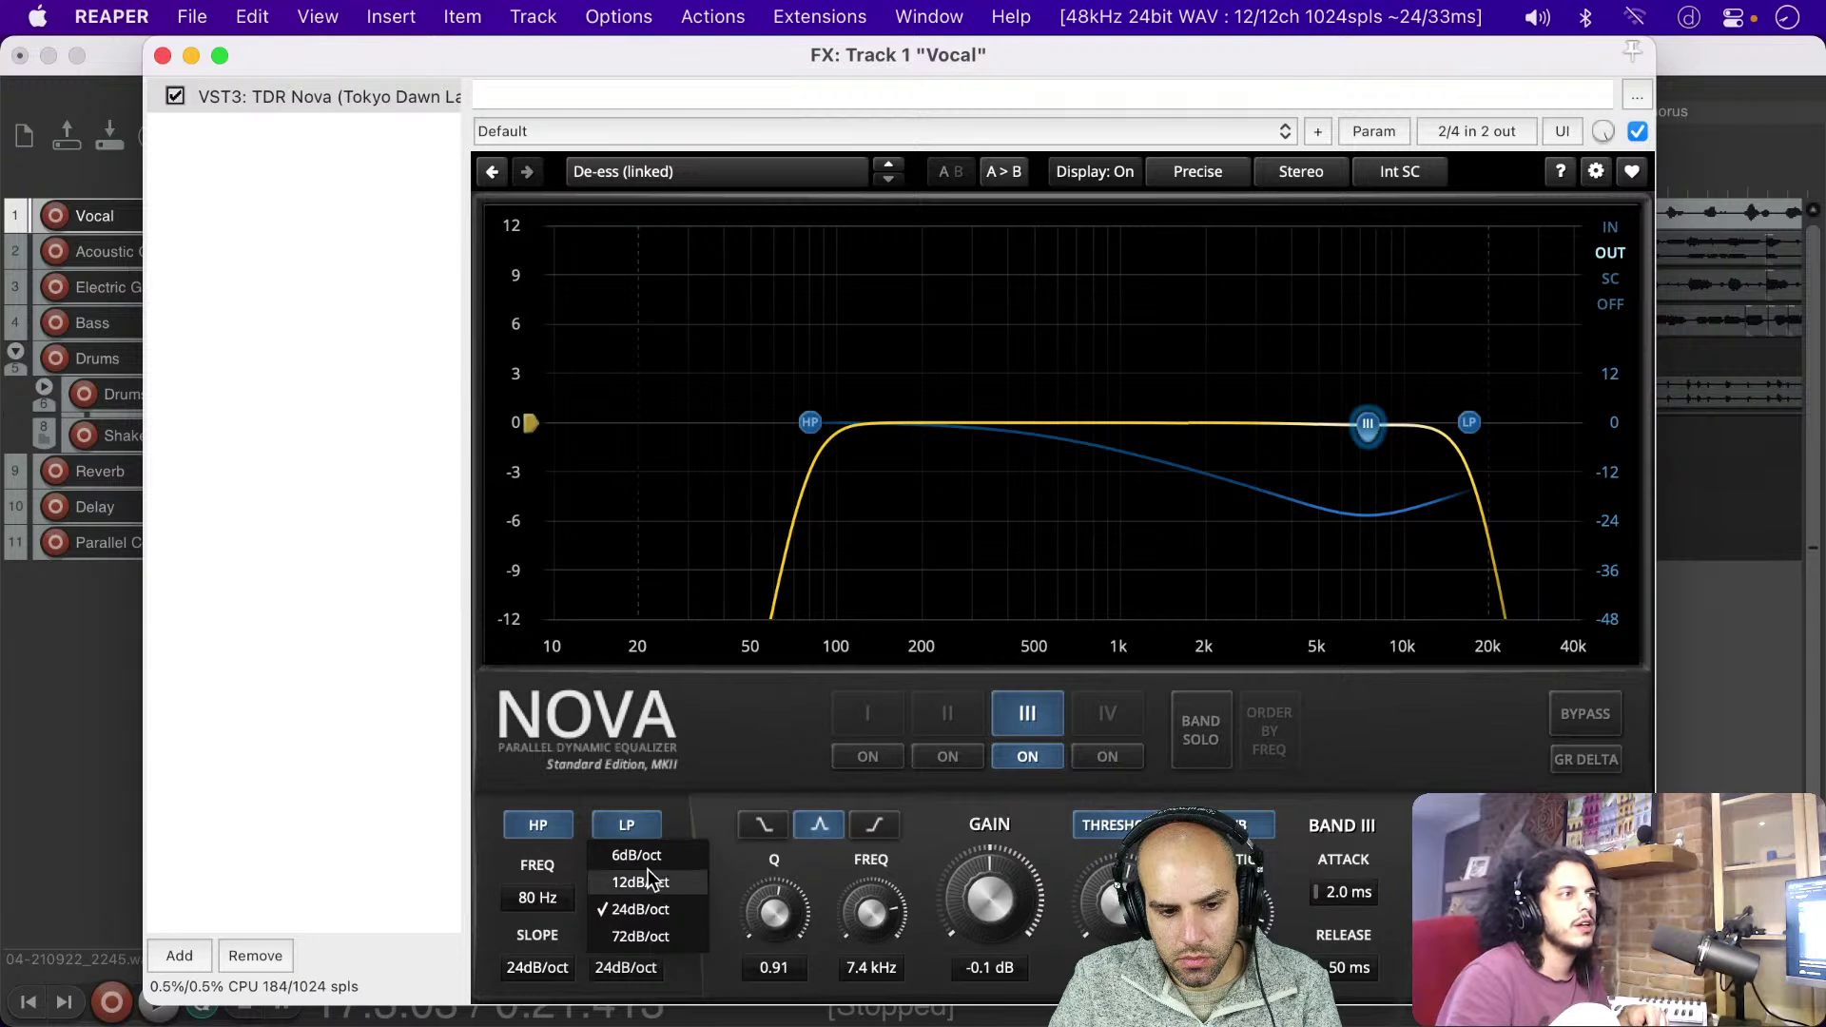
pyautogui.click(647, 881)
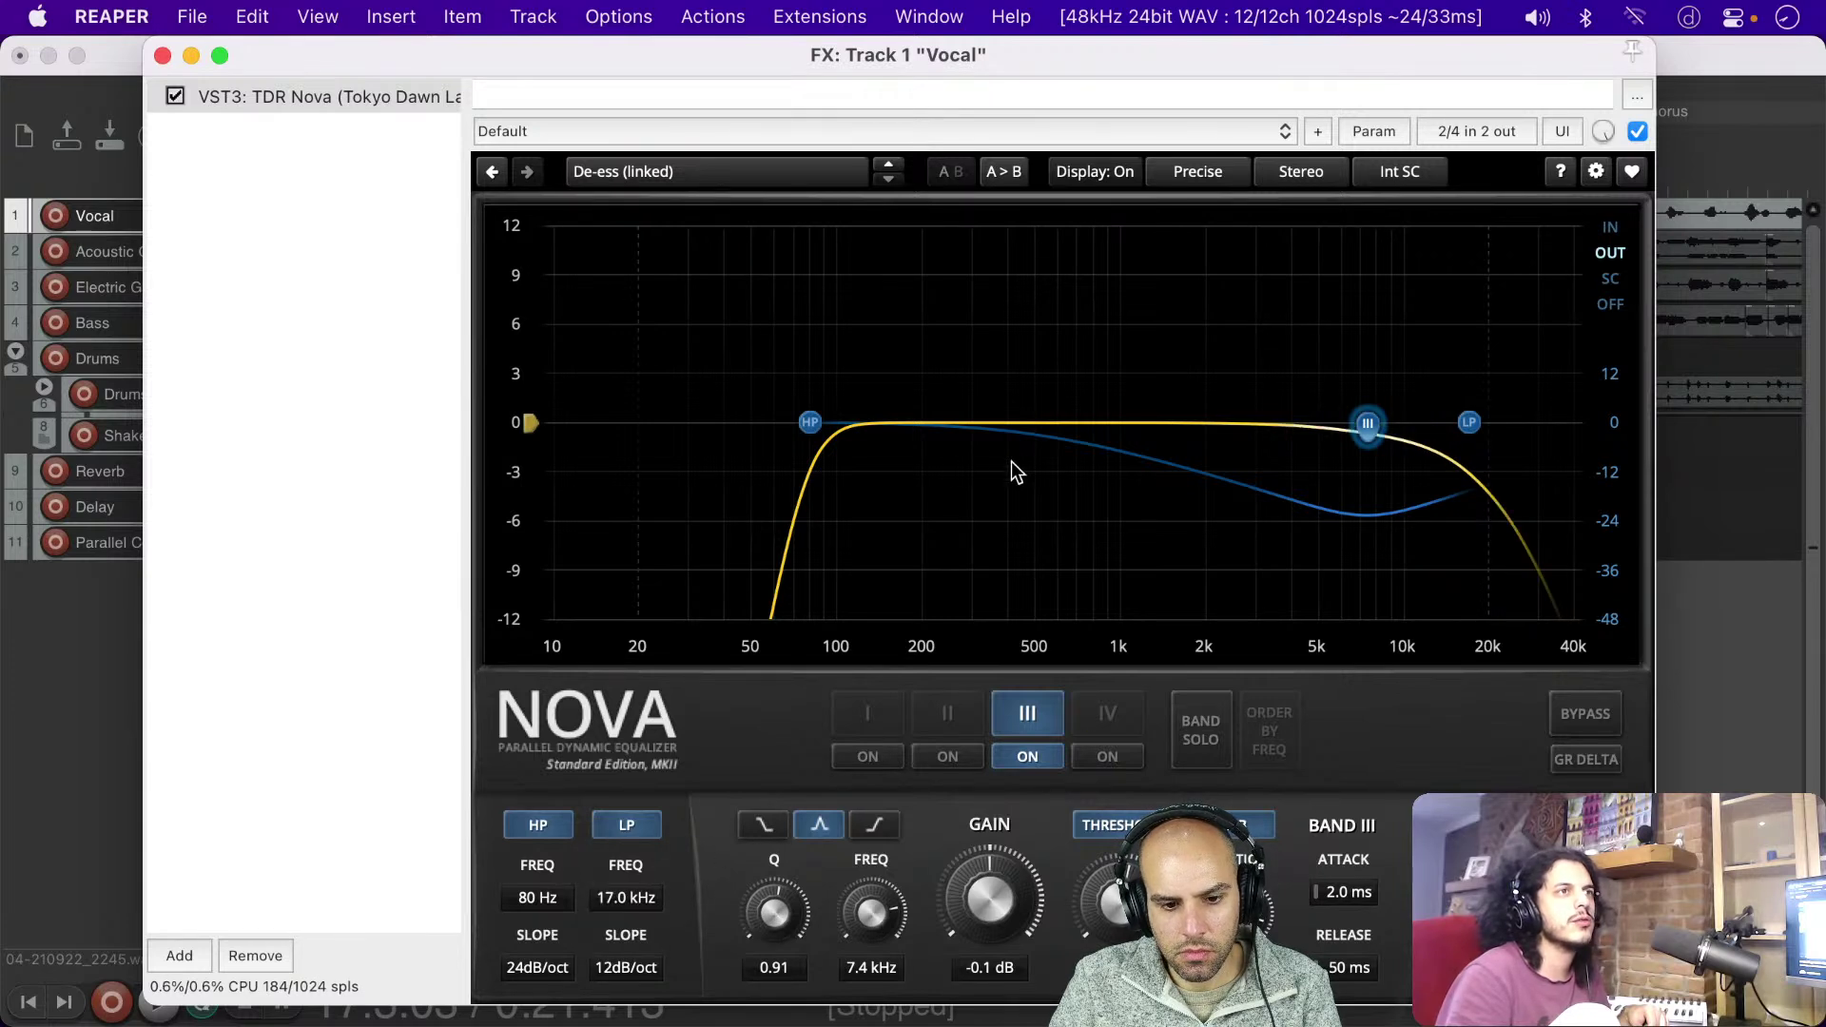
pyautogui.click(636, 975)
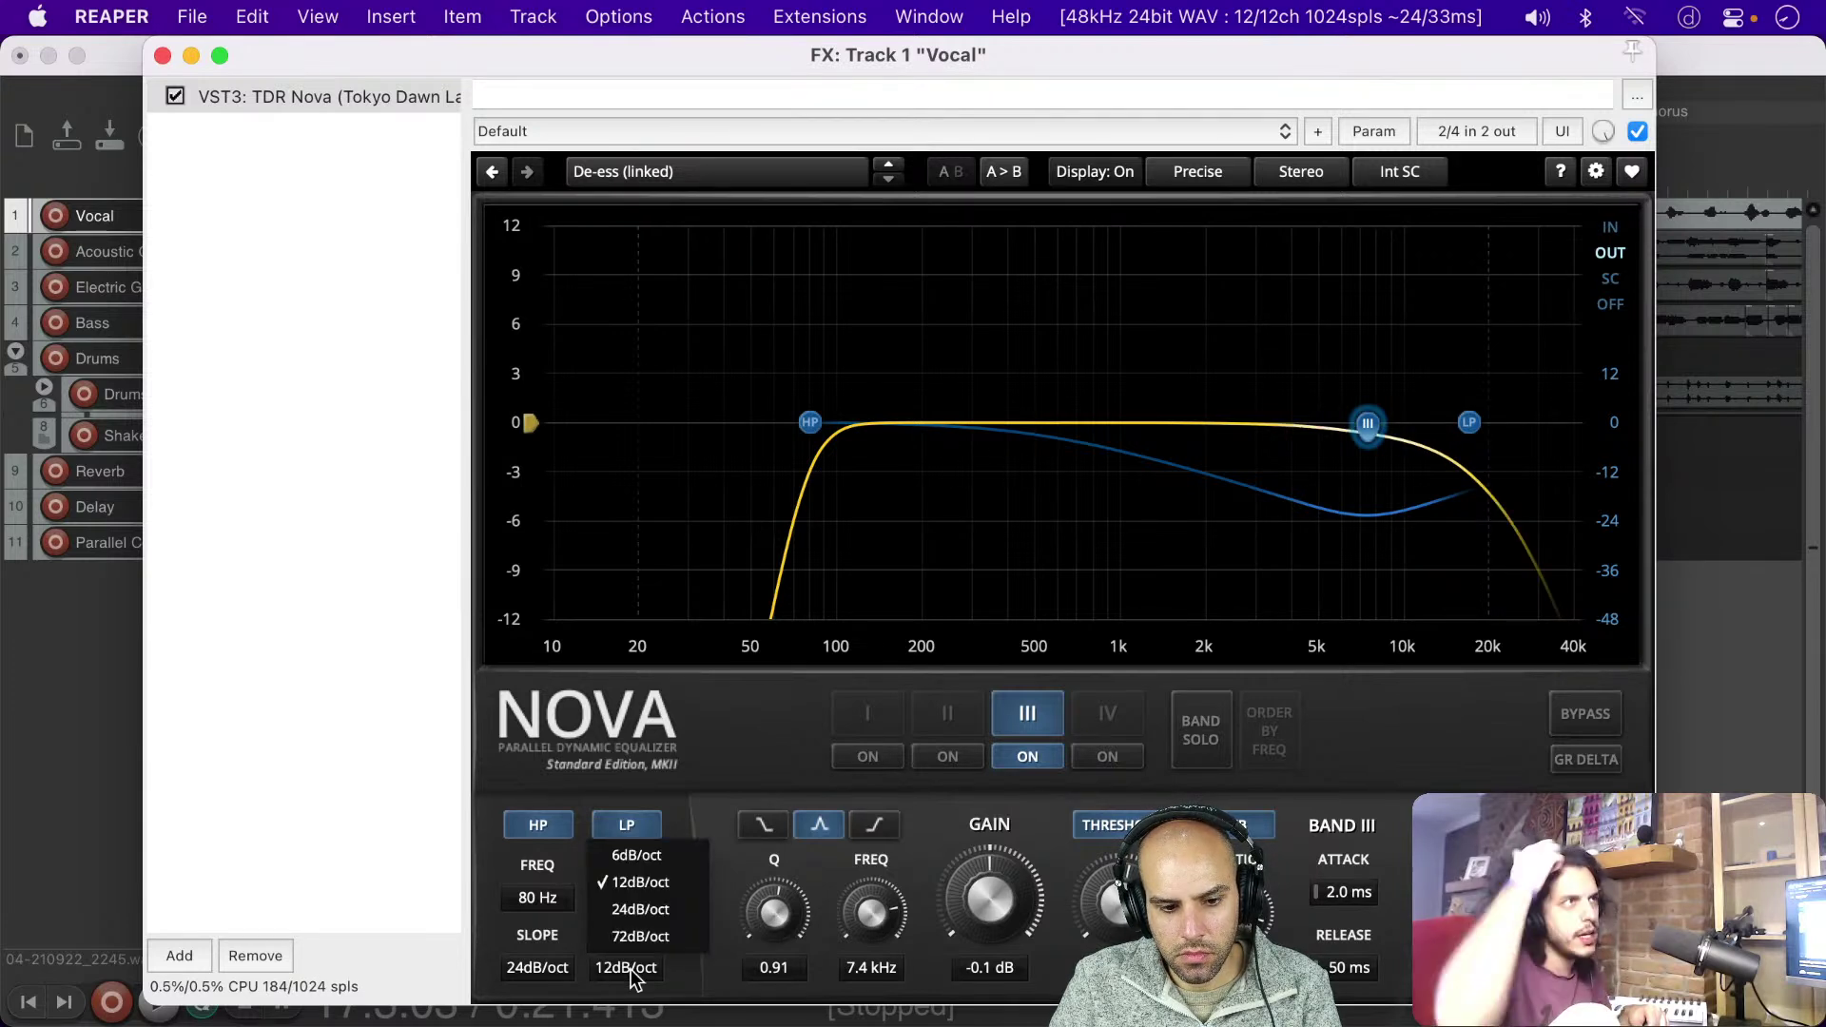
pyautogui.click(670, 865)
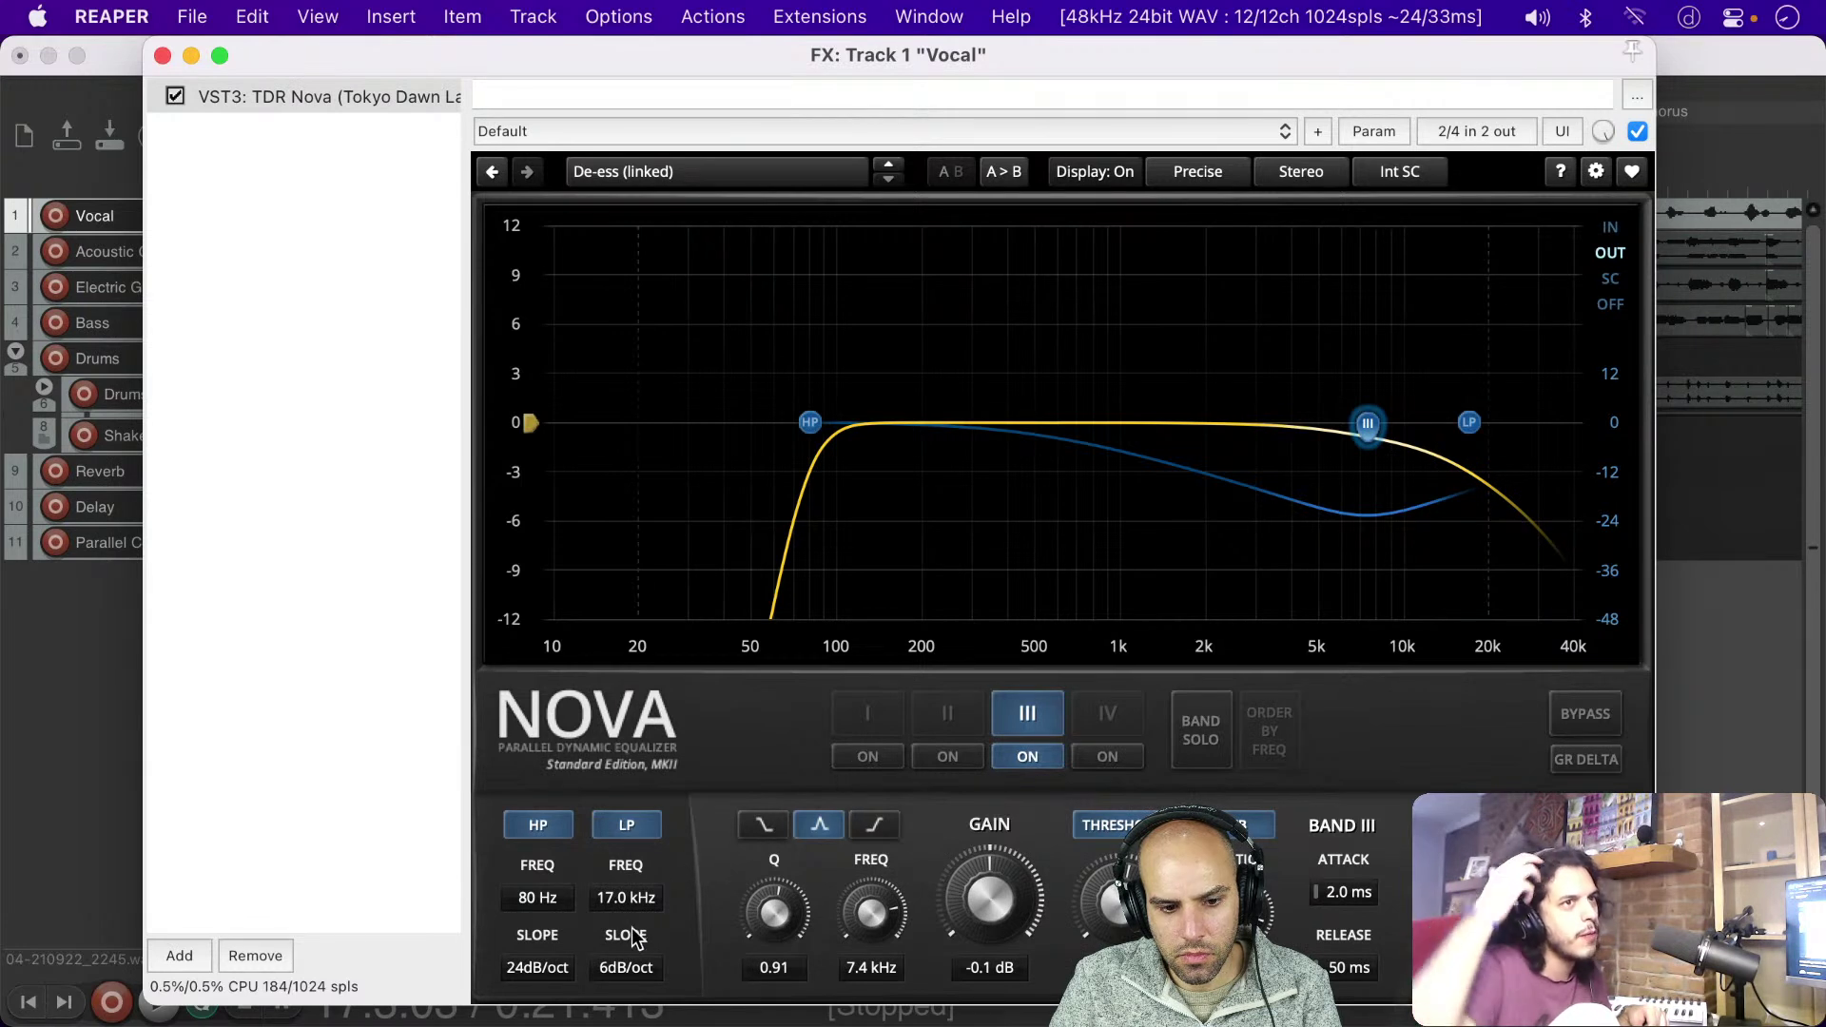
pyautogui.click(617, 979)
pyautogui.click(655, 877)
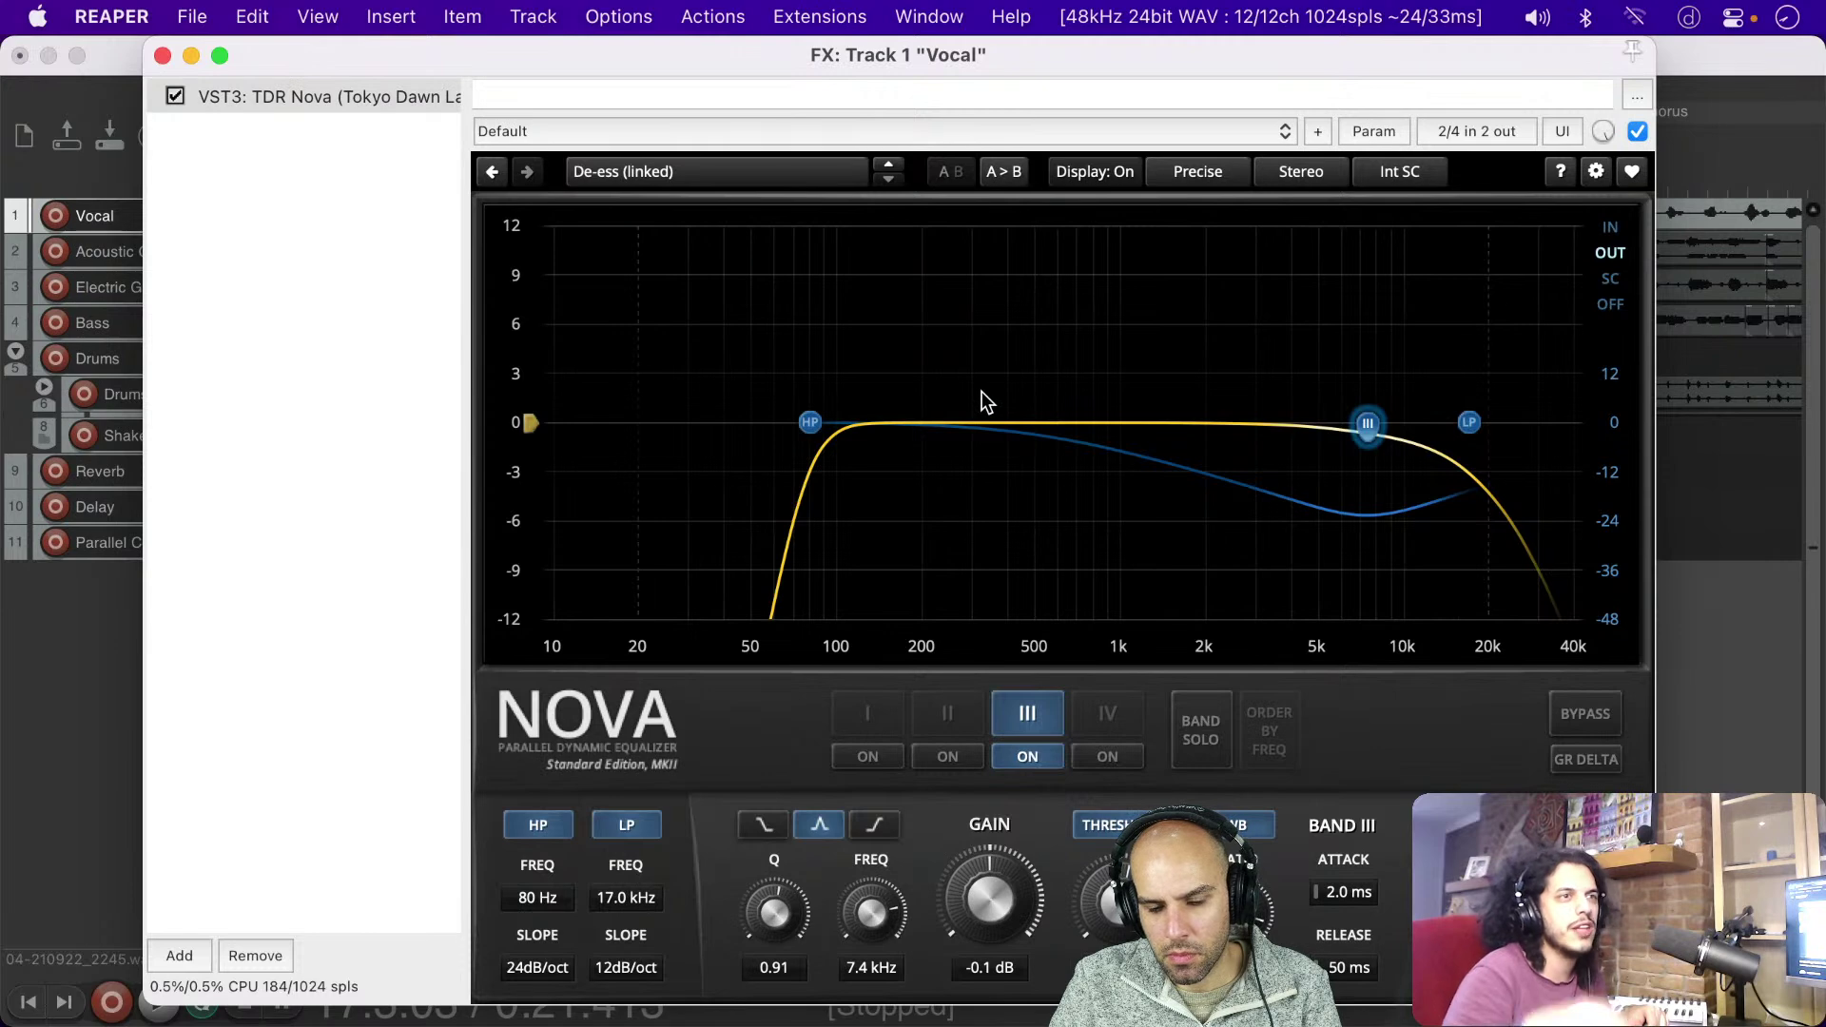
pyautogui.moveTo(893, 72); pyautogui.dragTo(893, 31)
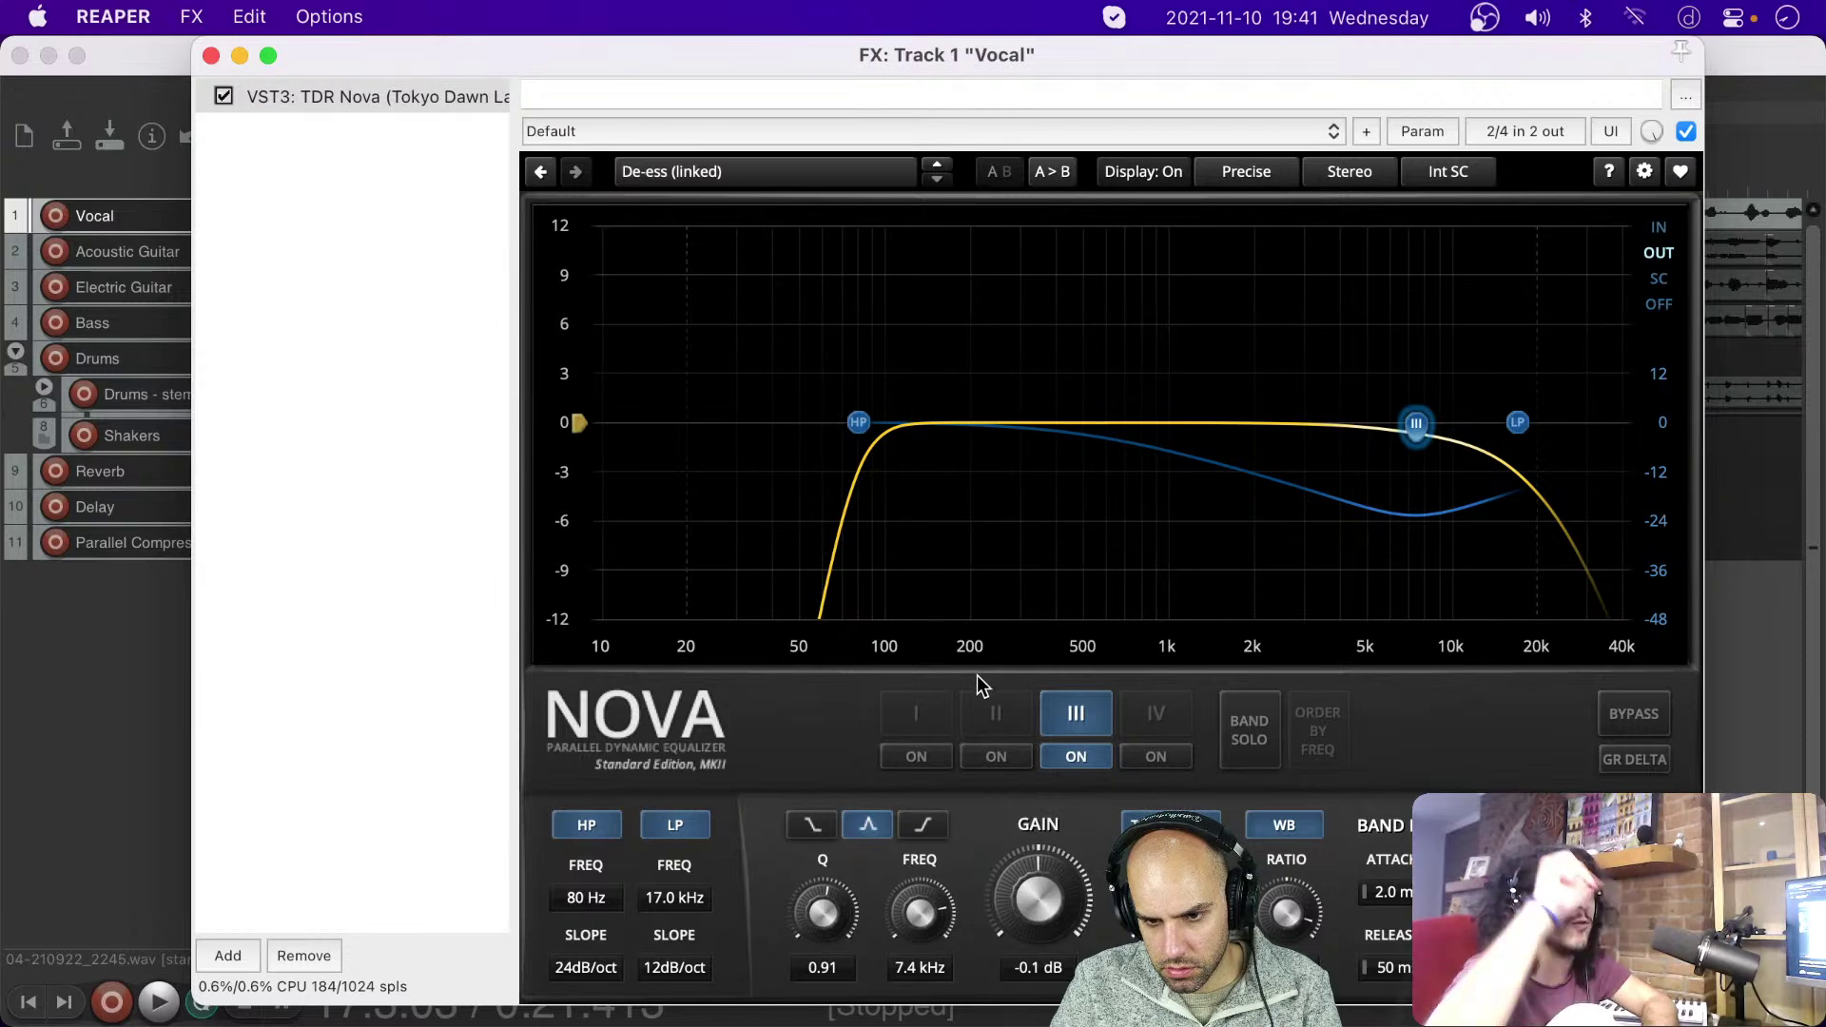
# Step: Enable band I with band solo, narrow it to a Q of 1.72, and place it at 204 Hz with 4.9 dB gain
pyautogui.click(909, 754)
pyautogui.click(1252, 730)
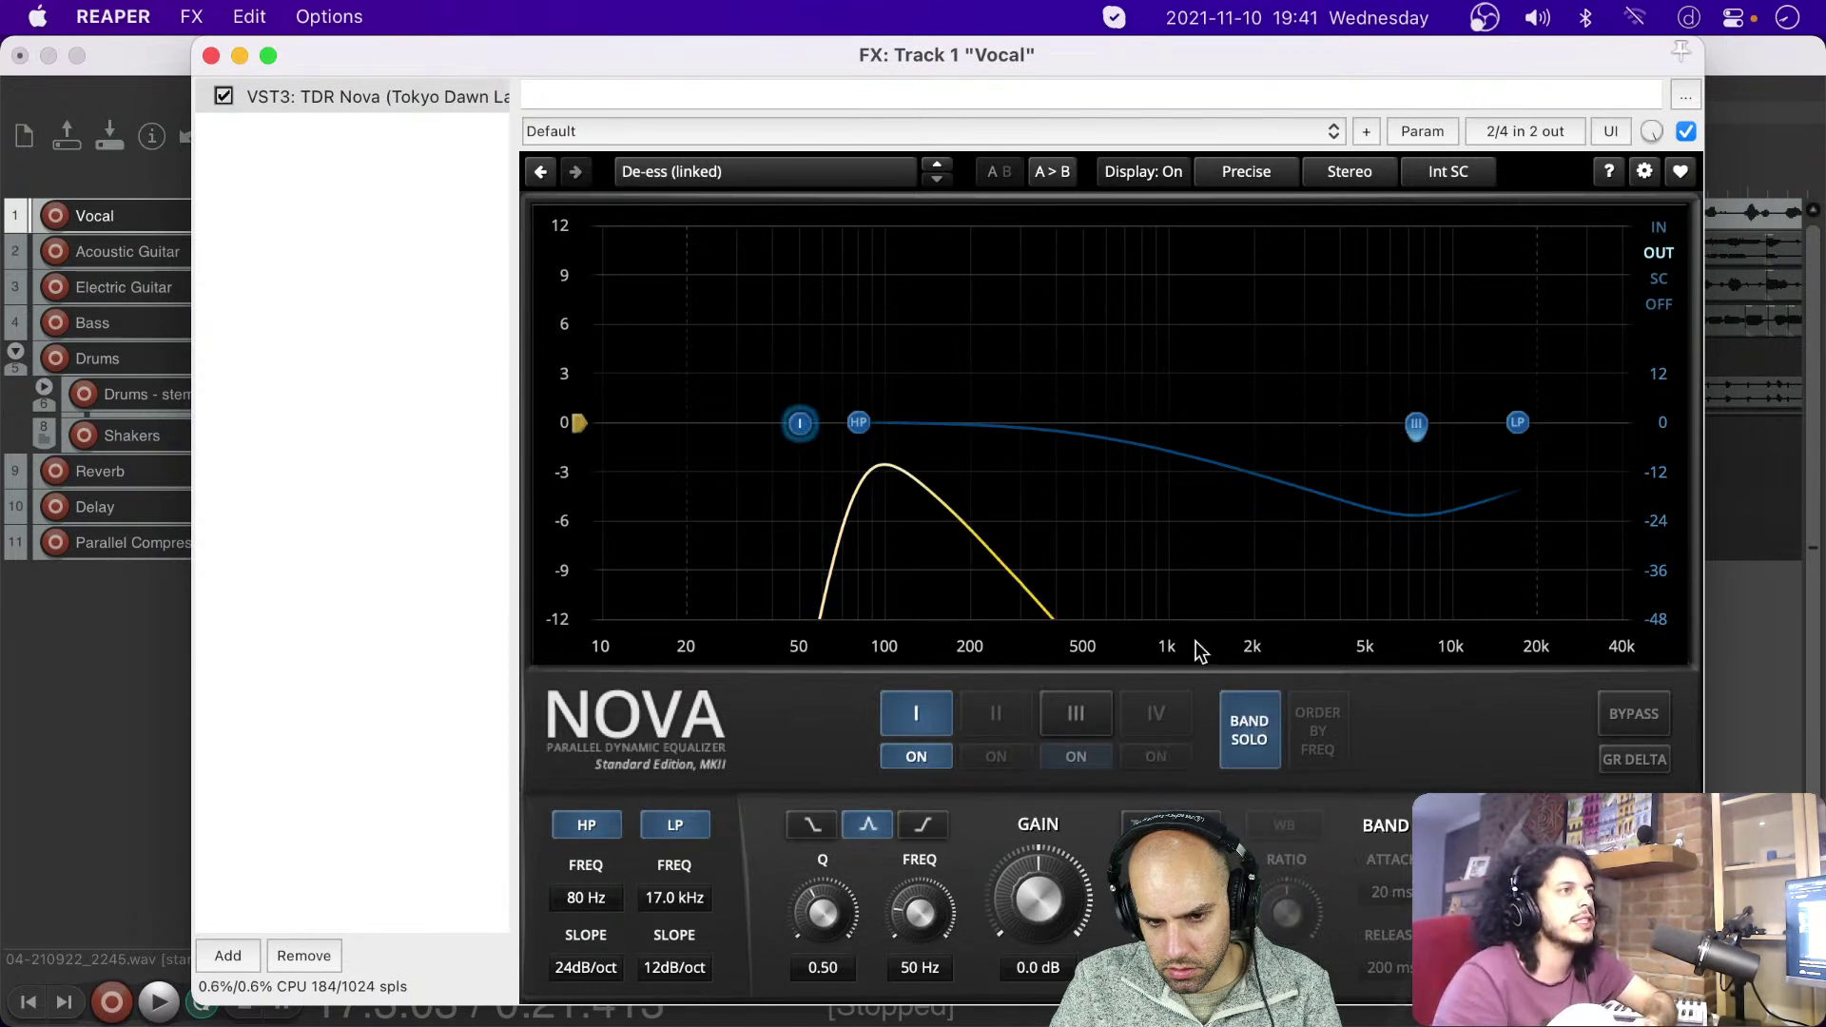
pyautogui.moveTo(802, 424); pyautogui.dragTo(1366, 318)
pyautogui.scroll(-3, 1366, 317)
pyautogui.scroll(6, 1366, 318)
pyautogui.scroll(-1, 1365, 320)
pyautogui.scroll(-3, 1366, 321)
pyautogui.scroll(4, 1365, 321)
pyautogui.moveTo(1366, 321); pyautogui.dragTo(980, 350)
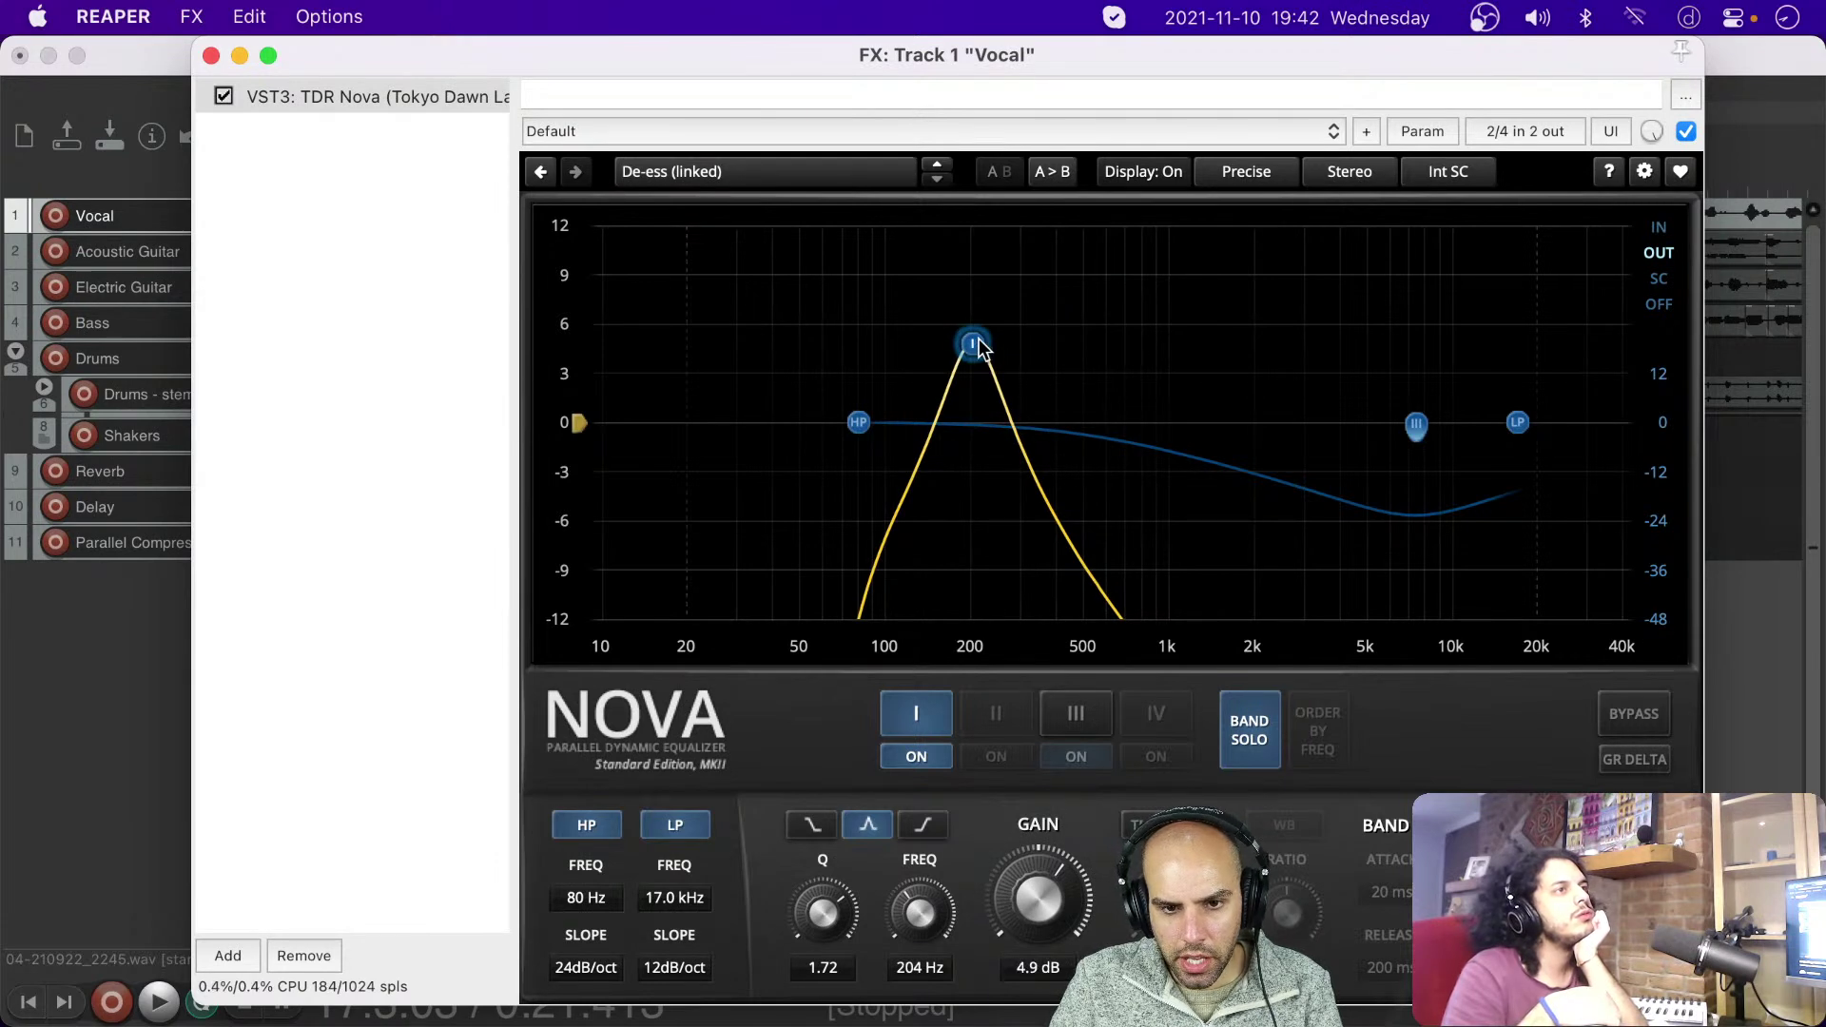
# Step: Reset band I's gain to 0 dB and reposition the band at 281 Hz with 1.2 dB gain
pyautogui.doubleClick(973, 345)
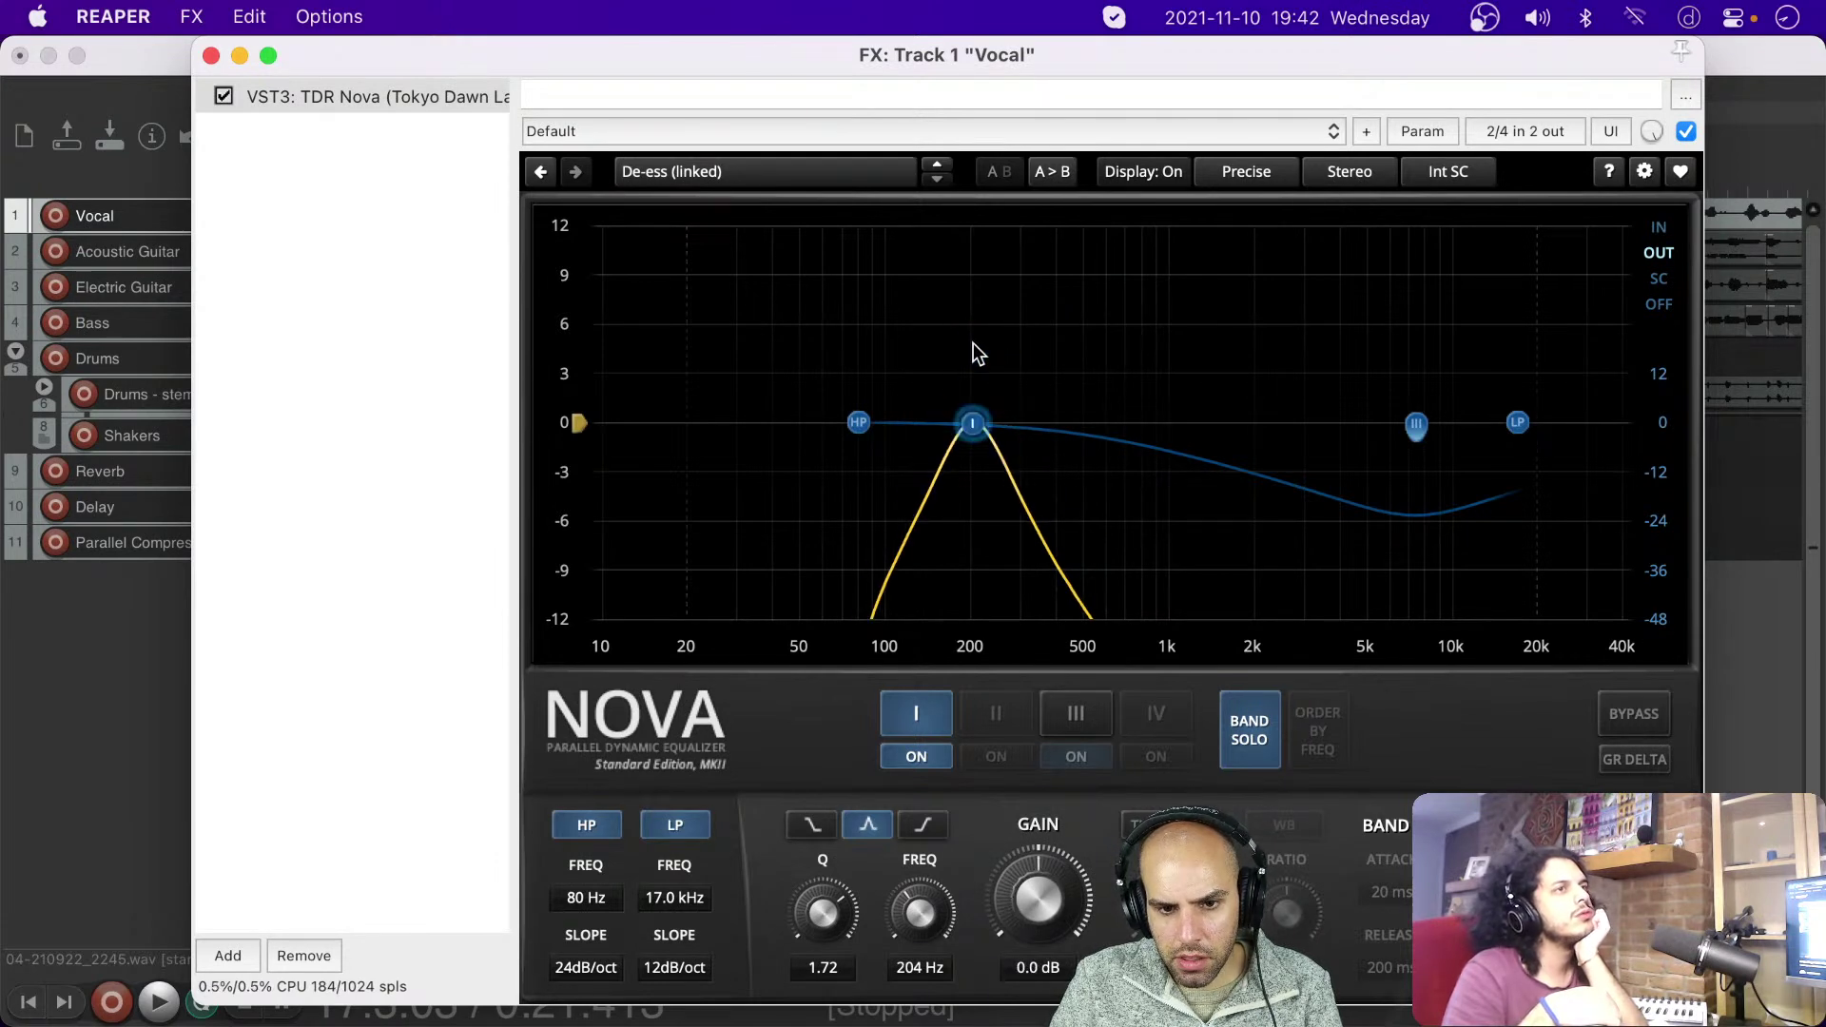
pyautogui.click(977, 430)
pyautogui.click(977, 429)
pyautogui.click(977, 429)
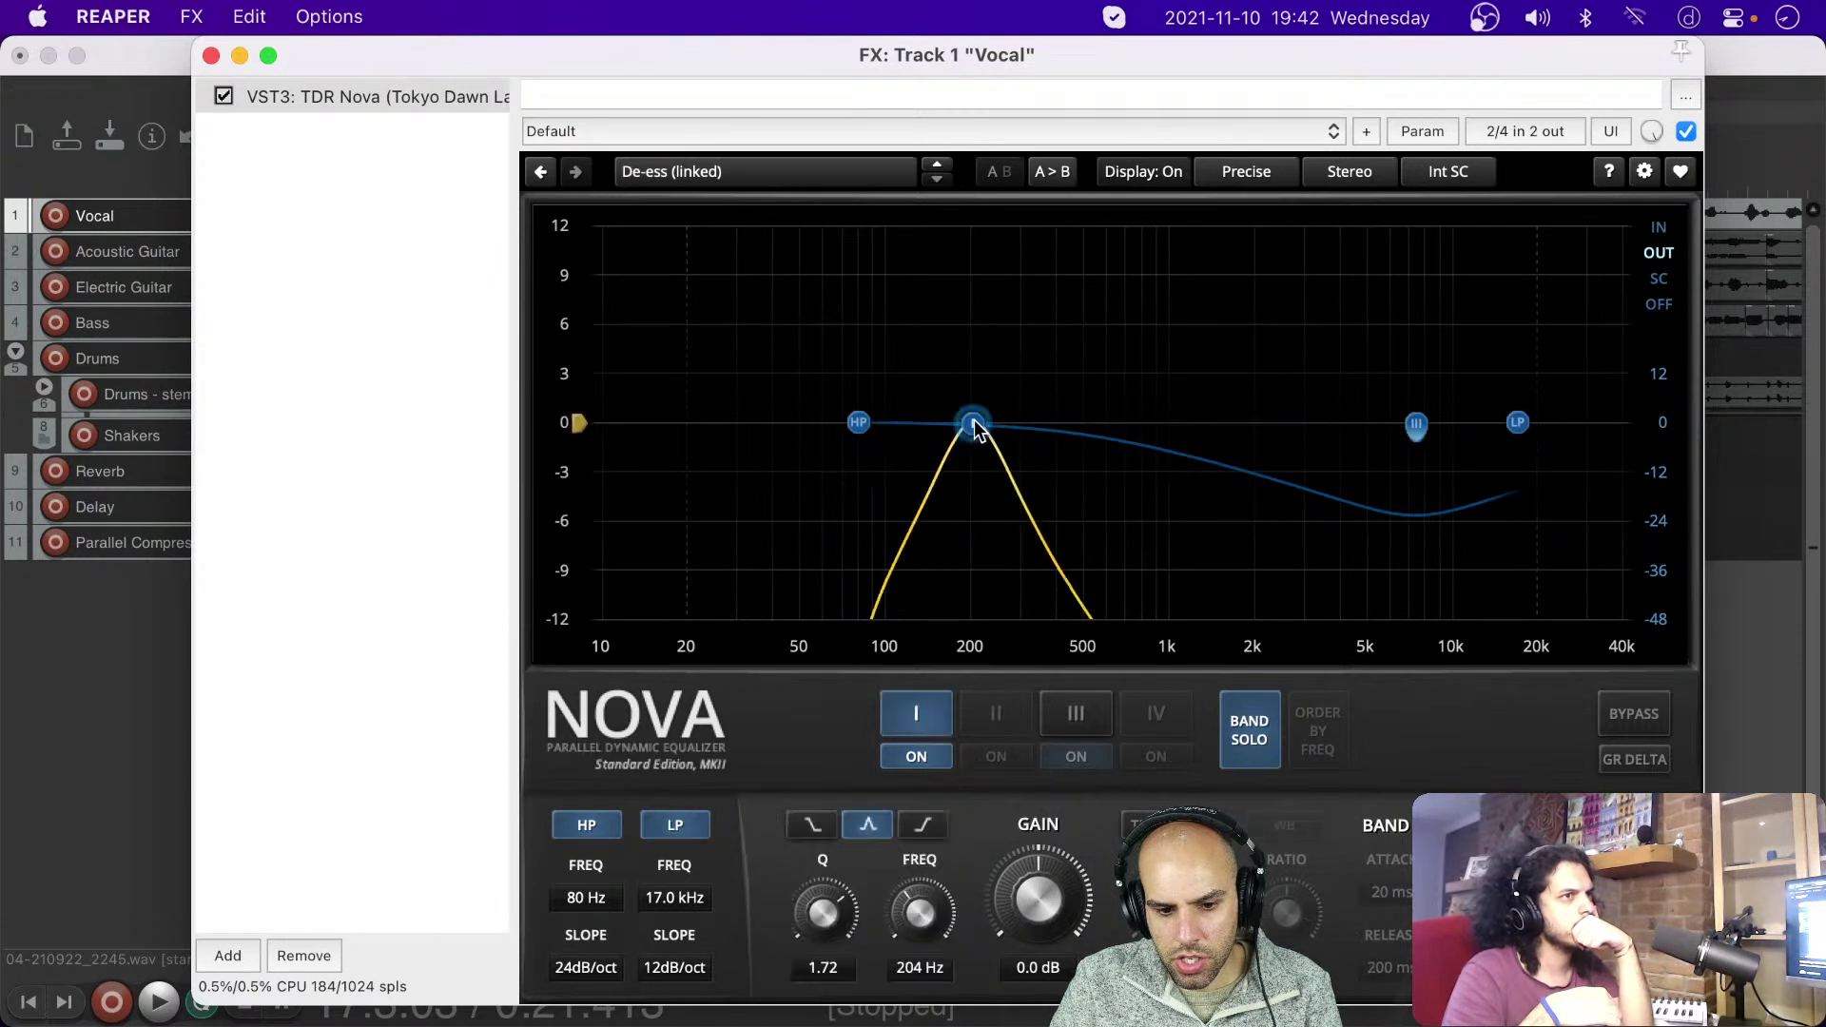
pyautogui.click(977, 430)
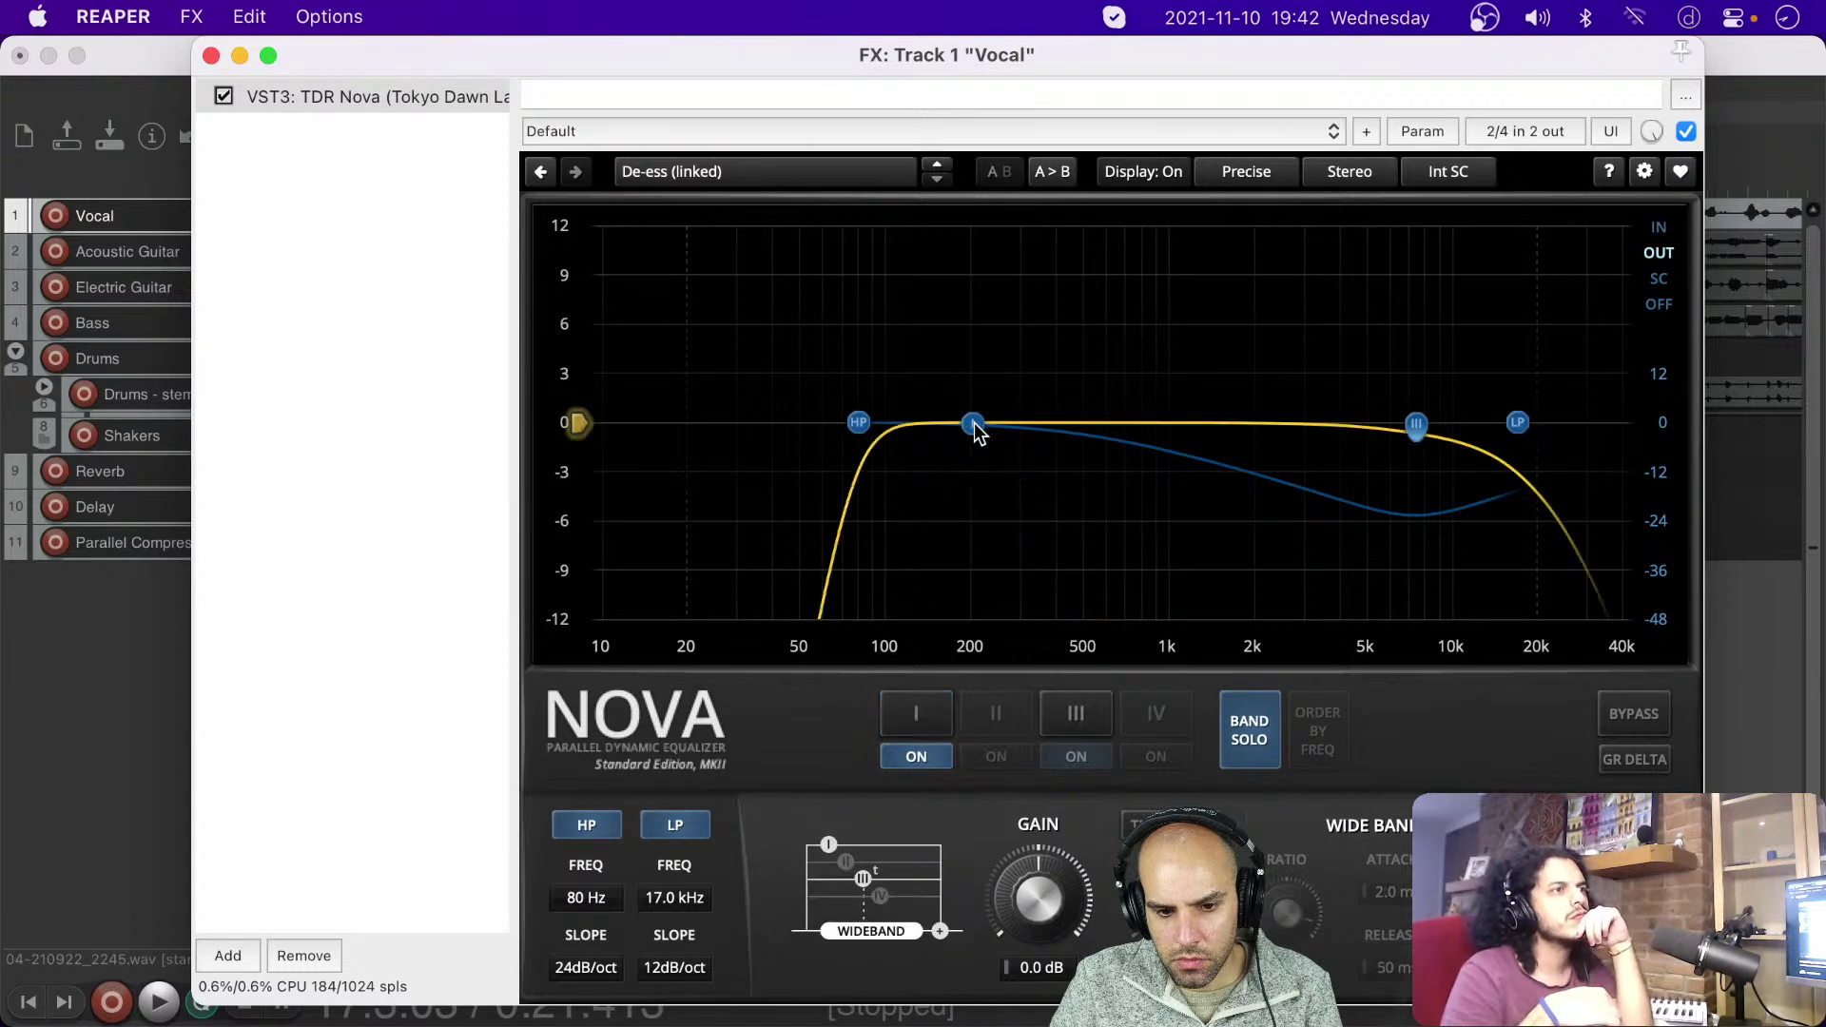
pyautogui.click(976, 426)
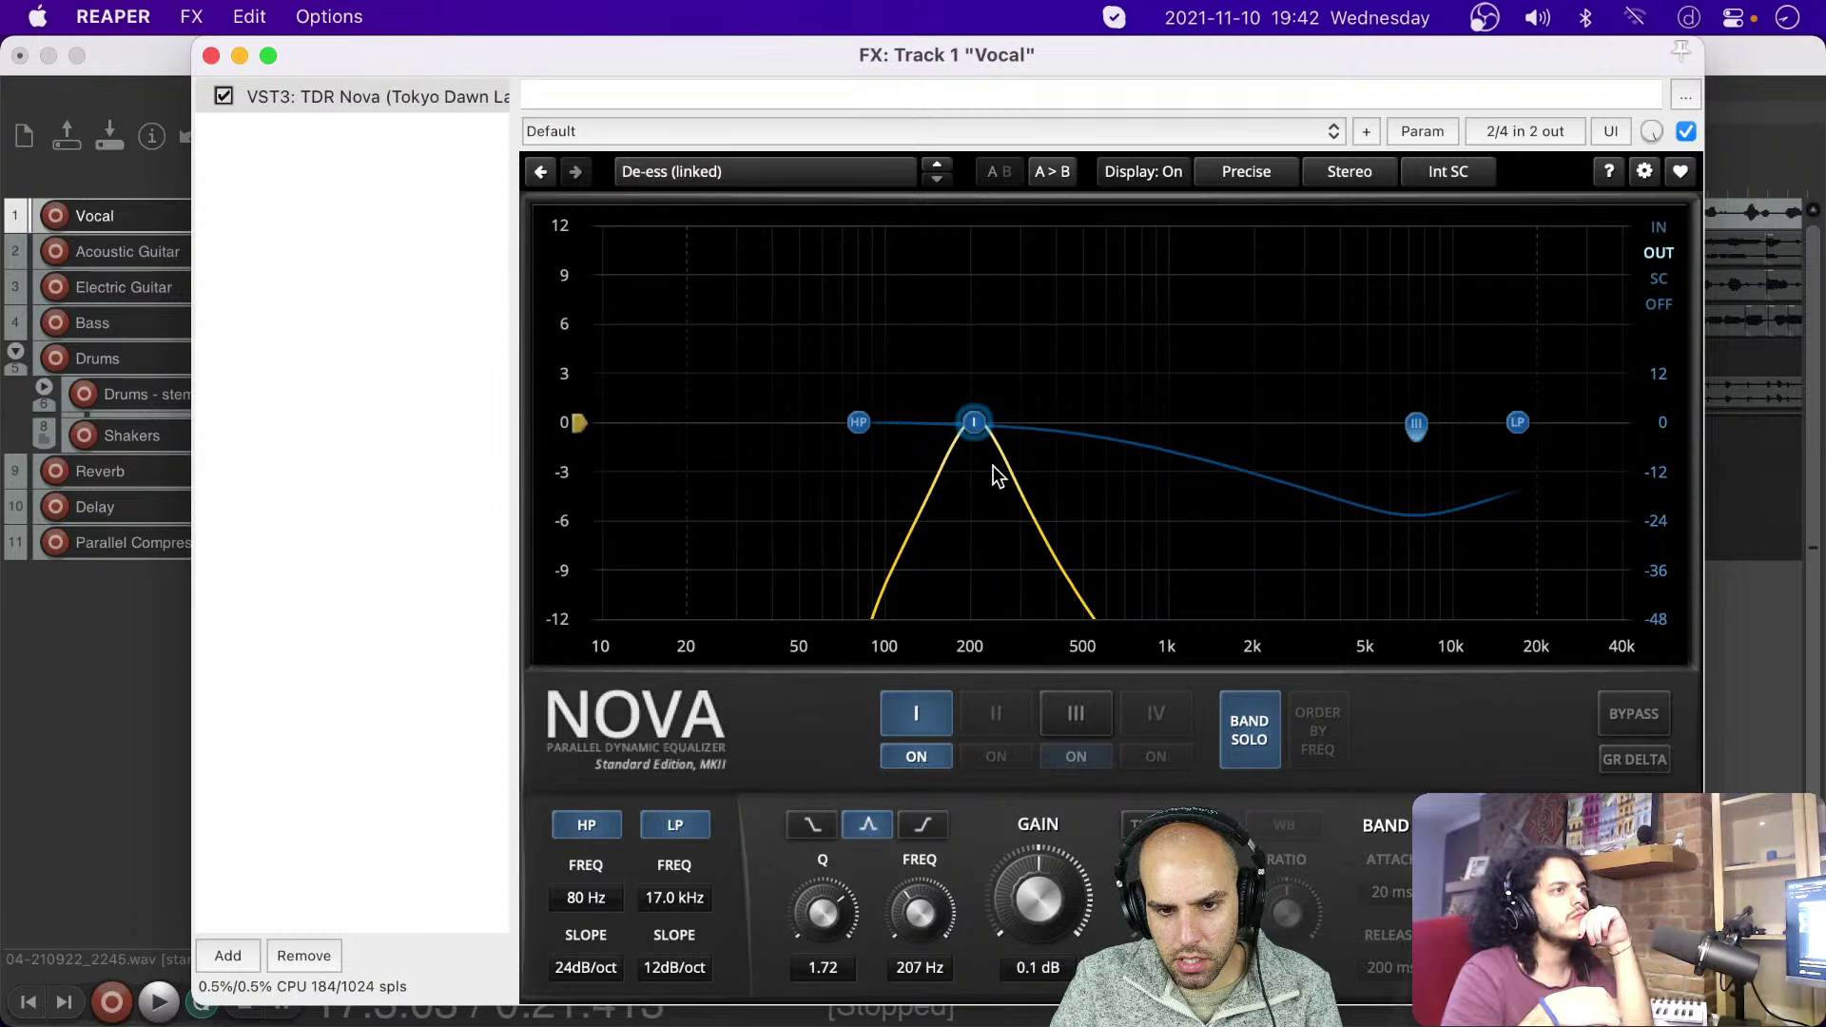
pyautogui.click(979, 426)
pyautogui.moveTo(977, 423); pyautogui.dragTo(1012, 406)
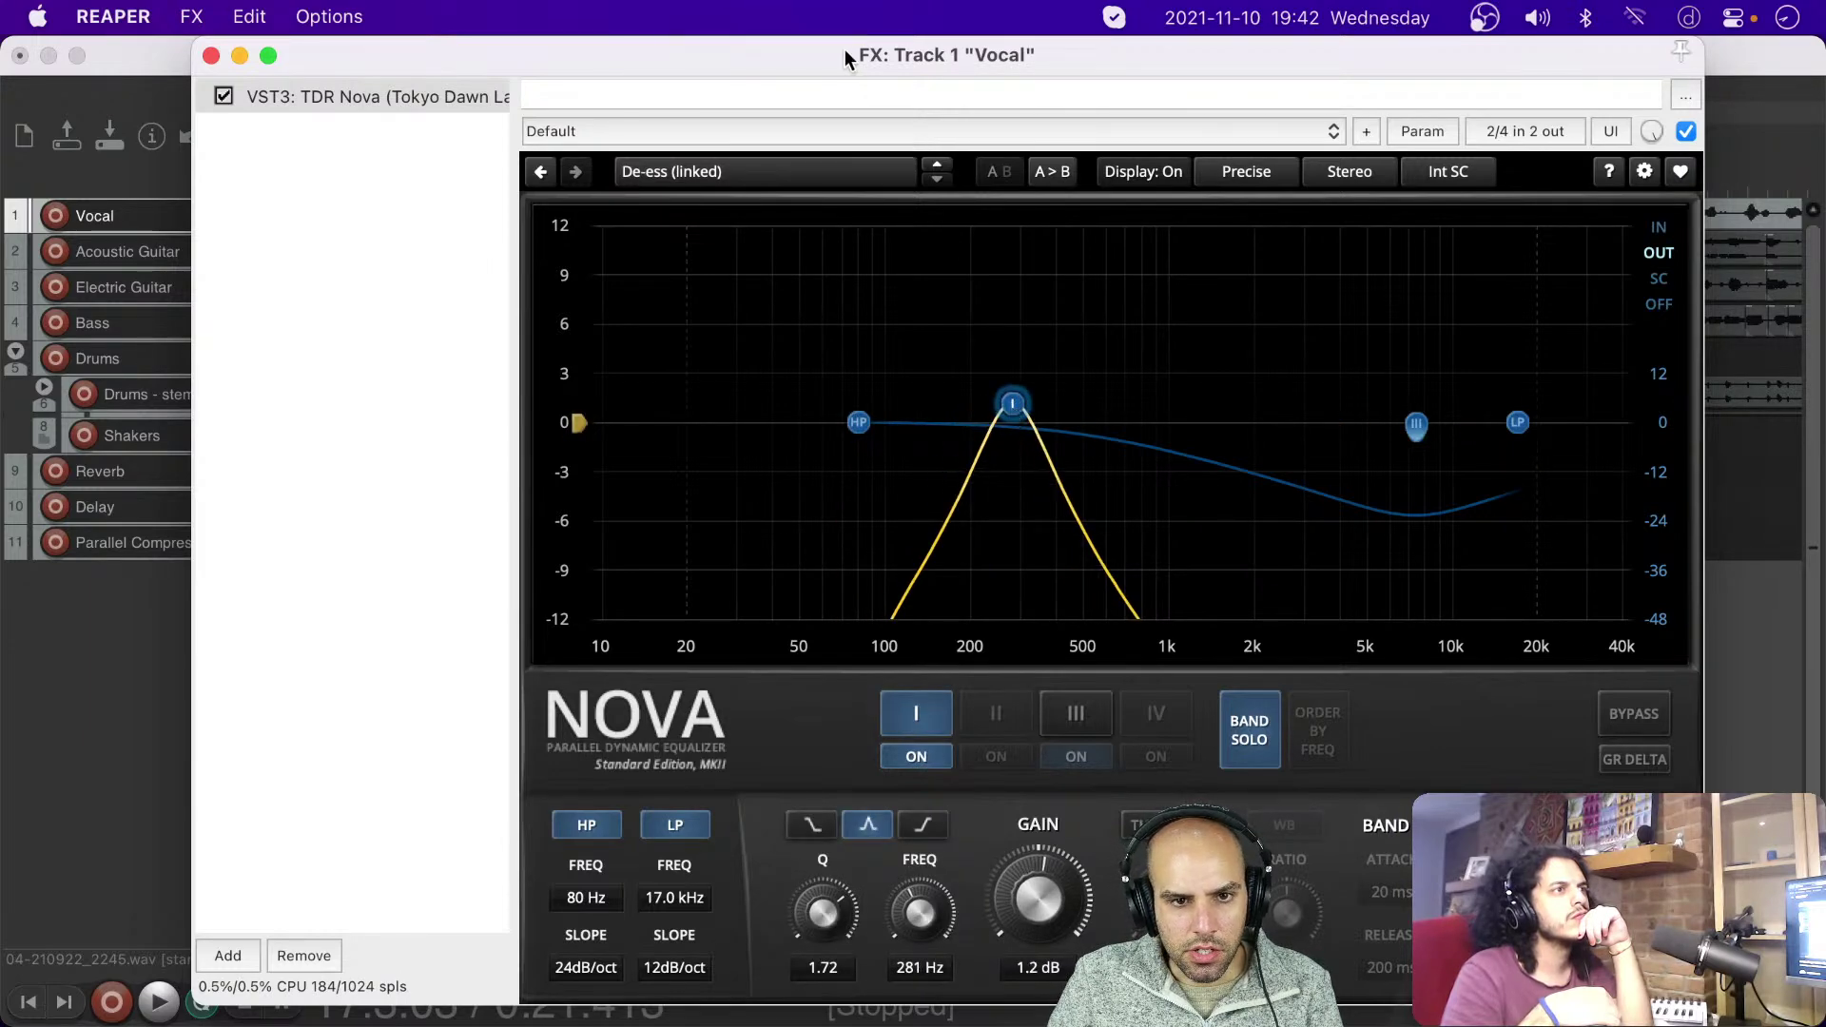
# Step: Play the verse vocal with band I soloed and sweep the band to about 200 Hz with roughly 11 dB of boost
pyautogui.moveTo(844, 59); pyautogui.dragTo(844, 338)
pyautogui.click(811, 215)
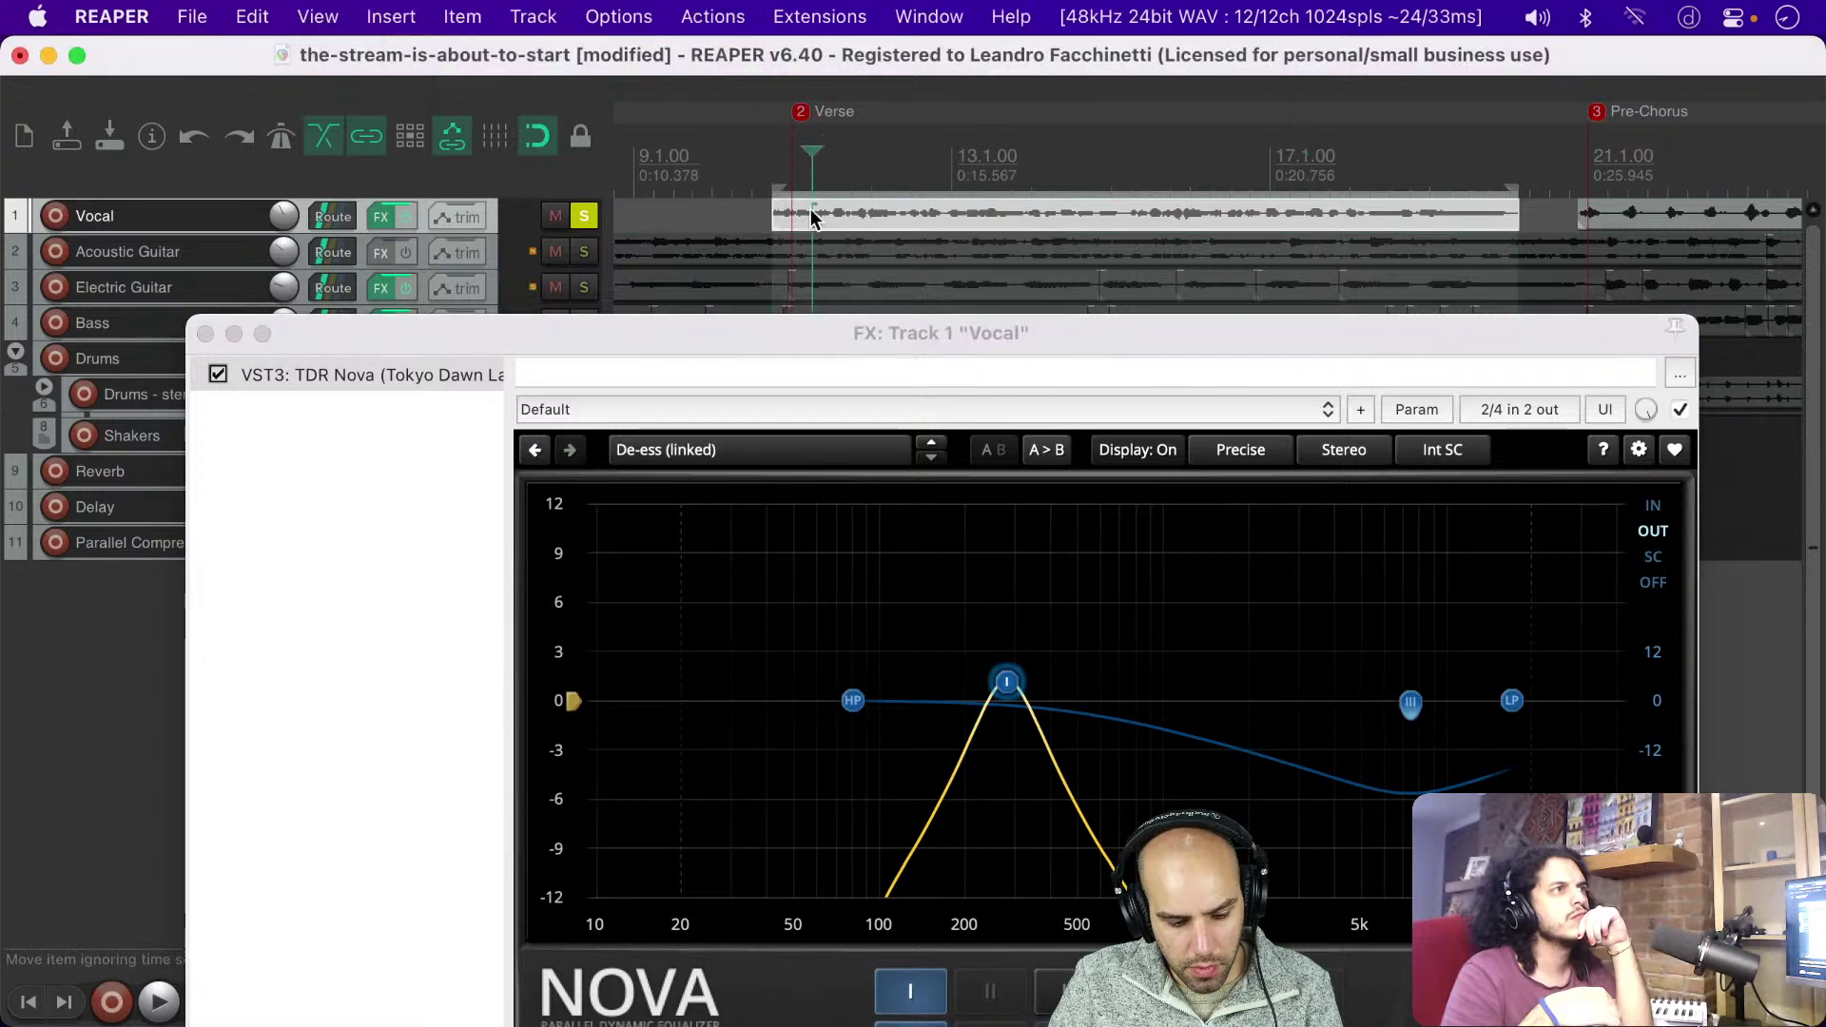
pyautogui.press('space')
pyautogui.moveTo(1027, 337); pyautogui.dragTo(1017, 181)
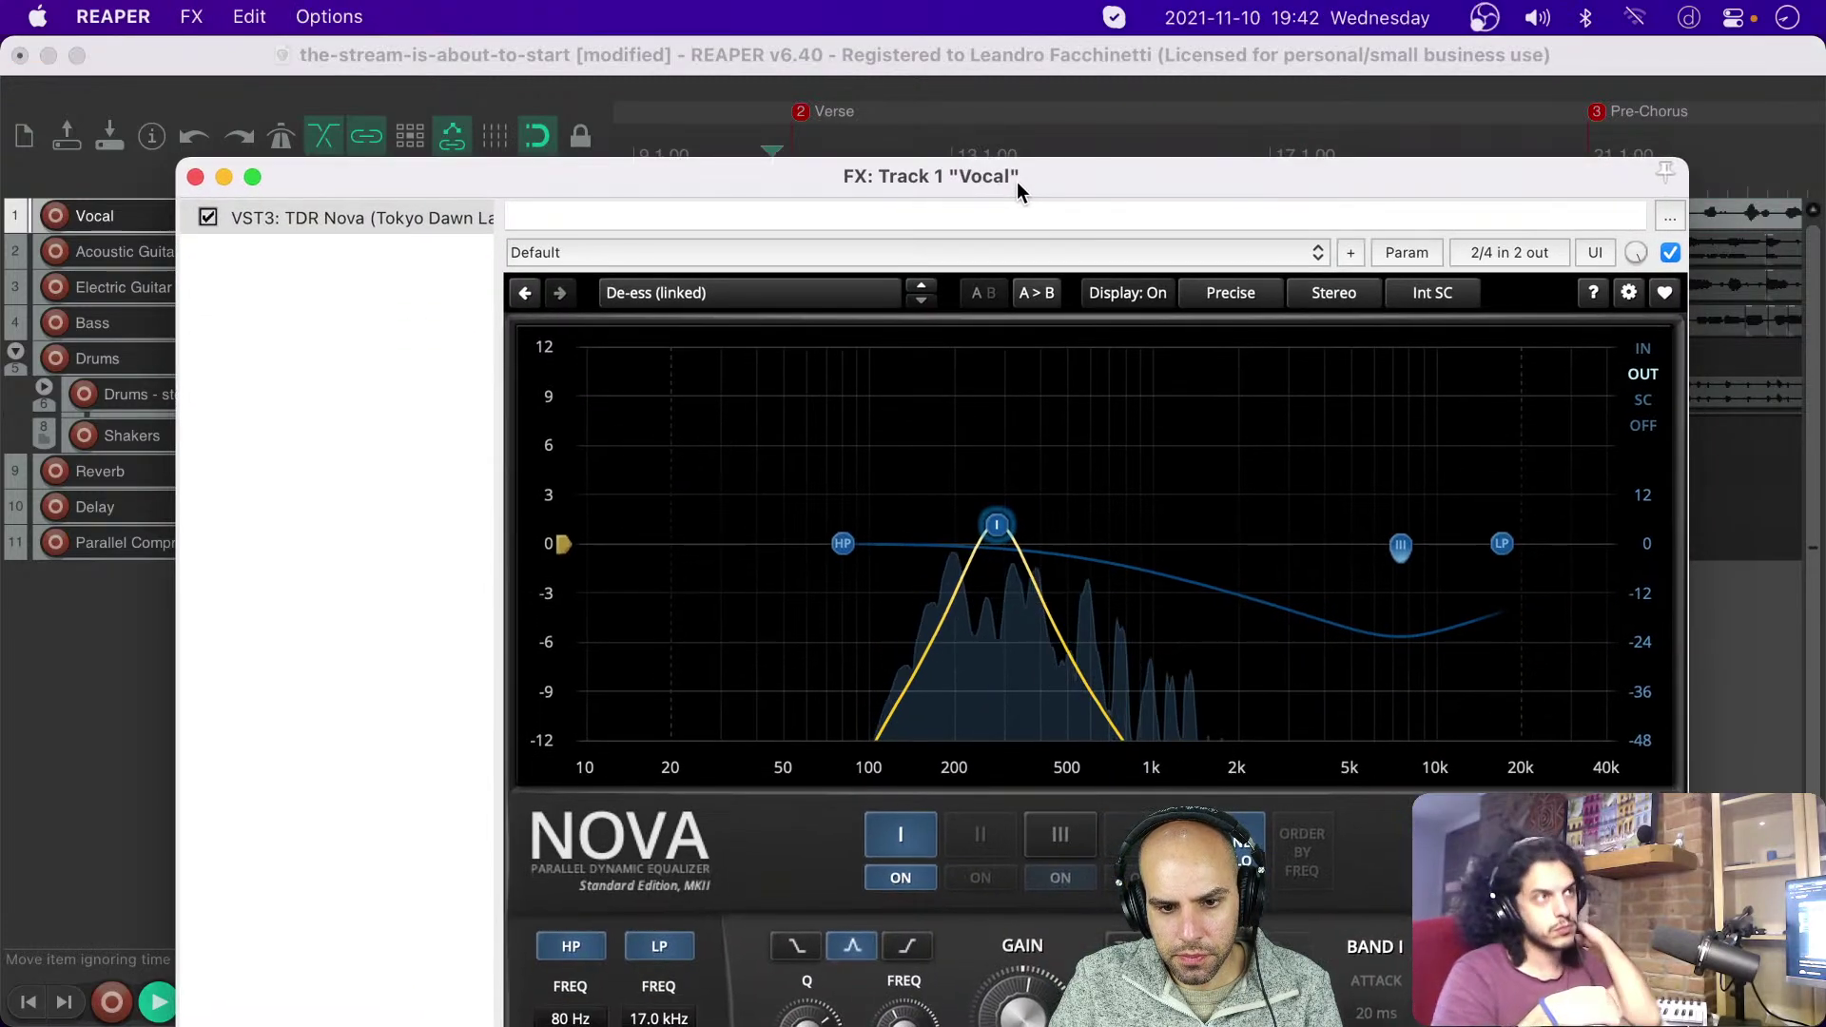
pyautogui.moveTo(998, 527); pyautogui.dragTo(954, 367)
pyautogui.press('space')
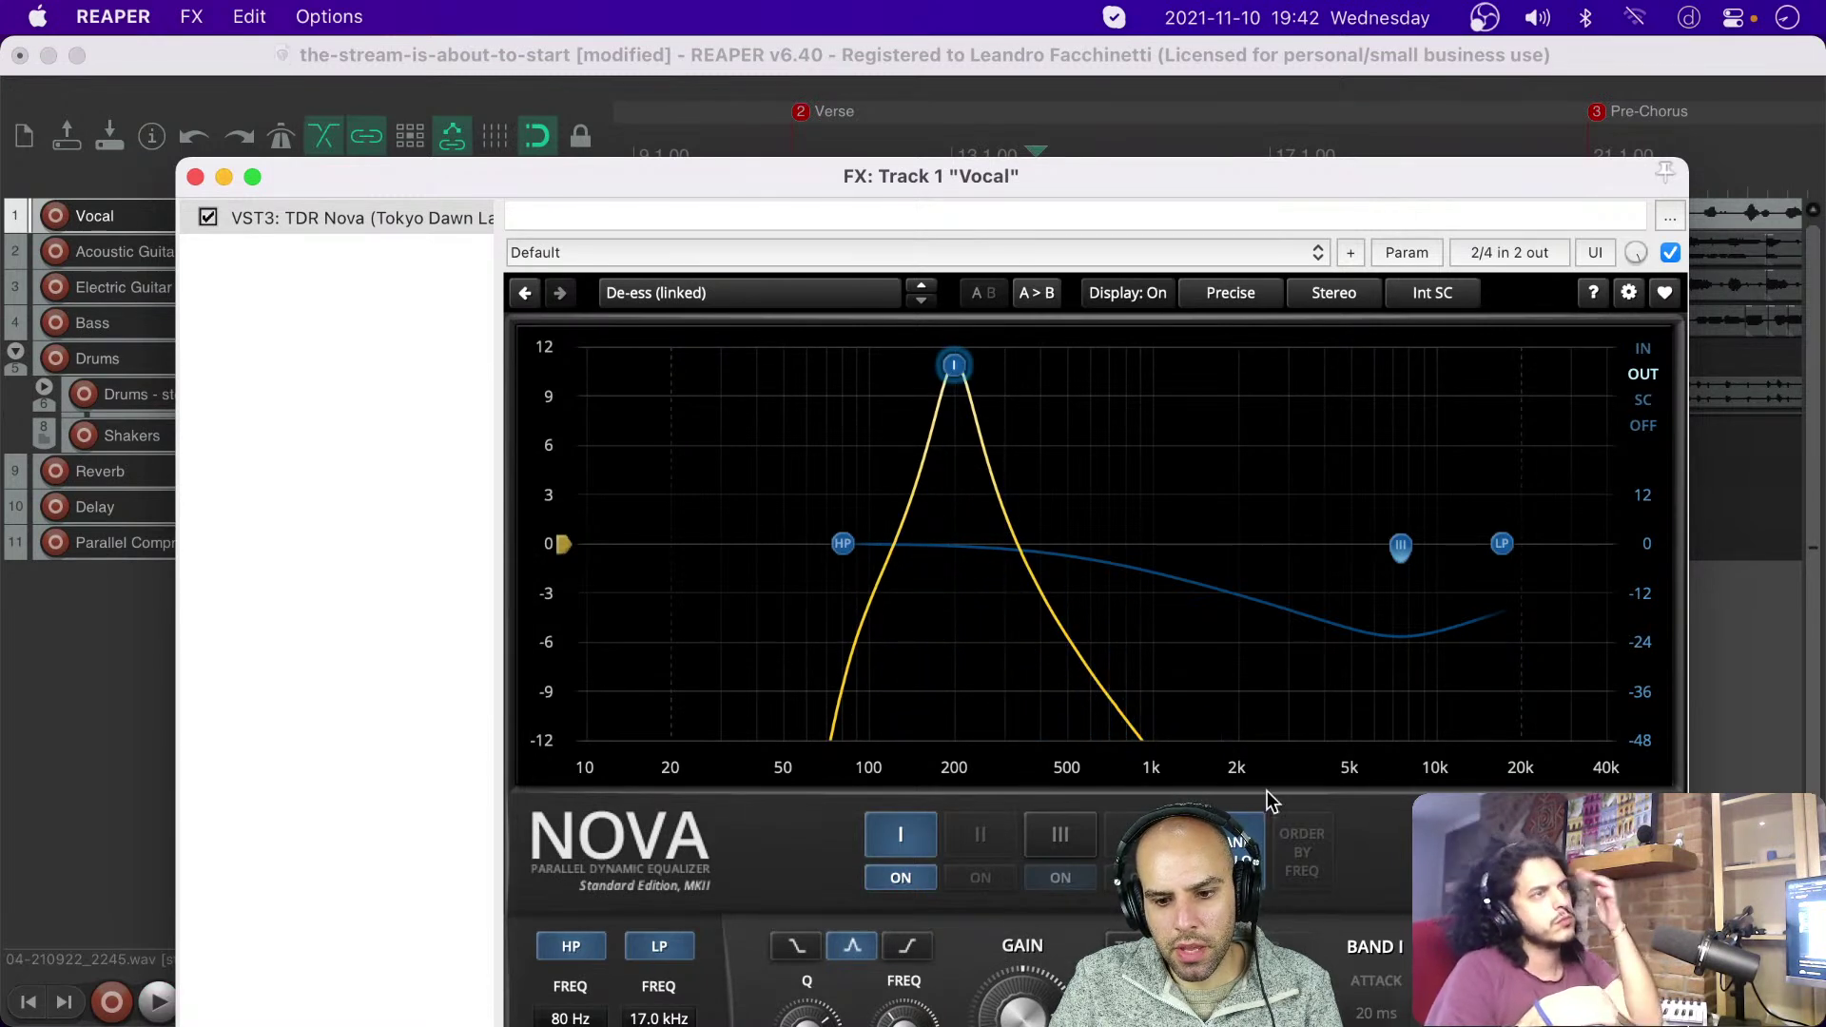
# Step: Sweep the boosted band I without solo from about 2 kHz to 500 Hz, and solo it around 270 Hz
pyautogui.moveTo(956, 367); pyautogui.dragTo(1231, 371)
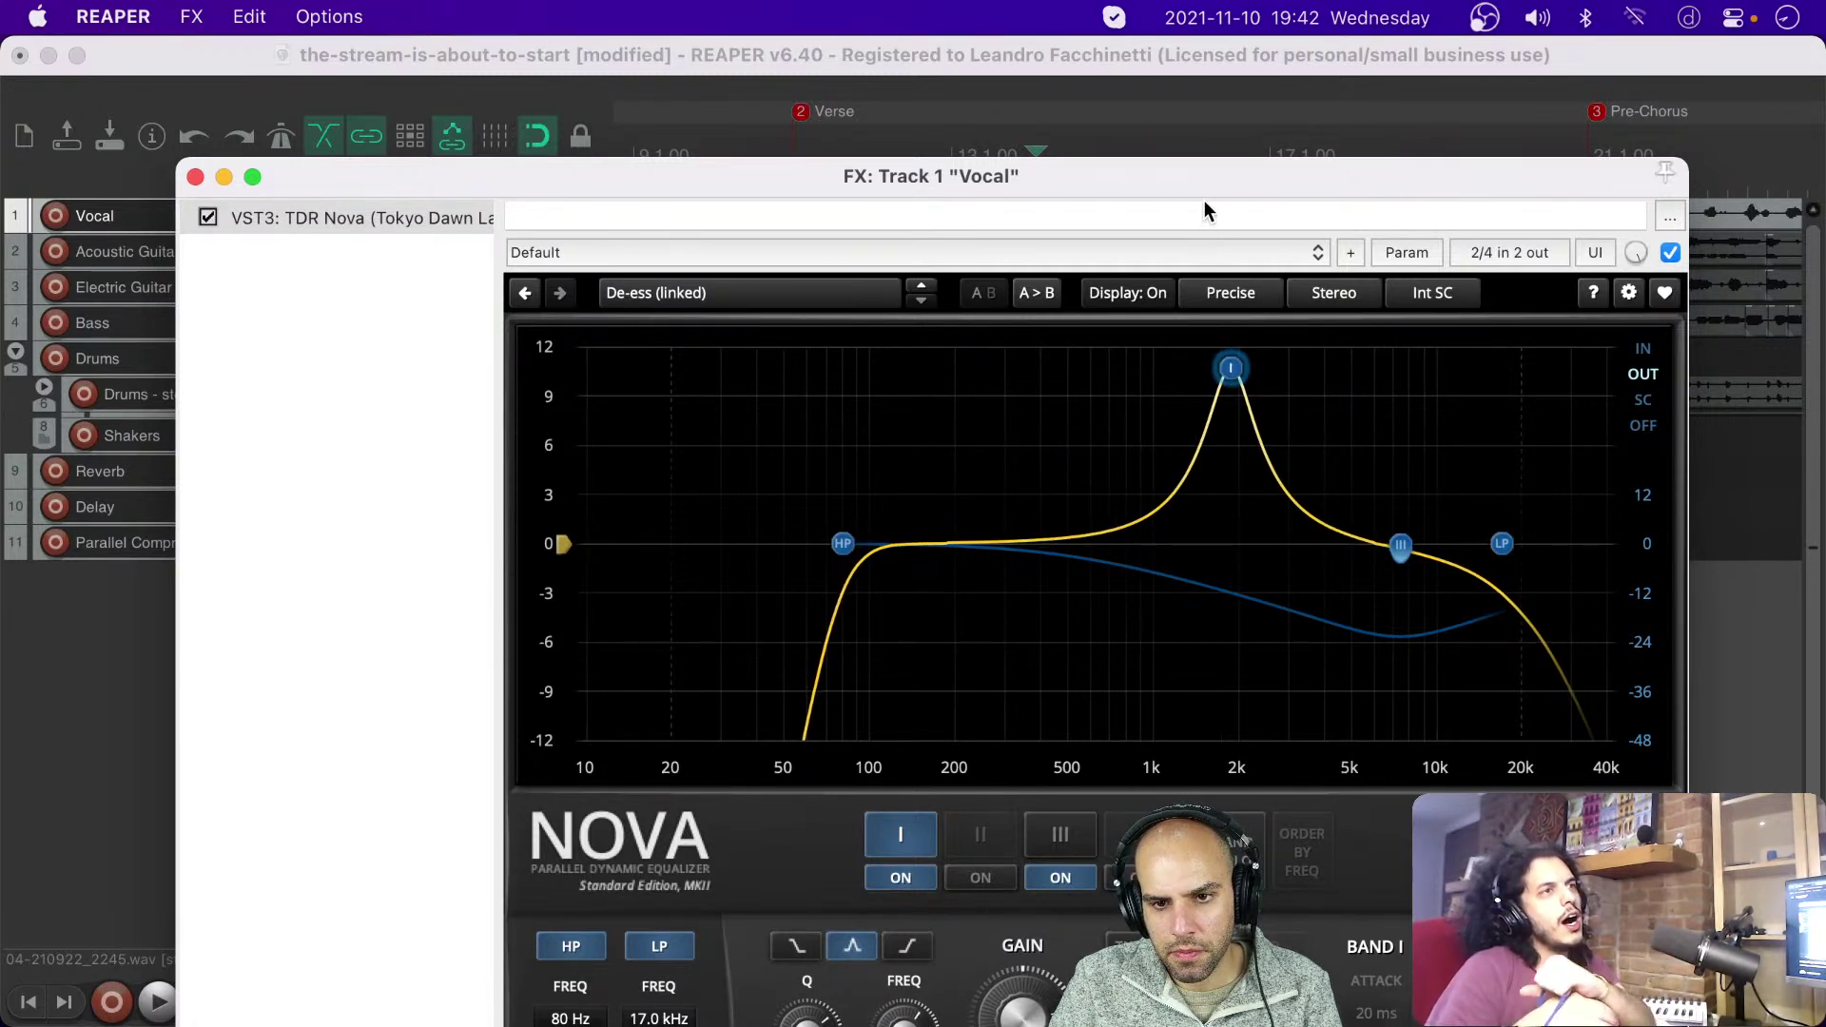
pyautogui.moveTo(1201, 176)
pyautogui.mouseDown()
pyautogui.moveTo(1111, 105)
pyautogui.moveTo(1196, 95)
pyautogui.moveTo(1207, 180)
pyautogui.moveTo(1188, 200)
pyautogui.mouseUp()
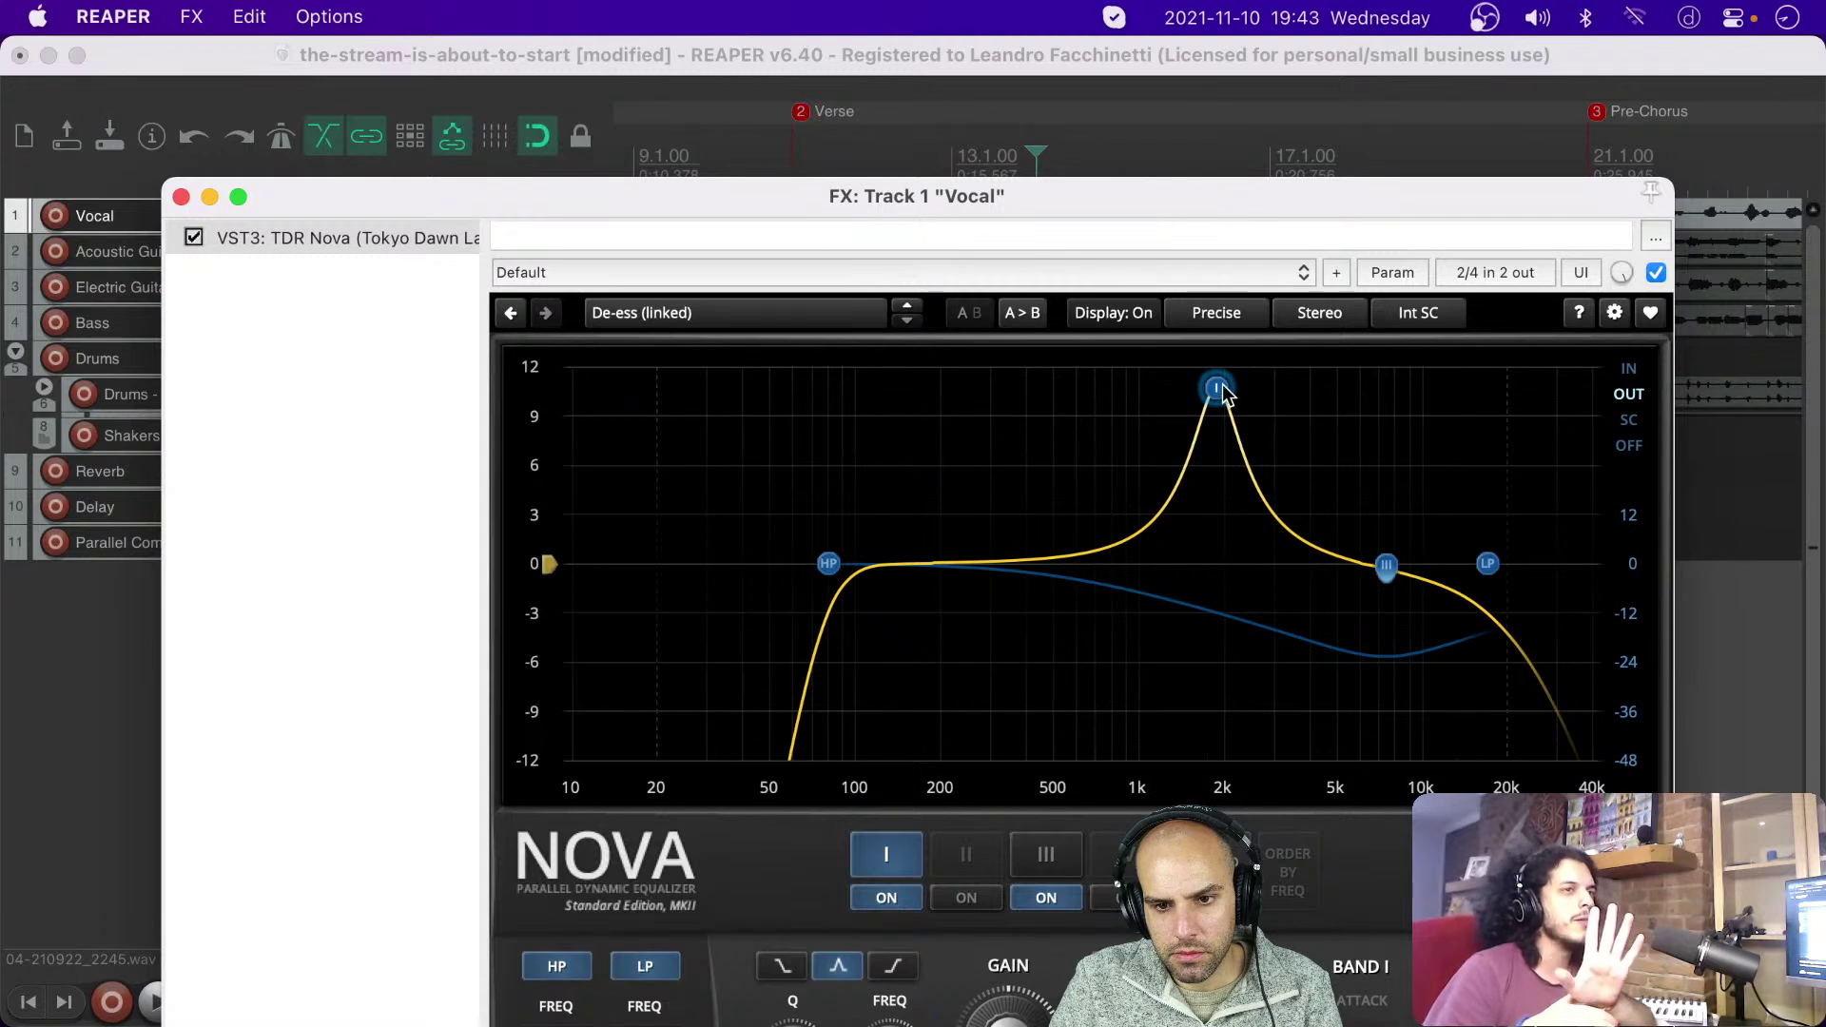
pyautogui.moveTo(1221, 393); pyautogui.dragTo(1049, 476)
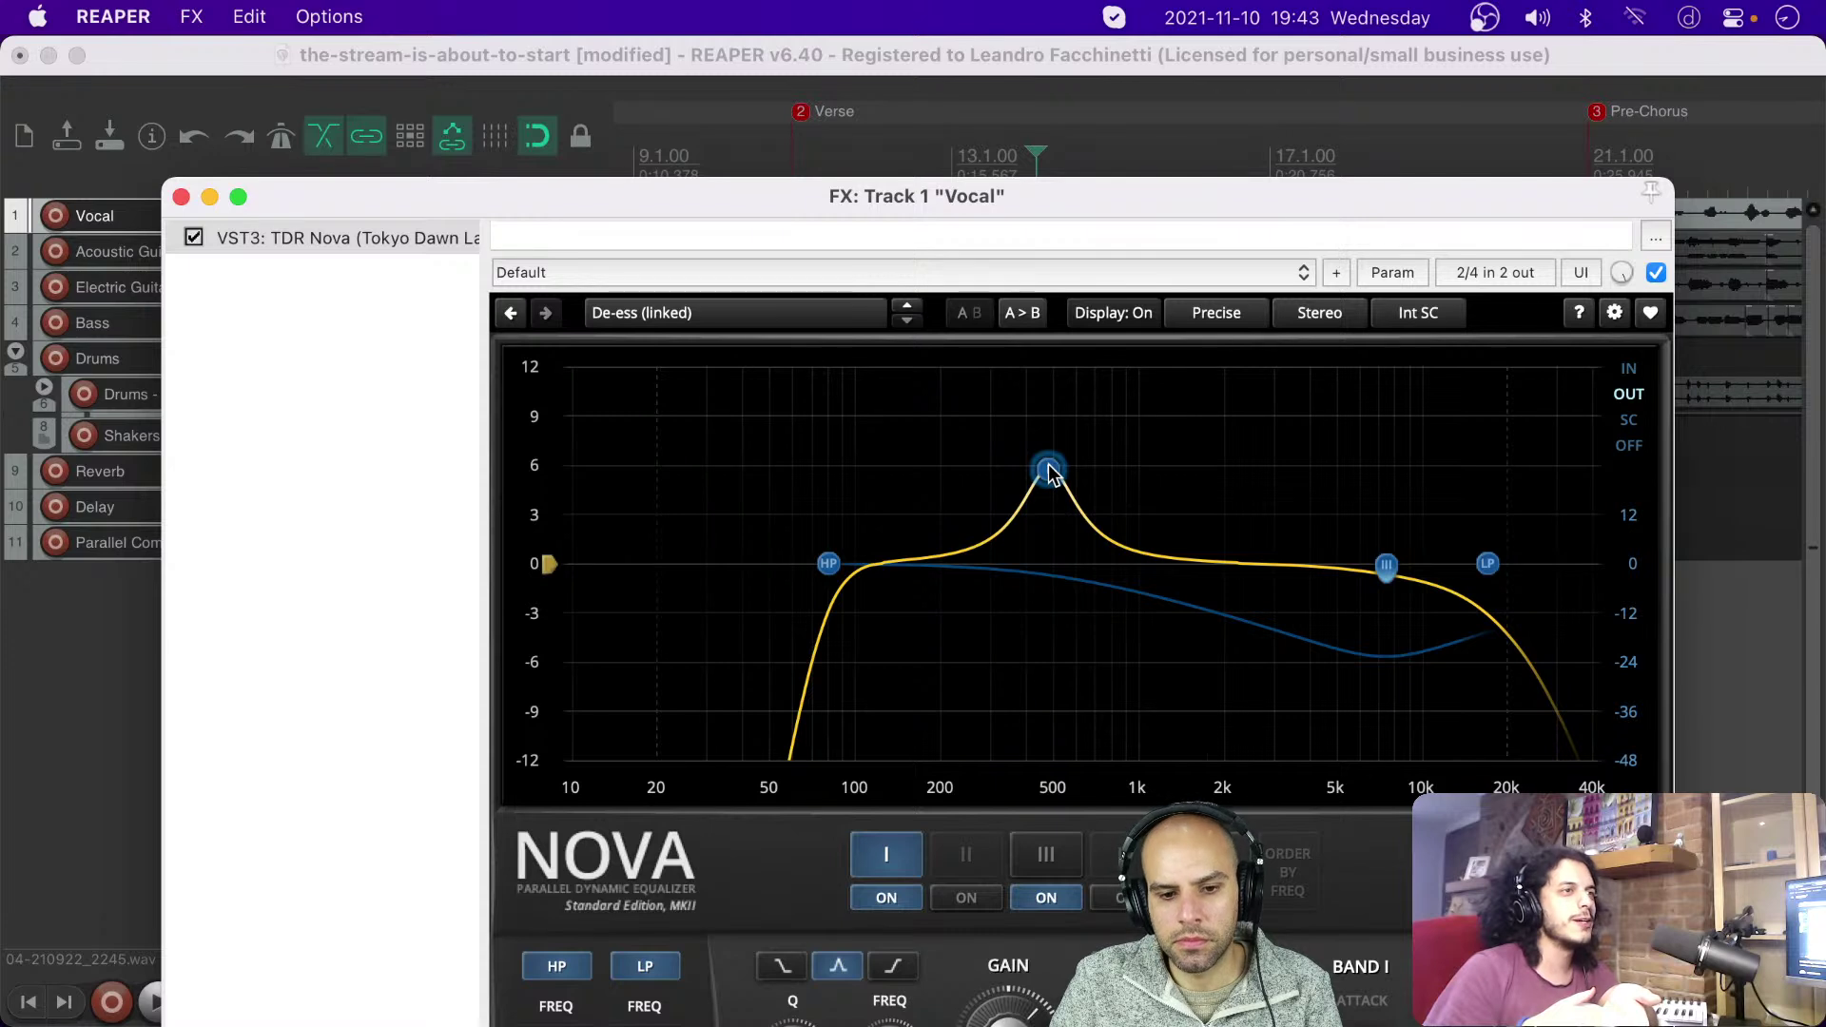
pyautogui.moveTo(1048, 471); pyautogui.dragTo(992, 476)
pyautogui.rightClick(992, 477)
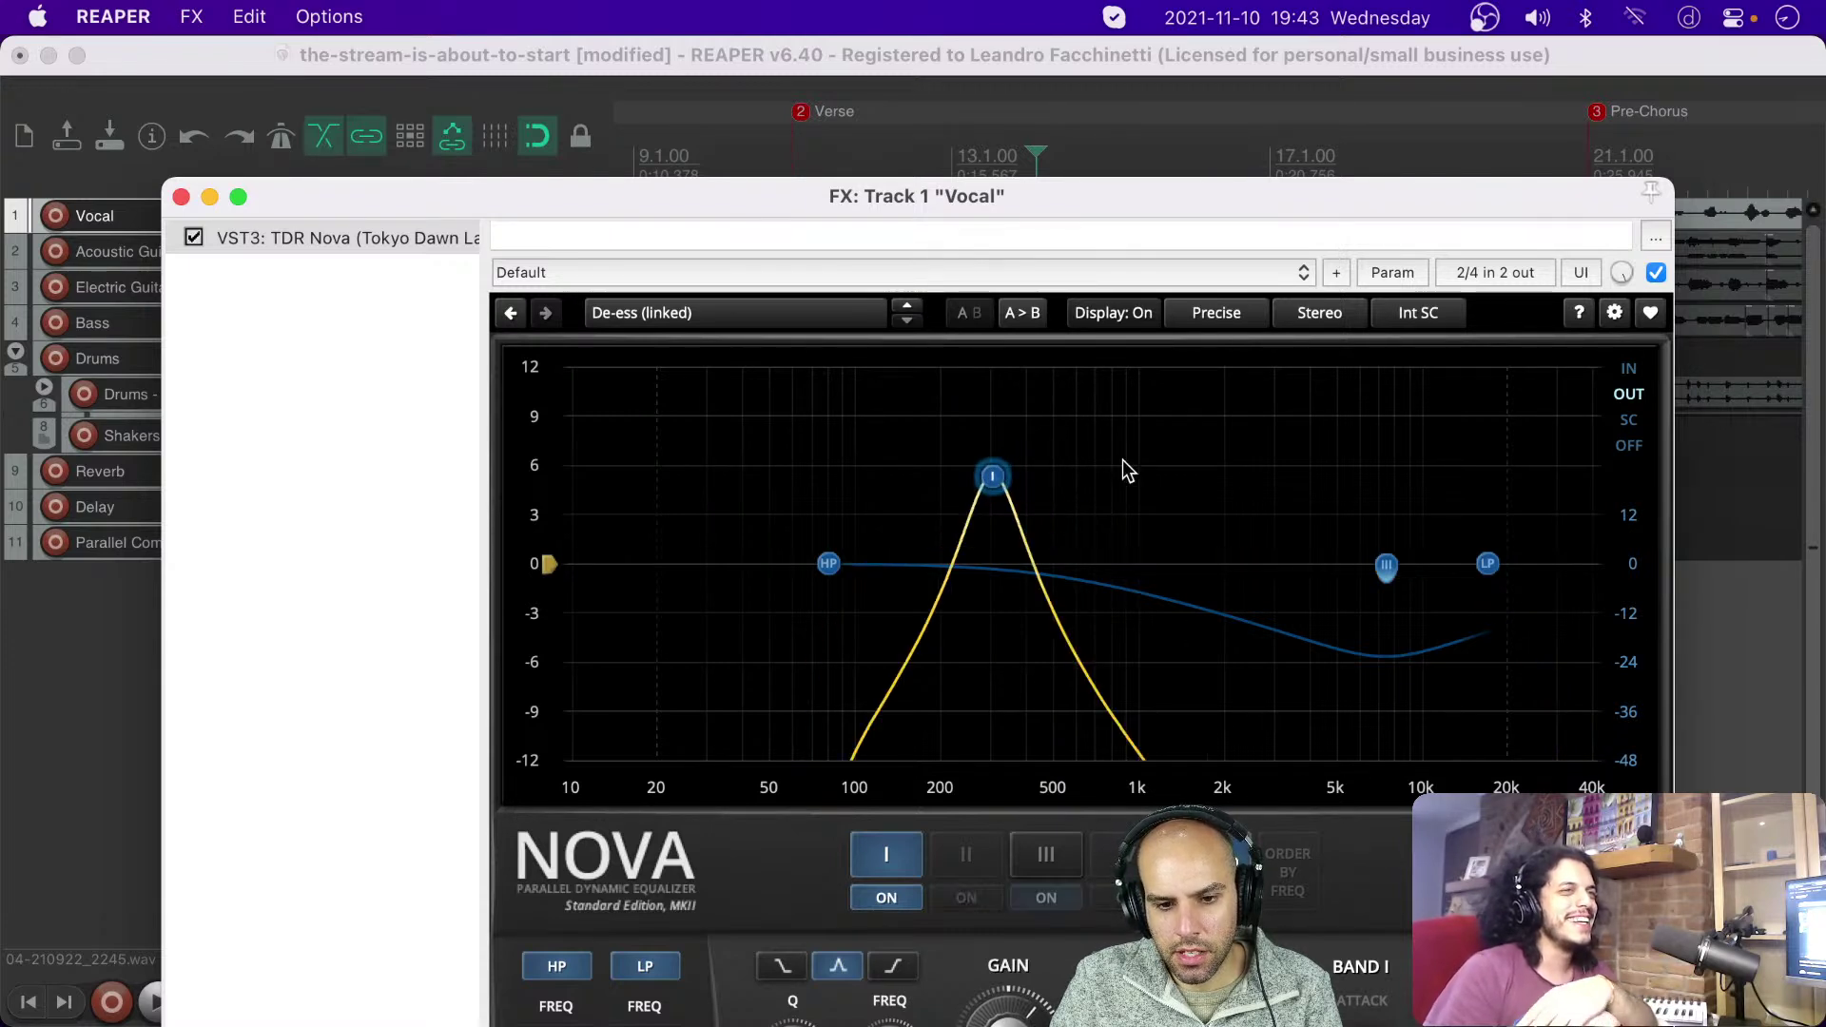
pyautogui.moveTo(992, 477); pyautogui.dragTo(975, 499)
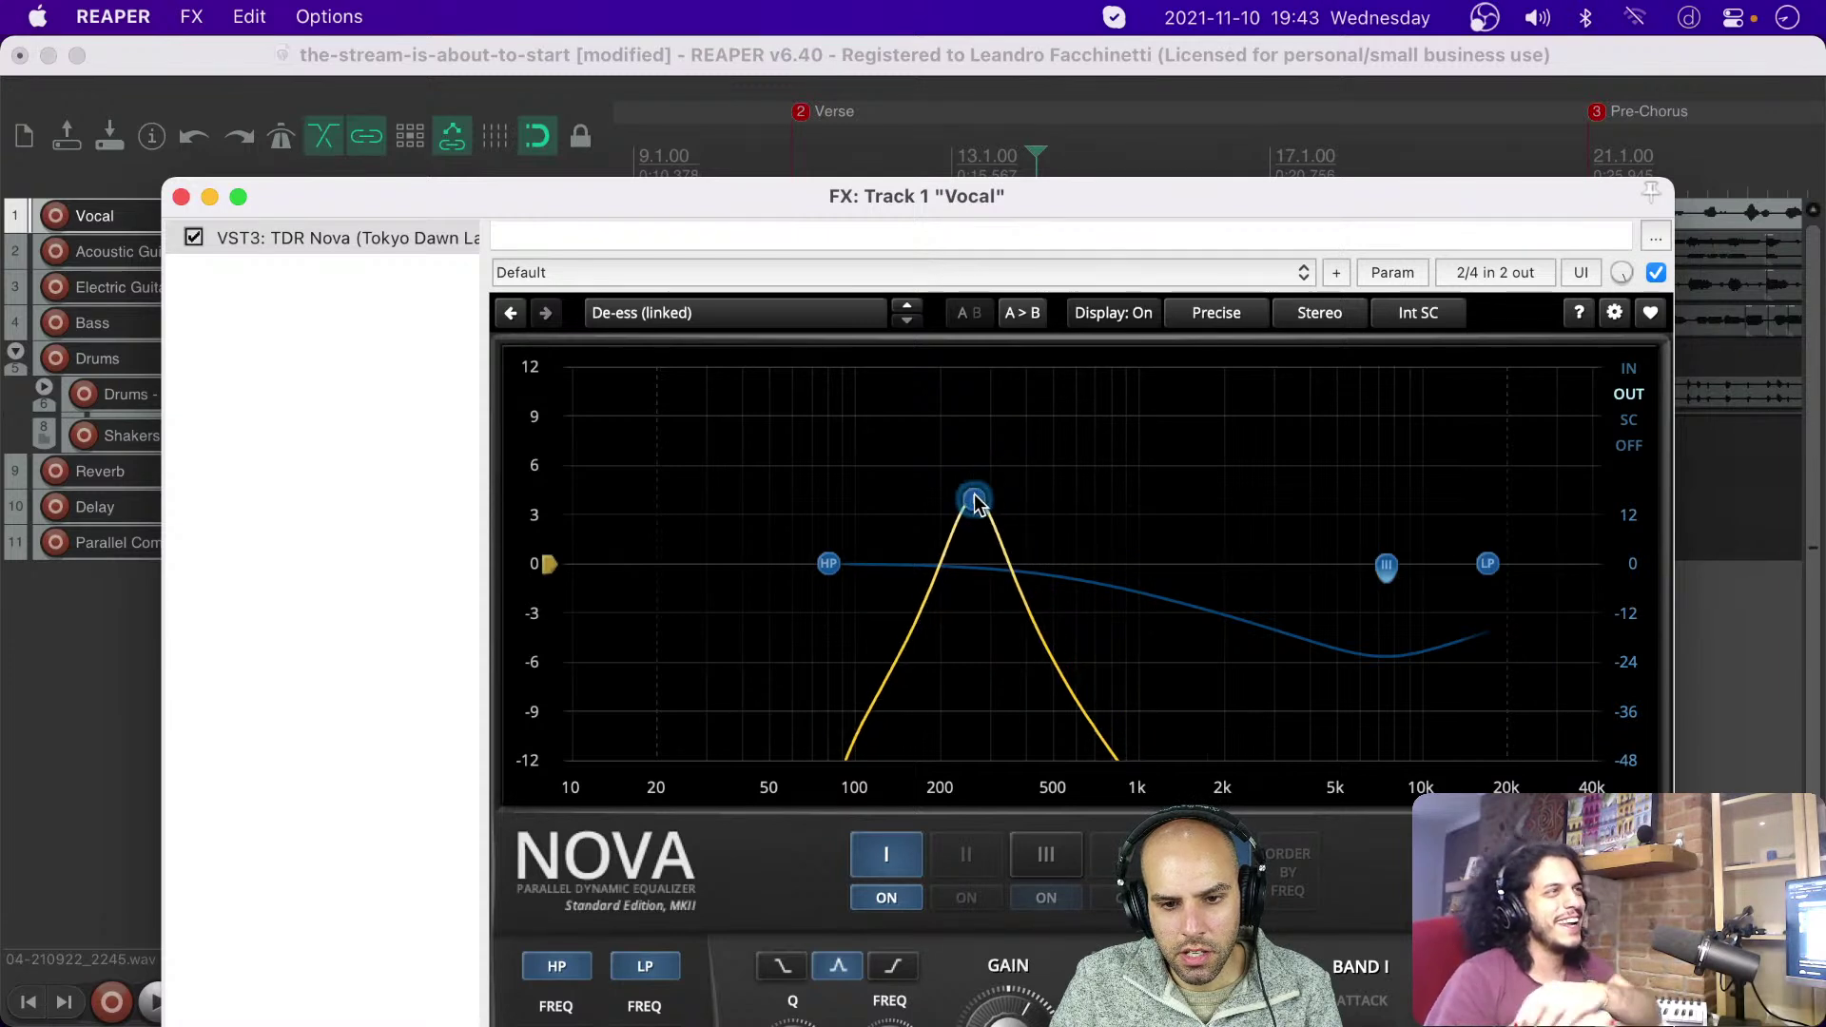
# Step: Switch band I off and on, flatten its gain, and sweep it soloed over the verse vocal to about 650 Hz
pyautogui.doubleClick(973, 499)
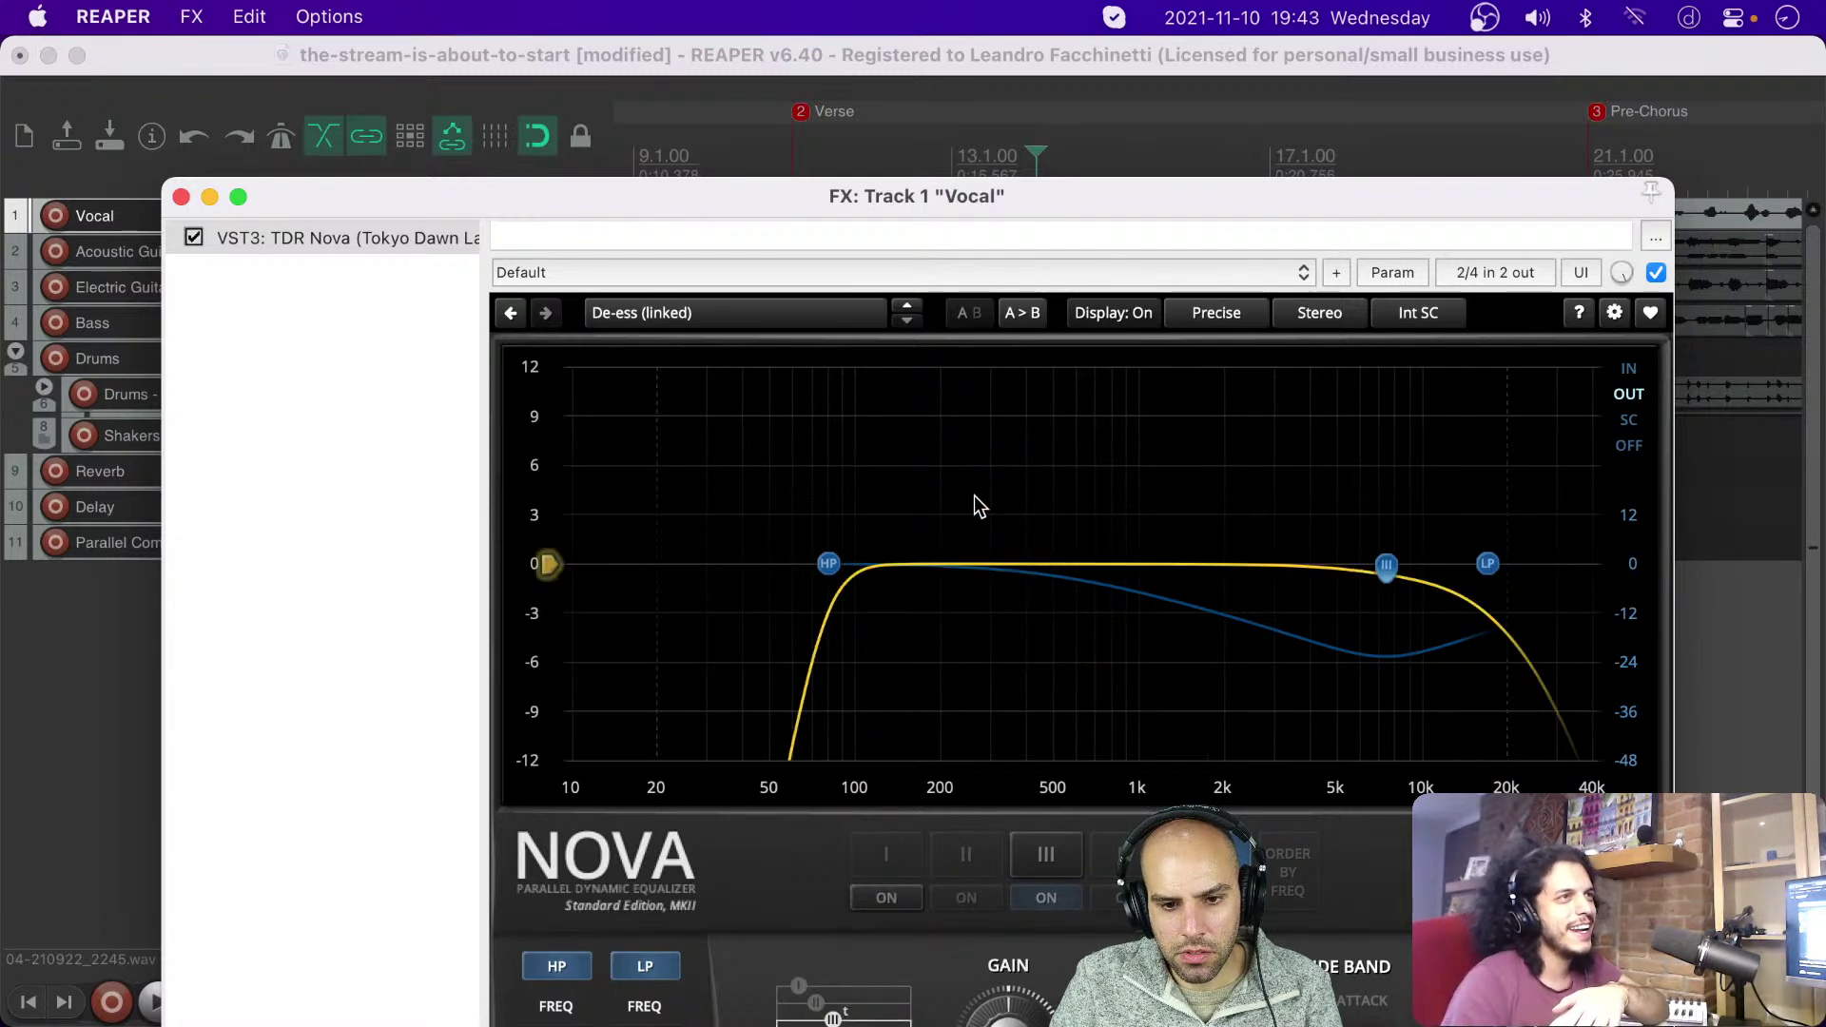
pyautogui.click(886, 898)
pyautogui.moveTo(974, 498); pyautogui.dragTo(886, 564)
pyautogui.moveTo(877, 205); pyautogui.dragTo(902, 247)
pyautogui.press('space')
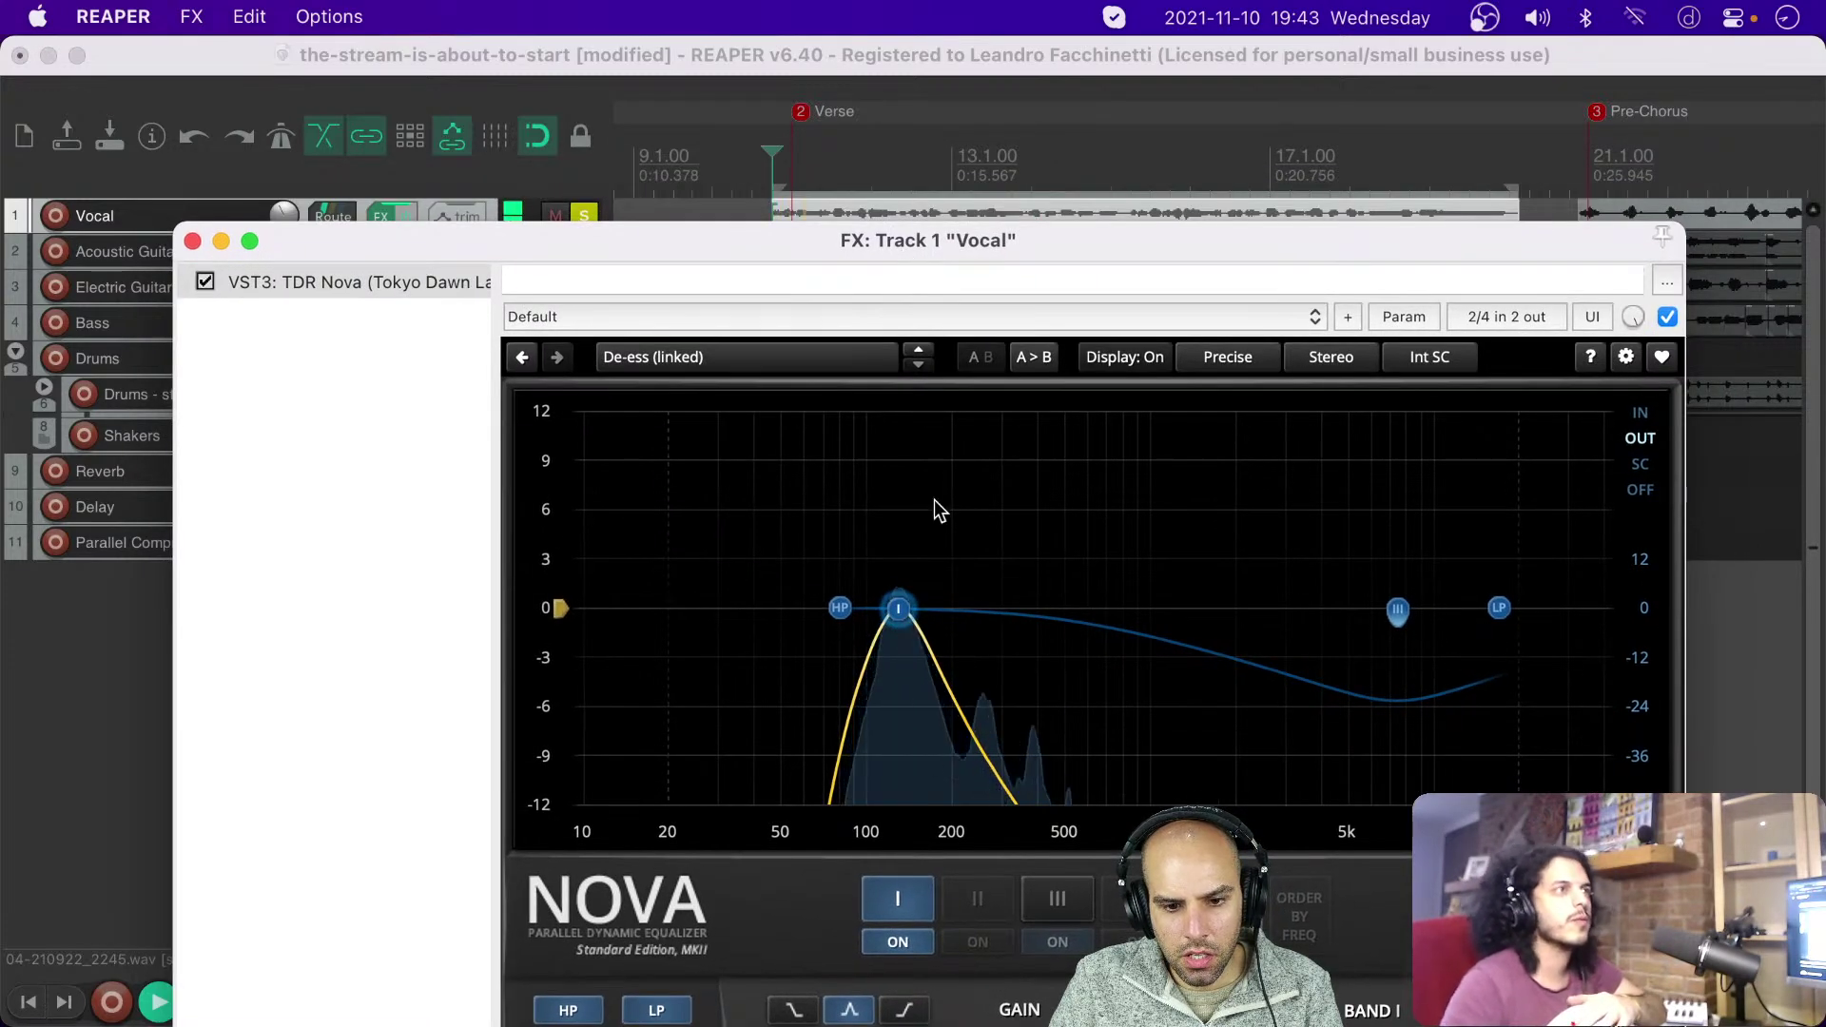
pyautogui.moveTo(898, 609); pyautogui.dragTo(1088, 609)
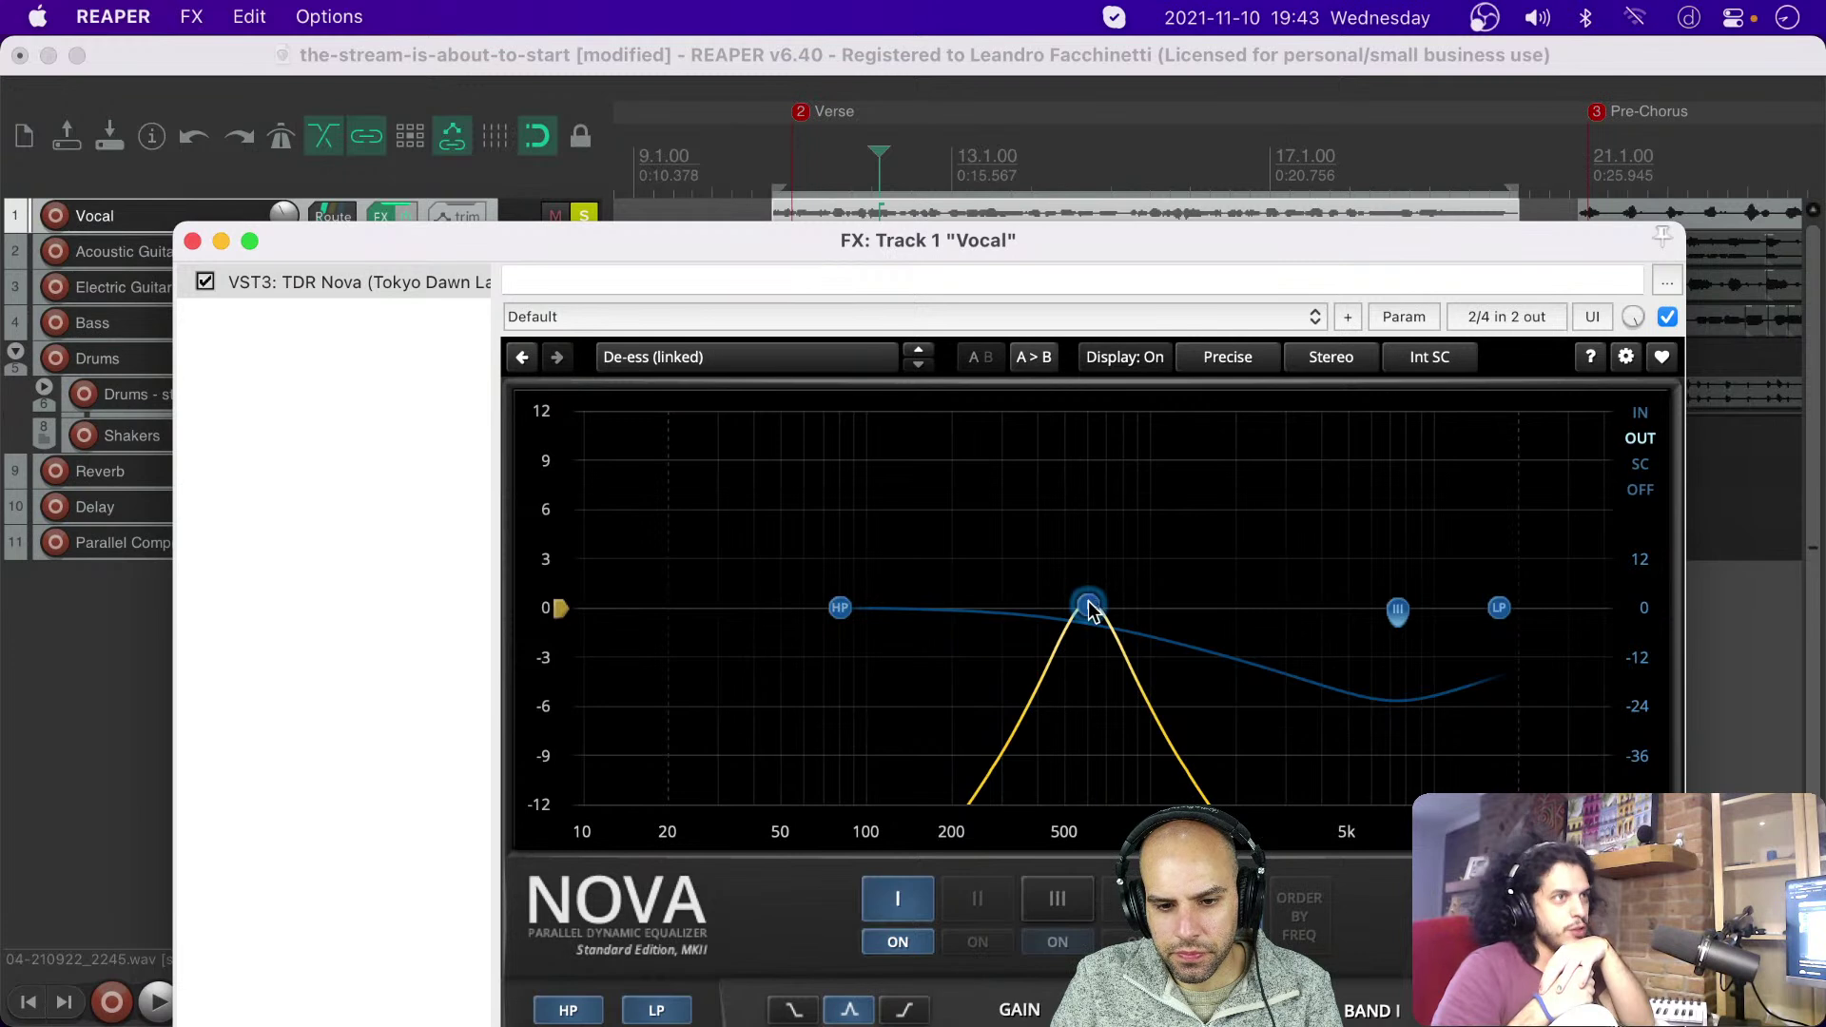
pyautogui.moveTo(1091, 611); pyautogui.dragTo(1096, 611)
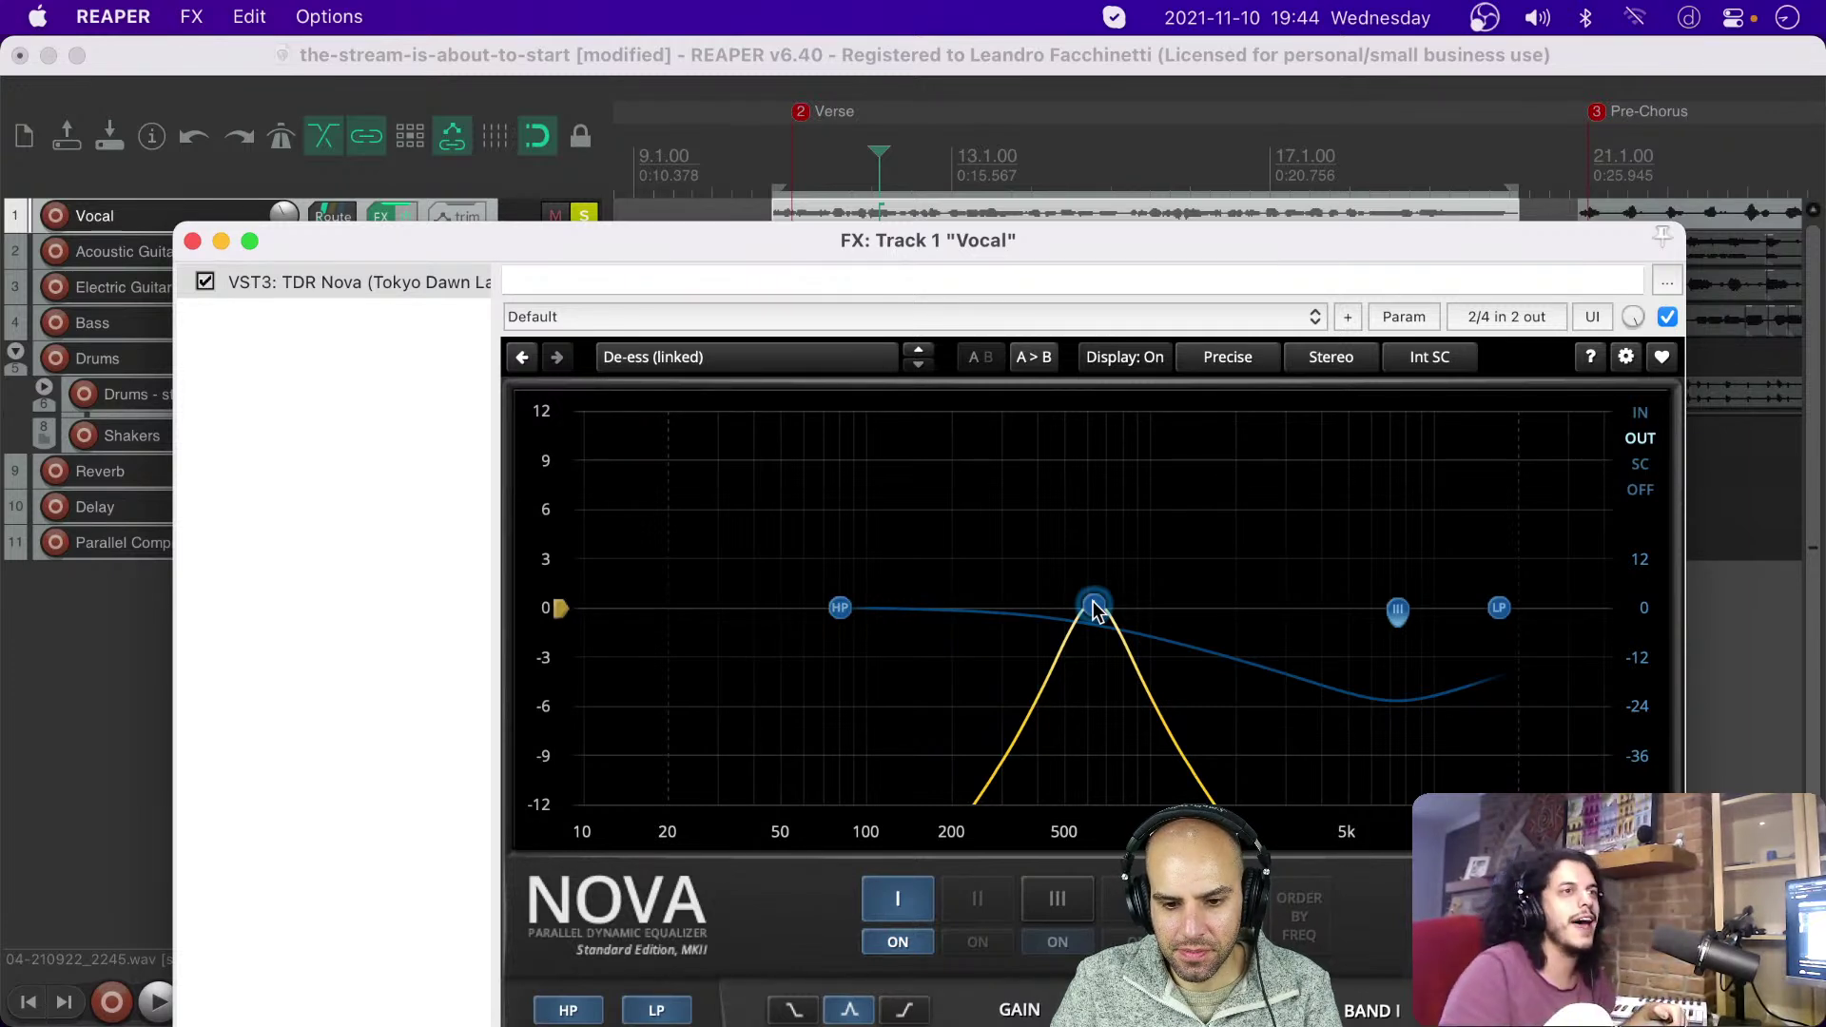
pyautogui.moveTo(1095, 612); pyautogui.dragTo(1096, 612)
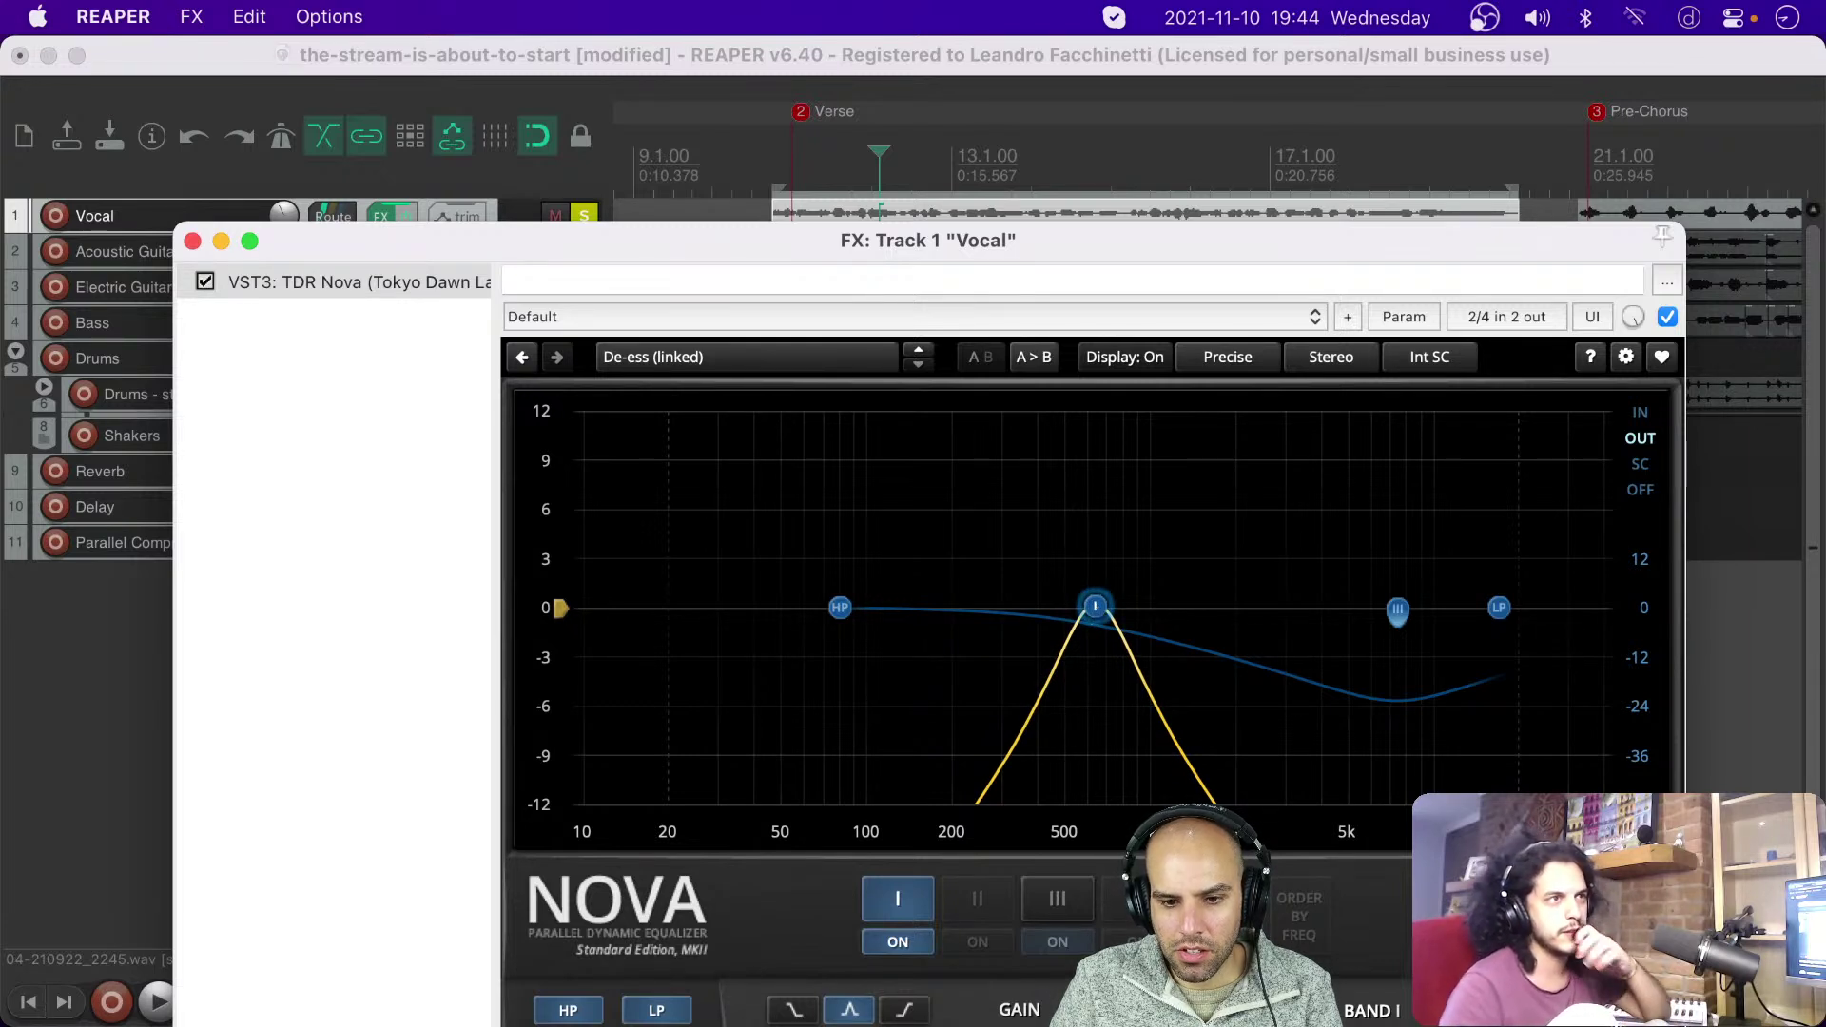
# Step: Cut band I by about 2 dB around 650 Hz without band solo, trying narrower and wider Q settings and keeping a wide one
pyautogui.moveTo(1099, 607); pyautogui.dragTo(1094, 673)
pyautogui.scroll(-5, 1095, 675)
pyautogui.scroll(6, 1098, 675)
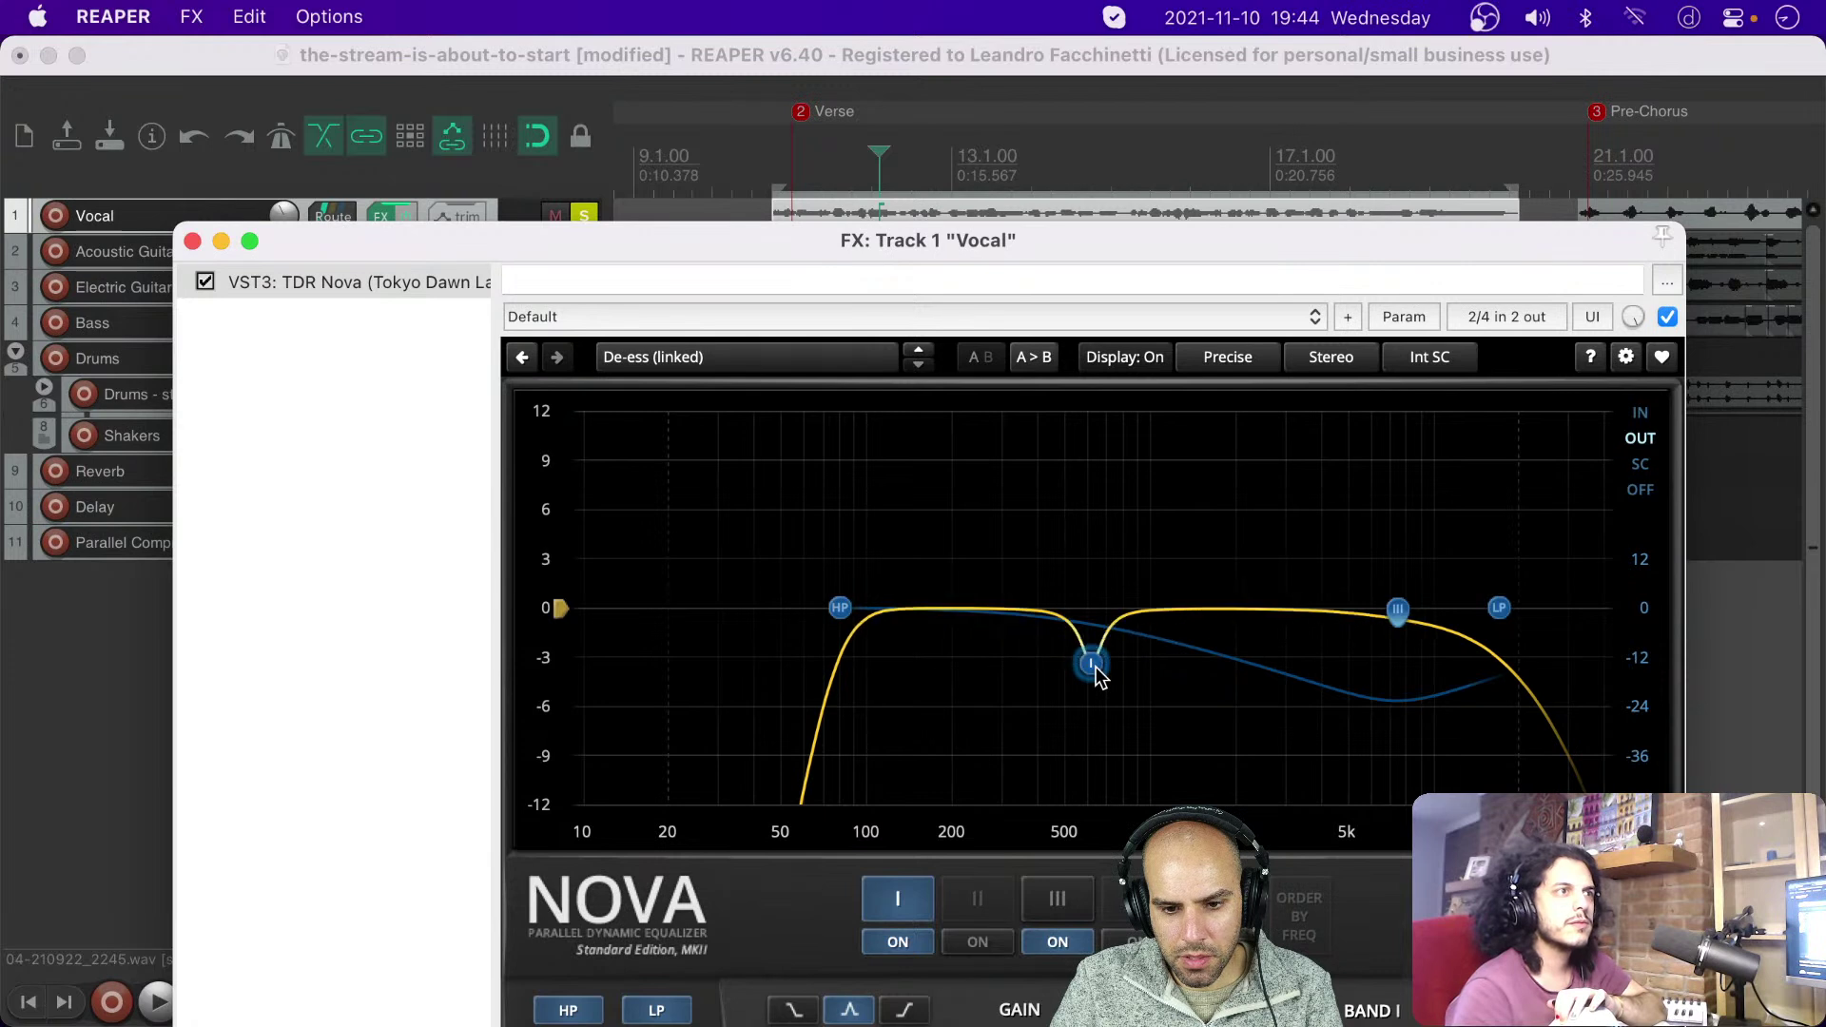
pyautogui.moveTo(1099, 675); pyautogui.dragTo(1106, 657)
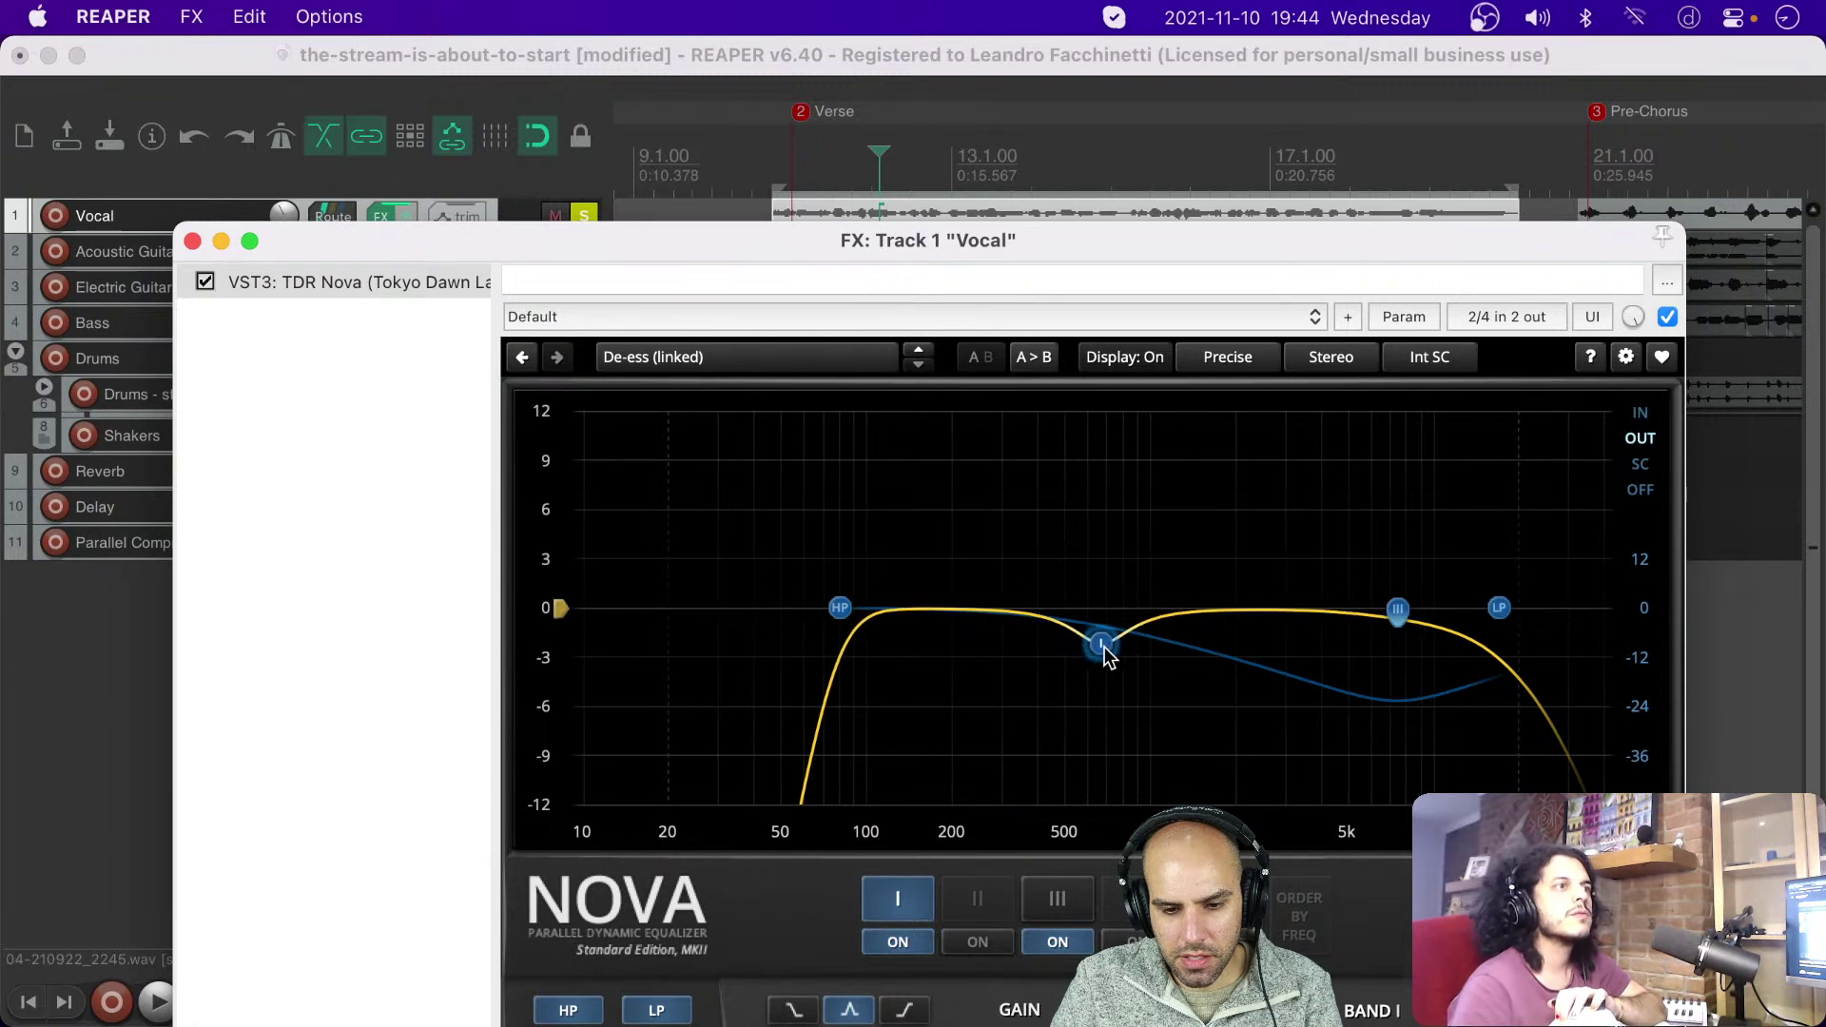
pyautogui.scroll(-2, 1108, 656)
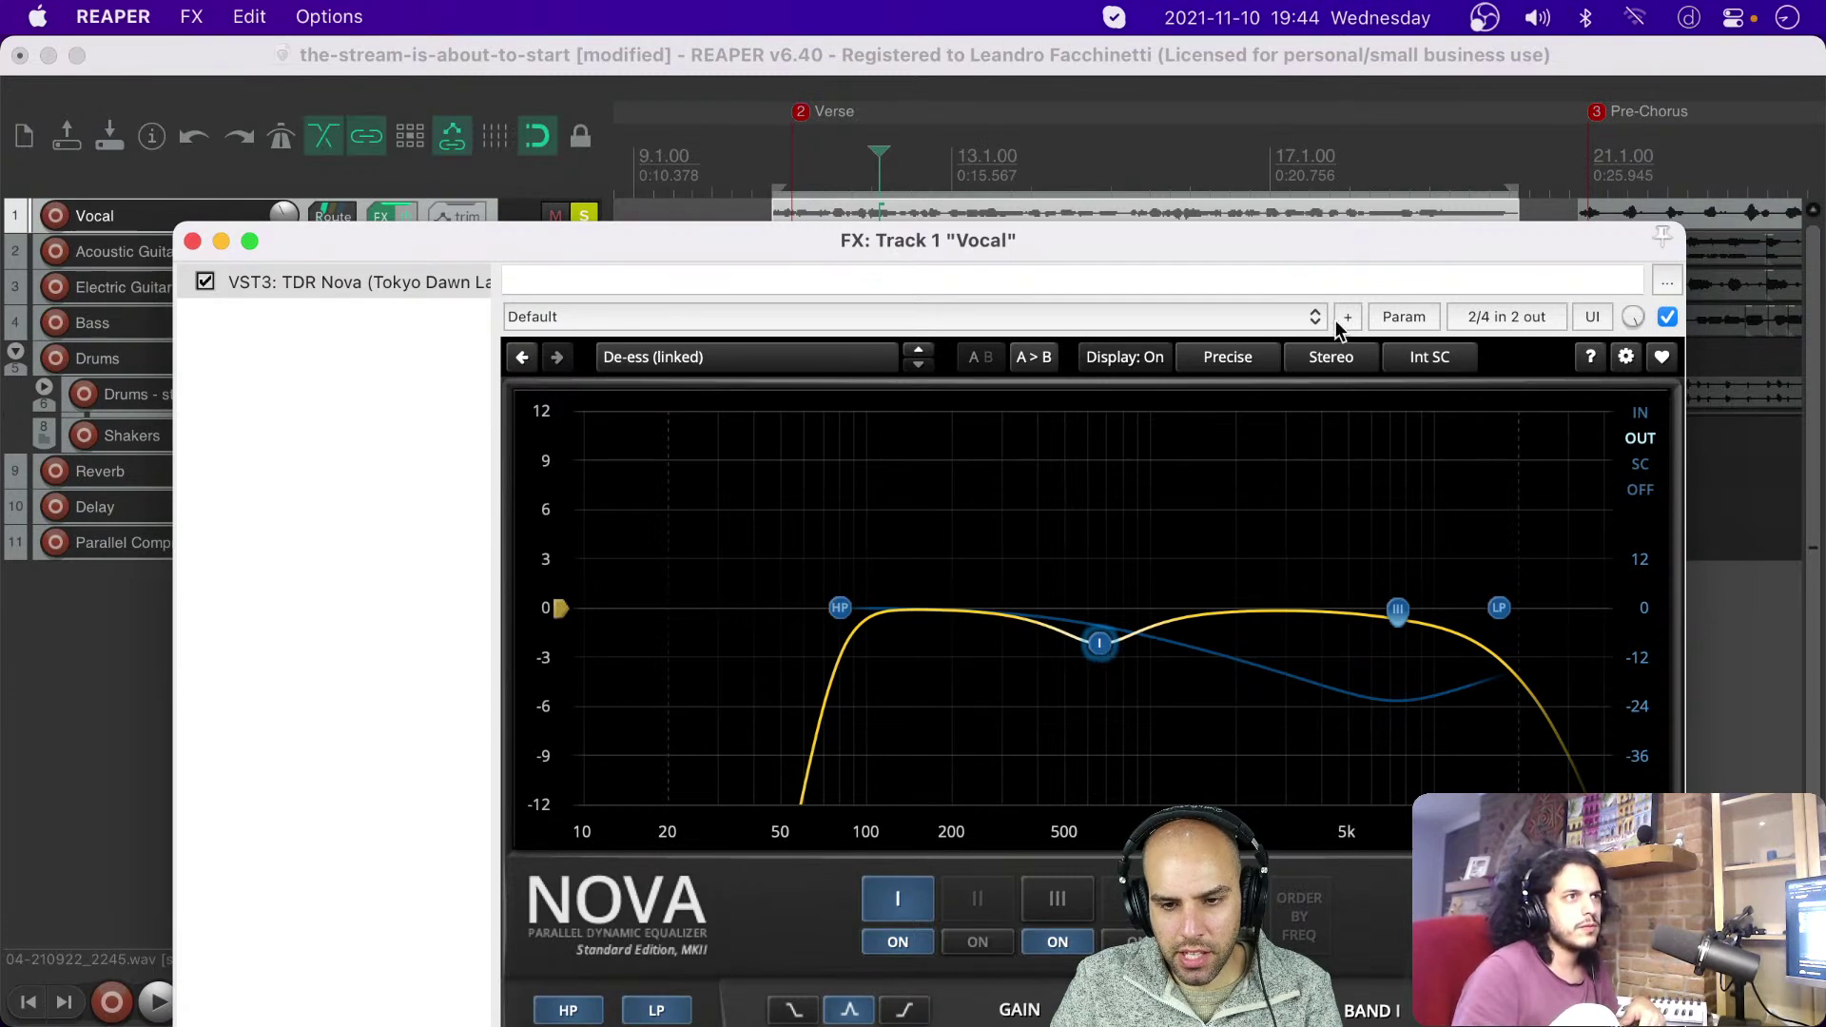
# Step: Shift band I's cut to about 700 Hz and −2.5 dB, trying a narrow Q and returning to a wide one
pyautogui.moveTo(1205, 254); pyautogui.dragTo(1181, 145)
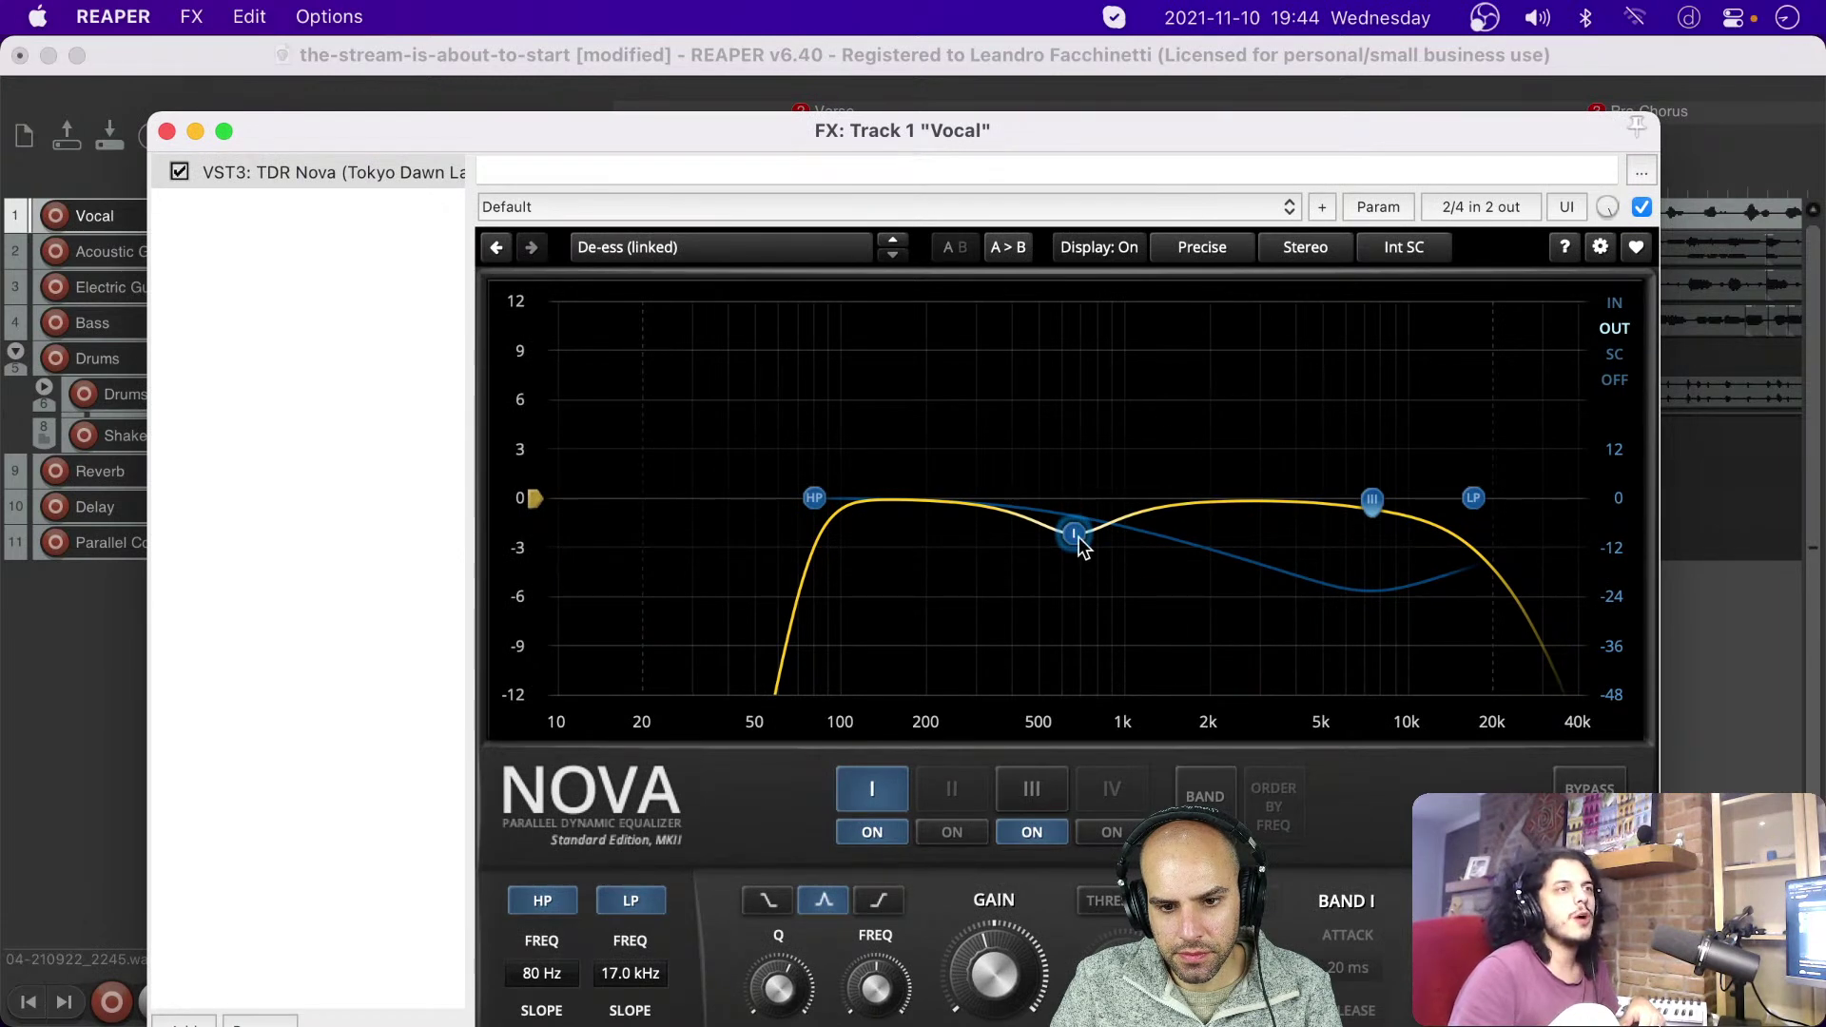
pyautogui.moveTo(1081, 546); pyautogui.dragTo(1088, 547)
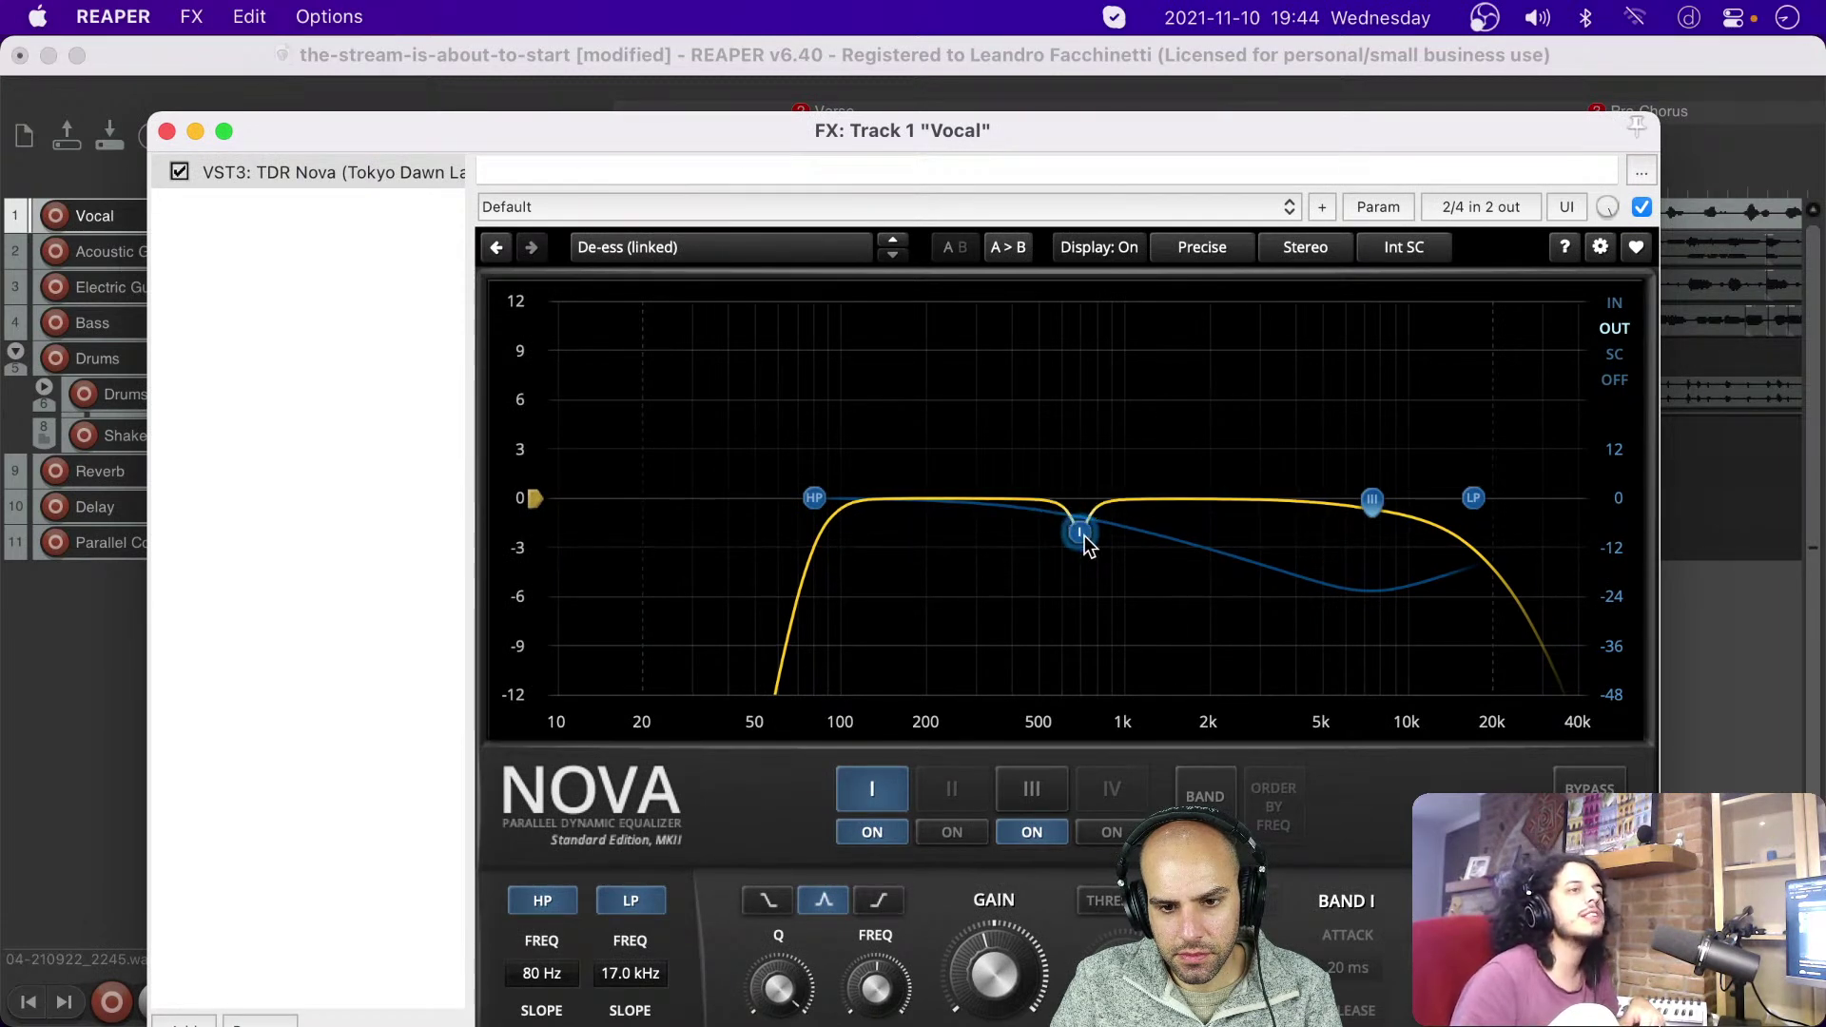
pyautogui.moveTo(1086, 542); pyautogui.dragTo(1091, 540)
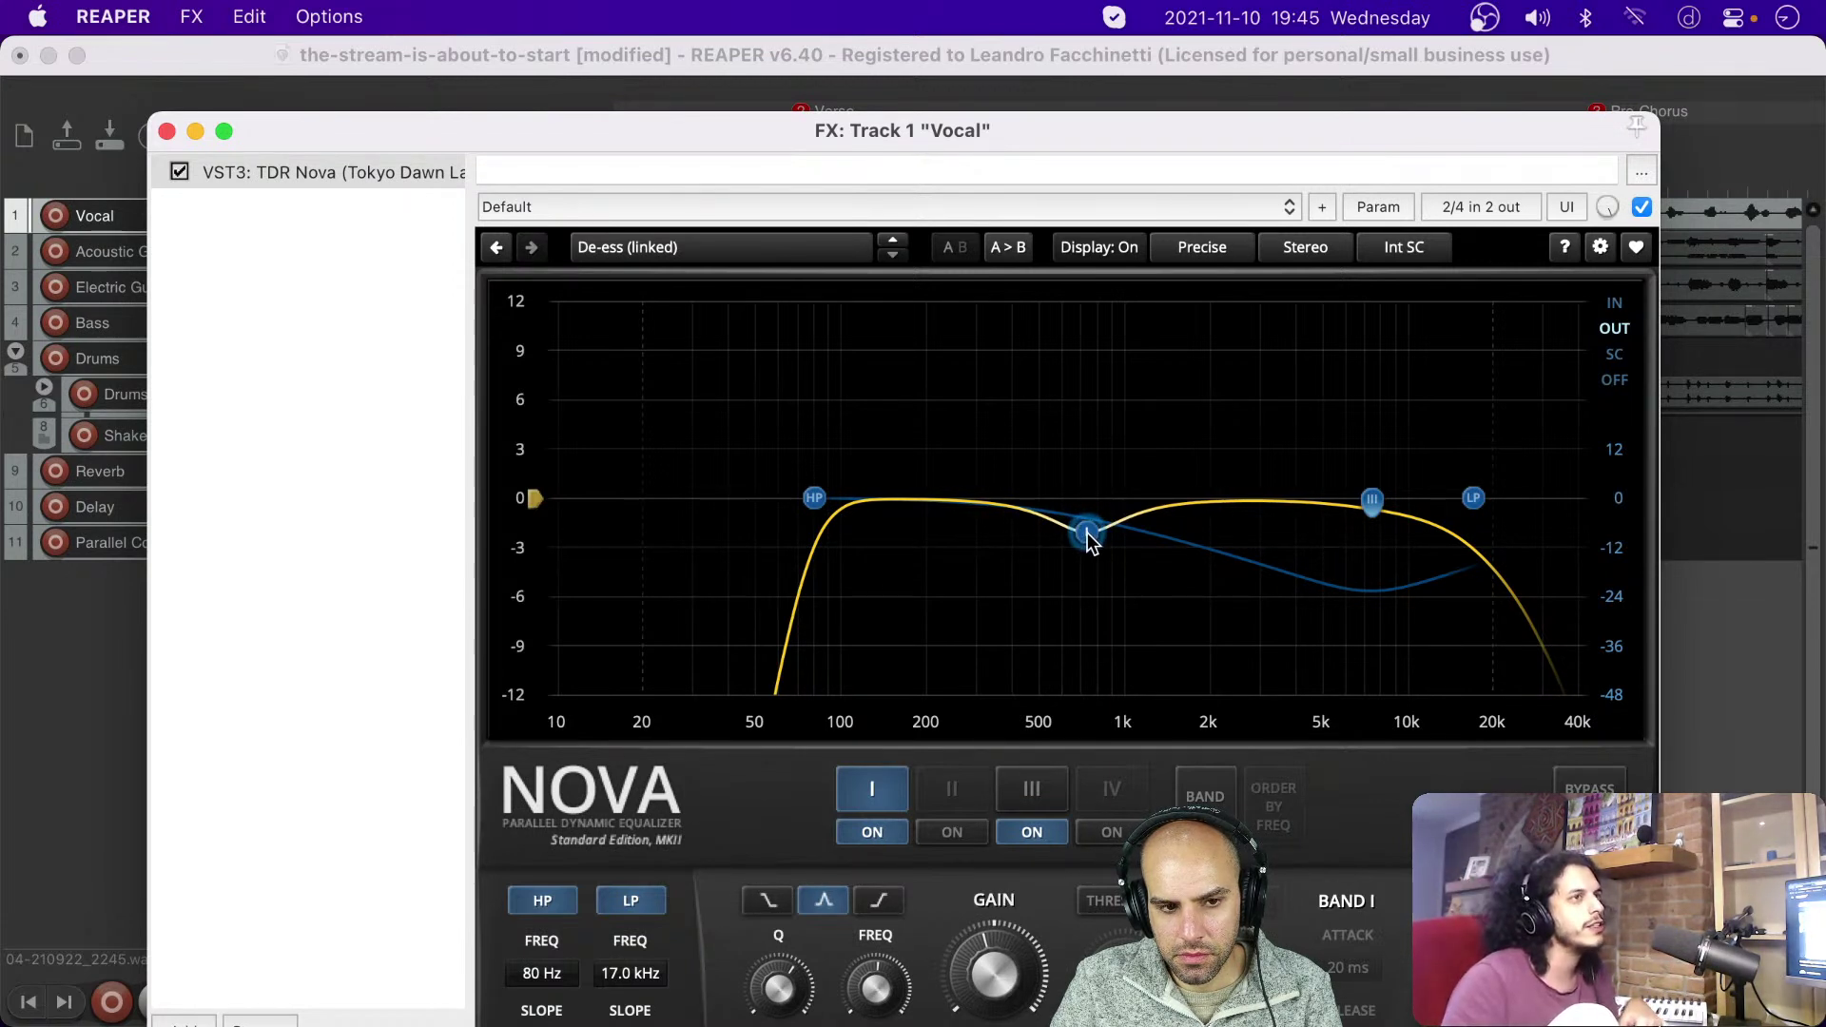
pyautogui.moveTo(1091, 540); pyautogui.dragTo(1087, 550)
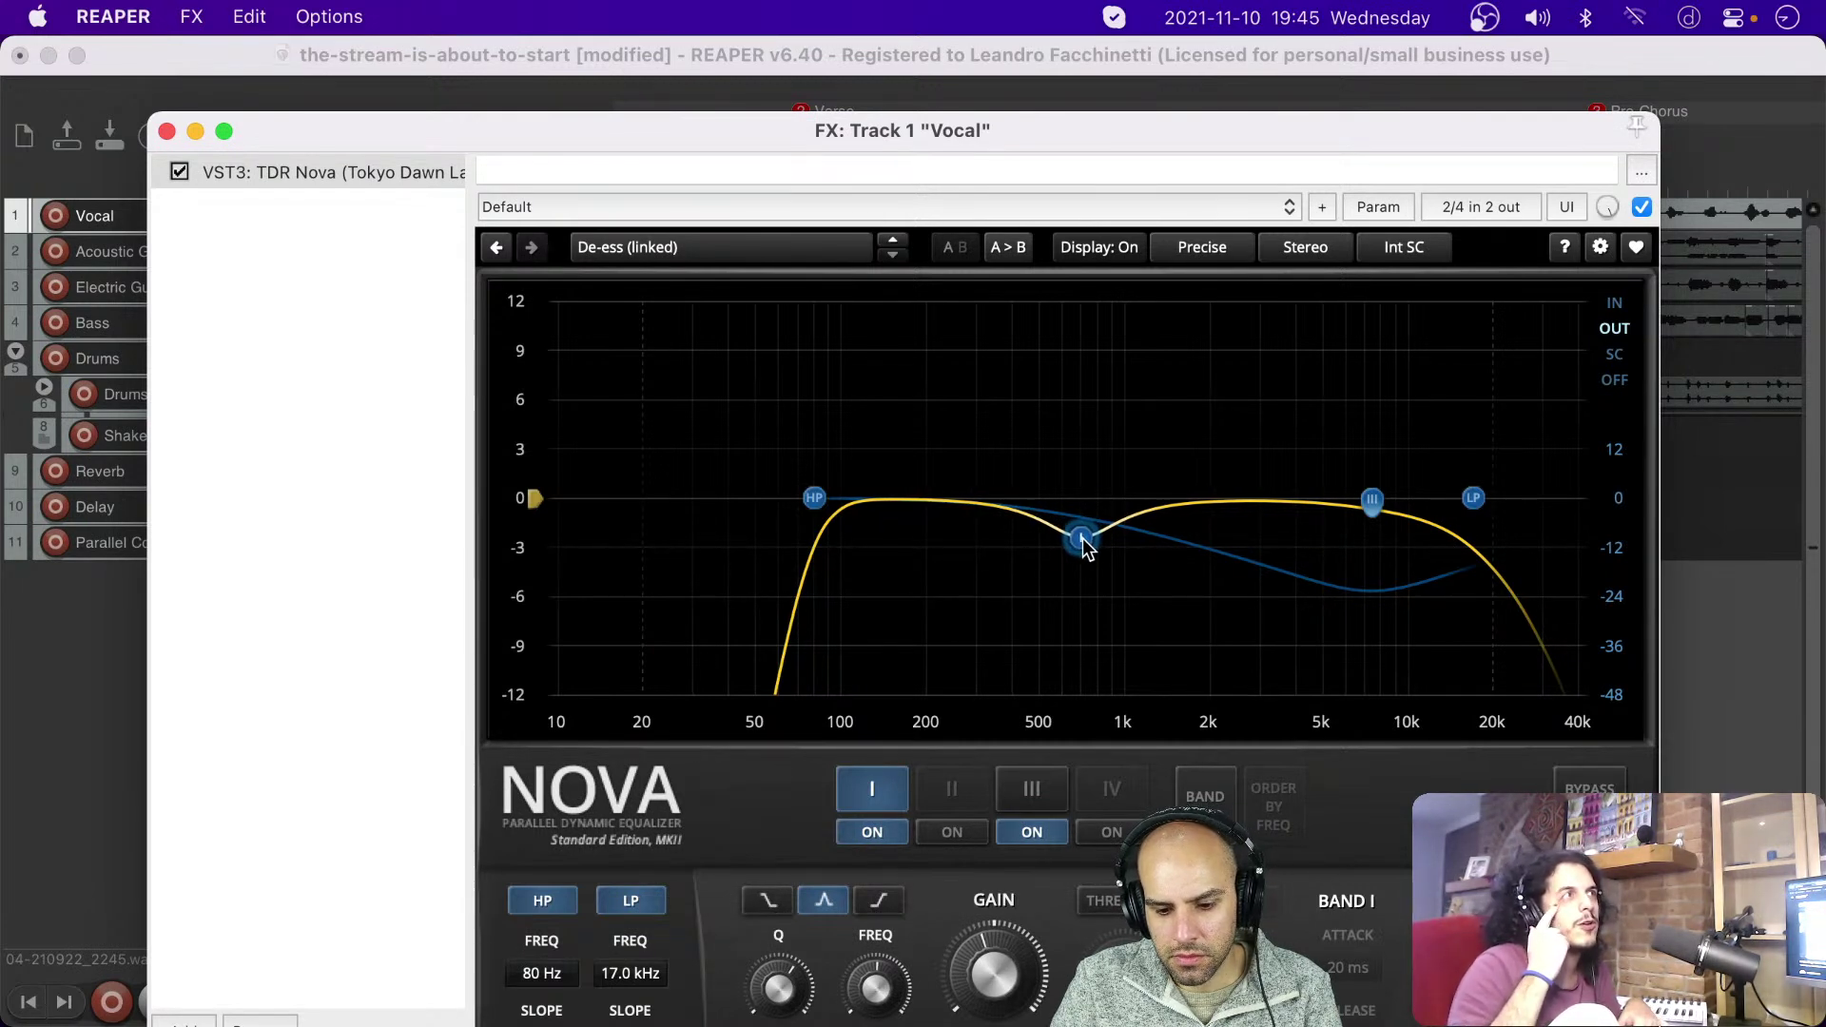
# Step: Play the soloed vocal from the start of the verse with the band I cut active
pyautogui.moveTo(1050, 128); pyautogui.dragTo(1086, 351)
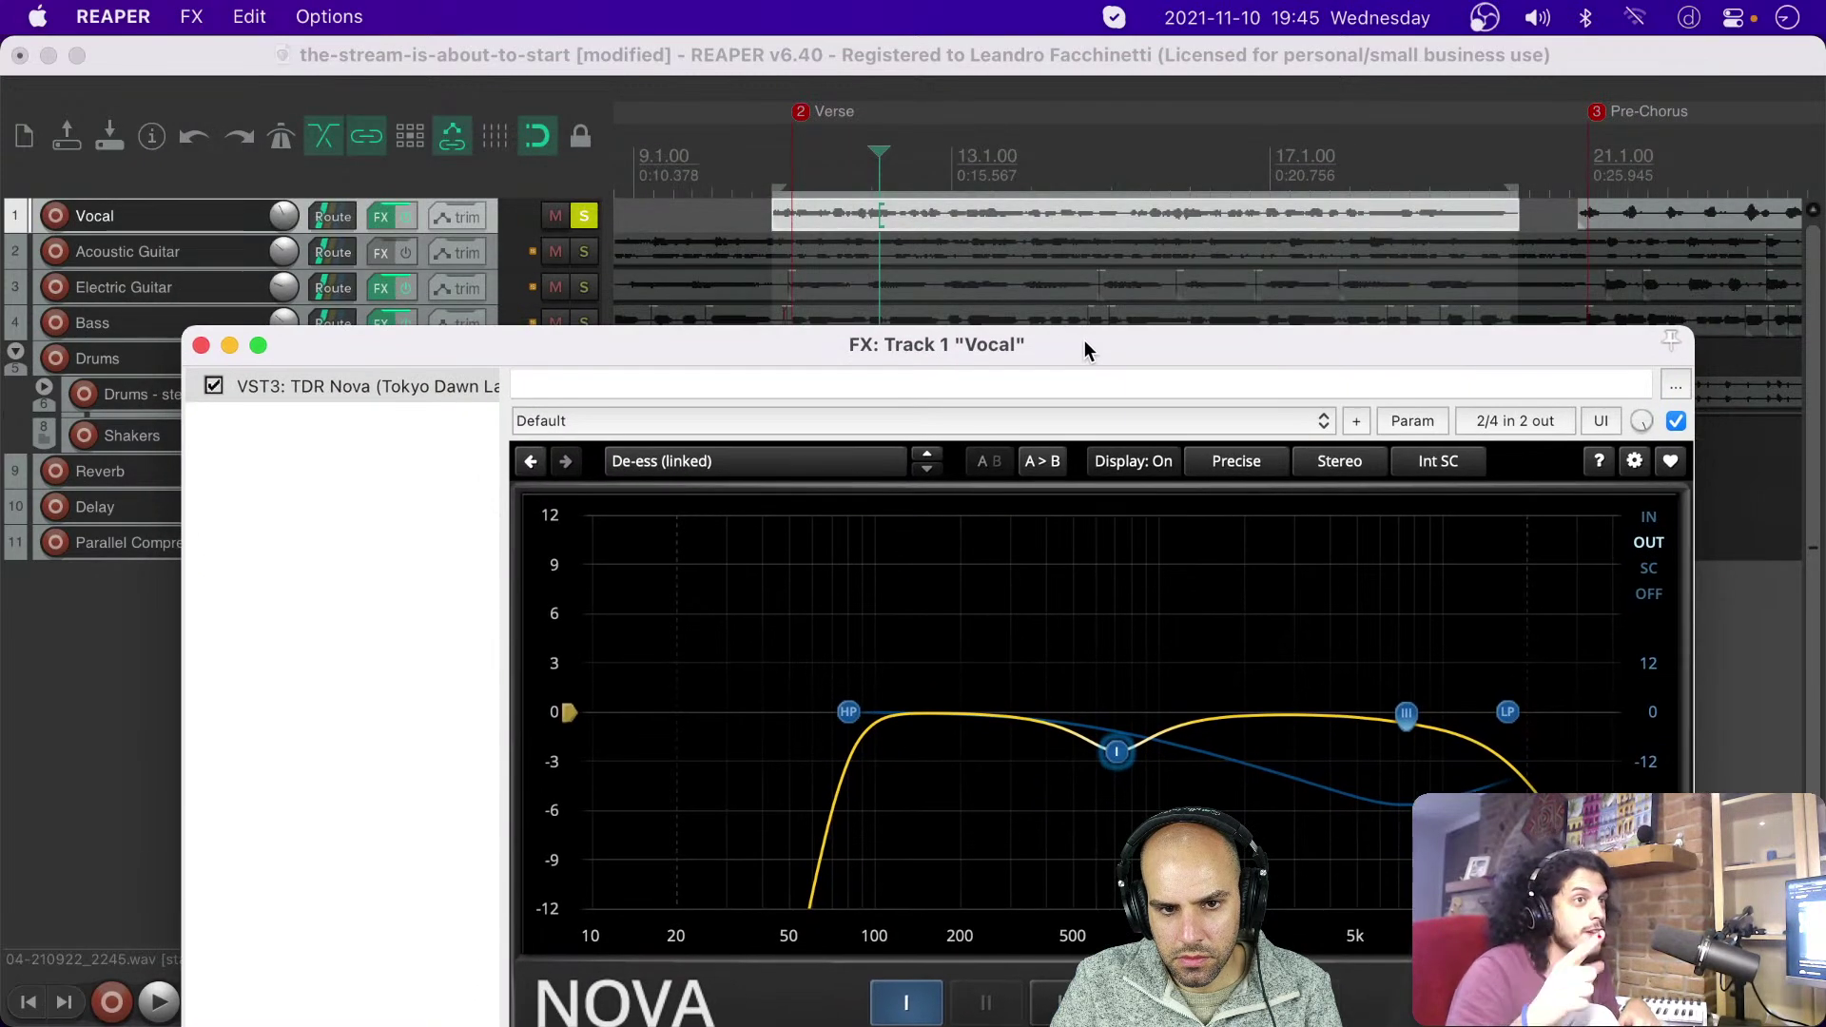
pyautogui.click(782, 215)
pyautogui.press('space')
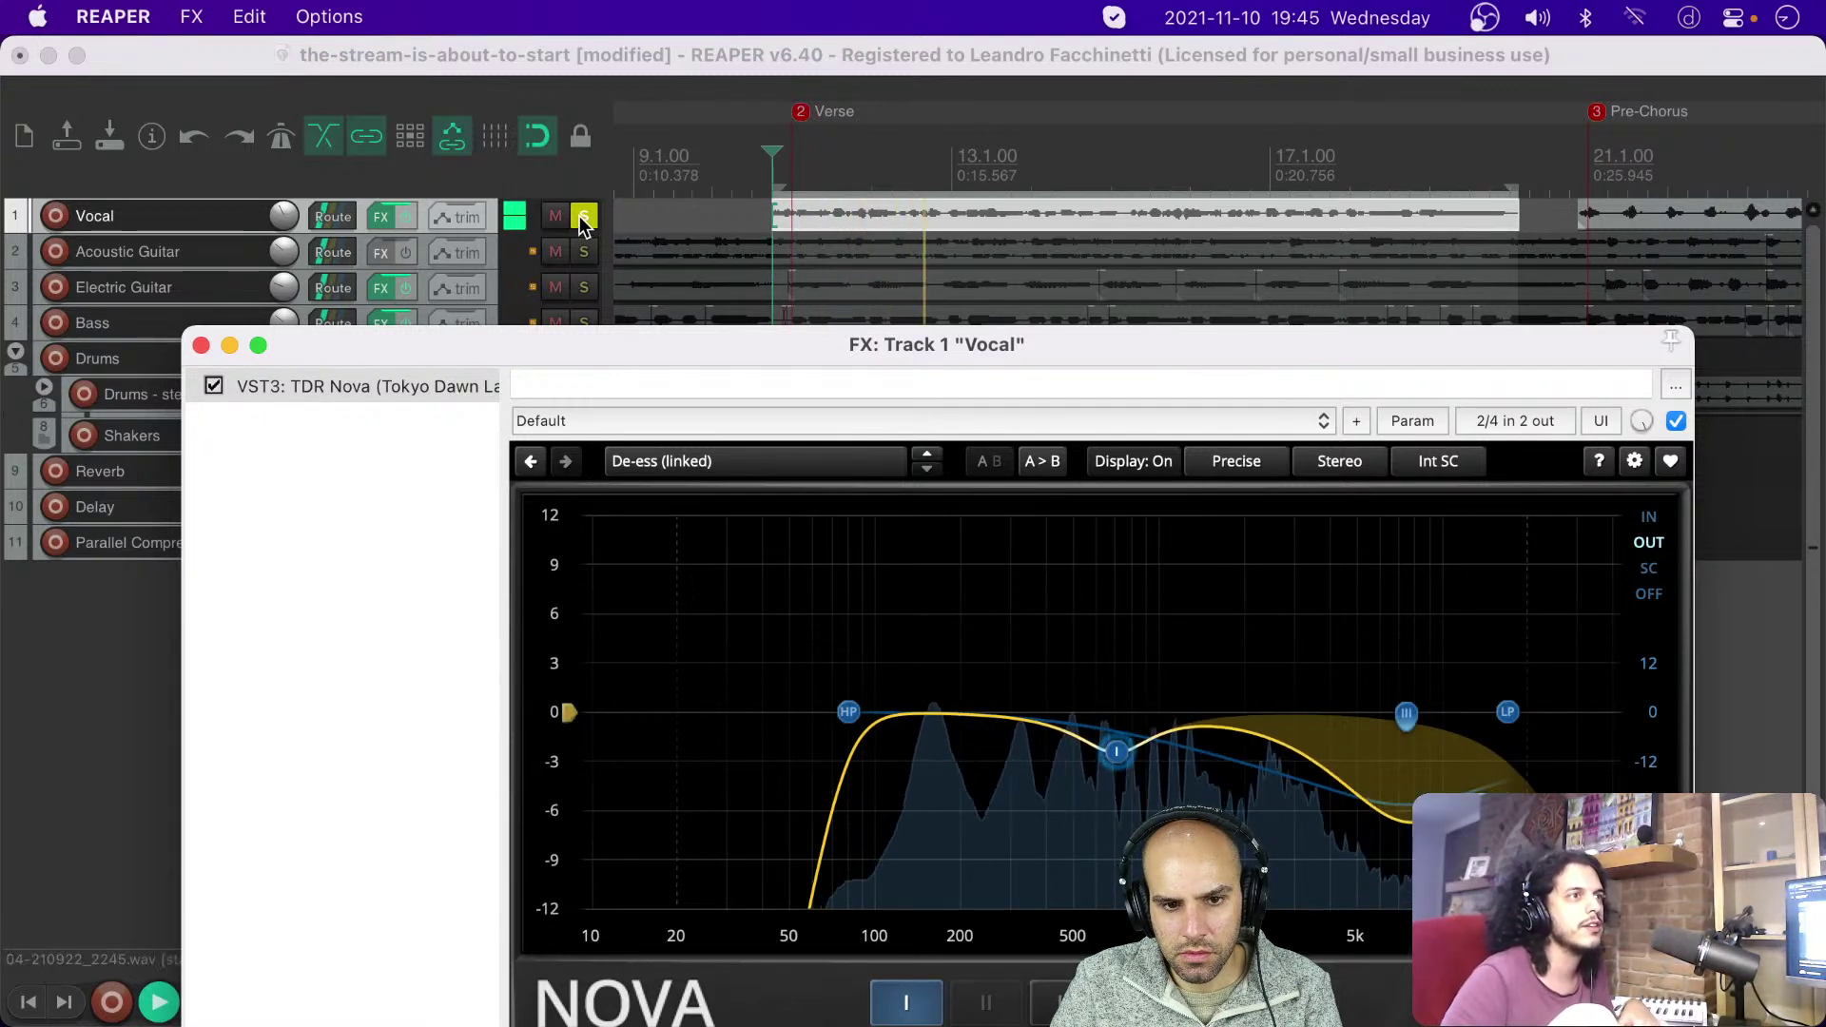
pyautogui.press('space')
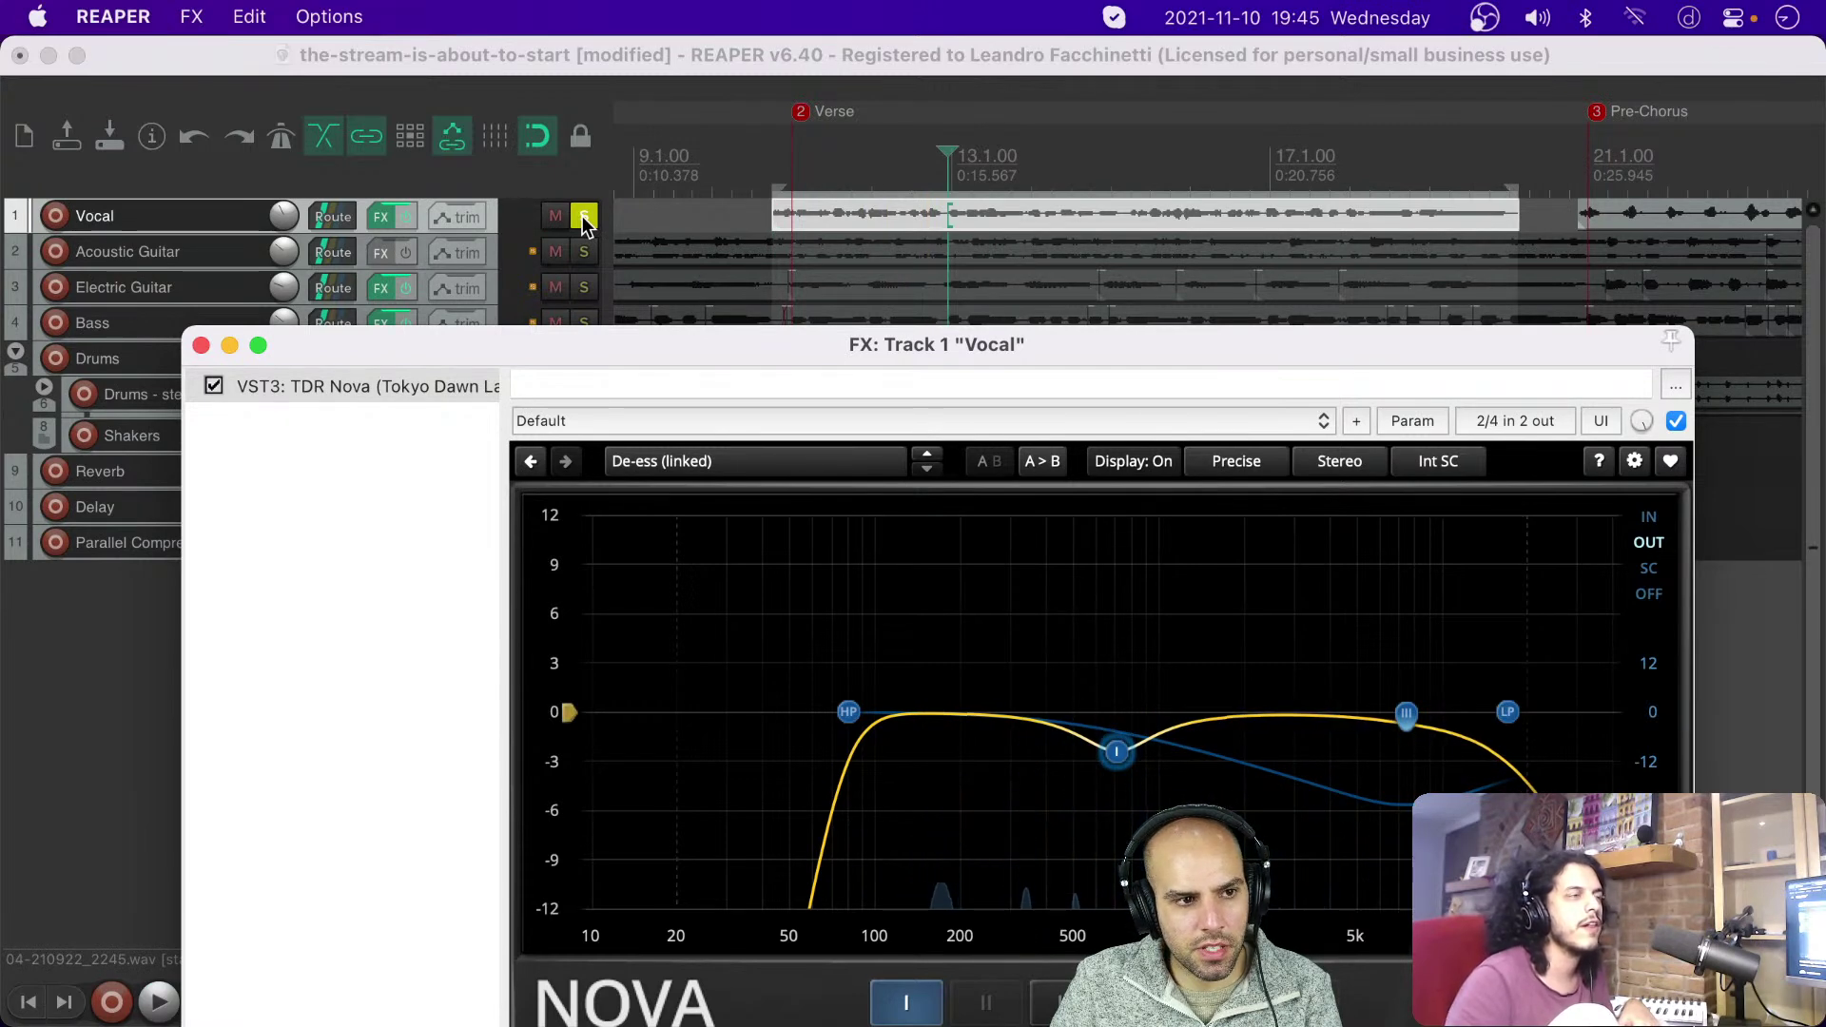
# Step: Save the project
pyautogui.press('super+s')
pyautogui.press('Escape')
pyautogui.click(677, 55)
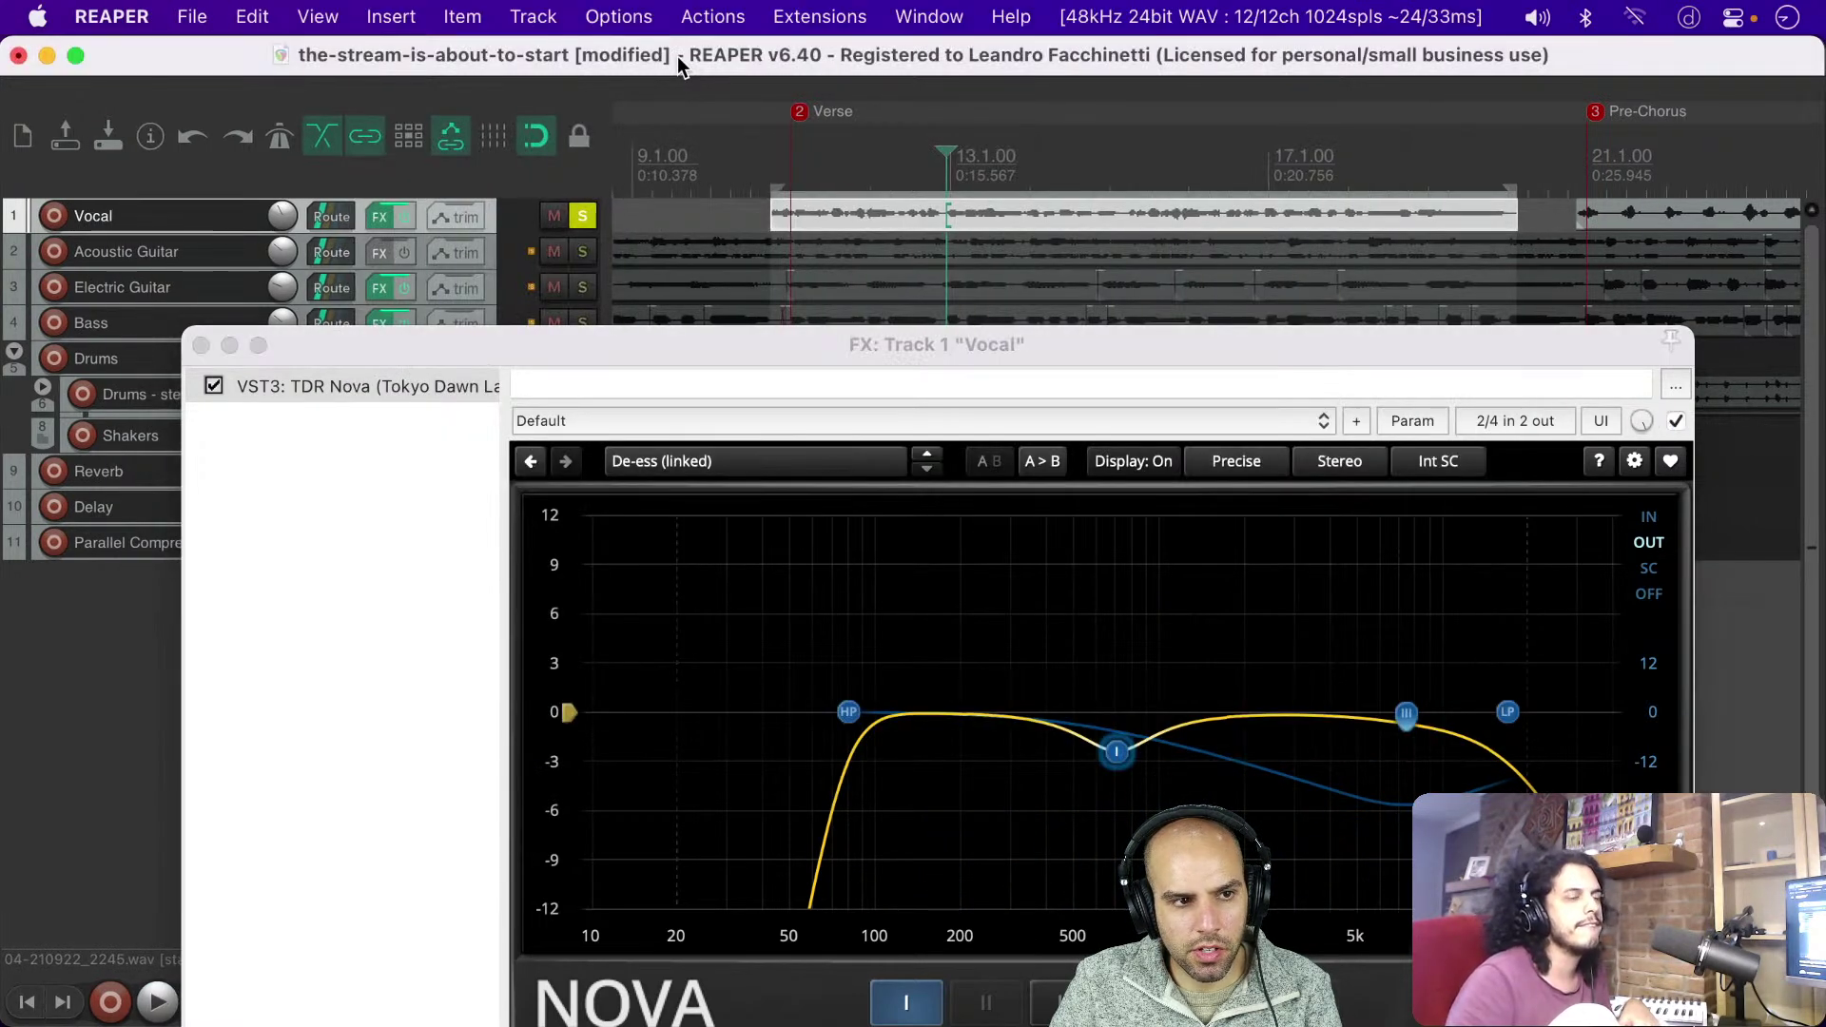
pyautogui.press('super+s')
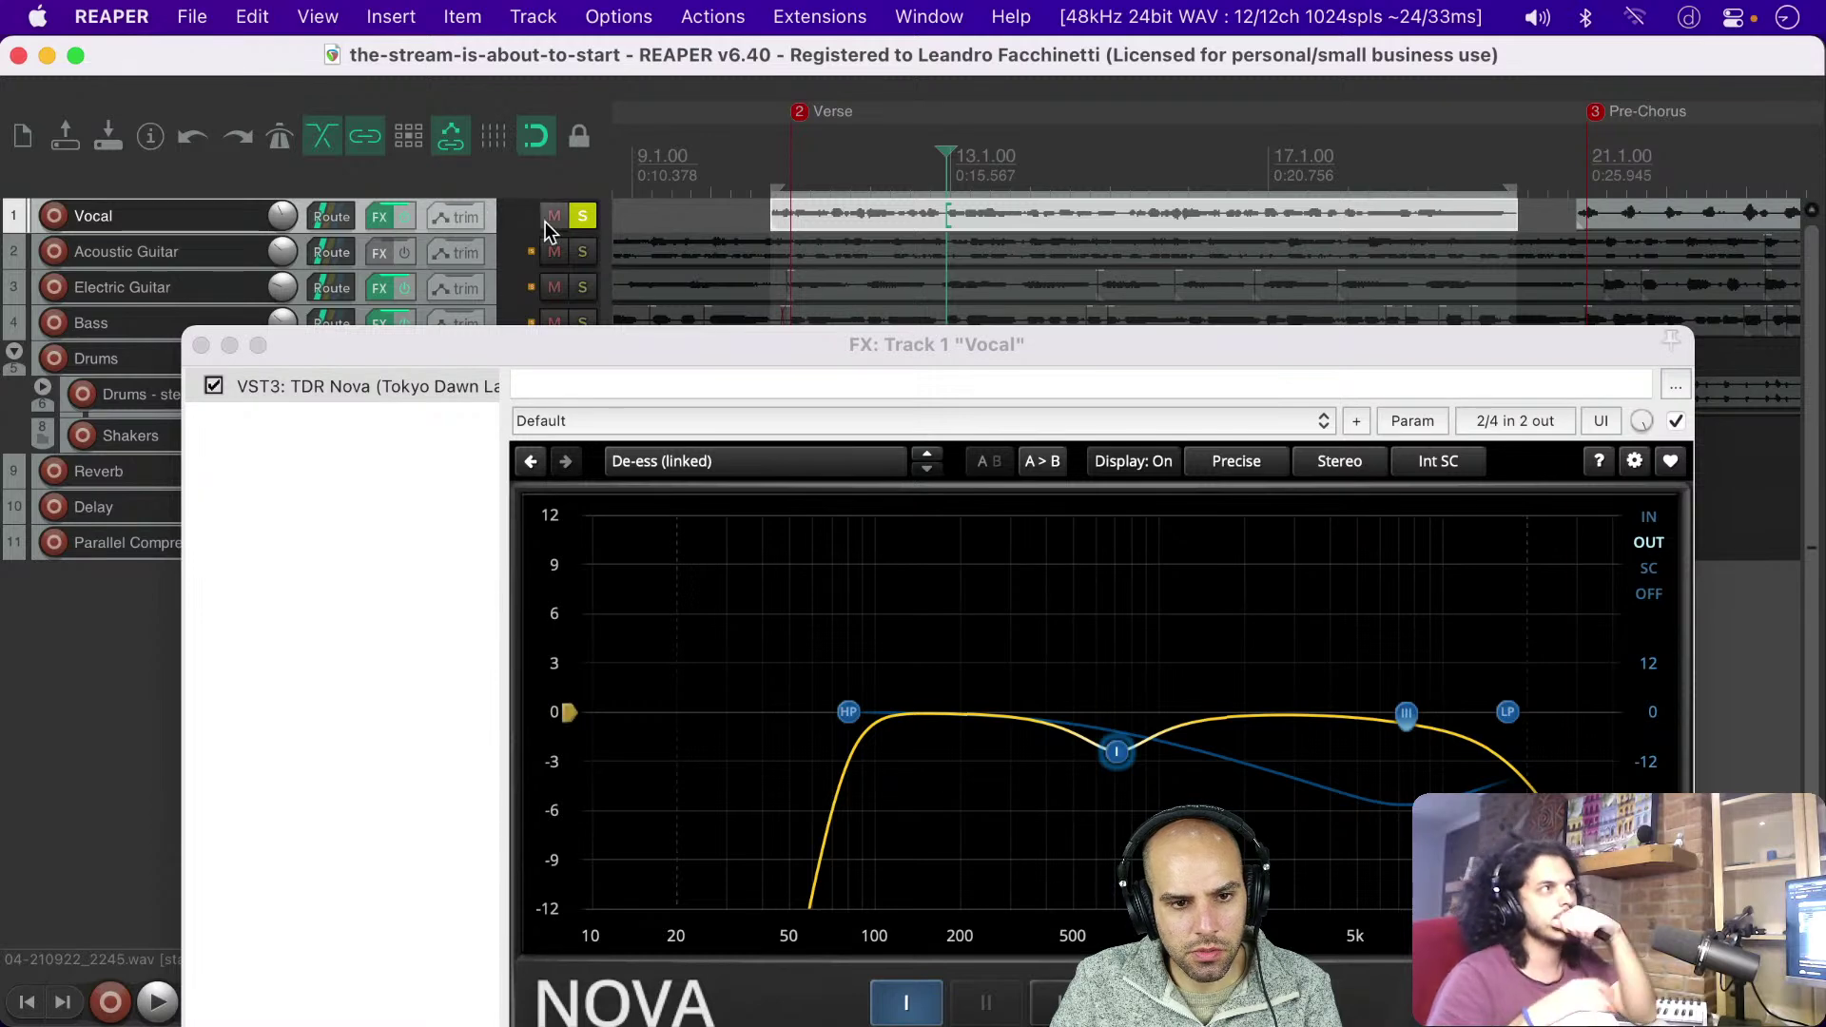
# Step: Unsolo the vocal and, with the full verse playing, move band I to 854 Hz with a 3 dB cut
pyautogui.press('space')
pyautogui.click(589, 214)
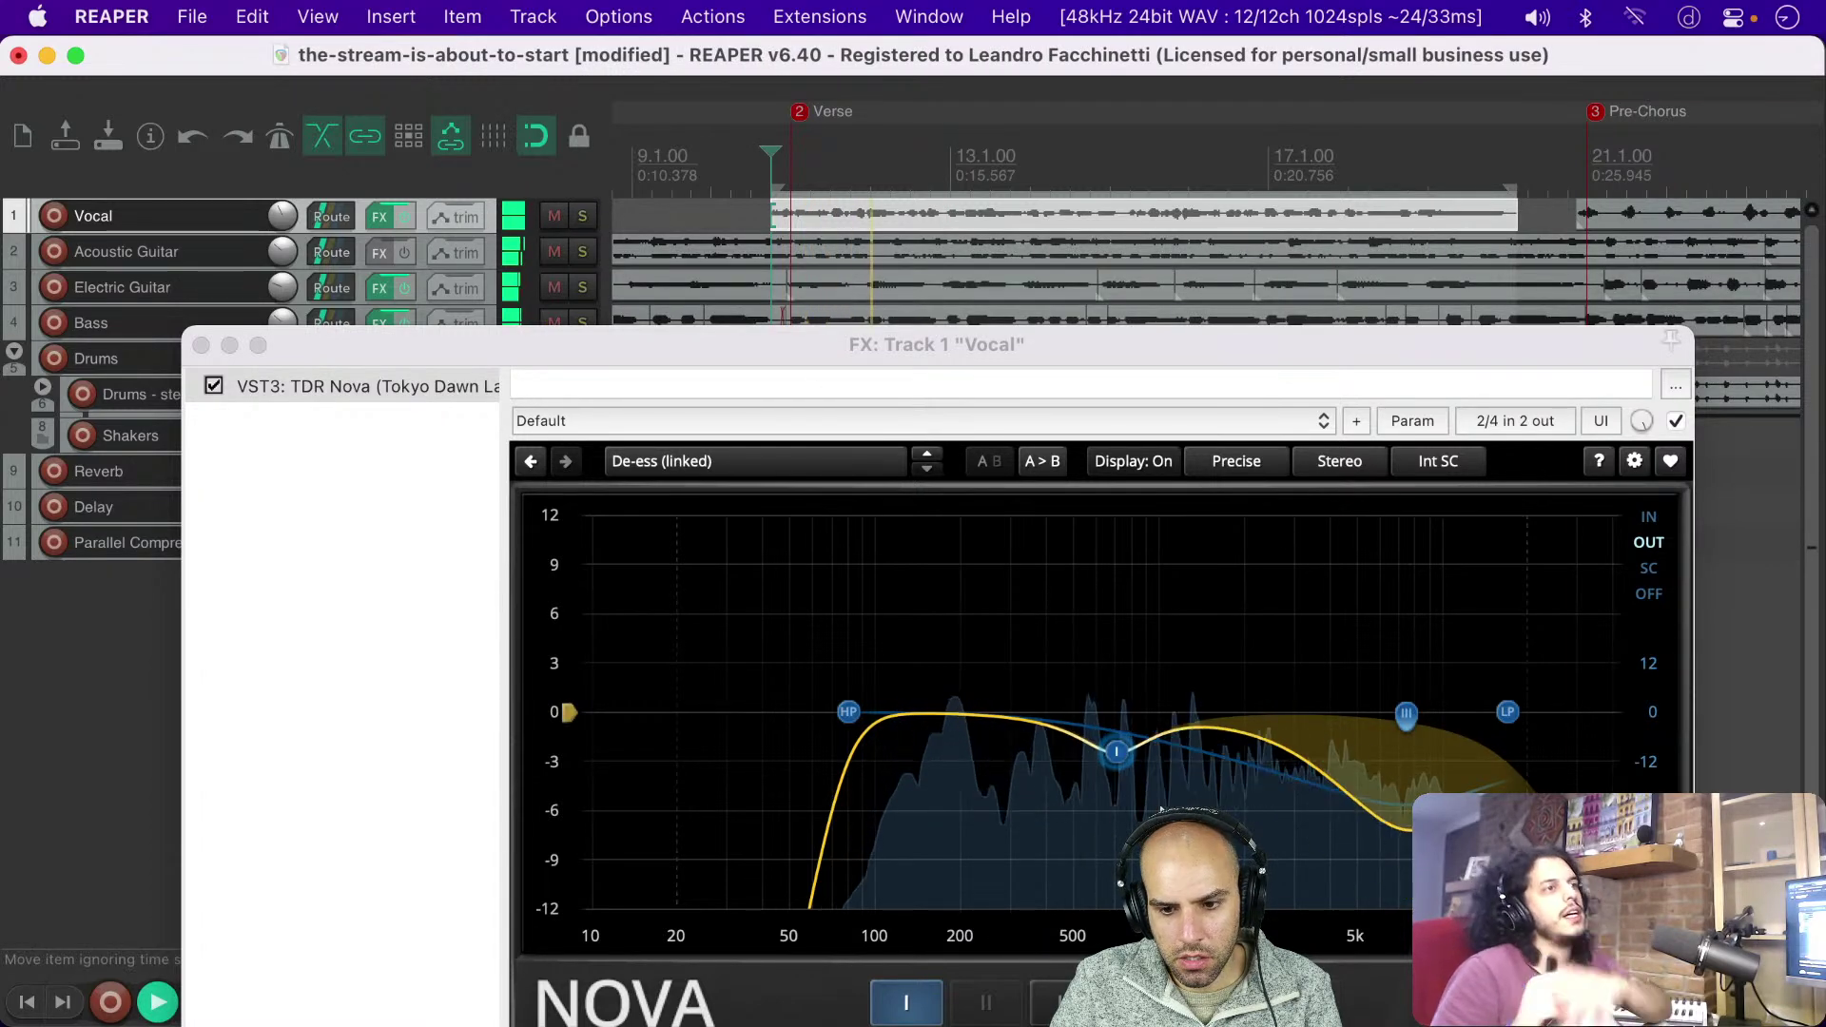
pyautogui.moveTo(1120, 754)
pyautogui.mouseDown()
pyautogui.moveTo(1130, 715)
pyautogui.moveTo(1133, 760)
pyautogui.mouseUp()
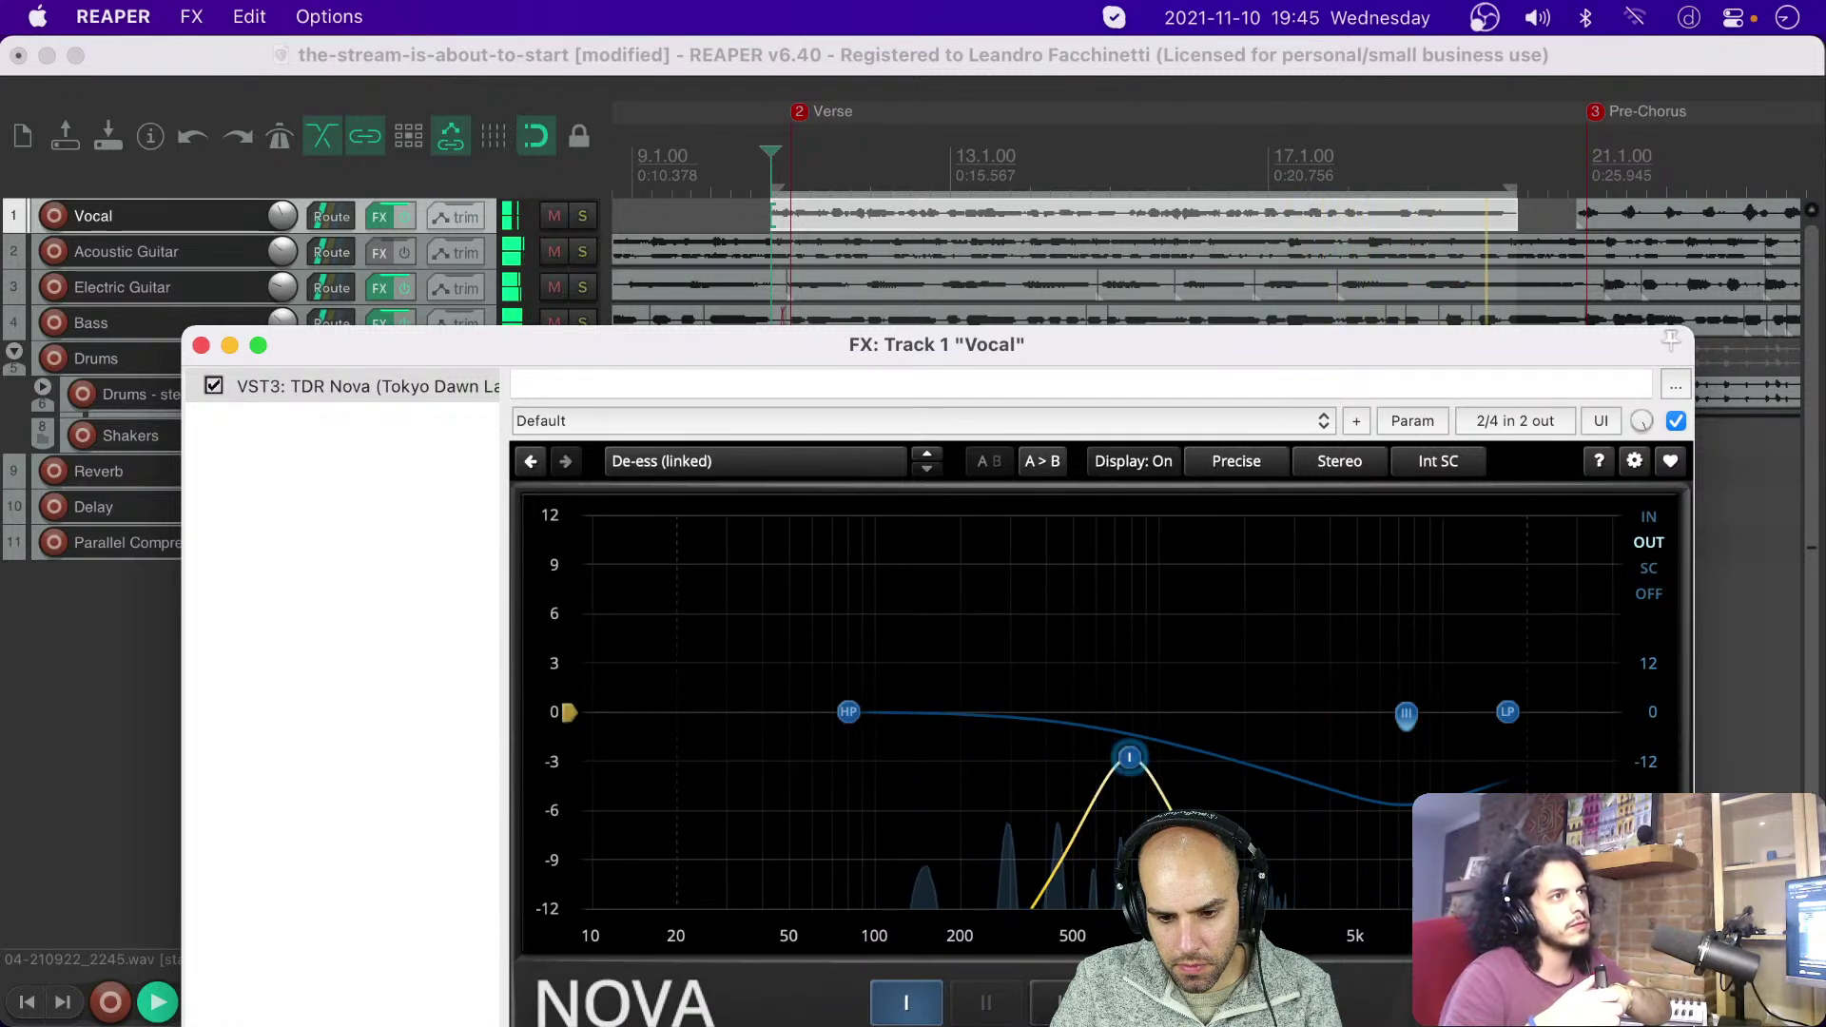
pyautogui.moveTo(1134, 765); pyautogui.dragTo(1141, 760)
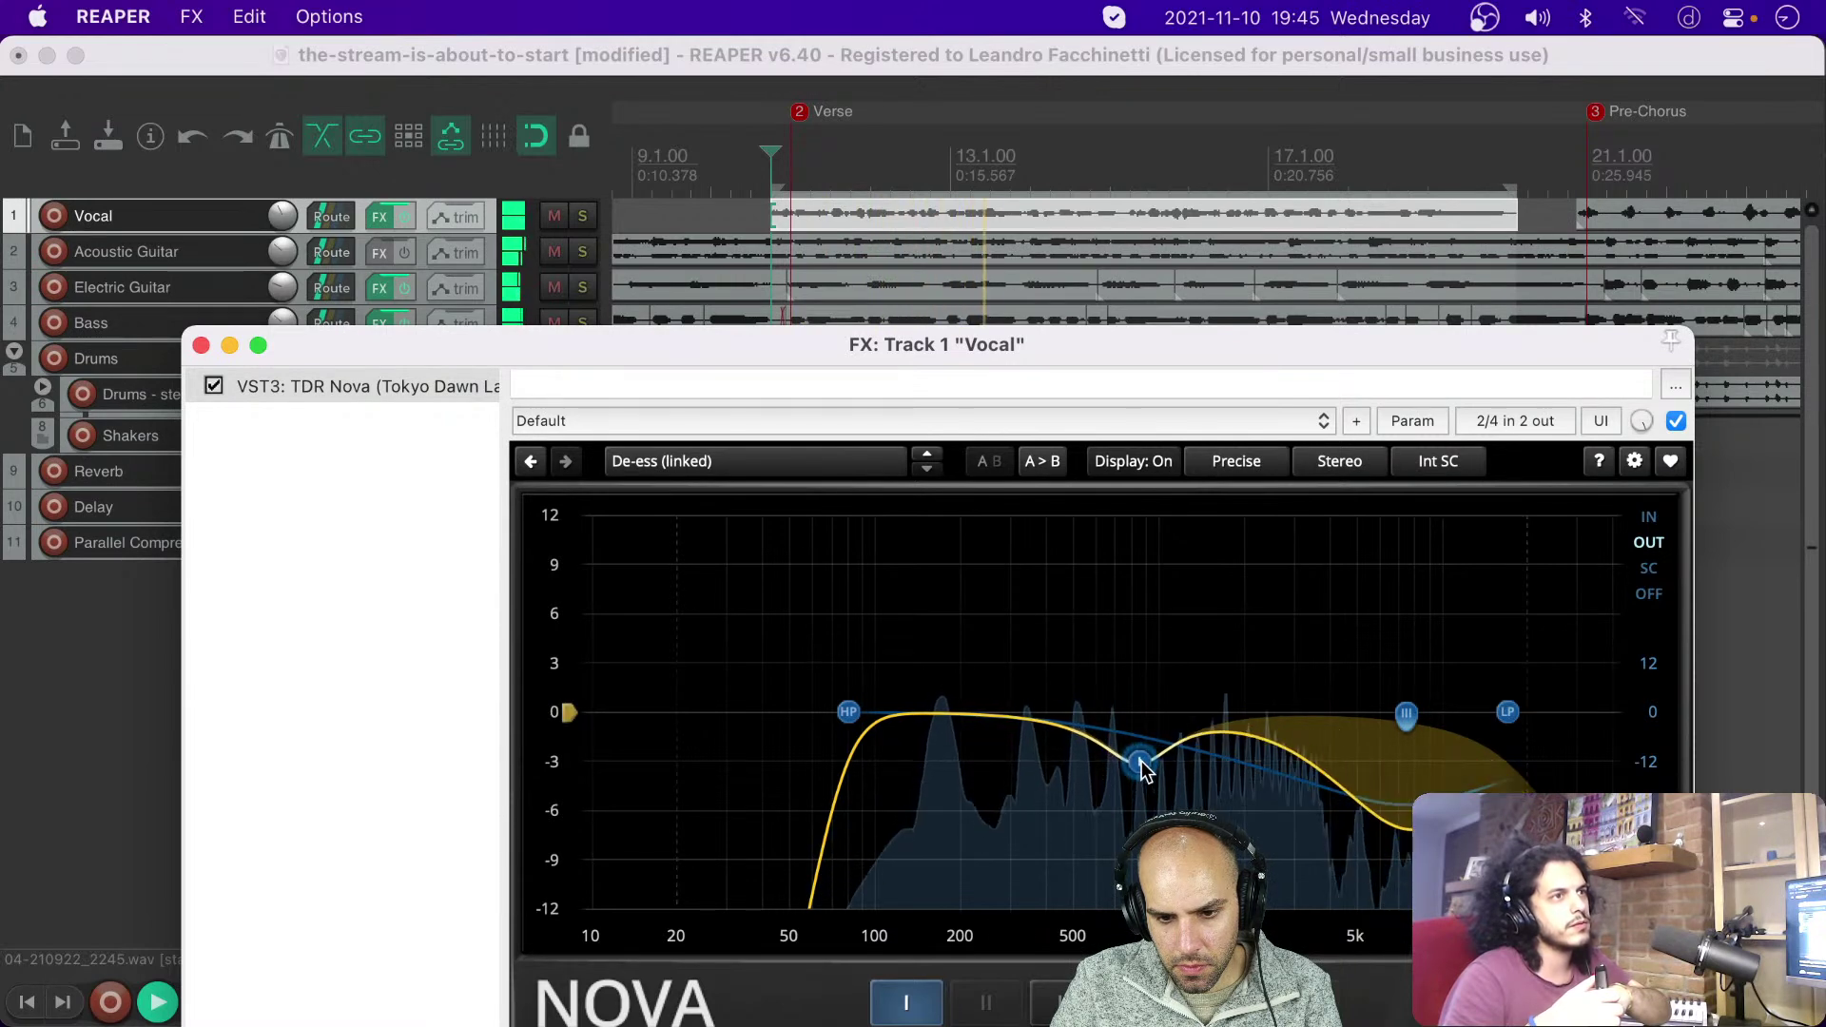
# Step: Compare the verse mix with band I switched off and on, leaving the band on
pyautogui.moveTo(1107, 344); pyautogui.dragTo(1106, 91)
pyautogui.click(905, 792)
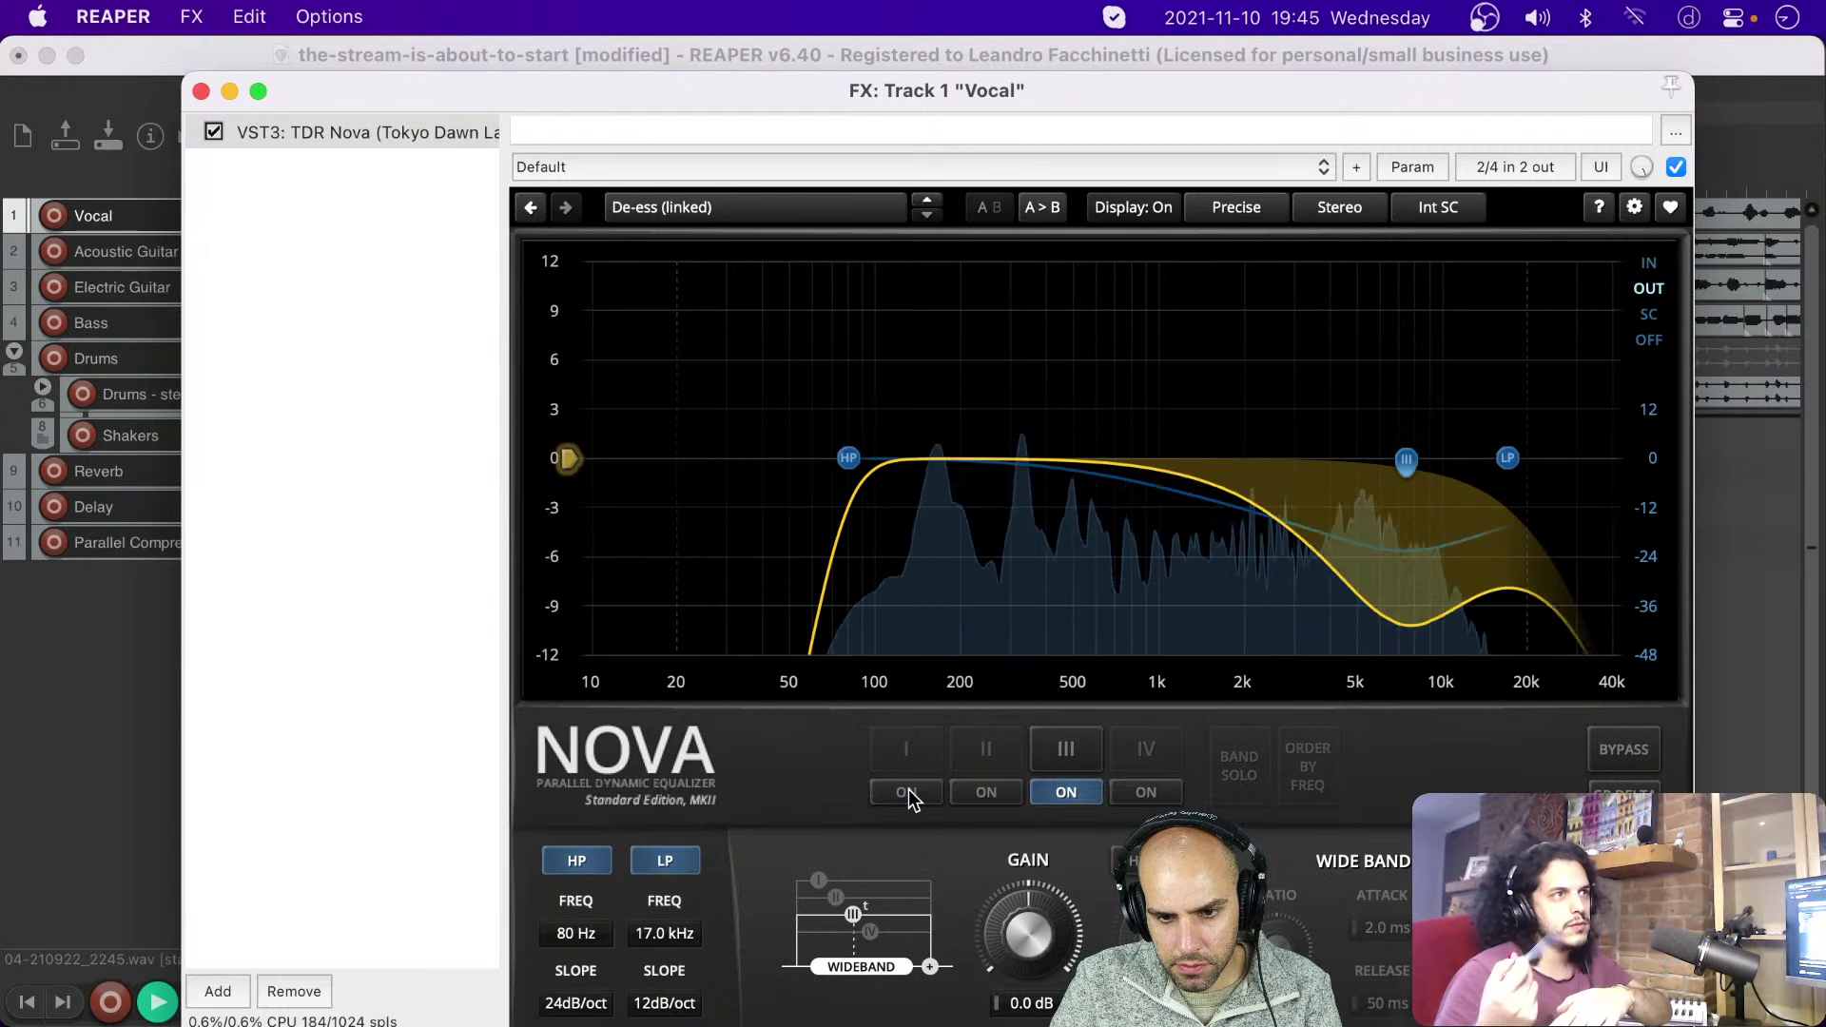
pyautogui.press('space')
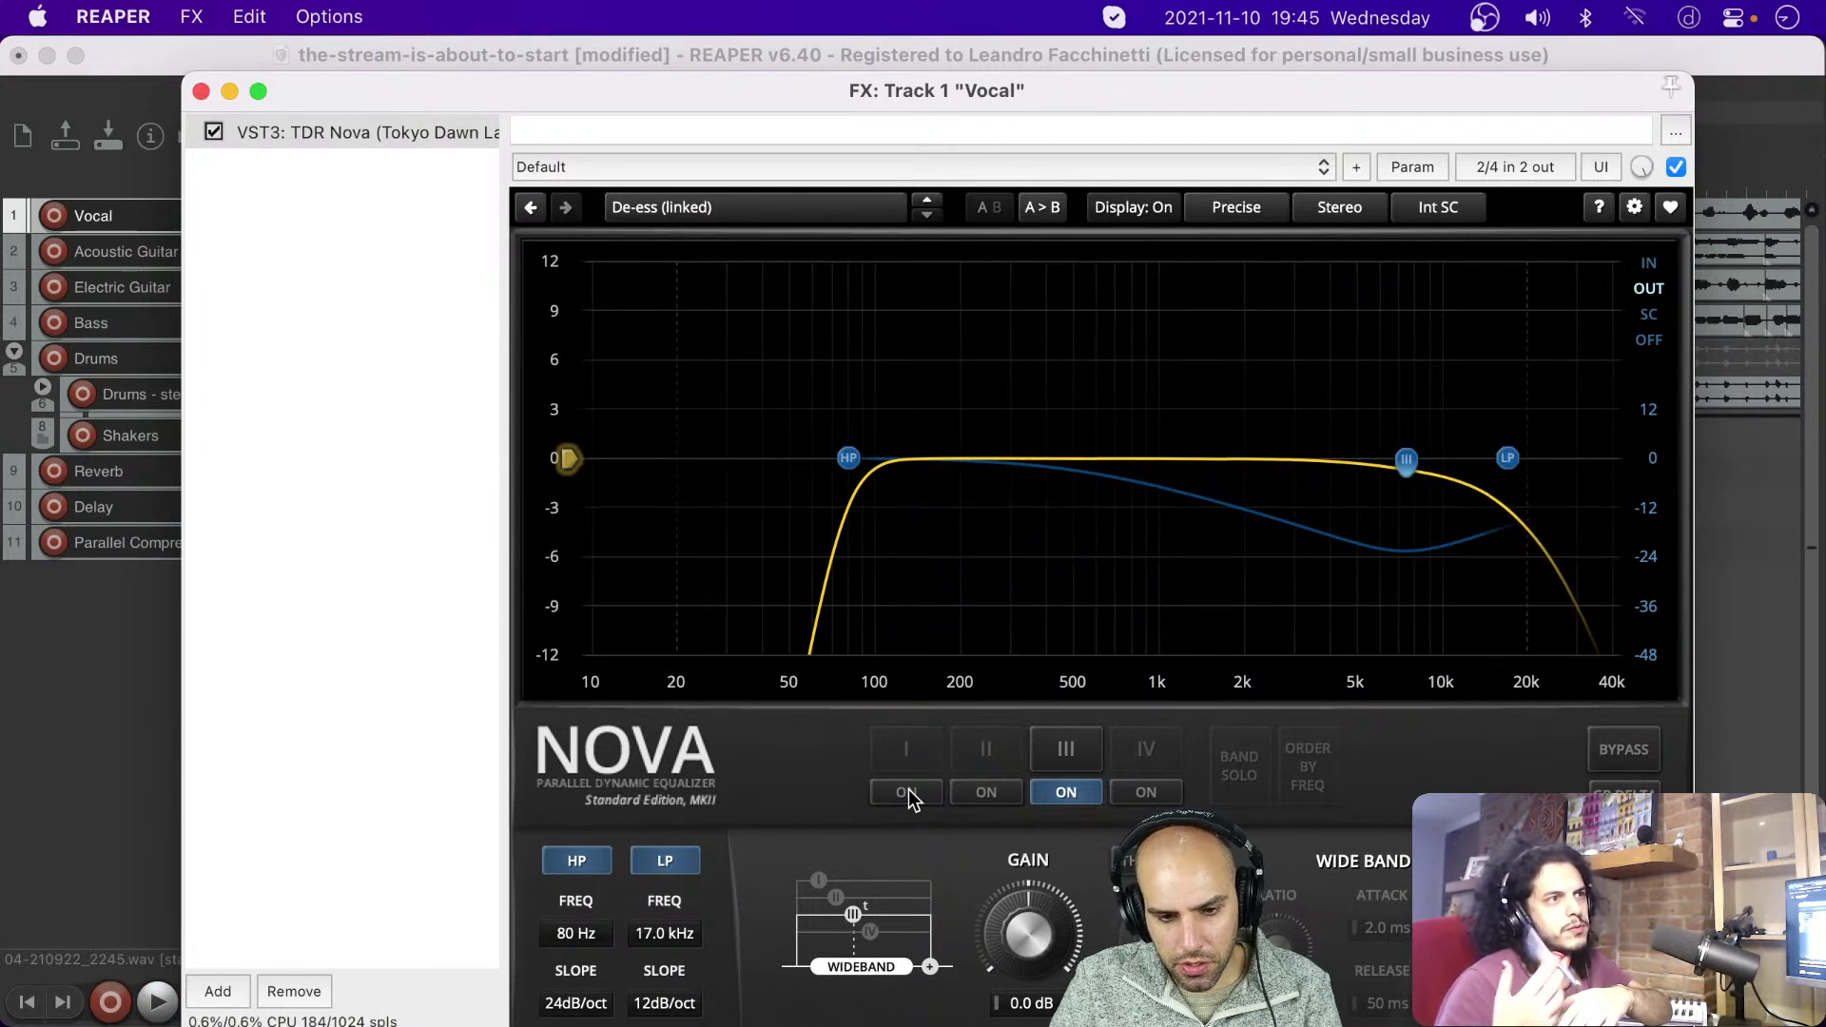
pyautogui.click(906, 793)
pyautogui.click(905, 792)
pyautogui.click(905, 792)
pyautogui.click(905, 792)
pyautogui.click(905, 792)
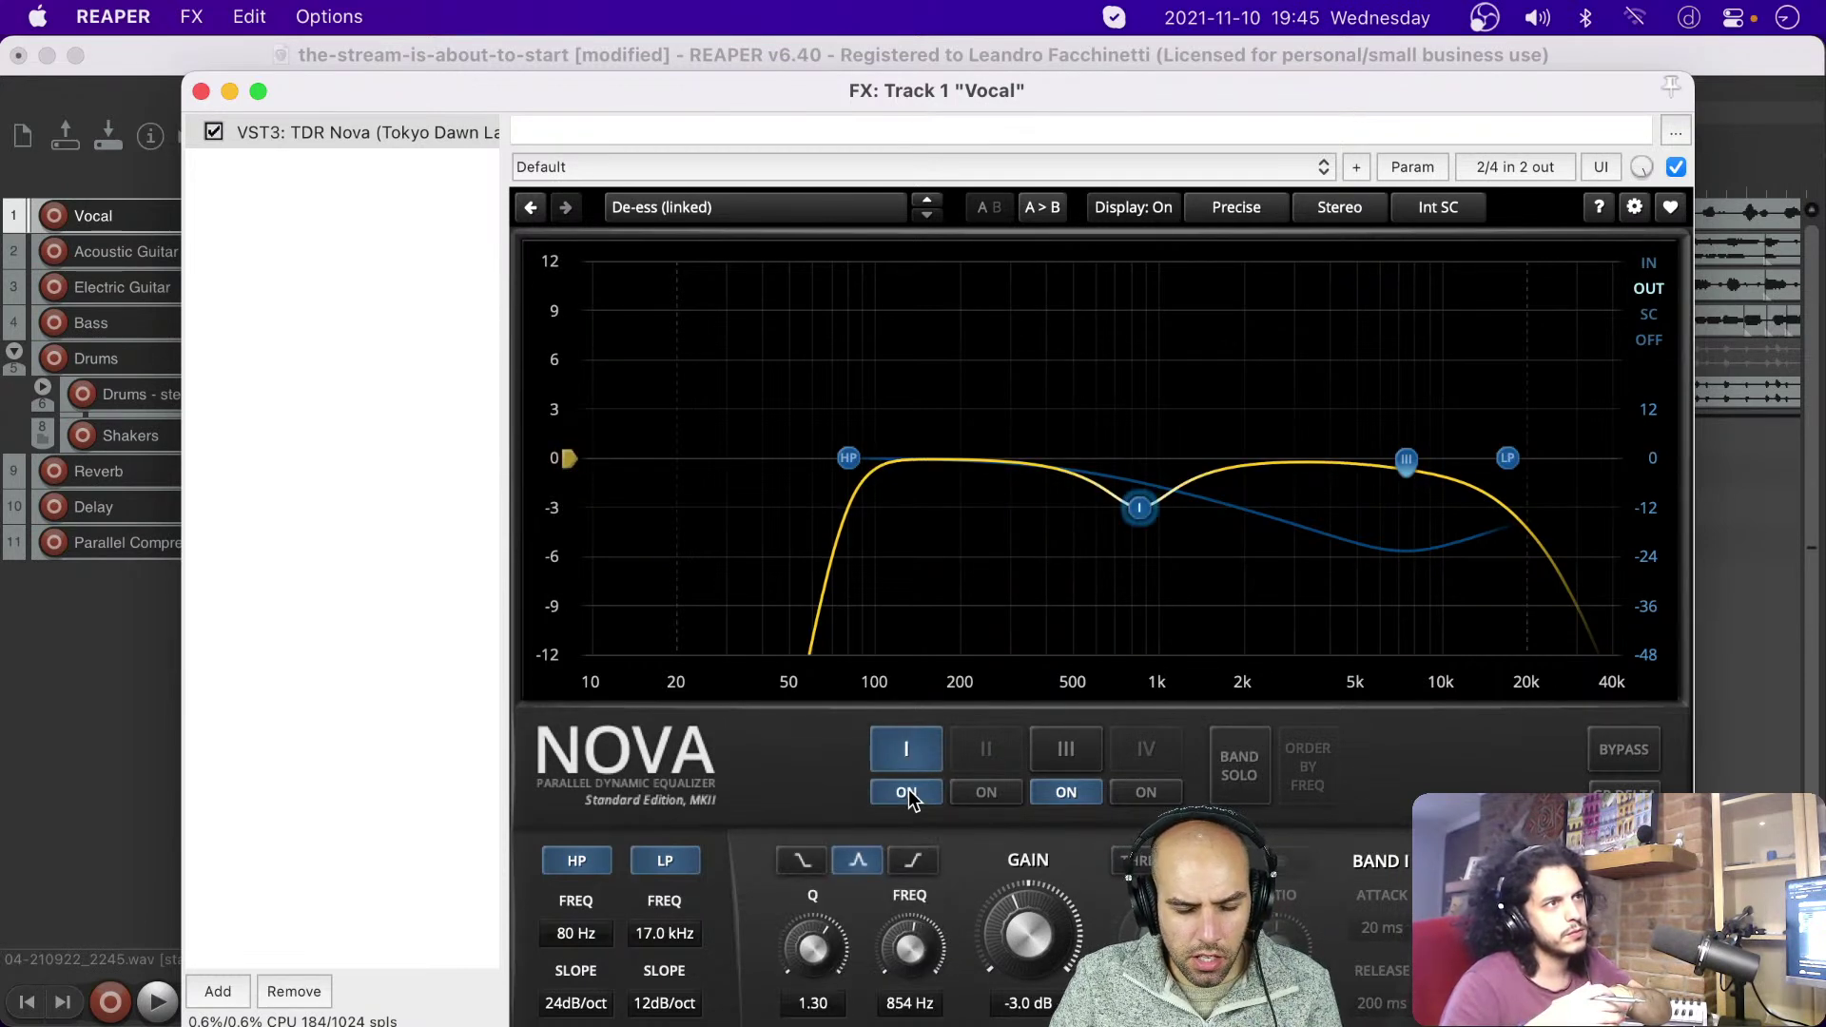
pyautogui.press('space')
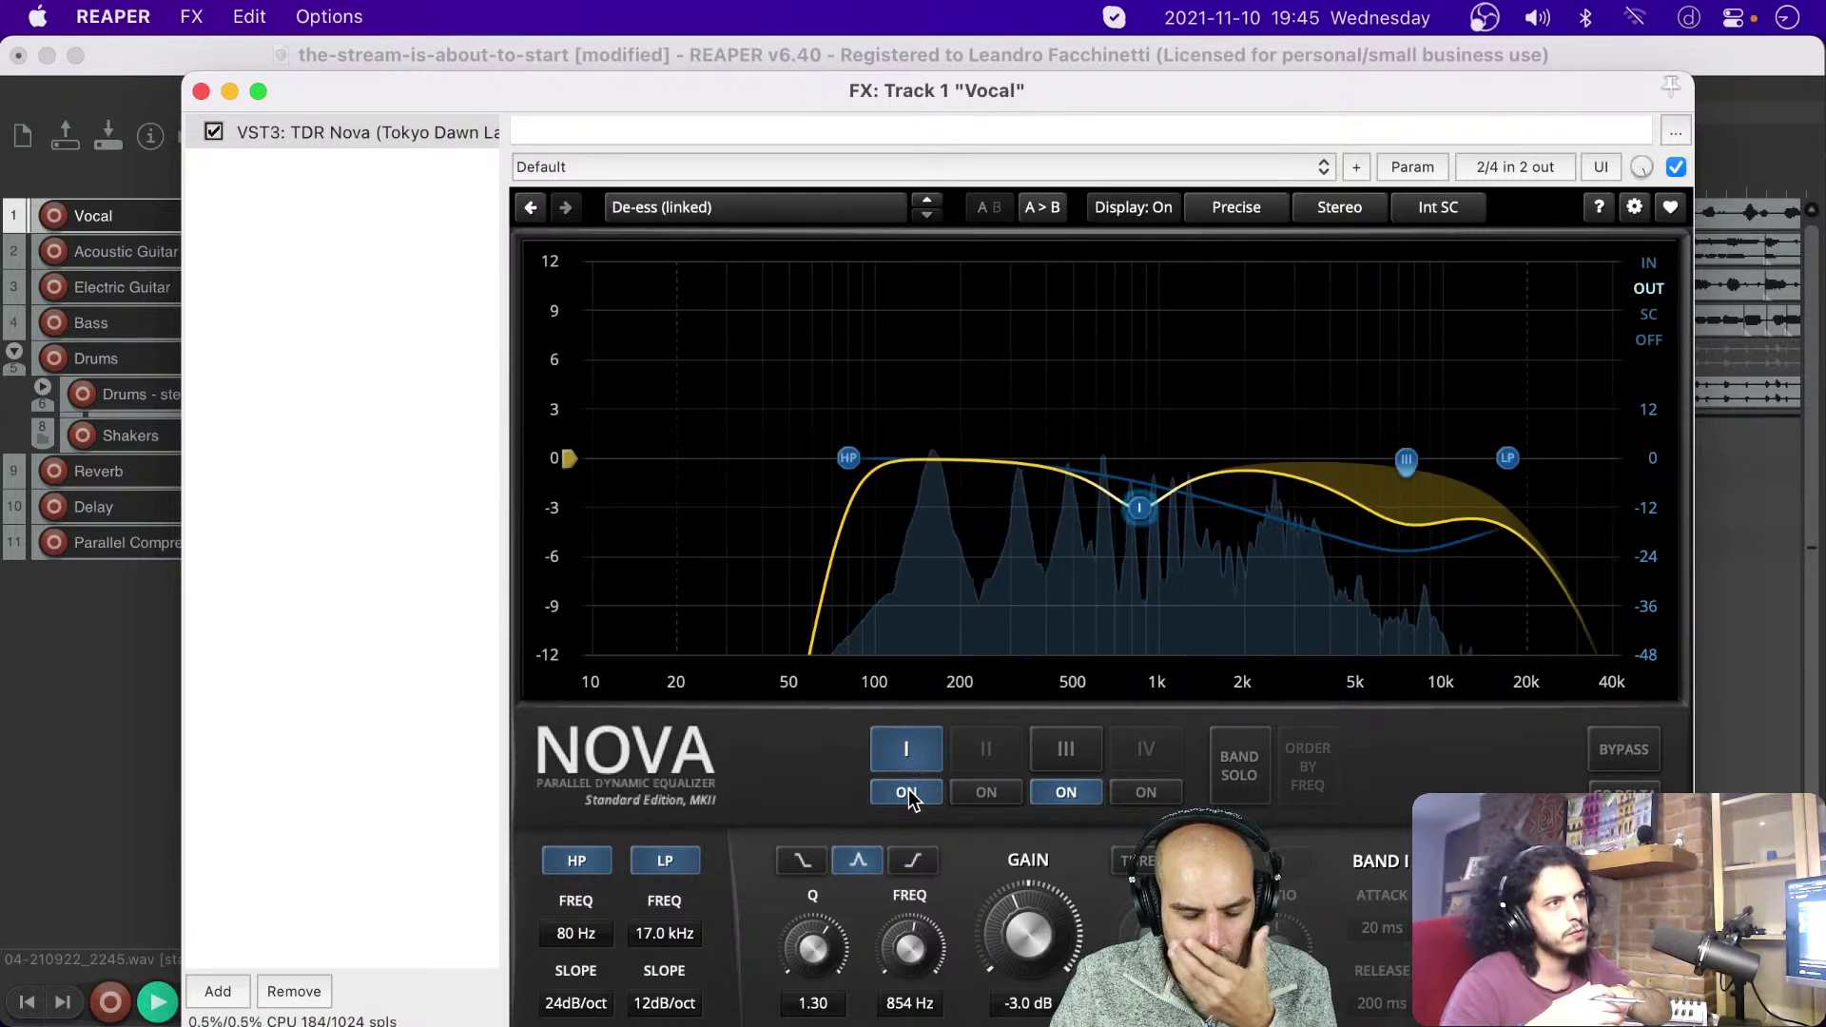
pyautogui.click(908, 792)
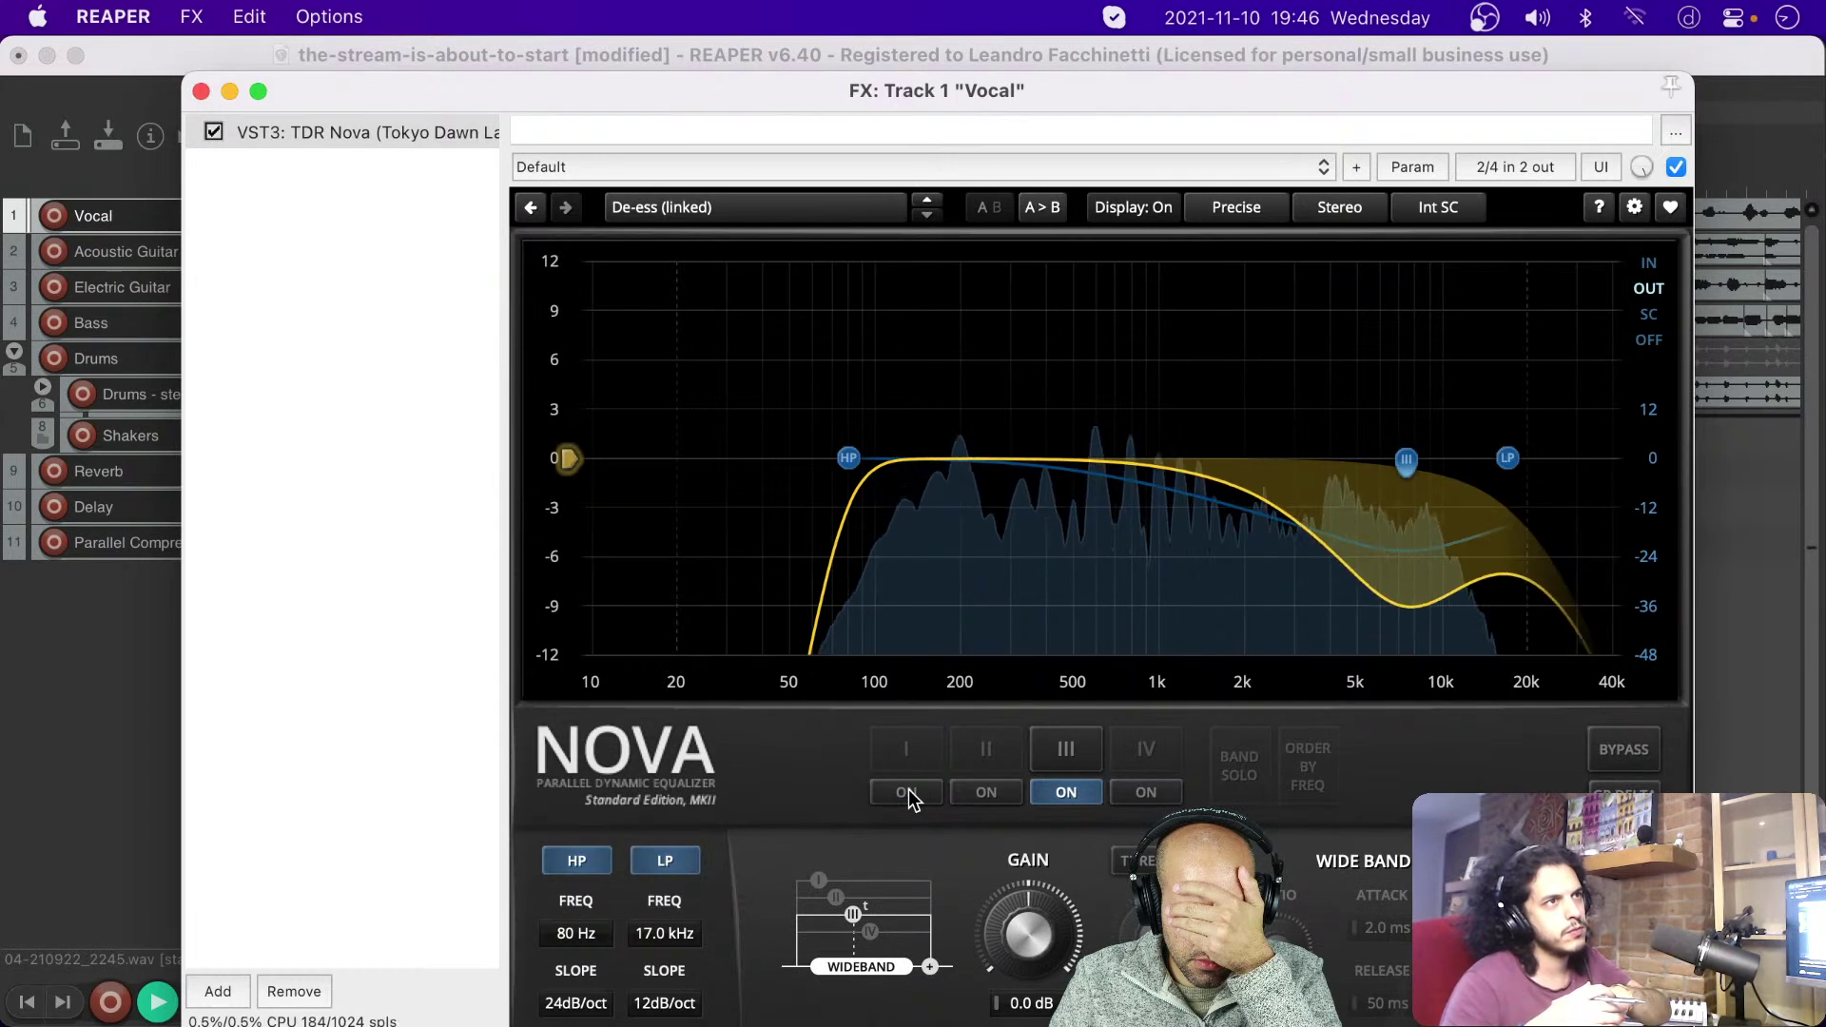
pyautogui.click(908, 791)
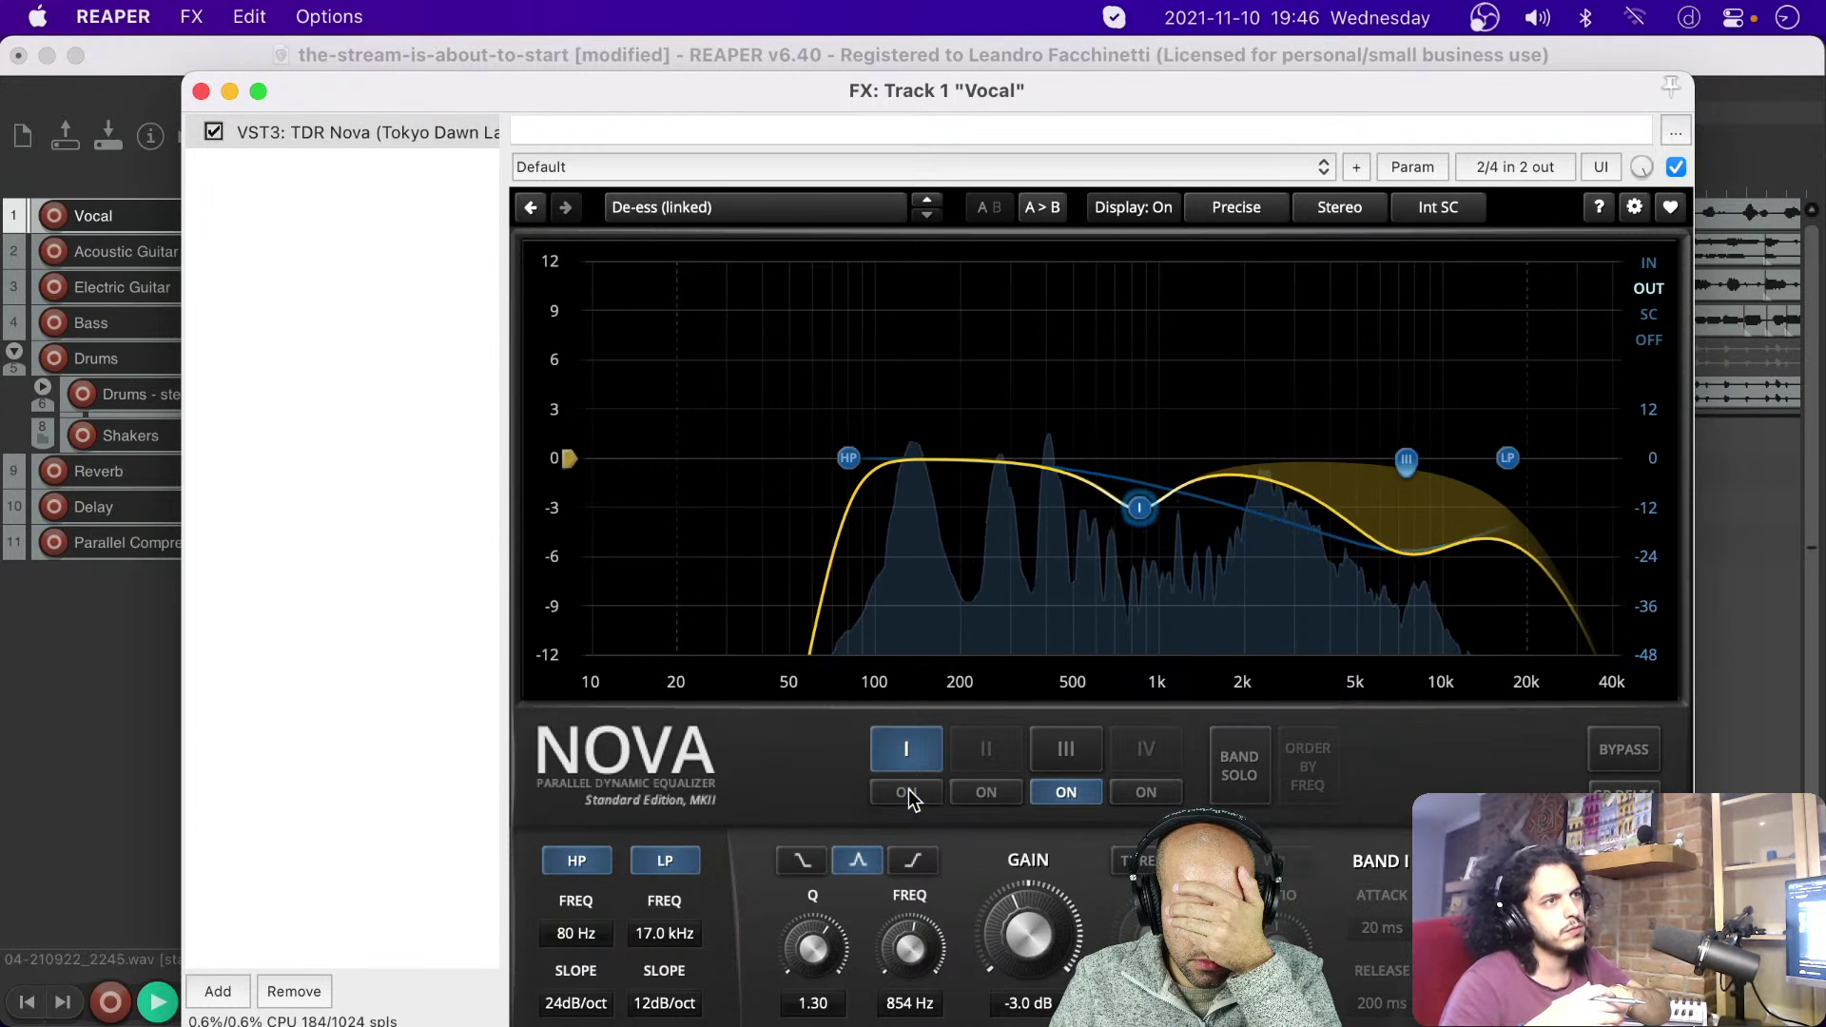
pyautogui.click(908, 792)
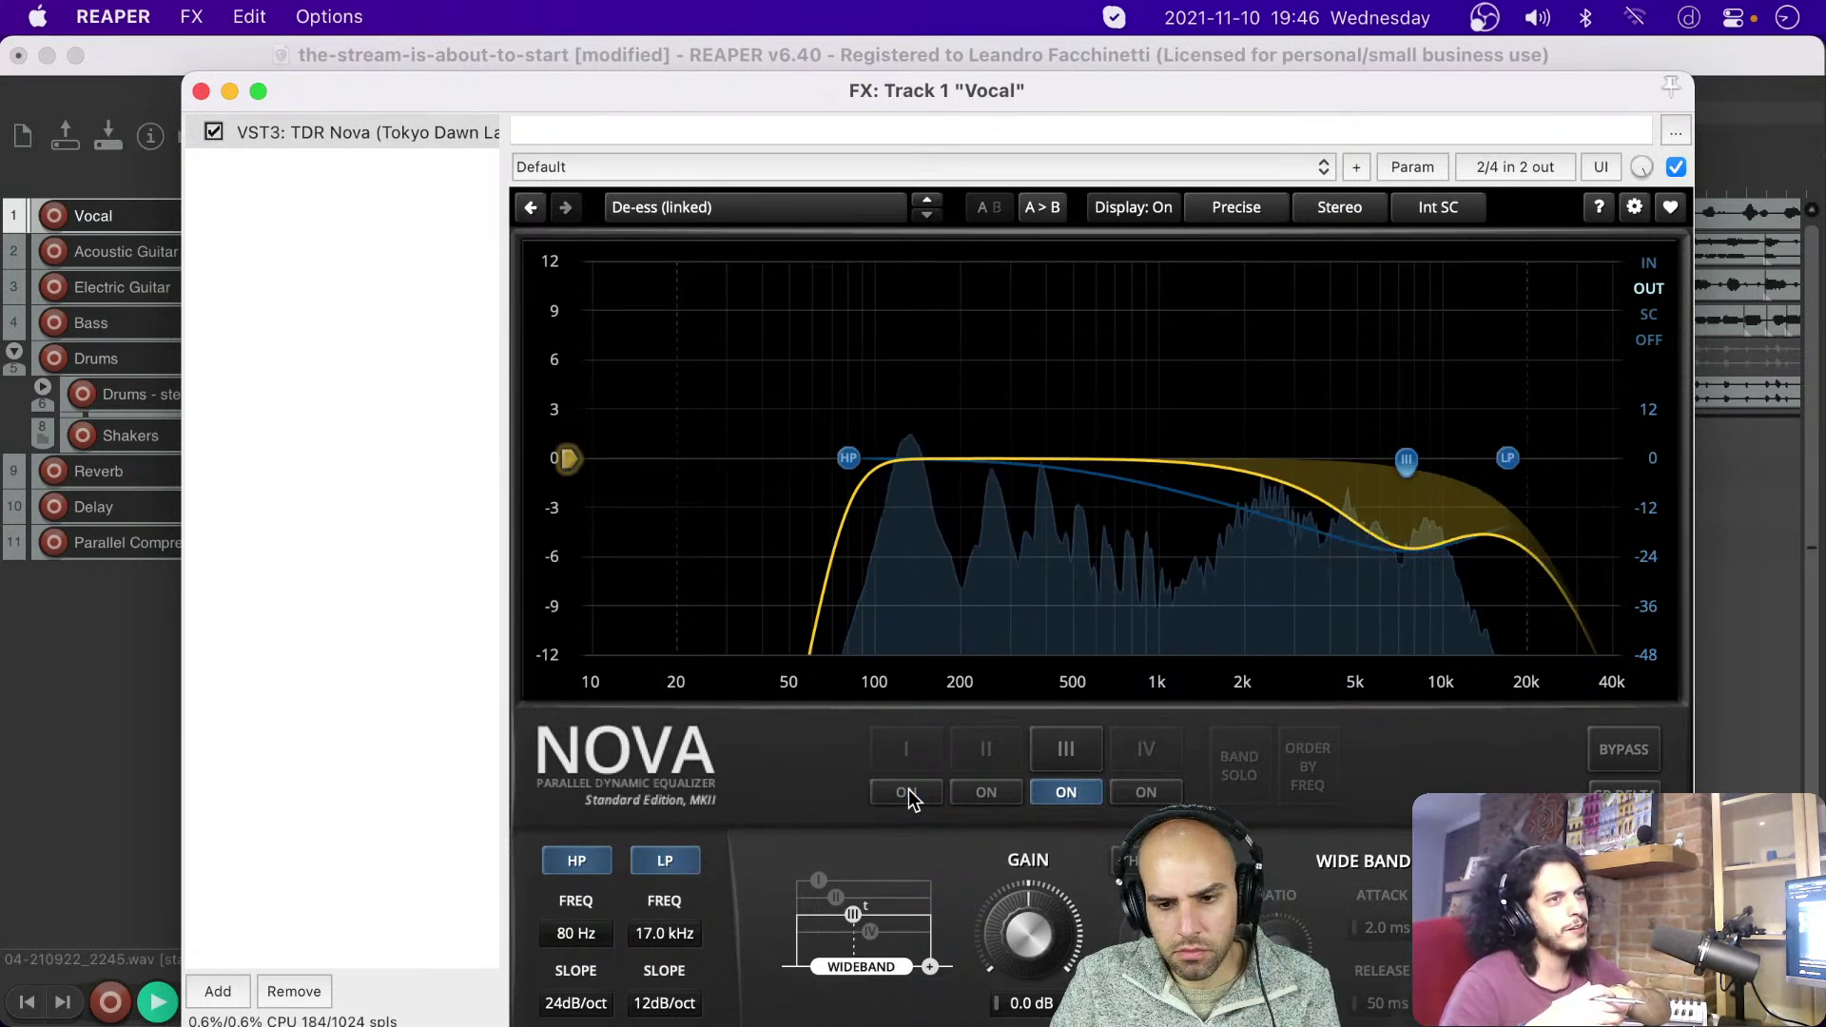
pyautogui.click(908, 791)
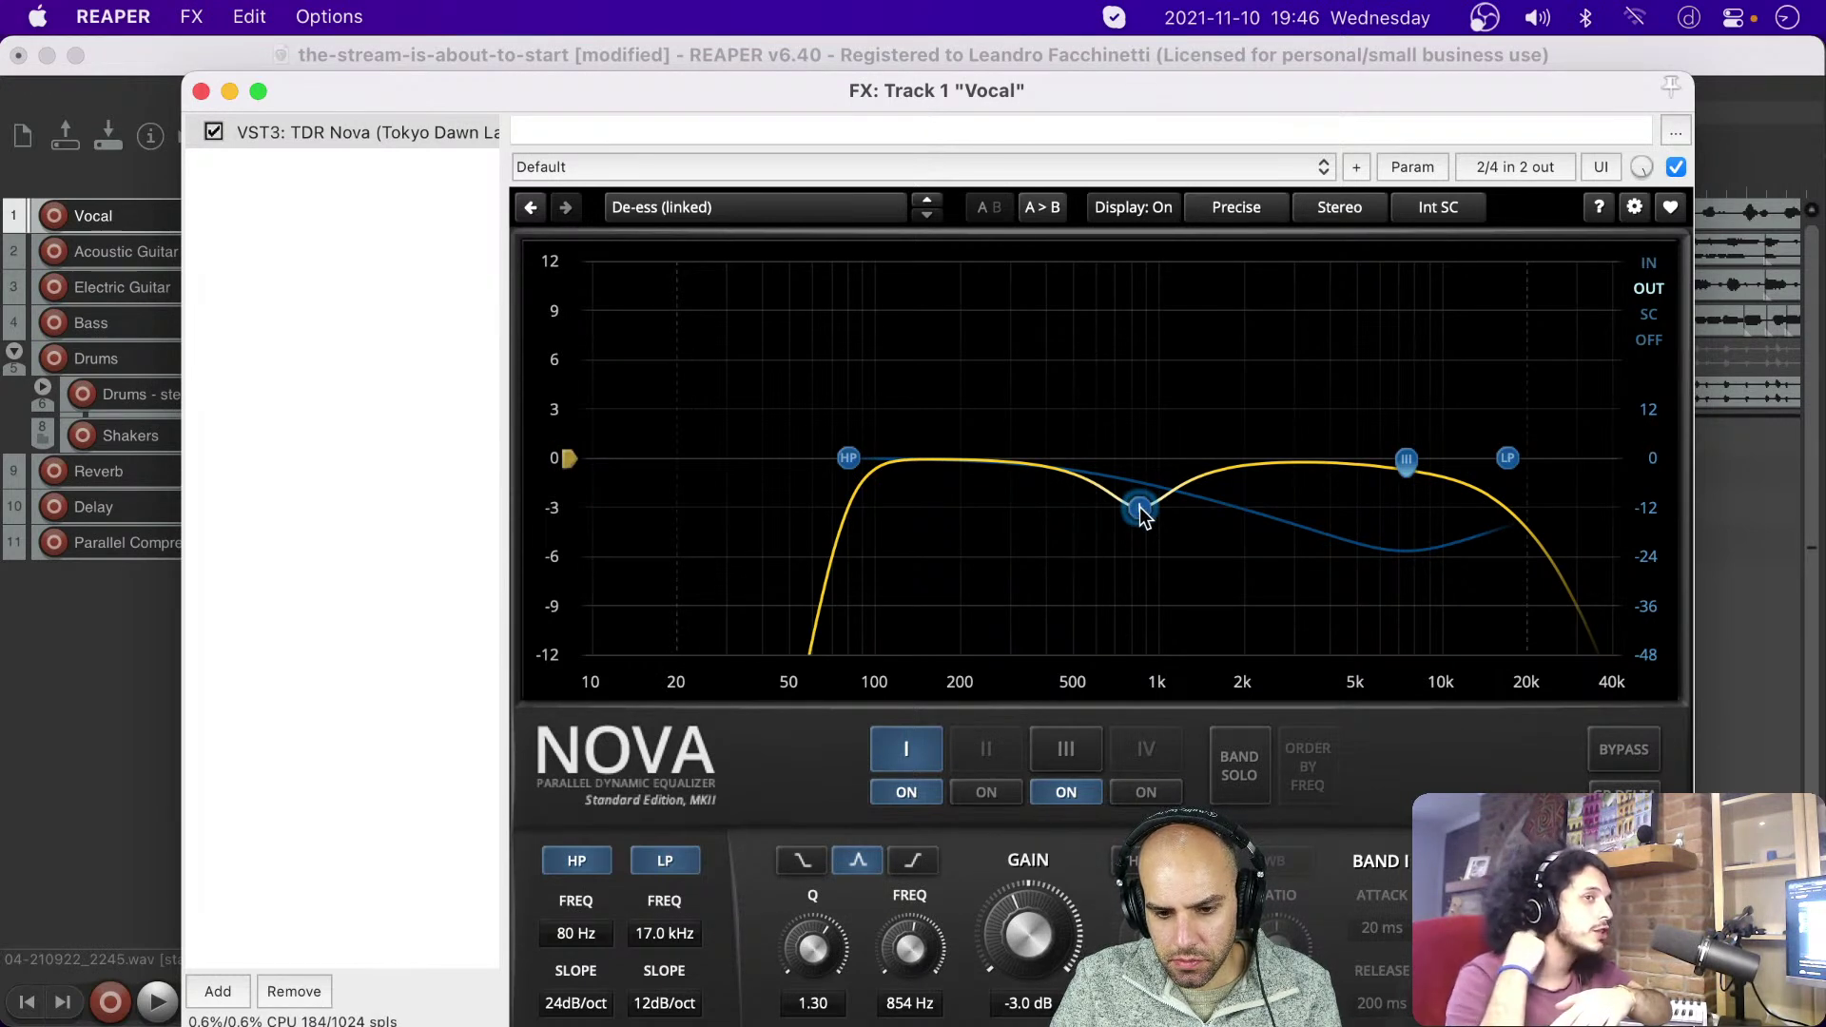
# Step: Deepen band I's cut to about −8.6 dB at 864 Hz and widen its Q to 0.75
pyautogui.moveTo(1144, 515); pyautogui.dragTo(1147, 606)
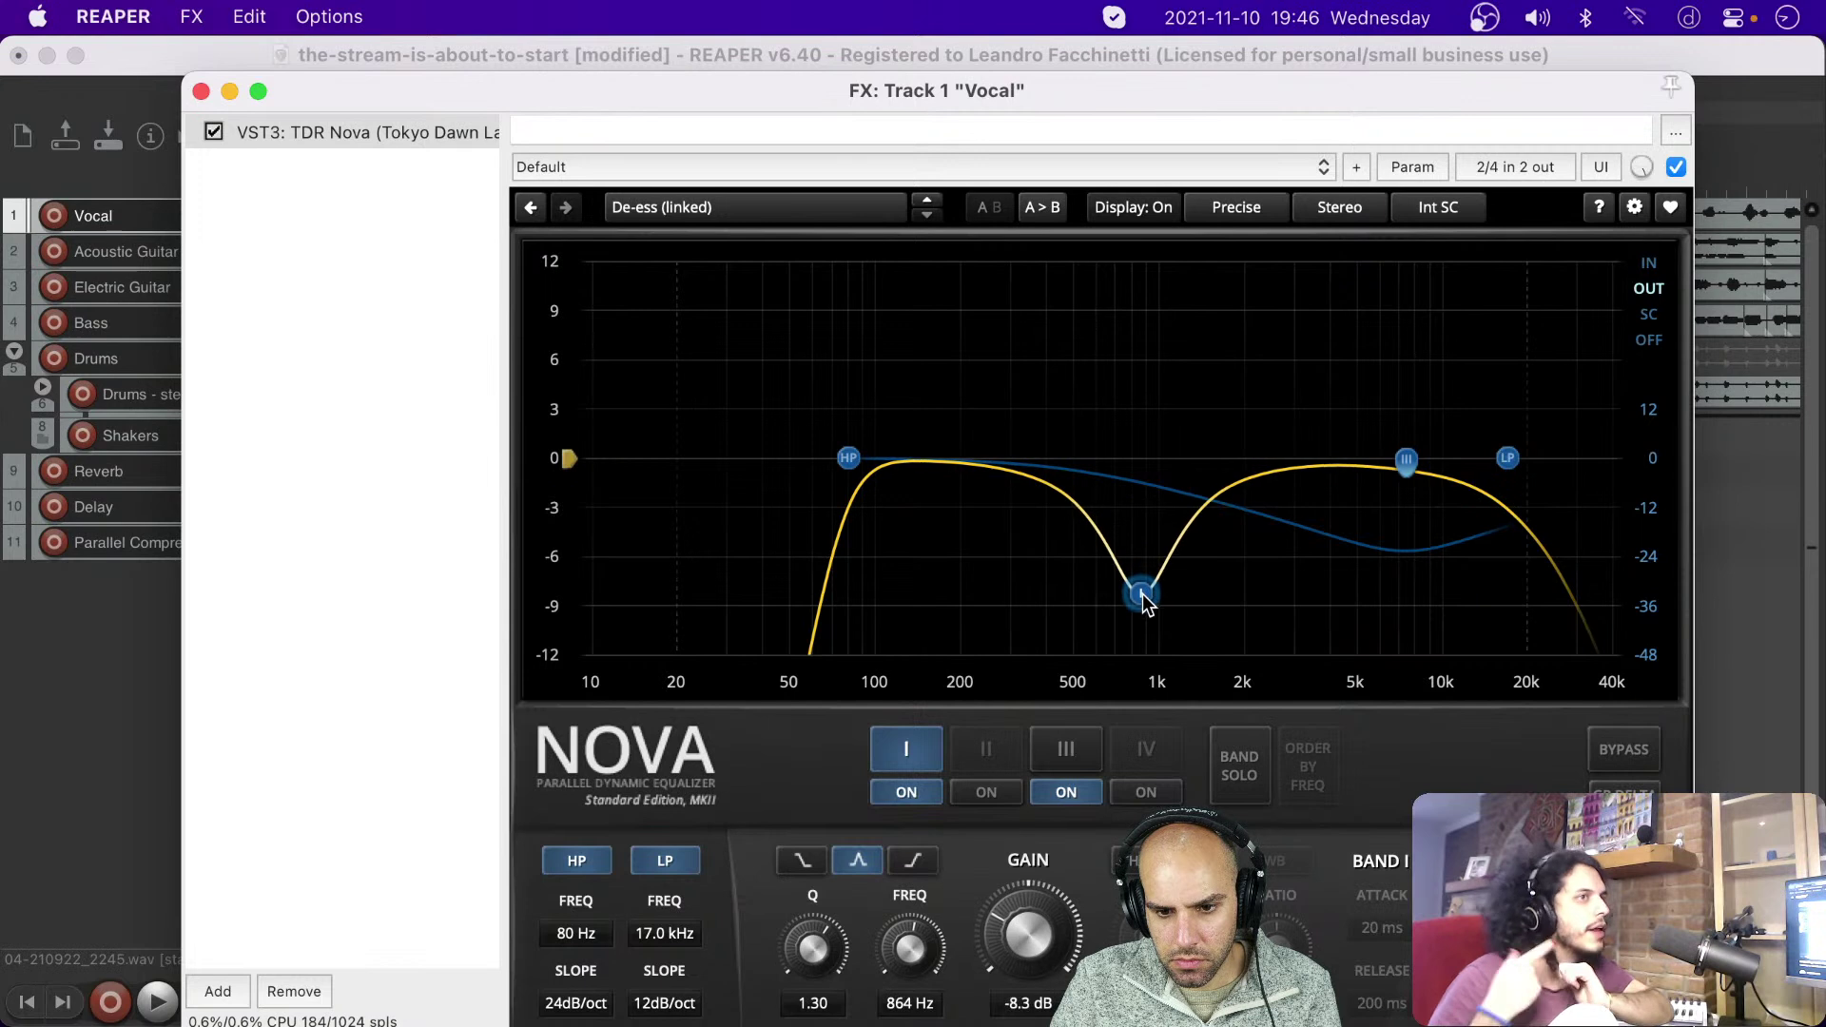
pyautogui.scroll(-10, 1144, 609)
pyautogui.scroll(3, 1144, 608)
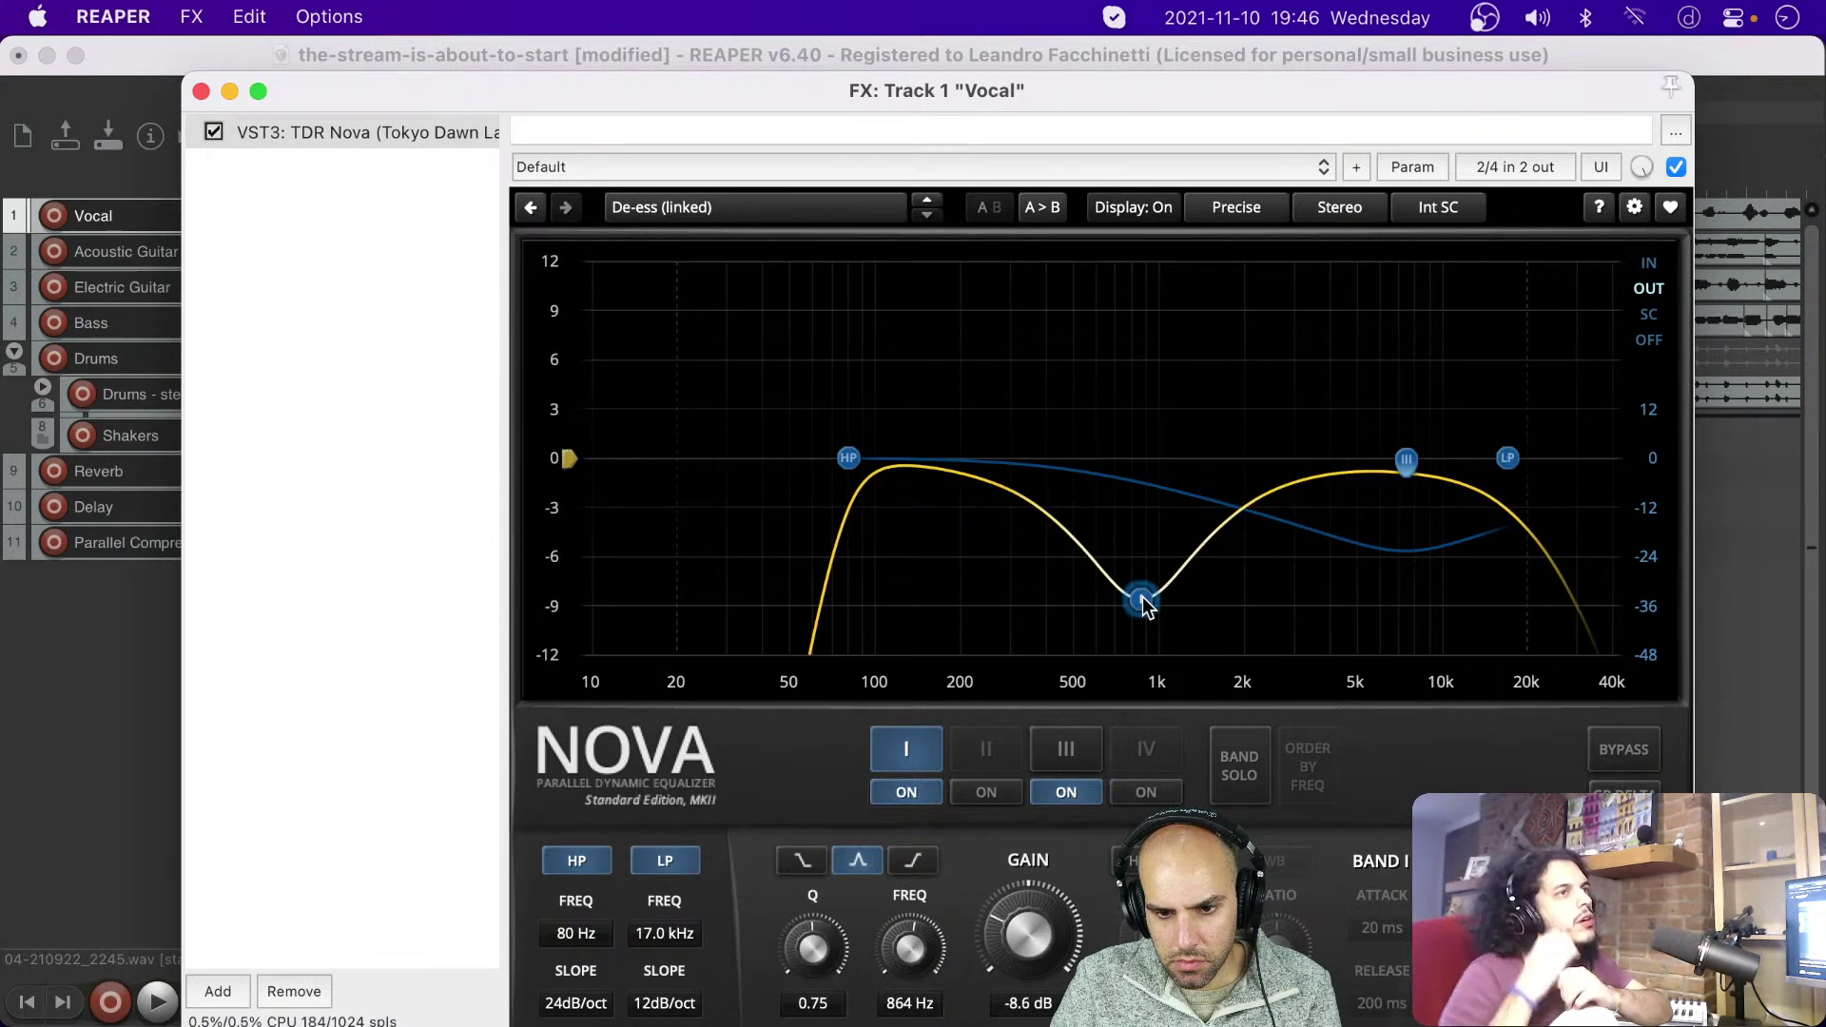
# Step: Play the verse and toggle band I repeatedly to compare the mix with and without the deep, wide cut
pyautogui.press('space')
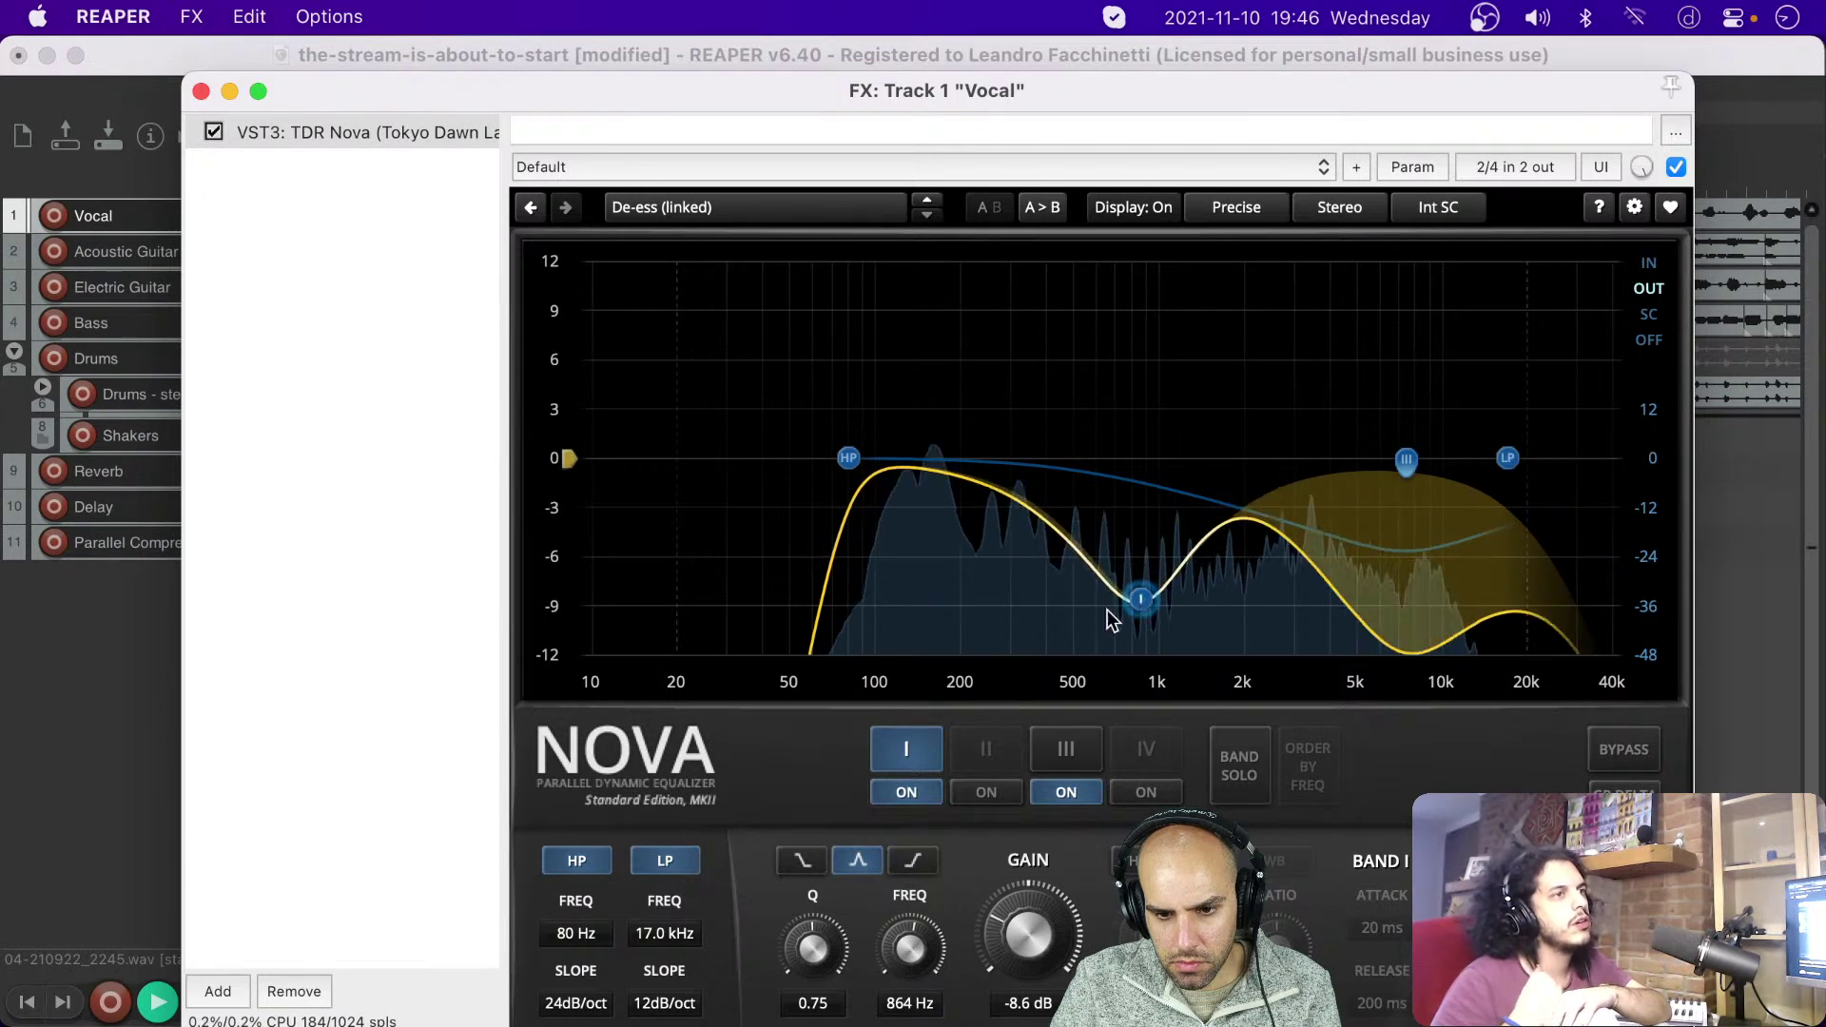
pyautogui.click(905, 792)
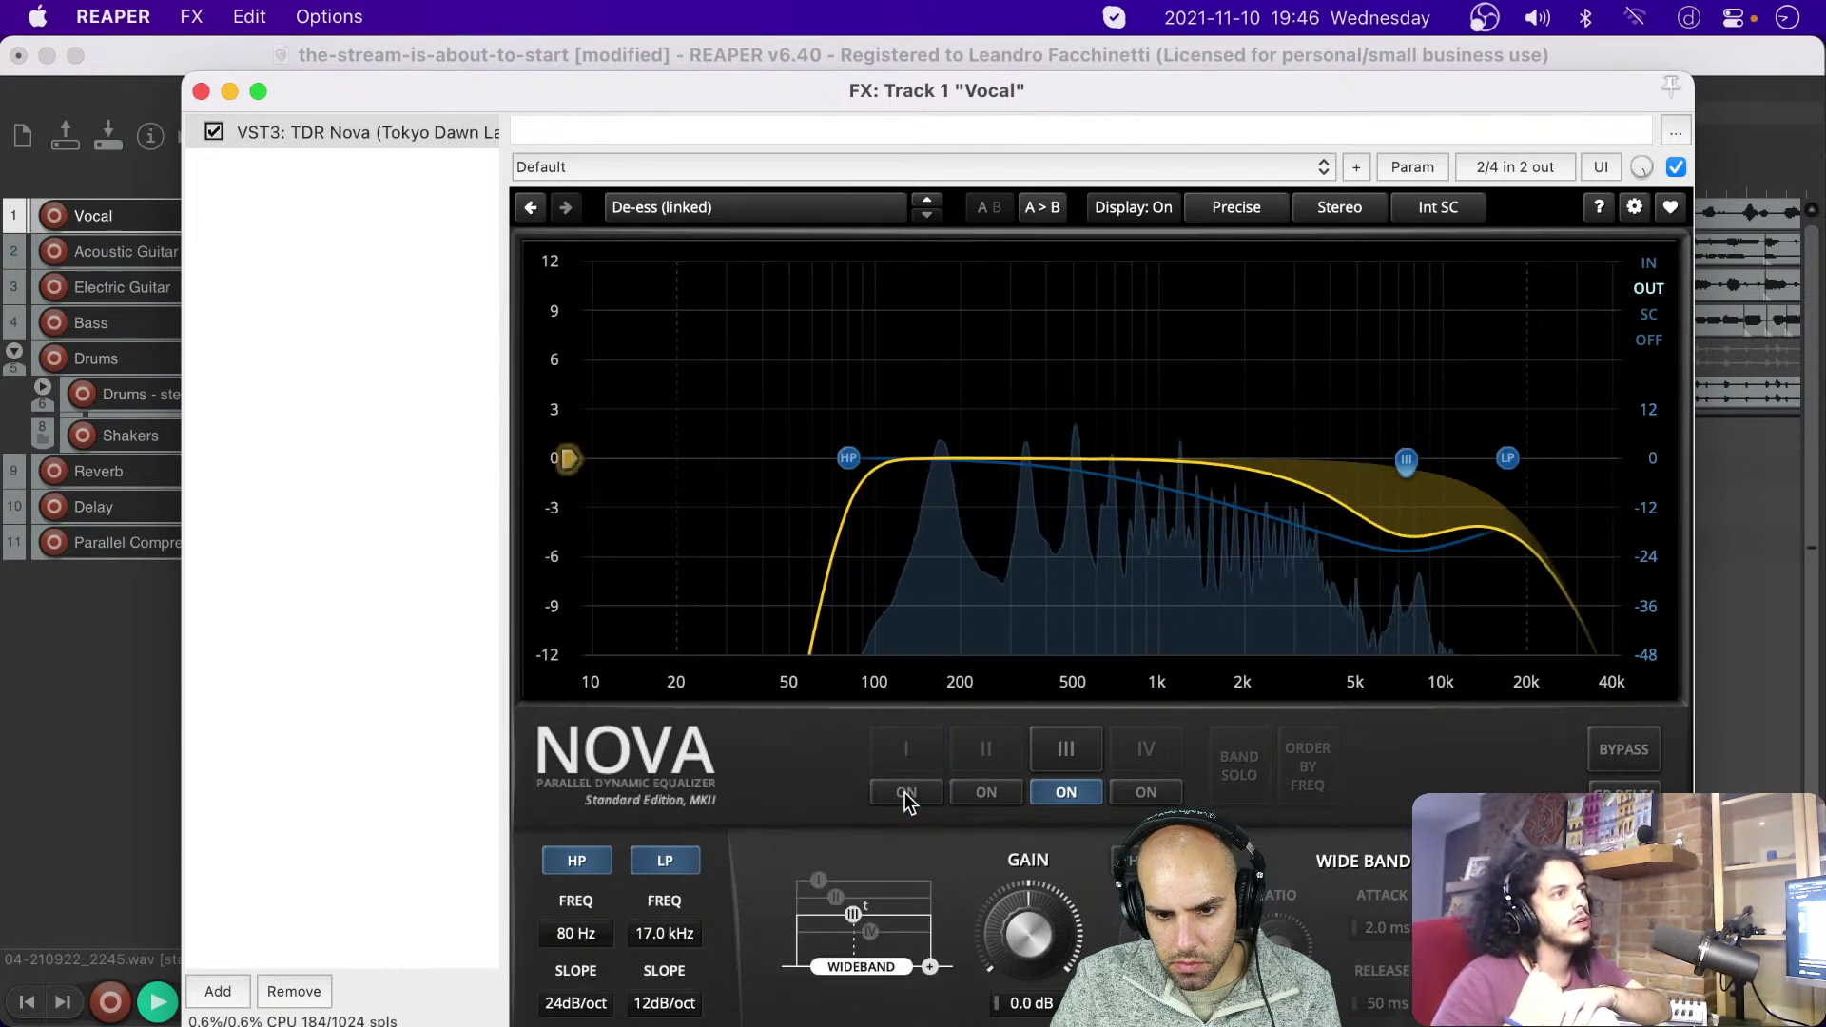
pyautogui.click(905, 792)
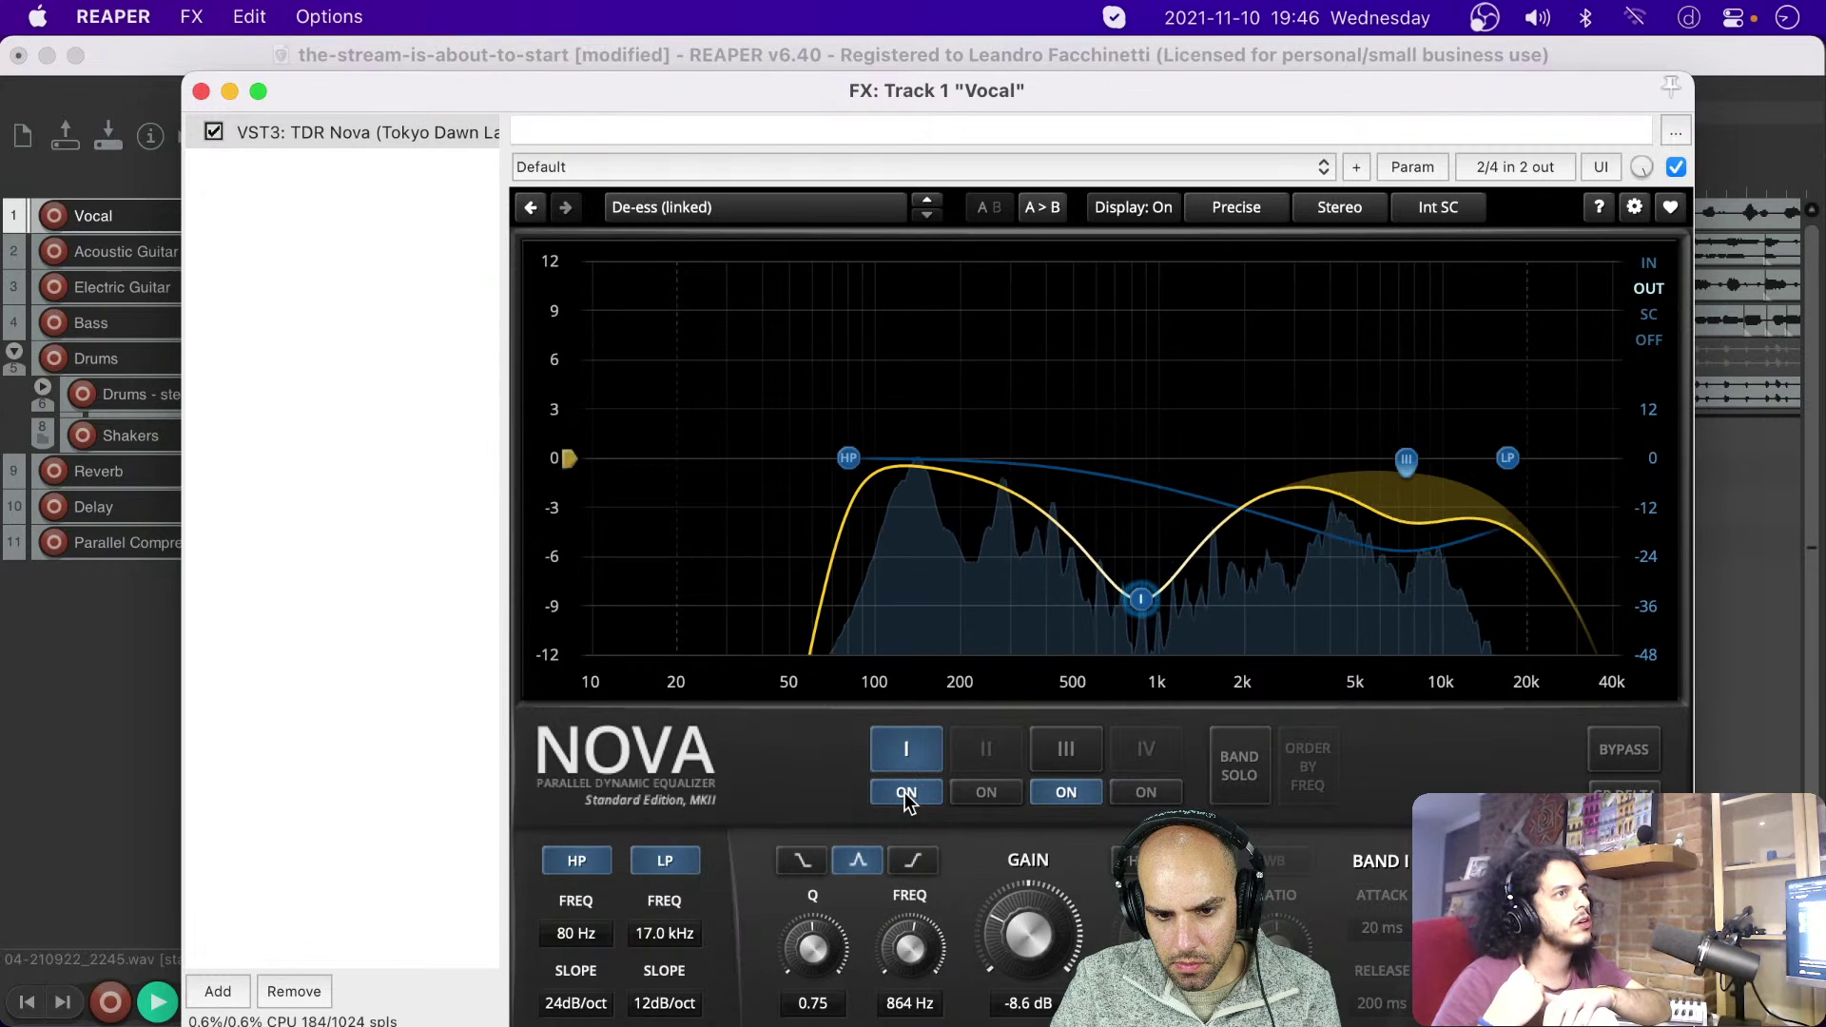
pyautogui.click(905, 792)
pyautogui.press('space')
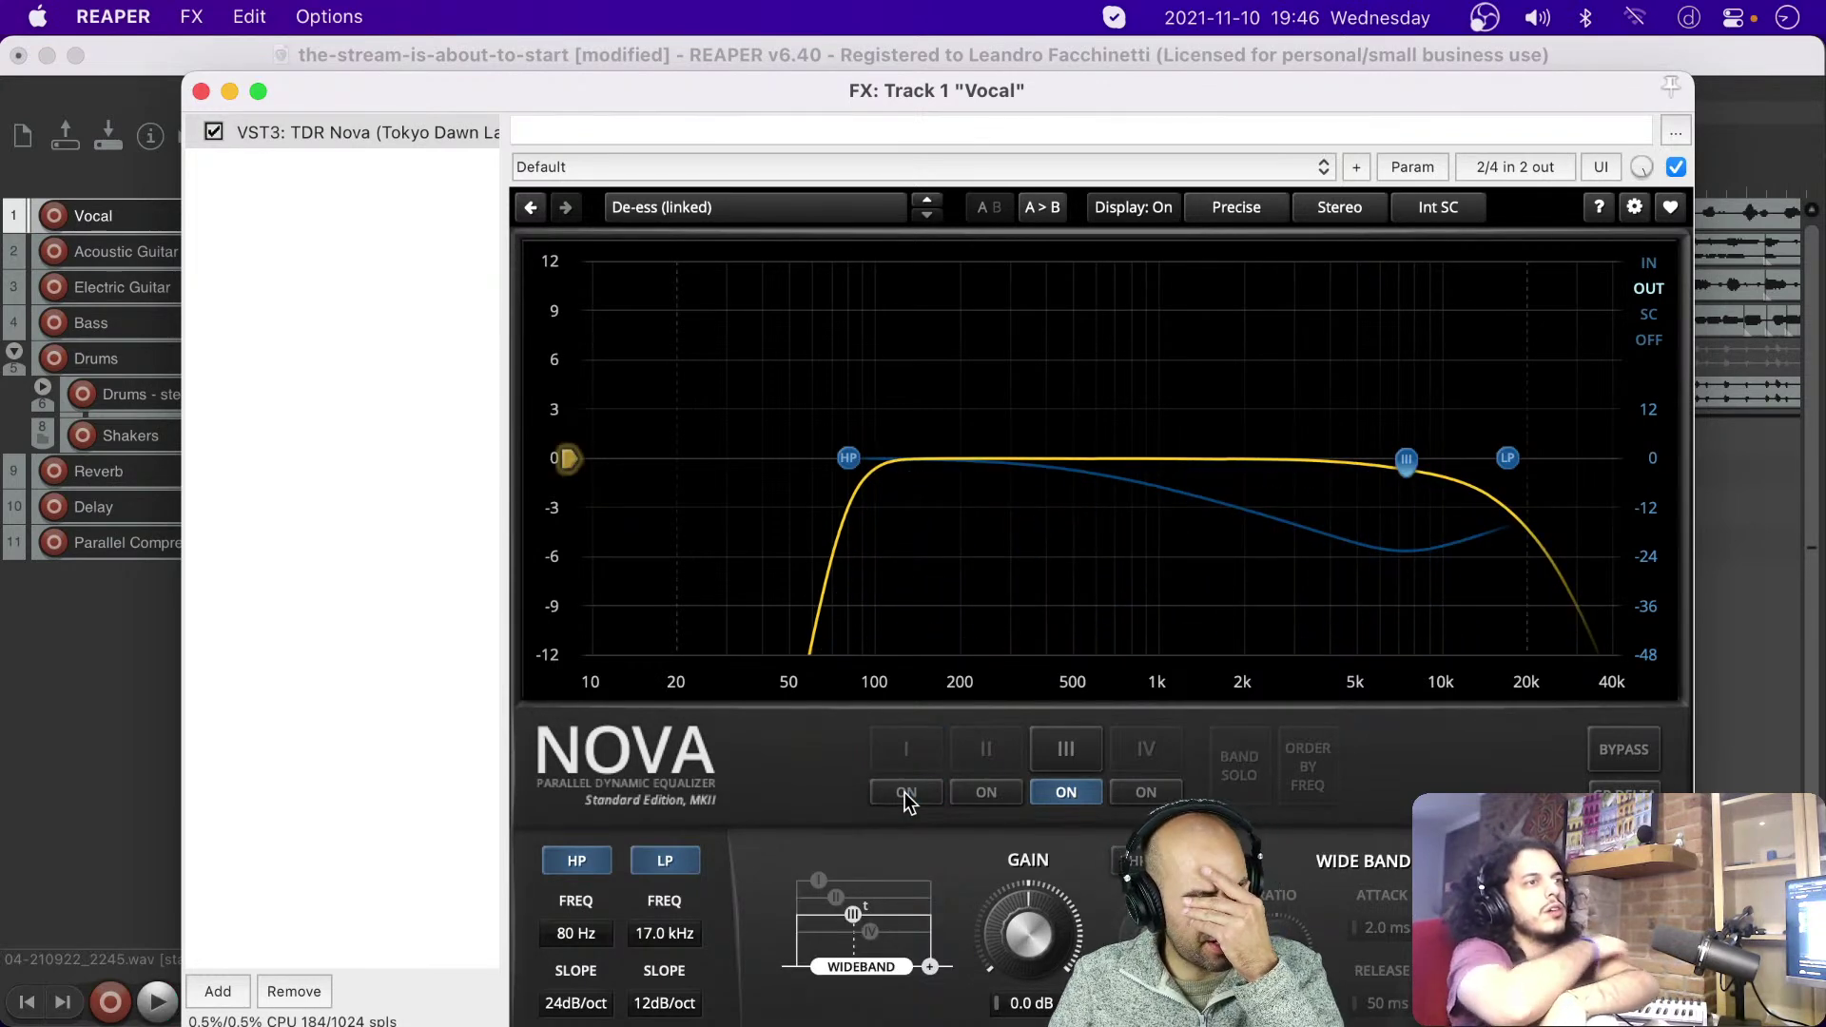
pyautogui.click(905, 792)
pyautogui.click(905, 793)
pyautogui.click(905, 792)
pyautogui.click(905, 792)
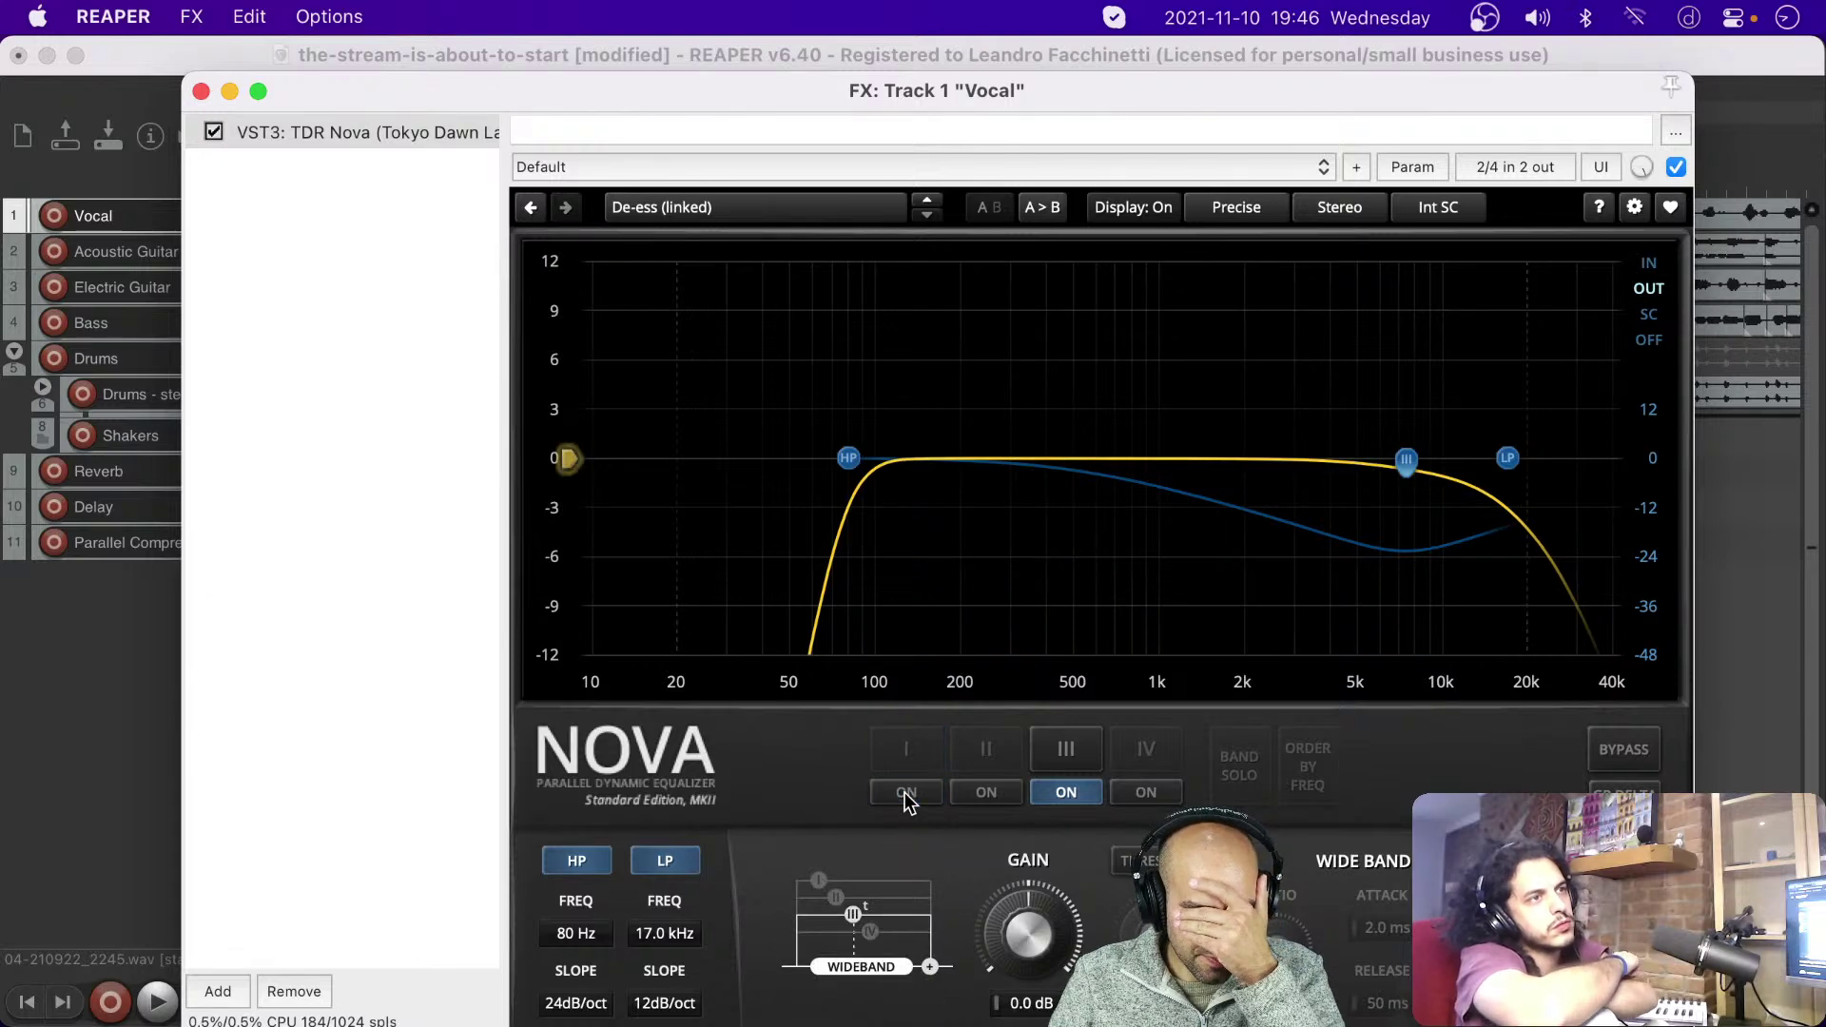
pyautogui.click(905, 793)
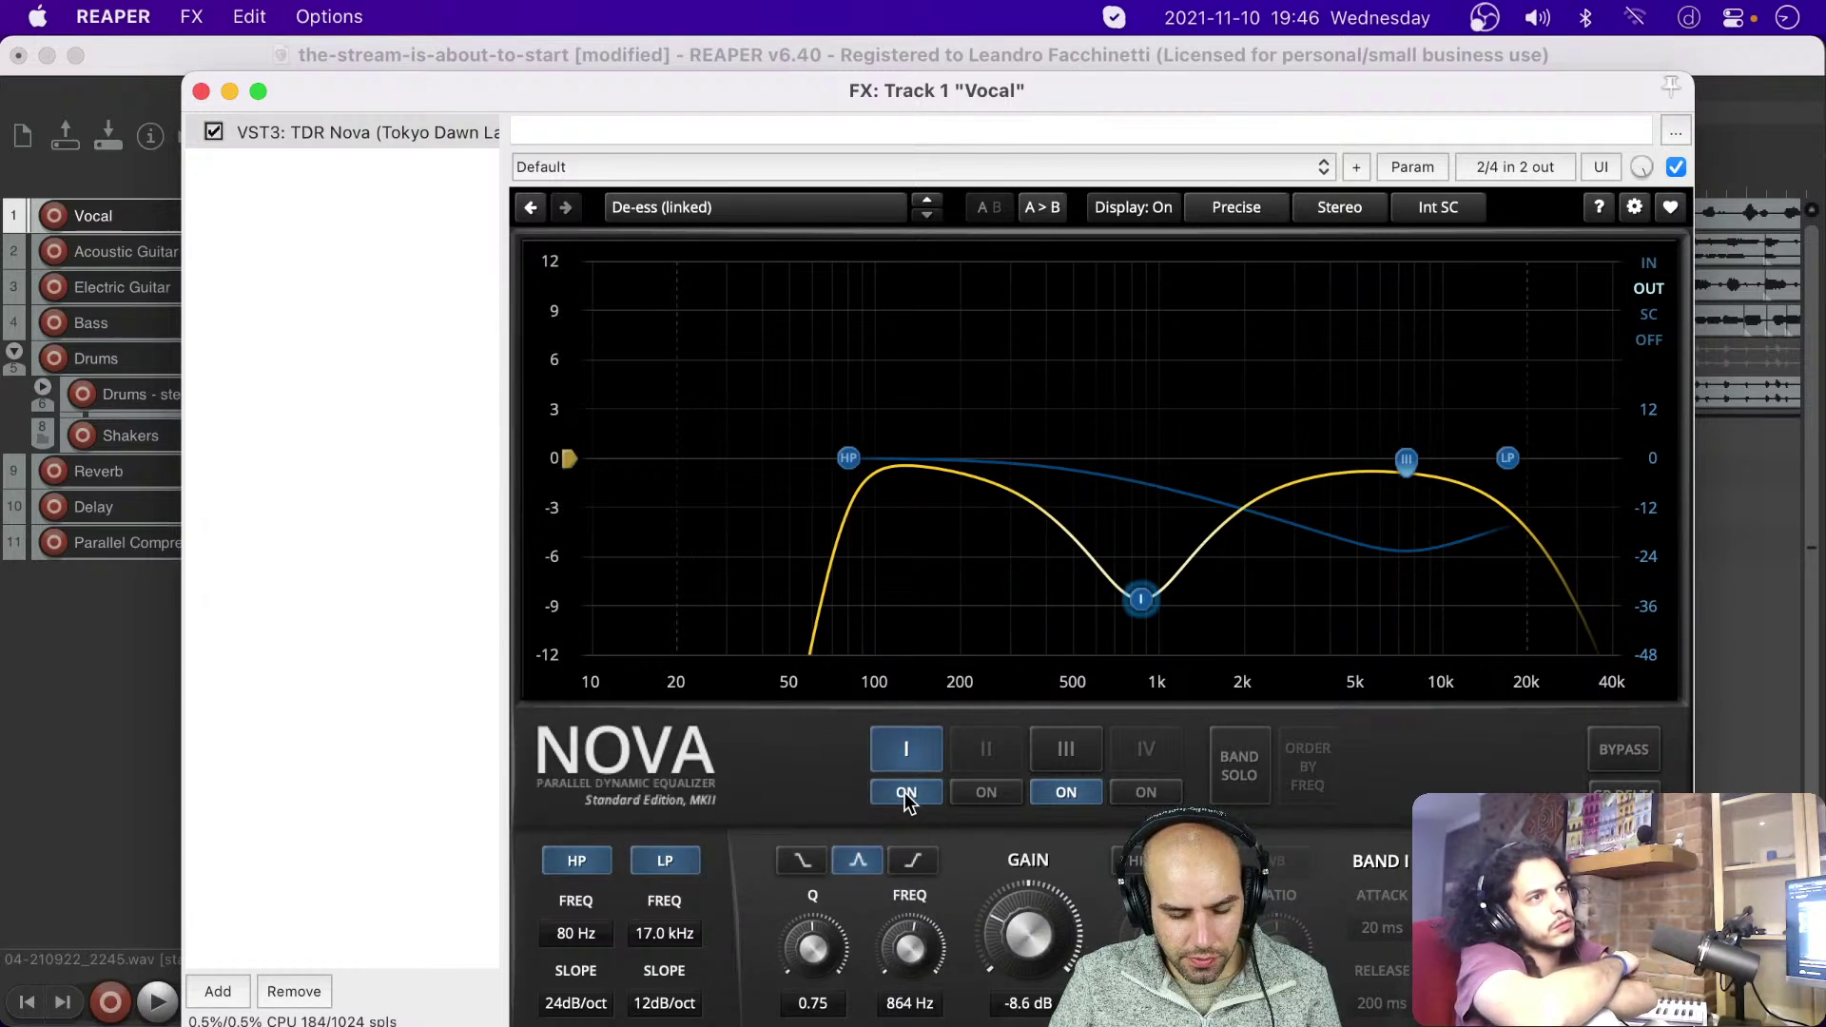
pyautogui.press('space')
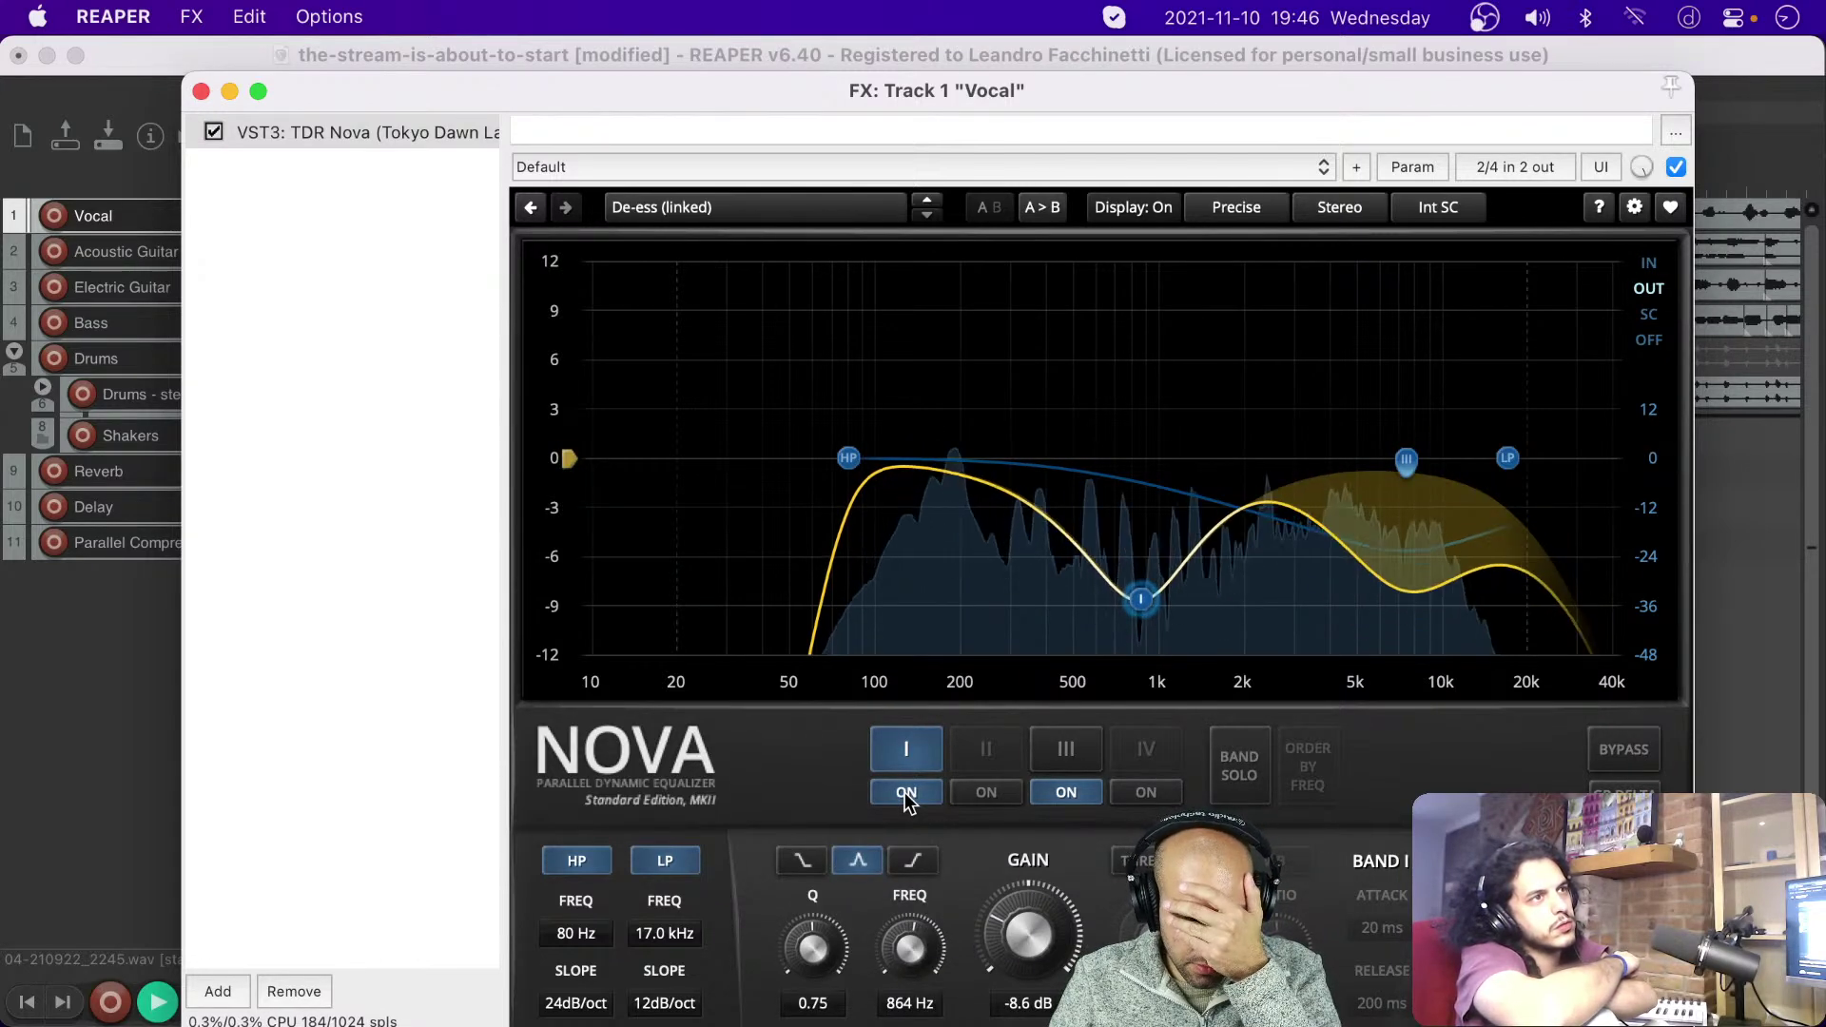
pyautogui.click(905, 794)
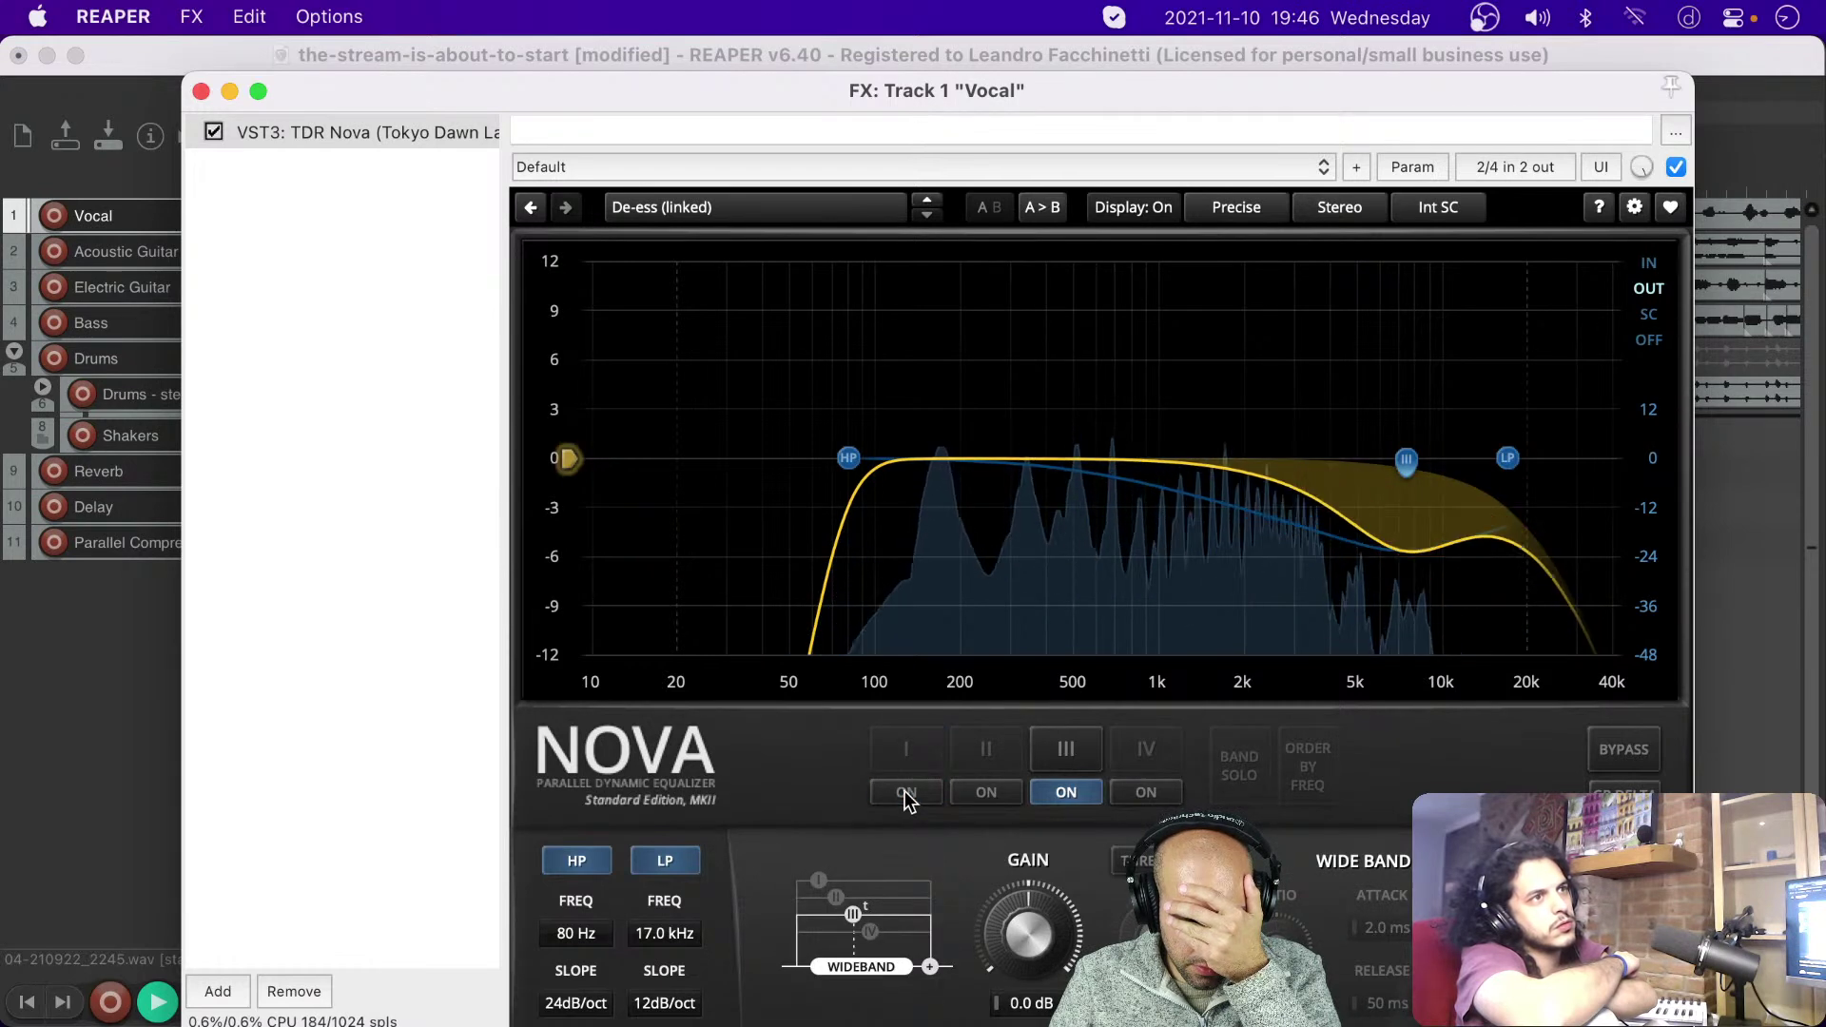
pyautogui.click(906, 793)
pyautogui.click(905, 793)
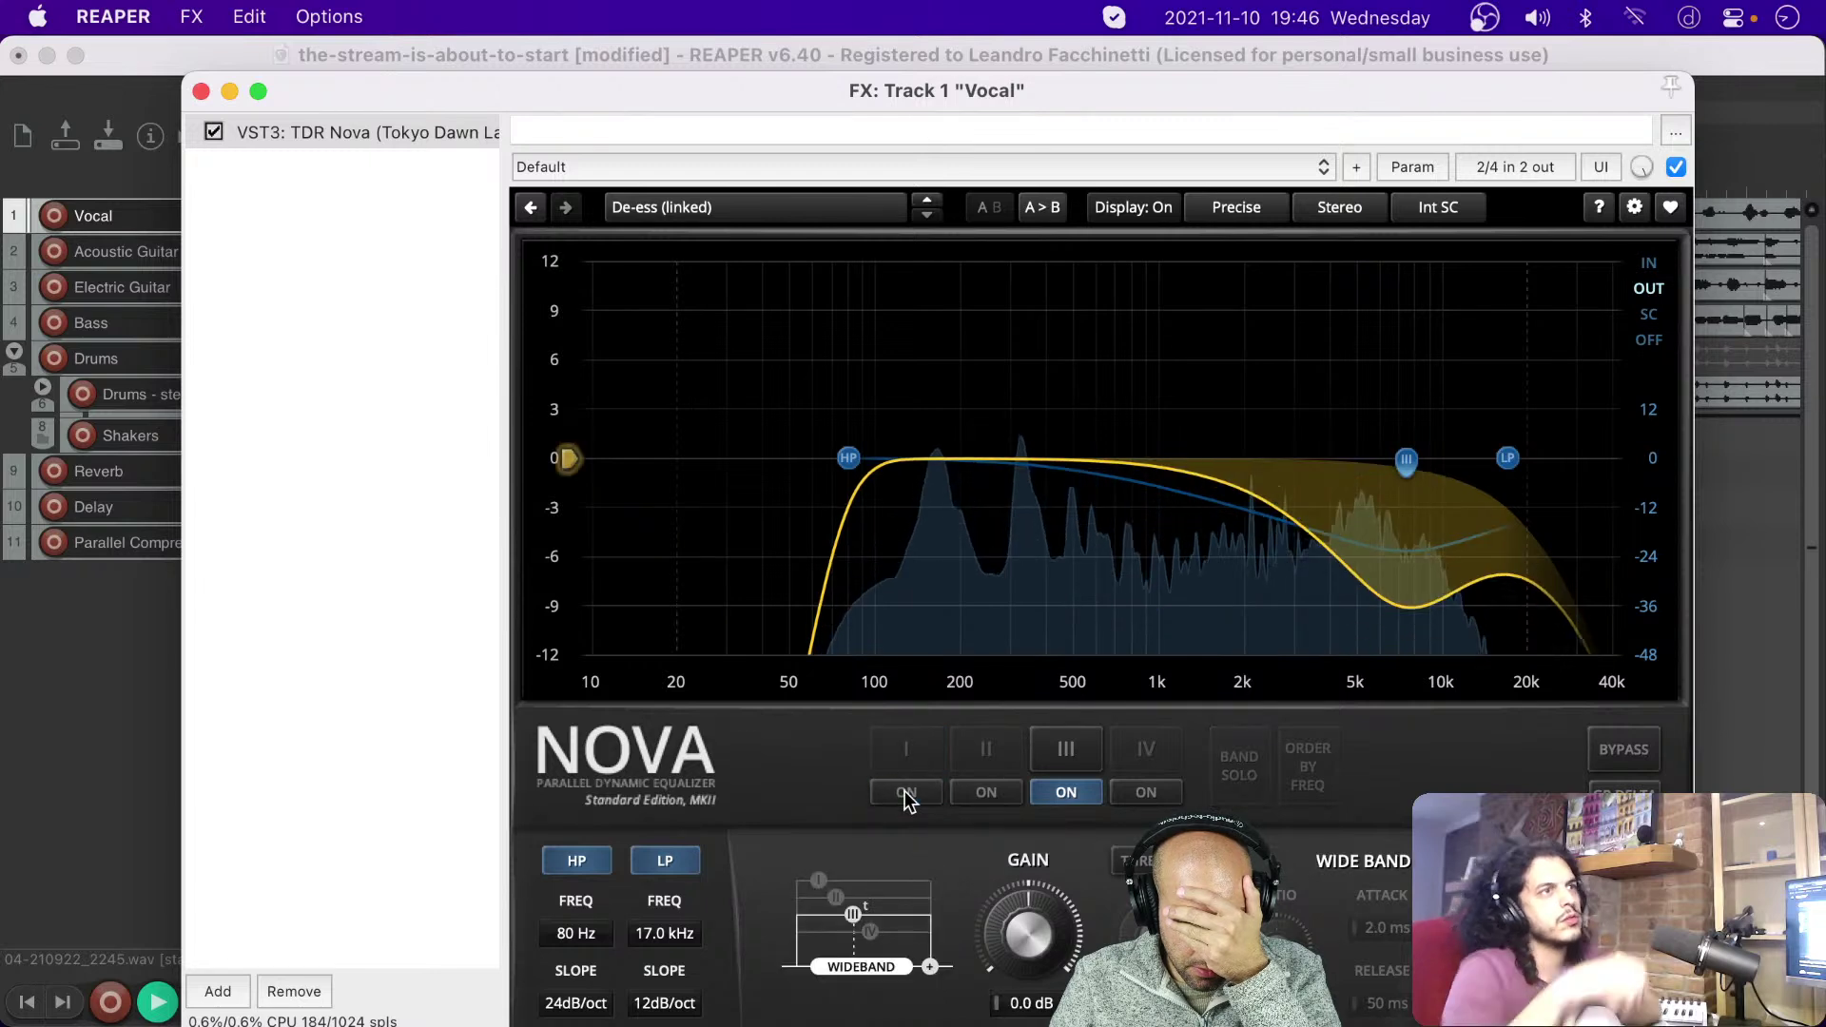
pyautogui.press('space')
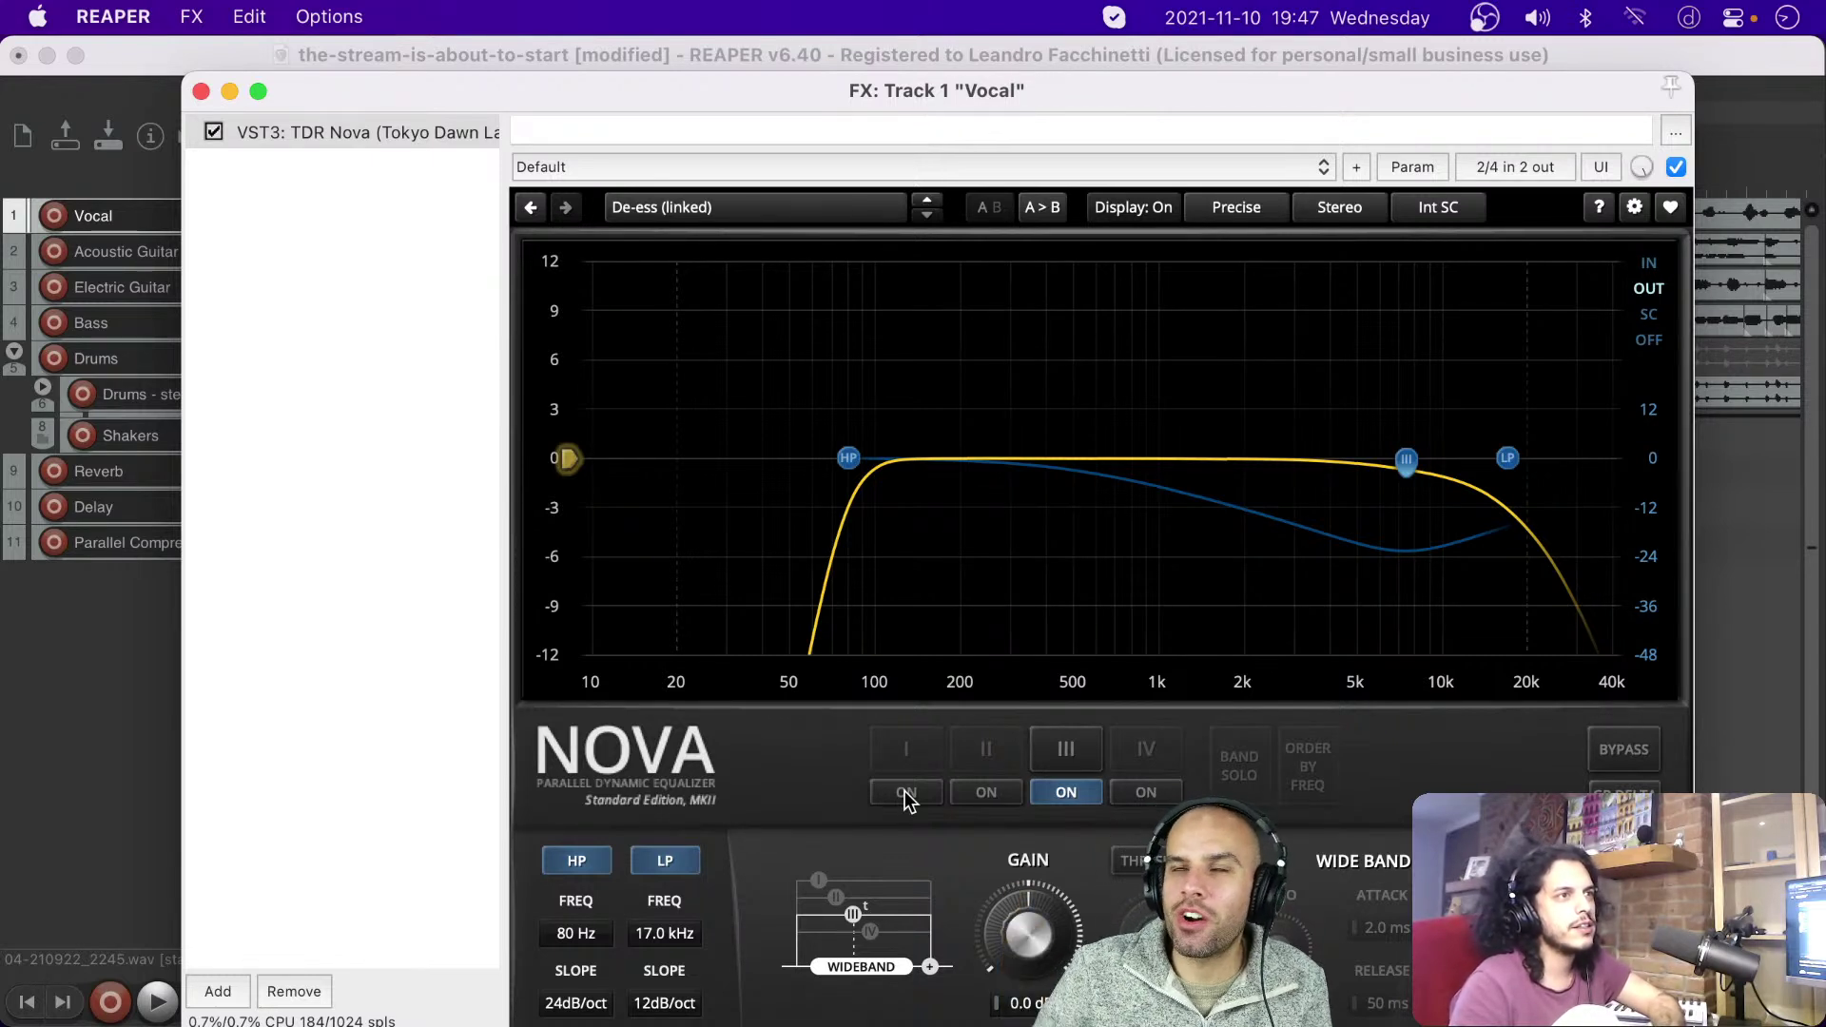
# Step: Switch band I on over the playing verse and ease its cut to about −5.4 dB at 894 Hz
pyautogui.press('space')
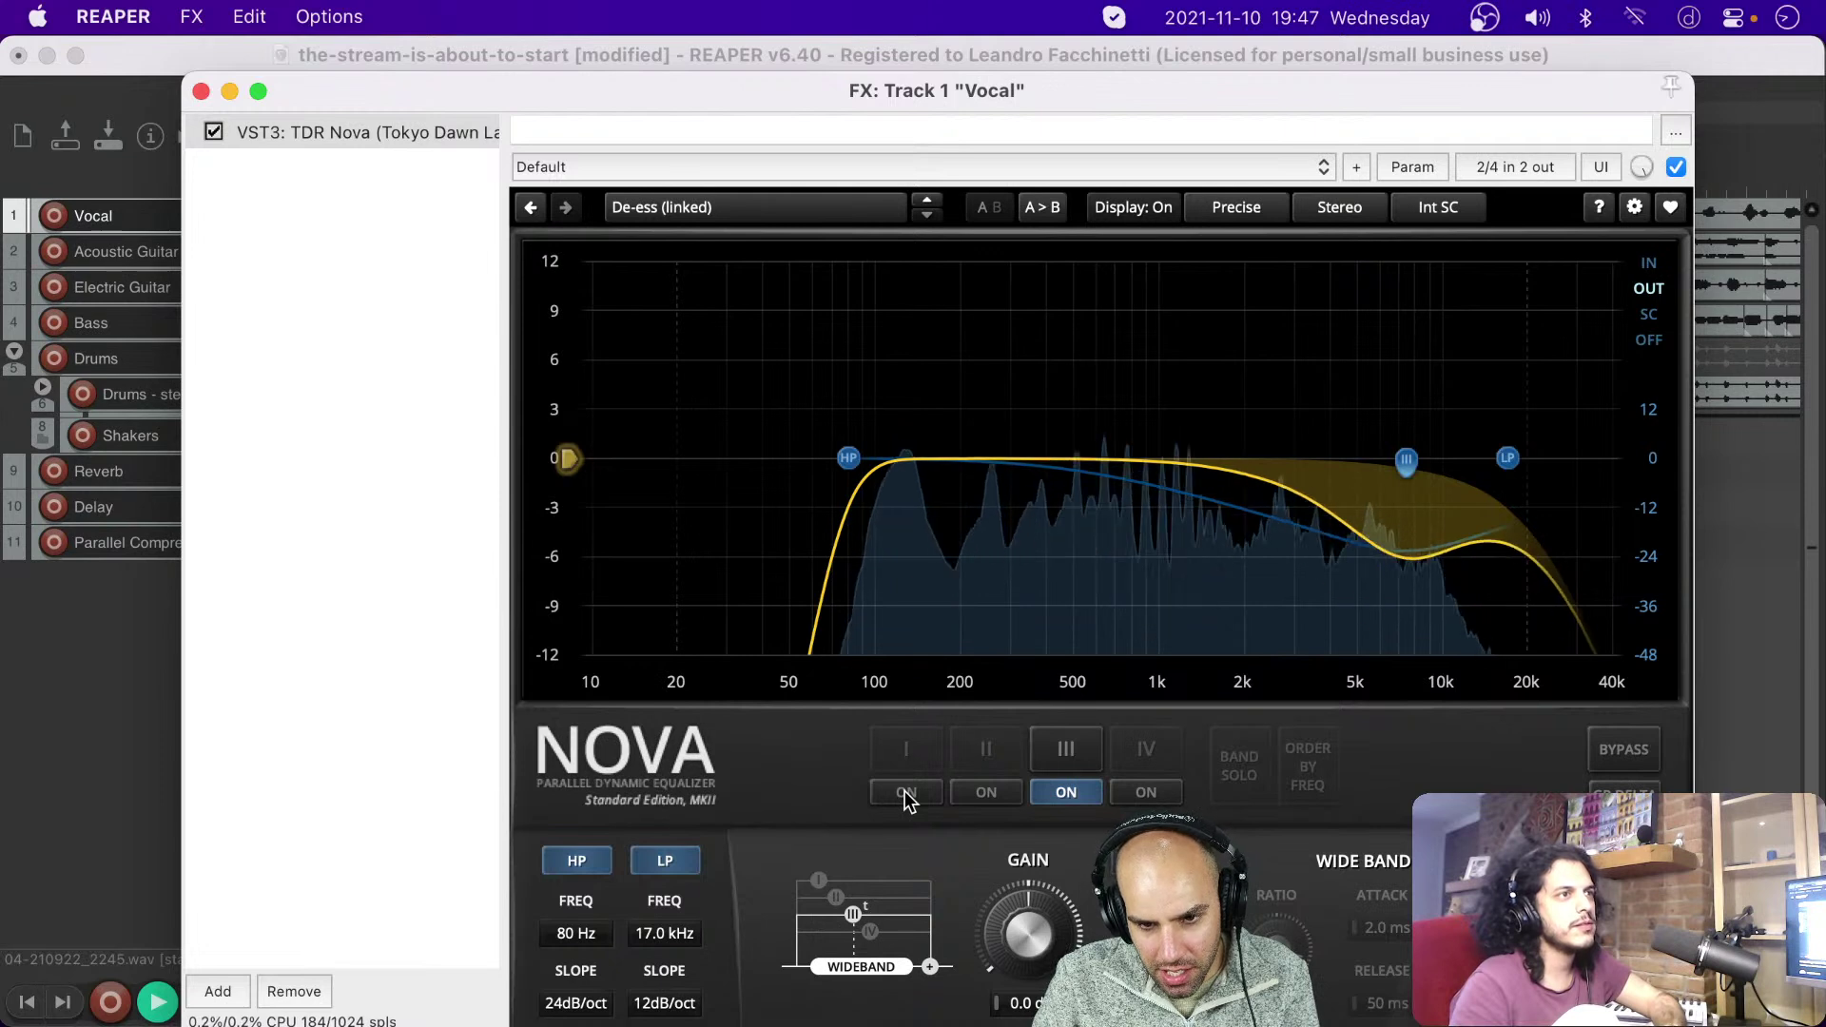
pyautogui.click(905, 793)
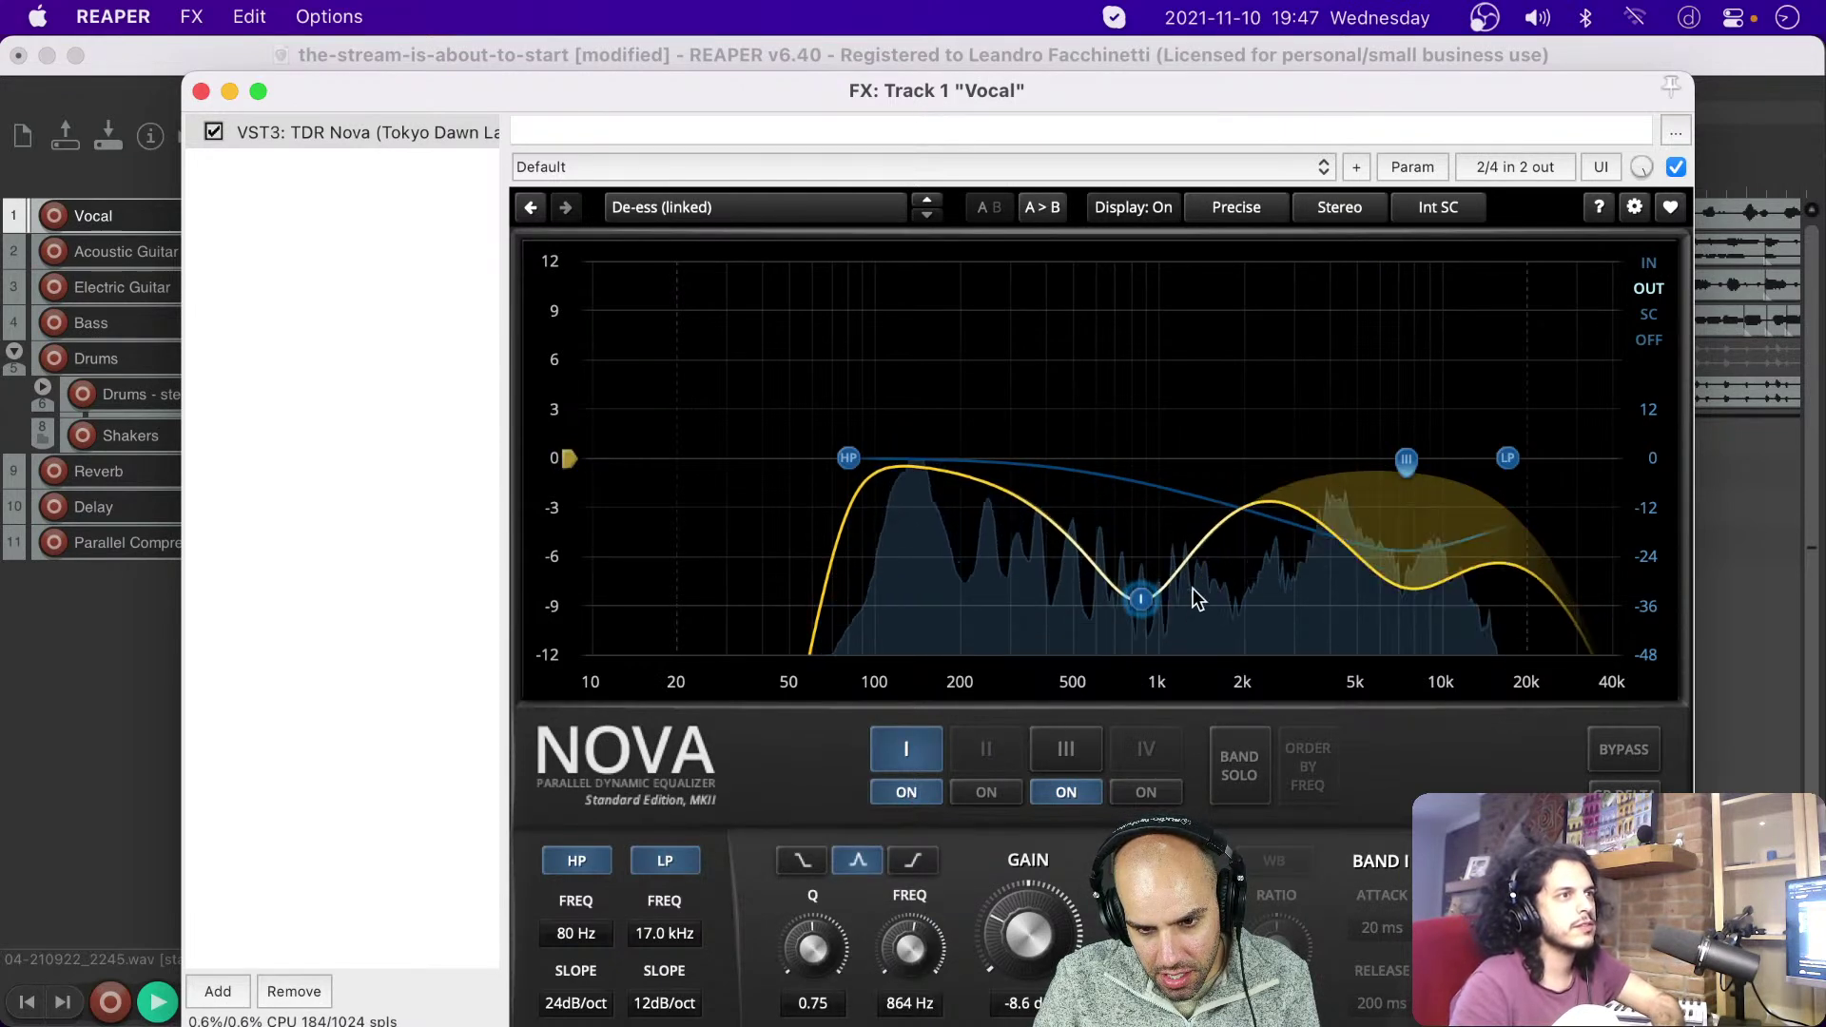
pyautogui.moveTo(1141, 600); pyautogui.dragTo(1146, 549)
pyautogui.press('space')
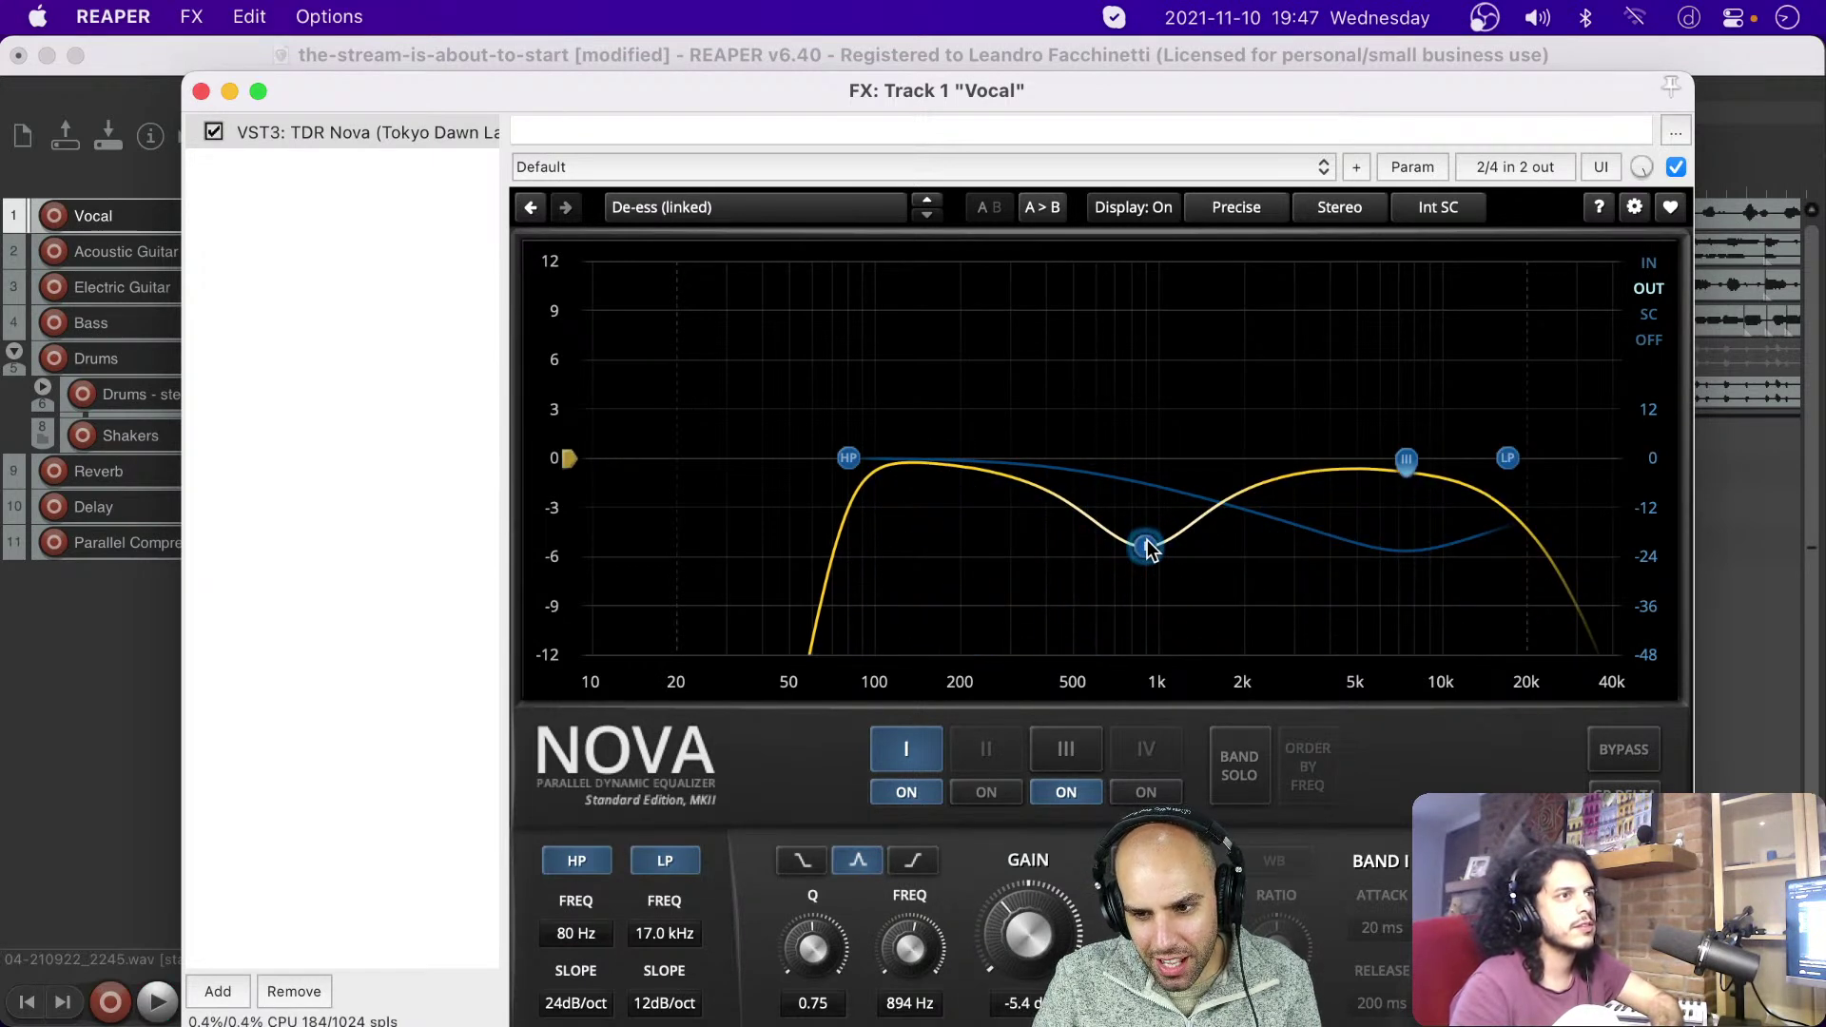
# Step: Set band I's cut to about −5.0 dB at 915 Hz and compare the playing verse with the band off and on
pyautogui.moveTo(1148, 549); pyautogui.dragTo(1151, 653)
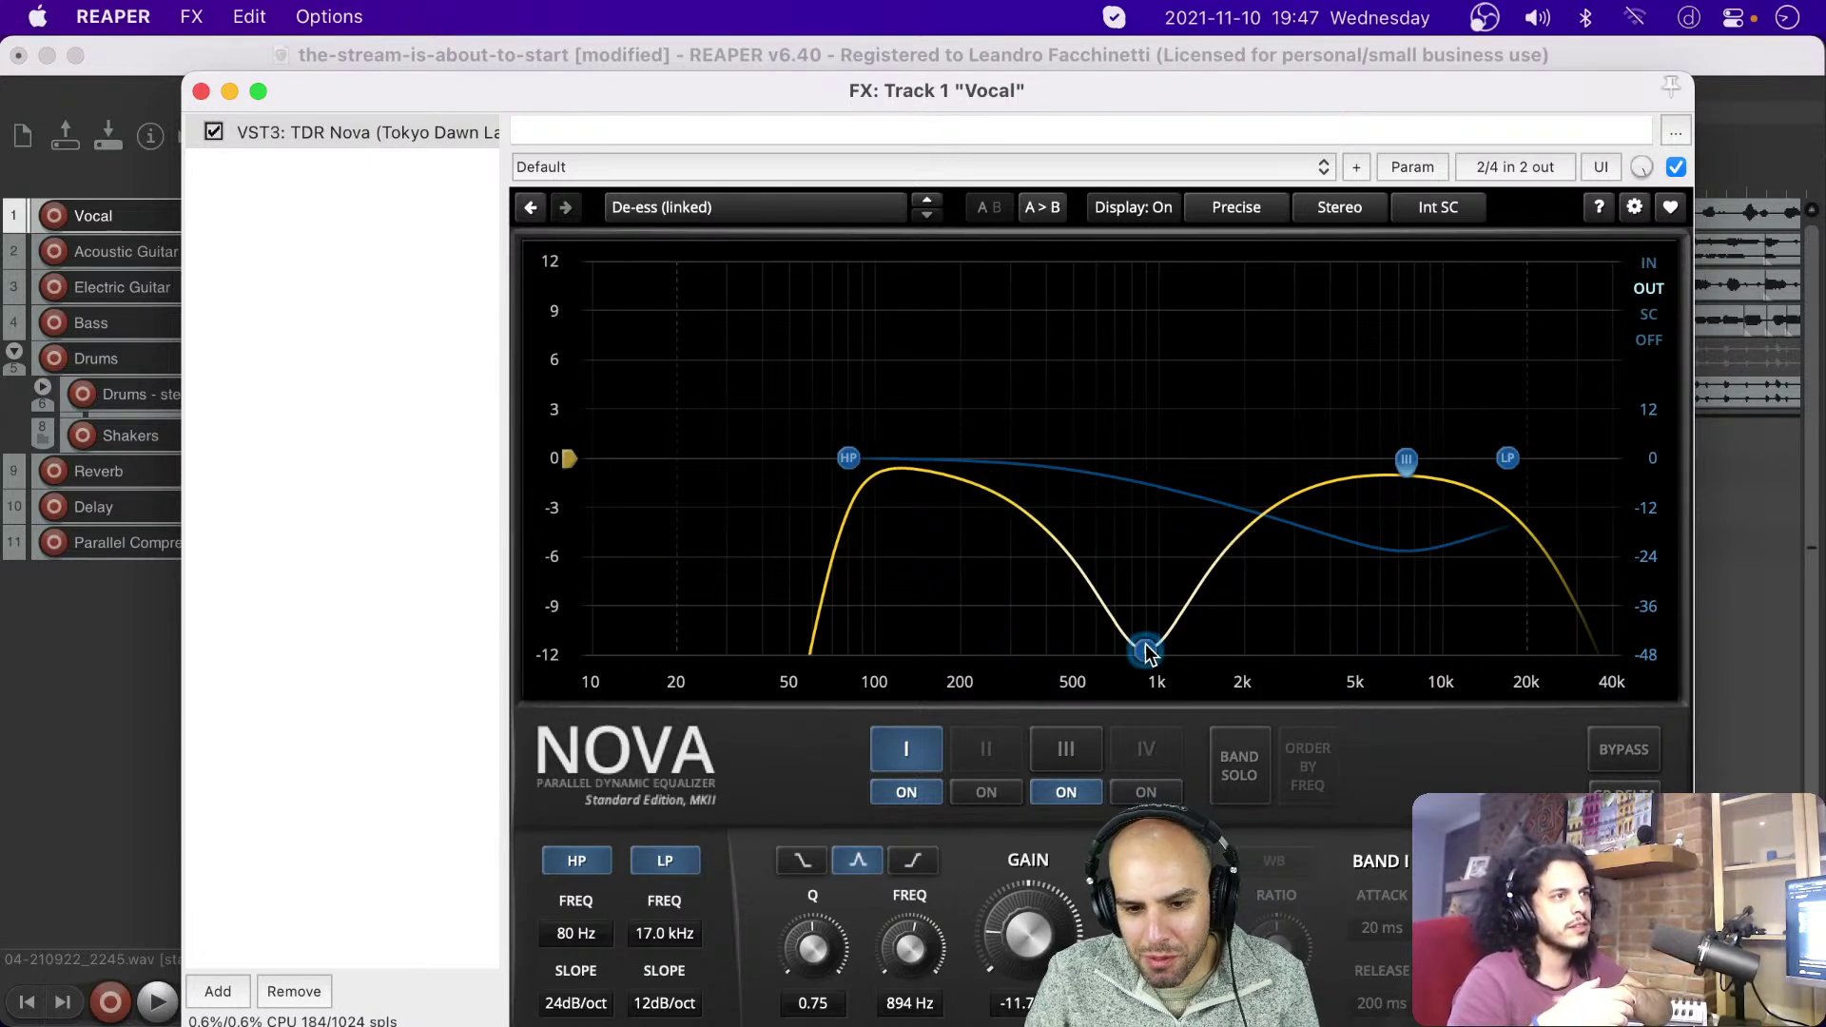
pyautogui.moveTo(1148, 653); pyautogui.dragTo(1149, 540)
pyautogui.press('space')
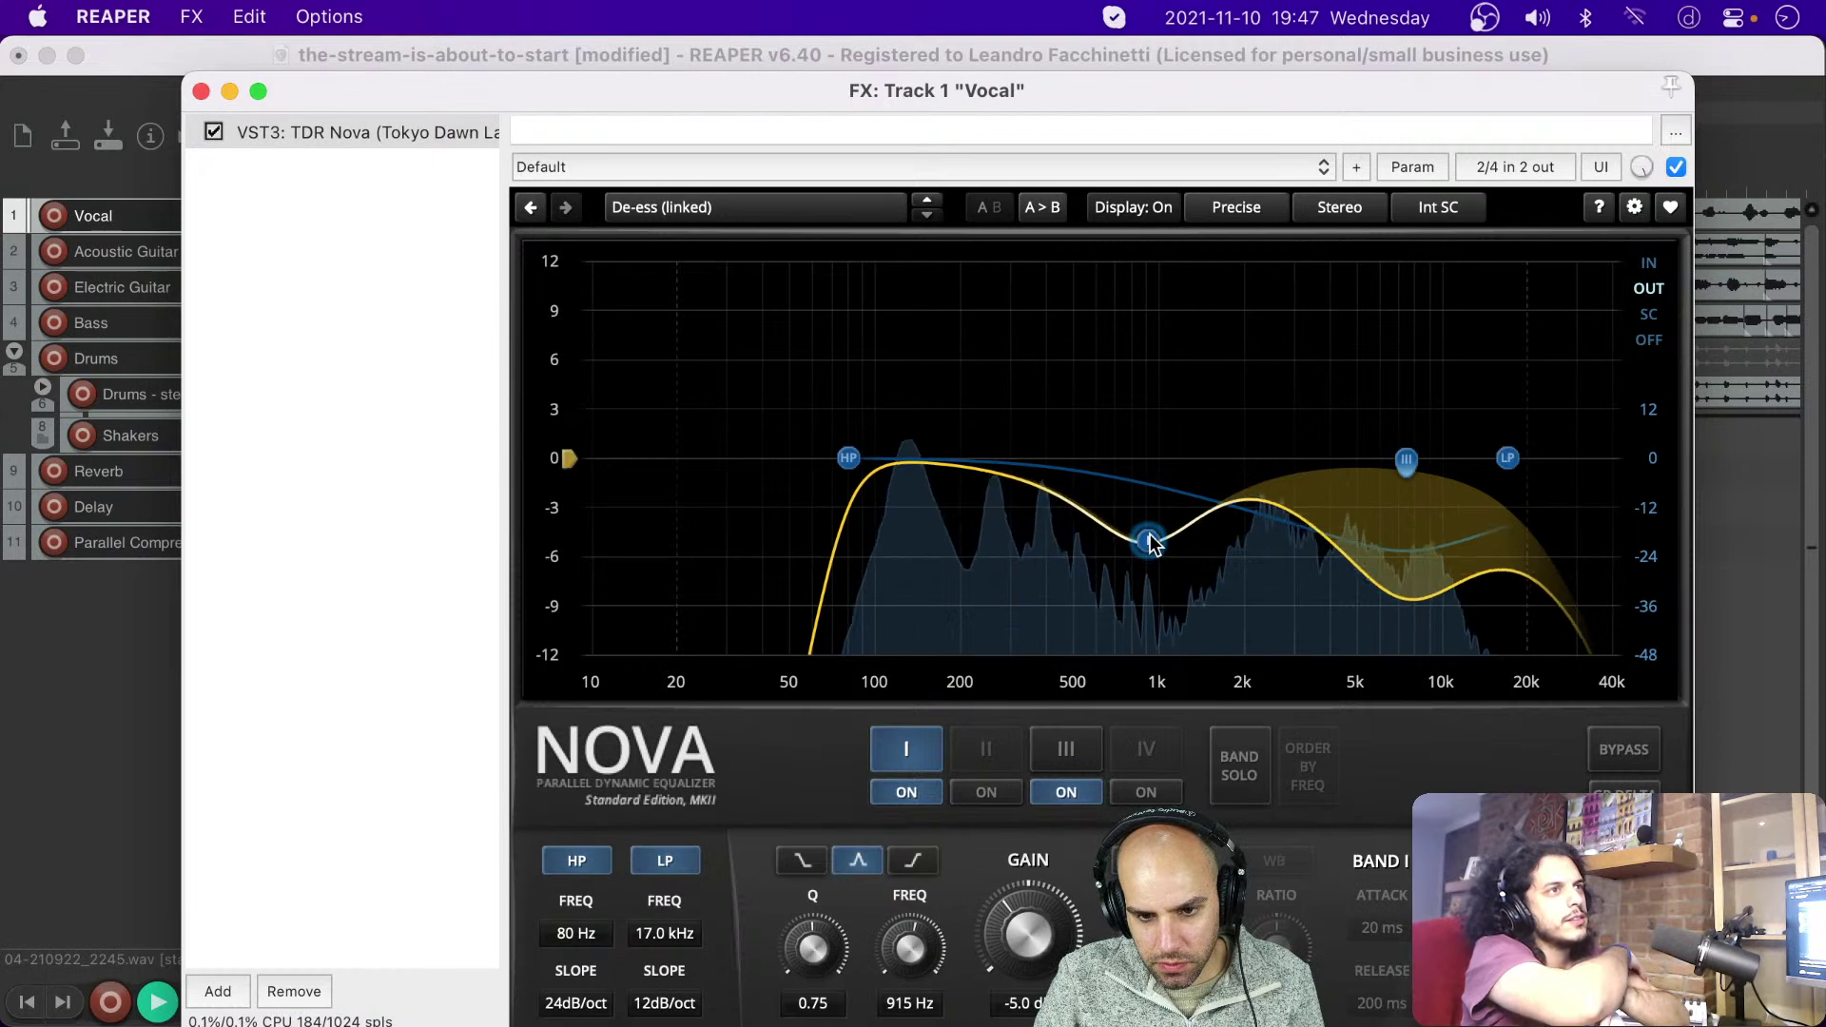
pyautogui.click(901, 792)
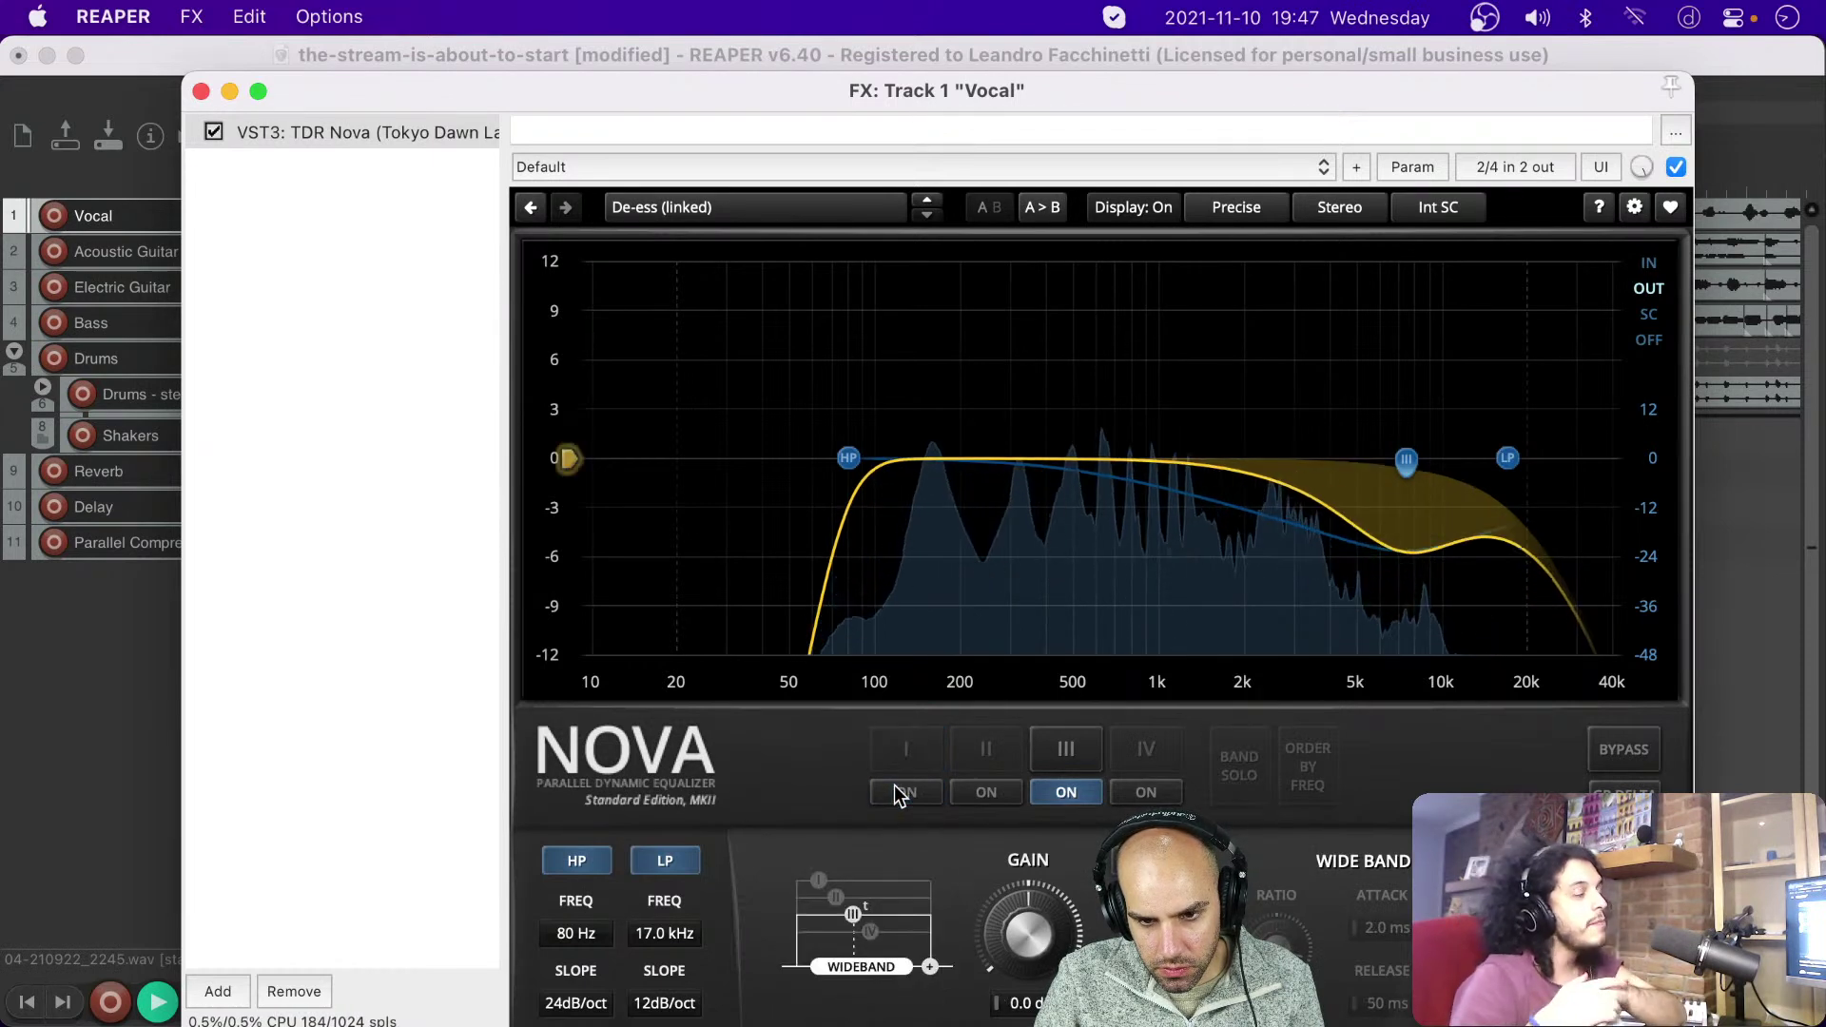
pyautogui.click(901, 792)
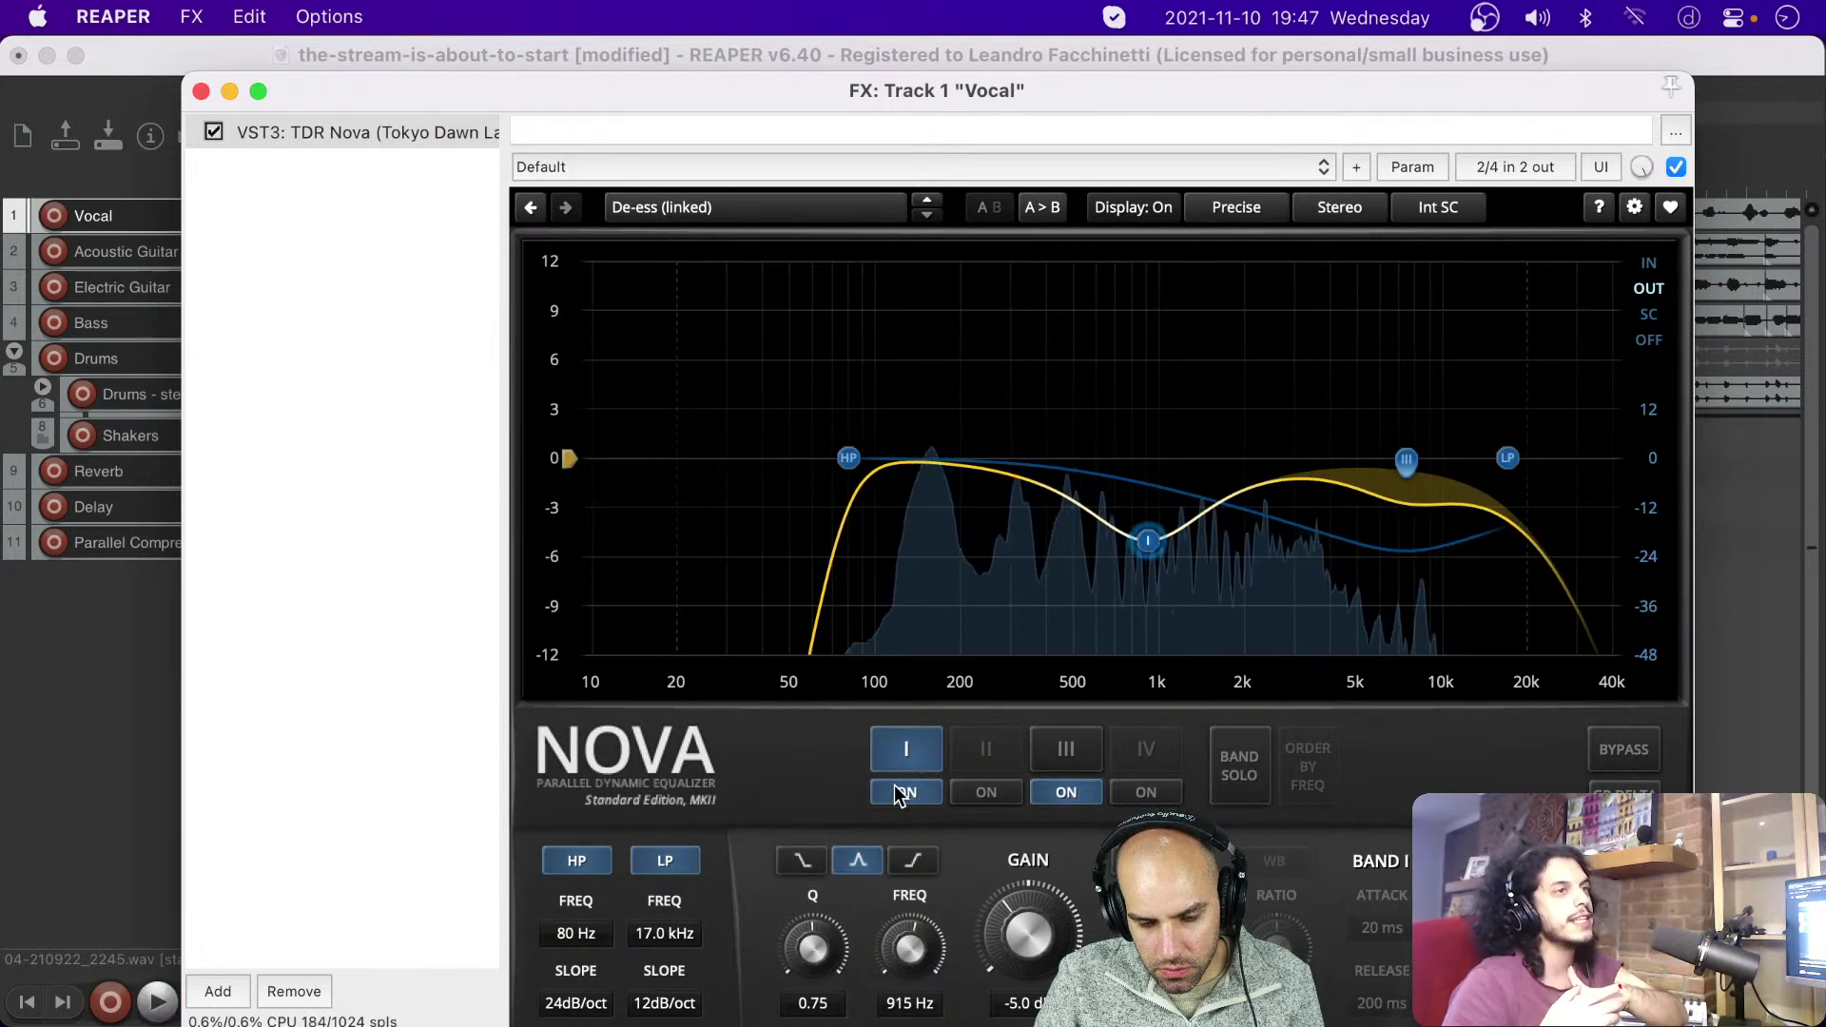
pyautogui.press('space')
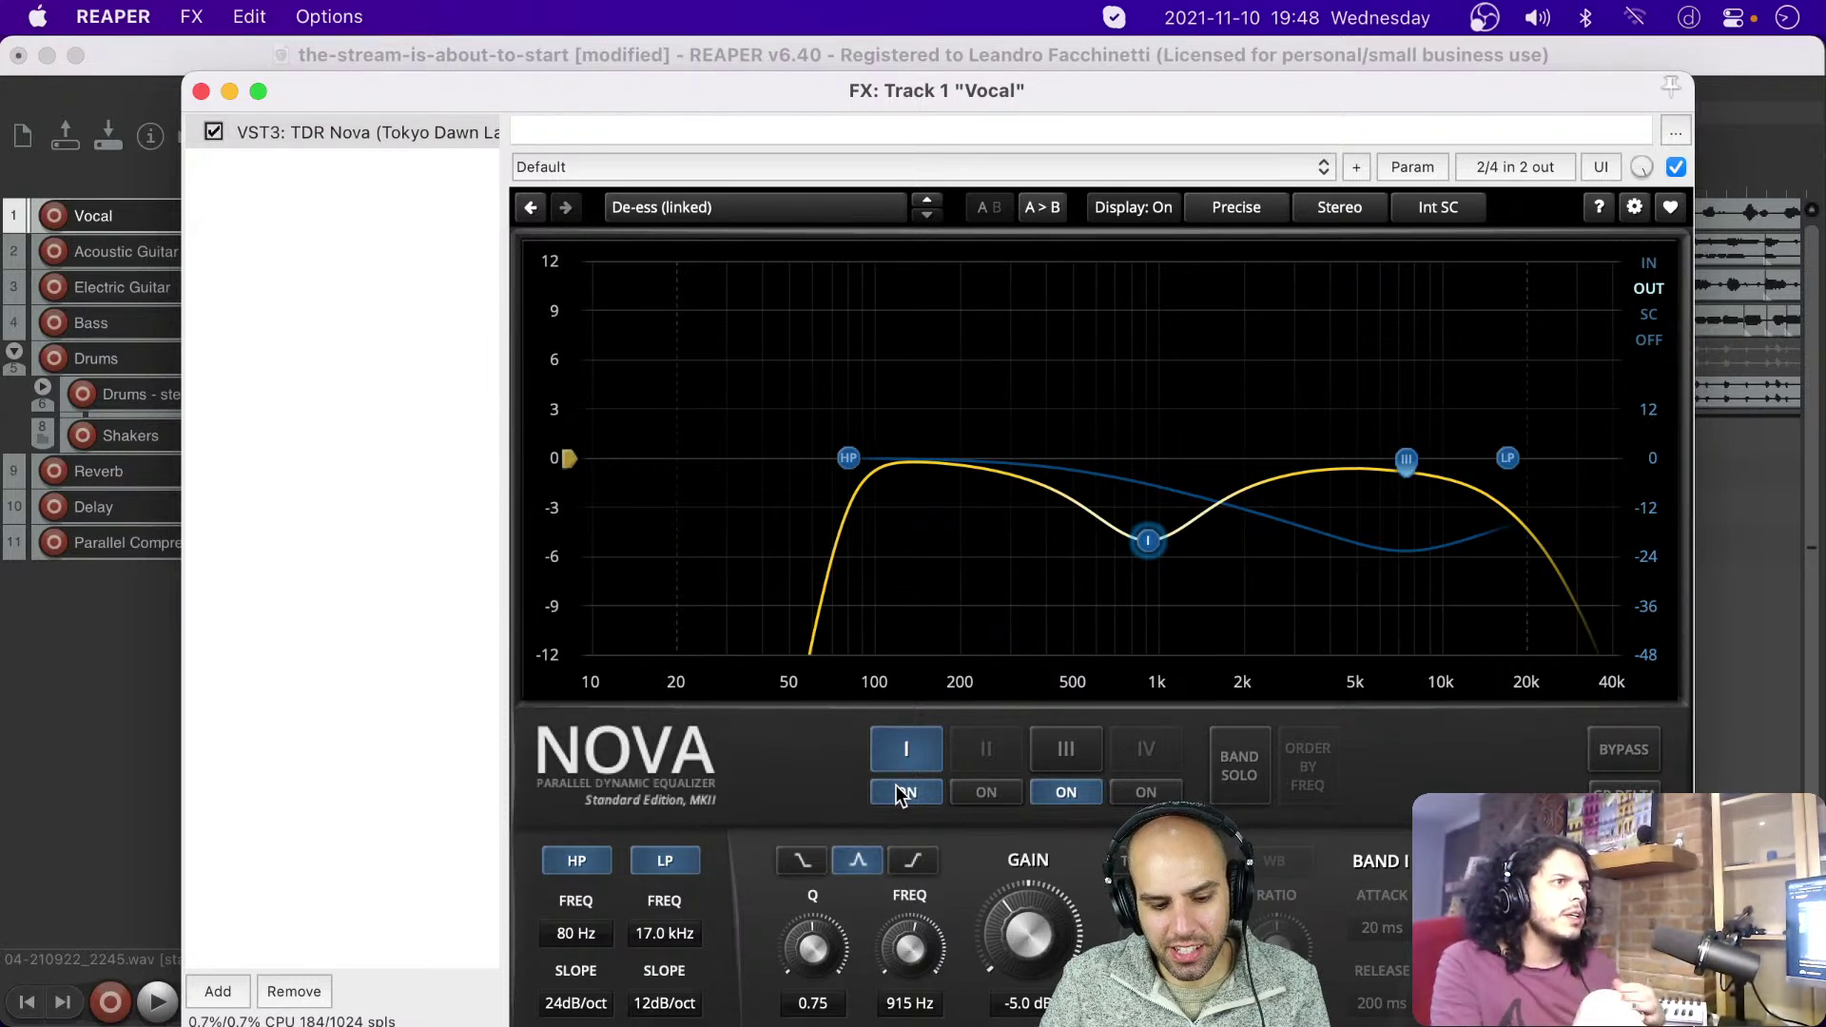
# Step: Ease band I's cut to about −4.5 dB at 936 Hz while the verse plays, then stop playback
pyautogui.press('space')
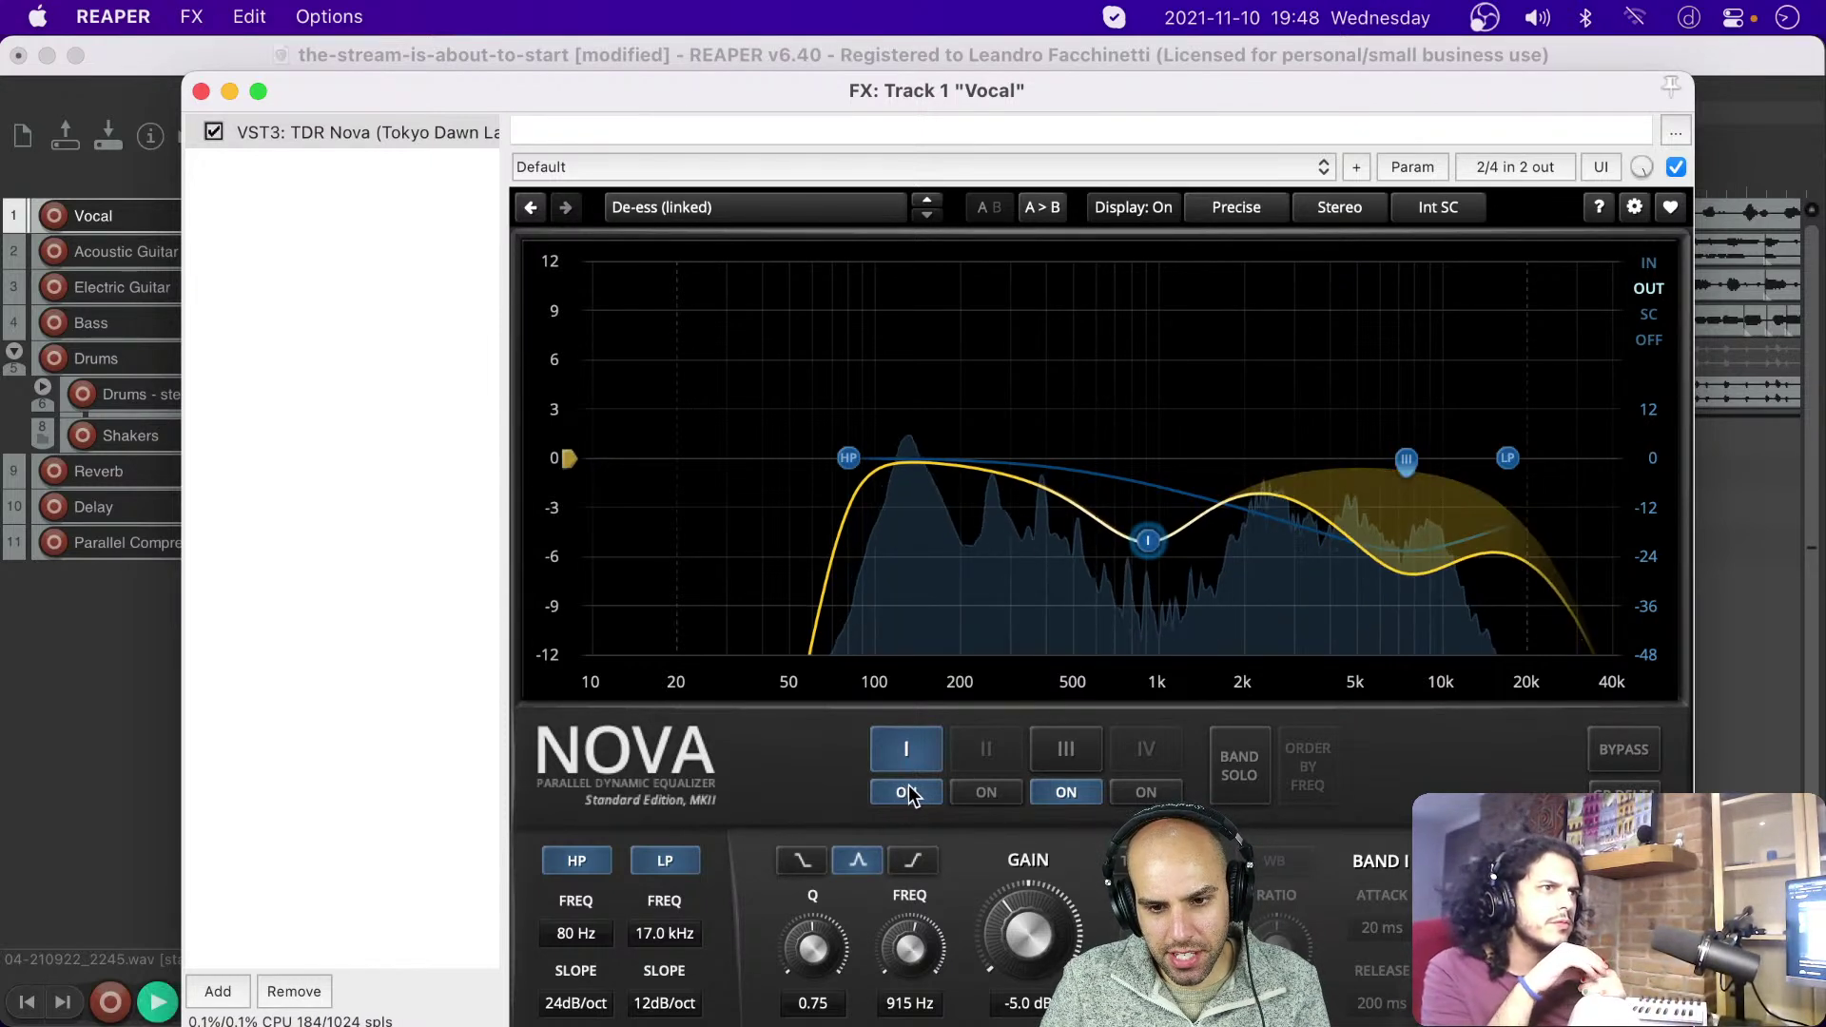
pyautogui.moveTo(1154, 543)
pyautogui.mouseDown()
pyautogui.moveTo(1154, 647)
pyautogui.moveTo(1144, 507)
pyautogui.moveTo(1151, 534)
pyautogui.mouseUp()
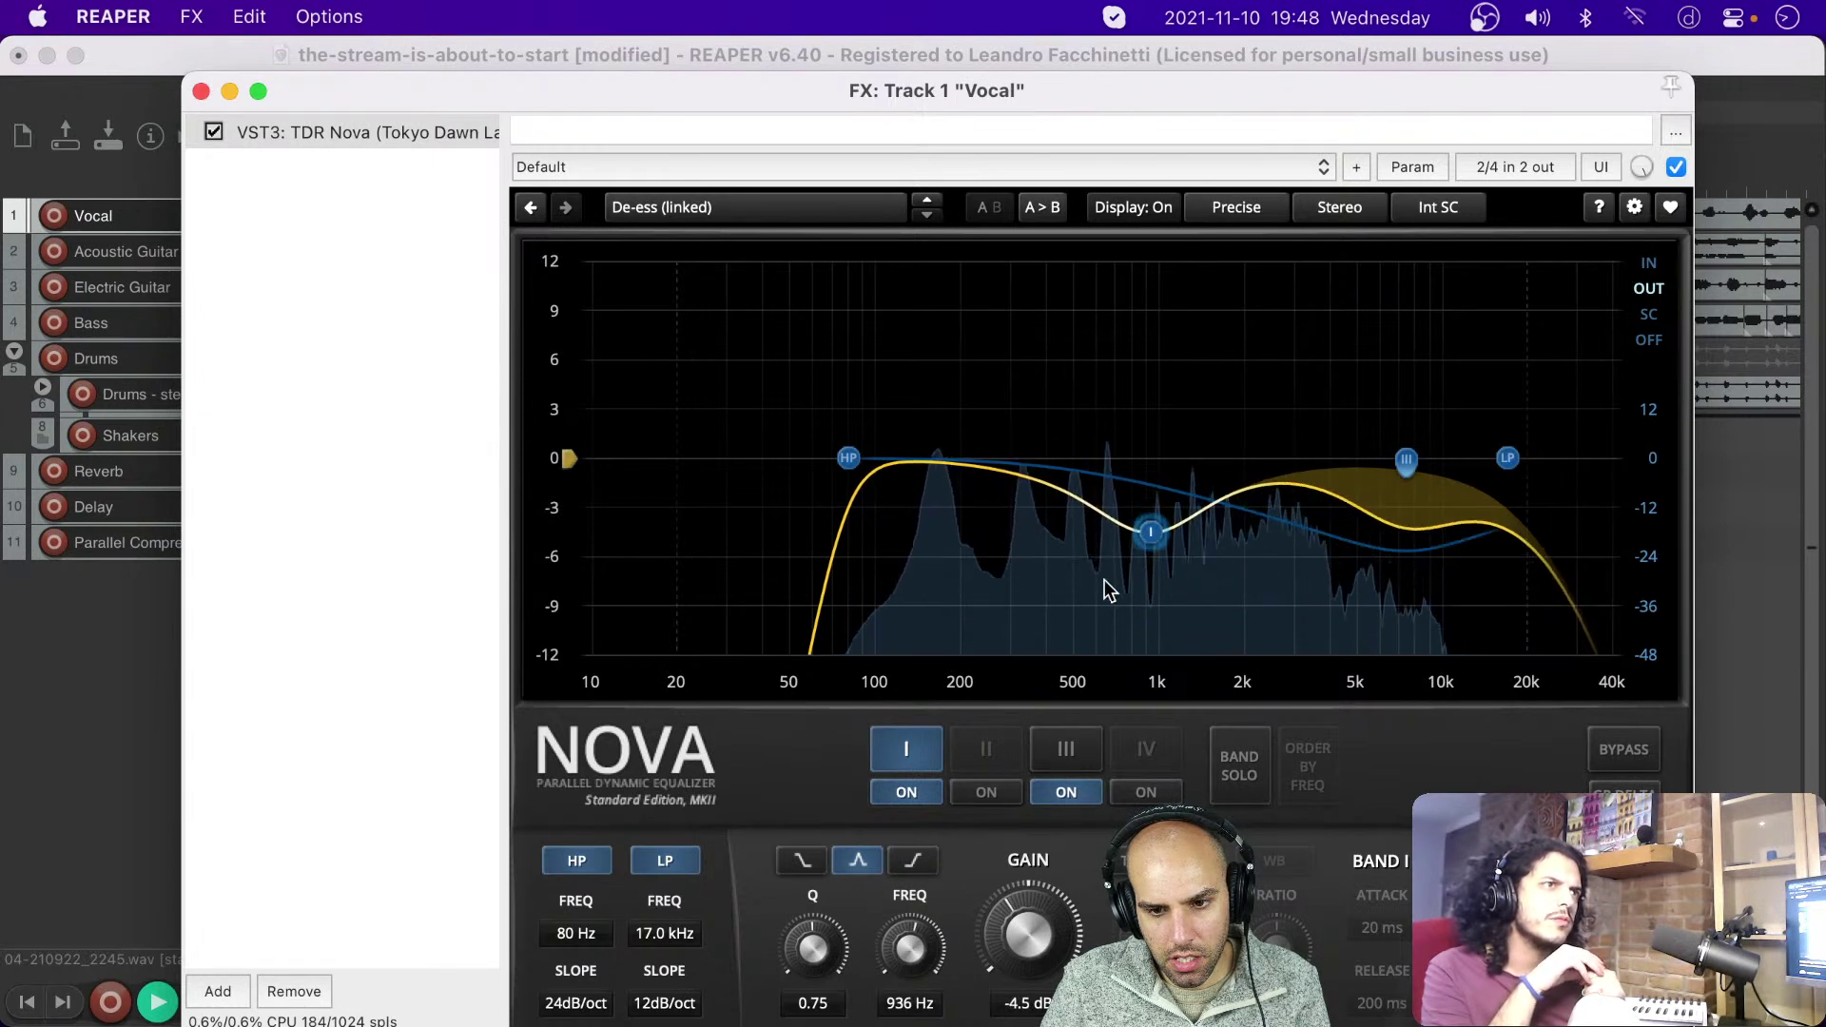
pyautogui.press('space')
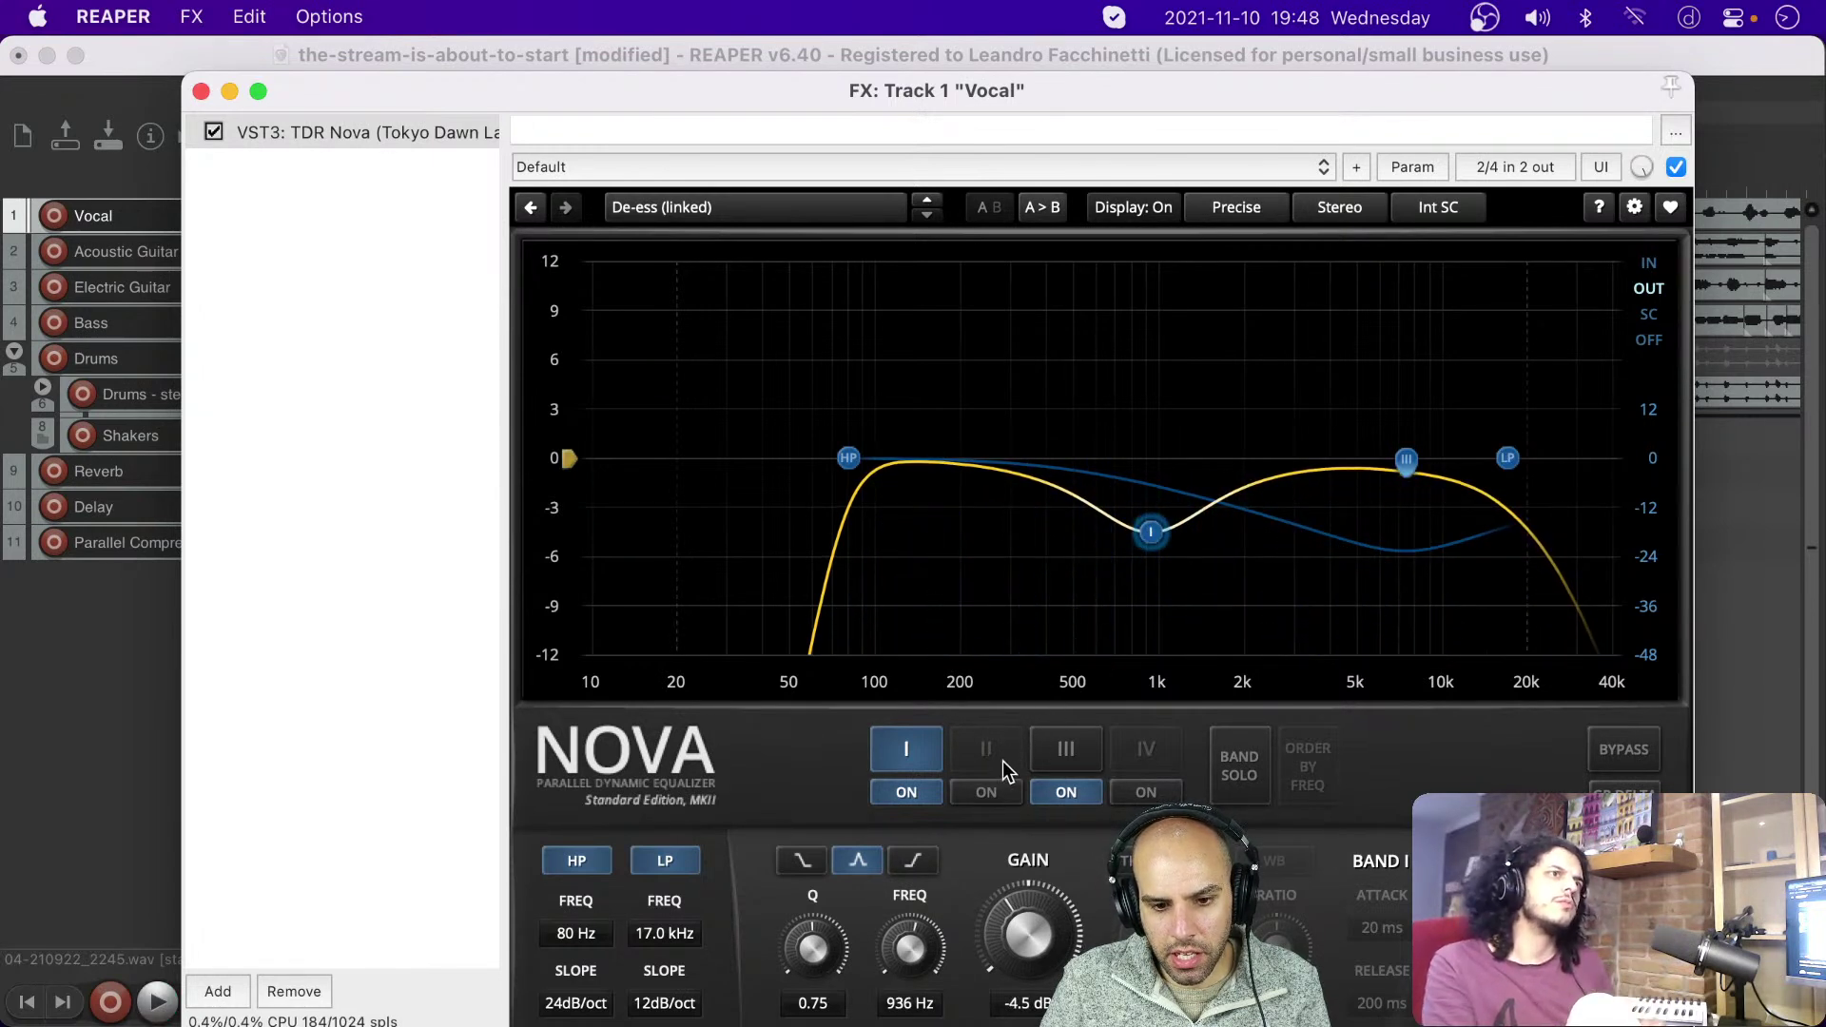
# Step: Switch on band II at about −0.4 dB and 3.2 kHz, solo the band and narrow its Q to 1.40
pyautogui.click(986, 791)
pyautogui.moveTo(897, 459); pyautogui.dragTo(1305, 473)
pyautogui.click(1239, 765)
pyautogui.press('space')
pyautogui.press('space')
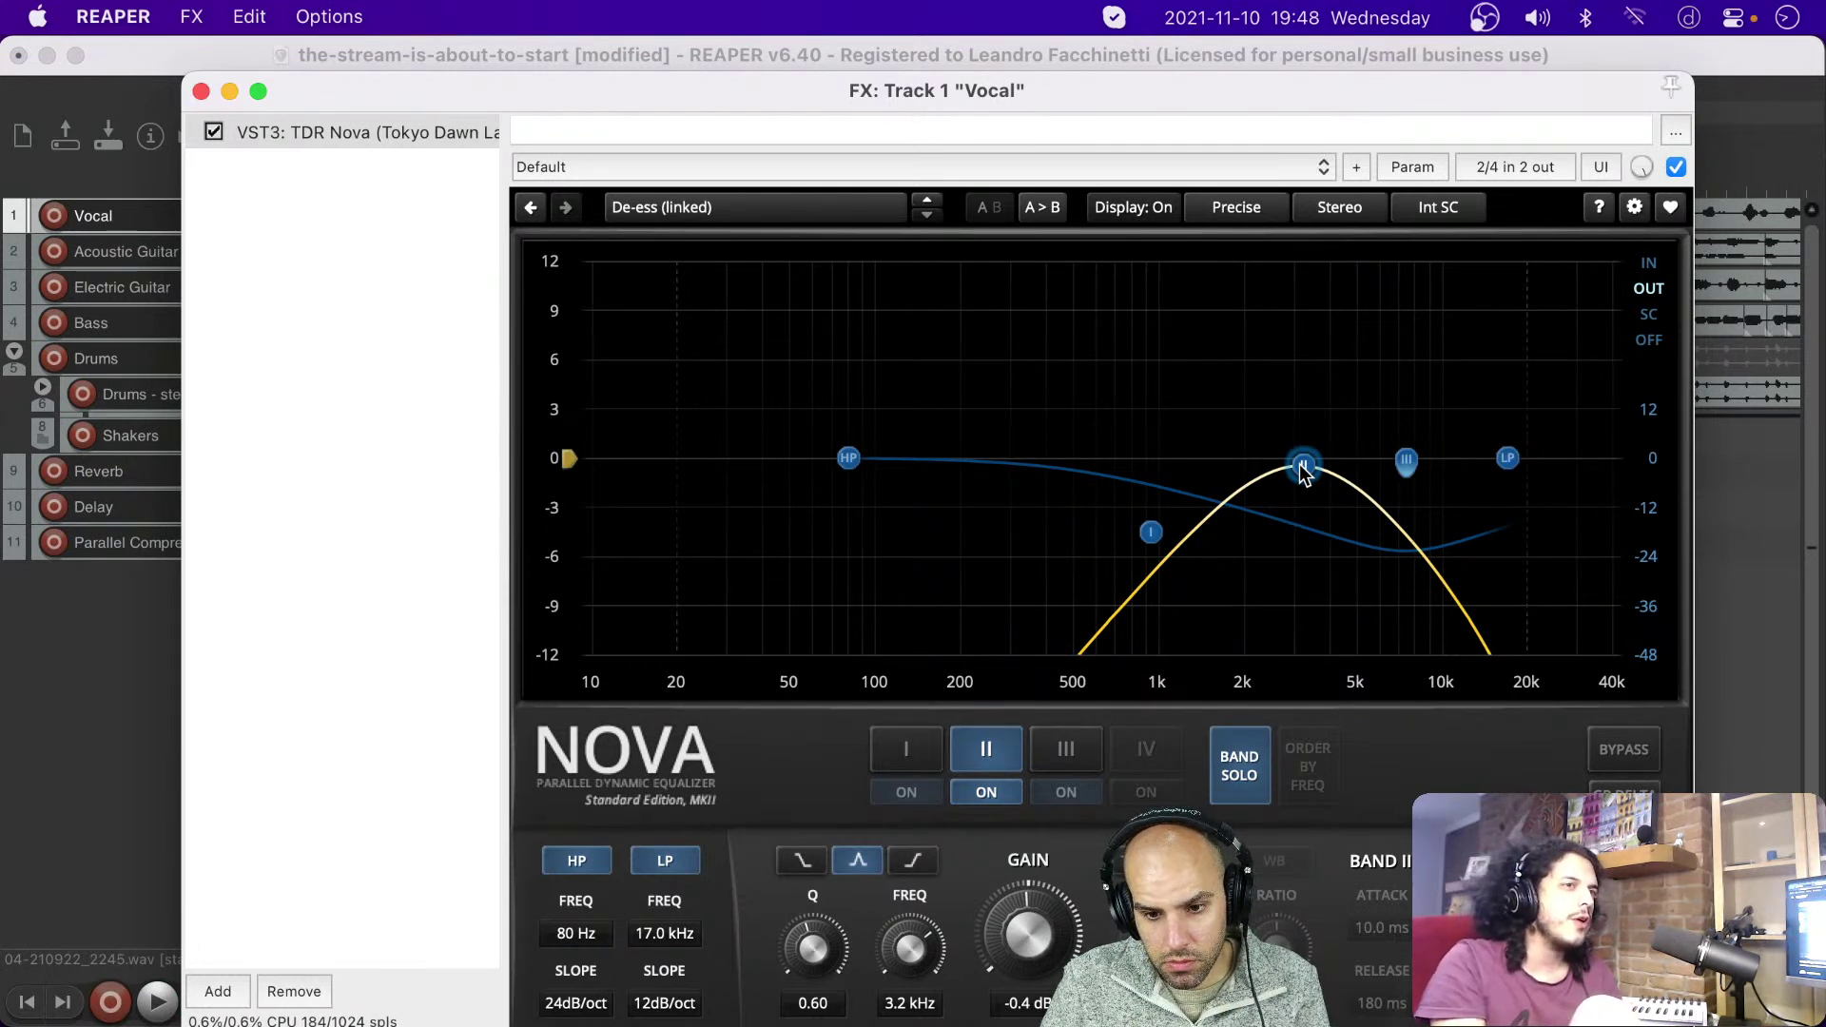
pyautogui.scroll(-3, 1303, 471)
pyautogui.scroll(10, 1303, 470)
pyautogui.scroll(-5, 1303, 470)
pyautogui.scroll(4, 1302, 471)
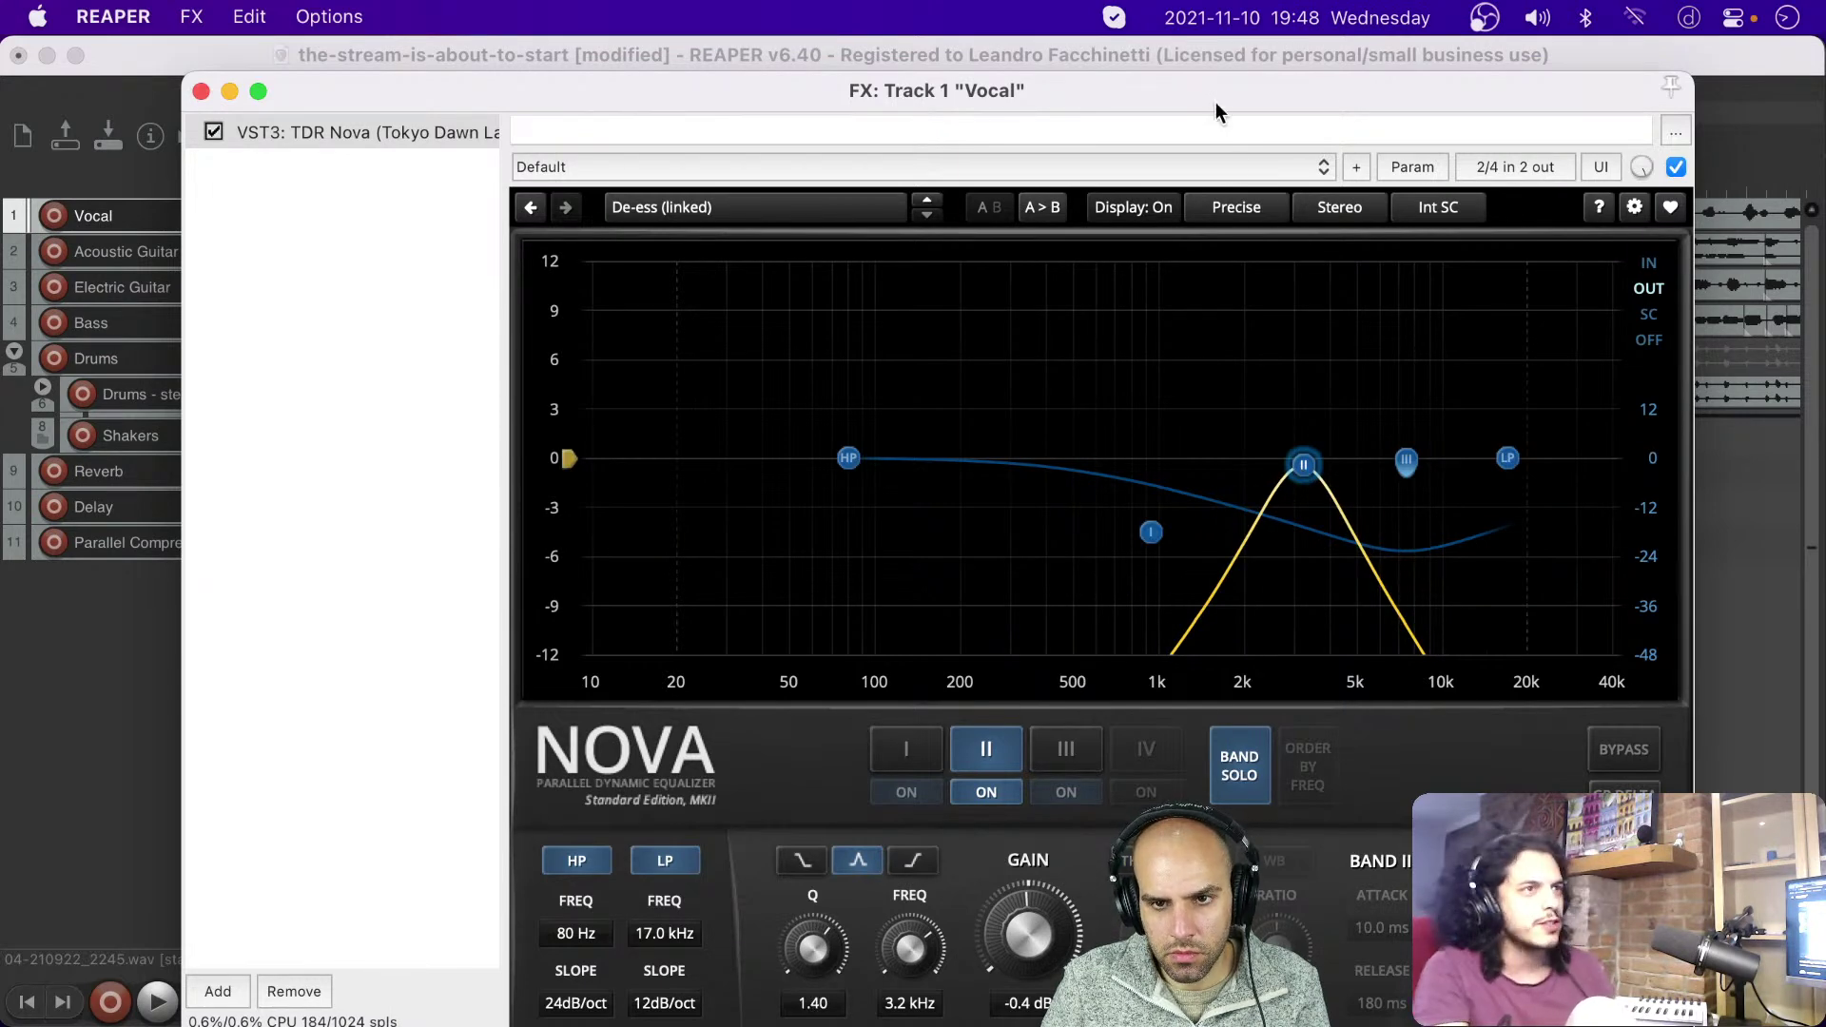
# Step: Solo the Vocal track in the project and bring the EQ window back into view
pyautogui.moveTo(1213, 97); pyautogui.dragTo(1308, 396)
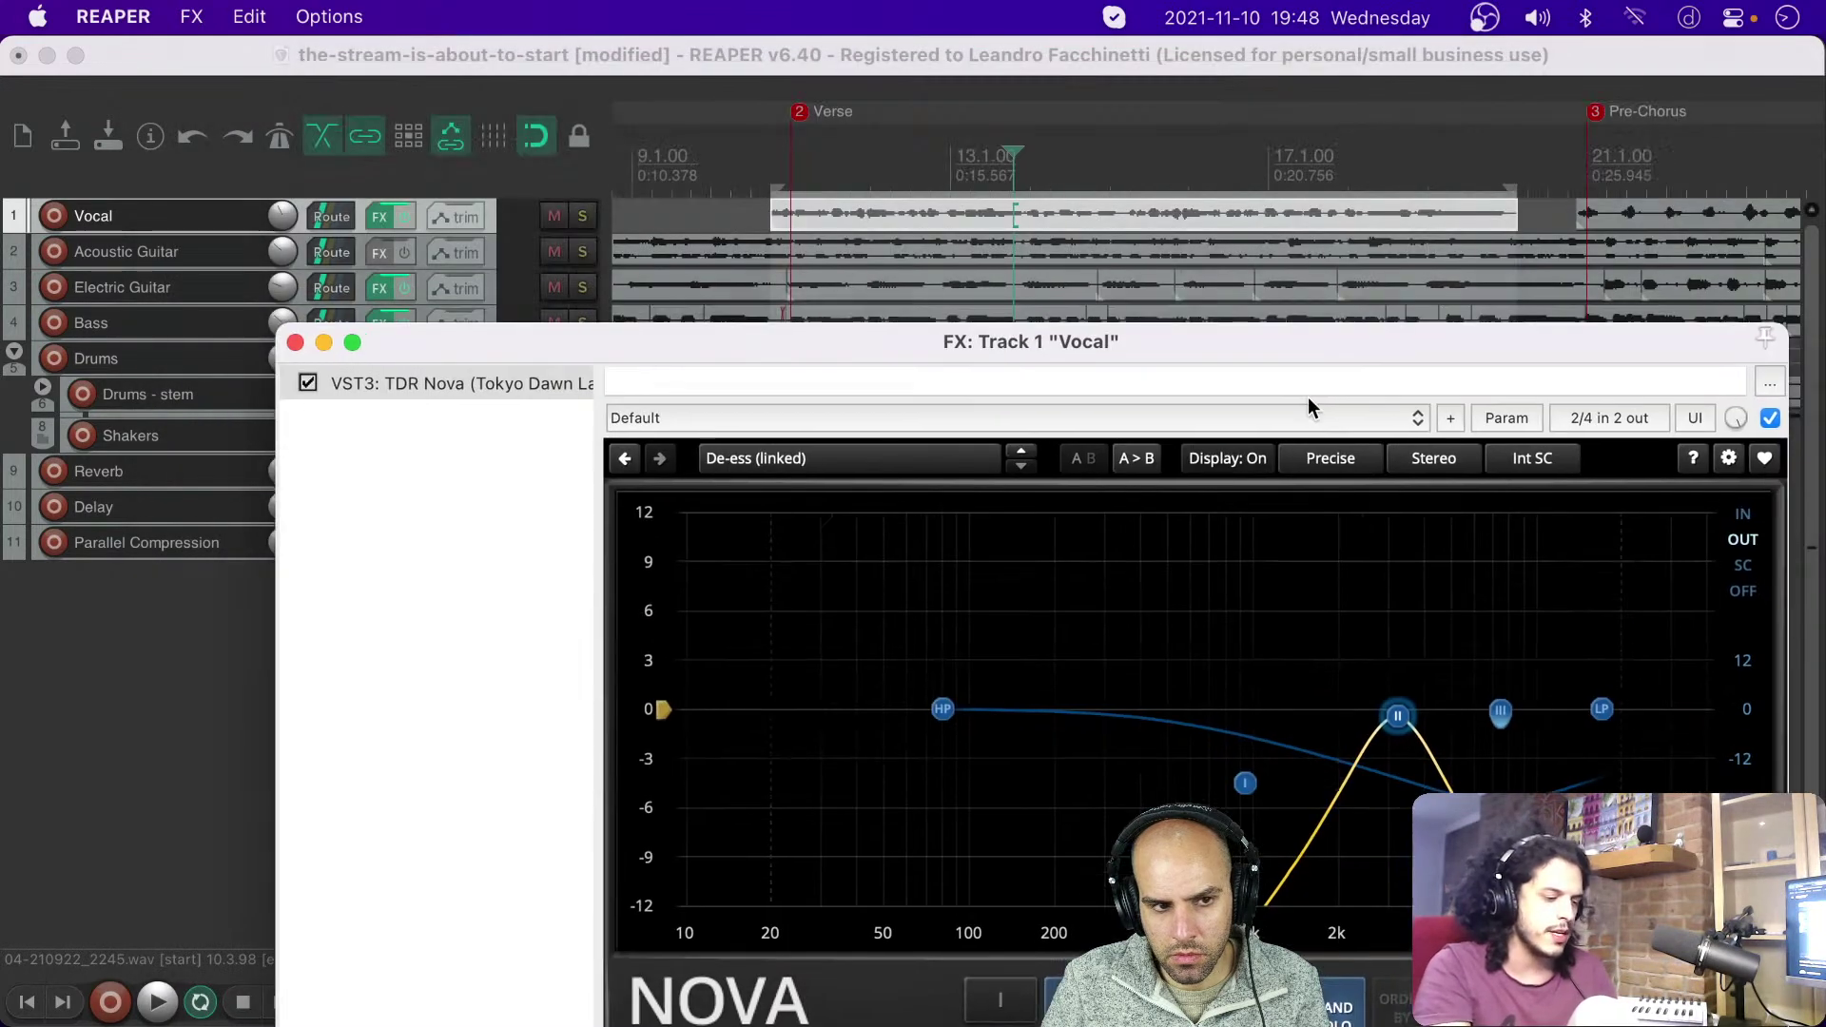
pyautogui.click(599, 221)
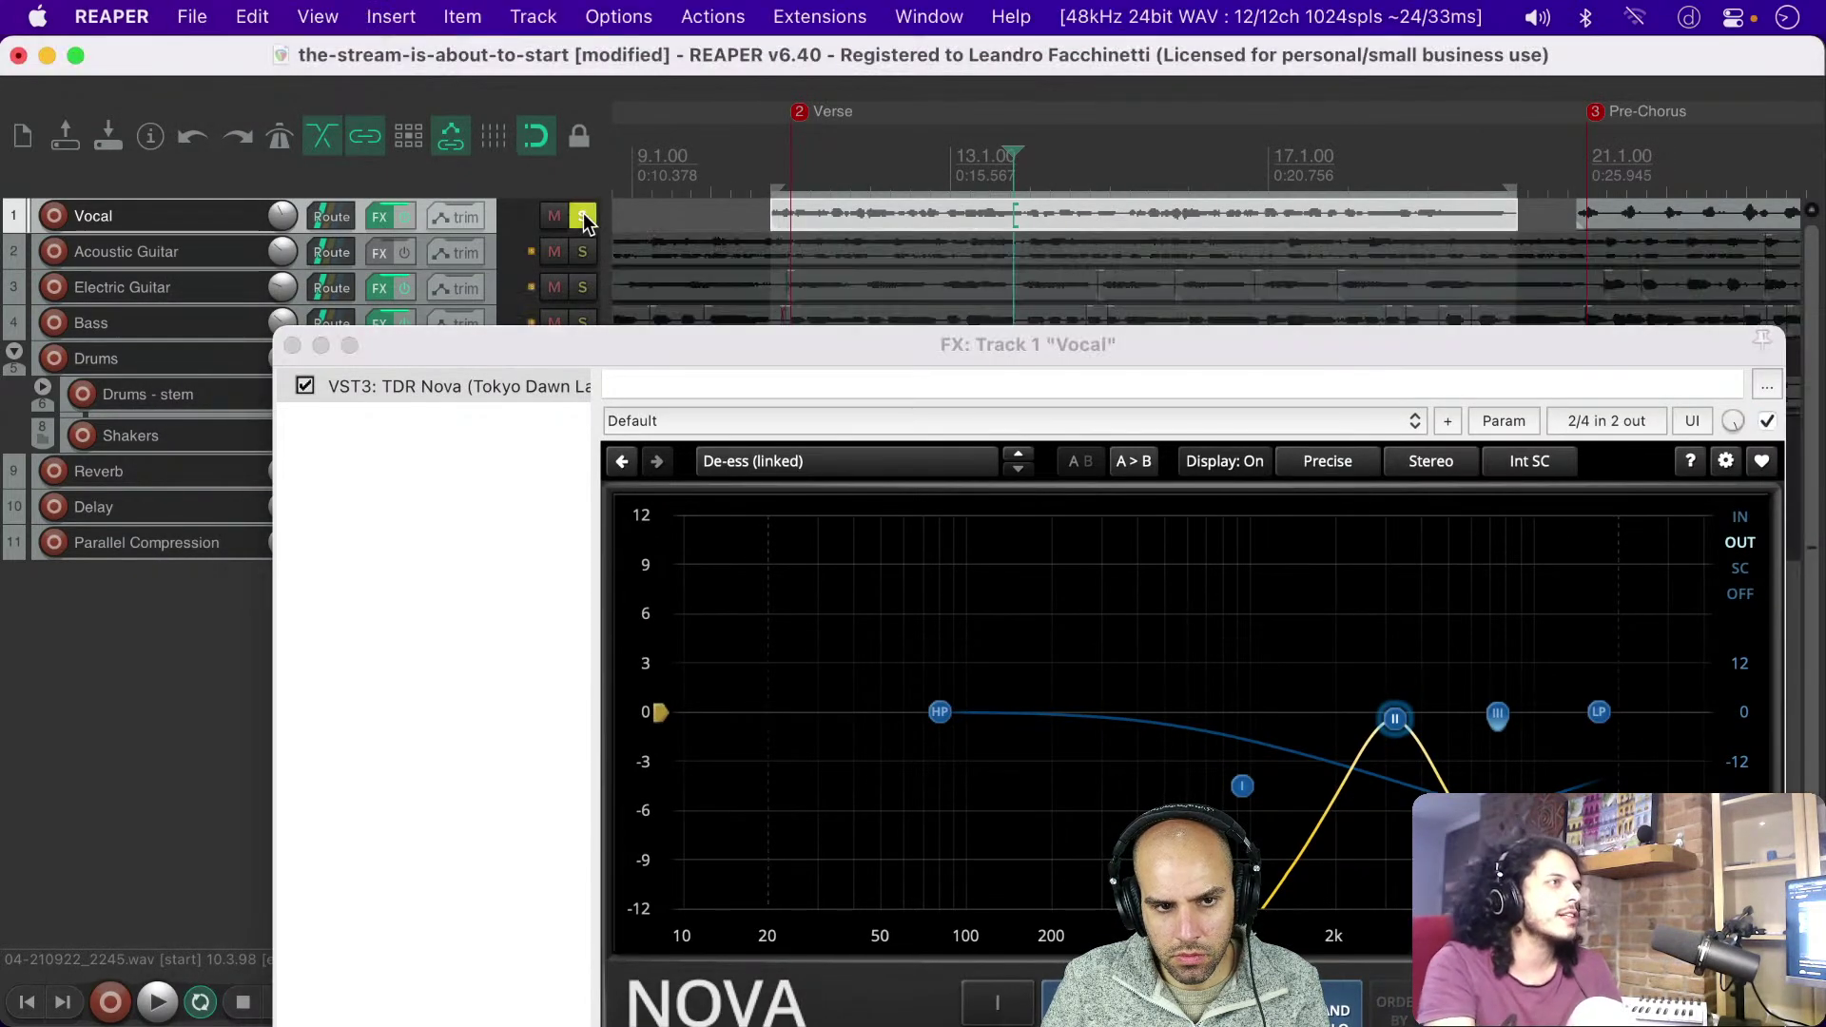
pyautogui.moveTo(905, 361); pyautogui.dragTo(676, 191)
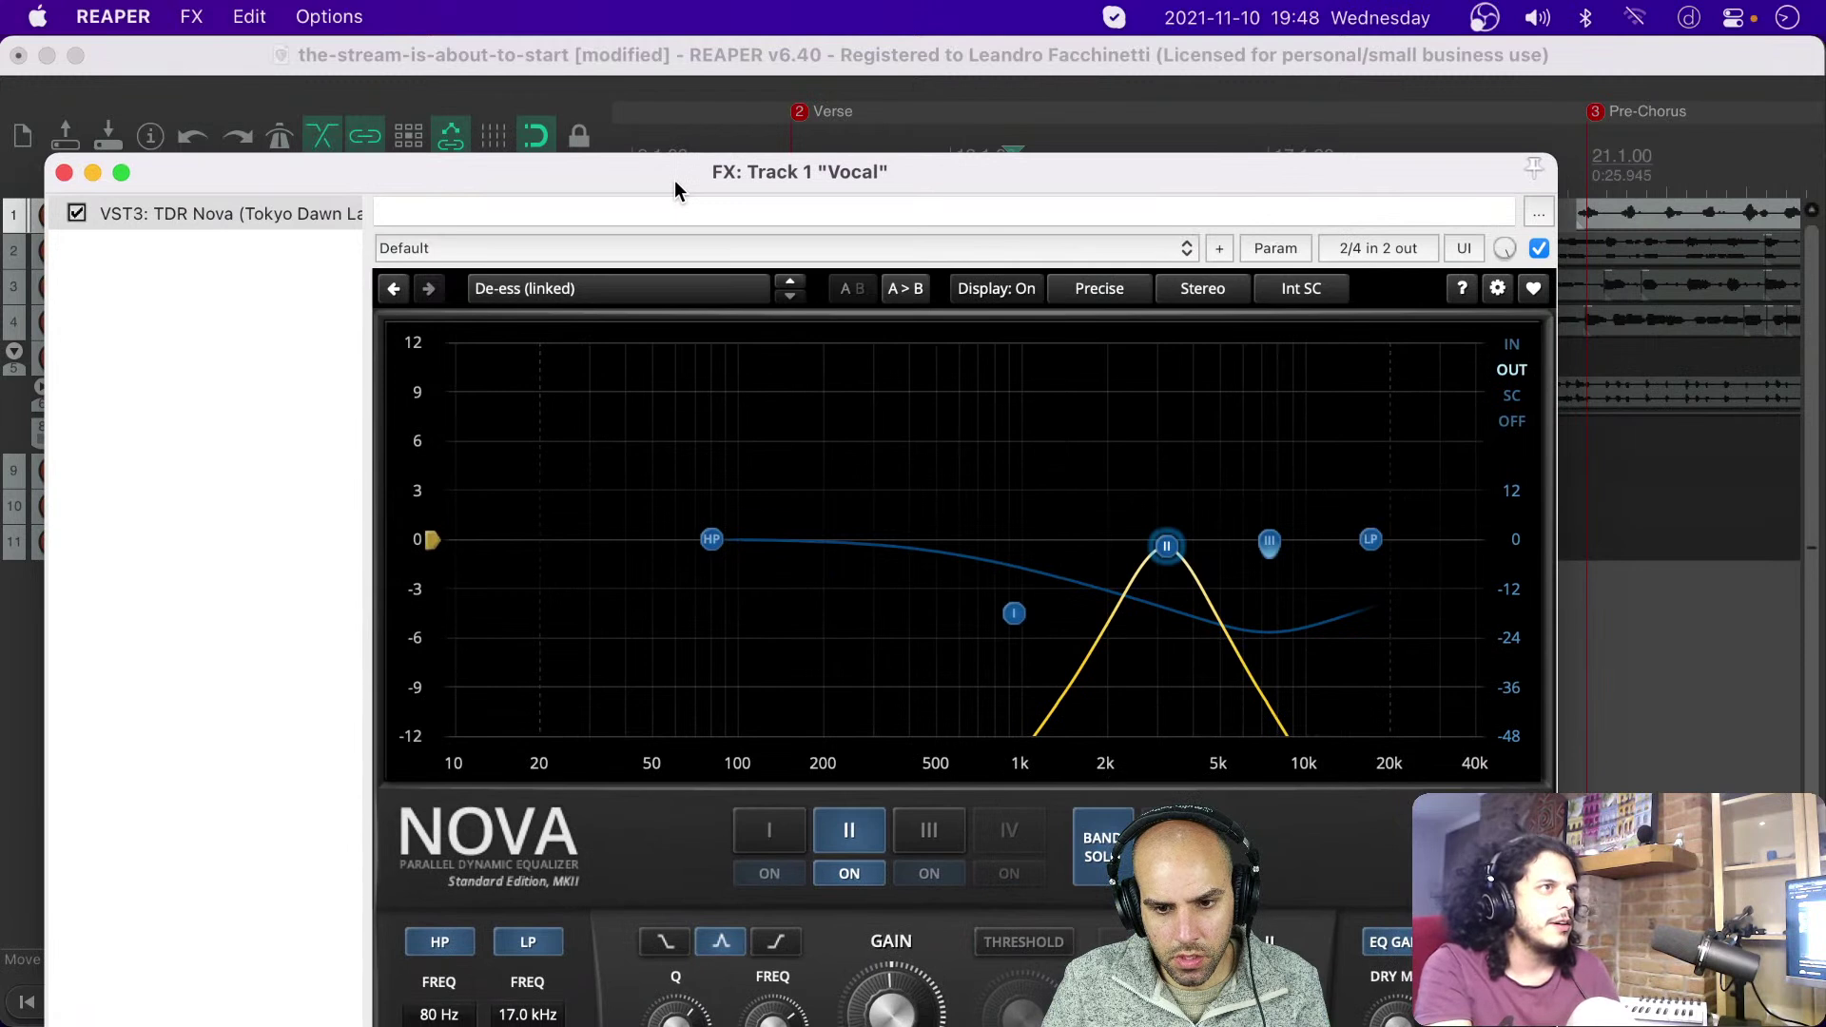
# Step: Sweep the soloed band II through the vocal's highs up to about 7 kHz during playback, then switch the band off
pyautogui.press('space')
pyautogui.moveTo(1167, 552); pyautogui.dragTo(1260, 529)
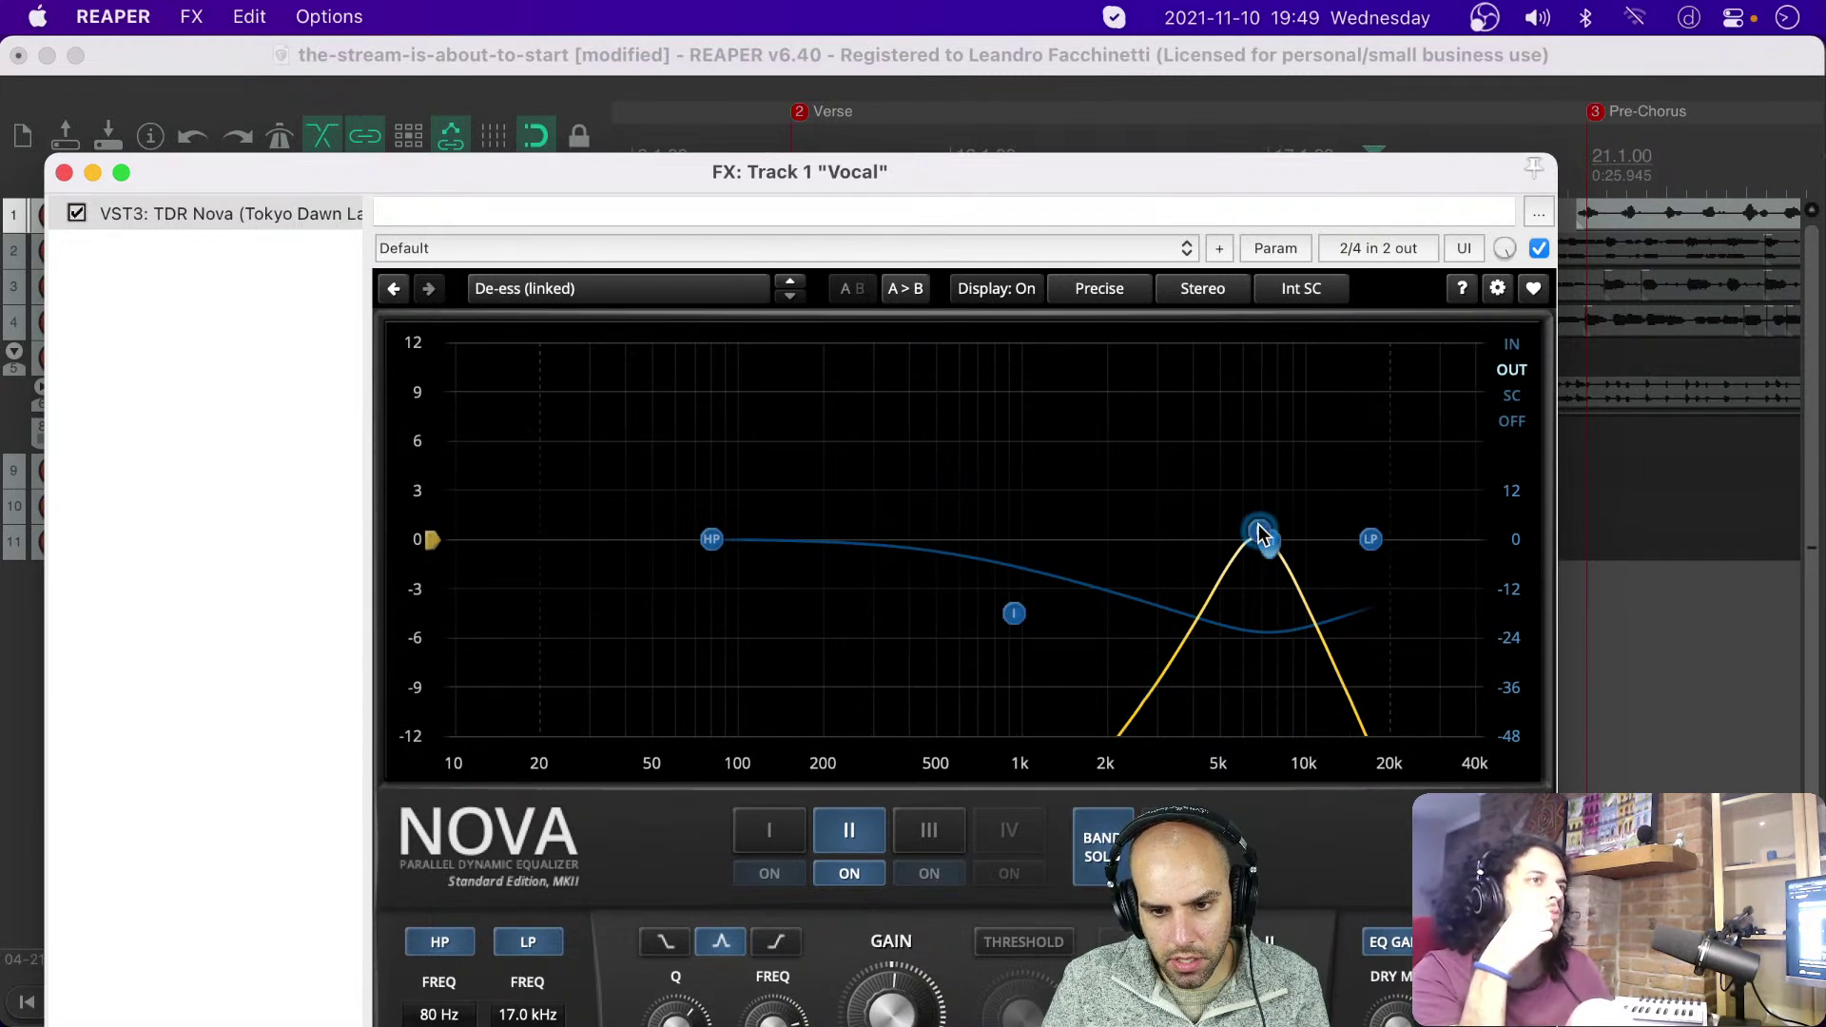
pyautogui.moveTo(1260, 532); pyautogui.dragTo(1224, 525)
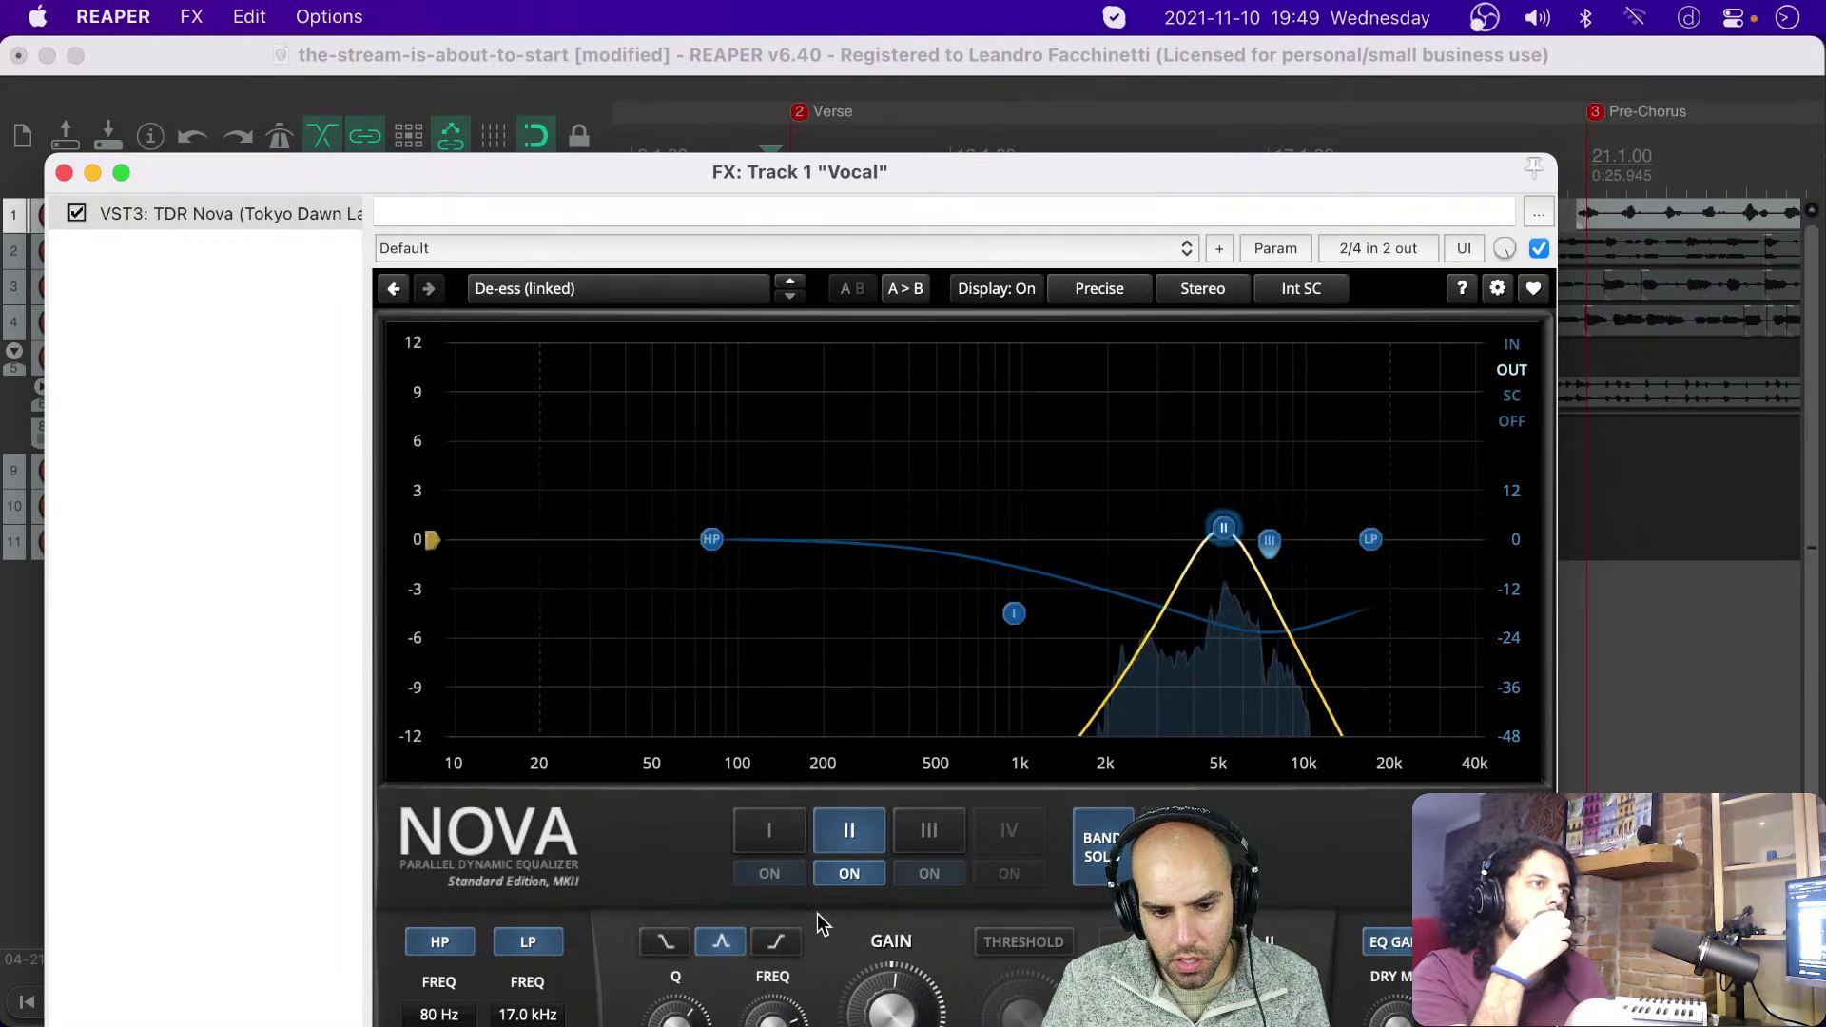
pyautogui.click(849, 873)
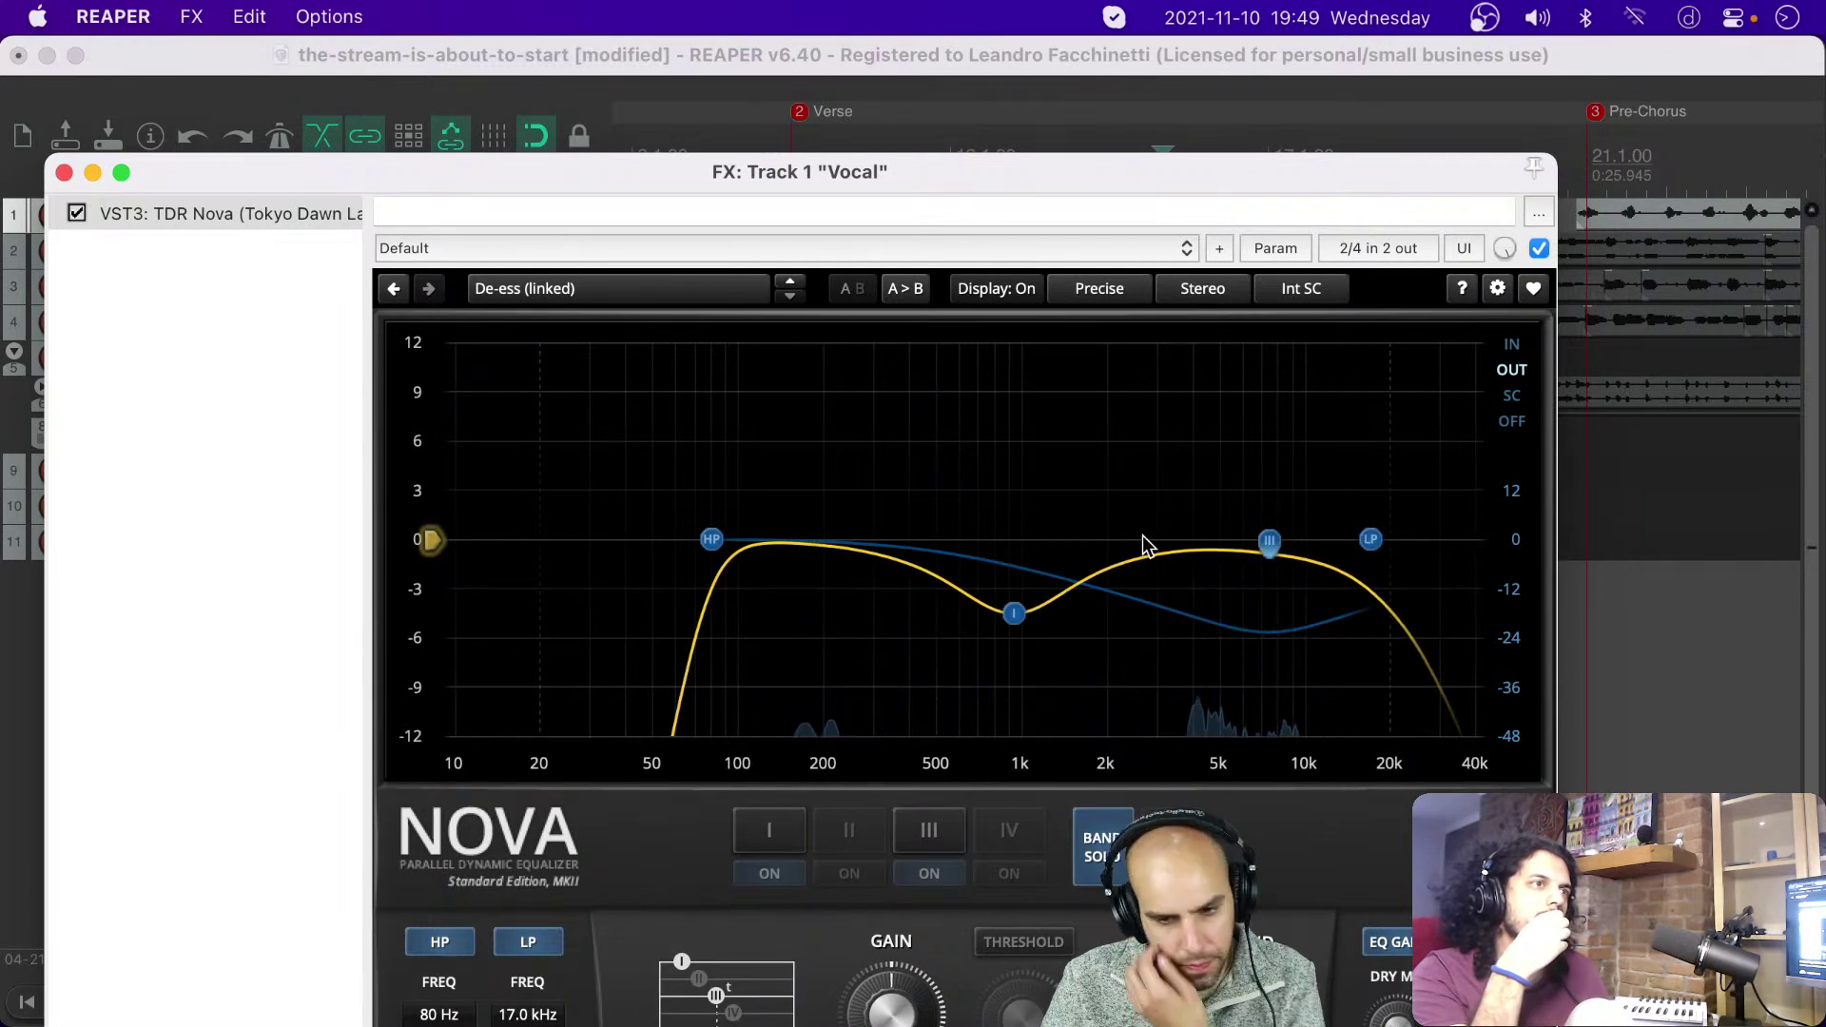
# Step: Save the project and reposition the vocal's EQ window
pyautogui.moveTo(825, 191); pyautogui.dragTo(930, 234)
pyautogui.click(636, 55)
pyautogui.press('super+s')
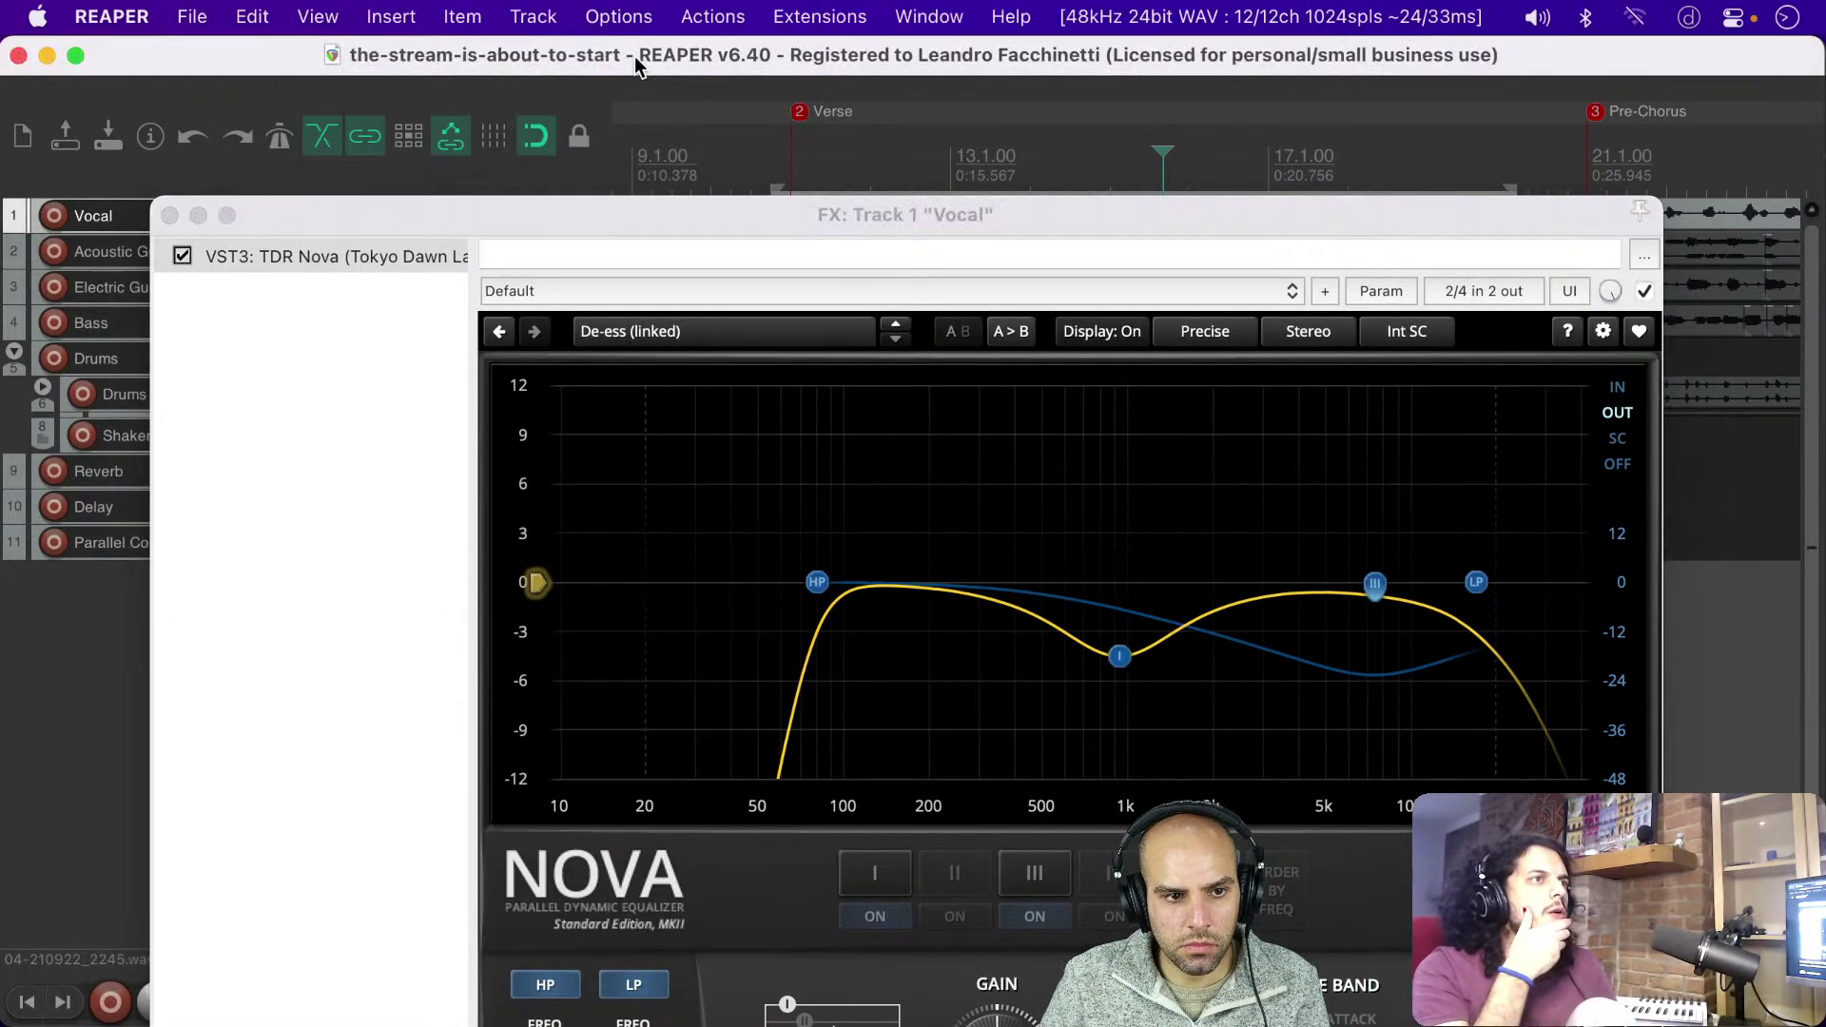
pyautogui.moveTo(274, 214); pyautogui.dragTo(395, 68)
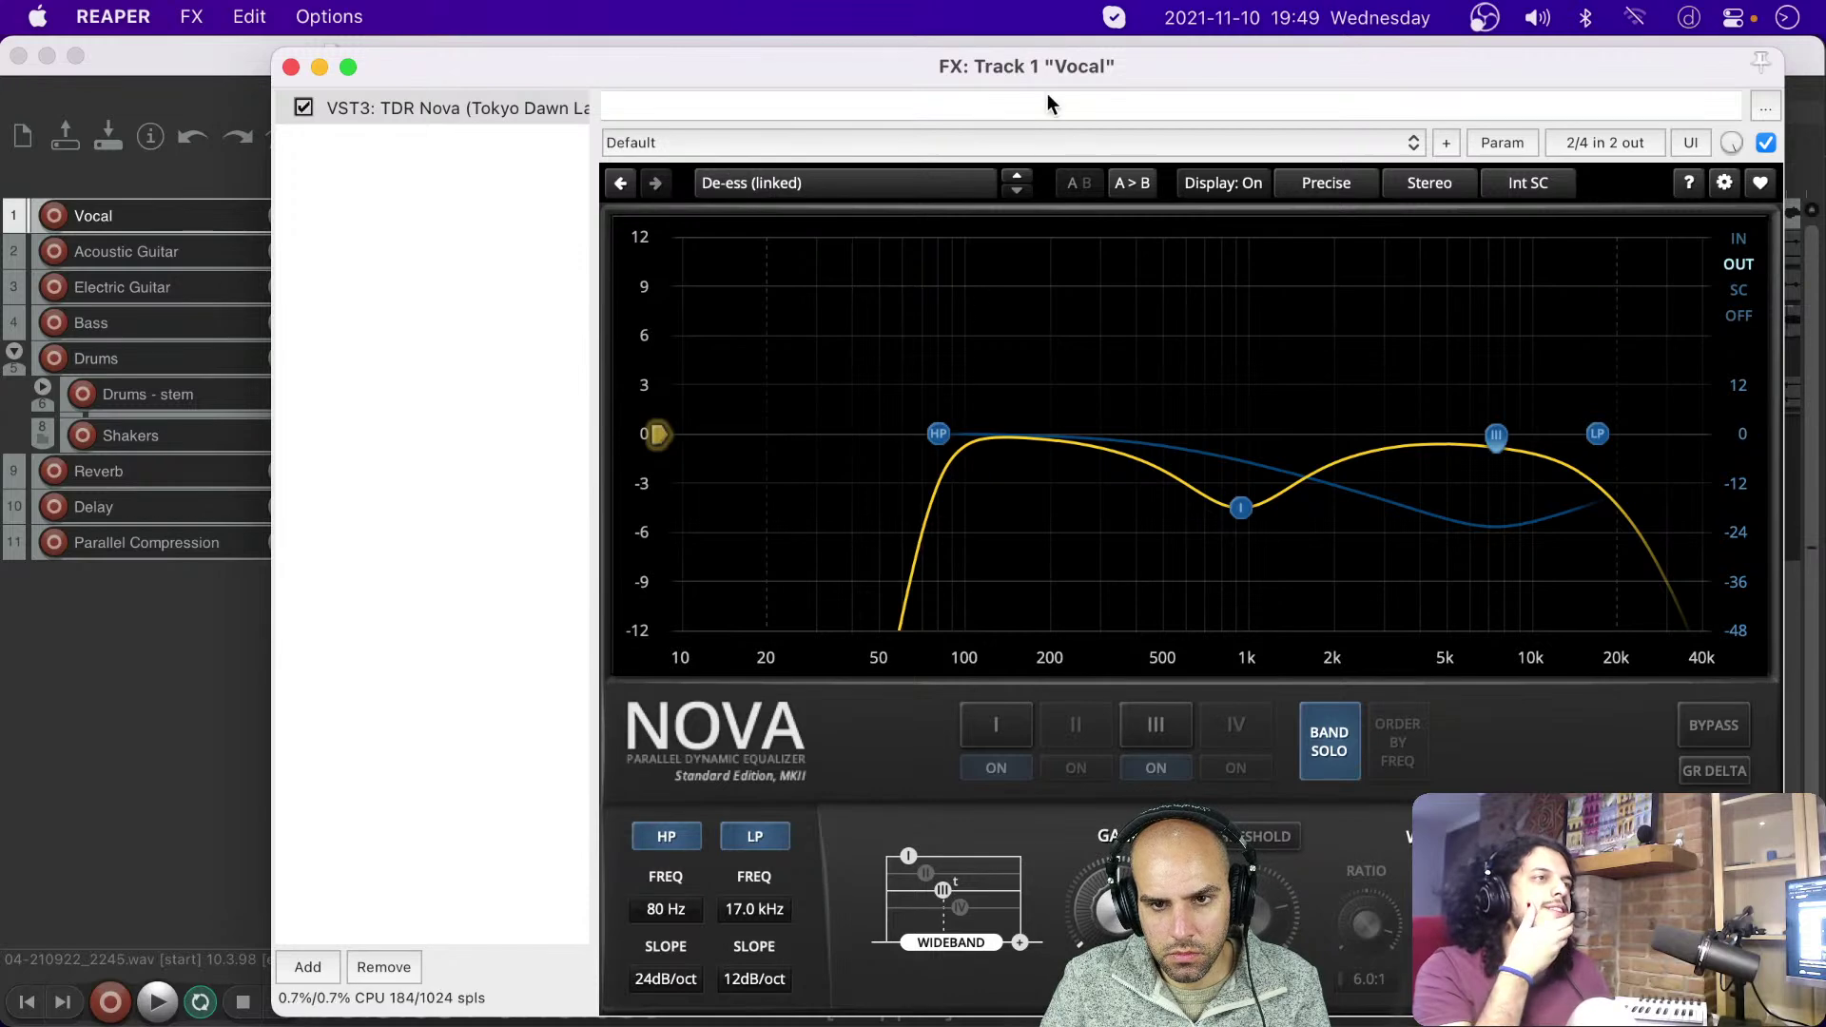
pyautogui.moveTo(1030, 66); pyautogui.dragTo(972, 94)
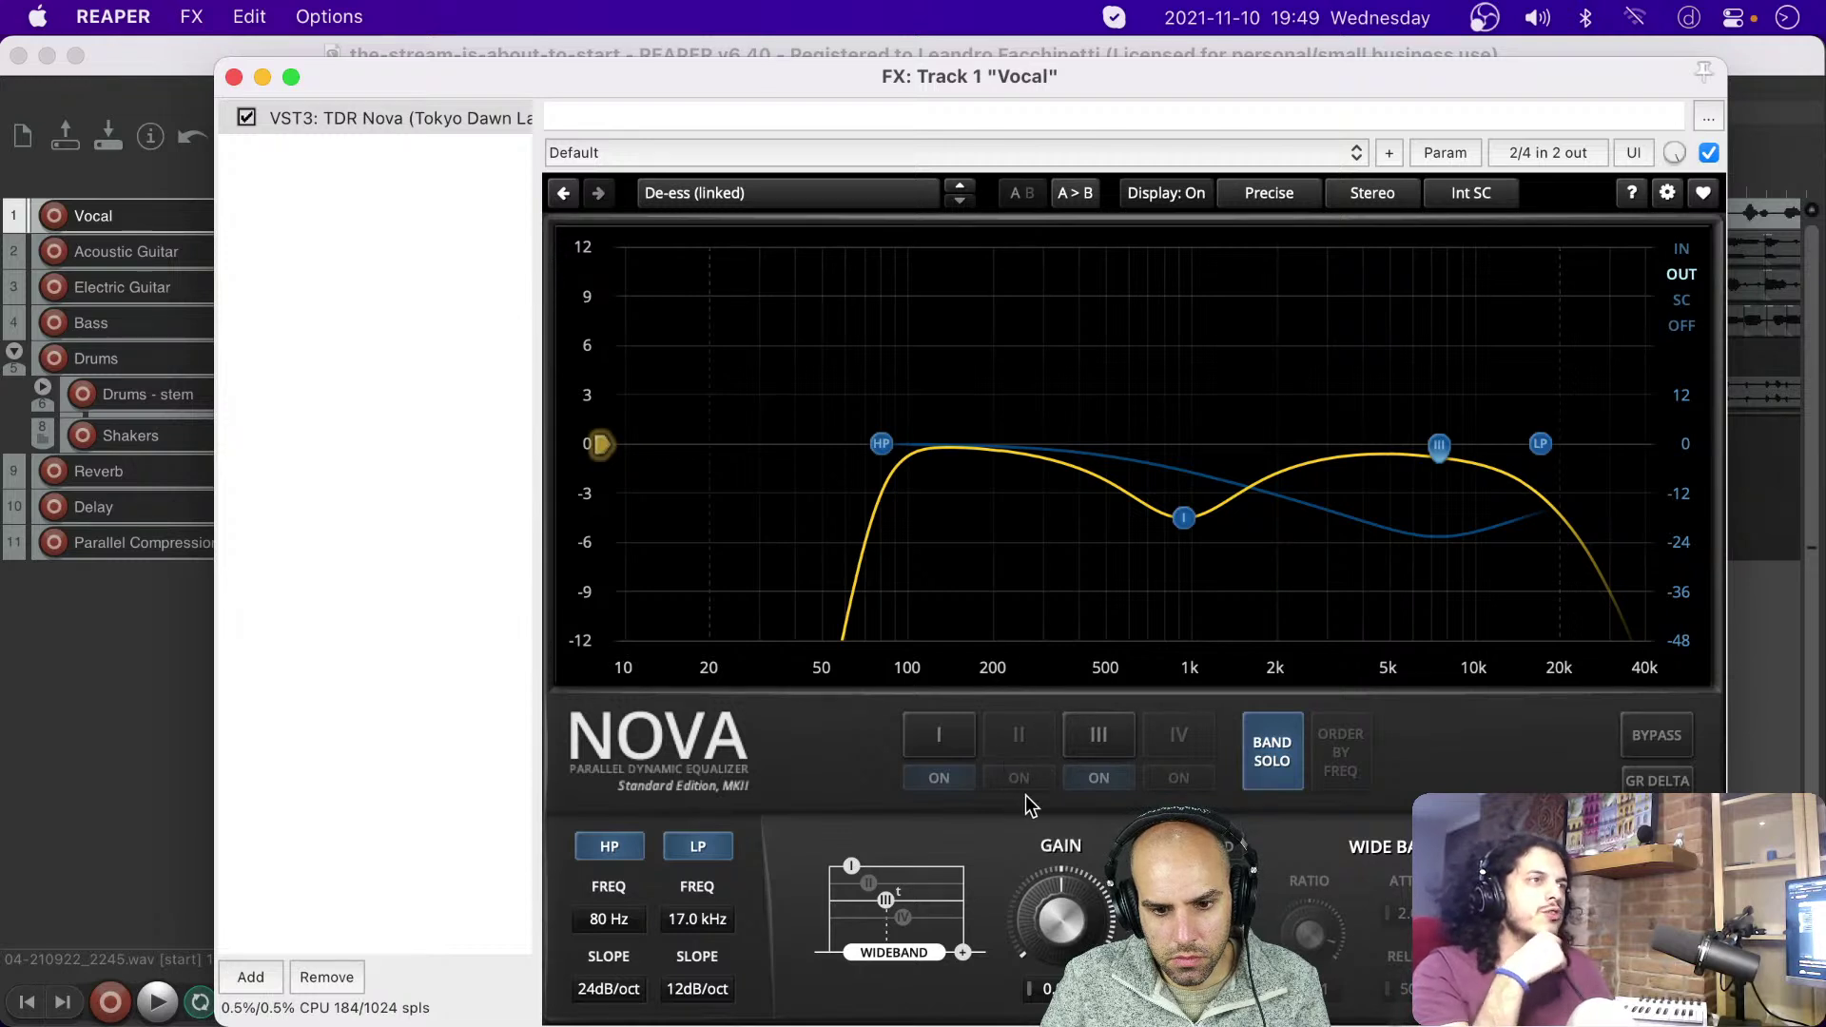
# Step: Isolate band I briefly, deselect it and switch Band Solo off
pyautogui.click(938, 747)
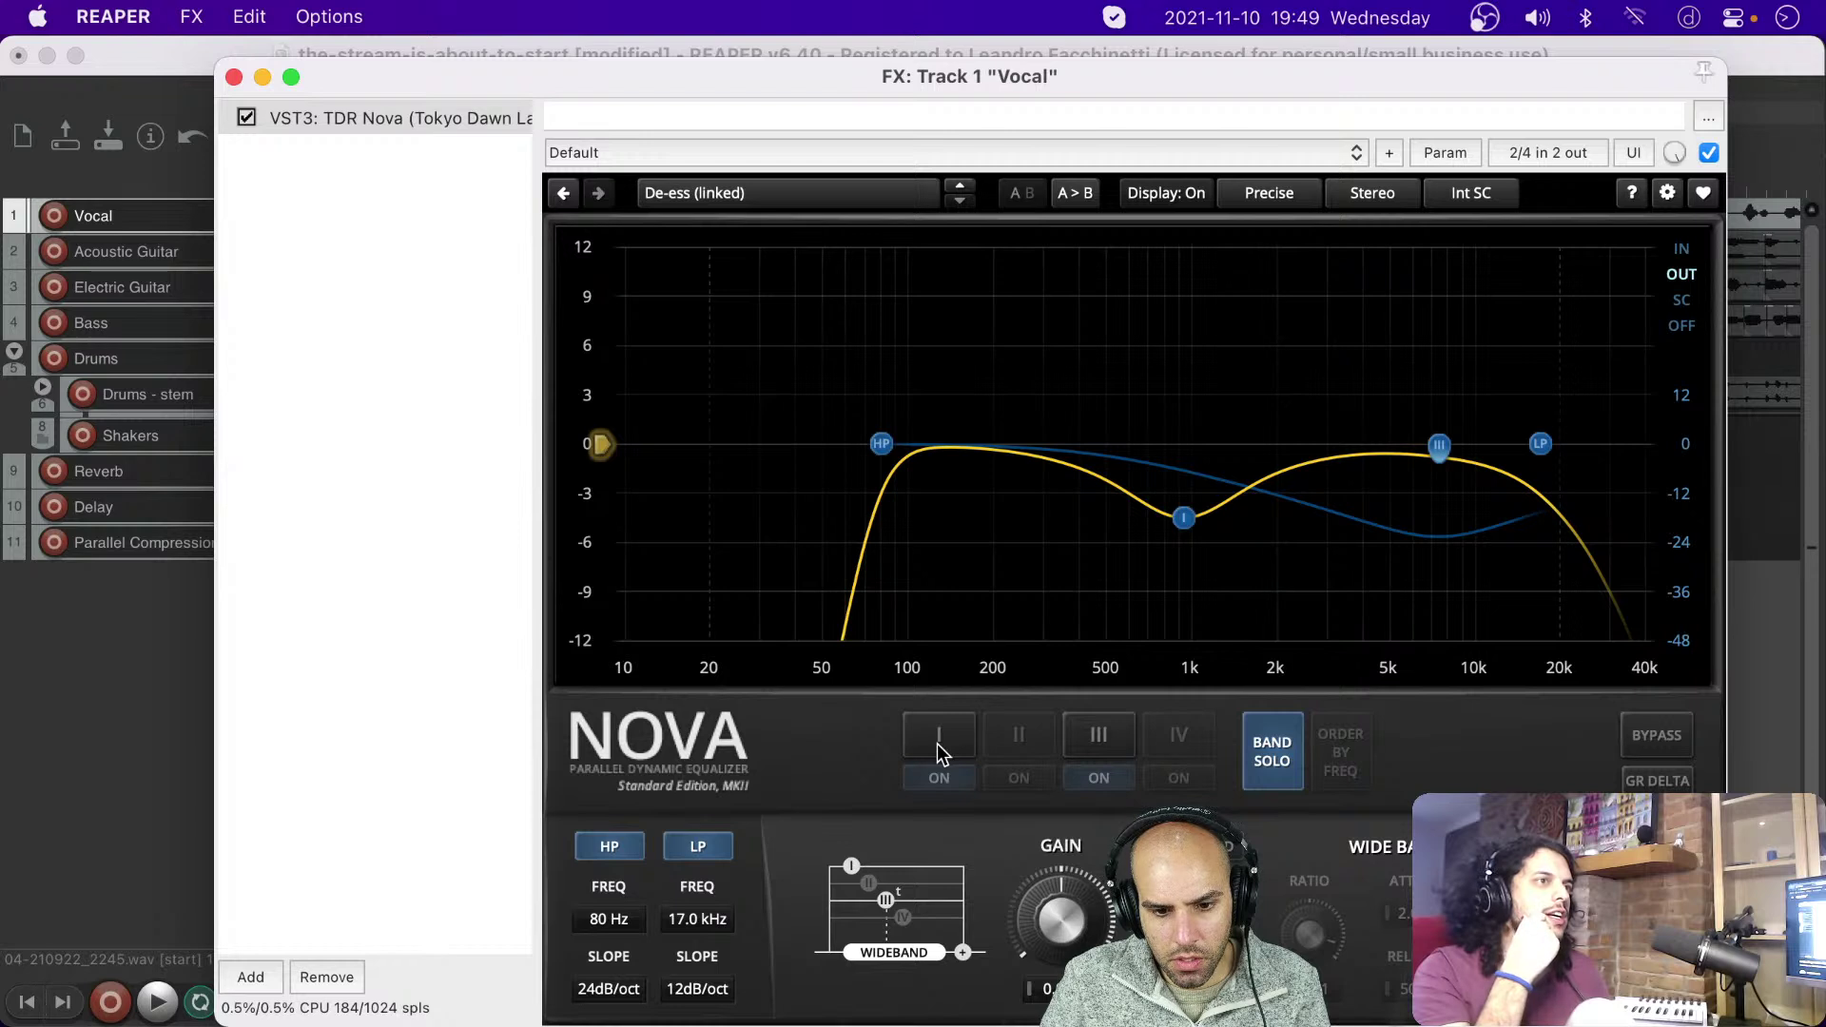
pyautogui.click(970, 735)
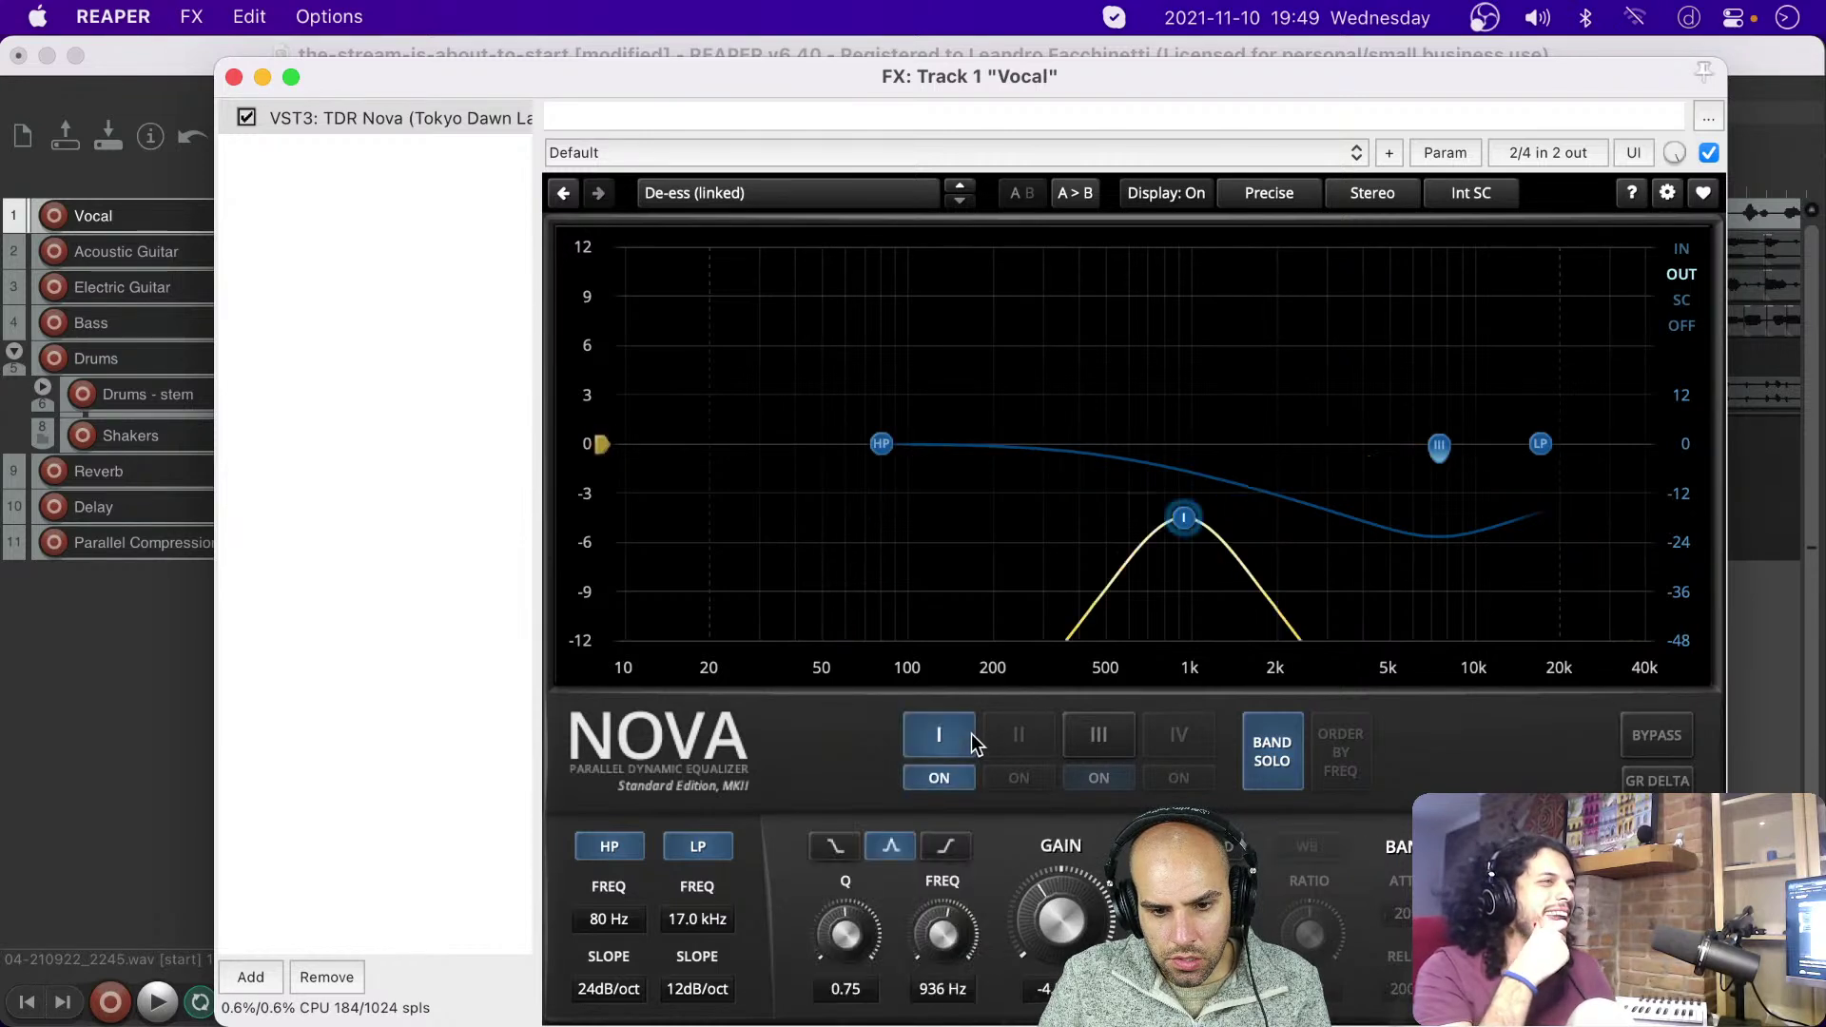
pyautogui.click(948, 733)
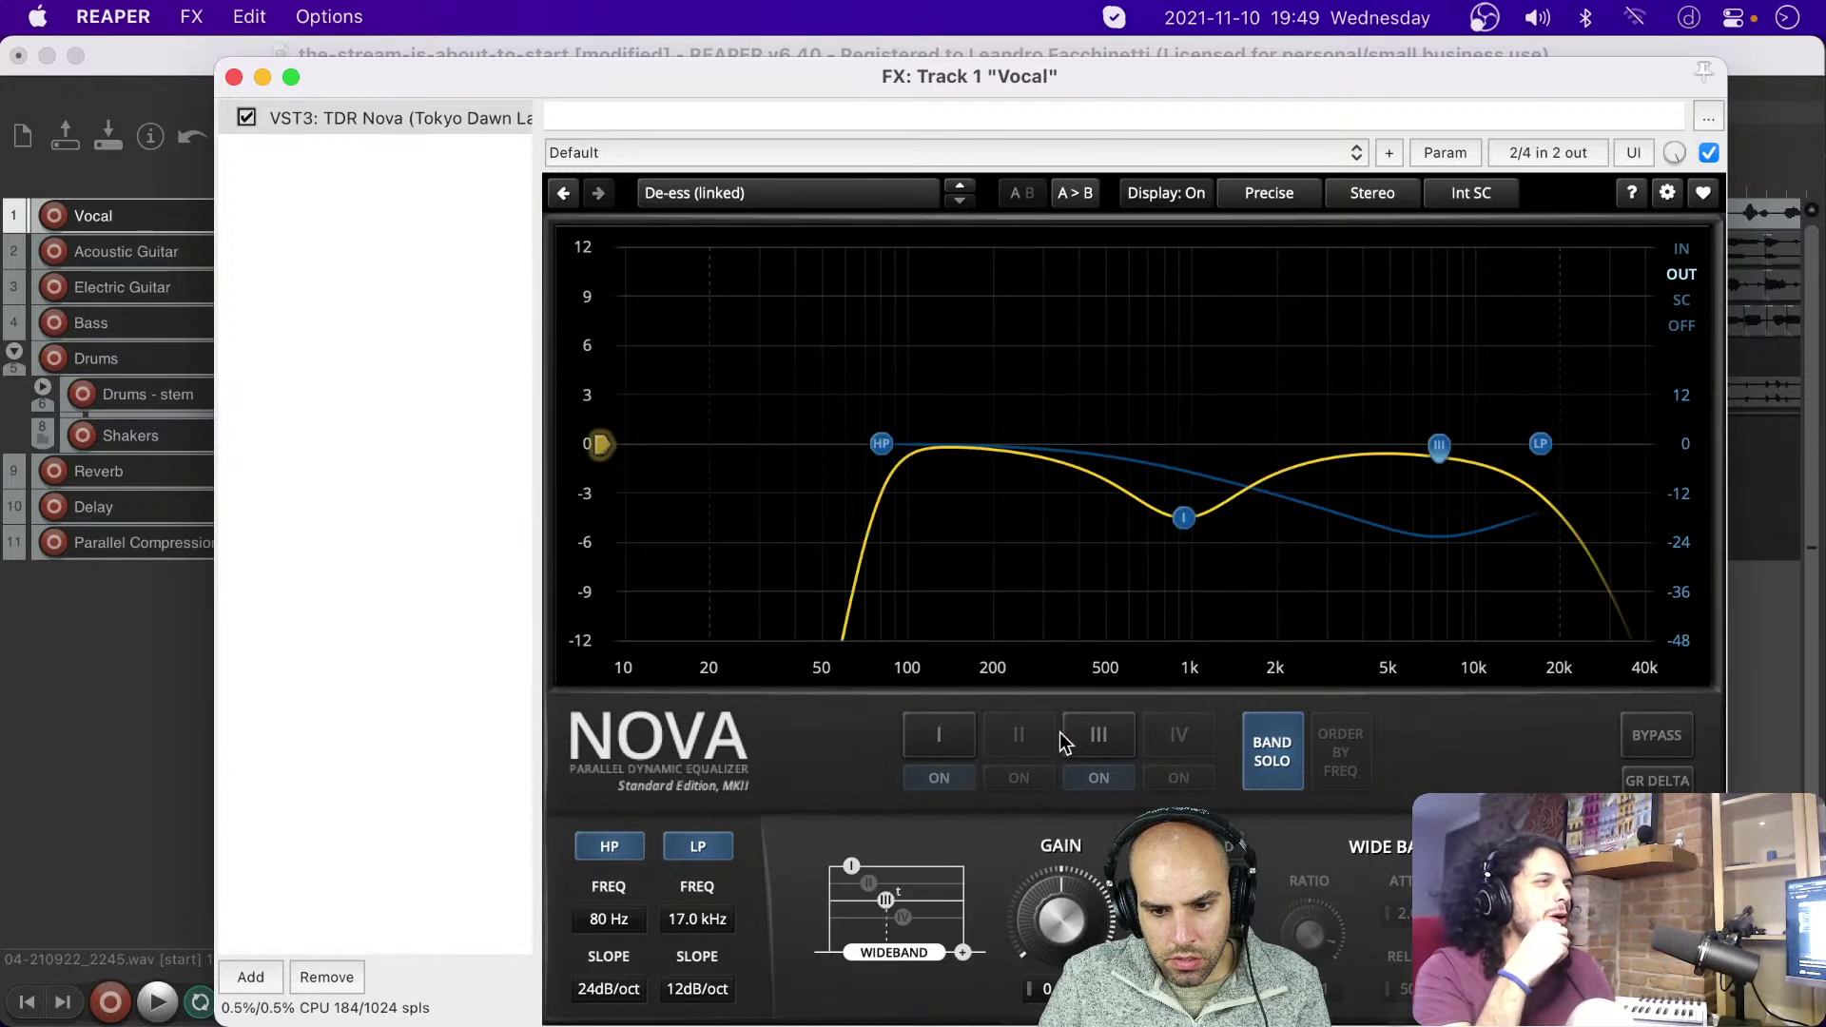
pyautogui.click(1274, 750)
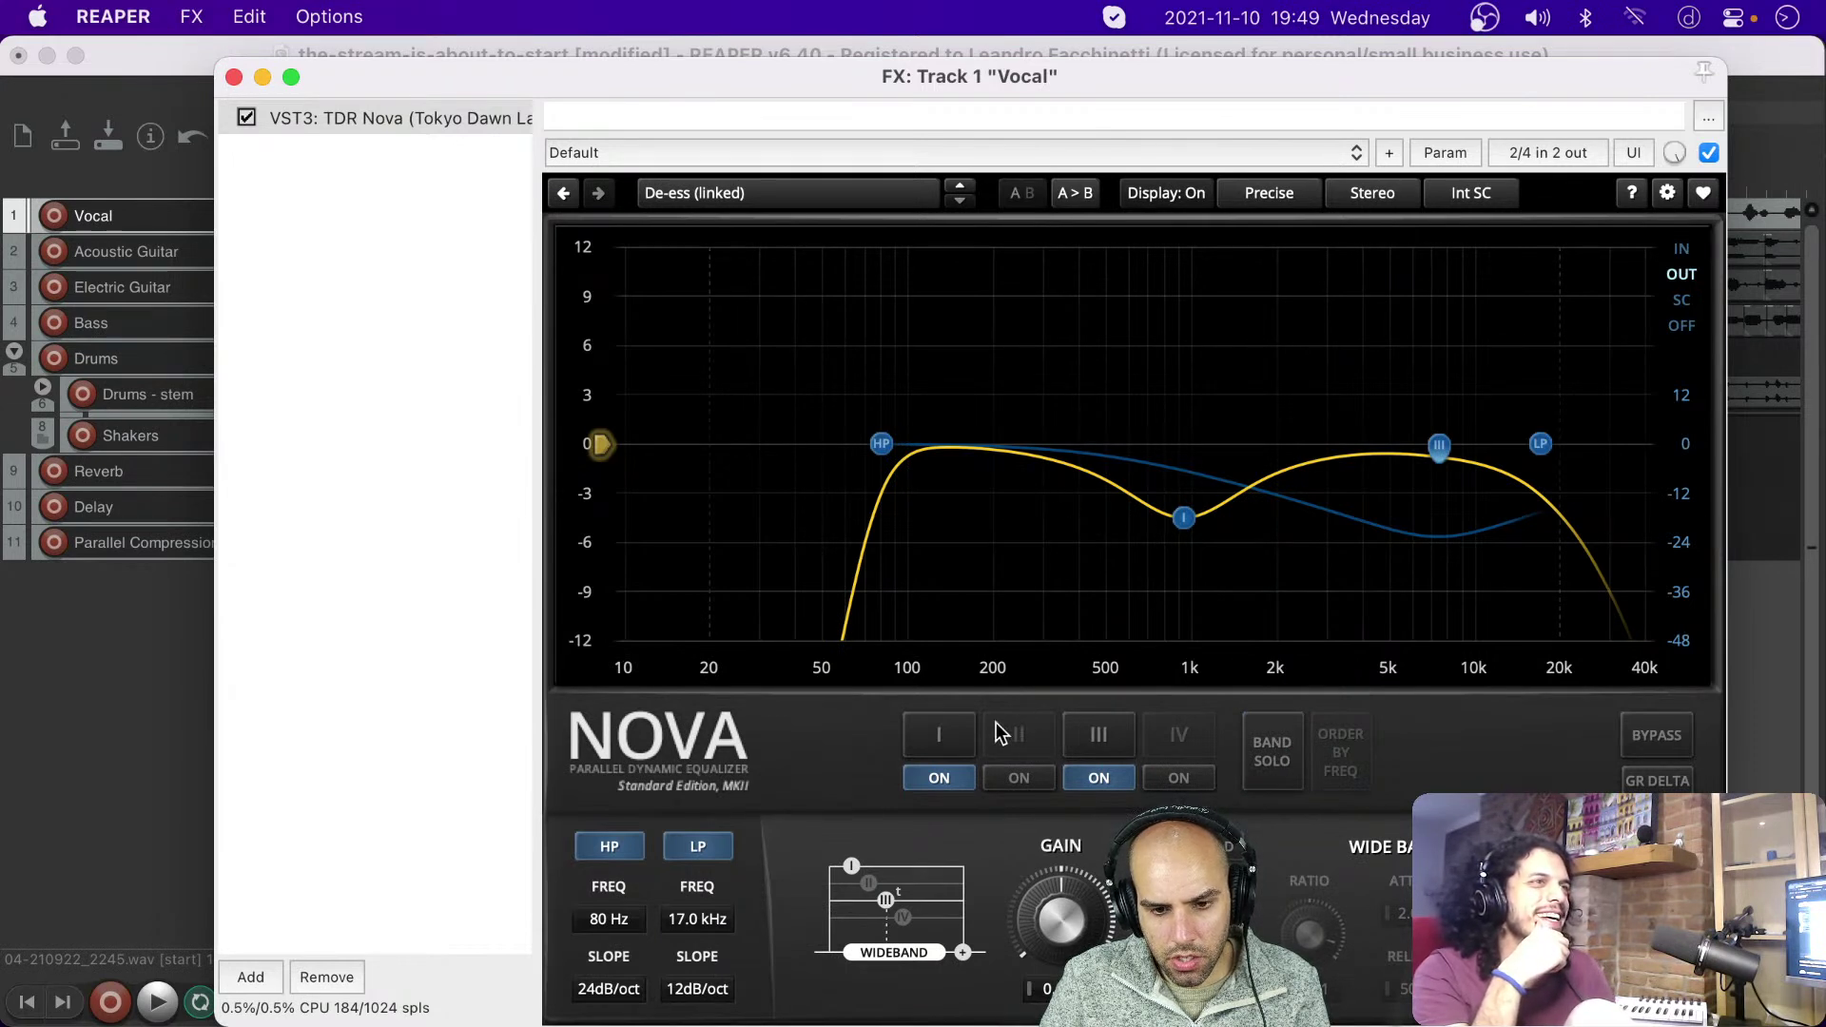
# Step: Switch band II on, move it to about 139 Hz and audition it in solo, lowering it to about 112 Hz
pyautogui.click(1018, 777)
pyautogui.moveTo(1401, 435); pyautogui.dragTo(945, 447)
pyautogui.click(1272, 751)
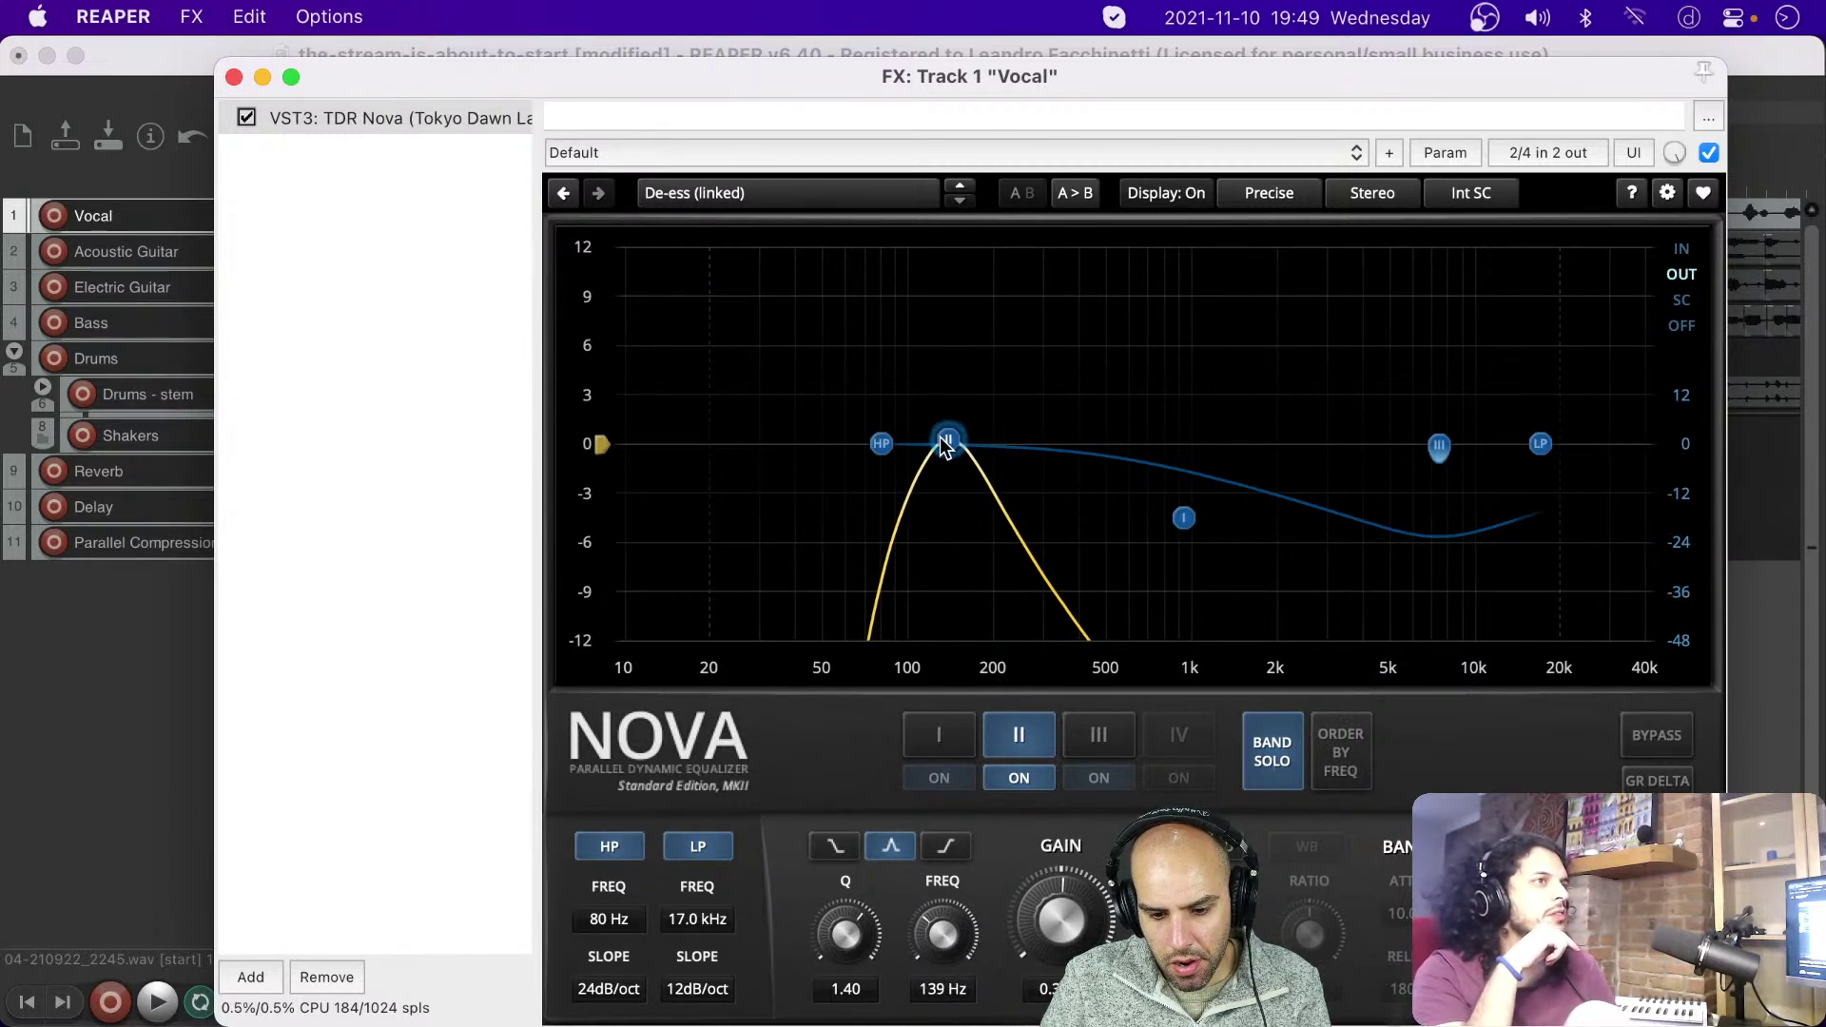
pyautogui.press('space')
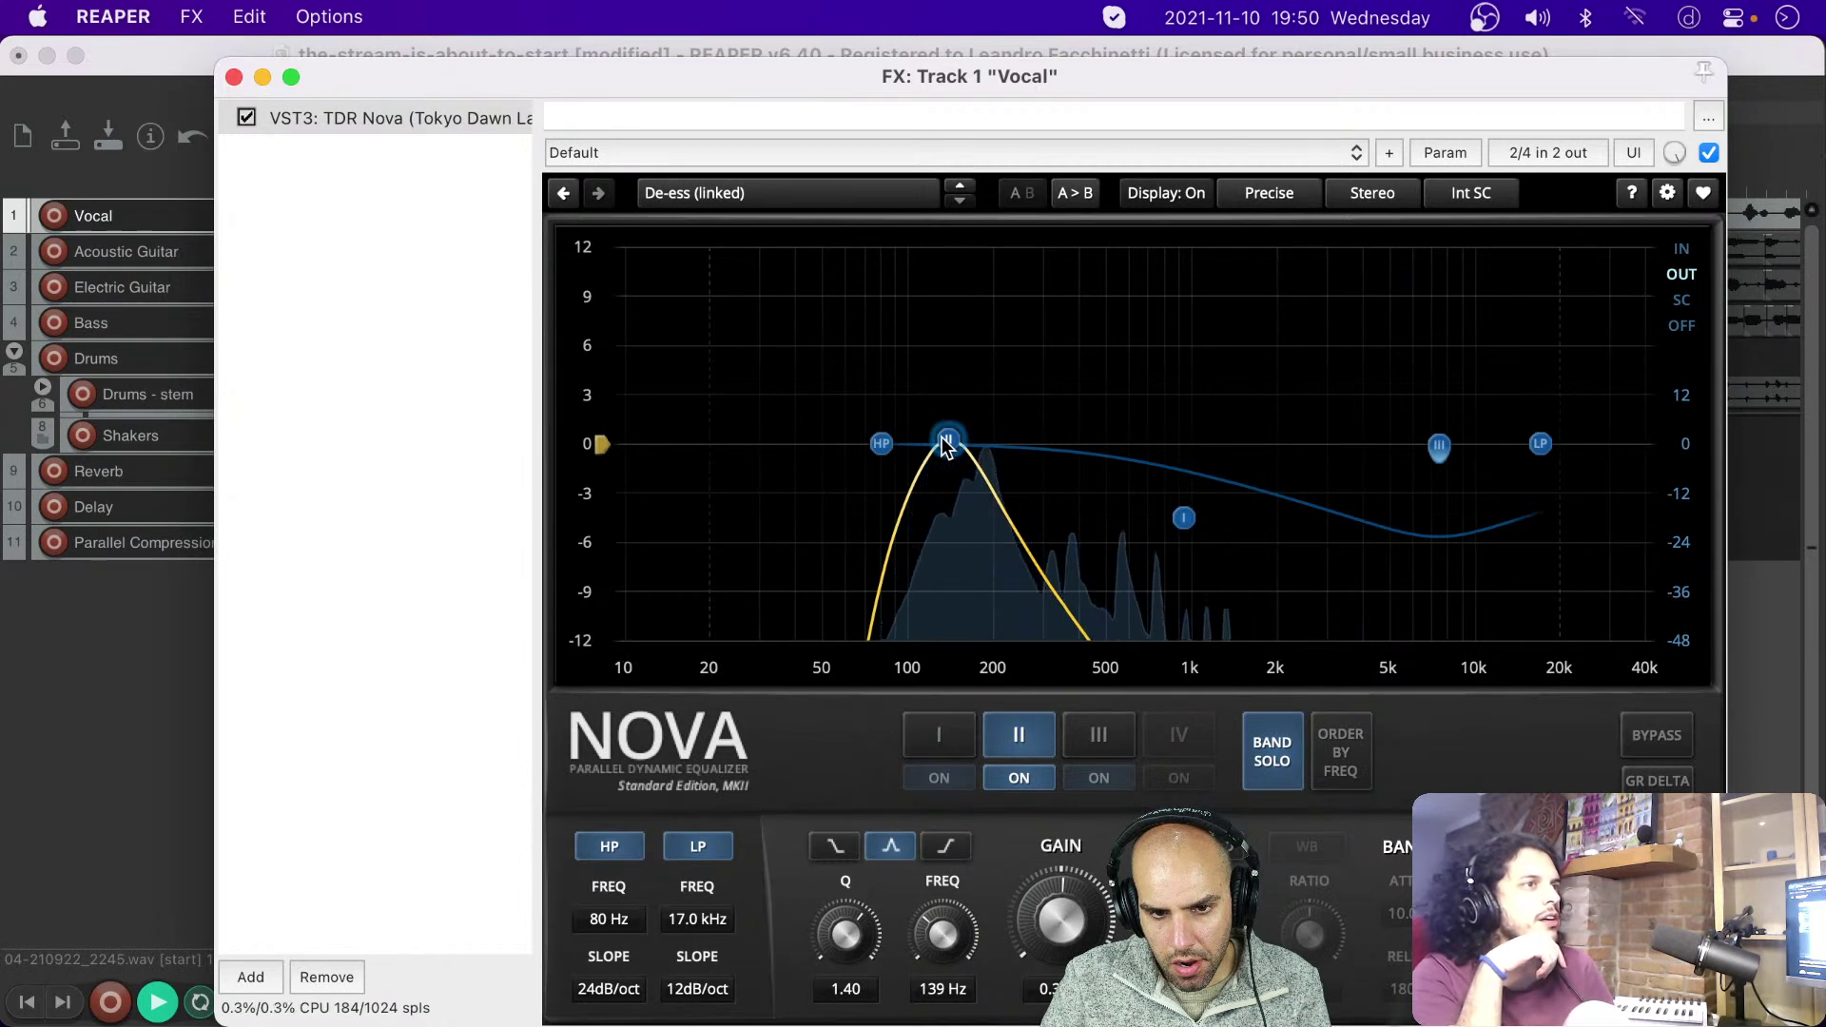
pyautogui.moveTo(946, 445)
pyautogui.mouseDown()
pyautogui.moveTo(1016, 445)
pyautogui.moveTo(944, 450)
pyautogui.mouseUp()
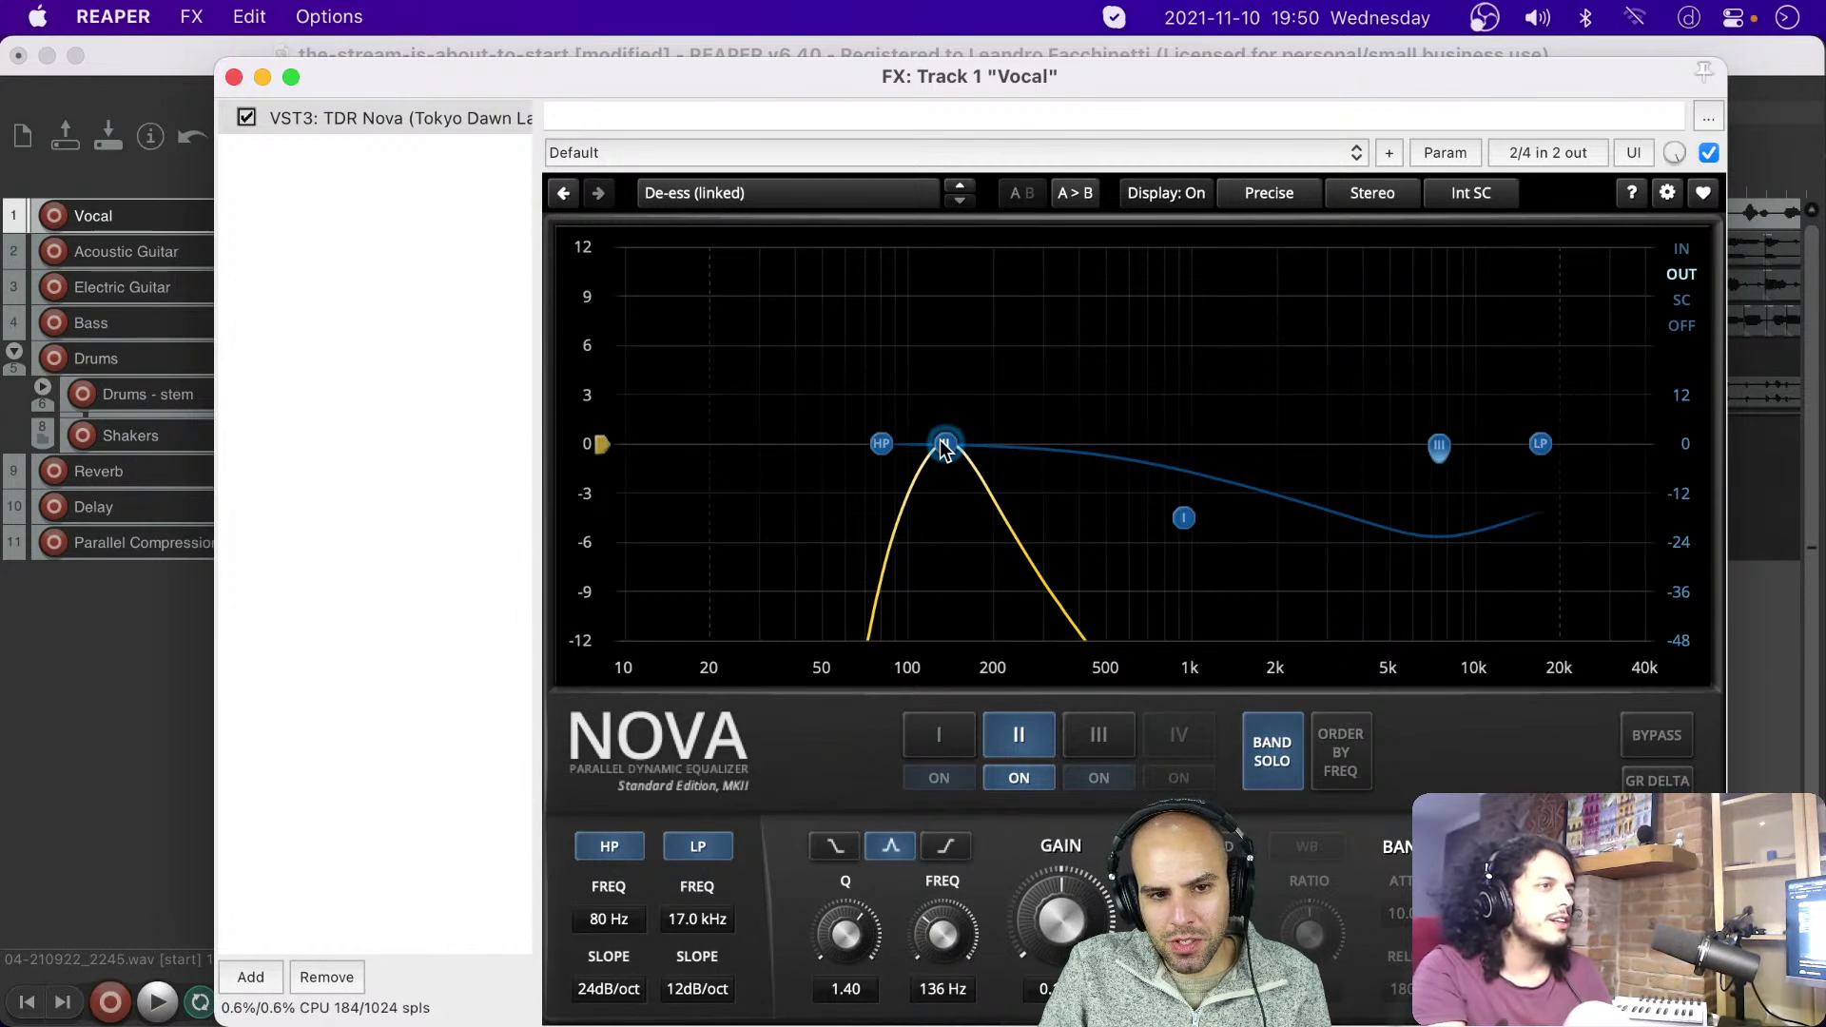
pyautogui.moveTo(944, 449)
pyautogui.mouseDown()
pyautogui.moveTo(1191, 452)
pyautogui.moveTo(1103, 466)
pyautogui.moveTo(921, 447)
pyautogui.mouseUp()
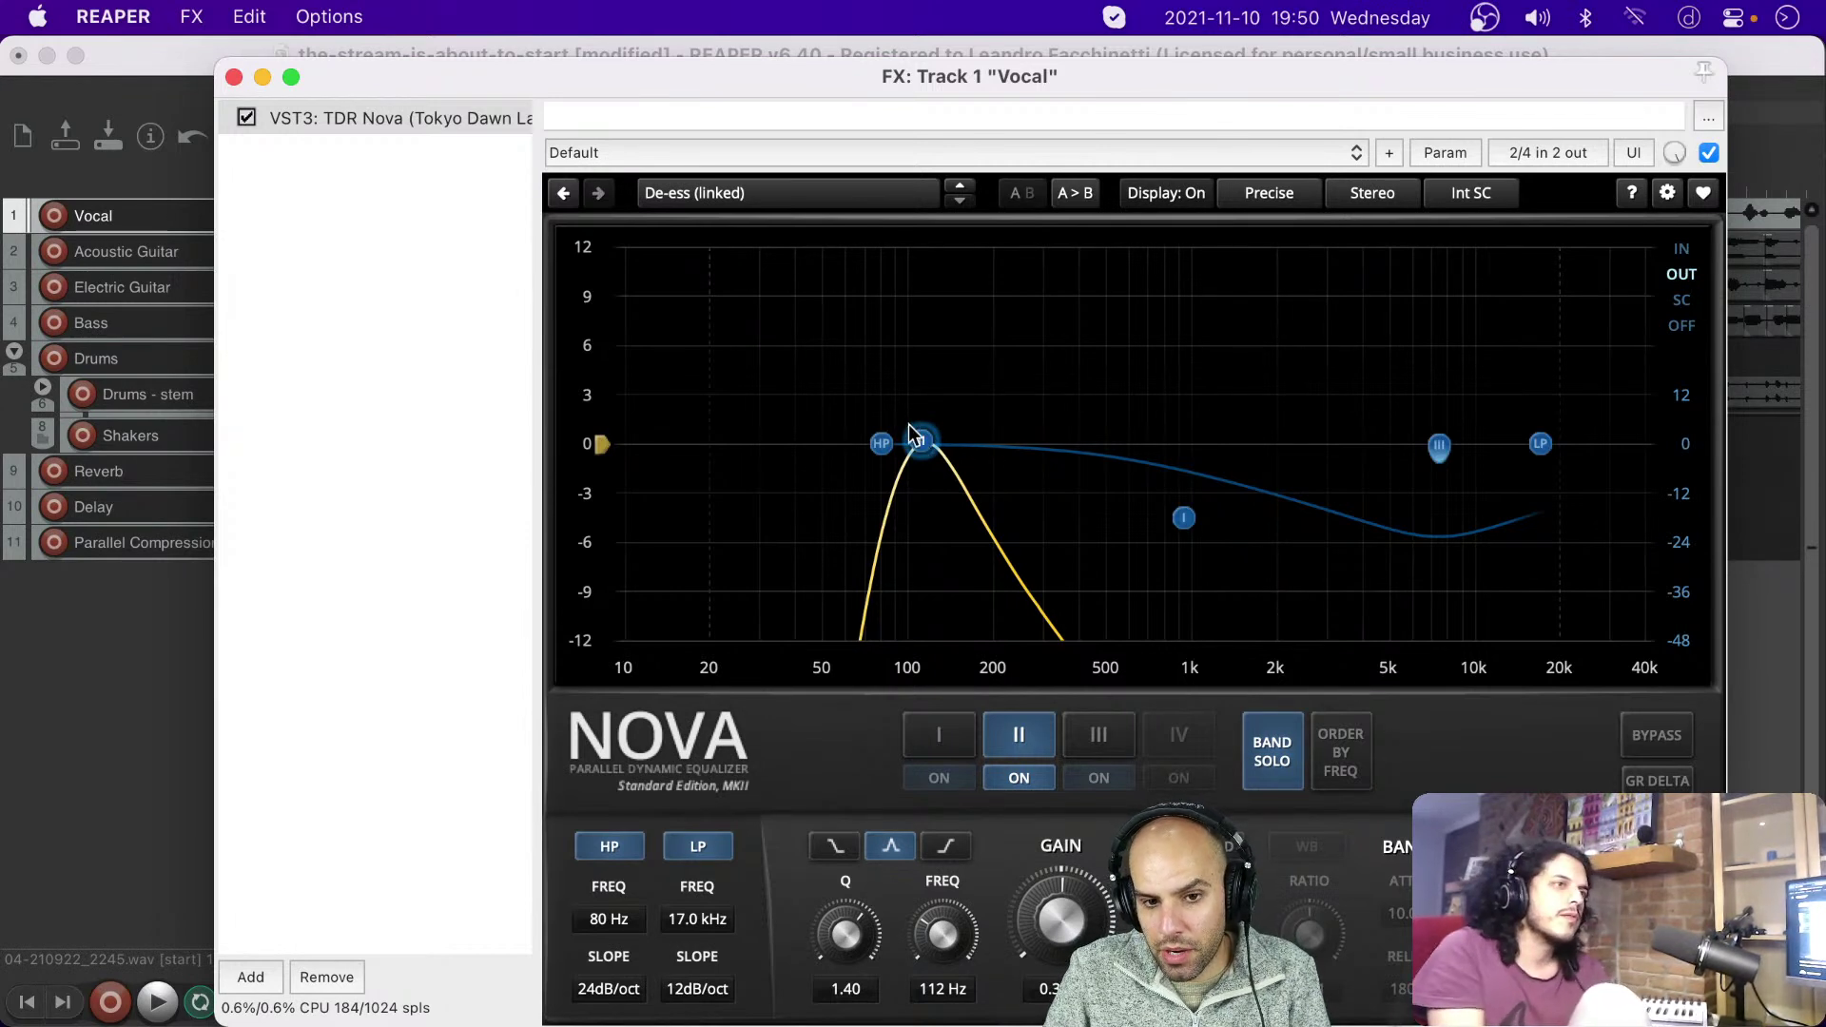
# Step: Turn Band Solo off and try a static band II cut of about −3.3 dB at 127 Hz against the playing vocal
pyautogui.click(1257, 738)
pyautogui.moveTo(915, 447); pyautogui.dragTo(957, 448)
pyautogui.press('space')
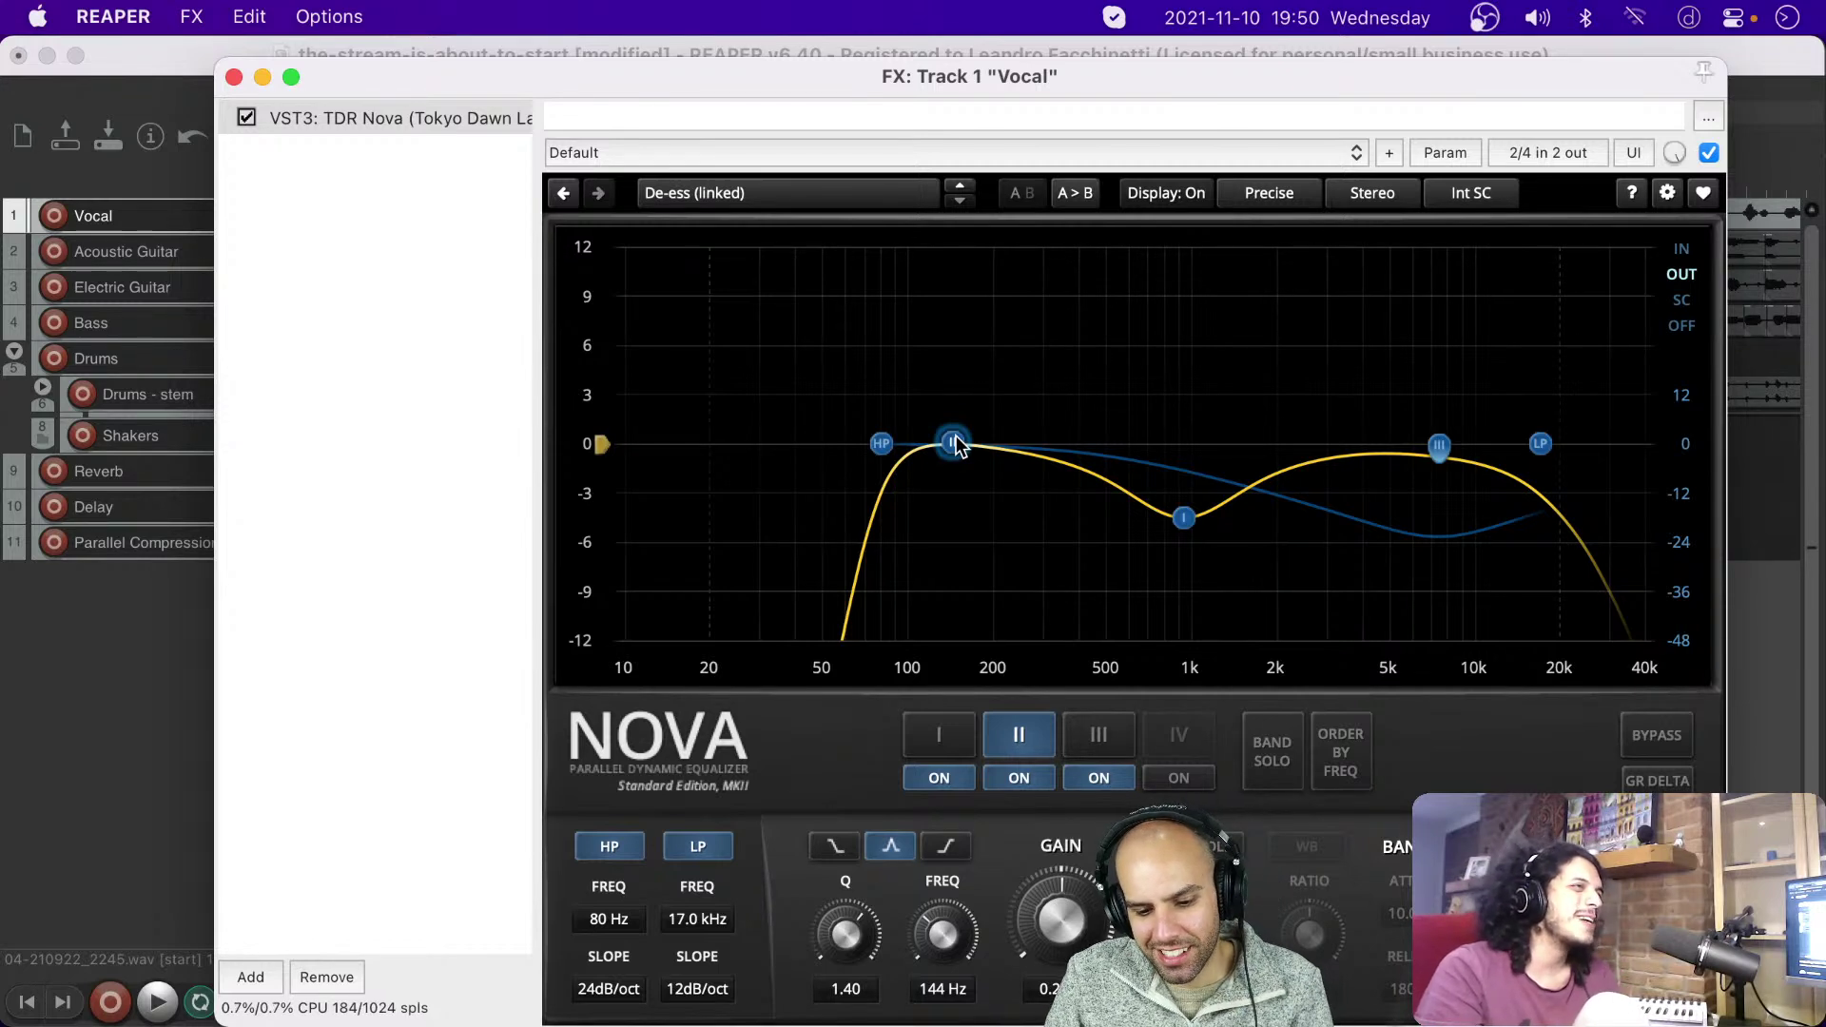
pyautogui.moveTo(956, 445); pyautogui.dragTo(939, 485)
pyautogui.press('space')
pyautogui.press('space')
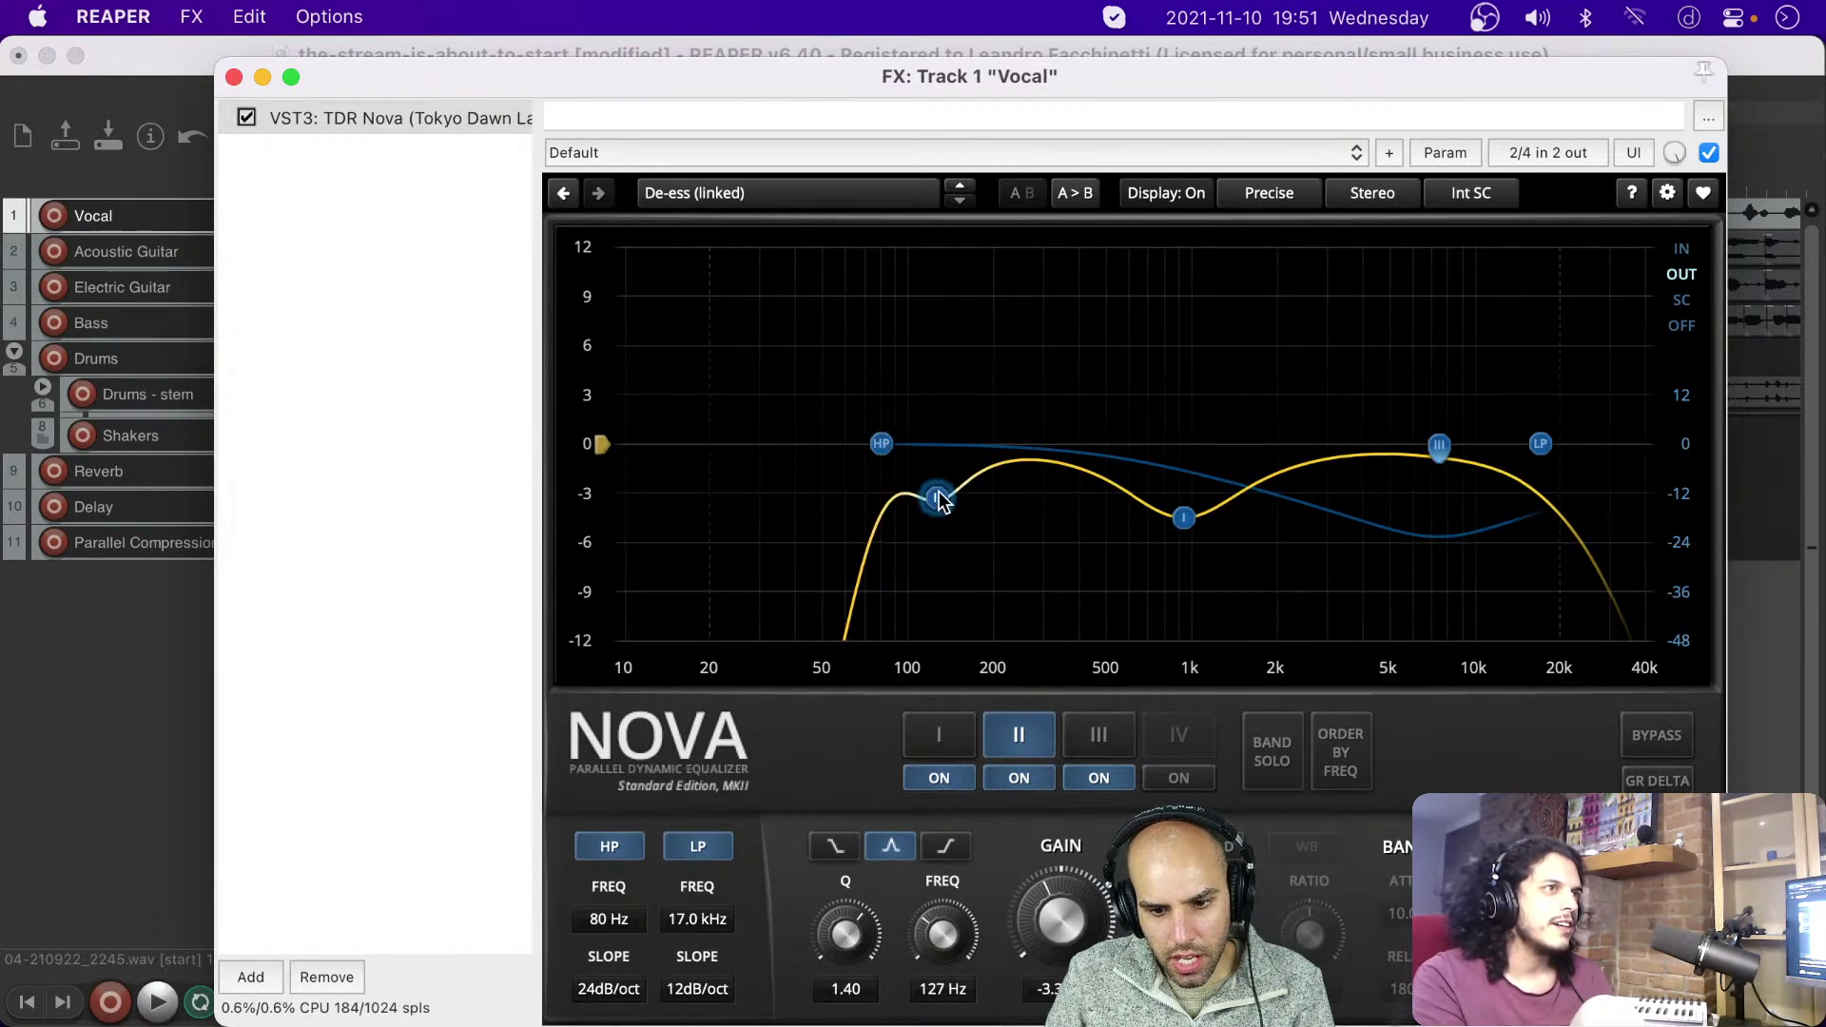
# Step: Return band II to 0.0 dB at 124 Hz, enable its threshold and play the vocal through the dynamic low cut
pyautogui.moveTo(941, 517); pyautogui.dragTo(940, 482)
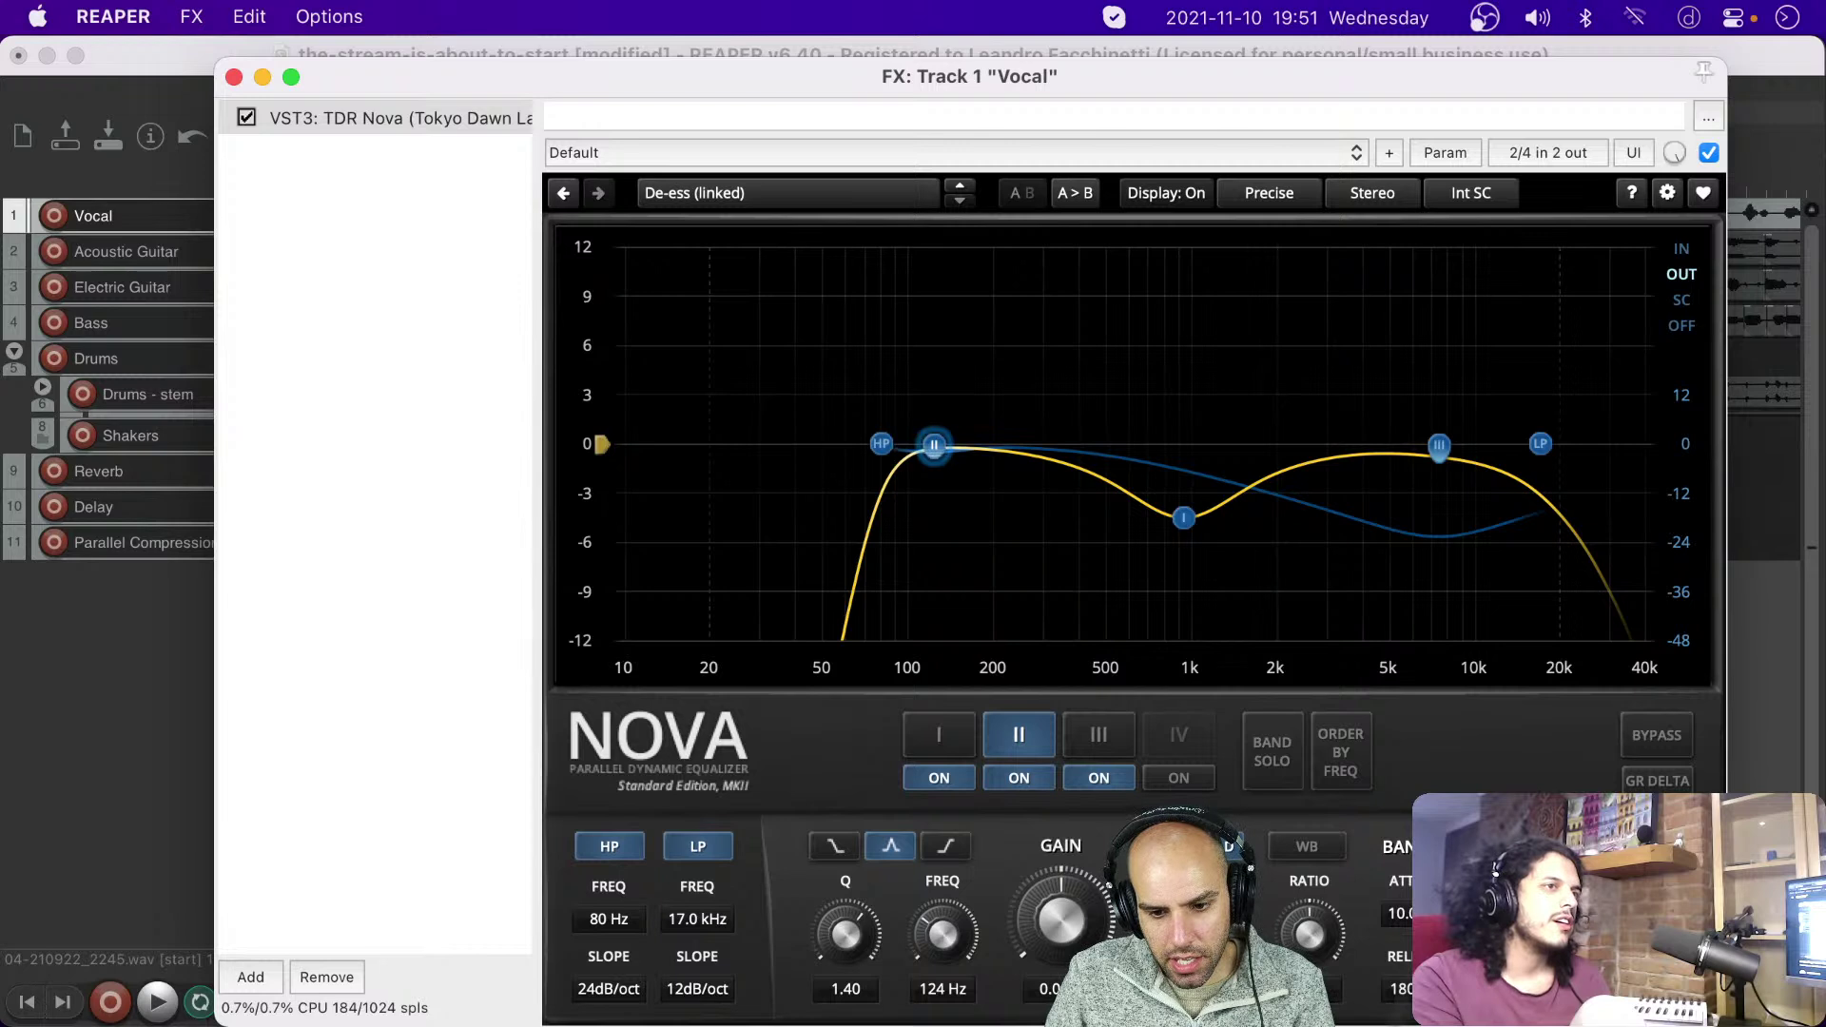
pyautogui.press('space')
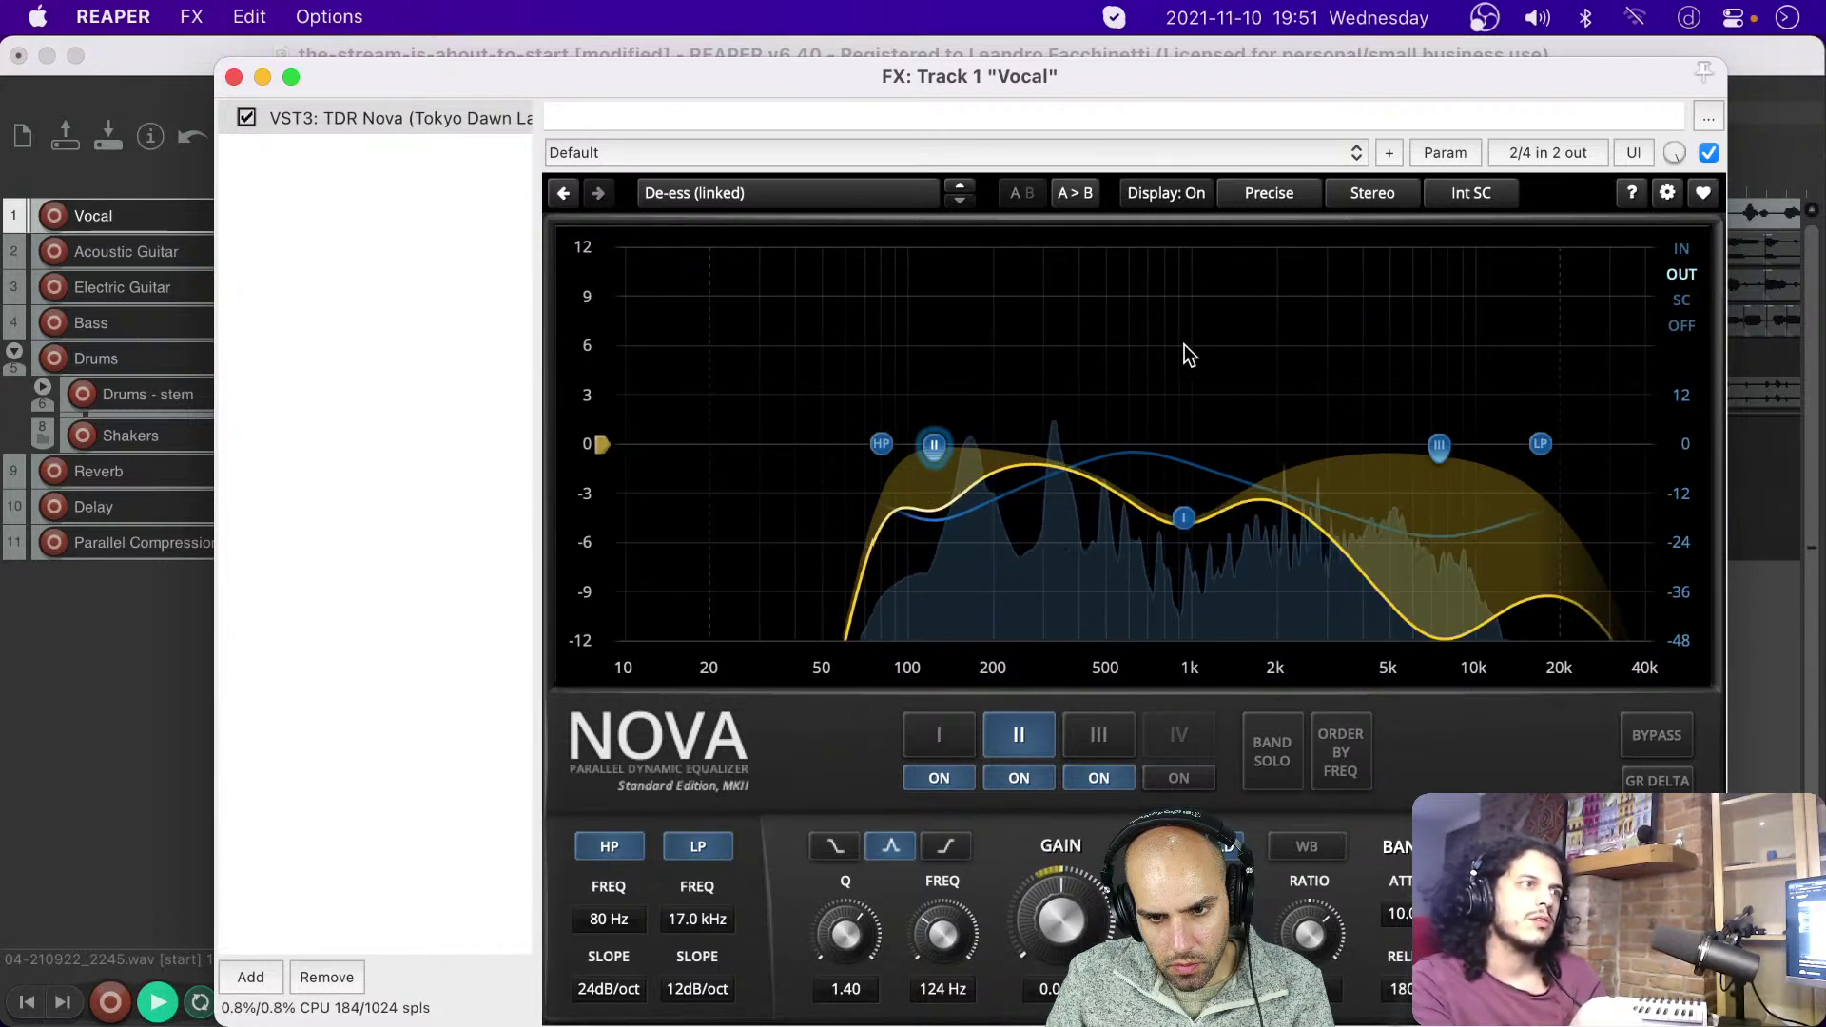
pyautogui.press('space')
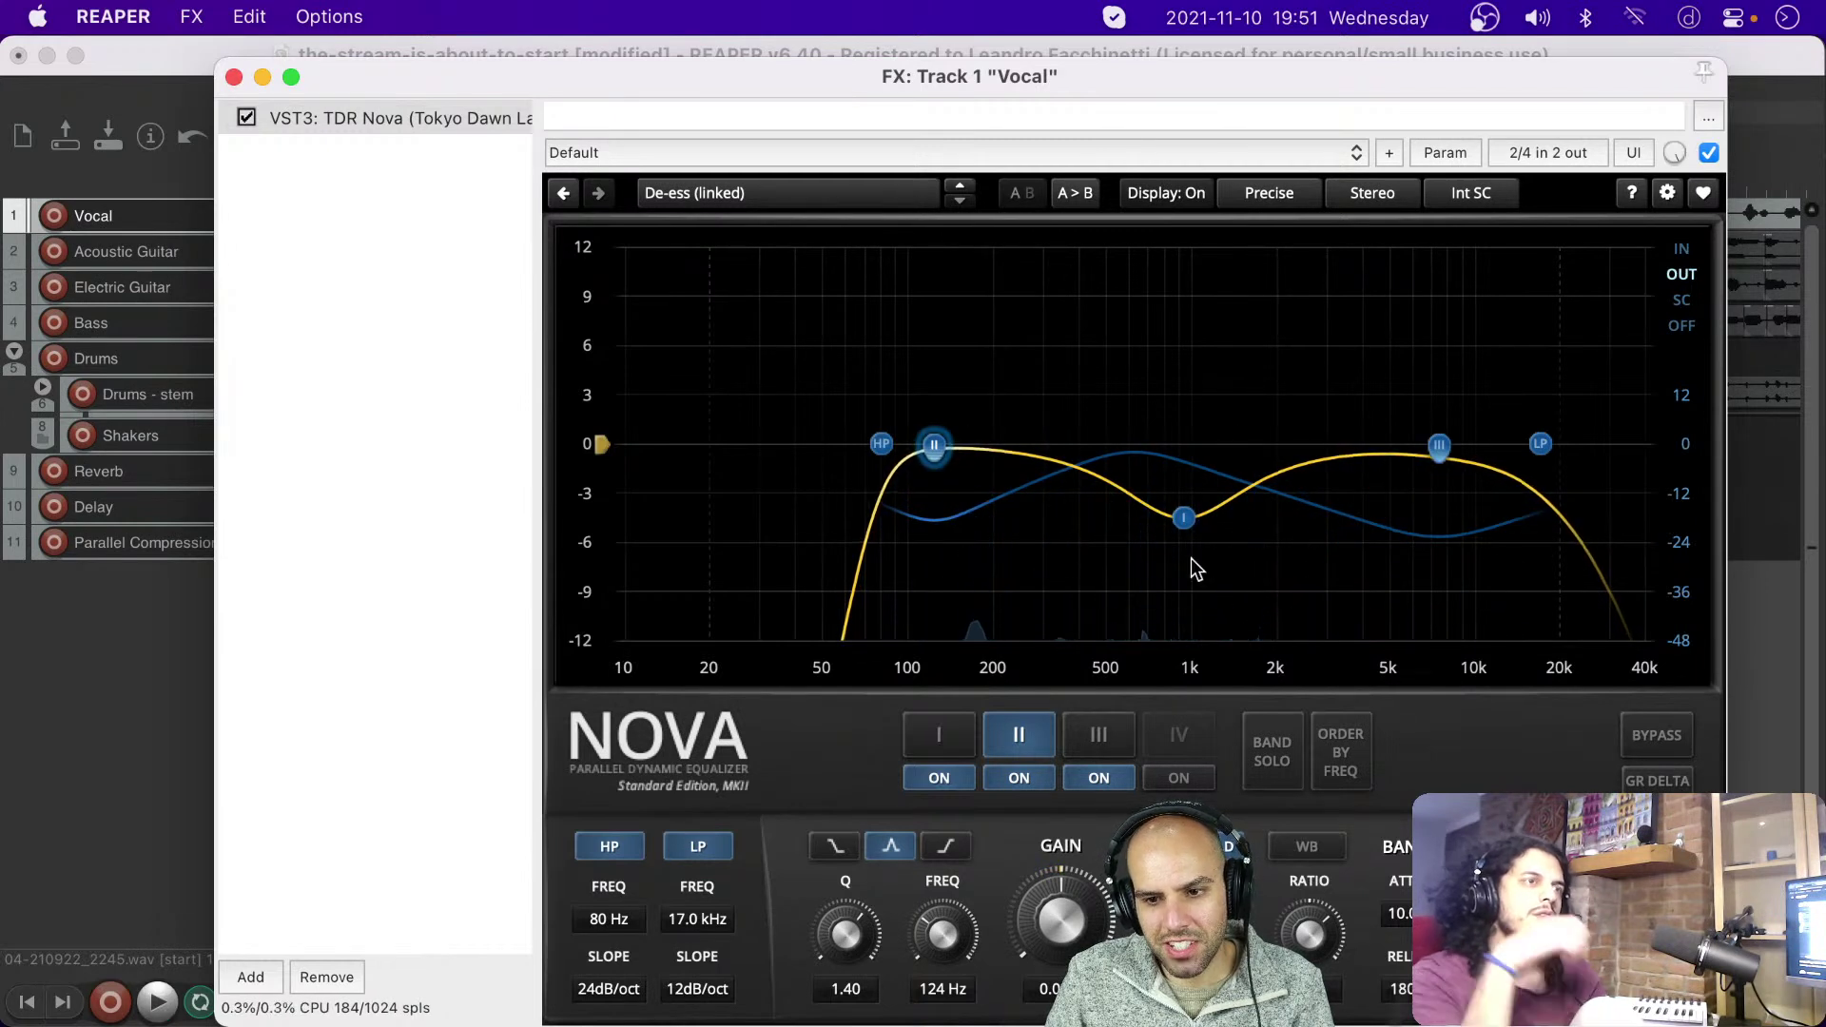
# Step: Save the project with the dynamic band II settings and return to the vocal's EQ window
pyautogui.click(532, 49)
pyautogui.press('super+s')
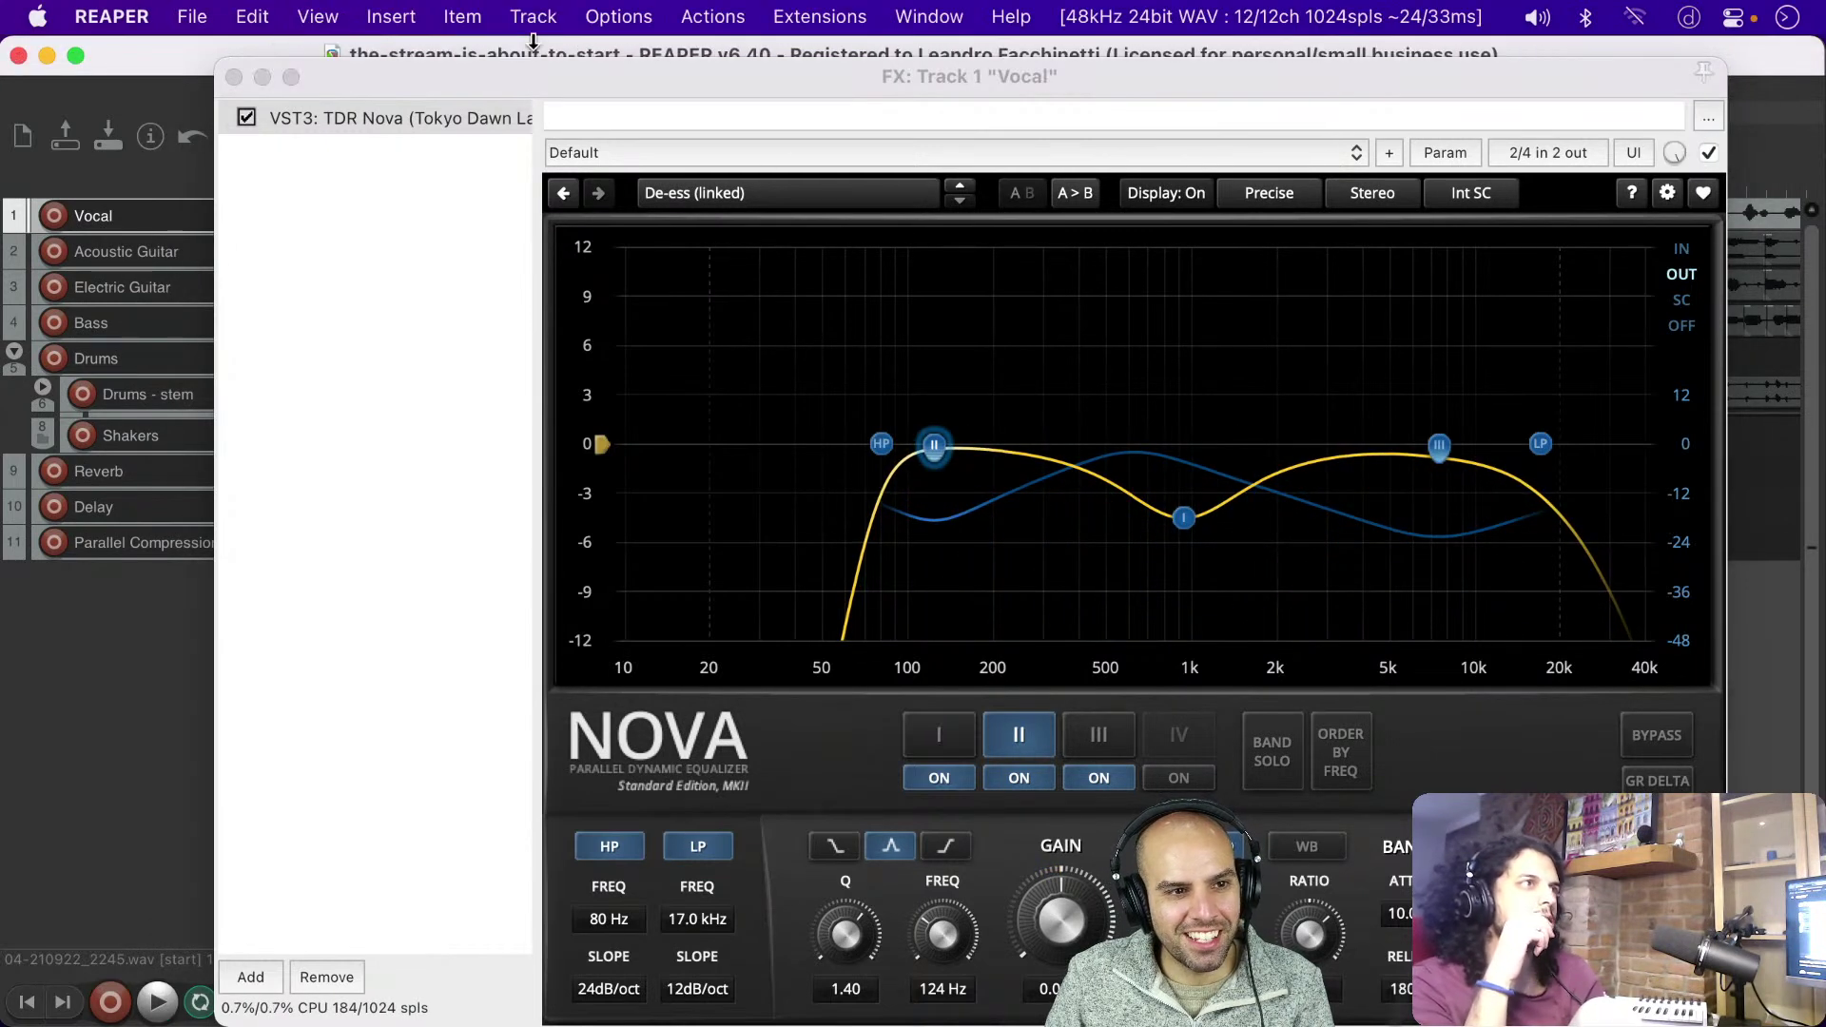
pyautogui.click(509, 70)
pyautogui.moveTo(510, 70); pyautogui.dragTo(498, 69)
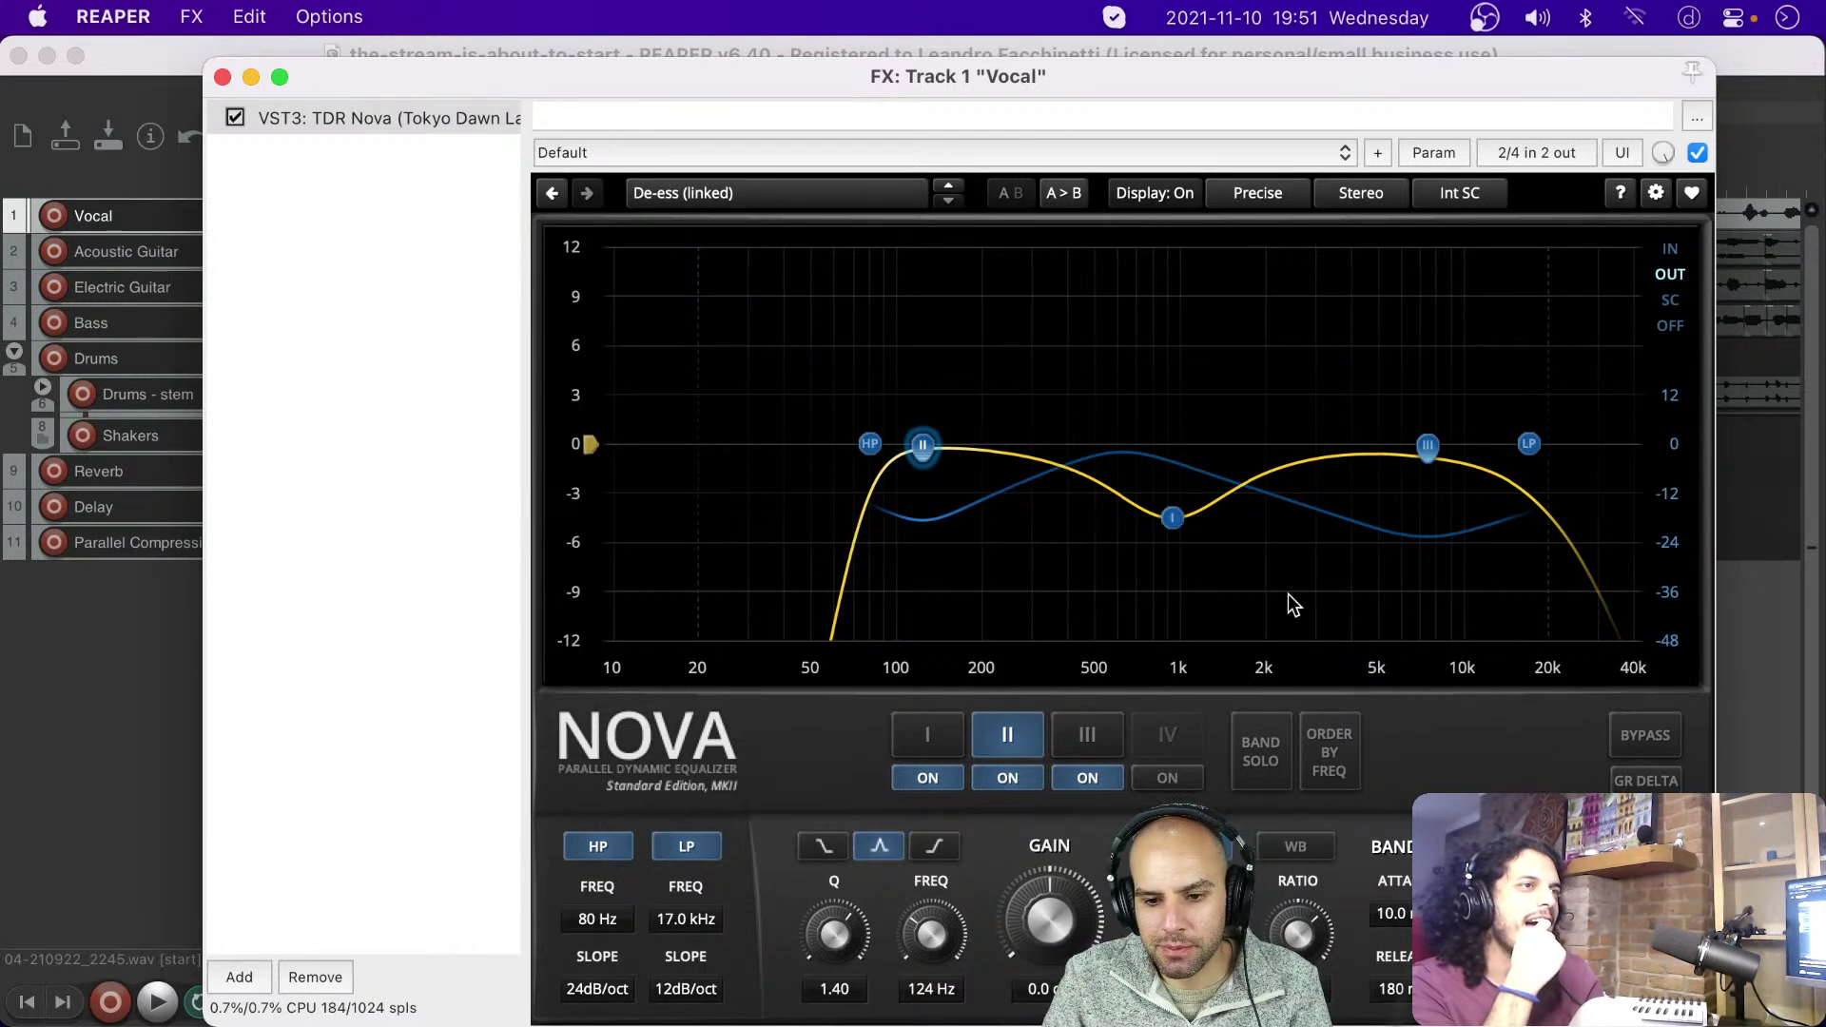
pyautogui.moveTo(979, 93); pyautogui.dragTo(969, 99)
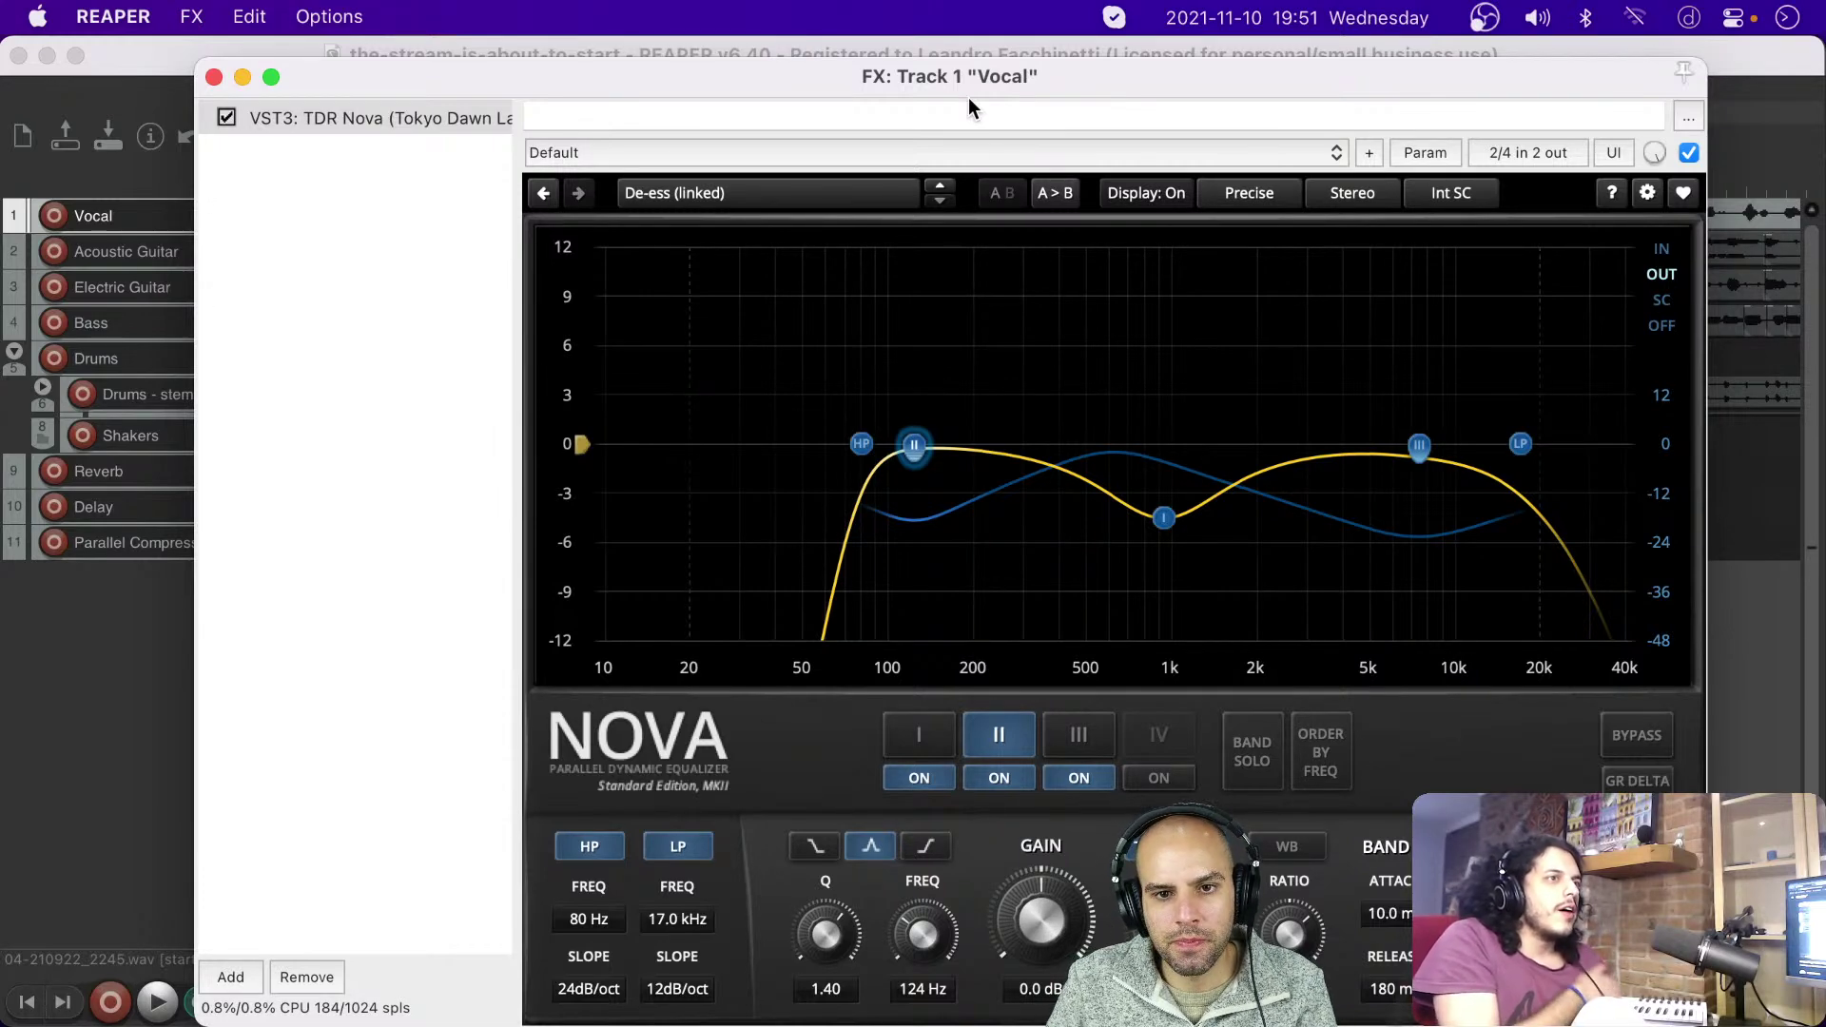
# Step: Play the mix and compare the vocal with TDR Nova bypassed and enabled, leaving the plug-in enabled
pyautogui.moveTo(968, 95); pyautogui.dragTo(1063, 89)
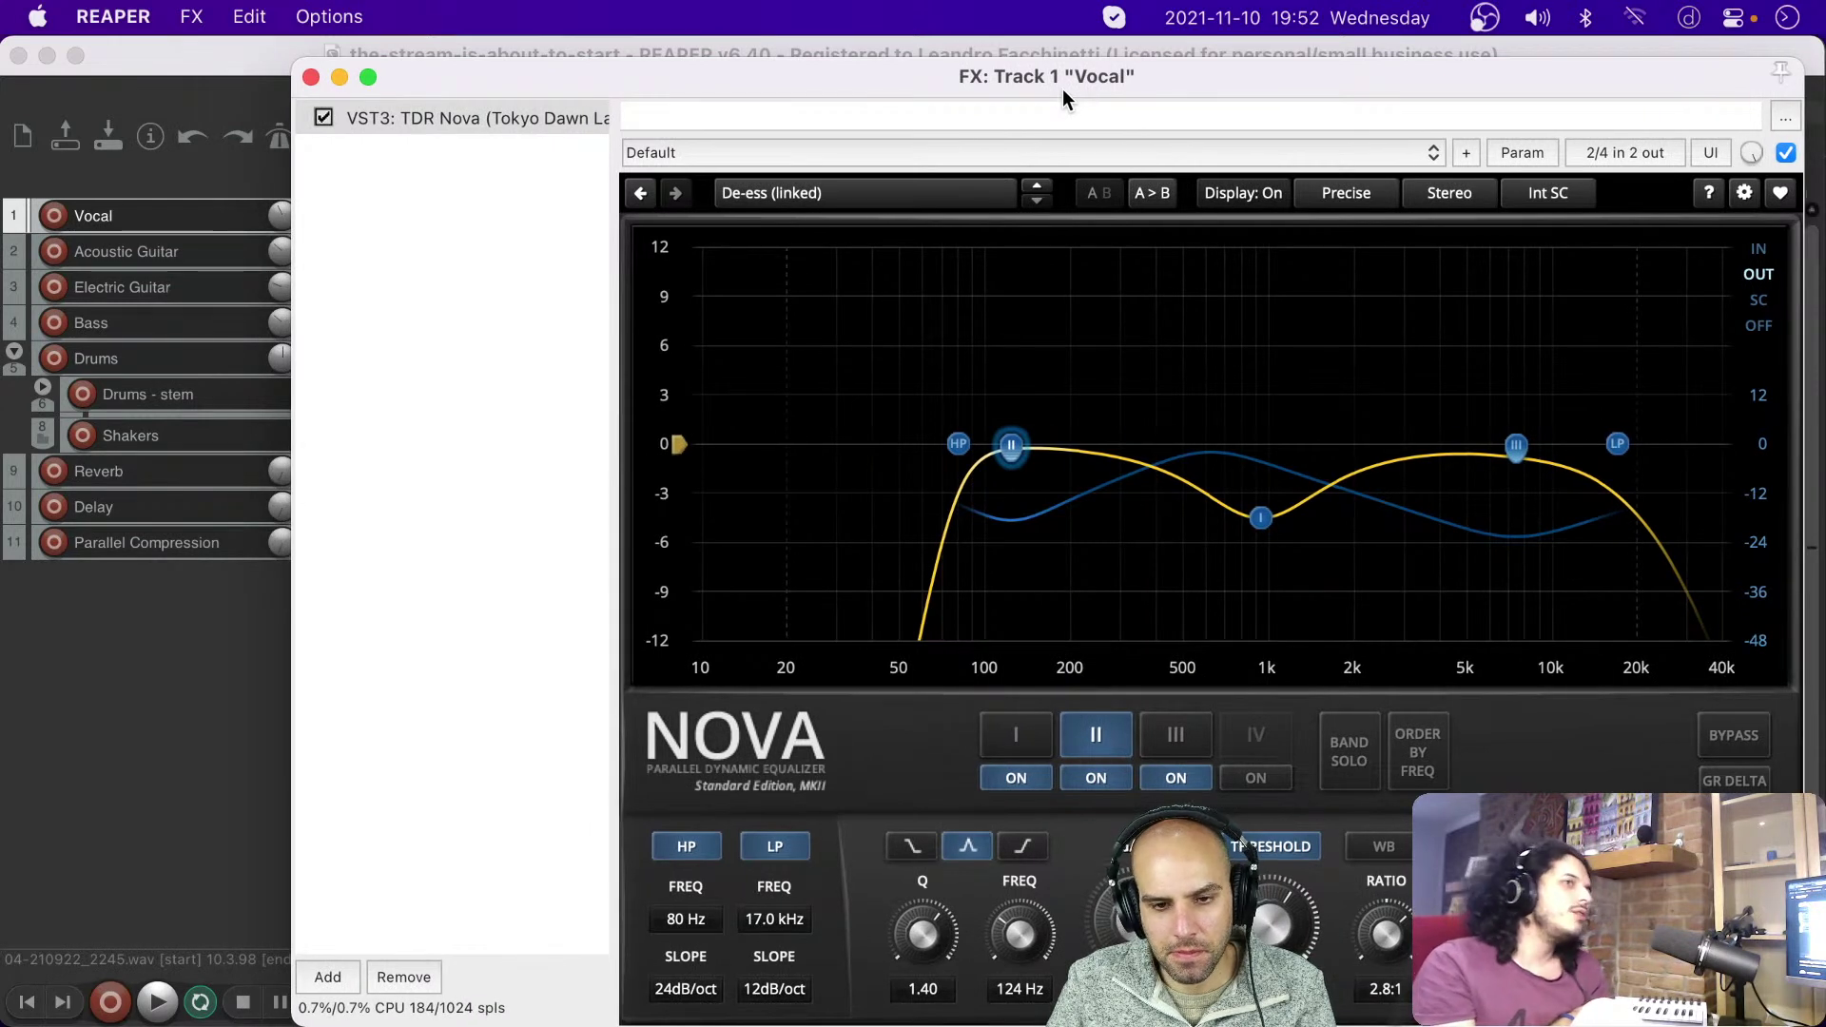
pyautogui.click(405, 329)
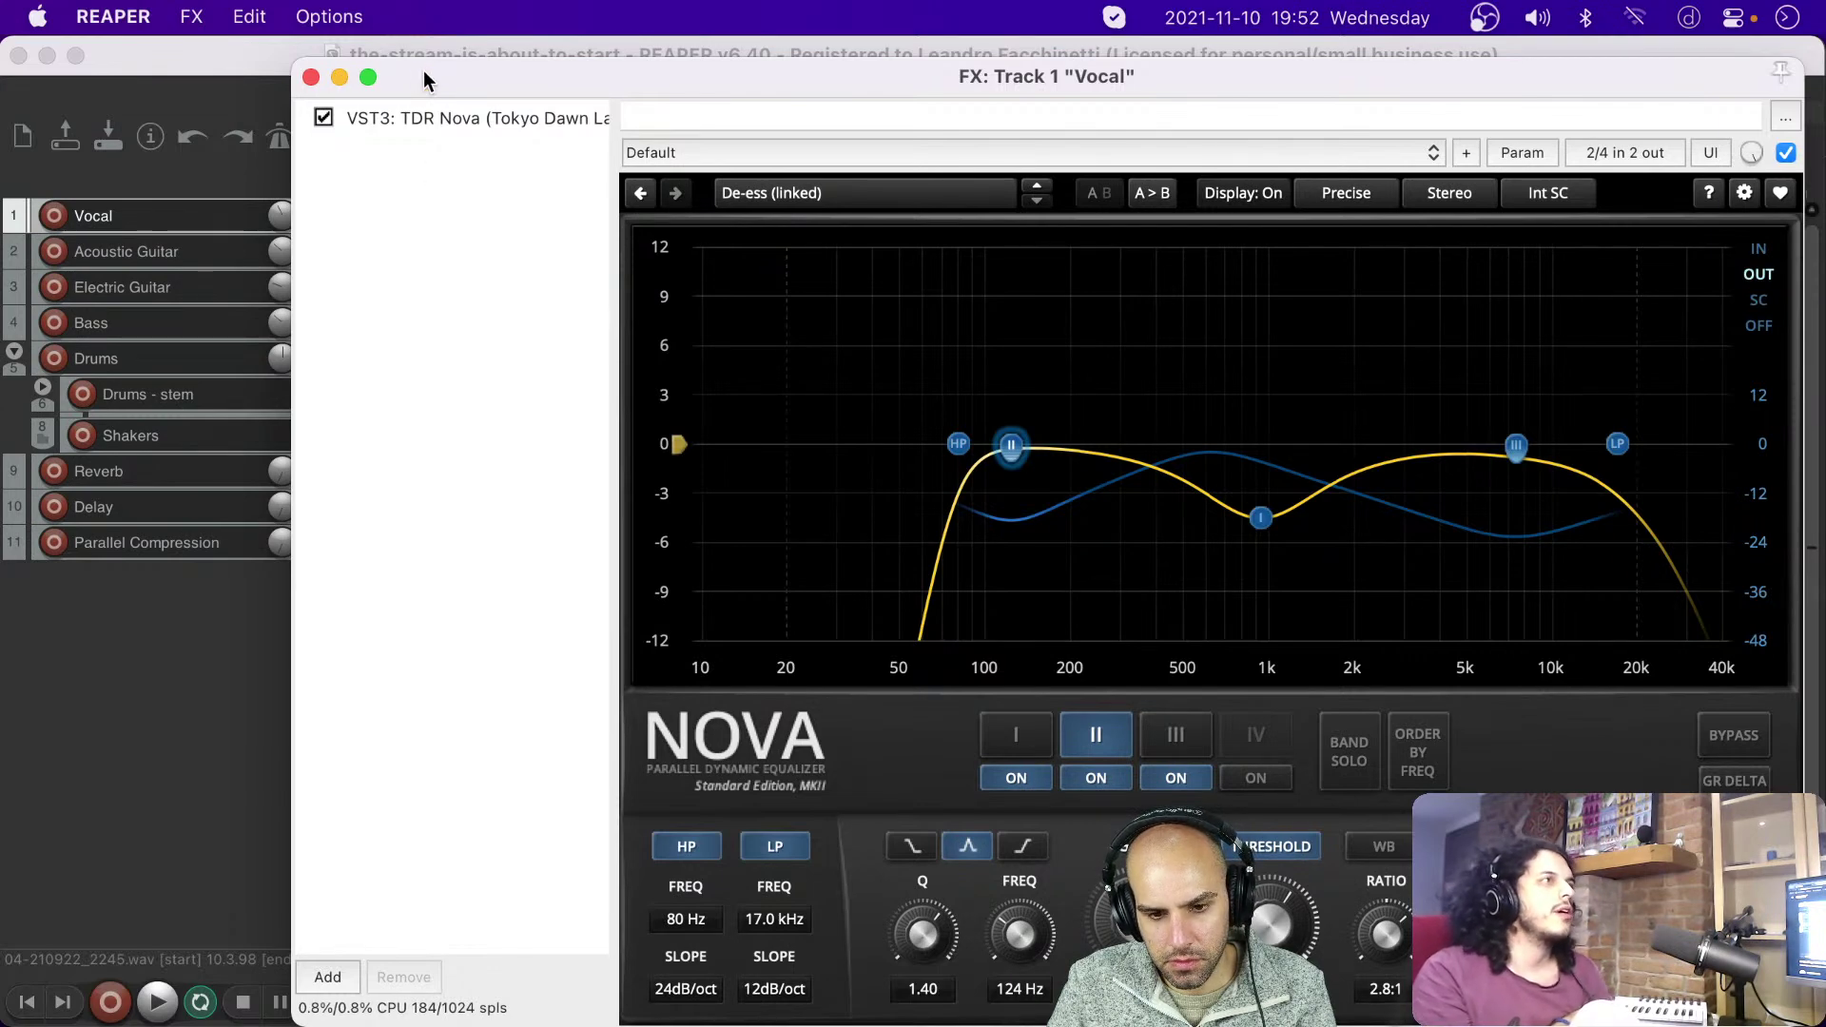
pyautogui.moveTo(424, 72); pyautogui.dragTo(720, 128)
pyautogui.click(565, 164)
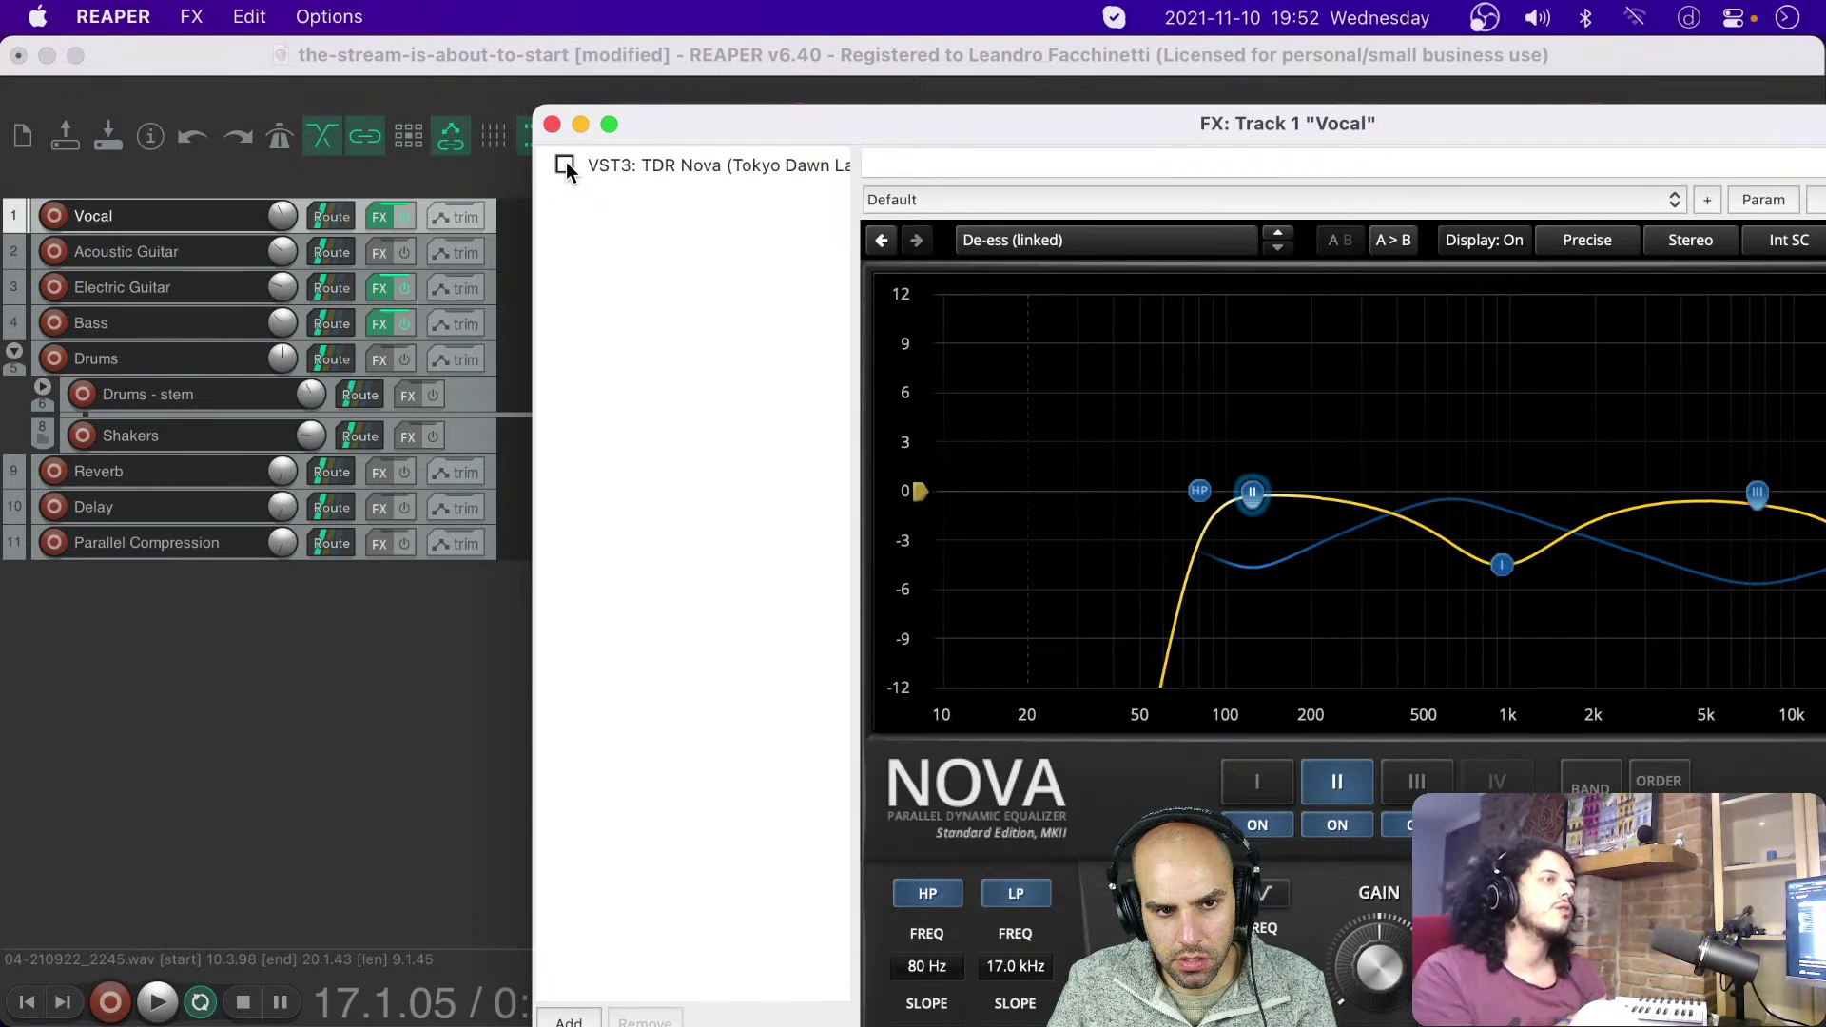
pyautogui.press('space')
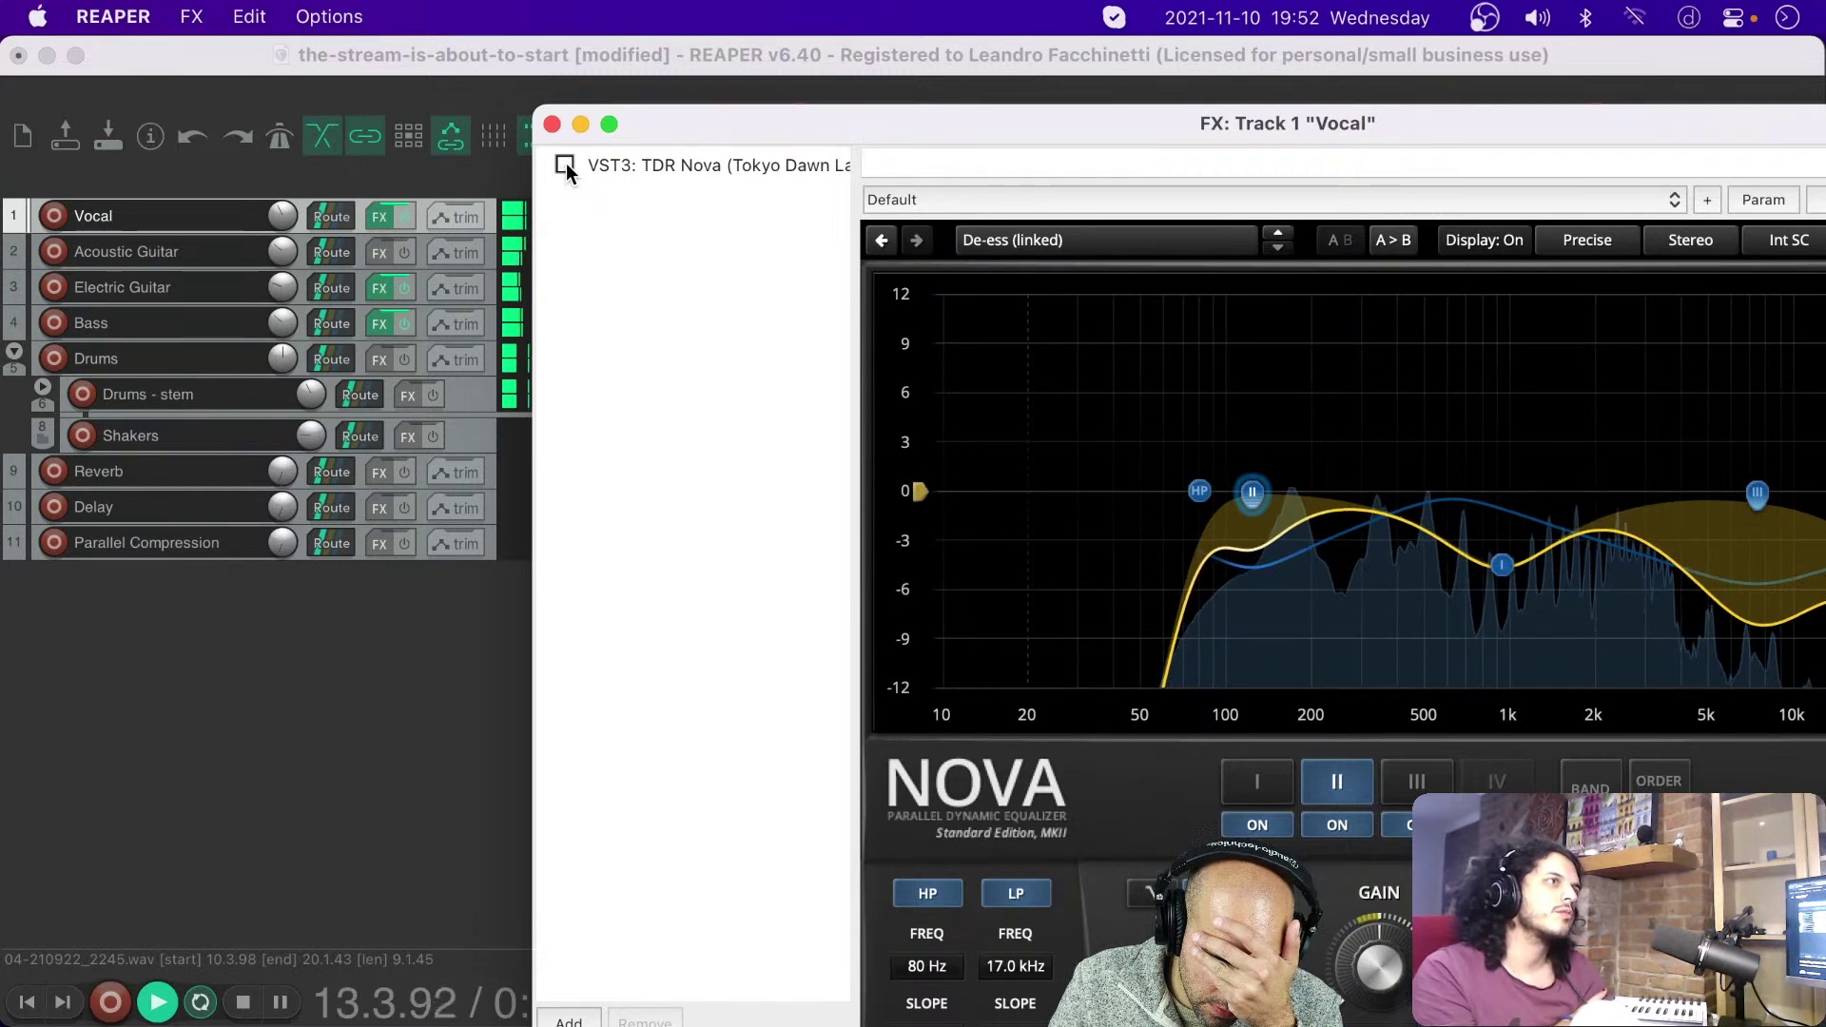
pyautogui.click(567, 164)
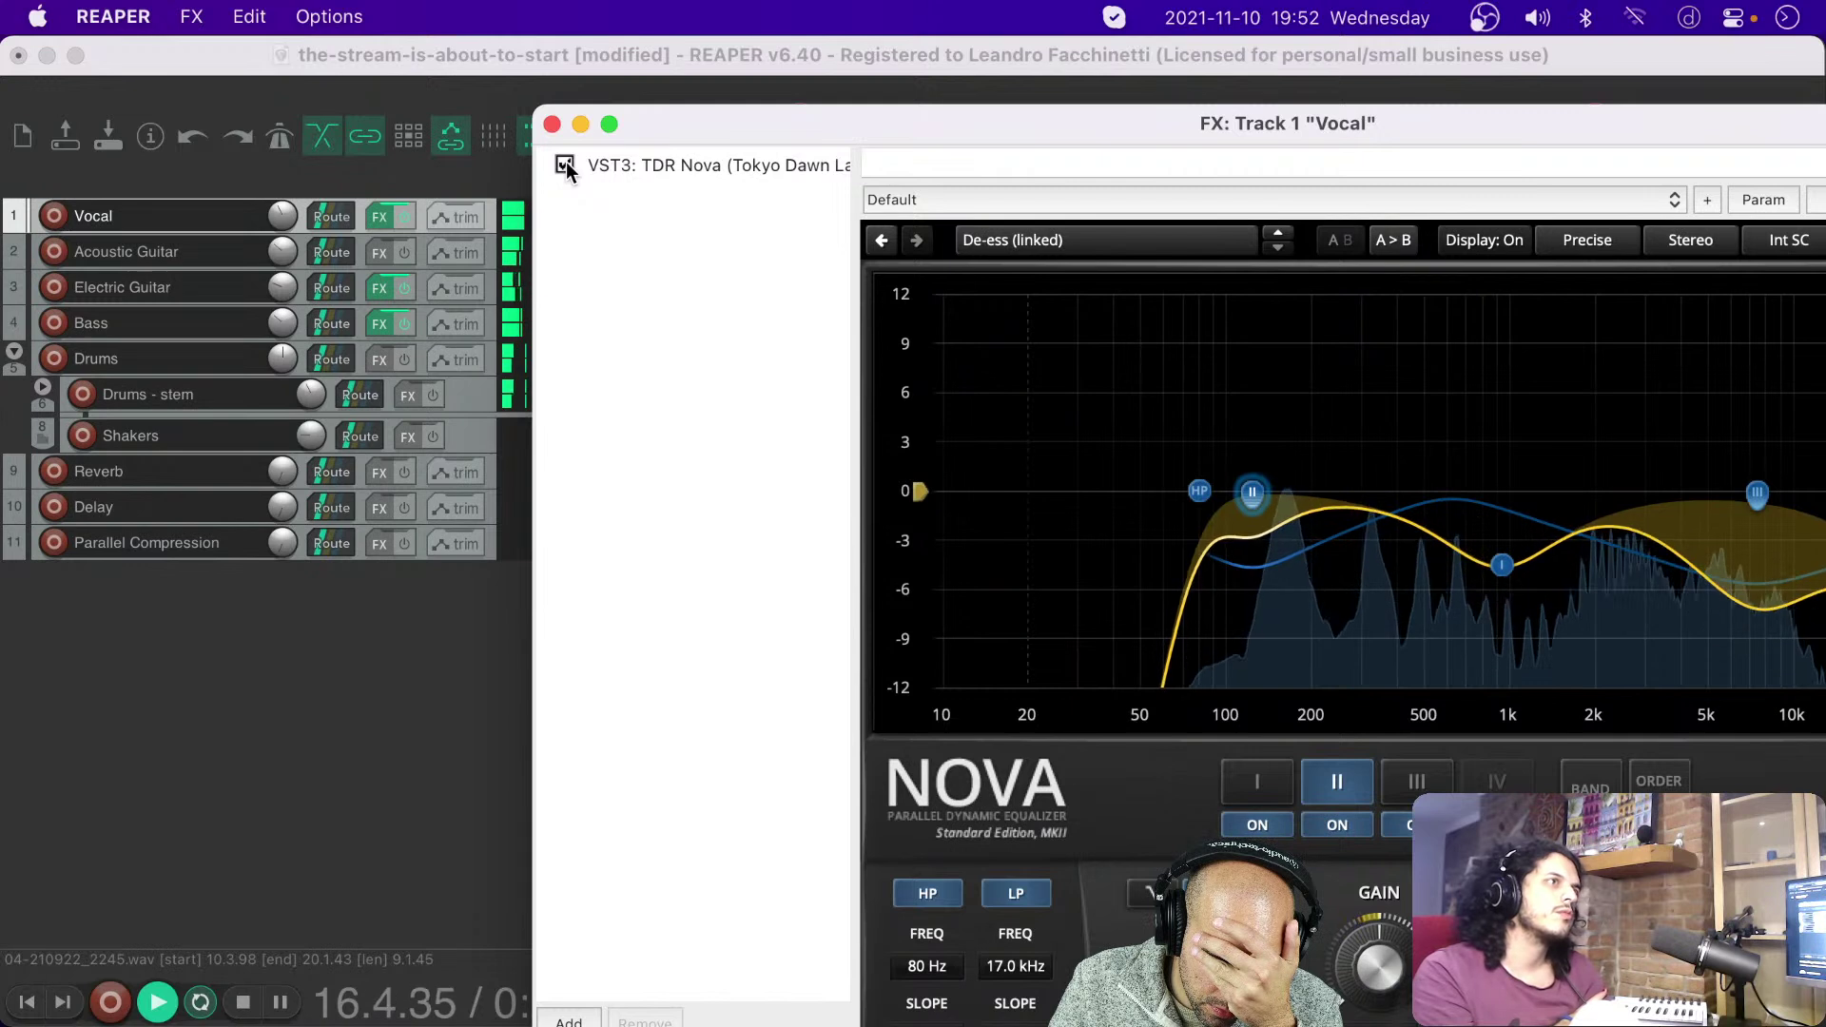
pyautogui.click(565, 165)
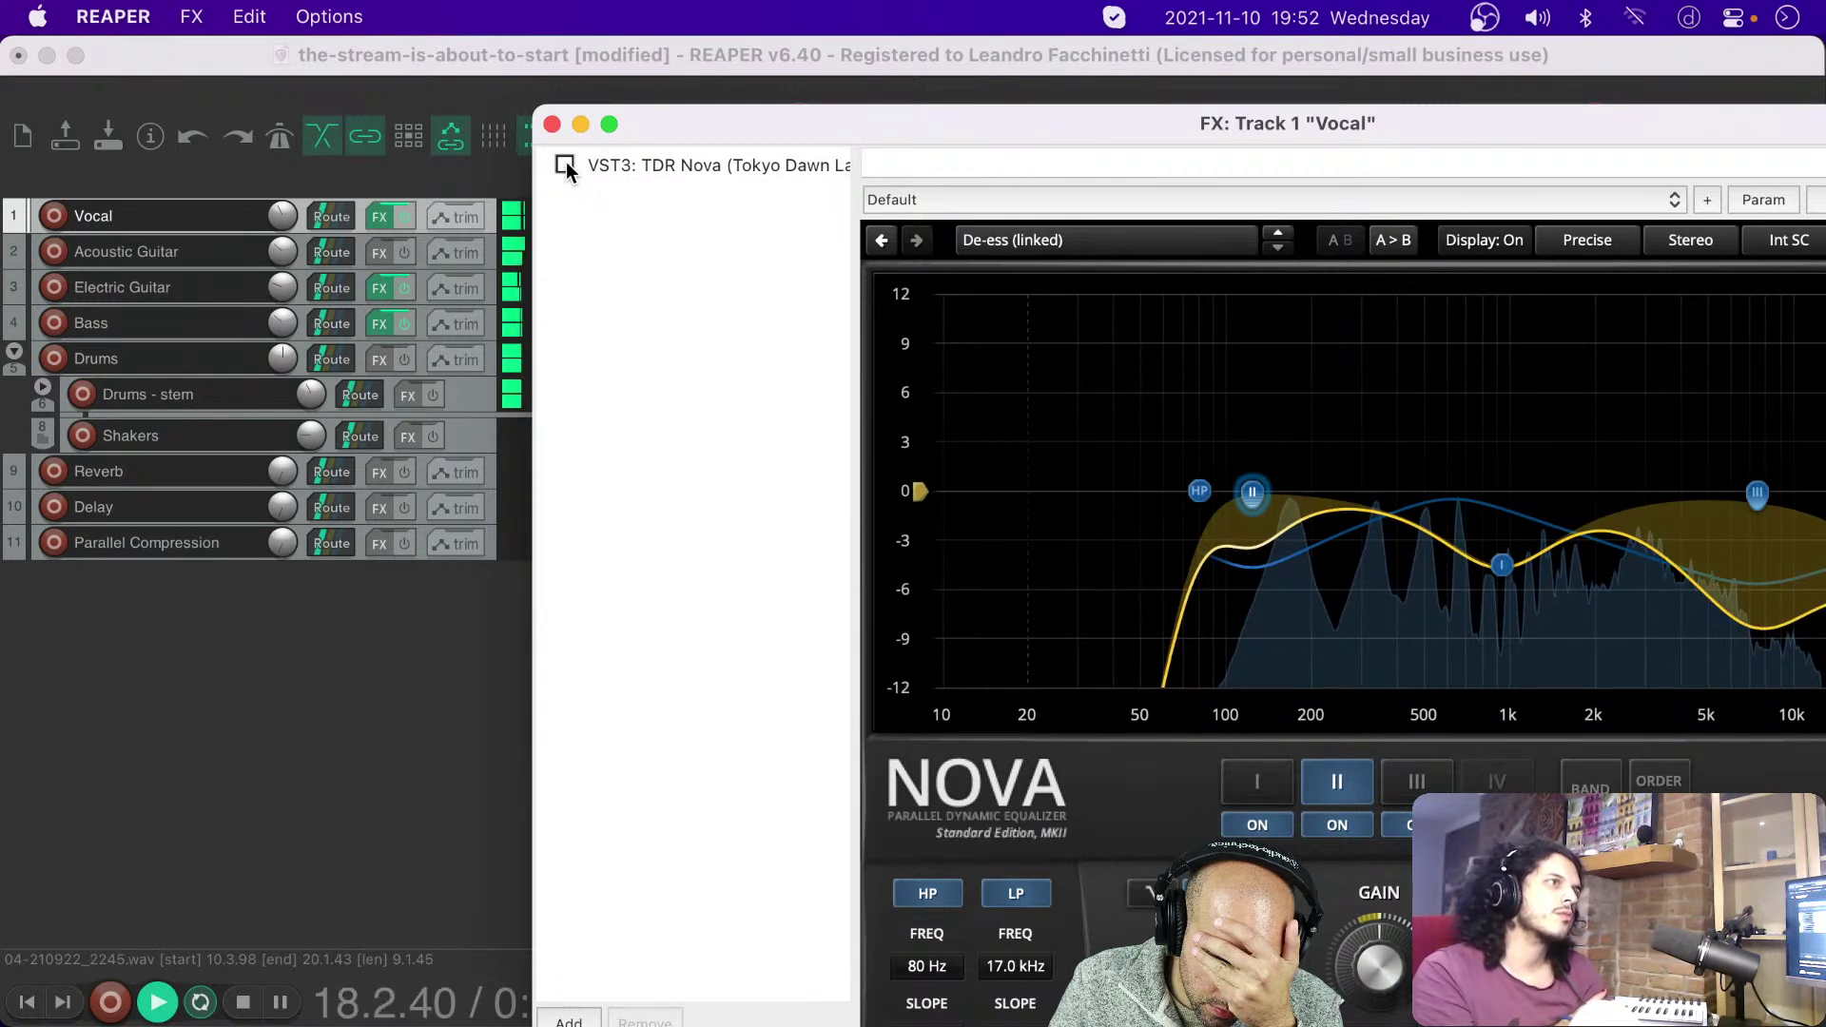
pyautogui.click(565, 165)
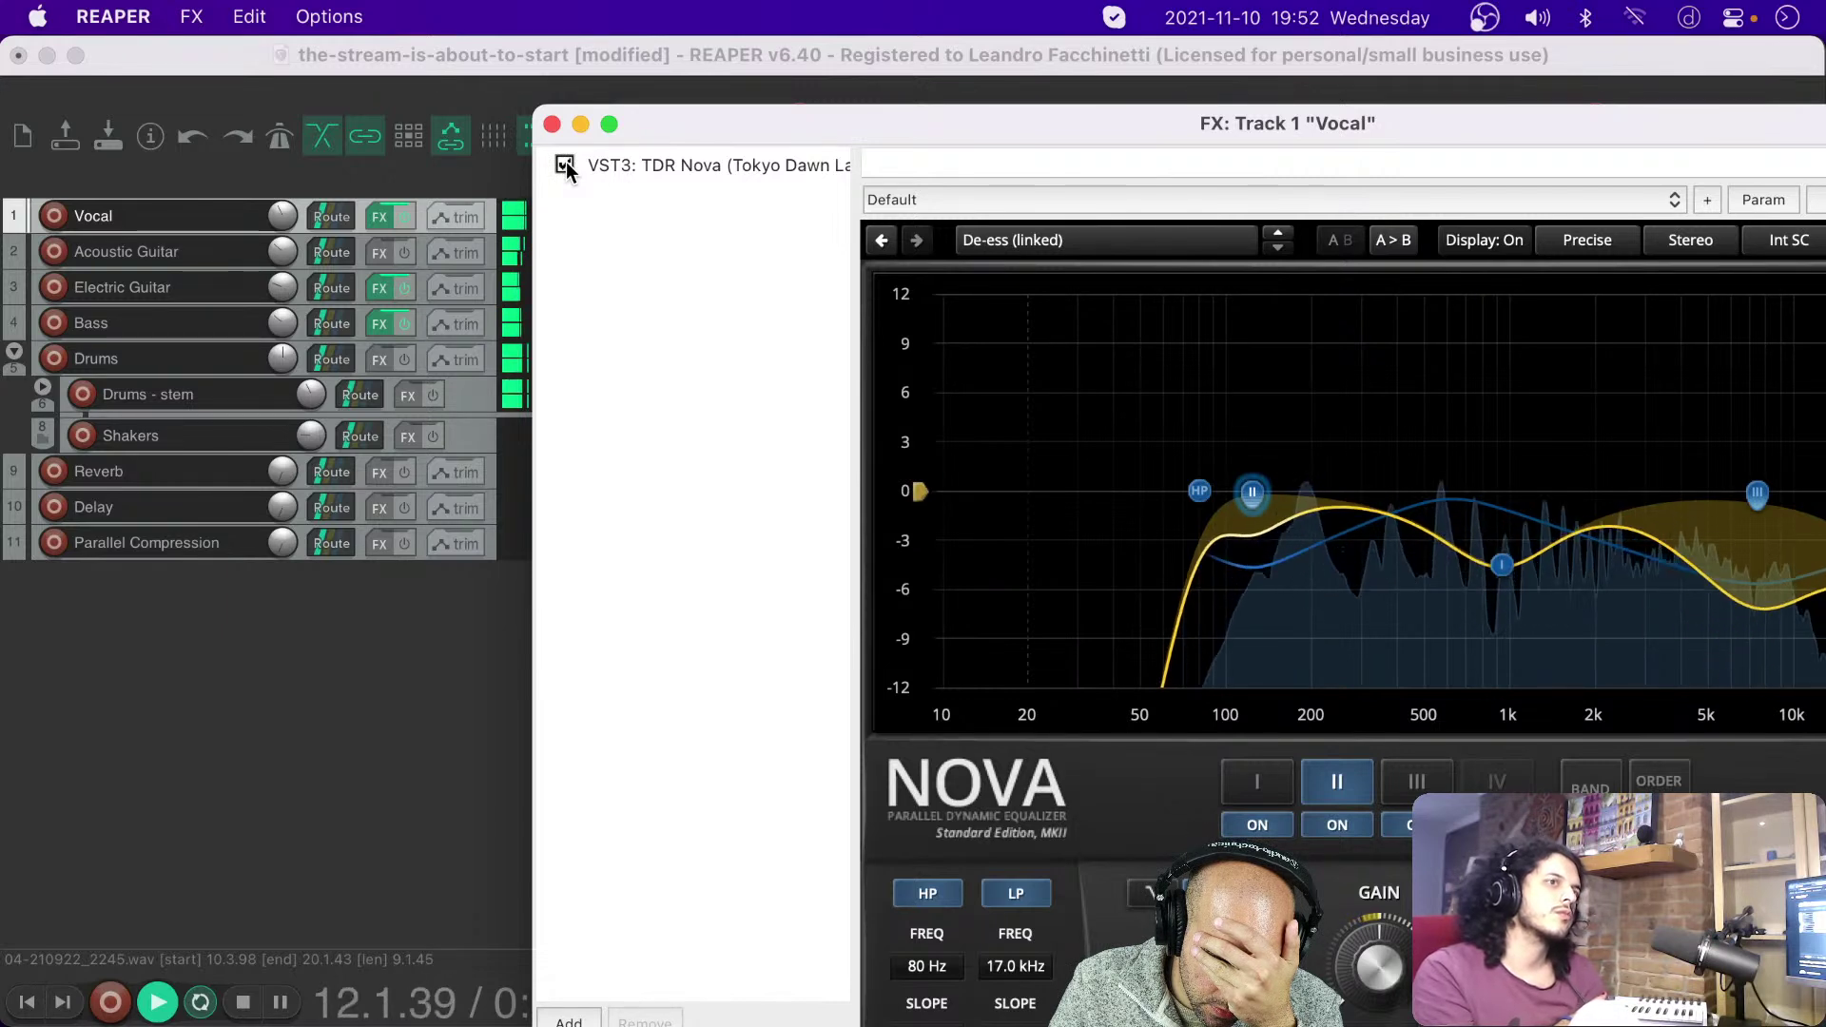
pyautogui.click(565, 166)
pyautogui.click(565, 166)
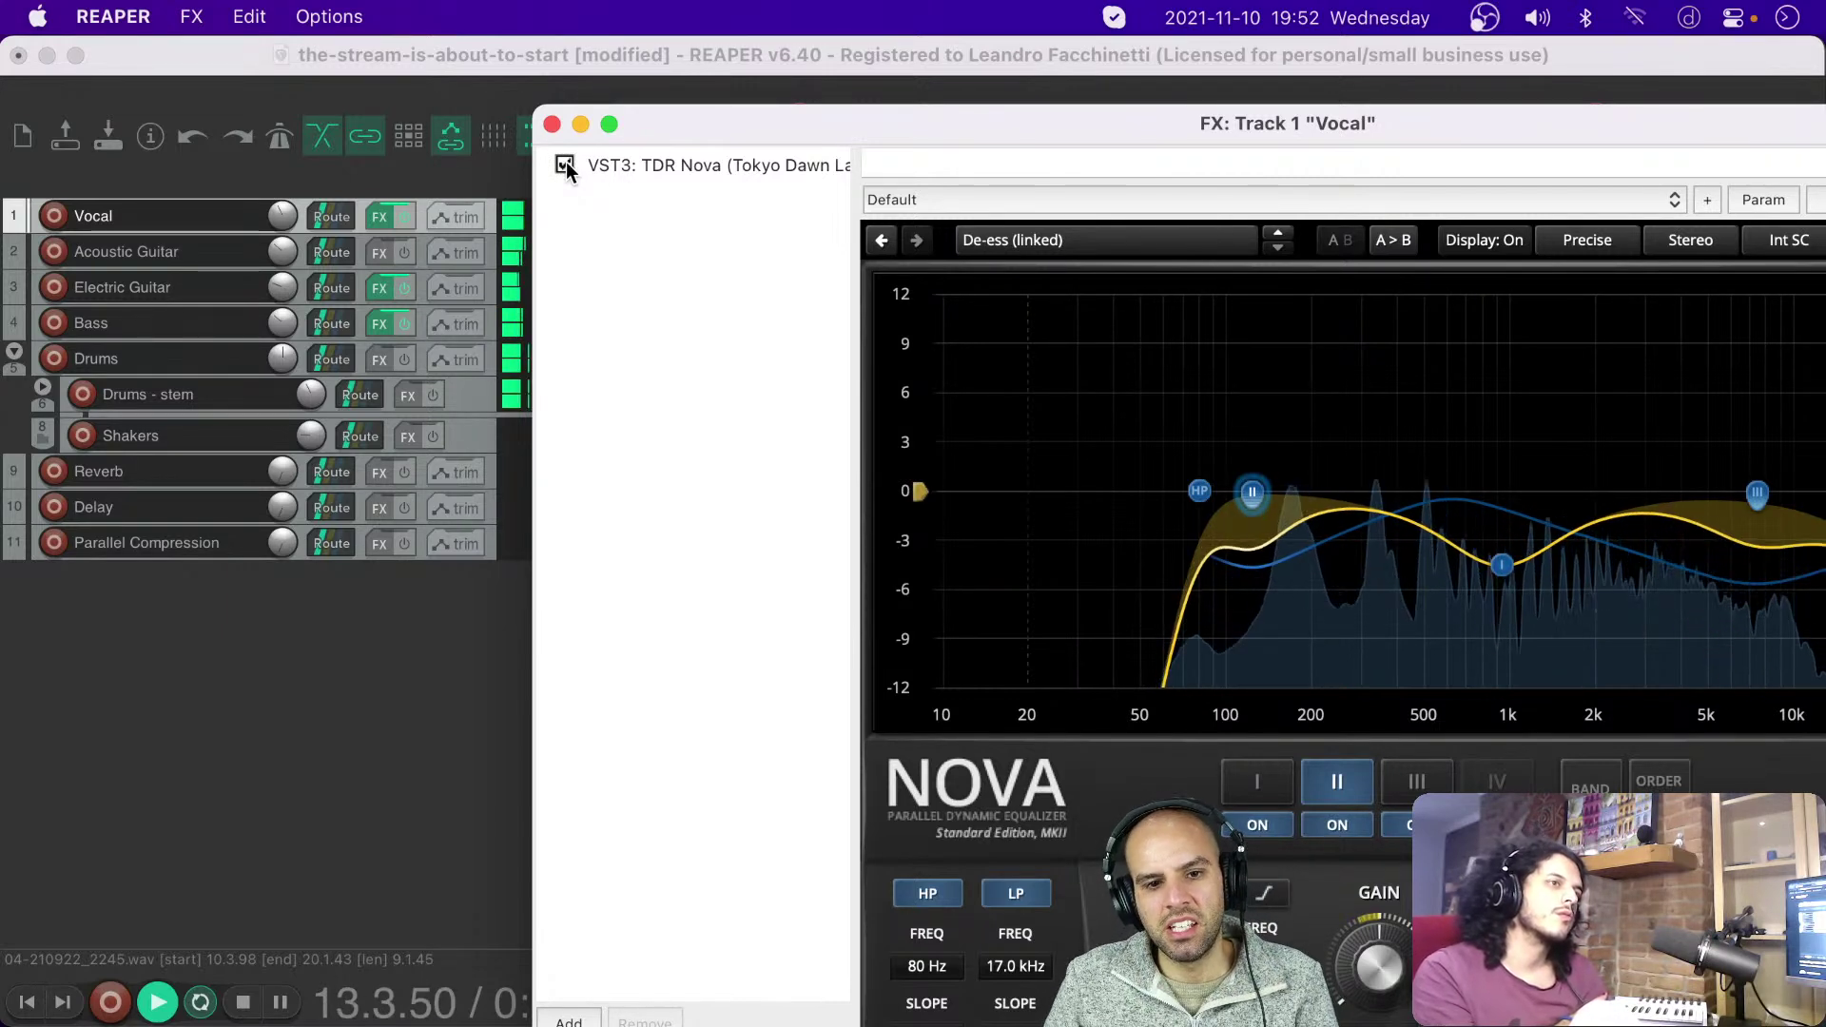
pyautogui.press('space')
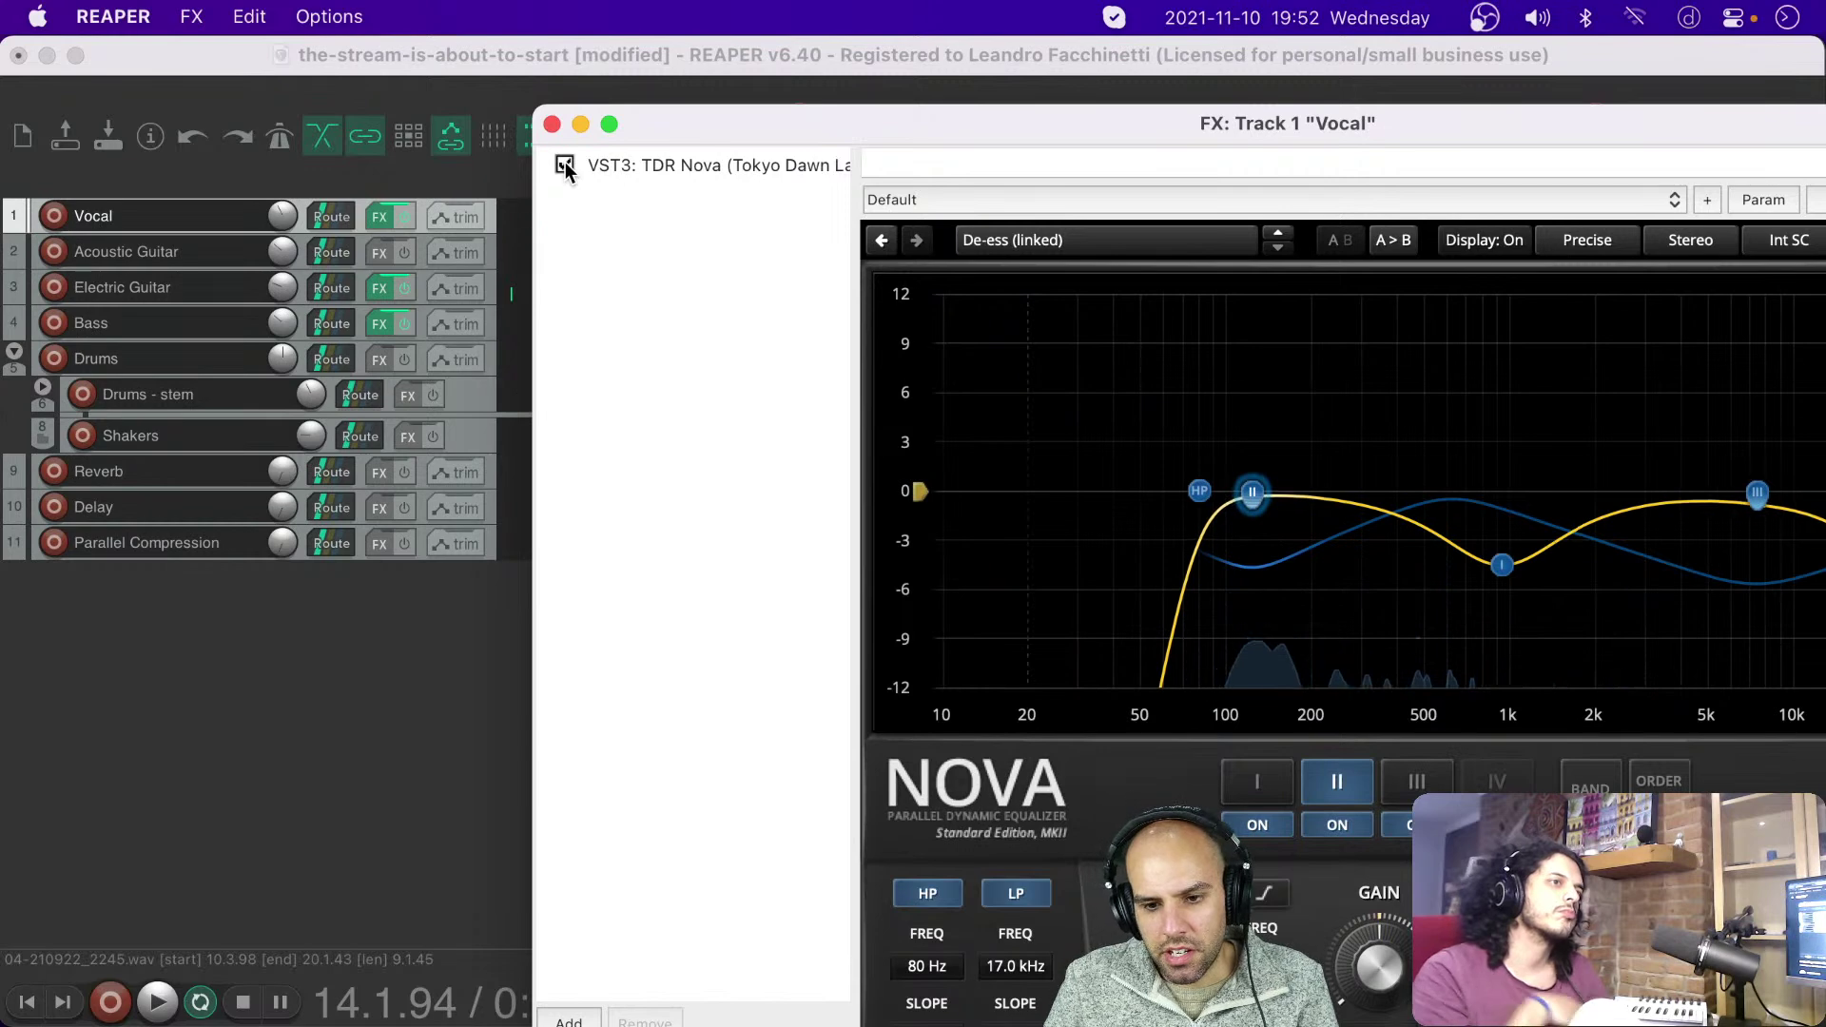
# Step: Save the project with the vocal's current EQ and move the vocal's FX window aside
pyautogui.moveTo(692, 130); pyautogui.dragTo(584, 143)
pyautogui.press('super+s')
pyautogui.press('Escape')
pyautogui.click(611, 49)
pyautogui.press('super+s')
pyautogui.moveTo(579, 137); pyautogui.dragTo(410, 138)
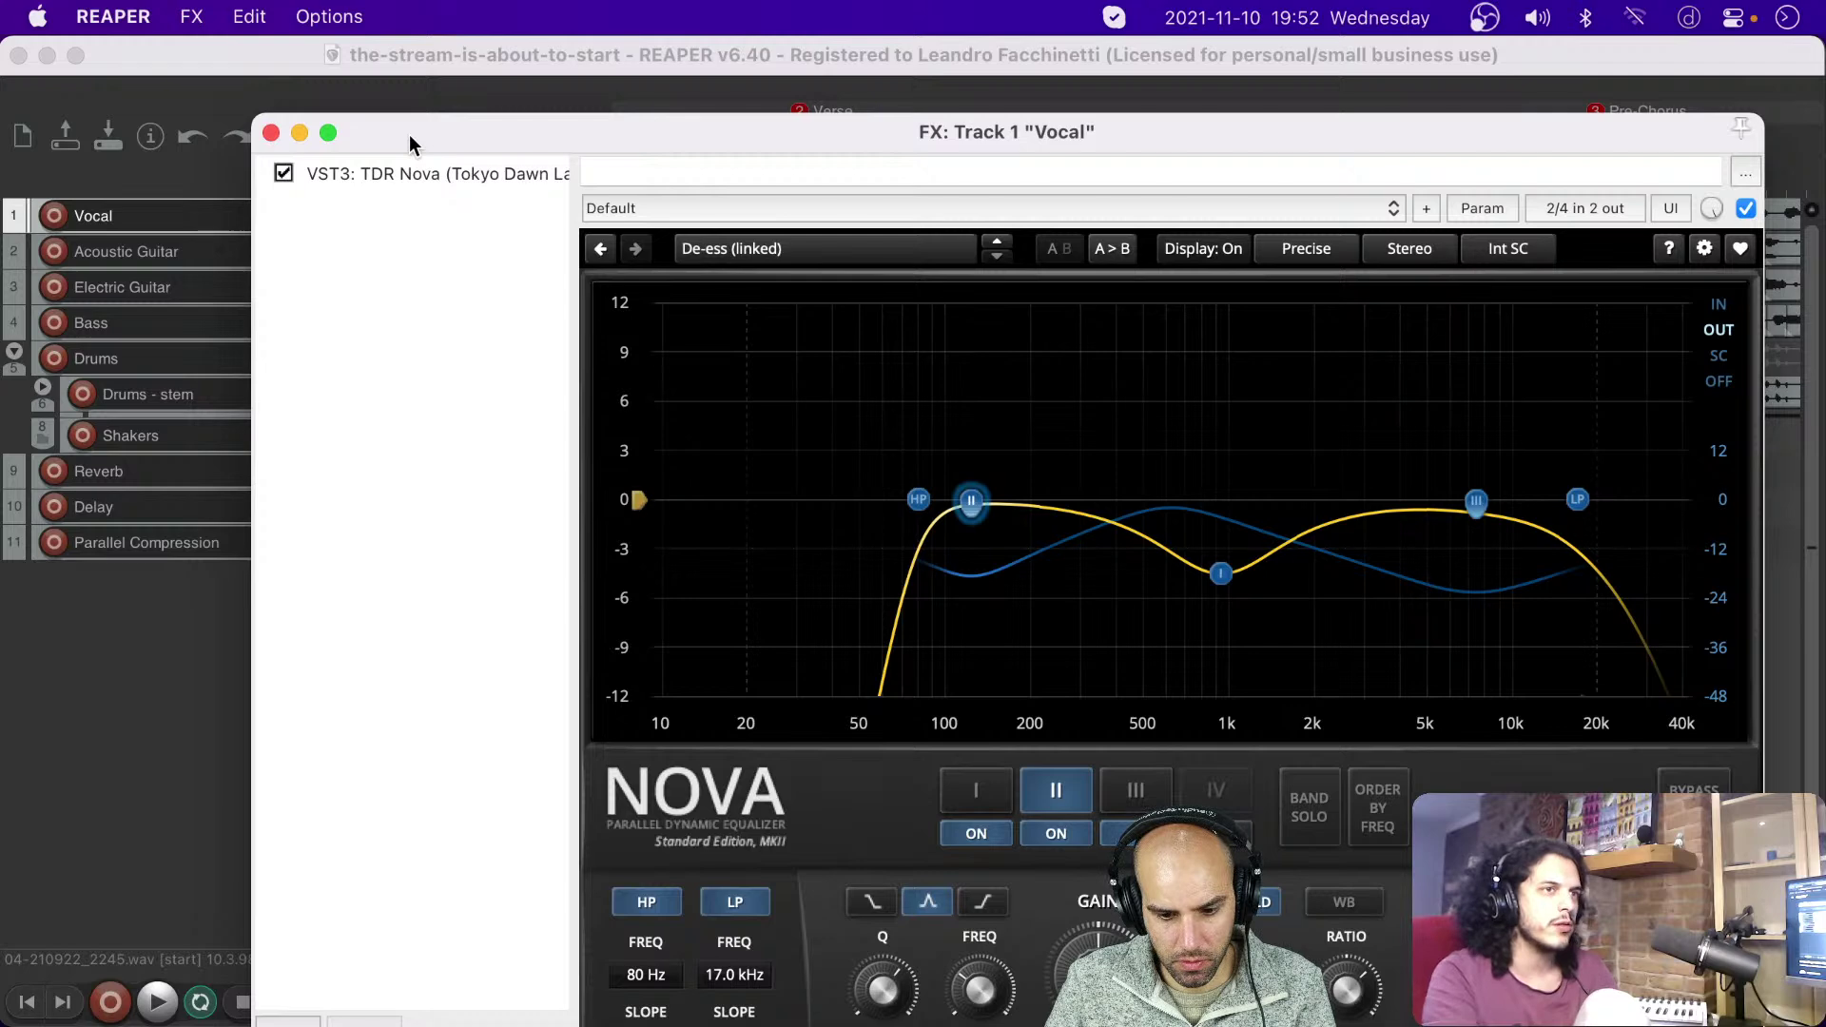
# Step: Add the JS: TriLeveler2 plug-in after TDR Nova in the Vocal track's FX chain
pyautogui.moveTo(417, 134); pyautogui.dragTo(398, 63)
pyautogui.doubleClick(357, 153)
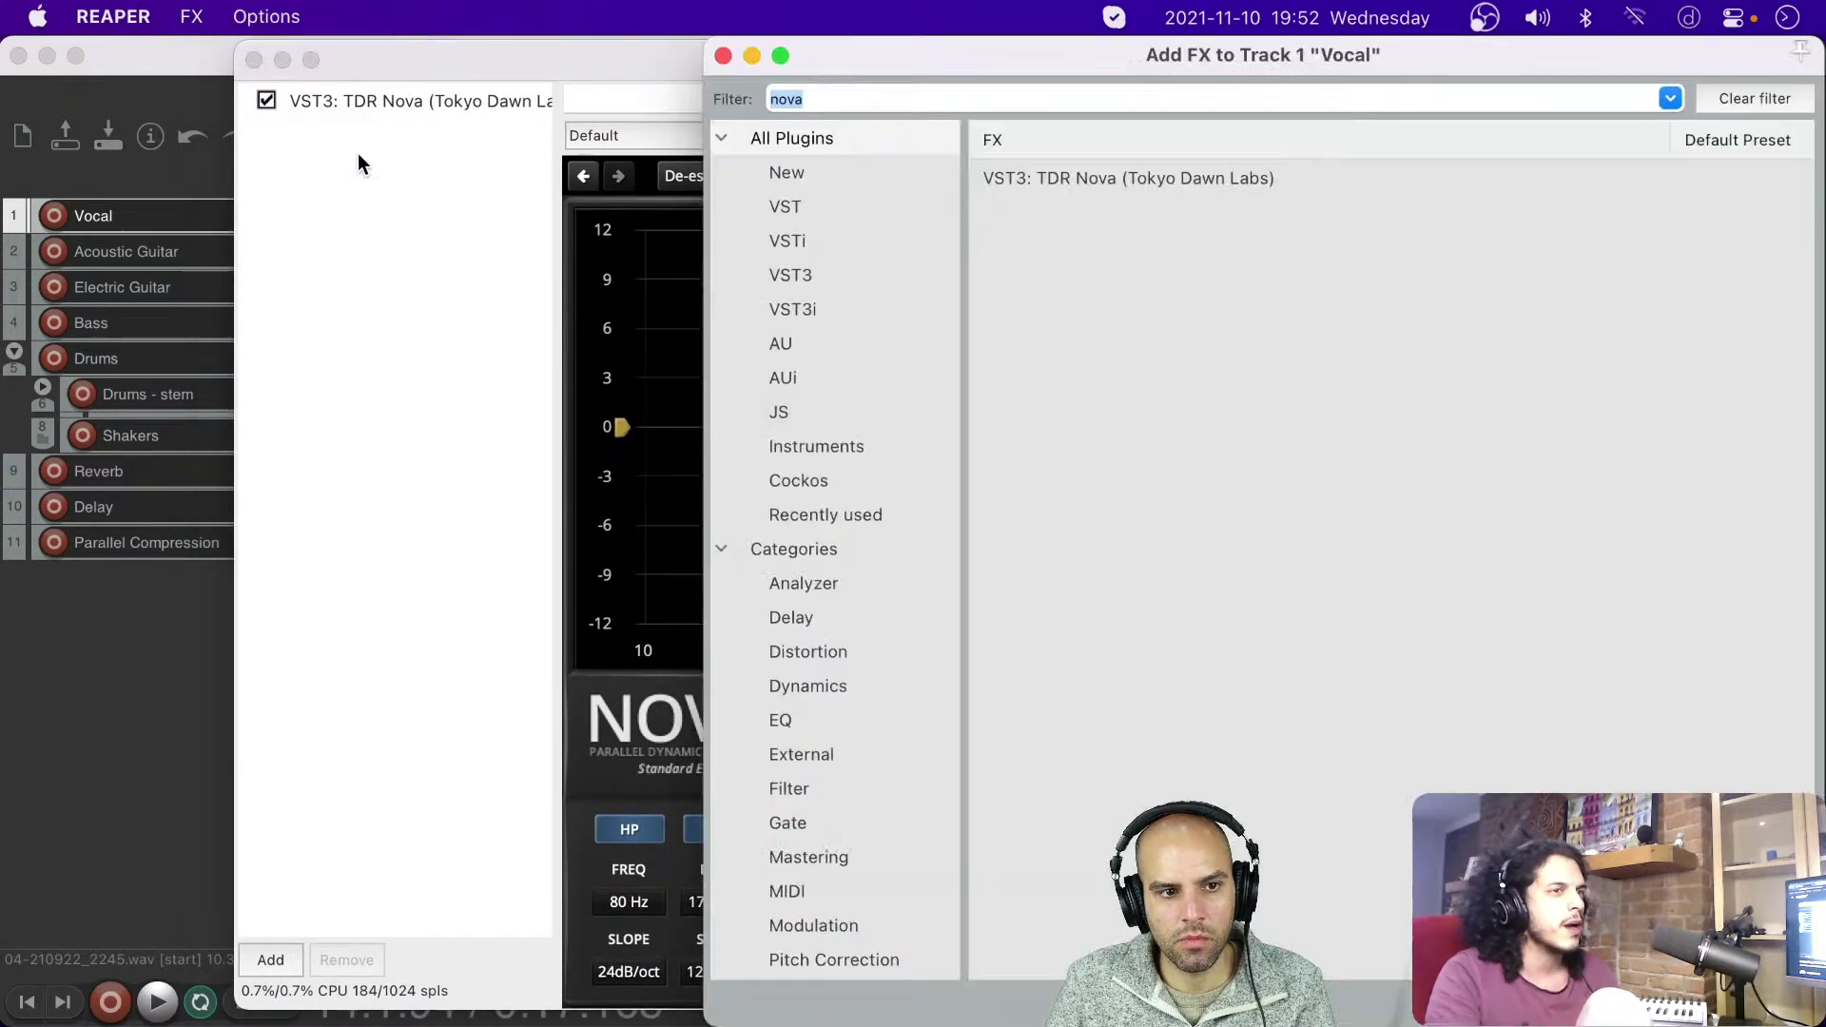
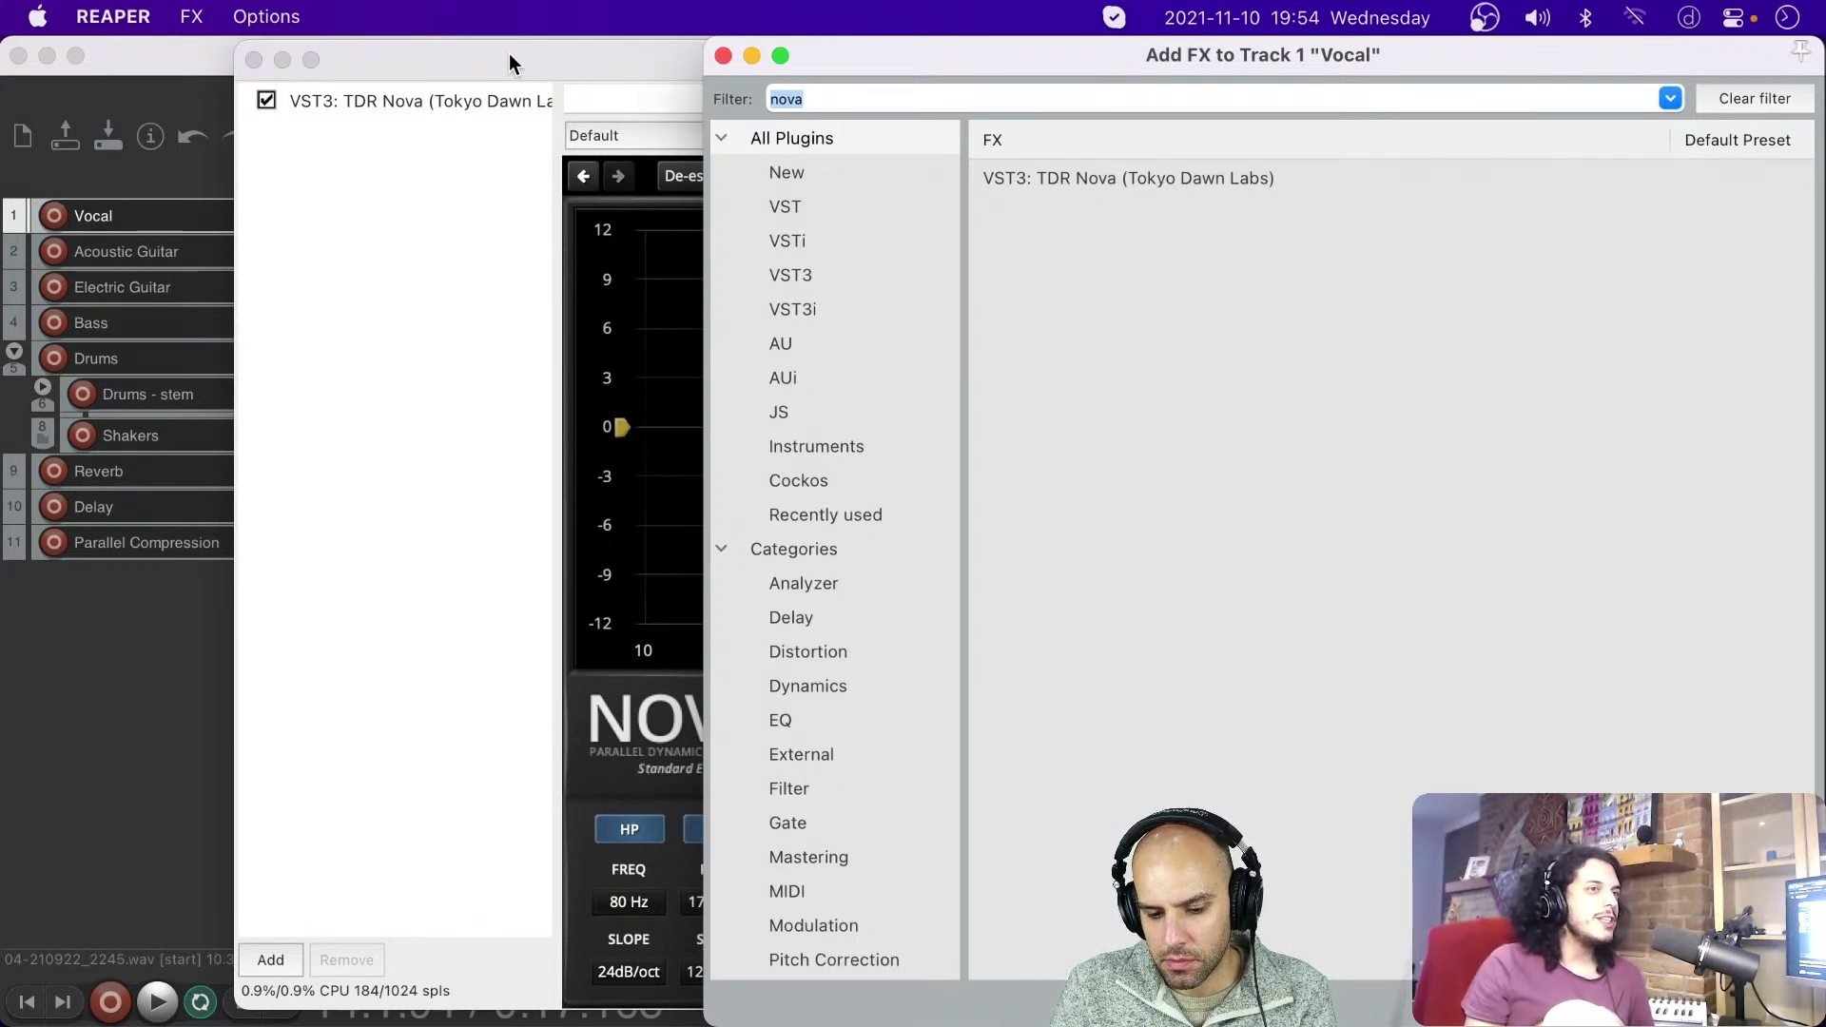
pyautogui.write('trileve')
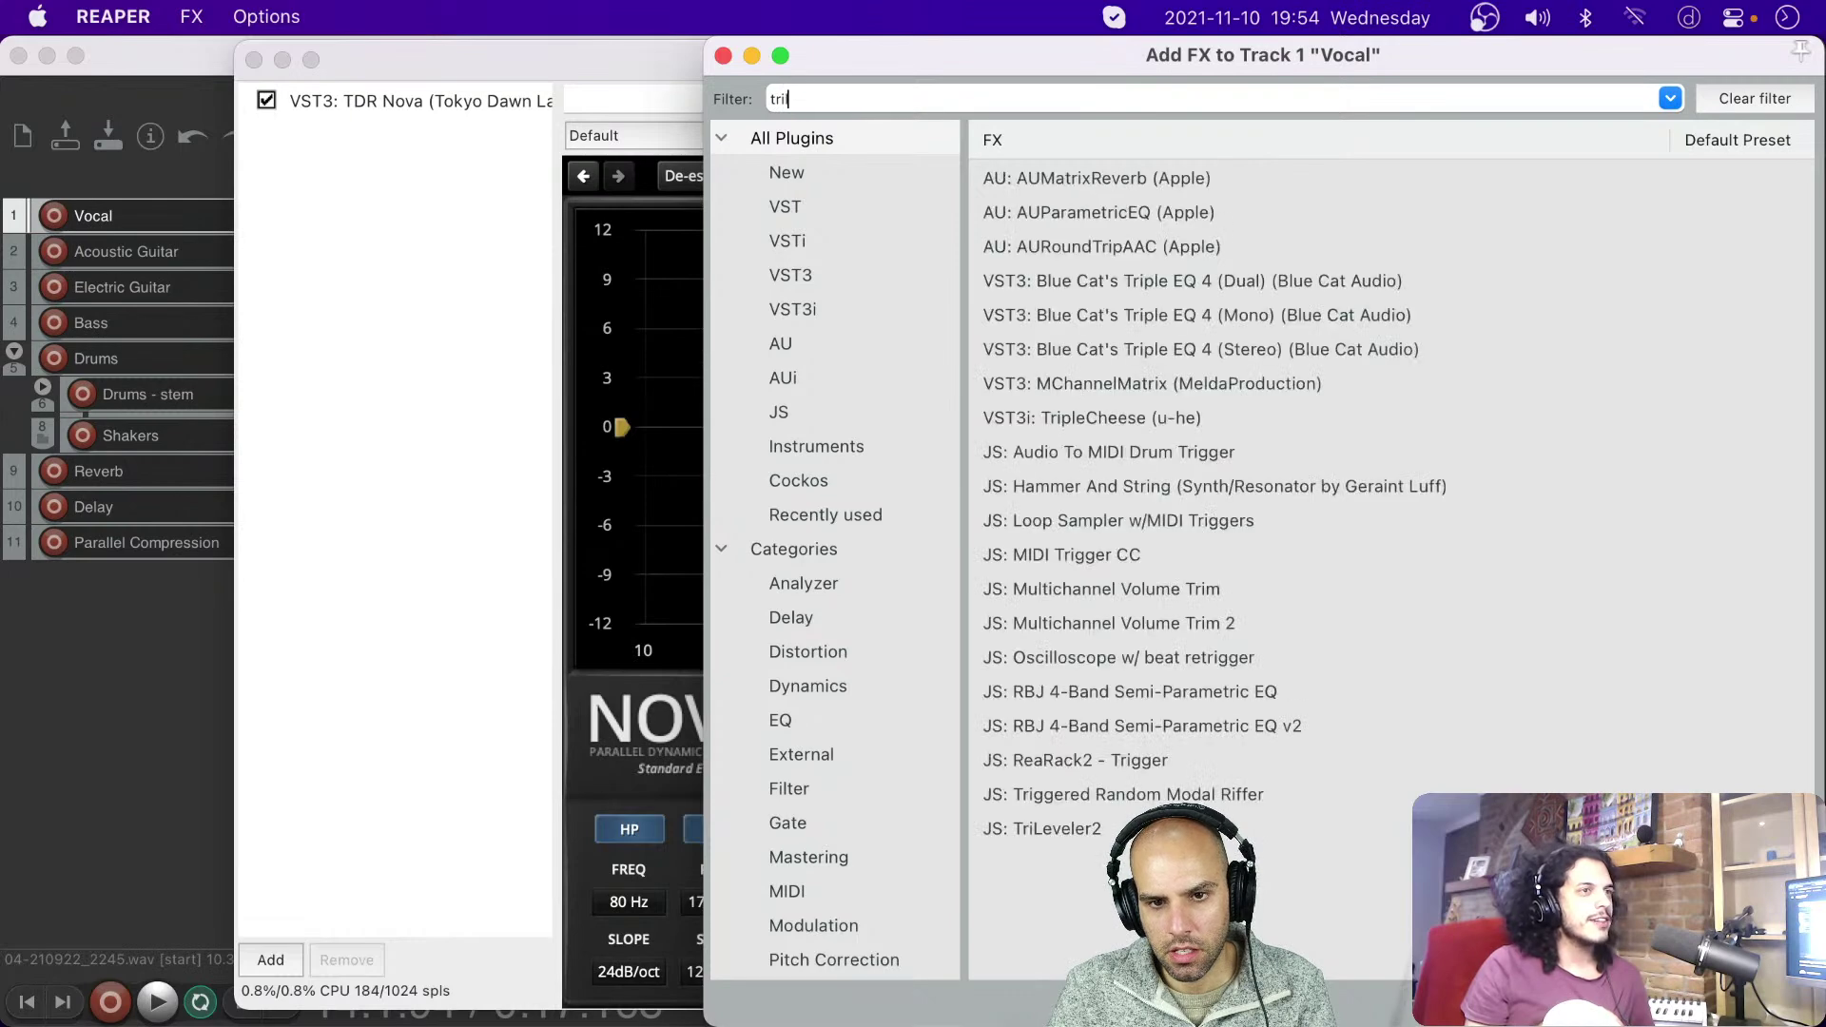
pyautogui.press('Down')
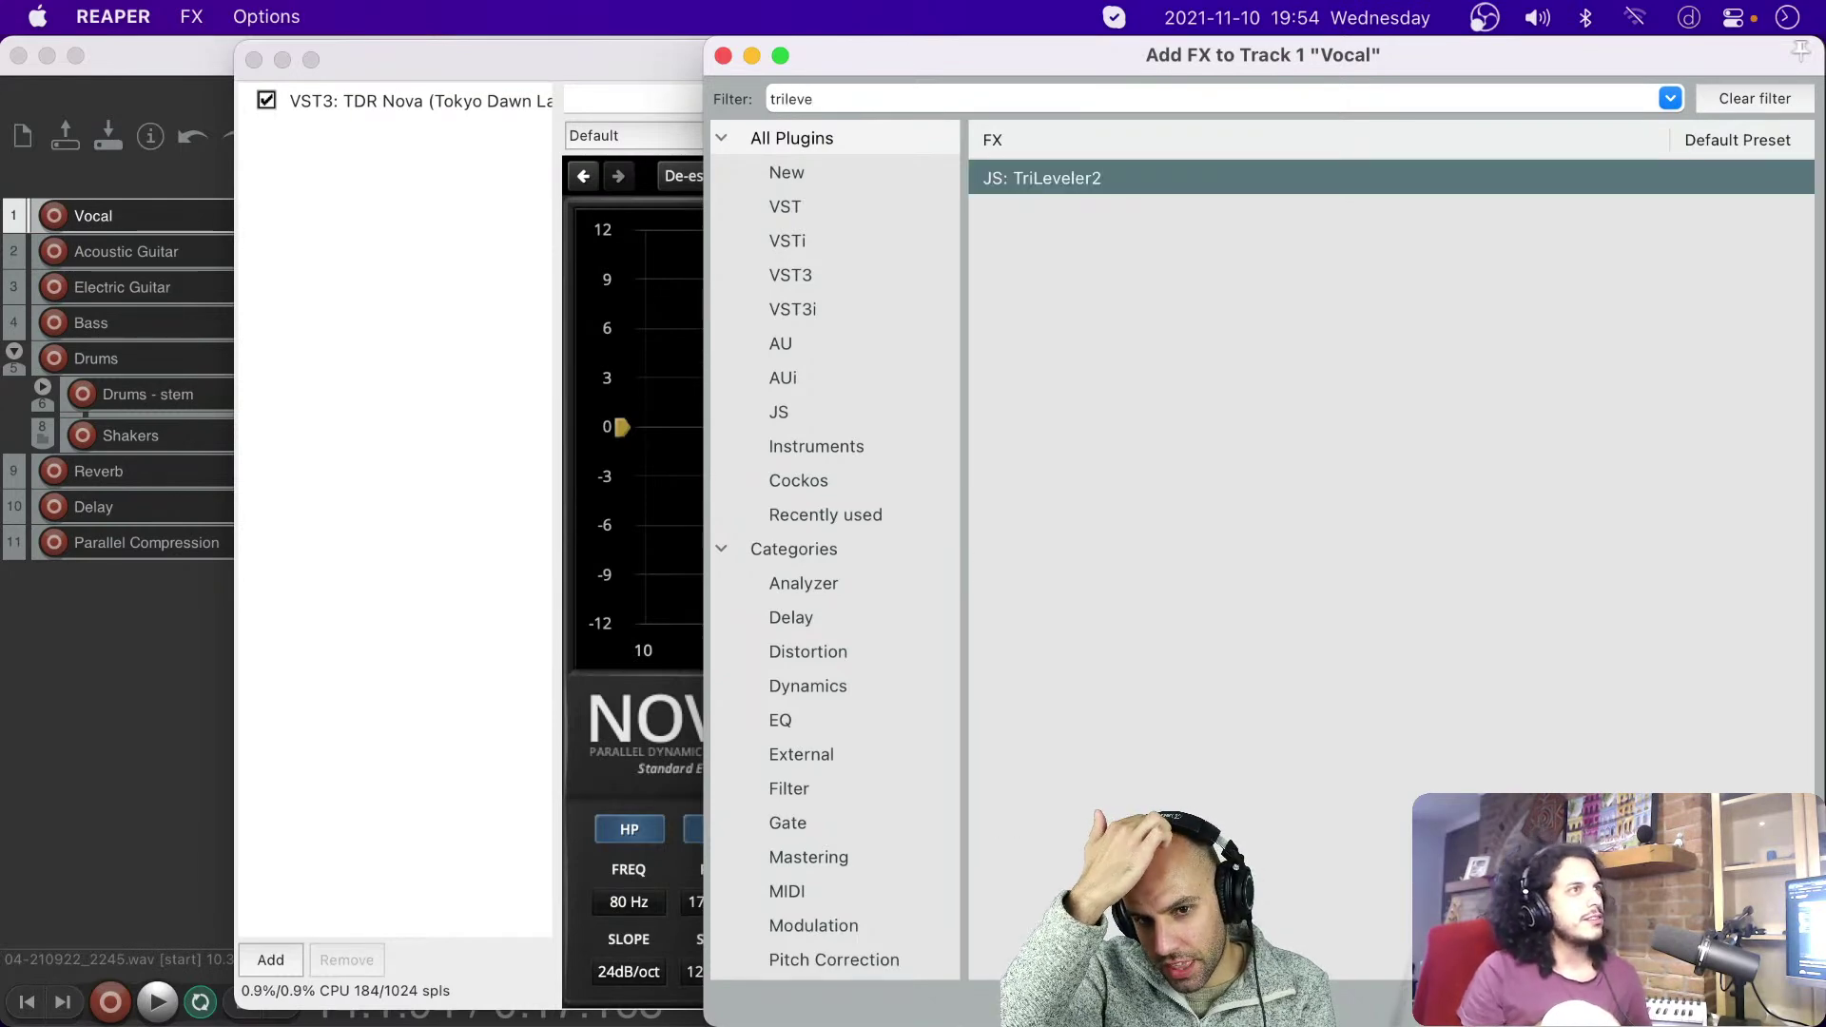
pyautogui.press('Return')
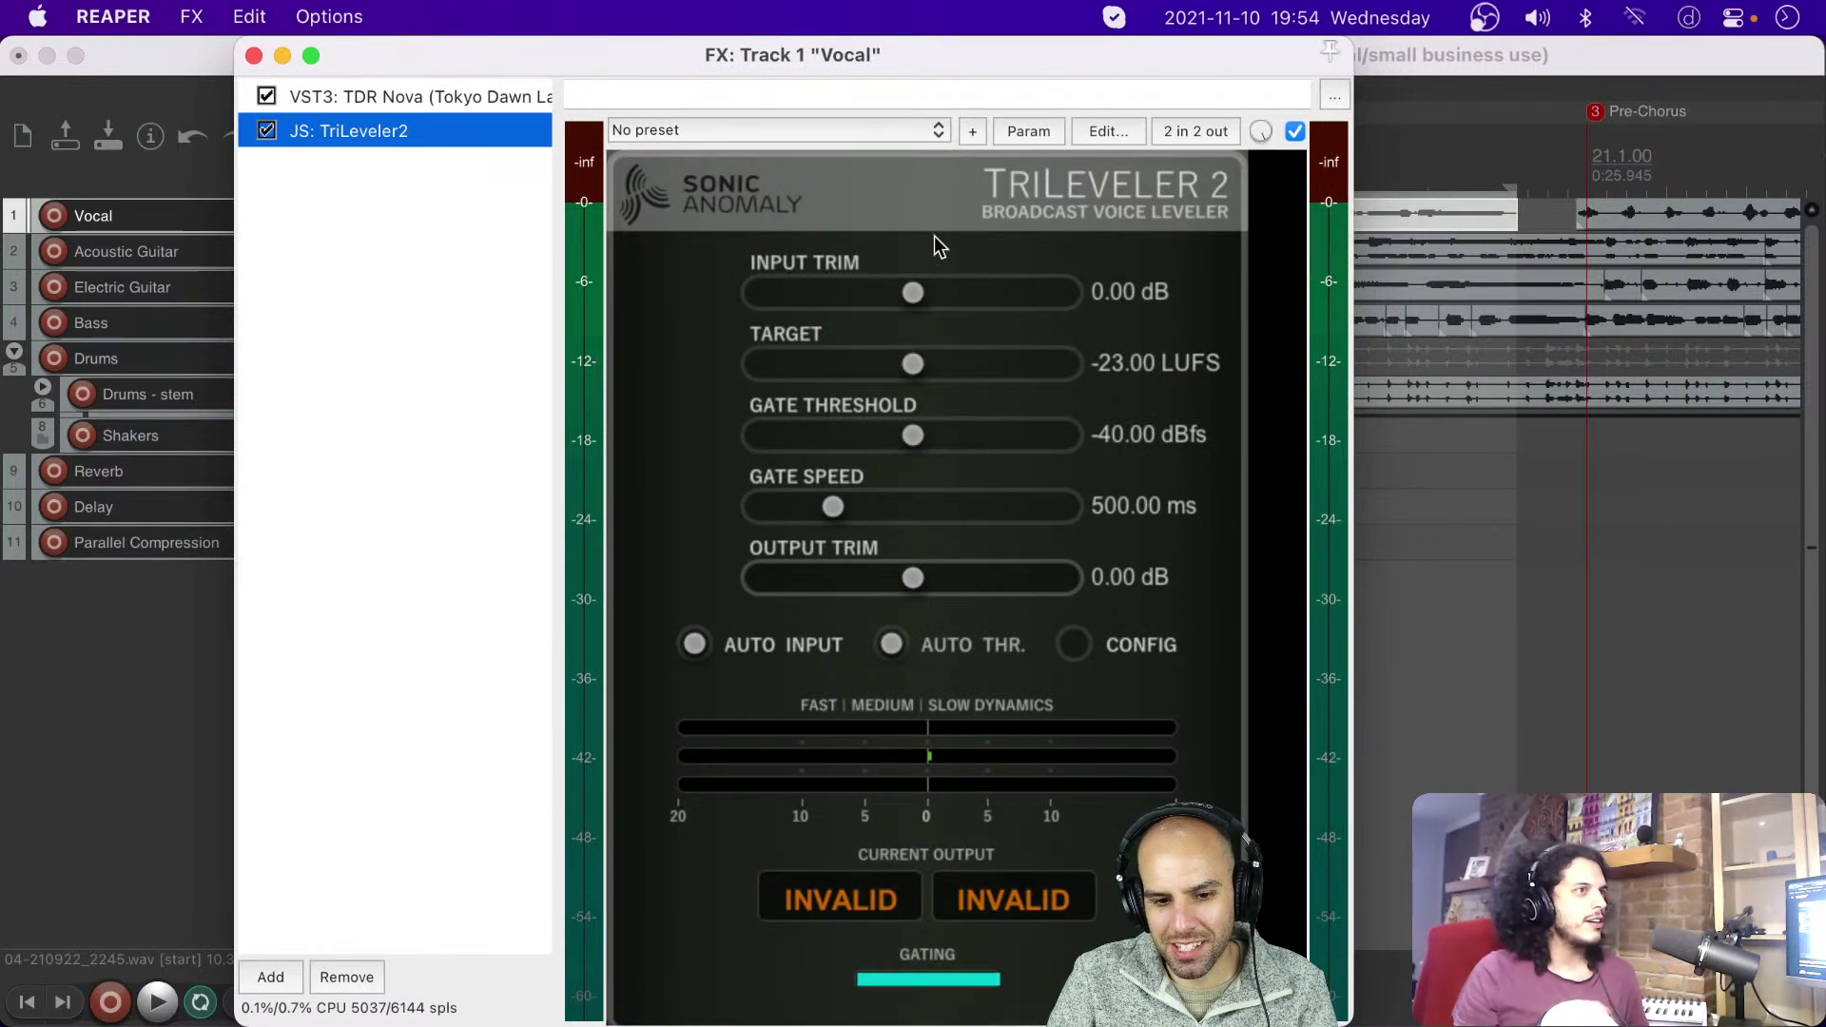
pyautogui.moveTo(836, 69); pyautogui.dragTo(1124, 64)
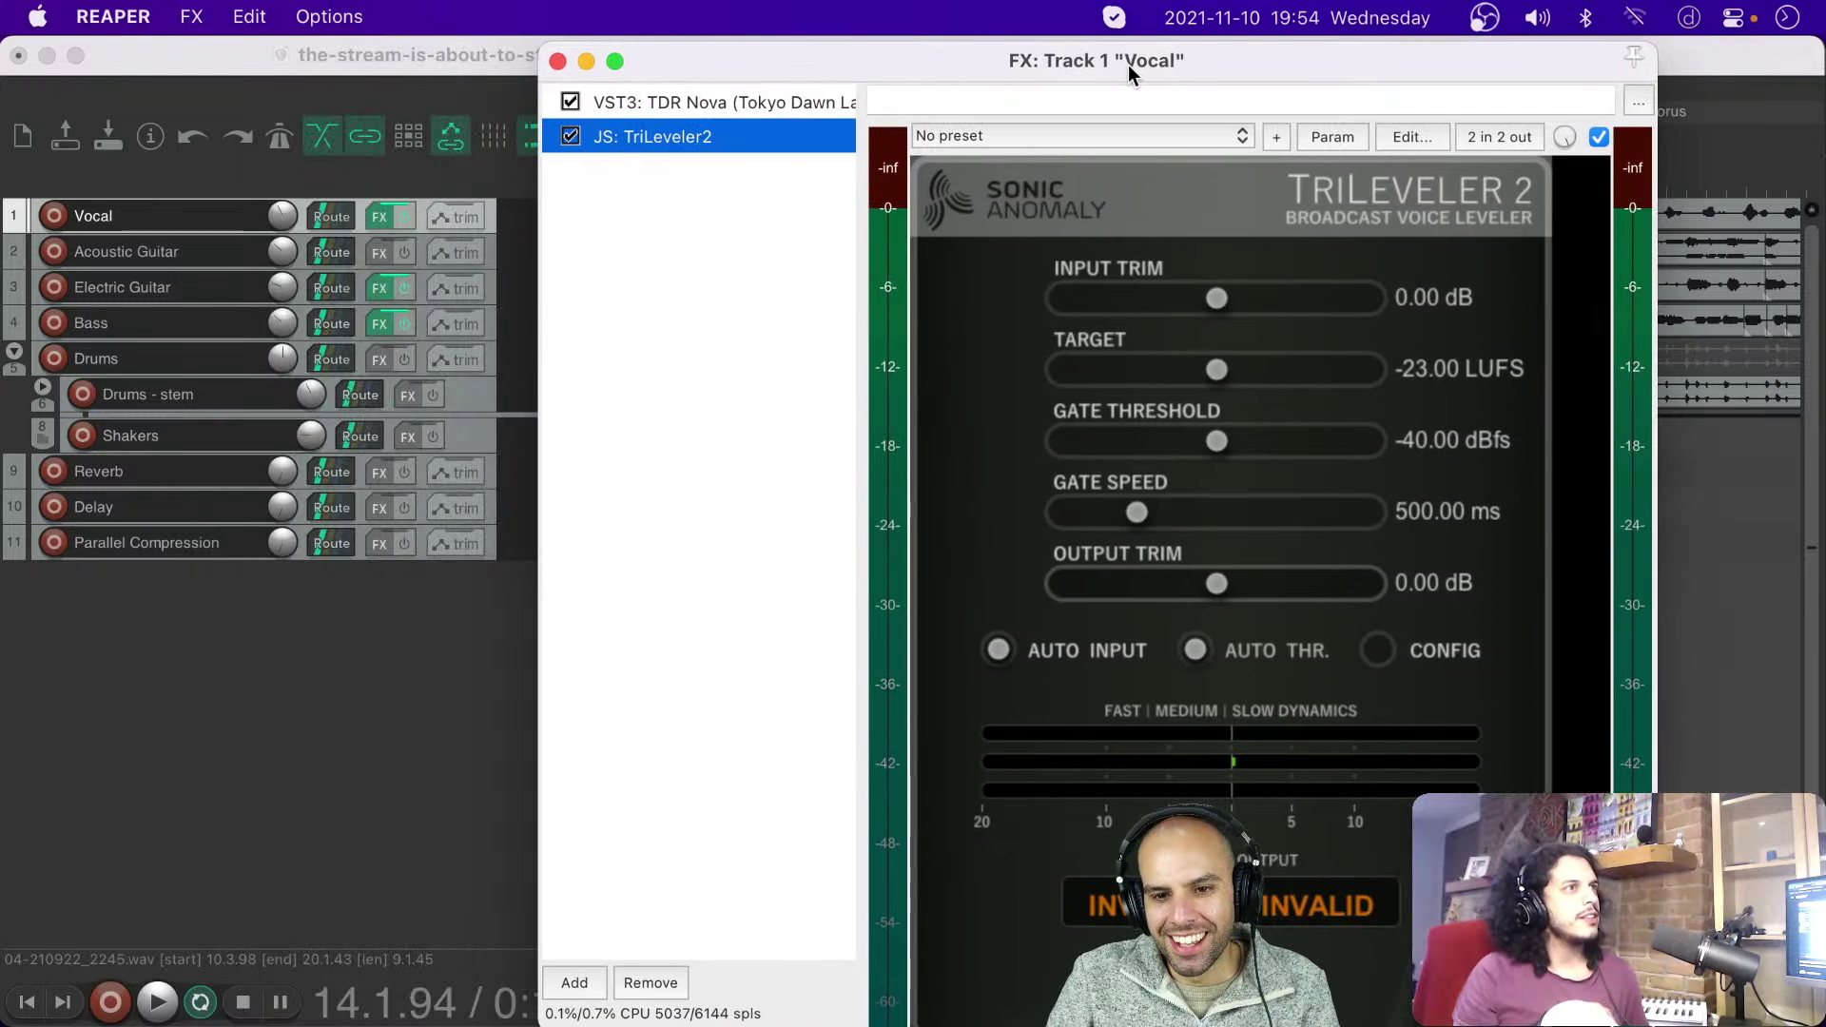
# Step: Review TriLeveler 2's Config settings with Auto Input and Auto Thr. switched off, and set the gate threshold to −45 dBfs
pyautogui.click(1378, 652)
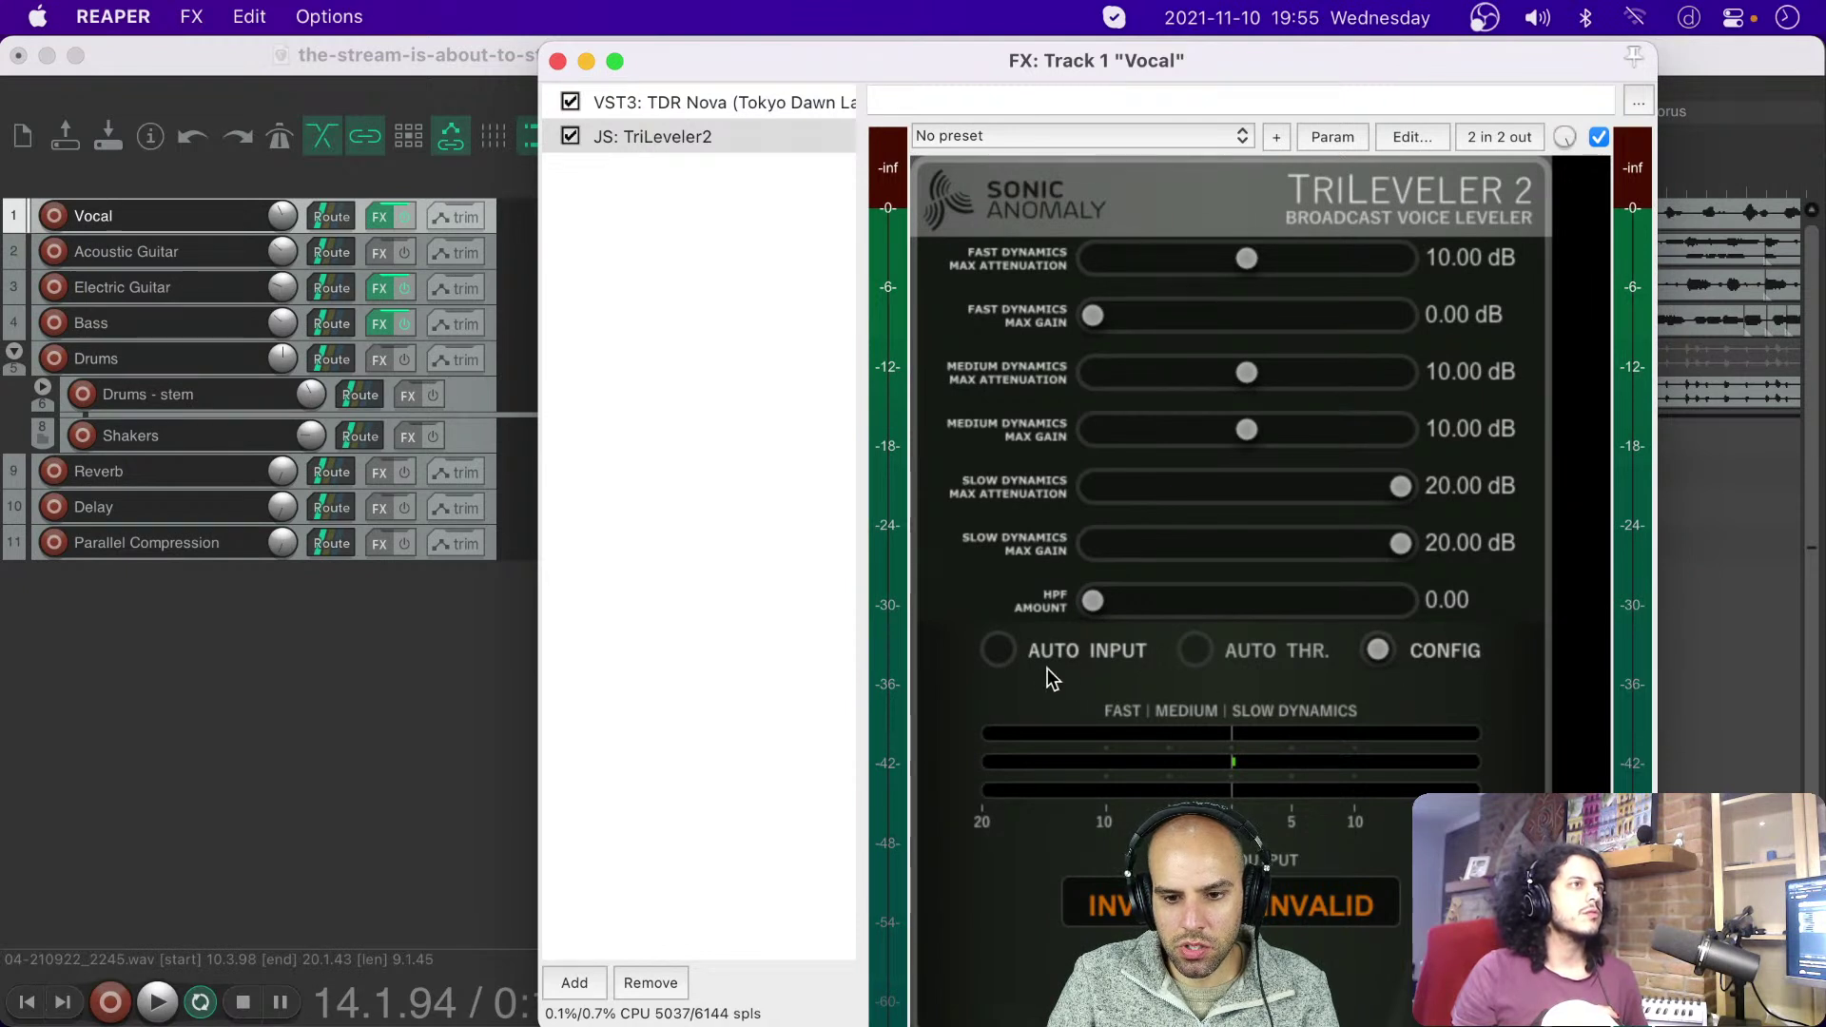
pyautogui.click(1378, 651)
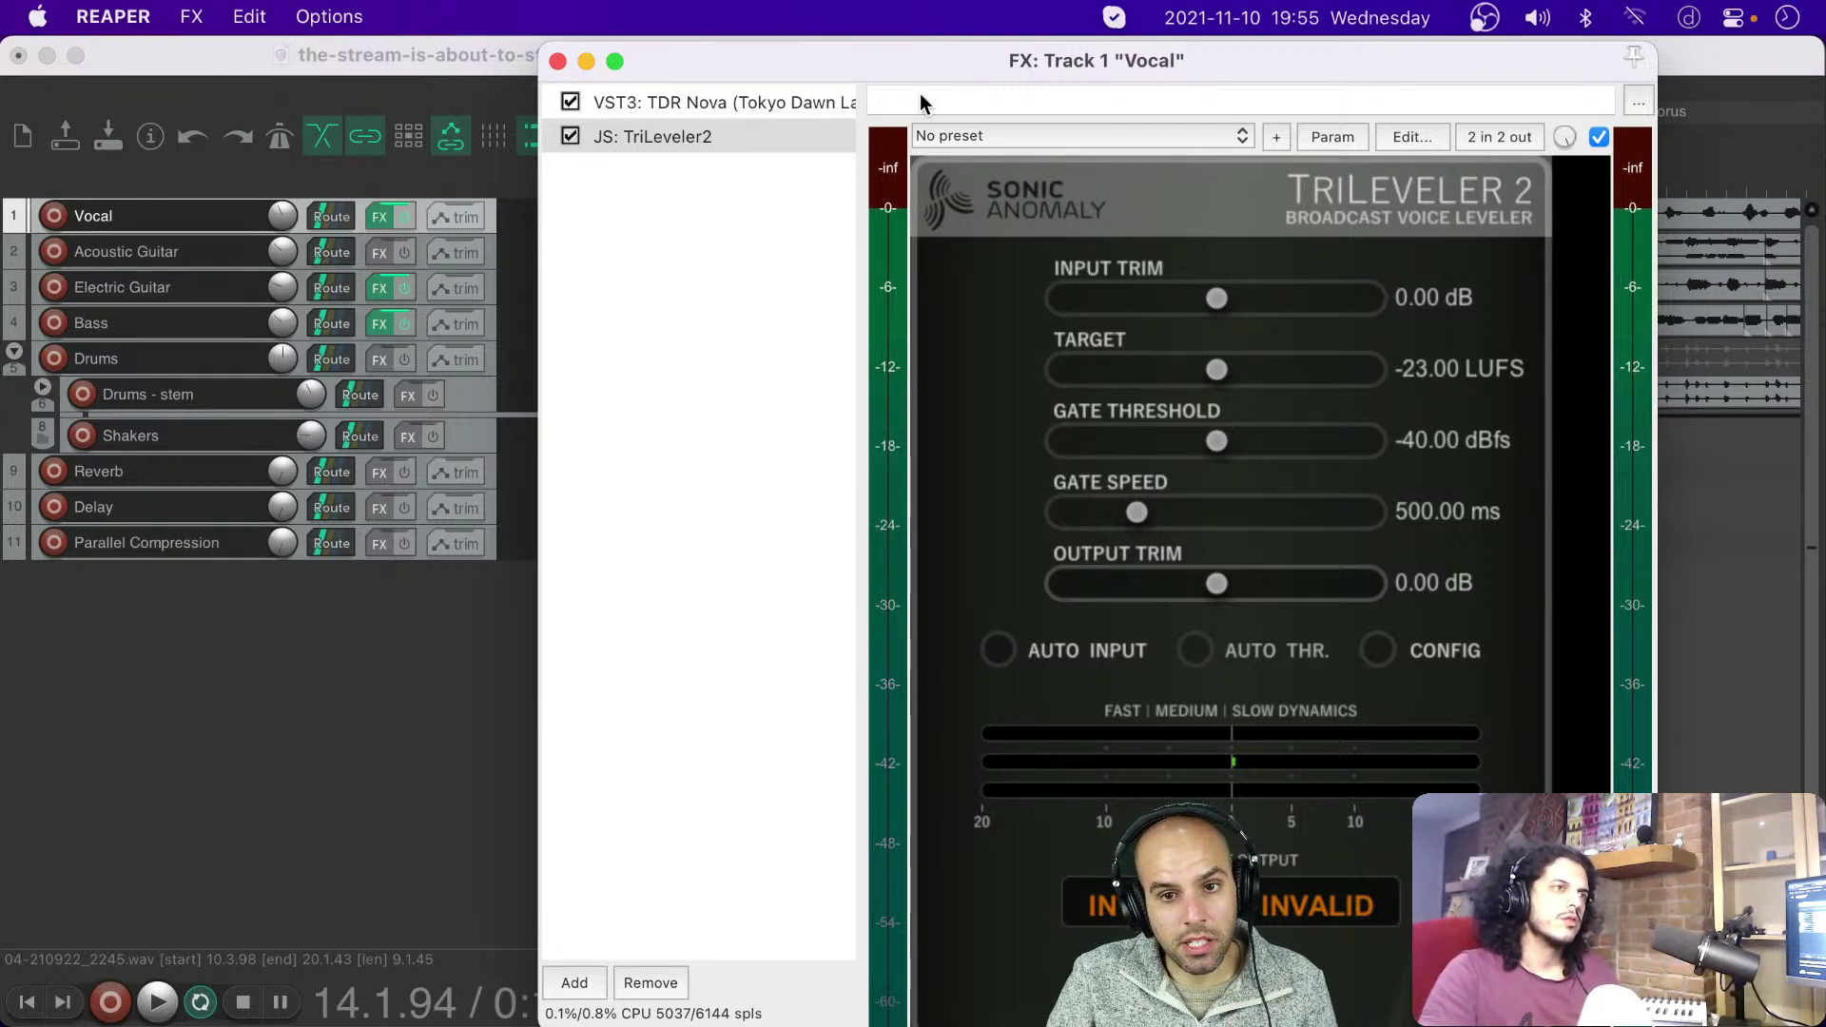
pyautogui.moveTo(923, 70); pyautogui.dragTo(784, 29)
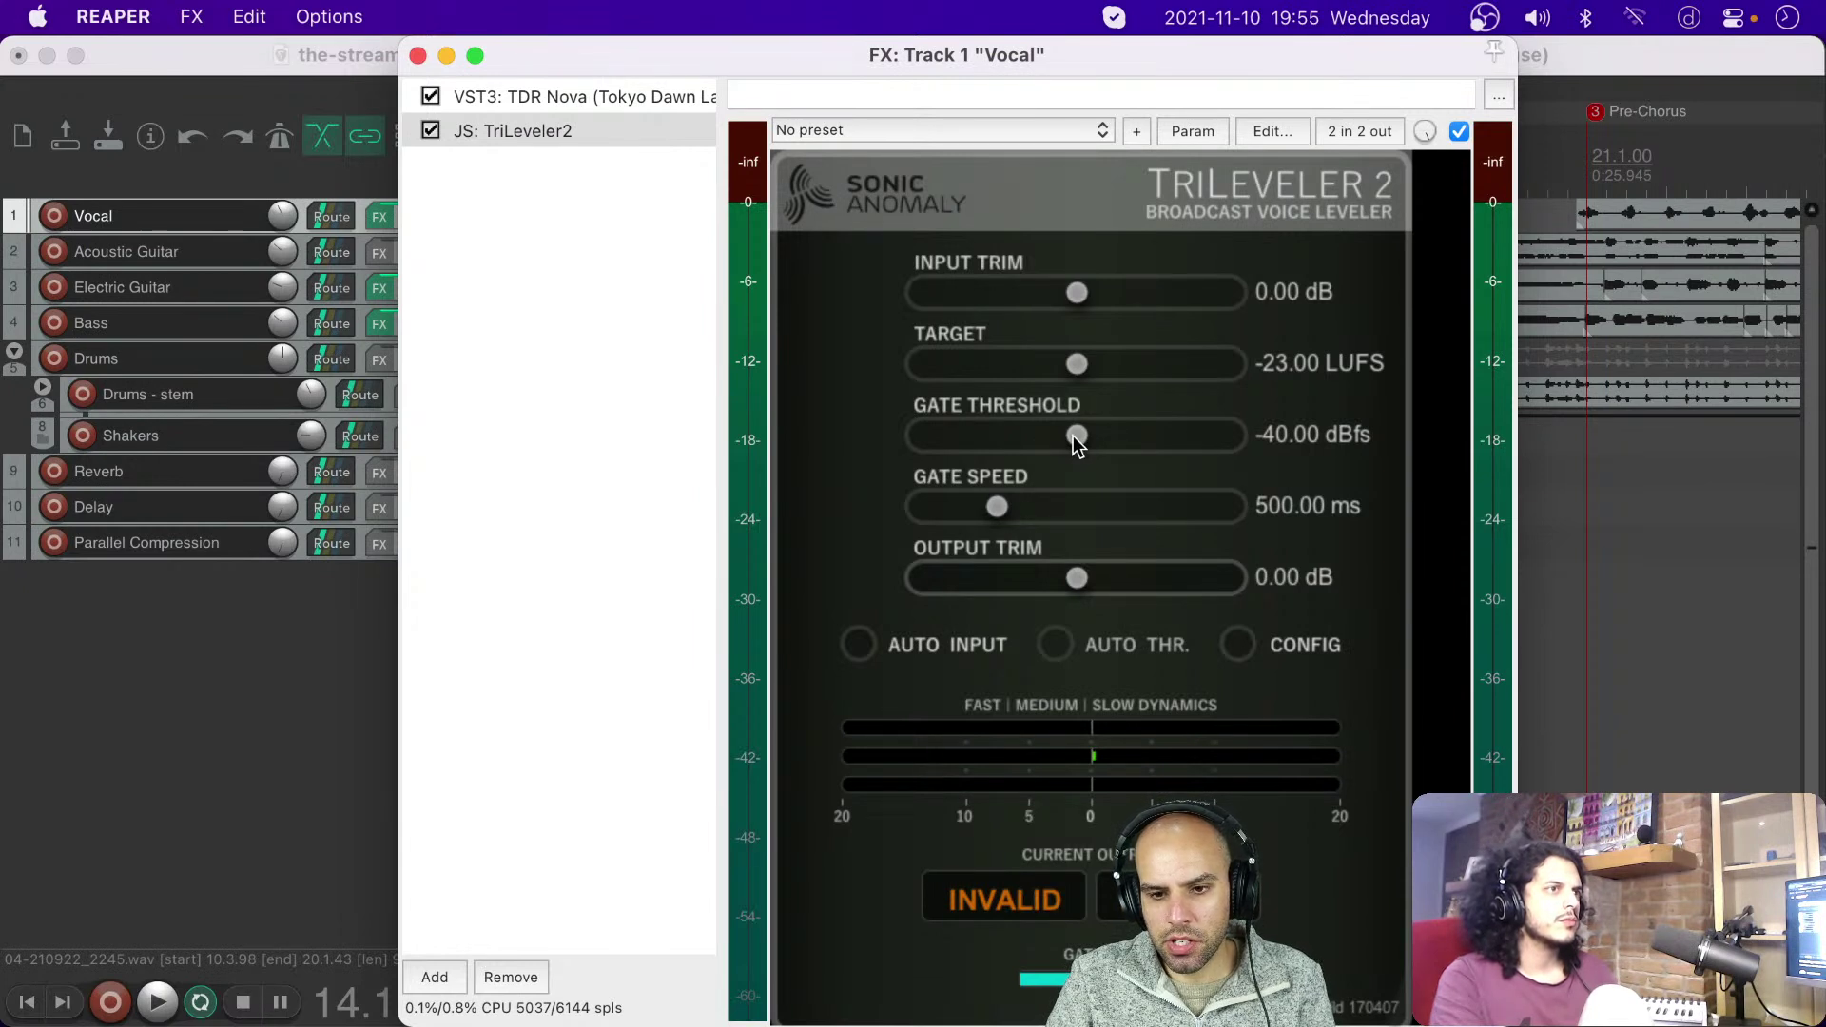
pyautogui.moveTo(1072, 435)
pyautogui.mouseDown()
pyautogui.moveTo(990, 436)
pyautogui.moveTo(1055, 439)
pyautogui.mouseUp()
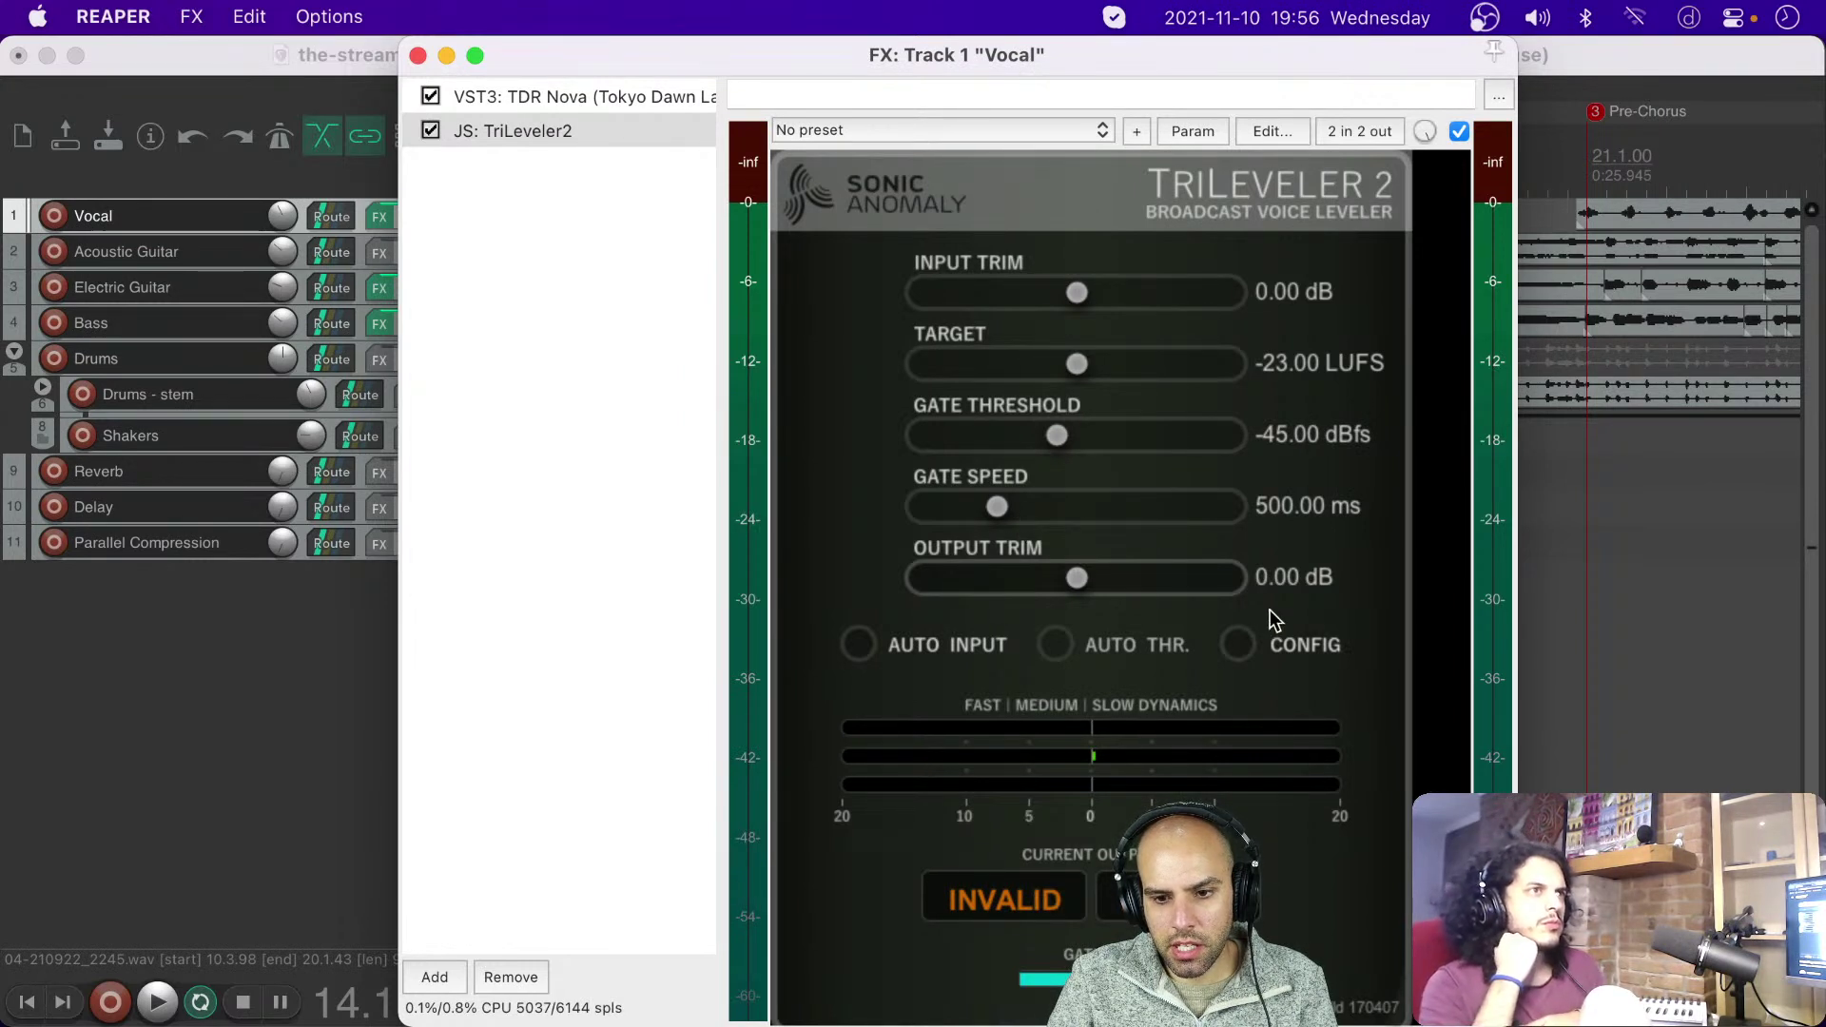
# Step: Look over TriLeveler 2's configuration sliders and play back the vocal's verse passage while watching the dynamics meters
pyautogui.click(1238, 644)
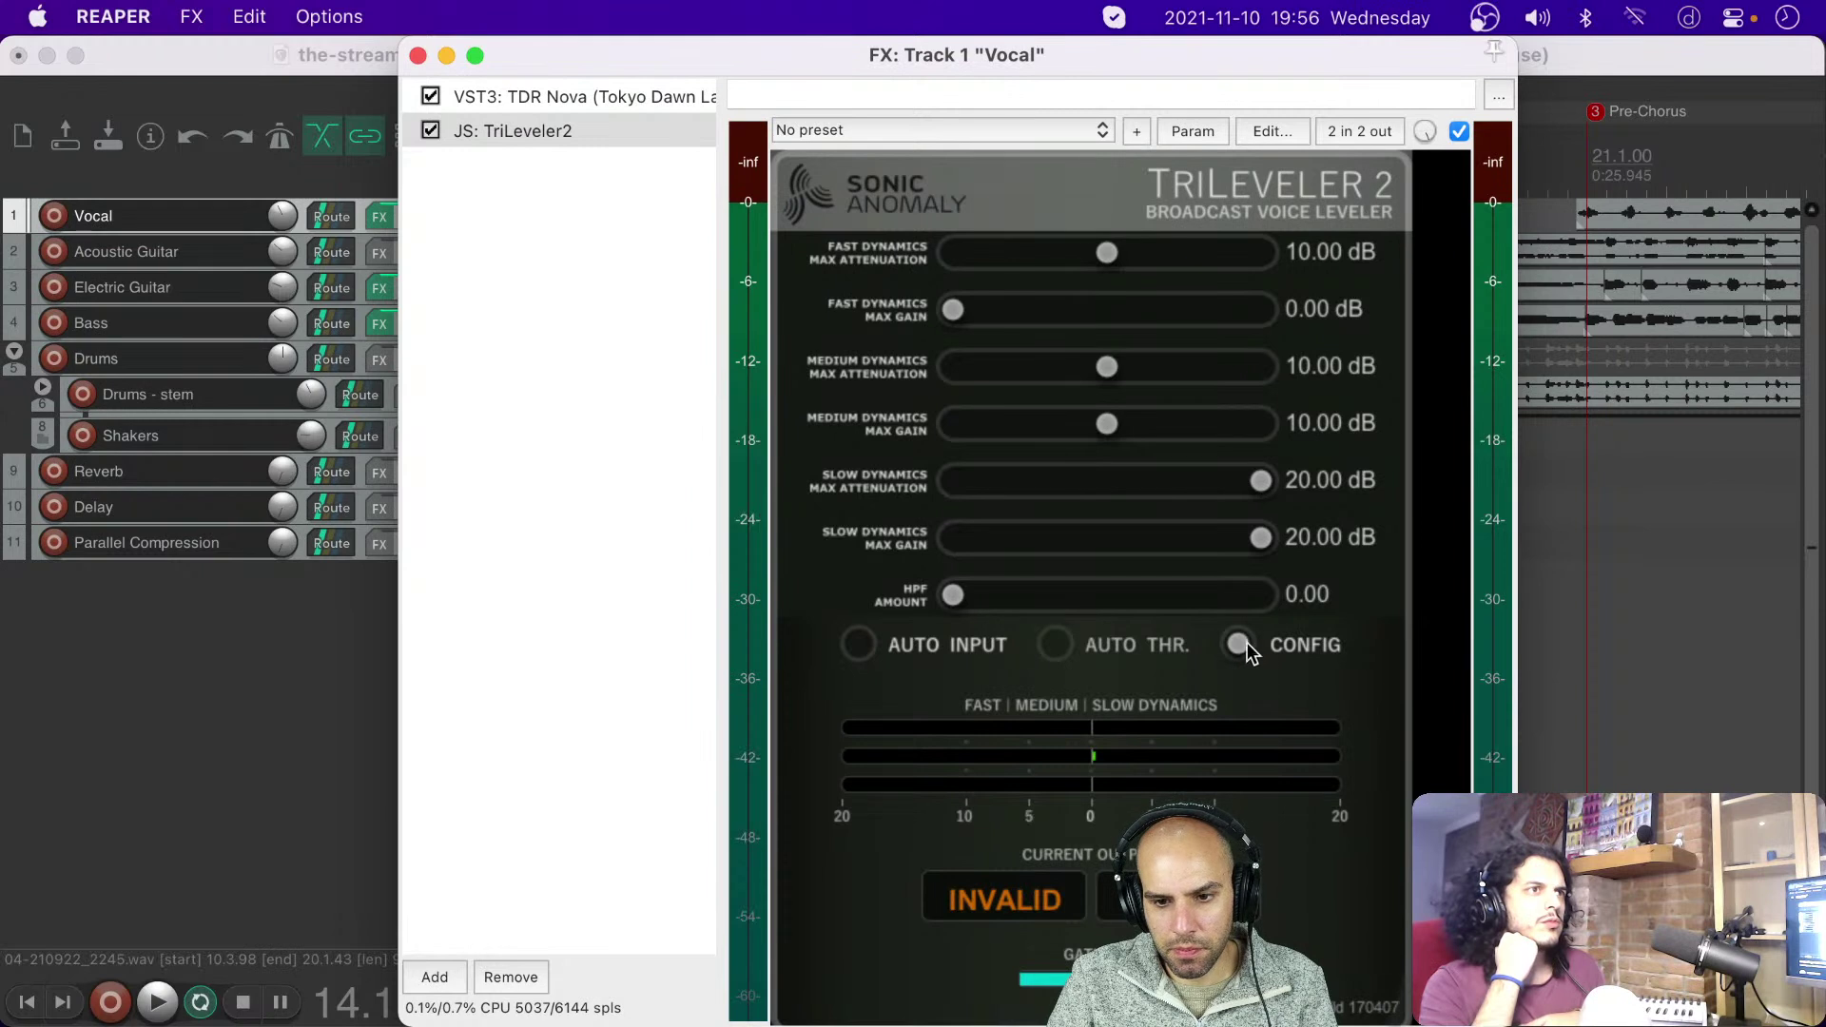
pyautogui.click(1246, 642)
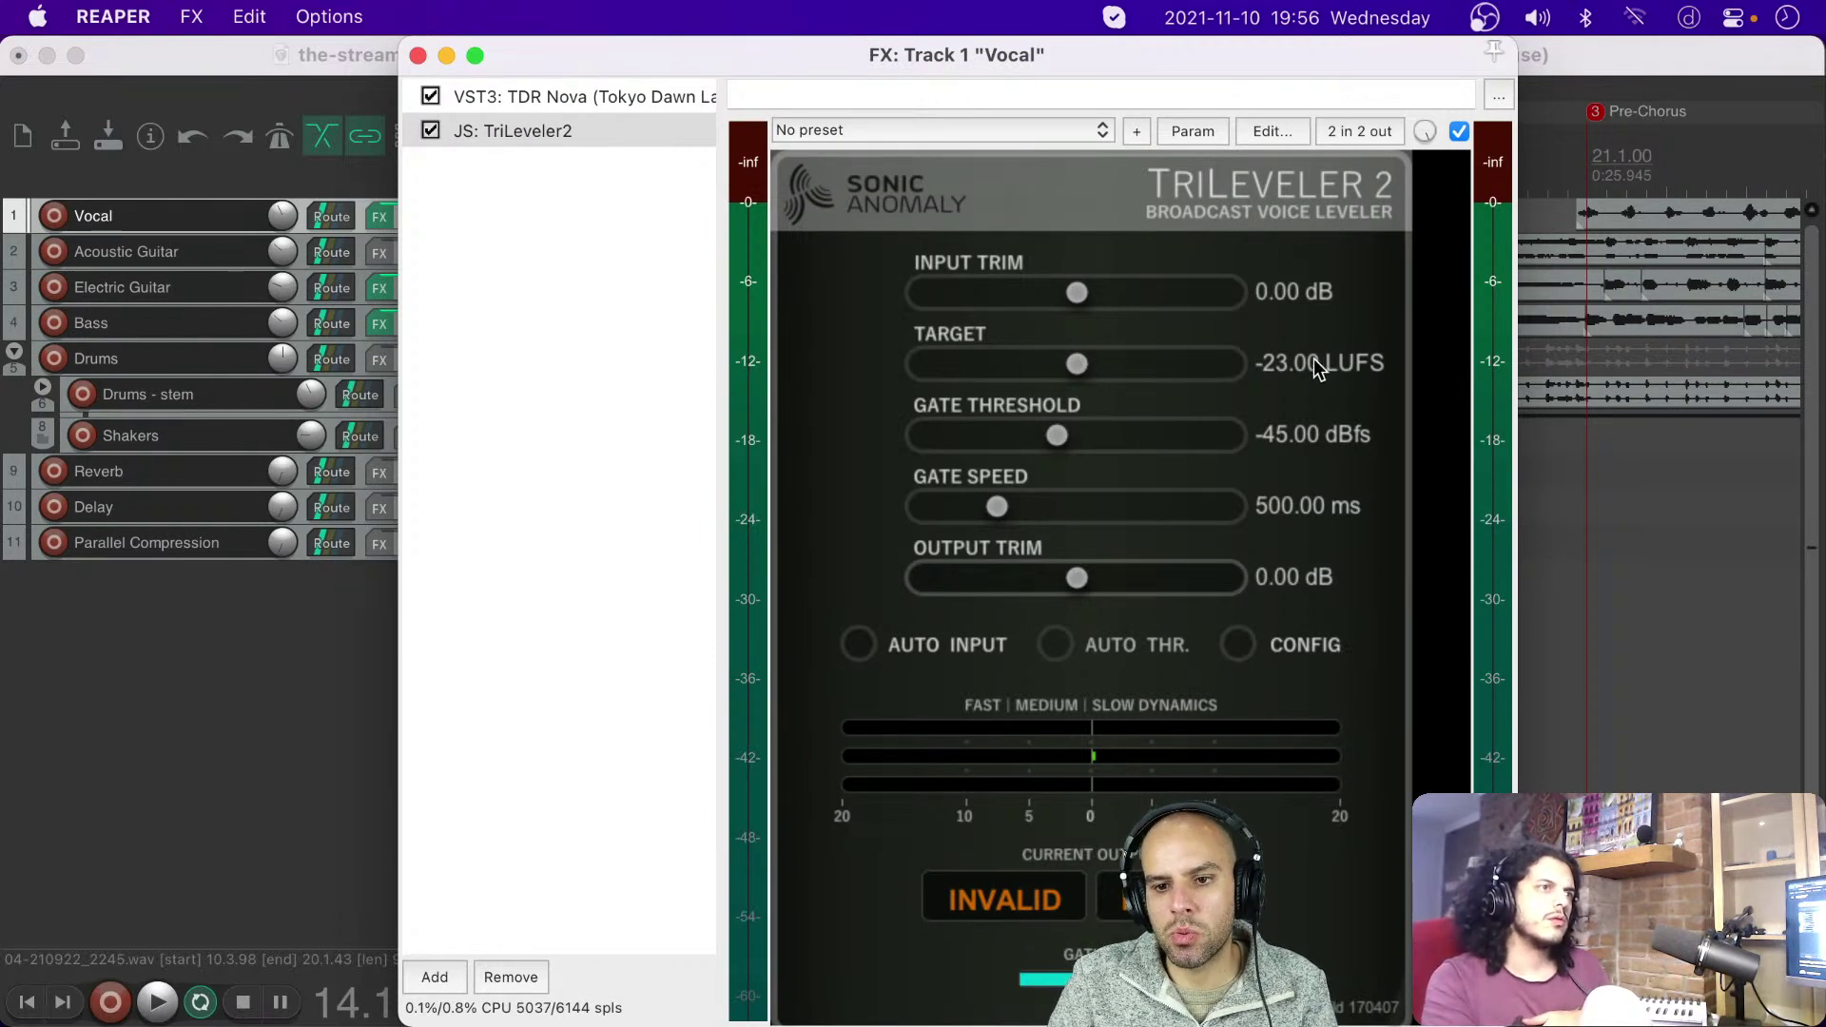
pyautogui.moveTo(950, 59); pyautogui.dragTo(892, 317)
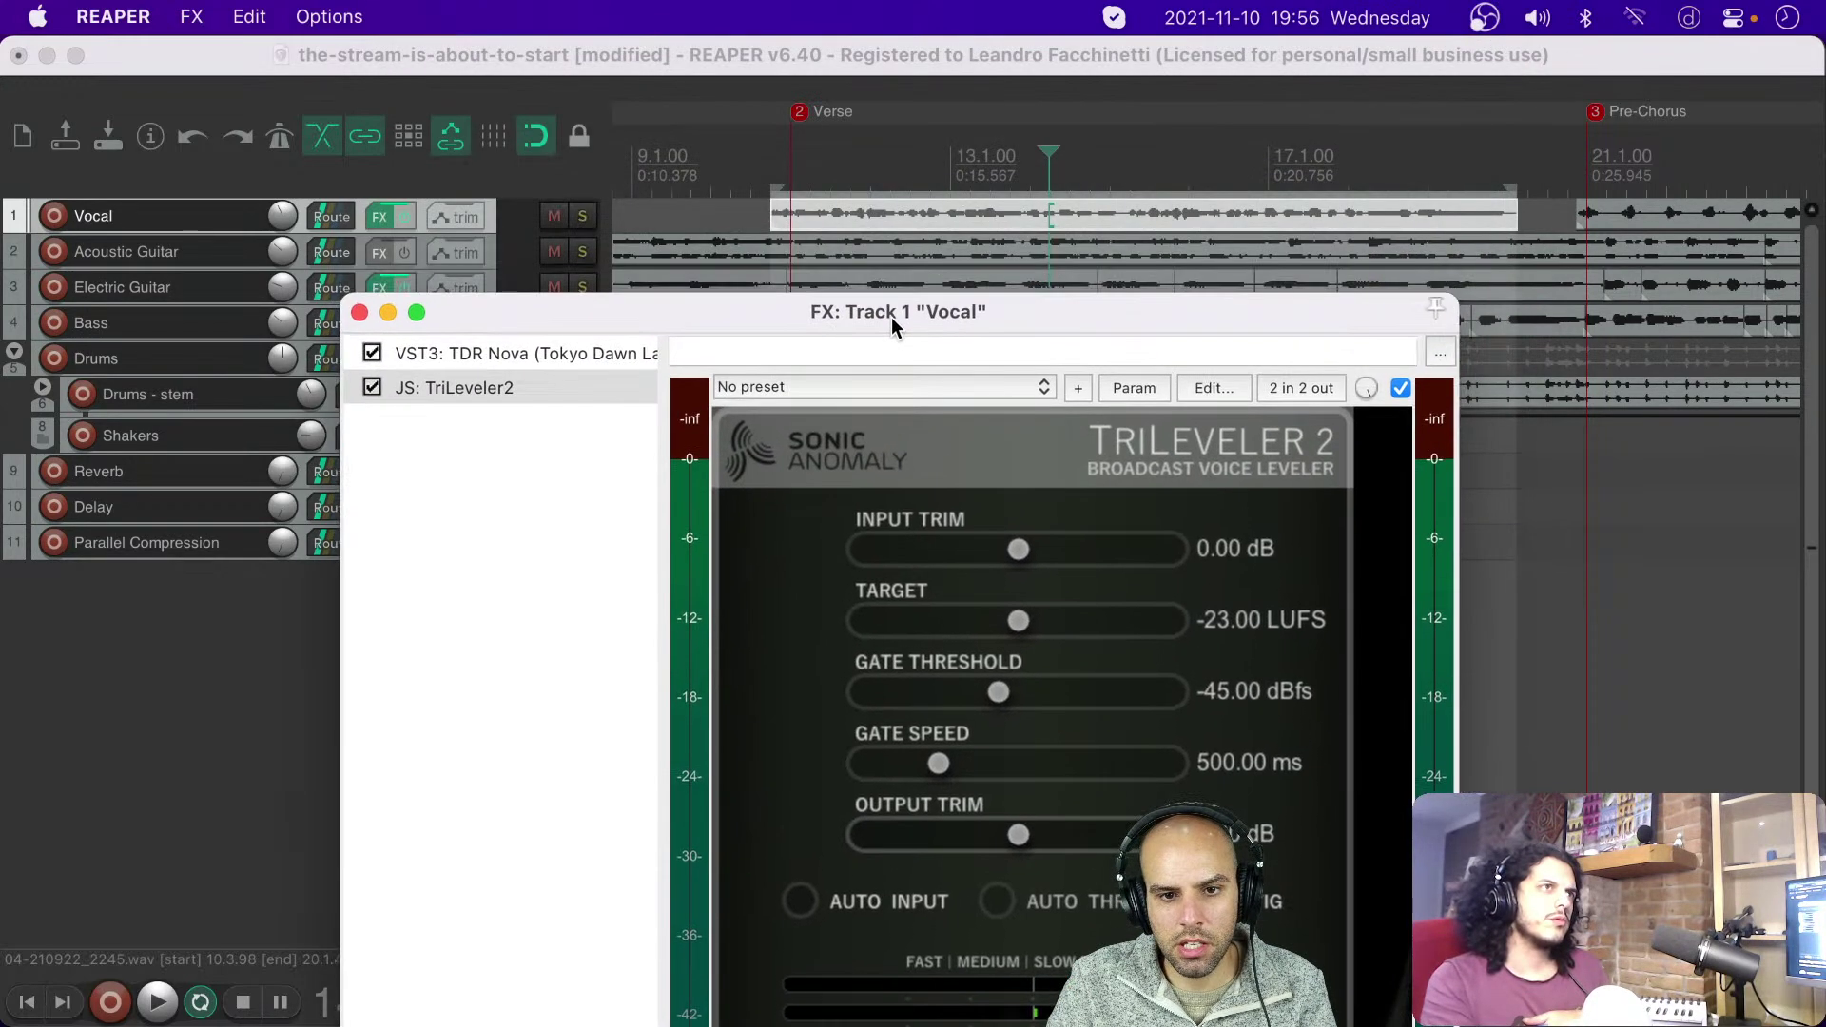
pyautogui.press('space')
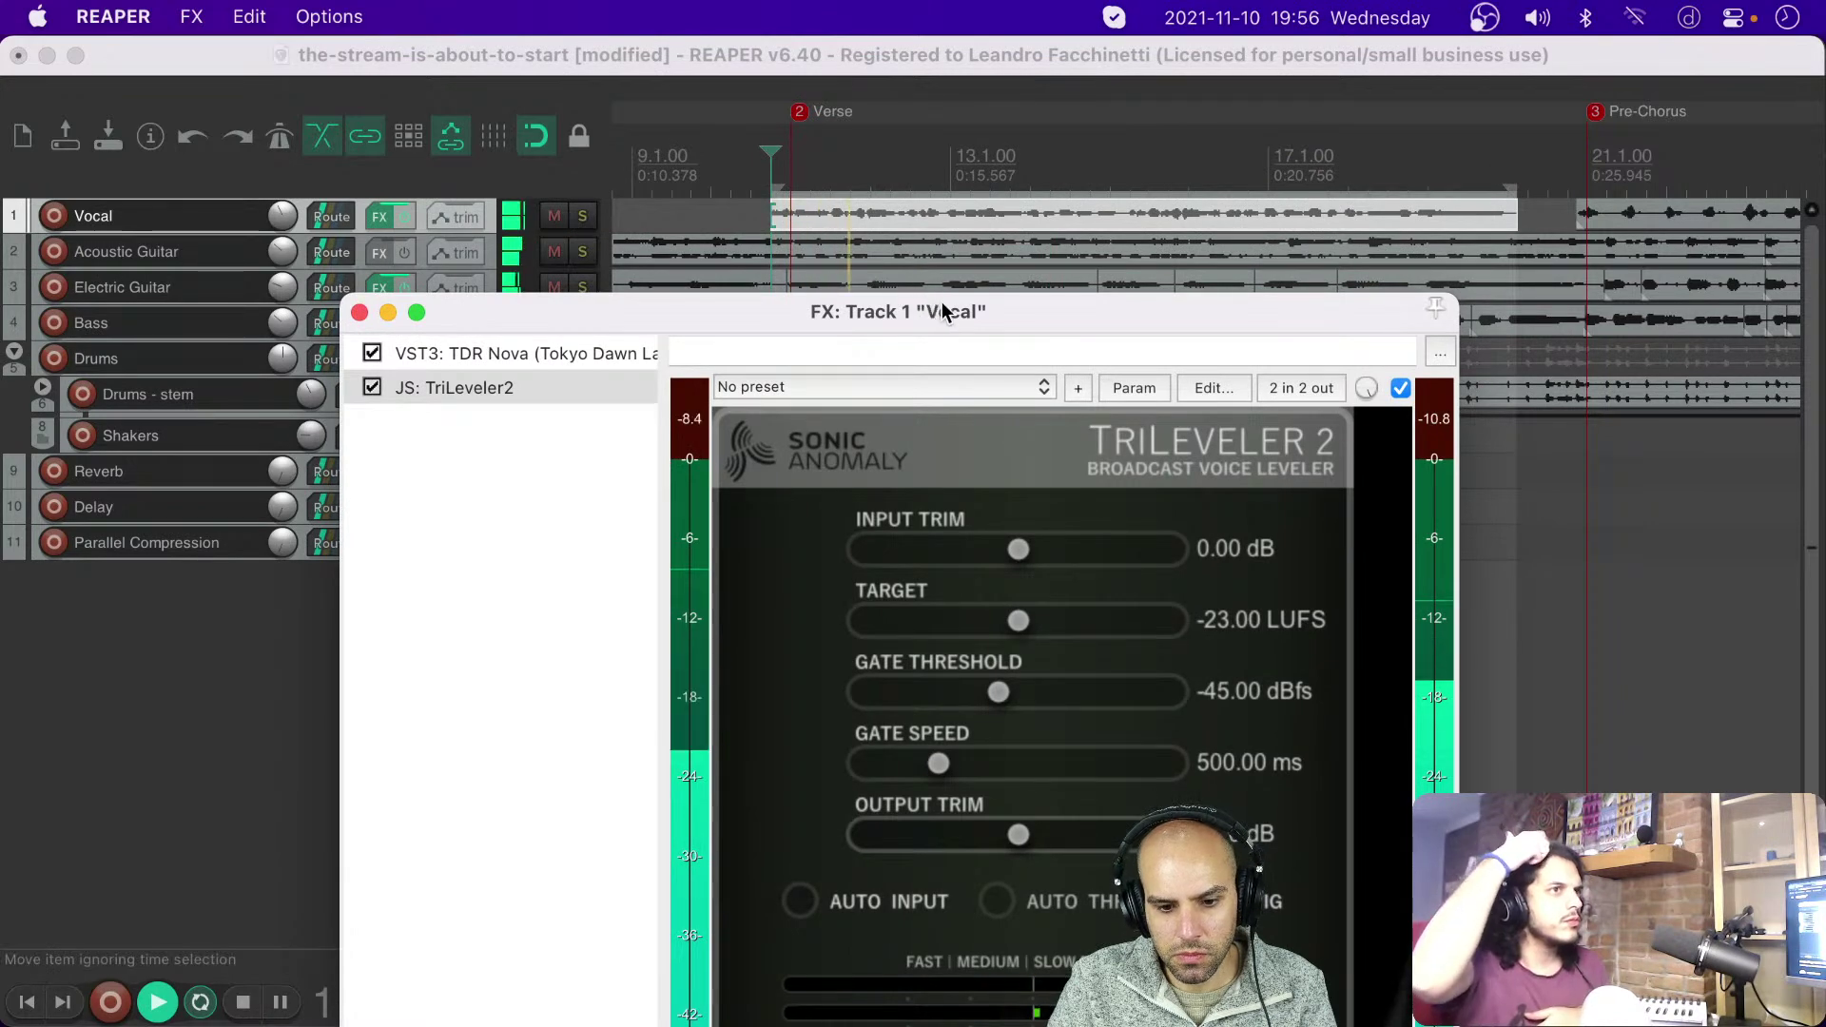
pyautogui.moveTo(946, 311); pyautogui.dragTo(980, 112)
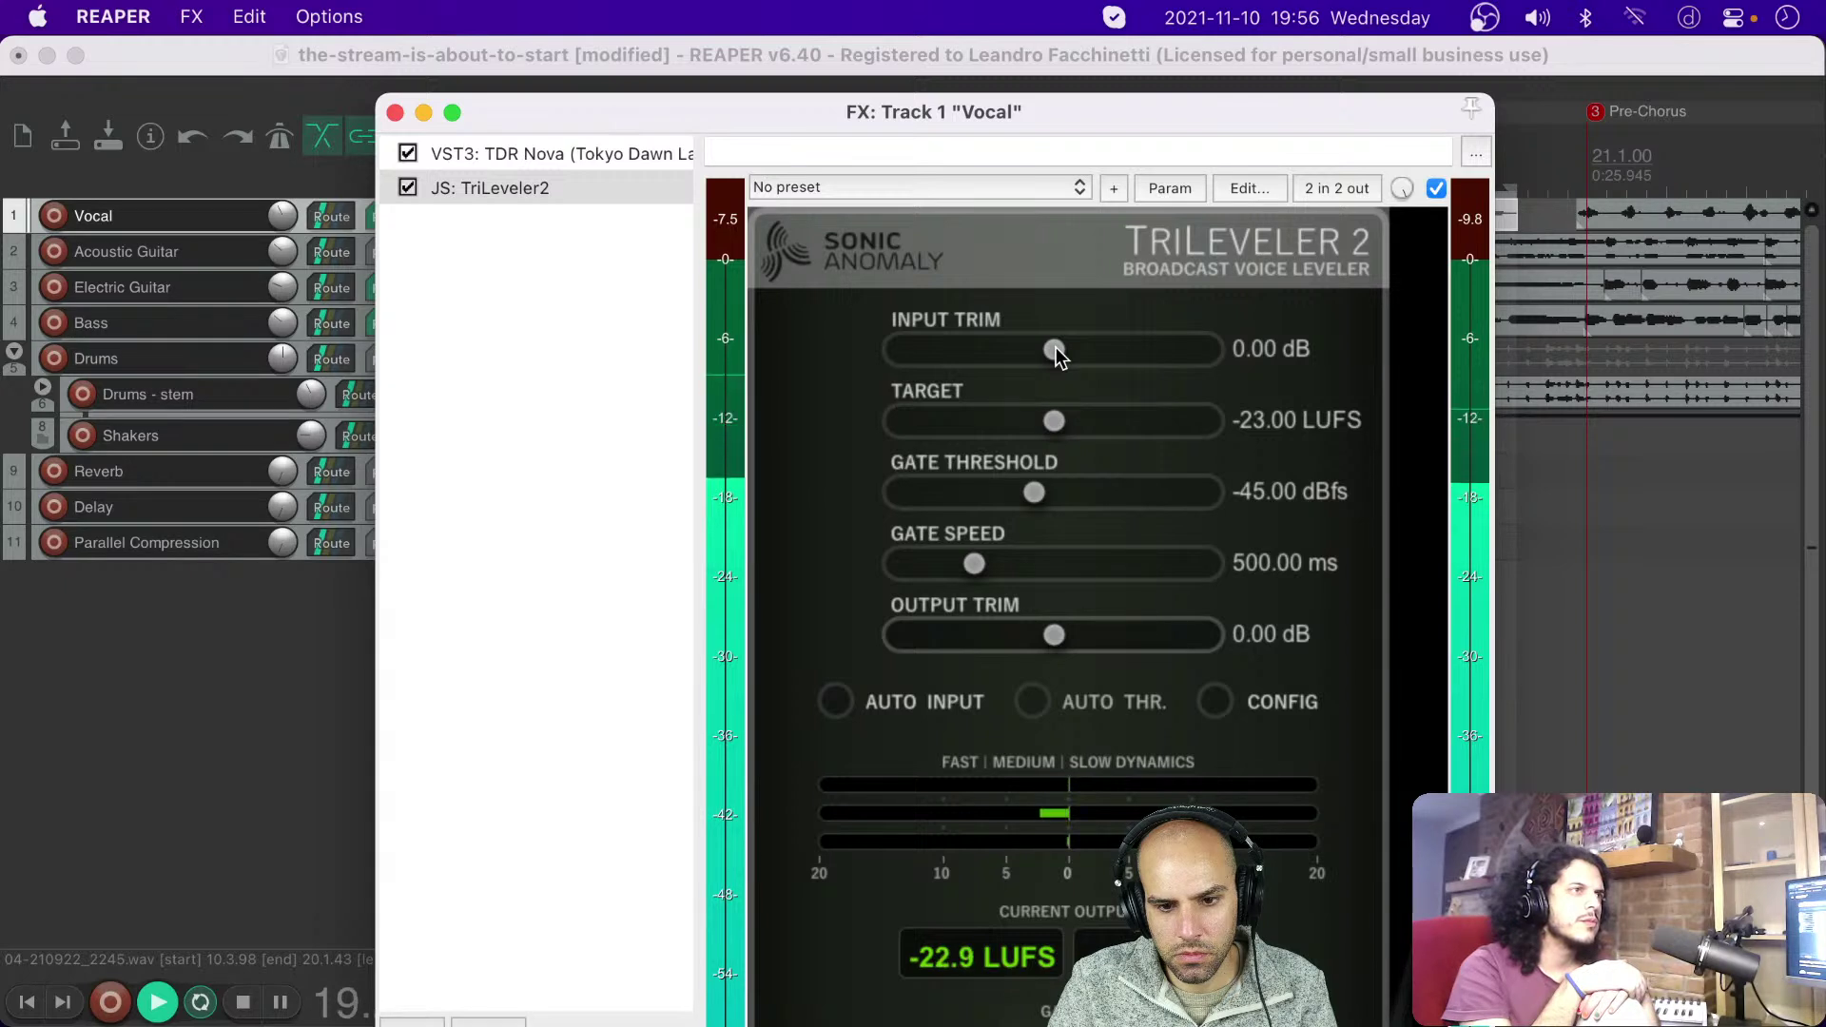
# Step: Set TriLeveler 2's target to -18.00 LUFS and its input trim to 3.25 dB while auditioning the vocal
pyautogui.press('space')
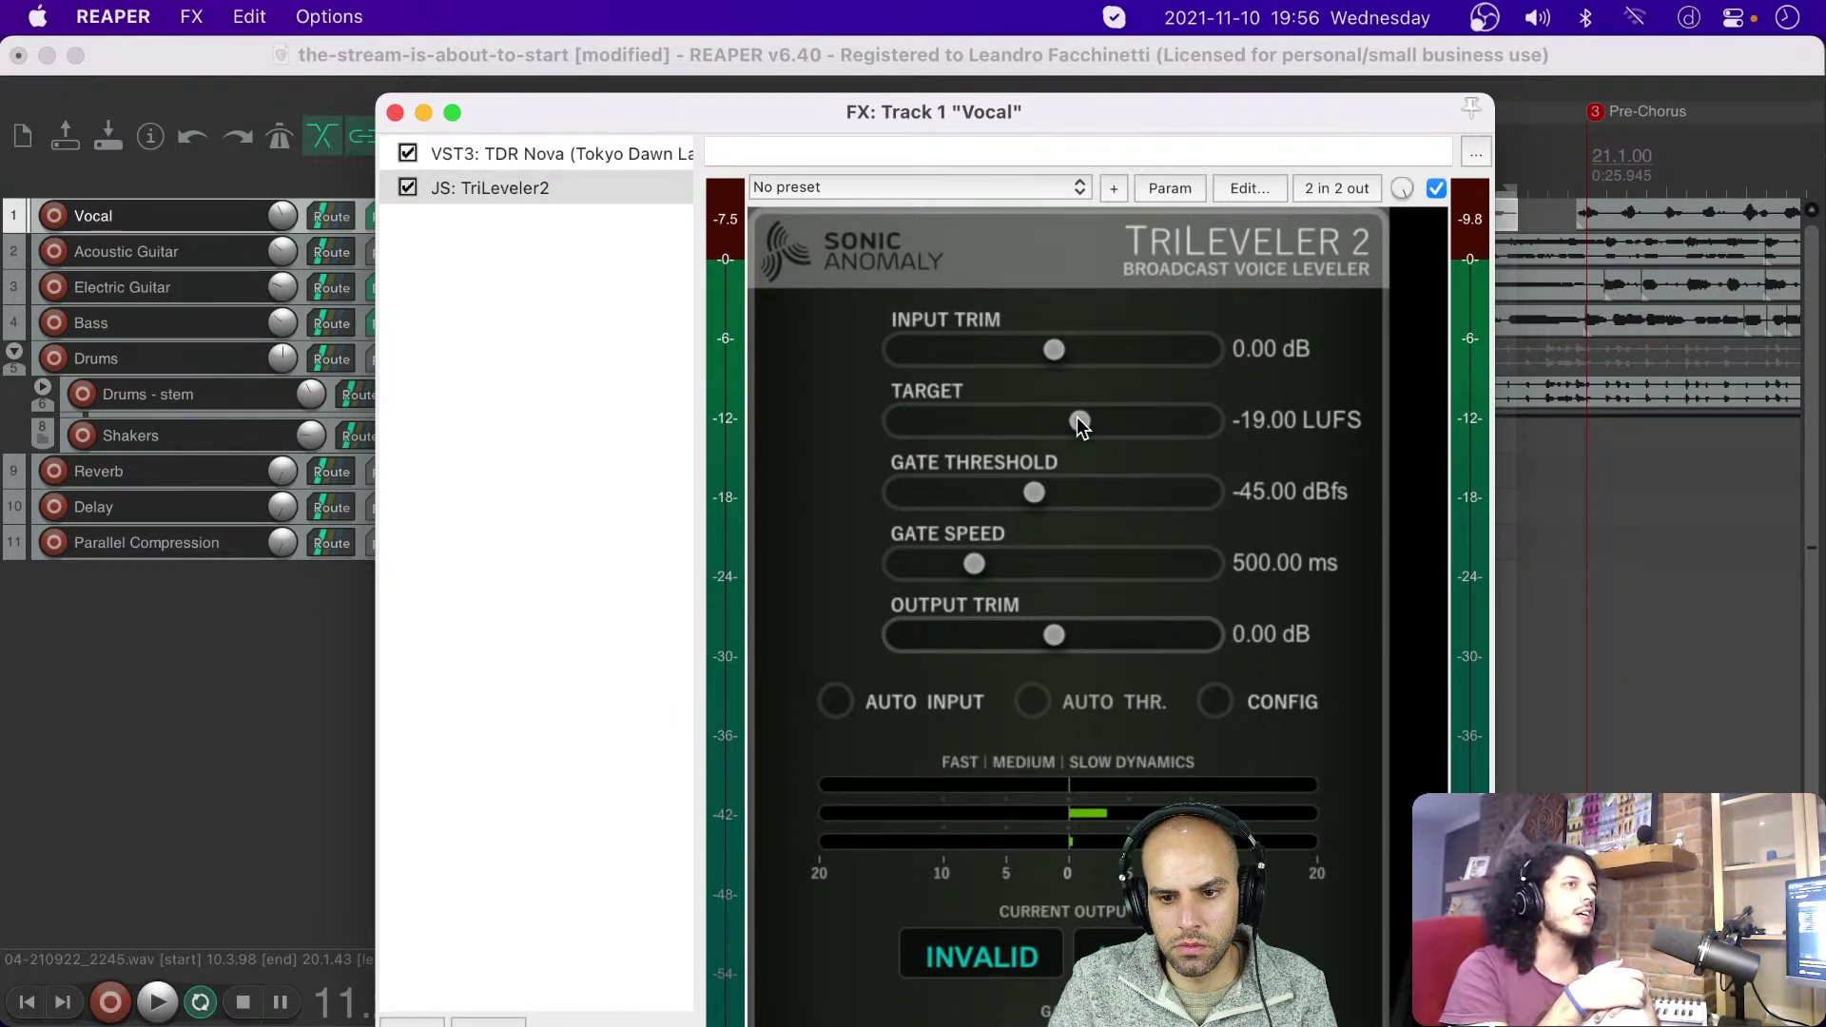
pyautogui.moveTo(1077, 417); pyautogui.dragTo(1082, 417)
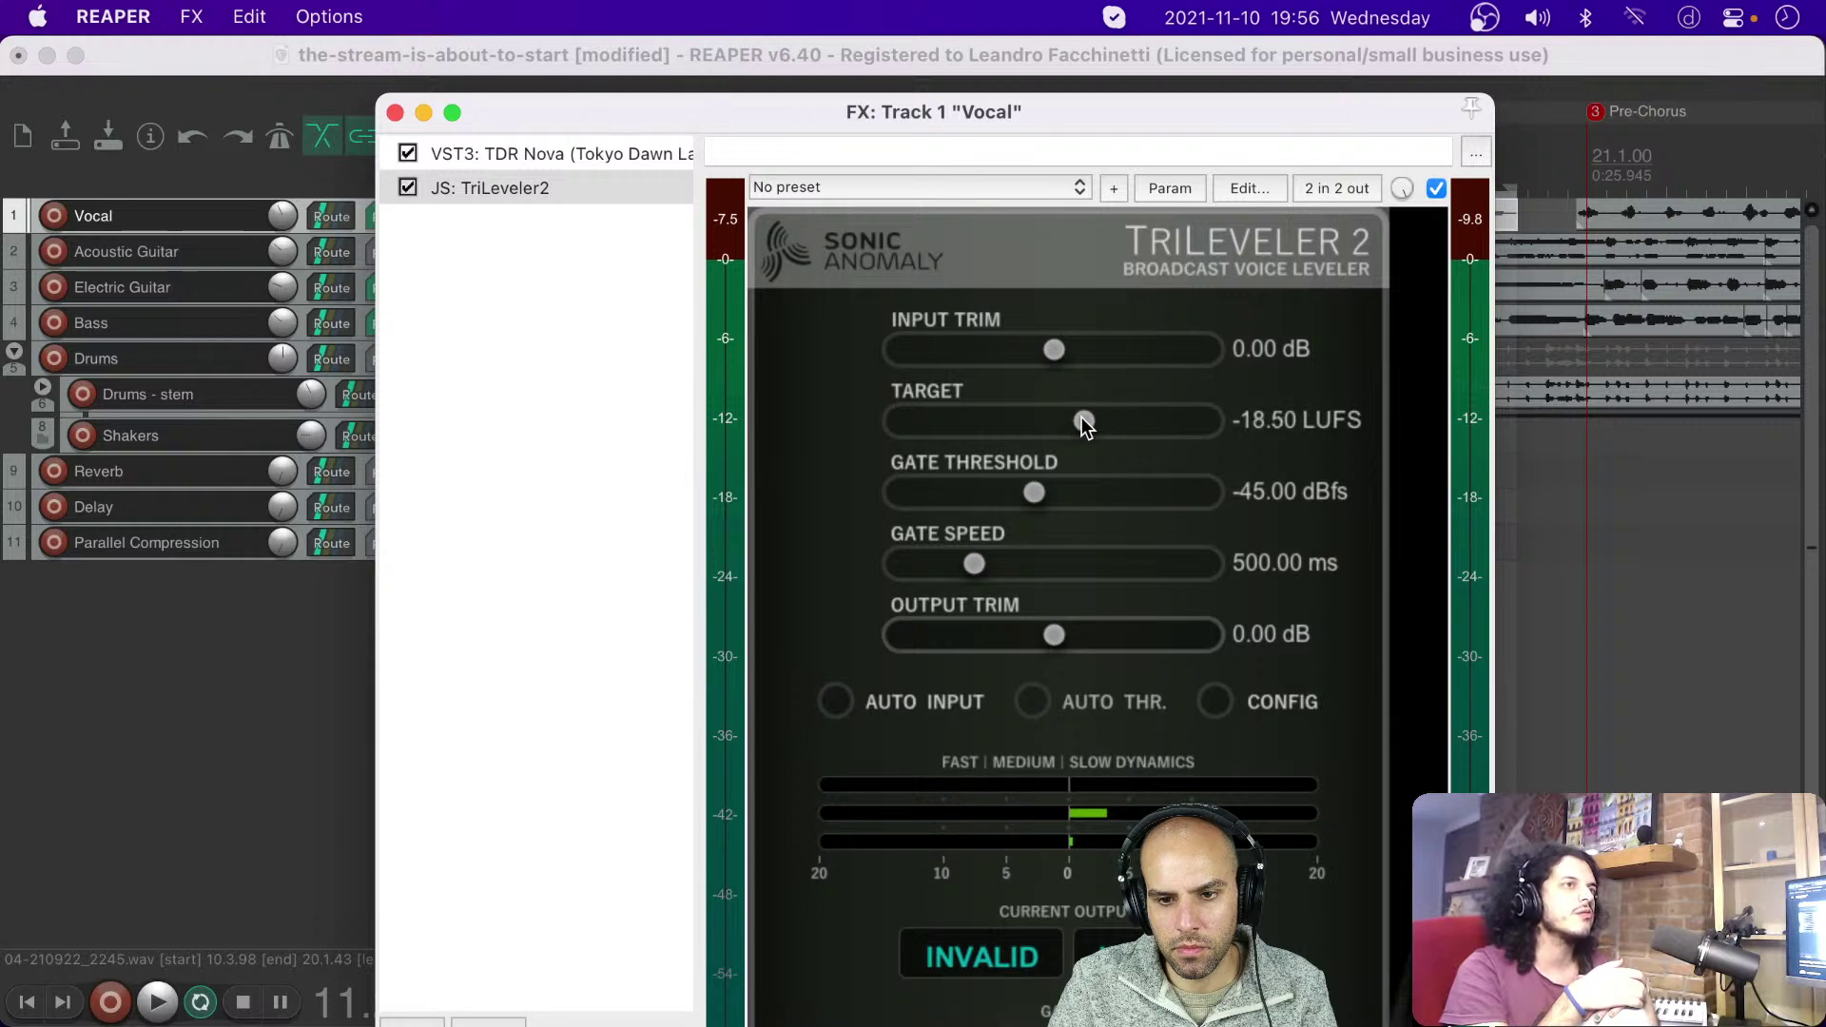
pyautogui.press('space')
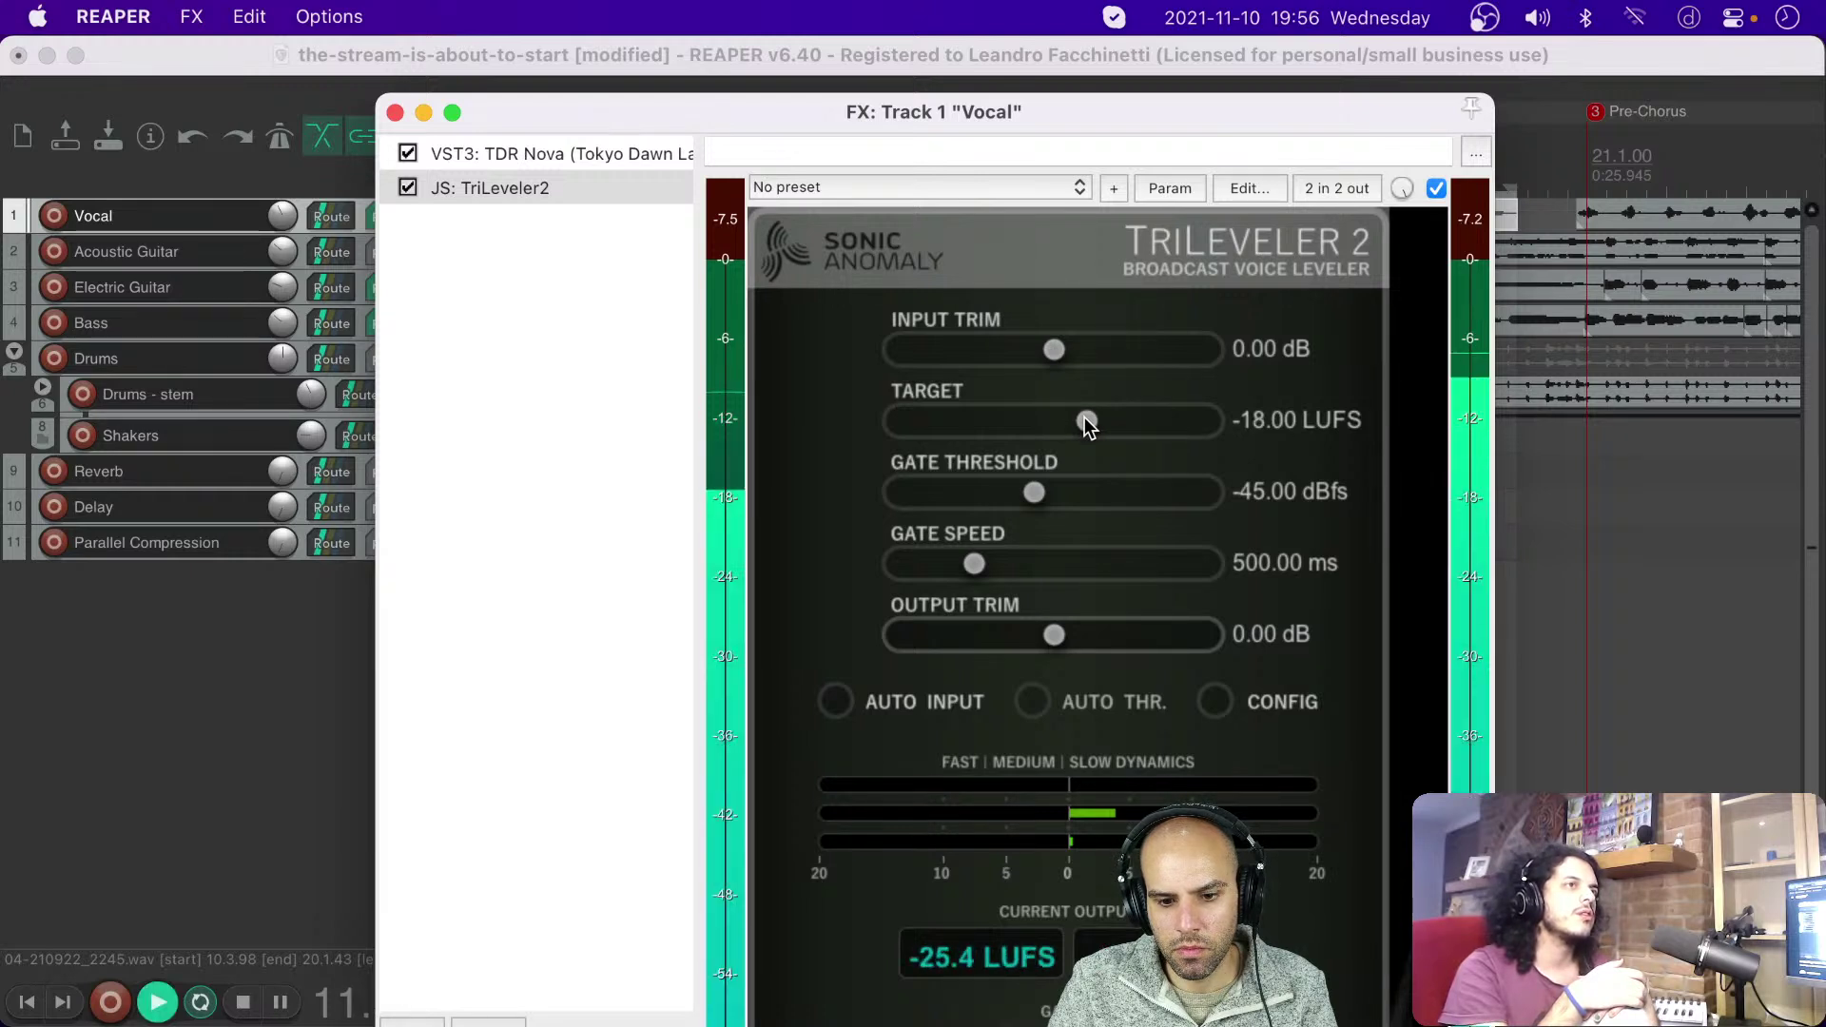
pyautogui.moveTo(1053, 350); pyautogui.dragTo(1078, 352)
pyautogui.press('space')
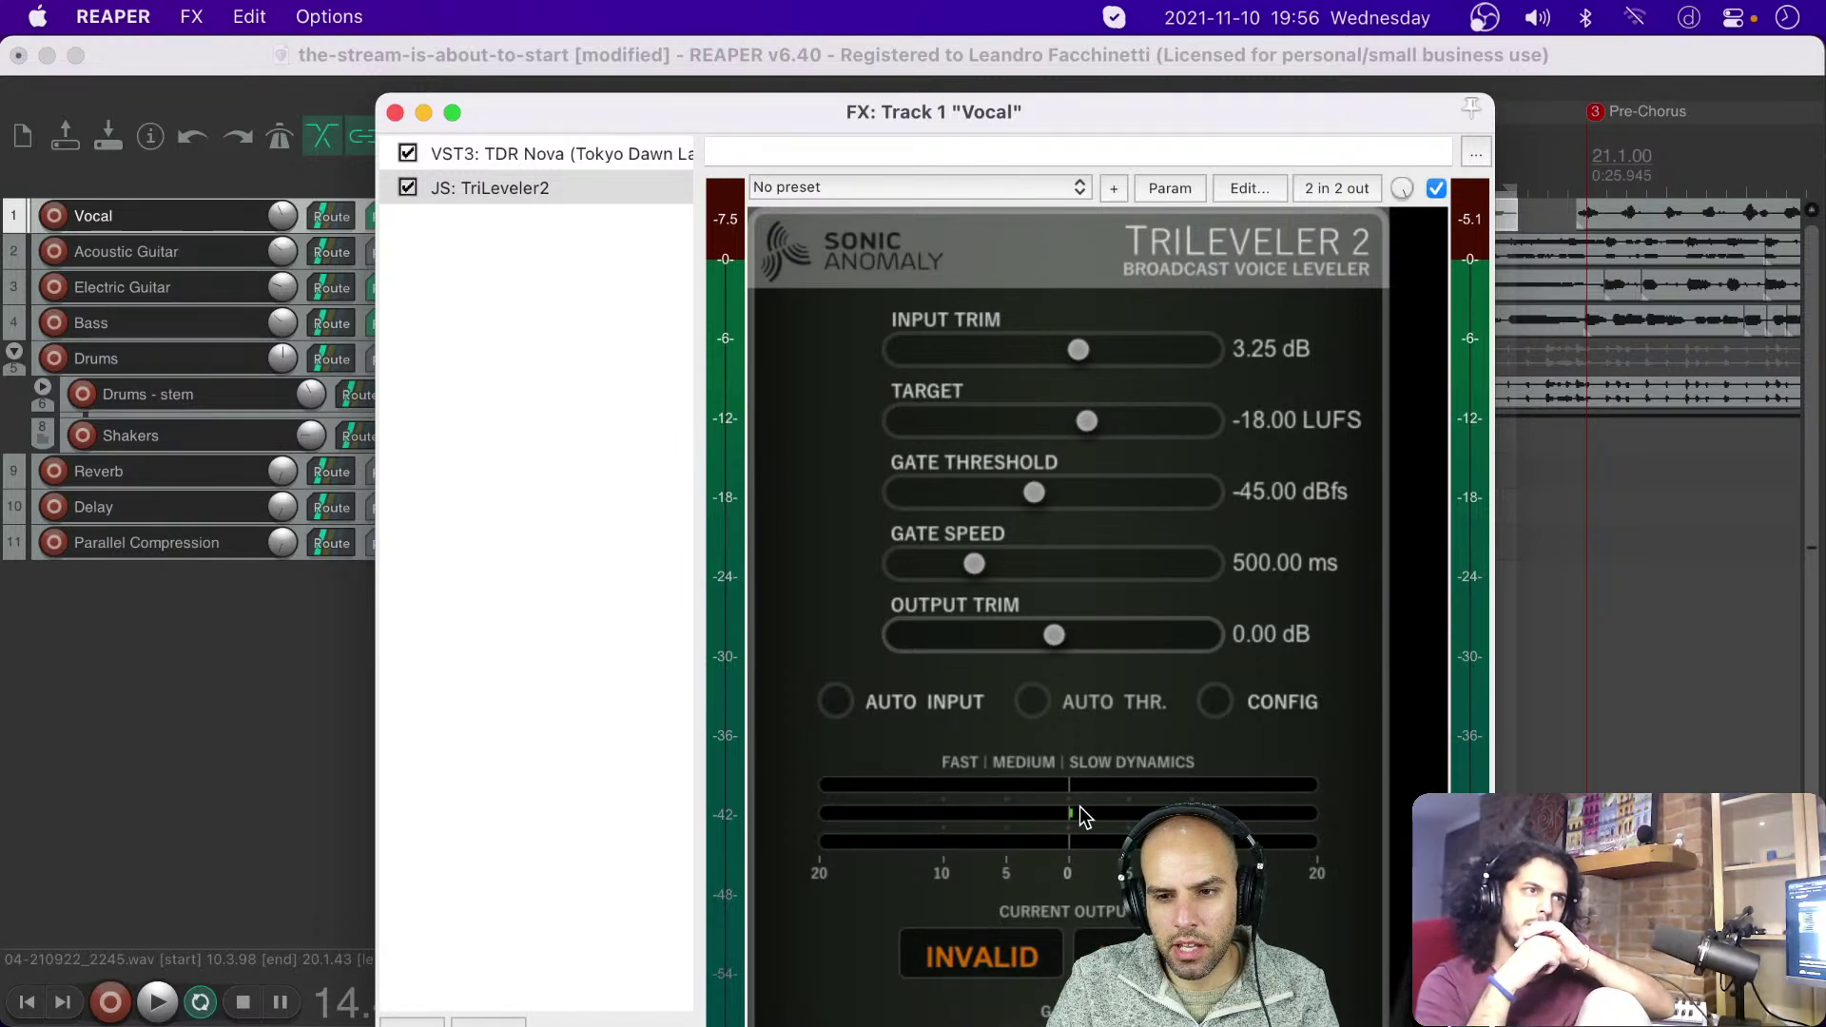
# Step: Review the maximum attenuation and gain settings for fast, medium and slow dynamics in TriLeveler 2's configuration
pyautogui.moveTo(1185, 111); pyautogui.dragTo(1257, 247)
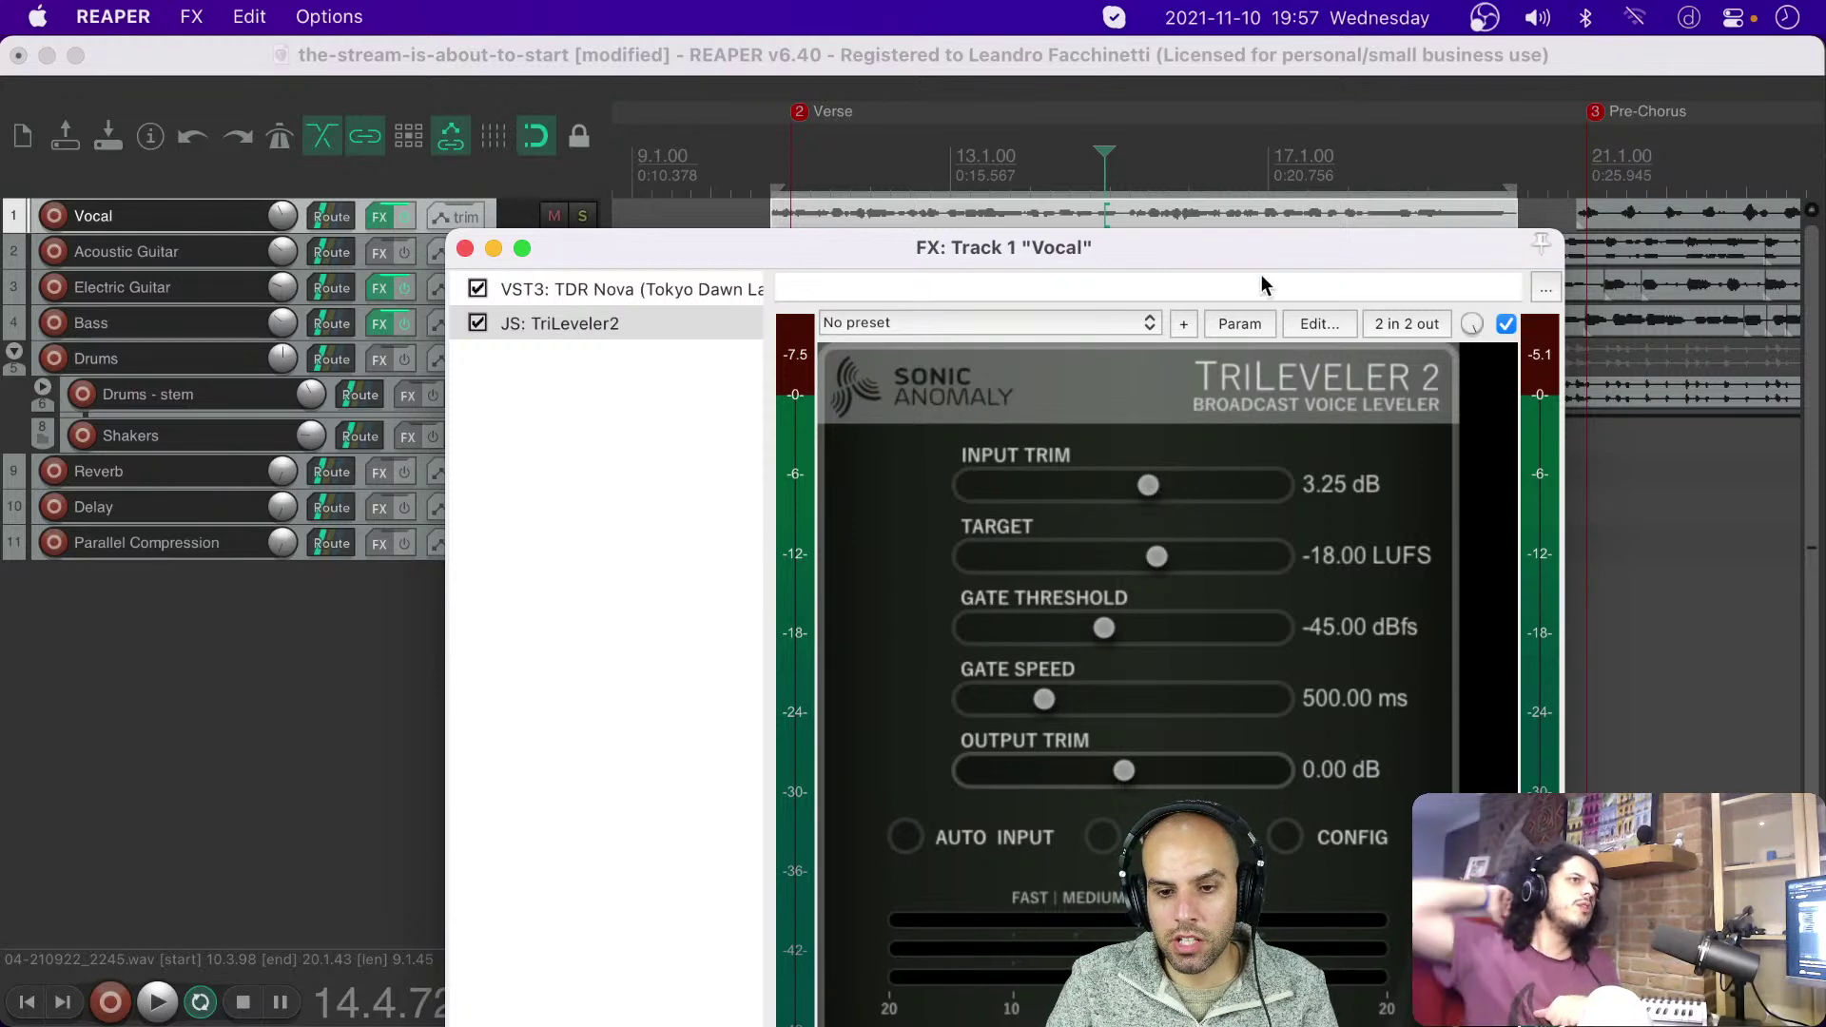
pyautogui.moveTo(1262, 252); pyautogui.dragTo(1148, 115)
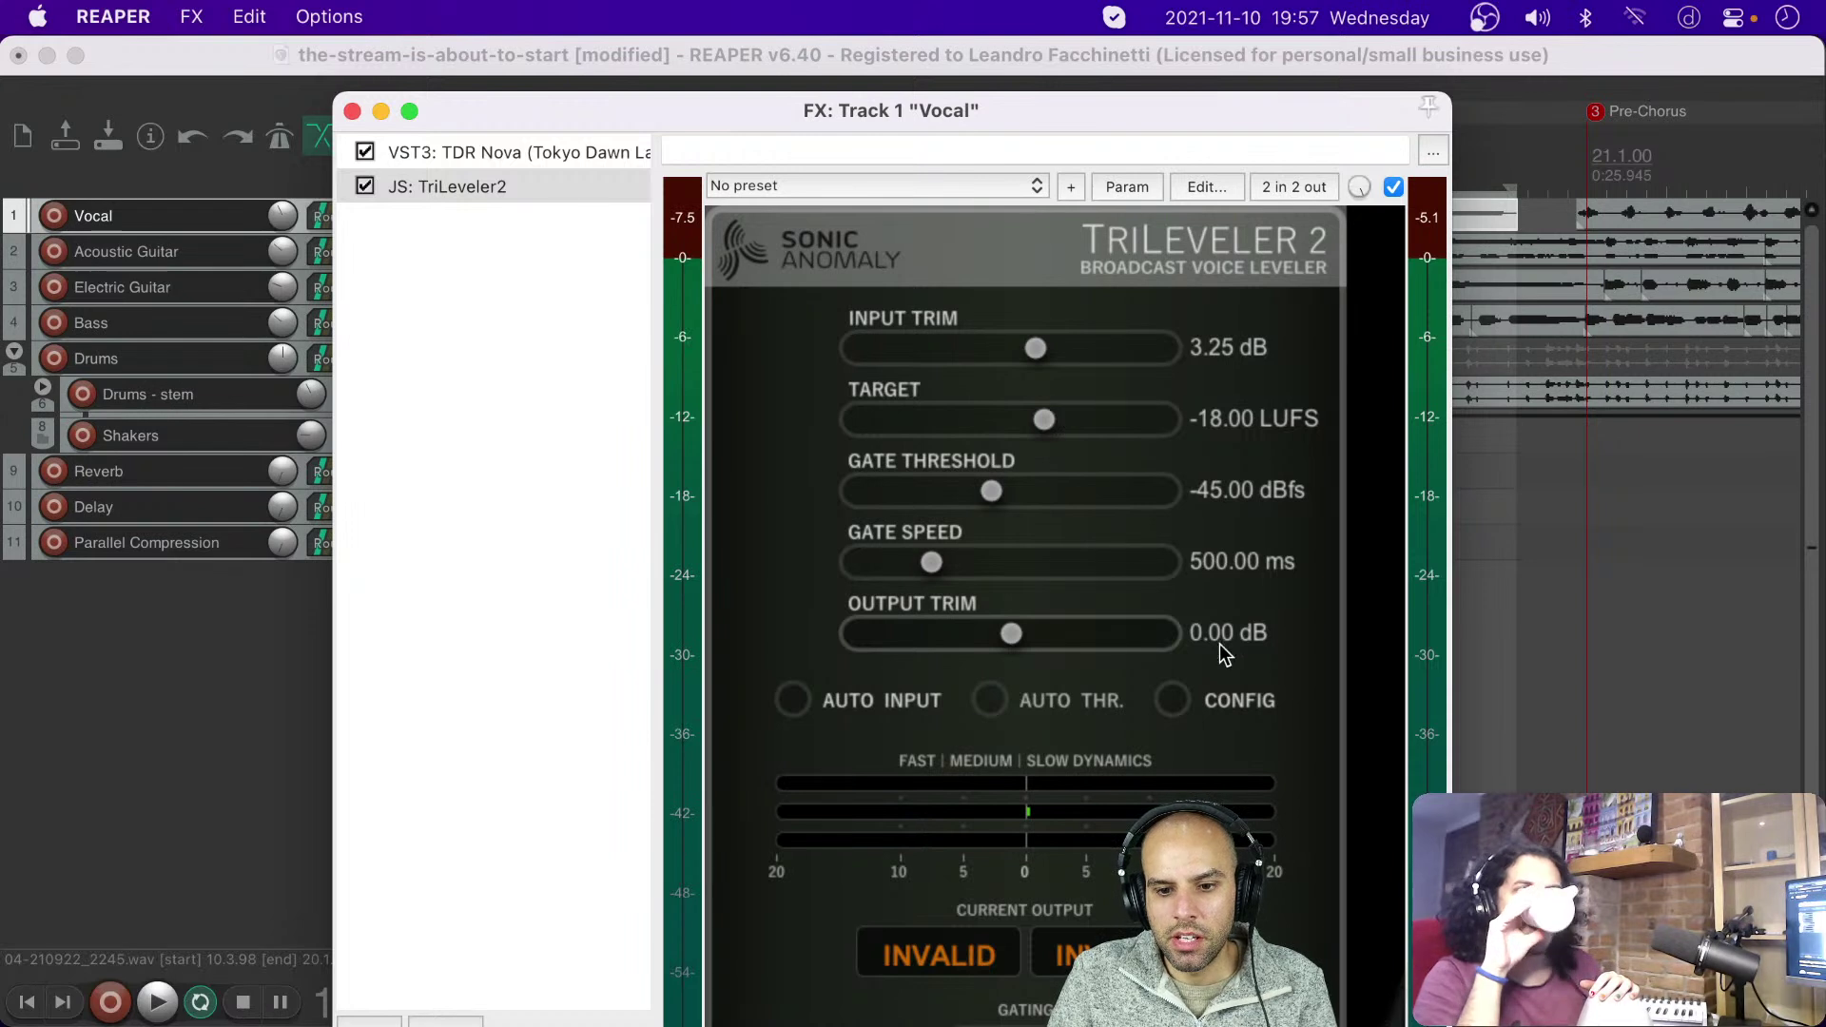
pyautogui.click(1175, 699)
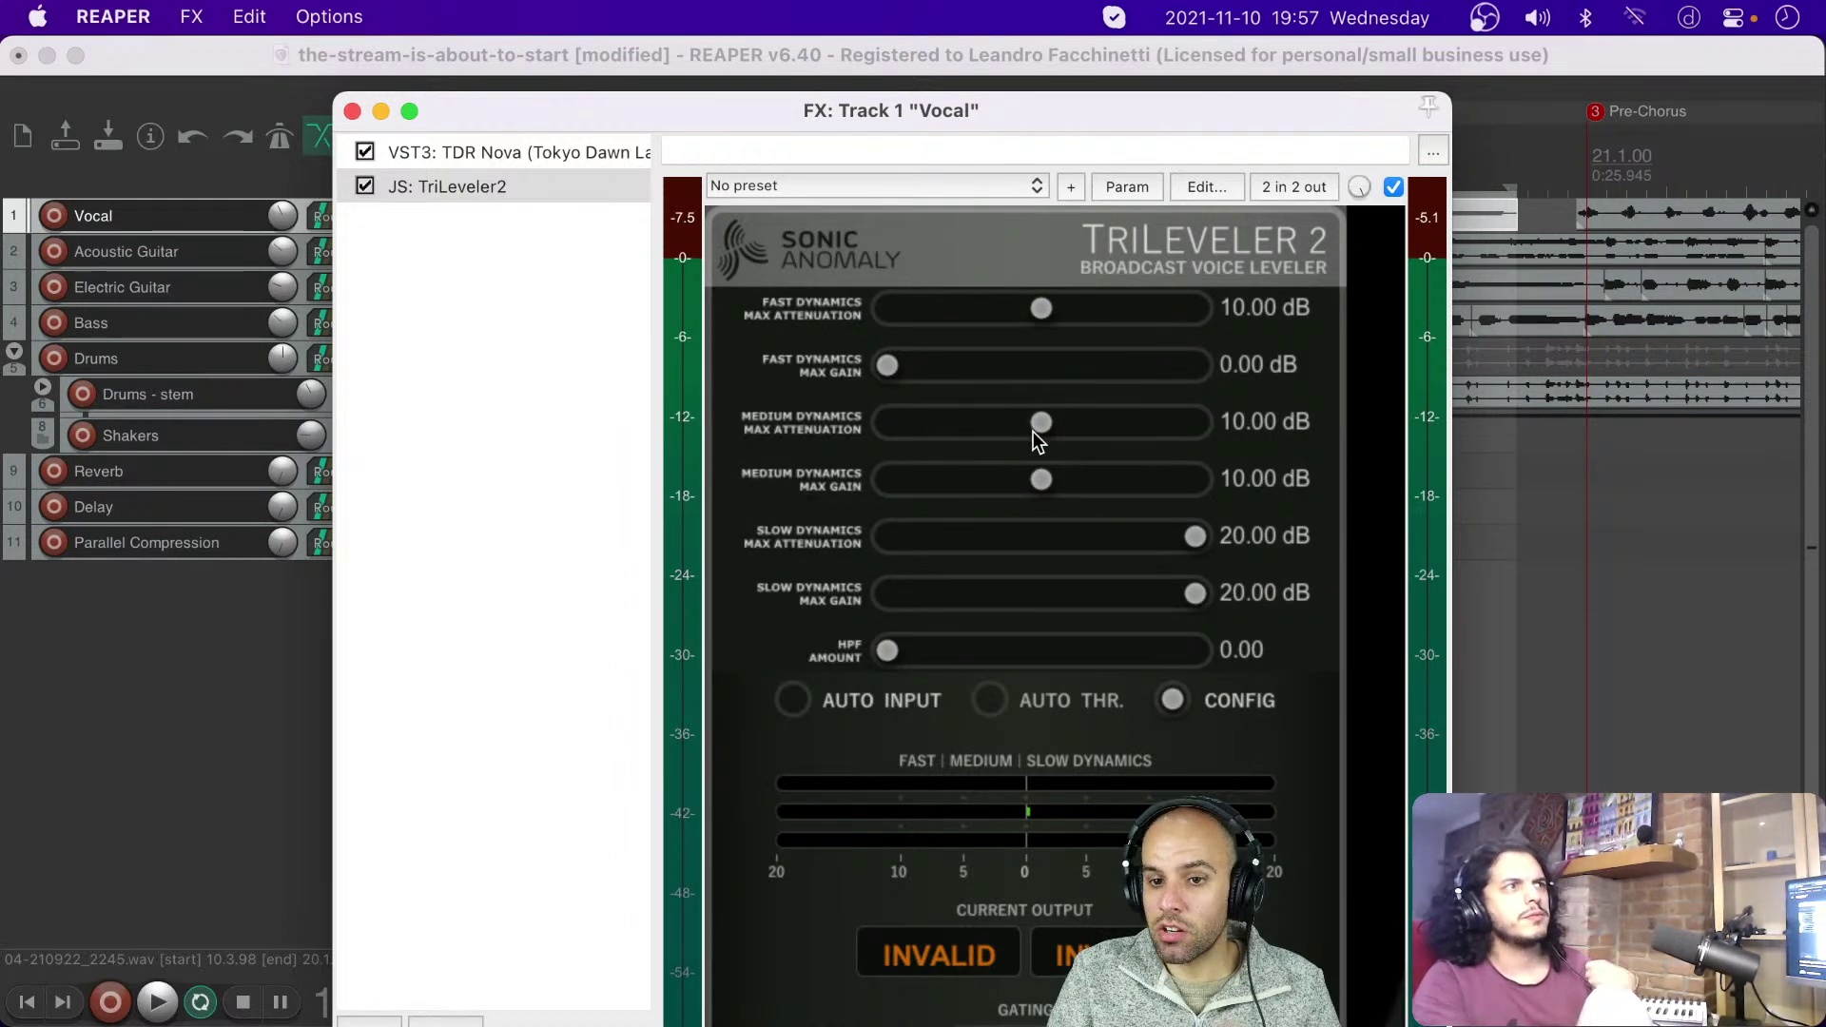
pyautogui.click(1174, 700)
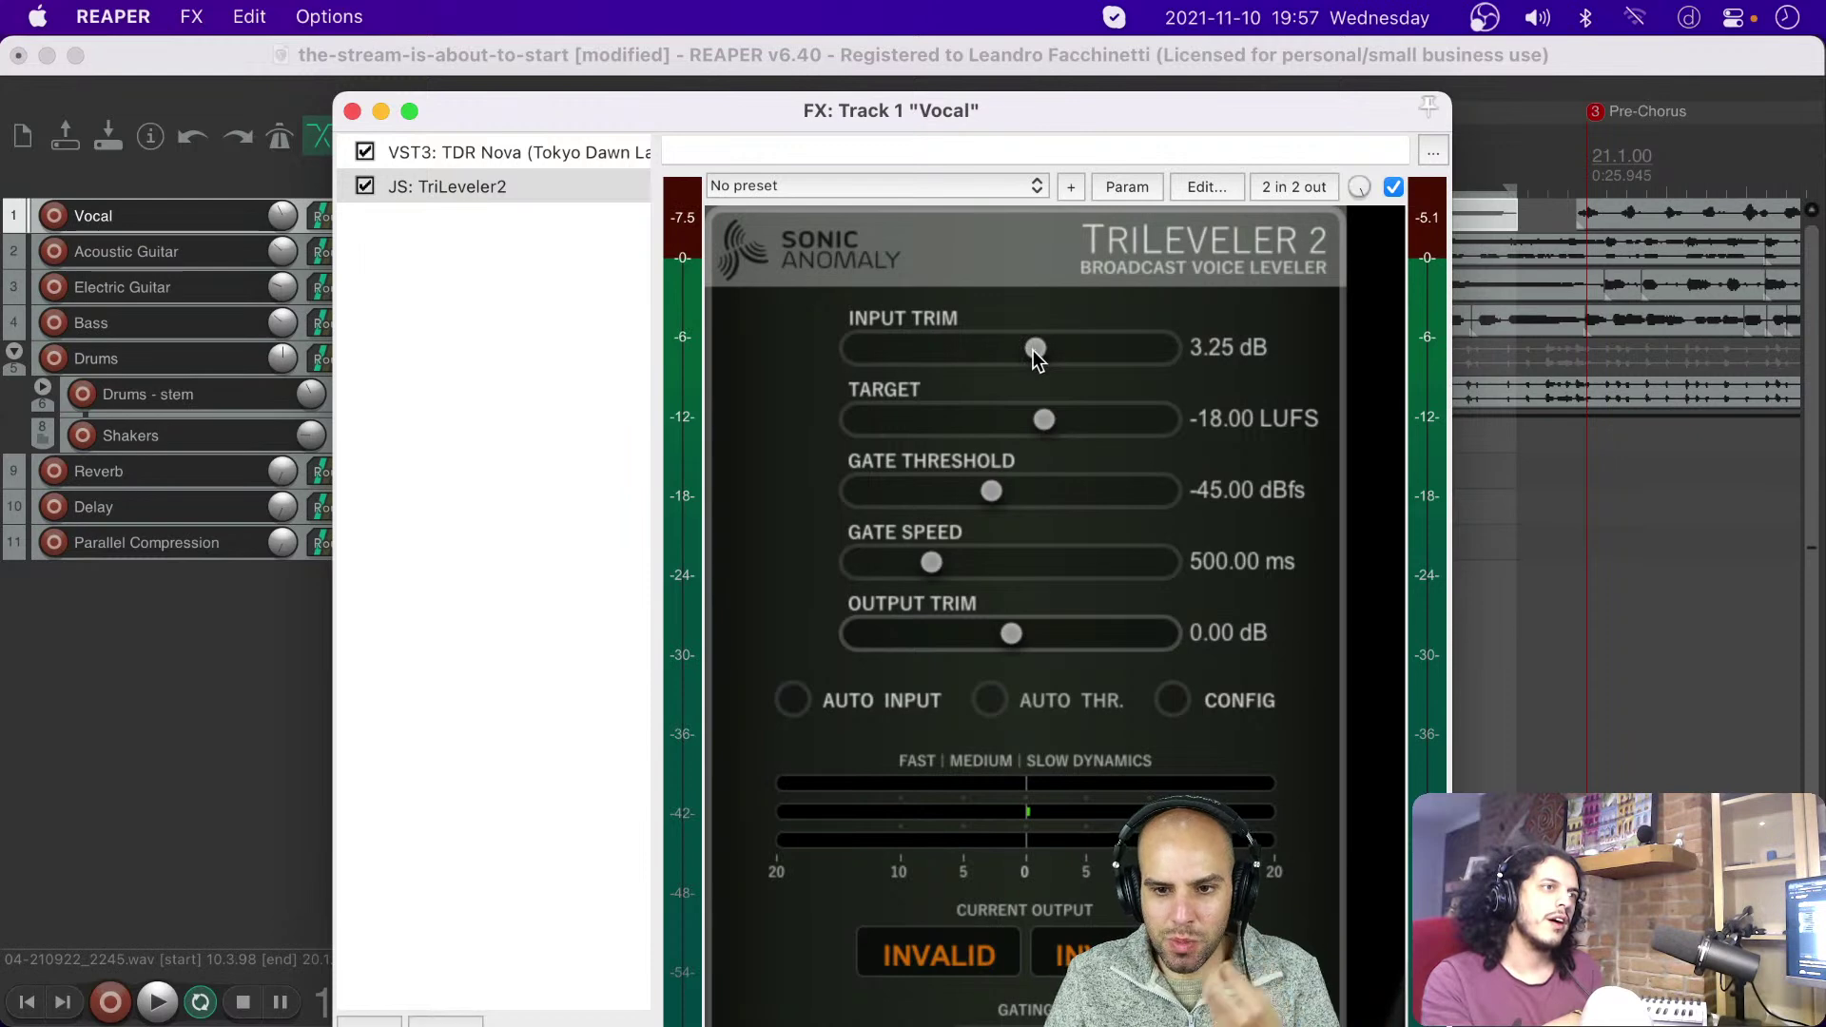
pyautogui.moveTo(1001, 108); pyautogui.dragTo(1043, 119)
# Step: Try an input trim of -6.75 dB, then 7.00 dB, and play back the vocal to judge the leveling
pyautogui.press('space')
pyautogui.moveTo(1095, 363); pyautogui.dragTo(1018, 361)
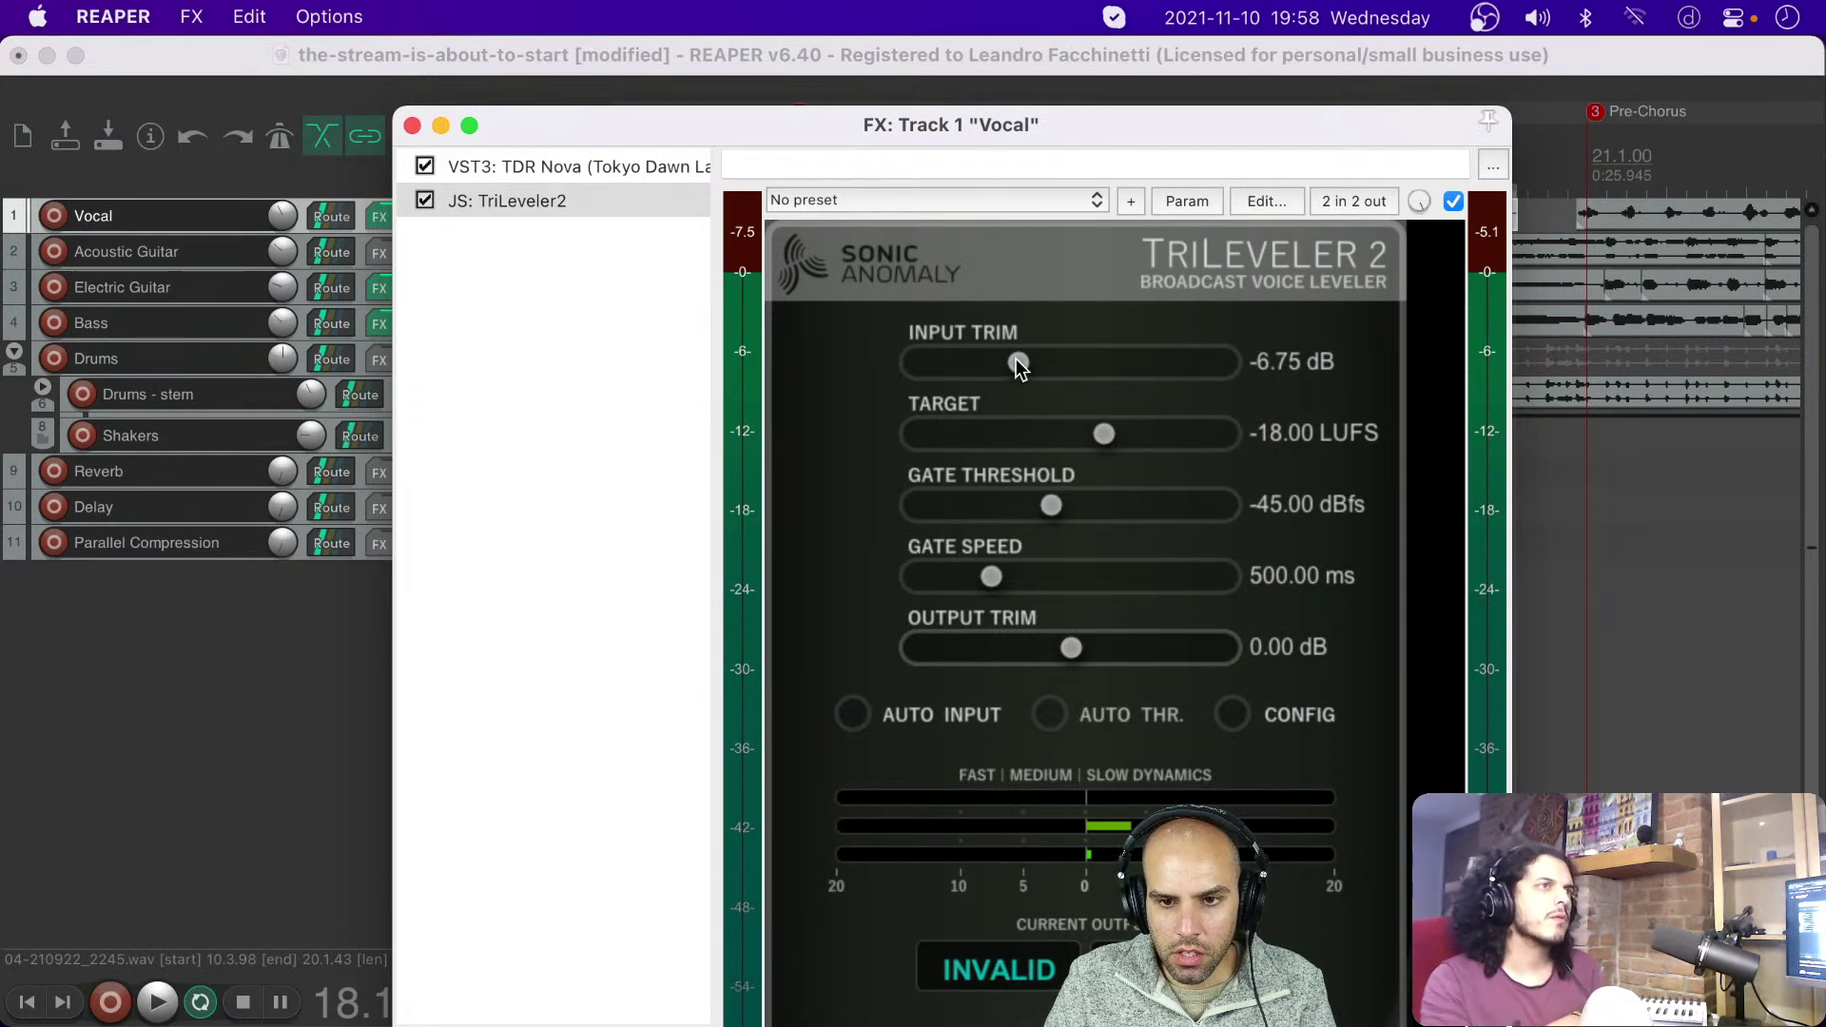
pyautogui.moveTo(1016, 358); pyautogui.dragTo(1122, 362)
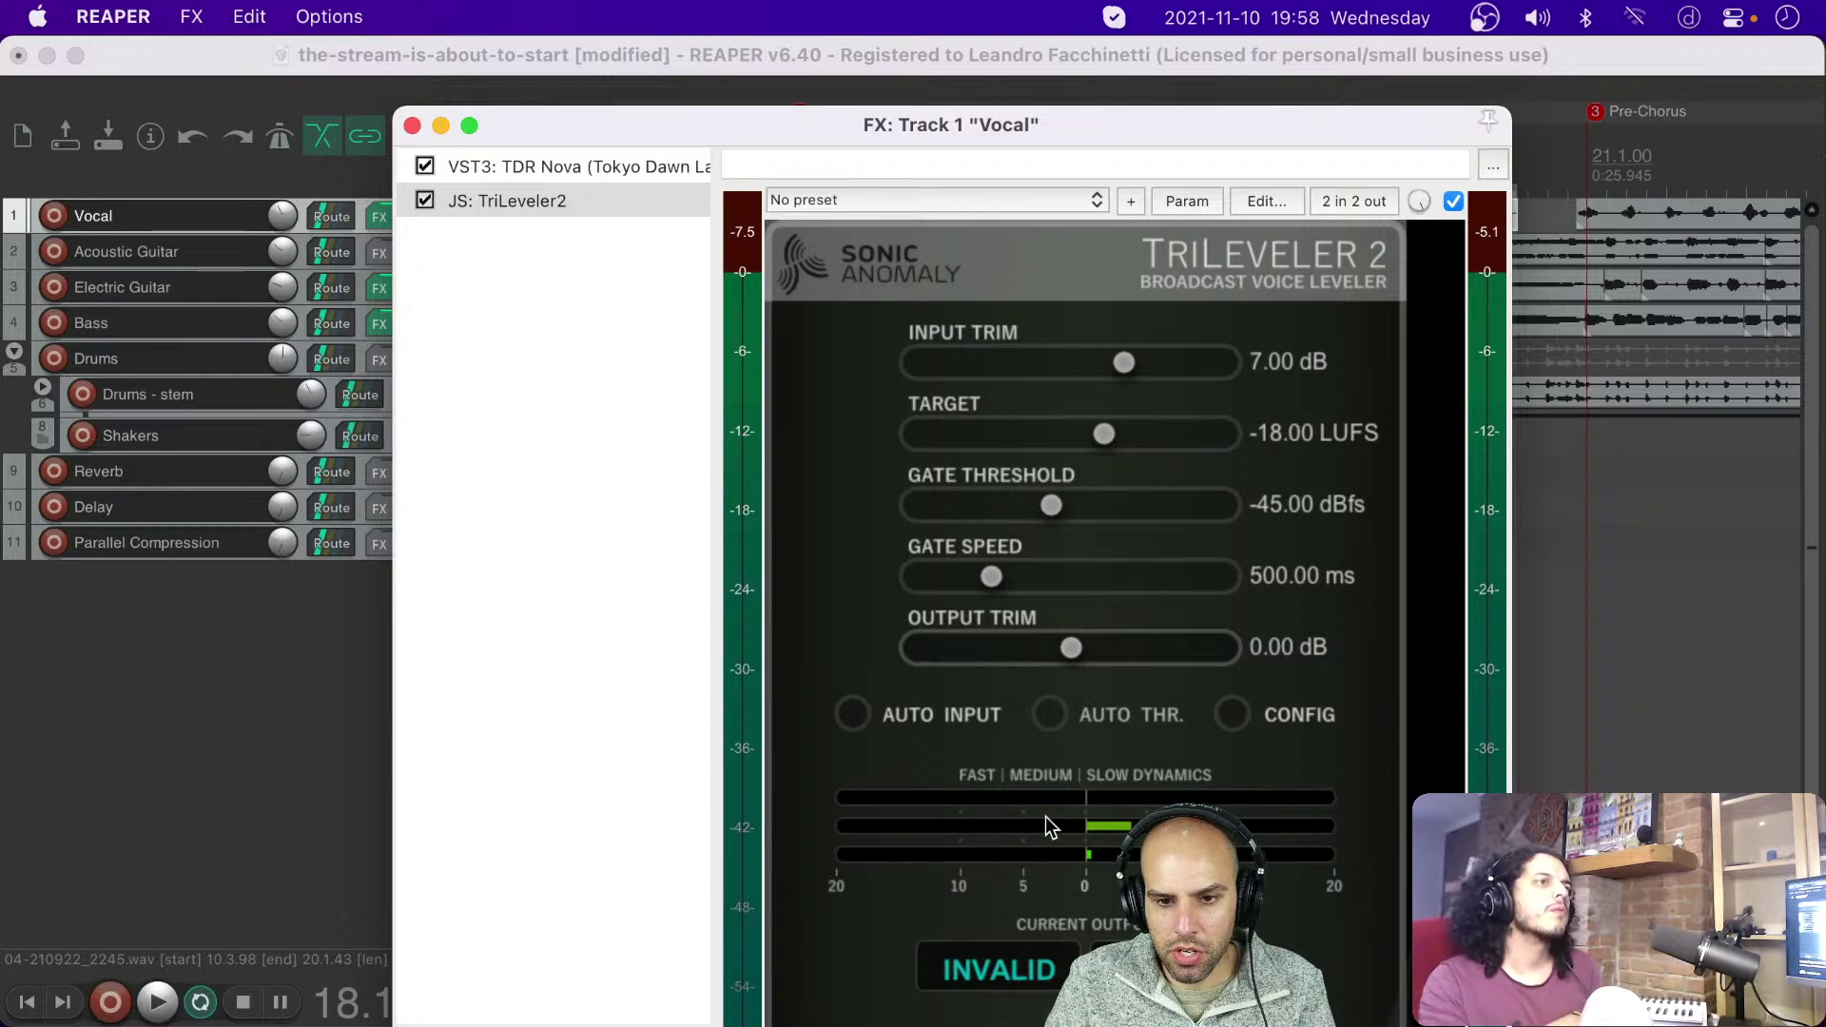
pyautogui.click(1059, 69)
pyautogui.press('space')
pyautogui.moveTo(1122, 357); pyautogui.dragTo(1122, 367)
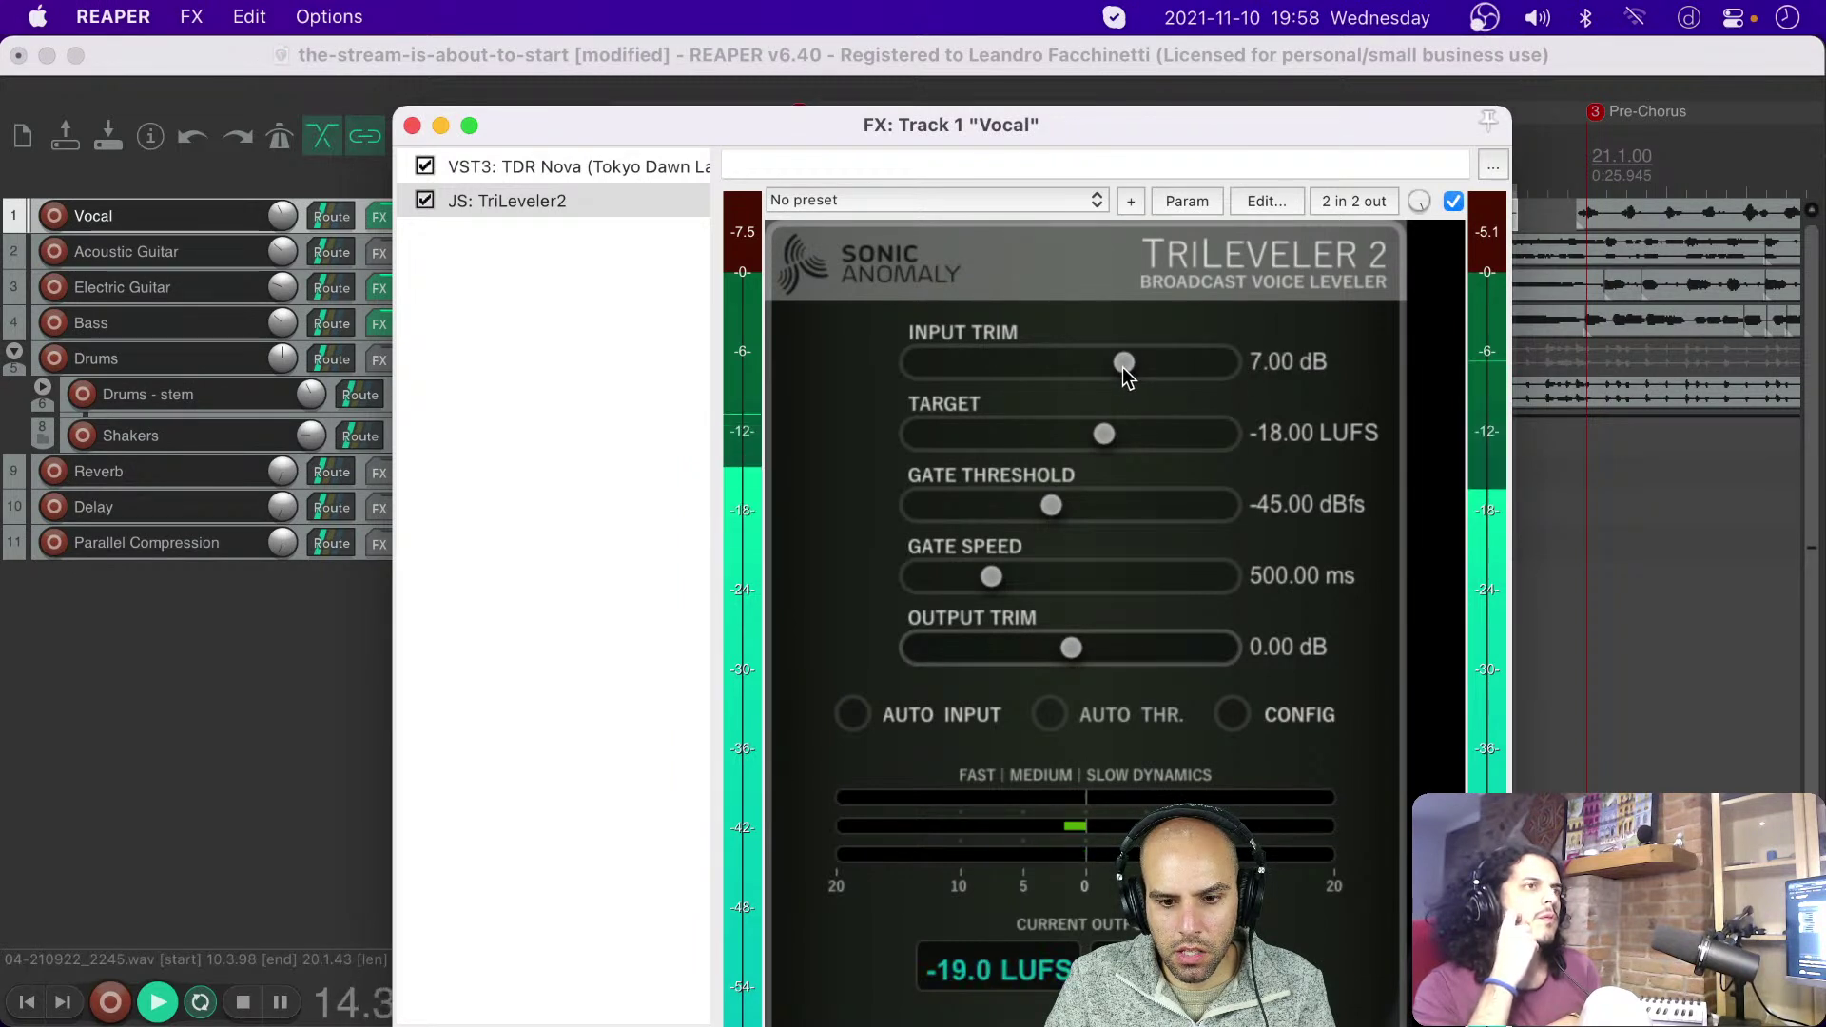
# Step: Raise the input trim to its 20.00 dB maximum and audition how TriLeveler 2 attenuates the vocal
pyautogui.moveTo(1122, 367); pyautogui.dragTo(1410, 371)
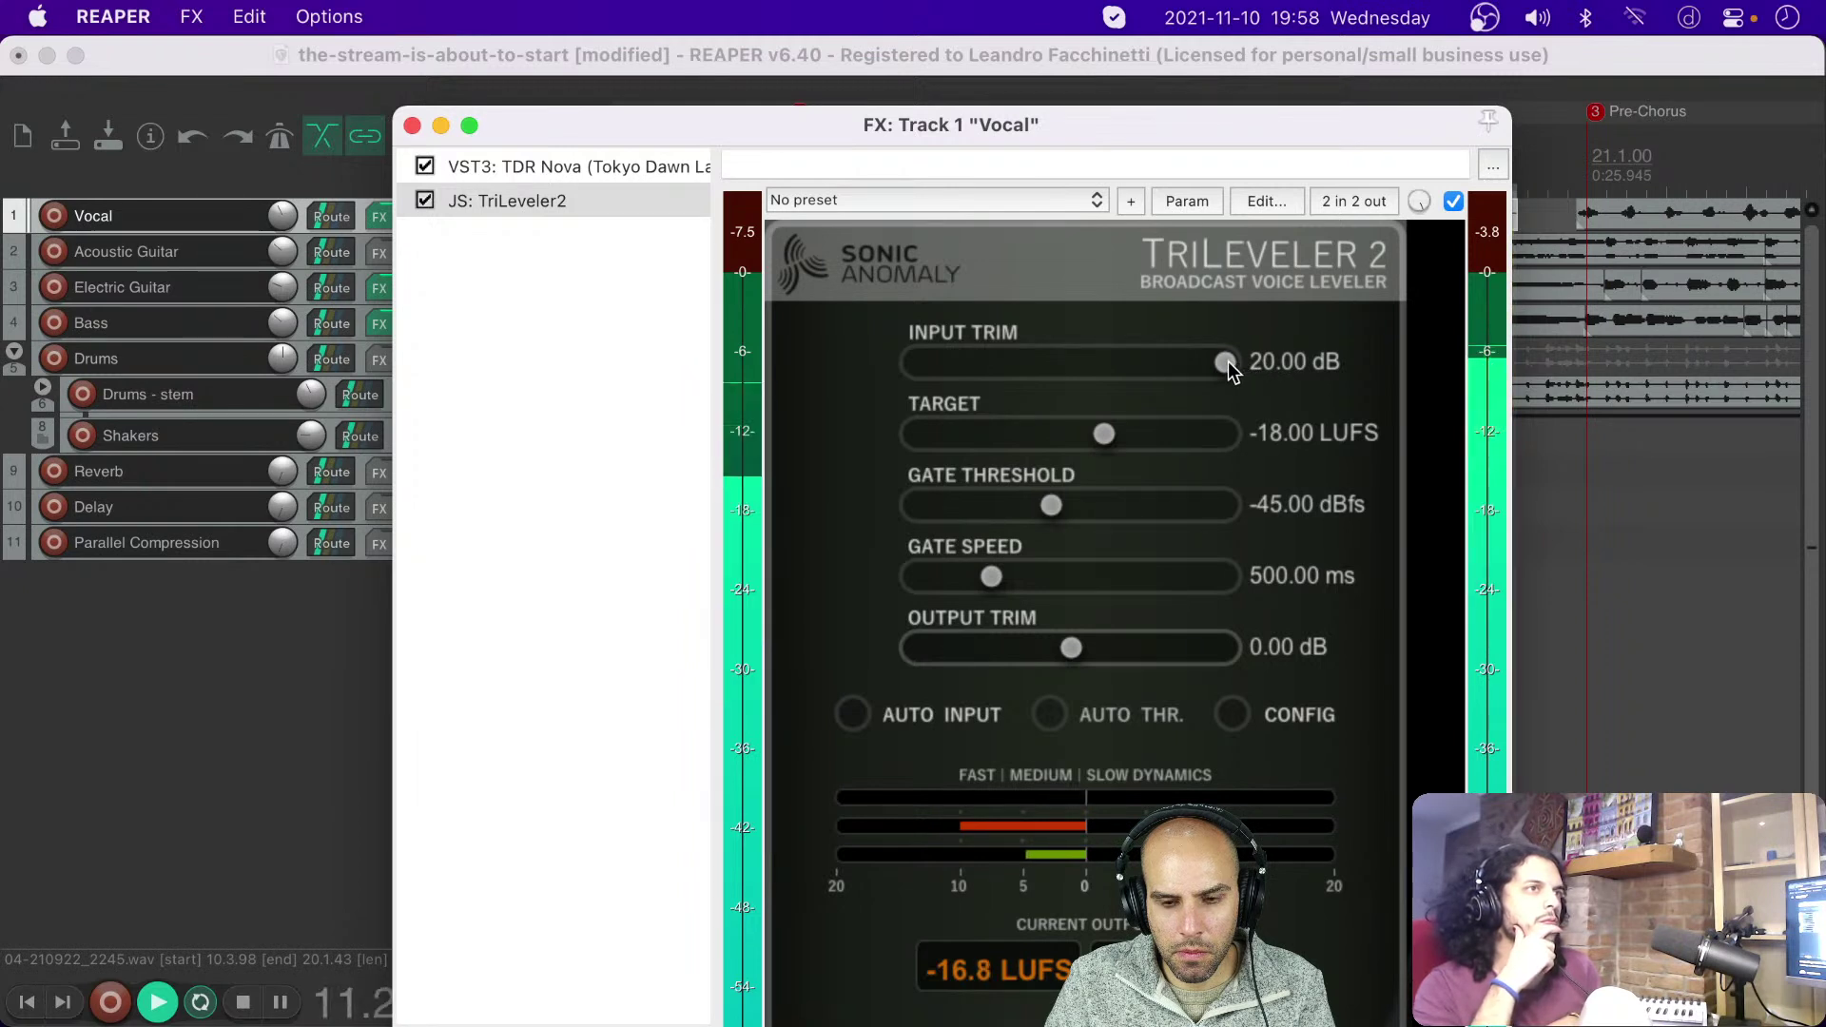
pyautogui.press('space')
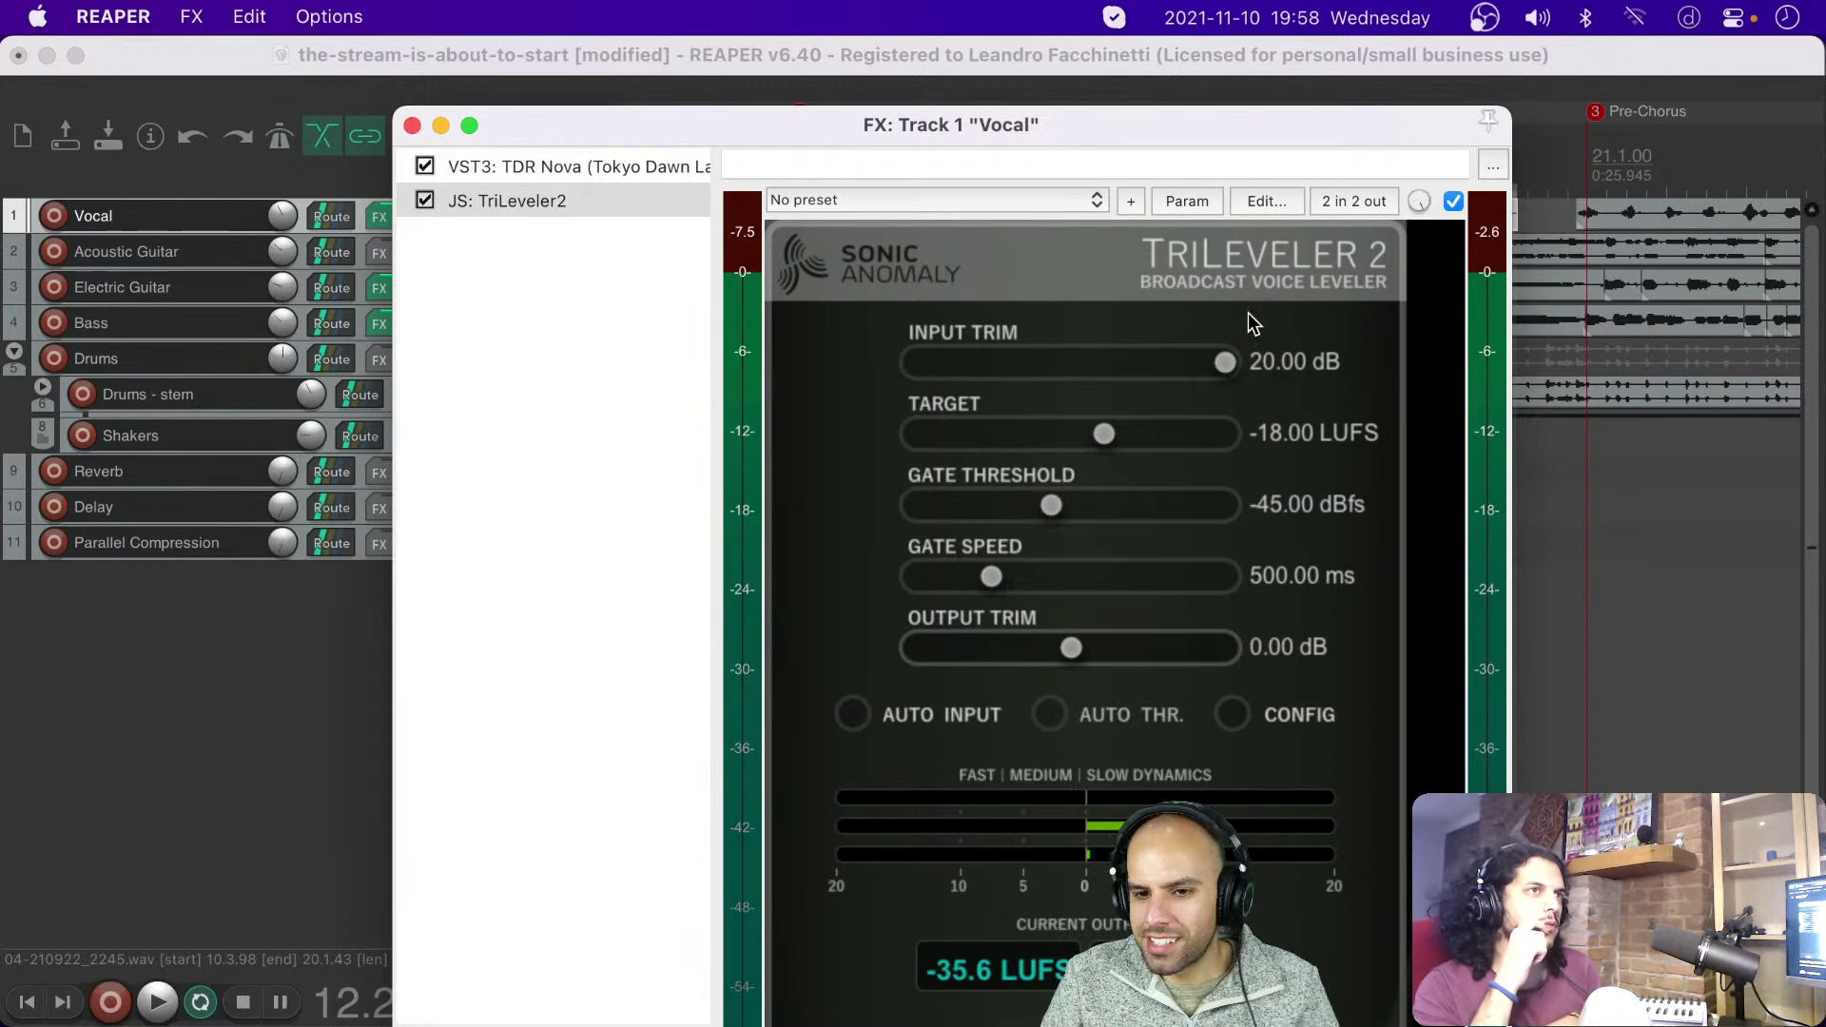
pyautogui.press('space')
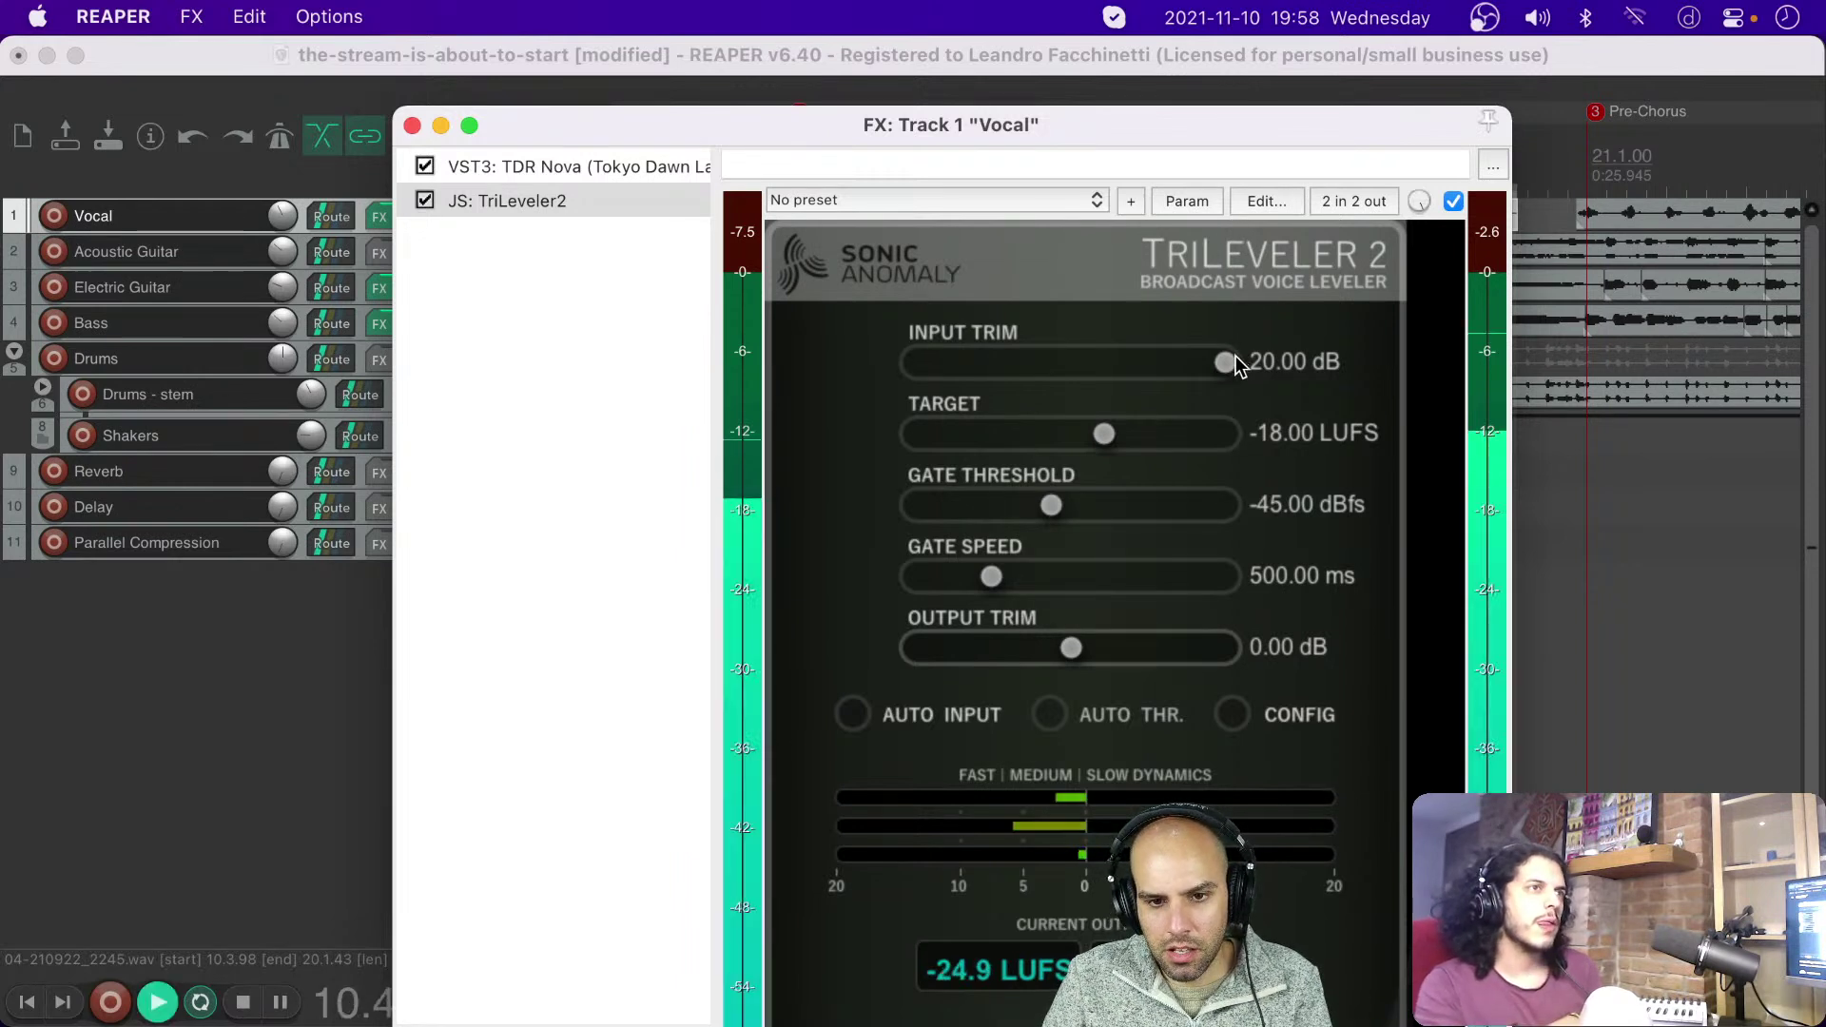
# Step: Compare the vocal's leveling with the input trim at the -20.00 dB and 20.00 dB extremes, ending at -20.00 dB
pyautogui.moveTo(1227, 361); pyautogui.dragTo(904, 334)
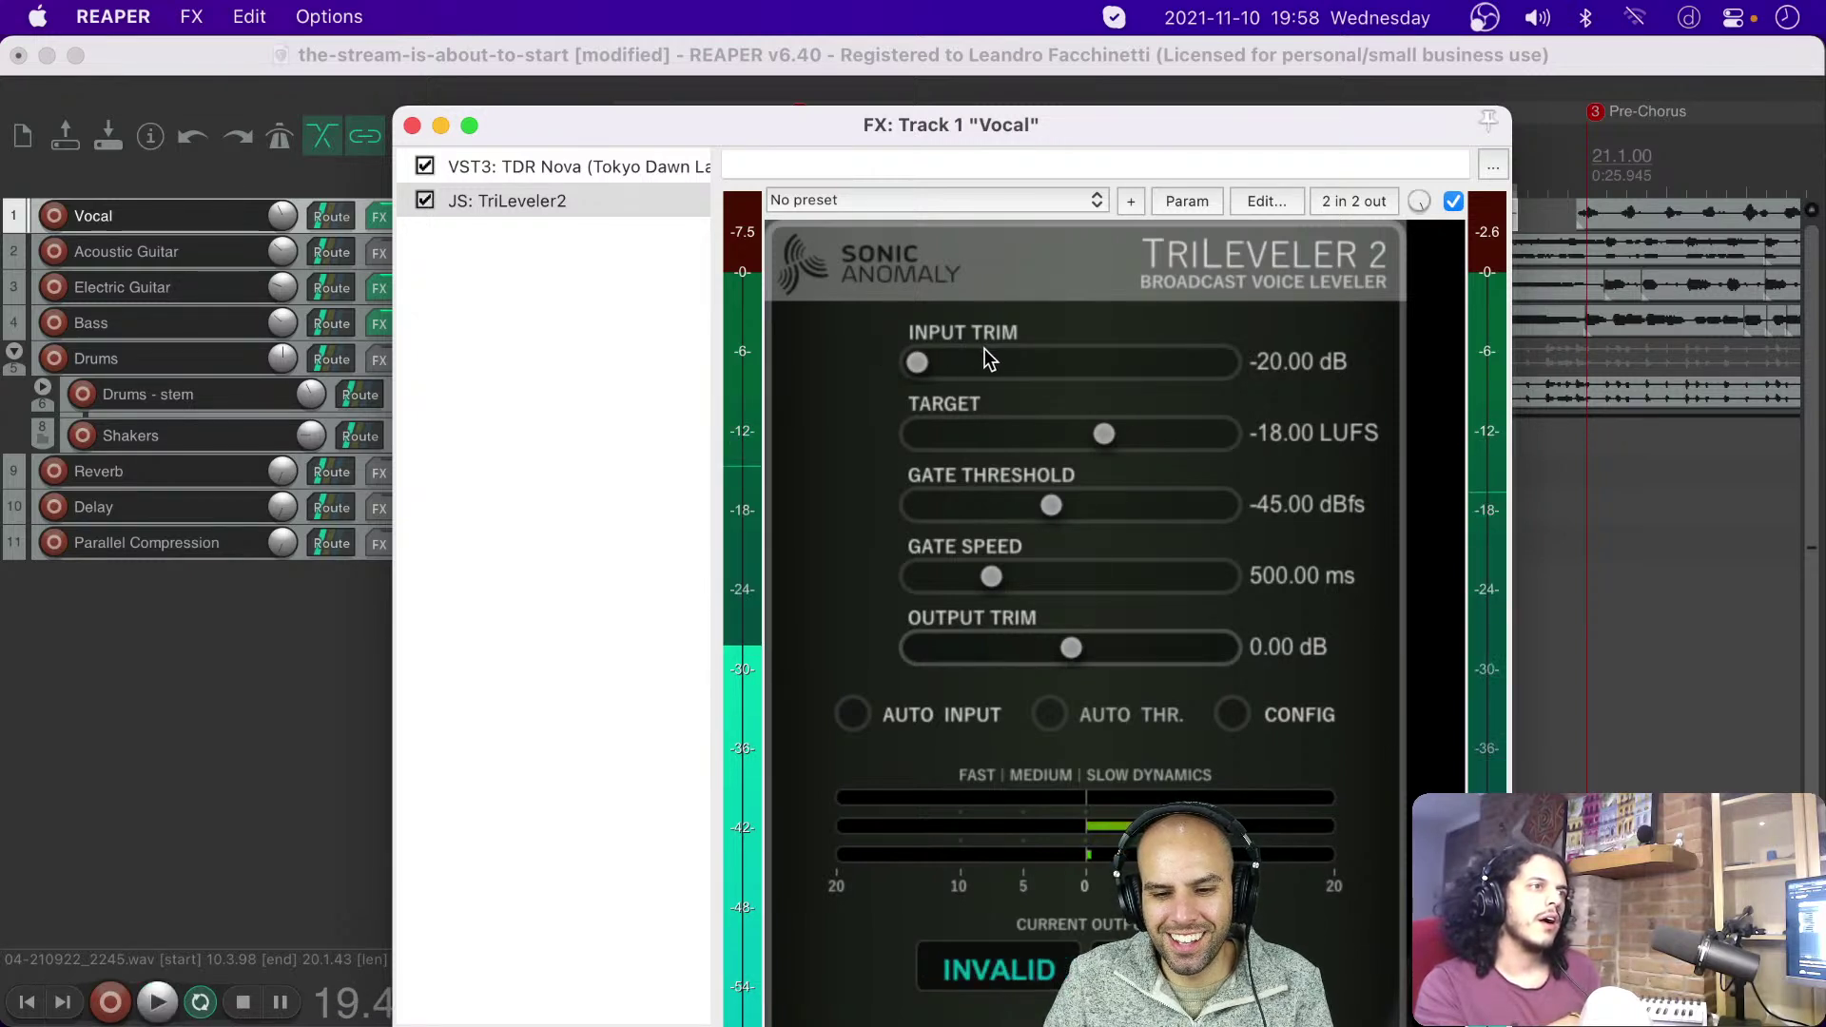
pyautogui.moveTo(929, 360); pyautogui.dragTo(1226, 364)
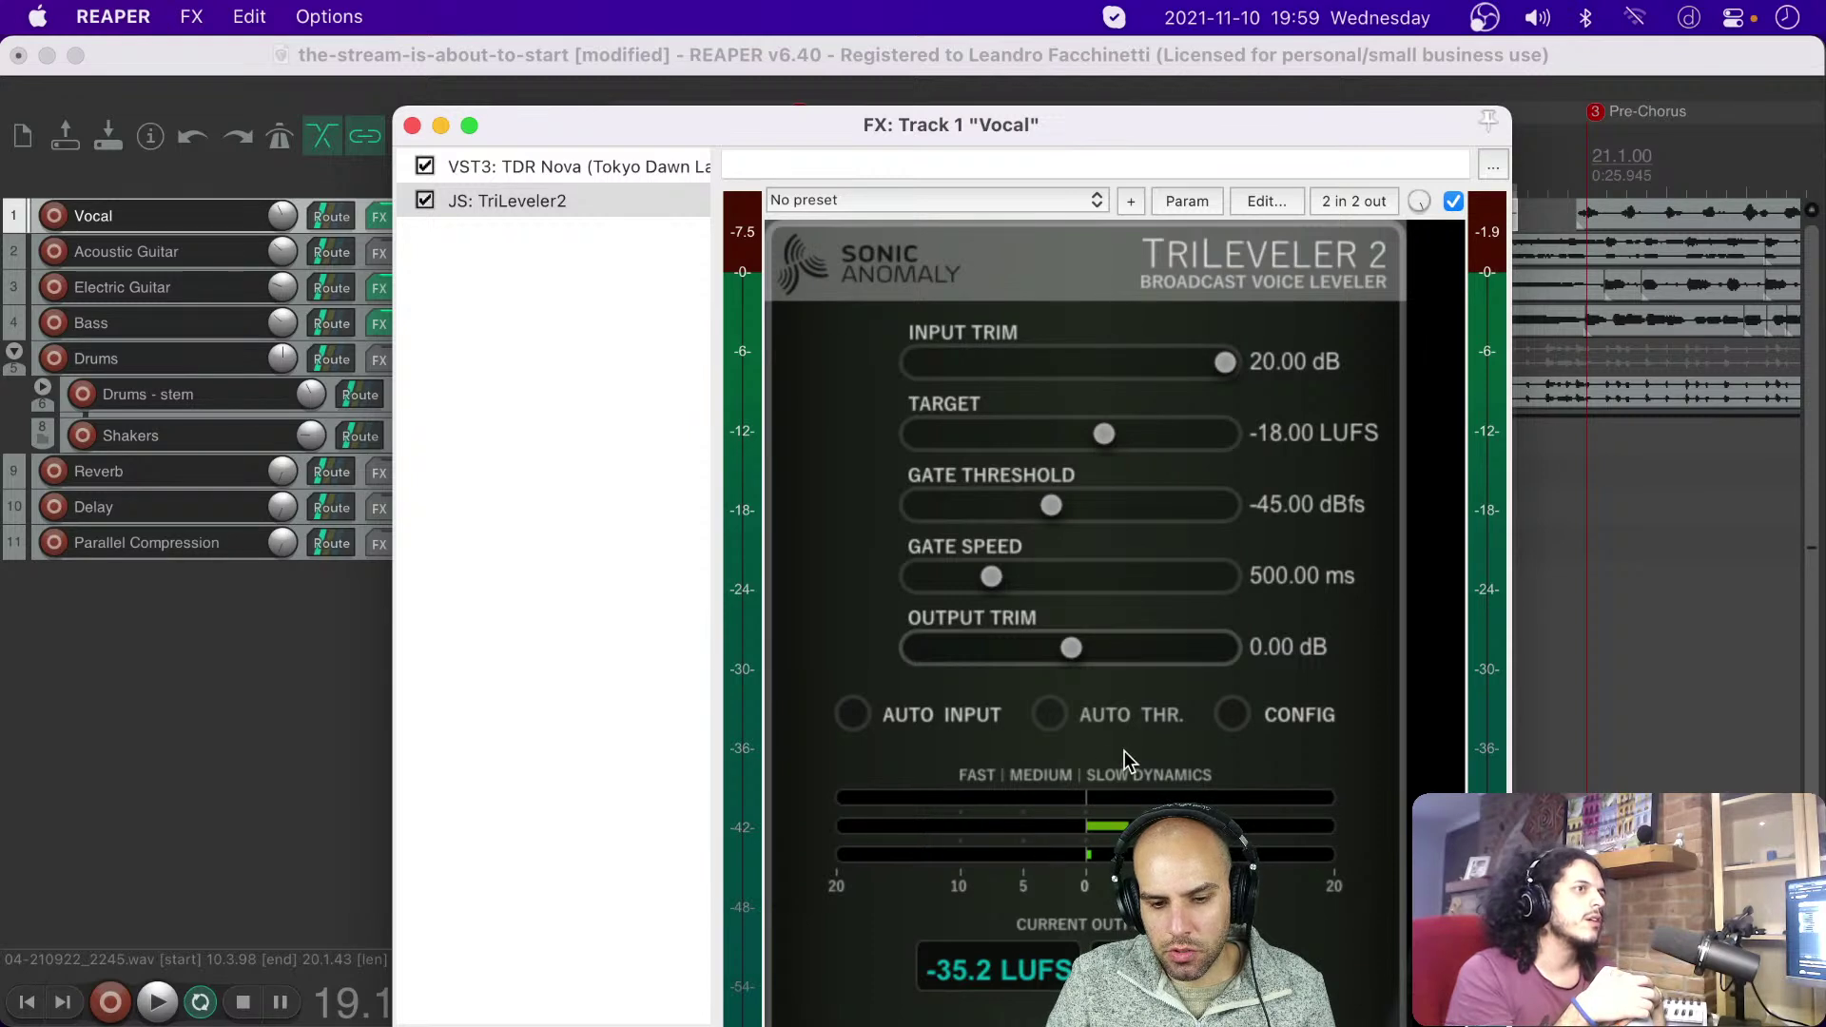
pyautogui.moveTo(932, 363); pyautogui.dragTo(812, 358)
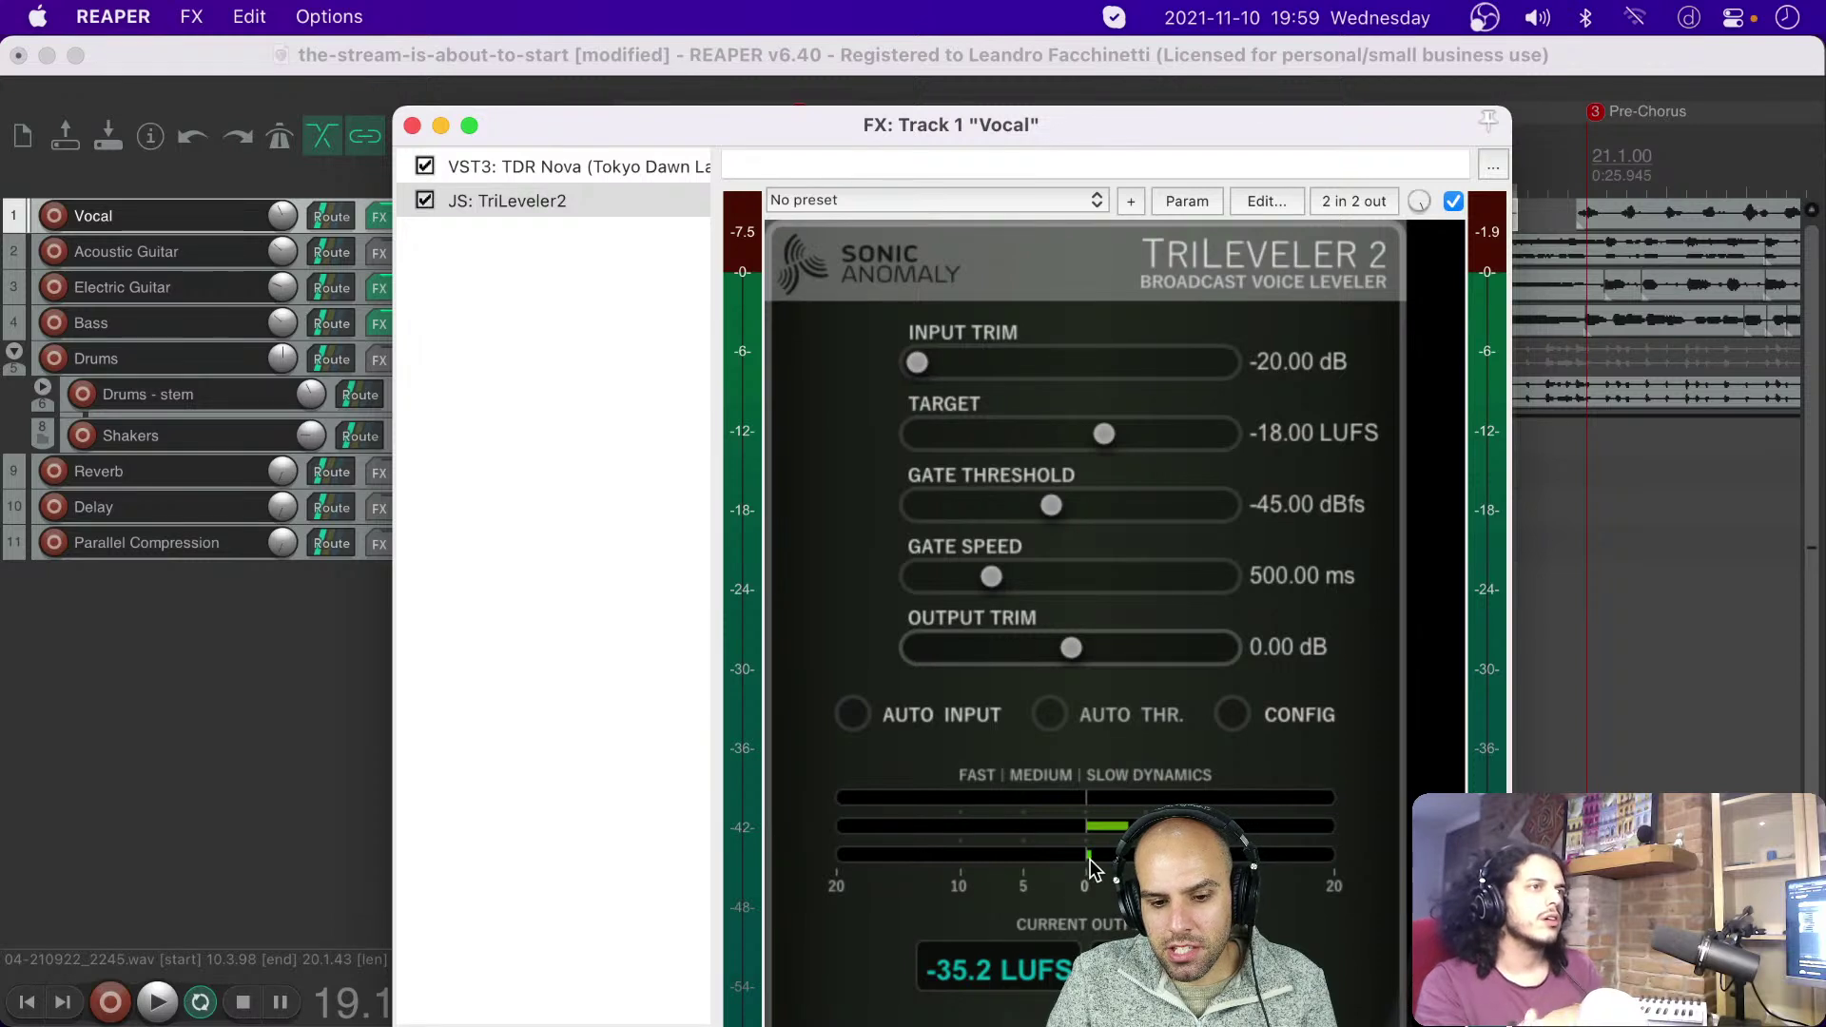
pyautogui.press('space')
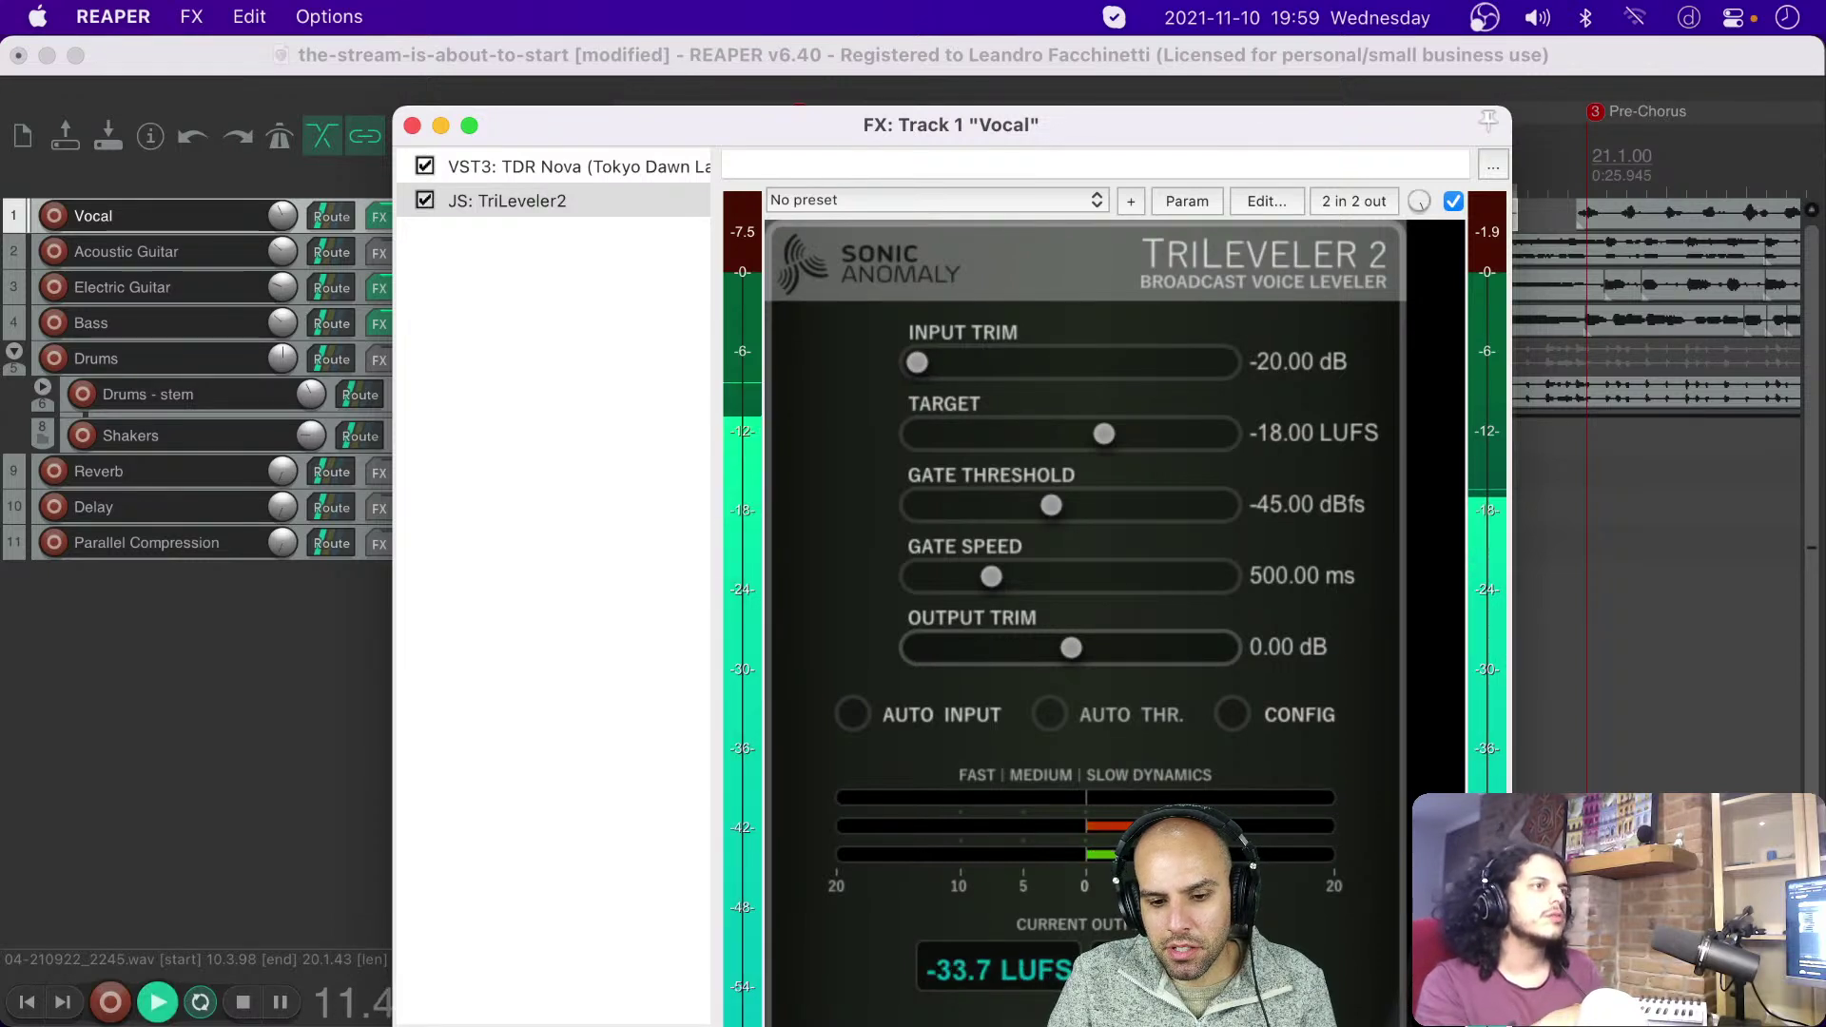
pyautogui.press('space')
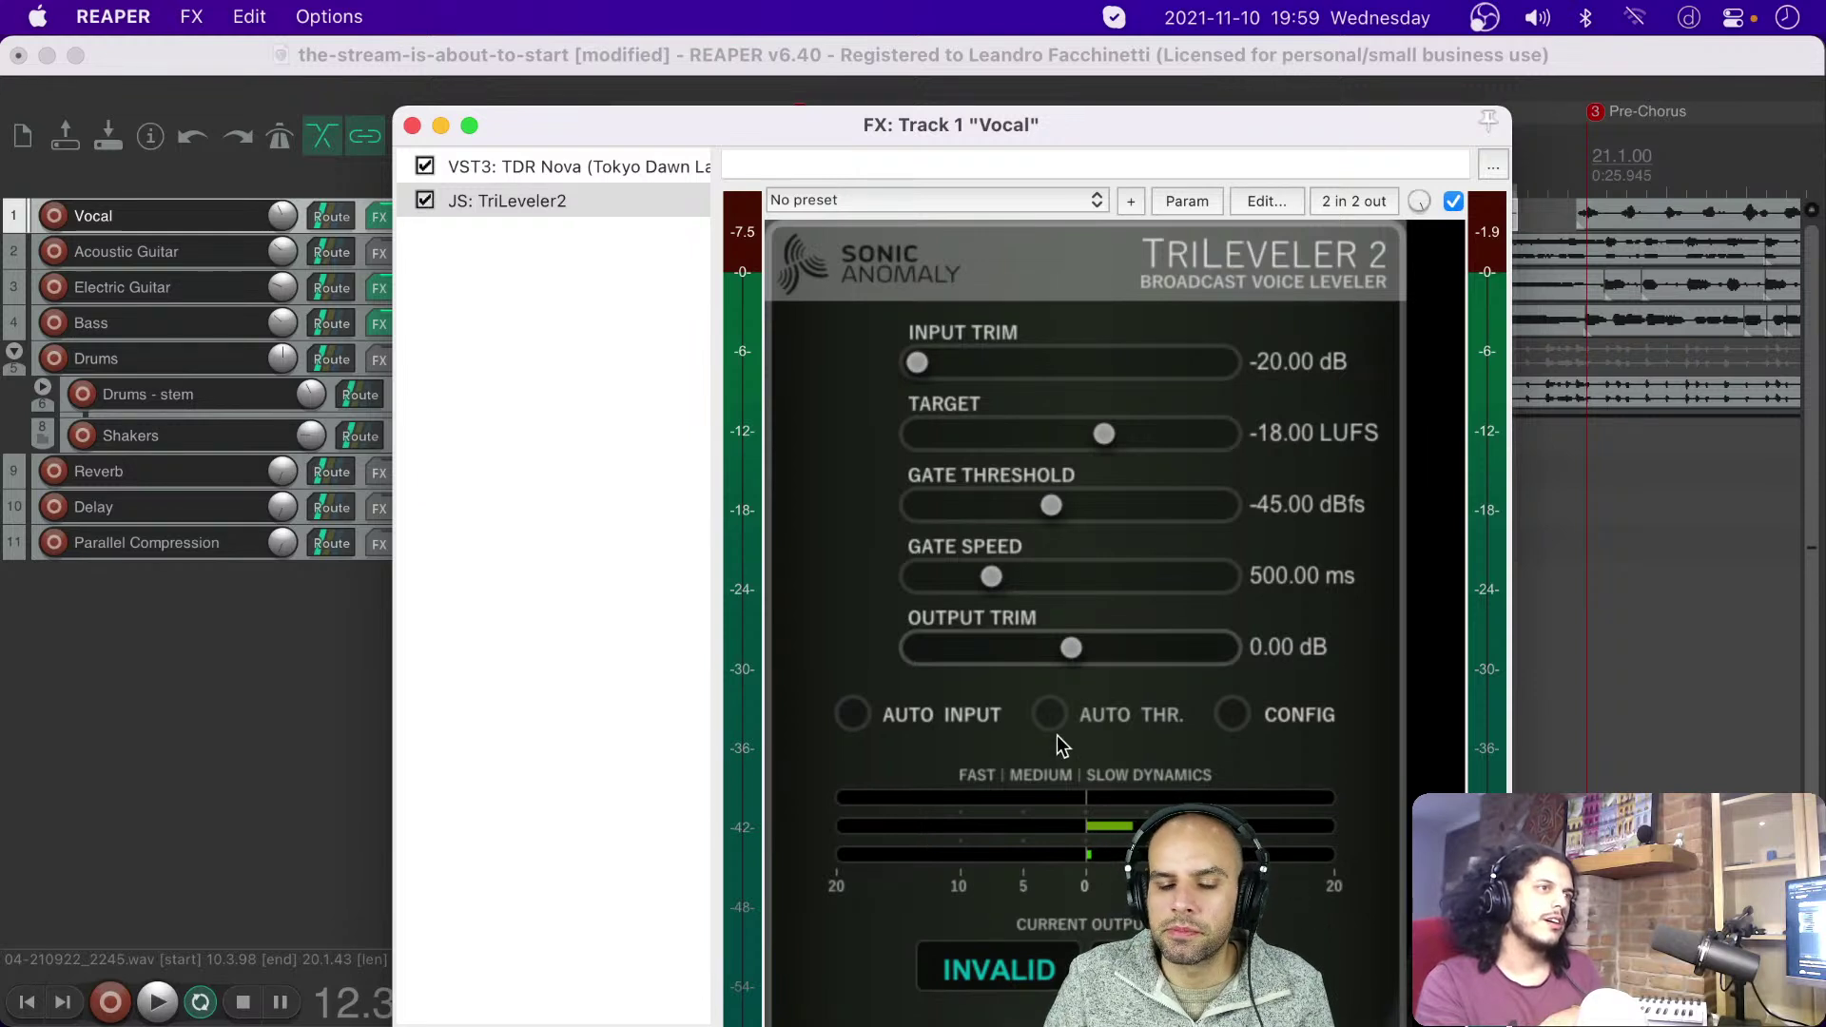
# Step: Set the input trim to 7.25 dB during playback and solo the Vocal track
pyautogui.moveTo(1095, 363); pyautogui.dragTo(1130, 365)
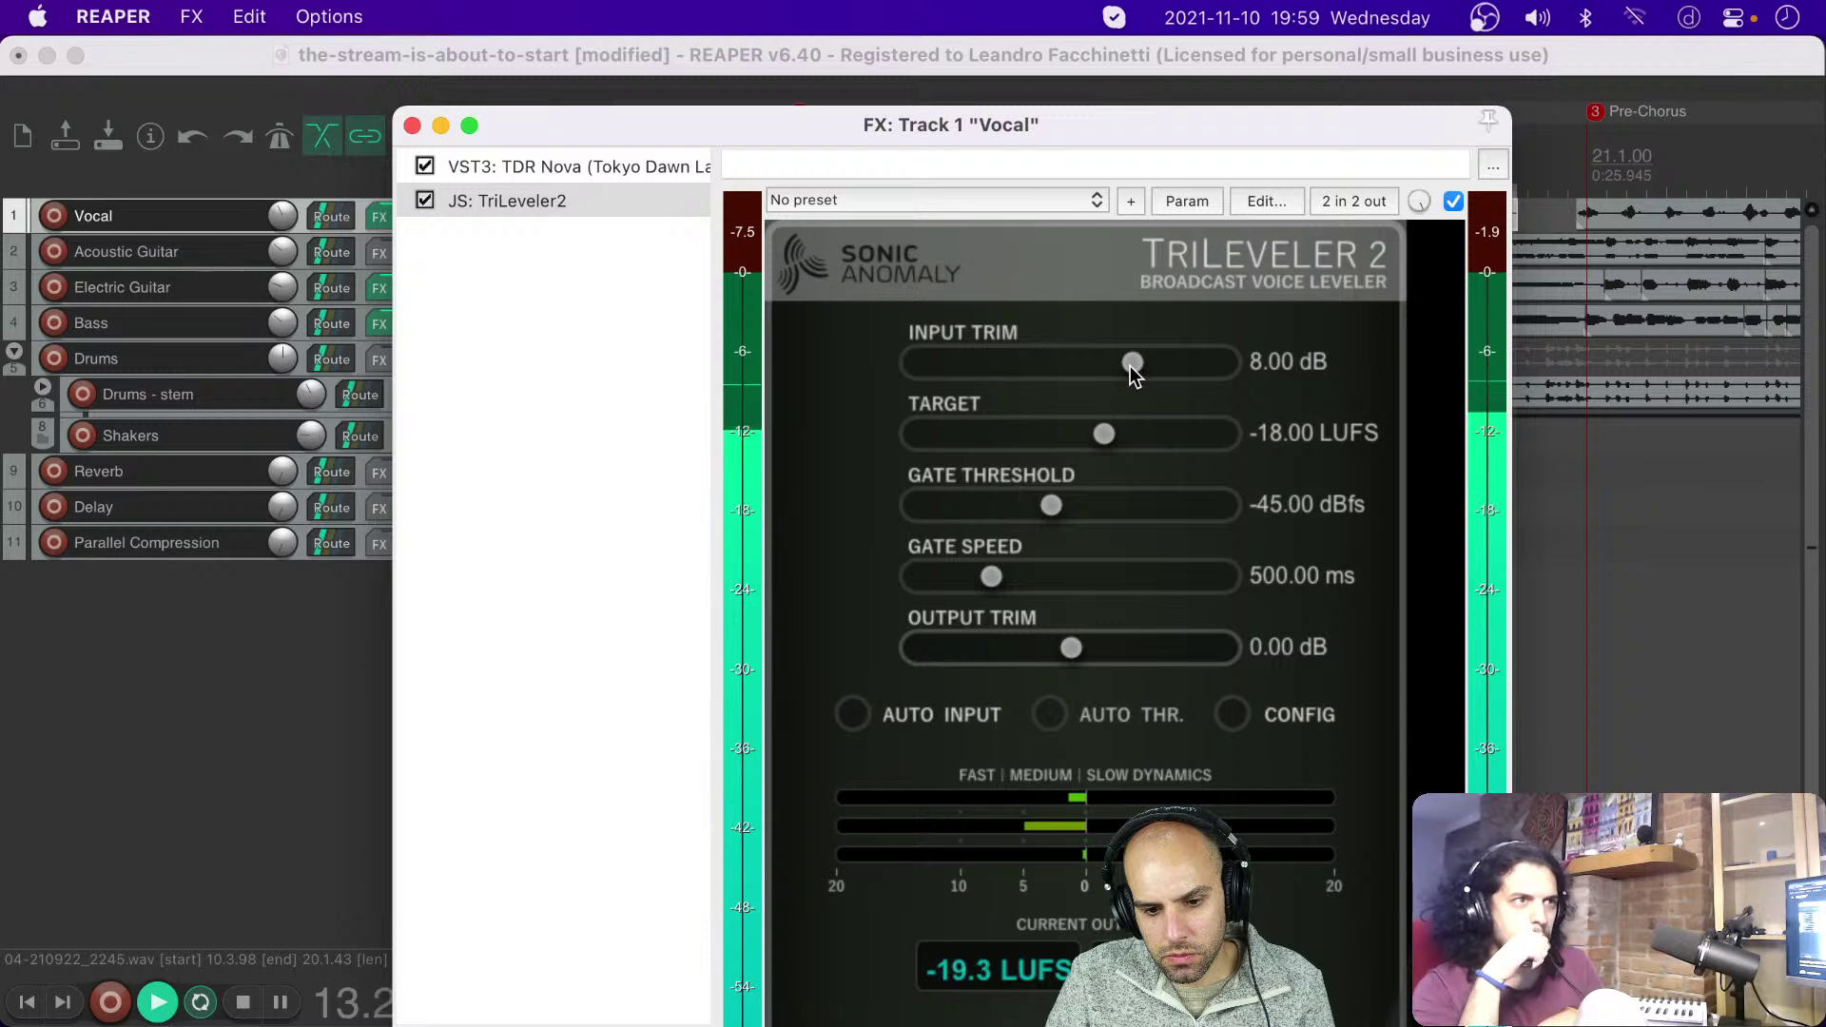
pyautogui.moveTo(1130, 365); pyautogui.dragTo(1126, 365)
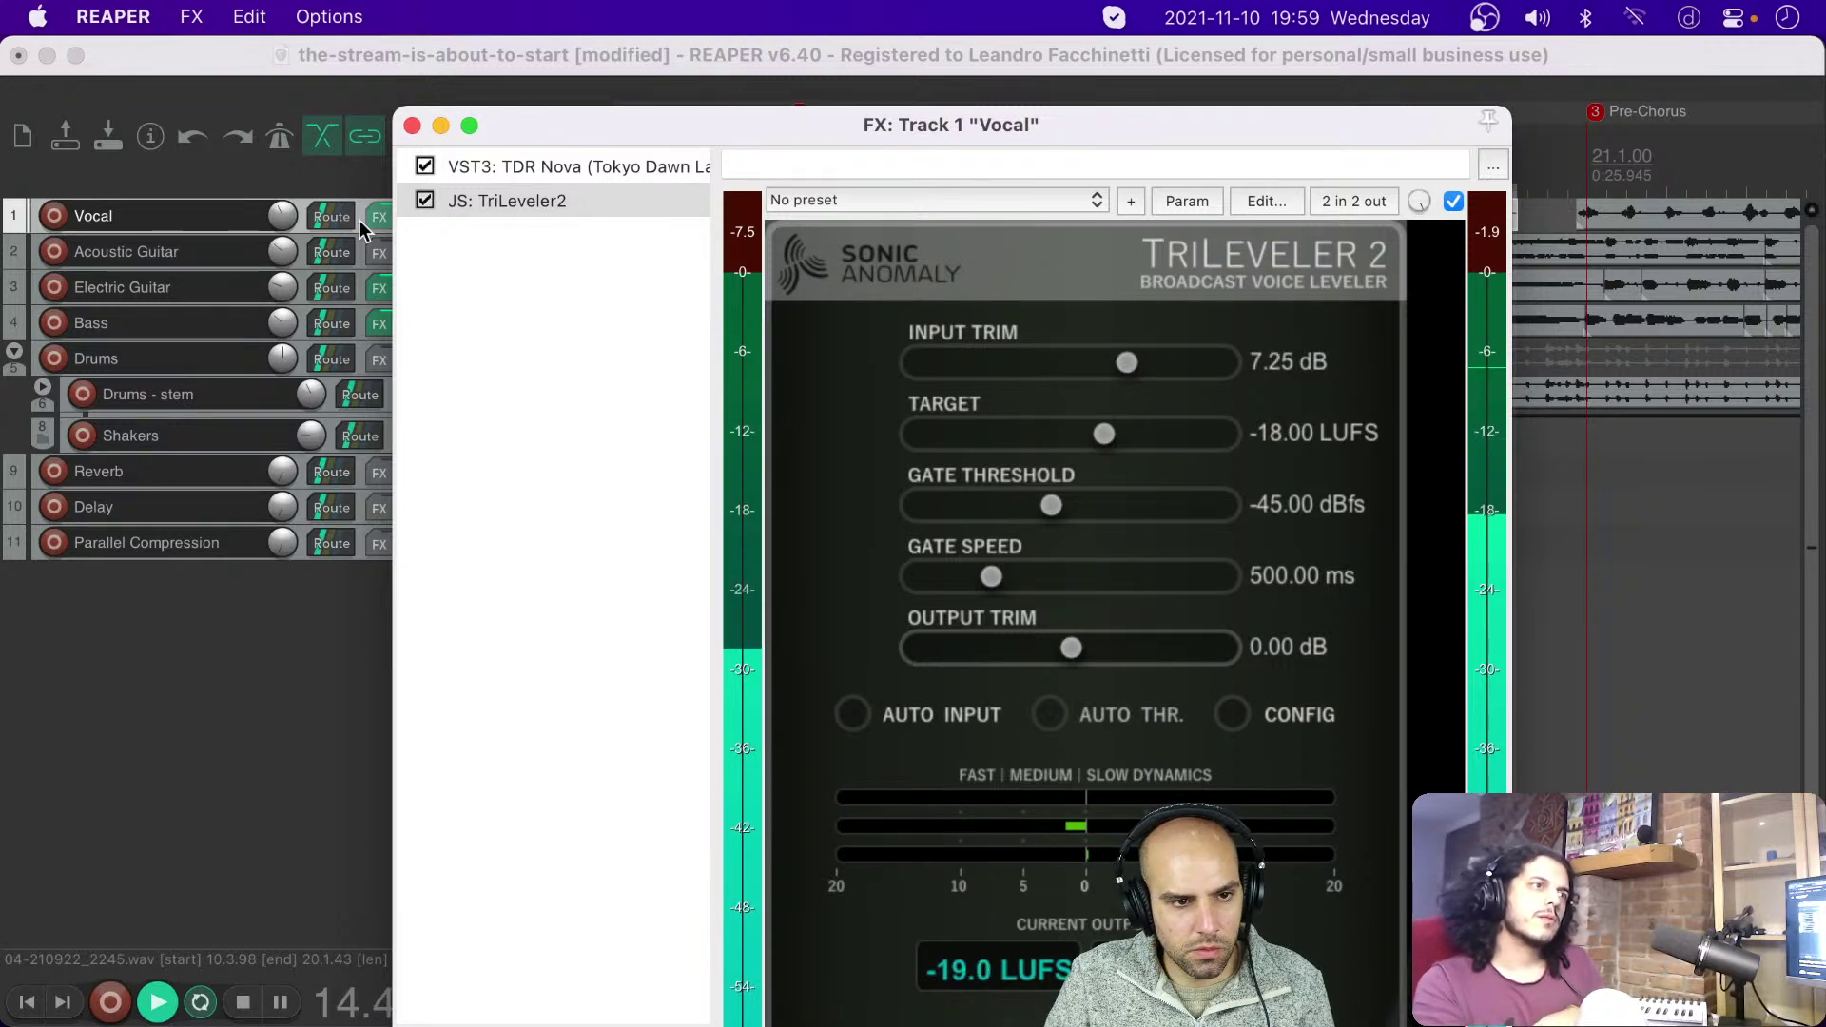
pyautogui.moveTo(573, 133); pyautogui.dragTo(837, 134)
pyautogui.click(582, 216)
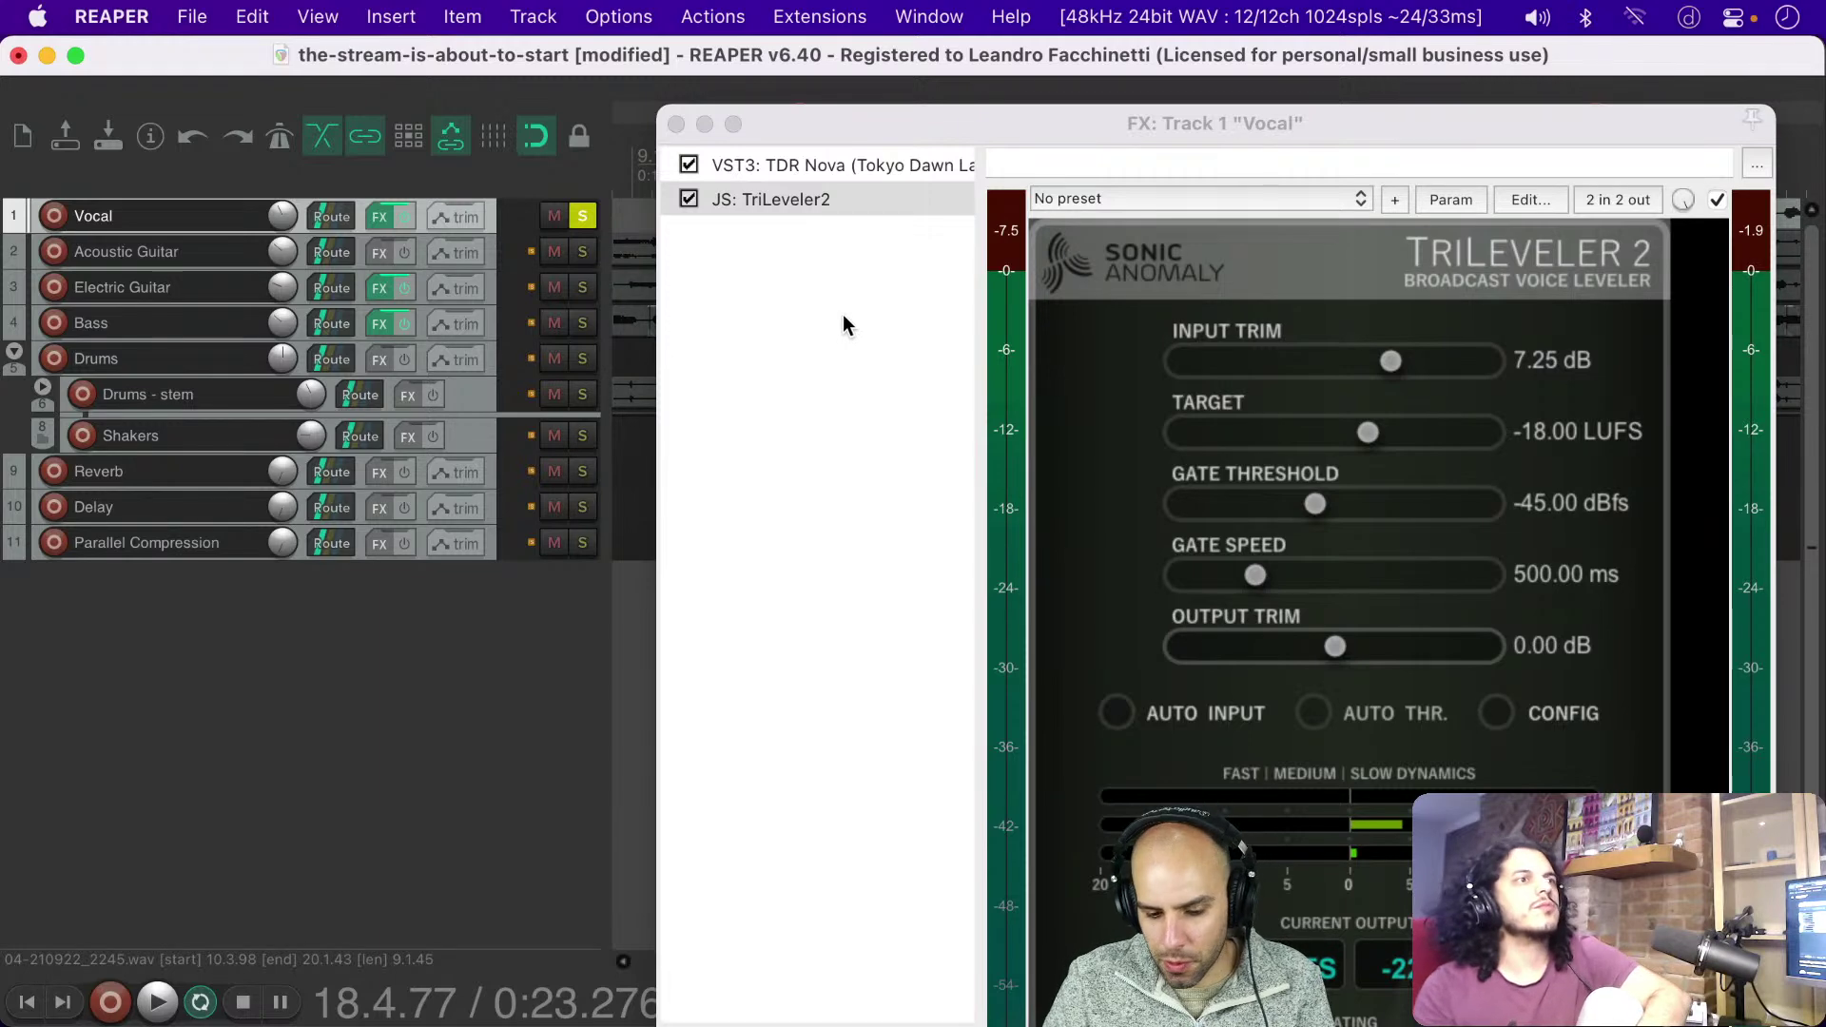
pyautogui.moveTo(1378, 120); pyautogui.dragTo(1049, 51)
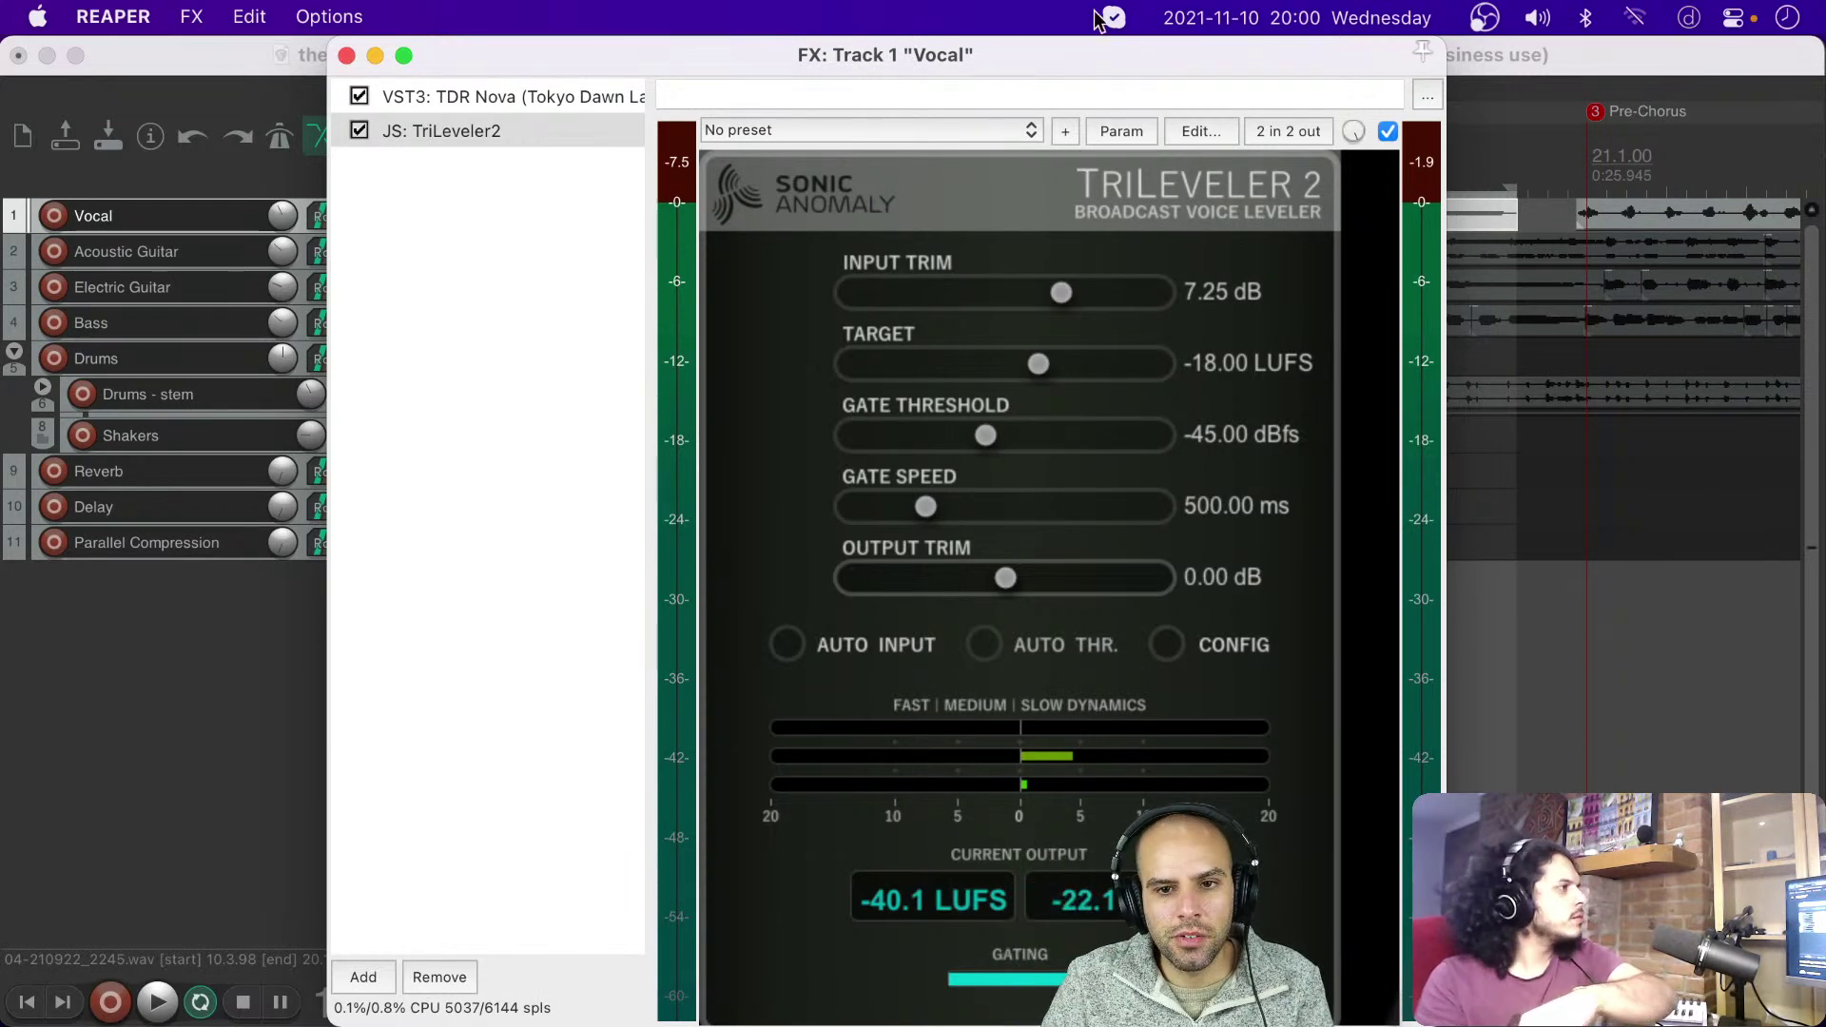
pyautogui.moveTo(901, 67); pyautogui.dragTo(1173, 153)
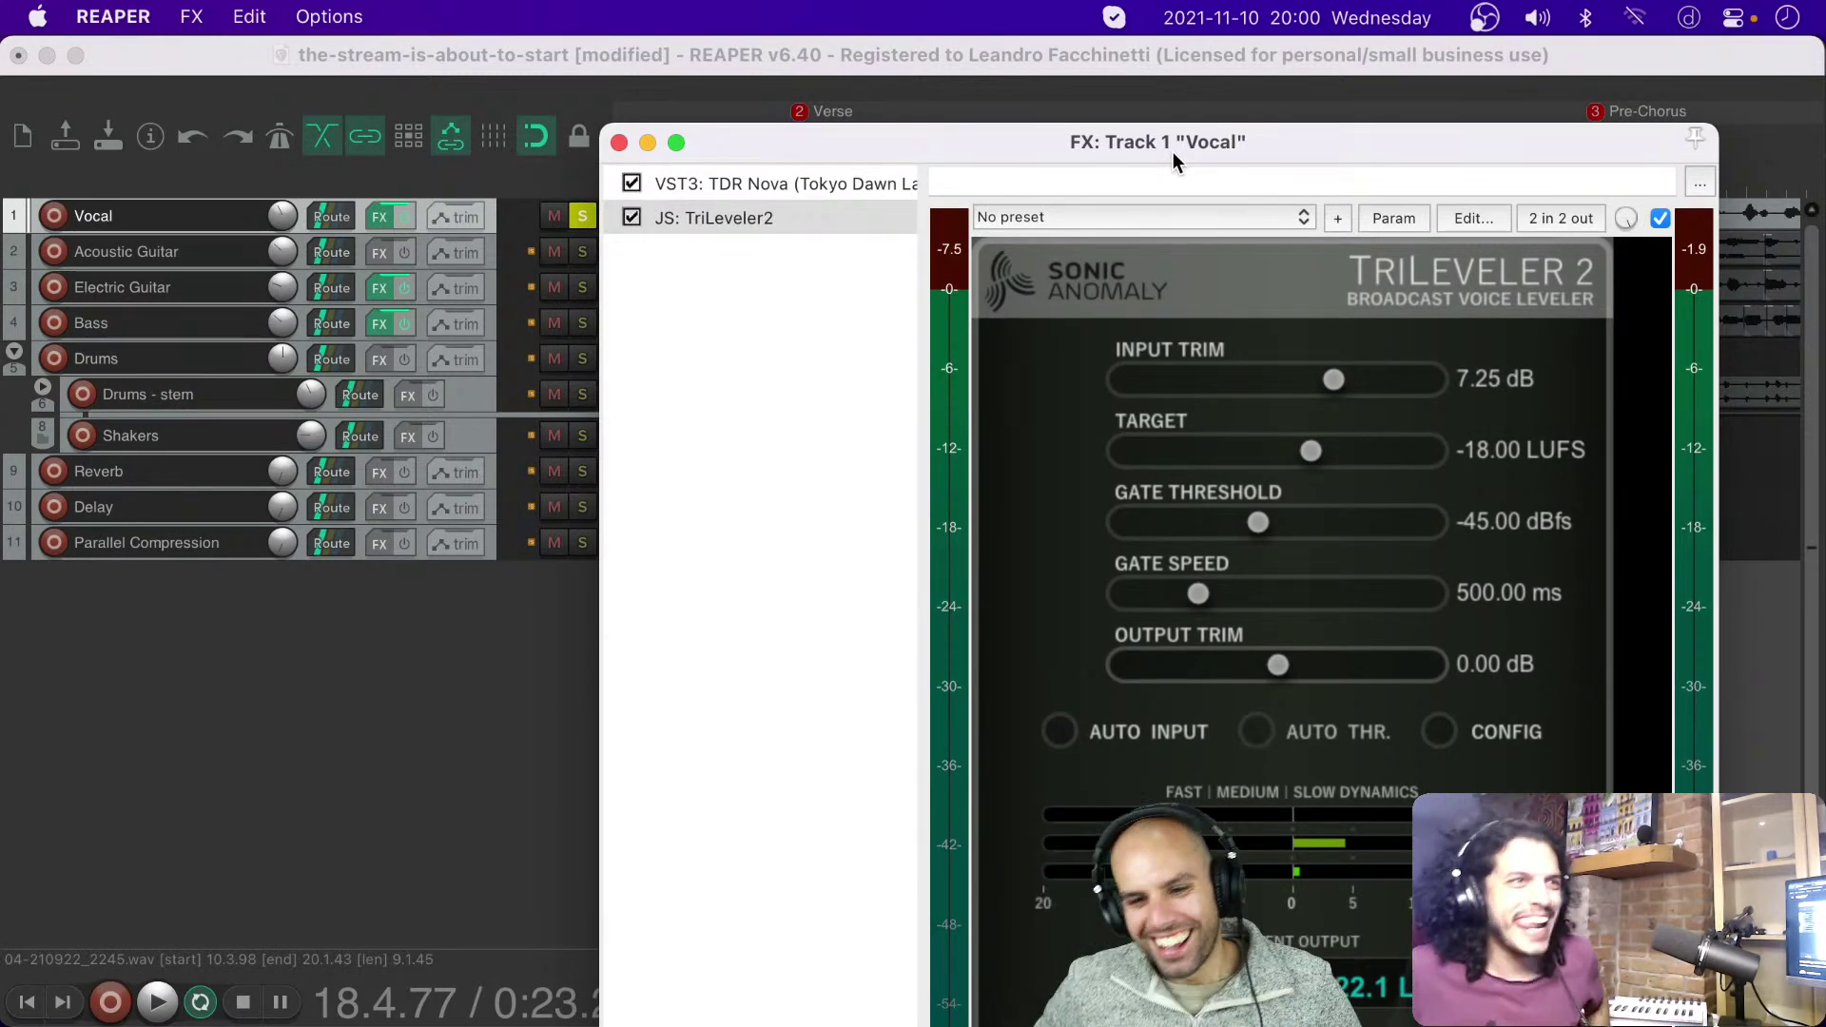
pyautogui.moveTo(1173, 152); pyautogui.dragTo(1196, 119)
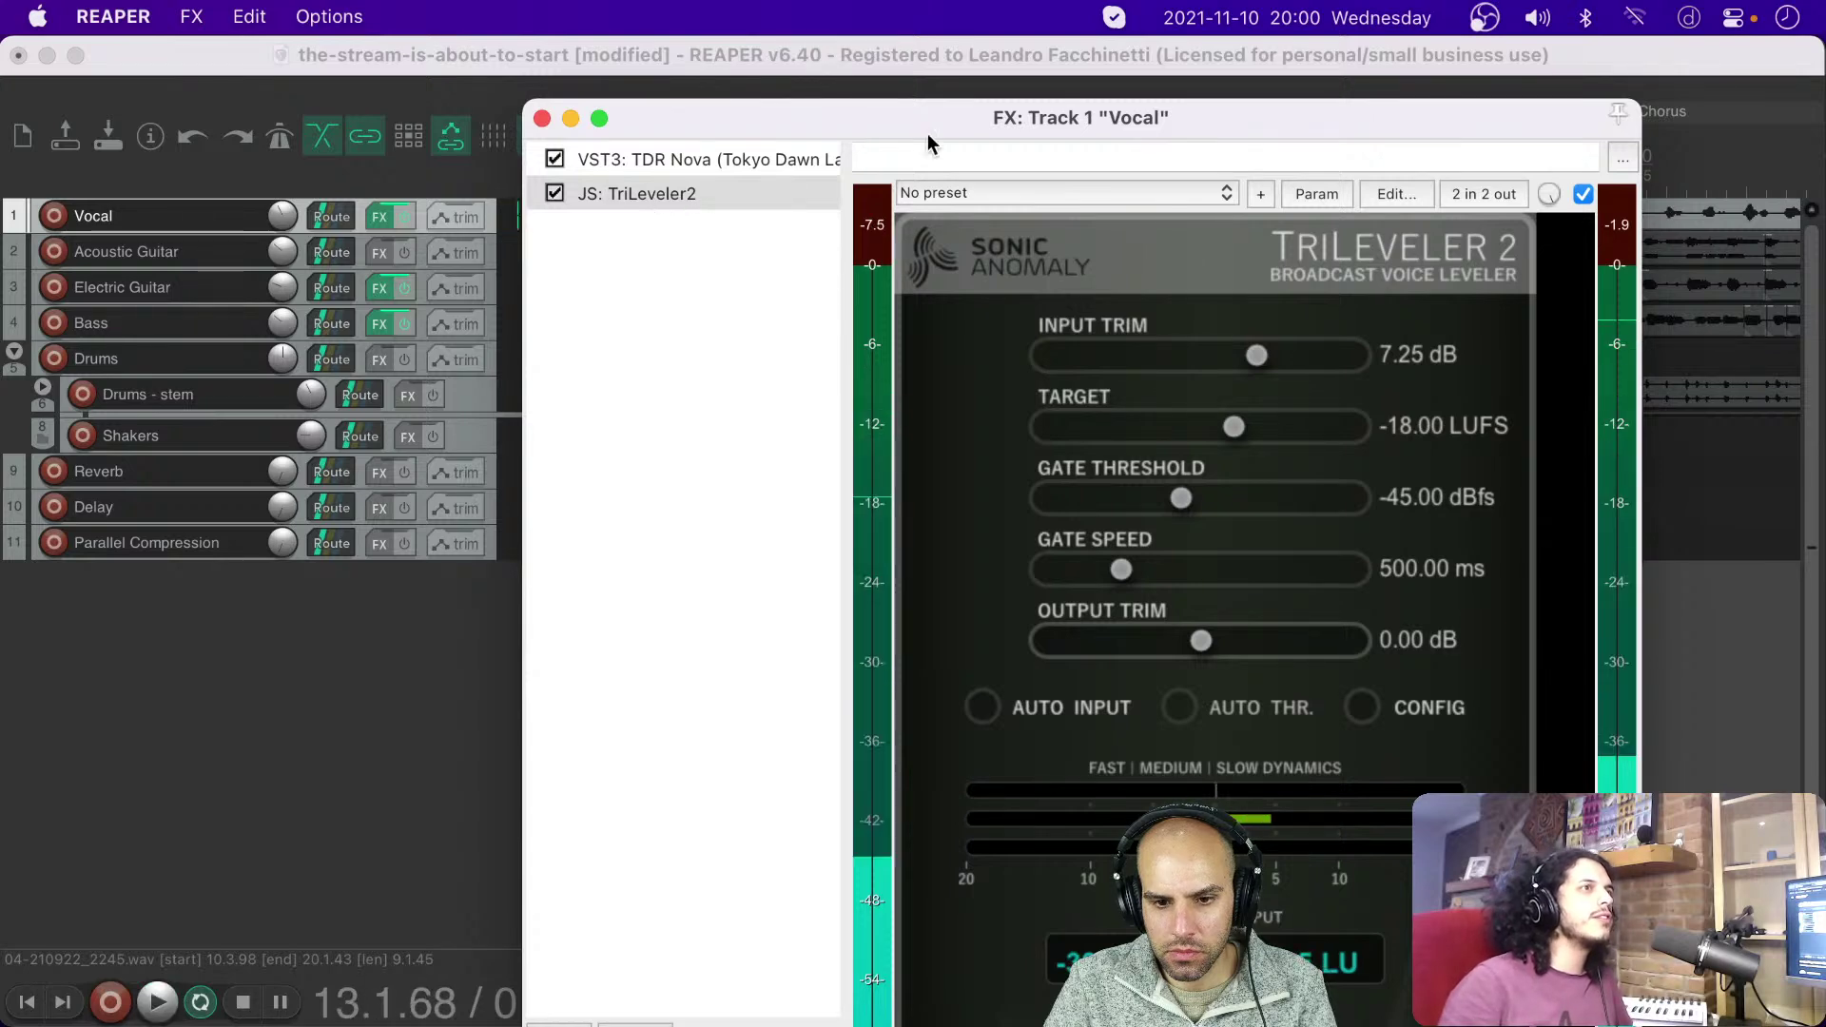
# Step: Move the effects window clear of the vocal waveform and audition the input trim at 1.00 dB, then 8.25 dB
pyautogui.moveTo(1052, 117); pyautogui.dragTo(269, 214)
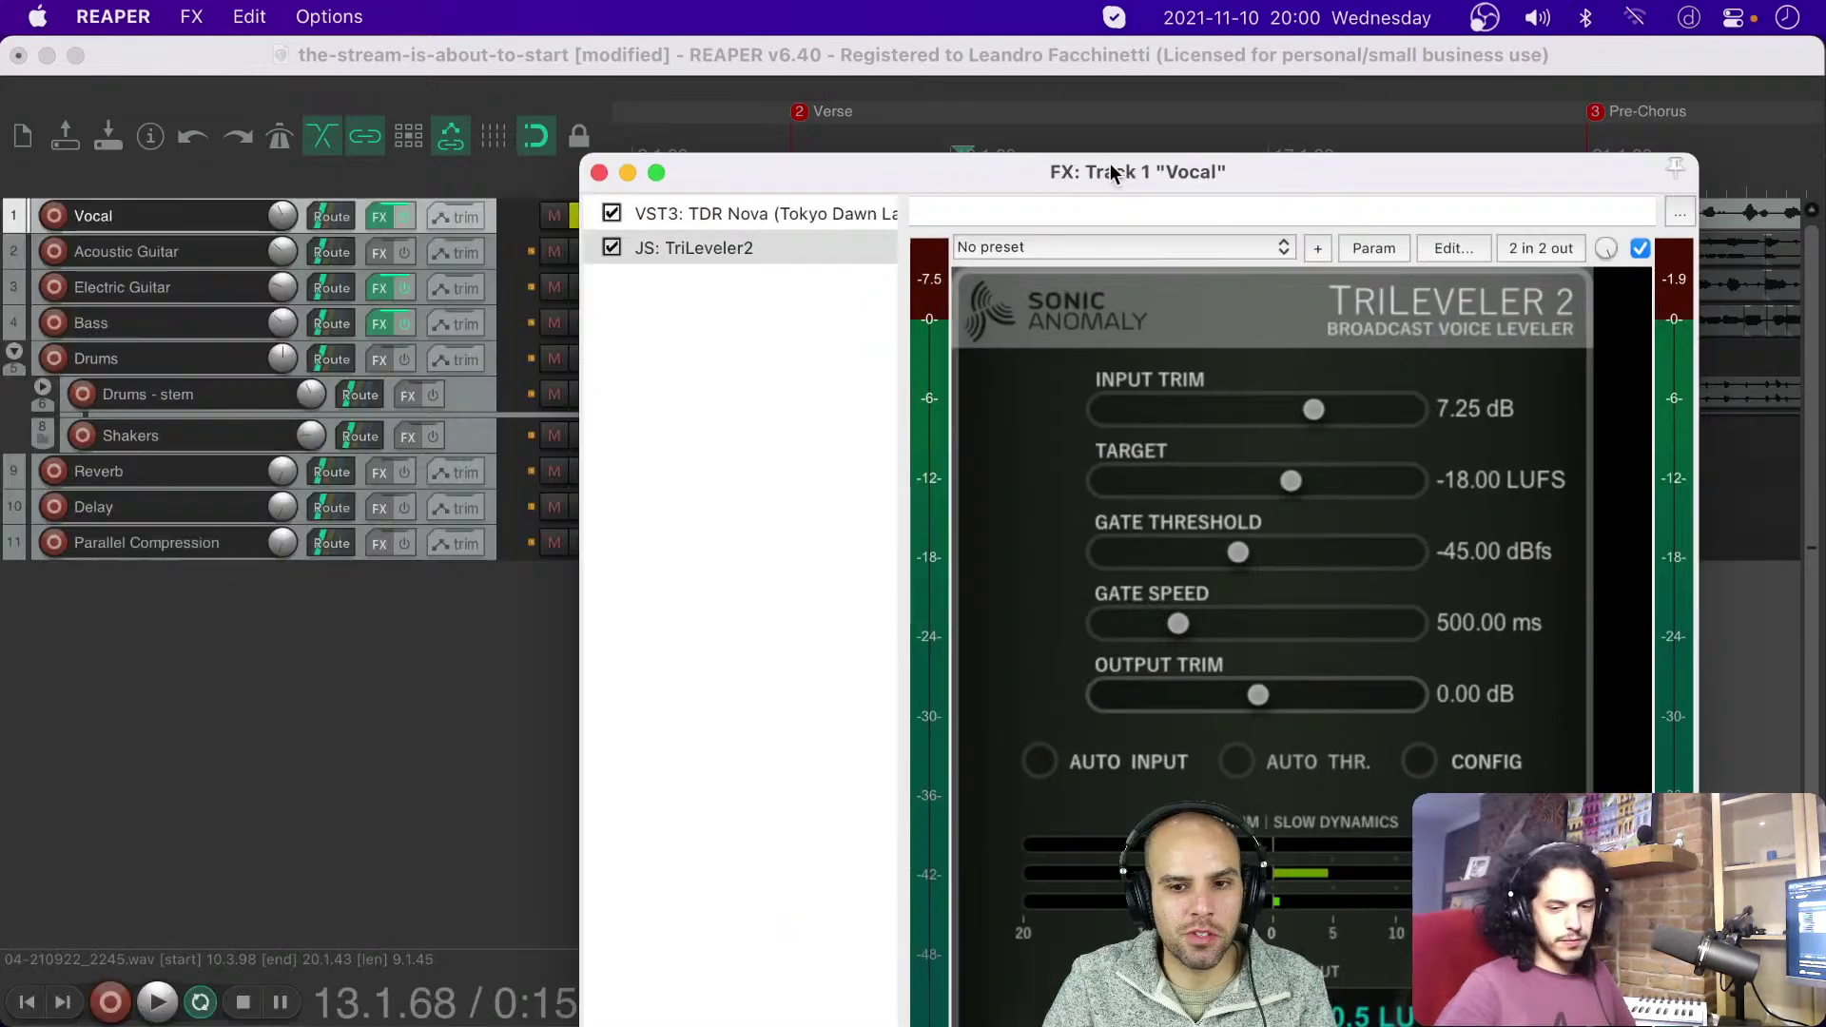
pyautogui.moveTo(270, 214); pyautogui.dragTo(168, 205)
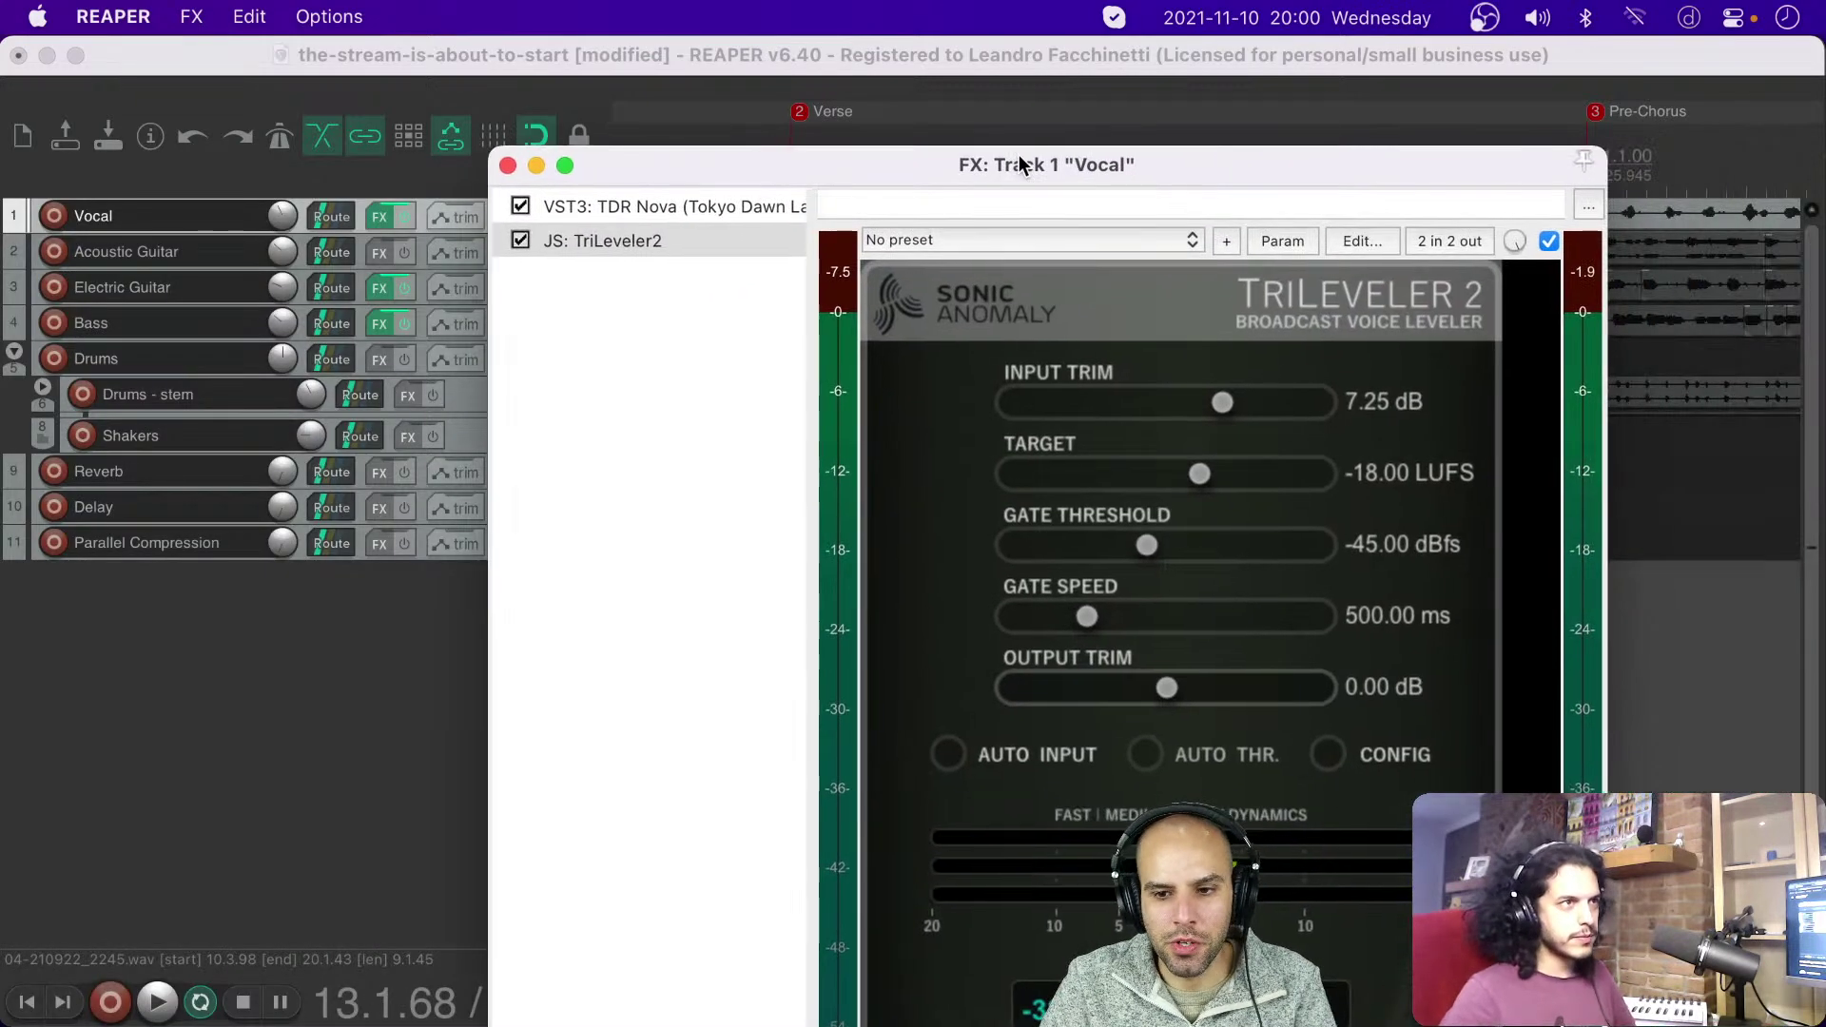
pyautogui.moveTo(351, 225); pyautogui.dragTo(296, 405)
pyautogui.press('space')
pyautogui.moveTo(491, 643); pyautogui.dragTo(440, 647)
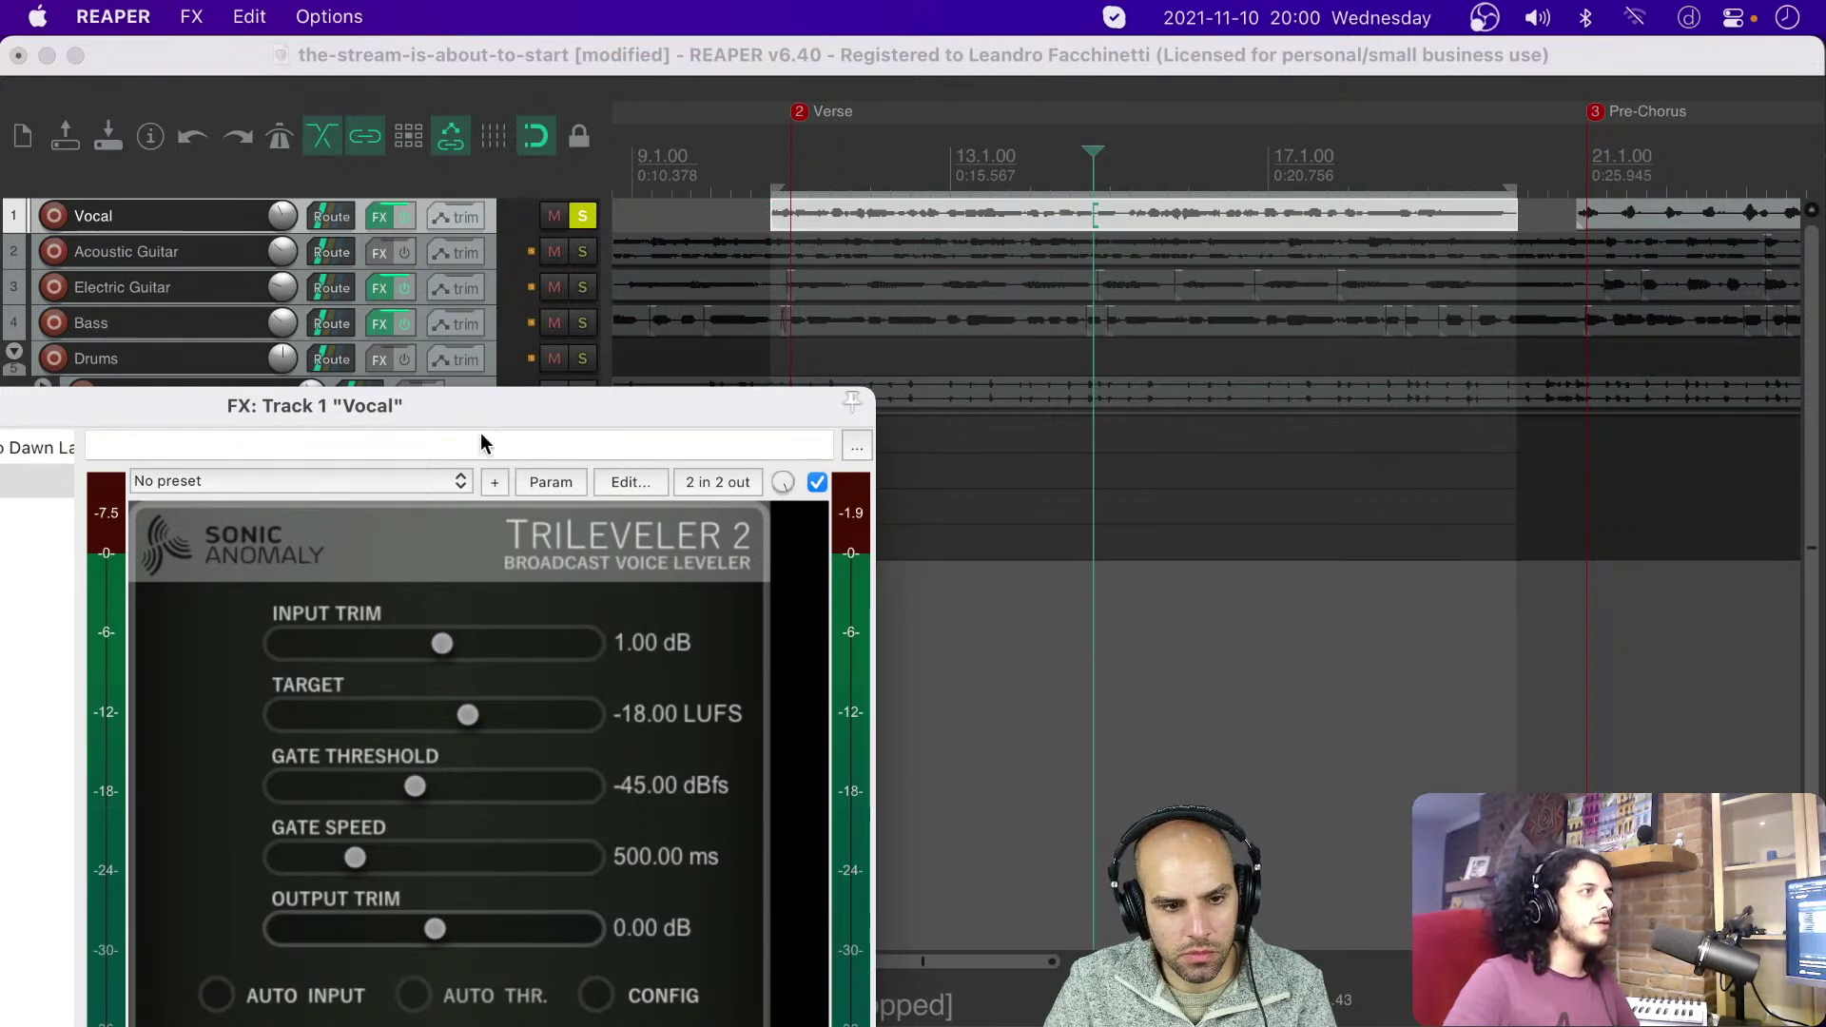
pyautogui.moveTo(478, 394); pyautogui.dragTo(487, 188)
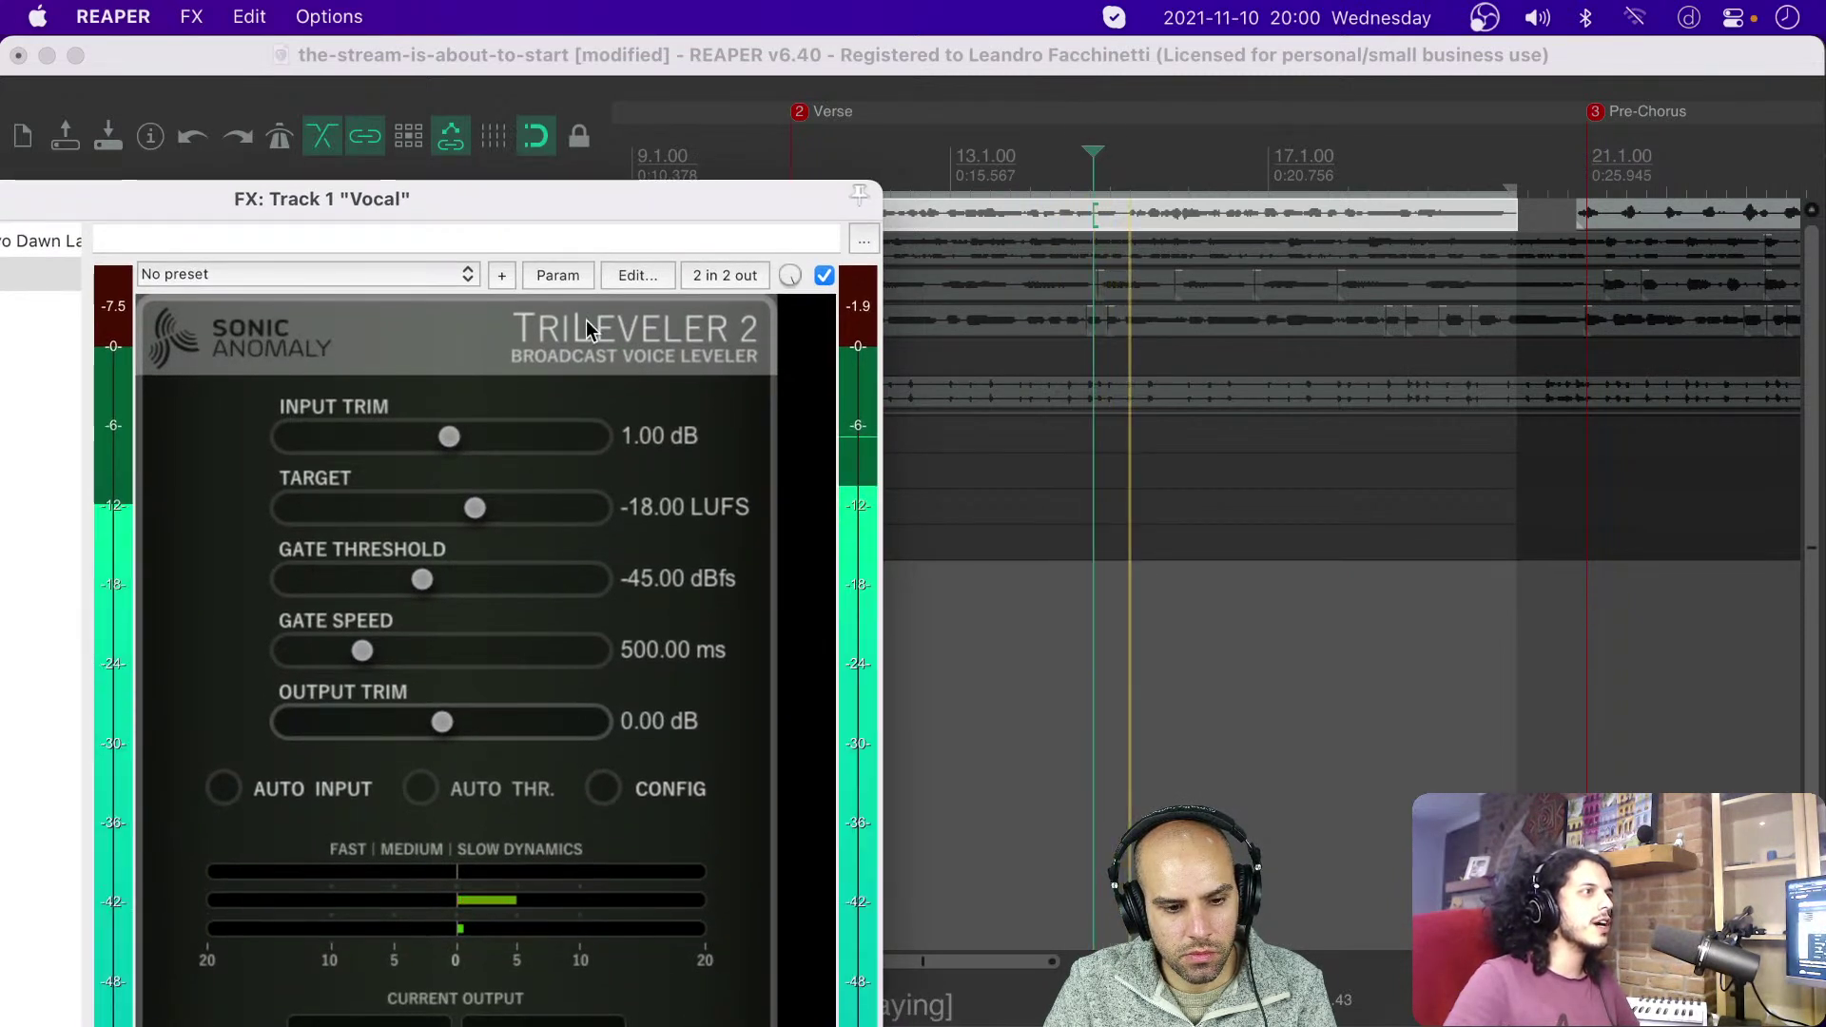
pyautogui.moveTo(449, 437); pyautogui.dragTo(505, 446)
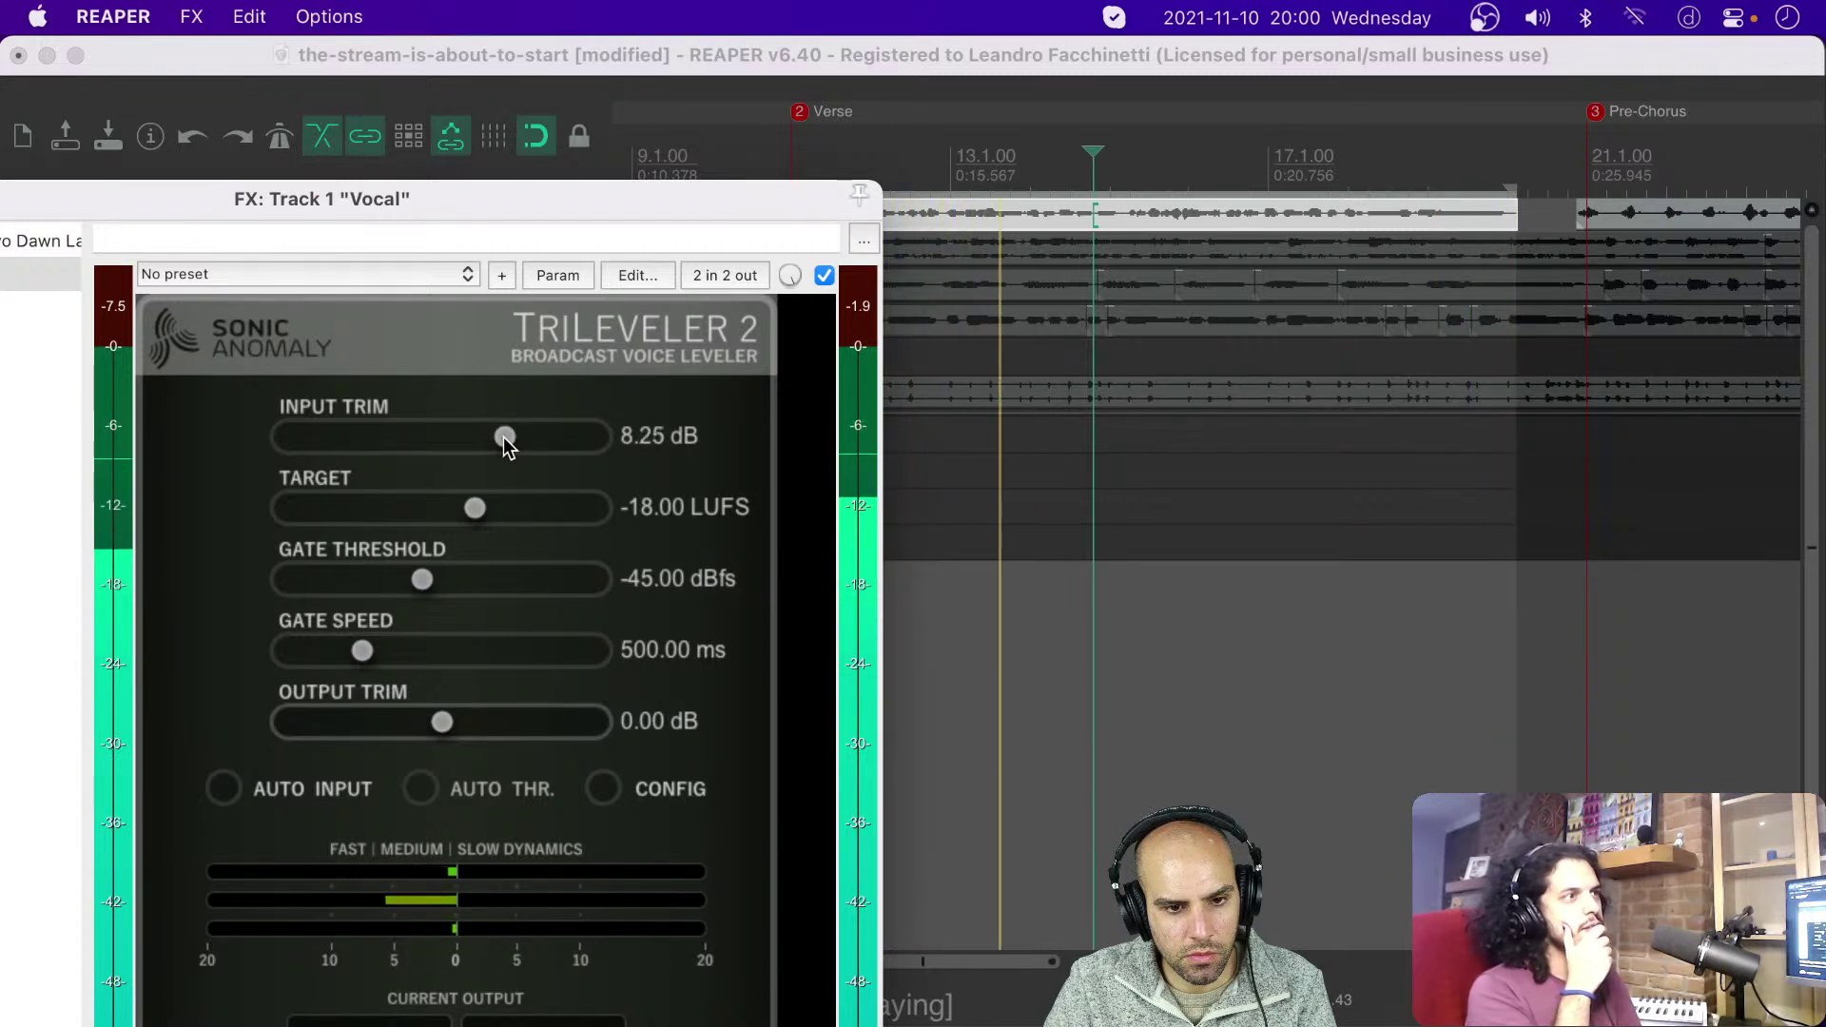
# Step: Compare the soloed vocal with TriLeveler 2 bypassed and enabled during playback, finishing with the plugin enabled
pyautogui.moveTo(395, 201); pyautogui.dragTo(730, 187)
pyautogui.click(133, 256)
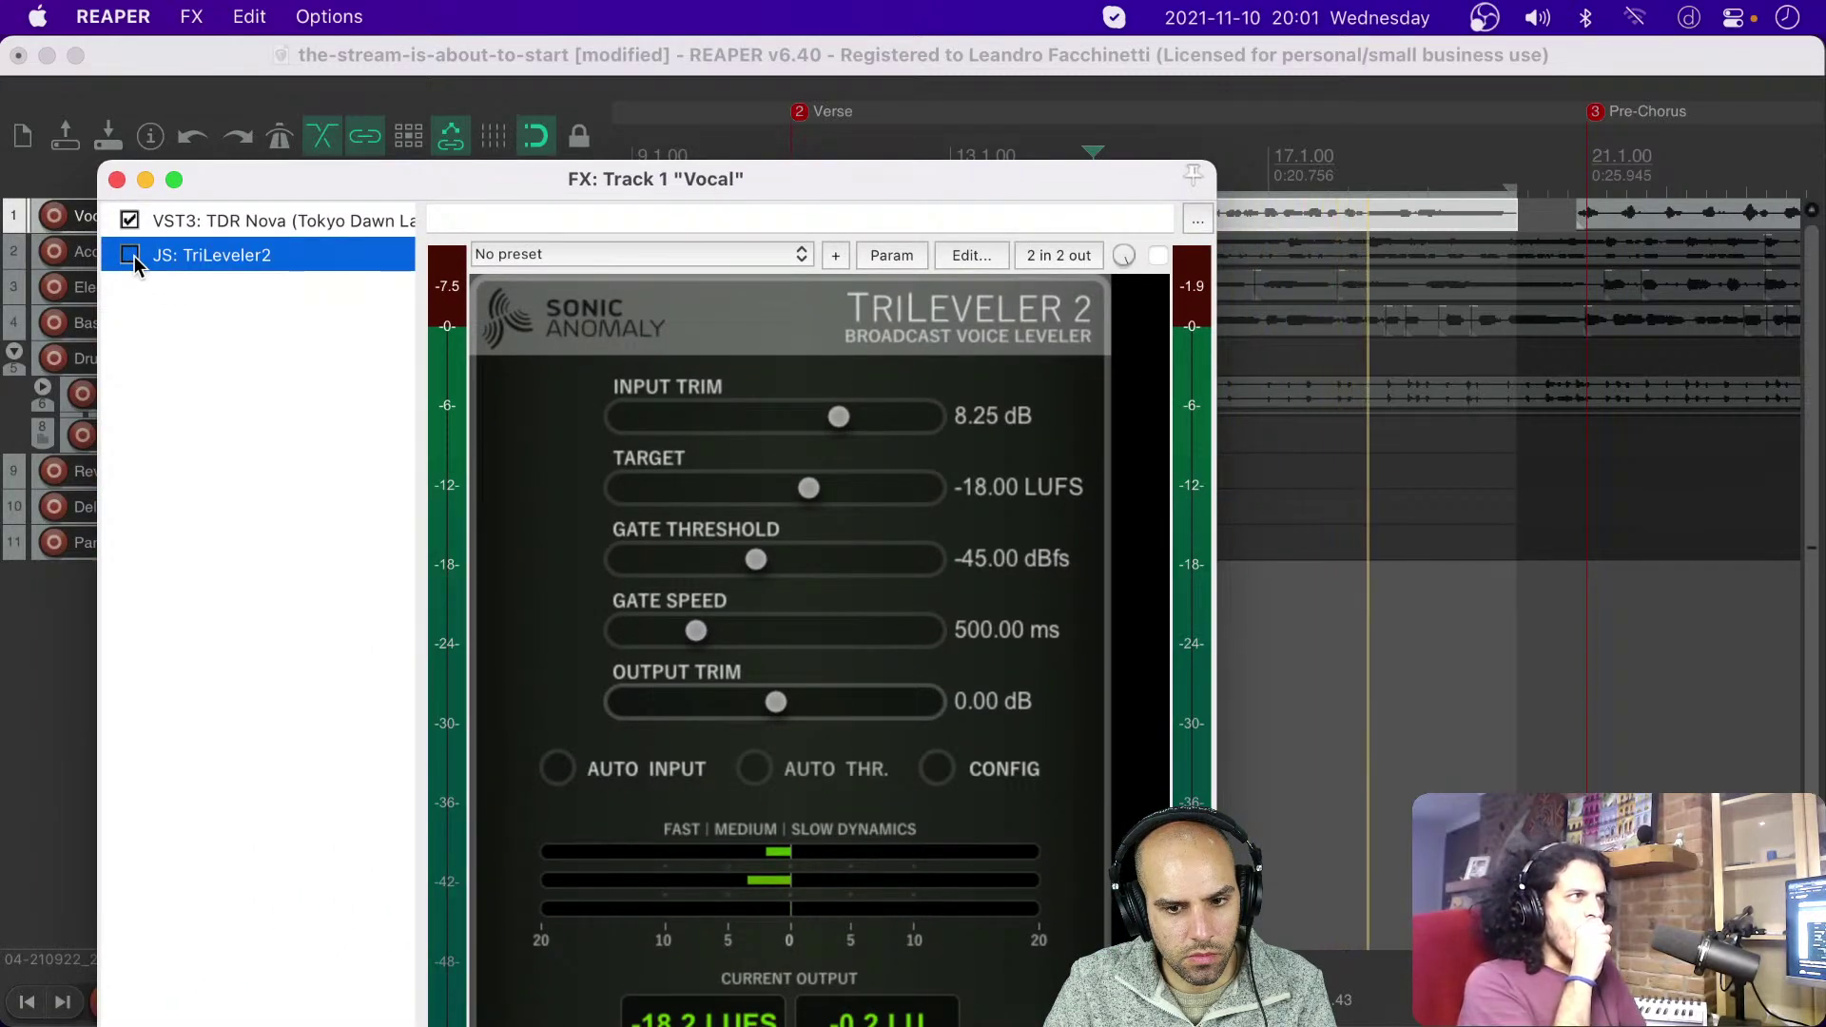
pyautogui.click(132, 255)
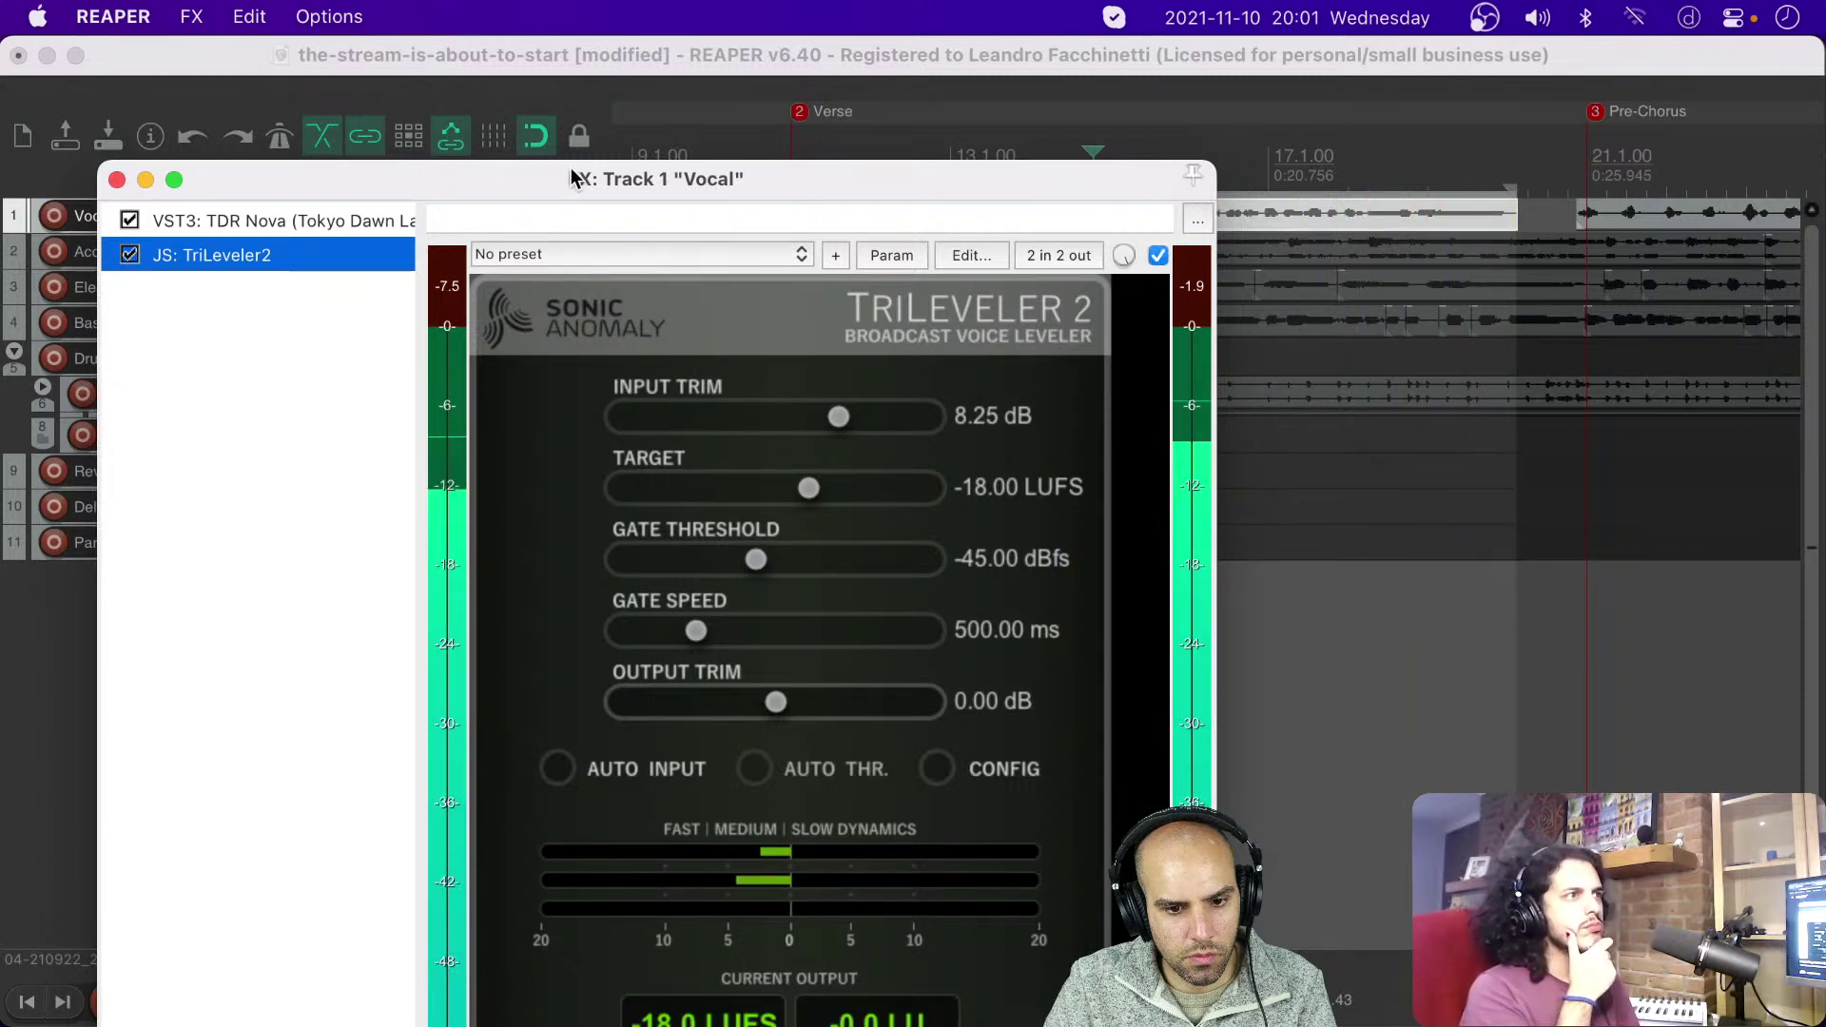
pyautogui.moveTo(554, 179); pyautogui.dragTo(505, 171)
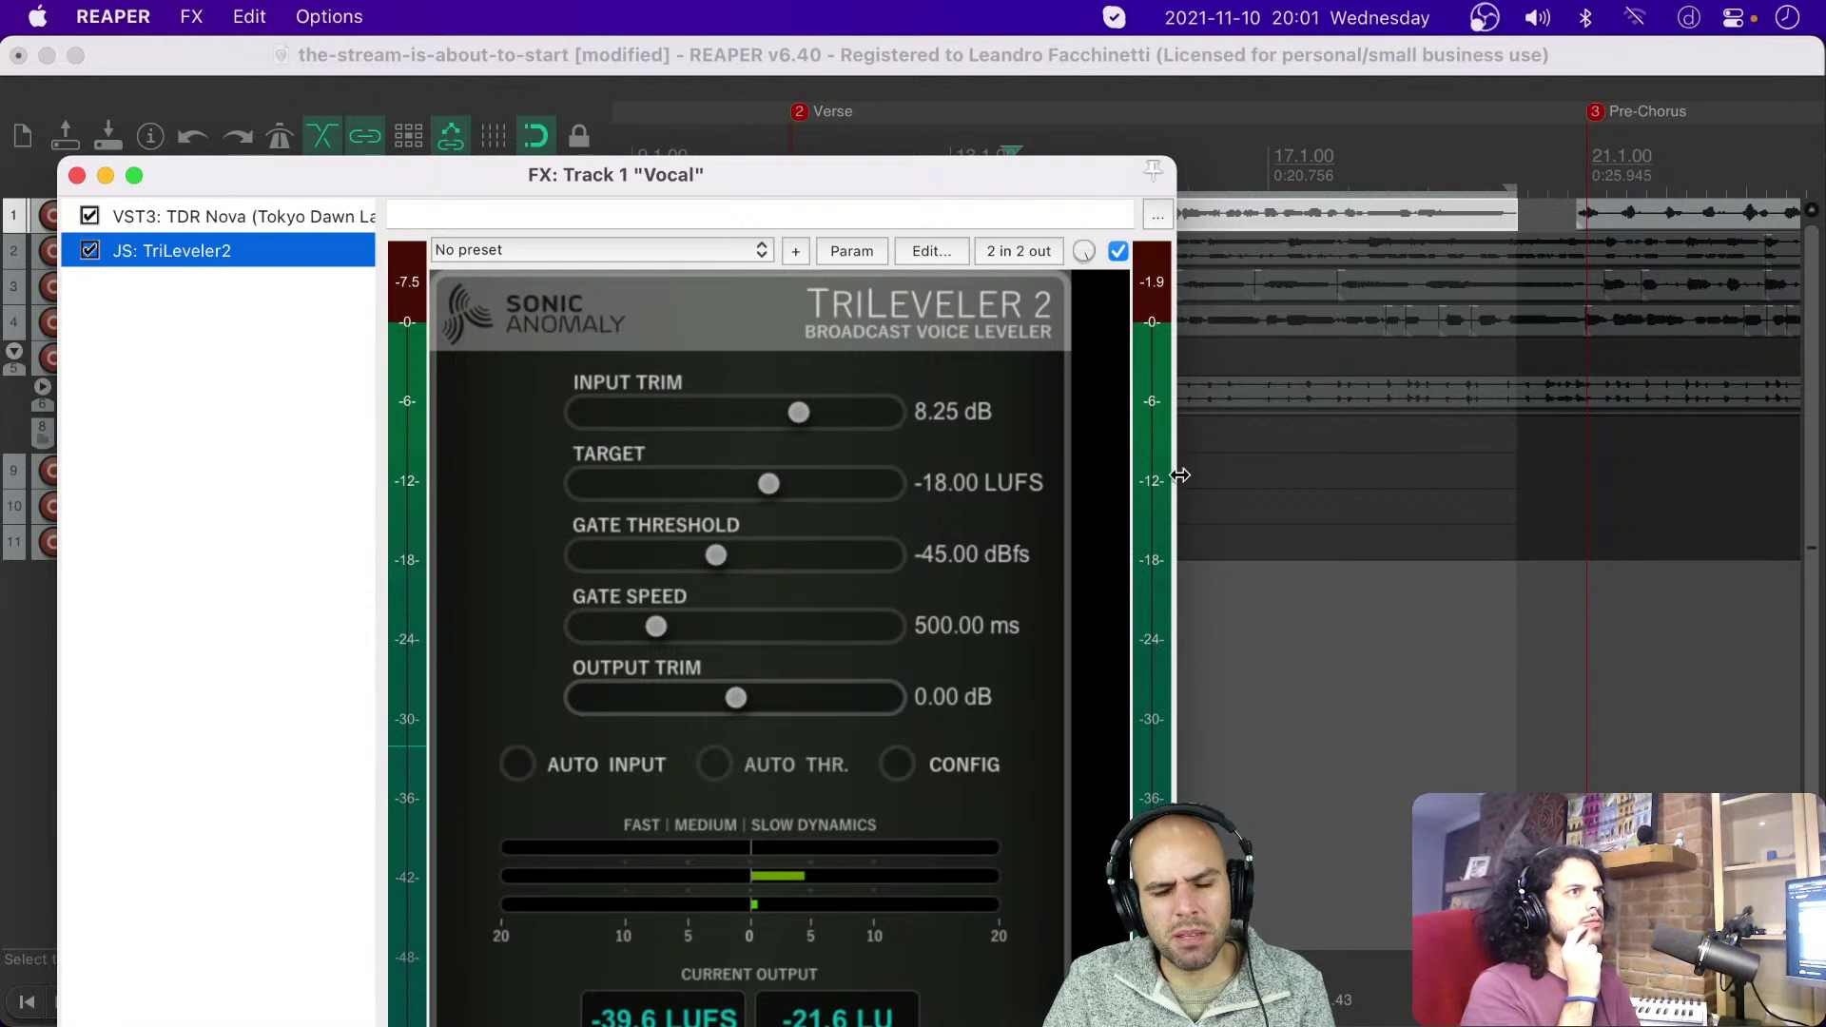
pyautogui.click(90, 251)
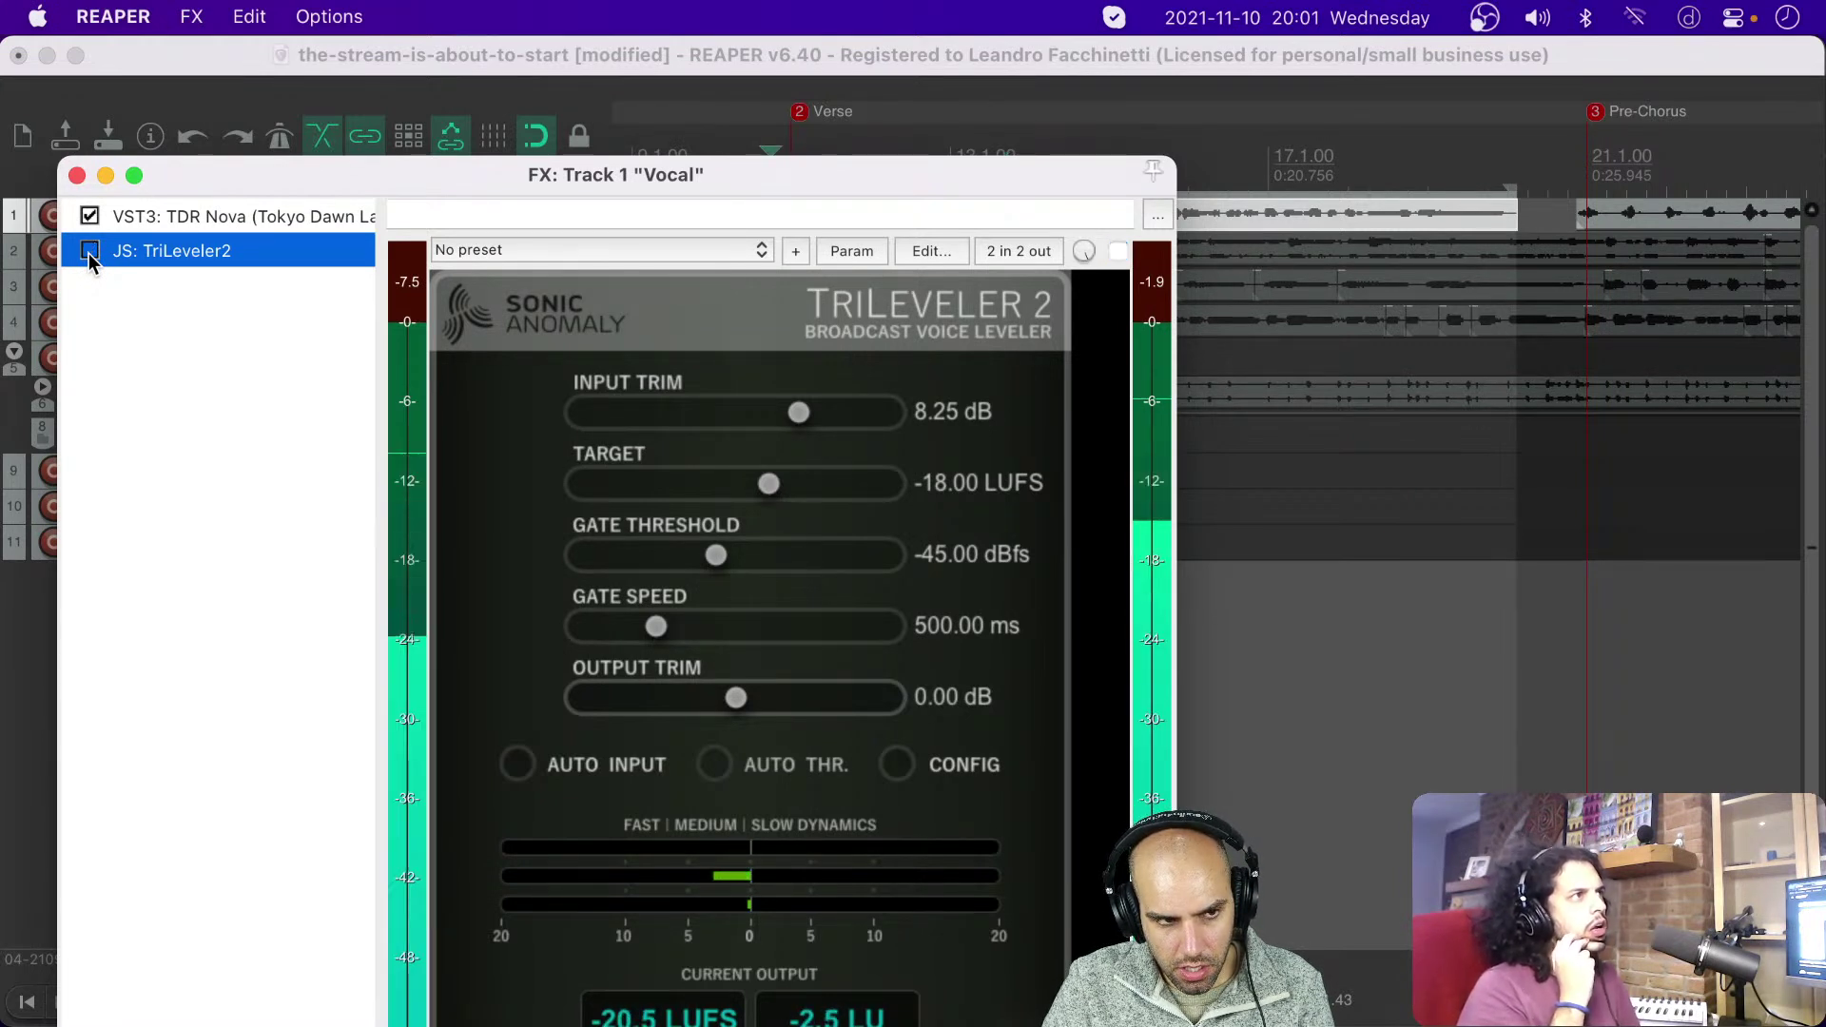
pyautogui.click(89, 251)
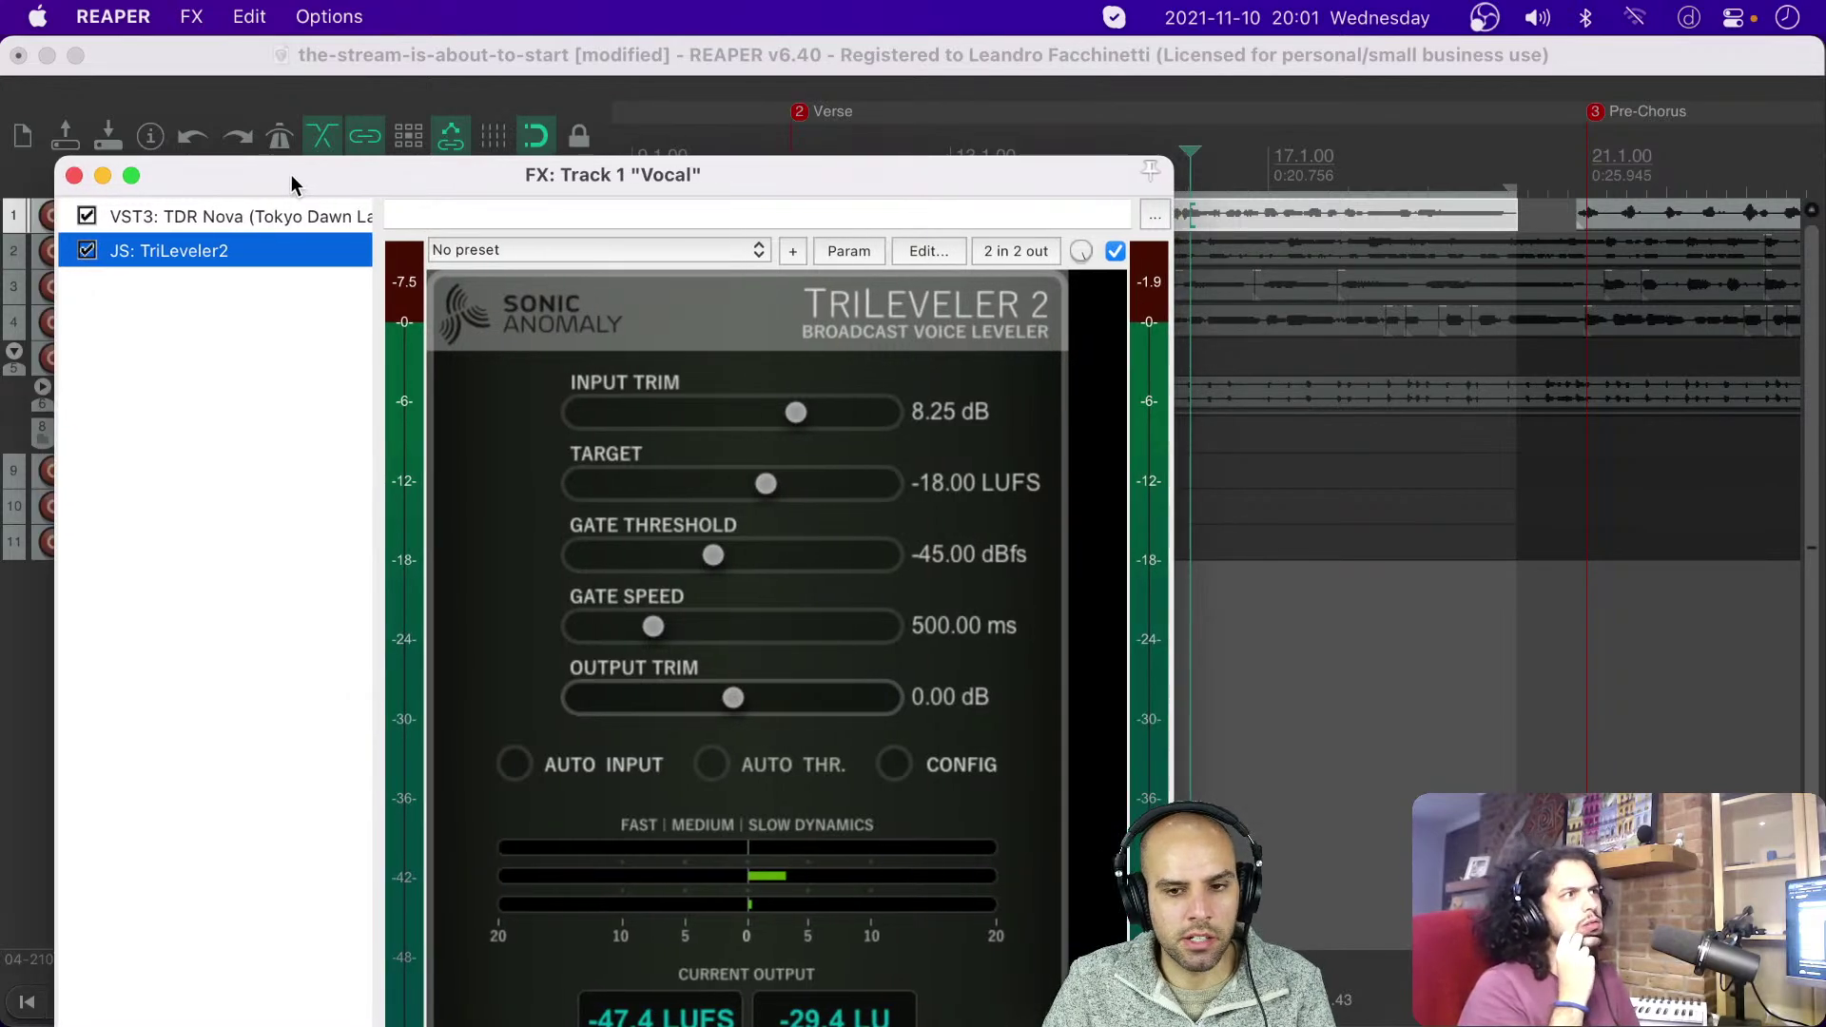
# Step: Set TriLeveler 2's input trim to 8.00 dB and save the project, keeping the full plugin window in view
pyautogui.moveTo(291, 174); pyautogui.dragTo(731, 229)
pyautogui.moveTo(1230, 487); pyautogui.dragTo(1234, 474)
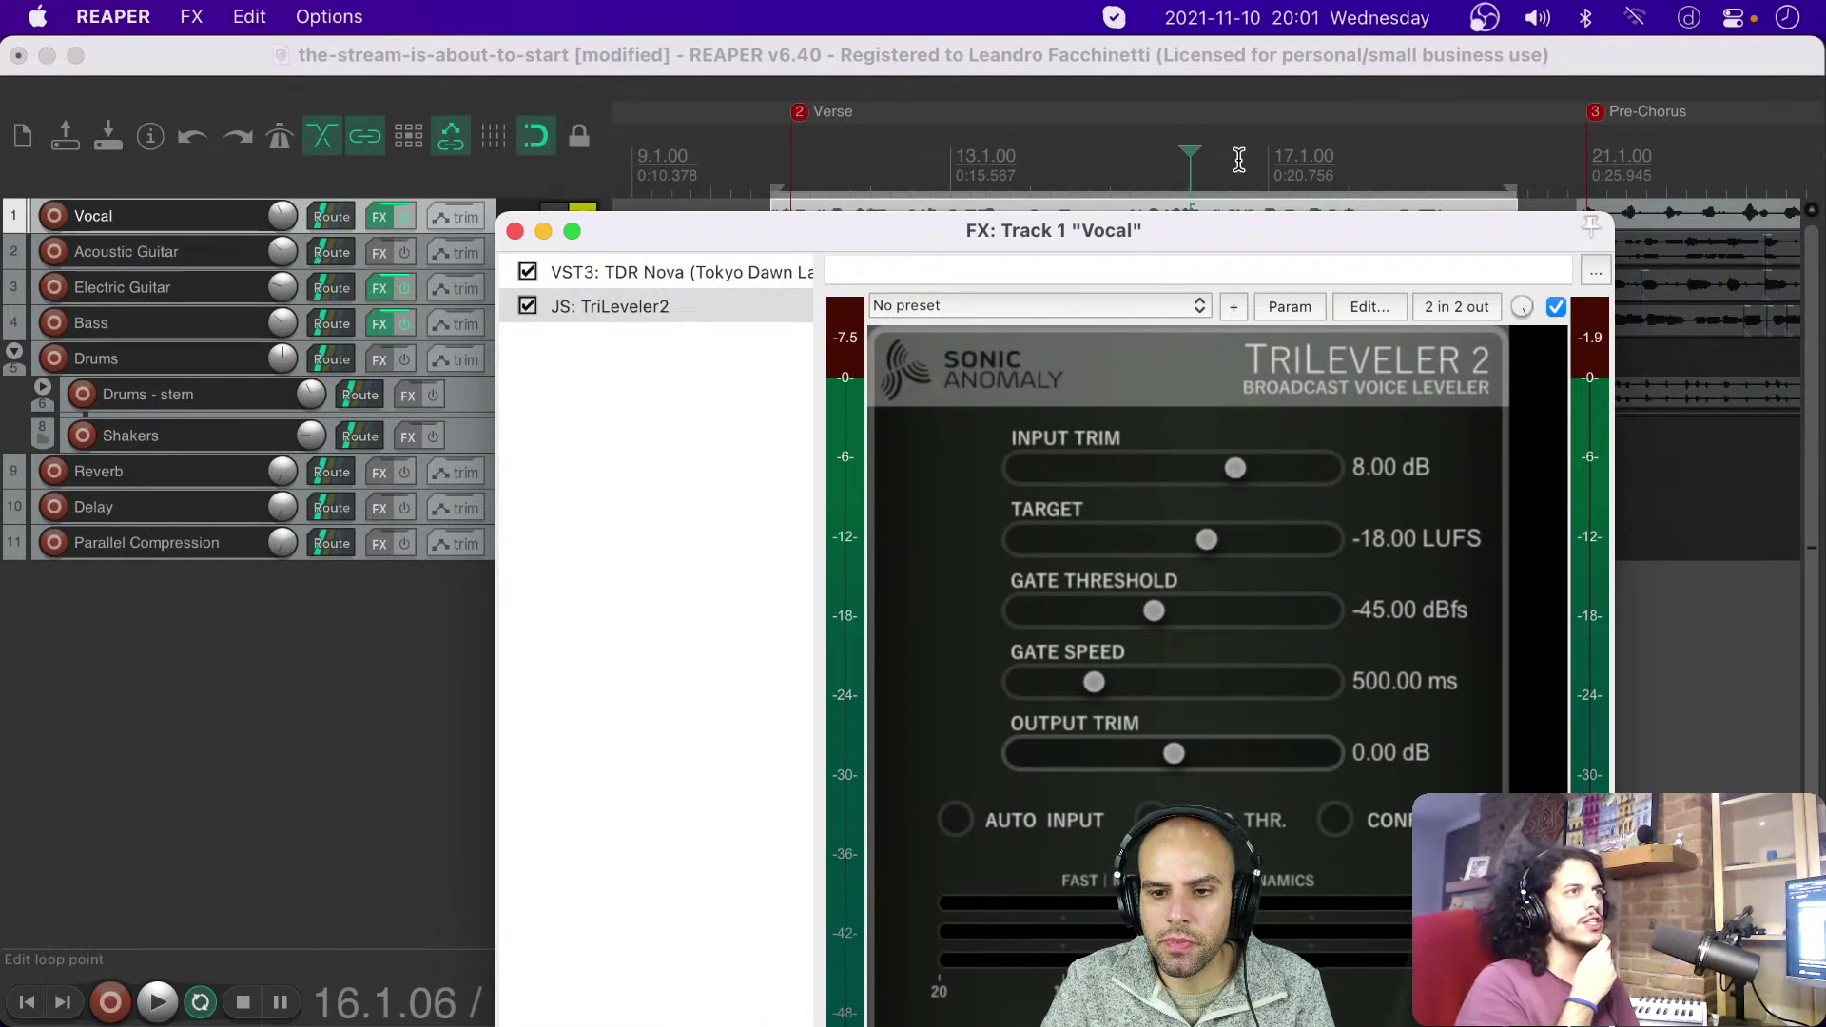
pyautogui.moveTo(1141, 245); pyautogui.dragTo(1098, 231)
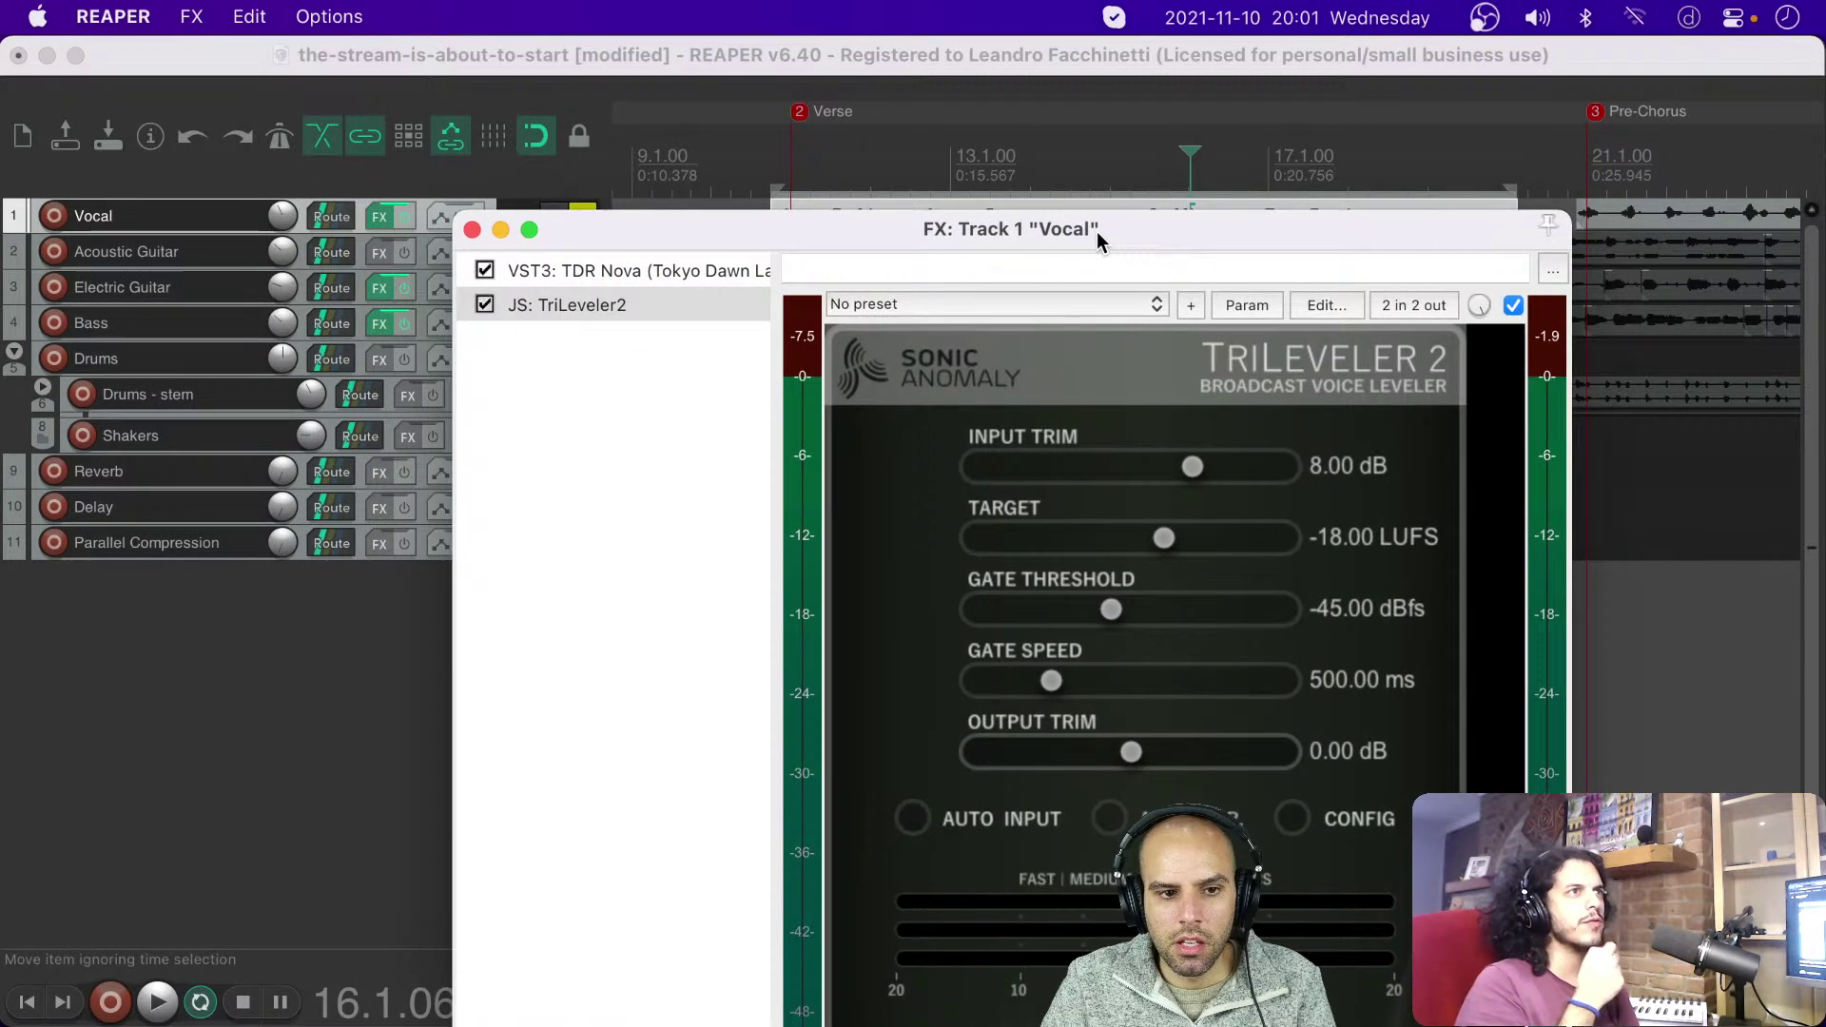
pyautogui.click(919, 59)
pyautogui.press('super+s')
pyautogui.moveTo(756, 225); pyautogui.dragTo(612, 53)
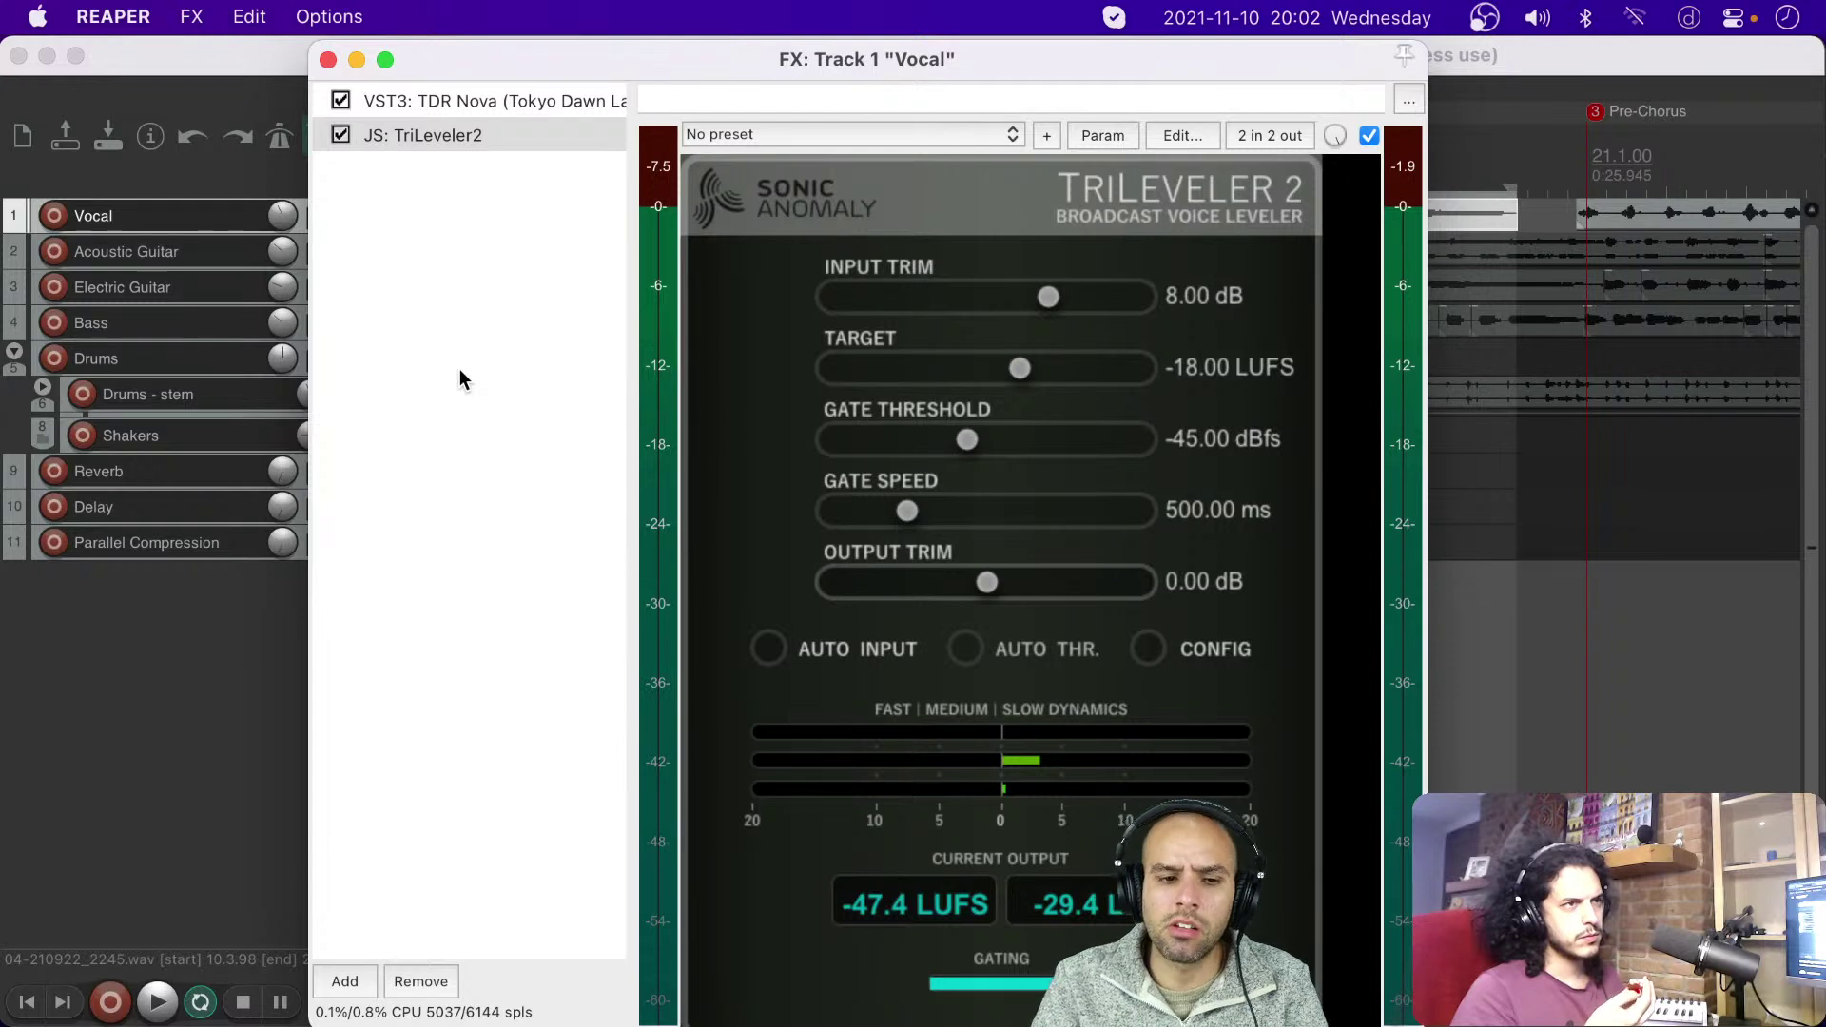
pyautogui.moveTo(670, 48); pyautogui.dragTo(667, 44)
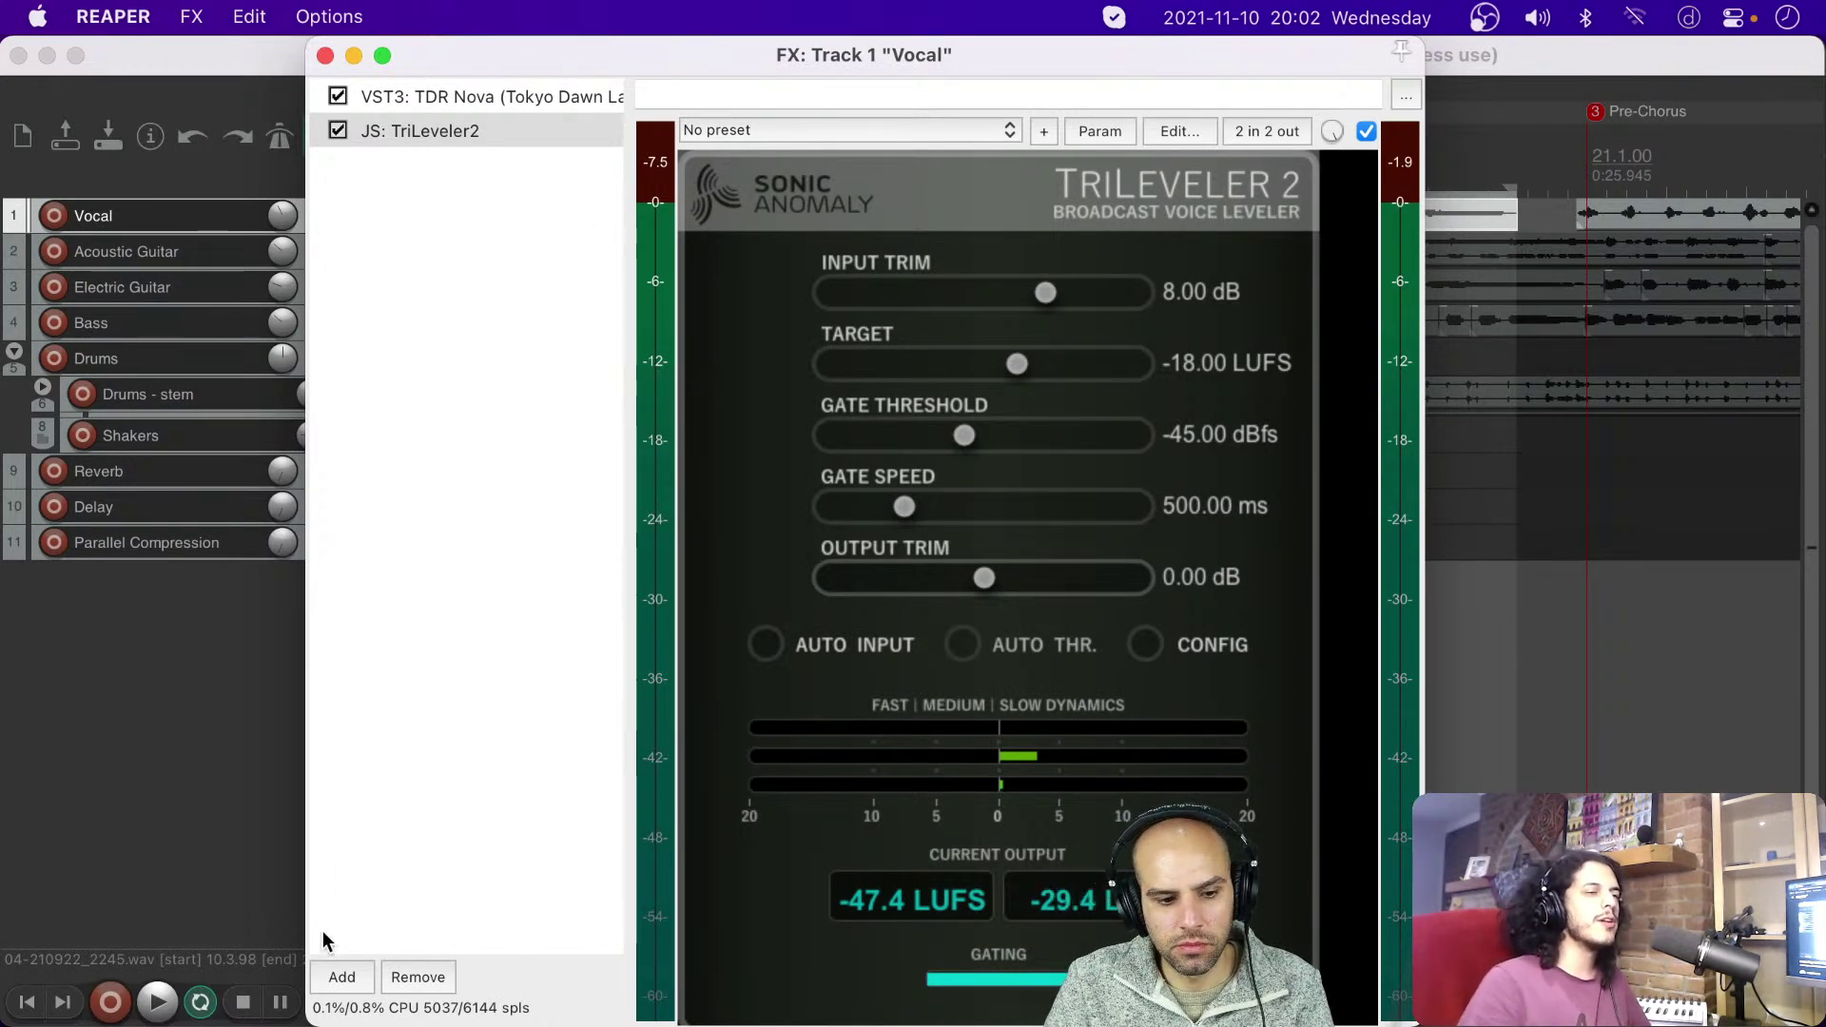
pyautogui.click(342, 977)
pyautogui.write('s.la')
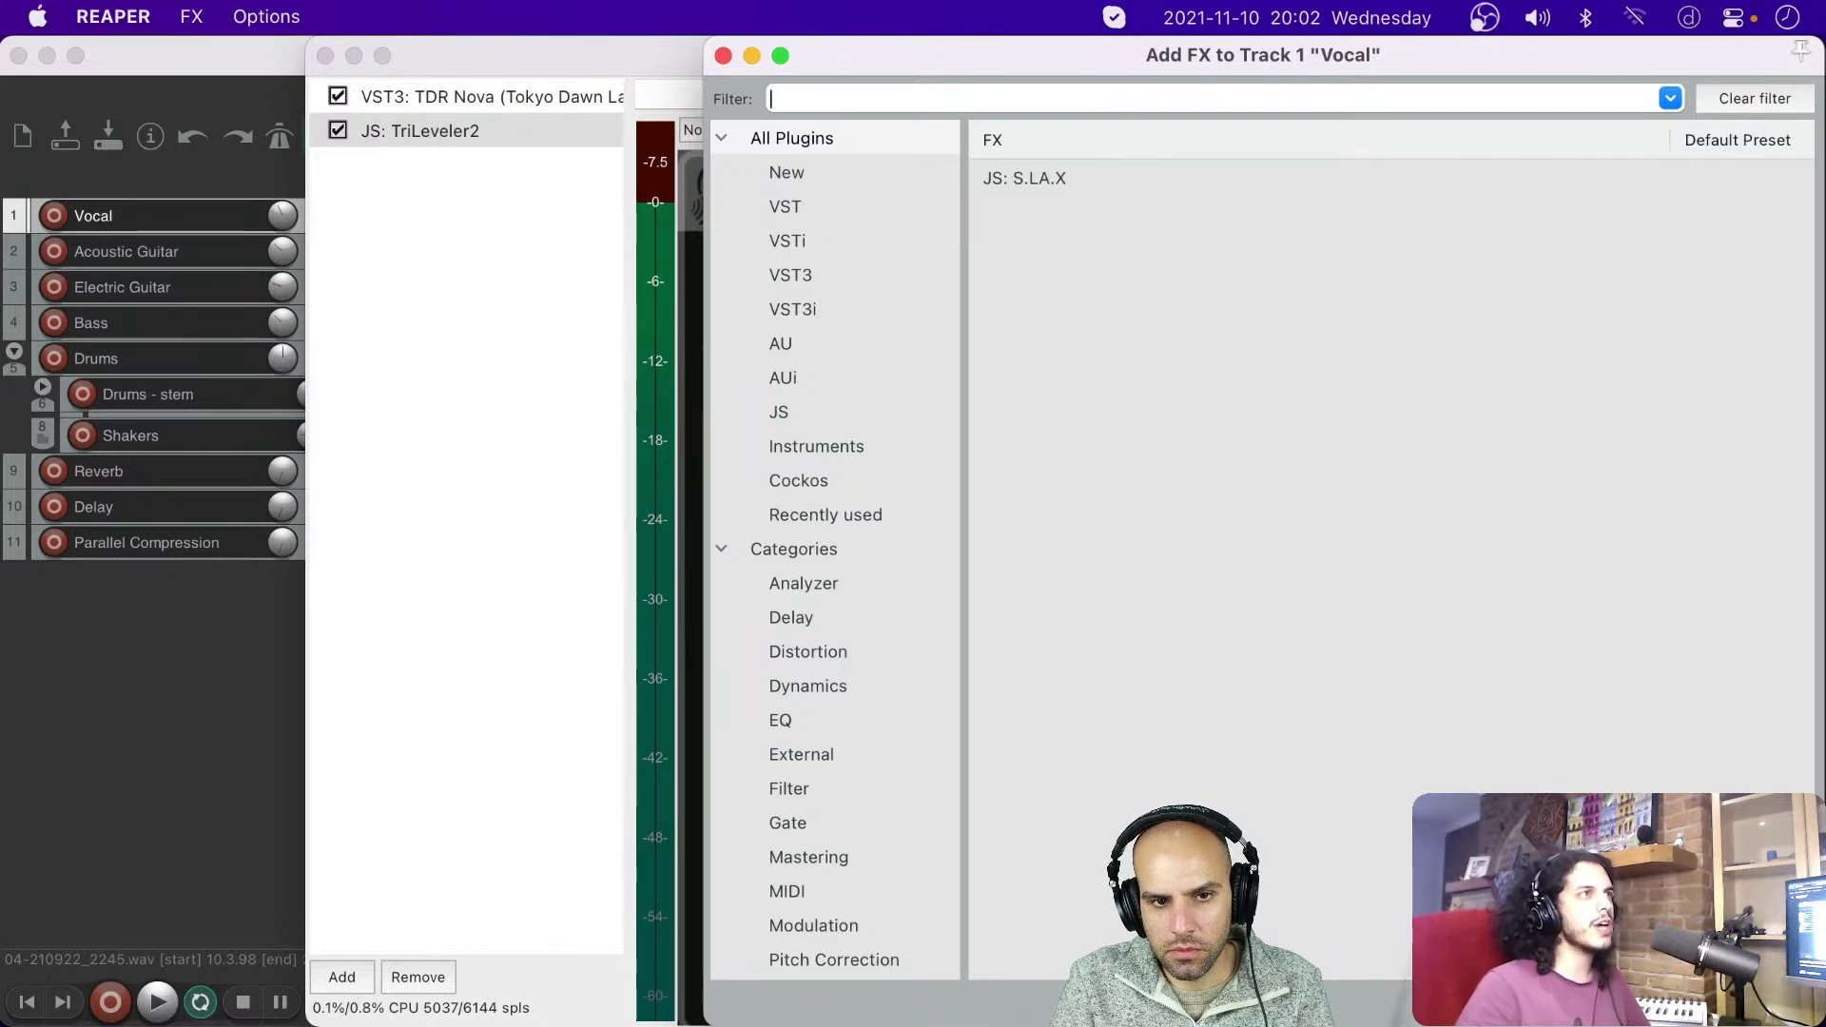
pyautogui.press('Escape')
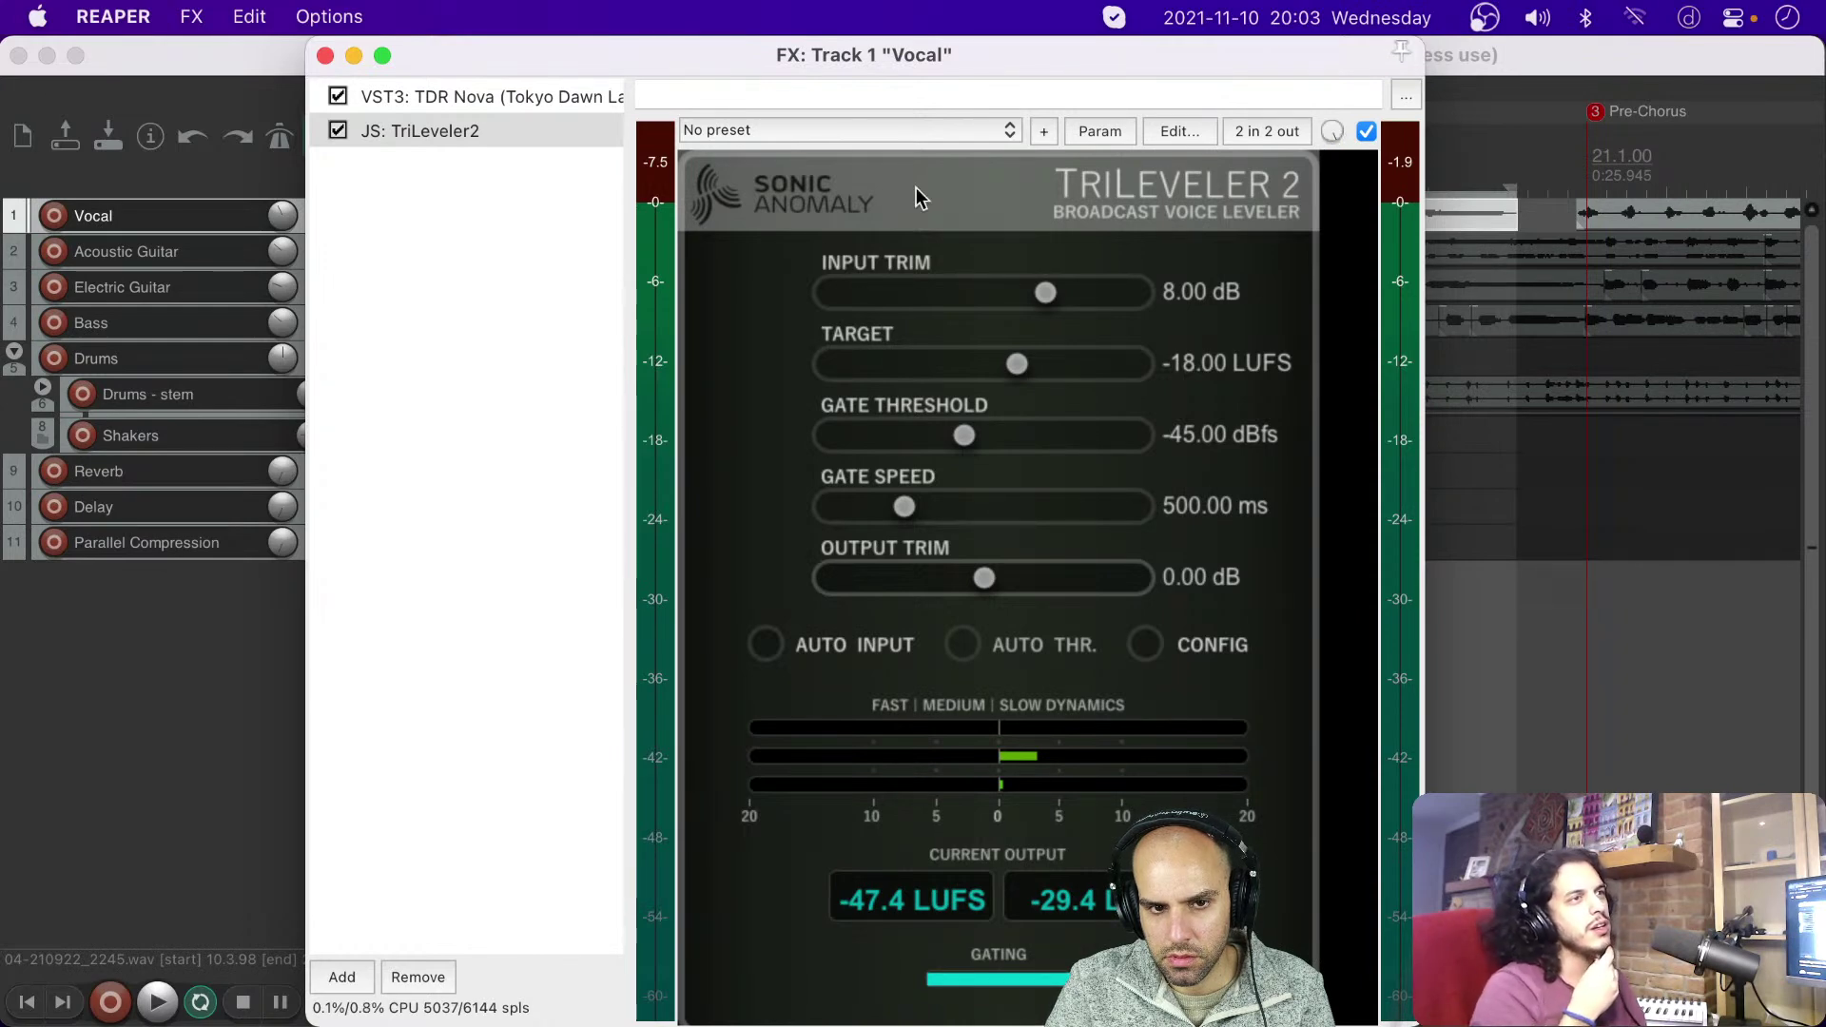
pyautogui.doubleClick(407, 434)
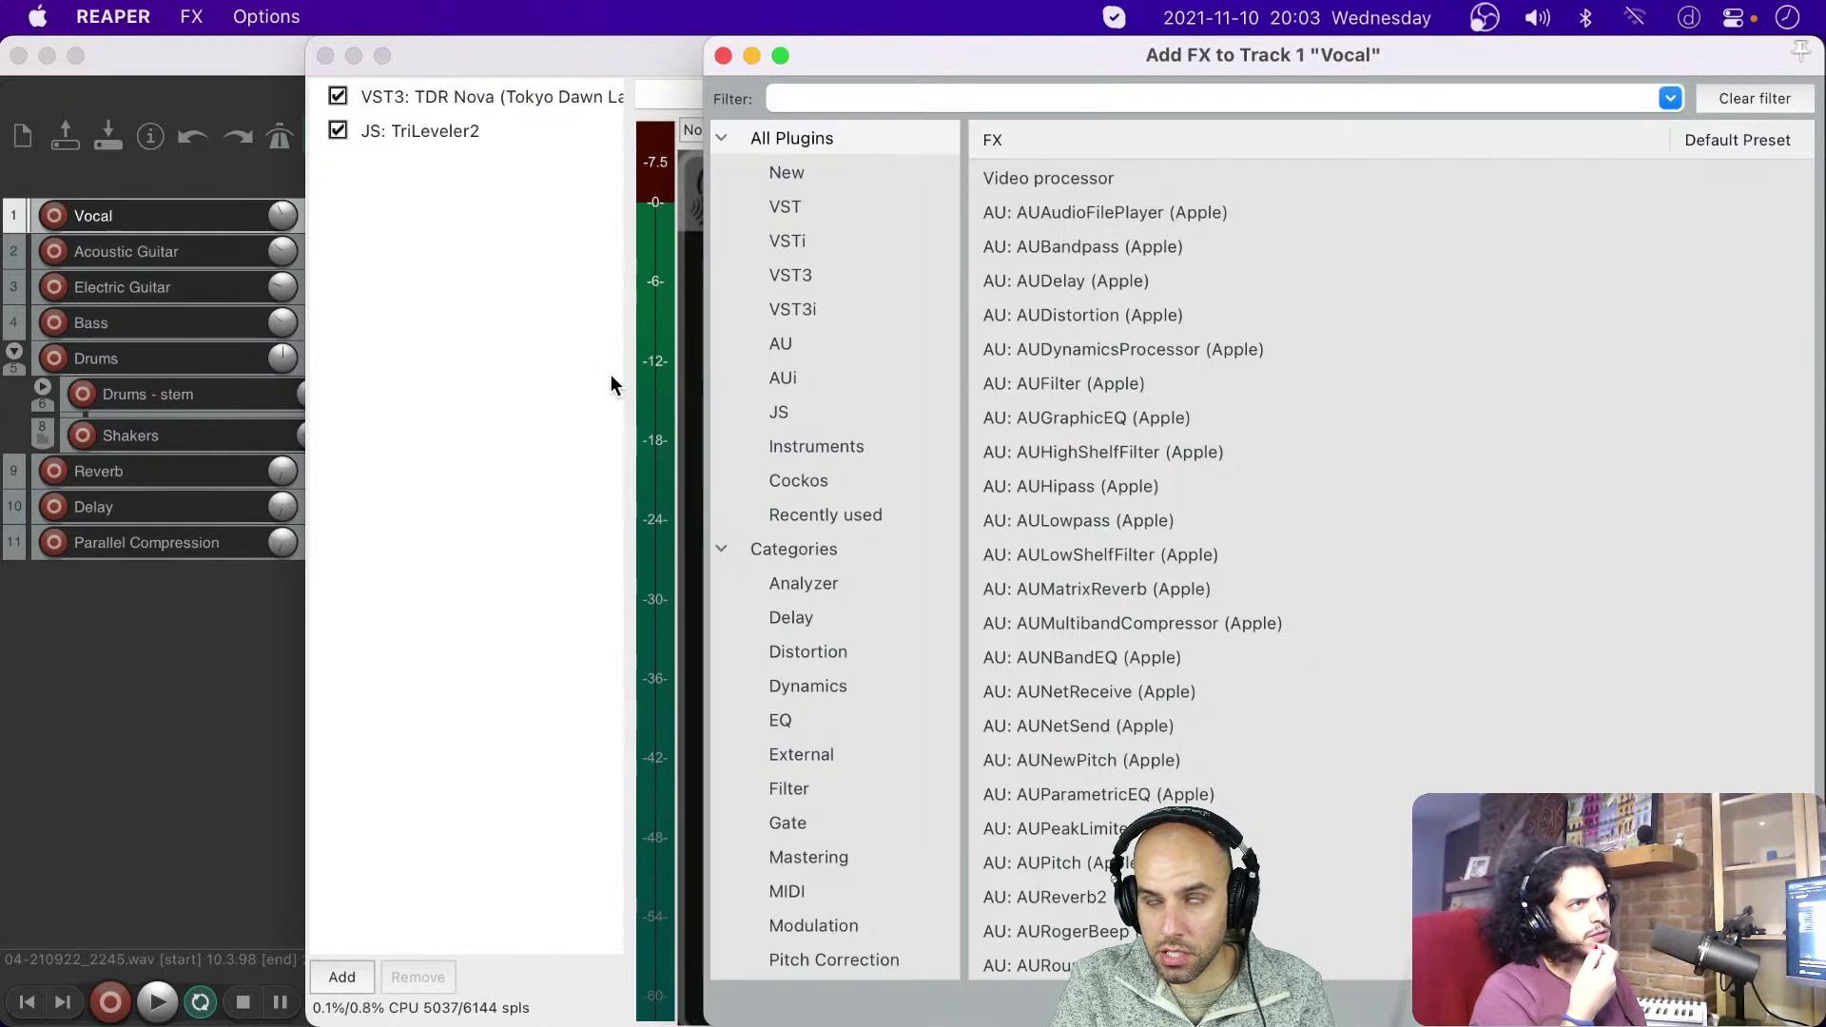
pyautogui.write('s.la')
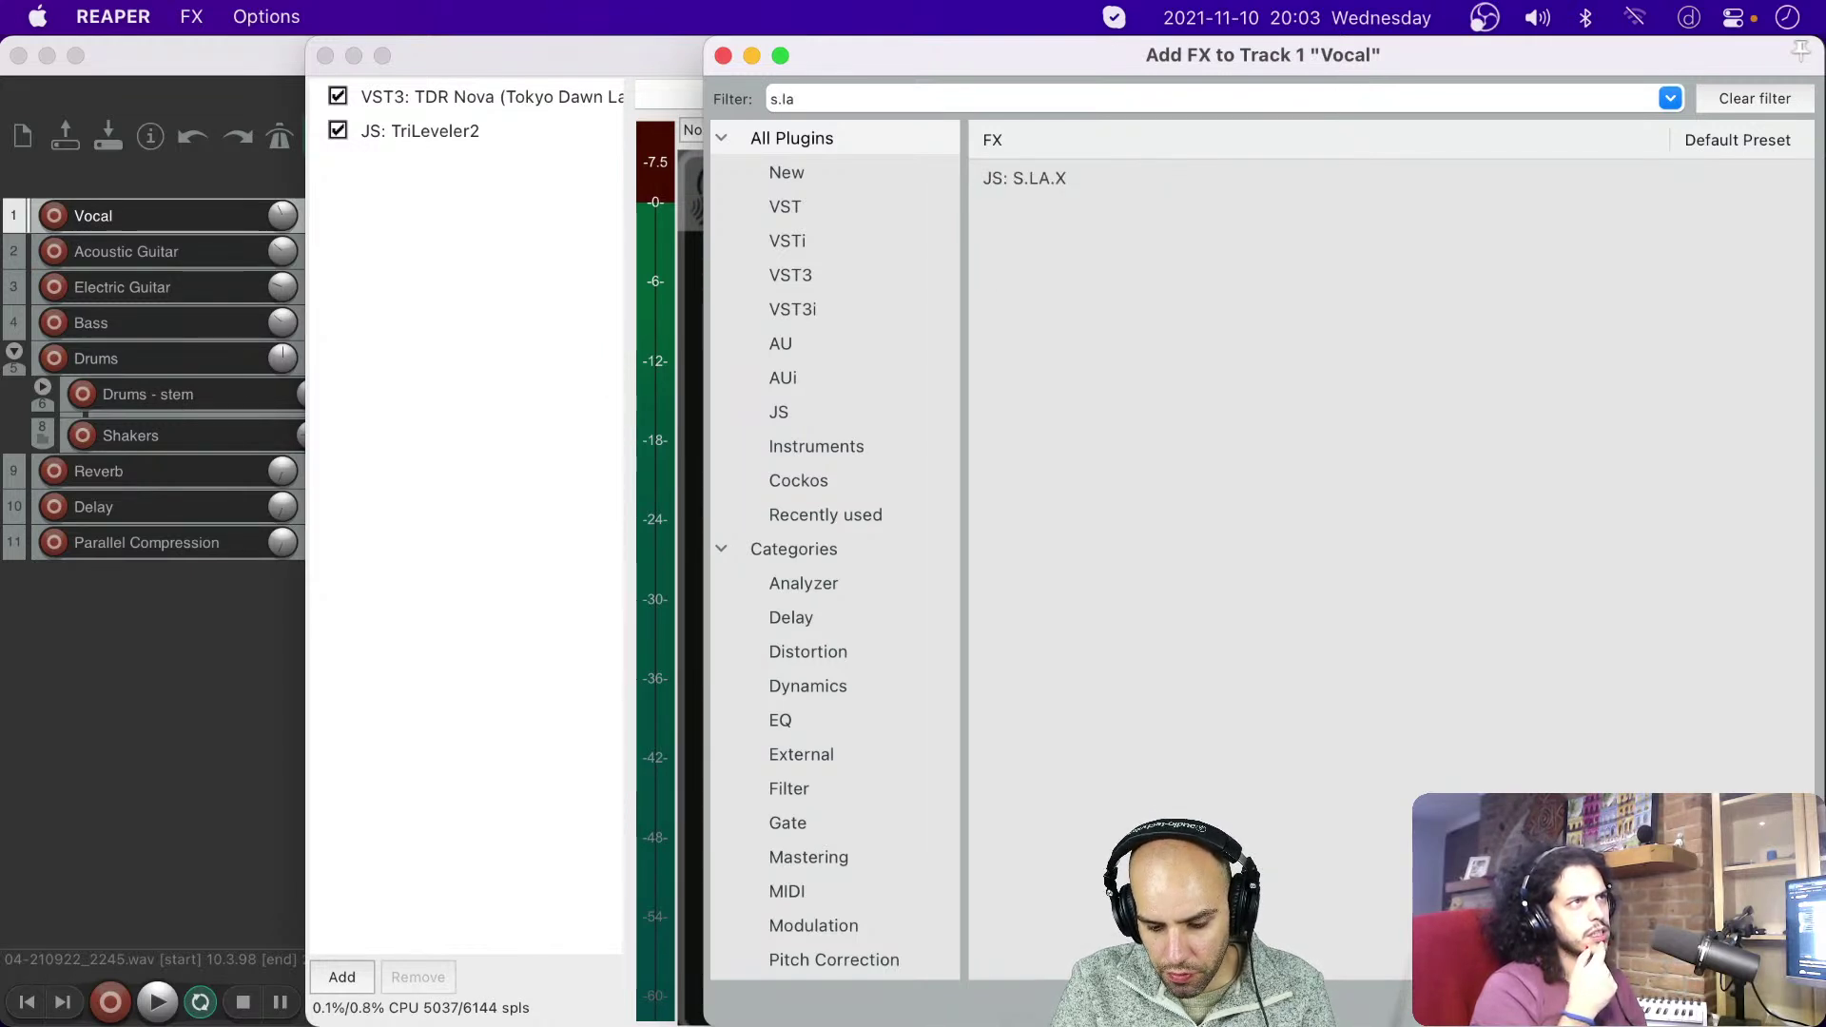
pyautogui.press('BackSpace')
pyautogui.press('BackSpace')
pyautogui.press('BackSpace')
pyautogui.press('BackSpace')
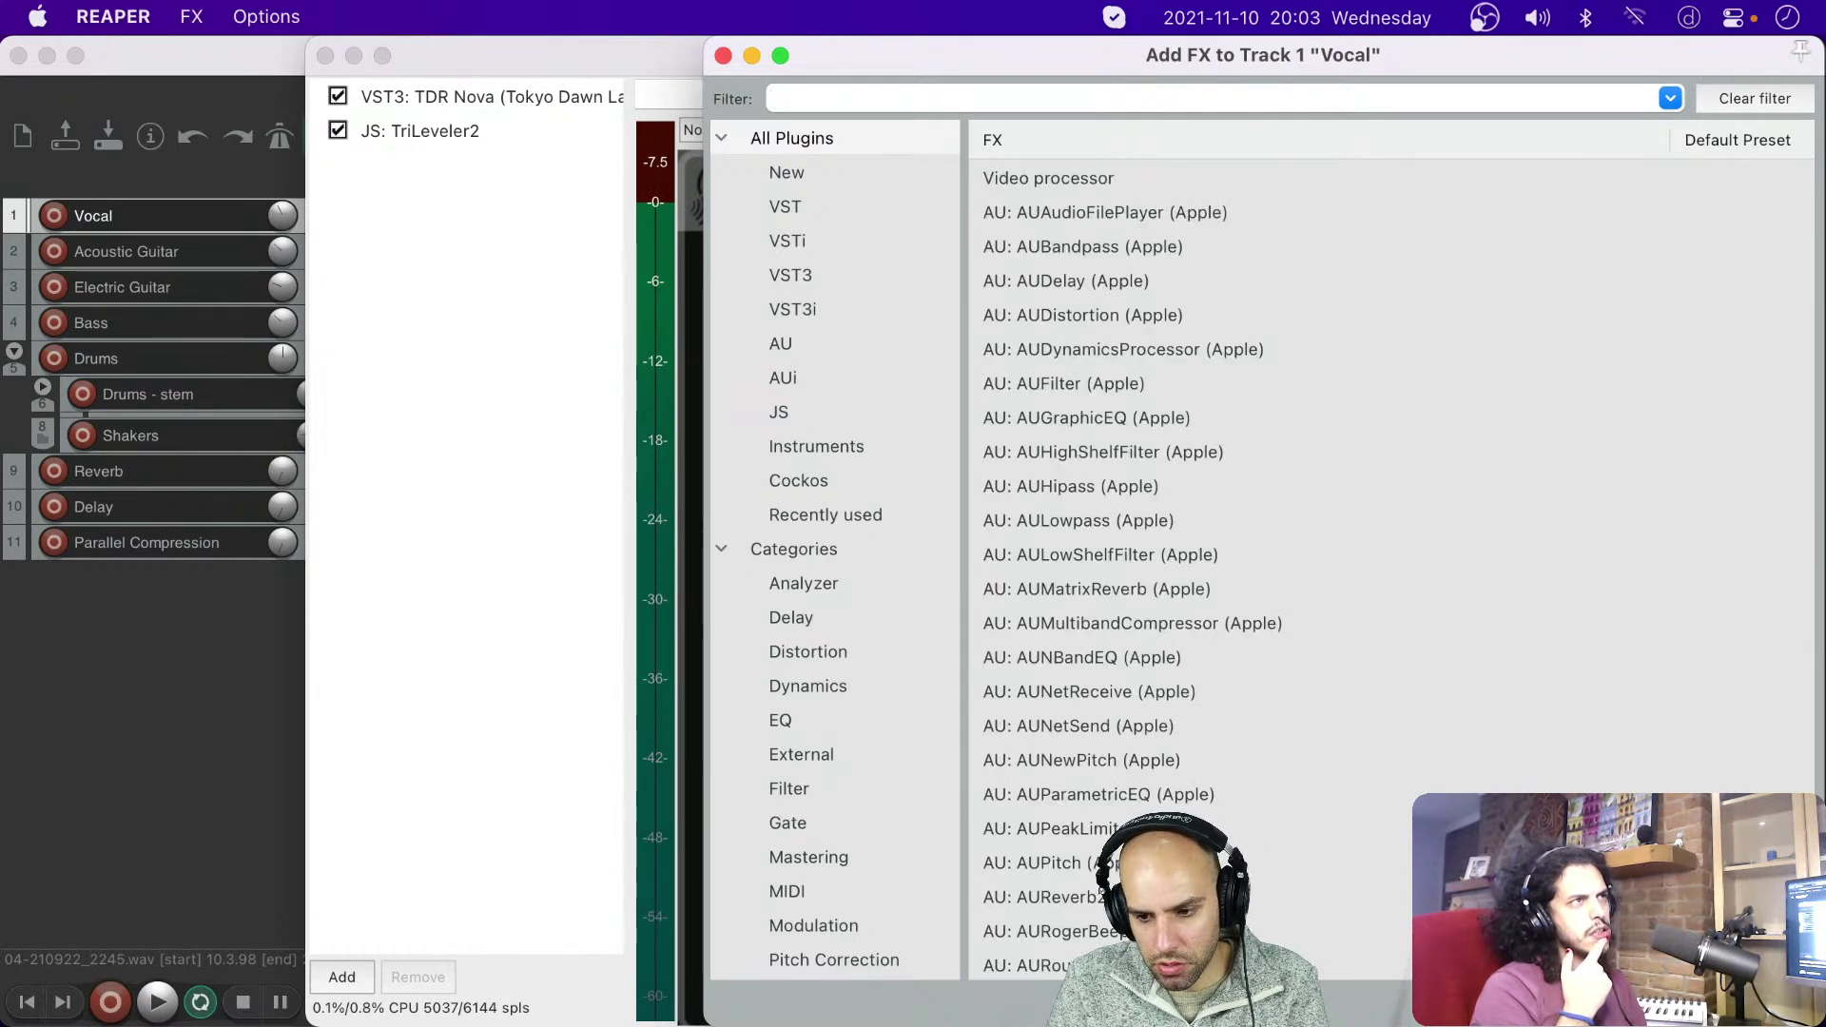
pyautogui.press('Escape')
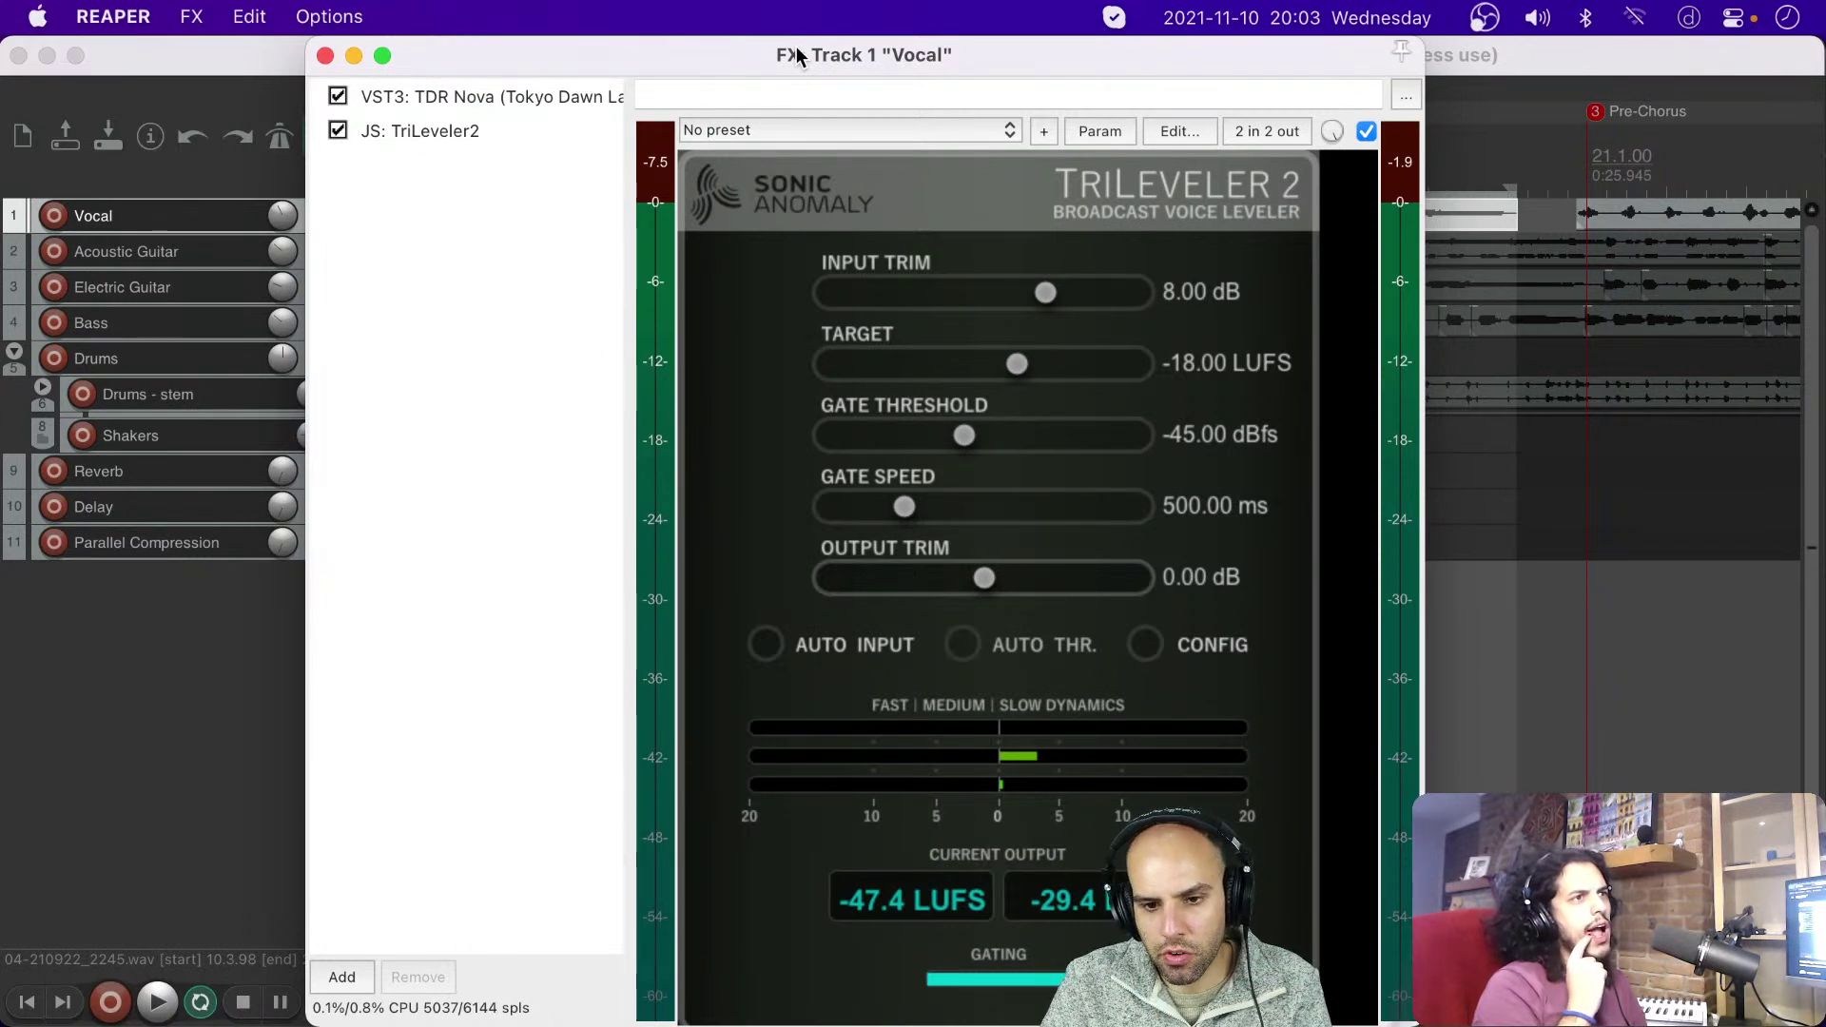
# Step: Close the Vocal track's effects window
pyautogui.moveTo(792, 56); pyautogui.dragTo(839, 56)
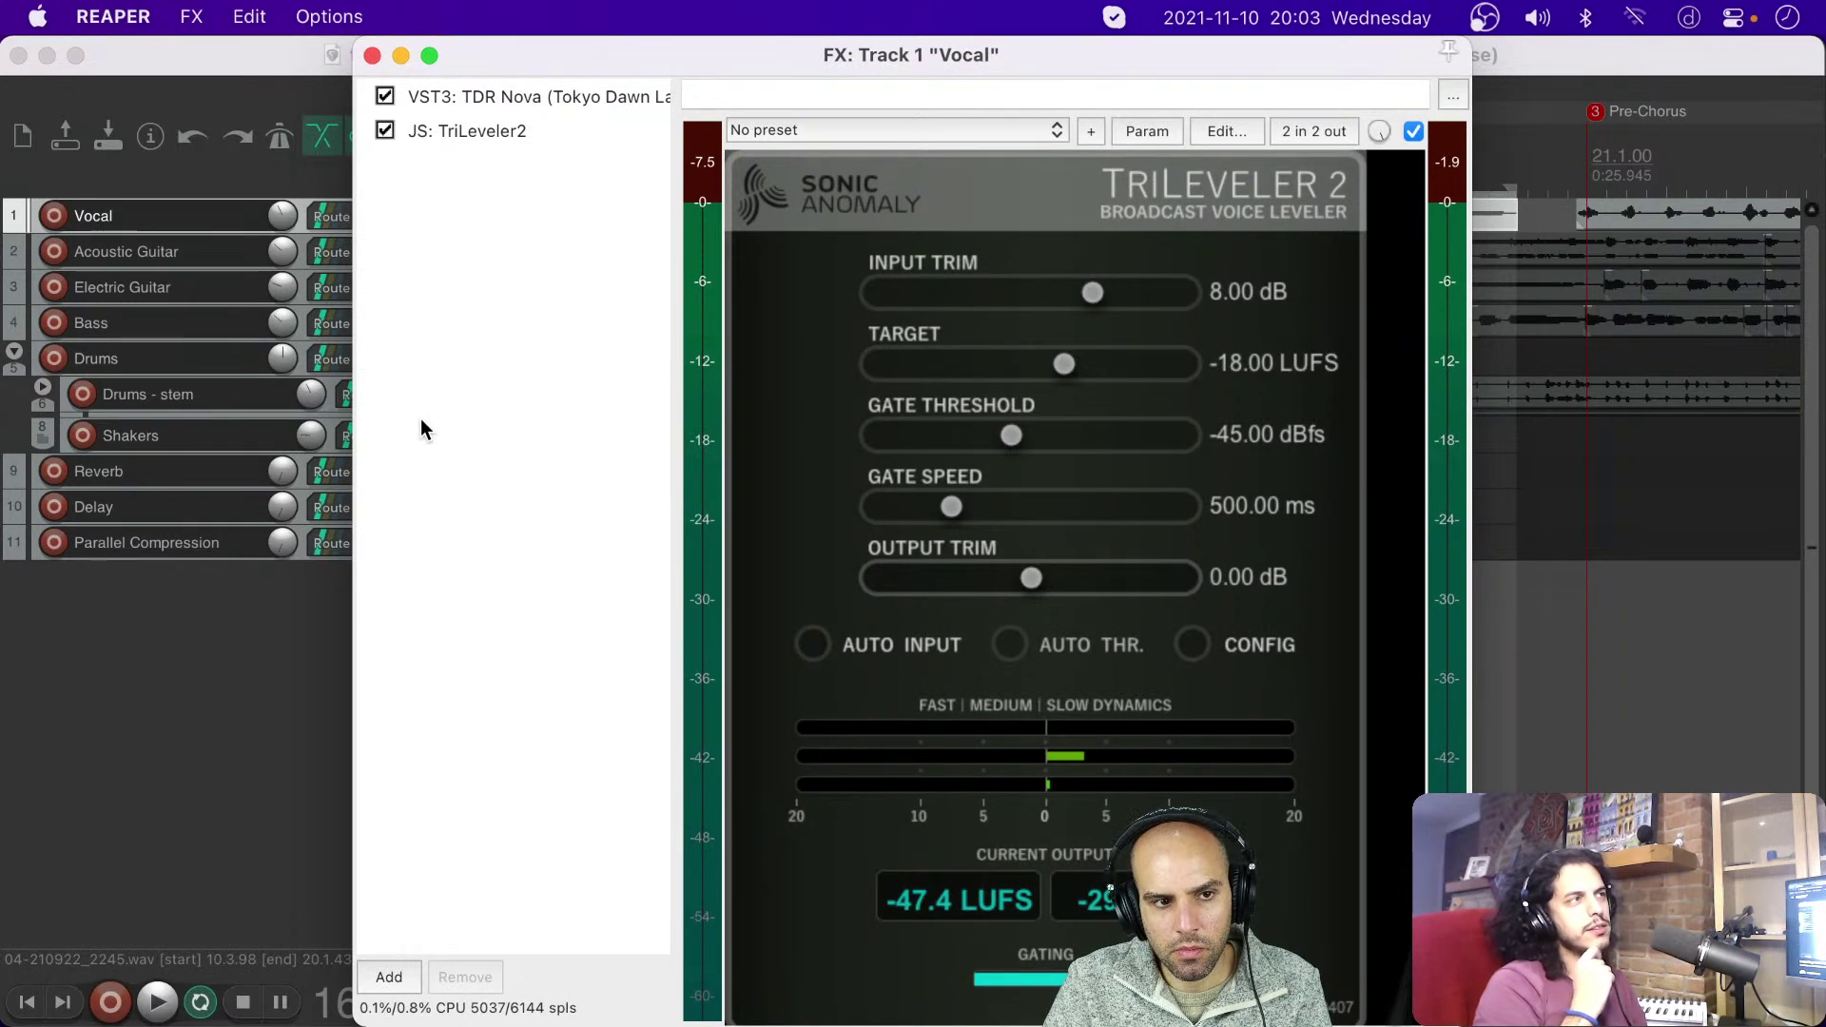
pyautogui.press('super+w')
pyautogui.doubleClick(213, 606)
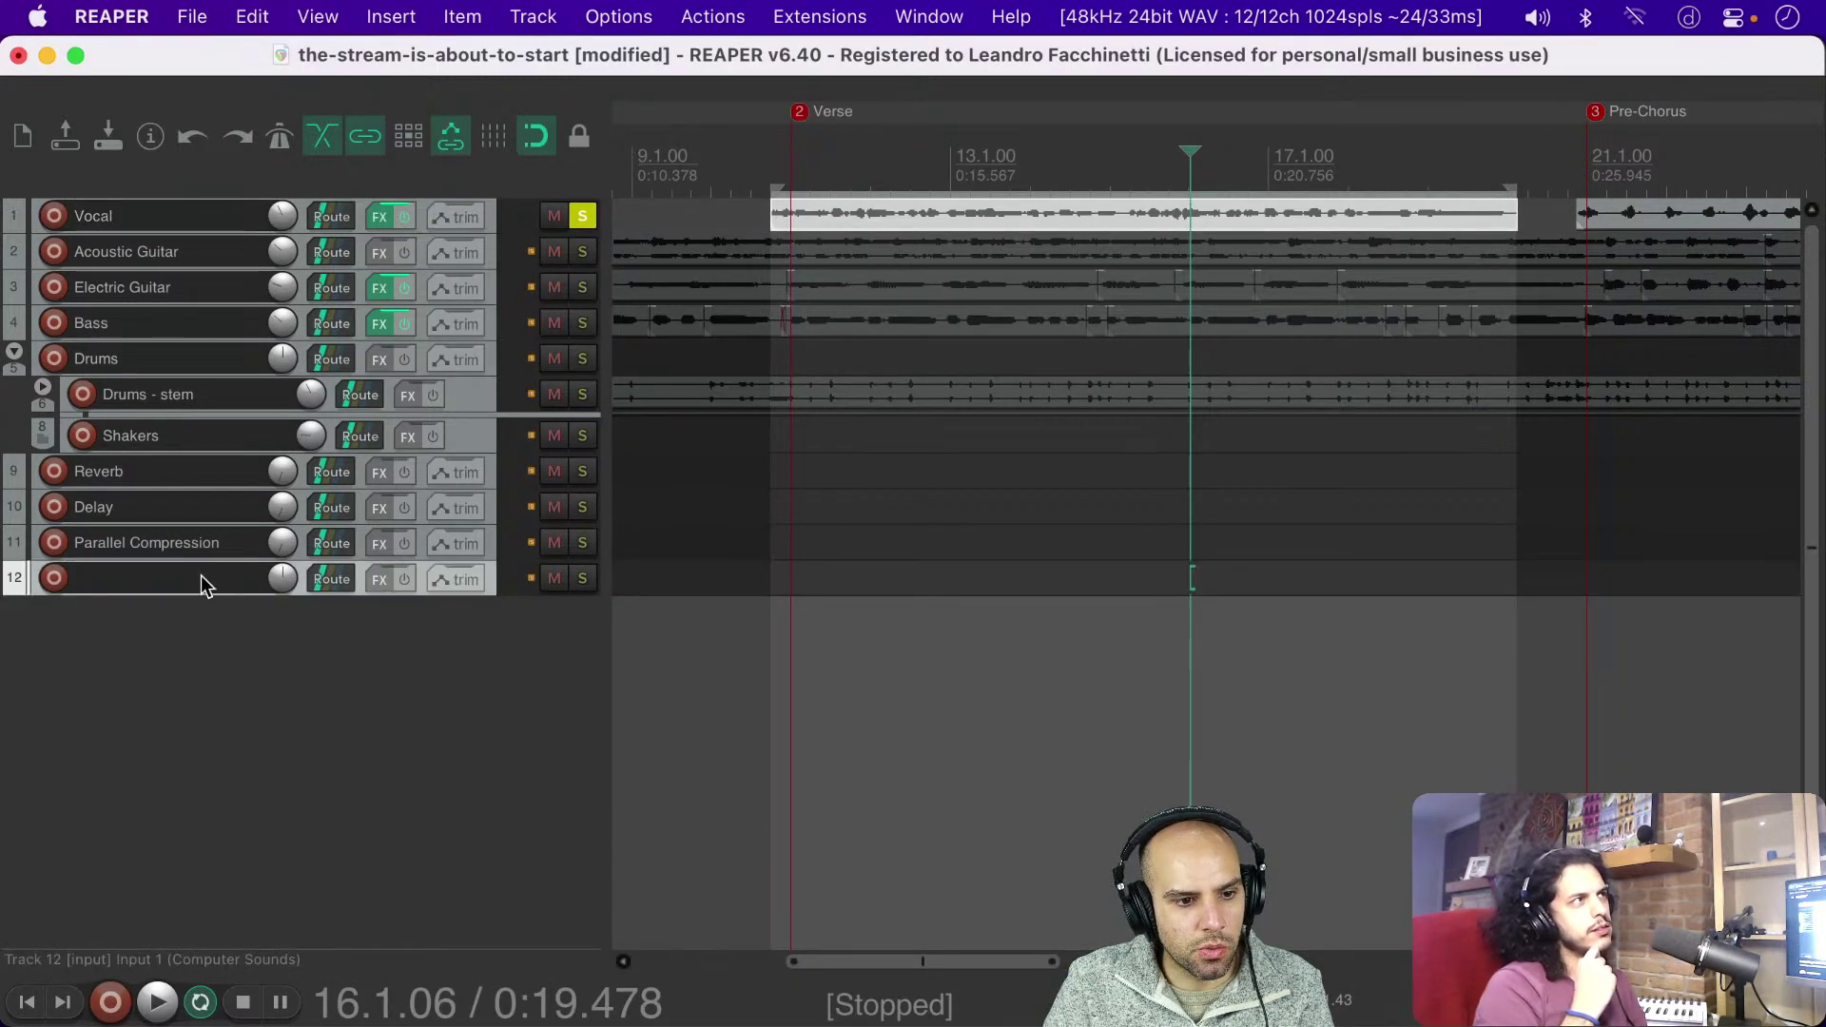
pyautogui.doubleClick(169, 579)
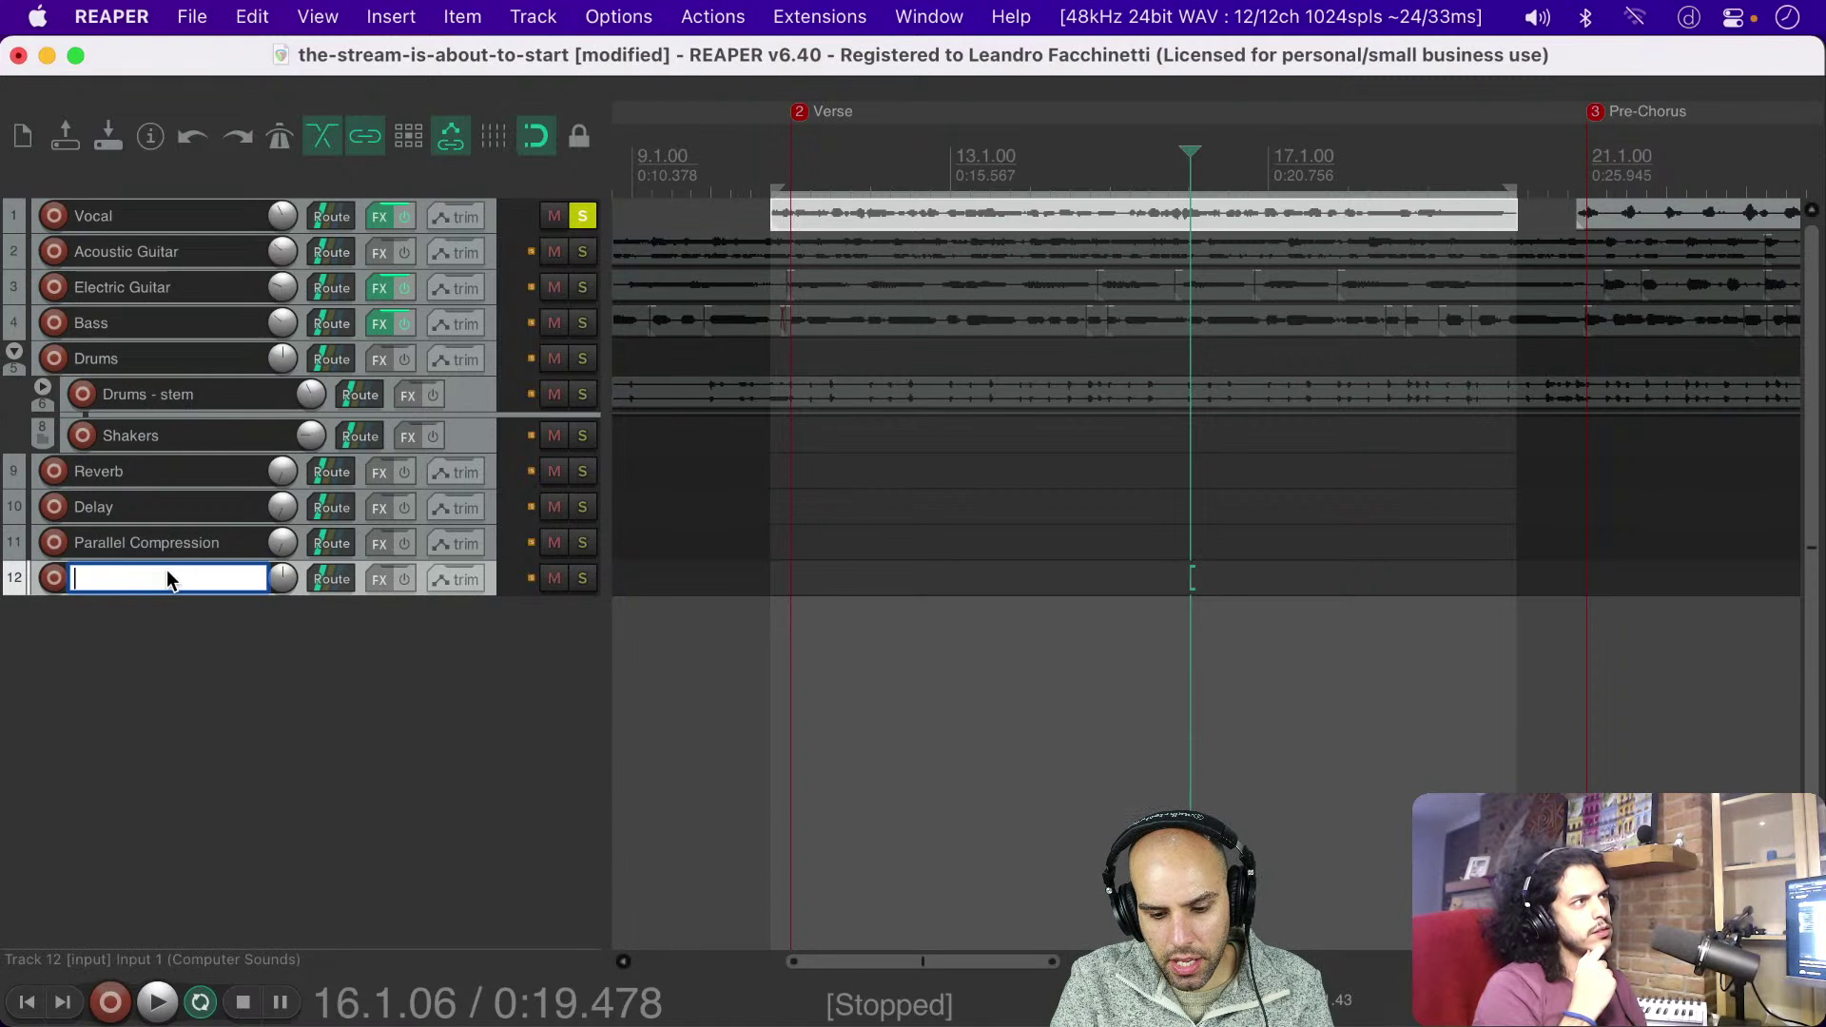
pyautogui.write('Vocal')
pyautogui.press('Return')
pyautogui.press('Delete')
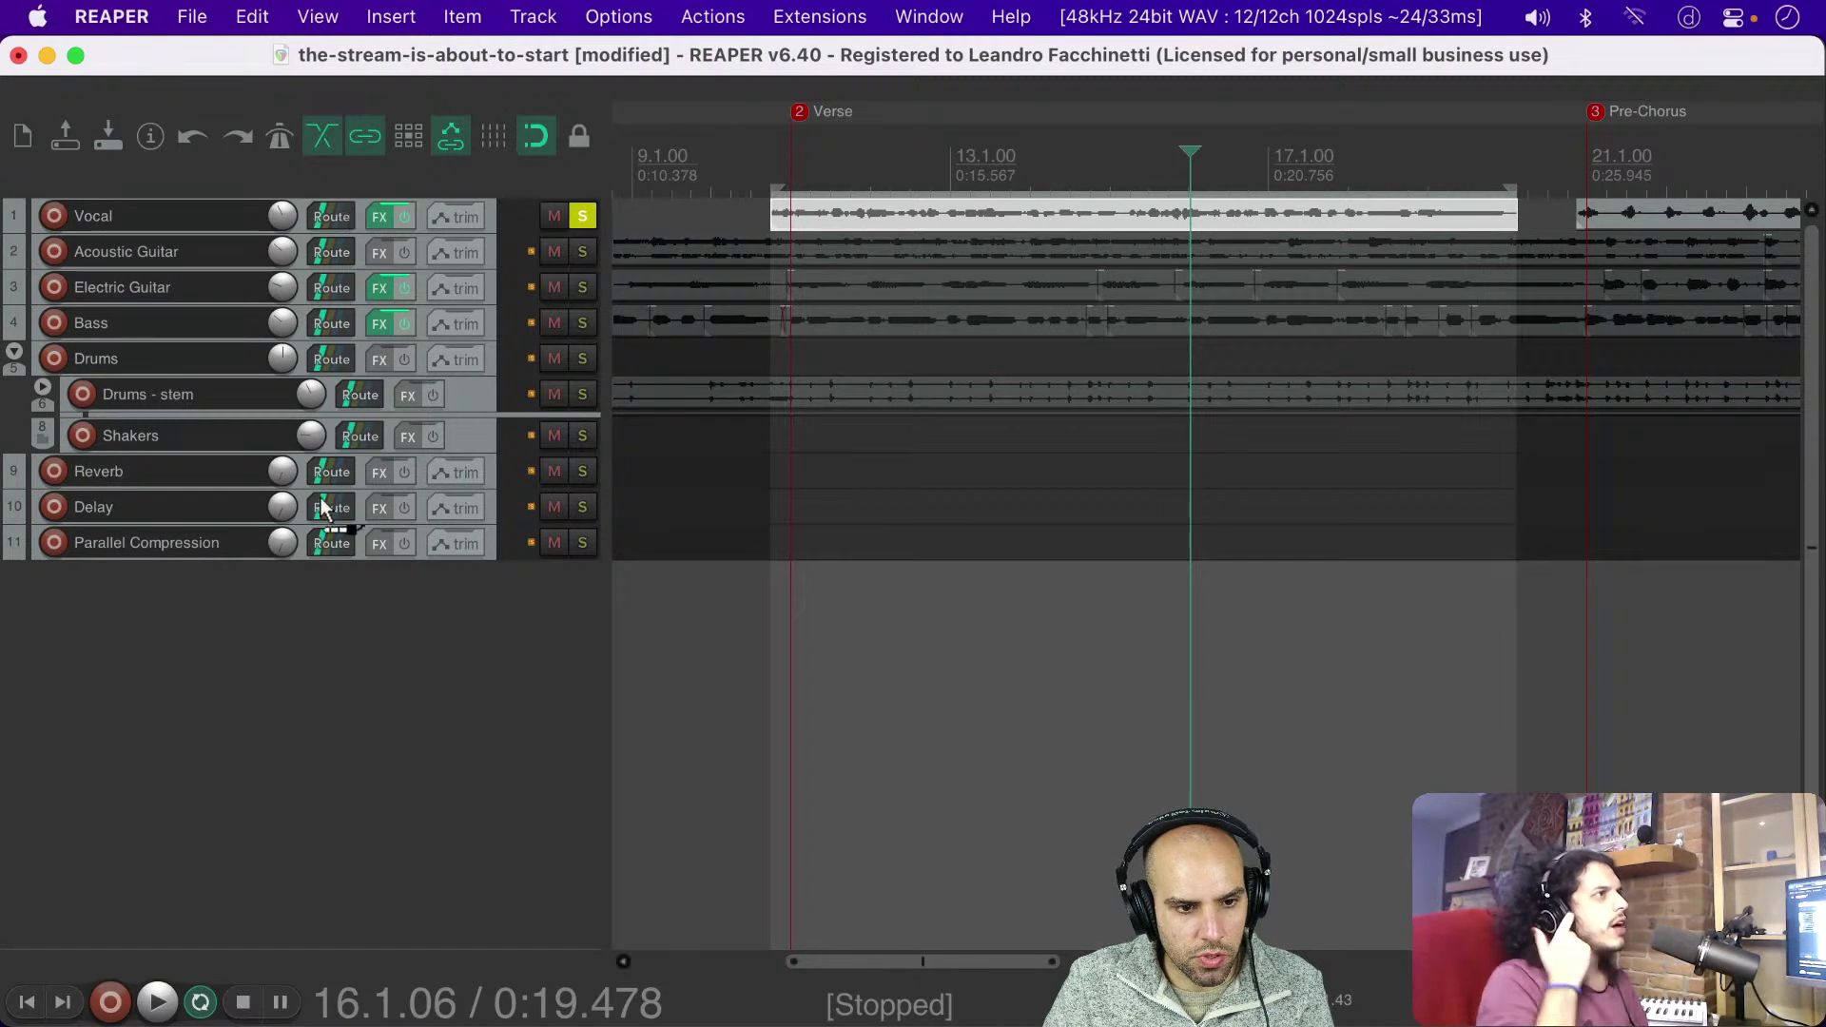
# Step: Create a post-fader send from the Vocal track to the Parallel Compression track and close its send controls
pyautogui.click(327, 544)
pyautogui.click(403, 473)
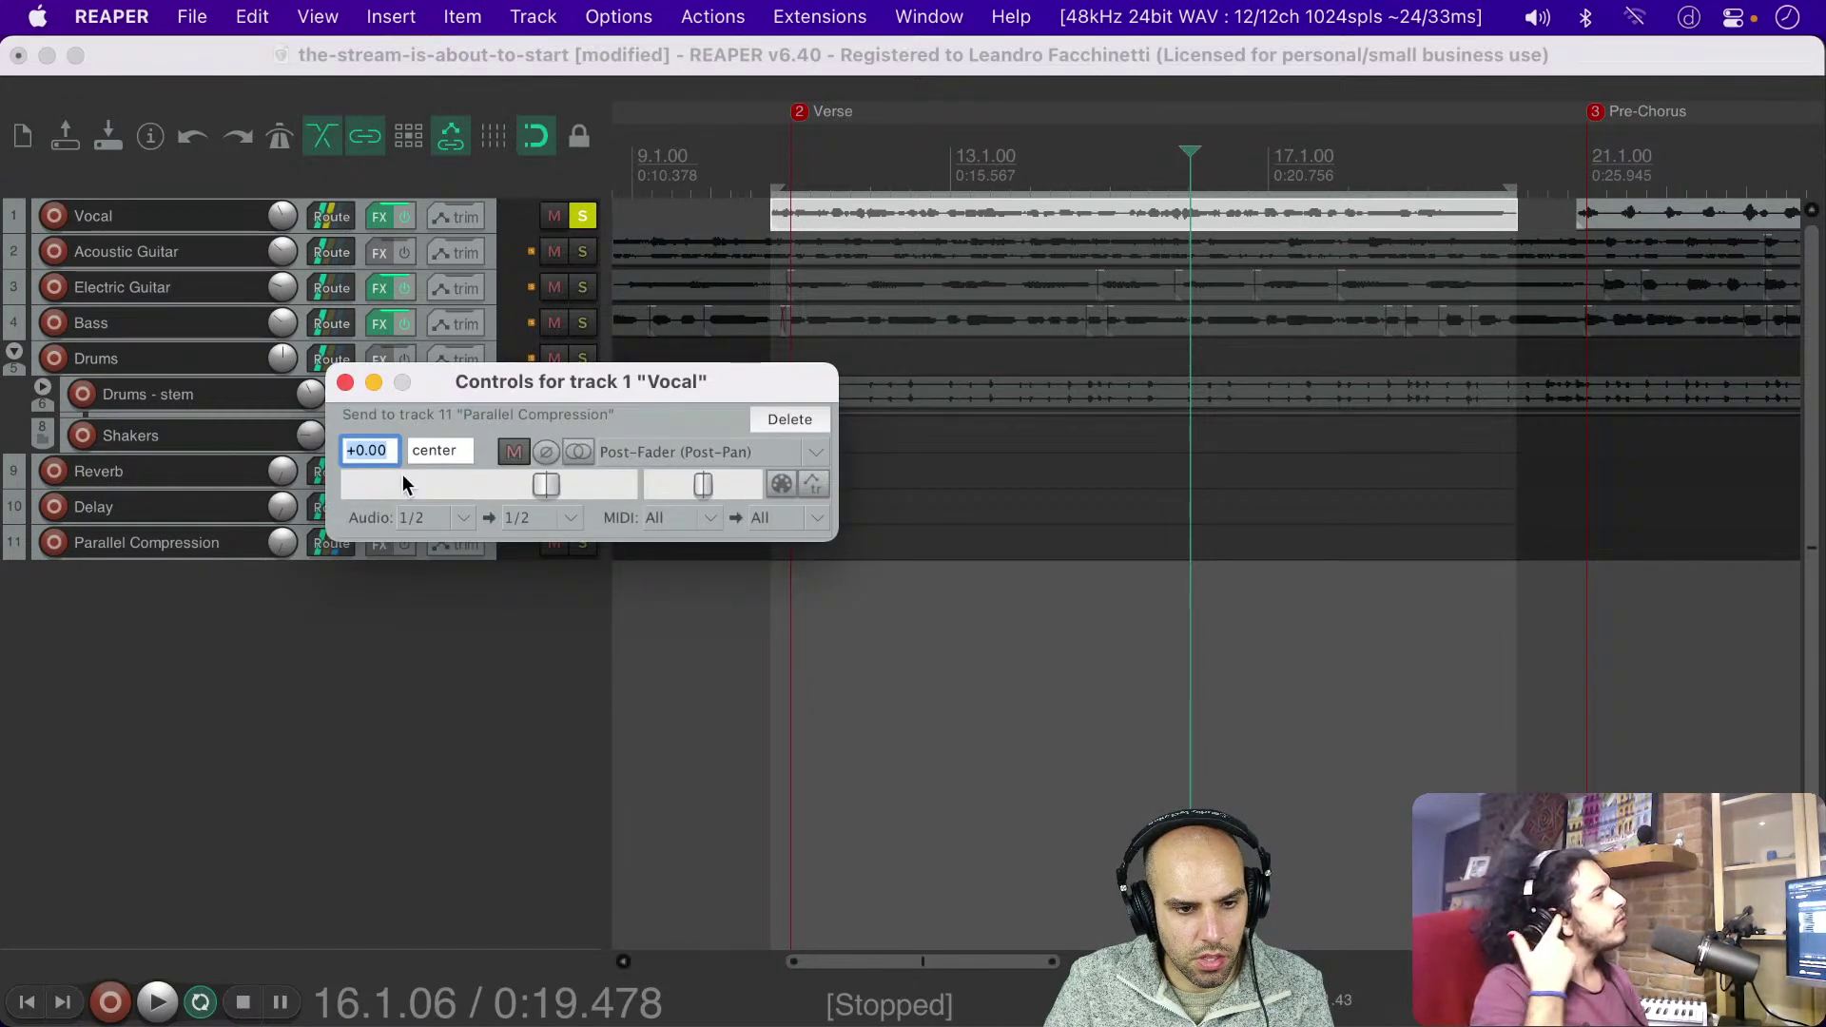
pyautogui.click(344, 382)
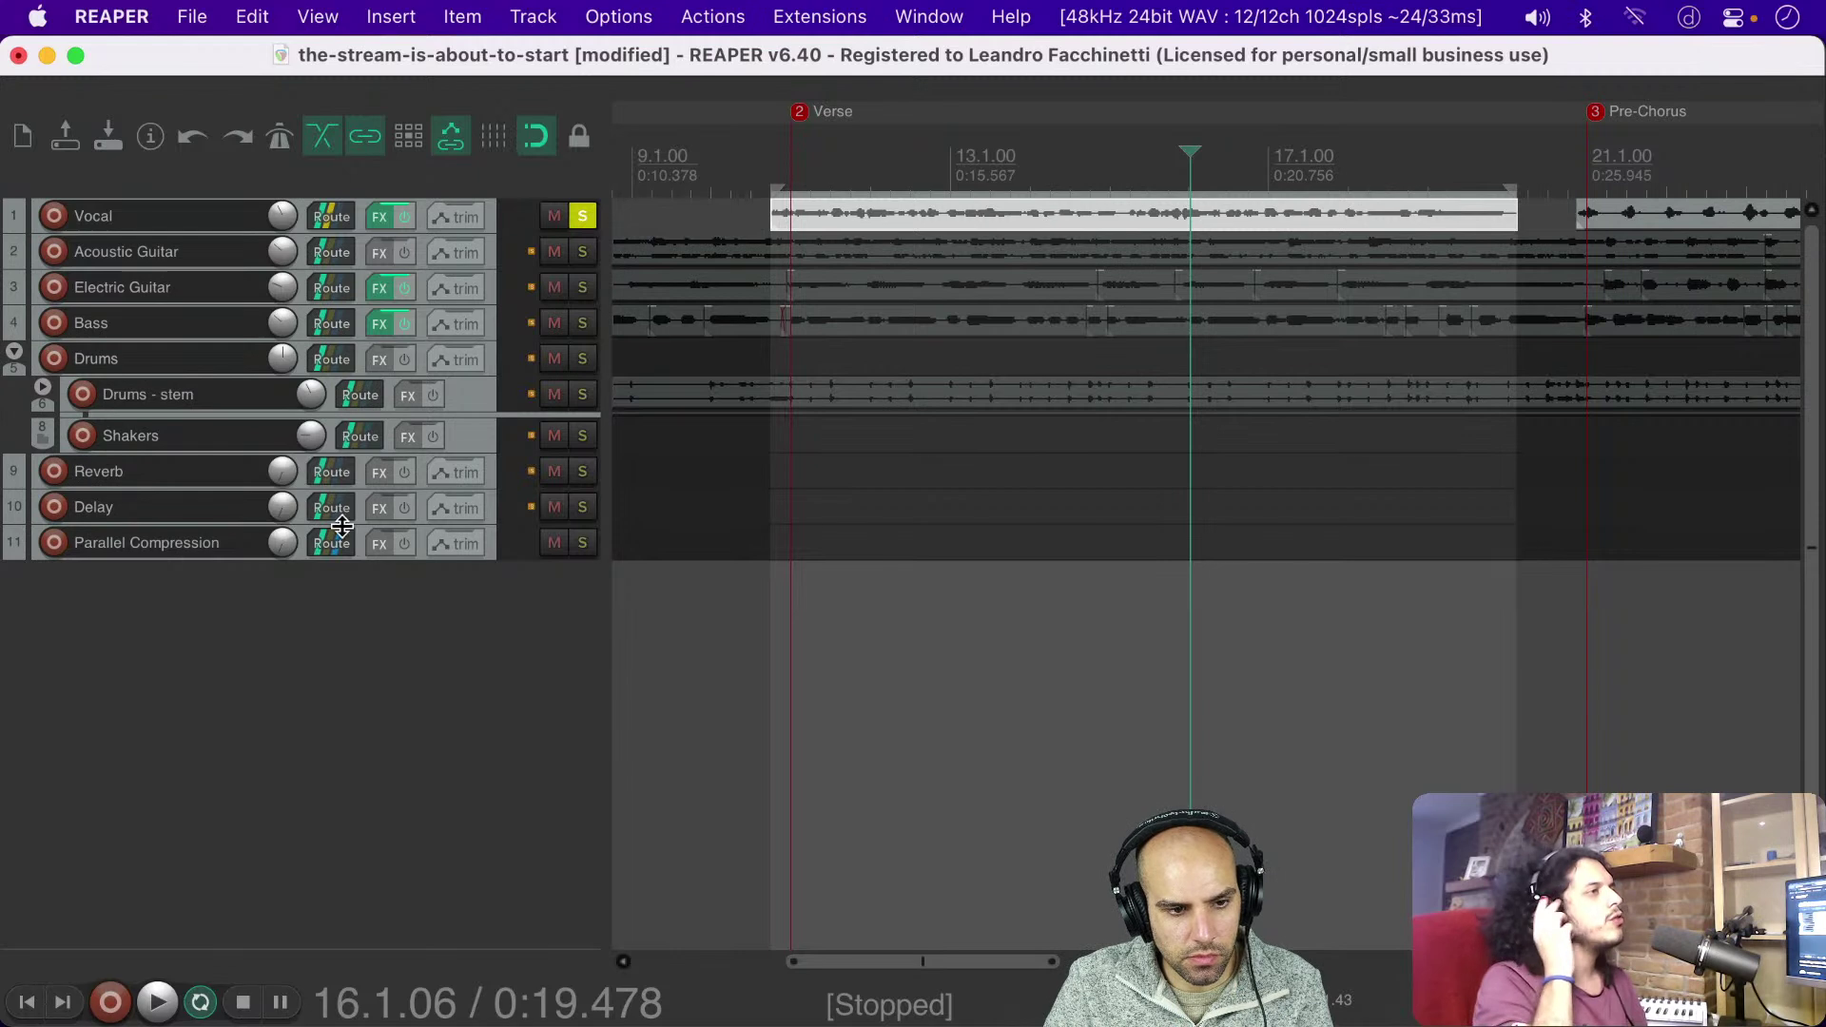
# Step: Rename the Parallel Compression track to "Vocal · Parallel Compression"
pyautogui.doubleClick(91, 542)
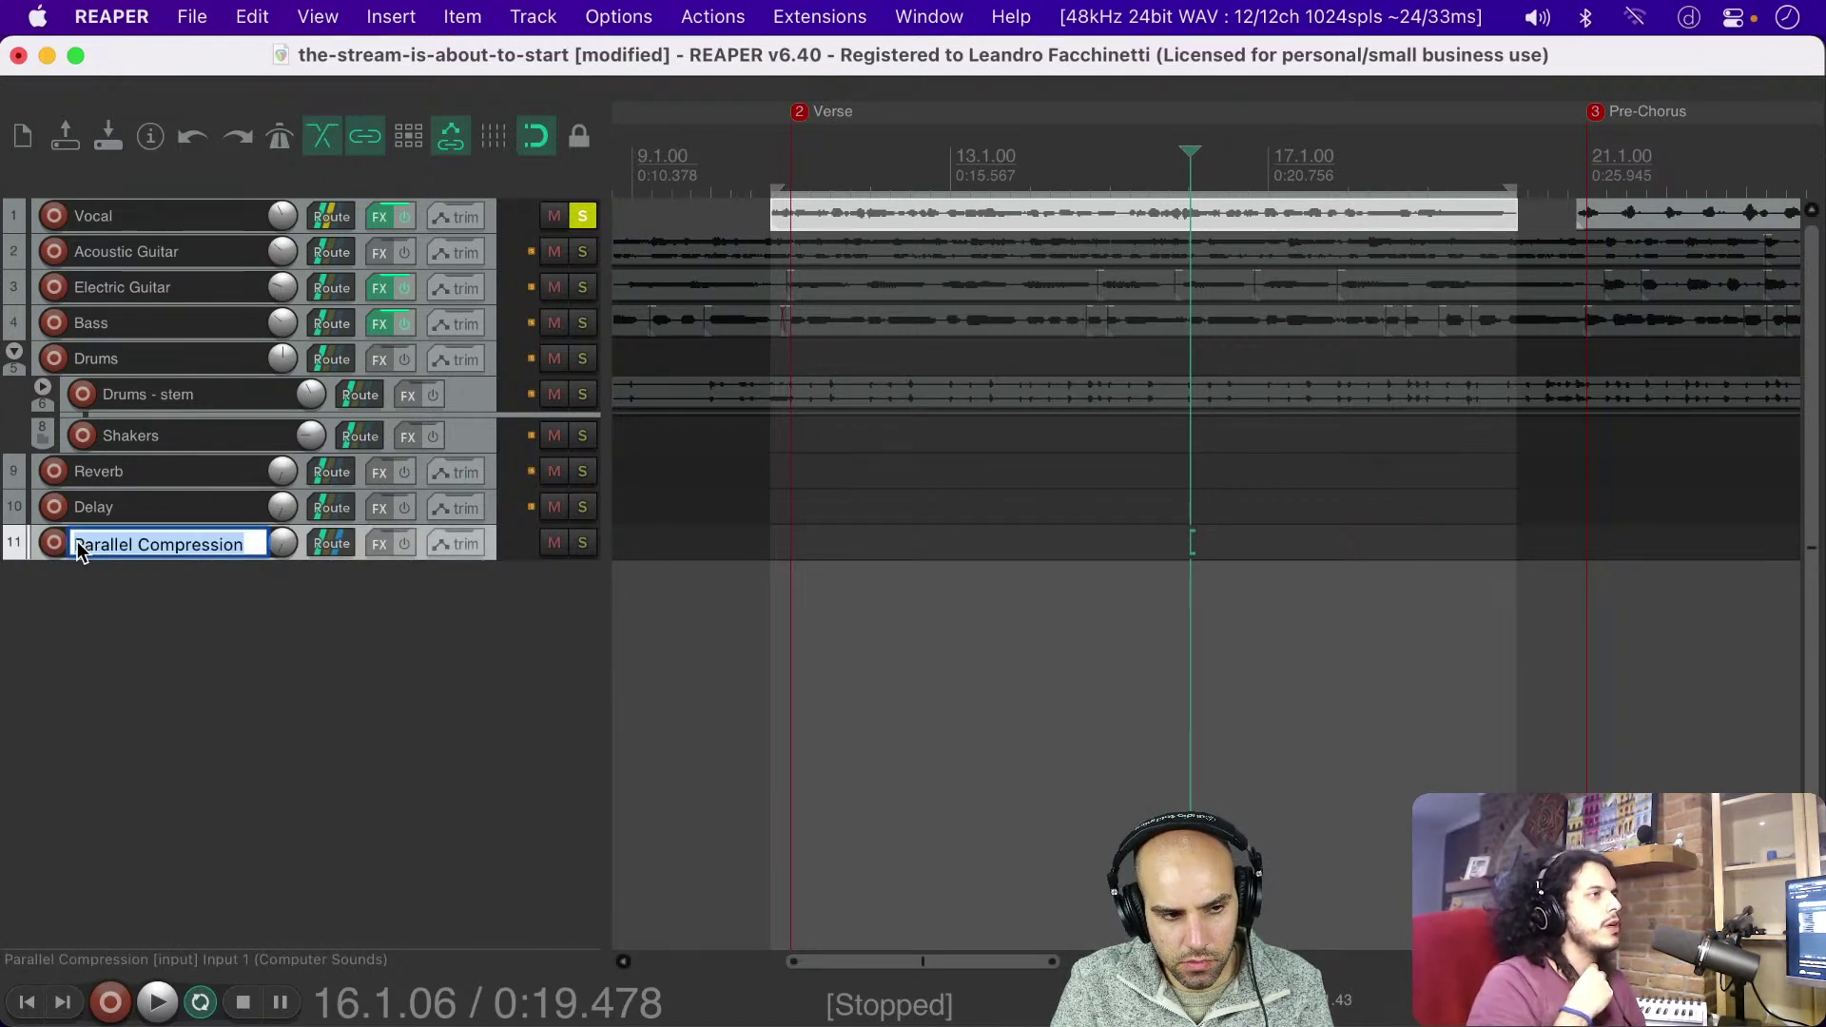
pyautogui.click(77, 544)
pyautogui.write('Vocal ')
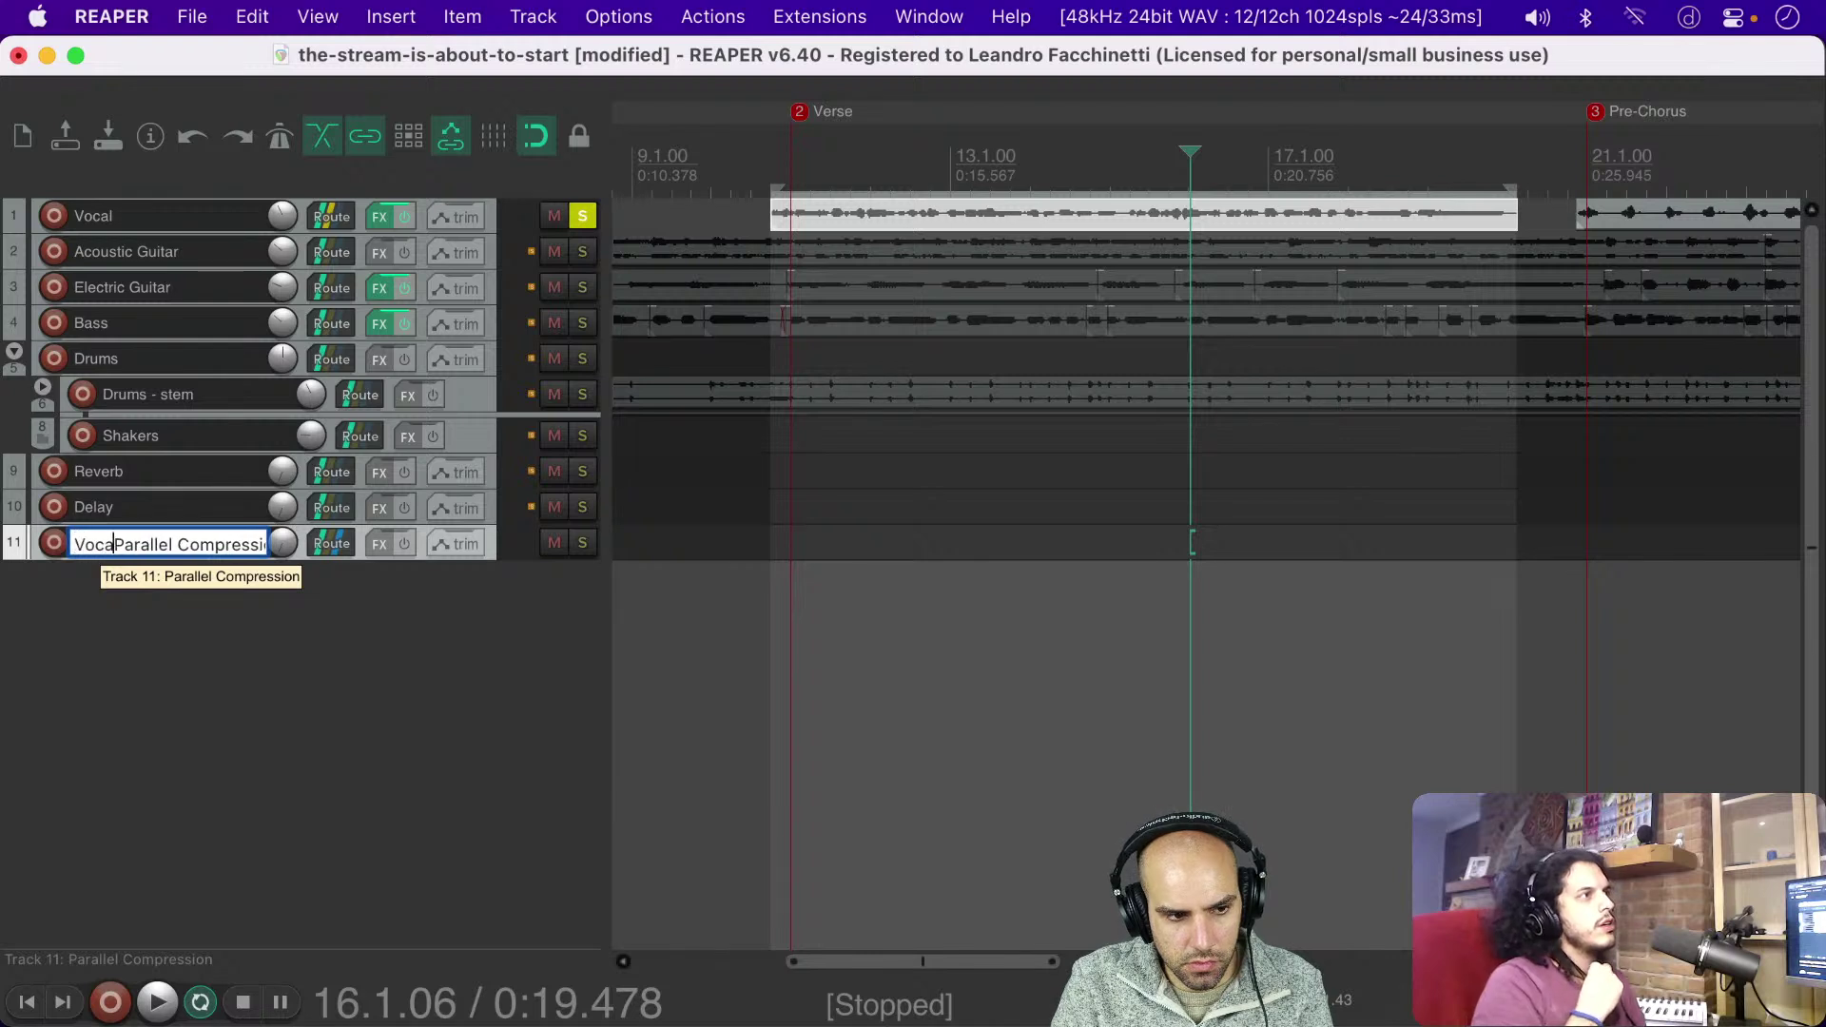
pyautogui.write('·')
pyautogui.press('Return')
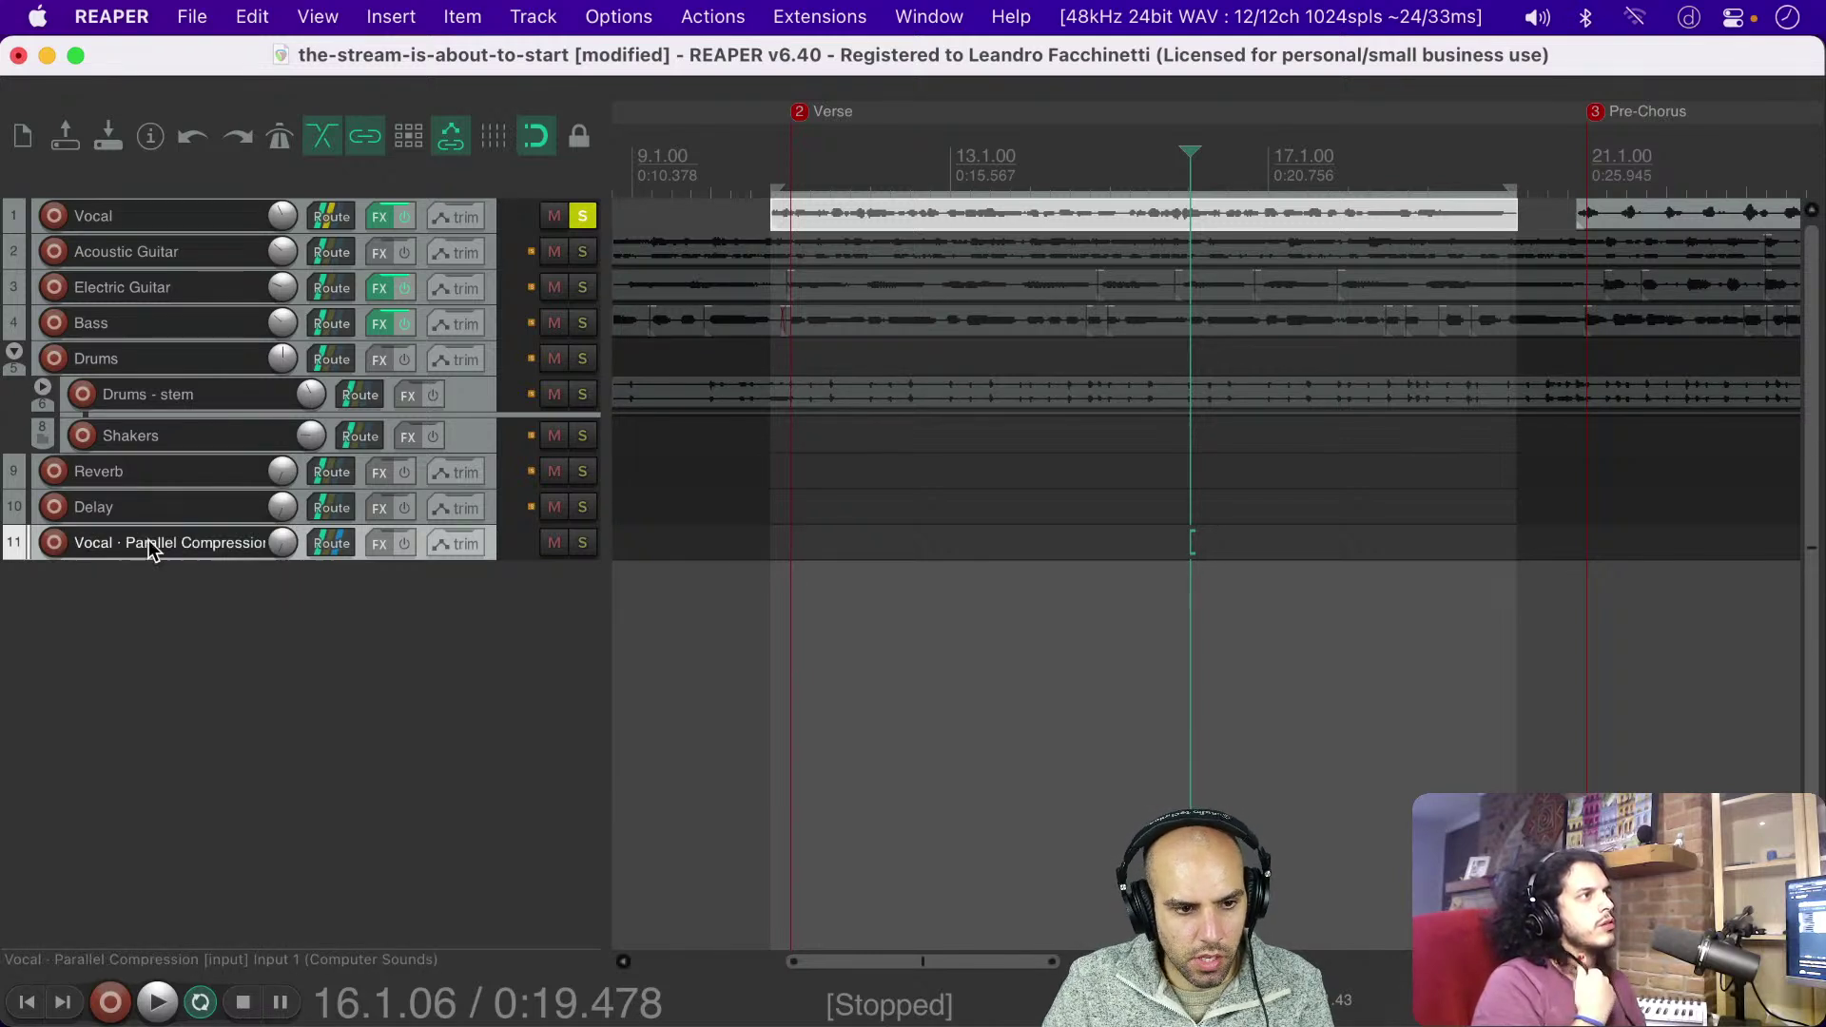
# Step: Group the Reverb, Delay and Vocal · Parallel Compression tracks into a folder track named "Busses"
pyautogui.click(487, 474)
pyautogui.keyDown('shift'); pyautogui.click(492, 542); pyautogui.keyUp('shift')
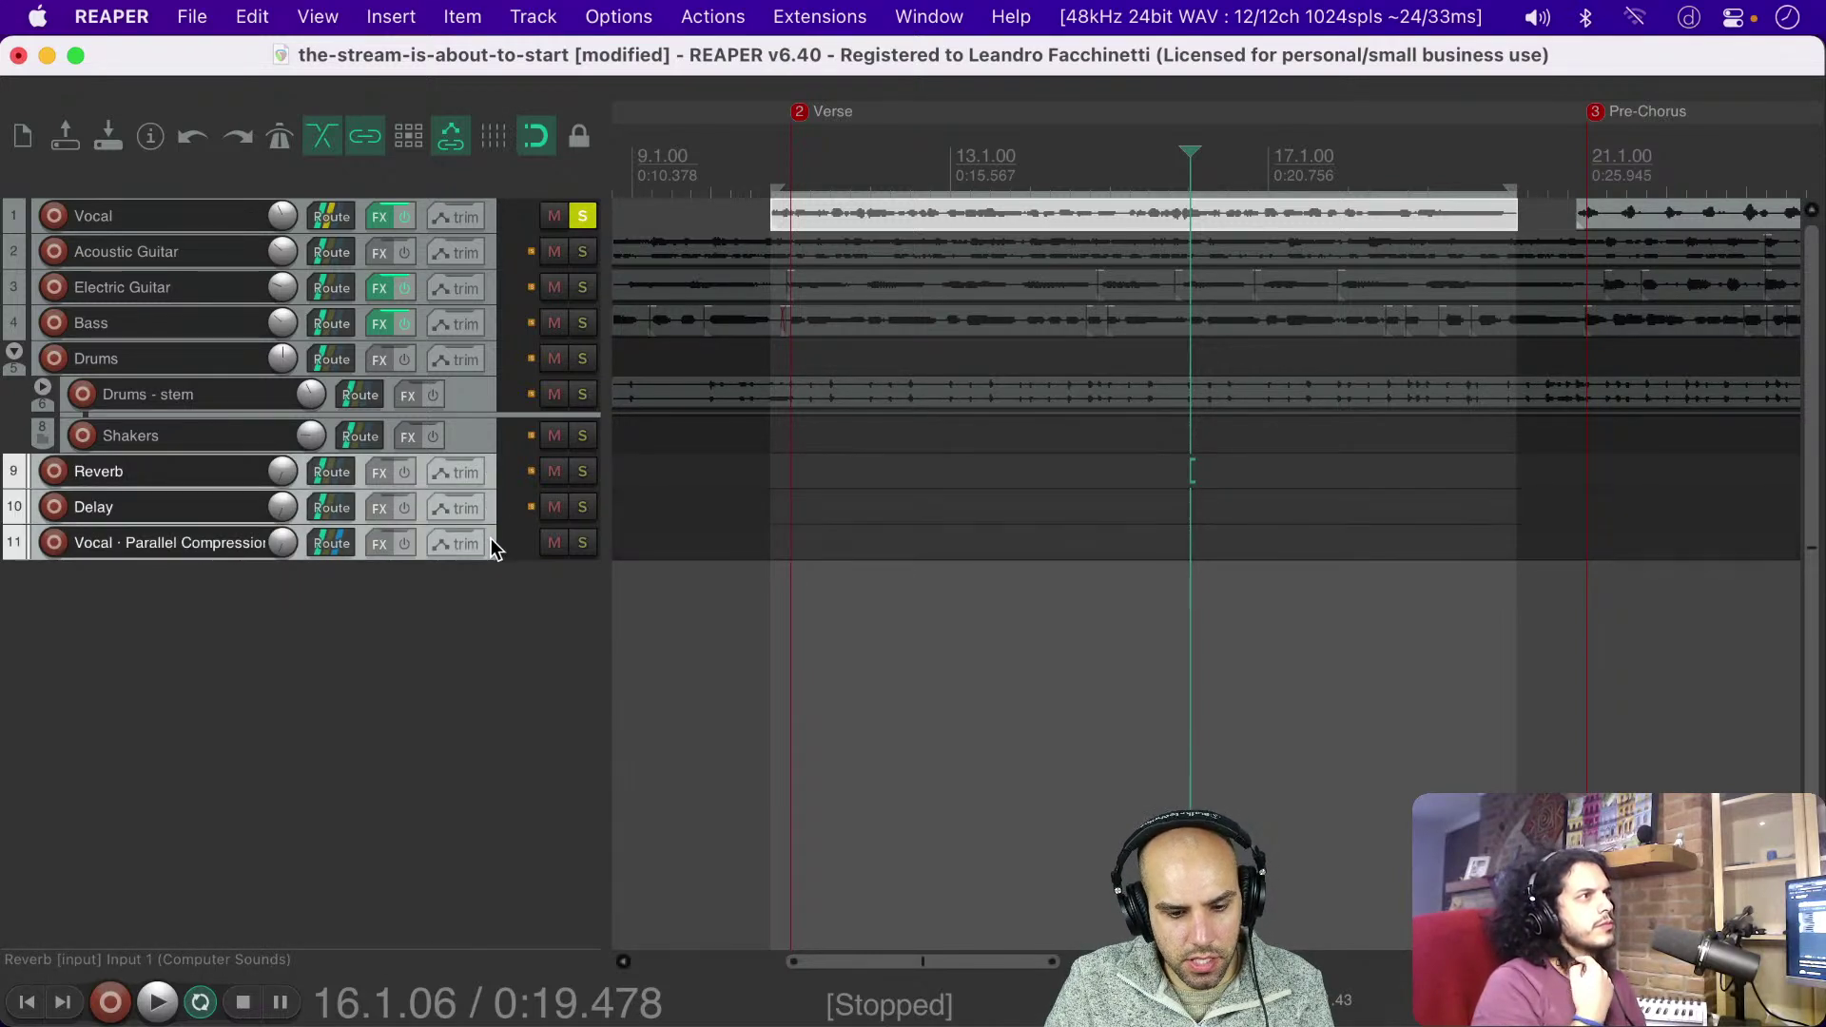
pyautogui.hotkey('ctrl', 'shift', 'f')
pyautogui.doubleClick(112, 479)
pyautogui.write('Busses')
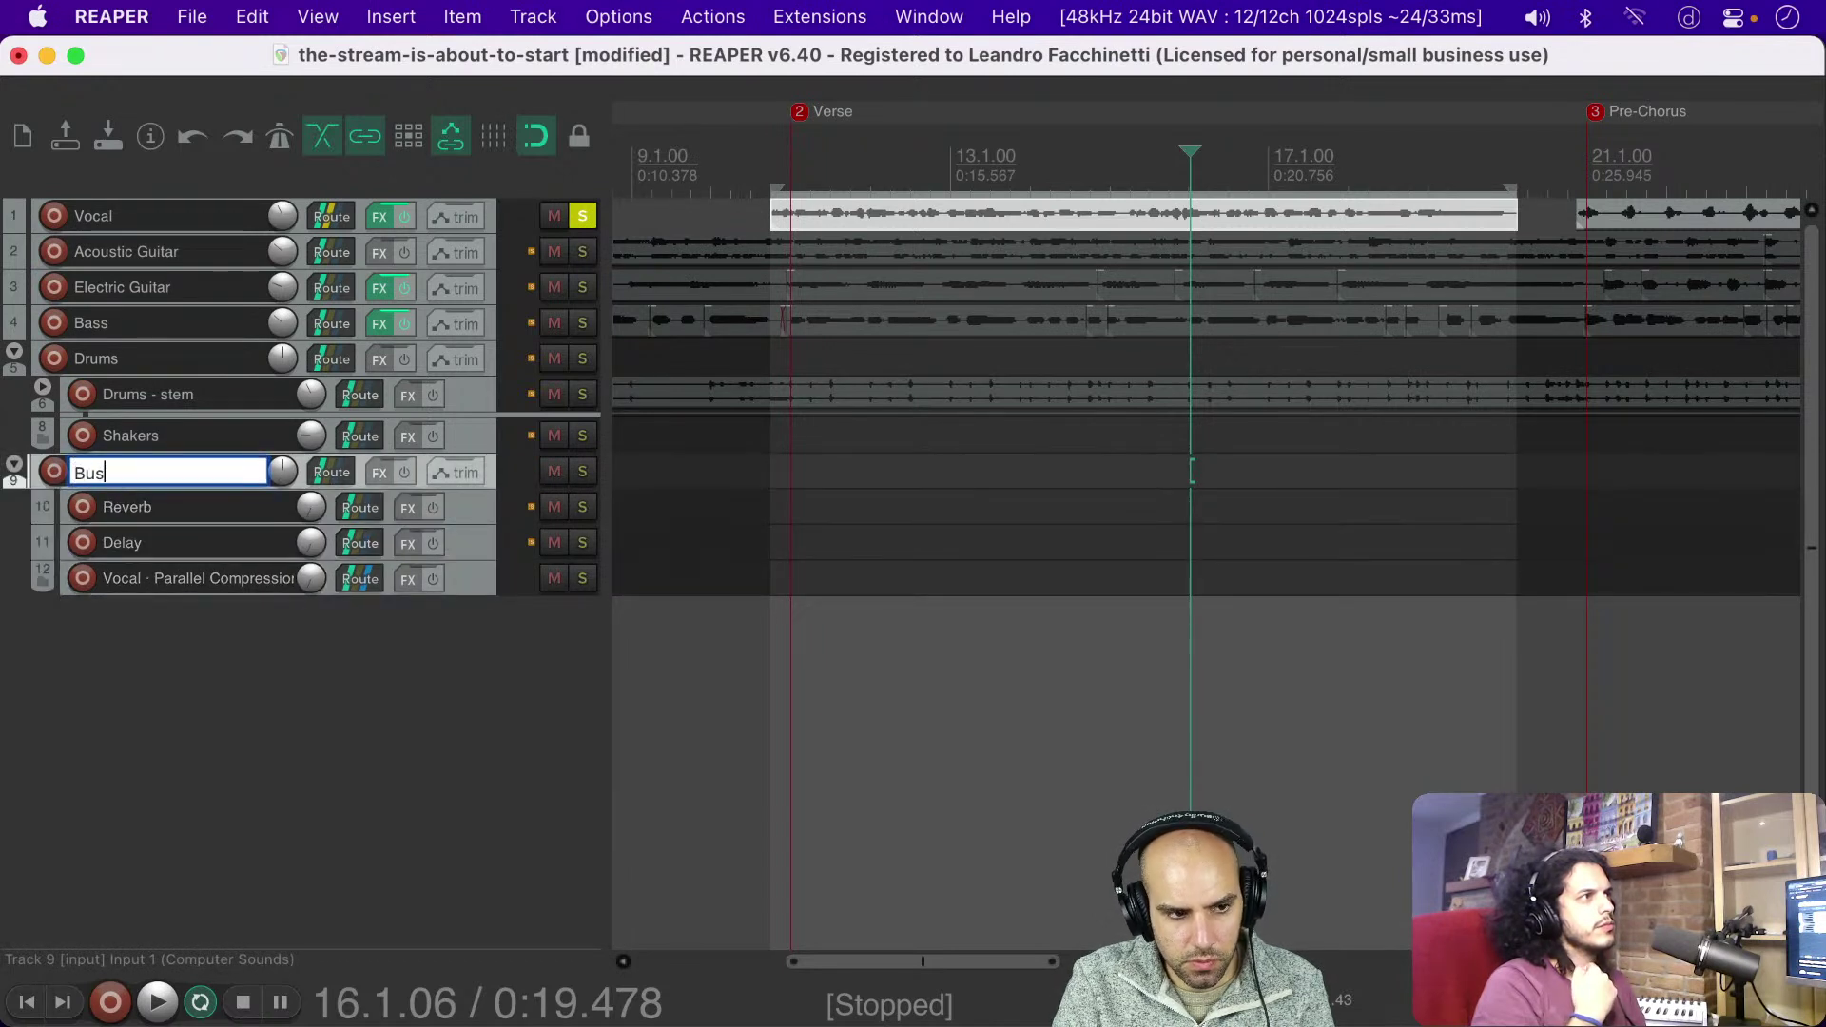
pyautogui.press('Return')
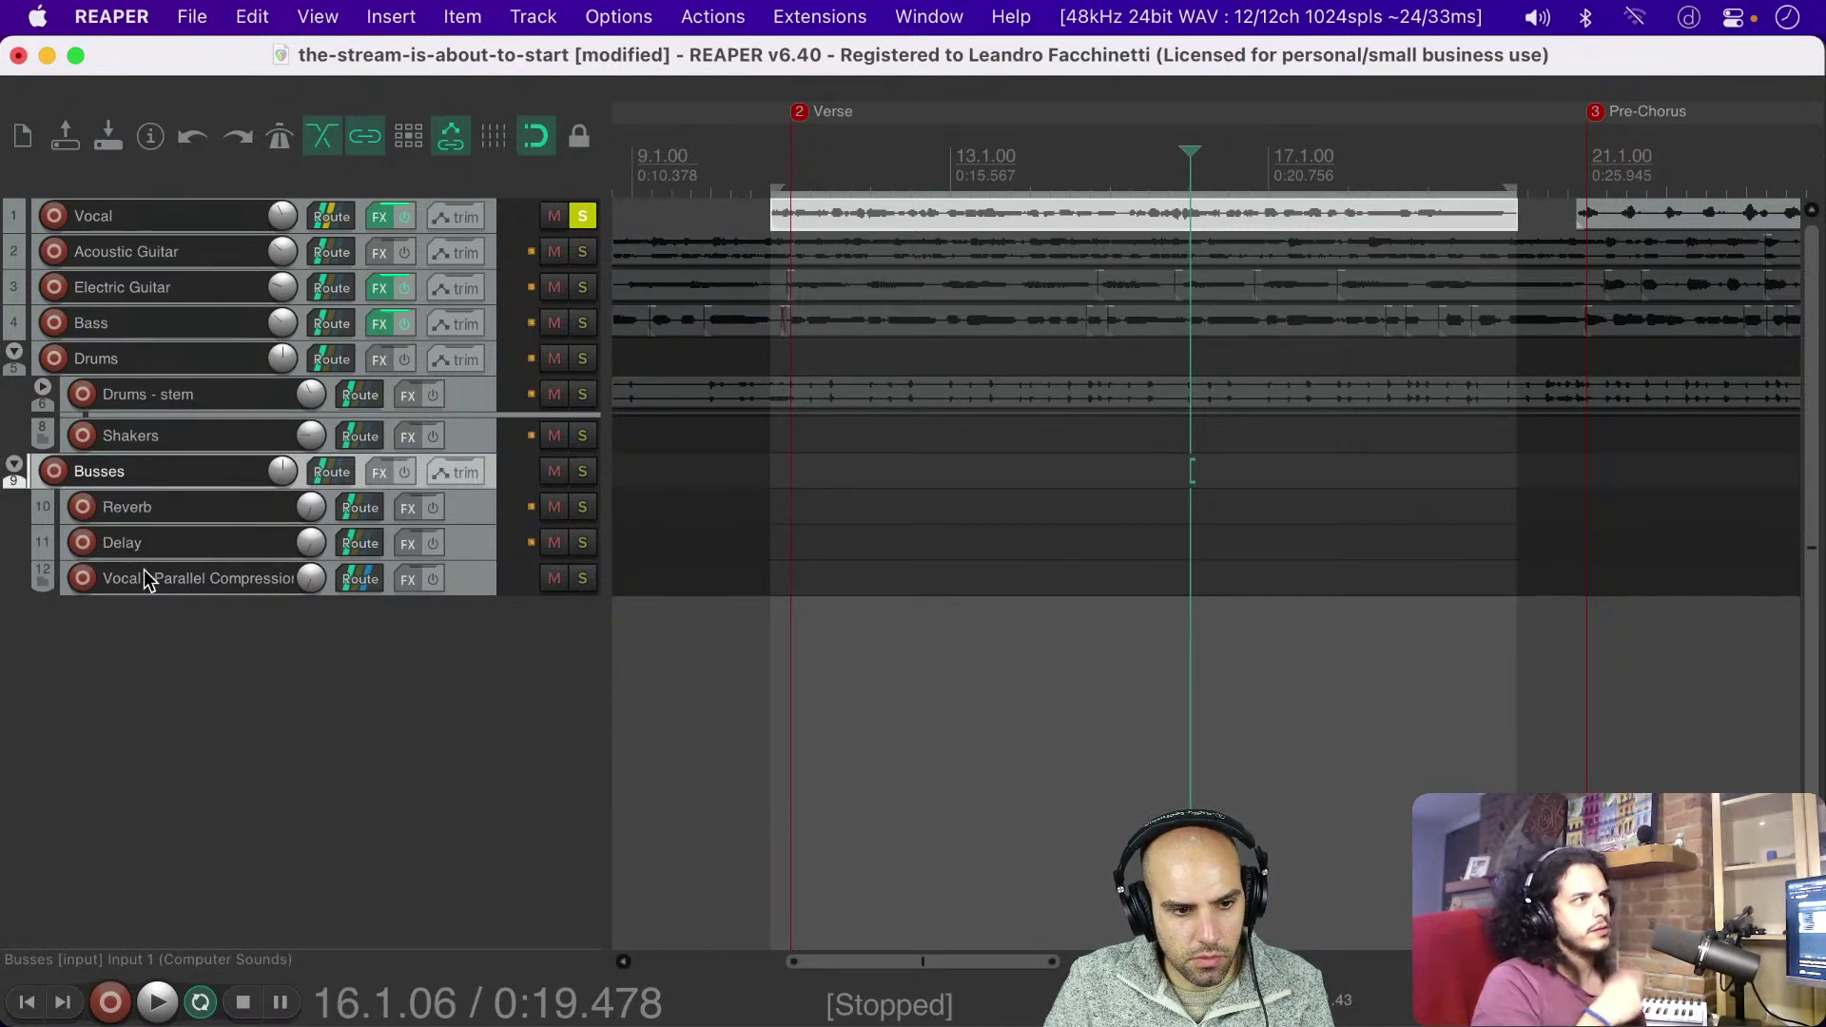
# Step: Add the JS: S.LA.X compressor to the Vocal · Parallel Compression track and move its window clear of the track names
pyautogui.click(324, 585)
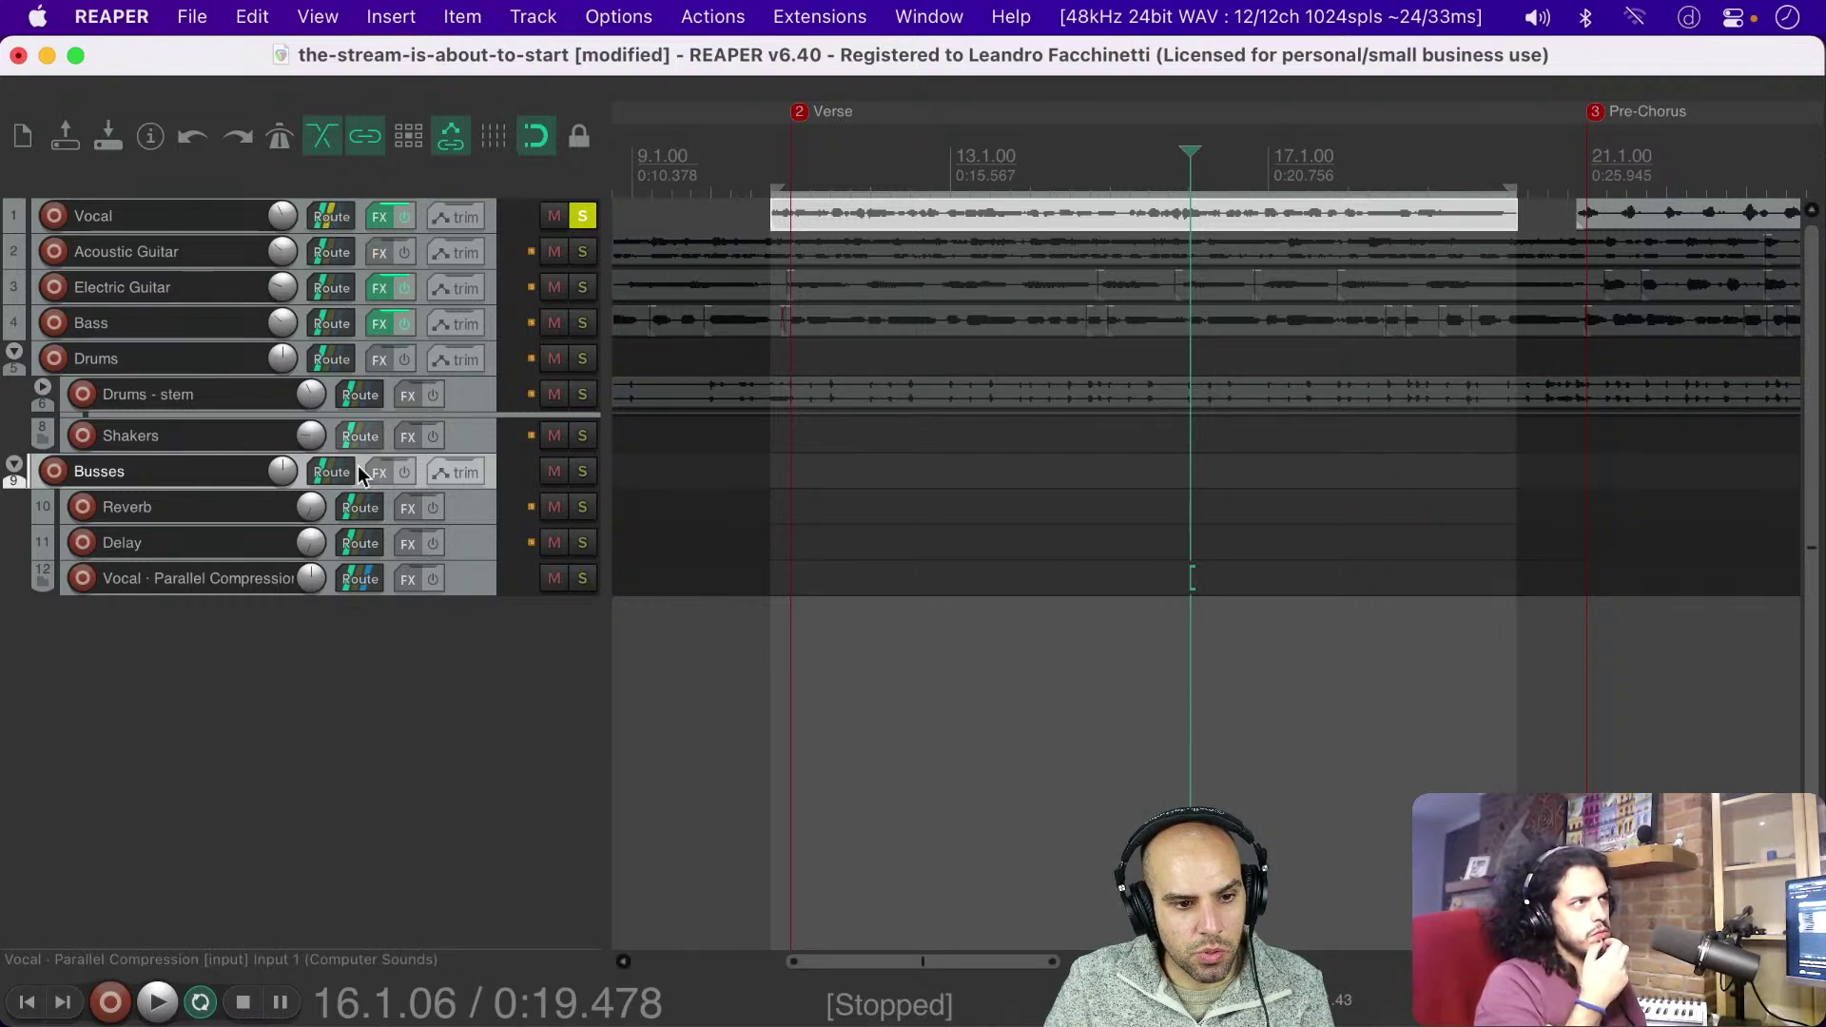
pyautogui.click(408, 580)
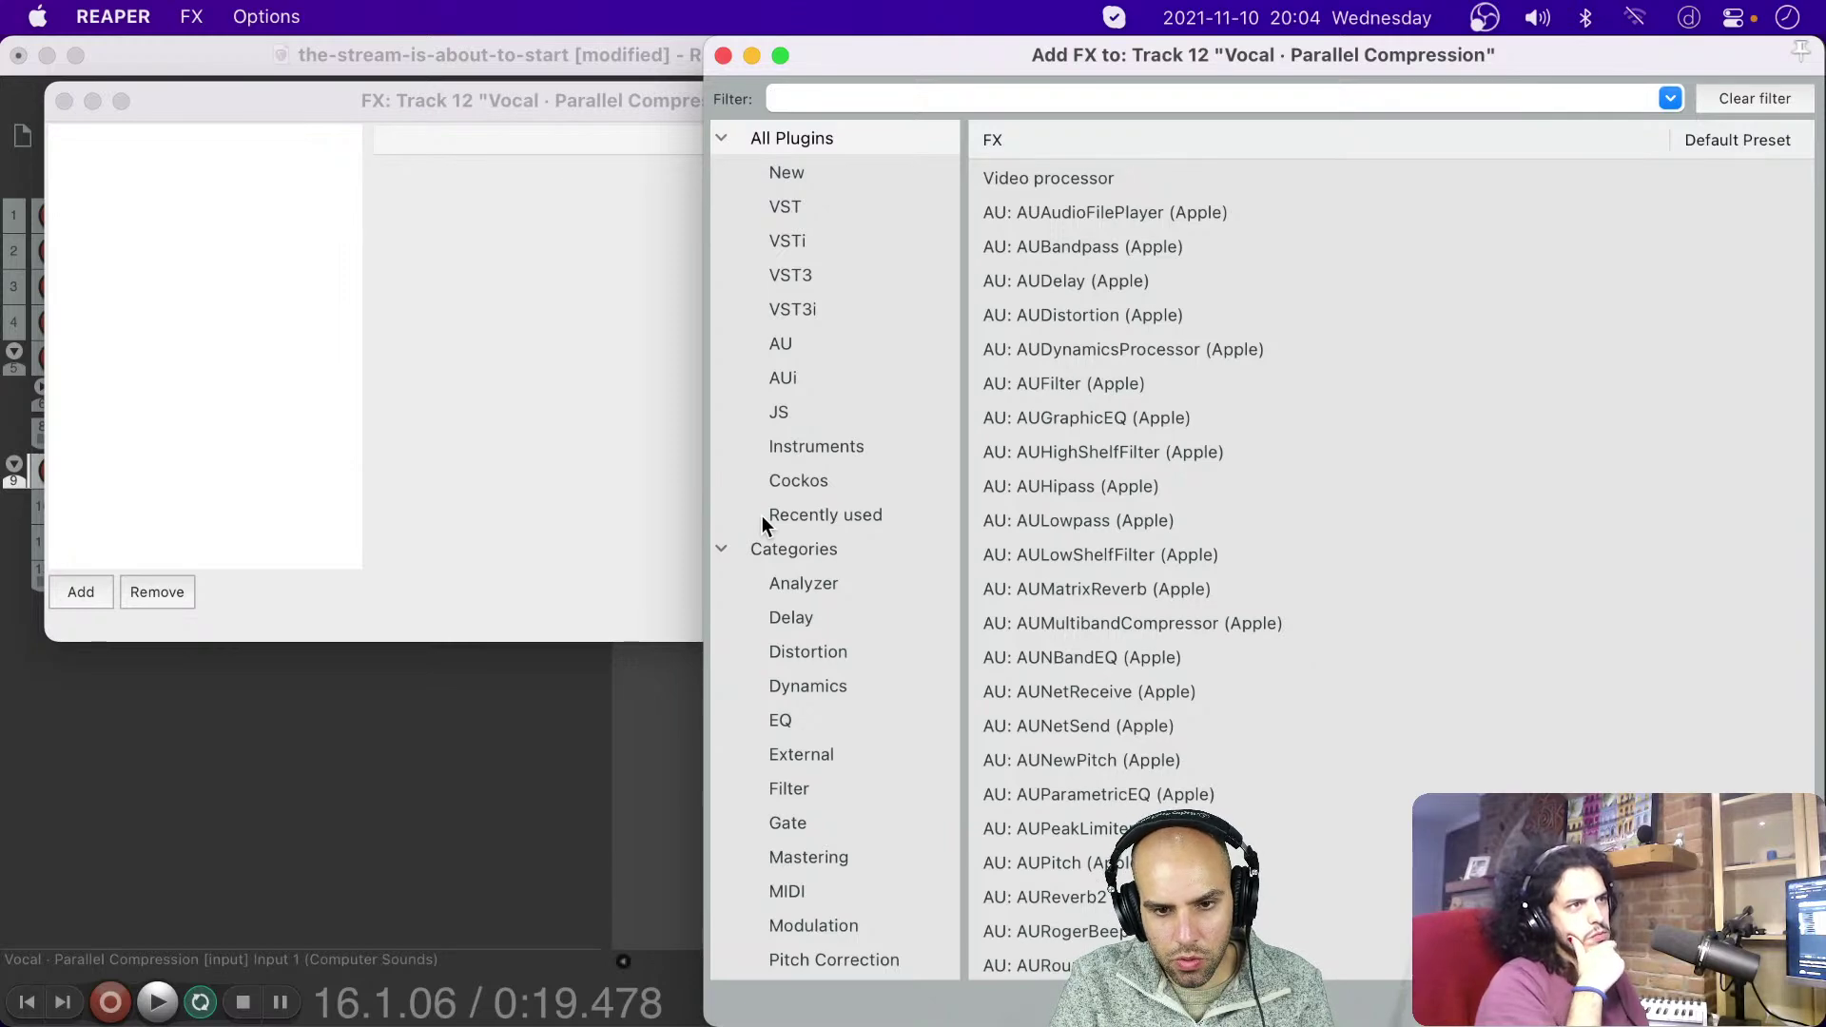
pyautogui.write('s.la')
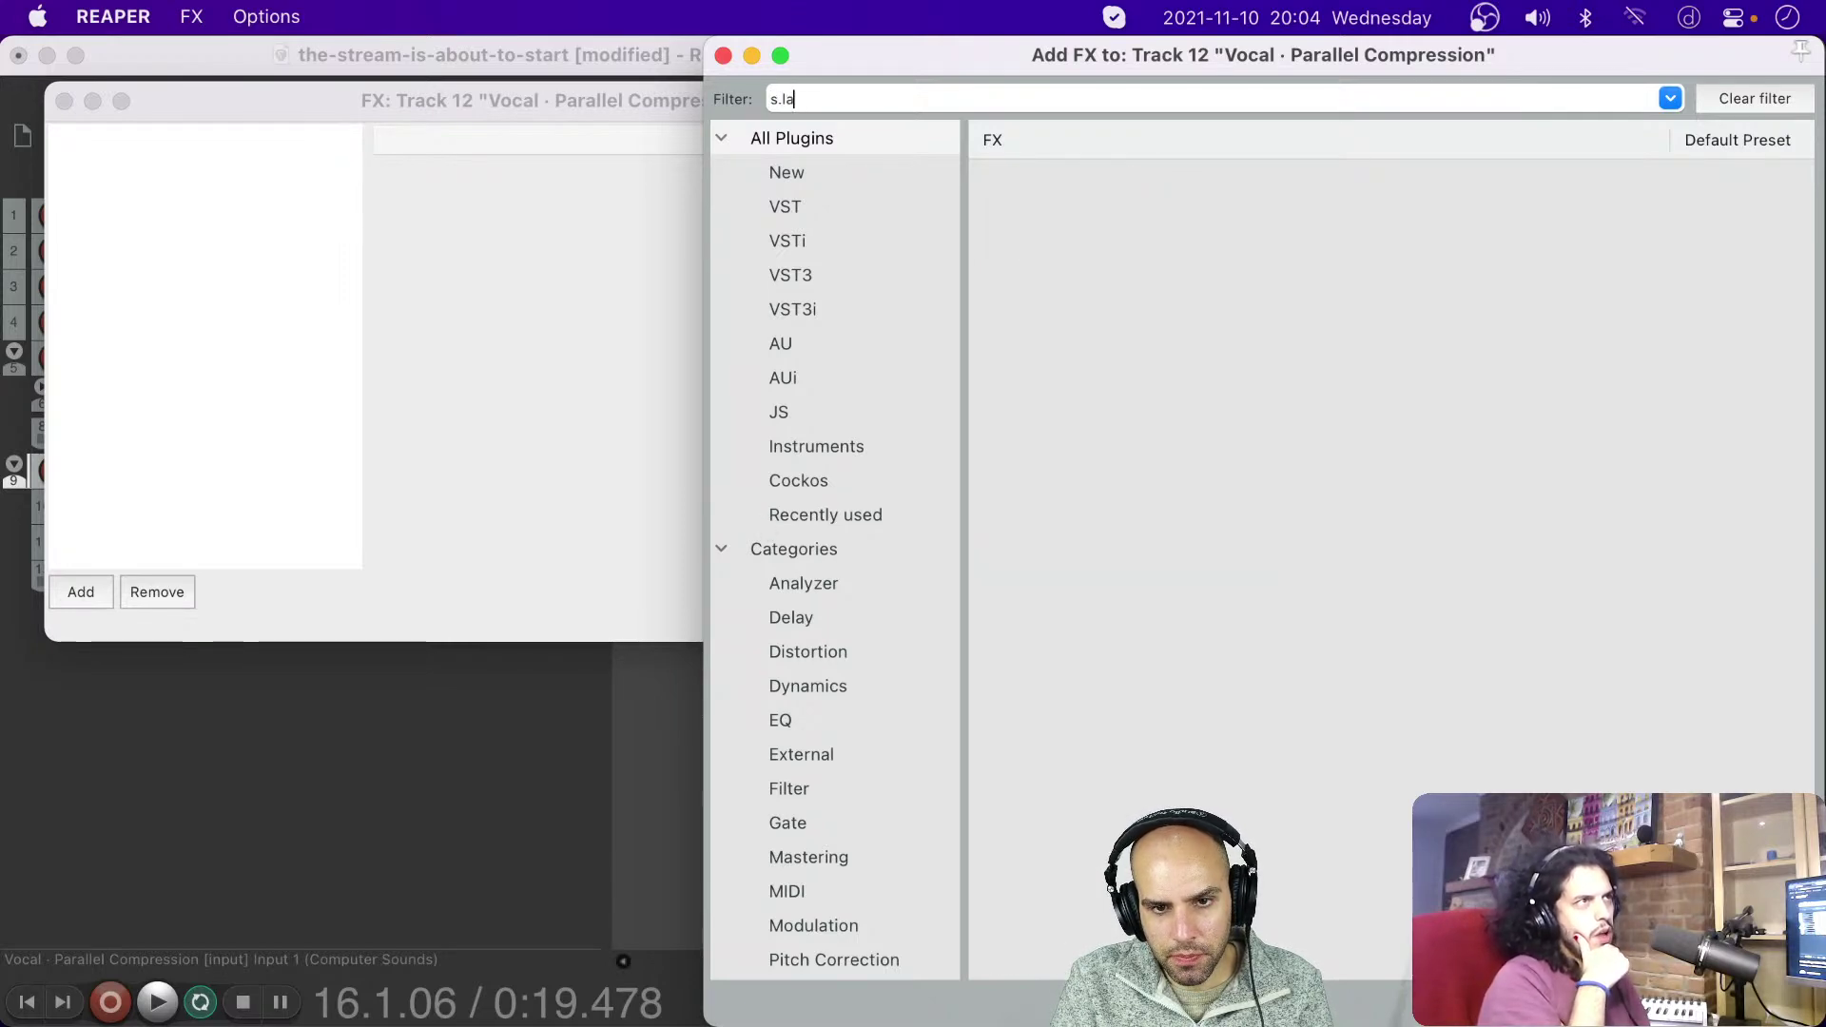
pyautogui.press('Return')
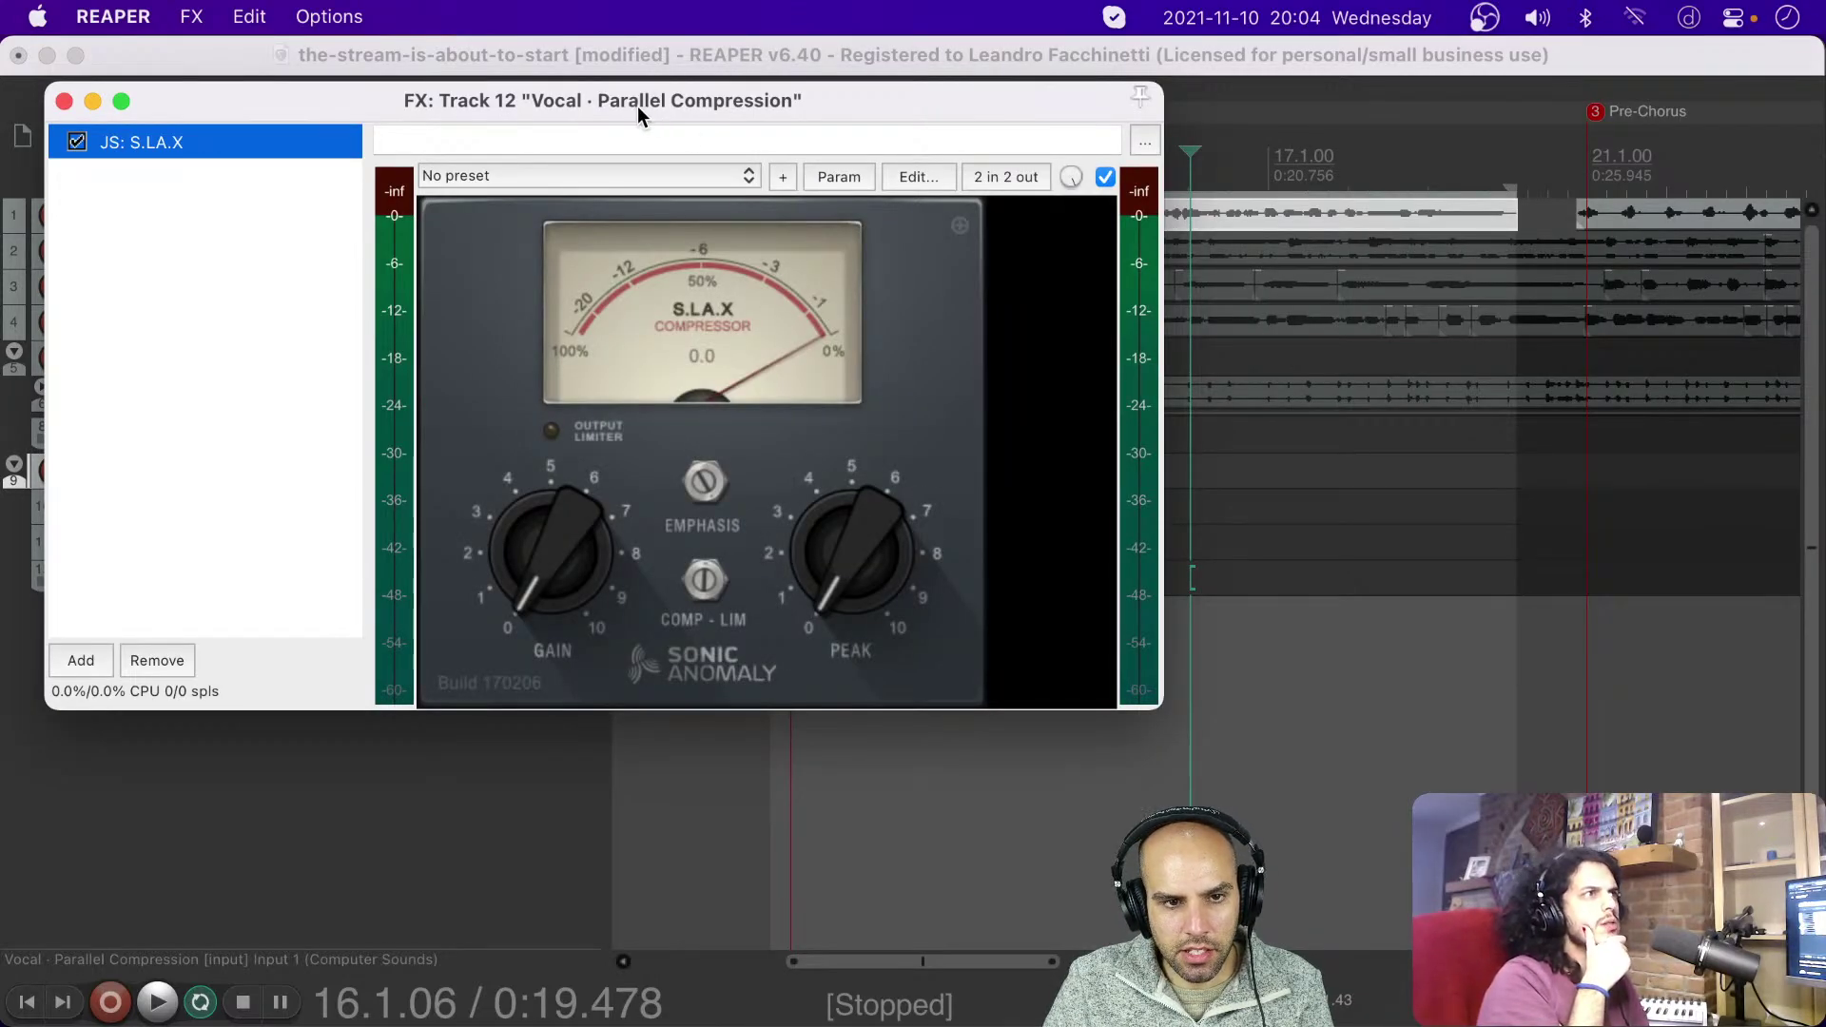
pyautogui.moveTo(637, 106); pyautogui.dragTo(836, 103)
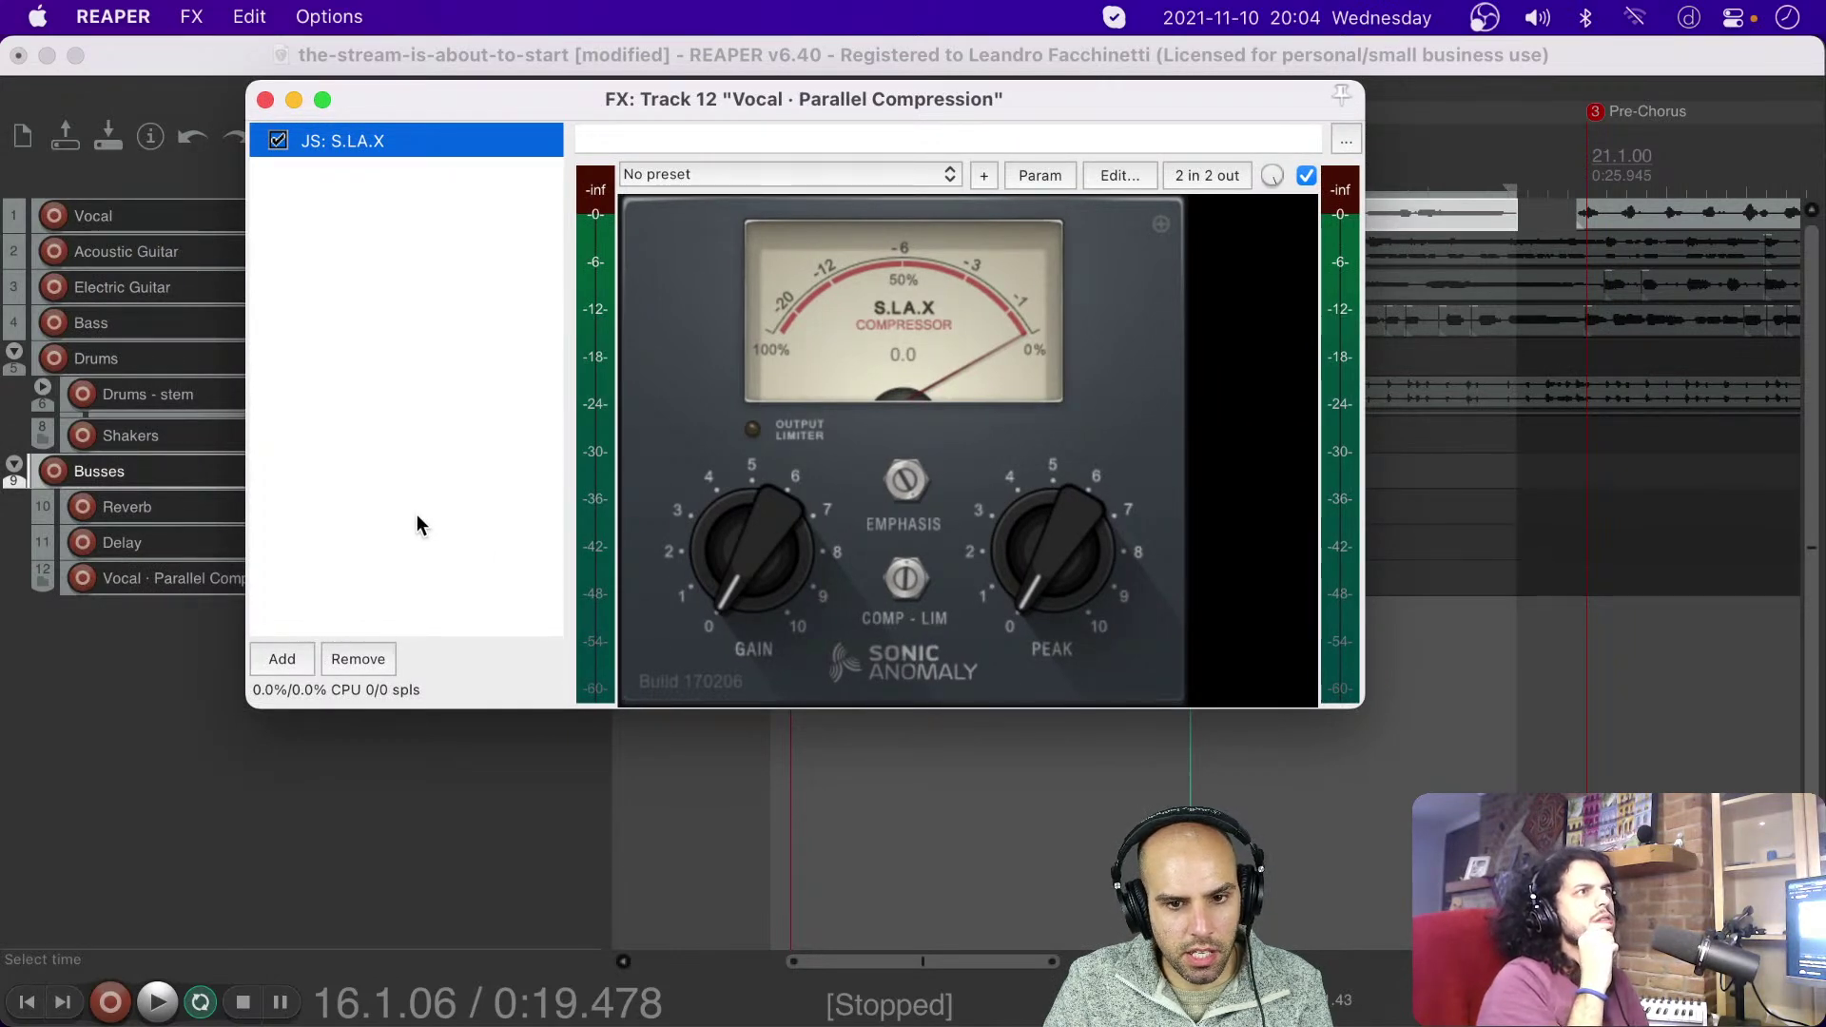
pyautogui.moveTo(485, 99); pyautogui.dragTo(587, 114)
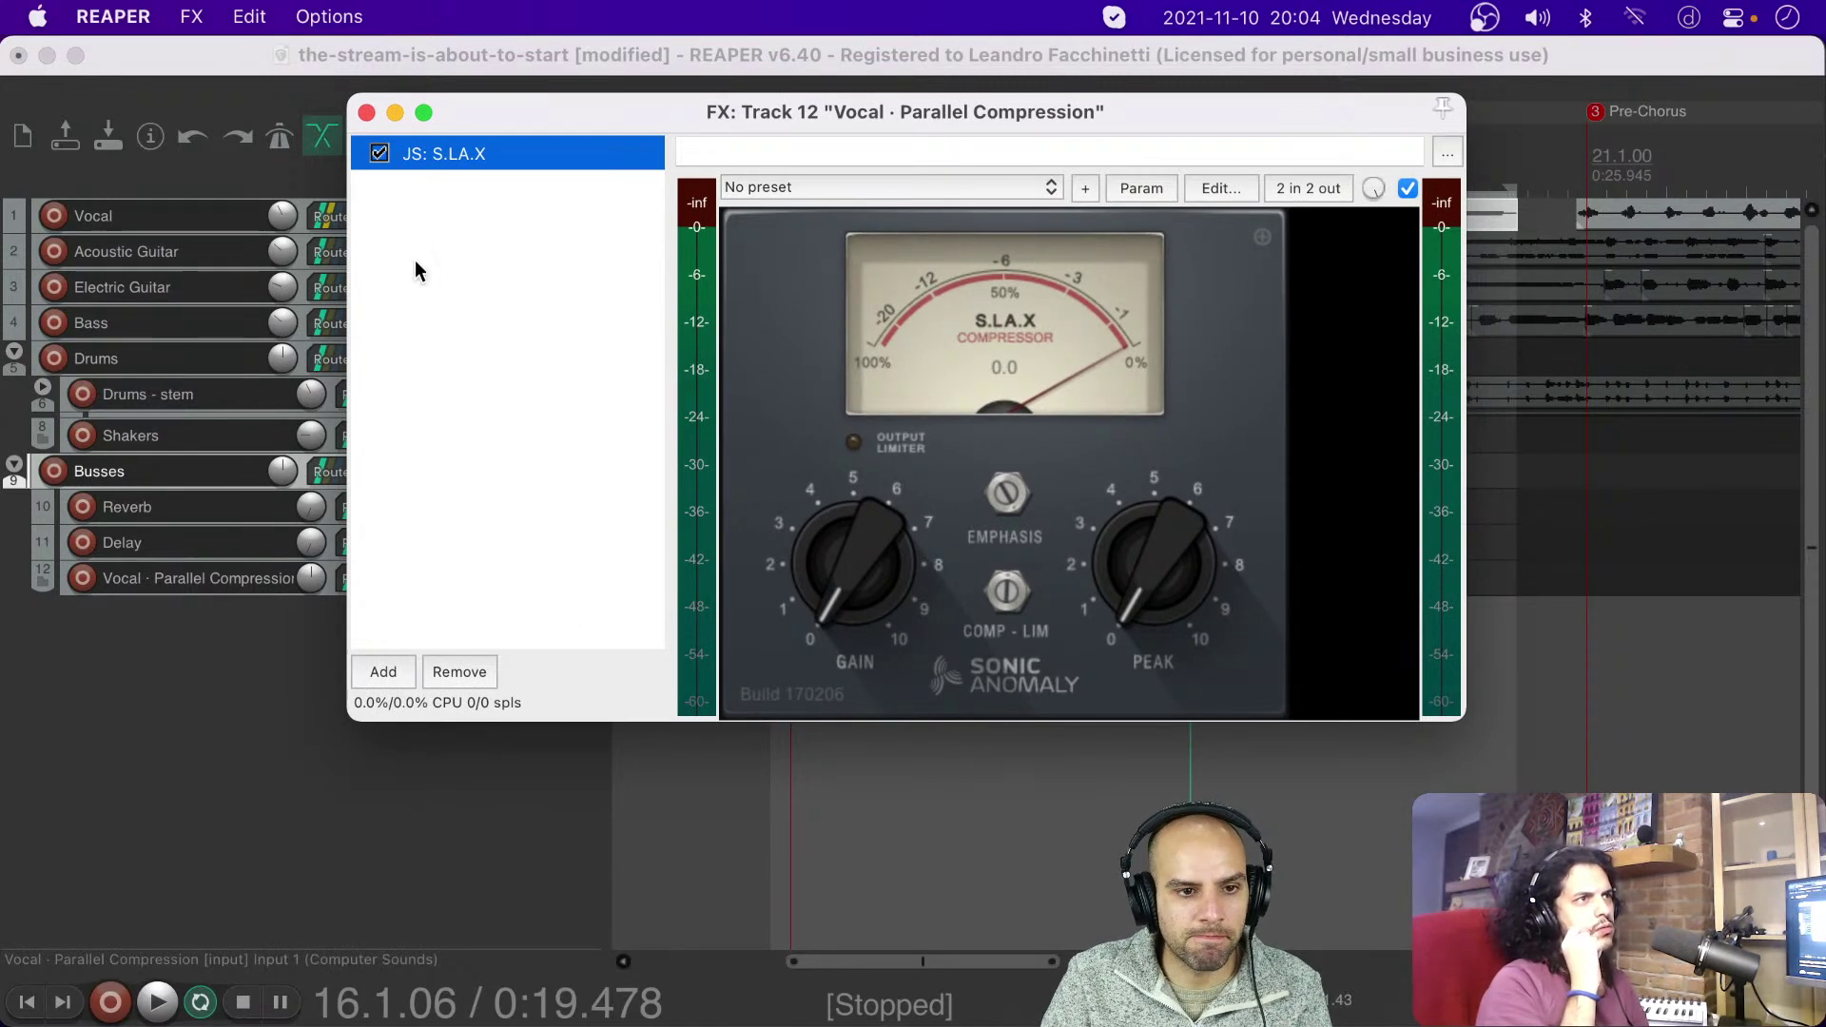
# Step: Bypass S.LA.X and add the VST3: Leveling Tool (AdHd) to the Vocal · Parallel Compression track, centering its window
pyautogui.click(380, 153)
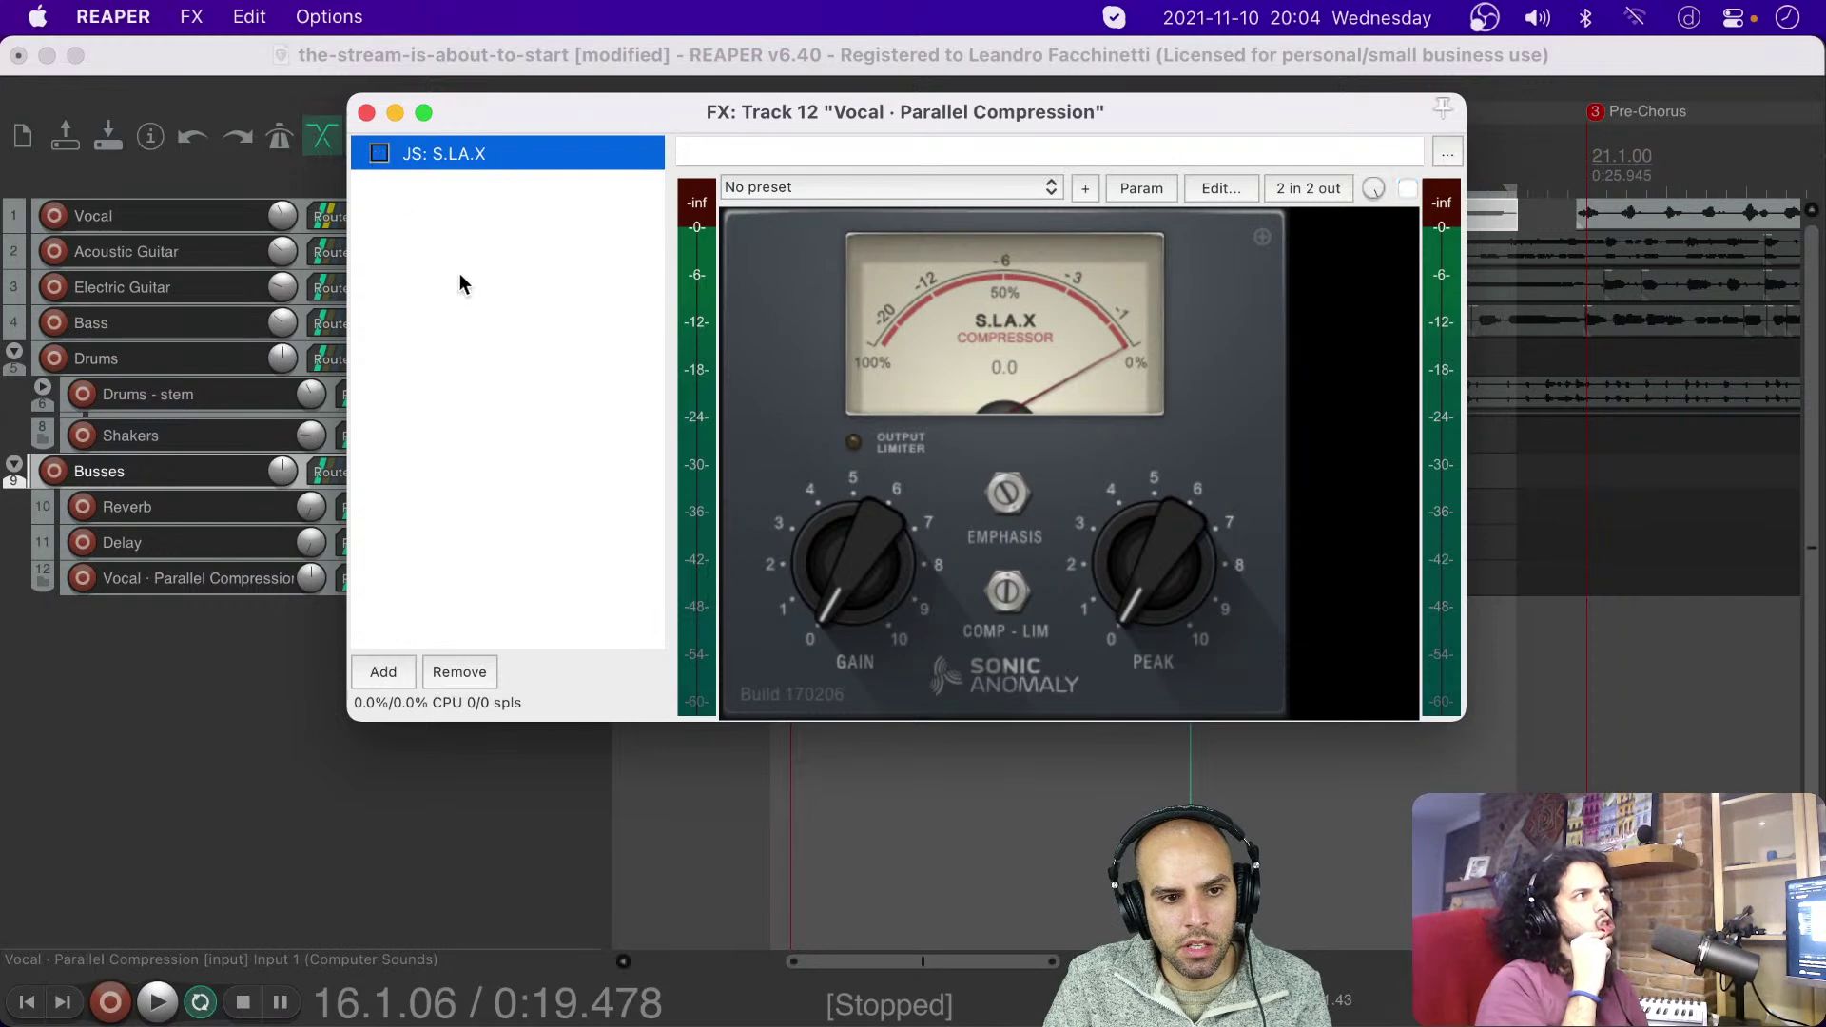
pyautogui.doubleClick(460, 276)
pyautogui.write('adhd')
pyautogui.click(1093, 178)
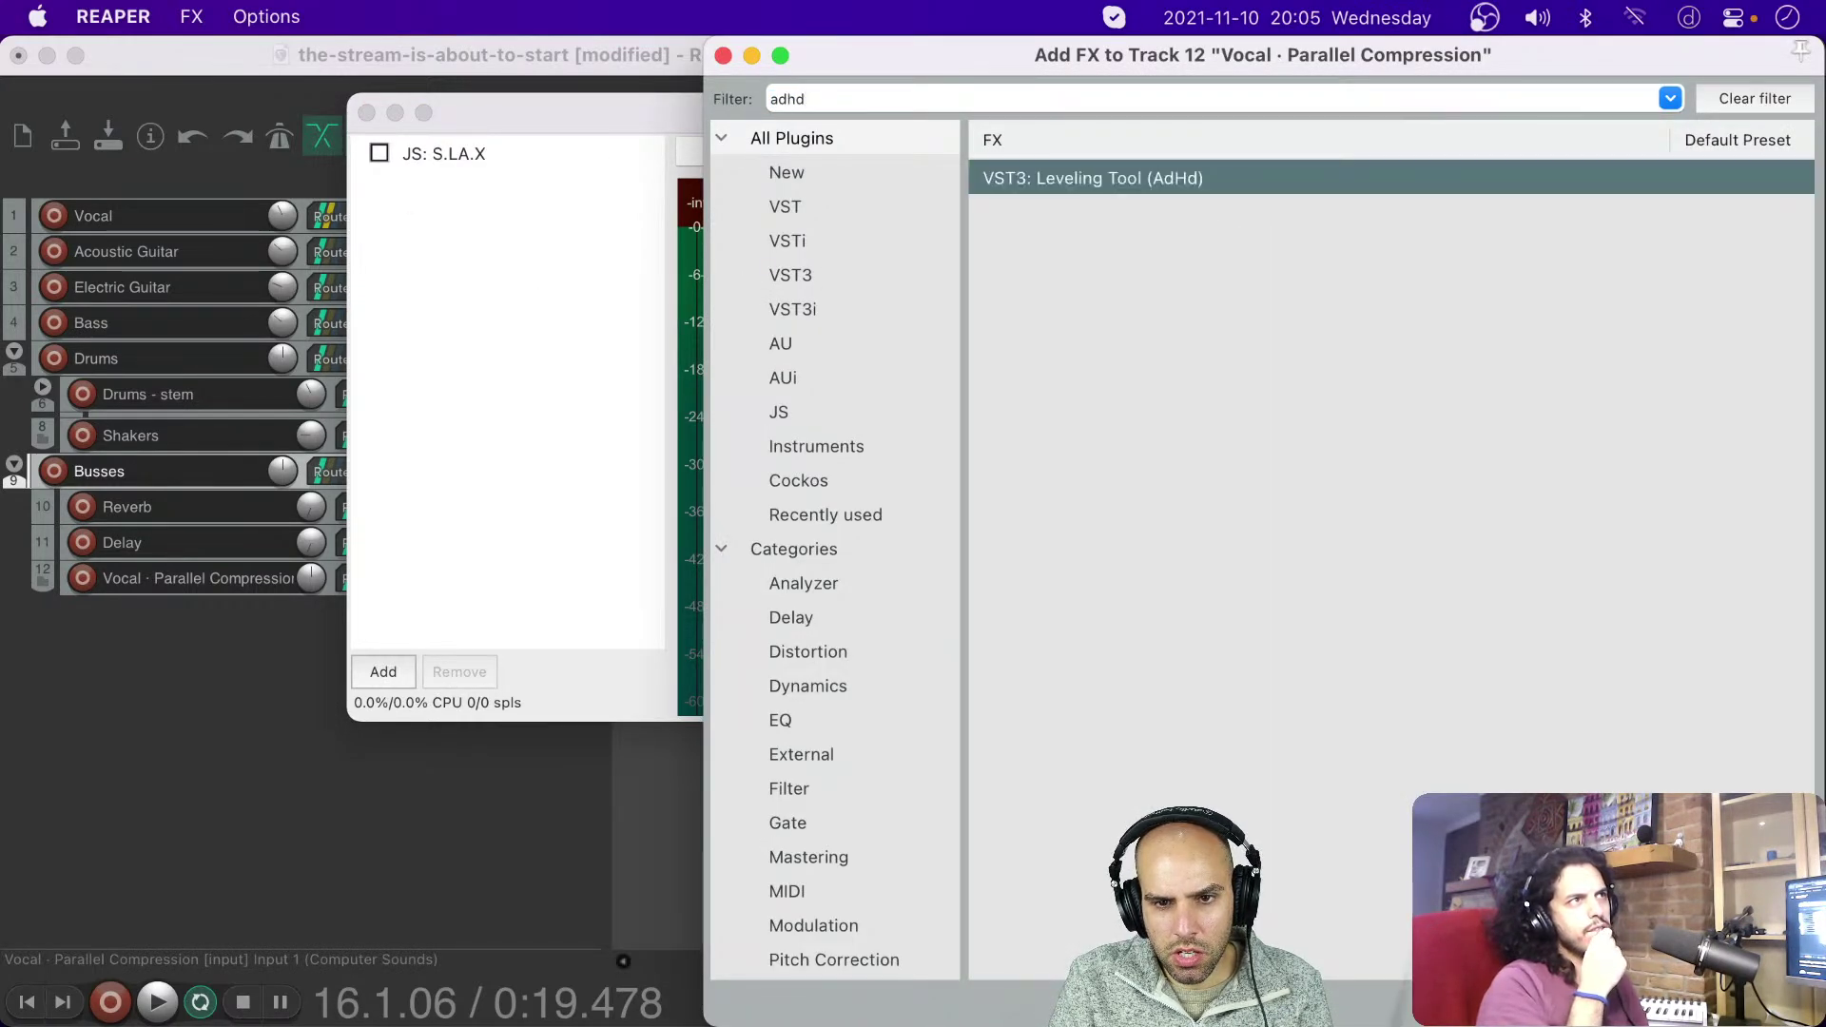
pyautogui.press('Return')
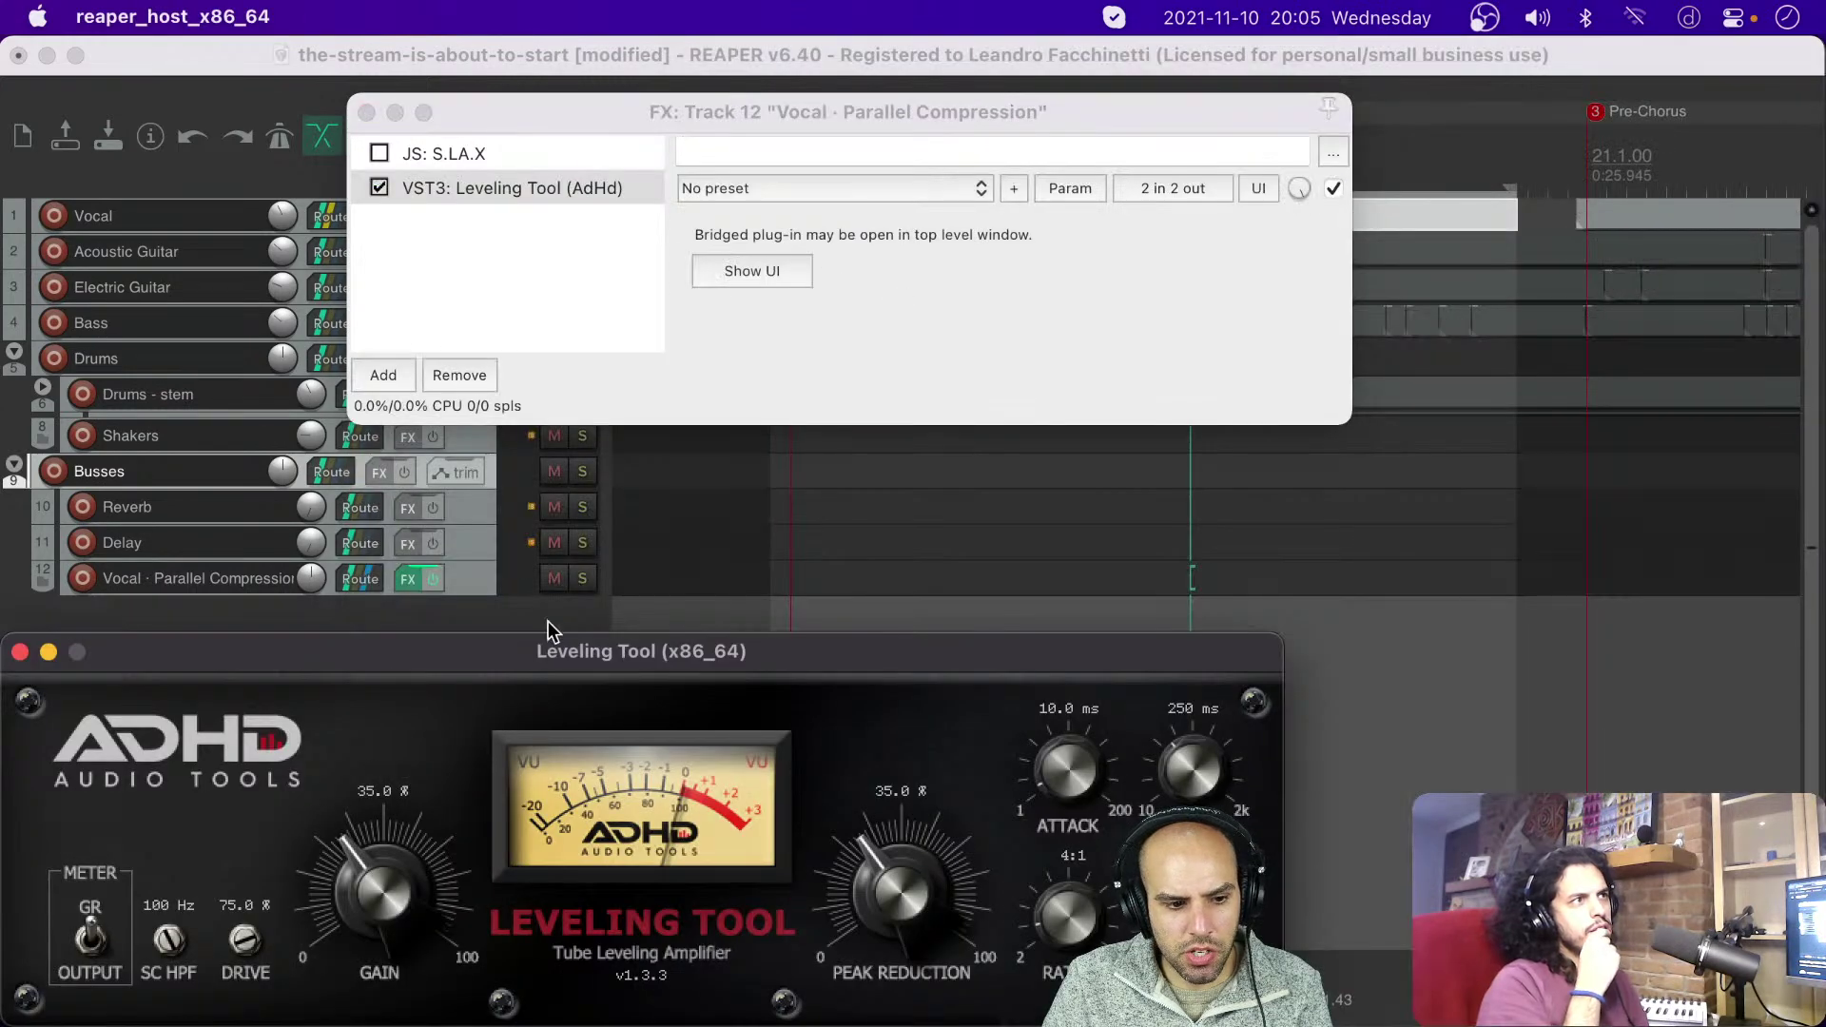
pyautogui.moveTo(510, 653); pyautogui.dragTo(738, 393)
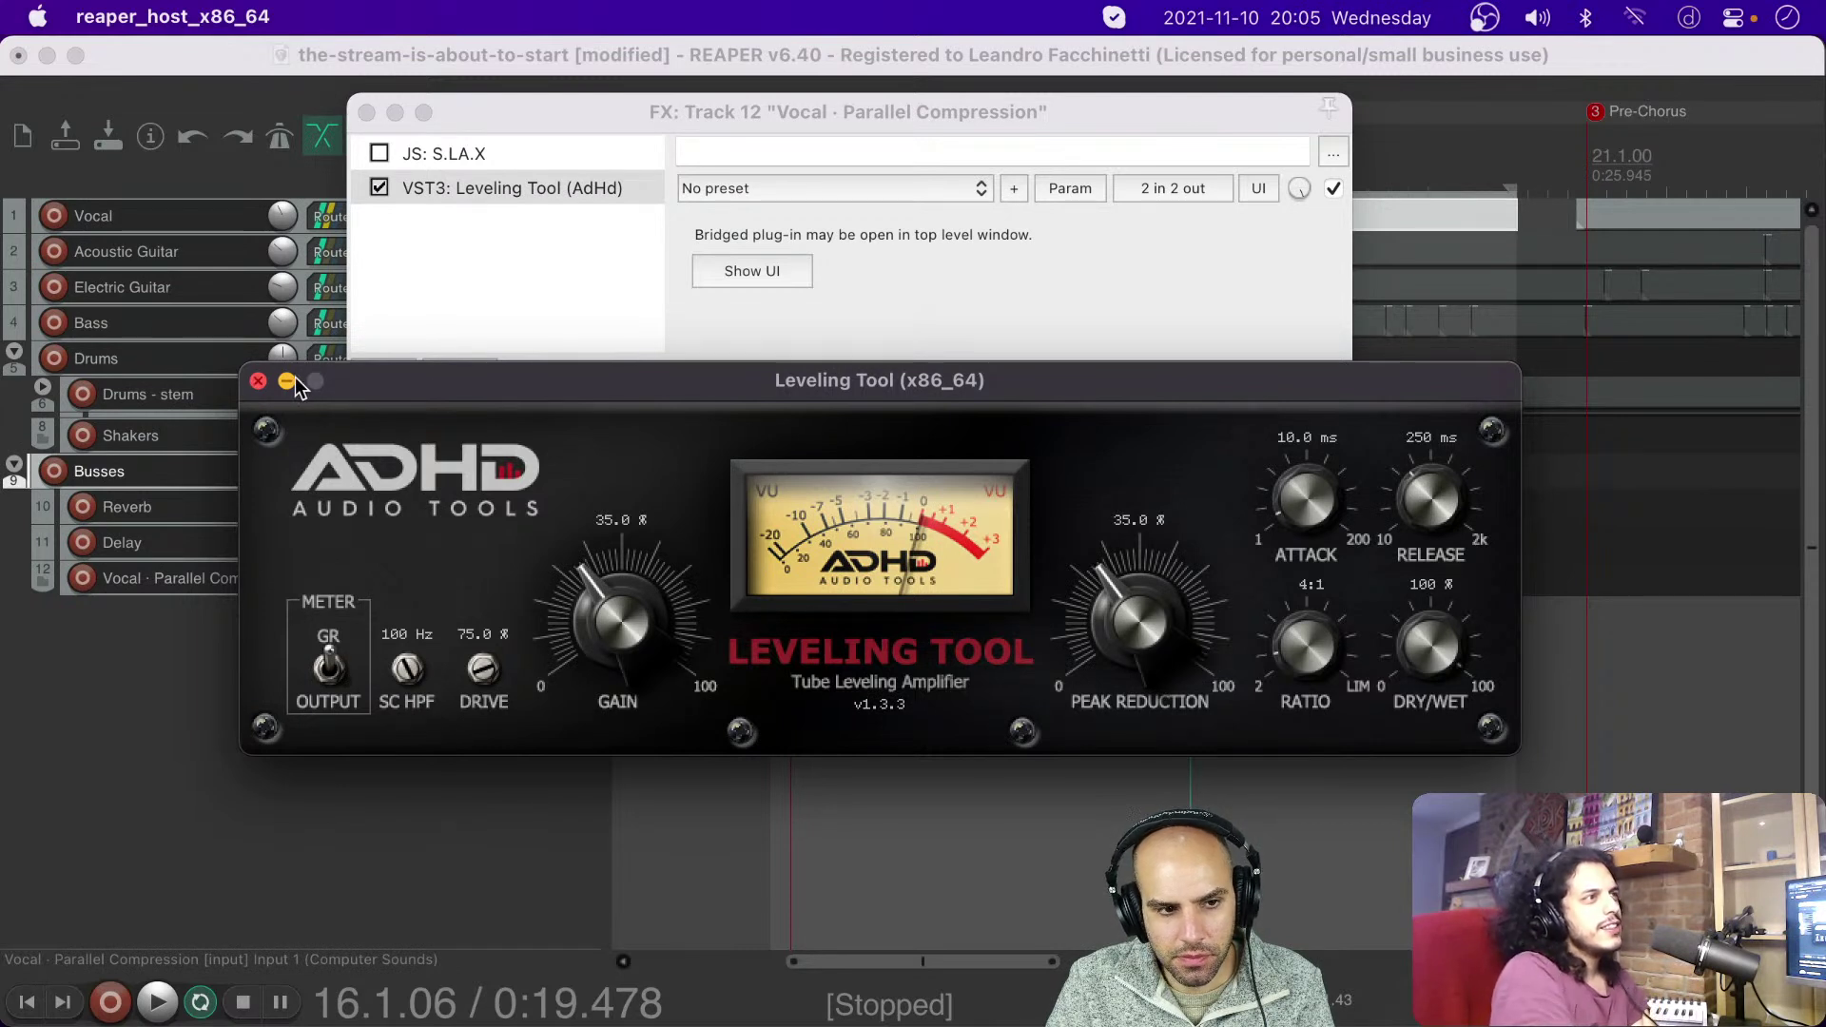
# Step: Remove the AdHd Leveling Tool from the chain, re-enable S.LA.X and move the effects window clear of the track controls
pyautogui.click(259, 381)
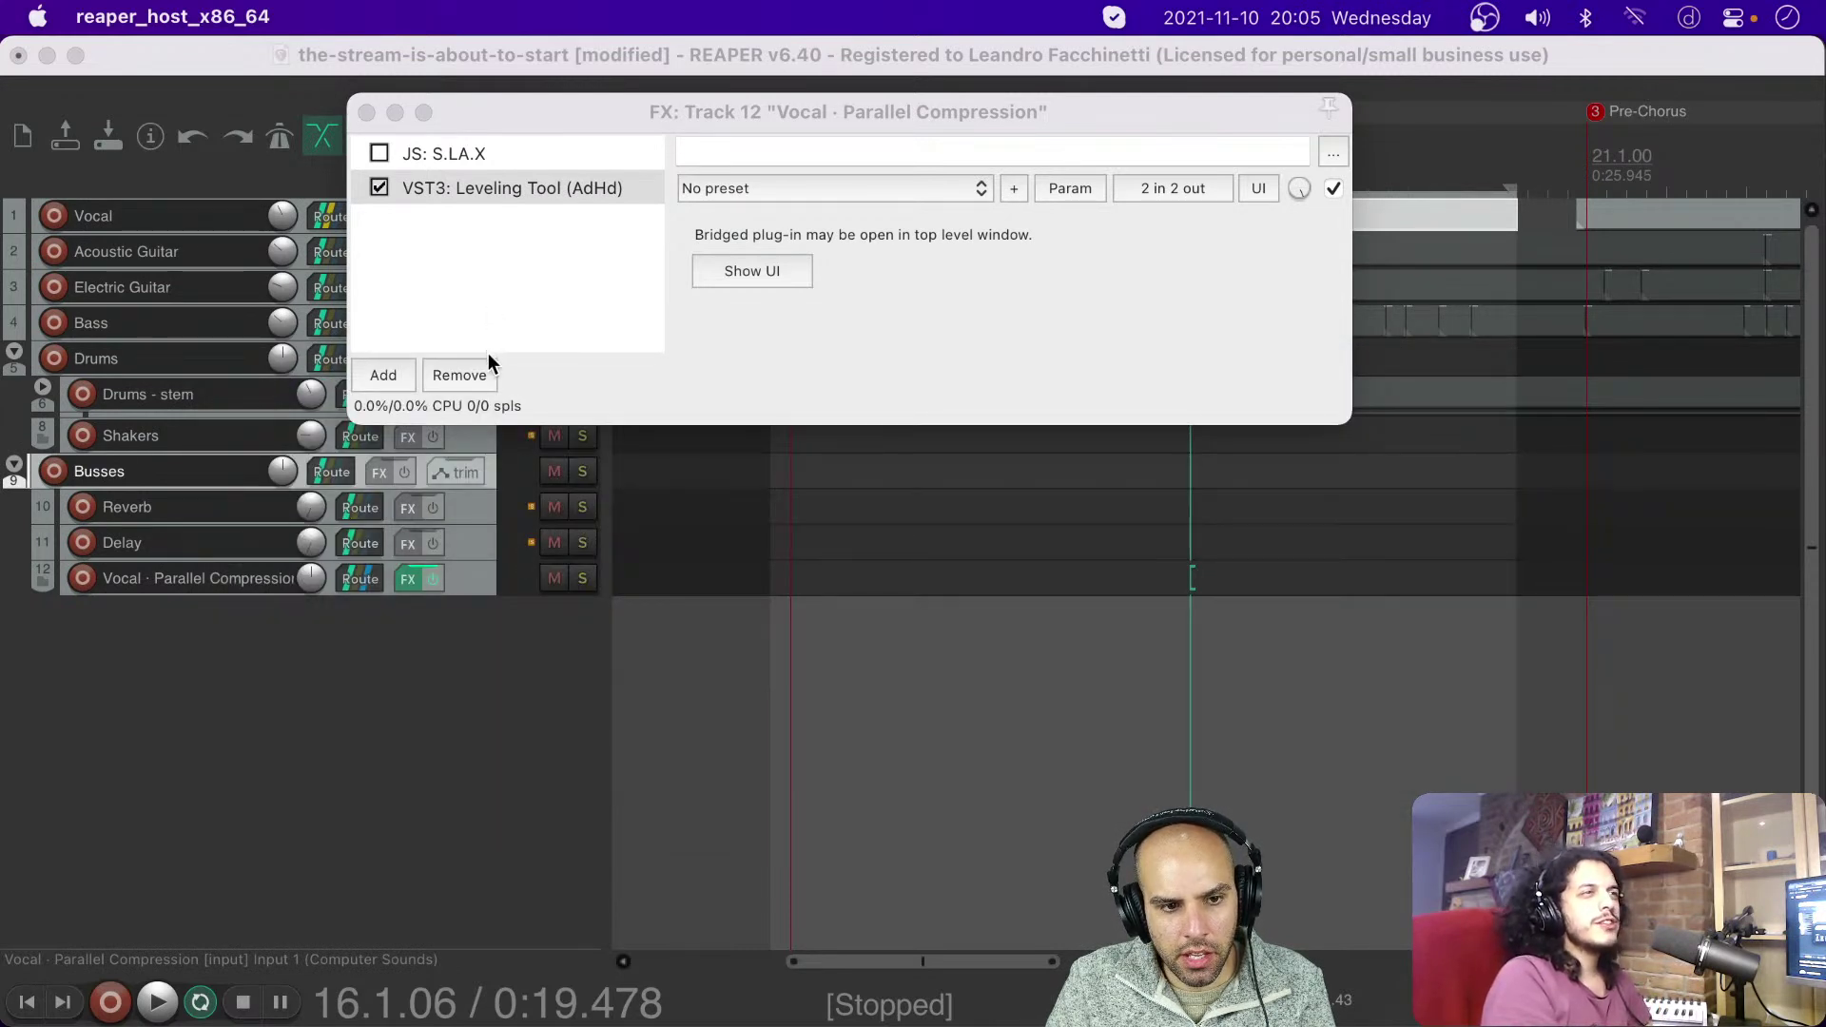
pyautogui.click(479, 188)
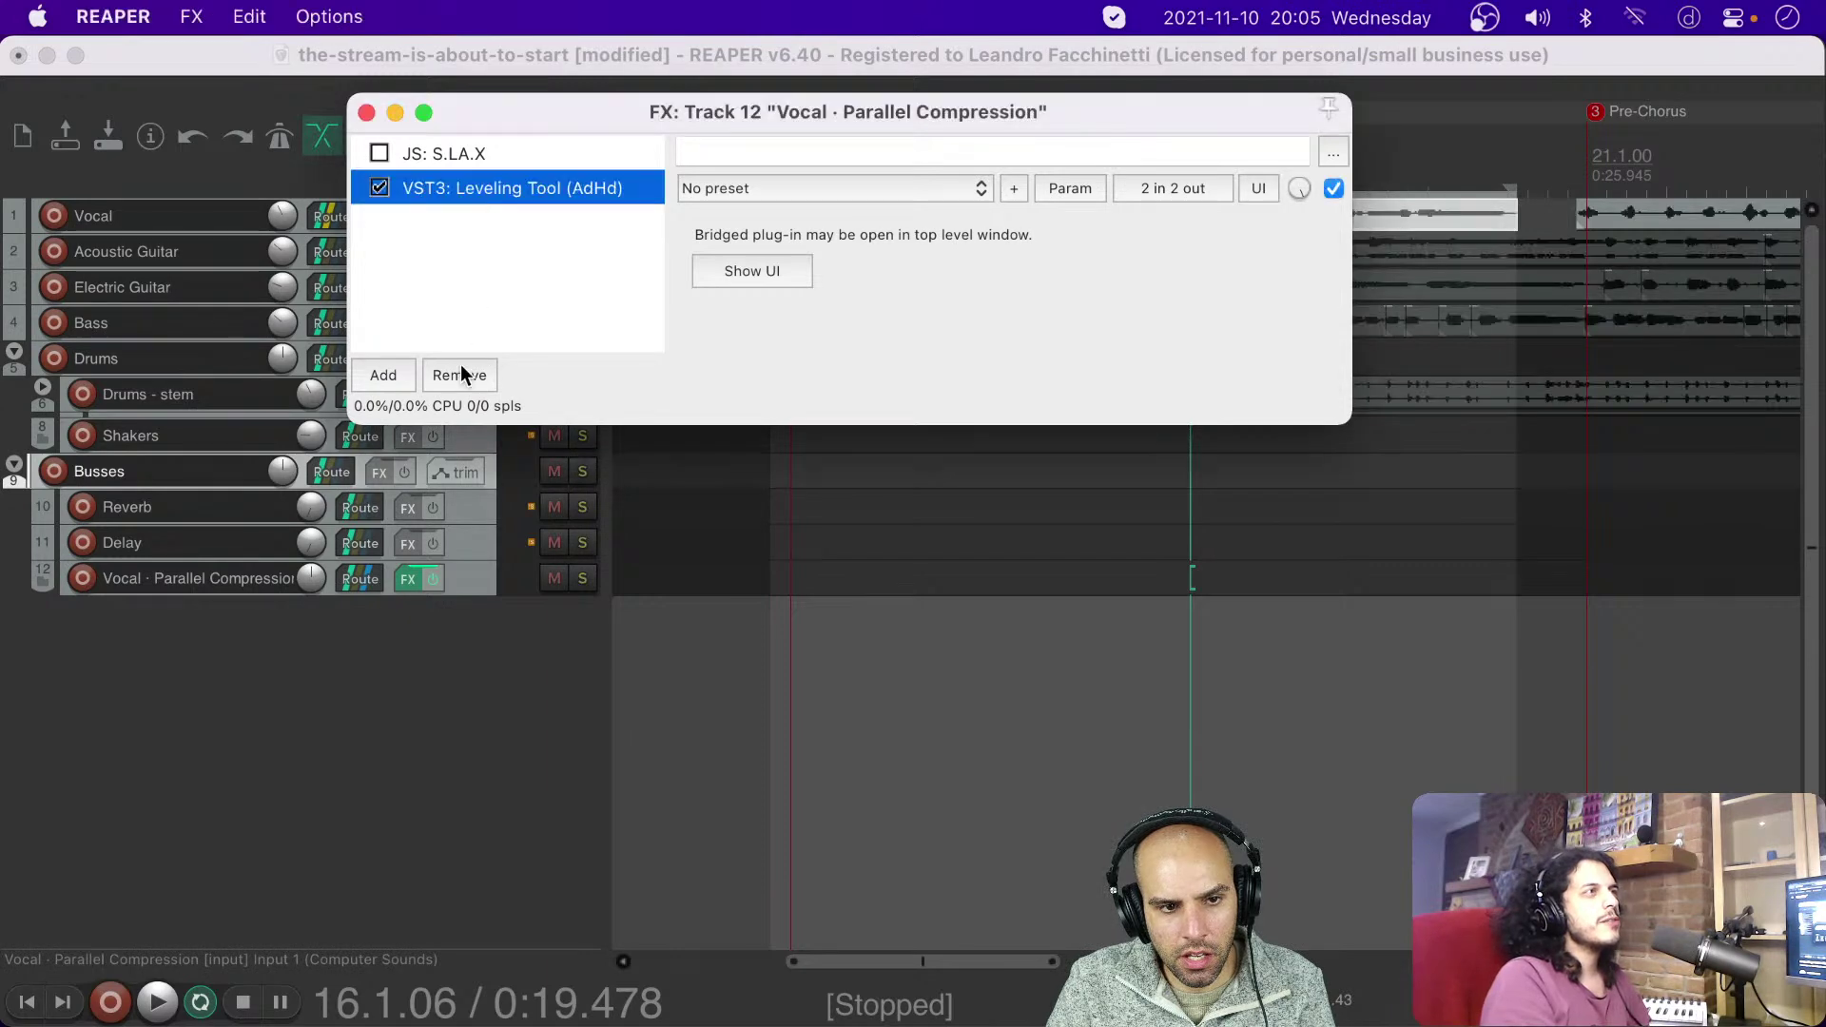
pyautogui.click(459, 375)
pyautogui.click(379, 153)
pyautogui.moveTo(546, 106); pyautogui.dragTo(814, 351)
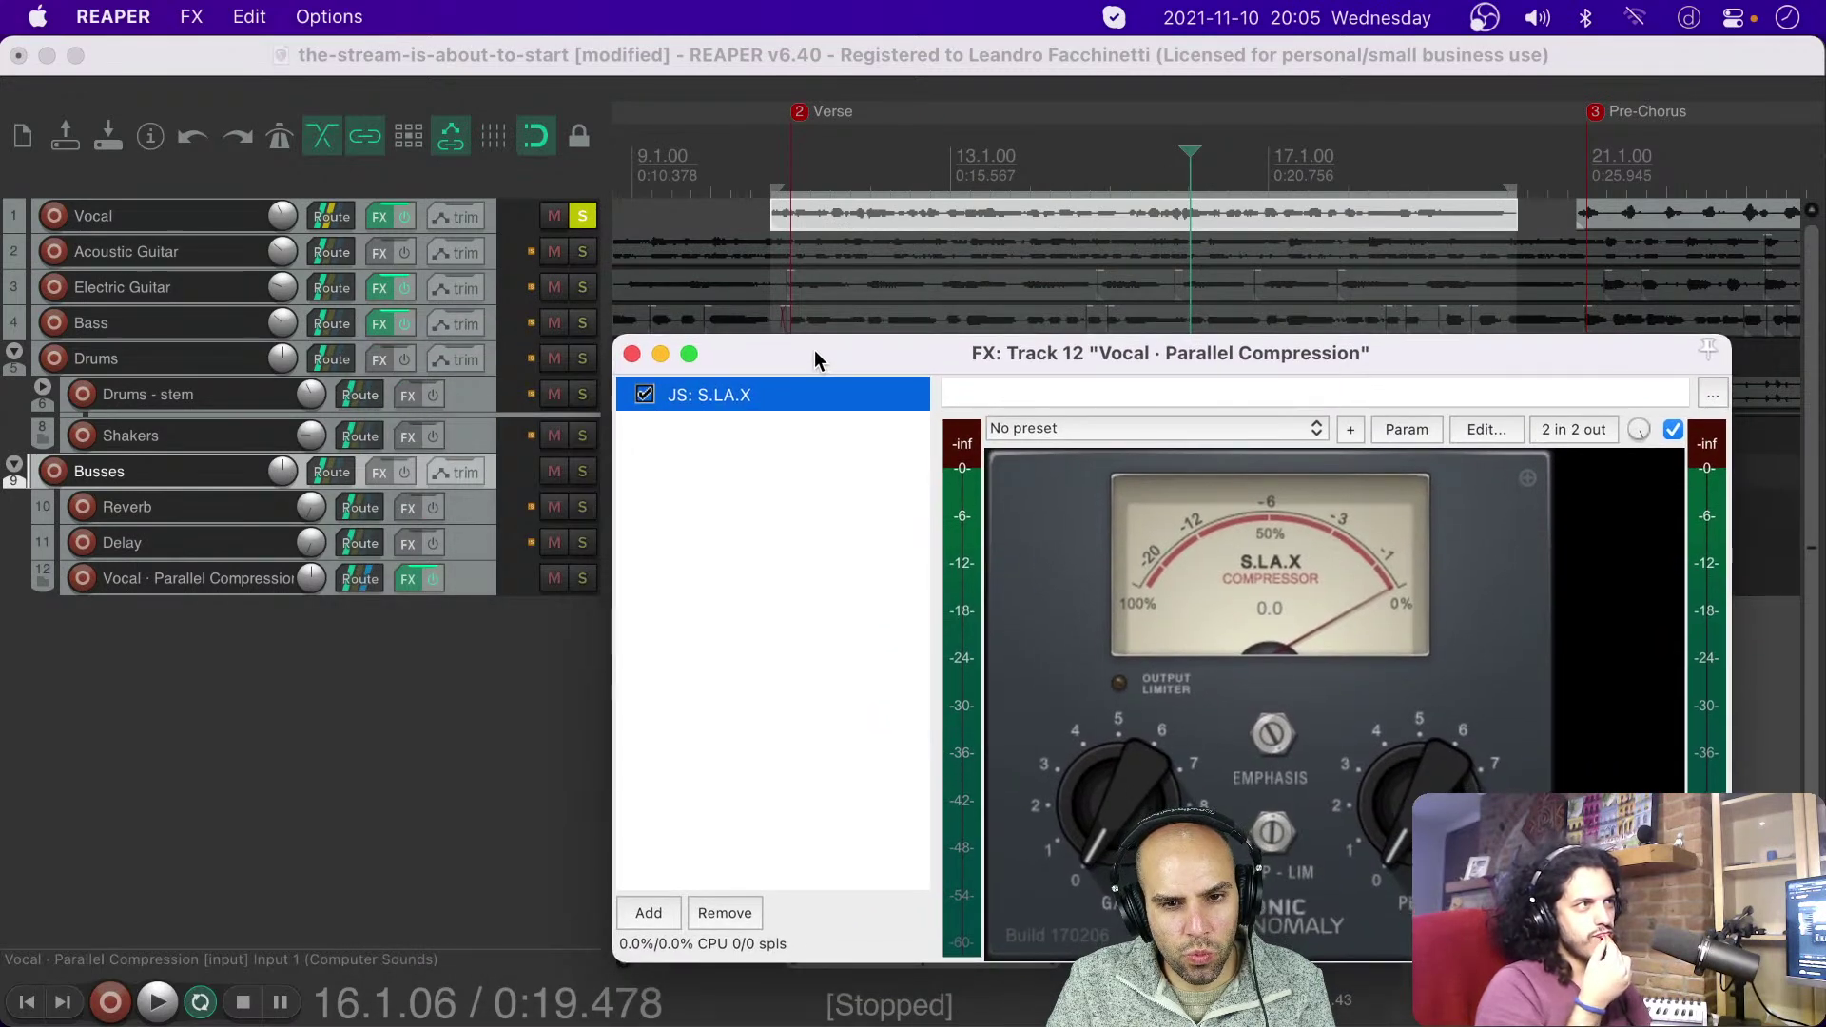
# Step: Add JS: ReEQ to the Vocal · Parallel Compression track and place it before S.LA.X in the chain
pyautogui.click(655, 914)
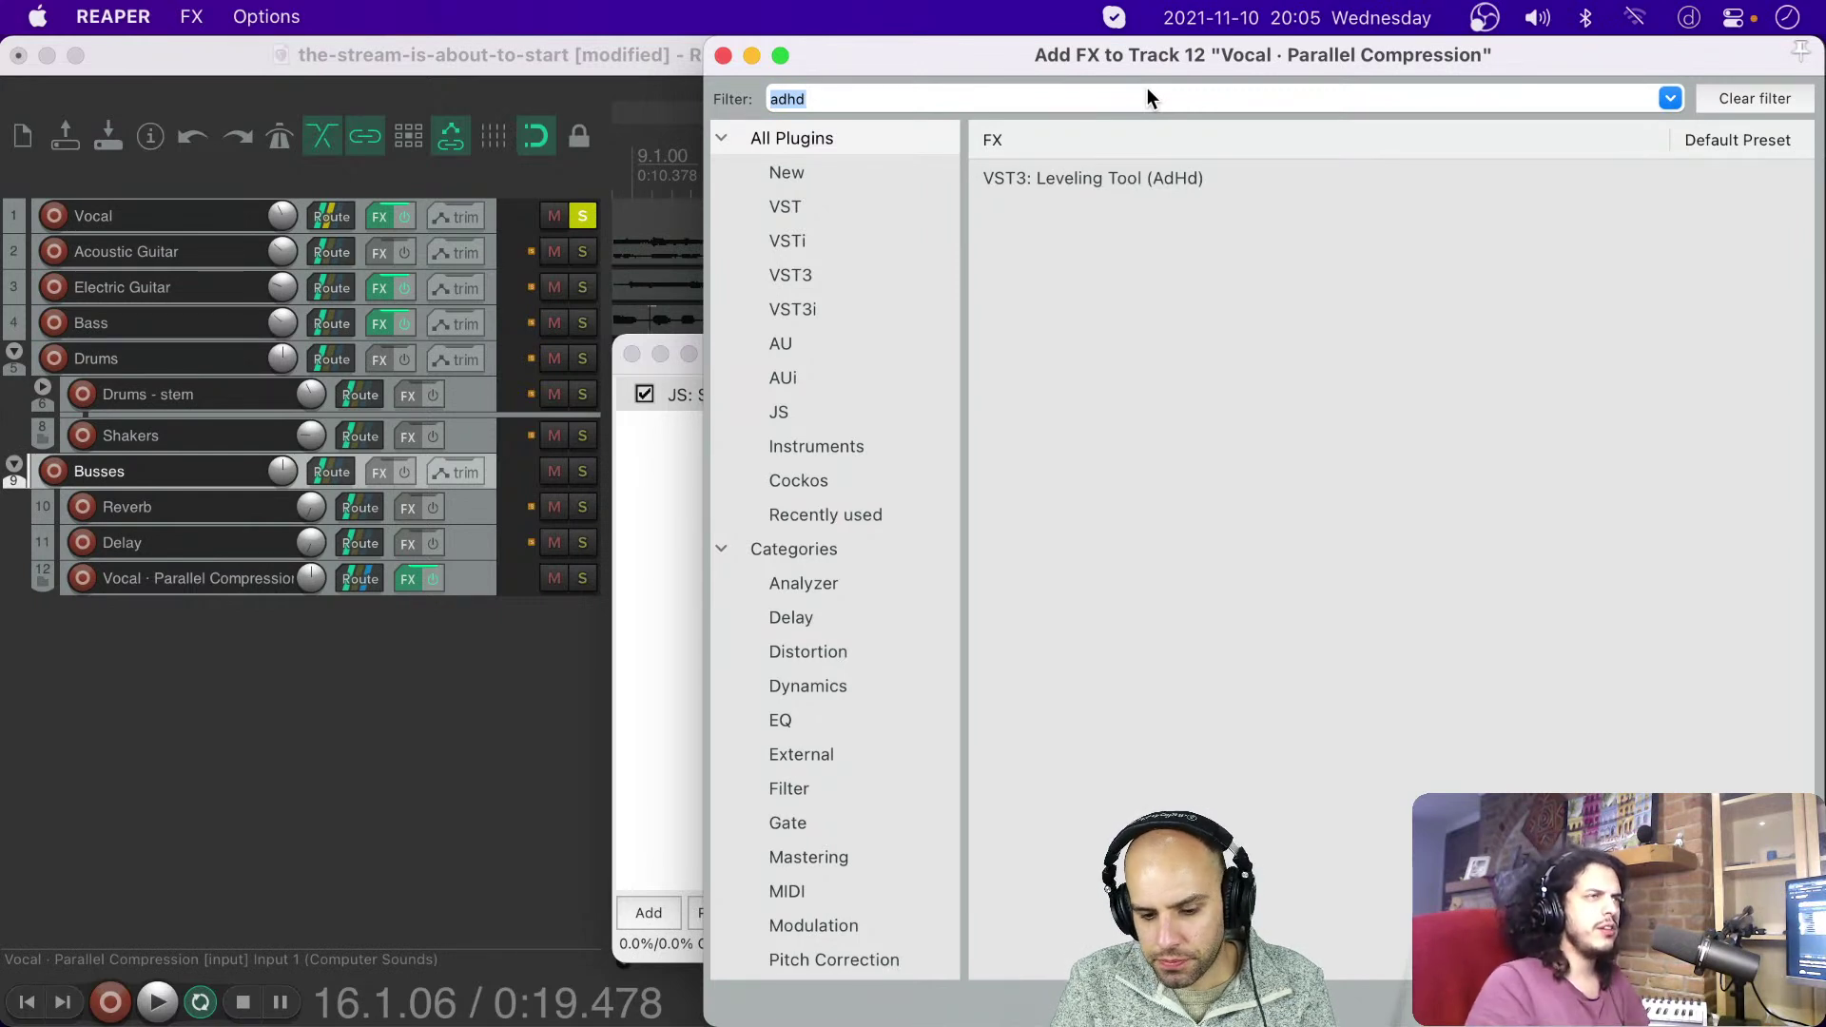
pyautogui.write('reeq')
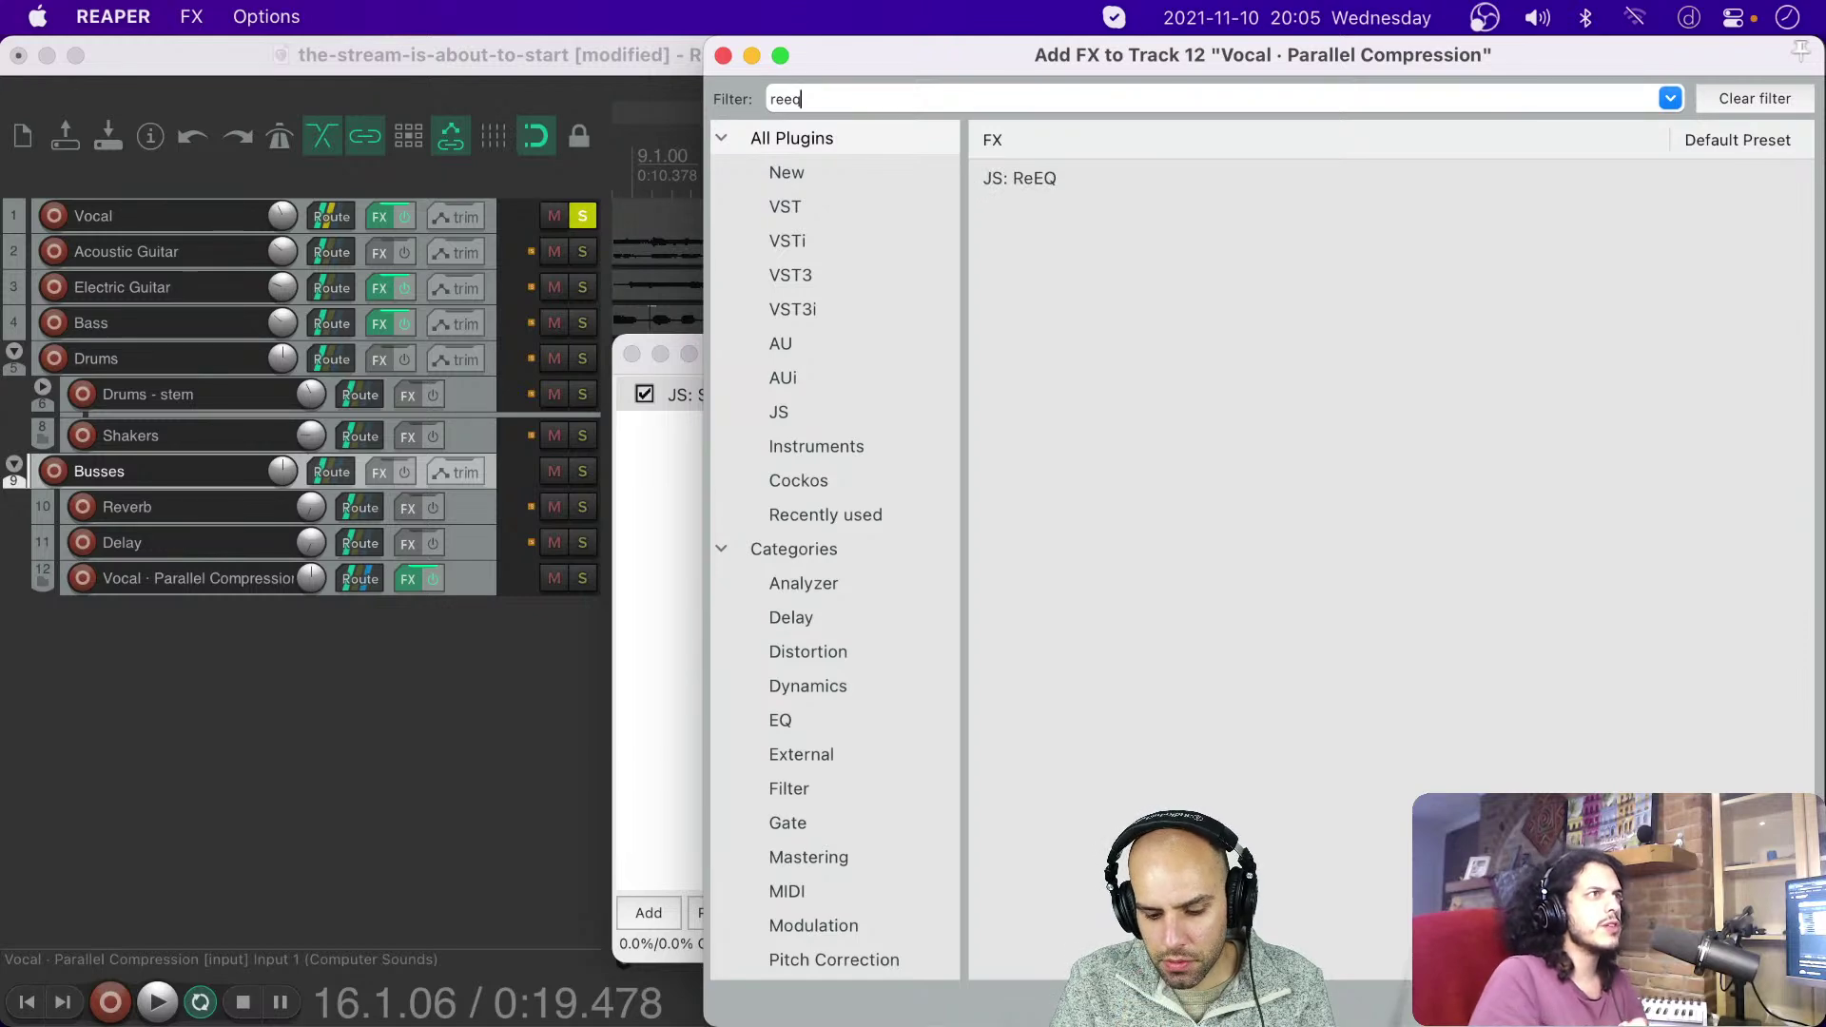
pyautogui.click(1020, 178)
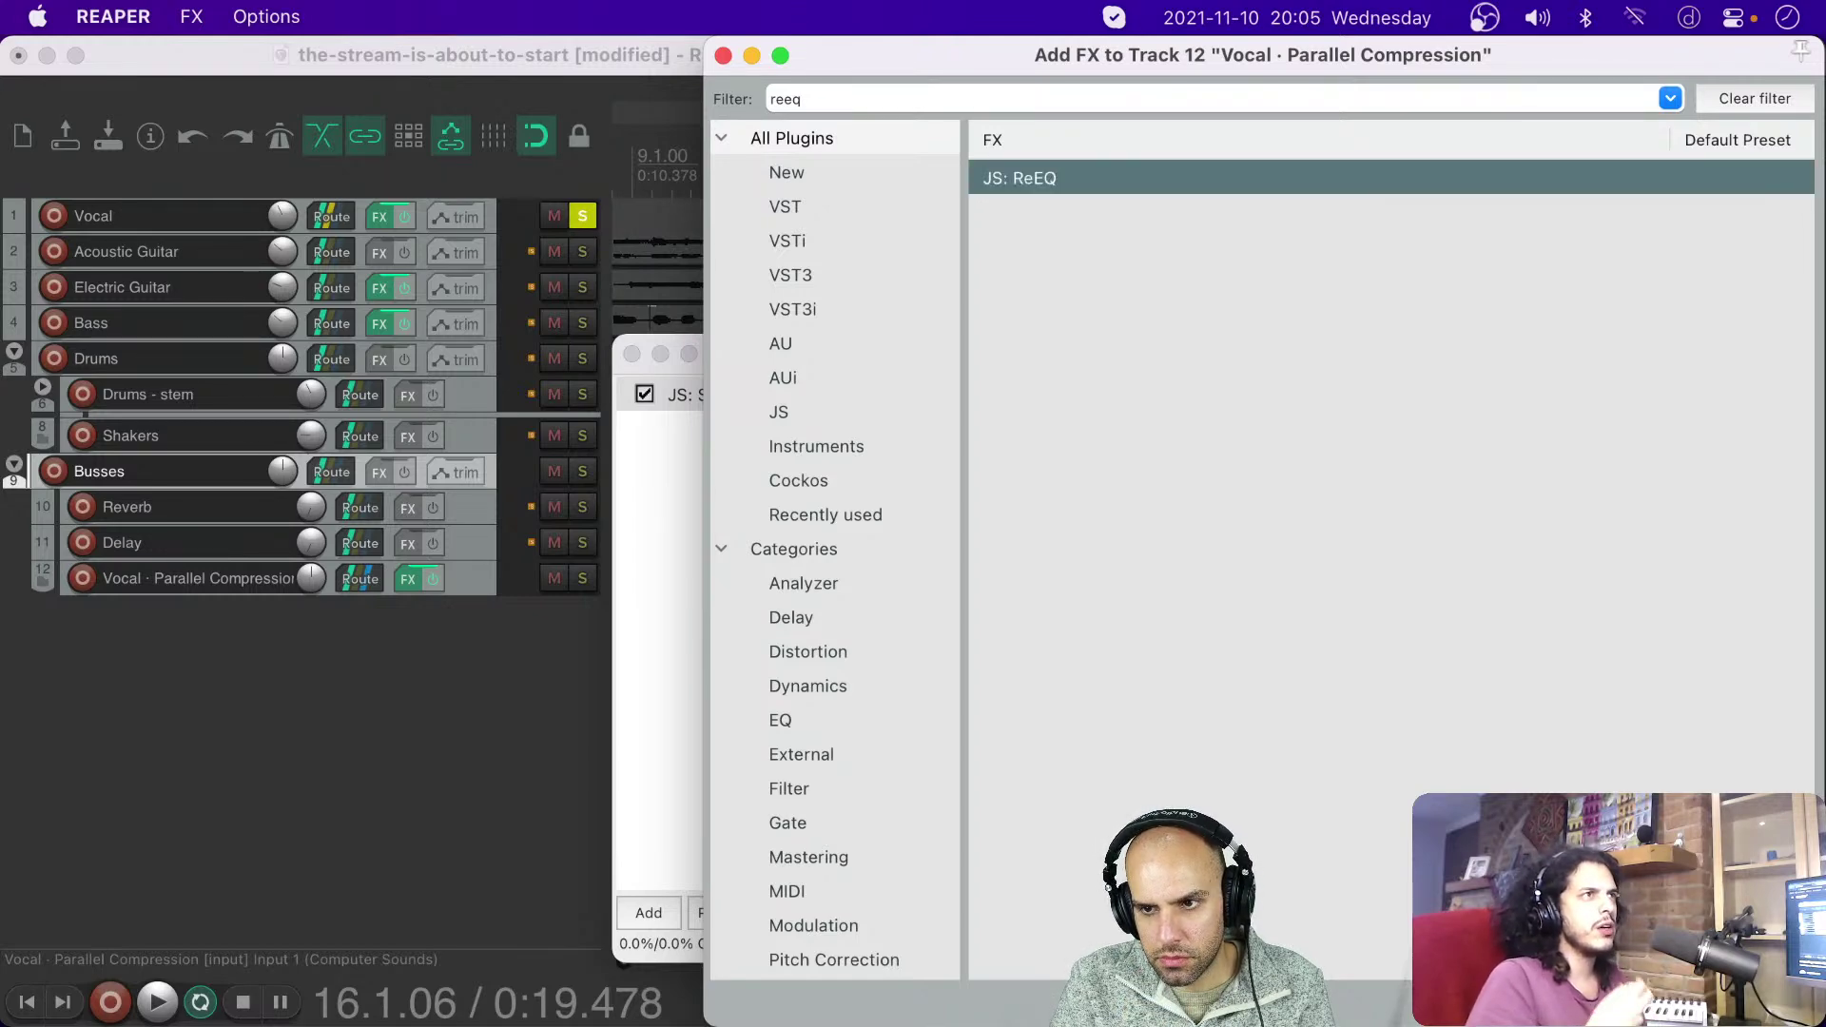
pyautogui.press('Return')
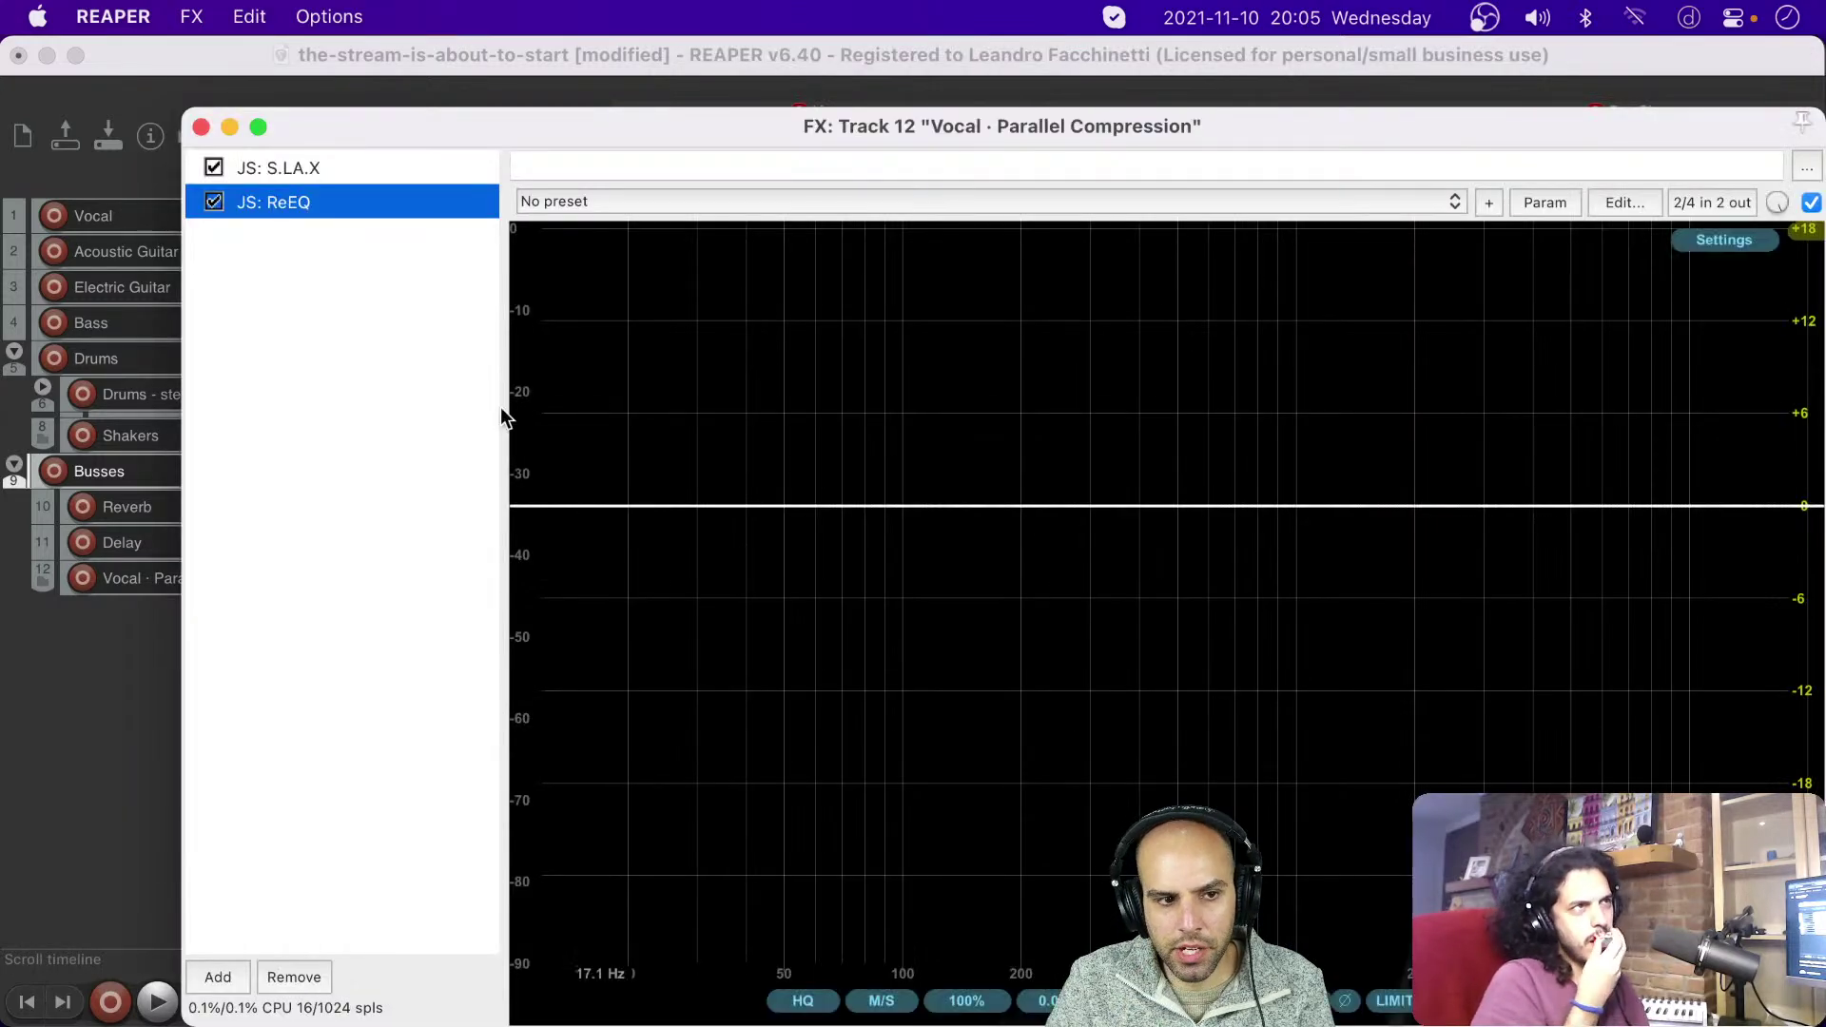
pyautogui.moveTo(317, 202); pyautogui.dragTo(328, 168)
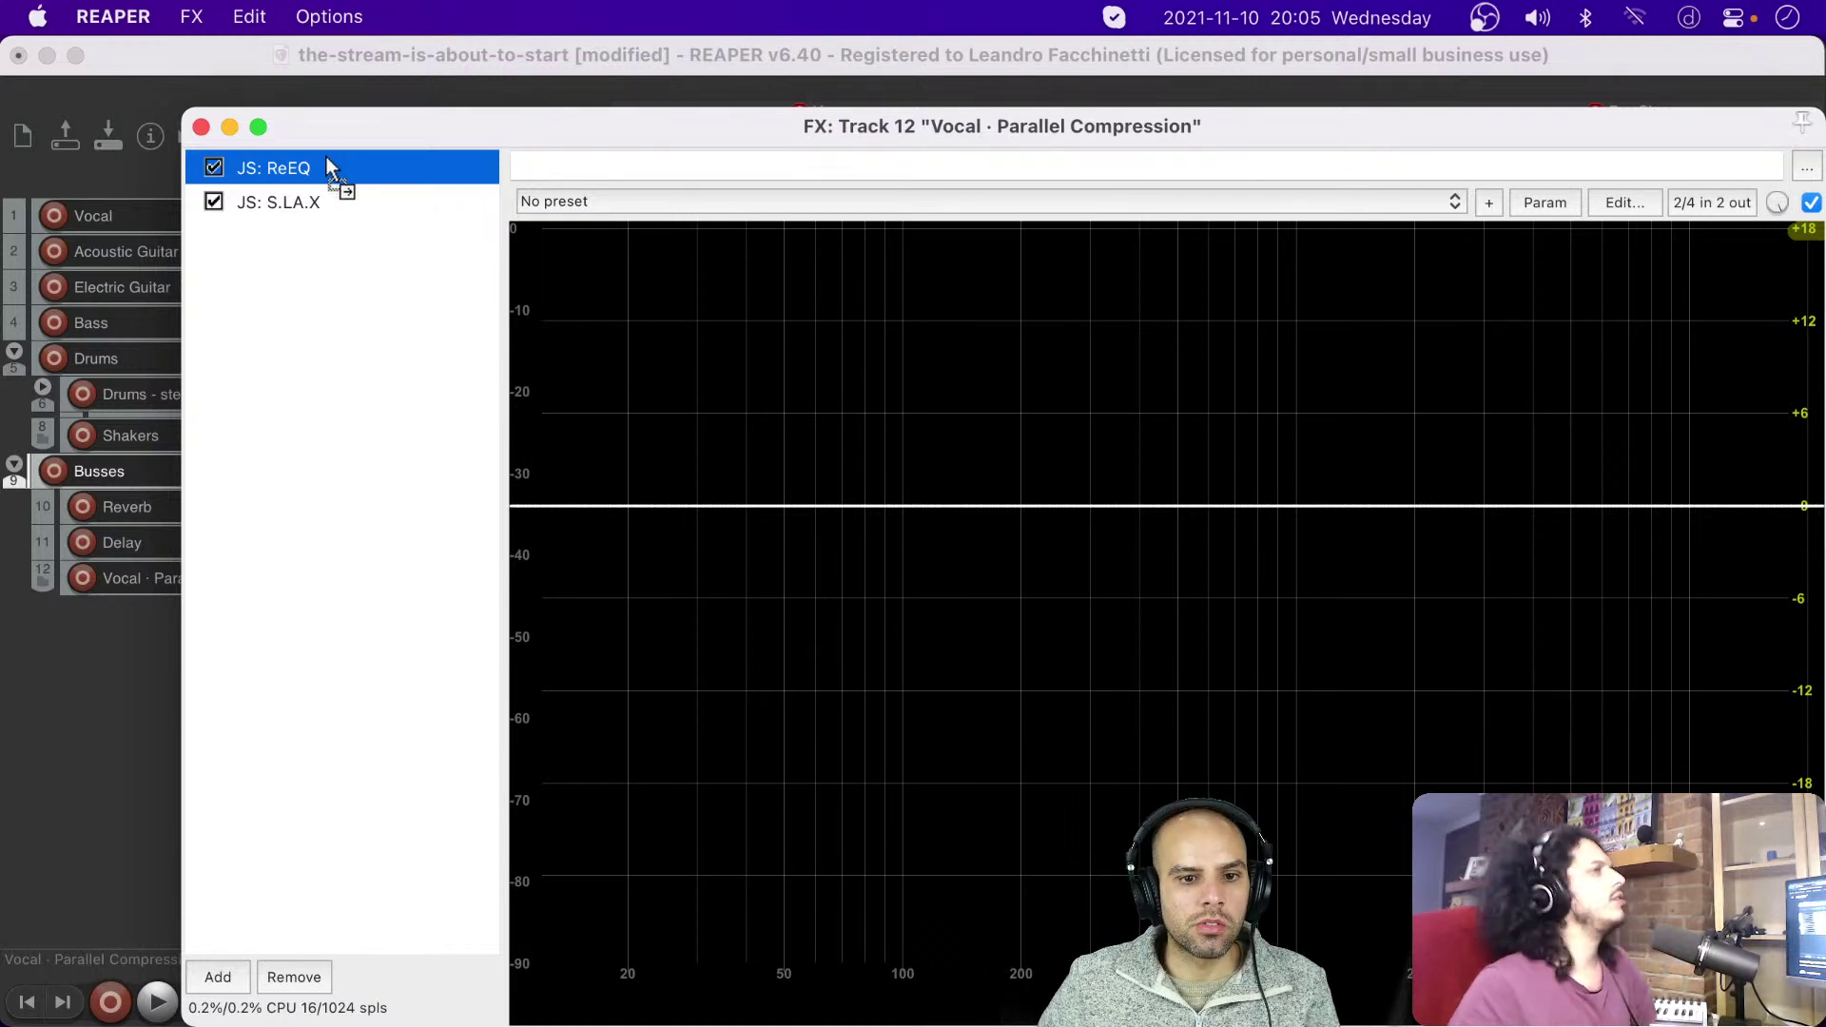
pyautogui.moveTo(369, 134); pyautogui.dragTo(294, 134)
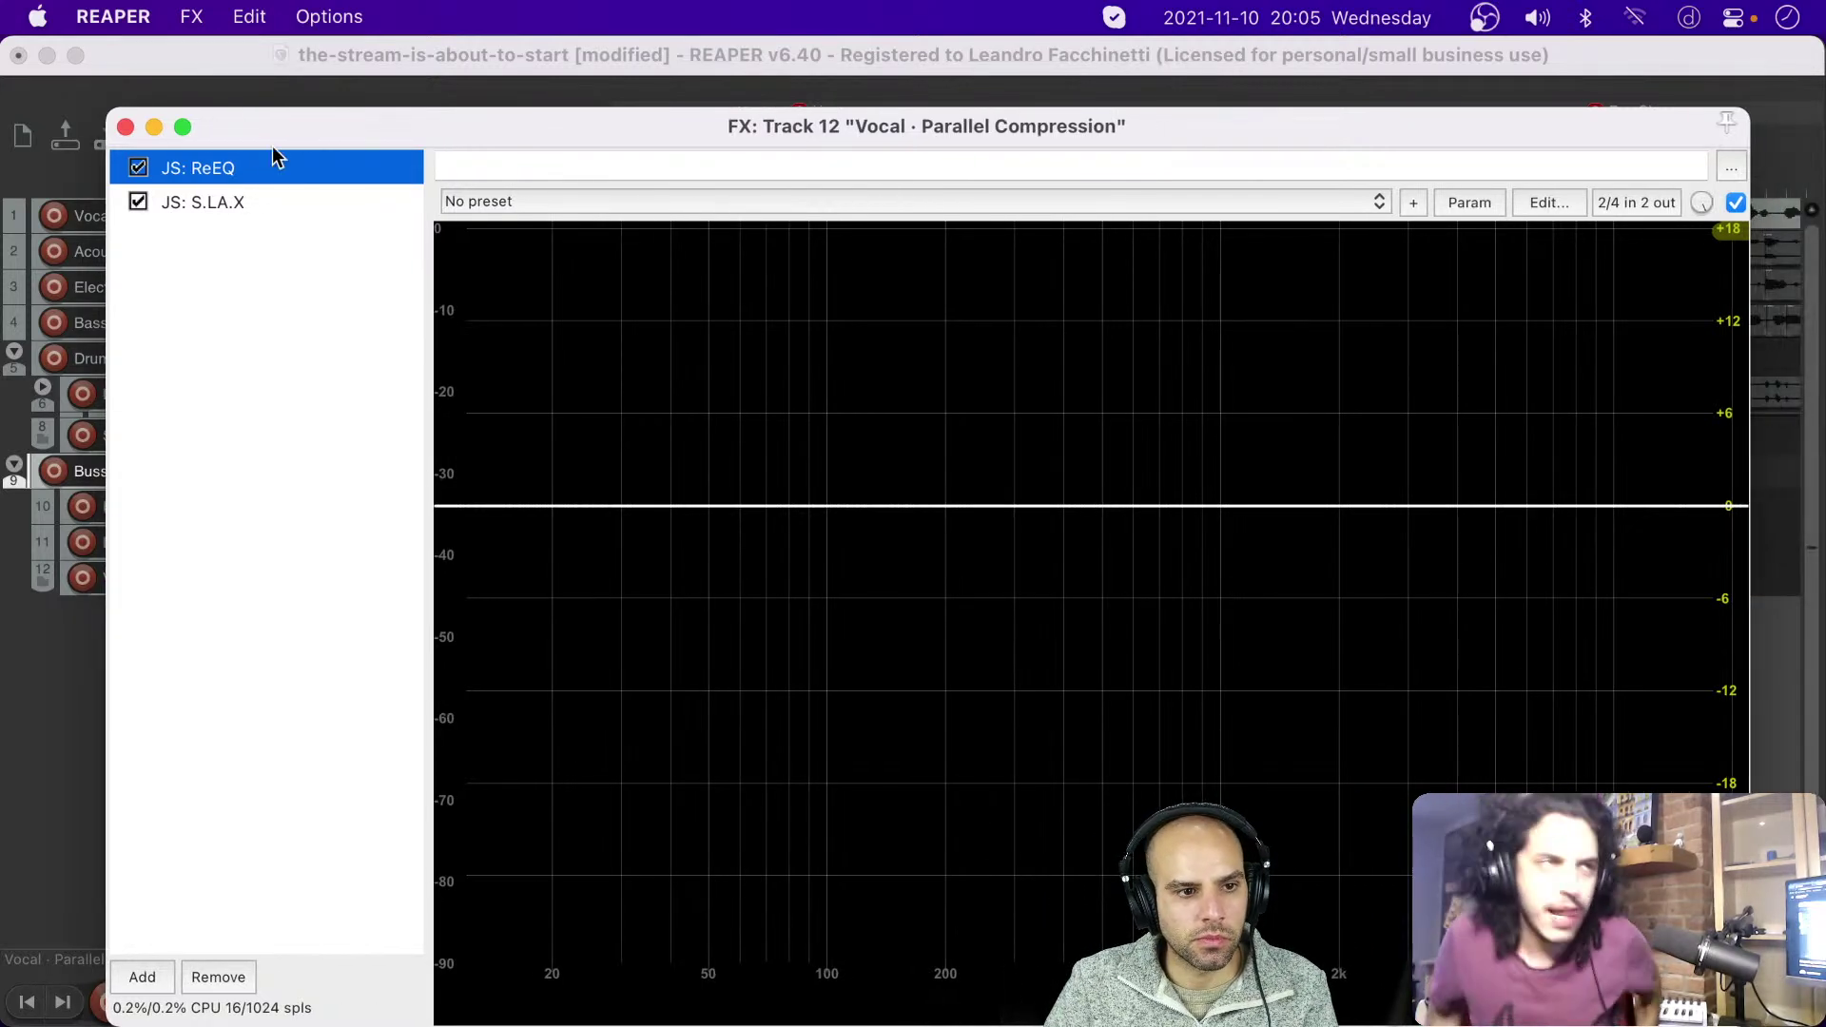
# Step: Open ReEQ and S.LA.X in separate floating windows, close the chain window and shrink ReEQ to sit beside the compressor
pyautogui.click(211, 202)
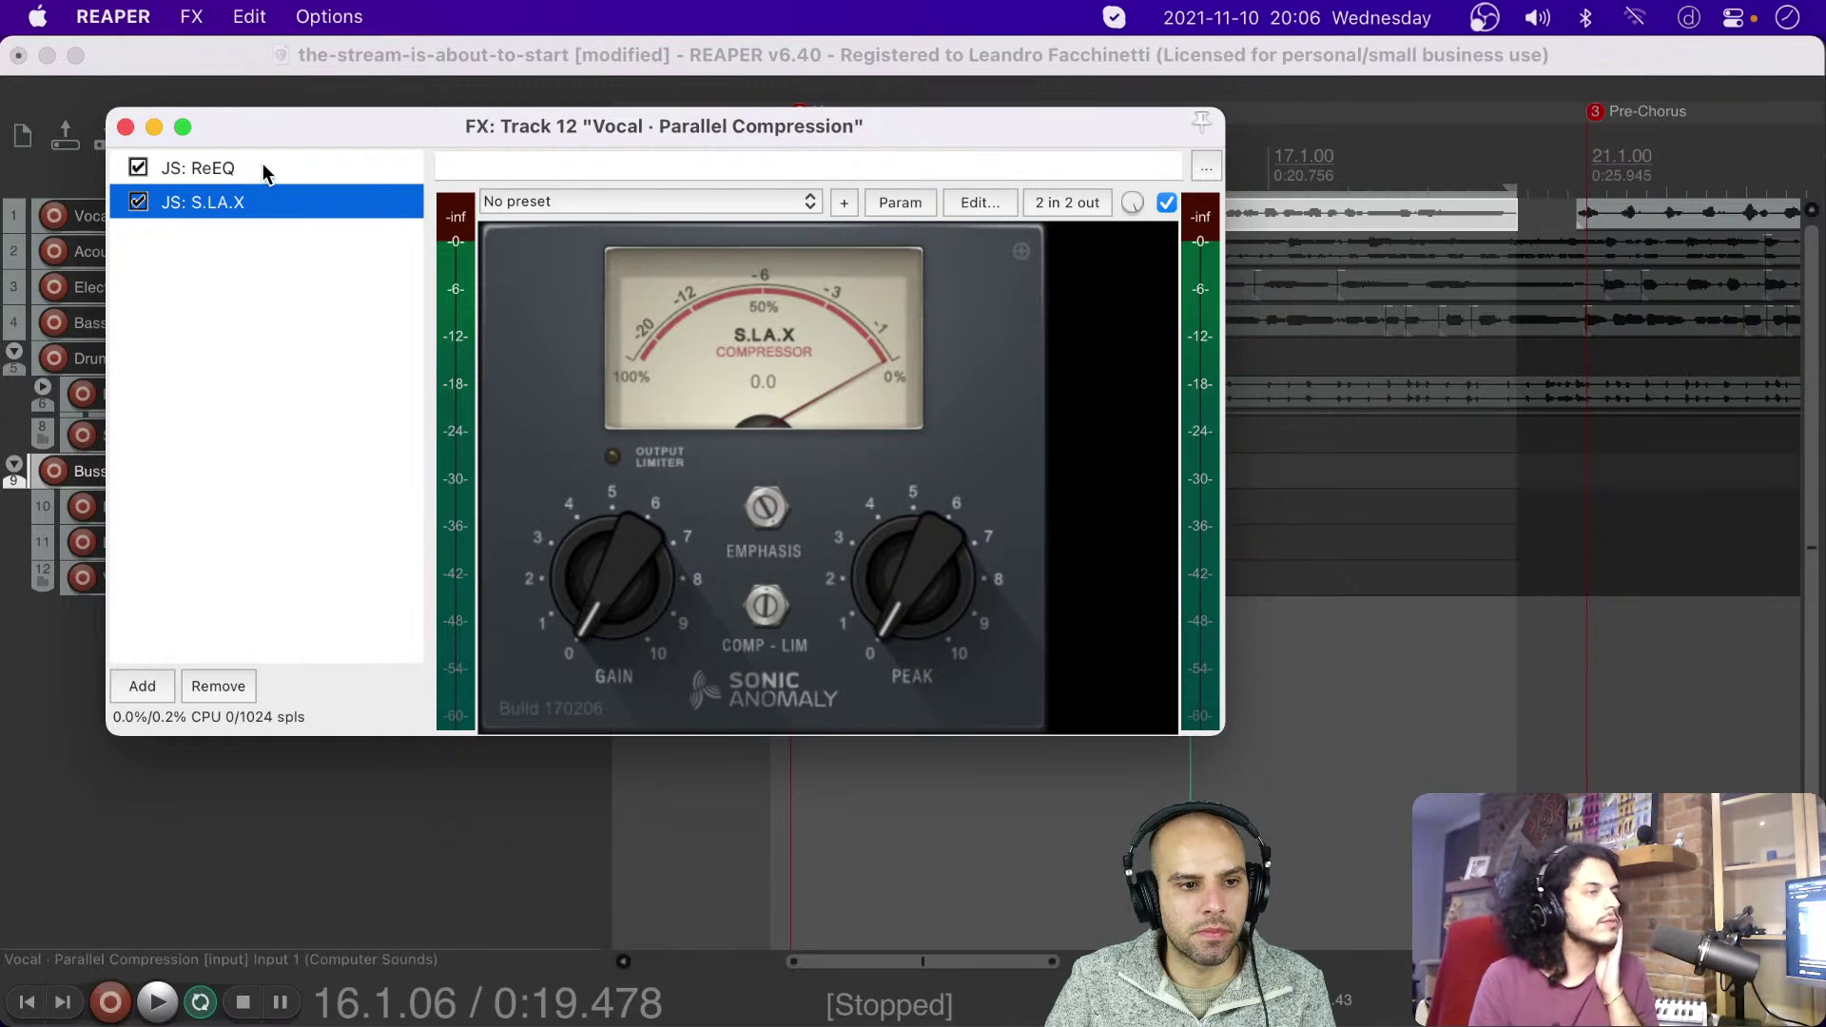
pyautogui.doubleClick(266, 171)
pyautogui.moveTo(319, 131); pyautogui.dragTo(767, 266)
pyautogui.click(705, 340)
pyautogui.moveTo(919, 276); pyautogui.dragTo(1141, 292)
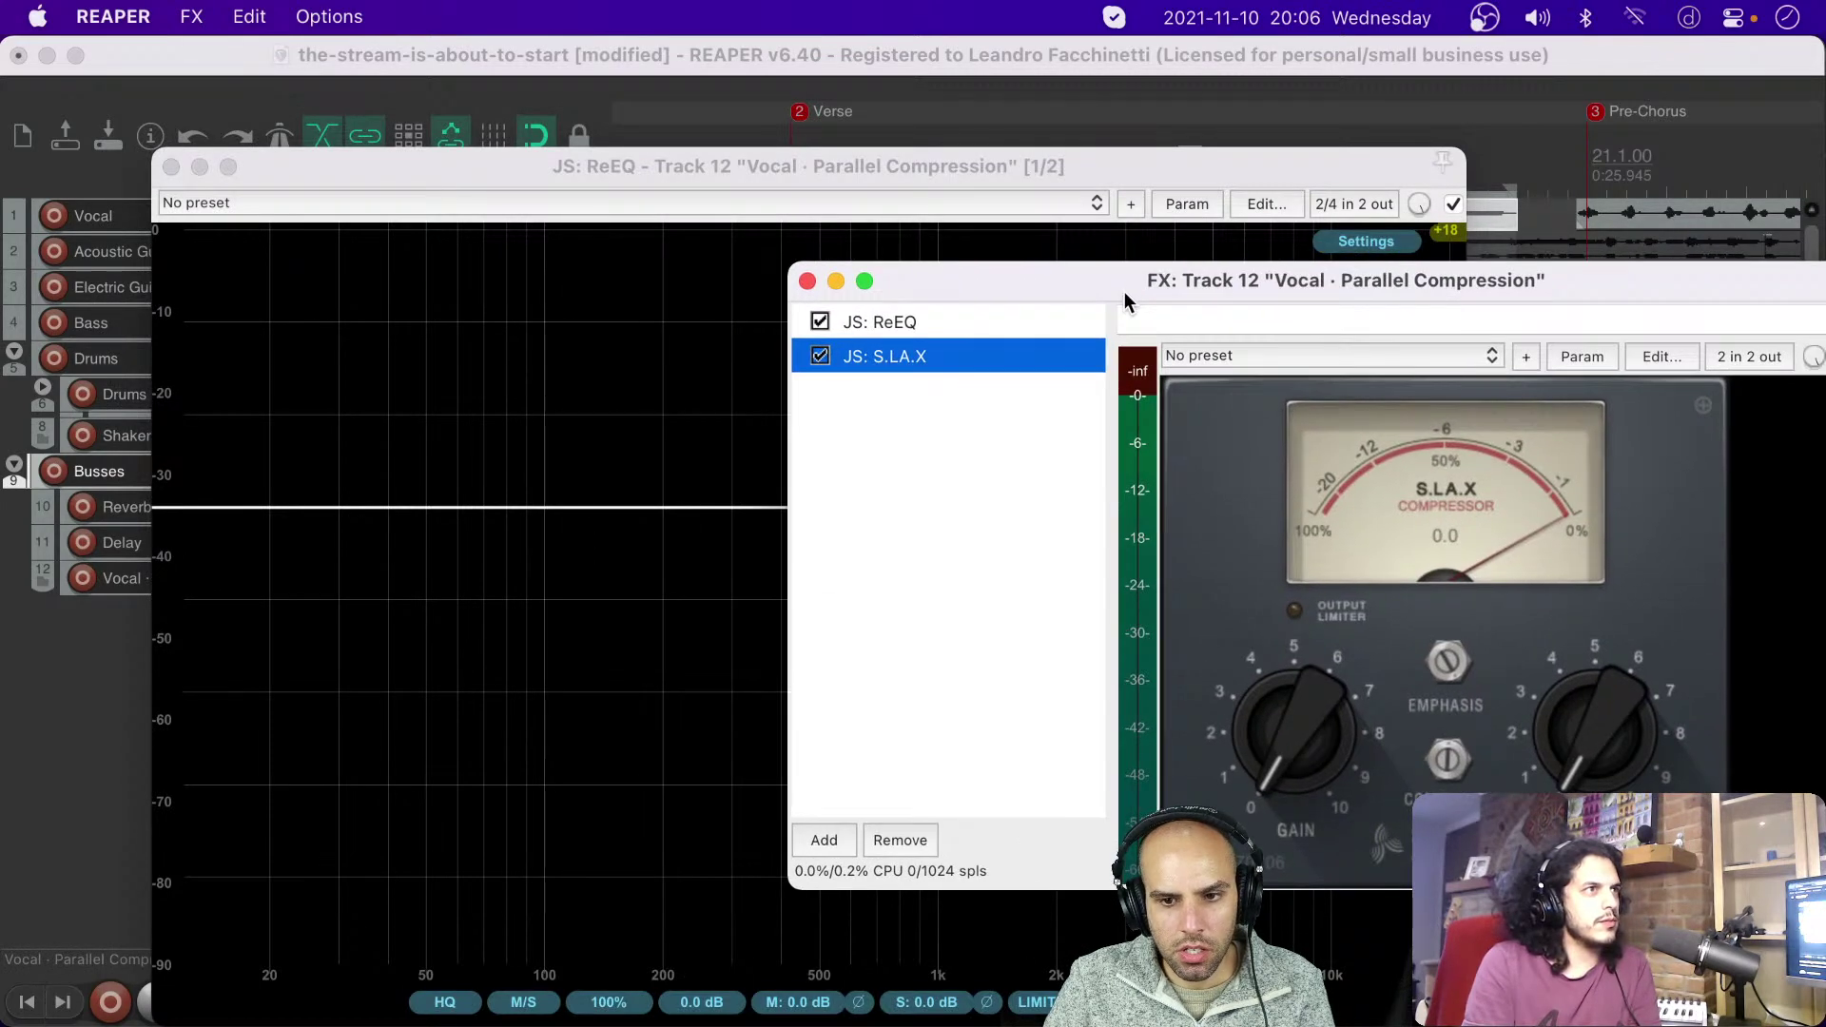
pyautogui.doubleClick(879, 357)
pyautogui.moveTo(960, 290); pyautogui.dragTo(986, 324)
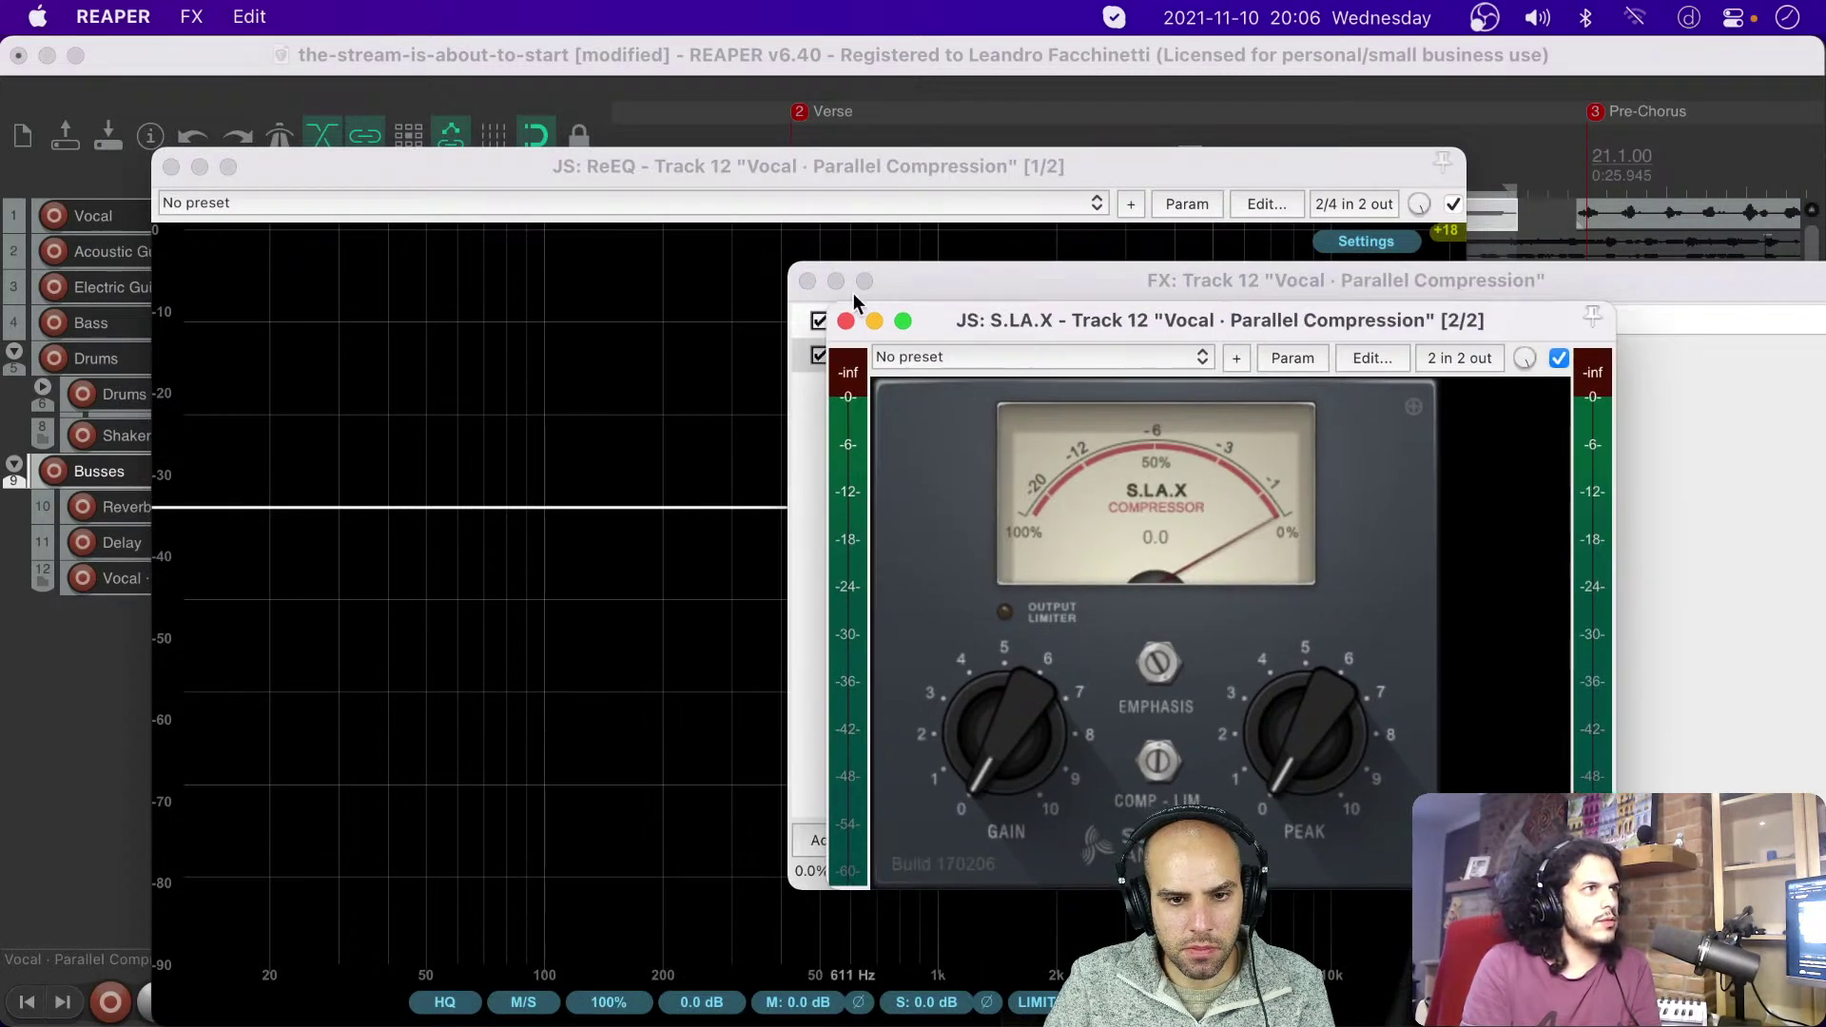
pyautogui.click(806, 281)
pyautogui.moveTo(870, 168); pyautogui.dragTo(824, 199)
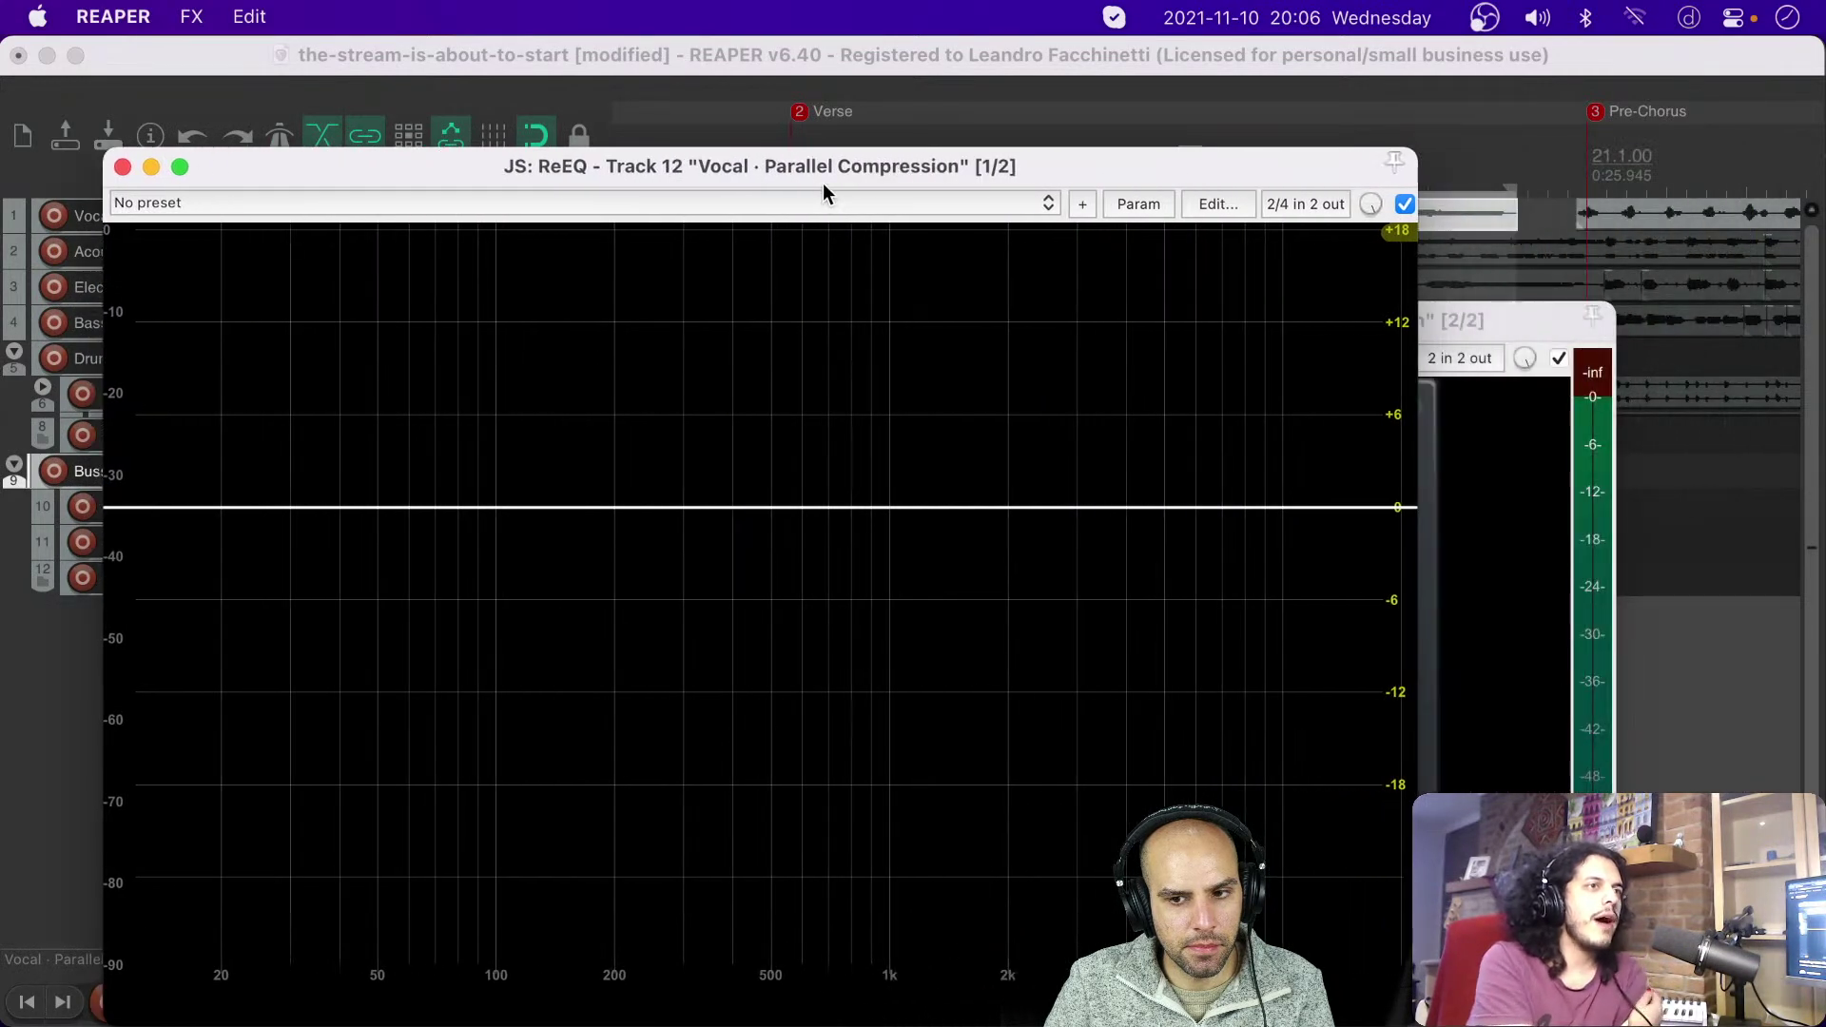
pyautogui.moveTo(1394, 148); pyautogui.dragTo(783, 435)
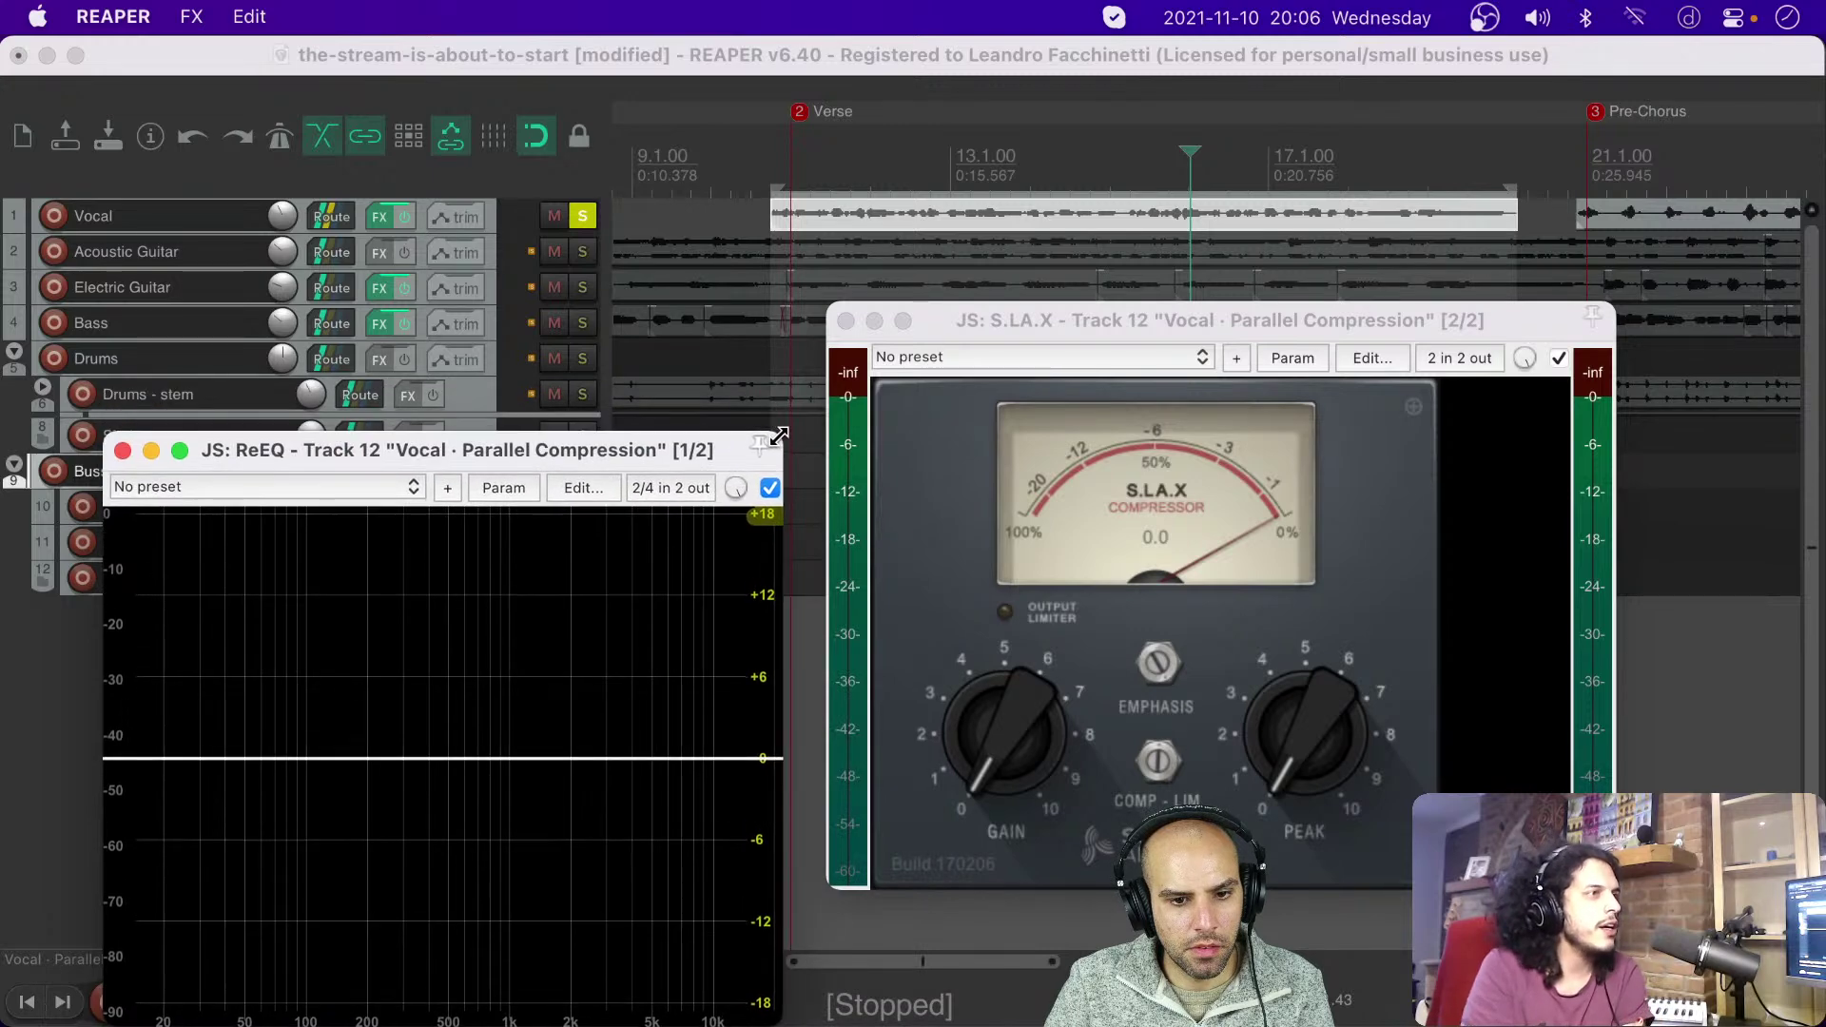
# Step: Add a Low Cut band in ReEQ with a 12dB slope and a frequency of 211 Hz, enlarging the window to show its controls
pyautogui.doubleClick(112, 785)
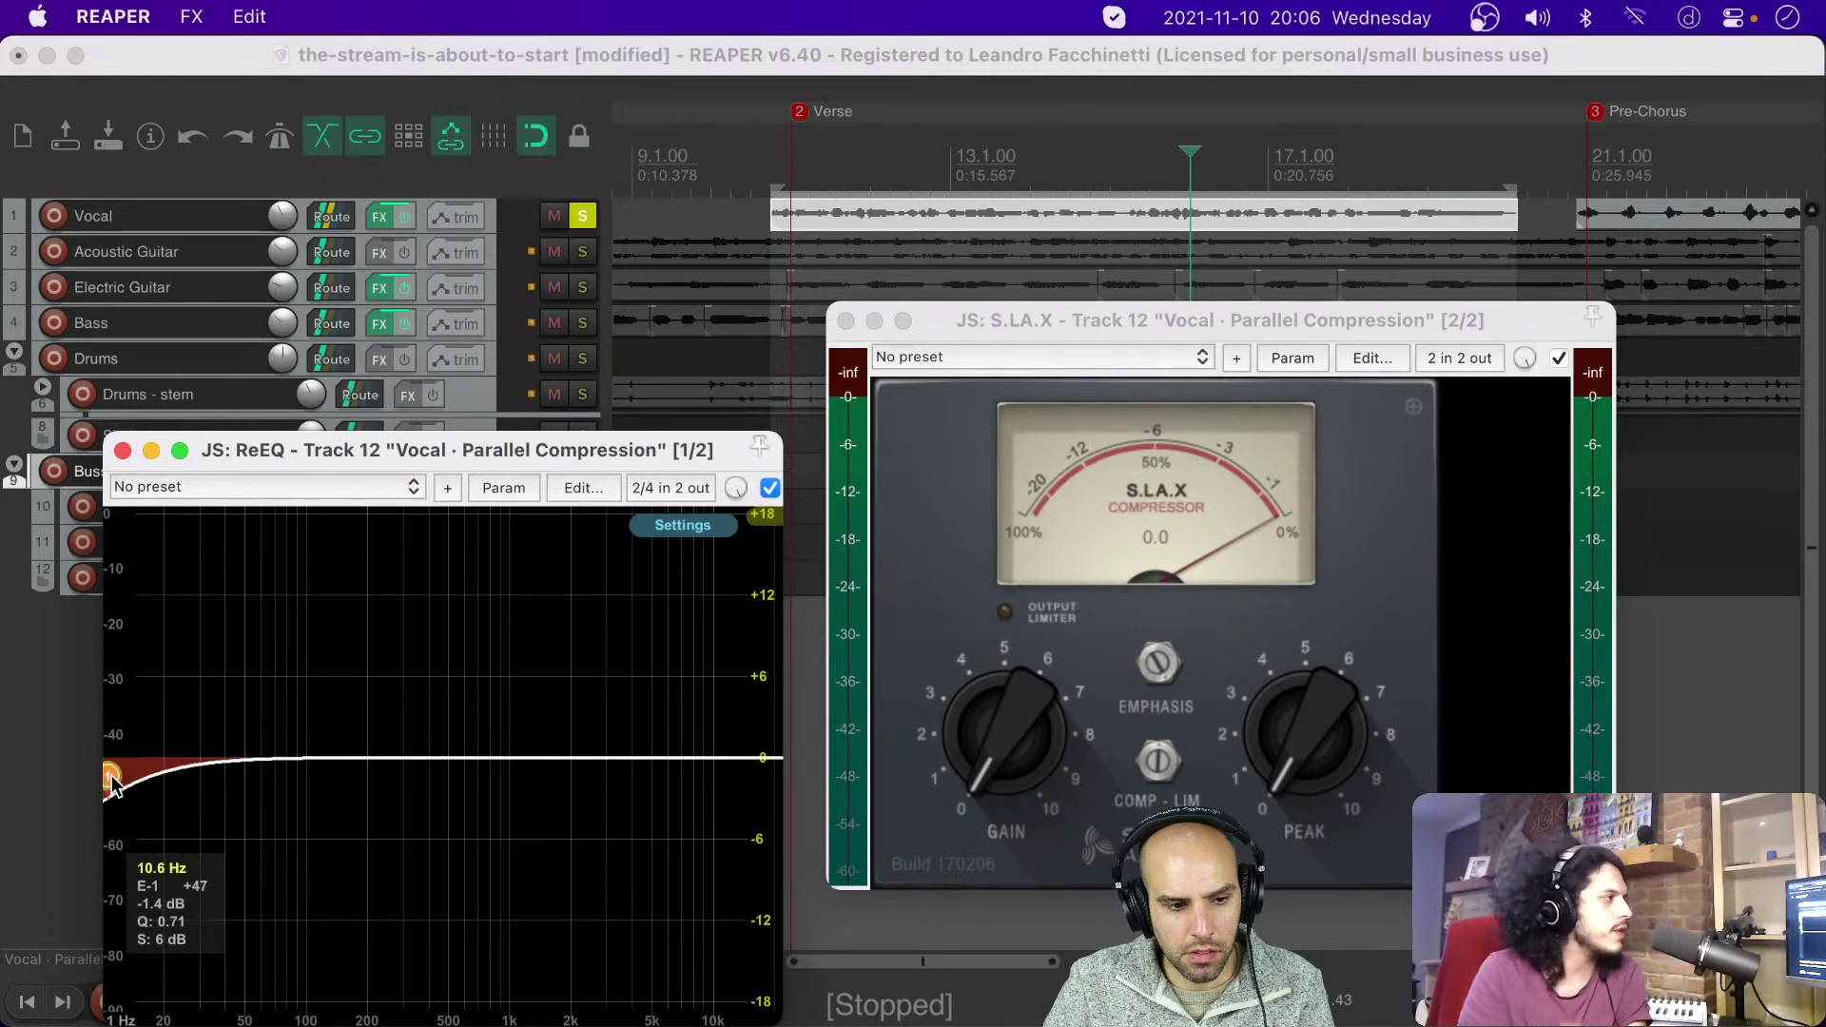
pyautogui.moveTo(433, 449); pyautogui.dragTo(446, 275)
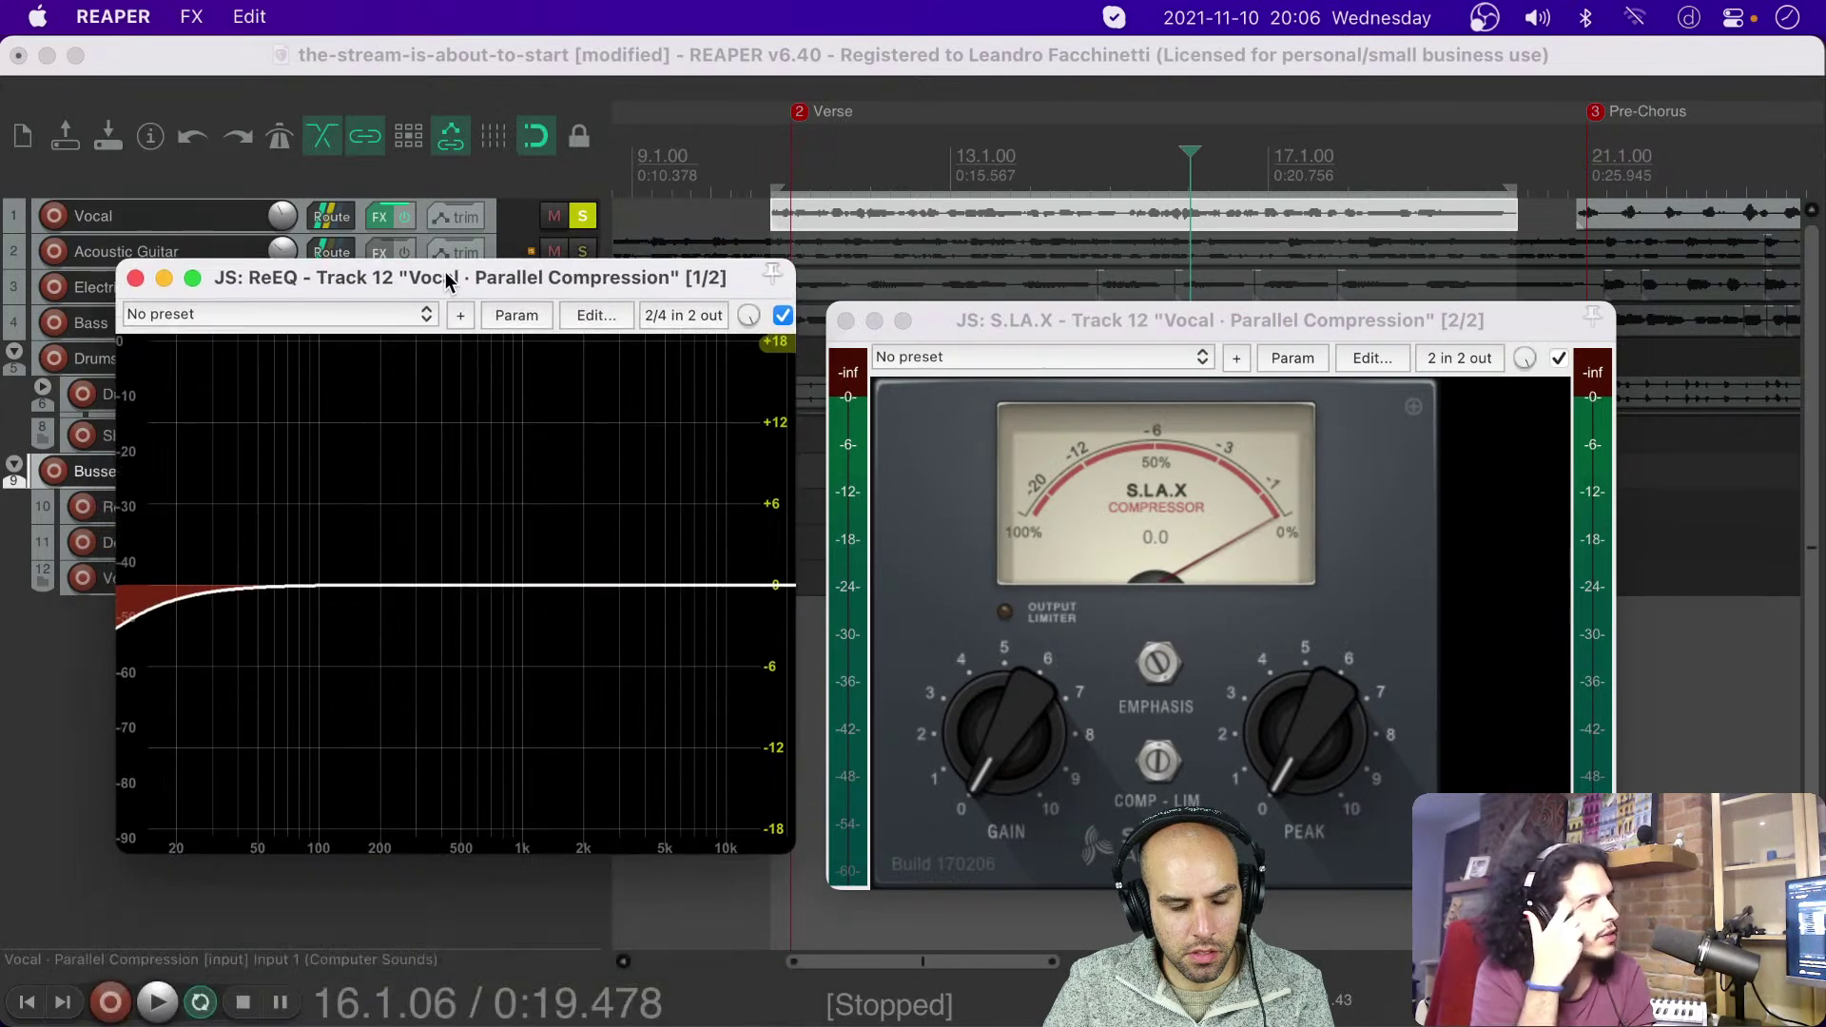
pyautogui.moveTo(126, 614); pyautogui.dragTo(203, 616)
pyautogui.moveTo(794, 853); pyautogui.dragTo(1086, 952)
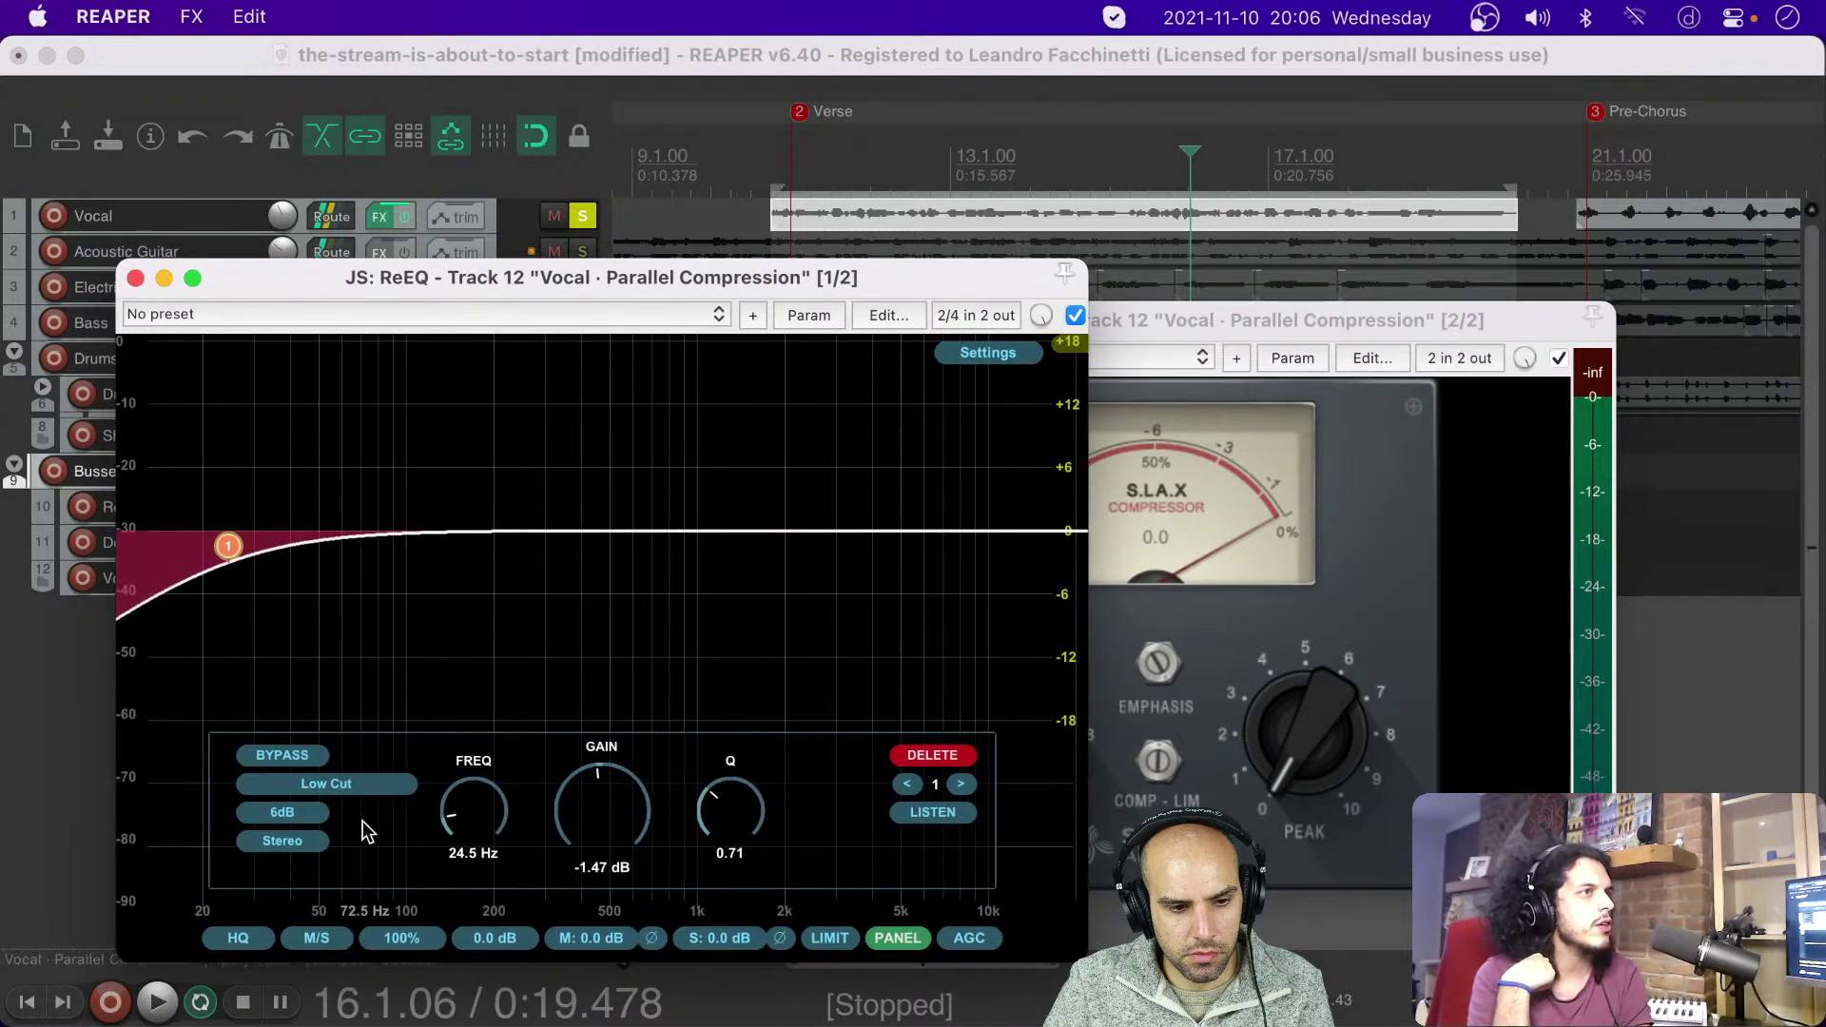
pyautogui.click(299, 808)
pyautogui.click(354, 746)
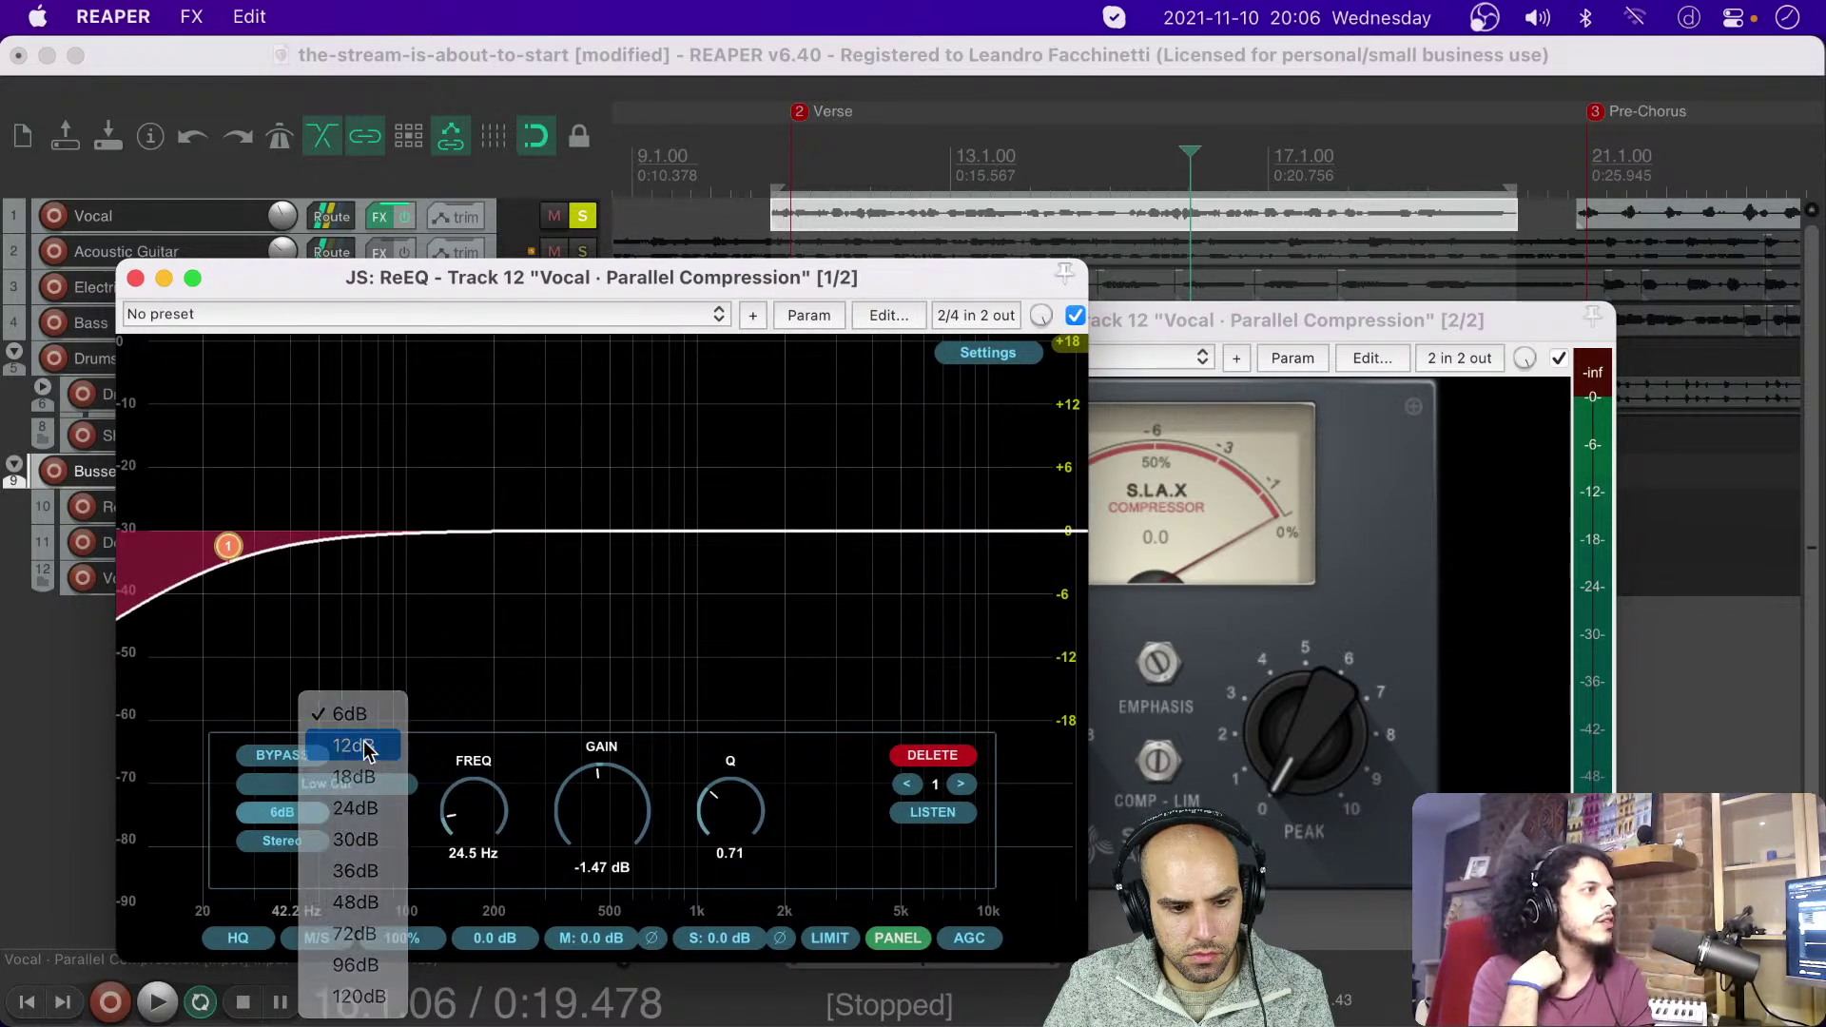
pyautogui.moveTo(487, 816); pyautogui.dragTo(488, 789)
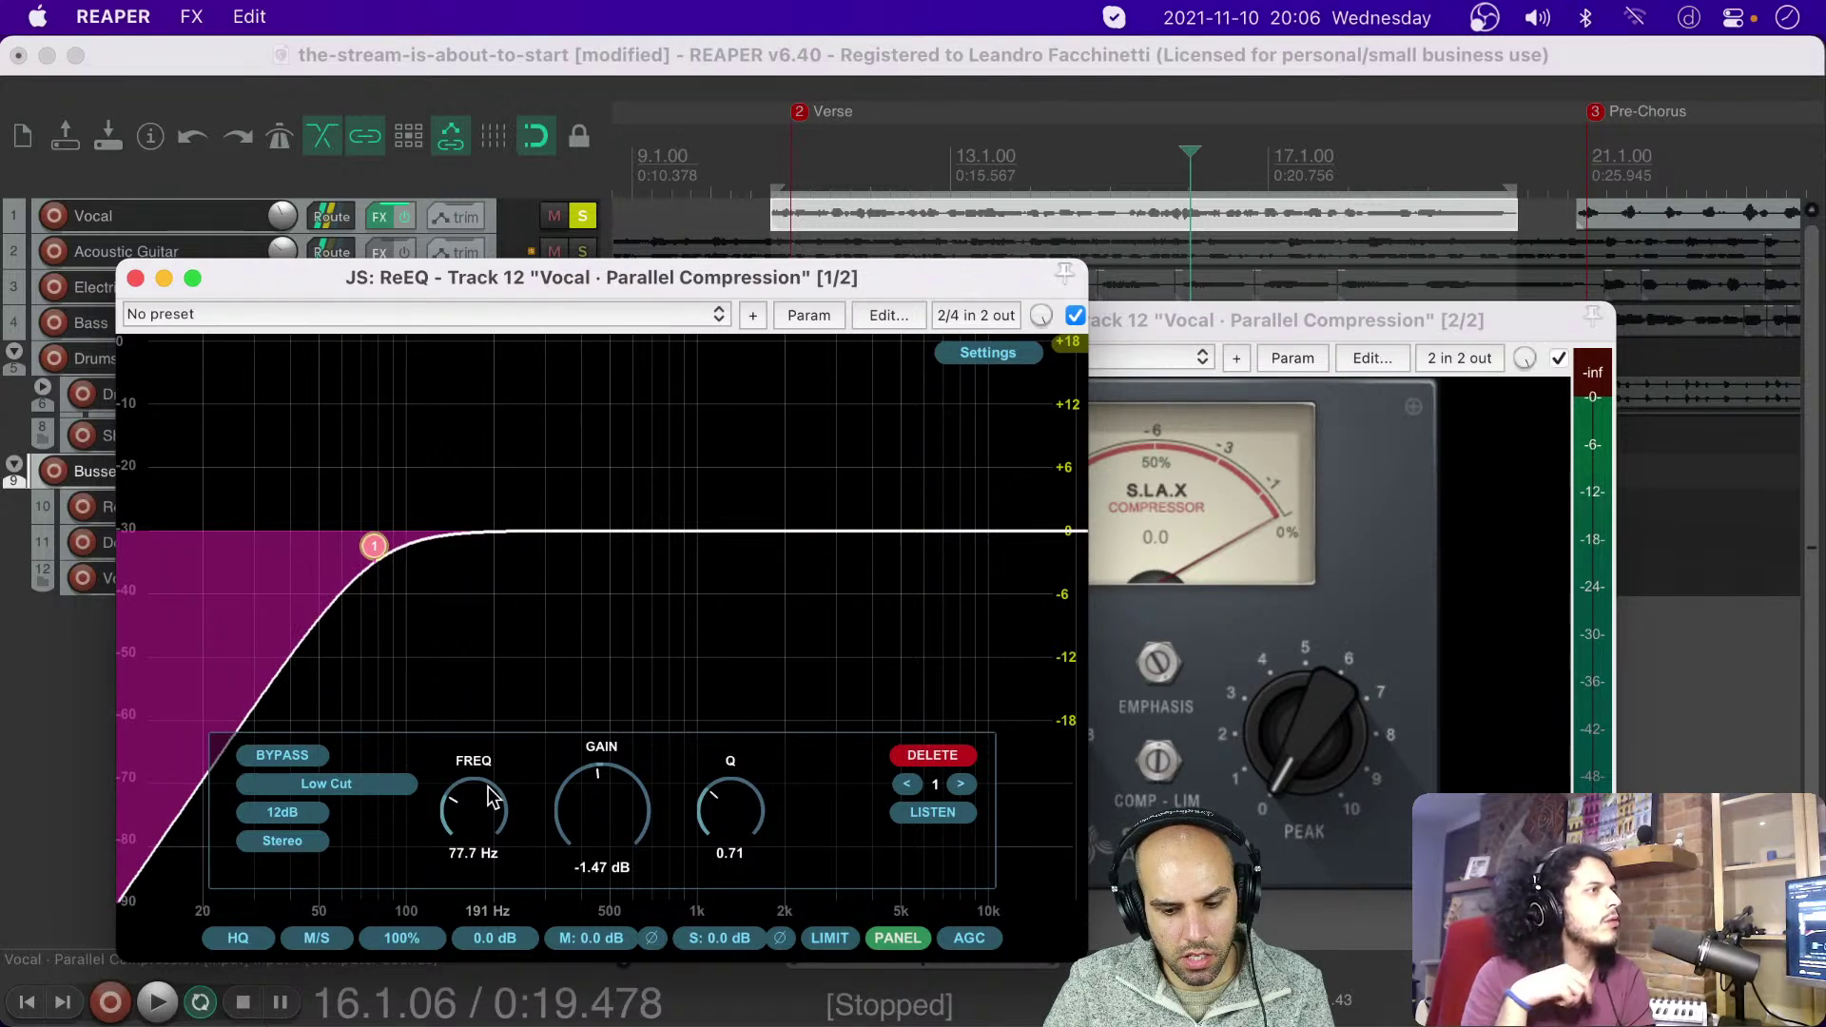
pyautogui.moveTo(488, 788)
pyautogui.mouseDown()
pyautogui.moveTo(492, 752)
pyautogui.moveTo(478, 773)
pyautogui.mouseUp()
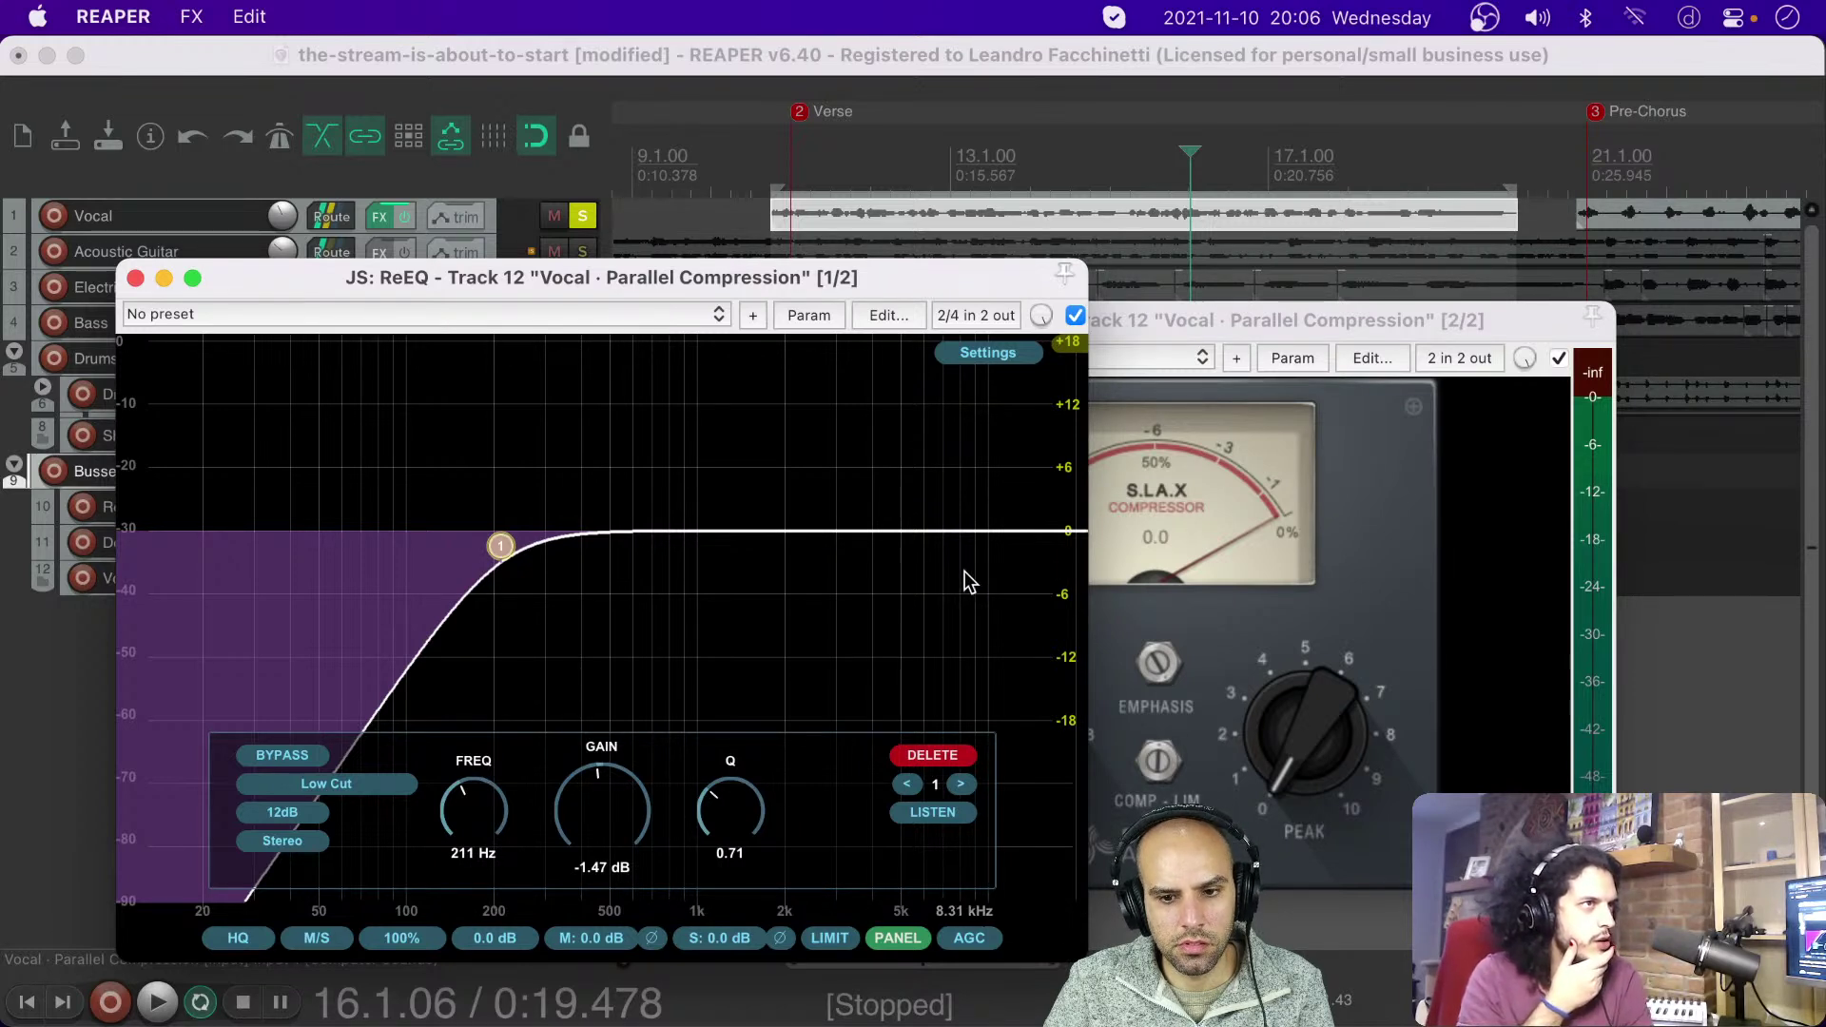
# Step: Add a second ReEQ band as a High Cut with a 12dB slope and lower its frequency to about 4 kHz
pyautogui.doubleClick(1035, 546)
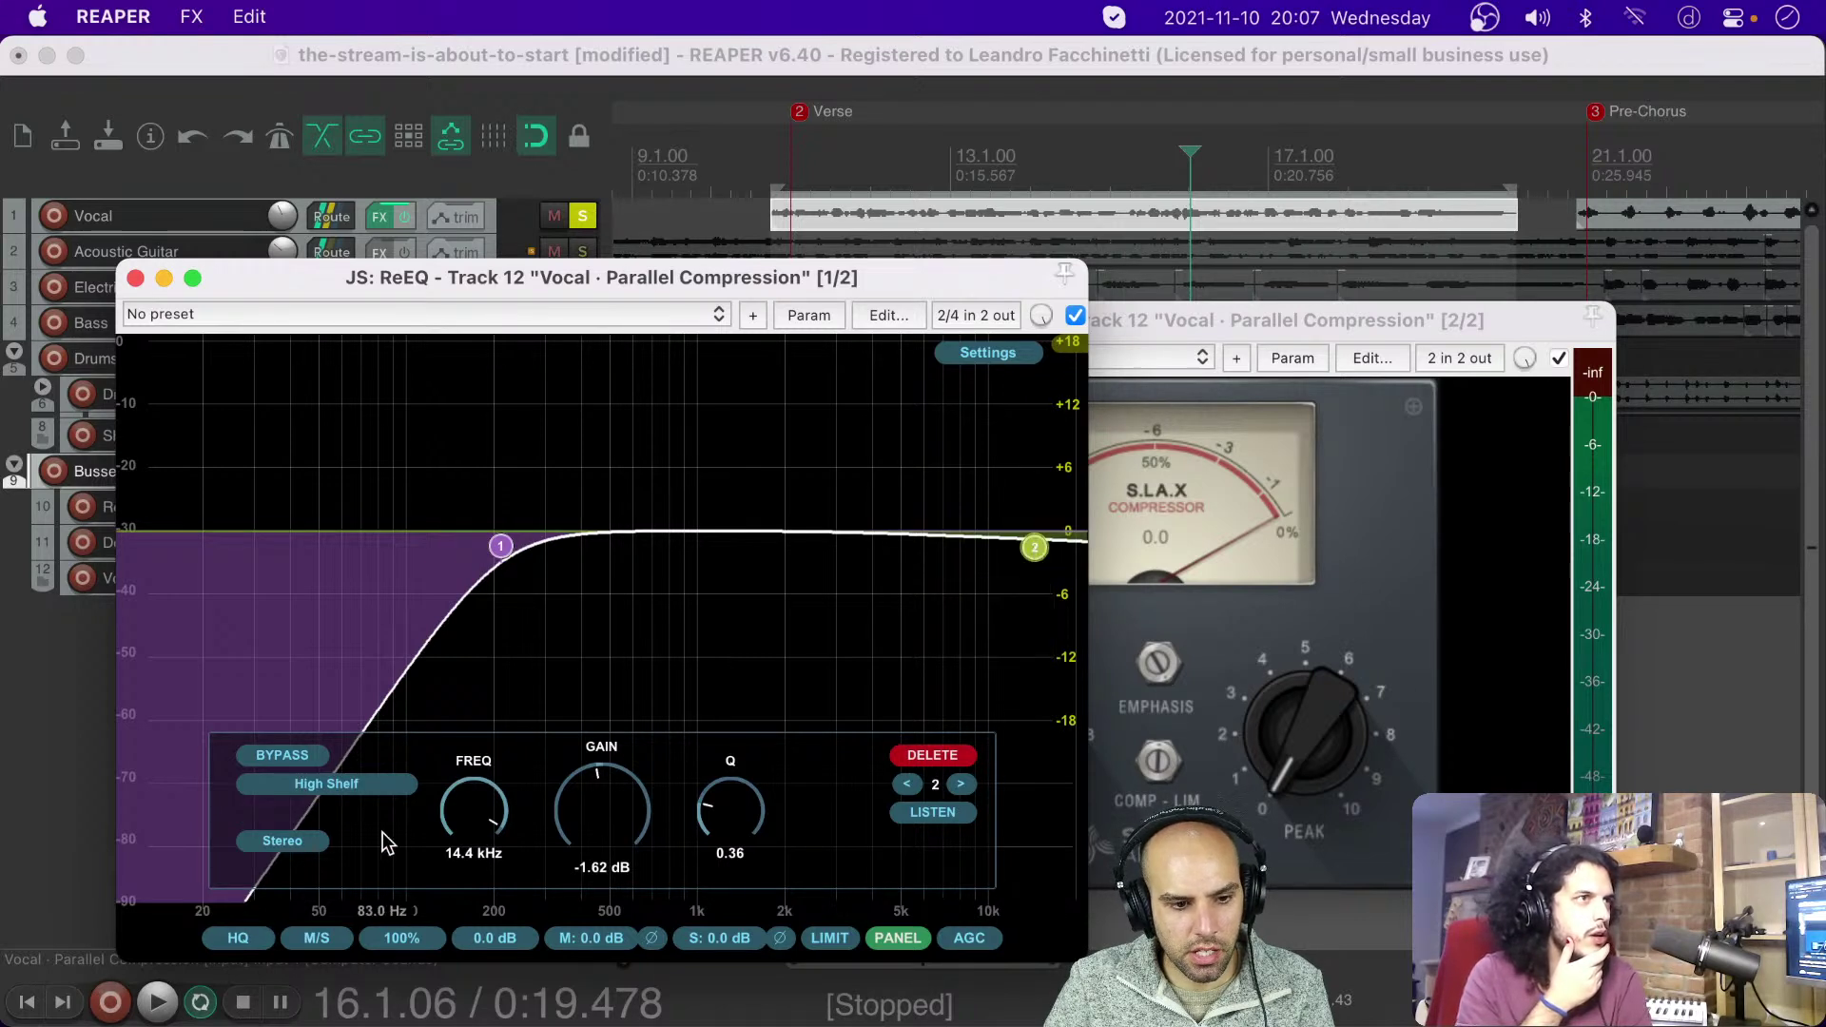
pyautogui.click(380, 782)
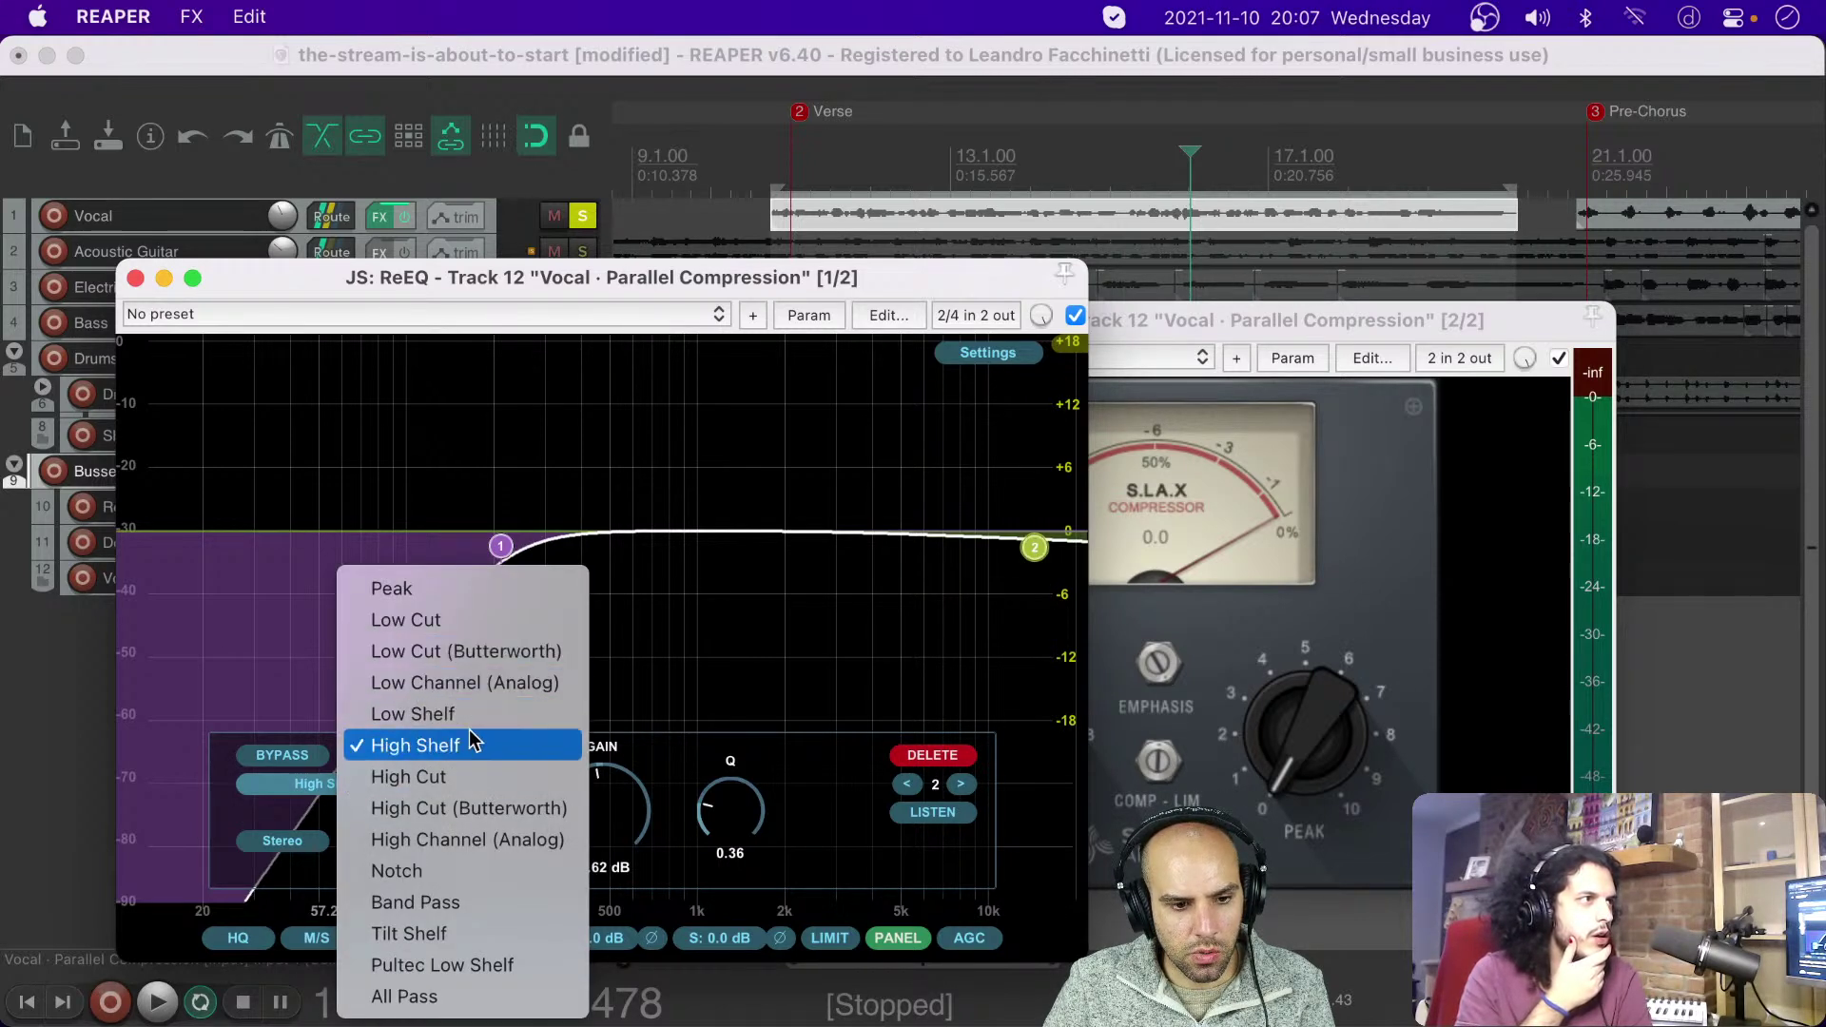
pyautogui.click(487, 778)
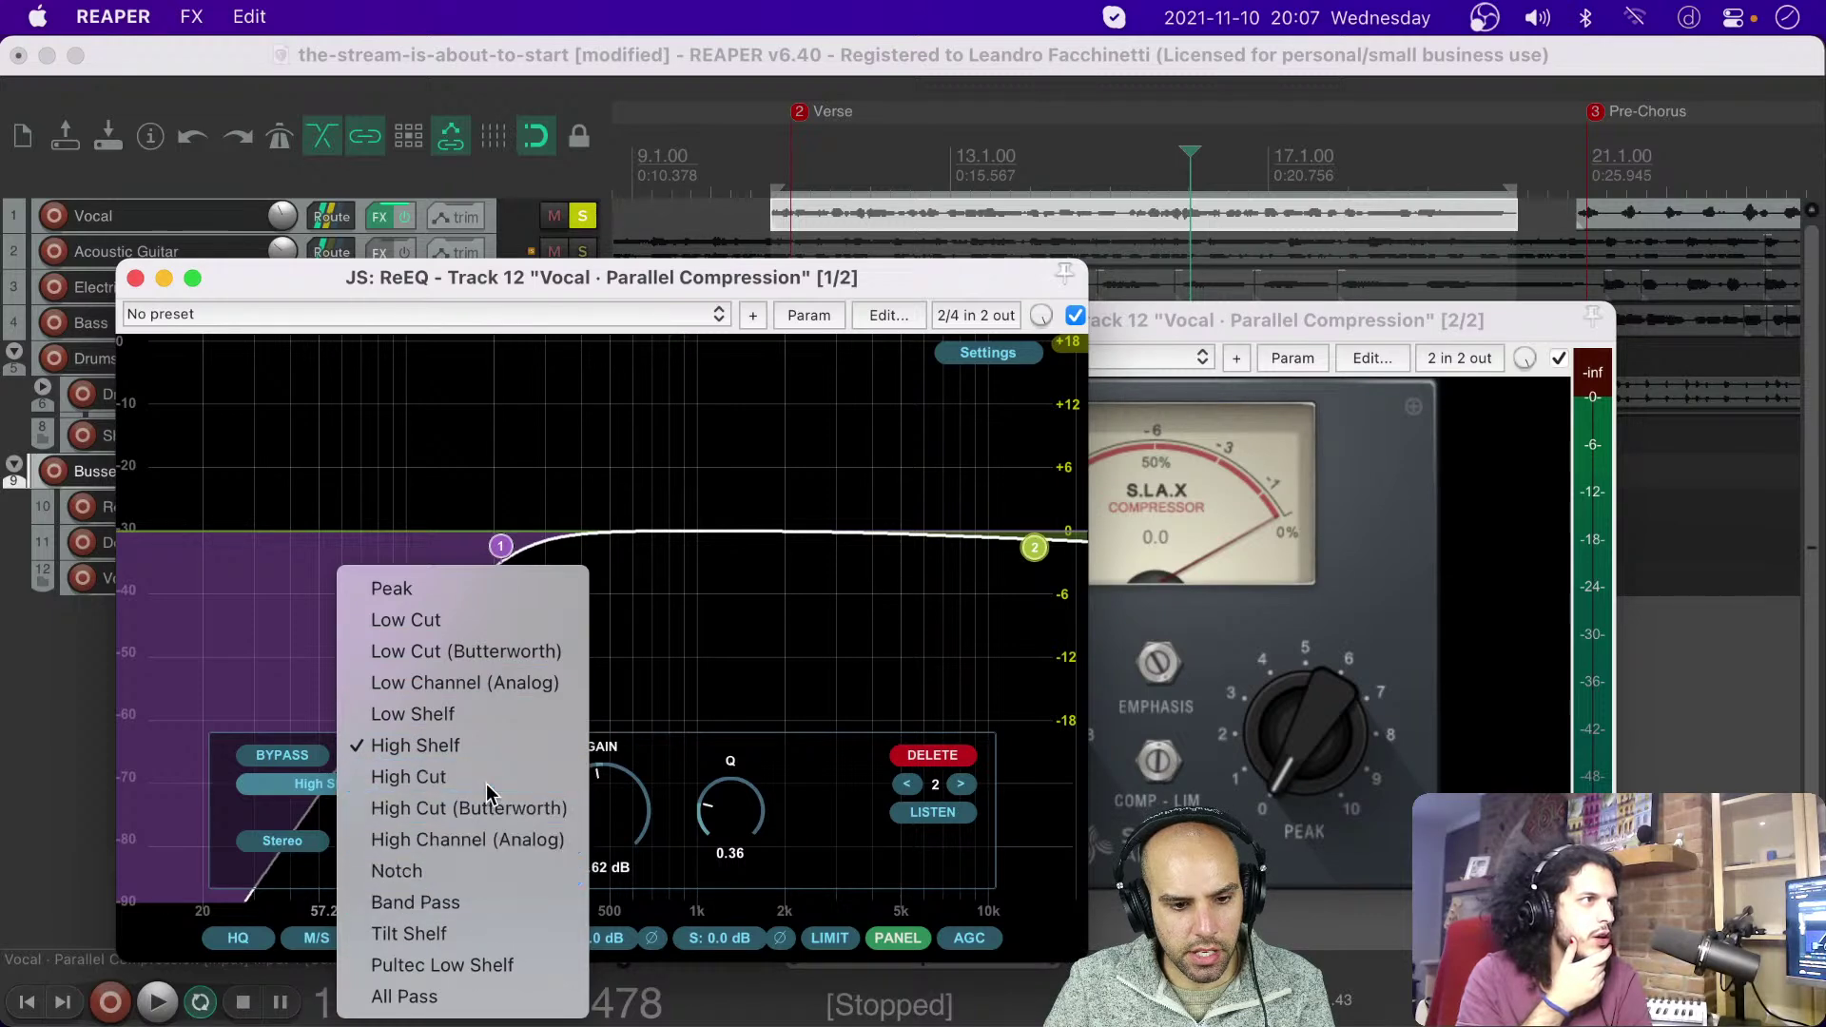
pyautogui.click(288, 813)
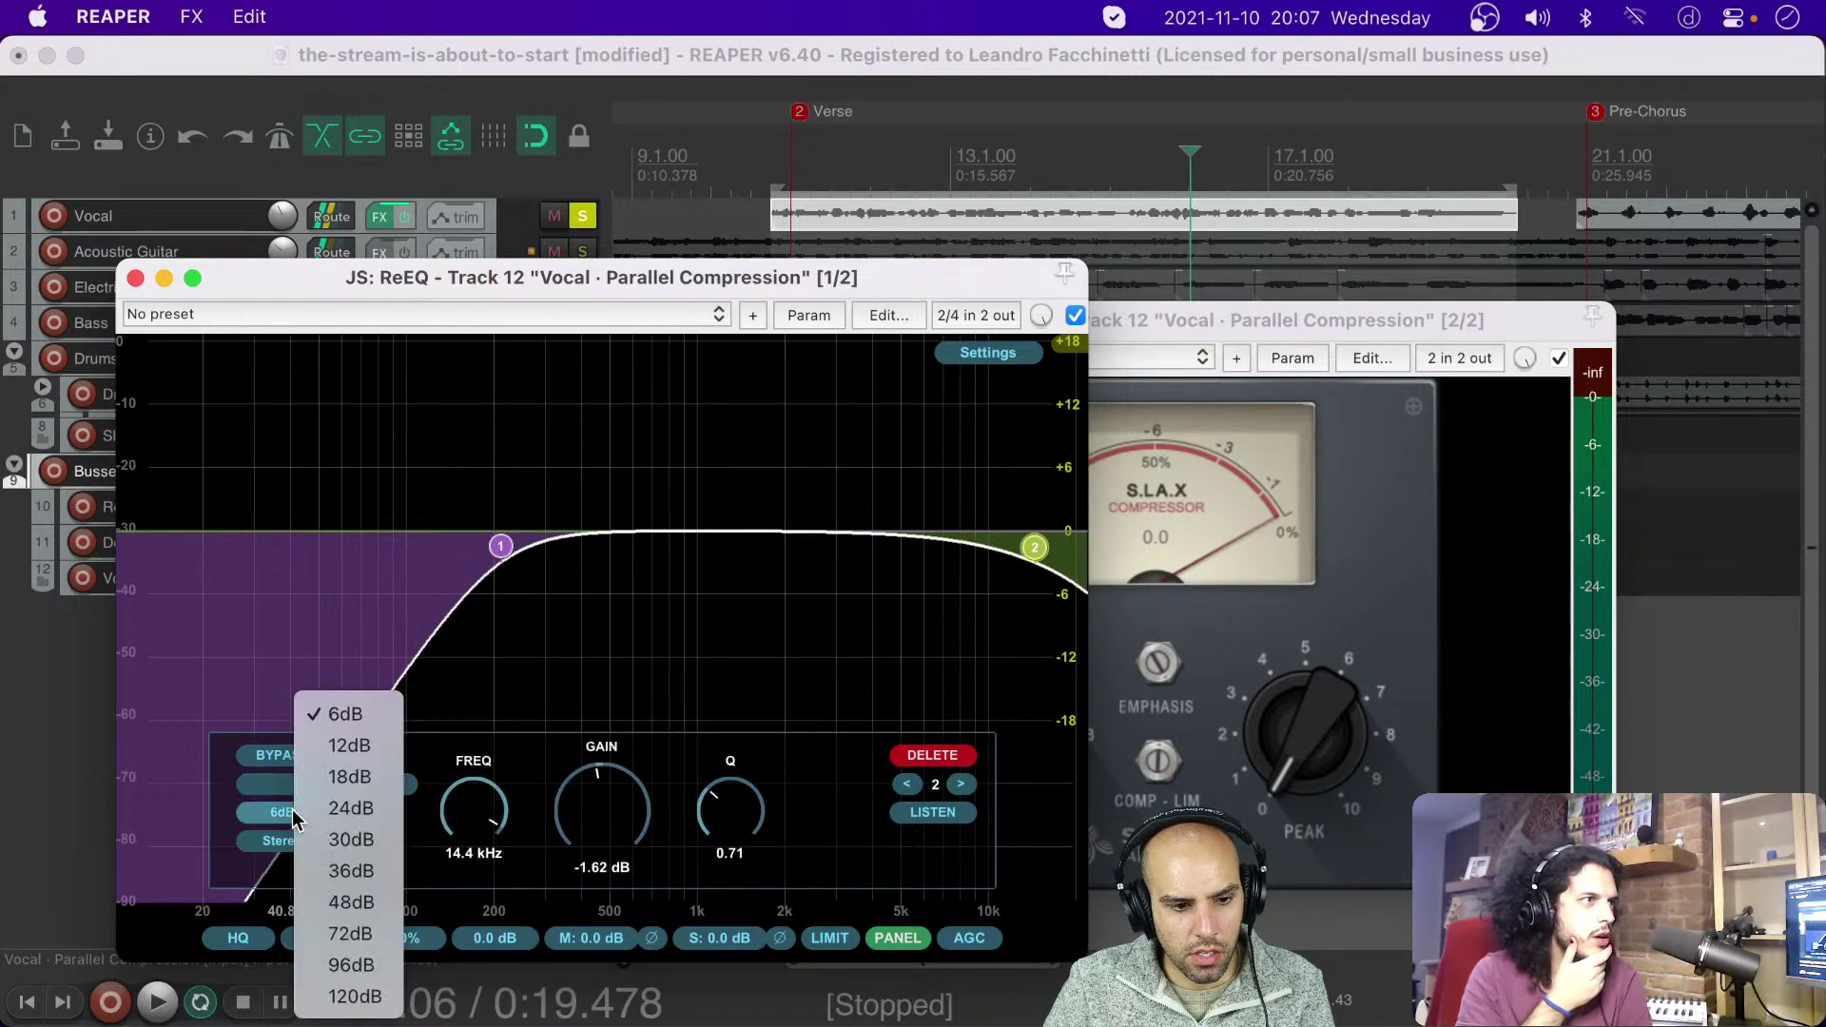
pyautogui.click(371, 747)
pyautogui.moveTo(485, 809)
pyautogui.mouseDown()
pyautogui.moveTo(474, 878)
pyautogui.moveTo(476, 851)
pyautogui.moveTo(441, 911)
pyautogui.moveTo(476, 822)
pyautogui.mouseUp()
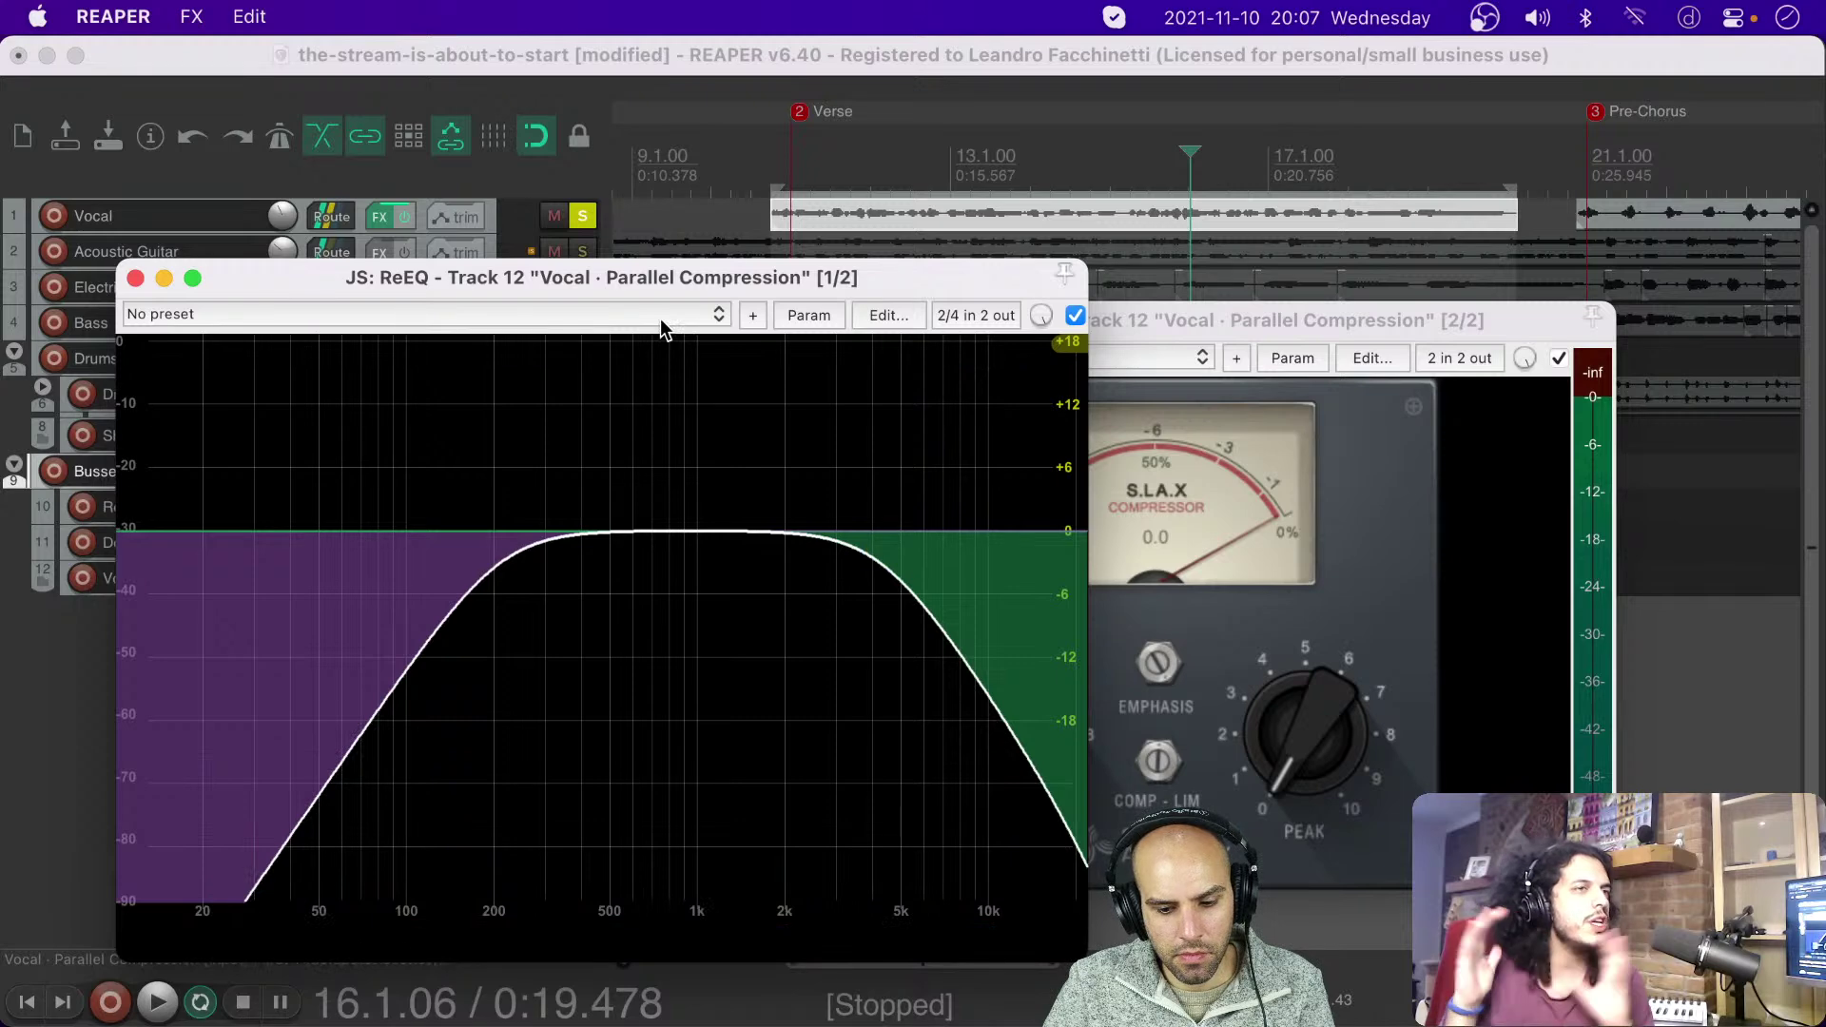
# Step: Shrink the ReEQ window and arrange it side by side with the S.LA.X window so both are fully visible
pyautogui.moveTo(706, 276); pyautogui.dragTo(664, 229)
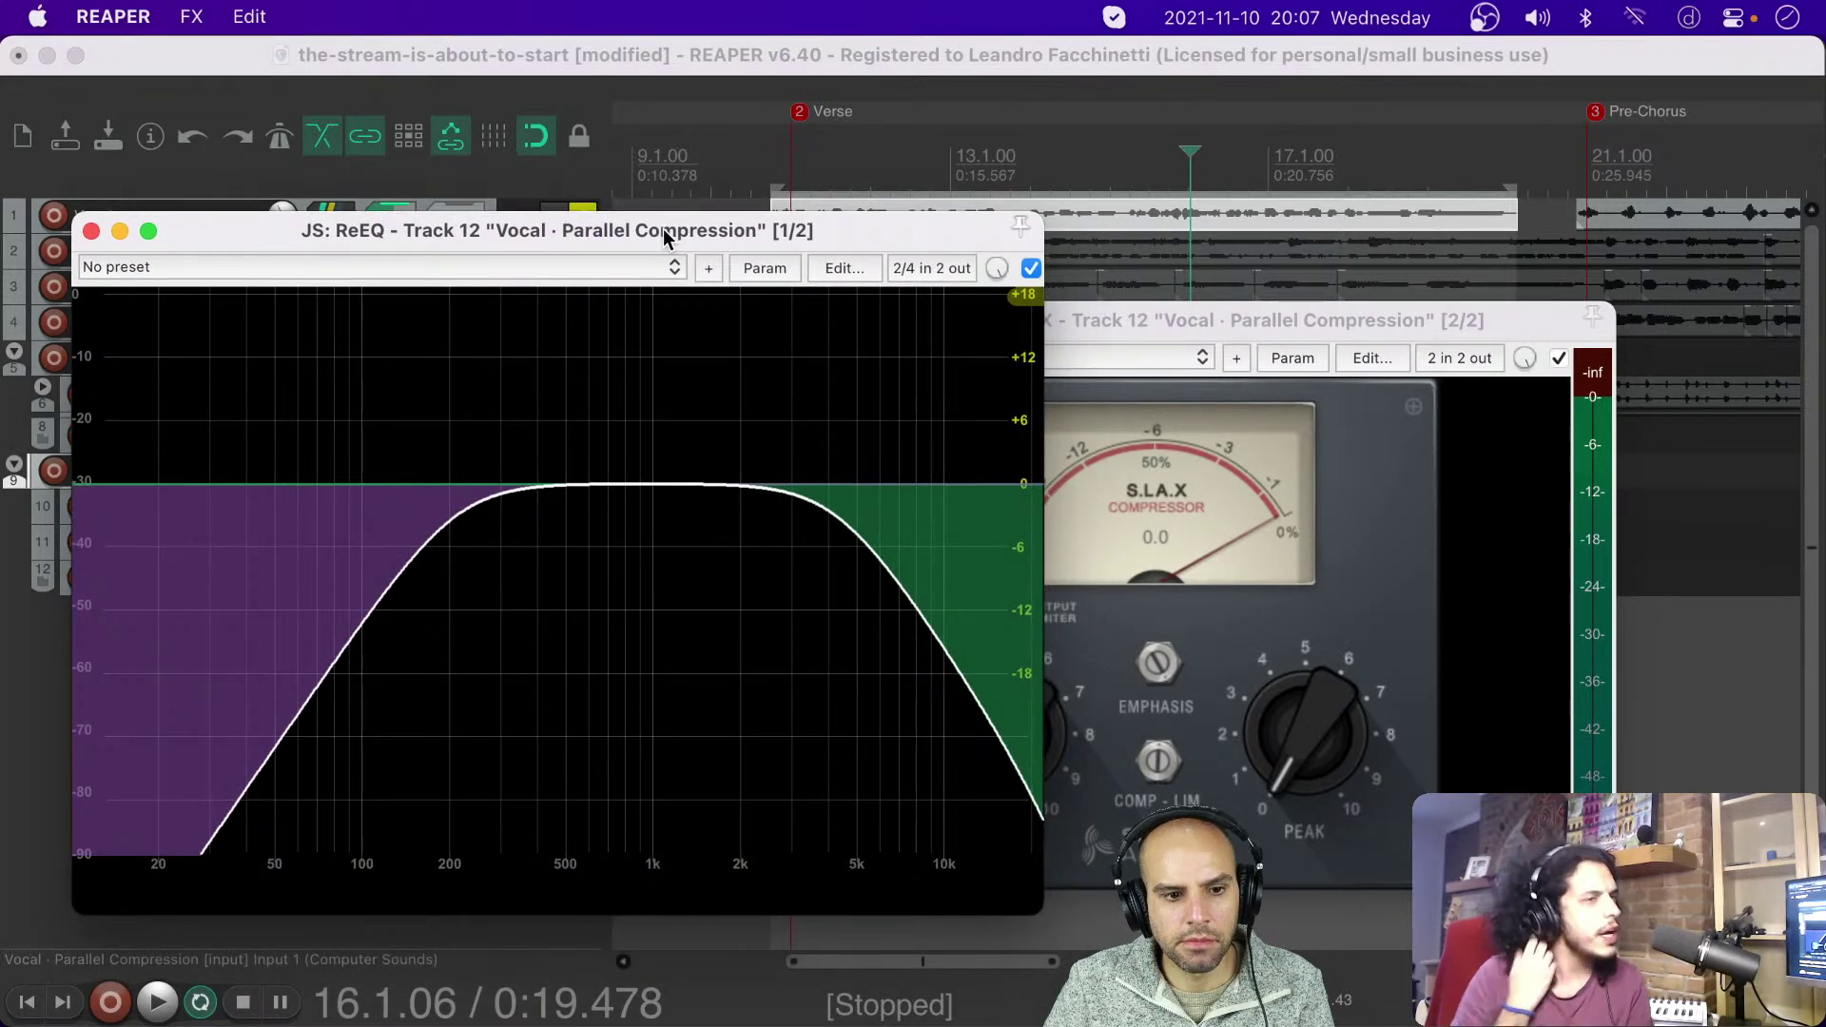
pyautogui.moveTo(663, 228)
pyautogui.mouseDown()
pyautogui.moveTo(1149, 212)
pyautogui.moveTo(646, 224)
pyautogui.mouseUp()
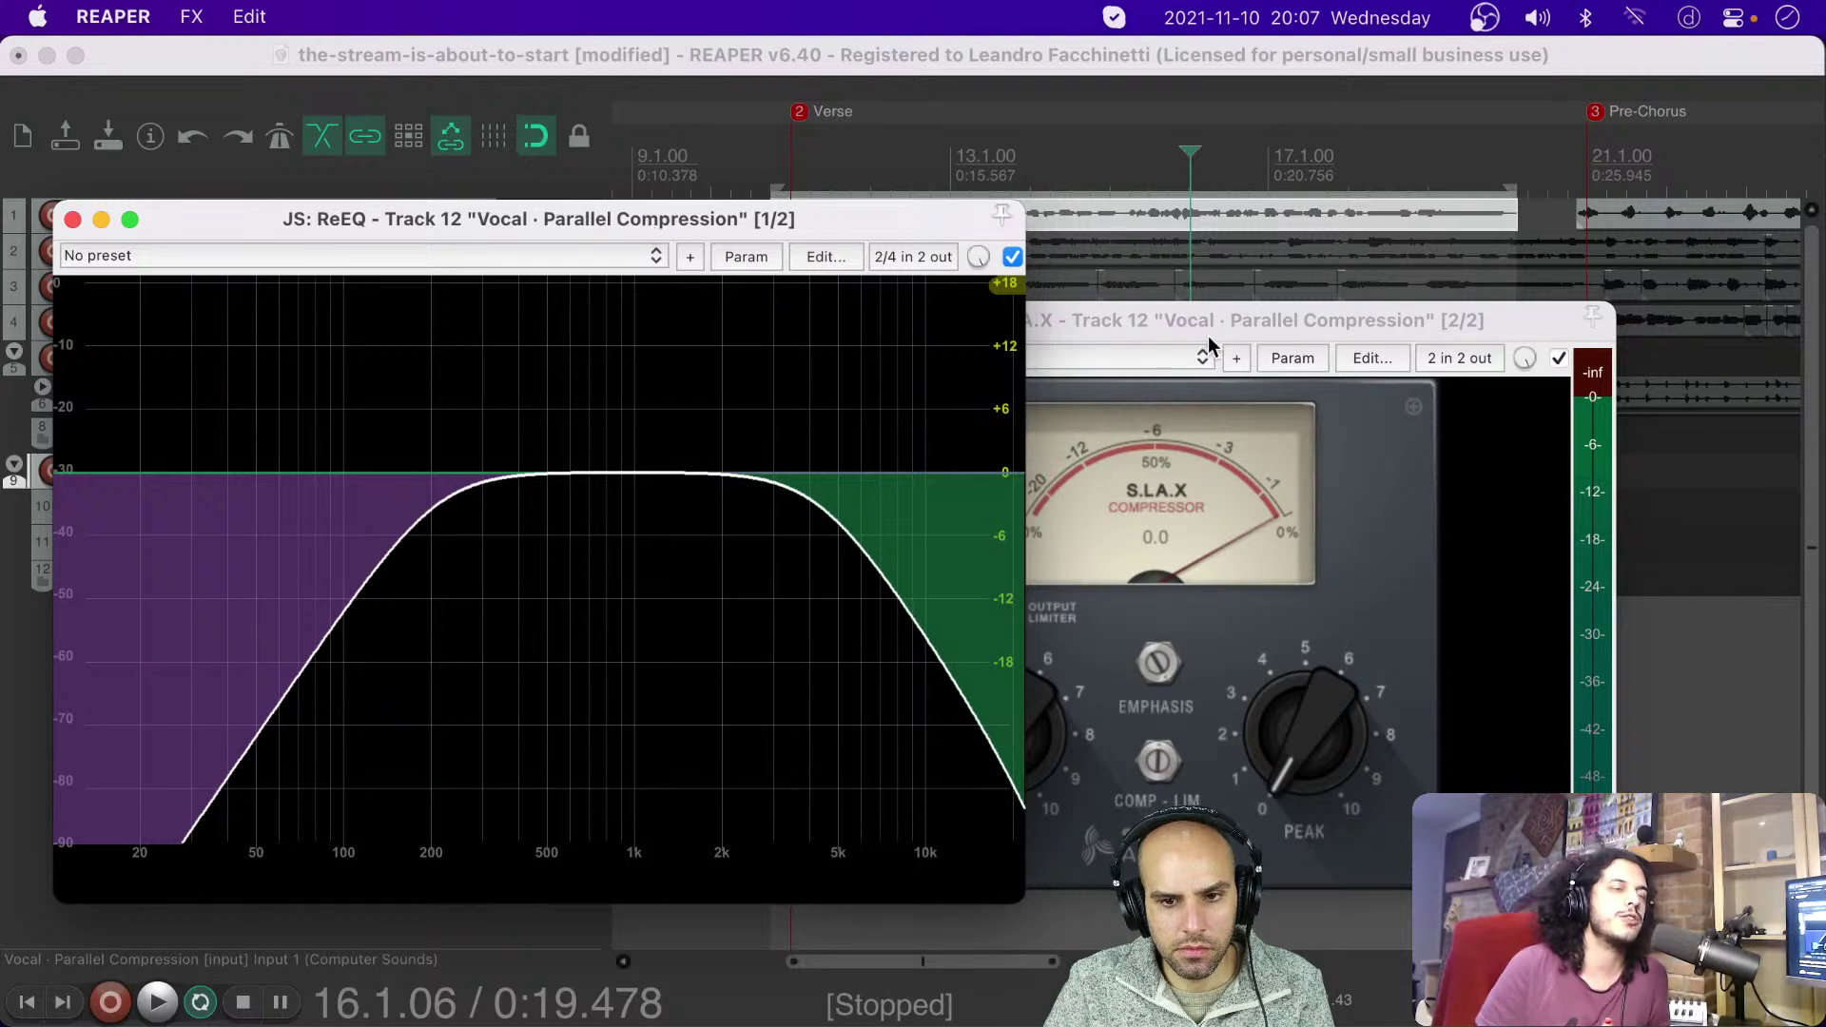
pyautogui.moveTo(1244, 322); pyautogui.dragTo(1389, 270)
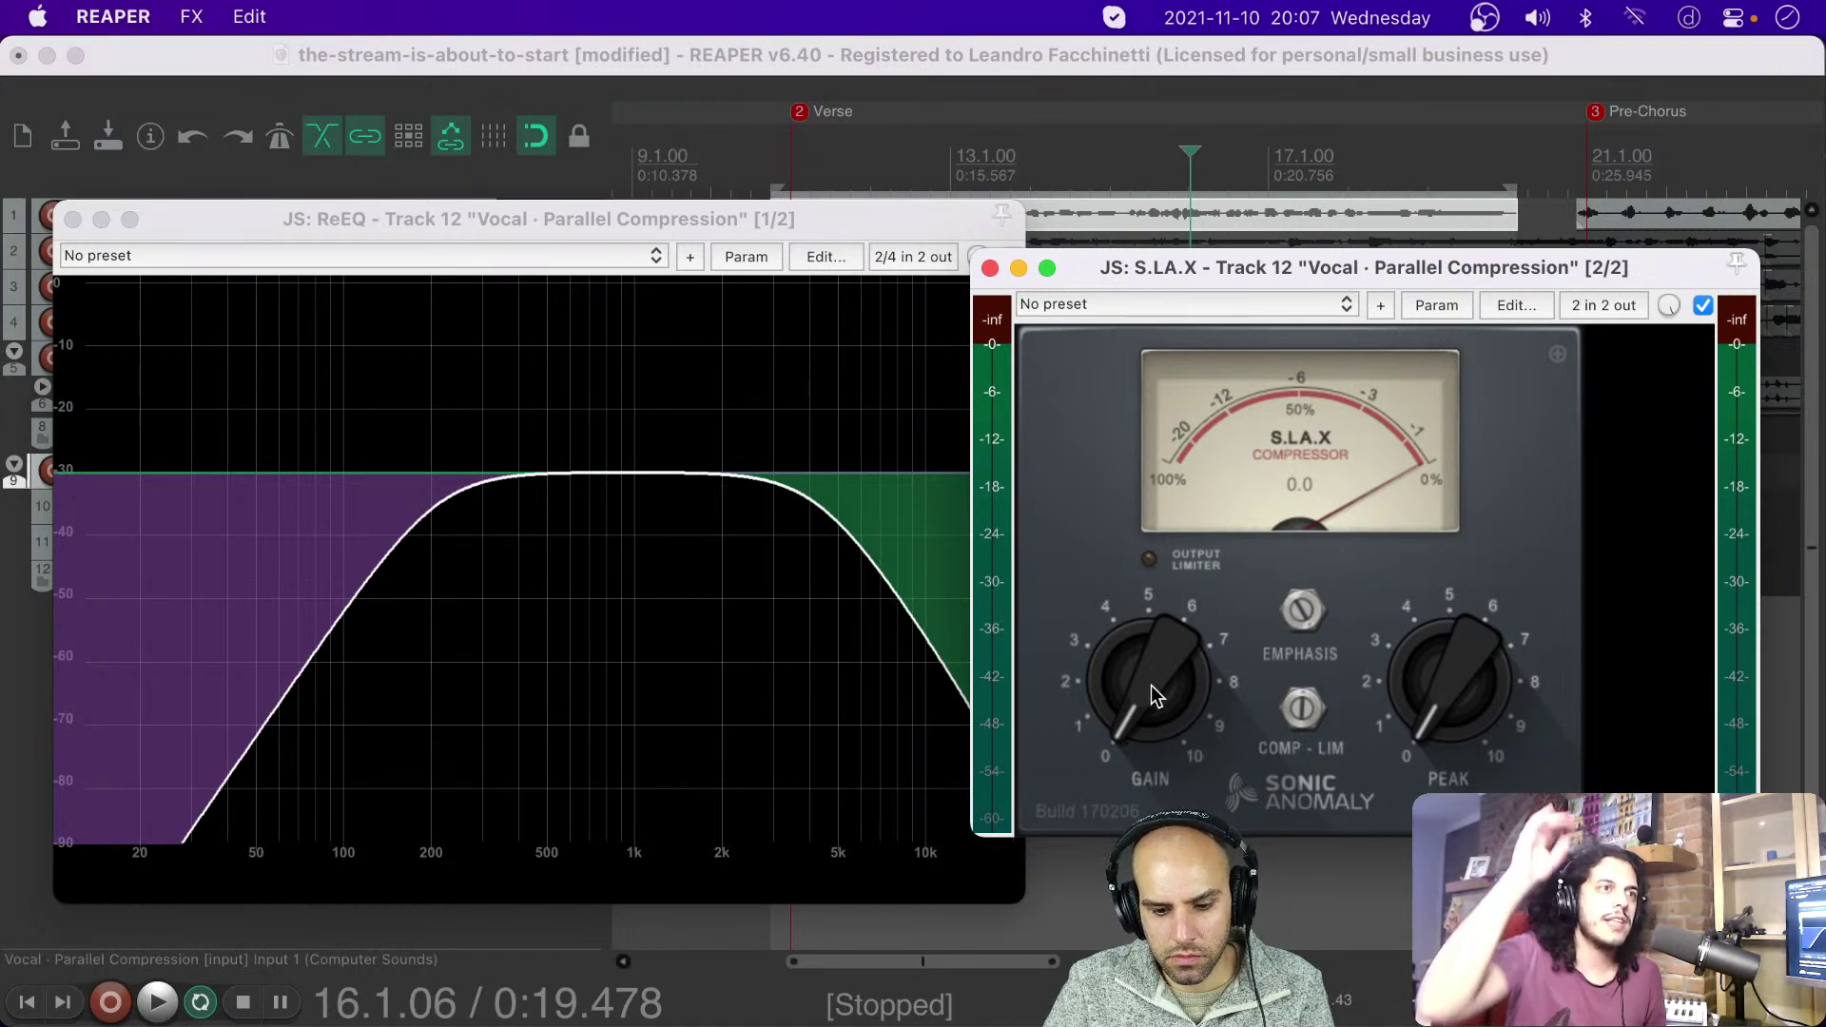
pyautogui.moveTo(1015, 855)
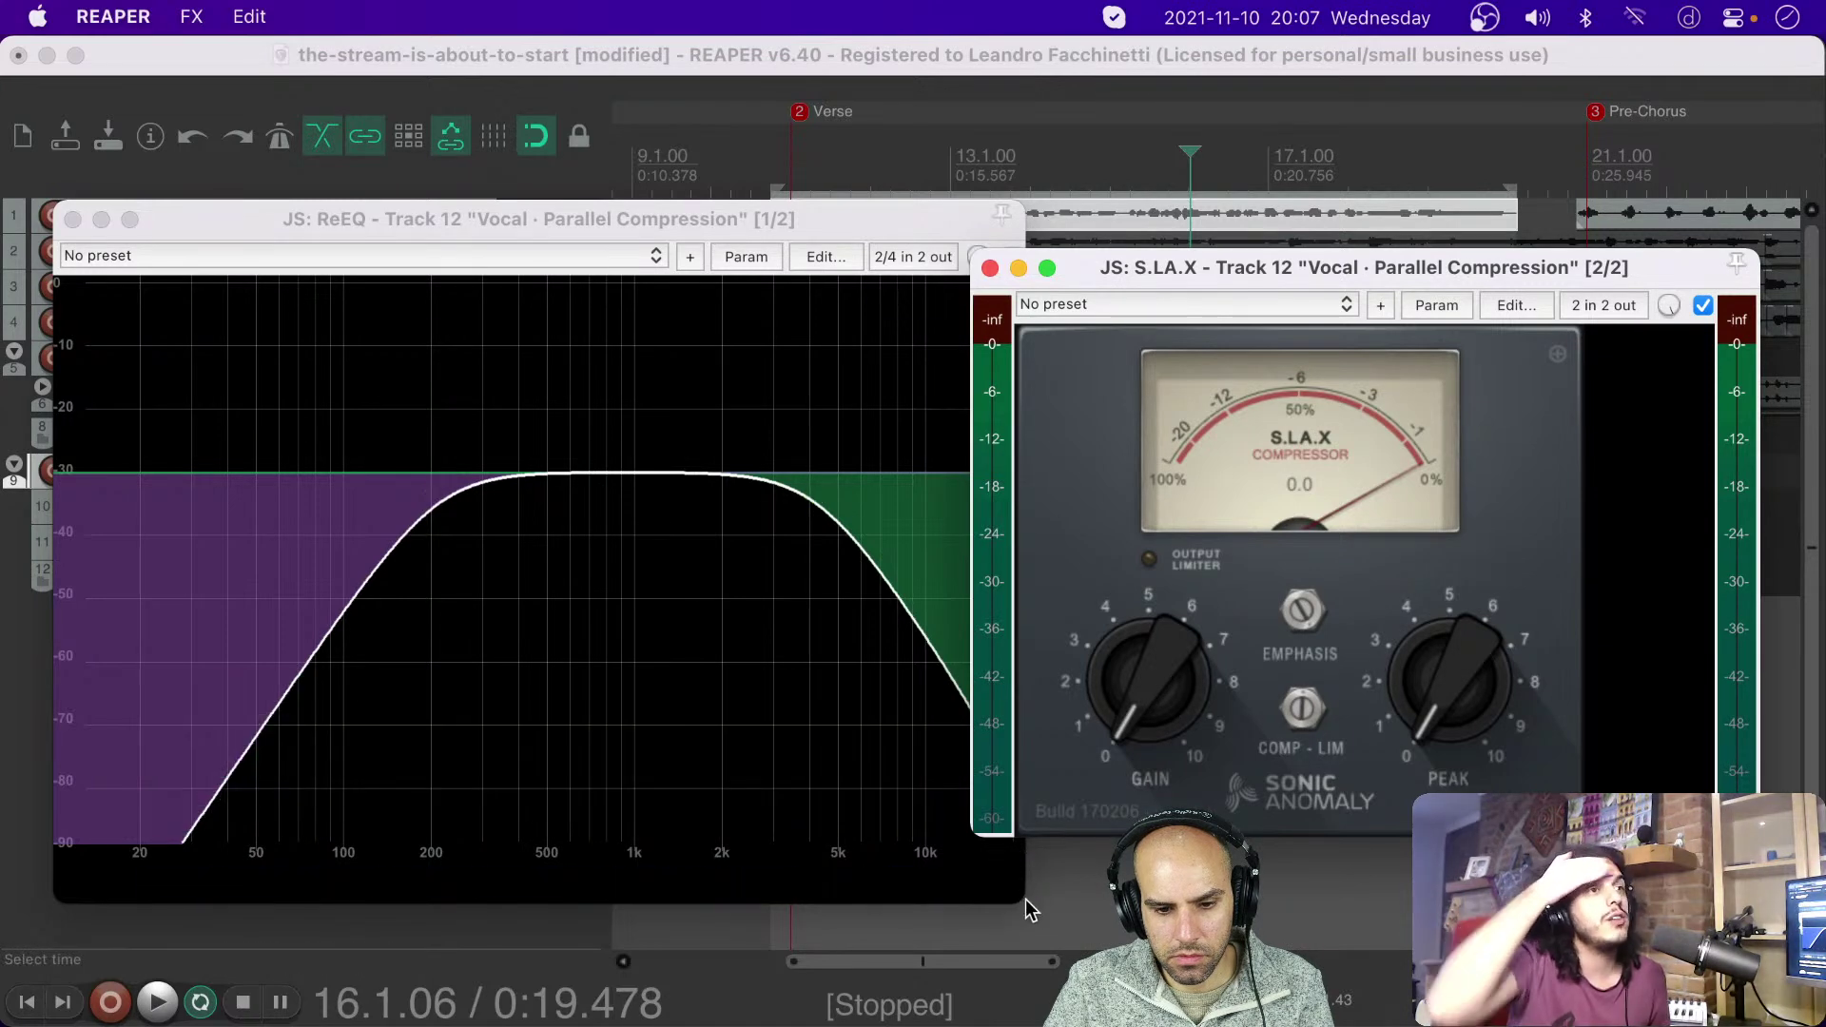
pyautogui.moveTo(1022, 899); pyautogui.dragTo(547, 522)
pyautogui.moveTo(407, 225); pyautogui.dragTo(824, 322)
# Step: Save the project and move the ReEQ window down beside the compressor's knobs, clear of the upper tracks
pyautogui.click(780, 67)
pyautogui.press('super+s')
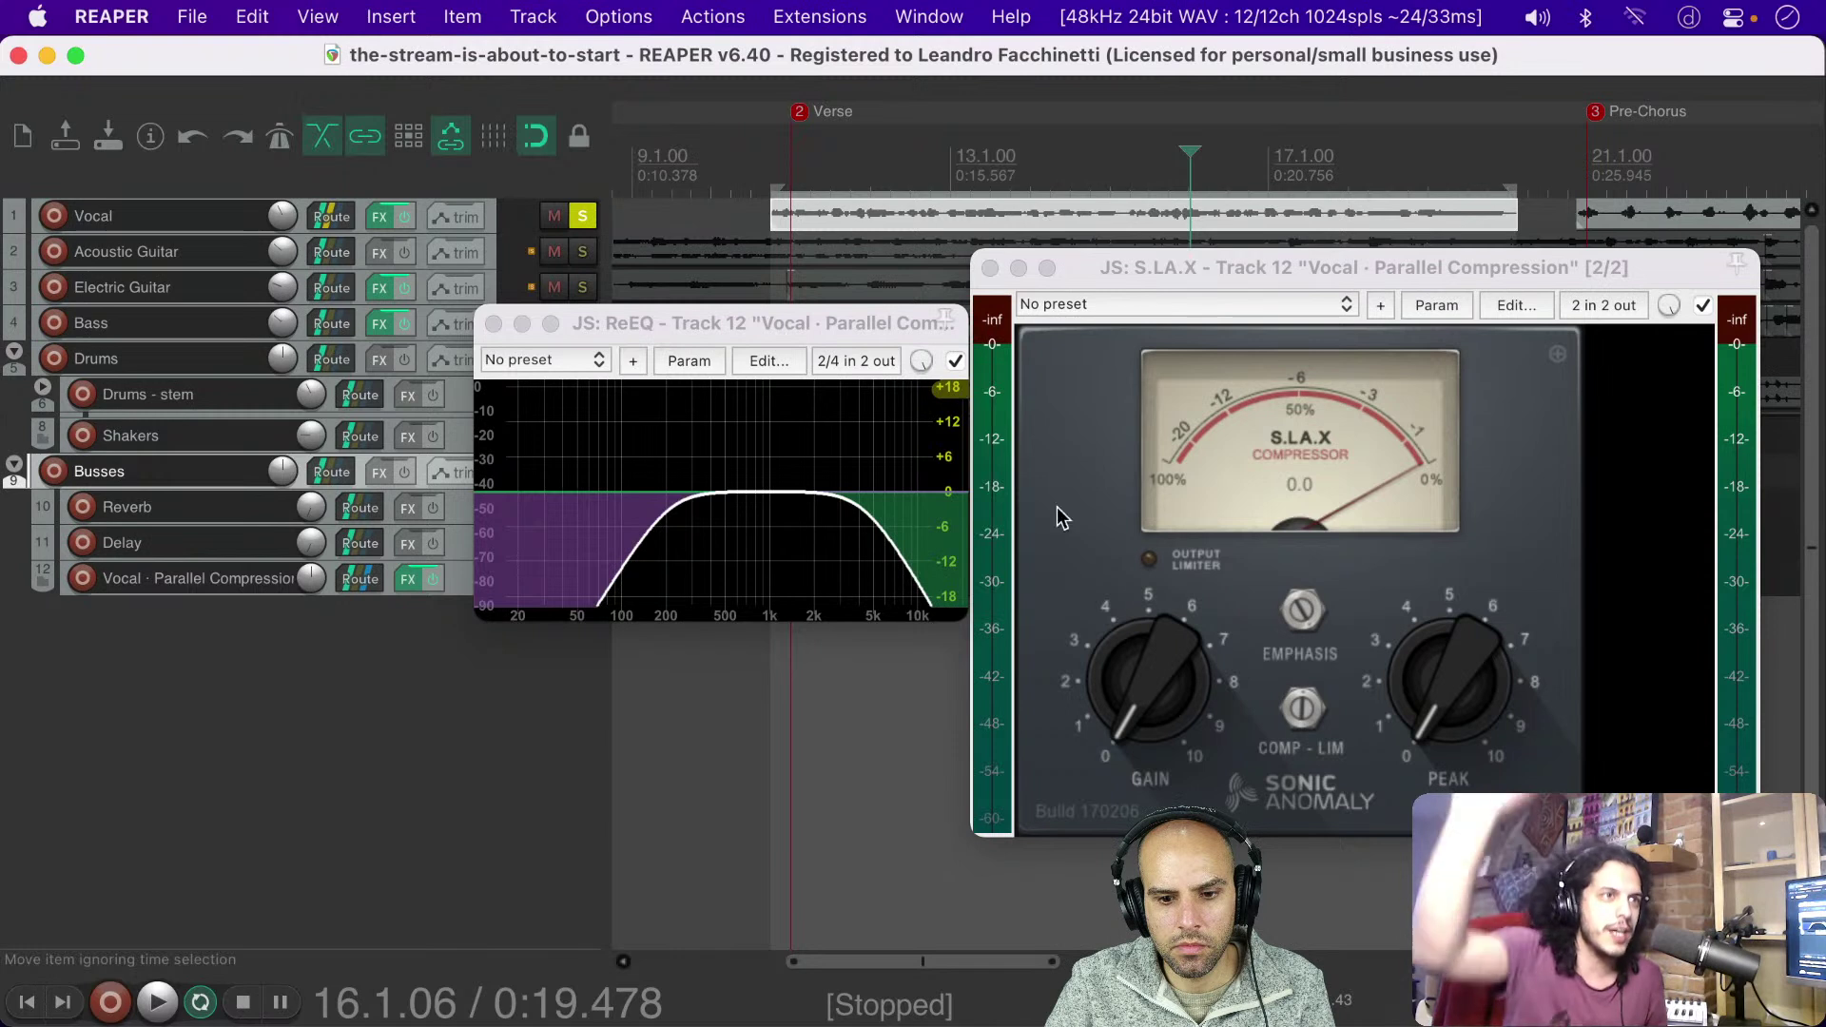
pyautogui.moveTo(819, 327); pyautogui.dragTo(746, 533)
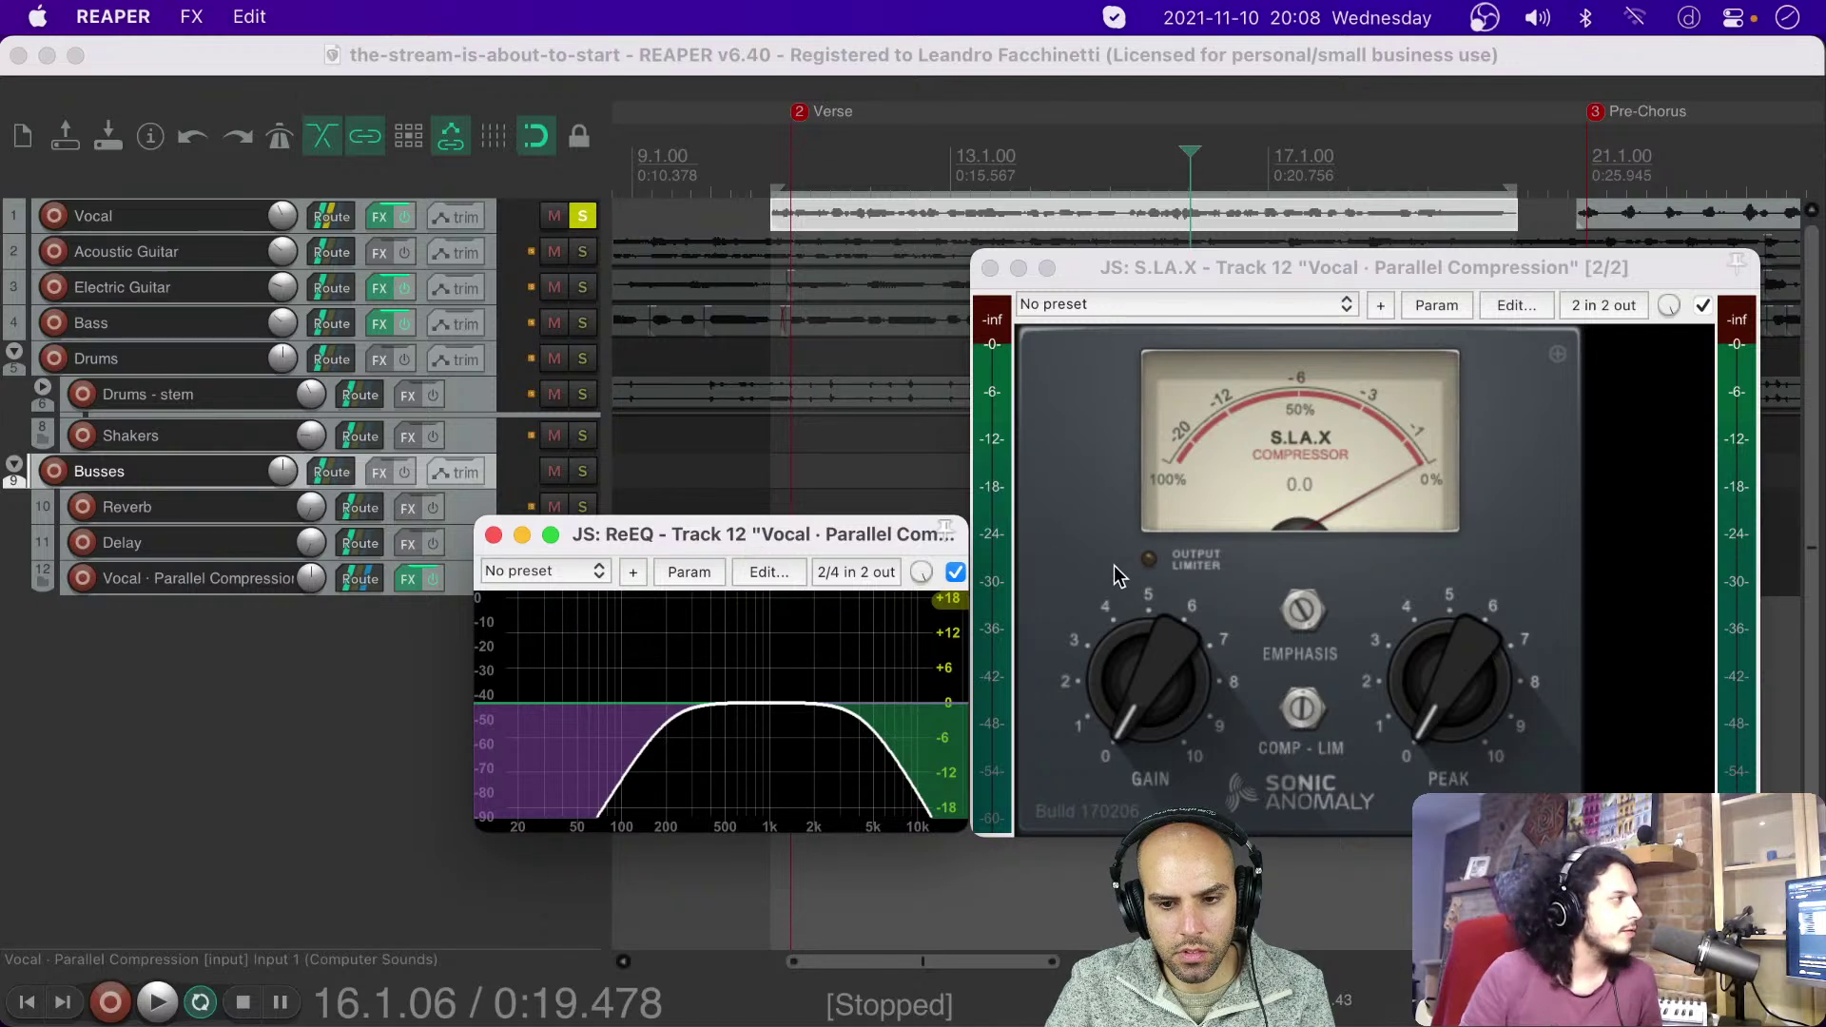
# Step: Play the soloed vocal from the start of the selected verse passage to check the signal through ReEQ and S.LA.X
pyautogui.click(770, 171)
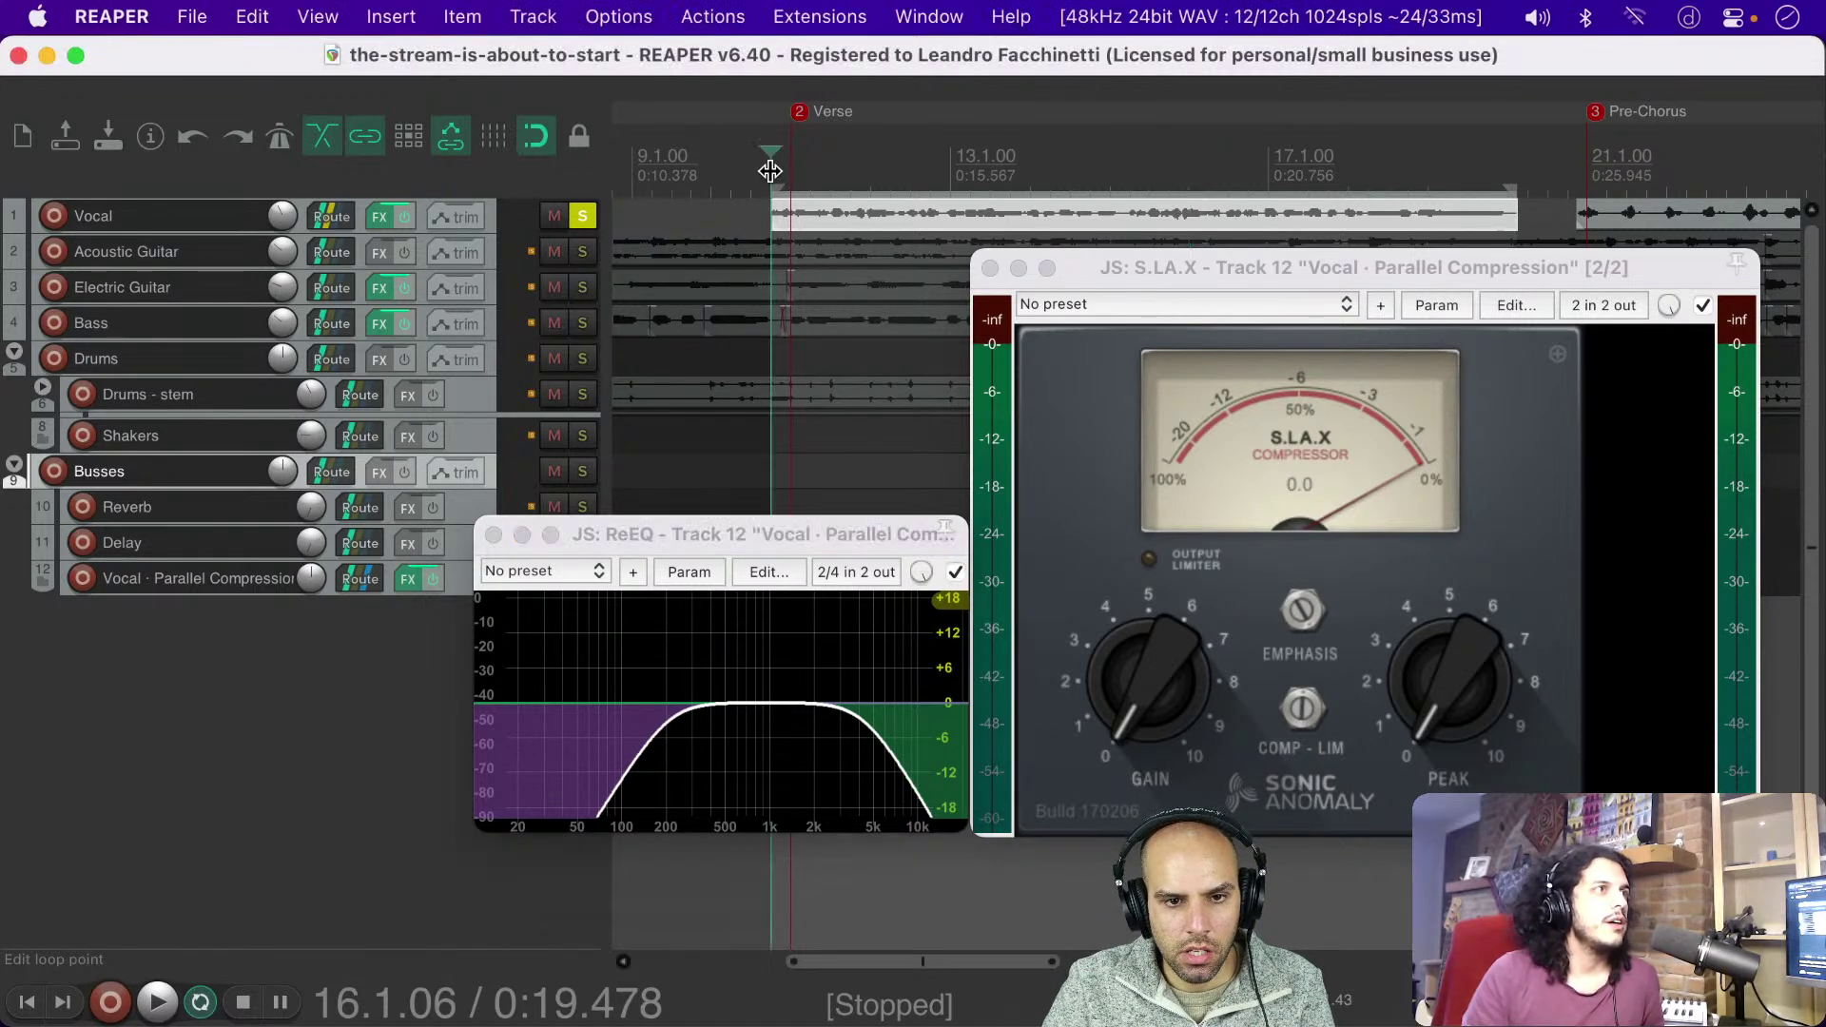
pyautogui.press('space')
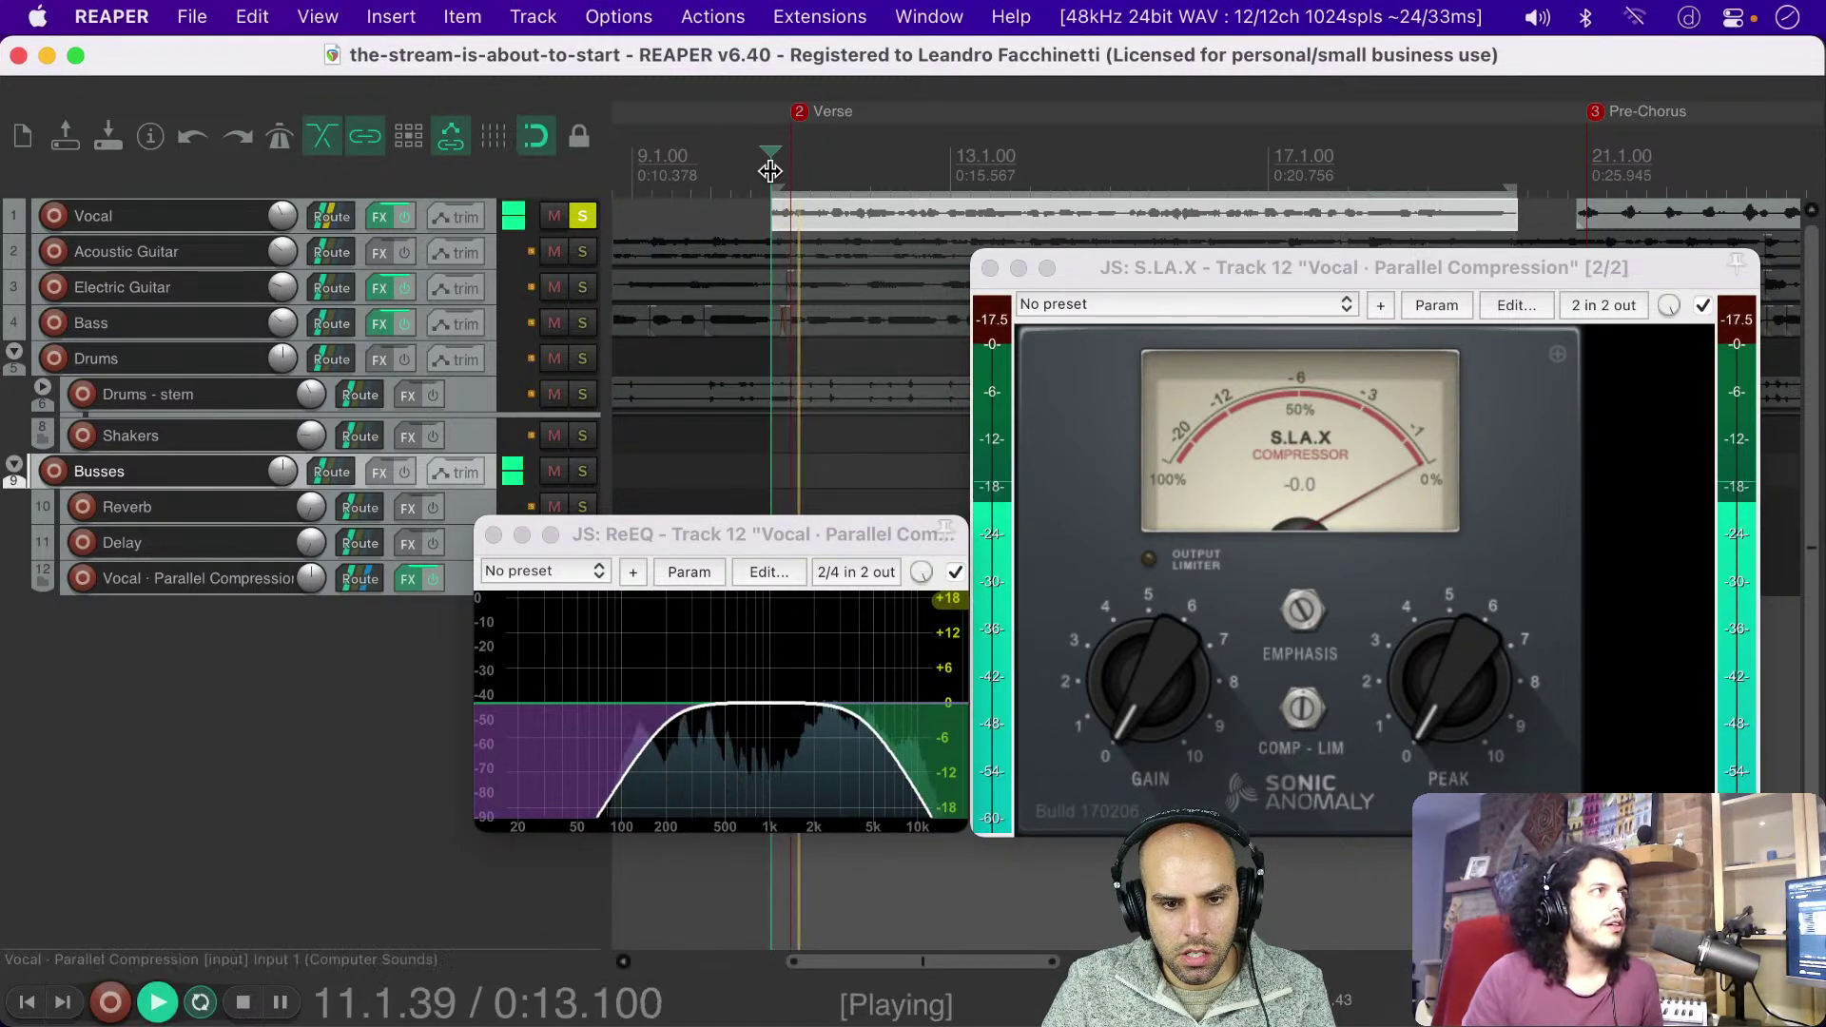
pyautogui.press('space')
pyautogui.moveTo(619, 536); pyautogui.dragTo(805, 488)
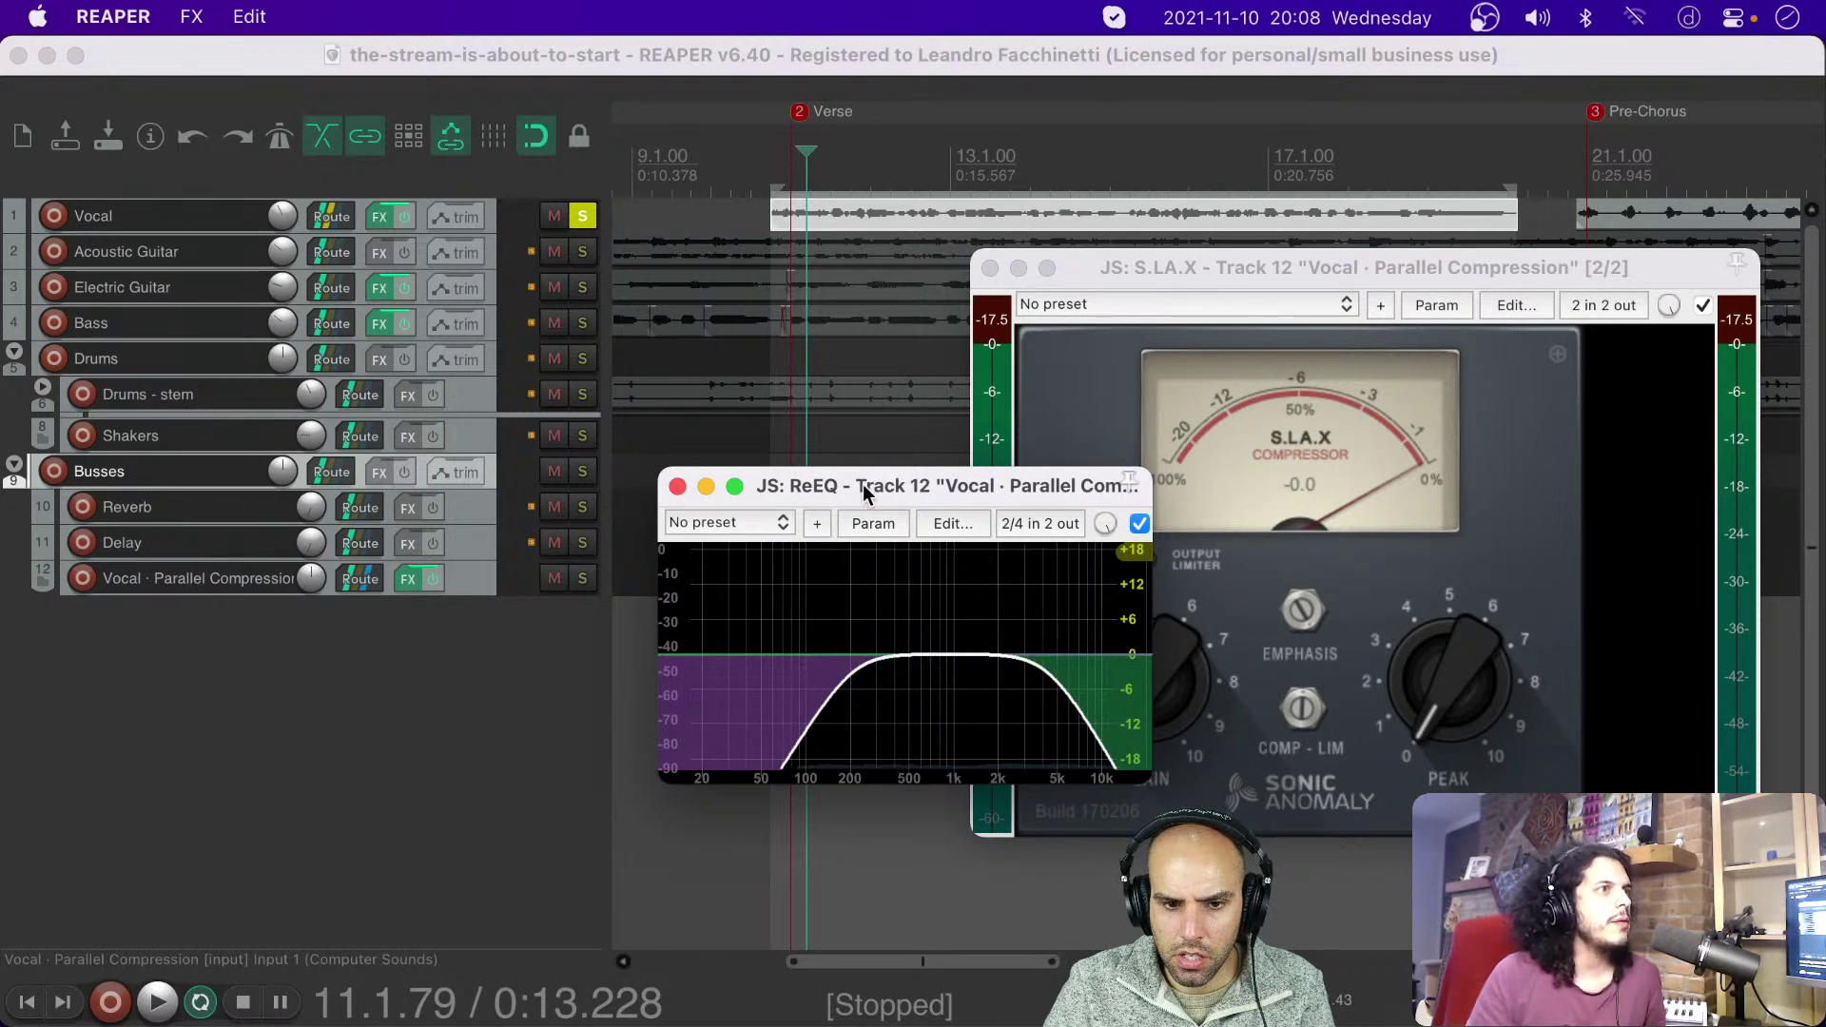
pyautogui.moveTo(864, 483); pyautogui.dragTo(672, 549)
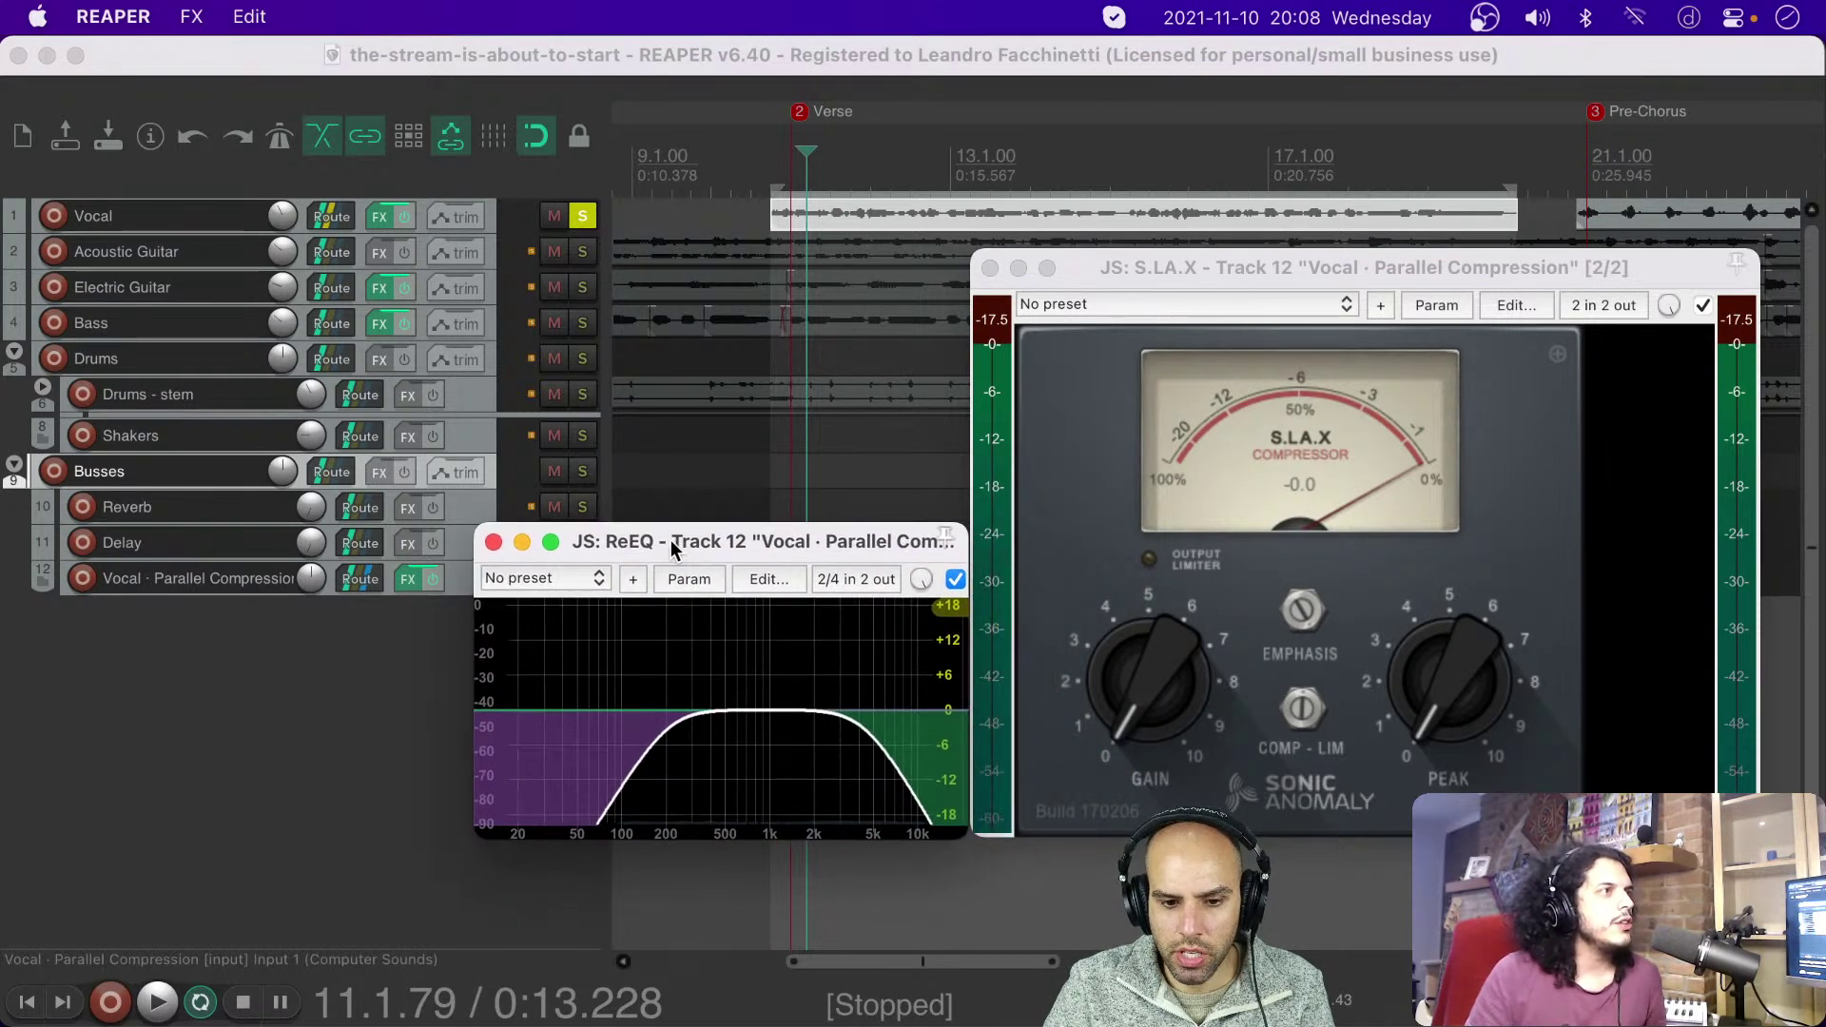
pyautogui.press('space')
pyautogui.press('space')
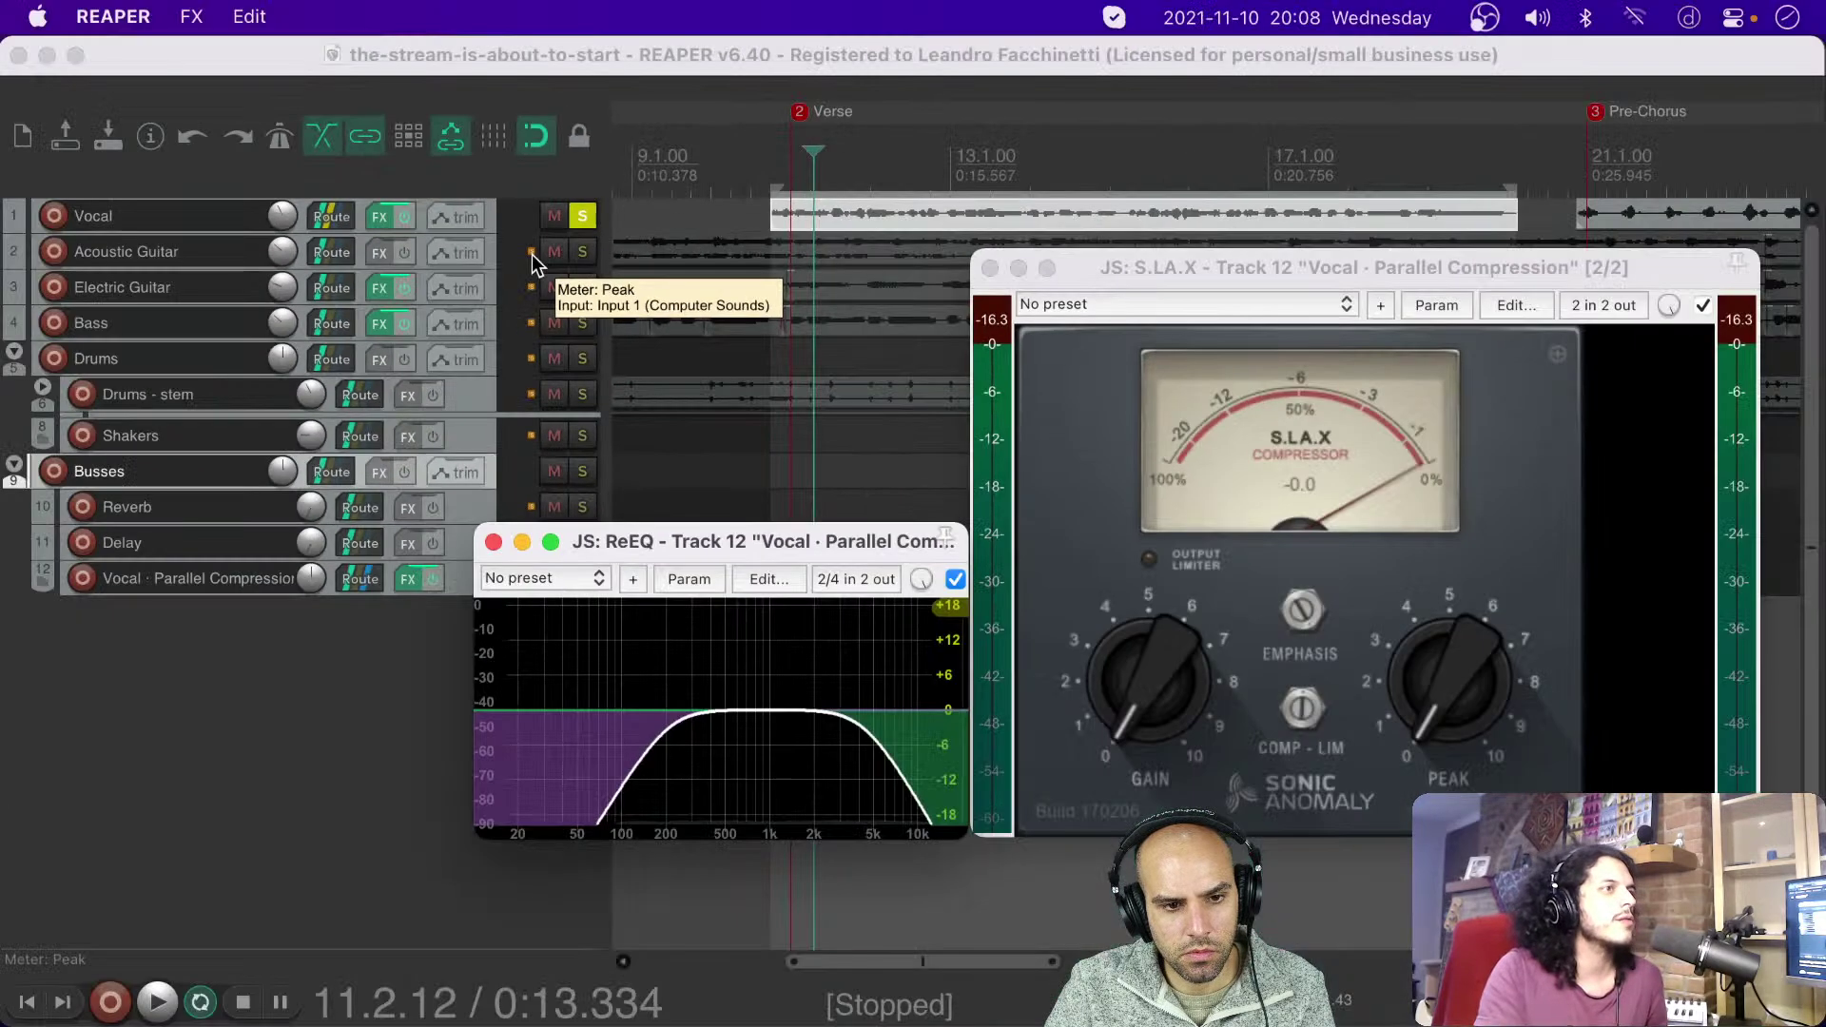
pyautogui.click(384, 709)
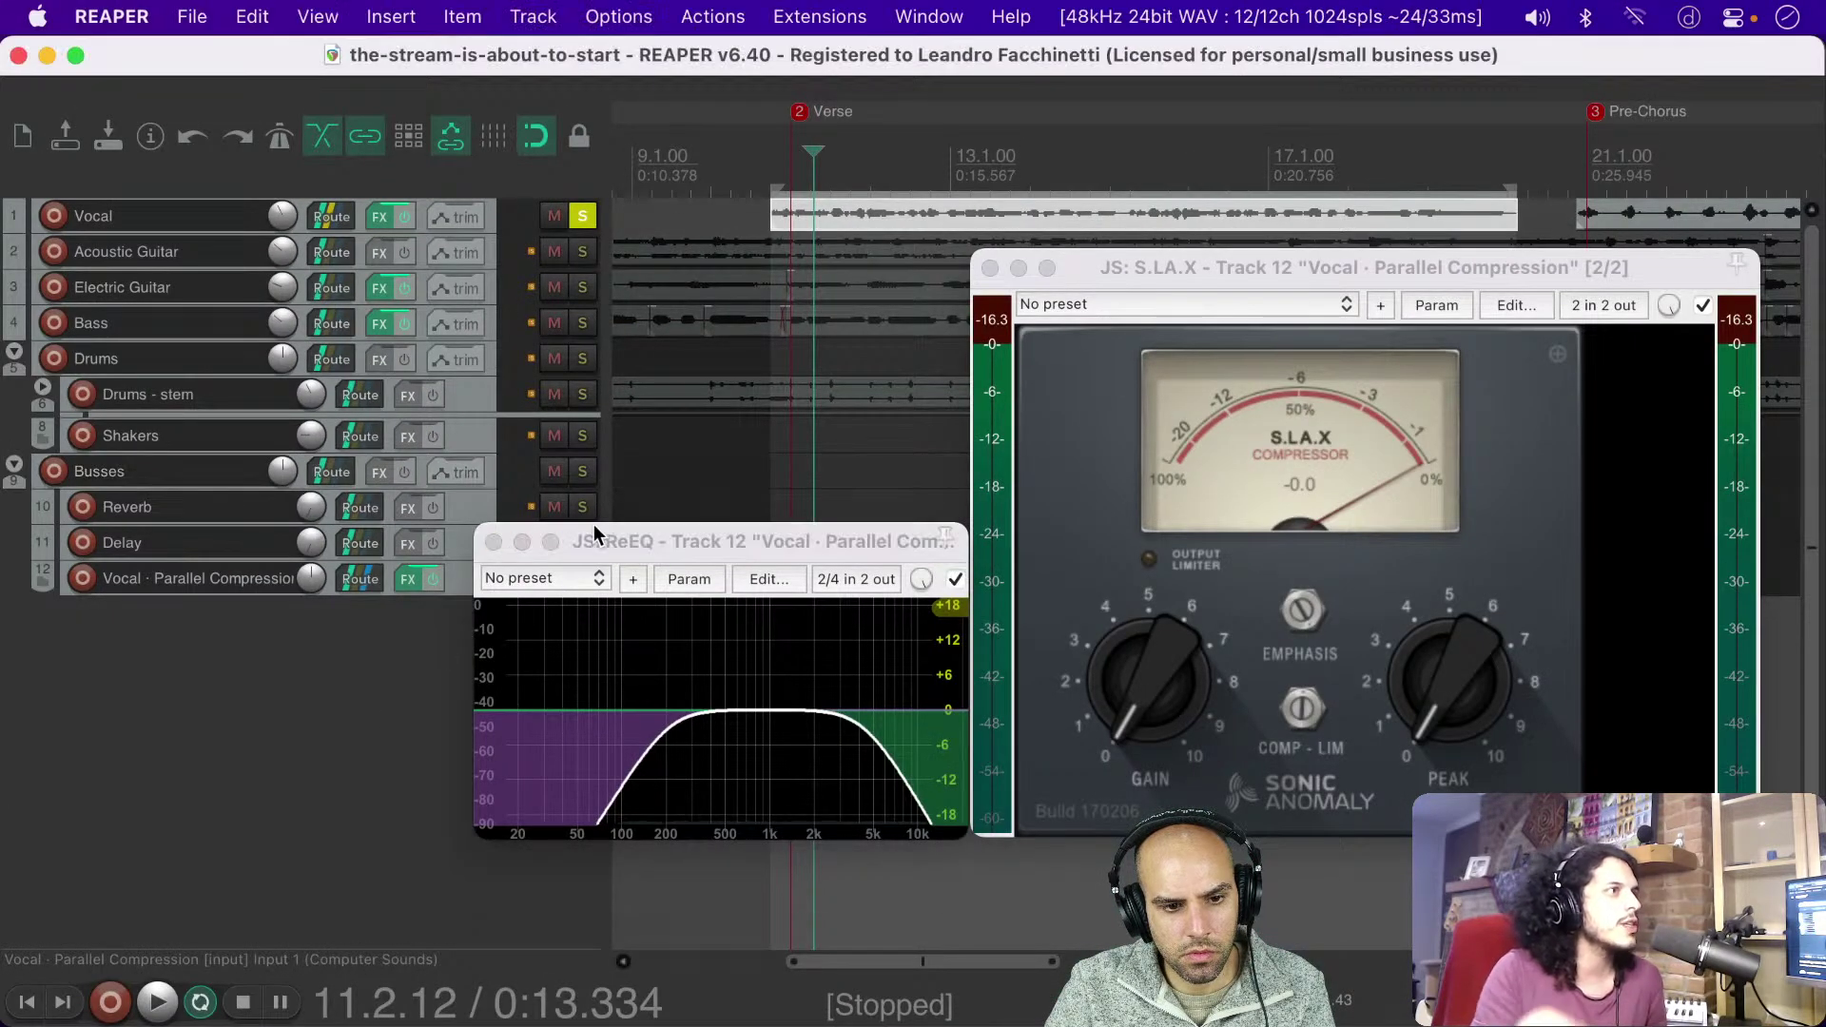
pyautogui.moveTo(616, 528); pyautogui.dragTo(958, 552)
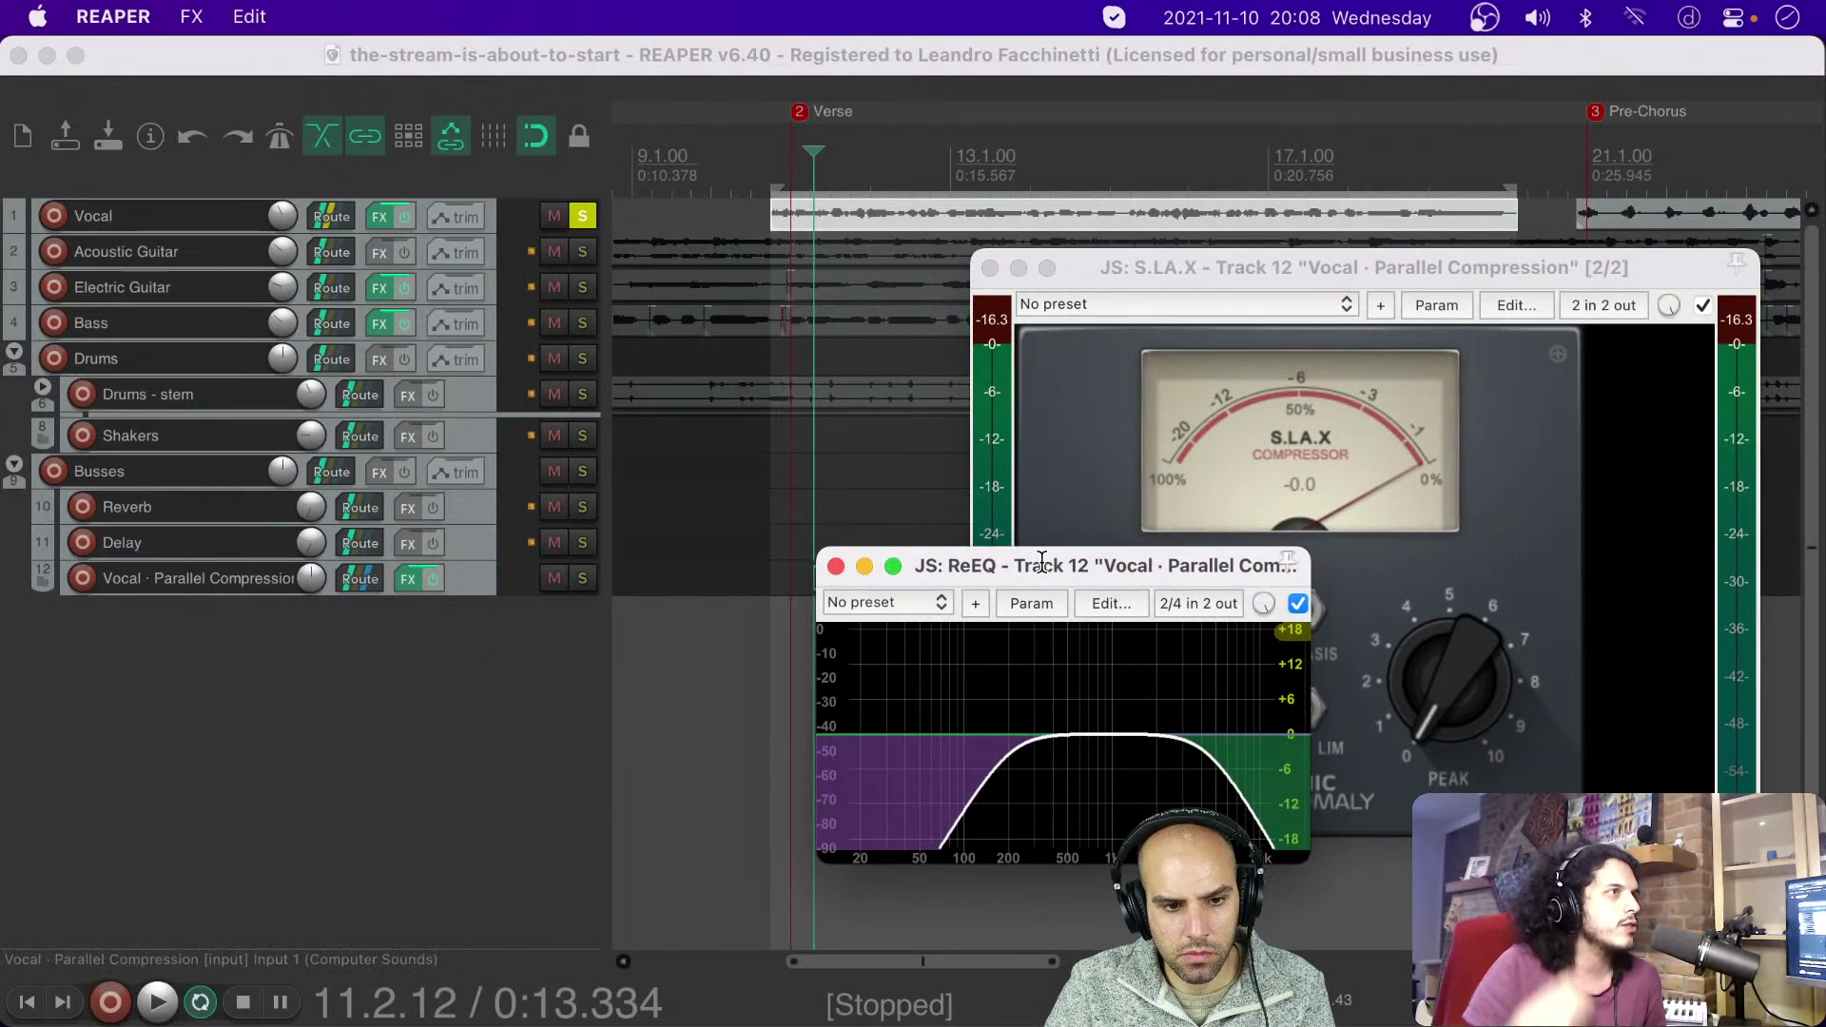
pyautogui.moveTo(1041, 561); pyautogui.dragTo(717, 538)
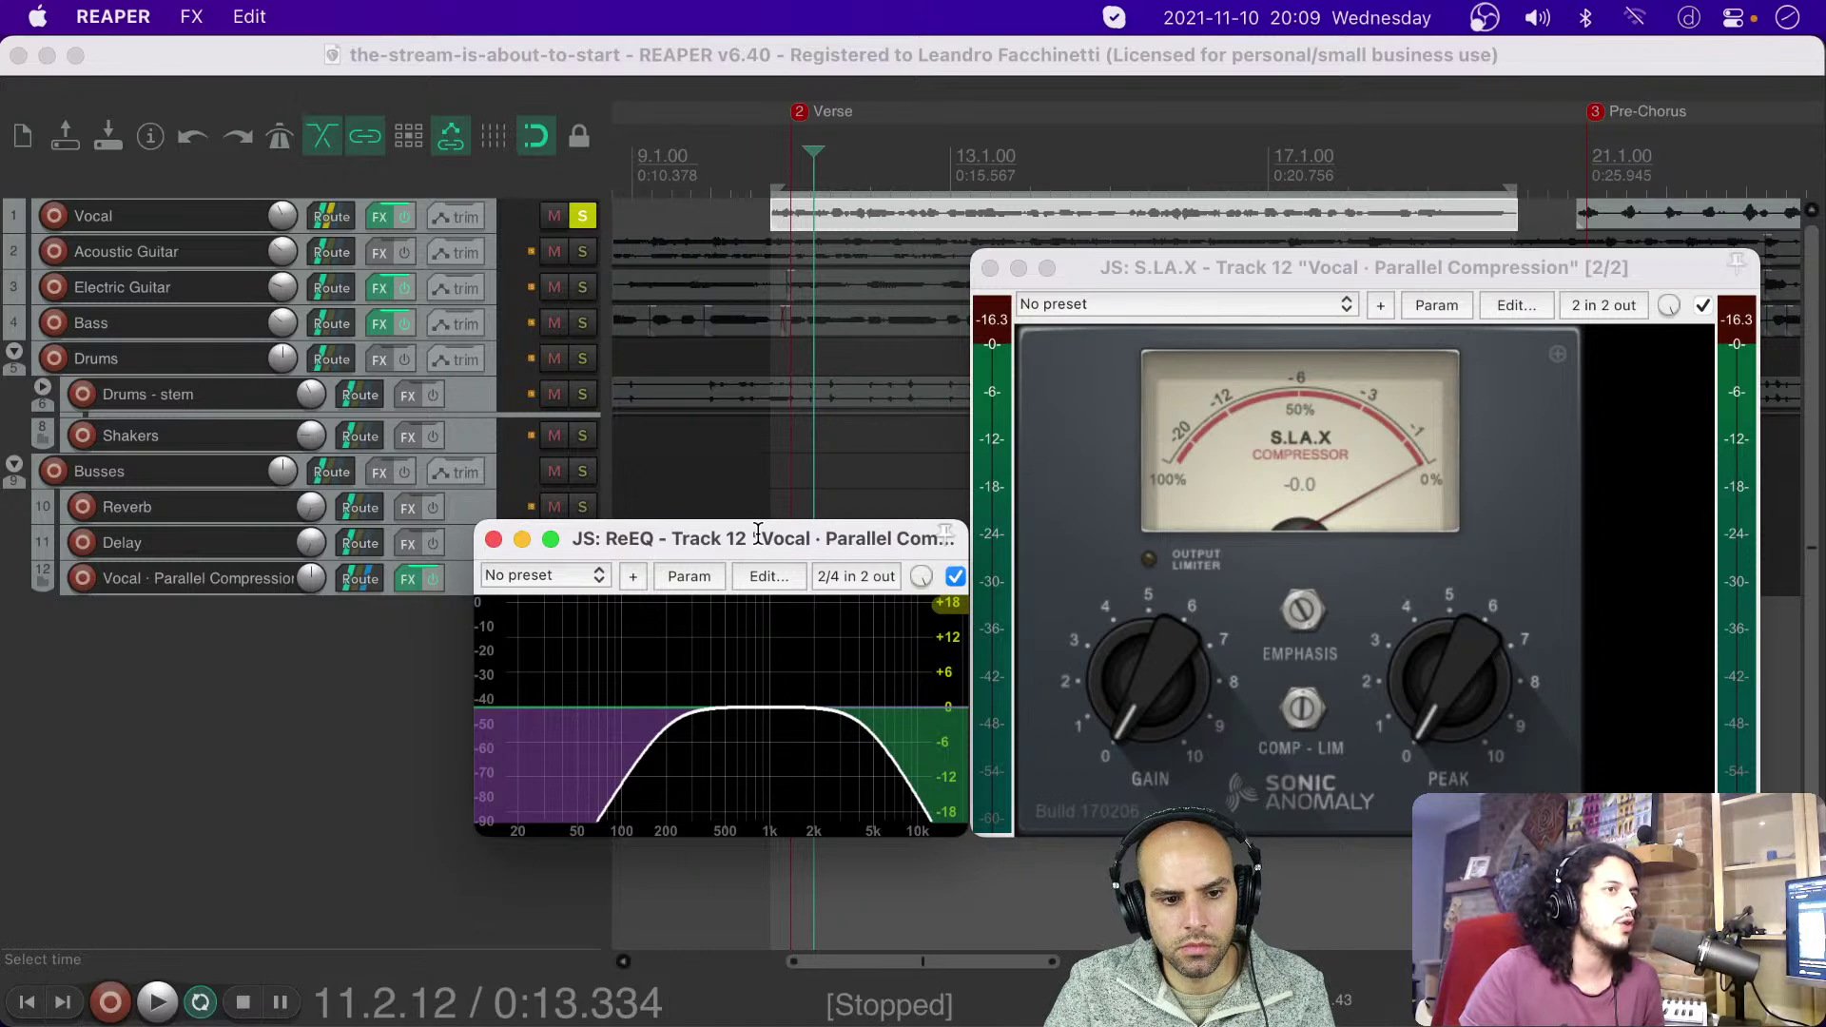
pyautogui.click(535, 65)
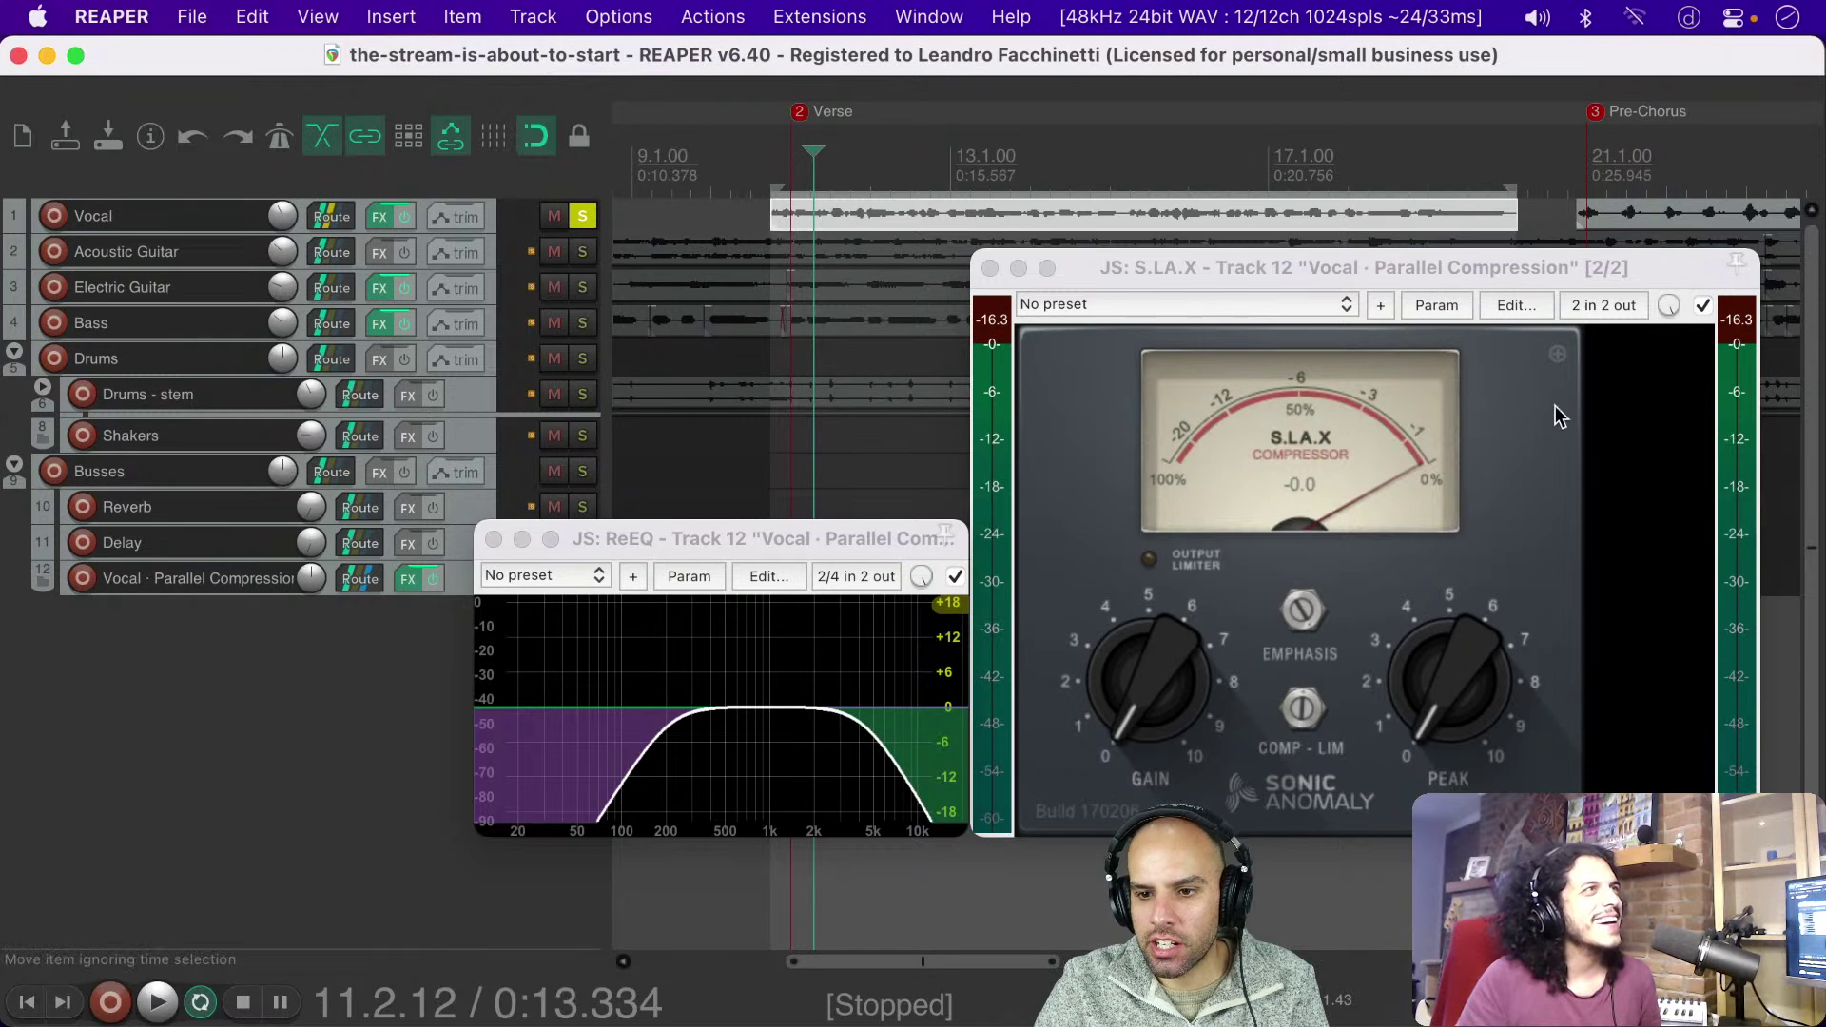
# Step: View S.LA.X's sound coloration options and turn its Peak knob up to 10 while the vocal plays
pyautogui.click(1556, 356)
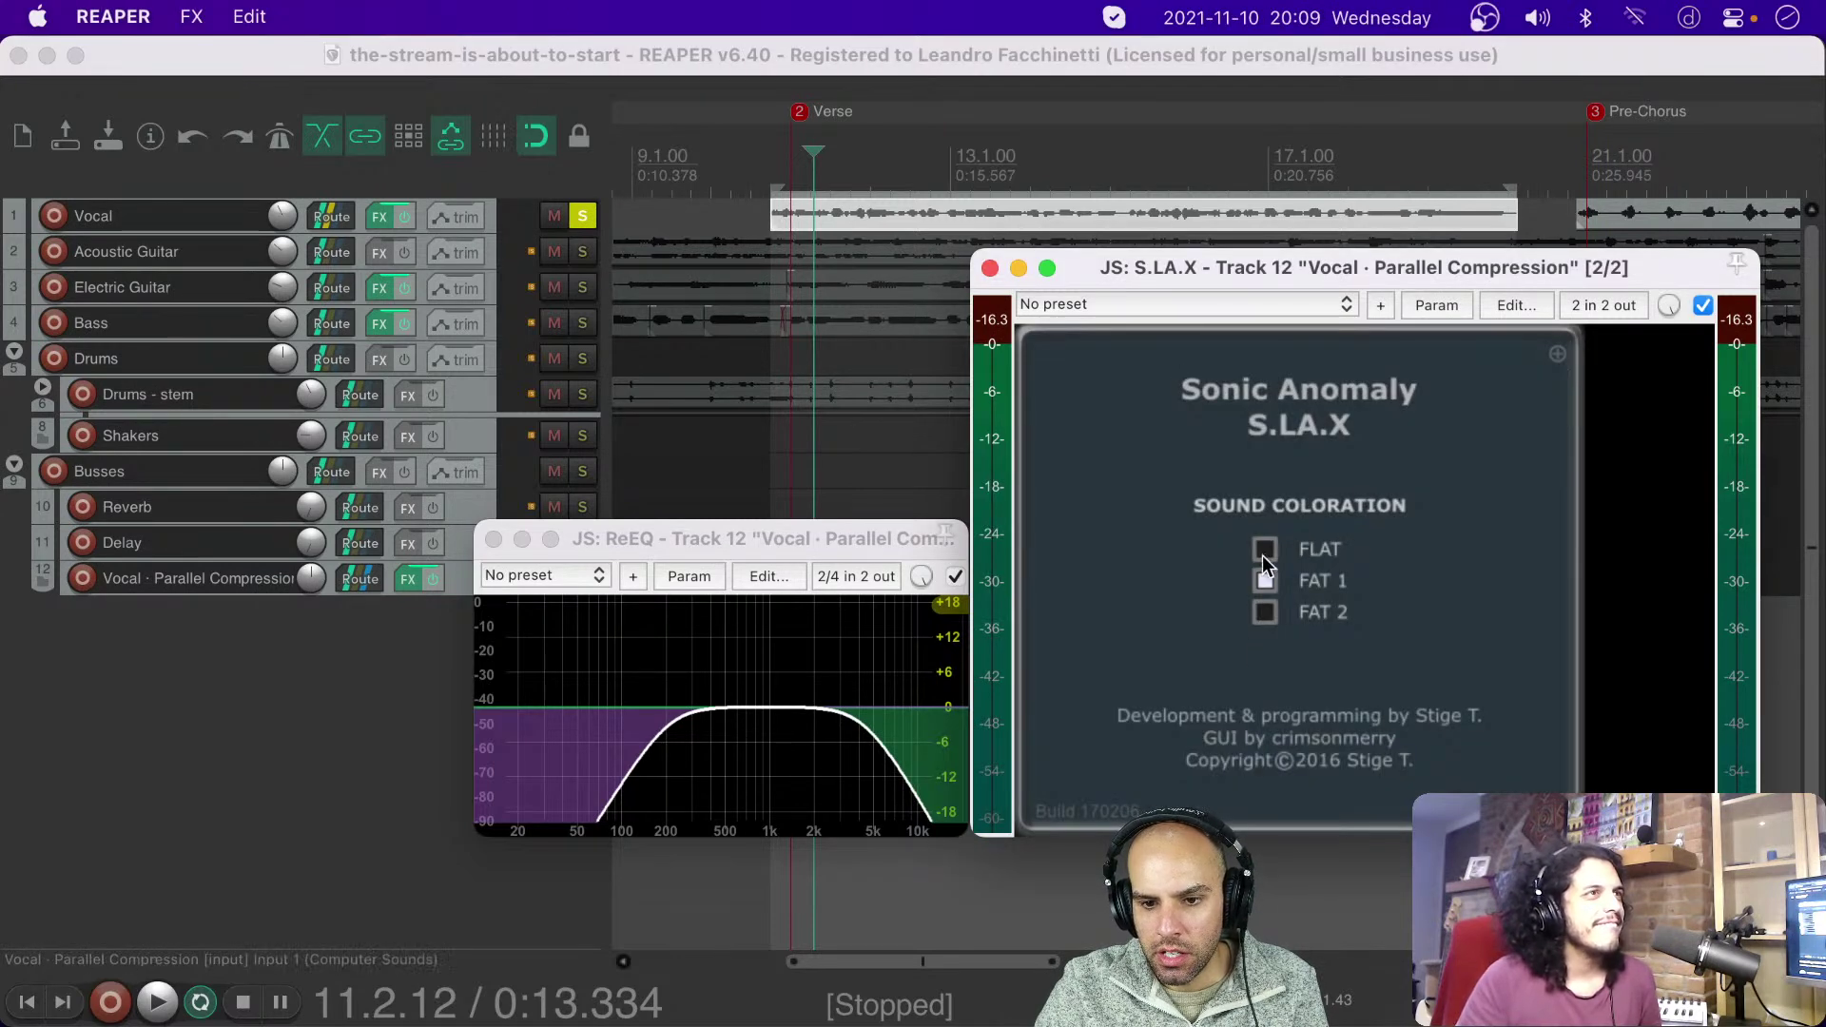
pyautogui.click(1560, 355)
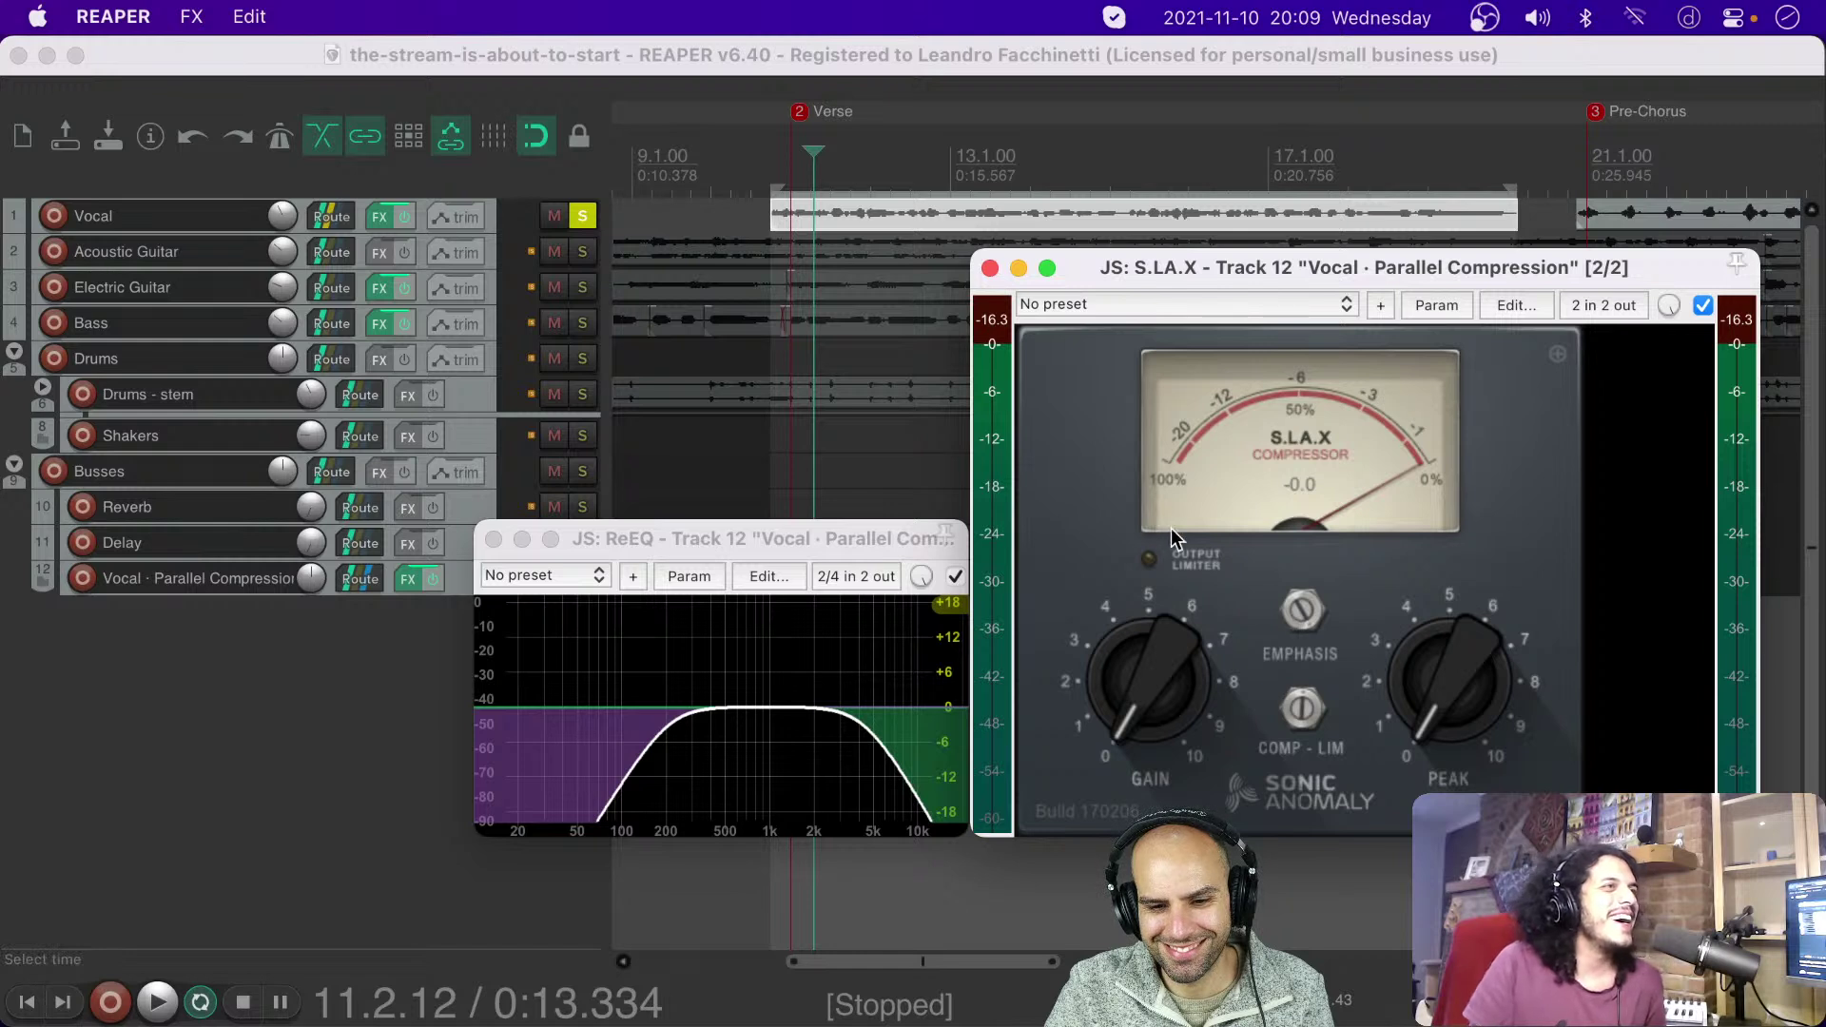
pyautogui.press('space')
pyautogui.moveTo(1442, 669); pyautogui.dragTo(1533, 346)
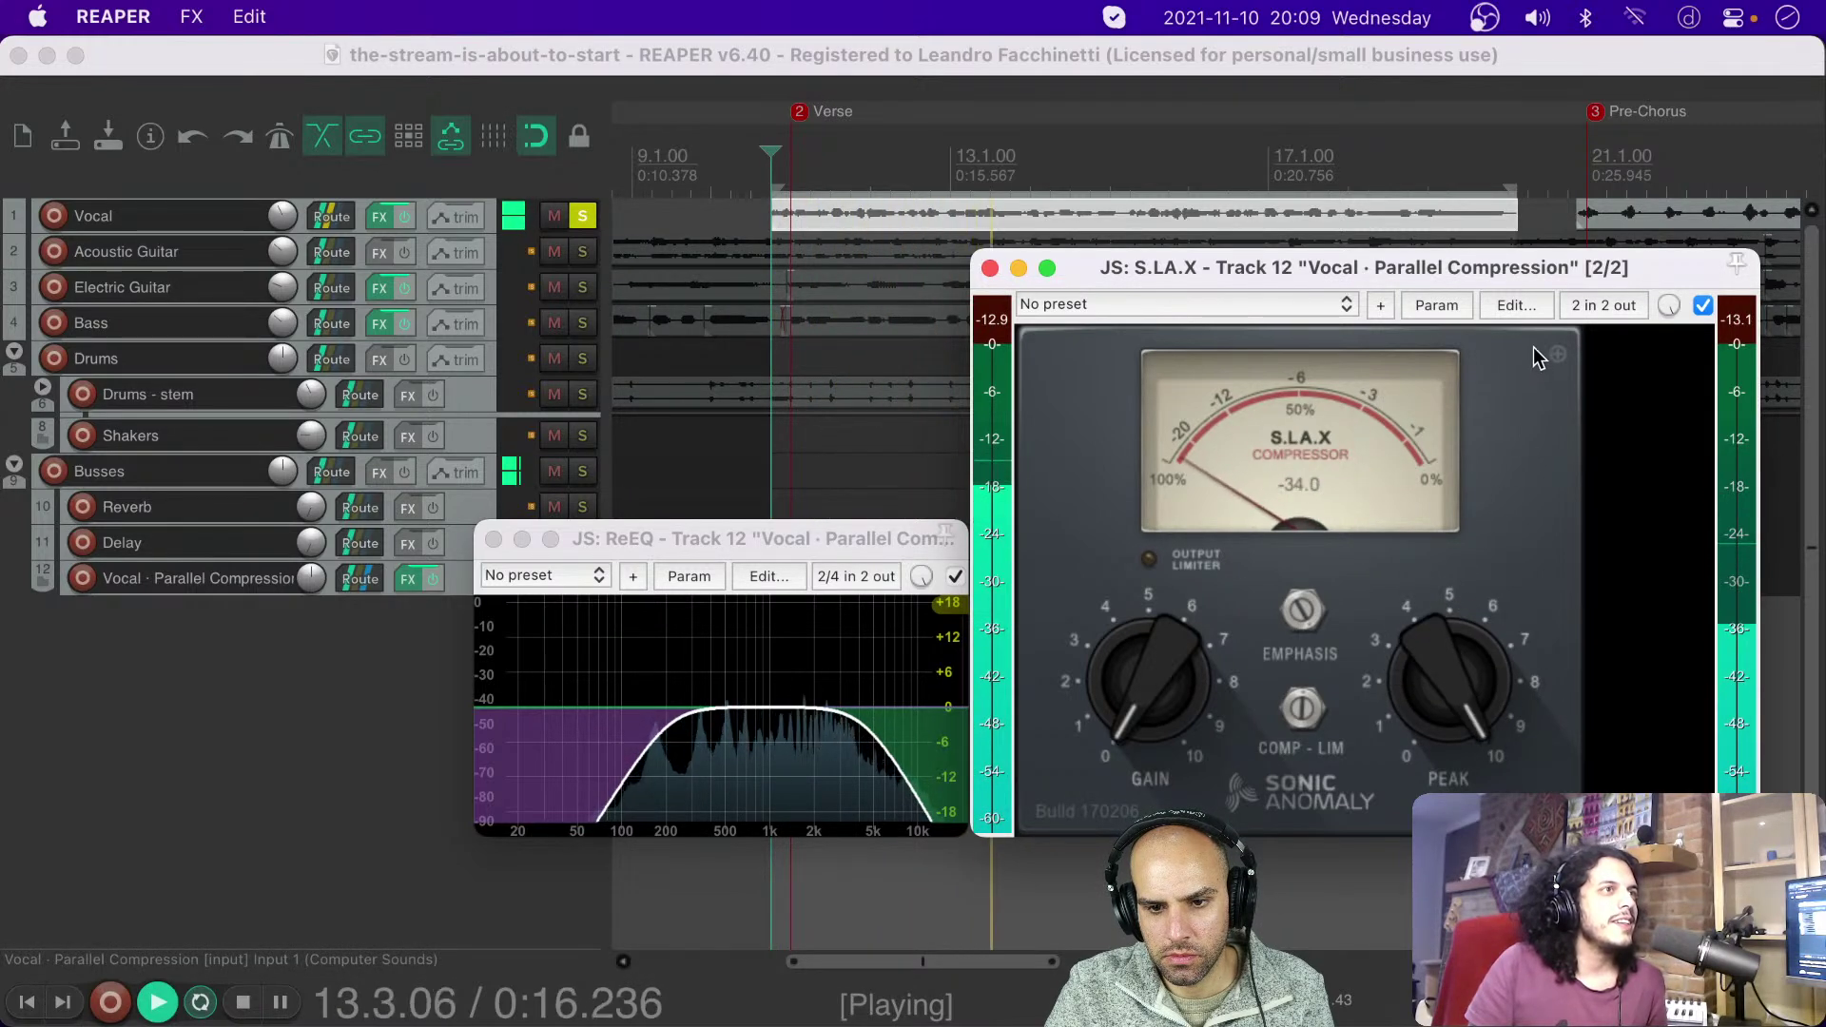
pyautogui.press('space')
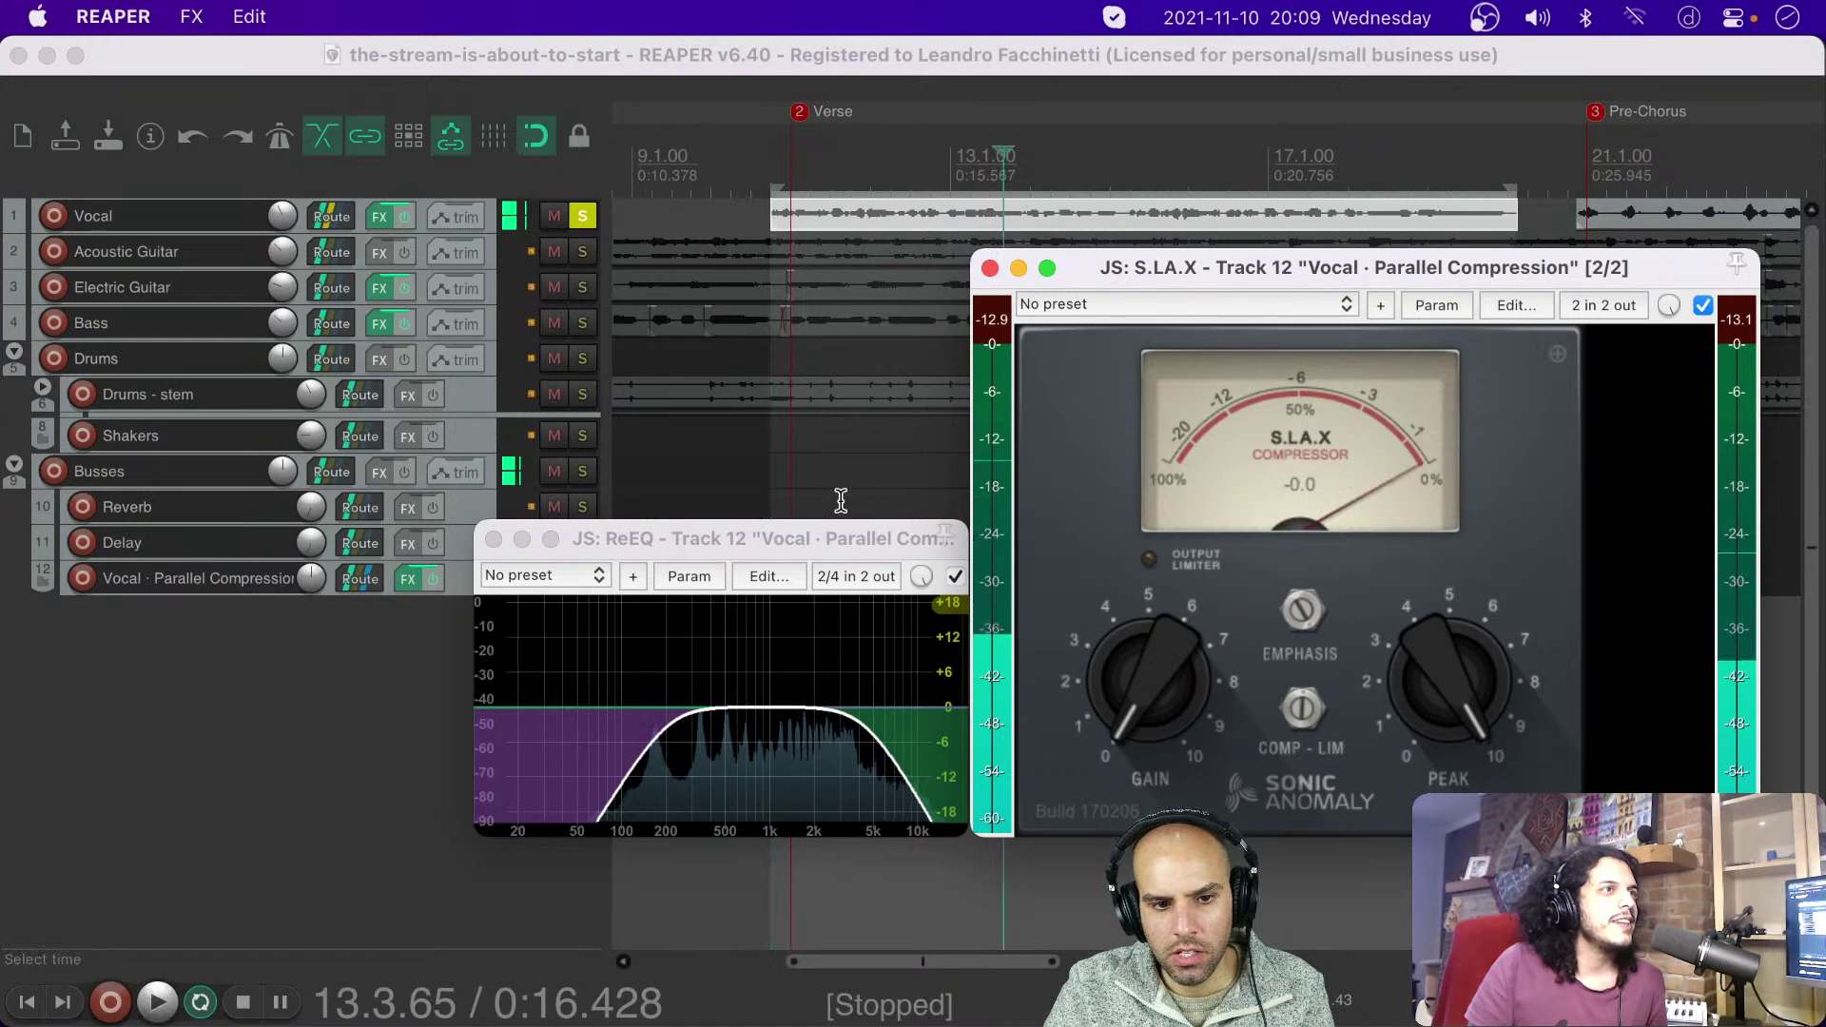
# Step: Uncover the track controls, try soloing the Vocal · Parallel Compression track, and clear the solos on it and the Vocal track
pyautogui.click(643, 533)
pyautogui.moveTo(643, 534); pyautogui.dragTo(808, 602)
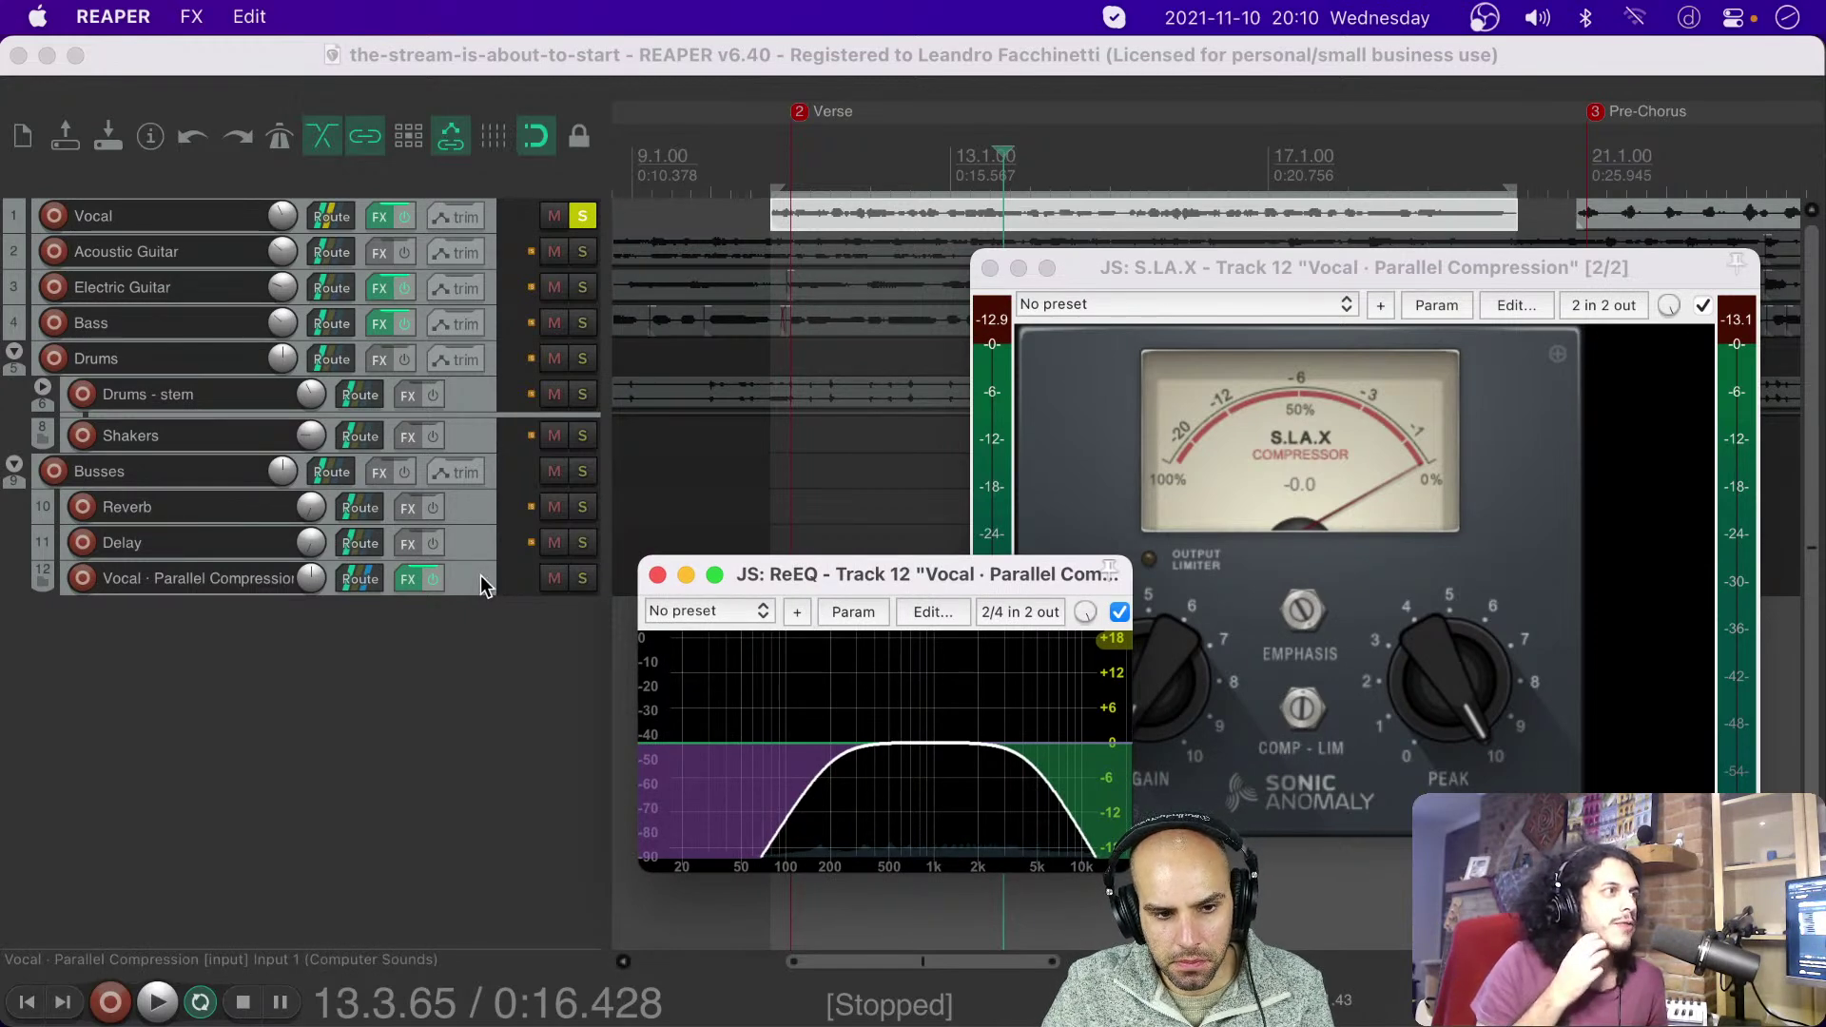
pyautogui.click(581, 579)
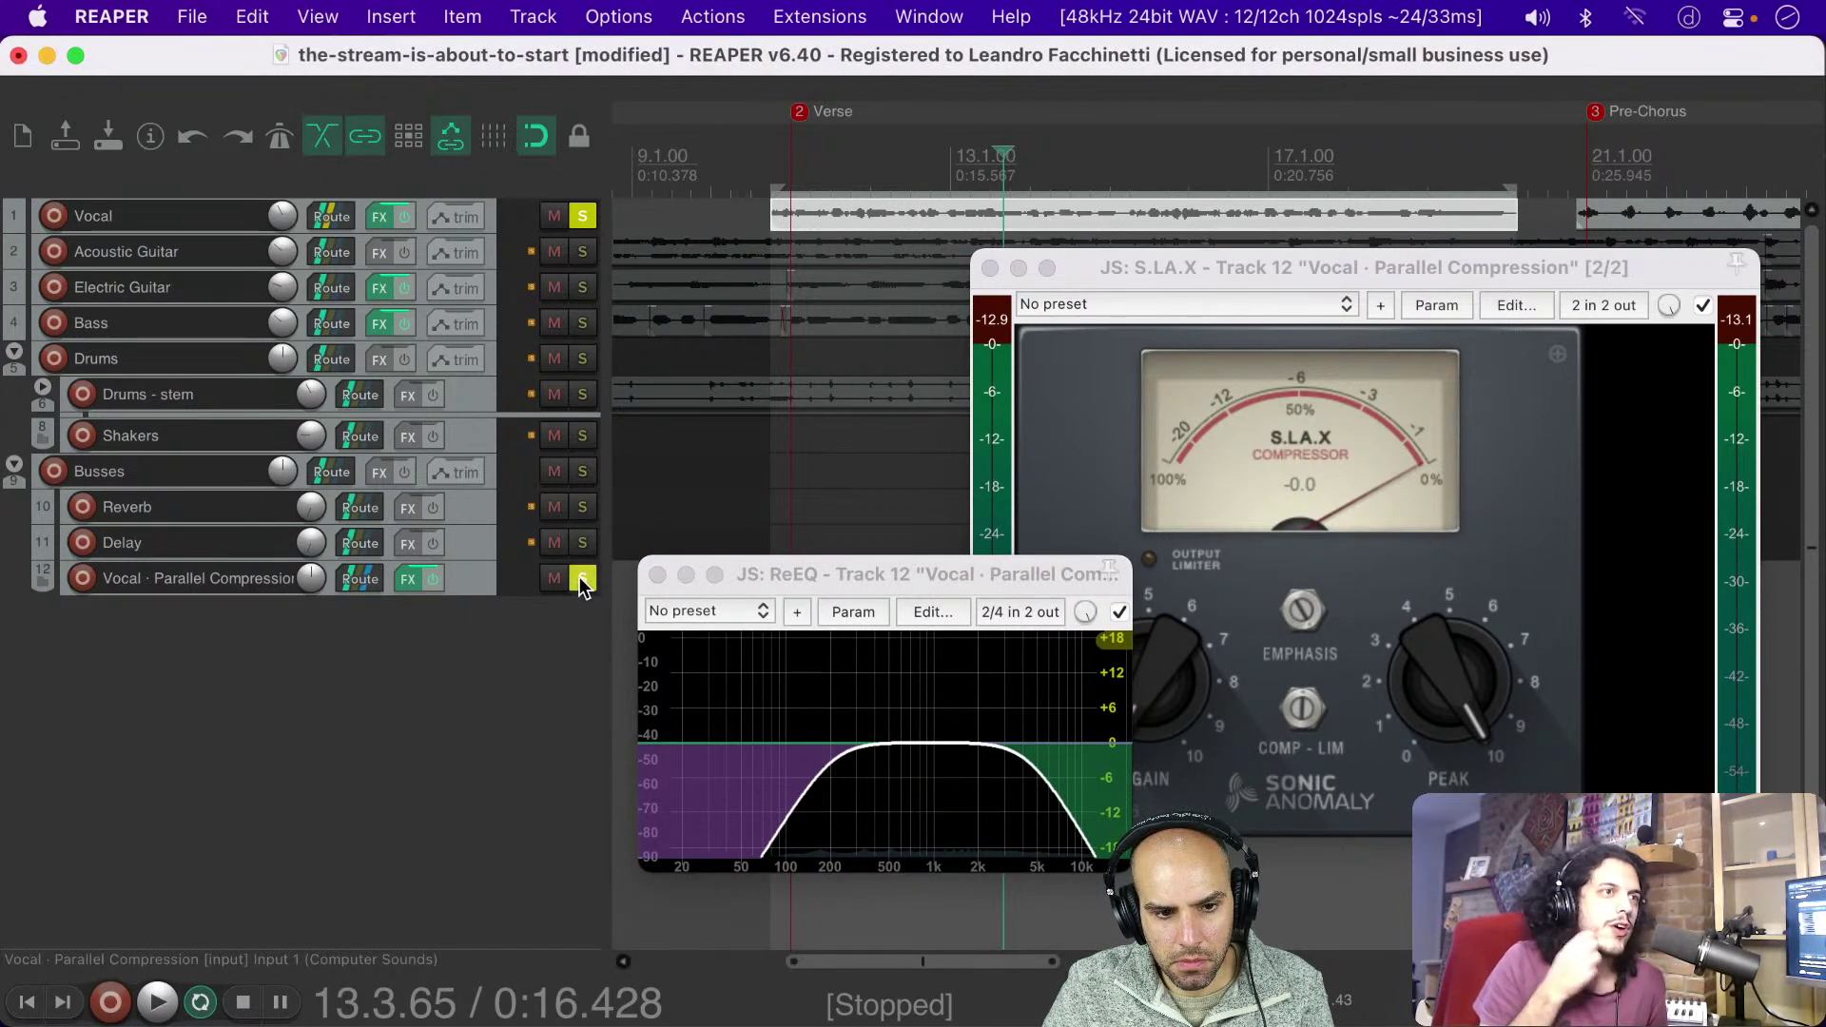
pyautogui.click(583, 215)
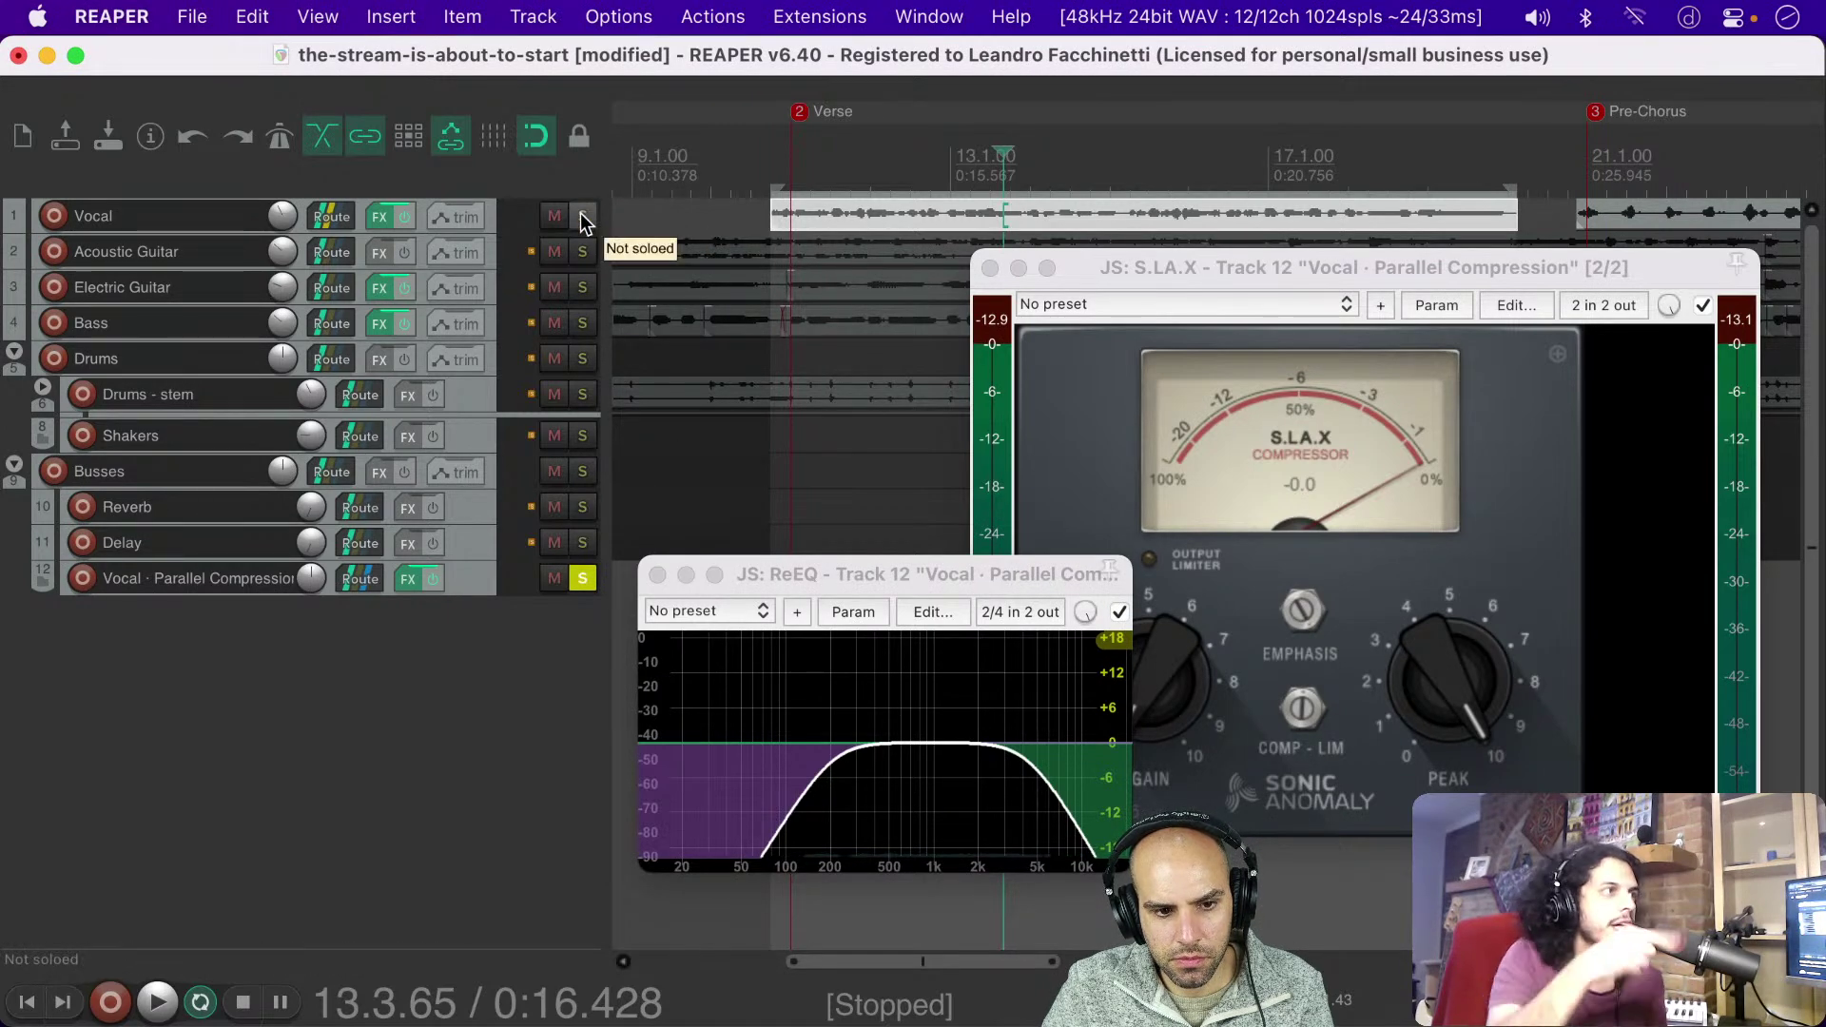
pyautogui.click(582, 579)
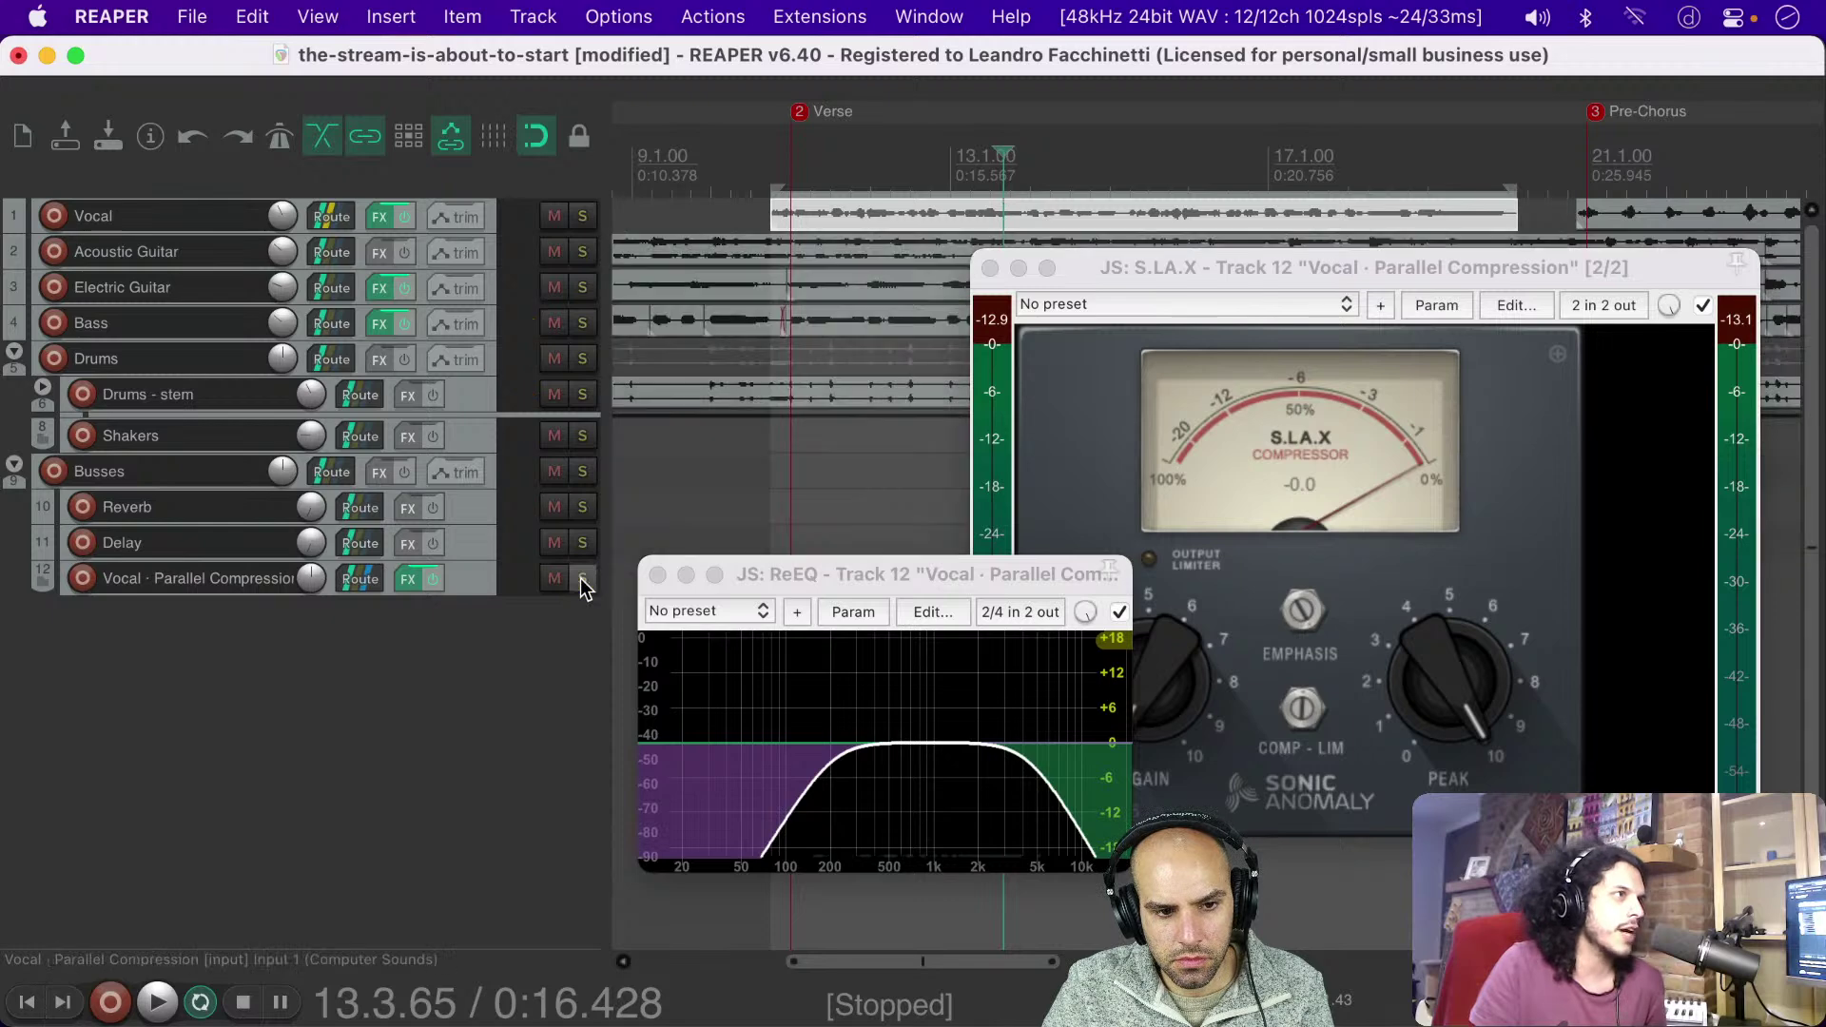
# Step: In the Vocal · Parallel Compression track's routing, try Pre-FX for the Vocal receive and set it to Pre-Fader (Post-FX)
pyautogui.click(357, 580)
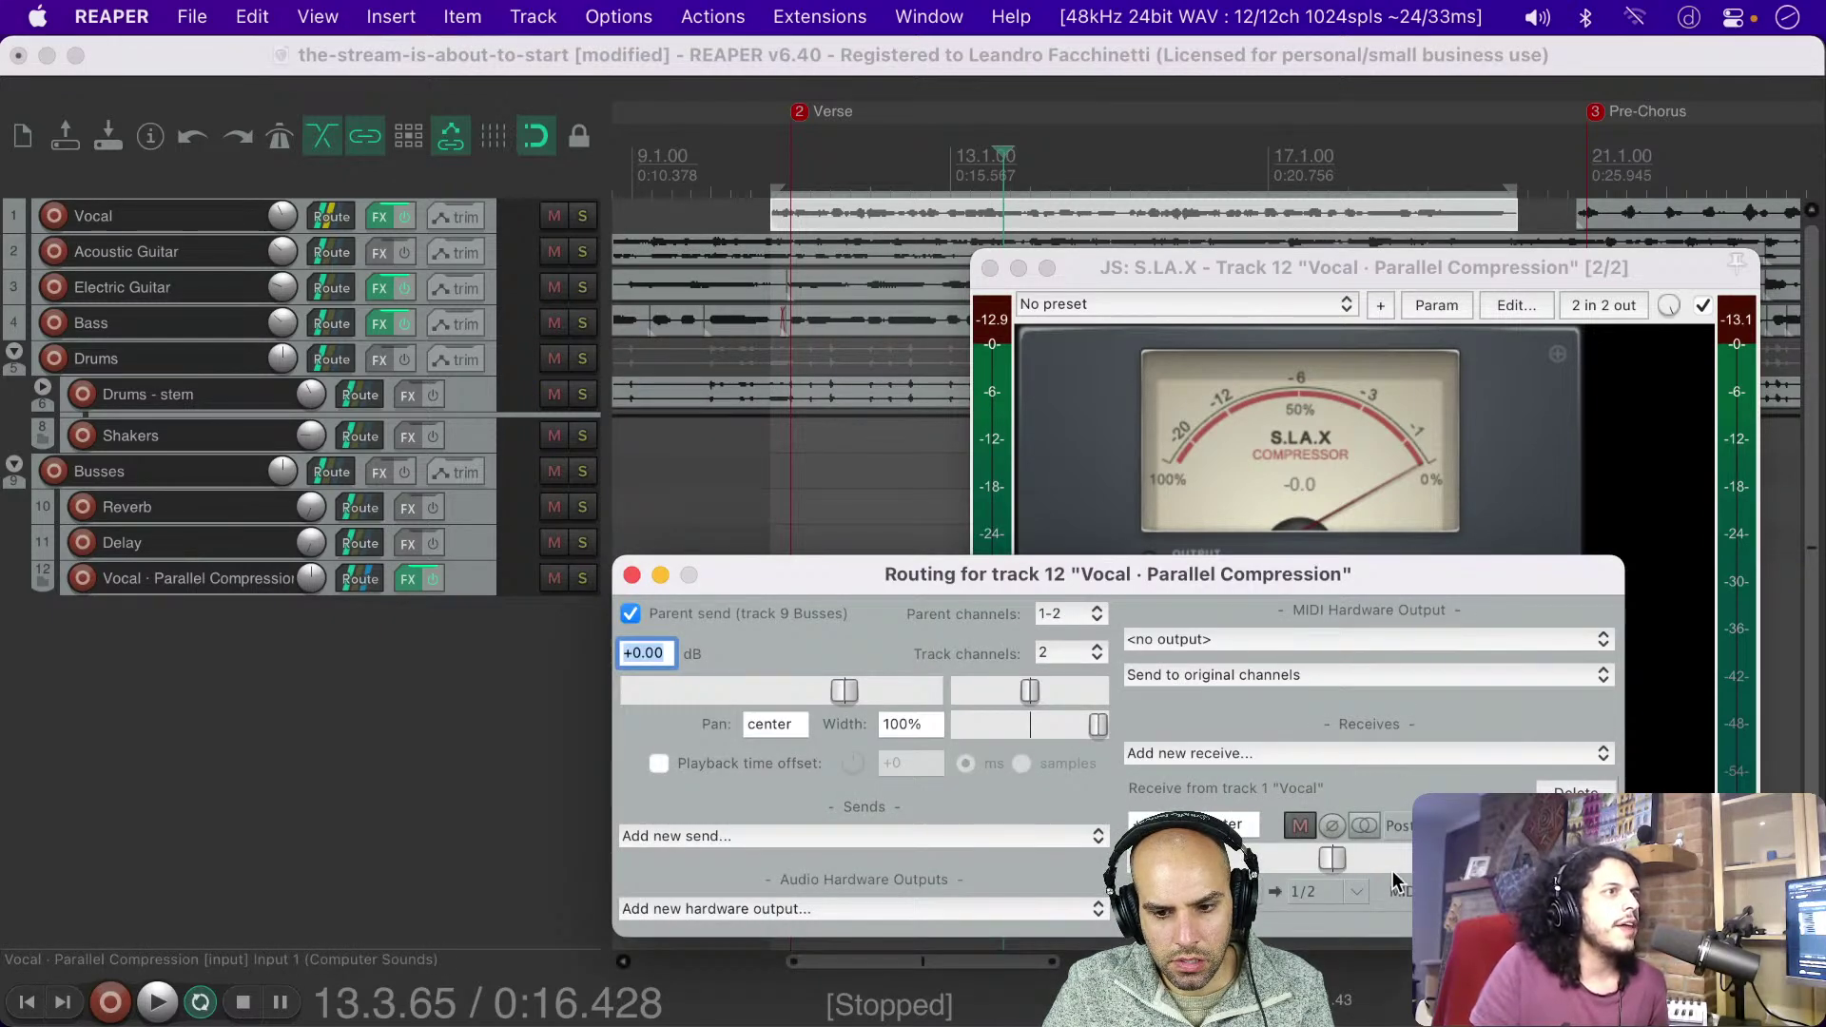
pyautogui.moveTo(1441, 561); pyautogui.dragTo(984, 503)
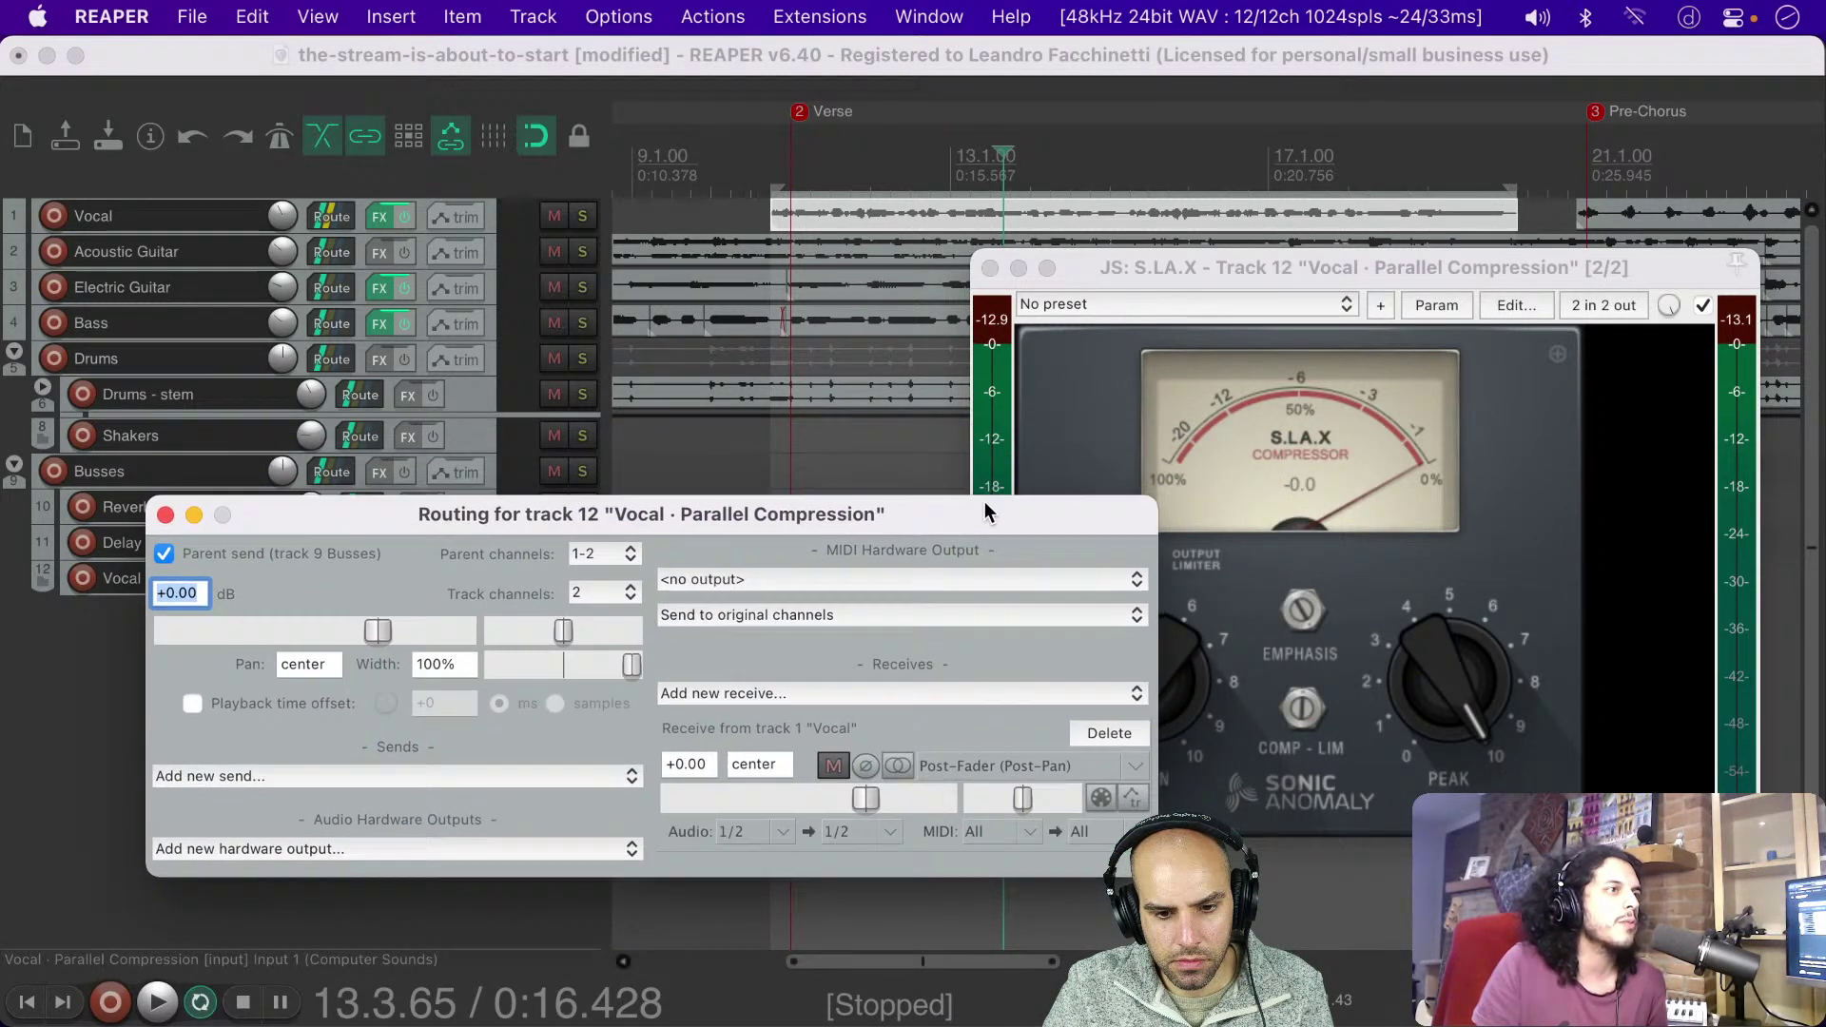
pyautogui.click(1036, 764)
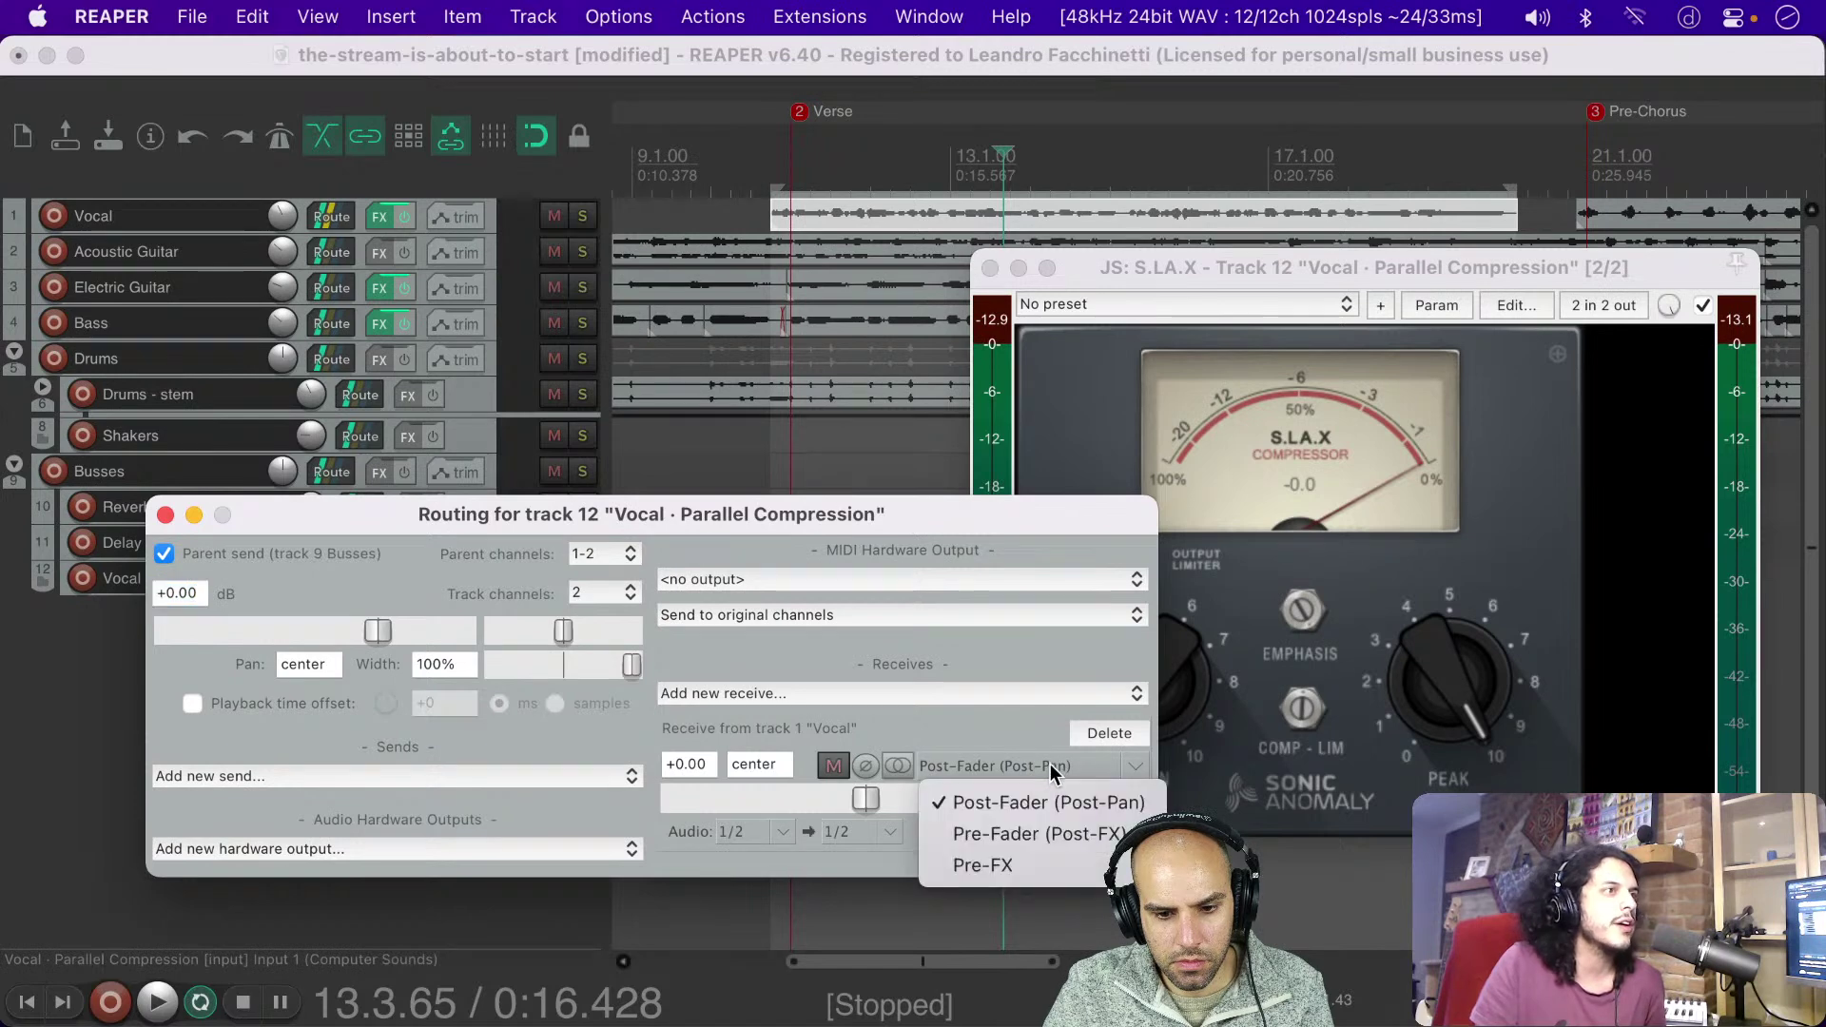
pyautogui.click(1042, 863)
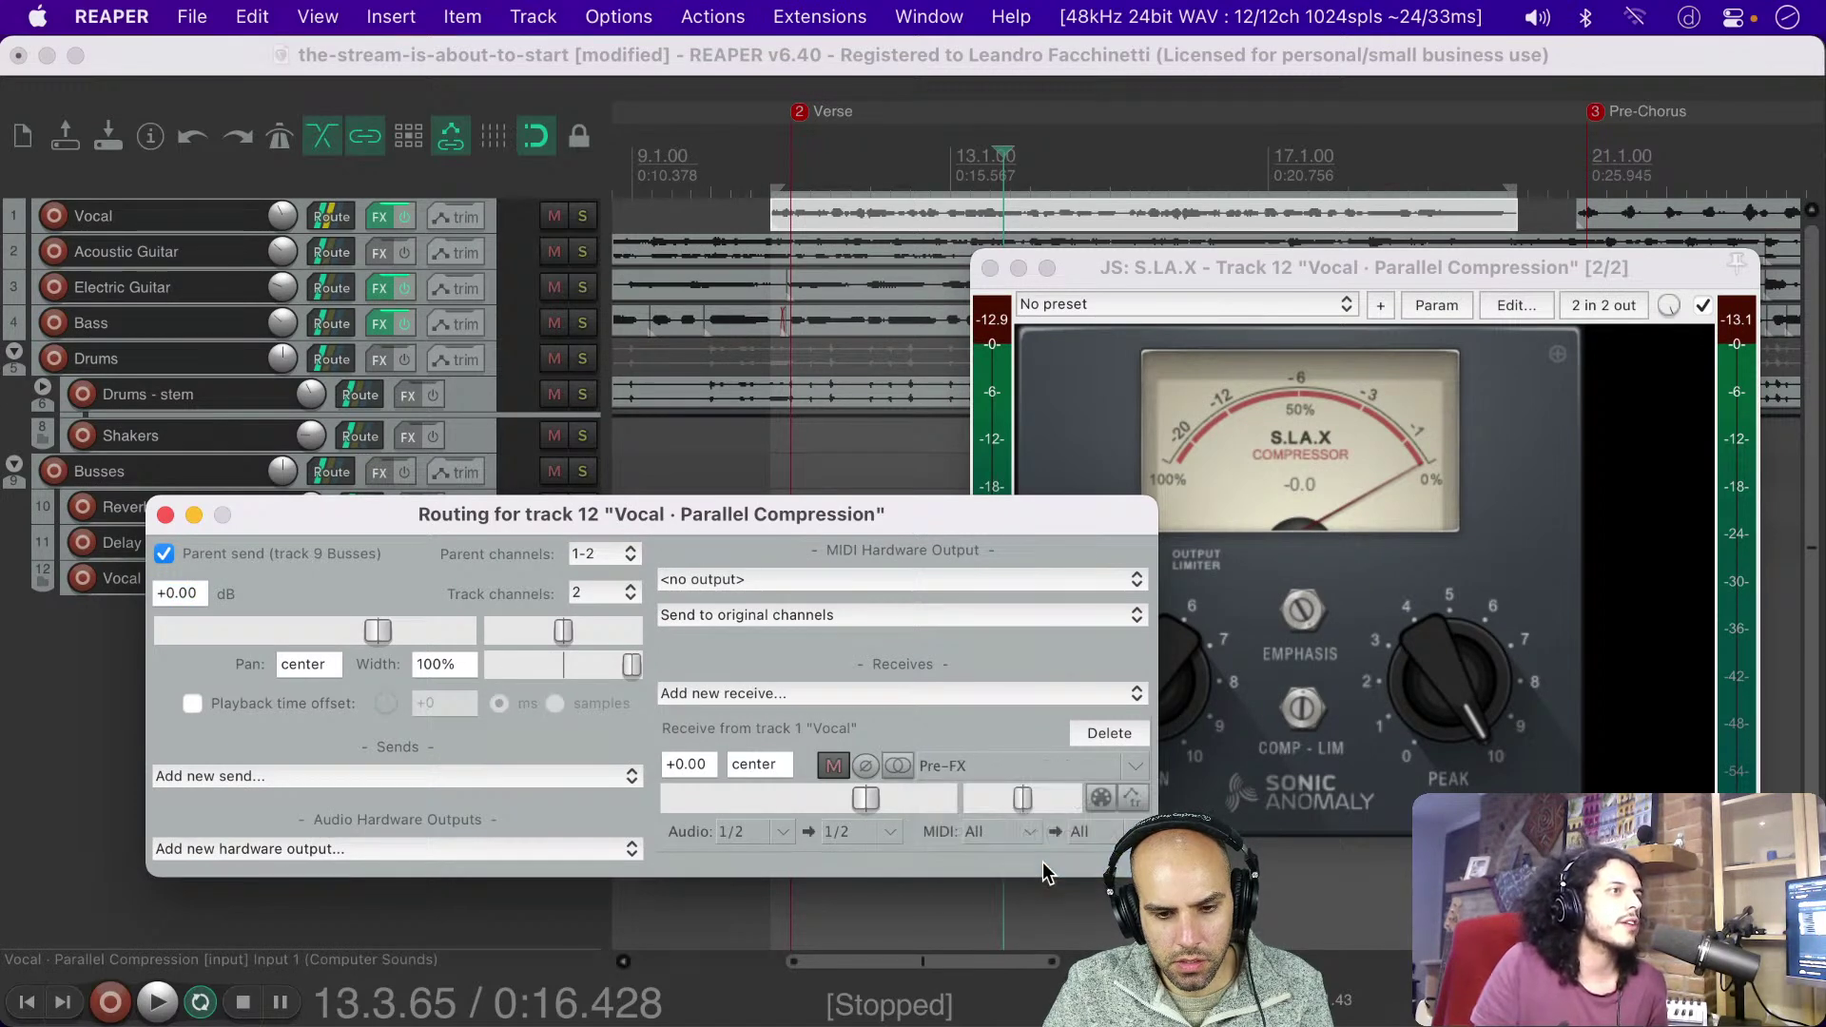
pyautogui.click(1013, 766)
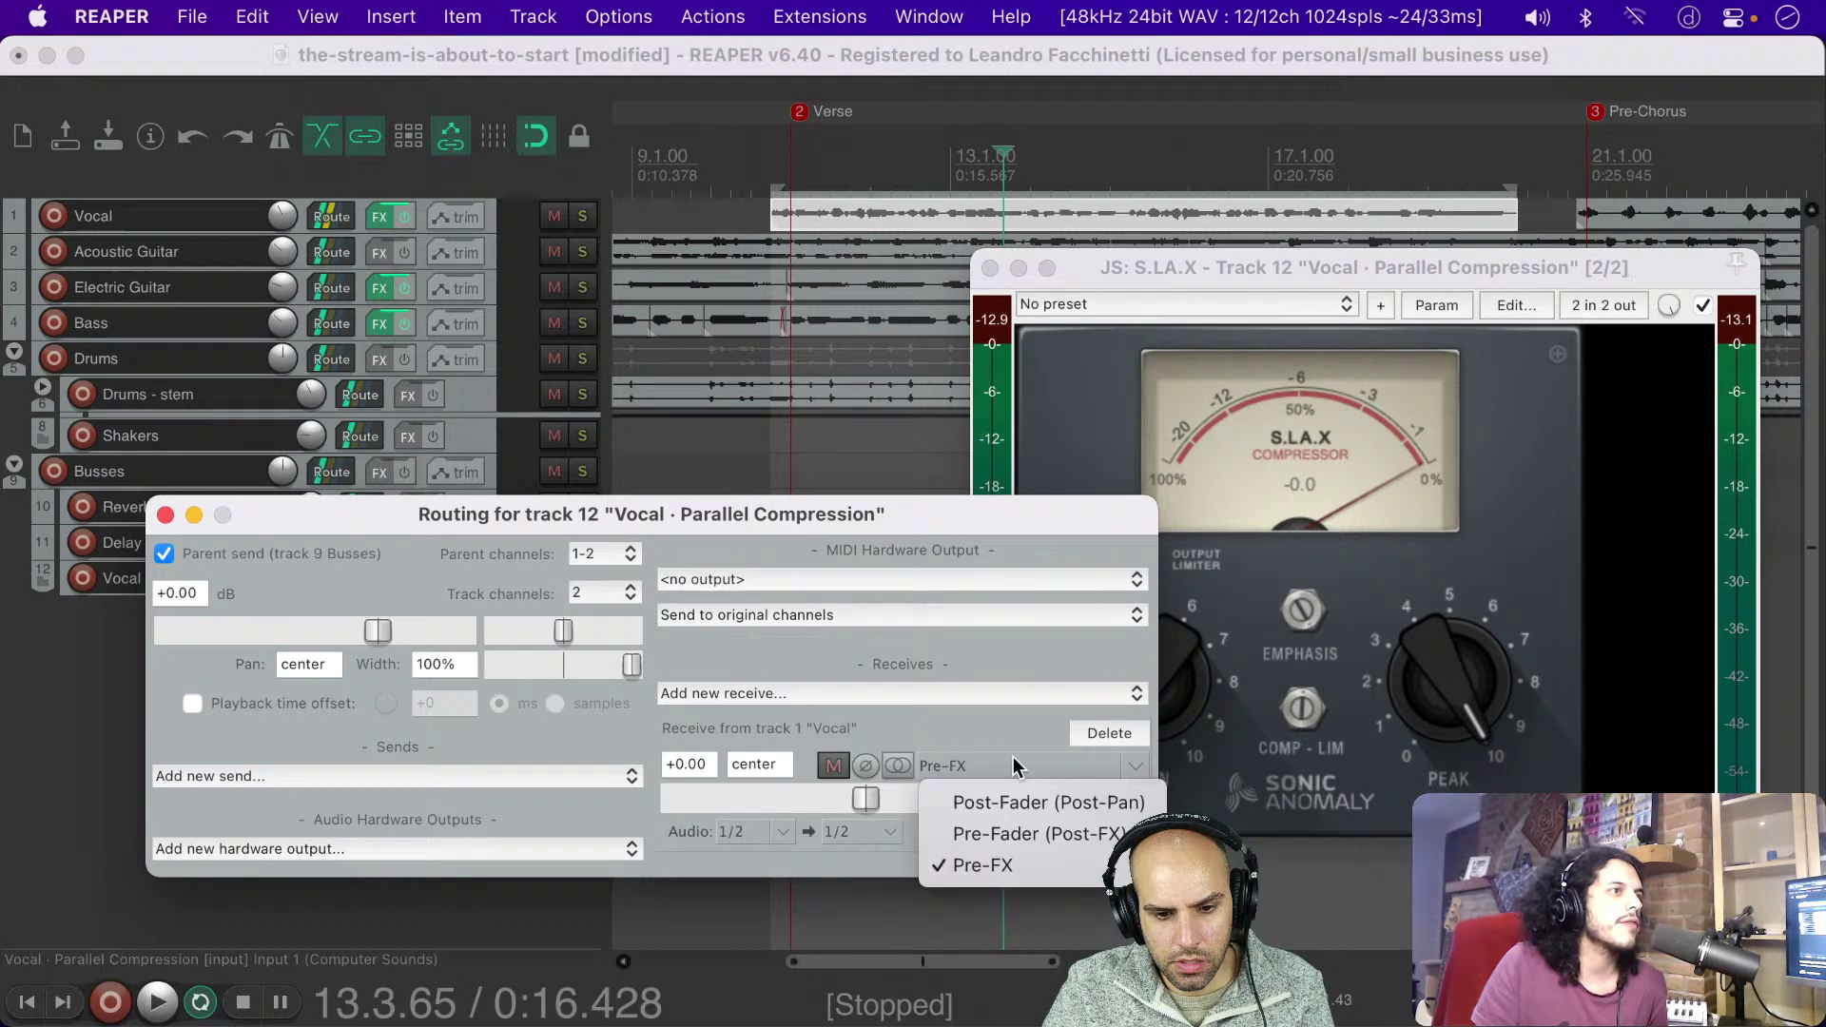
pyautogui.click(1052, 836)
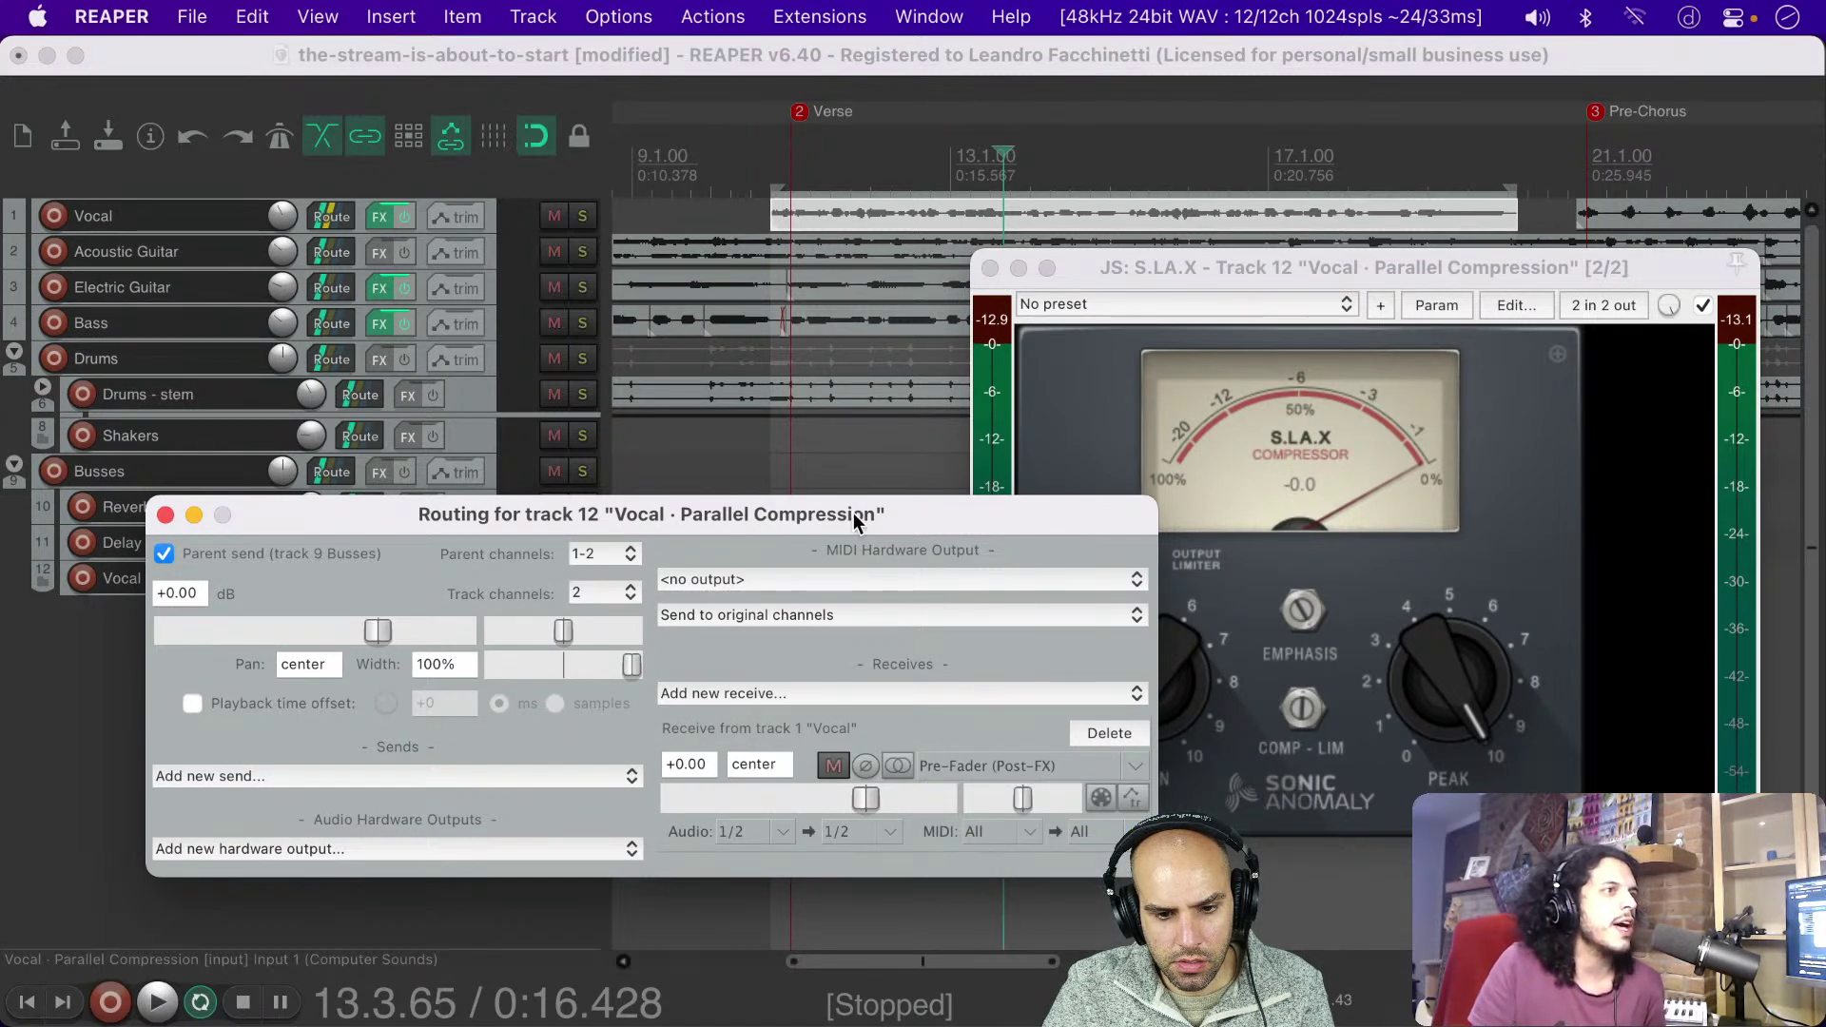
pyautogui.moveTo(853, 512); pyautogui.dragTo(814, 382)
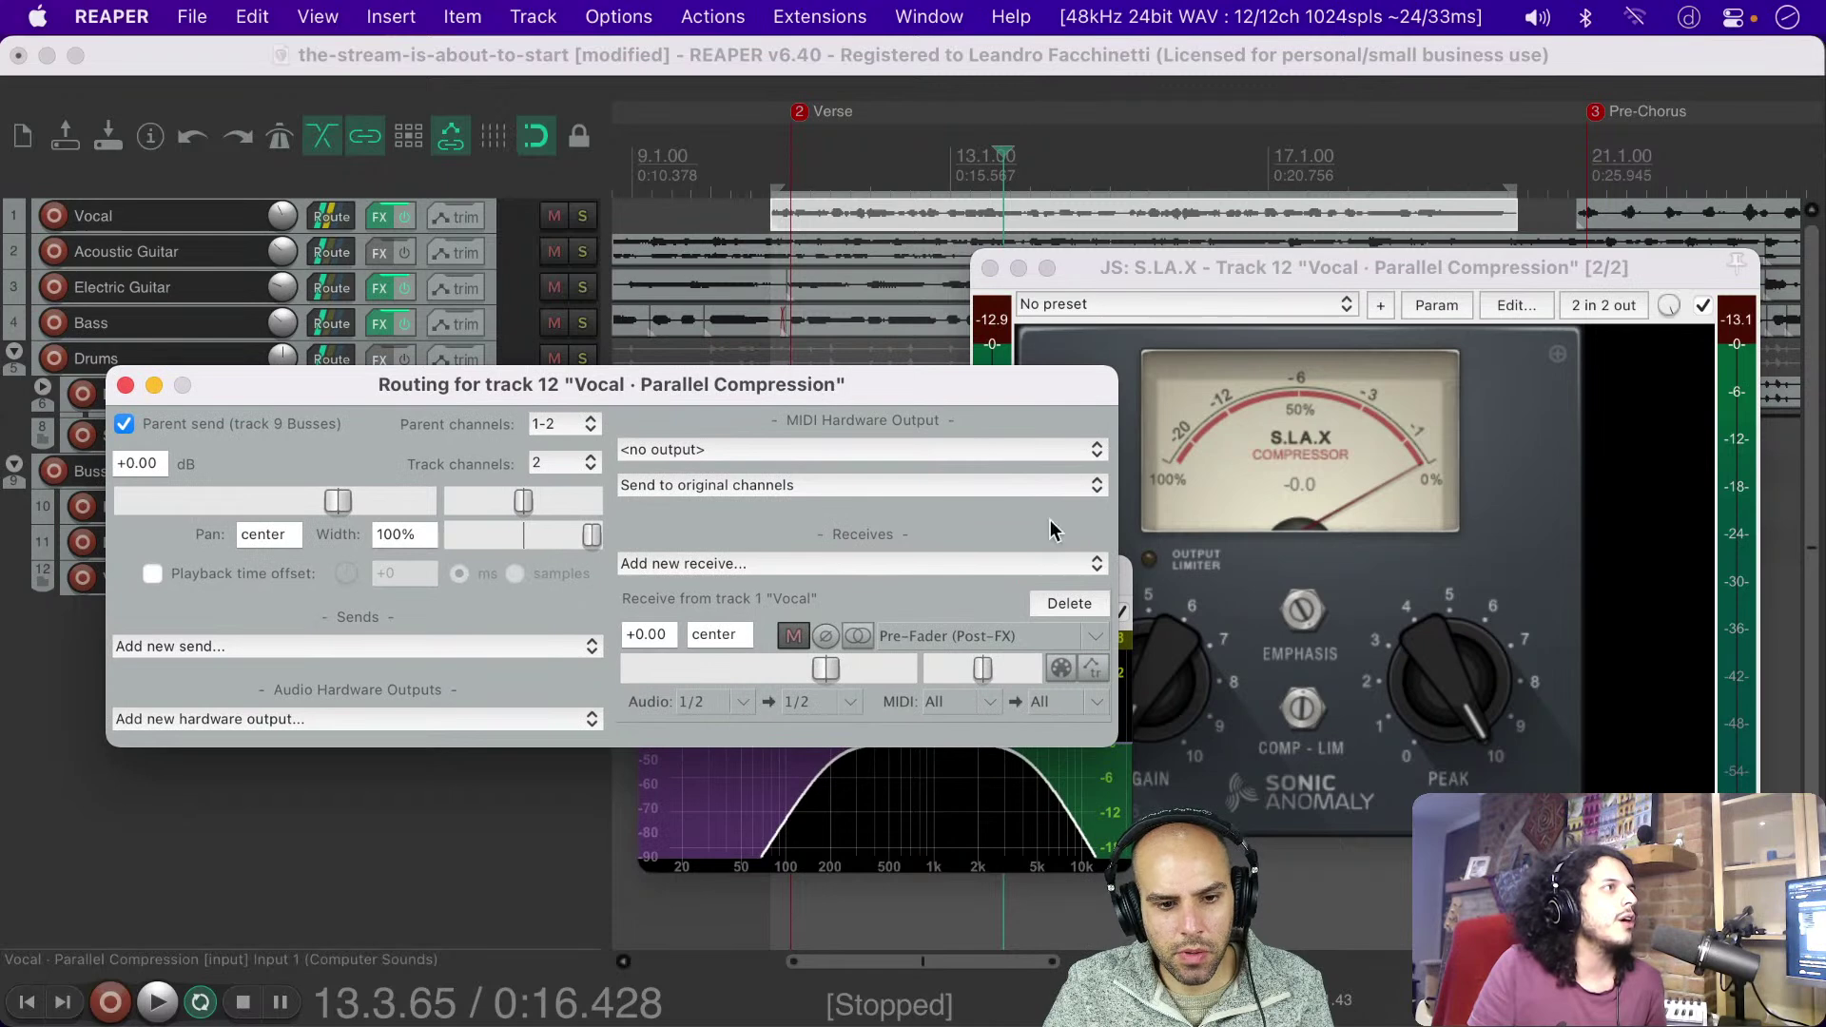
pyautogui.click(1020, 637)
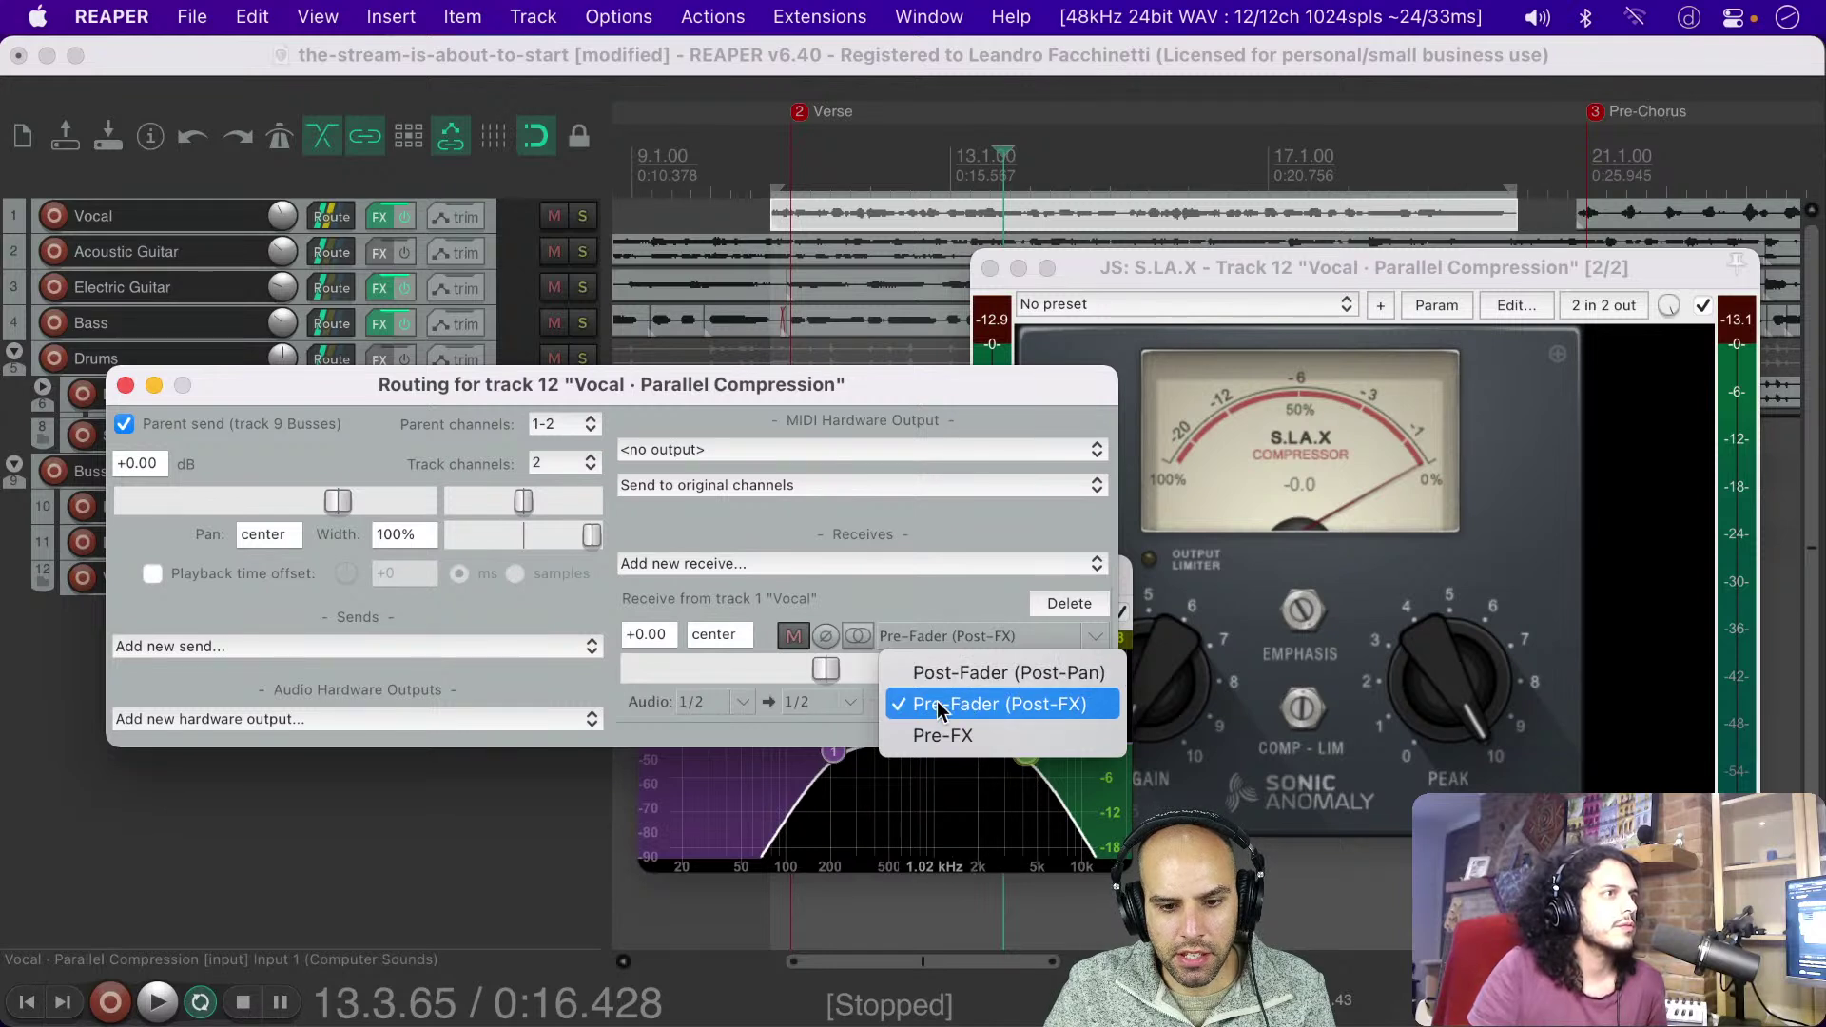
pyautogui.click(926, 590)
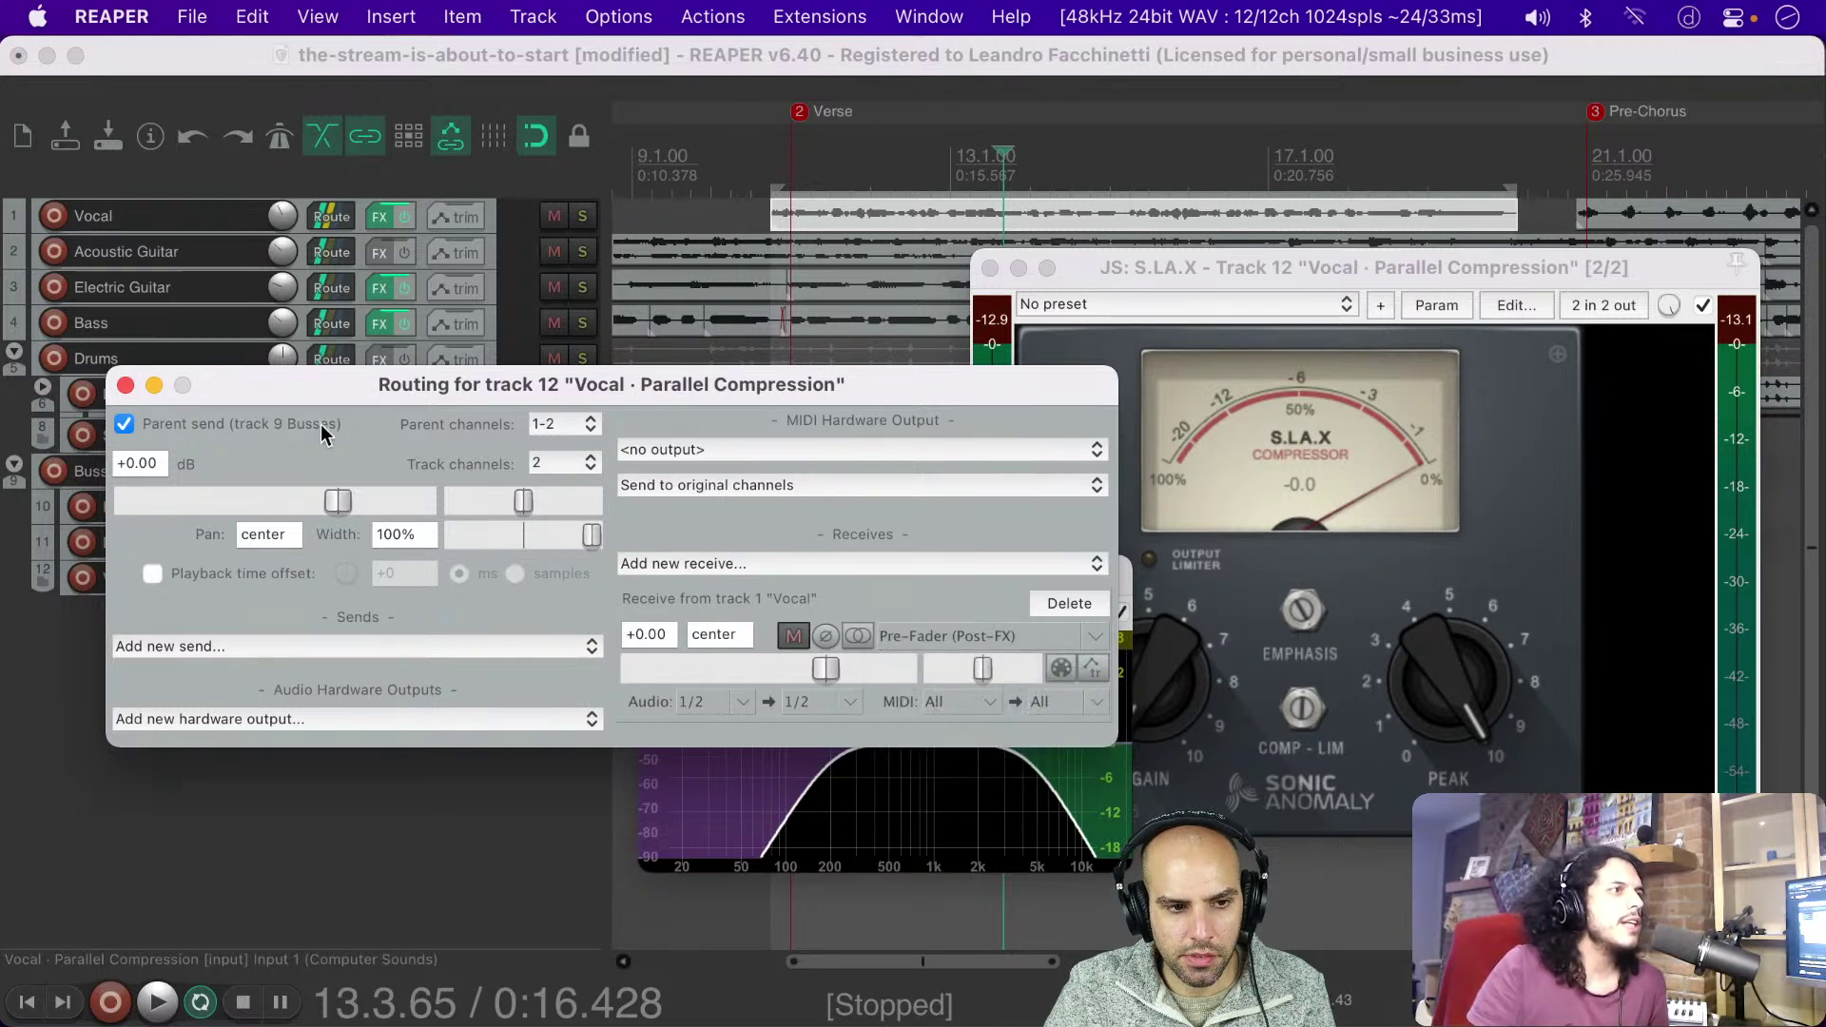
pyautogui.click(125, 385)
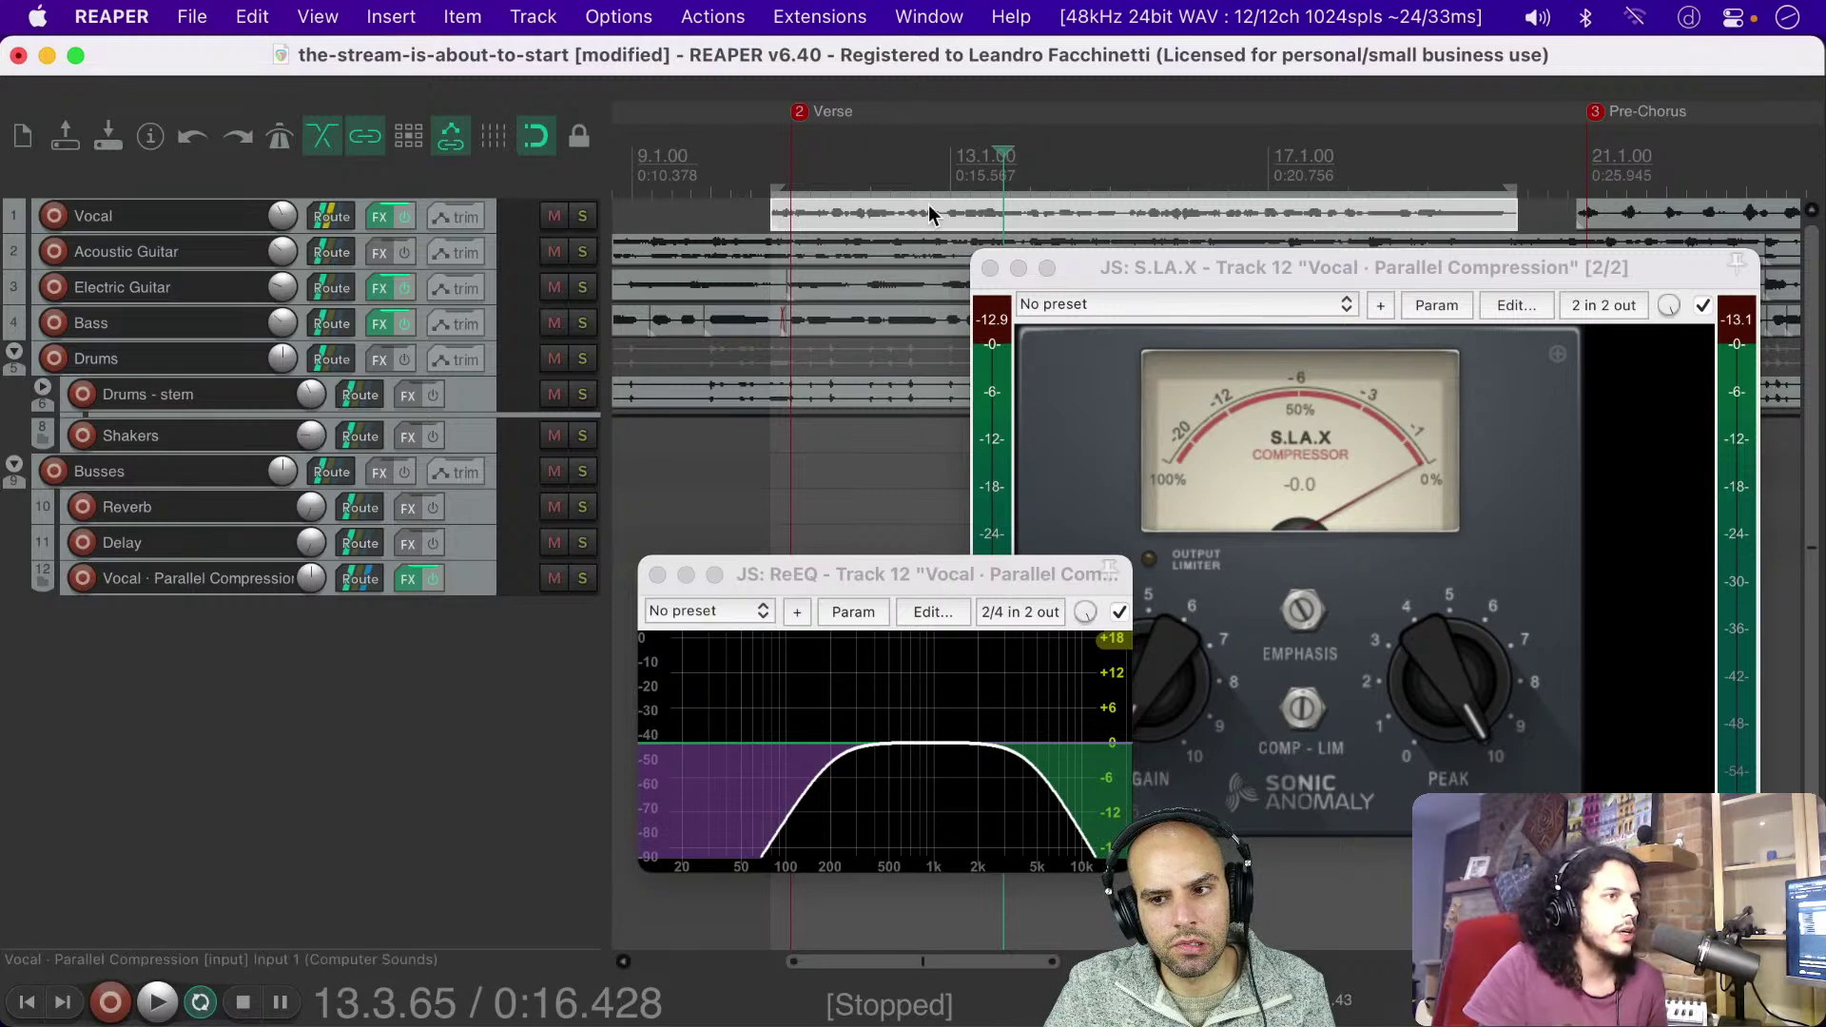
# Step: Check TriLeveler 2 in the Vocal track's effects chain and place the ReEQ window back beside S.LA.X
pyautogui.click(380, 219)
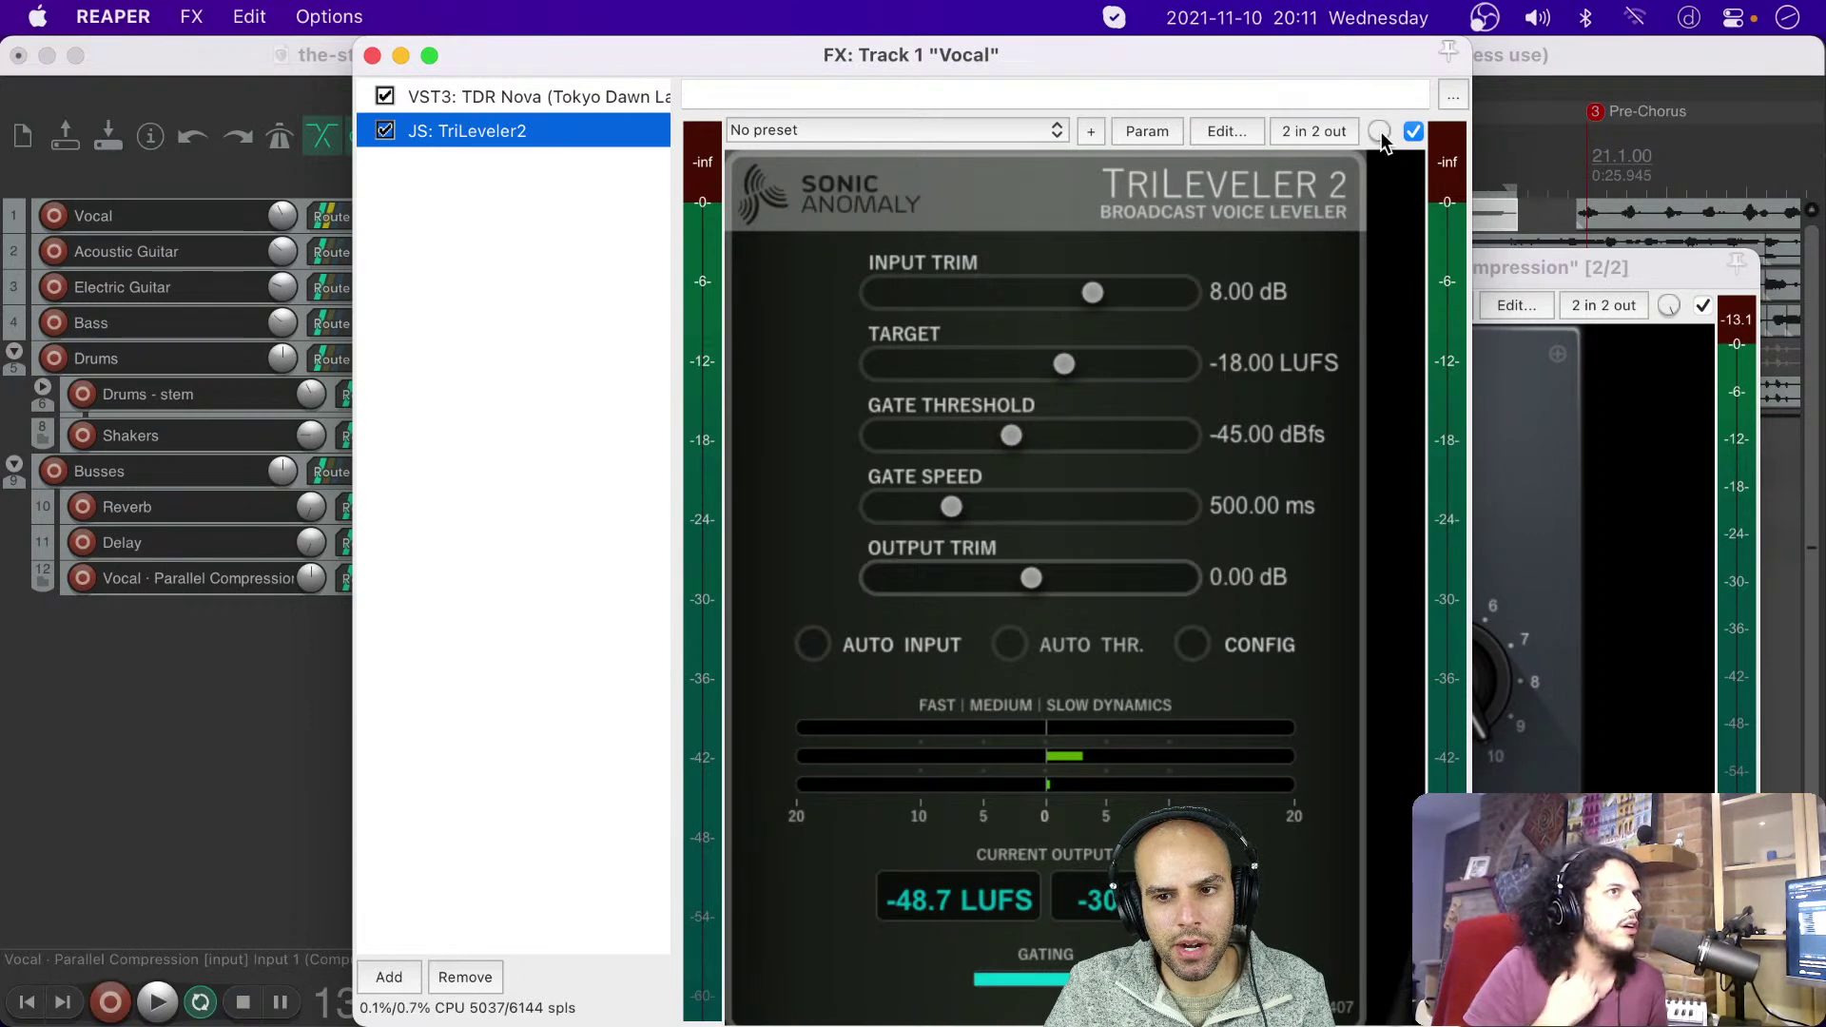
pyautogui.click(373, 57)
pyautogui.moveTo(882, 583); pyautogui.dragTo(739, 428)
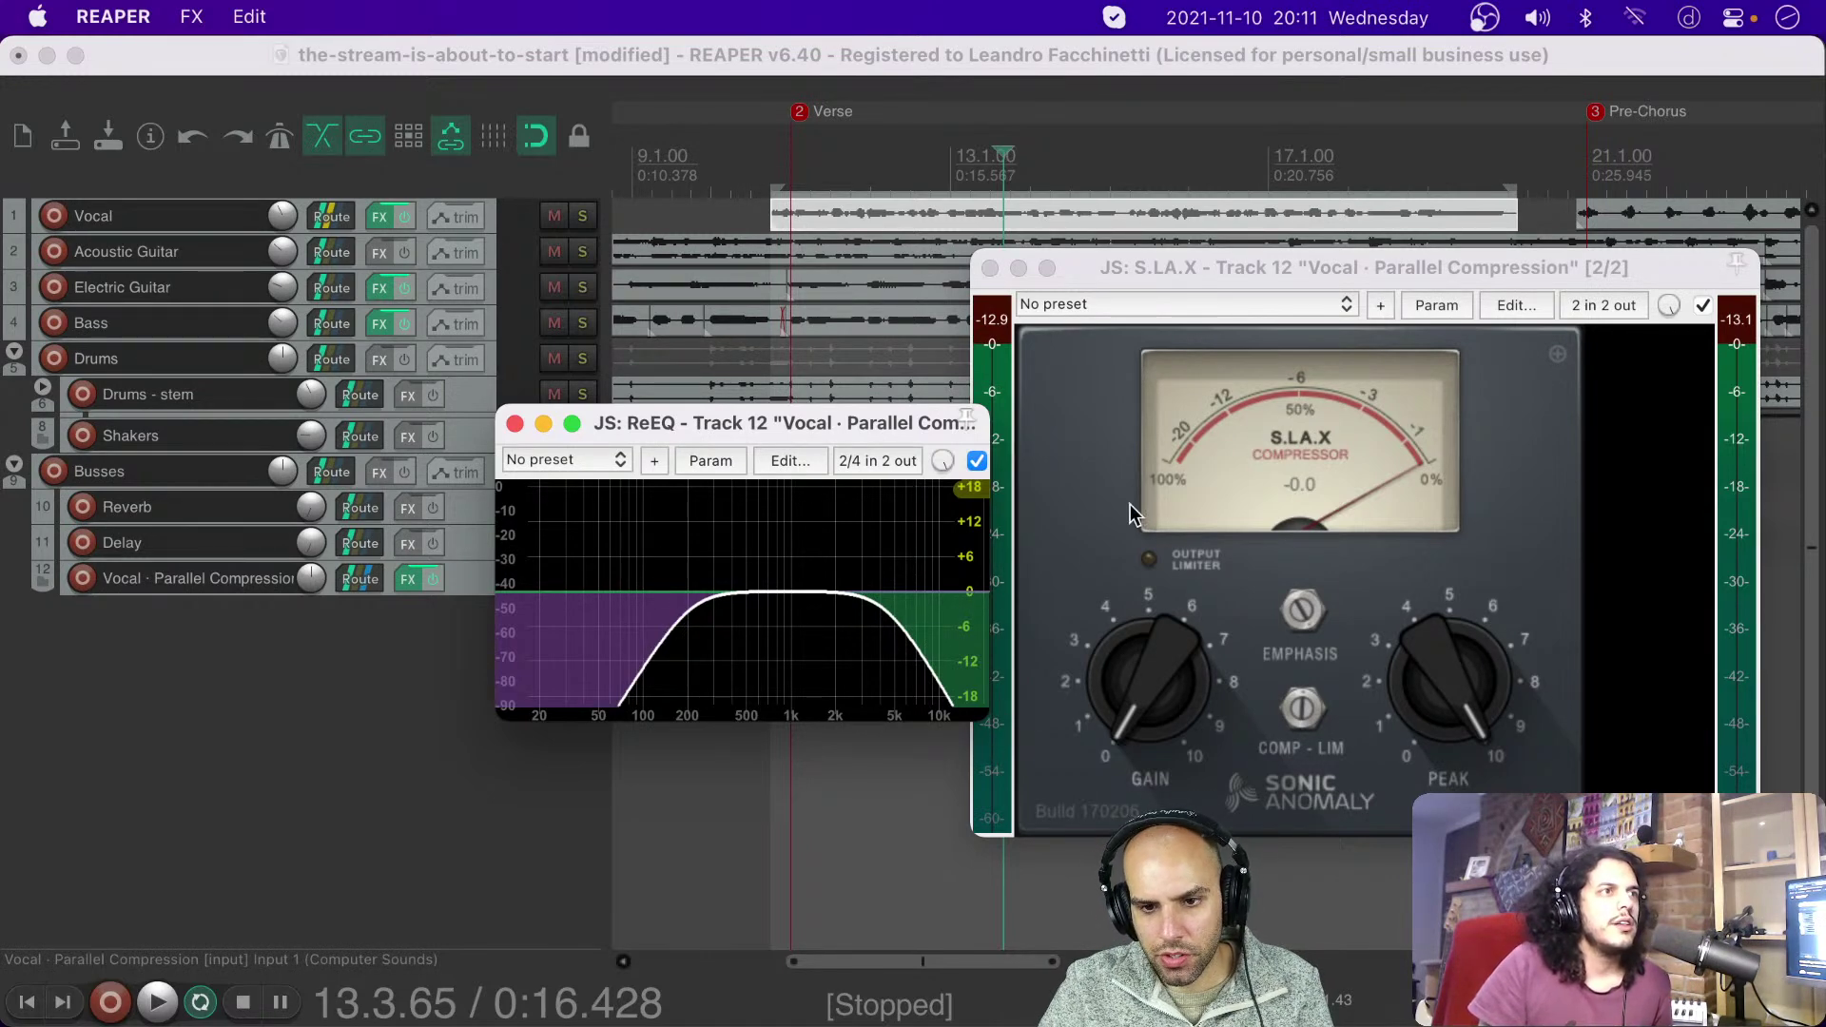
pyautogui.moveTo(773, 426); pyautogui.dragTo(758, 543)
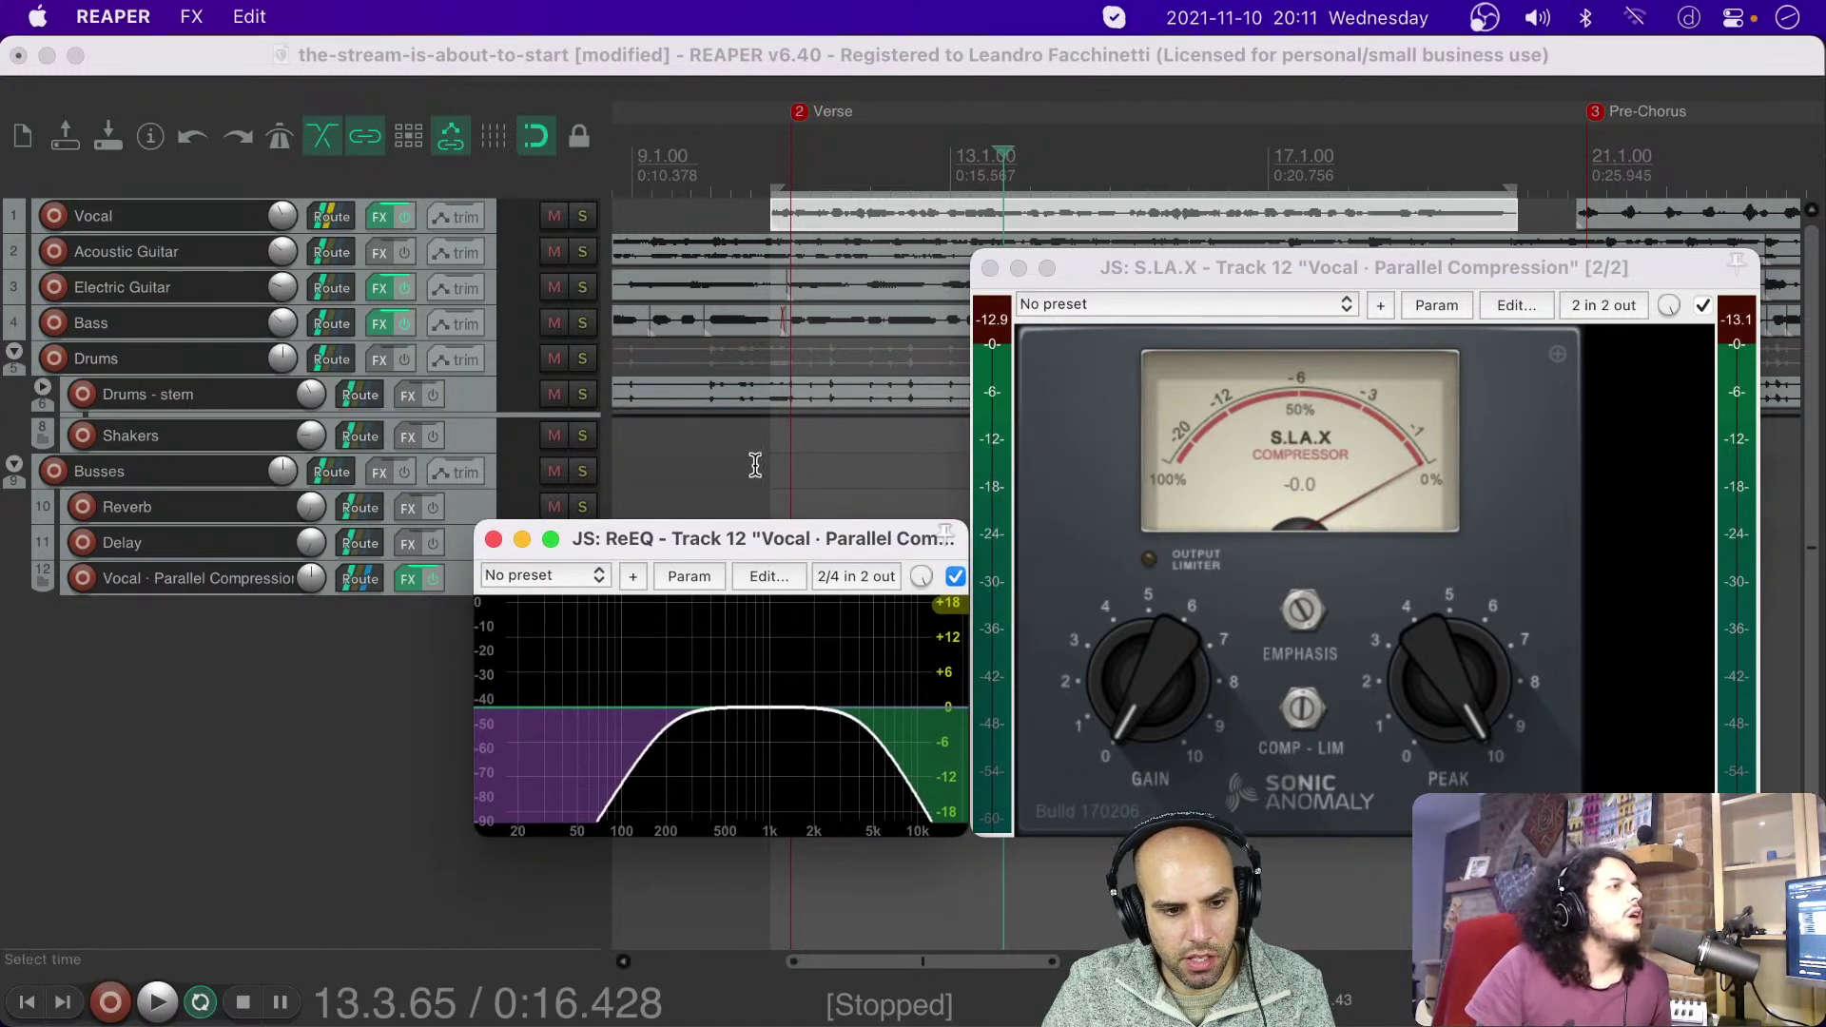
# Step: Mute the Vocal track, solo the Vocal · Parallel Compression track, and set the edit cursor at the start of the vocal's verse item
pyautogui.moveTo(643, 536); pyautogui.dragTo(790, 539)
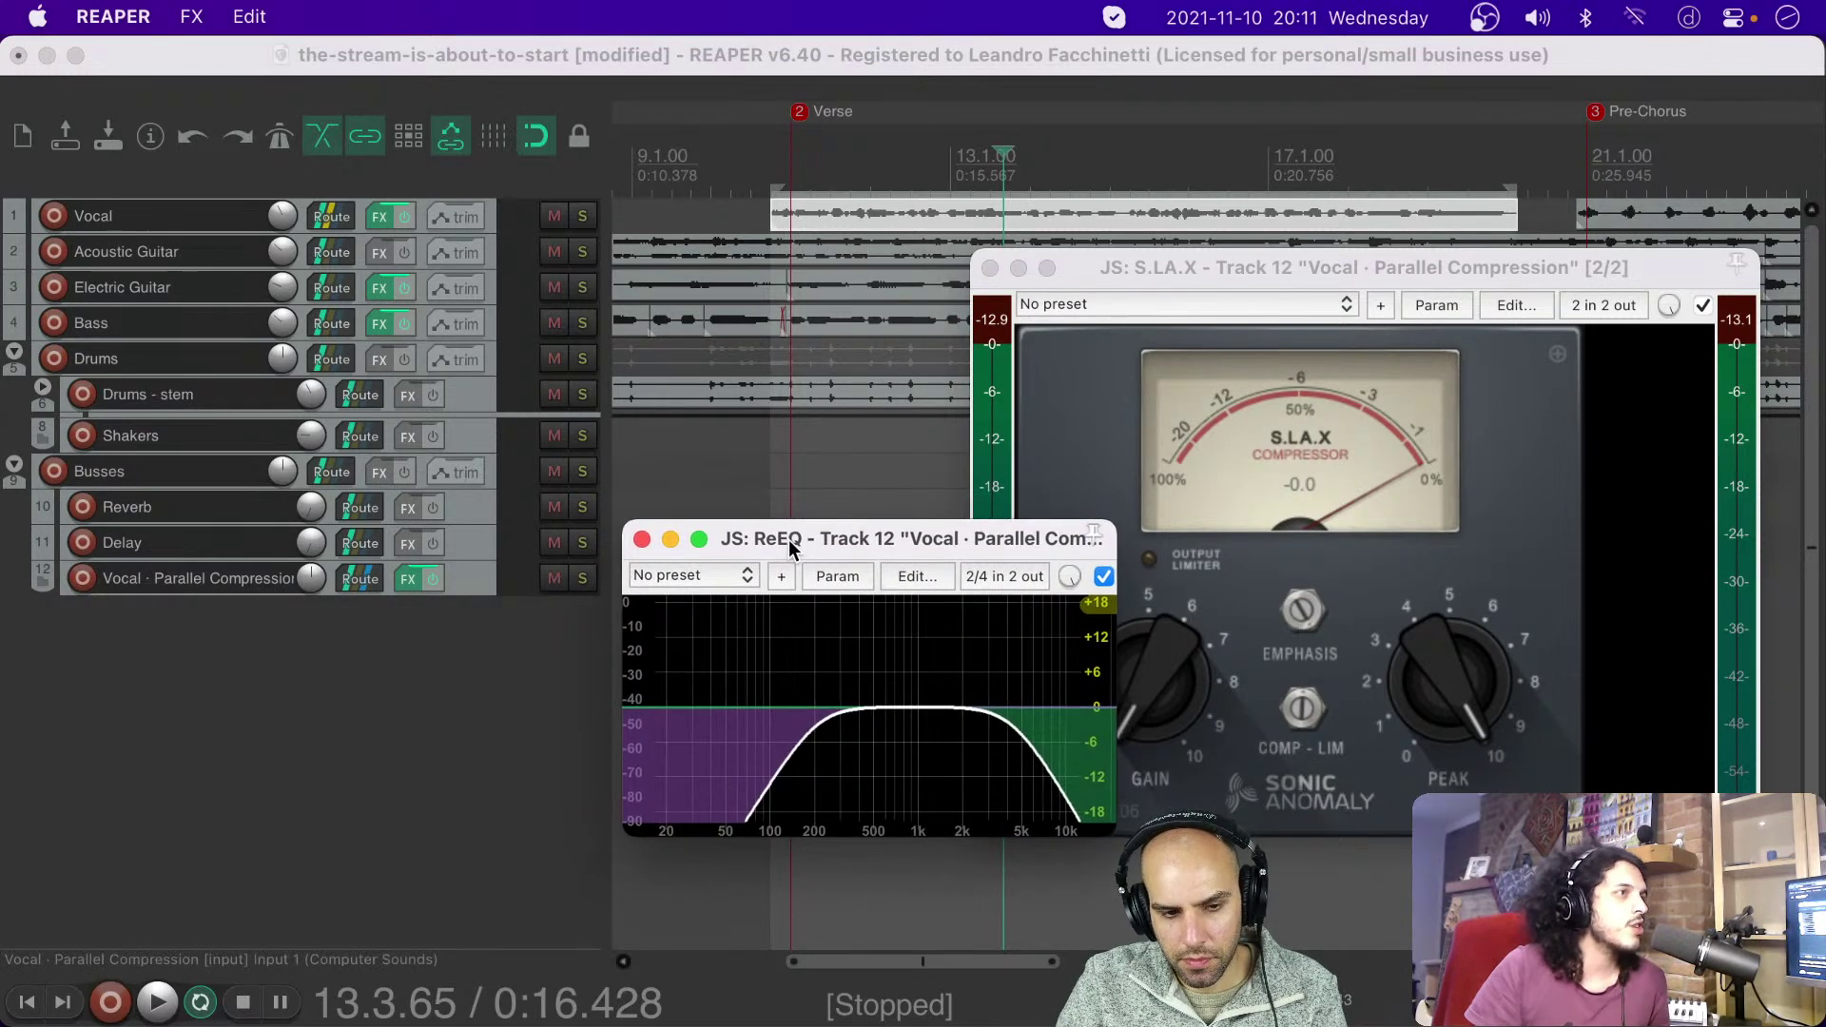
pyautogui.click(553, 216)
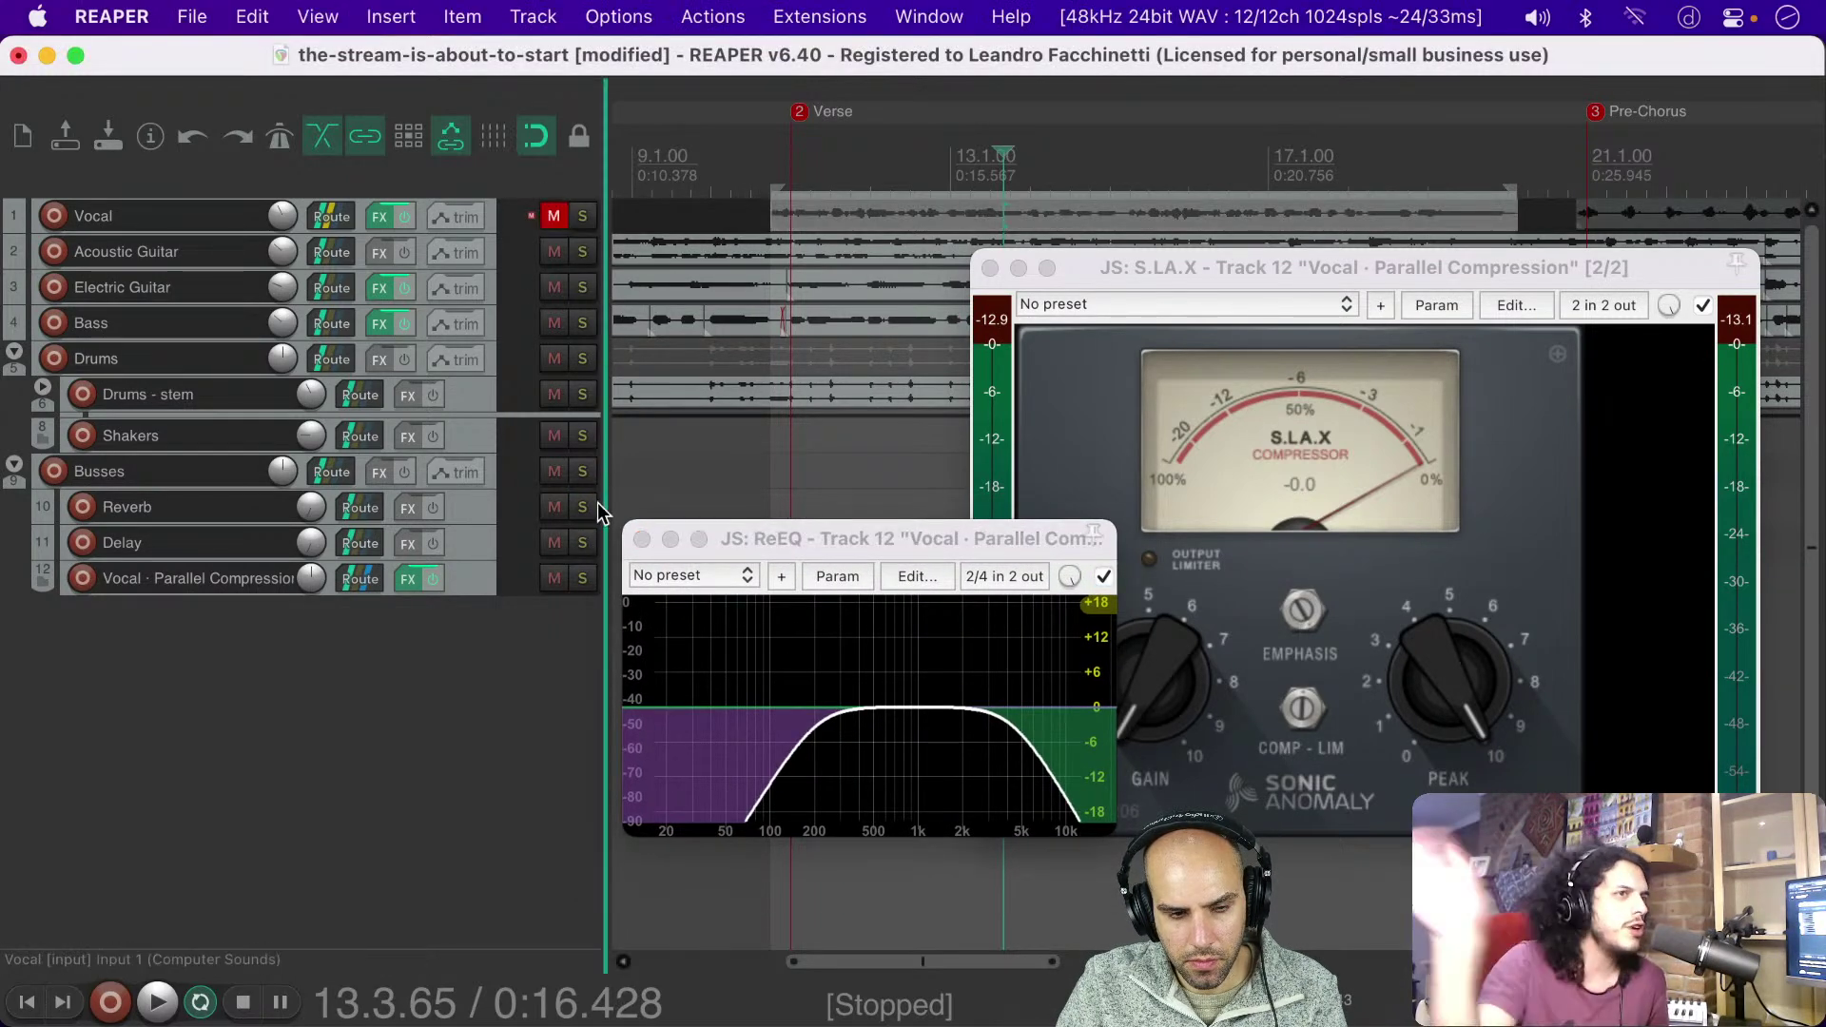
pyautogui.click(582, 579)
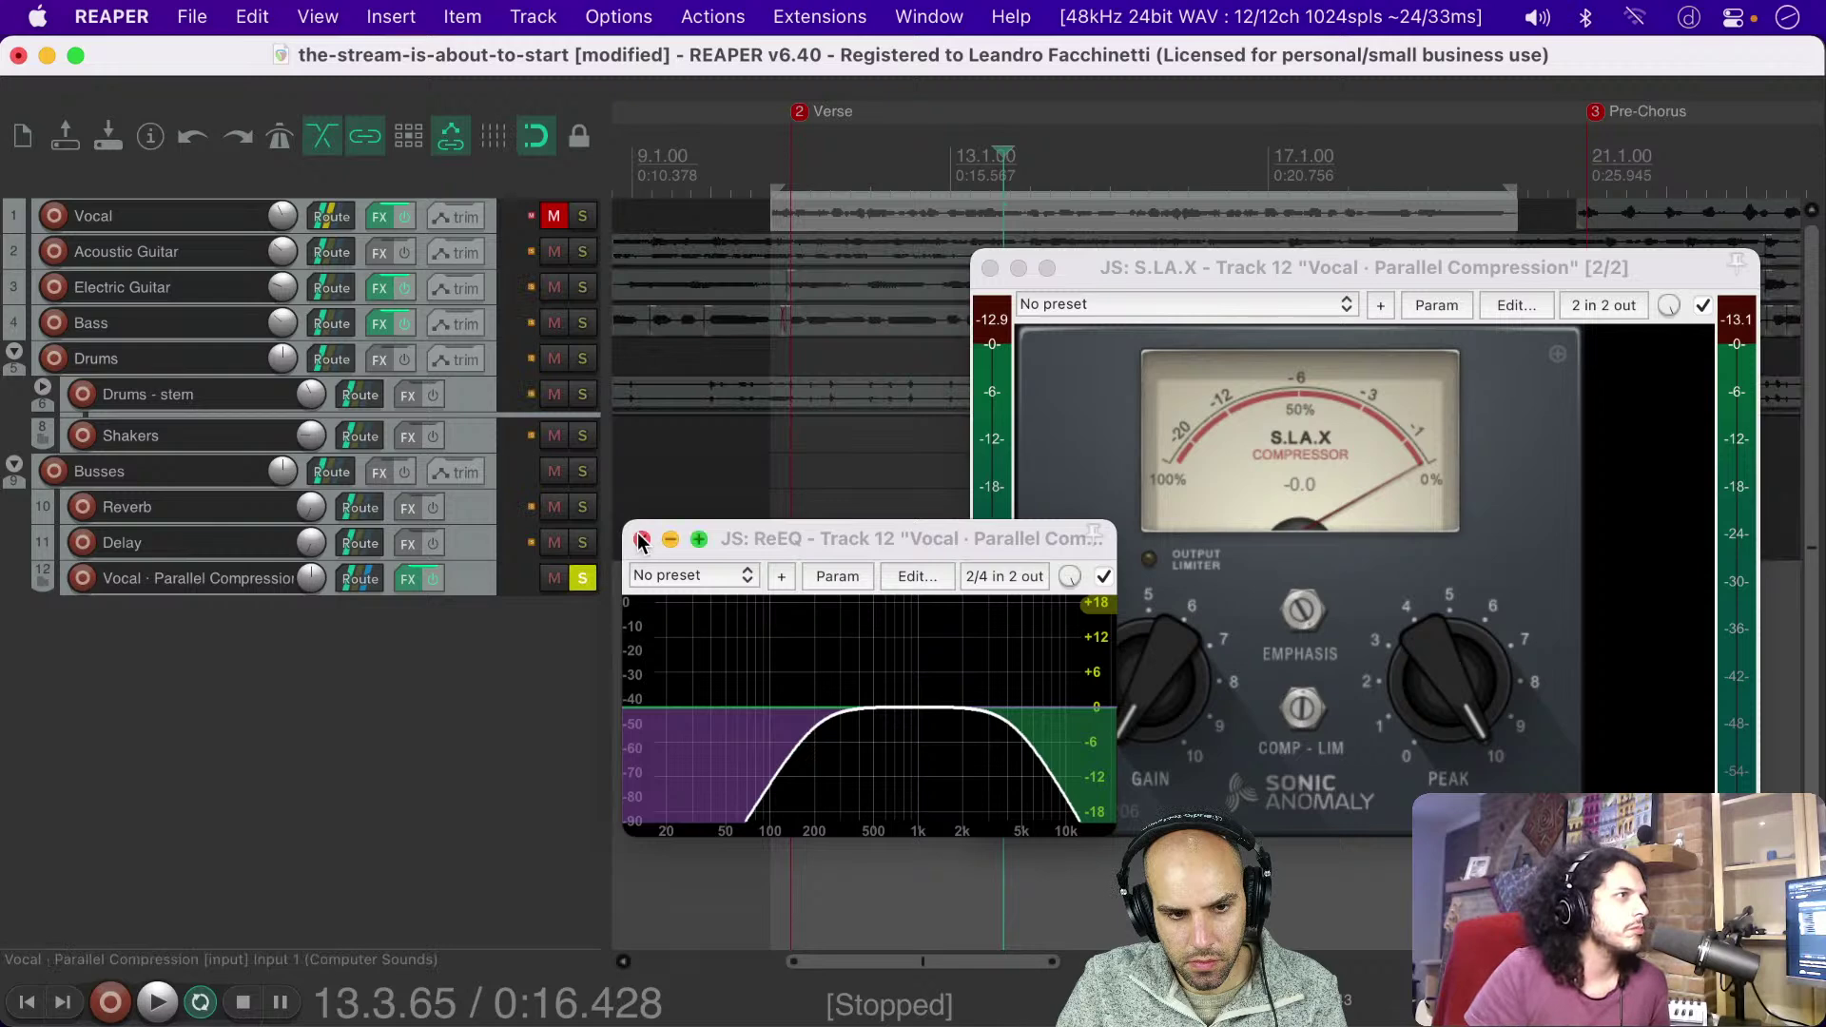
pyautogui.click(772, 534)
pyautogui.moveTo(773, 535); pyautogui.dragTo(622, 541)
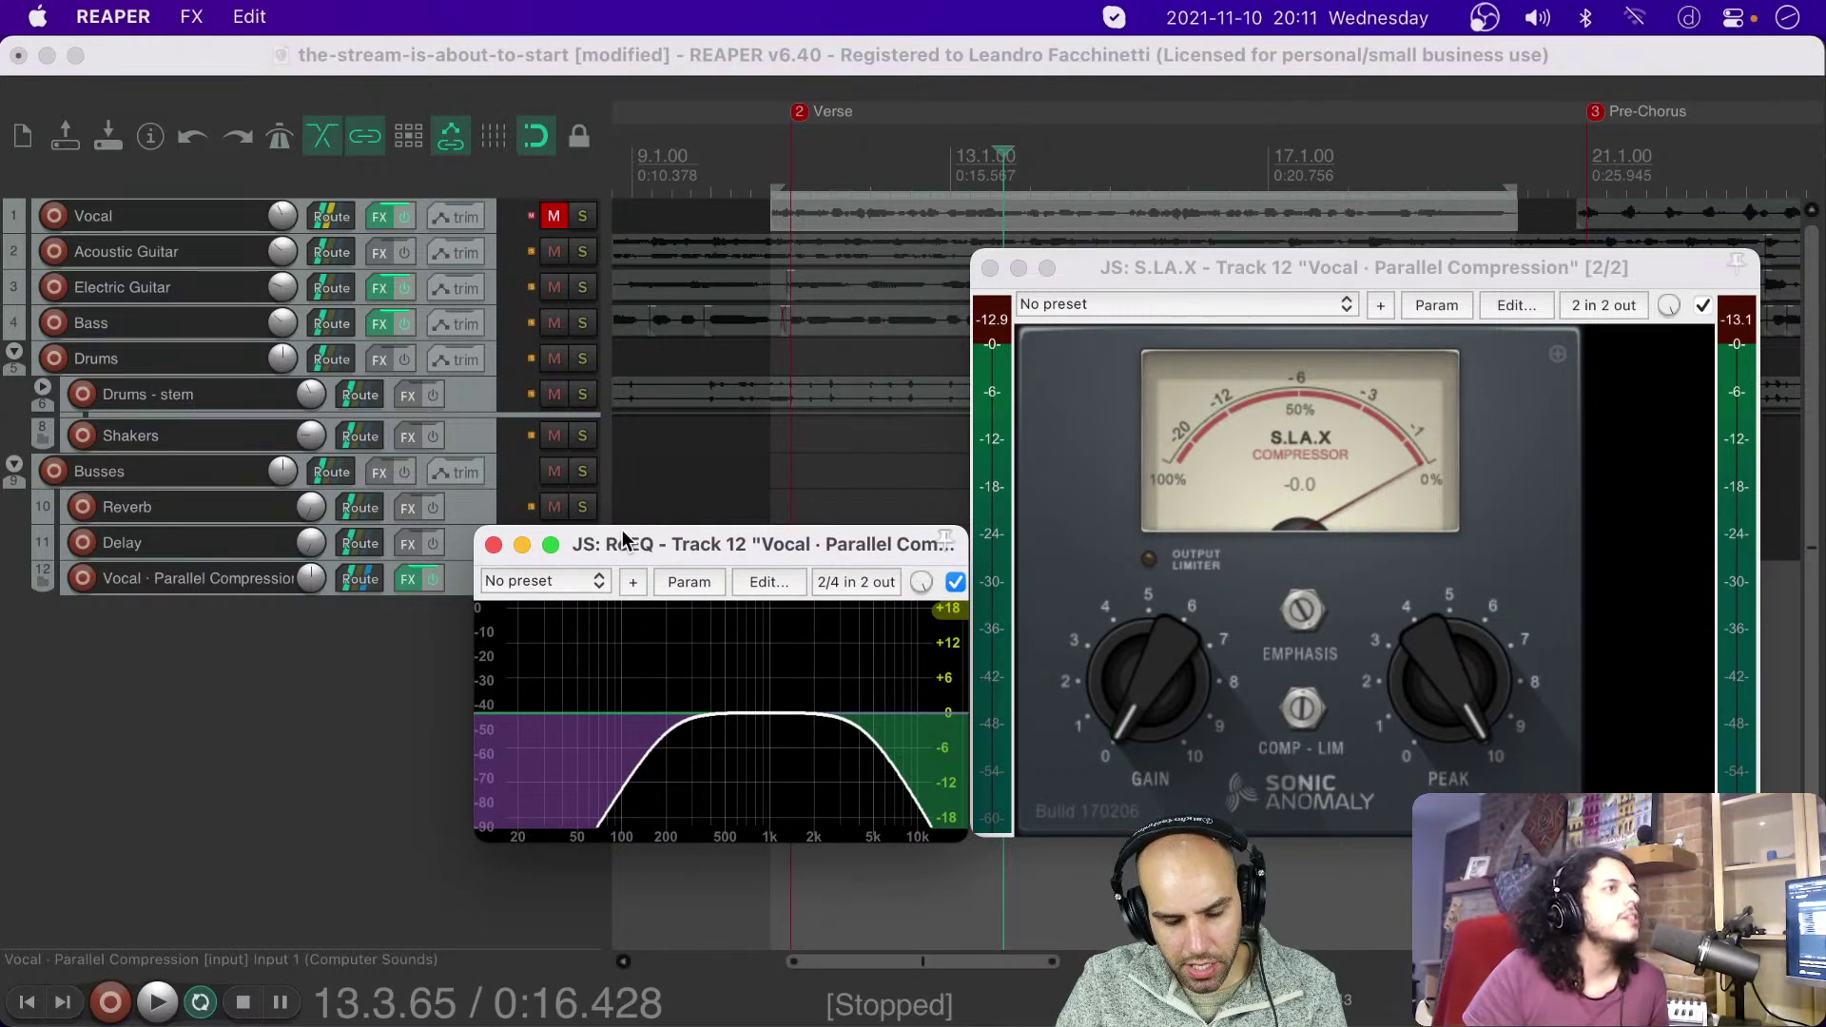
pyautogui.click(823, 218)
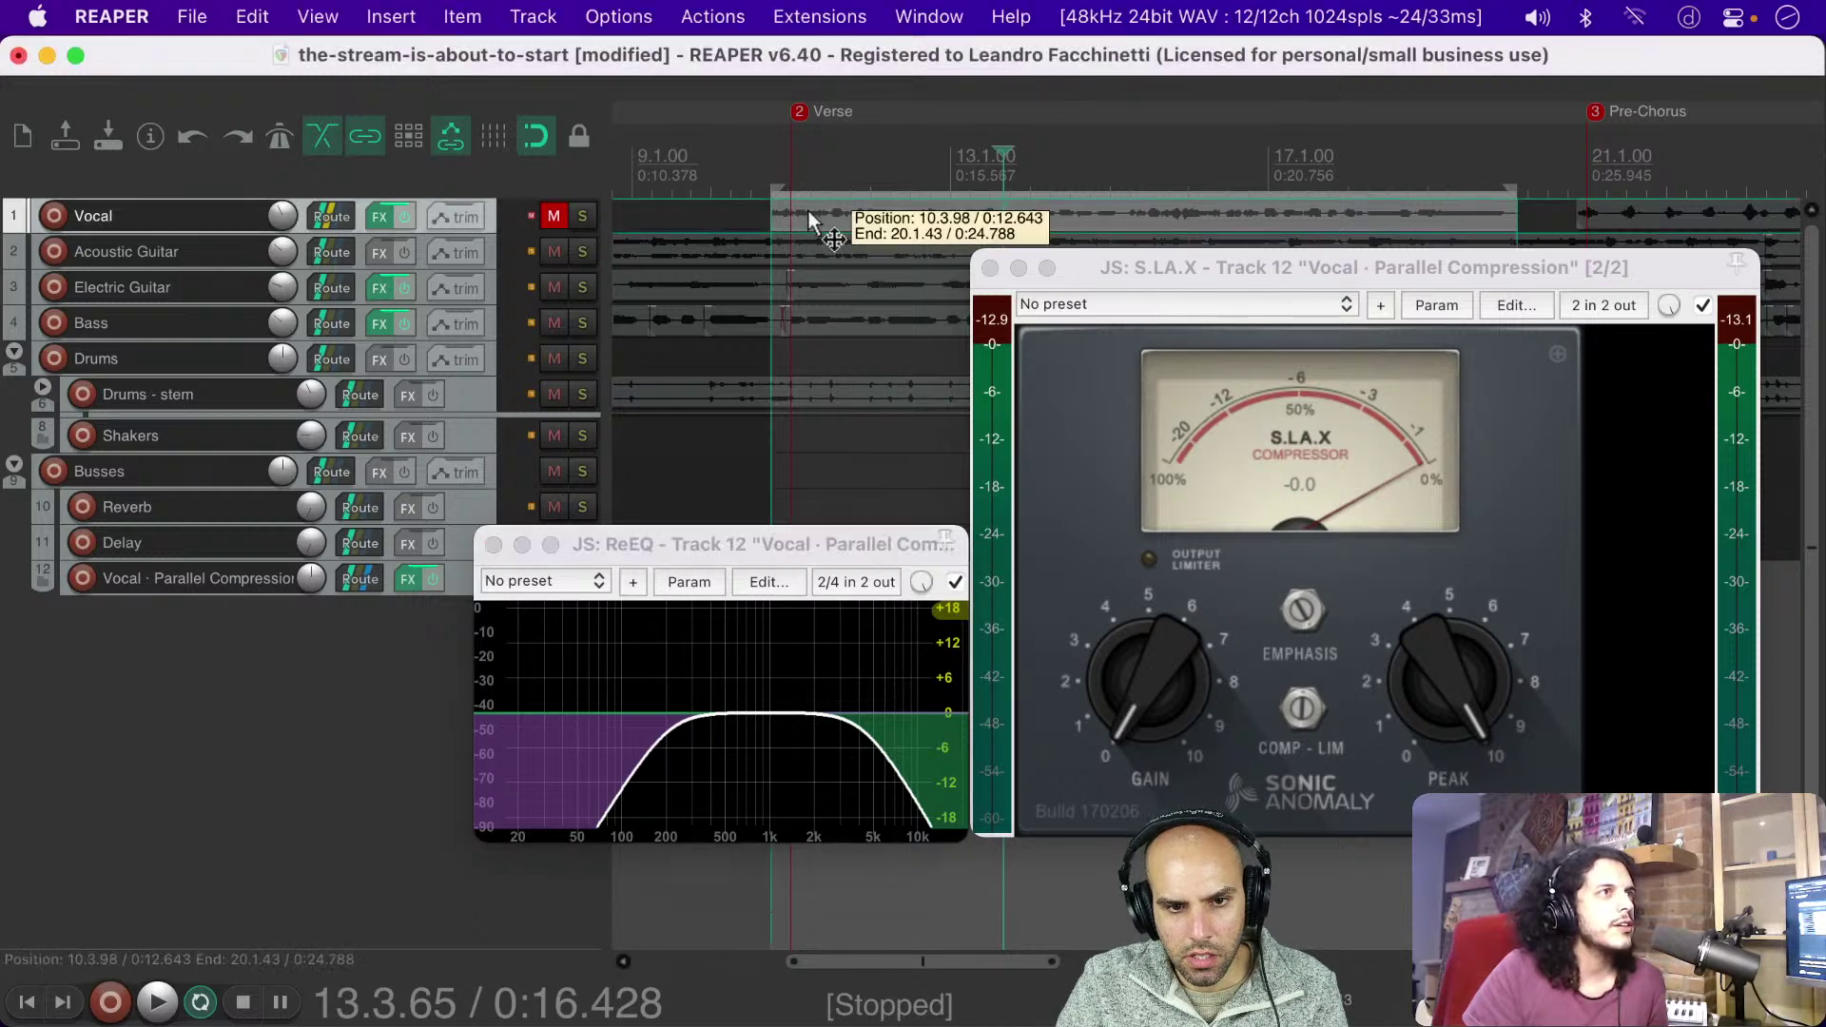
# Step: Listen to the vocal's verse with only the Vocal · Parallel Compression track soloed, moving the ReEQ window over S.LA.X
pyautogui.press('space')
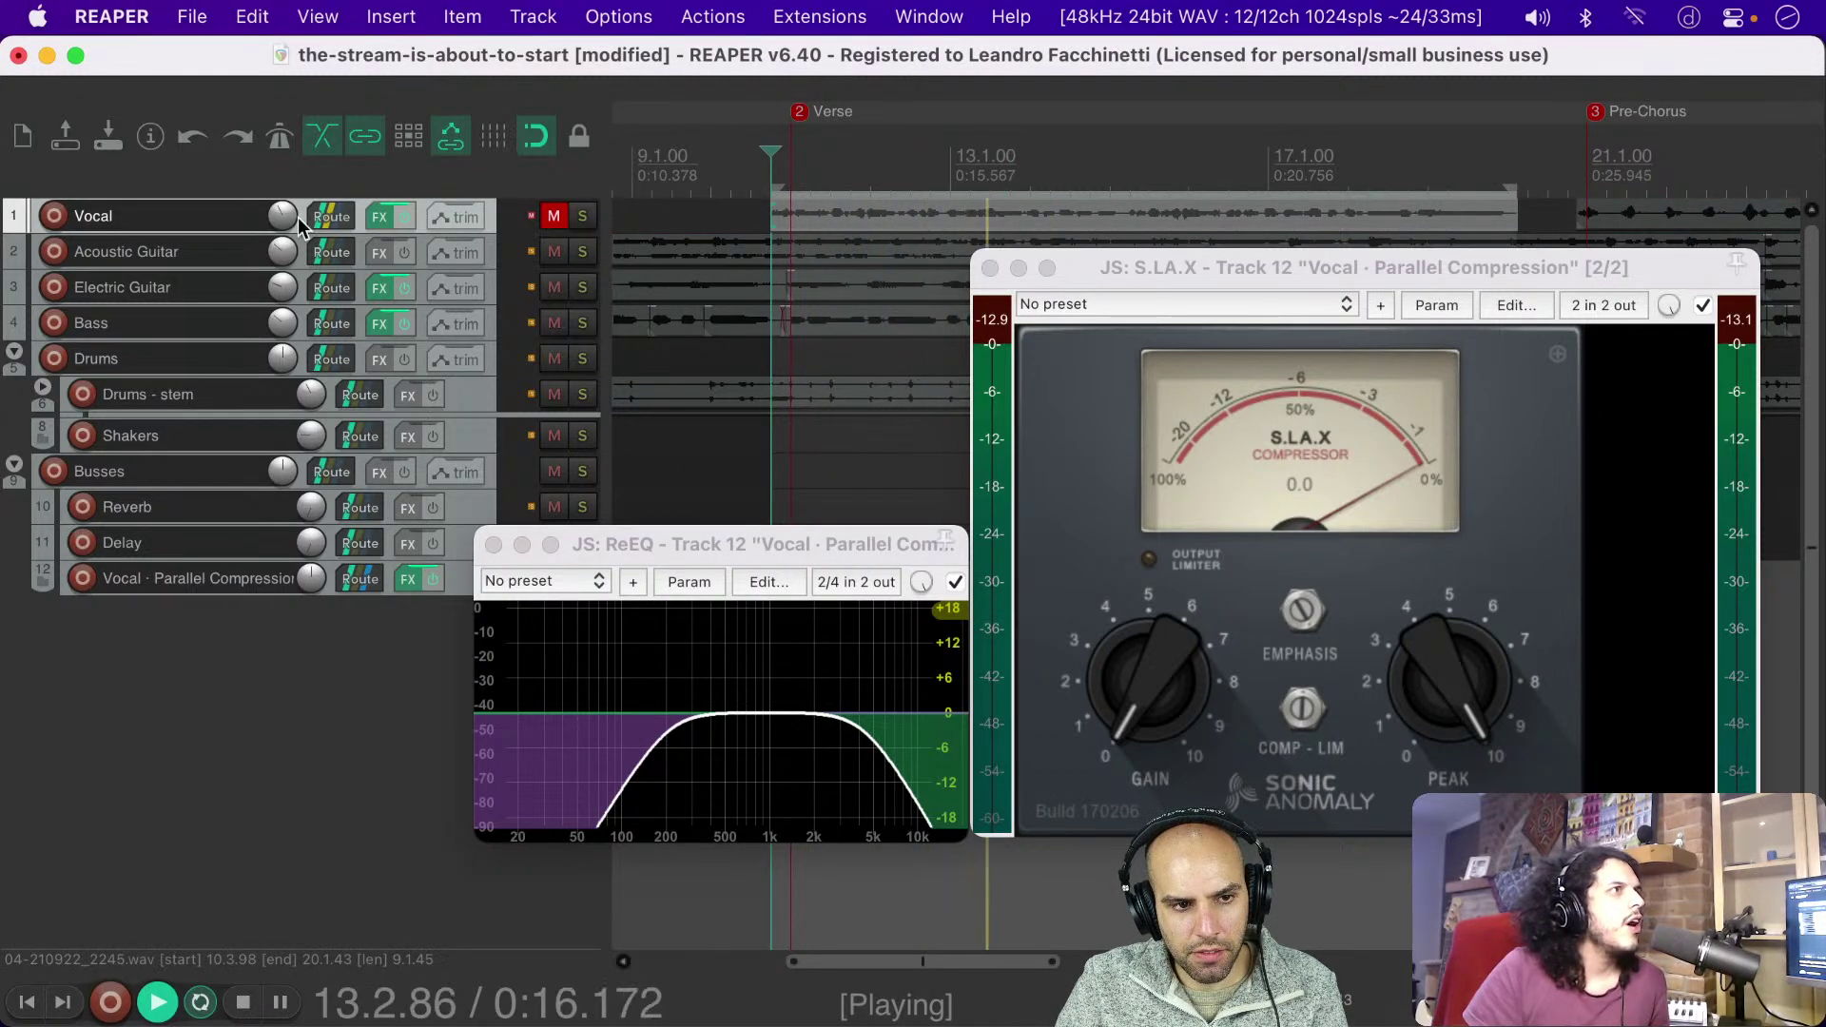
pyautogui.click(582, 578)
pyautogui.moveTo(723, 555); pyautogui.dragTo(1135, 512)
pyautogui.press('space')
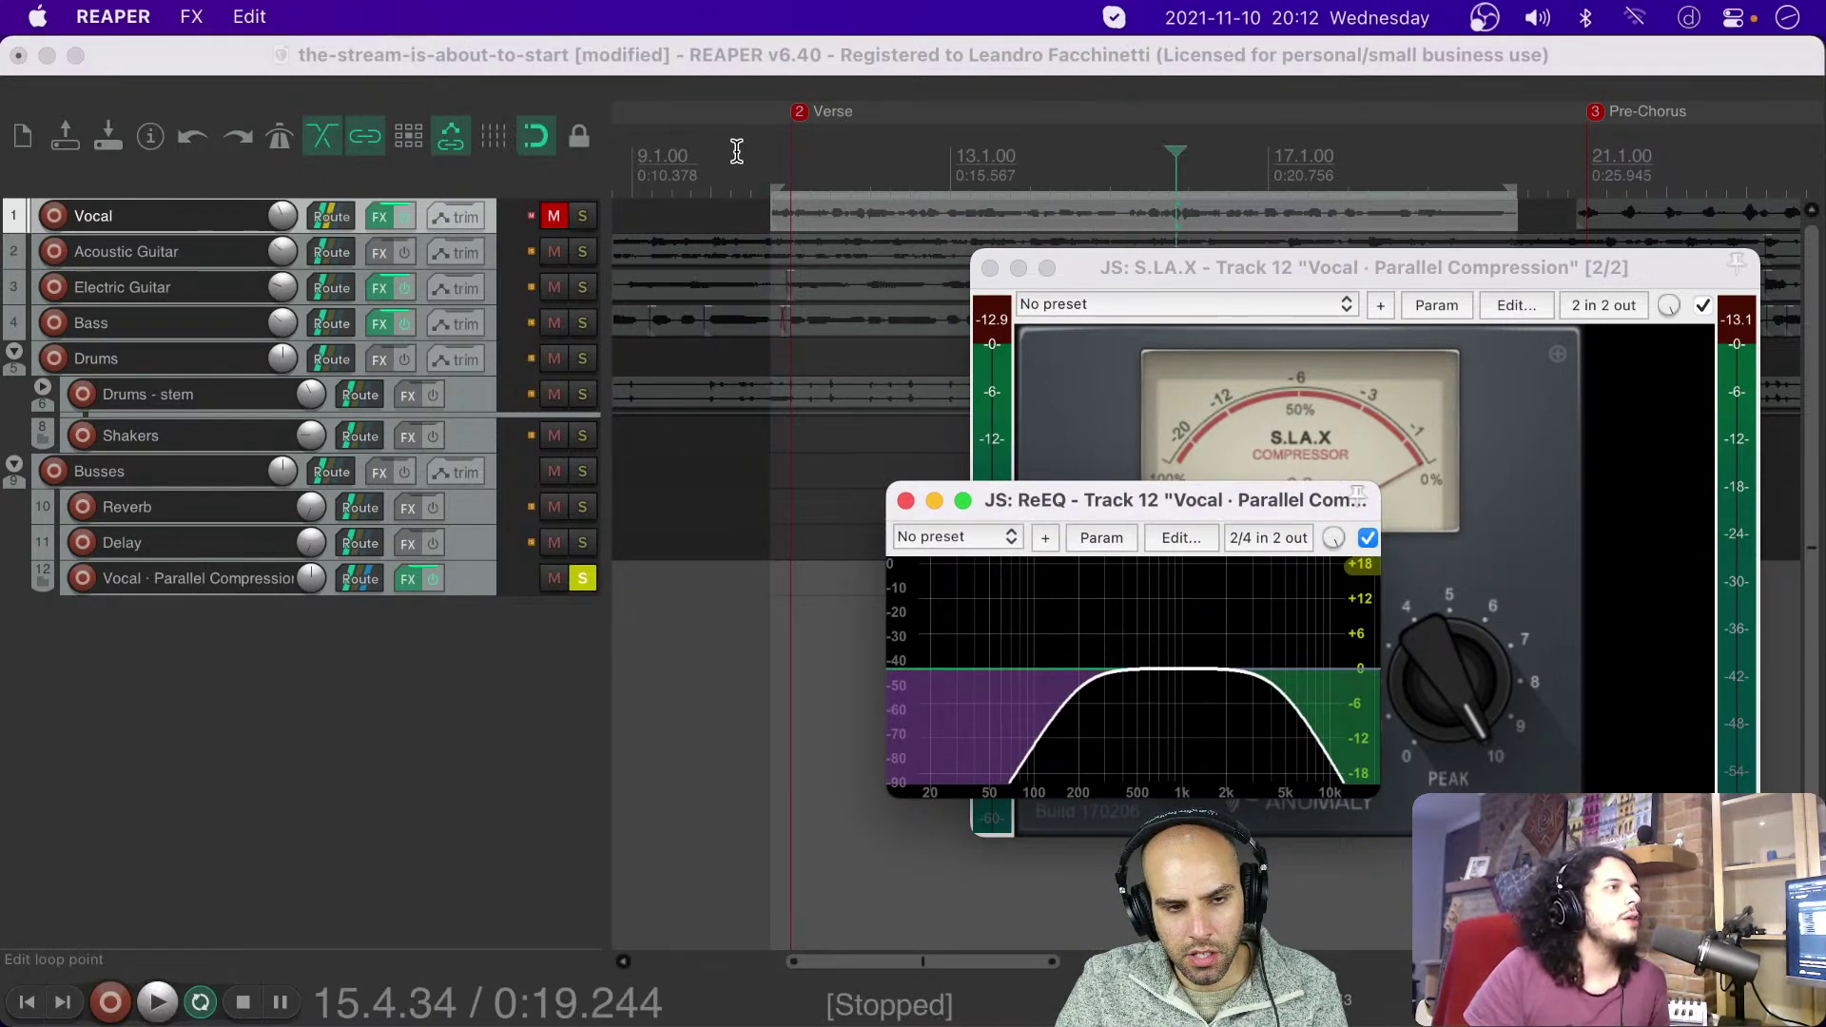
# Step: Unmute the Vocal track, clear the solo on Vocal · Parallel Compression, place the ReEQ window beside S.LA.X, and save the project
pyautogui.click(552, 217)
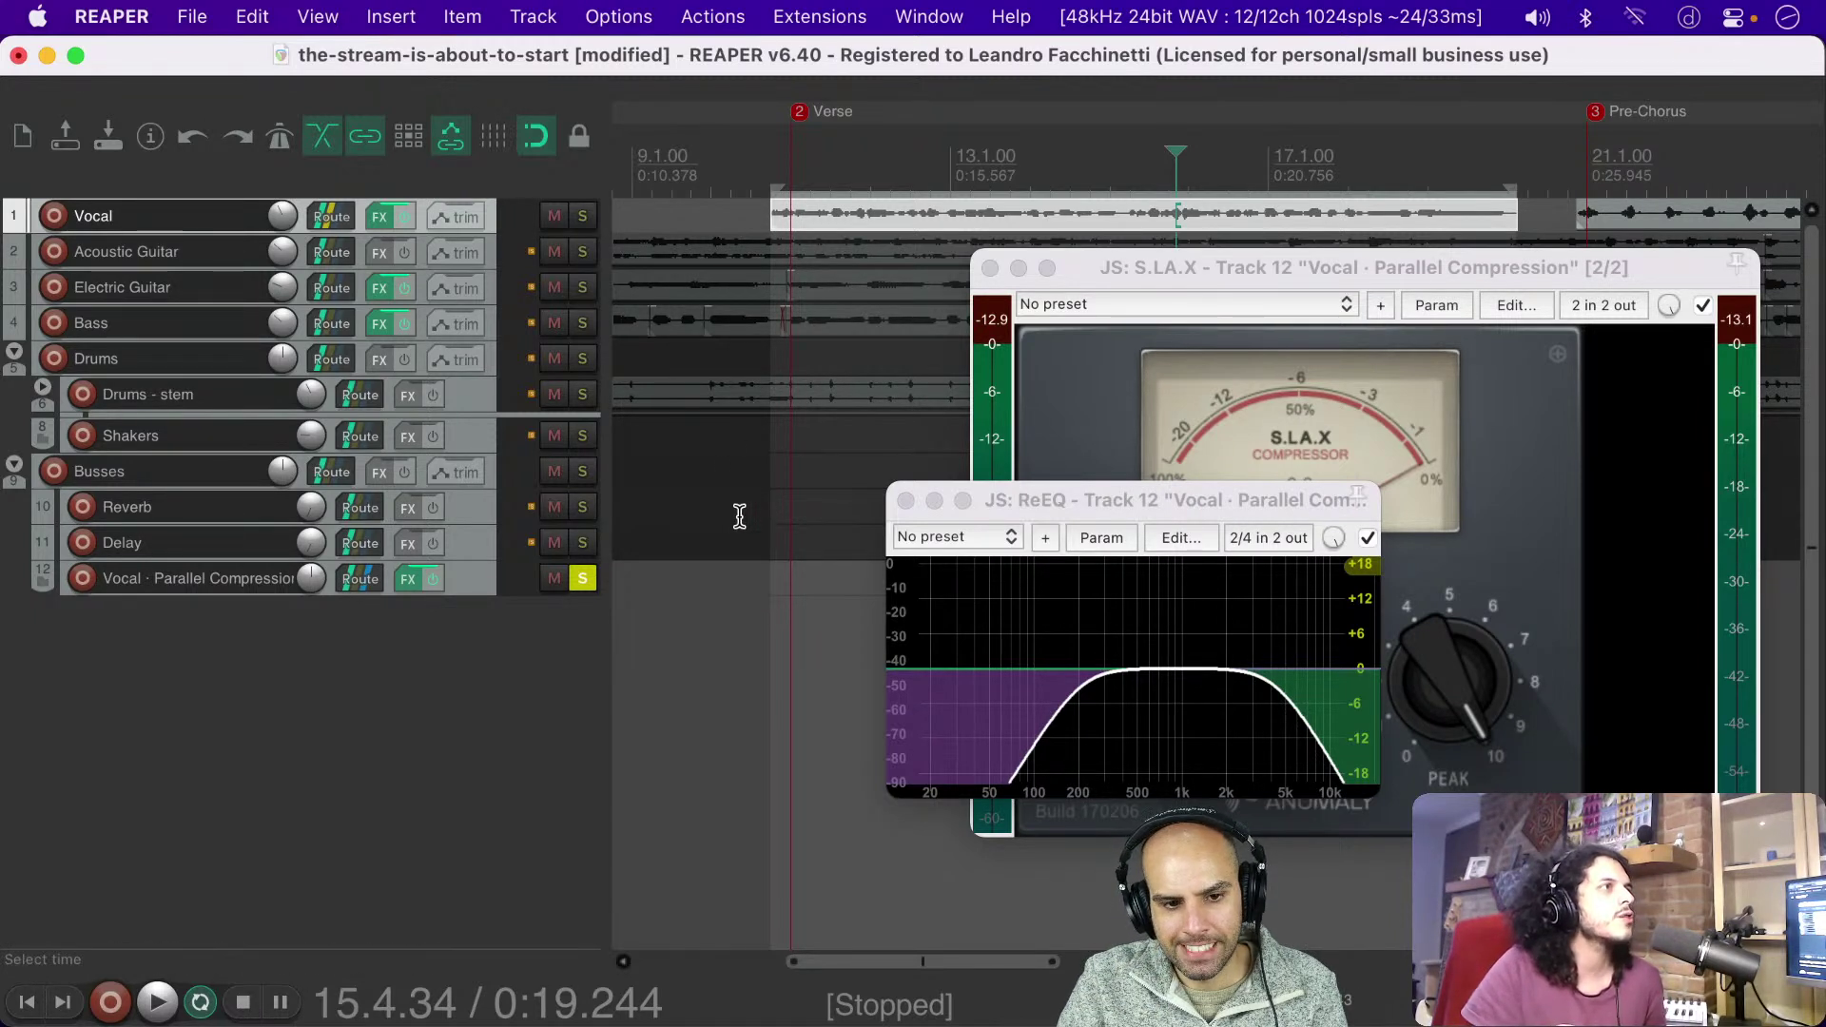
pyautogui.click(584, 578)
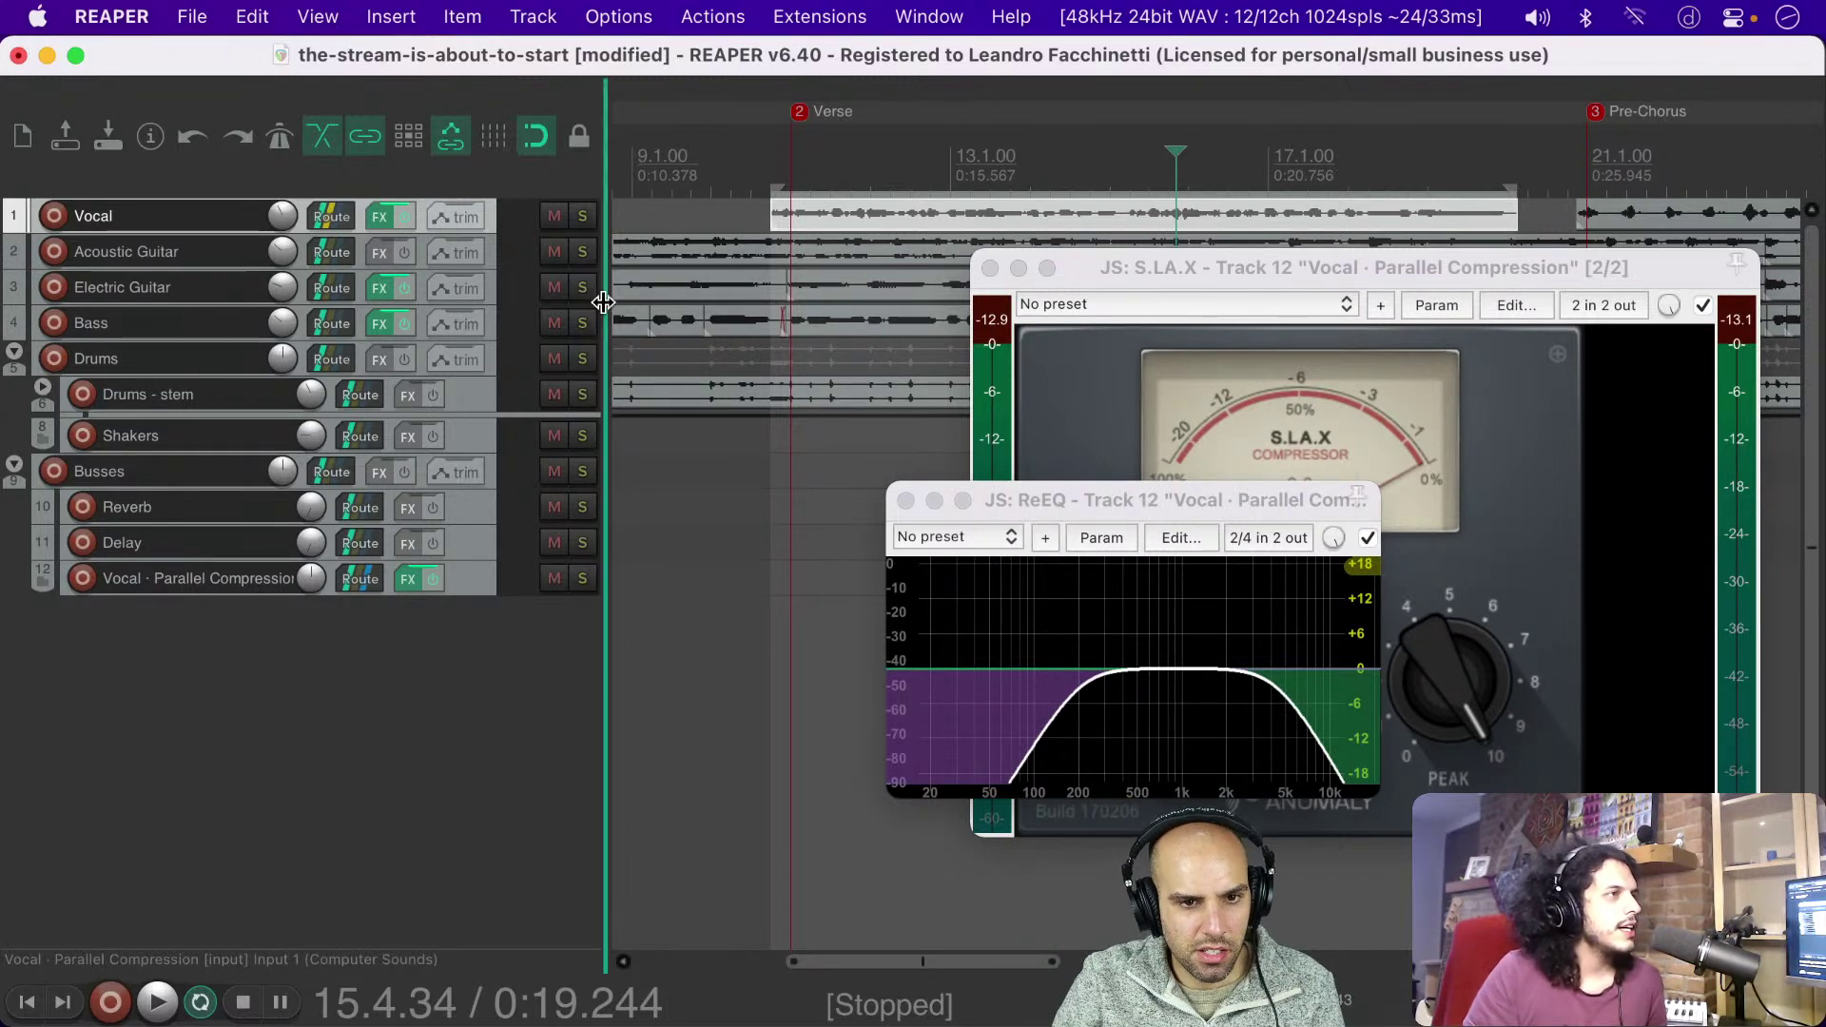
pyautogui.moveTo(1220, 481); pyautogui.dragTo(761, 544)
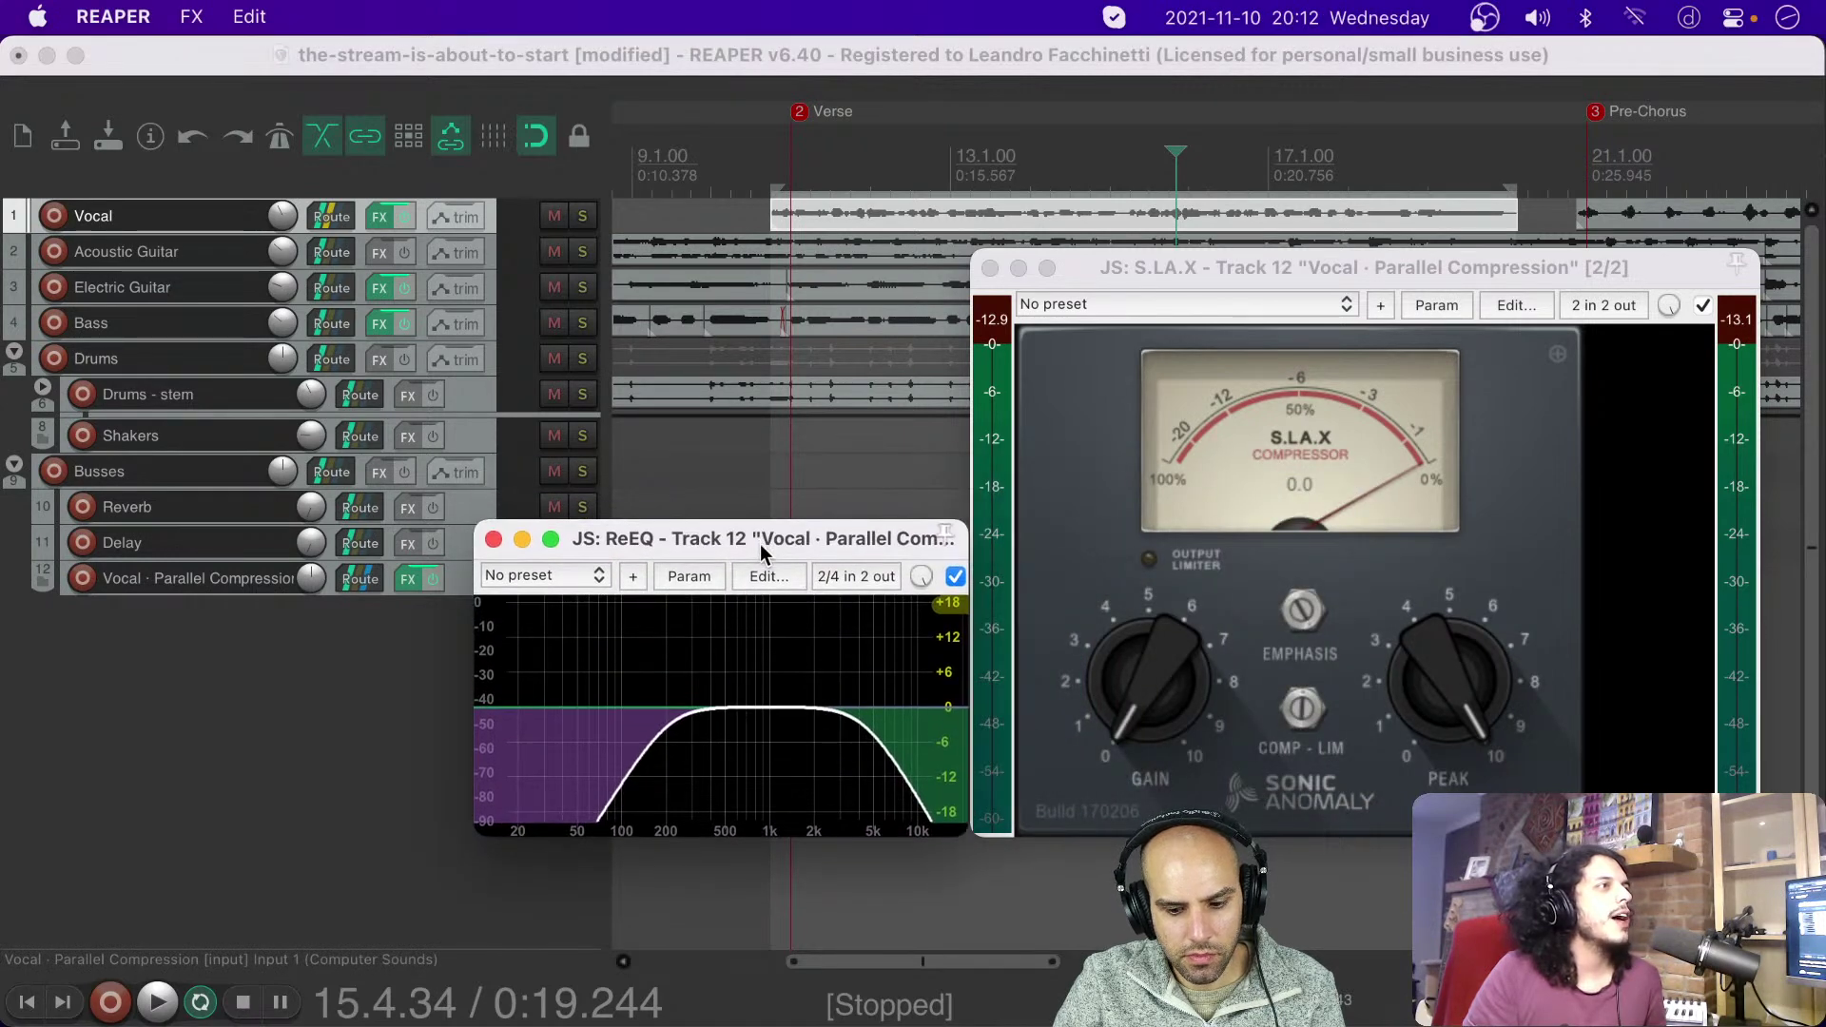
pyautogui.click(671, 60)
pyautogui.press('super+s')
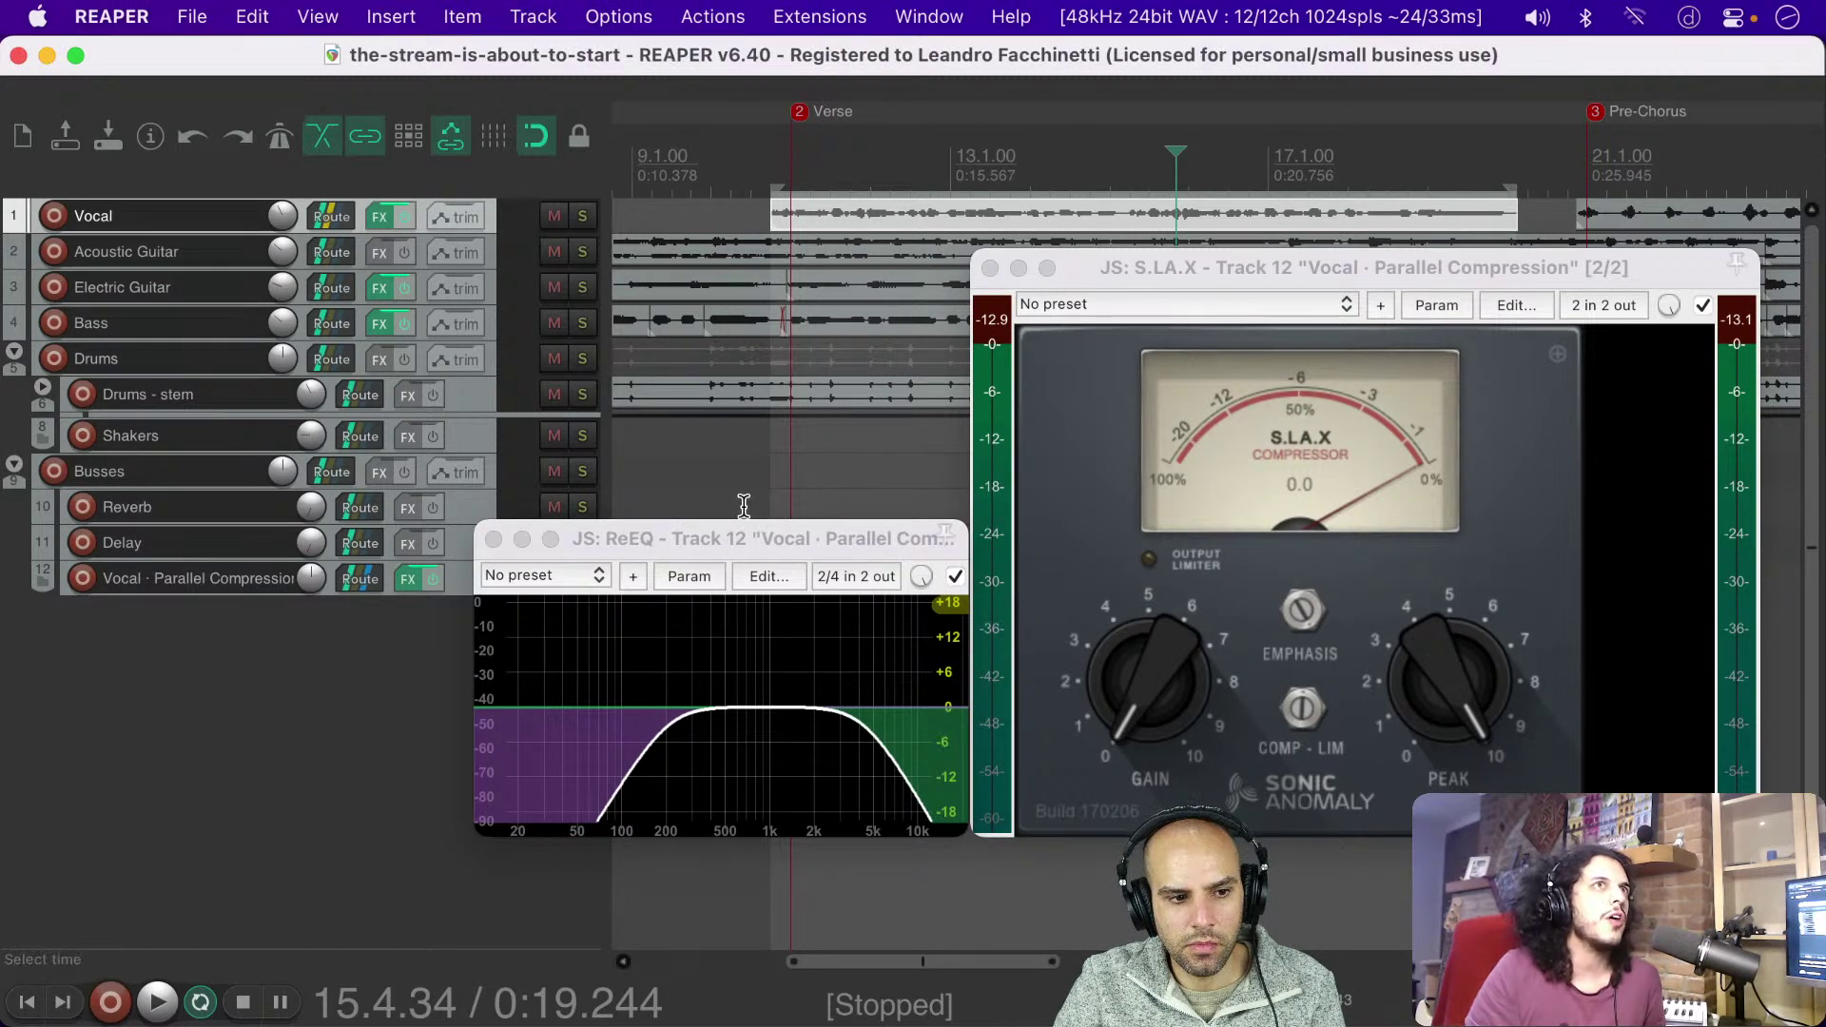
# Step: Copy the effects chain of the Vocal · Parallel Compression track onto the Vocal track, and move the Vocal effects window off the track controls
pyautogui.moveTo(699, 540)
pyautogui.mouseDown()
pyautogui.moveTo(810, 493)
pyautogui.moveTo(769, 513)
pyautogui.moveTo(756, 550)
pyautogui.moveTo(694, 544)
pyautogui.mouseUp()
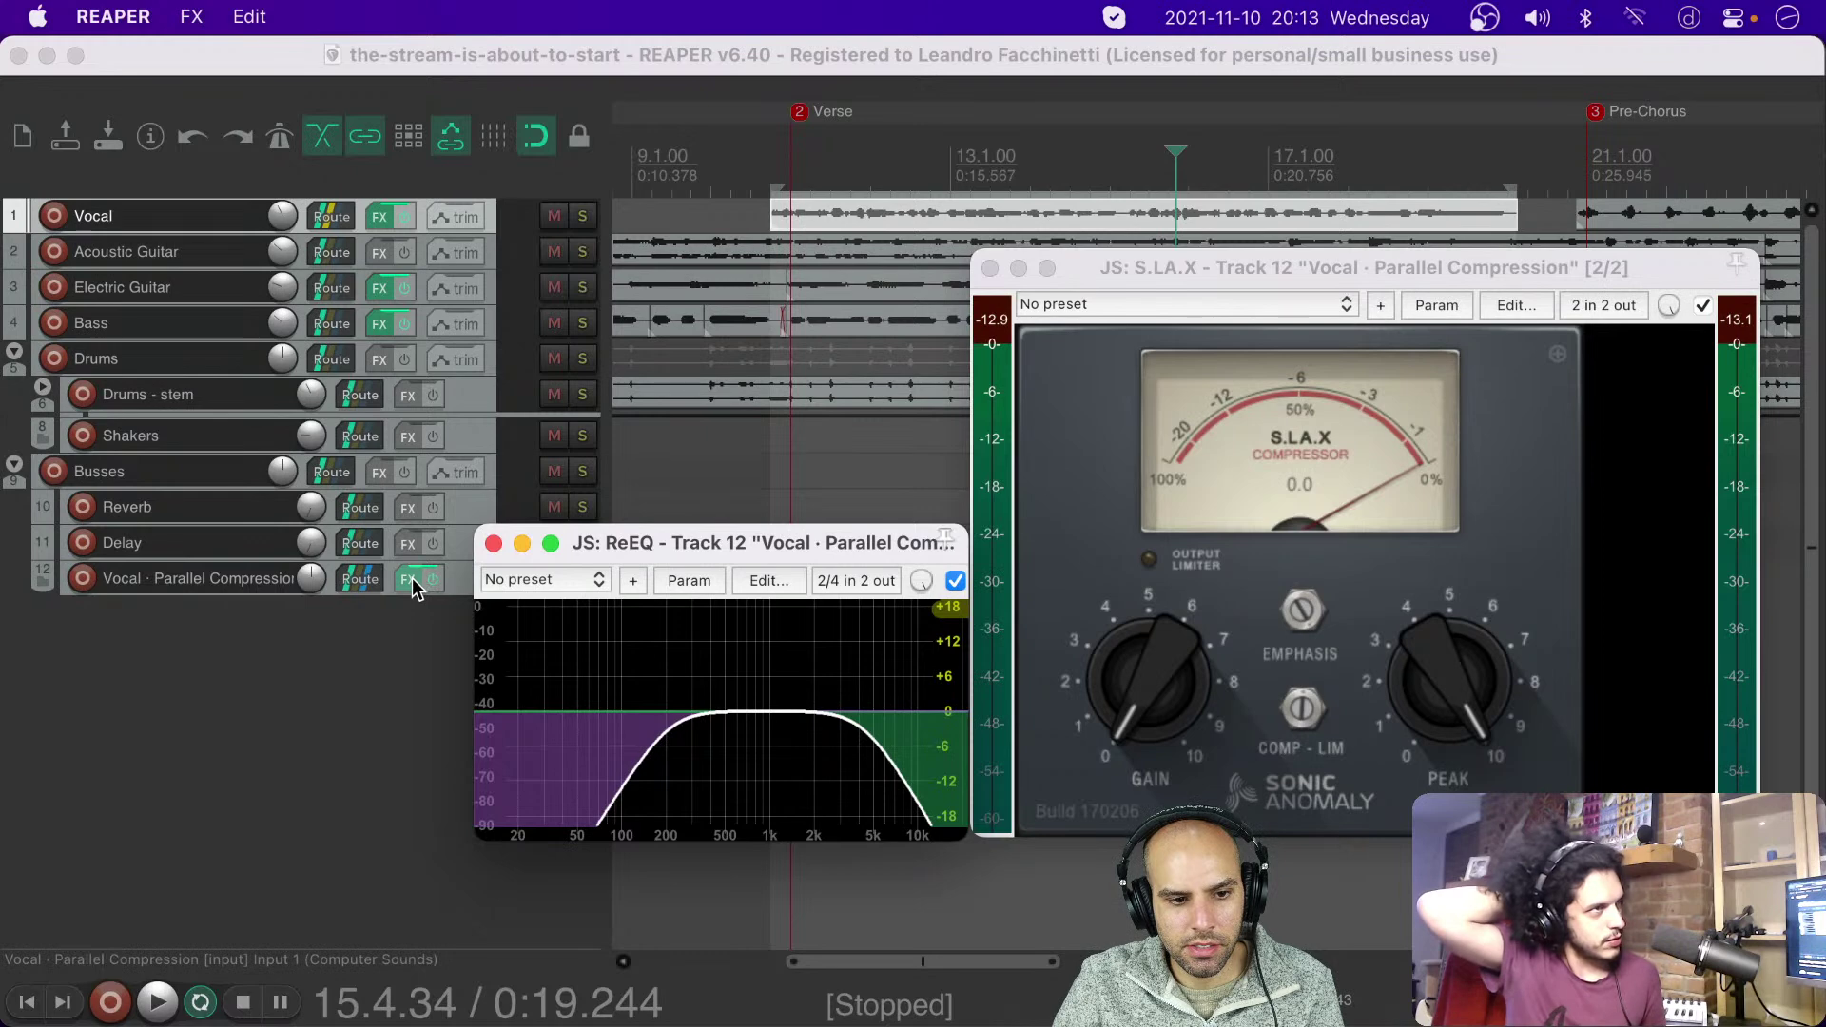
pyautogui.moveTo(424, 573); pyautogui.dragTo(371, 392)
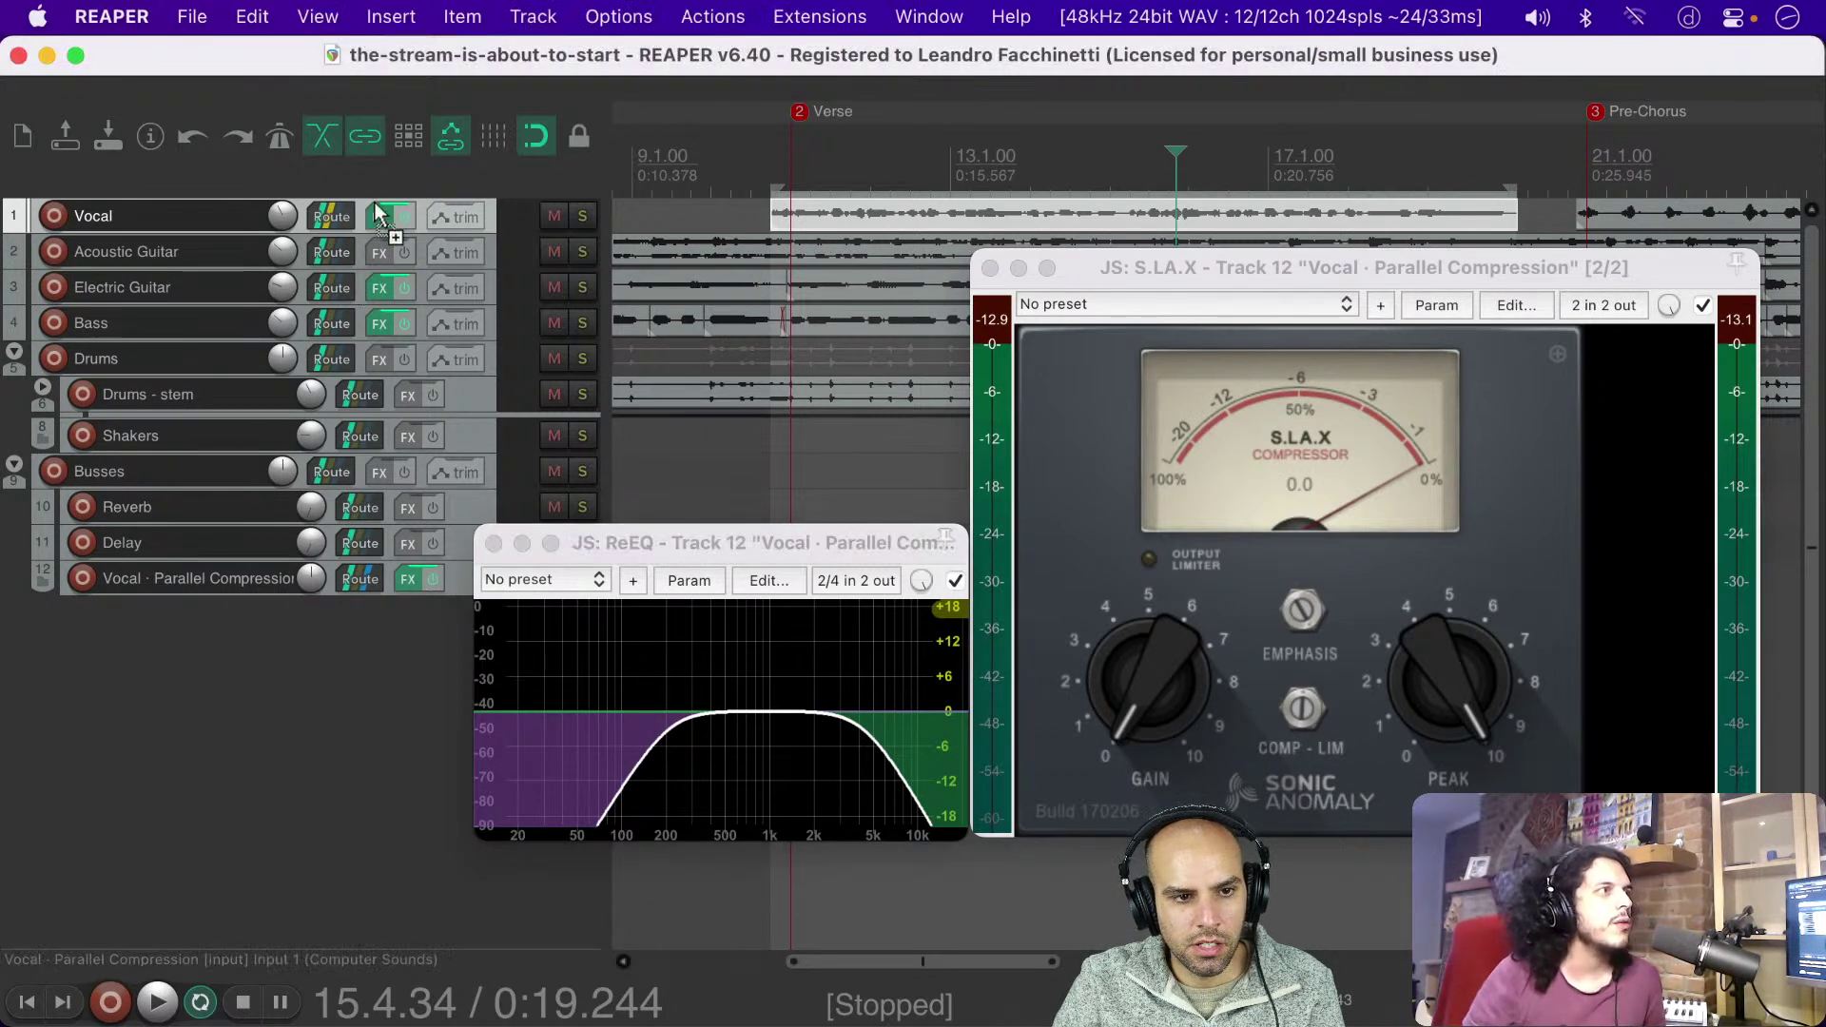
pyautogui.moveTo(378, 219); pyautogui.dragTo(378, 218)
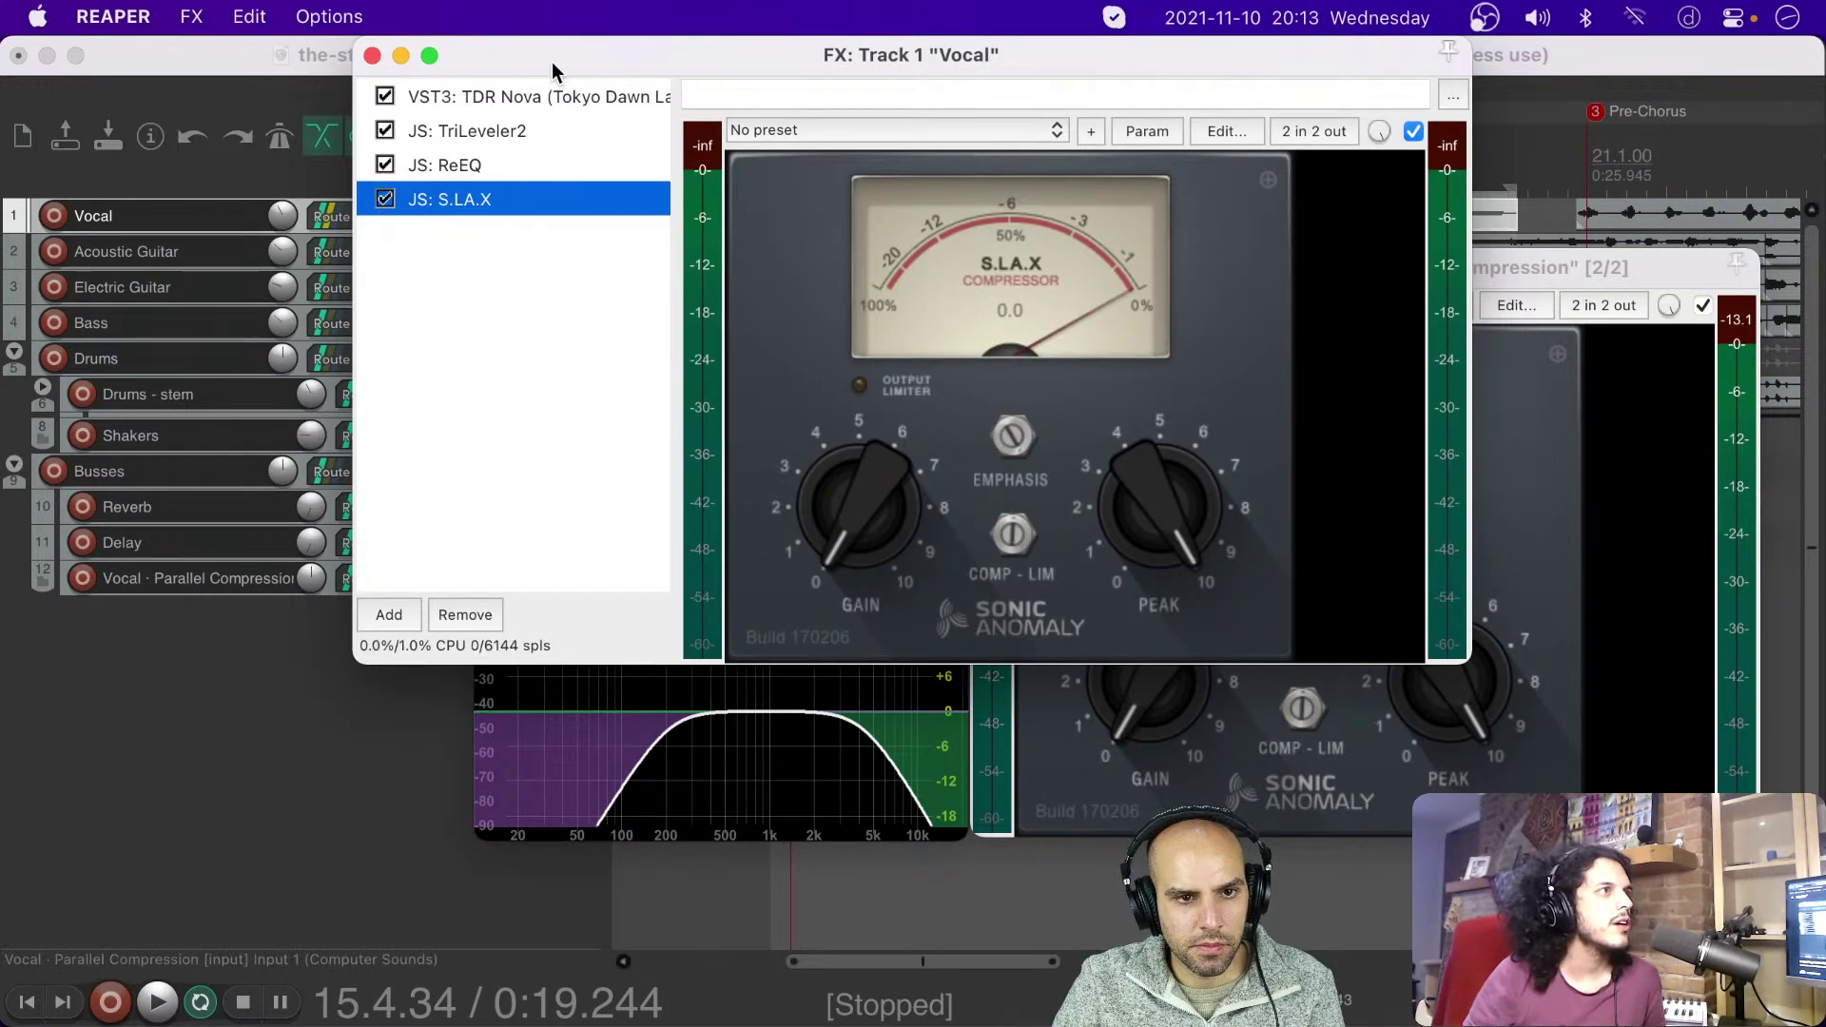
pyautogui.moveTo(552, 71); pyautogui.dragTo(889, 170)
# Step: Mute the Vocal · Parallel Compression track and close its ReEQ and S.LA.X windows, keeping the Vocal effects window below the Vocal track
pyautogui.moveTo(620, 545); pyautogui.dragTo(601, 638)
pyautogui.click(554, 578)
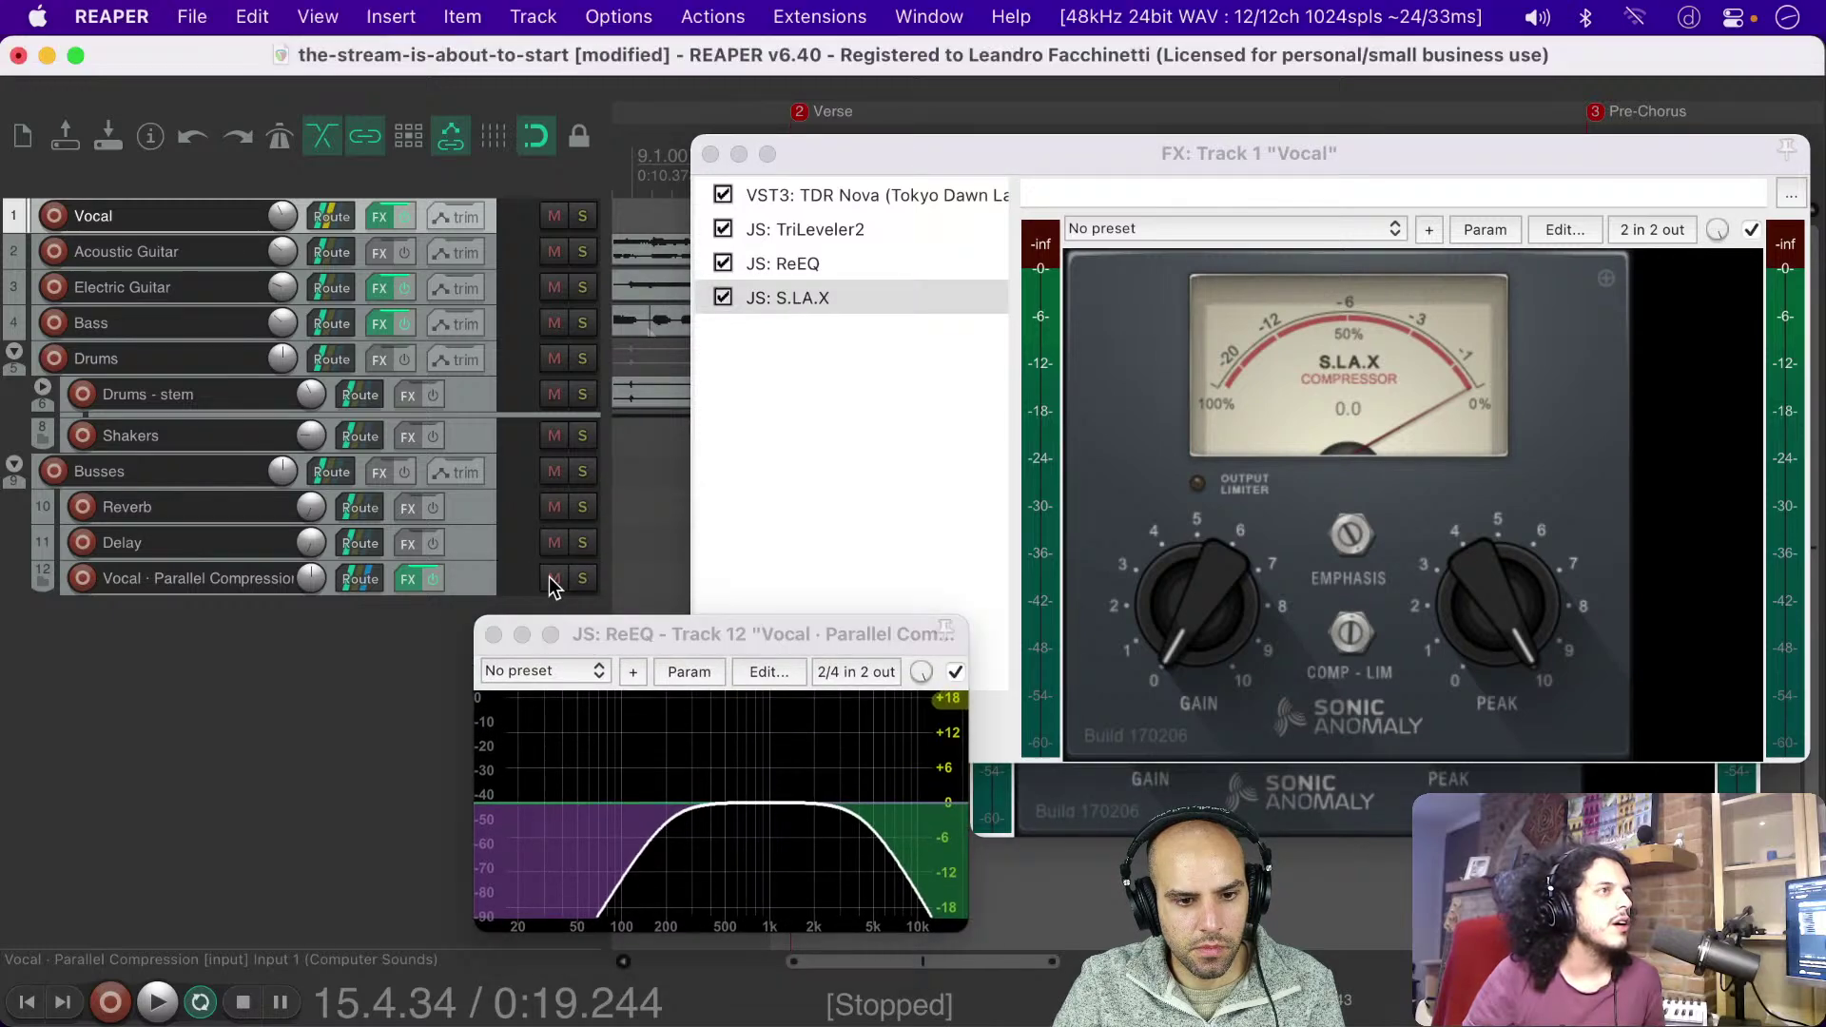
pyautogui.click(494, 636)
pyautogui.click(1046, 801)
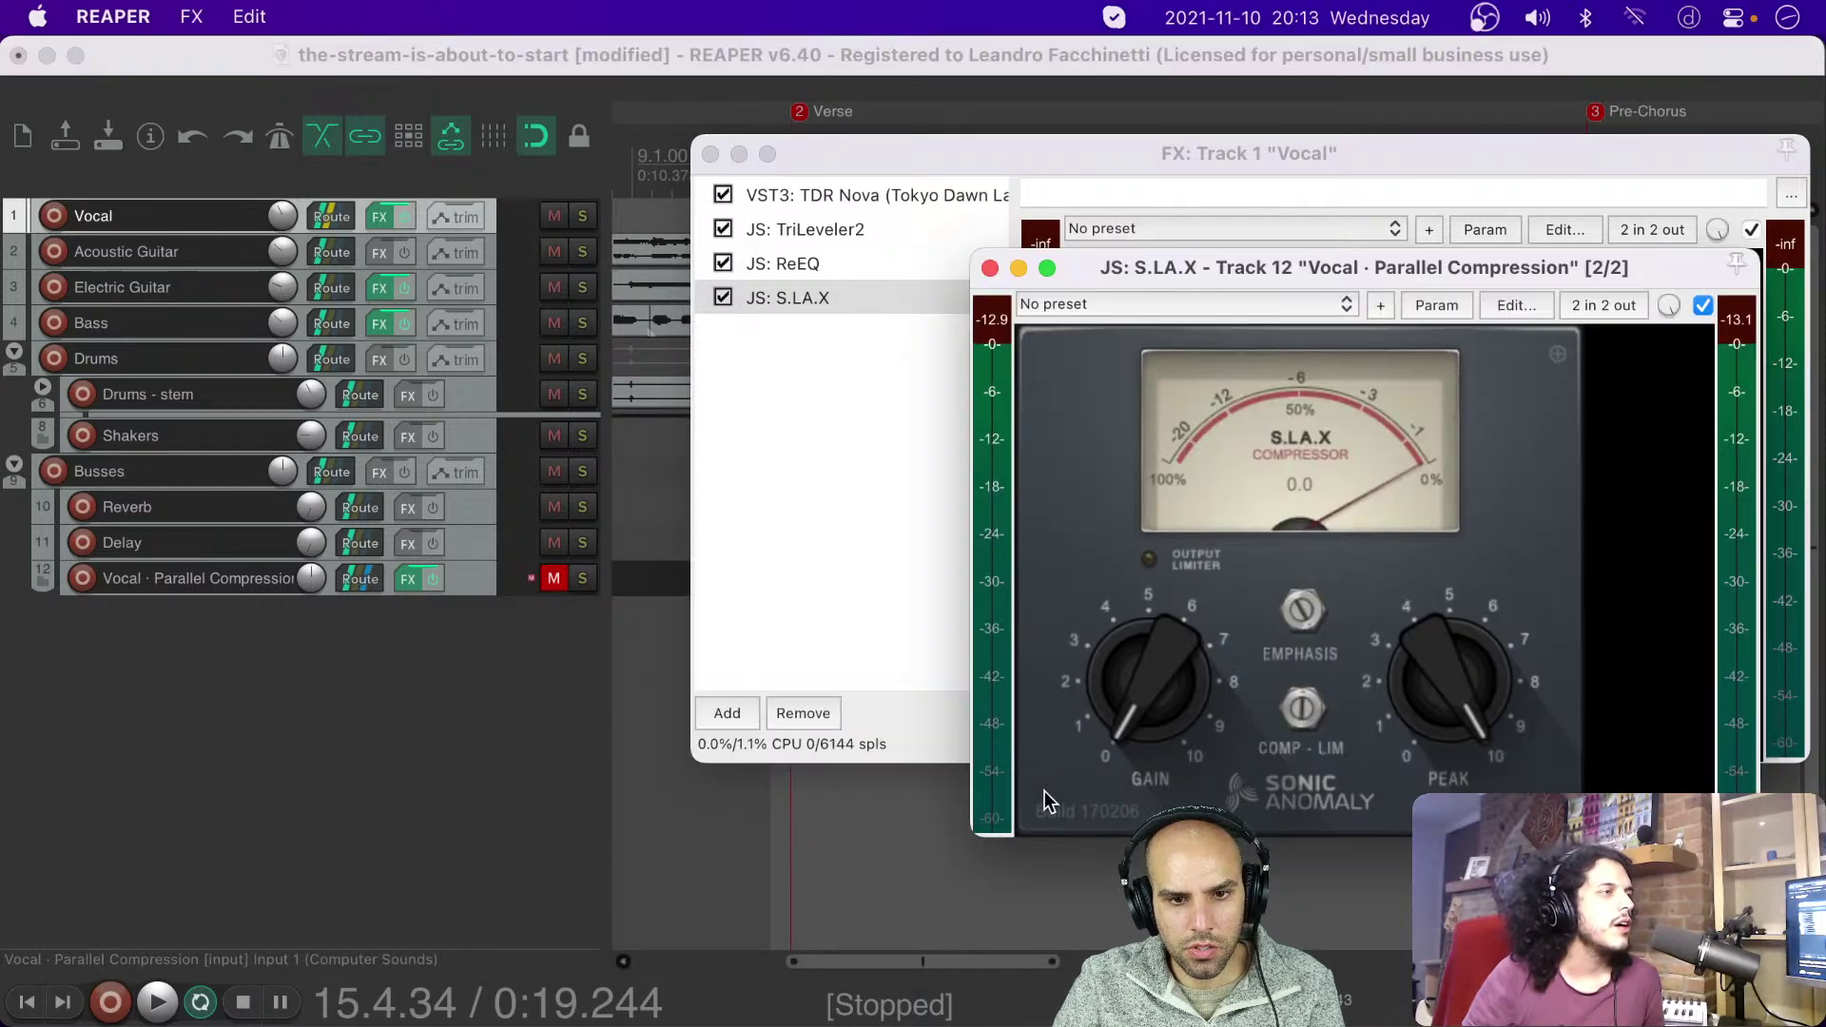
pyautogui.click(990, 269)
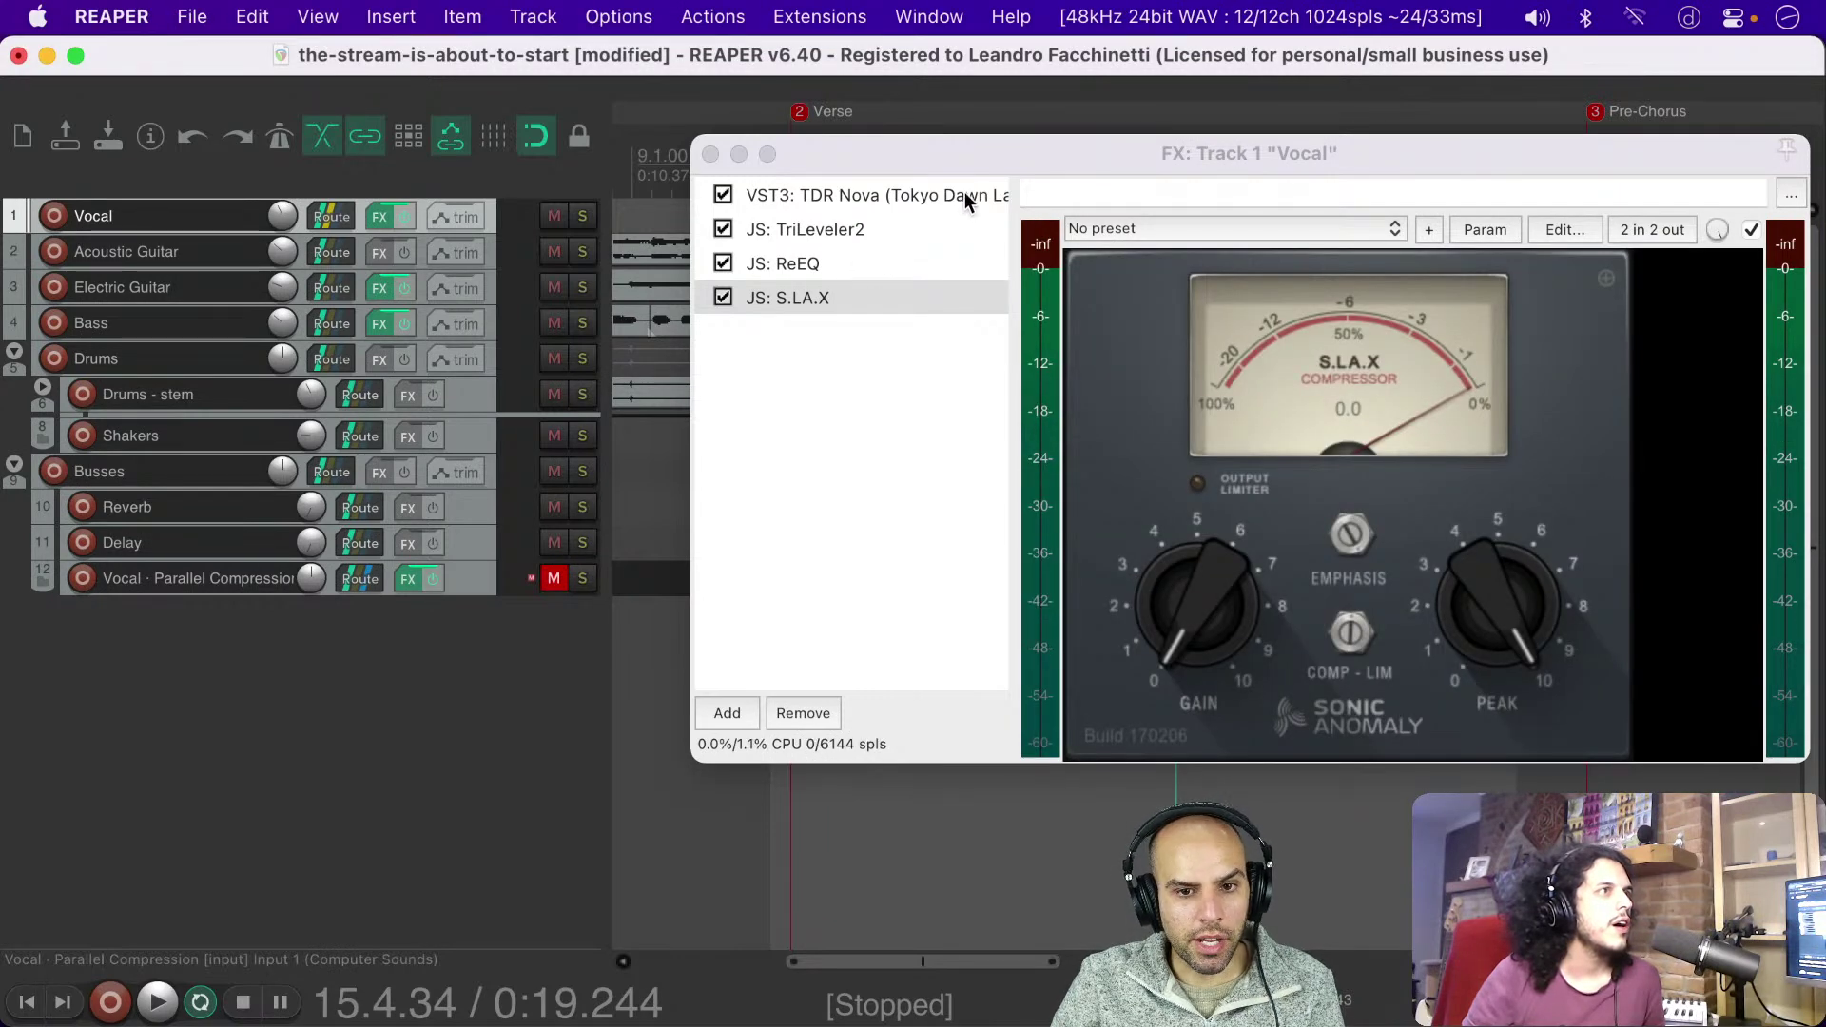
pyautogui.moveTo(956, 168); pyautogui.dragTo(843, 284)
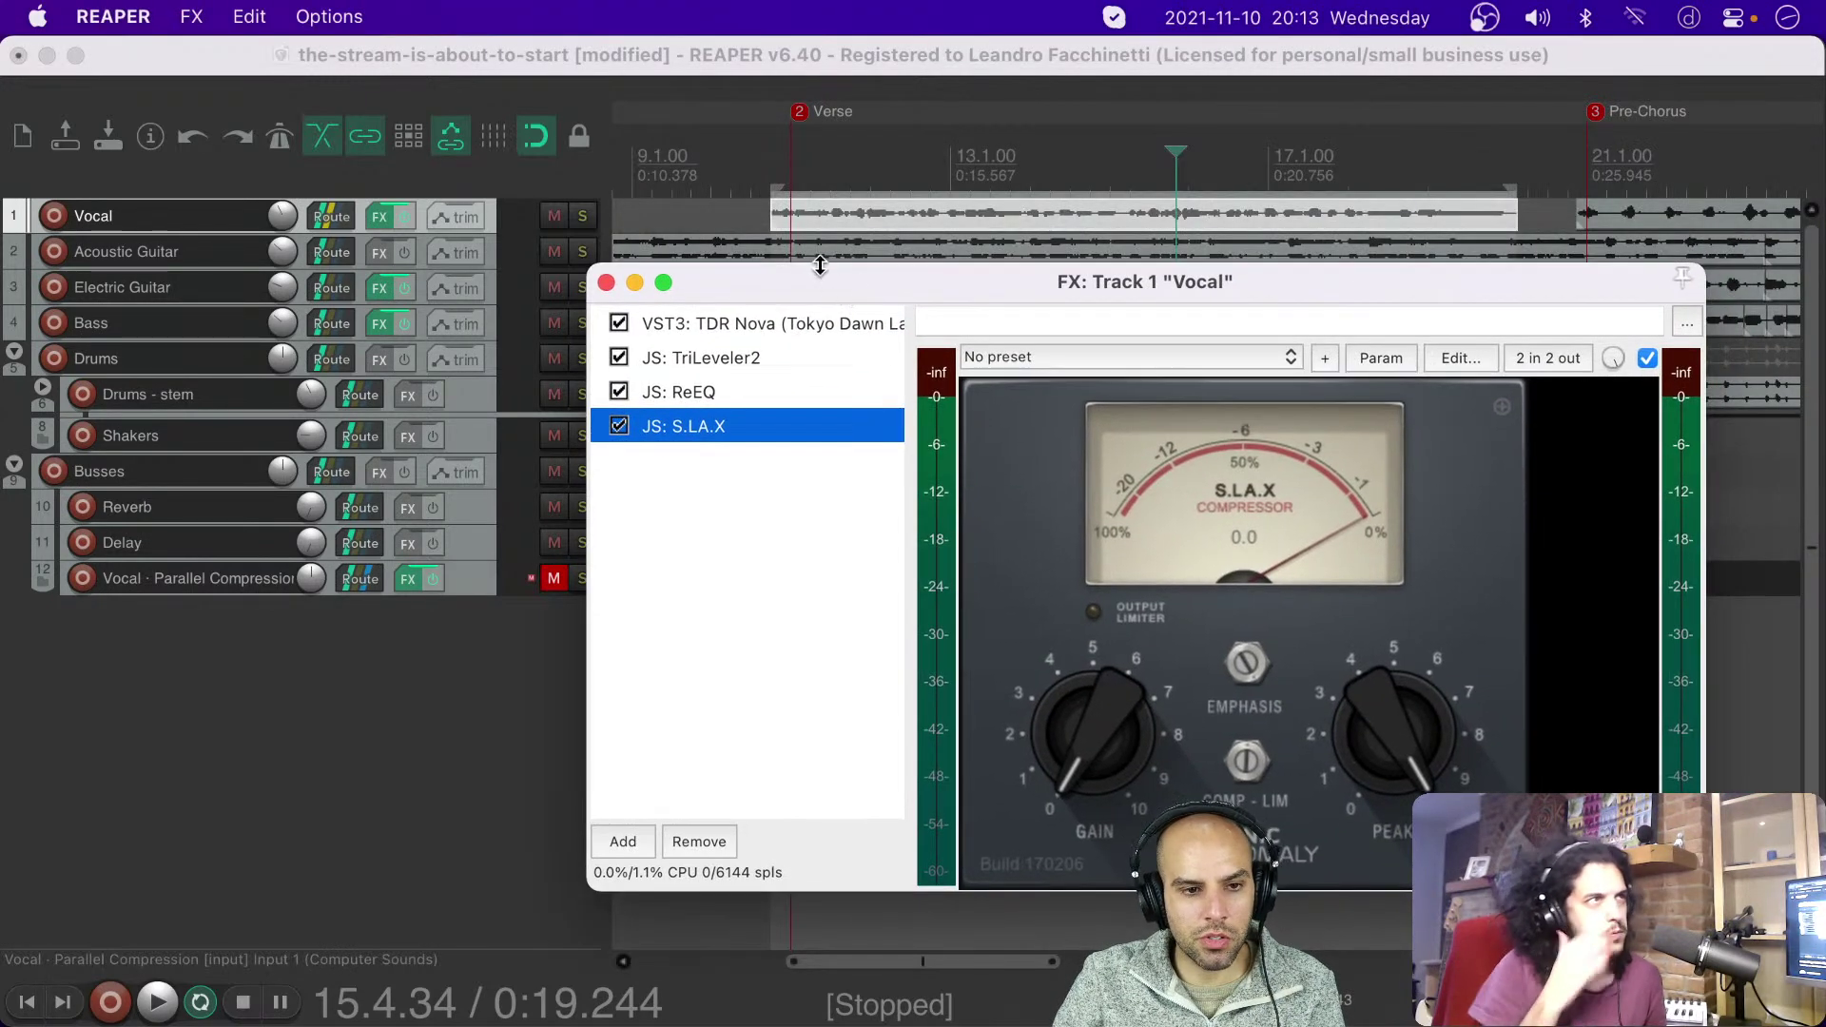
# Step: Solo the Vocal track and play the verse through the S.LA.X compressor in its effects chain
pyautogui.click(583, 217)
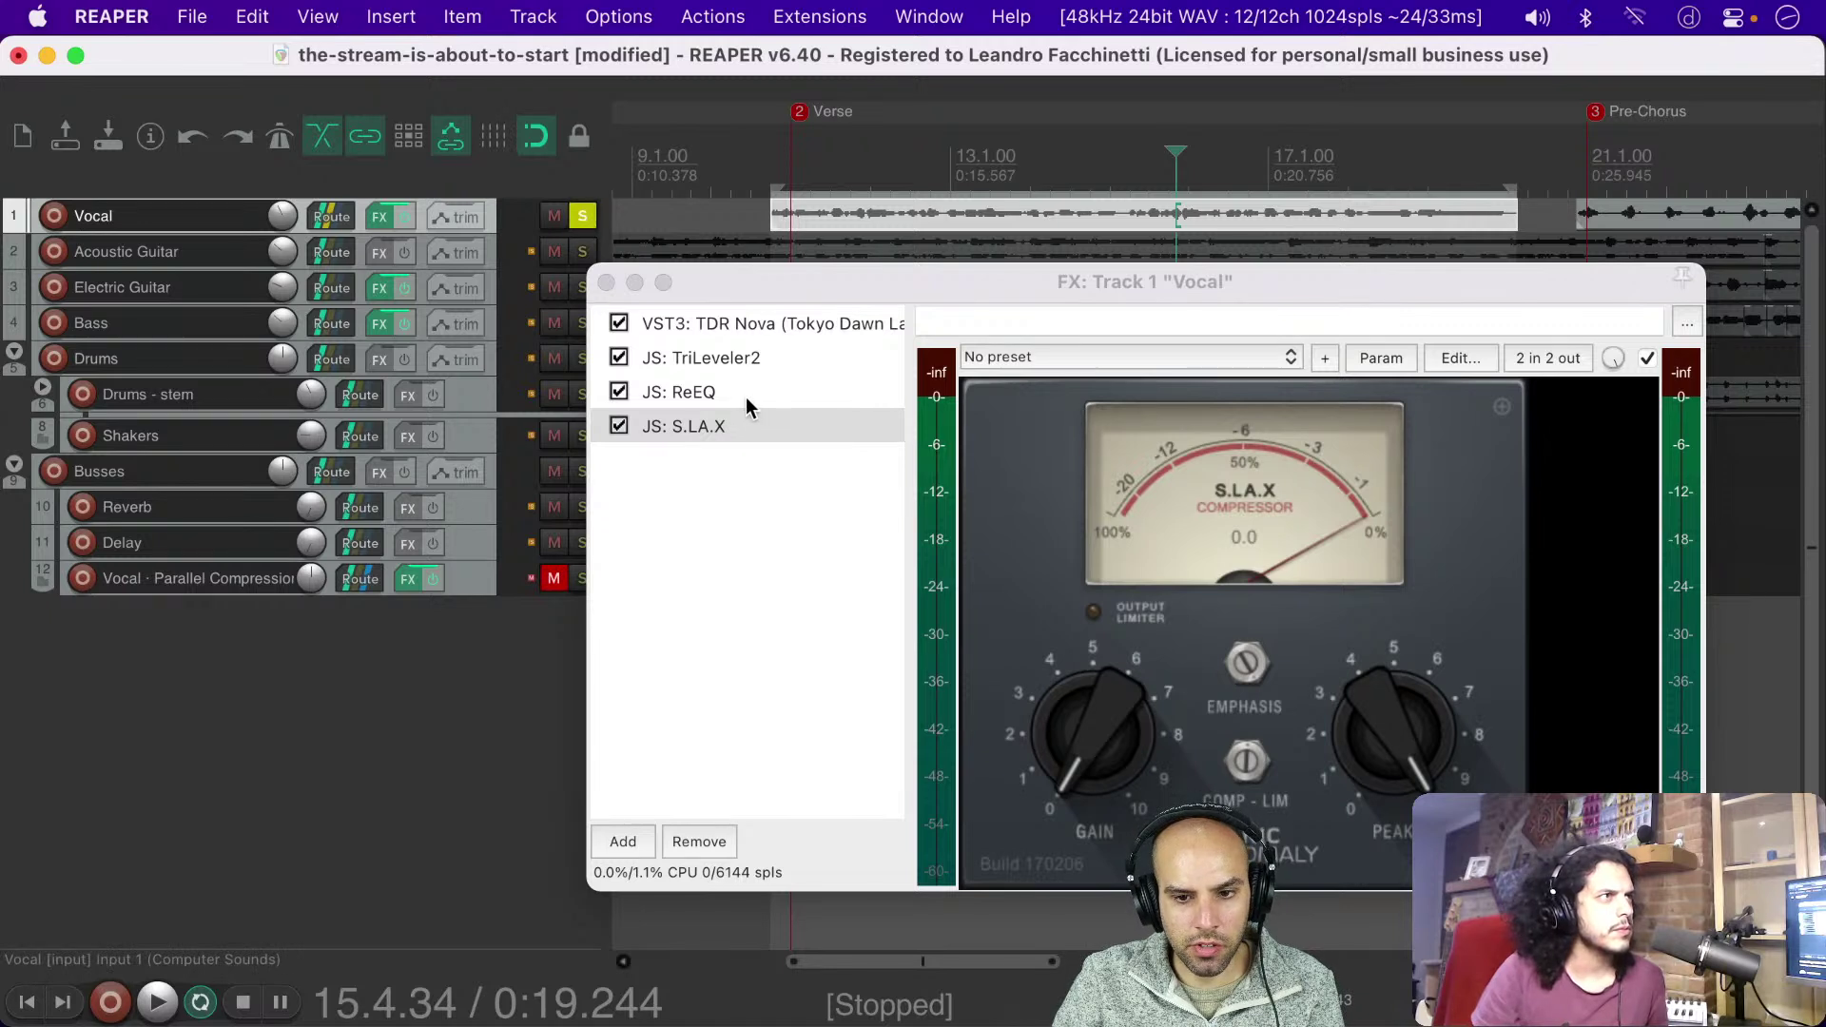
pyautogui.click(704, 425)
pyautogui.press('space')
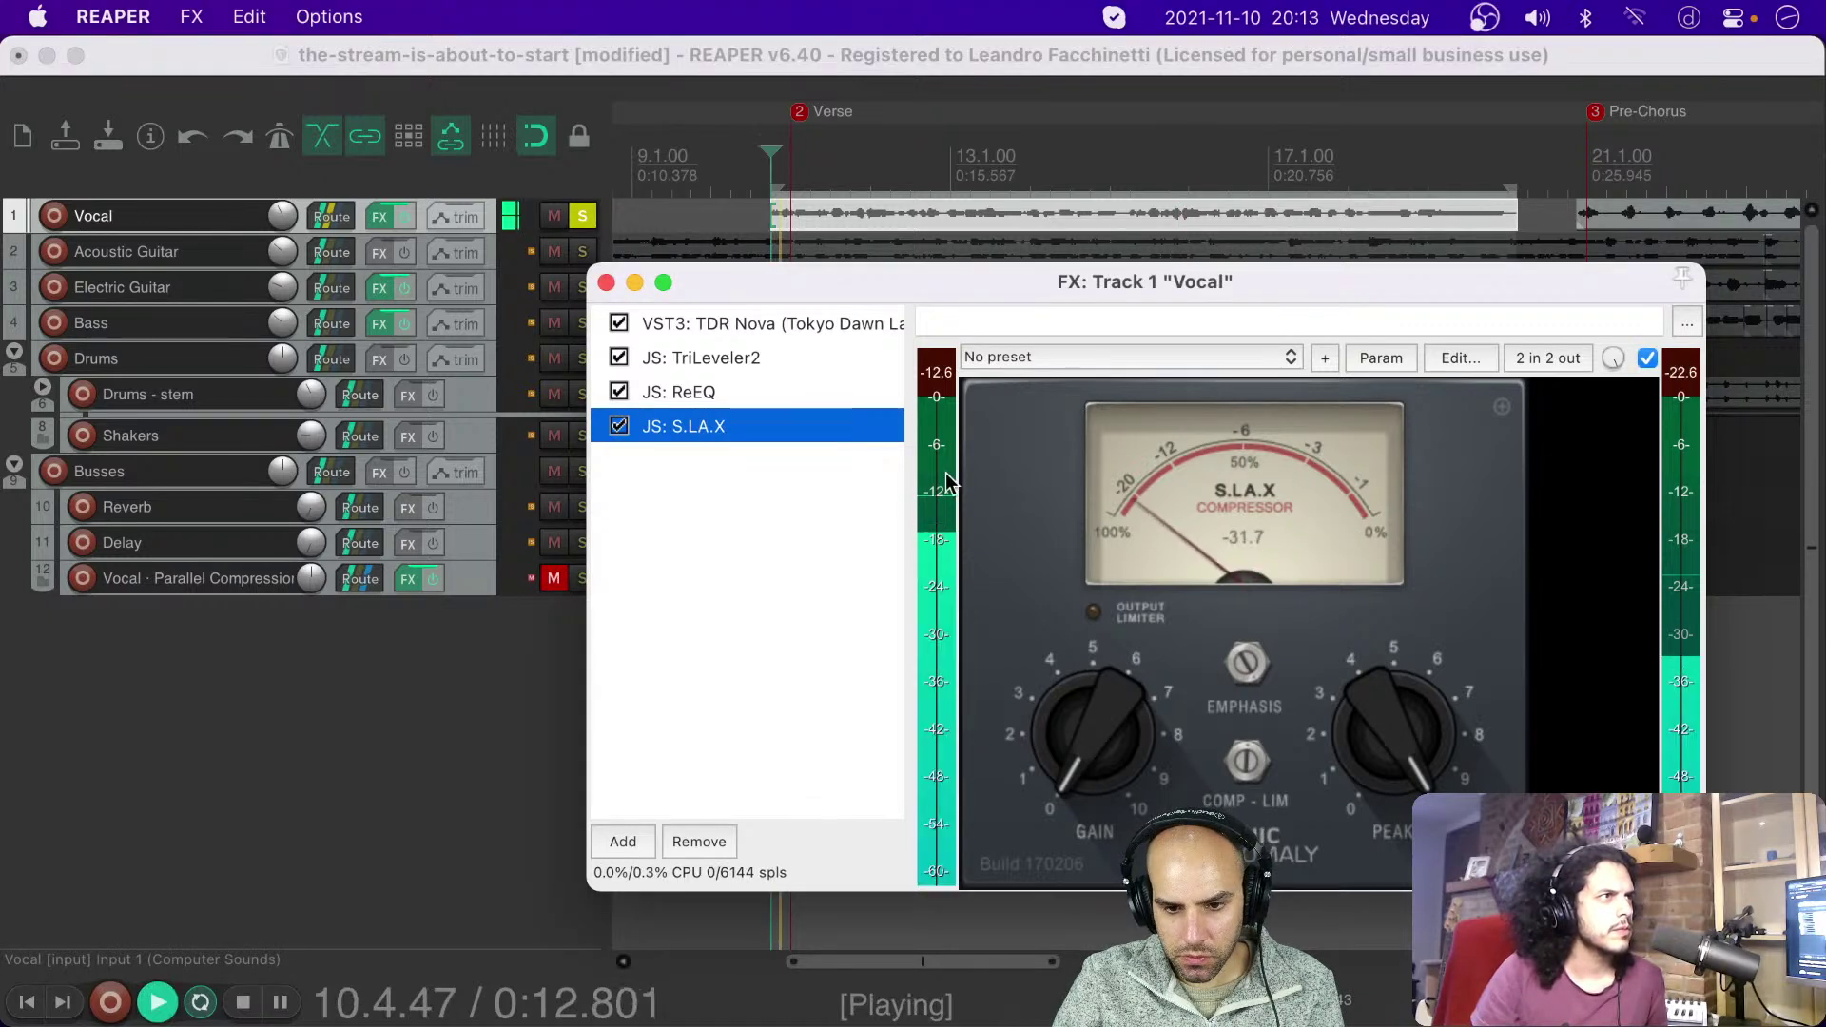
pyautogui.click(1390, 709)
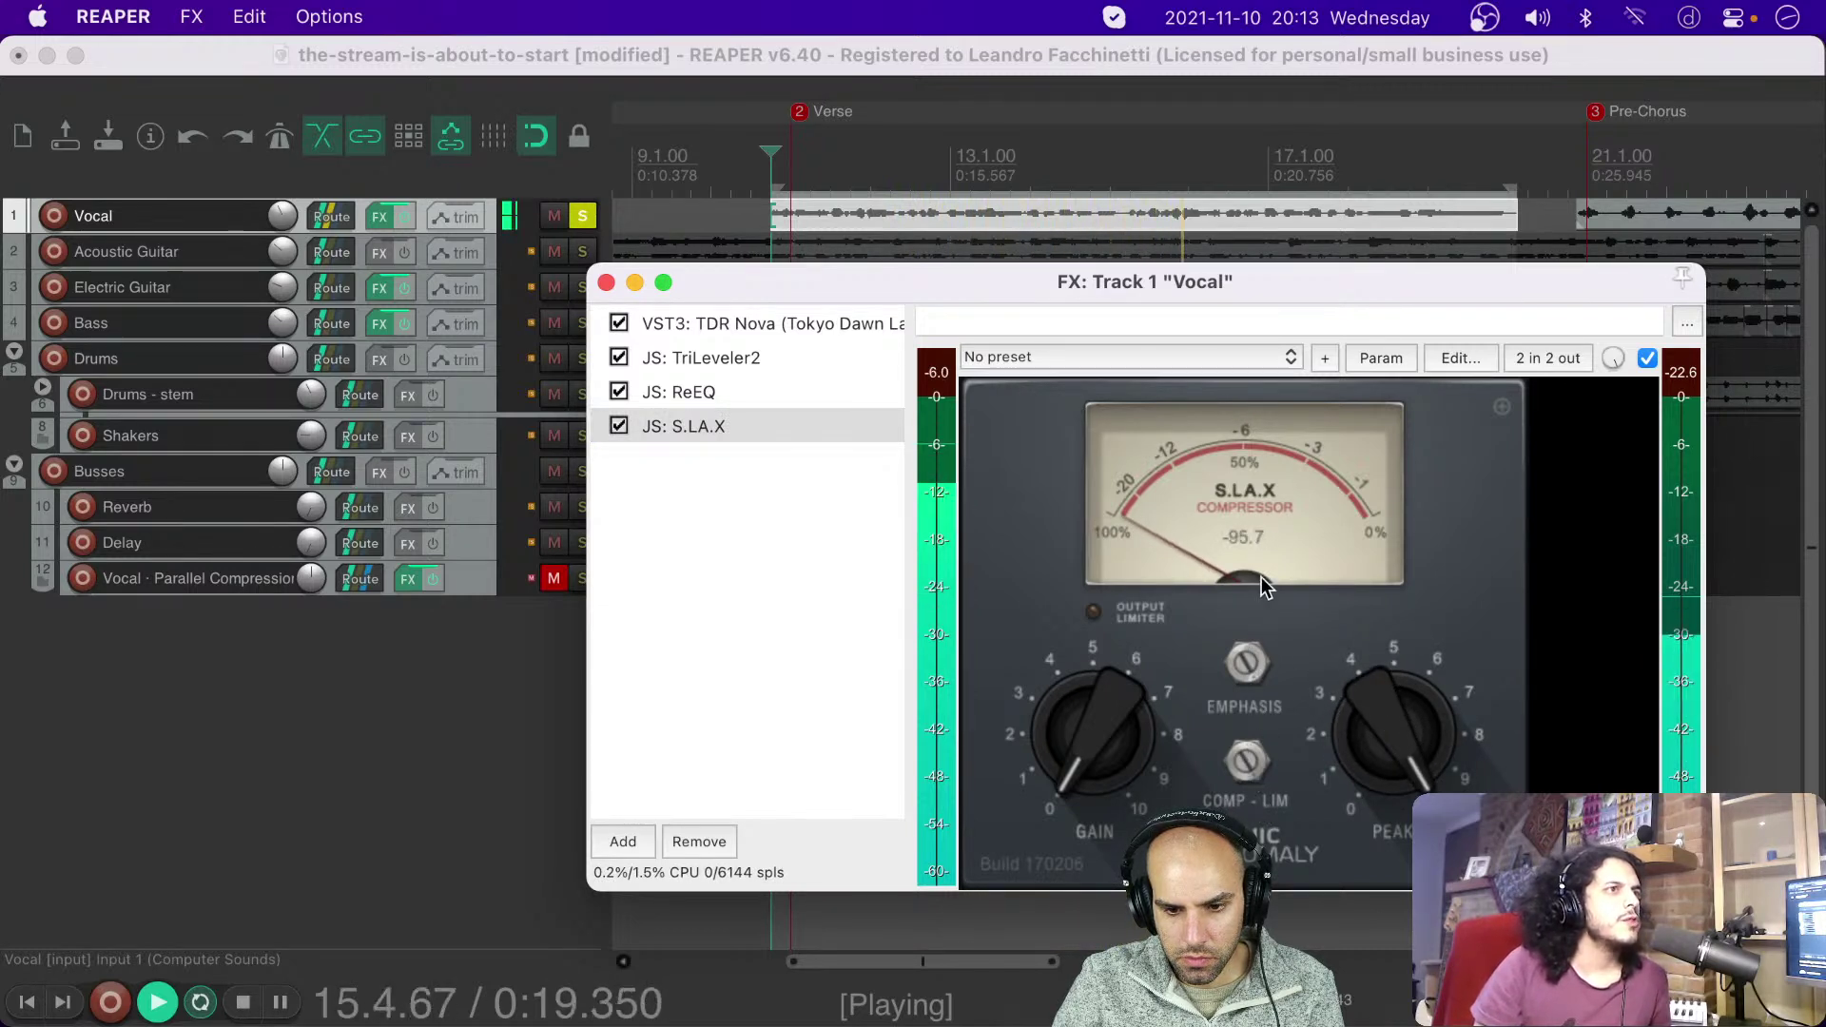
pyautogui.press('space')
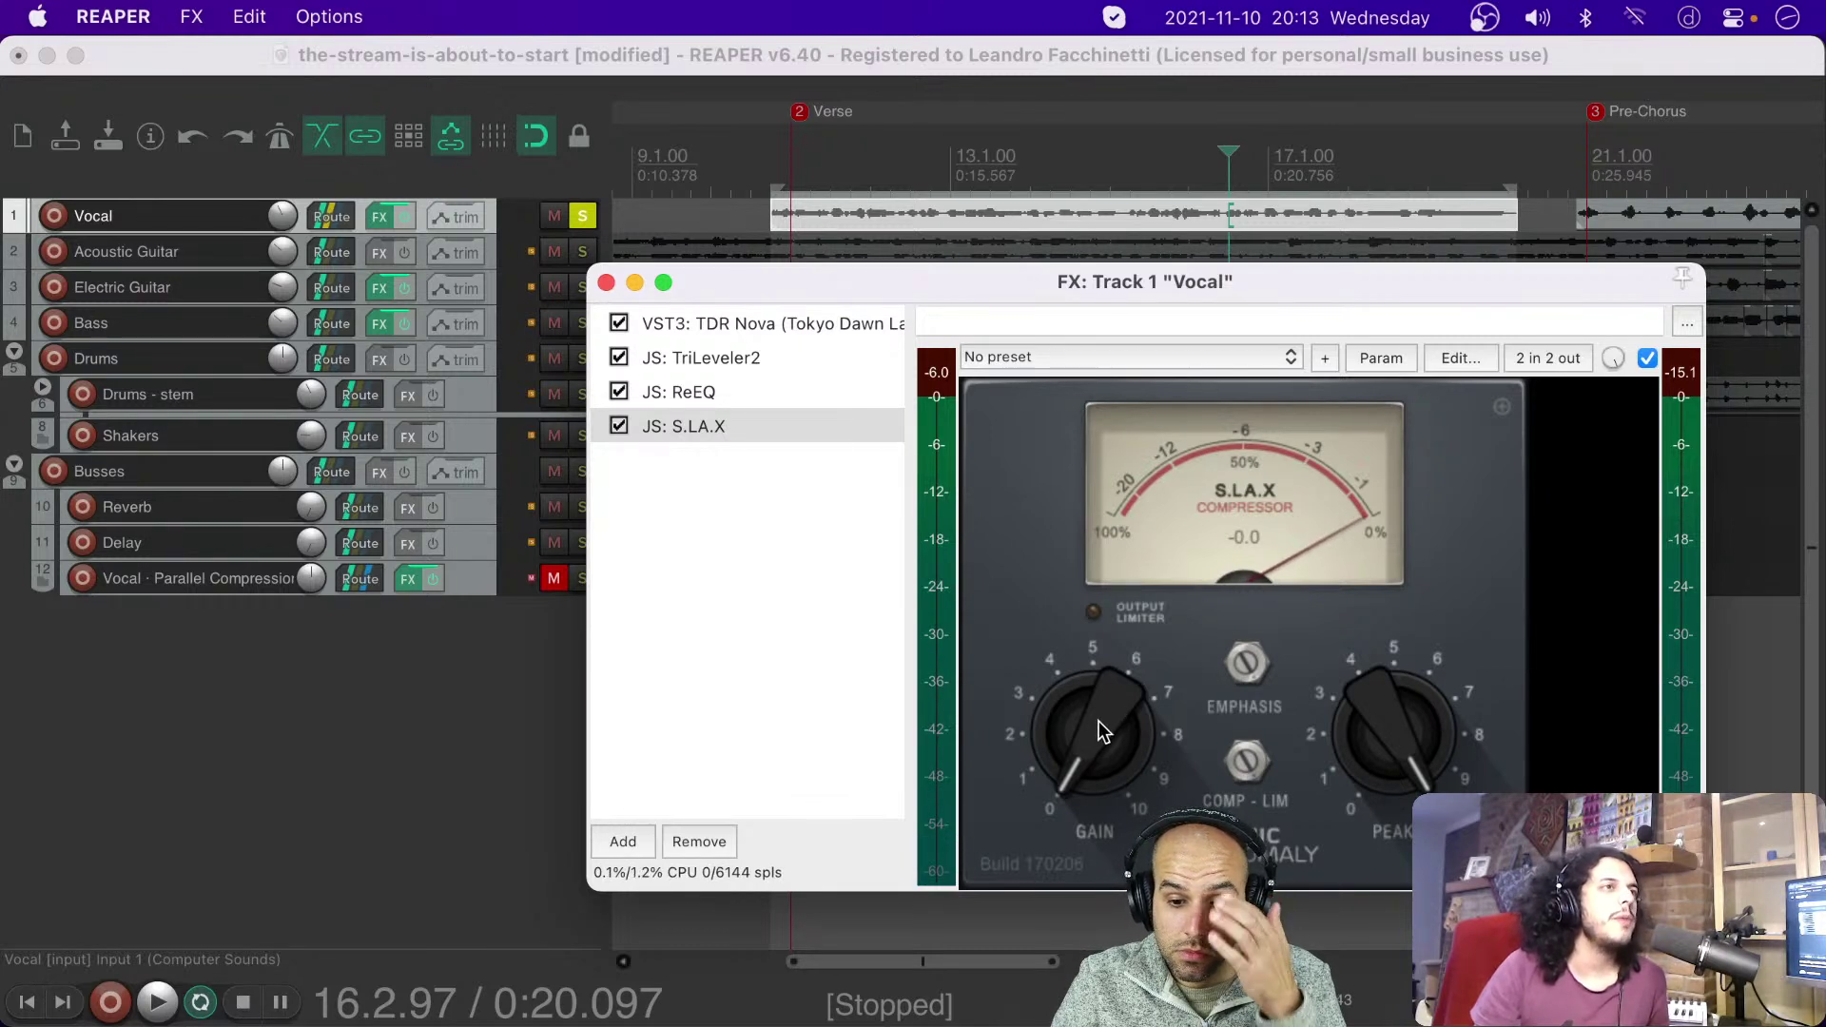
# Step: Try Gain at about 3 and Peak at 0 on the Vocal track's S.LA.X, and reset the compressor to factory default
pyautogui.moveTo(1098, 721); pyautogui.dragTo(1108, 655)
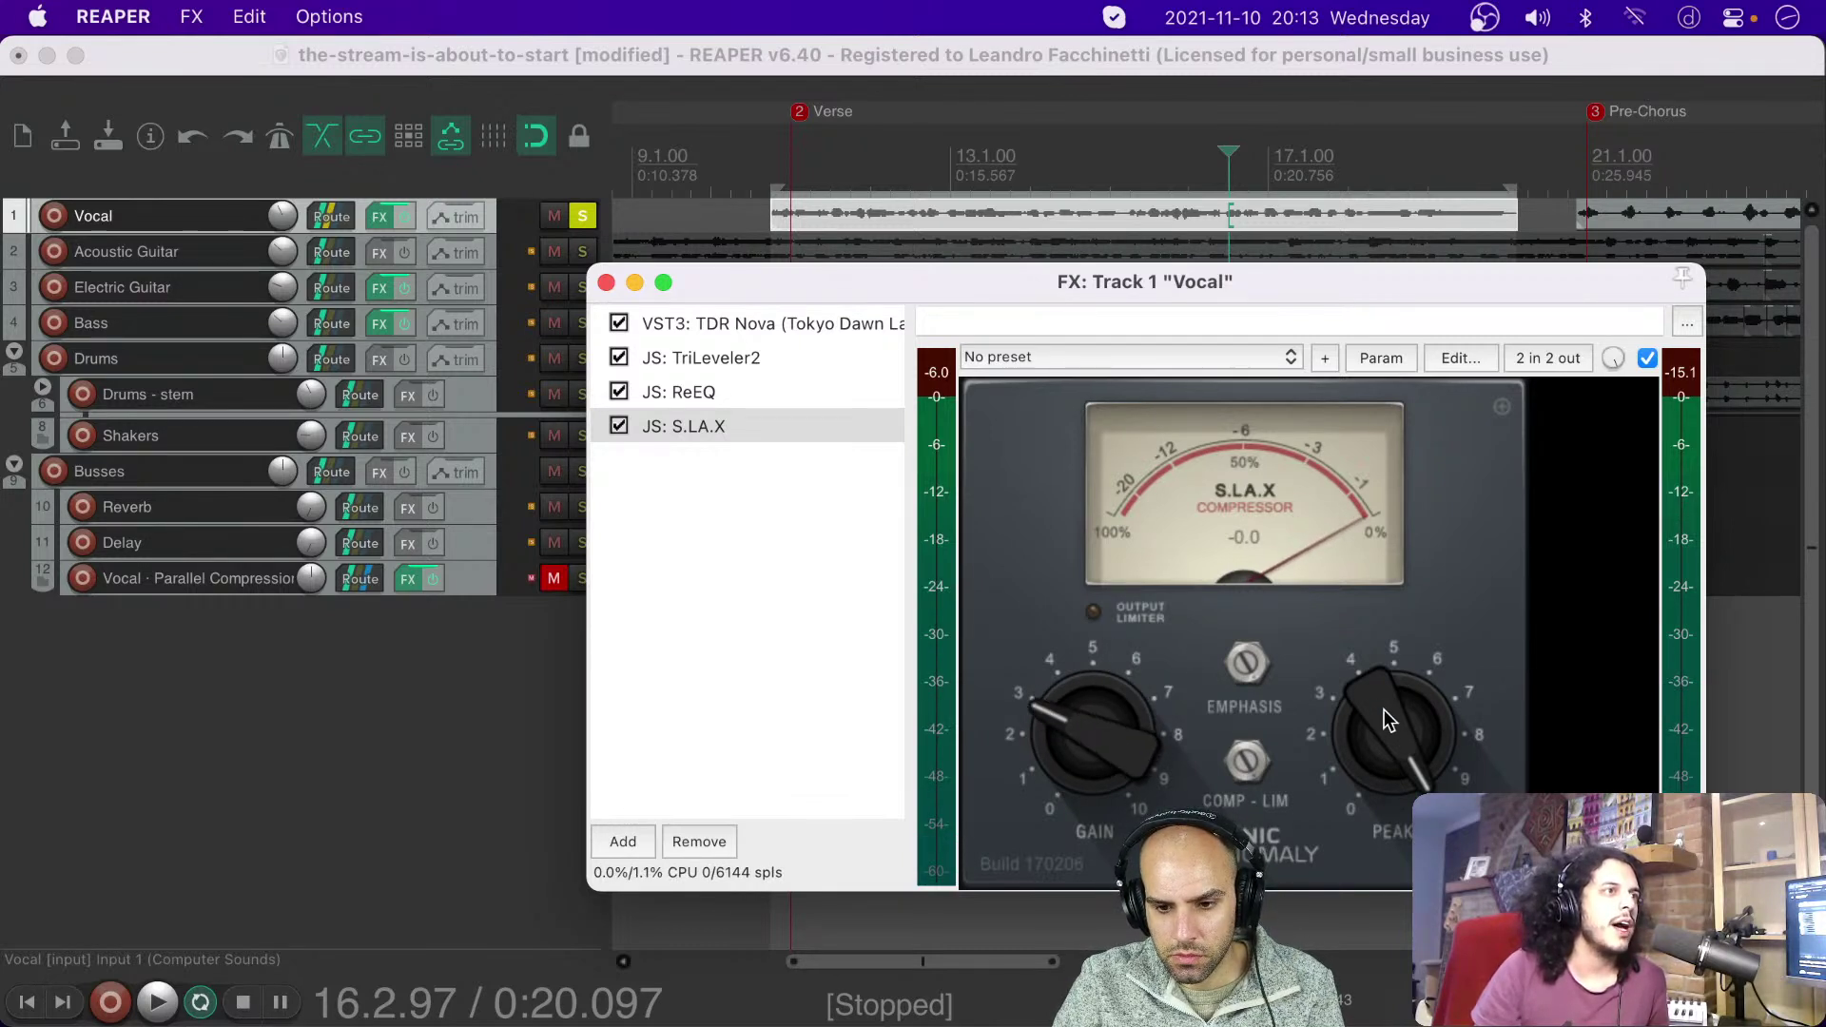
pyautogui.moveTo(1392, 715); pyautogui.dragTo(1354, 913)
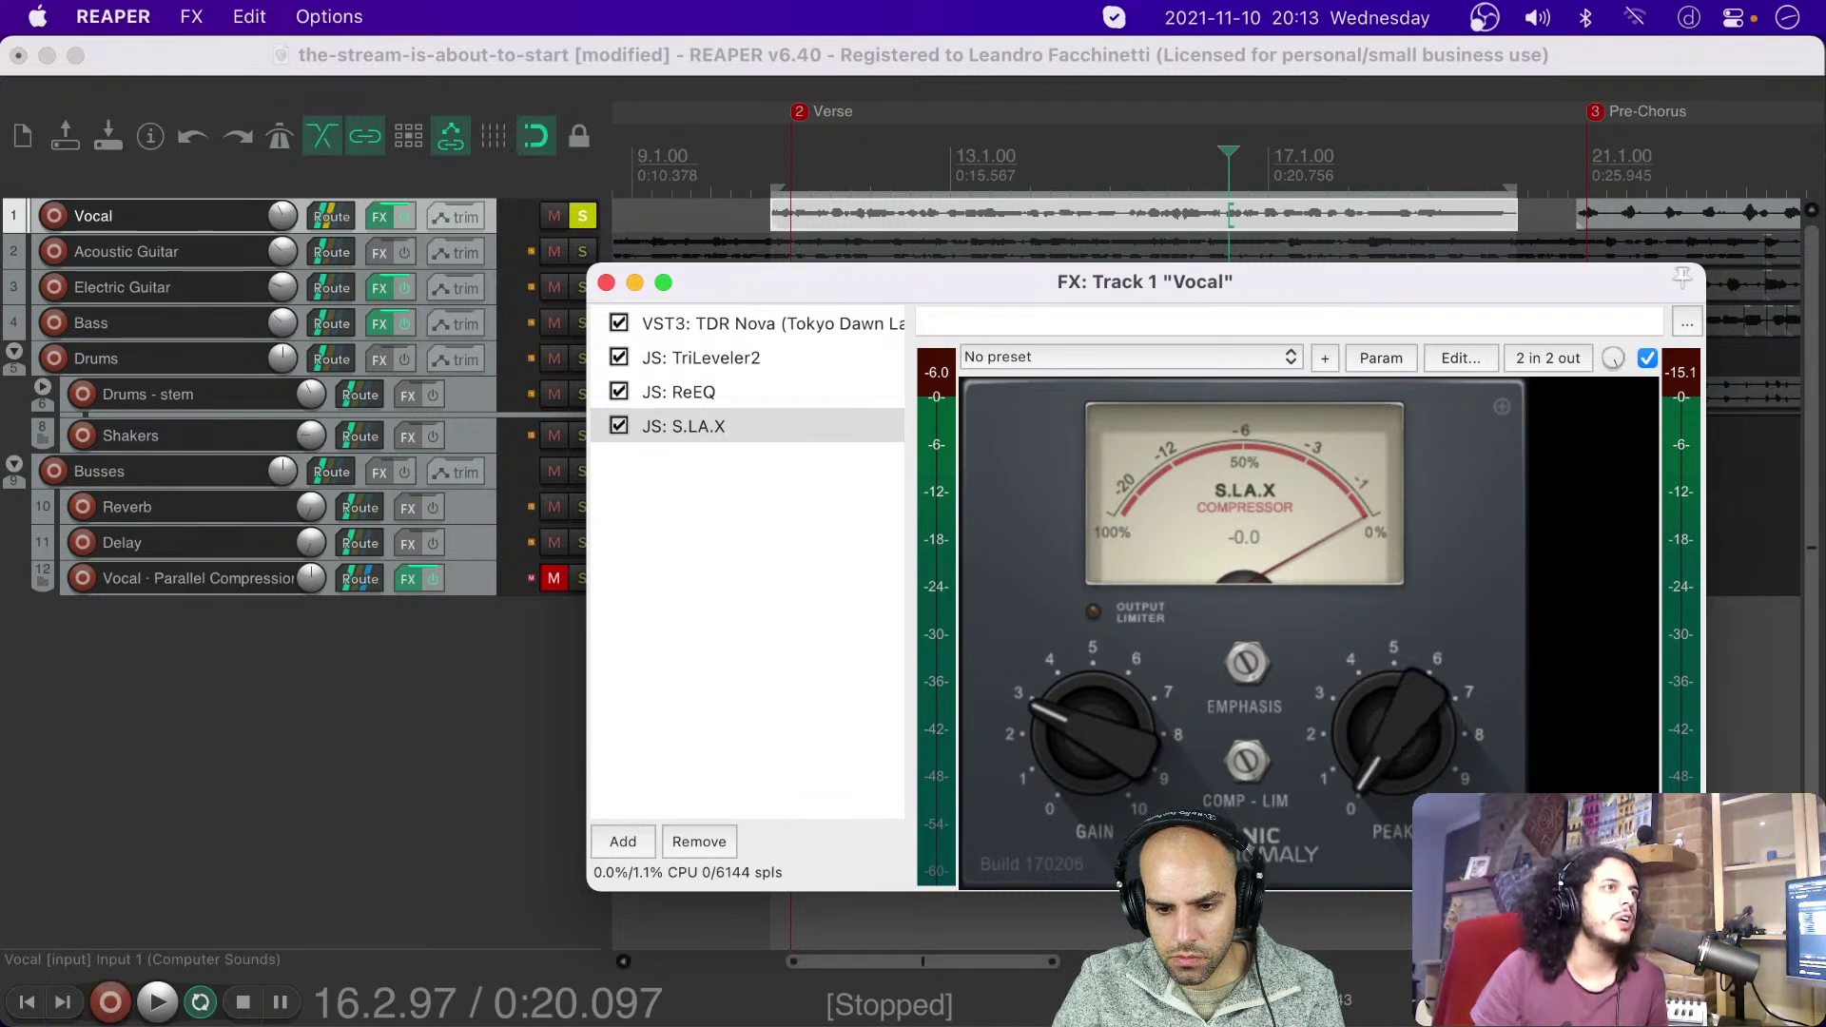
pyautogui.click(1177, 354)
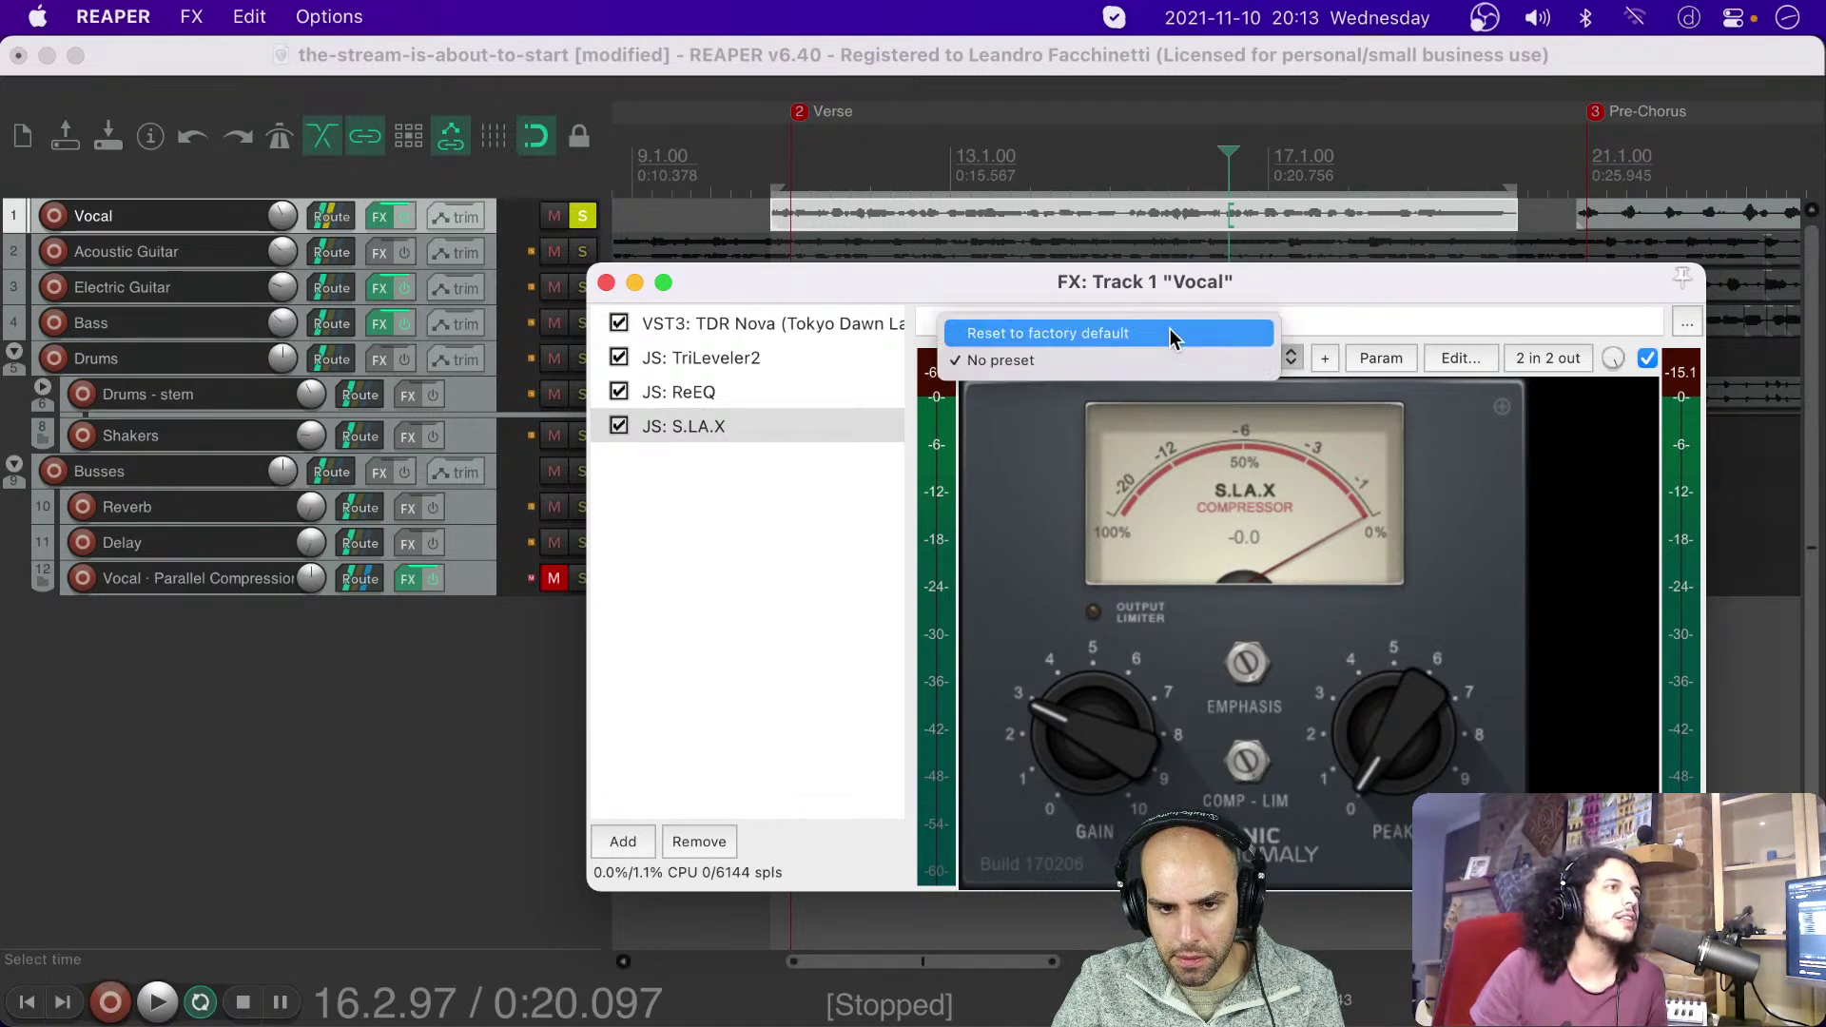
pyautogui.click(1169, 328)
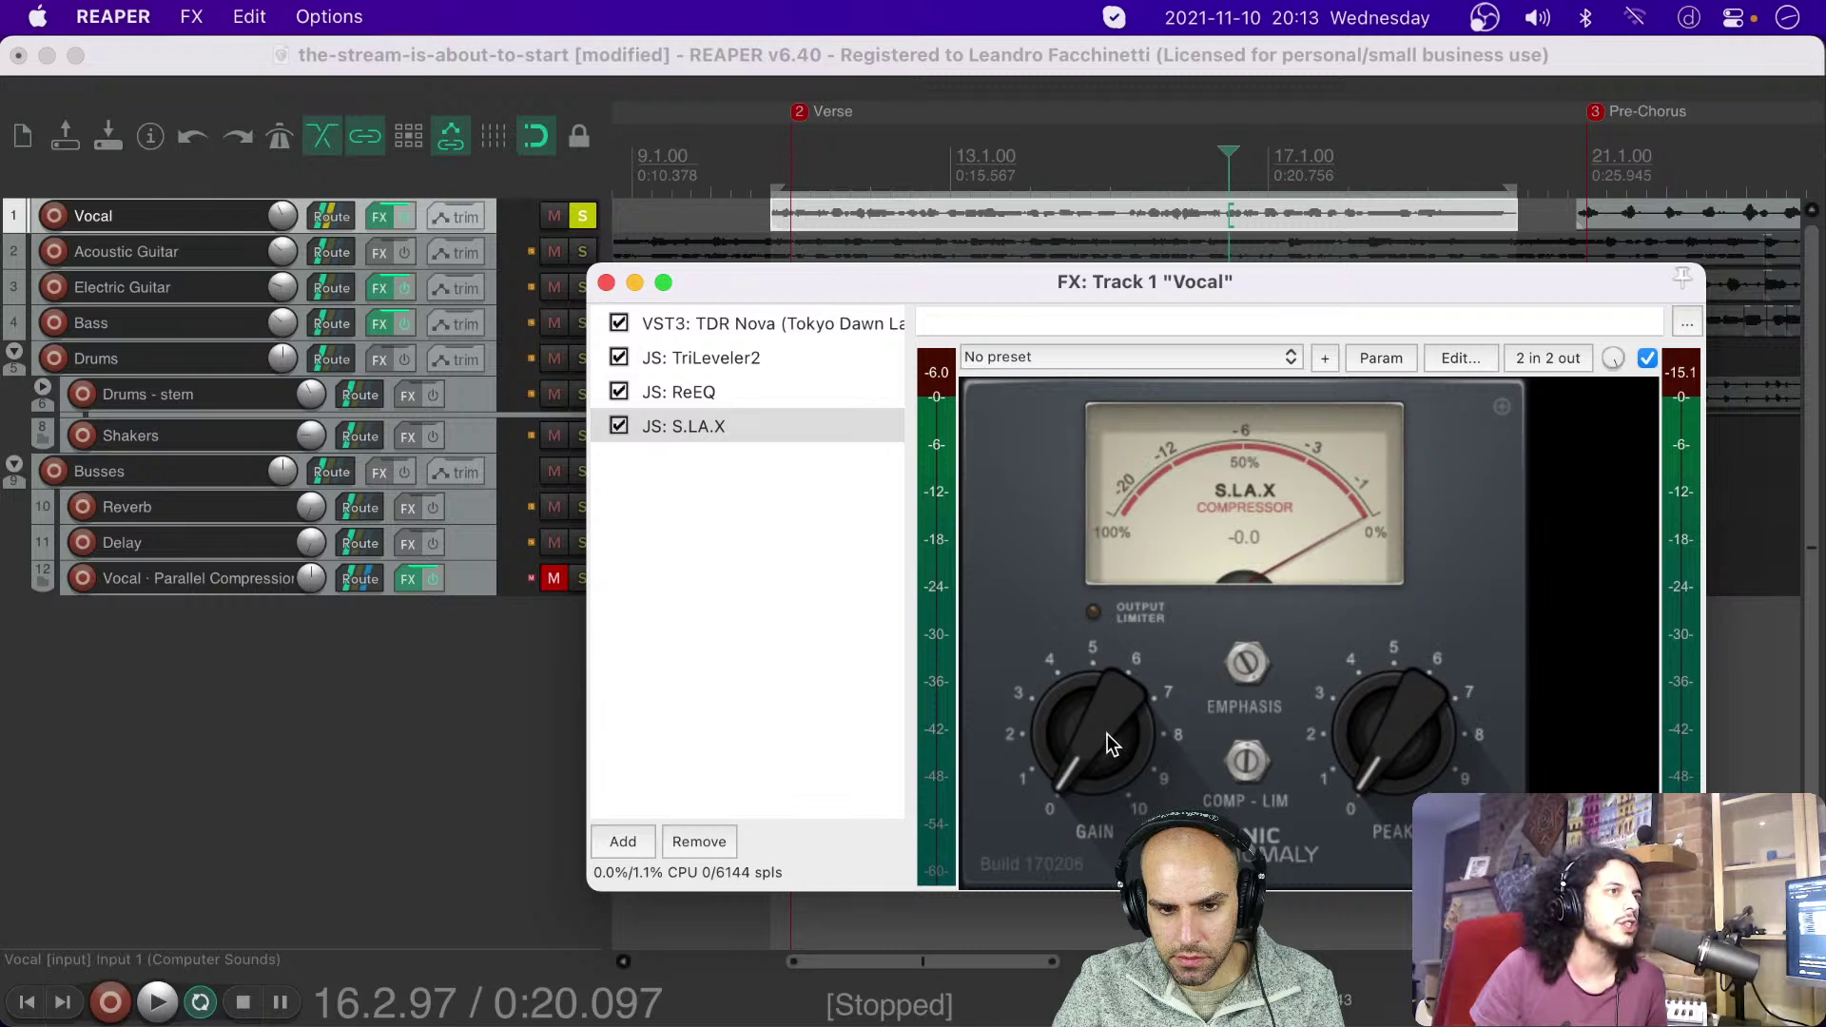
# Step: Play a moment of the vocal, try S.LA.X's Gain at about 2, and return it to 0
pyautogui.press('space')
pyautogui.press('space')
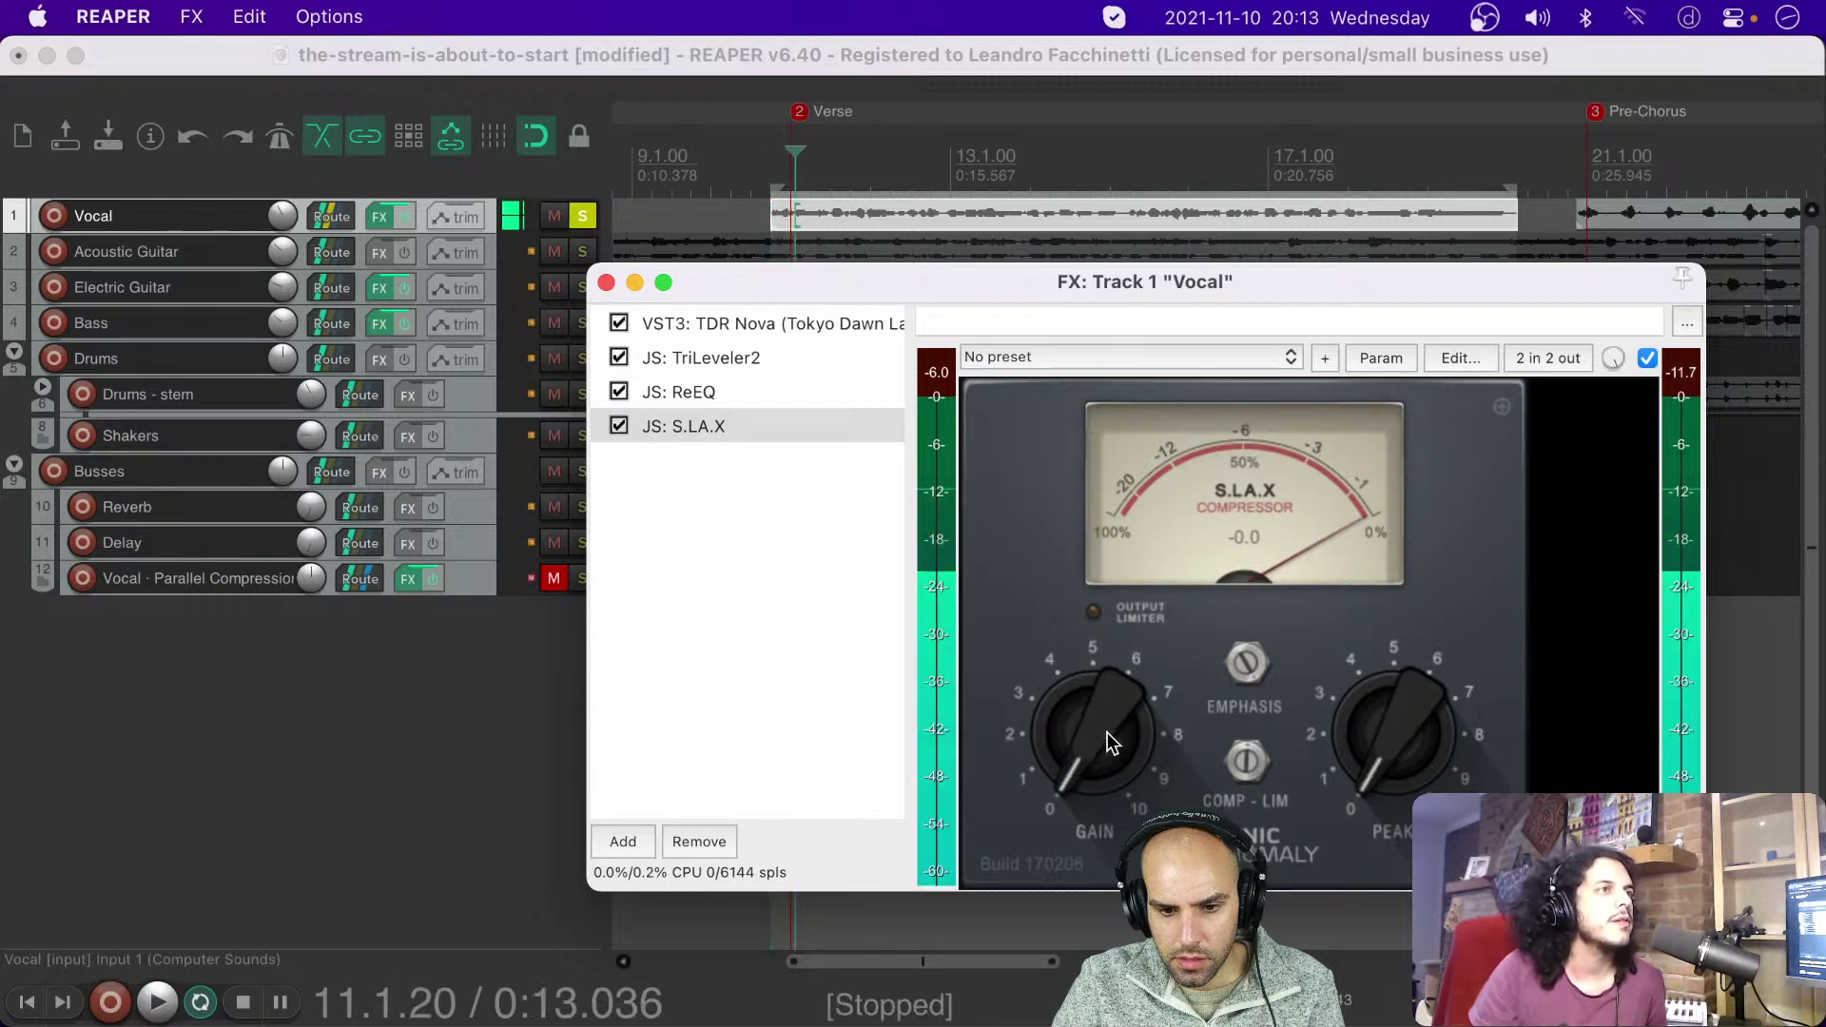
pyautogui.moveTo(1103, 726); pyautogui.dragTo(1109, 679)
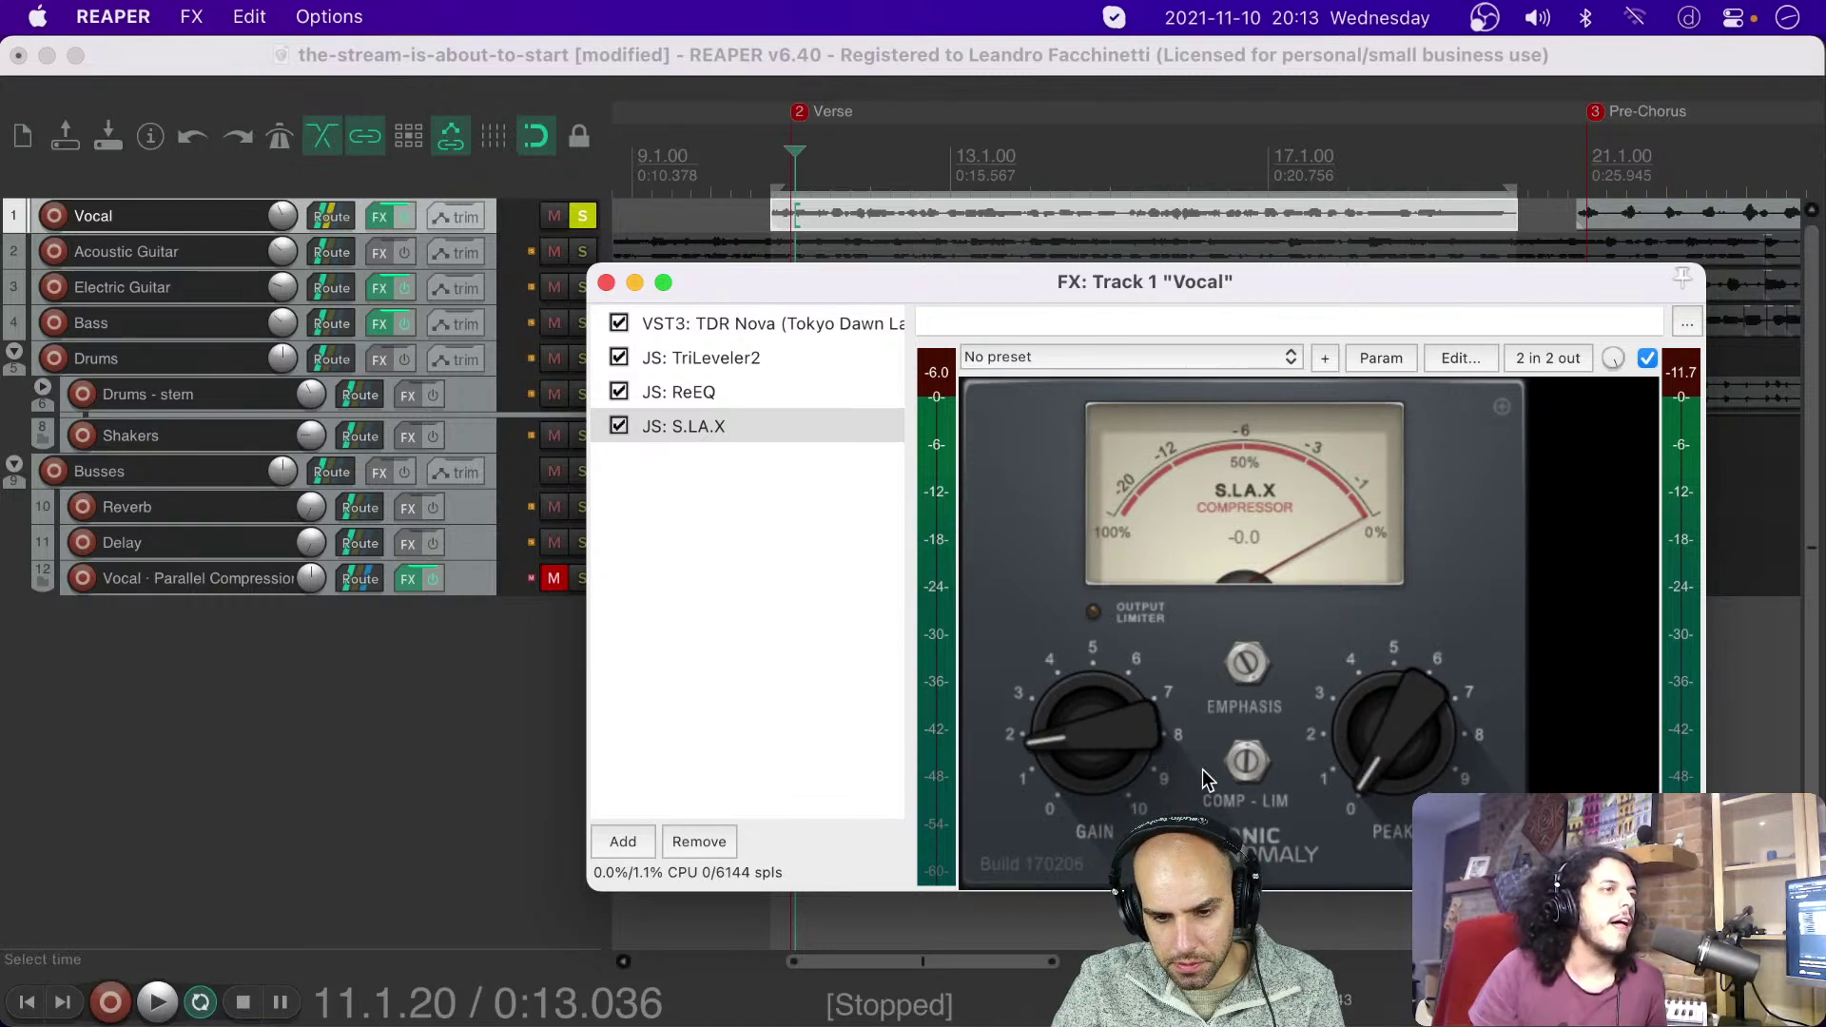
pyautogui.moveTo(1115, 743); pyautogui.dragTo(1109, 799)
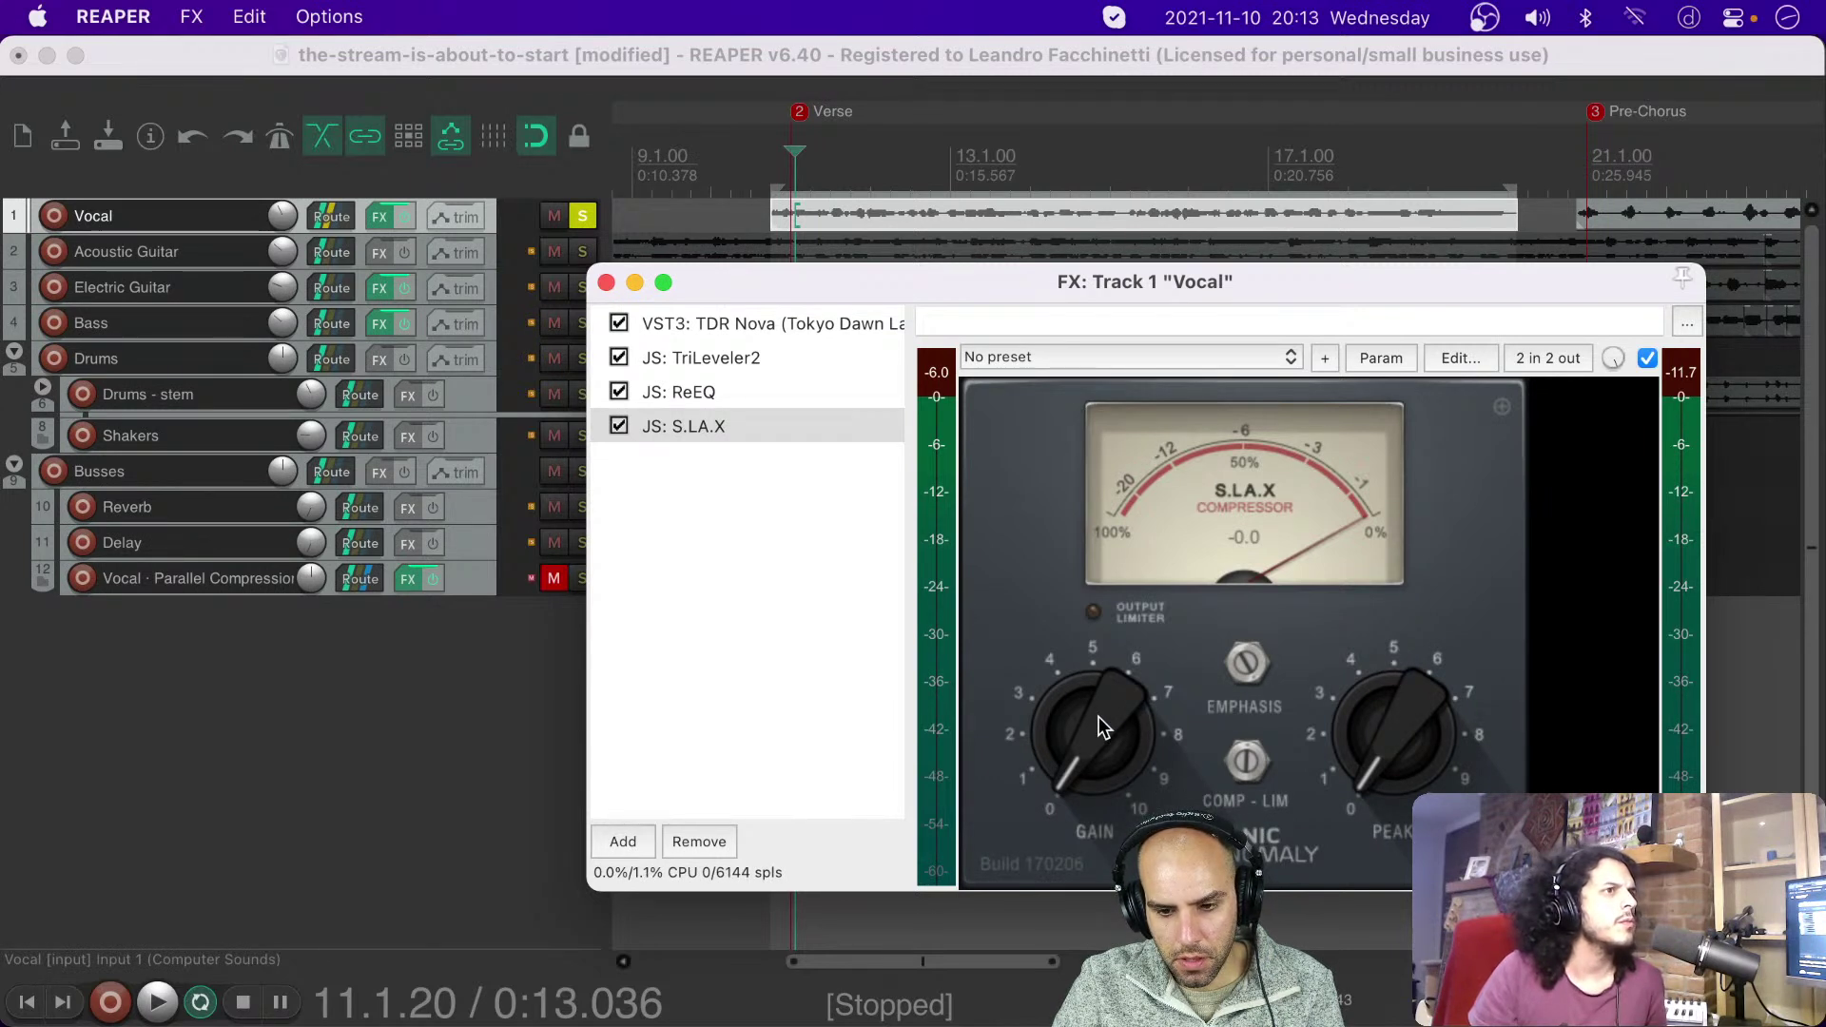
# Step: While the verse plays, raise S.LA.X's Gain to about 4.5 and its Peak to about 5
pyautogui.press('space')
pyautogui.moveTo(1098, 716); pyautogui.dragTo(1110, 596)
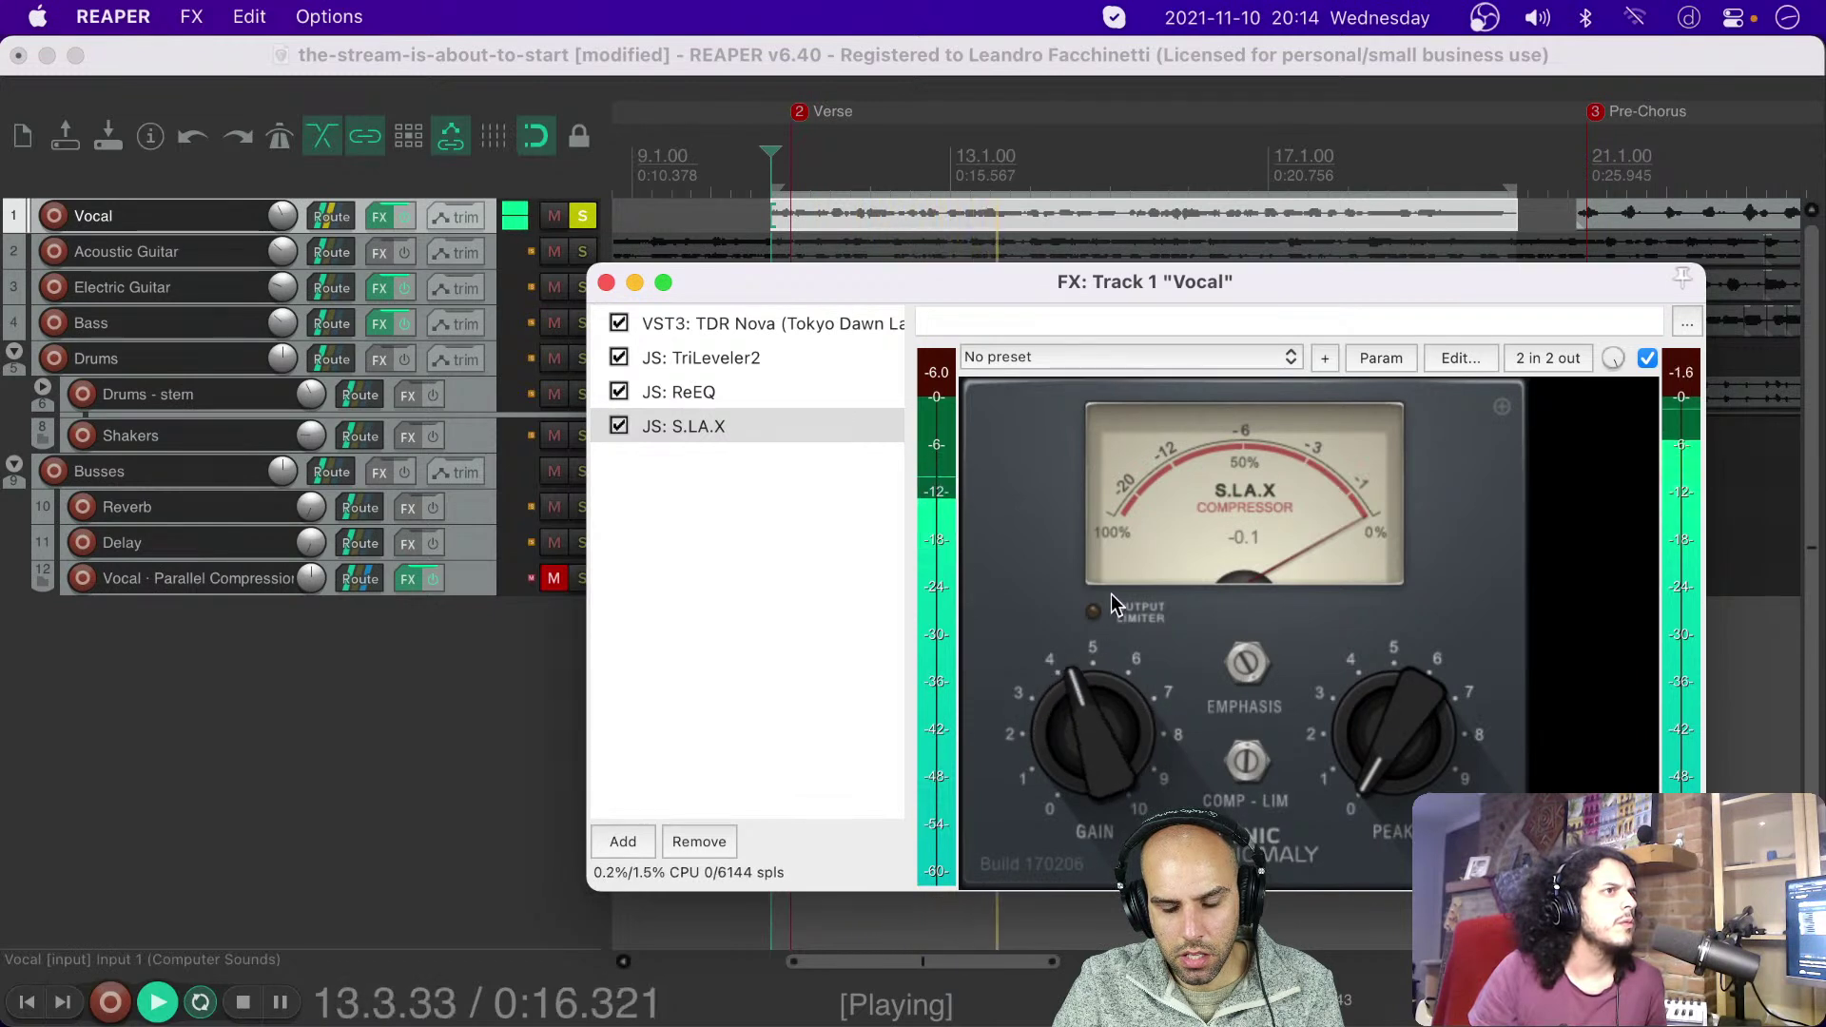
pyautogui.moveTo(1391, 739); pyautogui.dragTo(1390, 597)
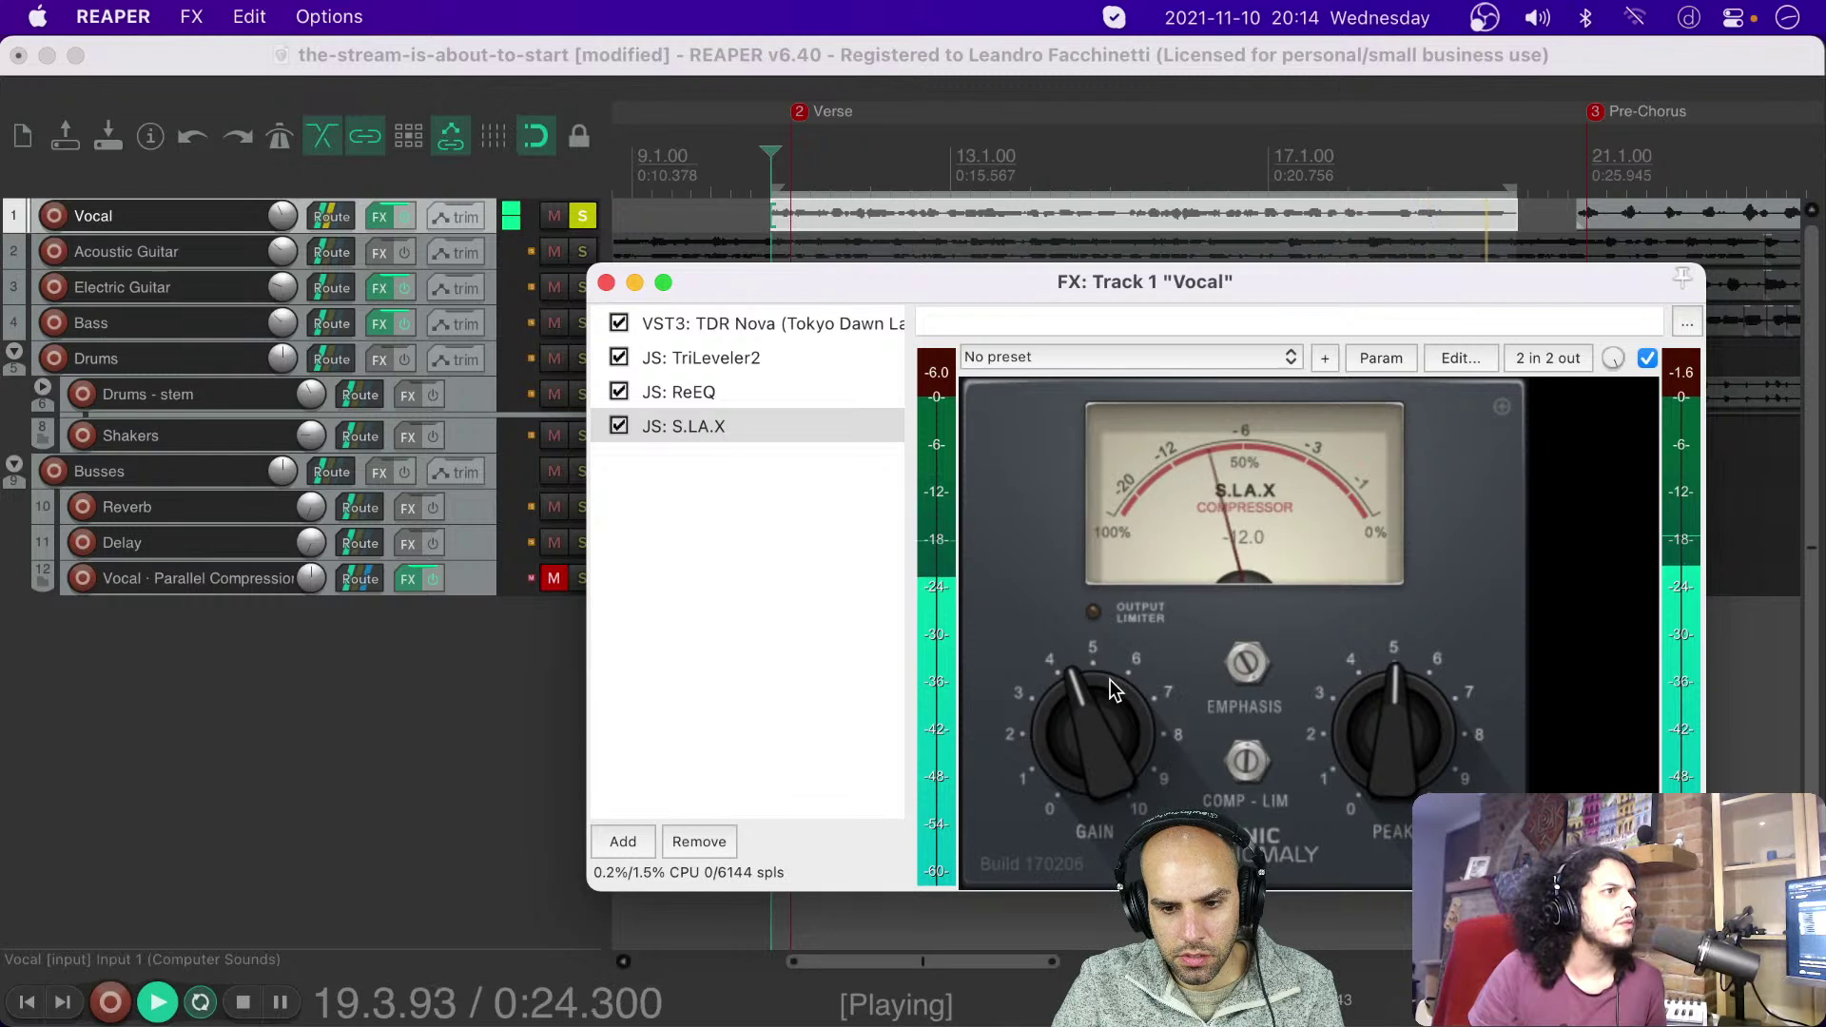
pyautogui.press('space')
# Step: Raise S.LA.X's Gain to about 7 and its Peak to about 10 while listening to the soloed vocal
pyautogui.moveTo(1110, 725); pyautogui.dragTo(1112, 683)
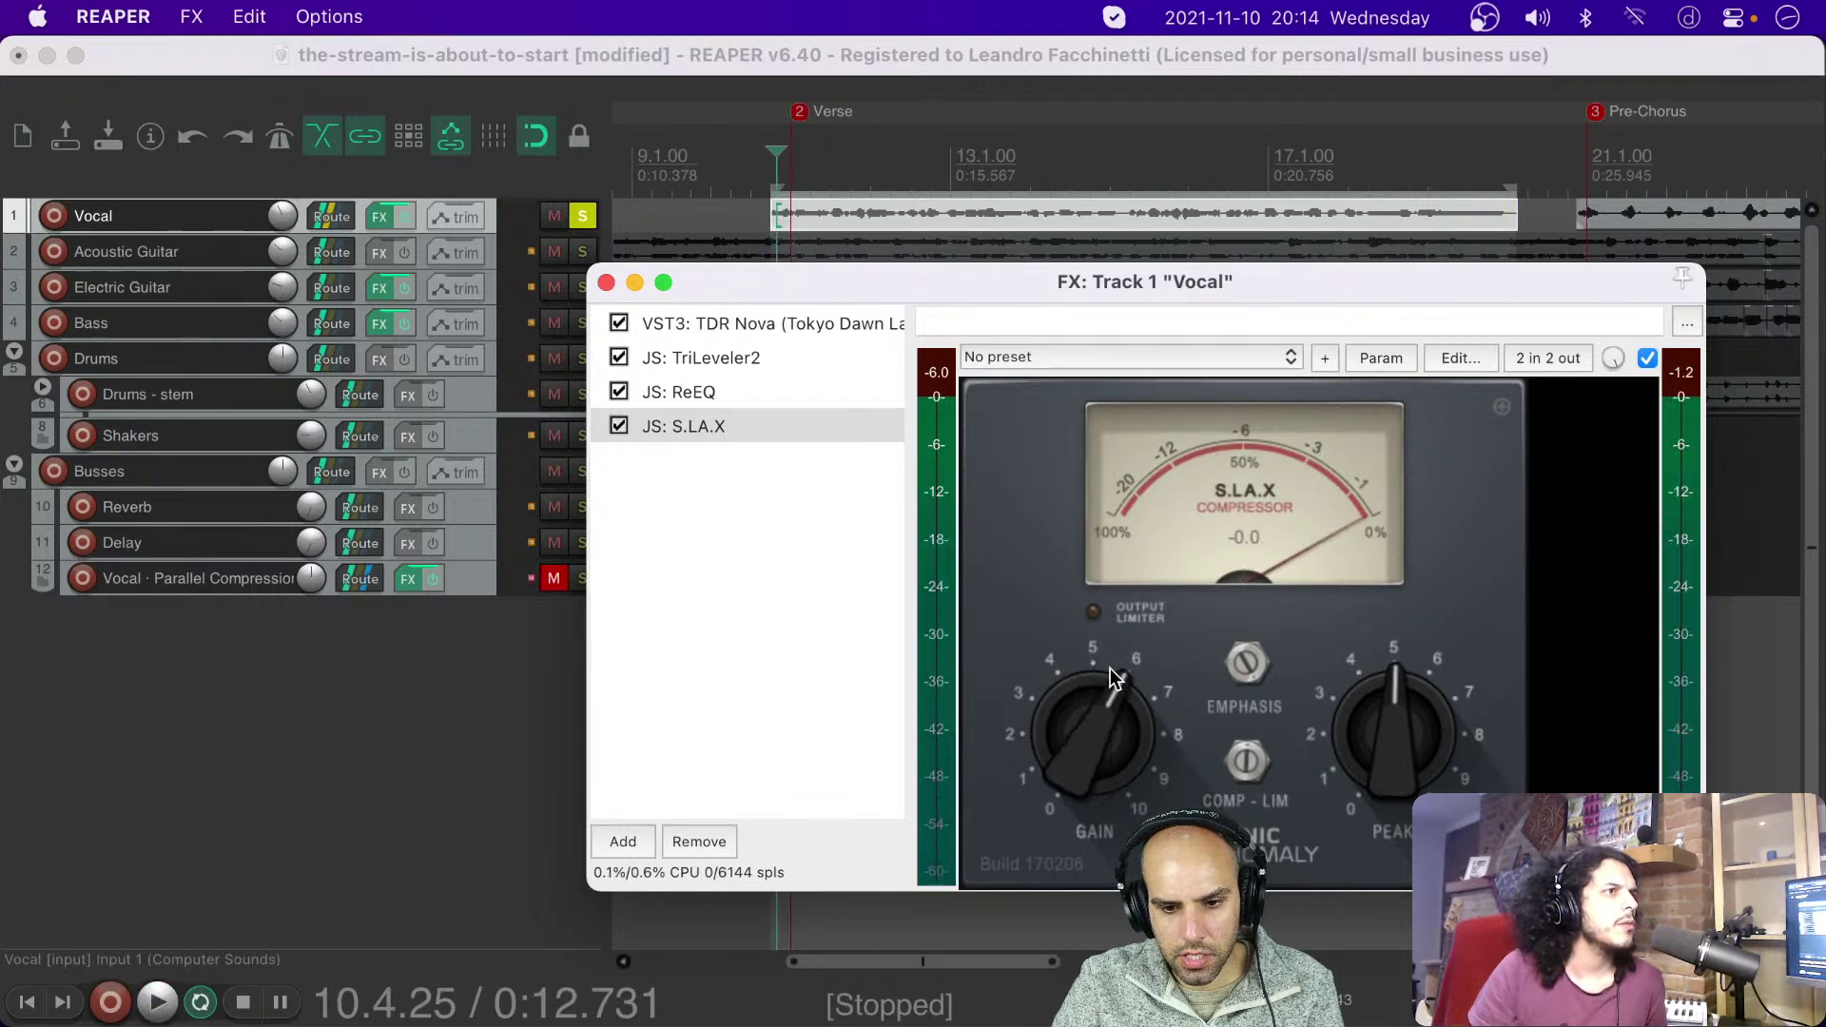
pyautogui.moveTo(1407, 745); pyautogui.dragTo(1412, 686)
pyautogui.press('space')
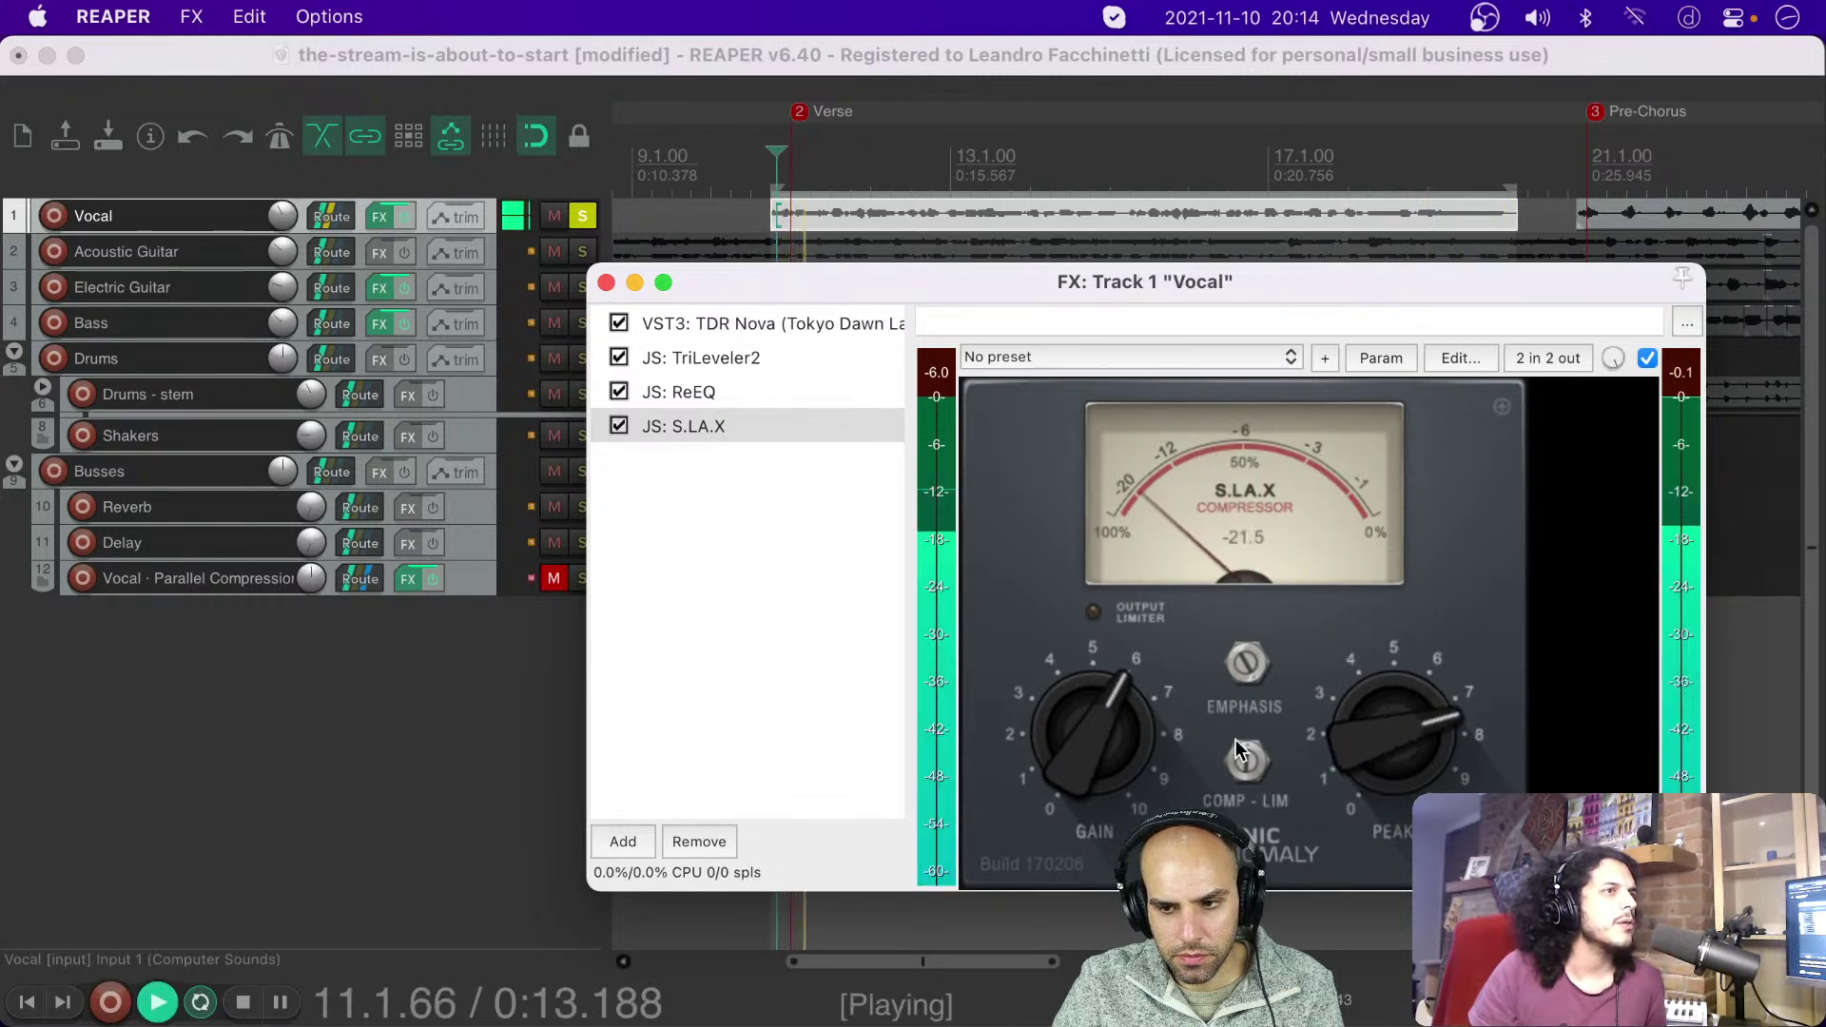
pyautogui.moveTo(1088, 728); pyautogui.dragTo(1089, 715)
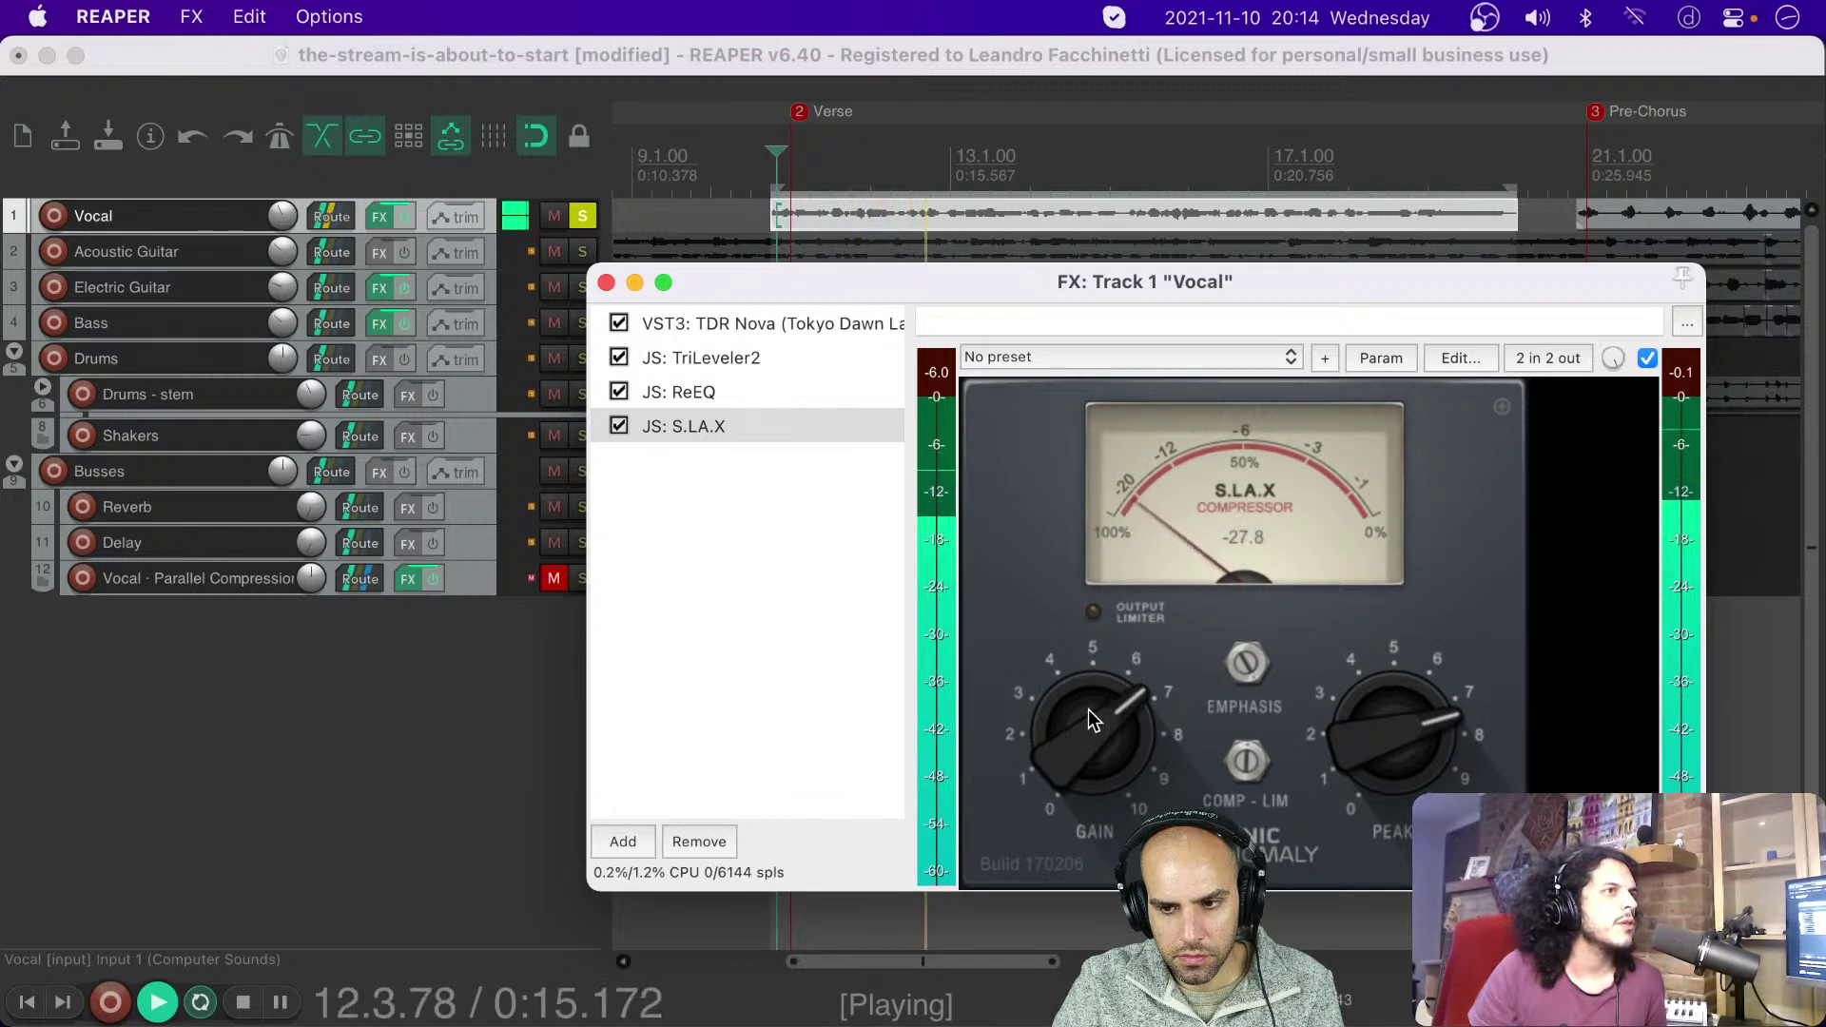
pyautogui.moveTo(1395, 739); pyautogui.dragTo(1395, 665)
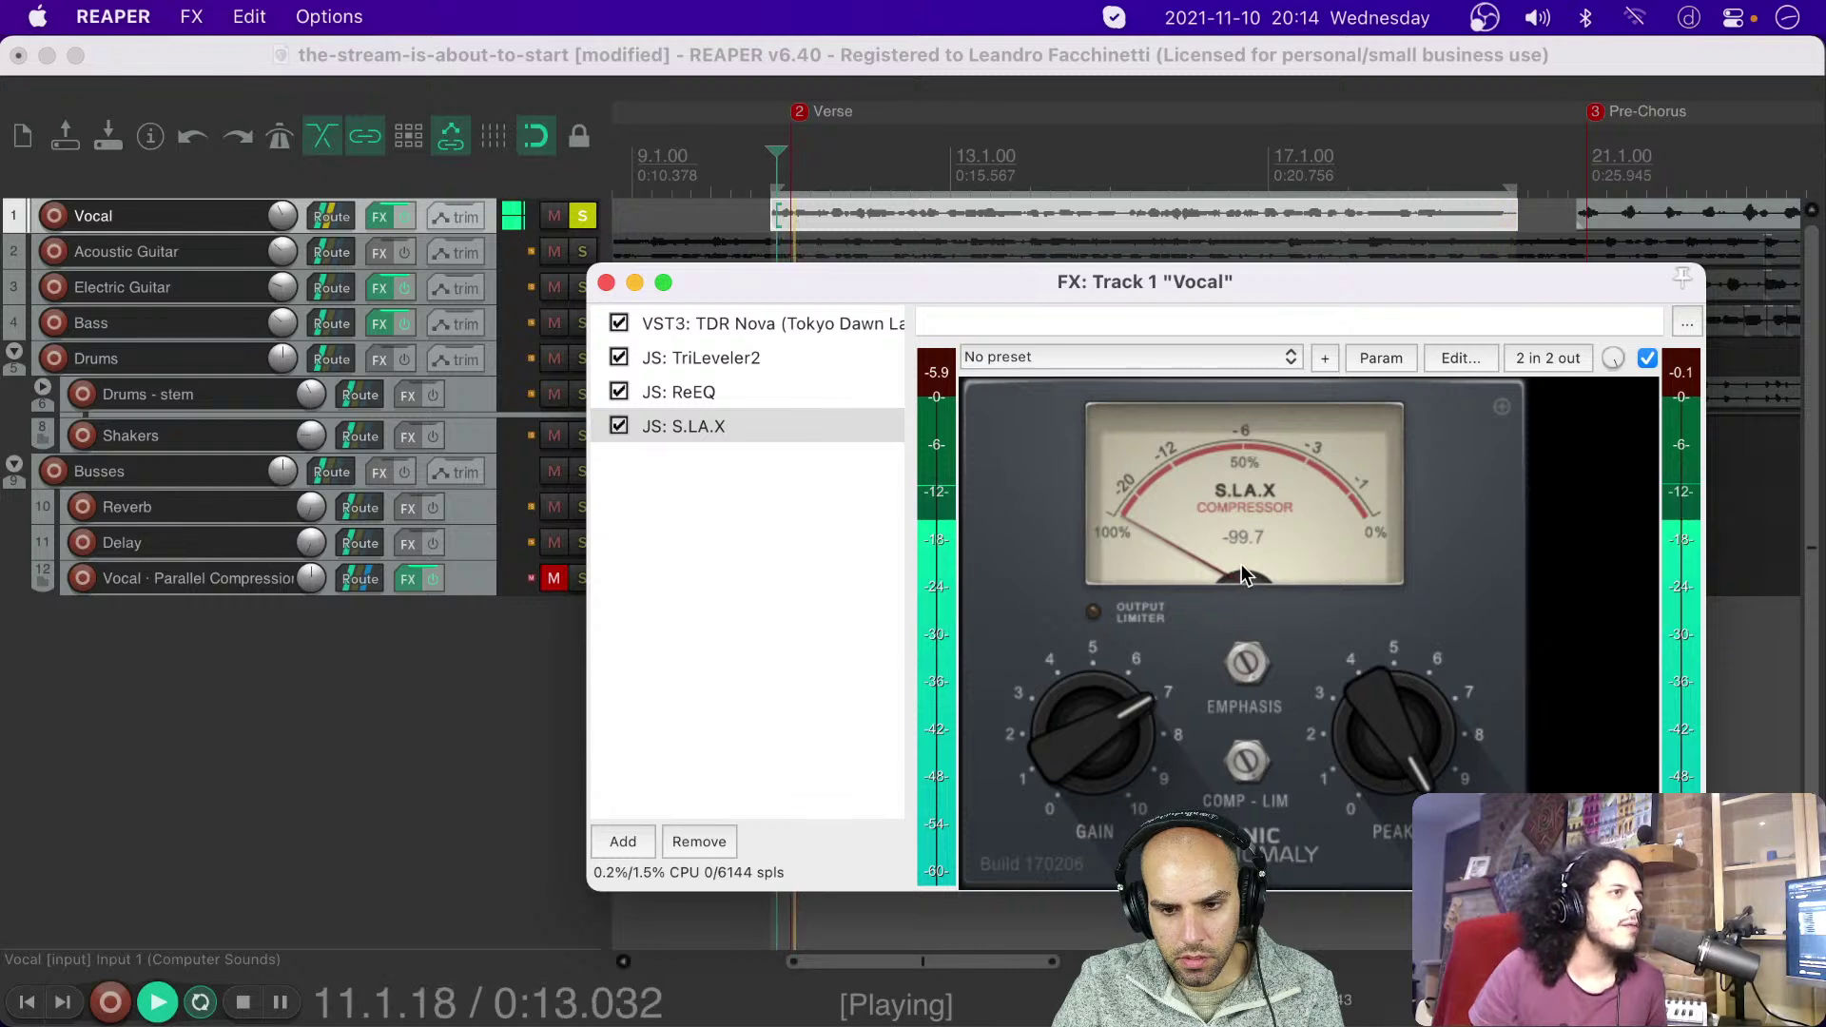
pyautogui.press('space')
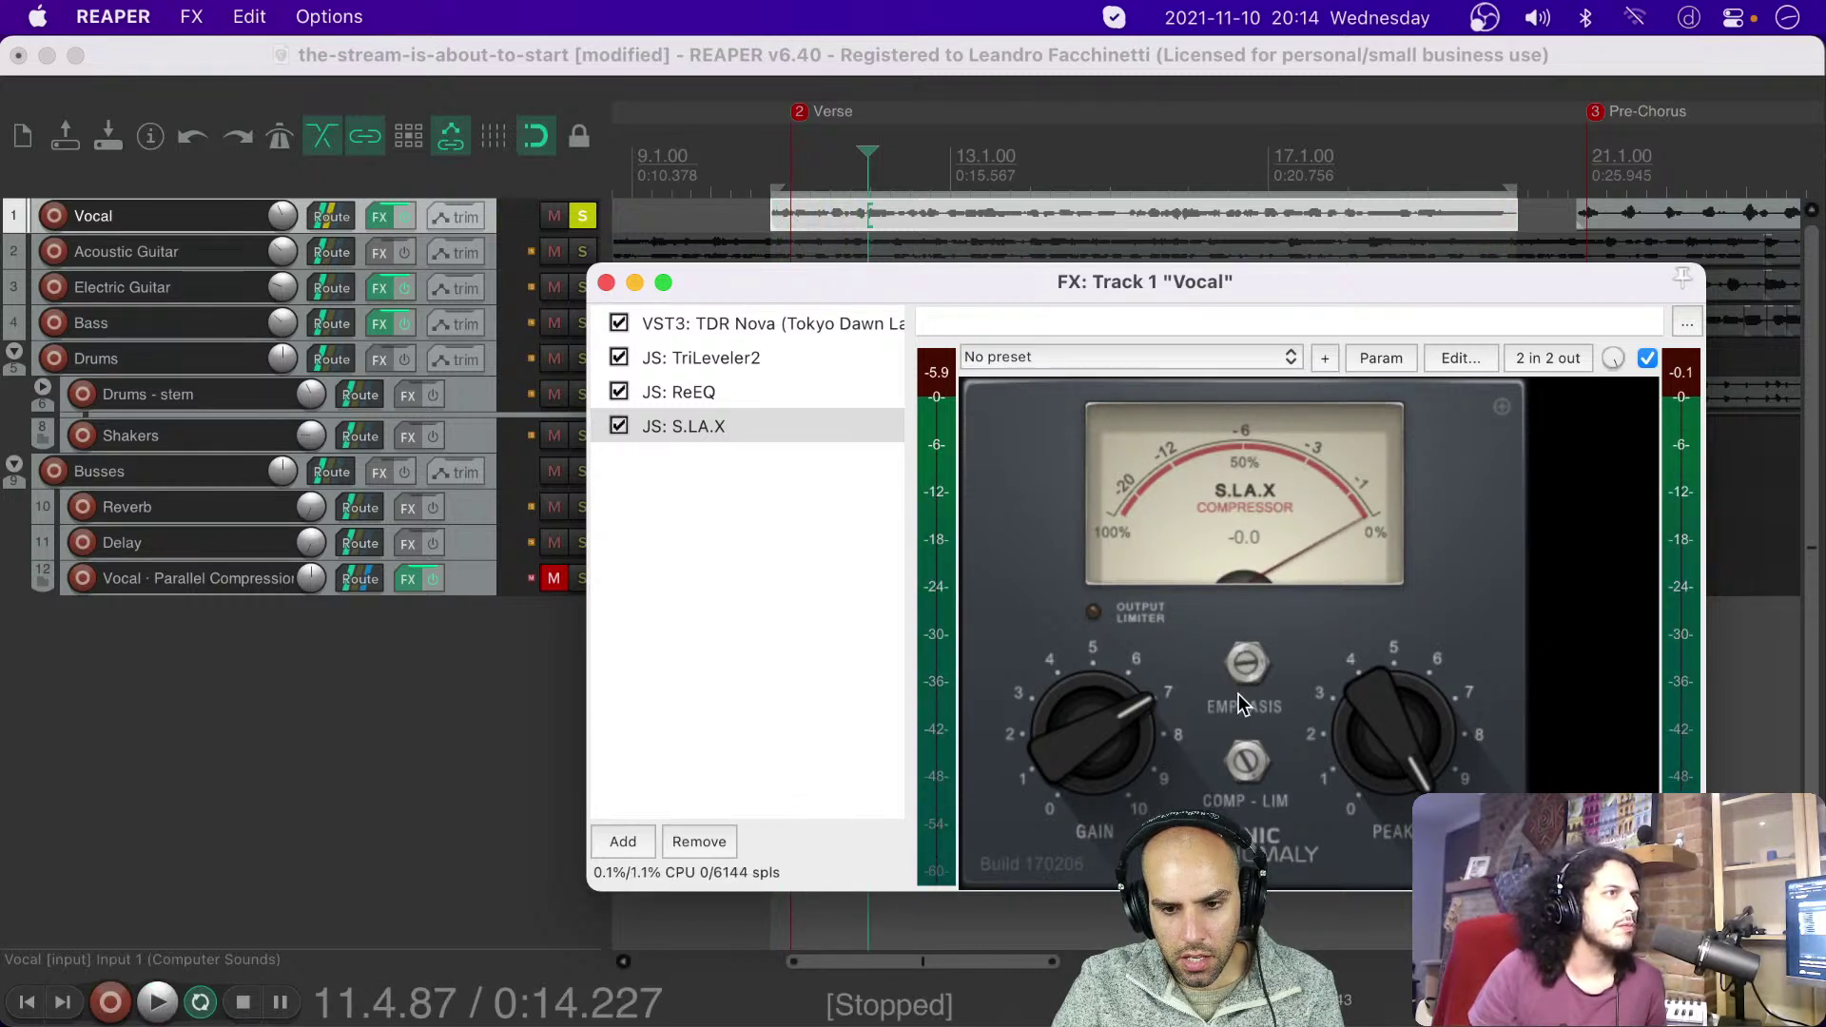
# Step: Try the Emphasis switch on the Vocal track's S.LA.X and return it to its original position
pyautogui.click(1236, 734)
pyautogui.click(1234, 671)
pyautogui.click(1244, 666)
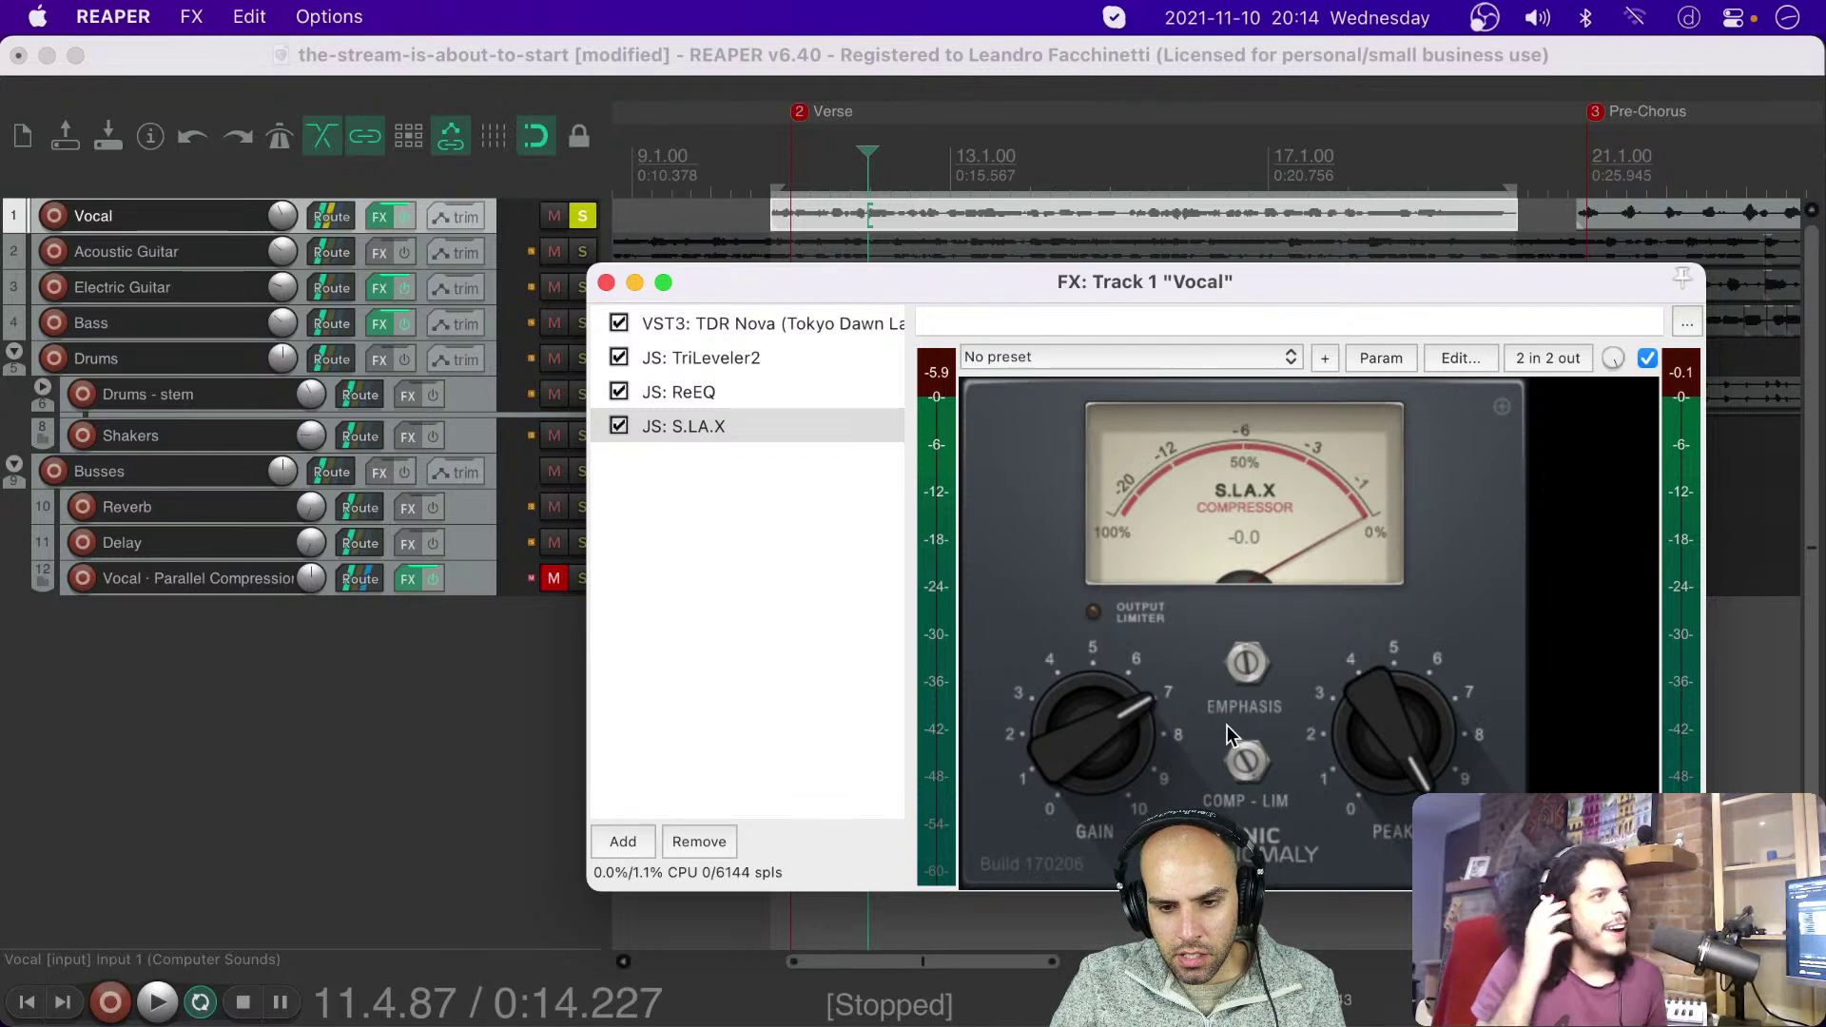
# Step: Play the compressed vocal briefly and move the Vocal effects window so the whole S.LA.X panel is uncovered
pyautogui.press('space')
pyautogui.press('space')
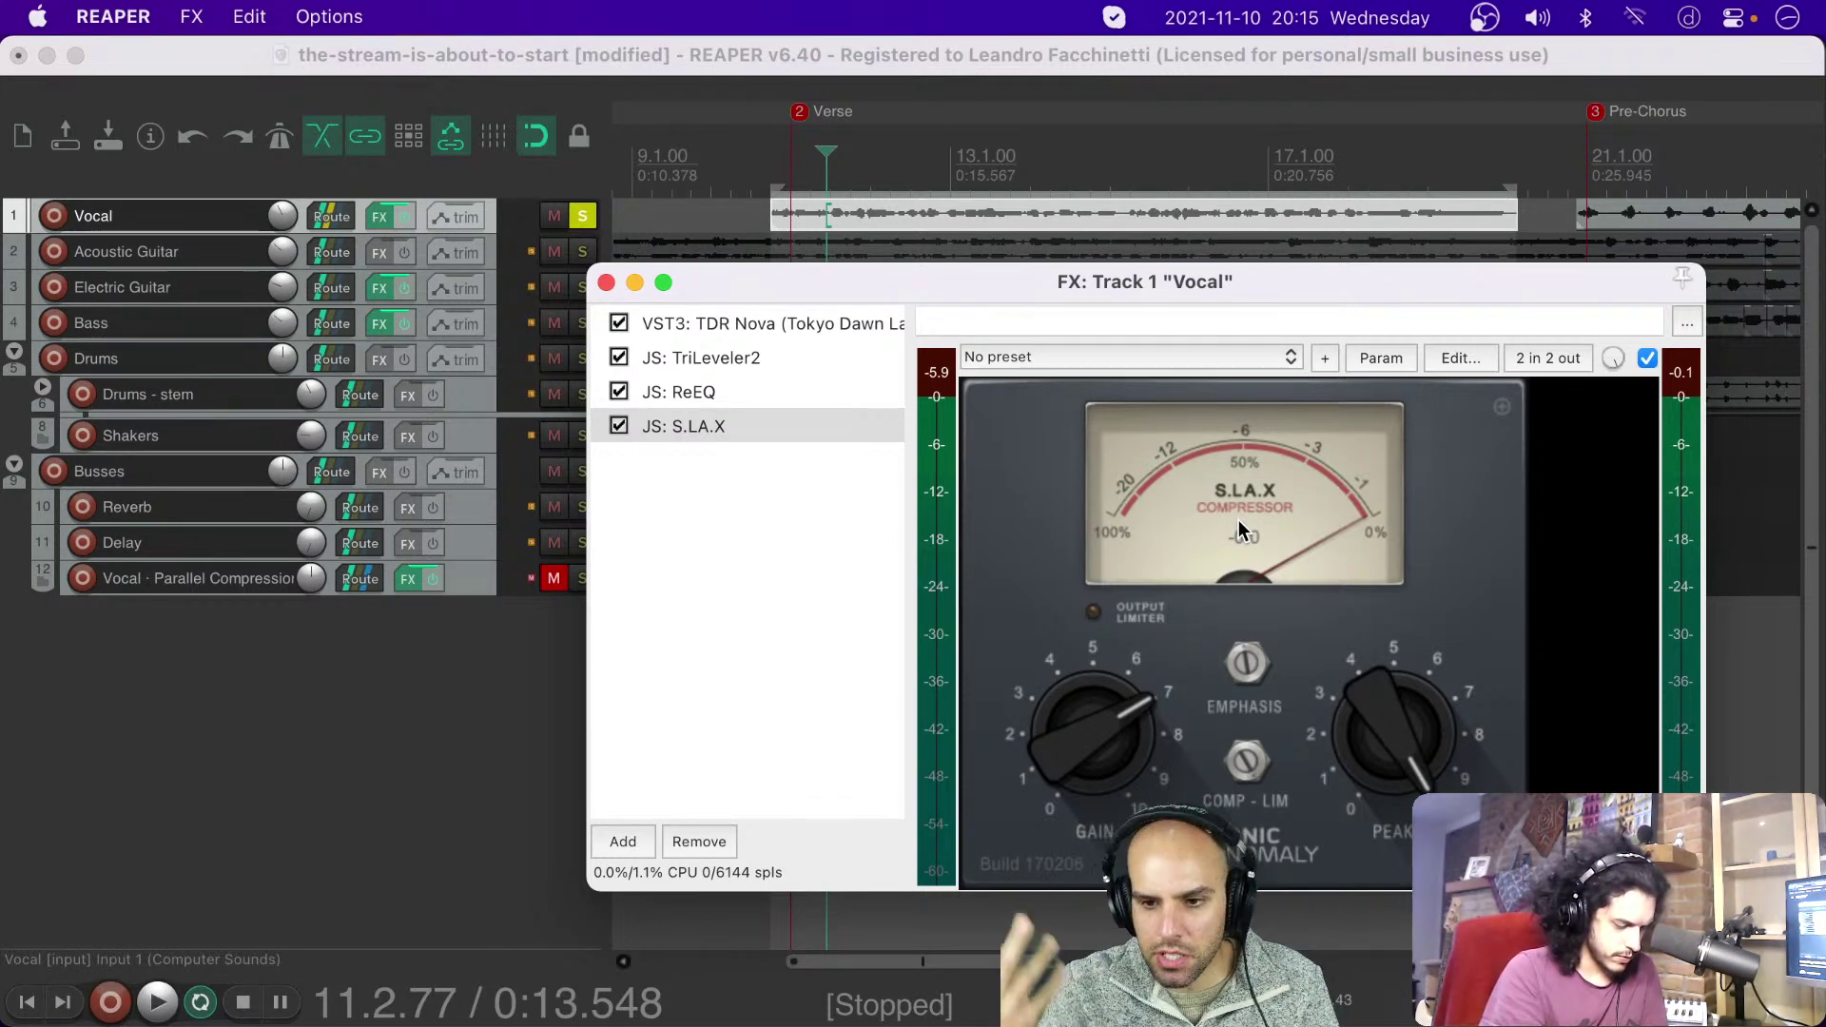
pyautogui.moveTo(1334, 281); pyautogui.dragTo(1252, 196)
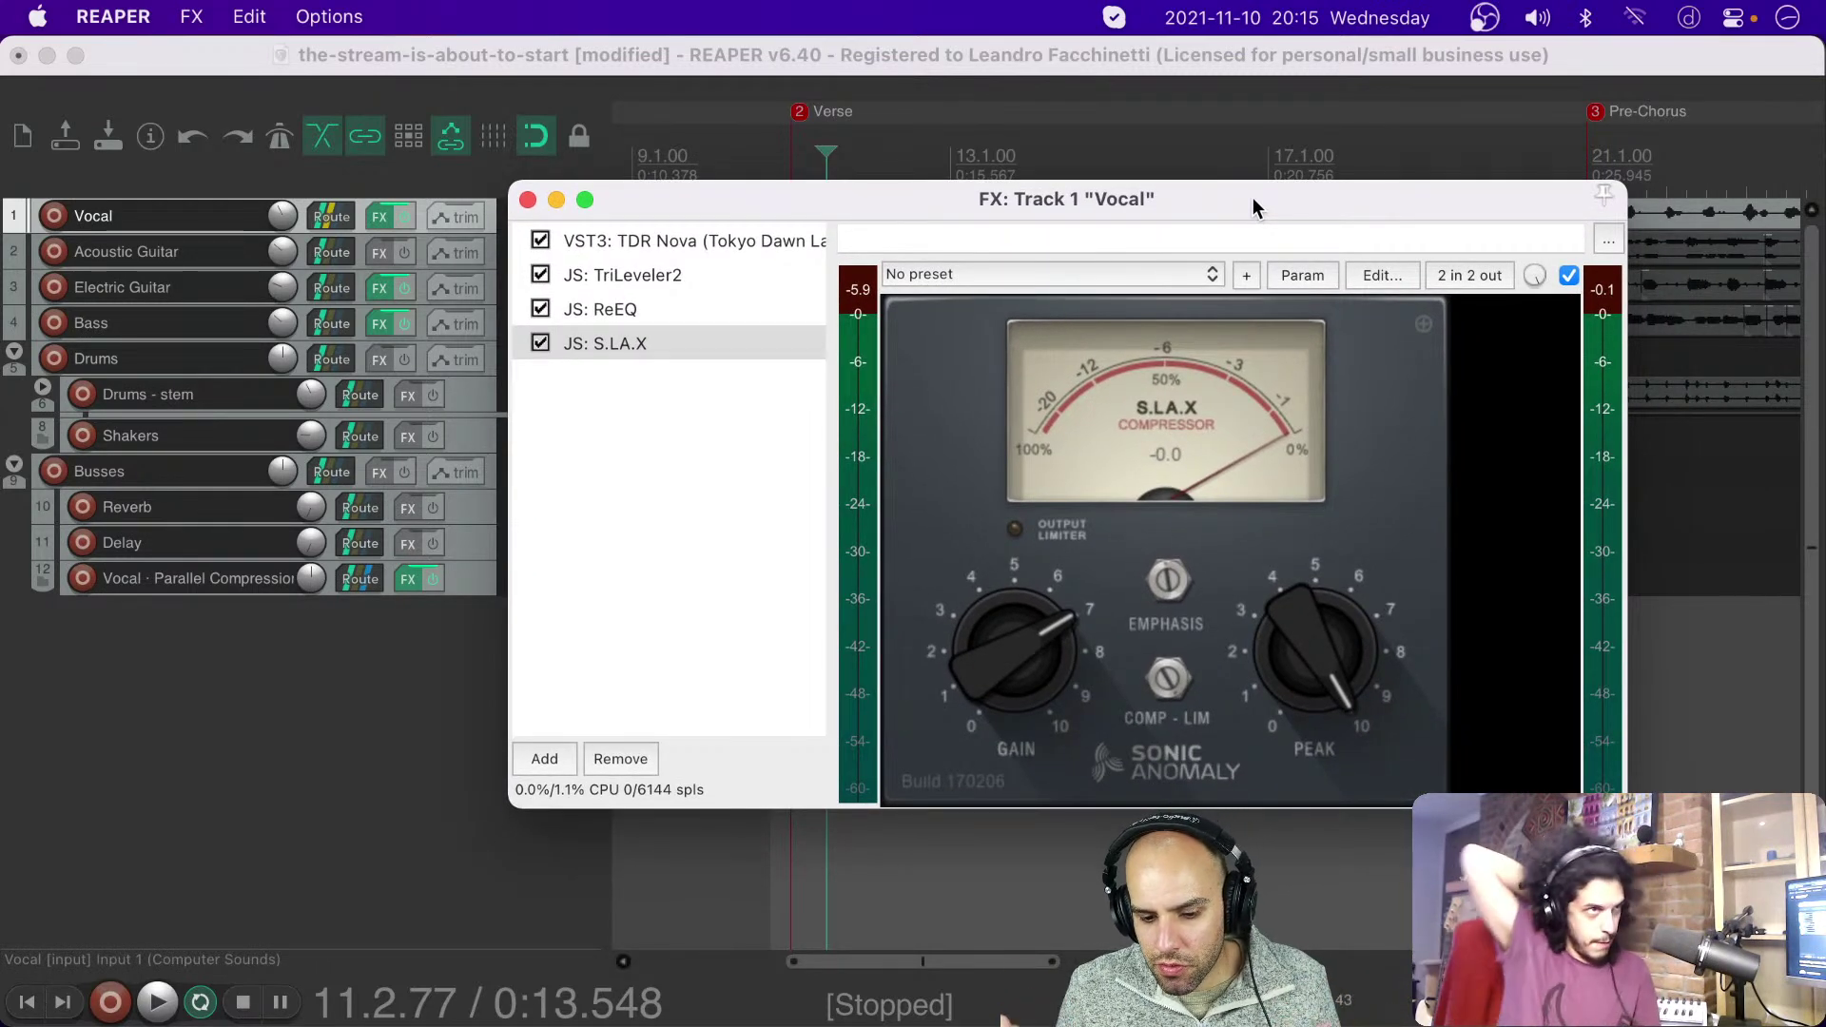
pyautogui.moveTo(1253, 197); pyautogui.dragTo(1293, 192)
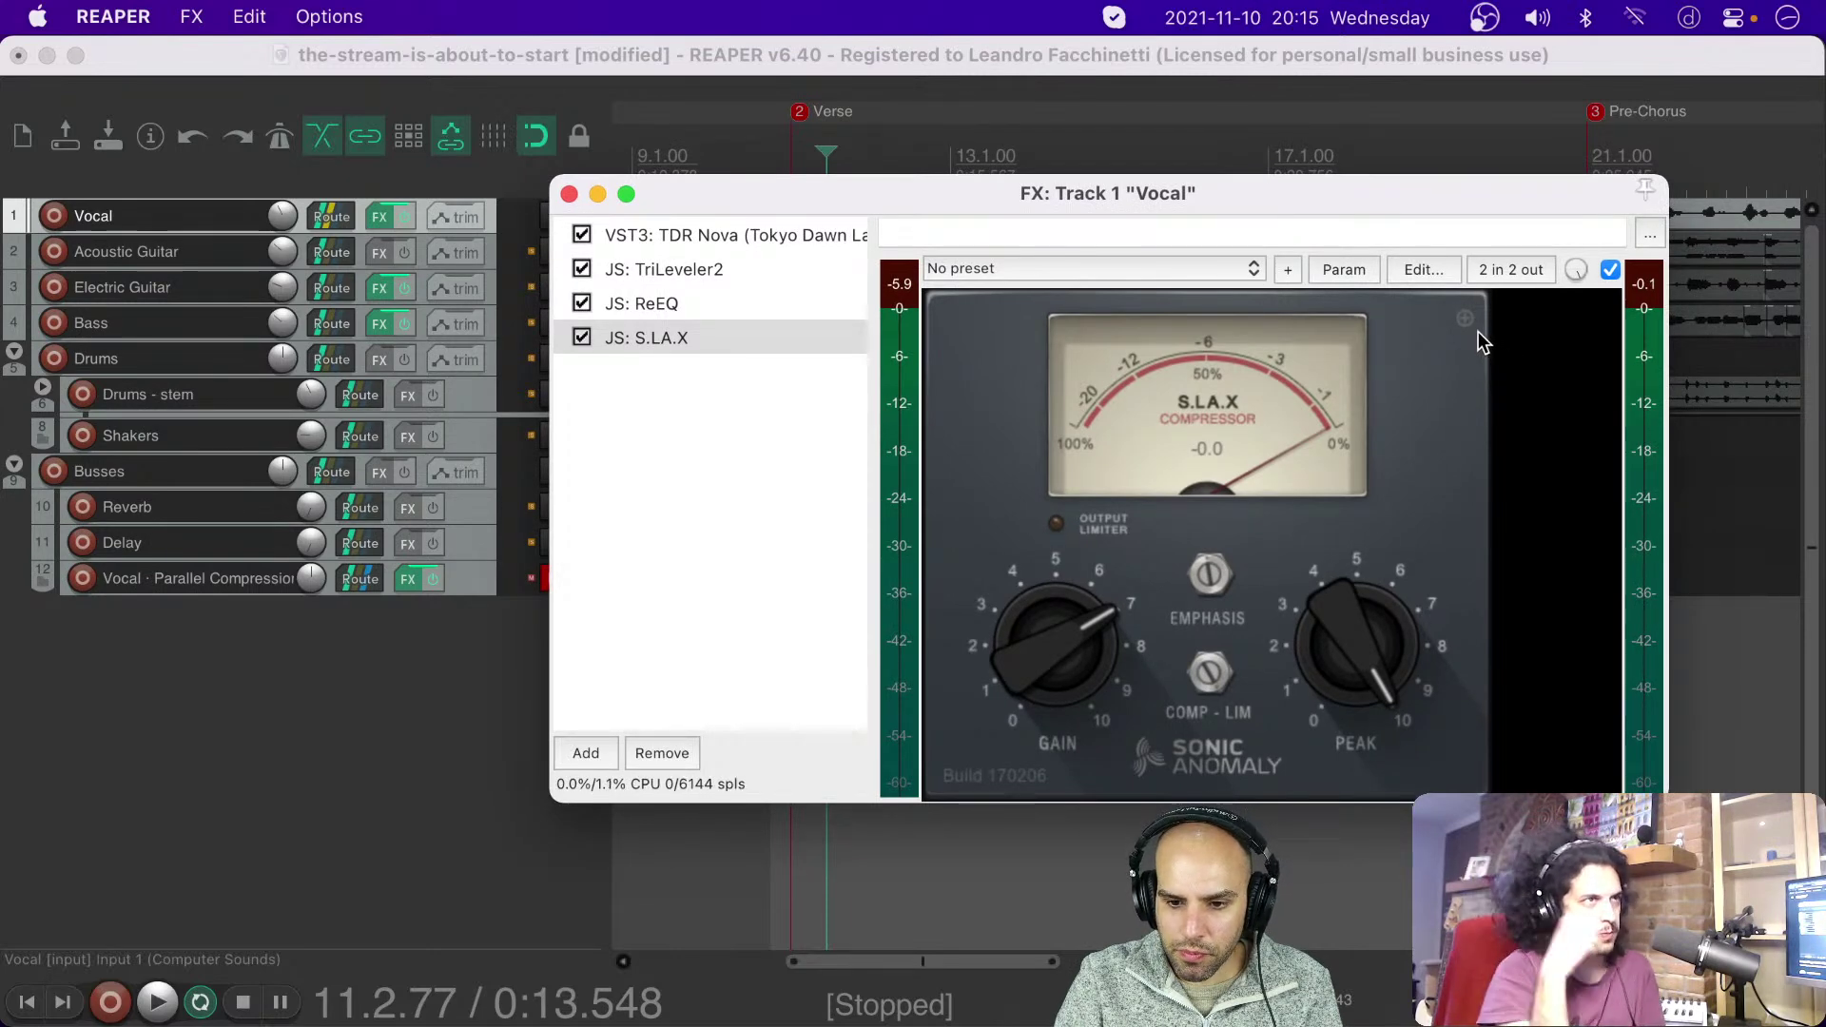
# Step: Move the Vocal effects window down and lower S.LA.X's Peak to about 5.5 while the soloed vocal plays
pyautogui.moveTo(1232, 200); pyautogui.dragTo(1217, 291)
pyautogui.press('space')
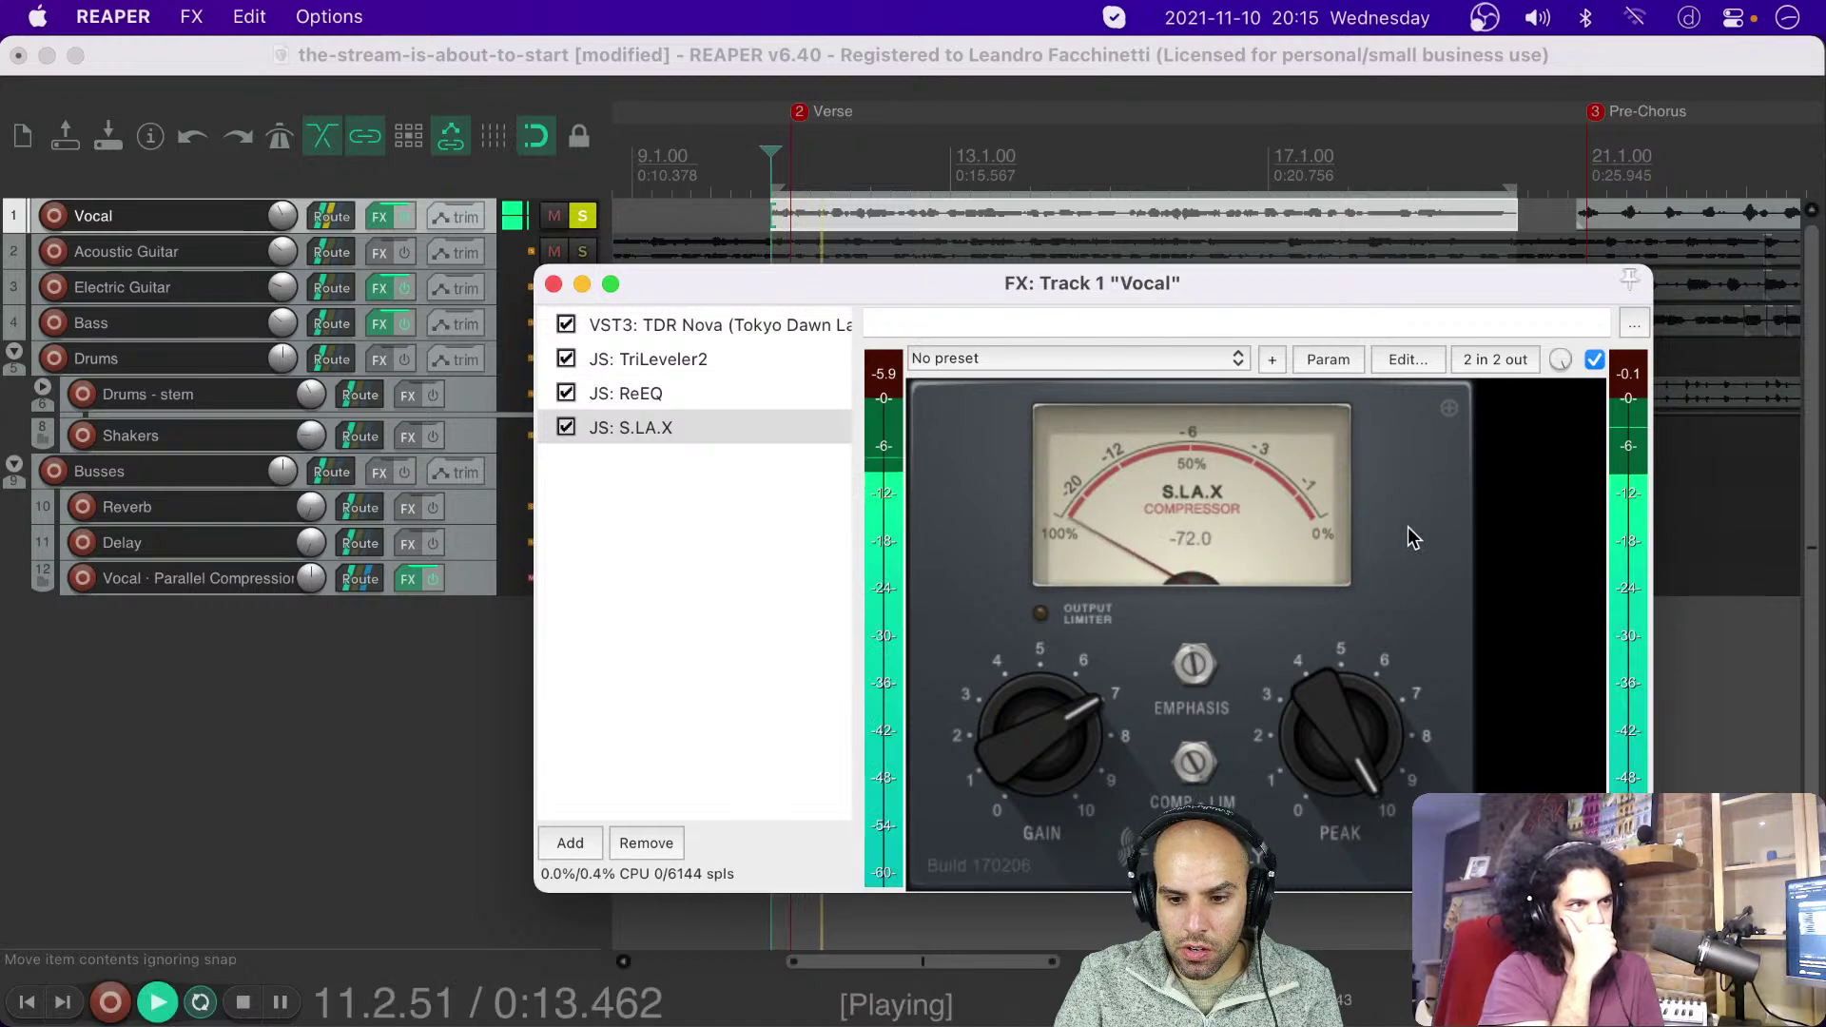
pyautogui.moveTo(1347, 715); pyautogui.dragTo(1295, 749)
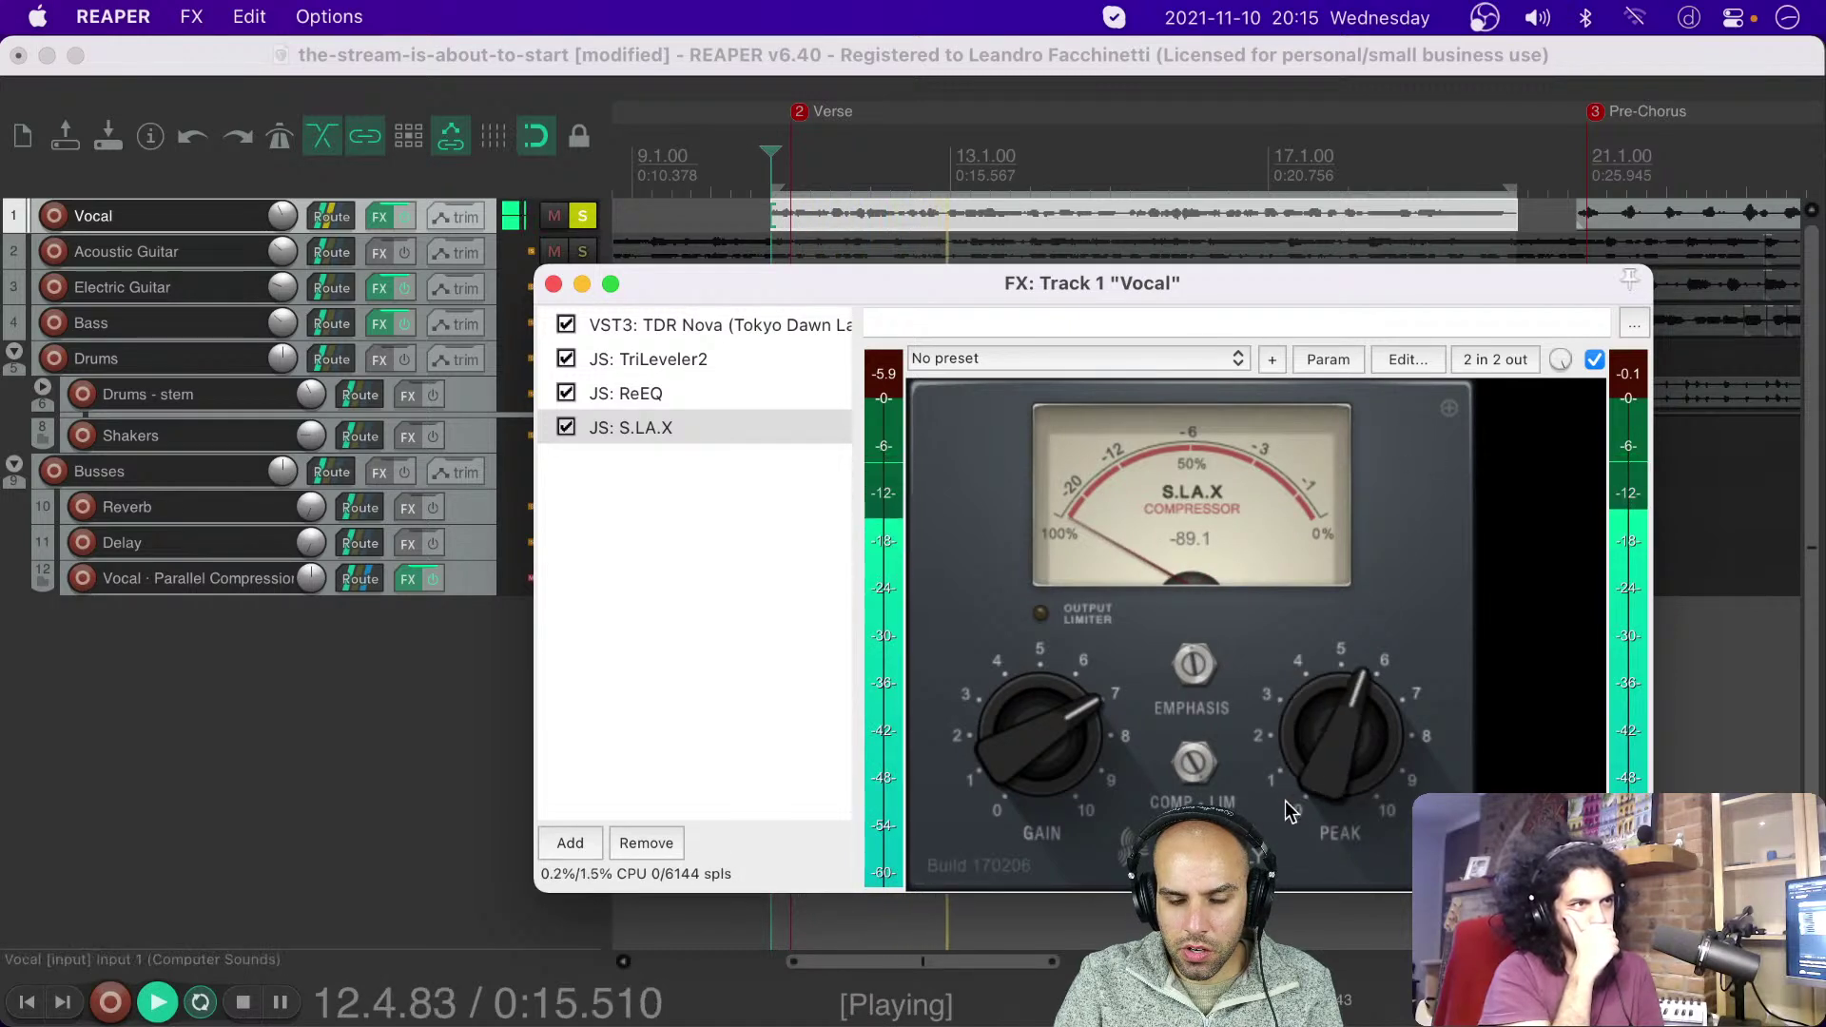
pyautogui.press('space')
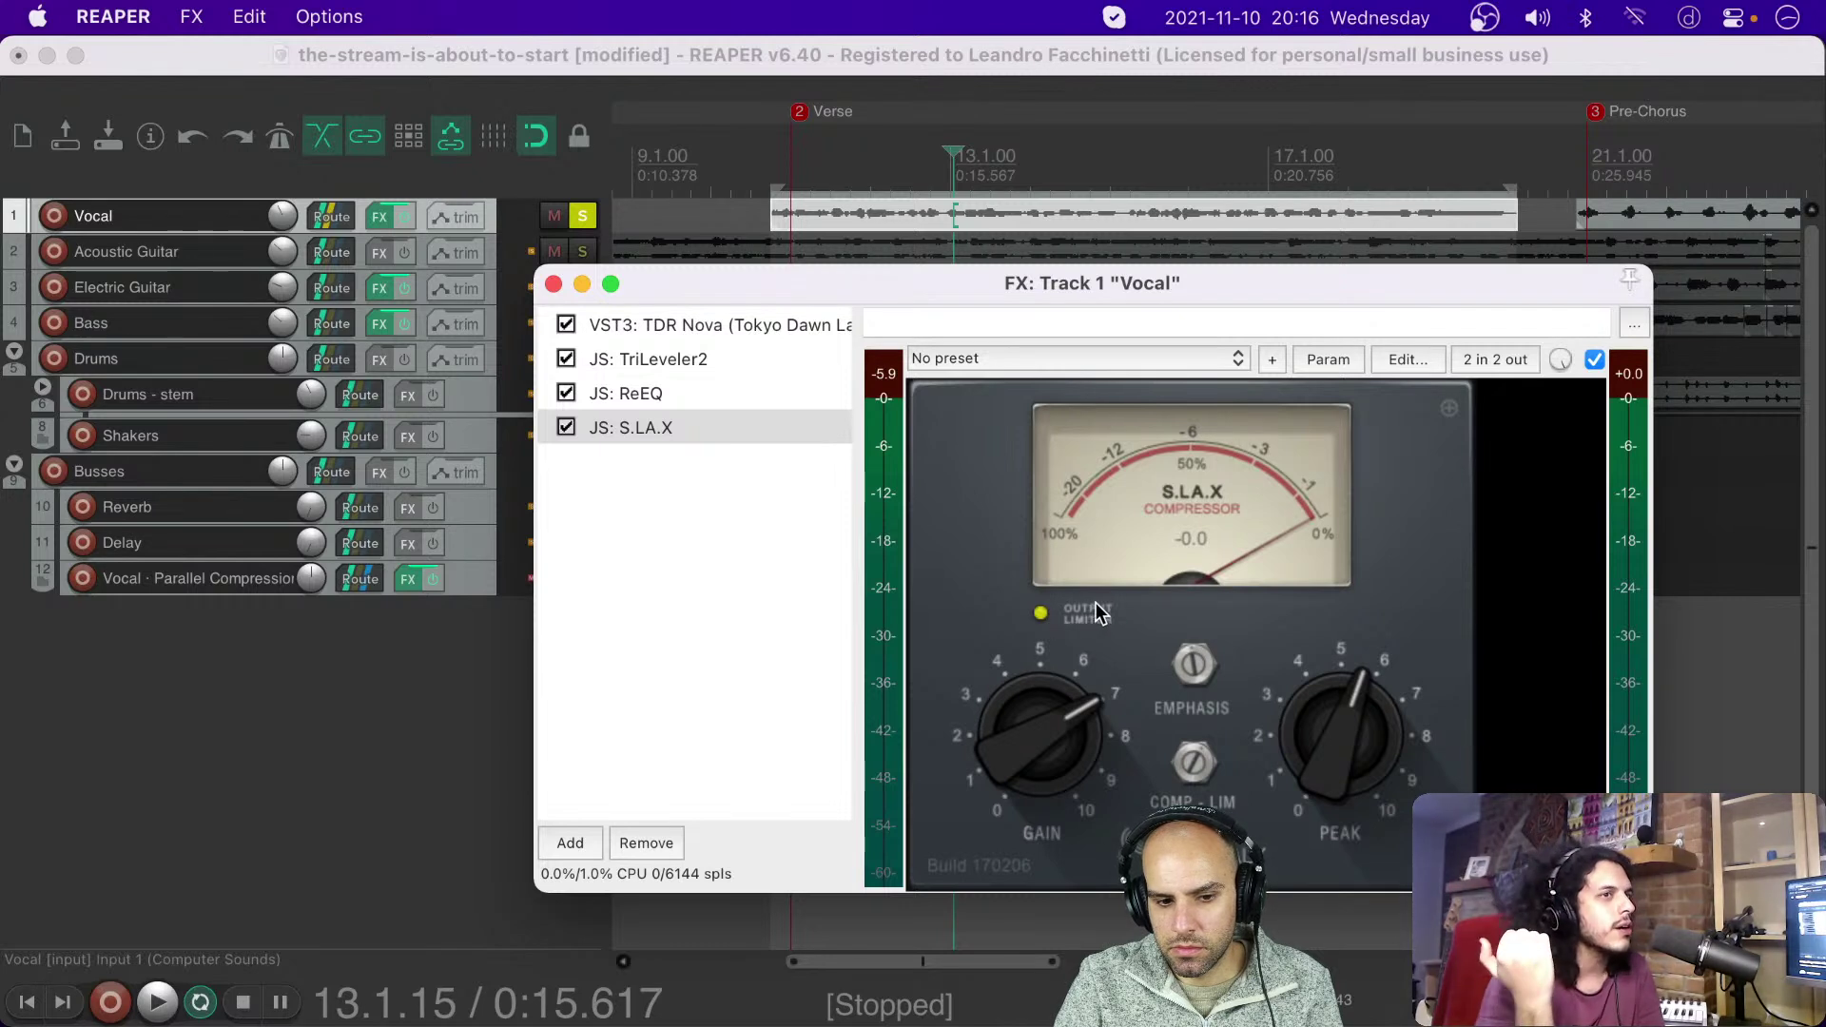
# Step: Widen the pass band of the Vocal track's ReEQ by moving its low cut lower and its high cut higher
pyautogui.click(656, 383)
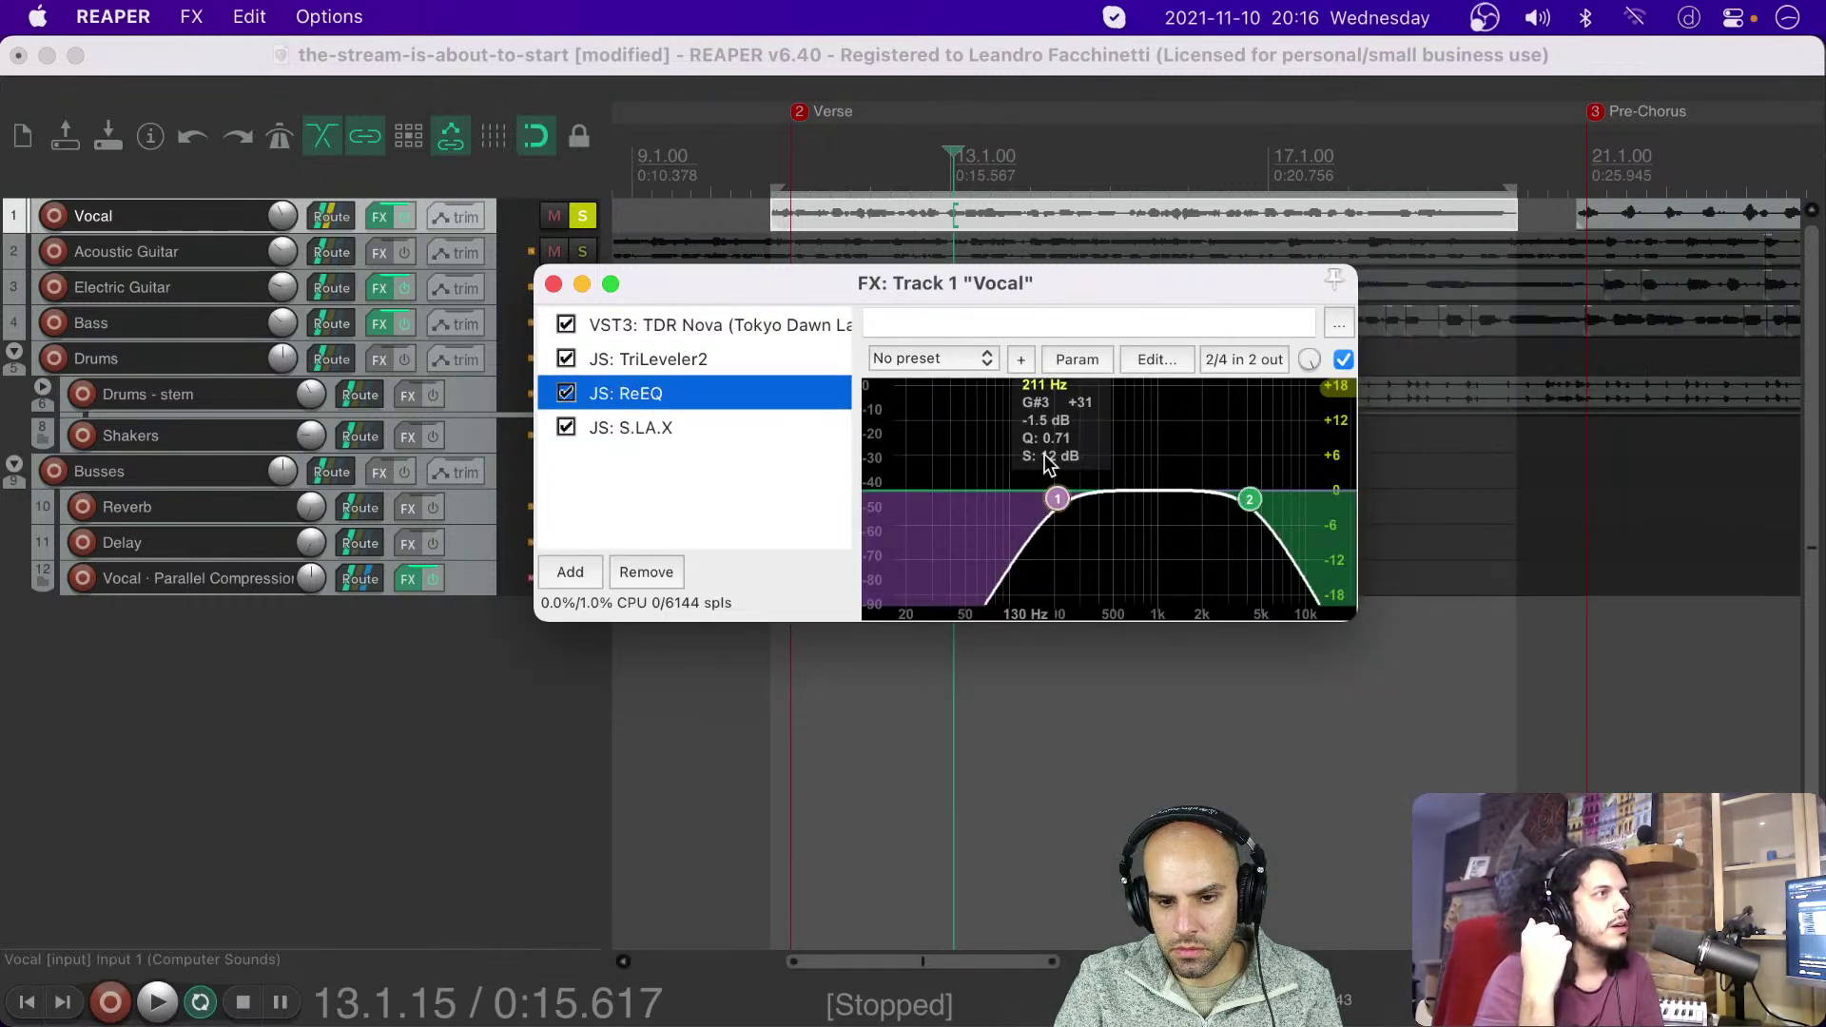
pyautogui.moveTo(1060, 504); pyautogui.dragTo(1002, 504)
pyautogui.moveTo(1250, 501); pyautogui.dragTo(1295, 514)
# Step: Play the soloed verse and raise S.LA.X's Gain to about 8 and its Peak to about 7
pyautogui.click(616, 430)
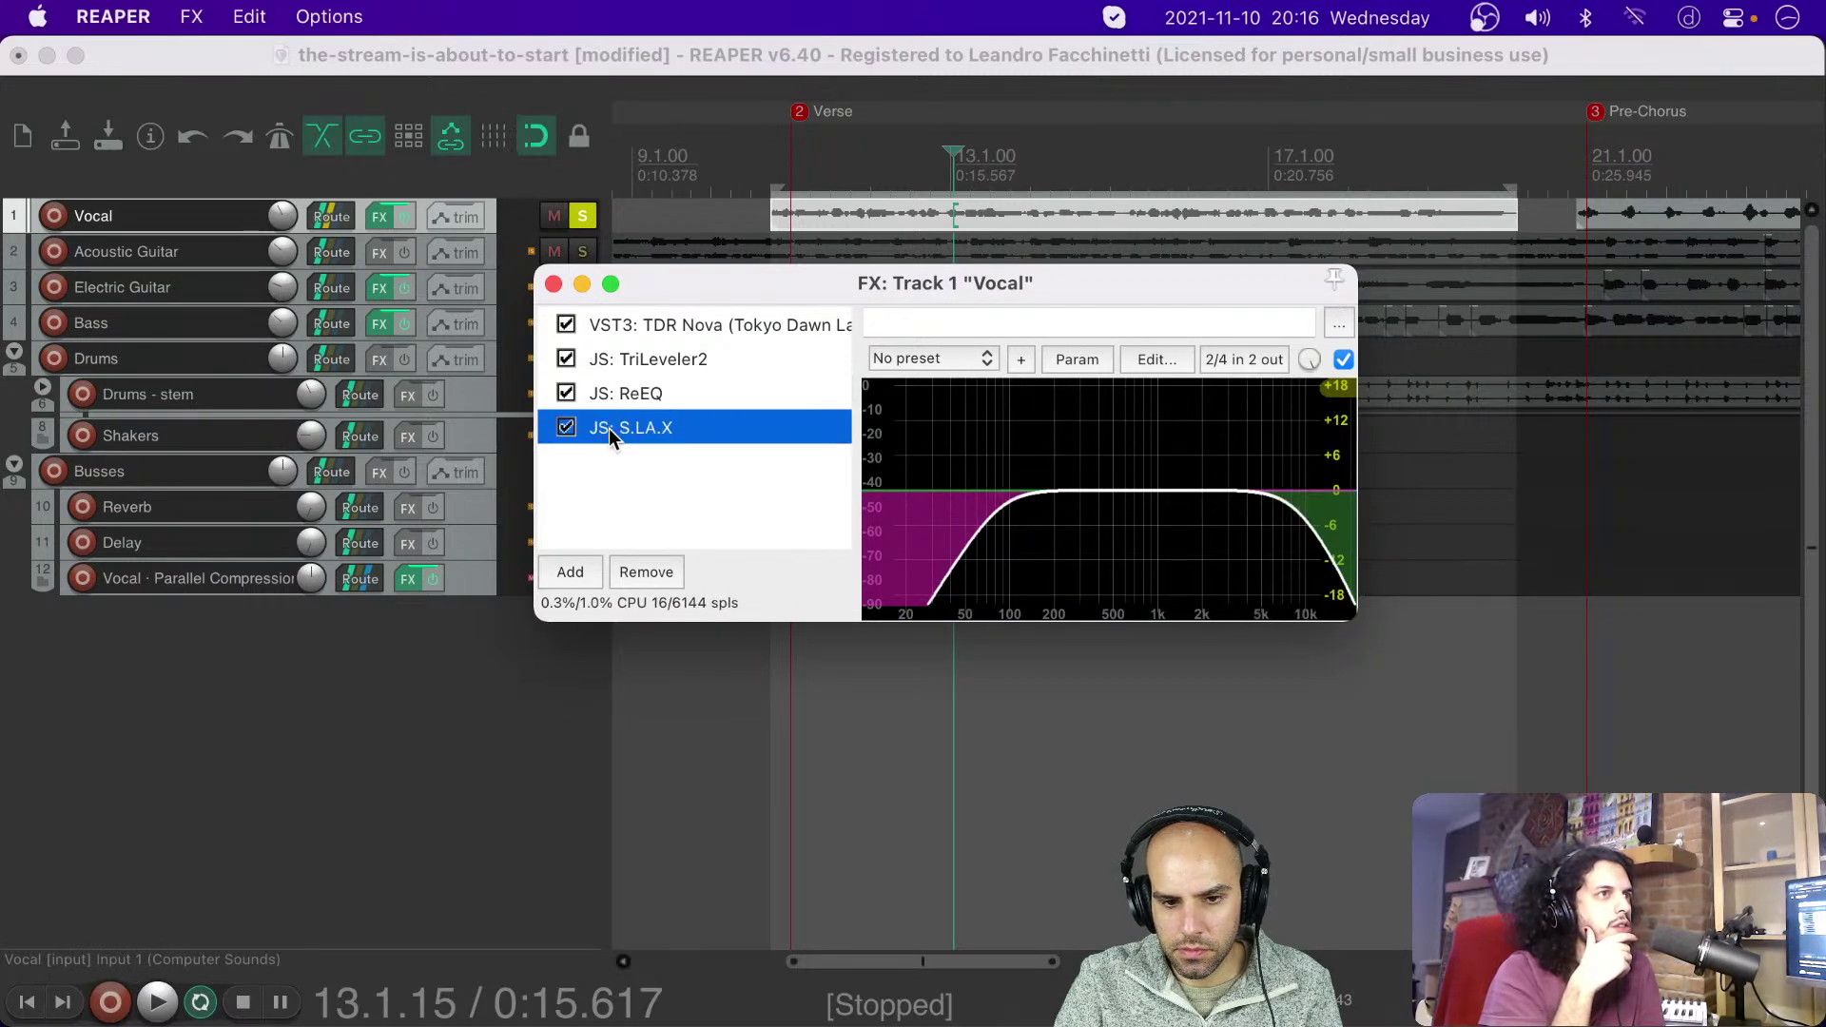
pyautogui.press('space')
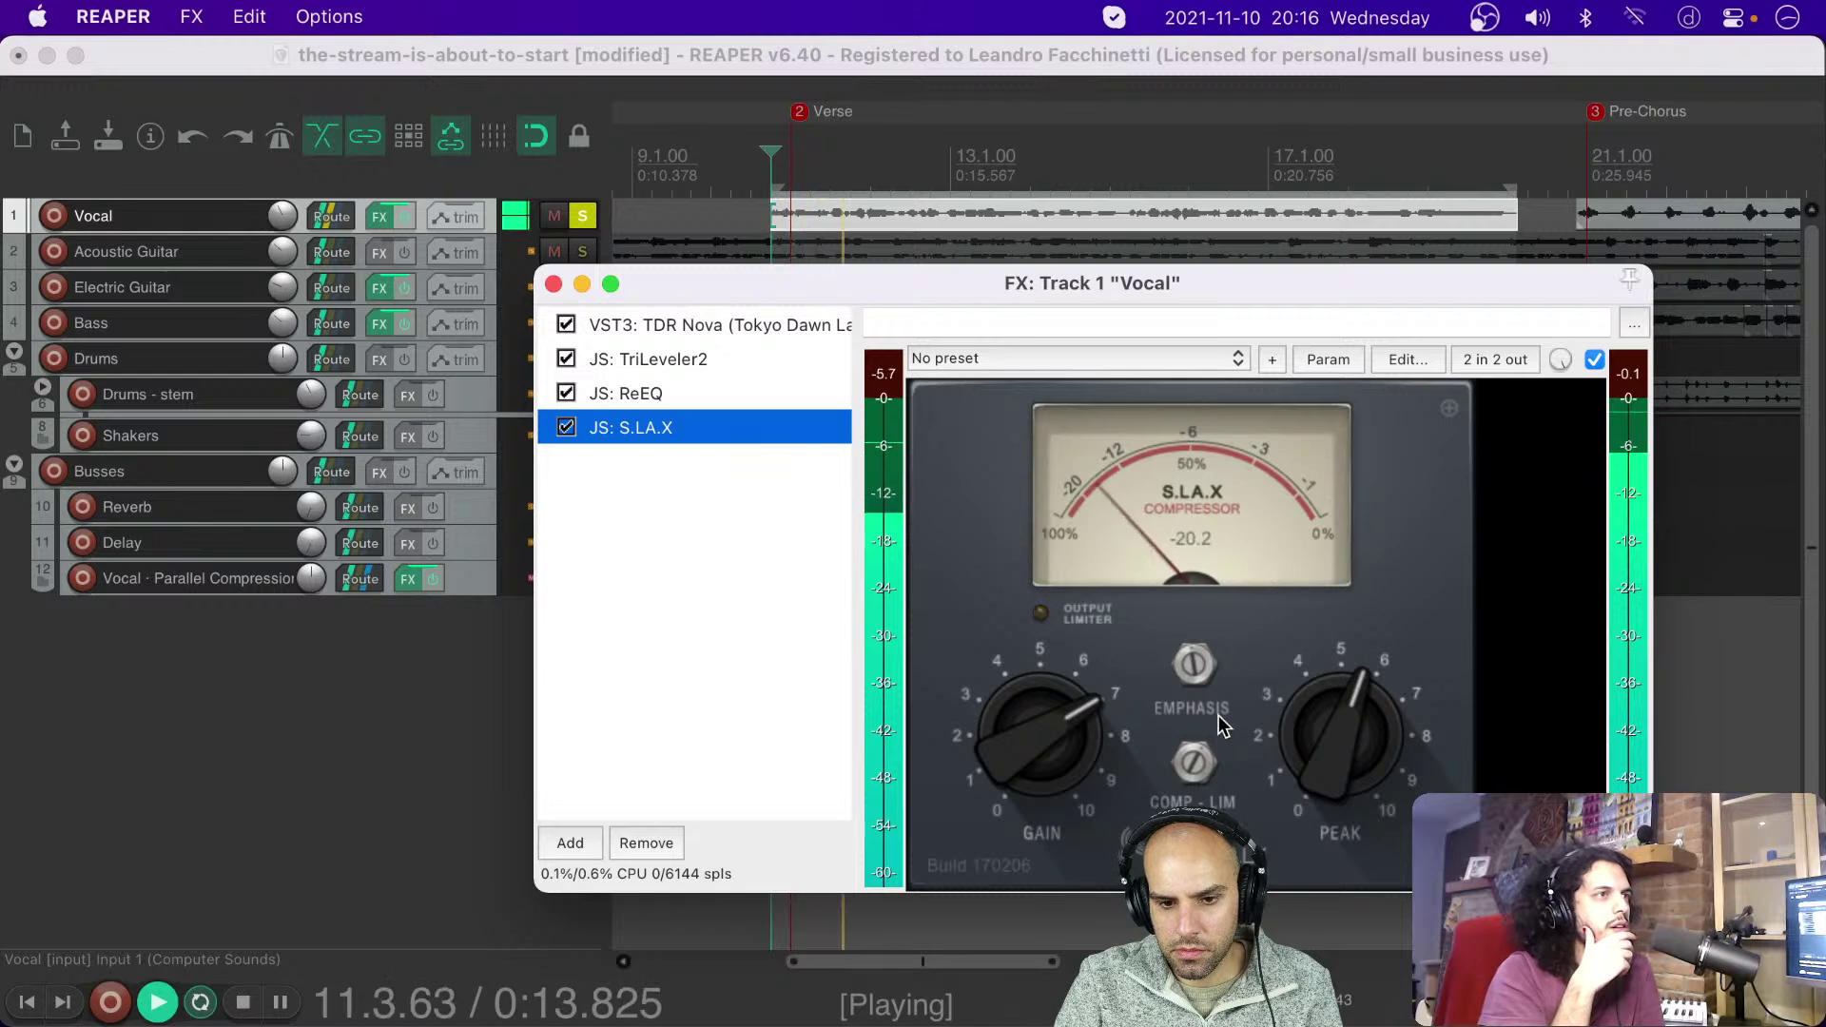
pyautogui.moveTo(1058, 739); pyautogui.dragTo(1058, 702)
pyautogui.moveTo(1278, 774); pyautogui.dragTo(1326, 704)
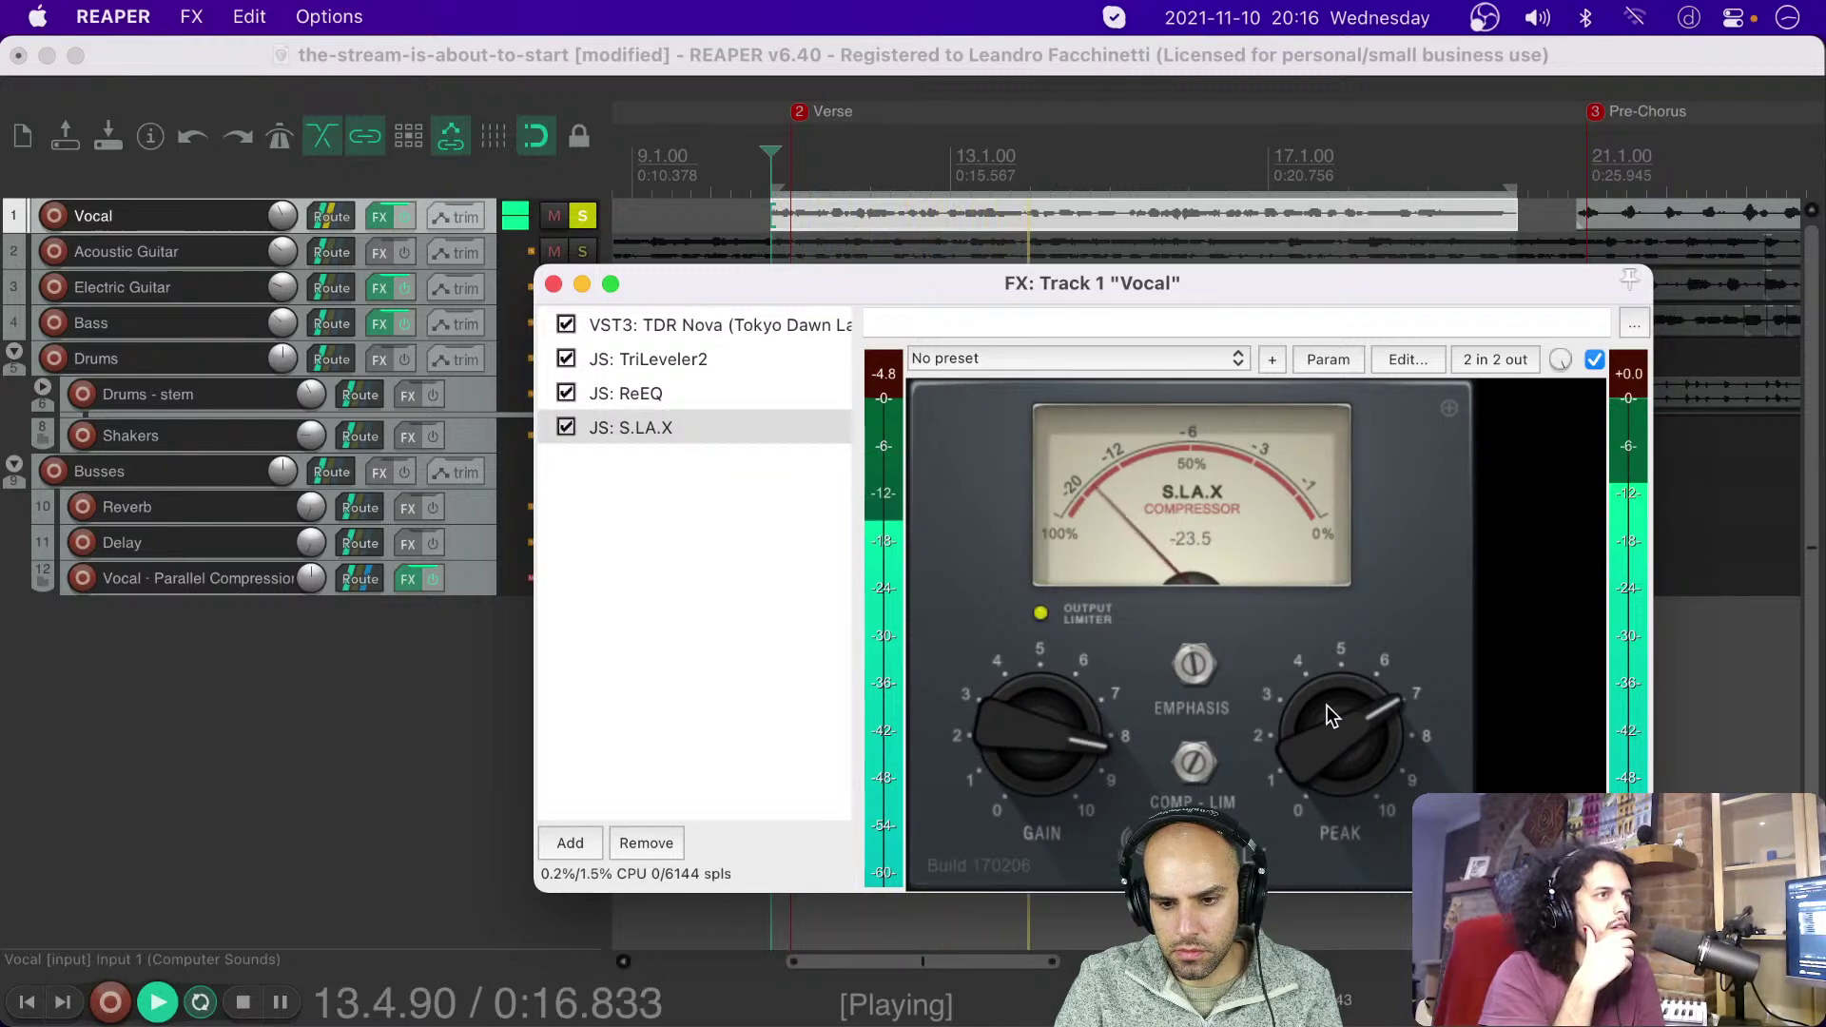
# Step: Try S.LA.X's FAT 2 and FLAT sound colorations during playback, then set it to FAT 1 and return to the main panel
pyautogui.click(1449, 408)
pyautogui.click(1157, 666)
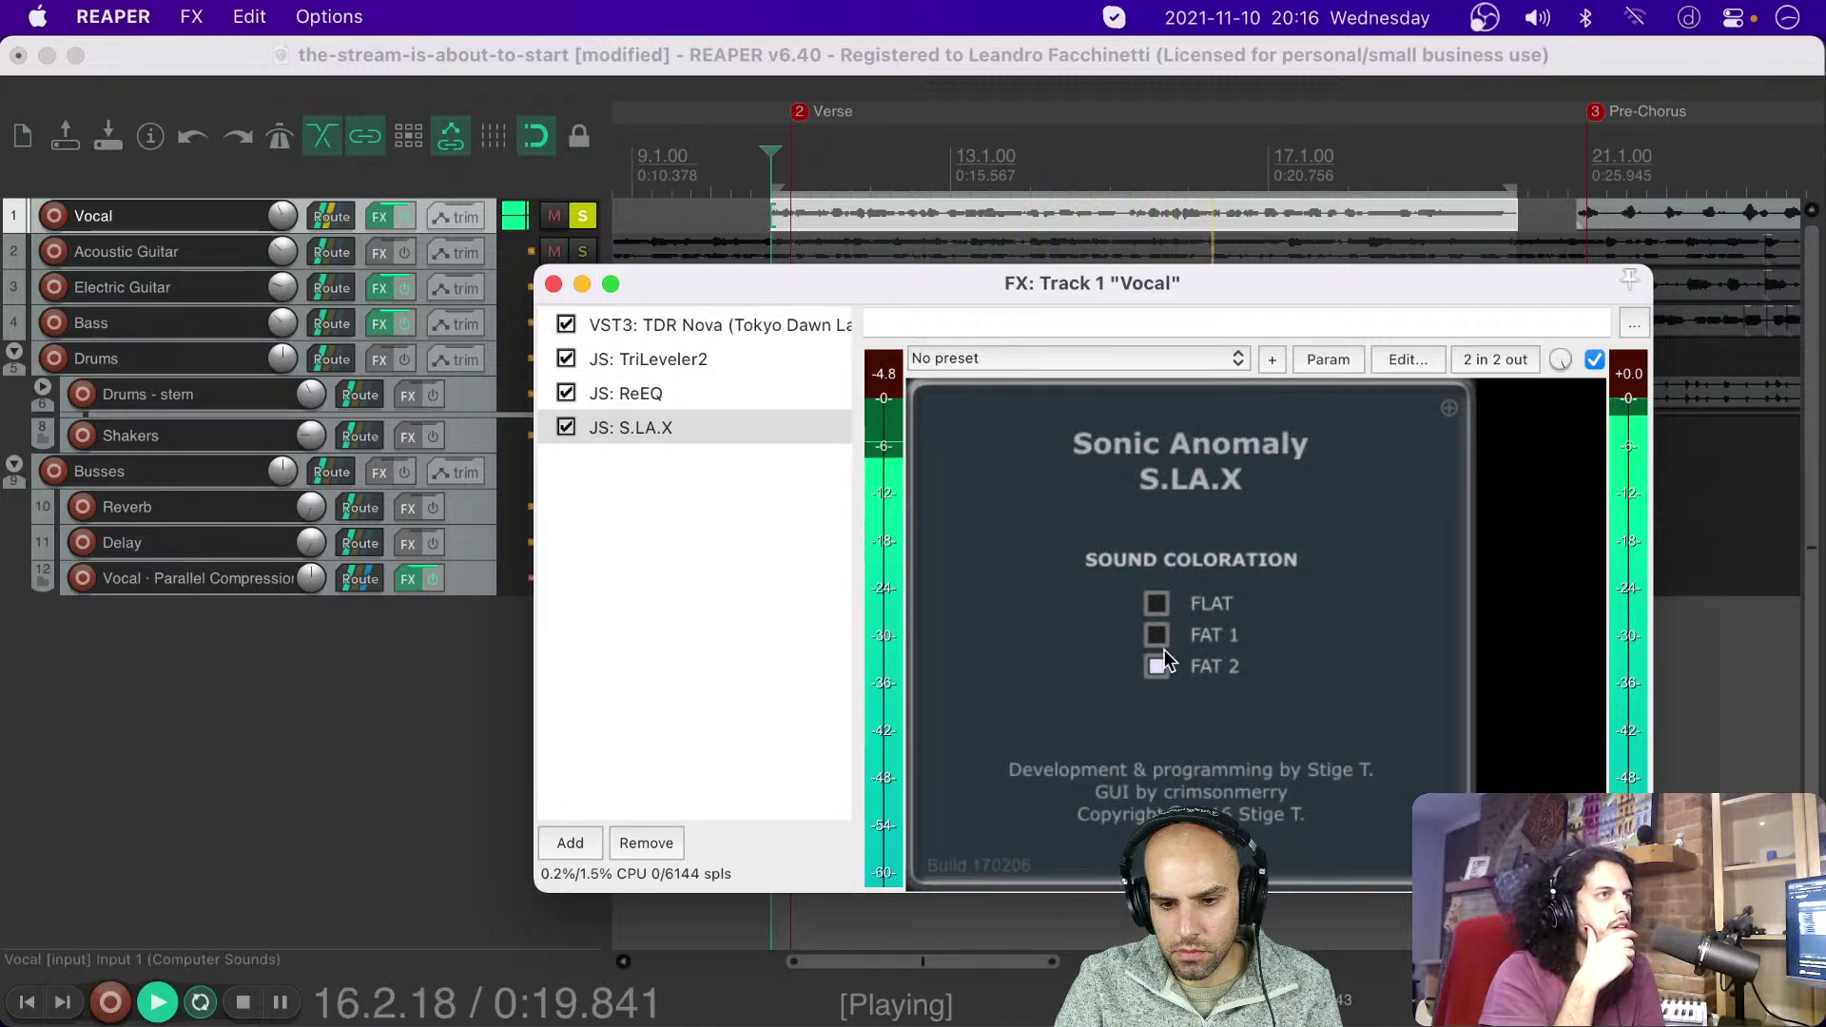
pyautogui.click(1159, 604)
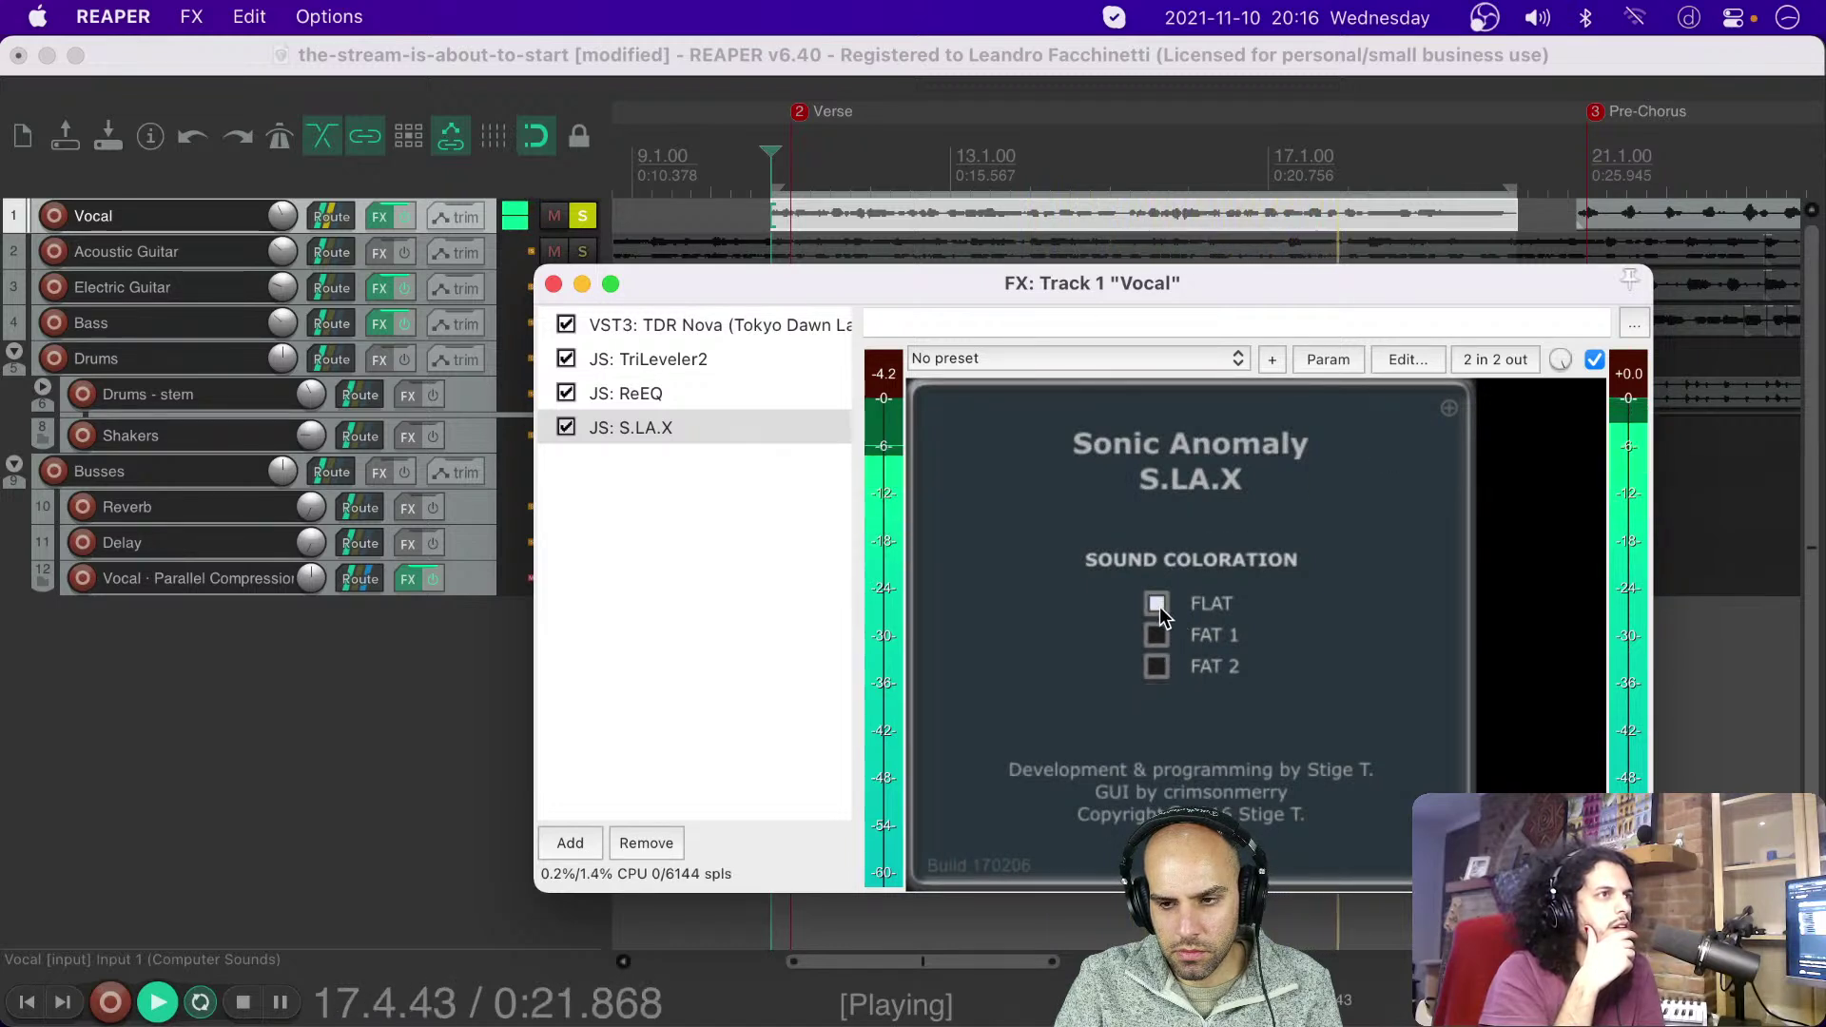
pyautogui.click(1155, 635)
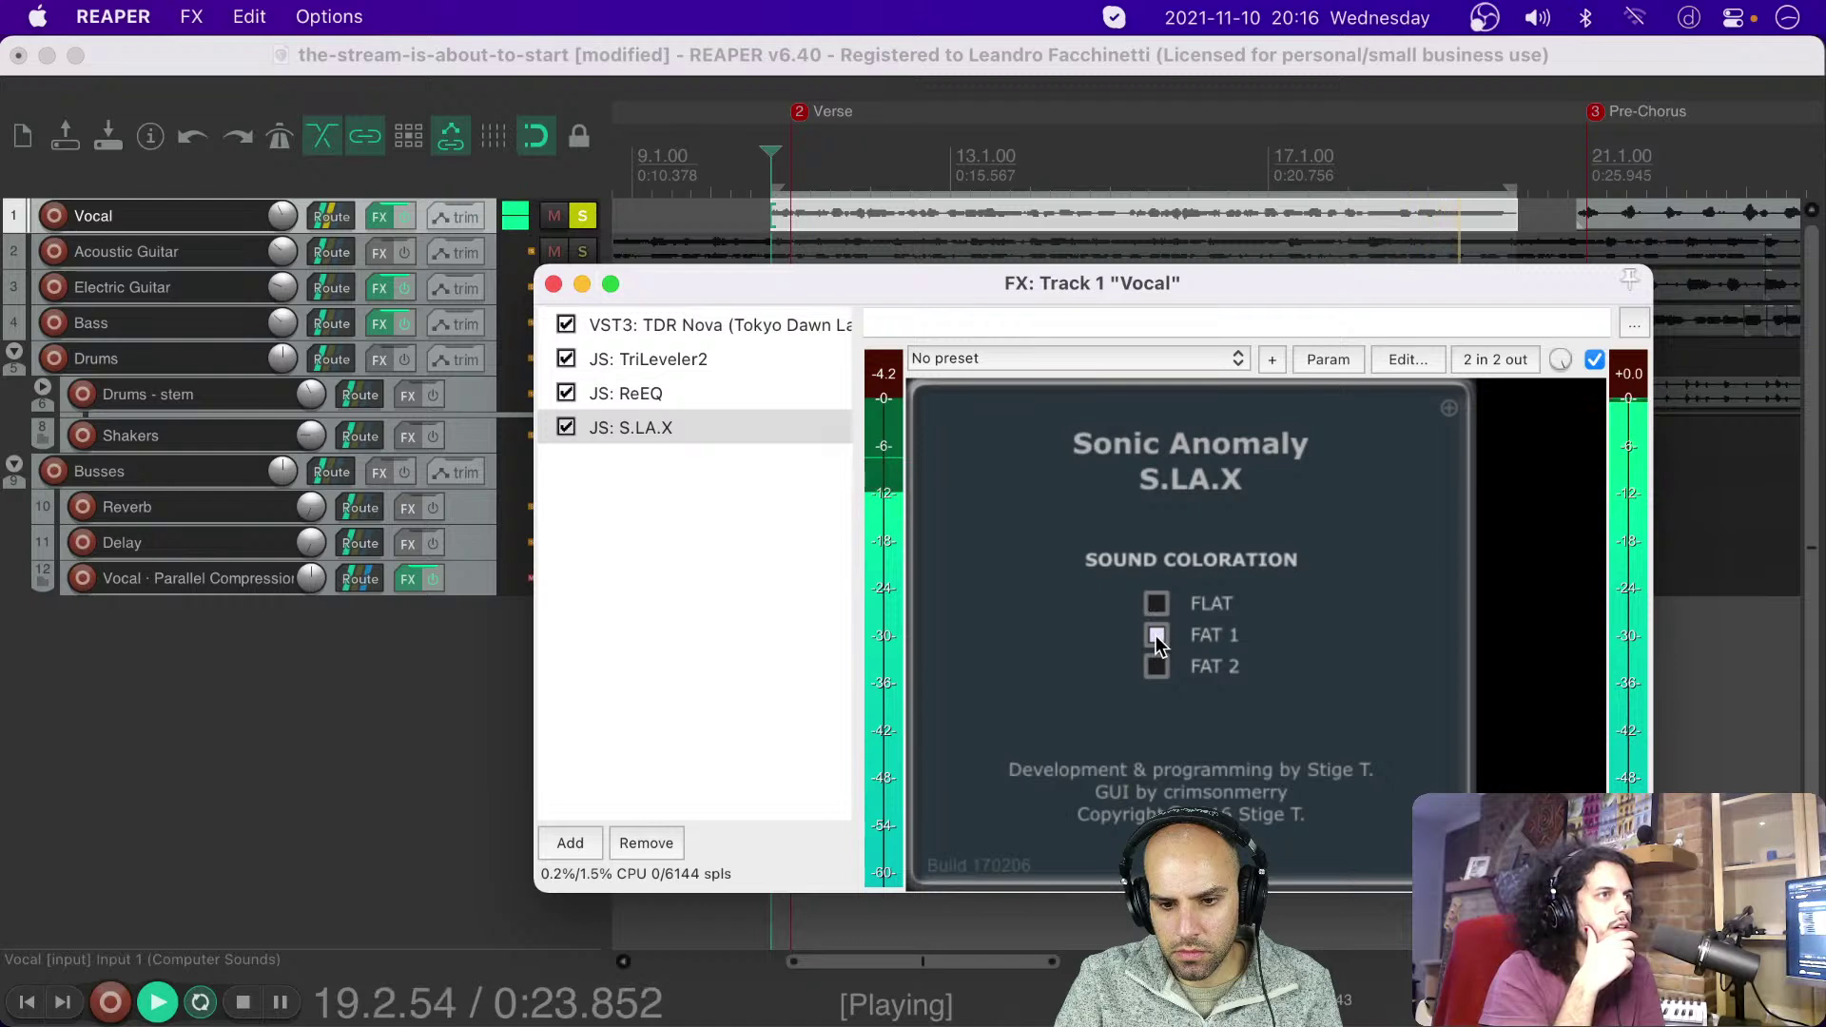
pyautogui.press('space')
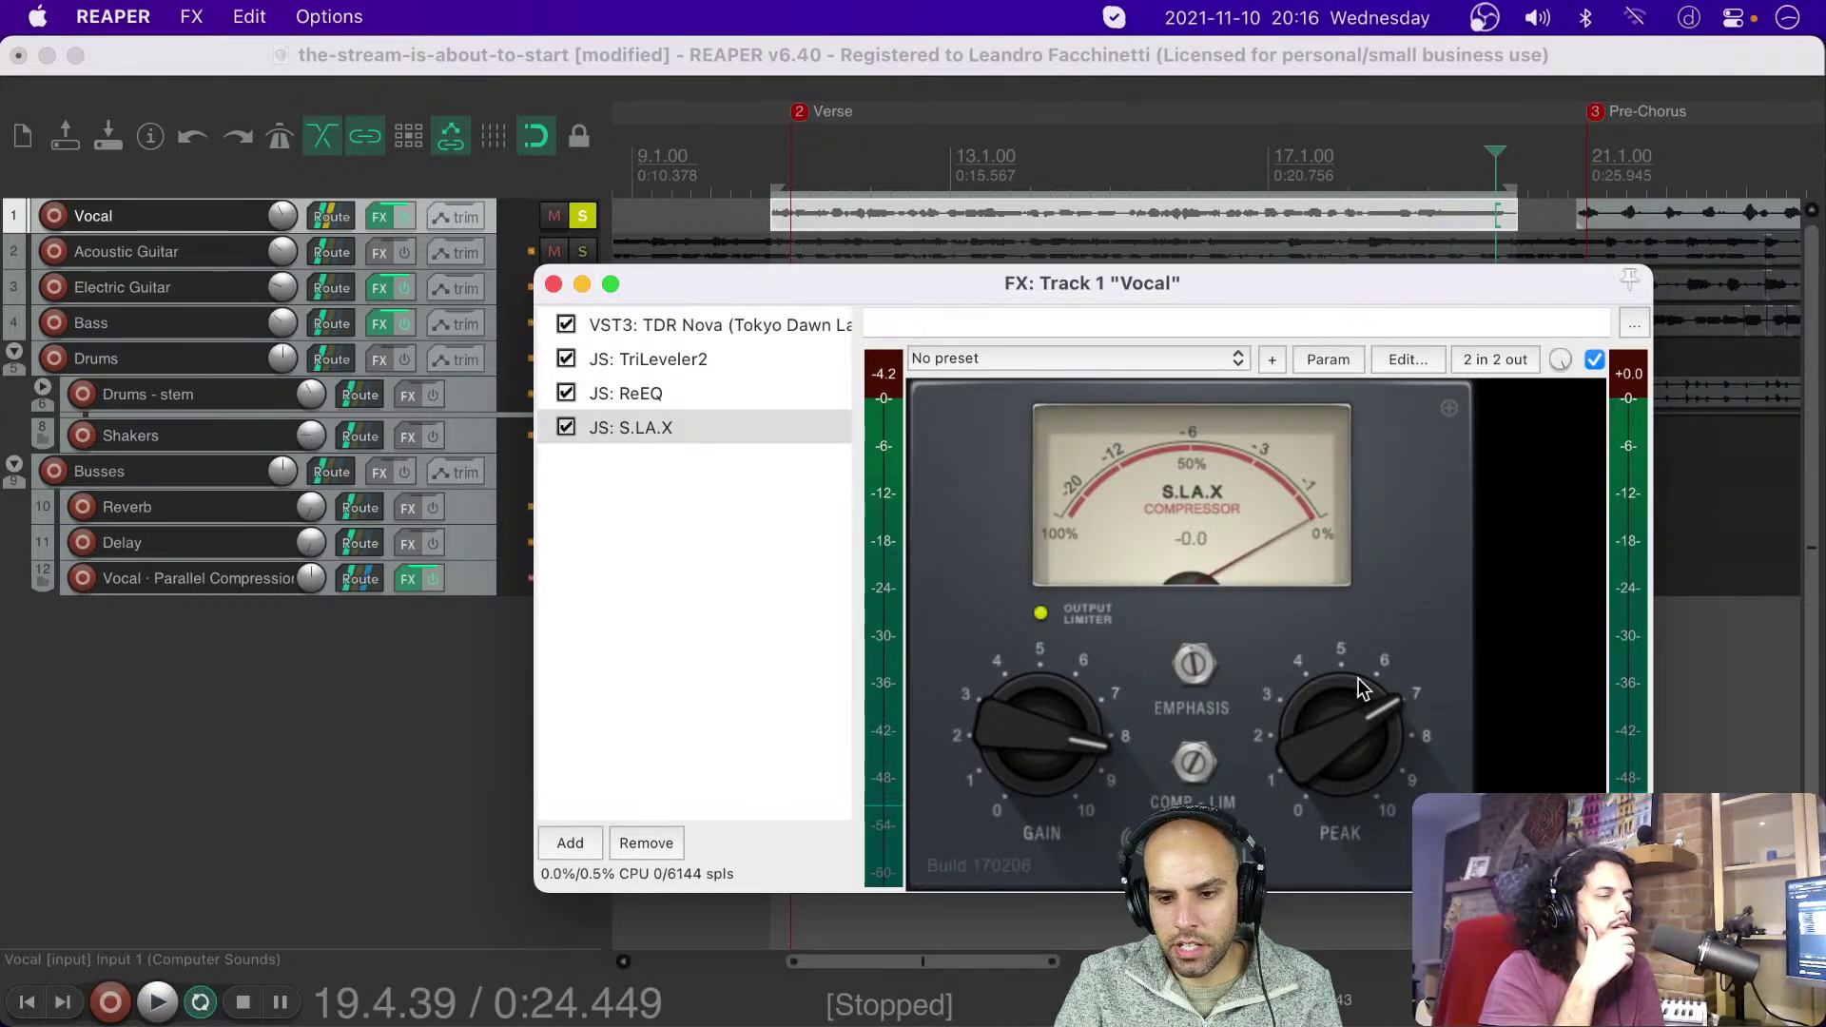
pyautogui.click(1450, 409)
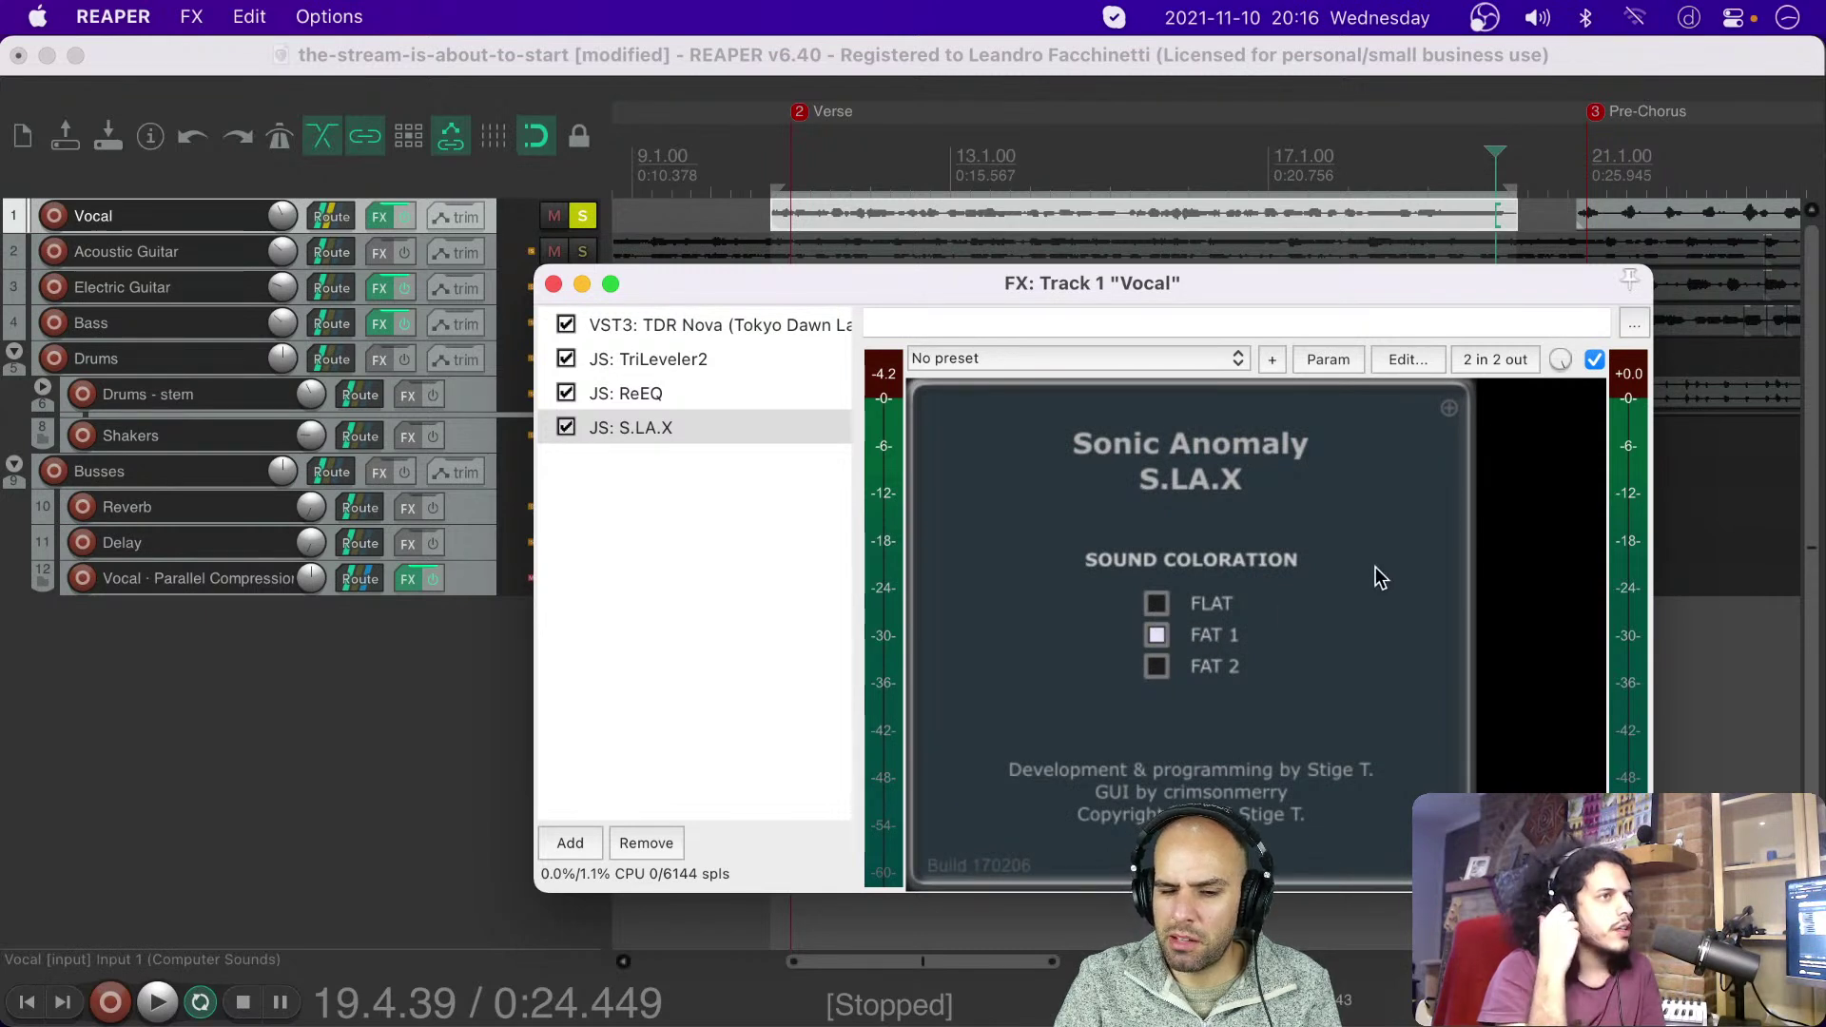
pyautogui.click(1448, 410)
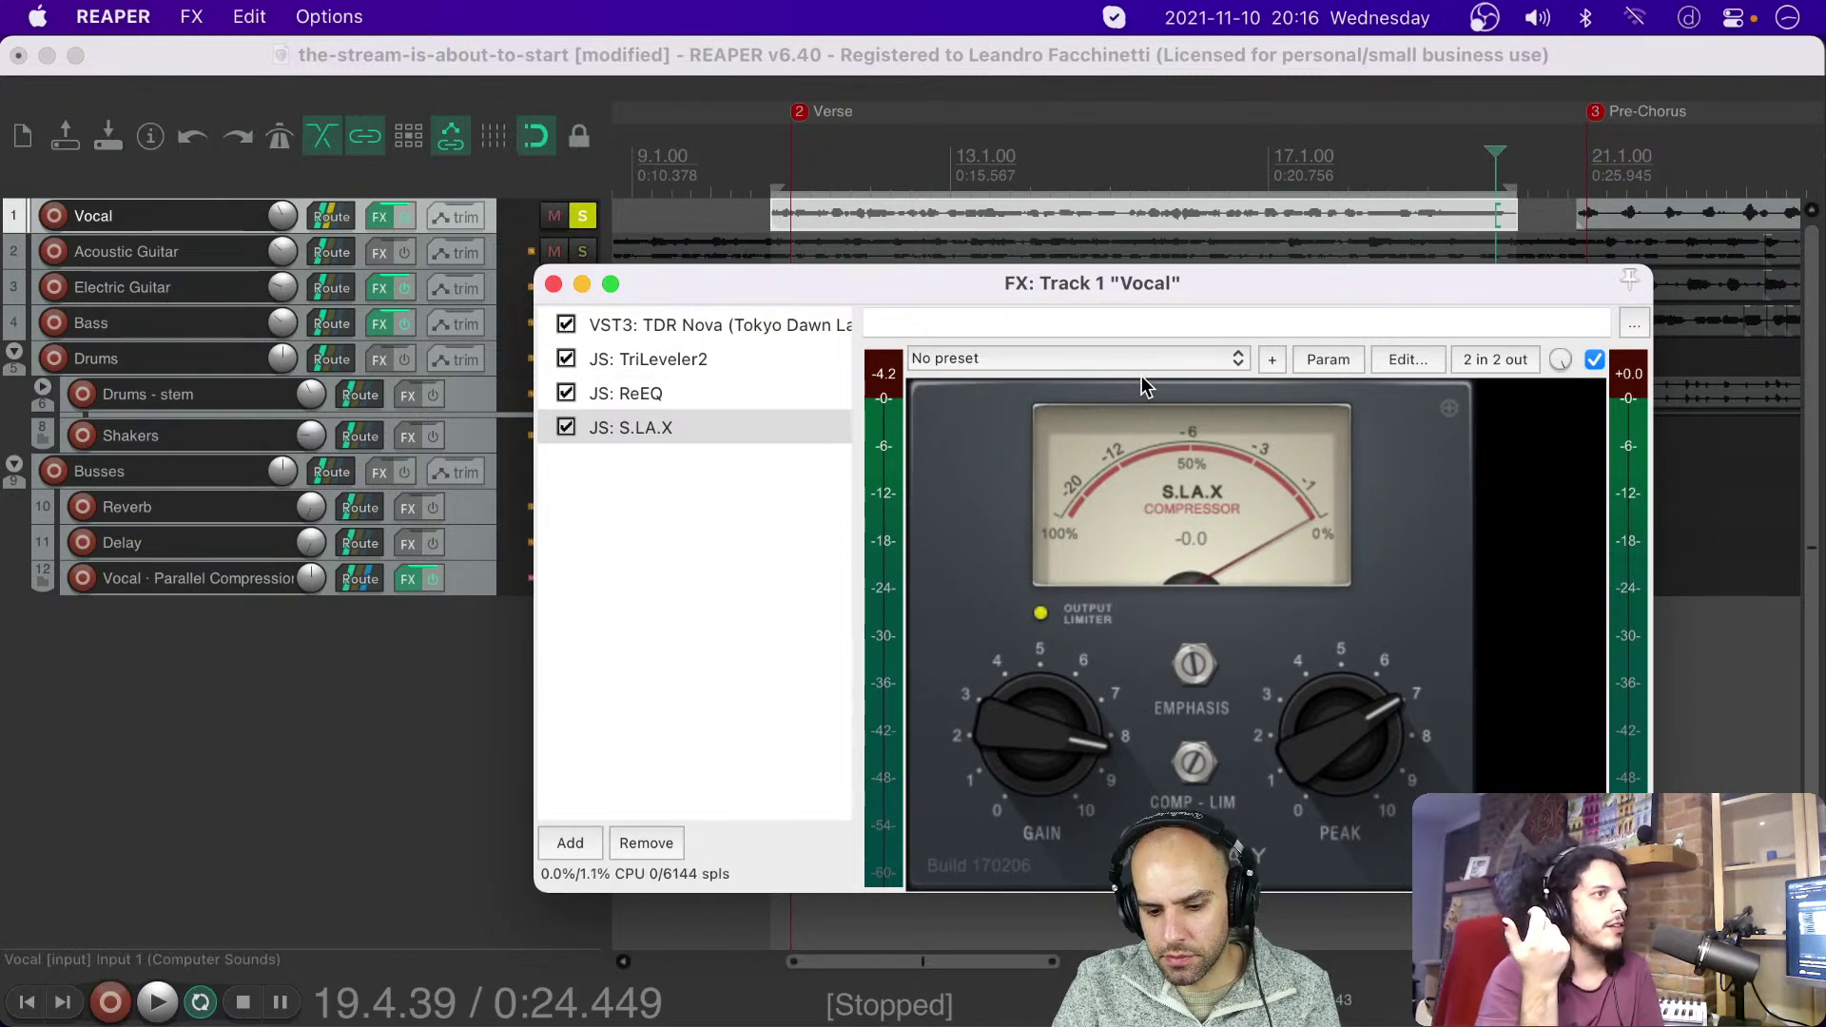
# Step: While the soloed vocal plays, raise S.LA.X's Peak to about 9 and lower its Gain to about 7
pyautogui.press('space')
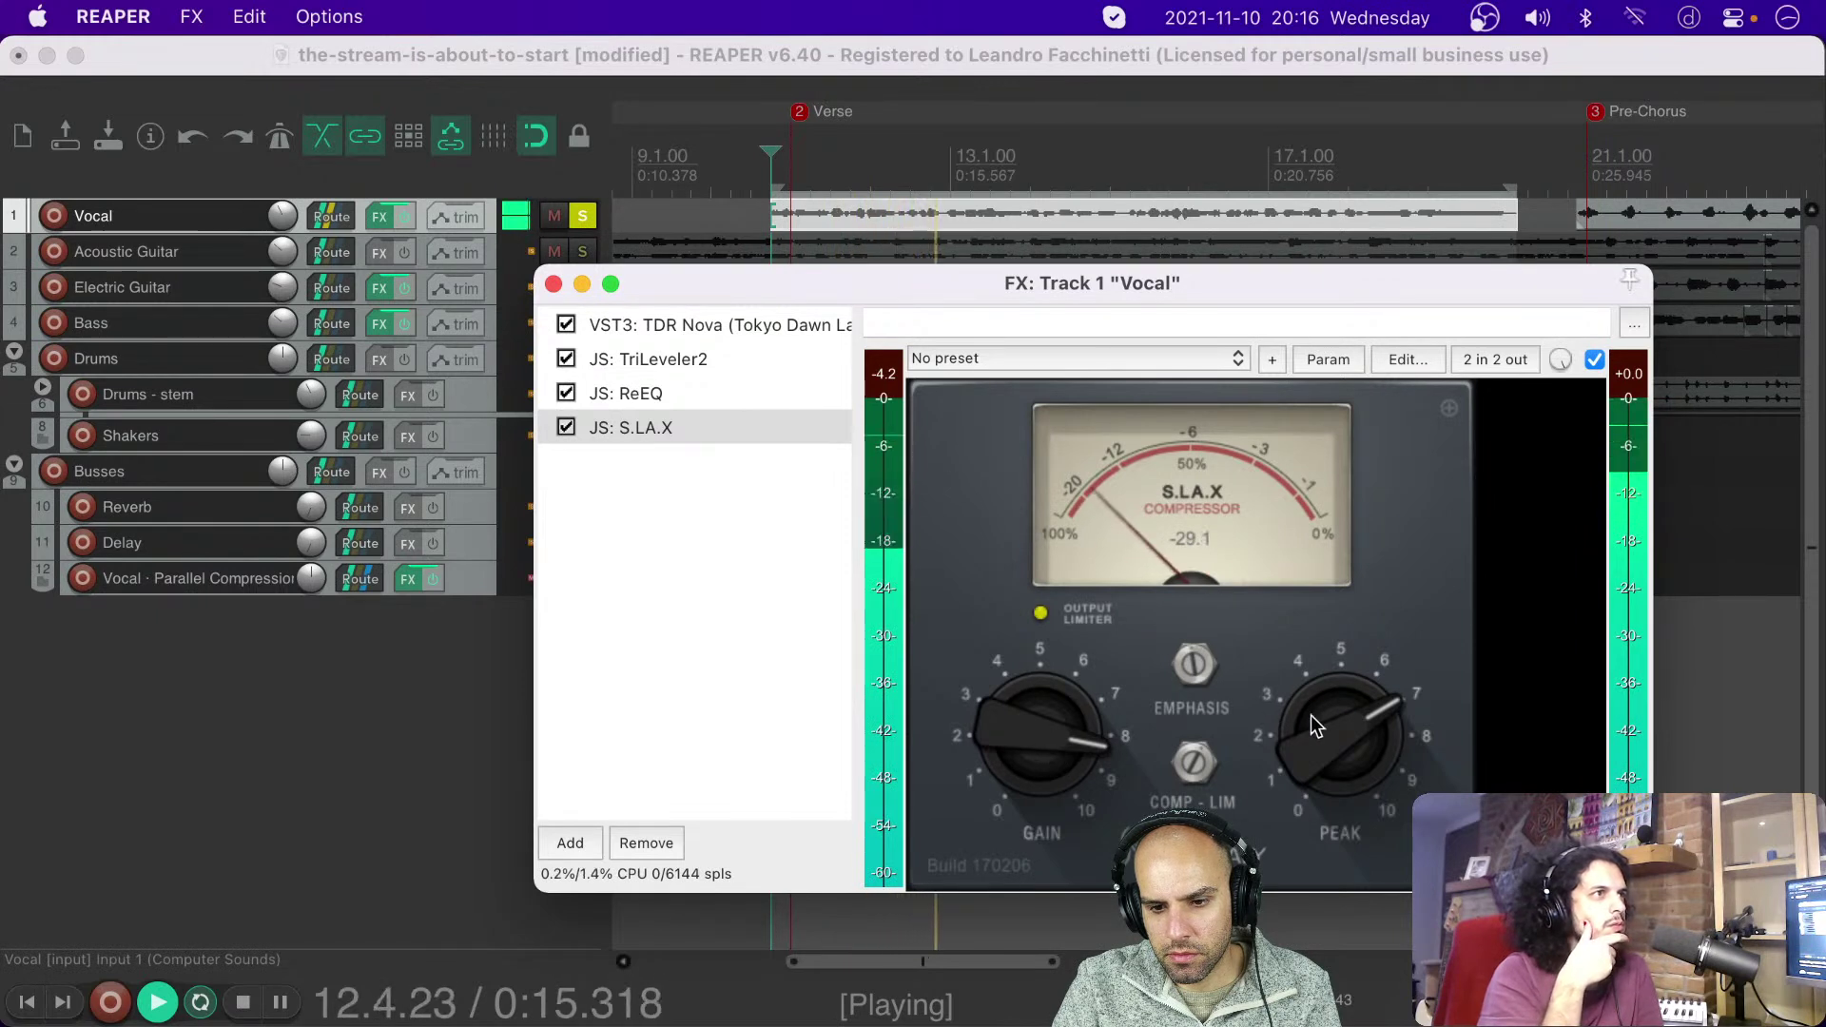
pyautogui.moveTo(1310, 715); pyautogui.dragTo(1348, 665)
pyautogui.moveTo(1029, 717); pyautogui.dragTo(1026, 743)
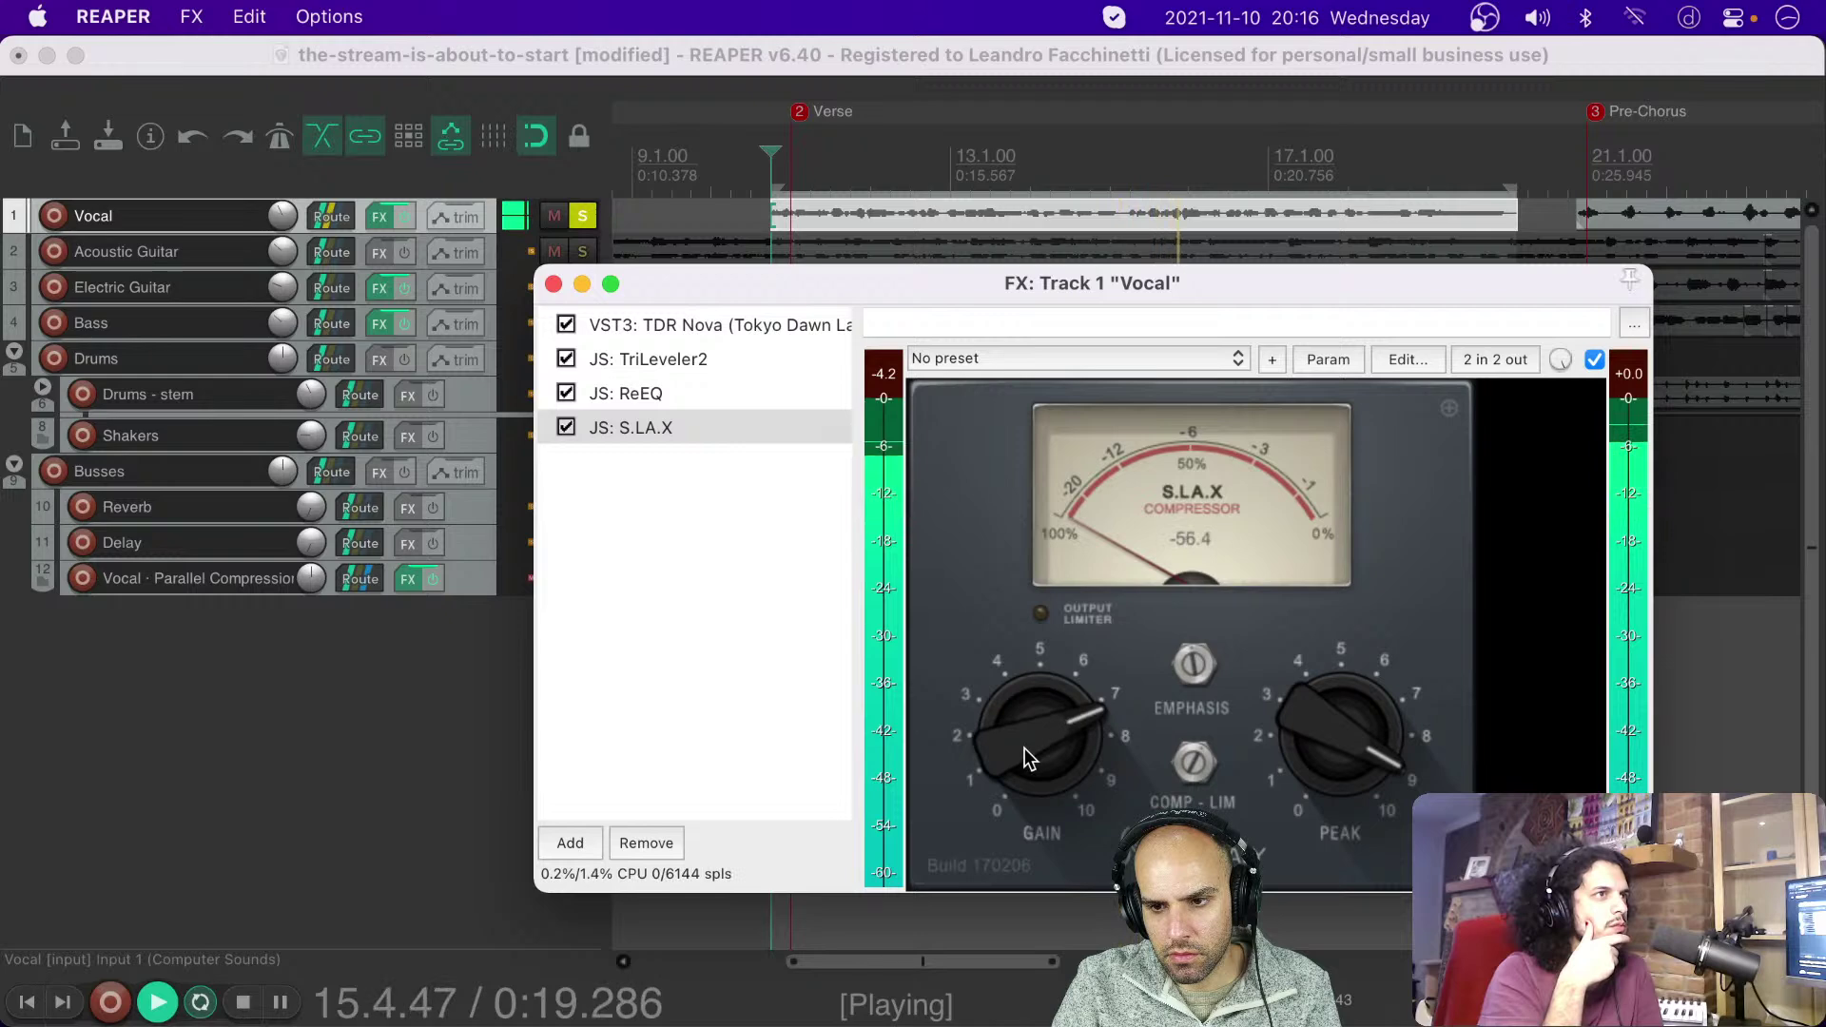
pyautogui.press('space')
# Step: Switch to ReEQ and back to S.LA.X, and play the vocal briefly from the Verse marker
pyautogui.click(671, 393)
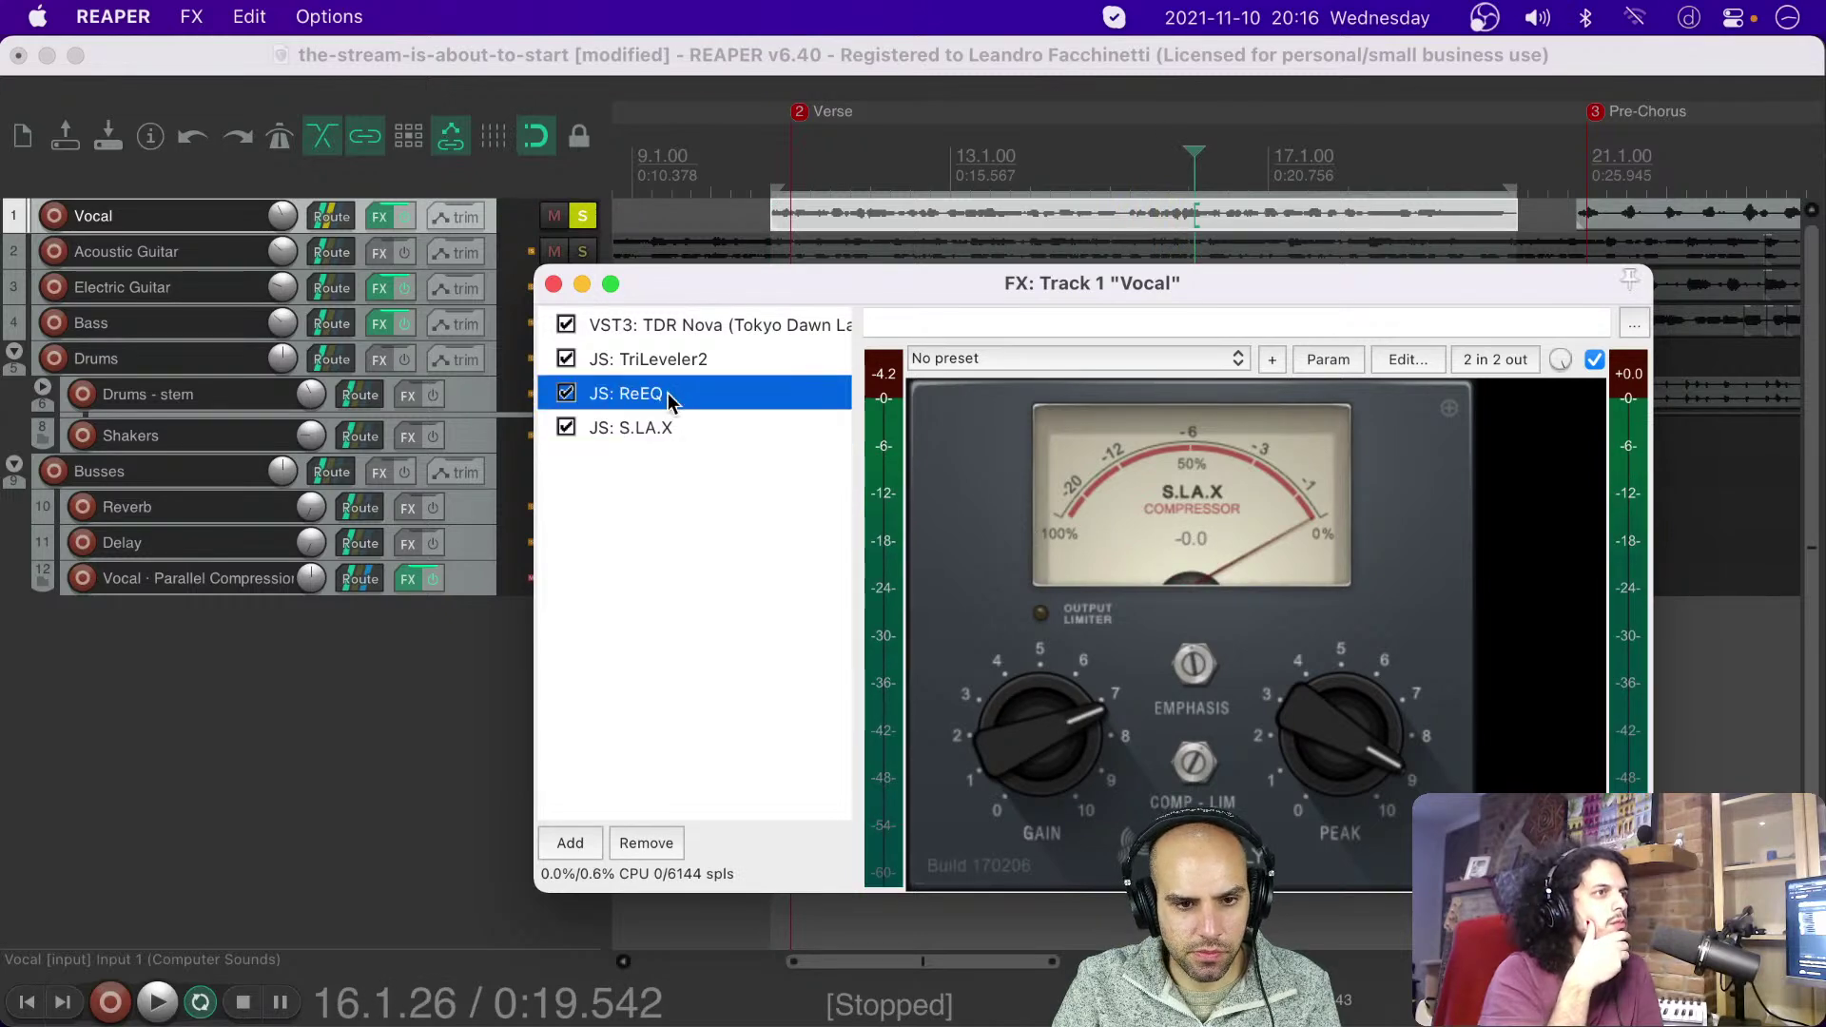
pyautogui.click(591, 429)
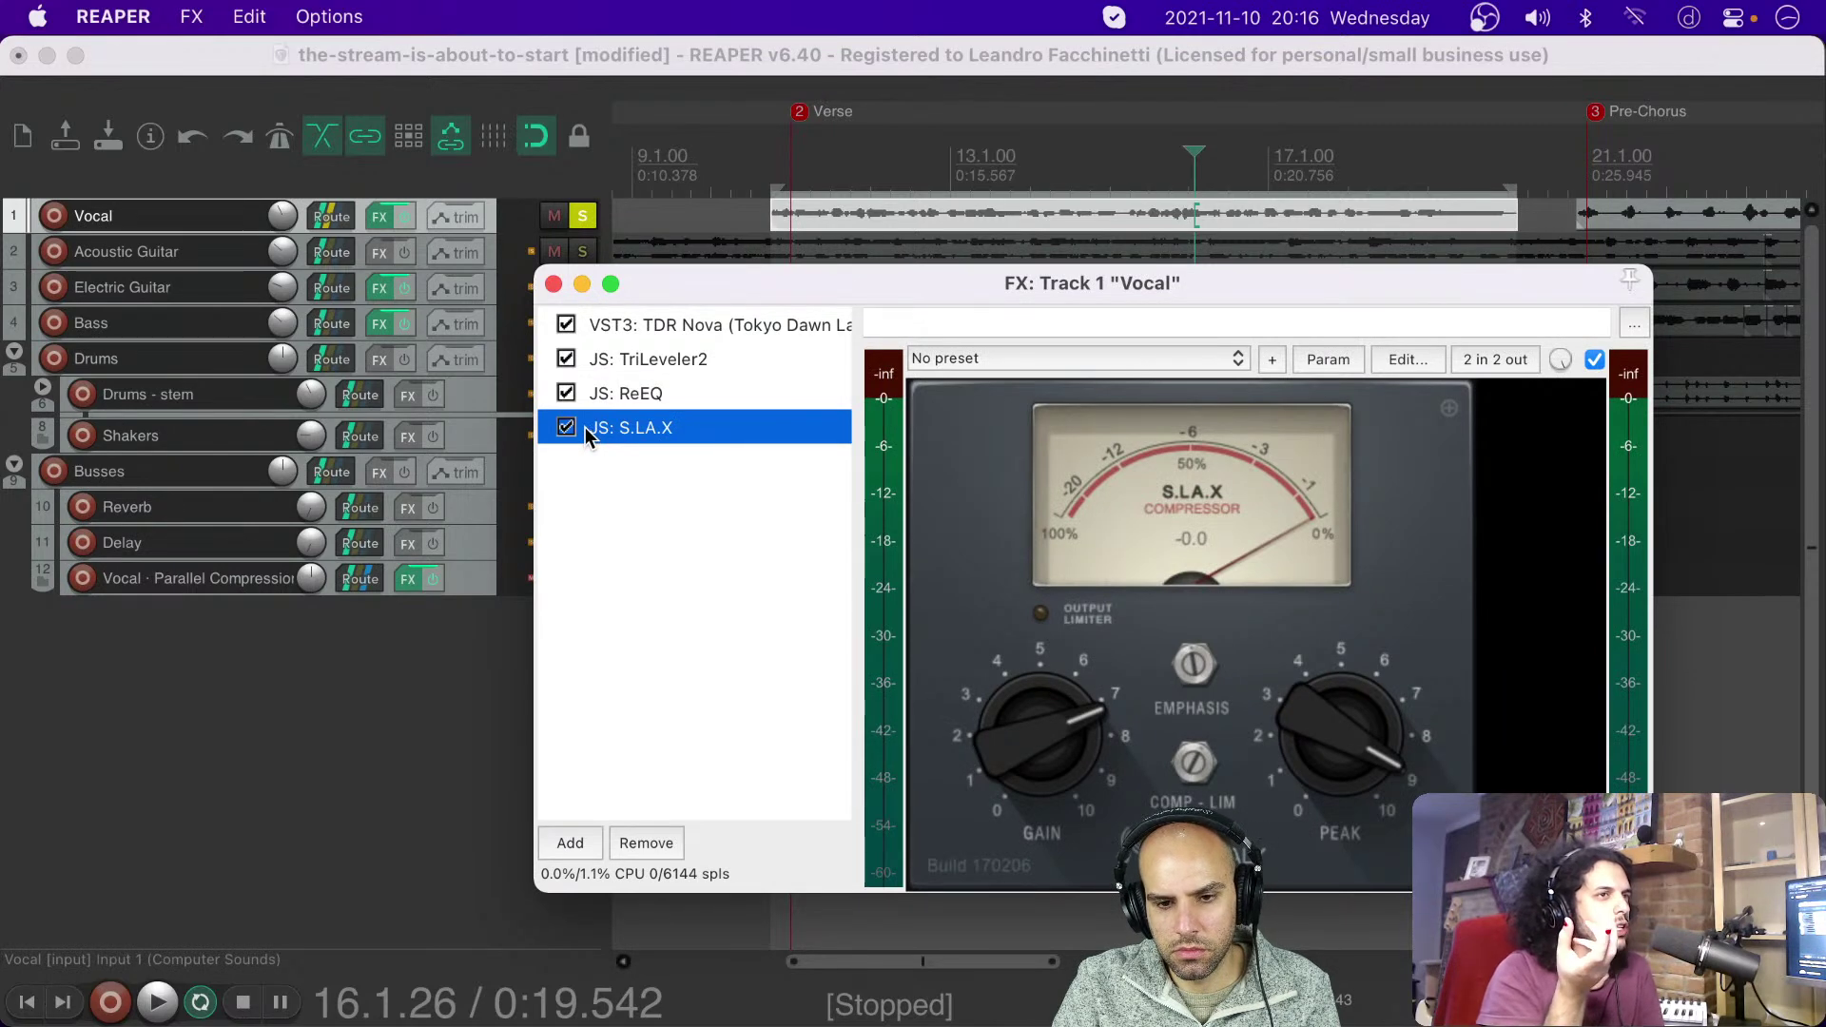
pyautogui.press('2')
pyautogui.press('space')
pyautogui.press('space')
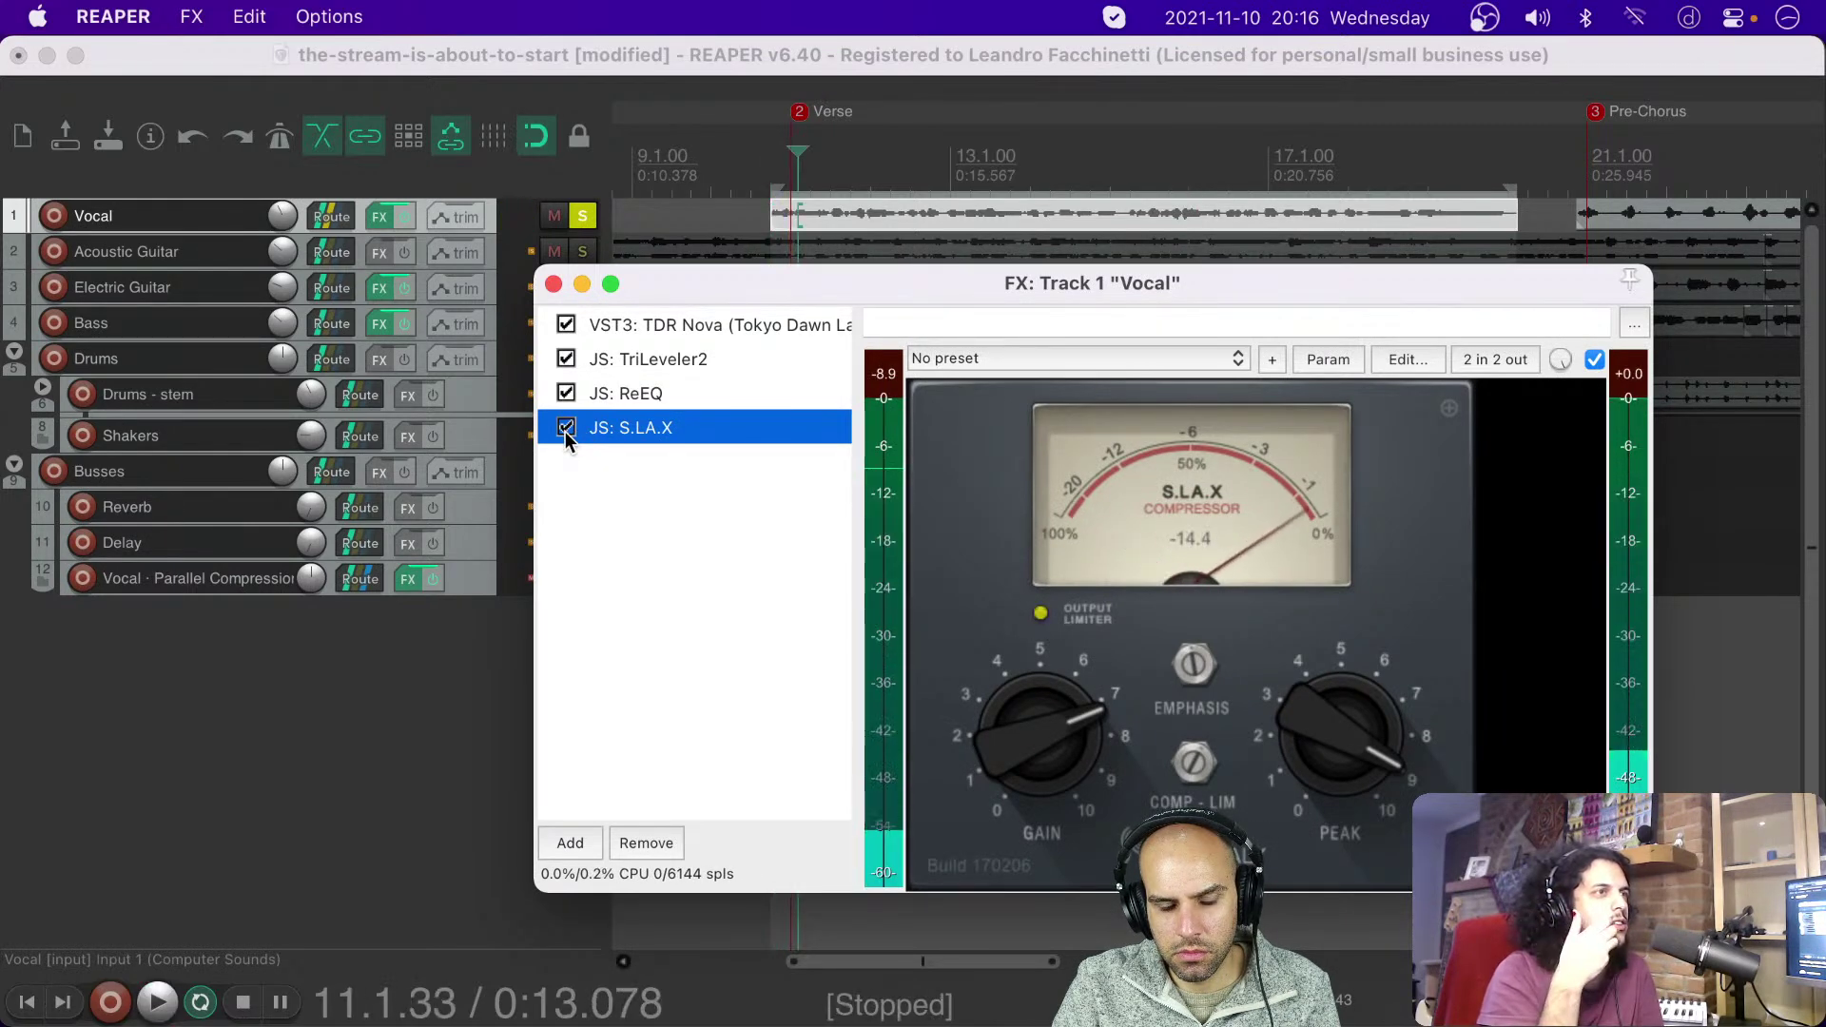
# Step: Compare the soloed verse vocal with S.LA.X bypassed and enabled, leave it enabled and listen once more
pyautogui.click(567, 428)
pyautogui.click(567, 428)
pyautogui.click(567, 428)
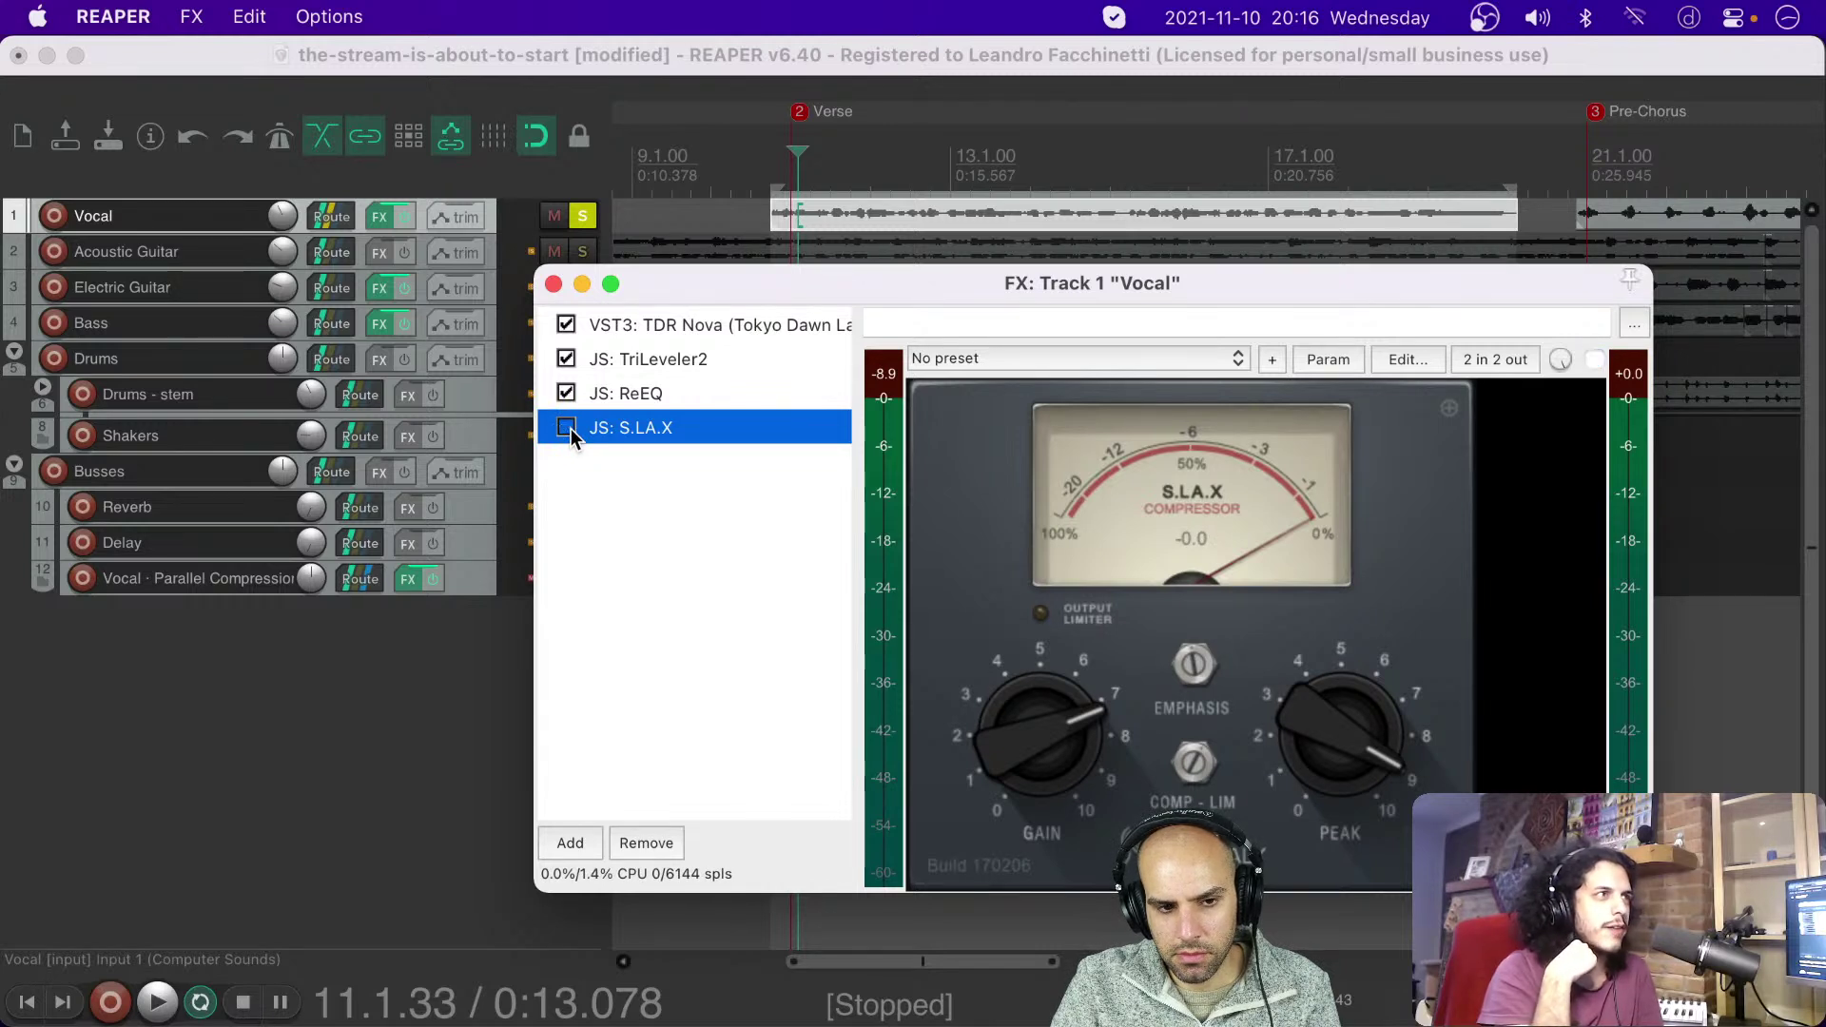
pyautogui.click(567, 428)
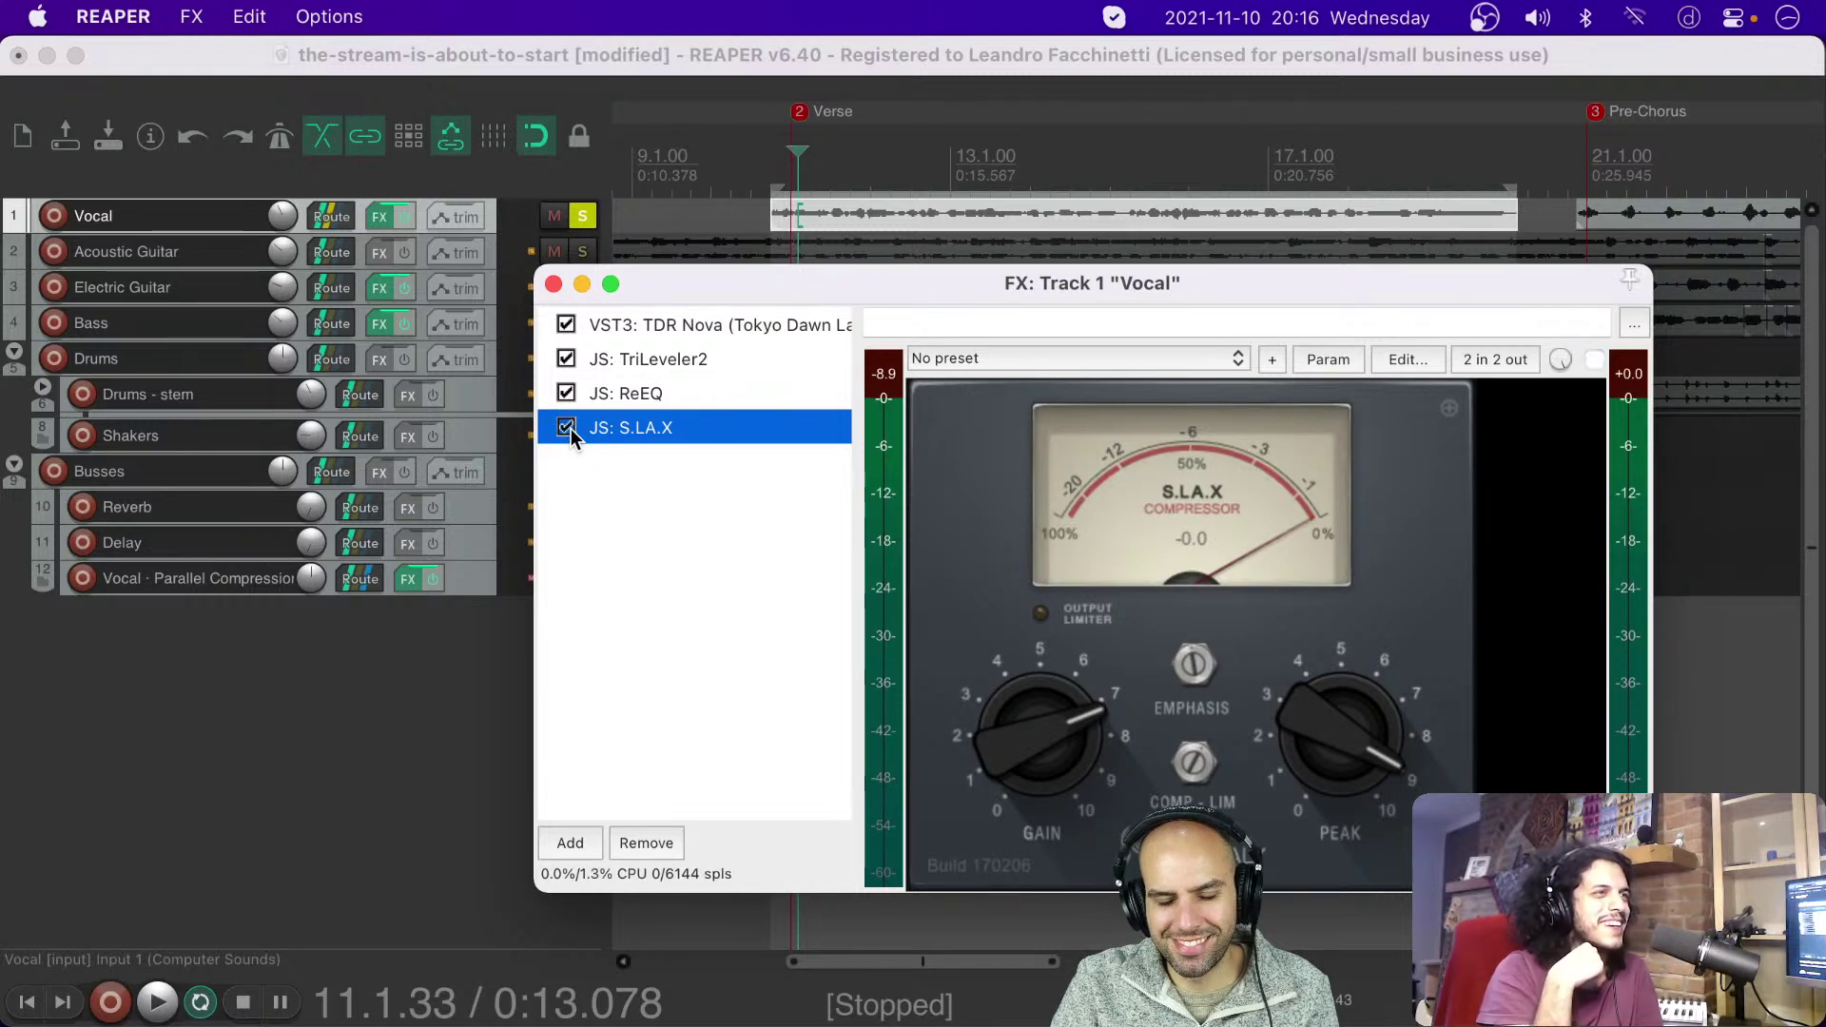
pyautogui.click(566, 428)
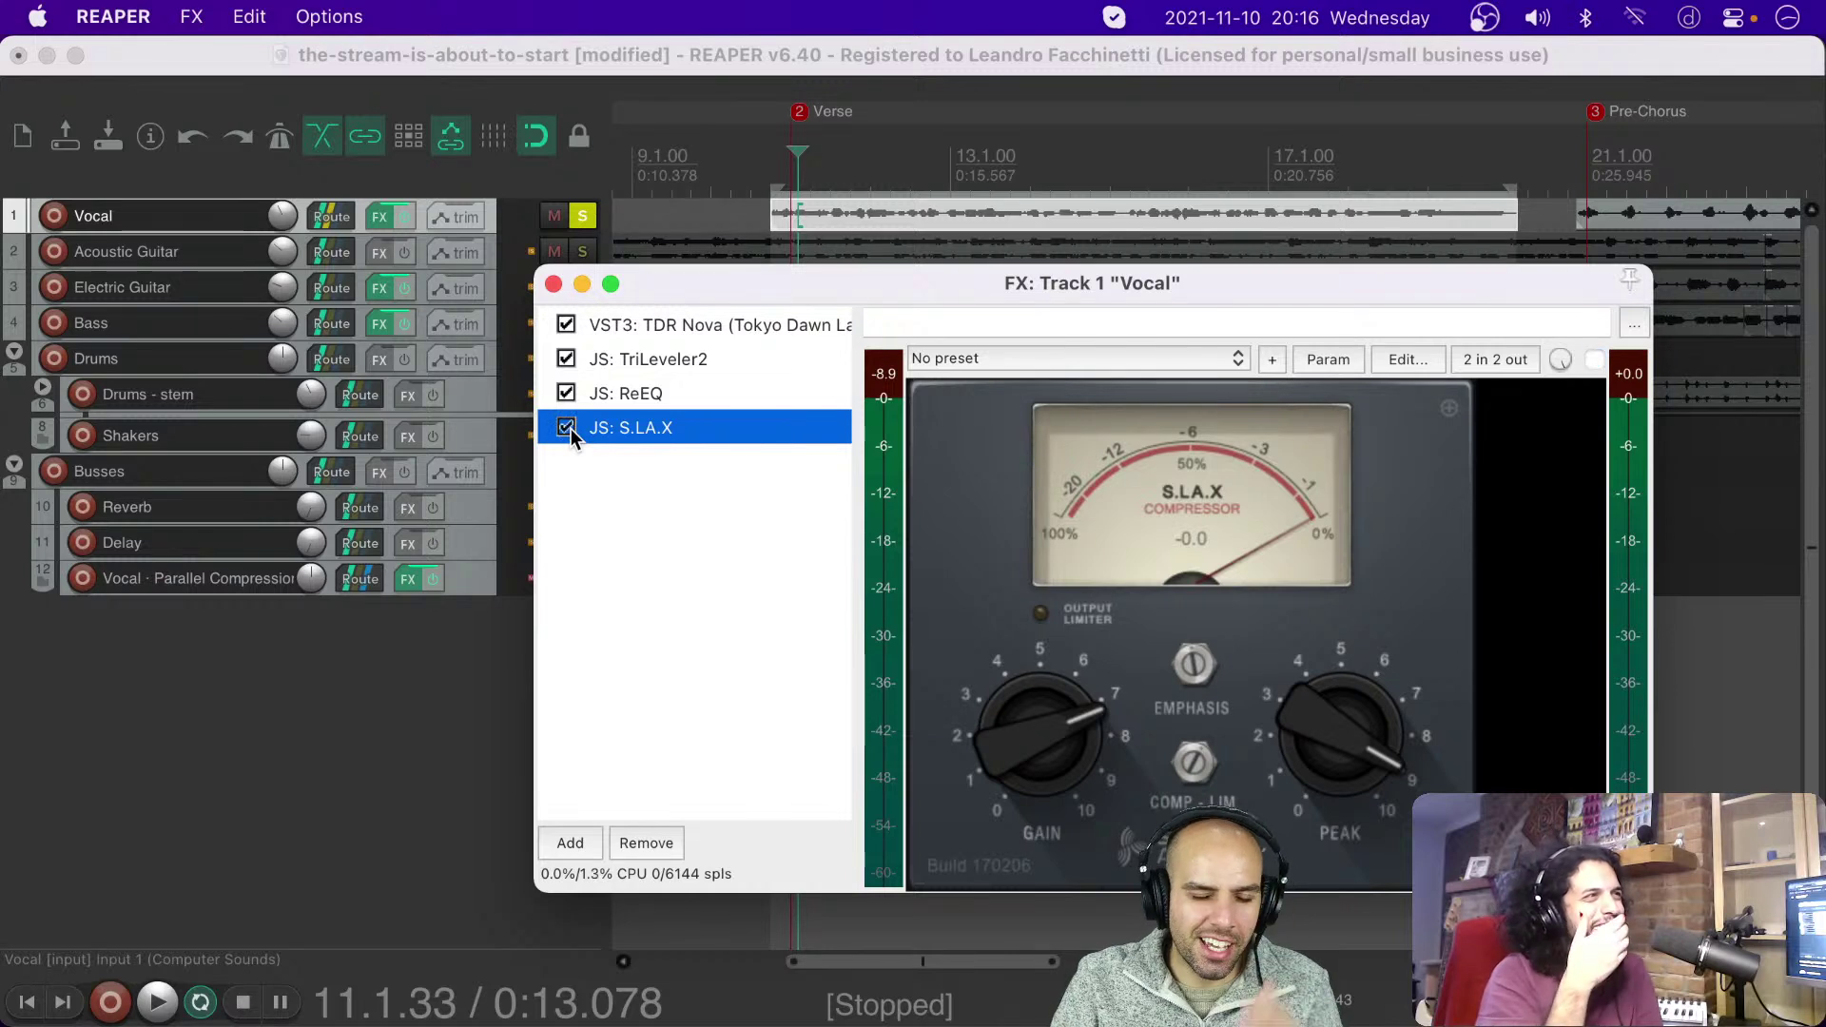
pyautogui.press('space')
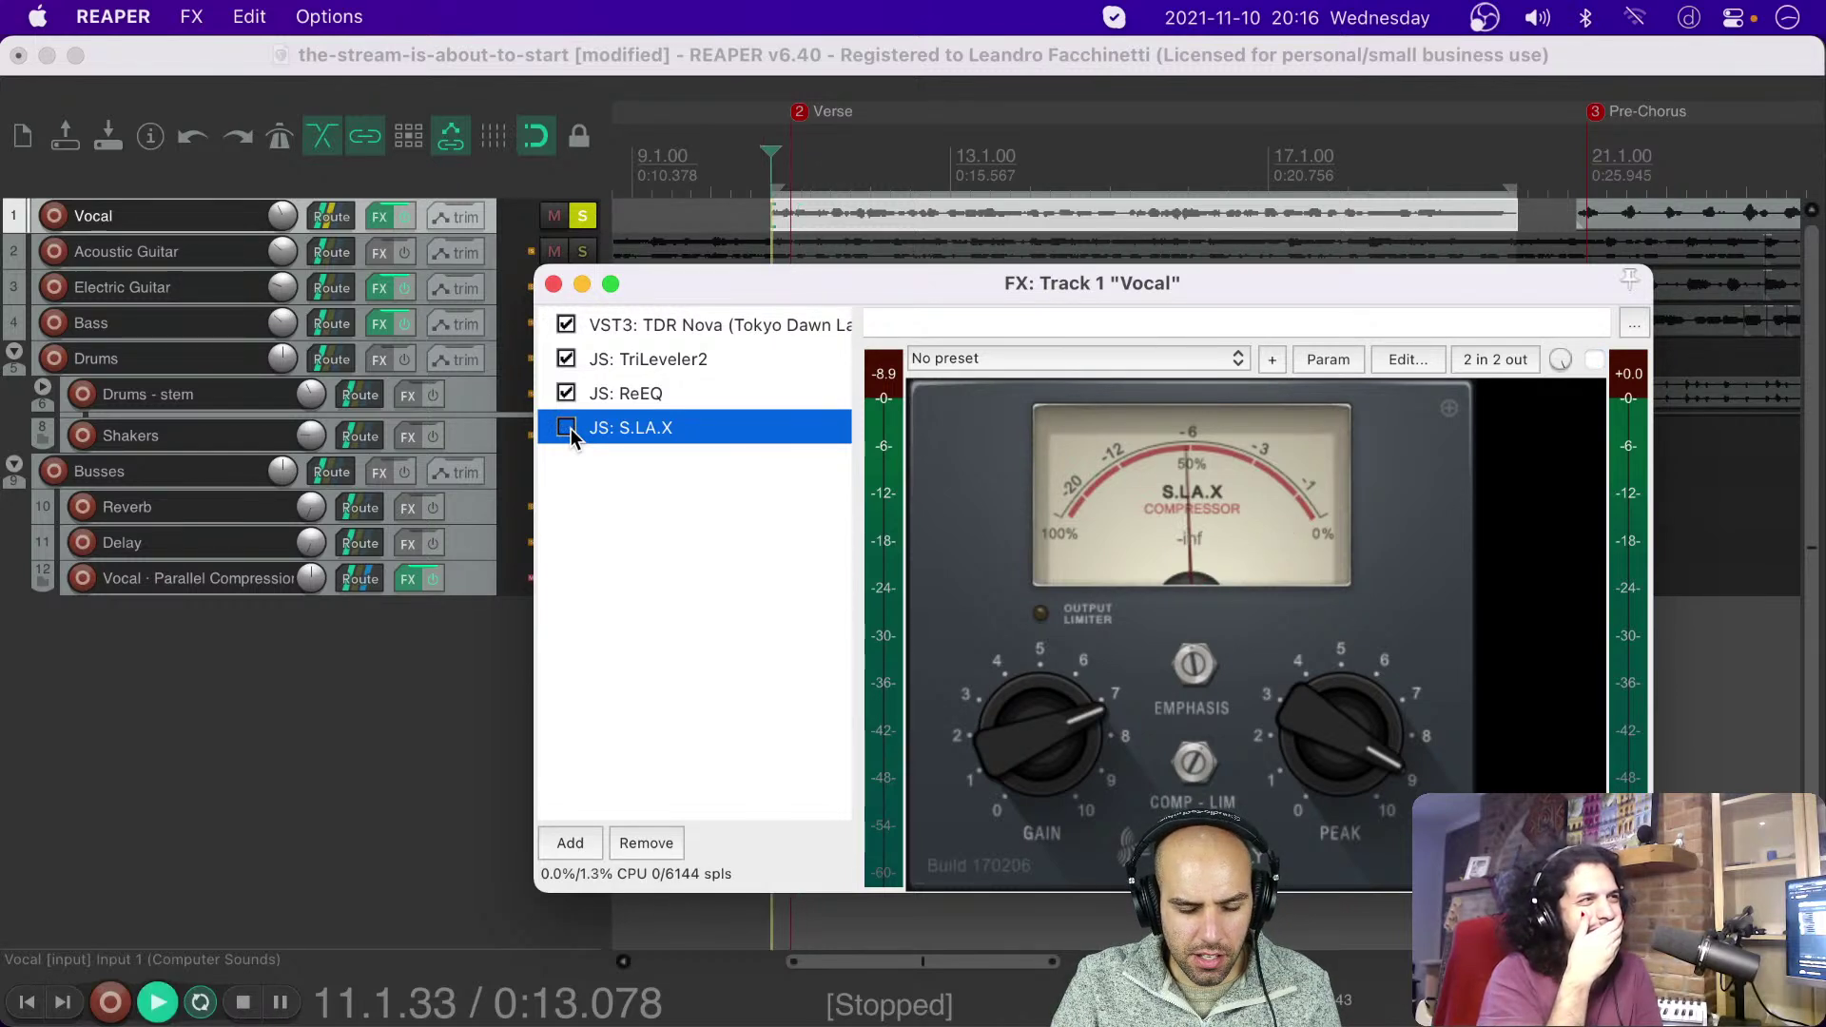
pyautogui.click(566, 428)
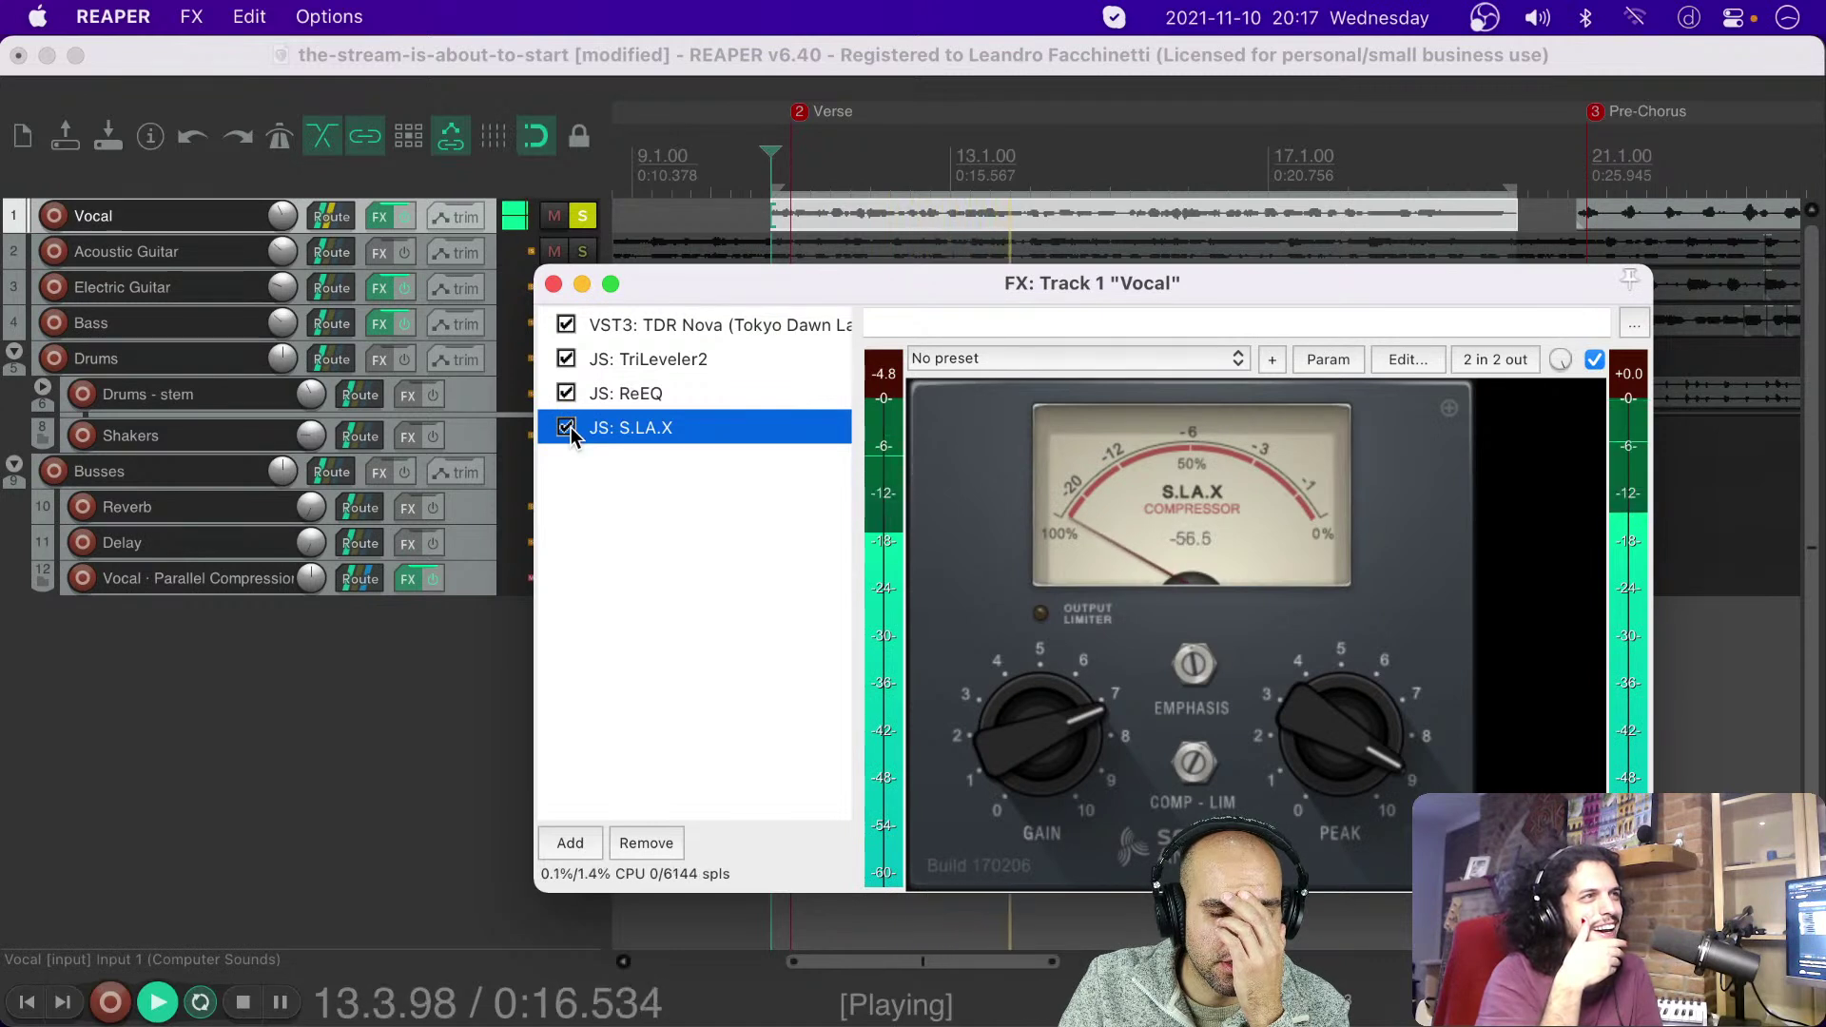
pyautogui.click(566, 428)
pyautogui.click(567, 428)
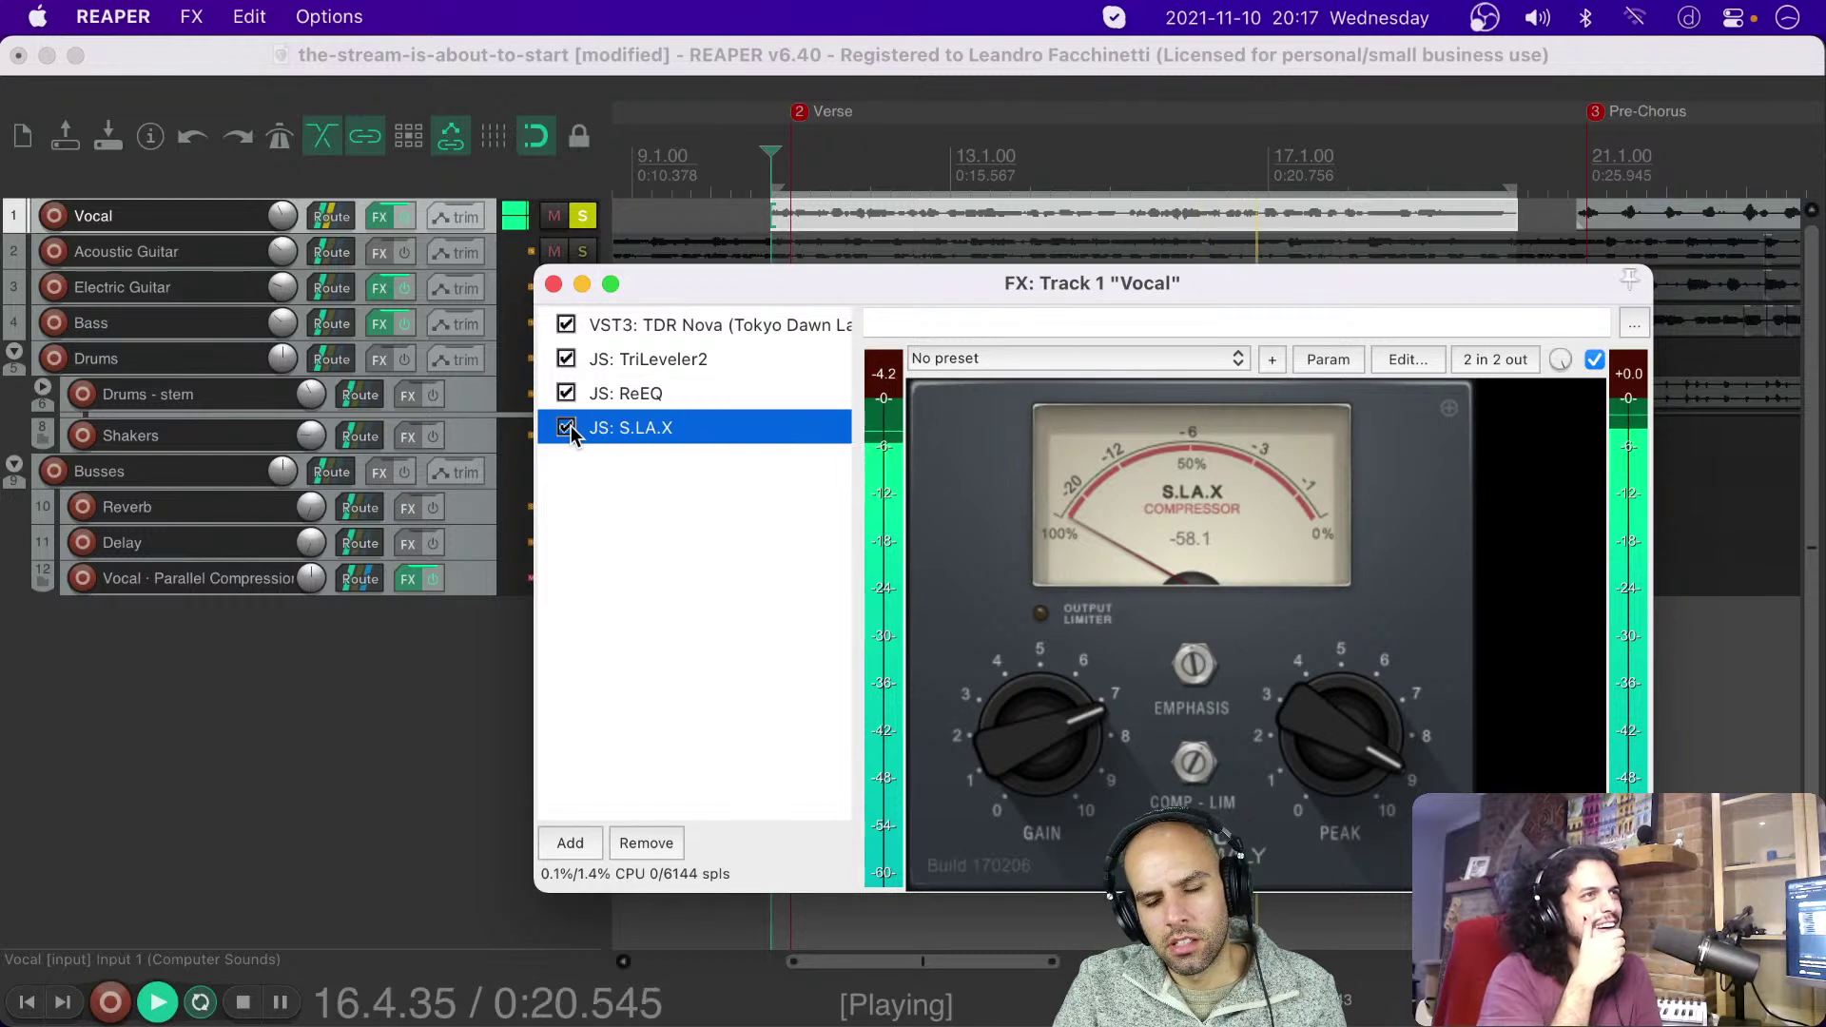
pyautogui.press('space')
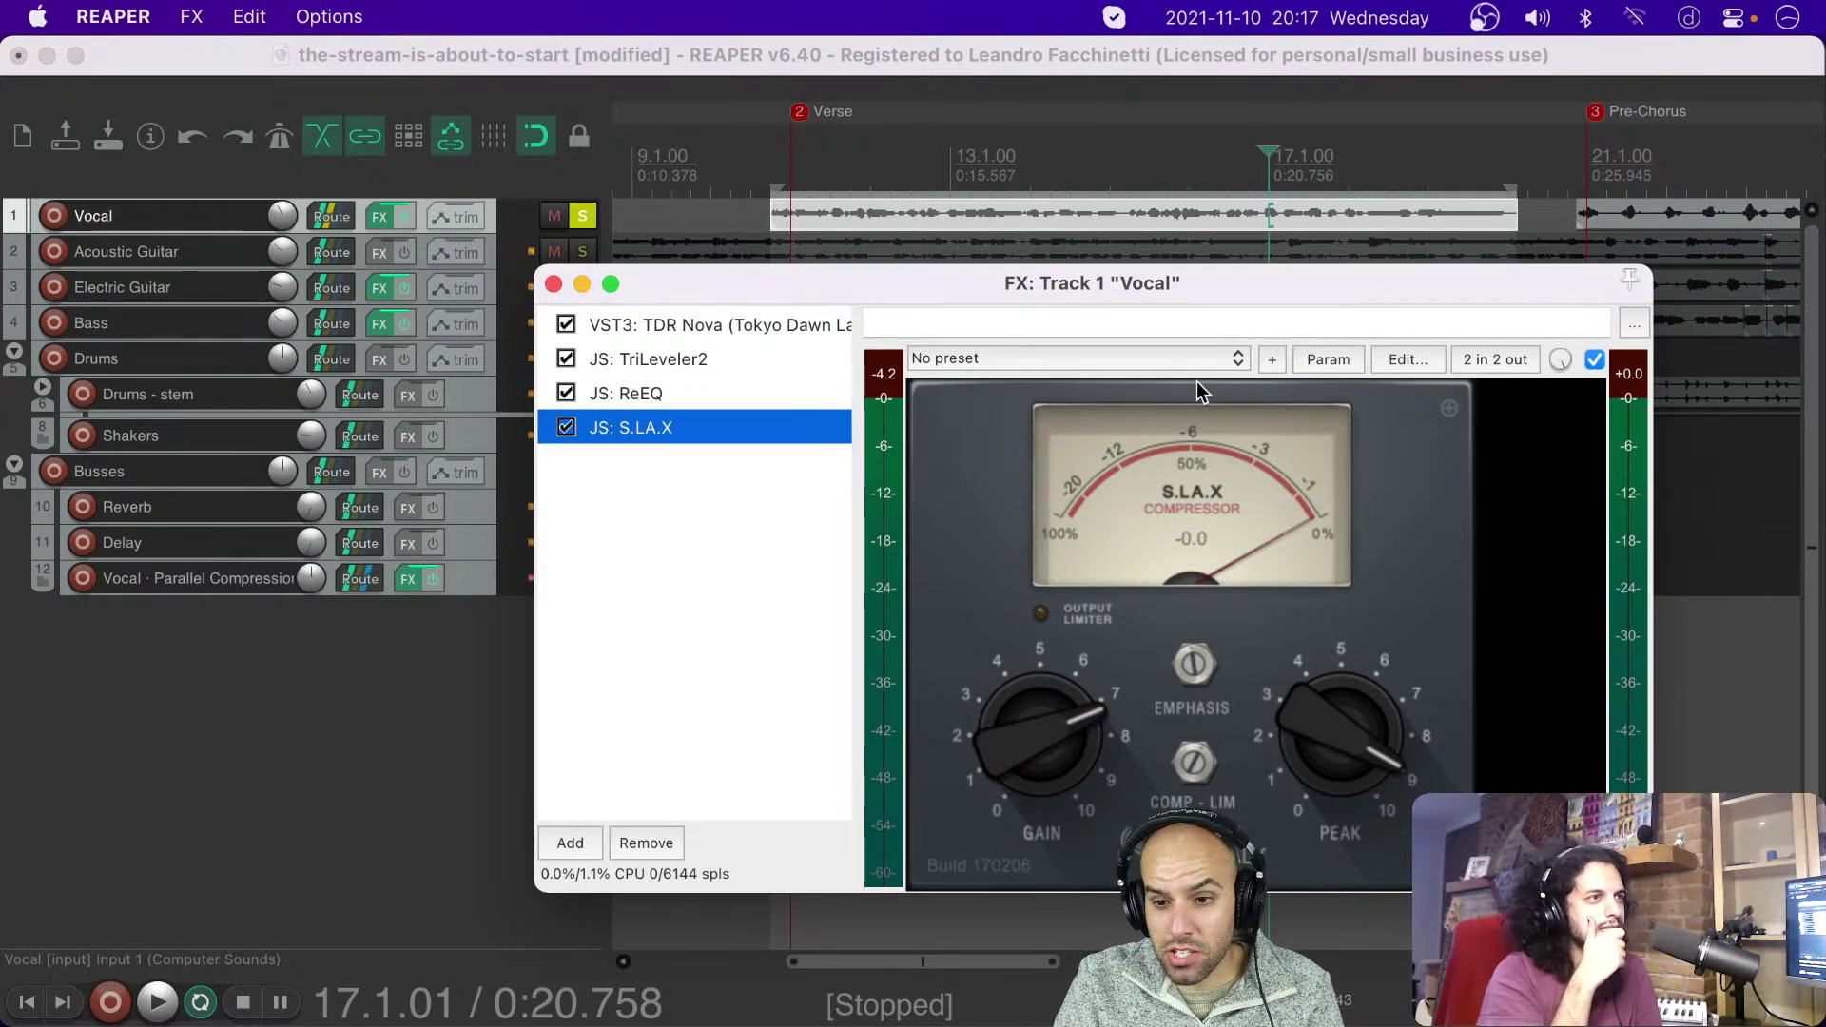
pyautogui.press('space')
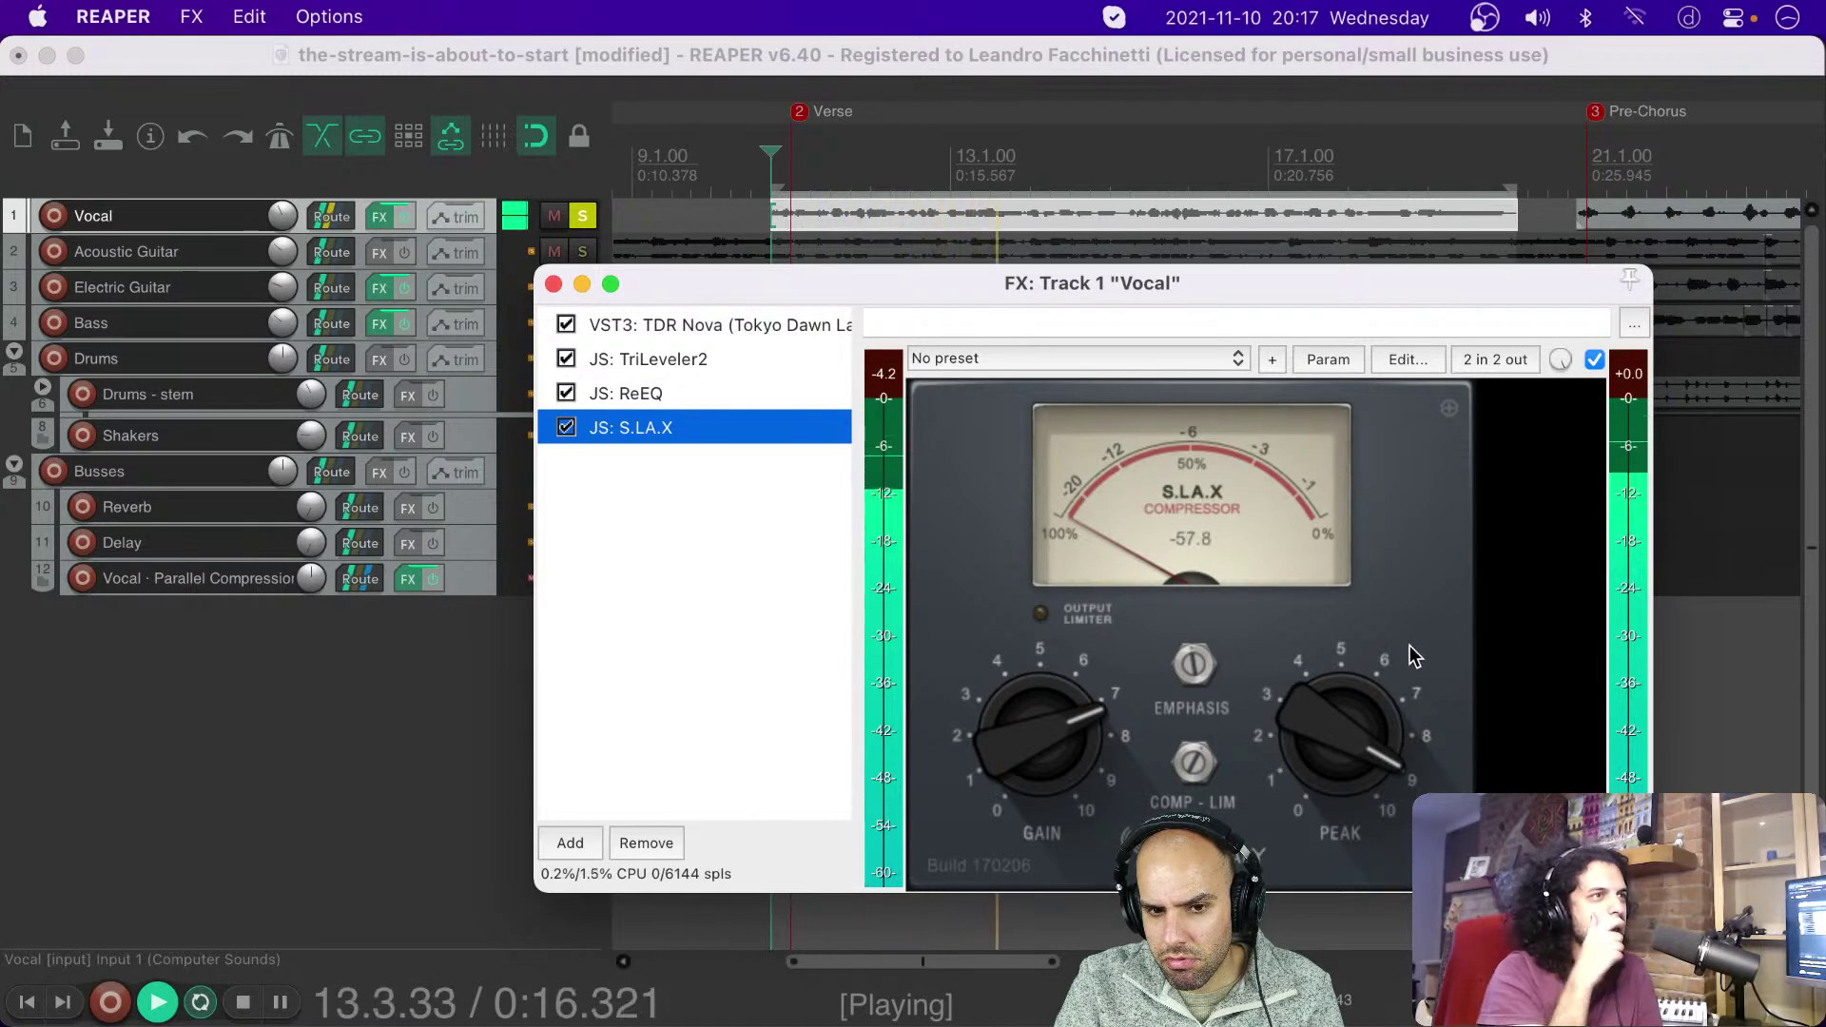
pyautogui.press('space')
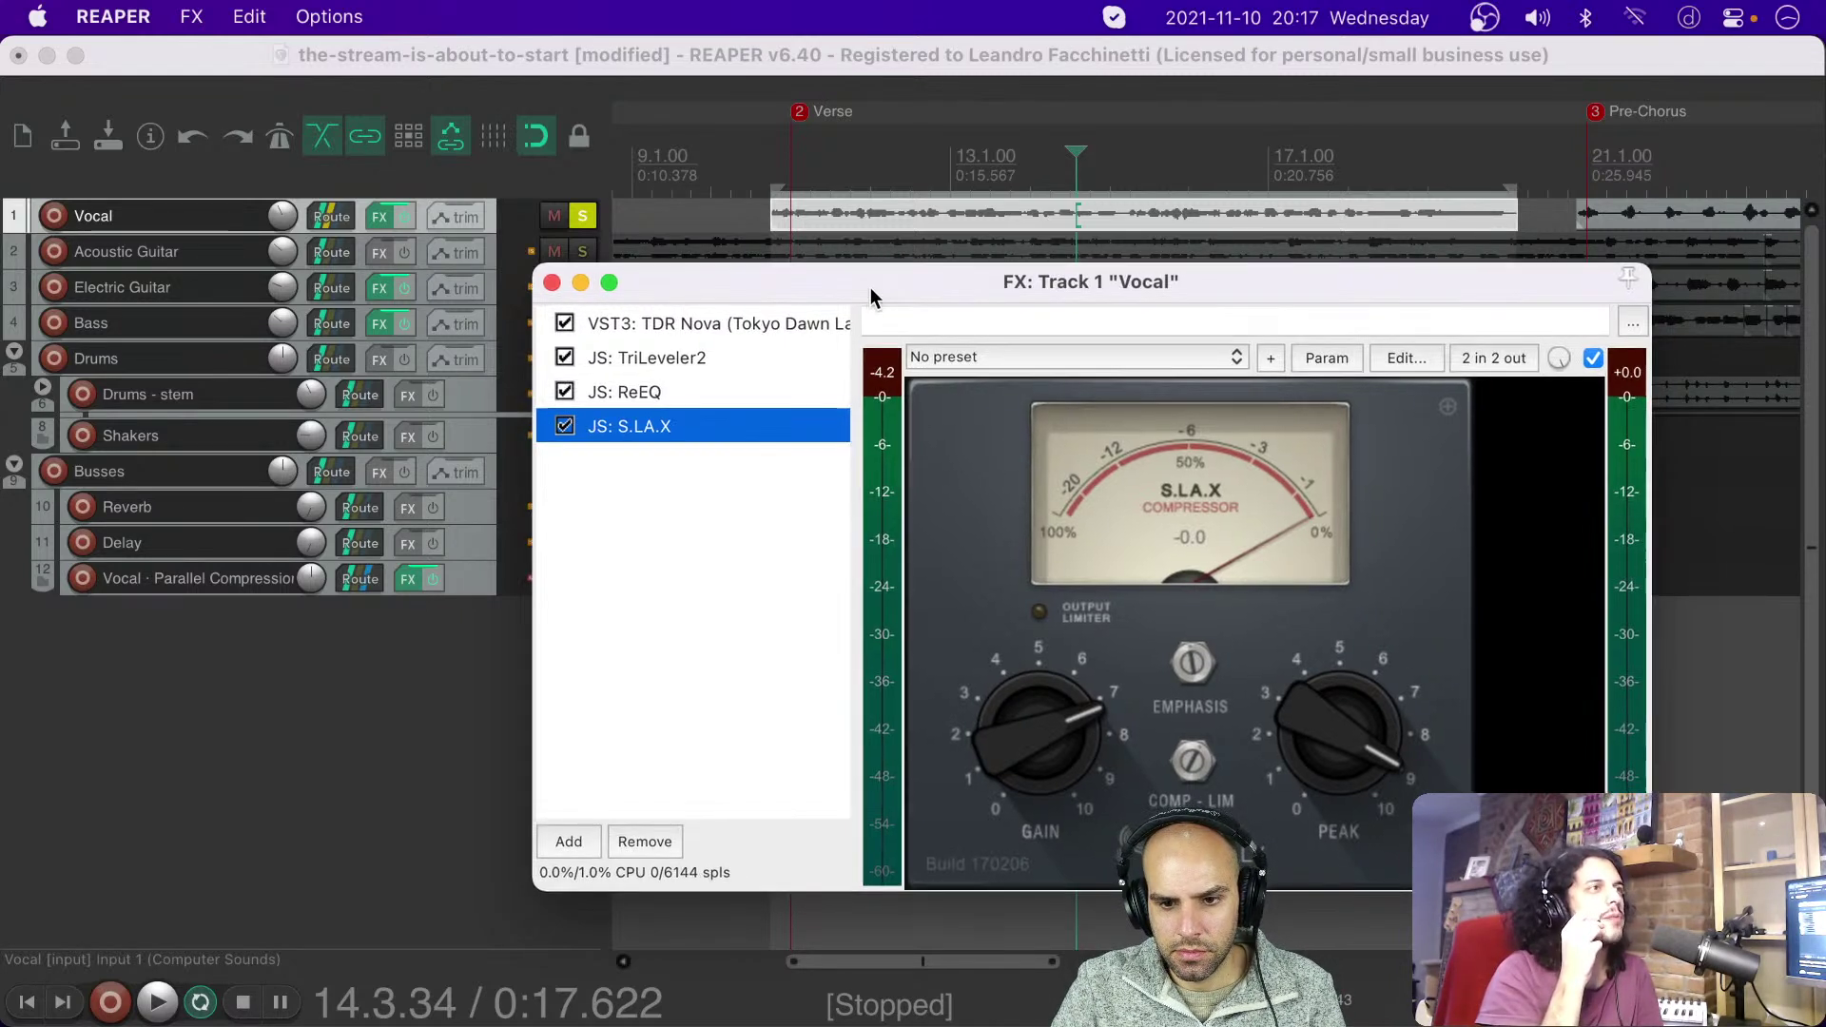
# Step: Bypass S.LA.X on the Vocal track and add the Leveling Tool (AdHd) plug-in, filtering the effects by "adhd"
pyautogui.moveTo(871, 288); pyautogui.dragTo(836, 249)
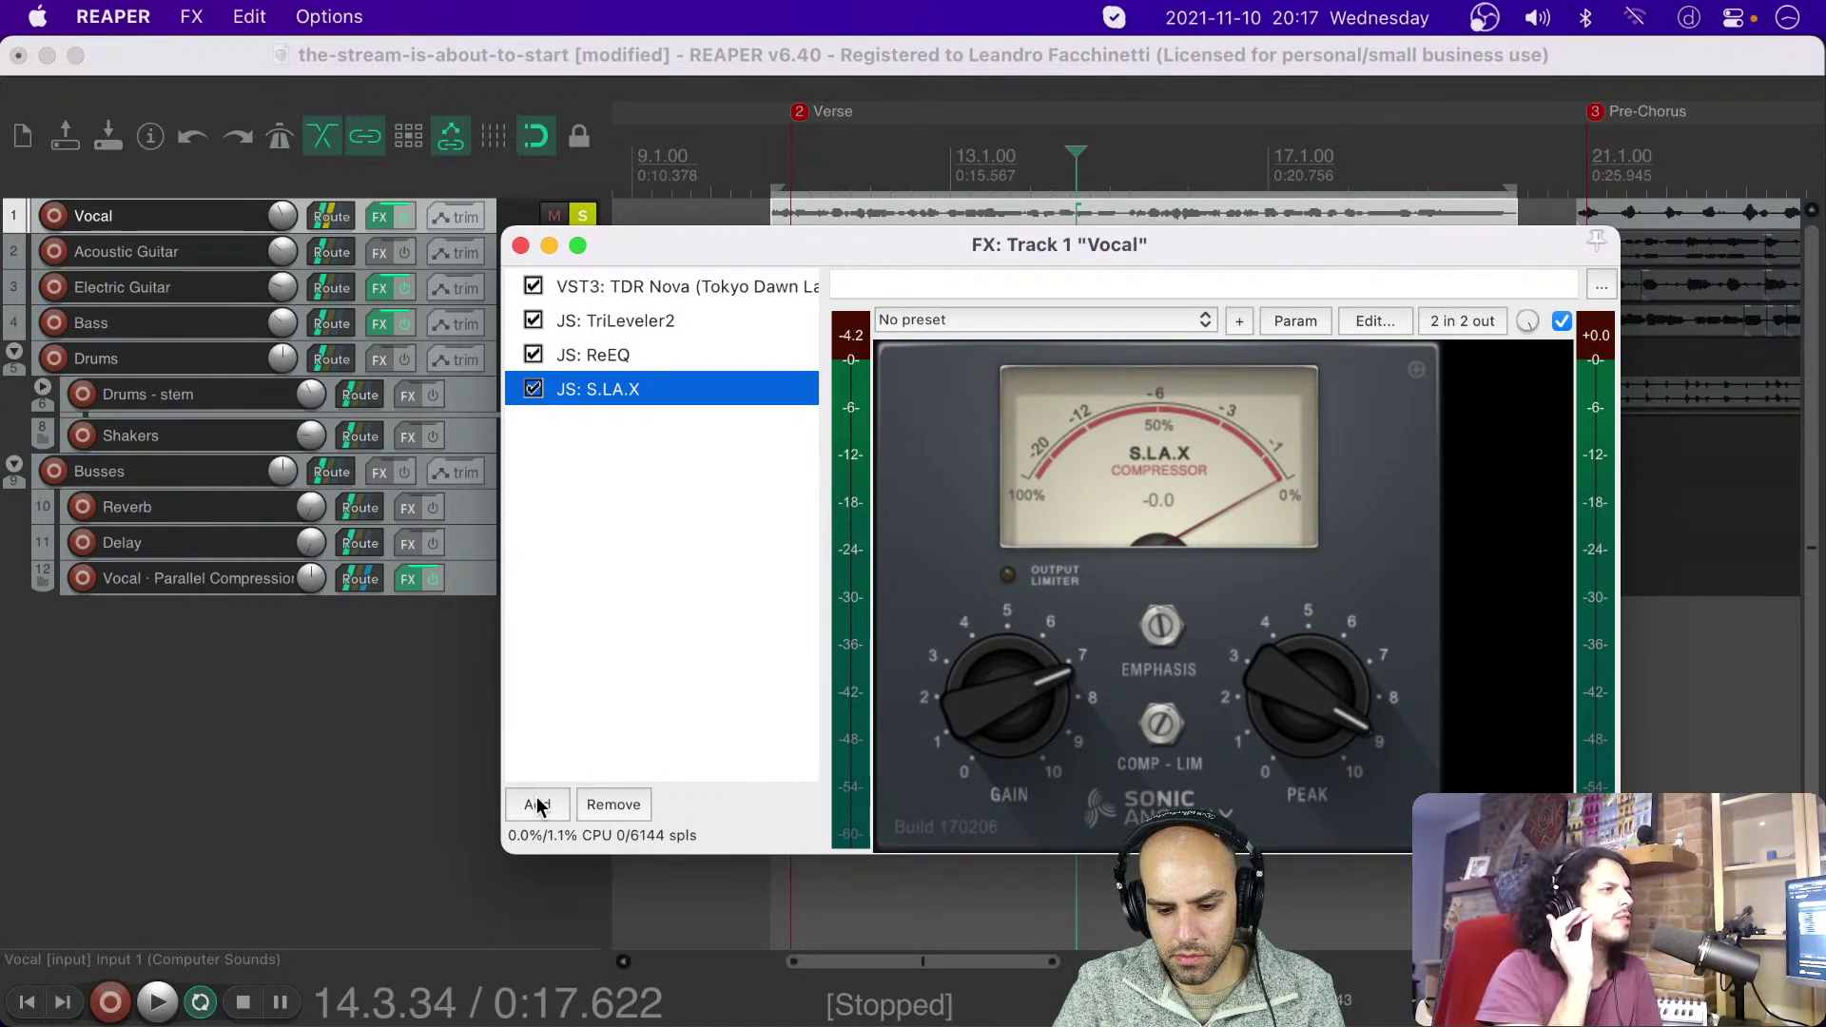
pyautogui.click(533, 388)
pyautogui.doubleClick(636, 501)
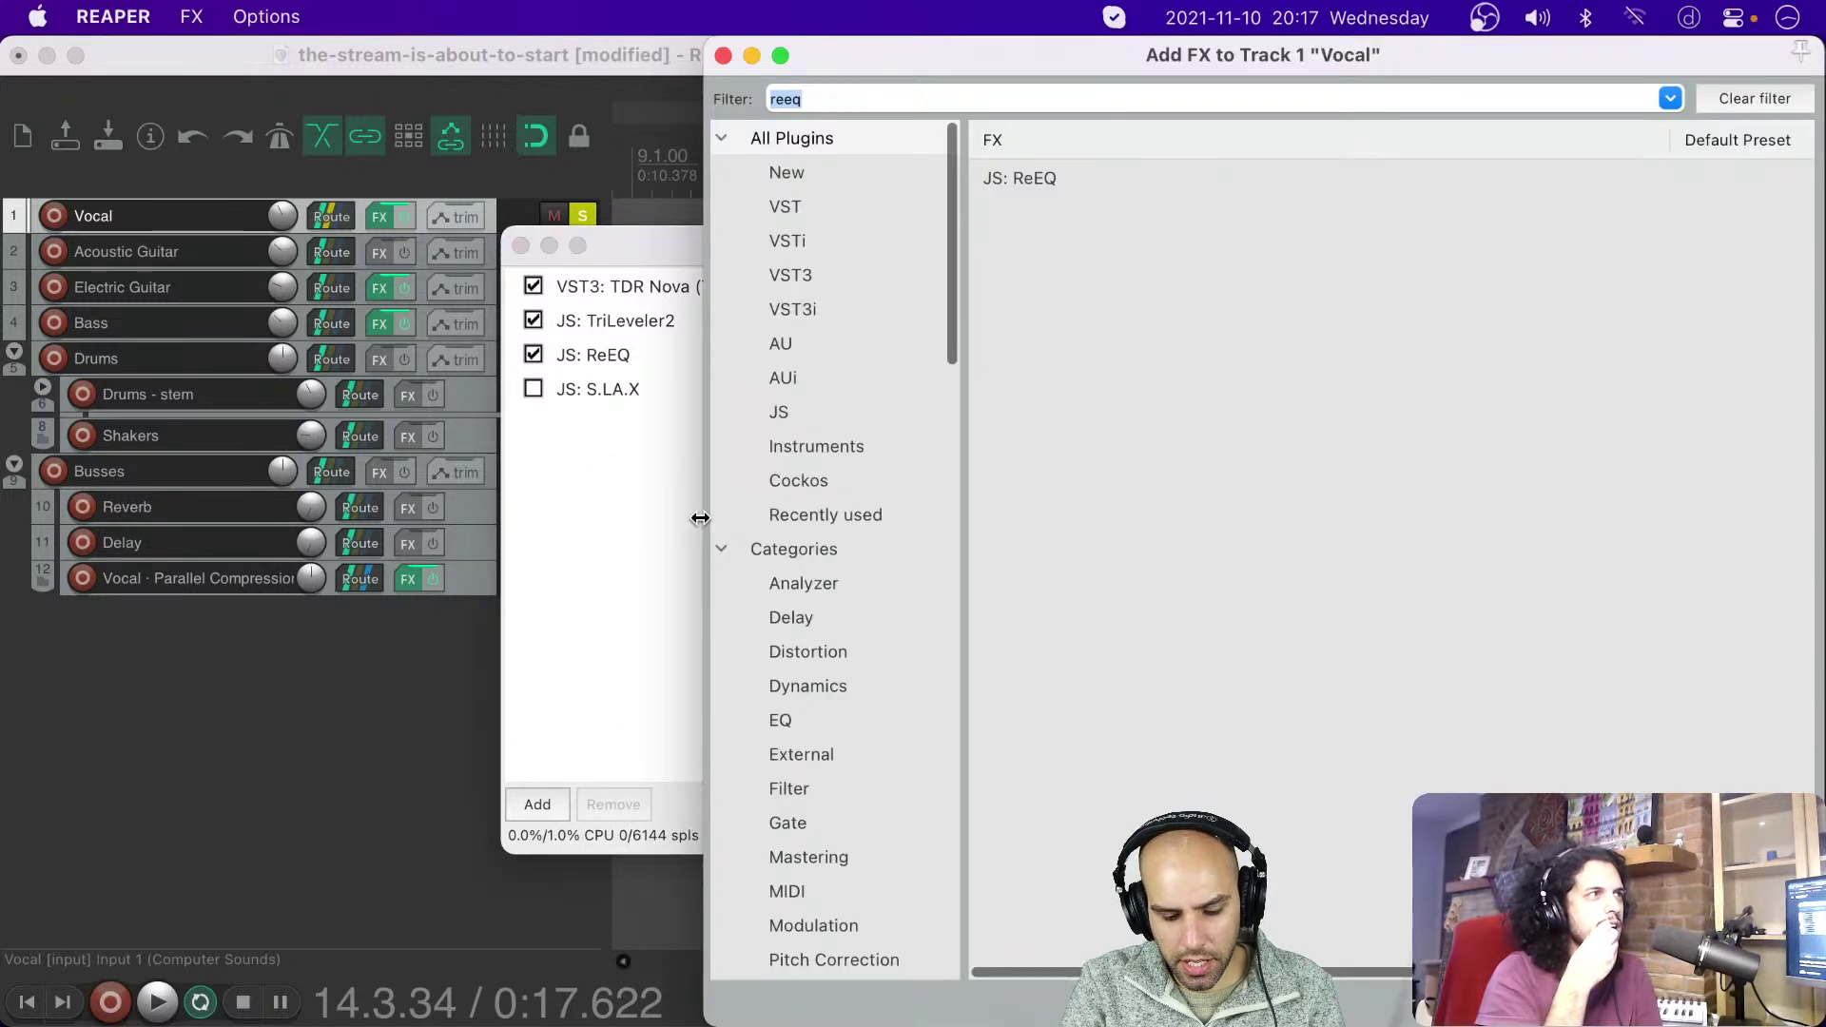
pyautogui.write('a')
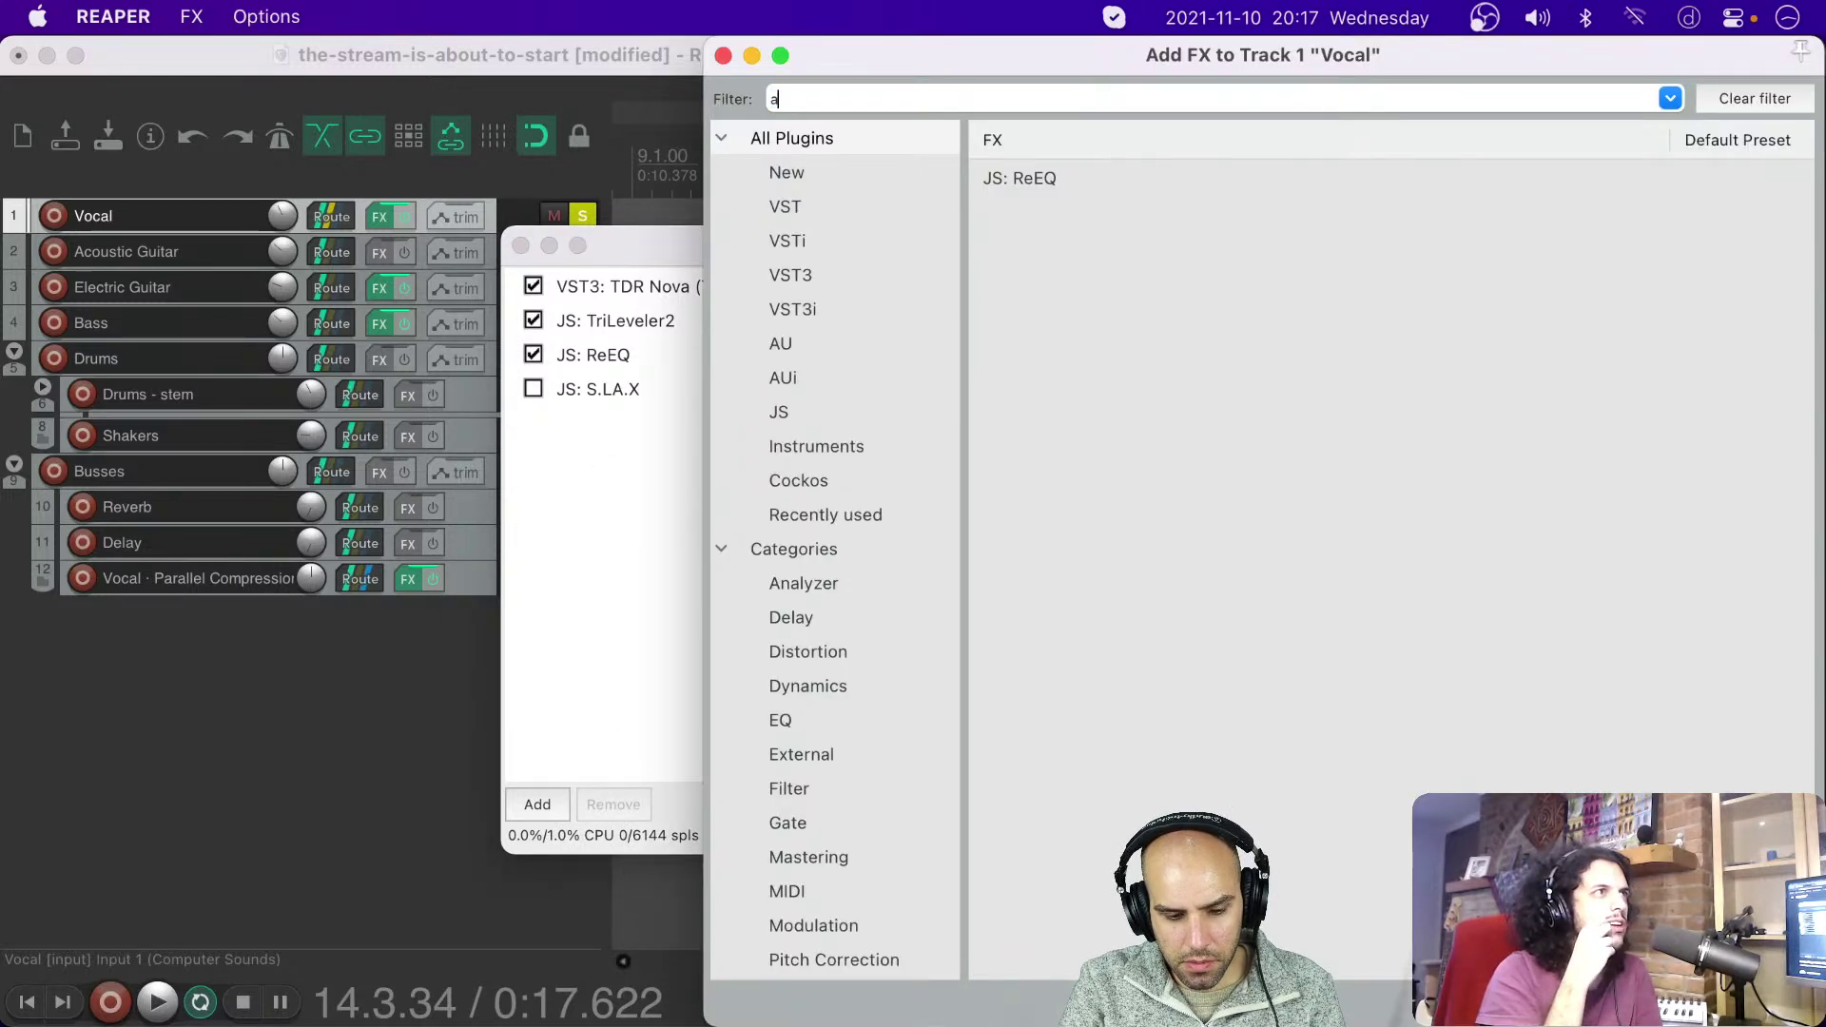
pyautogui.write('dhd')
pyautogui.press('Down')
pyautogui.press('Return')
# Step: Reposition the Leveling Tool's window to show it in full, close it and bypass the plug-in
pyautogui.moveTo(545, 659); pyautogui.dragTo(937, 341)
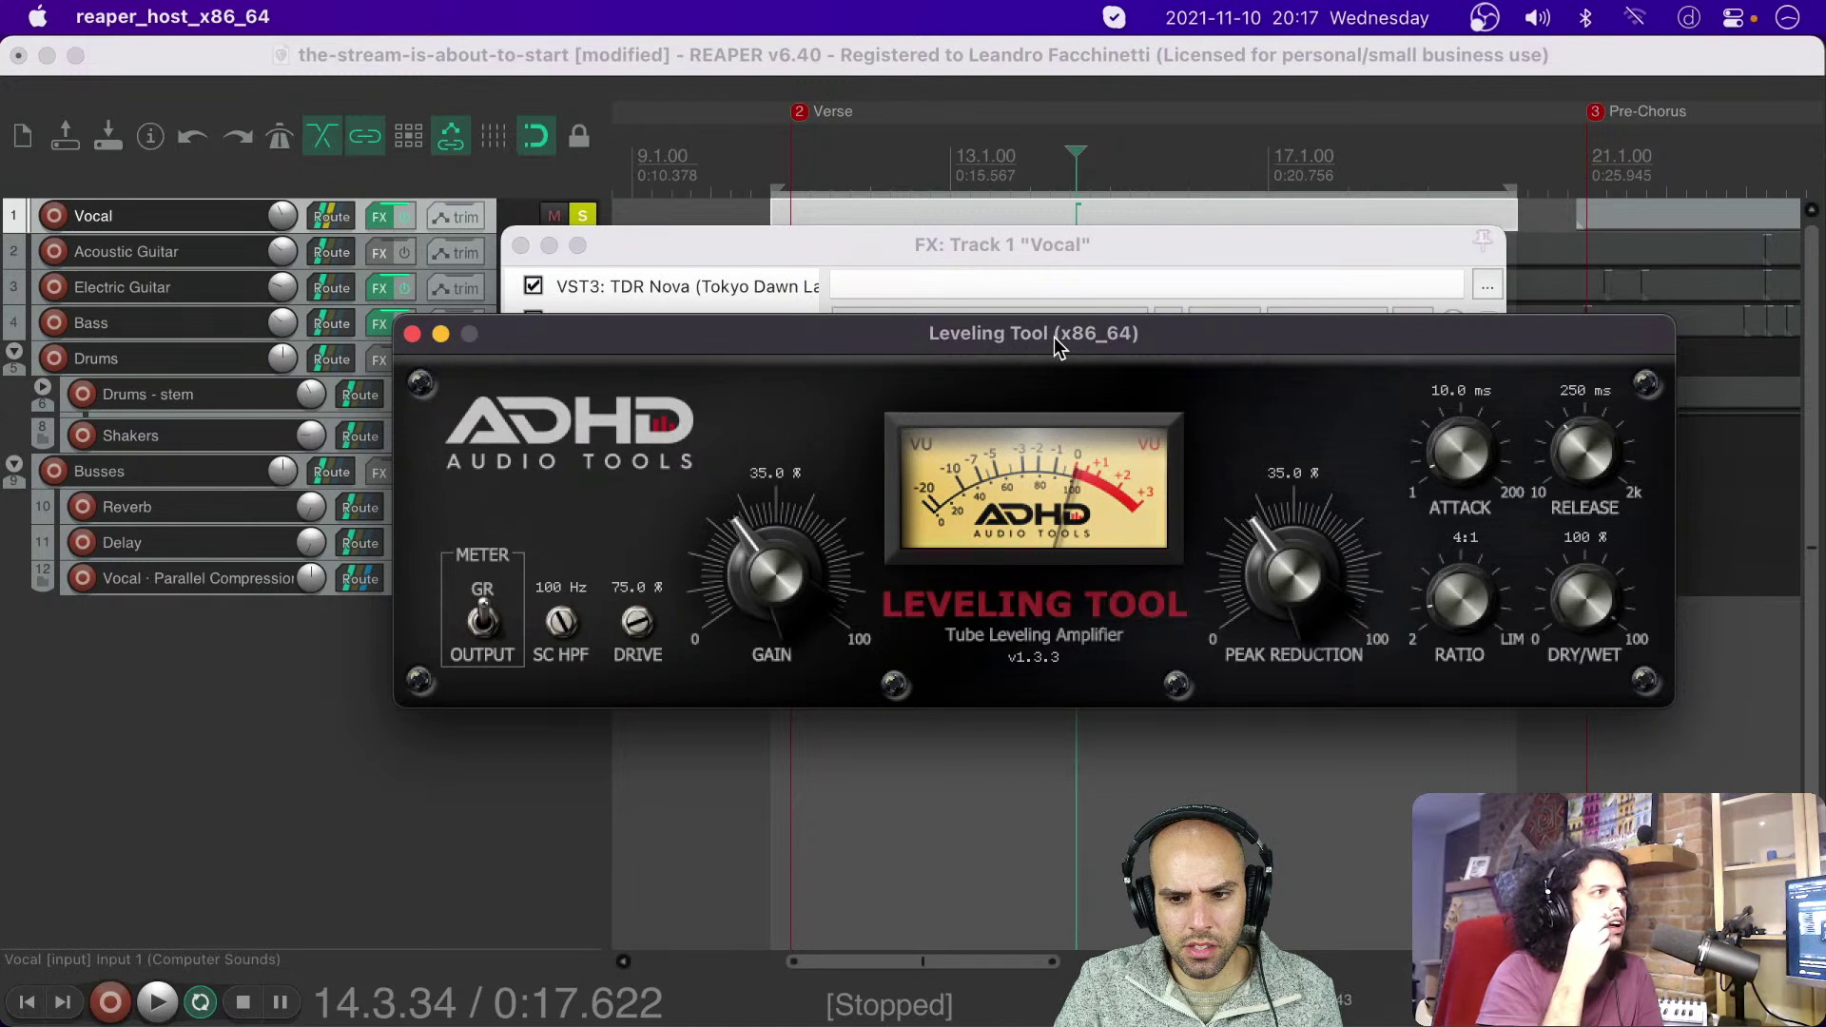
pyautogui.moveTo(1054, 337); pyautogui.dragTo(1011, 329)
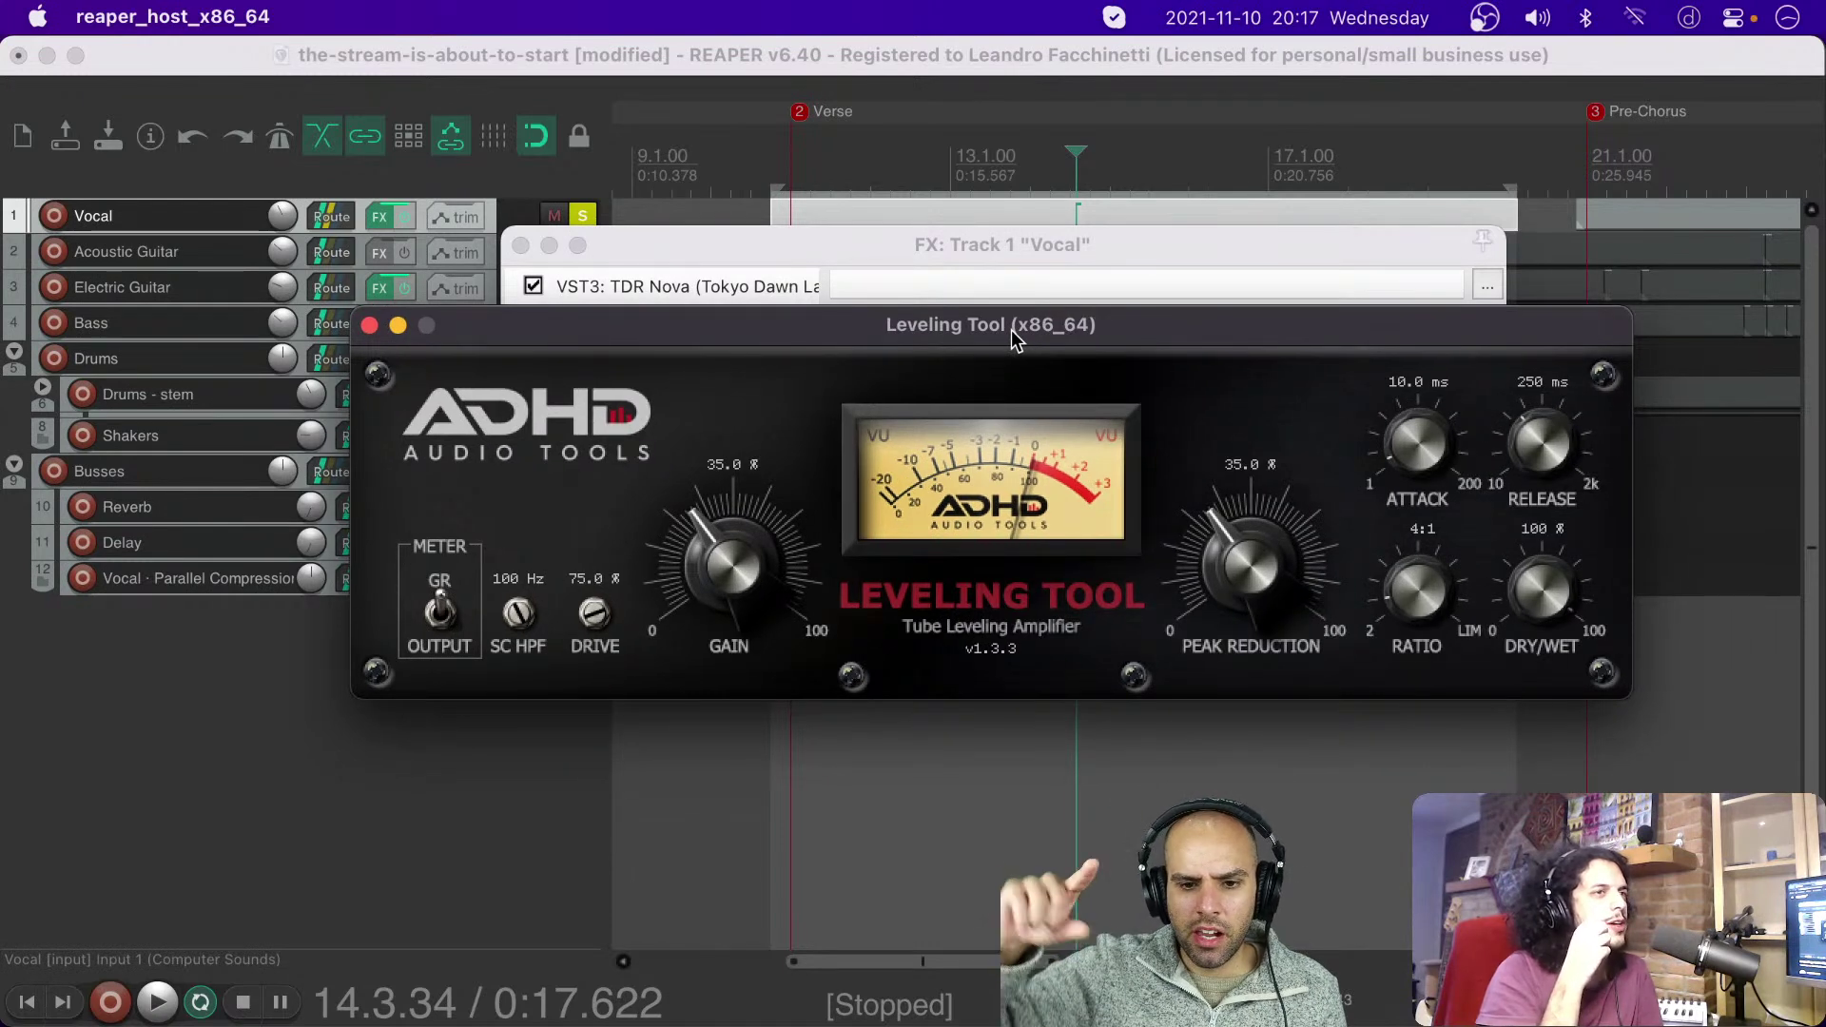
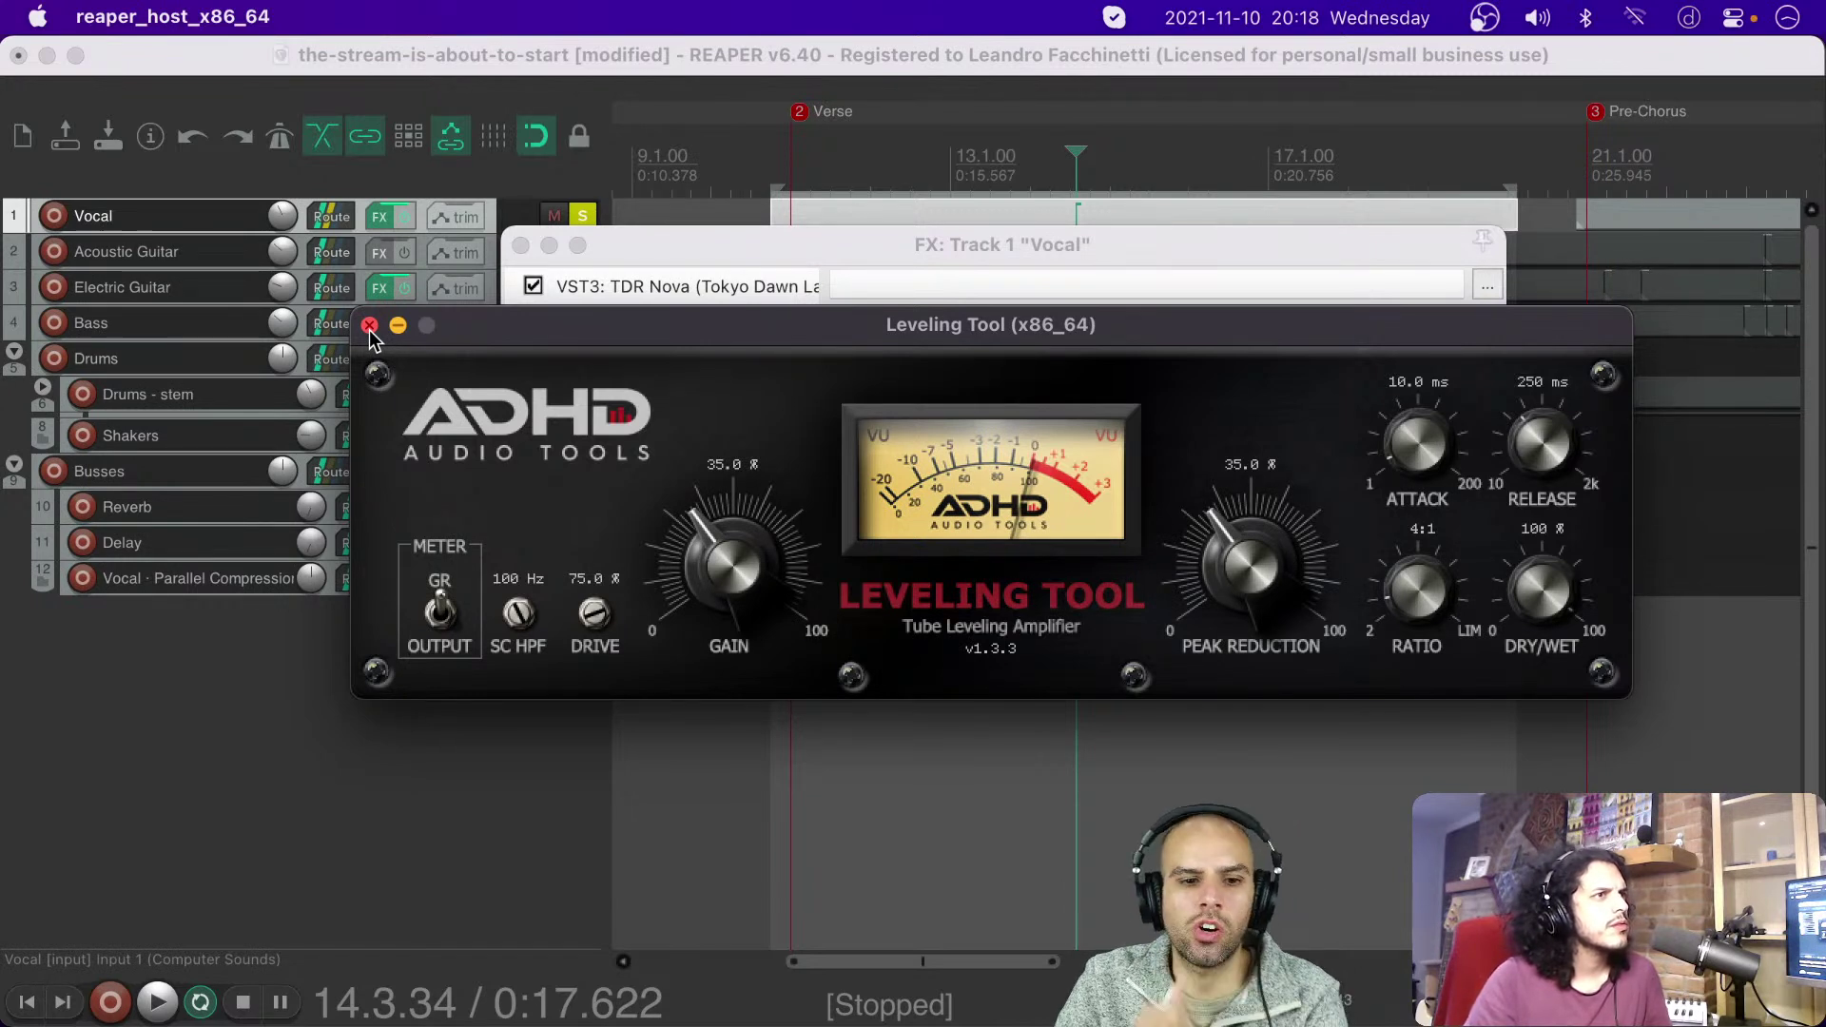
pyautogui.click(369, 328)
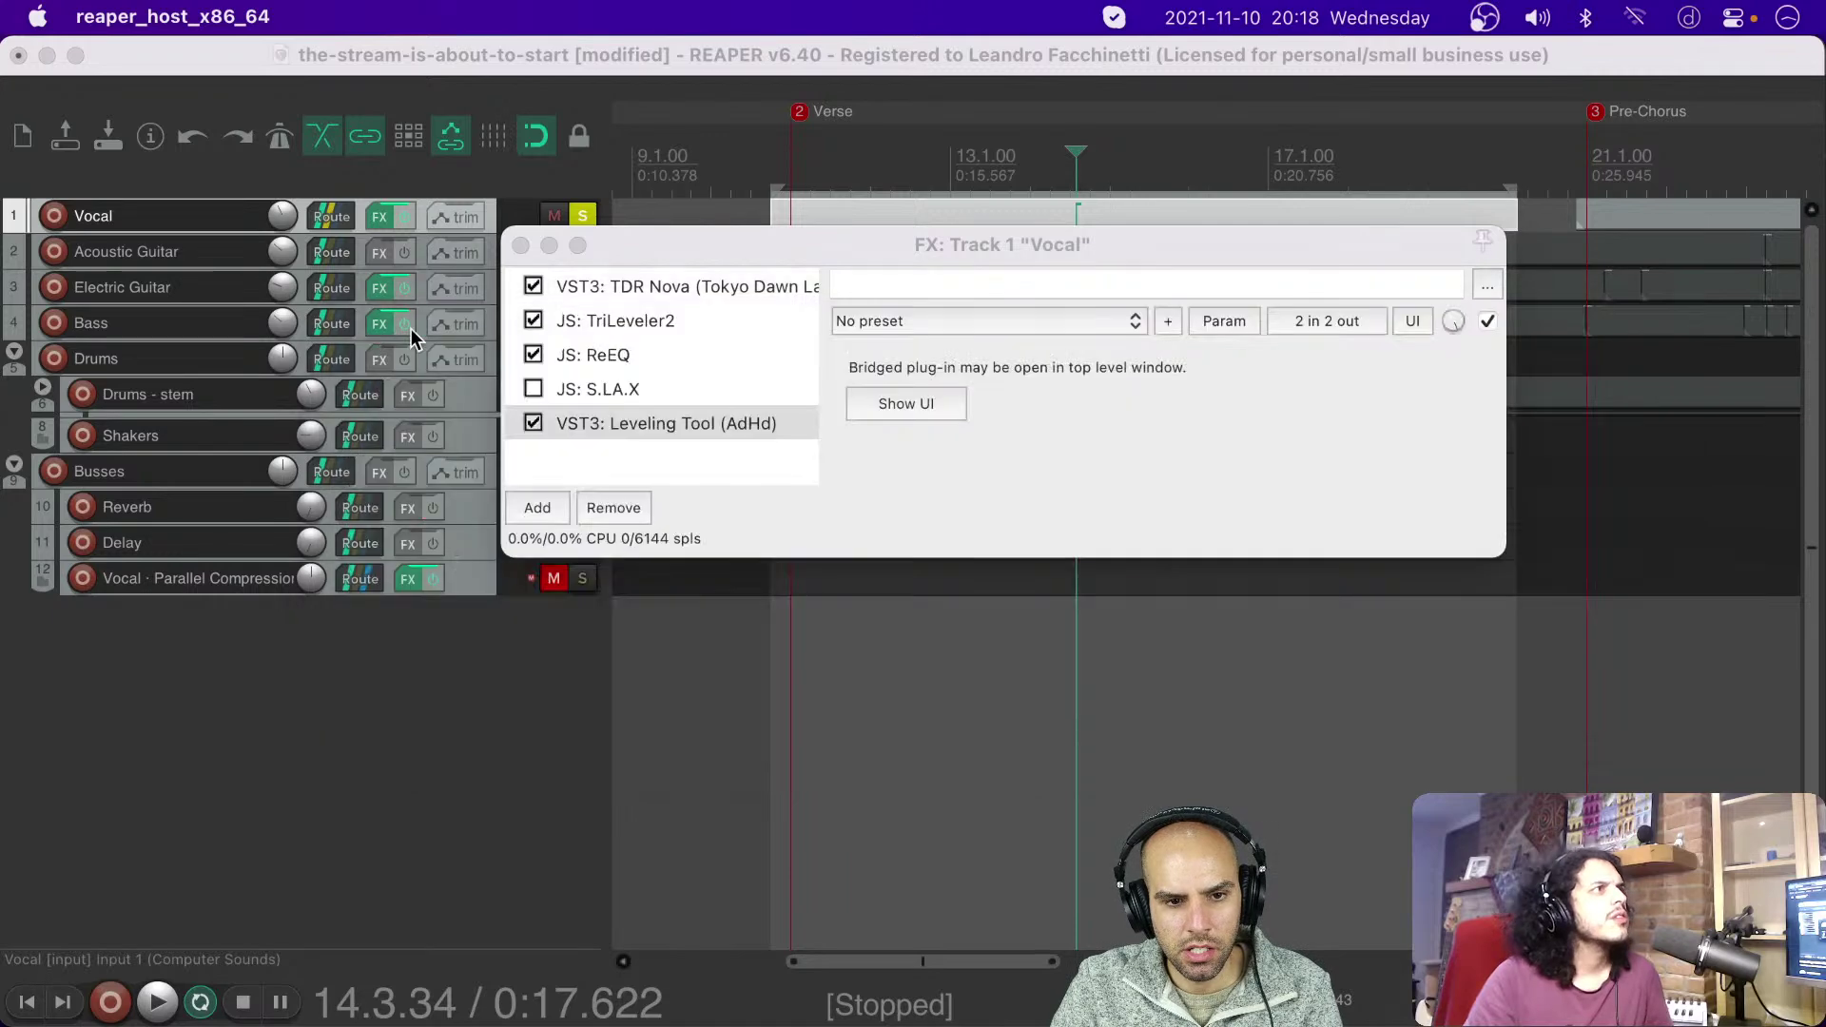
pyautogui.click(533, 423)
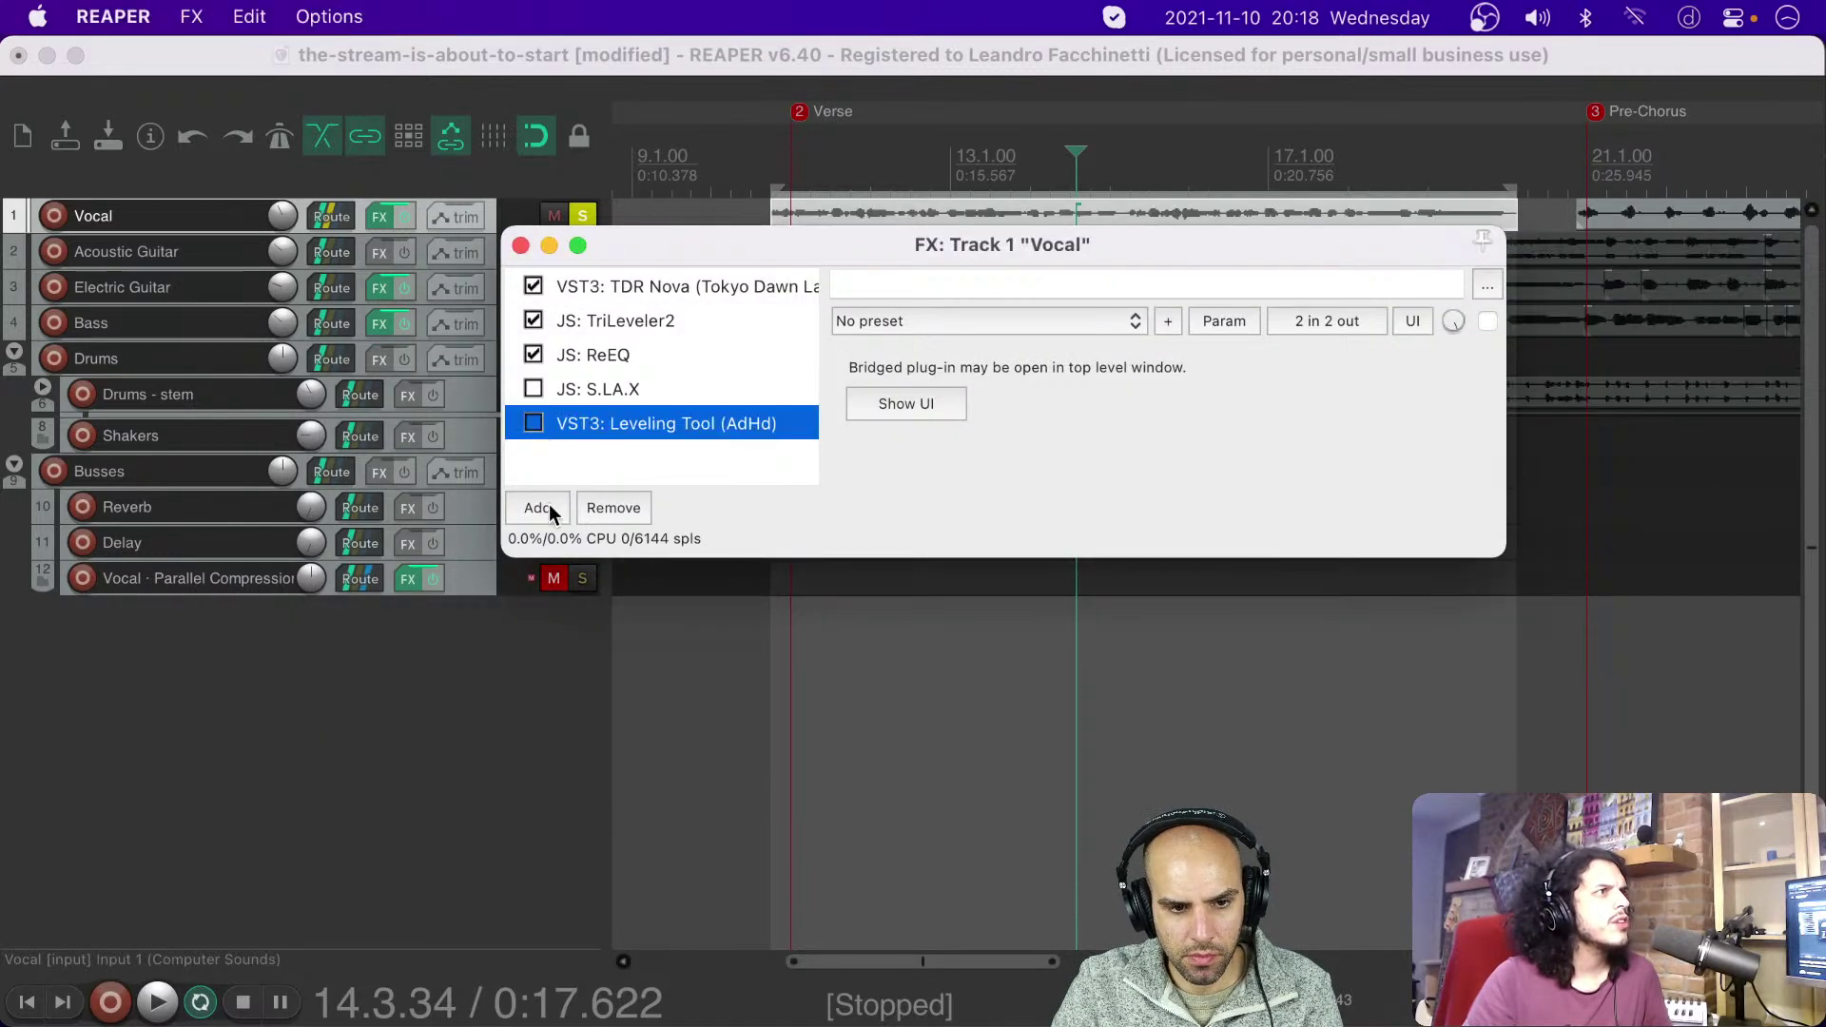
# Step: Add the Major Tom Compressor to the Vocal track's effects and reposition the effects window
pyautogui.click(538, 507)
pyautogui.write('major tom')
pyautogui.press('Return')
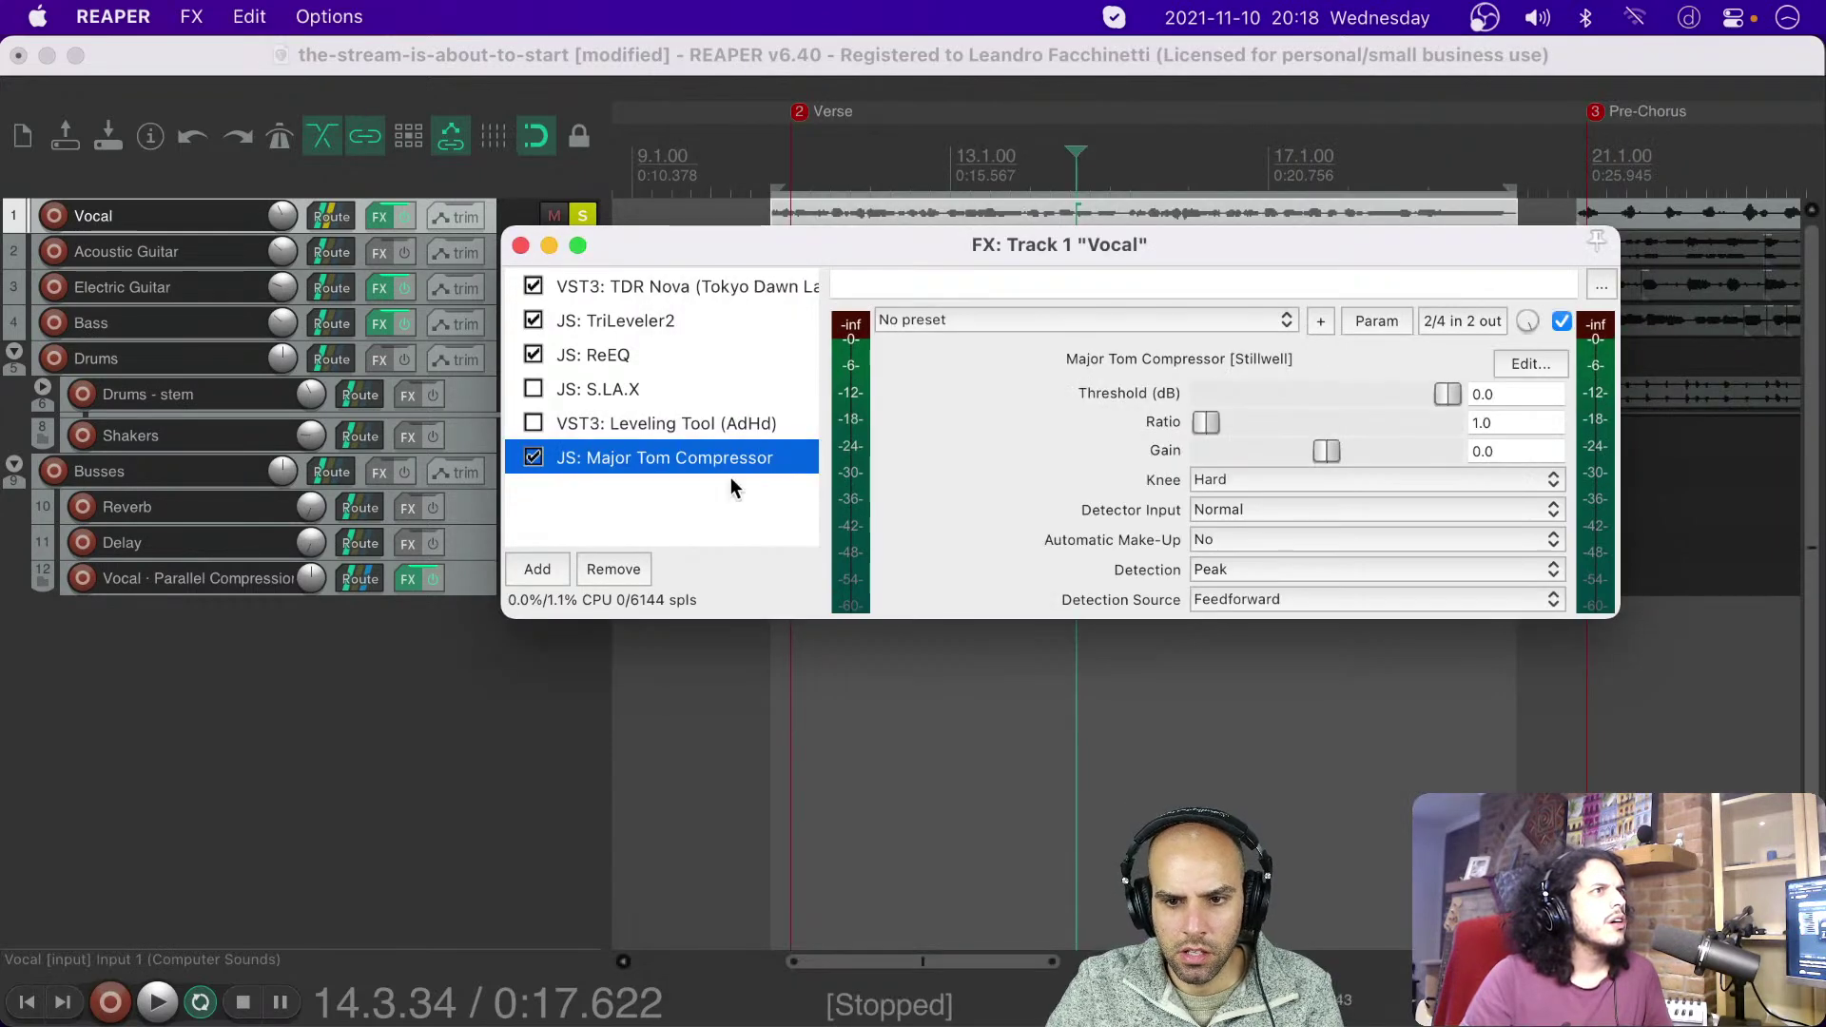
pyautogui.moveTo(1219, 251); pyautogui.dragTo(958, 218)
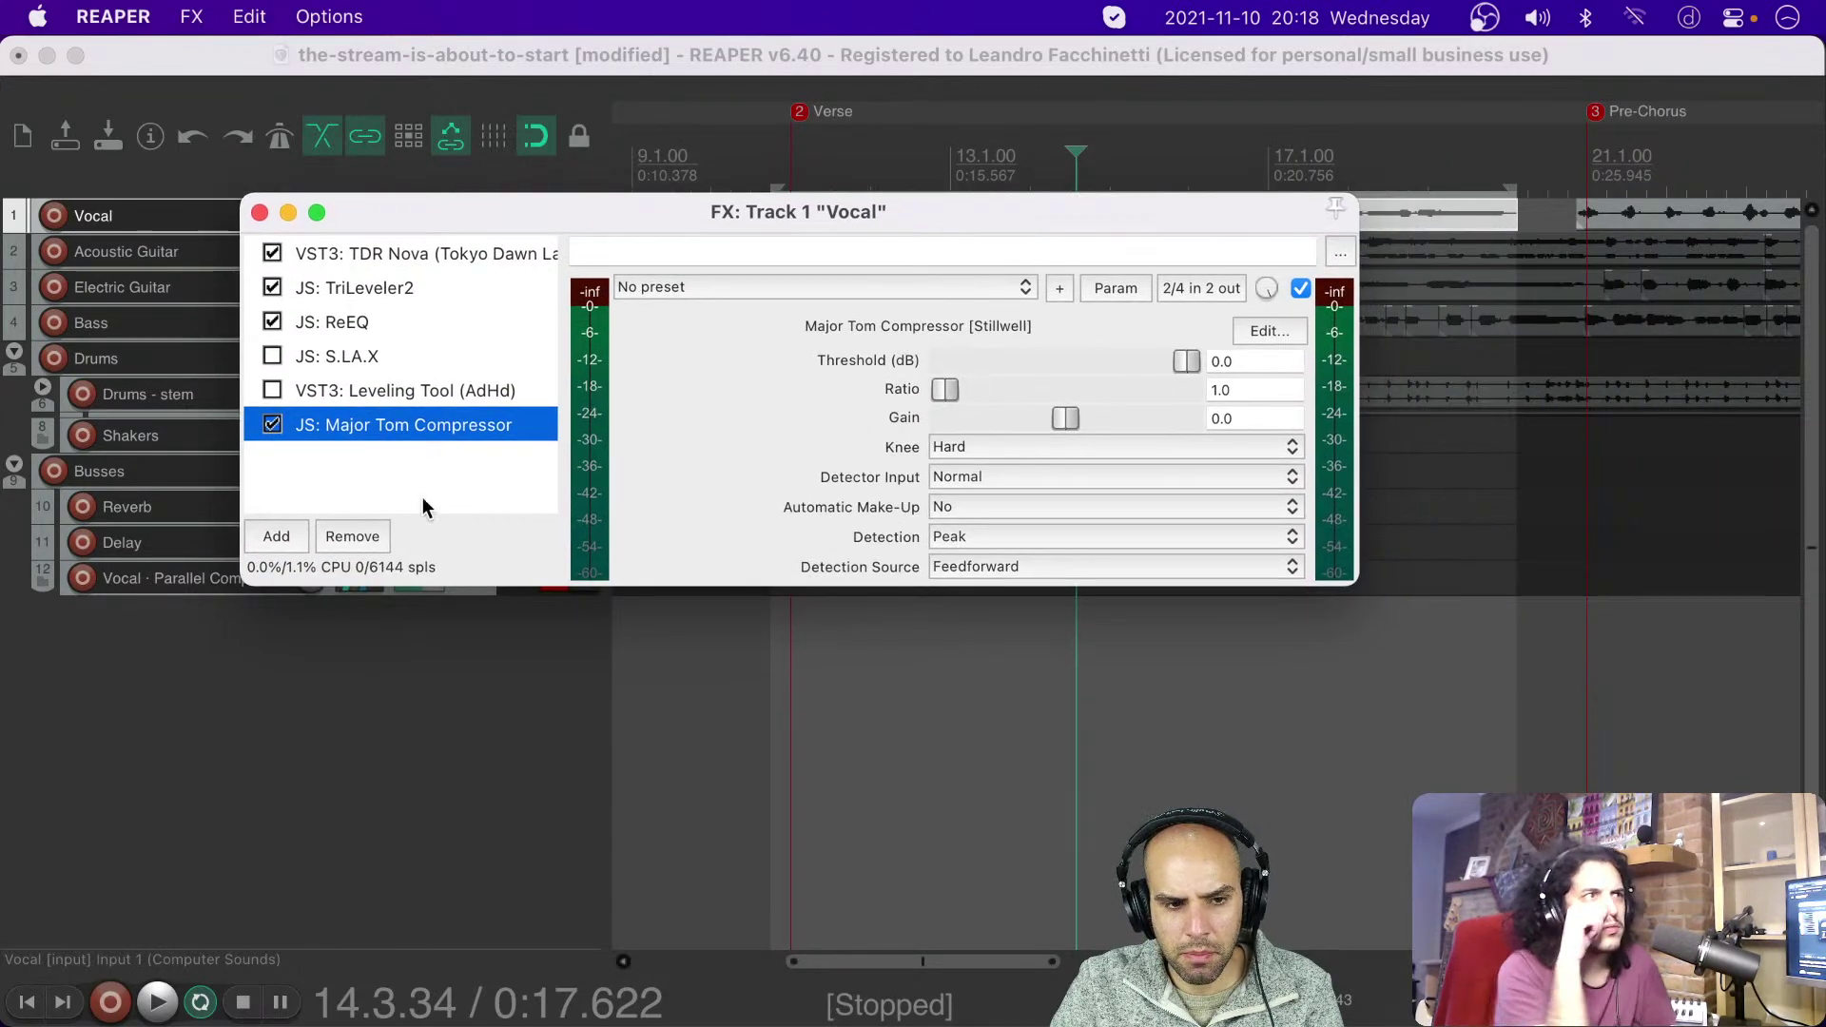
# Step: Try adding the Master Tom Compressor, compare its controls with Major Tom's, and remove it from the Vocal track
pyautogui.click(282, 533)
pyautogui.write('master tom')
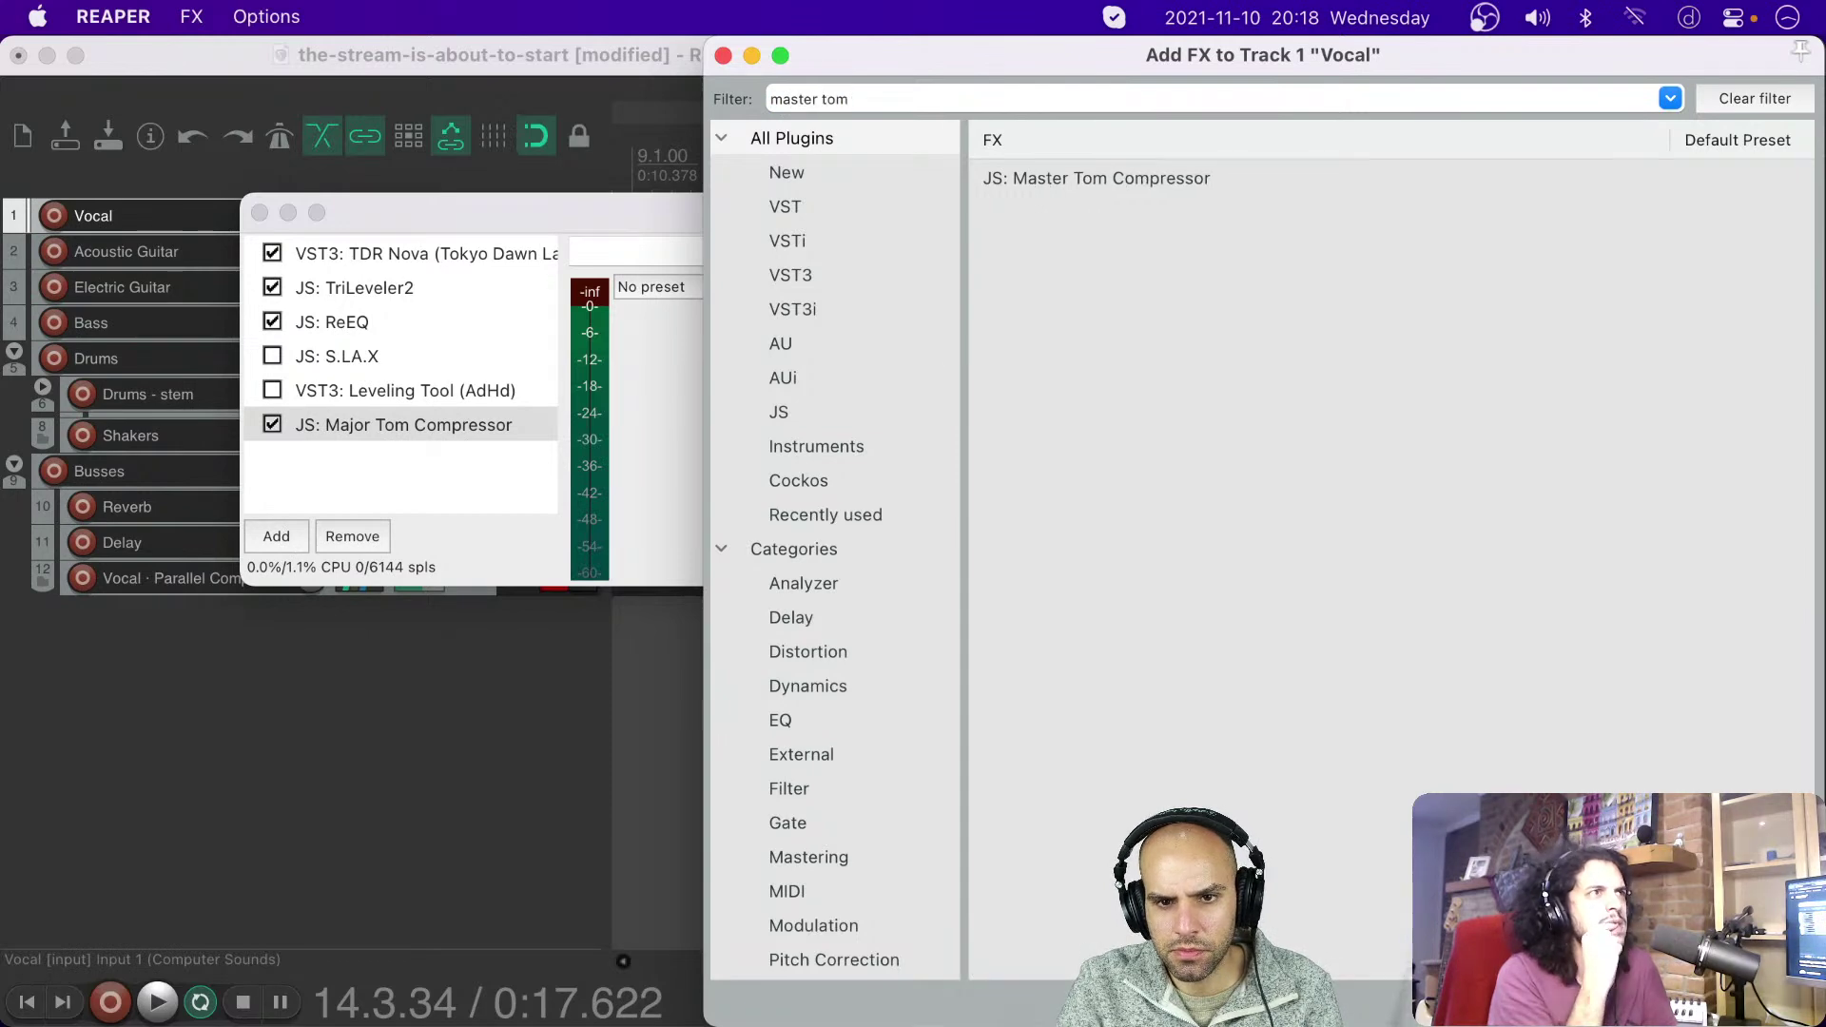
pyautogui.press('Return')
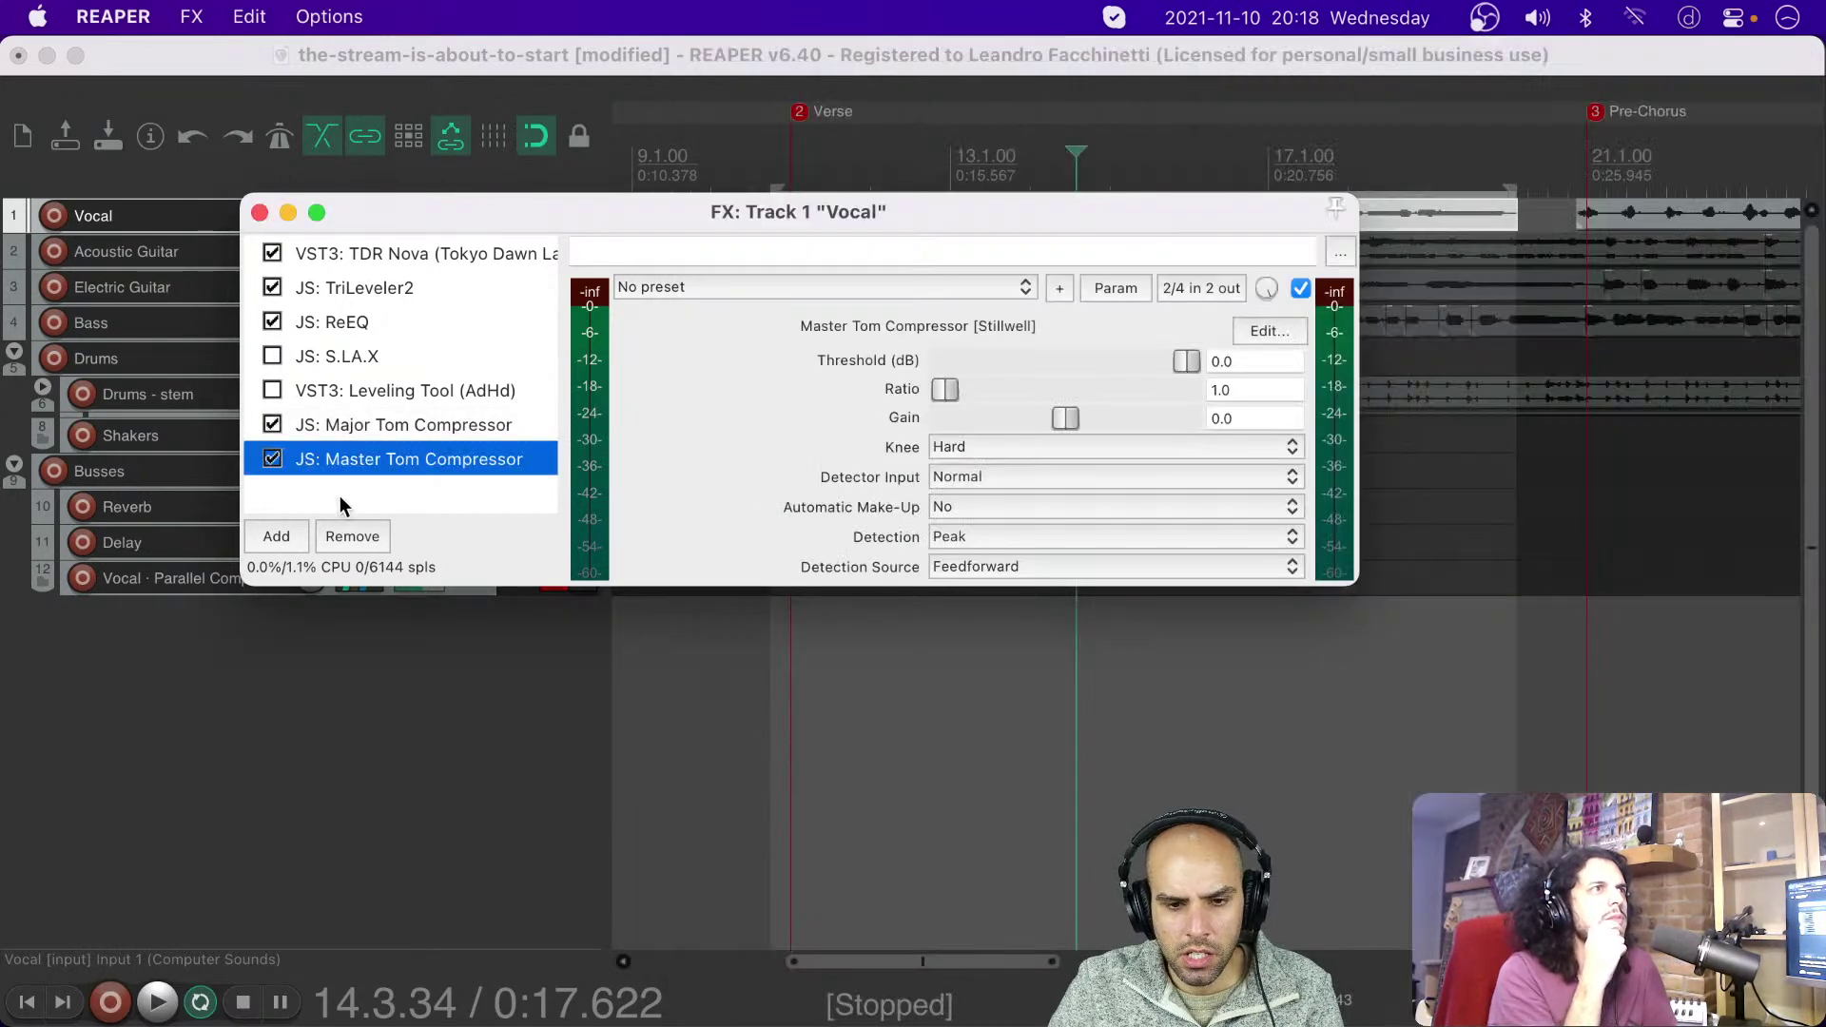
pyautogui.click(375, 426)
pyautogui.click(383, 458)
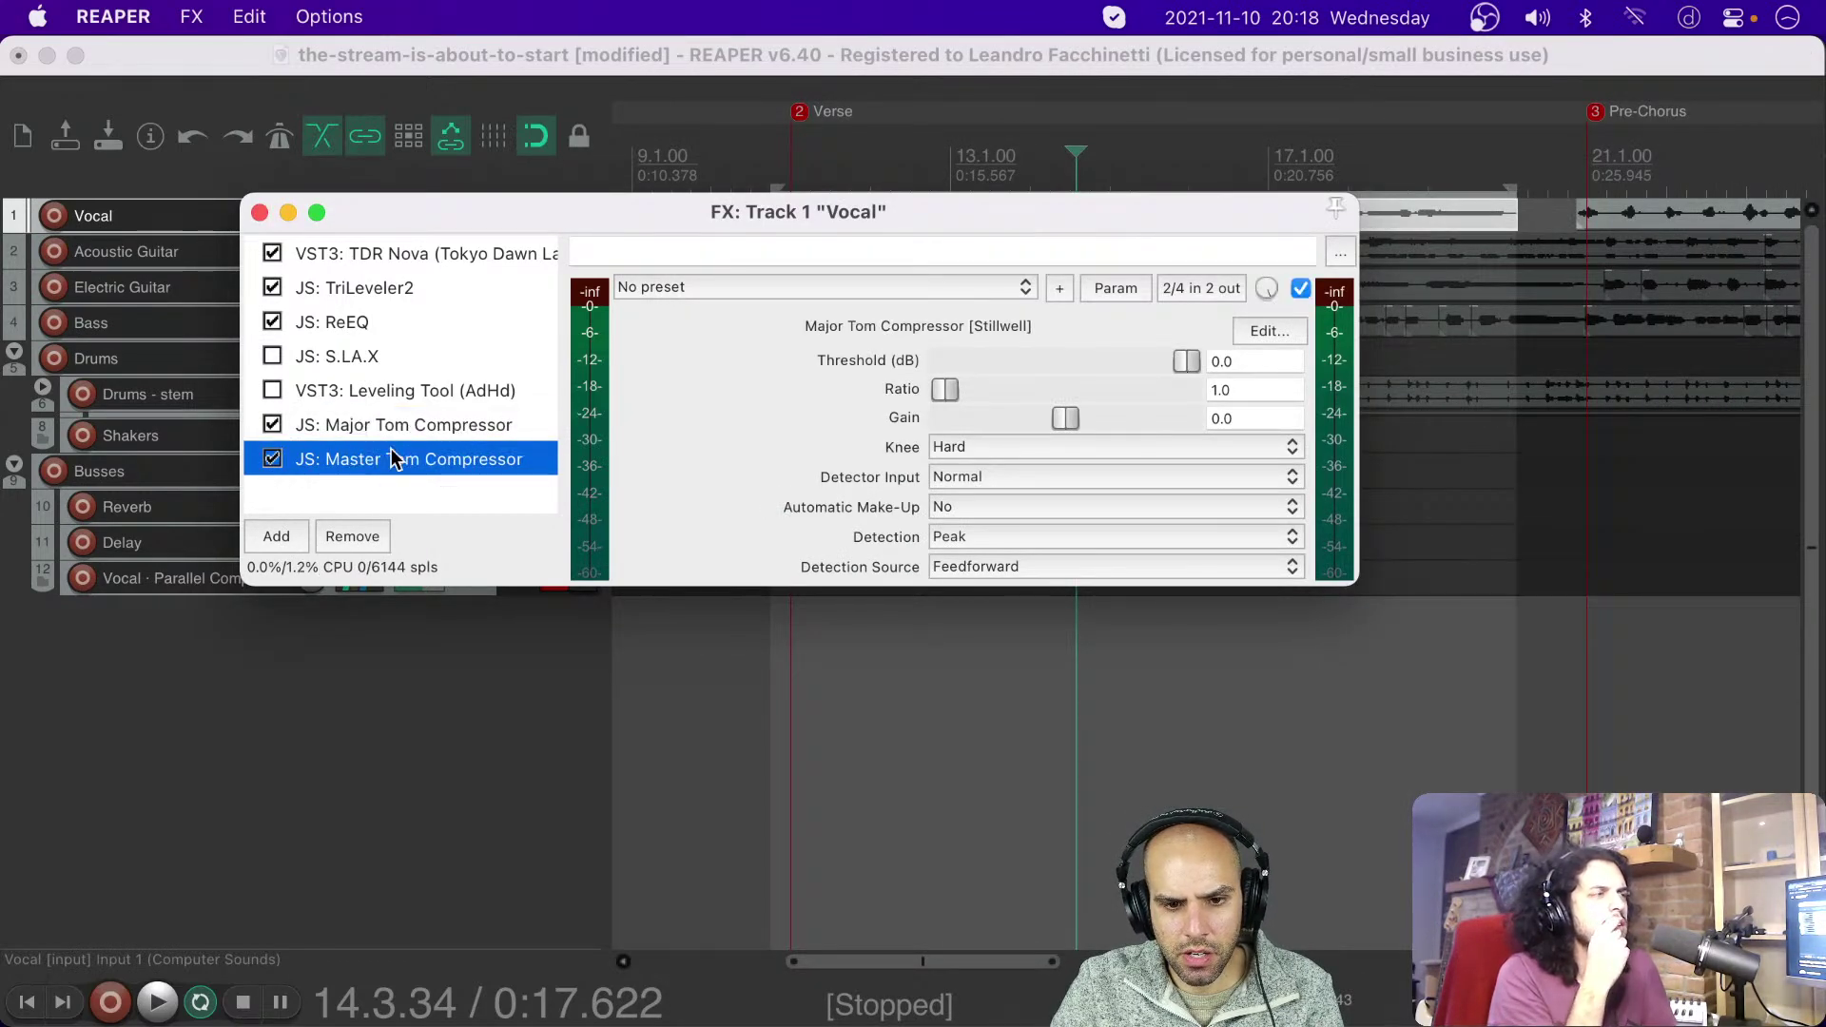
pyautogui.click(388, 428)
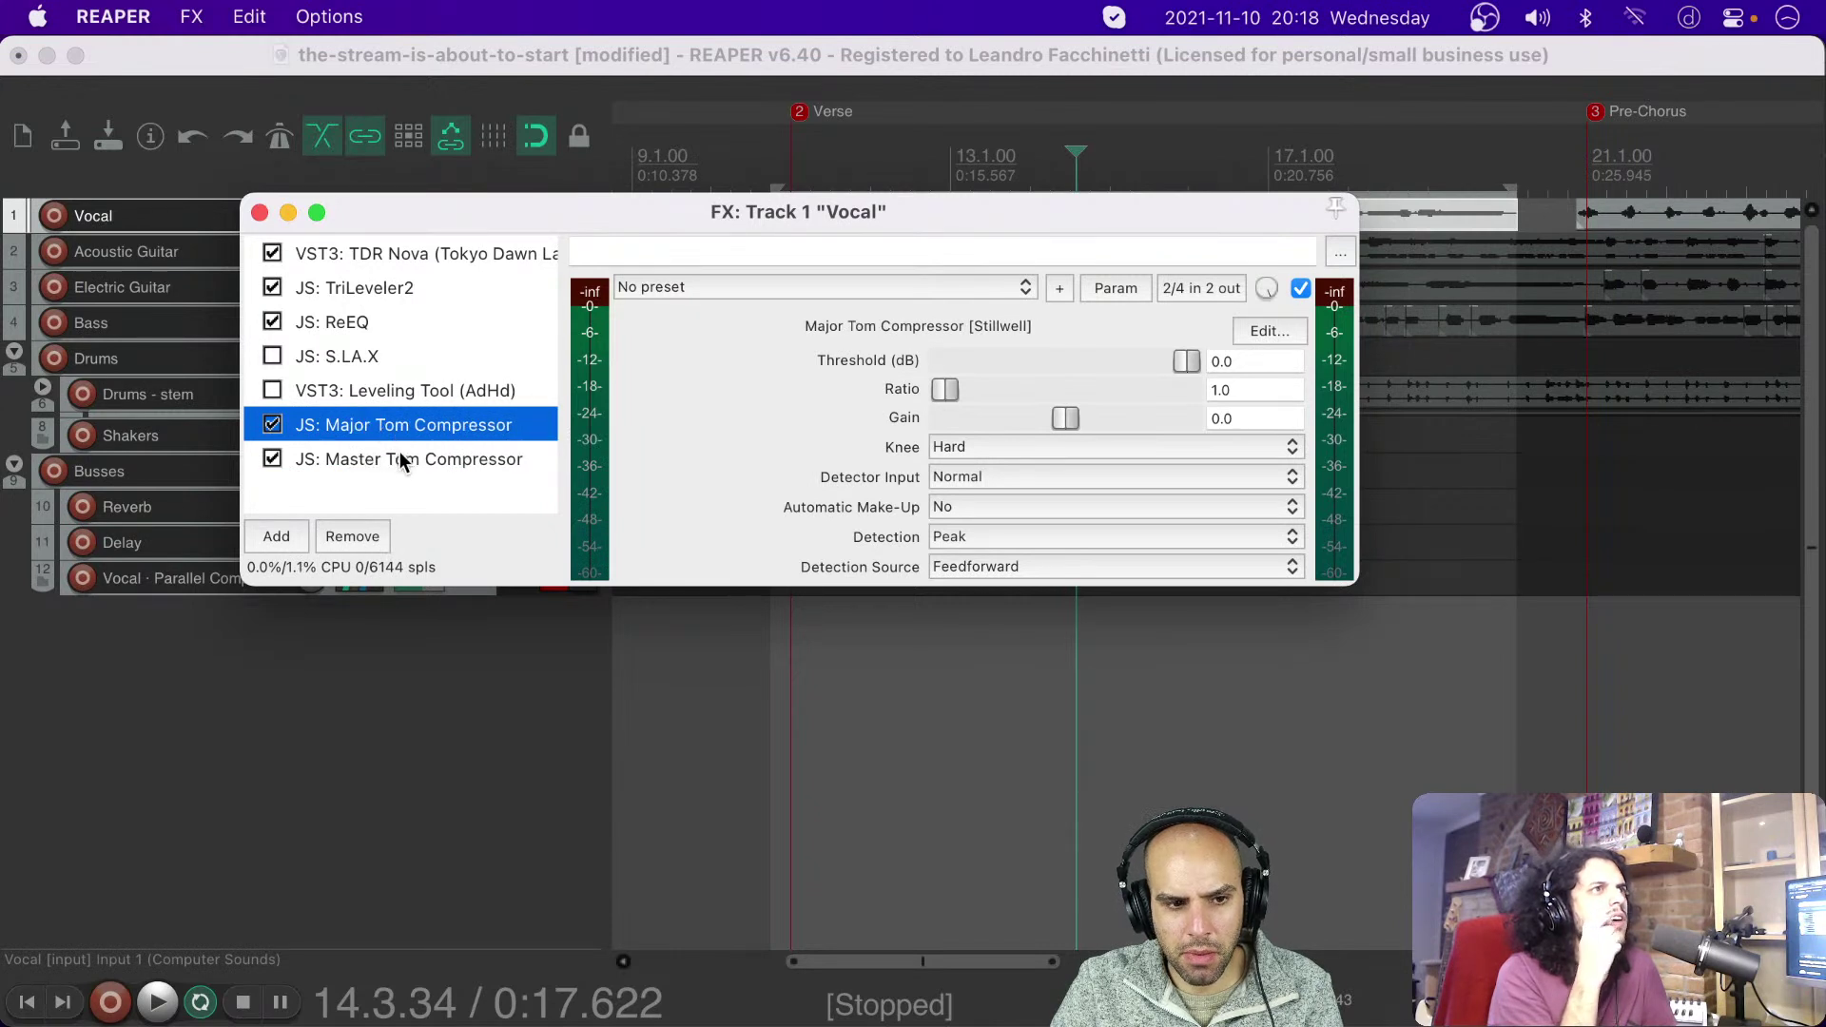
pyautogui.click(400, 461)
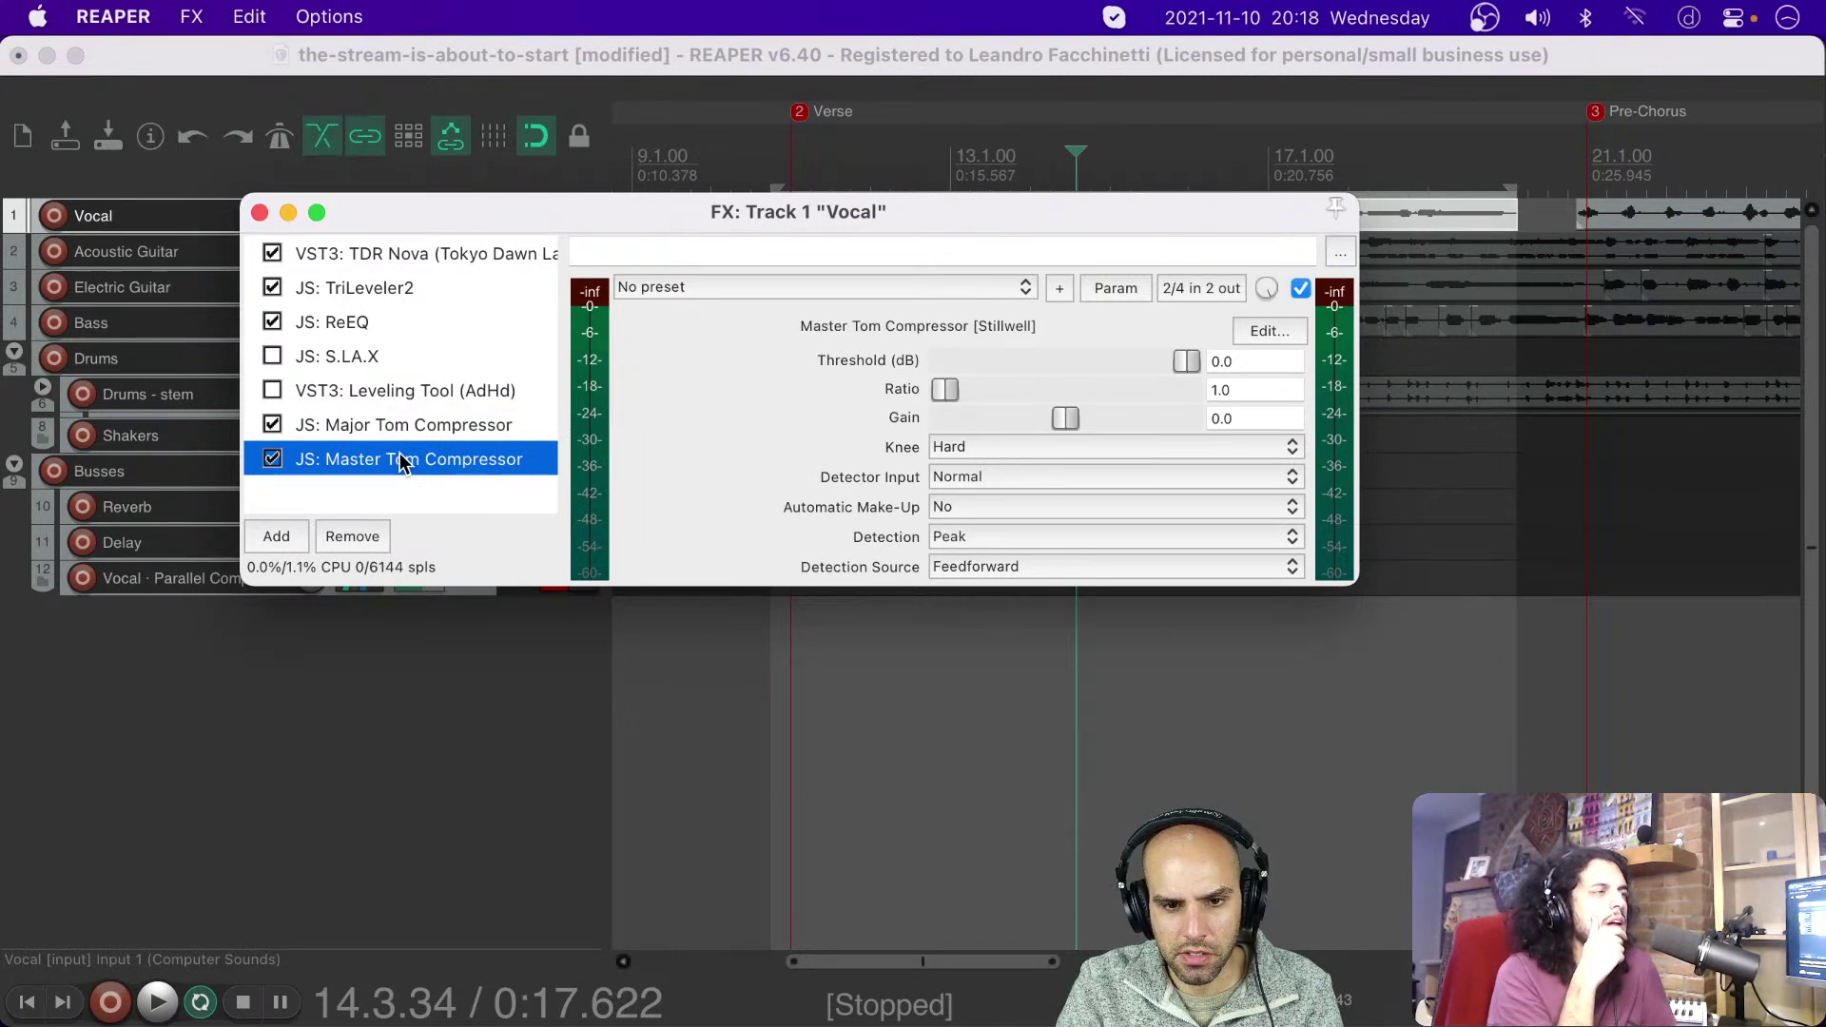
pyautogui.press('Delete')
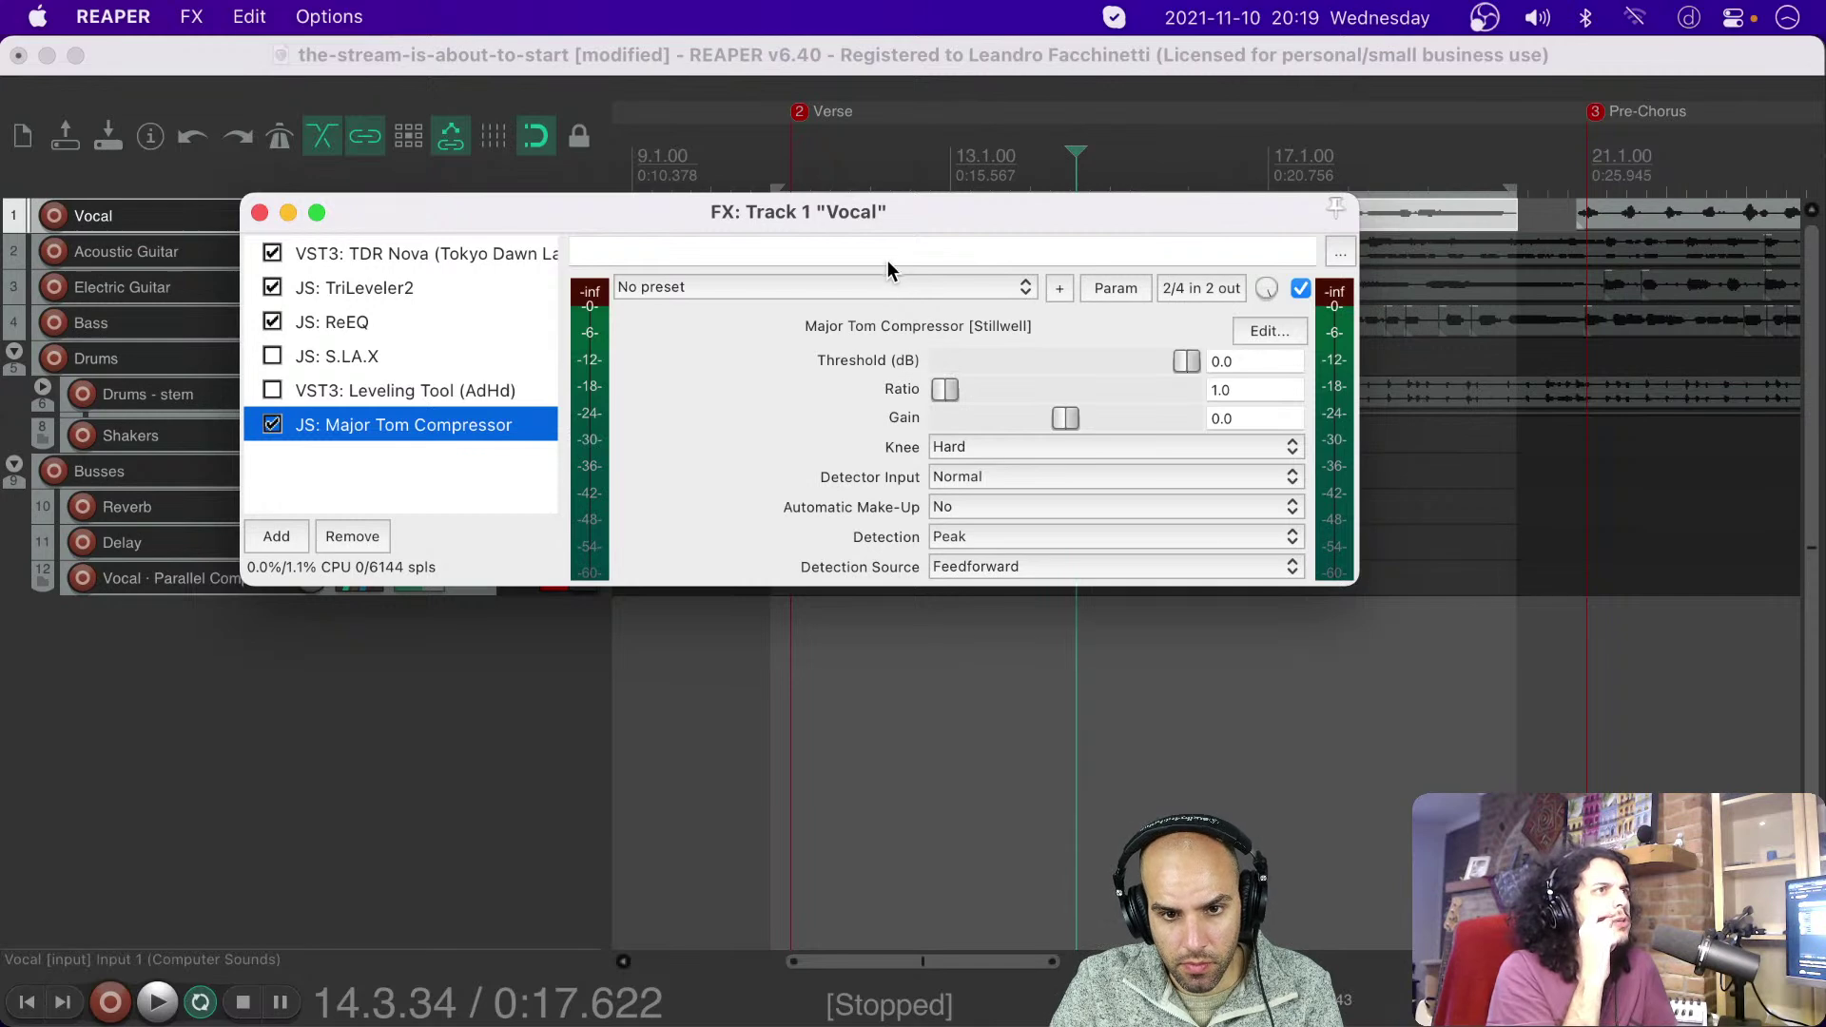
# Step: Play the soloed verse vocal while trying Major Tom's ratio at 20.0, and return the ratio to 1.0
pyautogui.moveTo(888, 209); pyautogui.dragTo(1006, 397)
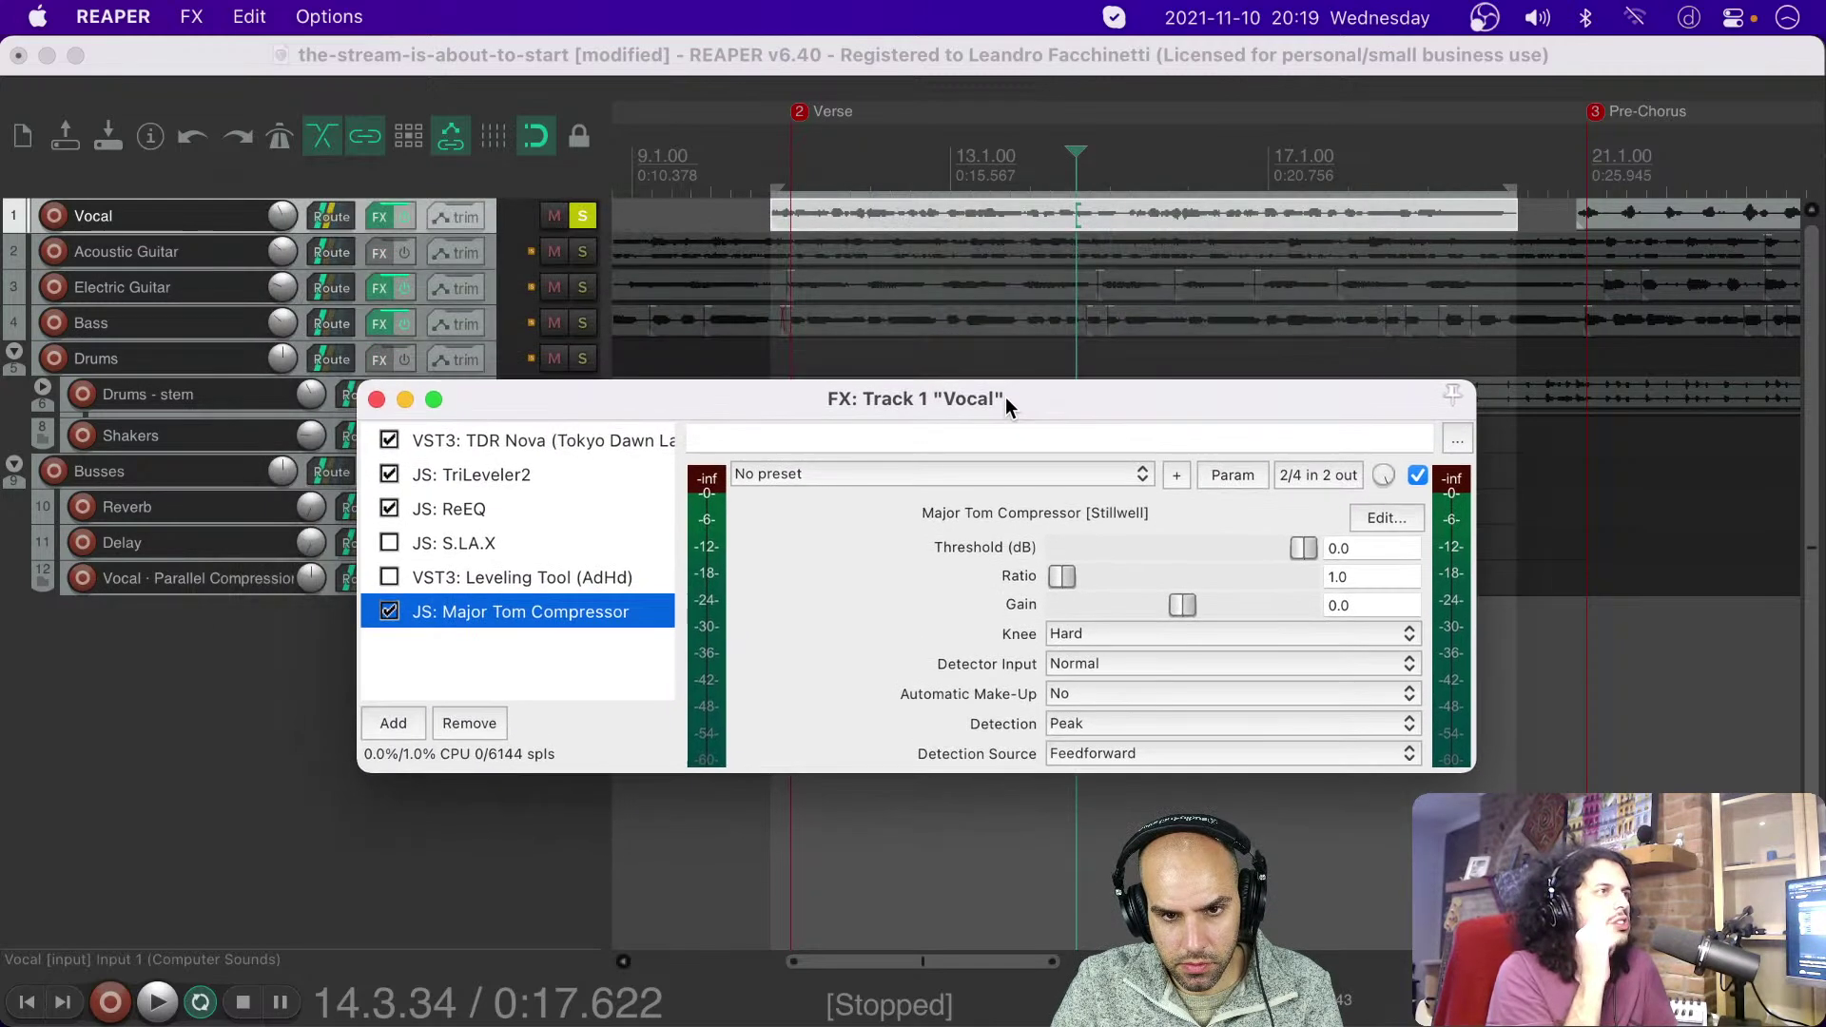
pyautogui.press('space')
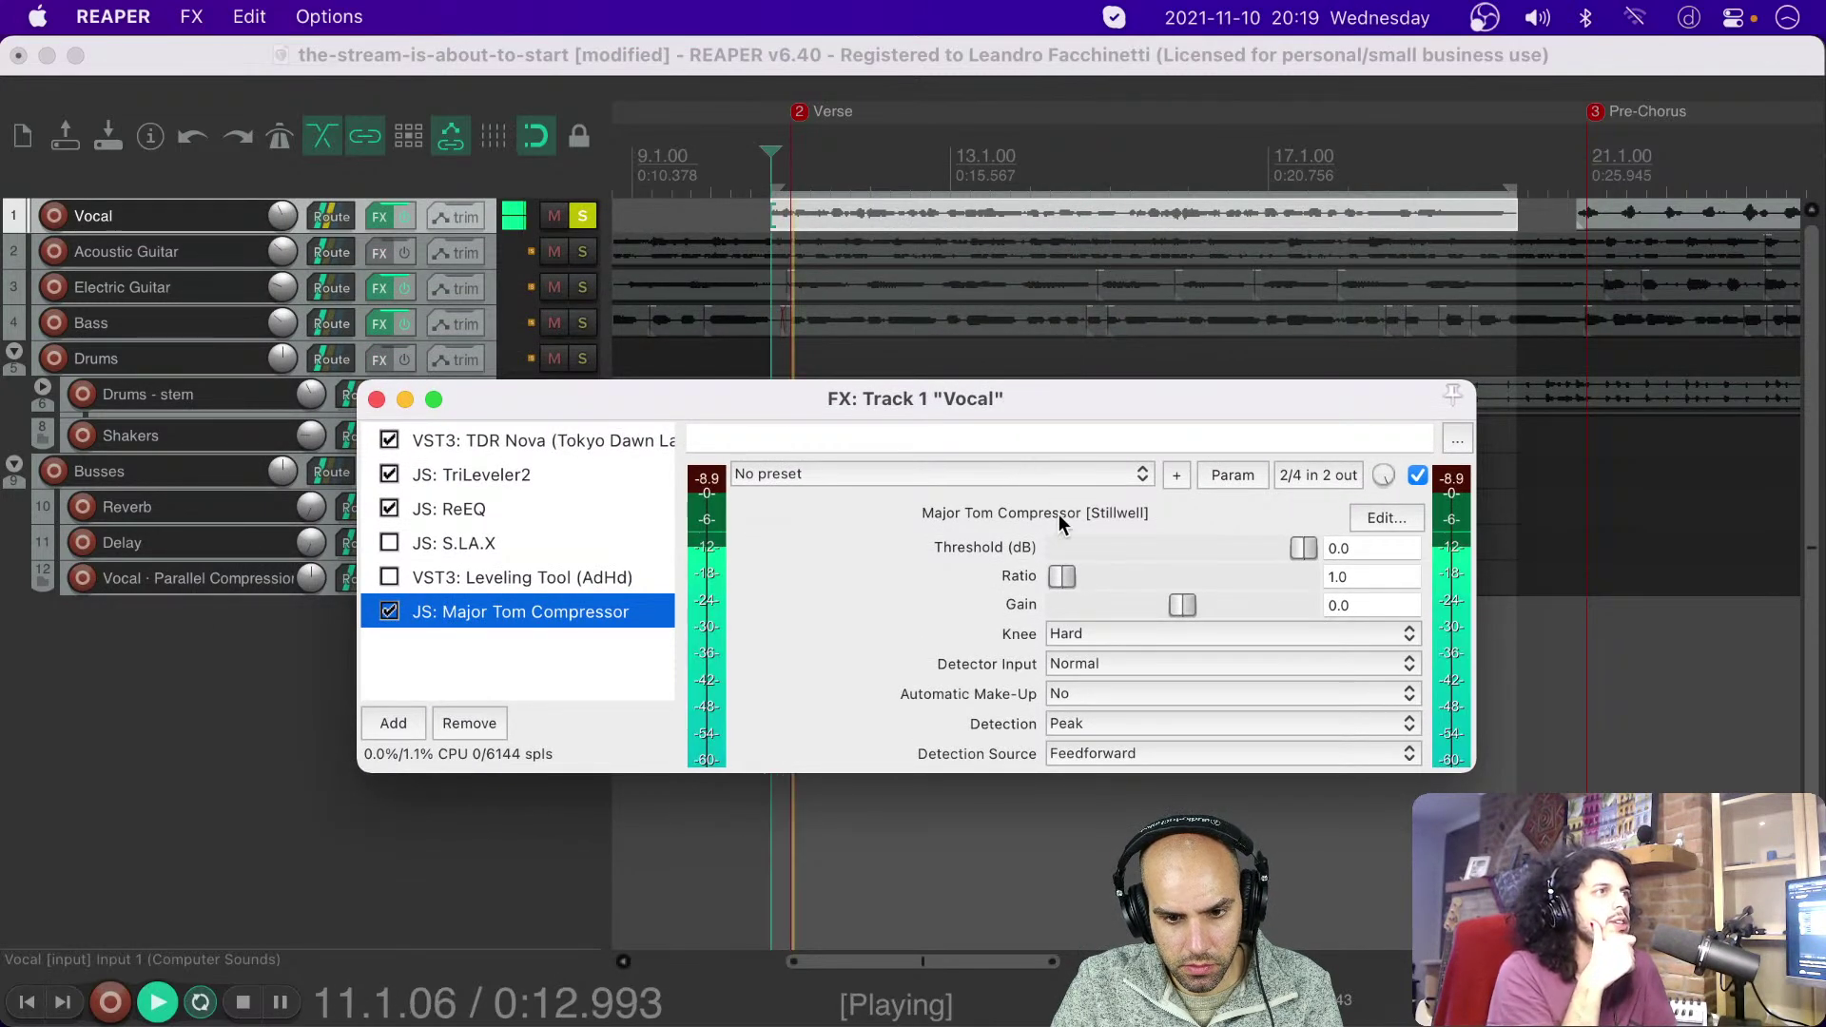
pyautogui.moveTo(1062, 576); pyautogui.dragTo(1321, 578)
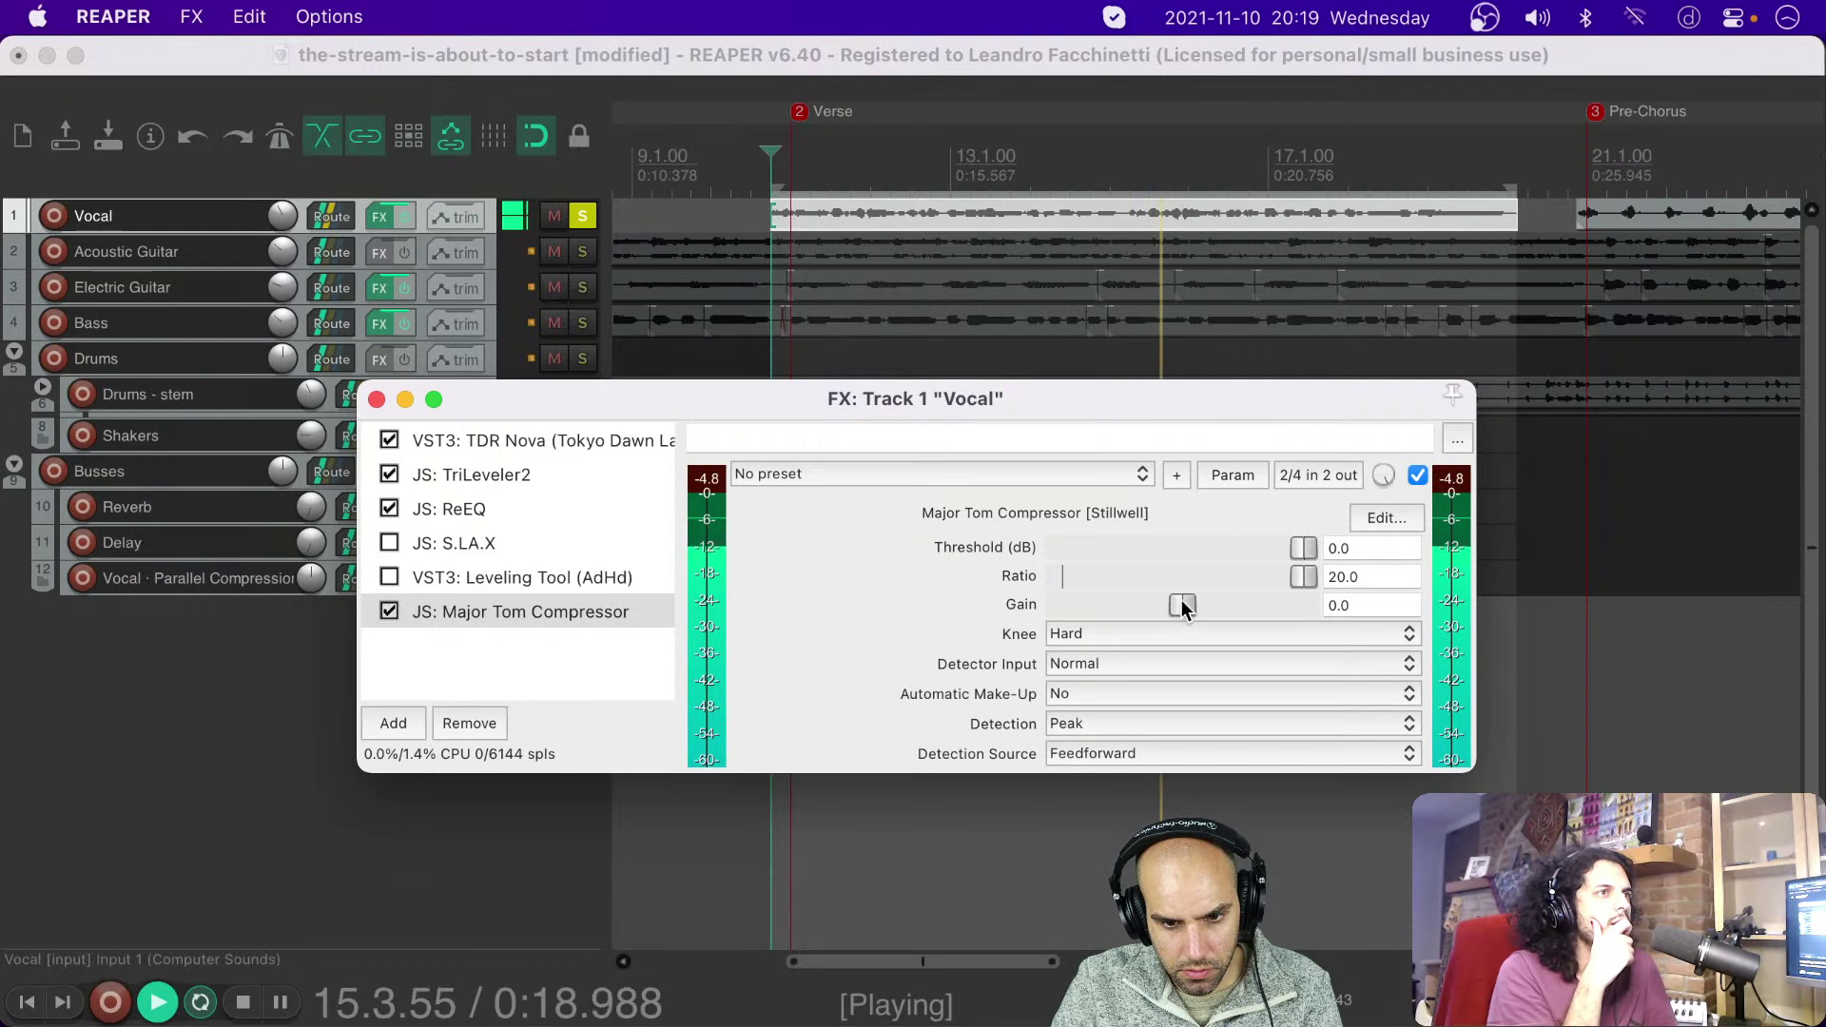
pyautogui.moveTo(1303, 577); pyautogui.dragTo(889, 561)
pyautogui.press('space')
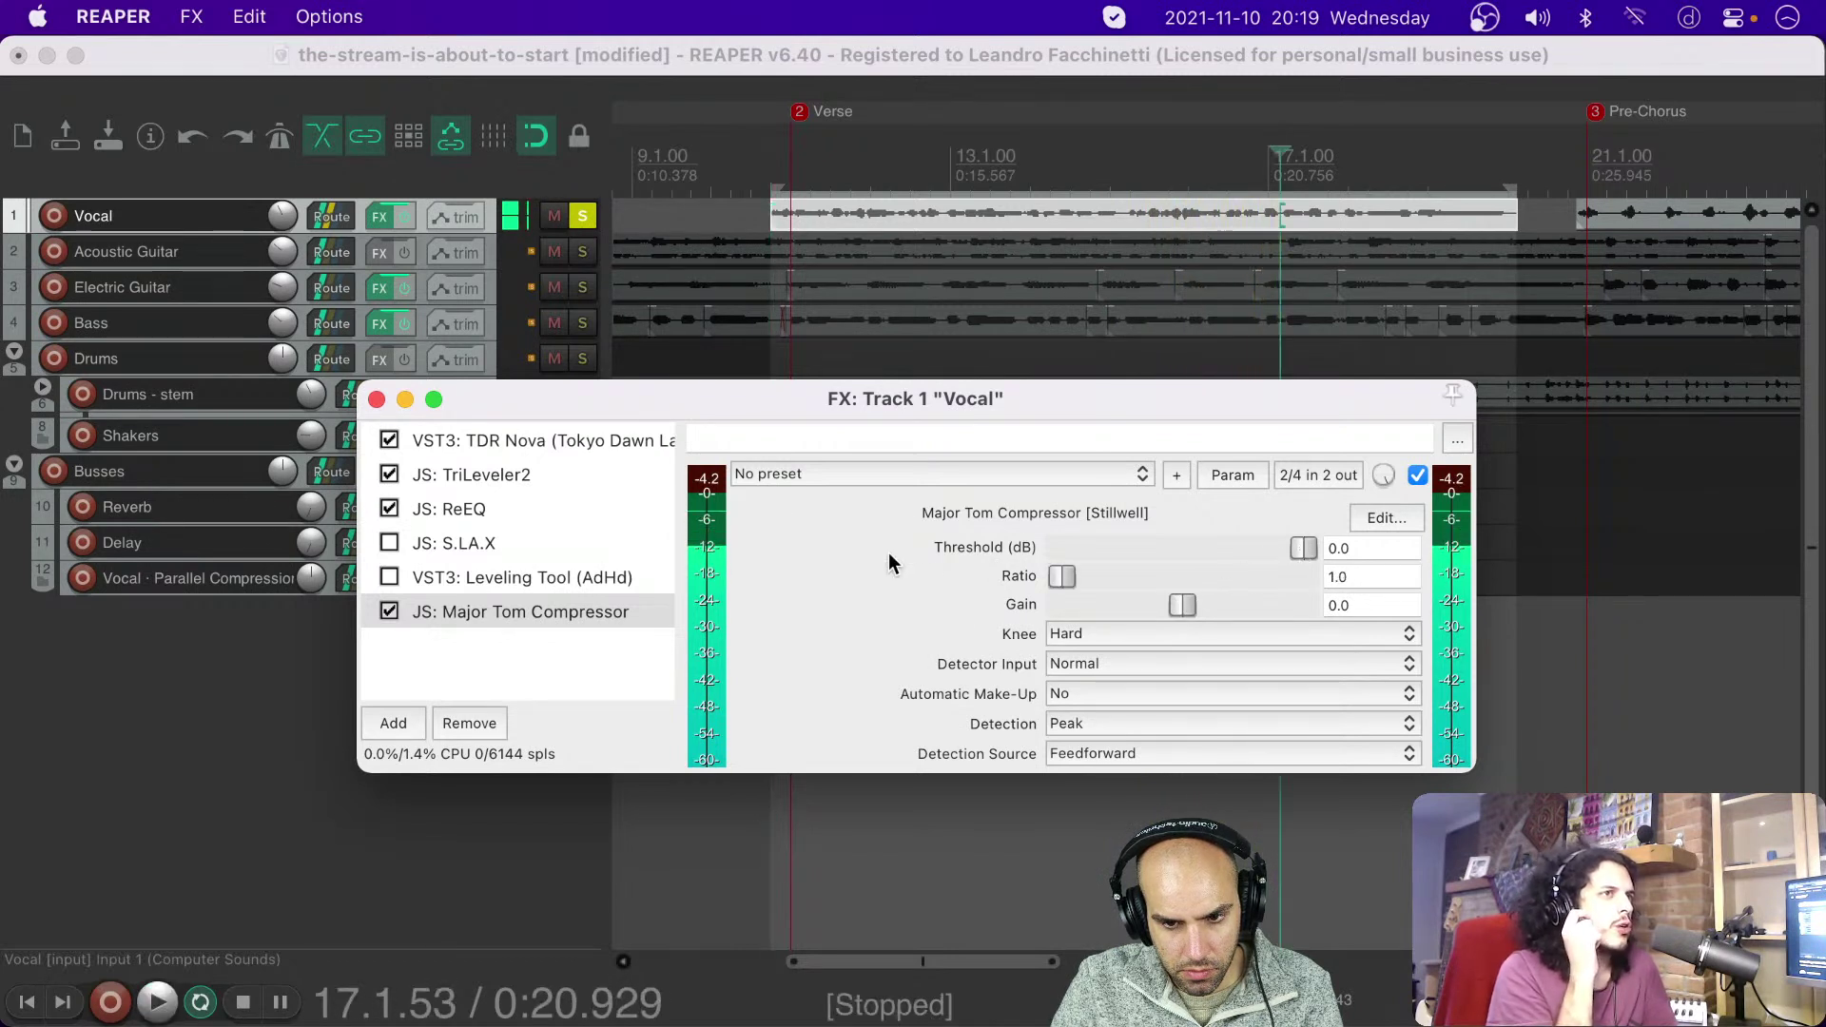
# Step: Set Major Tom's threshold to -20.8 dB, ratio to 16.5 and gain to 1.5 while the verse vocal plays
pyautogui.moveTo(1310, 548); pyautogui.dragTo(1220, 549)
pyautogui.press('space')
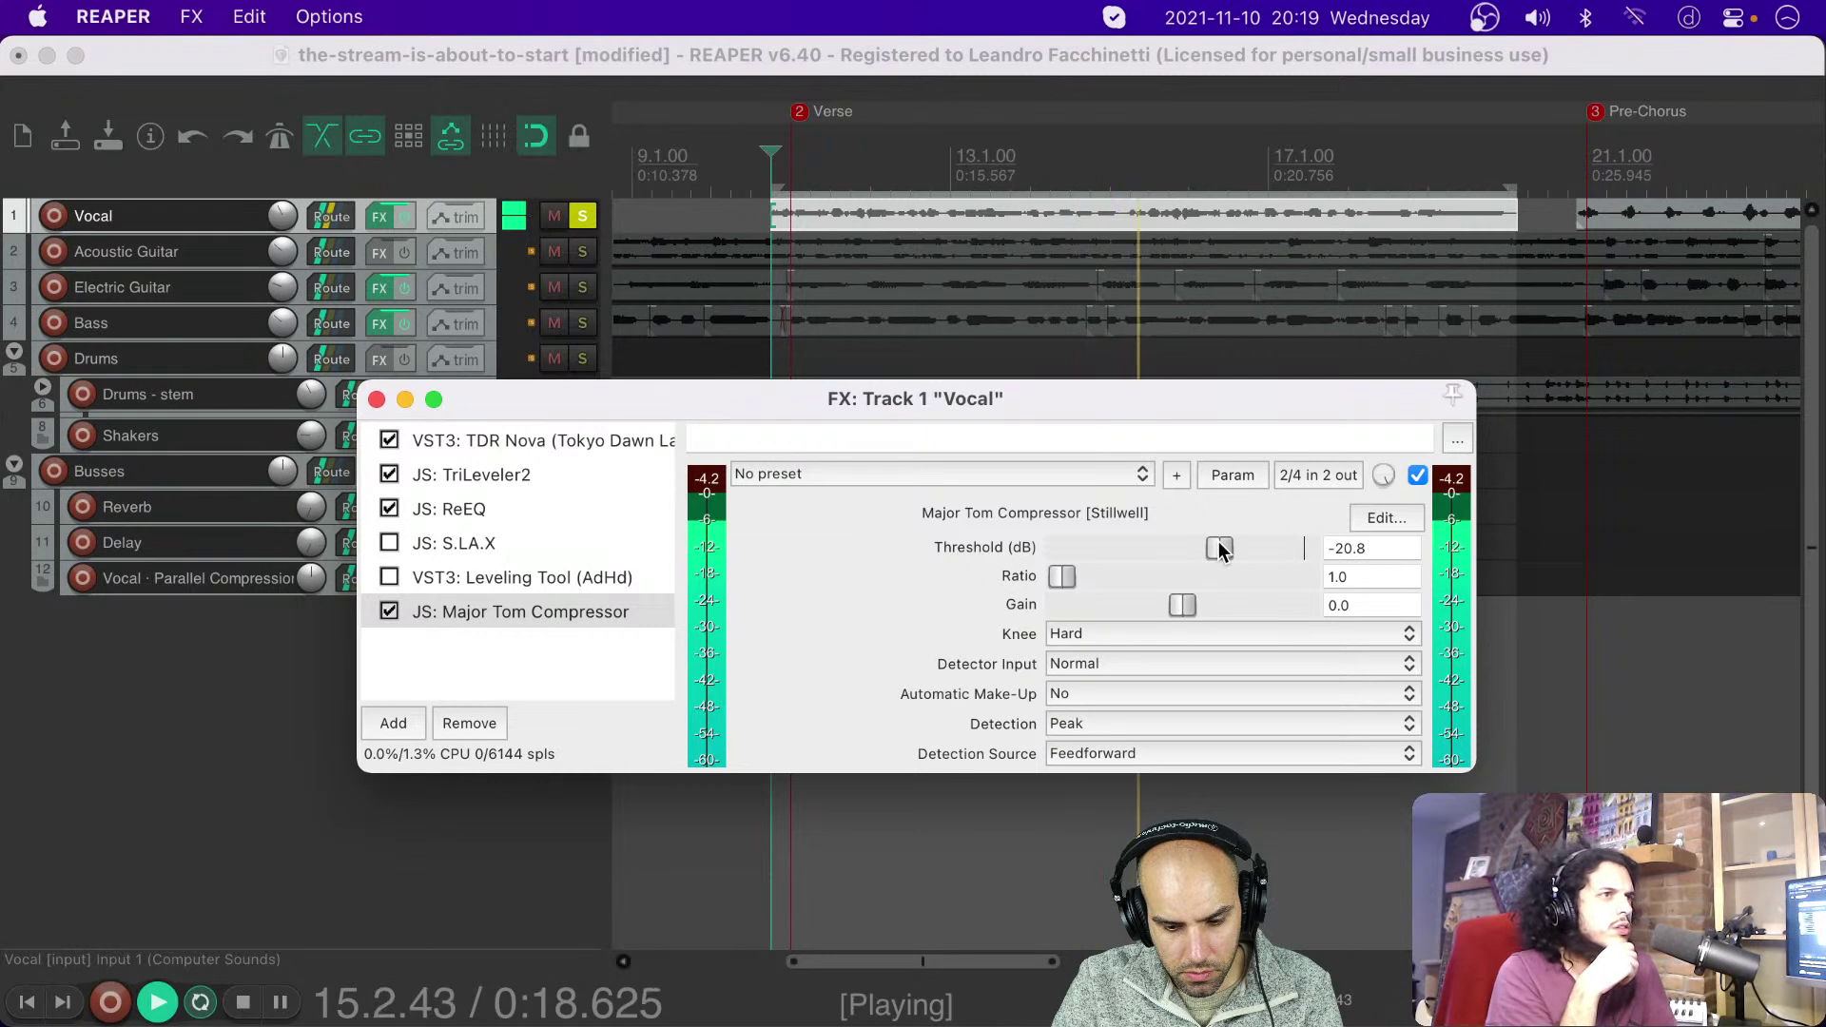
pyautogui.moveTo(1065, 574); pyautogui.dragTo(1198, 607)
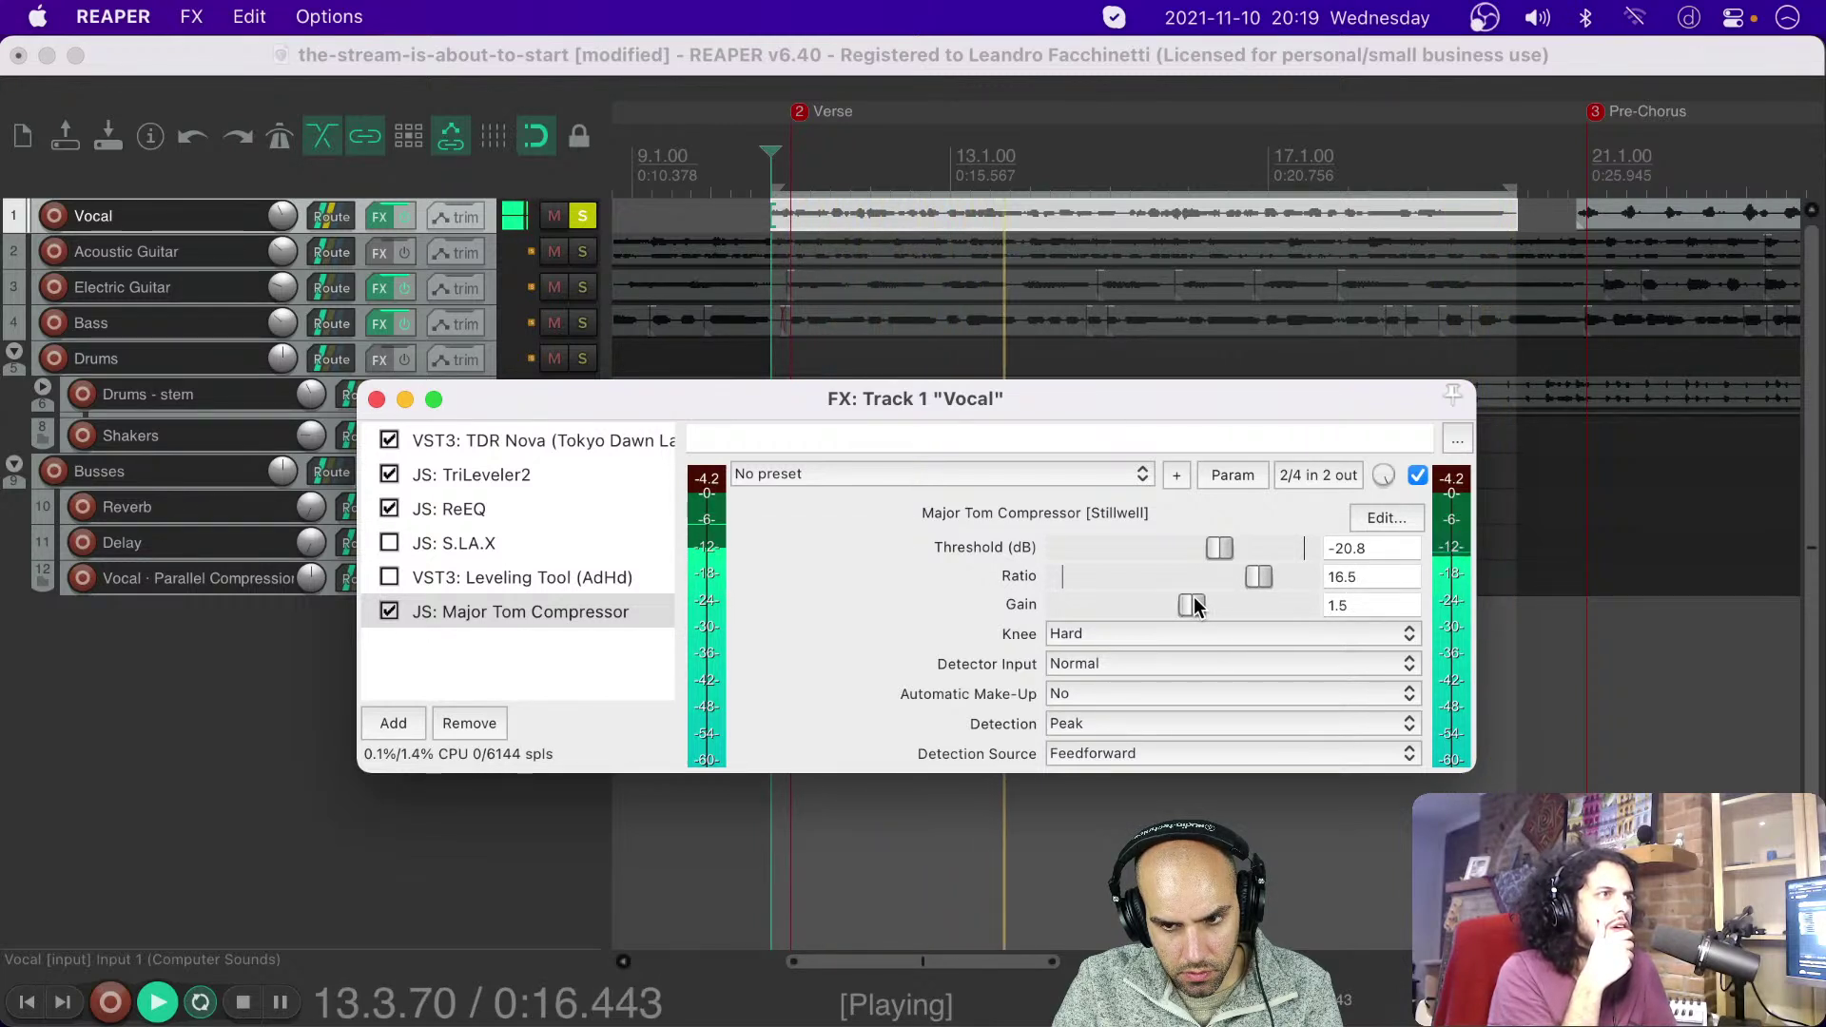
# Step: Compare the playing vocal with Major Tom repeatedly bypassed and enabled, leaving it enabled, and stop playback
pyautogui.click(389, 611)
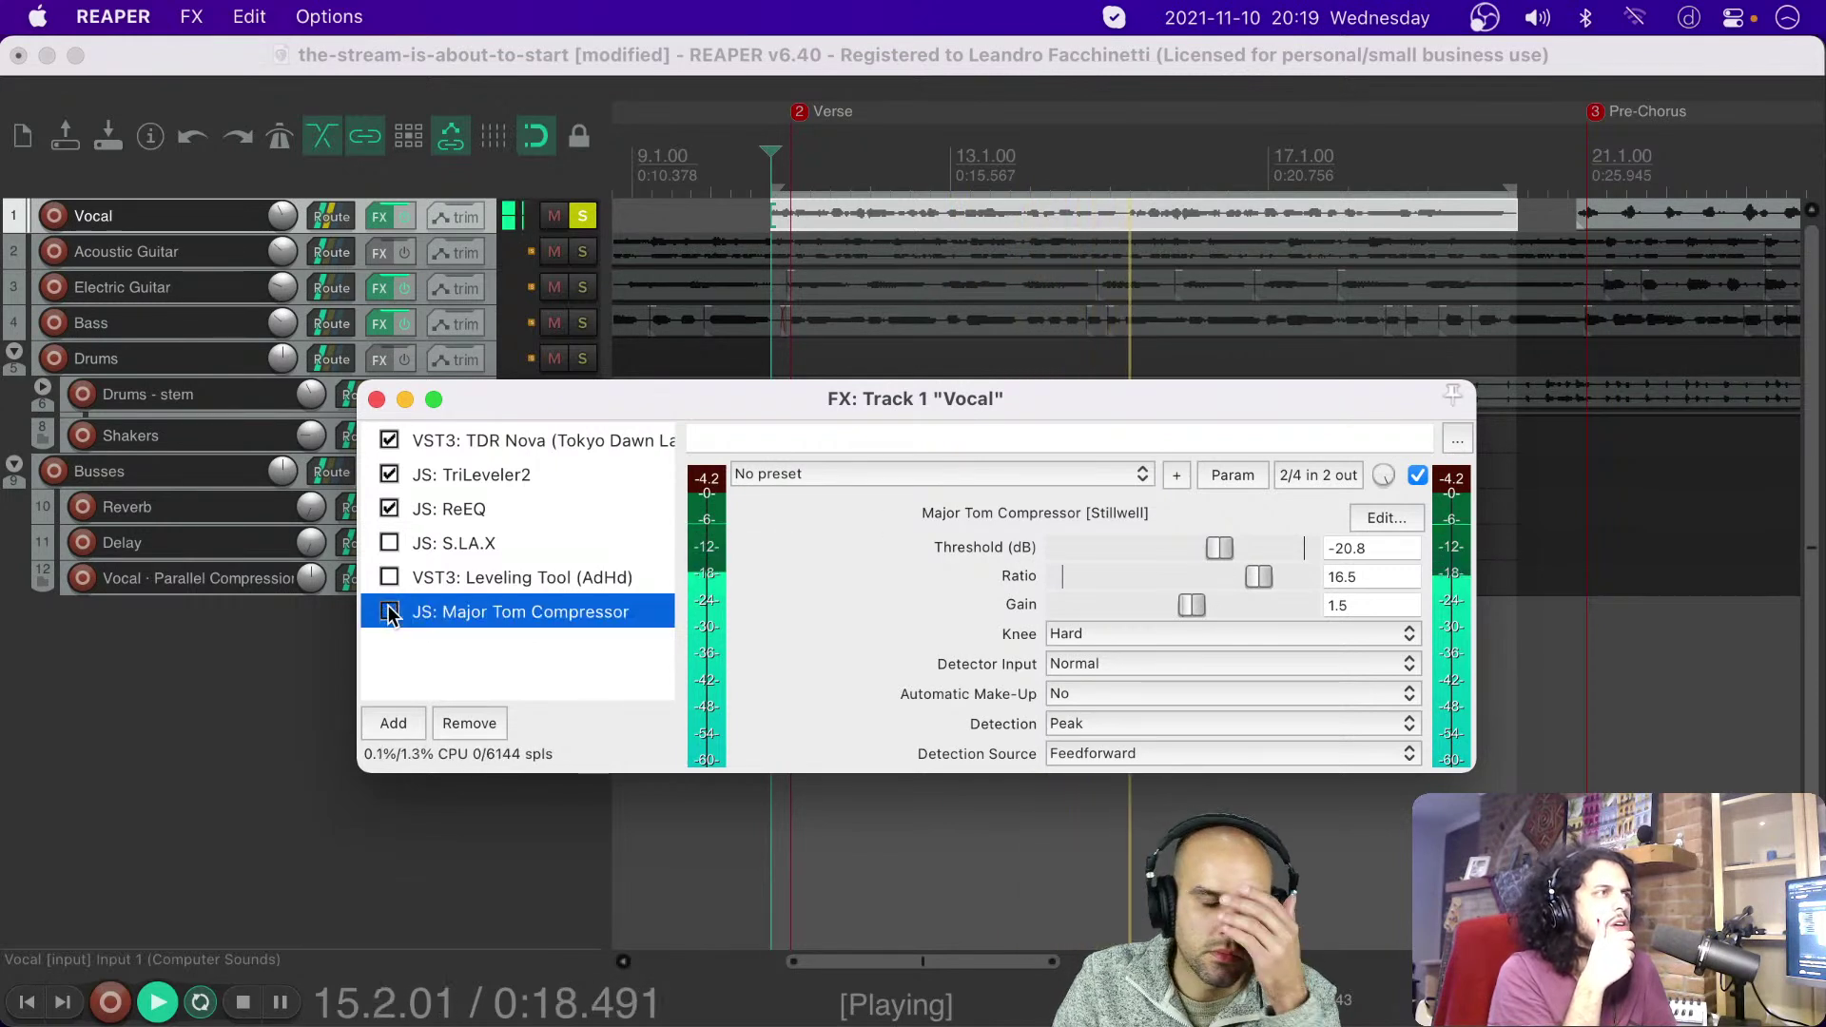
pyautogui.click(389, 611)
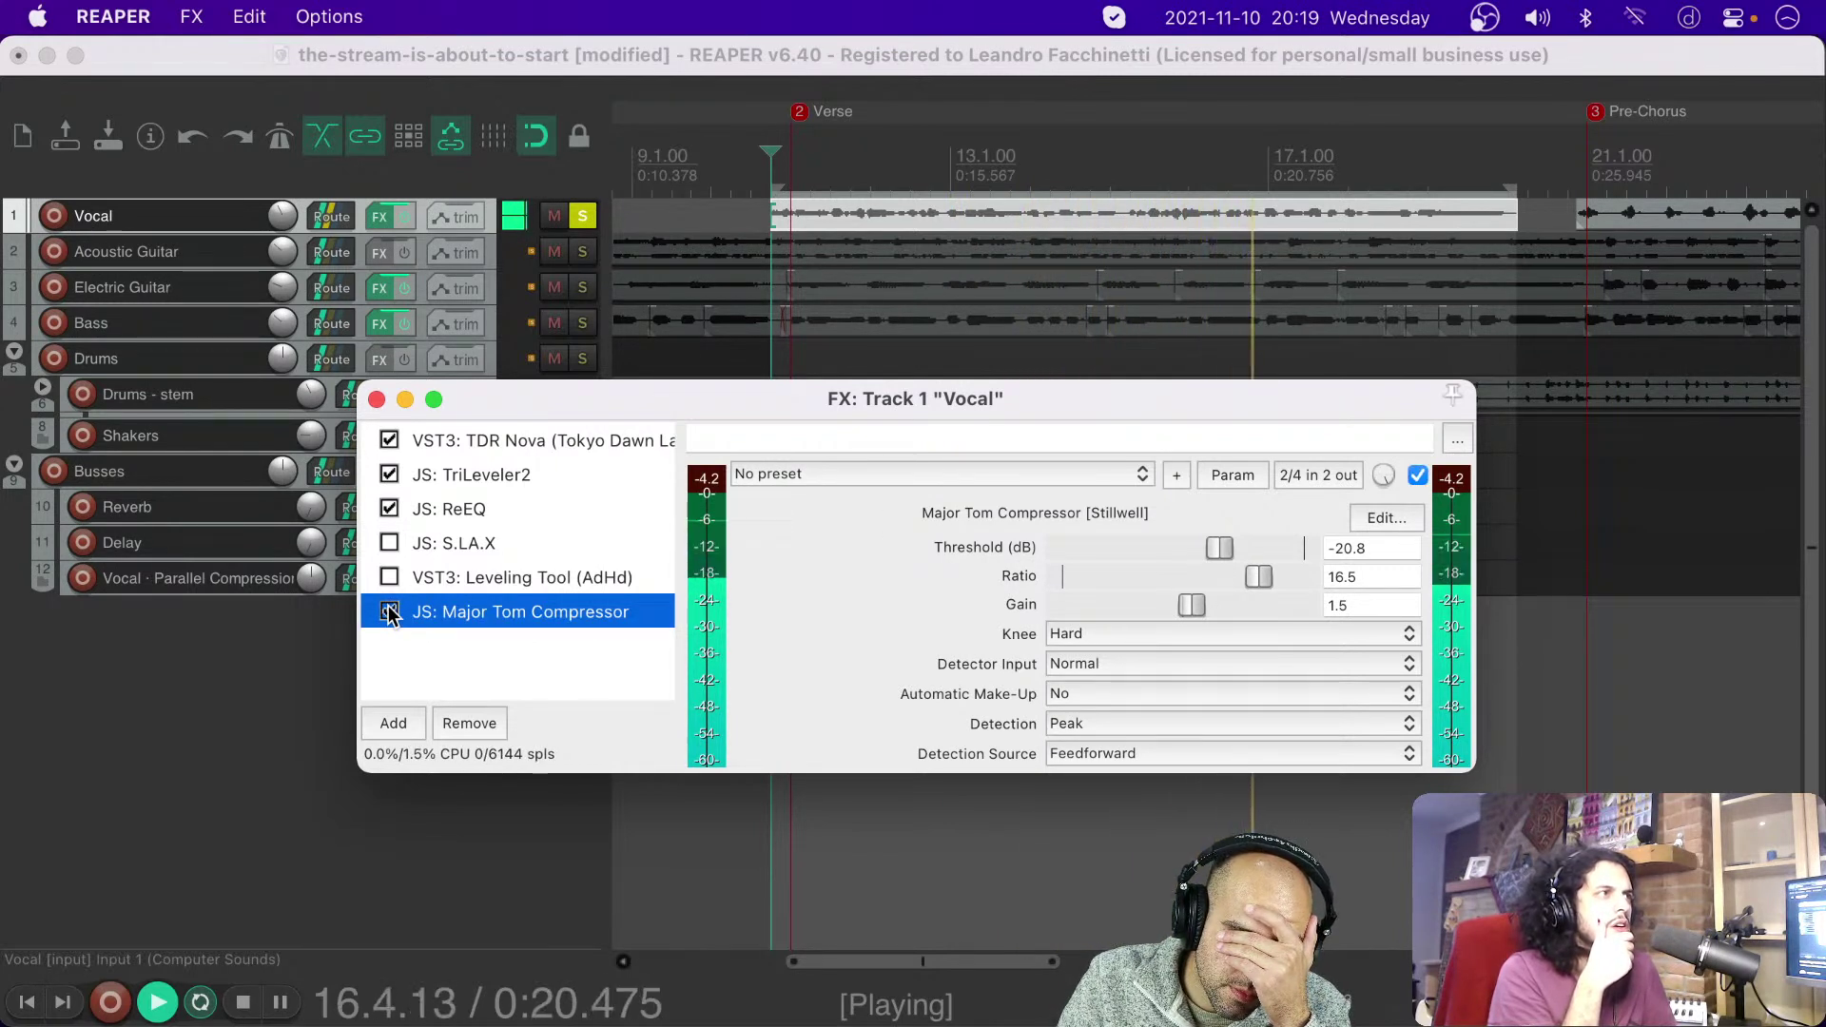
pyautogui.click(389, 611)
pyautogui.click(389, 612)
pyautogui.click(389, 611)
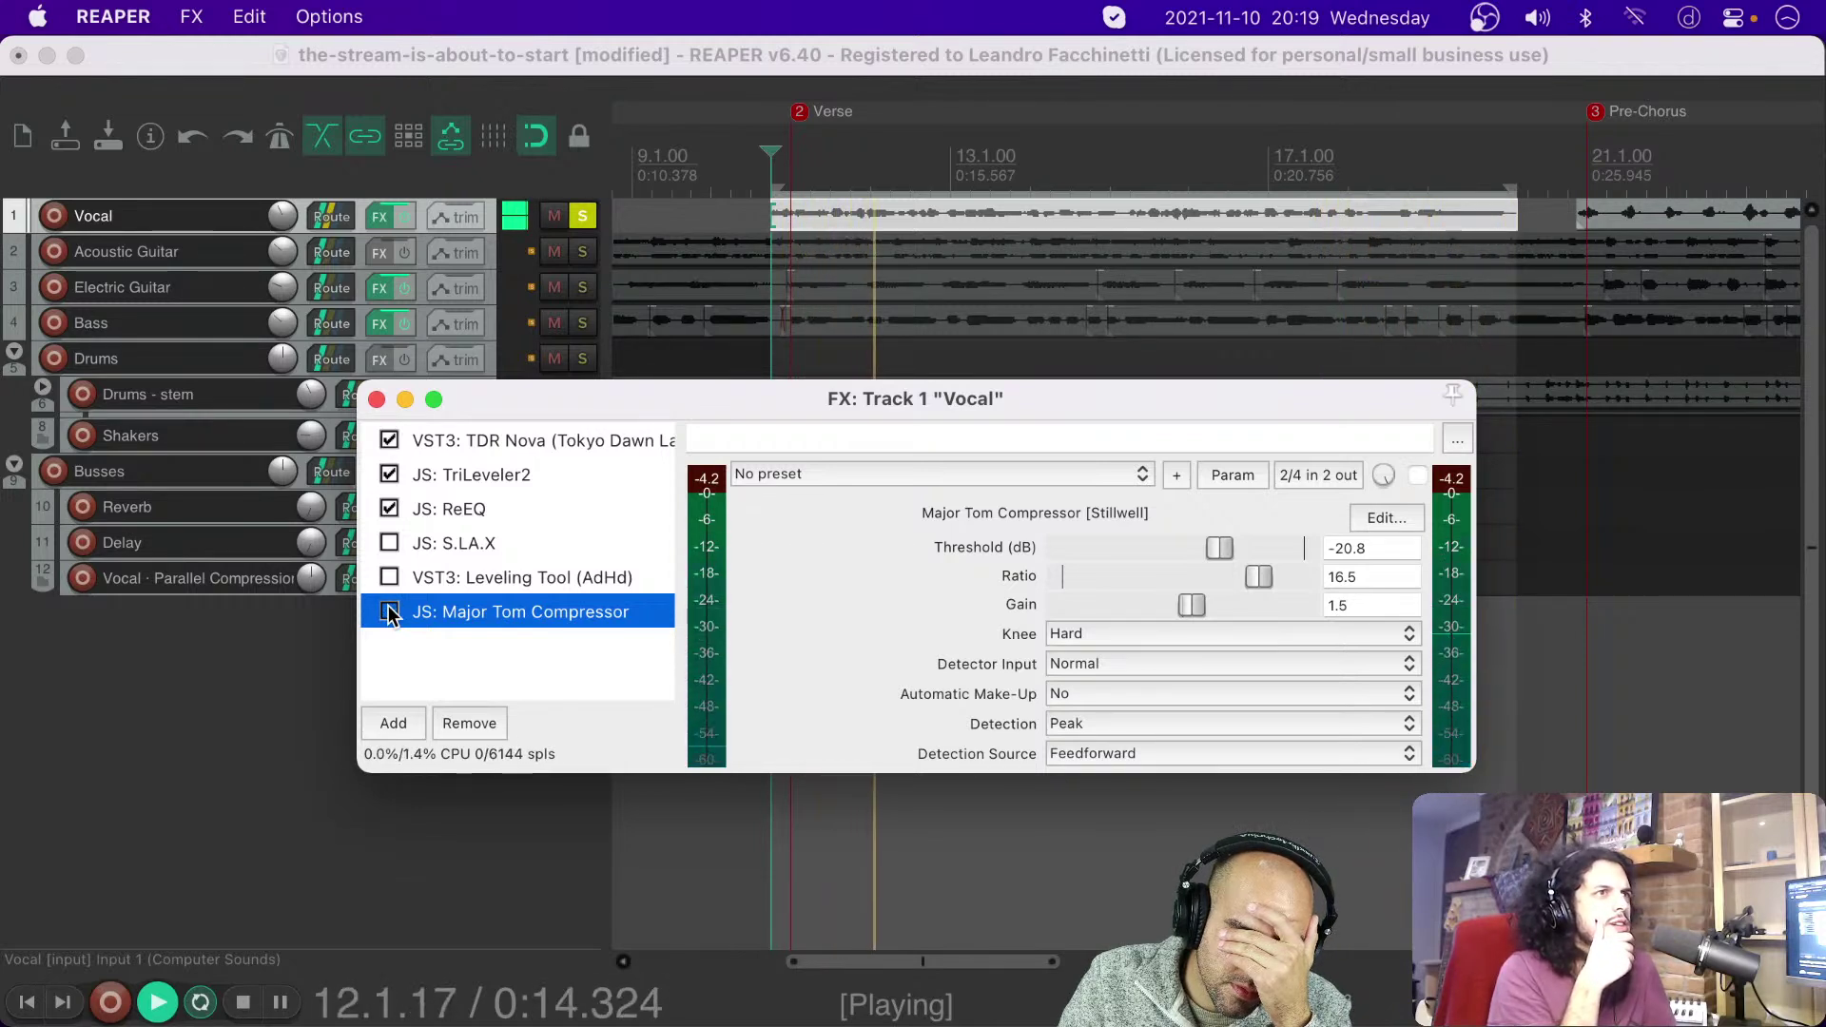
pyautogui.click(389, 611)
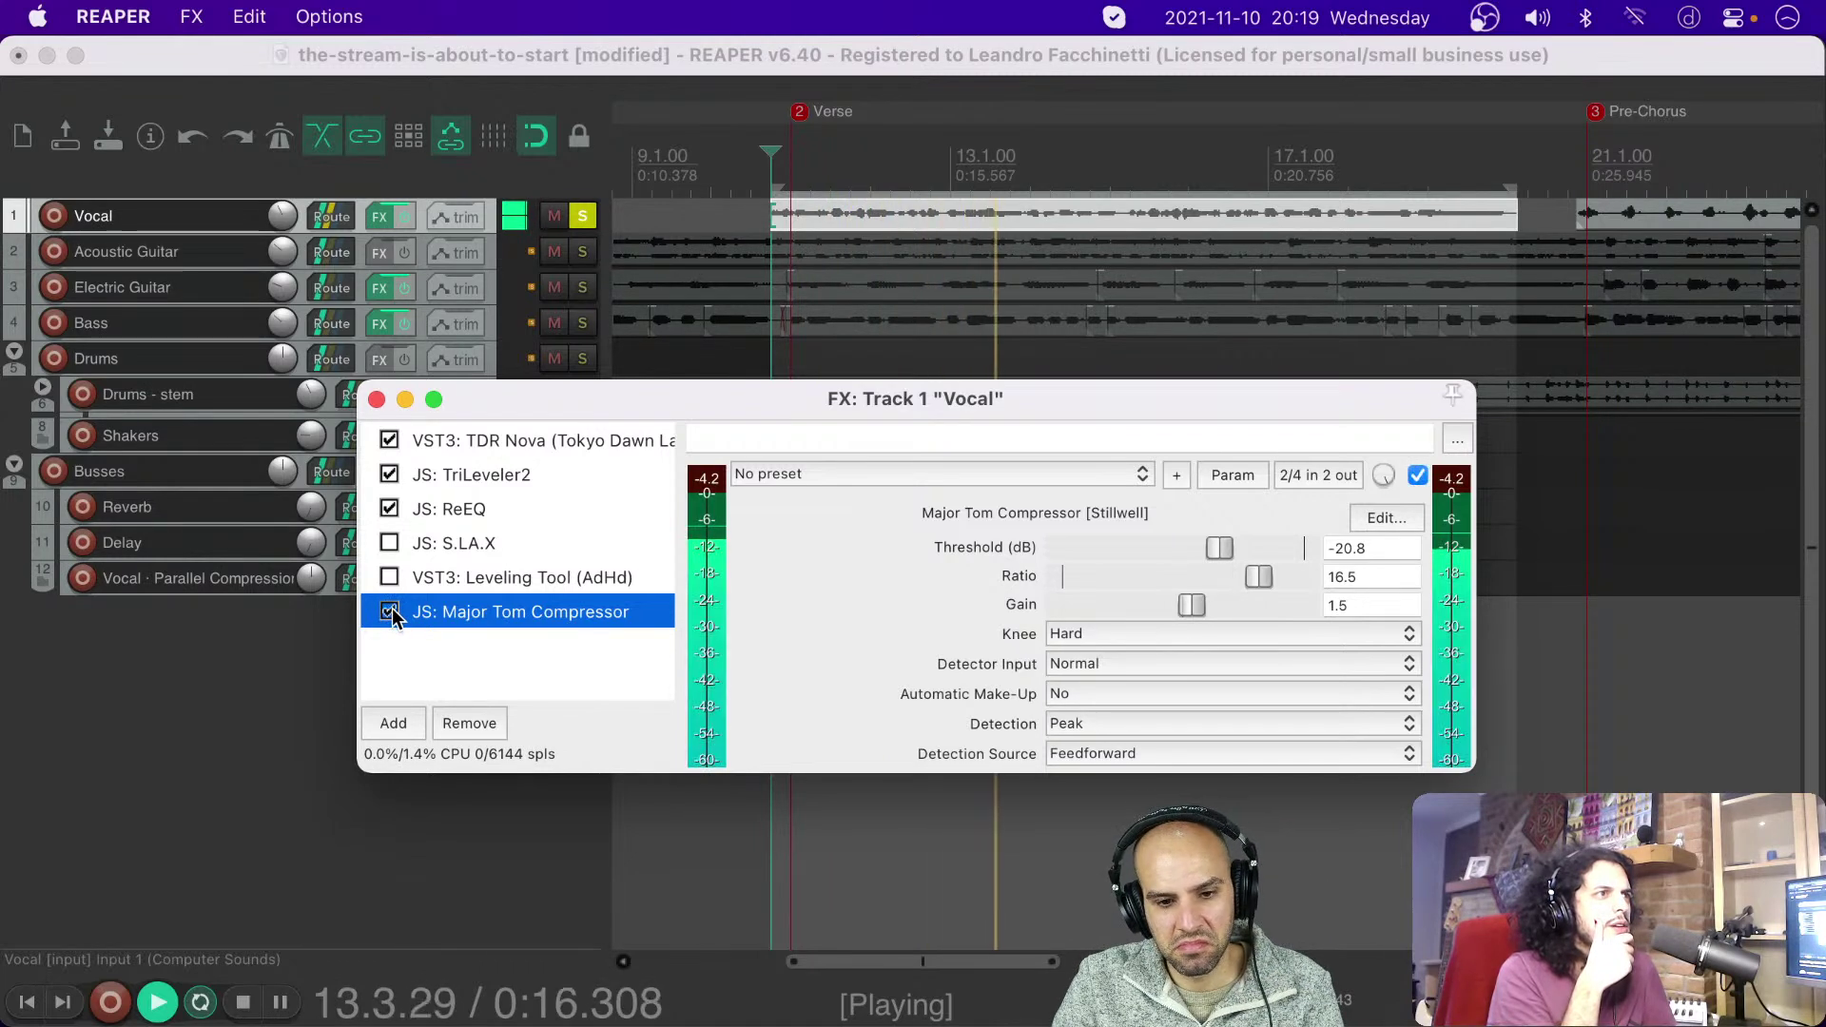
pyautogui.press('space')
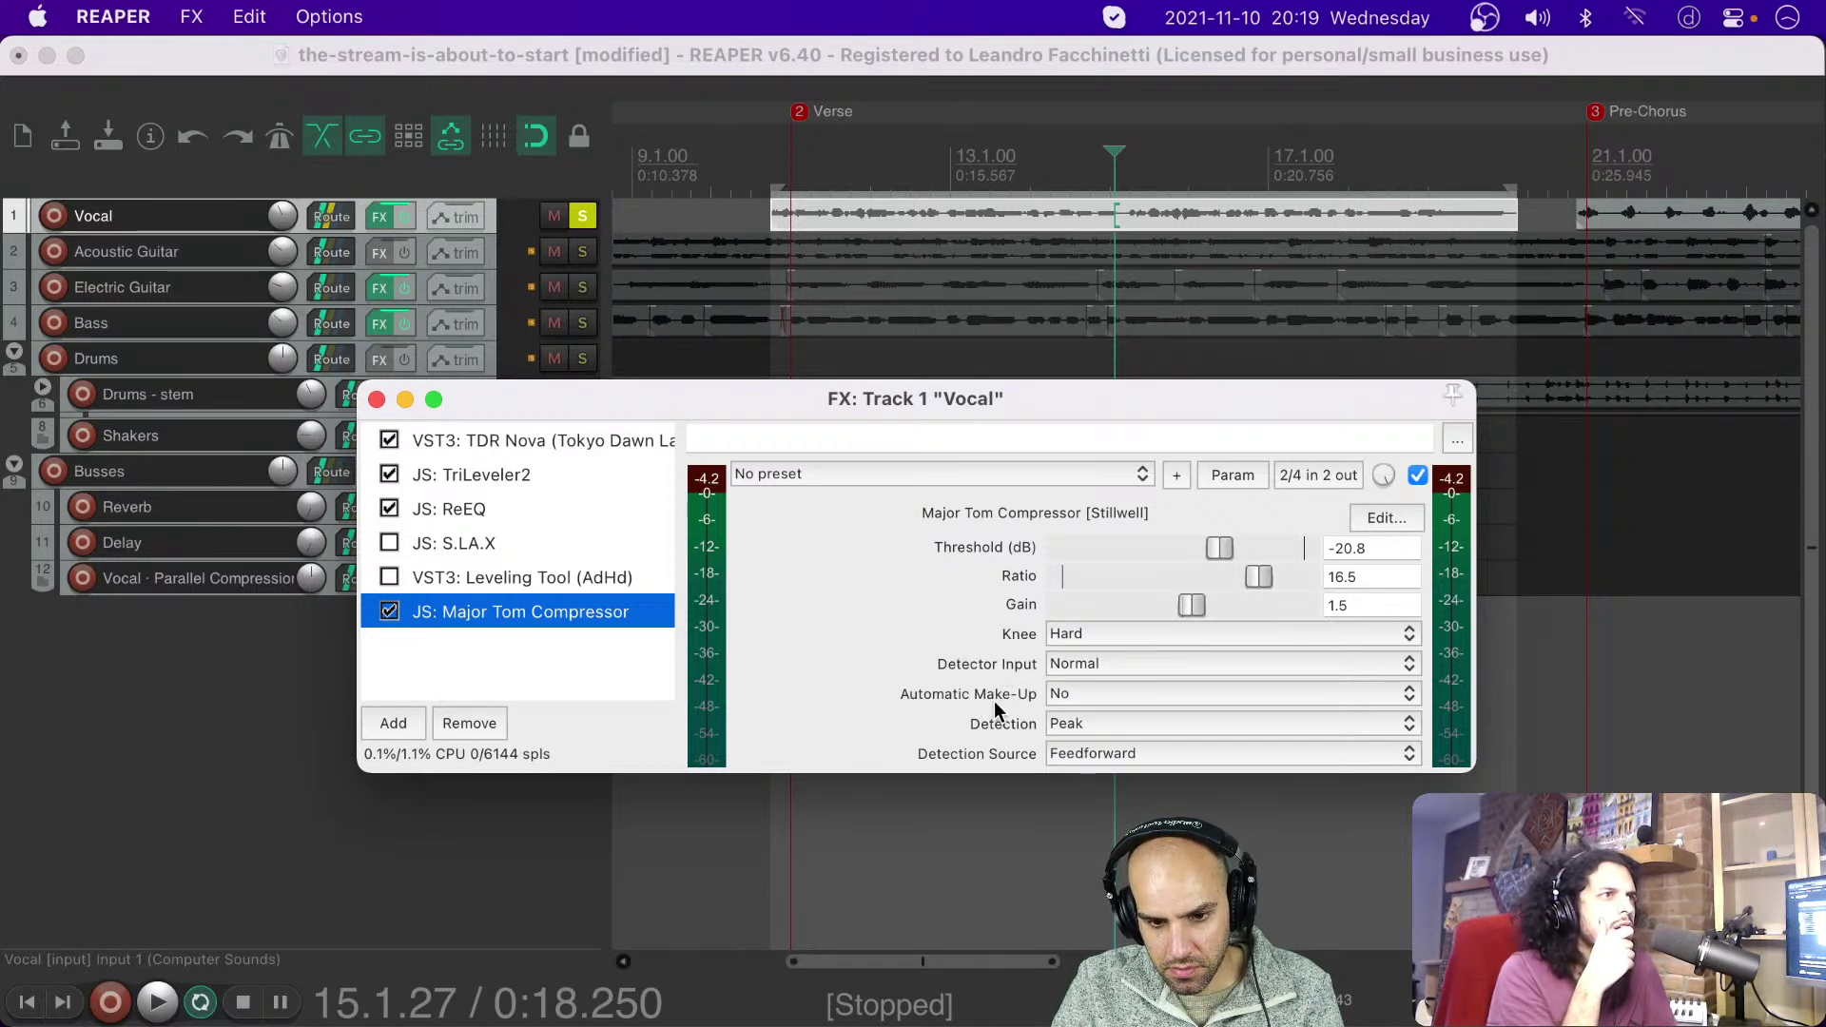
# Step: Check Major Tom's detection source options, and listen briefly to the verse vocal with delta solo enabled
pyautogui.click(1067, 750)
pyautogui.click(928, 705)
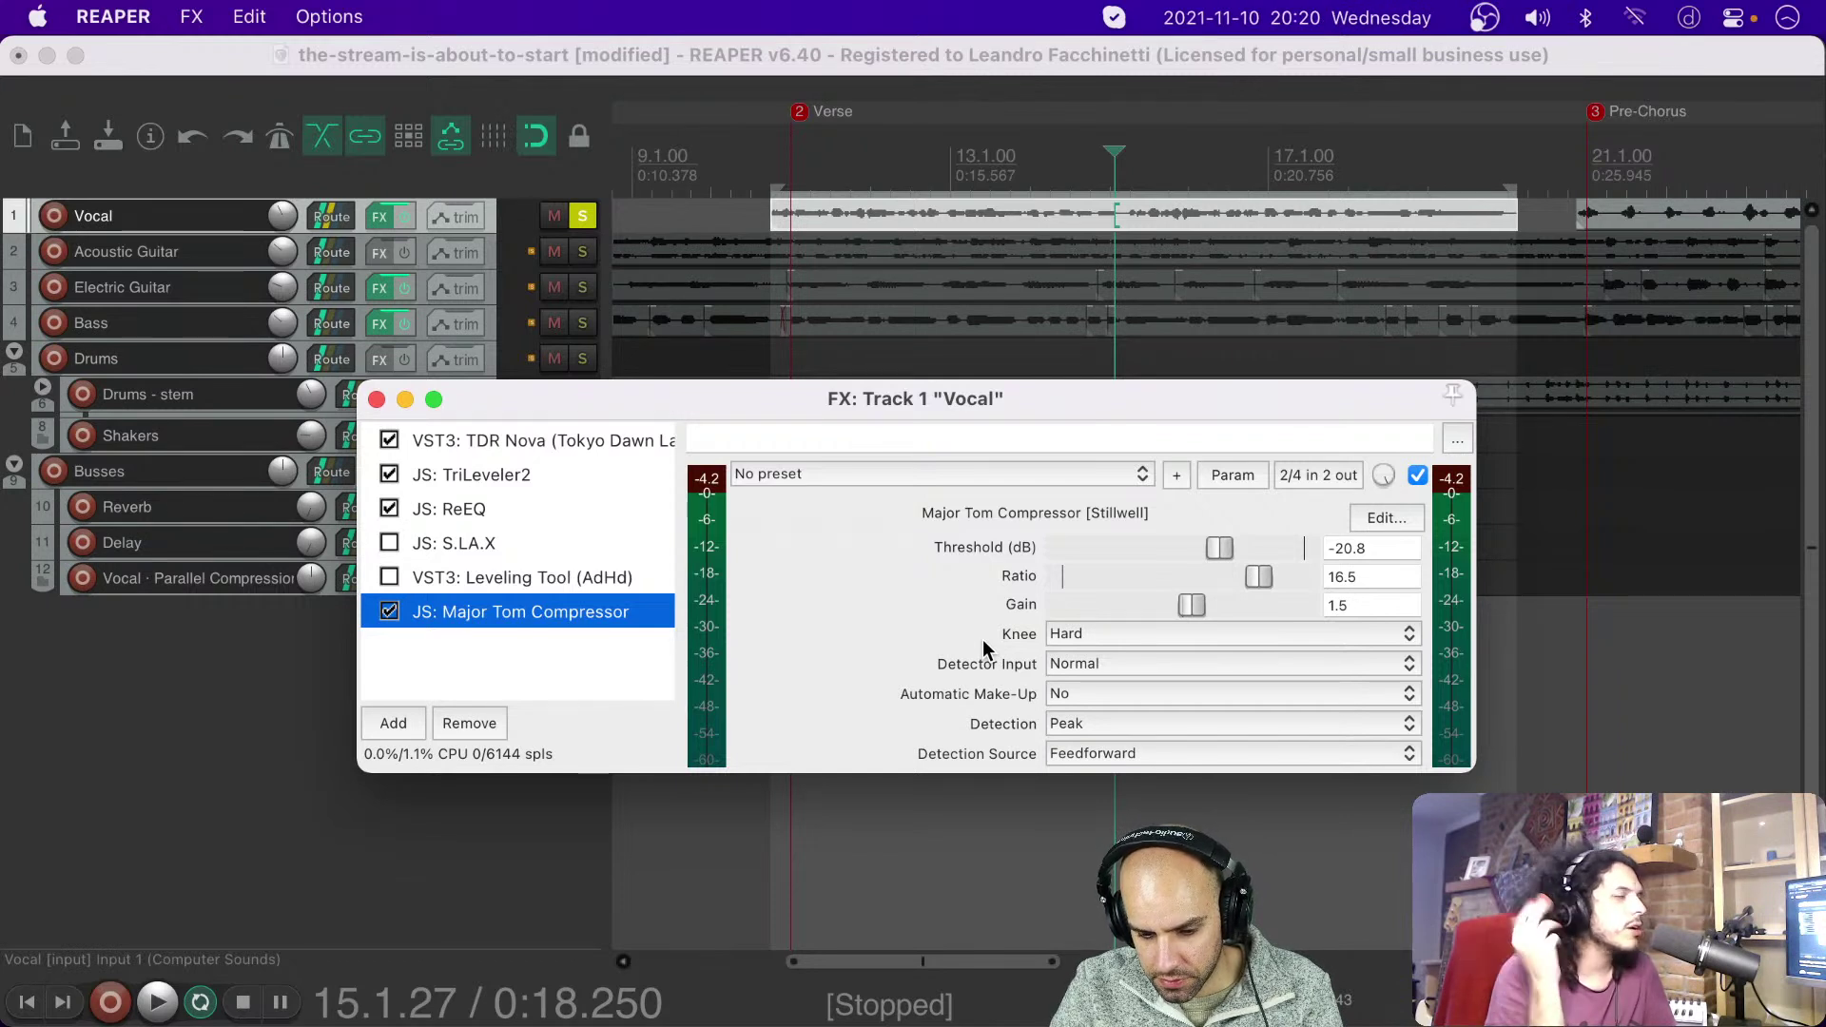
pyautogui.click(1383, 476)
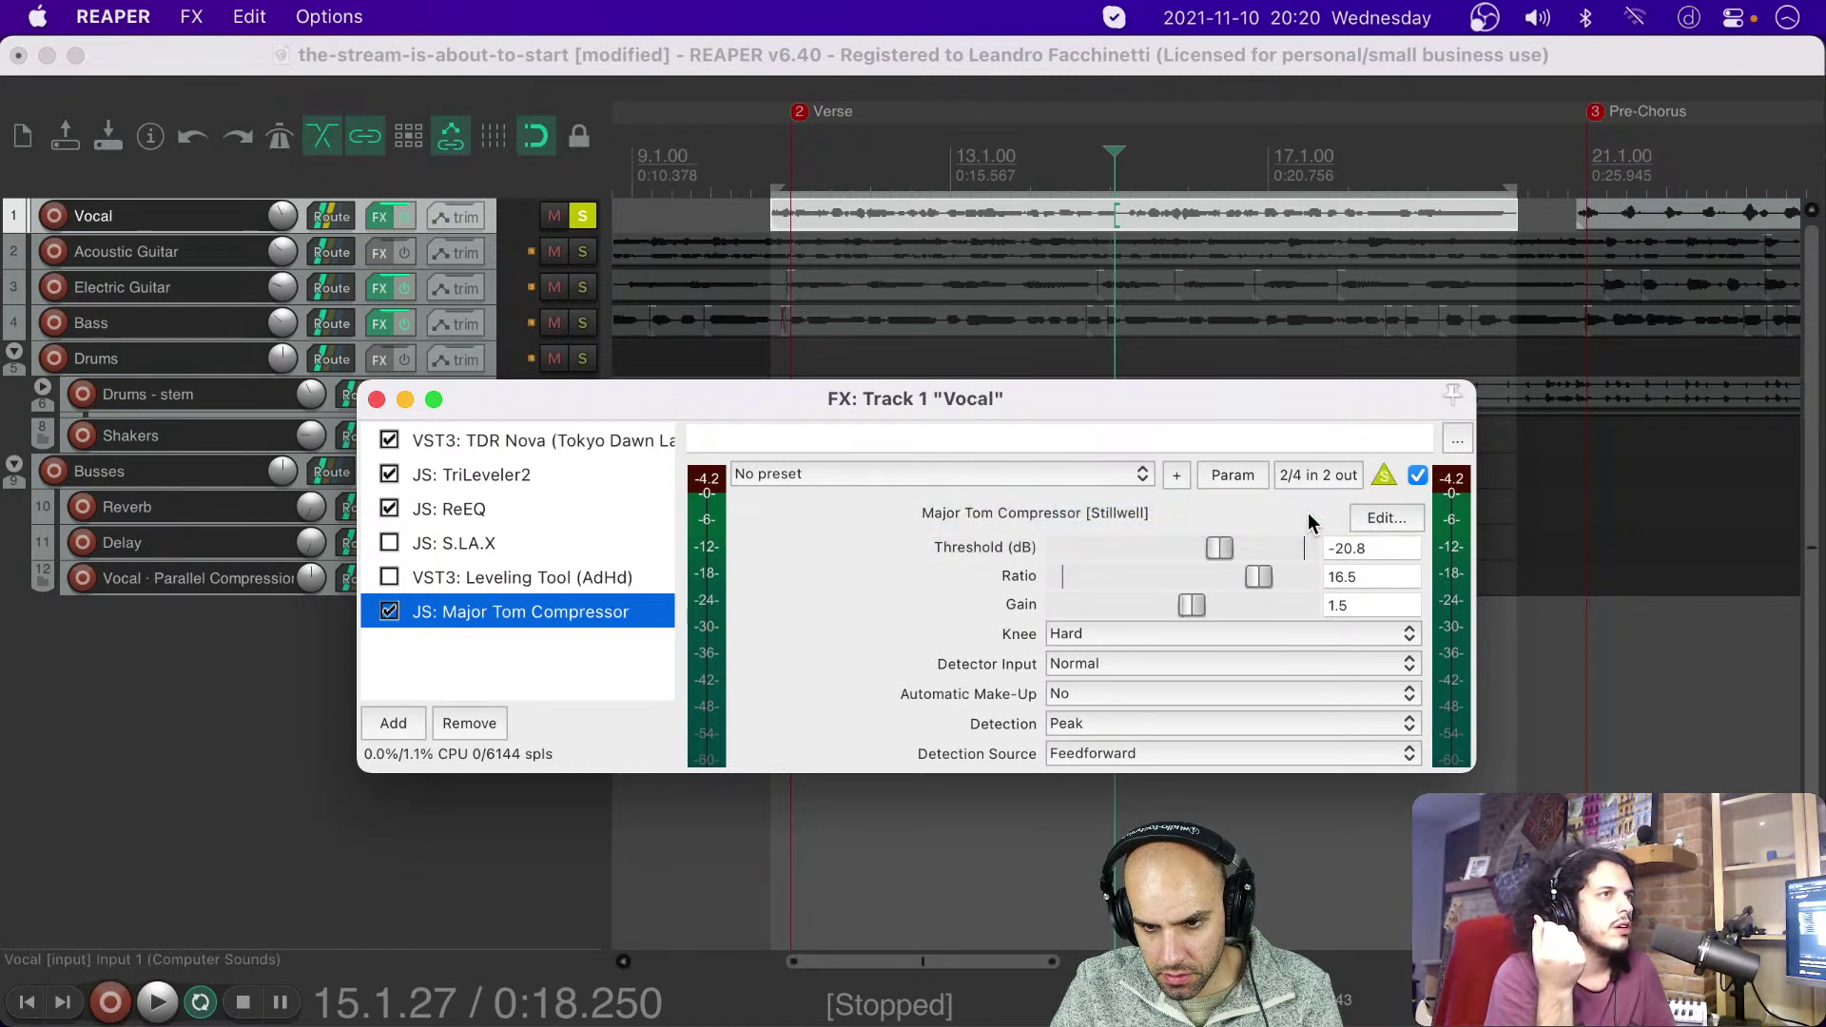
pyautogui.press('space')
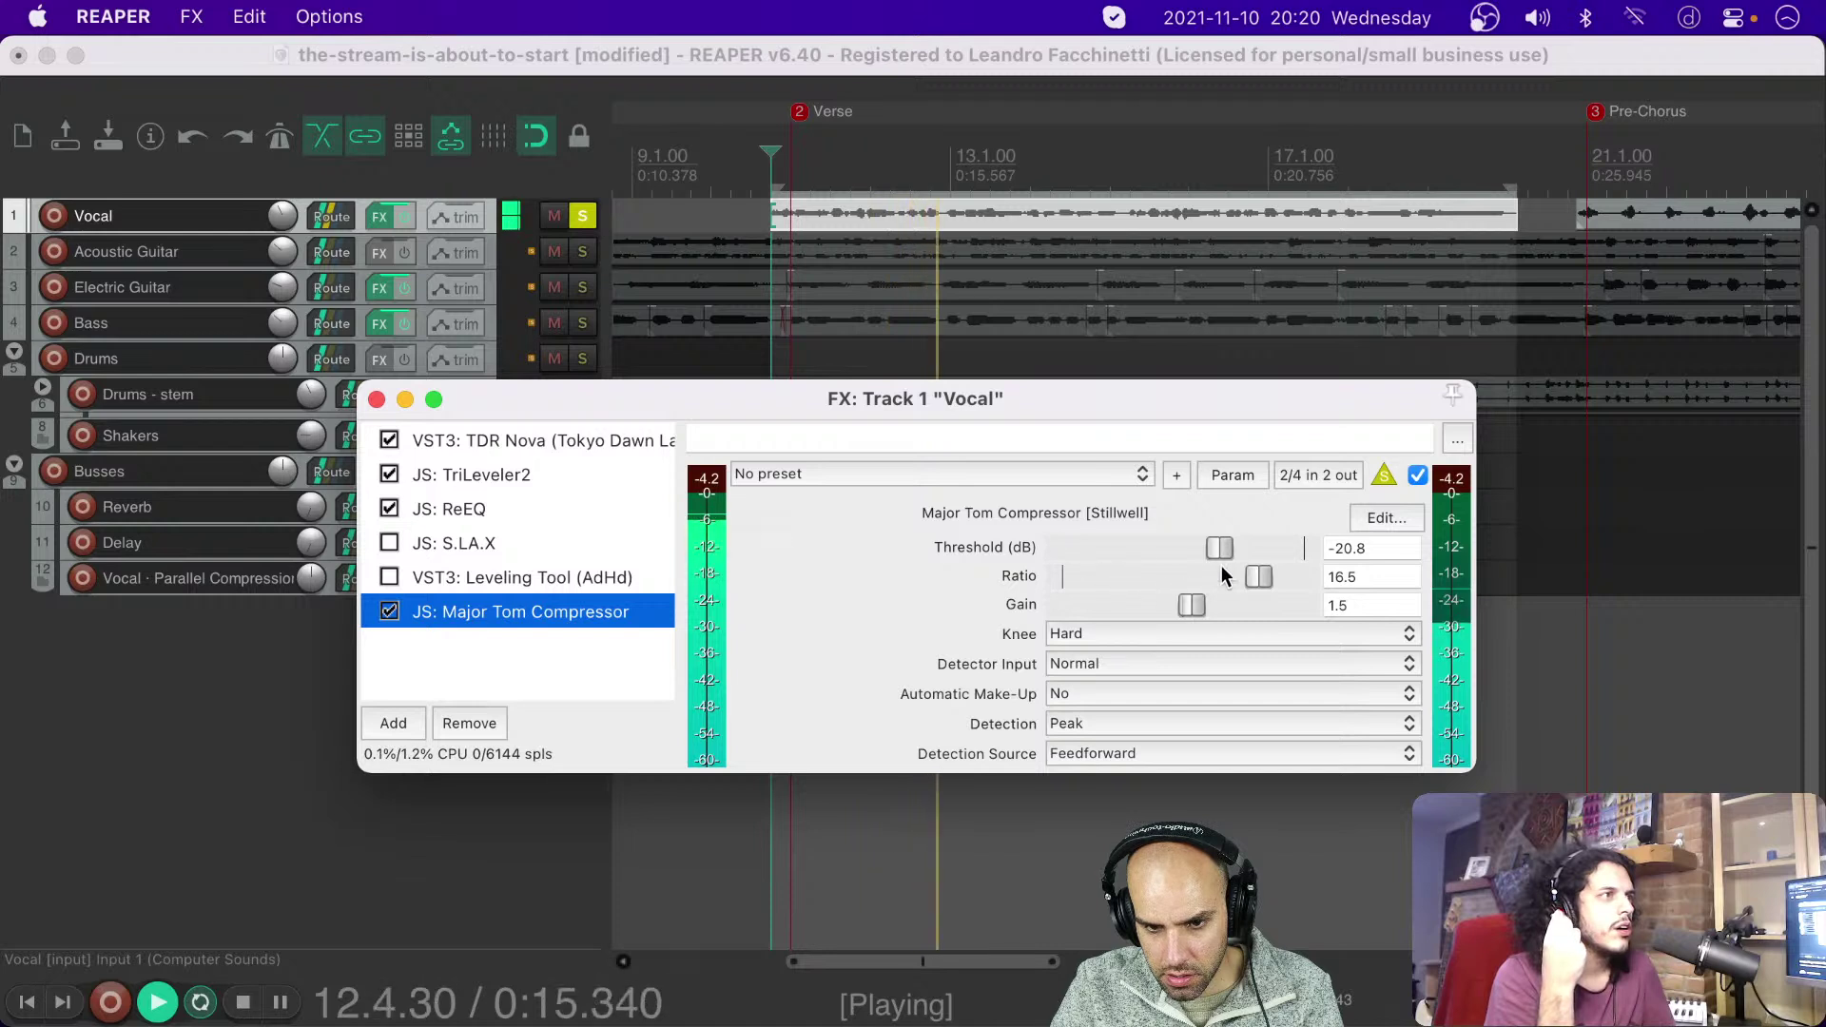
pyautogui.press('space')
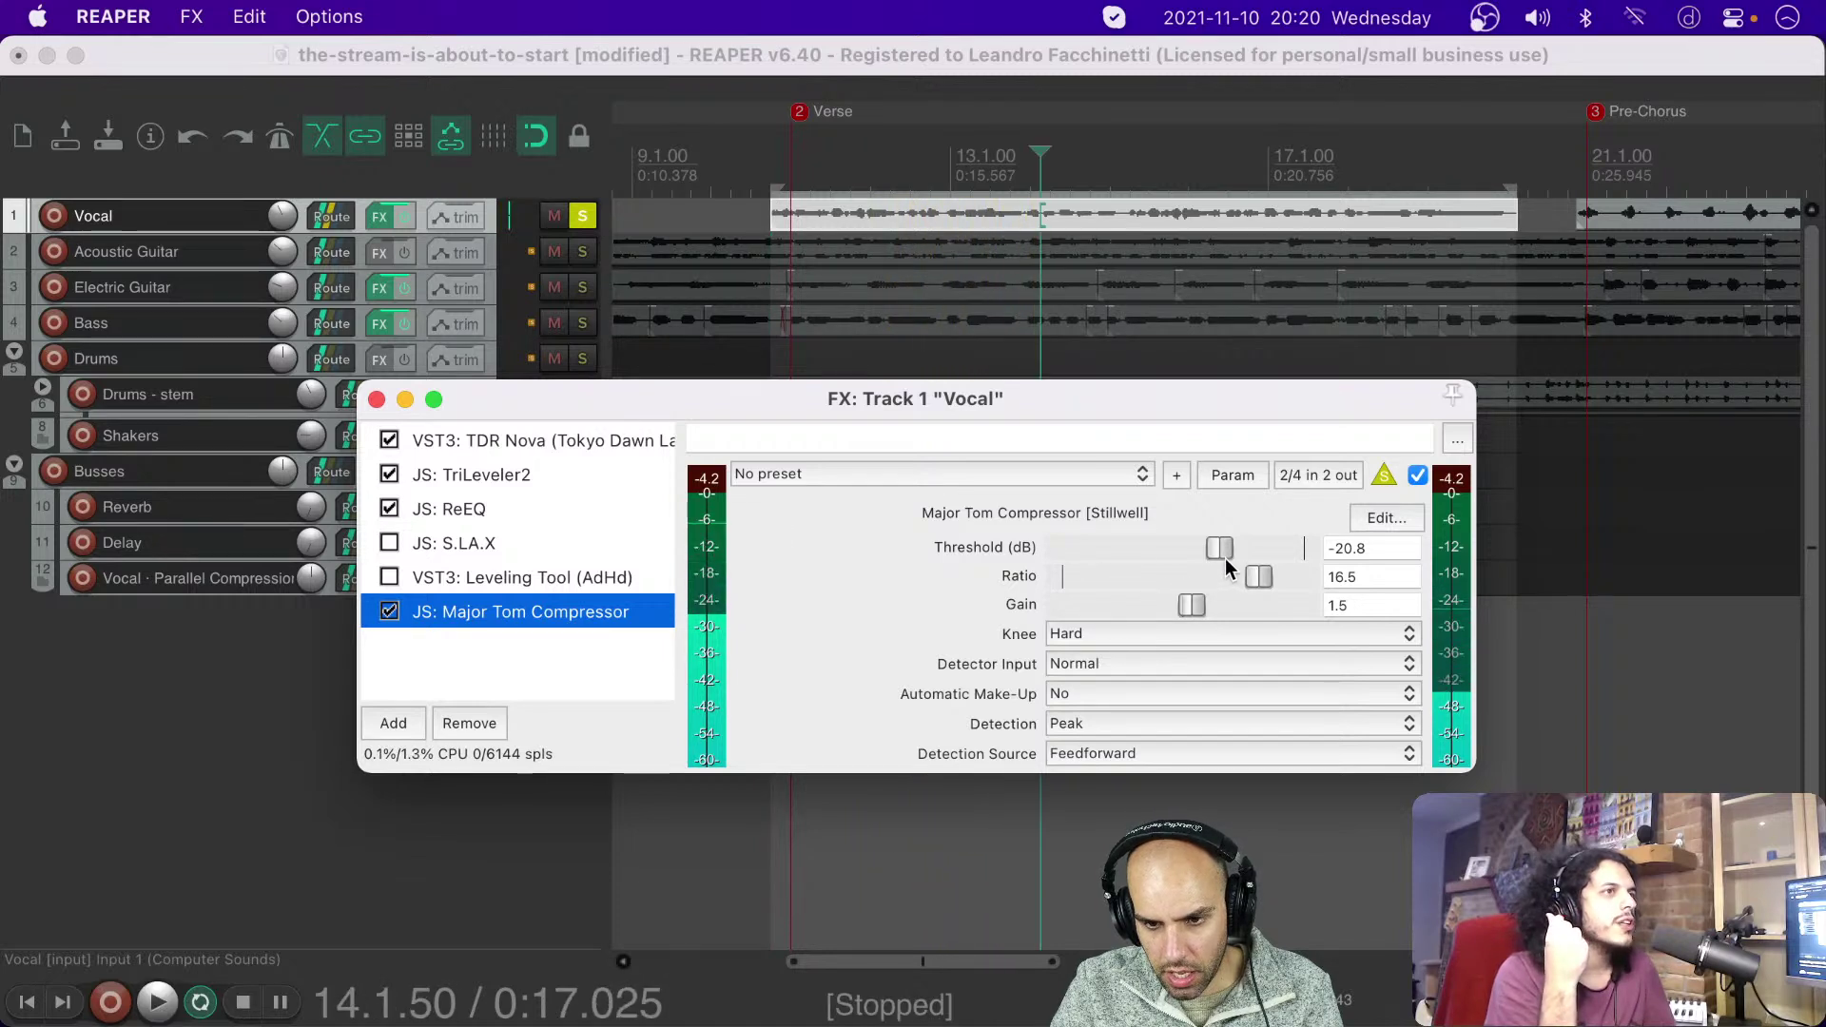
# Step: Set Major Tom's threshold to -34.8 dB, switch off delta solo and raise the gain to 14.3 while listening
pyautogui.press('space')
pyautogui.moveTo(1218, 550); pyautogui.dragTo(1157, 550)
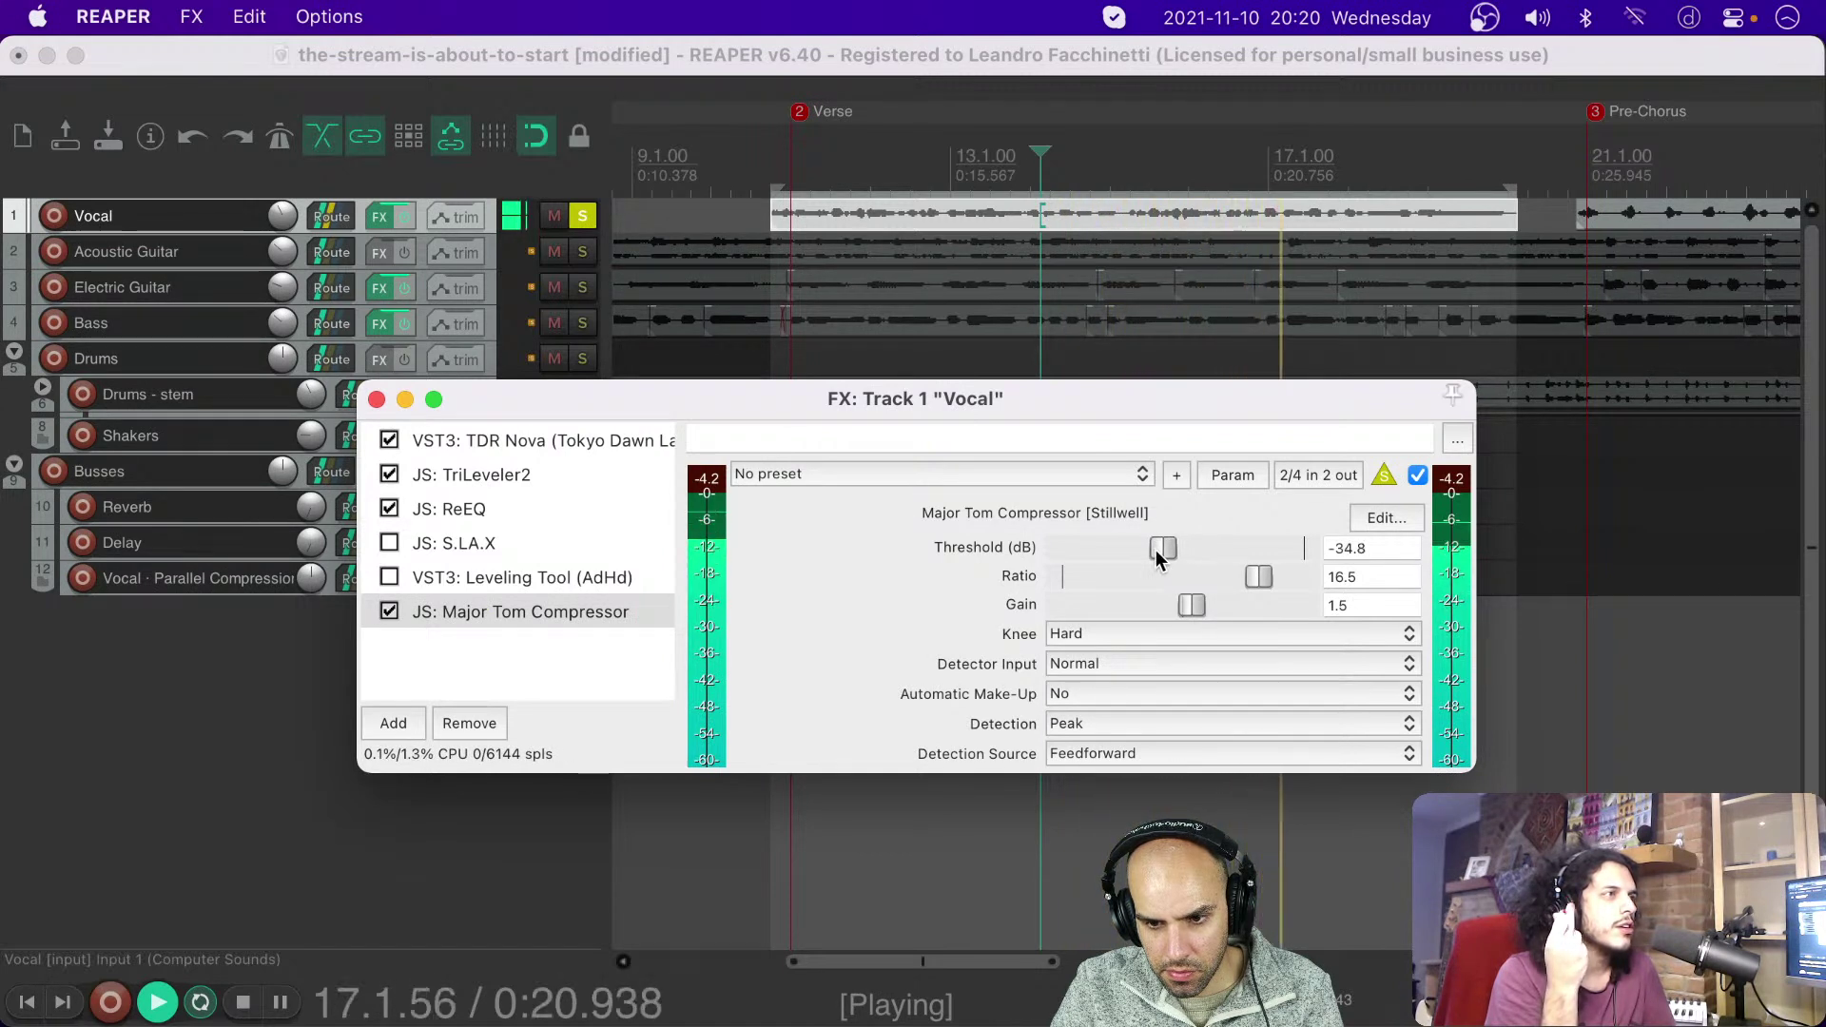
pyautogui.press('space')
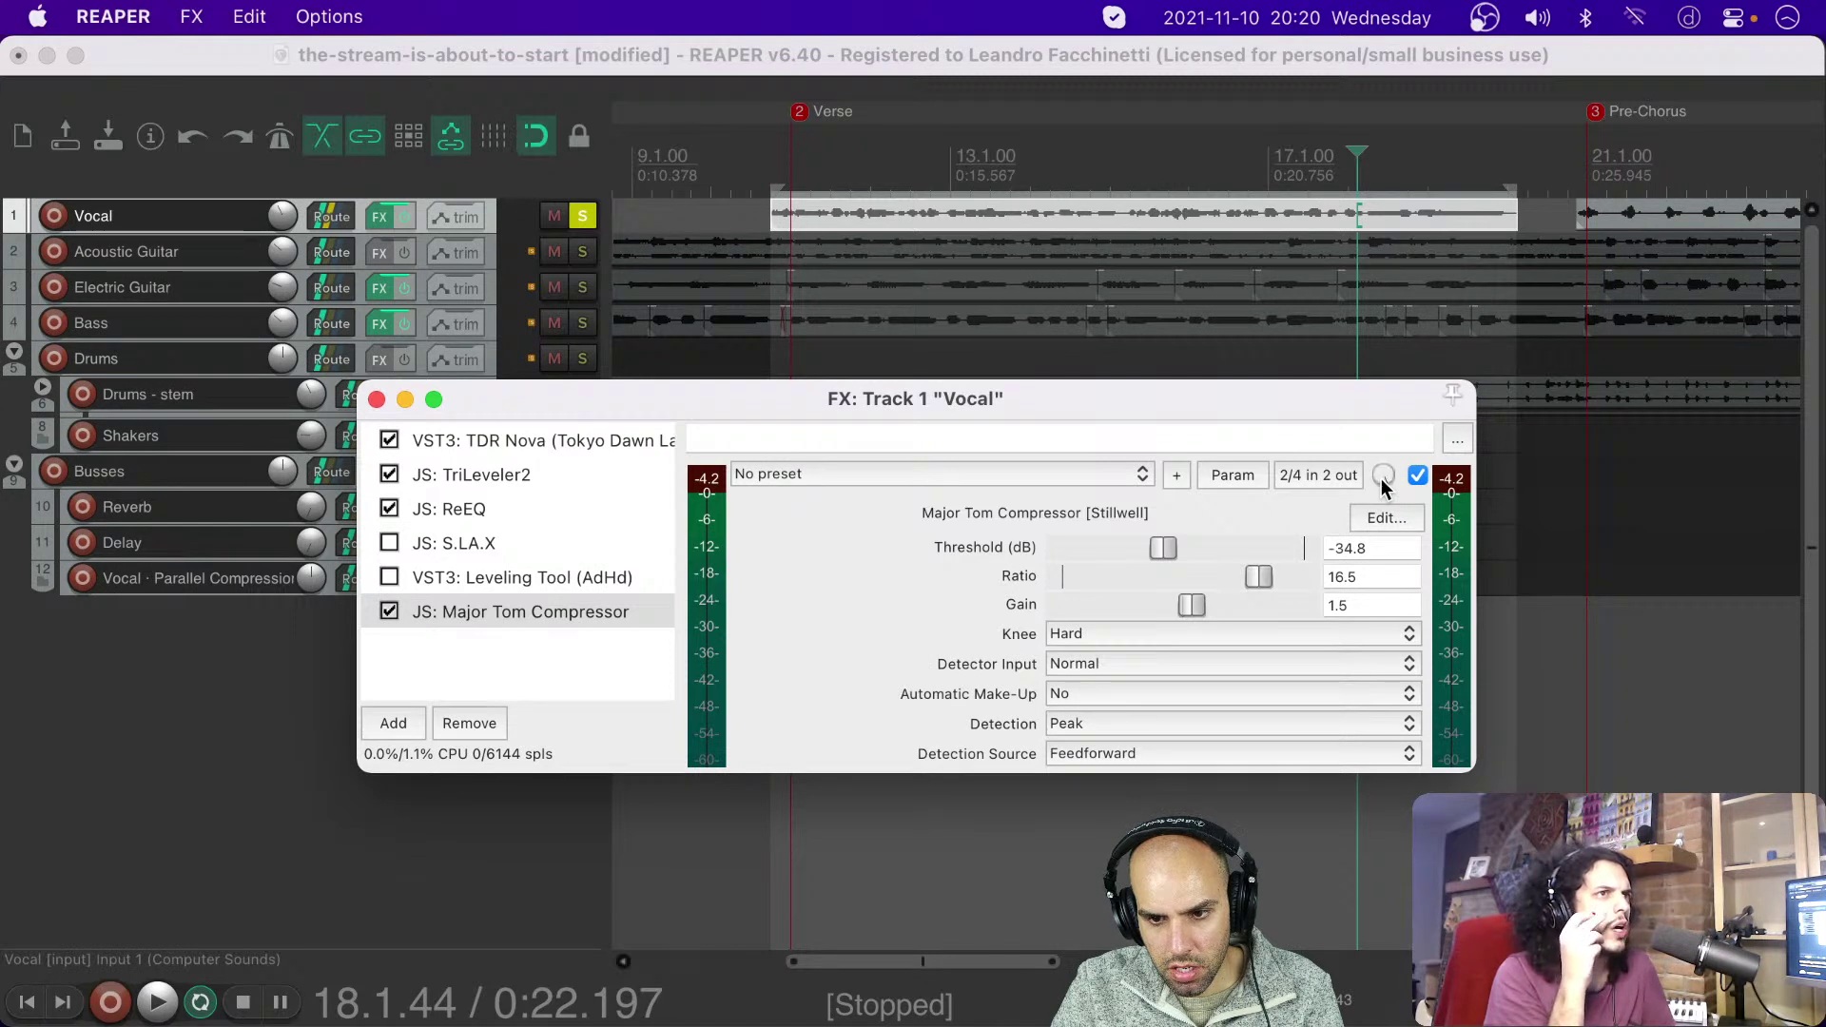
pyautogui.press('space')
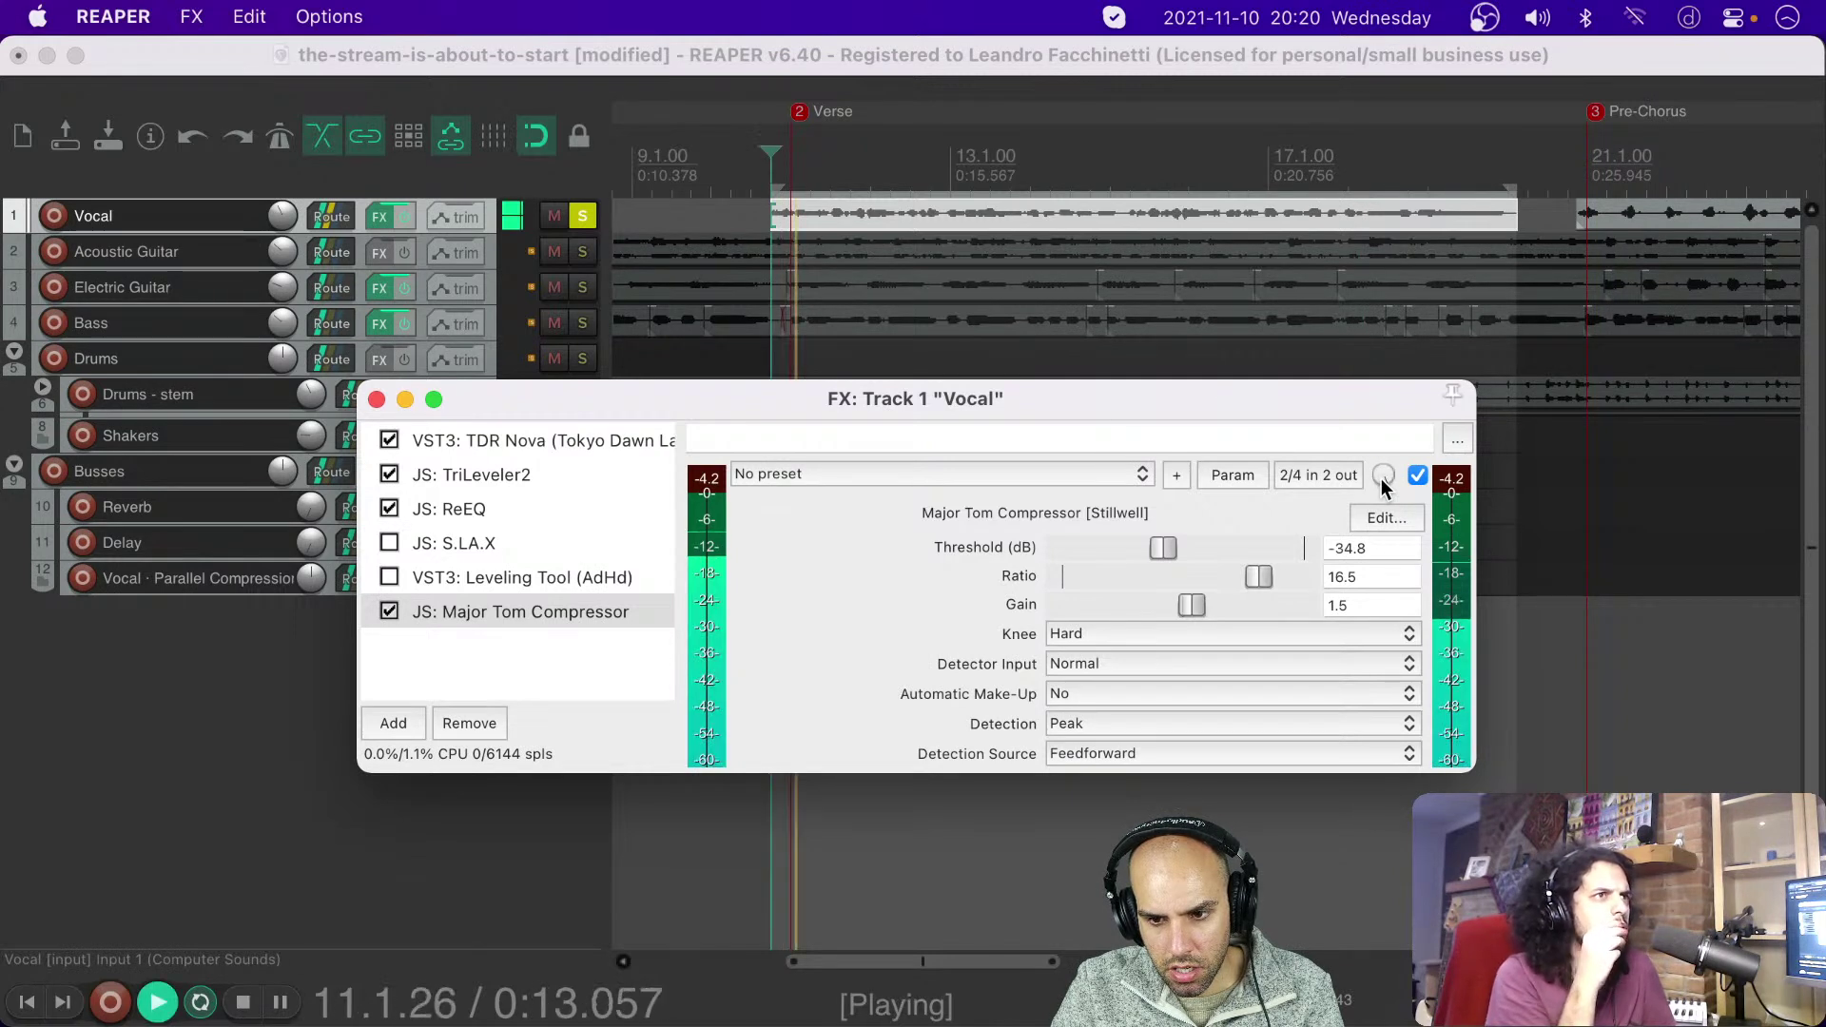
pyautogui.moveTo(1198, 603); pyautogui.dragTo(1269, 601)
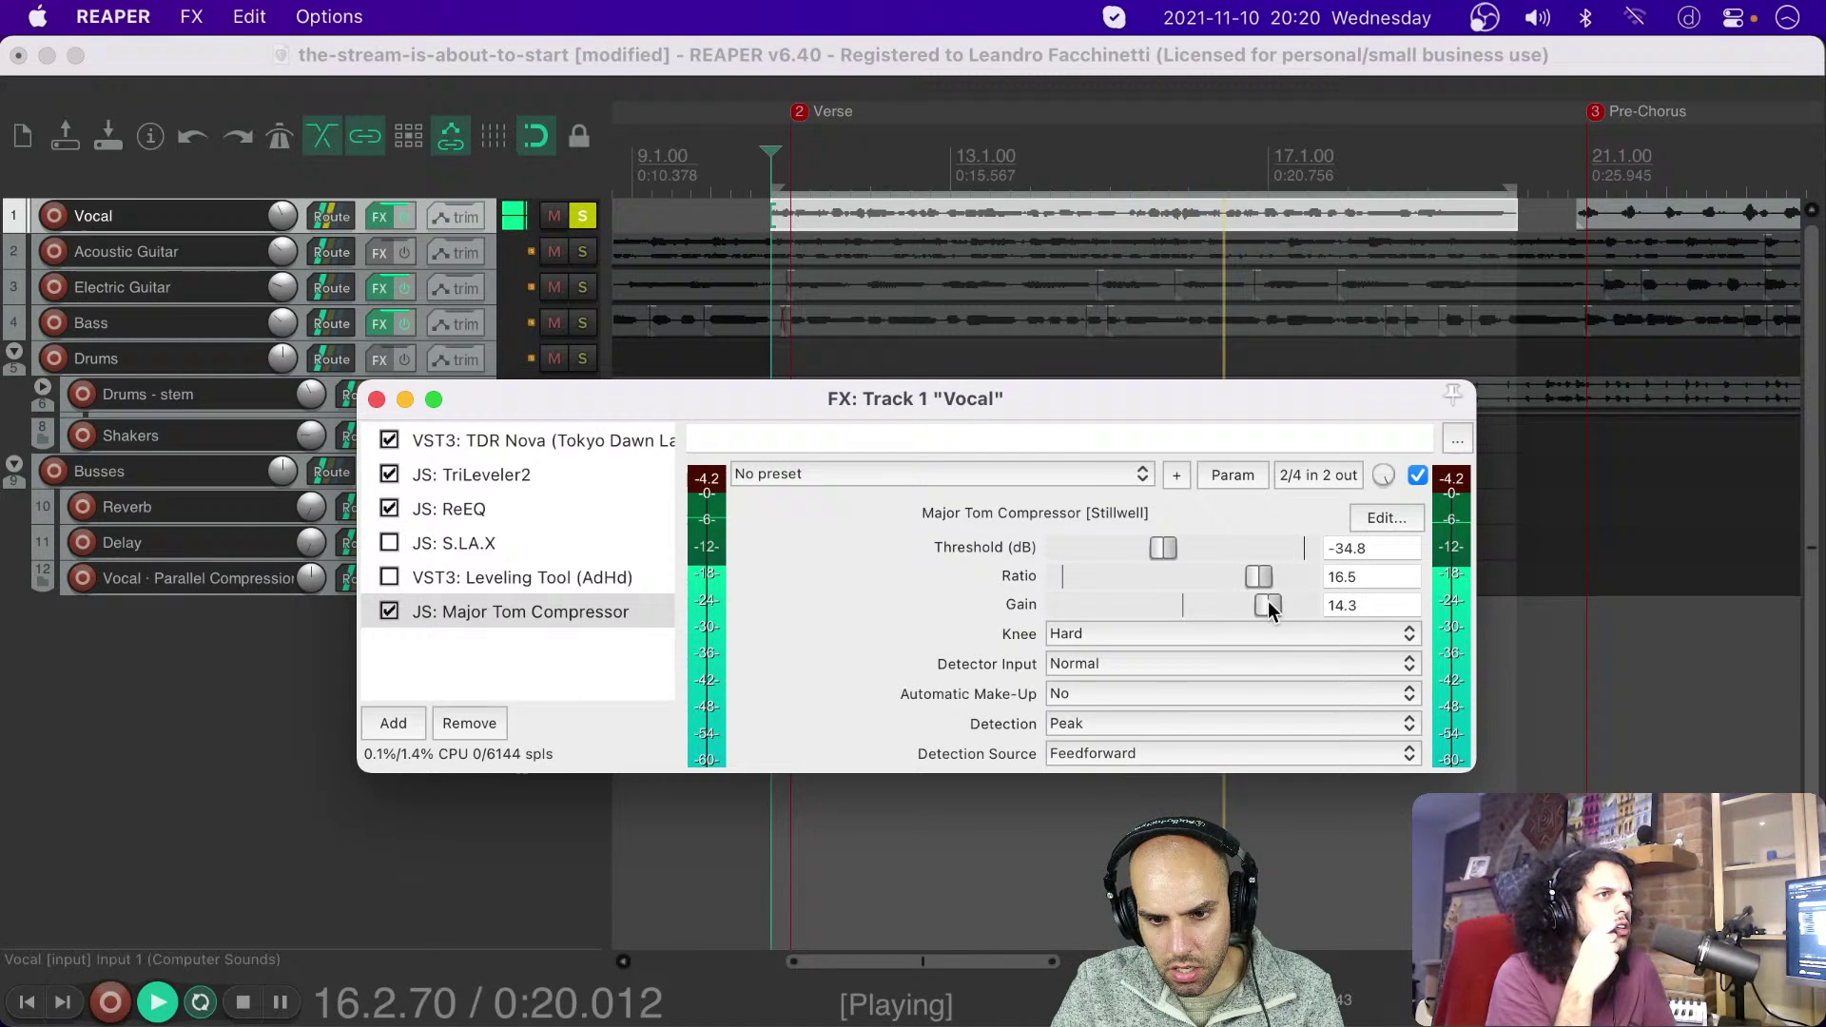
# Step: Compare the vocal with Major Tom bypassed and enabled, leave it bypassed and stop playback
pyautogui.click(390, 611)
pyautogui.click(391, 612)
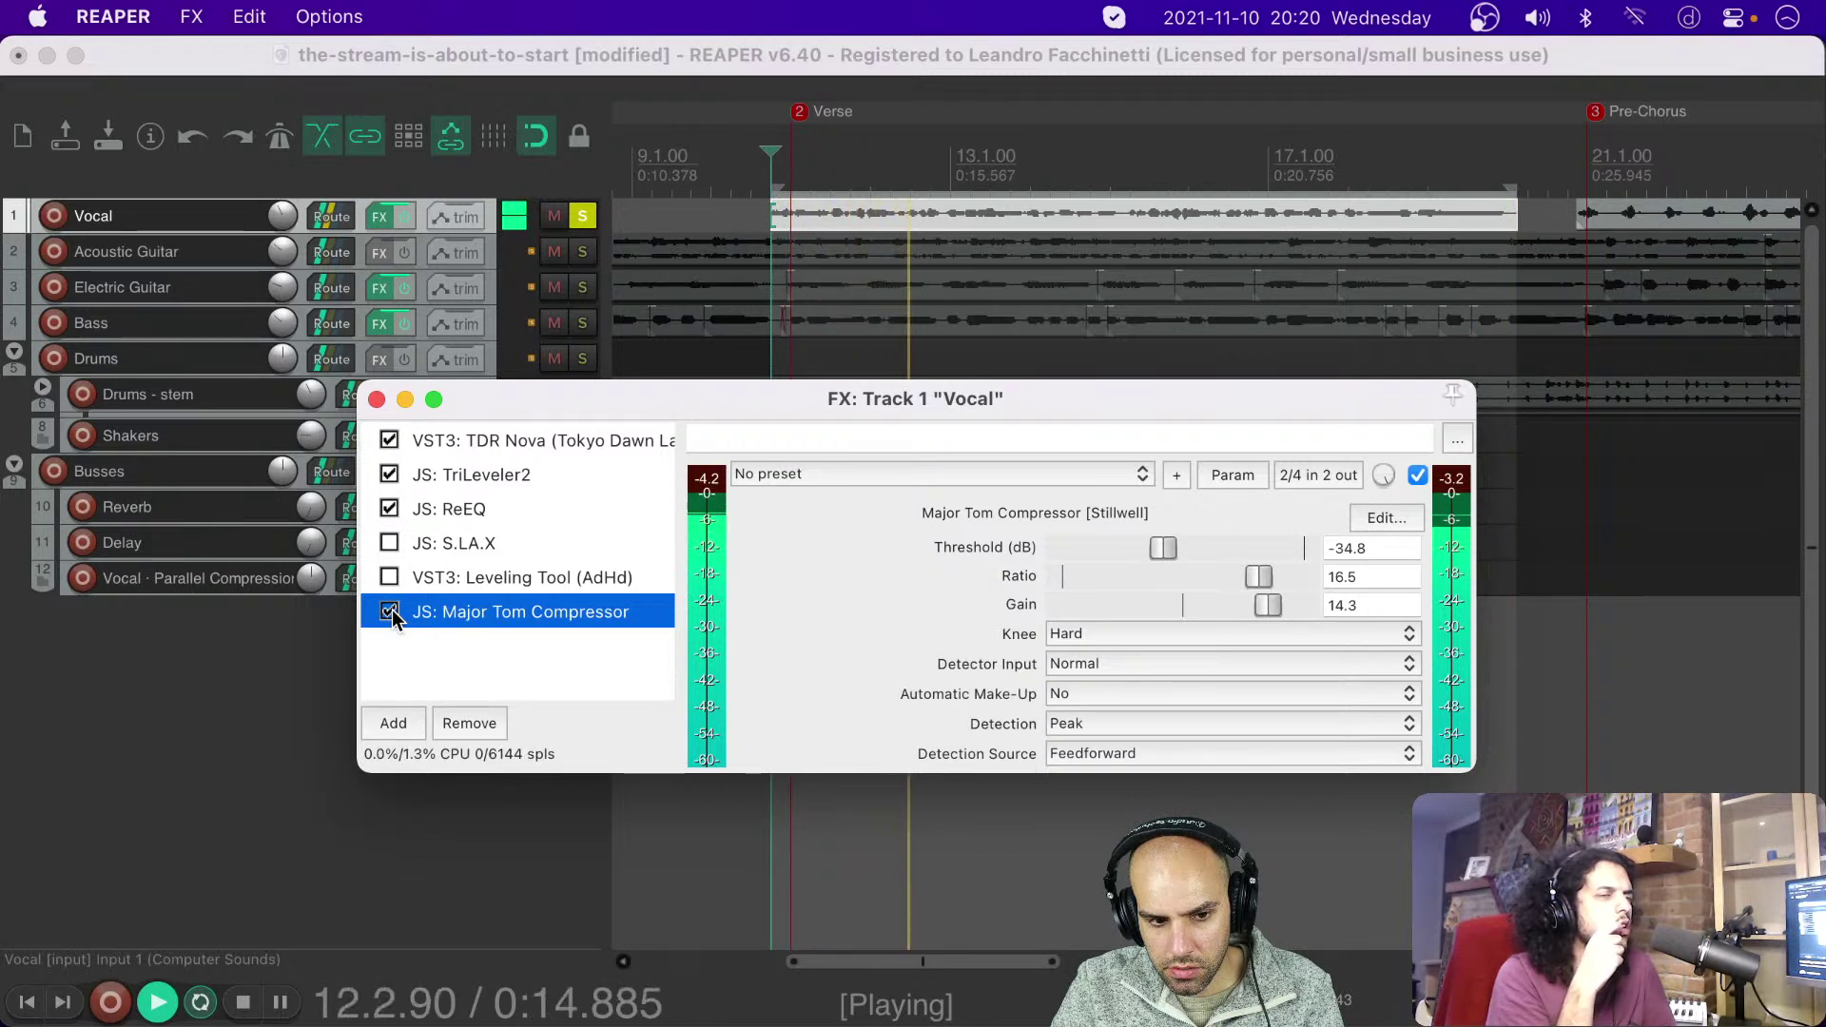
pyautogui.click(390, 611)
pyautogui.press('space')
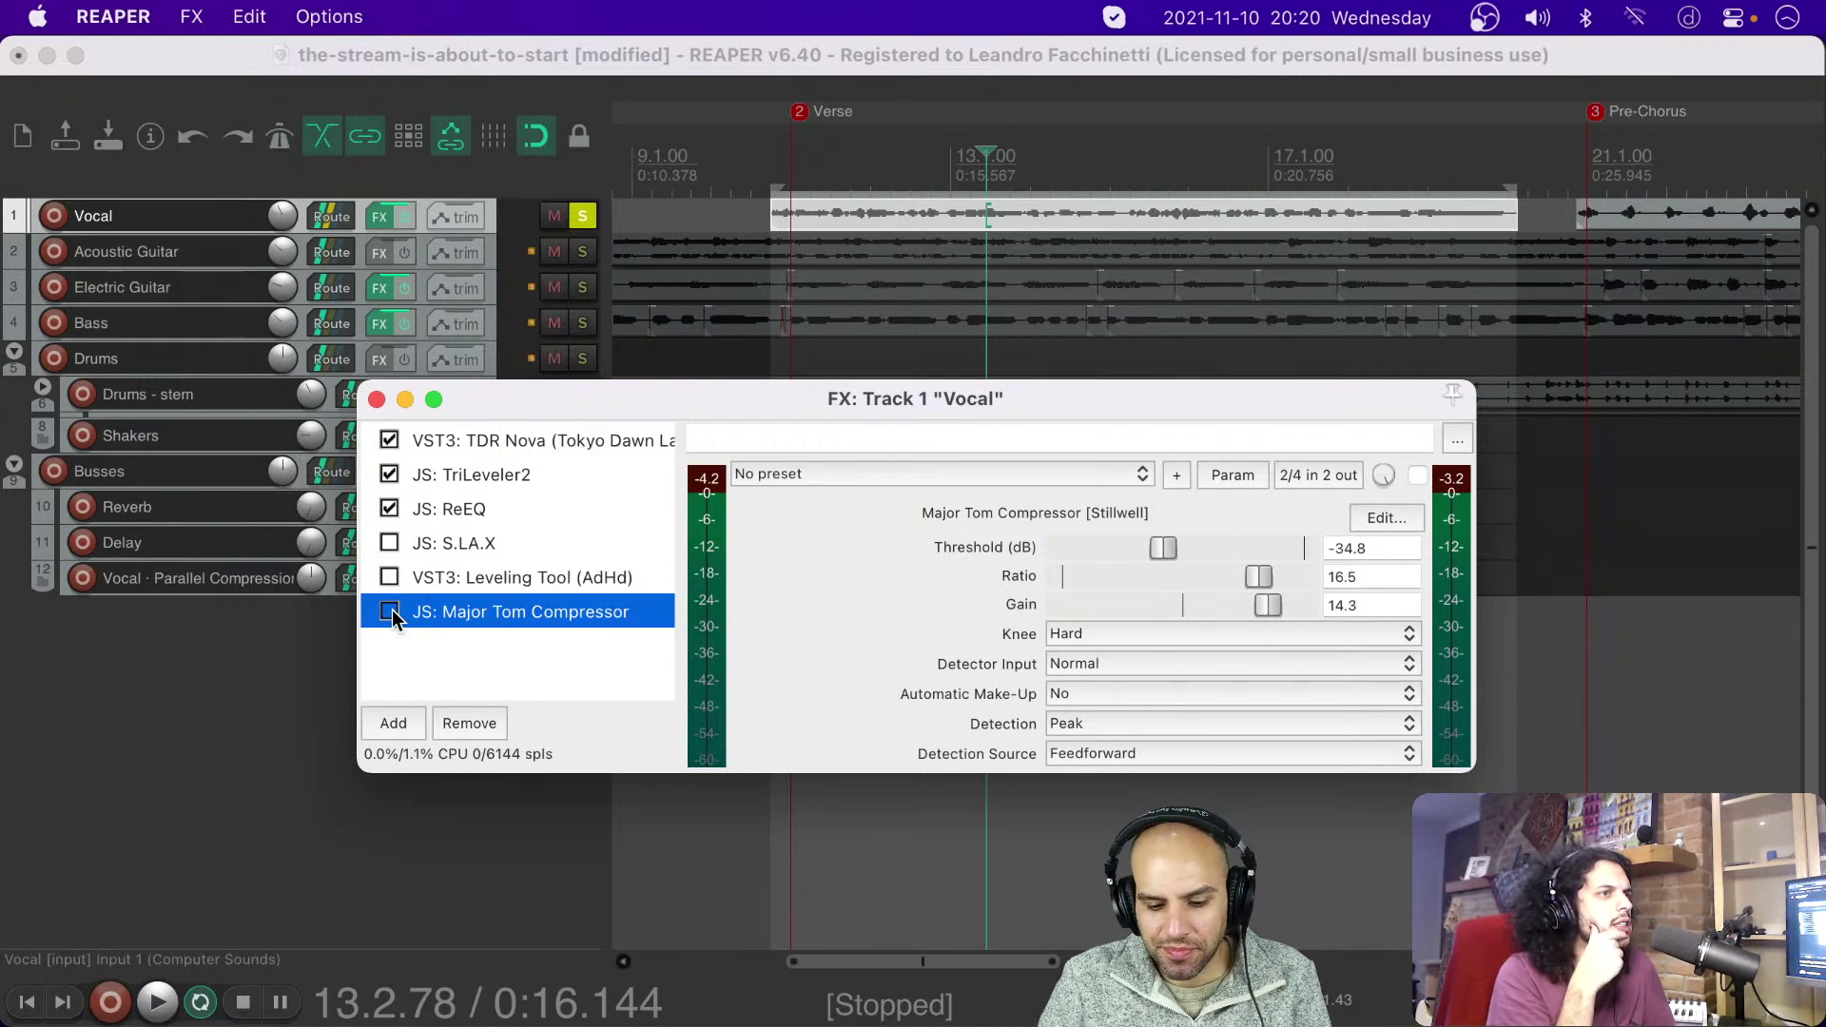
# Step: Select the three bypassed compressors in the Vocal chain, and open the Leveling Tool's interface clear of the plug-in list
pyautogui.moveTo(629, 406); pyautogui.dragTo(582, 369)
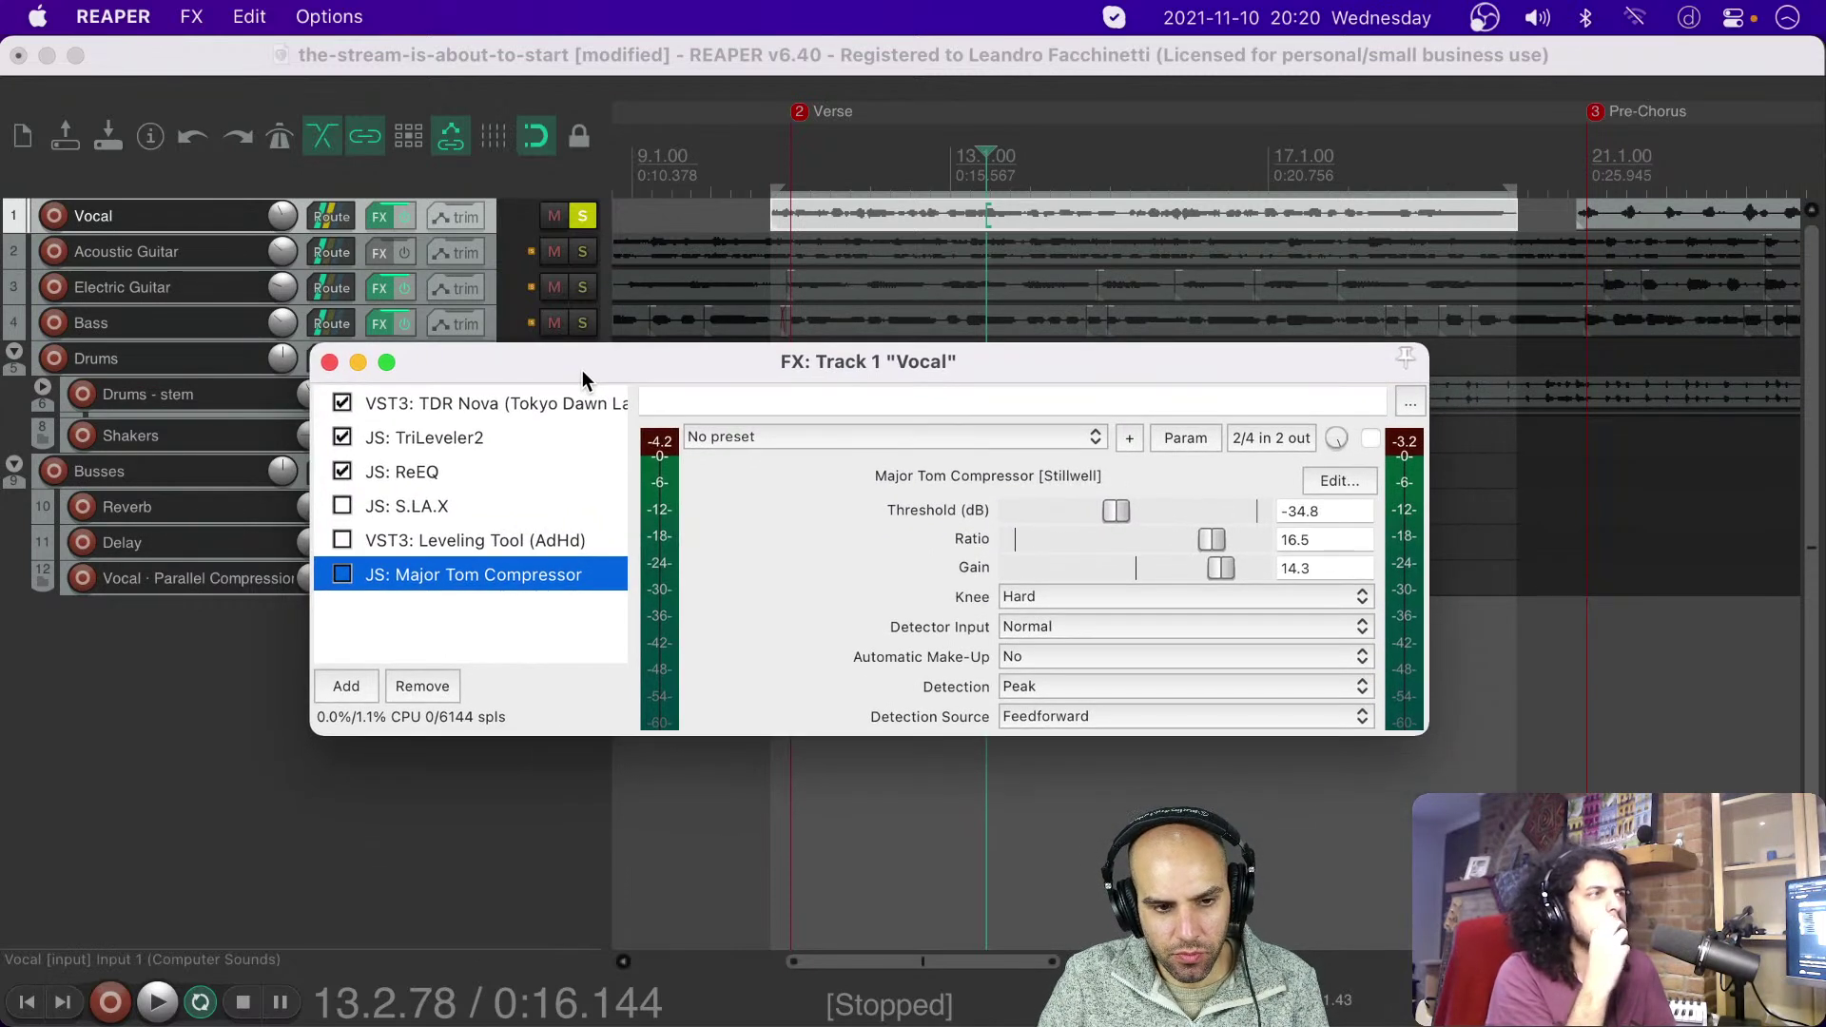
pyautogui.keyDown('shift'); pyautogui.click(424, 509); pyautogui.keyUp('shift')
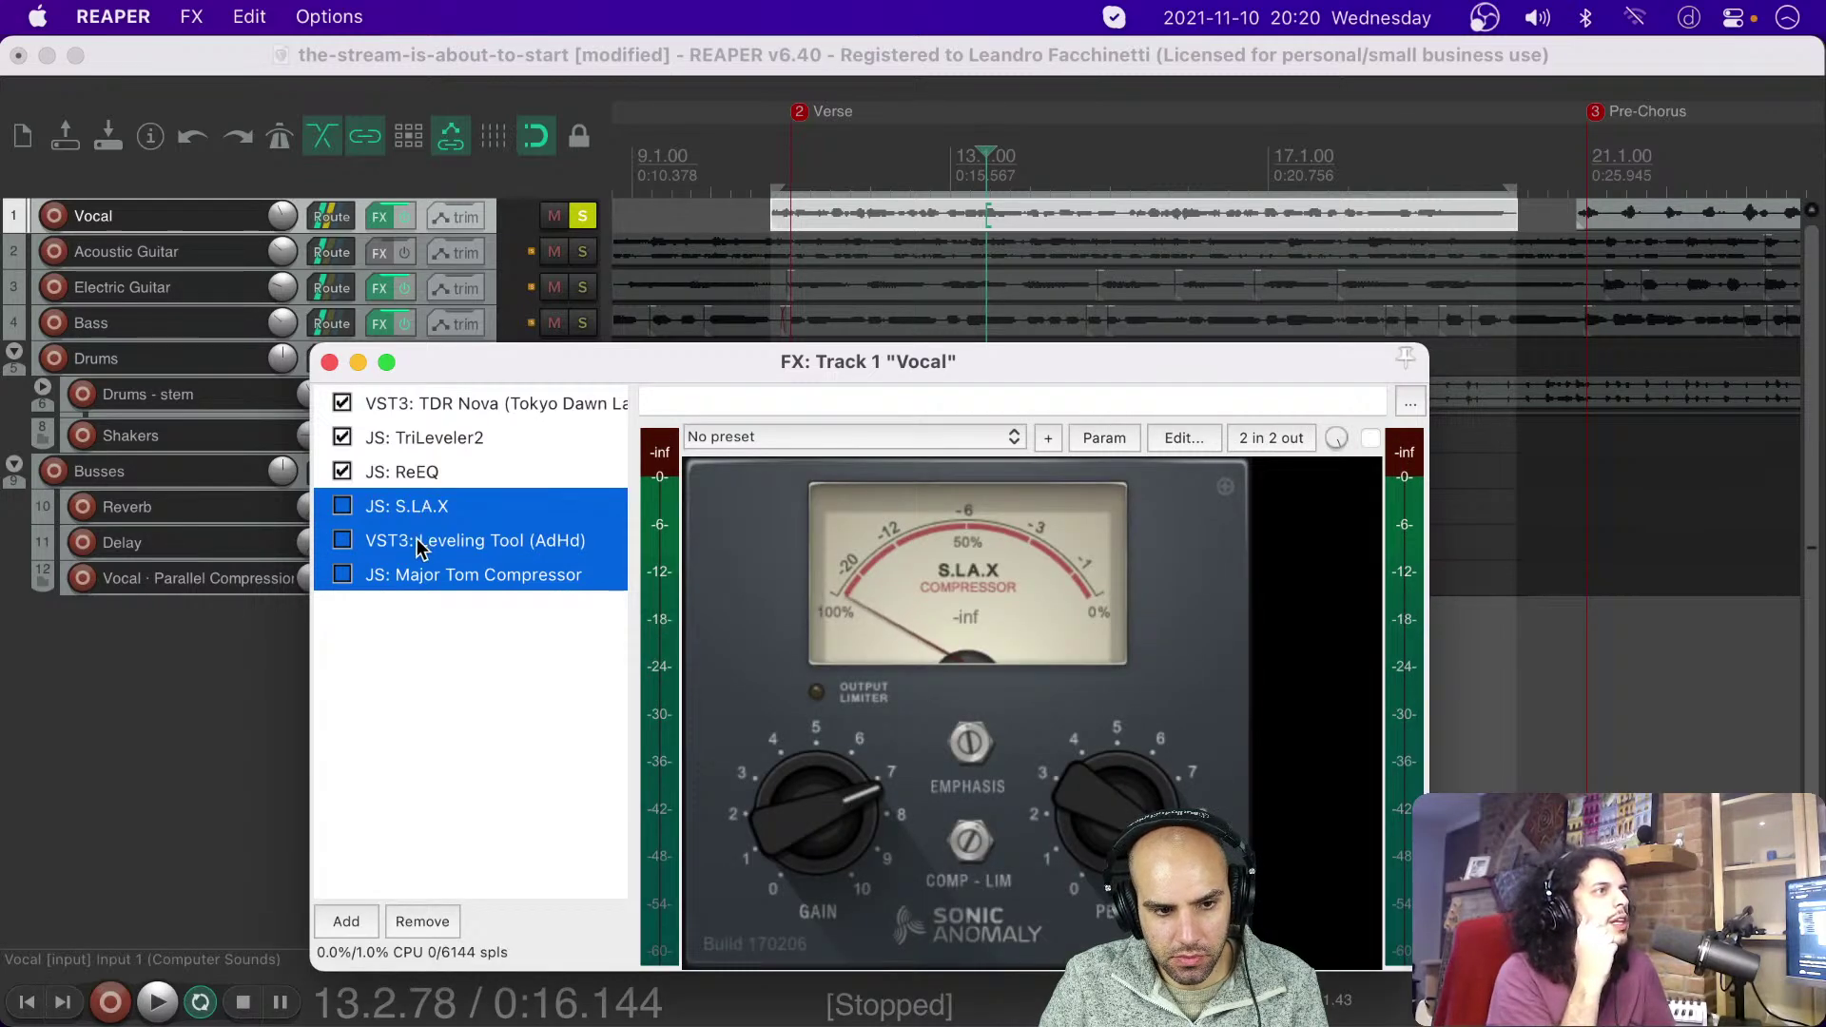
pyautogui.doubleClick(419, 544)
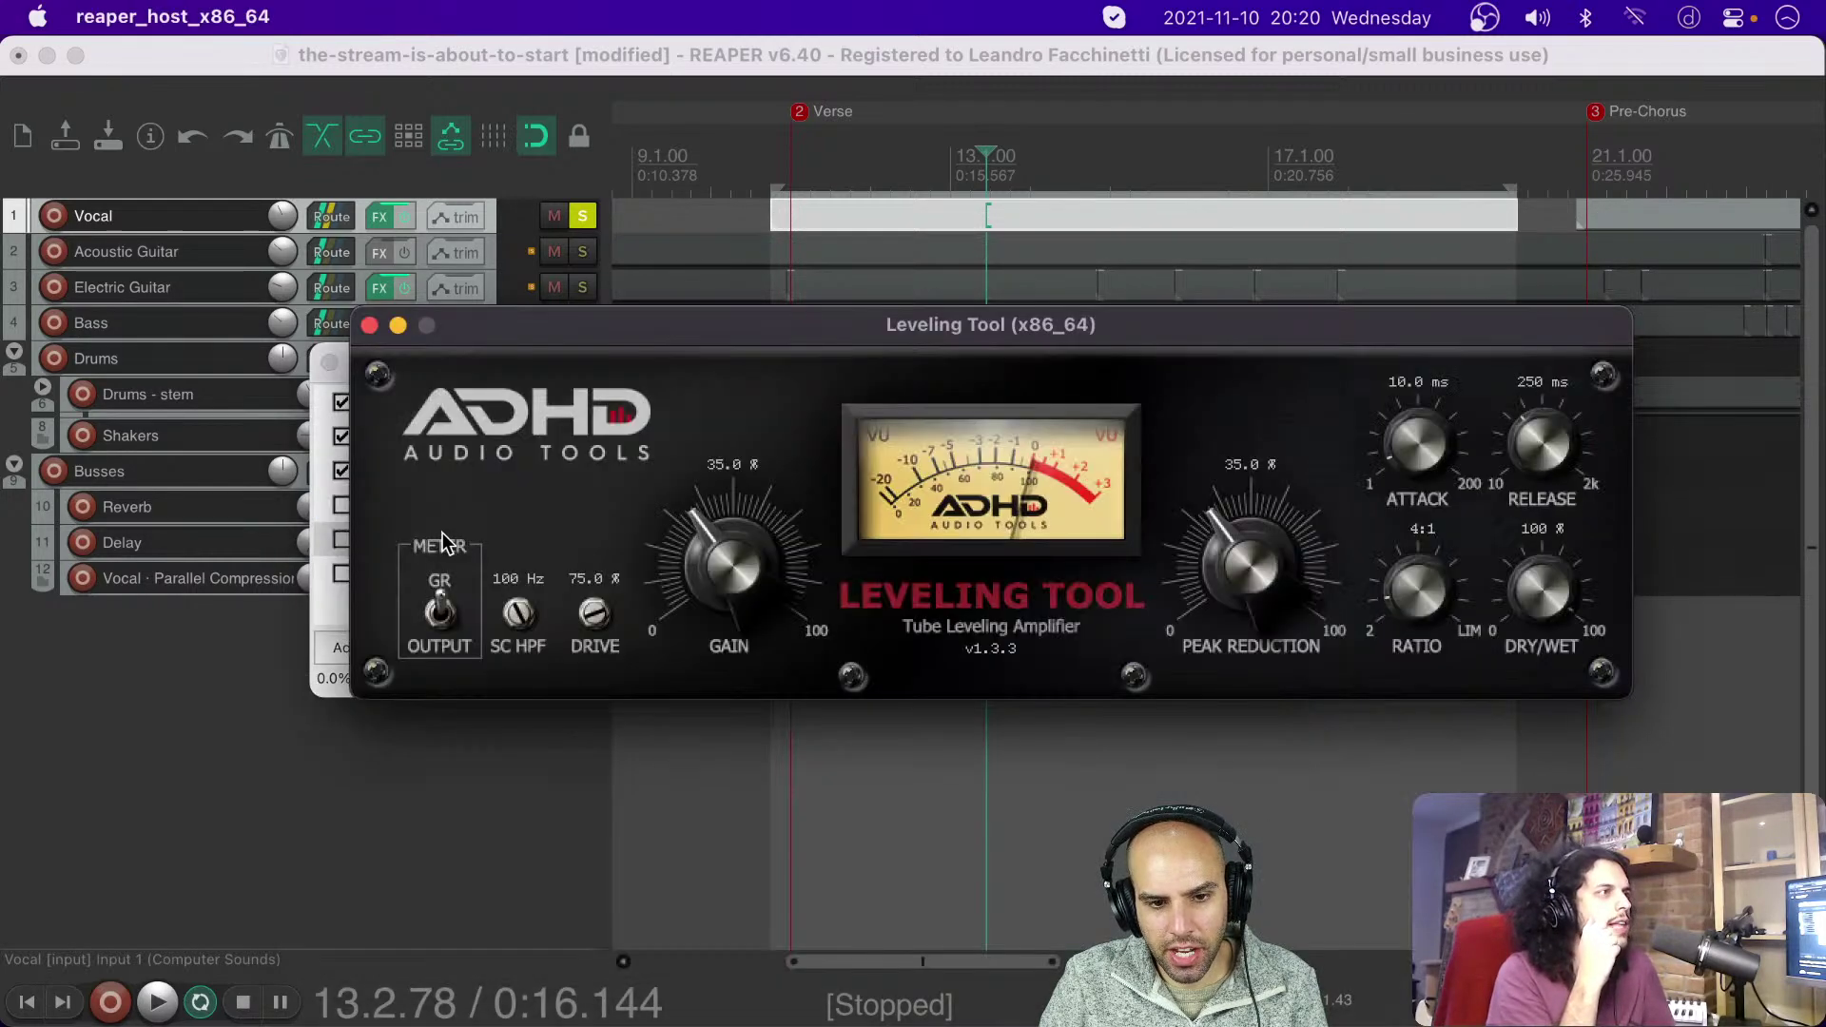
pyautogui.moveTo(789, 331); pyautogui.dragTo(950, 485)
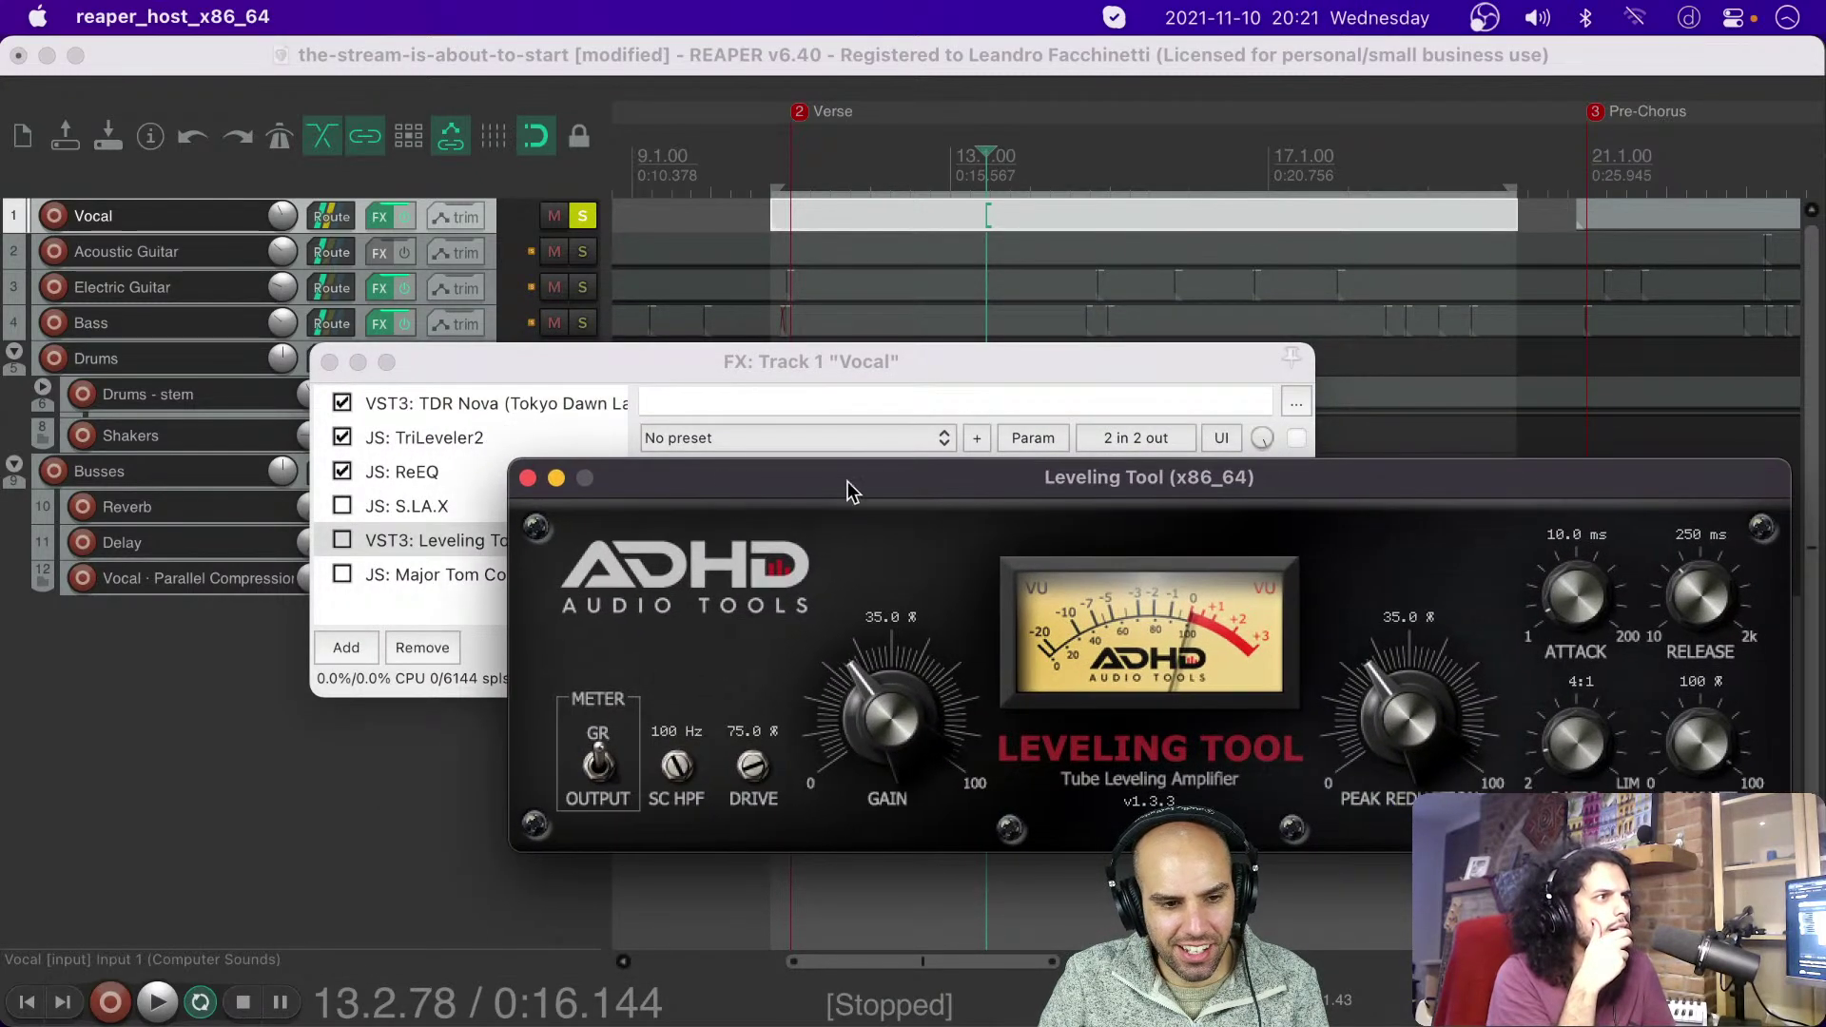
# Step: Enable the Leveling Tool, play the verse vocal through it and bring its window in front of the effects chain
pyautogui.click(342, 538)
pyautogui.press('space')
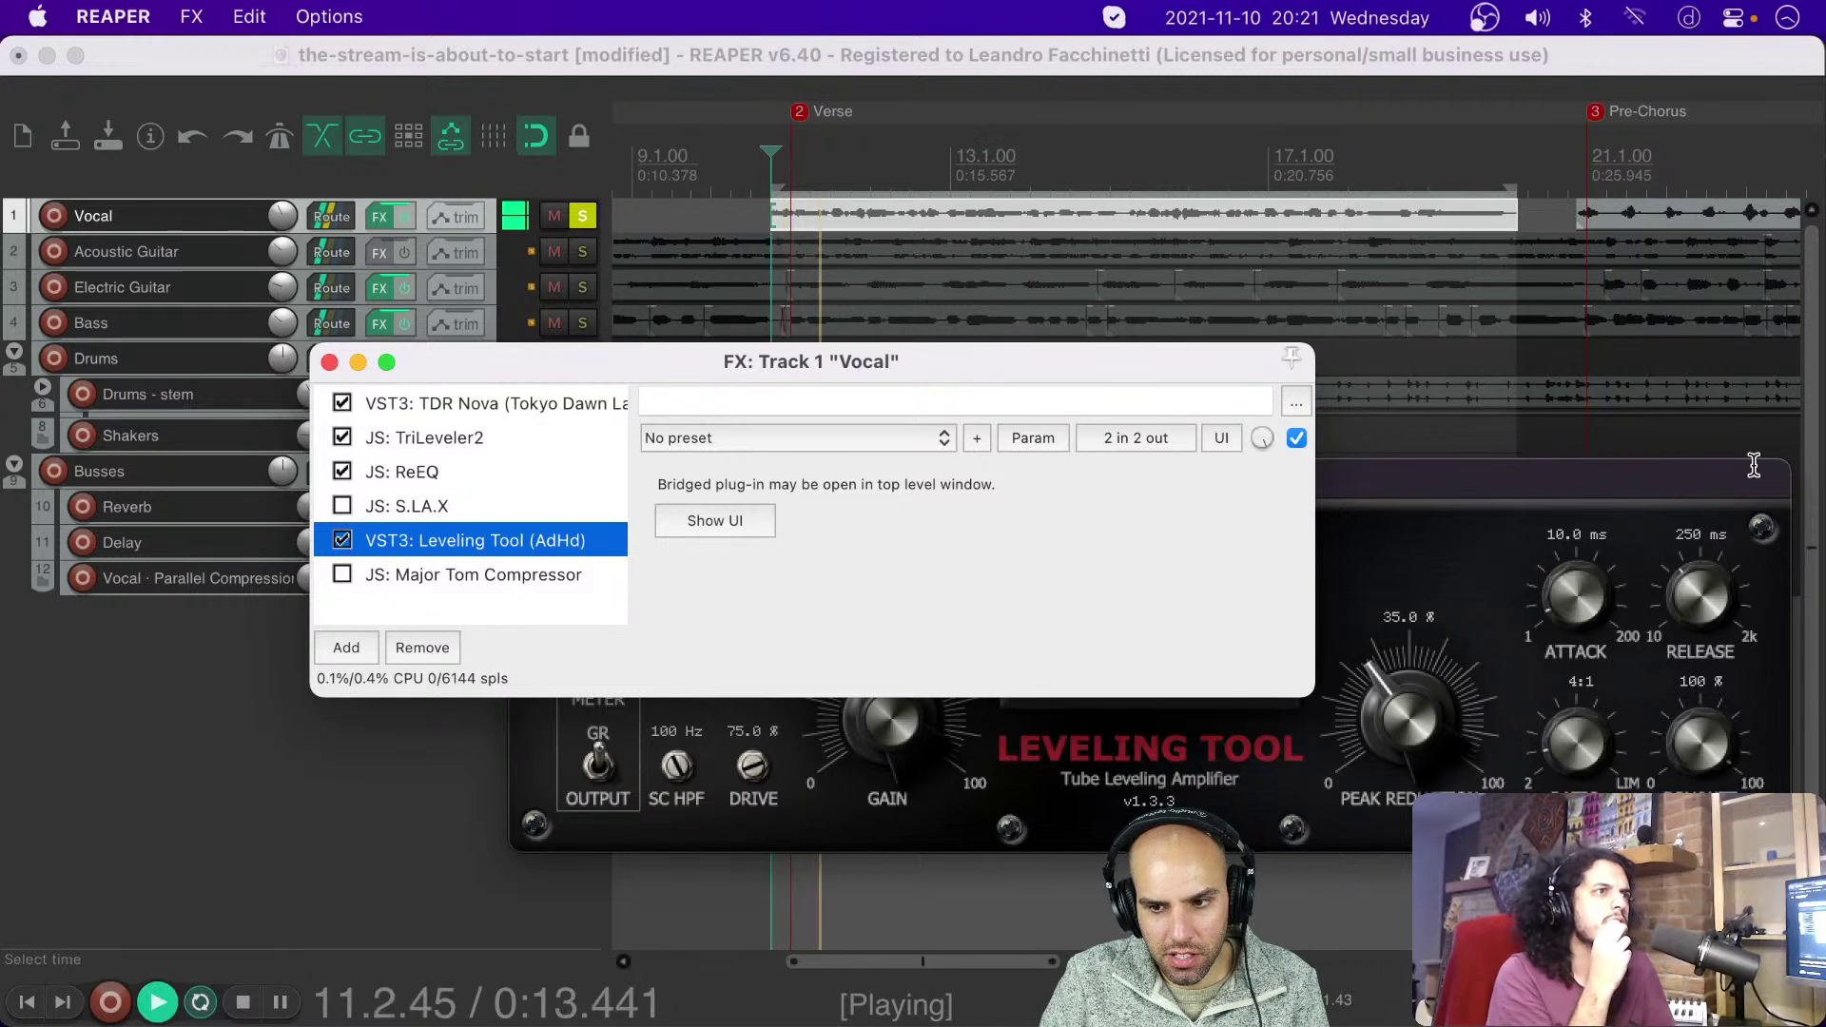
pyautogui.moveTo(1624, 480)
pyautogui.mouseDown()
pyautogui.moveTo(1543, 432)
pyautogui.moveTo(1650, 464)
pyautogui.mouseUp()
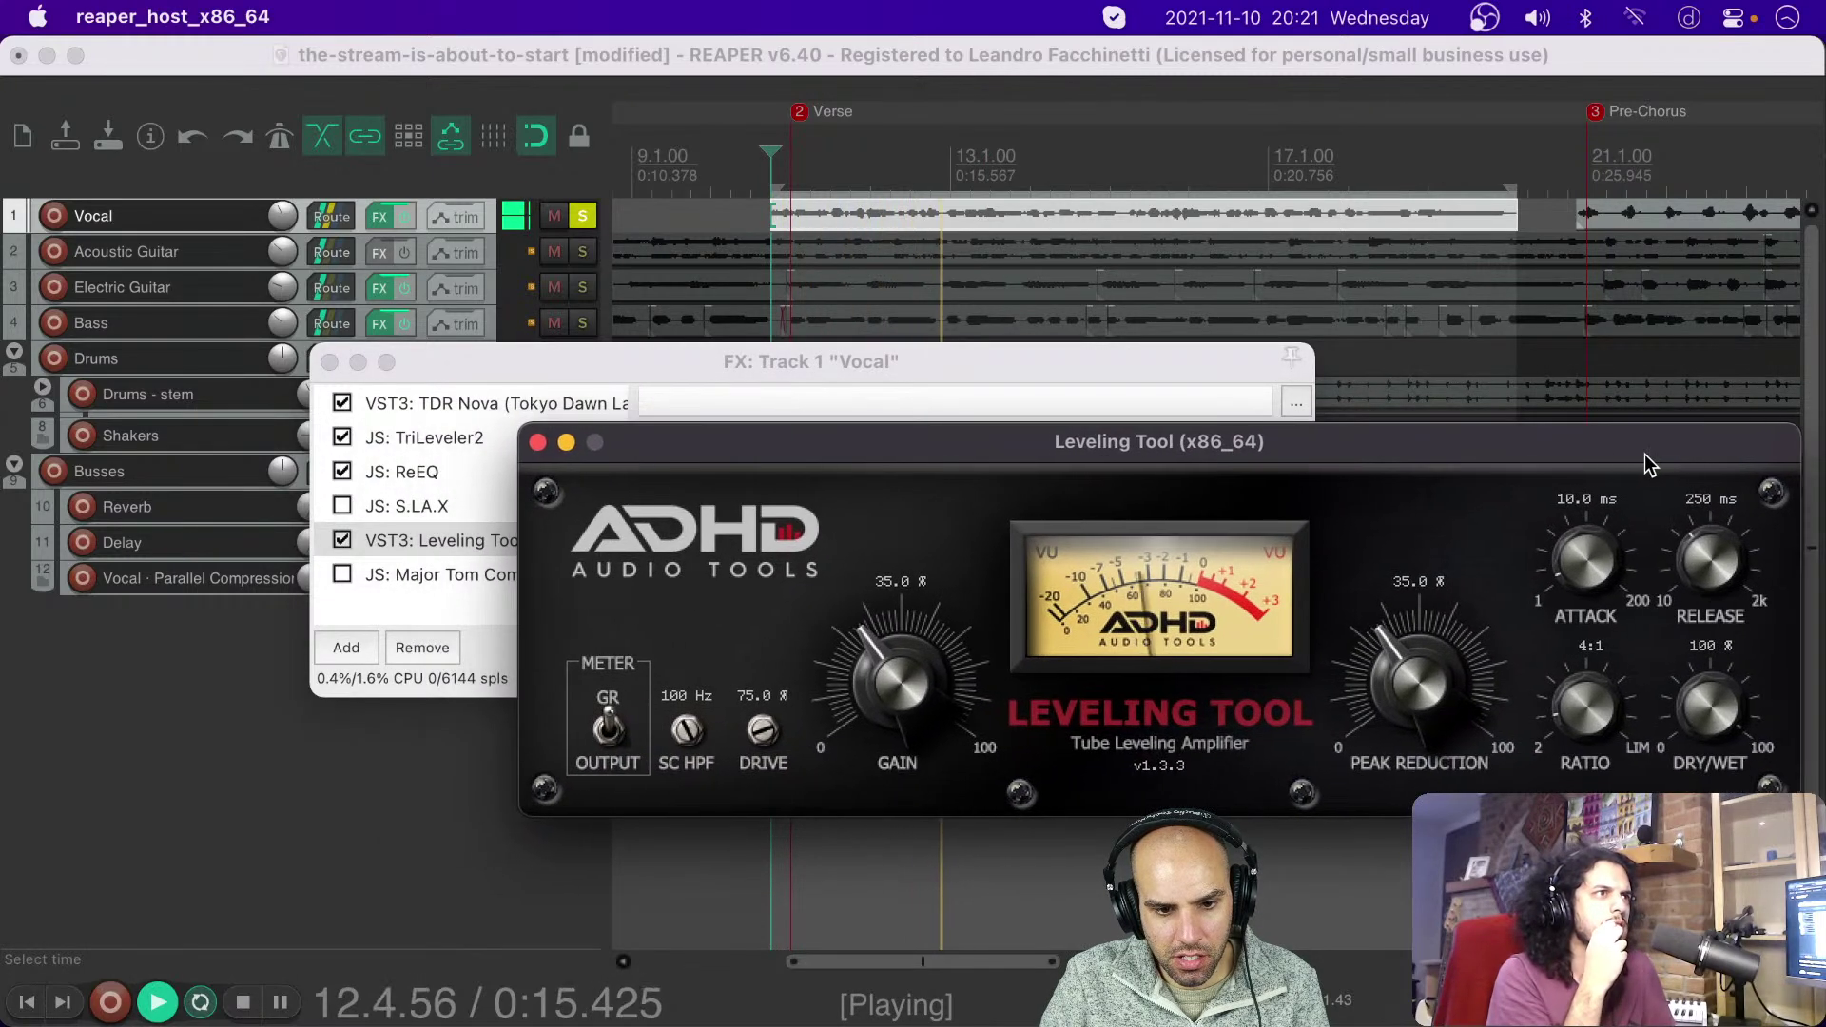
# Step: Compare the playing vocal with the Leveling Tool bypassed and enabled, leave it enabled and stop playback
pyautogui.click(343, 539)
pyautogui.click(344, 539)
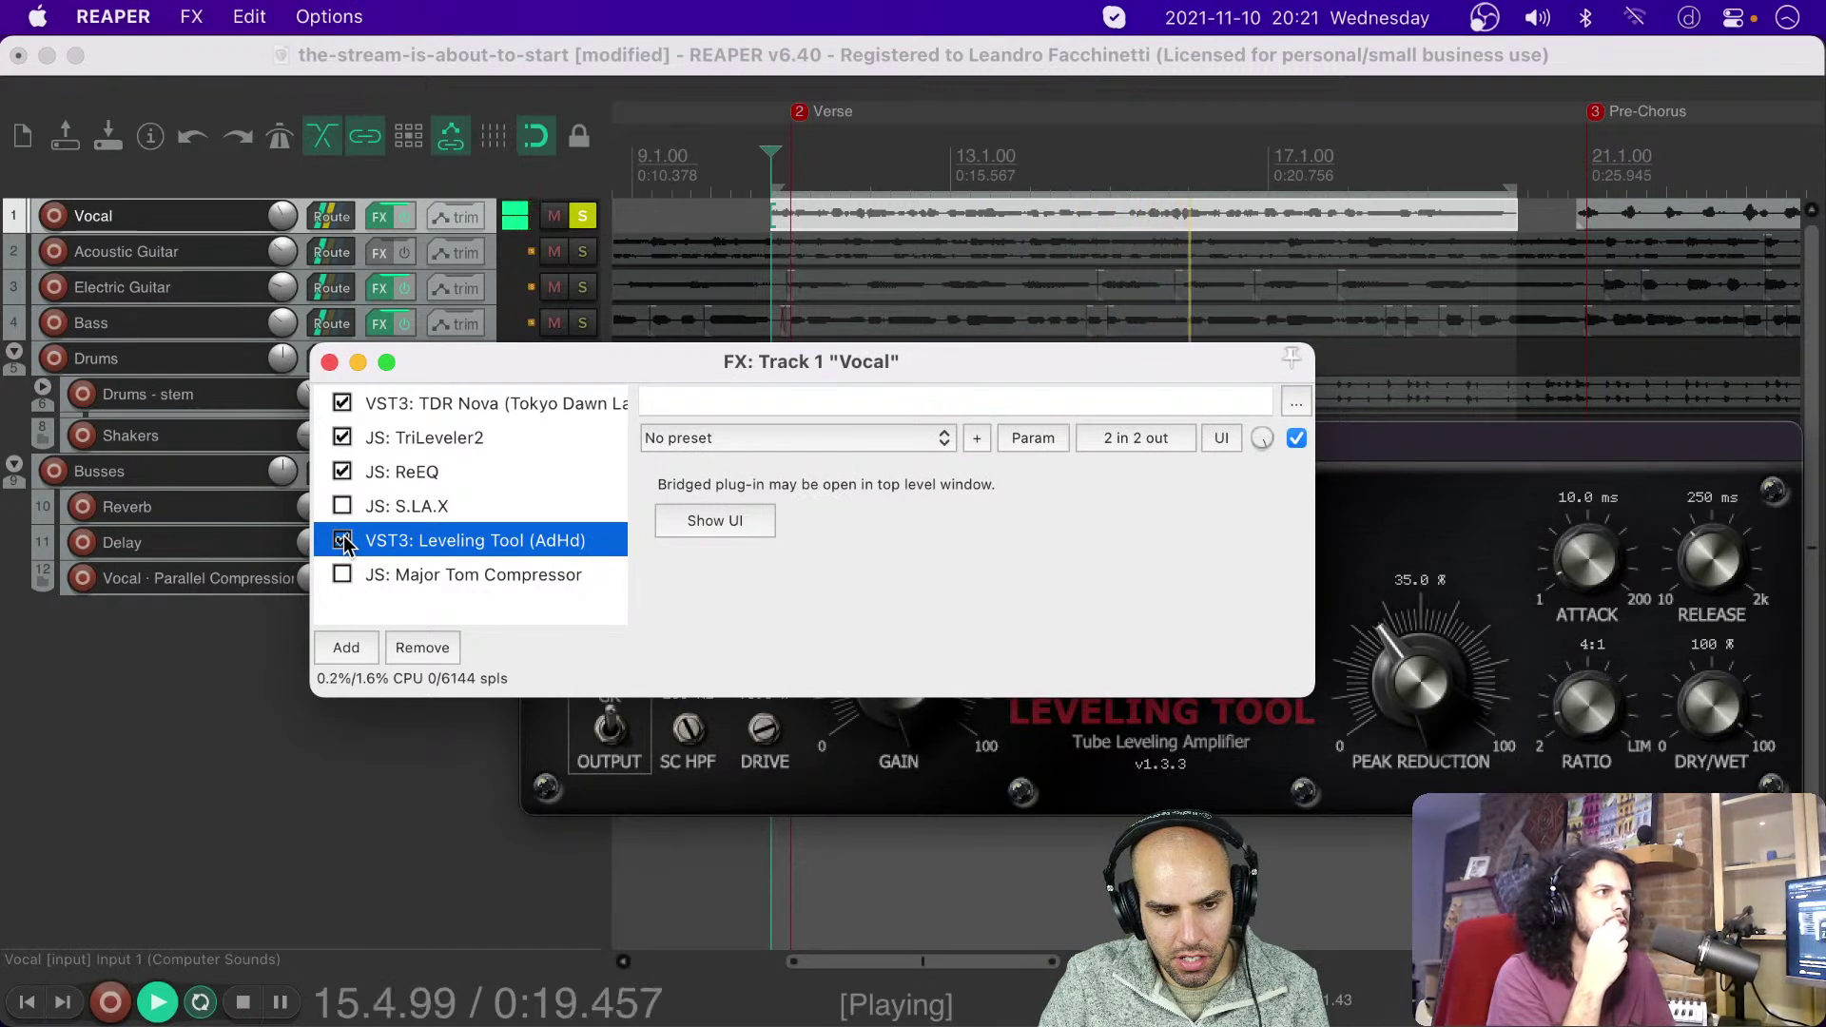
pyautogui.click(343, 539)
pyautogui.click(345, 539)
pyautogui.press('space')
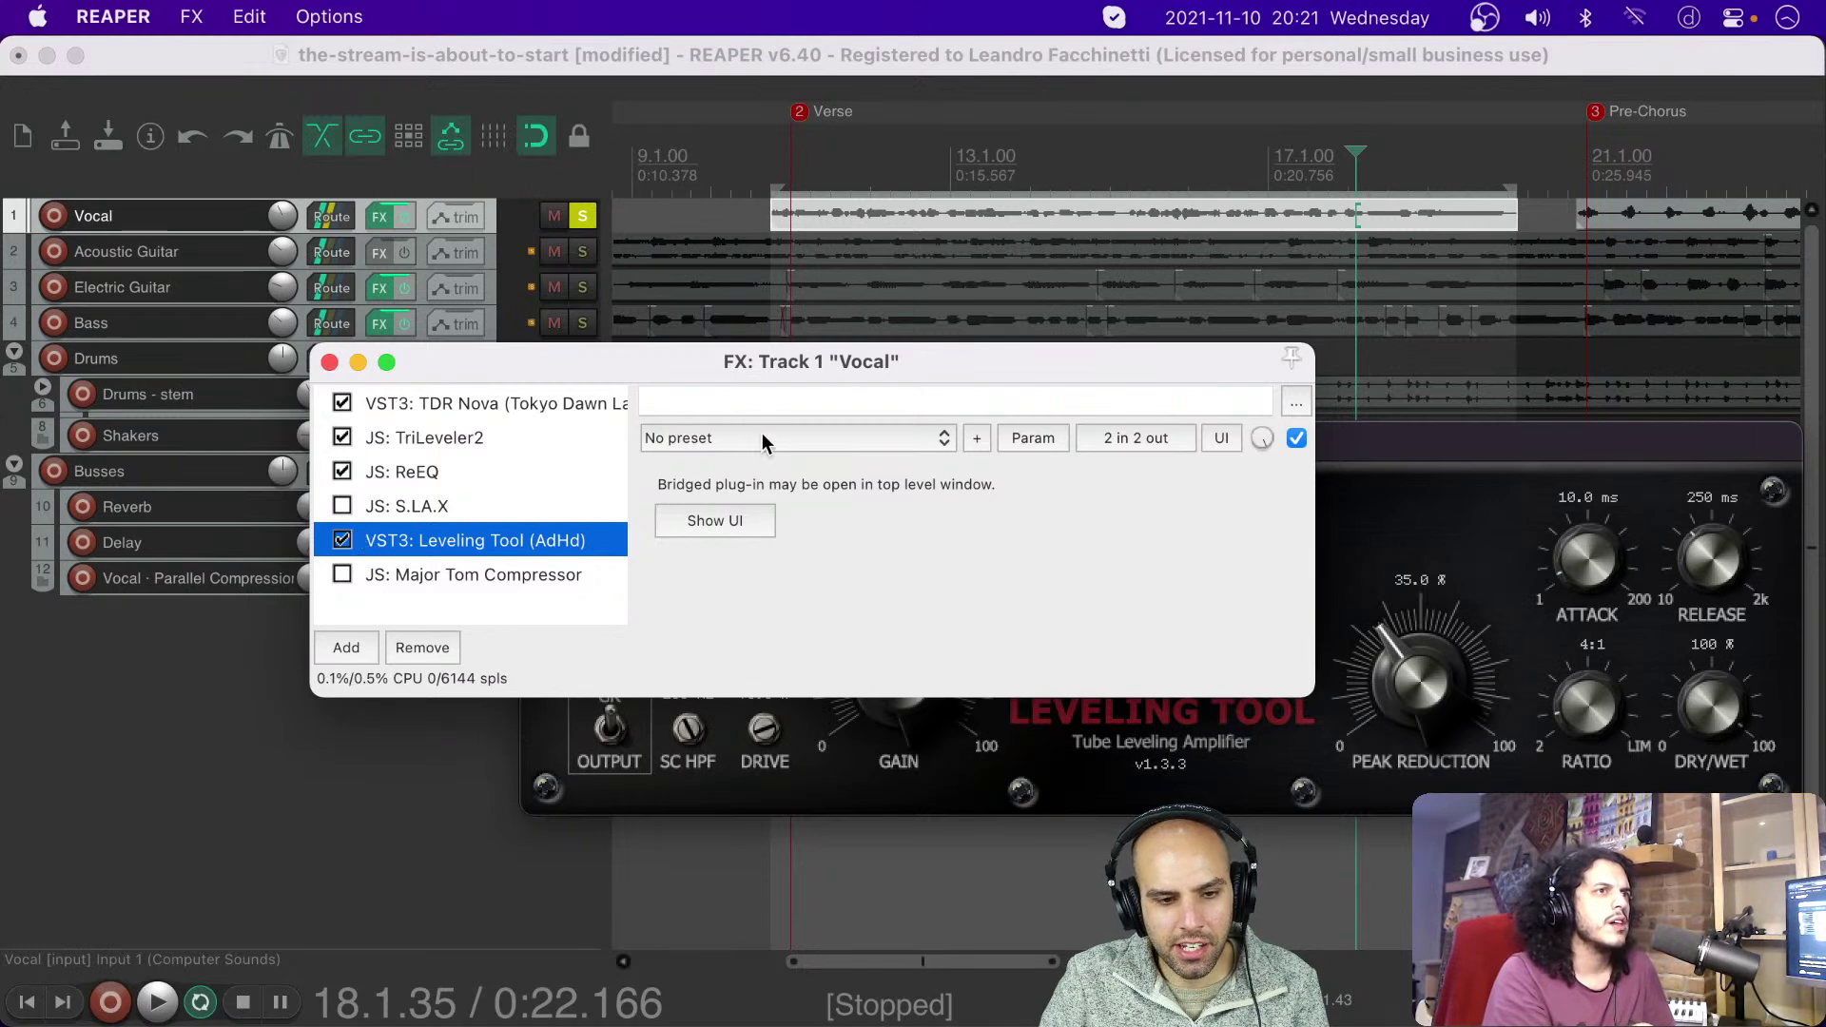
# Step: Remove S.LA.X and Major Tom Compressor from the Vocal chain and select the remaining Leveling Tool
pyautogui.click(388, 510)
pyautogui.keyDown('super'); pyautogui.click(400, 575); pyautogui.keyUp('super')
pyautogui.press('Delete')
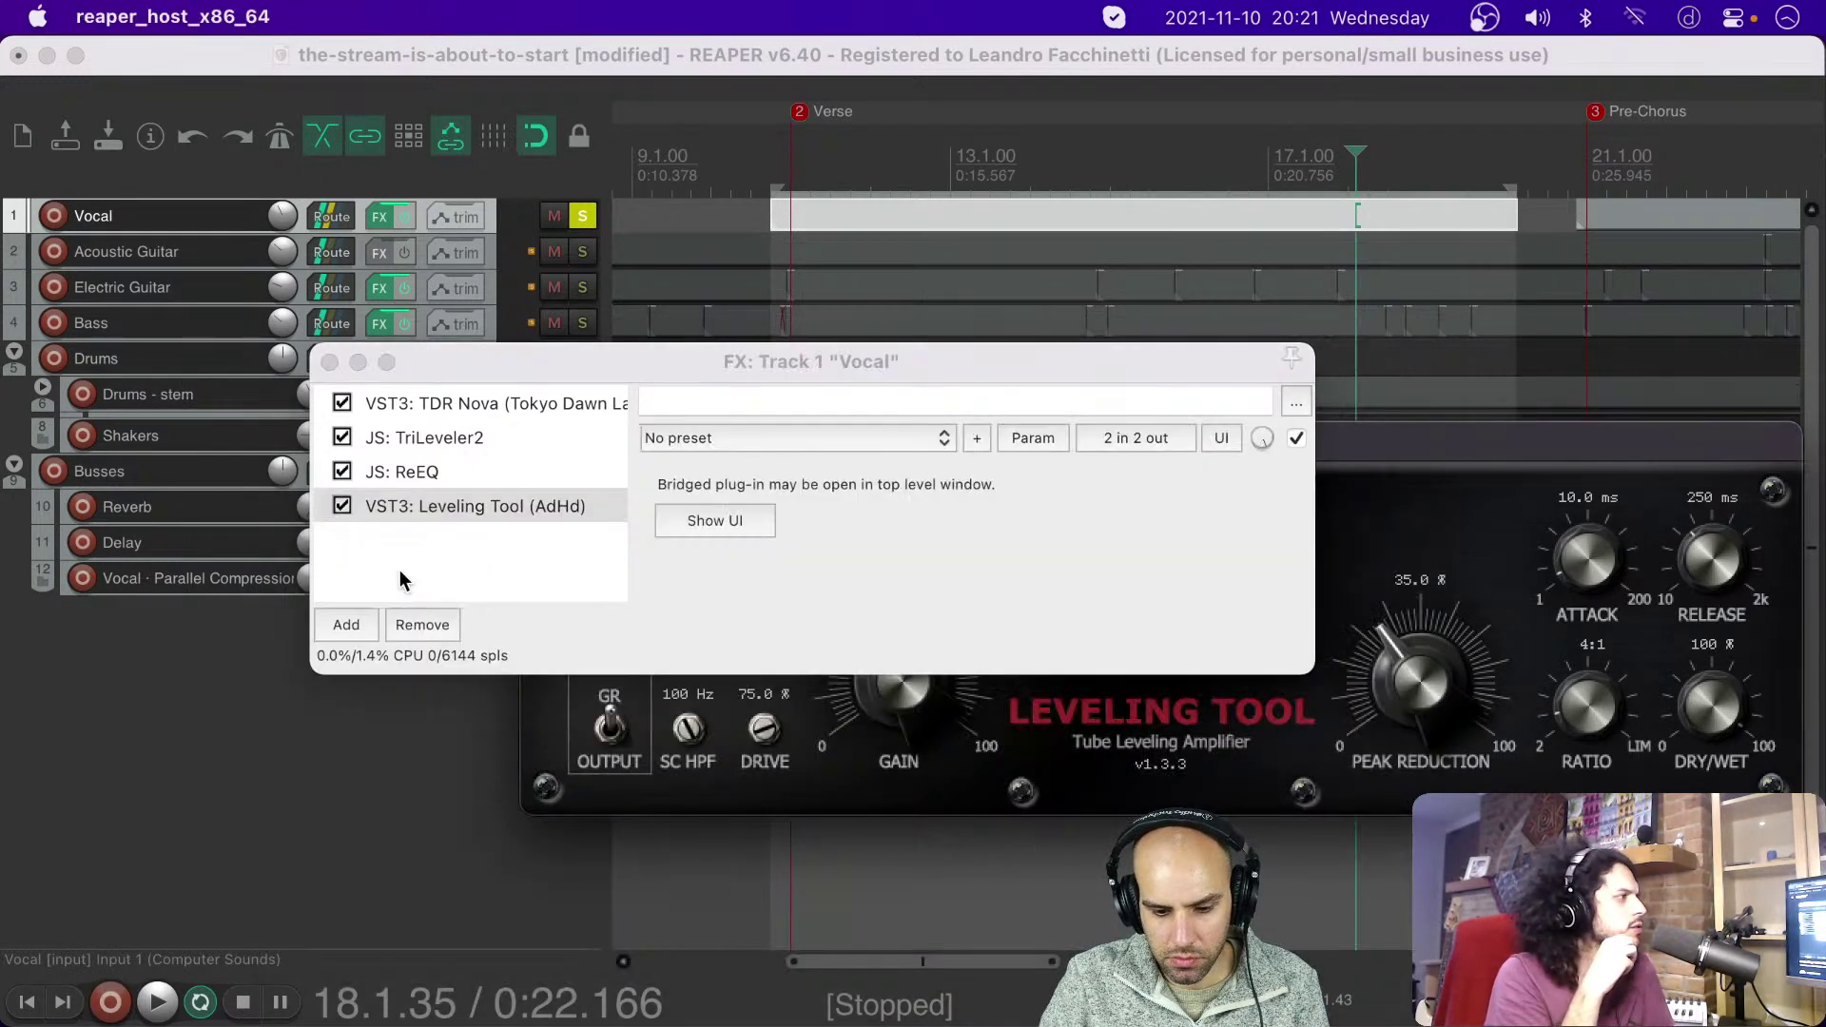
pyautogui.click(432, 502)
pyautogui.click(765, 363)
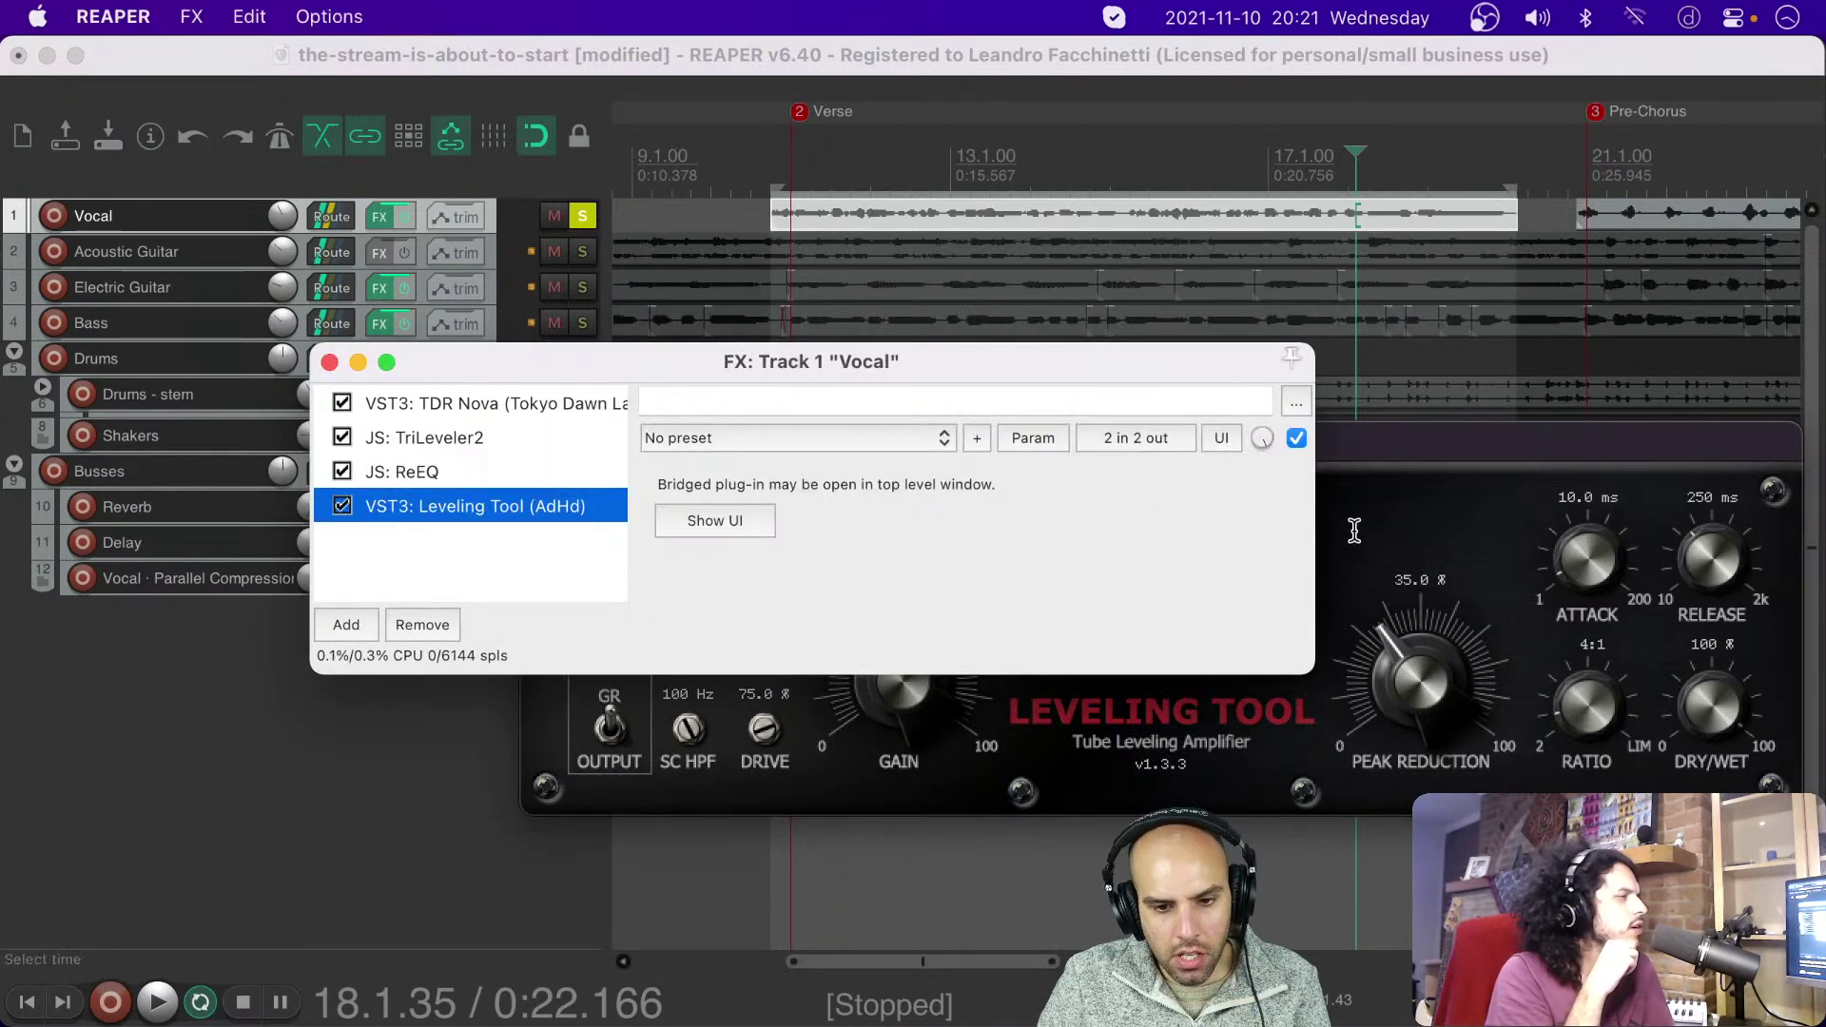
# Step: Check ReEQ and TriLeveler2 in the Vocal chain, return to the Leveling Tool and place the chain window above its interface
pyautogui.moveTo(696, 364); pyautogui.dragTo(449, 204)
pyautogui.click(238, 303)
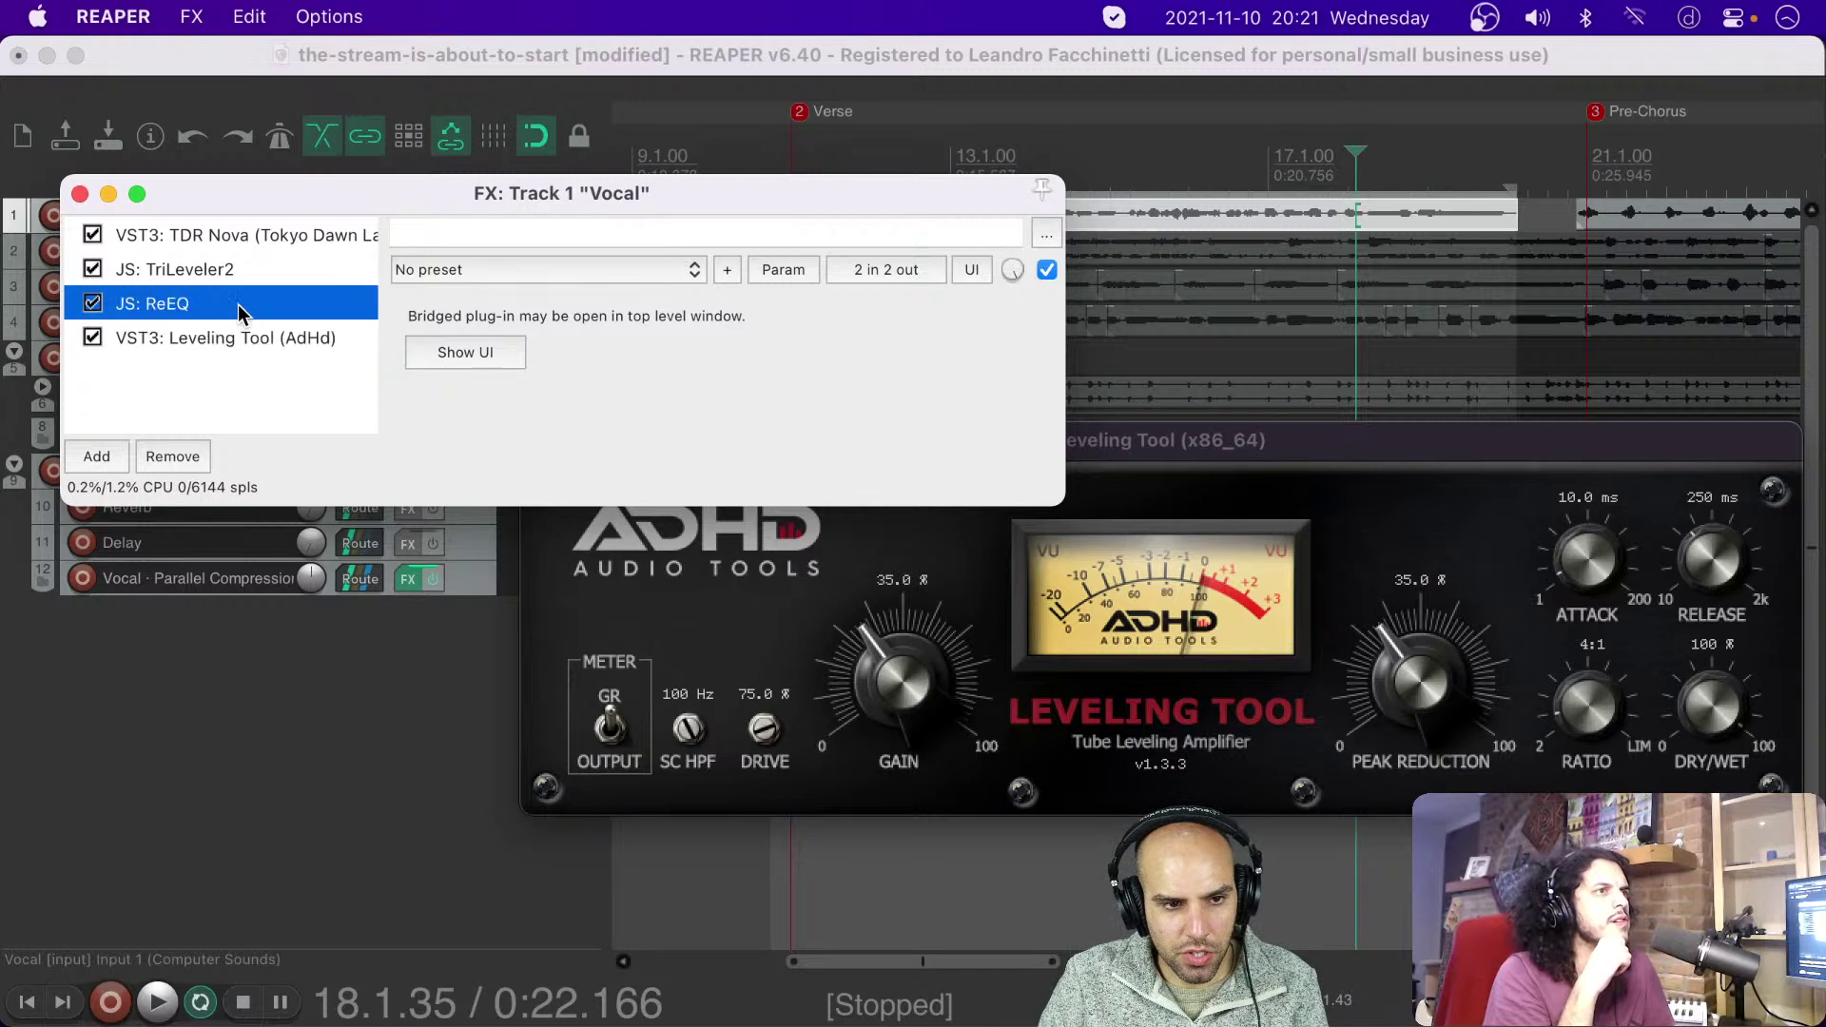
pyautogui.click(298, 269)
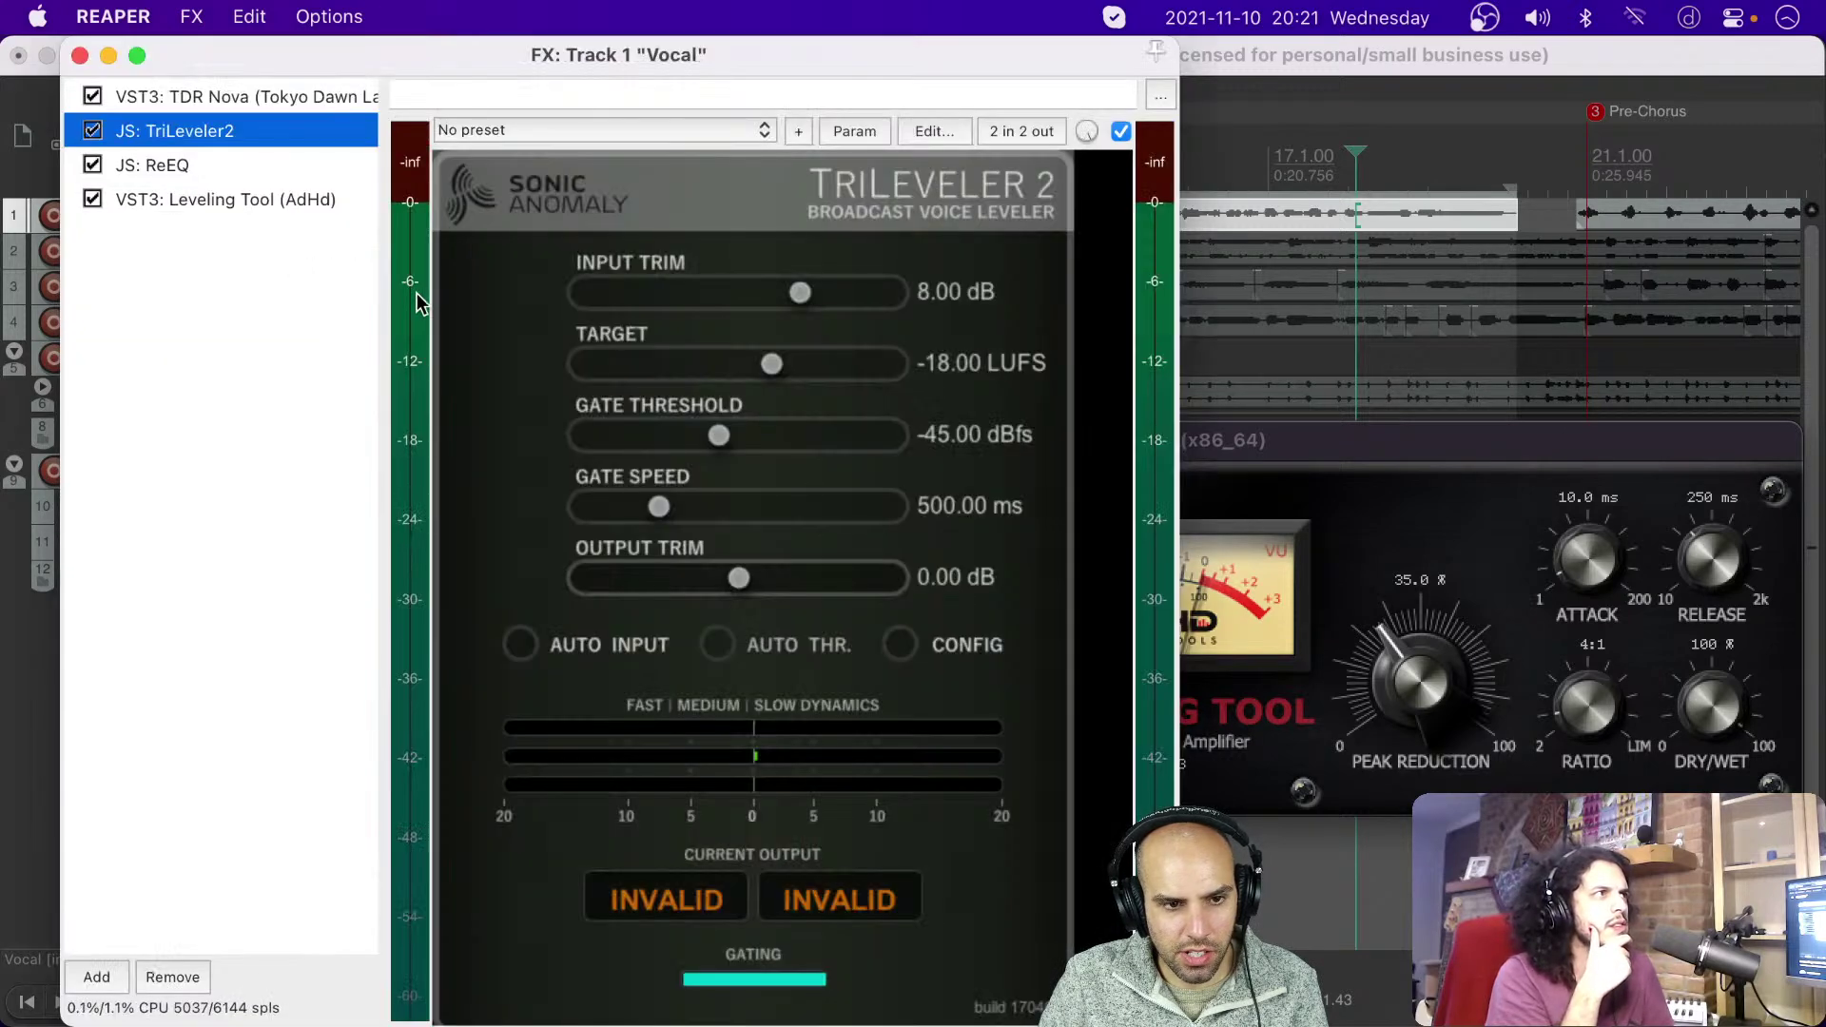
pyautogui.click(152, 198)
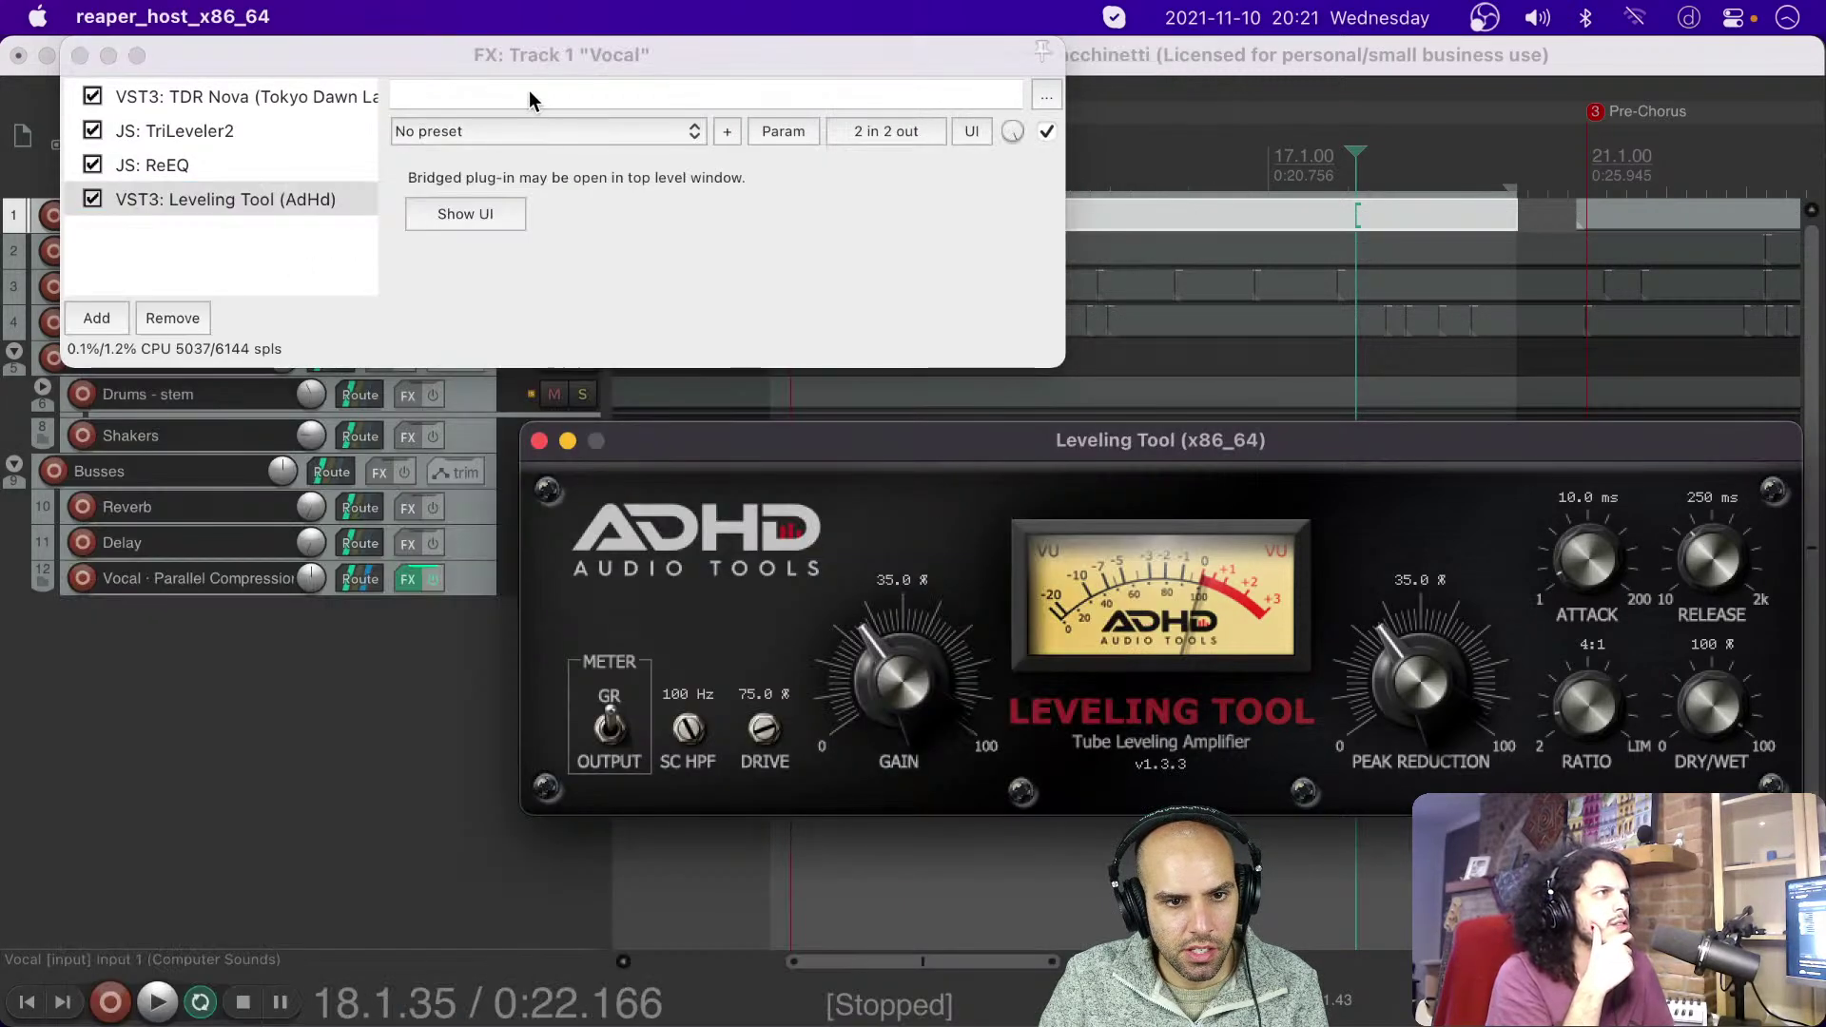
pyautogui.moveTo(481, 61); pyautogui.dragTo(924, 150)
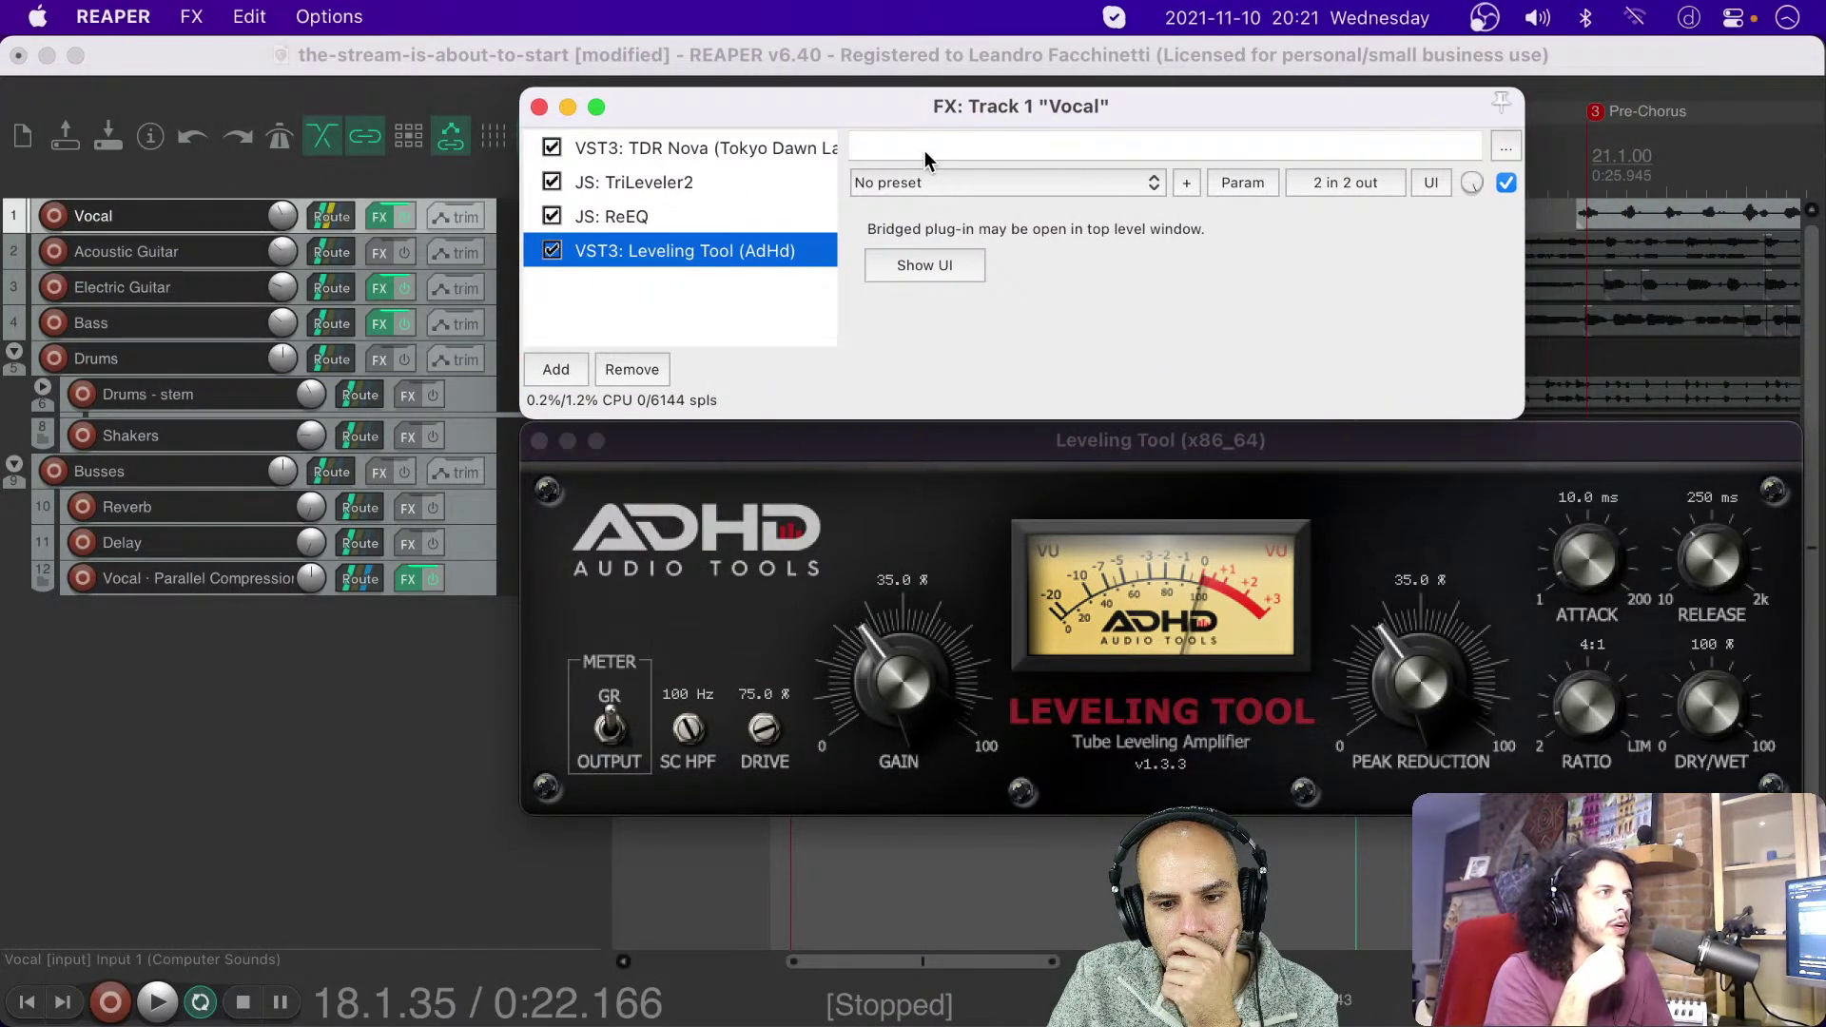
# Step: Play the verse vocal, raise the Leveling Tool's peak reduction and gain to 100 %, and stop playback
pyautogui.click(738, 445)
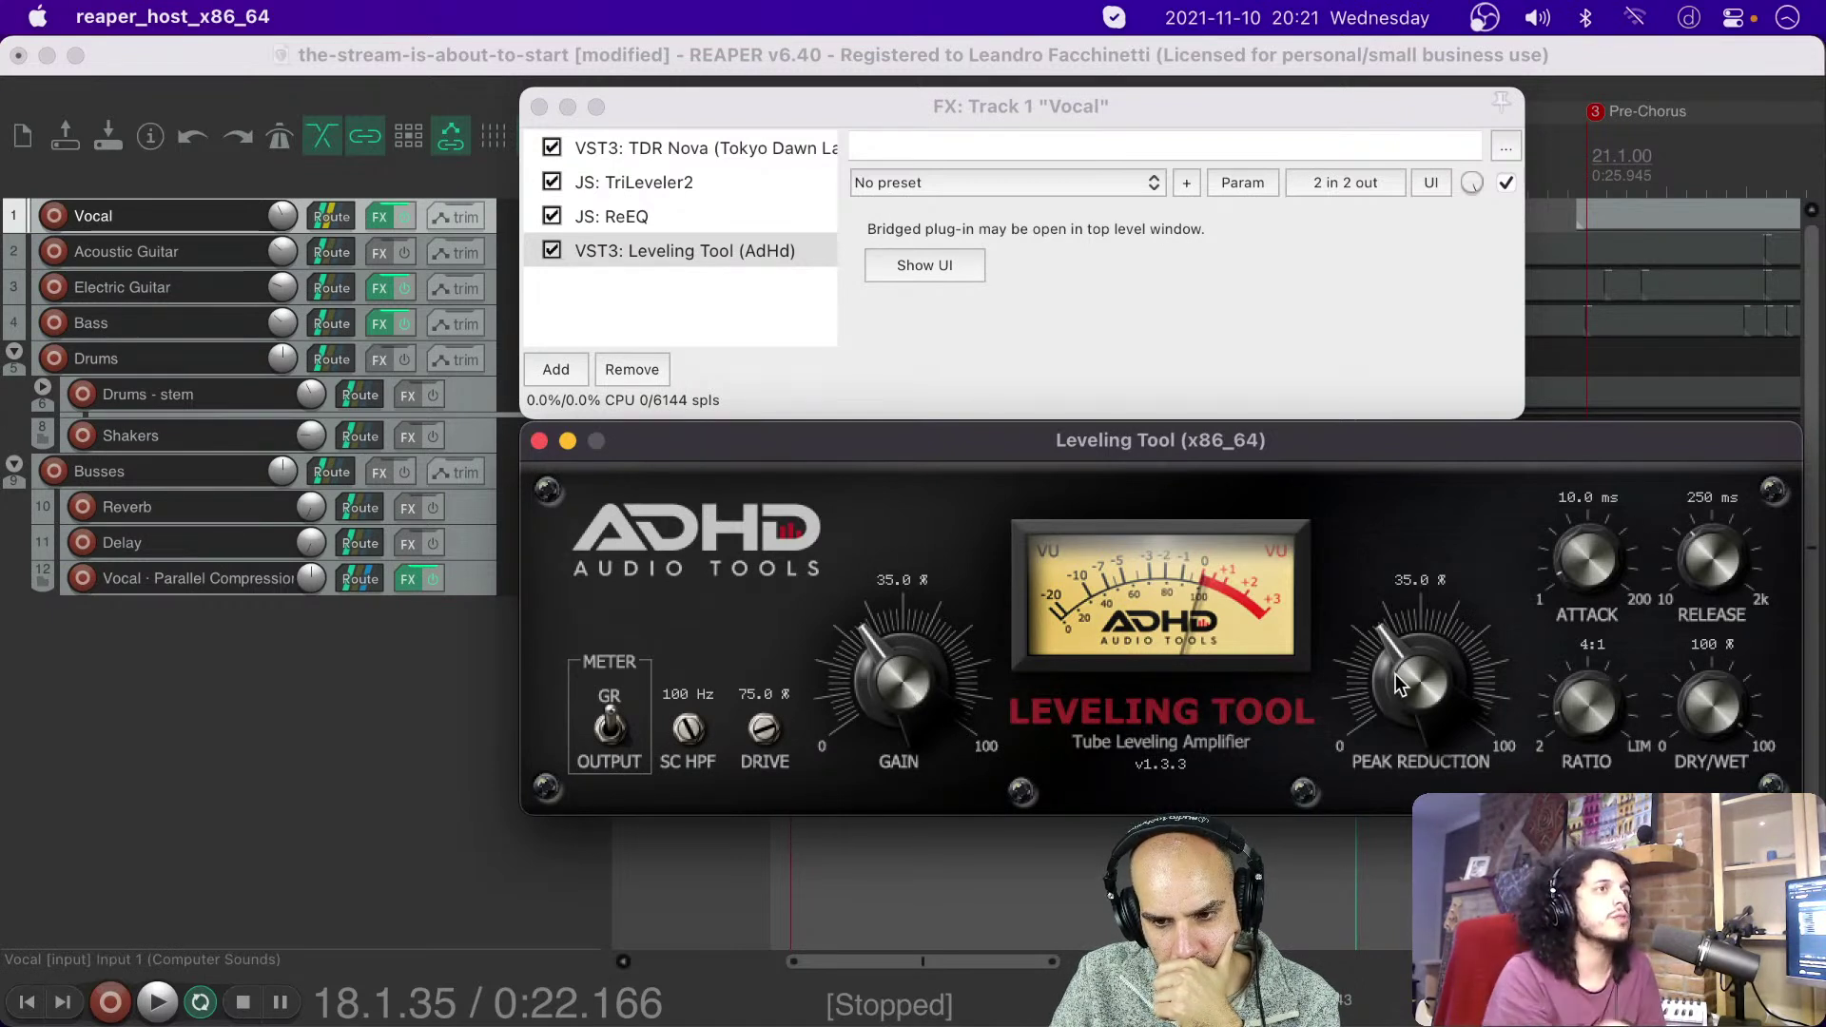
pyautogui.click(1252, 95)
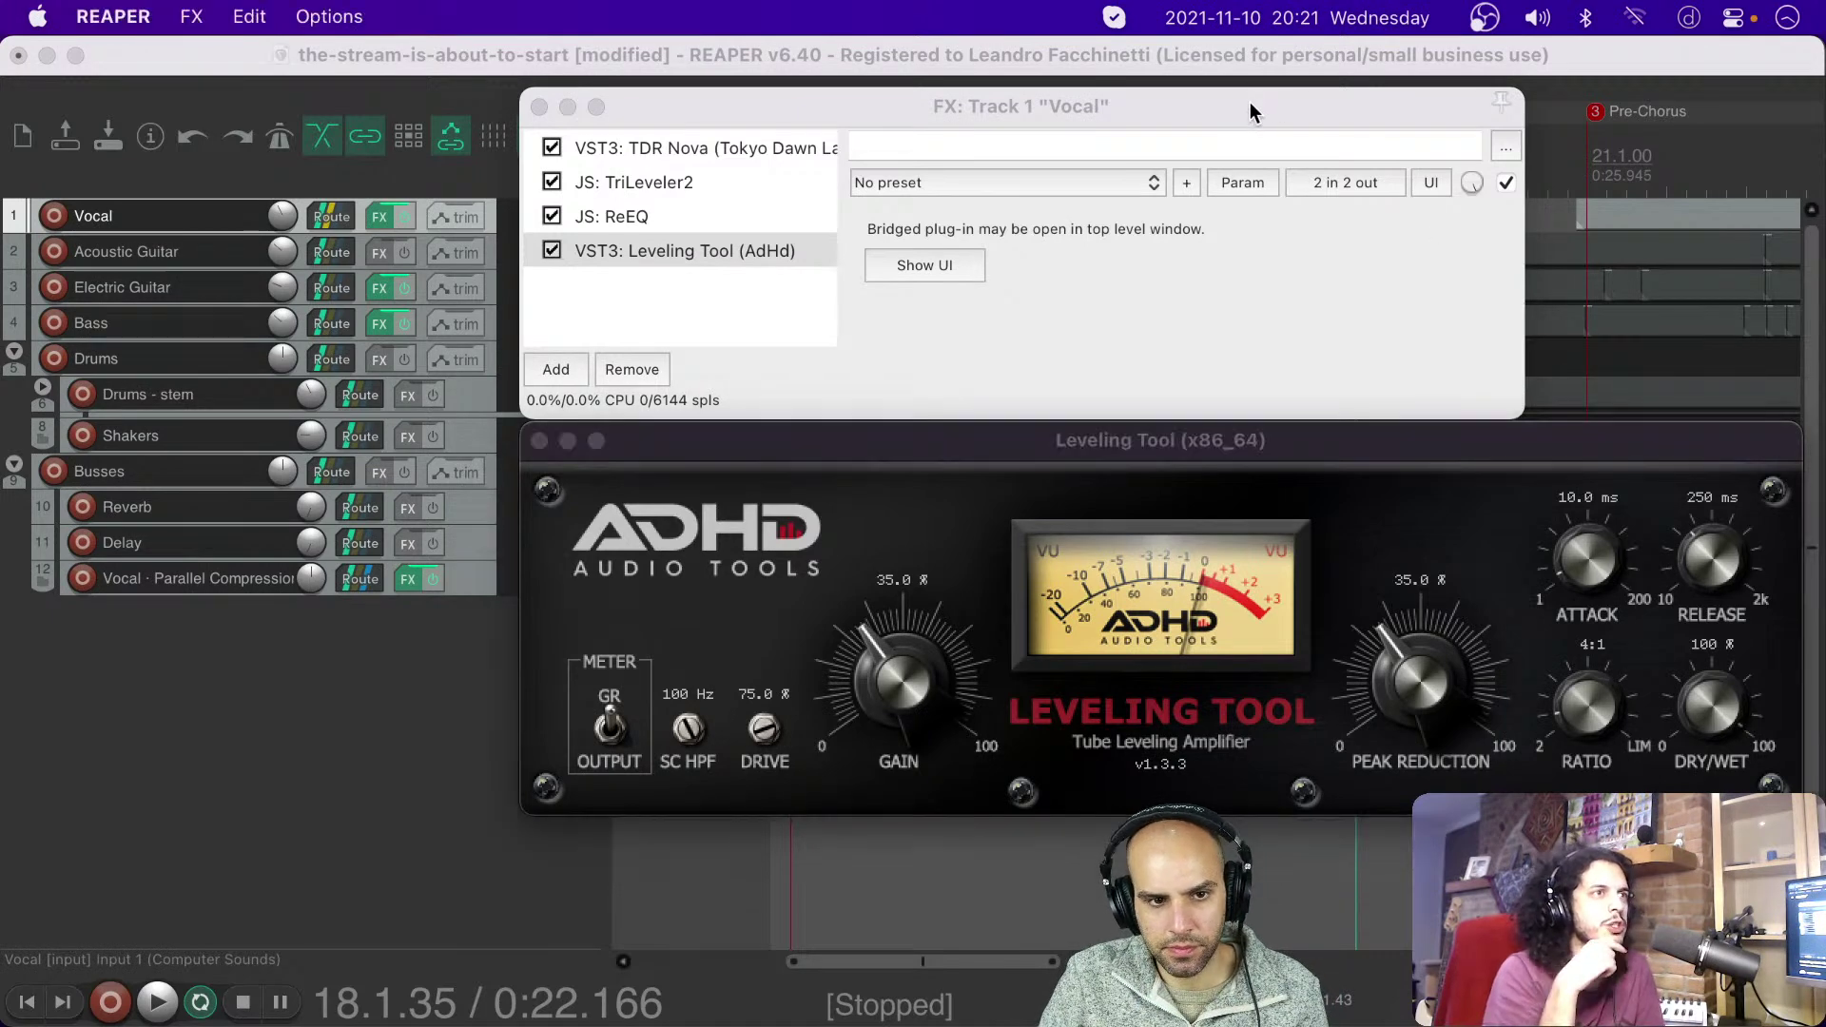
pyautogui.moveTo(1250, 101); pyautogui.dragTo(795, 118)
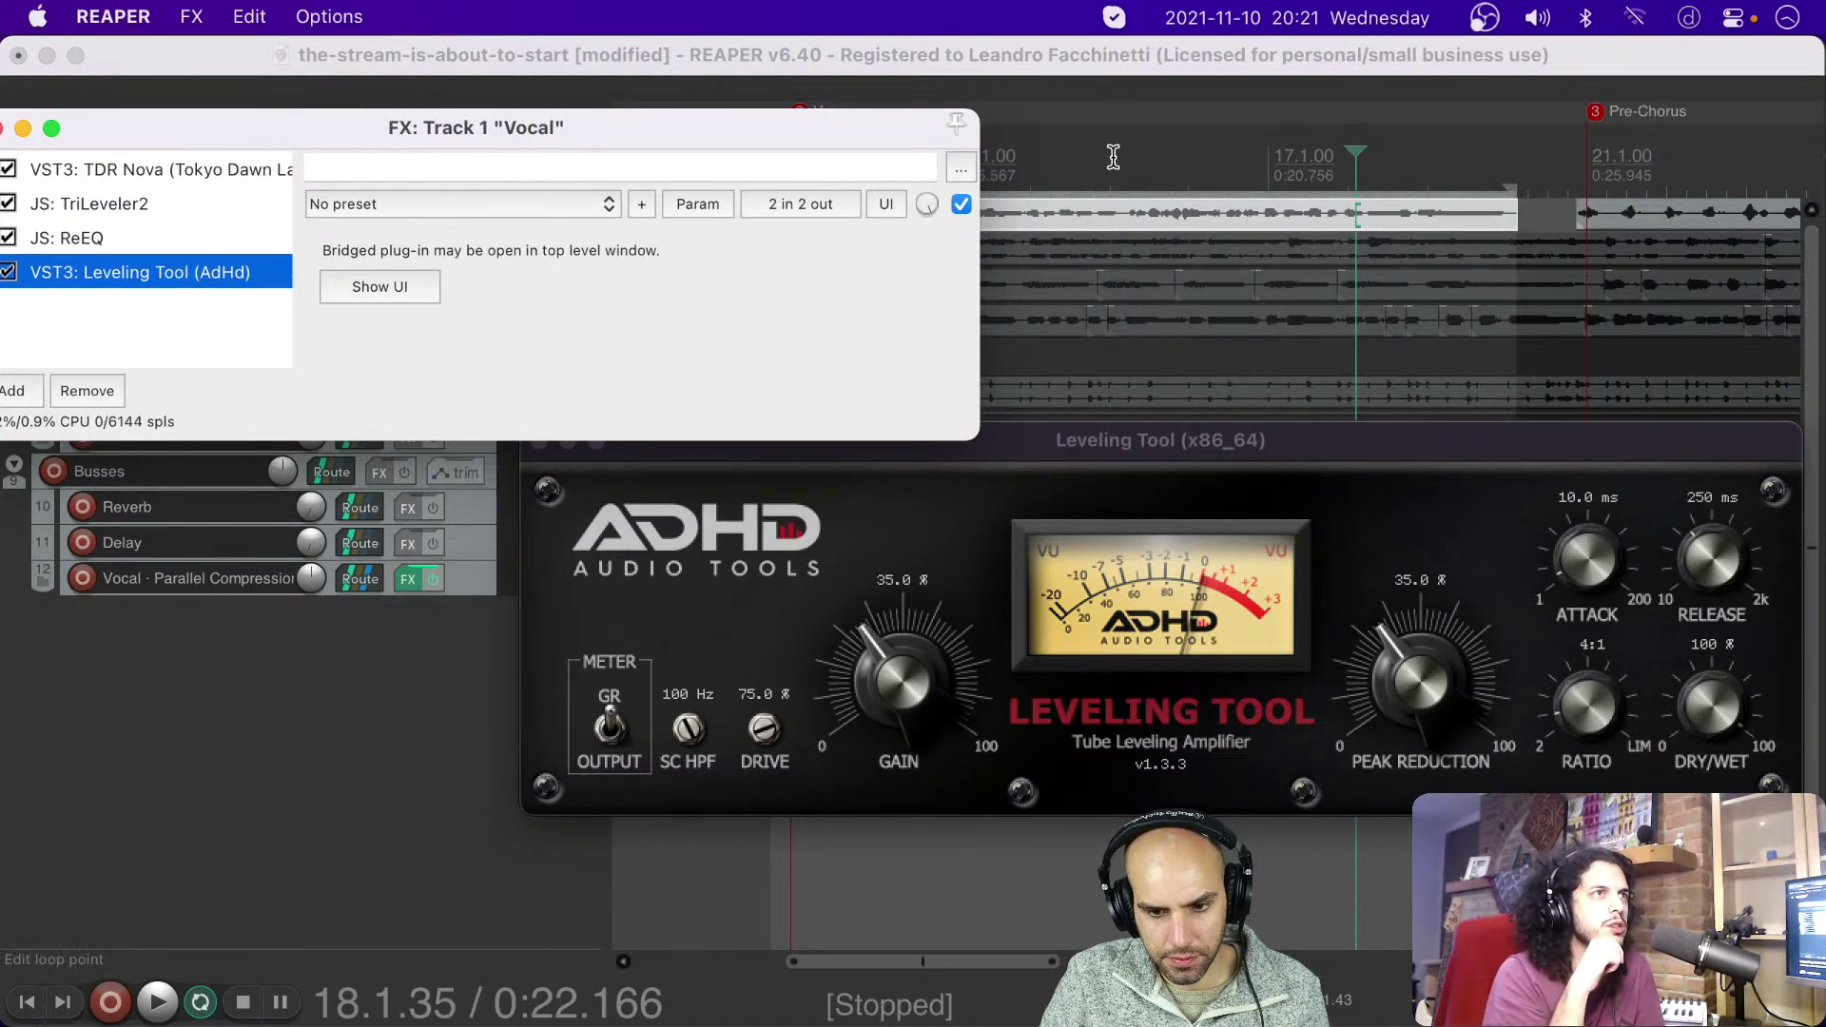
pyautogui.press('space')
pyautogui.moveTo(1418, 676); pyautogui.dragTo(1455, 31)
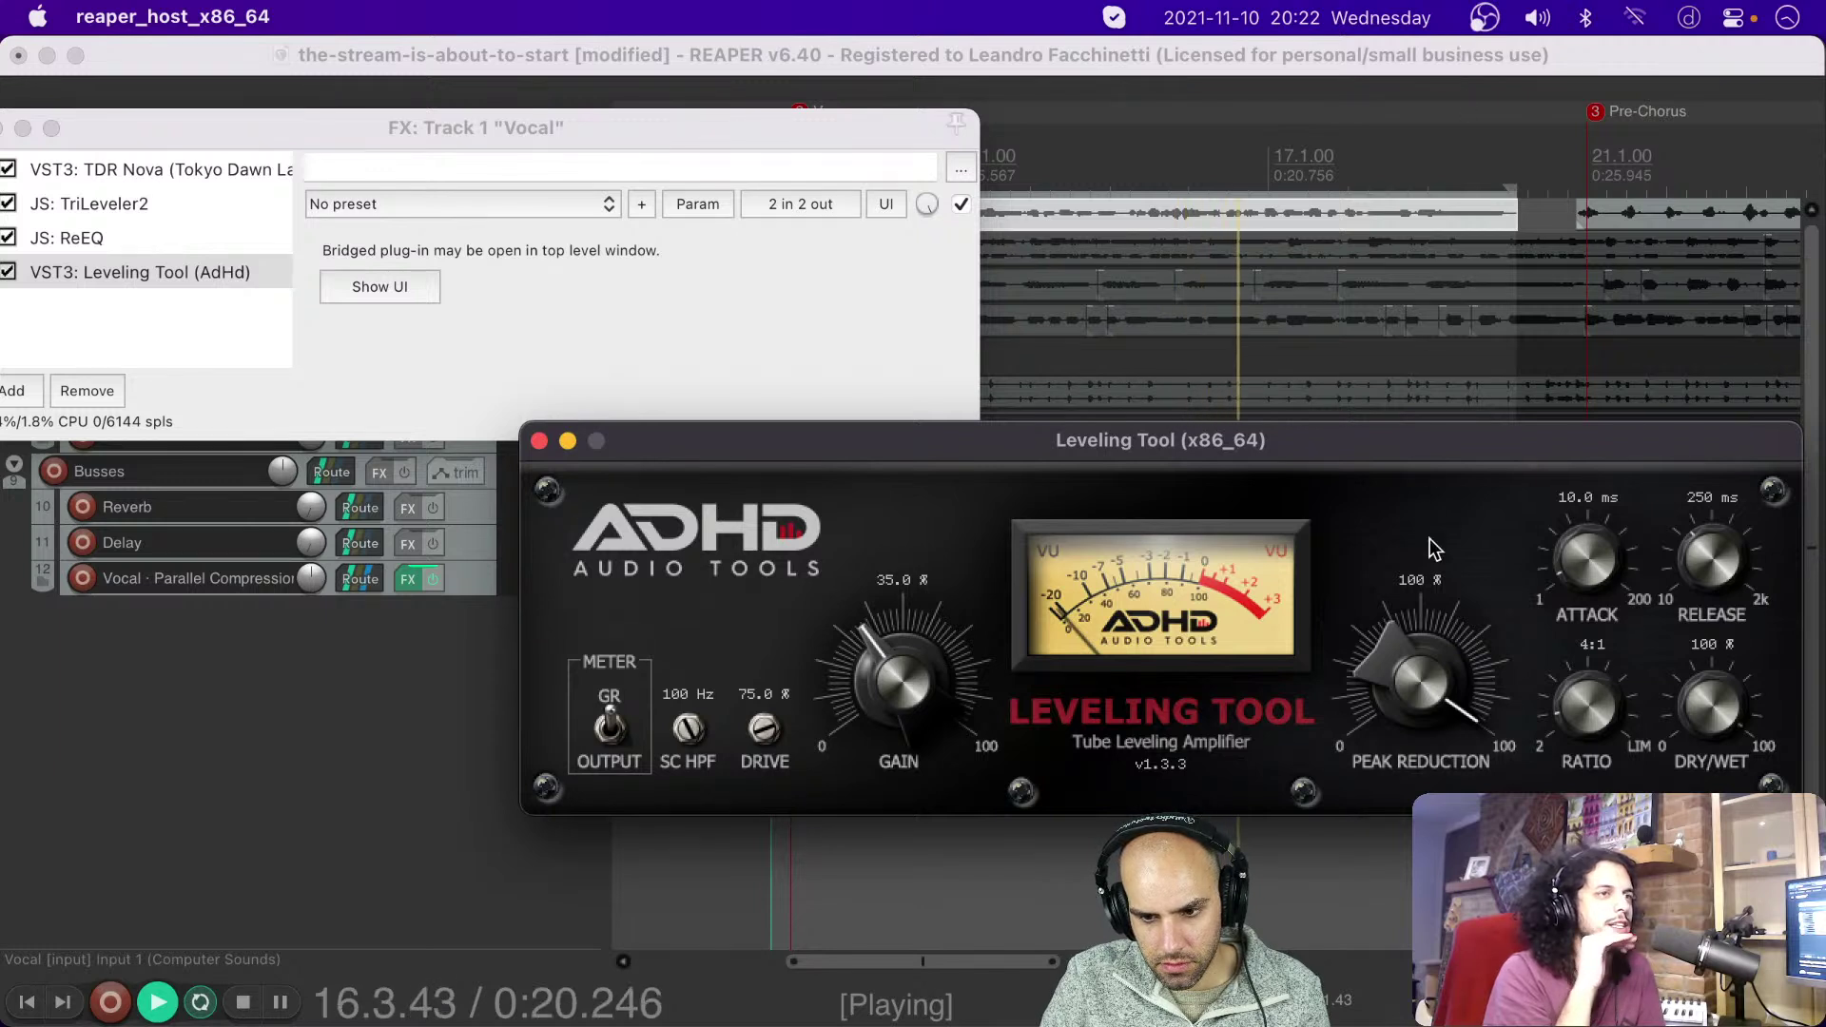
pyautogui.moveTo(916, 694); pyautogui.dragTo(922, 9)
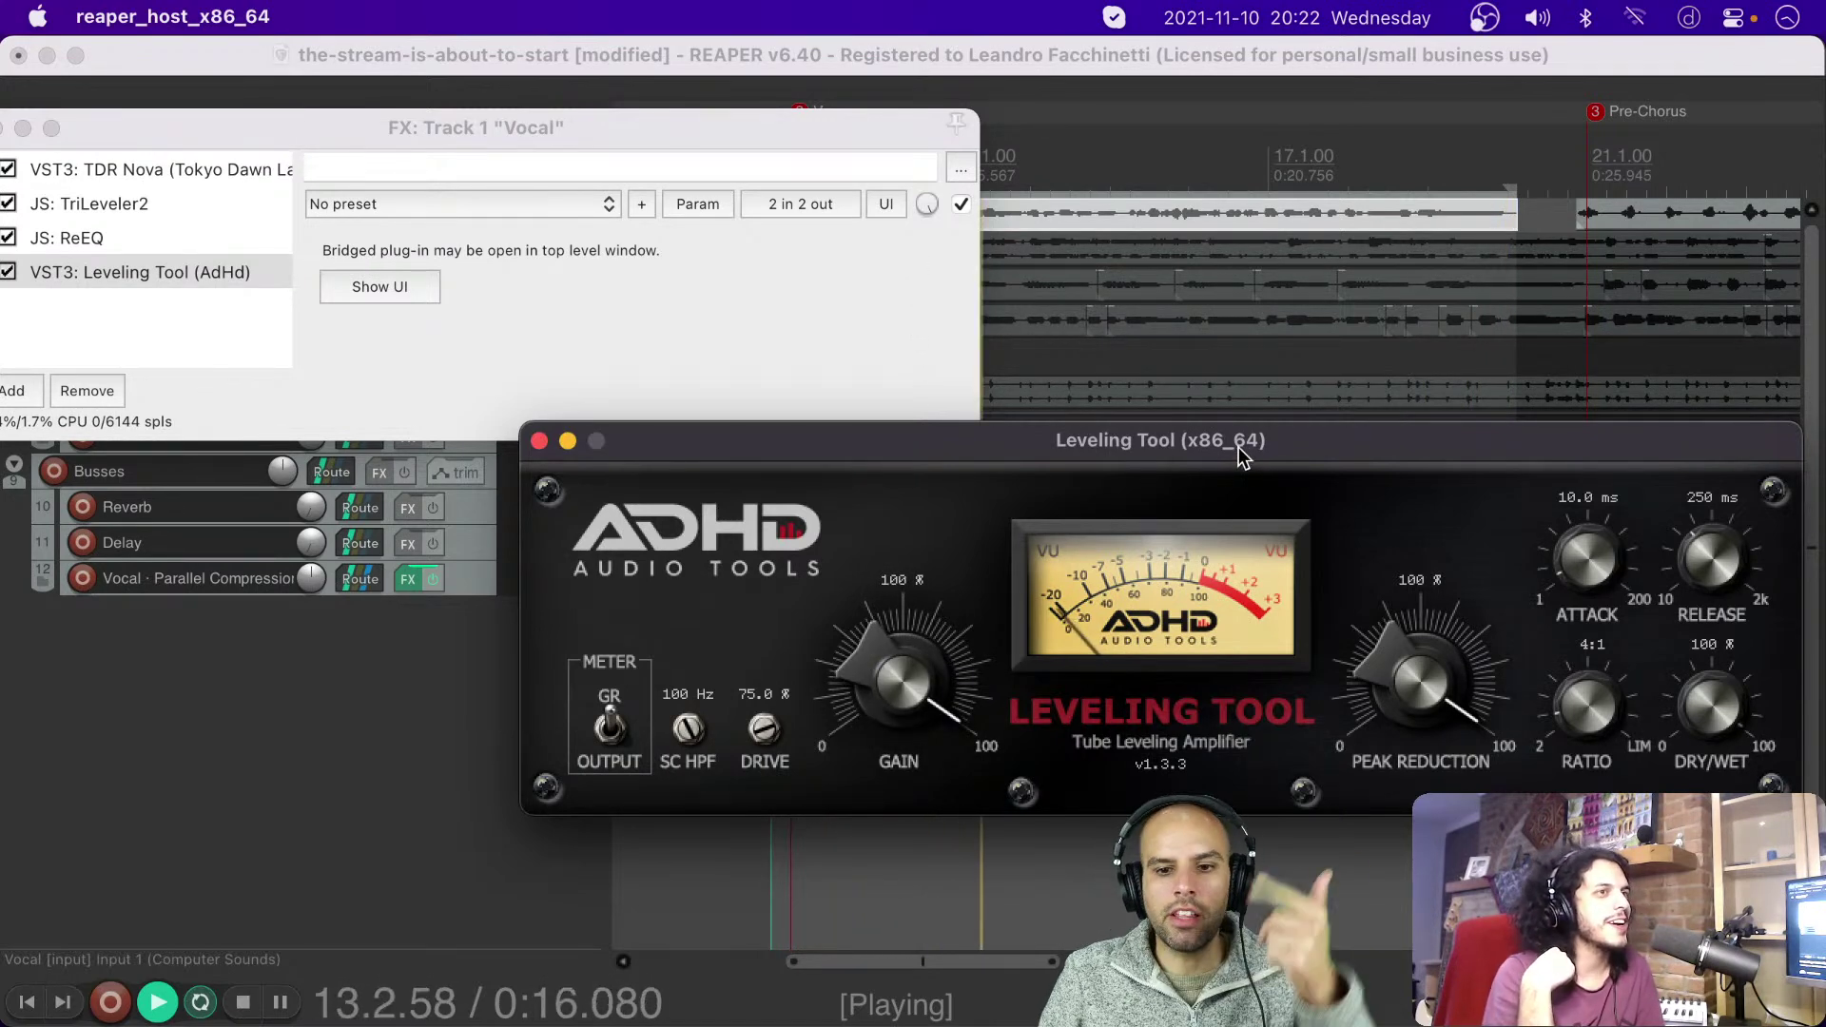
pyautogui.click(1126, 174)
pyautogui.press('space')
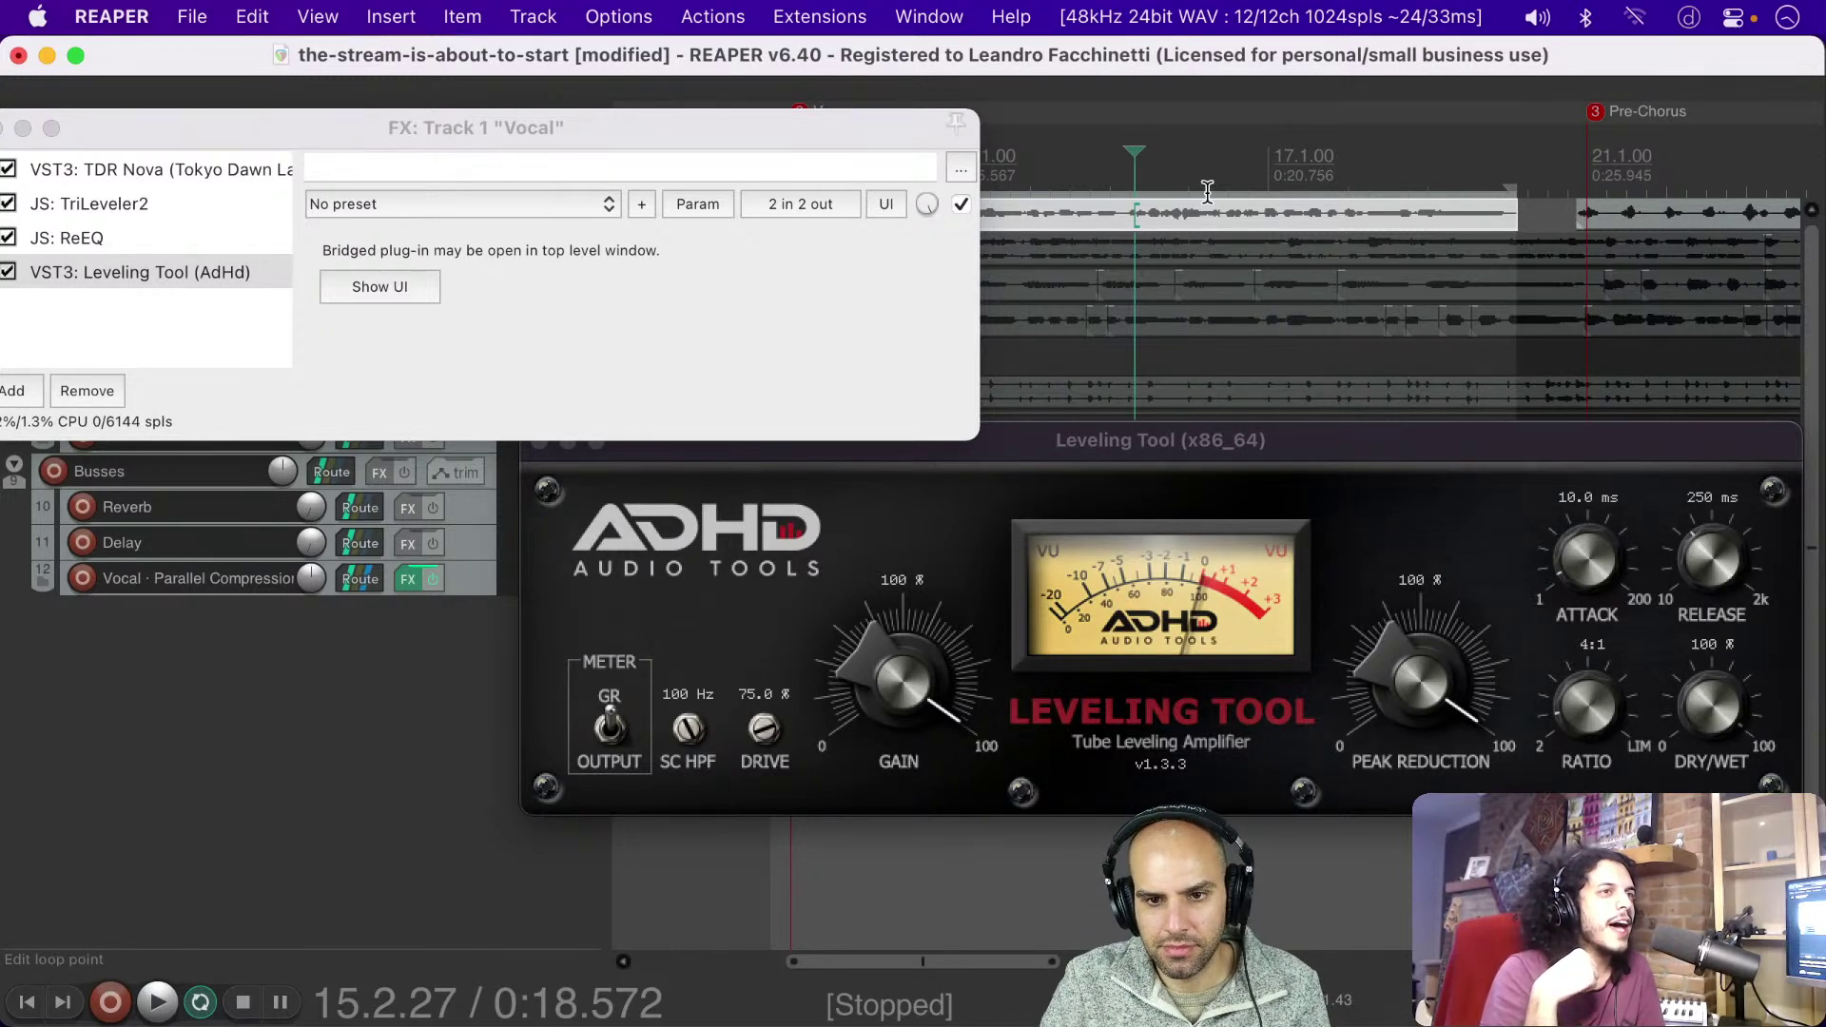
# Step: Move the effects chain window fully into view, check ReEQ's filter curve and return to the Leveling Tool
pyautogui.moveTo(836, 136); pyautogui.dragTo(873, 117)
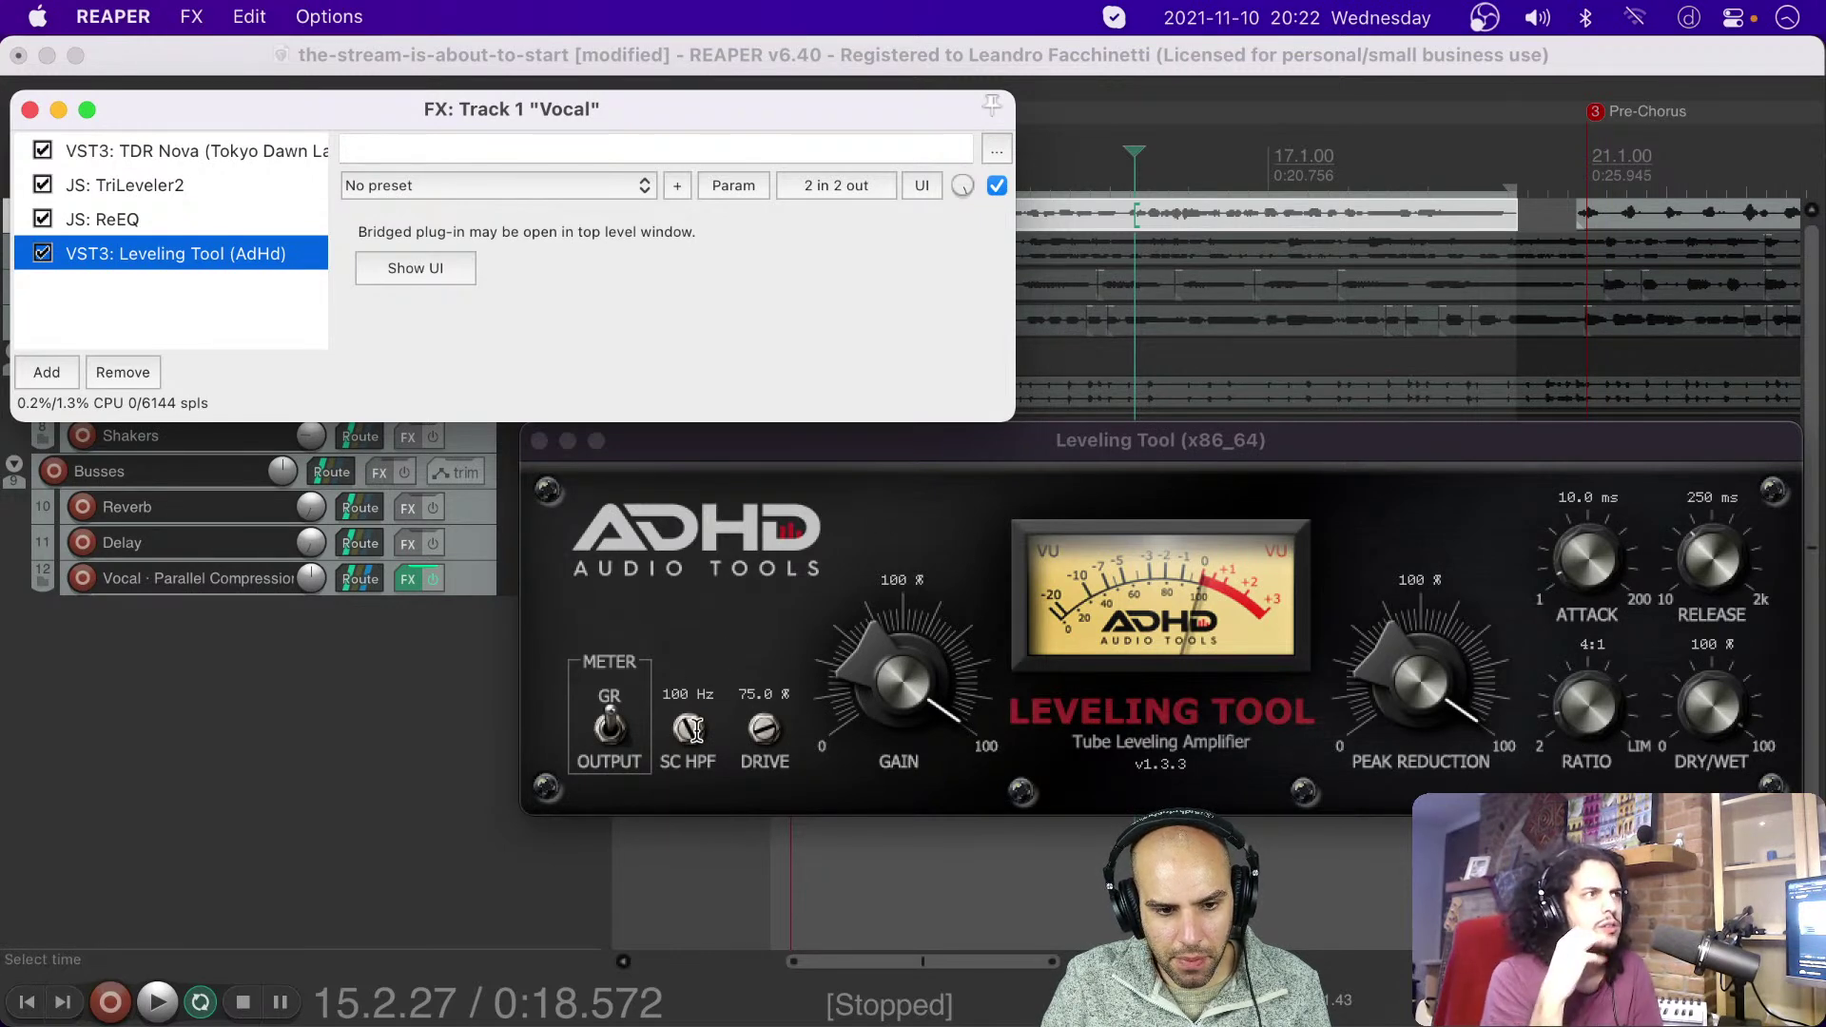
pyautogui.click(166, 228)
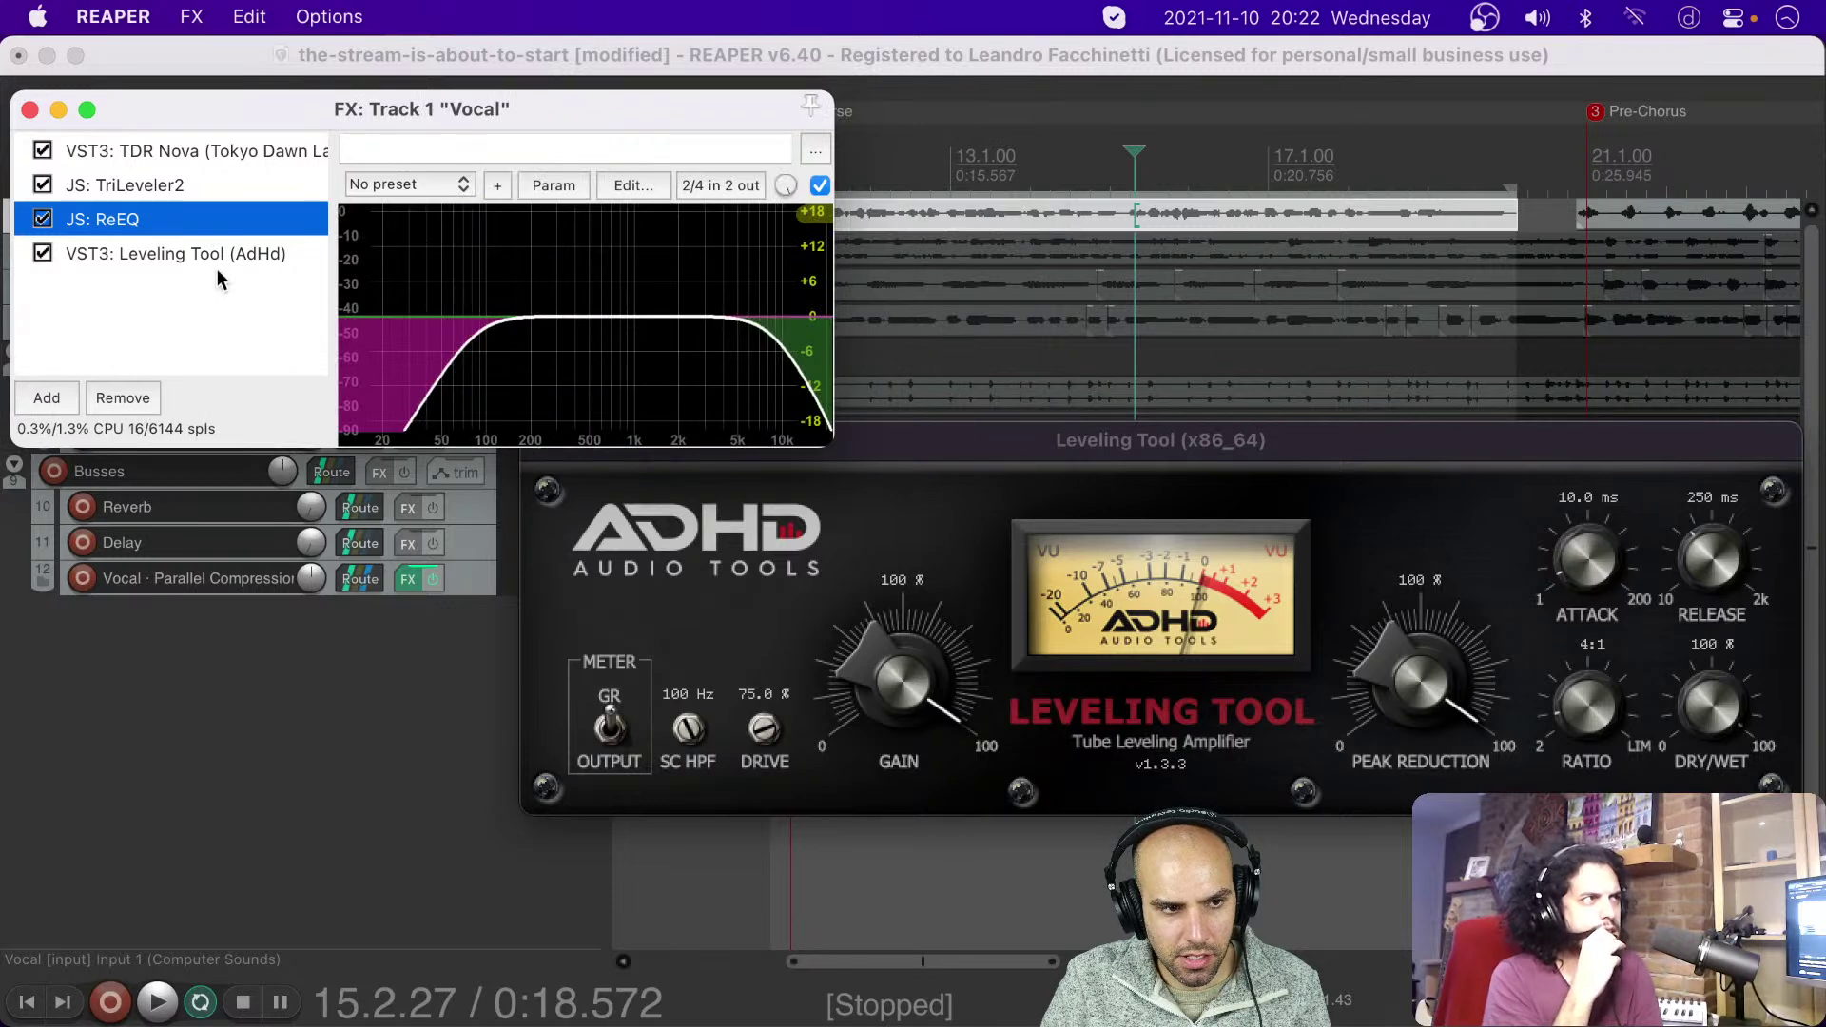
pyautogui.click(217, 271)
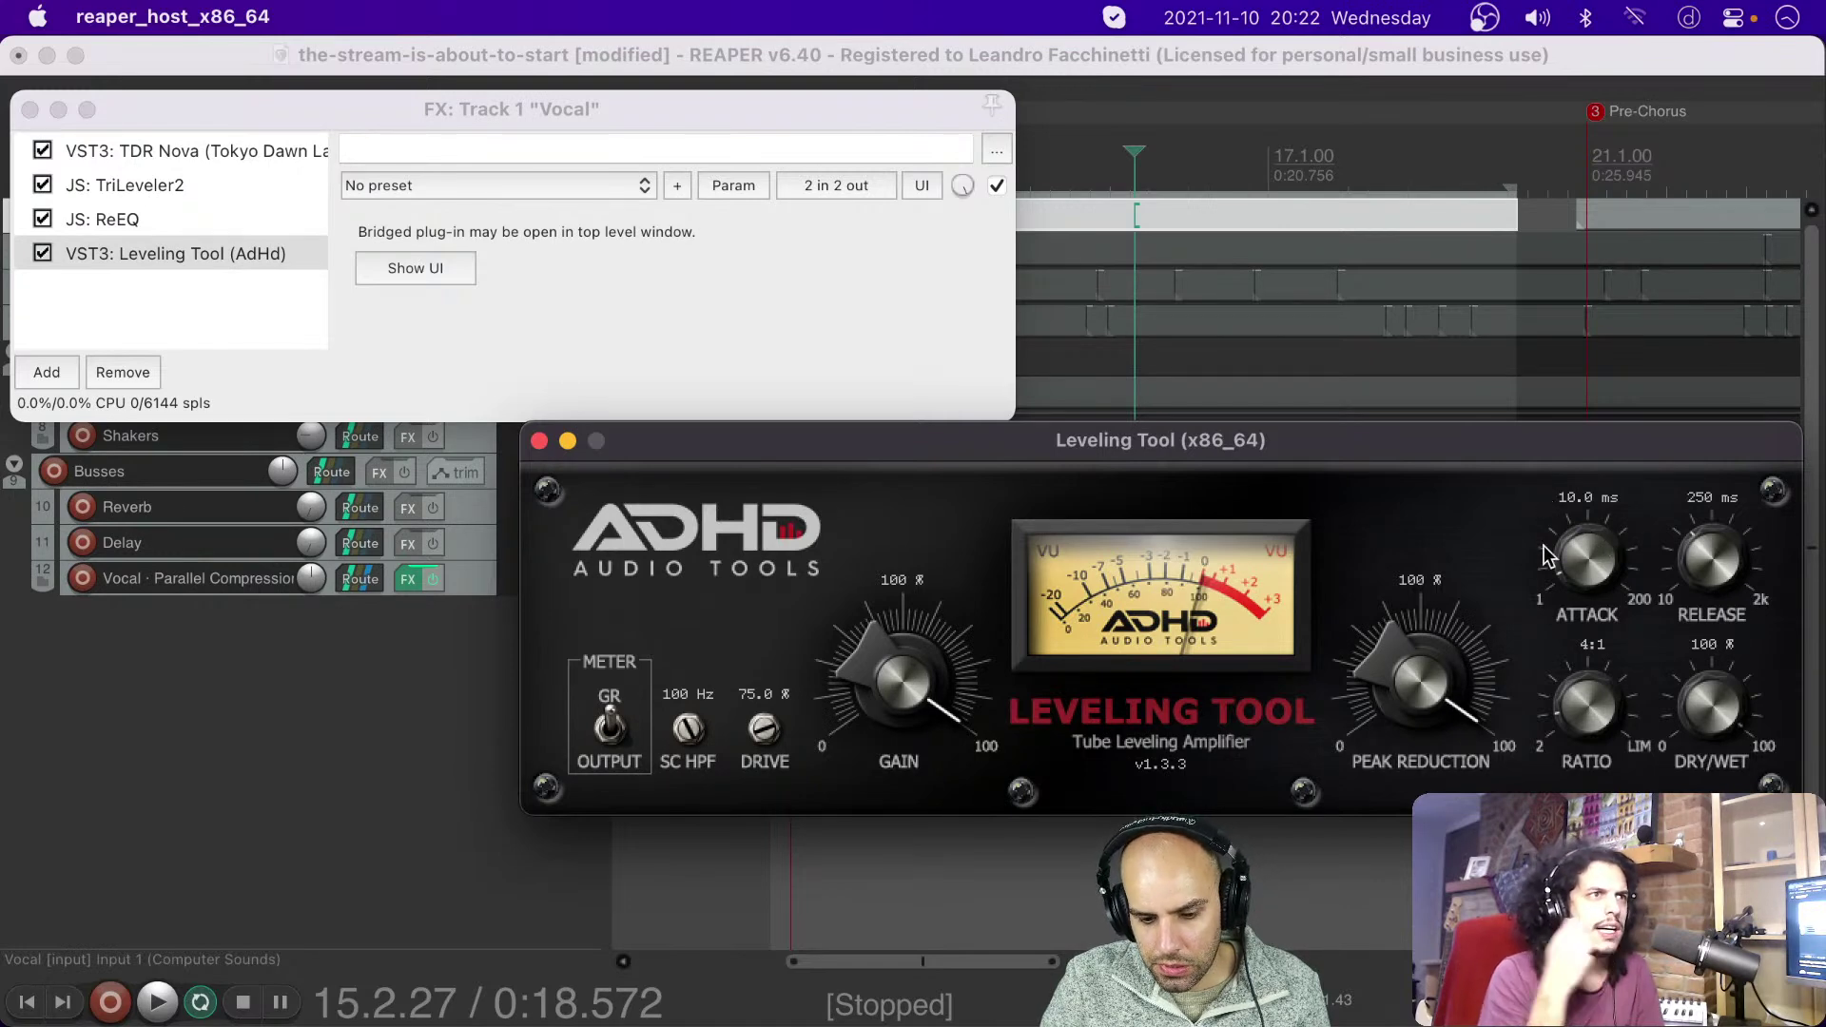
# Step: Play the vocal, try the Leveling Tool's ratio at LIM and return it to 4:1
pyautogui.click(1055, 65)
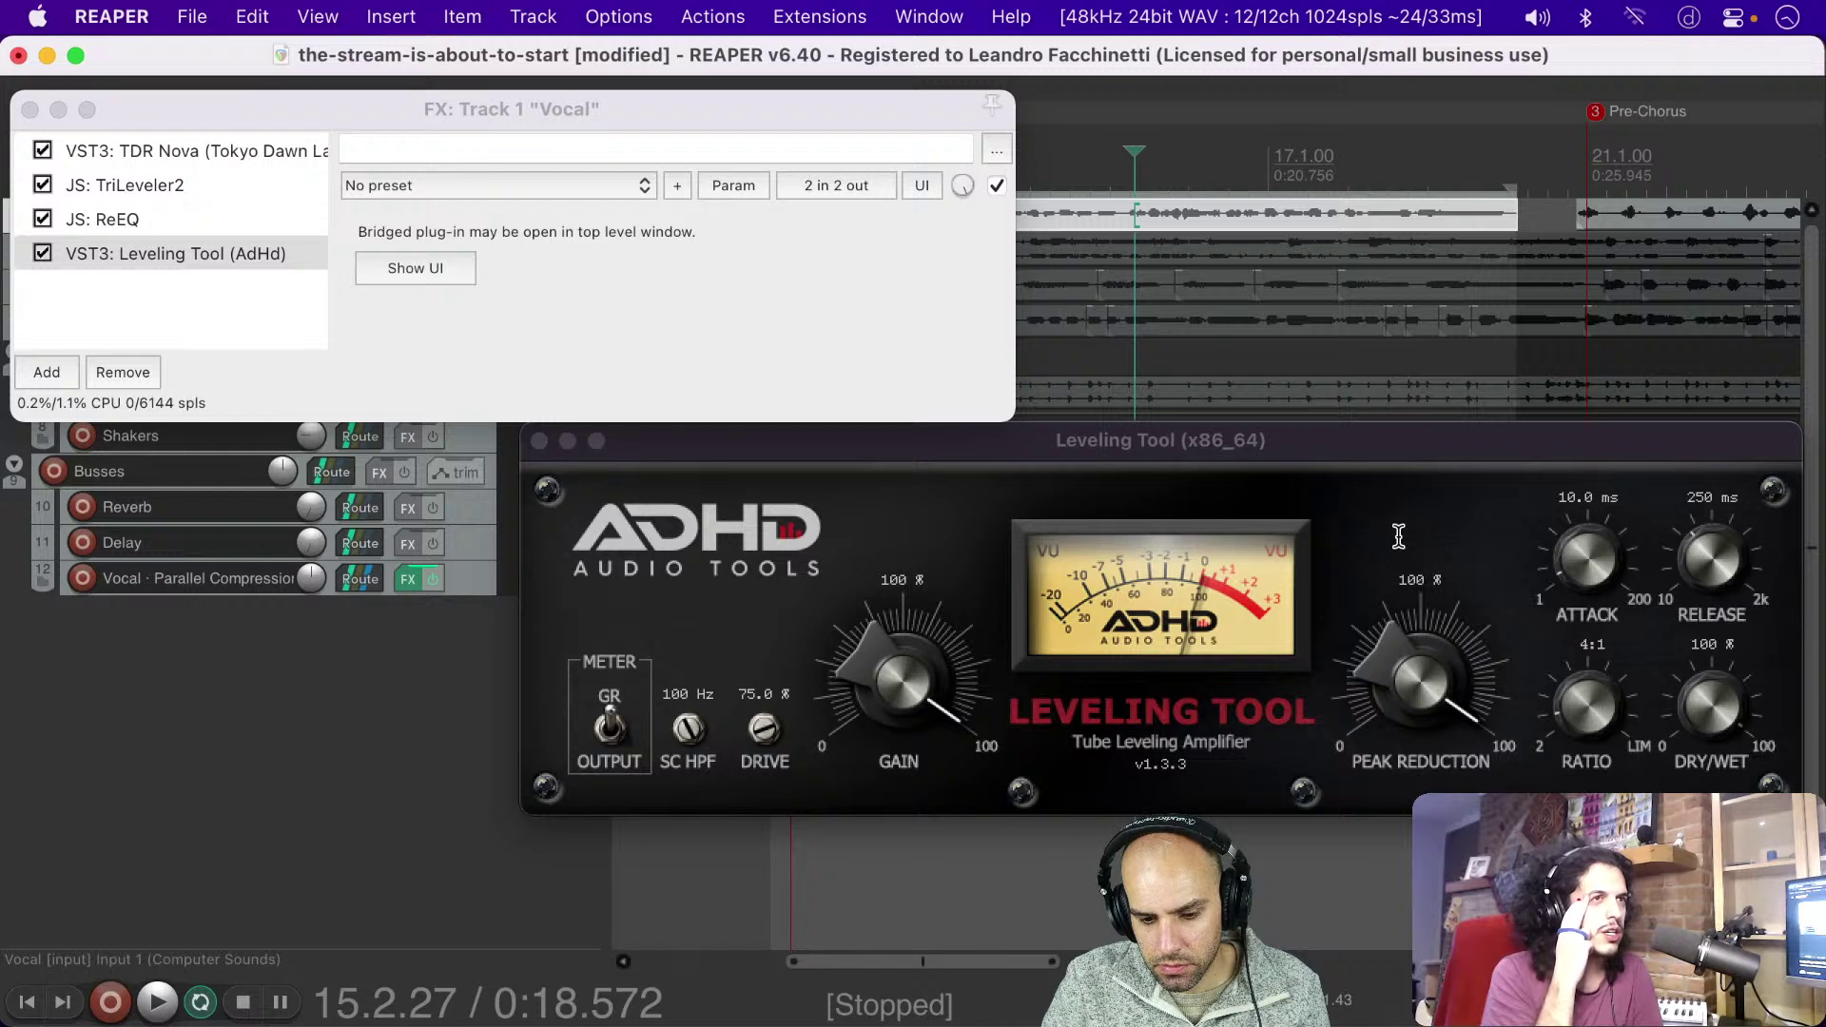
pyautogui.press('space')
pyautogui.moveTo(1590, 702); pyautogui.dragTo(1658, 295)
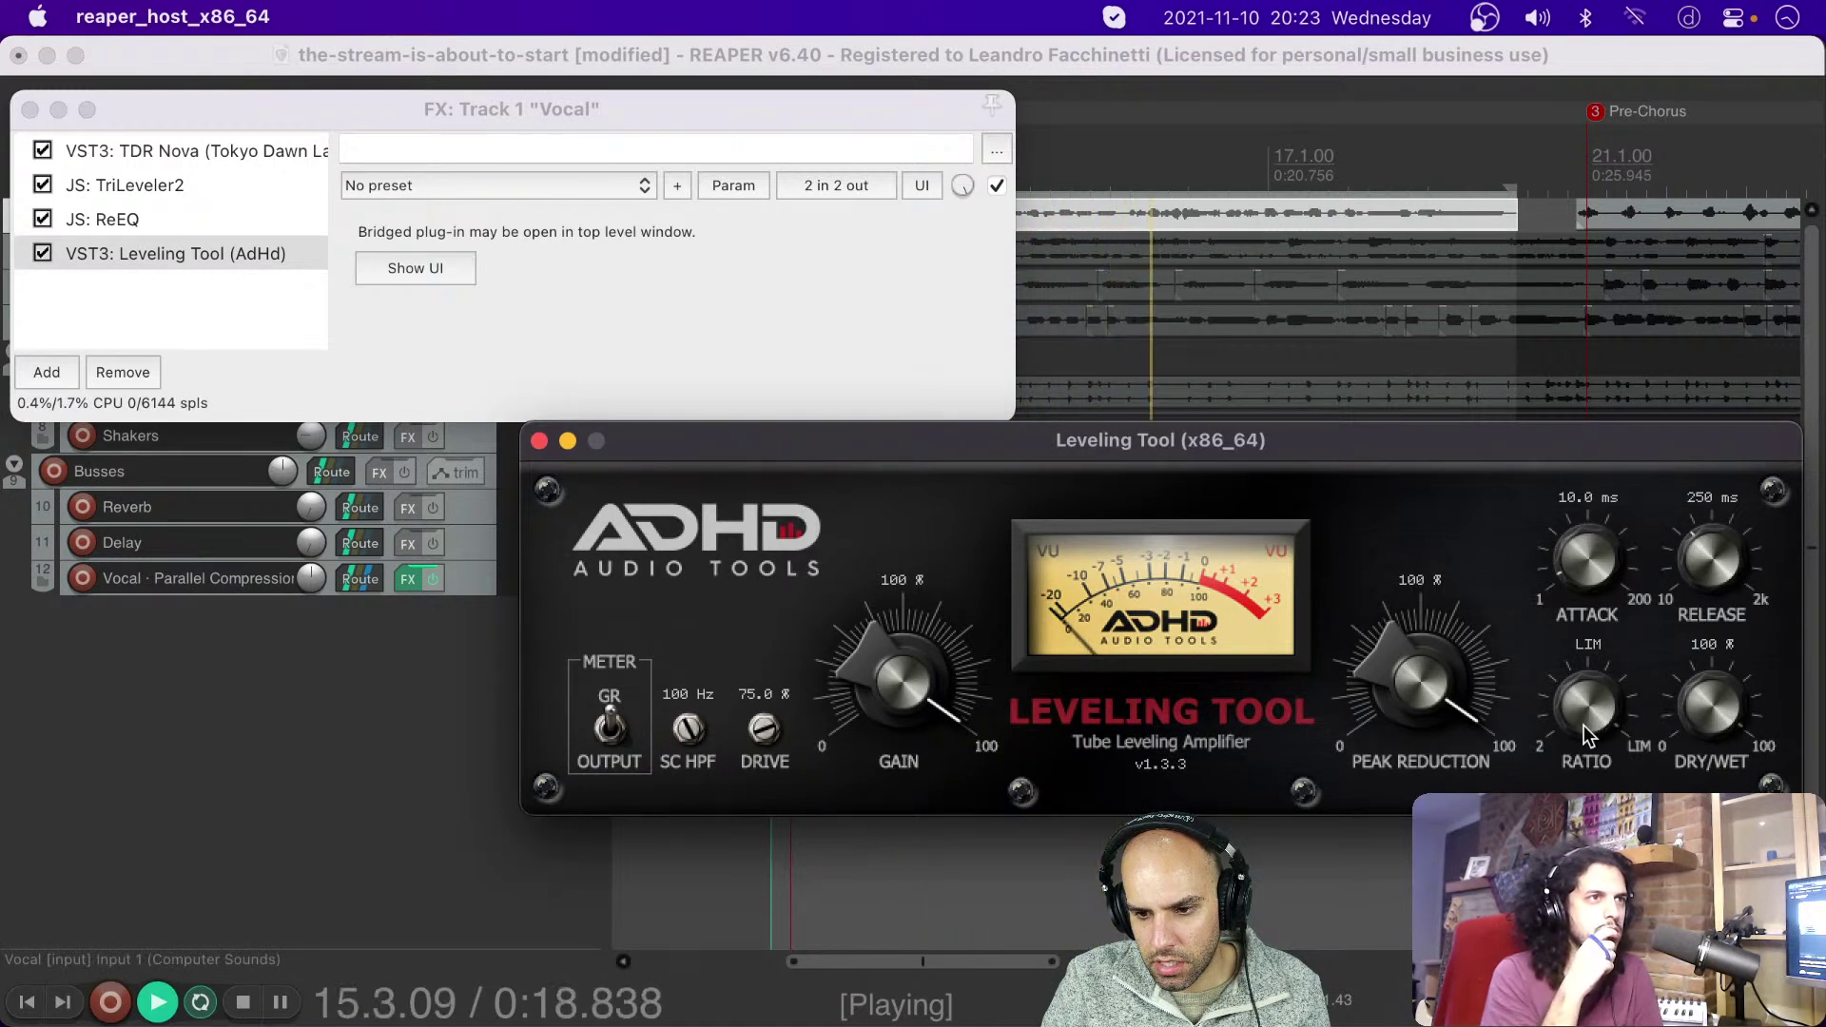
pyautogui.moveTo(1591, 684); pyautogui.dragTo(1592, 713)
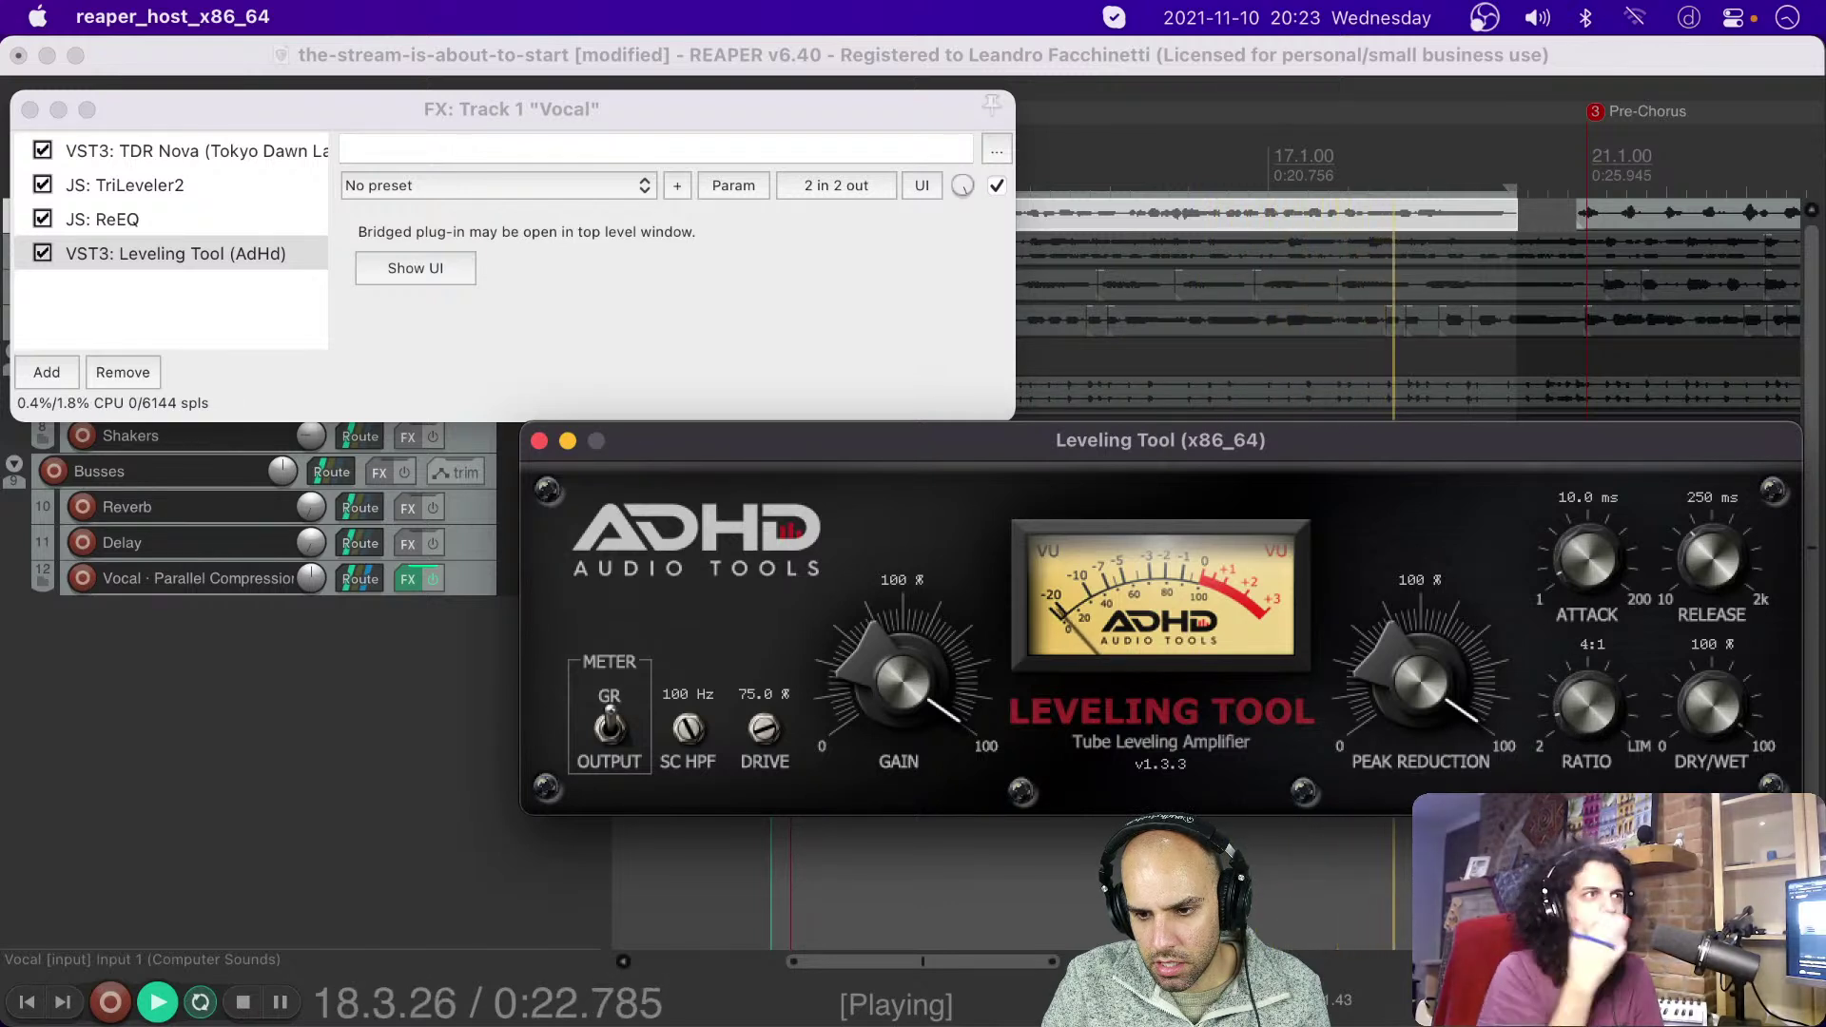
# Step: Try the Leveling Tool's drive at 100 % while listening, stop playback and return the drive to 75 %
pyautogui.moveTo(762, 734); pyautogui.dragTo(786, 481)
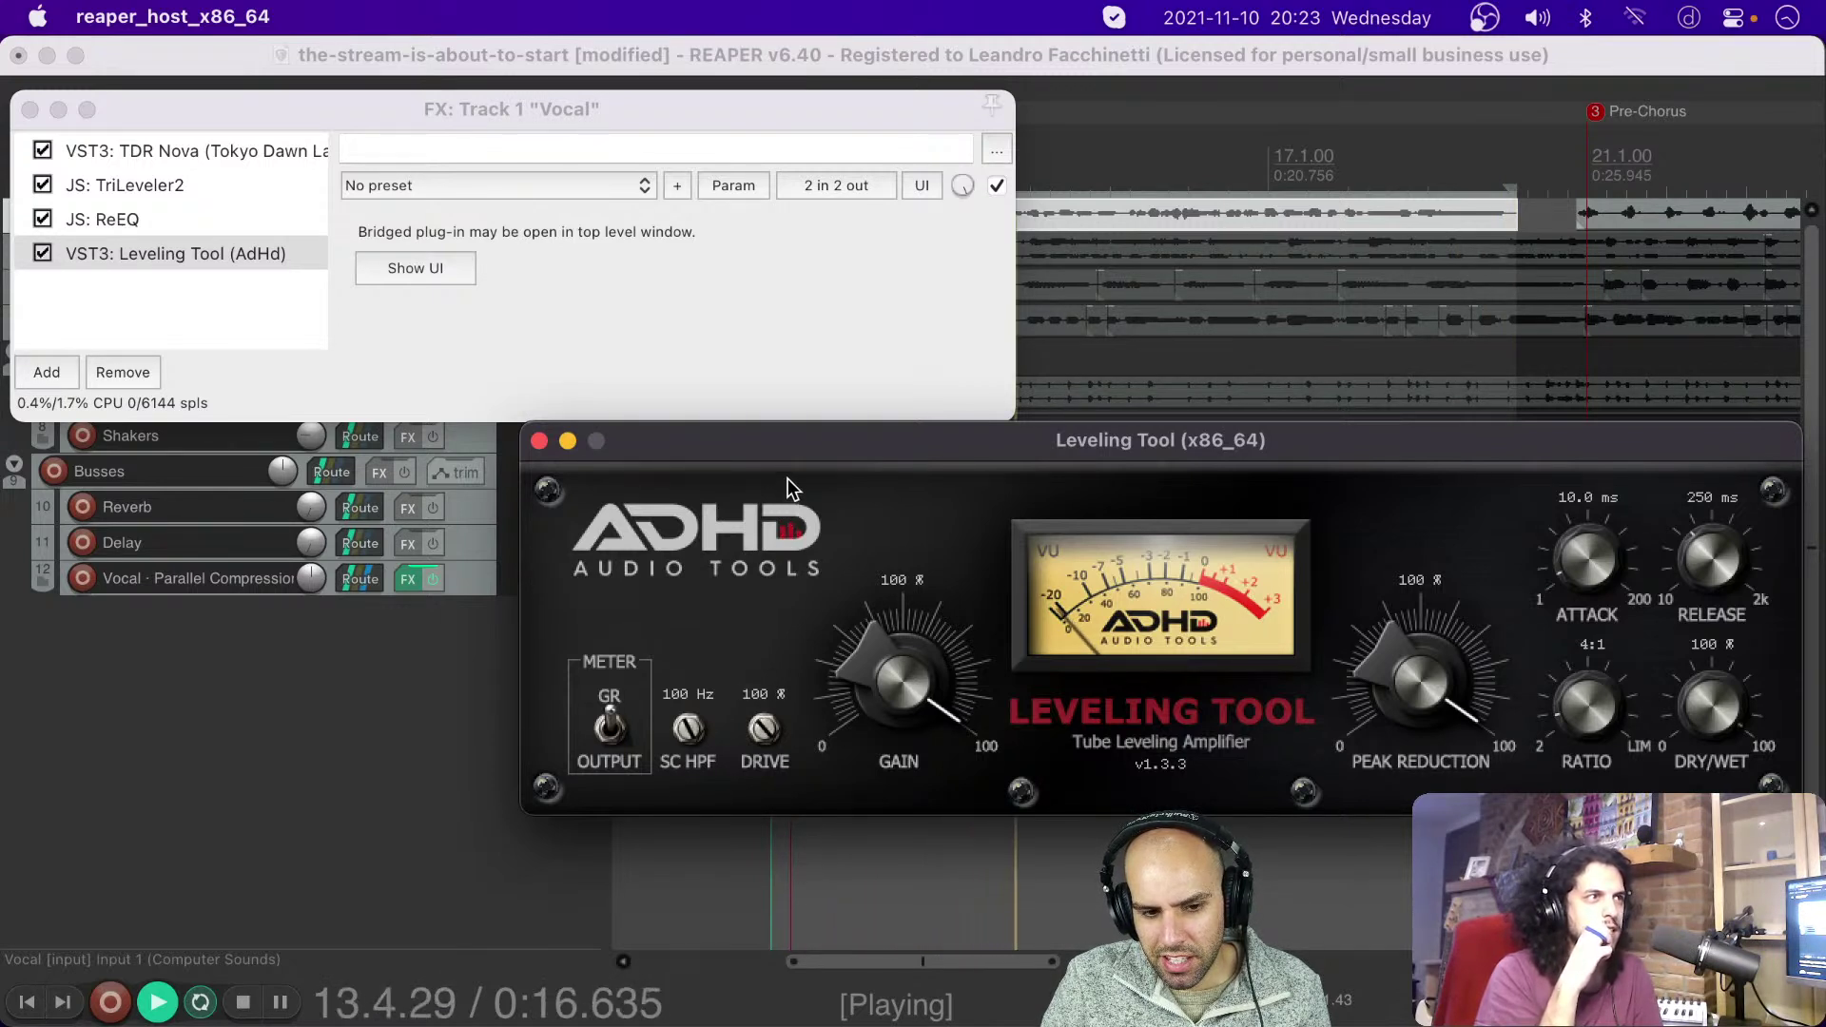
pyautogui.click(1146, 53)
pyautogui.press('space')
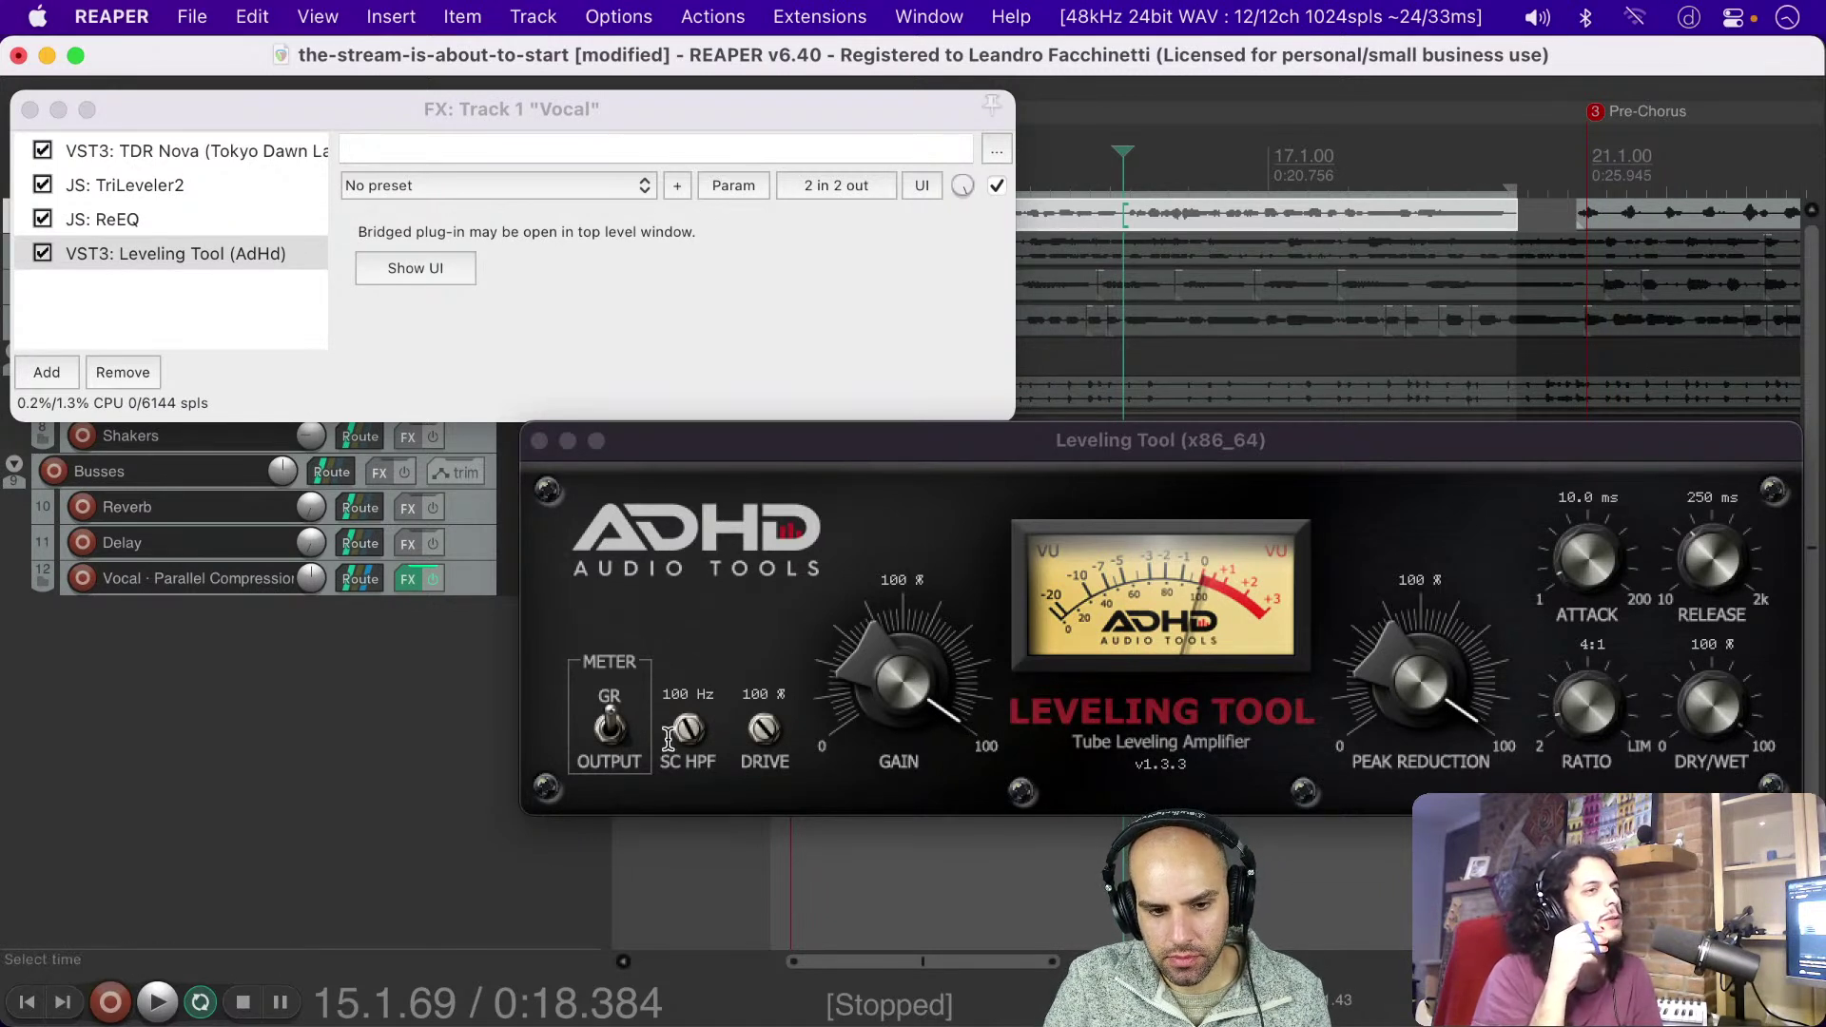
pyautogui.moveTo(764, 729); pyautogui.dragTo(767, 740)
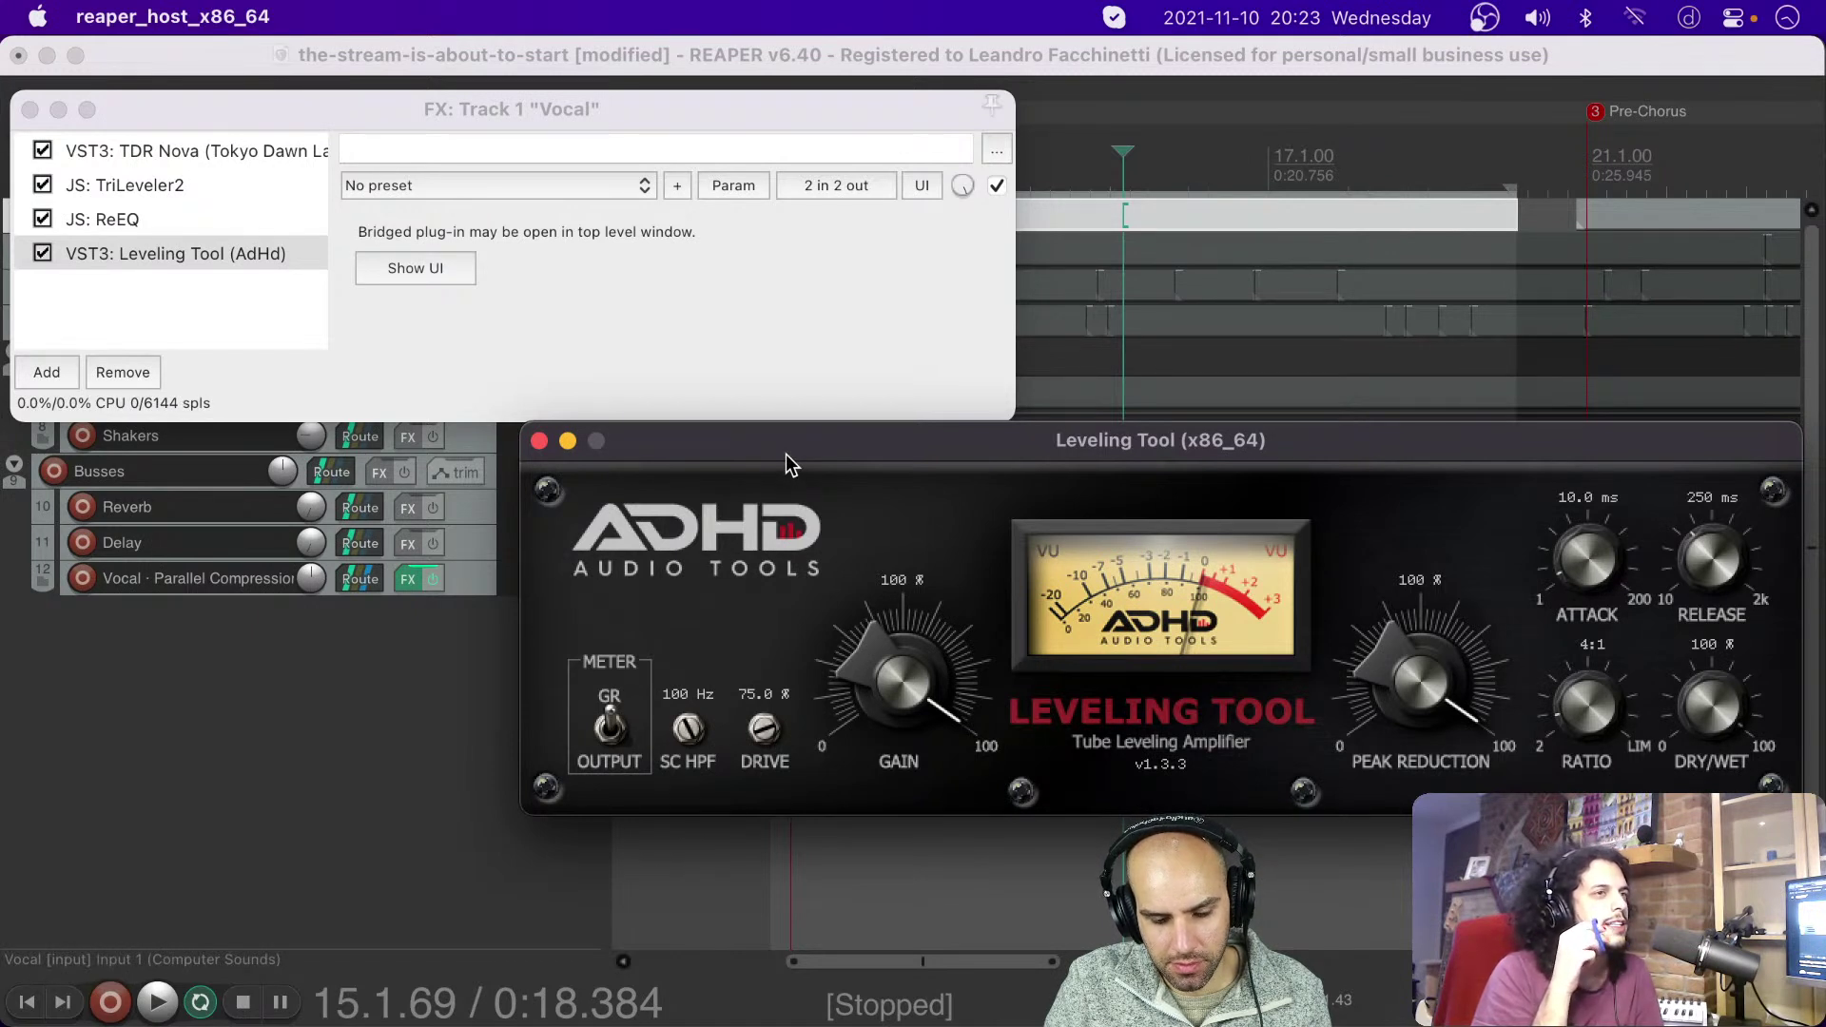
pyautogui.click(1034, 73)
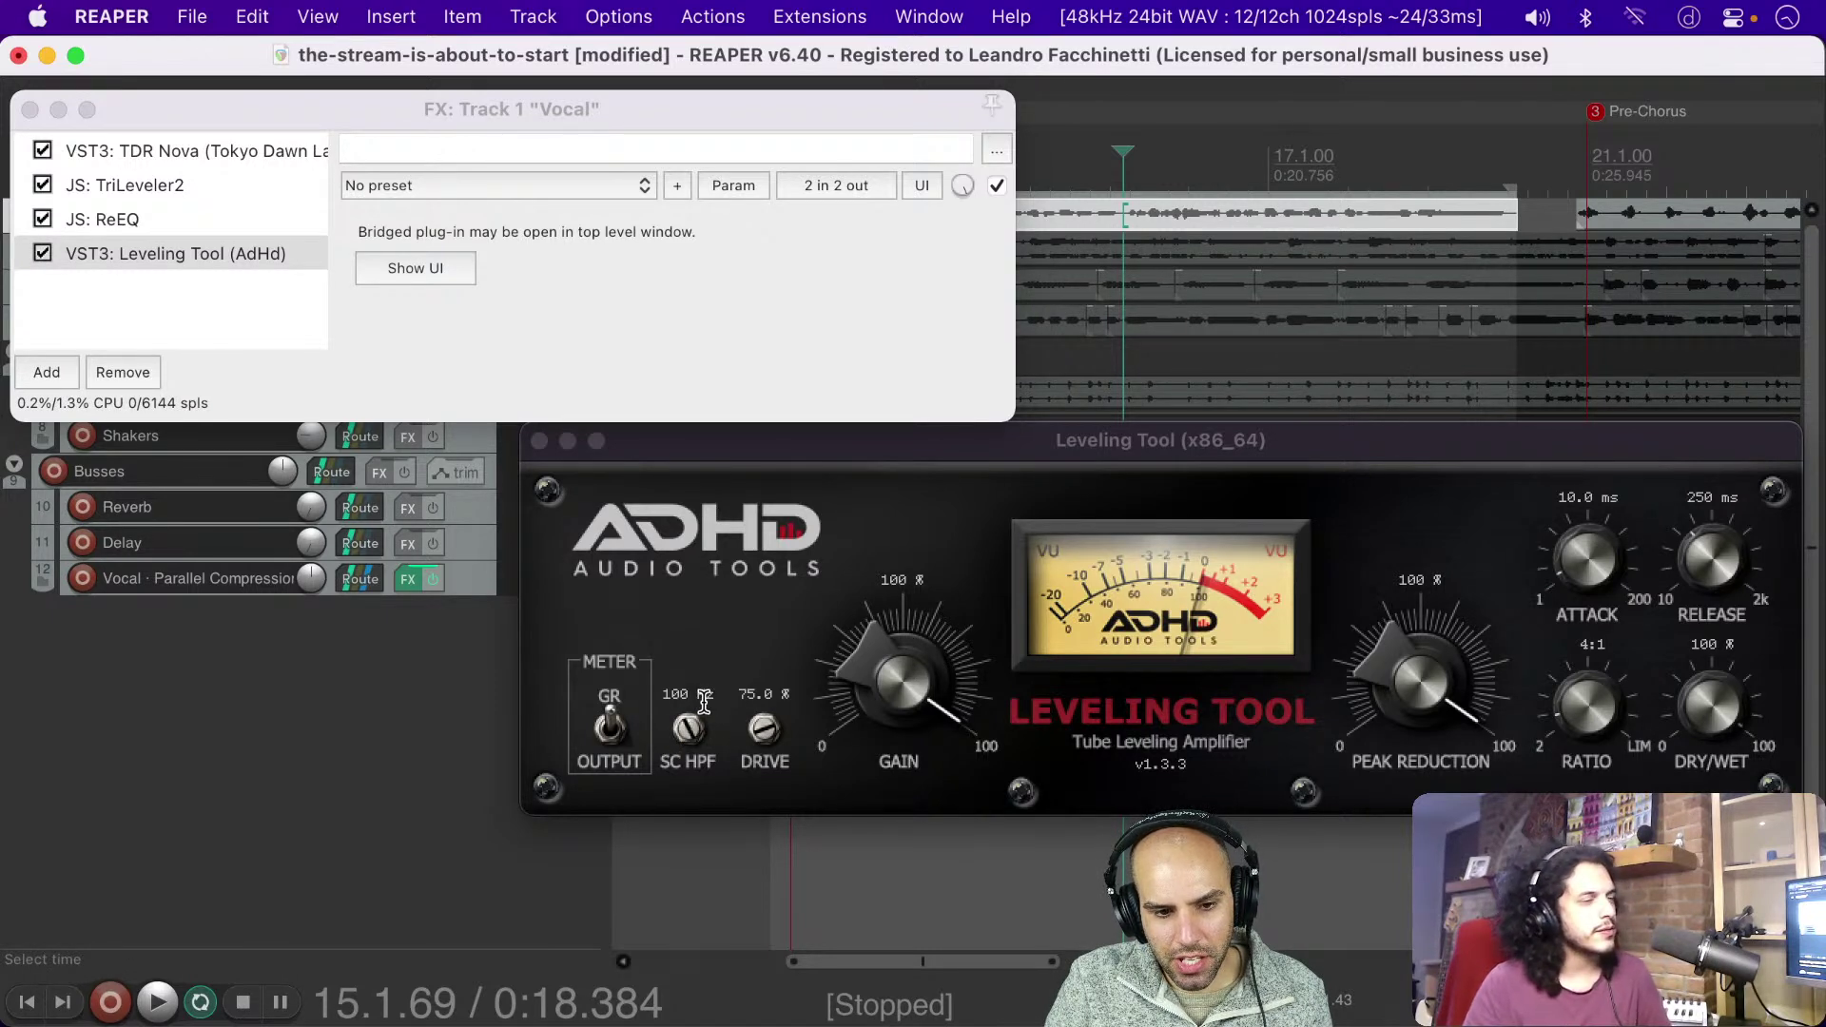
# Step: Show ReEQ in the Vocal chain, compare the playing vocal with the EQ bypassed and enabled, and stop playback
pyautogui.click(122, 219)
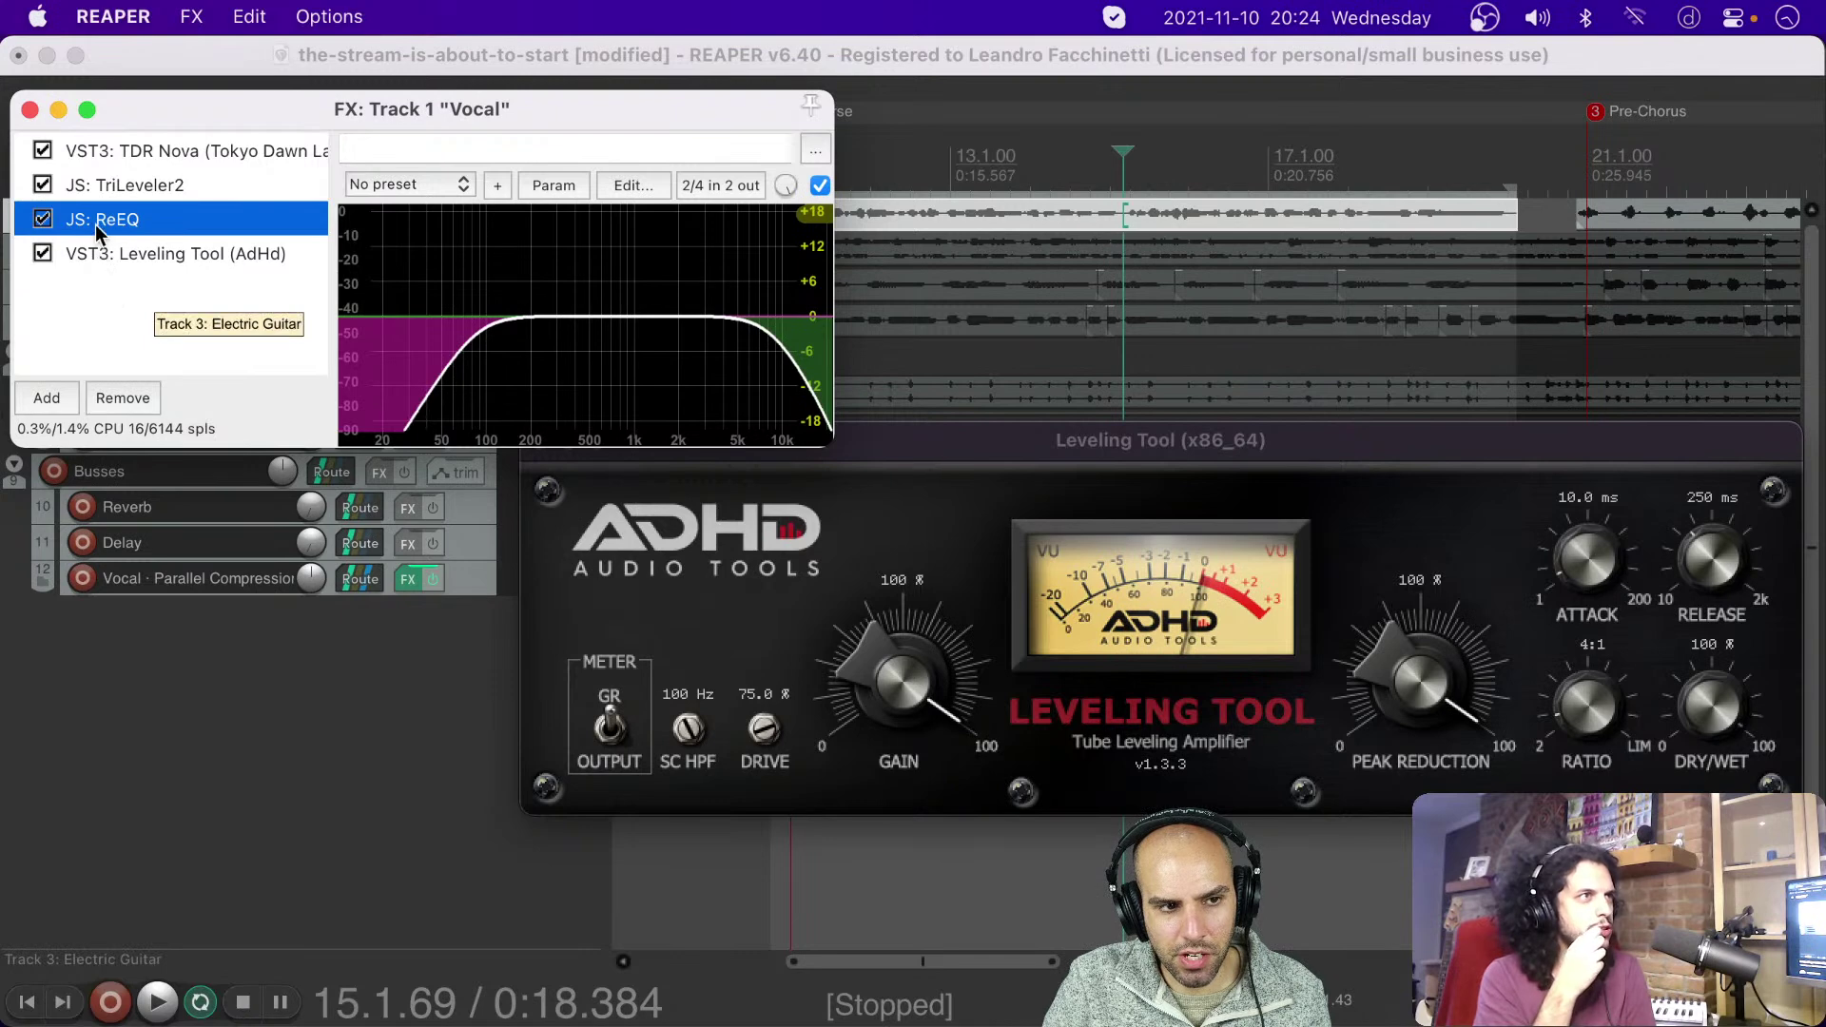
pyautogui.click(166, 252)
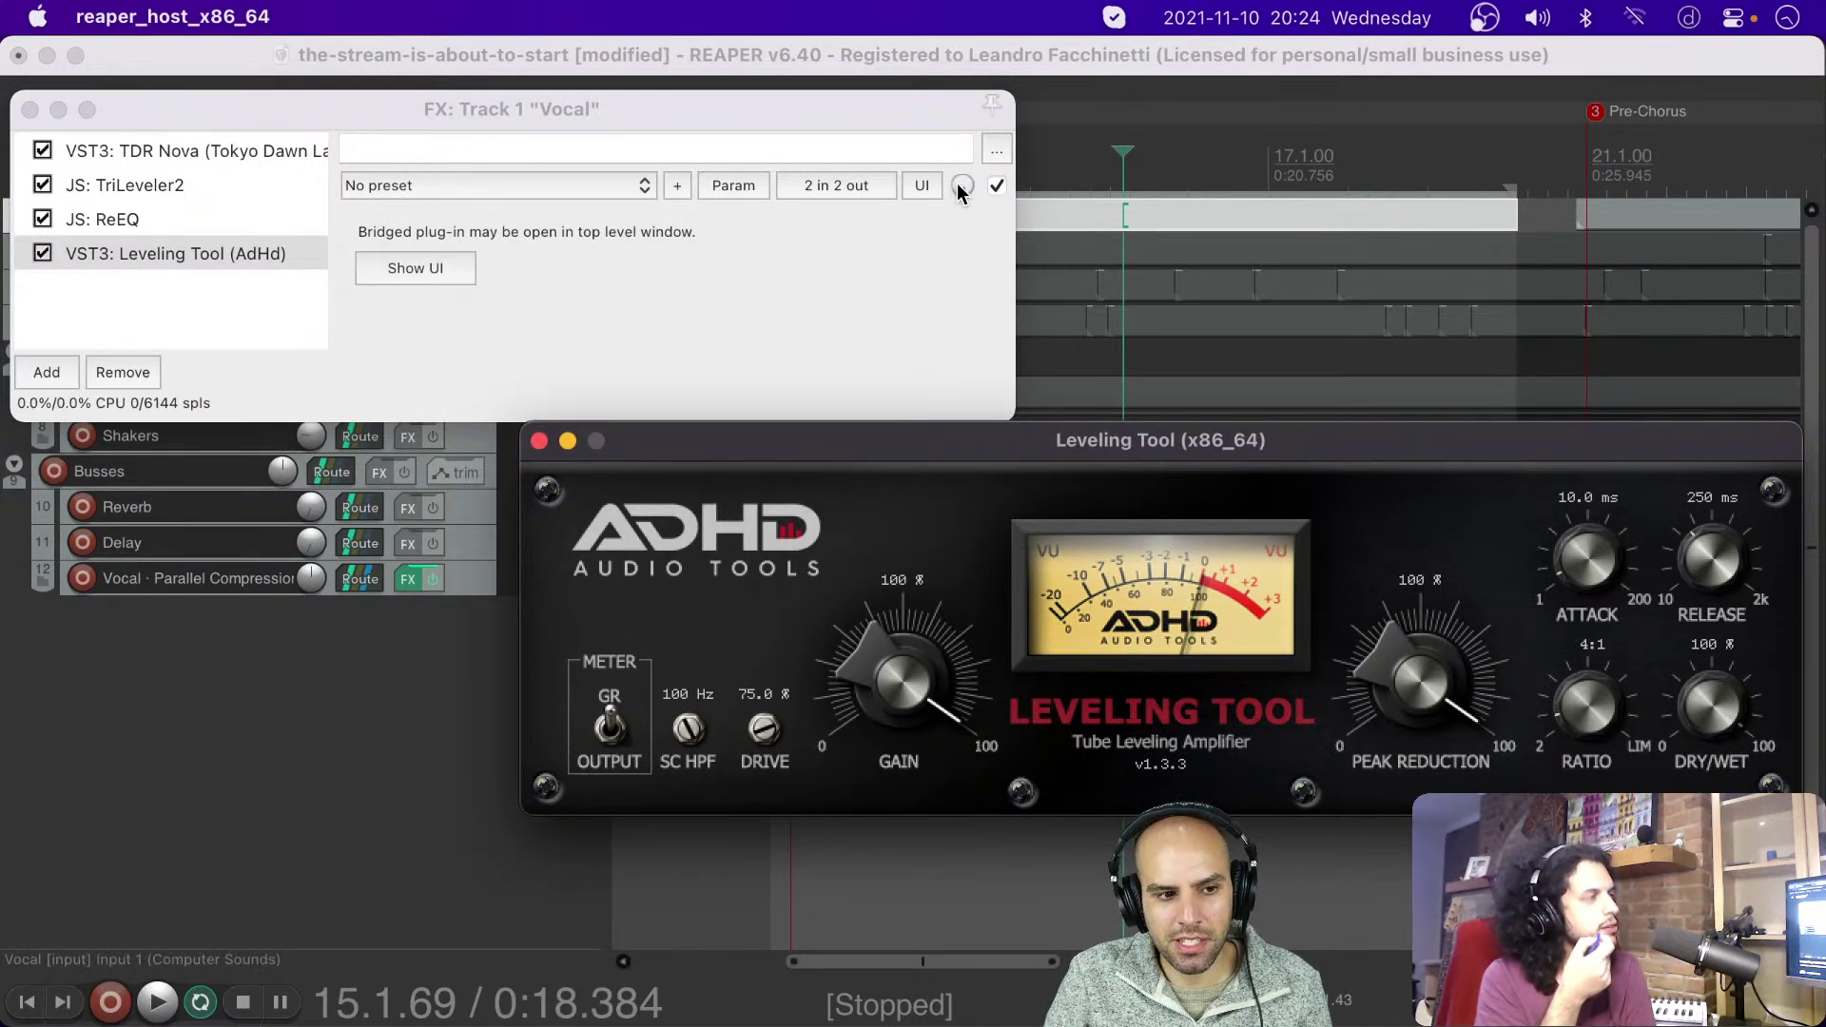
pyautogui.click(103, 220)
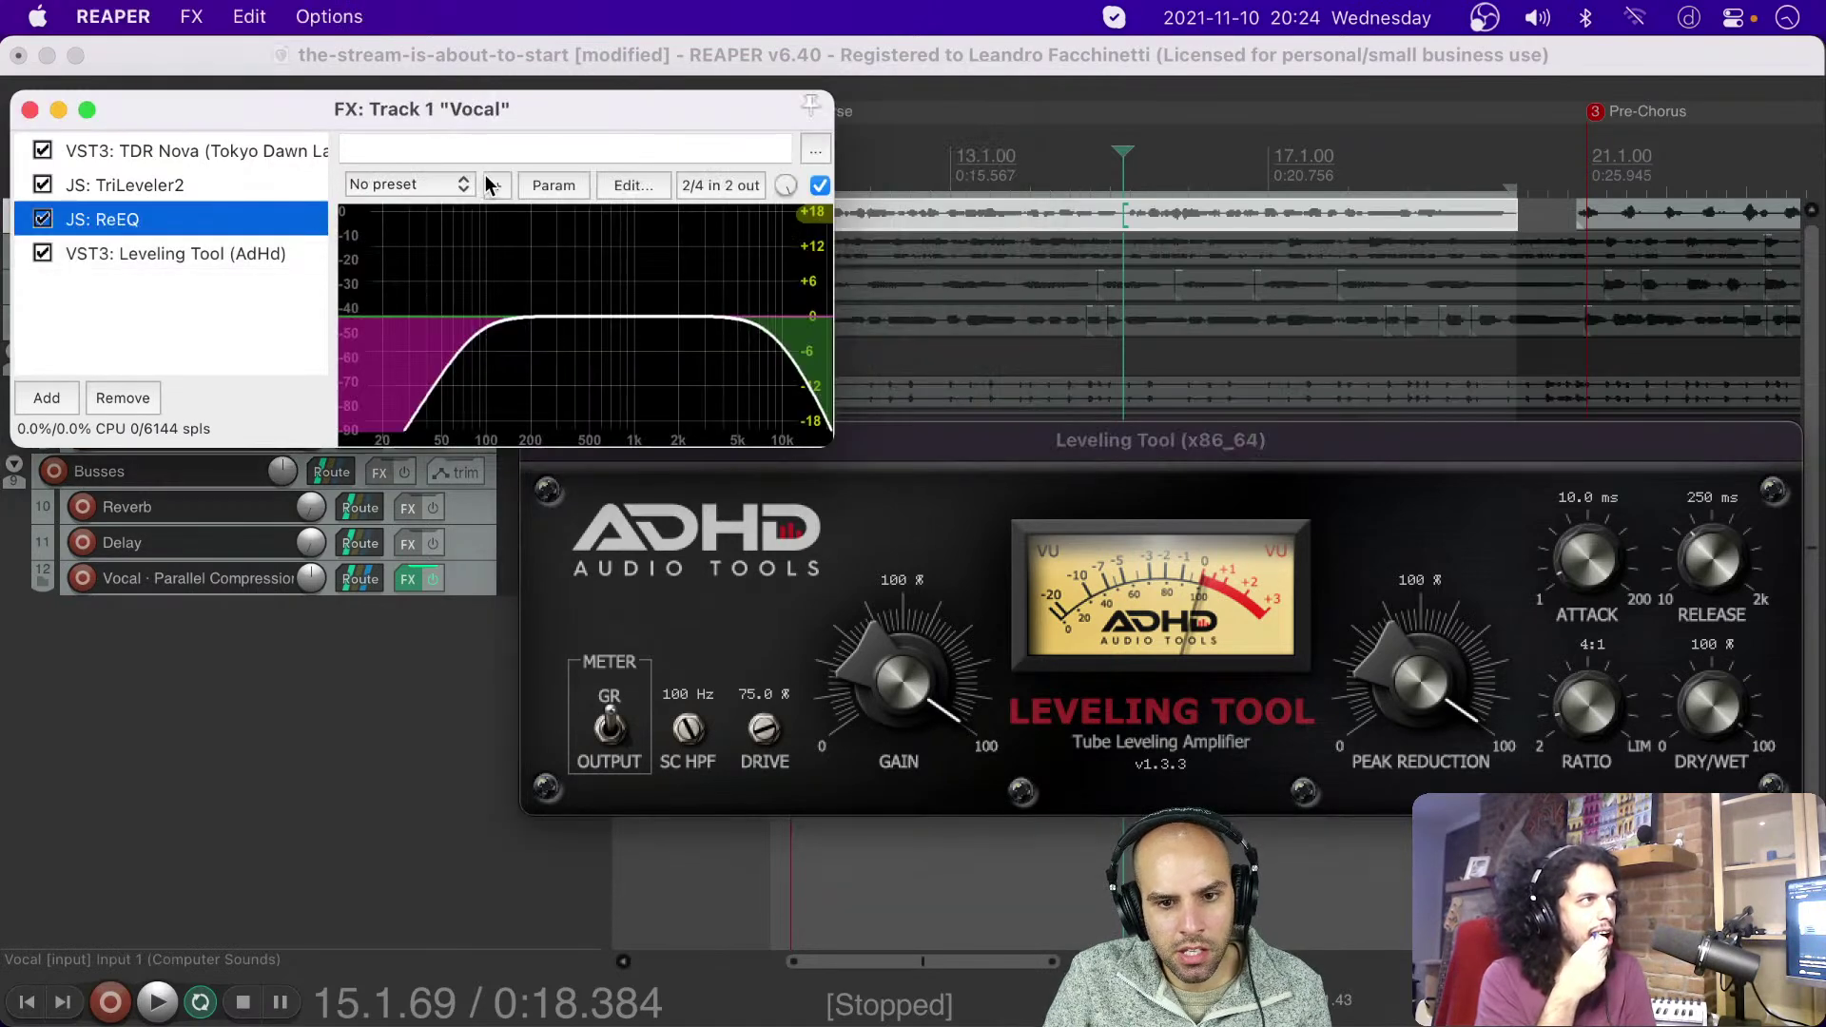
pyautogui.press('space')
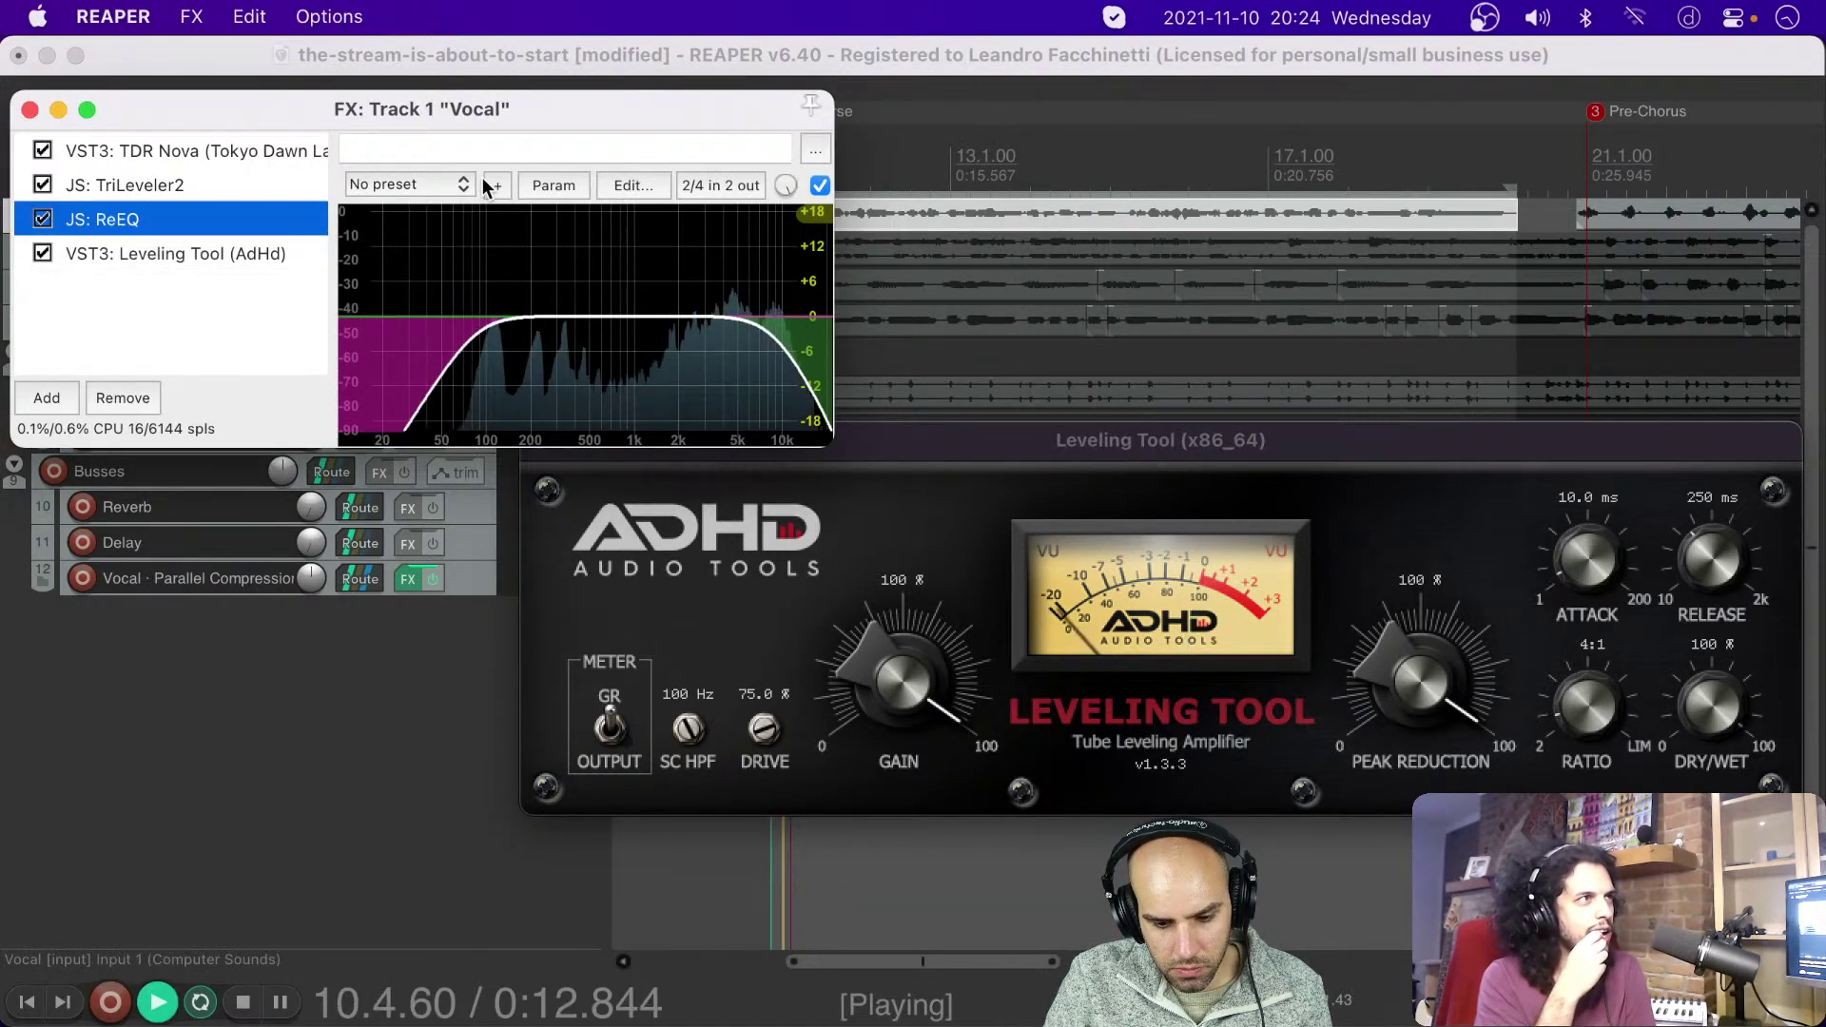
pyautogui.click(43, 220)
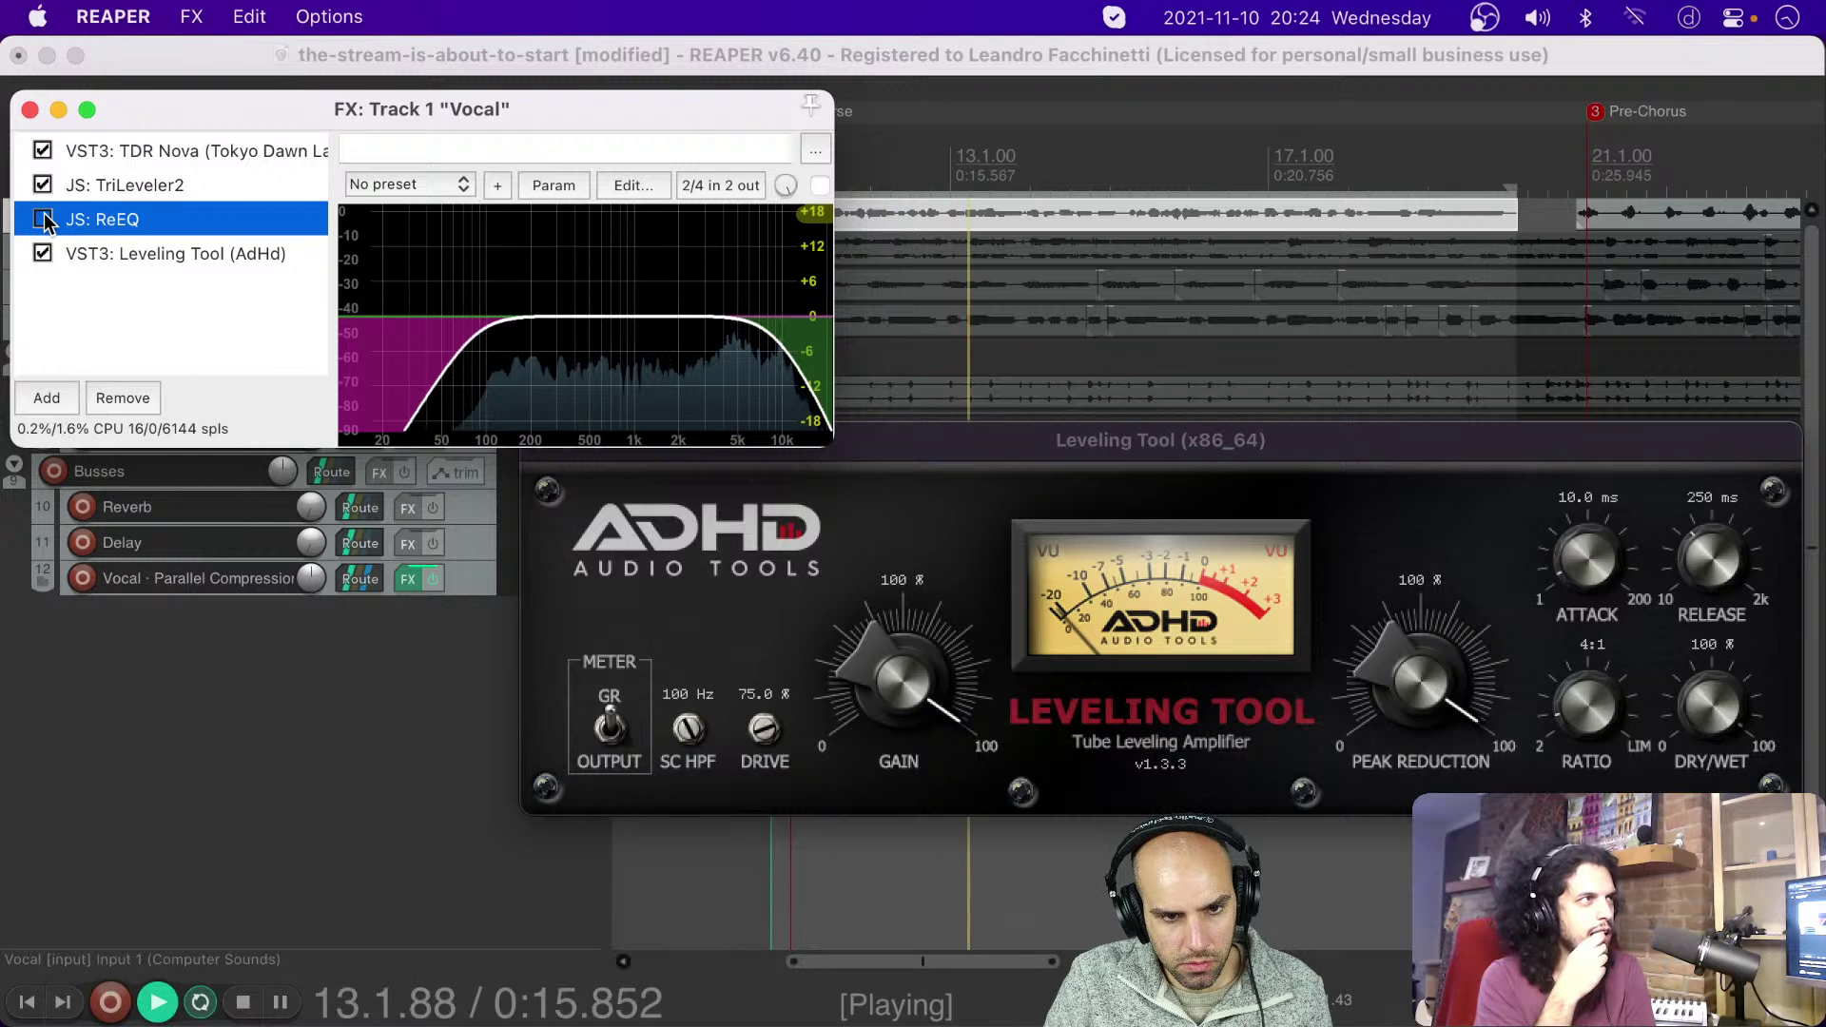
pyautogui.click(43, 219)
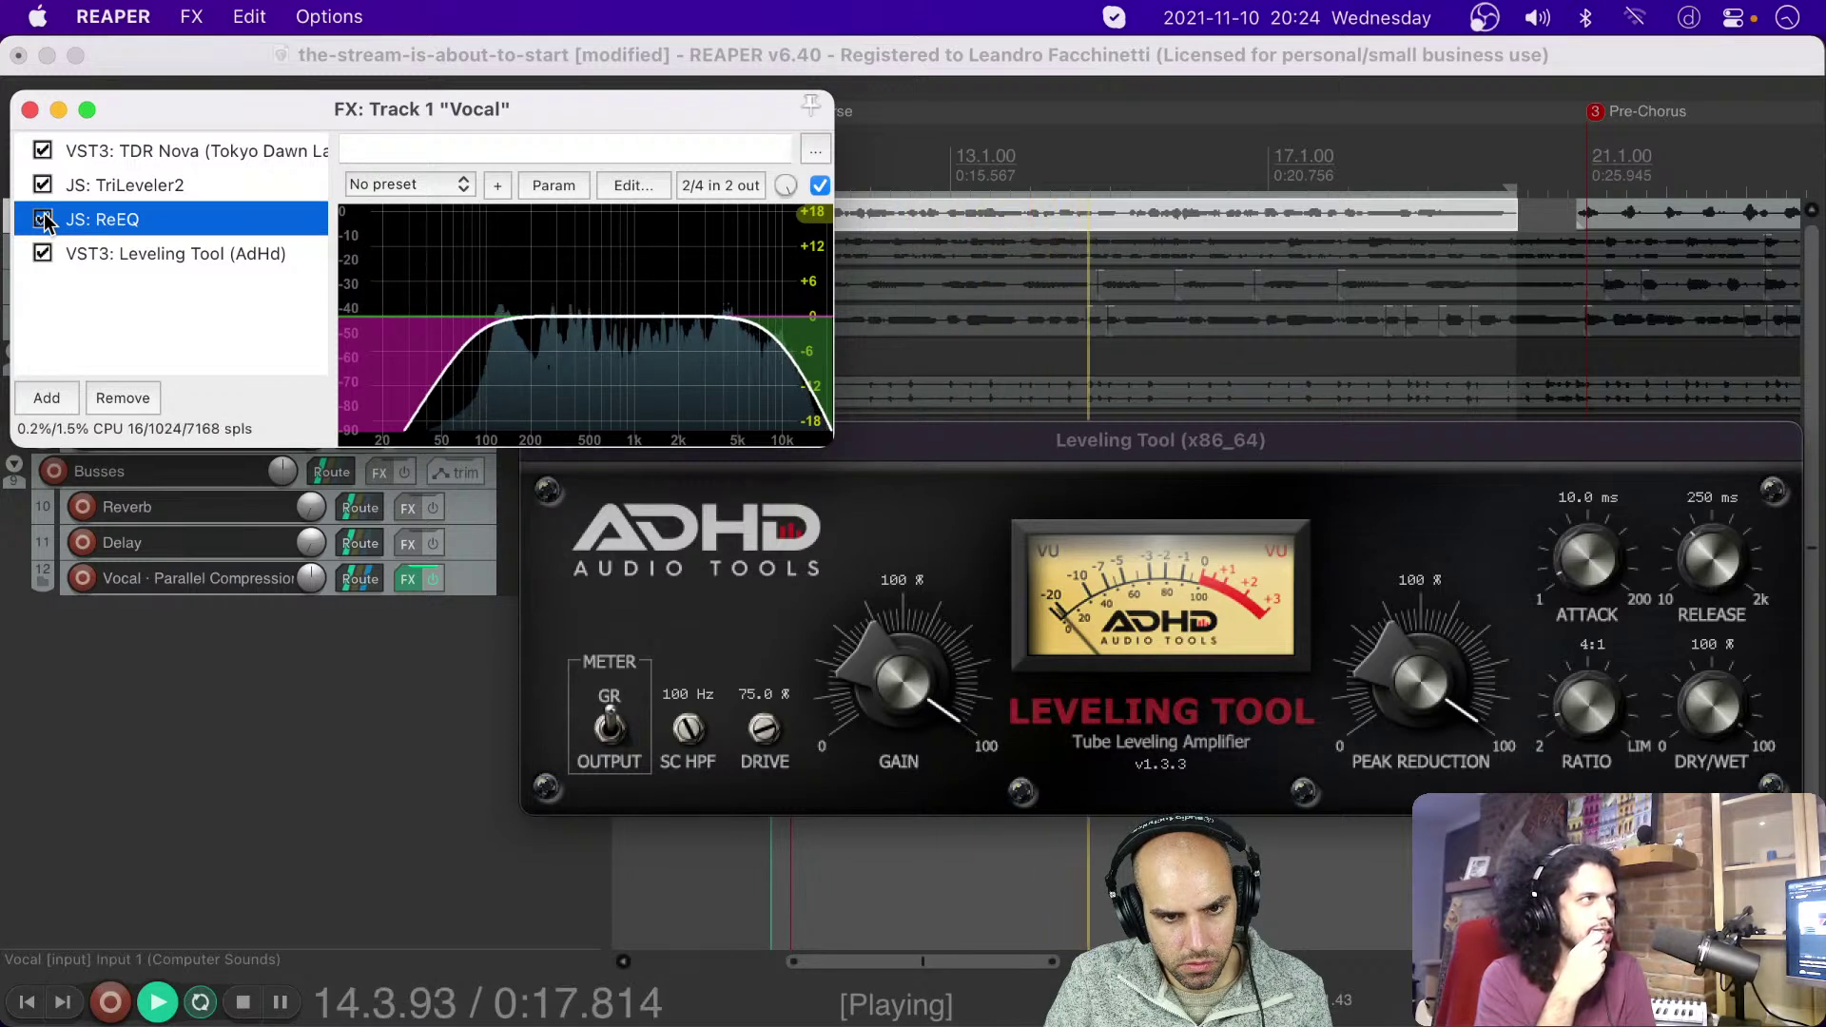
pyautogui.click(43, 219)
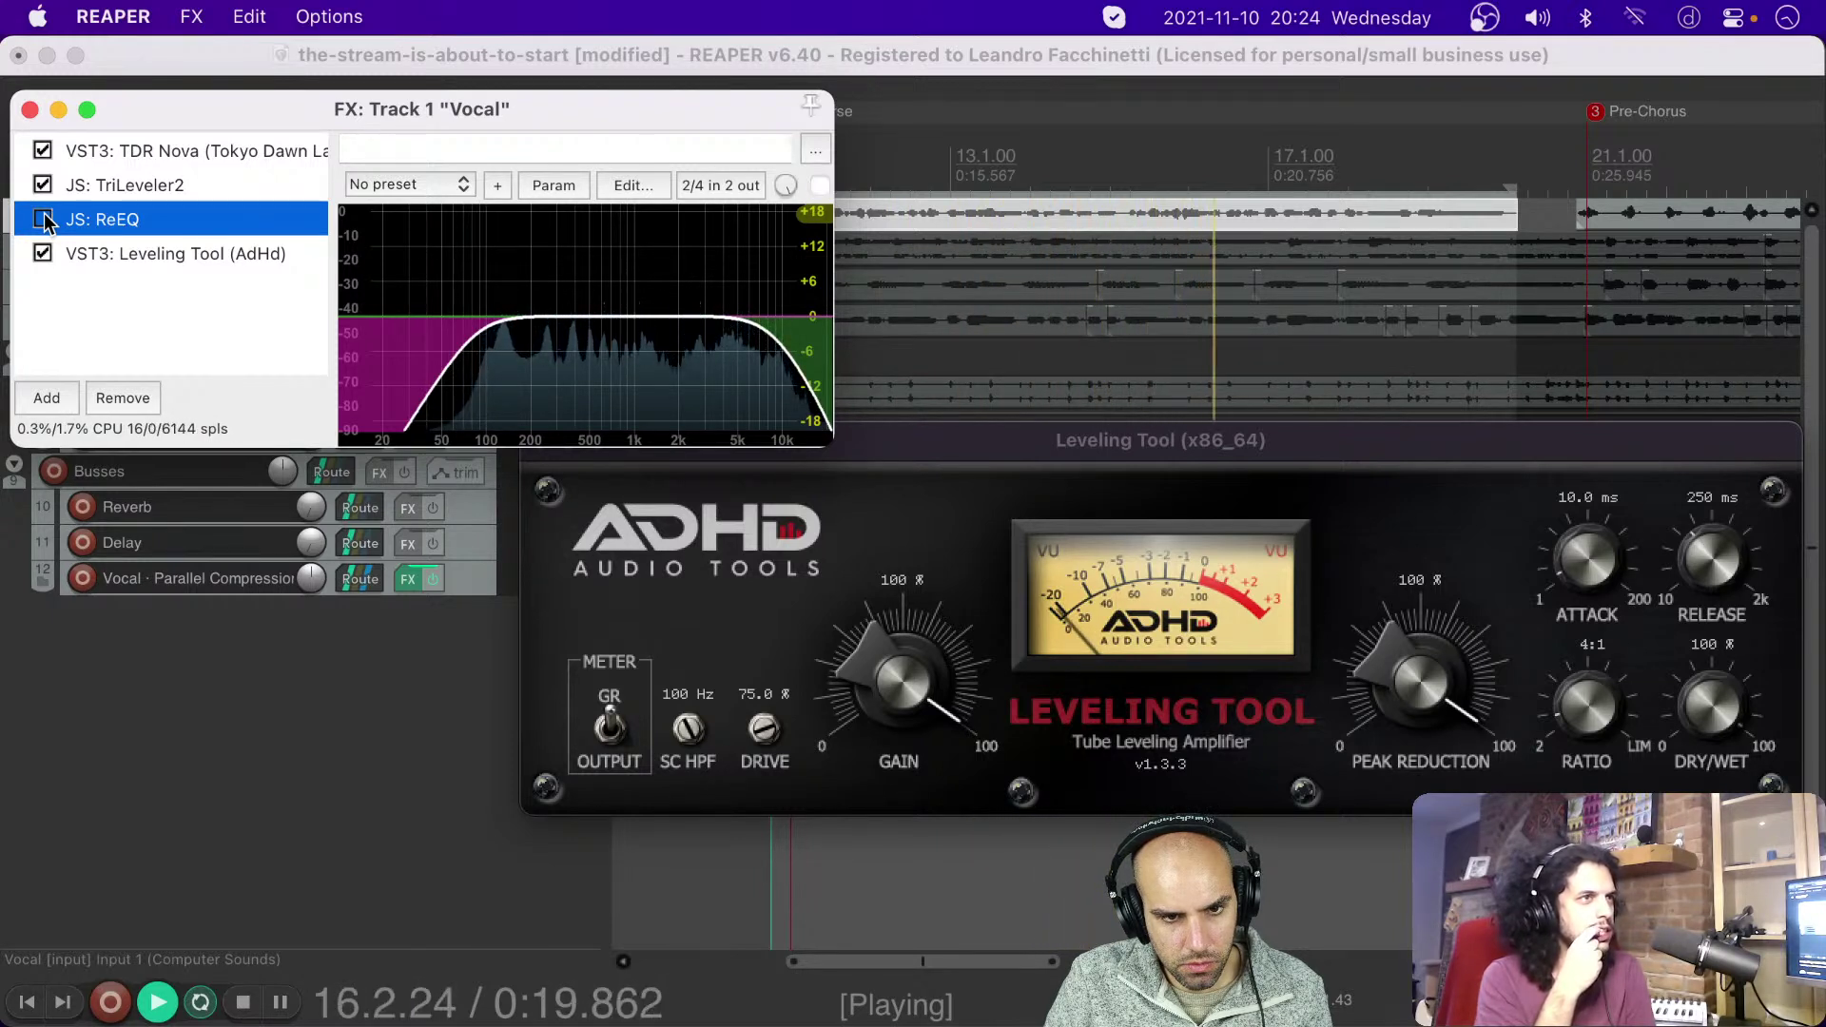
pyautogui.click(43, 220)
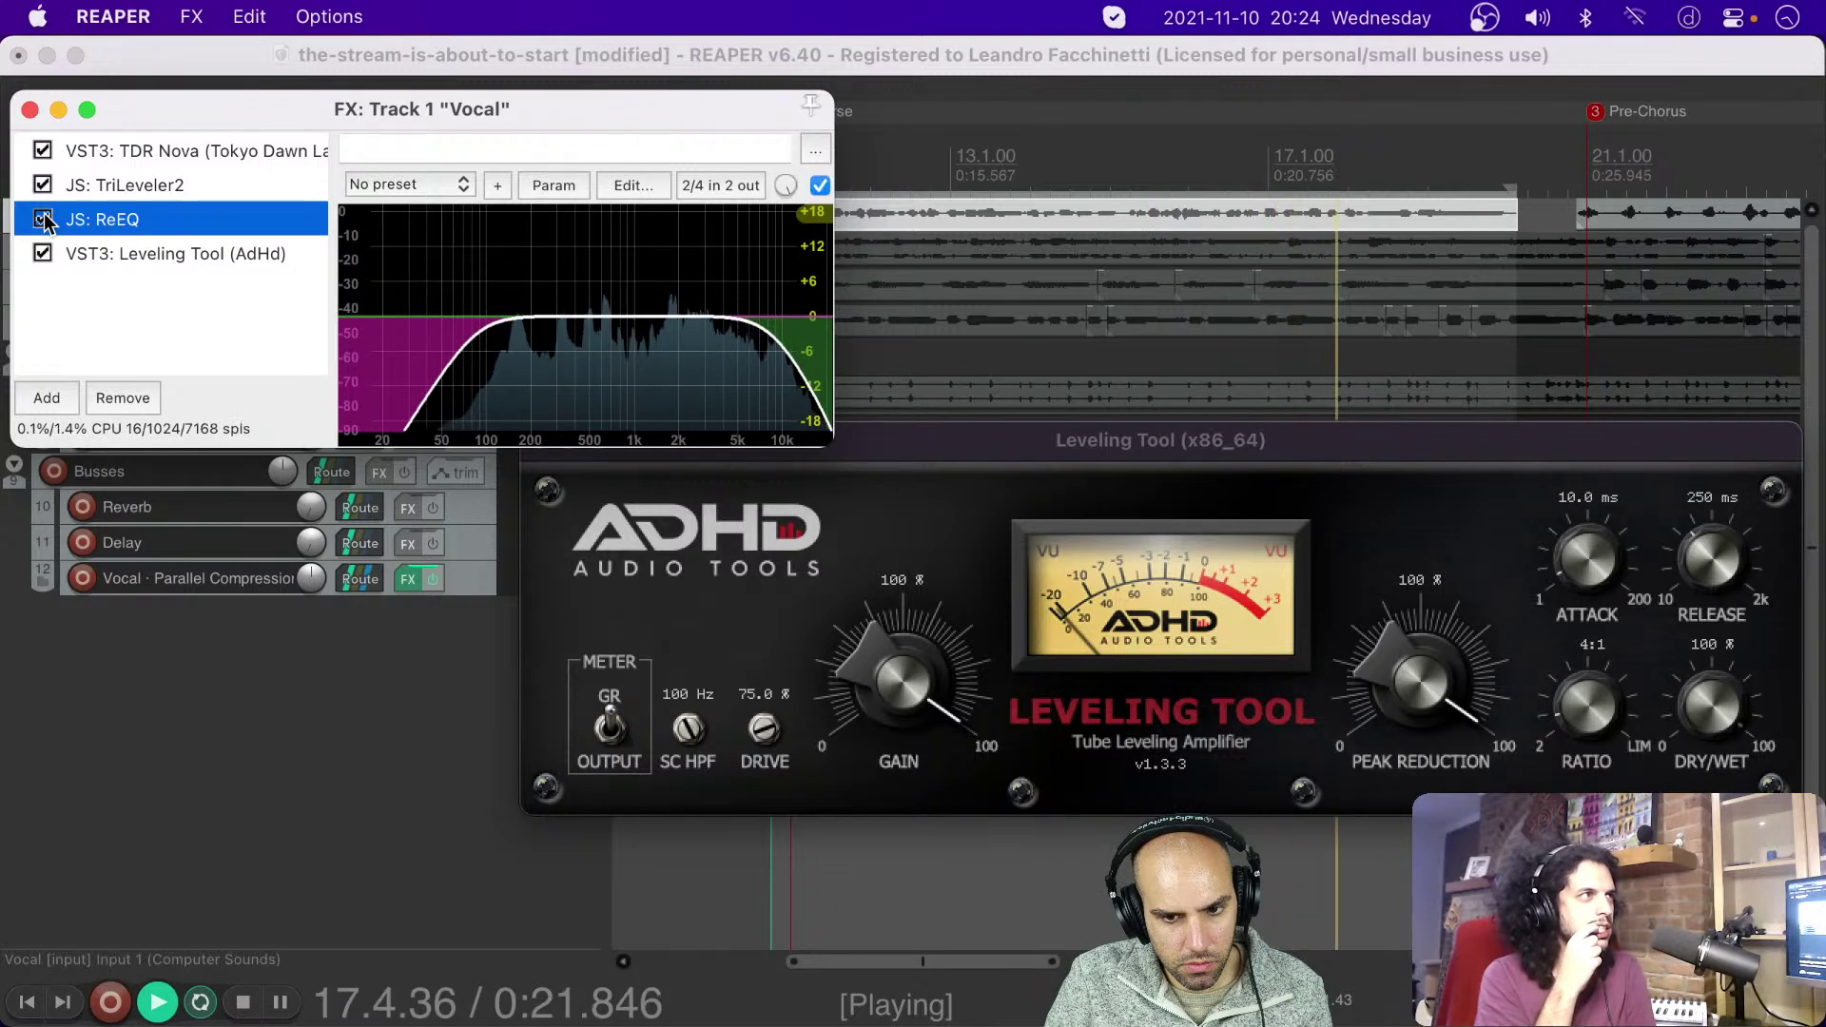
pyautogui.press('space')
# Step: Bypass ReEQ, restart the verse vocal and enable the EQ again during playback to hear its effect
pyautogui.click(43, 220)
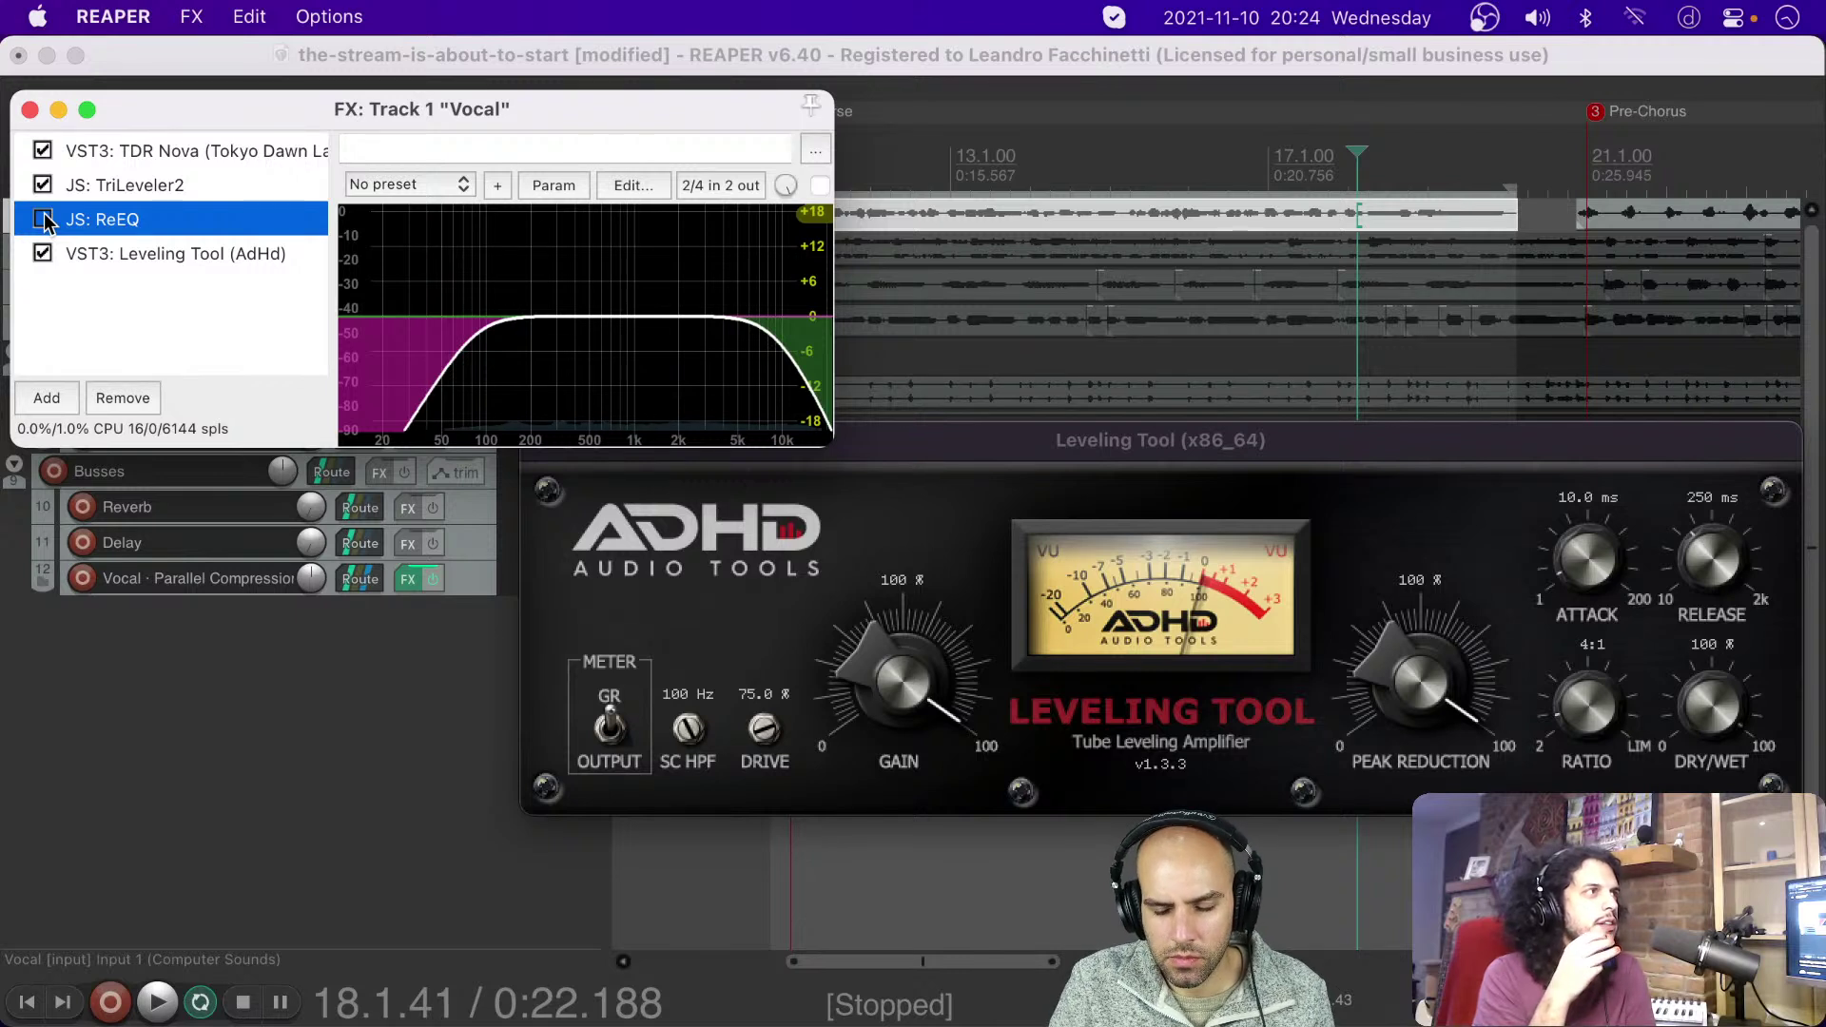
pyautogui.press('space')
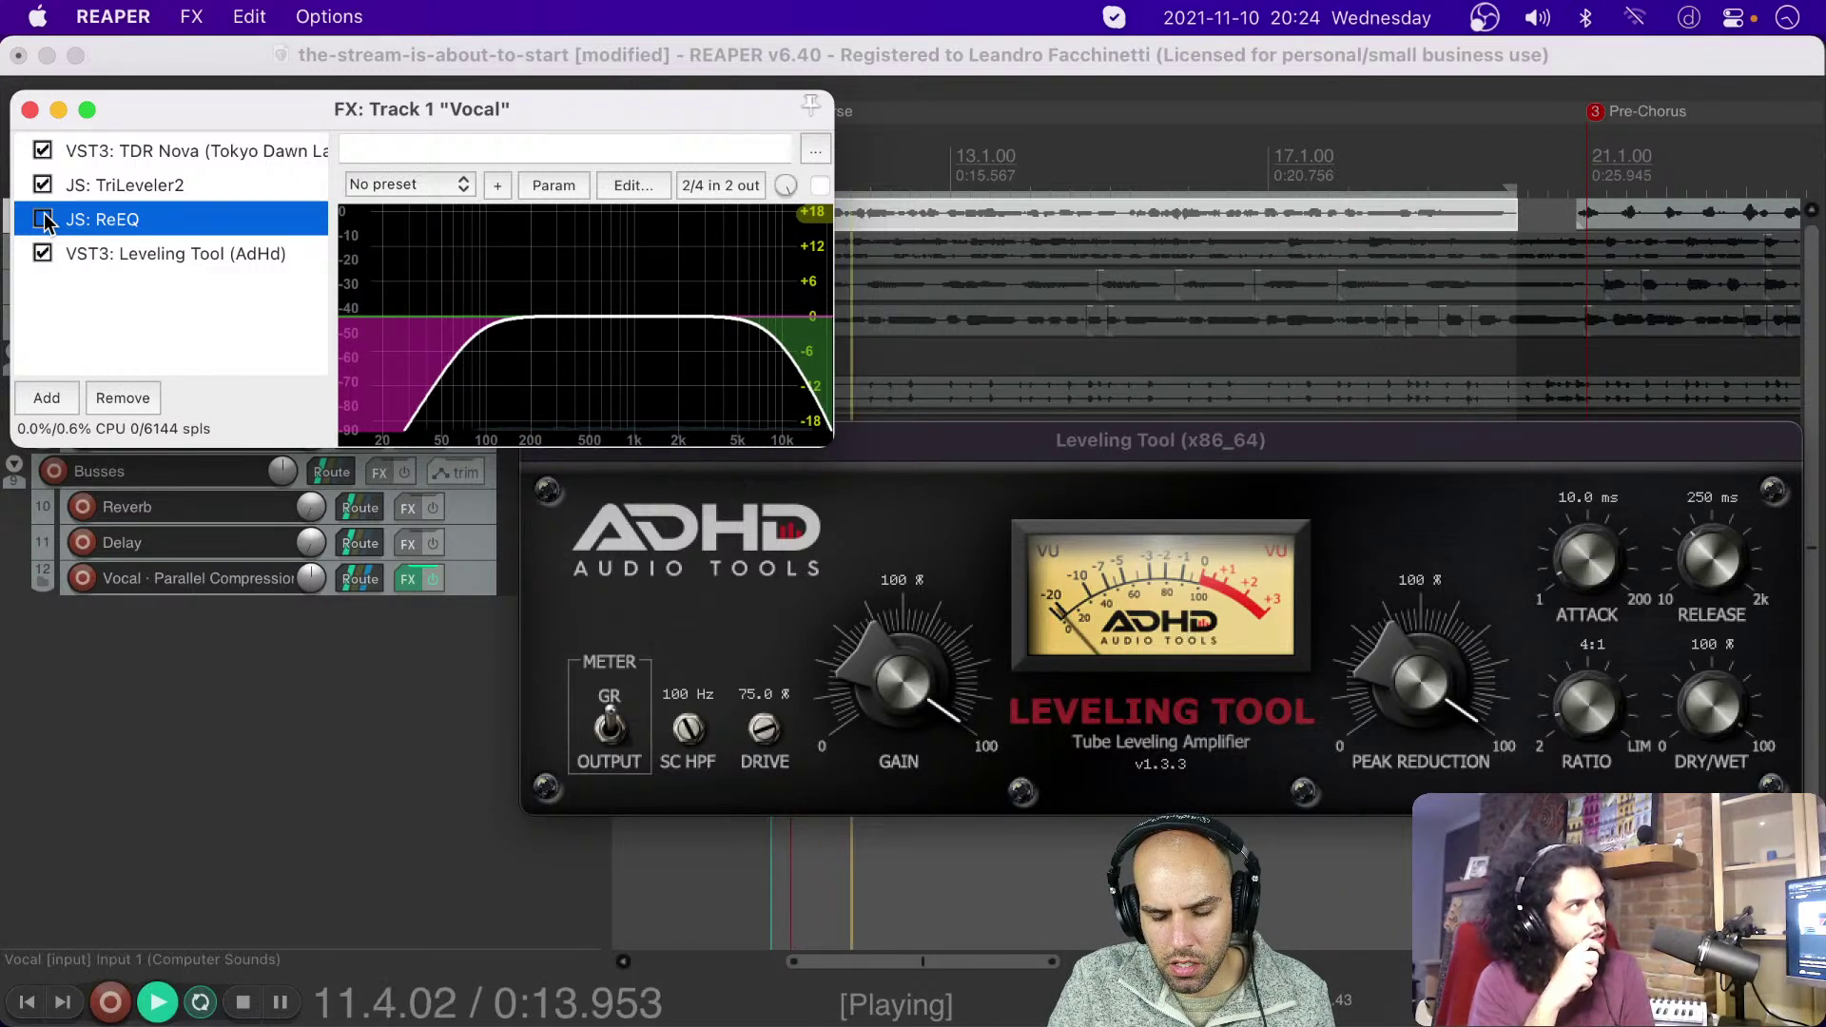
pyautogui.click(43, 220)
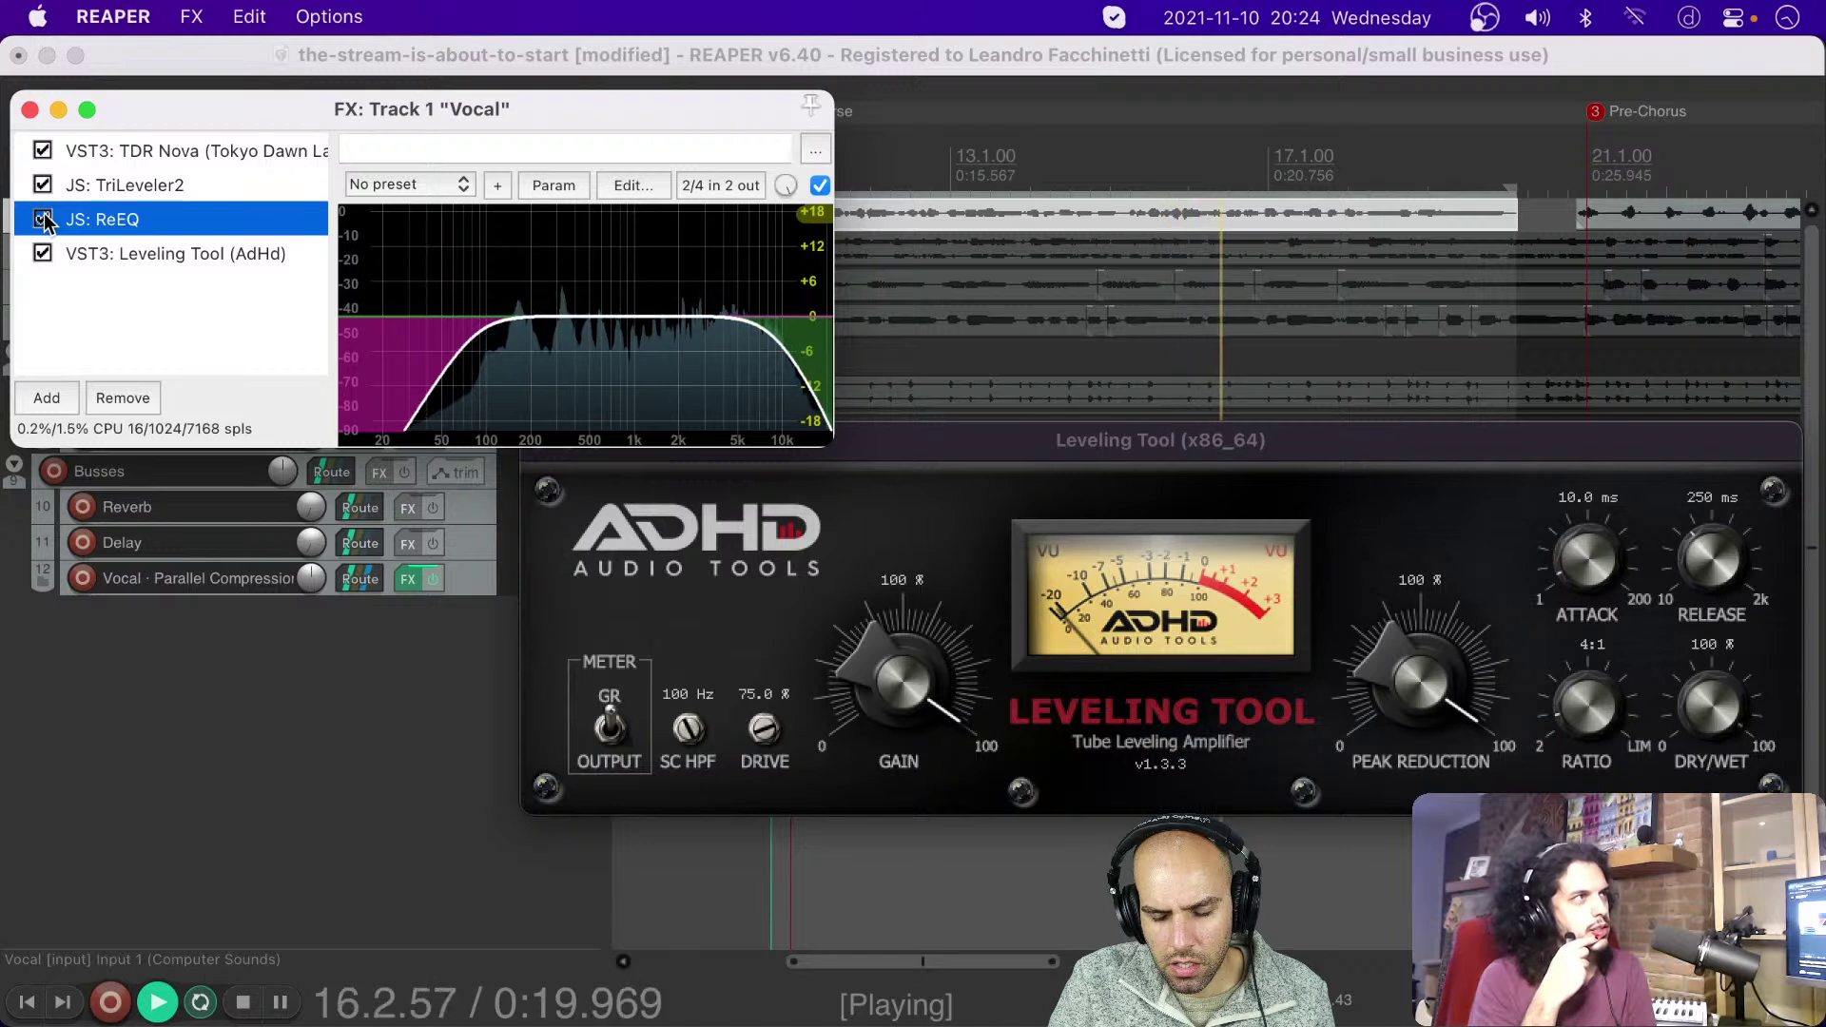
# Step: Bypass ReEQ to hear its effect, stop playback, and remove ReEQ from the Vocal track's effects chain
pyautogui.click(43, 220)
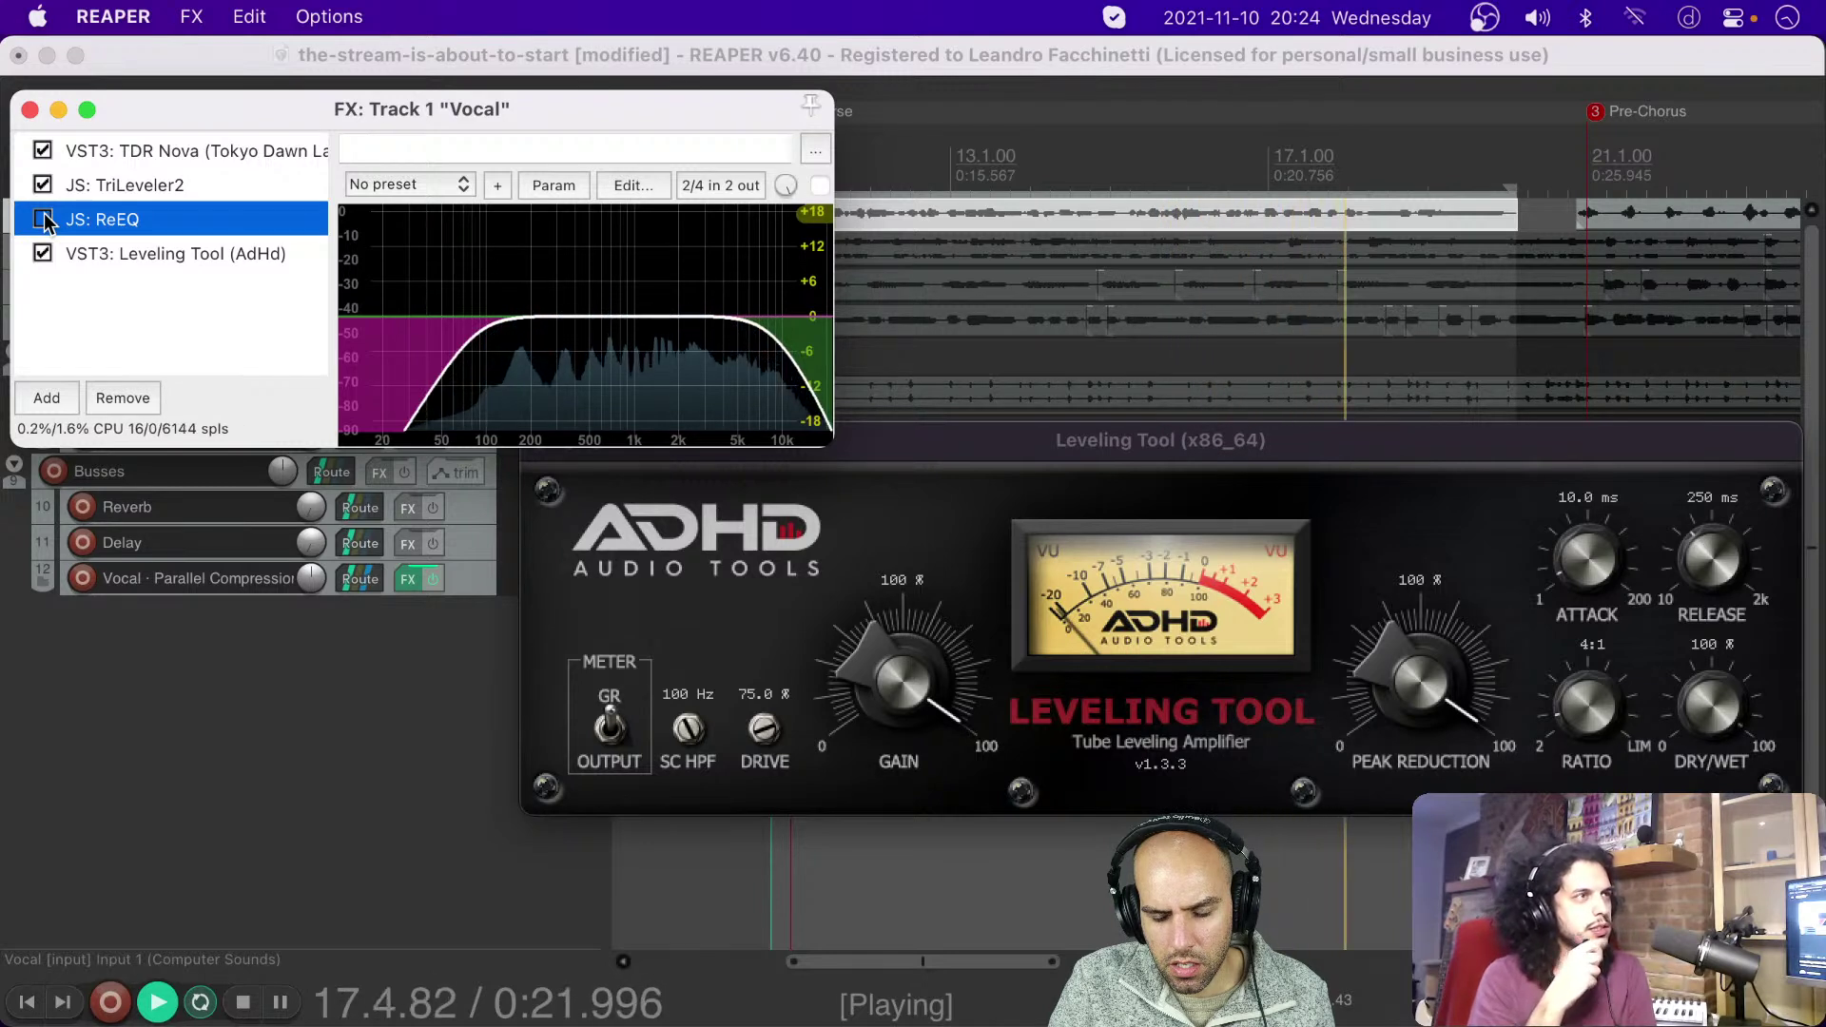
pyautogui.press('space')
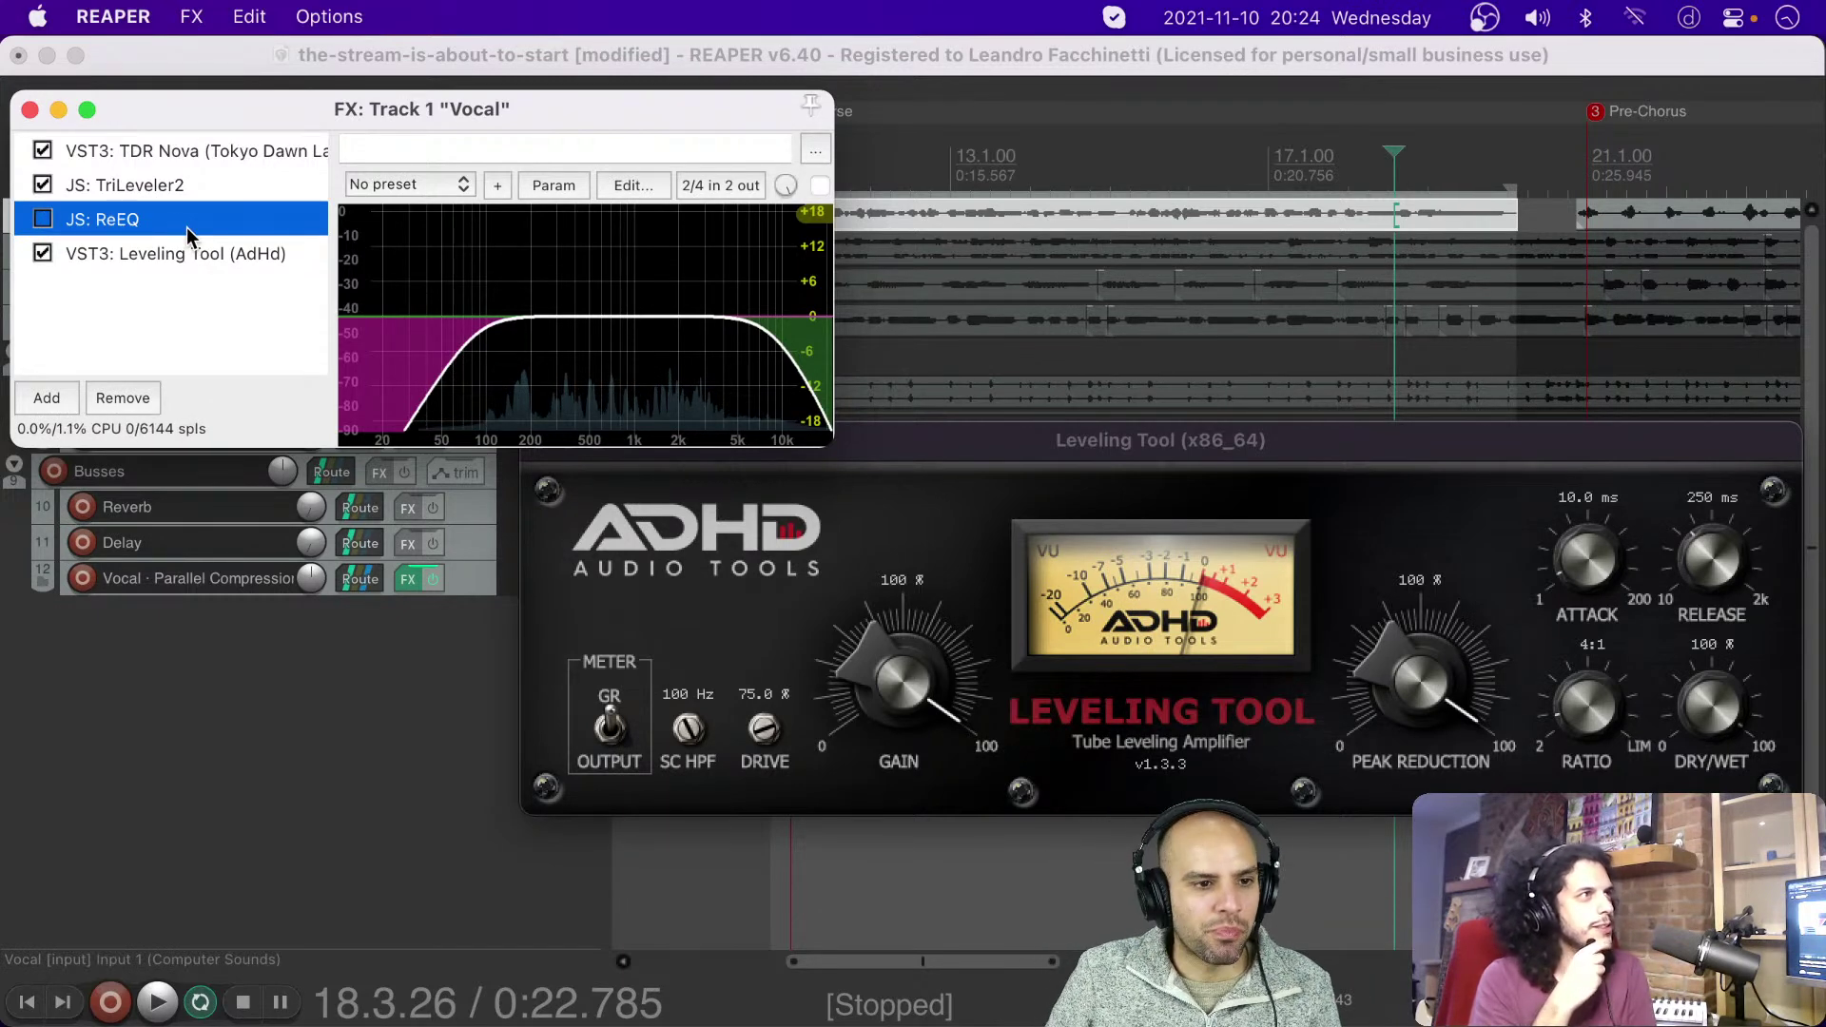
pyautogui.click(45, 219)
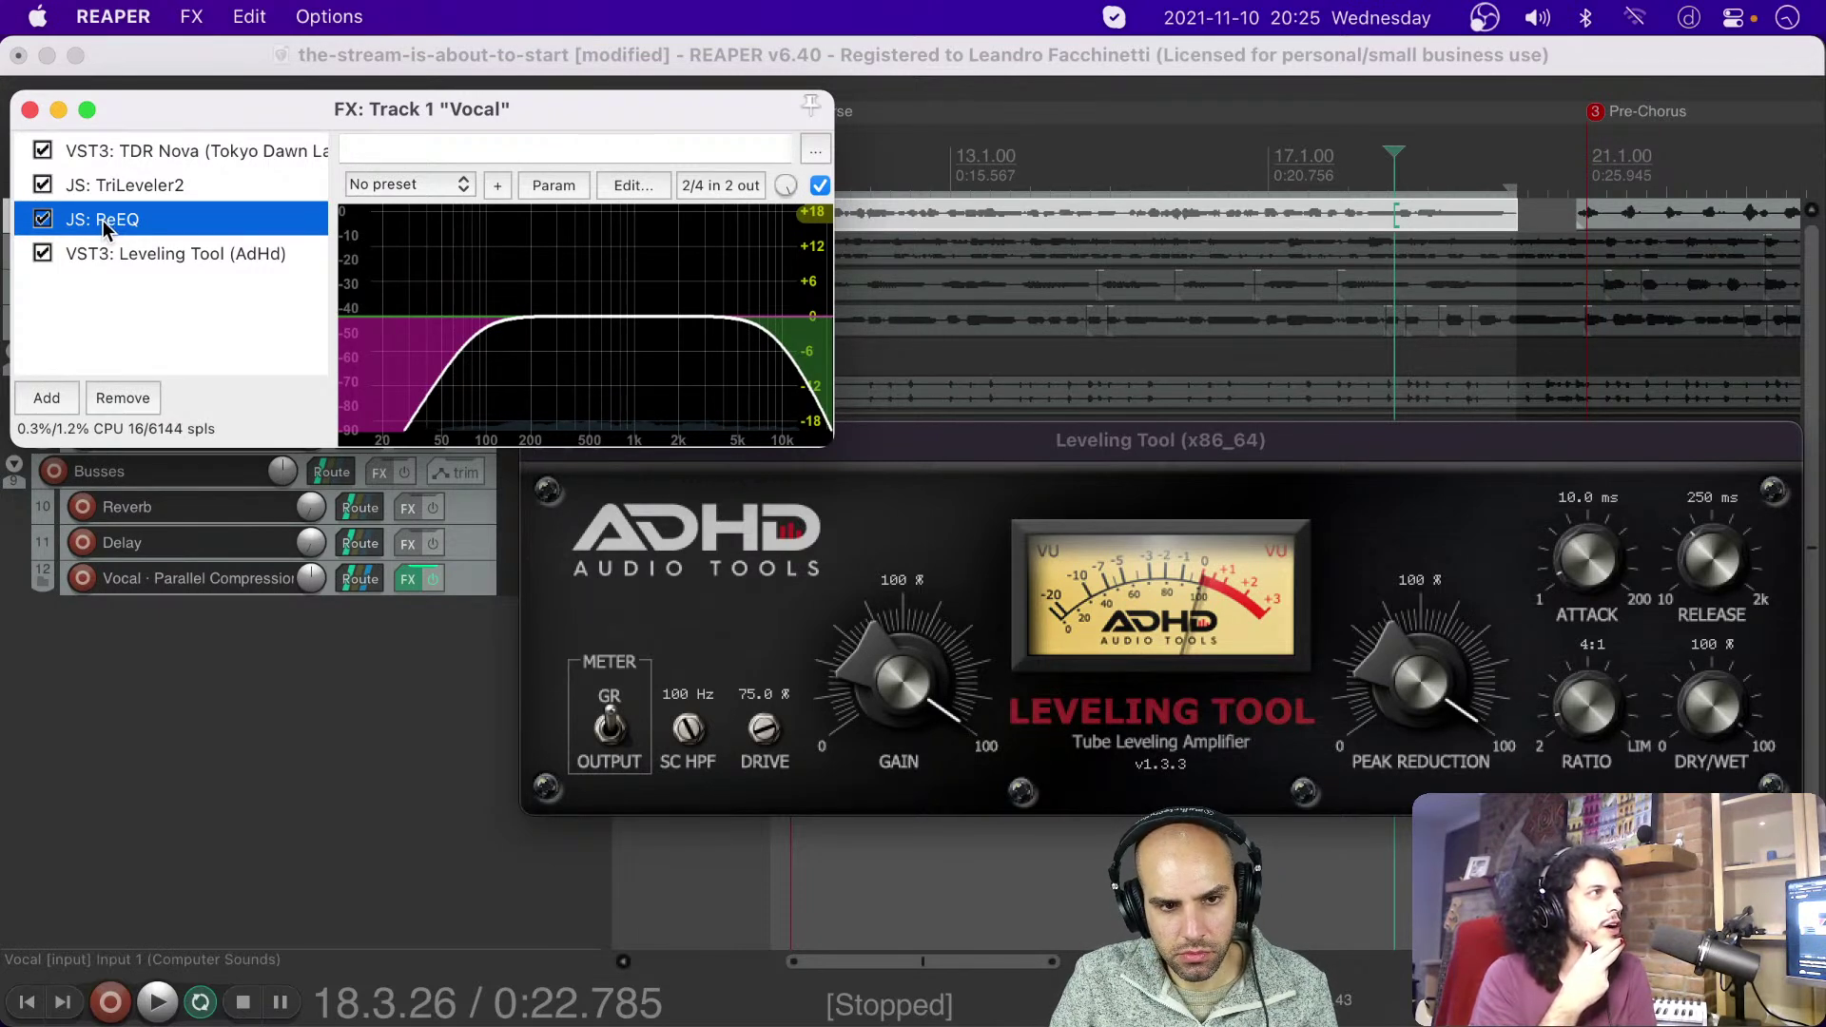
pyautogui.click(143, 394)
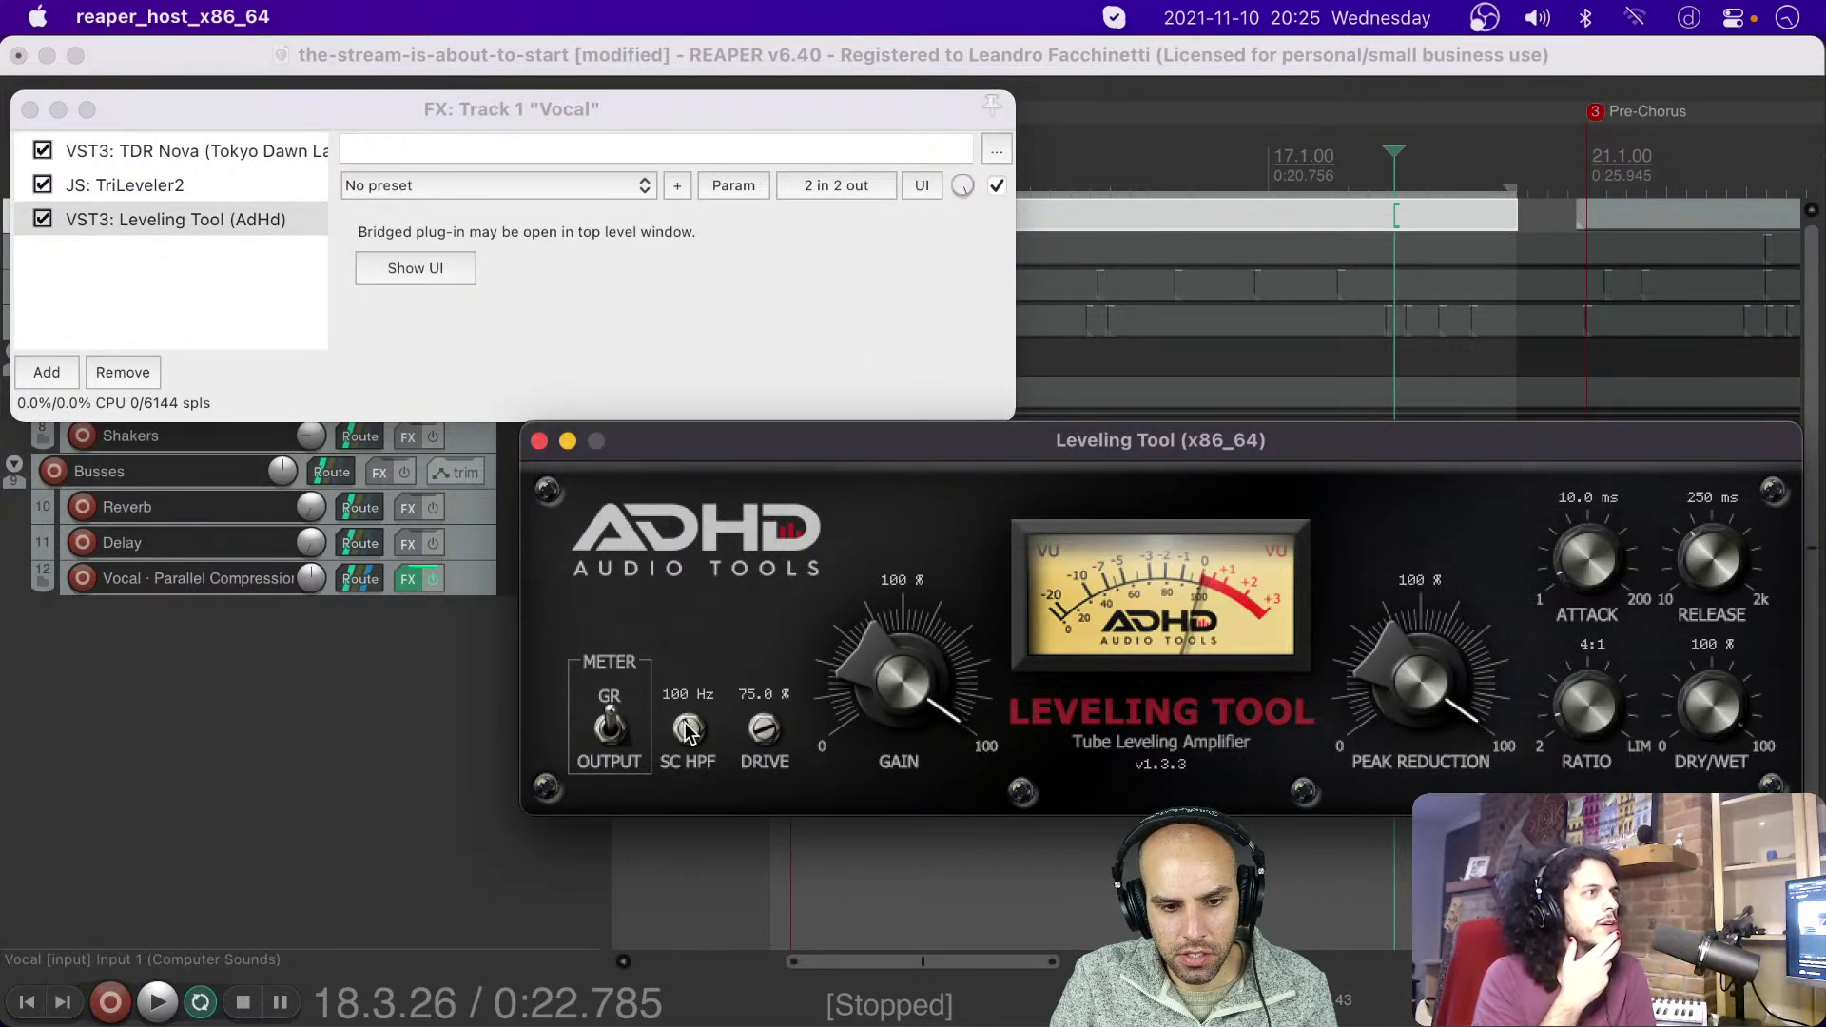
# Step: Try the Leveling Tool at 0 % wet, raise it to 10 % wet while listening to the verse, and stop playback
pyautogui.moveTo(685, 708); pyautogui.dragTo(691, 729)
pyautogui.click(757, 304)
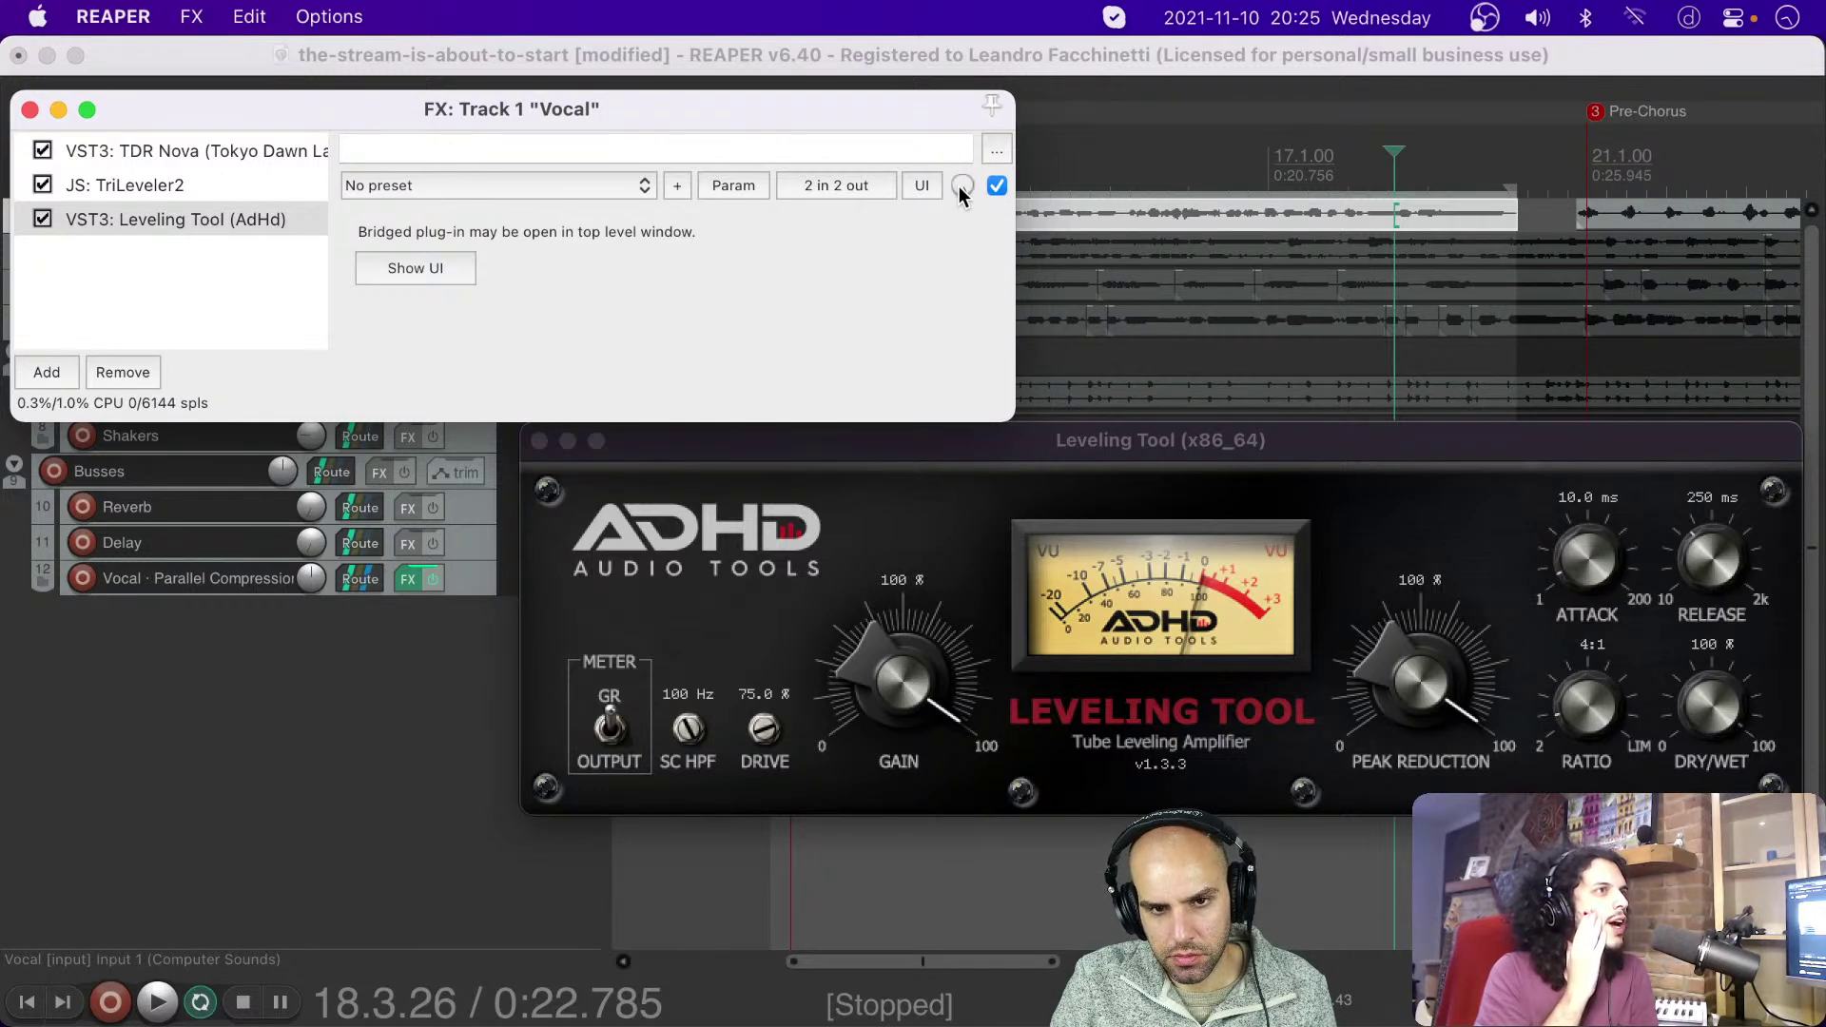
pyautogui.scroll(-5, 959, 186)
pyautogui.press('space')
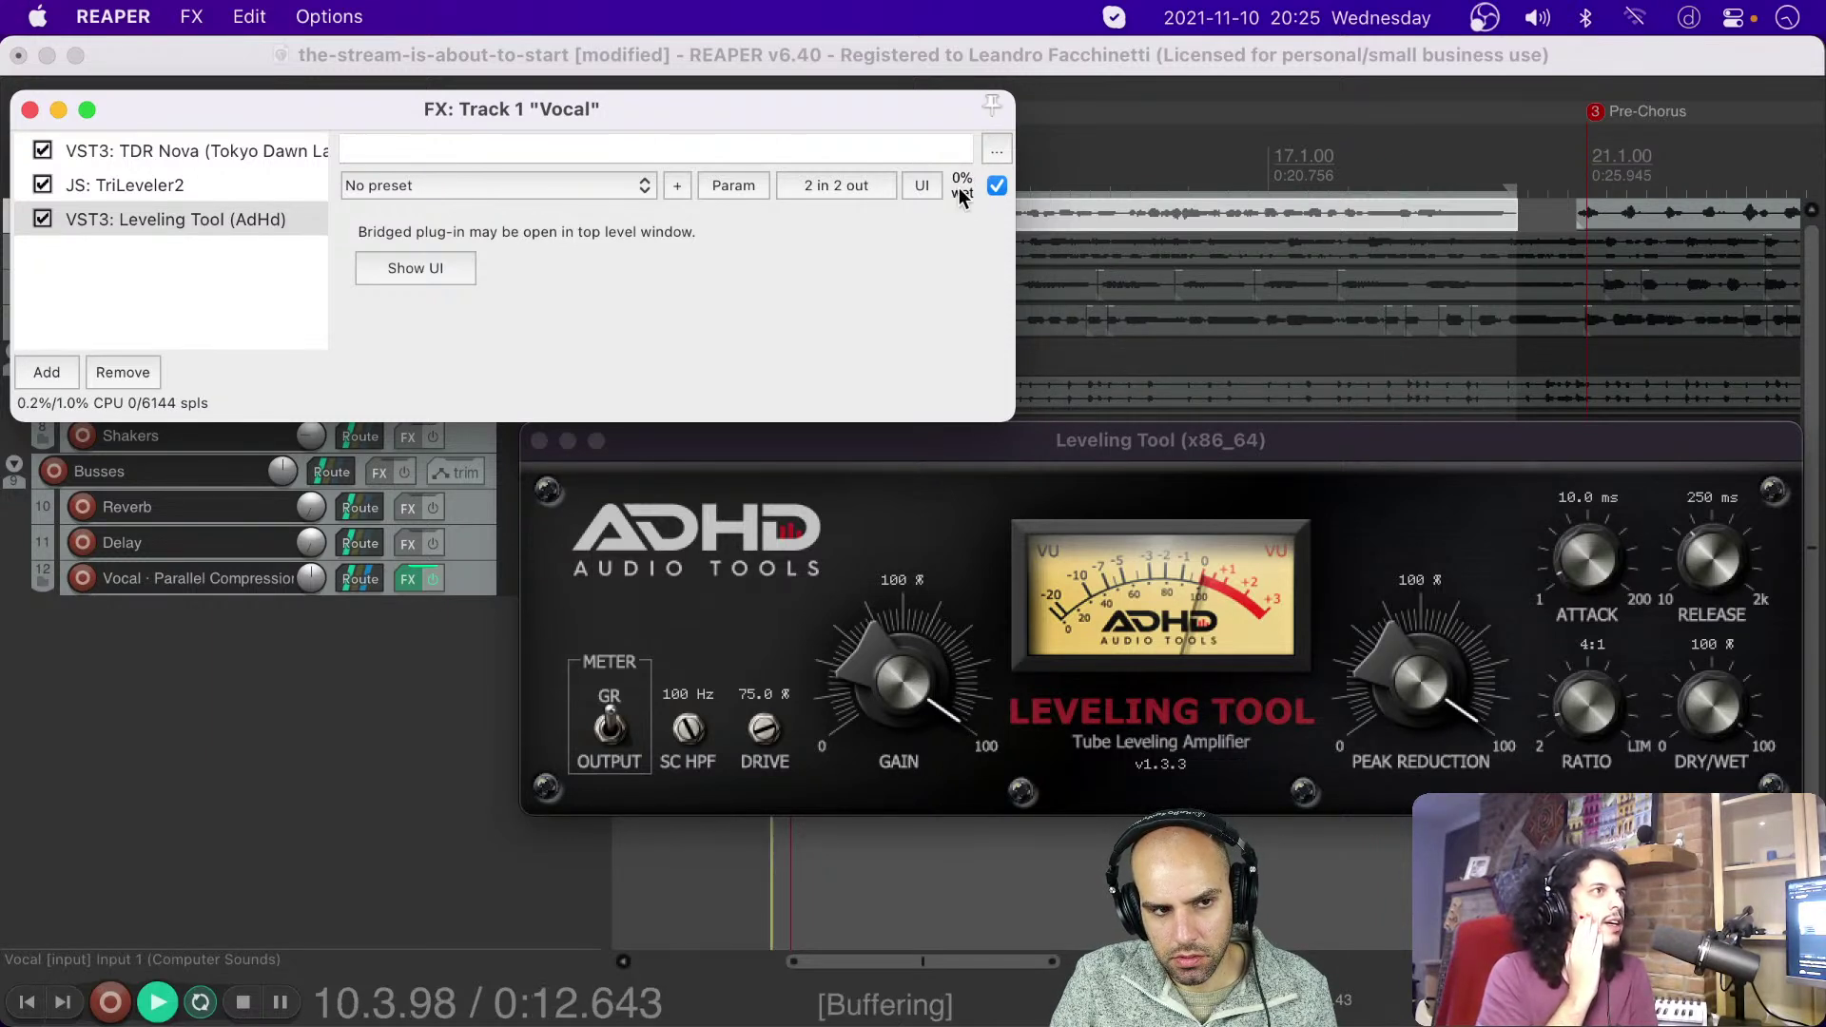
pyautogui.scroll(2, 960, 195)
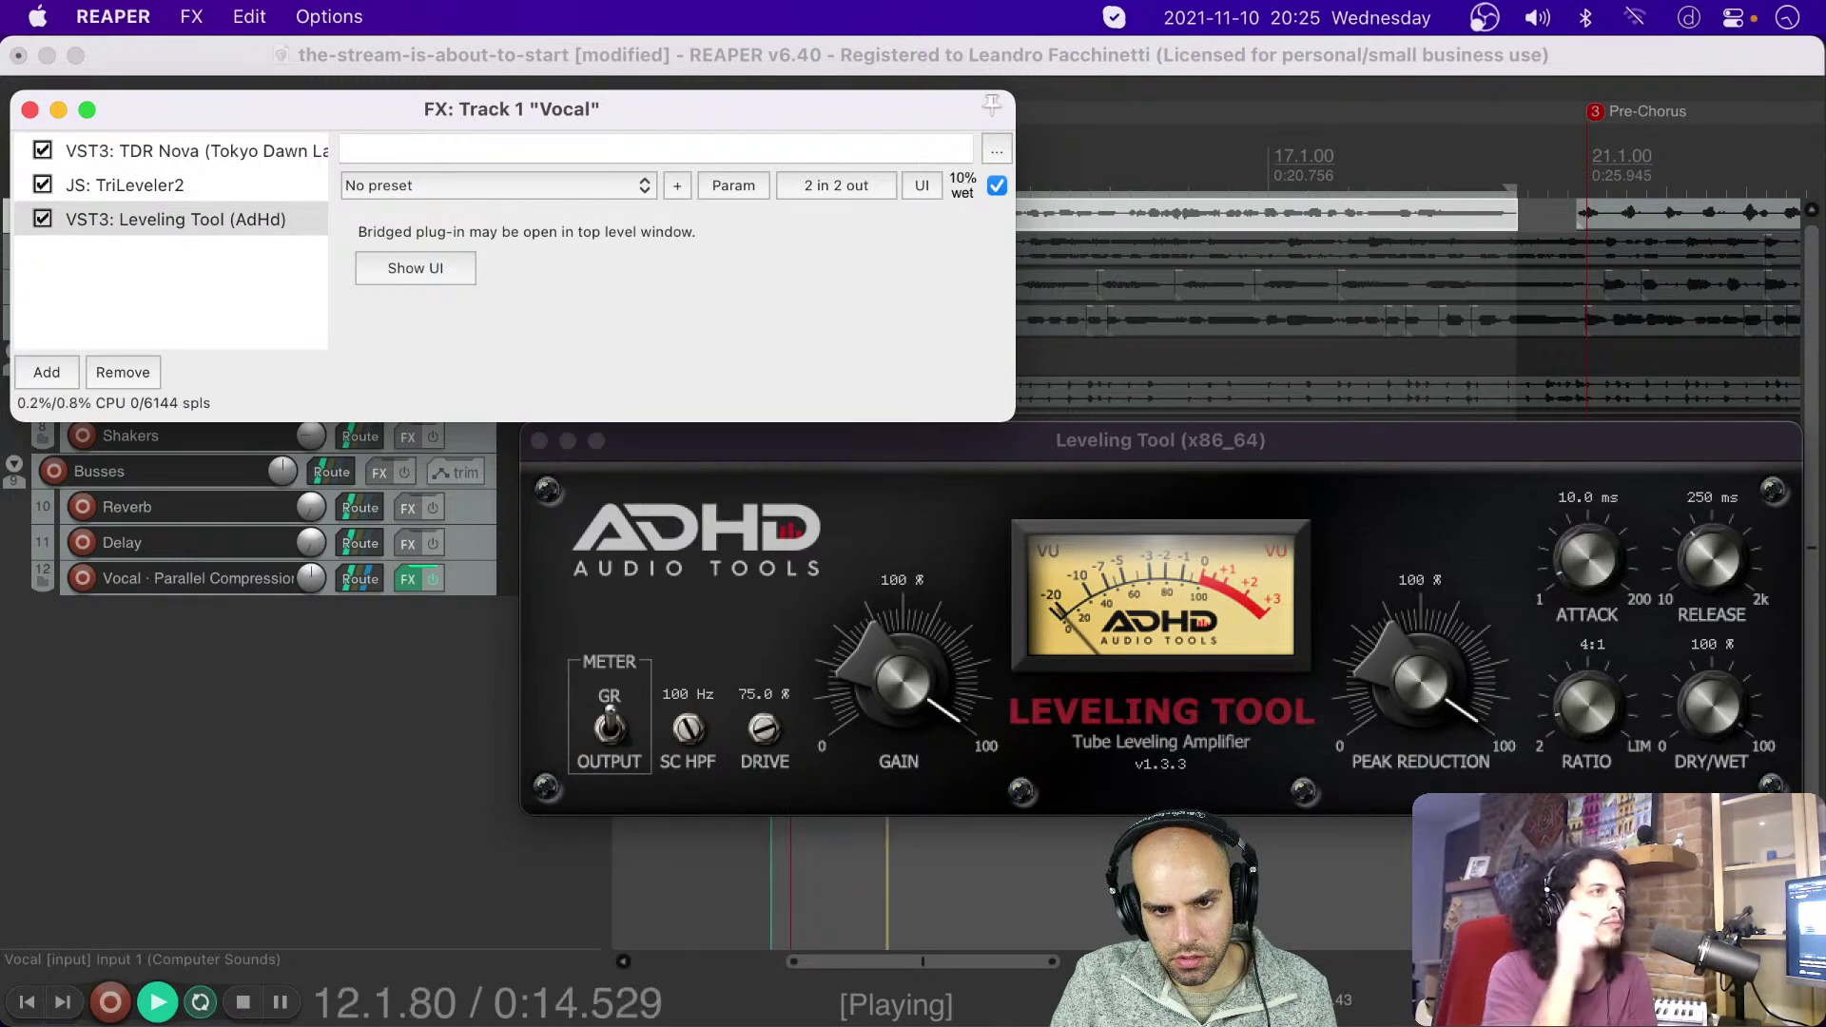
pyautogui.press('space')
# Step: Unsolo the Vocal track and lower the Leveling Tool's wet mix to 18 % while the verse plays with all tracks
pyautogui.moveTo(773, 109); pyautogui.dragTo(1221, 434)
pyautogui.click(582, 216)
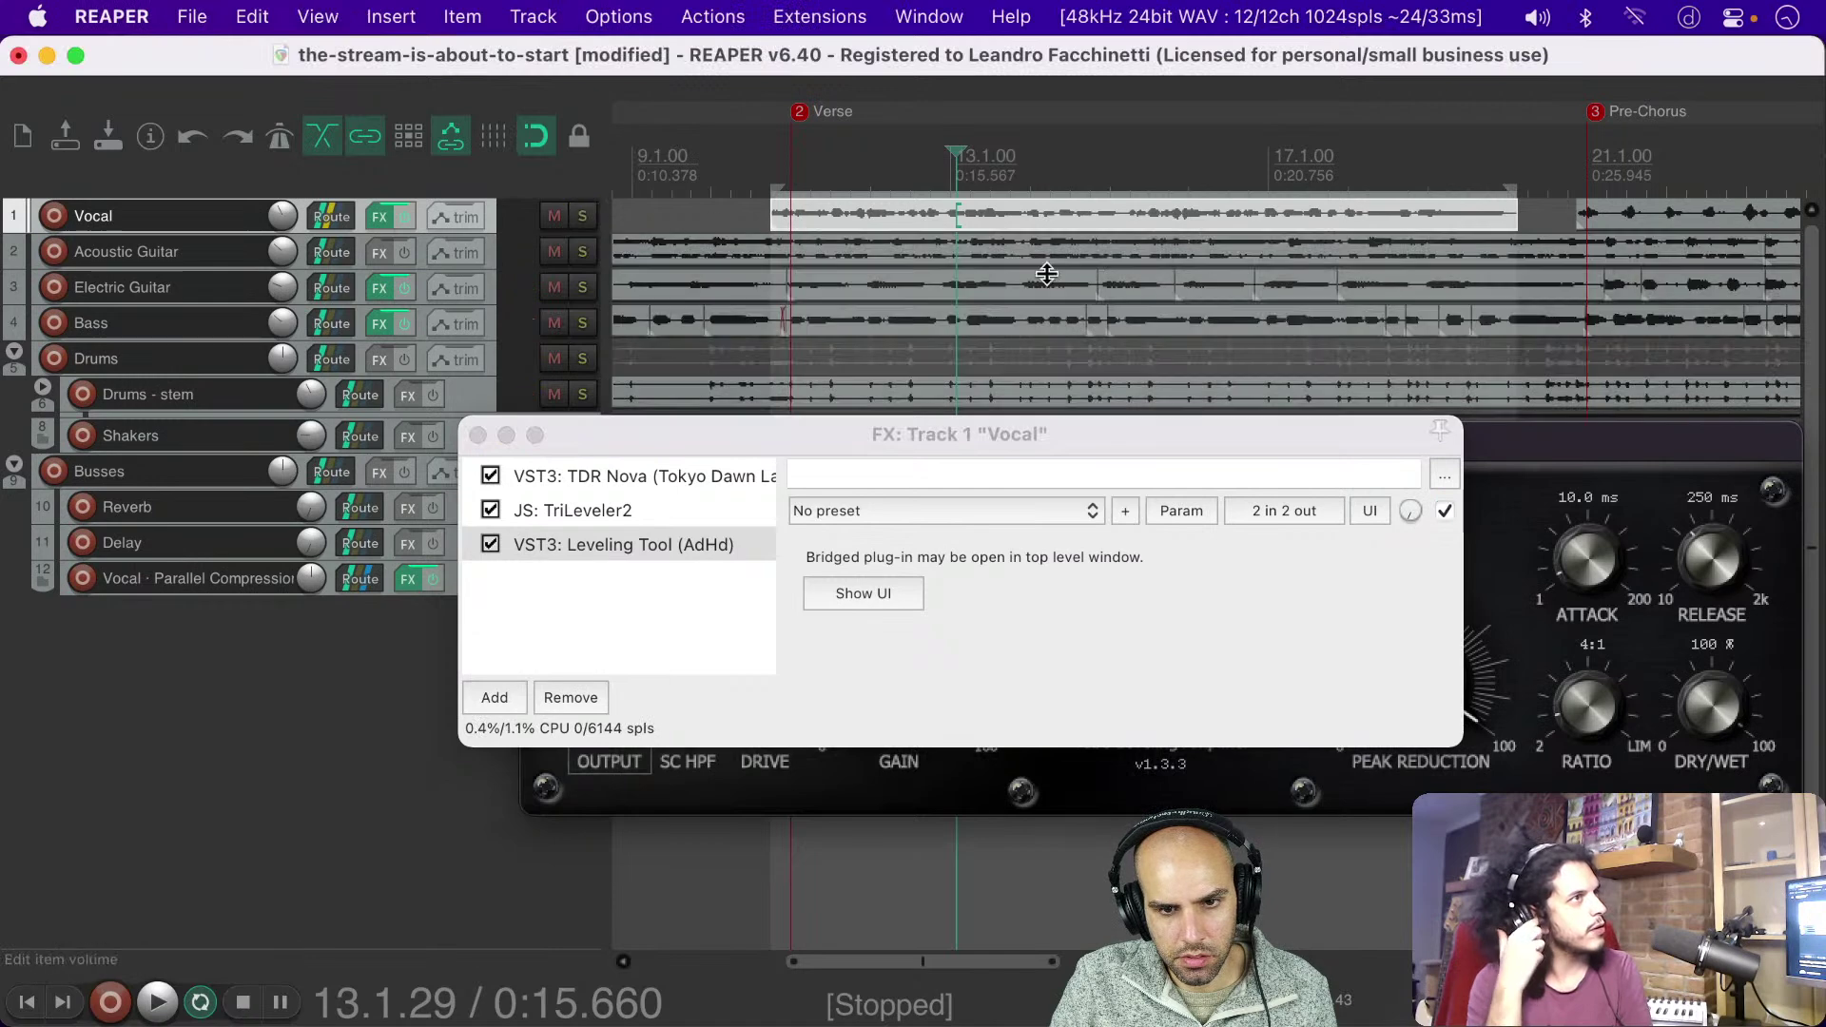
pyautogui.press('space')
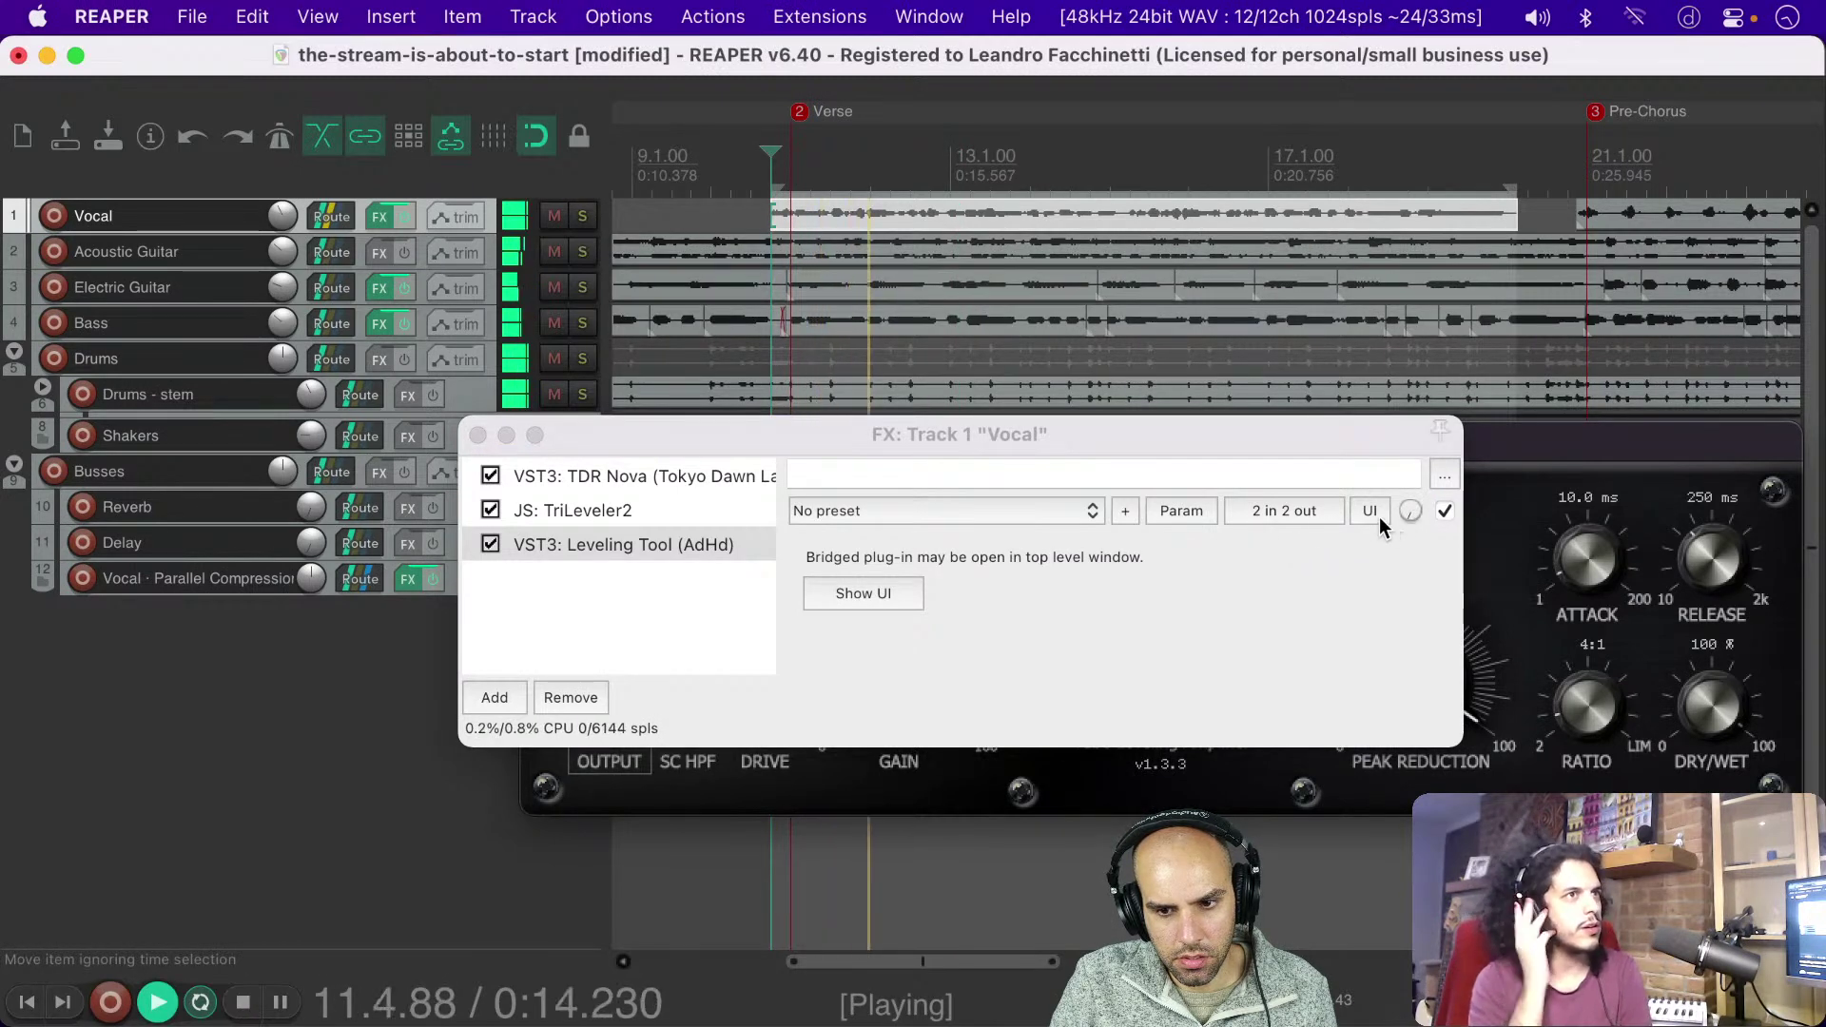
pyautogui.click(1410, 510)
pyautogui.doubleClick(1410, 511)
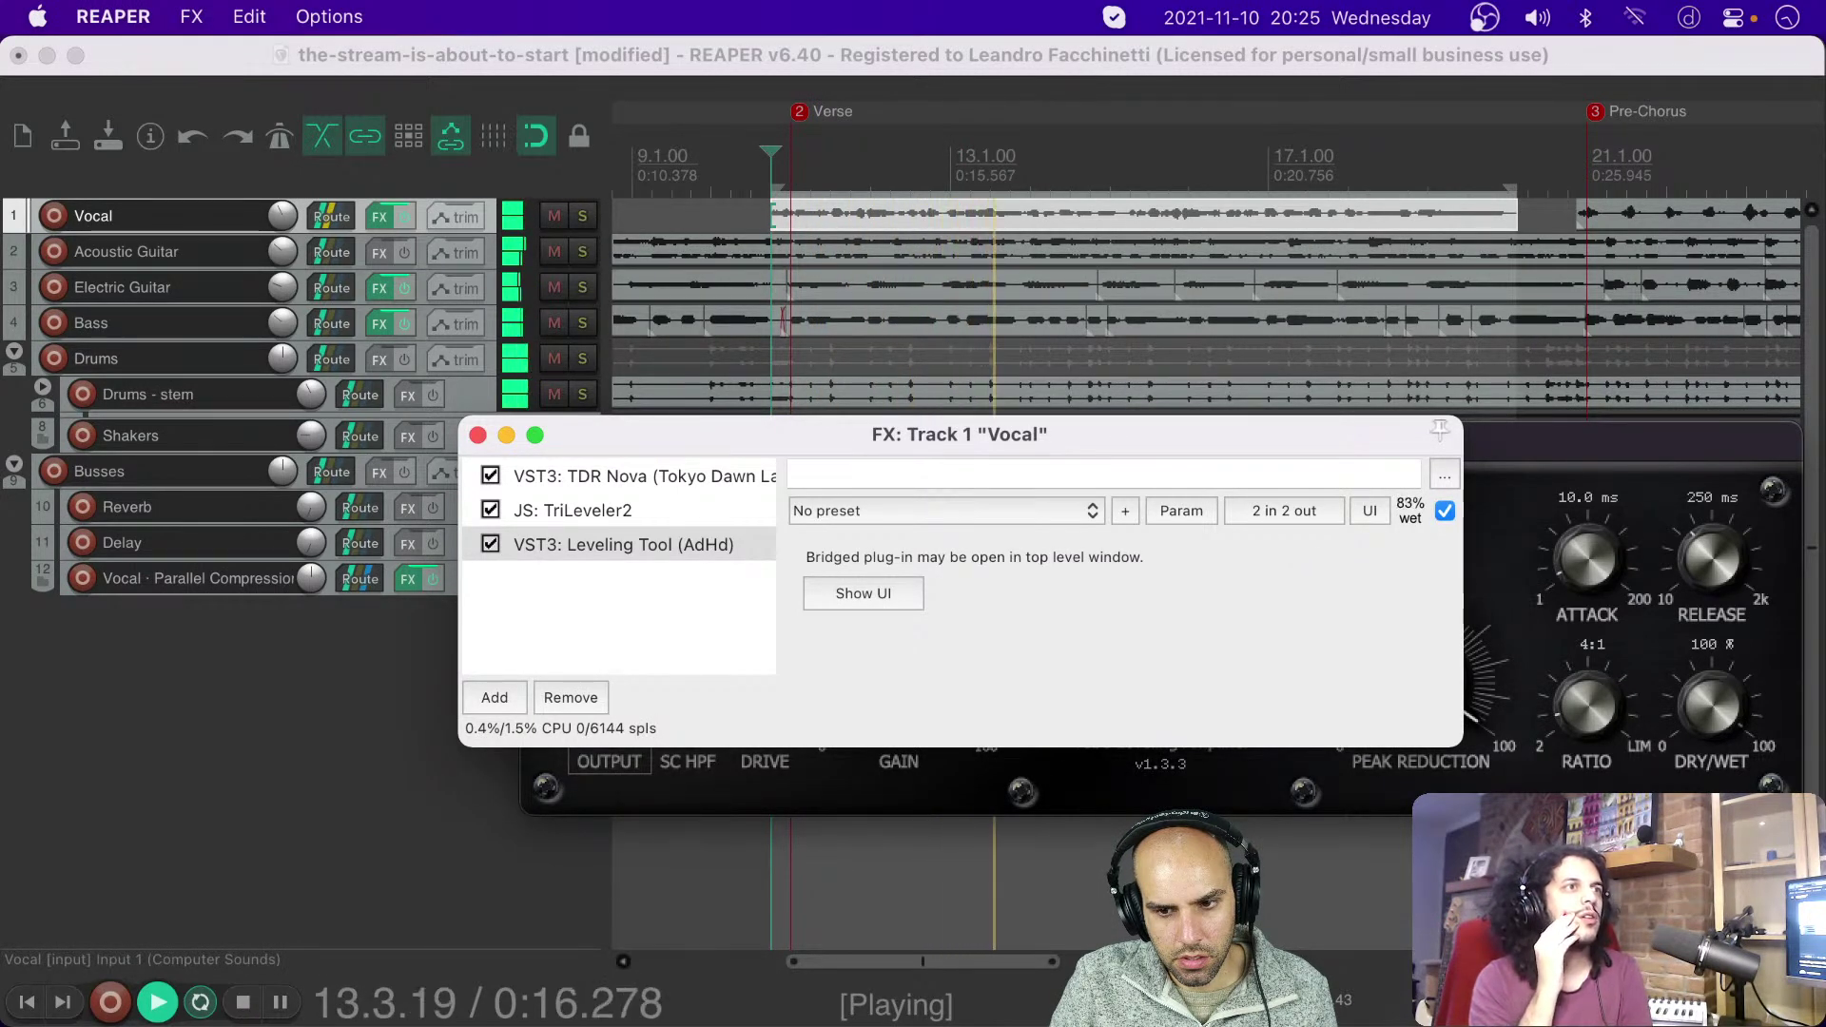
pyautogui.moveTo(1411, 511); pyautogui.dragTo(1410, 584)
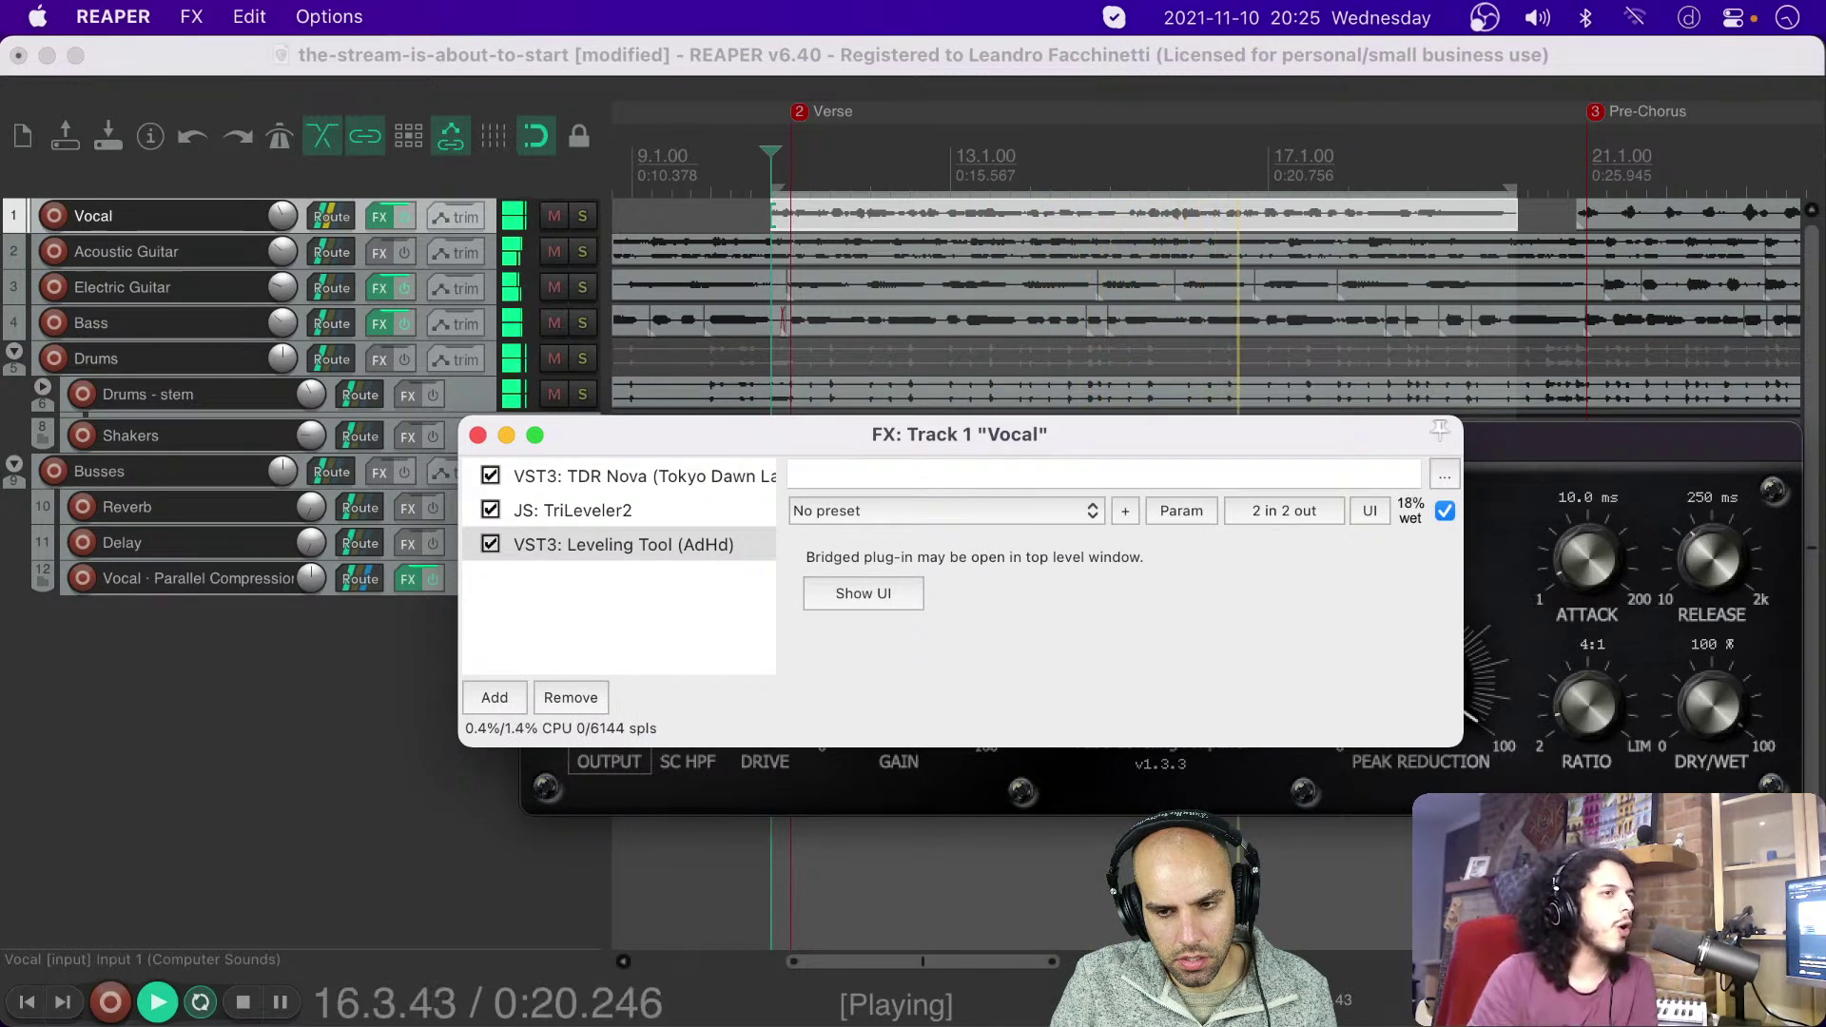
pyautogui.press('space')
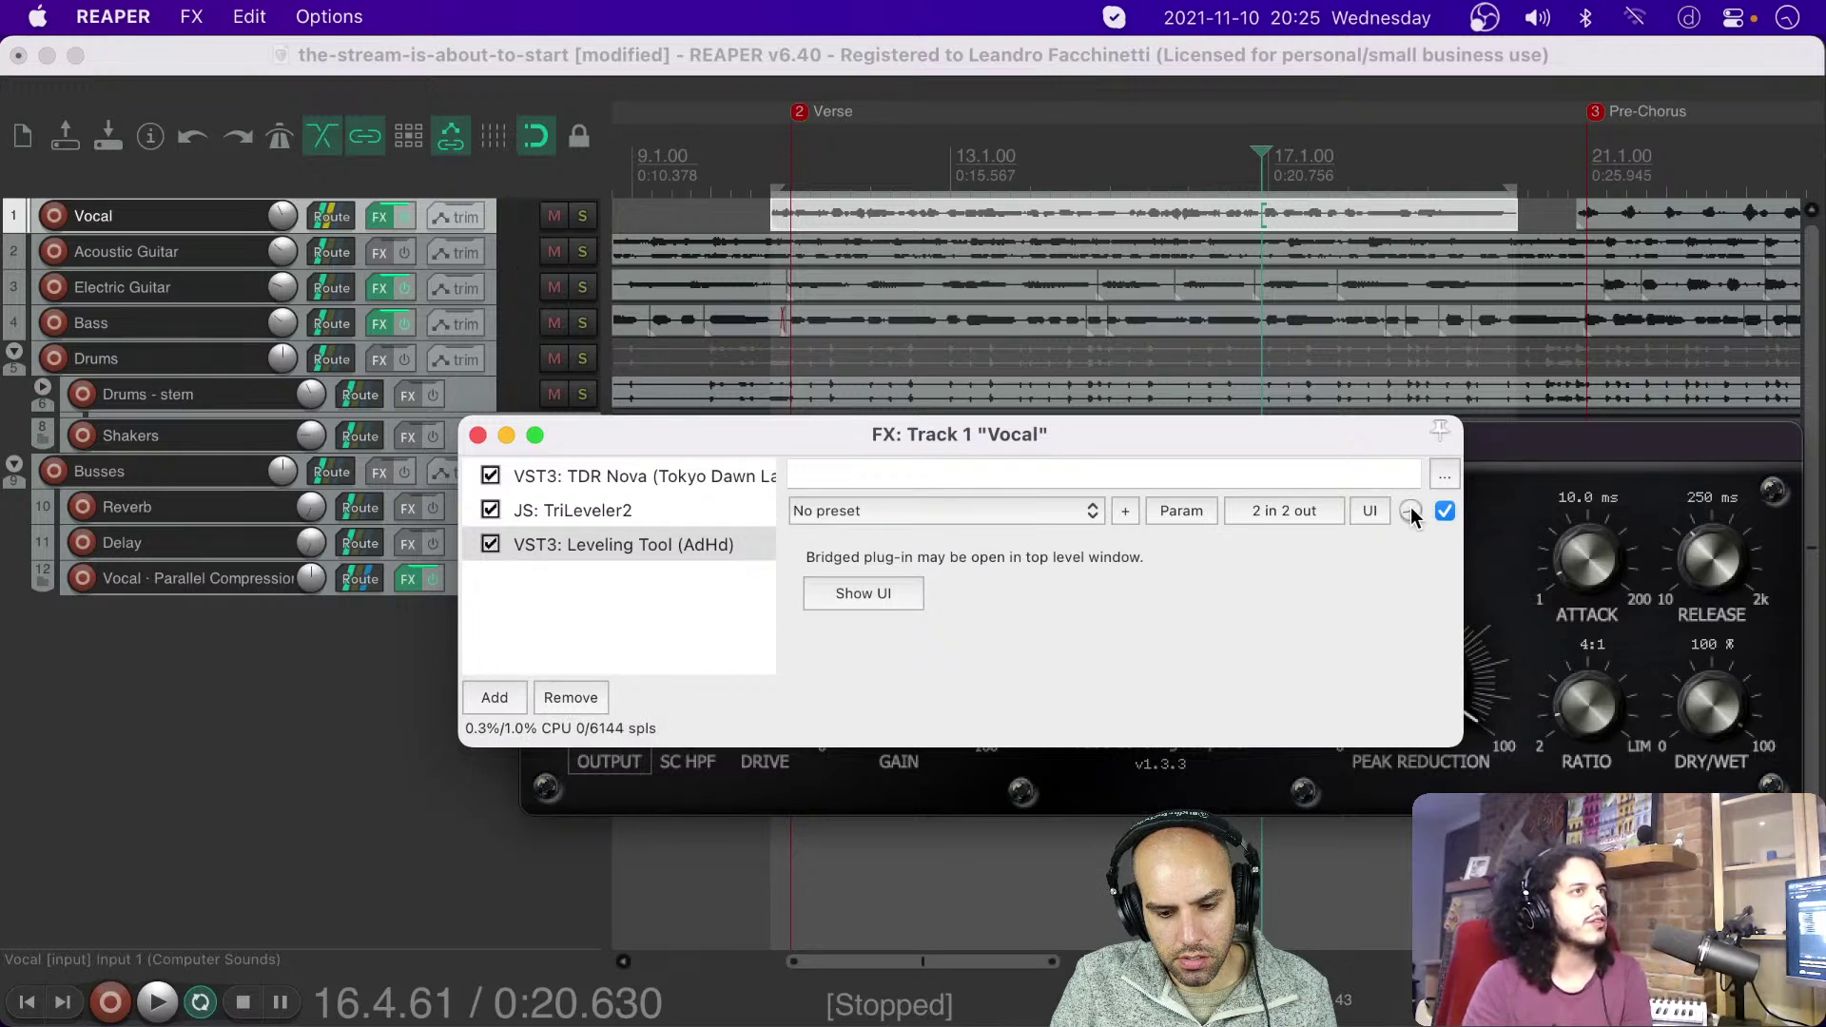
# Step: Play the verse again, raise the Leveling Tool's wet mix to 40 %, and stop playback
pyautogui.press('space')
pyautogui.moveTo(1411, 514)
pyautogui.moveTo(1411, 514)
pyautogui.mouseDown()
pyautogui.moveTo(1411, 447)
pyautogui.moveTo(1411, 521)
pyautogui.moveTo(1412, 501)
pyautogui.mouseUp()
pyautogui.press('space')
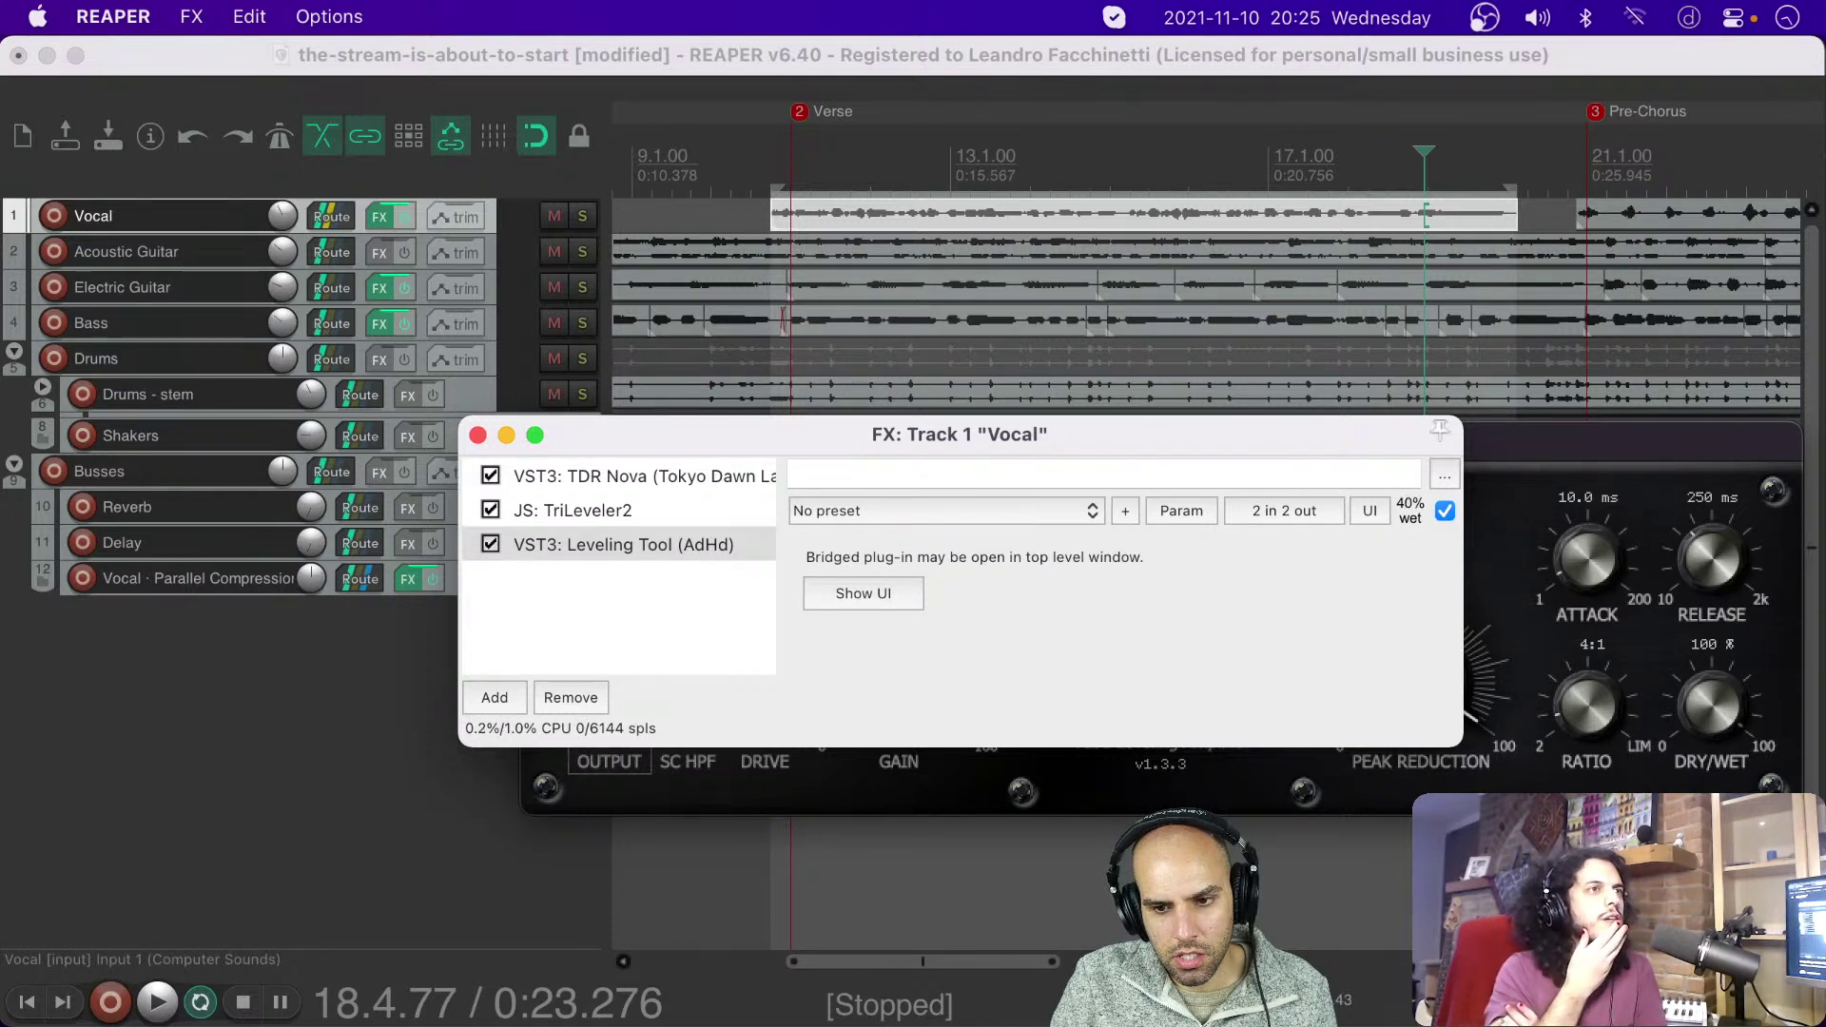
# Step: Select the Leveling Tool in the Vocal chain, bypass it, and enable it again
pyautogui.click(580, 551)
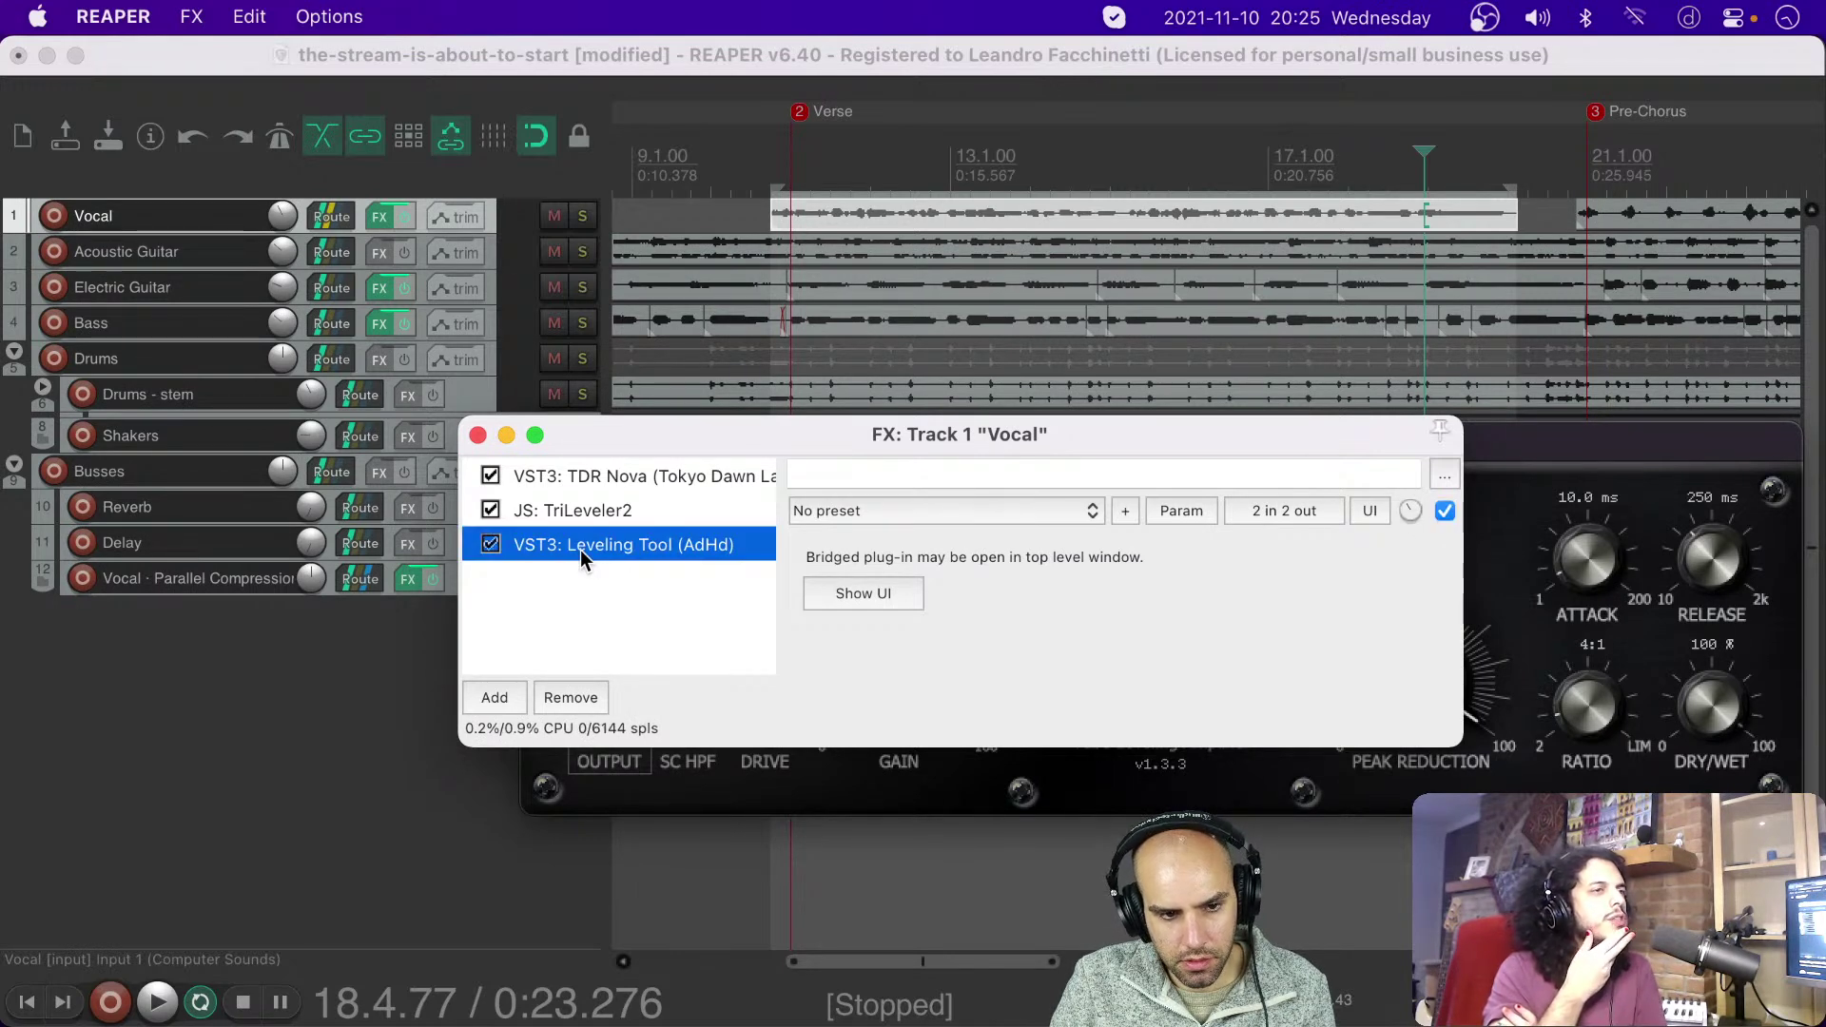
pyautogui.press('space')
pyautogui.press('space')
pyautogui.press('space')
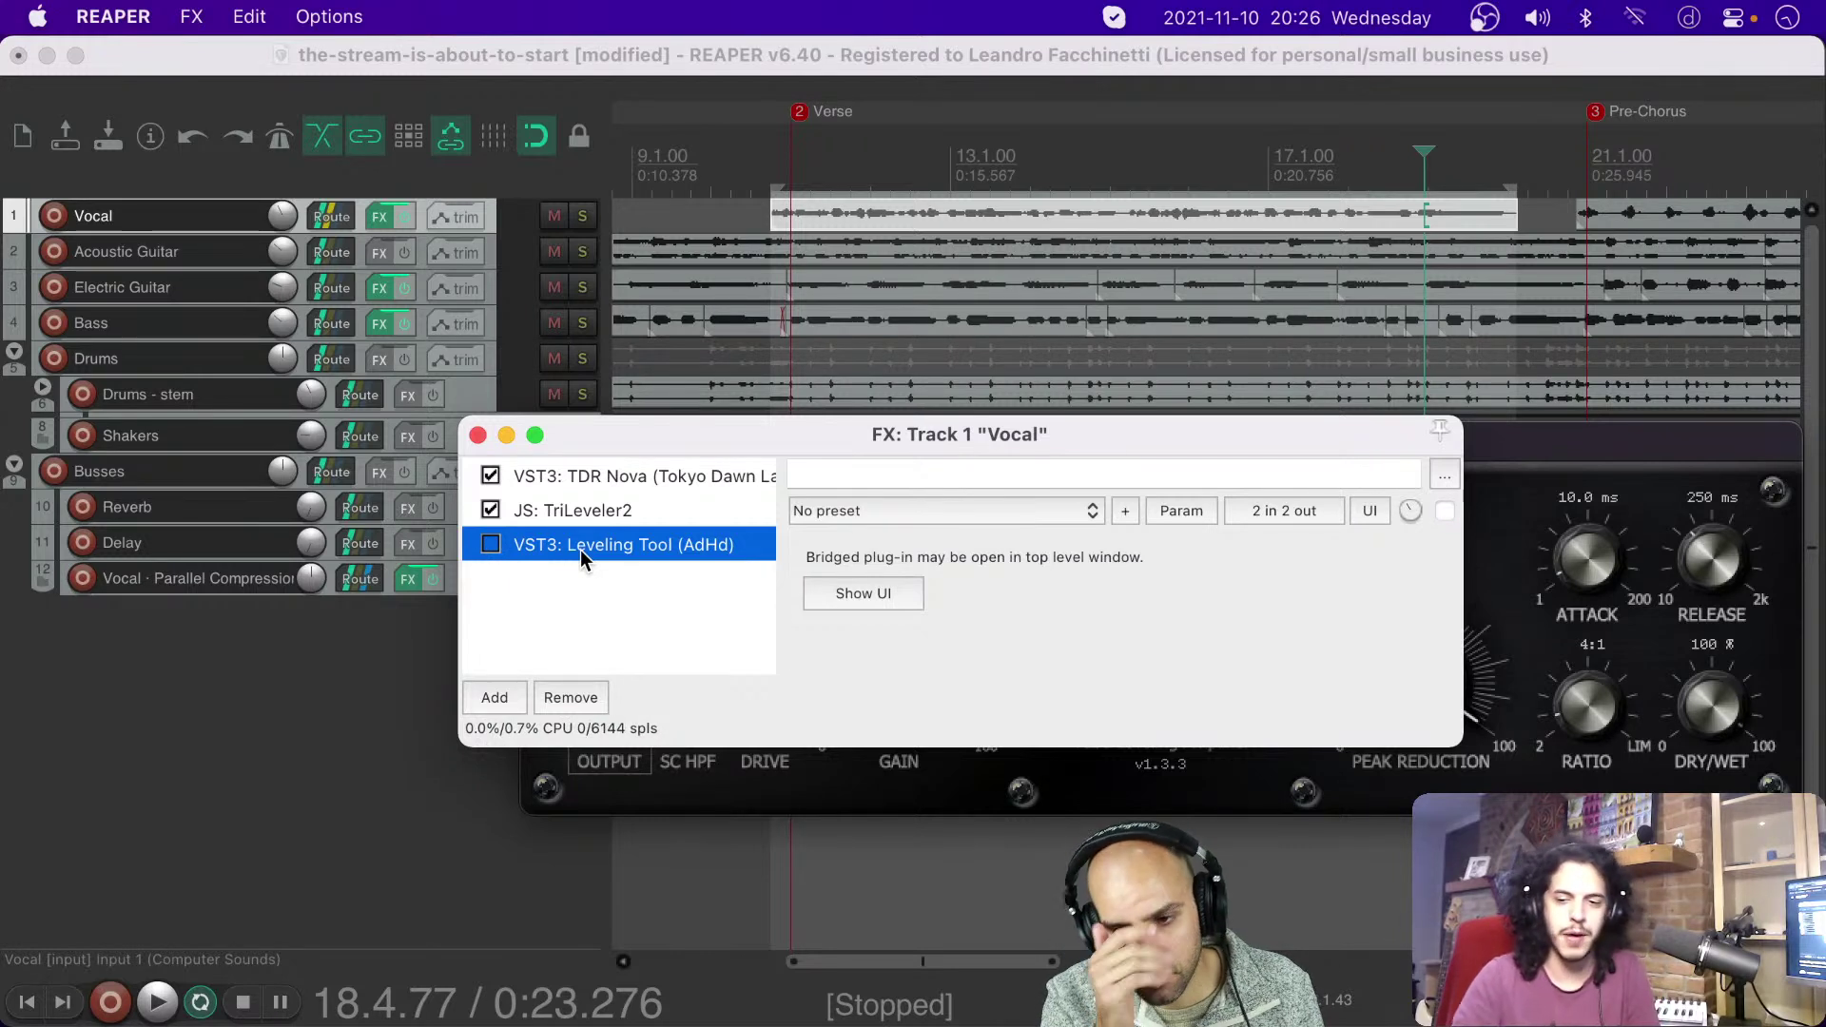
pyautogui.press('space')
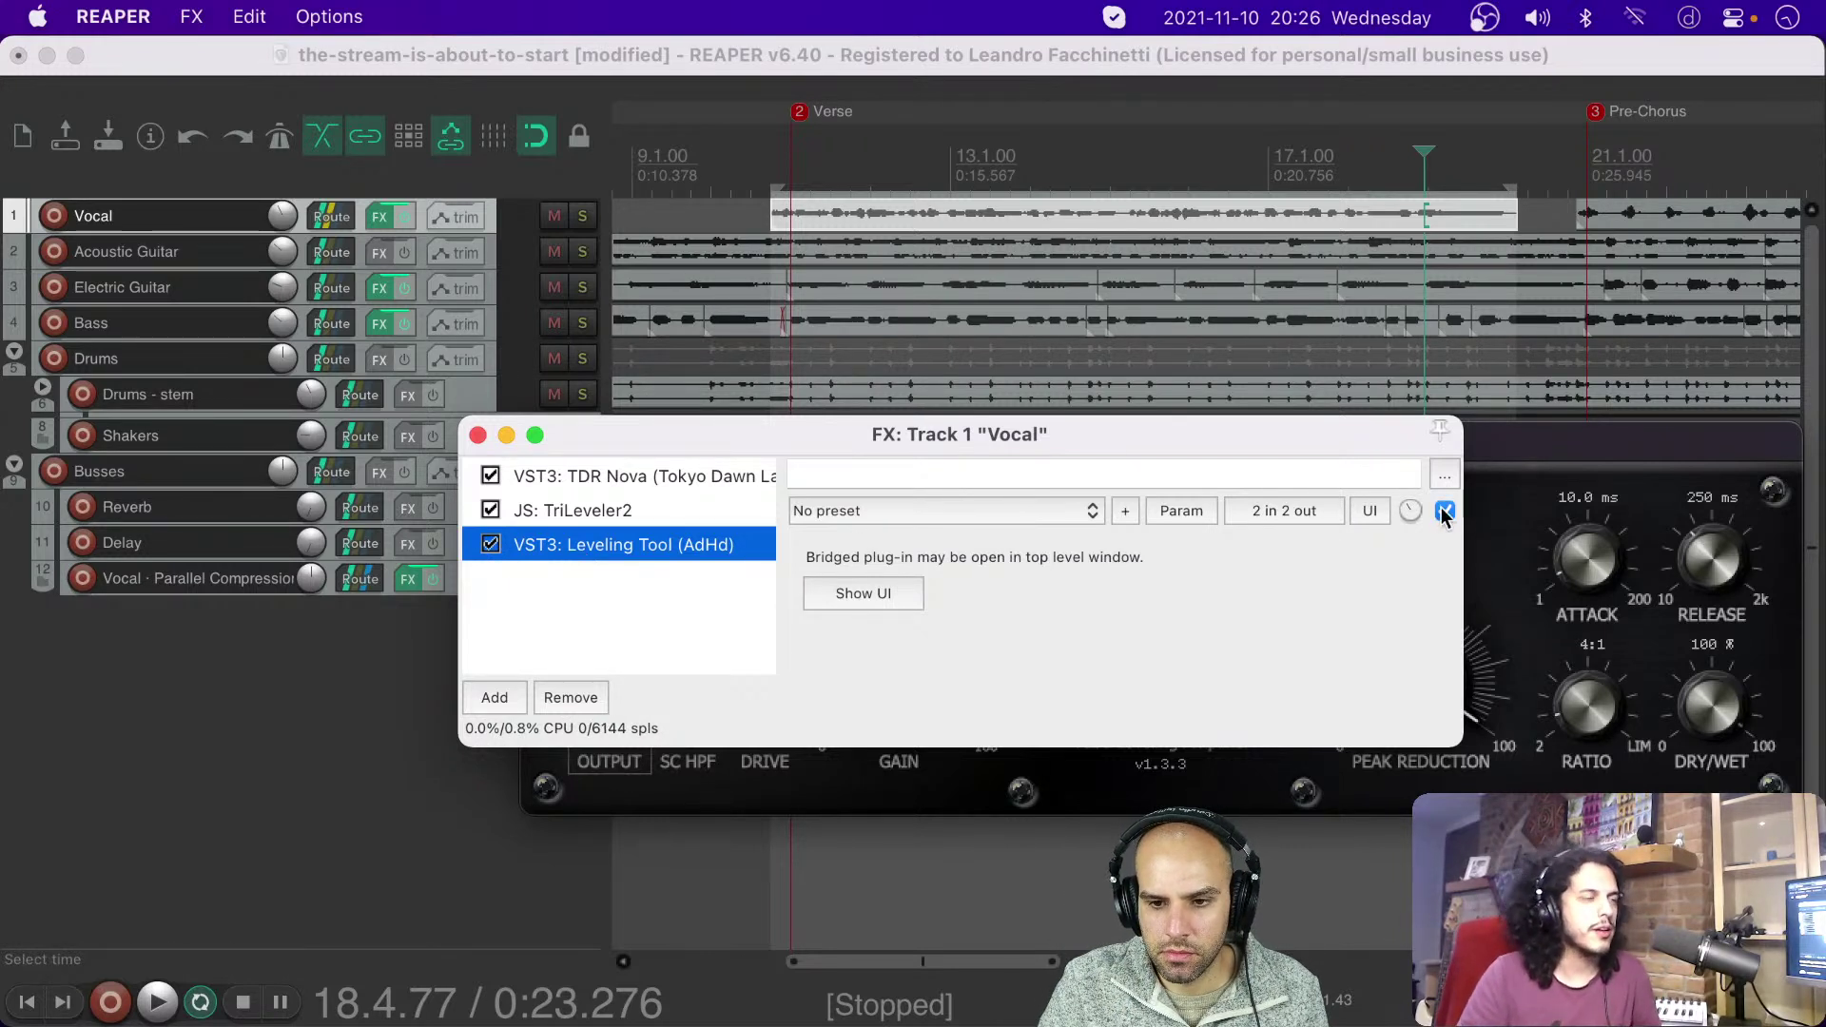
# Step: Raise the Leveling Tool's wet mix slightly and compare the playing verse with the plug-in bypassed and enabled
pyautogui.moveTo(1411, 509); pyautogui.dragTo(1411, 500)
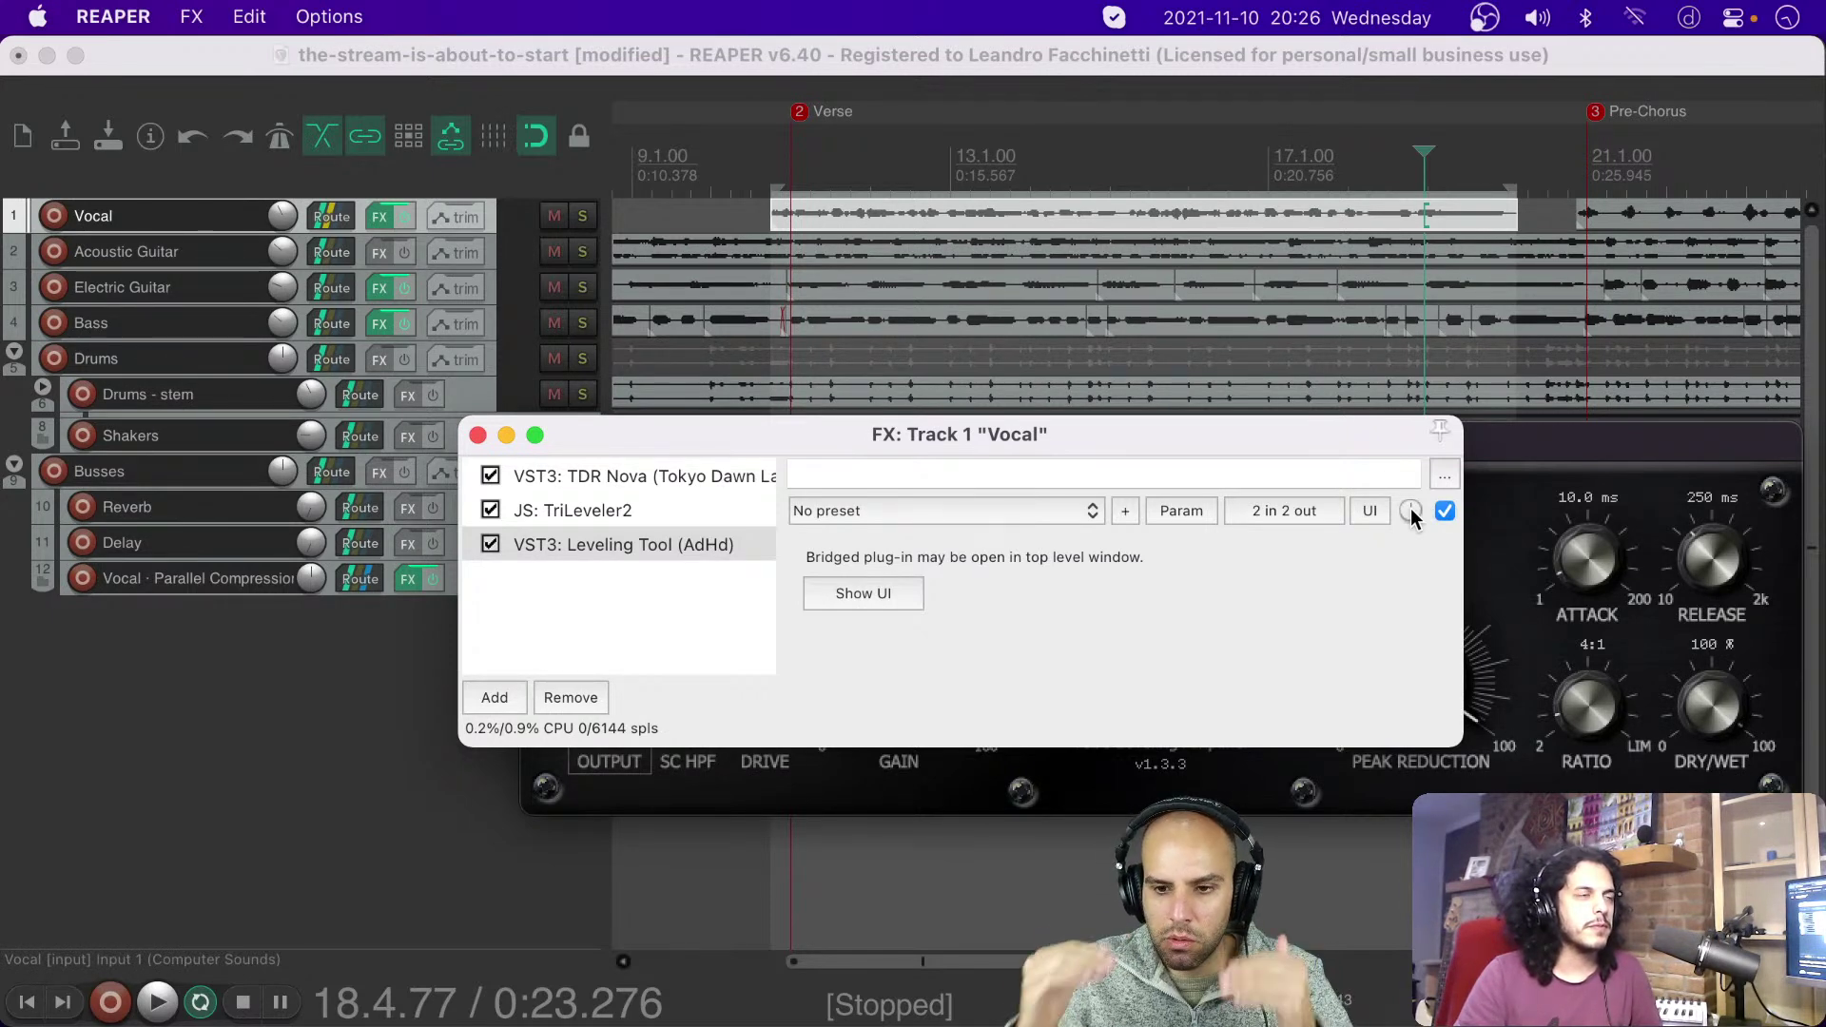
pyautogui.click(575, 549)
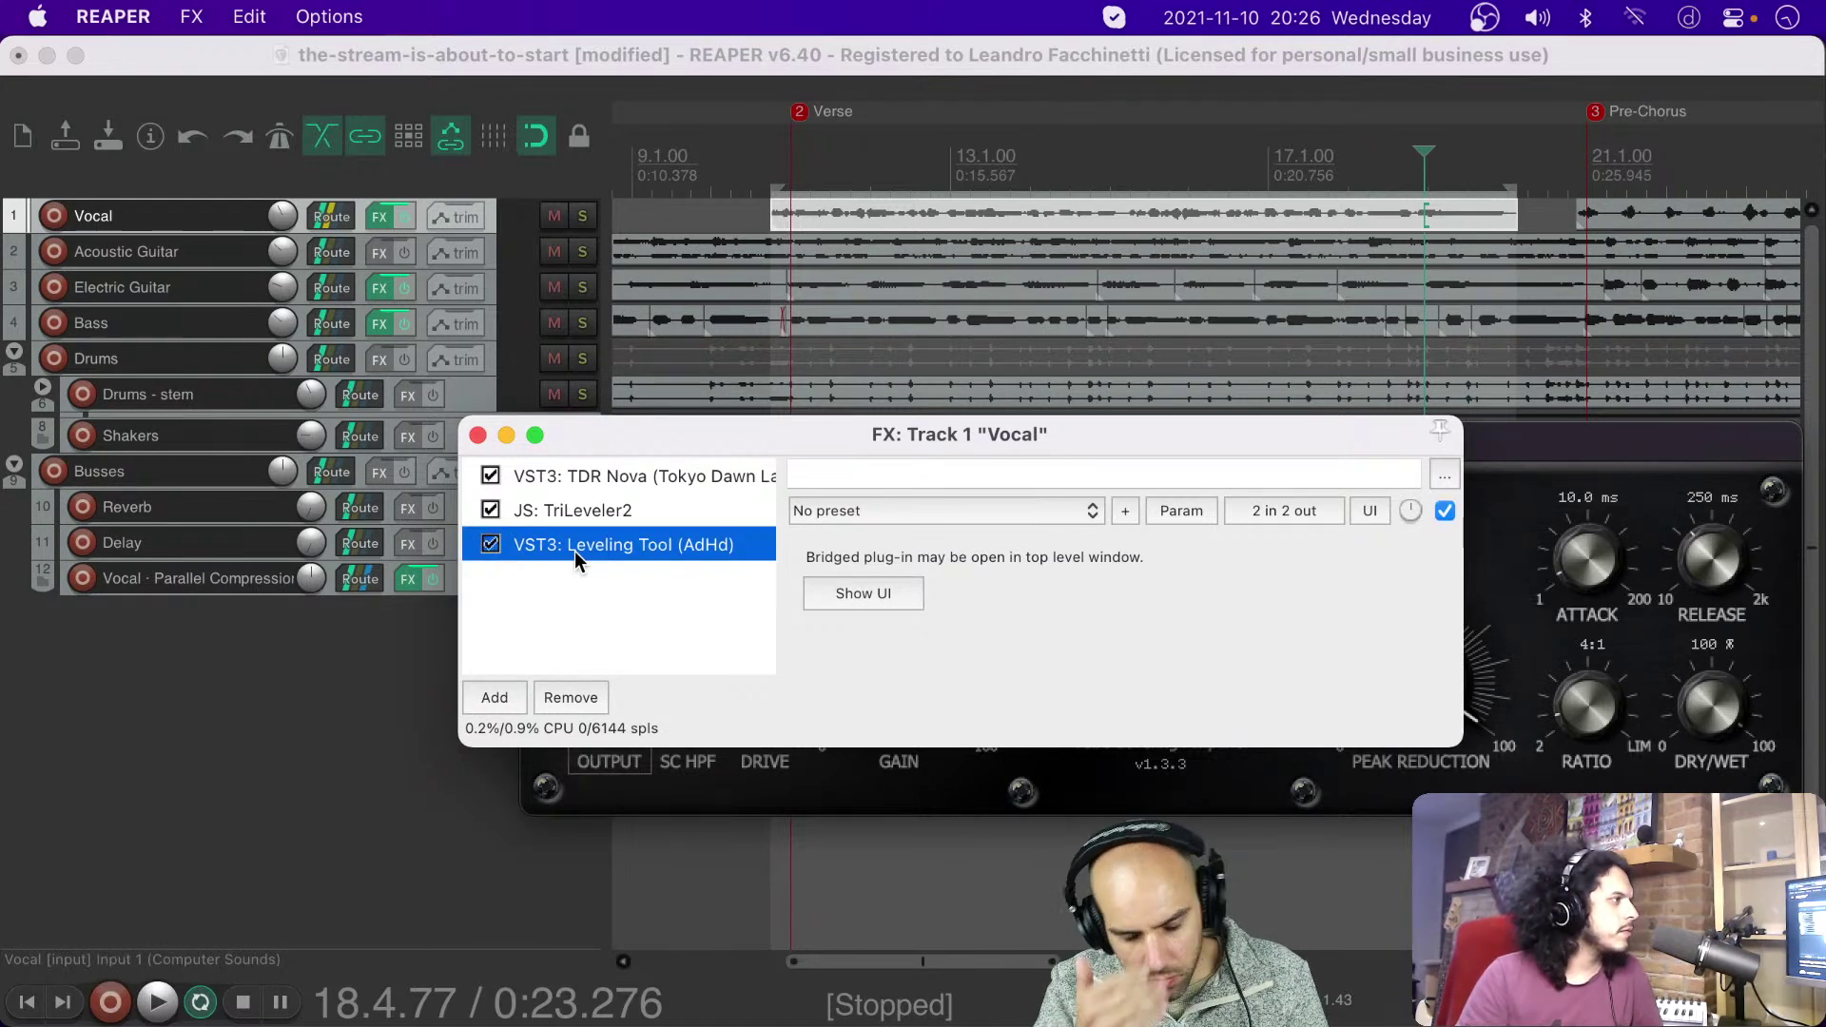
pyautogui.press('space')
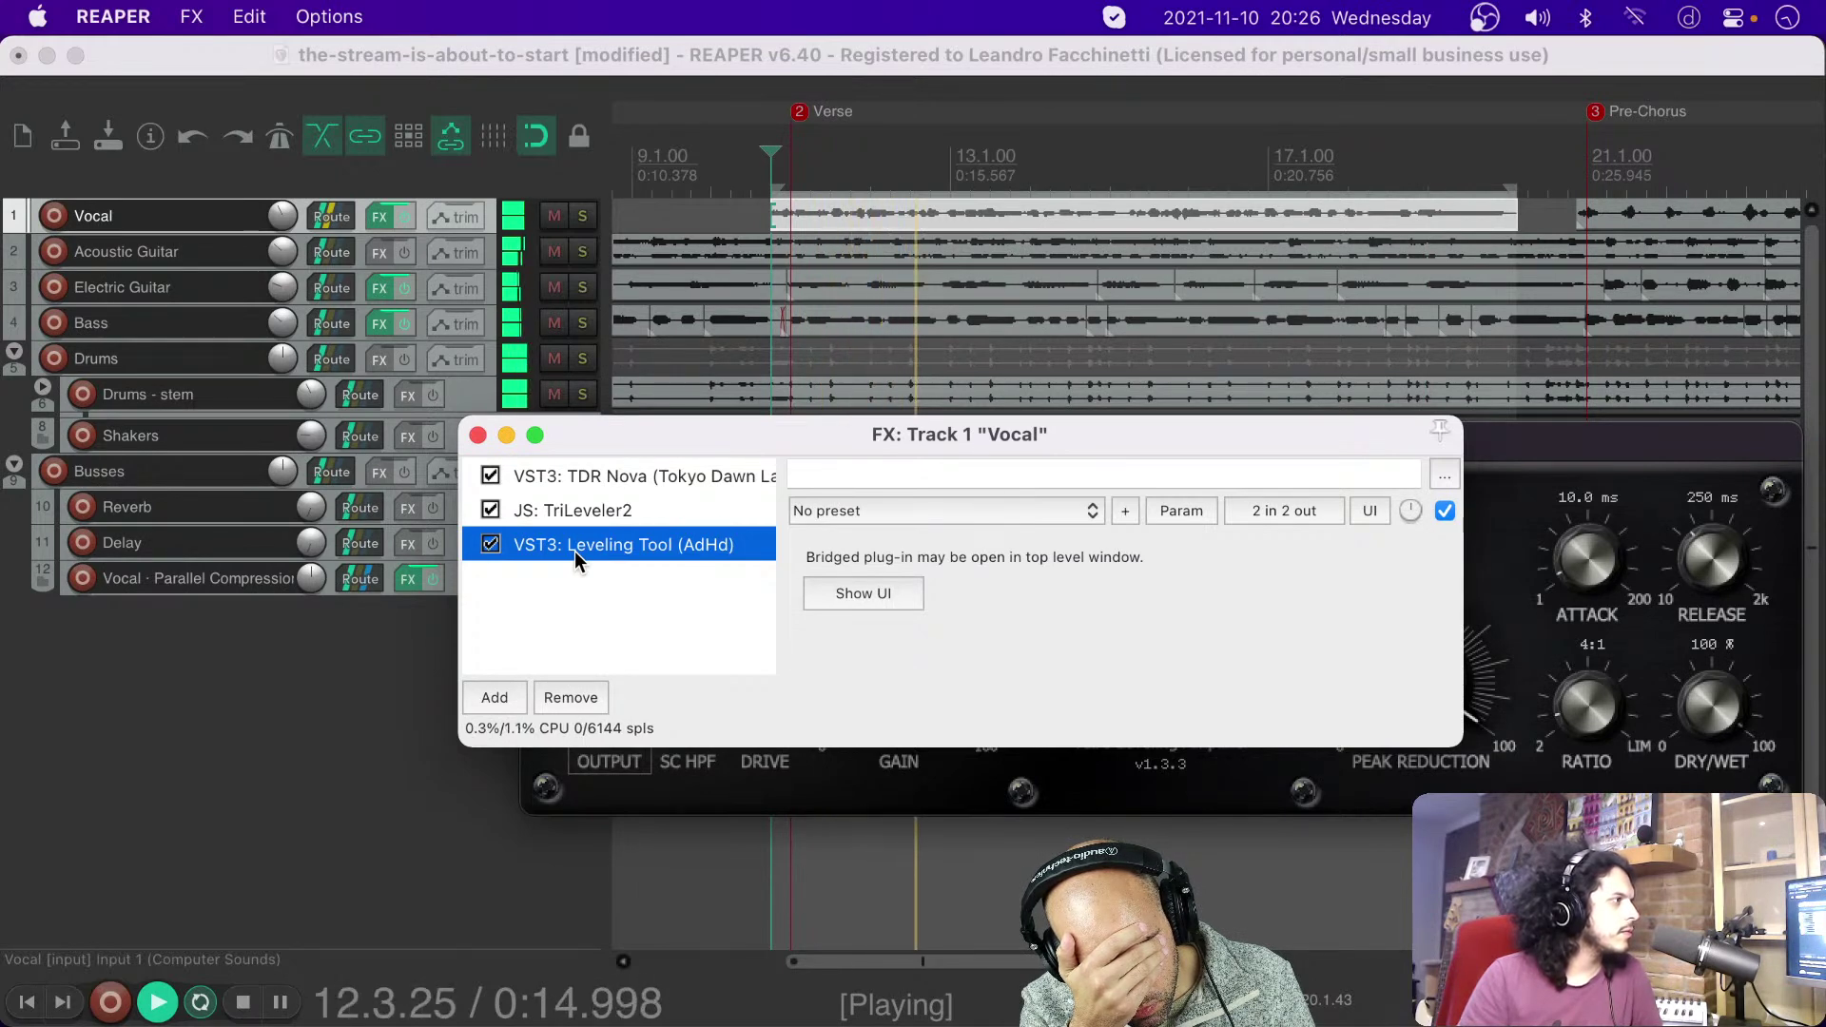
pyautogui.press('super+b')
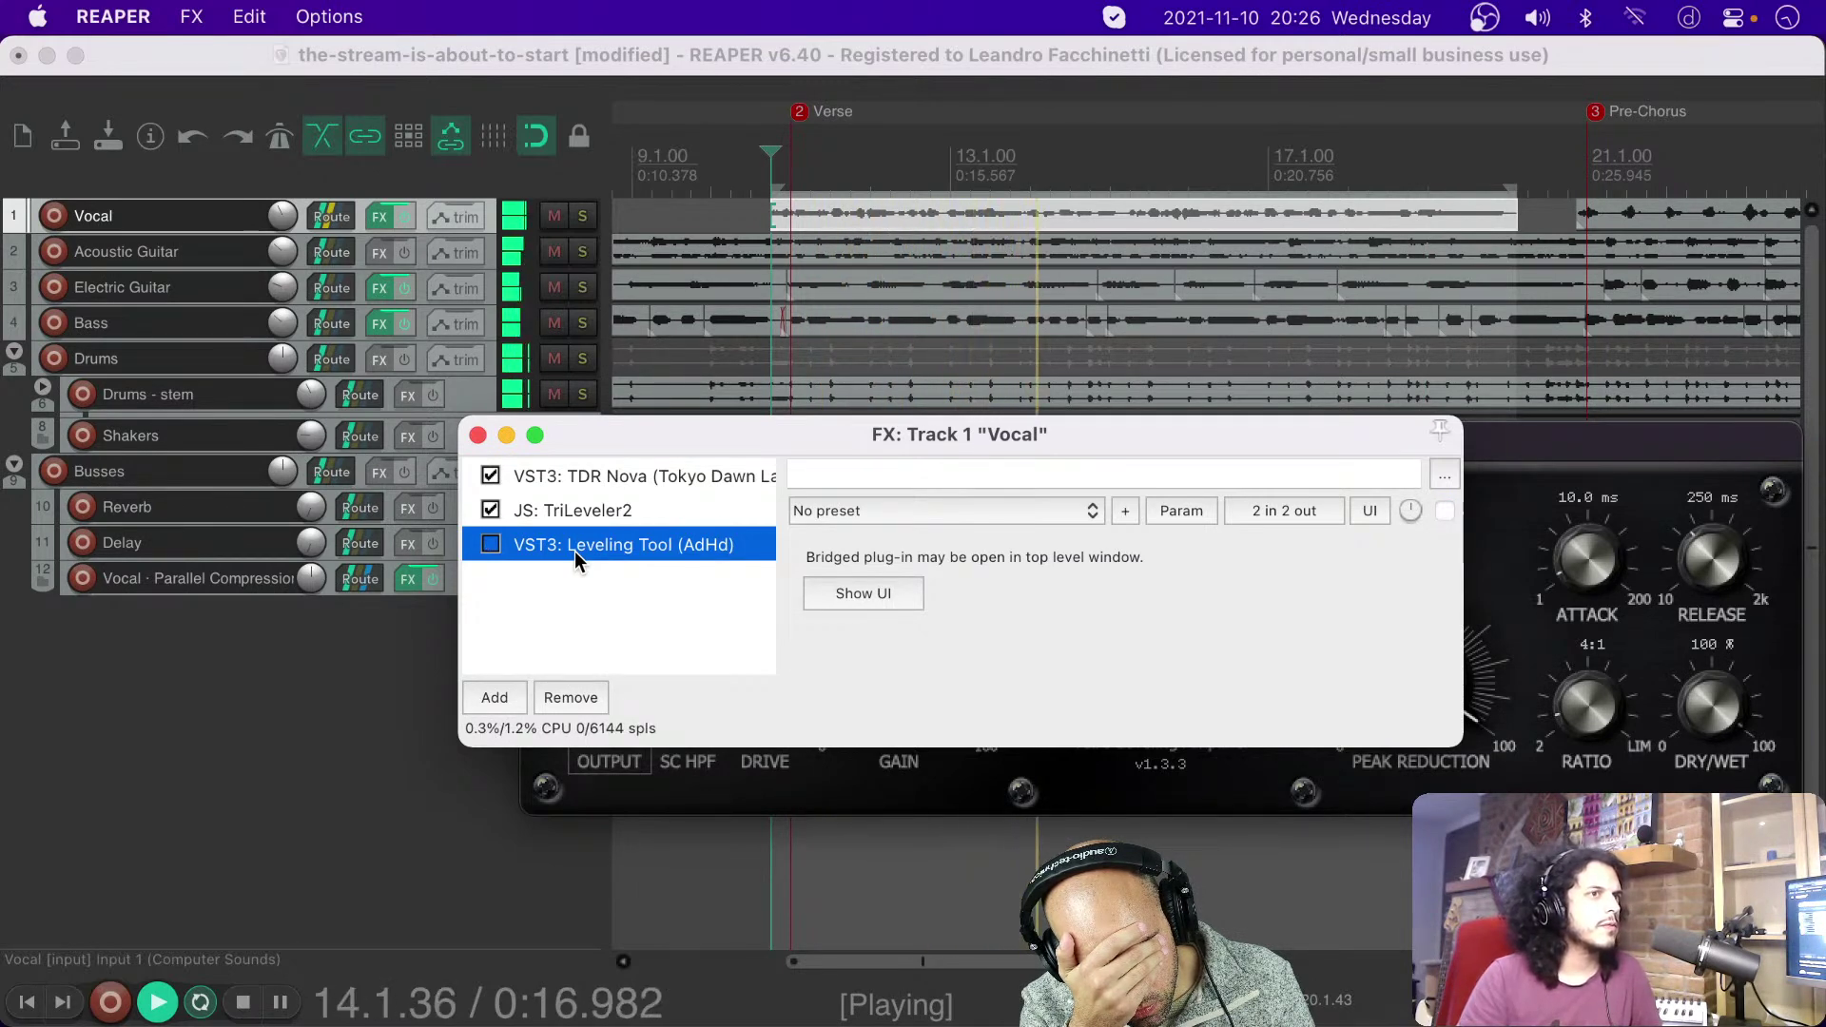
pyautogui.press('super+b')
pyautogui.press('super+b')
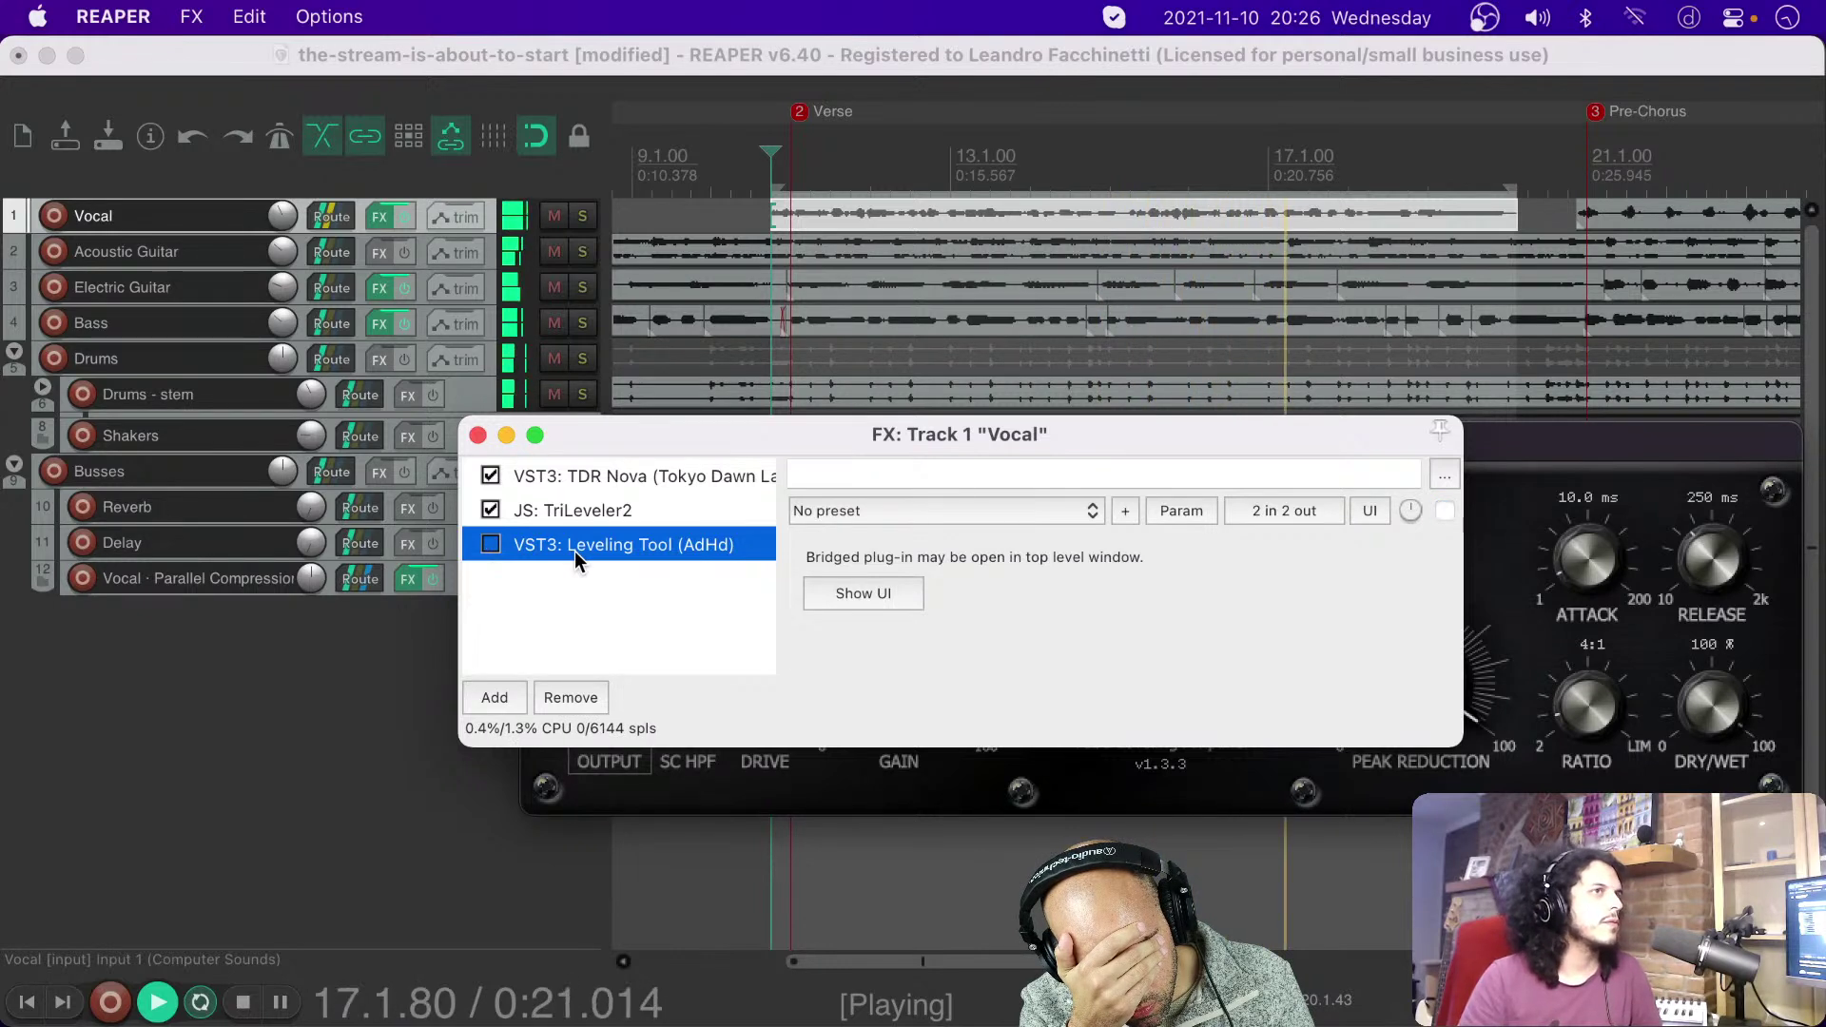
pyautogui.press('super+b')
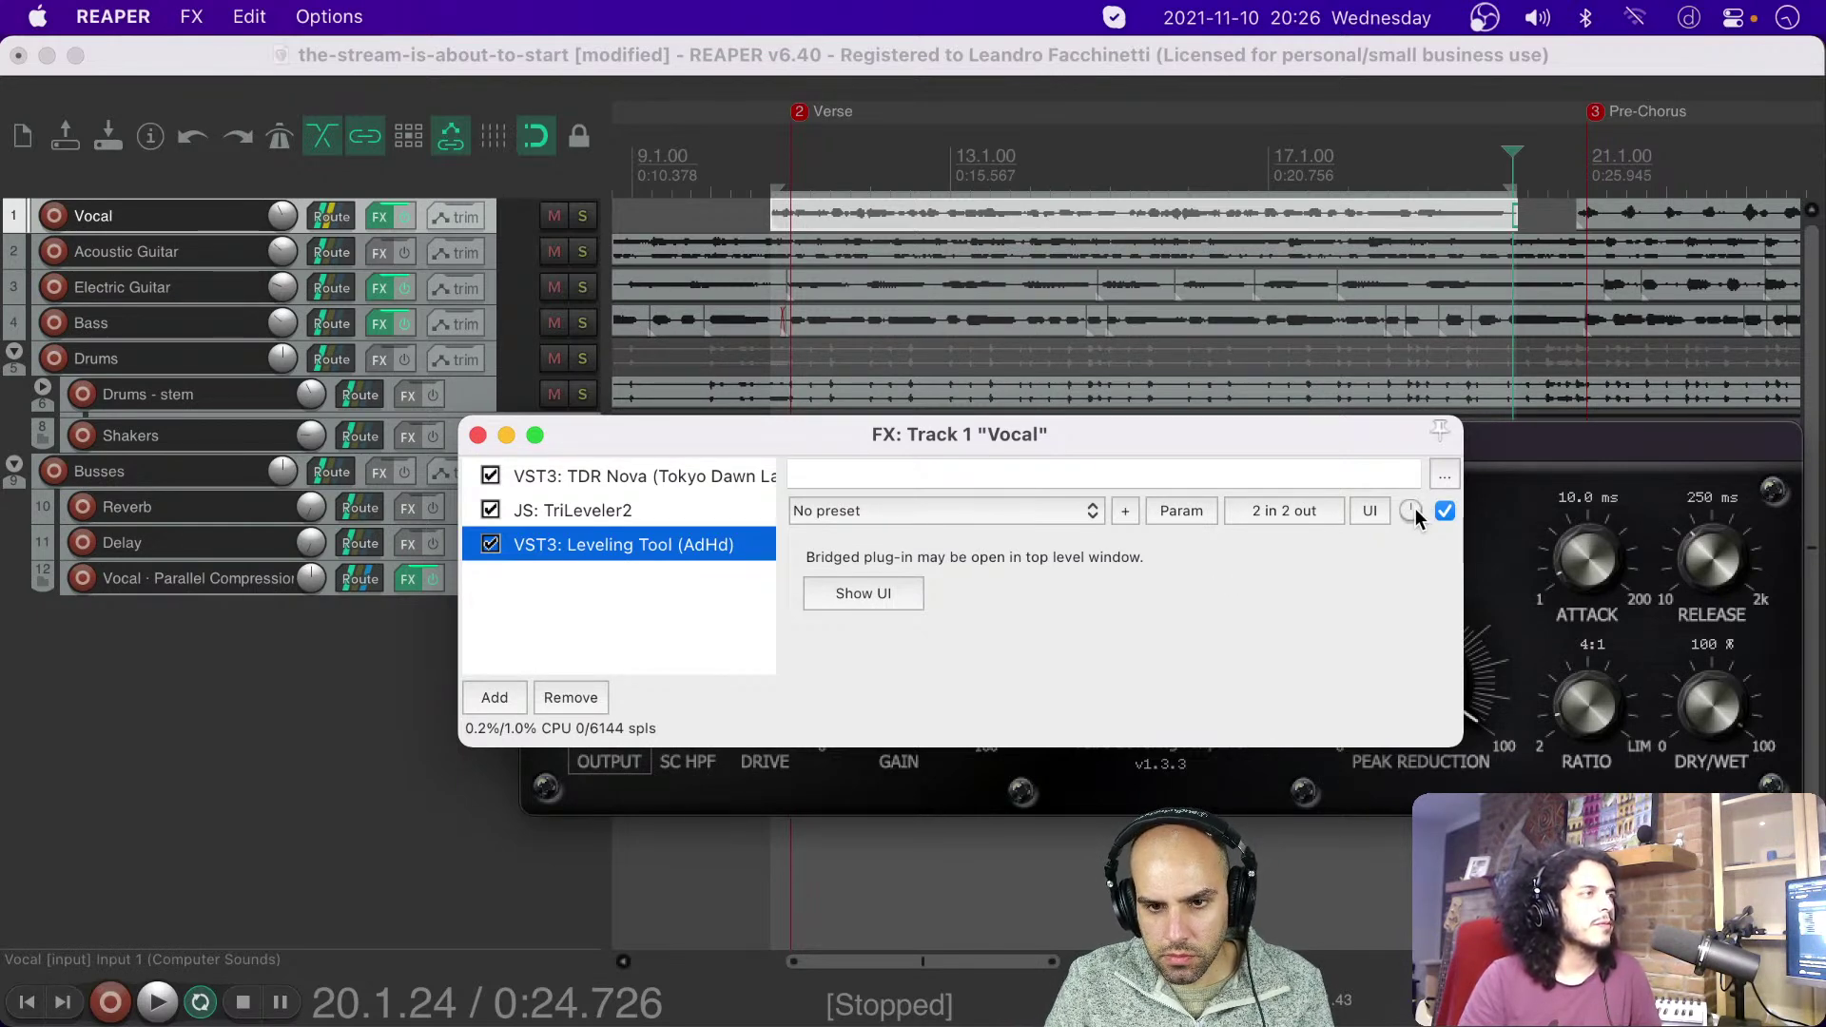
# Step: Play the selected verse, set the vocal Leveling Tool's wet mix to about 31%, and compare it with the effect bypassed
pyautogui.press('space')
pyautogui.moveTo(1413, 511); pyautogui.dragTo(1413, 576)
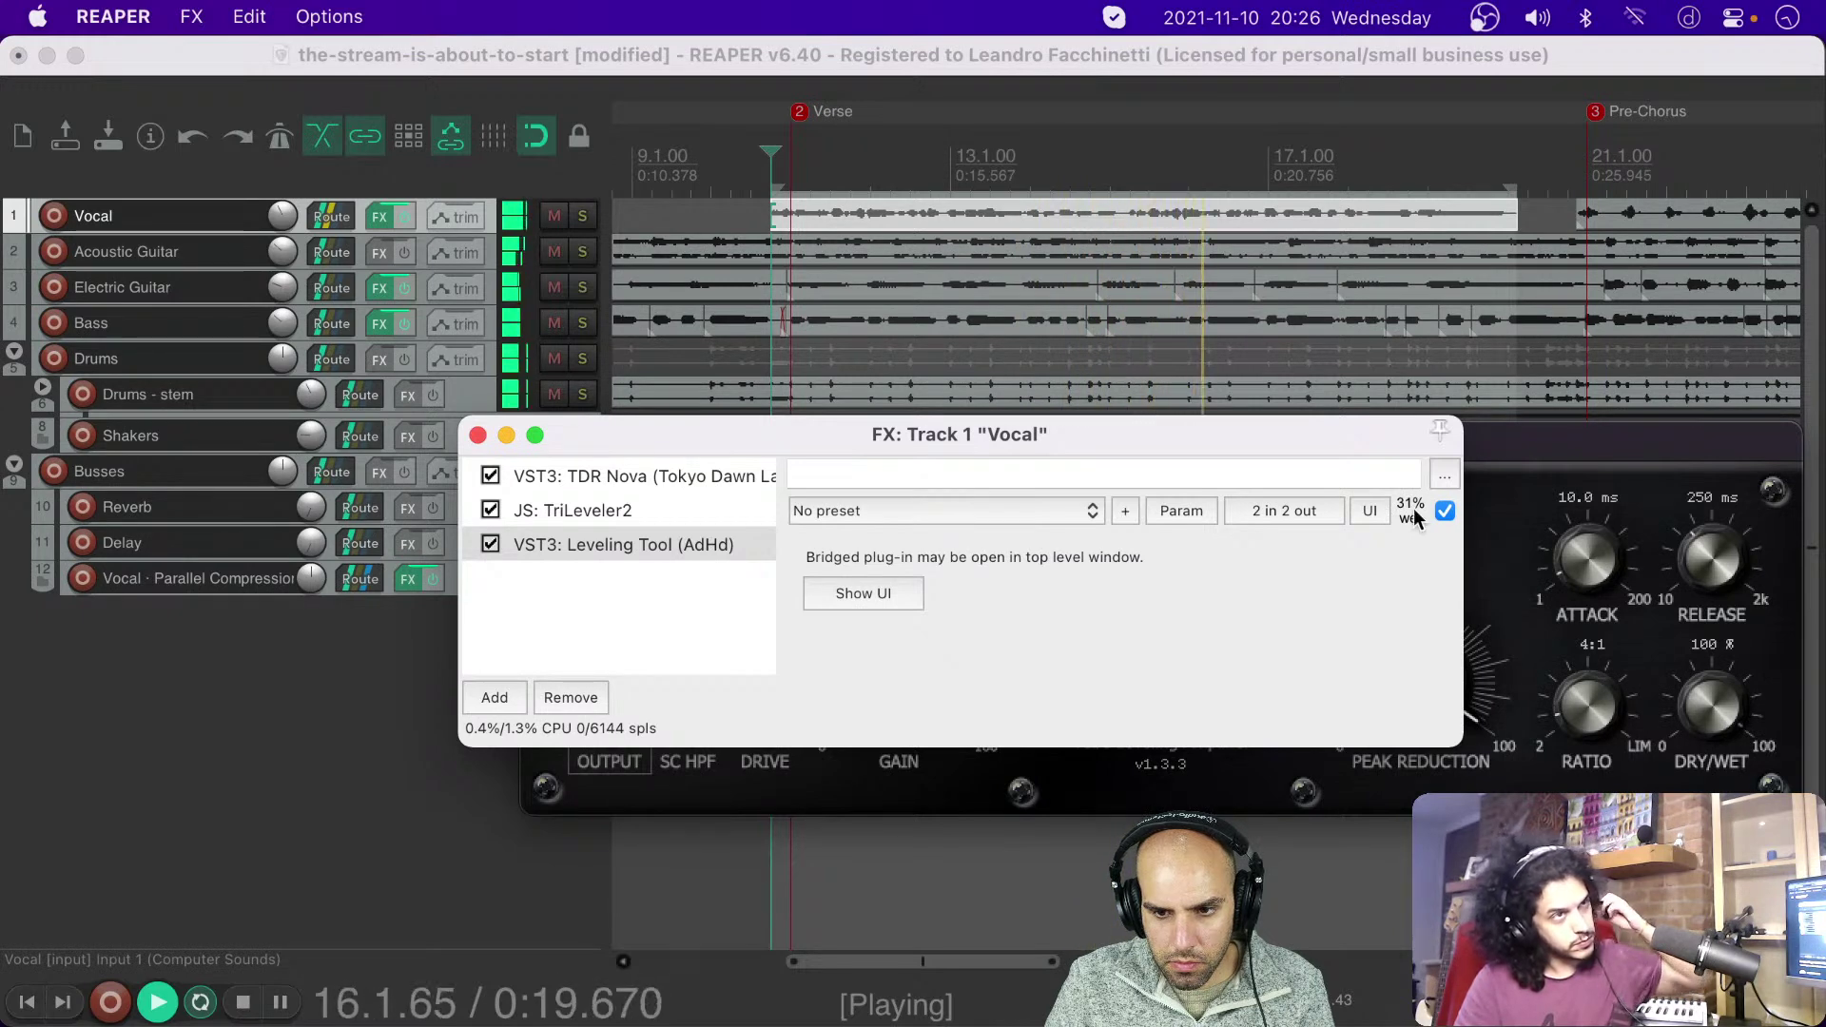
pyautogui.click(1436, 511)
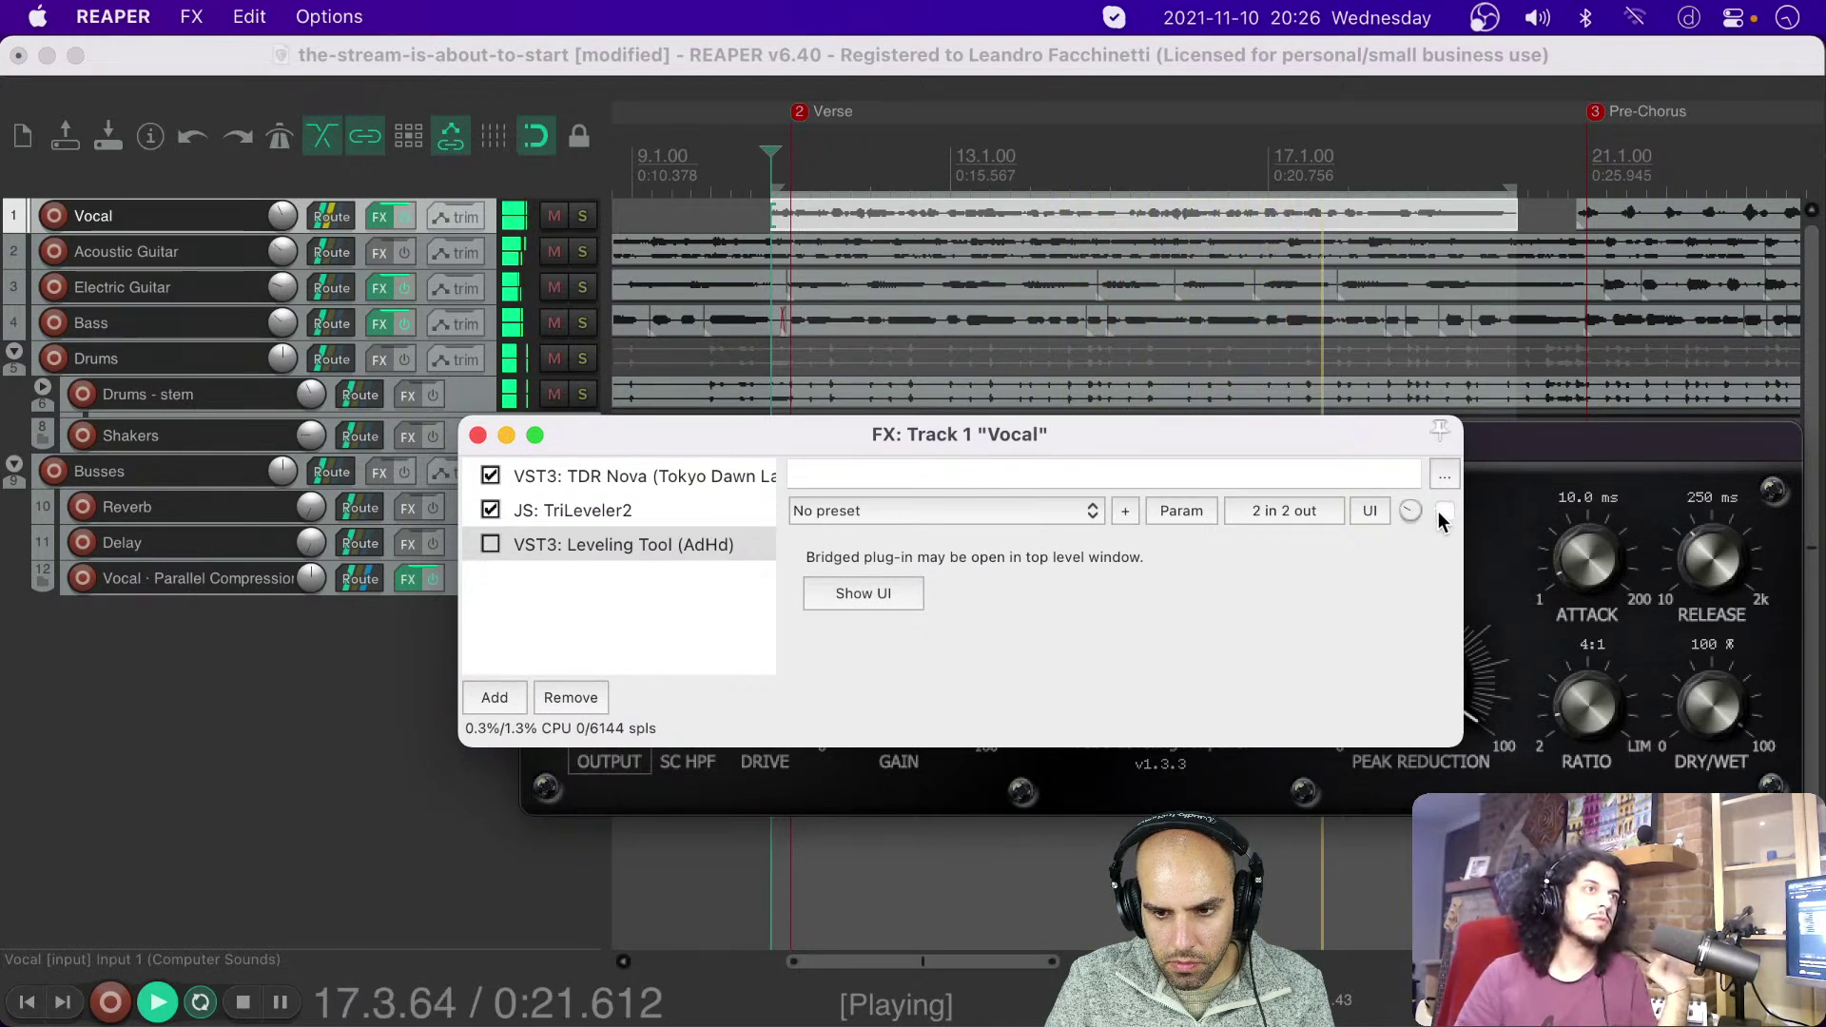
pyautogui.click(1443, 511)
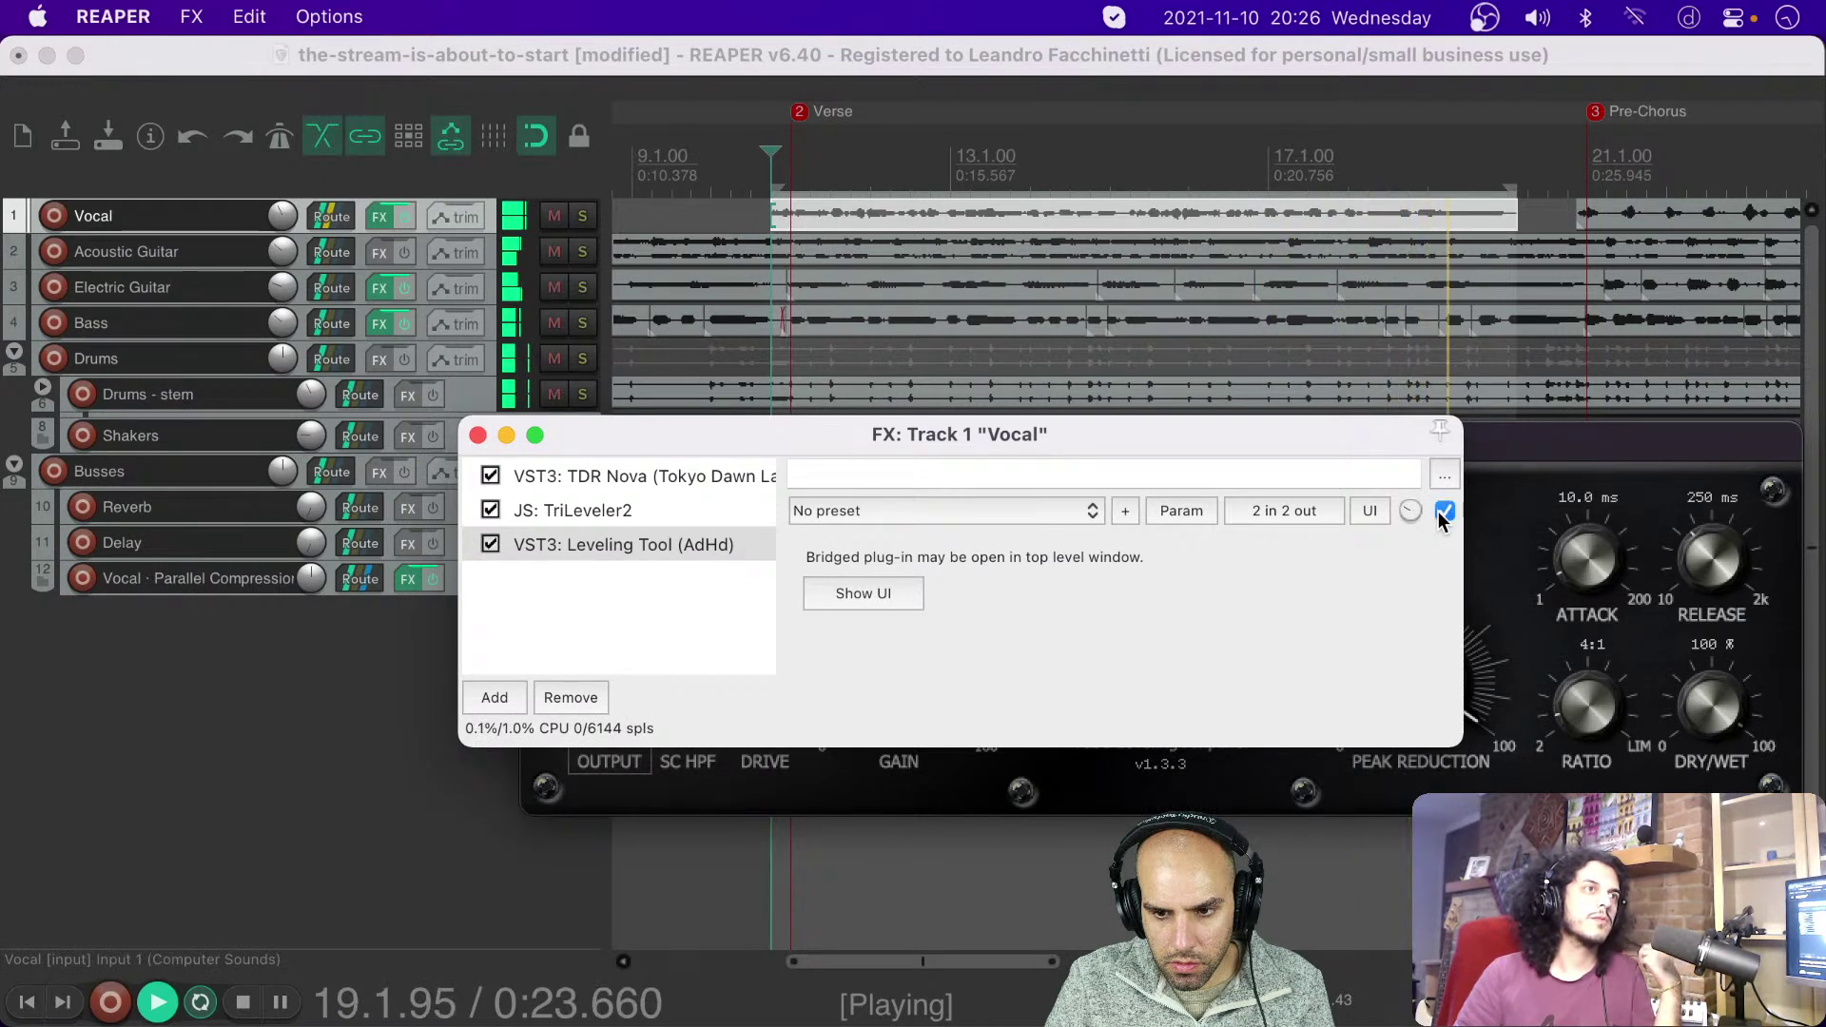
pyautogui.click(1438, 511)
# Step: Fine-tune the Leveling Tool's wet mix to 41% while comparing against bypass, leave the effect enabled, and stop playback
pyautogui.scroll(3, 1414, 519)
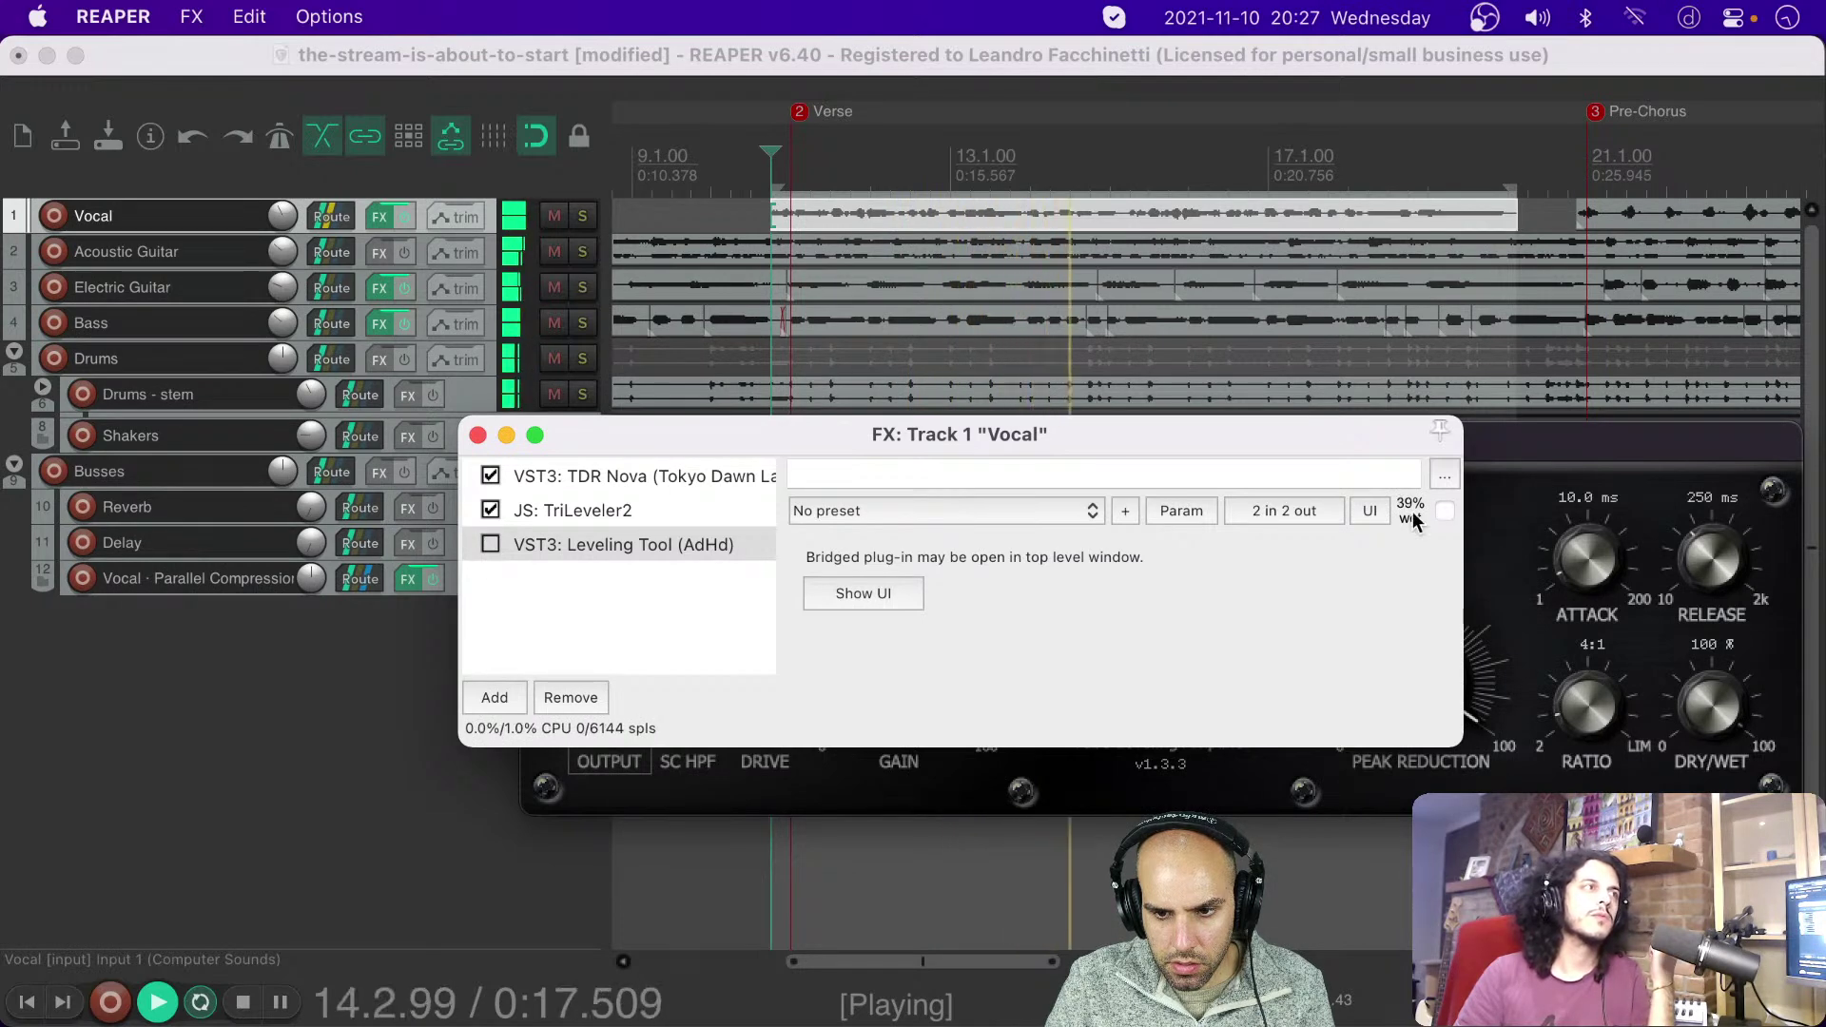
pyautogui.click(1440, 511)
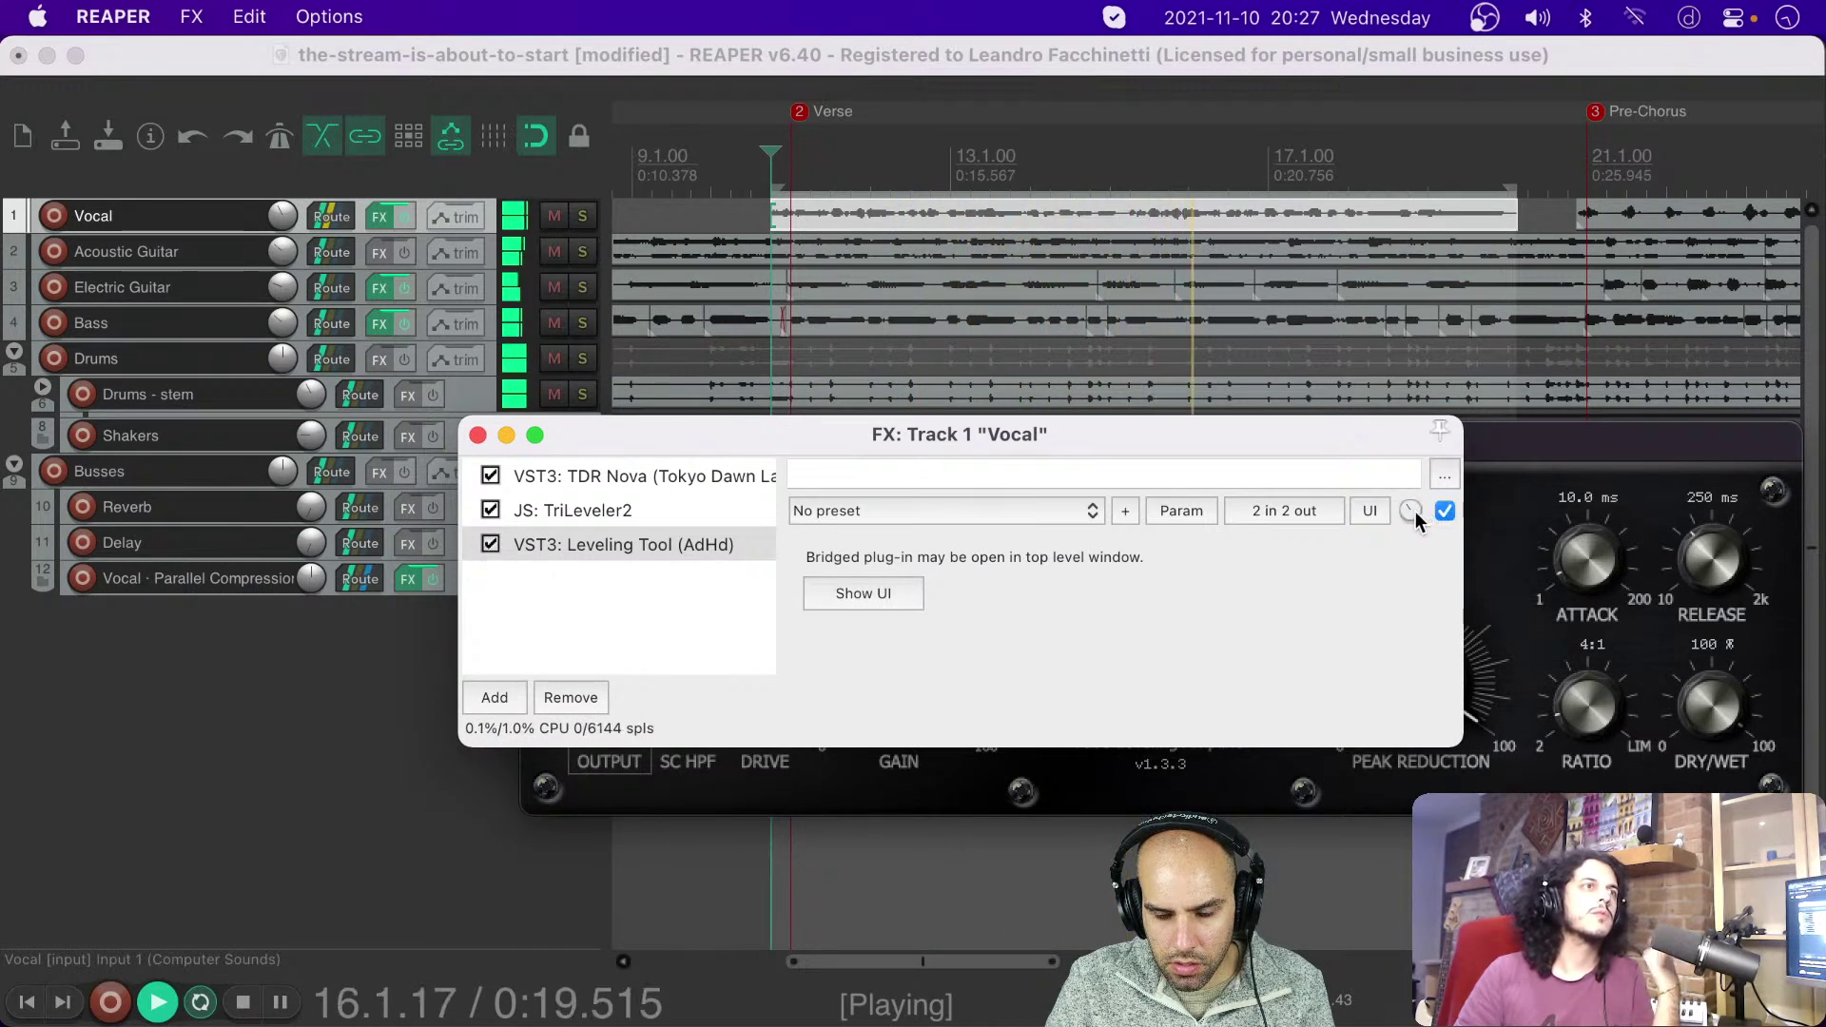
pyautogui.scroll(-1, 1414, 513)
pyautogui.scroll(-1, 1414, 513)
pyautogui.click(1438, 511)
pyautogui.scroll(4, 1416, 515)
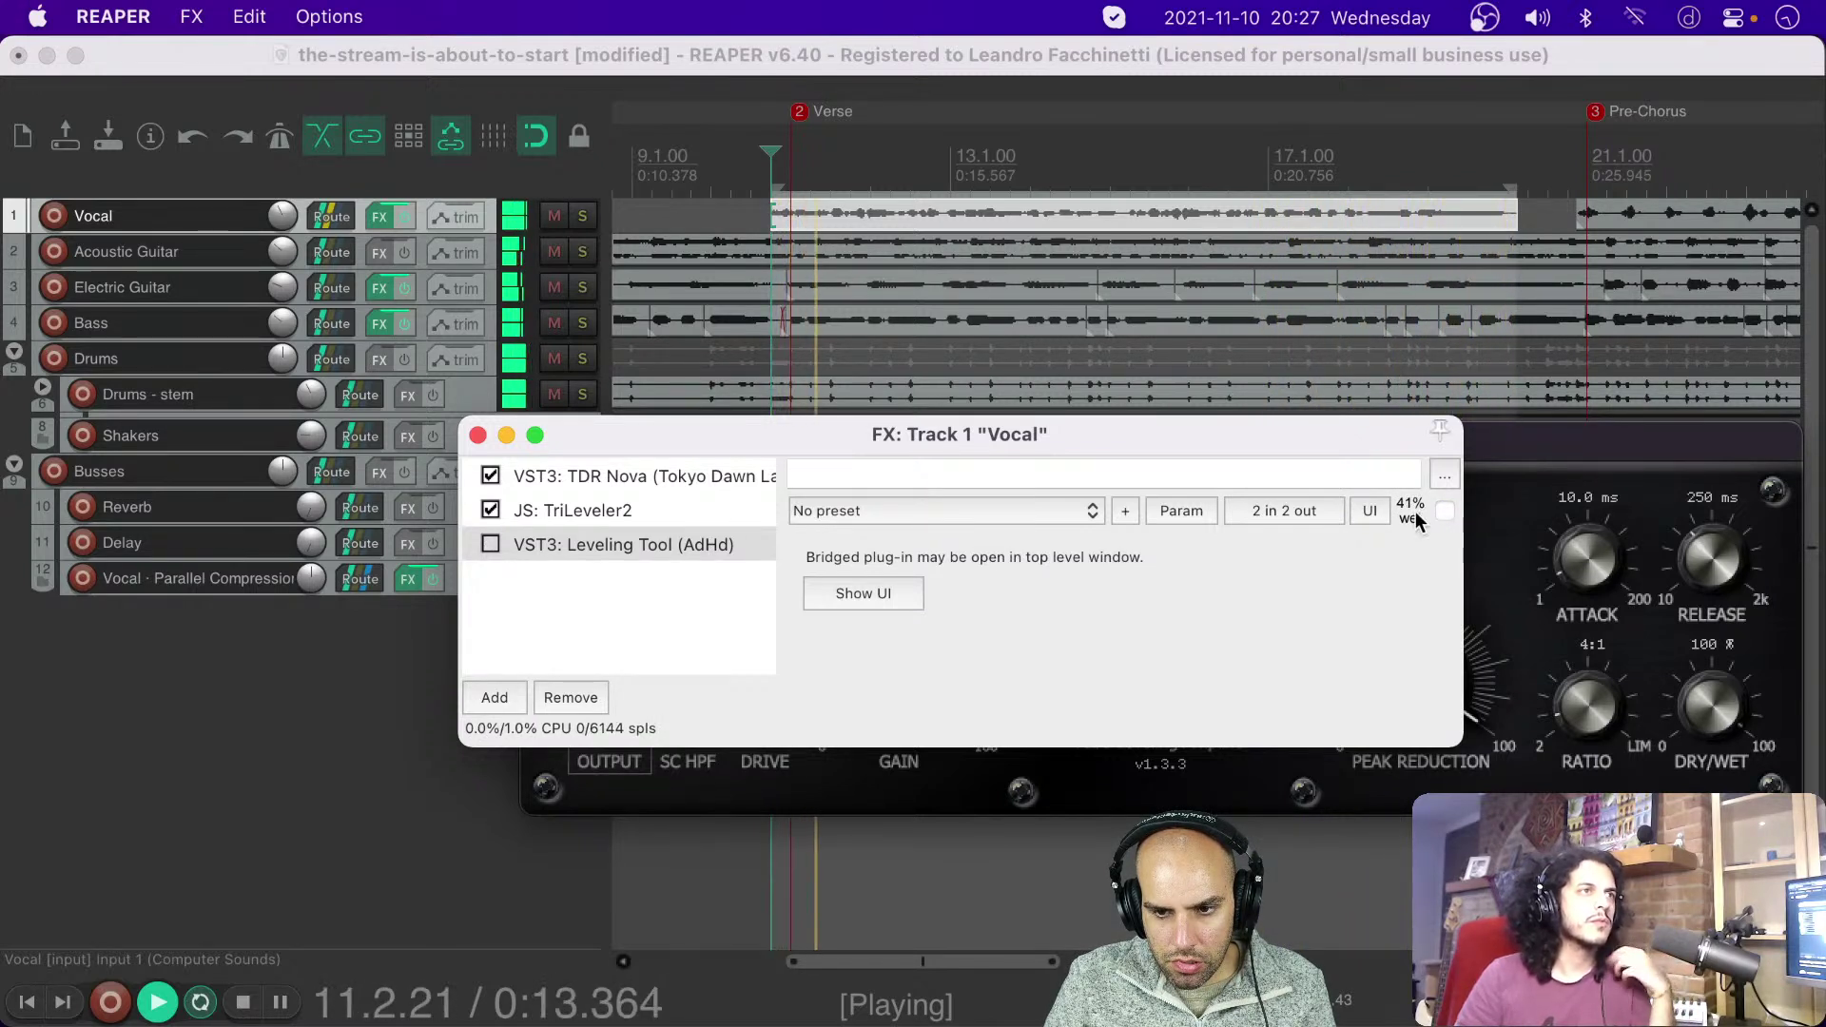
pyautogui.click(1444, 514)
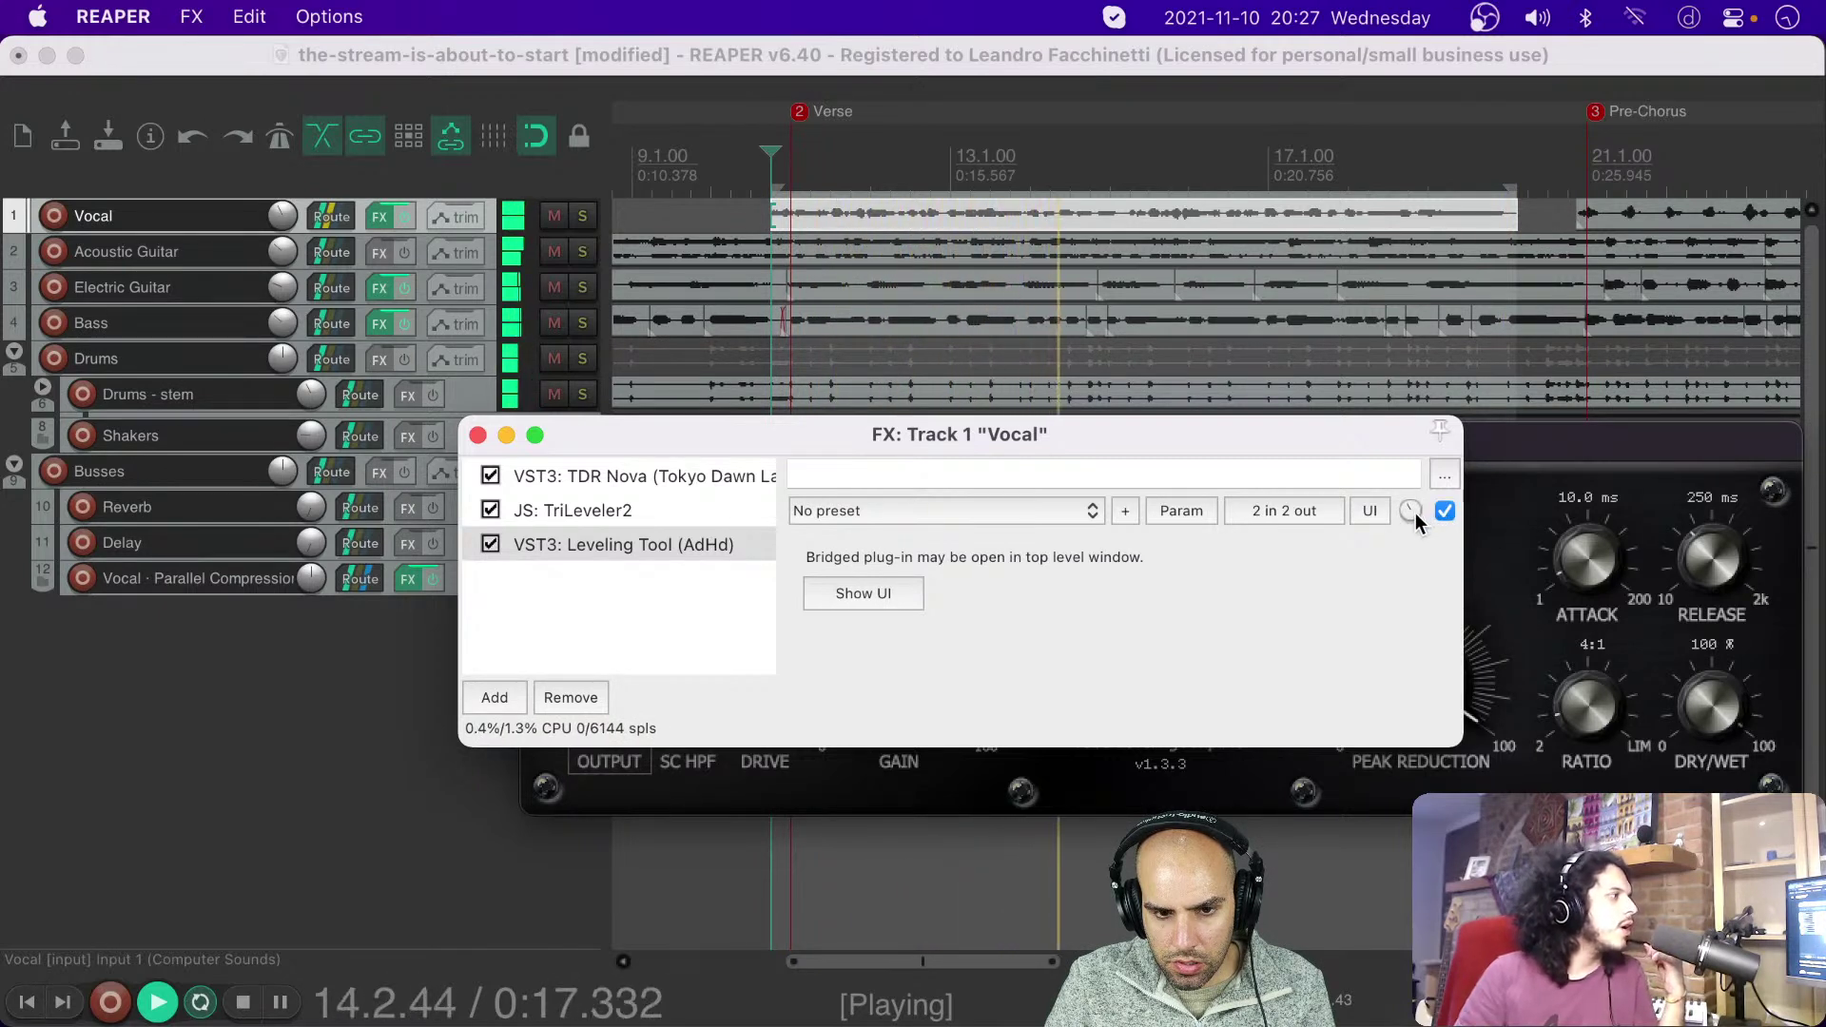
pyautogui.press('space')
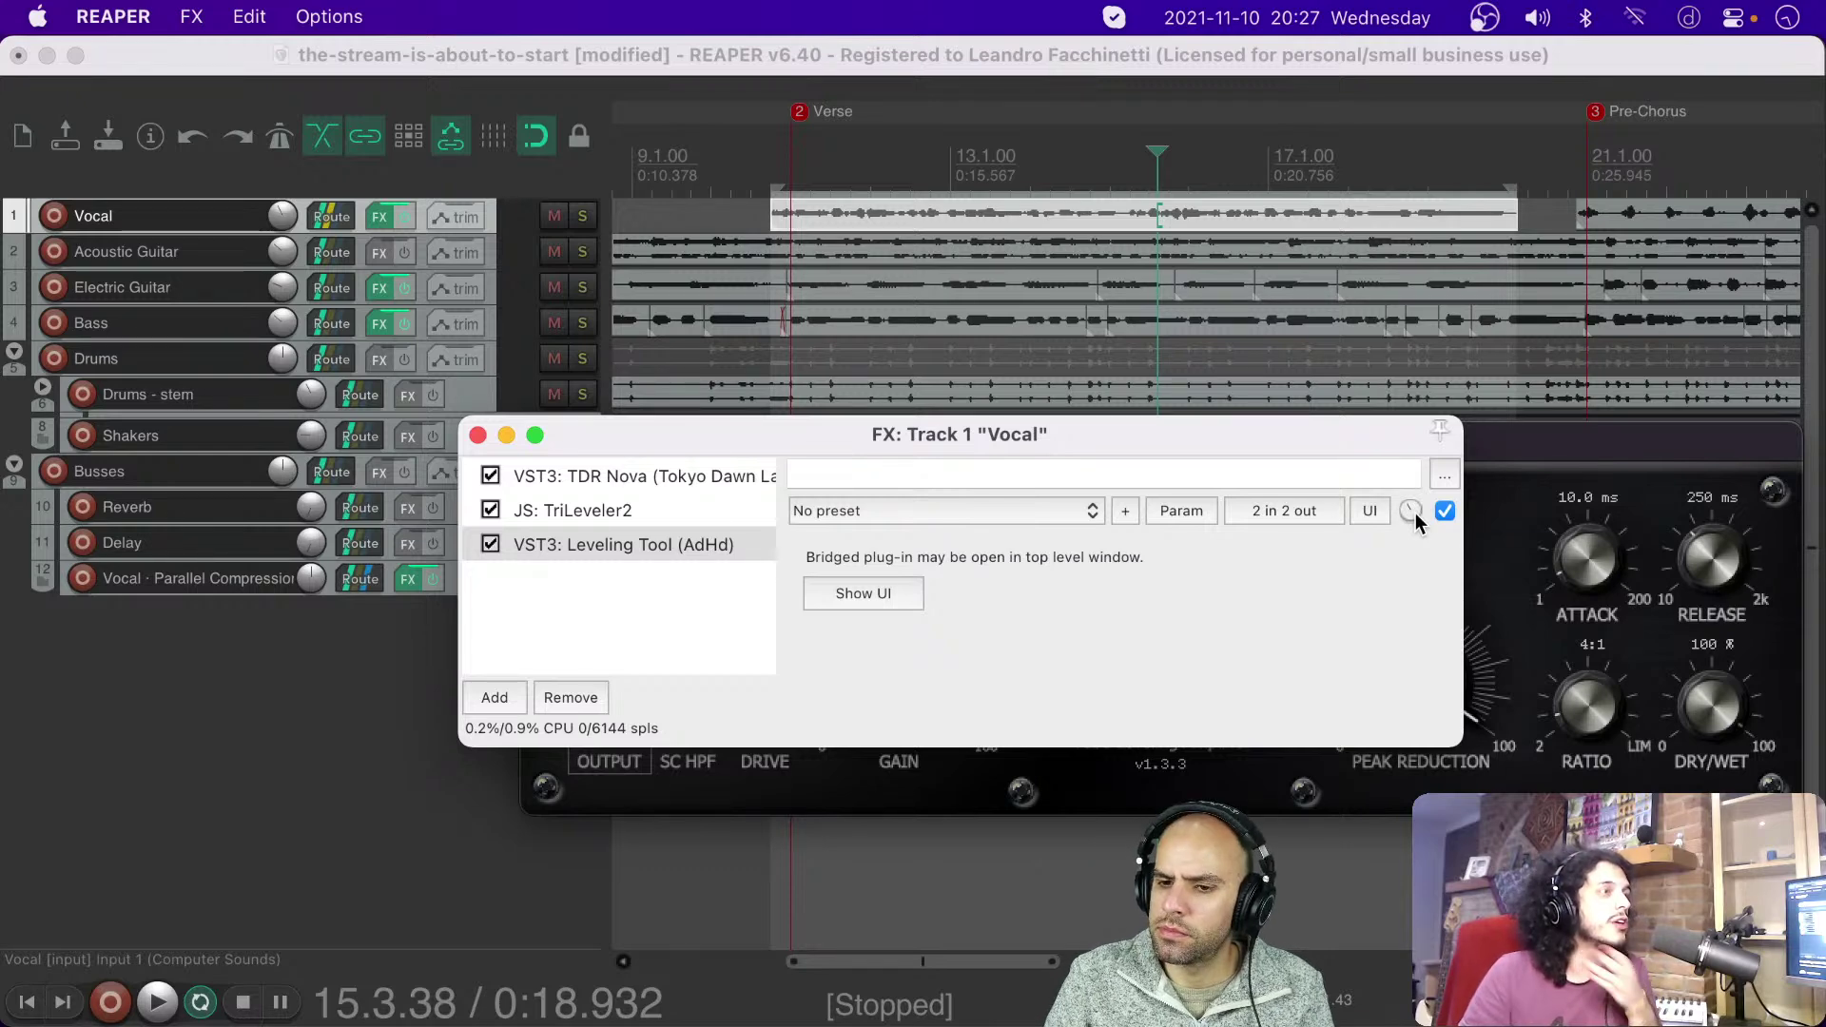
# Step: Move the vocal track's FX window away from the Leveling Tool interface so its controls are uncovered
pyautogui.moveTo(1344, 437); pyautogui.dragTo(964, 306)
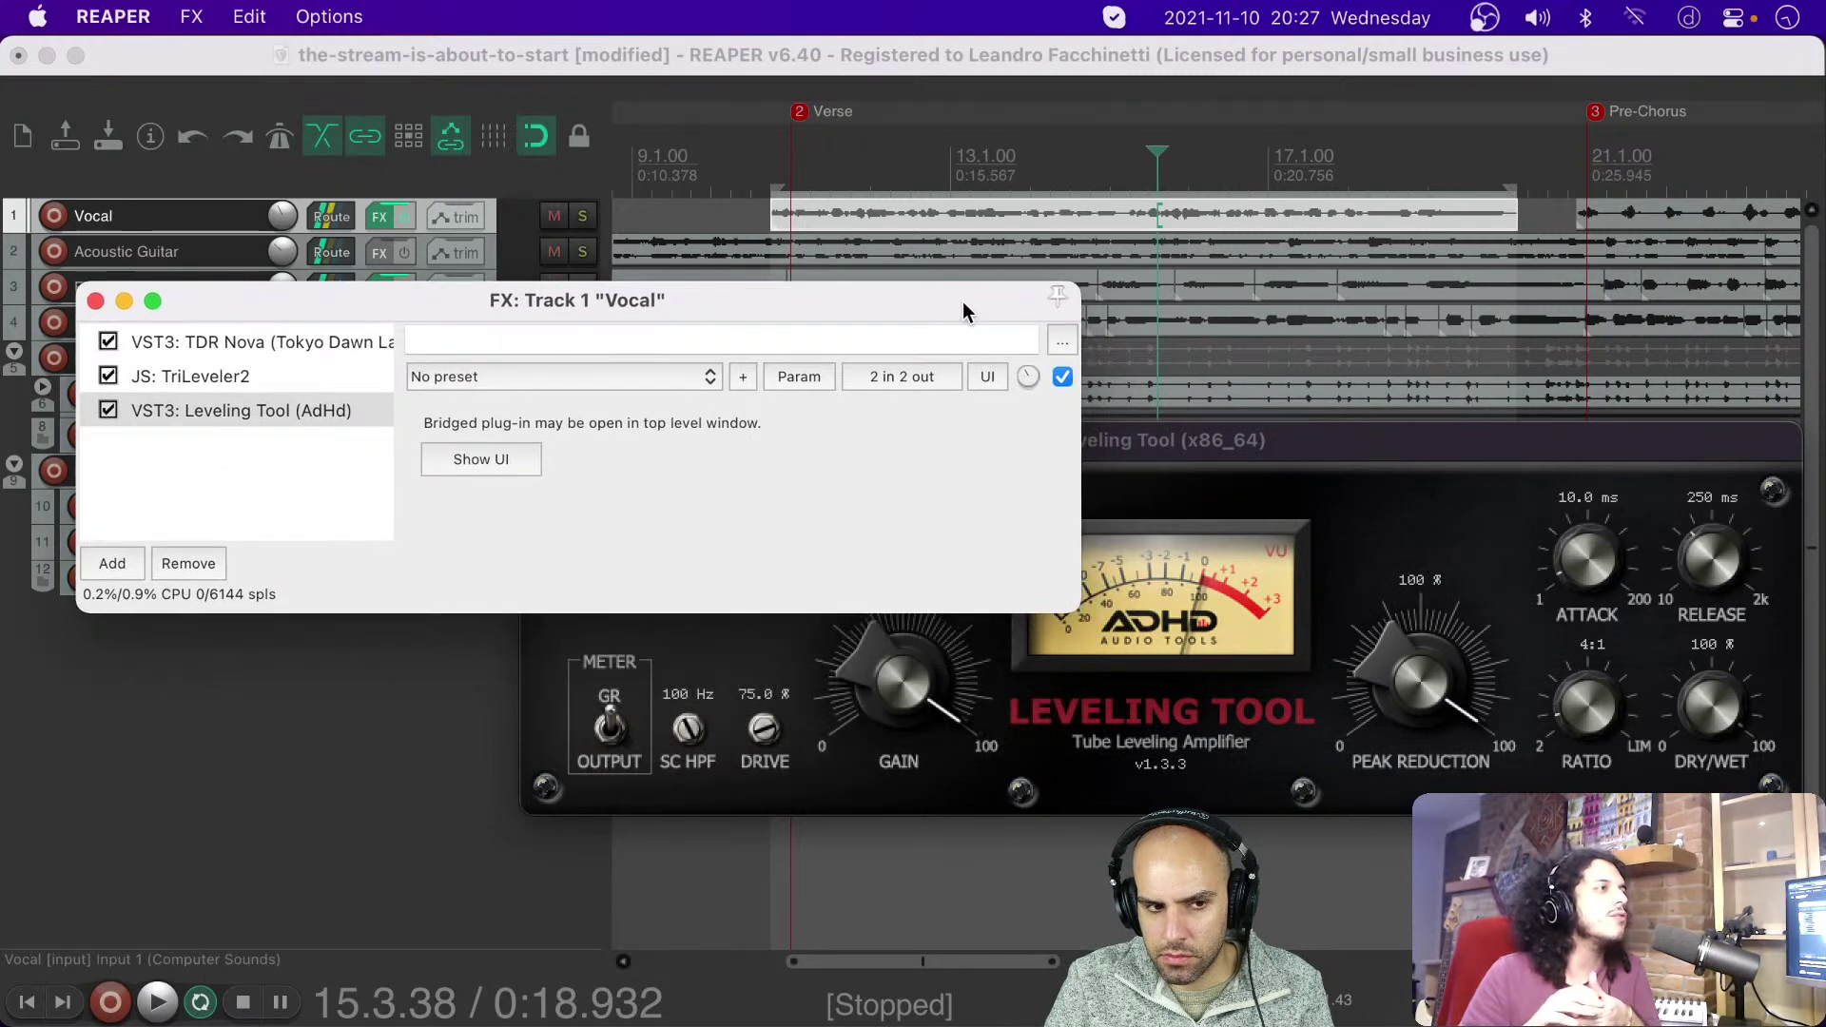
pyautogui.click(1260, 441)
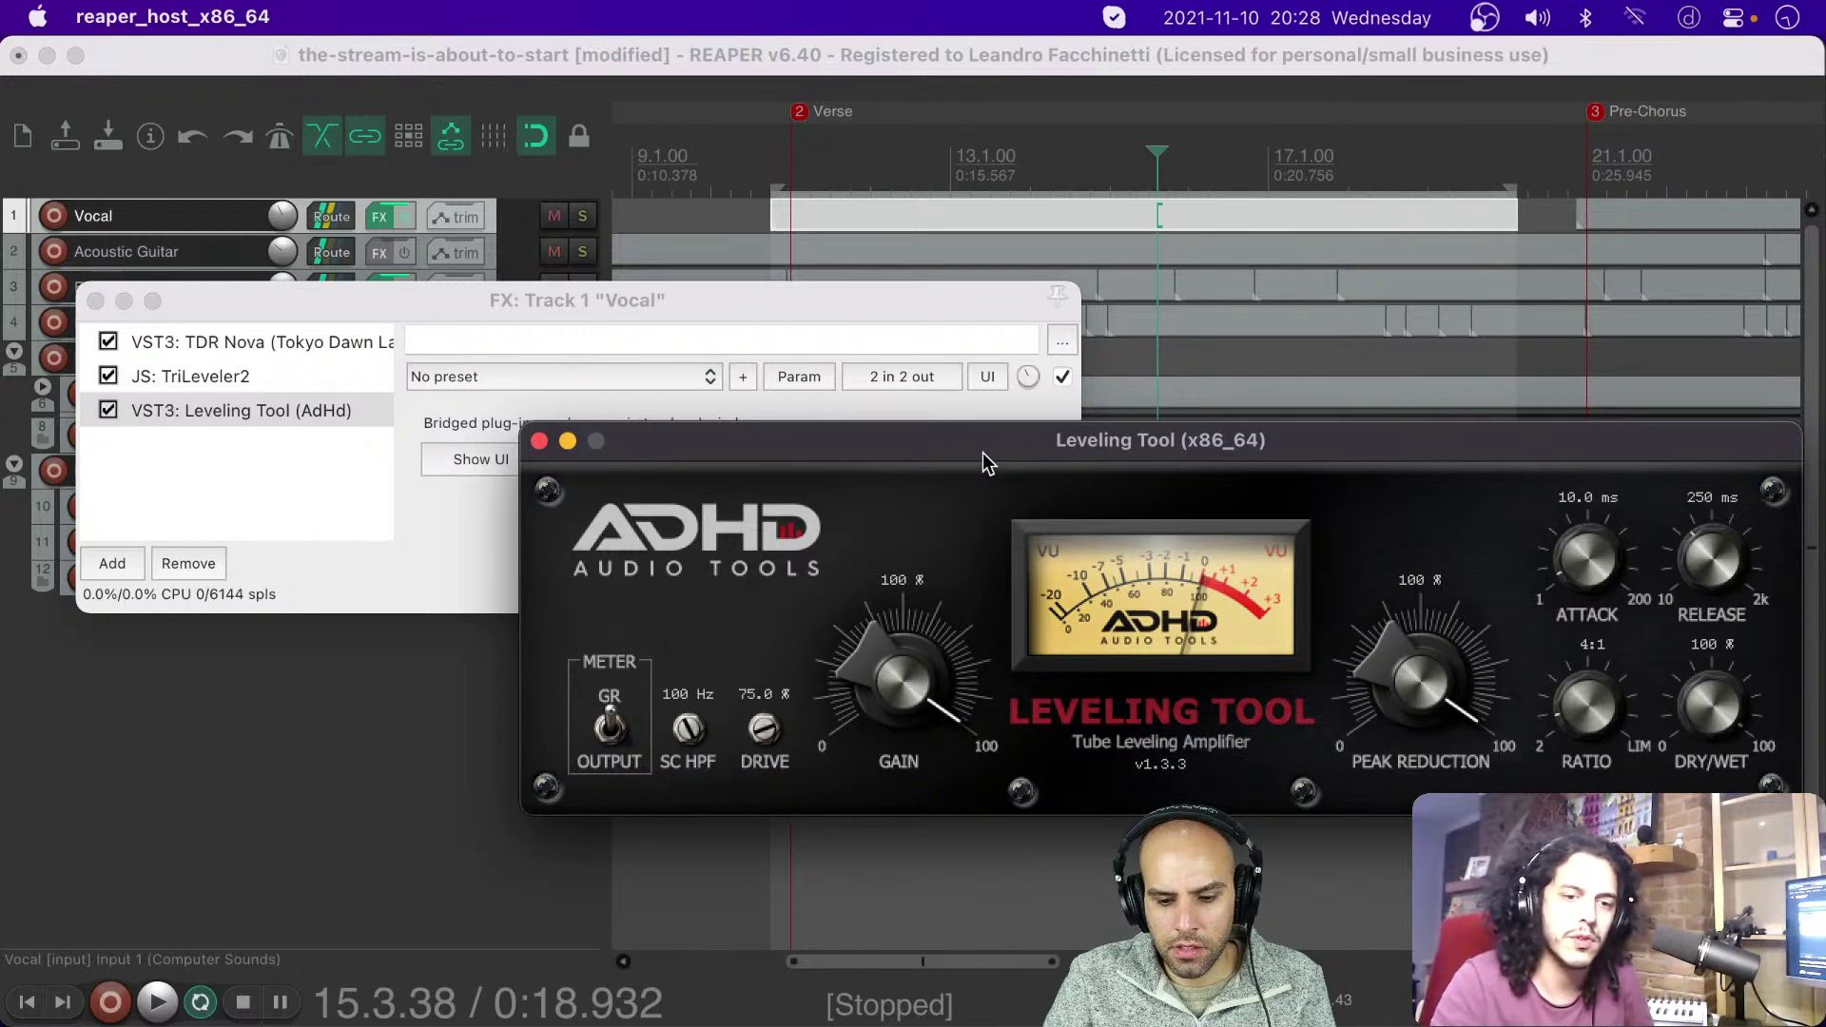
pyautogui.click(659, 316)
pyautogui.moveTo(659, 316); pyautogui.dragTo(696, 316)
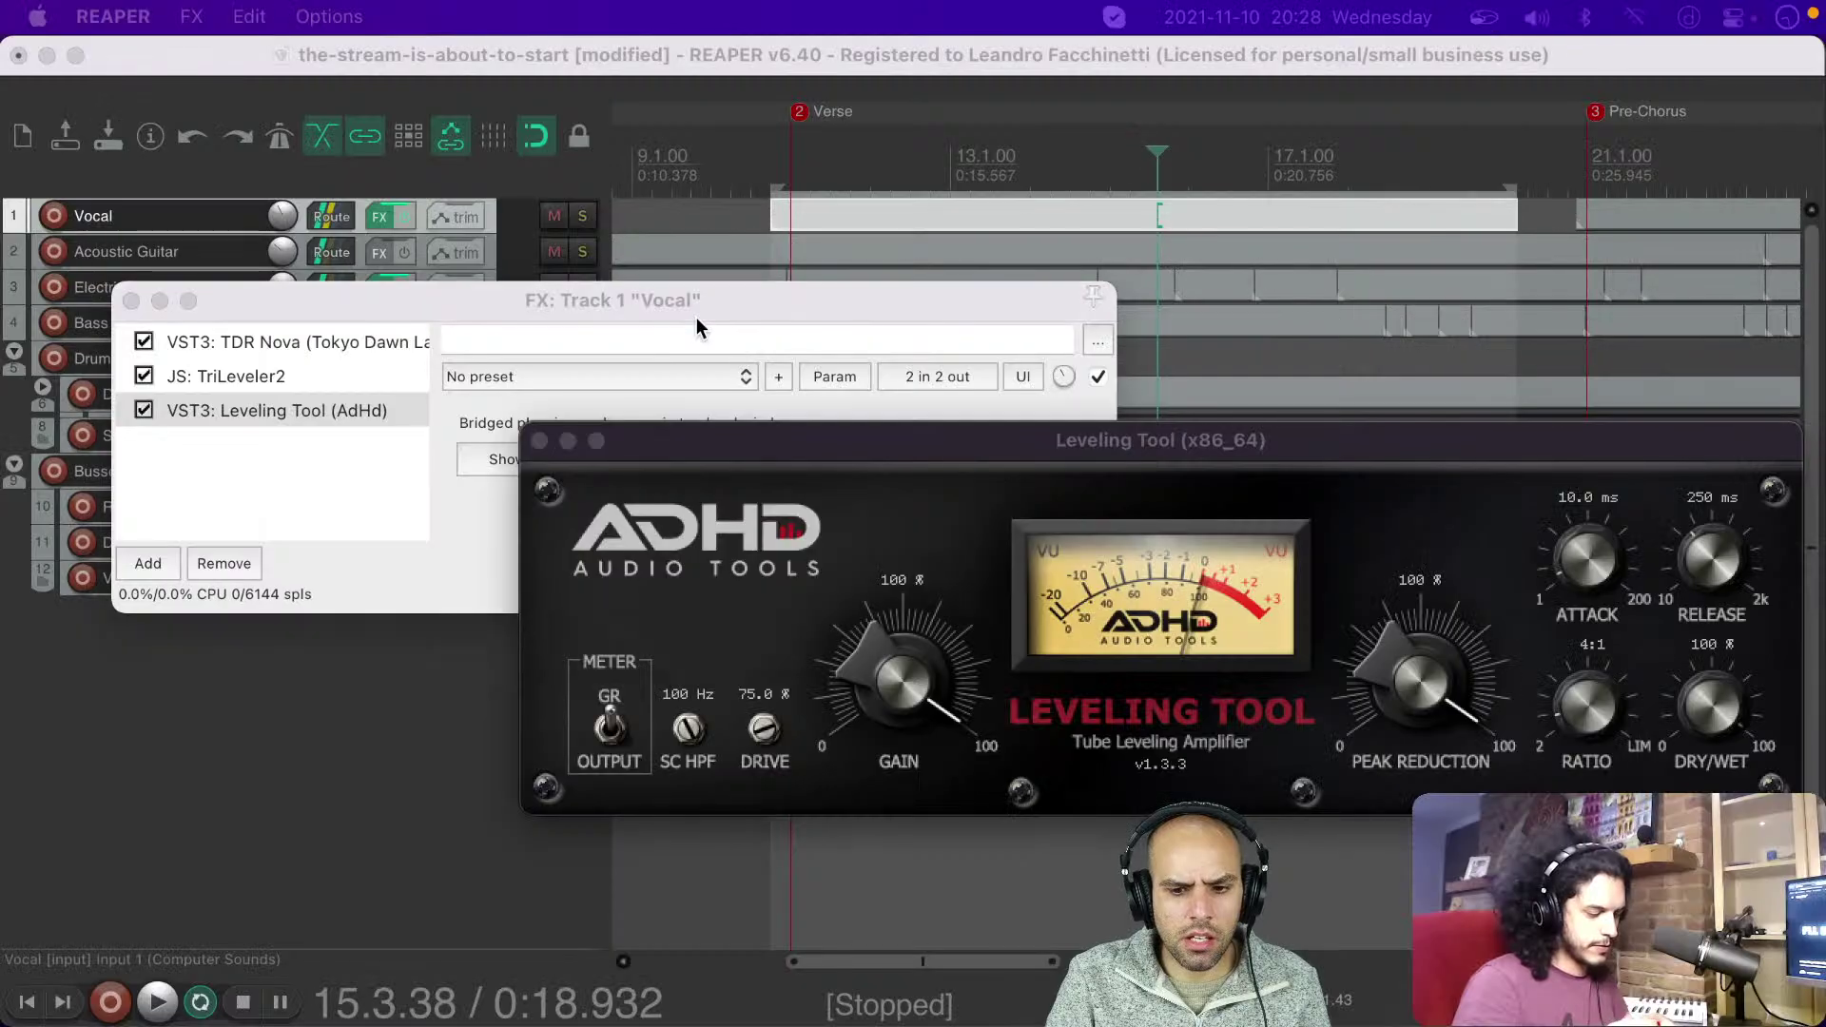
pyautogui.press('super+Tab')
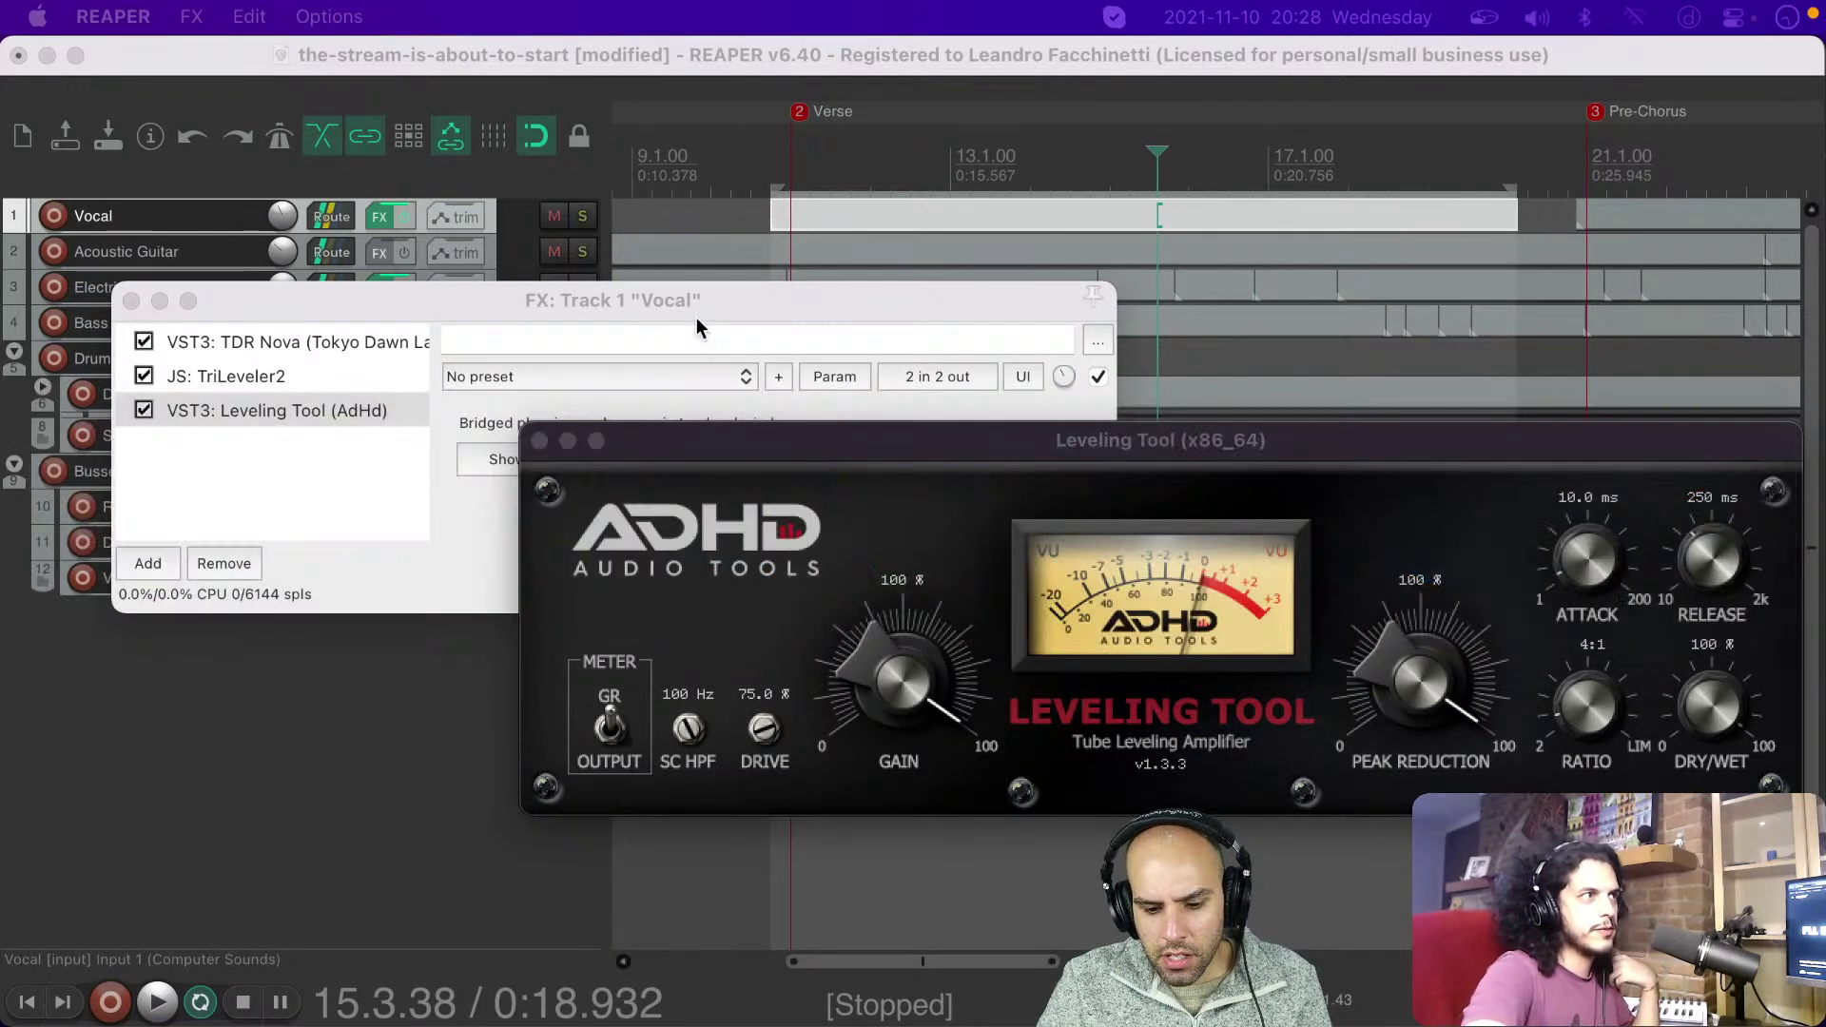
pyautogui.moveTo(601, 307); pyautogui.dragTo(616, 294)
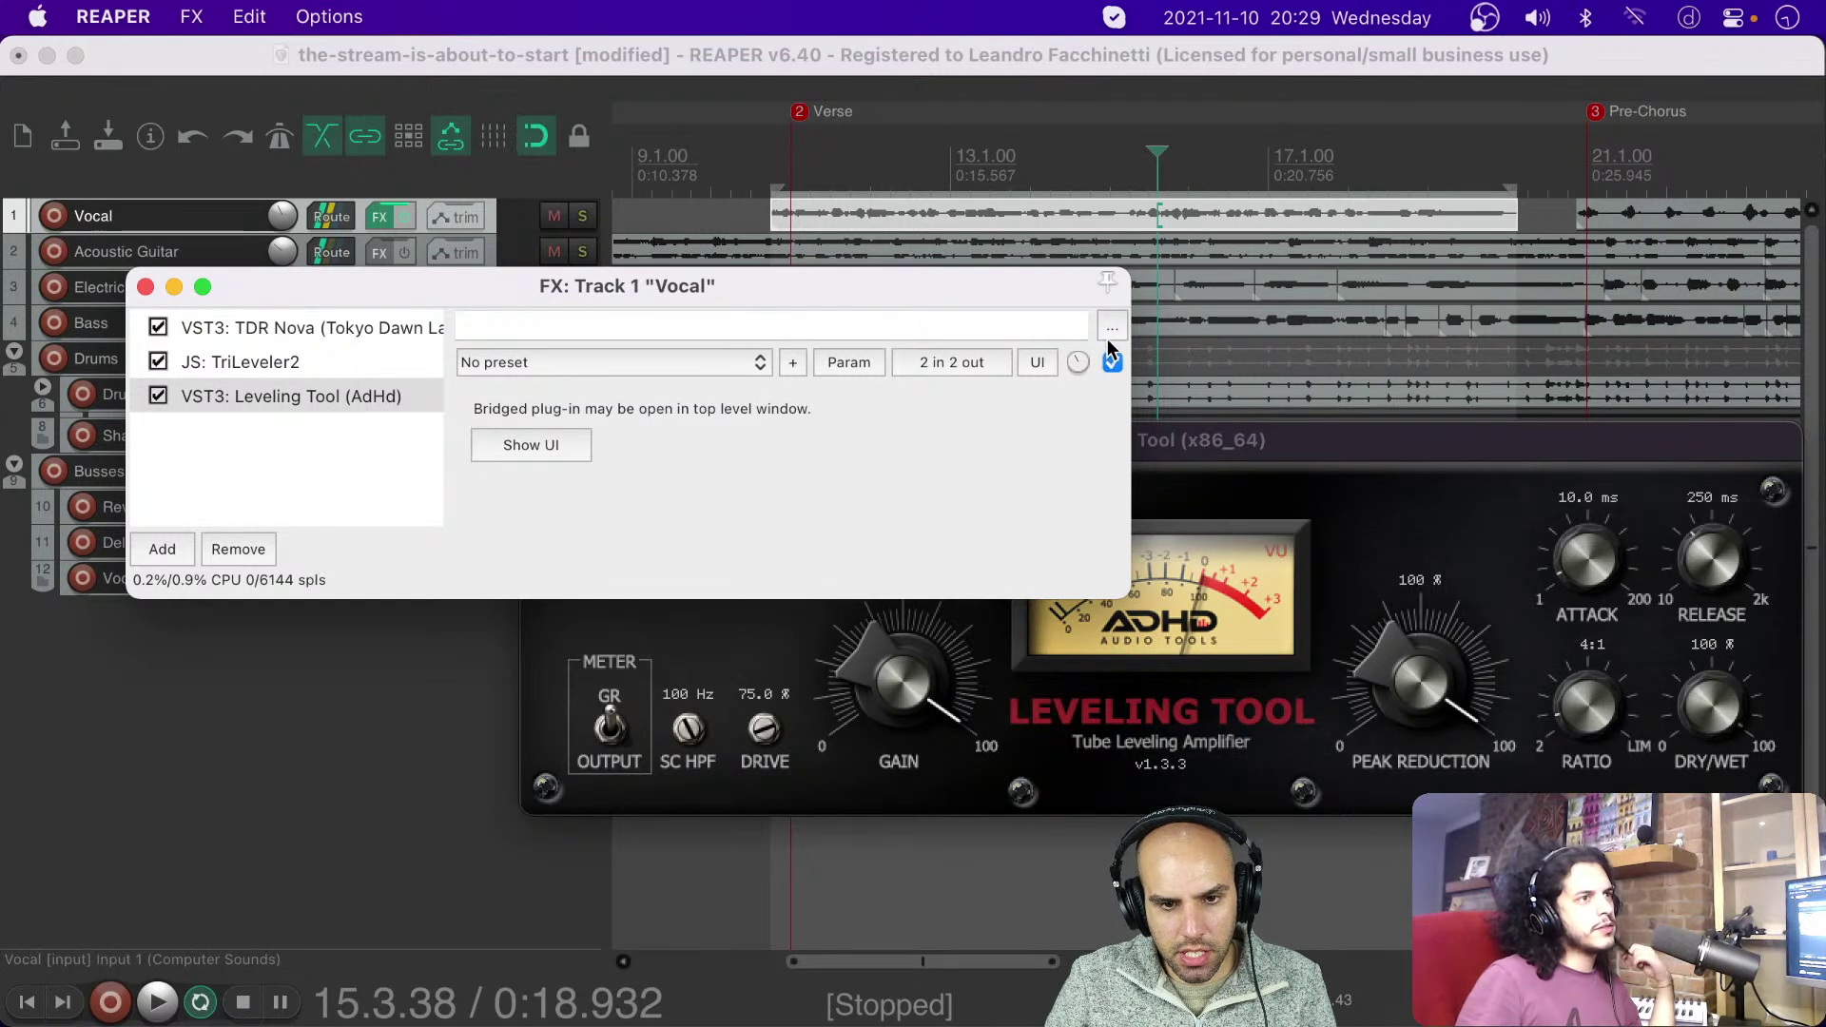
# Step: Review the TriLeveler2, Leveling Tool and TDR Nova plug-ins in the vocal FX chain
pyautogui.click(980, 360)
pyautogui.click(999, 379)
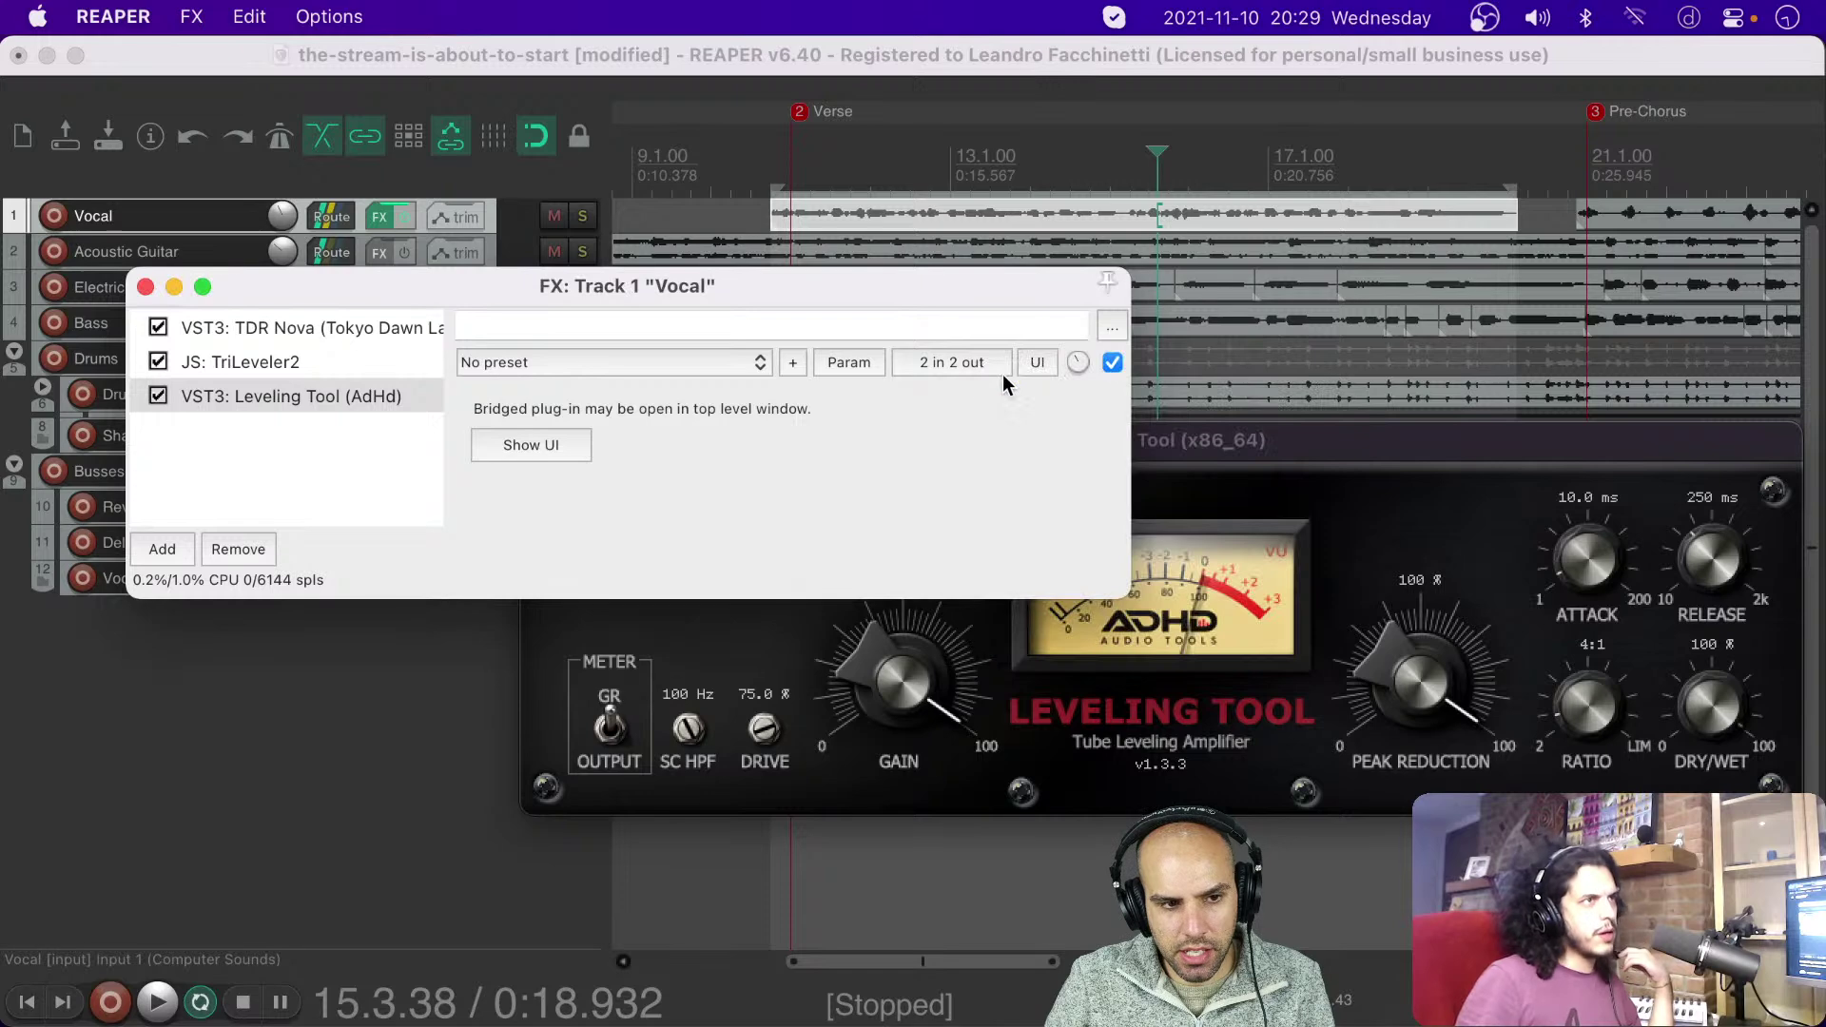
pyautogui.click(366, 363)
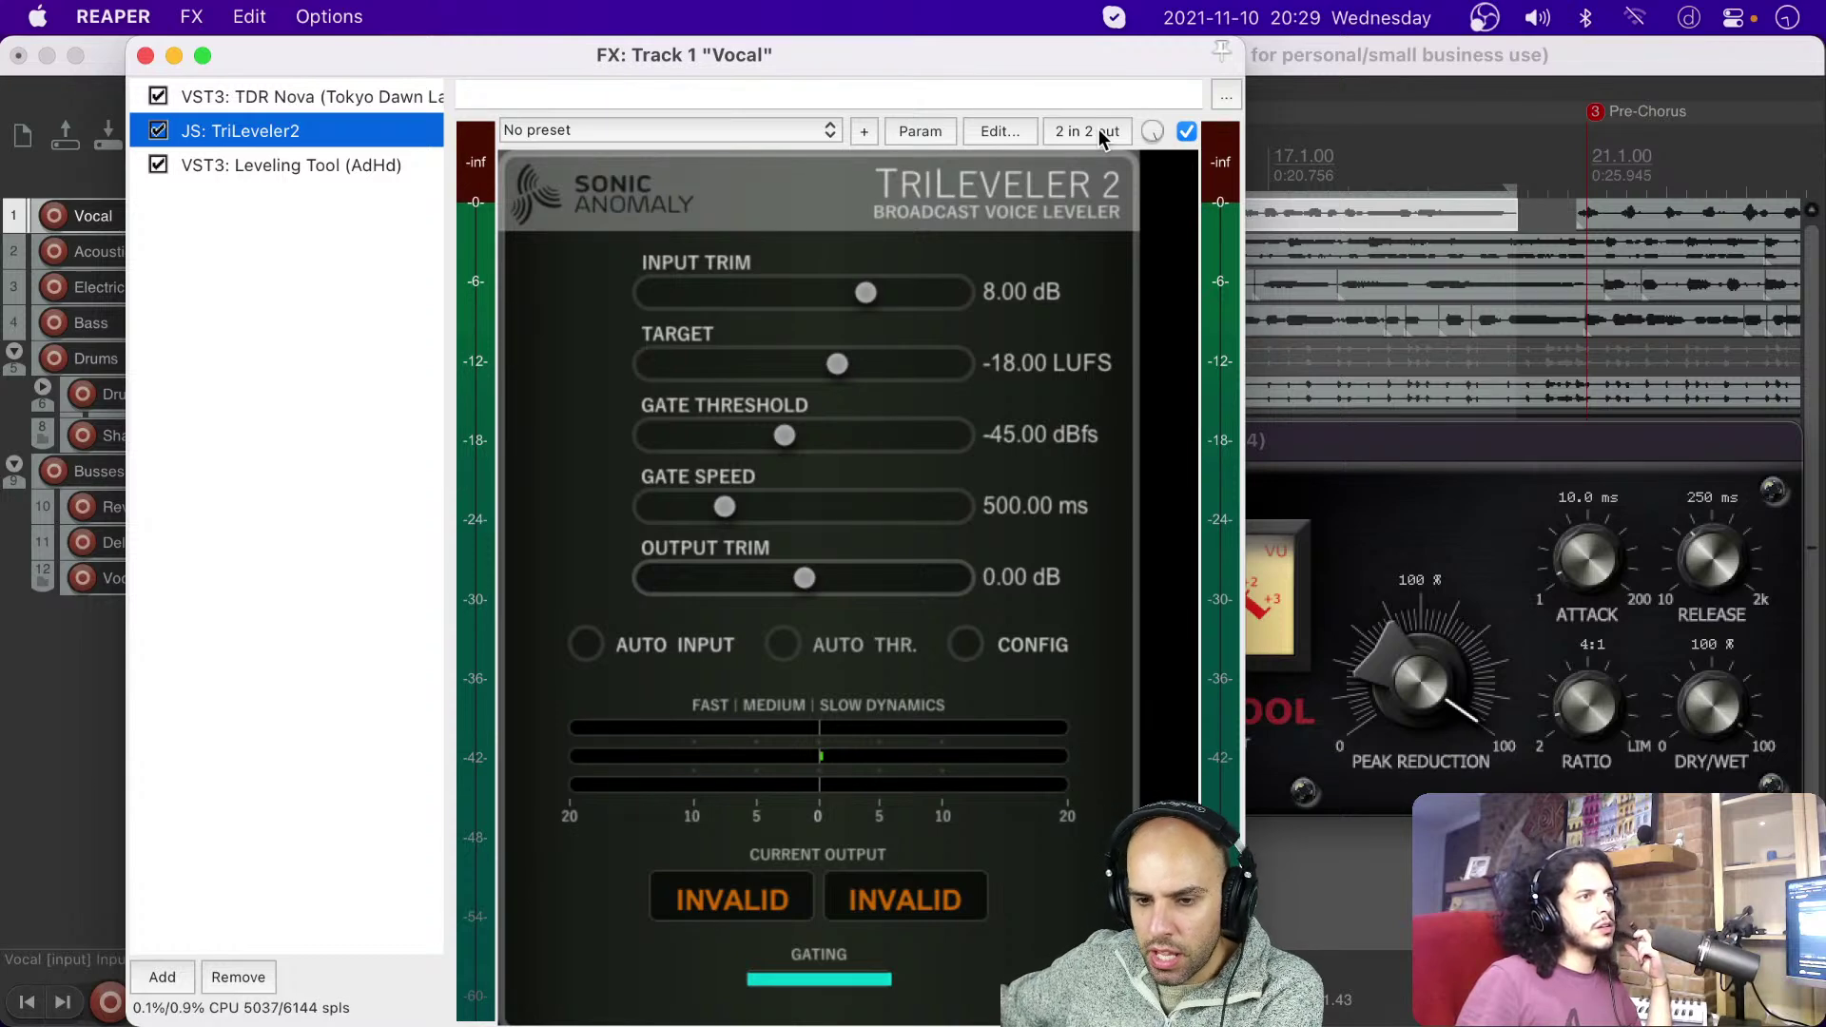
pyautogui.click(333, 164)
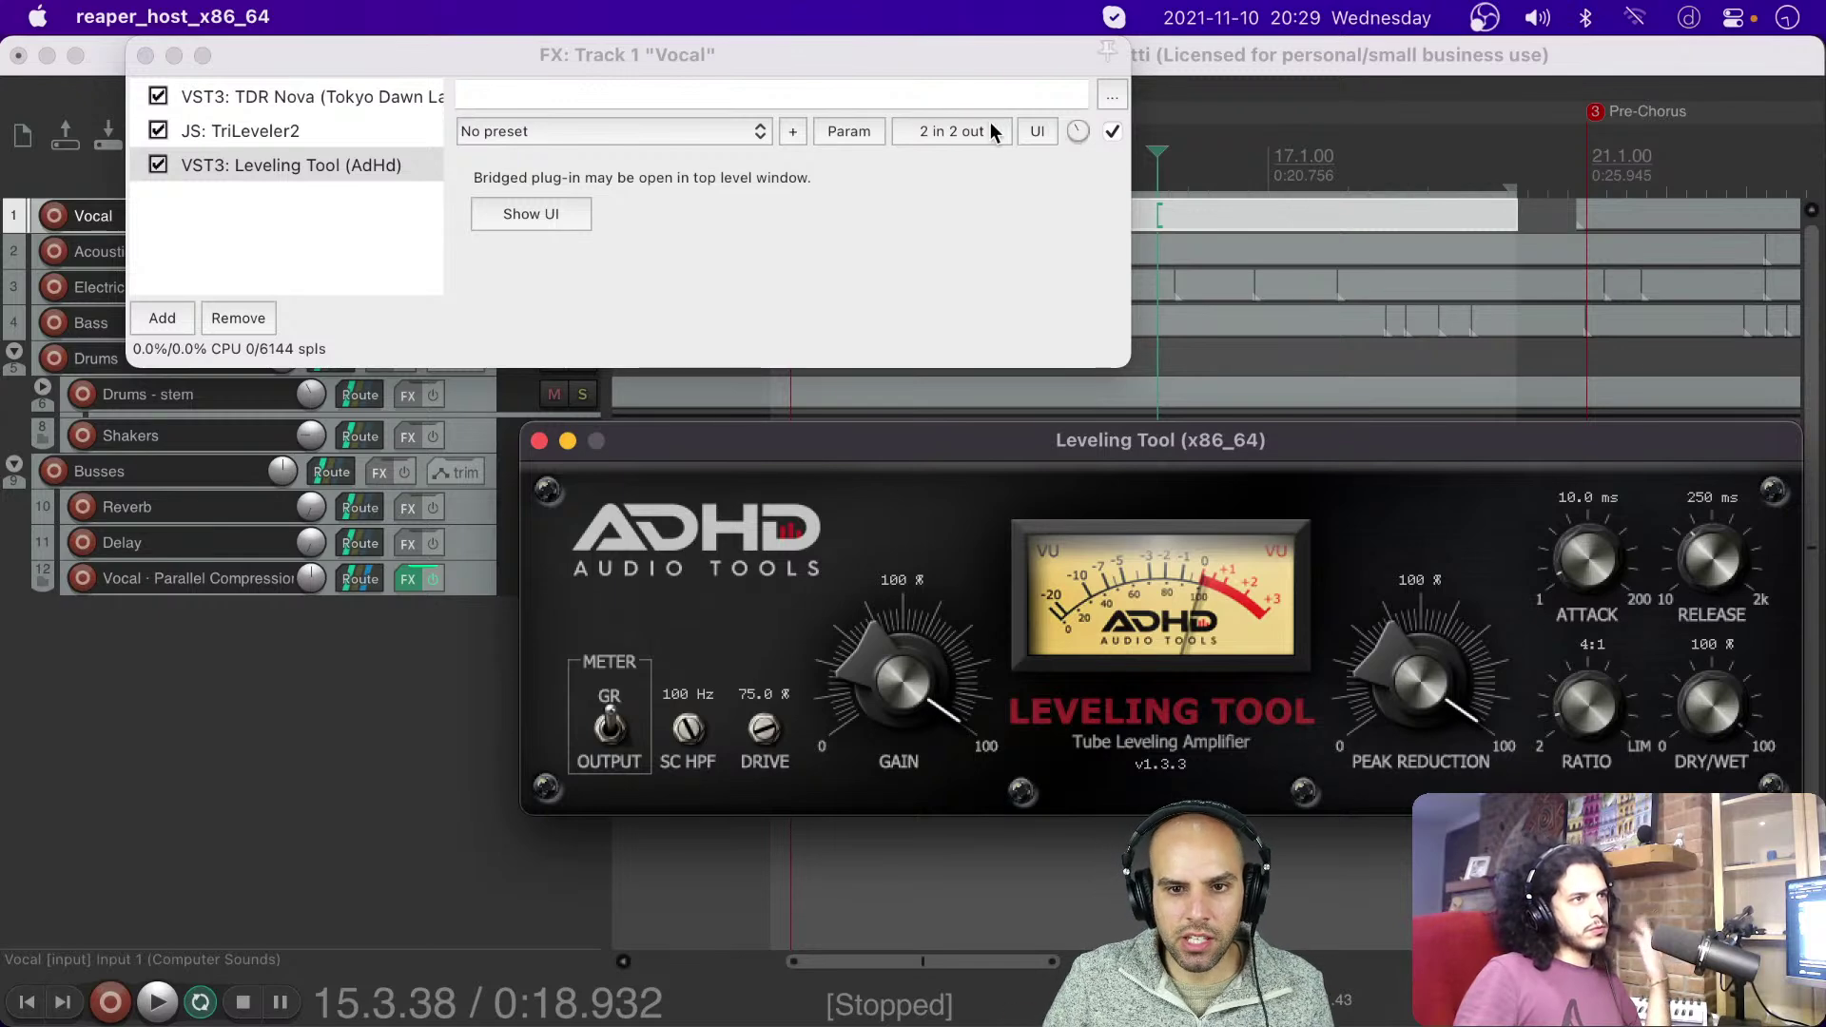
pyautogui.click(348, 104)
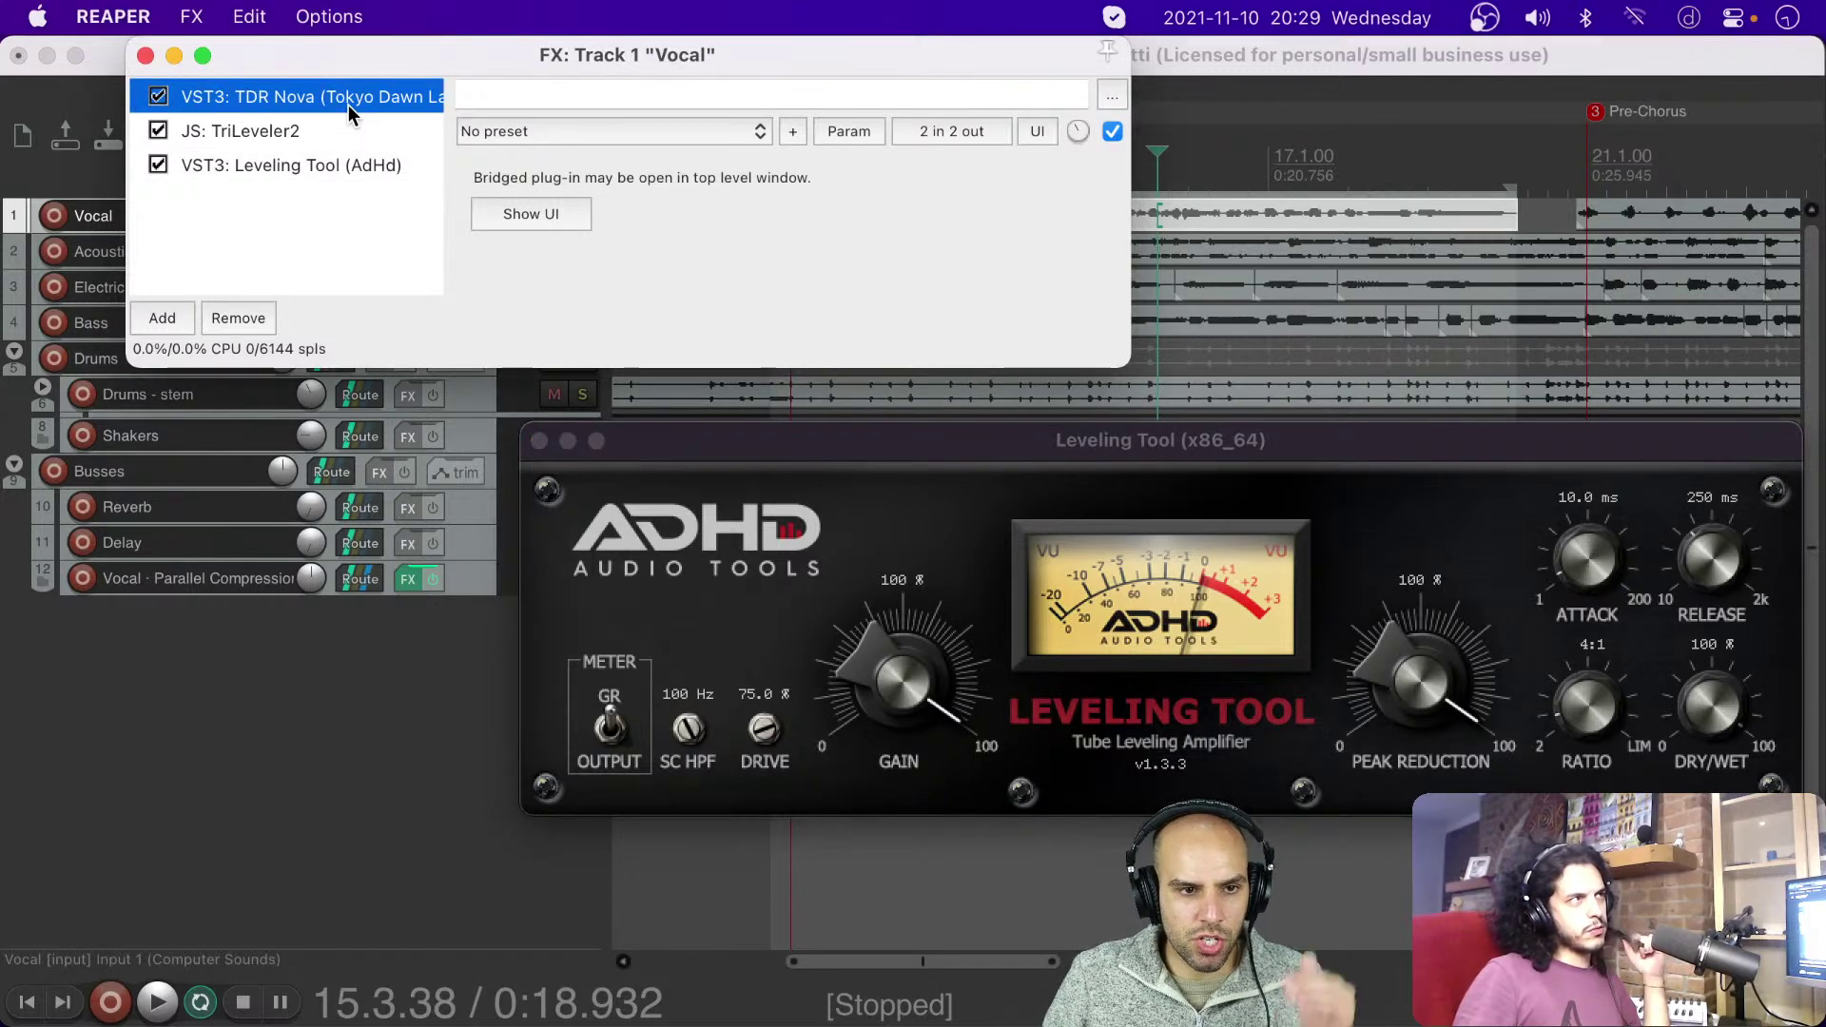
pyautogui.click(327, 157)
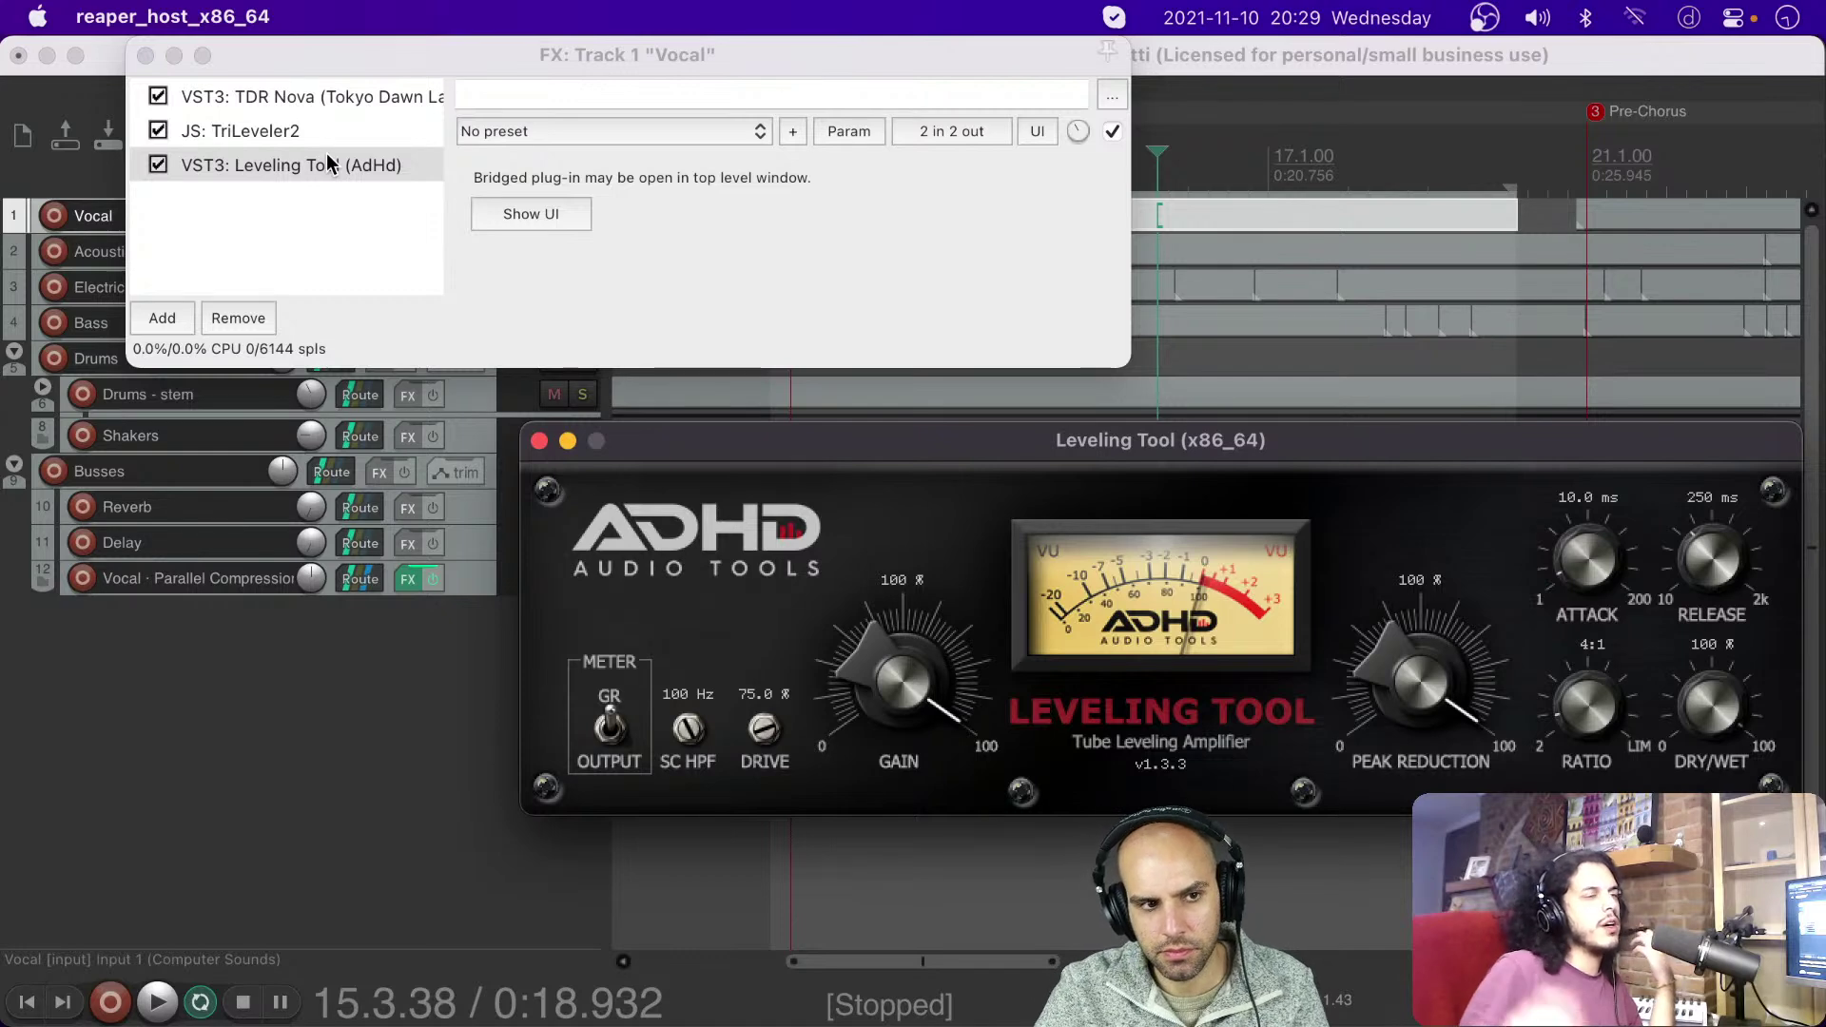
# Step: Arrange the vocal FX window directly above the Leveling Tool window so that both are fully in view
pyautogui.moveTo(398, 62); pyautogui.dragTo(559, 121)
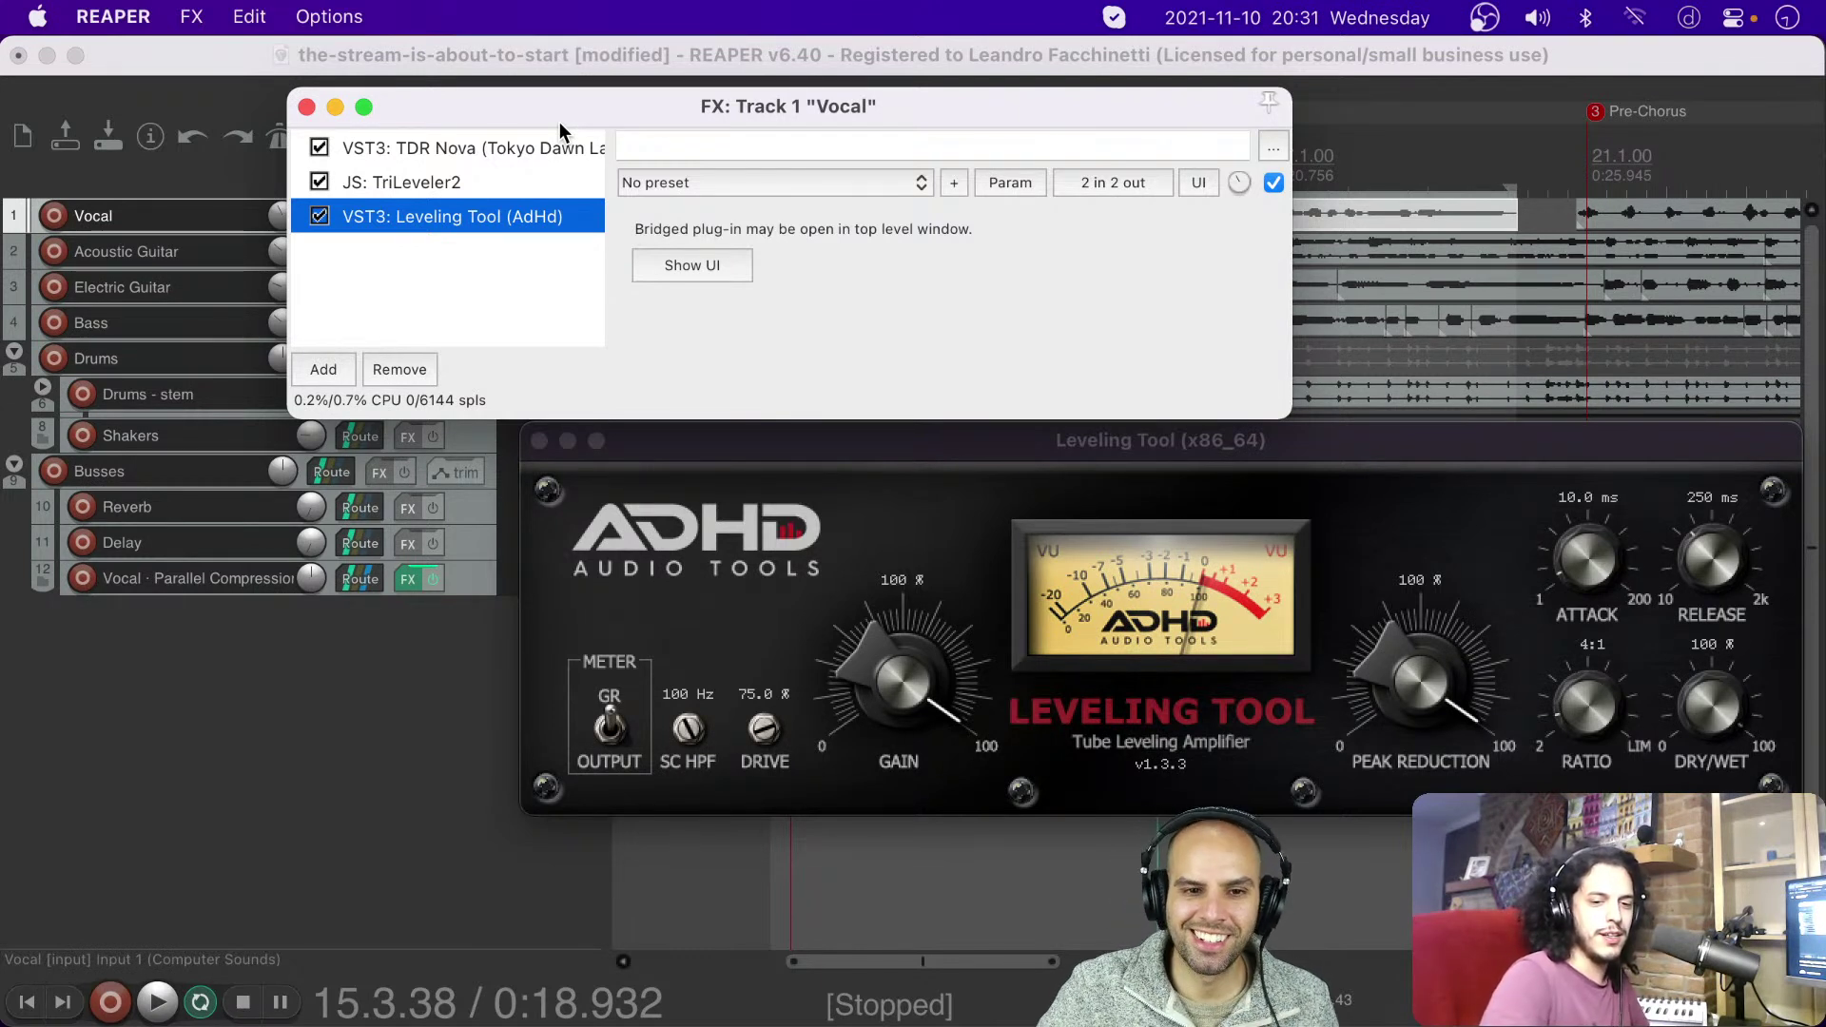
pyautogui.moveTo(559, 122); pyautogui.dragTo(593, 83)
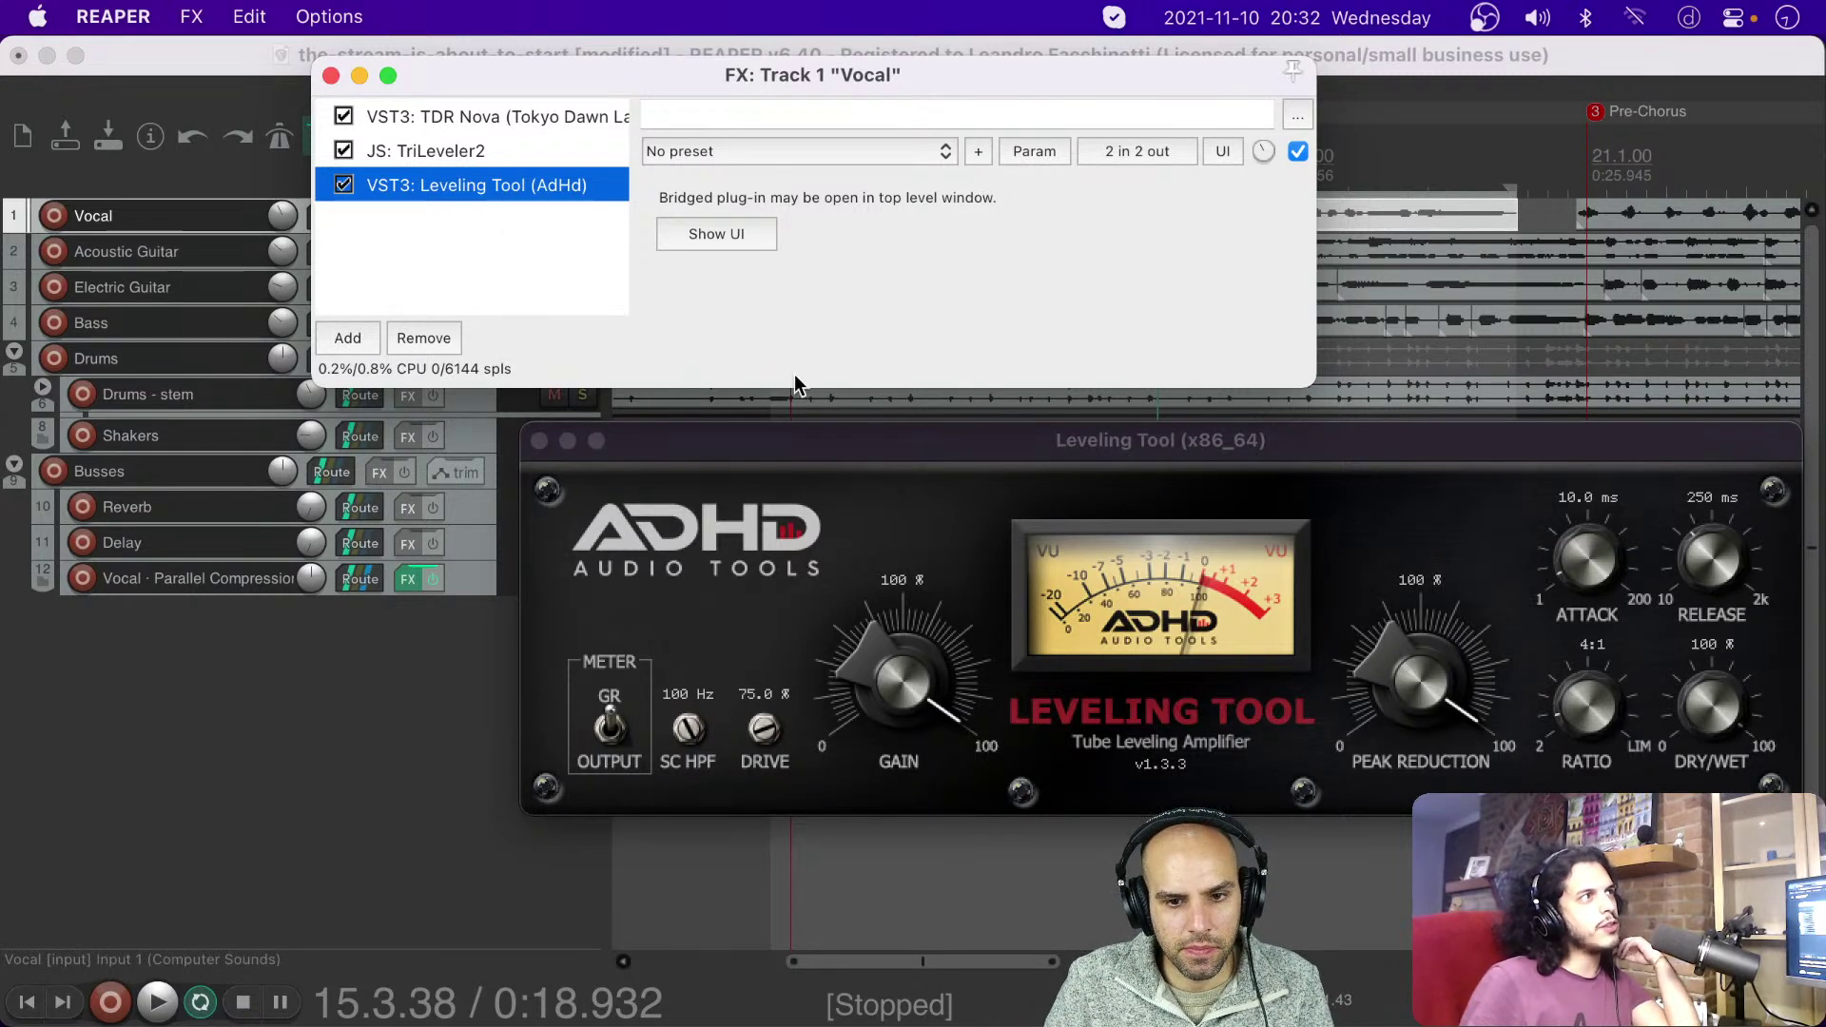
pyautogui.click(879, 445)
pyautogui.moveTo(879, 445); pyautogui.dragTo(863, 411)
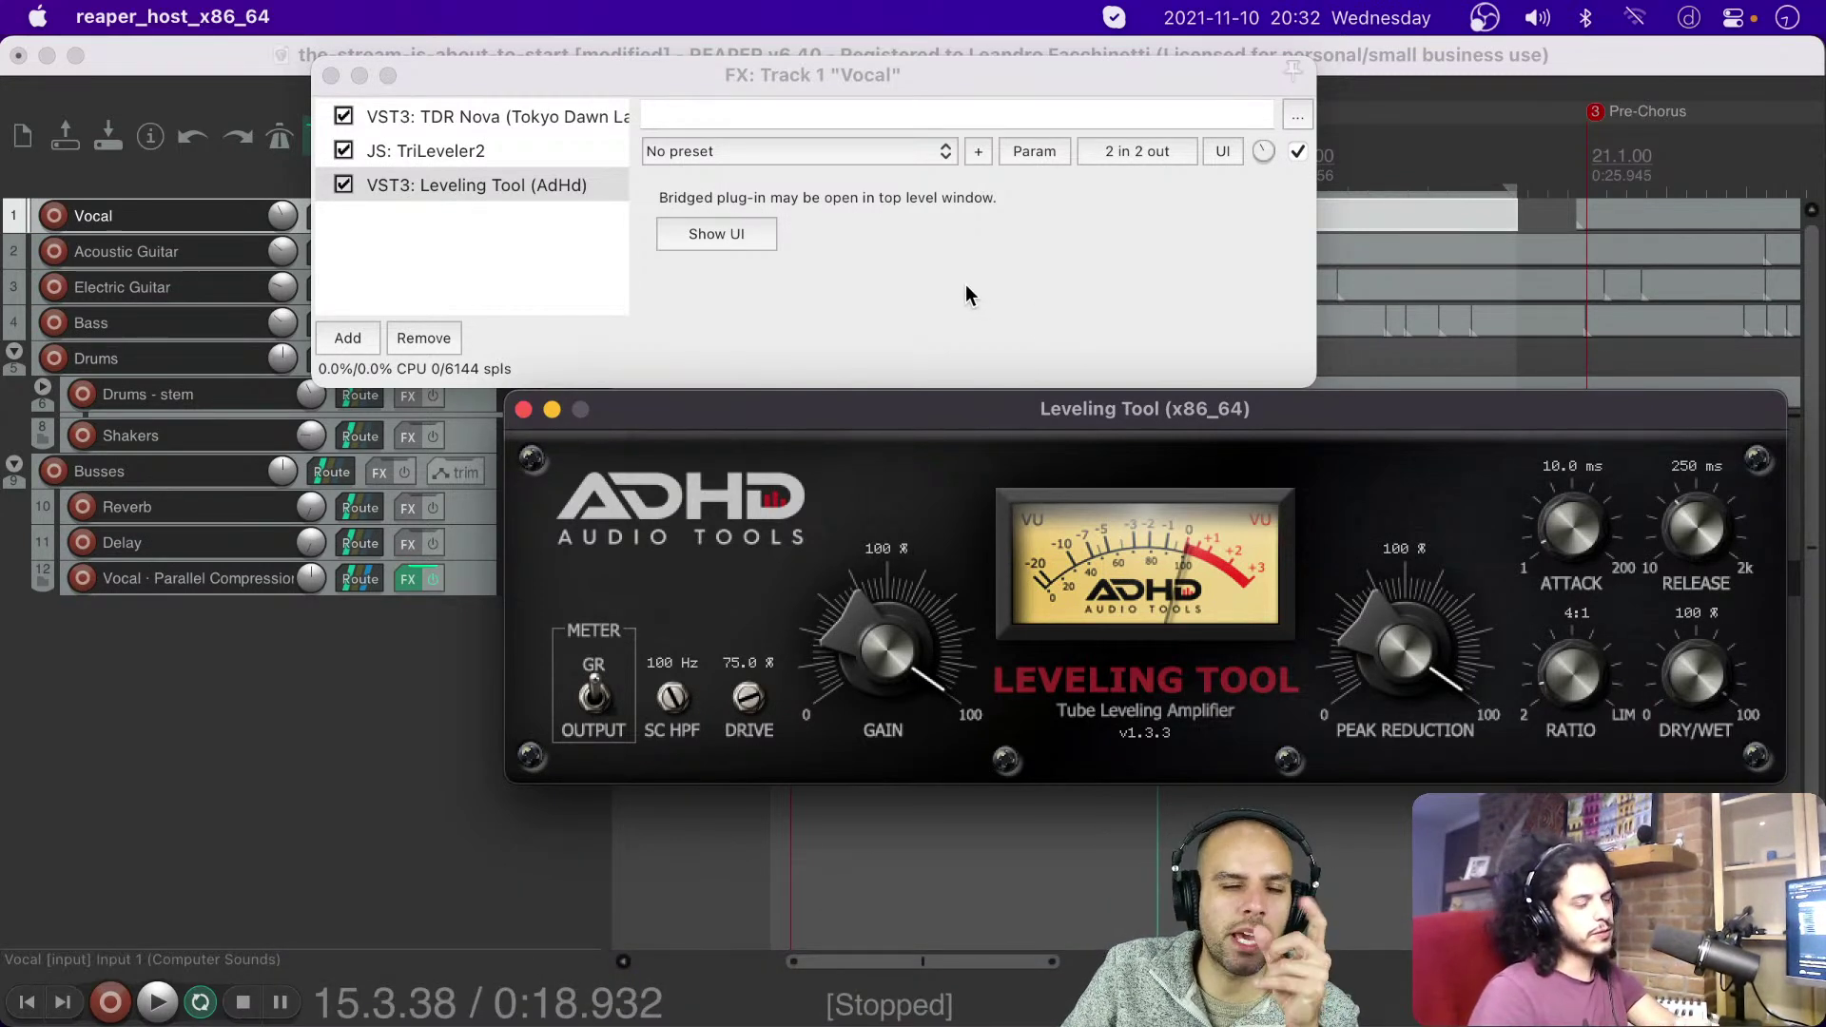
pyautogui.click(531, 65)
pyautogui.moveTo(531, 65); pyautogui.dragTo(522, 52)
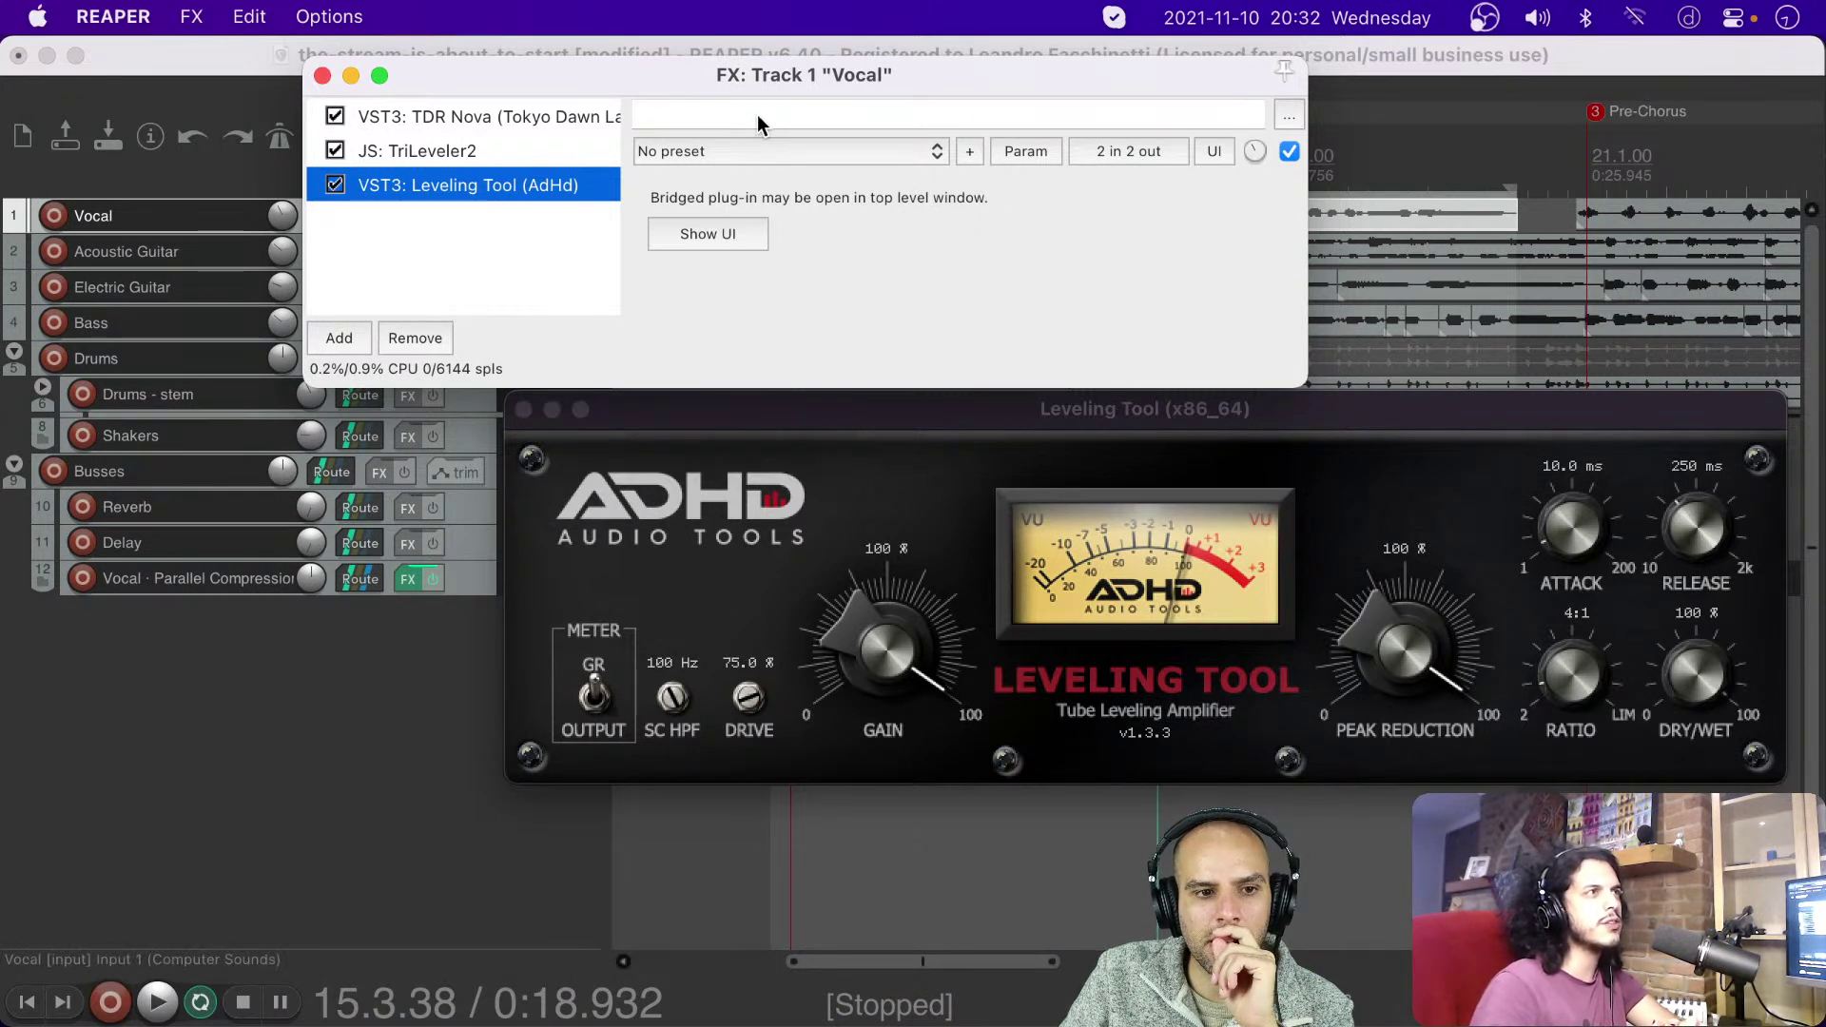
pyautogui.moveTo(761, 79); pyautogui.dragTo(802, 40)
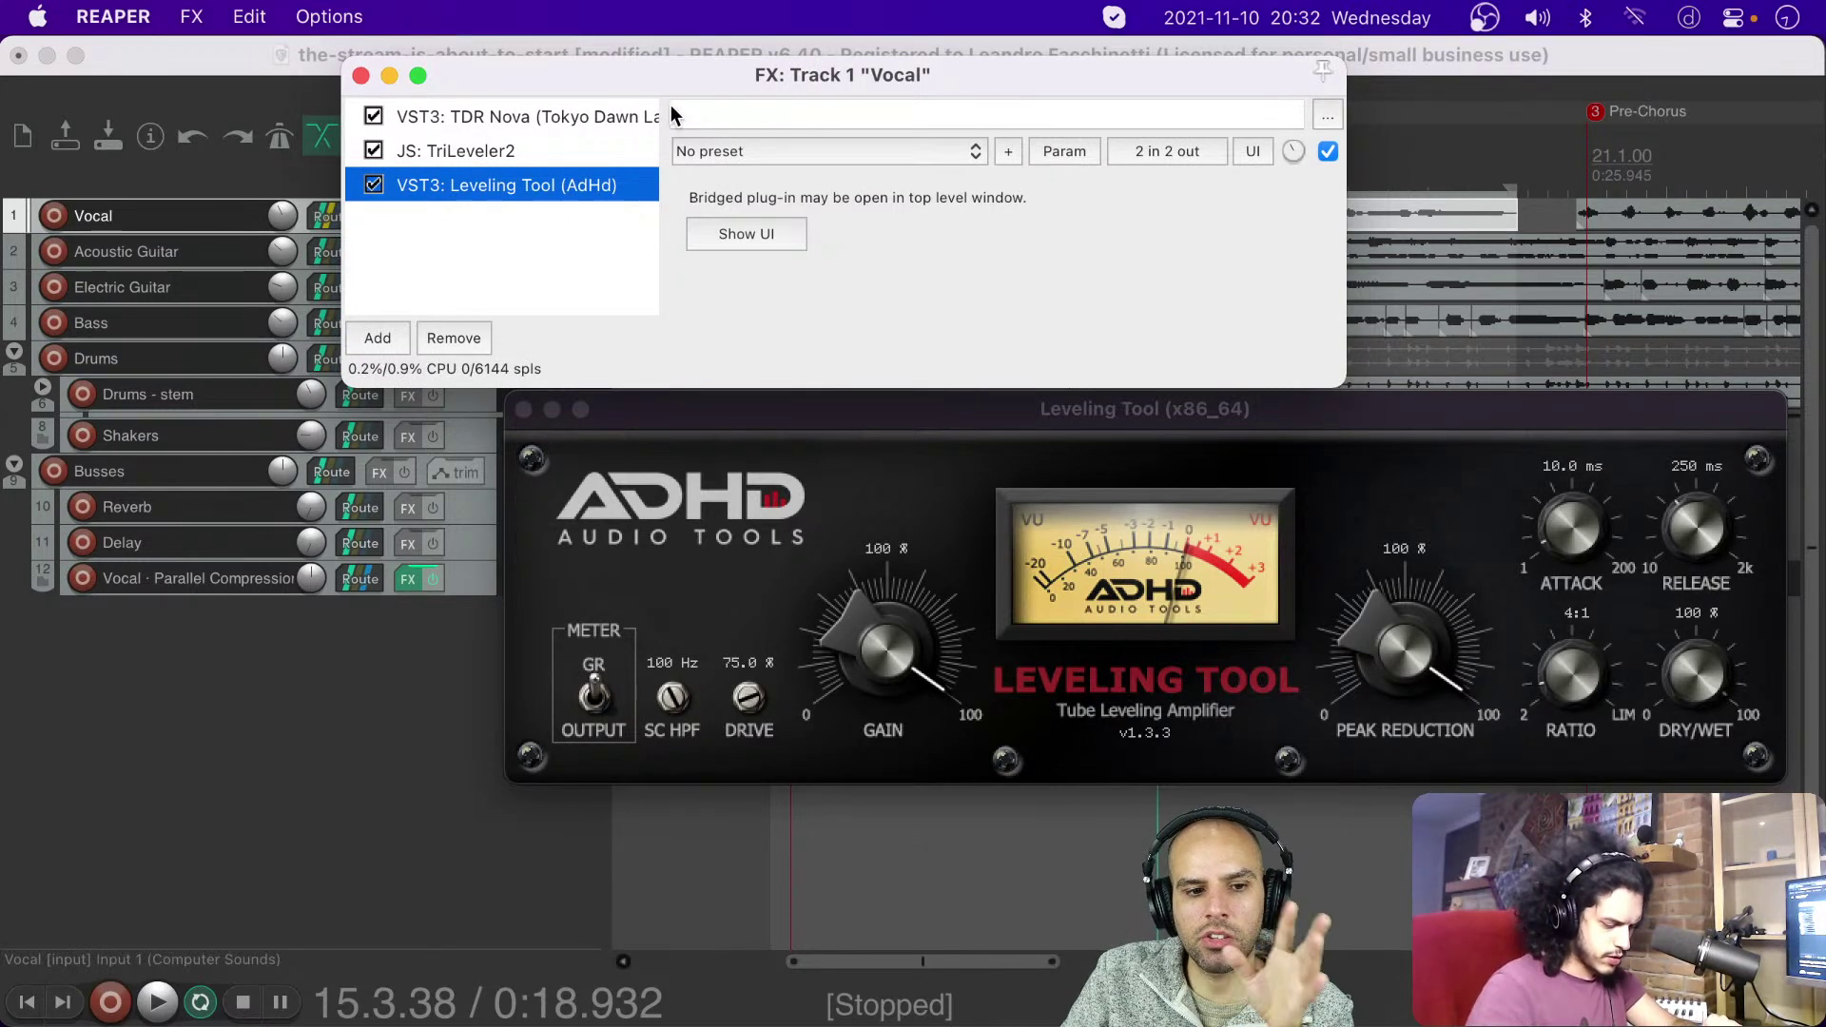
pyautogui.moveTo(619, 80); pyautogui.dragTo(1133, 80)
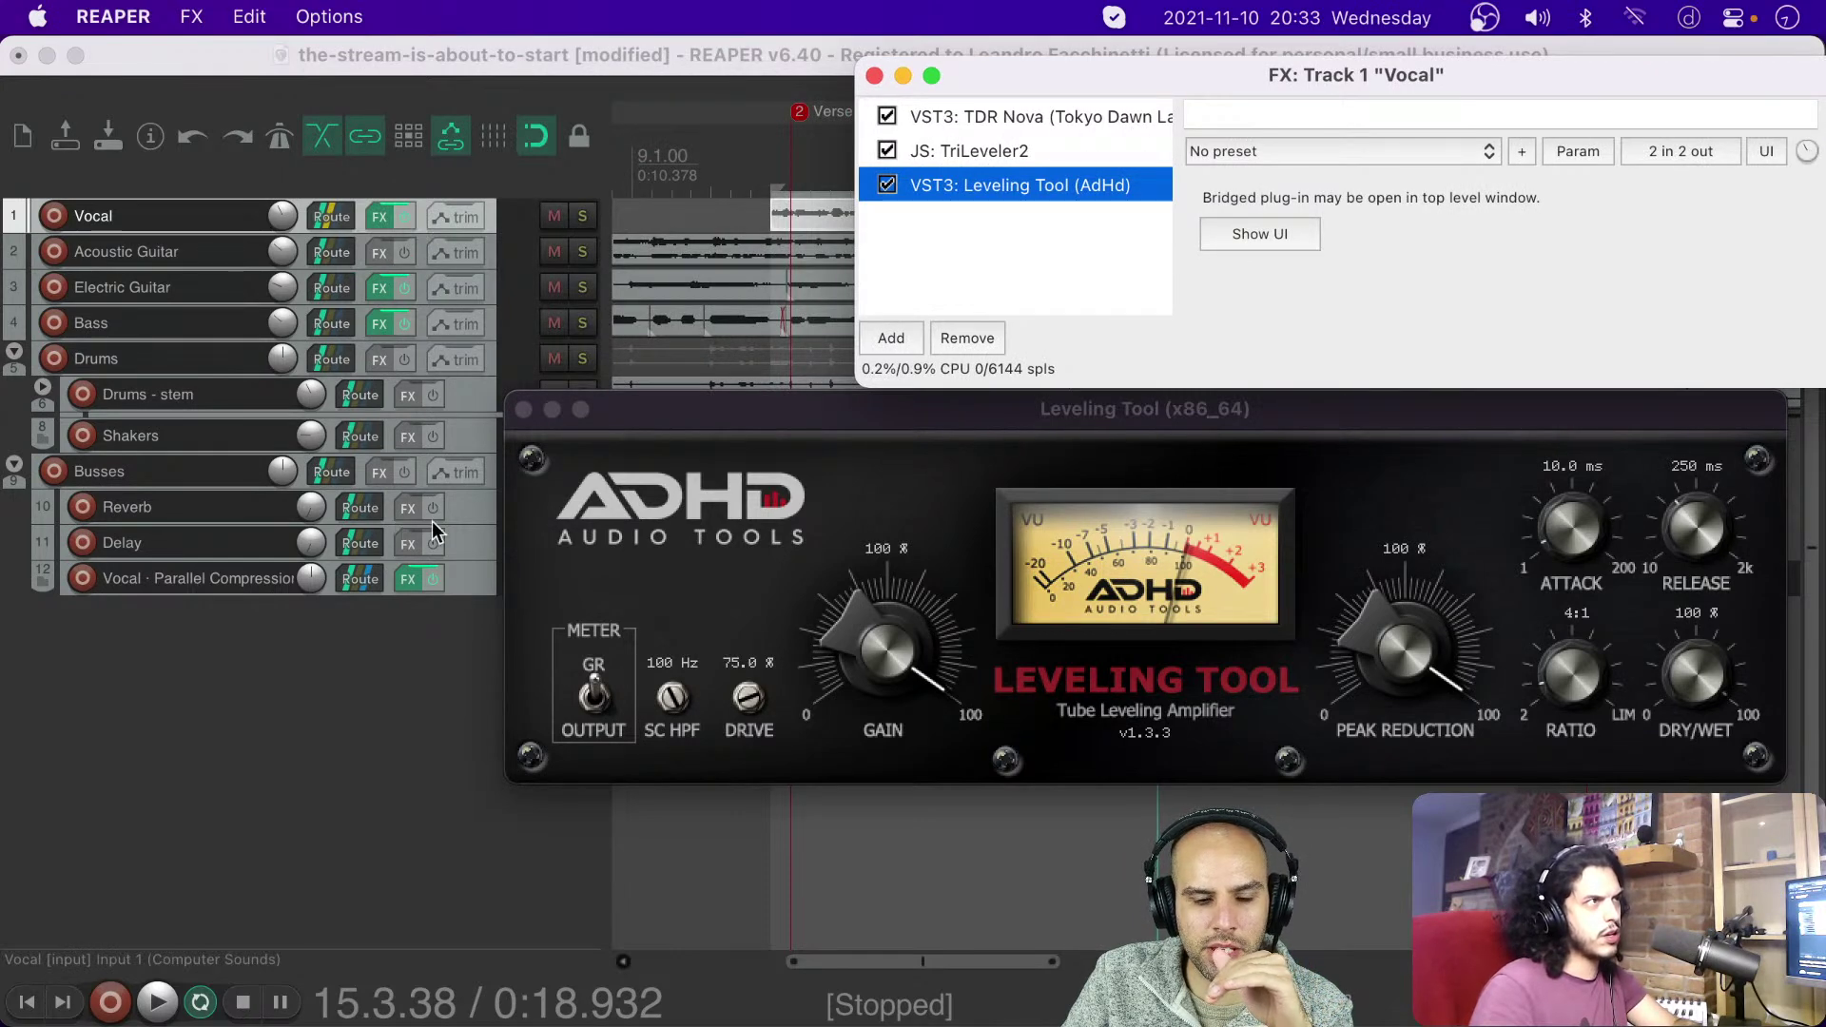
pyautogui.moveTo(1073, 71); pyautogui.dragTo(660, 62)
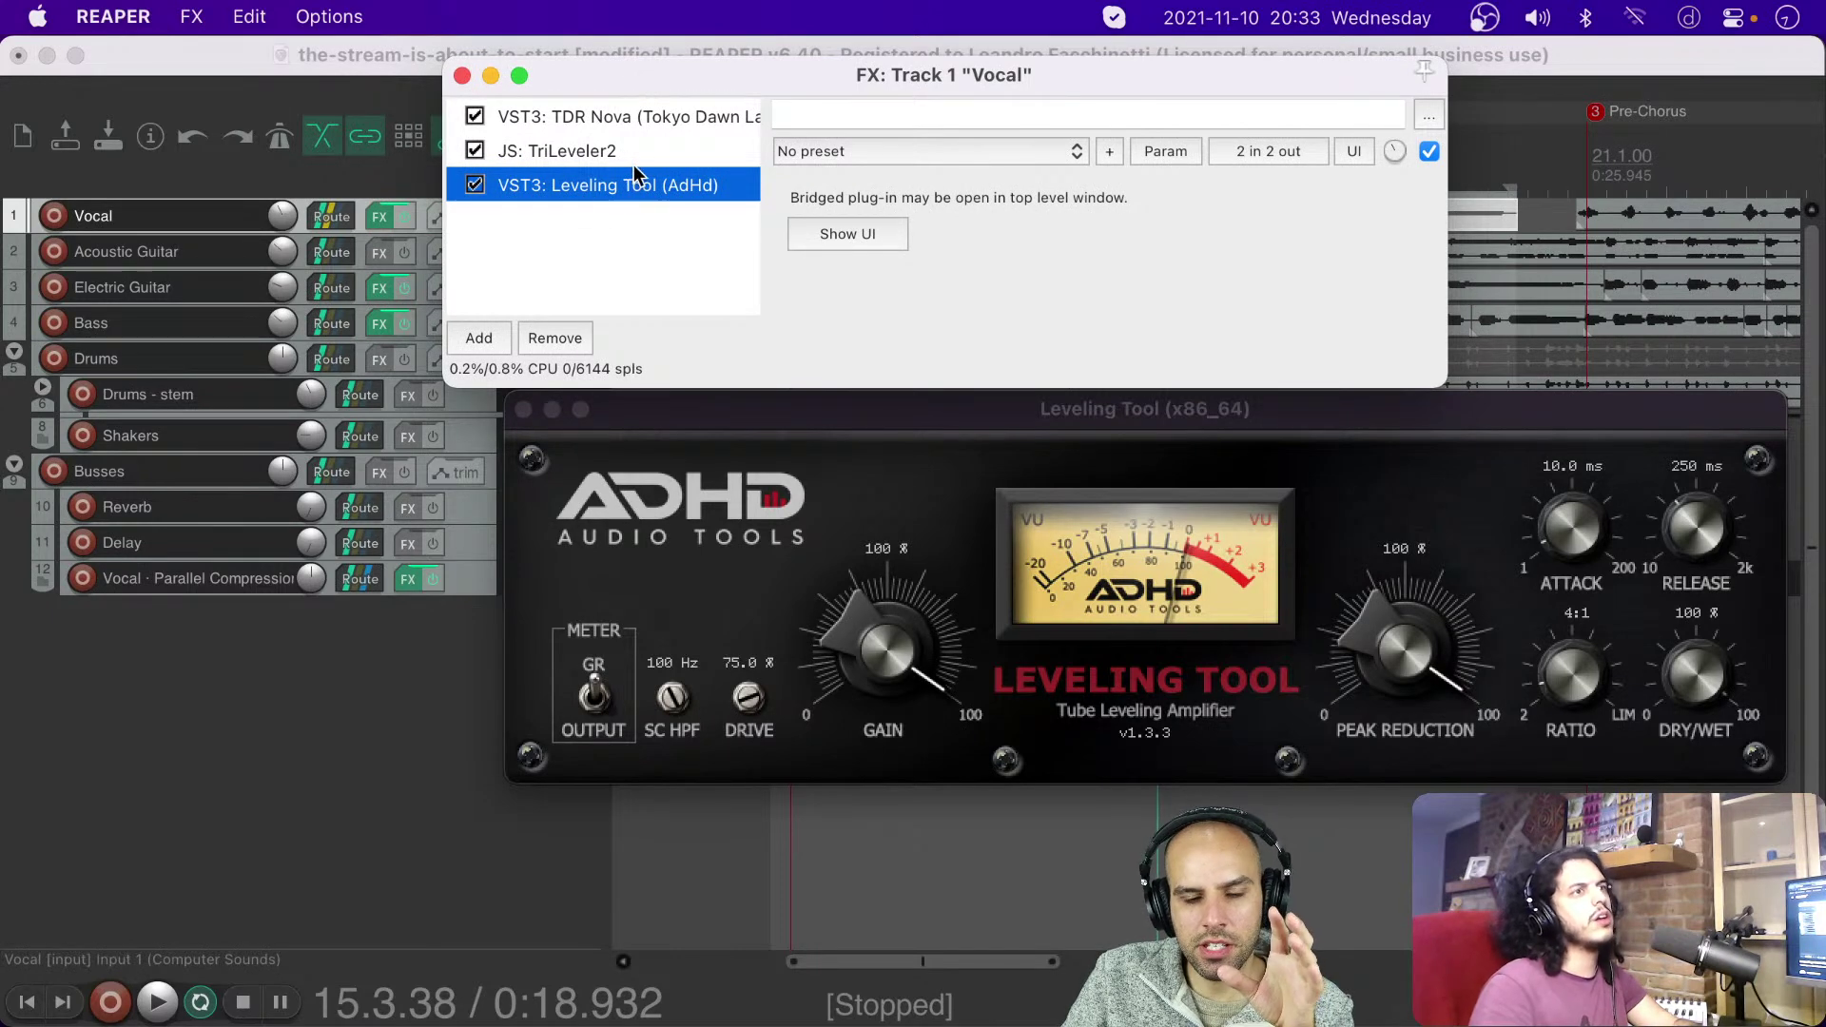
# Step: Select all three plug-ins in the vocal FX chain and close the FX window
pyautogui.keyDown('shift'); pyautogui.click(646, 116); pyautogui.keyUp('shift')
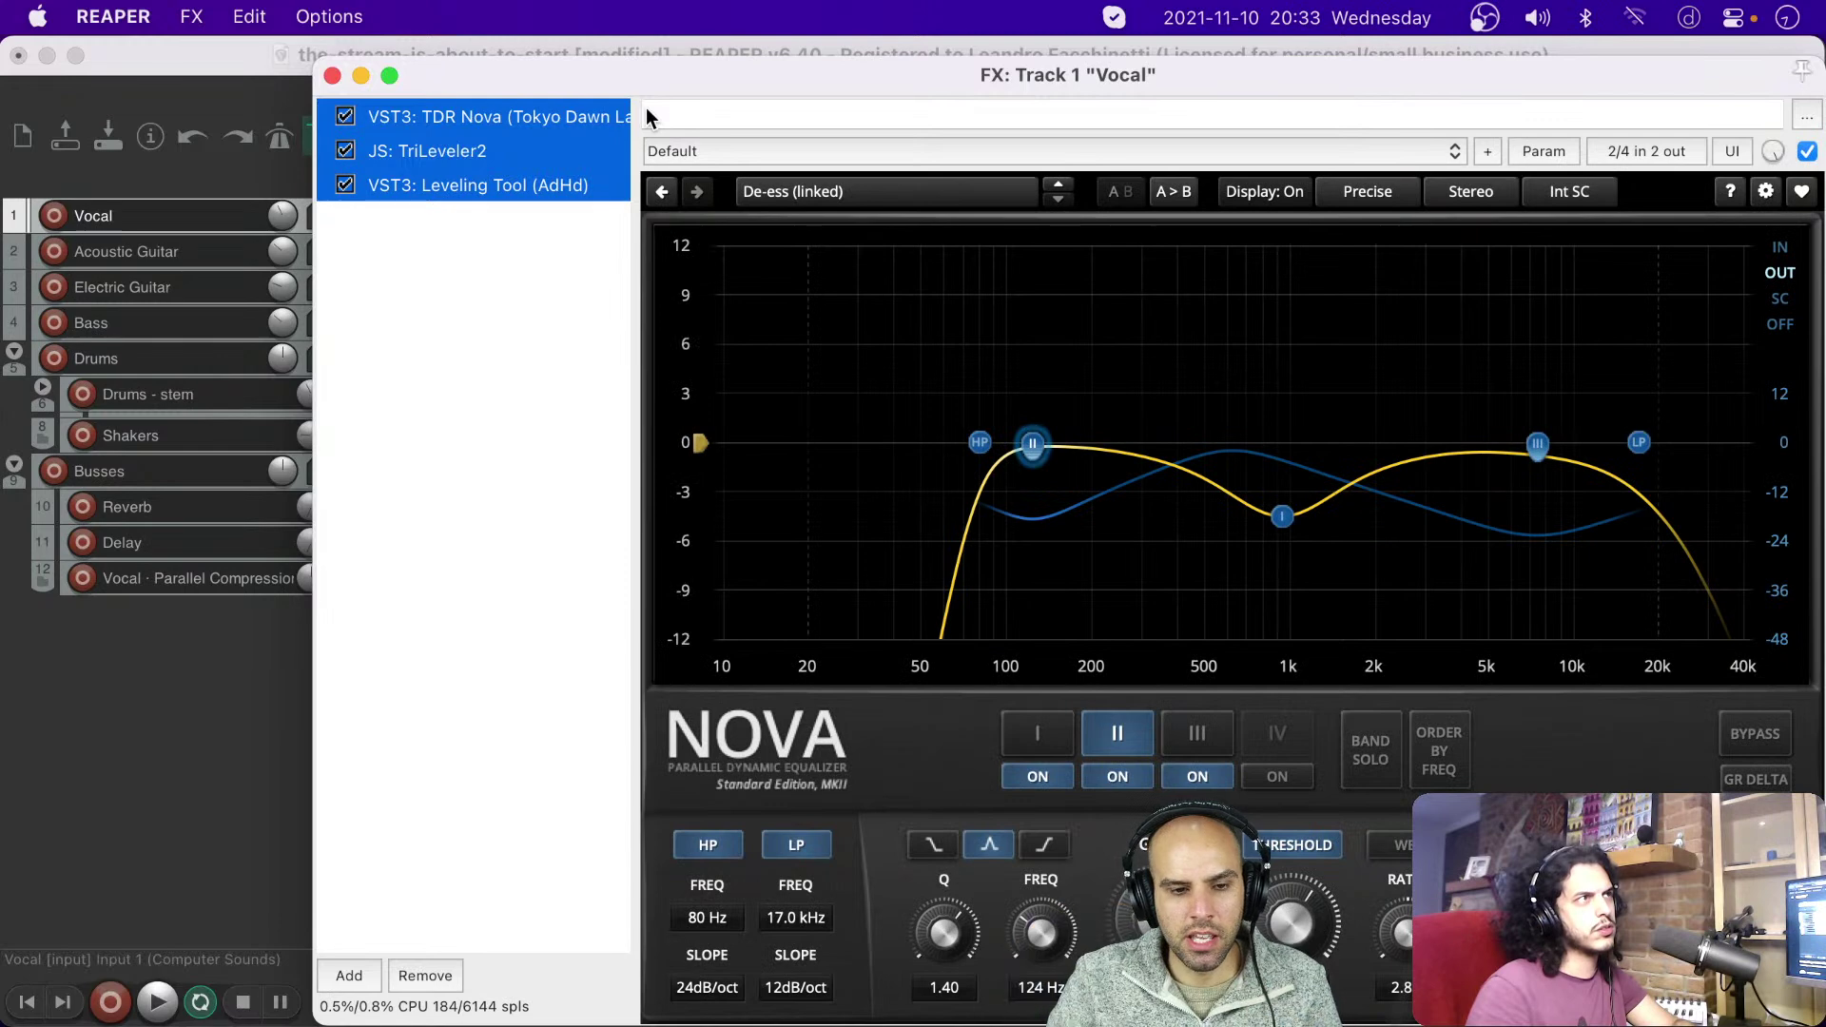
pyautogui.click(332, 75)
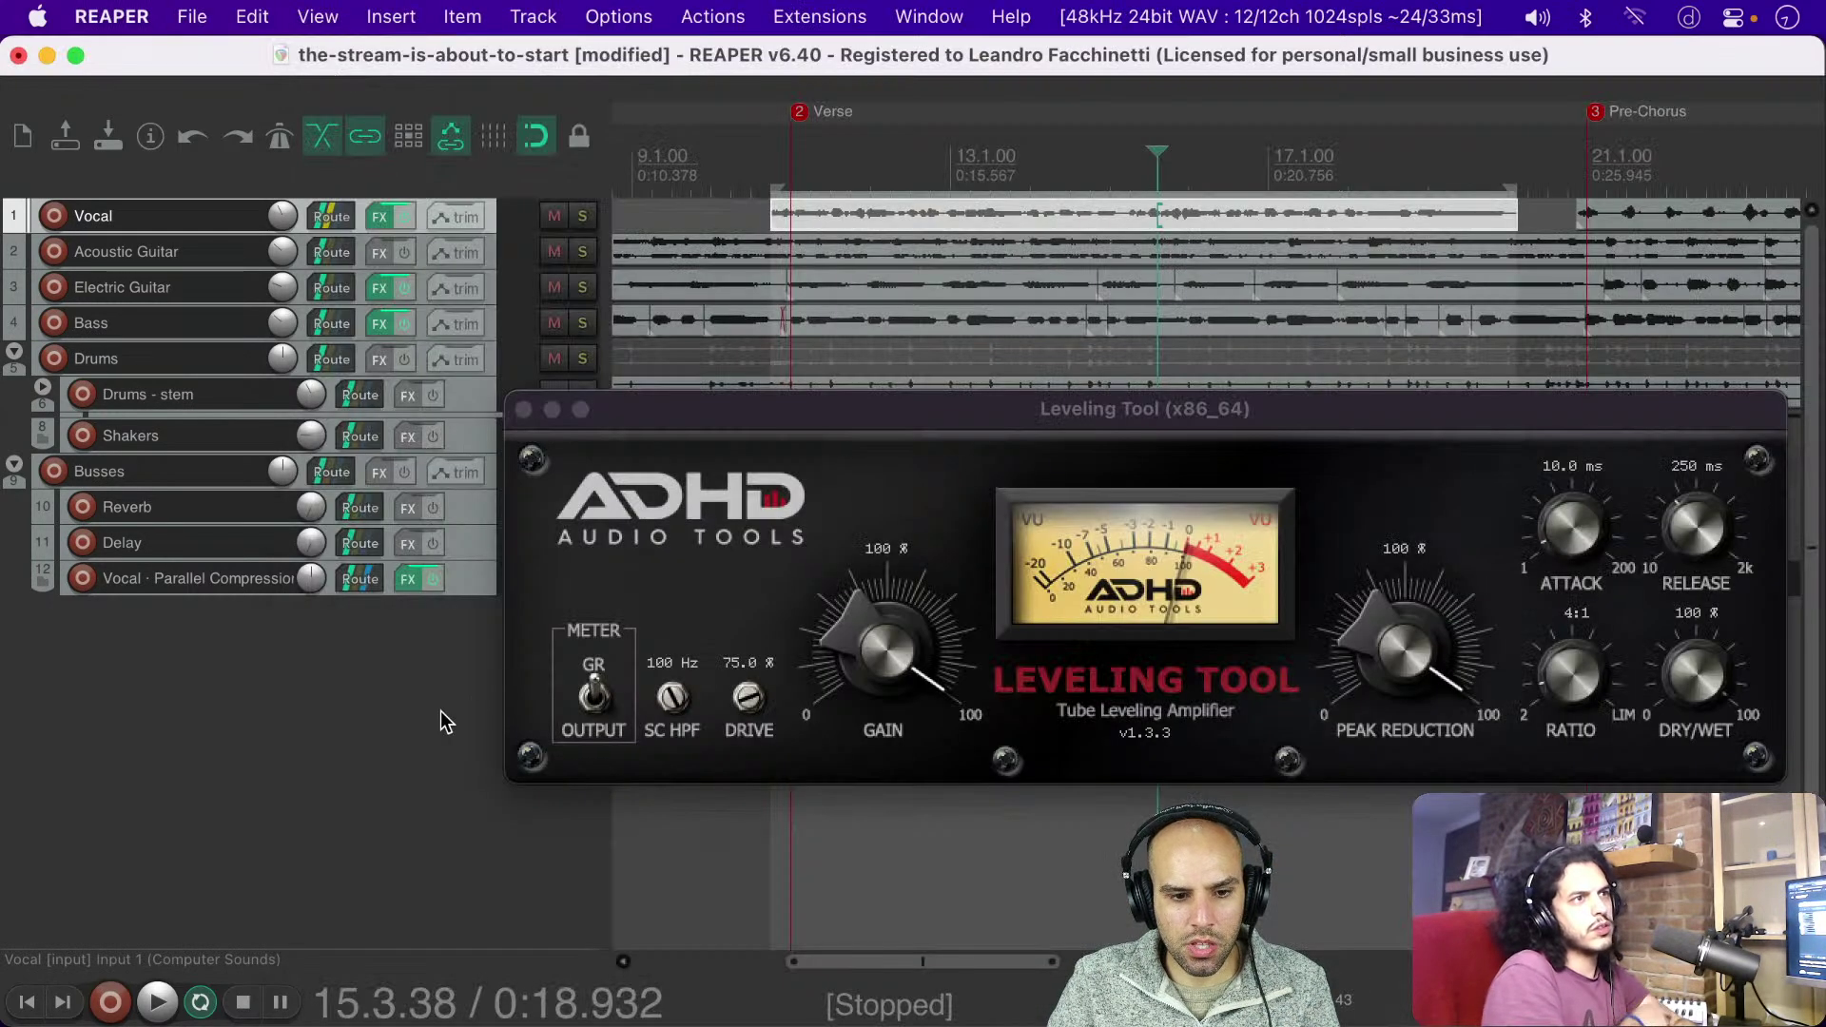
# Step: Examine the vocal track's signal flow in the track wiring diagram, and close the diagram and the mixer
pyautogui.press('super+m')
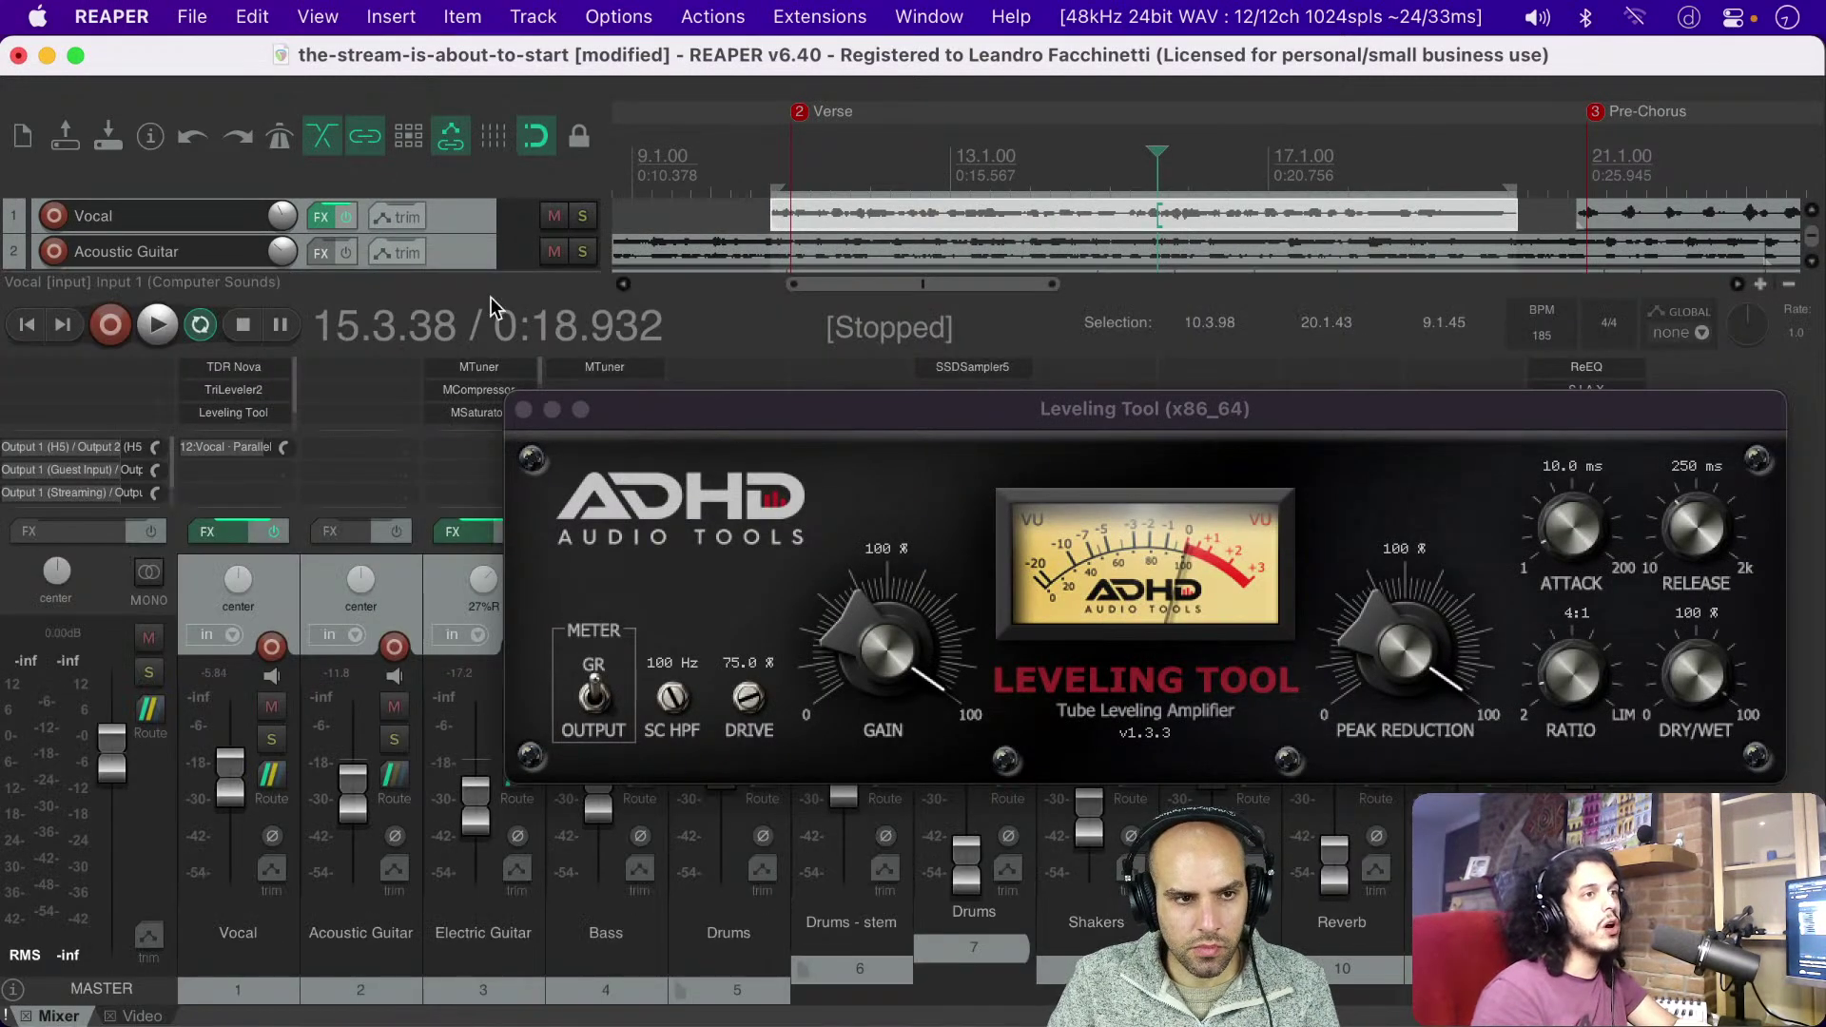
pyautogui.click(306, 17)
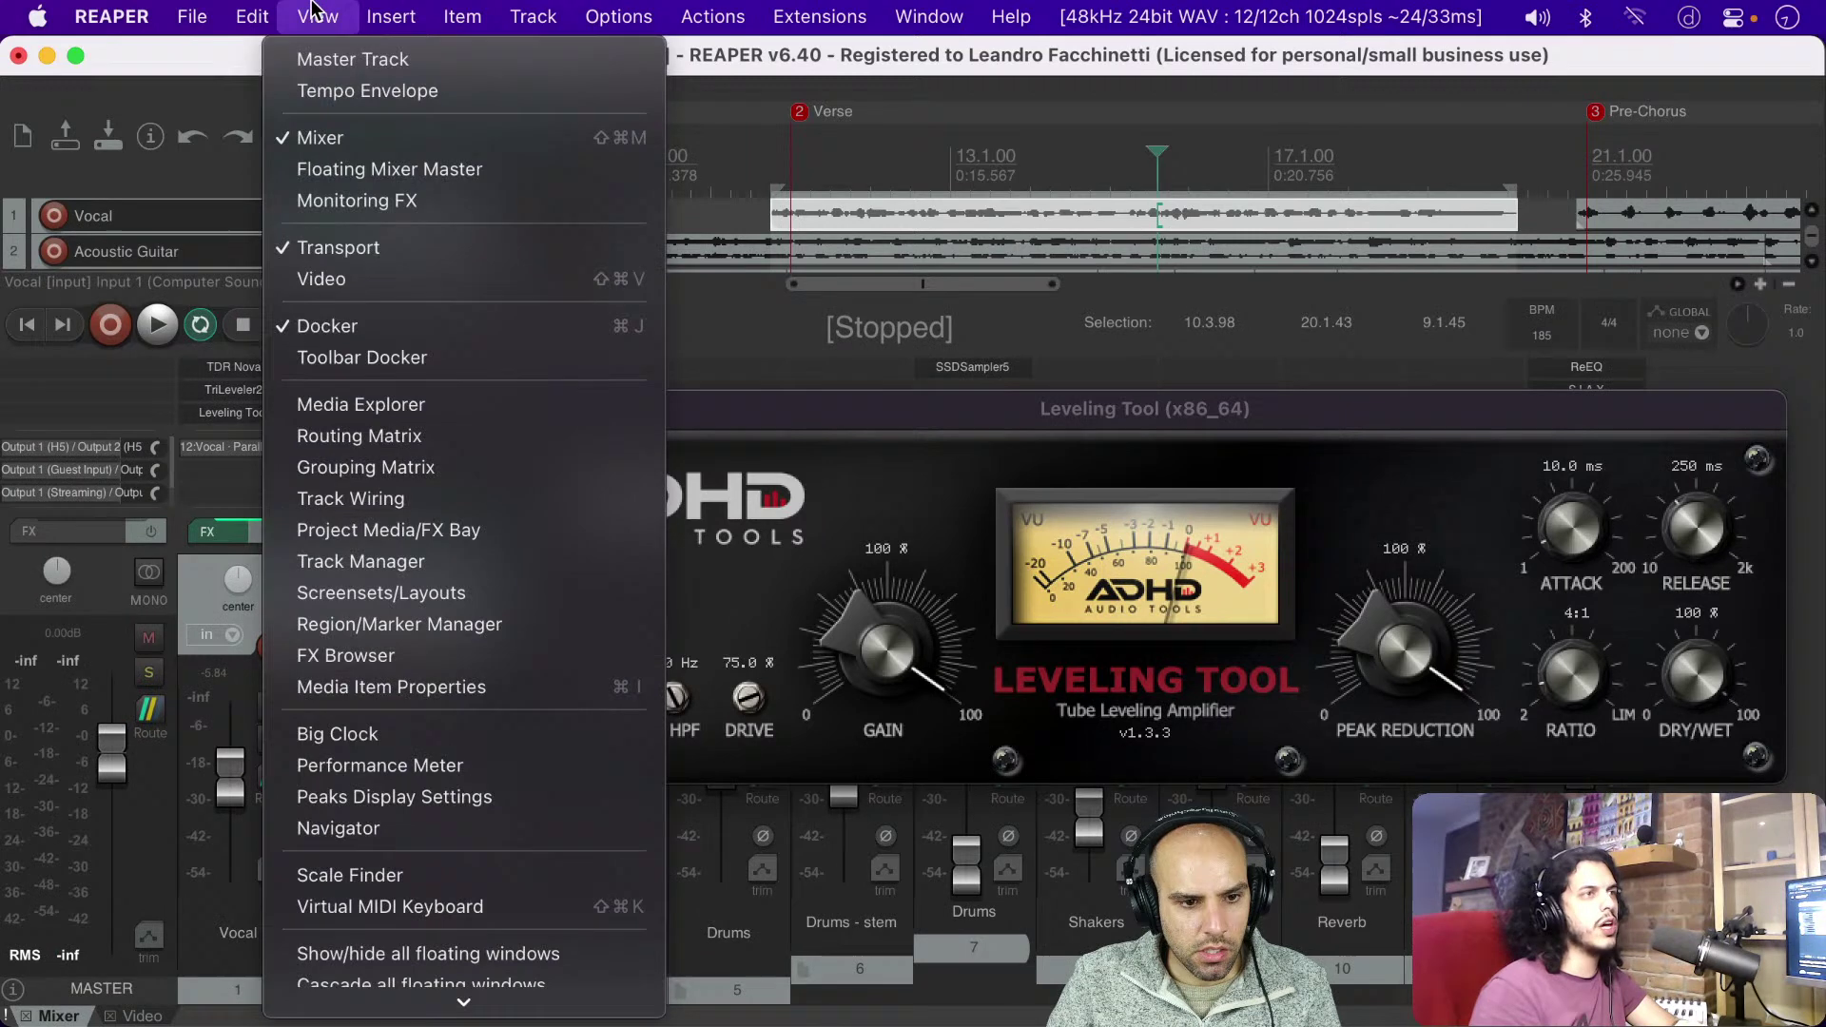
pyautogui.click(395, 498)
pyautogui.moveTo(669, 418); pyautogui.dragTo(1276, 612)
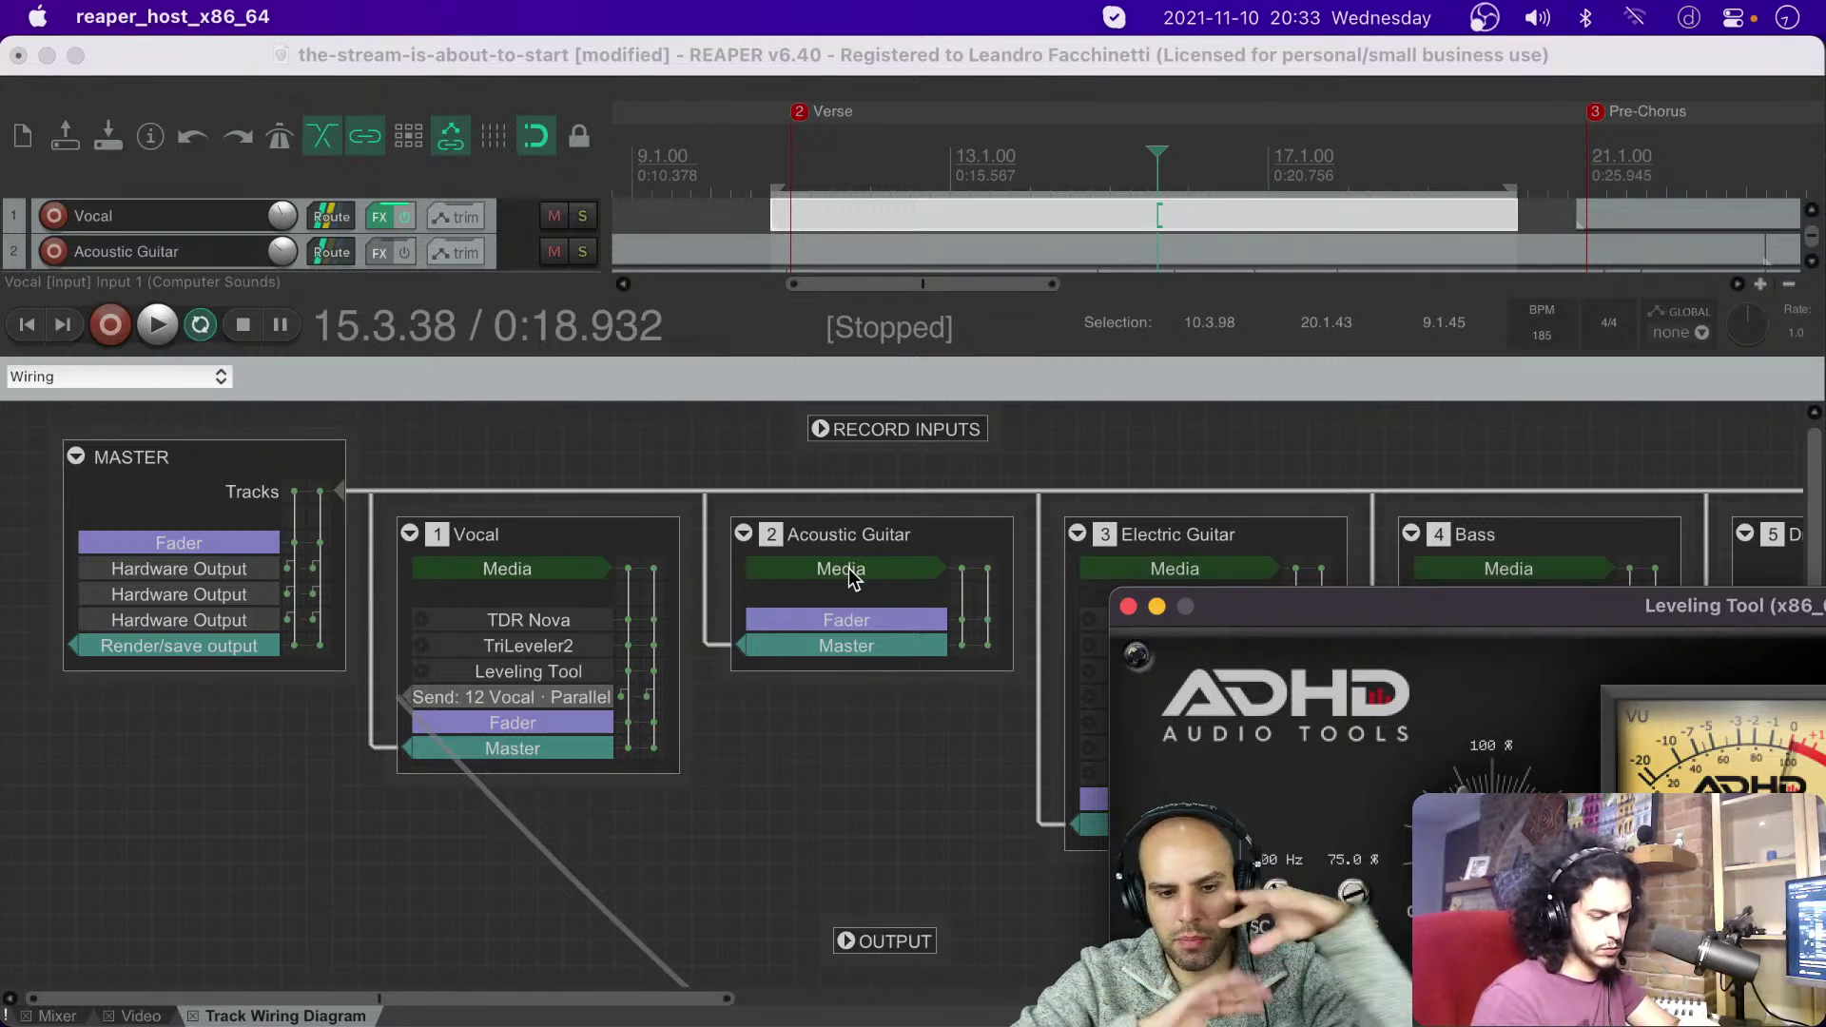
pyautogui.click(191, 1017)
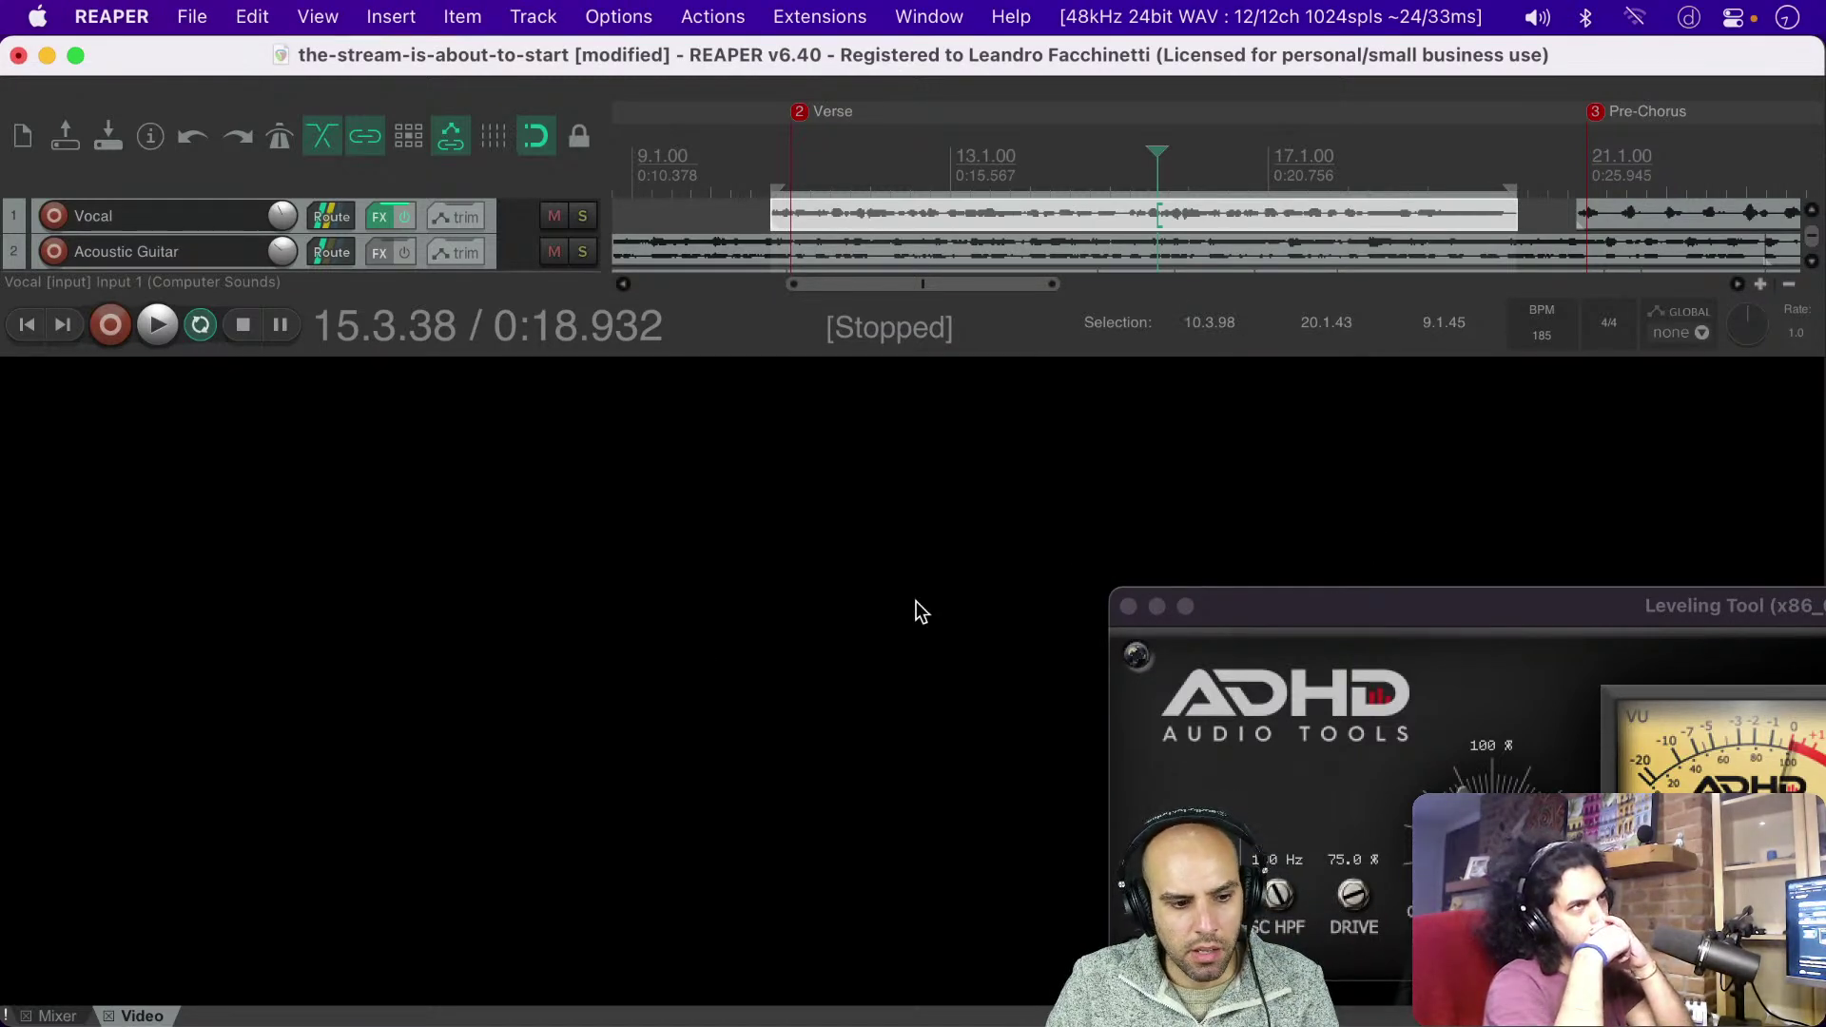
pyautogui.click(59, 1015)
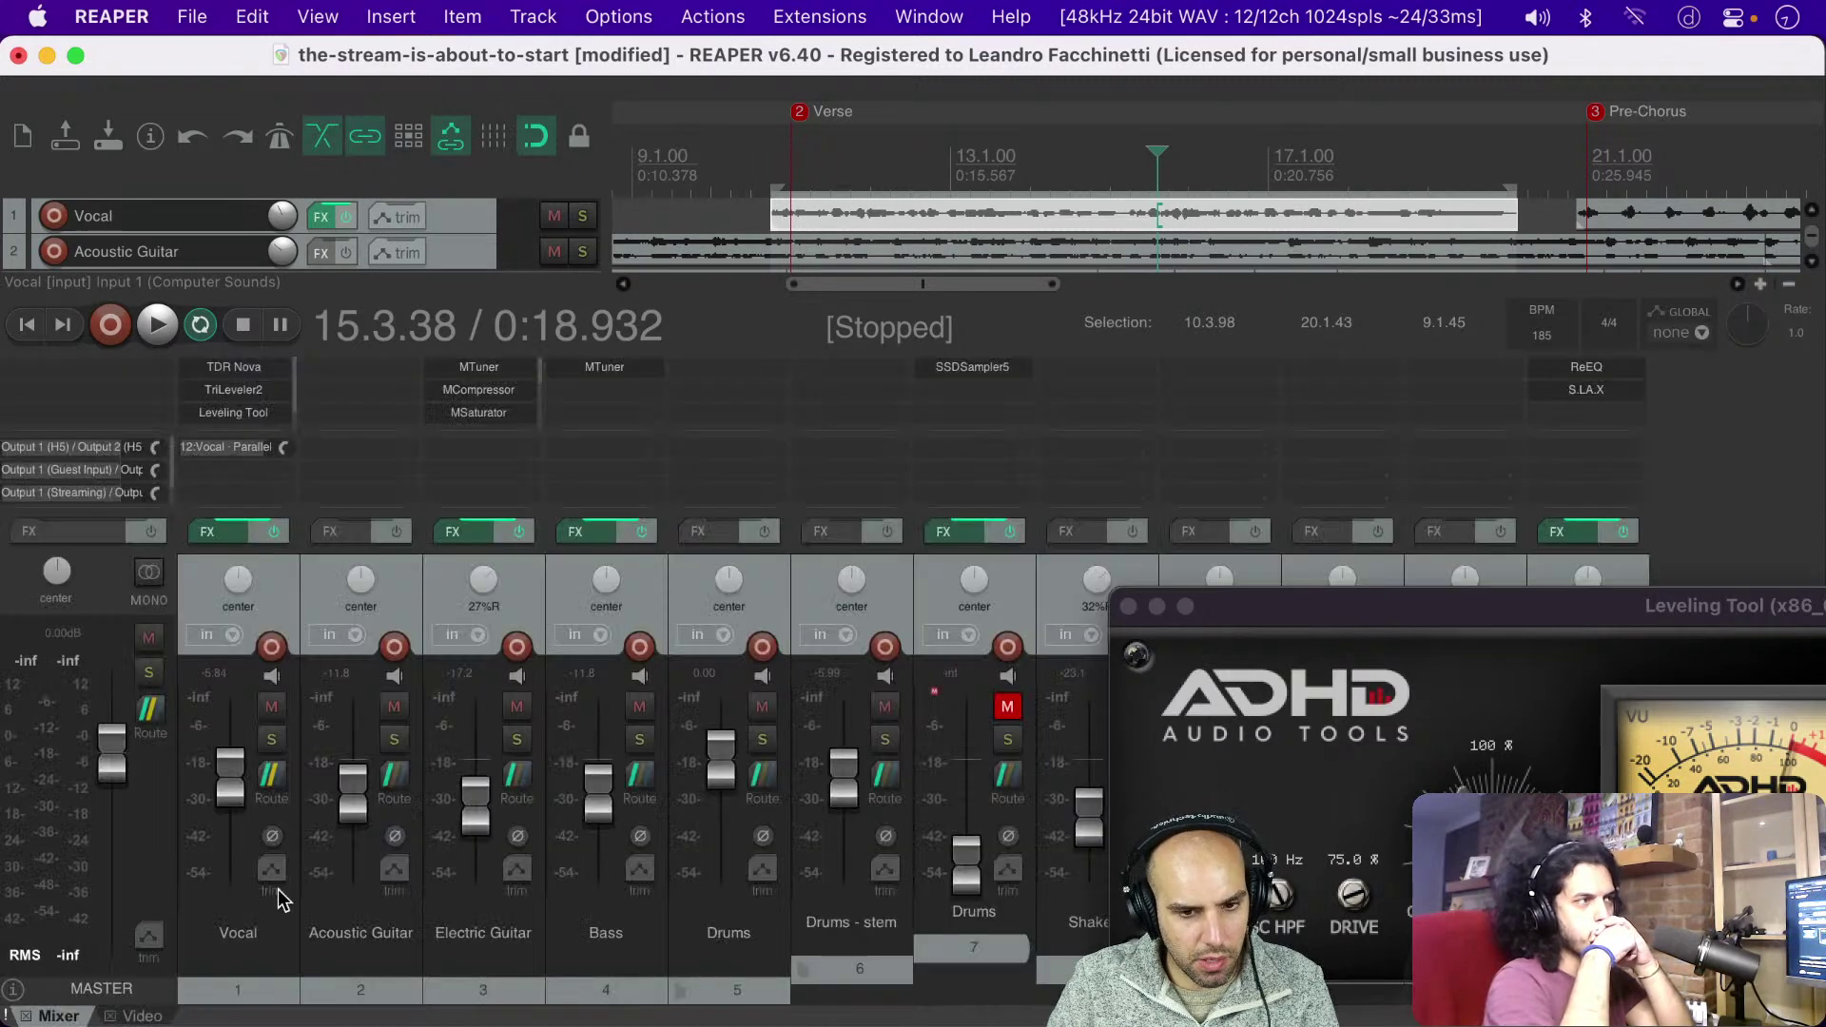
pyautogui.press('super+m')
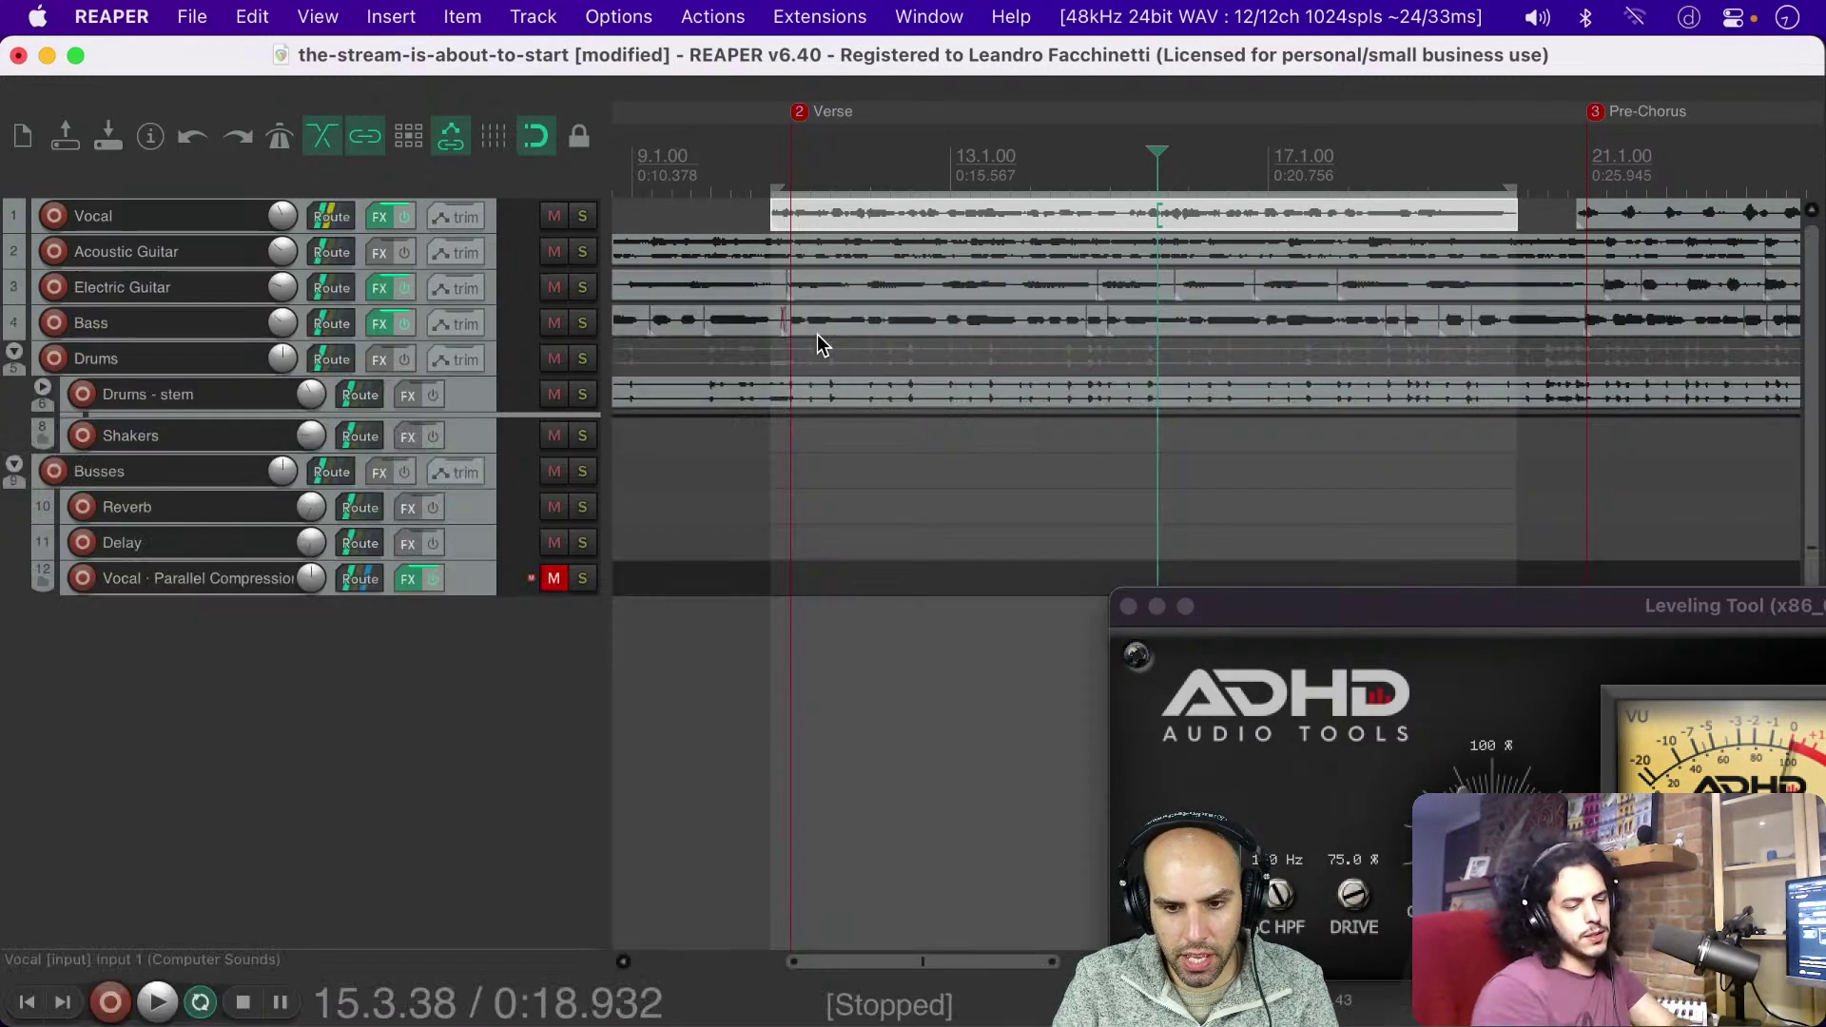
# Step: Close the Leveling Tool window and reopen the Vocal track's FX chain
pyautogui.click(1131, 605)
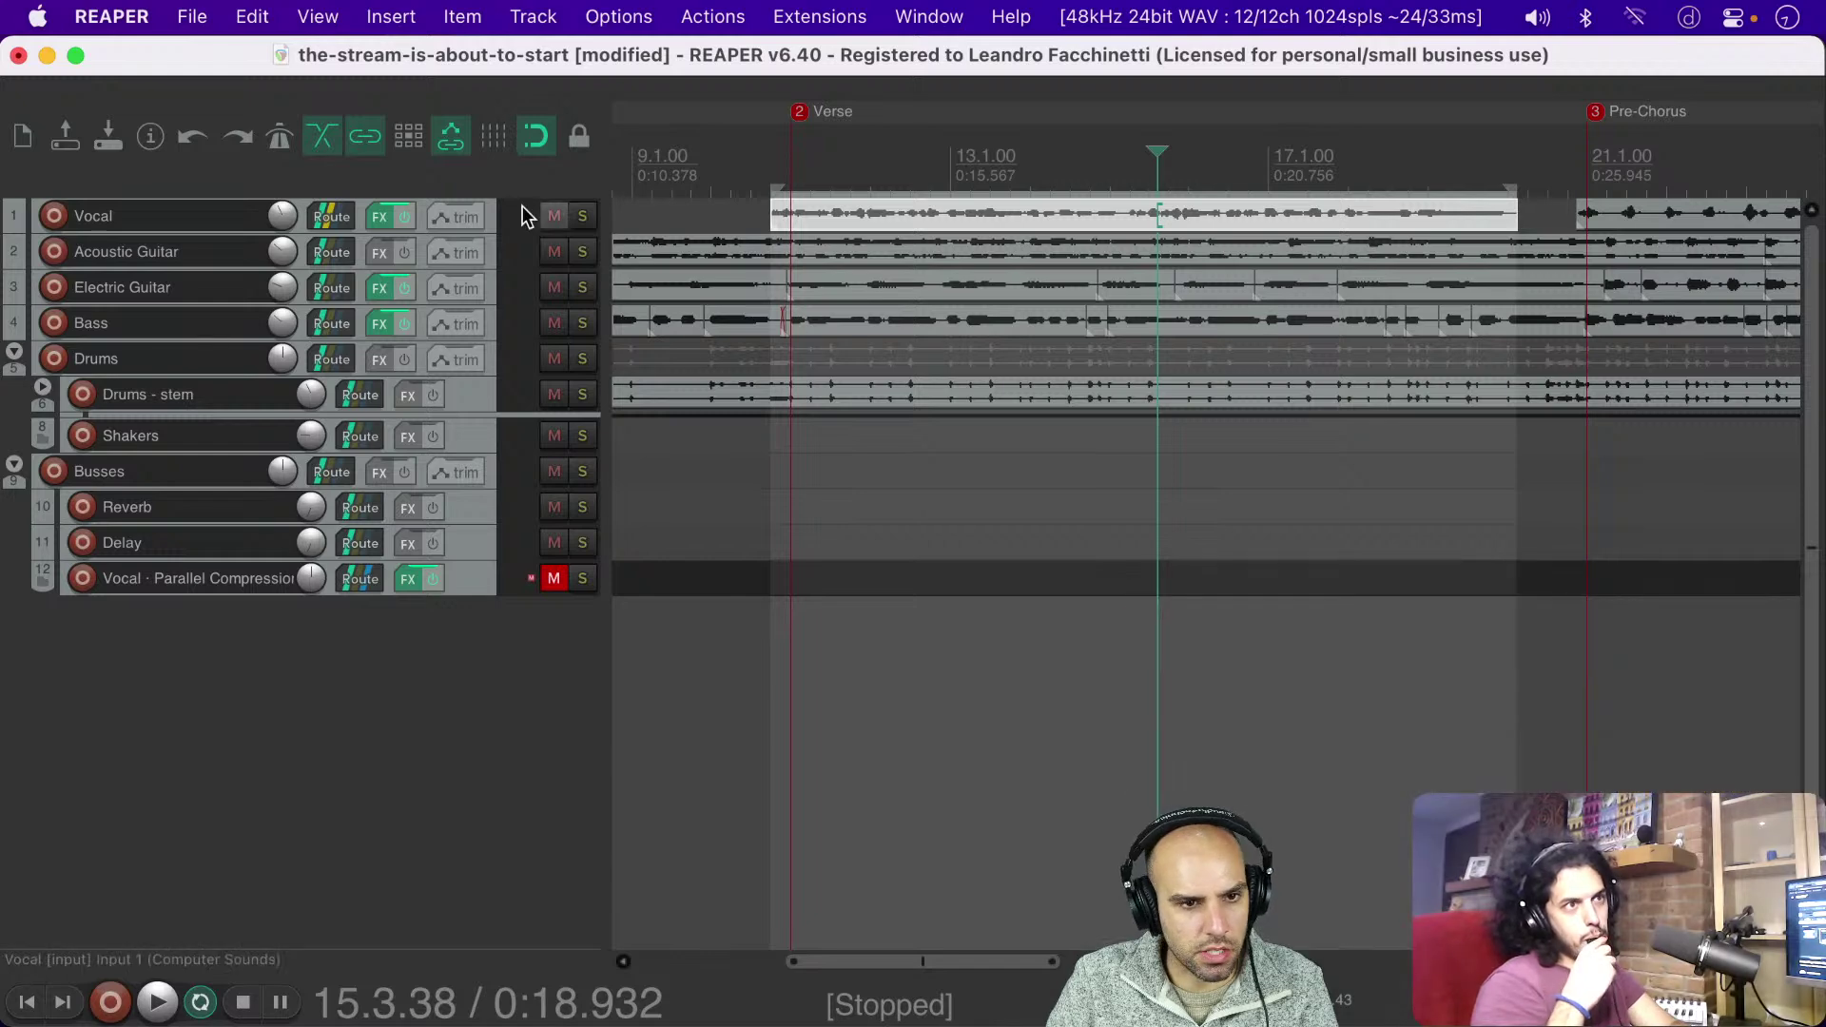
pyautogui.click(379, 217)
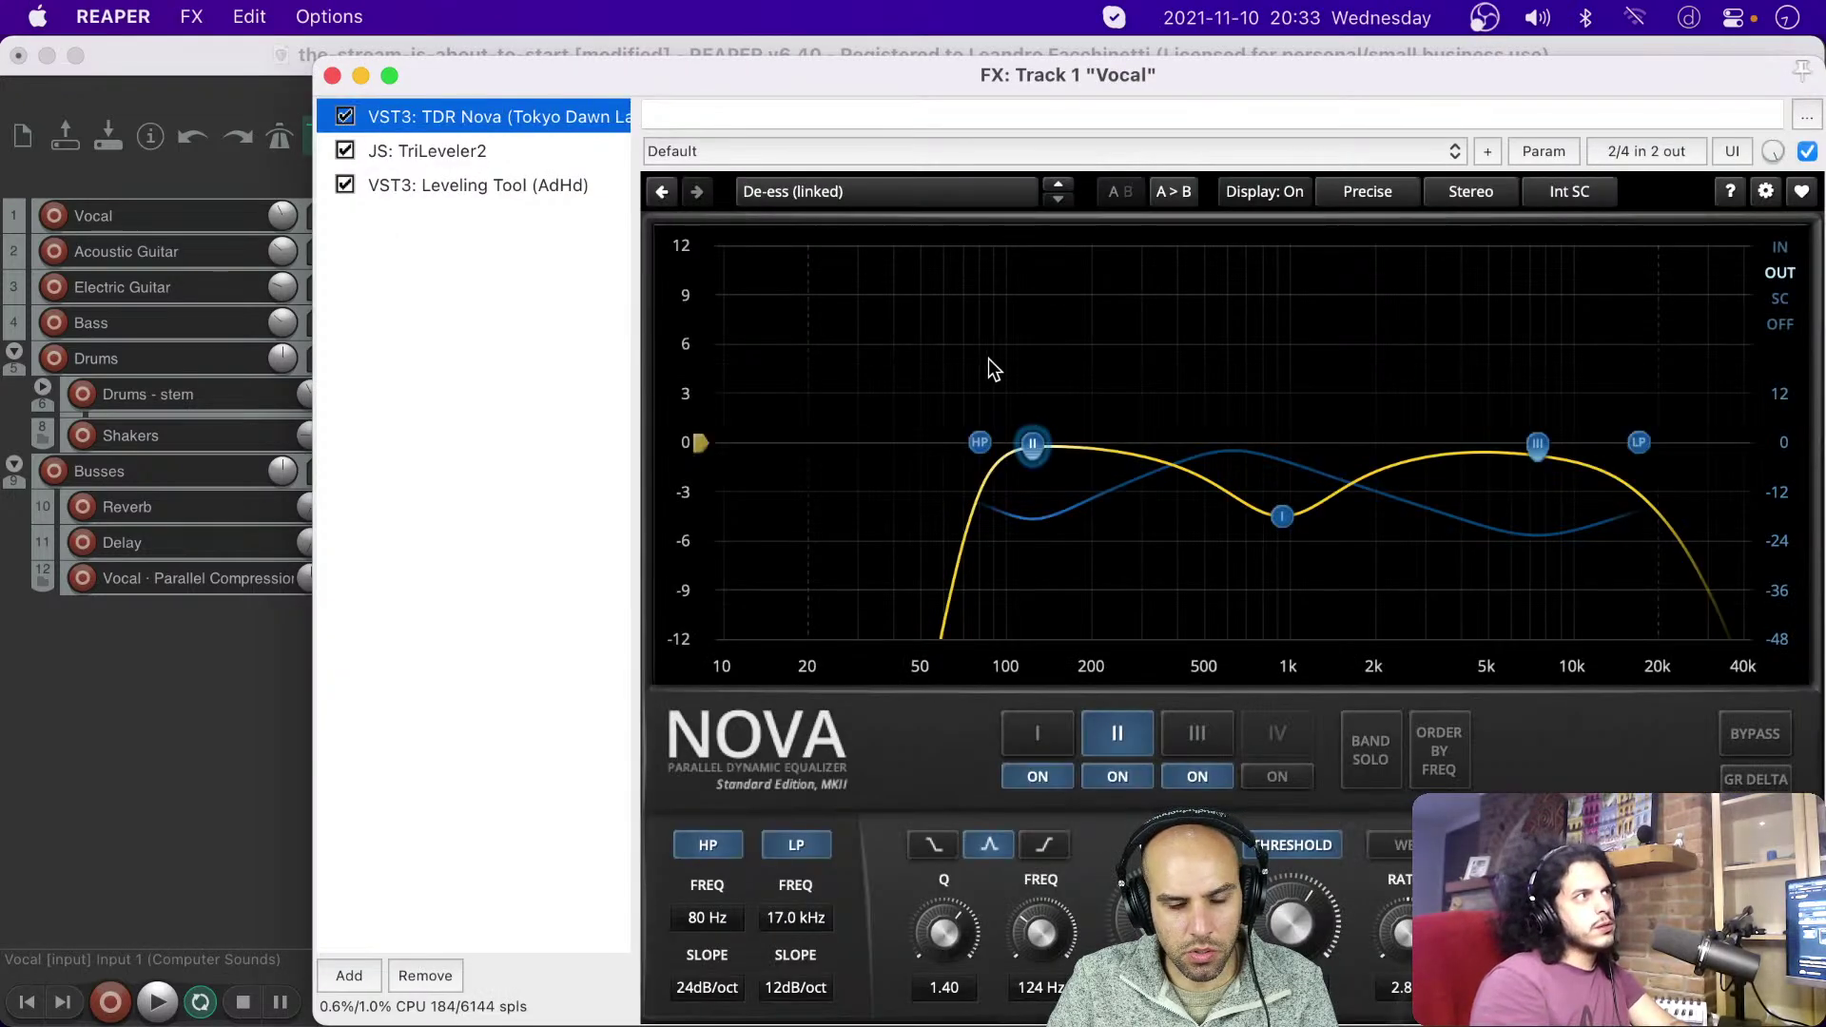
# Step: Bring up the Leveling Tool from the vocal FX chain, close its plug-in window and clear the selection in the chain
pyautogui.click(437, 186)
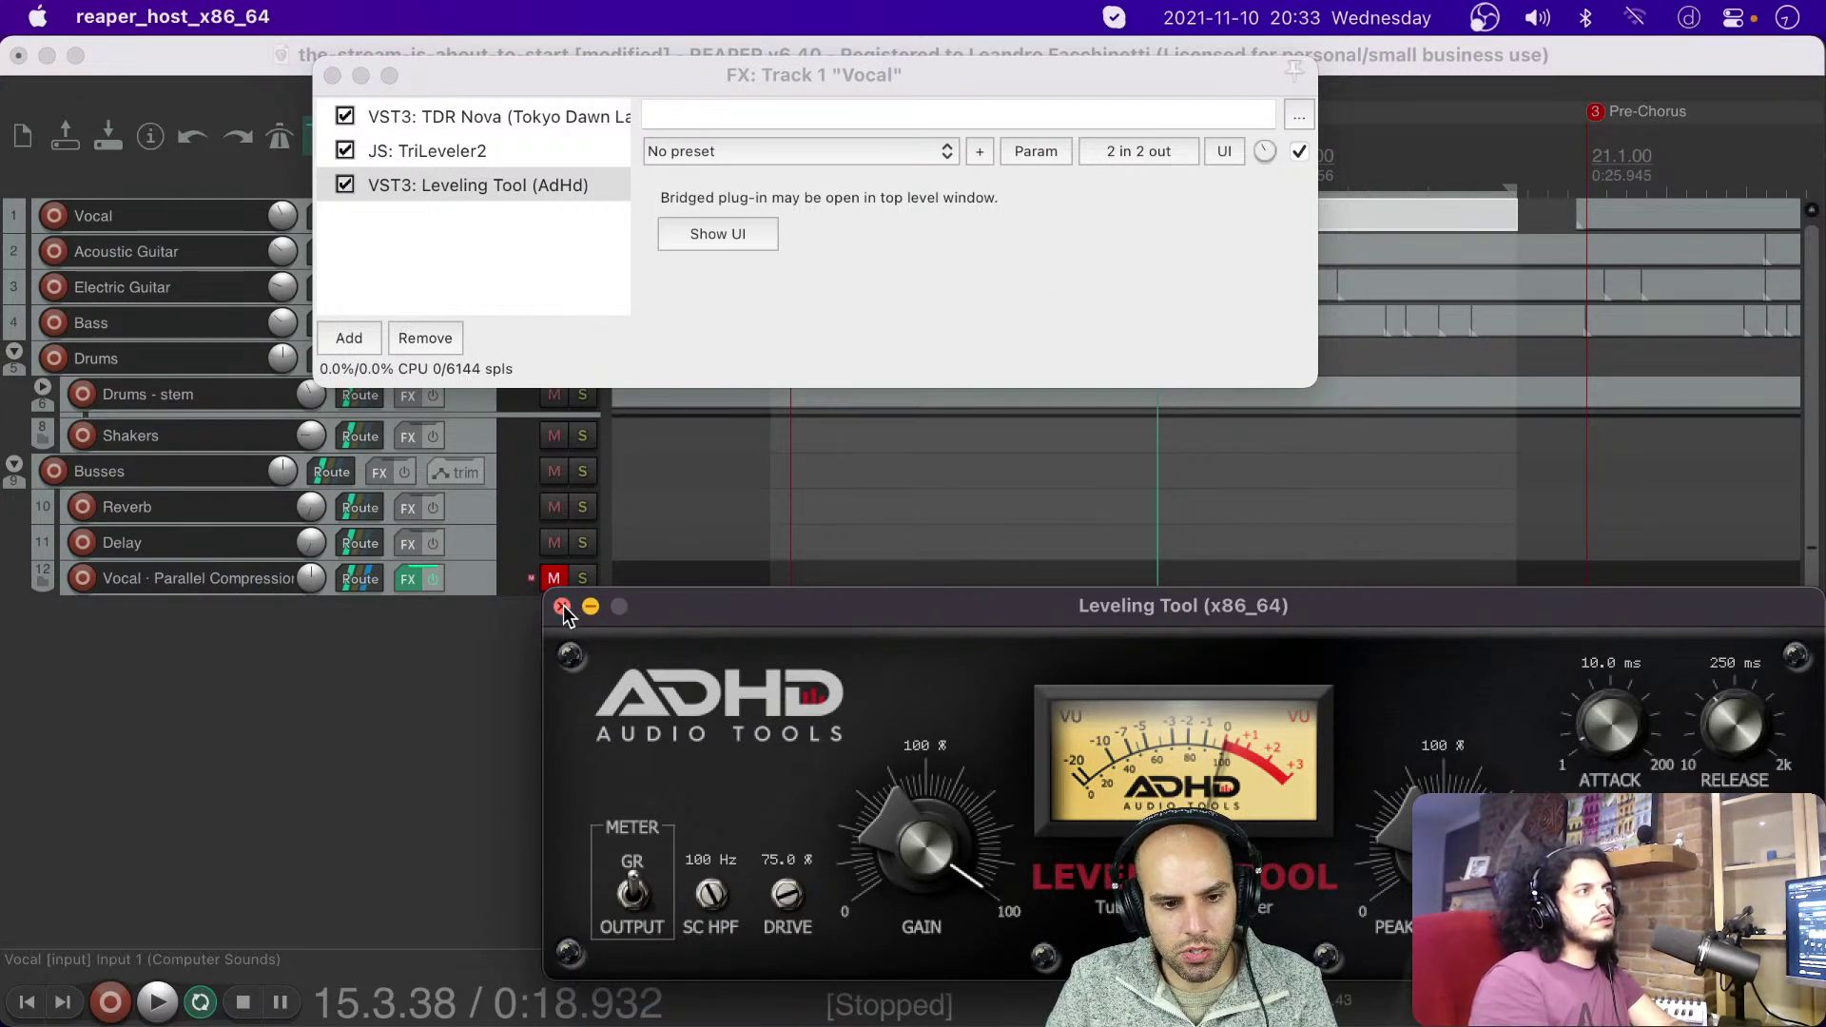
pyautogui.click(562, 607)
pyautogui.click(419, 224)
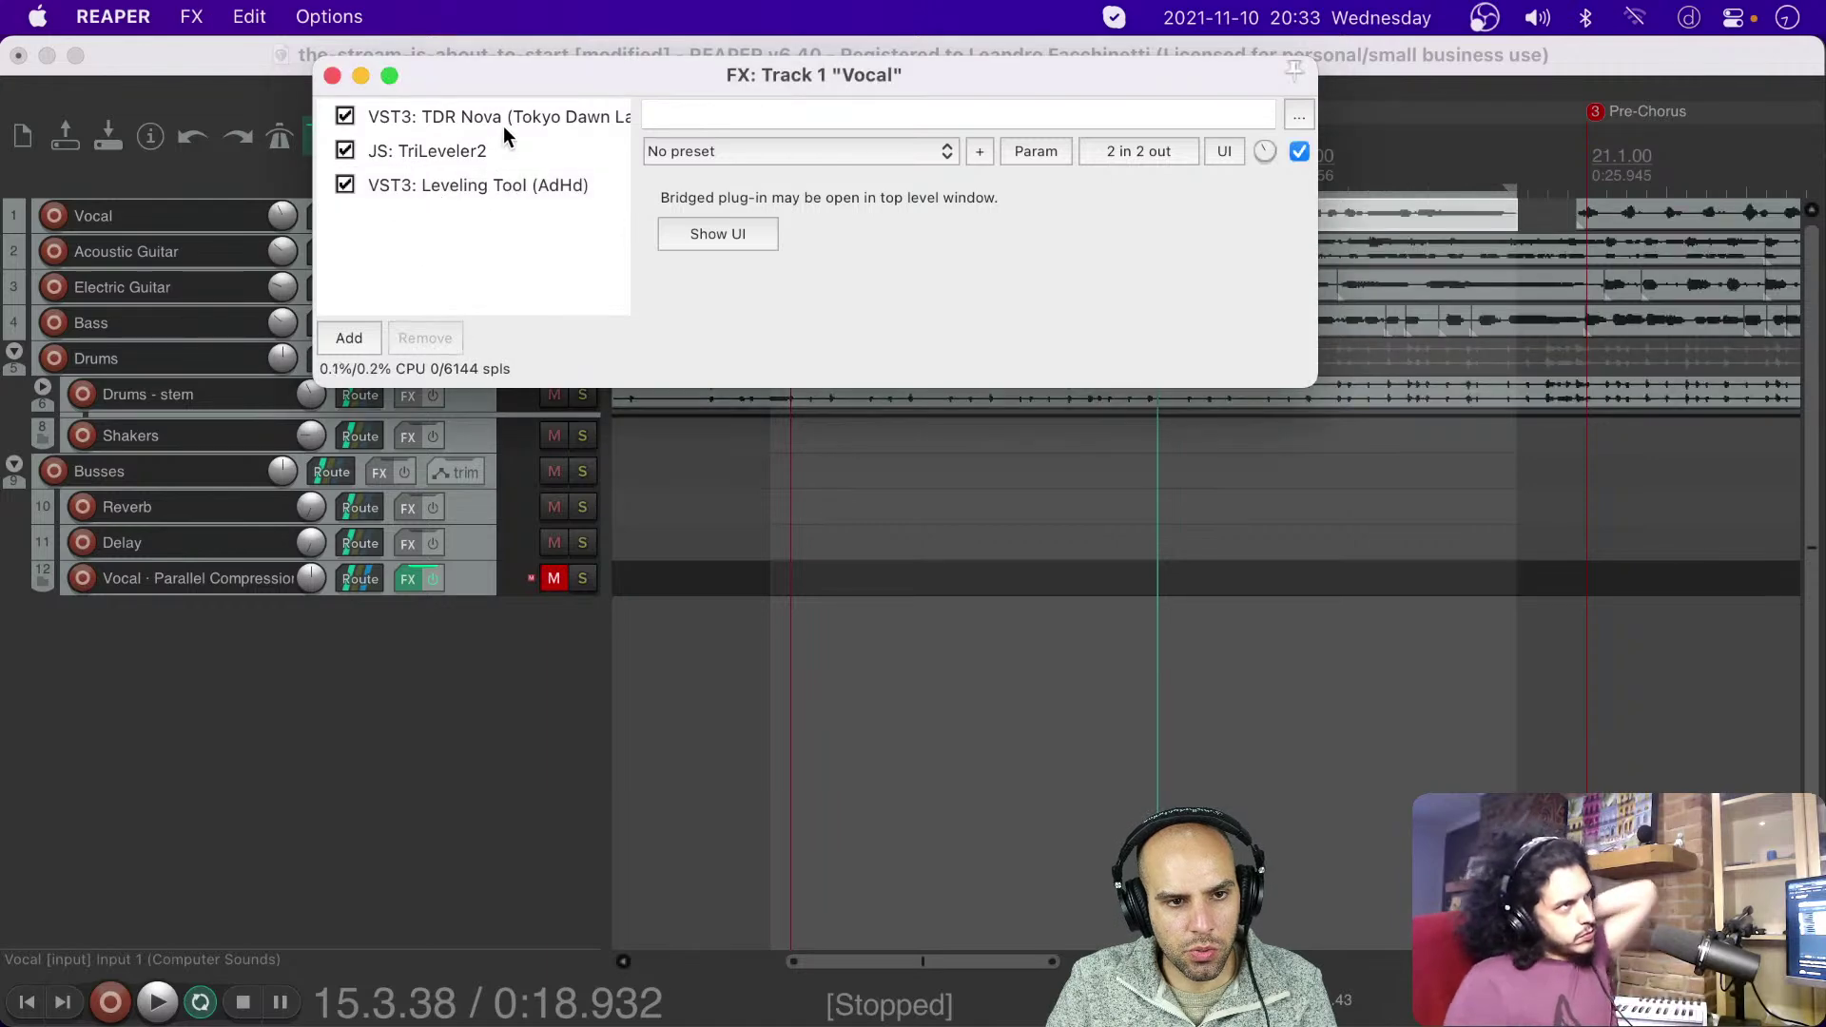
# Step: Select TriLeveler2 and Leveling Tool together in the vocal FX chain and move the FX window below the tracks, without the Leveling Tool window
pyautogui.click(495, 124)
pyautogui.click(464, 162)
pyautogui.keyDown('shift'); pyautogui.click(456, 173); pyautogui.keyUp('shift')
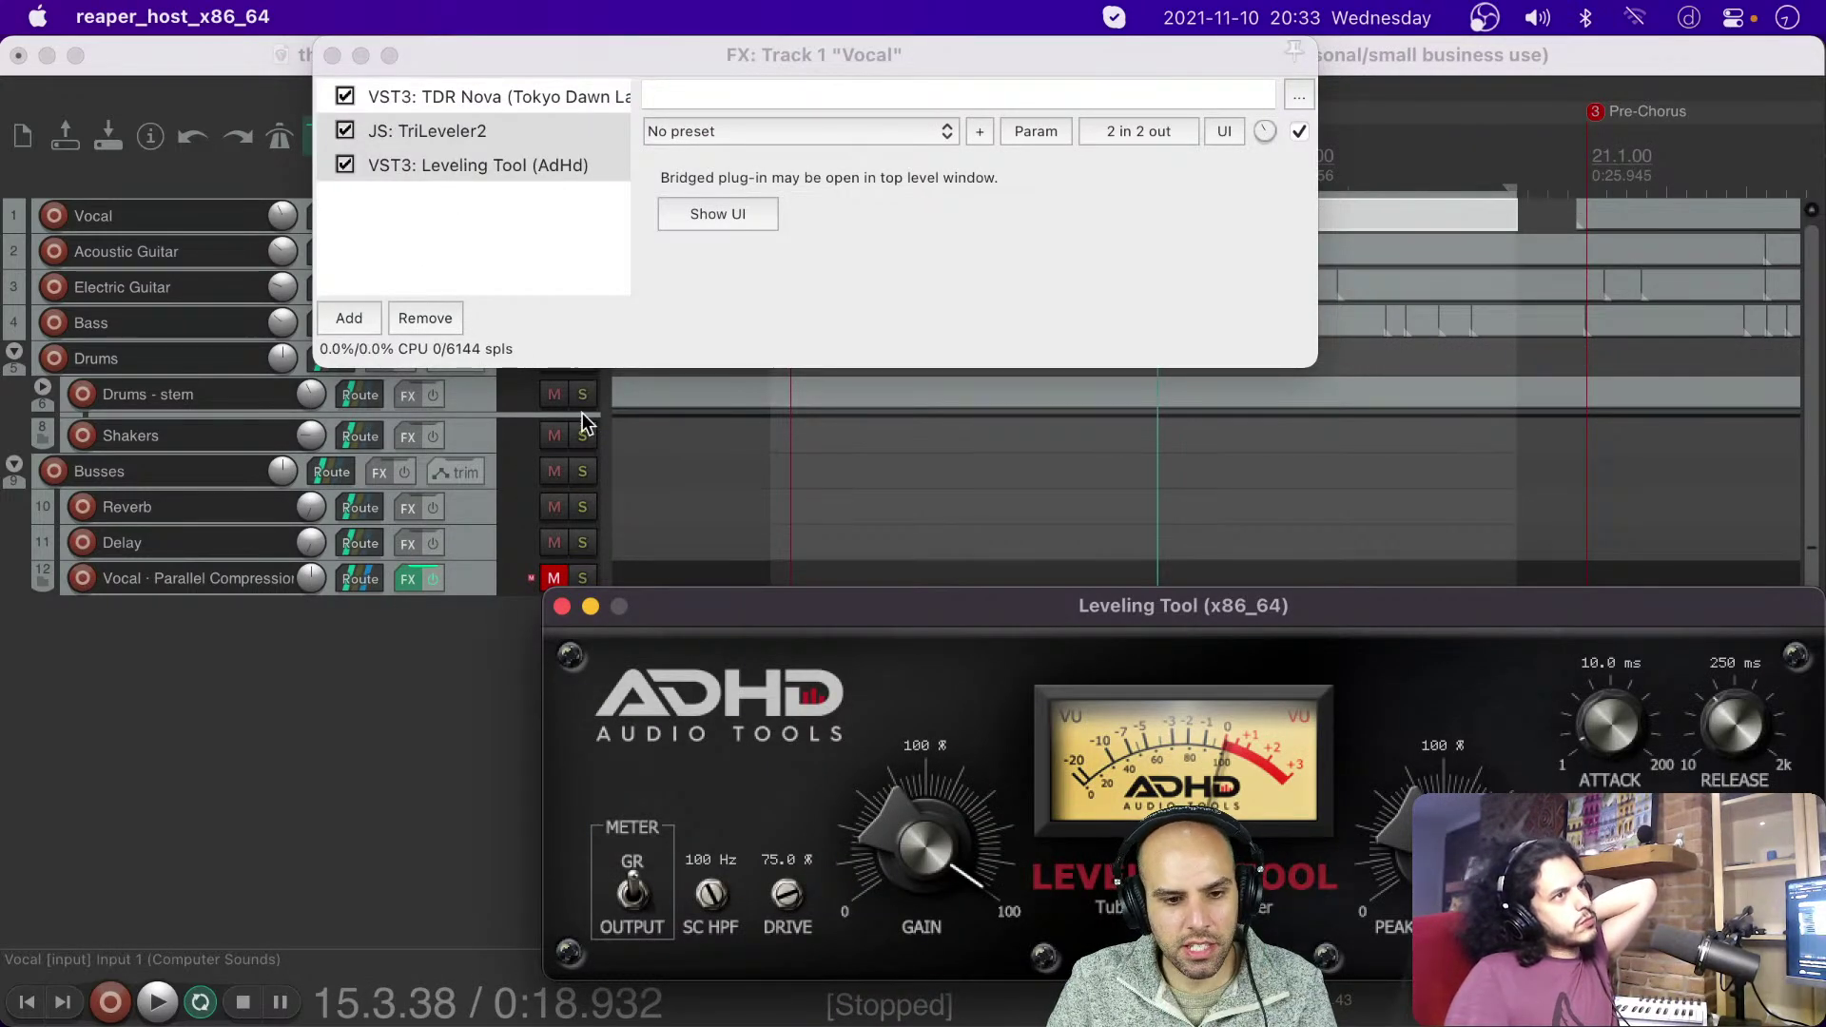
pyautogui.click(561, 607)
pyautogui.moveTo(877, 50); pyautogui.dragTo(1222, 443)
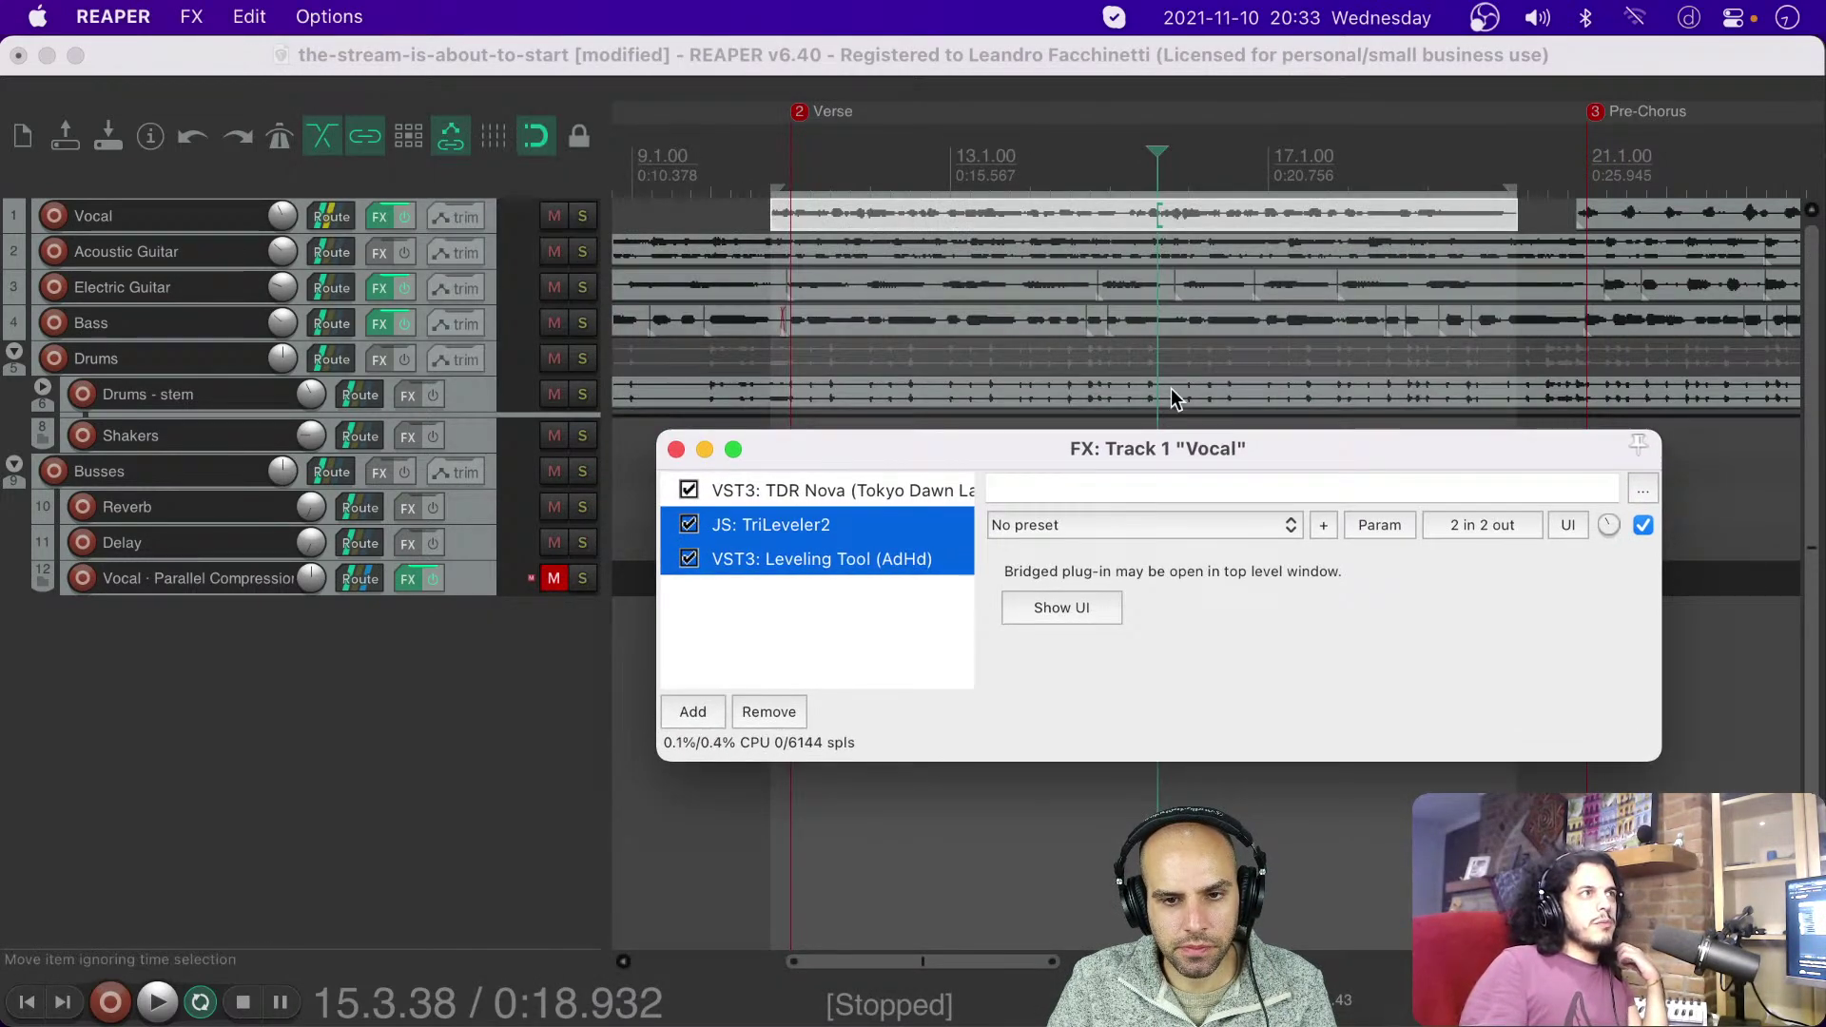
# Step: Save the project, clear the plug-in selection and close the vocal FX window
pyautogui.click(864, 54)
pyautogui.press('super+s')
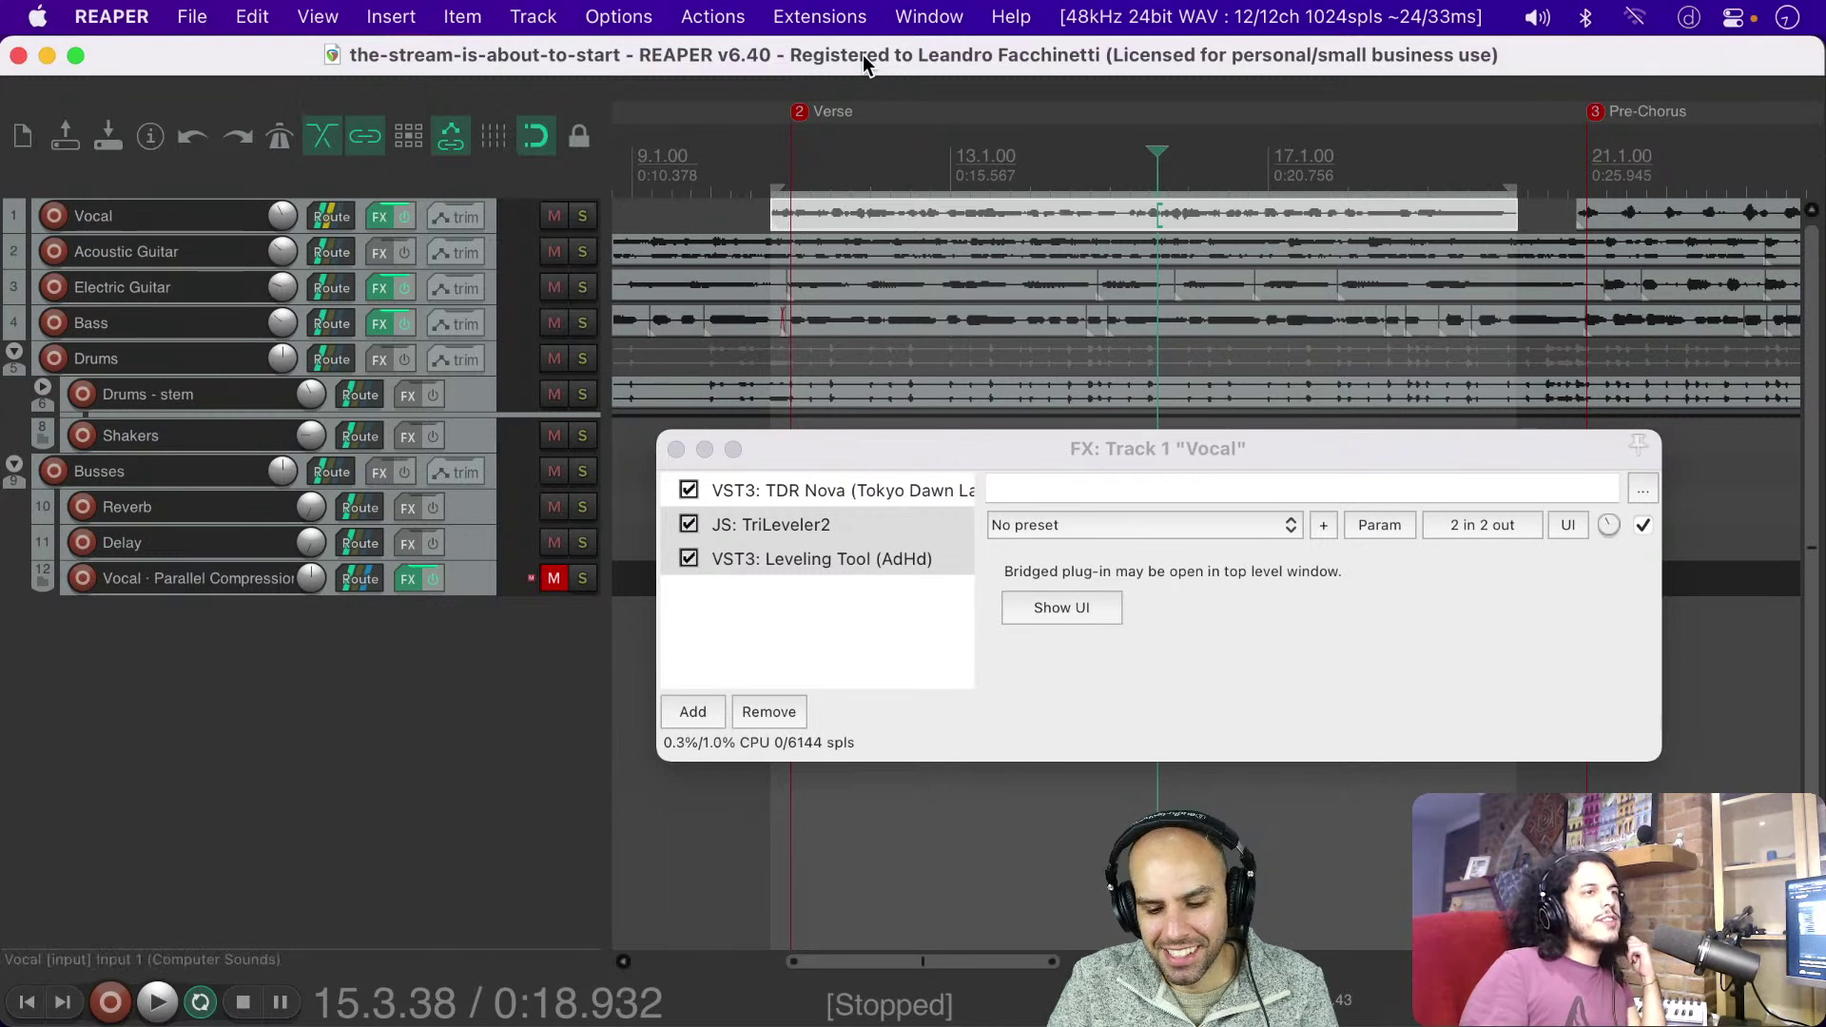
pyautogui.click(859, 661)
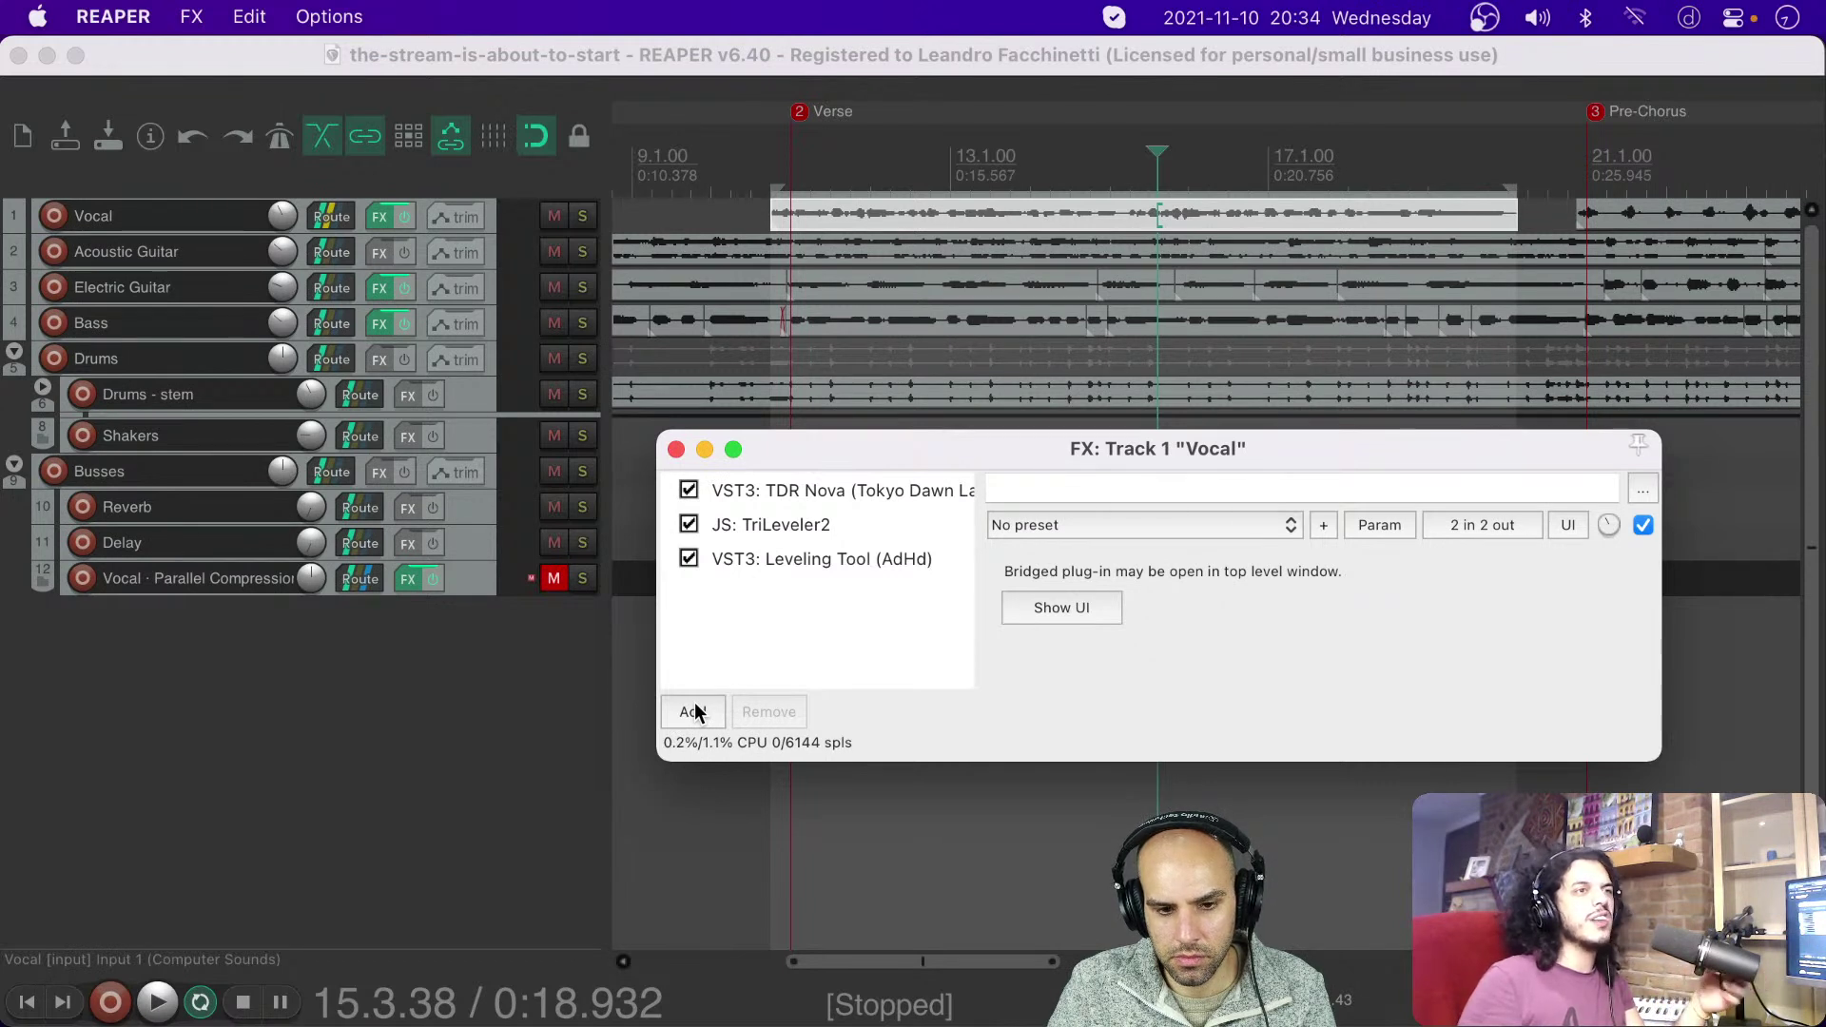
pyautogui.moveTo(962, 457); pyautogui.dragTo(853, 449)
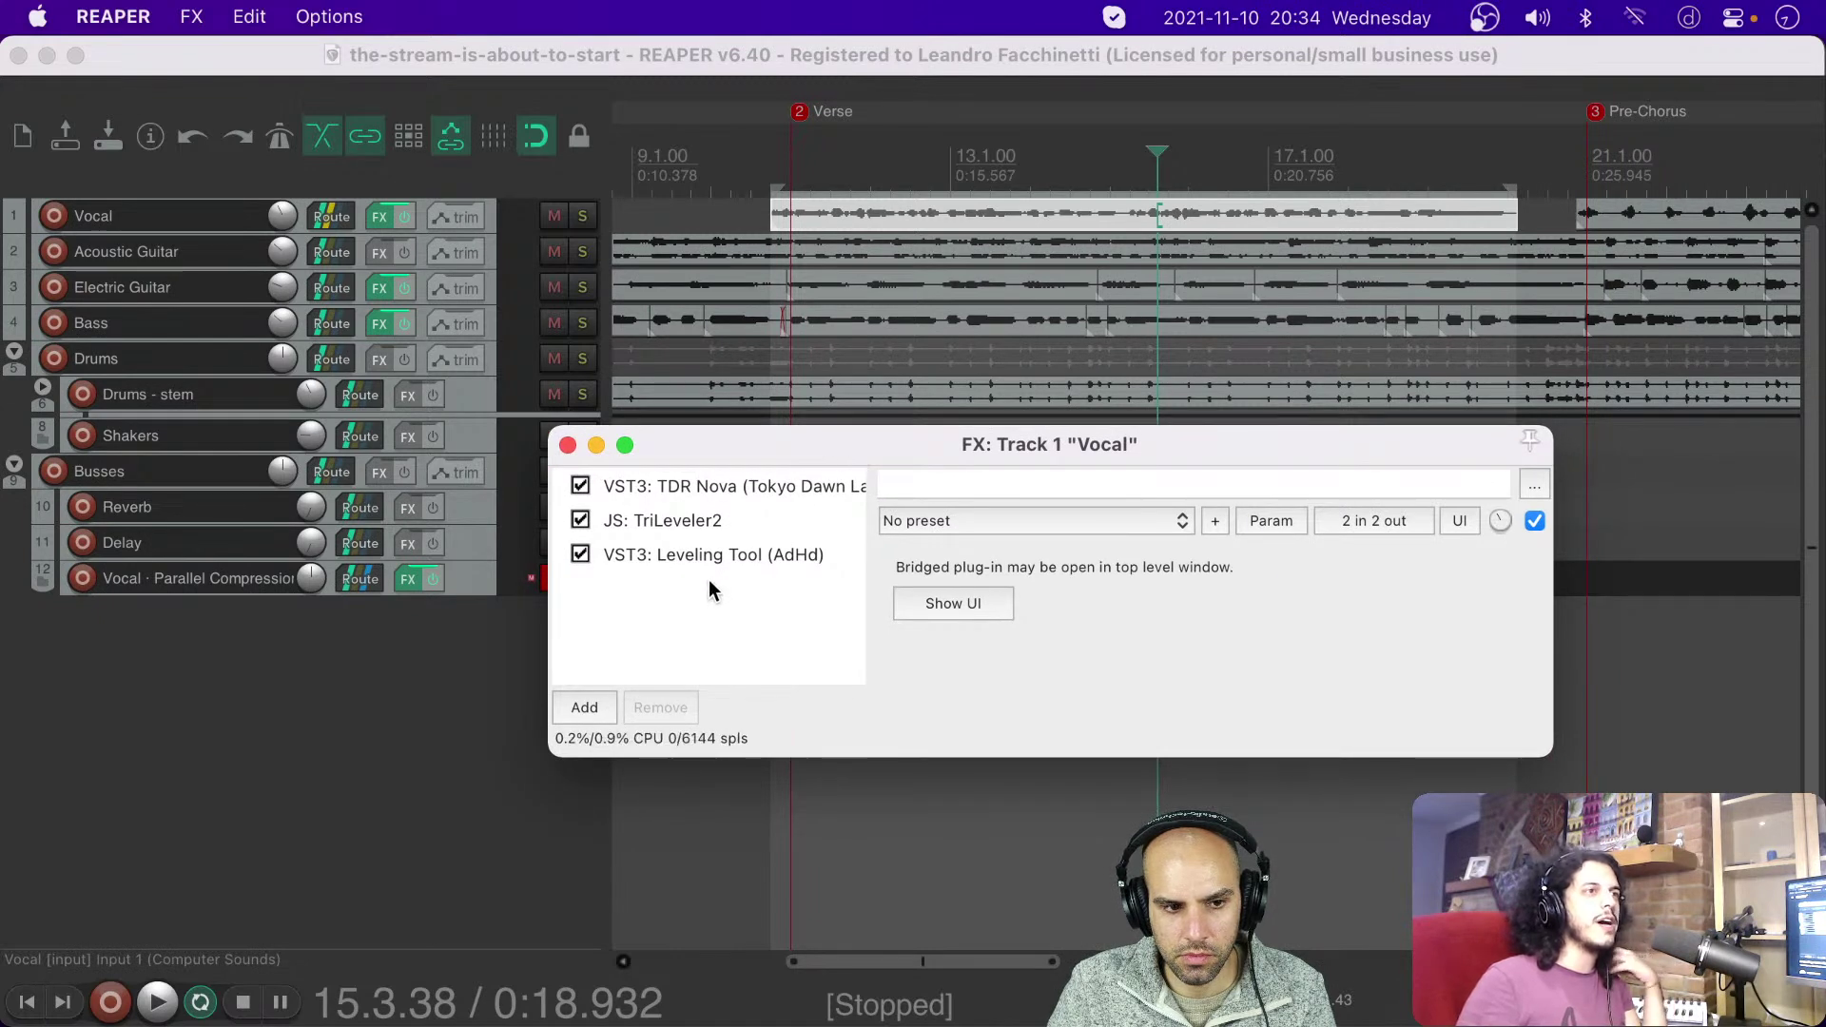
pyautogui.moveTo(884, 440); pyautogui.dragTo(924, 591)
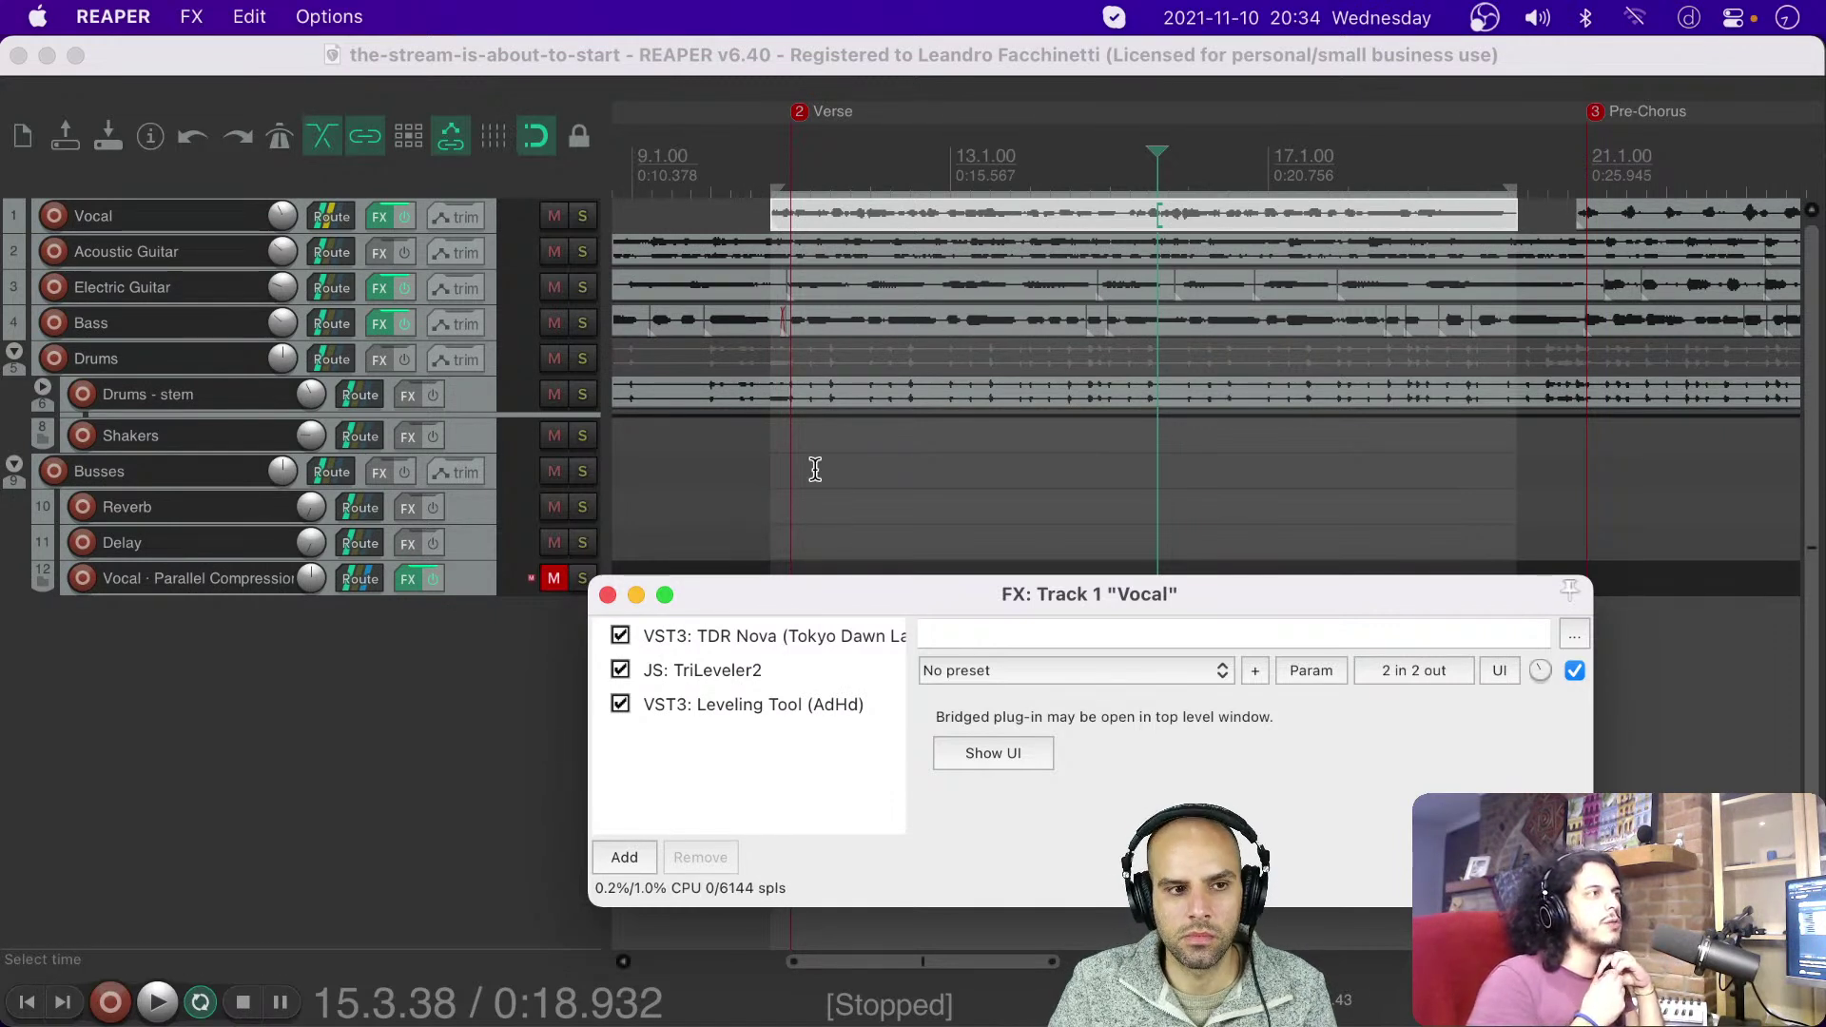
pyautogui.click(817, 64)
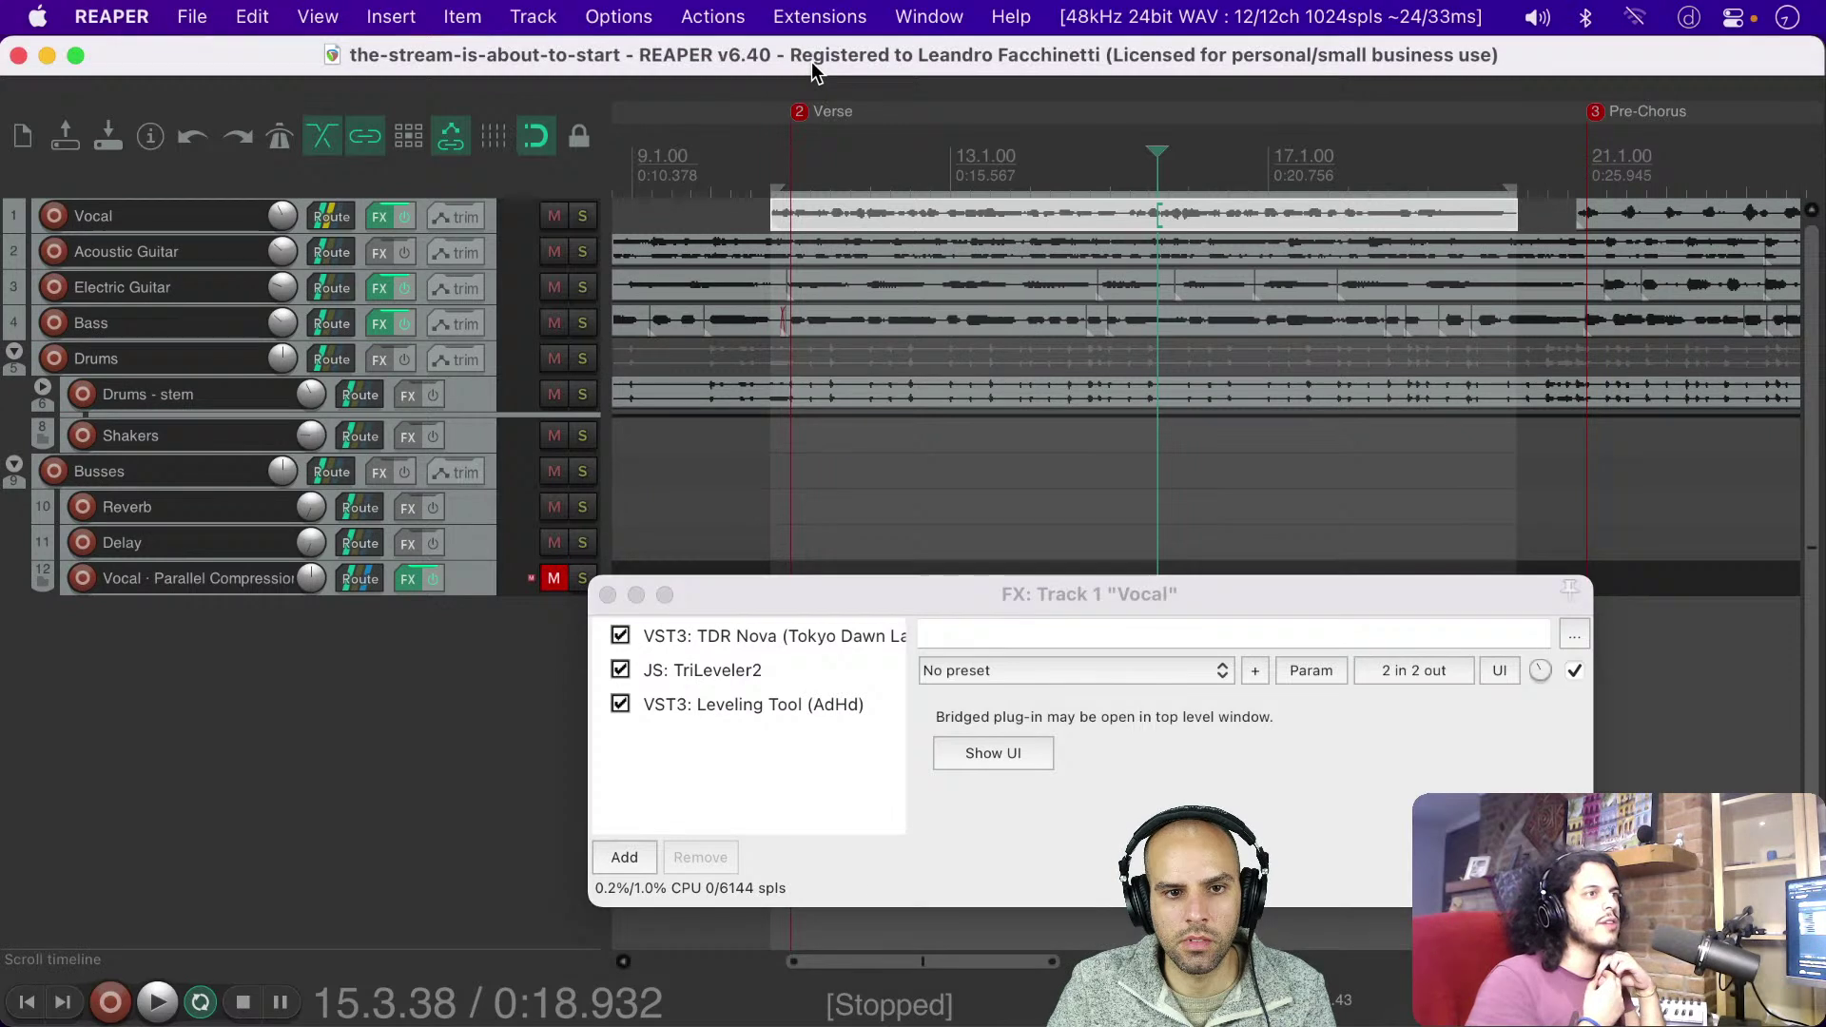
pyautogui.click(607, 596)
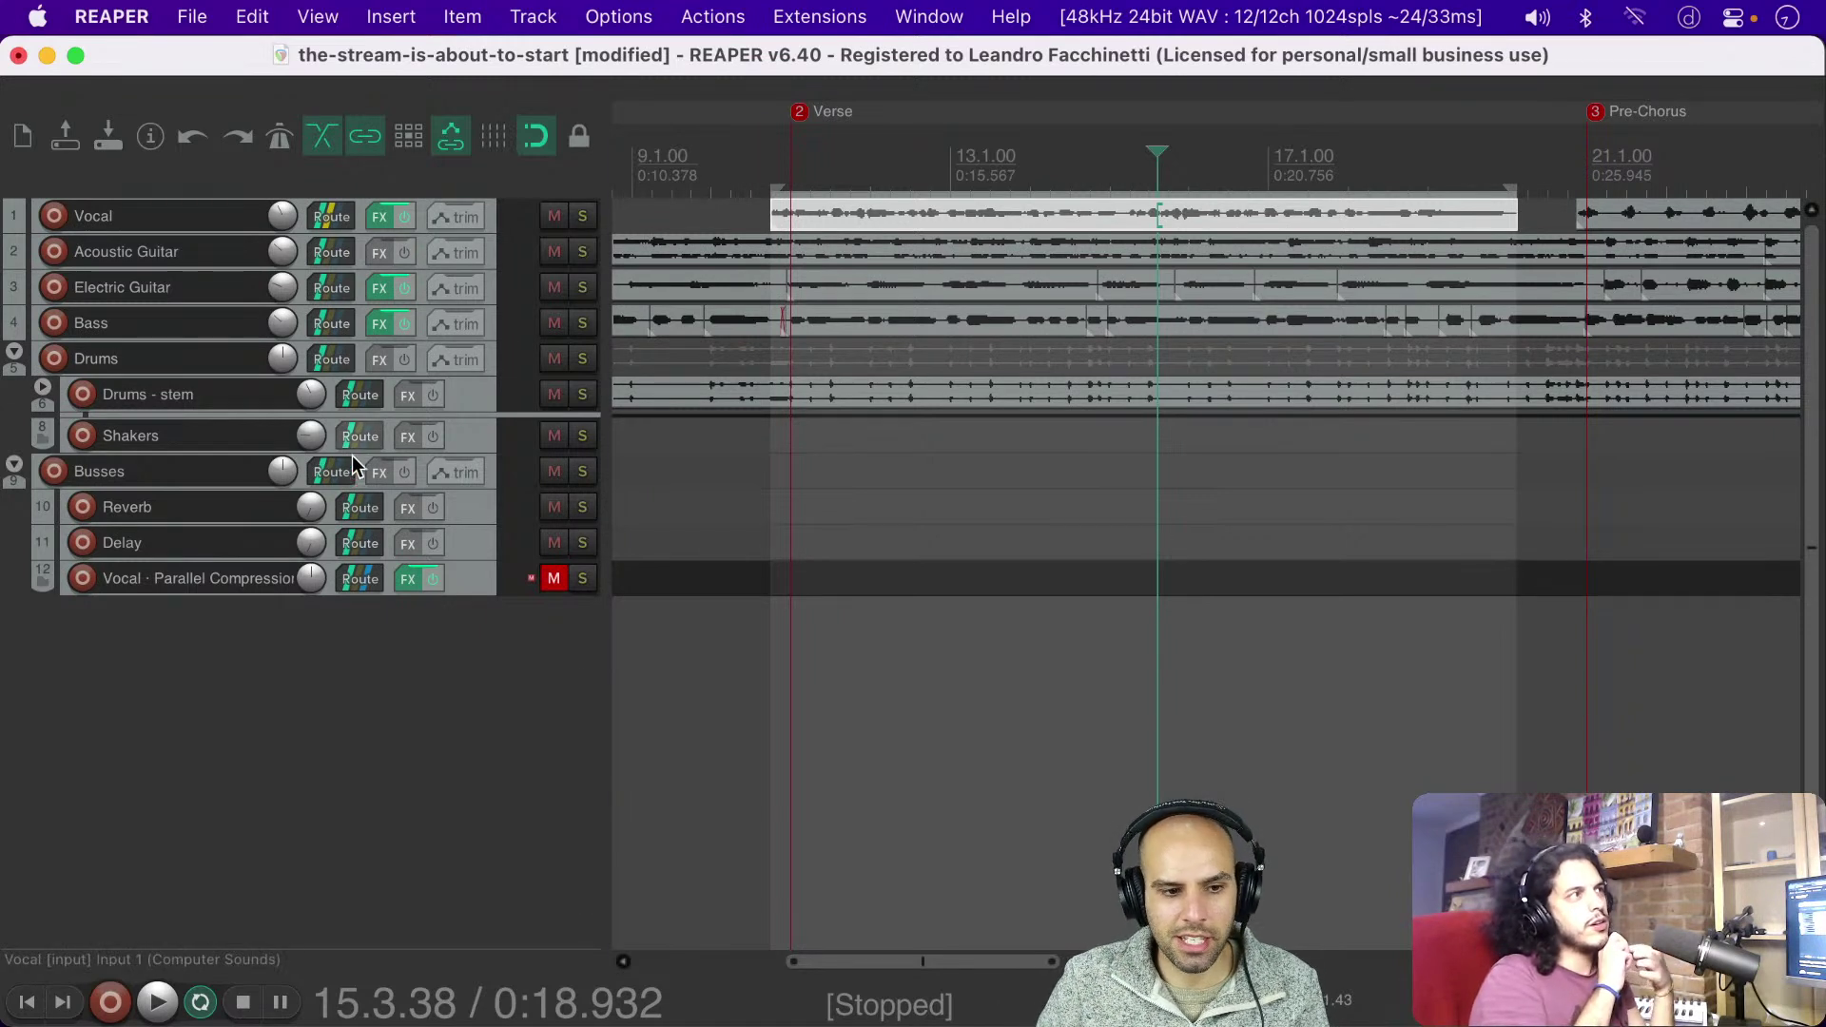
# Step: Check the Vocal track's sends and delete the Vocal · Parallel Compression track
pyautogui.moveTo(311, 508)
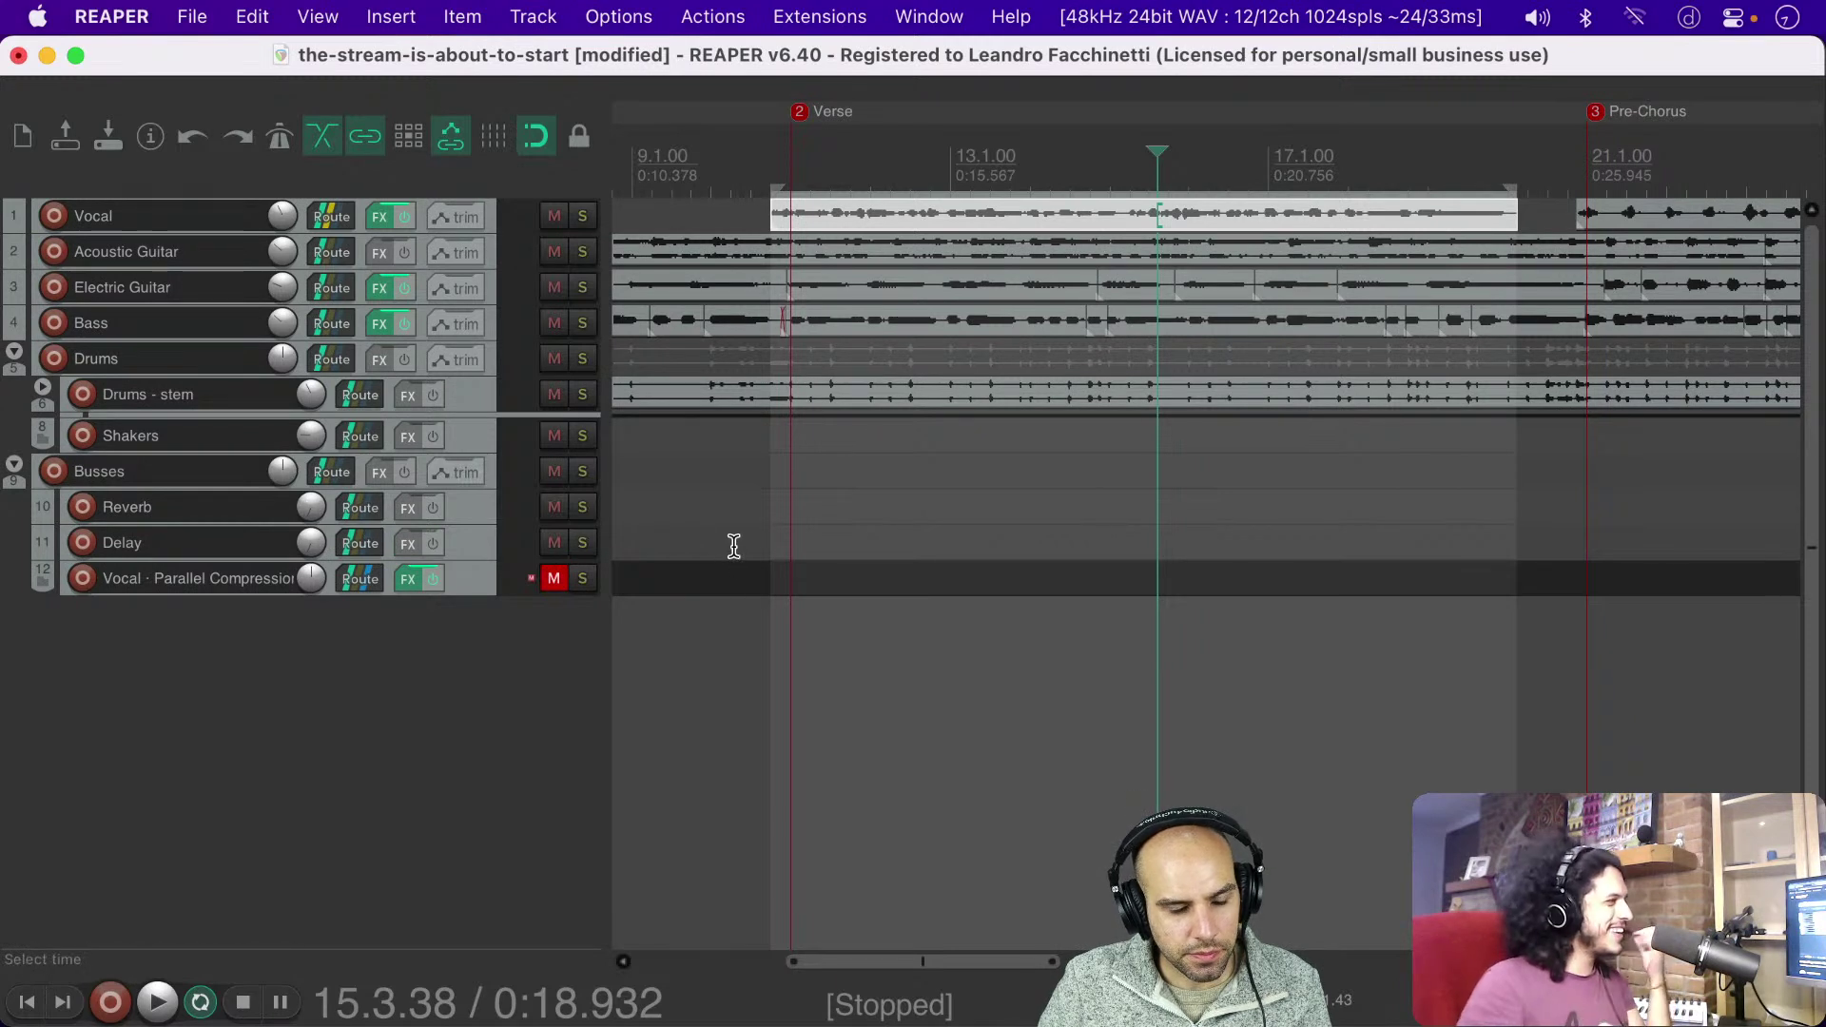
pyautogui.moveTo(345, 219)
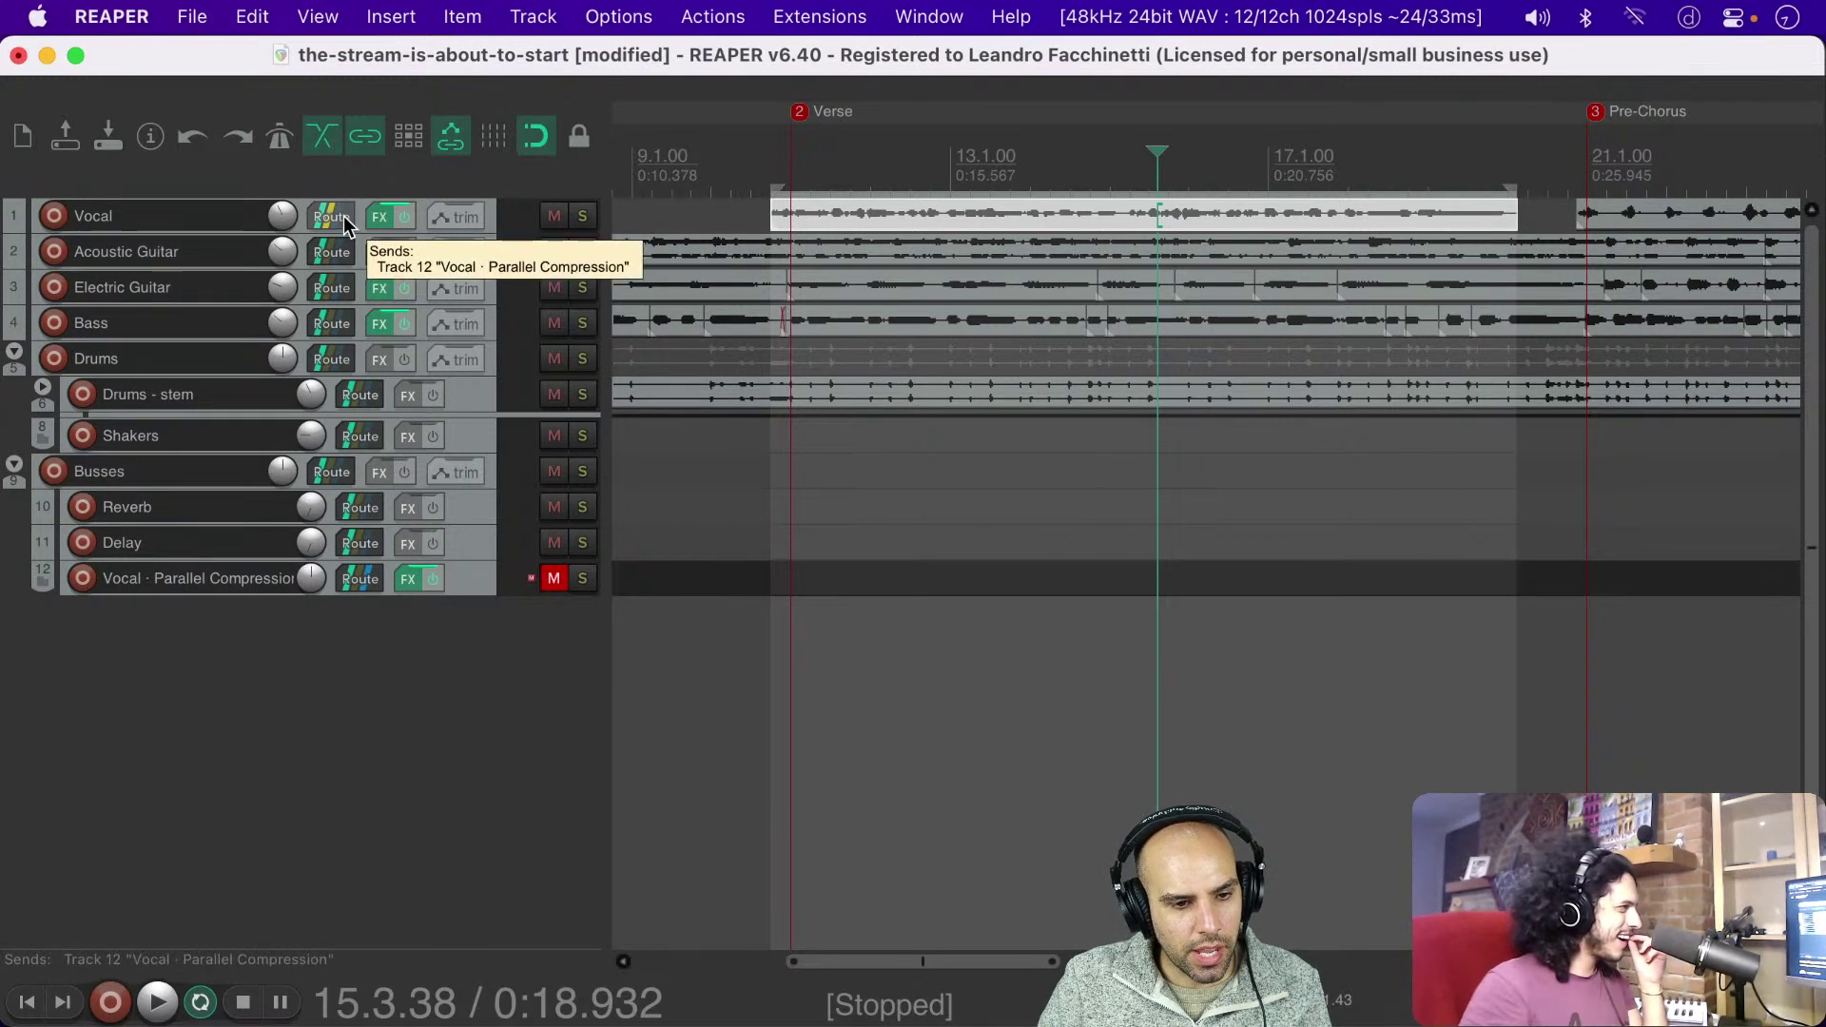
pyautogui.click(482, 580)
pyautogui.press('Delete')
pyautogui.press('Return')
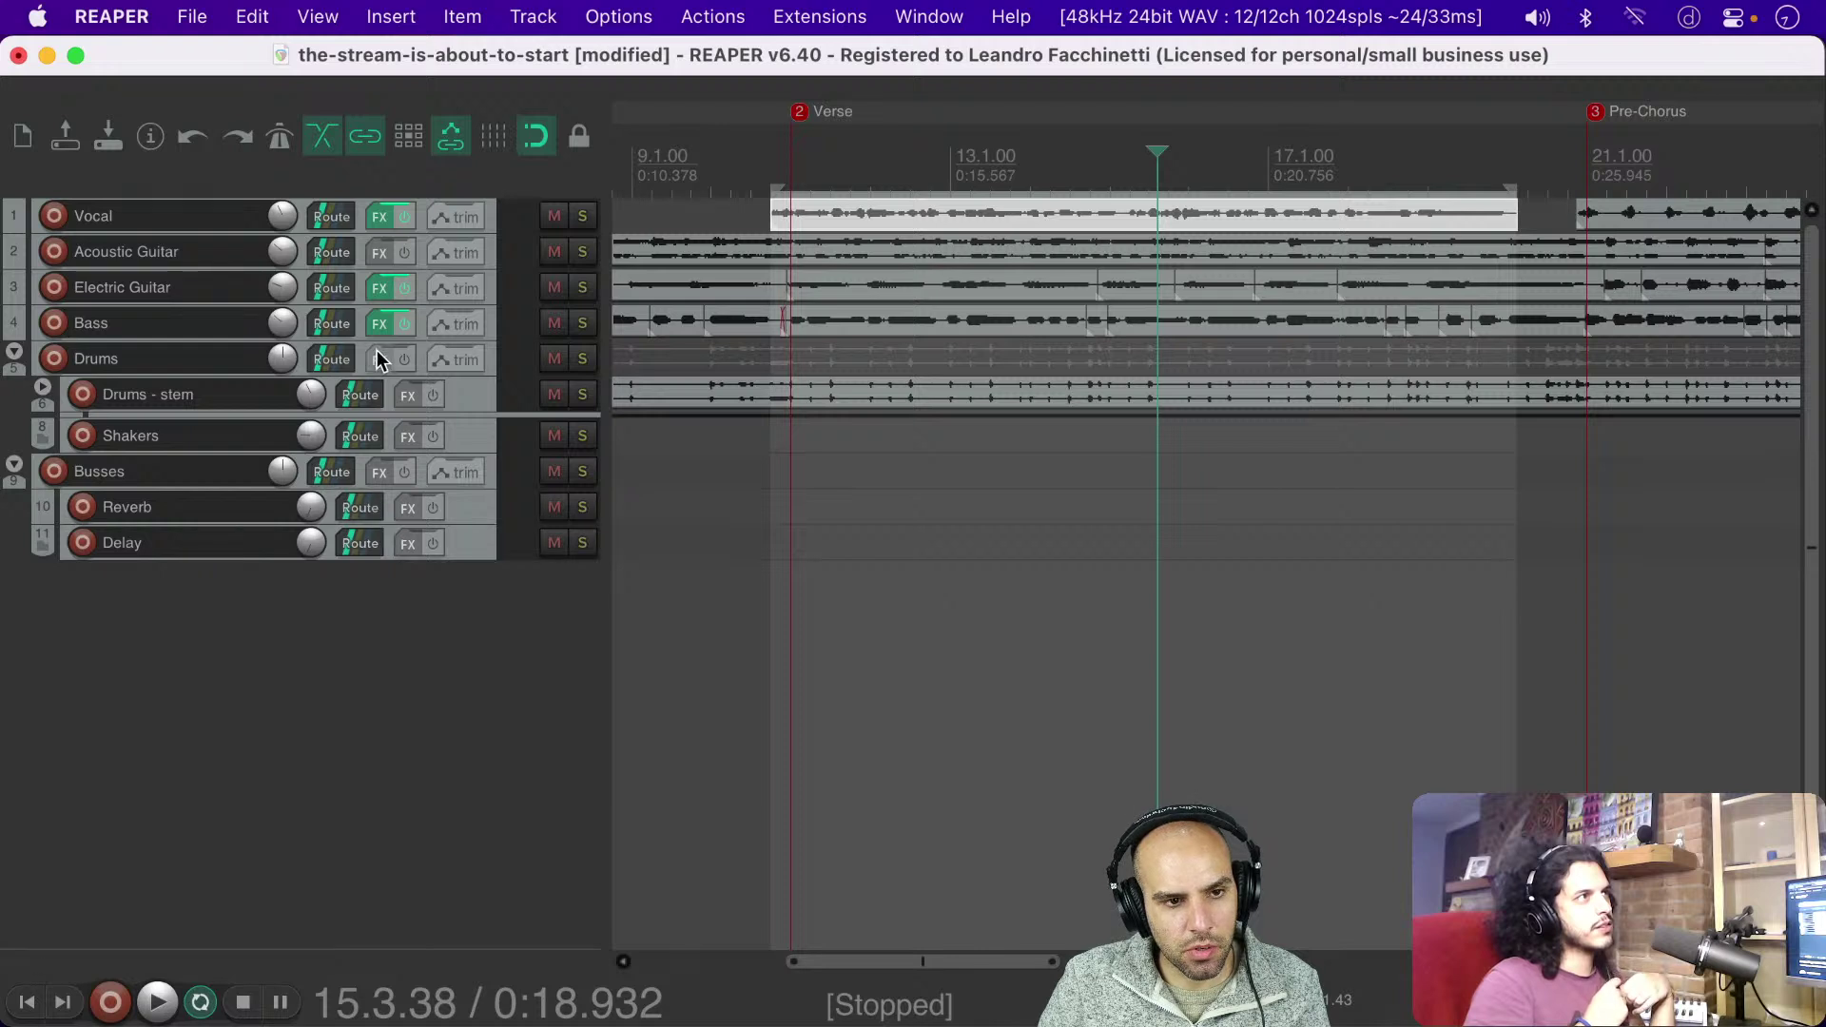
# Step: Reopen the Vocal track's FX chain with the Add FX browser, keeping the browser clear of the plug-in list and the Leveling Tool window closed
pyautogui.click(383, 216)
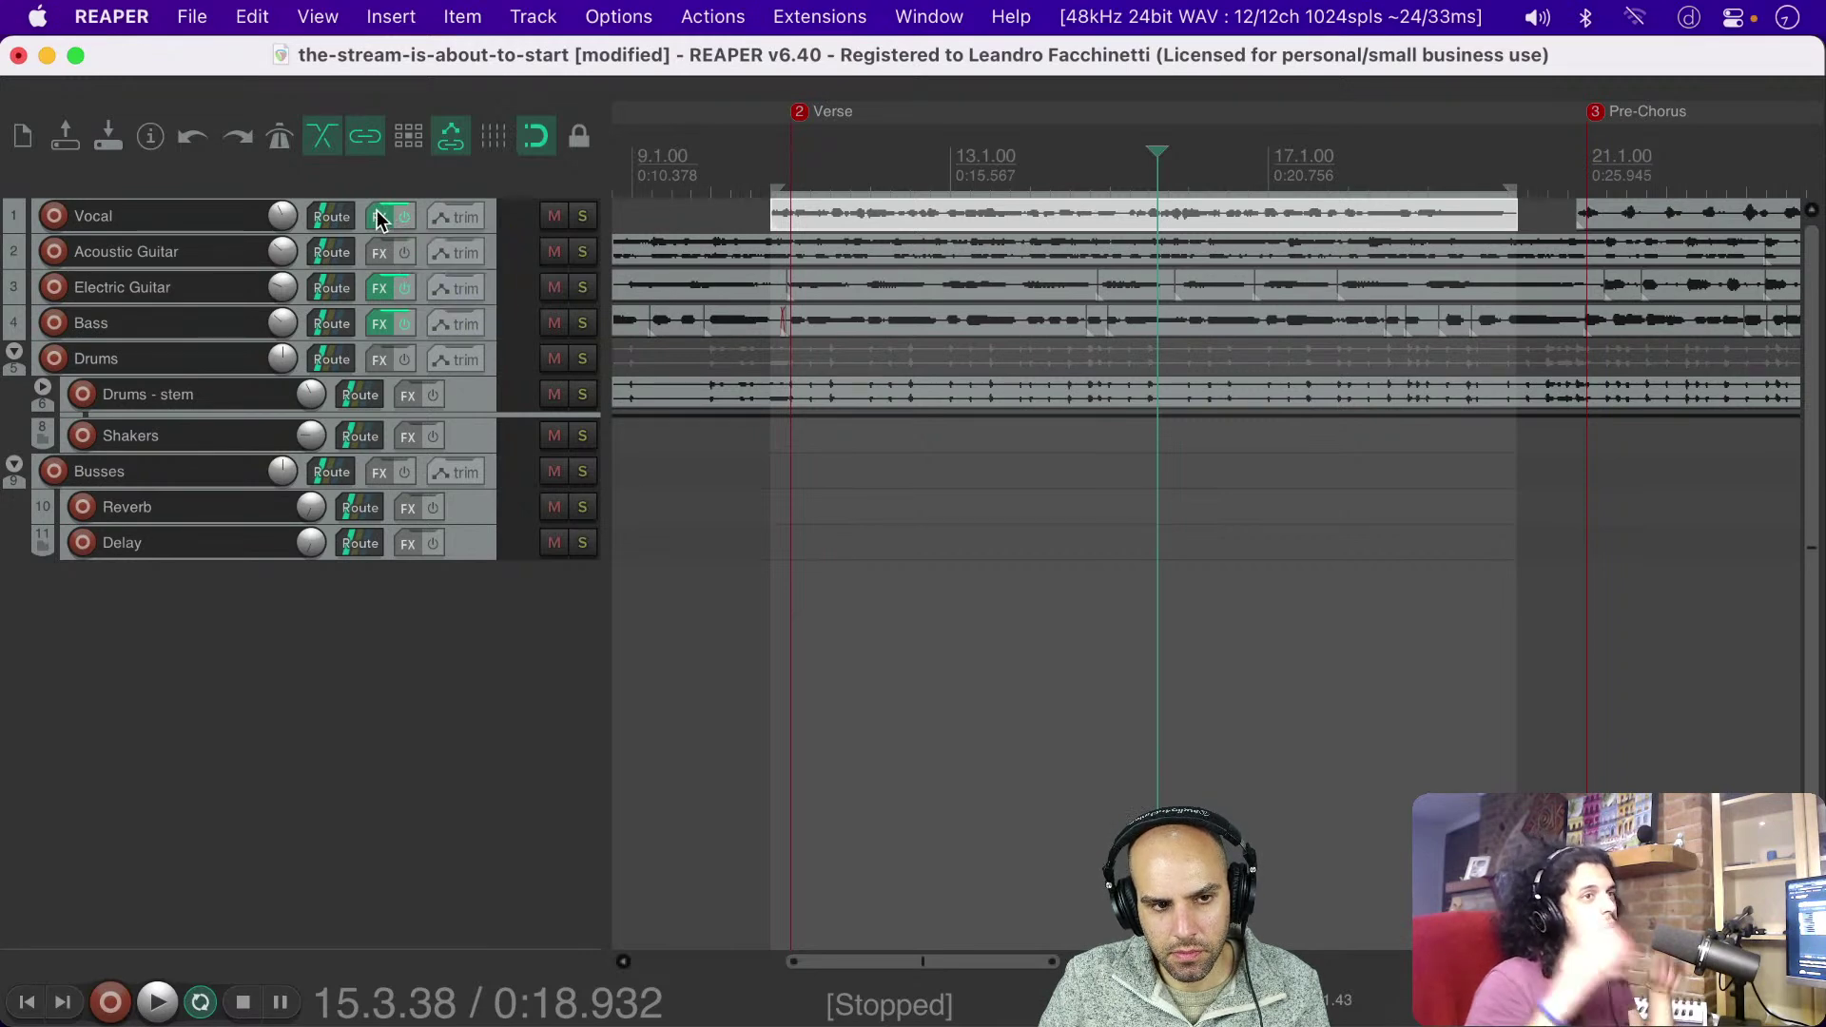
pyautogui.click(625, 857)
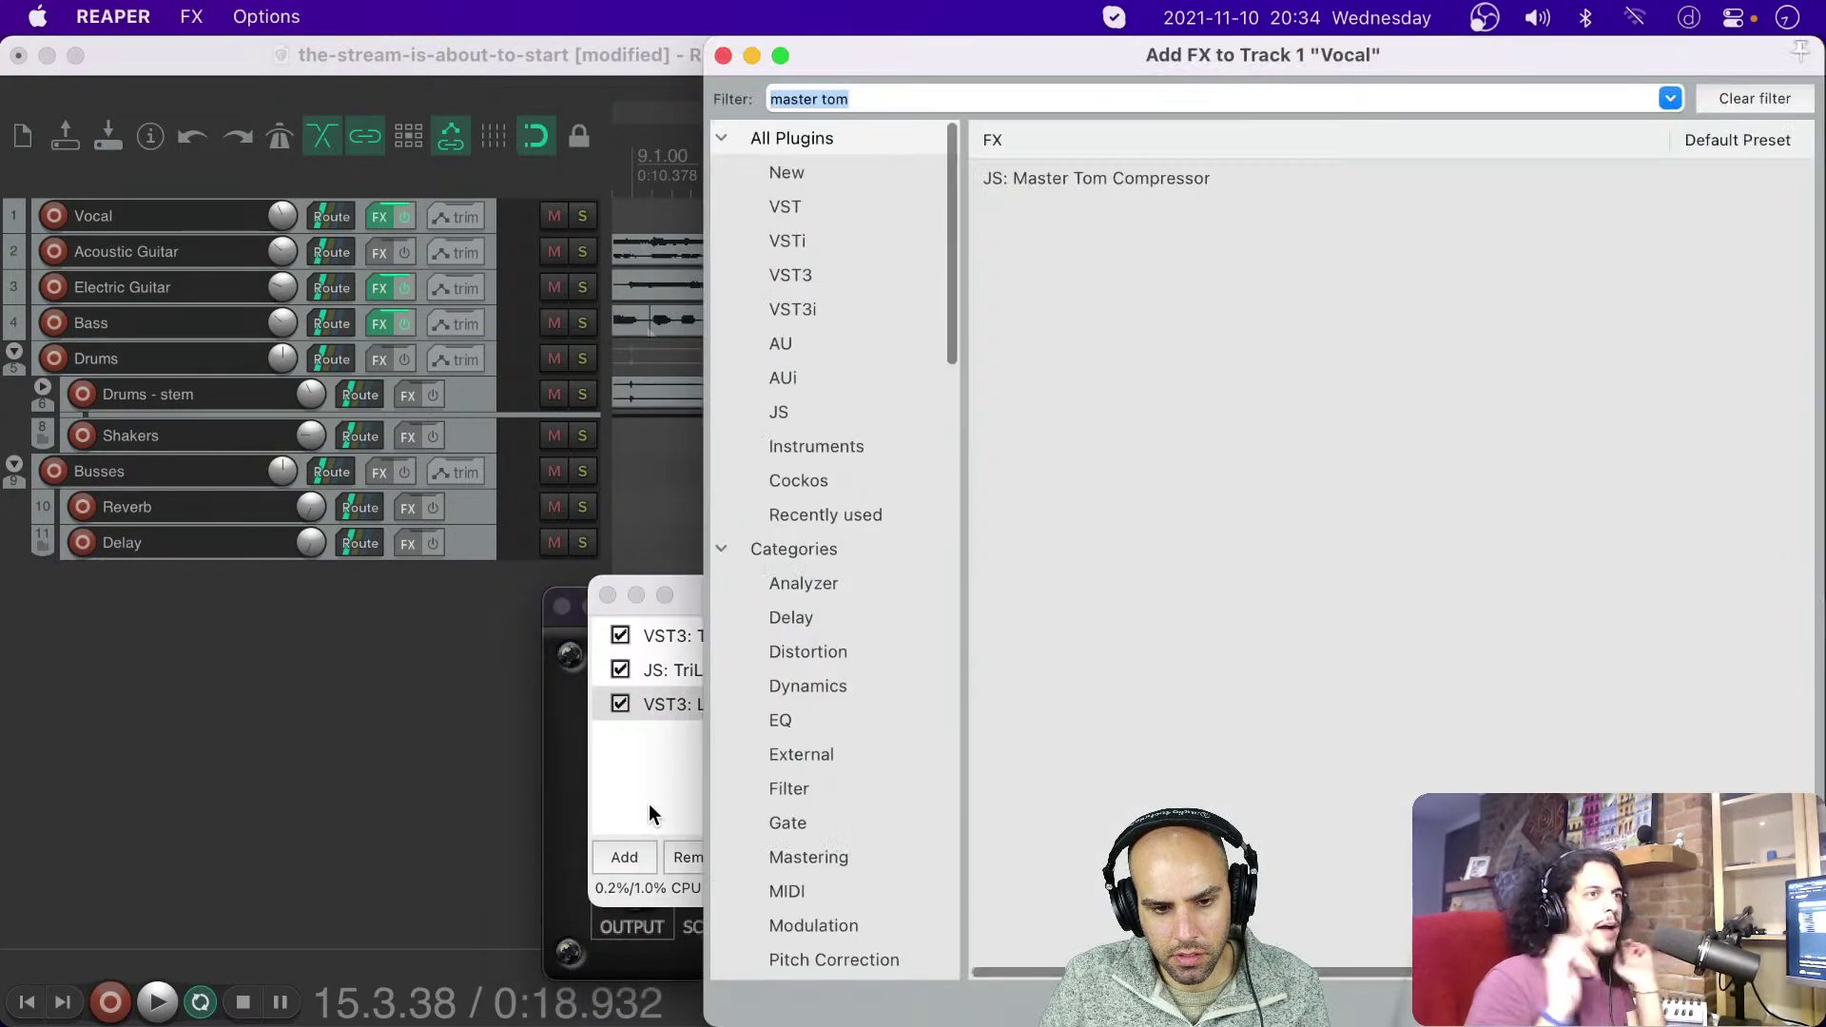
pyautogui.click(562, 607)
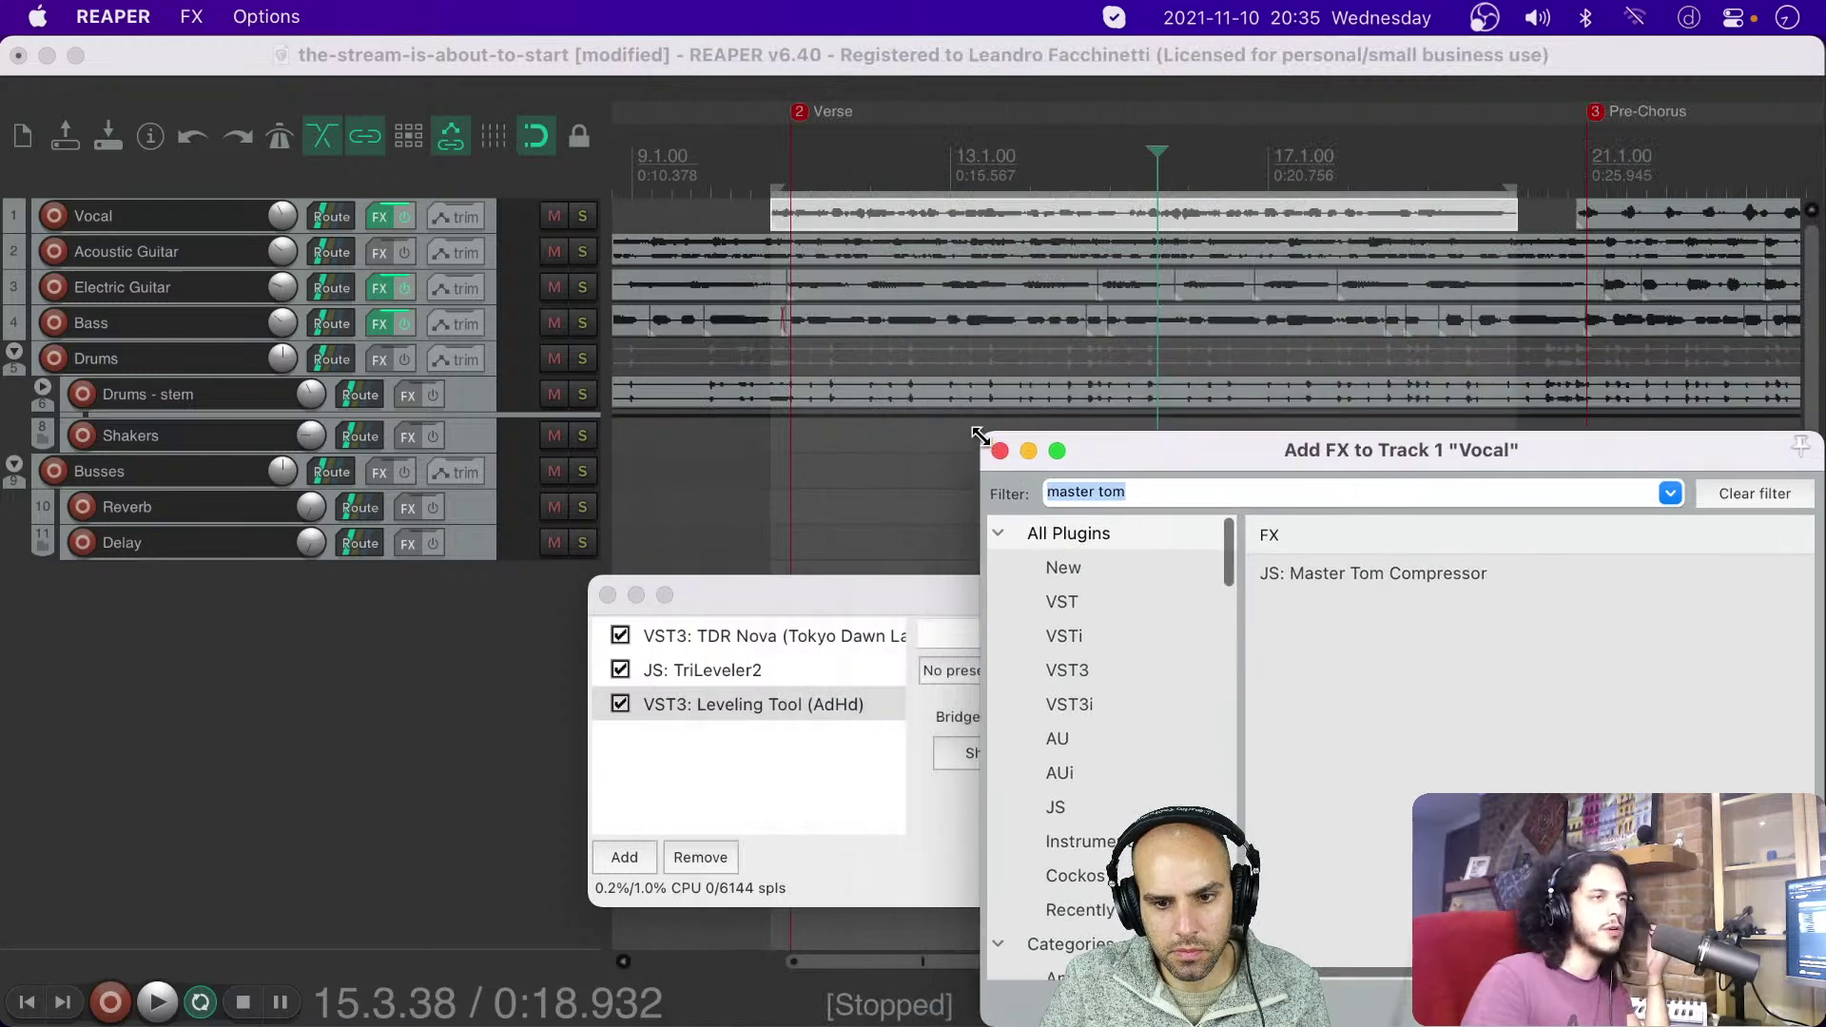
pyautogui.moveTo(1084, 428); pyautogui.dragTo(1087, 23)
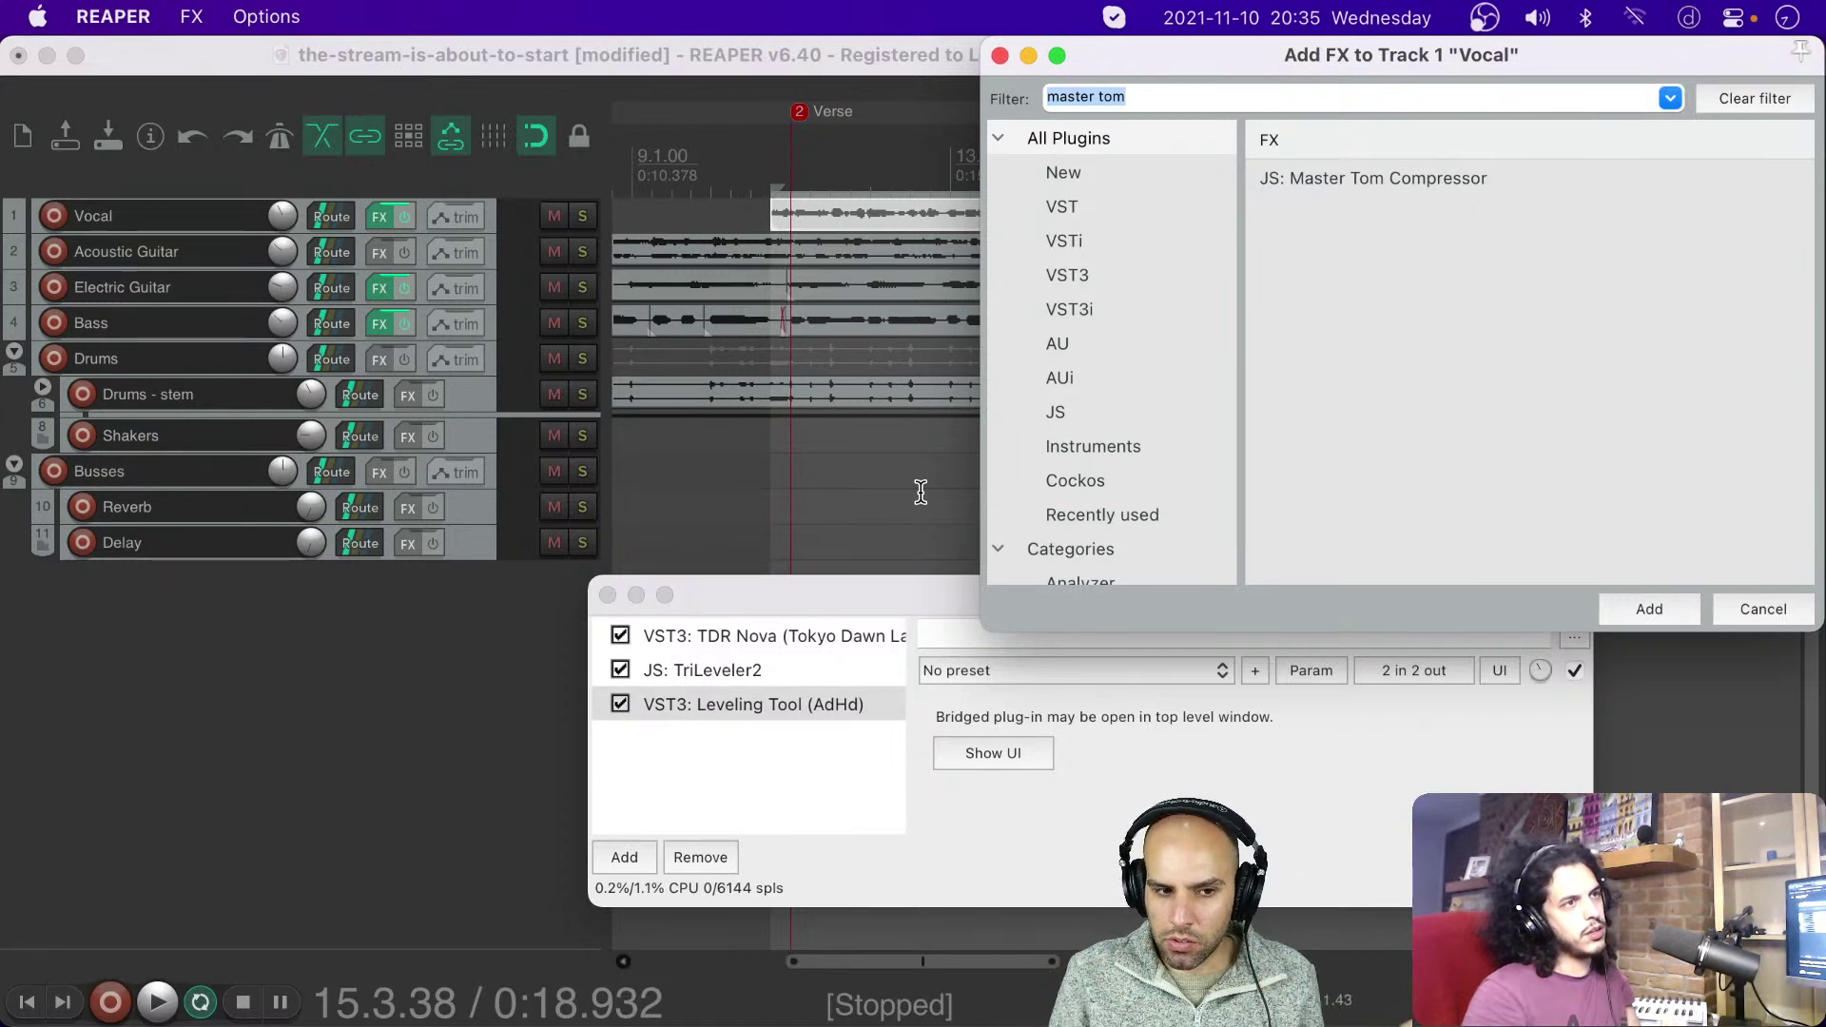
# Step: Delete the Busses folder together with its Reverb and Delay tracks, and save the project
pyautogui.click(504, 478)
pyautogui.press('Delete')
pyautogui.press('Return')
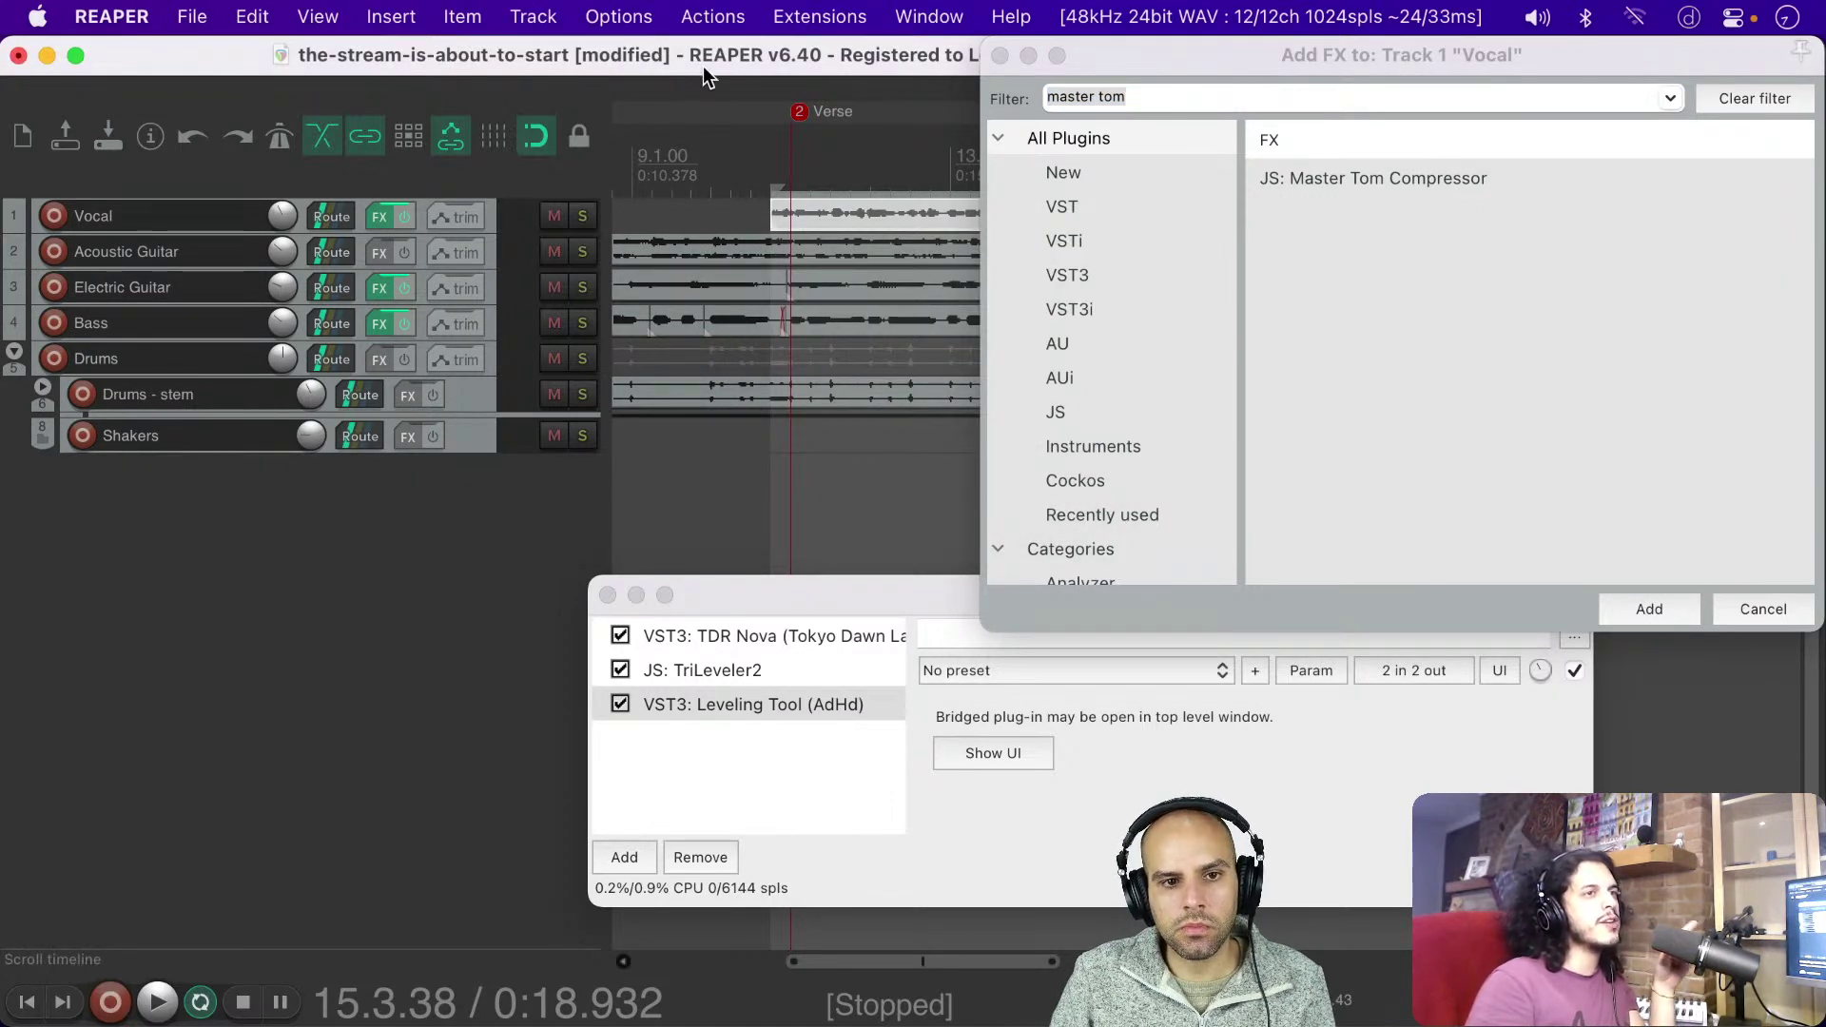
pyautogui.press('super+s')
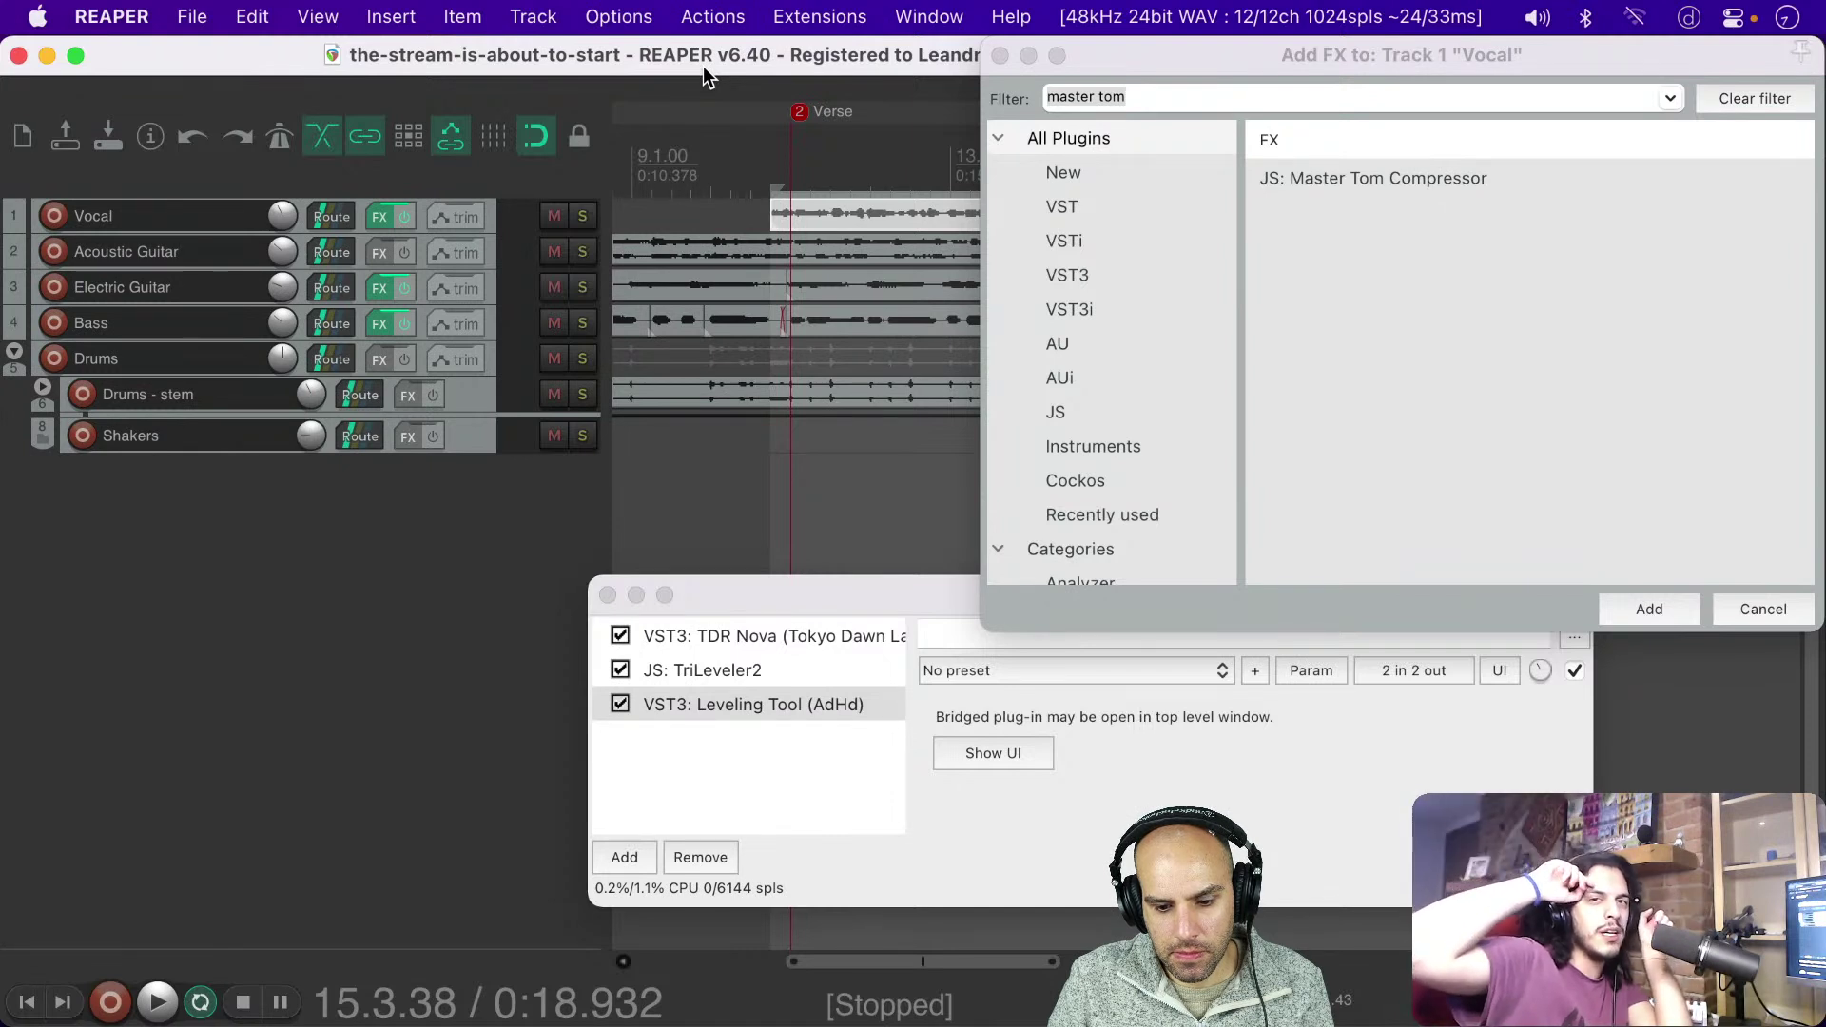
# Step: Close the Add FX browser without adding a plug-in and move the vocal FX window up over the track area
pyautogui.click(1000, 55)
pyautogui.moveTo(921, 606); pyautogui.dragTo(889, 271)
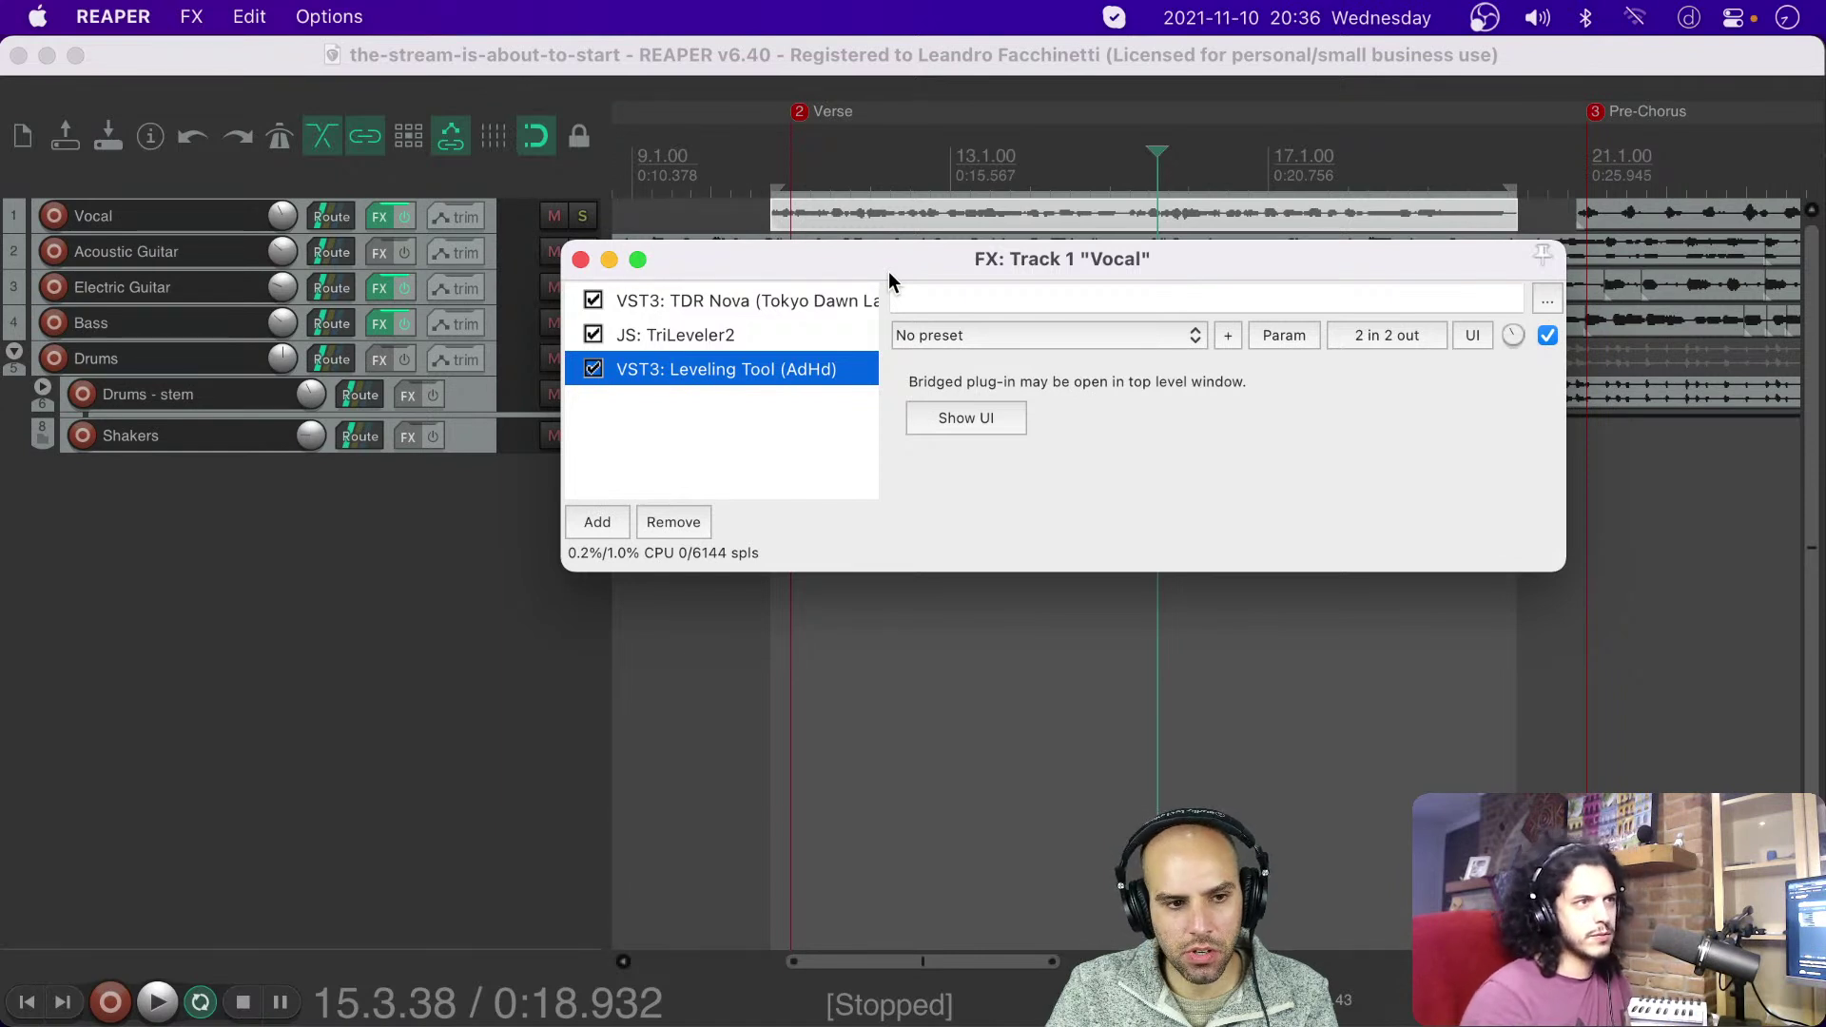
pyautogui.moveTo(889, 271); pyautogui.dragTo(814, 268)
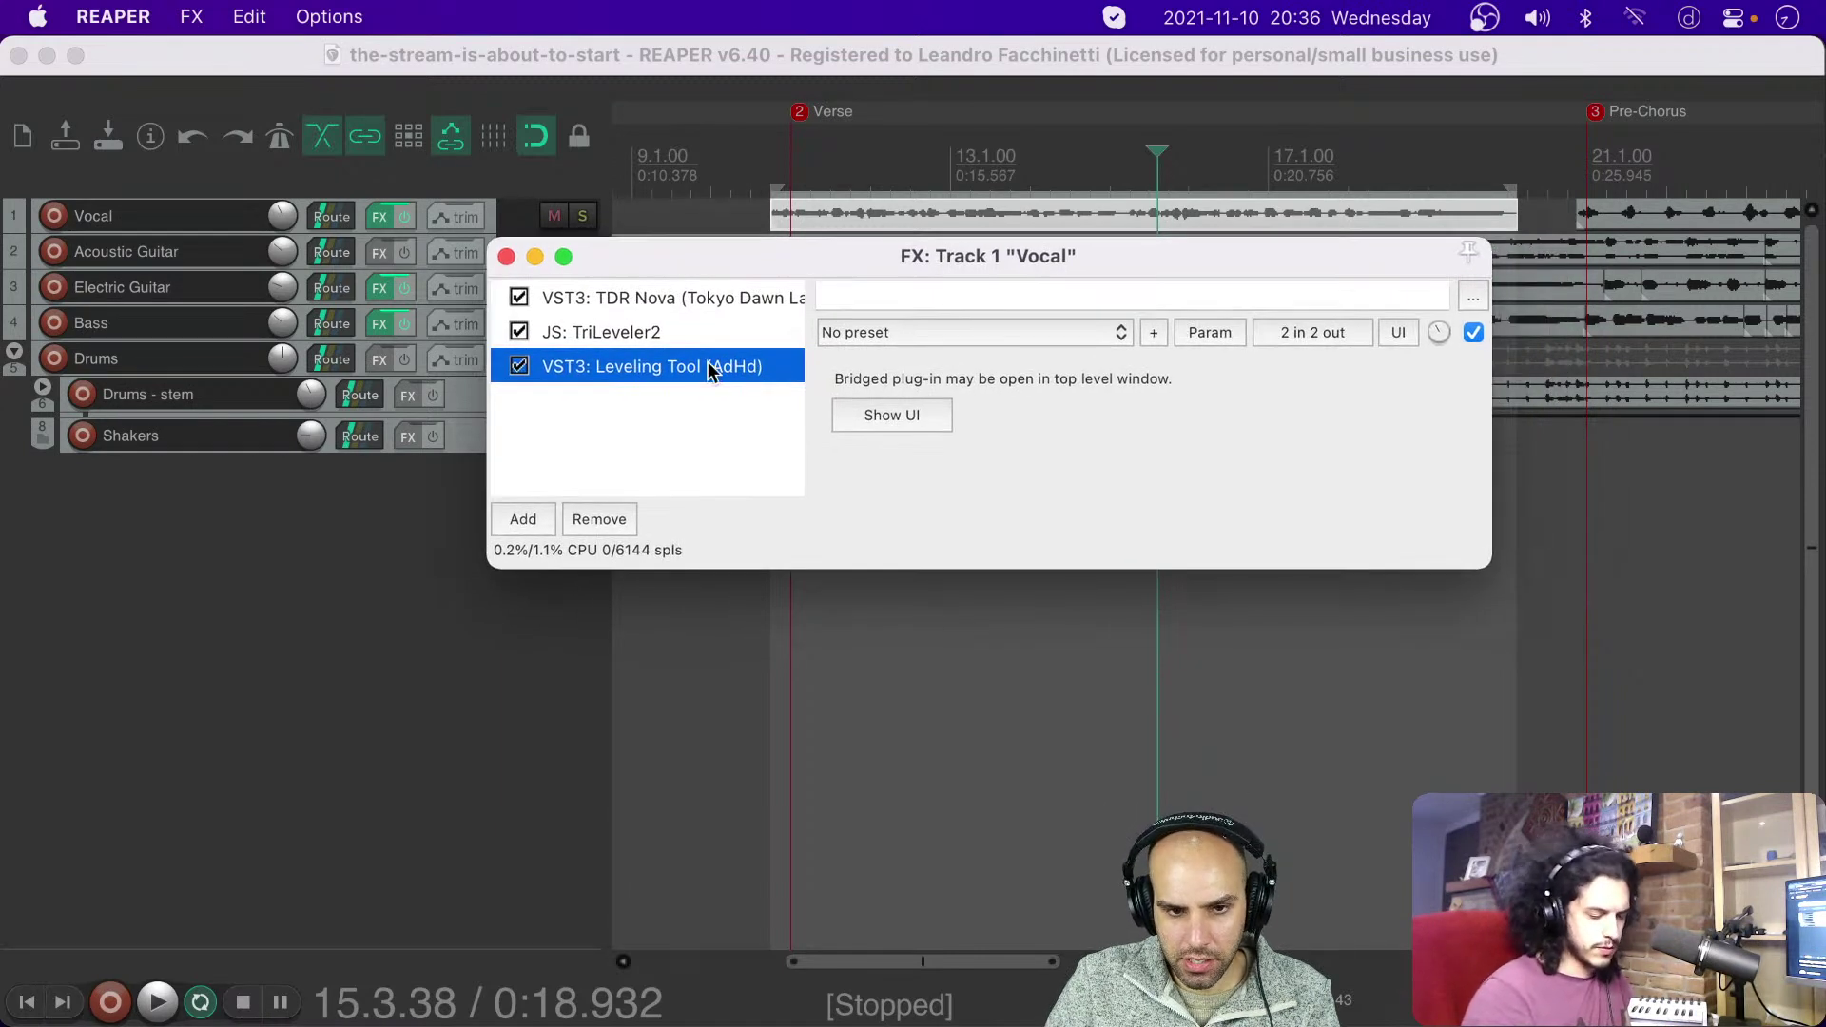
pyautogui.moveTo(1133, 252); pyautogui.dragTo(1087, 238)
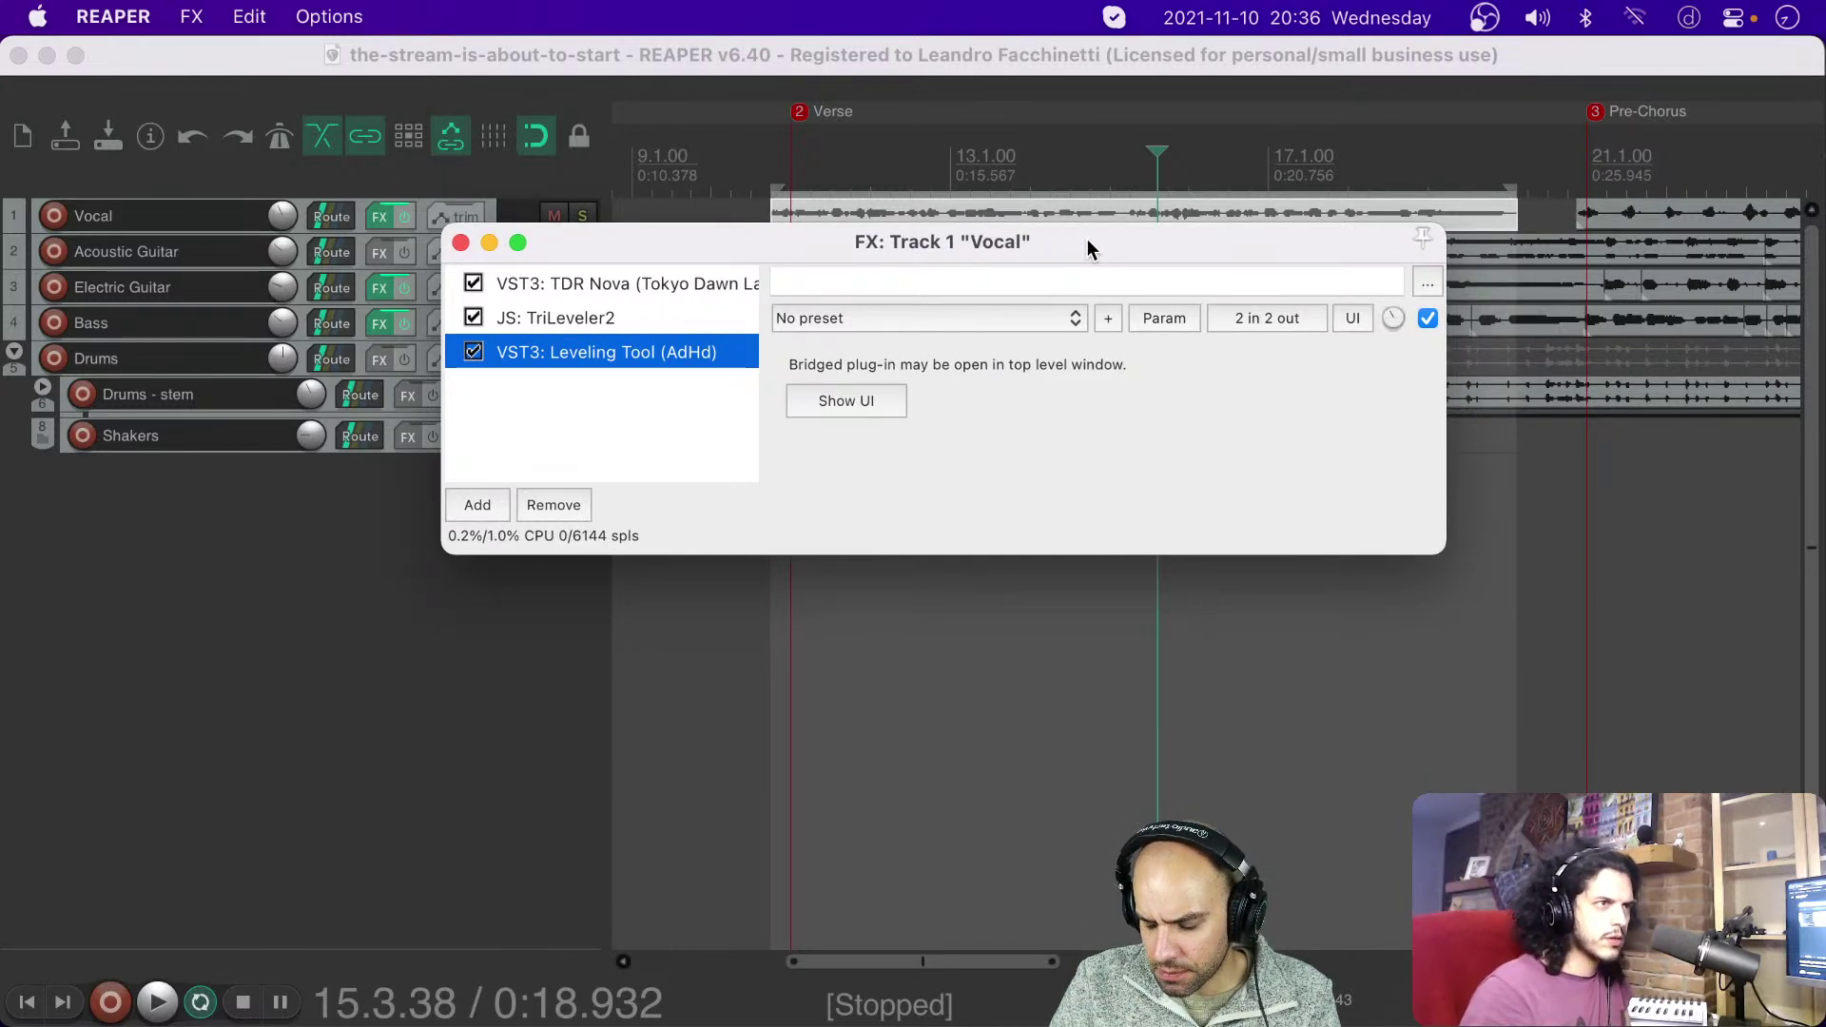
# Step: Review TDR Nova, TriLeveler2 and Leveling Tool one after another in the vocal FX chain, and close the Leveling Tool window
pyautogui.click(653, 284)
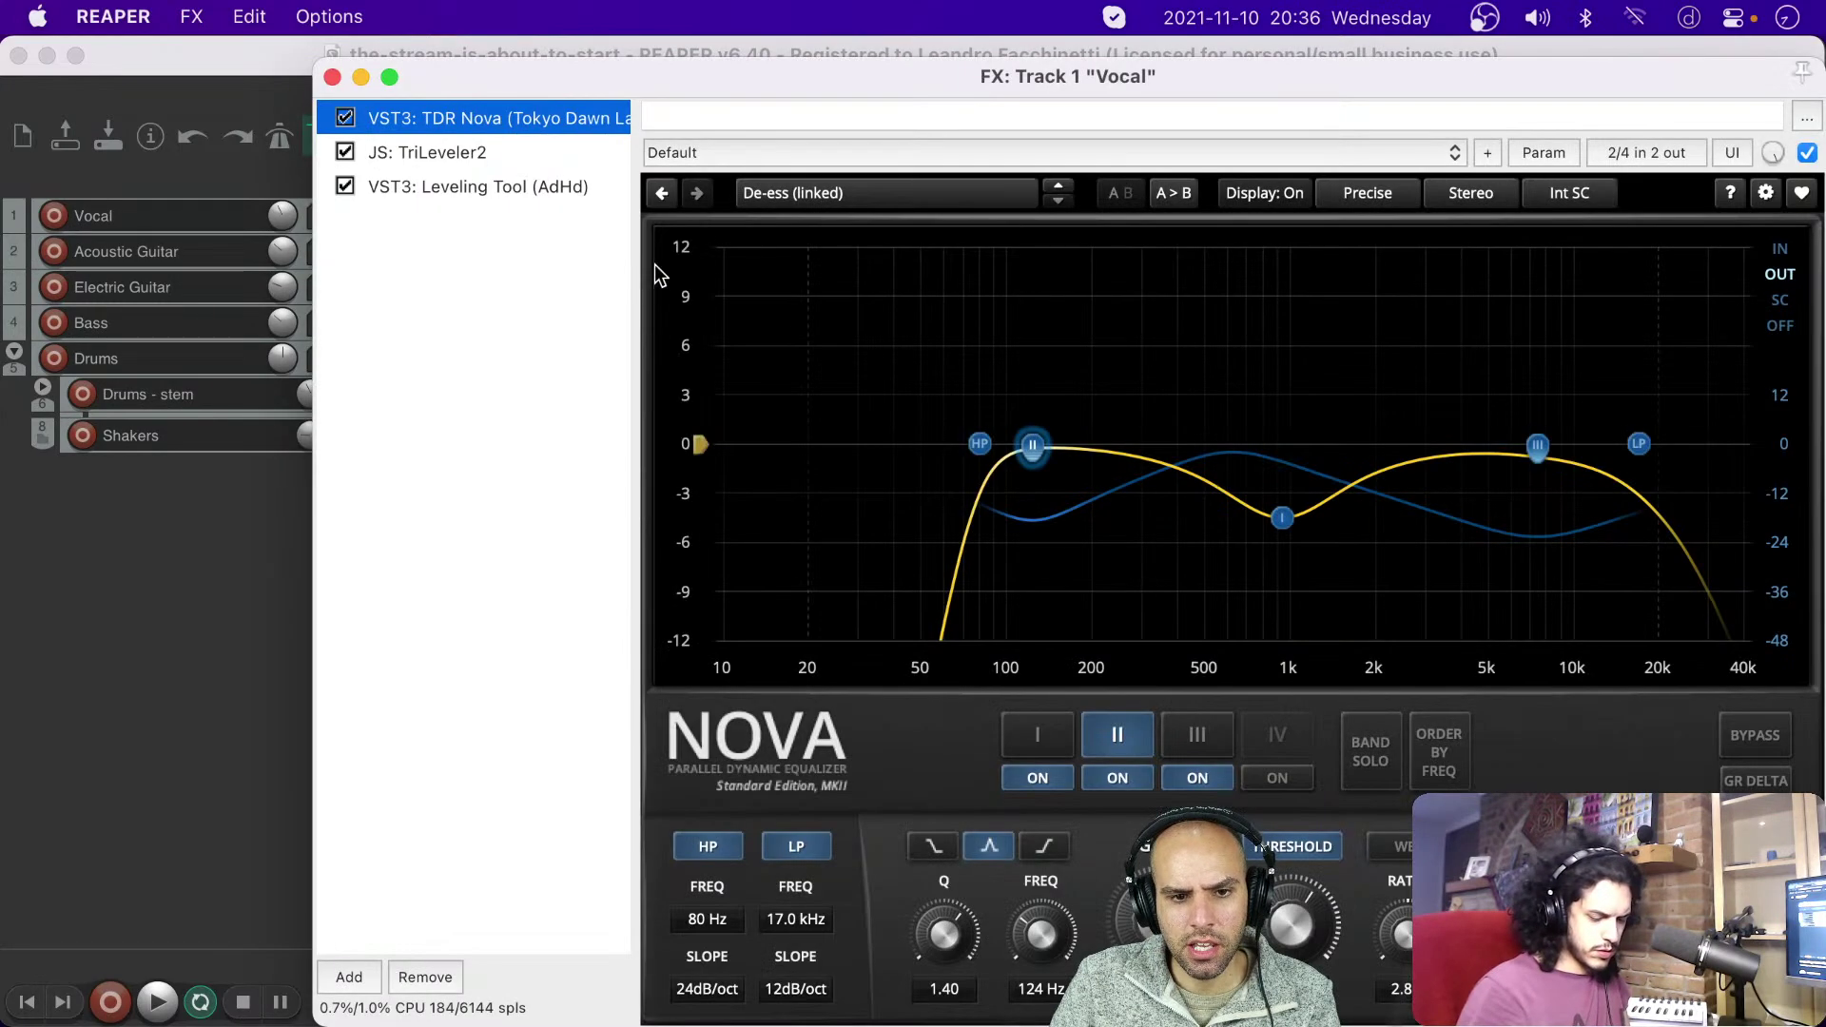
pyautogui.click(450, 152)
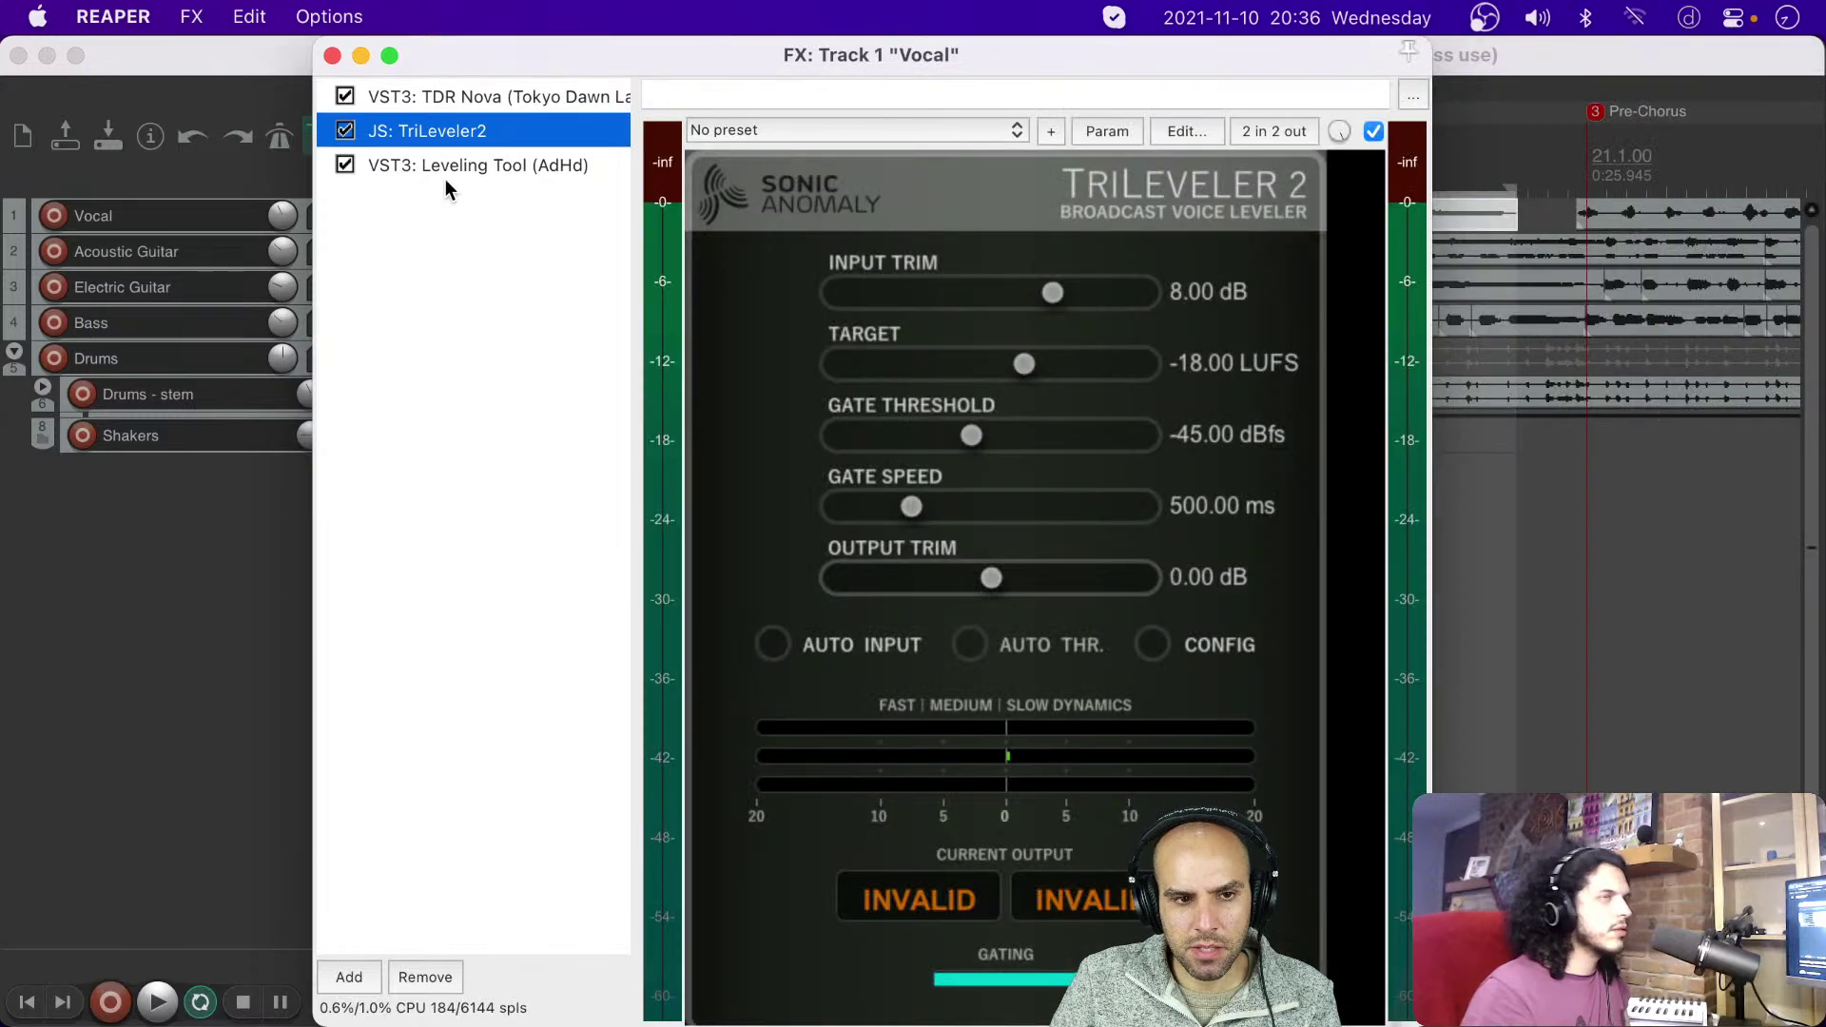
pyautogui.click(451, 165)
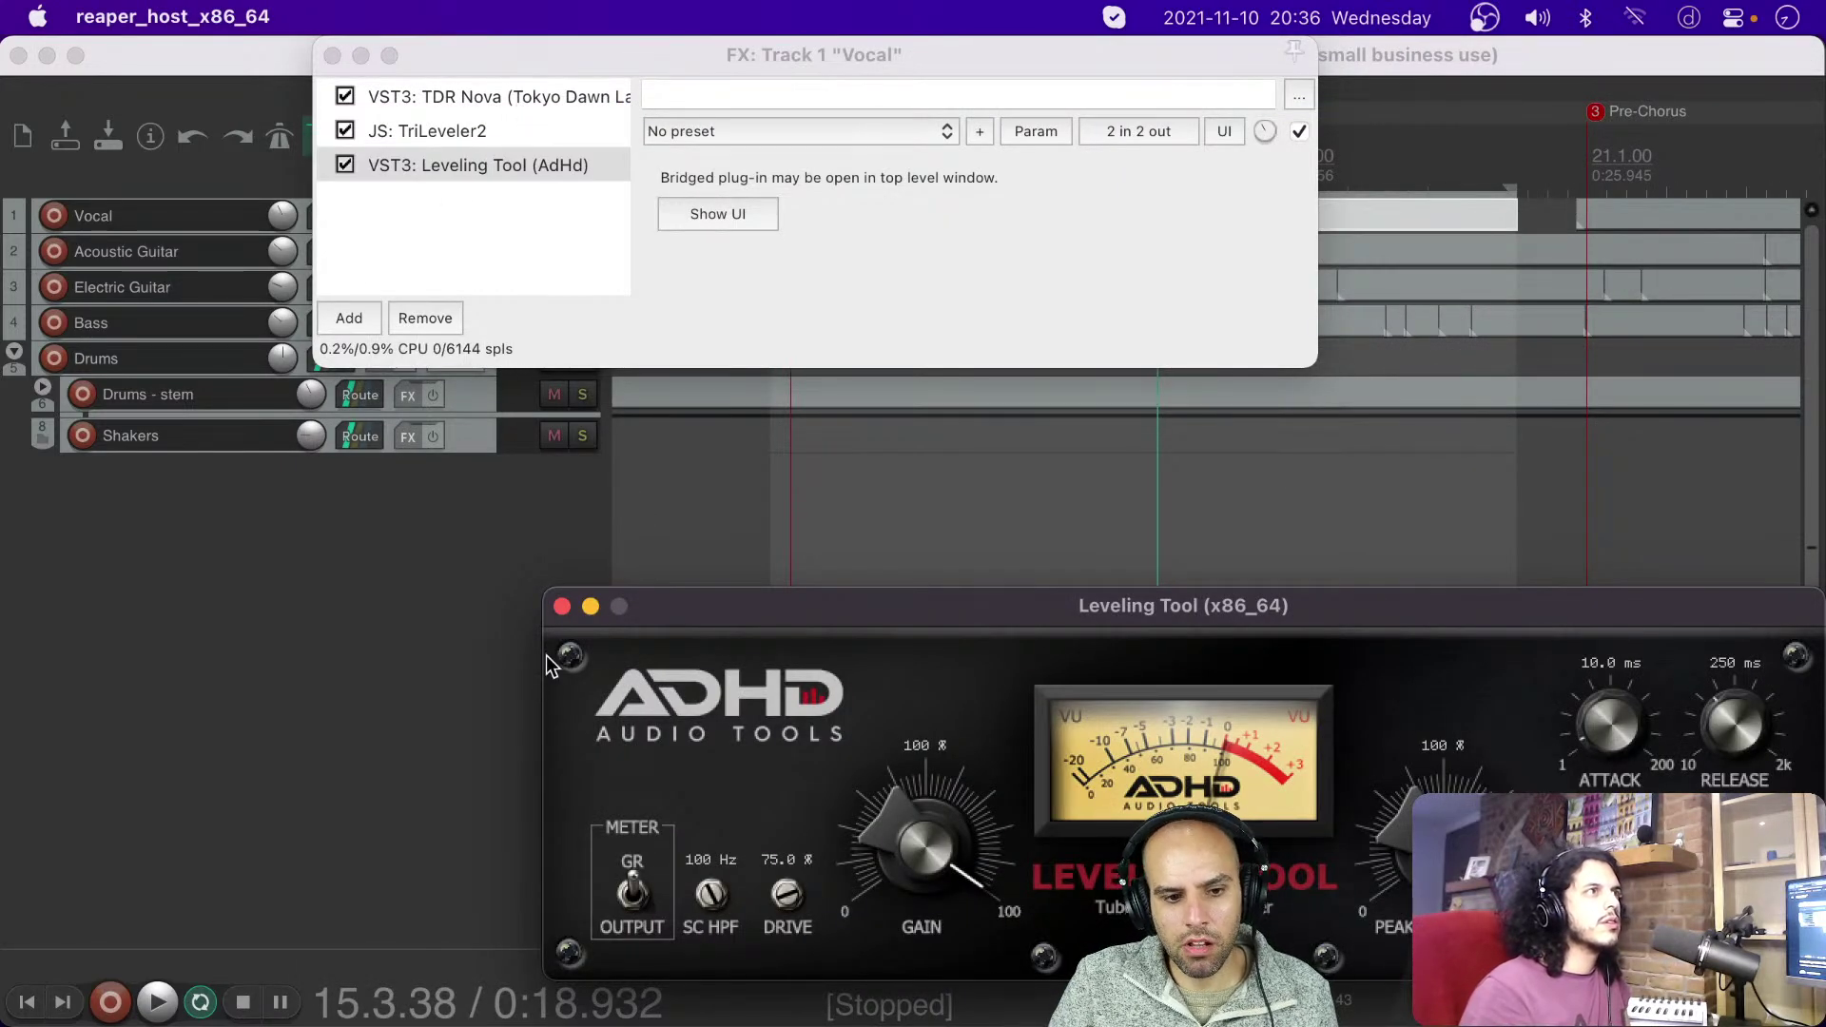
pyautogui.click(561, 605)
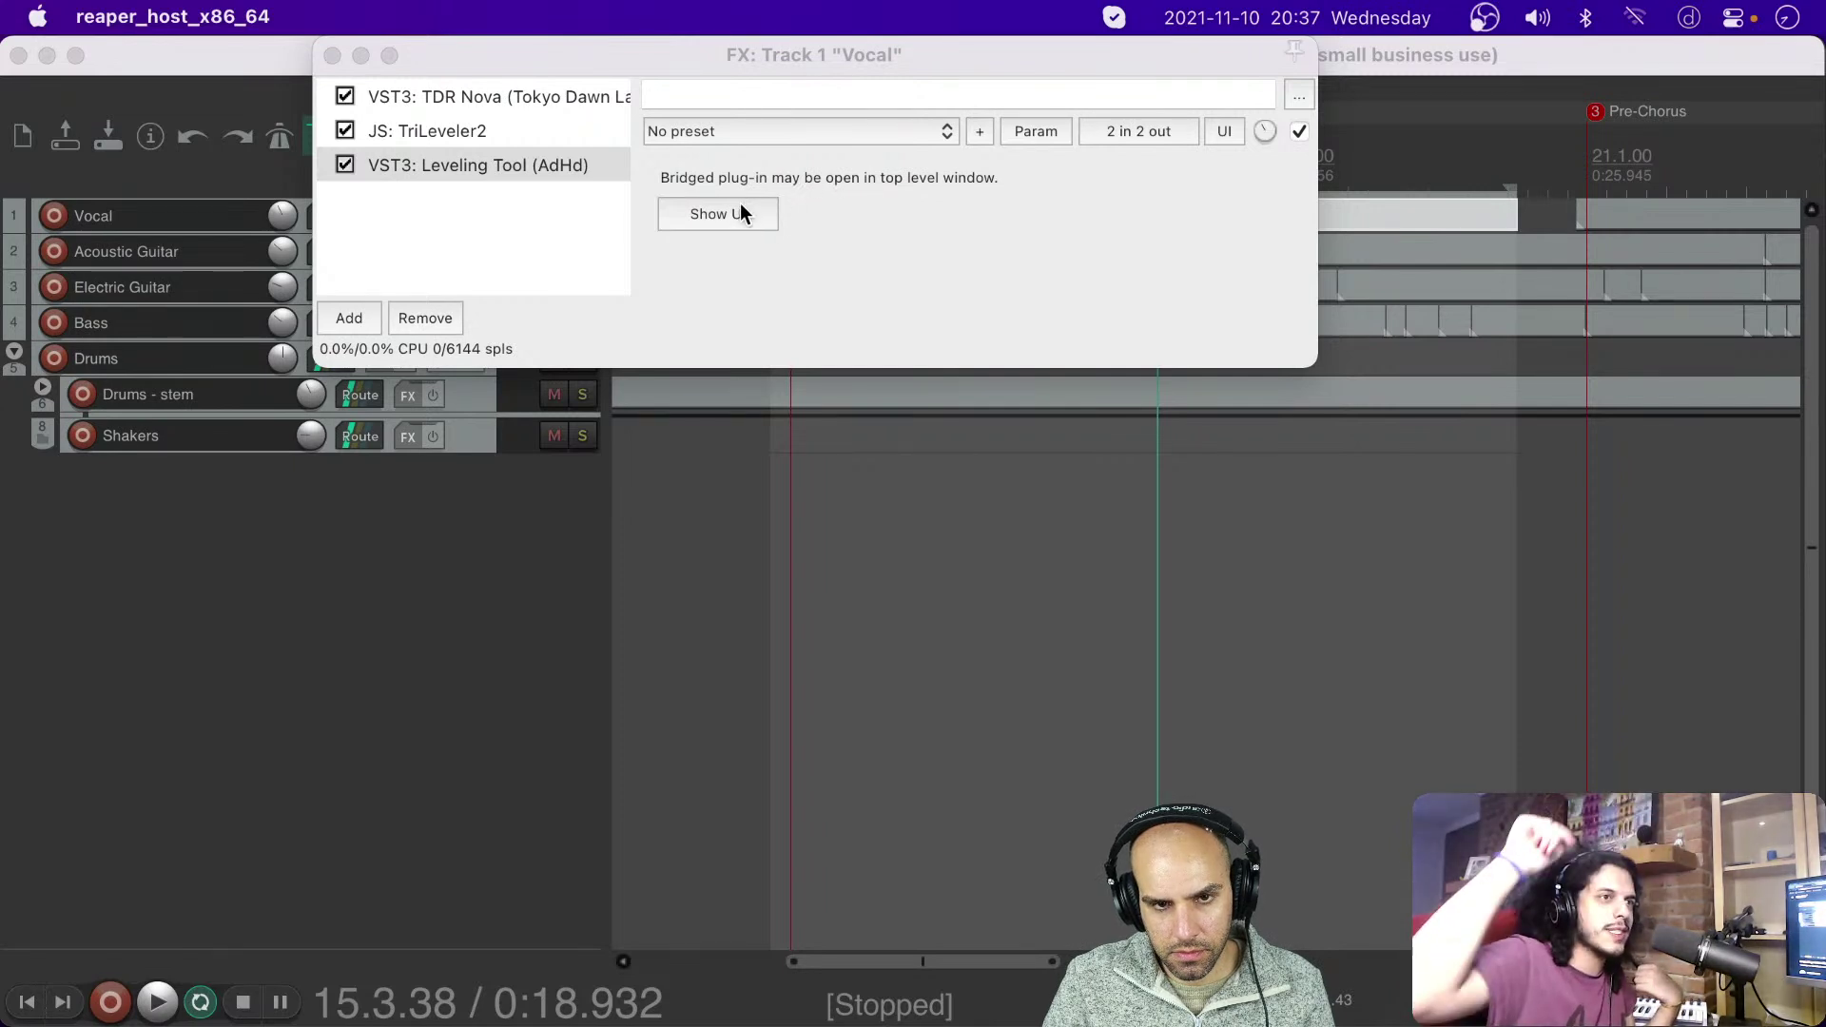
# Step: View the Leveling Tool's generic parameter sliders, return to its graphical interface and close the plug-in window
pyautogui.click(1227, 131)
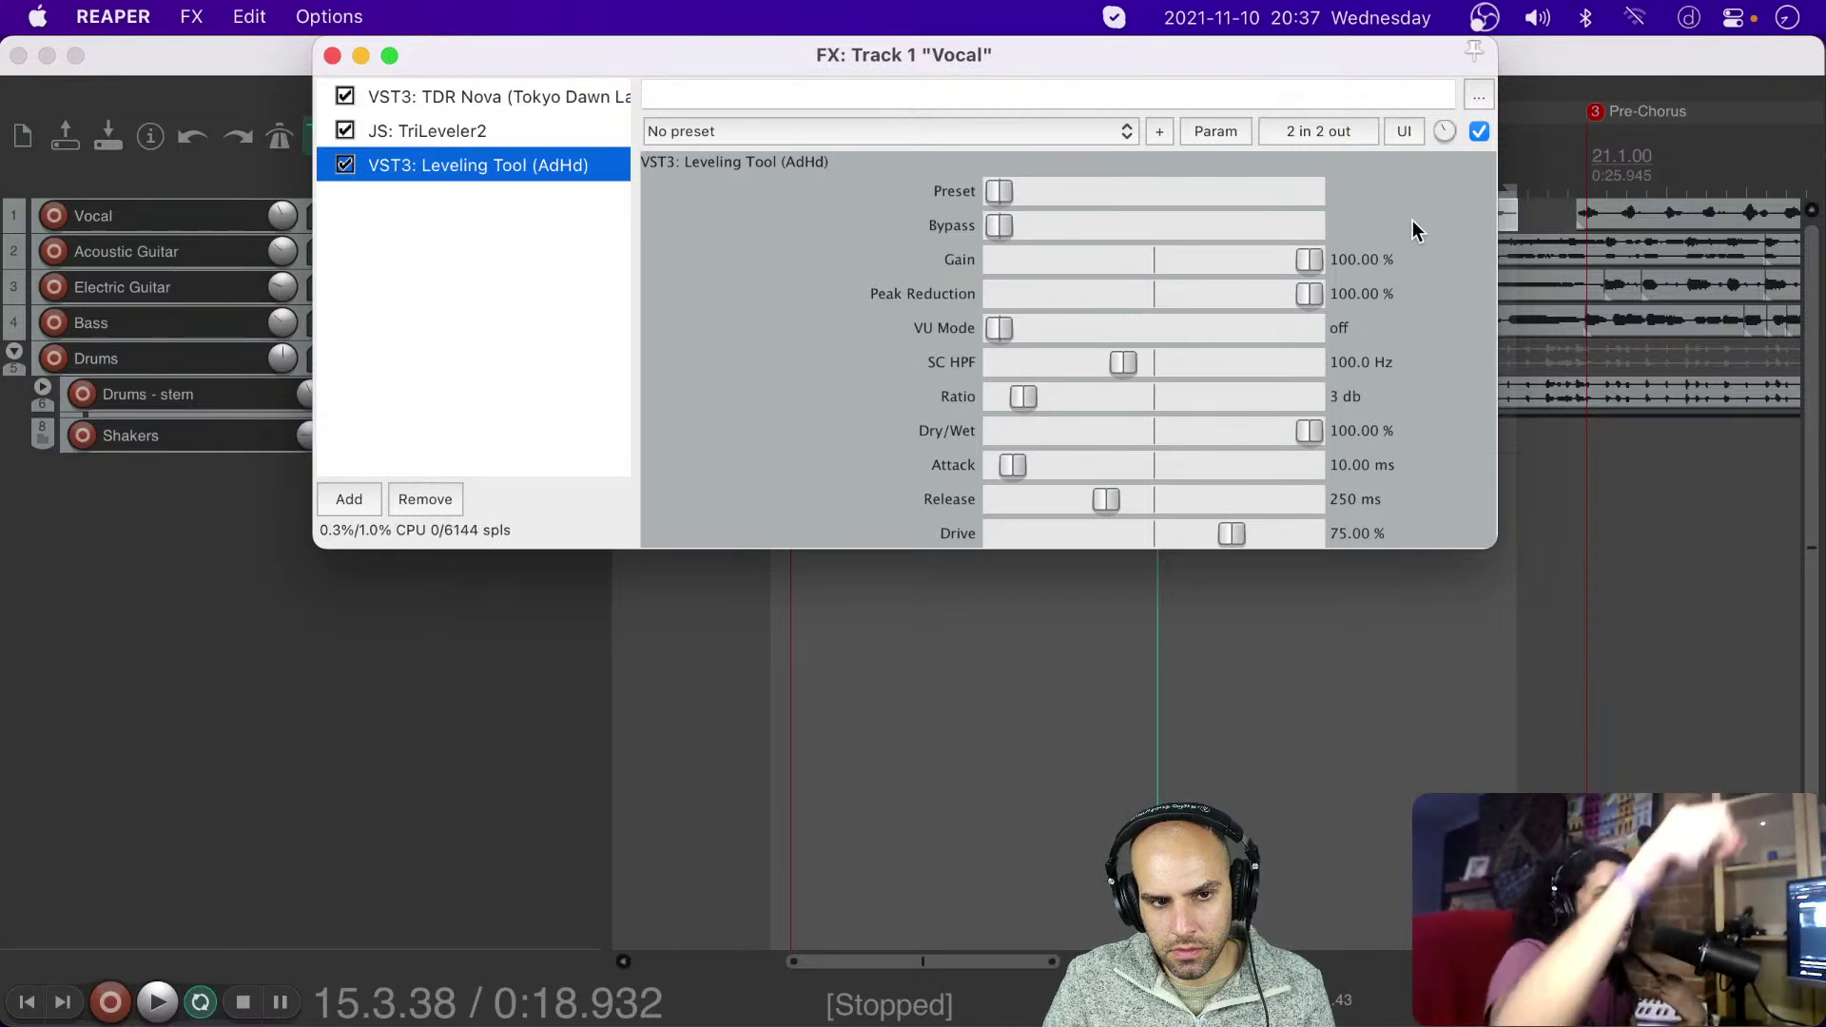
pyautogui.click(1406, 130)
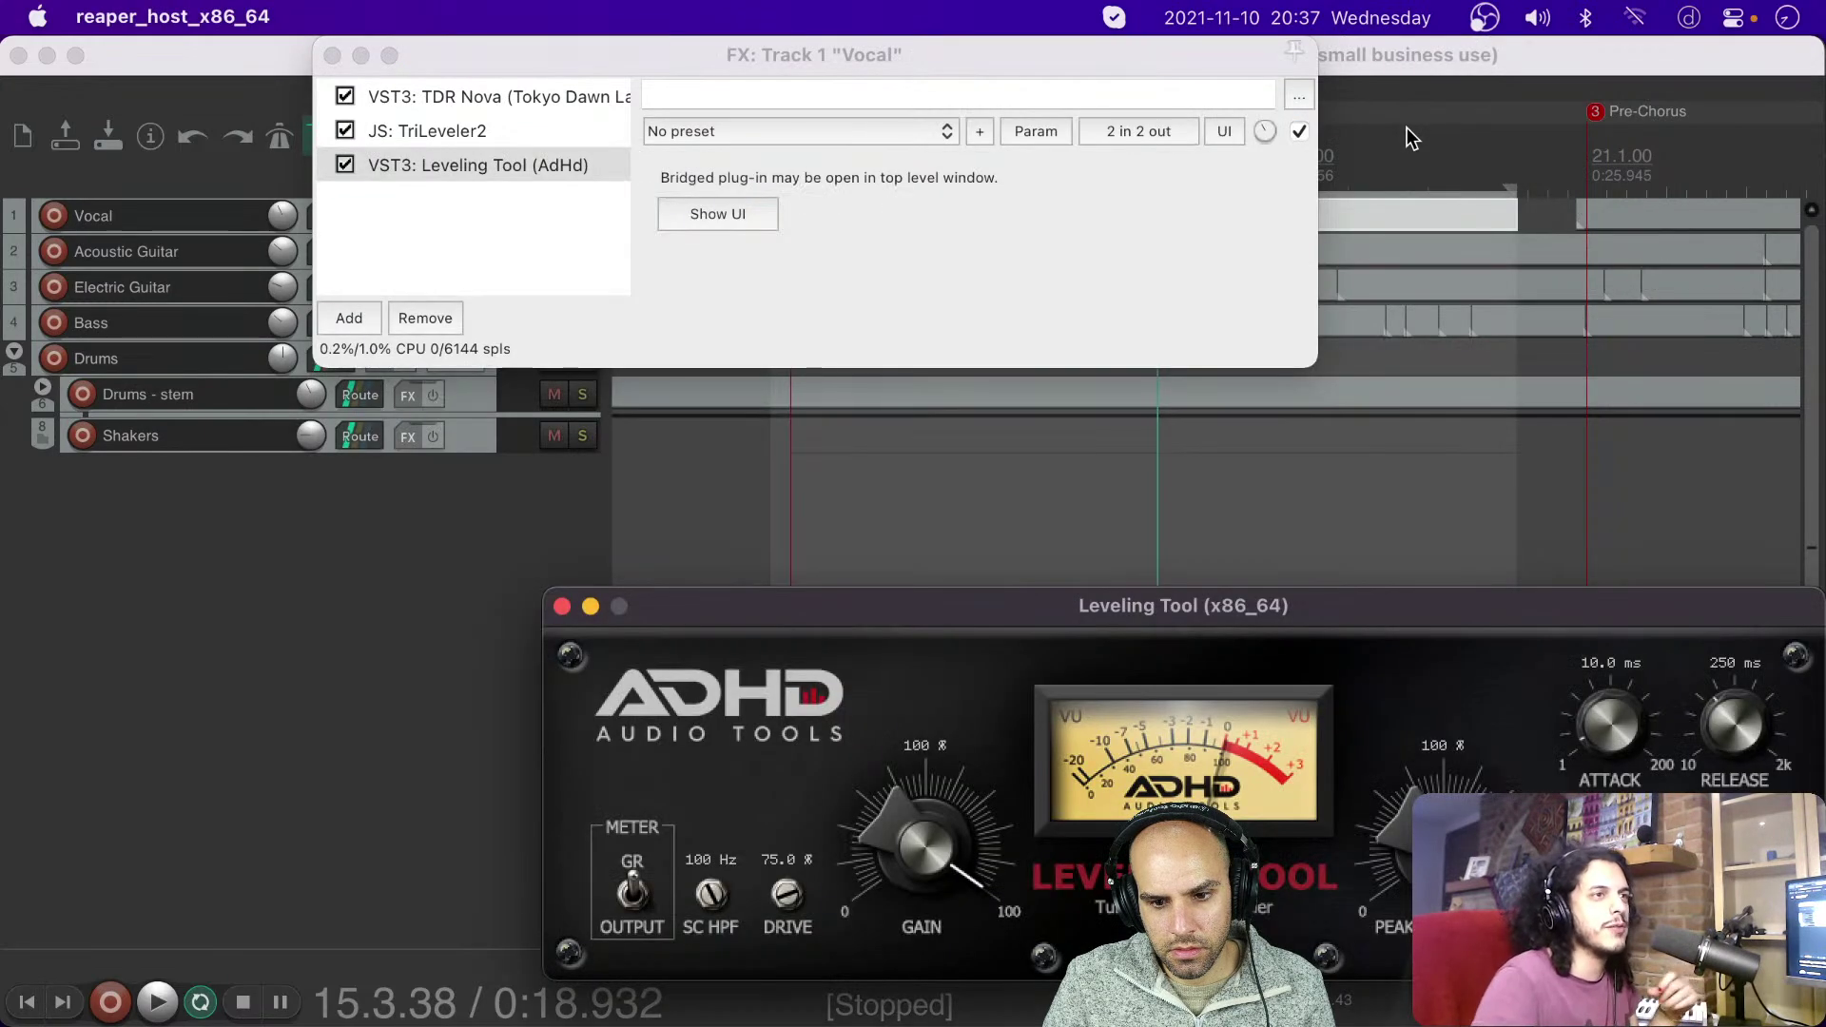
pyautogui.click(562, 609)
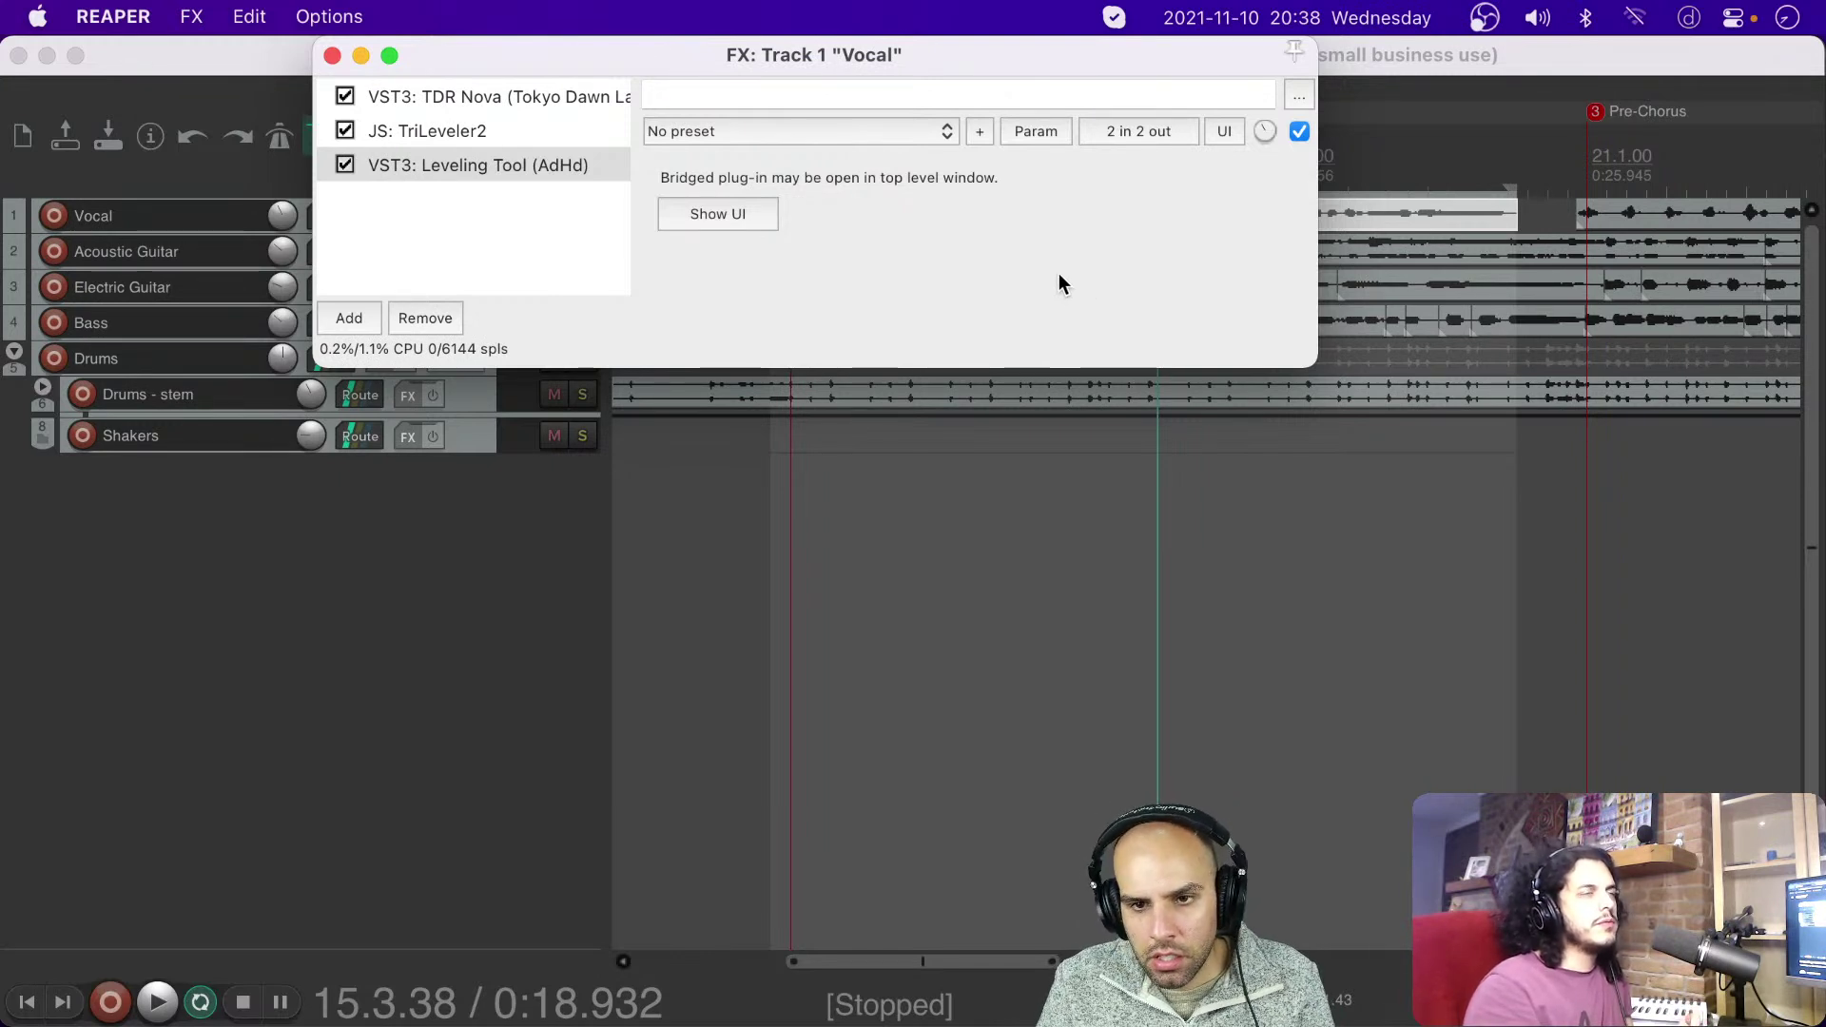
pyautogui.moveTo(902, 52)
pyautogui.mouseDown()
pyautogui.moveTo(919, 66)
pyautogui.moveTo(919, 48)
pyautogui.mouseUp()
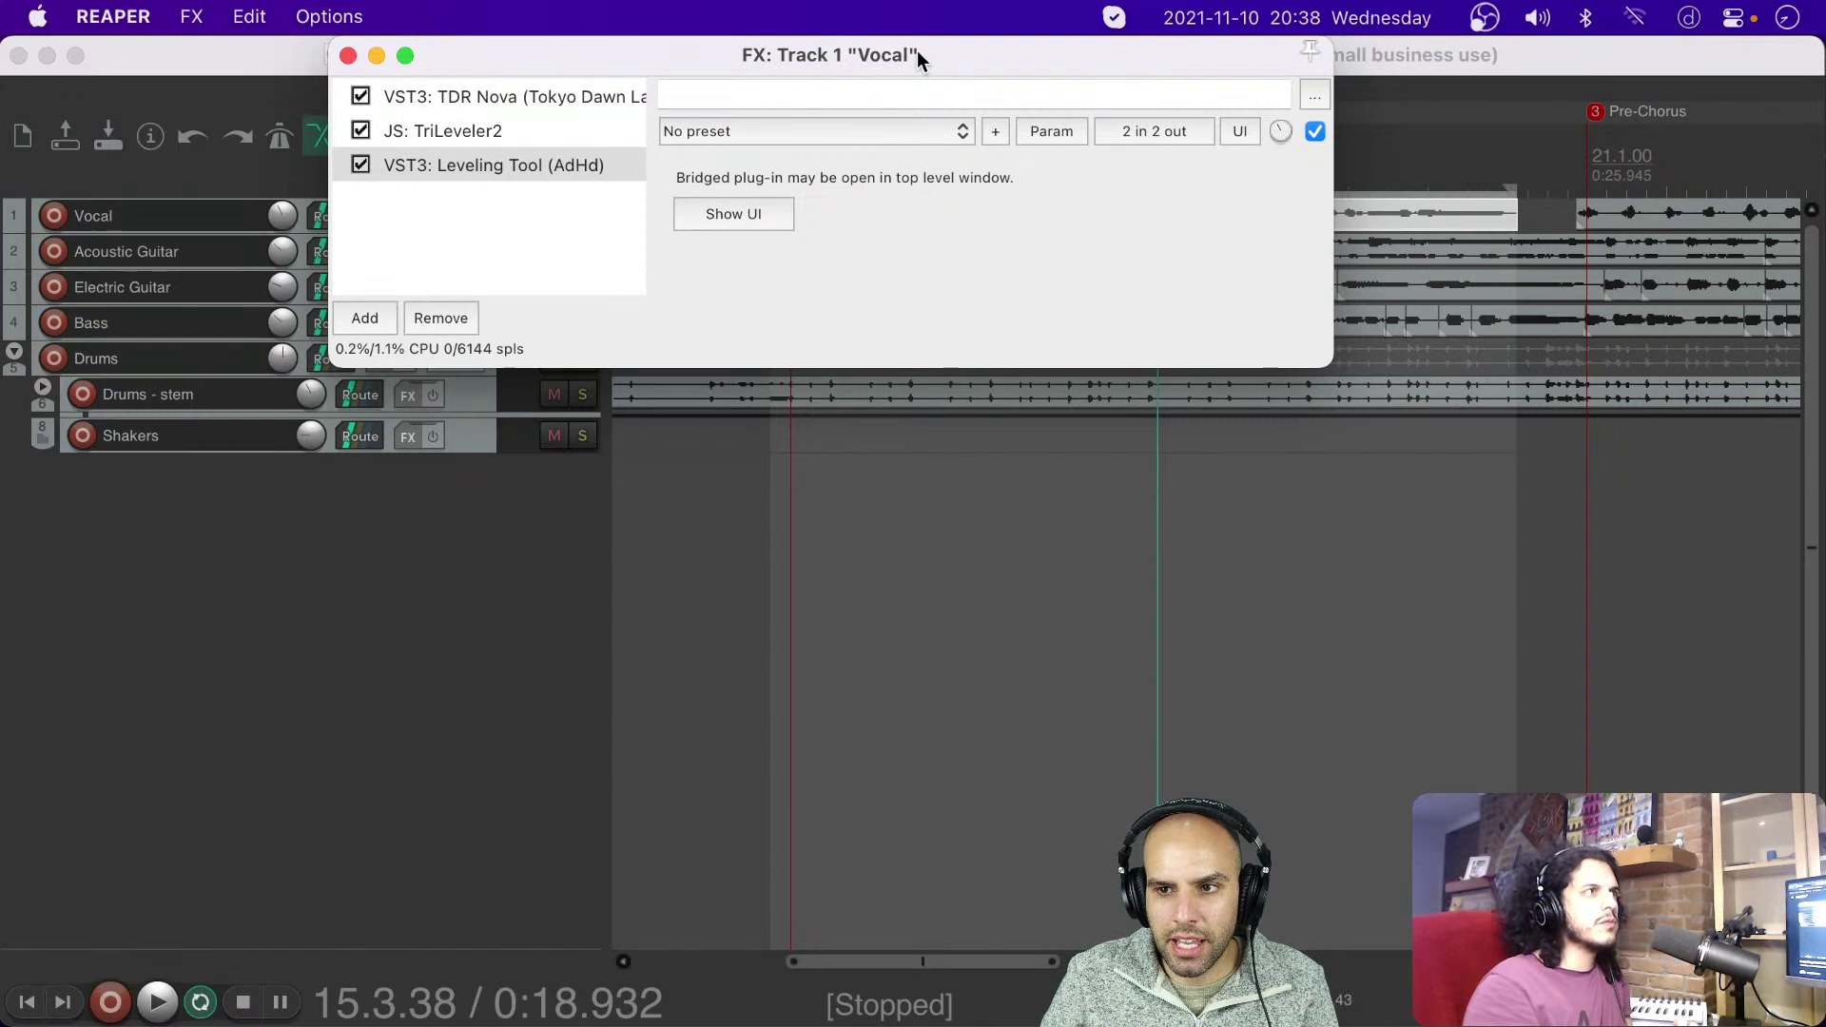
pyautogui.moveTo(918, 52); pyautogui.dragTo(938, 53)
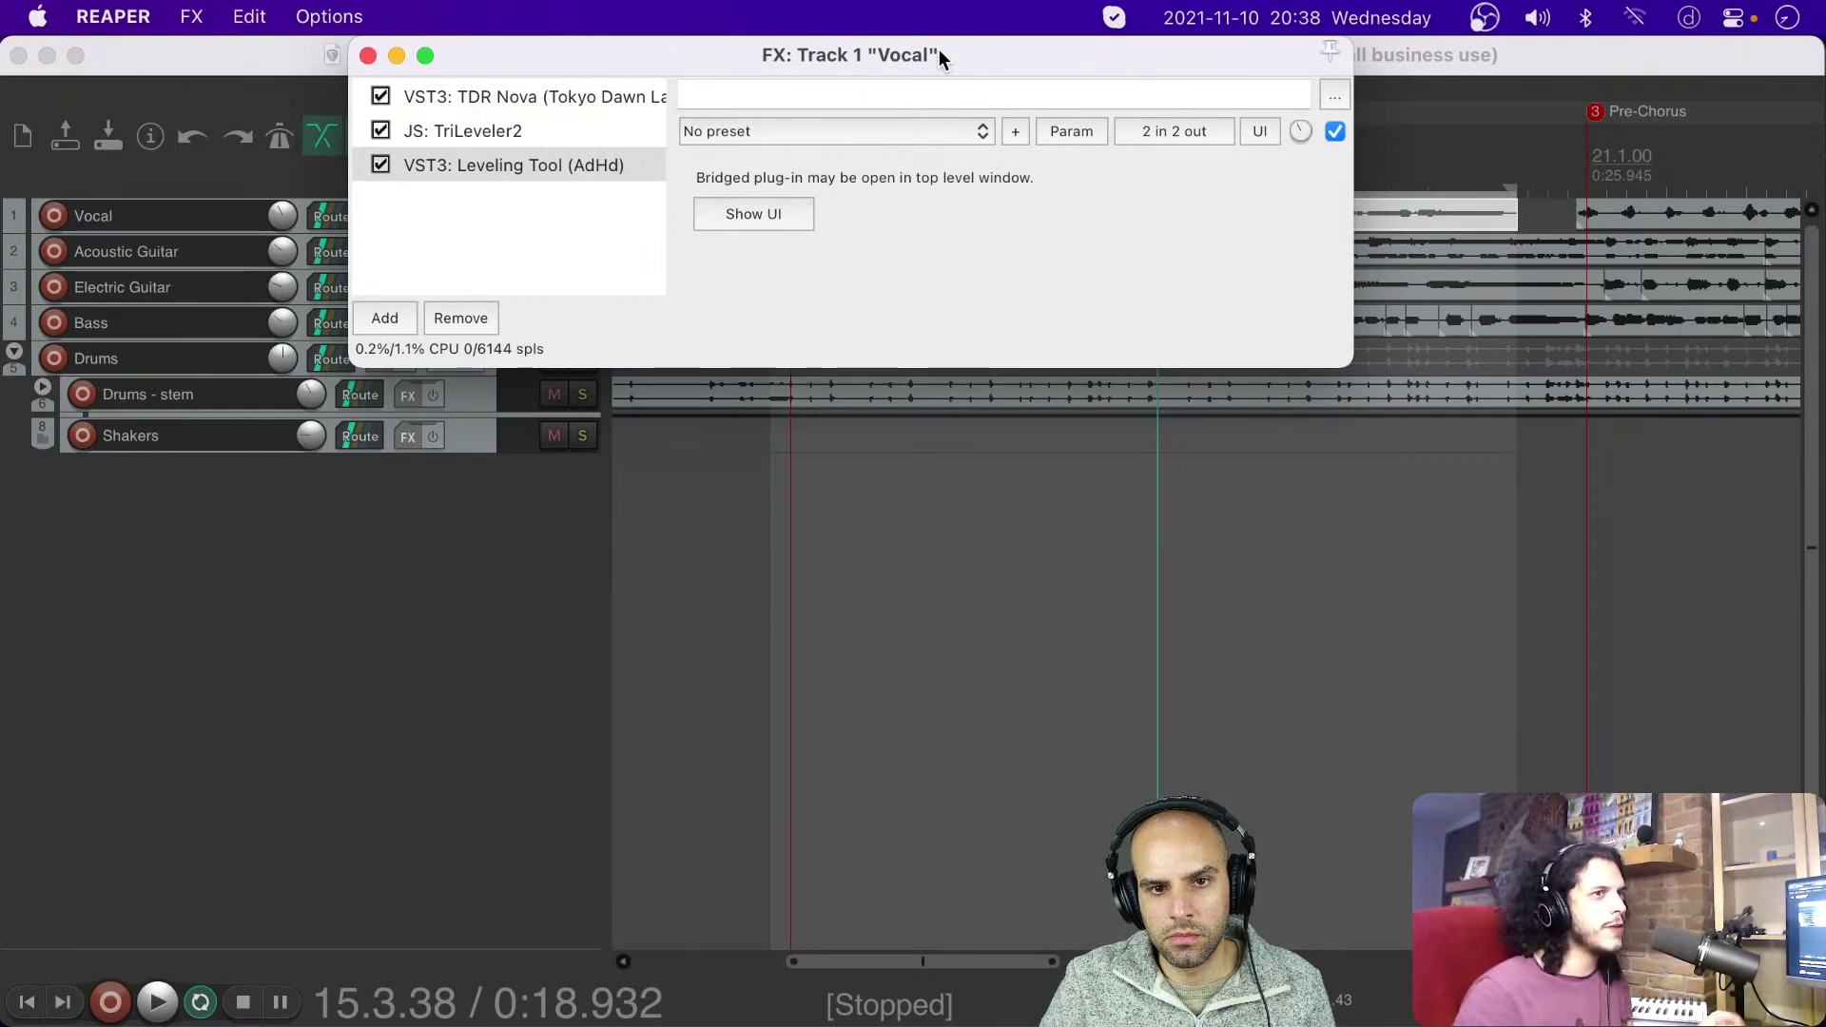
# Step: Switch to System Preferences and open the Keyboard settings
pyautogui.press('F4')
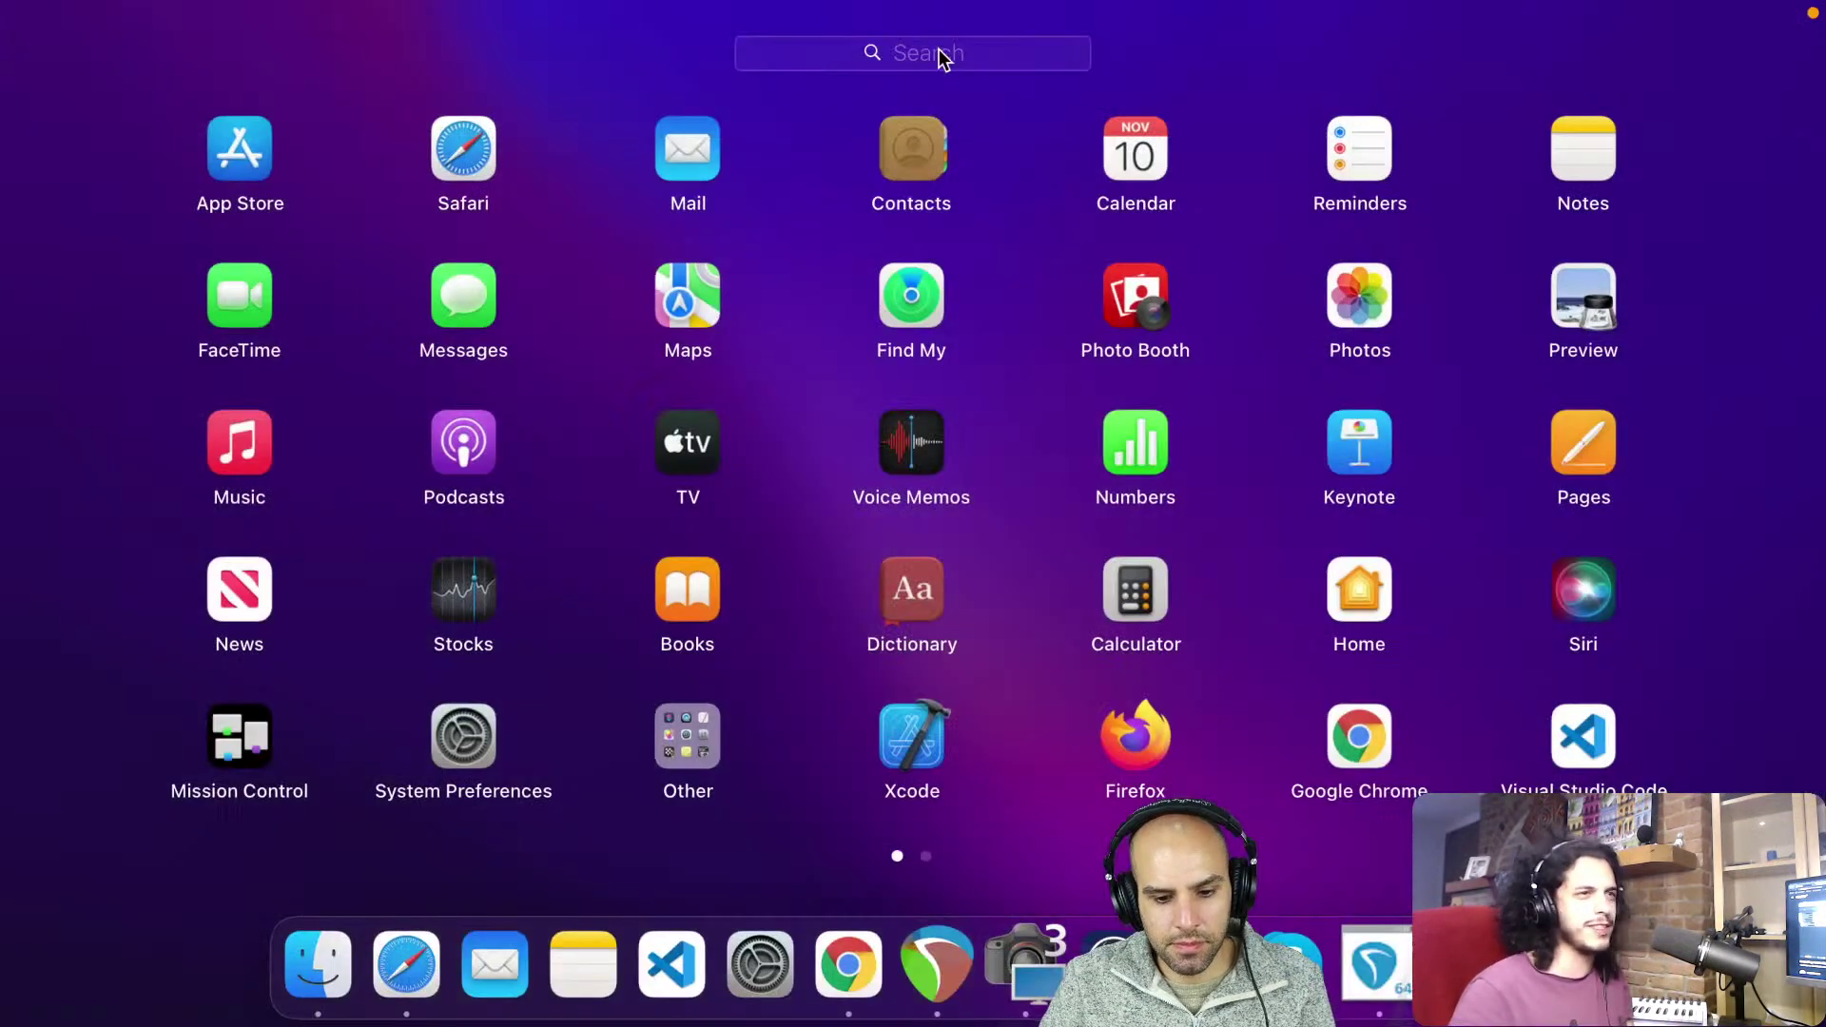
pyautogui.click(772, 957)
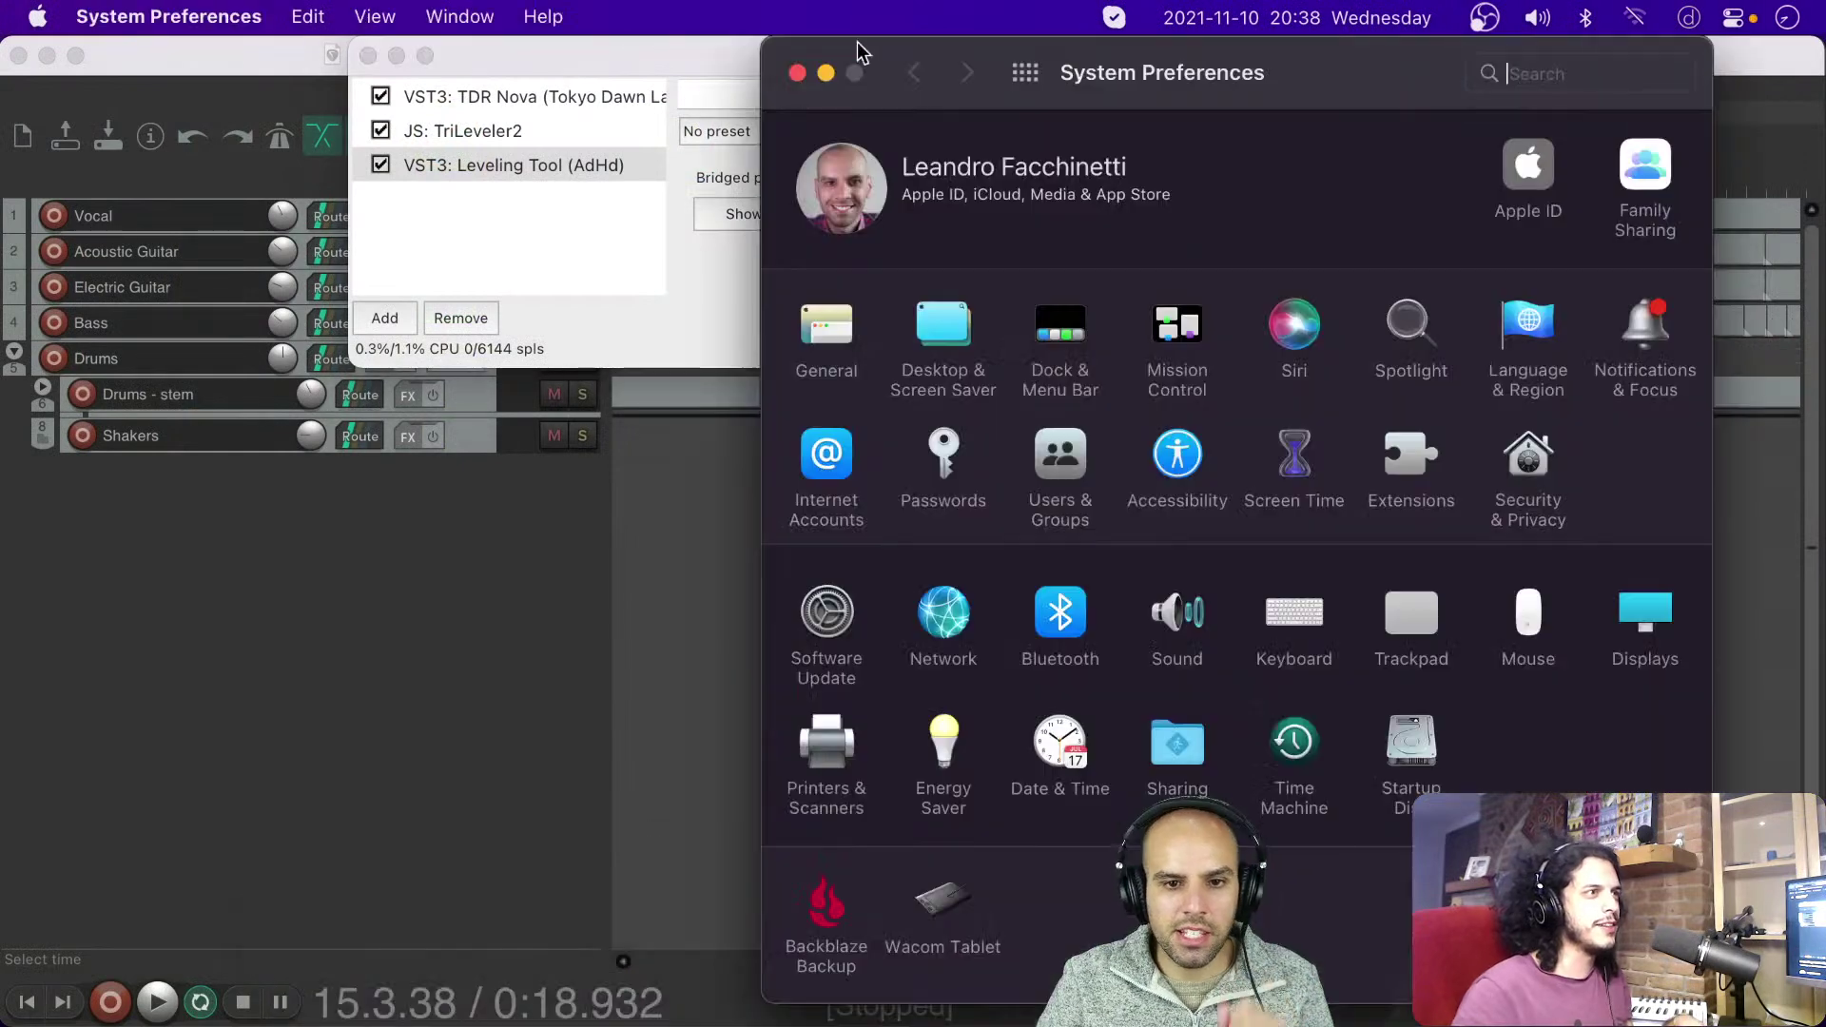
pyautogui.moveTo(1113, 78); pyautogui.dragTo(948, 78)
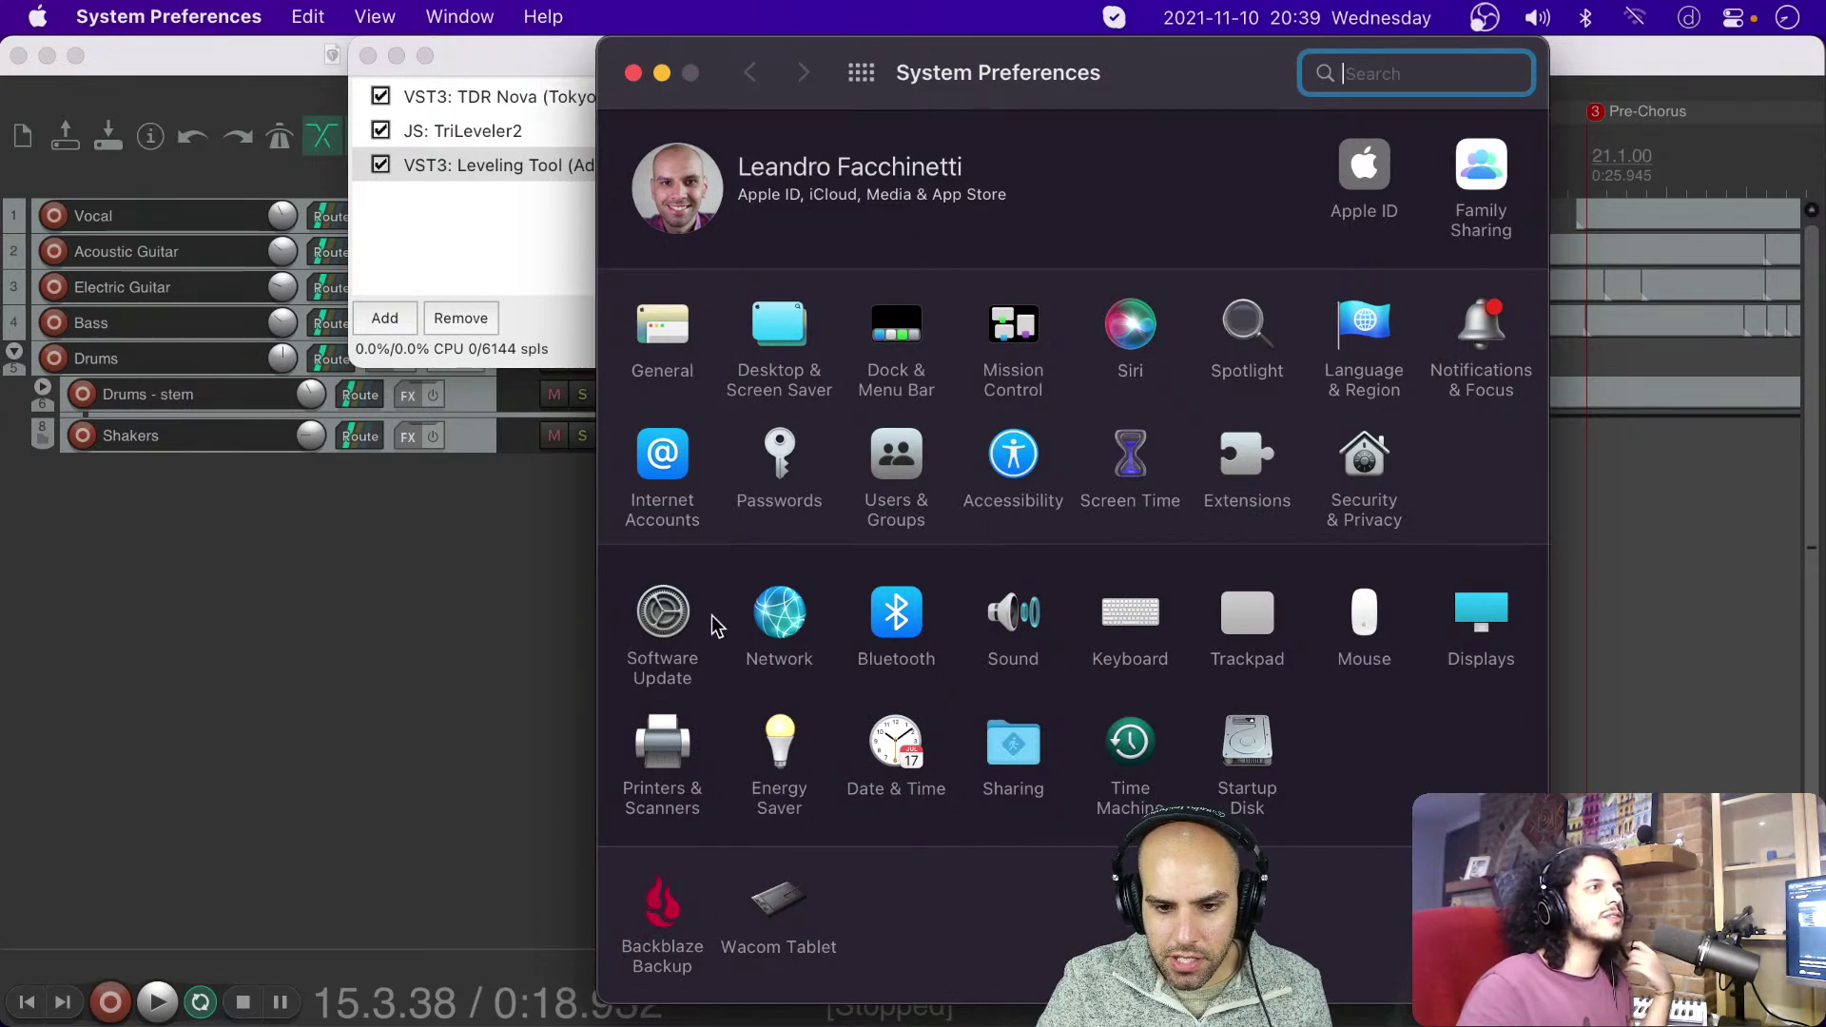
pyautogui.click(1132, 620)
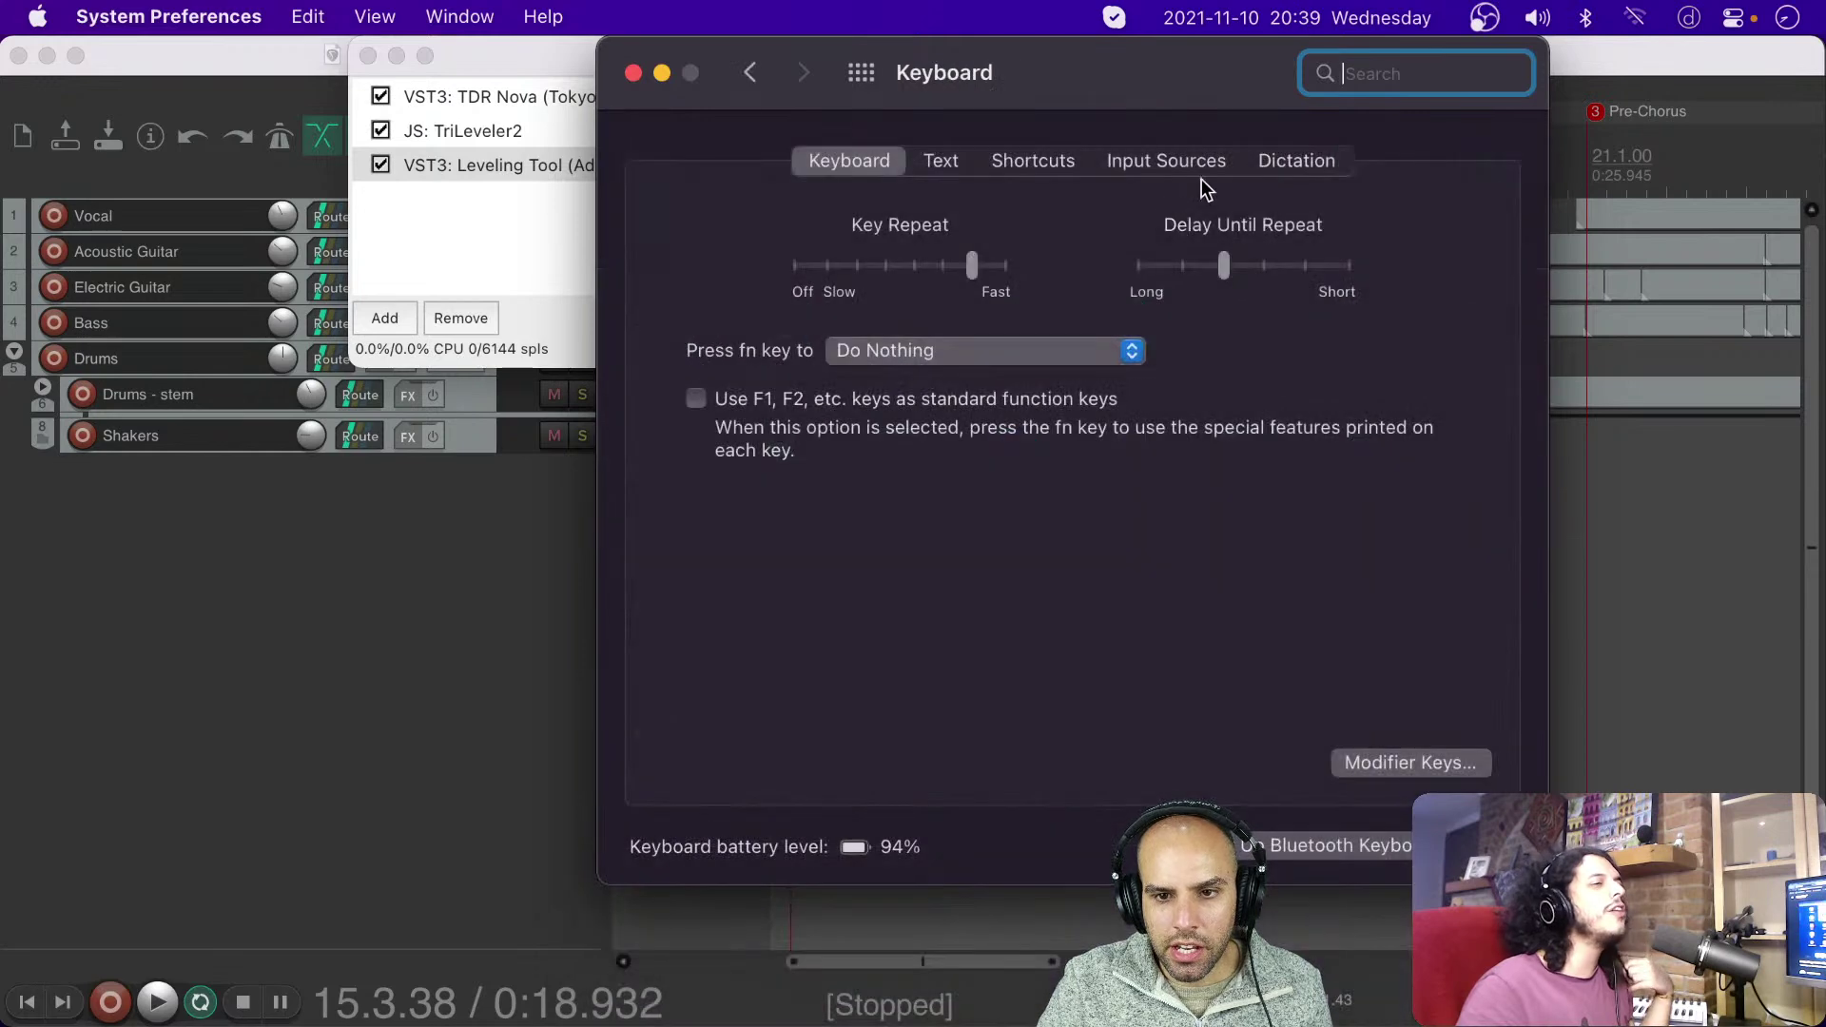
# Step: Look through the Dictation, Input Sources and Shortcuts sections of the Keyboard settings, and close System Preferences
pyautogui.click(1287, 162)
pyautogui.click(1195, 163)
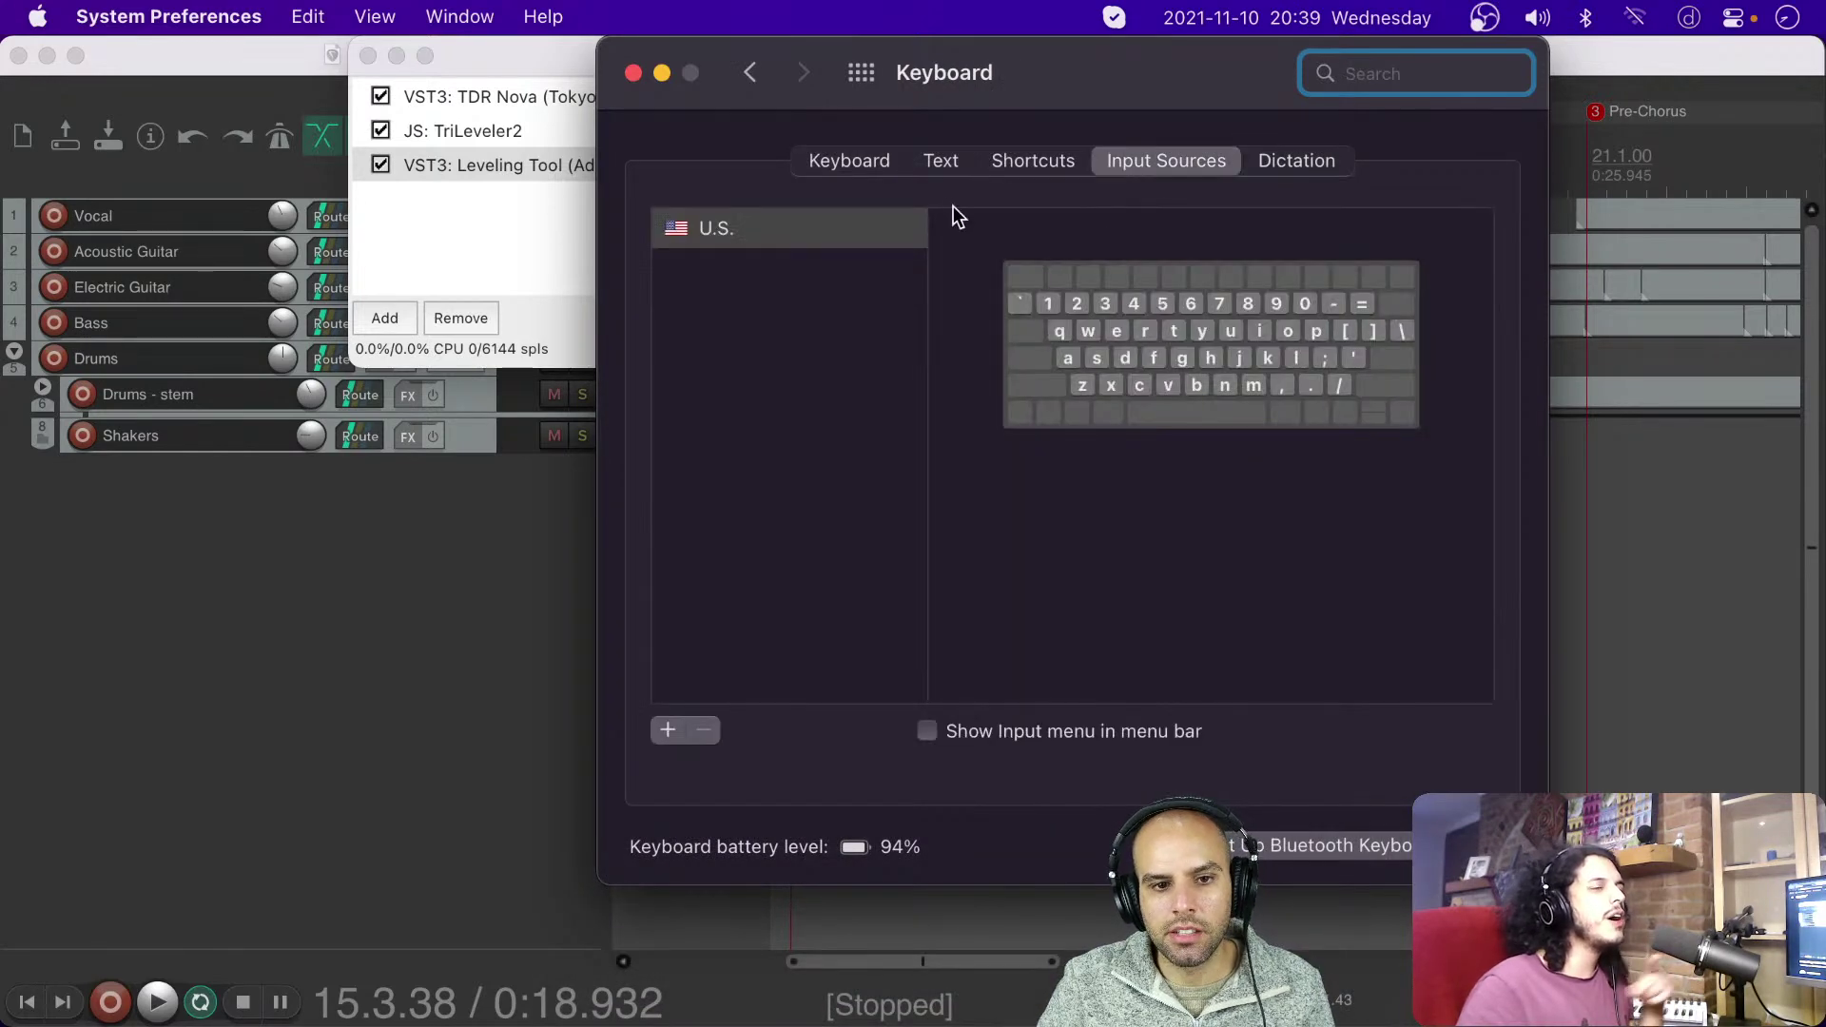
pyautogui.click(1003, 164)
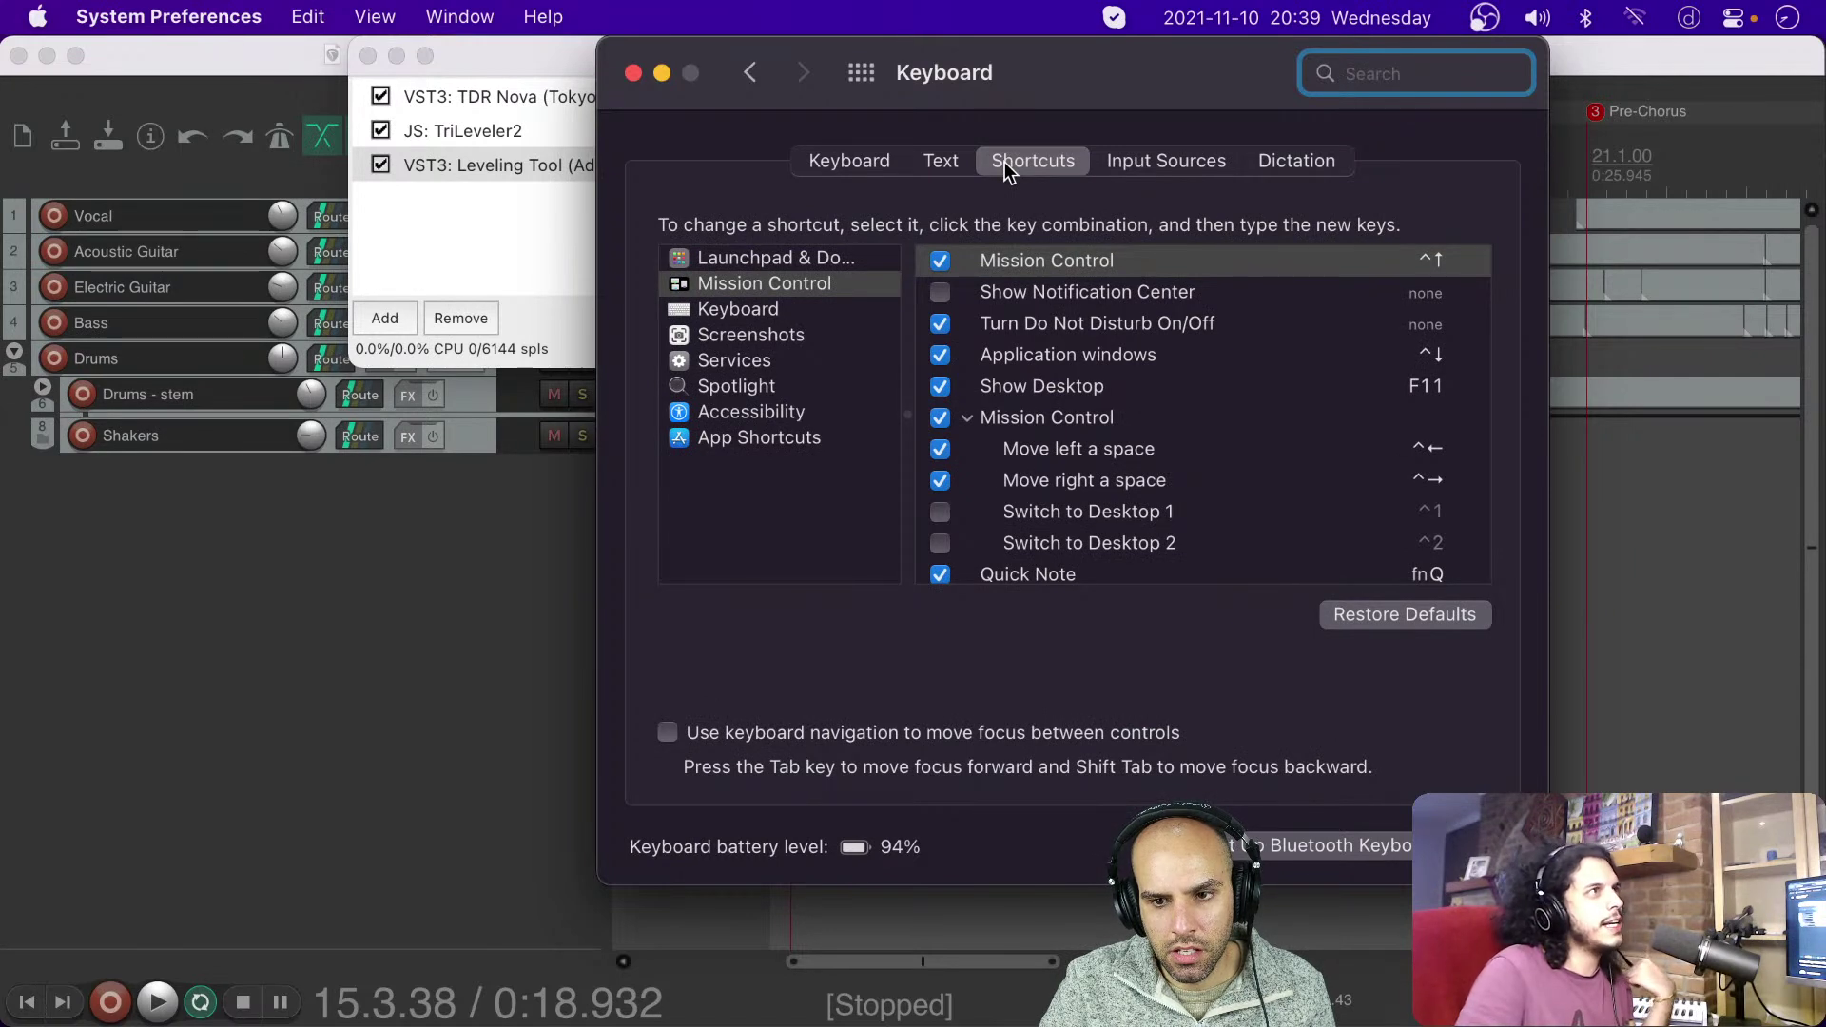
pyautogui.click(633, 73)
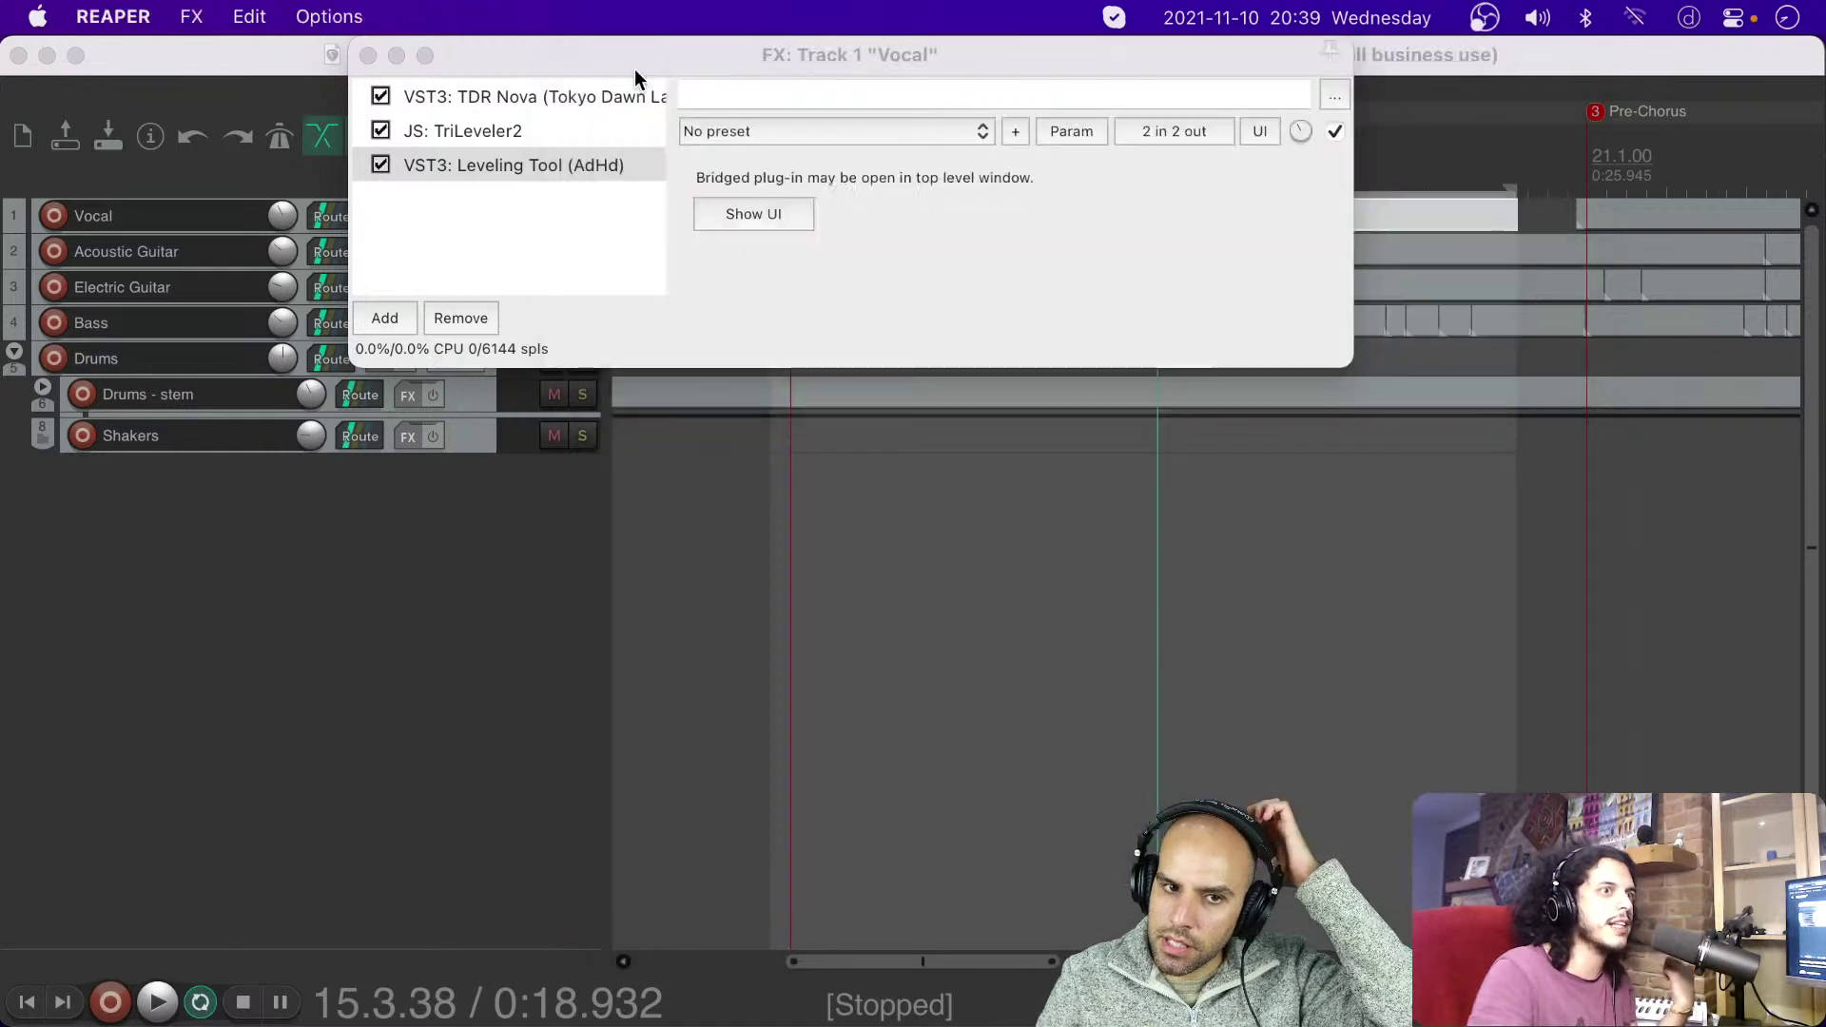
pyautogui.moveTo(641, 60); pyautogui.dragTo(631, 66)
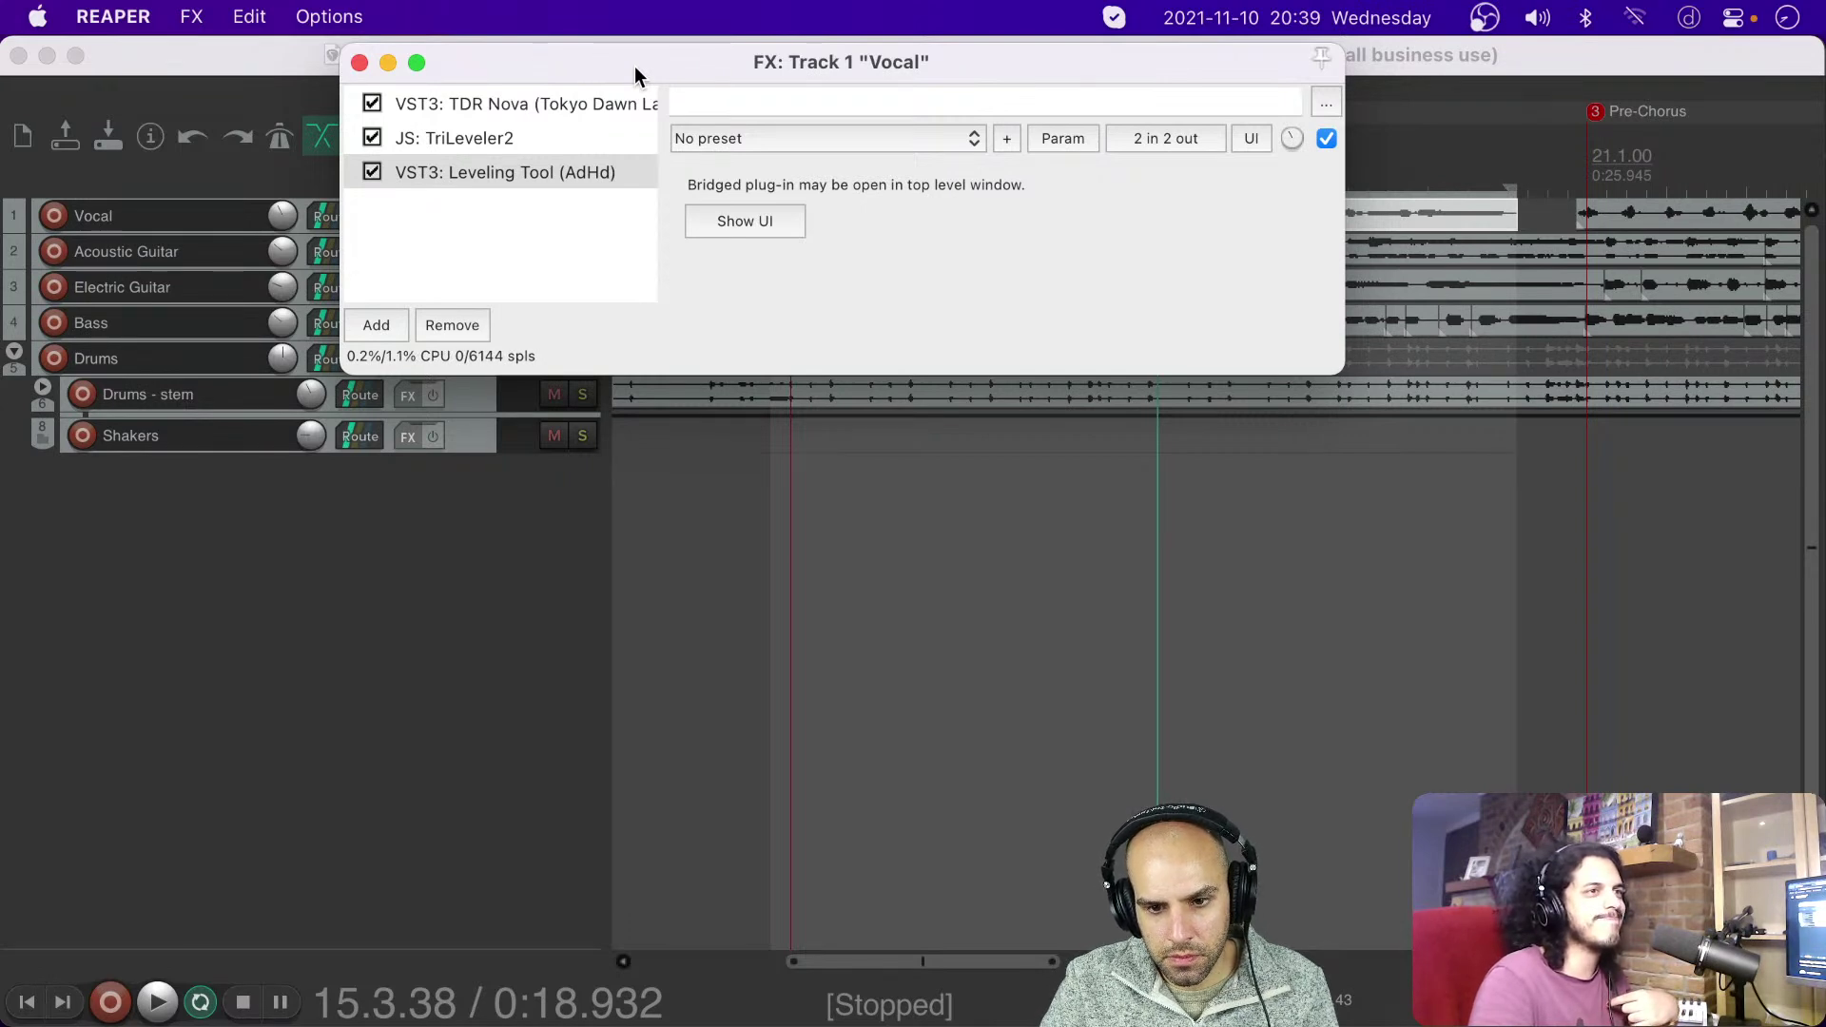
pyautogui.moveTo(635, 66); pyautogui.dragTo(642, 65)
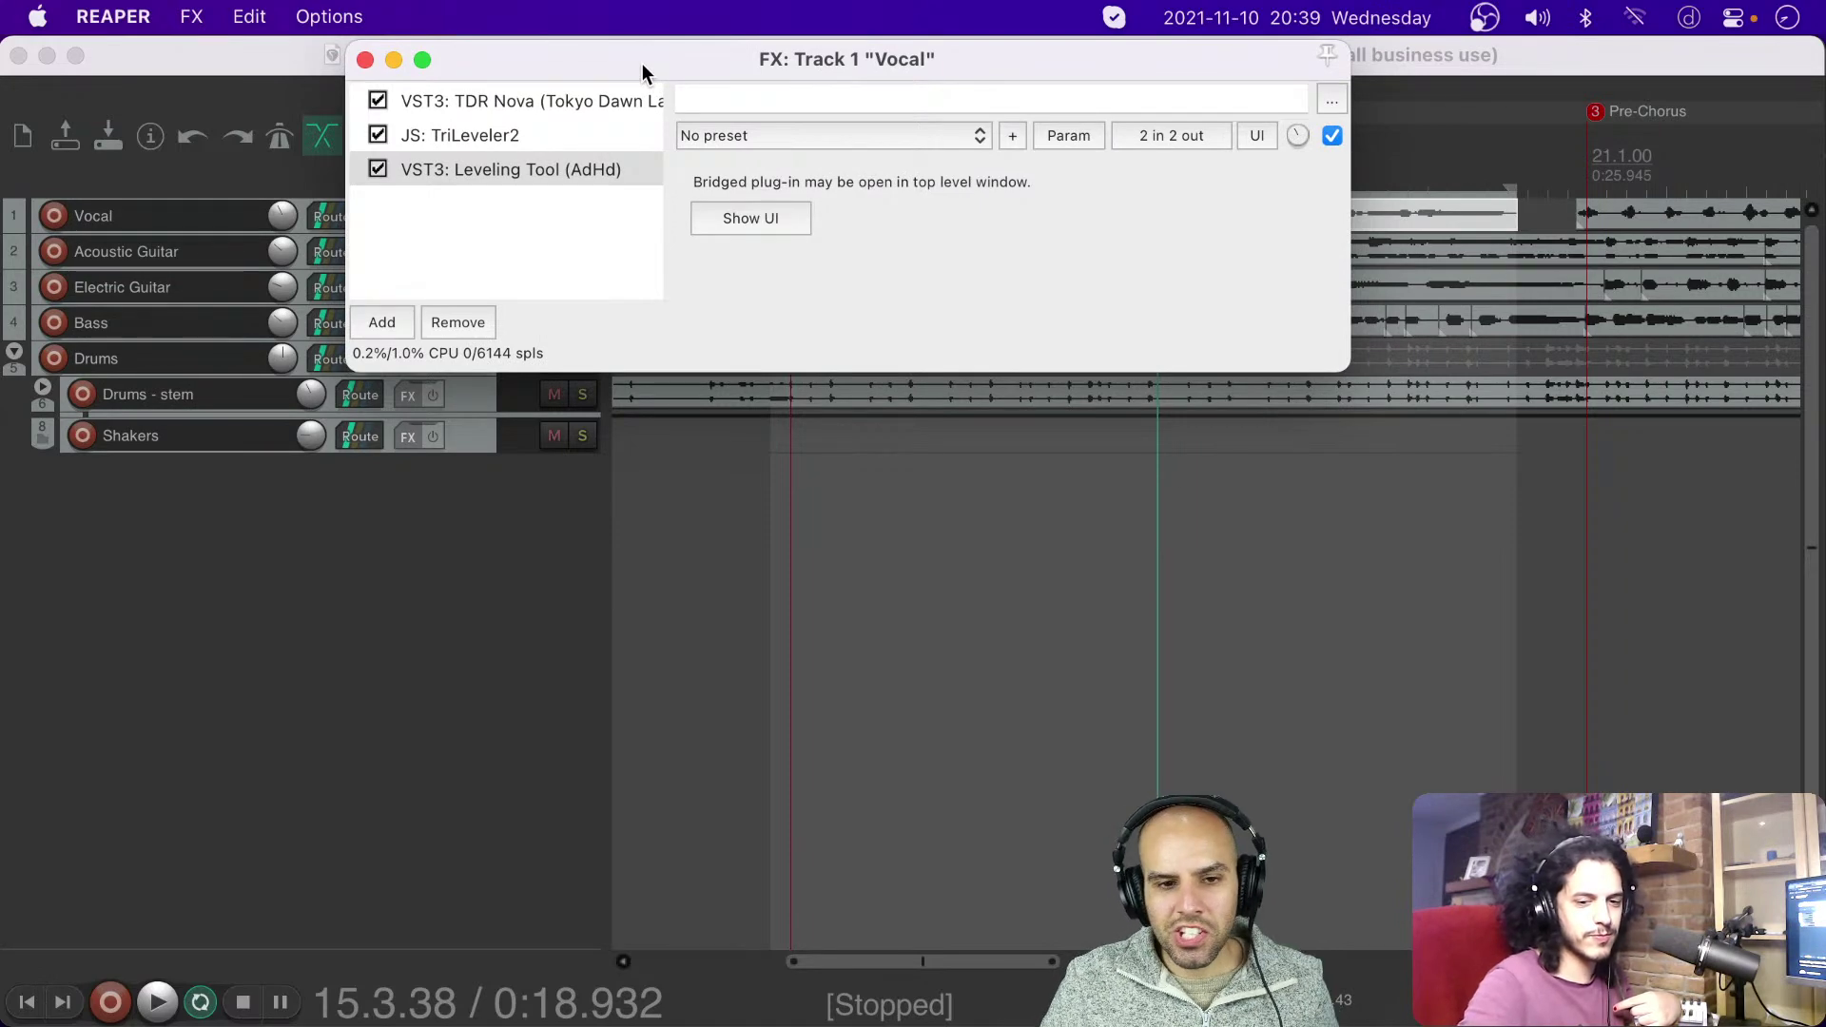
# Step: Move the vocal FX window off the track list, add a track named Reverb below Shakers, and delete it again
pyautogui.moveTo(642, 73); pyautogui.dragTo(938, 516)
pyautogui.doubleClick(390, 514)
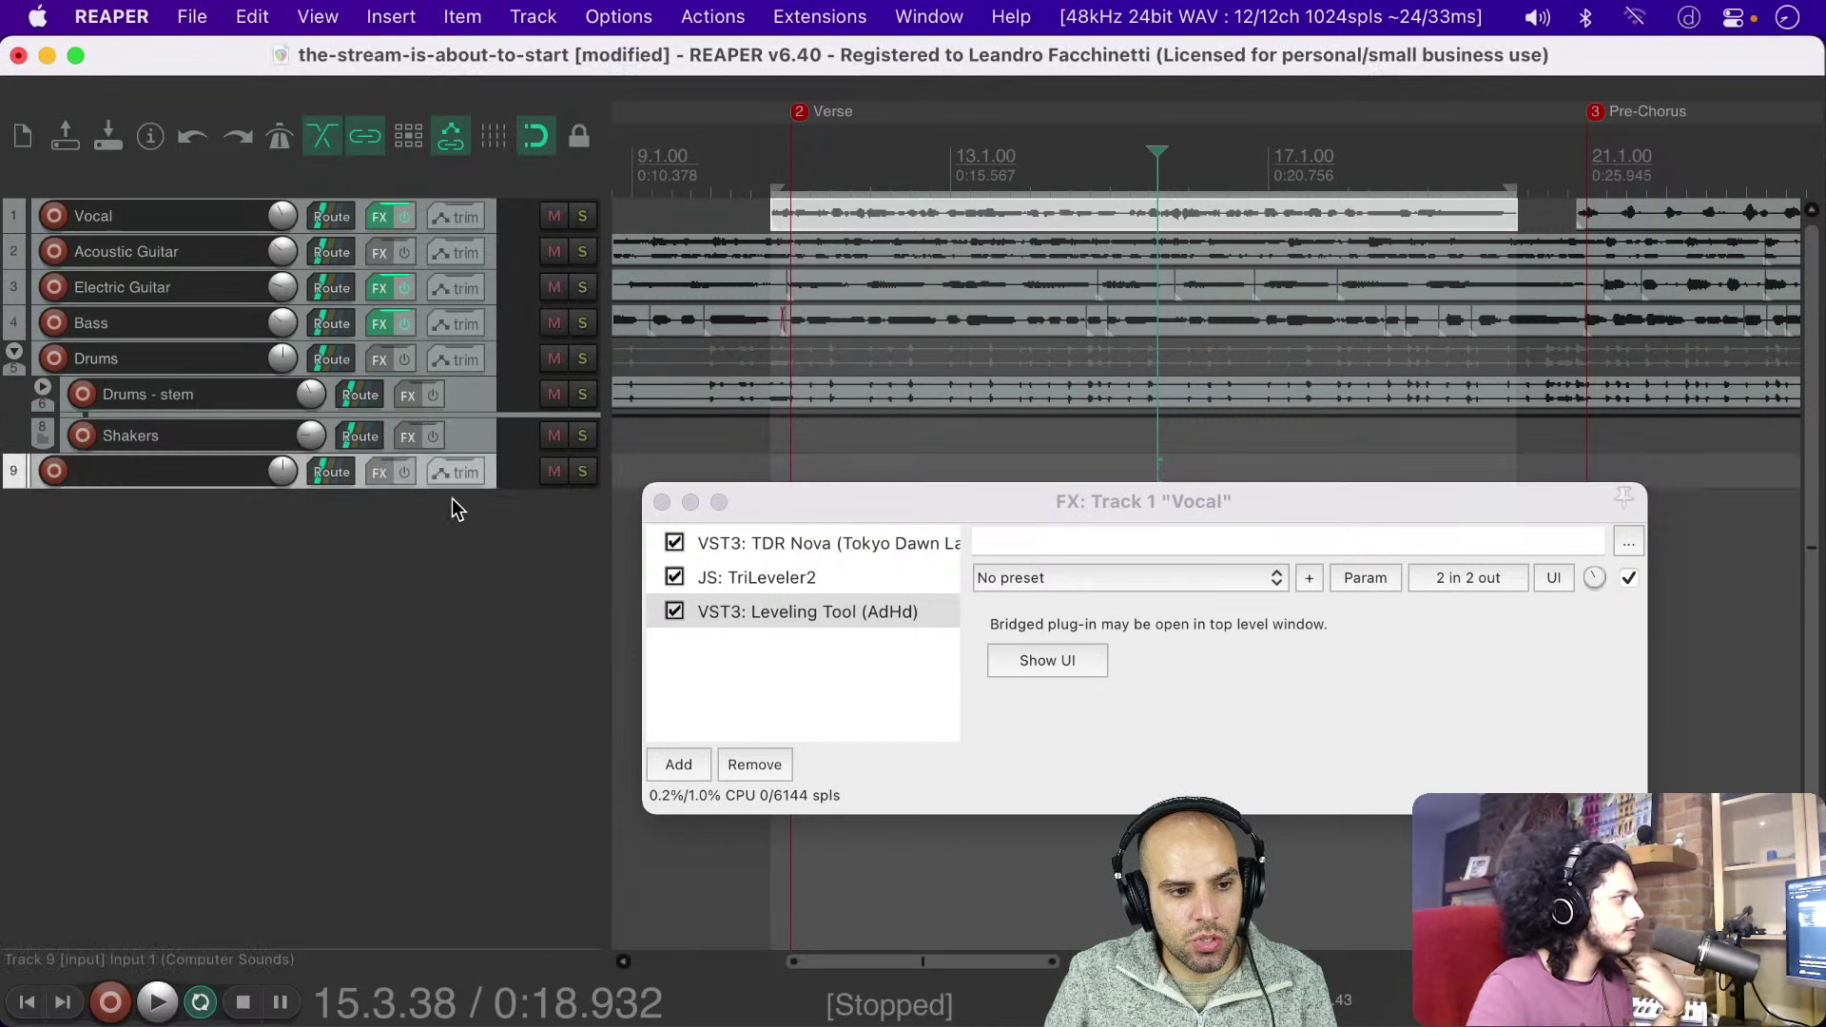
pyautogui.doubleClick(203, 472)
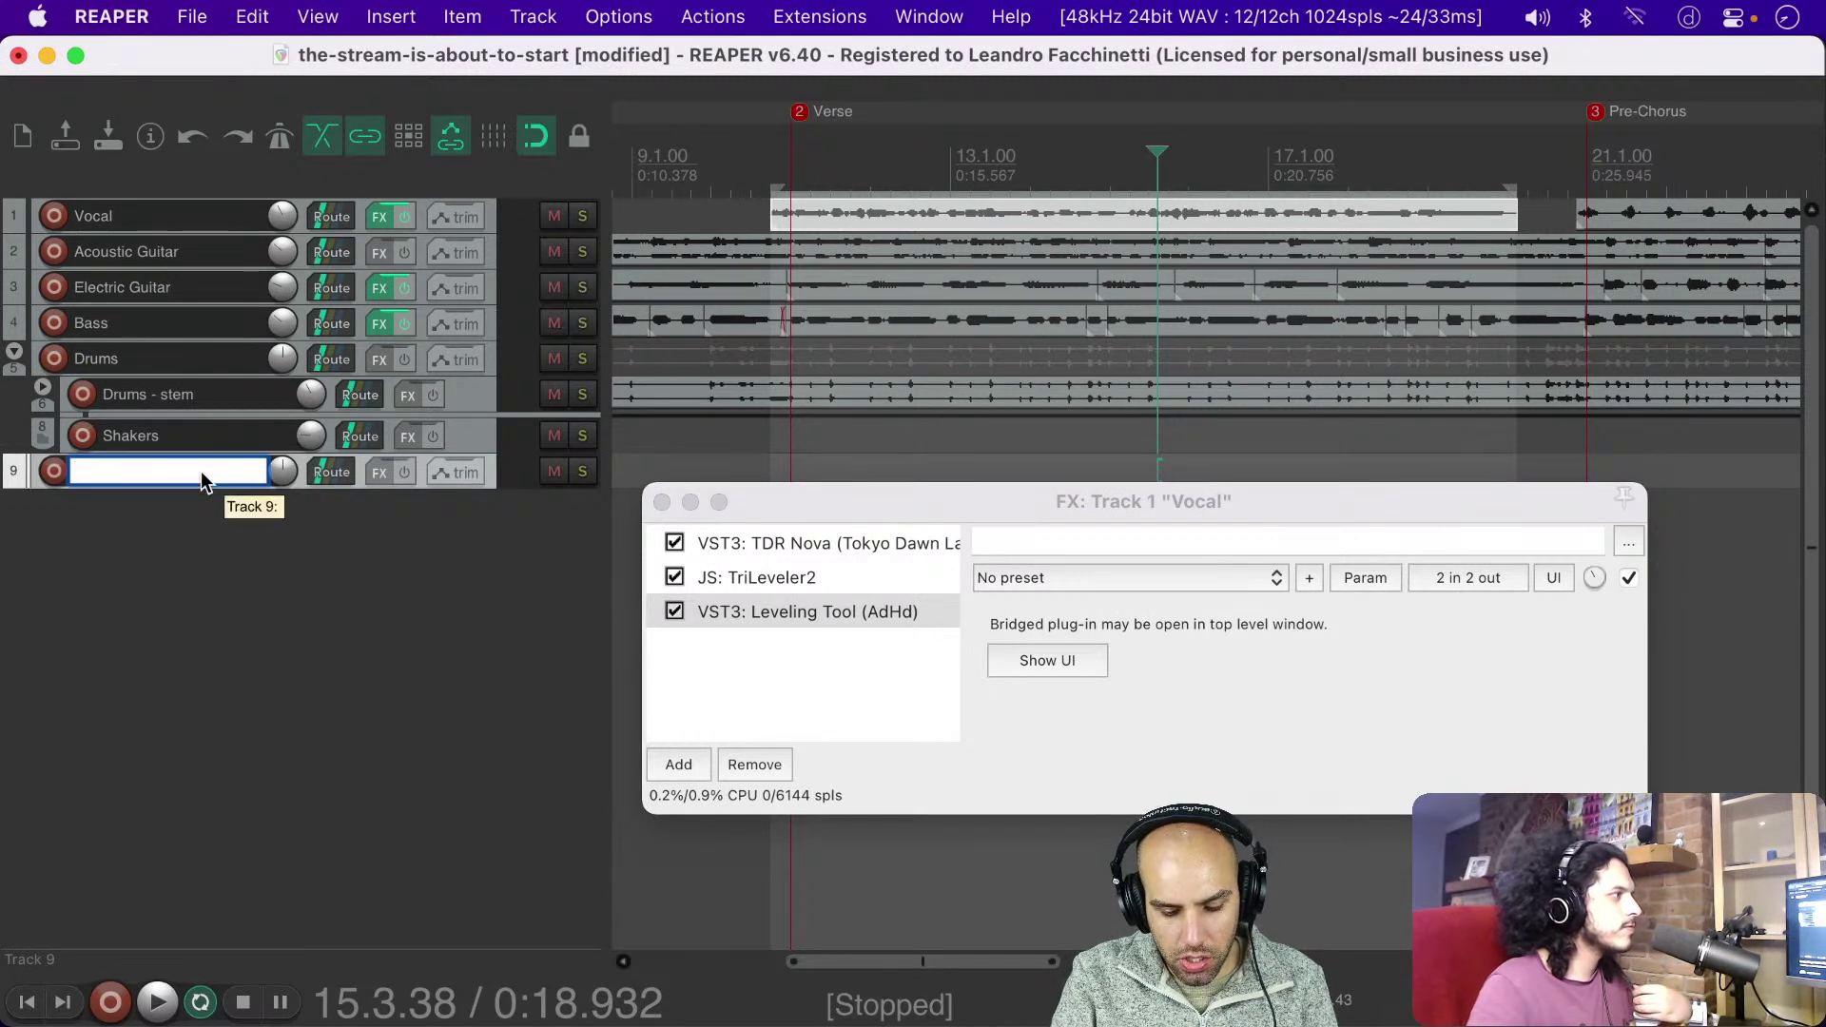
pyautogui.write('reverb')
pyautogui.press('BackSpace')
pyautogui.press('BackSpace')
pyautogui.press('BackSpace')
pyautogui.press('BackSpace')
pyautogui.press('BackSpace')
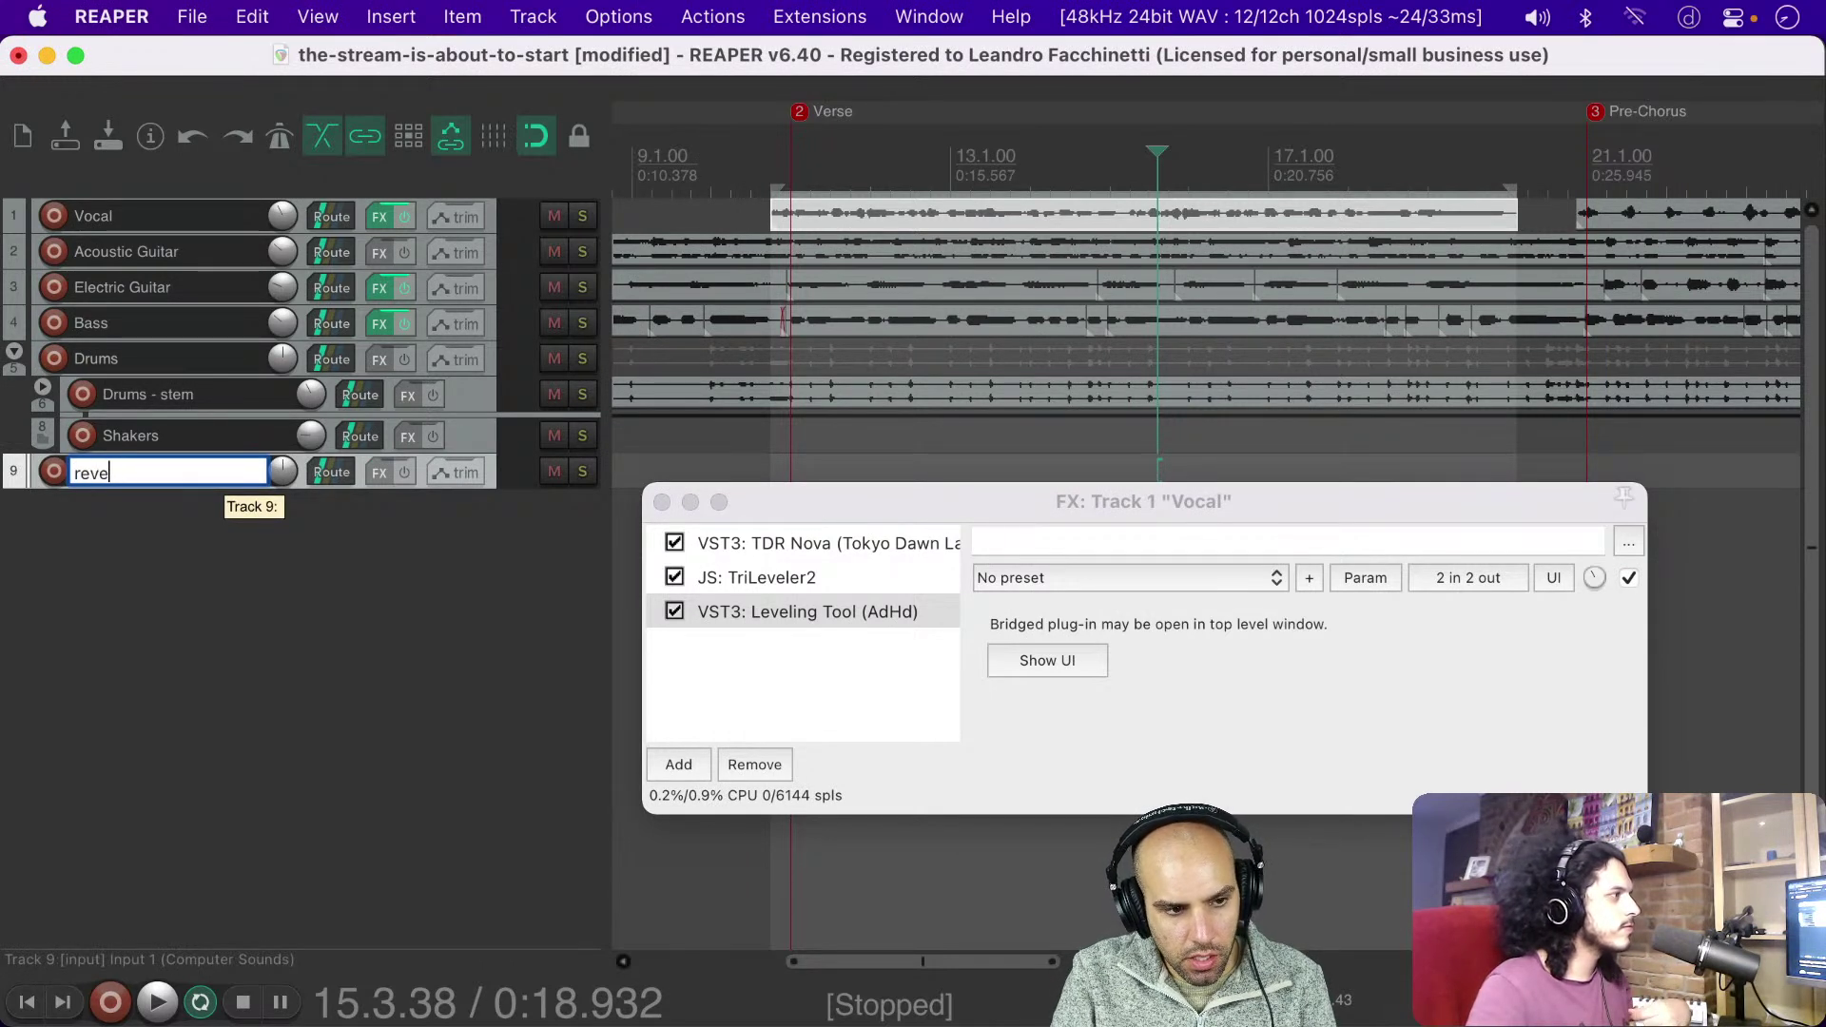
pyautogui.press('BackSpace')
pyautogui.write('Reverb')
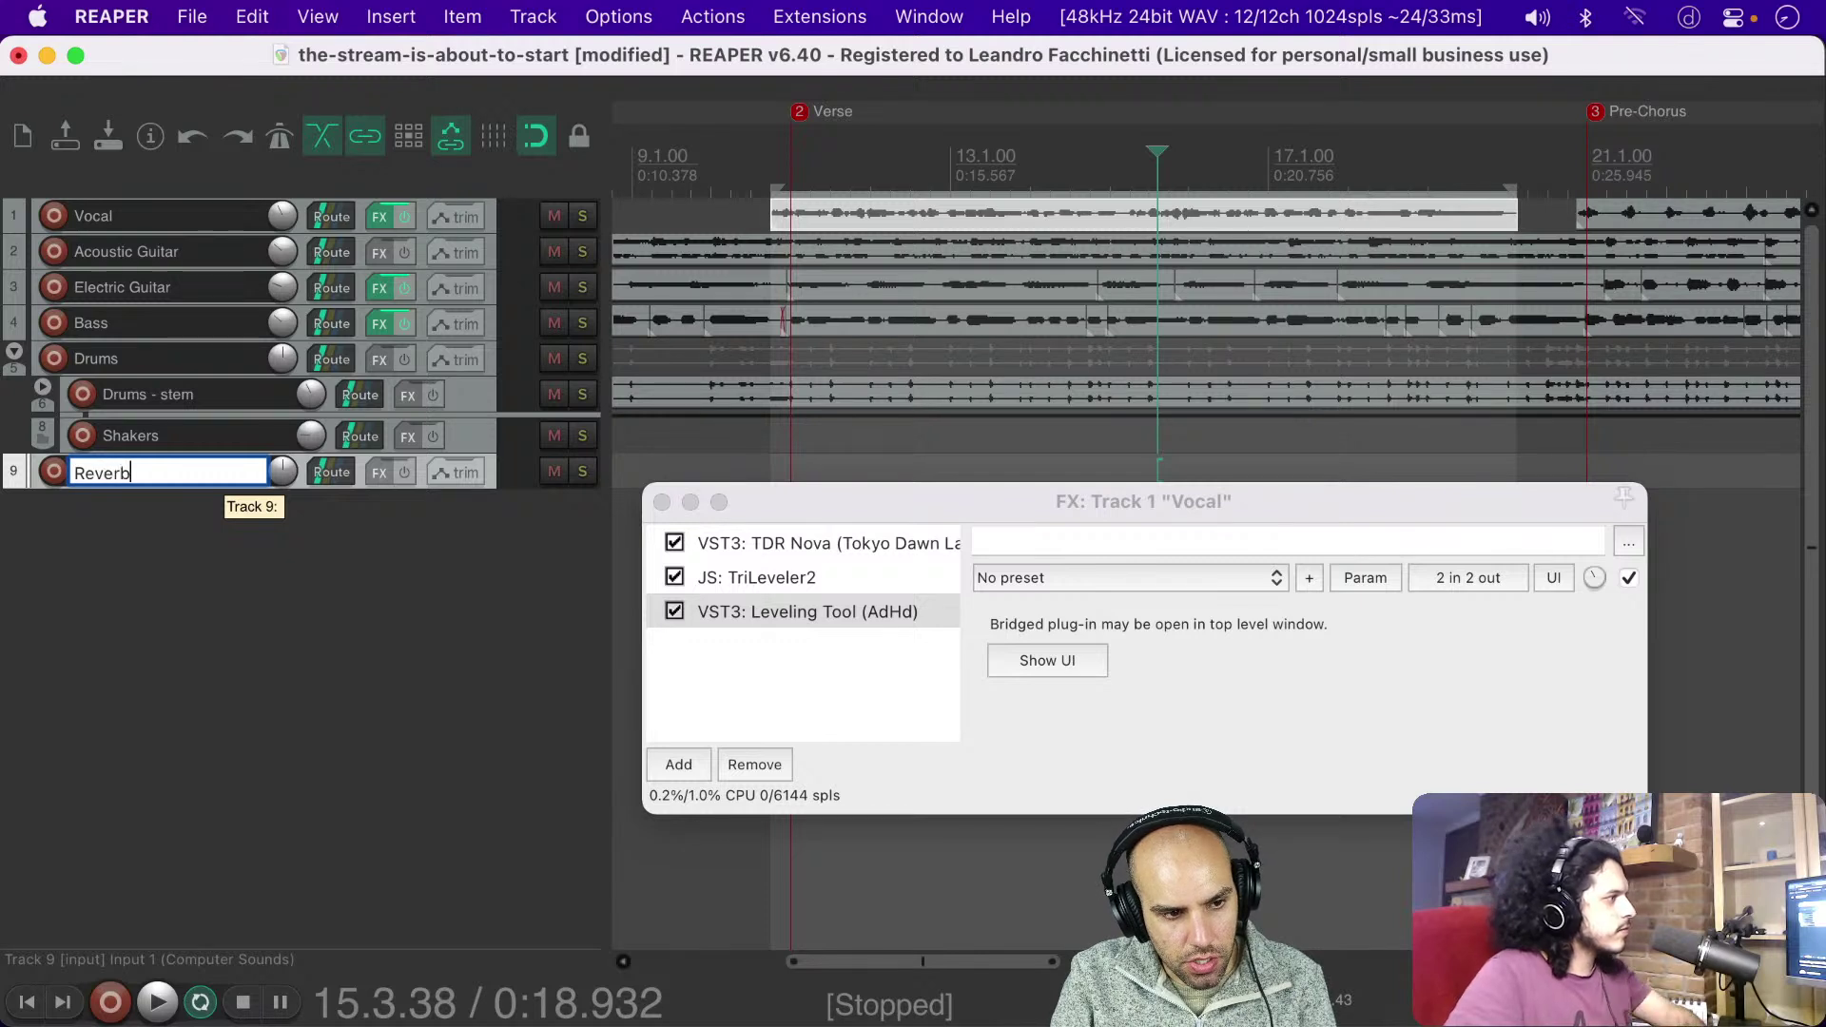
pyautogui.press('Return')
pyautogui.press('Delete')
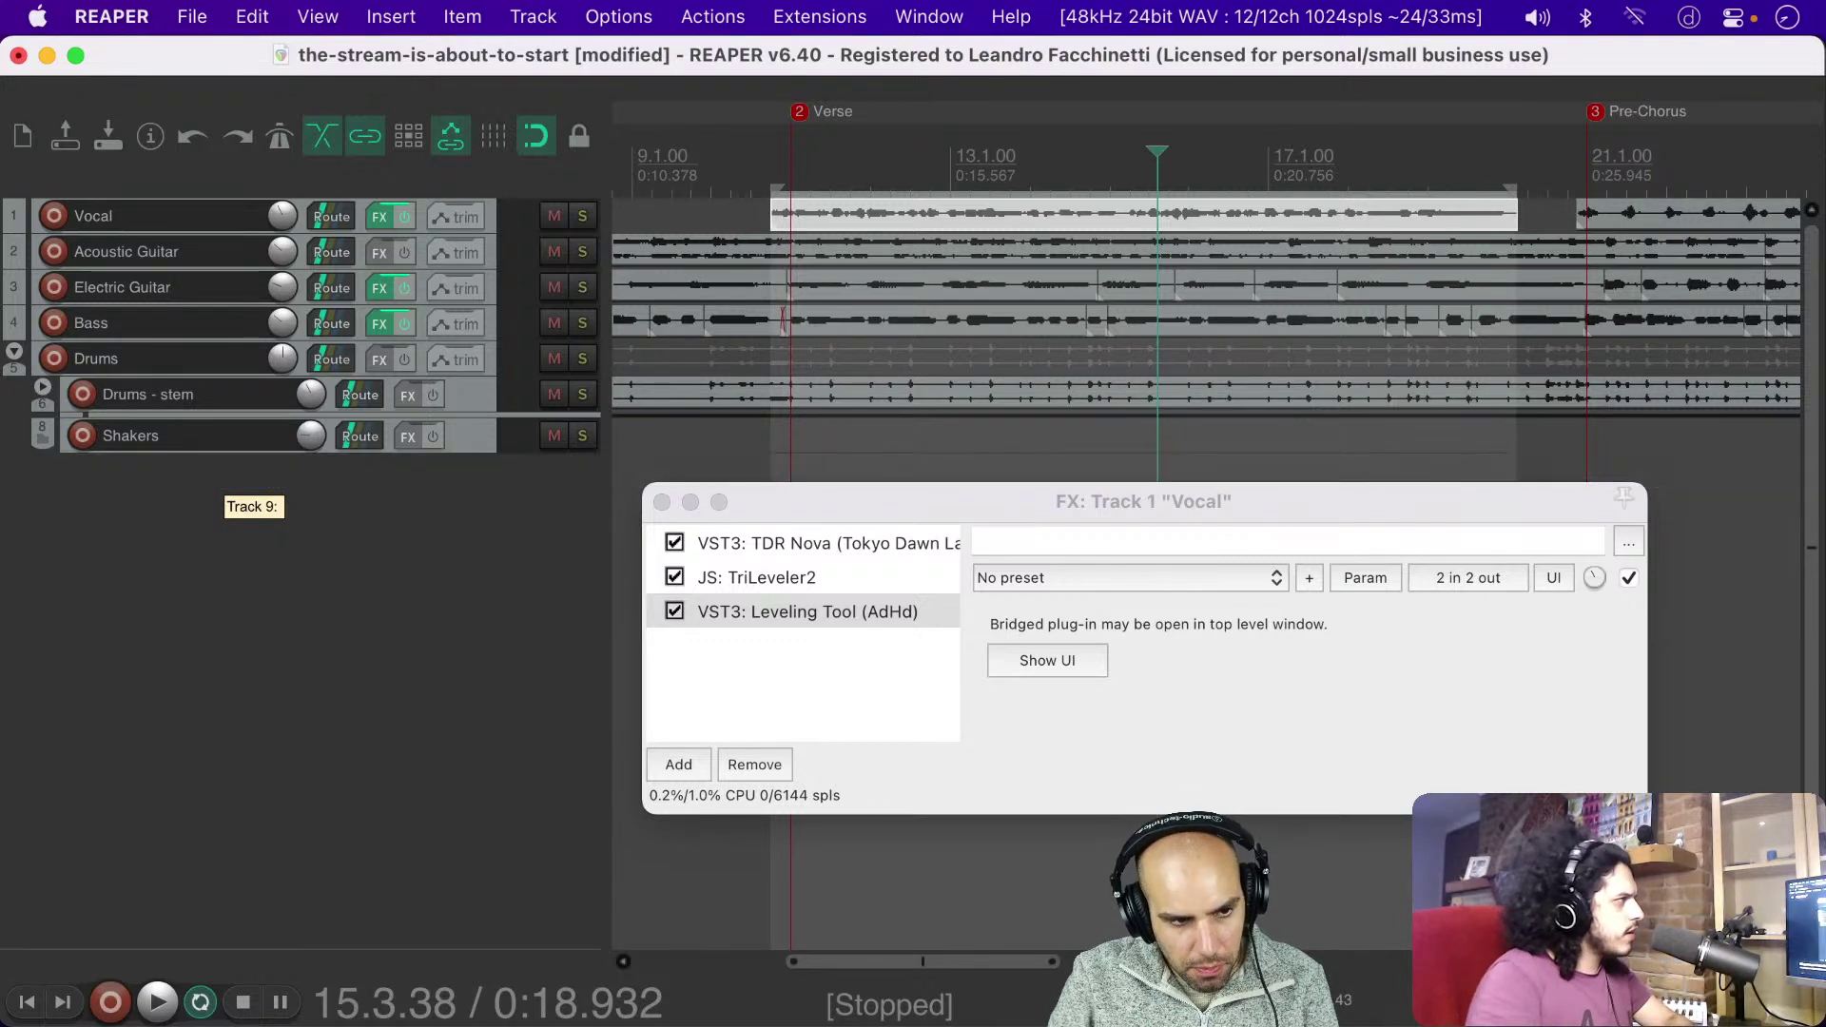
# Step: Select the Vocal track, open the plug-in browser from its FX window, and look through the plug-ins matching "verb"
pyautogui.click(493, 217)
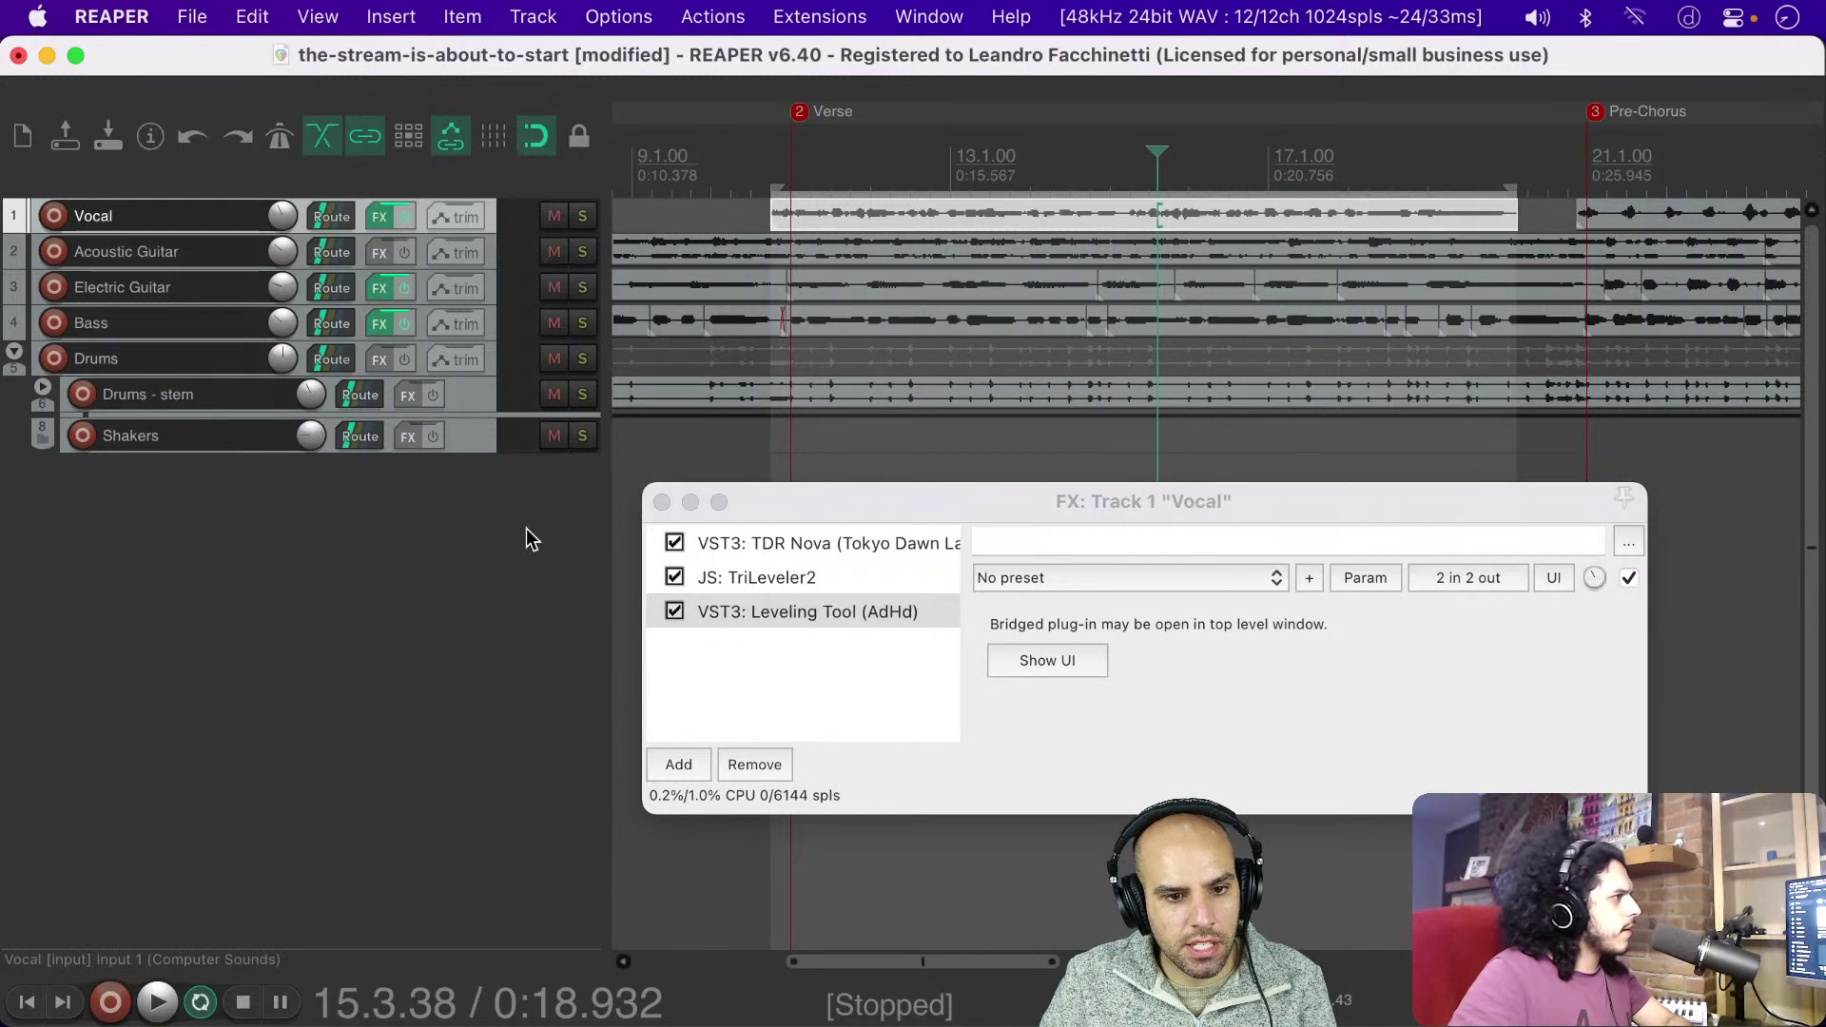
pyautogui.moveTo(893, 503); pyautogui.dragTo(567, 328)
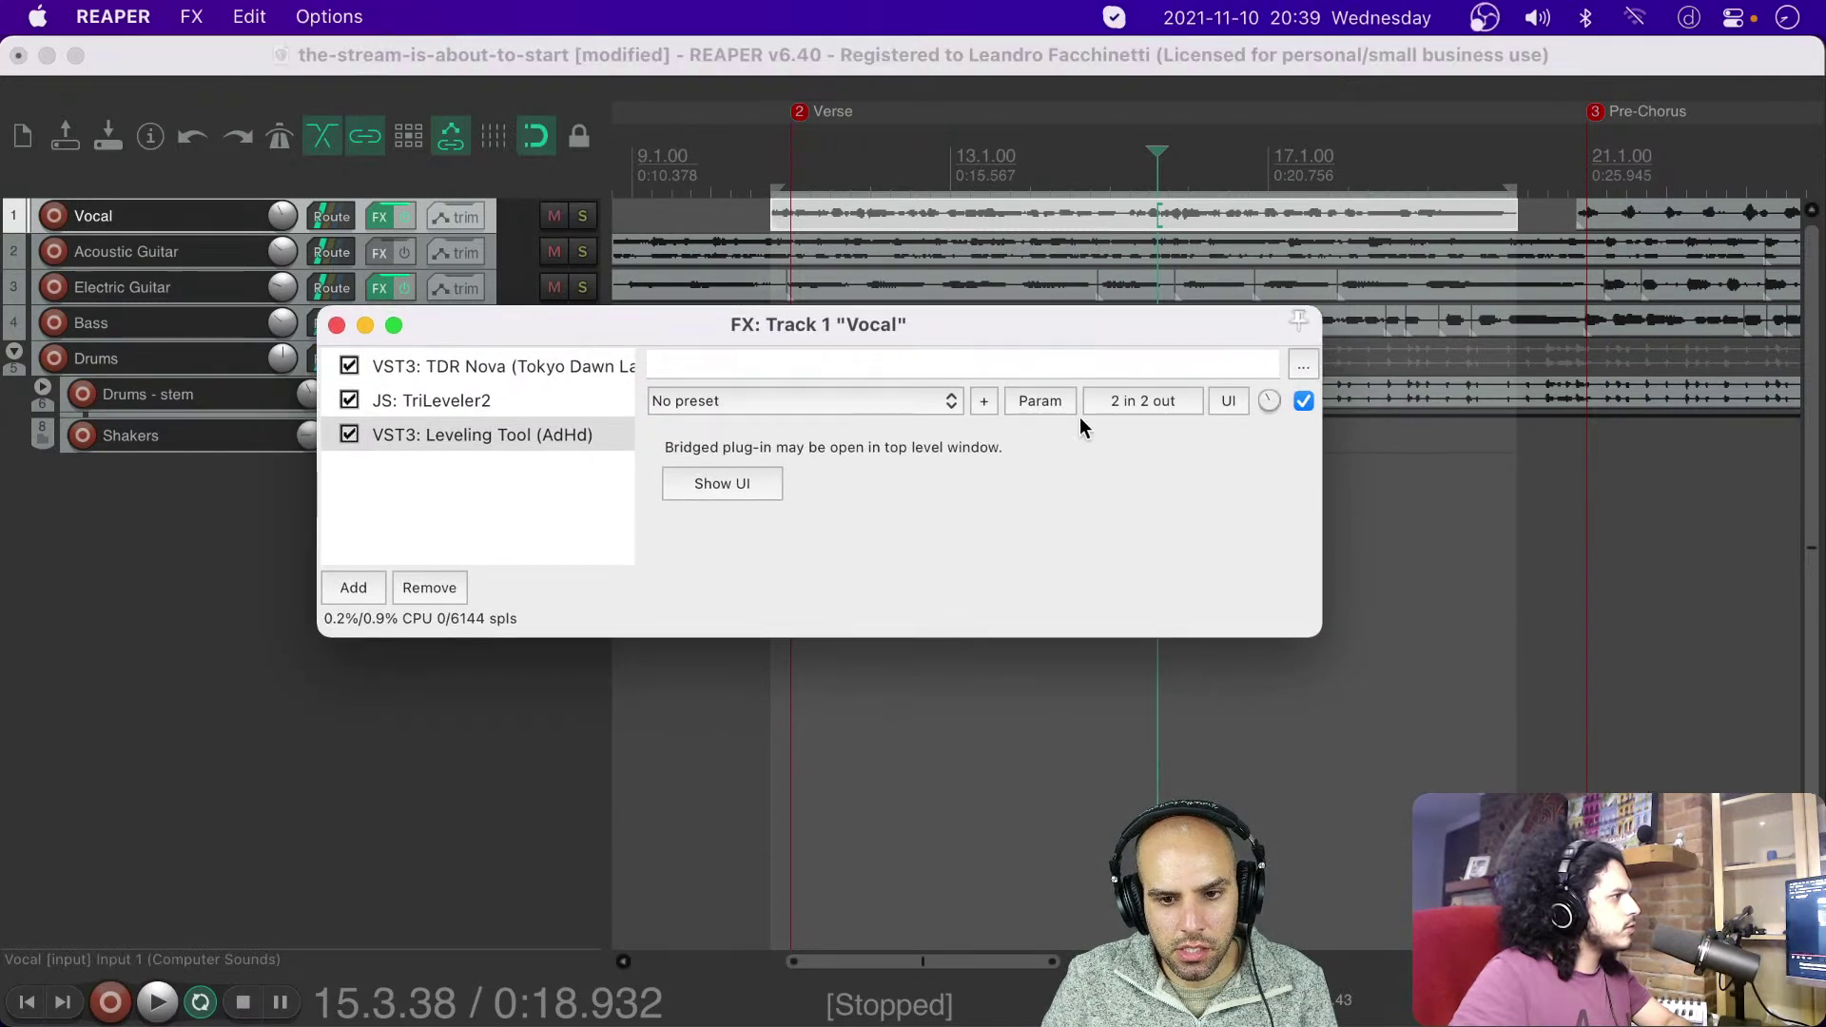
pyautogui.click(354, 587)
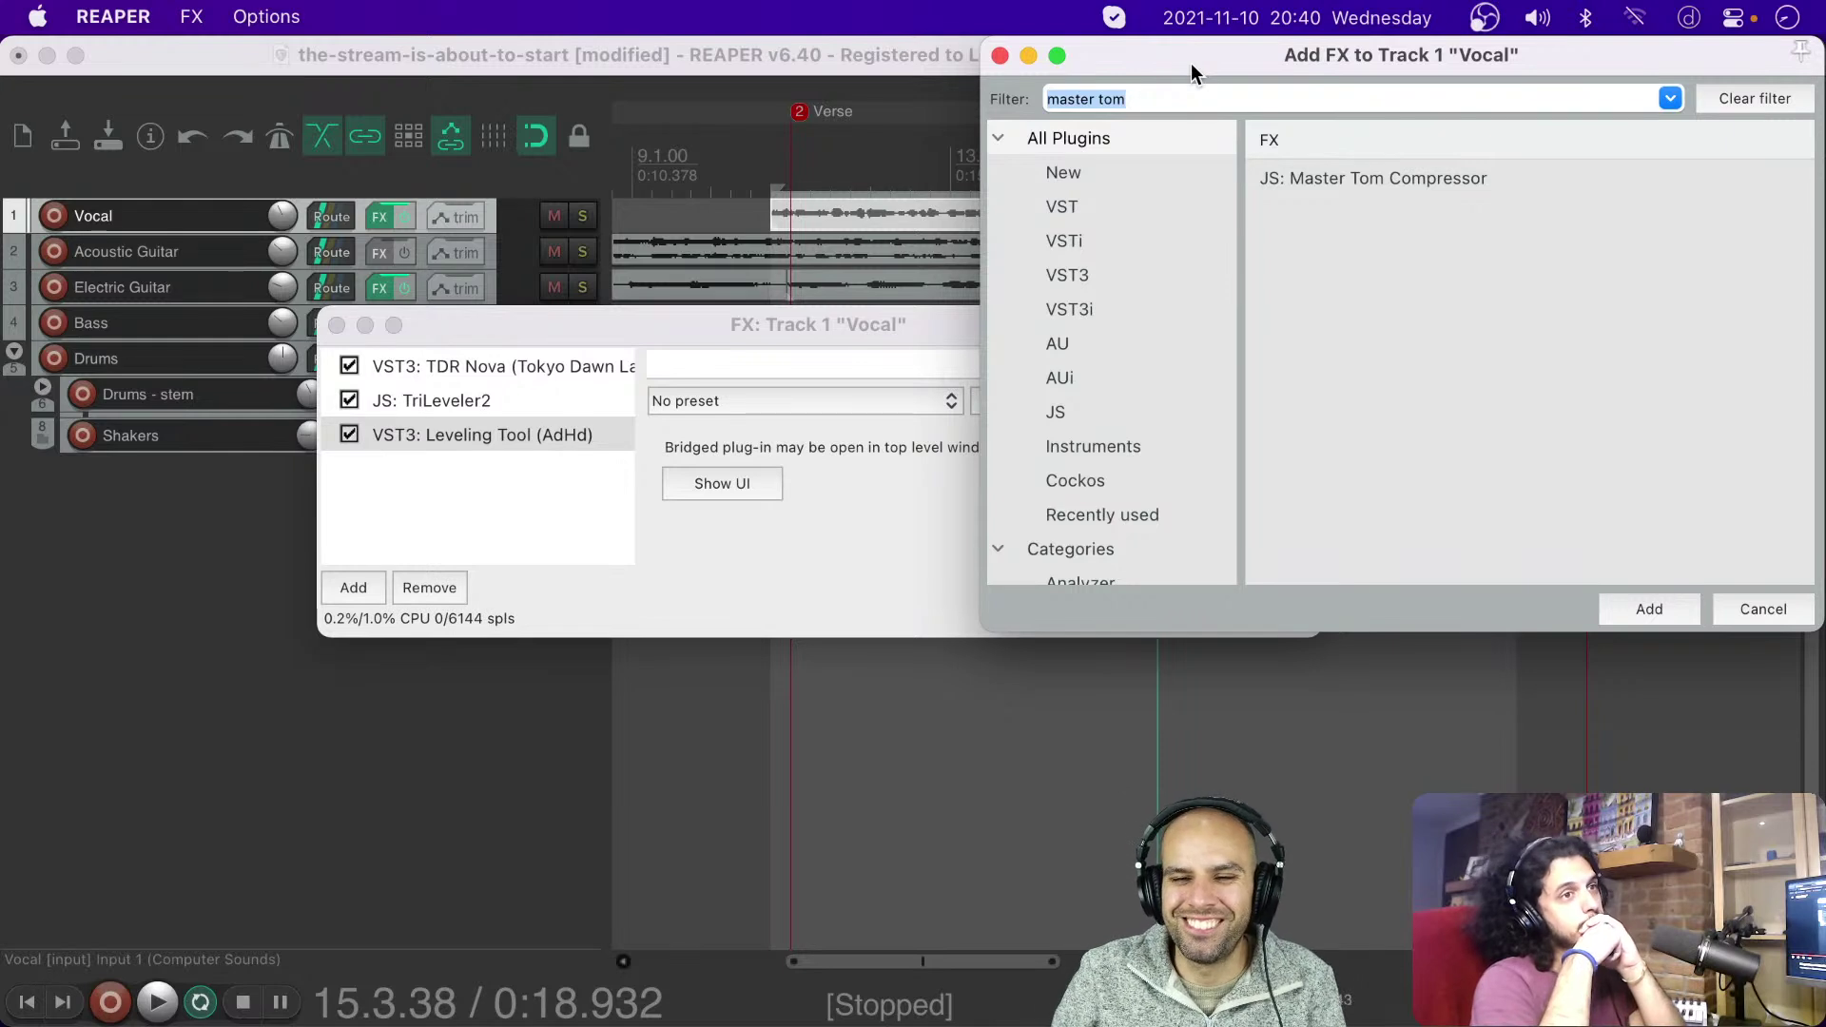
pyautogui.press('BackSpace')
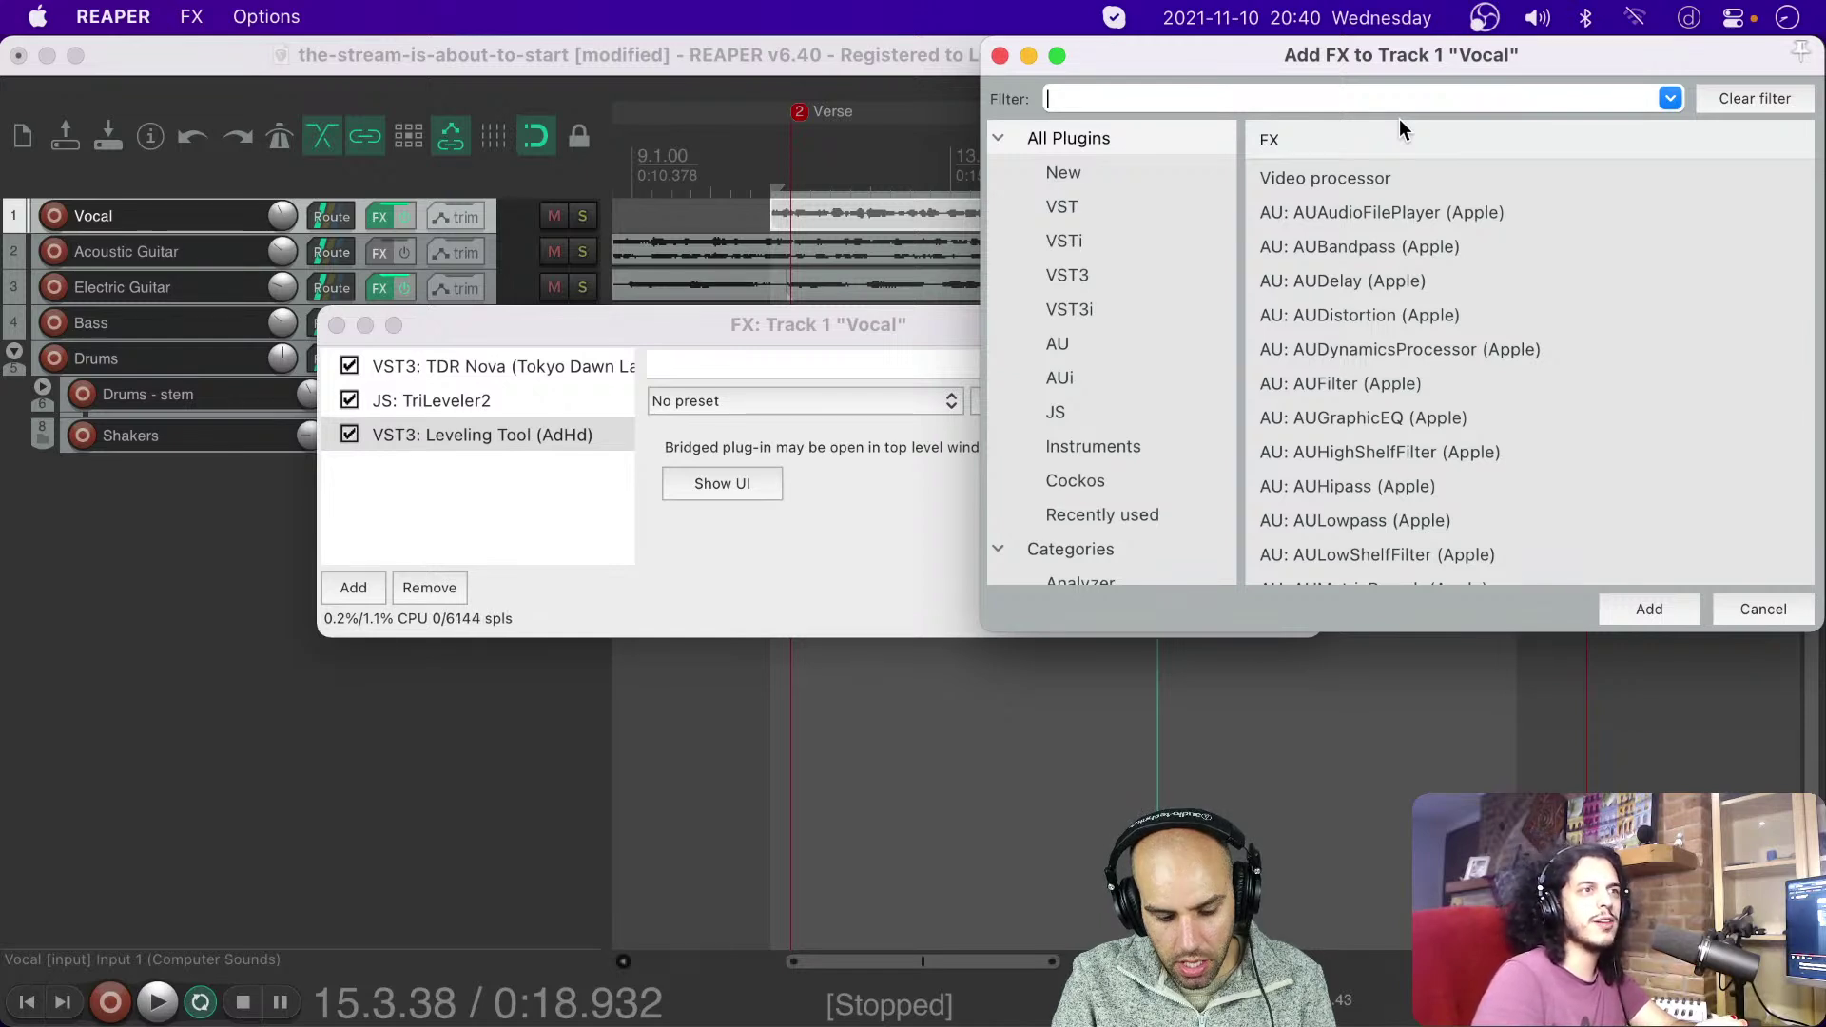
pyautogui.write('verb')
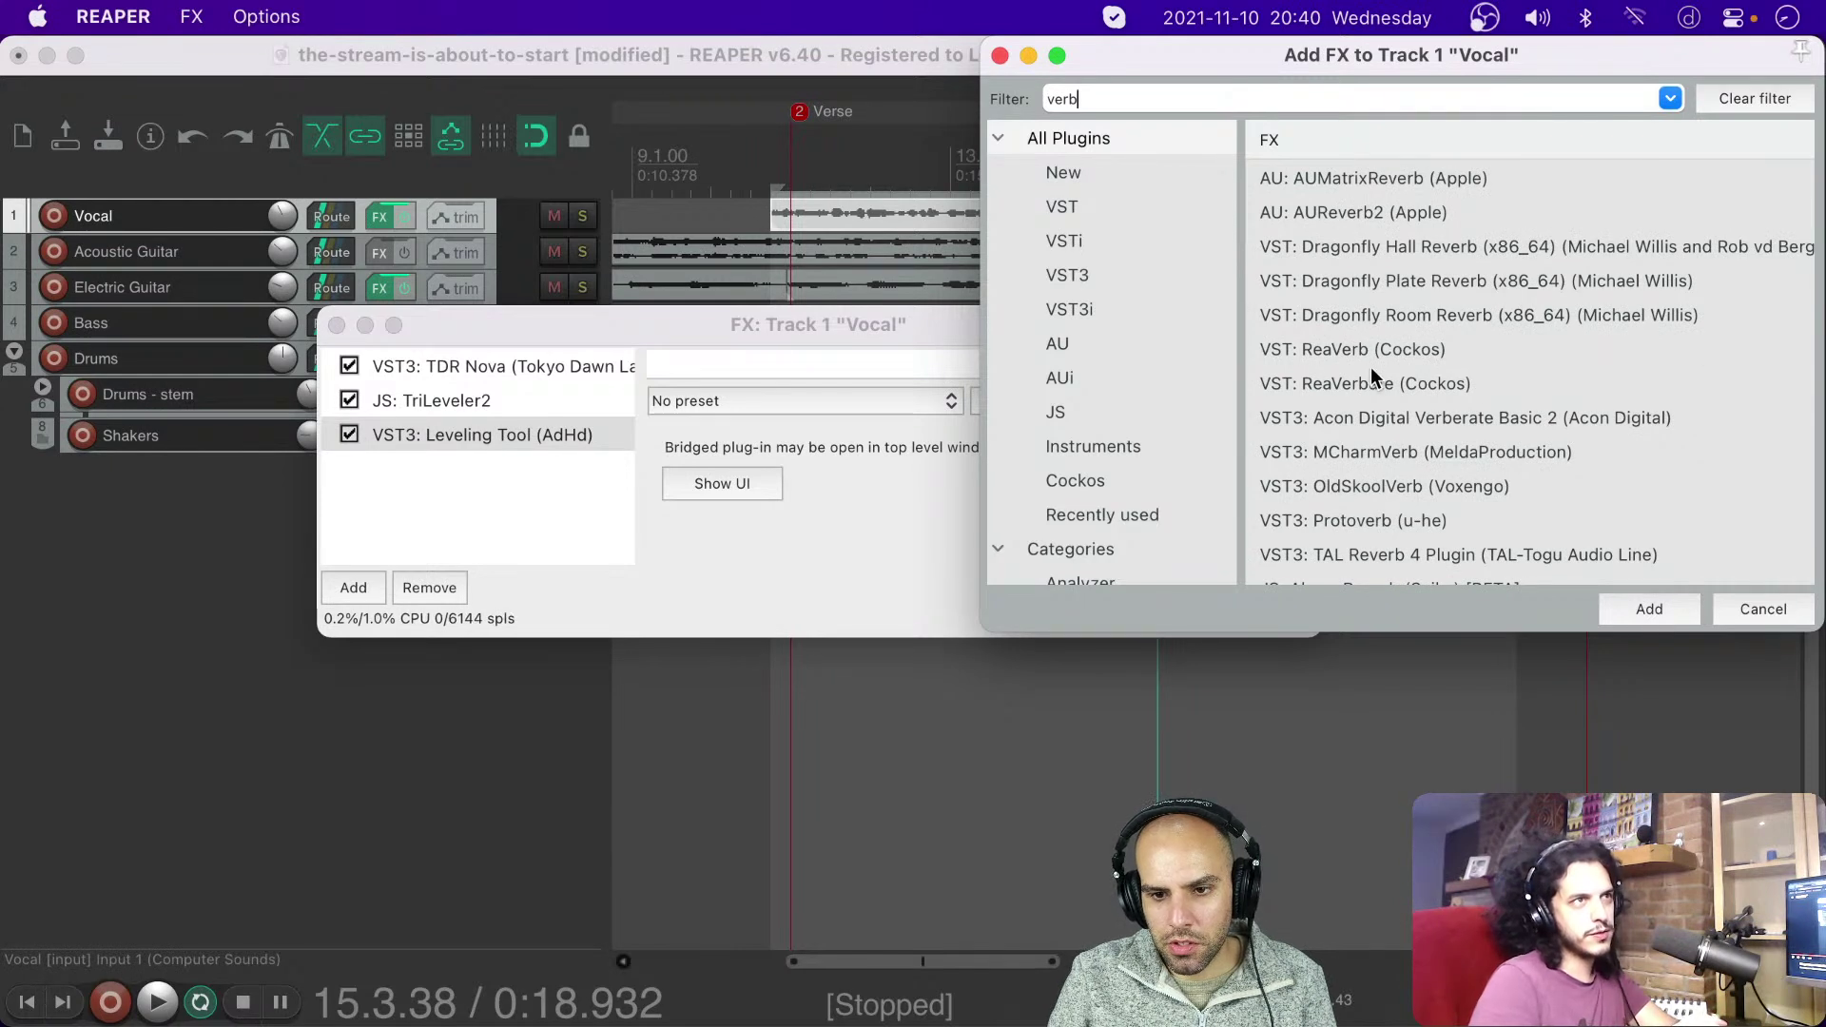
pyautogui.scroll(-4, 1371, 368)
pyautogui.scroll(4, 1371, 368)
# Step: Filter the plug-ins by "acon", add Acon Digital Verberate Basic 2 to the end of the vocal chain, and close the browser
pyautogui.press('super+a')
pyautogui.press('BackSpace')
pyautogui.write('acon')
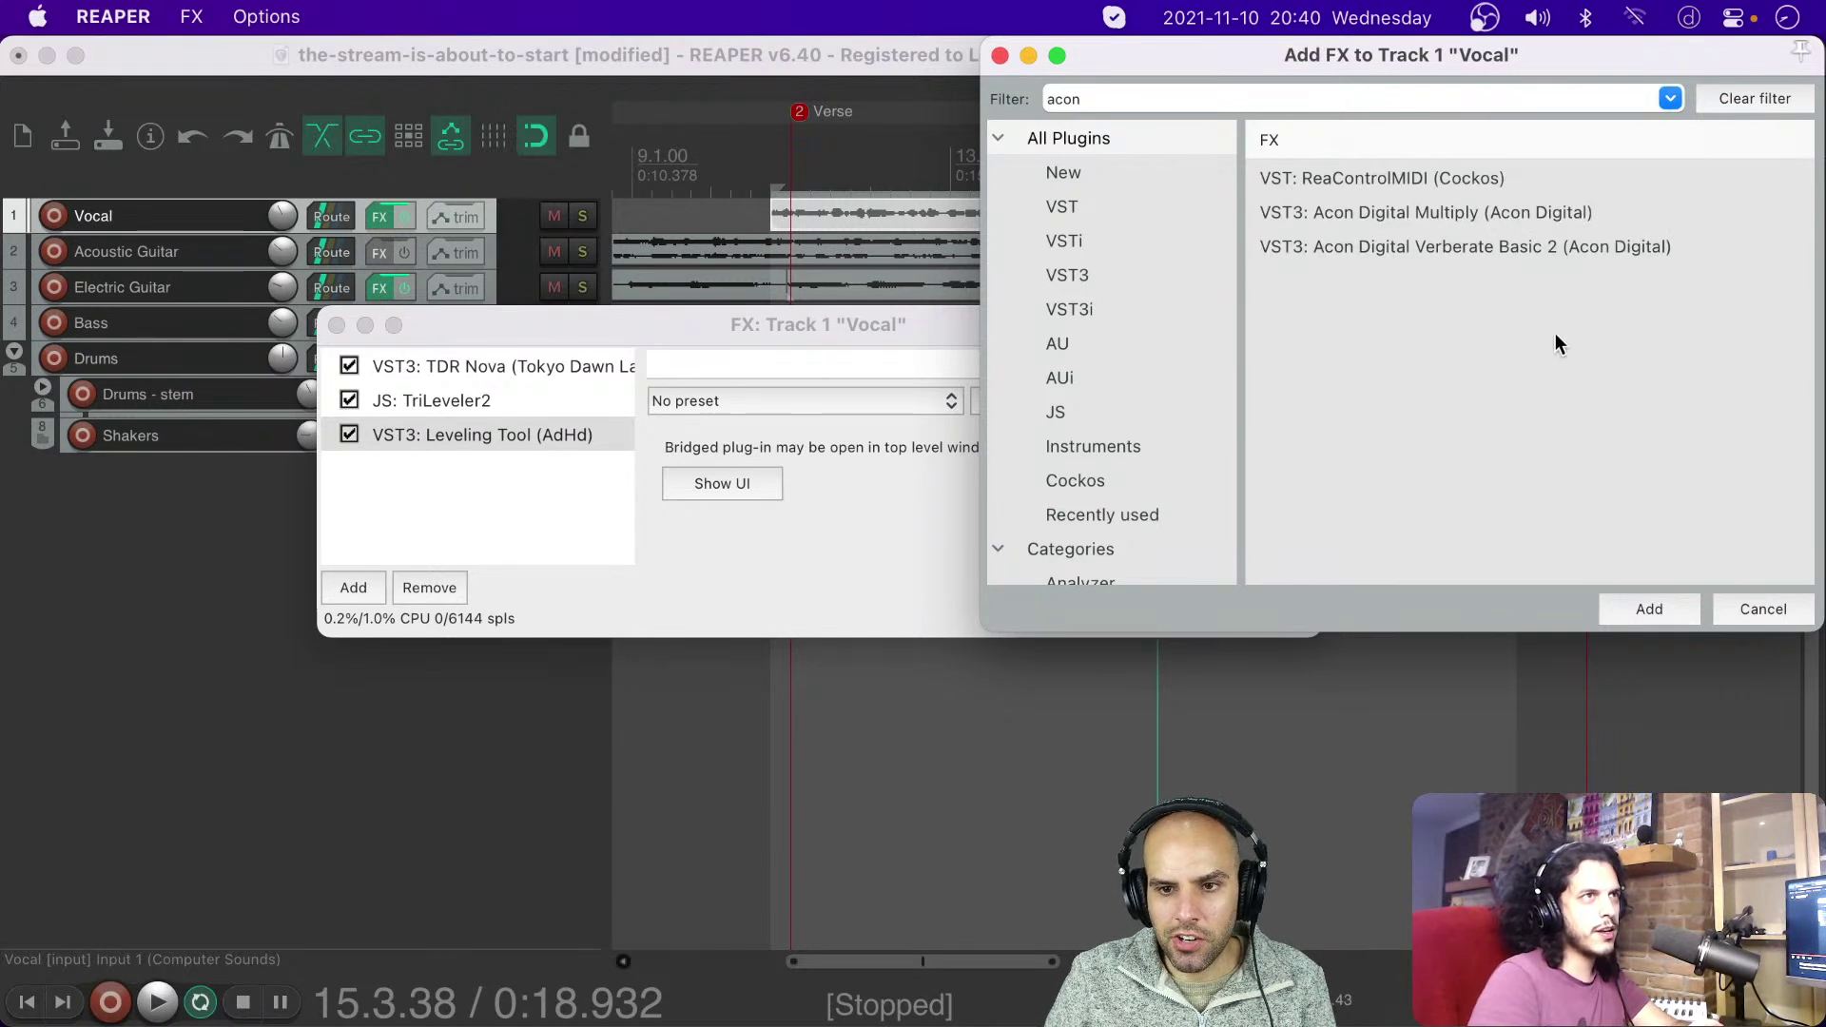
pyautogui.click(1386, 243)
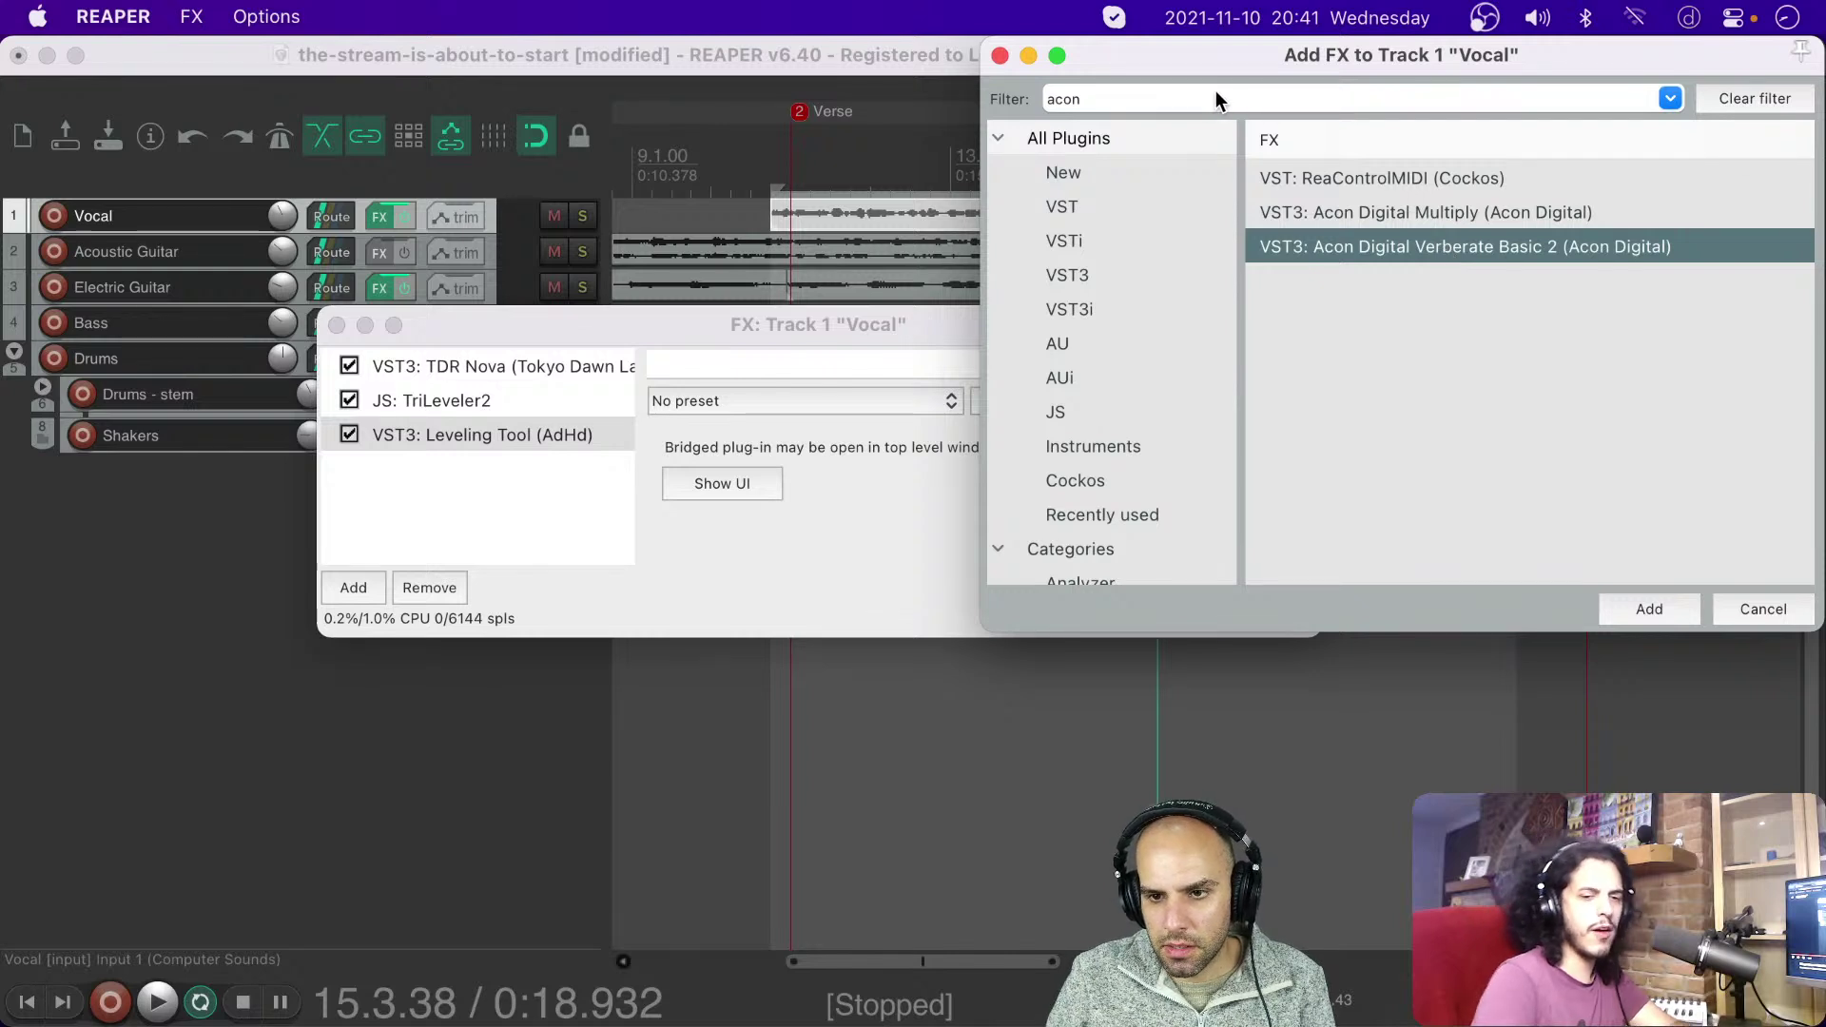
pyautogui.click(1122, 95)
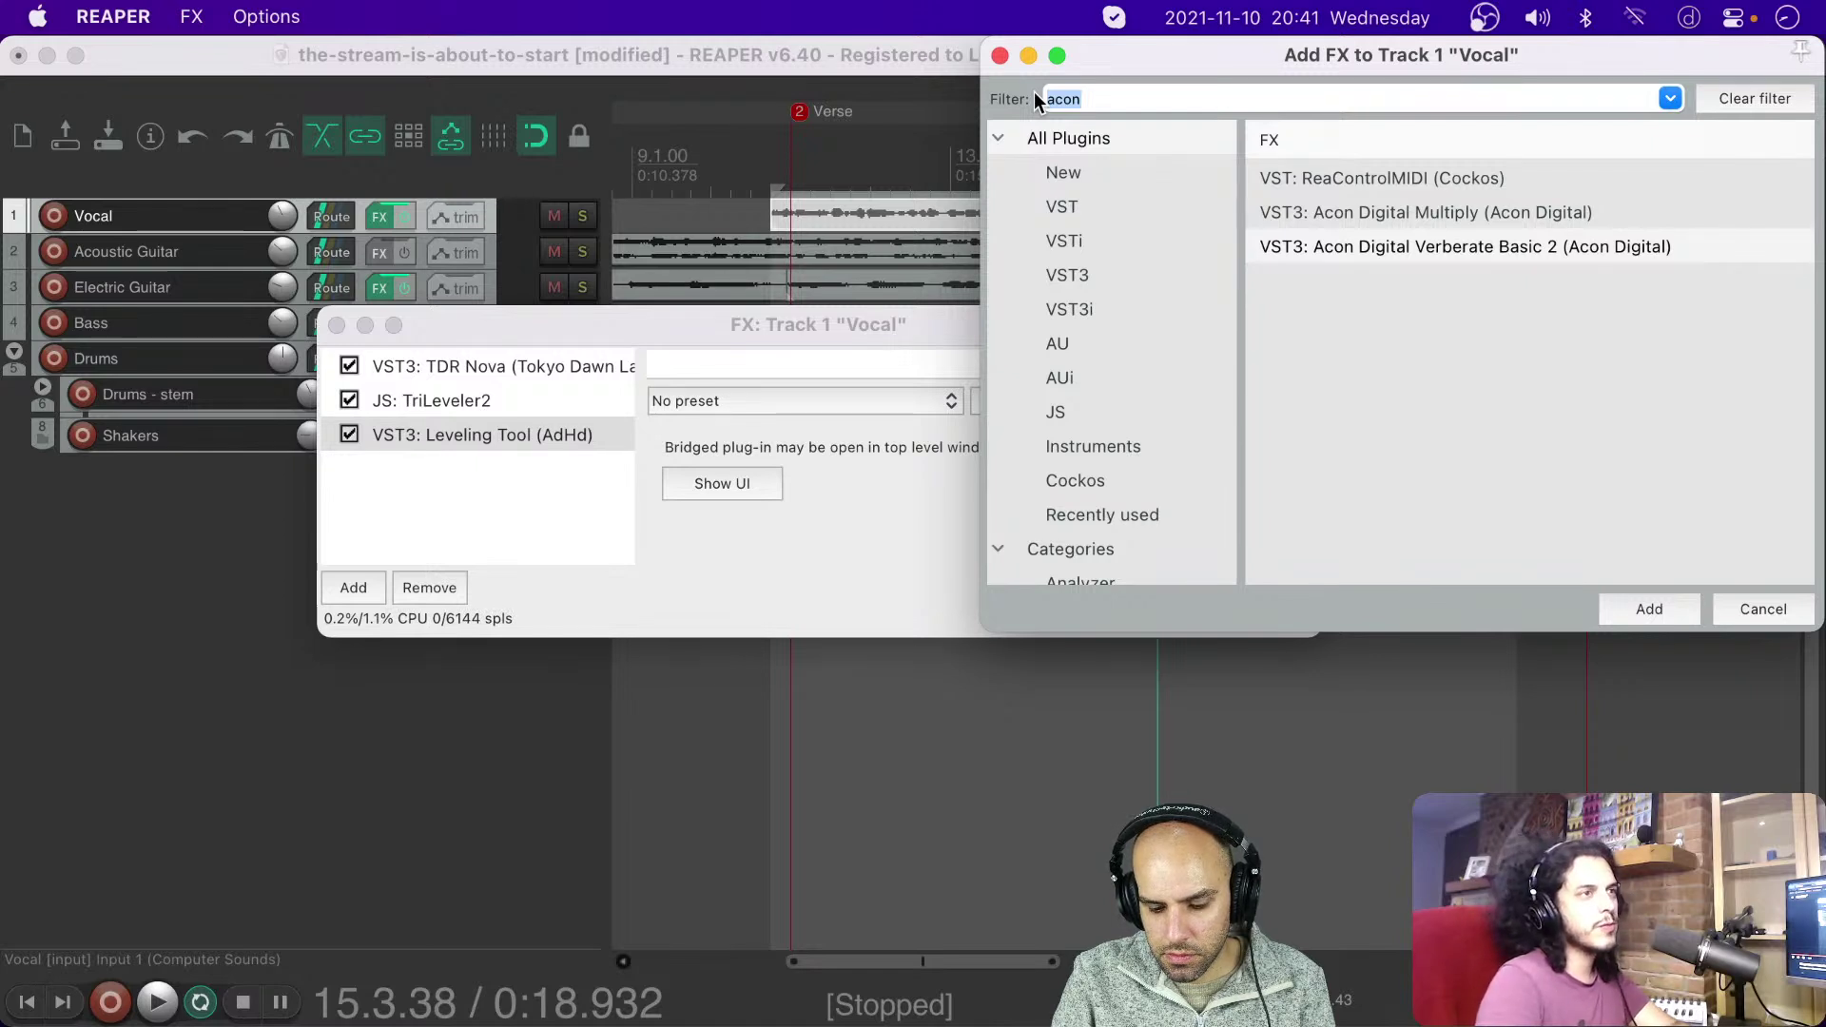
pyautogui.moveTo(1310, 239); pyautogui.dragTo(504, 483)
pyautogui.click(999, 55)
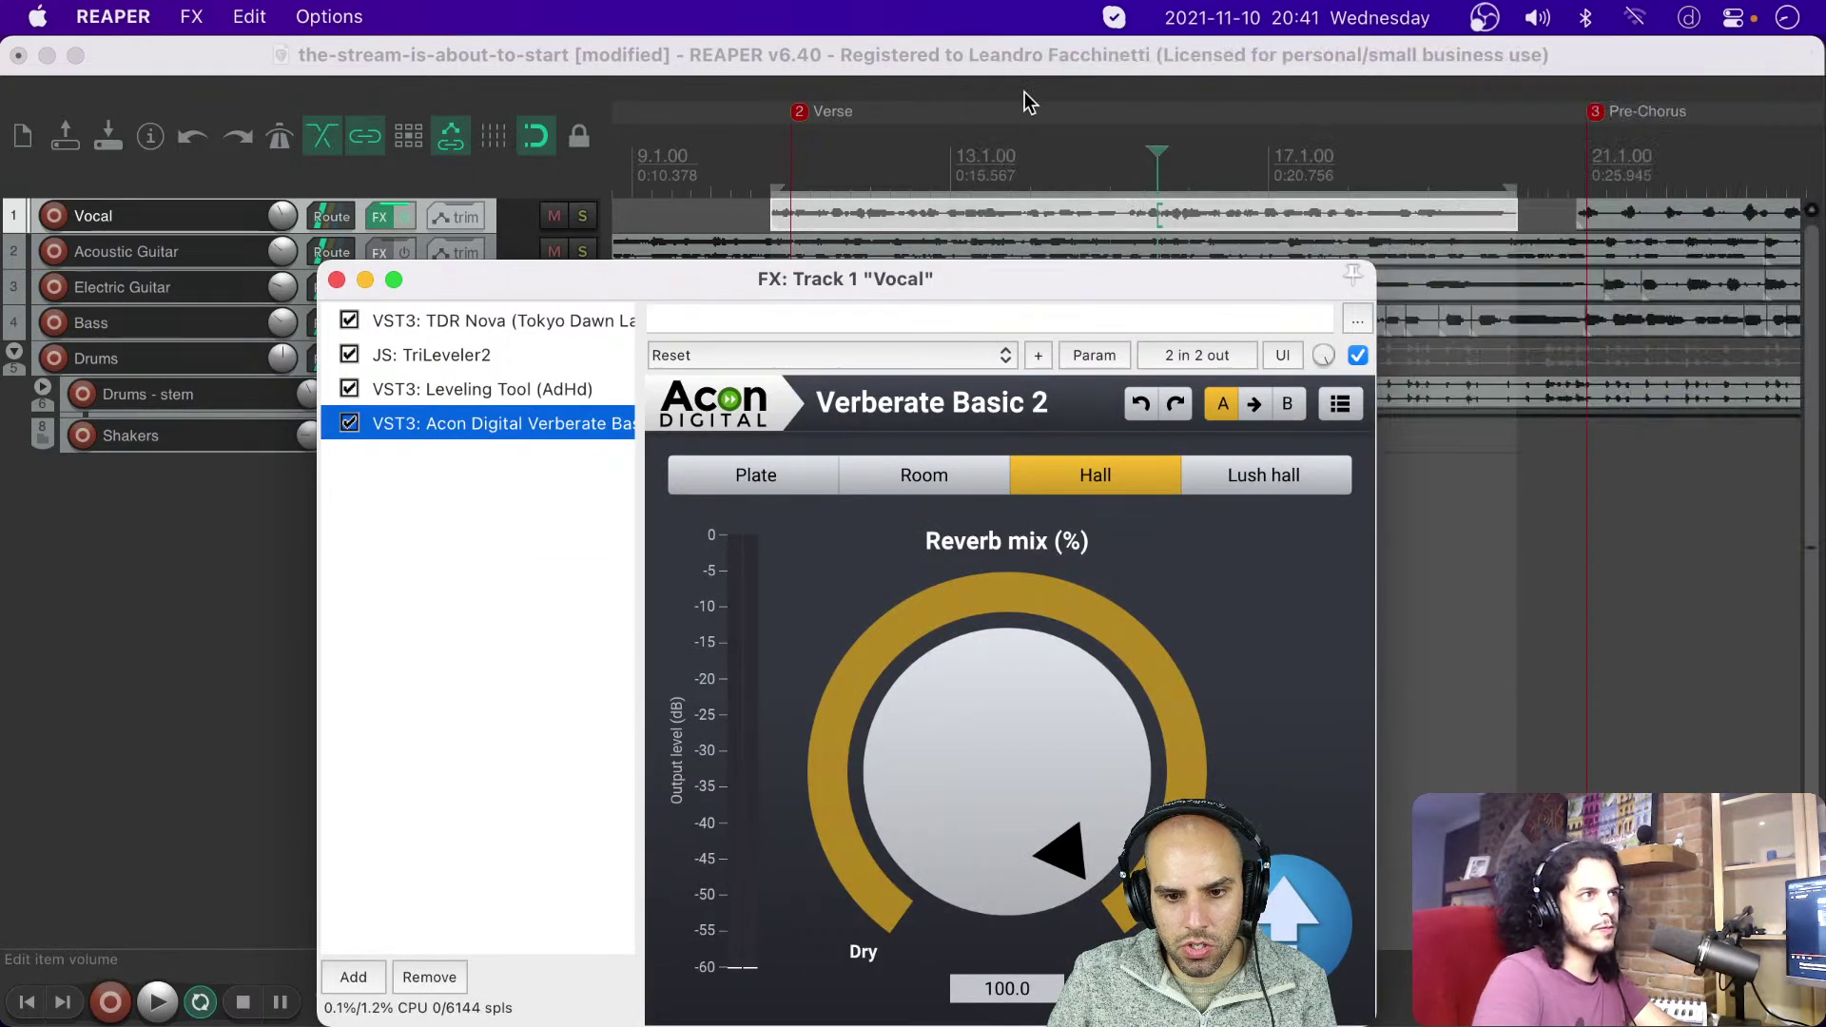
# Step: Play the verse while lowering Verberate's reverb mix to 6.8%, and try Lush hall before returning to the Hall type
pyautogui.moveTo(959, 861); pyautogui.dragTo(1000, 877)
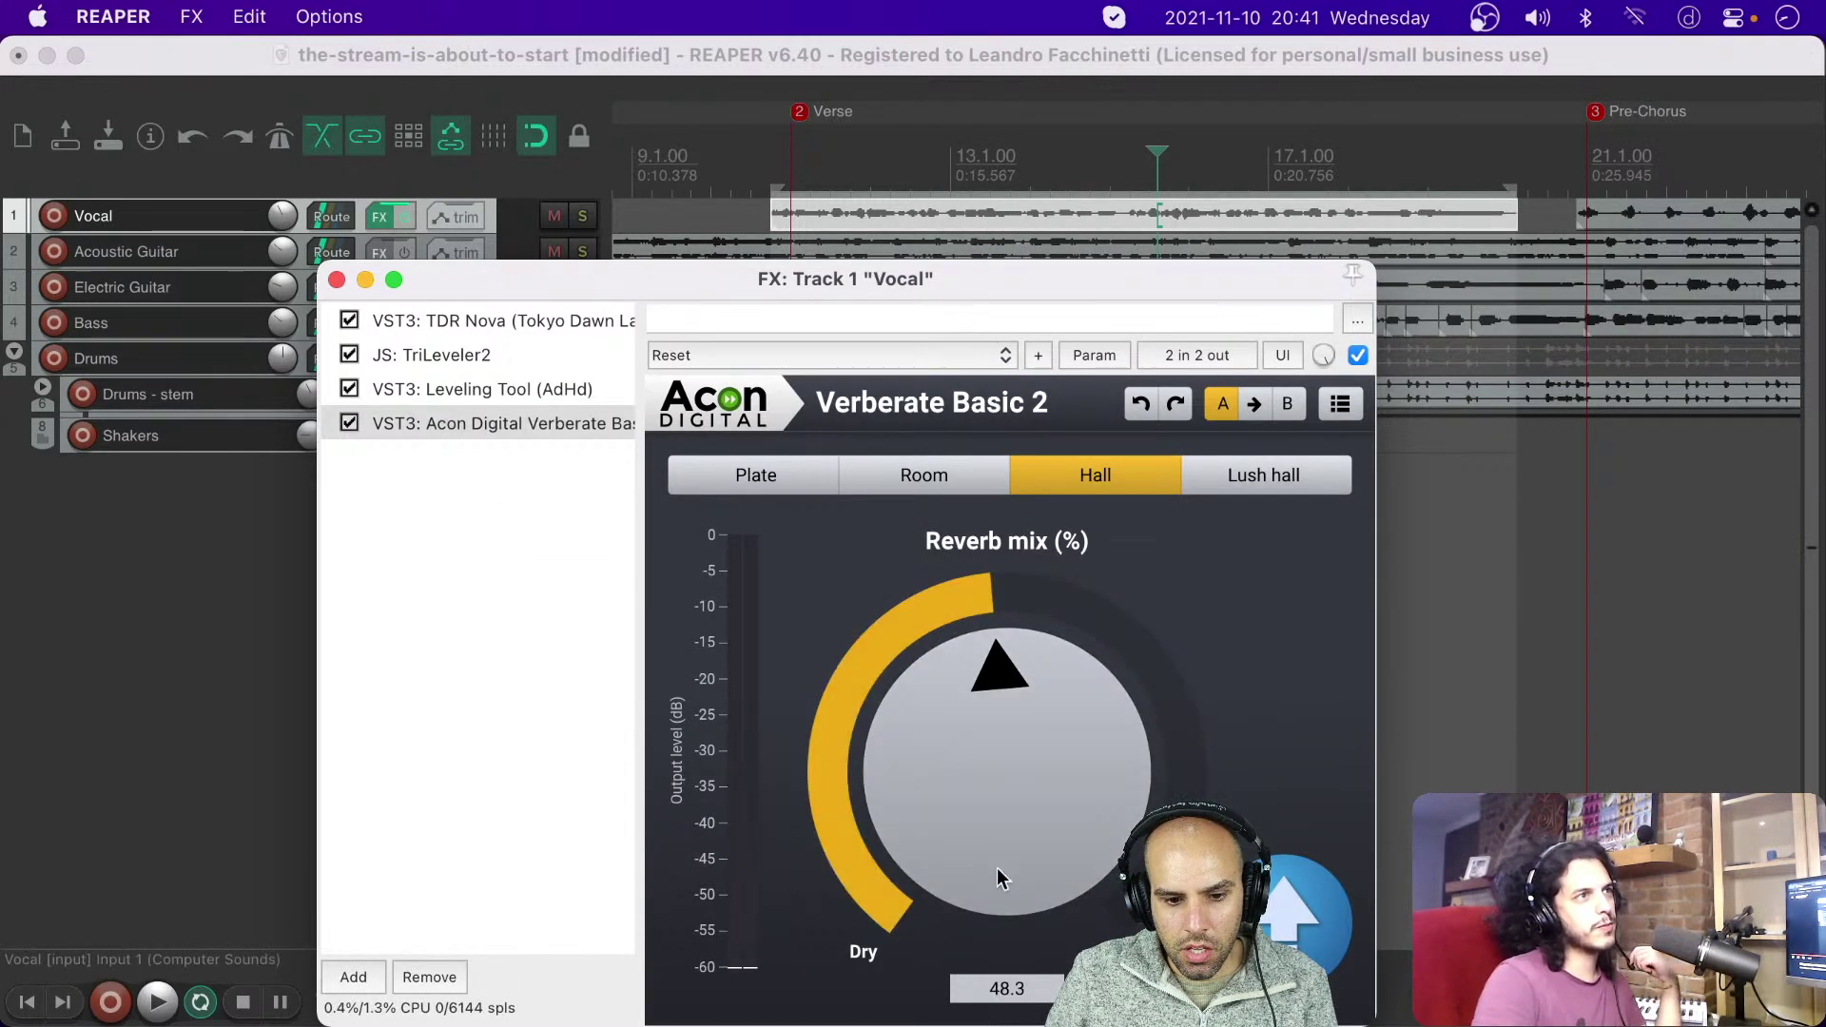
pyautogui.moveTo(1004, 712); pyautogui.dragTo(1068, 326)
pyautogui.press('space')
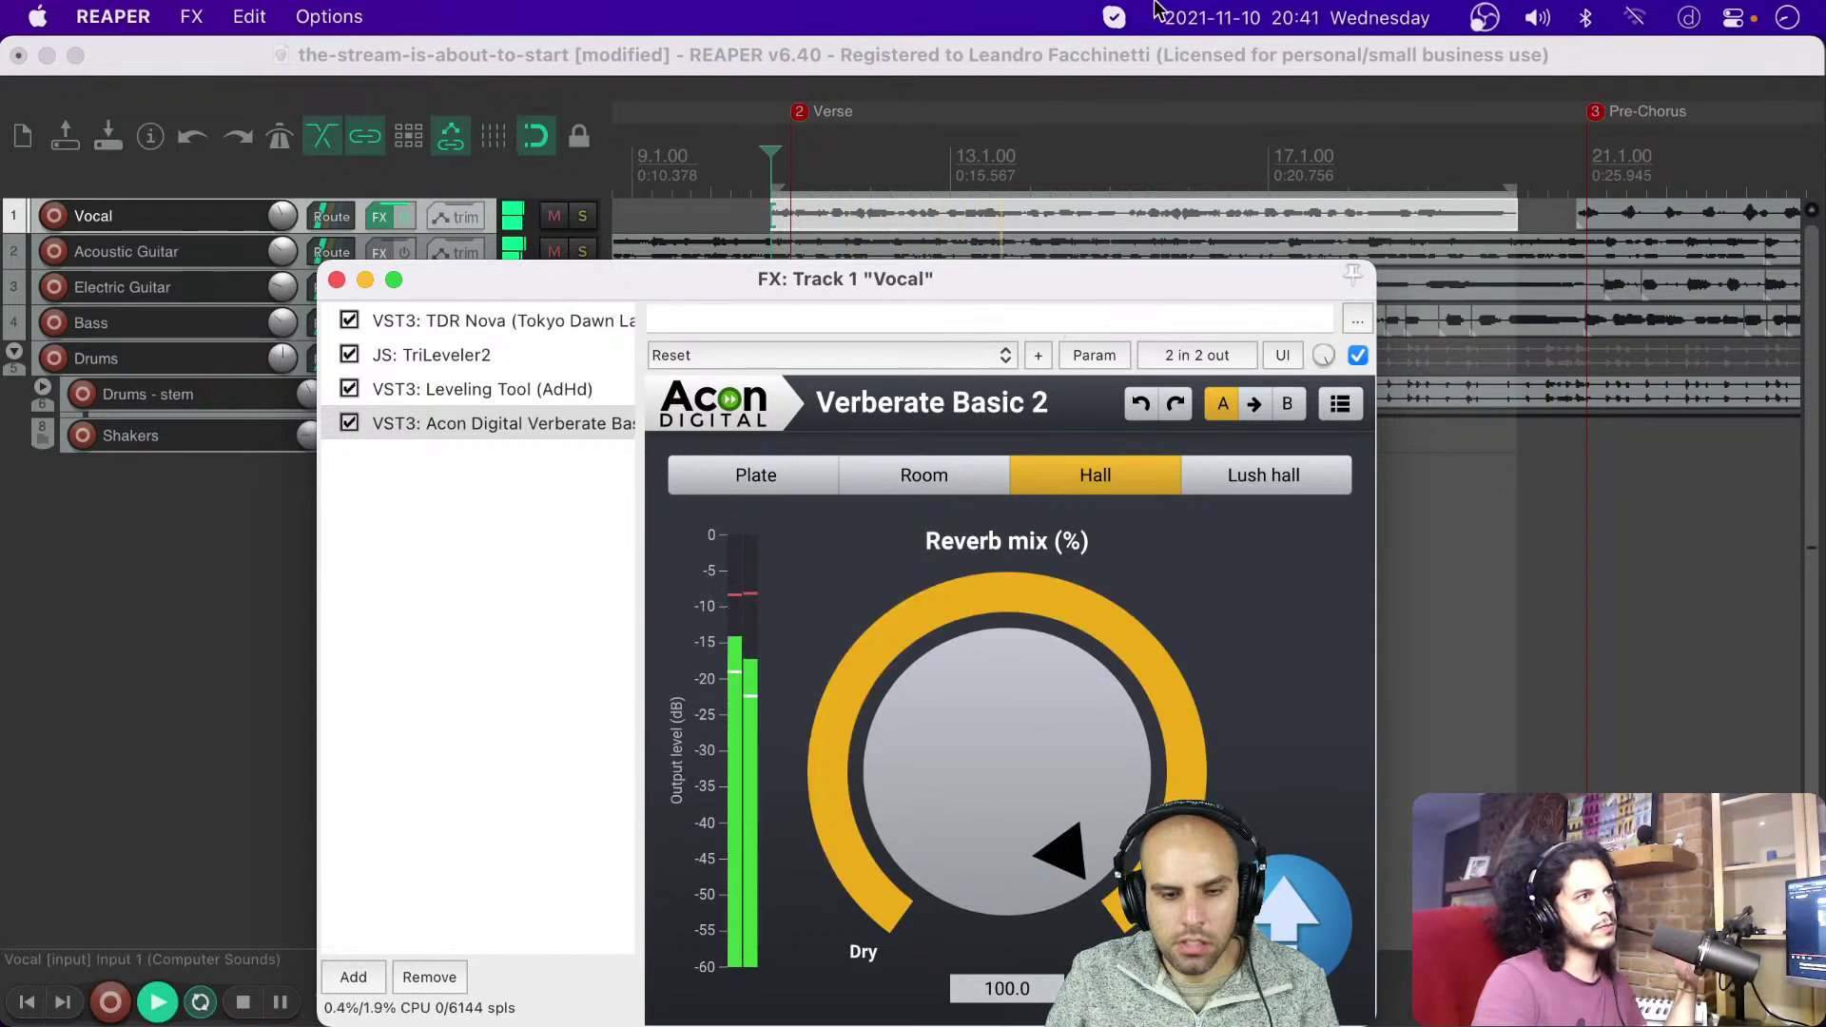
pyautogui.moveTo(1042, 656); pyautogui.dragTo(1018, 733)
pyautogui.click(1185, 490)
pyautogui.click(1095, 478)
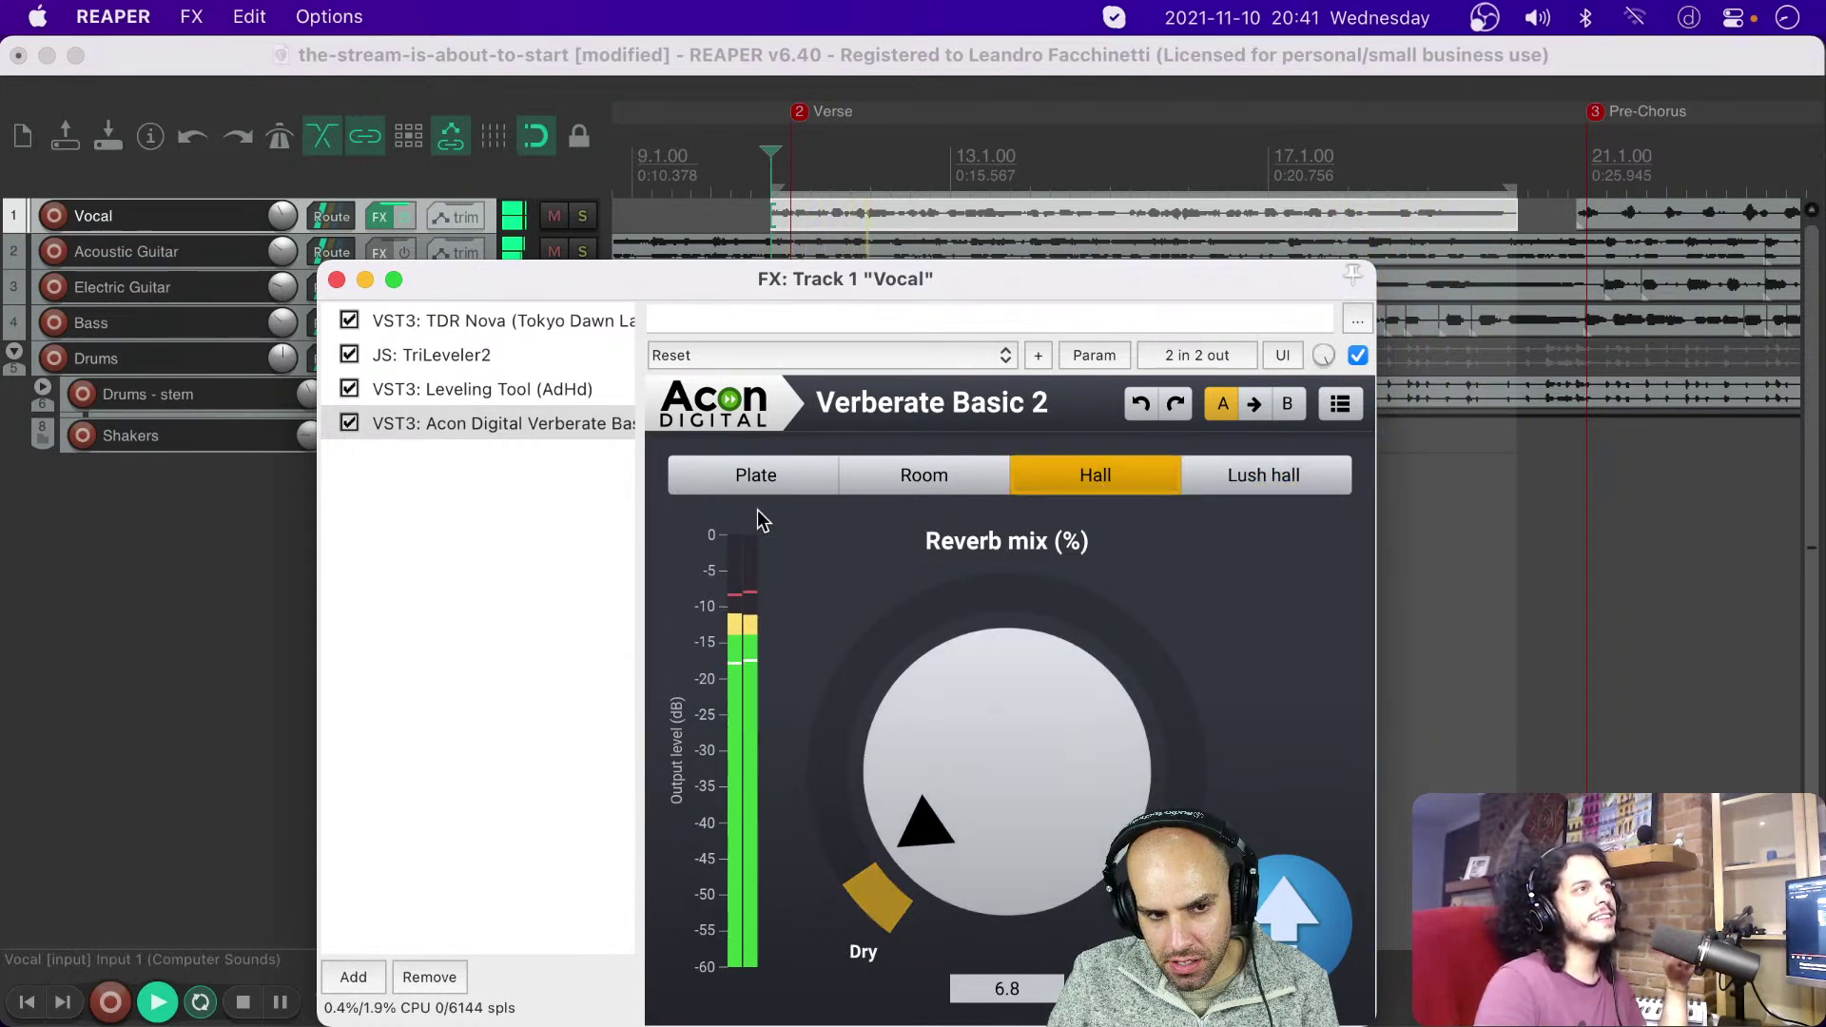
# Step: Switch Verberate to the Room type and compare the vocal with the reverb bypassed and enabled
pyautogui.click(351, 422)
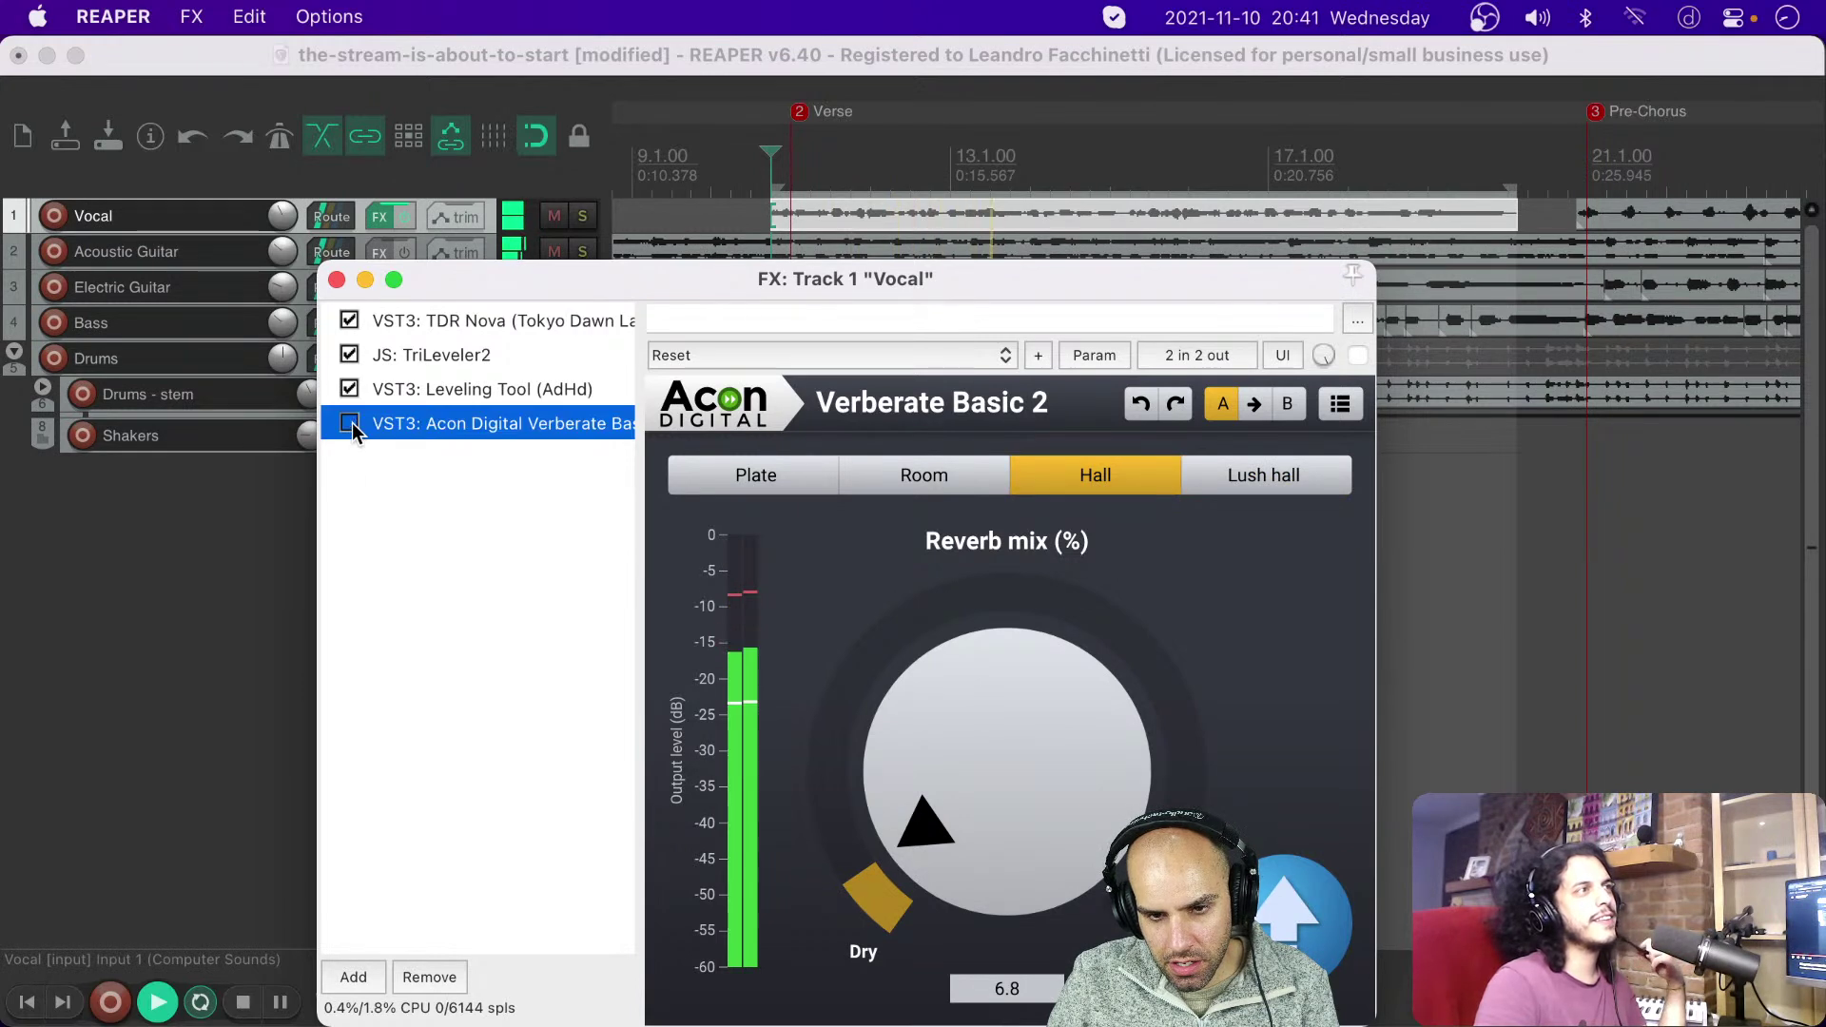
pyautogui.click(349, 422)
pyautogui.click(850, 478)
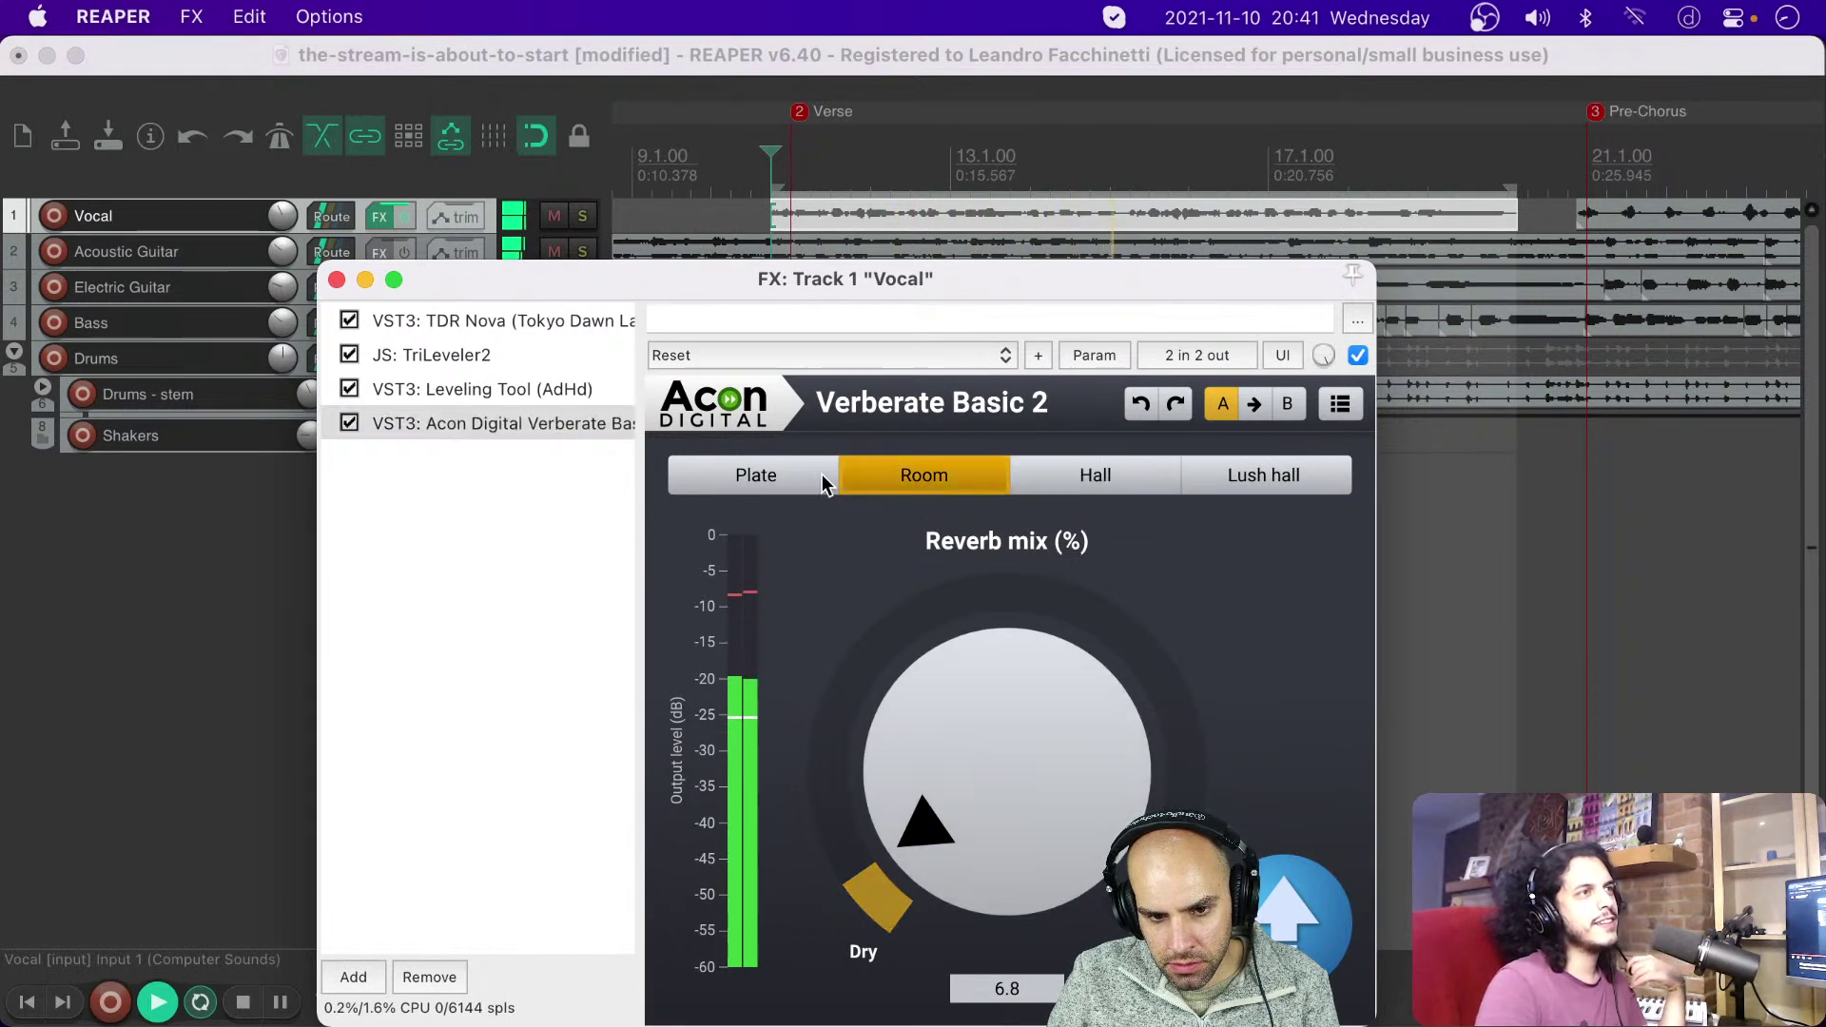
pyautogui.click(351, 424)
pyautogui.click(350, 424)
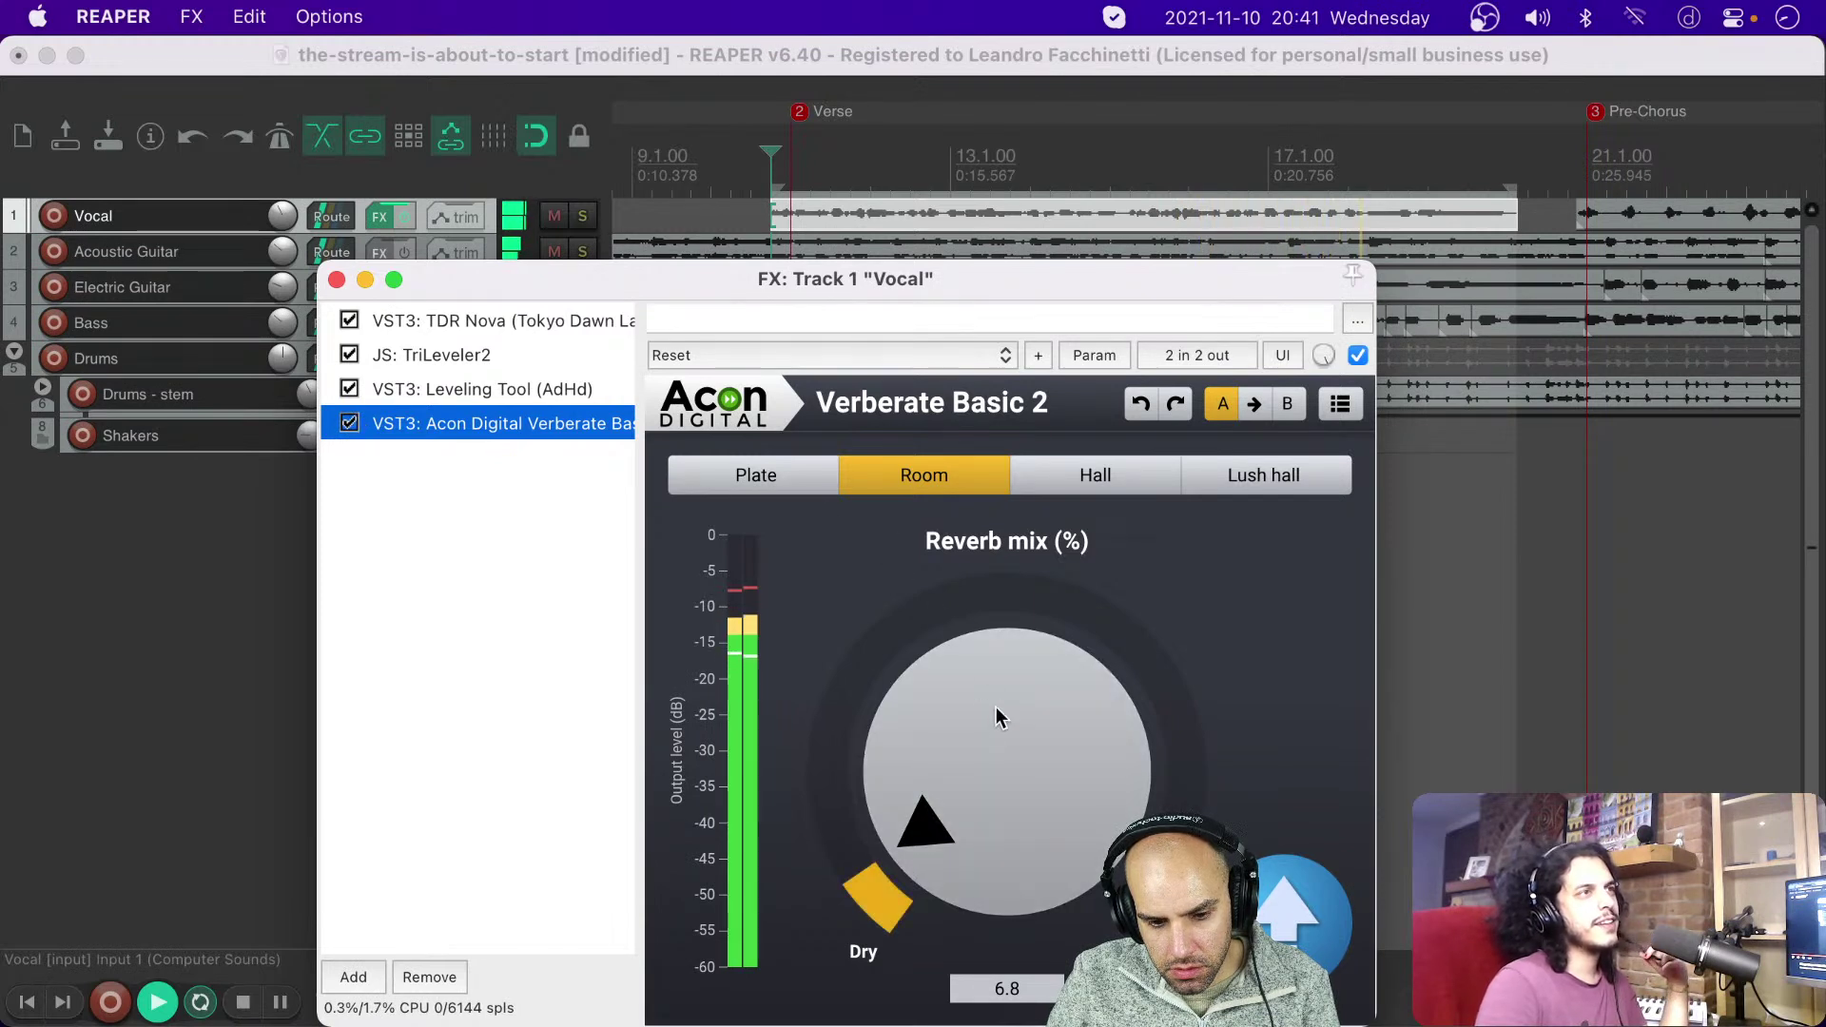
# Step: Set Verberate's reverb mix to 7.6% and stop playback
pyautogui.scroll(2, 982, 757)
pyautogui.scroll(-1, 983, 757)
pyautogui.press('space')
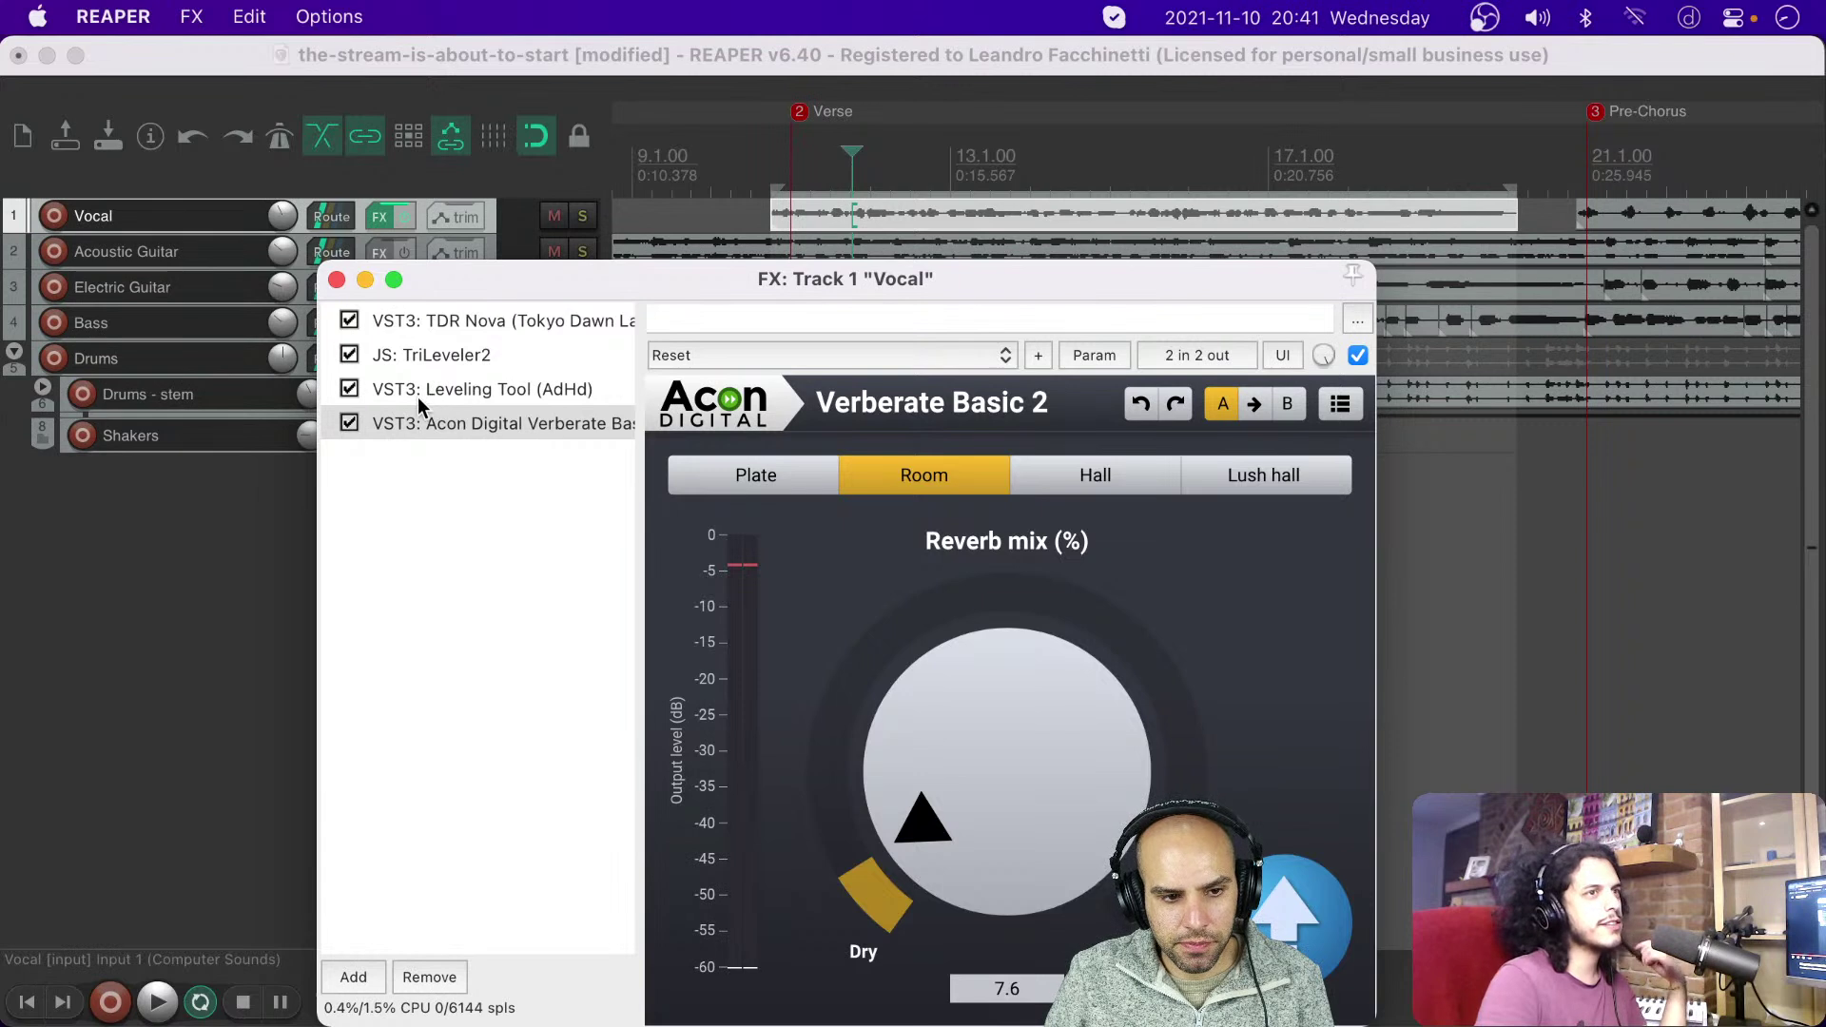
# Step: Replay the verse, solo the Vocal track, and compare it with Verberate bypassed and enabled before stopping playback
pyautogui.press('space')
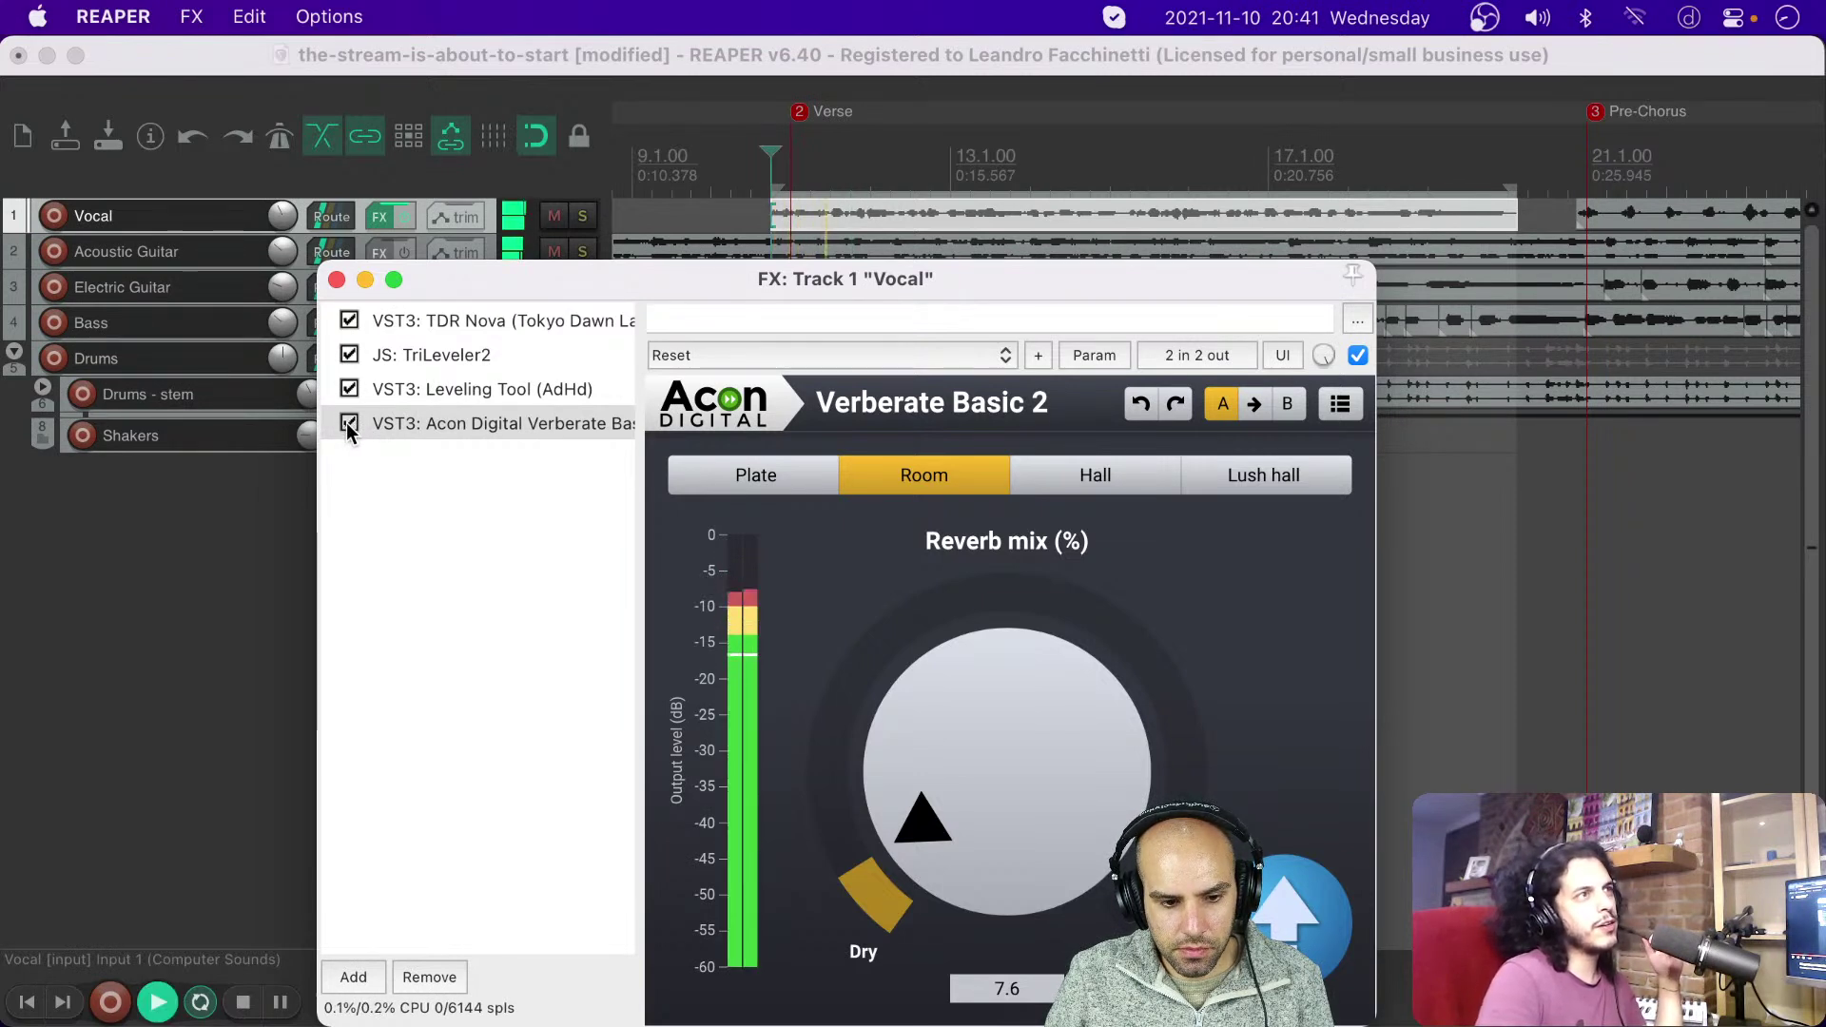
pyautogui.click(348, 424)
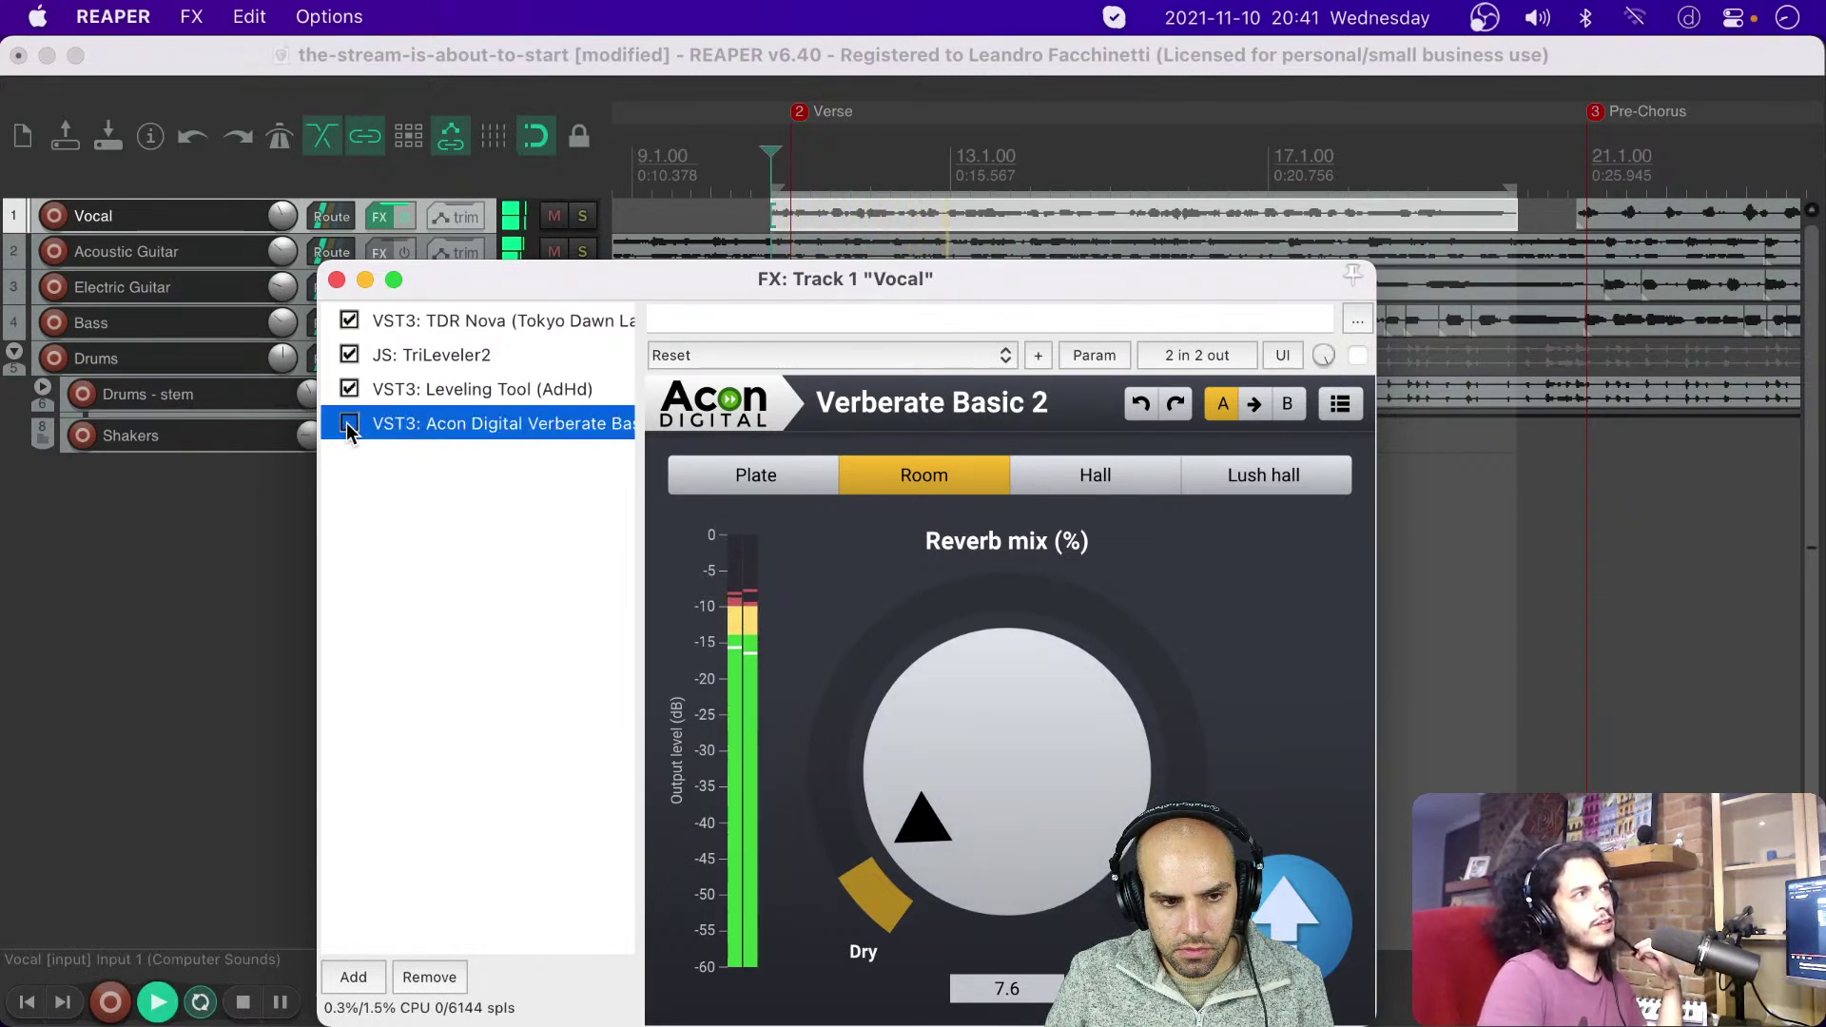
pyautogui.click(579, 218)
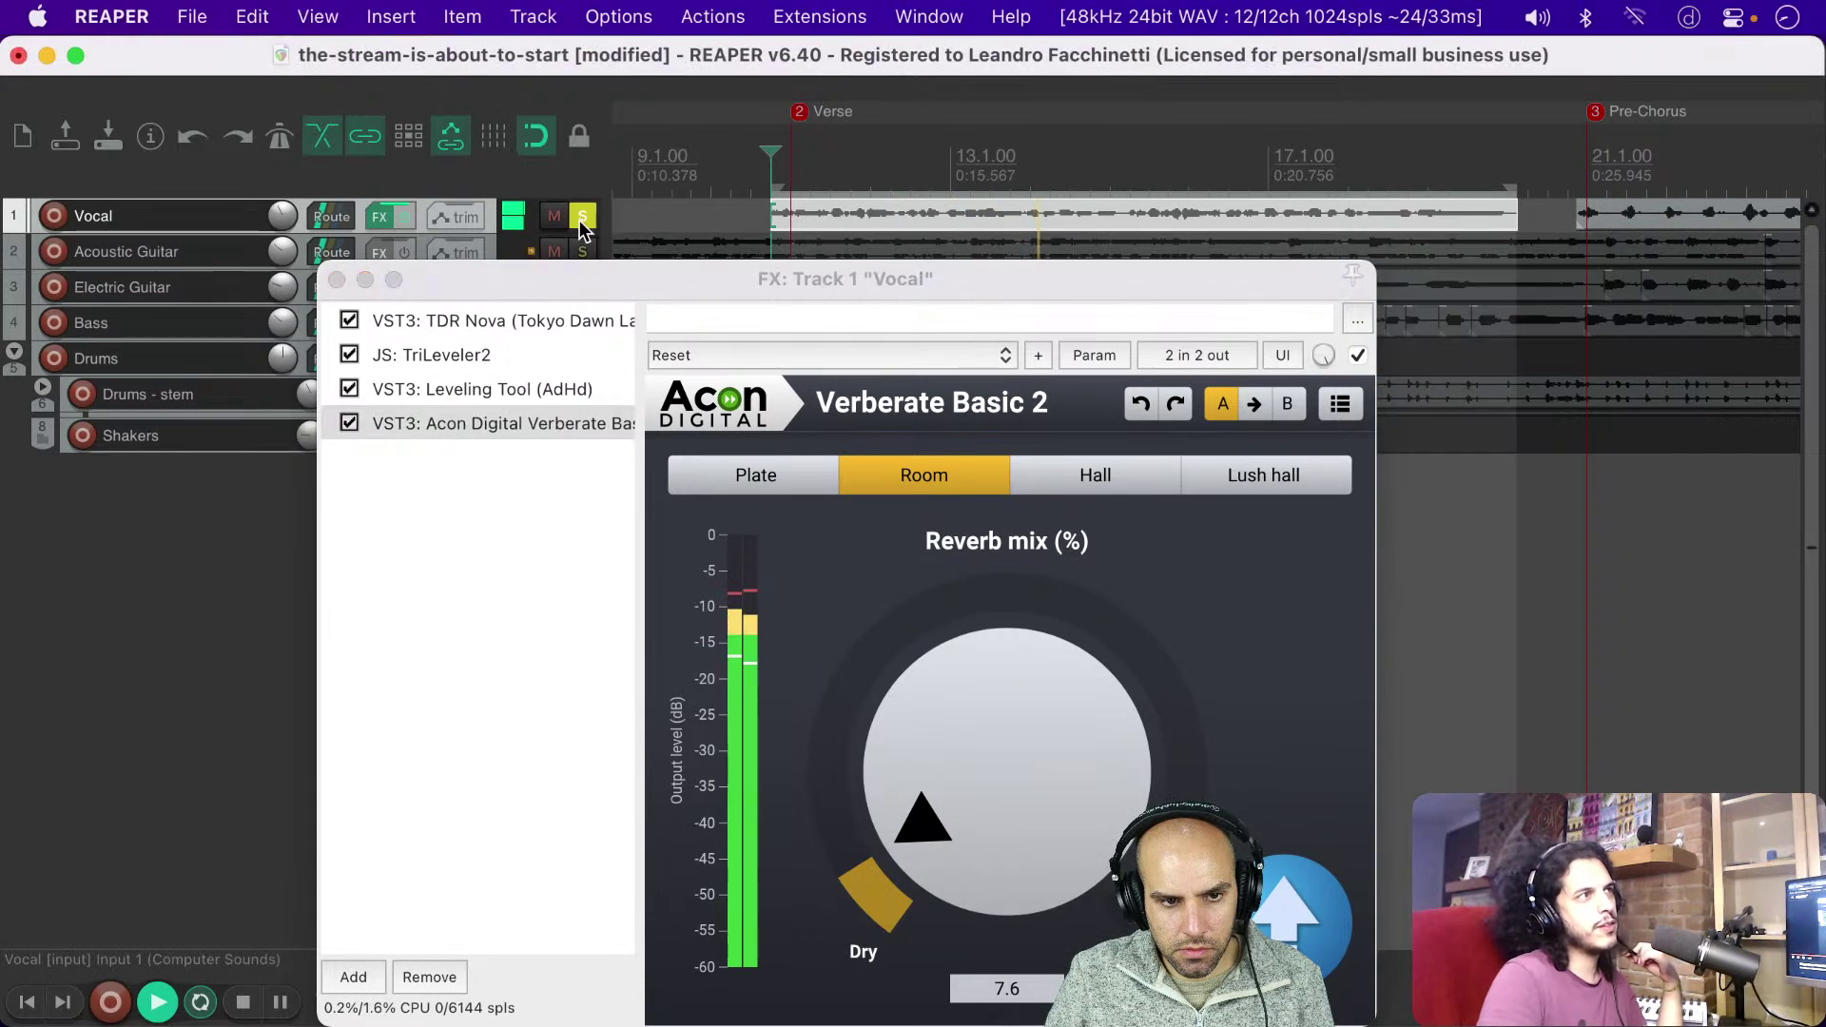
pyautogui.click(348, 424)
pyautogui.click(348, 424)
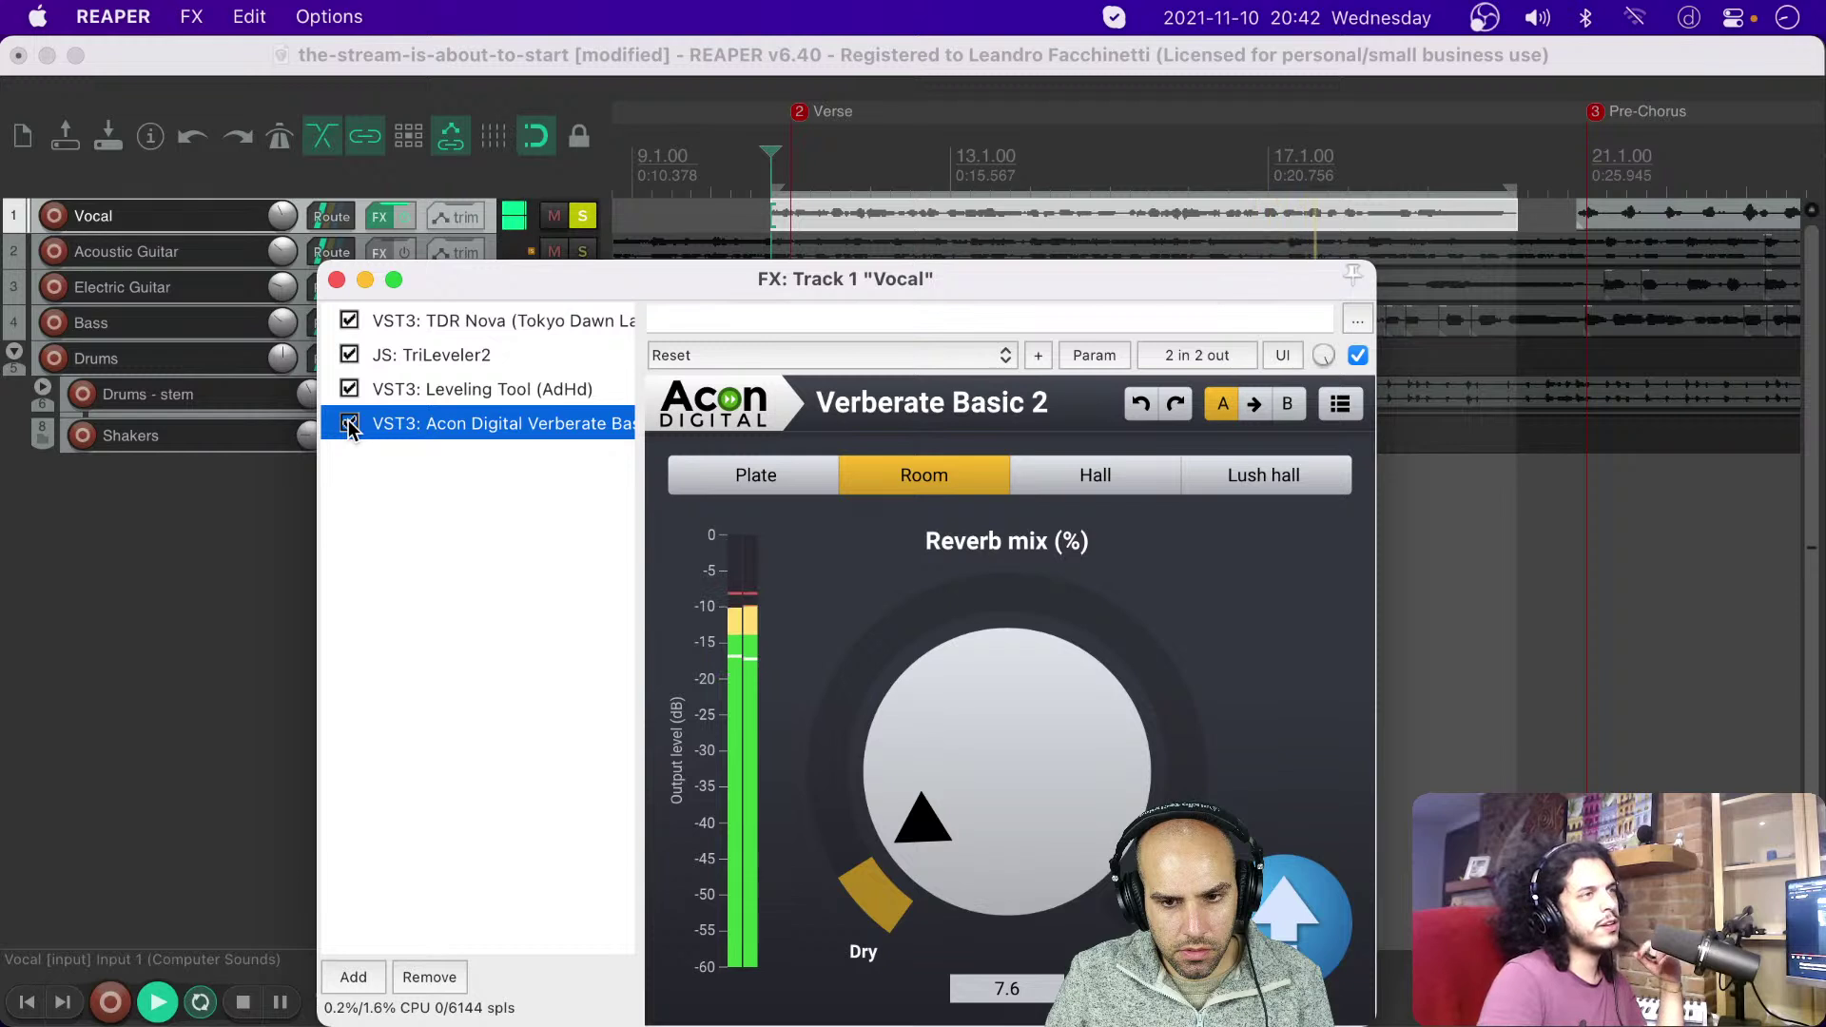
pyautogui.press('space')
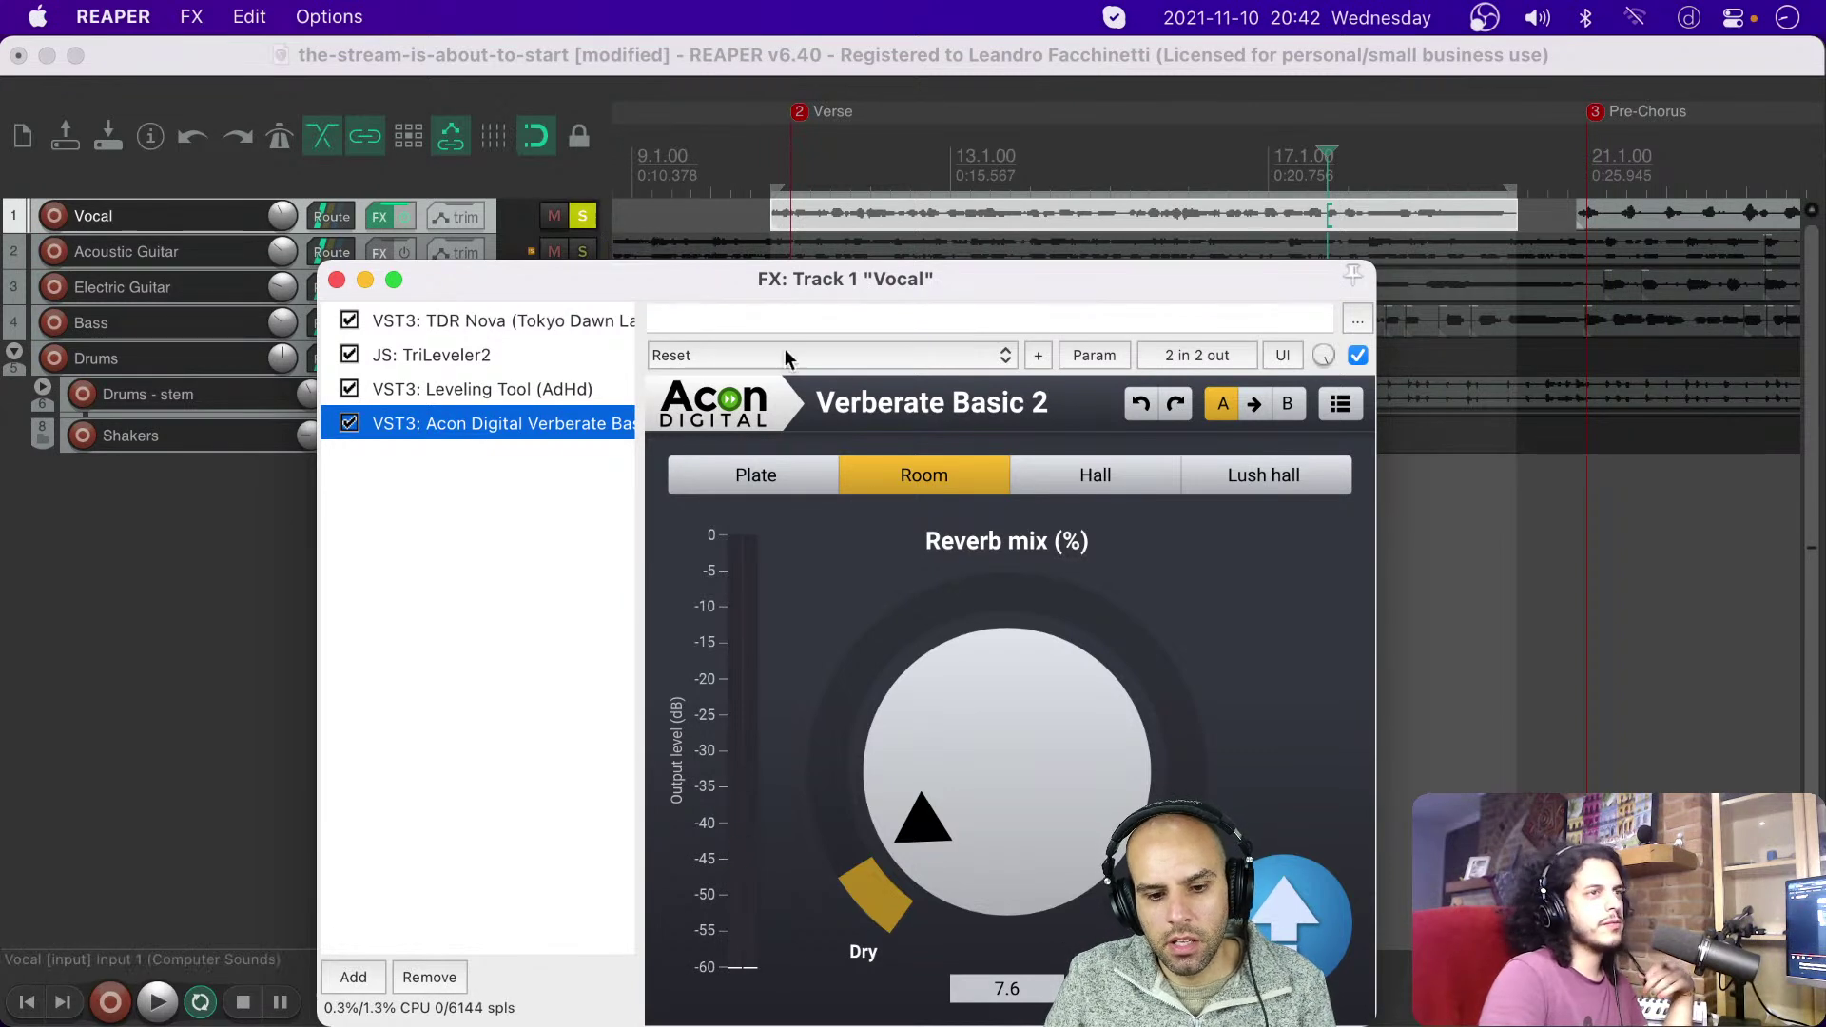
# Step: Reposition the vocal FX window slightly to uncover the solo control, and unsolo the Vocal track
pyautogui.moveTo(1014, 280); pyautogui.dragTo(1020, 241)
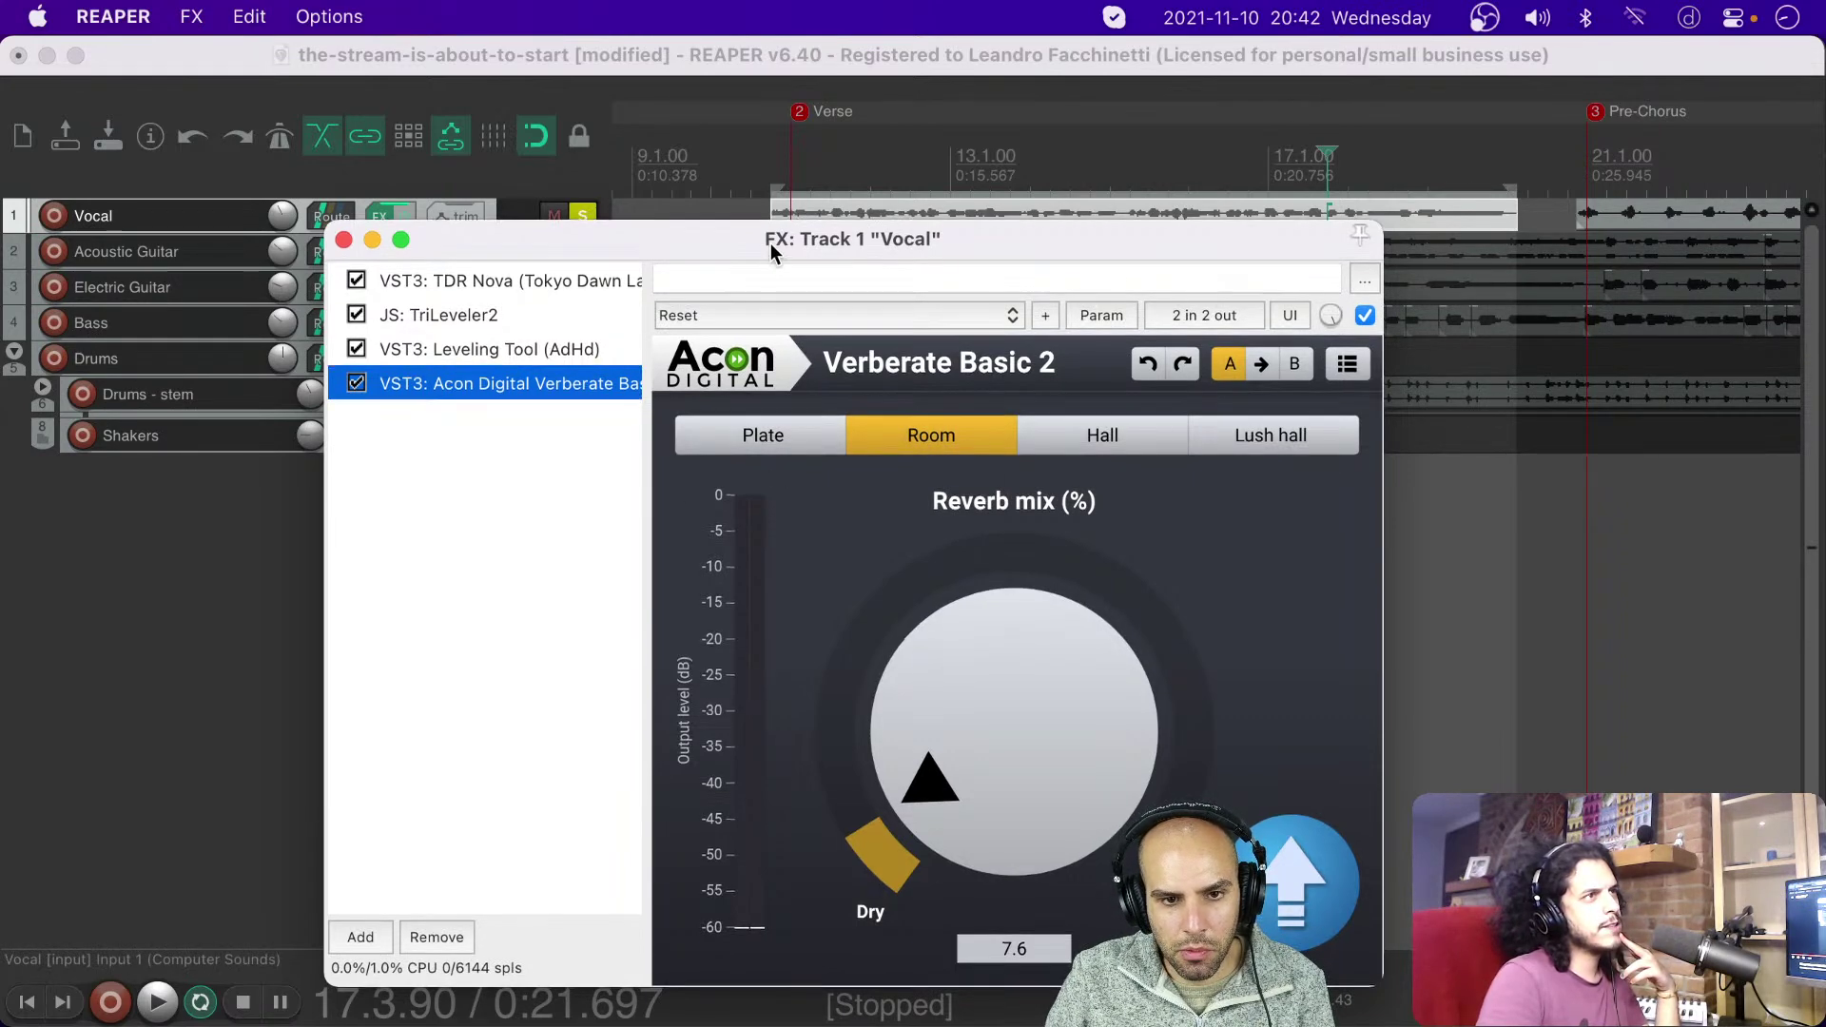
pyautogui.moveTo(771, 242); pyautogui.dragTo(782, 261)
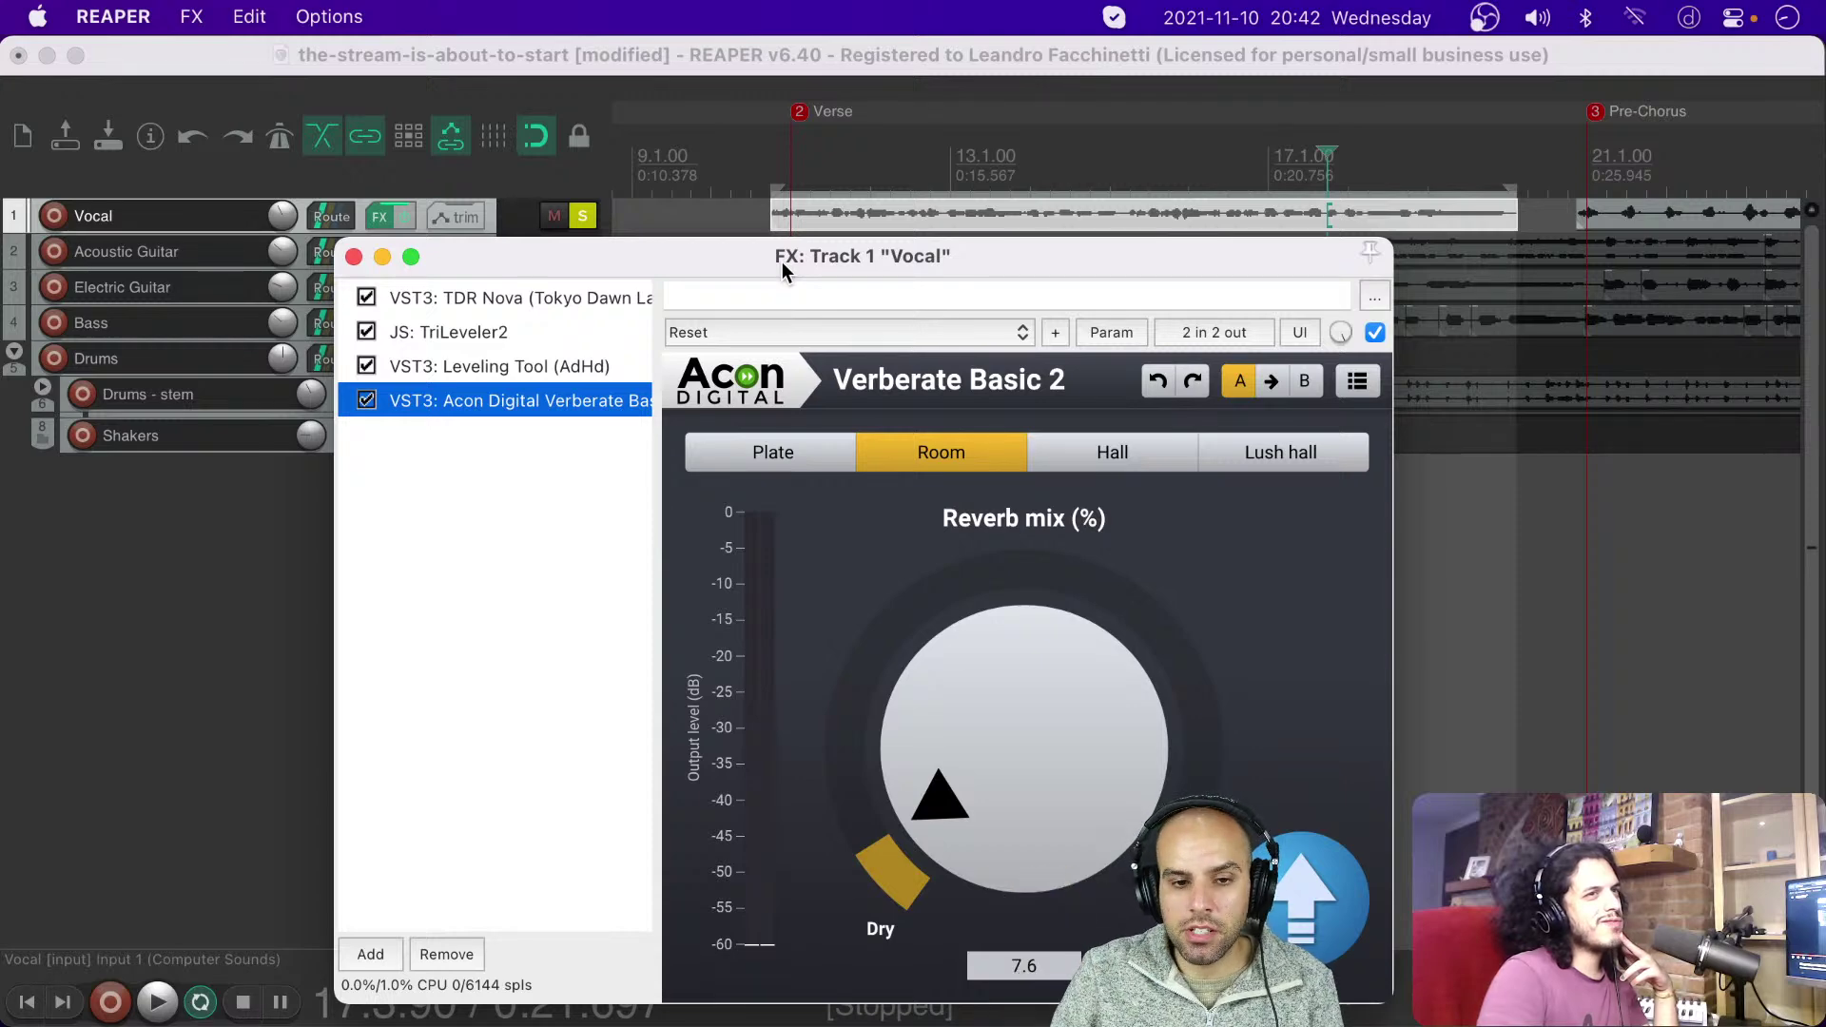
pyautogui.moveTo(924, 264); pyautogui.dragTo(953, 309)
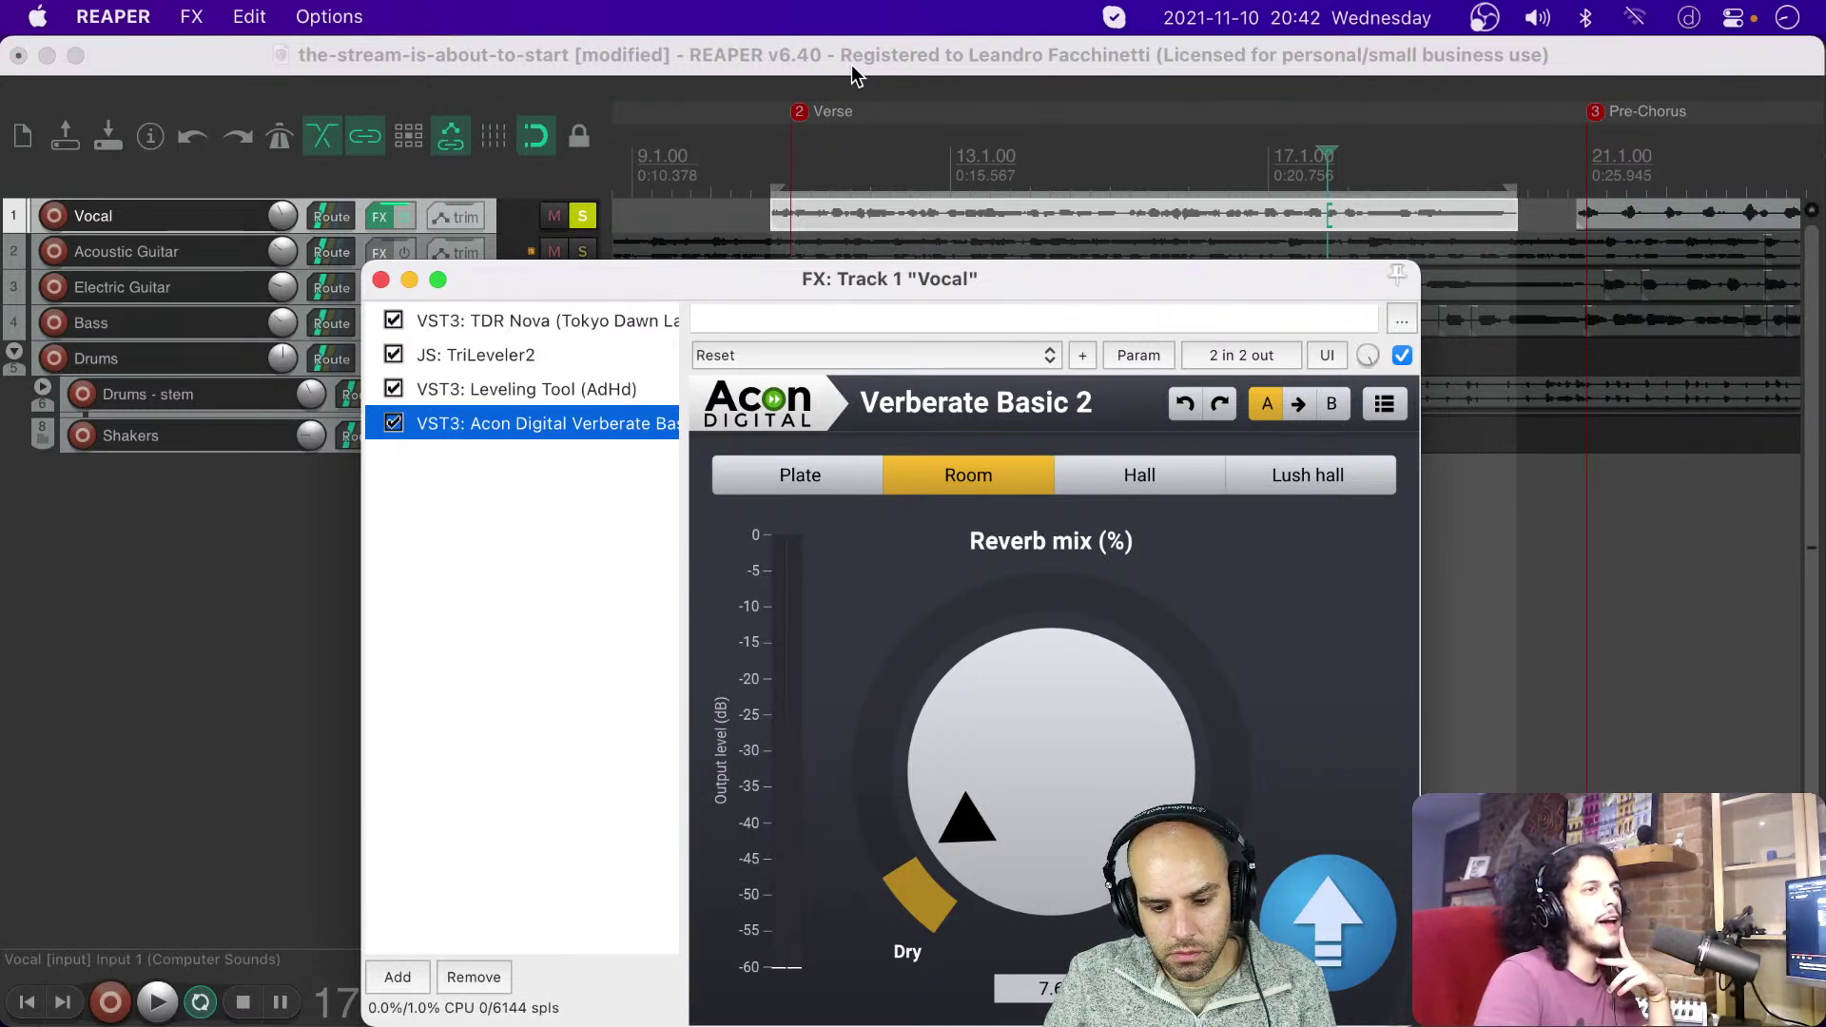
pyautogui.click(584, 216)
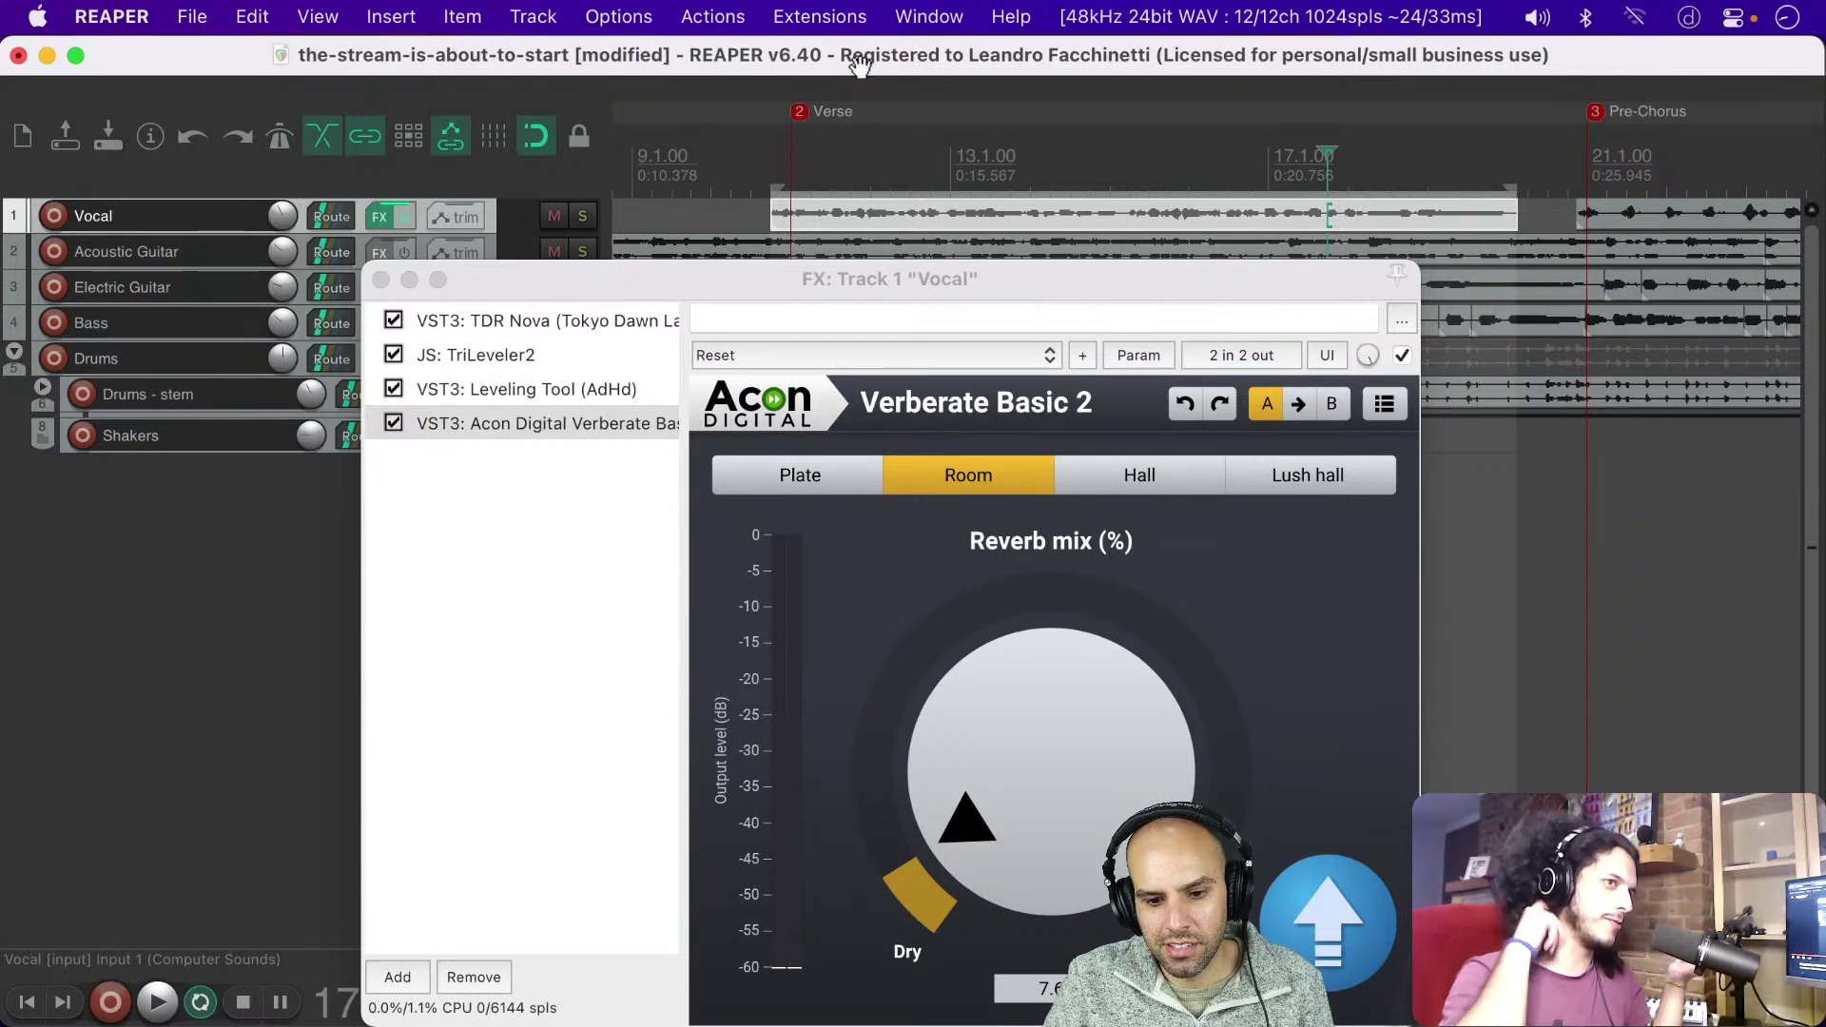
# Step: Replay the verse, adjust the Vocal track's volume slightly, and stop playback
pyautogui.press('space')
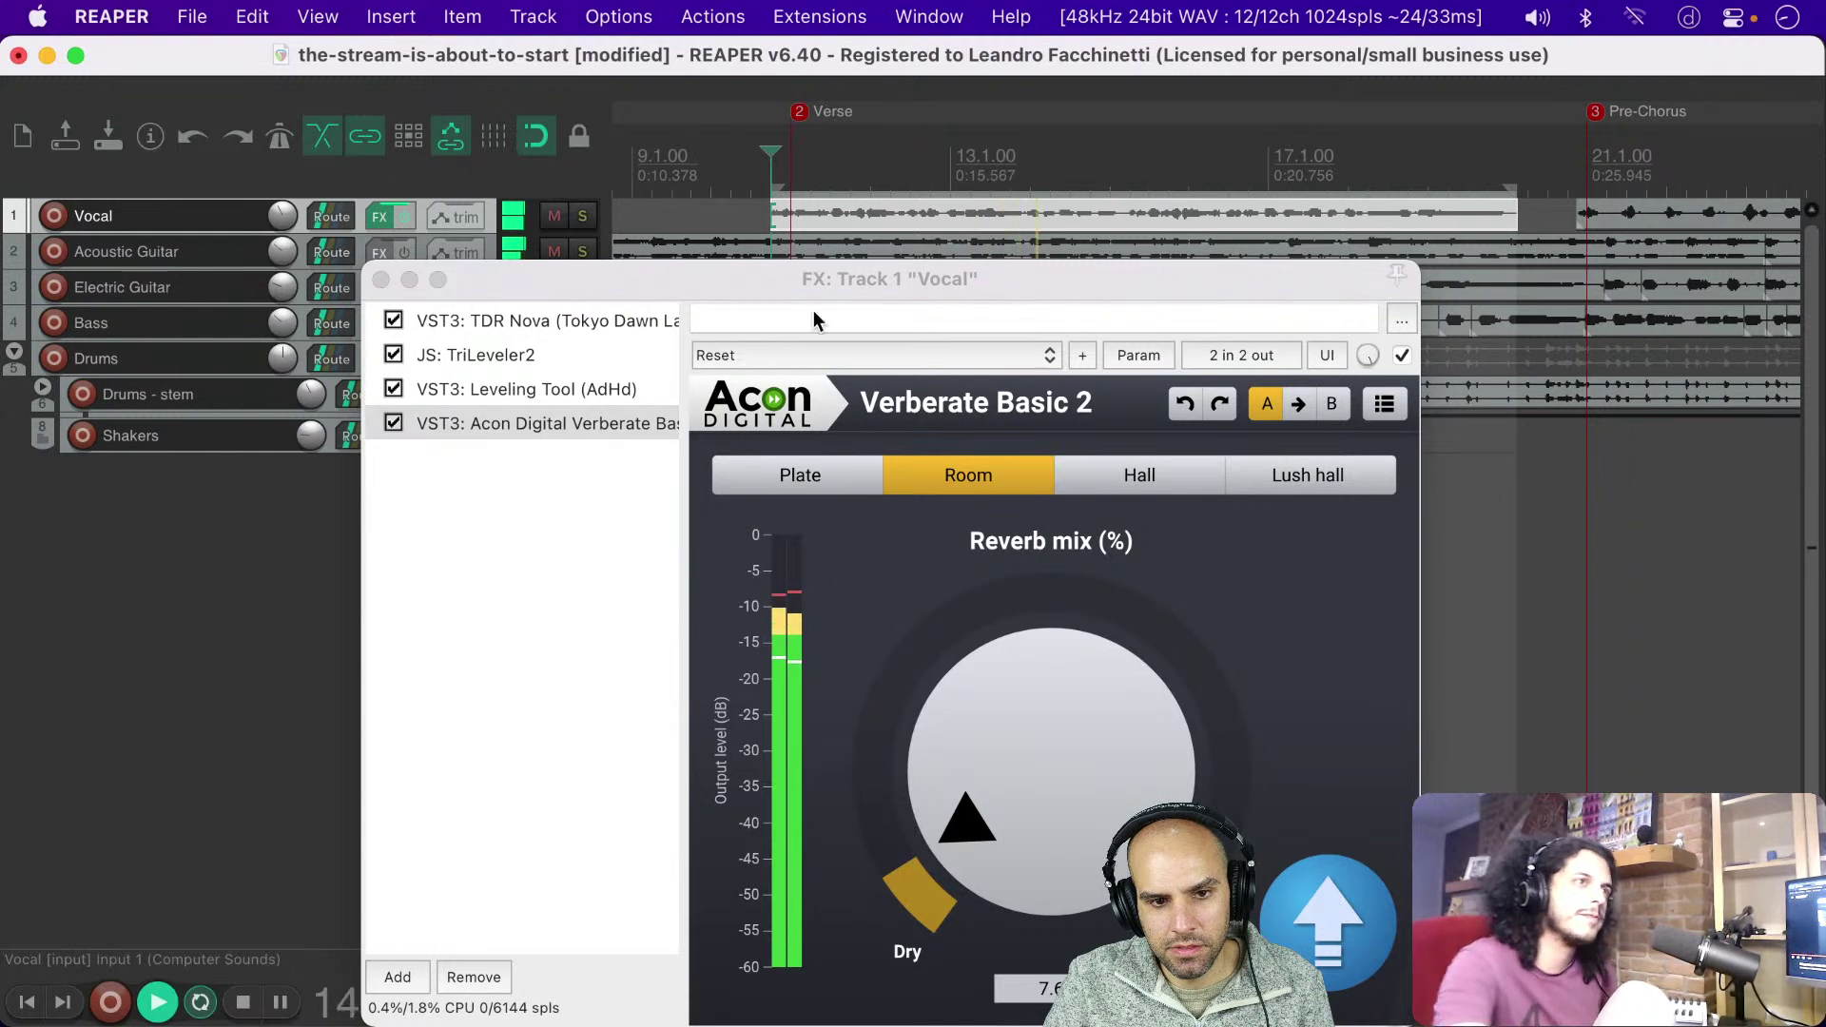
pyautogui.moveTo(282, 216); pyautogui.dragTo(289, 224)
pyautogui.press('space')
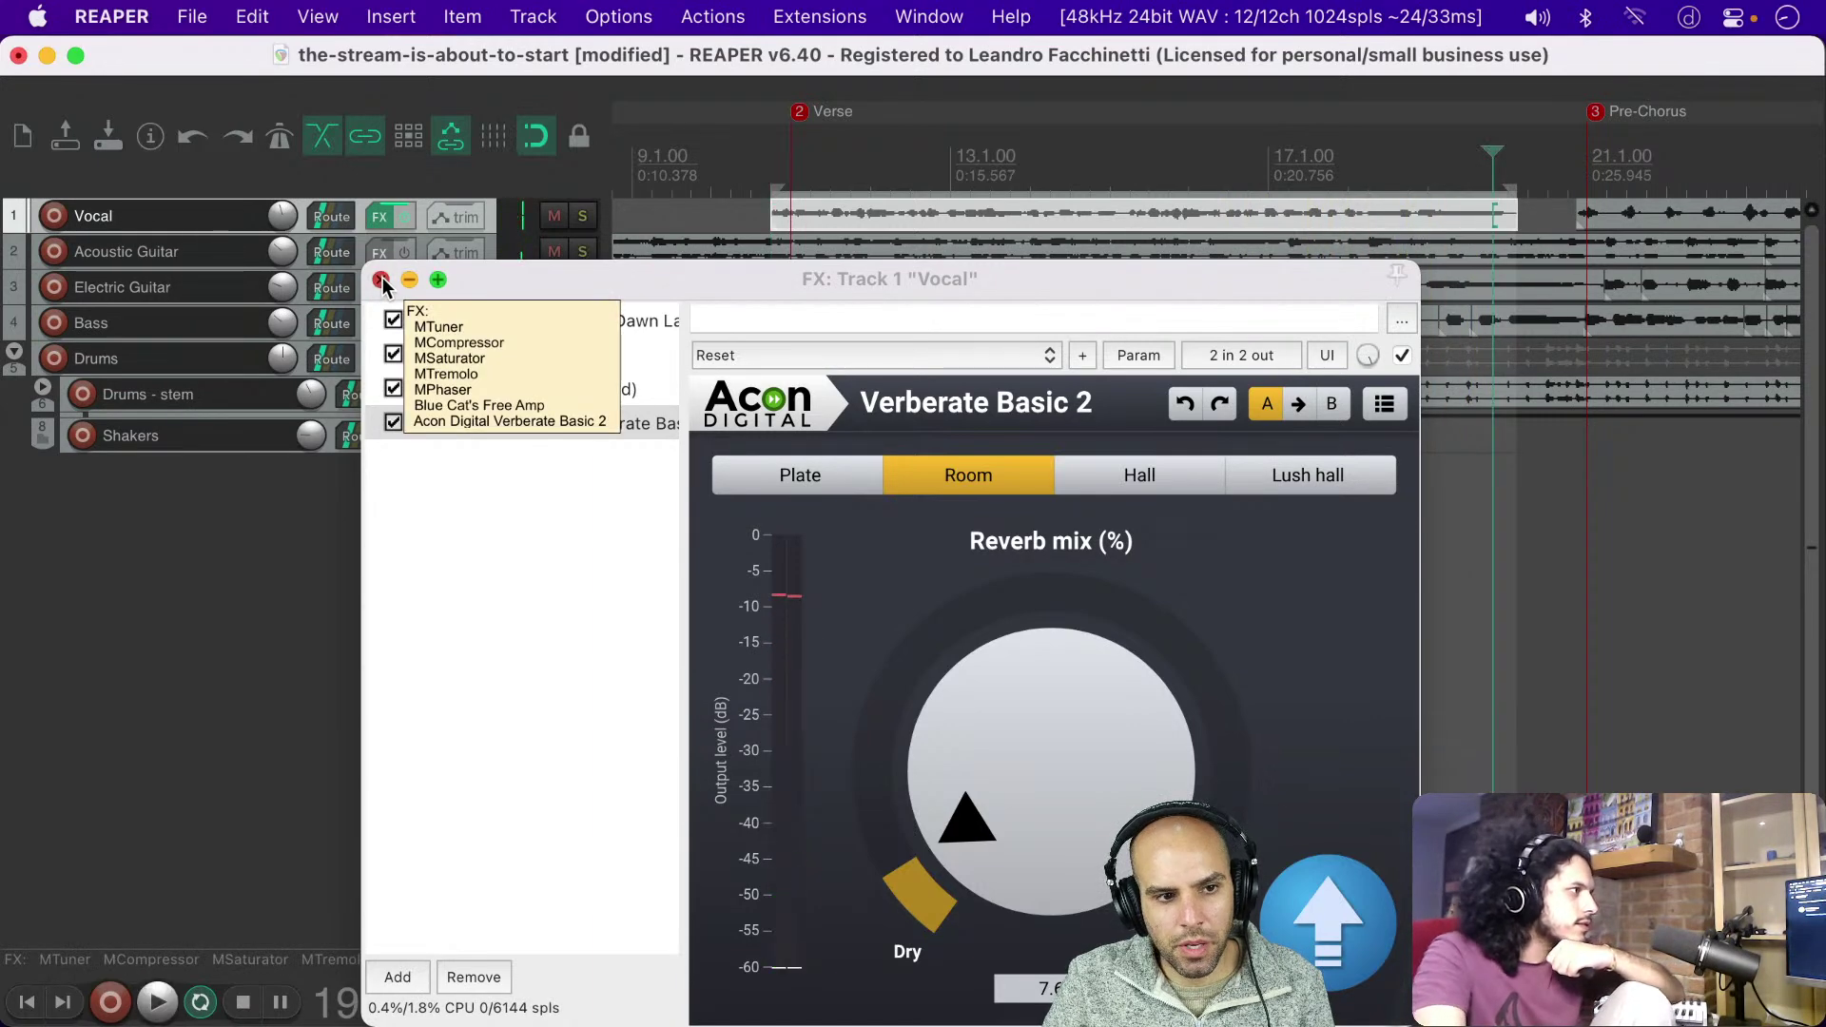
# Step: Close the Vocal track's FX window and save the project
pyautogui.click(381, 280)
pyautogui.moveTo(292, 222)
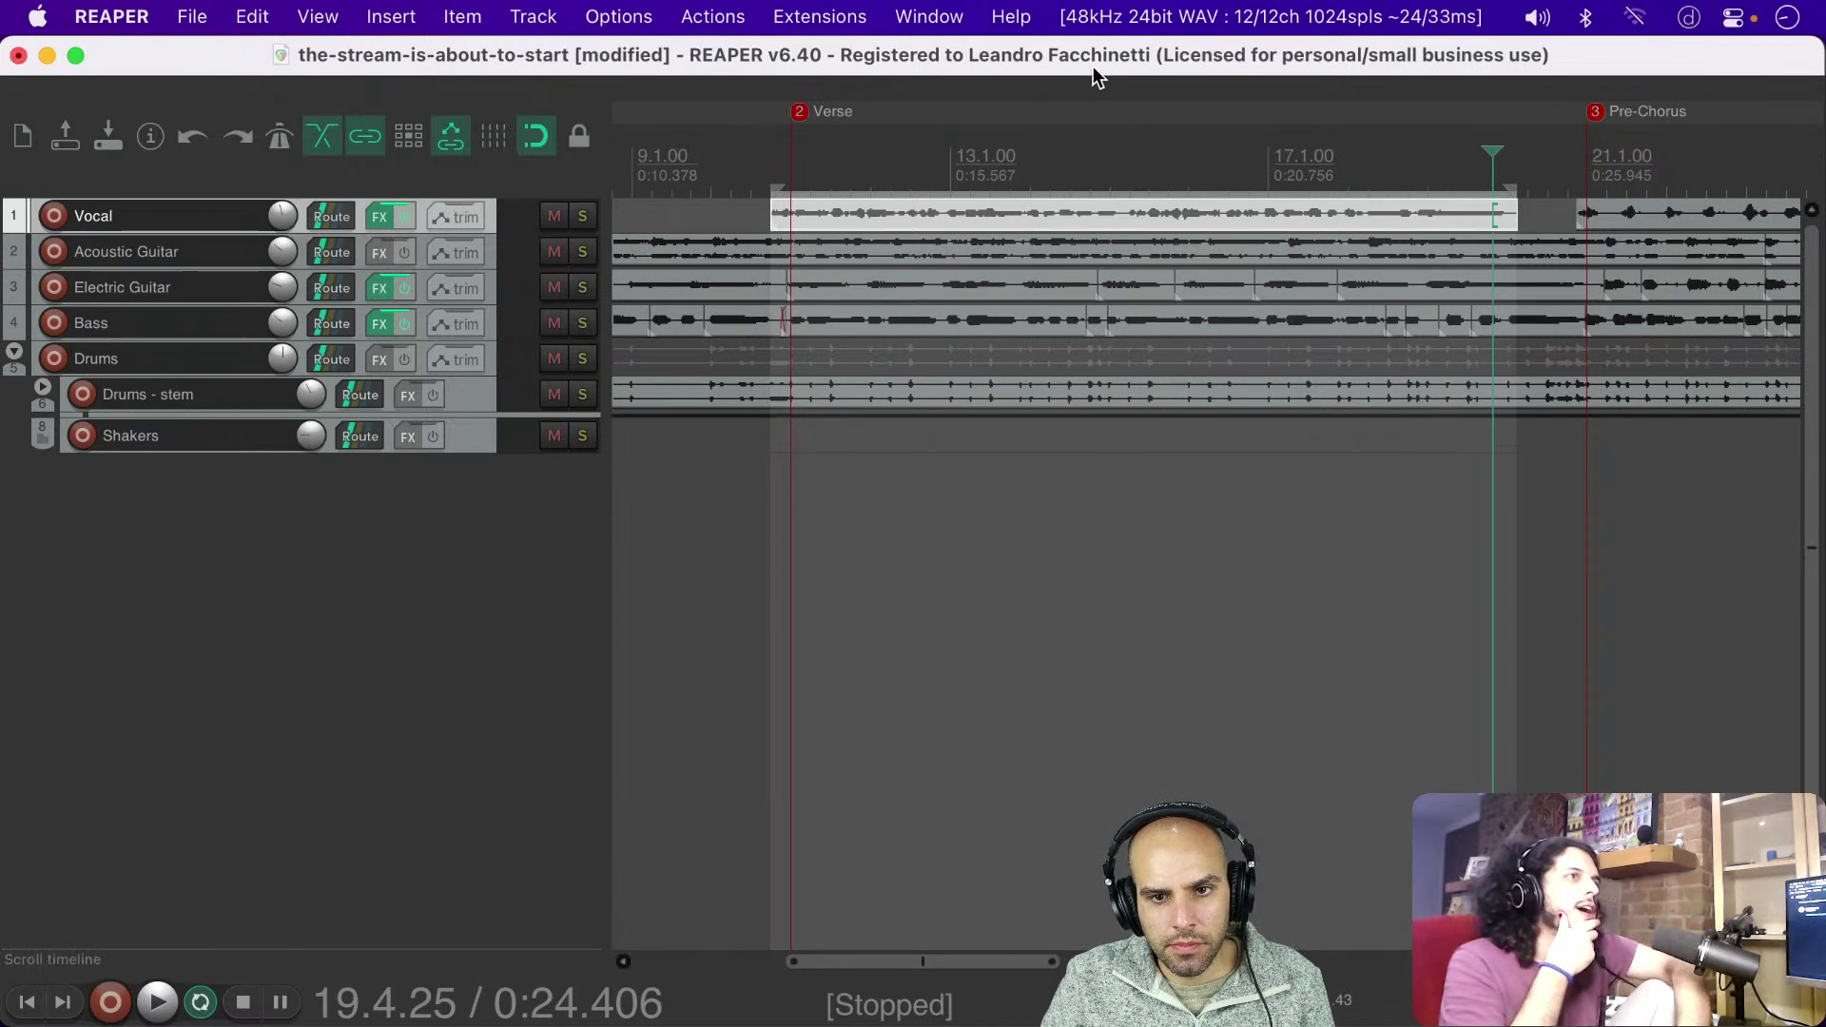
pyautogui.press('super+s')
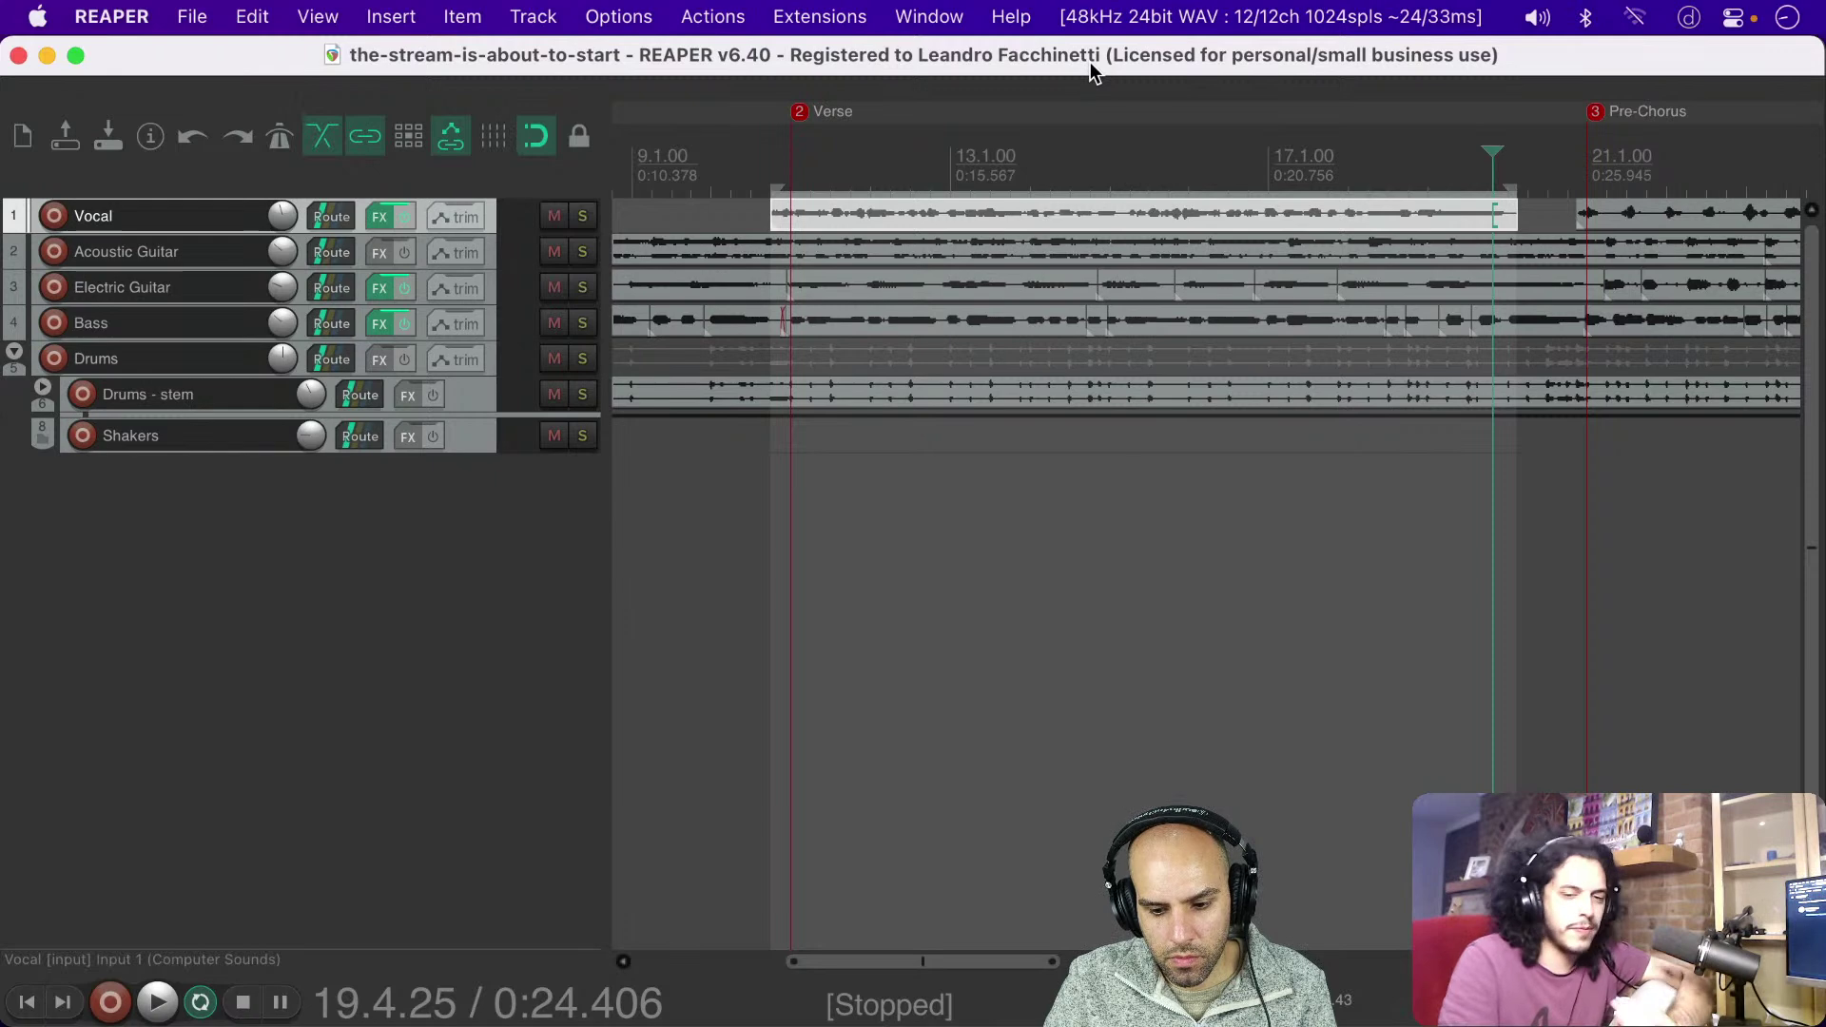
# Step: Reopen the Vocal track's FX chain and review the Leveling Tool and Verberate plug-ins, arranging their windows so both can be seen
pyautogui.click(380, 217)
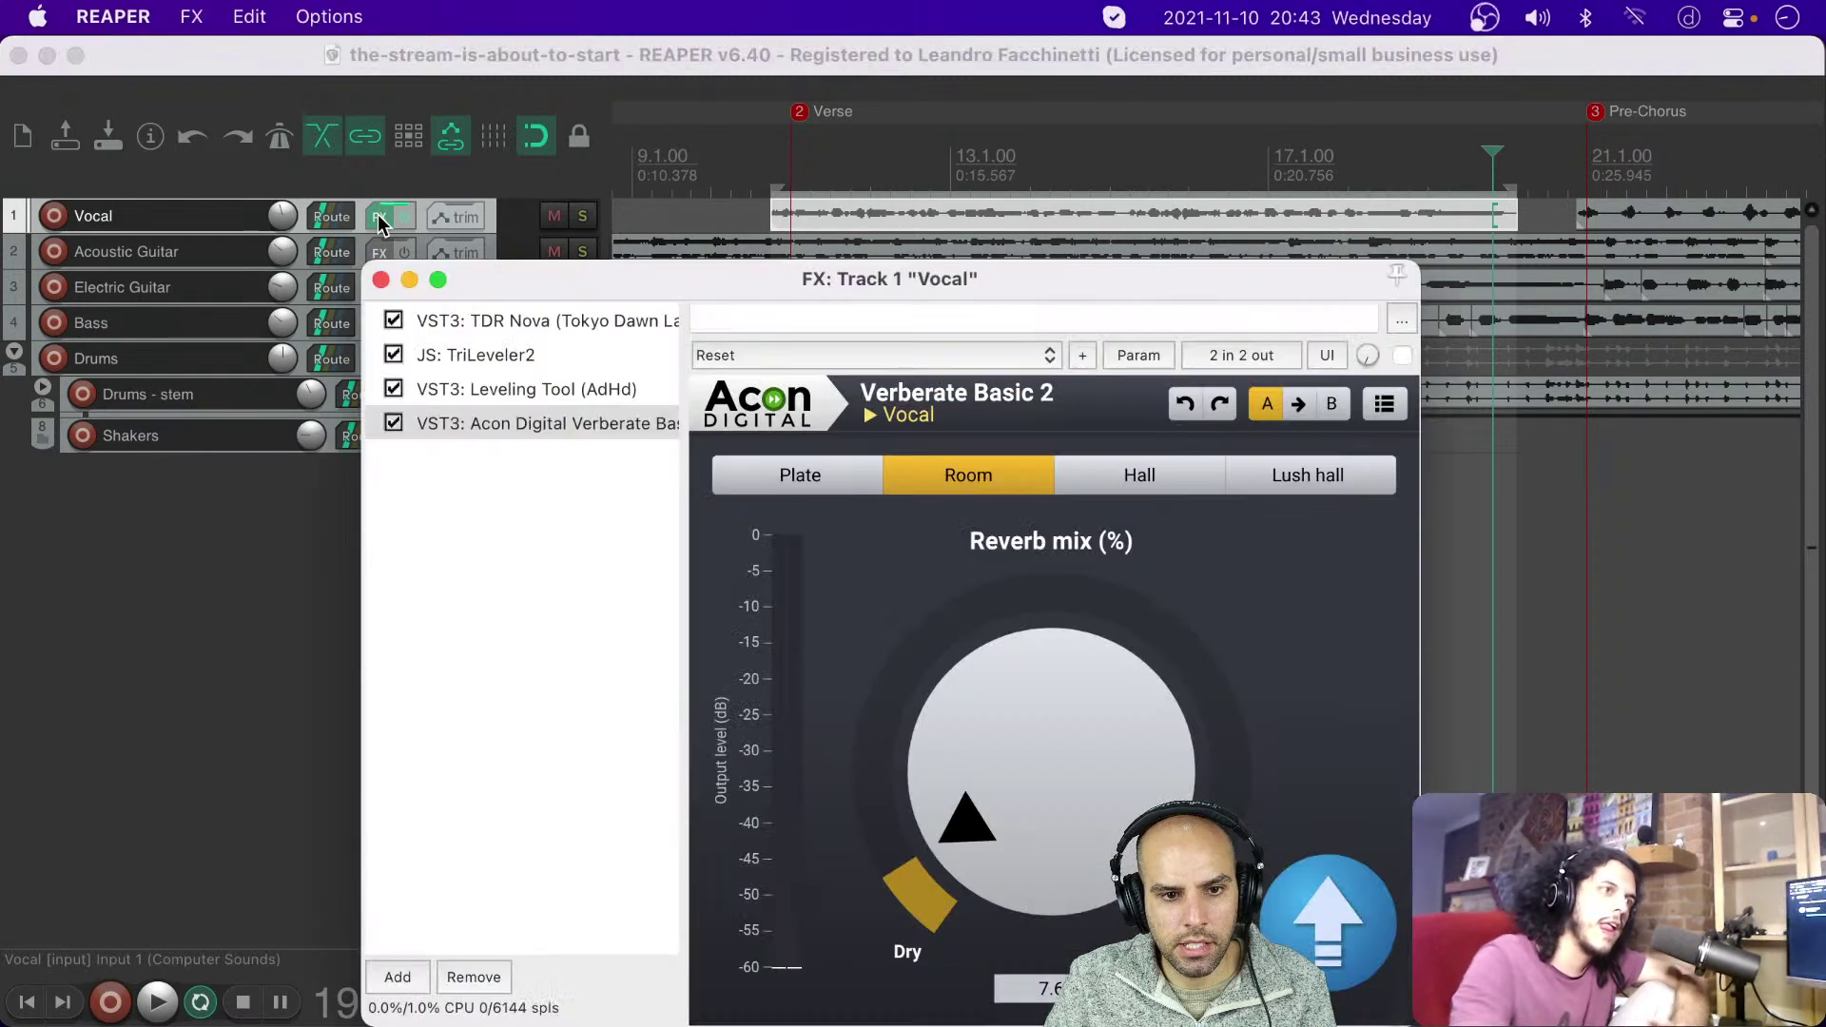
pyautogui.moveTo(1040, 279); pyautogui.dragTo(1105, 164)
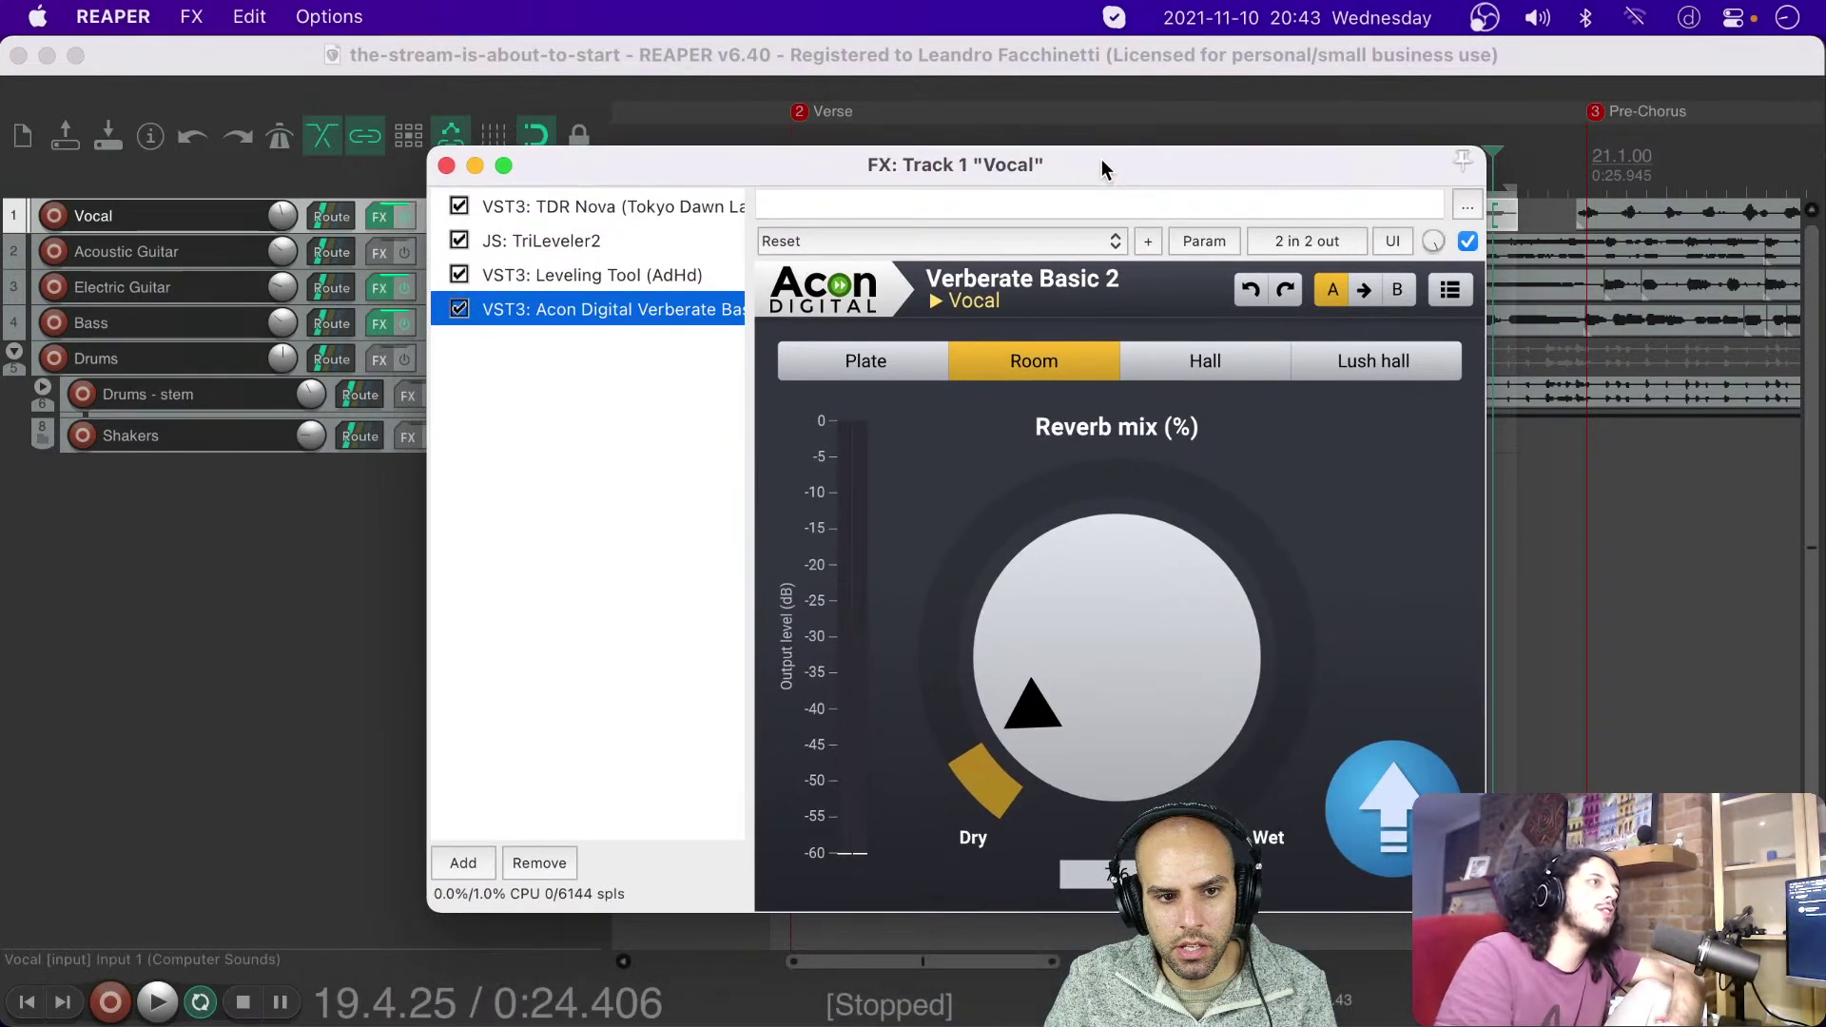
pyautogui.click(565, 276)
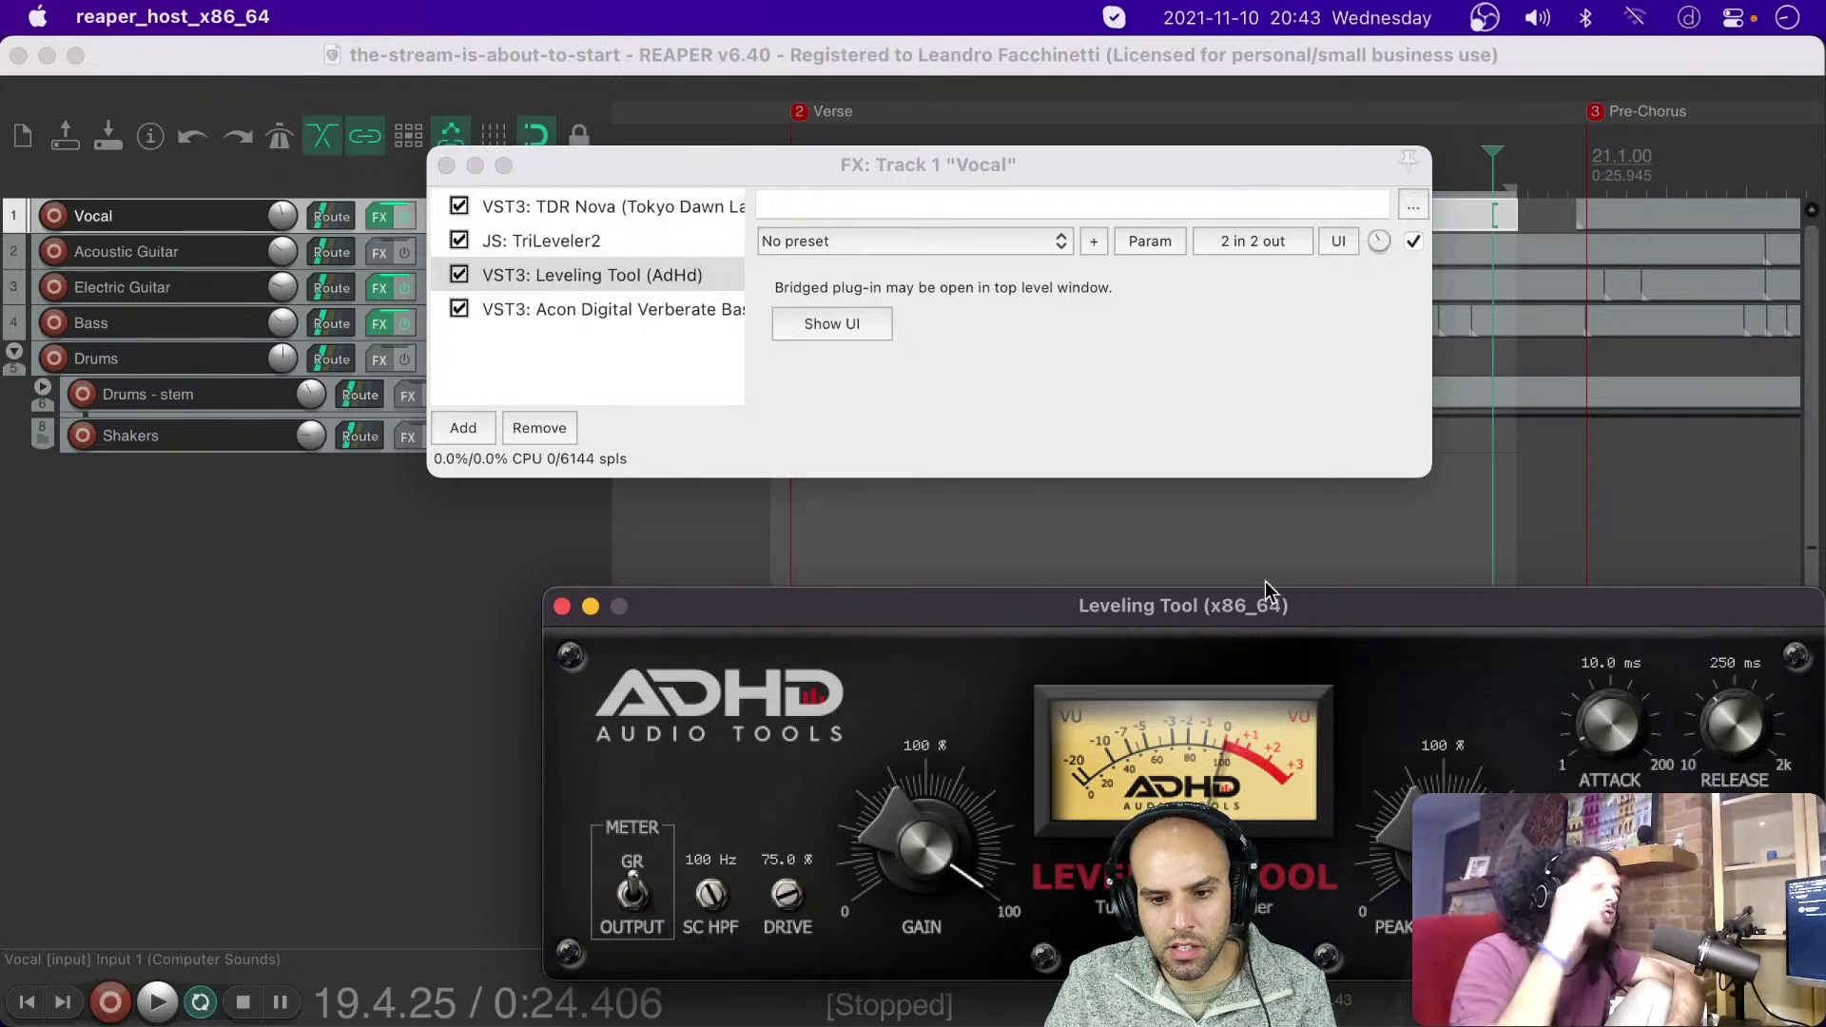
pyautogui.moveTo(1165, 616); pyautogui.dragTo(976, 519)
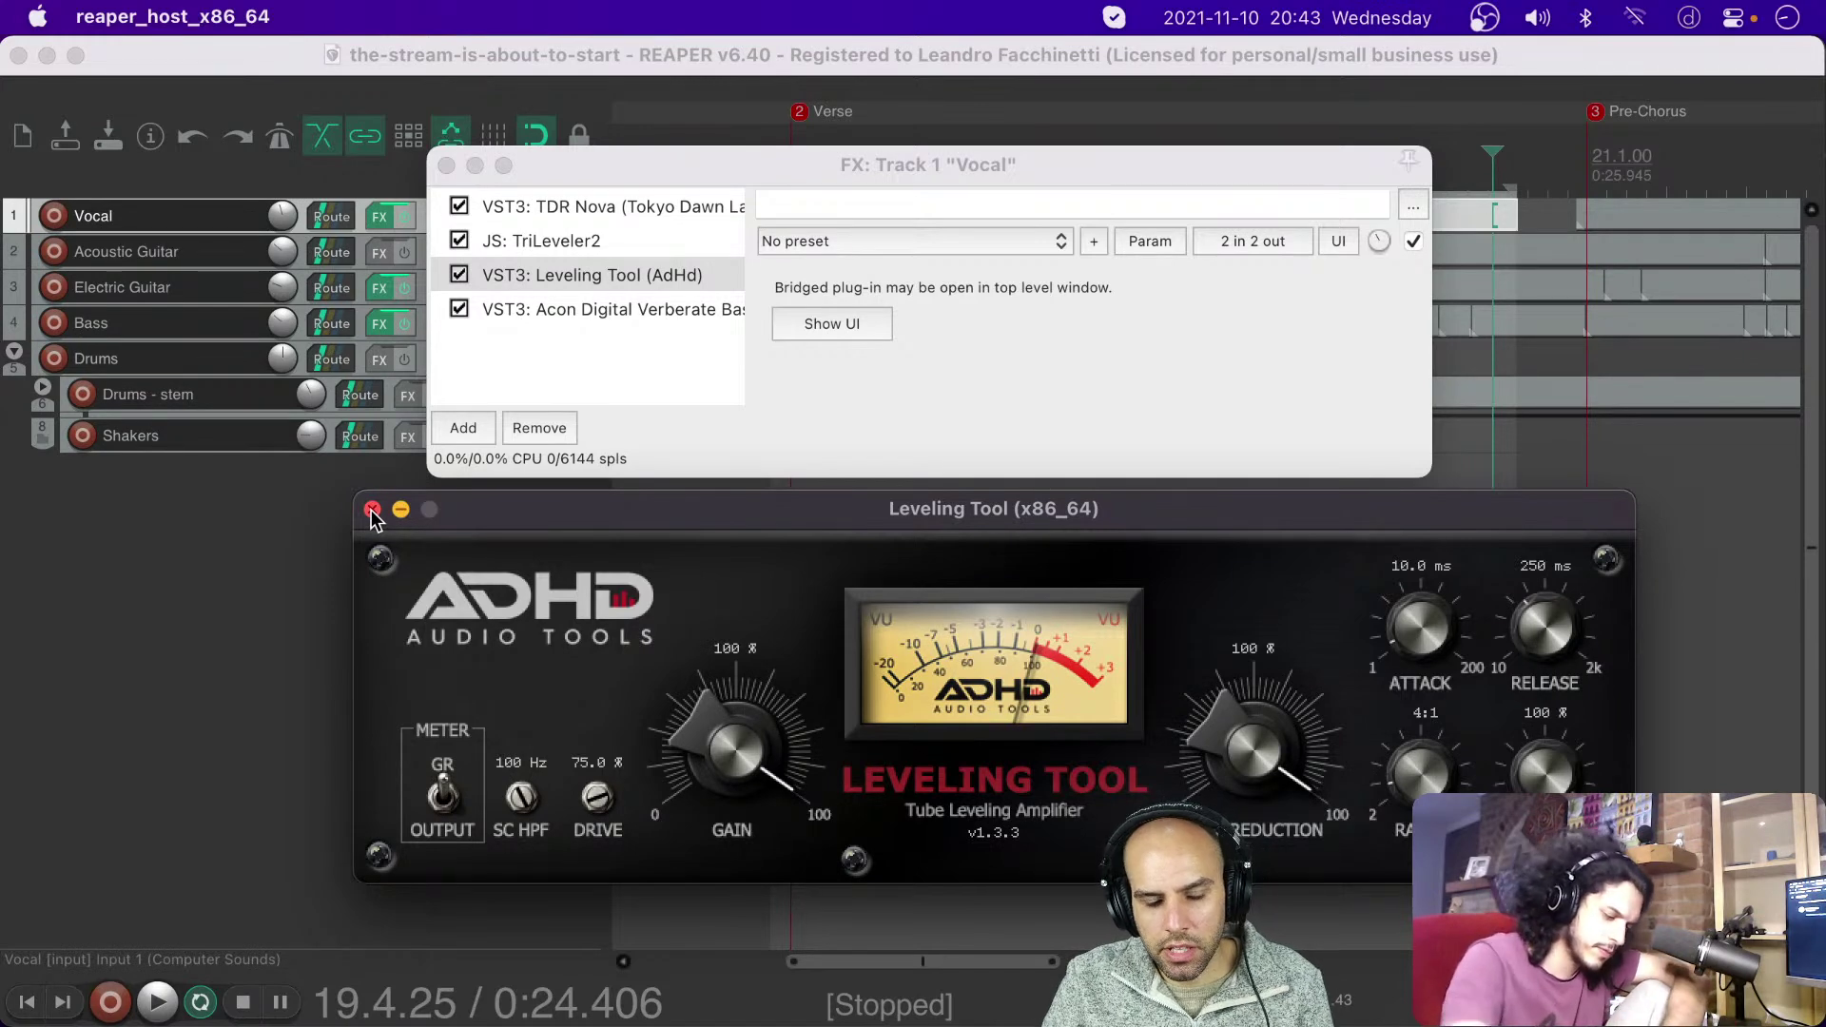
pyautogui.click(642, 306)
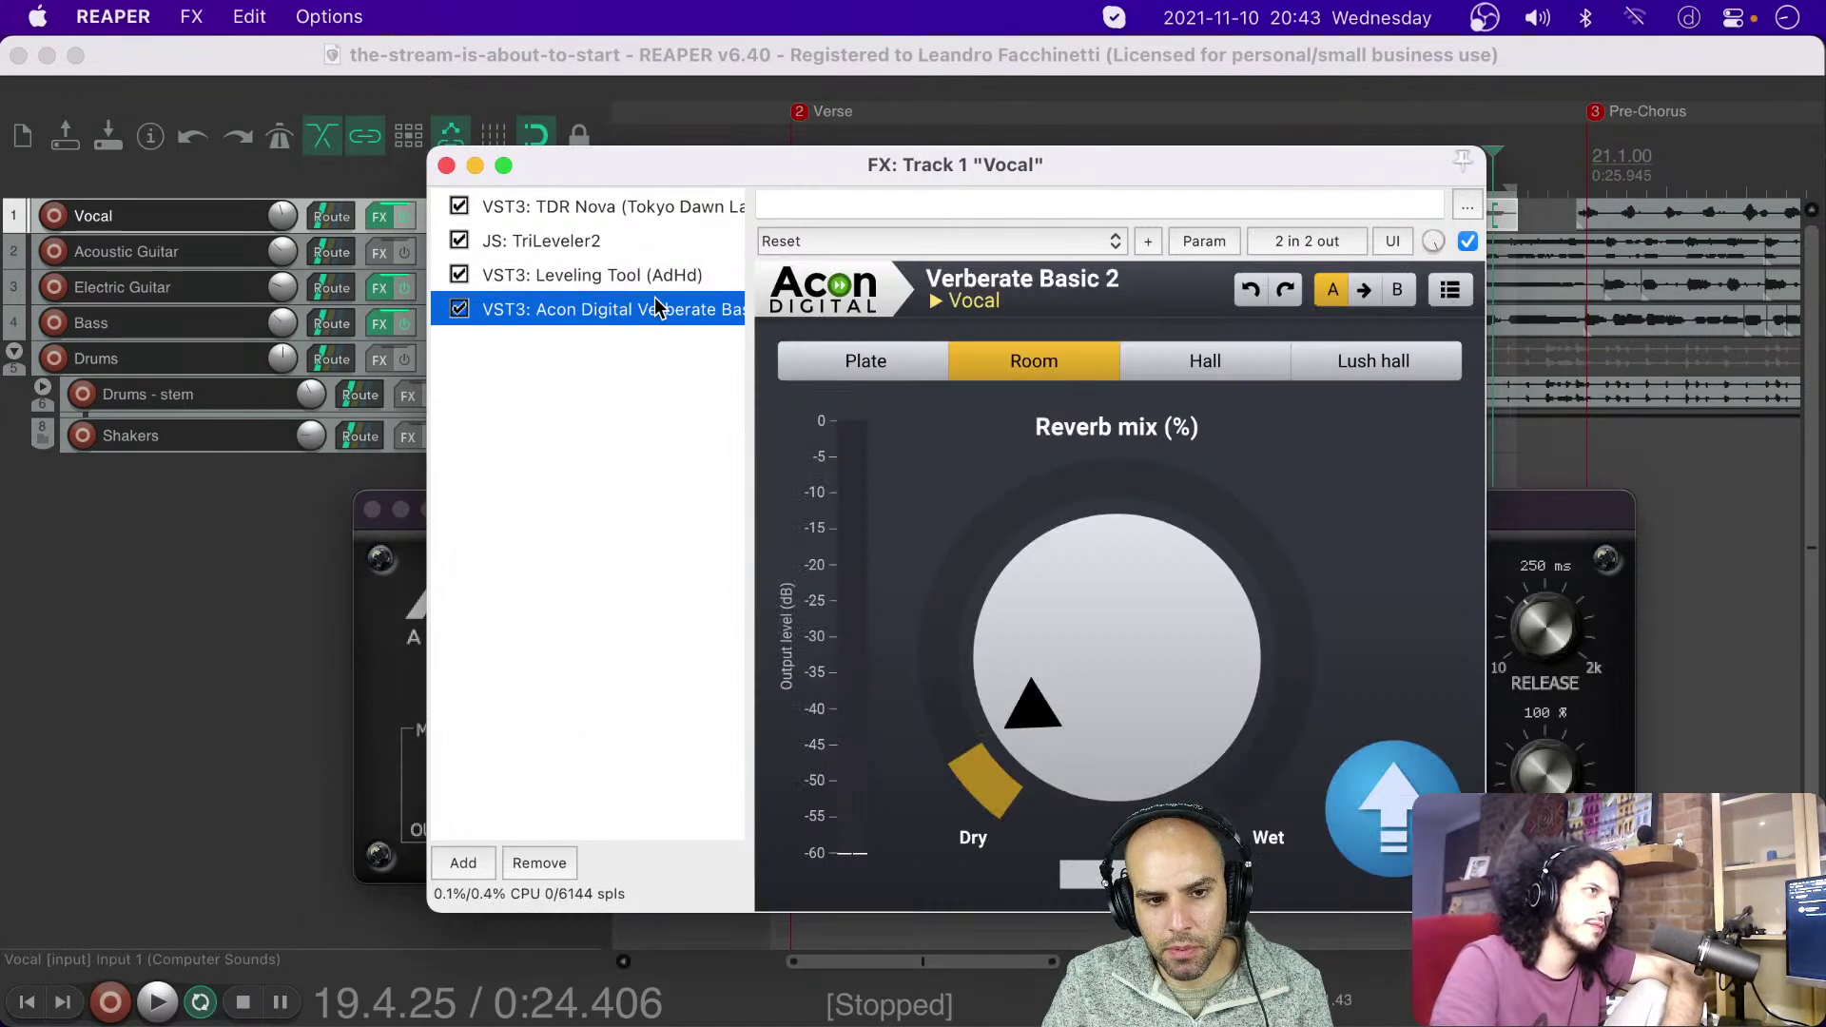
pyautogui.click(379, 558)
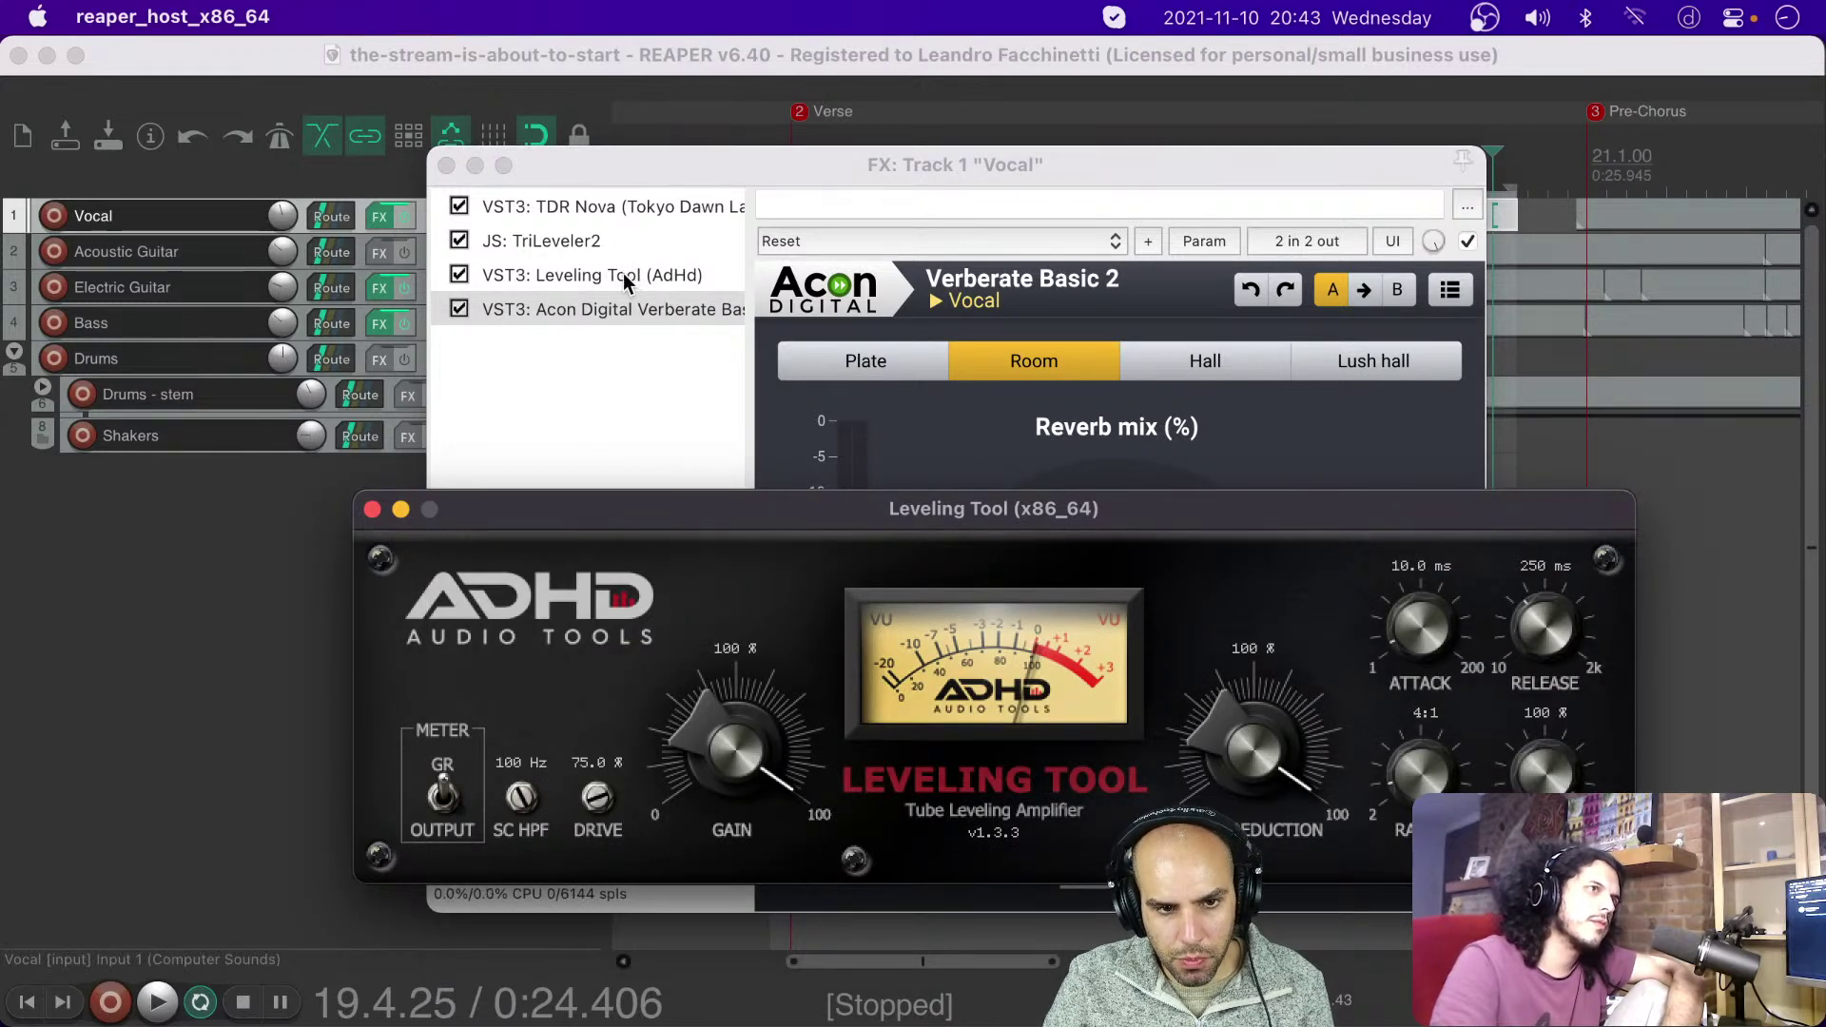
# Step: Move the FX window aside, insert a new empty track below Shakers, and delete it
pyautogui.click(739, 179)
pyautogui.moveTo(739, 179); pyautogui.dragTo(1076, 156)
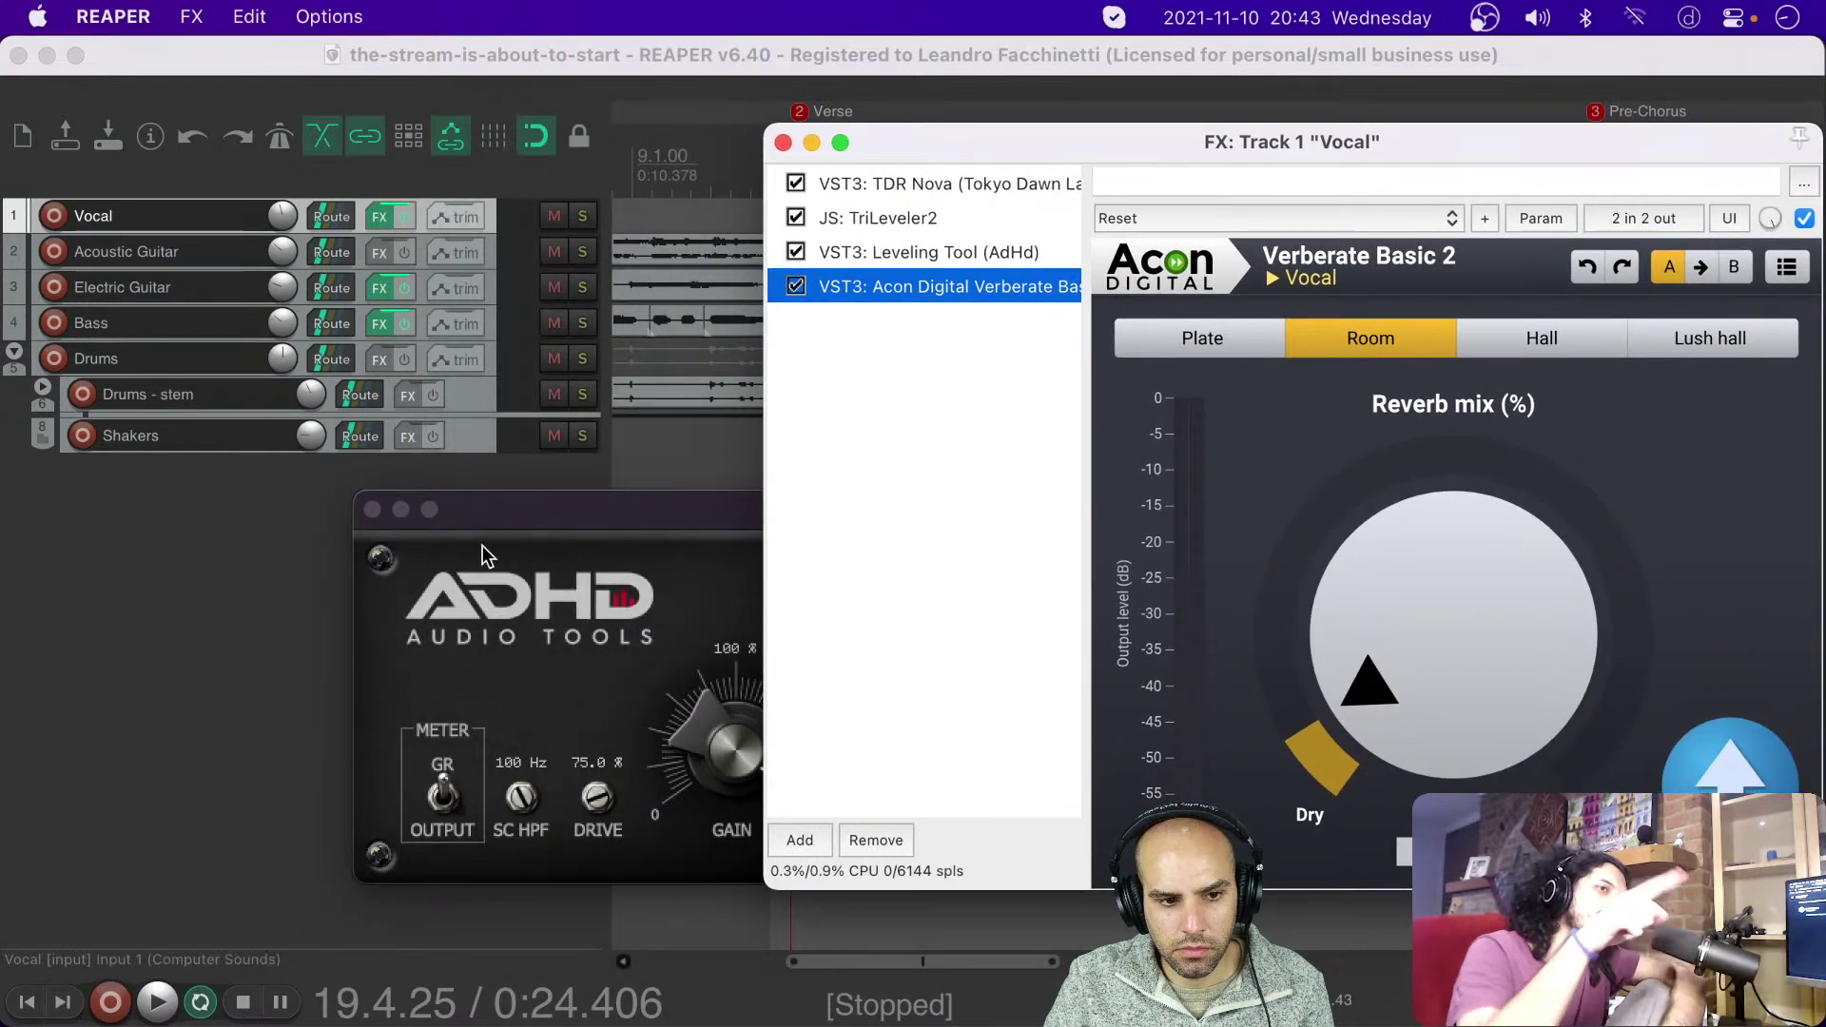
pyautogui.doubleClick(247, 569)
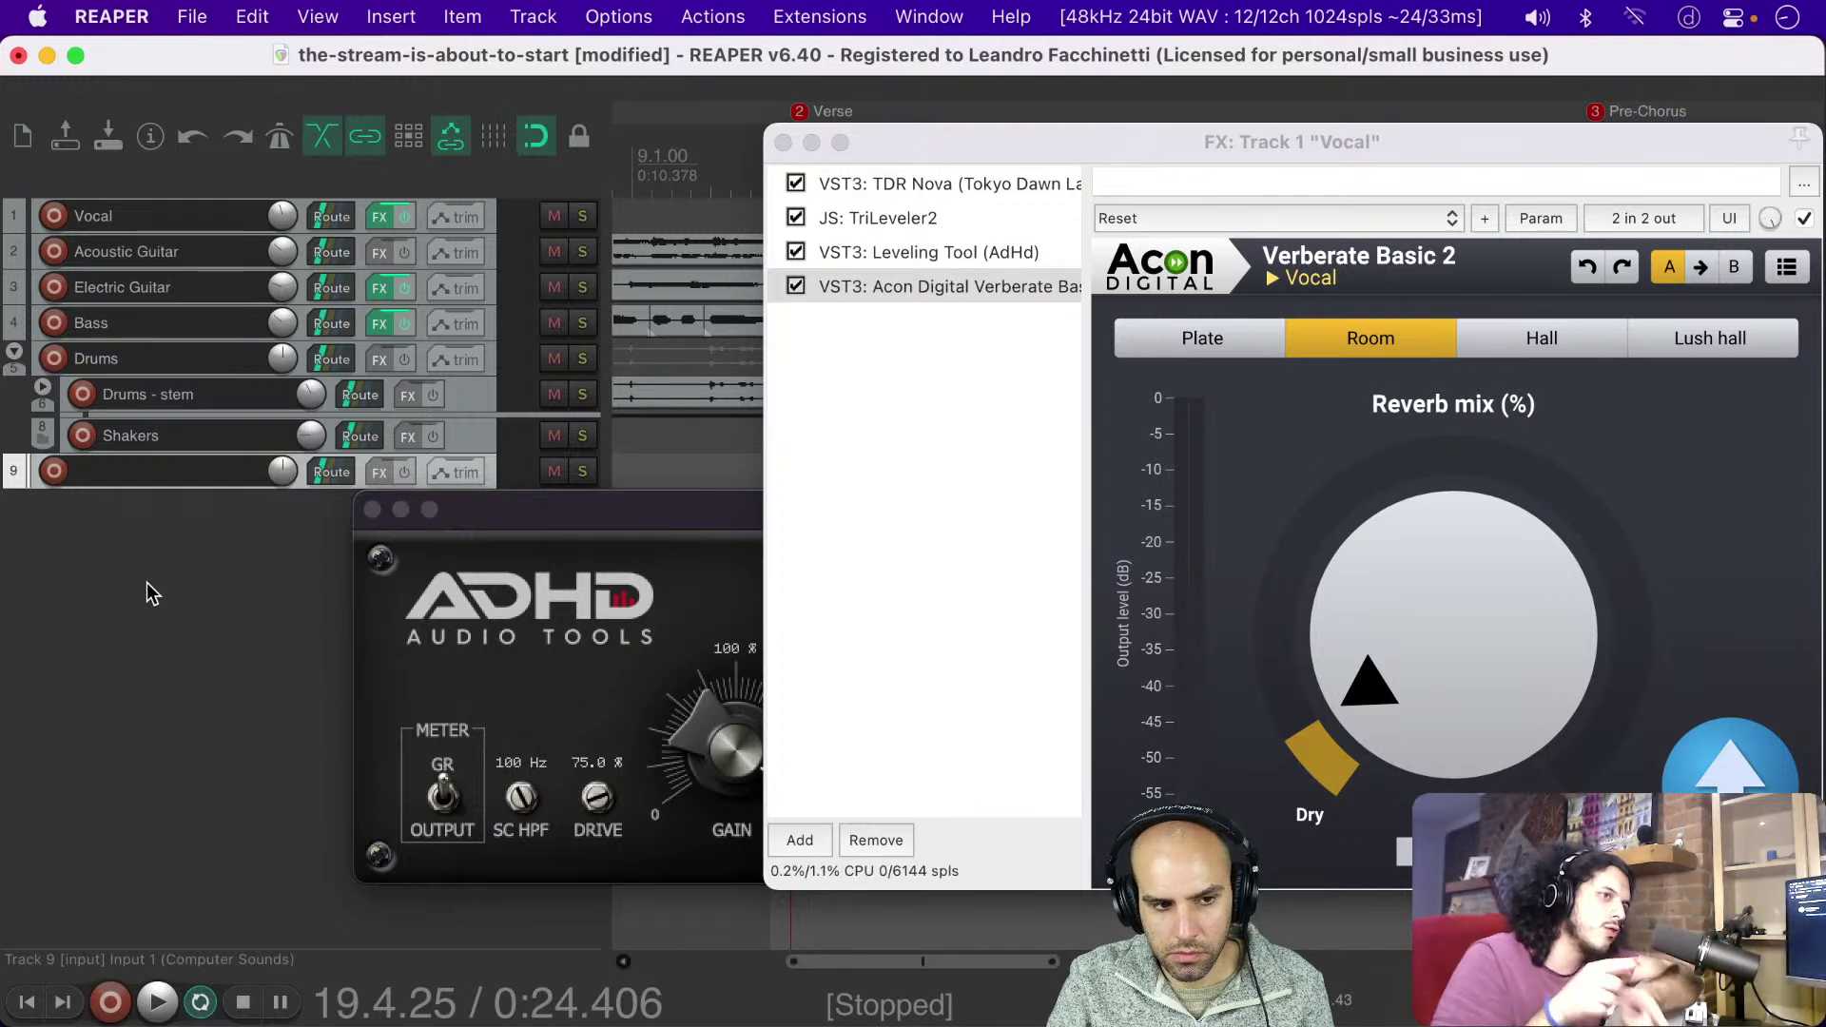
pyautogui.press('Delete')
# Step: Close the Vocal FX chain and Leveling Tool windows and save the project
pyautogui.moveTo(1050, 129); pyautogui.dragTo(847, 106)
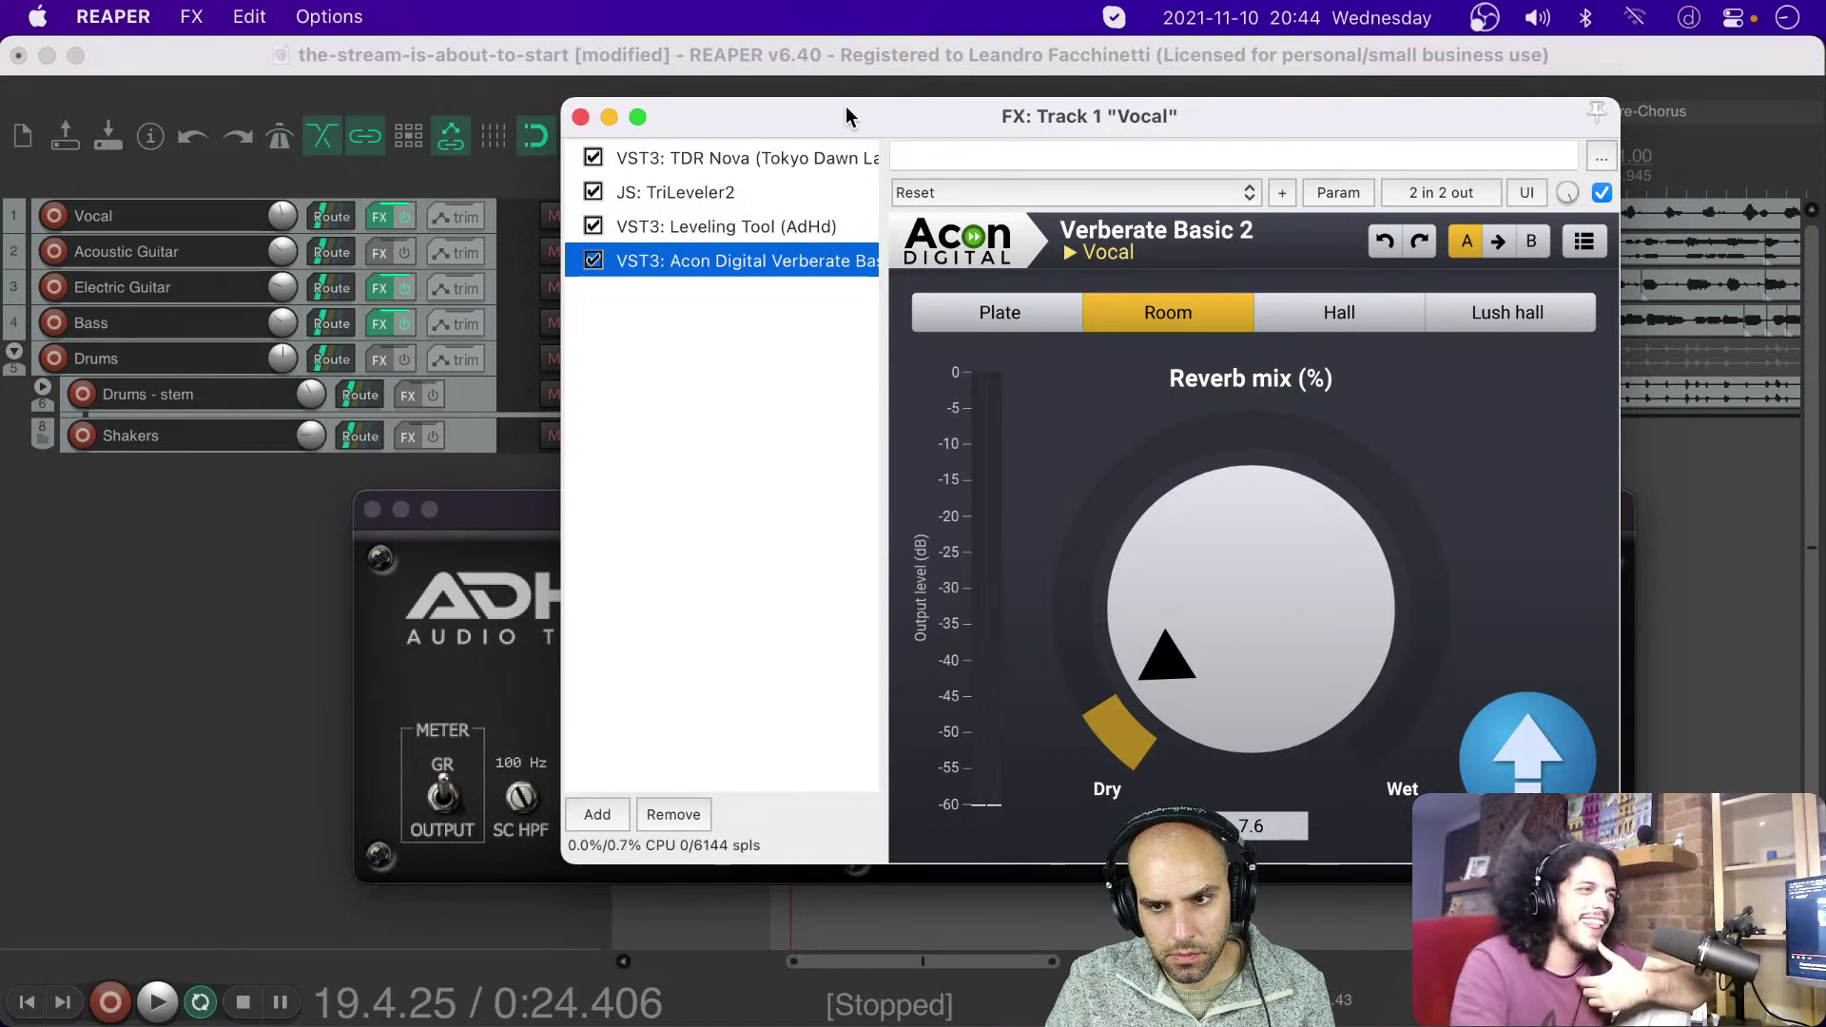
pyautogui.click(581, 117)
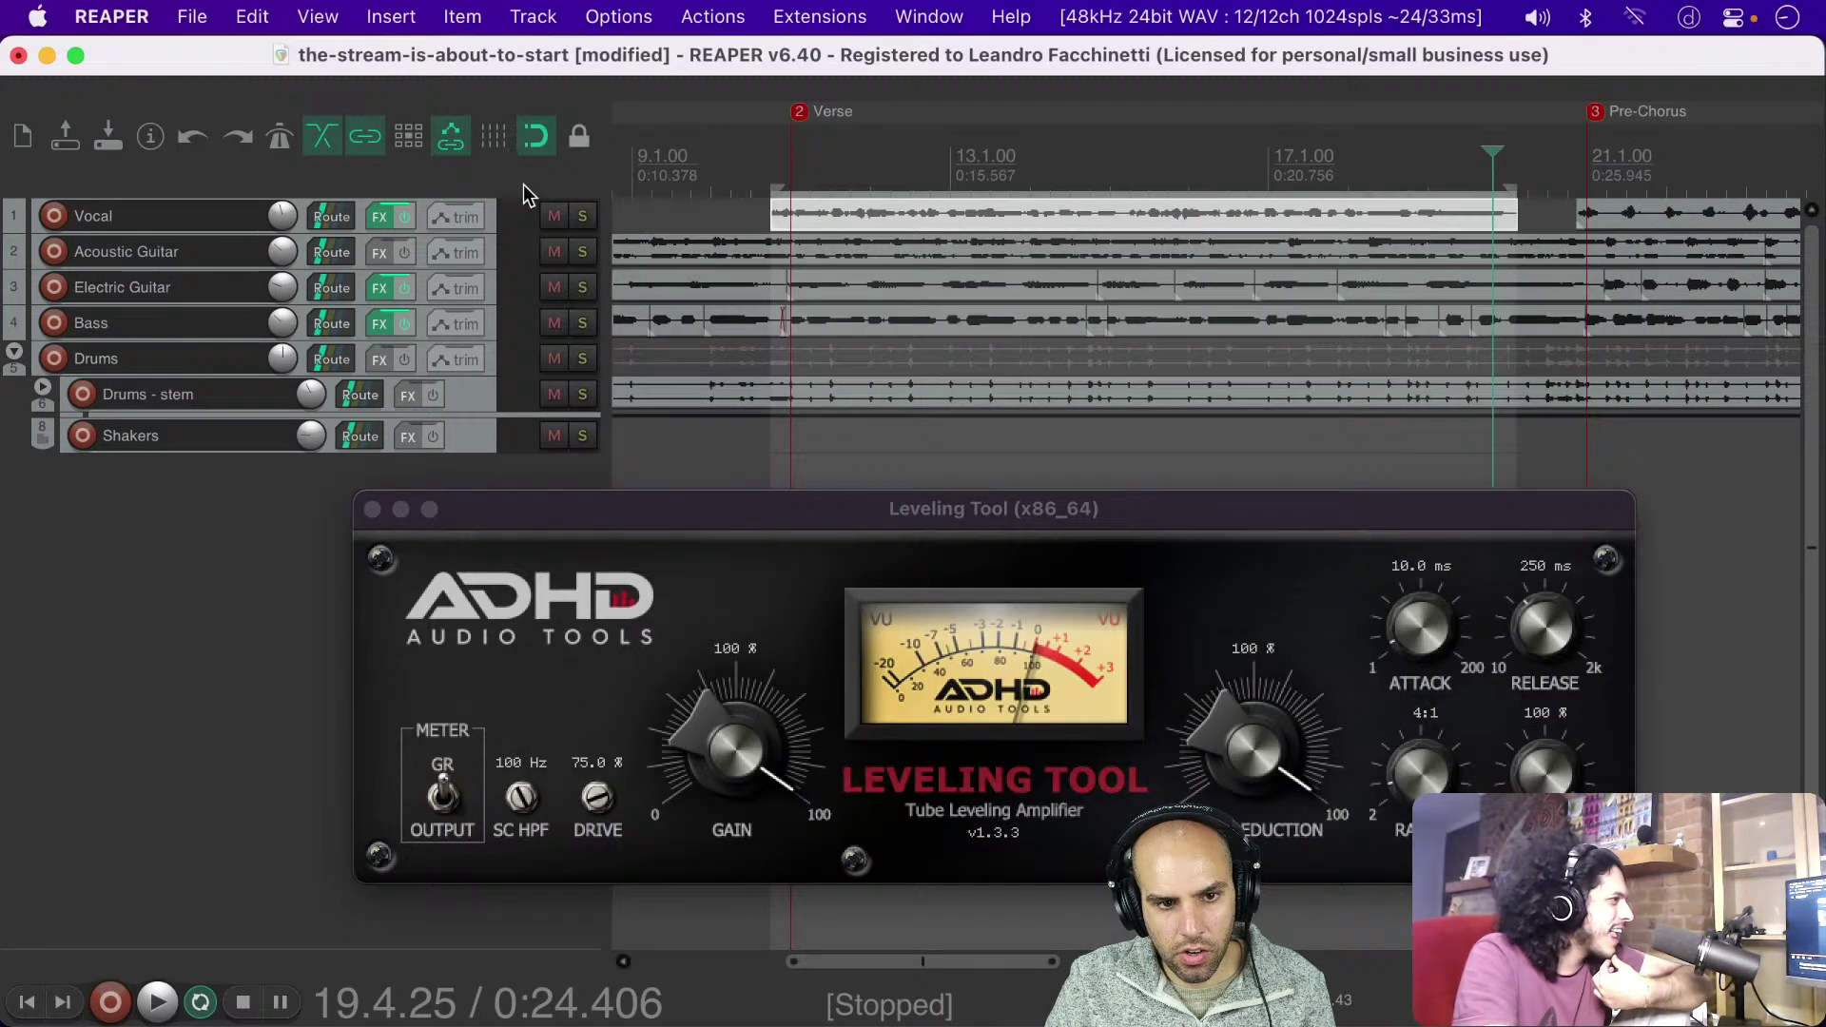
pyautogui.click(372, 509)
pyautogui.press('super+s')
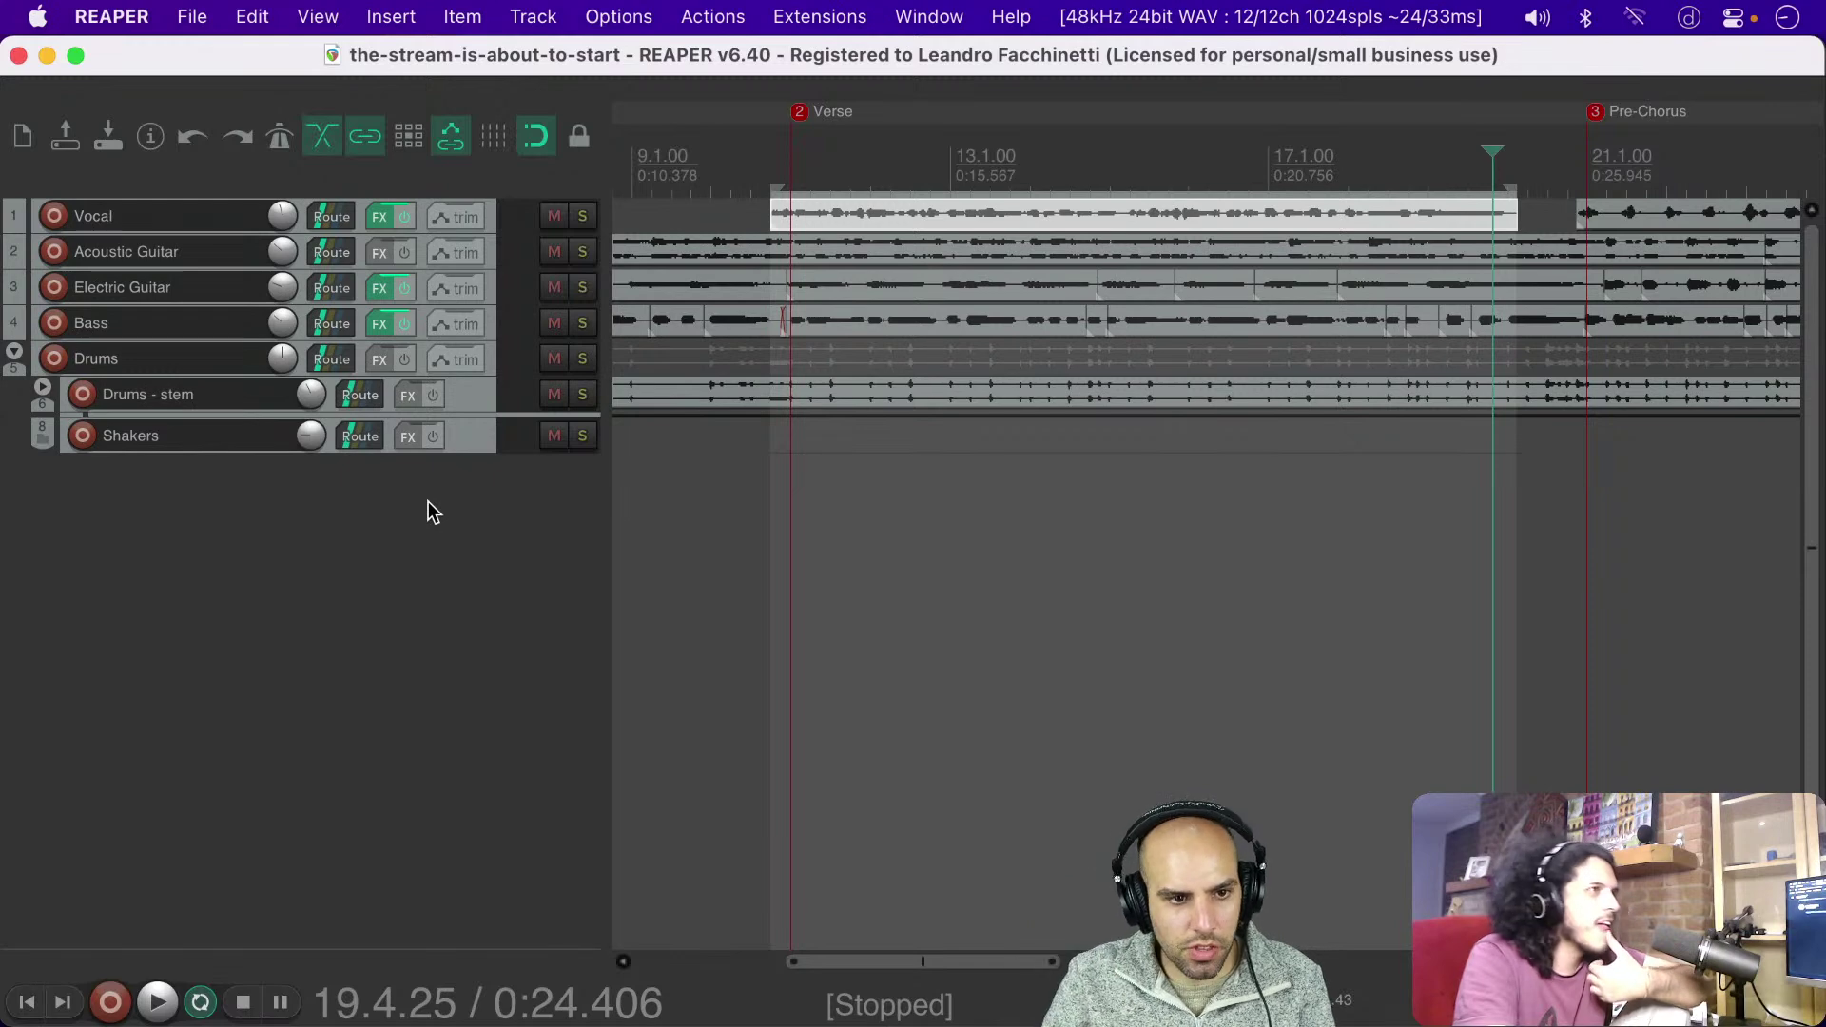
# Step: Show the Track Wiring diagram, examine the Vocal track's plug-in routing, and hide the docked view
pyautogui.press('super+m')
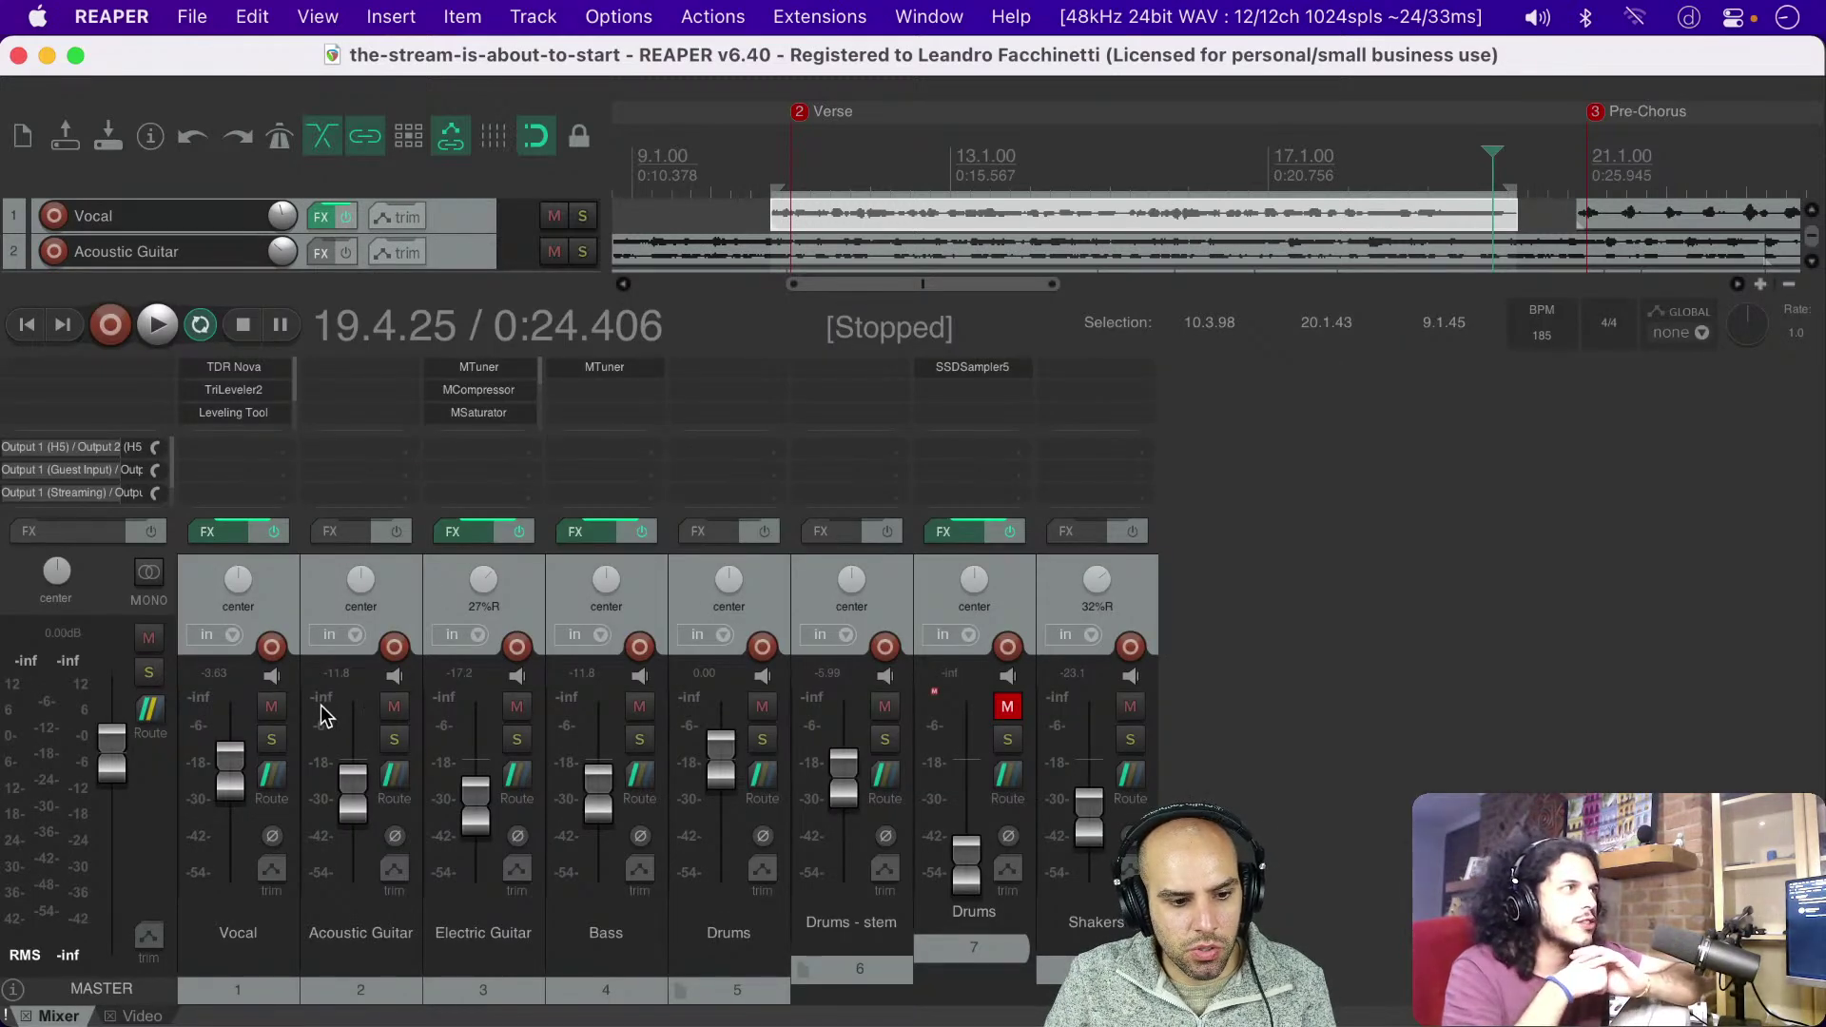
pyautogui.click(285, 12)
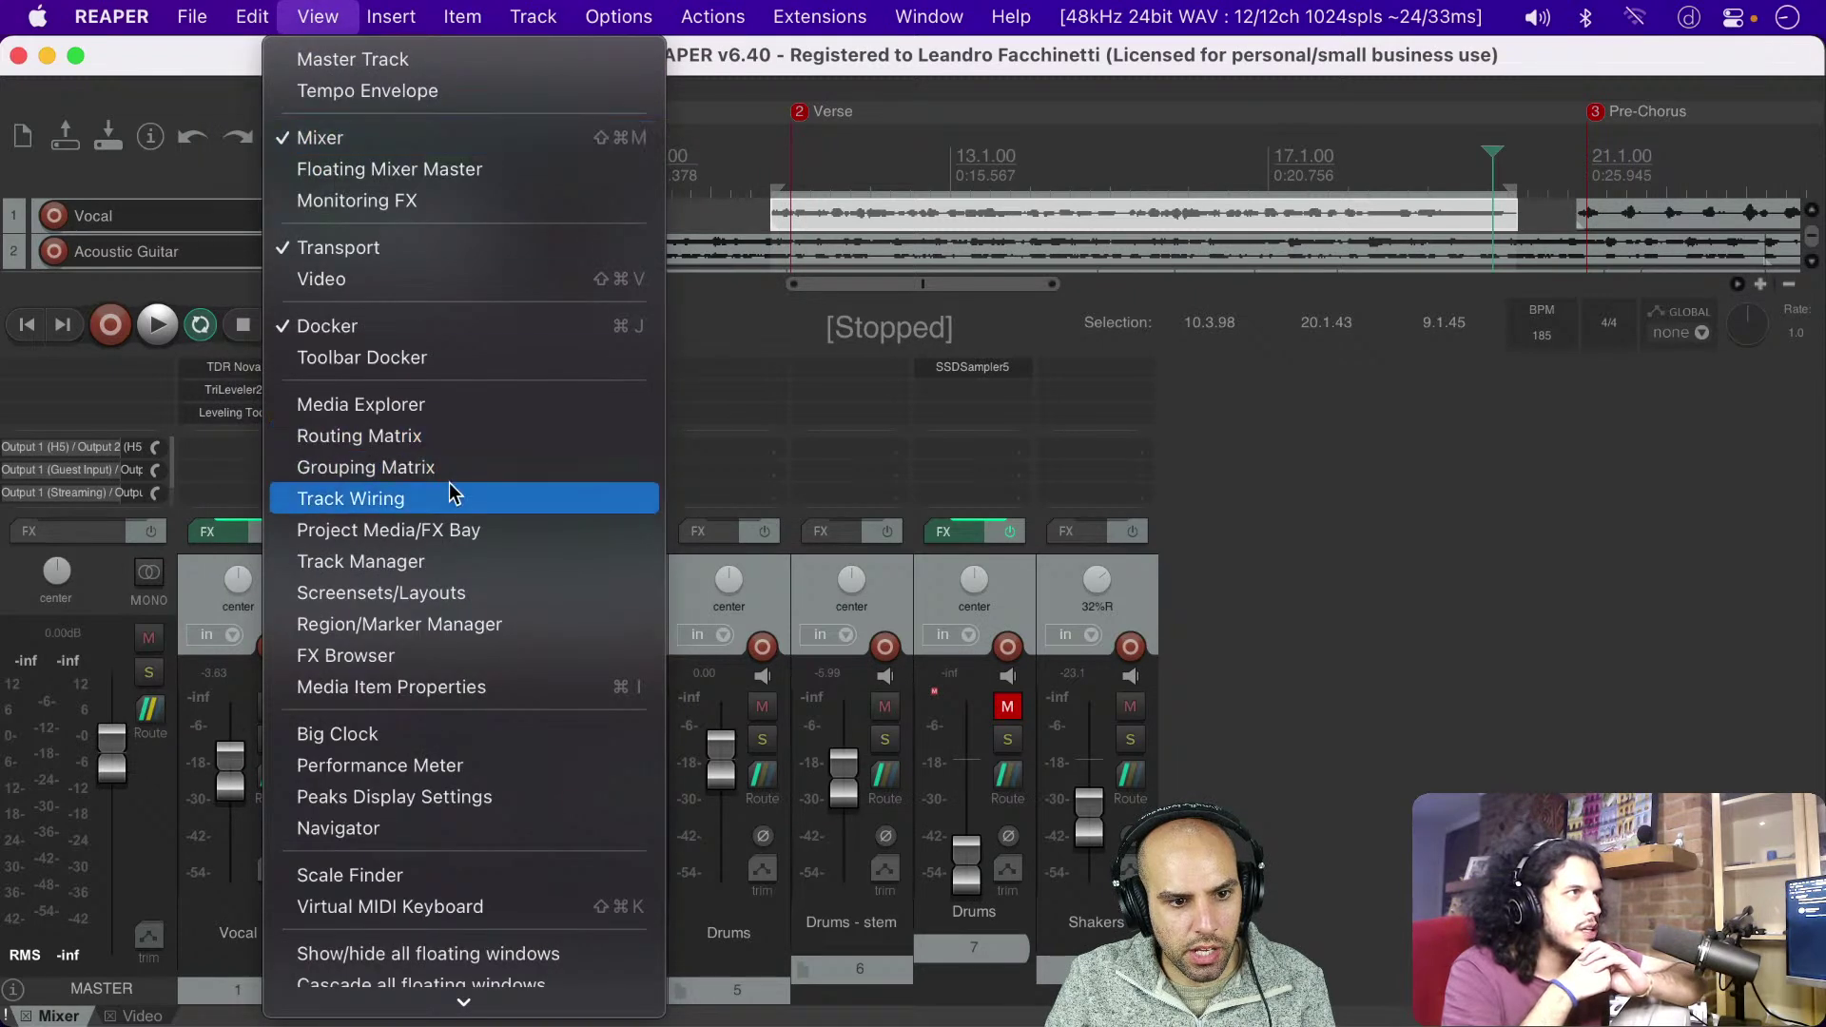
pyautogui.click(451, 500)
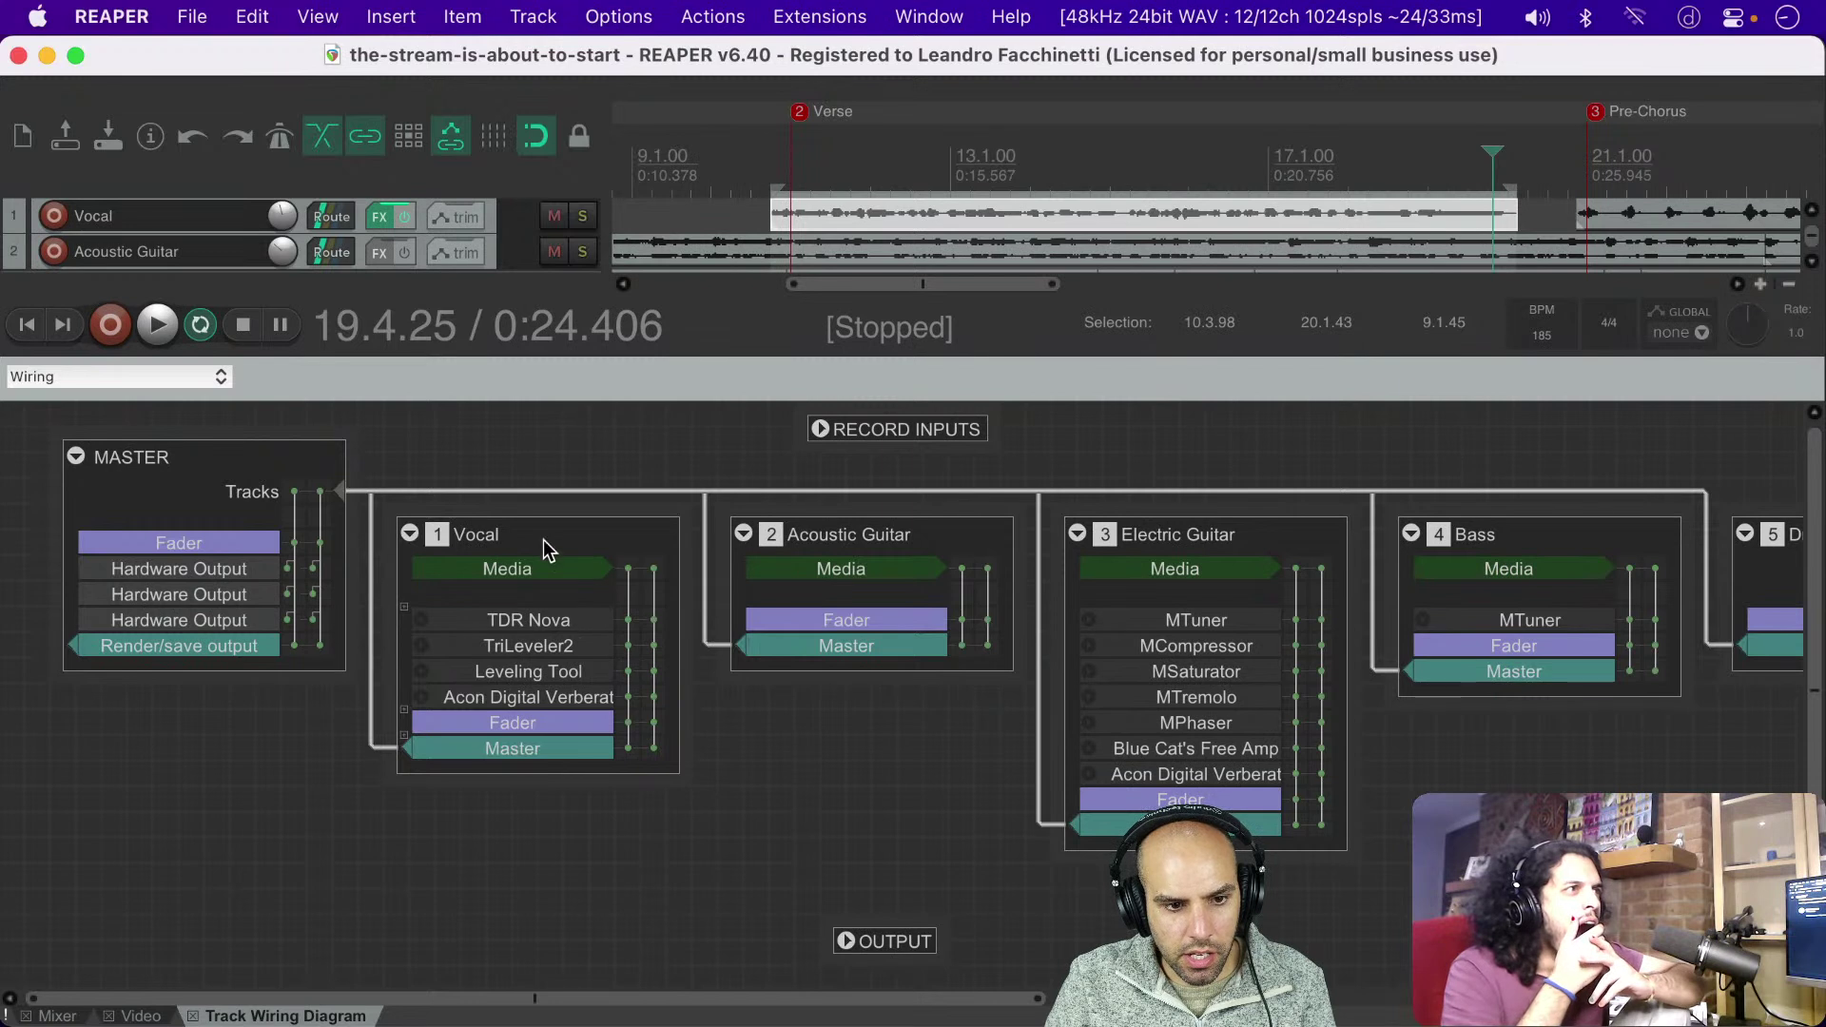
pyautogui.click(404, 611)
pyautogui.moveTo(403, 608); pyautogui.dragTo(403, 744)
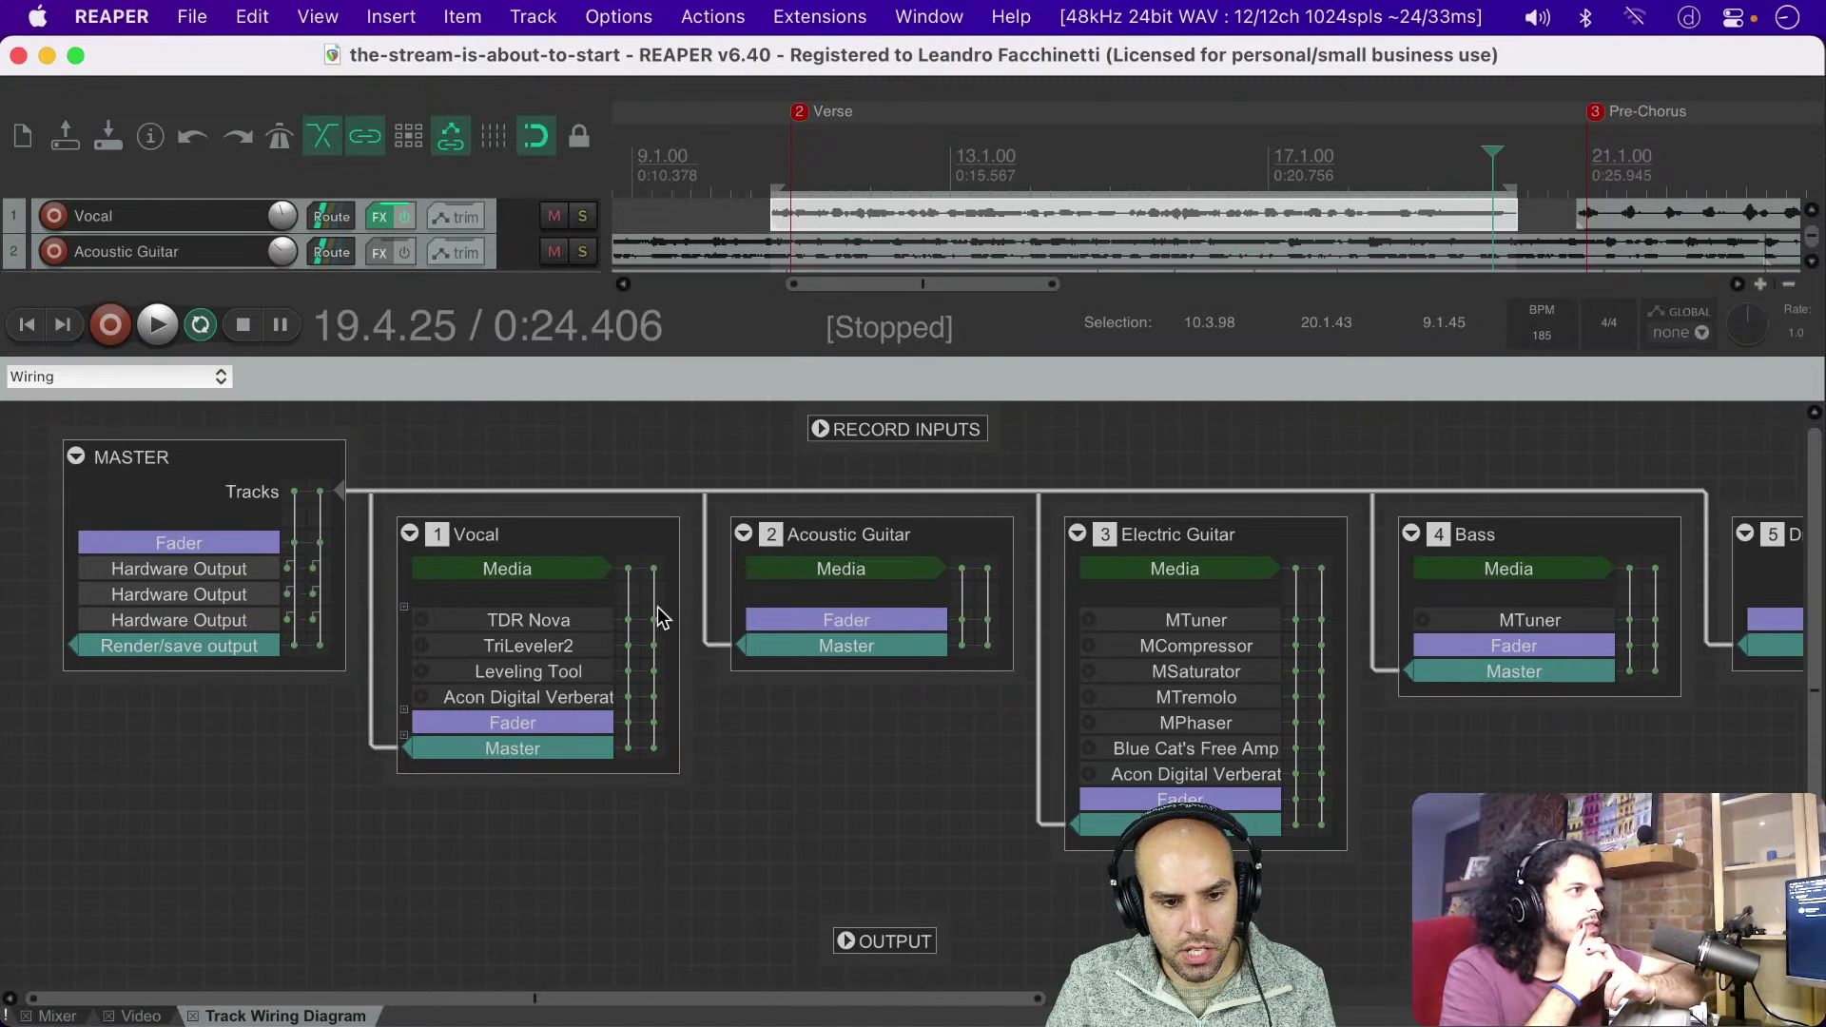
pyautogui.click(410, 534)
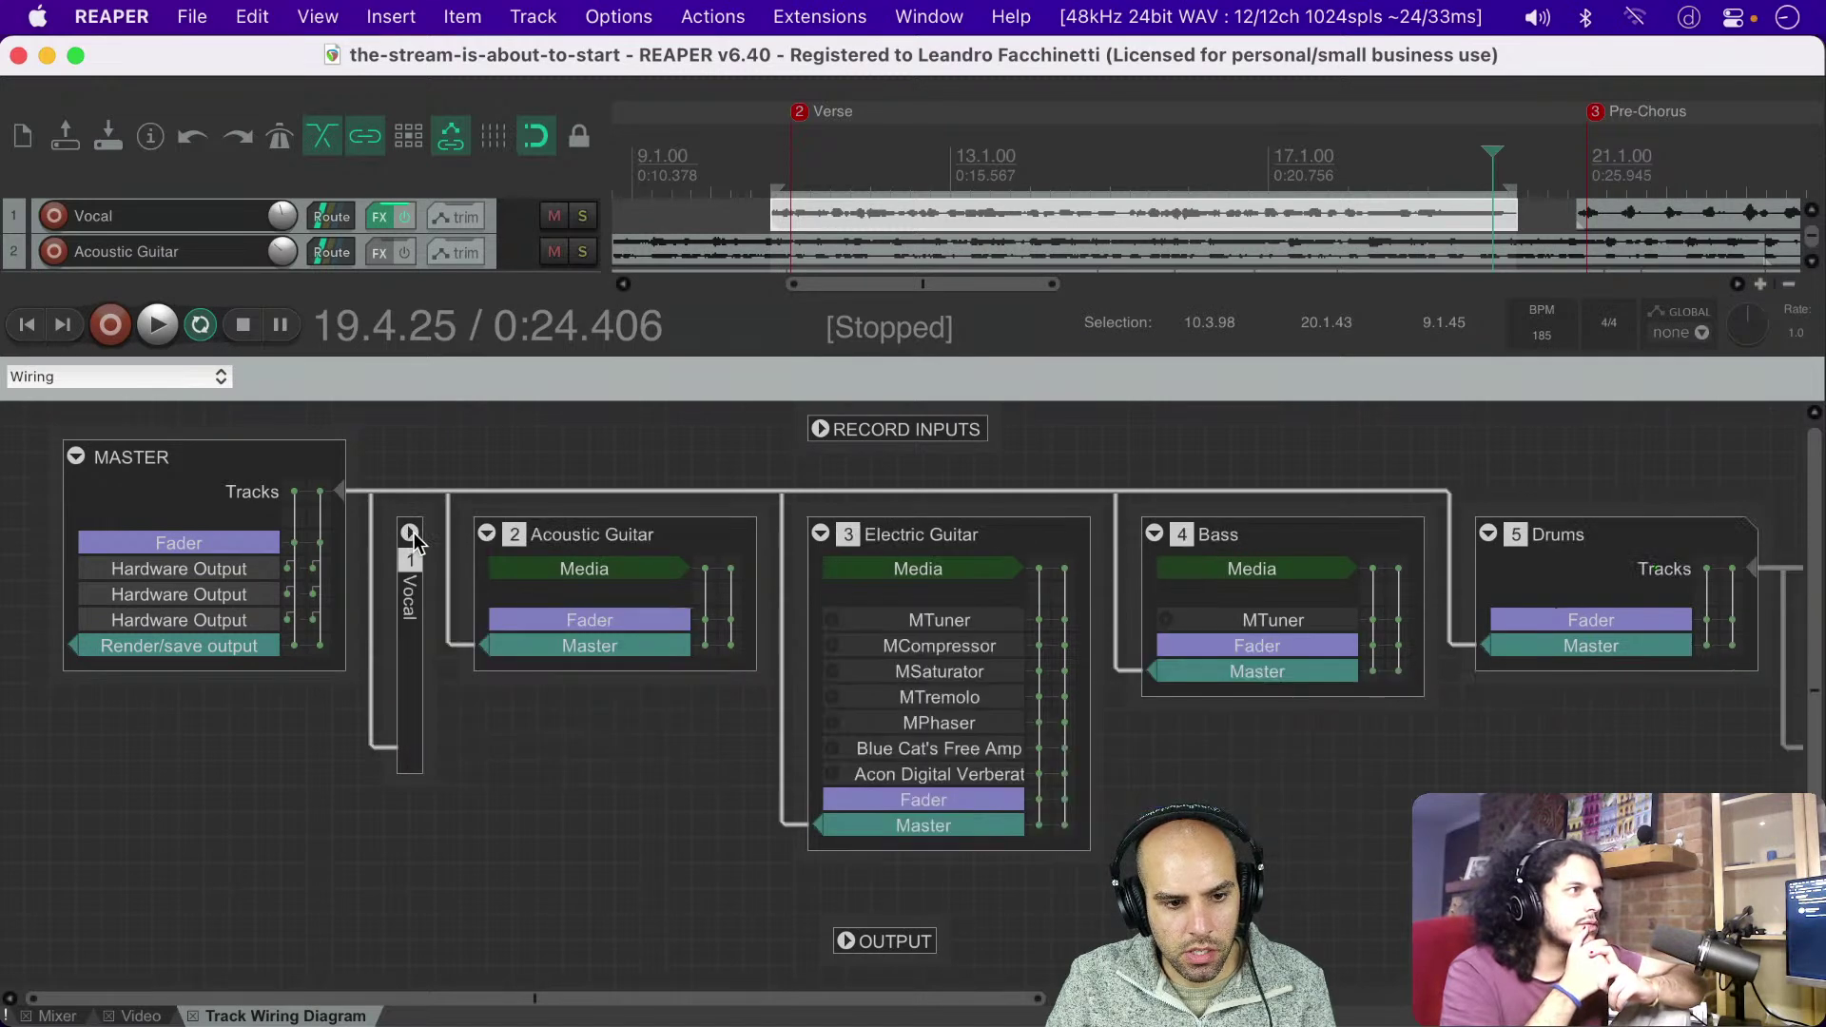
pyautogui.click(412, 534)
pyautogui.hotkey('alt', 'd')
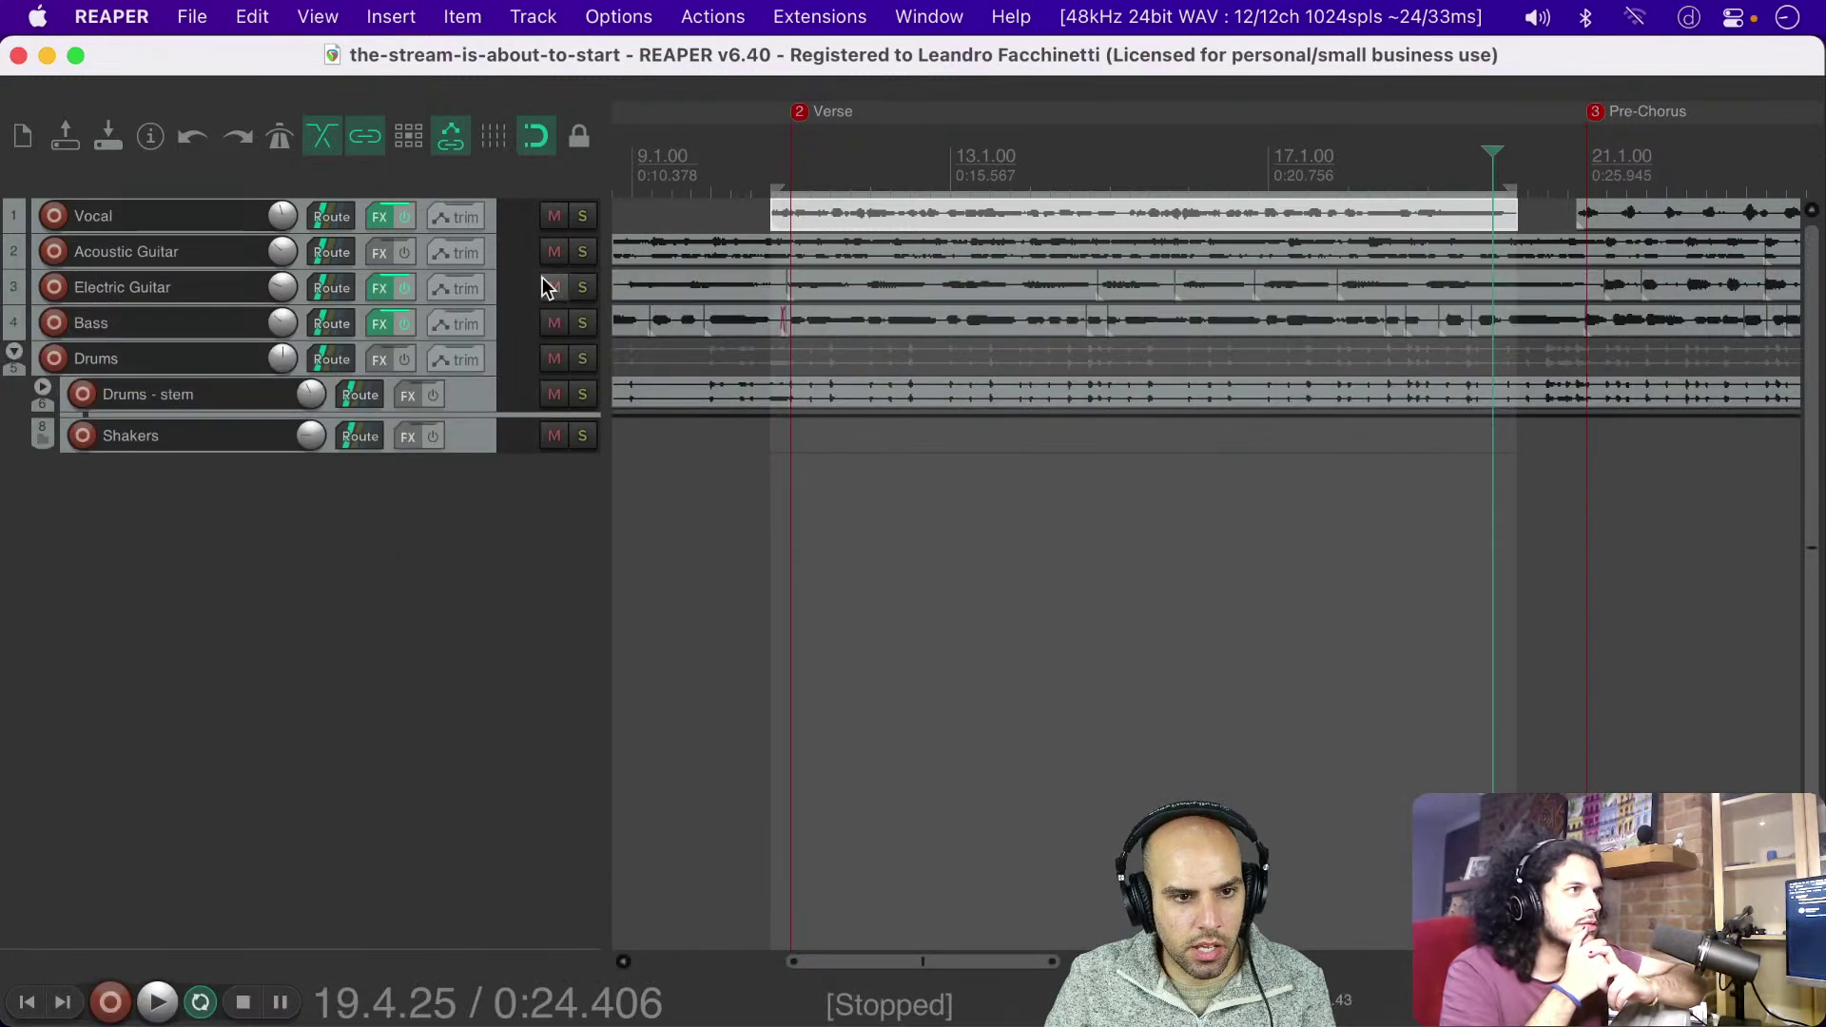
# Step: Set the Vocal track to 6 channels through Verberate's pin connector and close the plug-in windows
pyautogui.click(493, 223)
pyautogui.click(380, 218)
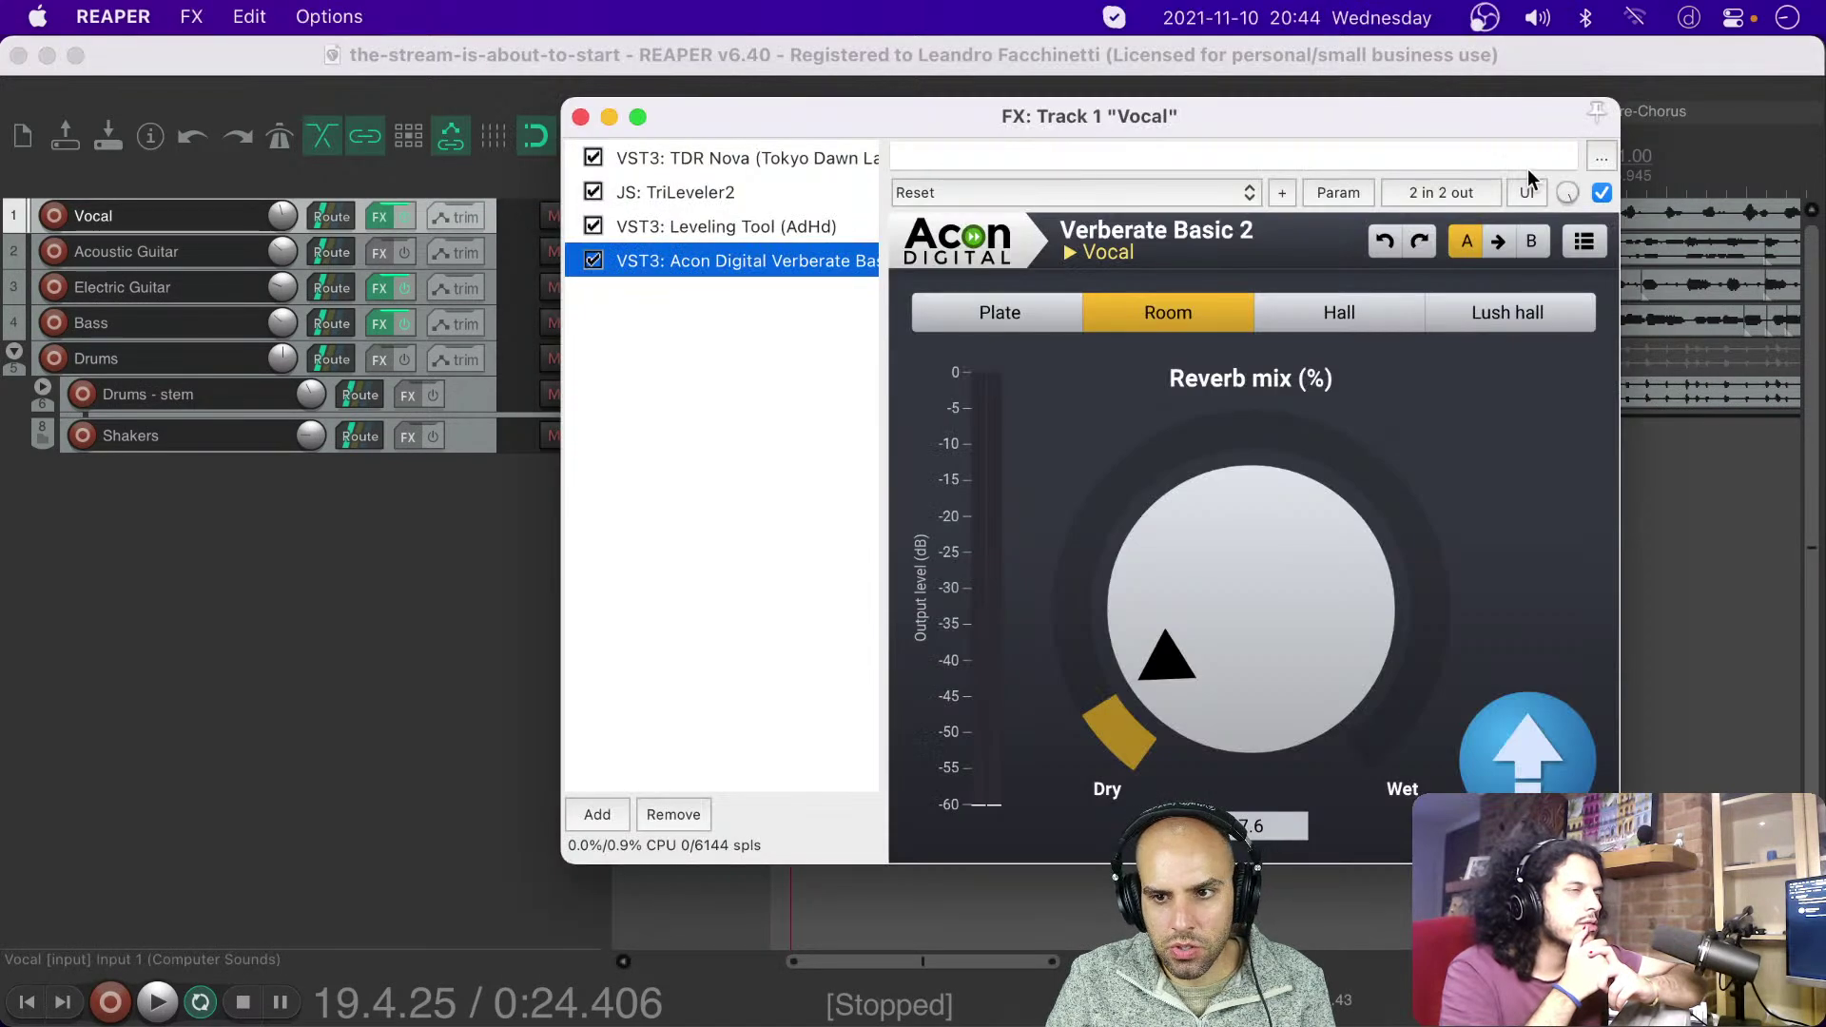
pyautogui.click(1479, 192)
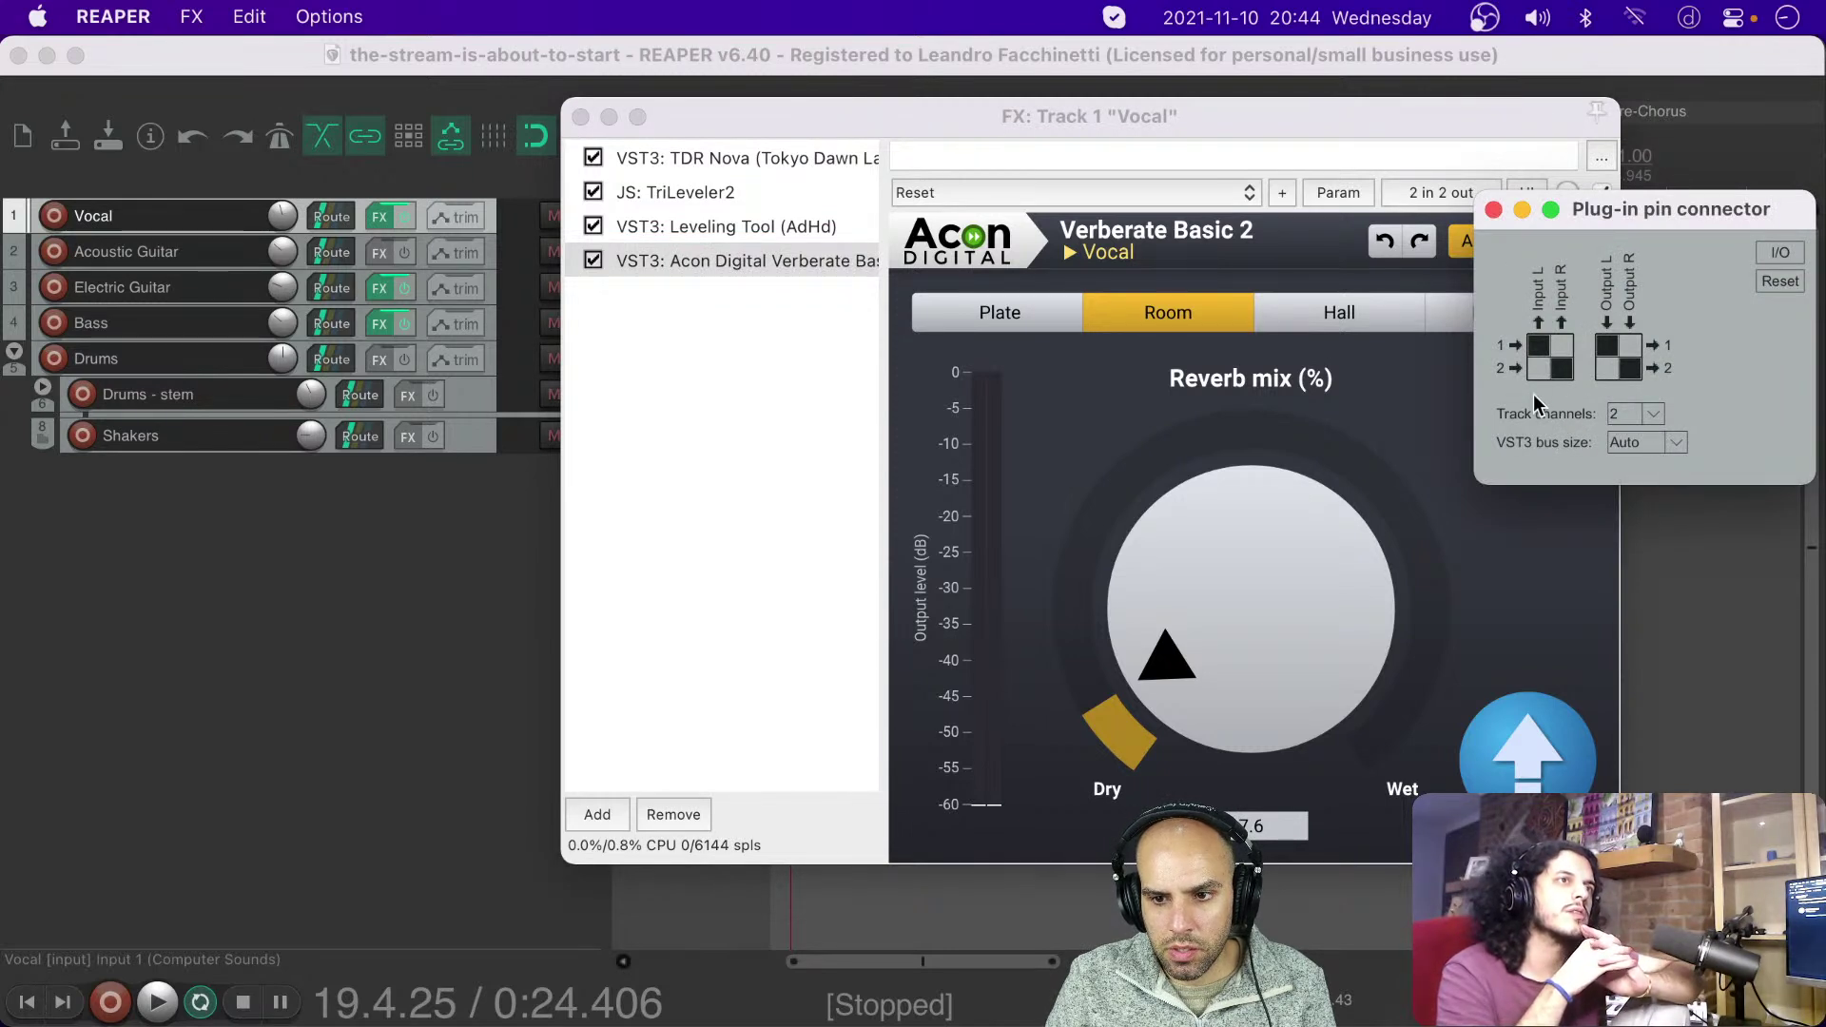
pyautogui.click(1639, 412)
pyautogui.press('Escape')
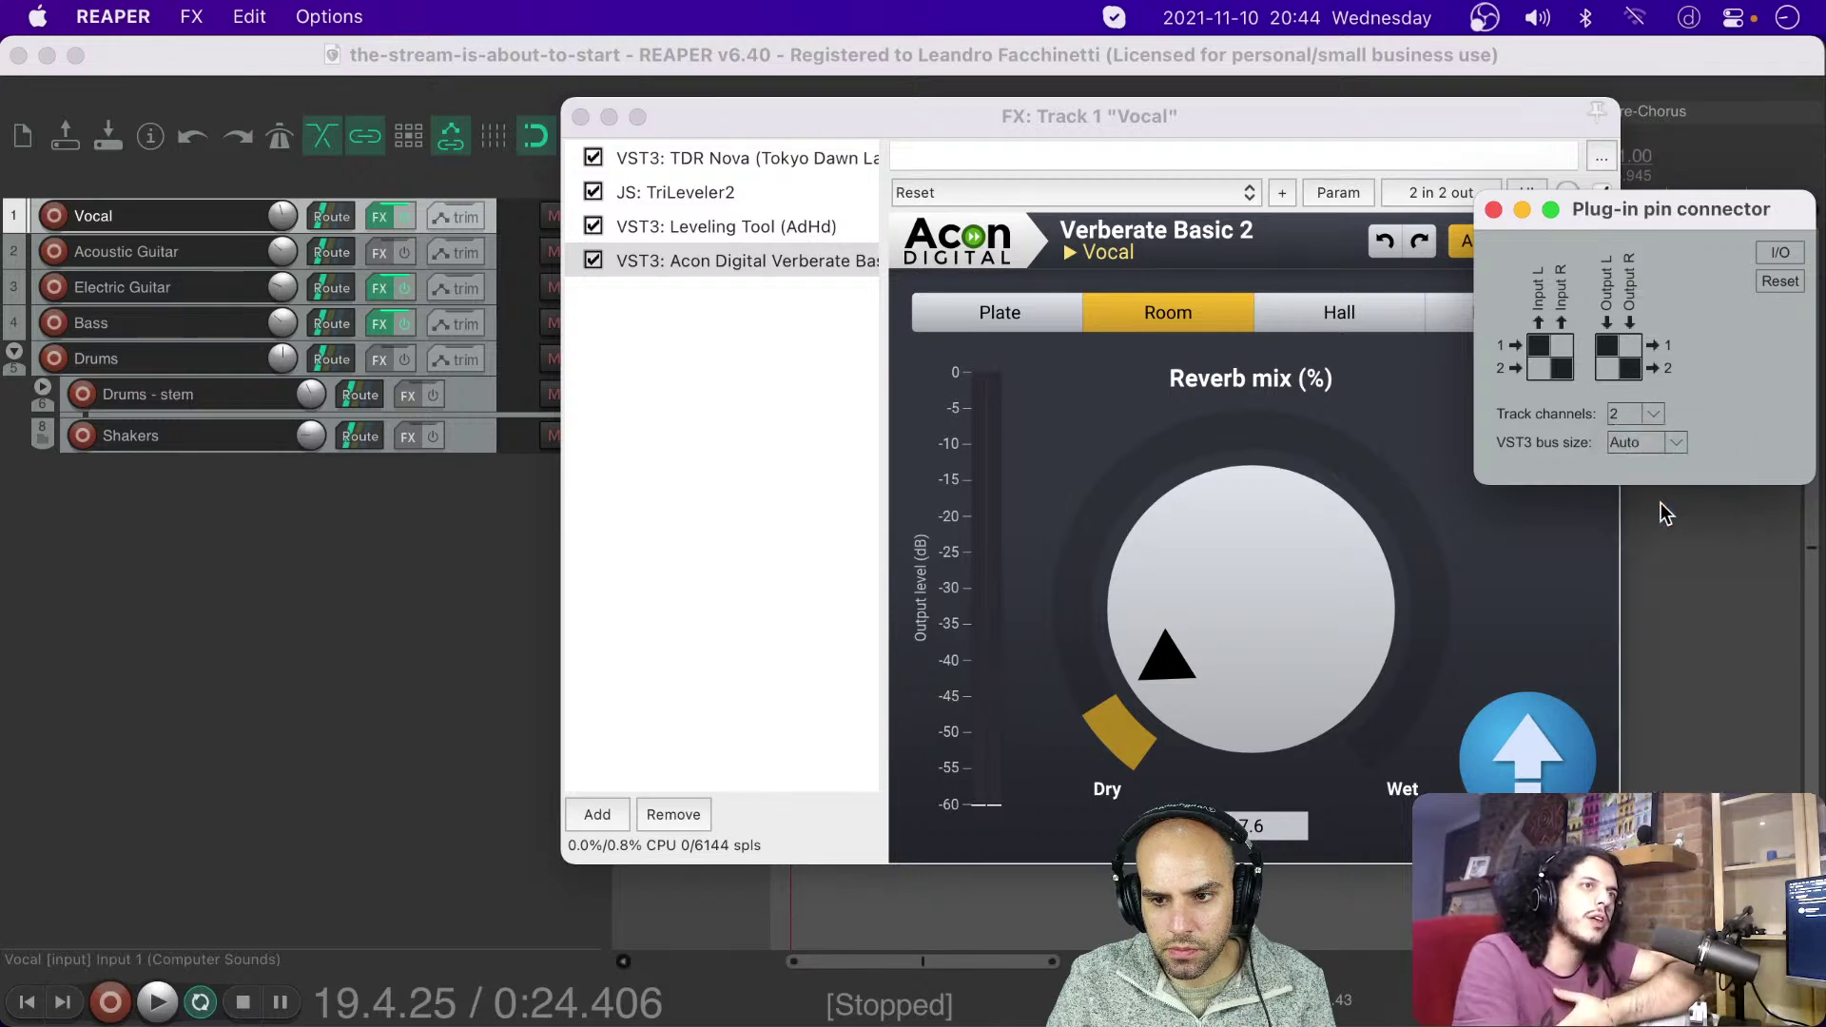
pyautogui.click(1494, 210)
pyautogui.click(581, 116)
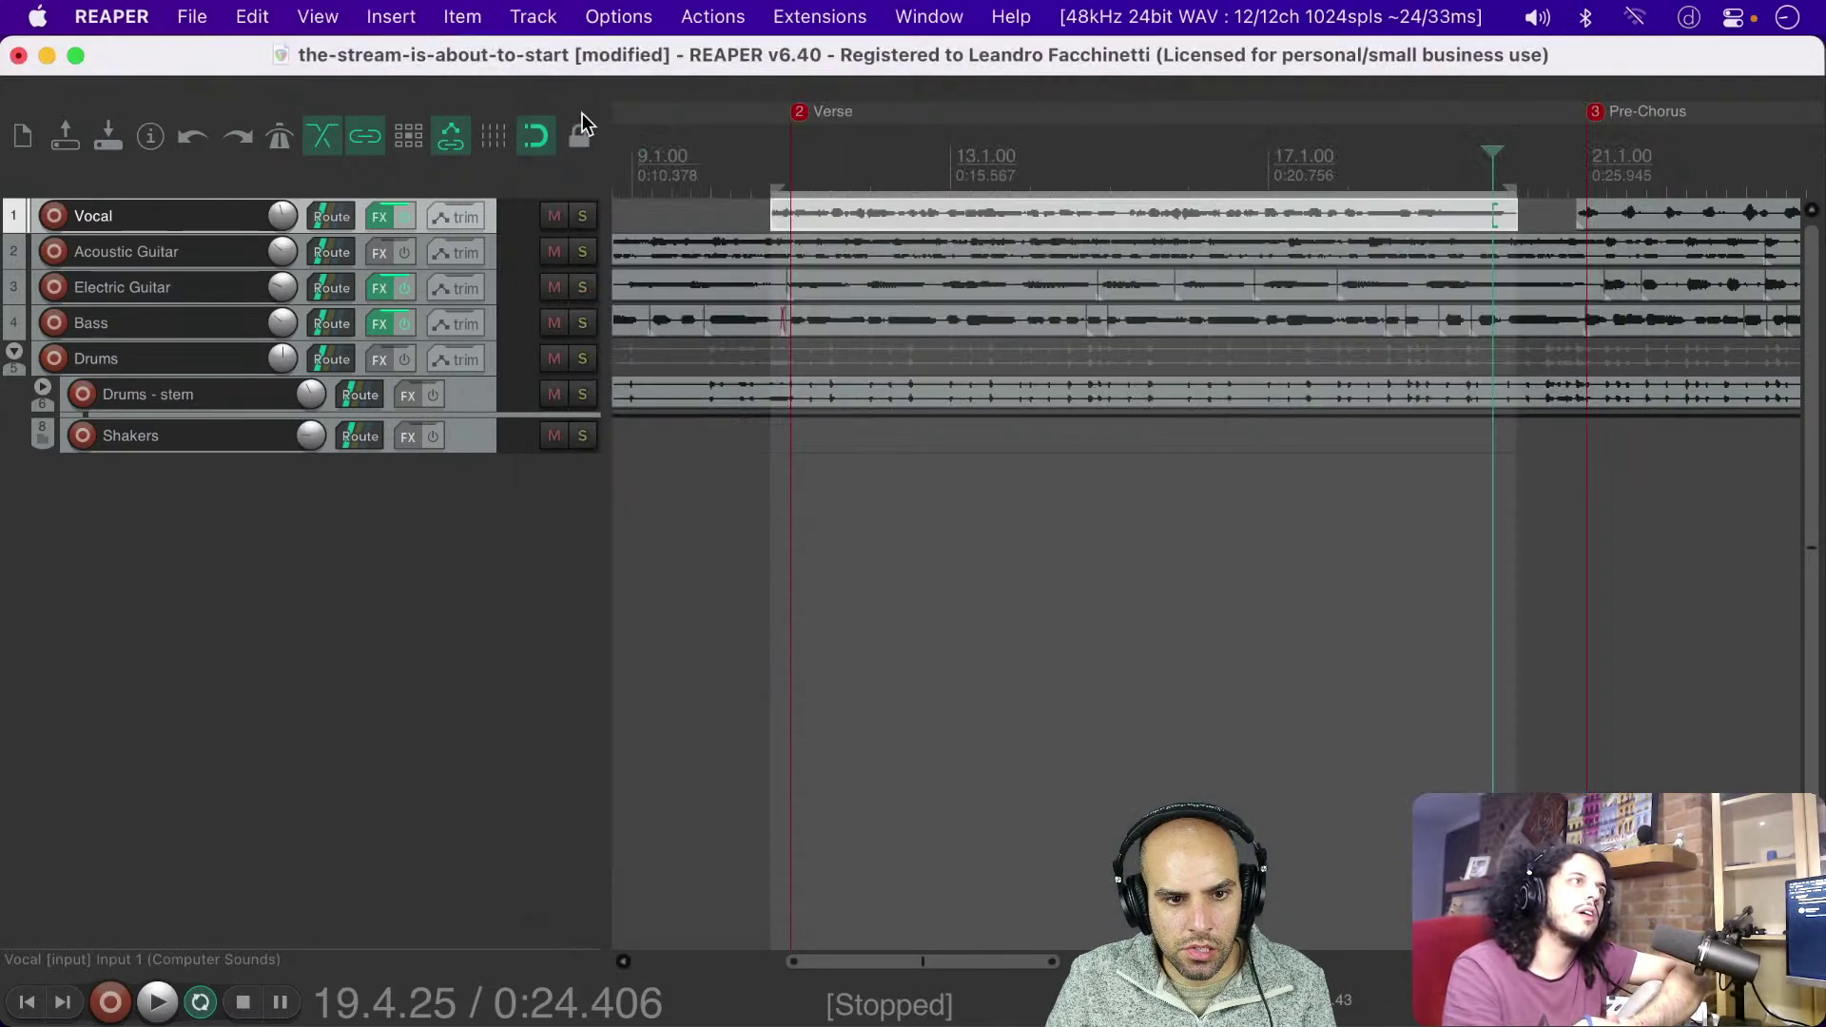
# Step: Reopen the Track Wiring diagram and connect TriLeveler2's inputs 3 and 5 to channel 1 and input 4 to channel 2 on the Vocal track
pyautogui.hotkey('ctrl', 'alt', 'r')
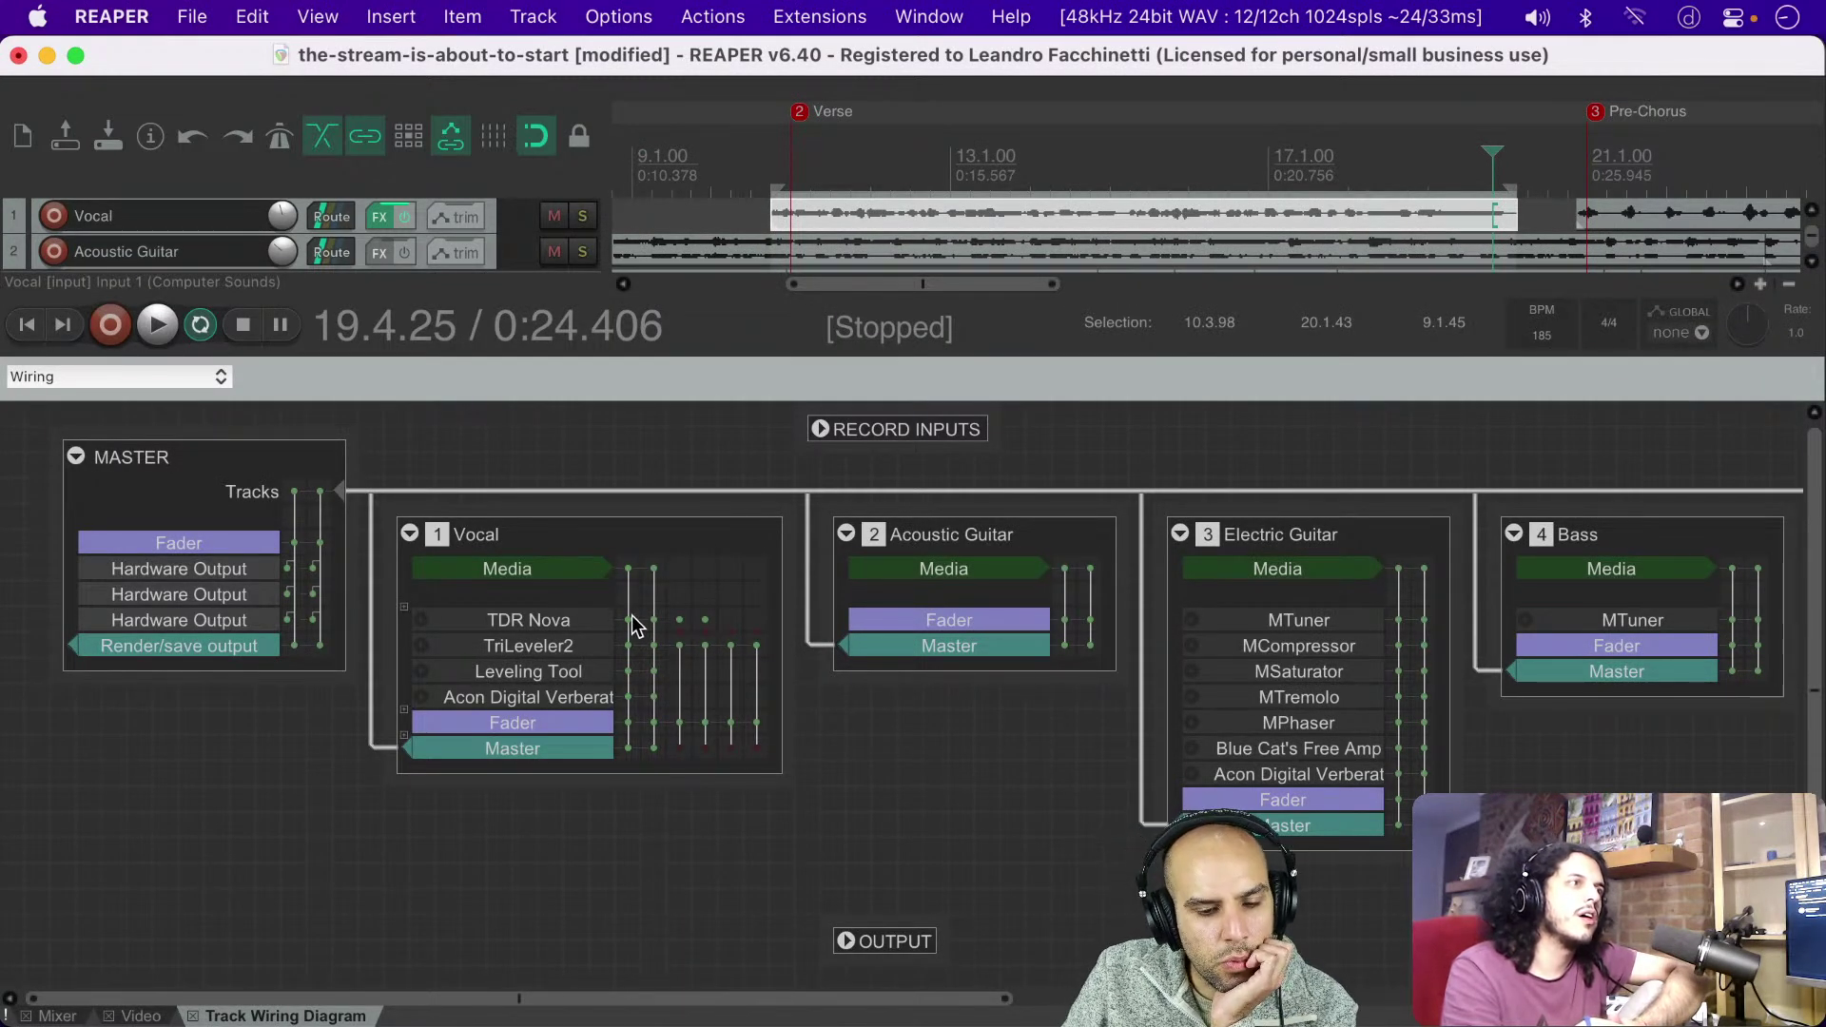
pyautogui.click(681, 656)
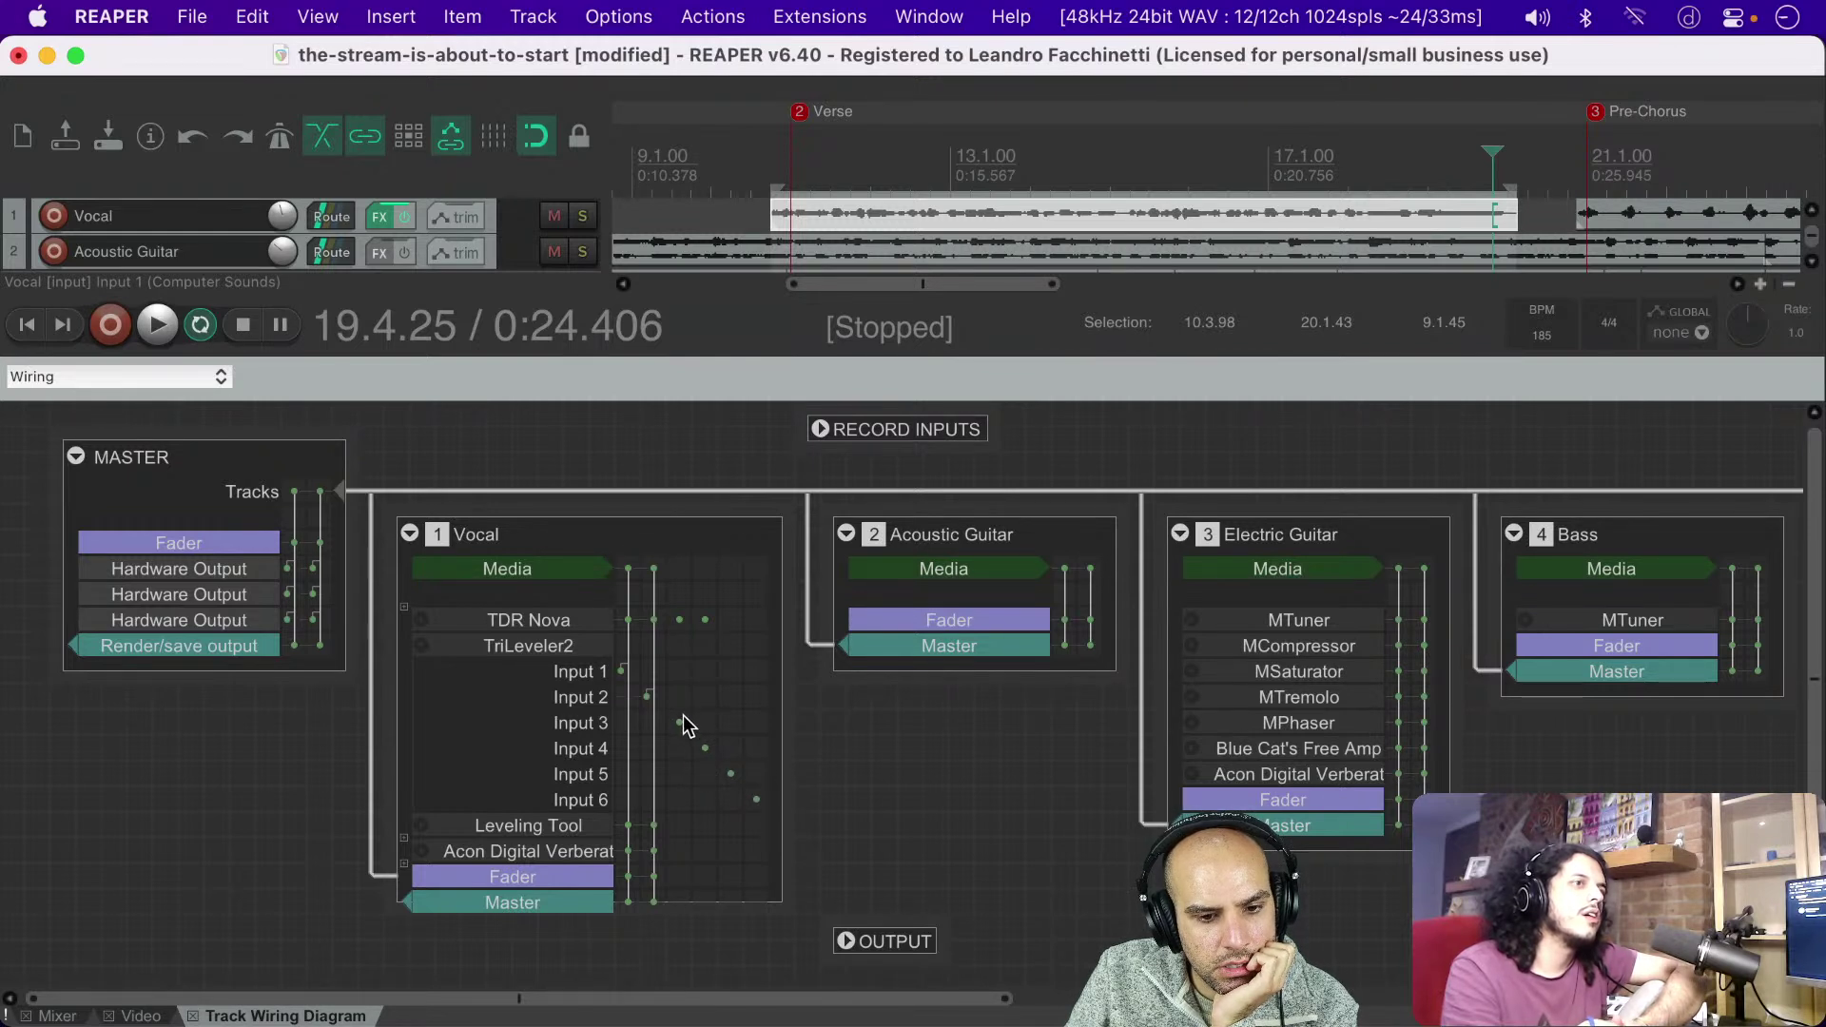
pyautogui.click(624, 723)
pyautogui.click(647, 749)
pyautogui.click(622, 774)
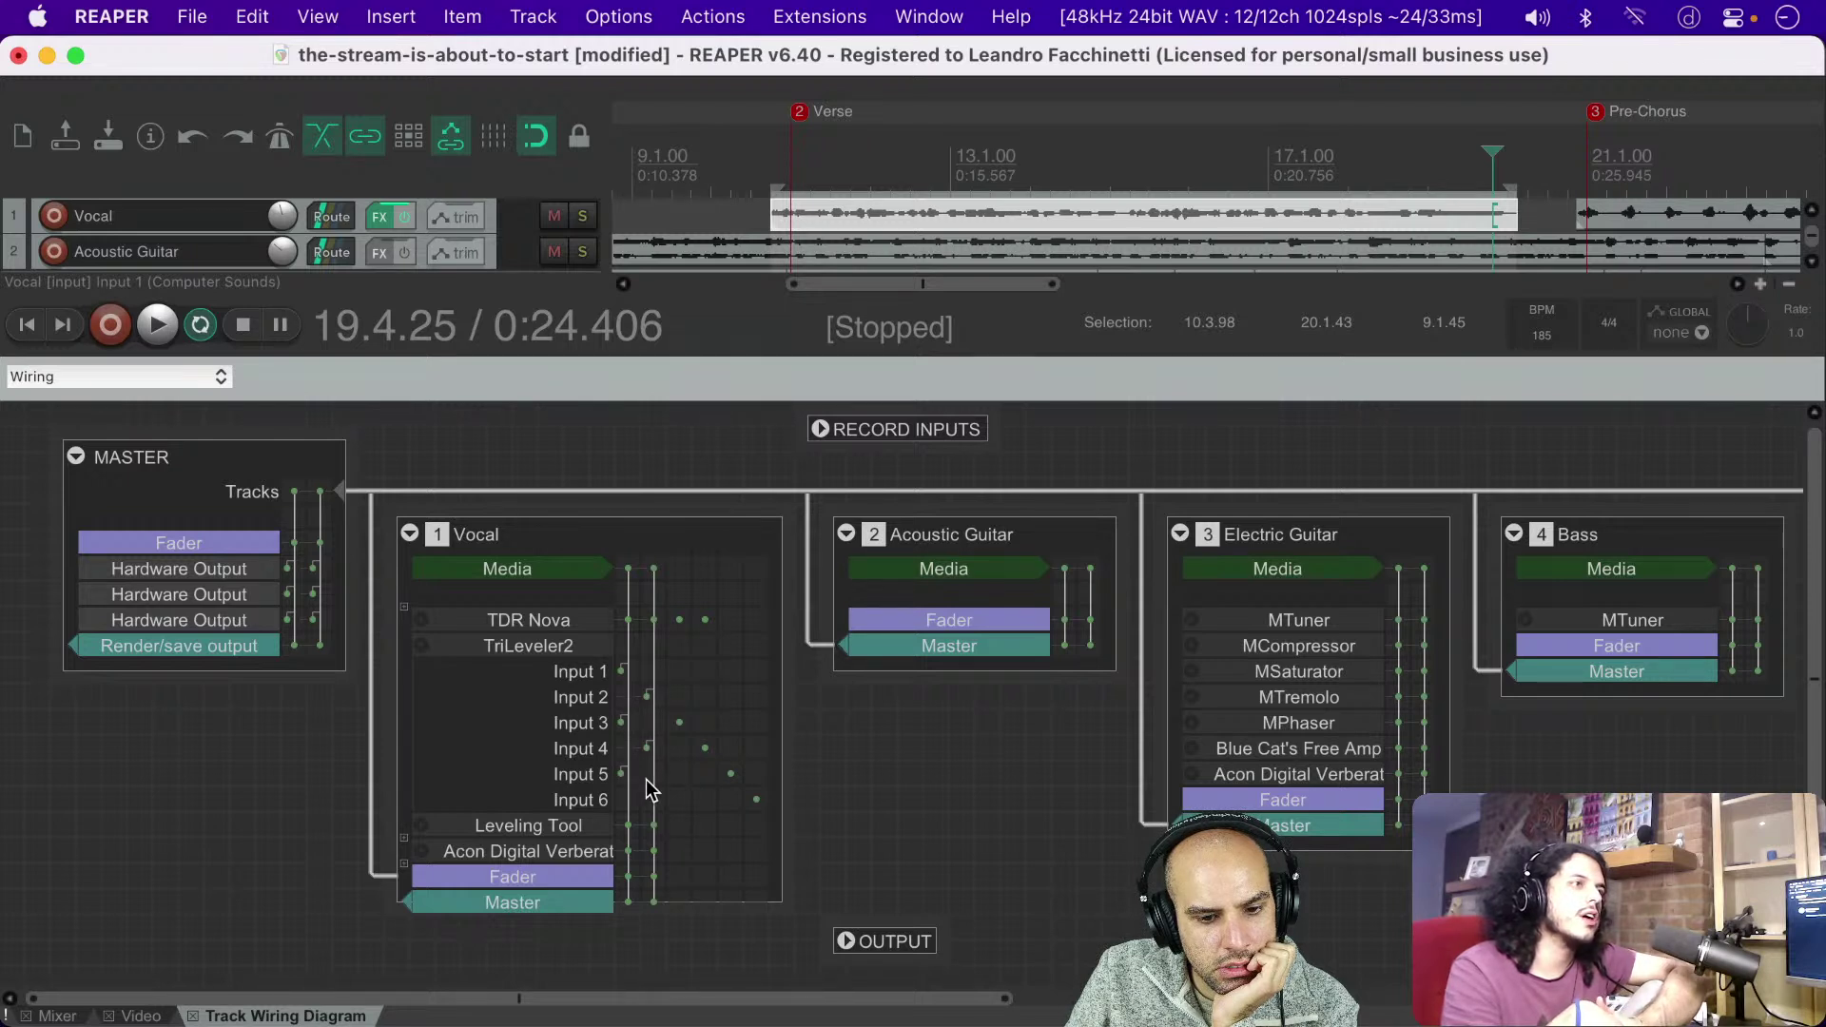
# Step: Try to connect TriLeveler2's input 6 to channel 2 in the Vocal track's wiring
pyautogui.click(650, 797)
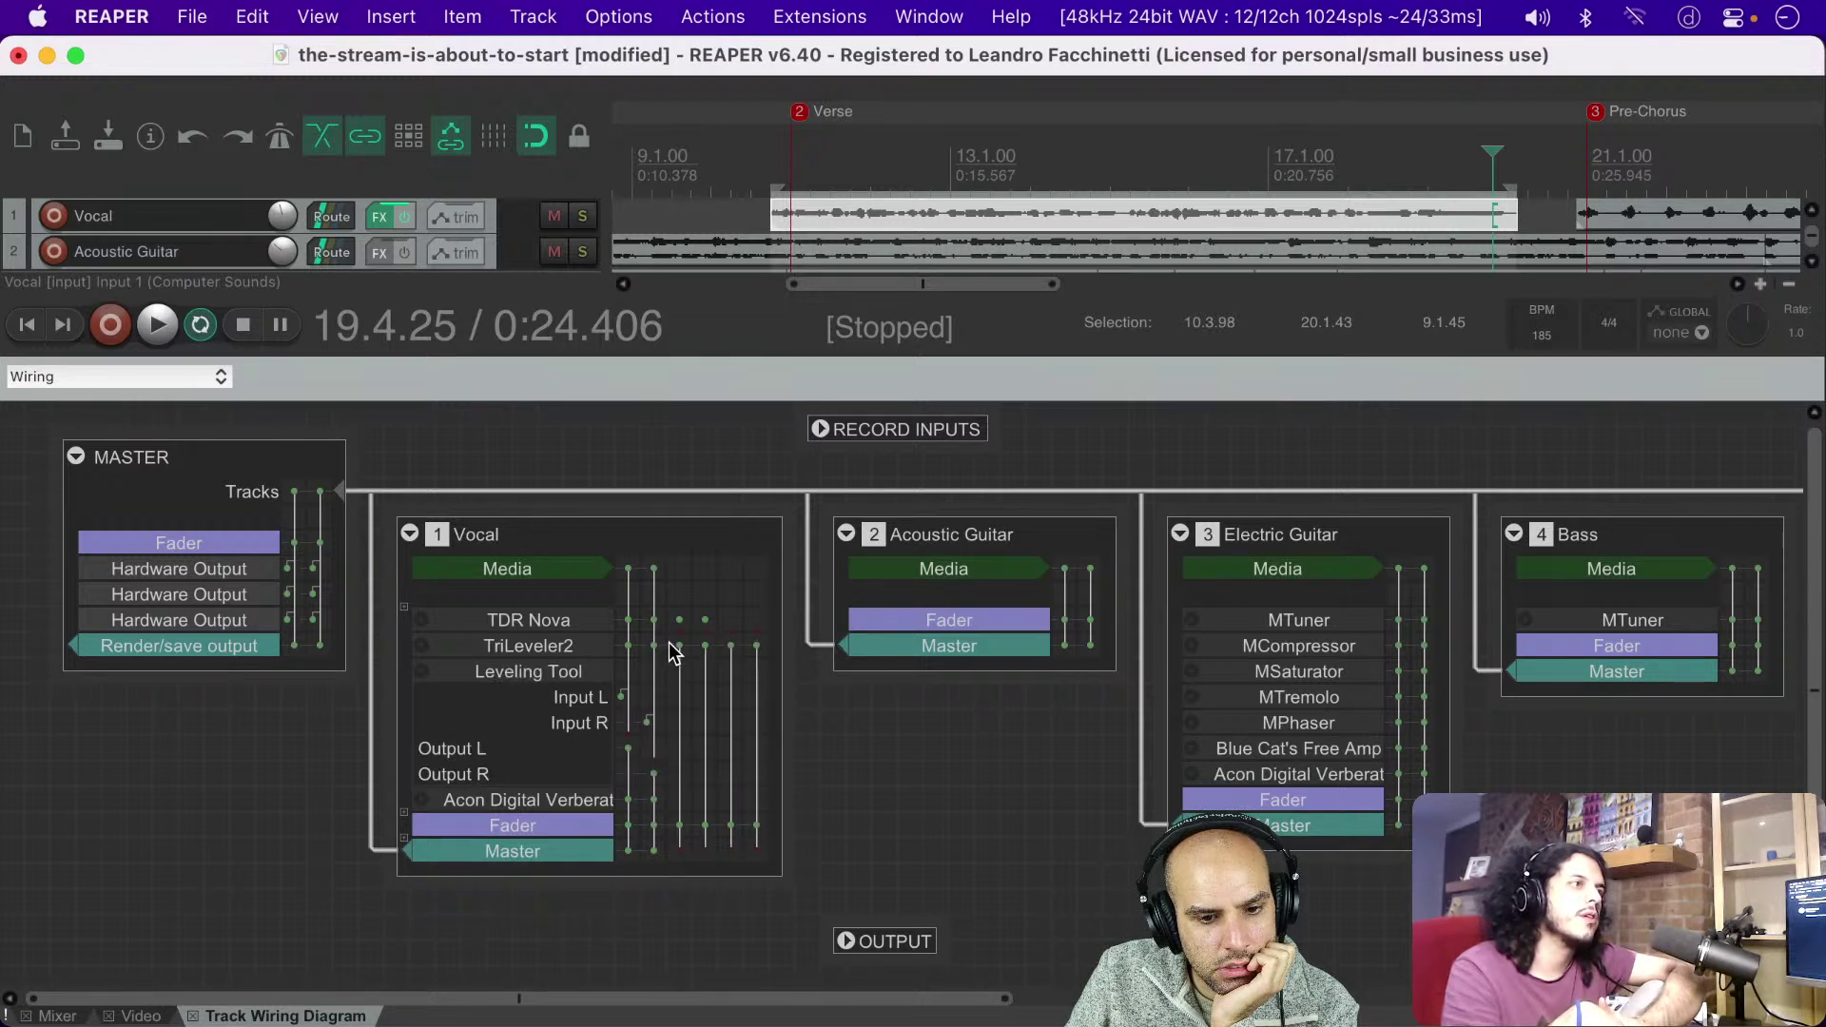
pyautogui.click(421, 646)
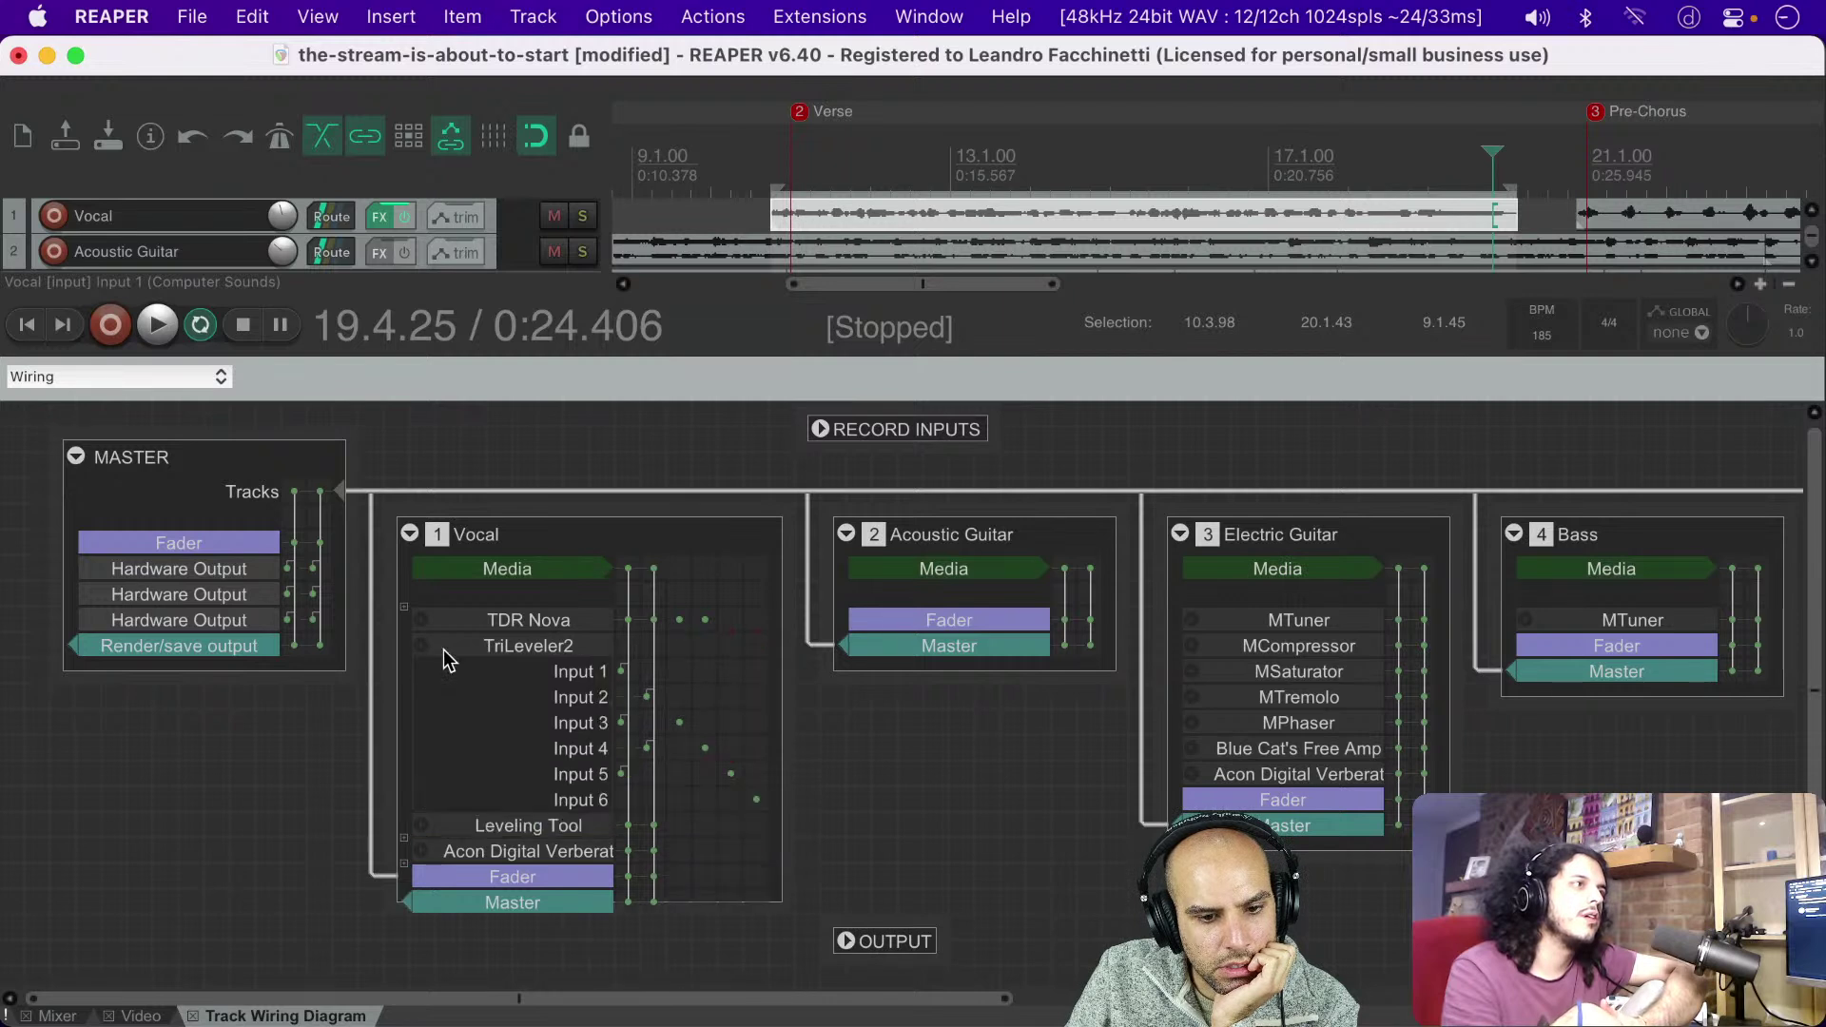
pyautogui.click(651, 799)
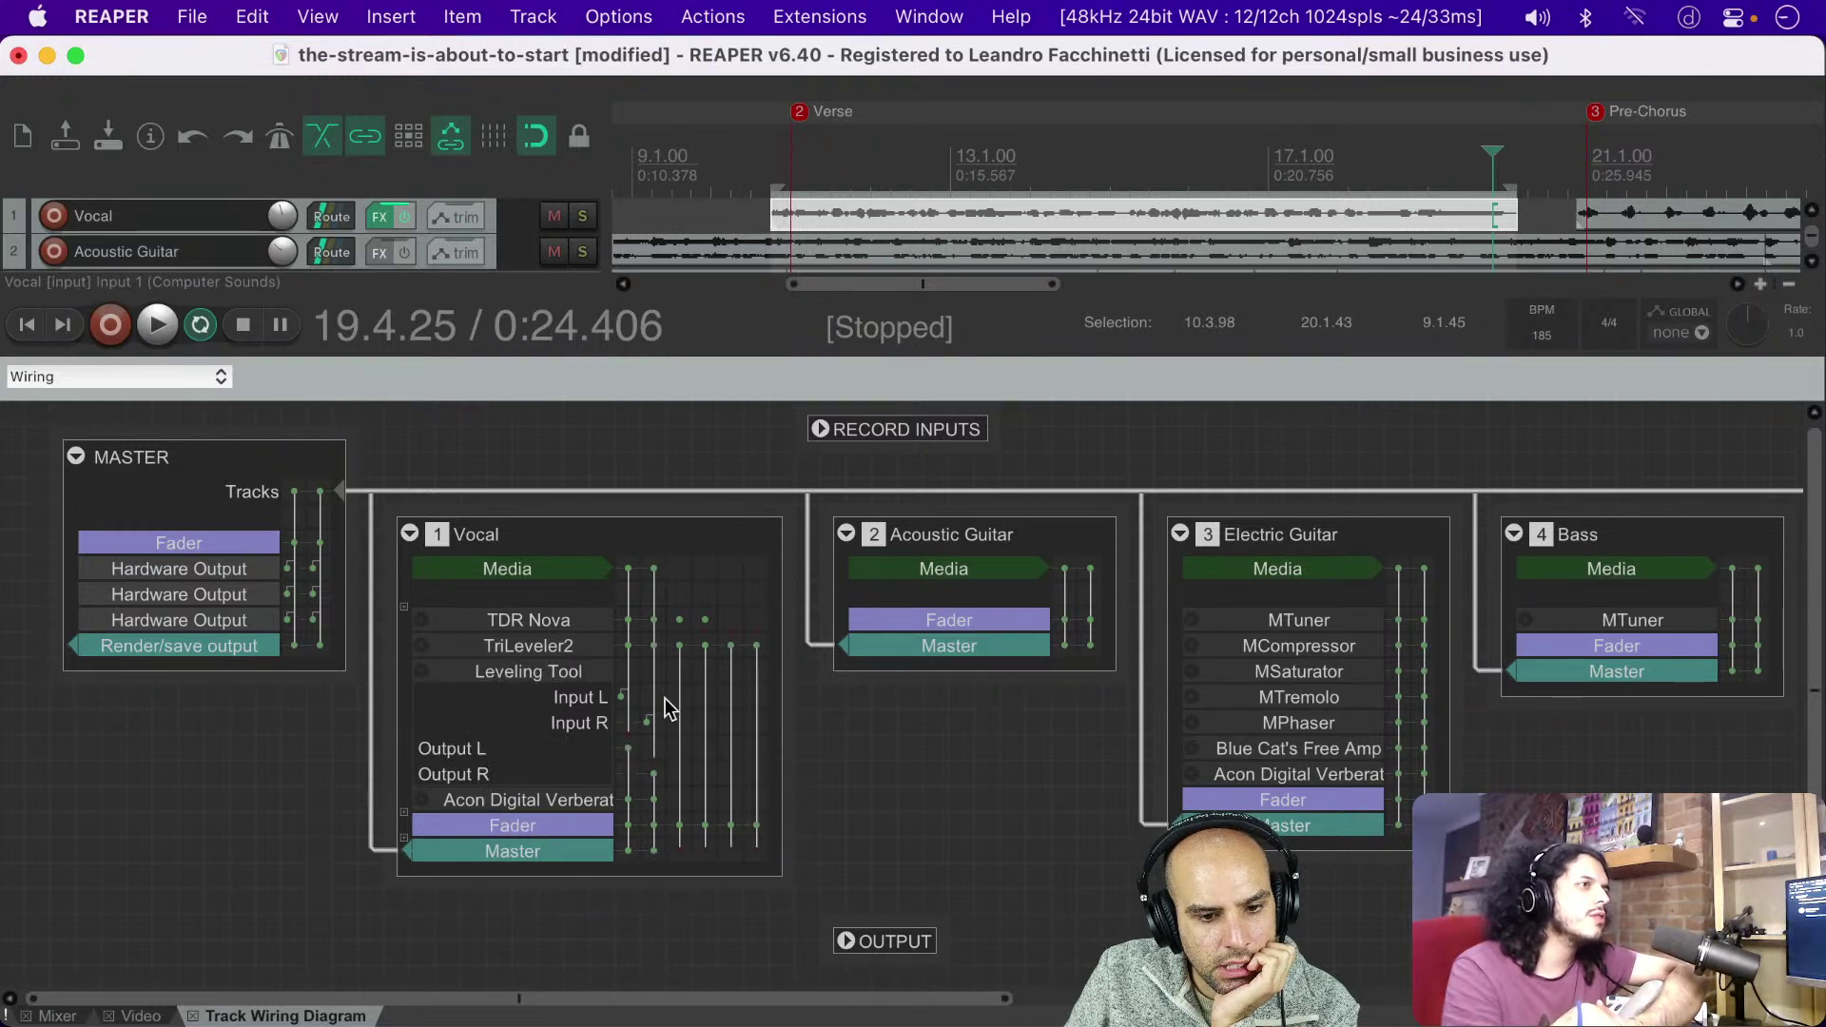
# Step: Disconnect TriLeveler2's inputs 3, 4 and 5 from channels 3, 4 and 5 in the Vocal track's wiring
pyautogui.click(421, 645)
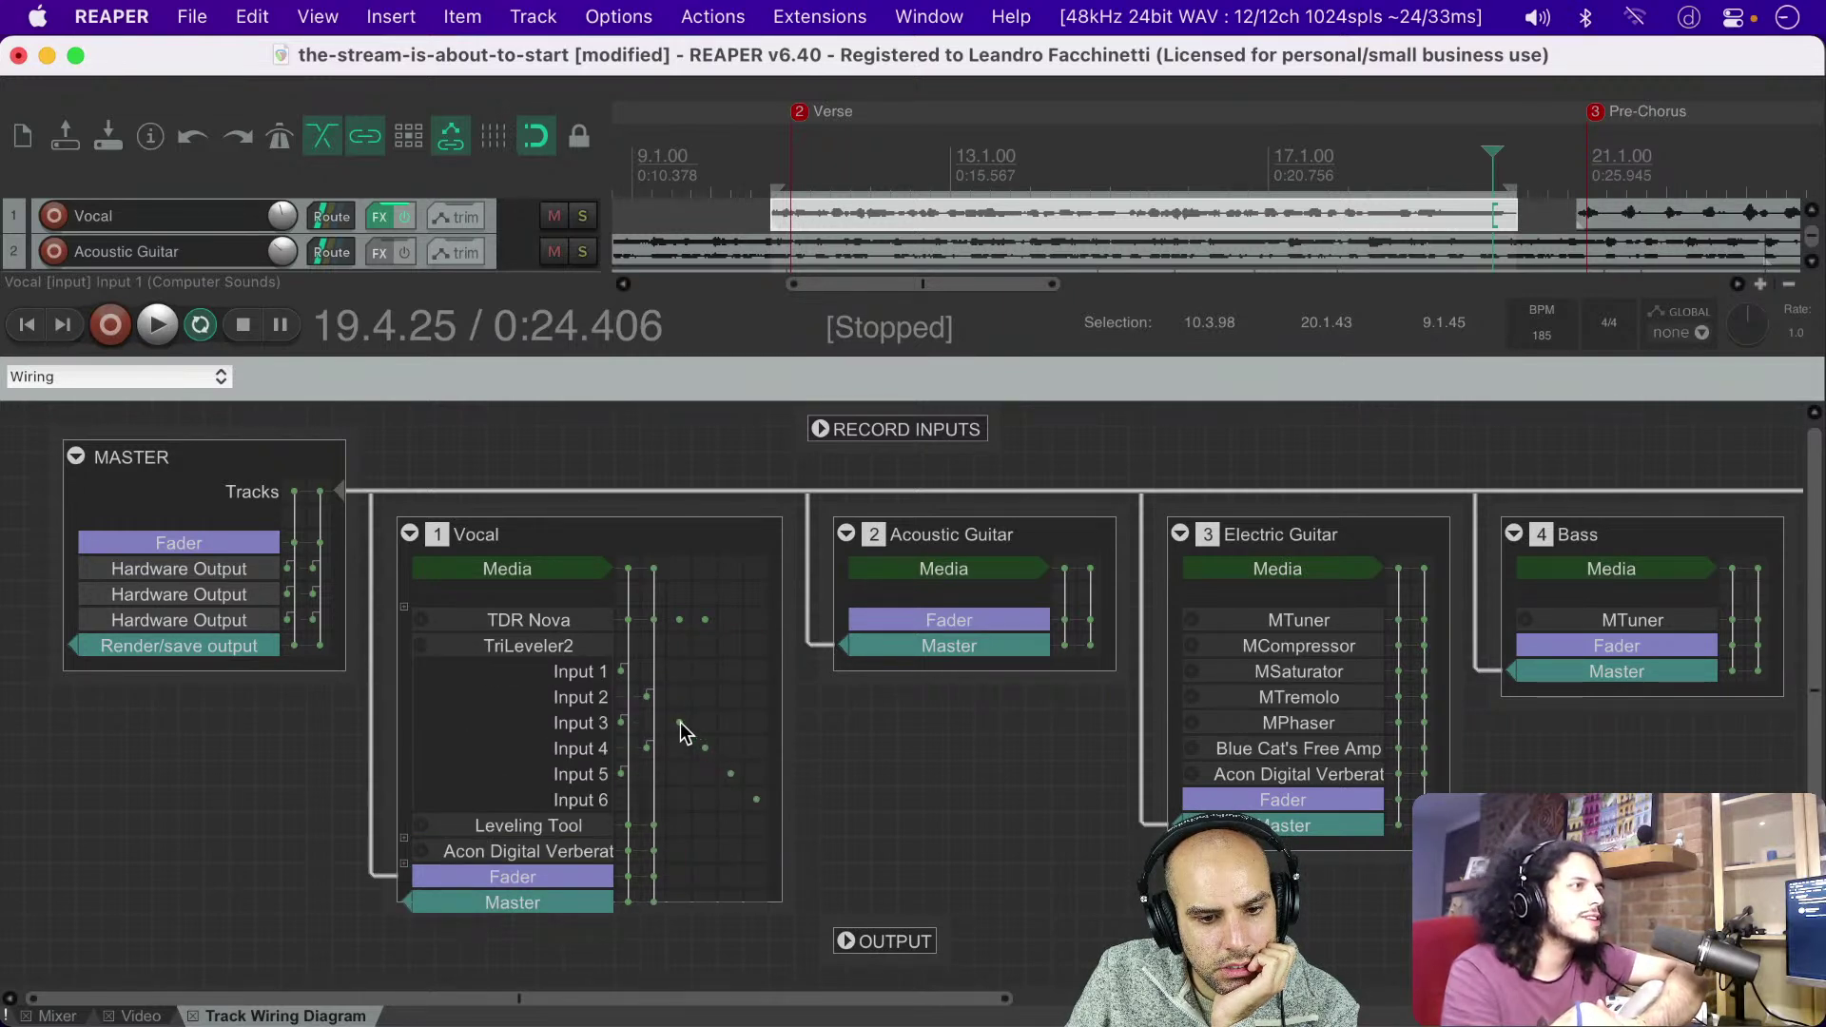
pyautogui.click(721, 793)
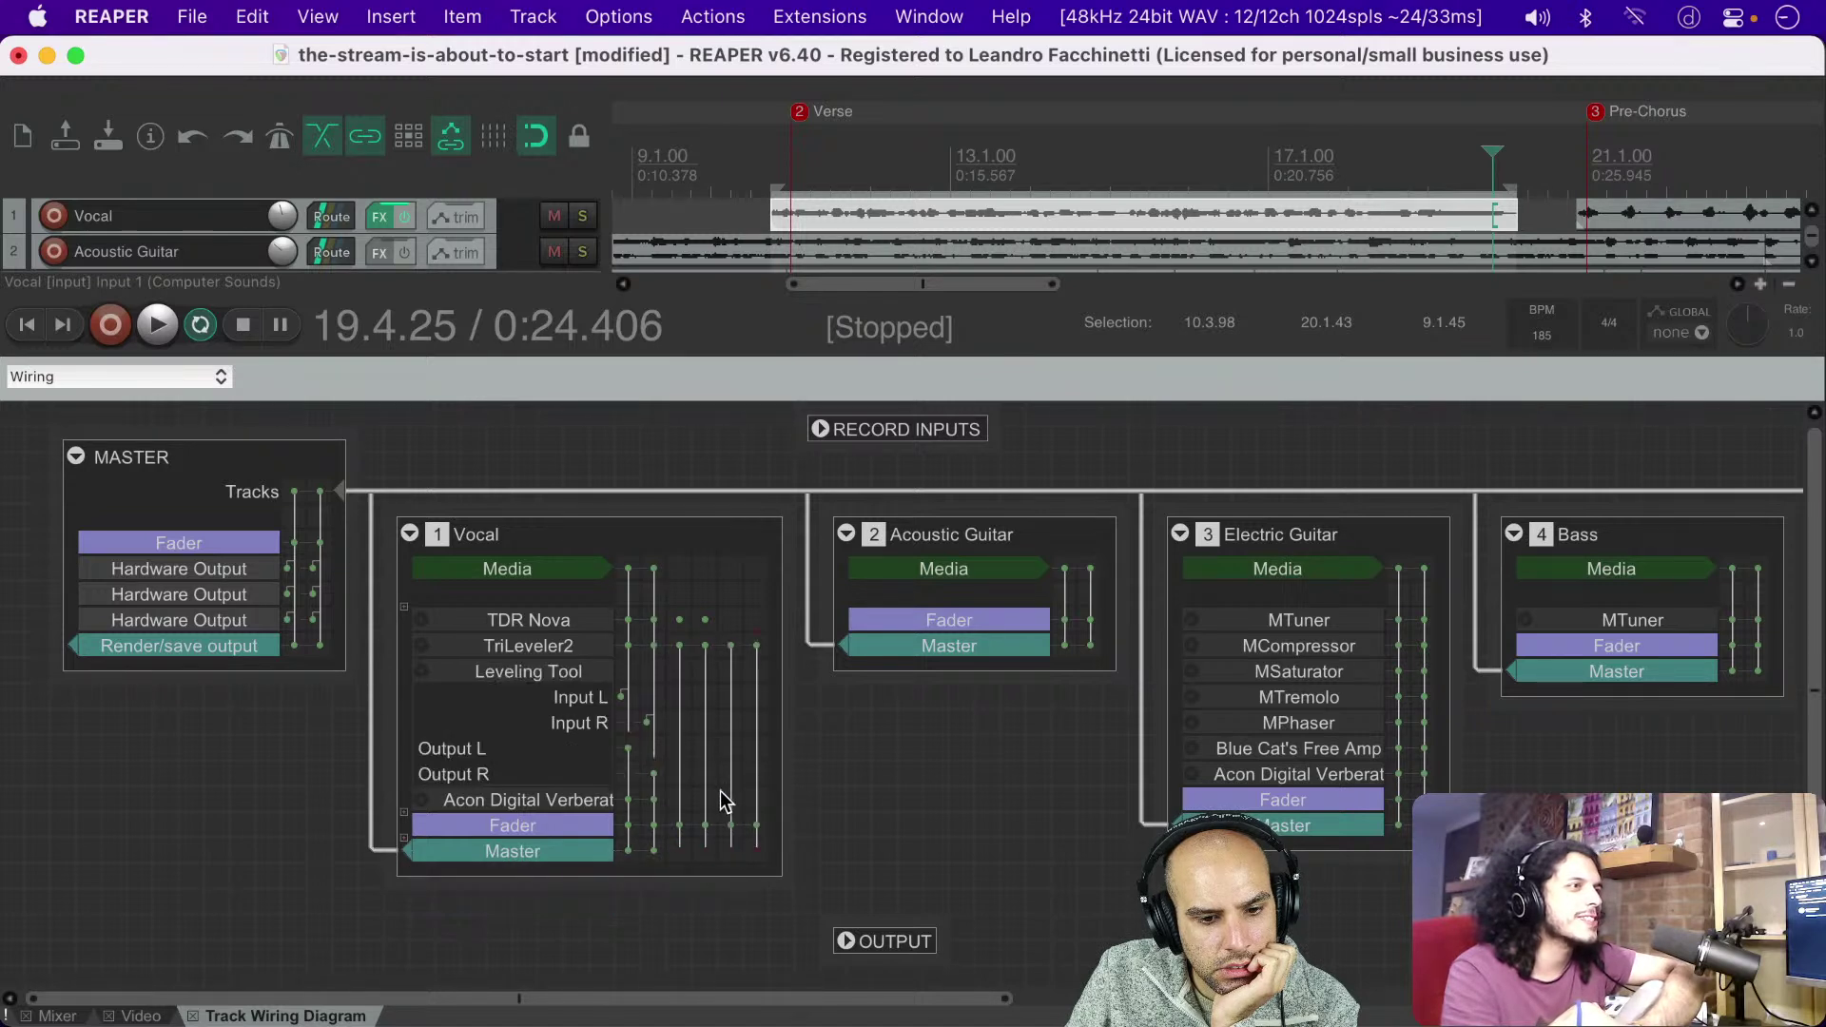
pyautogui.click(418, 619)
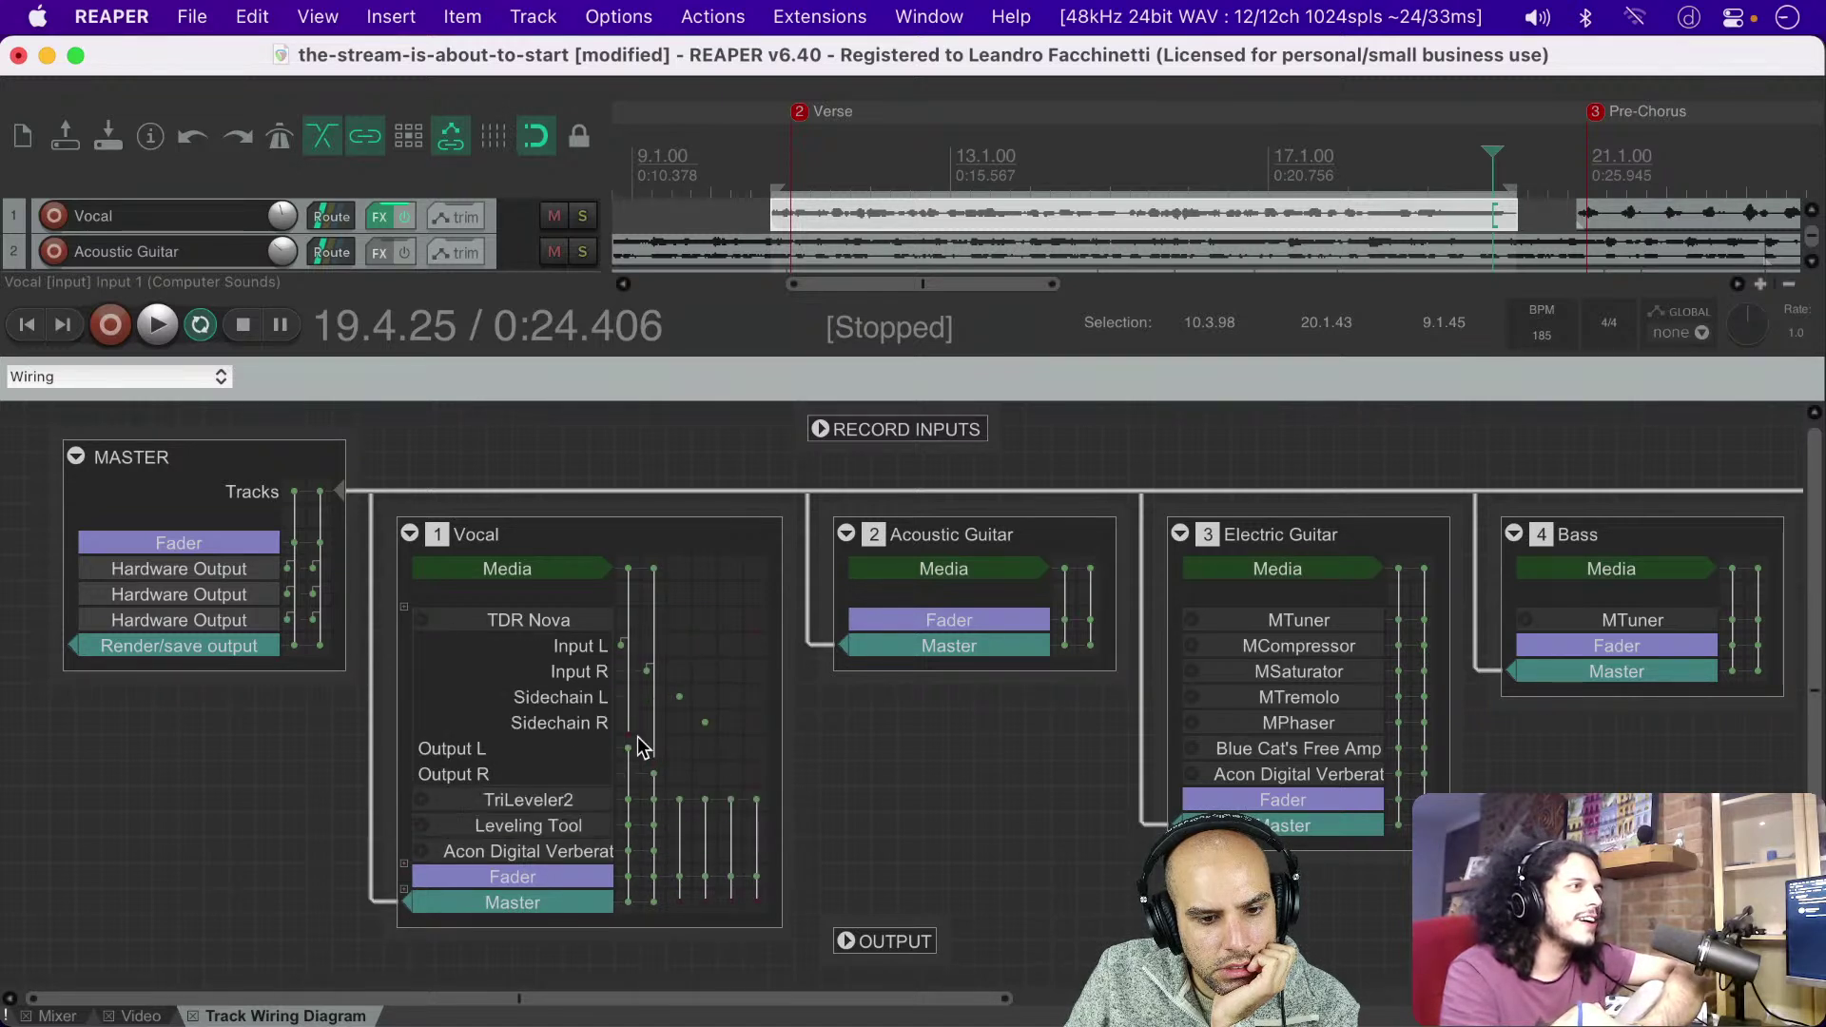
pyautogui.click(421, 614)
pyautogui.click(420, 637)
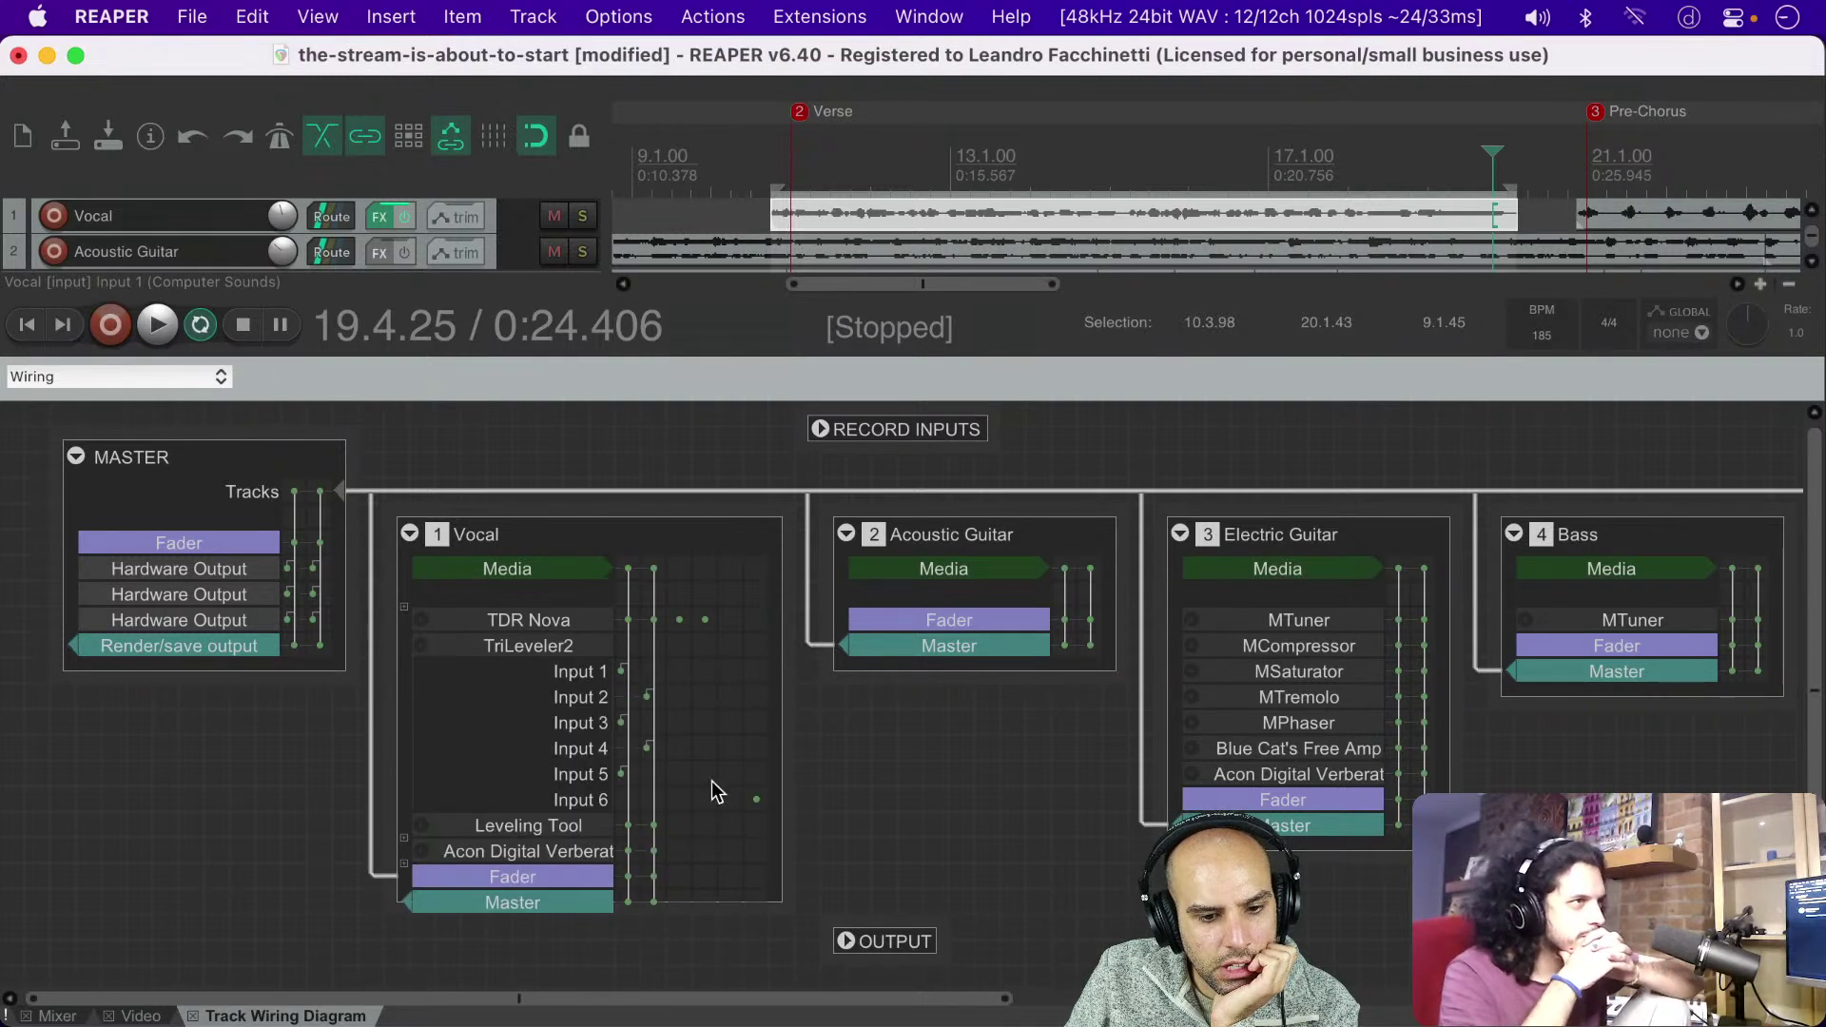
# Step: Try to move TriLeveler2's input 6 from channel 6 to channel 2 within the wiring diagram
pyautogui.click(420, 826)
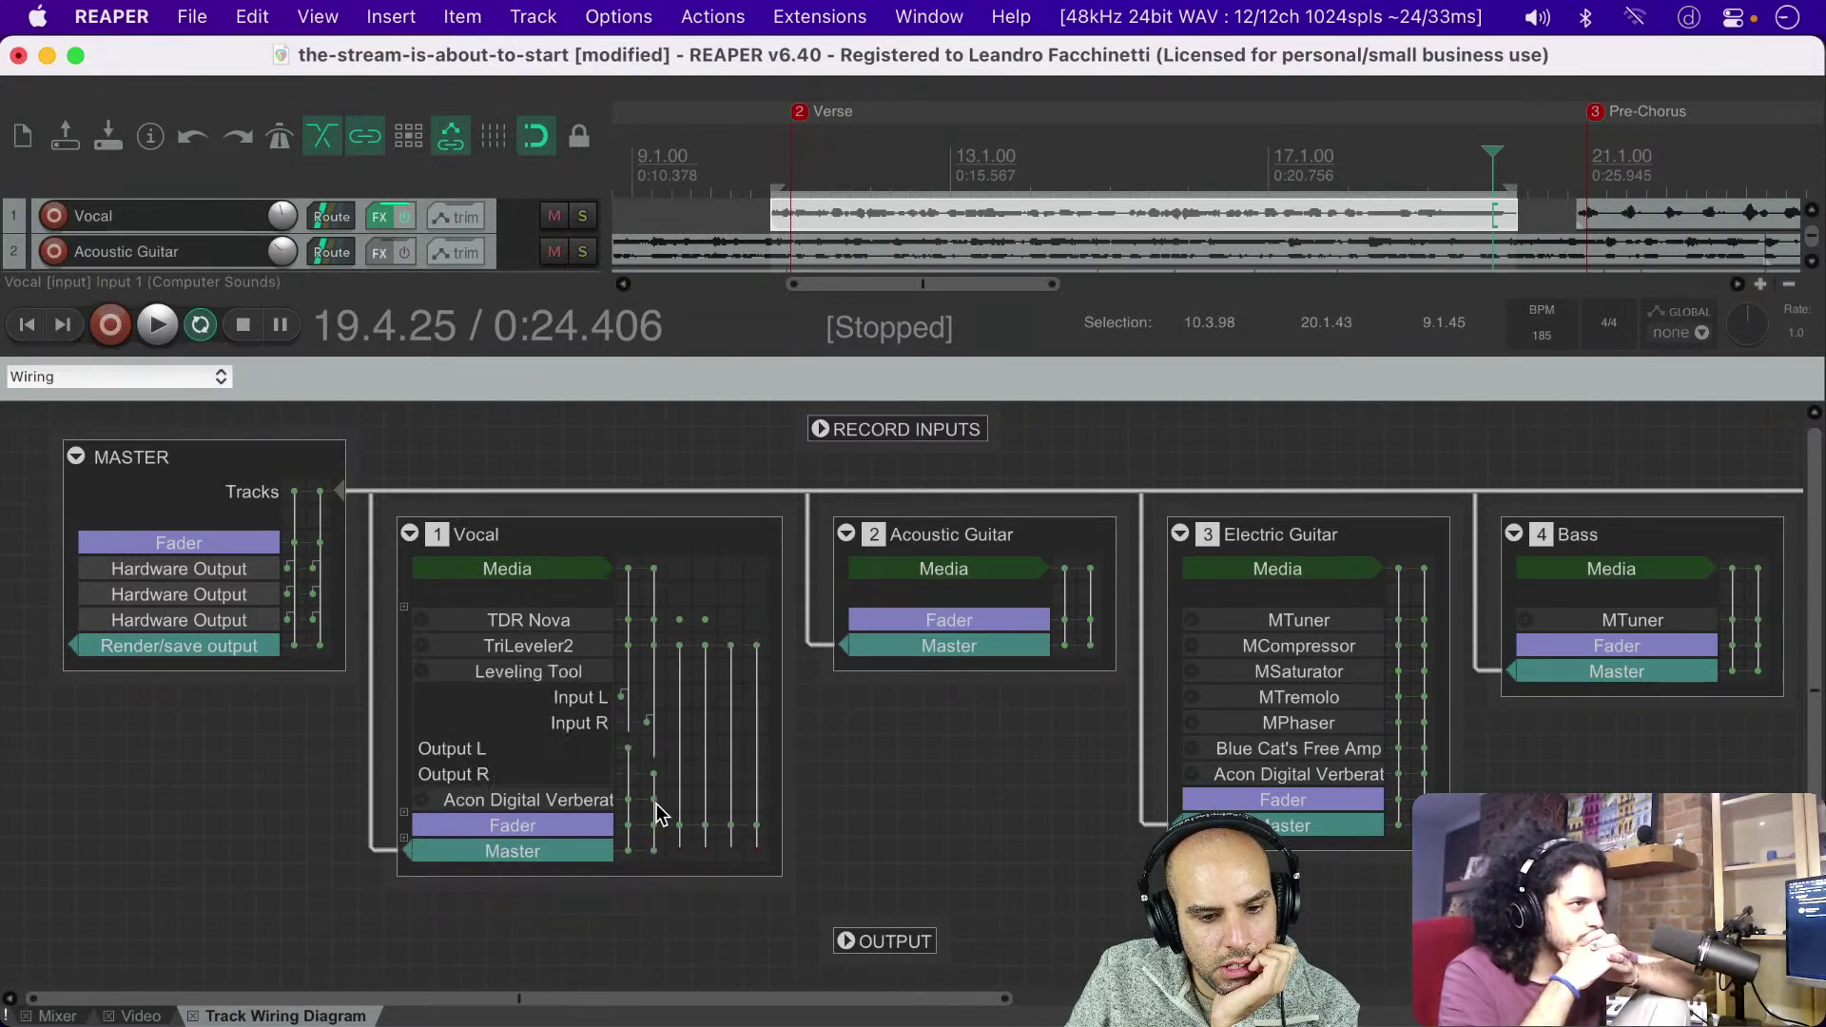
pyautogui.click(422, 644)
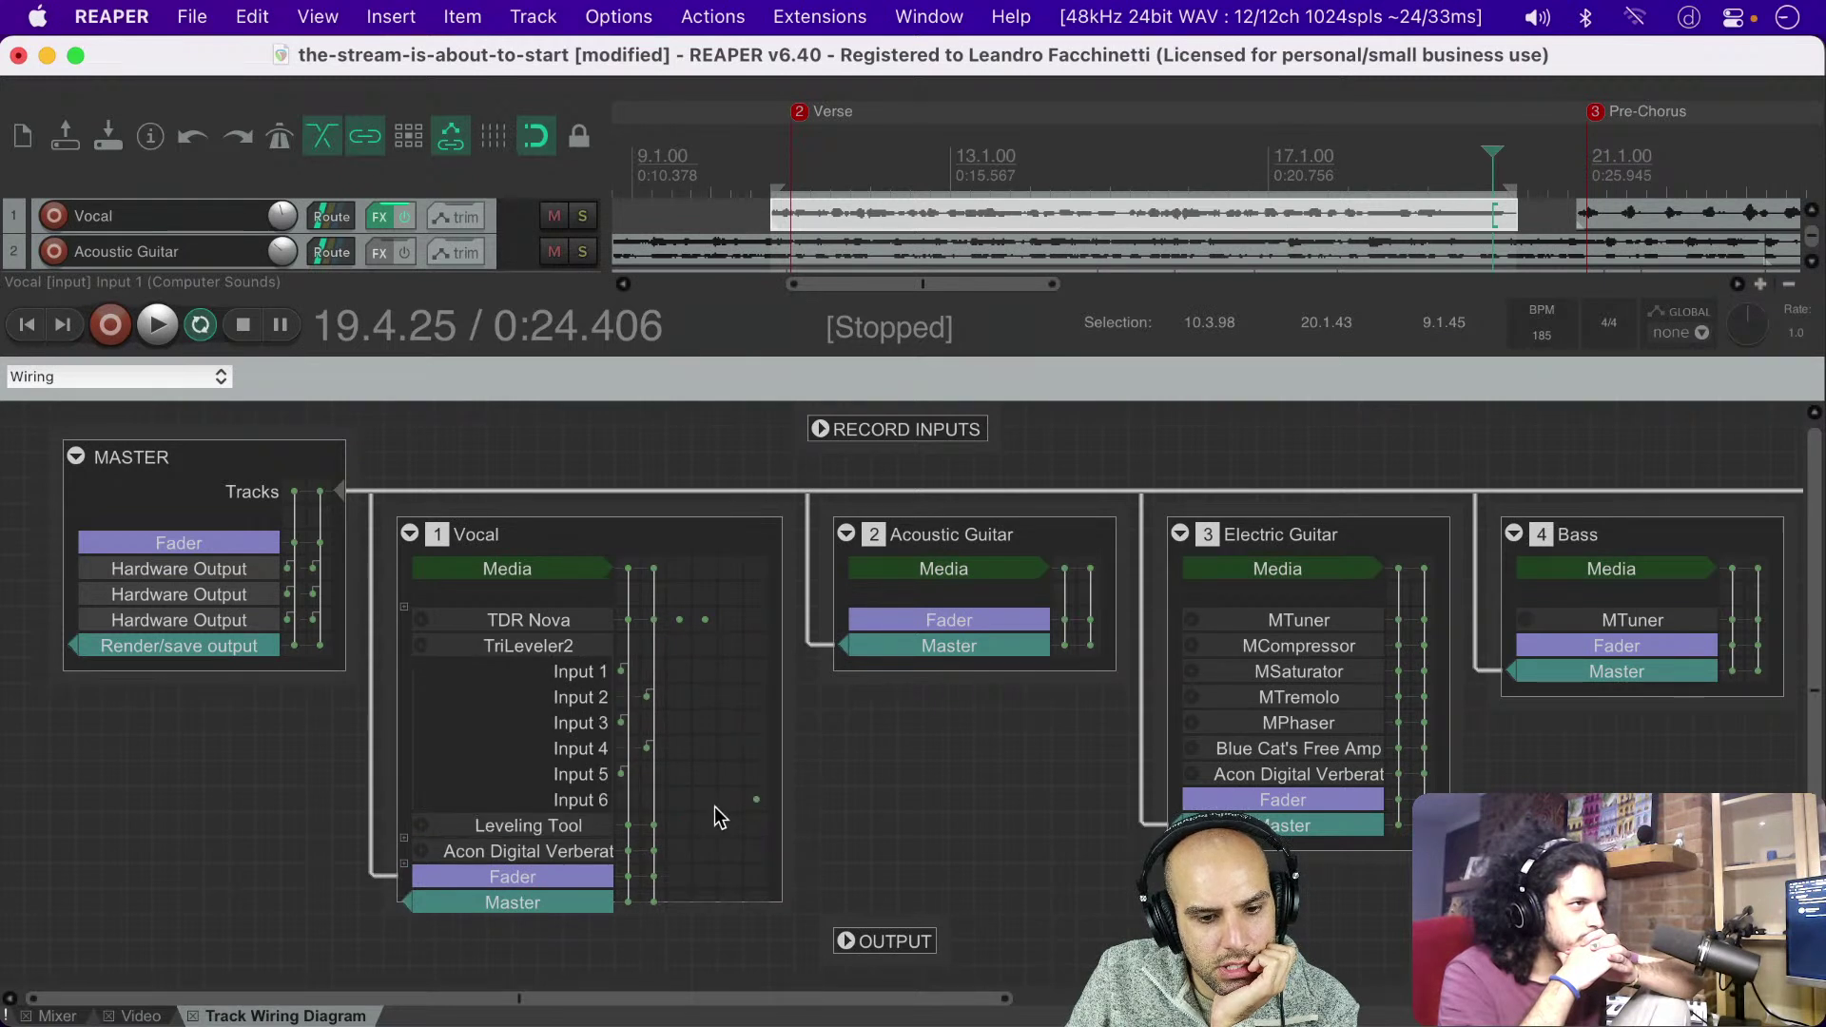
pyautogui.click(654, 795)
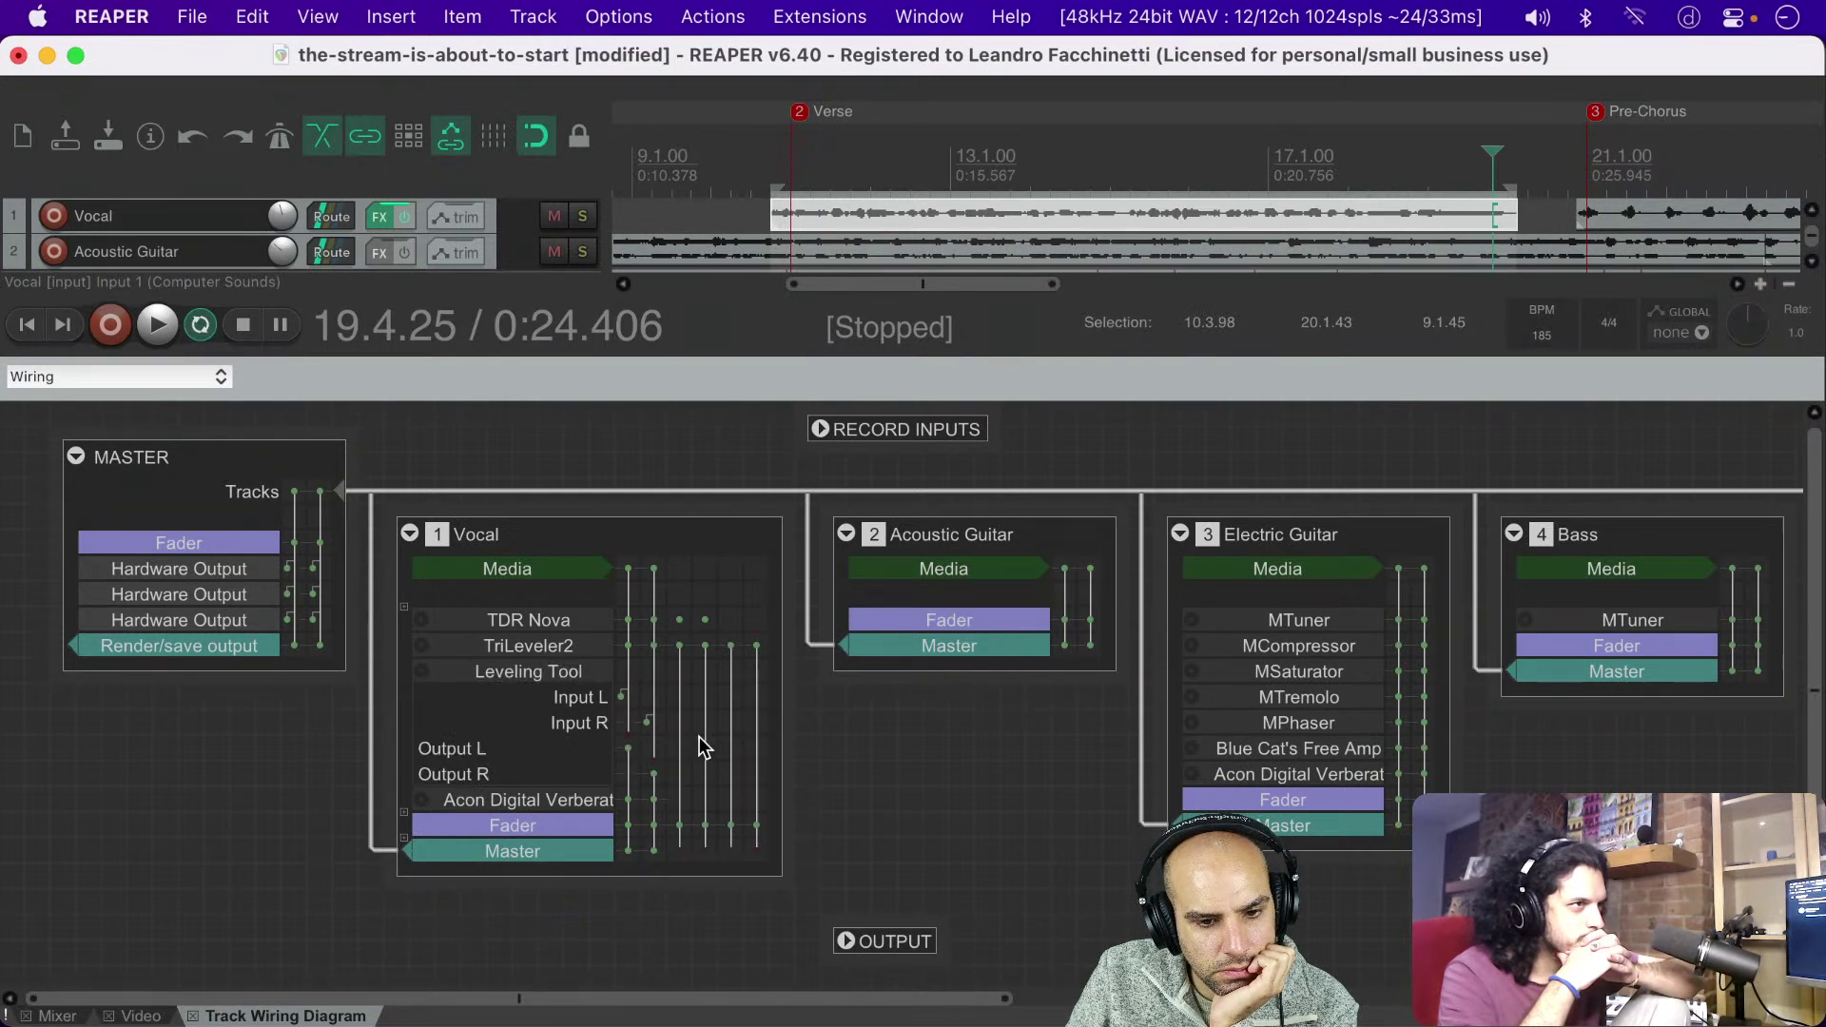
pyautogui.click(431, 648)
pyautogui.click(758, 799)
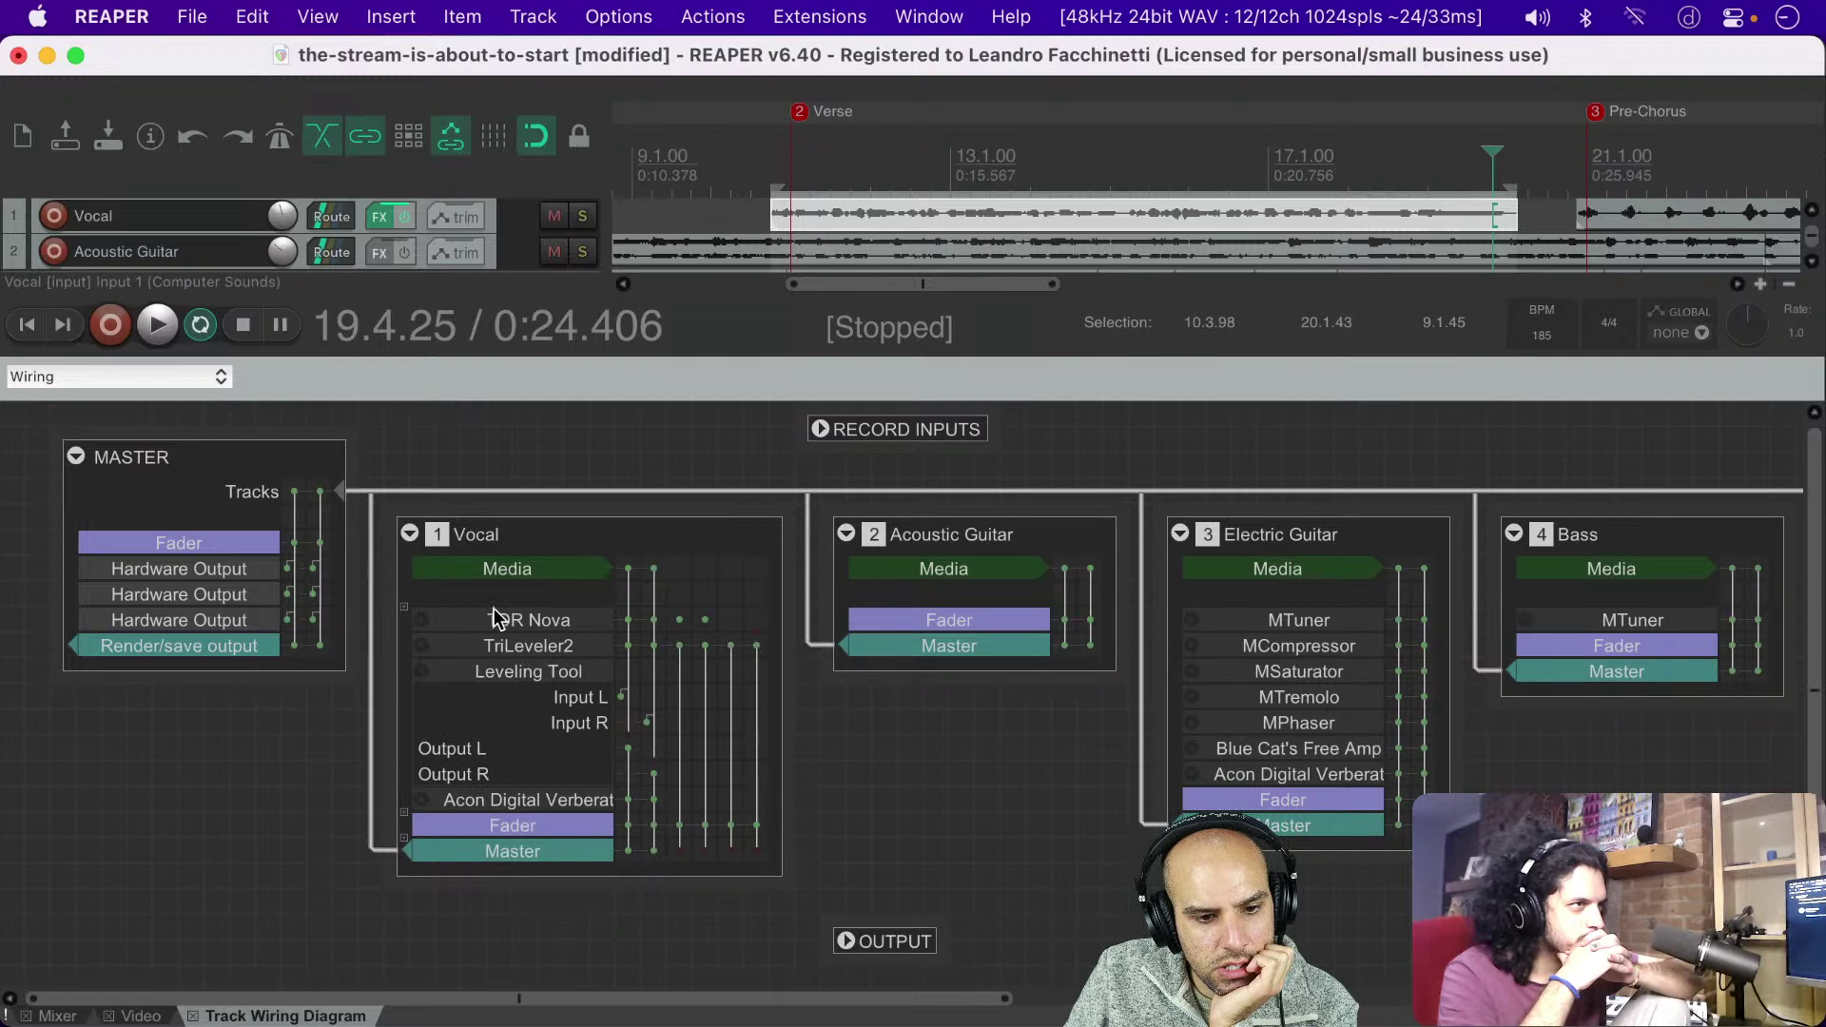
pyautogui.click(420, 645)
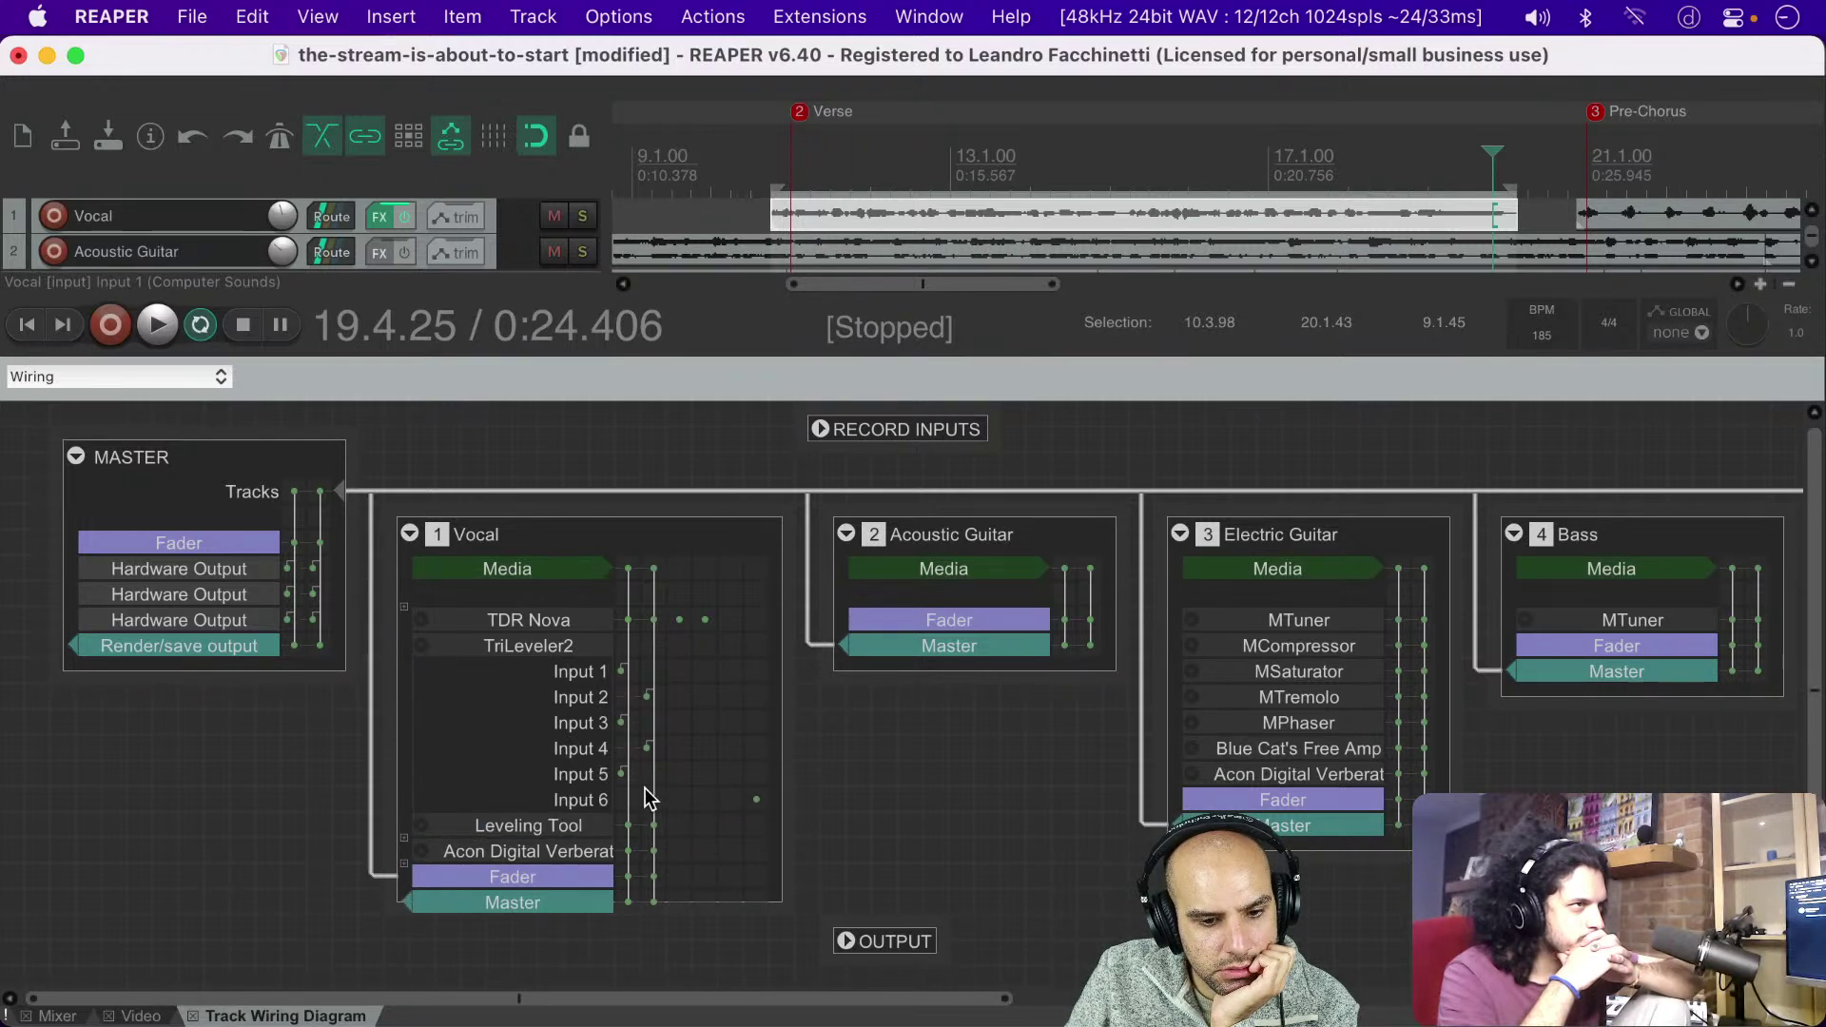
# Step: Open TriLeveler2's plug-in pin connector and reroute JS input 6 from channel 6 to channel 2
pyautogui.doubleClick(521, 644)
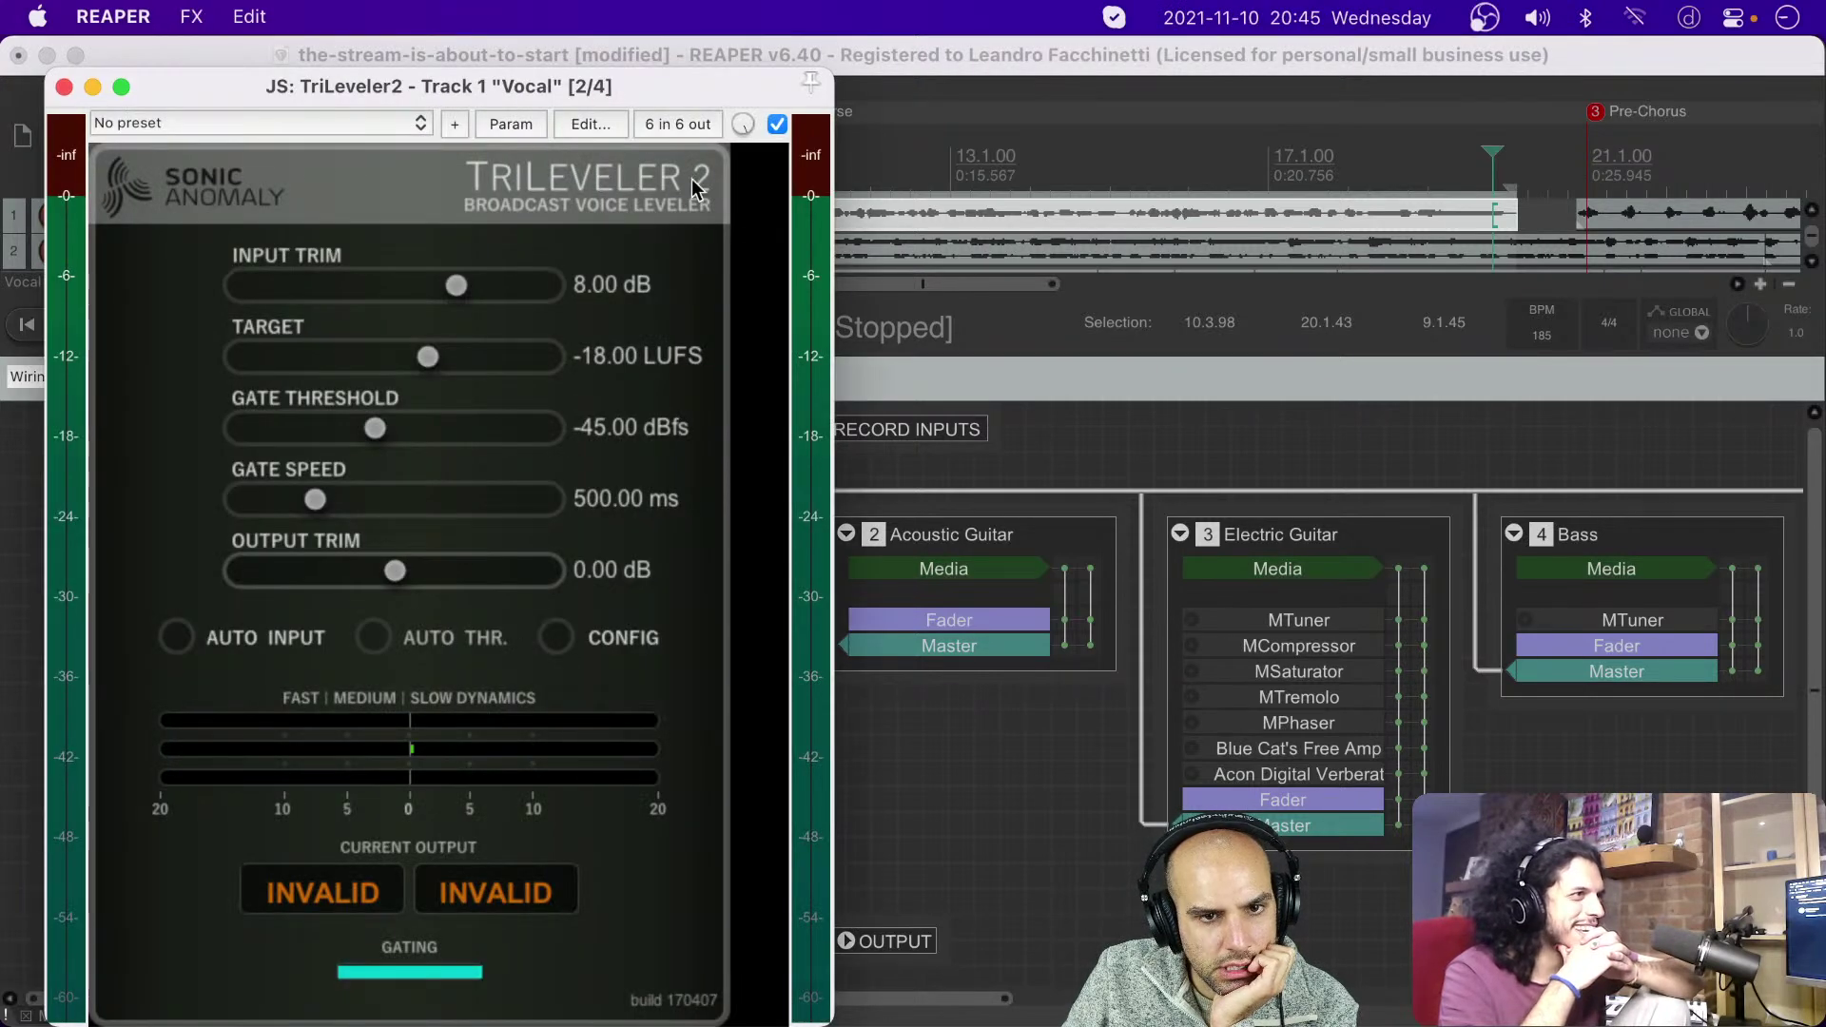
pyautogui.click(687, 126)
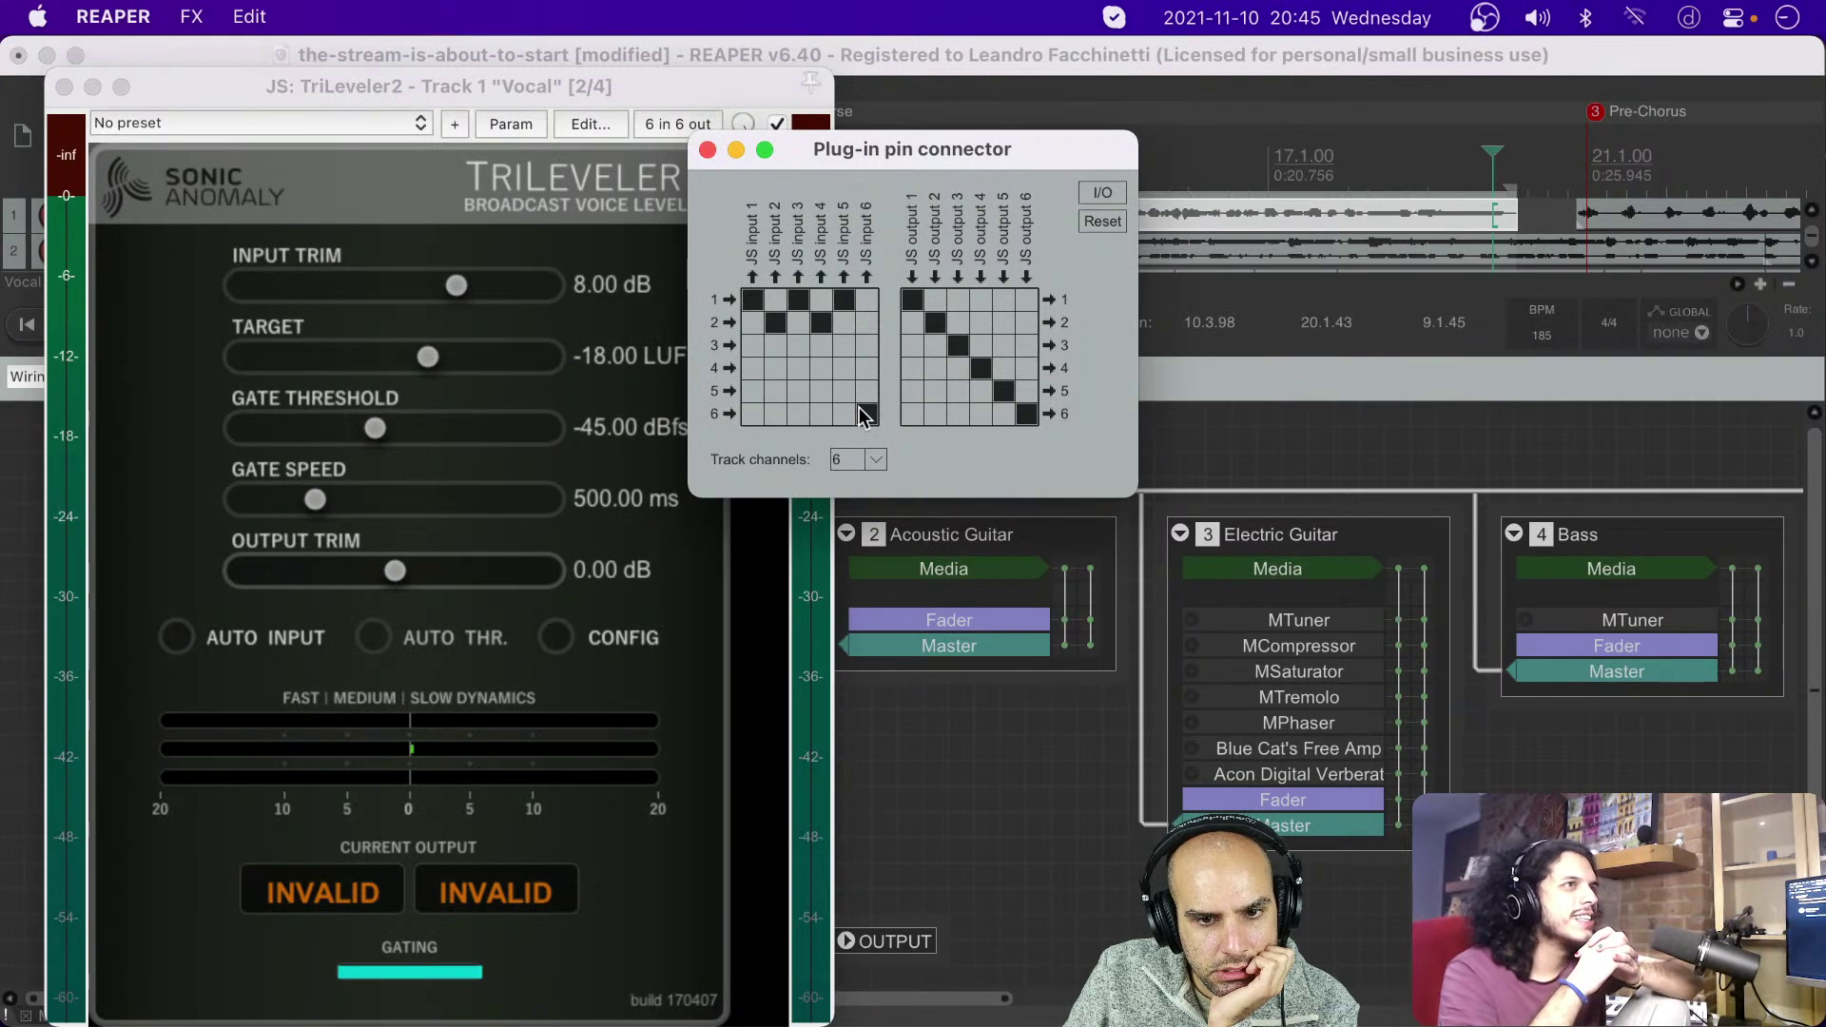
pyautogui.click(867, 321)
pyautogui.click(772, 320)
pyautogui.click(772, 321)
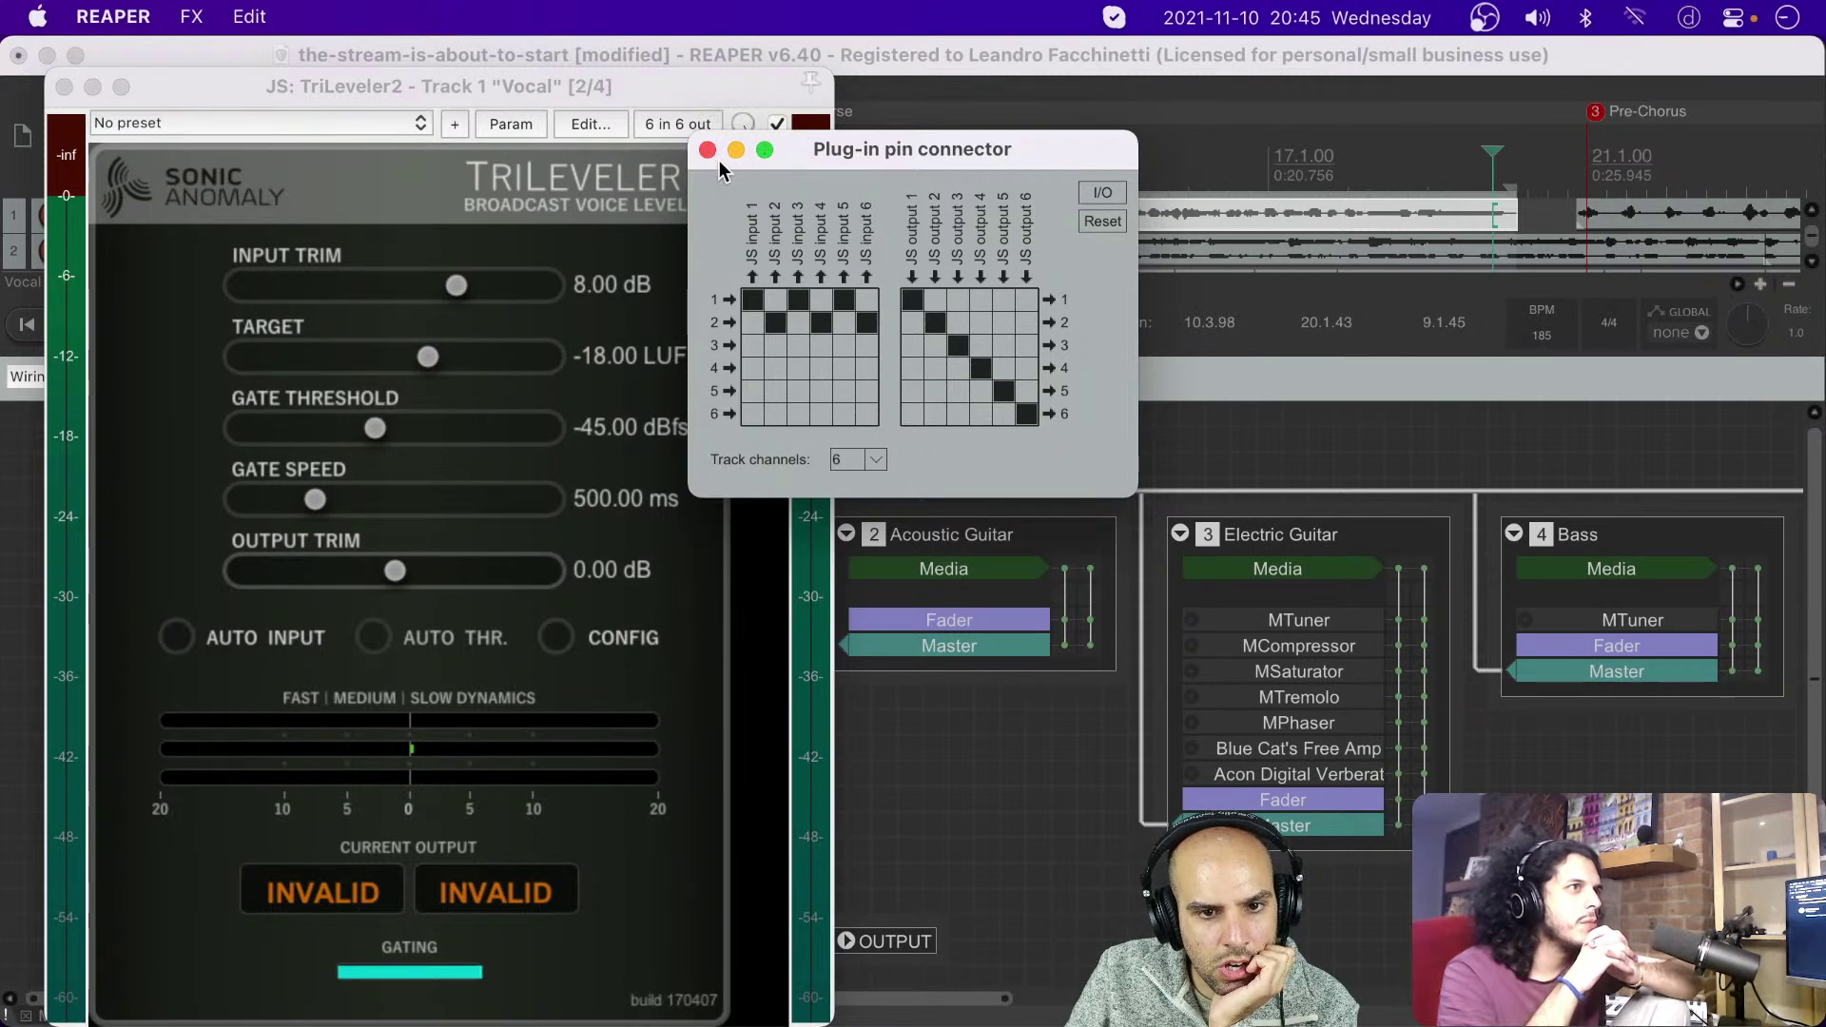
# Step: Clear the channel assignments of JS inputs 3, 4, 5 and 6 in TriLeveler2's pin connector
pyautogui.click(798, 299)
pyautogui.click(821, 321)
pyautogui.click(847, 304)
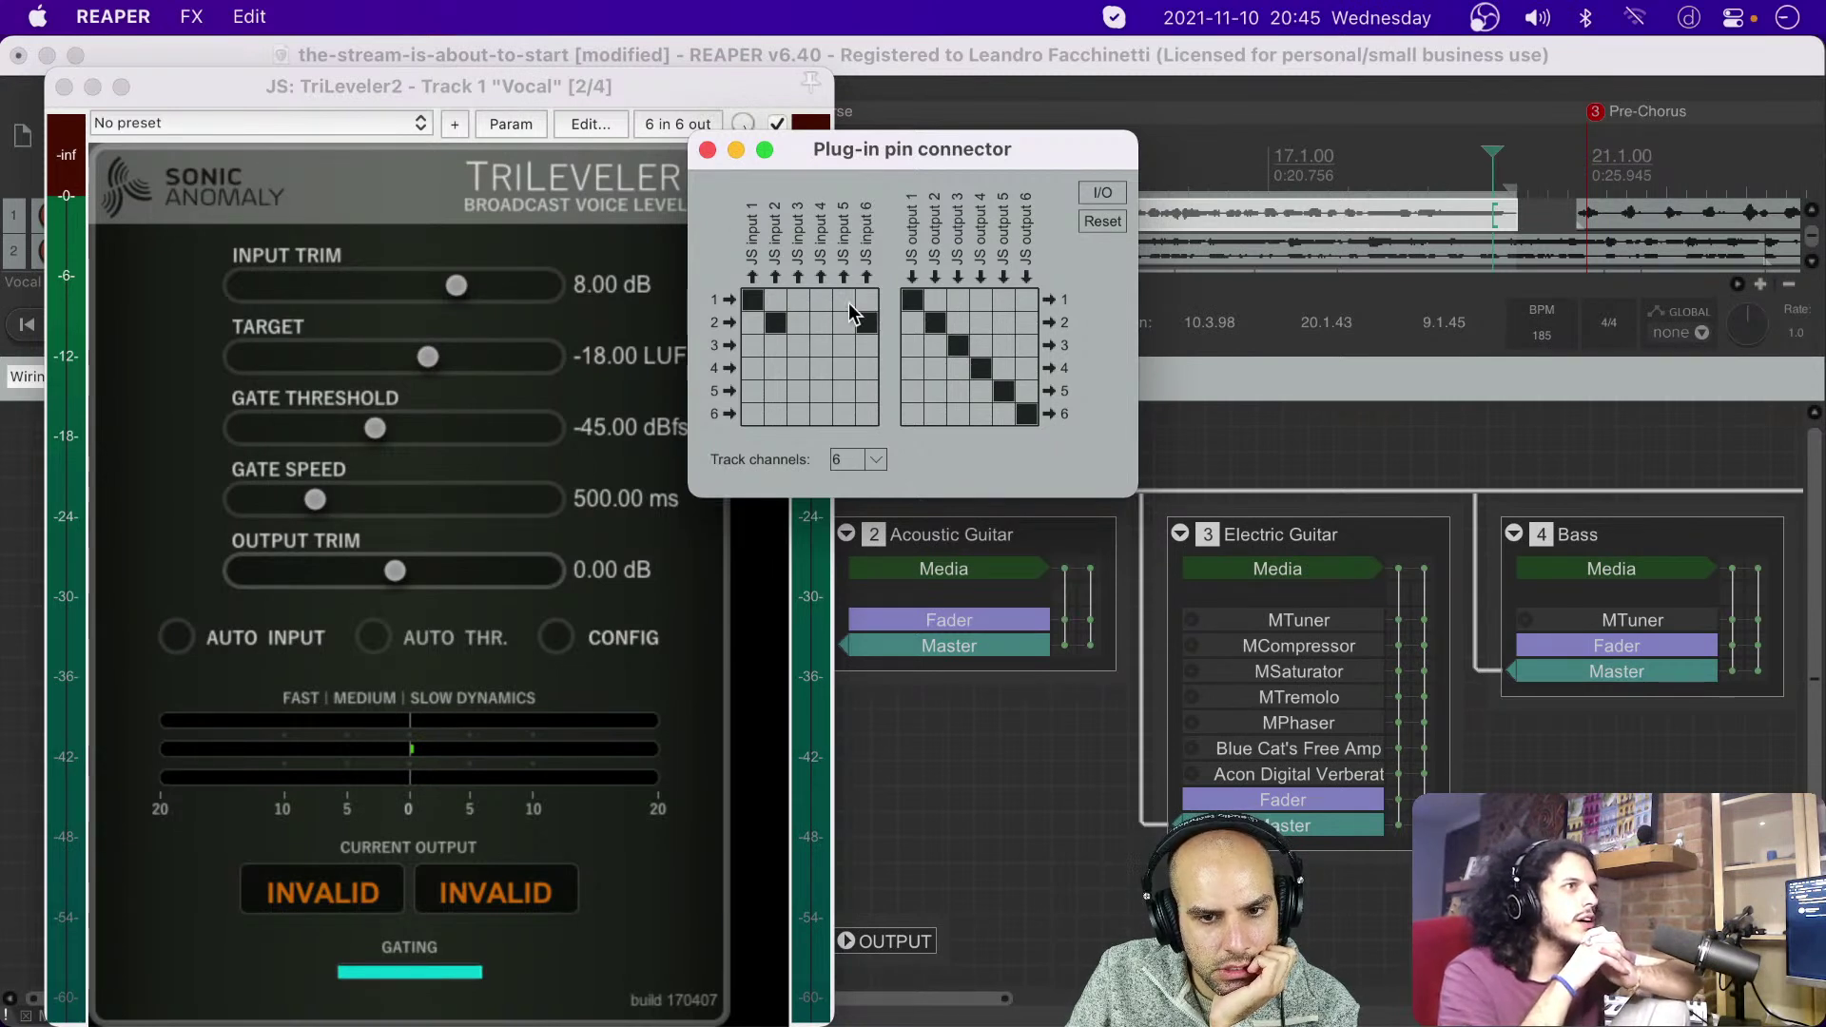
# Step: Route TriLeveler2's JS outputs 3 and 5 to channel 1 and outputs 4 and 6 to channel 2, then close its windows
pyautogui.click(958, 345)
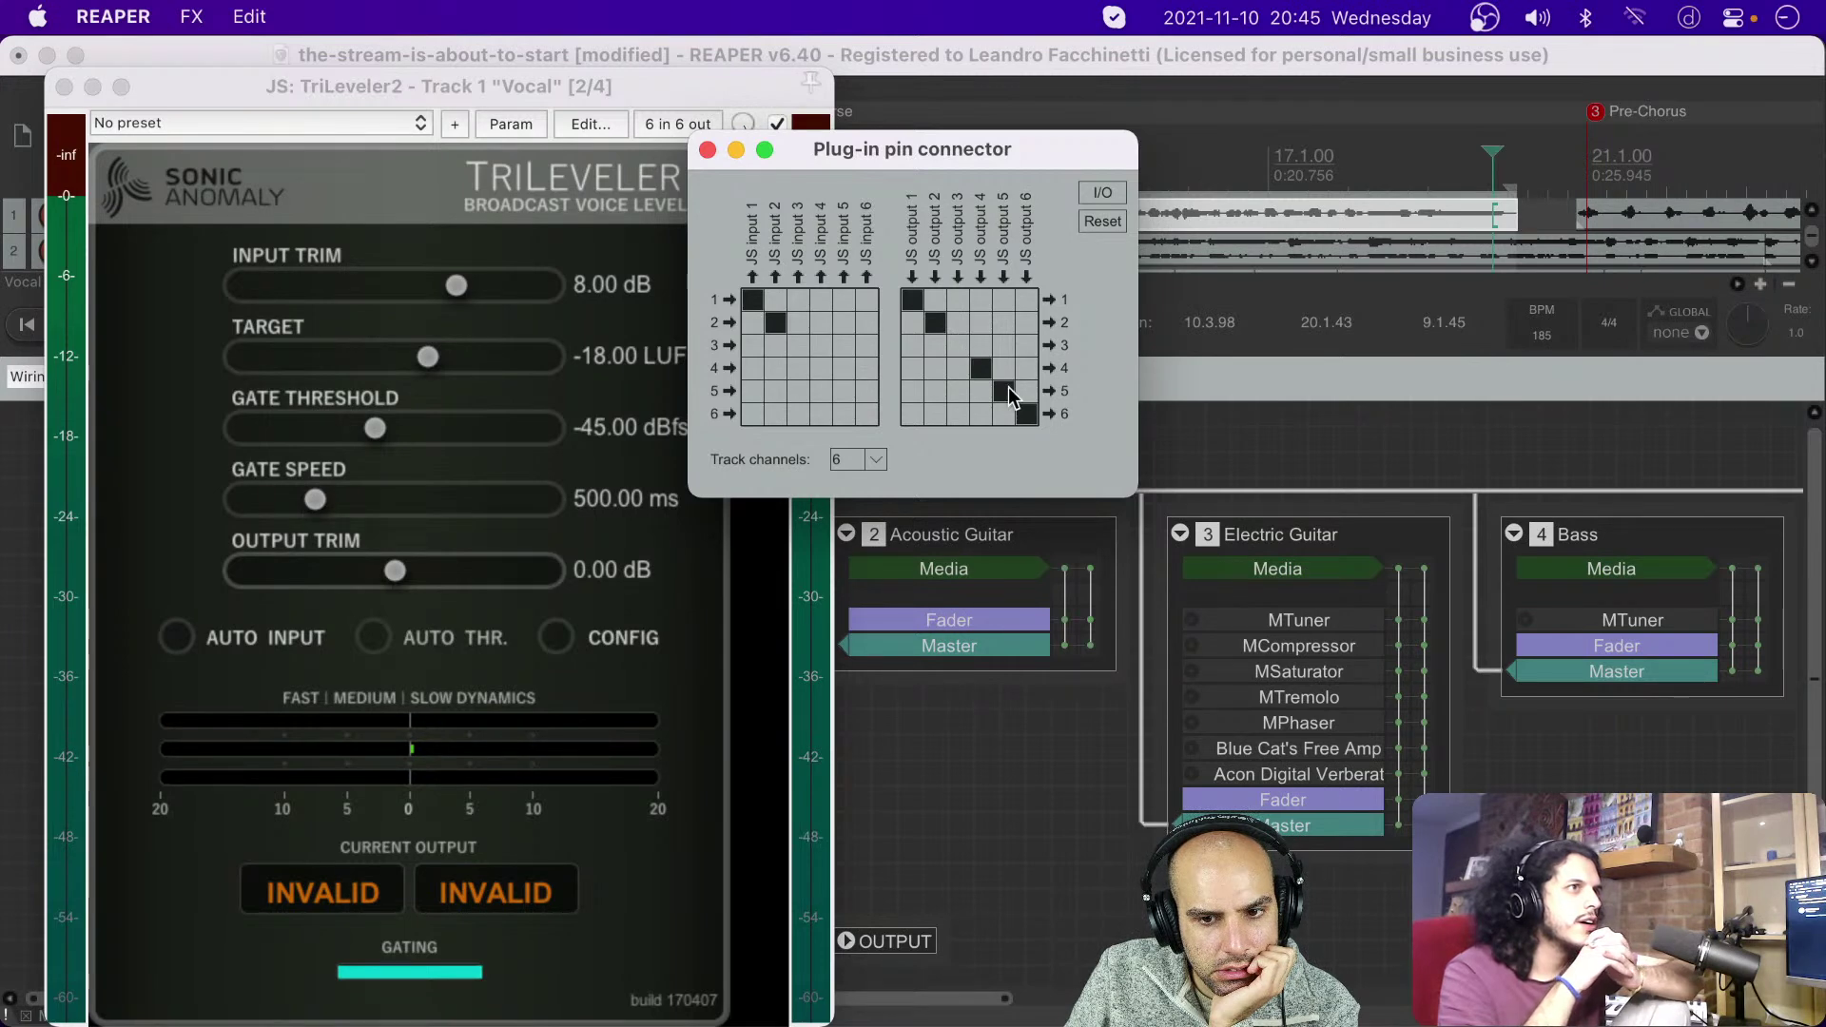
pyautogui.click(978, 321)
pyautogui.click(958, 300)
pyautogui.click(998, 303)
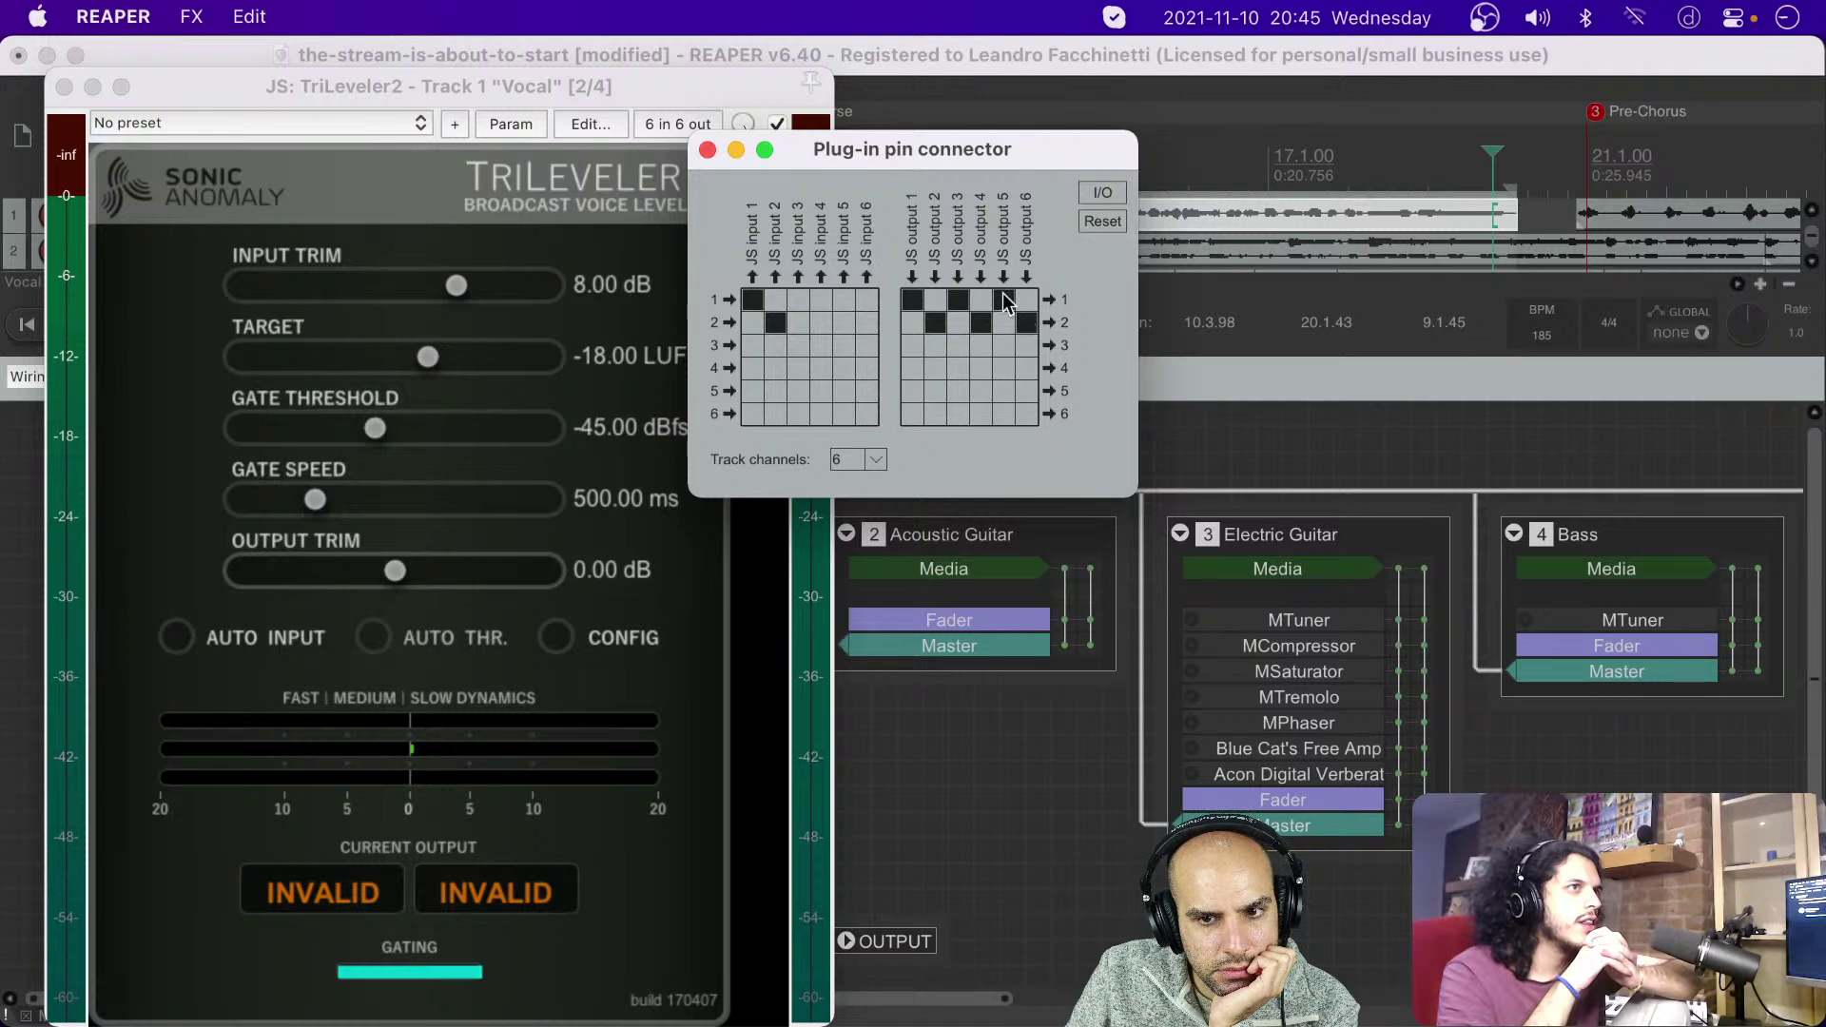
pyautogui.click(708, 150)
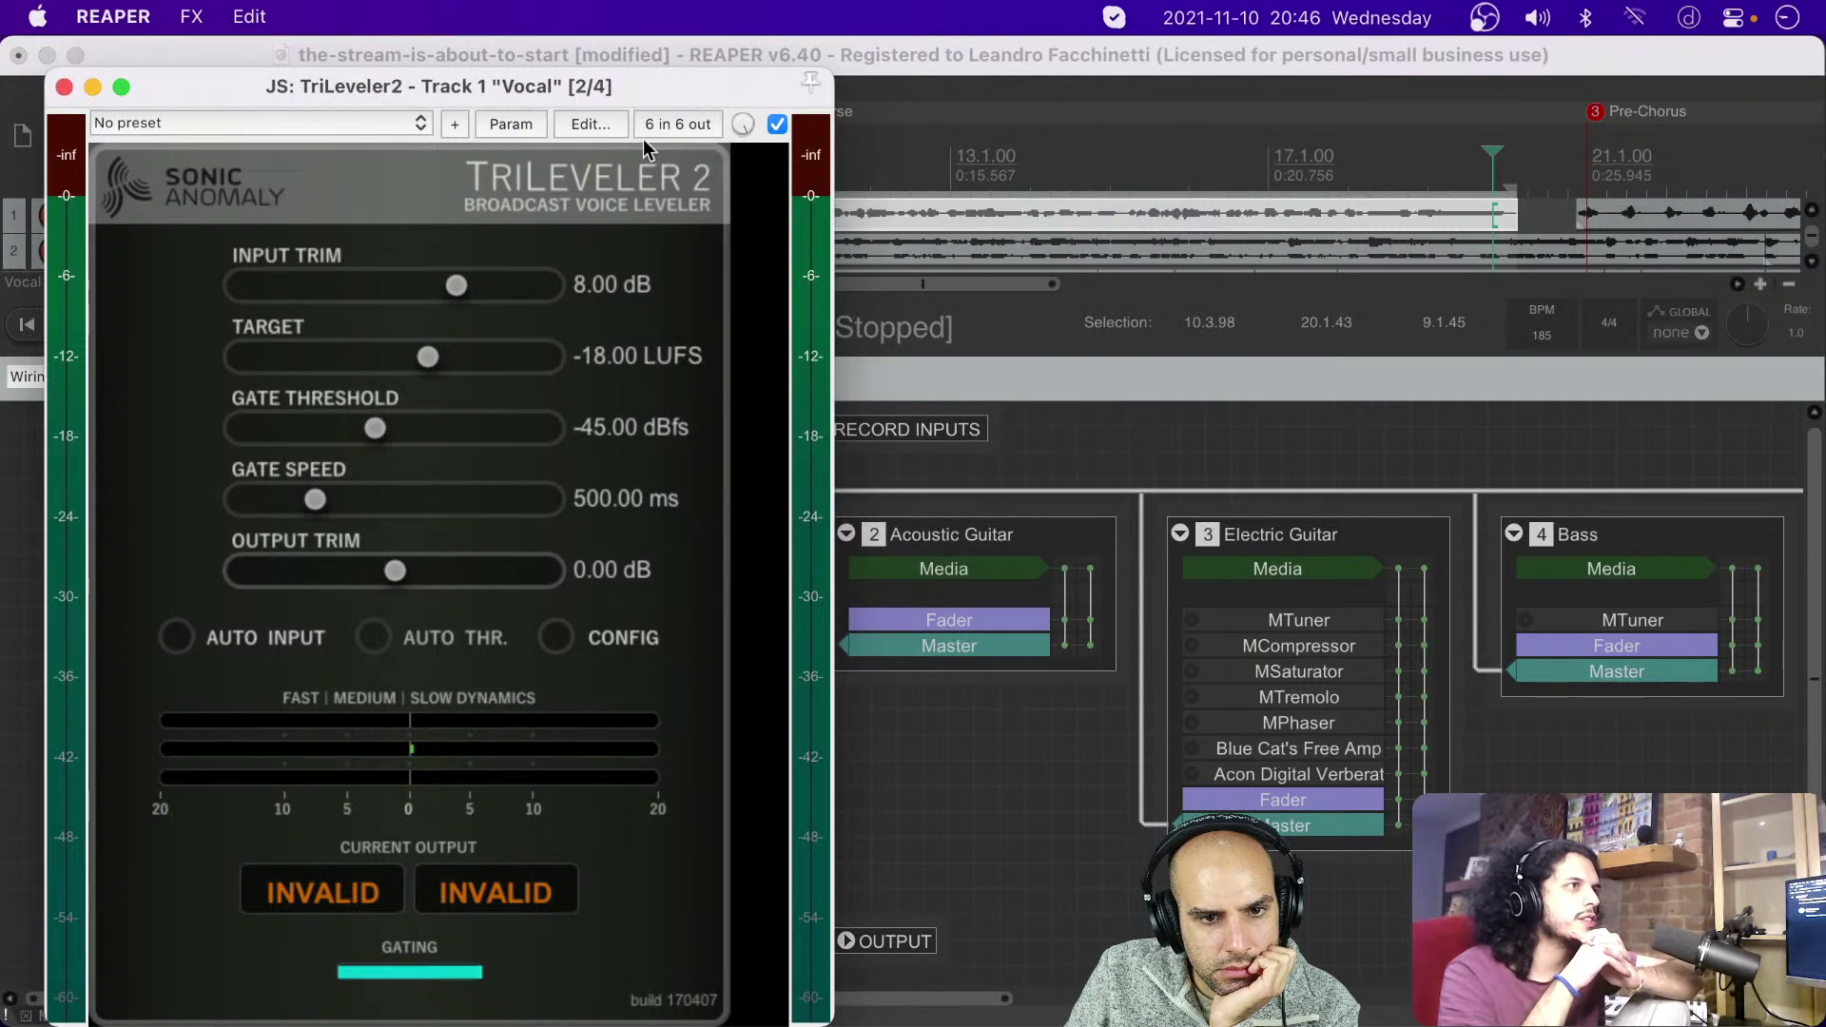
pyautogui.click(64, 87)
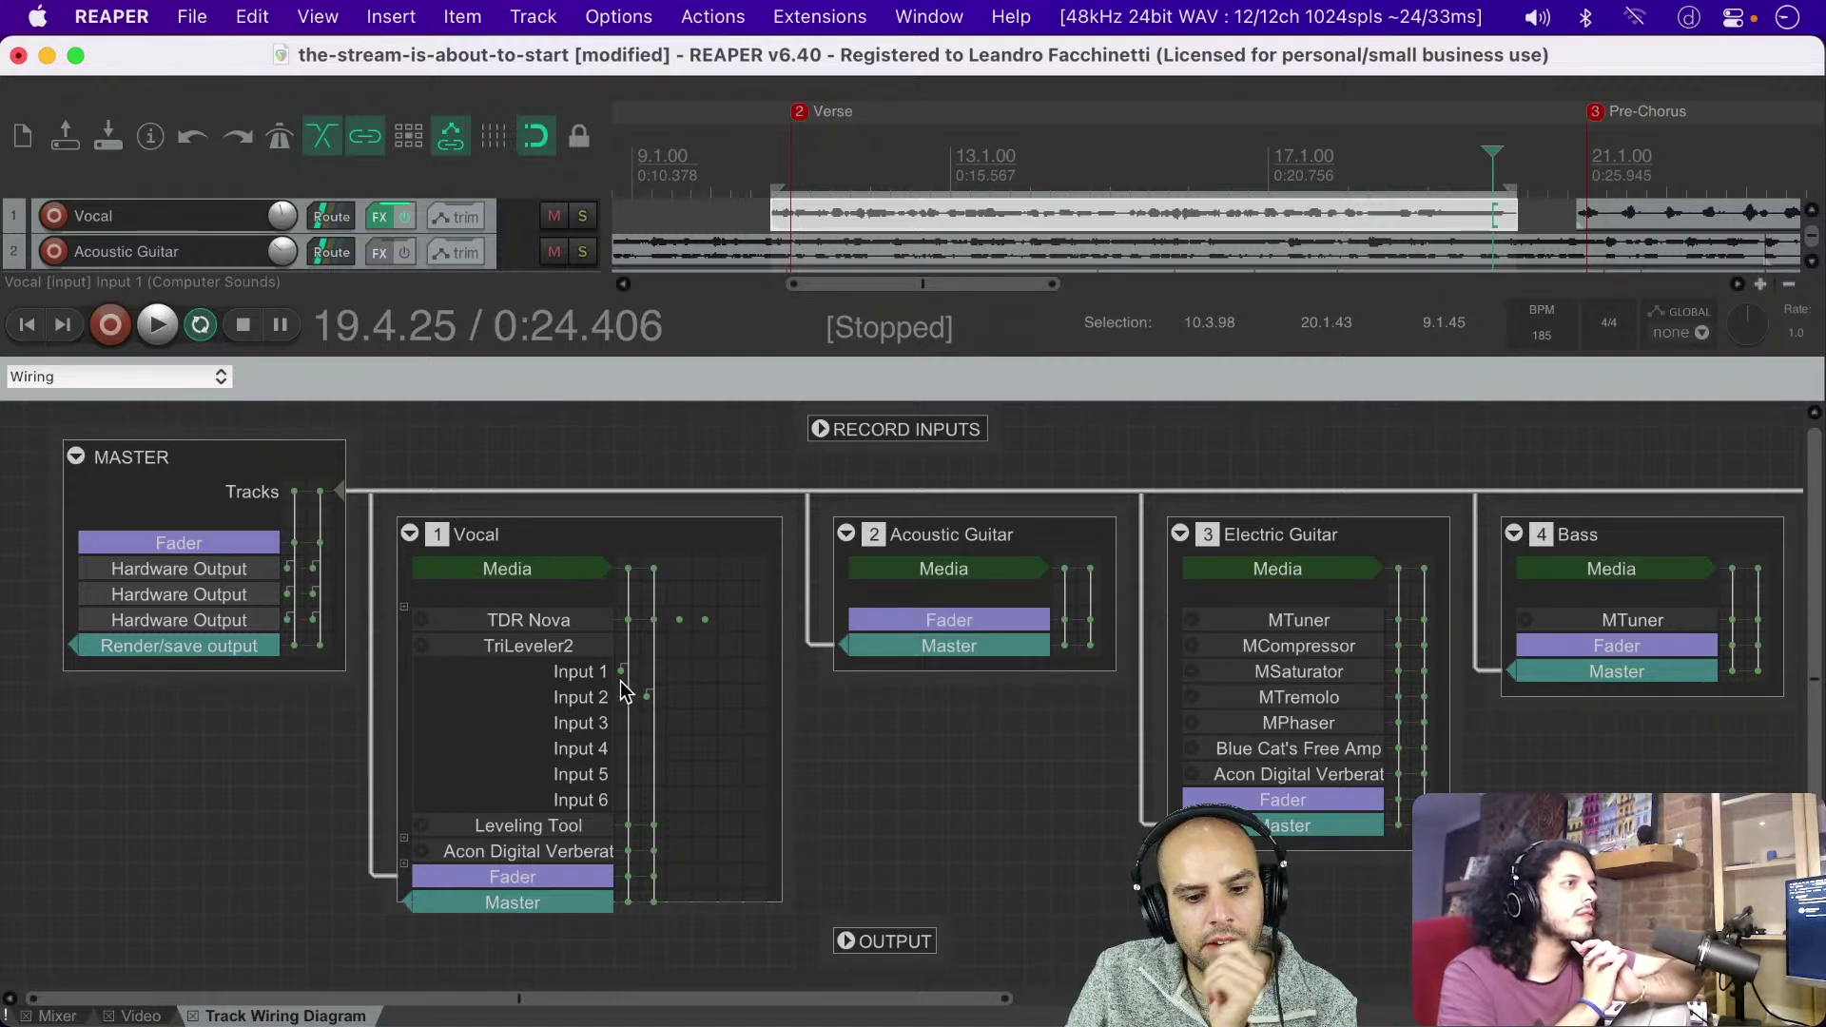
# Step: Examine the hardware output wiring, TriLeveler2's connections on the Vocal track, and the available routing matrix views
pyautogui.click(845, 941)
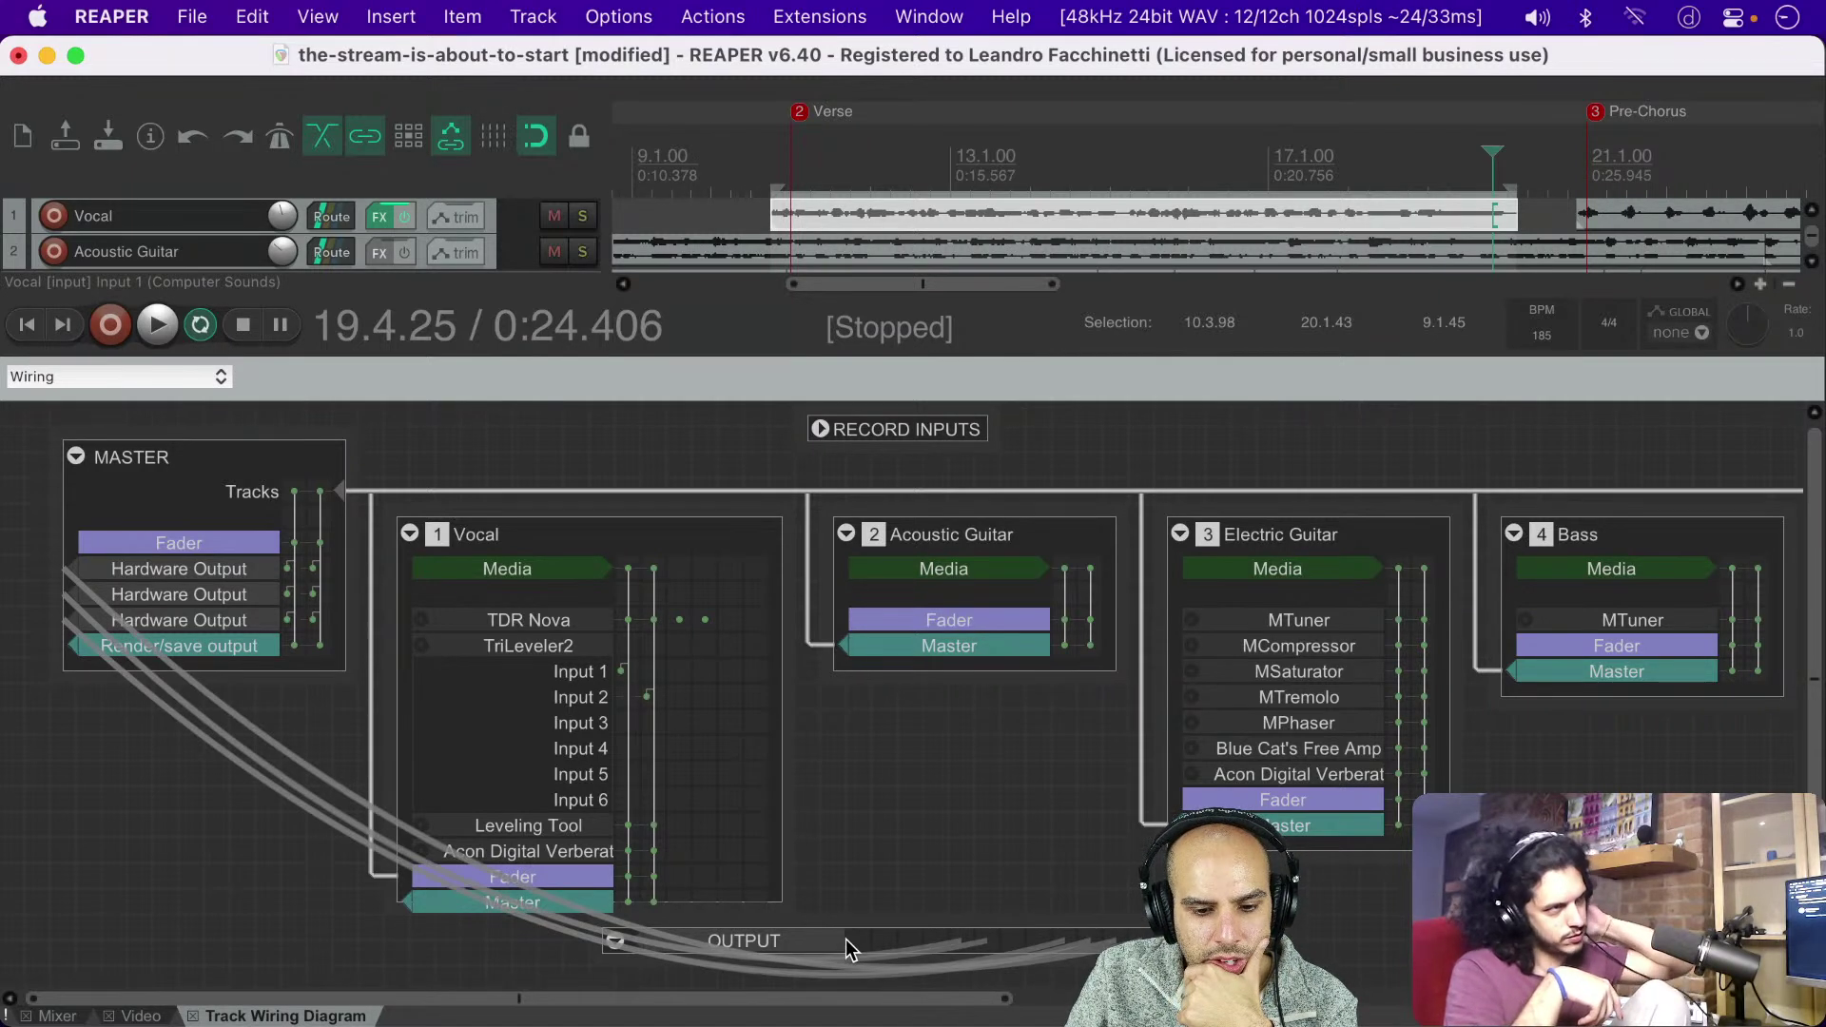
pyautogui.click(614, 941)
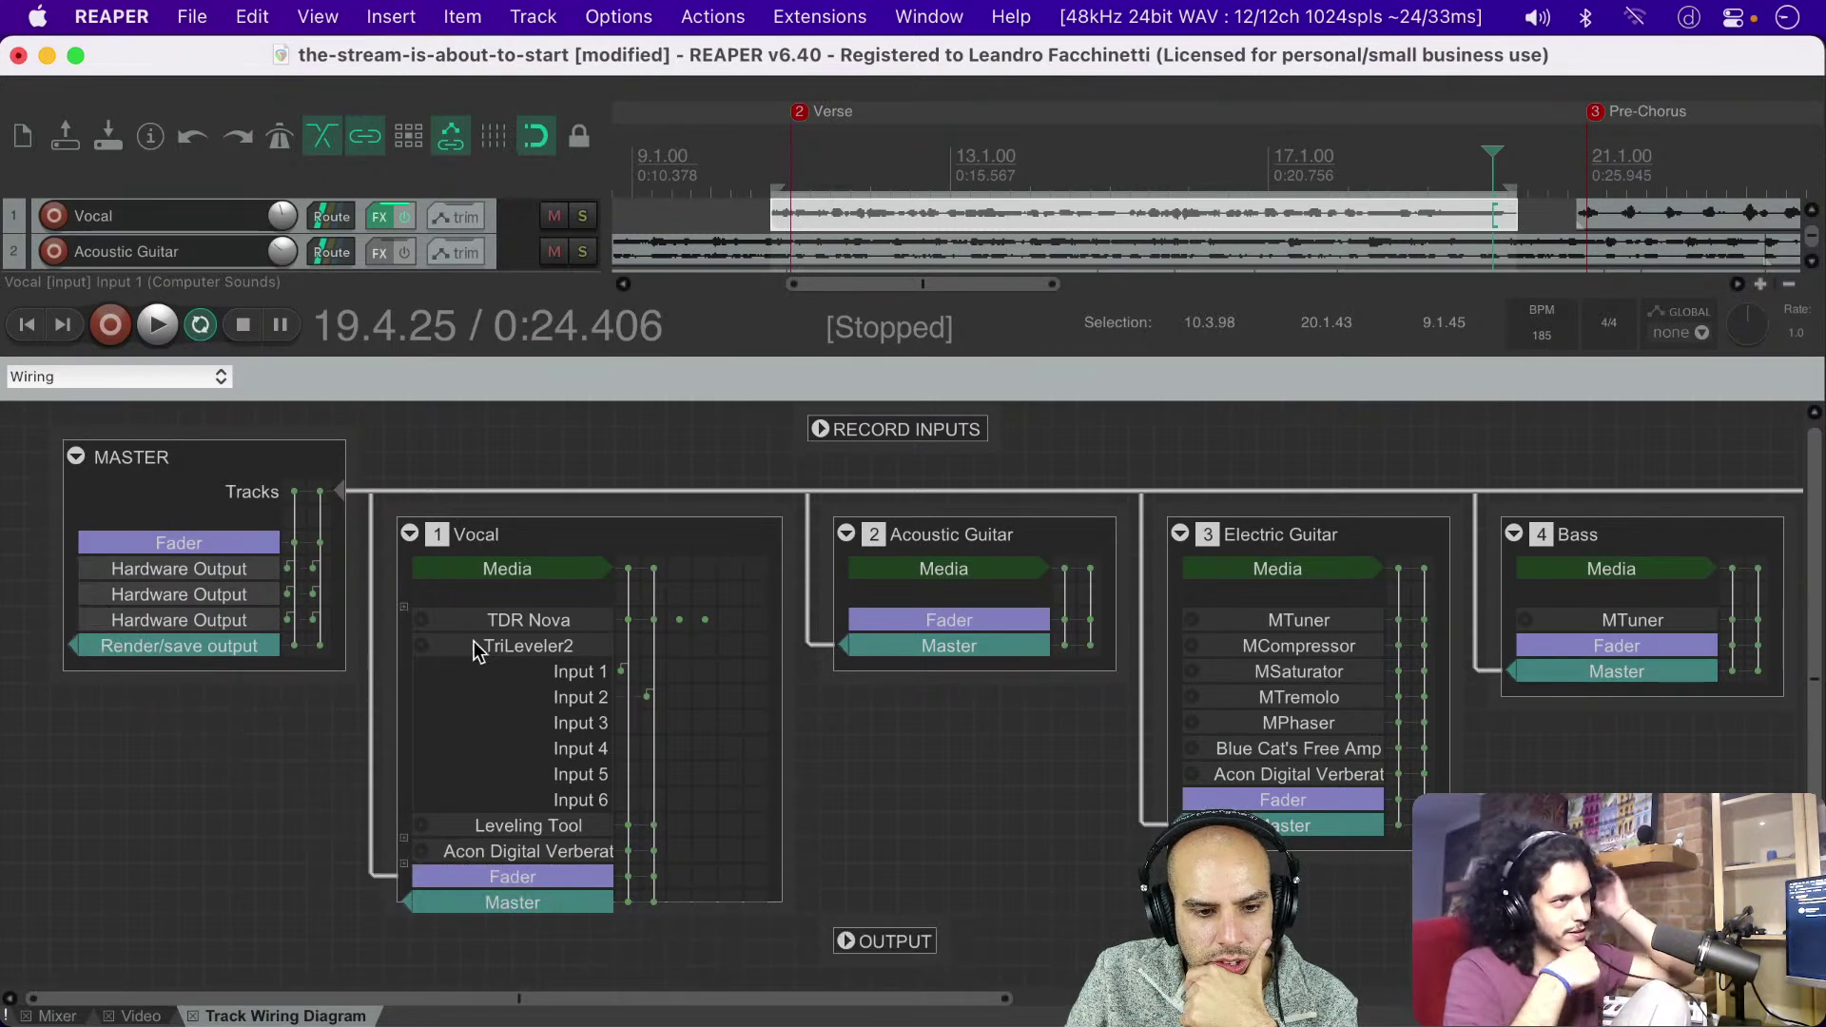
pyautogui.click(419, 644)
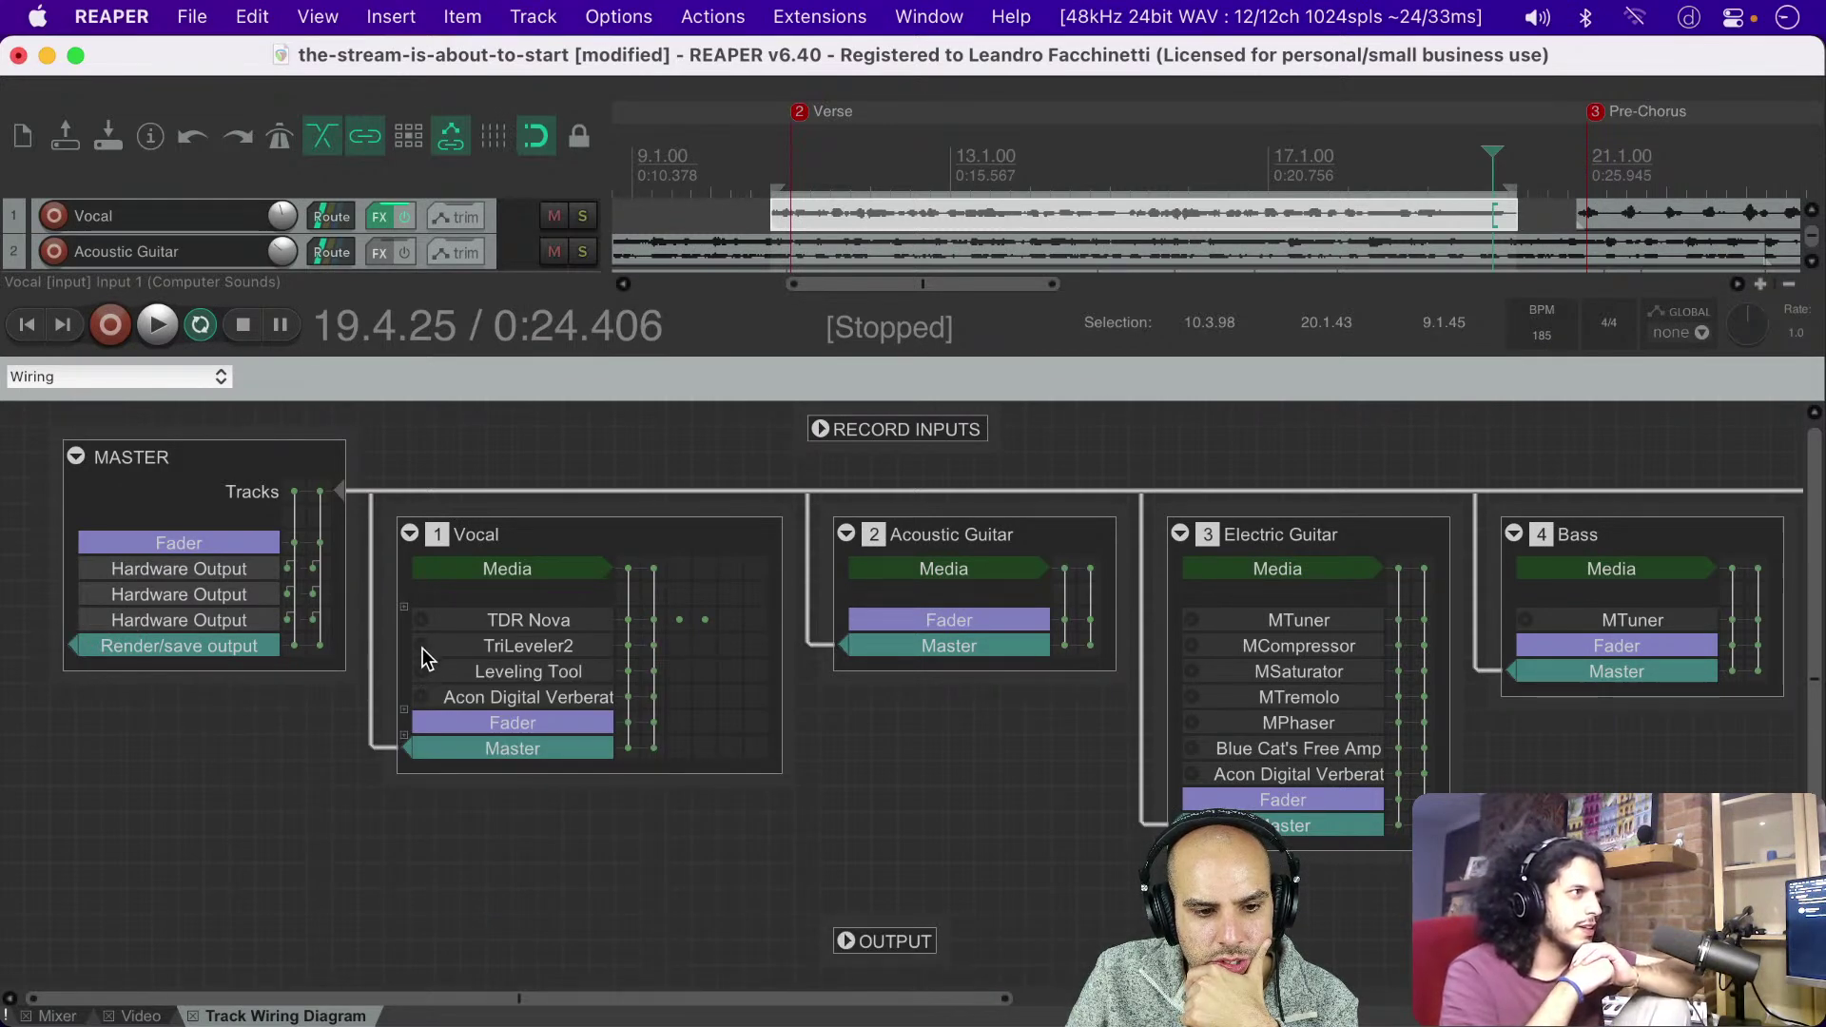
pyautogui.click(422, 647)
pyautogui.click(422, 645)
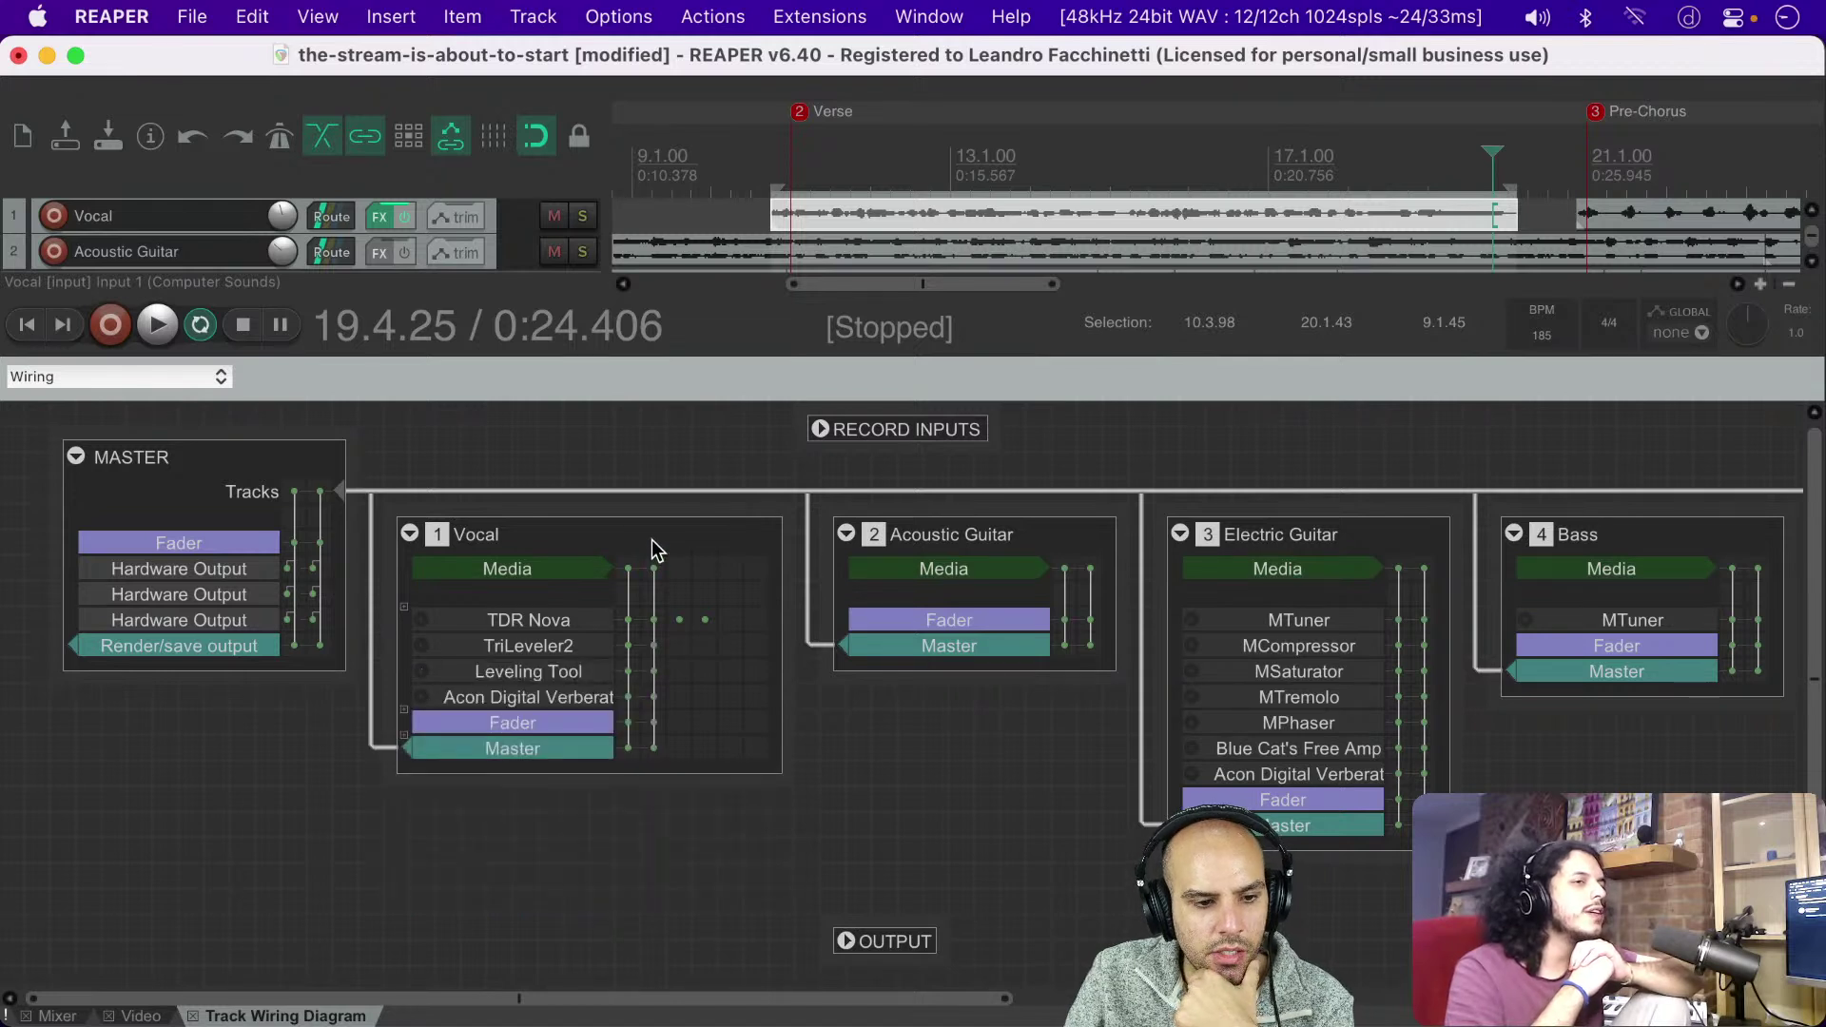
pyautogui.click(215, 378)
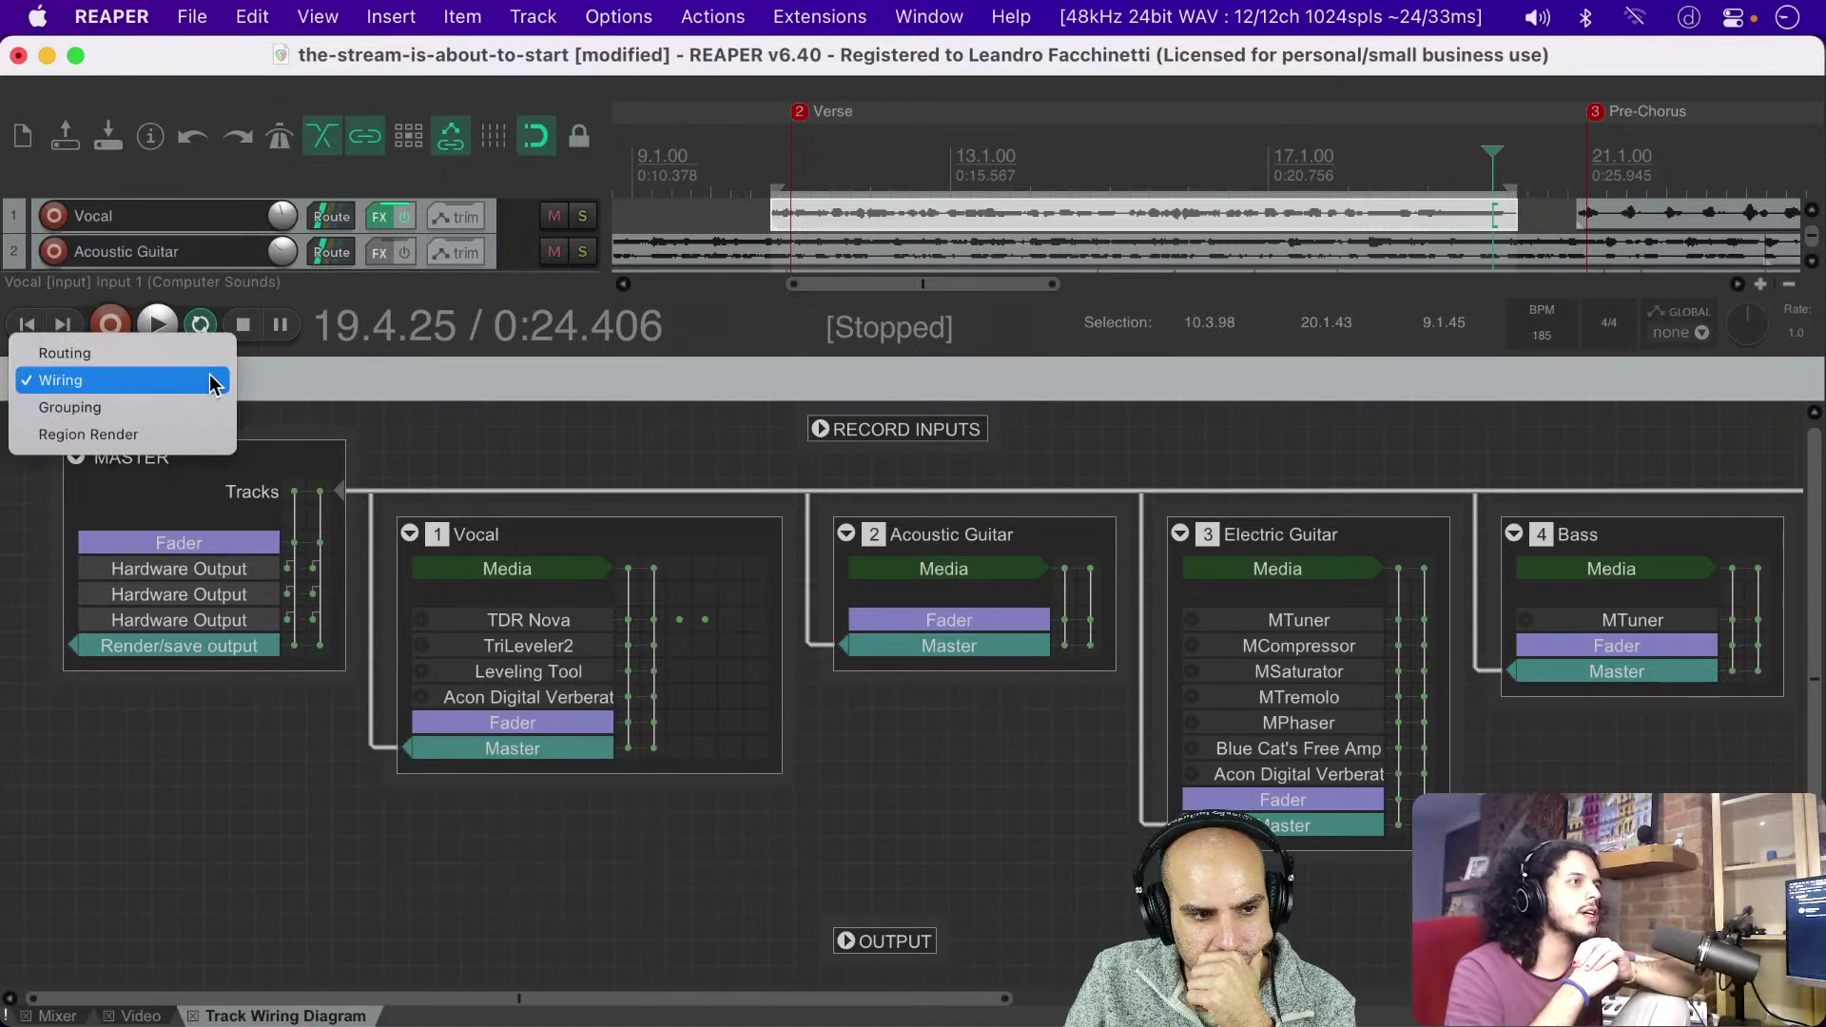
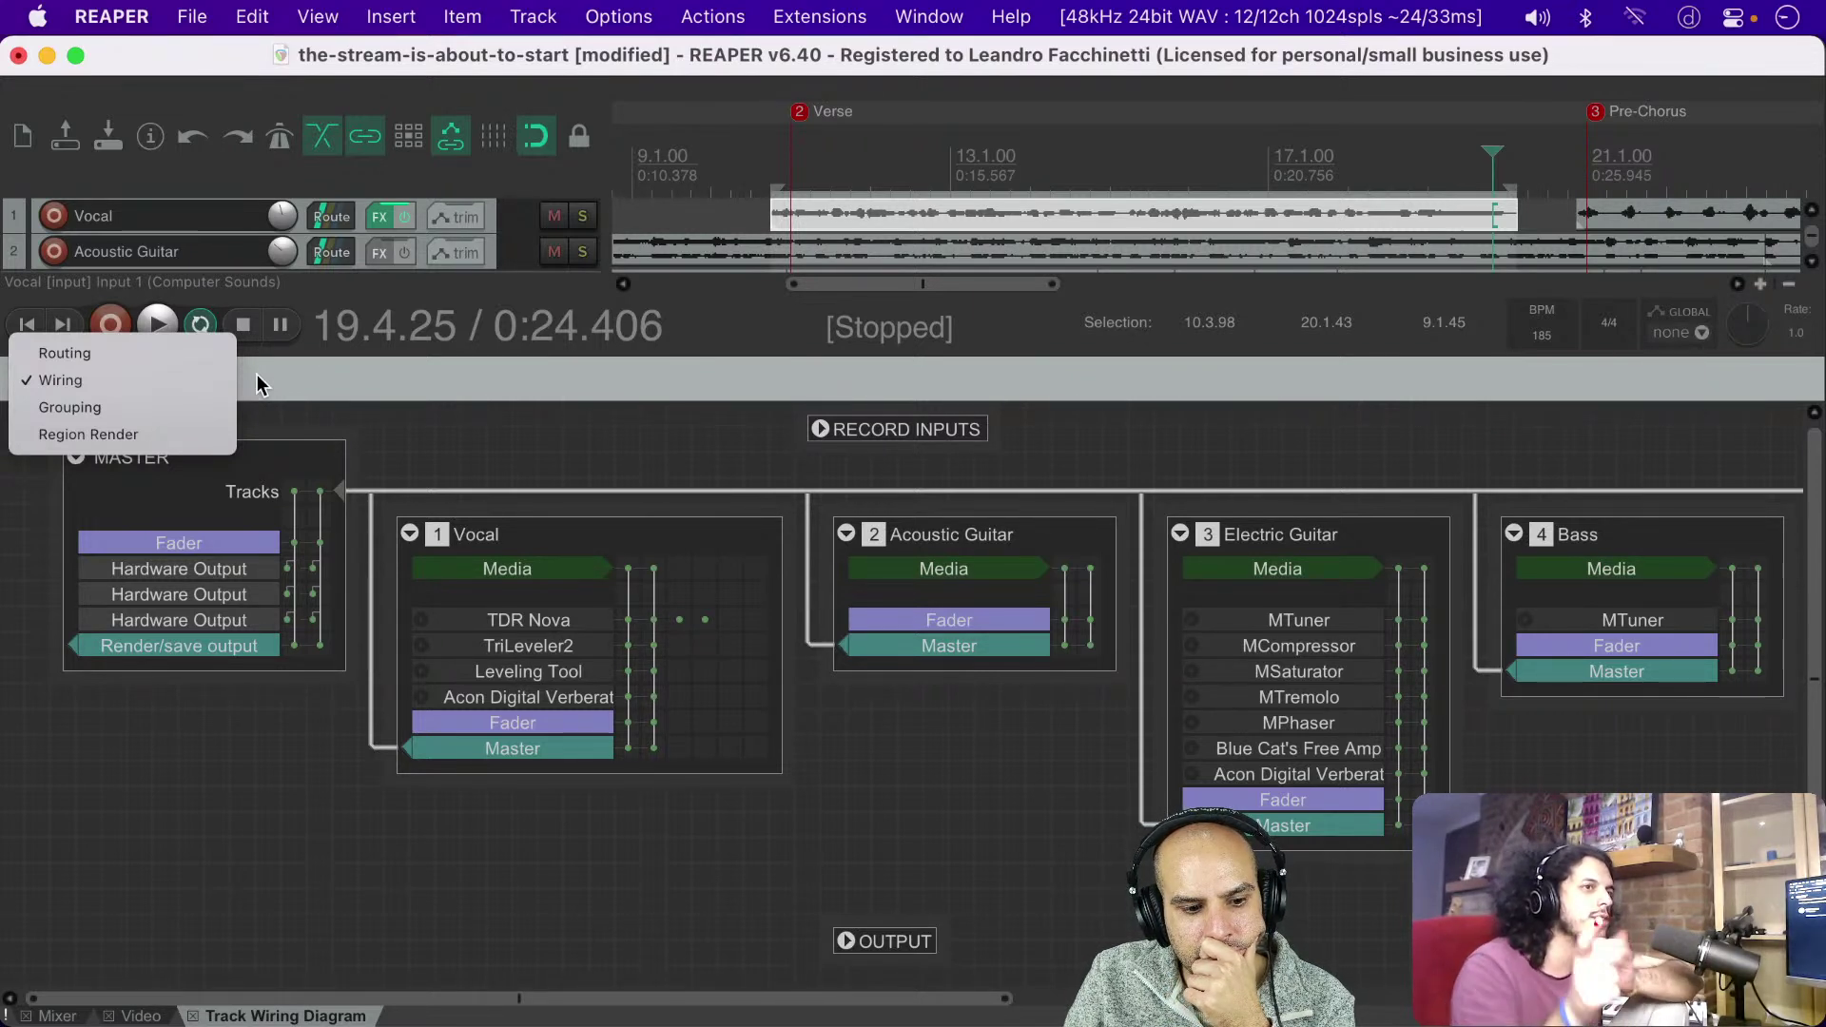
pyautogui.click(257, 376)
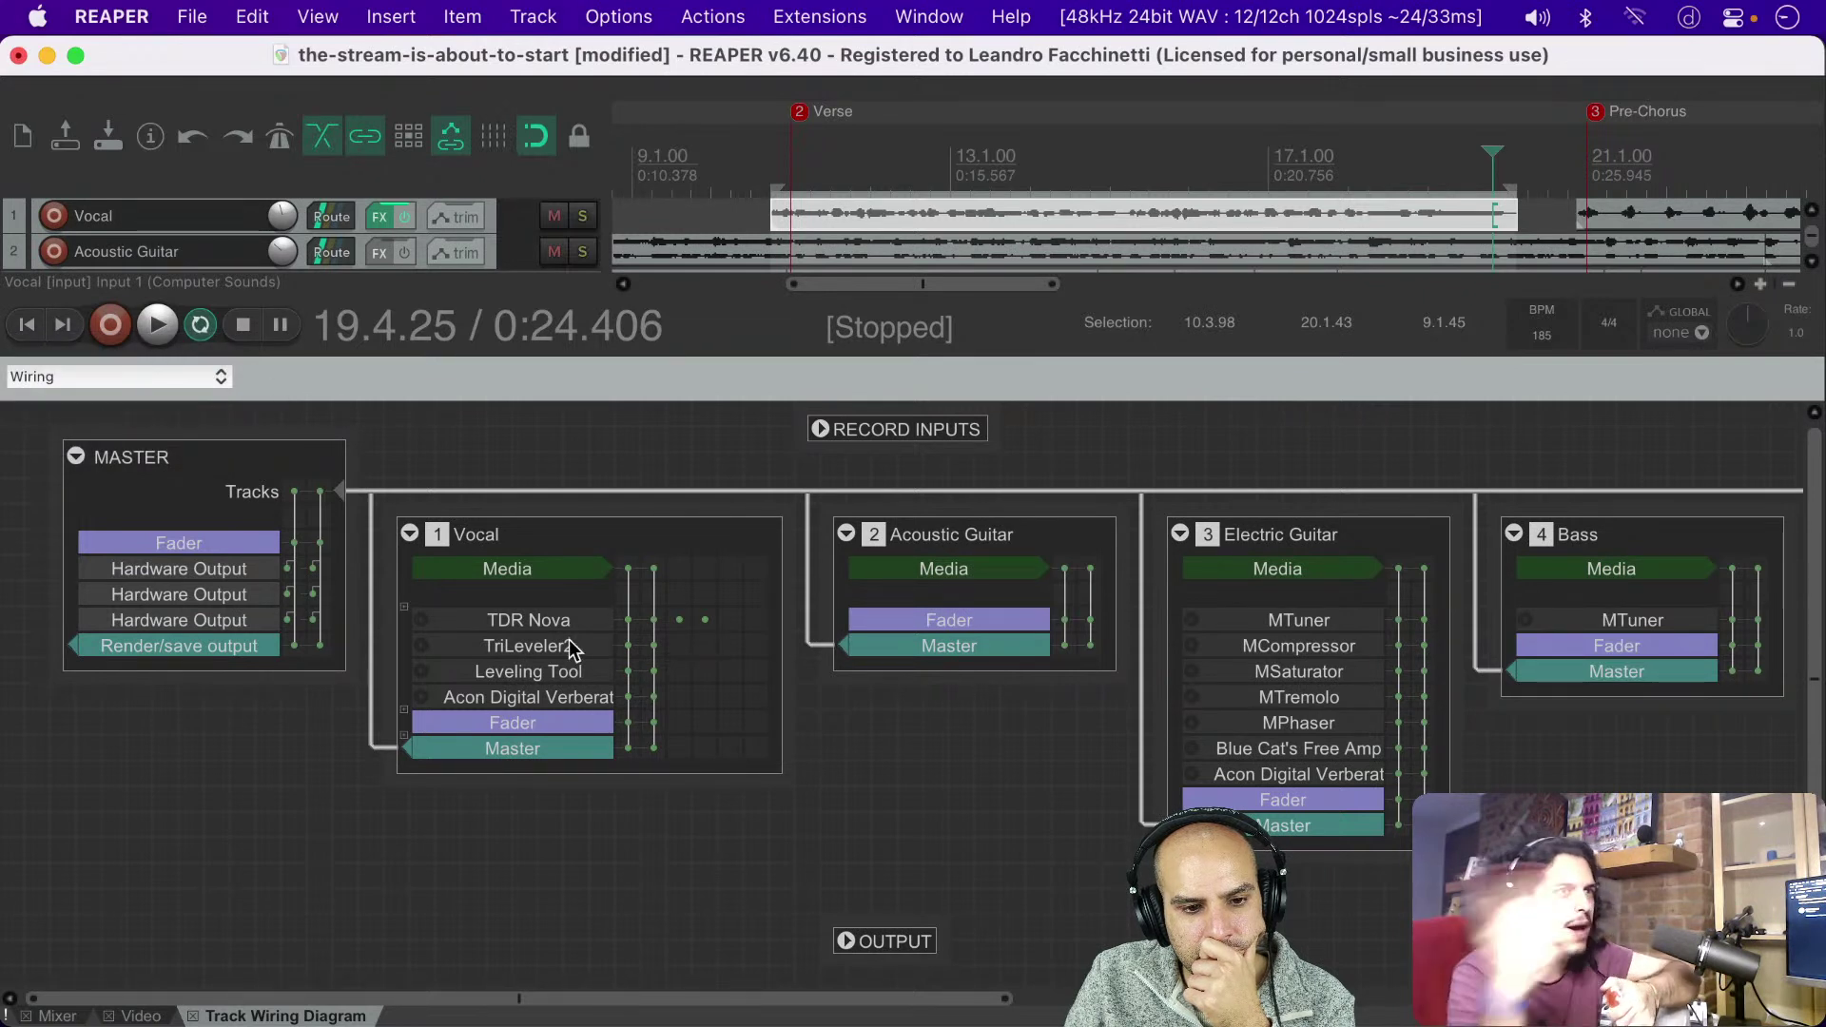
pyautogui.moveTo(631, 529)
pyautogui.mouseDown()
pyautogui.moveTo(658, 595)
pyautogui.moveTo(645, 530)
pyautogui.mouseUp()
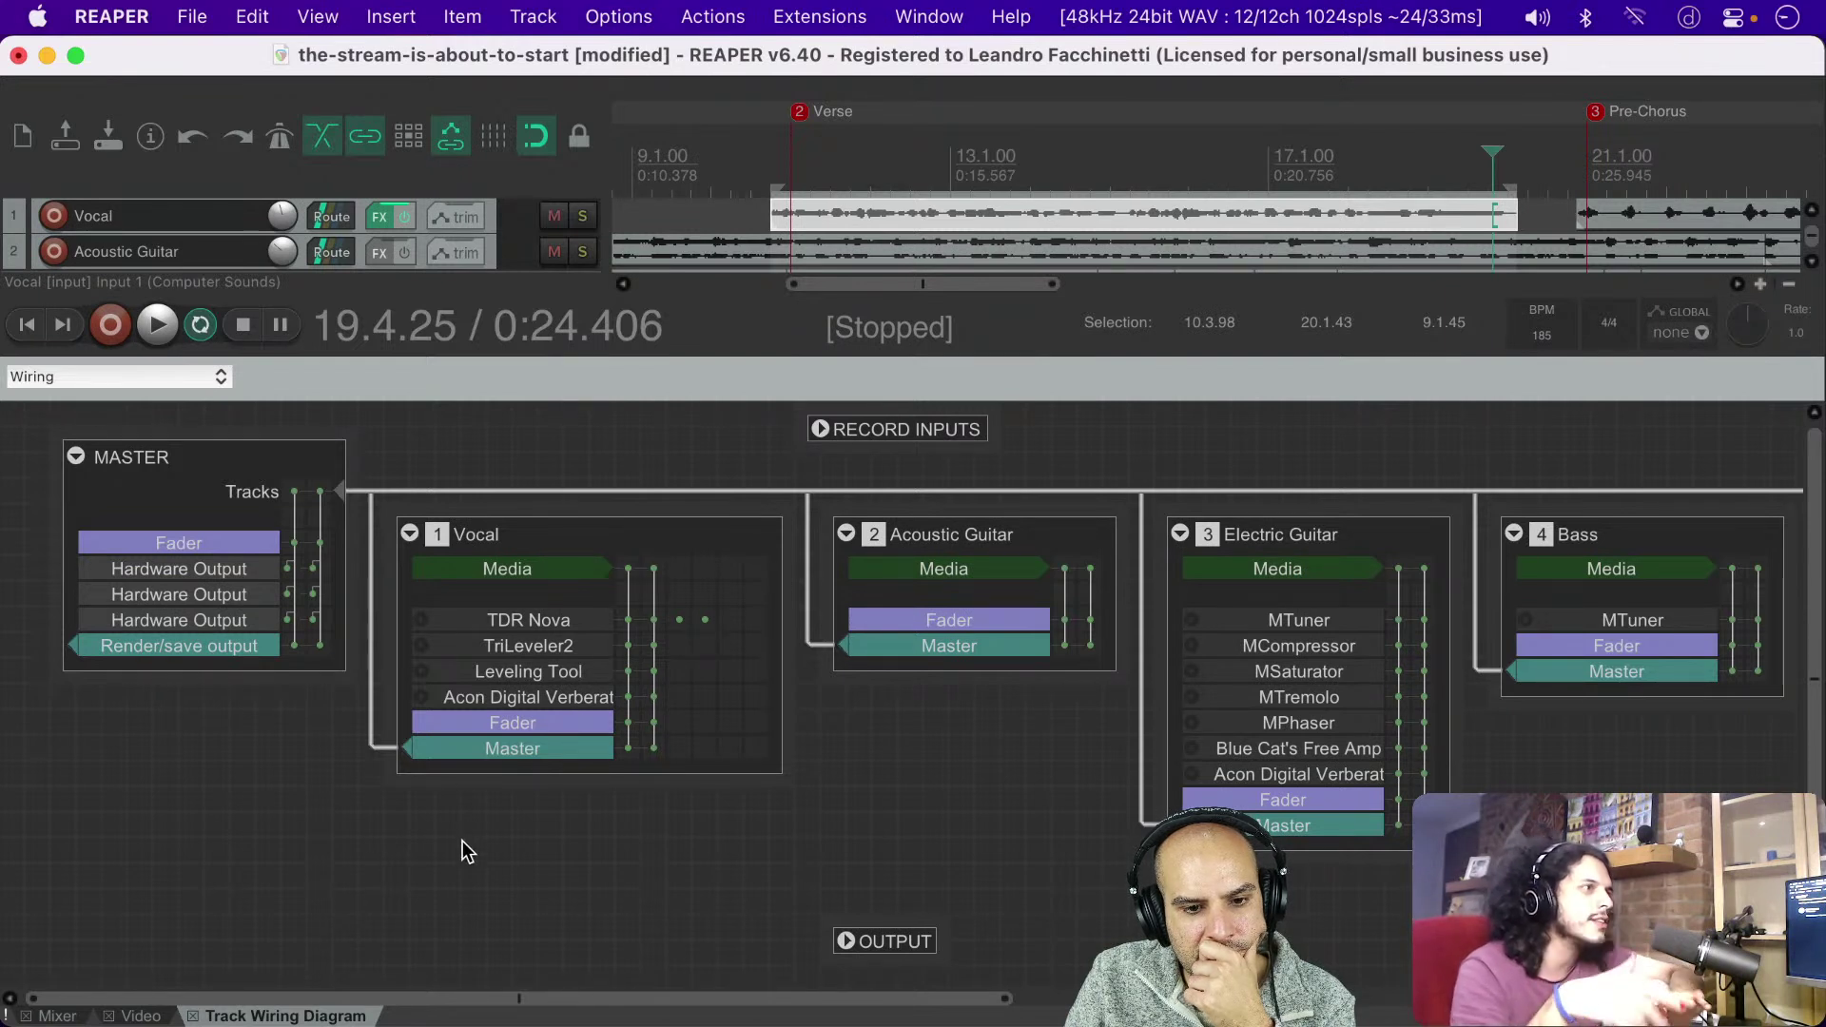
# Step: Close the Track Wiring diagram along with the docked view, and save the project
pyautogui.click(193, 1015)
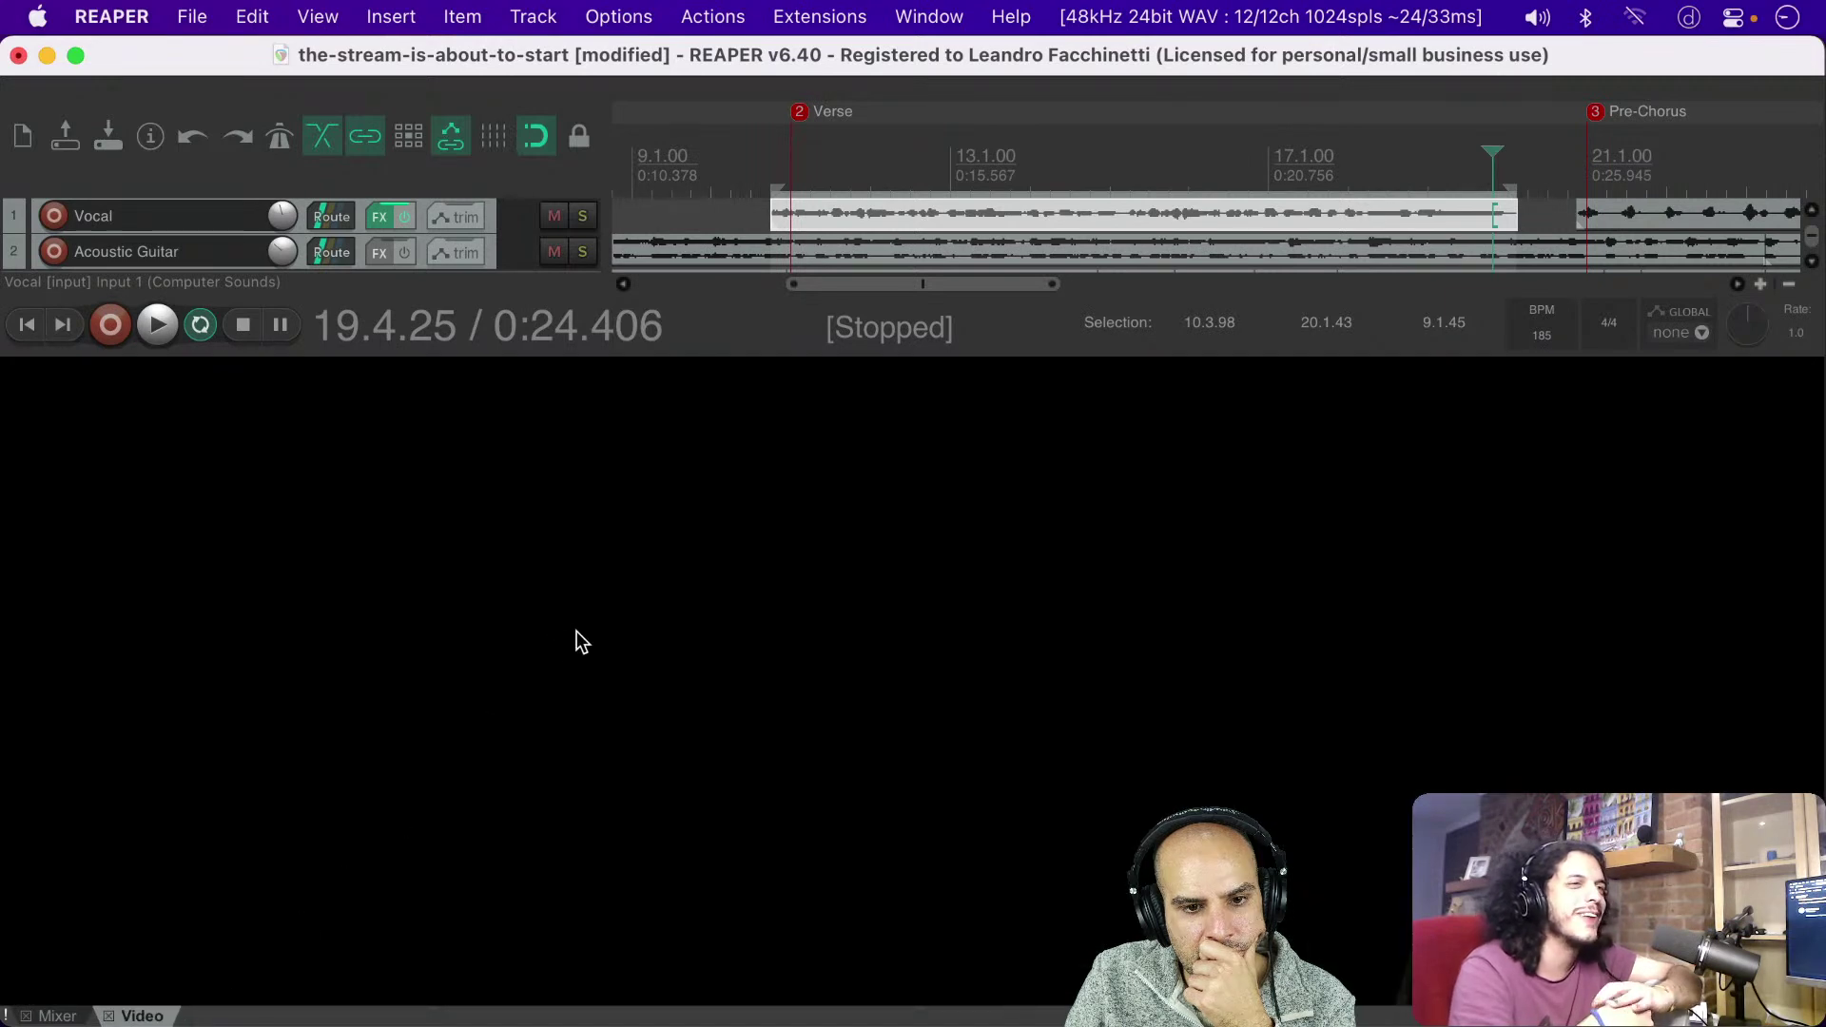
pyautogui.hotkey('alt', 'd')
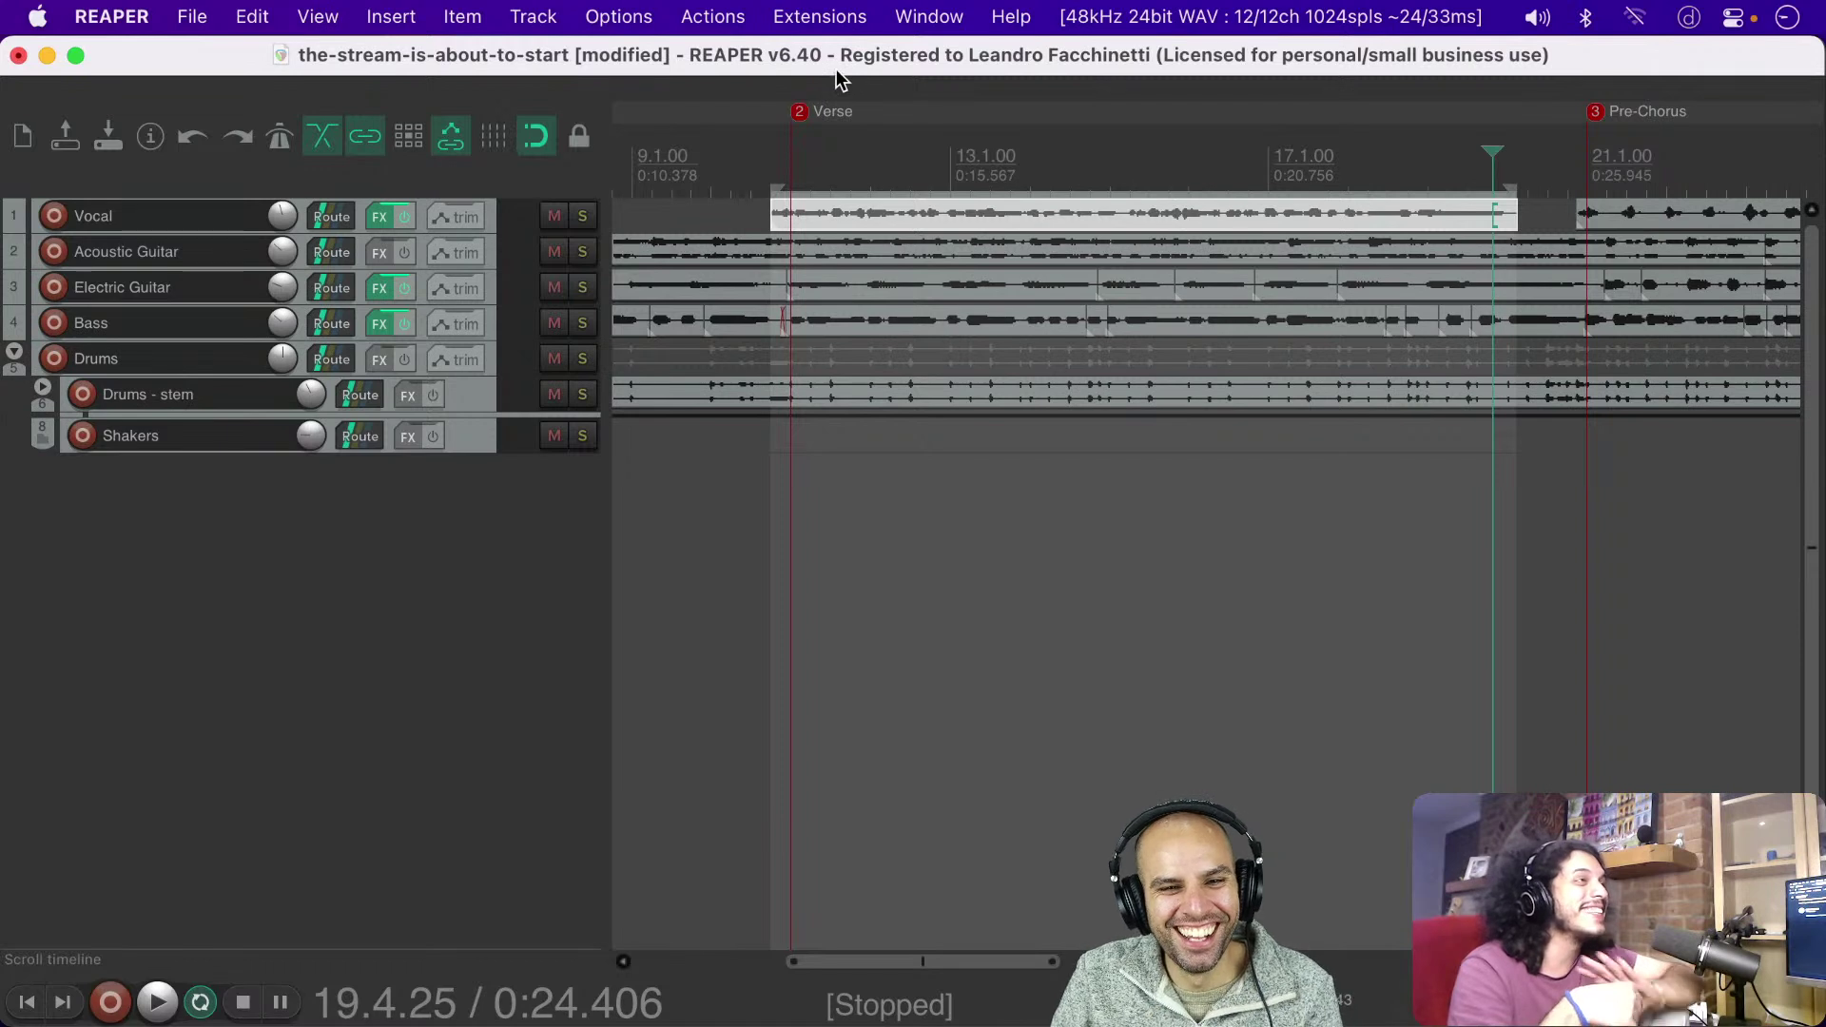
pyautogui.press('super+s')
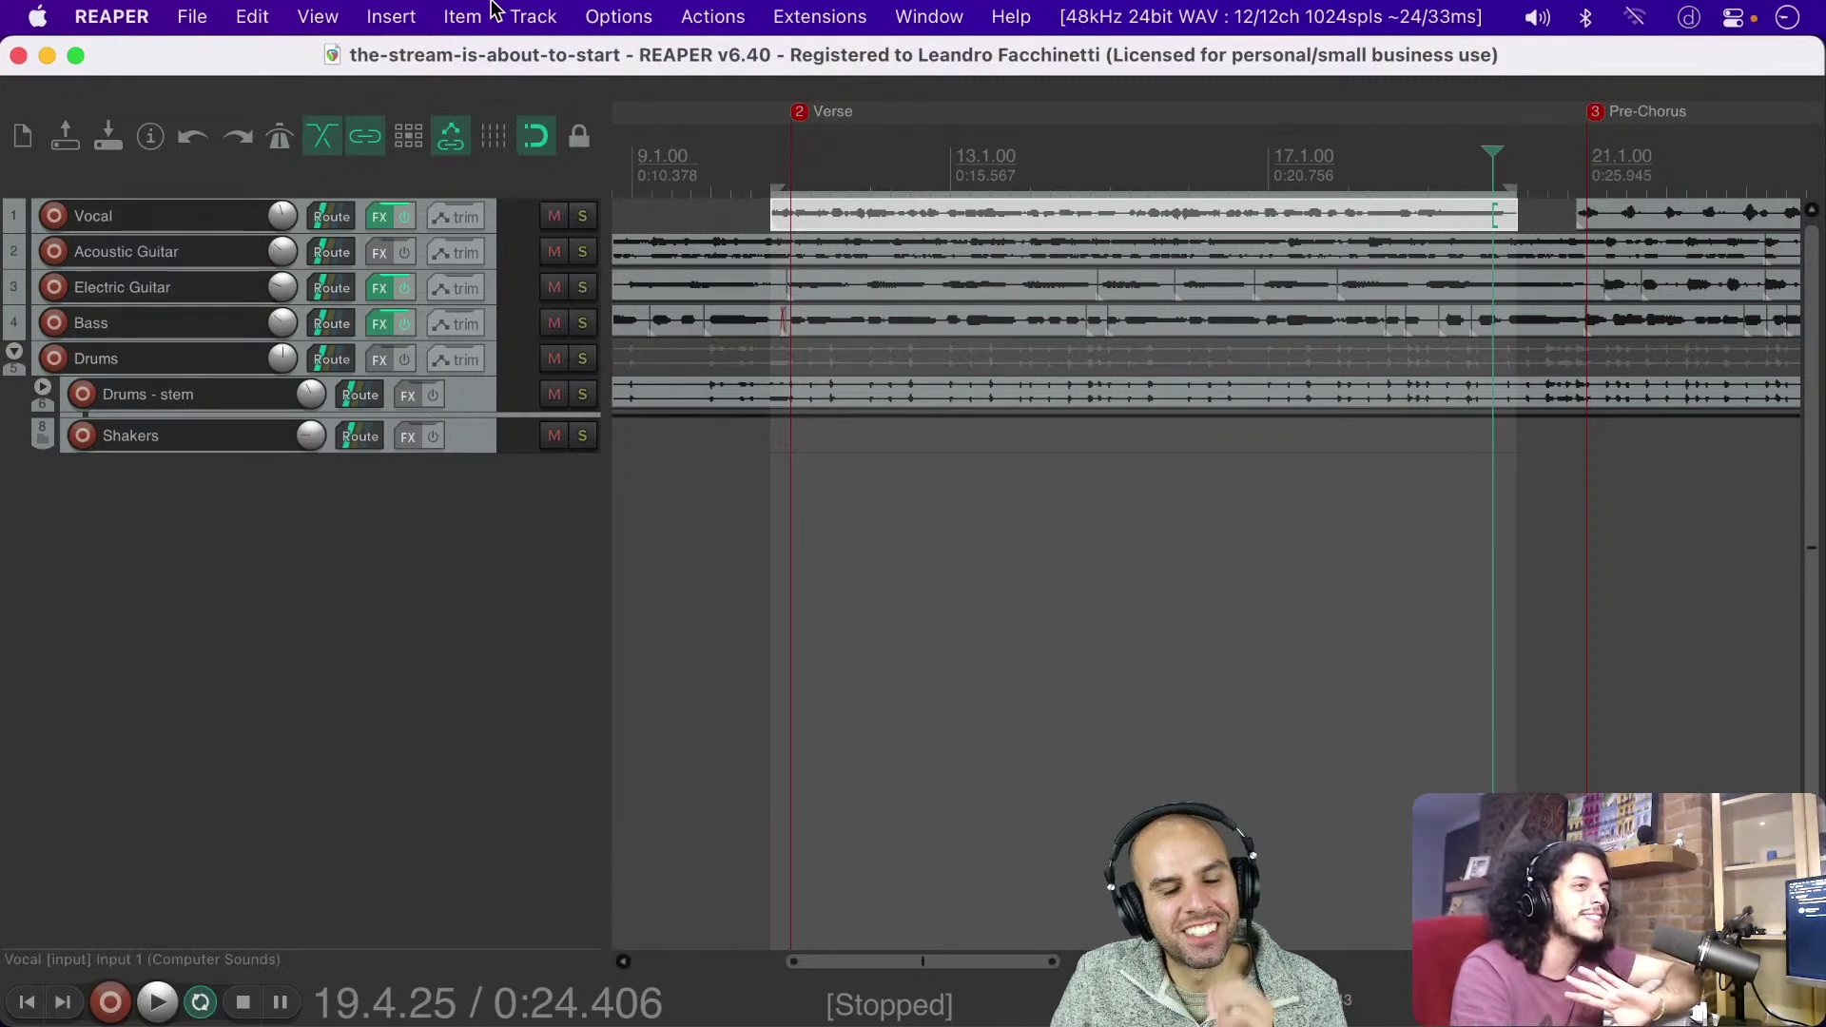
# Step: Open the Vocal track's effect chain and check TriLeveler2's input and output assignments in its pin connector
pyautogui.click(378, 215)
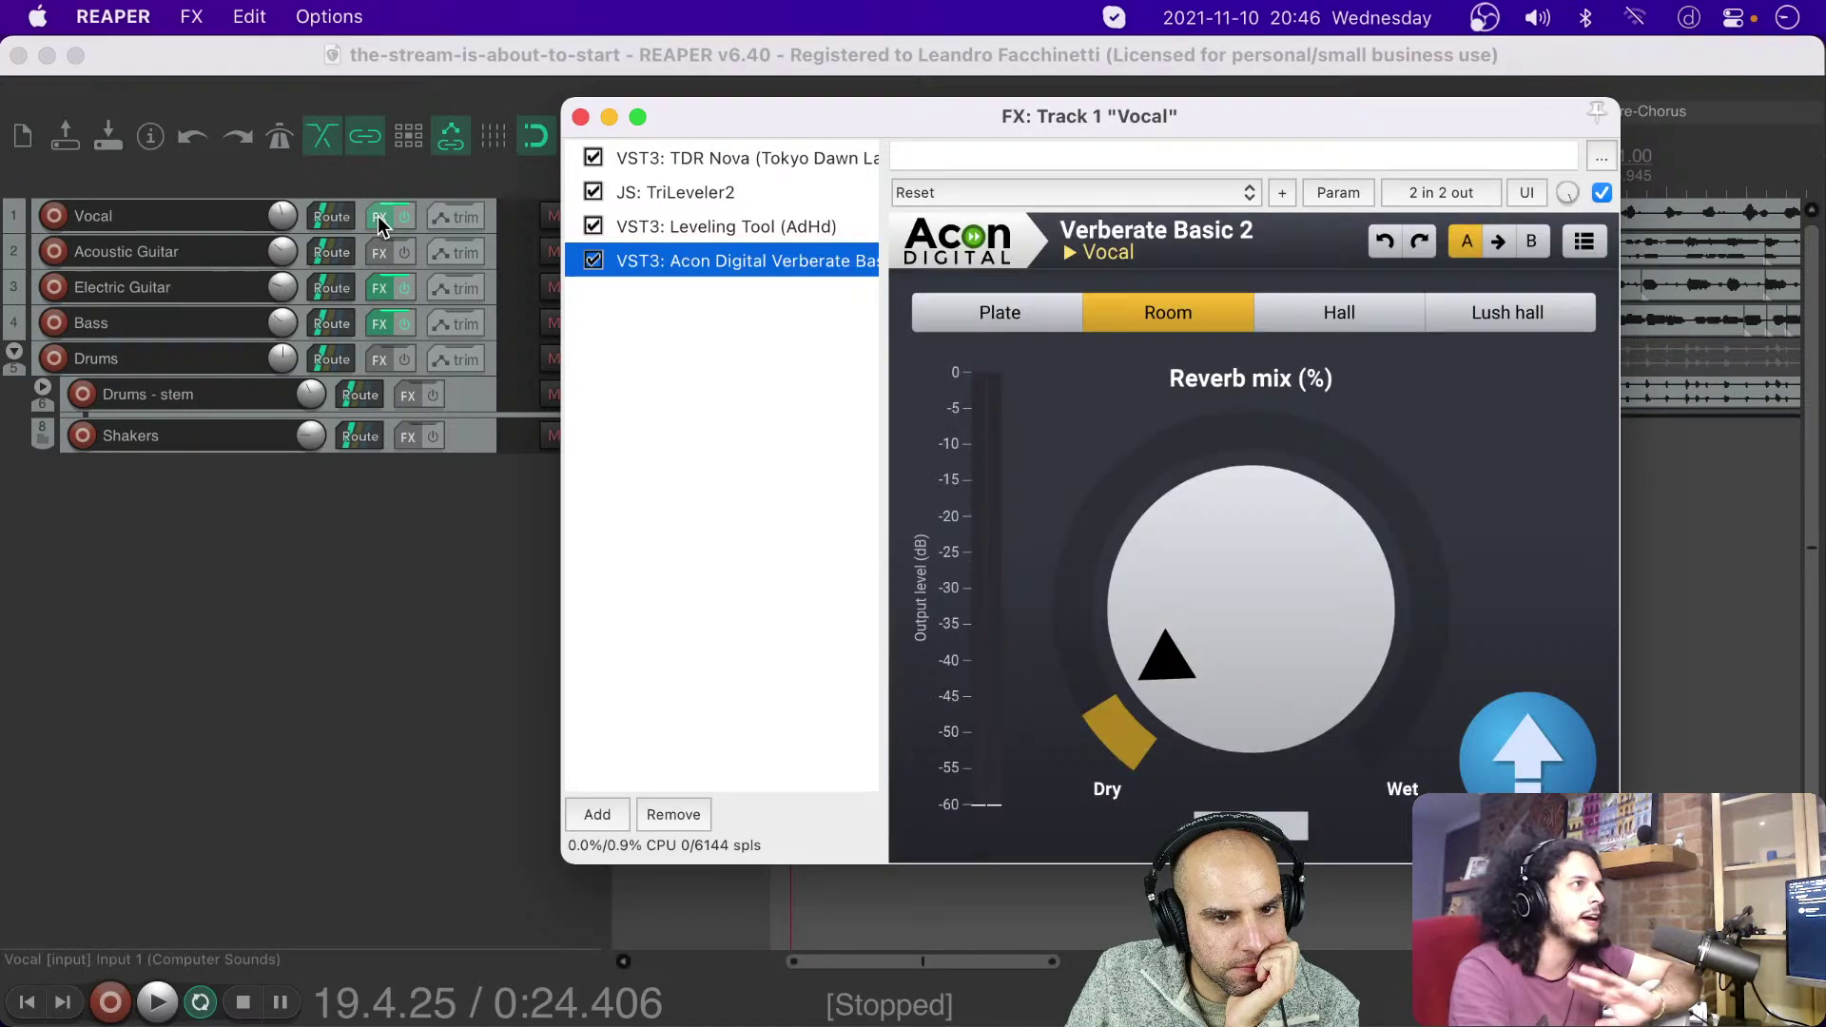
pyautogui.click(795, 202)
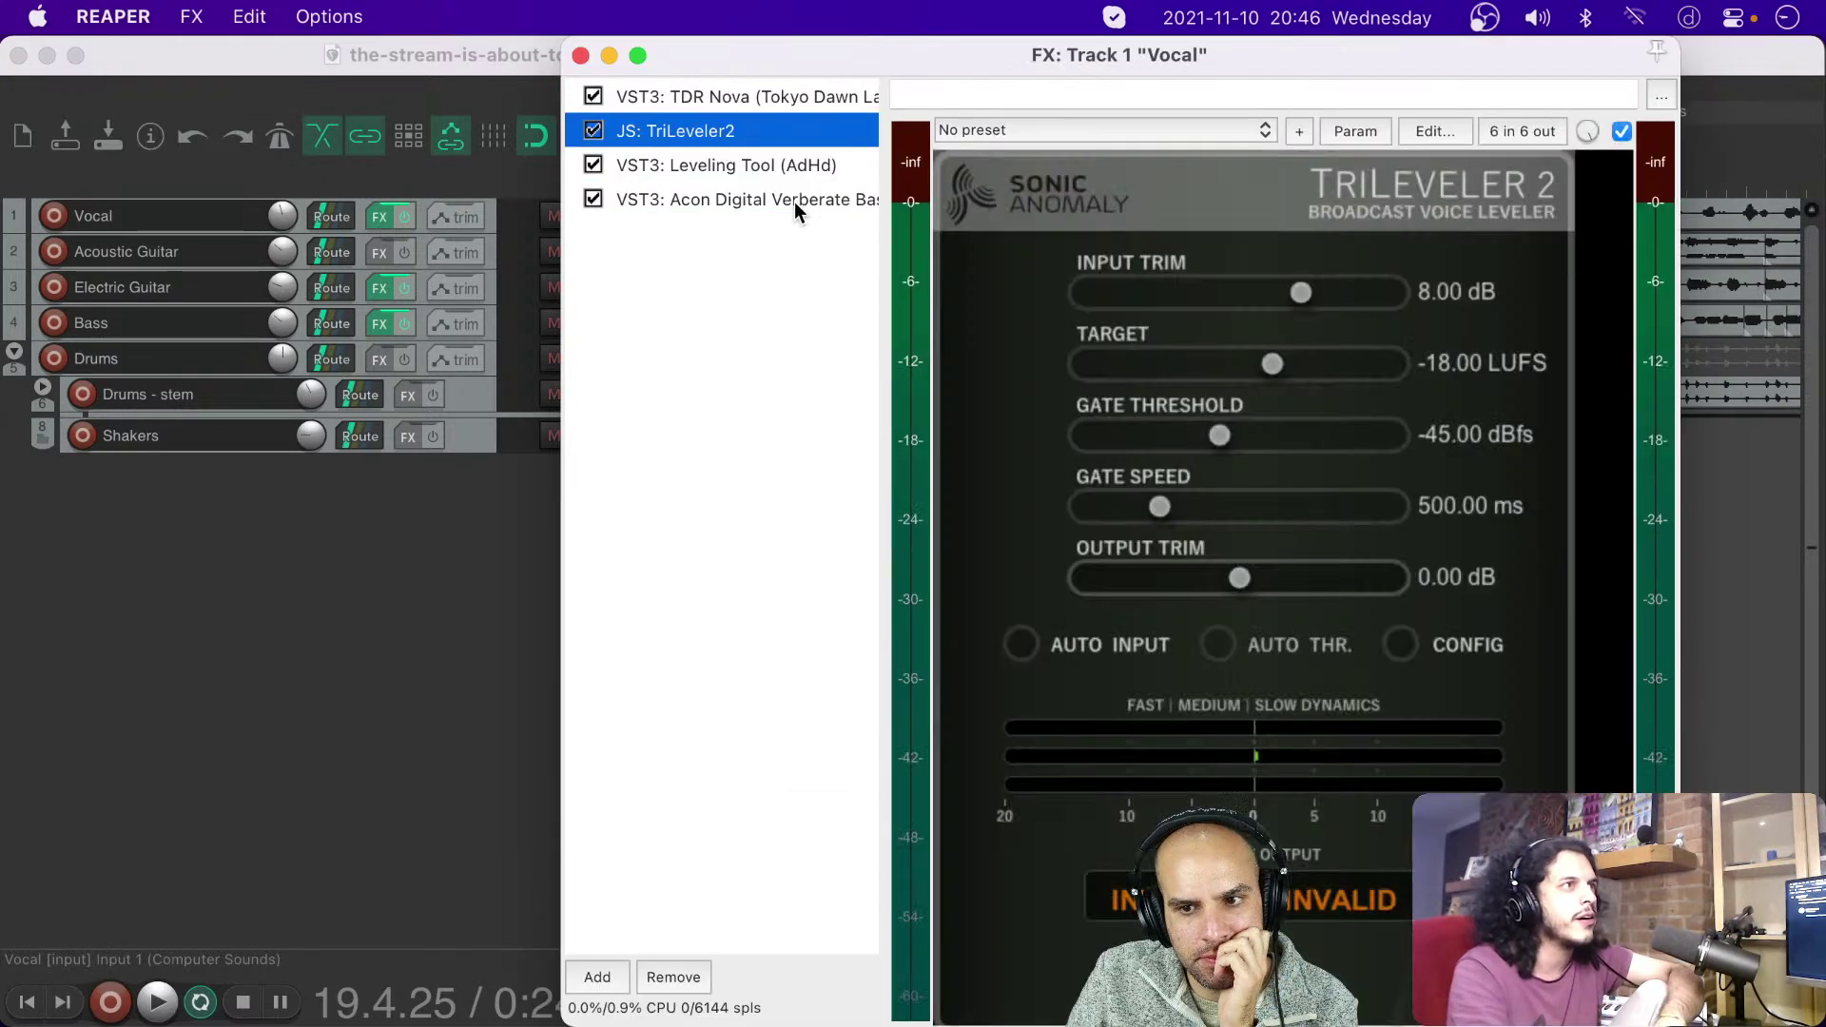
pyautogui.click(1557, 131)
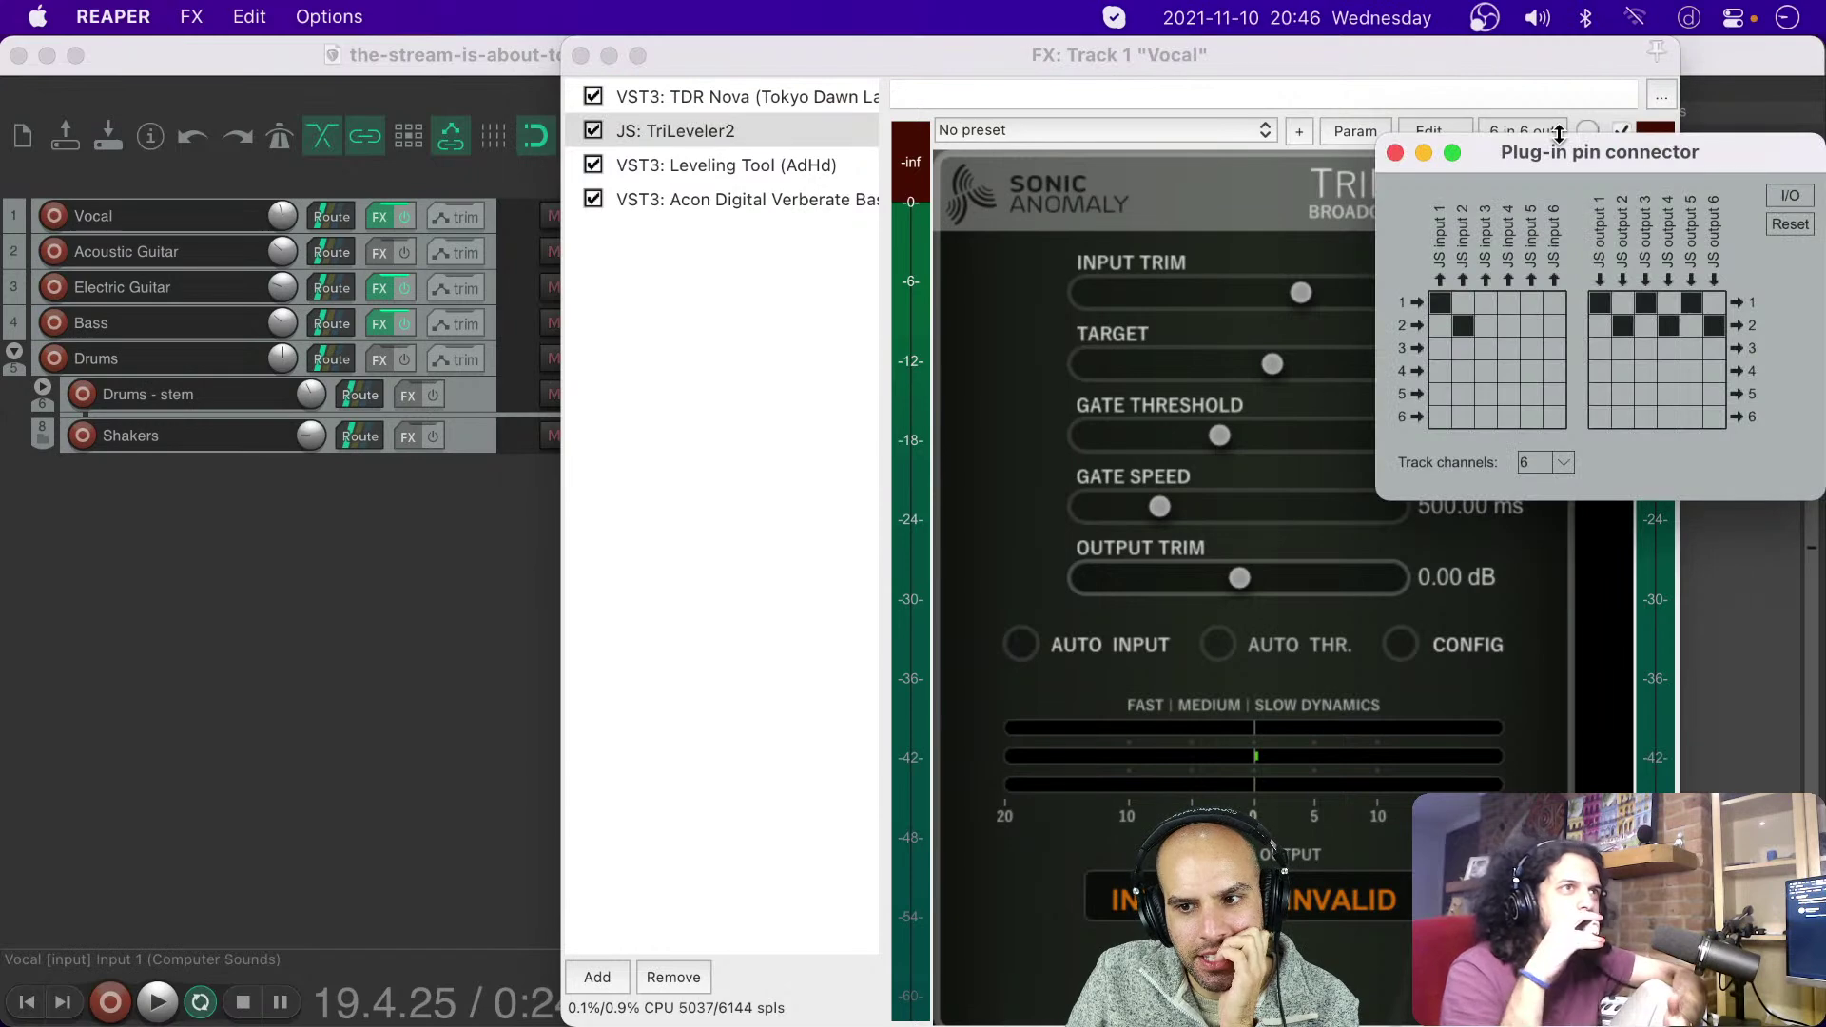
pyautogui.click(1330, 150)
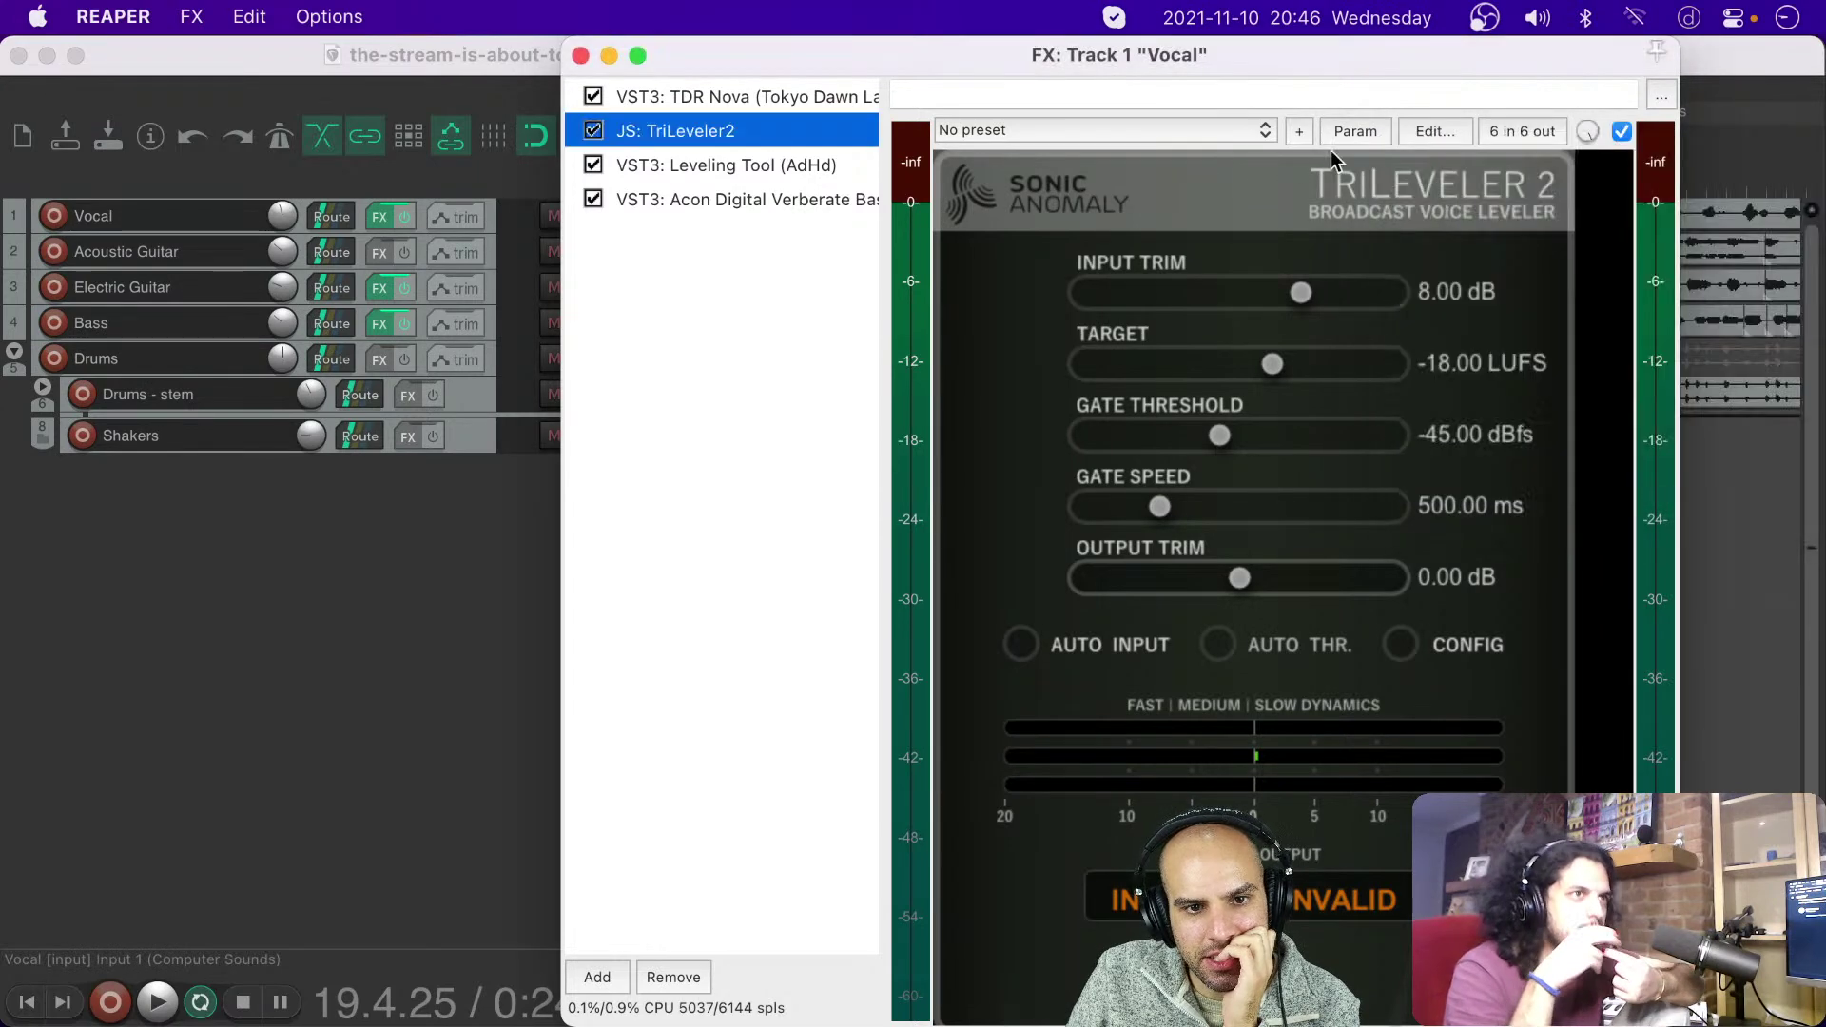
# Step: Reroute the Leveling Tool's Input L to channel 3 and Input R to channel 4 in its pin connector
pyautogui.click(728, 167)
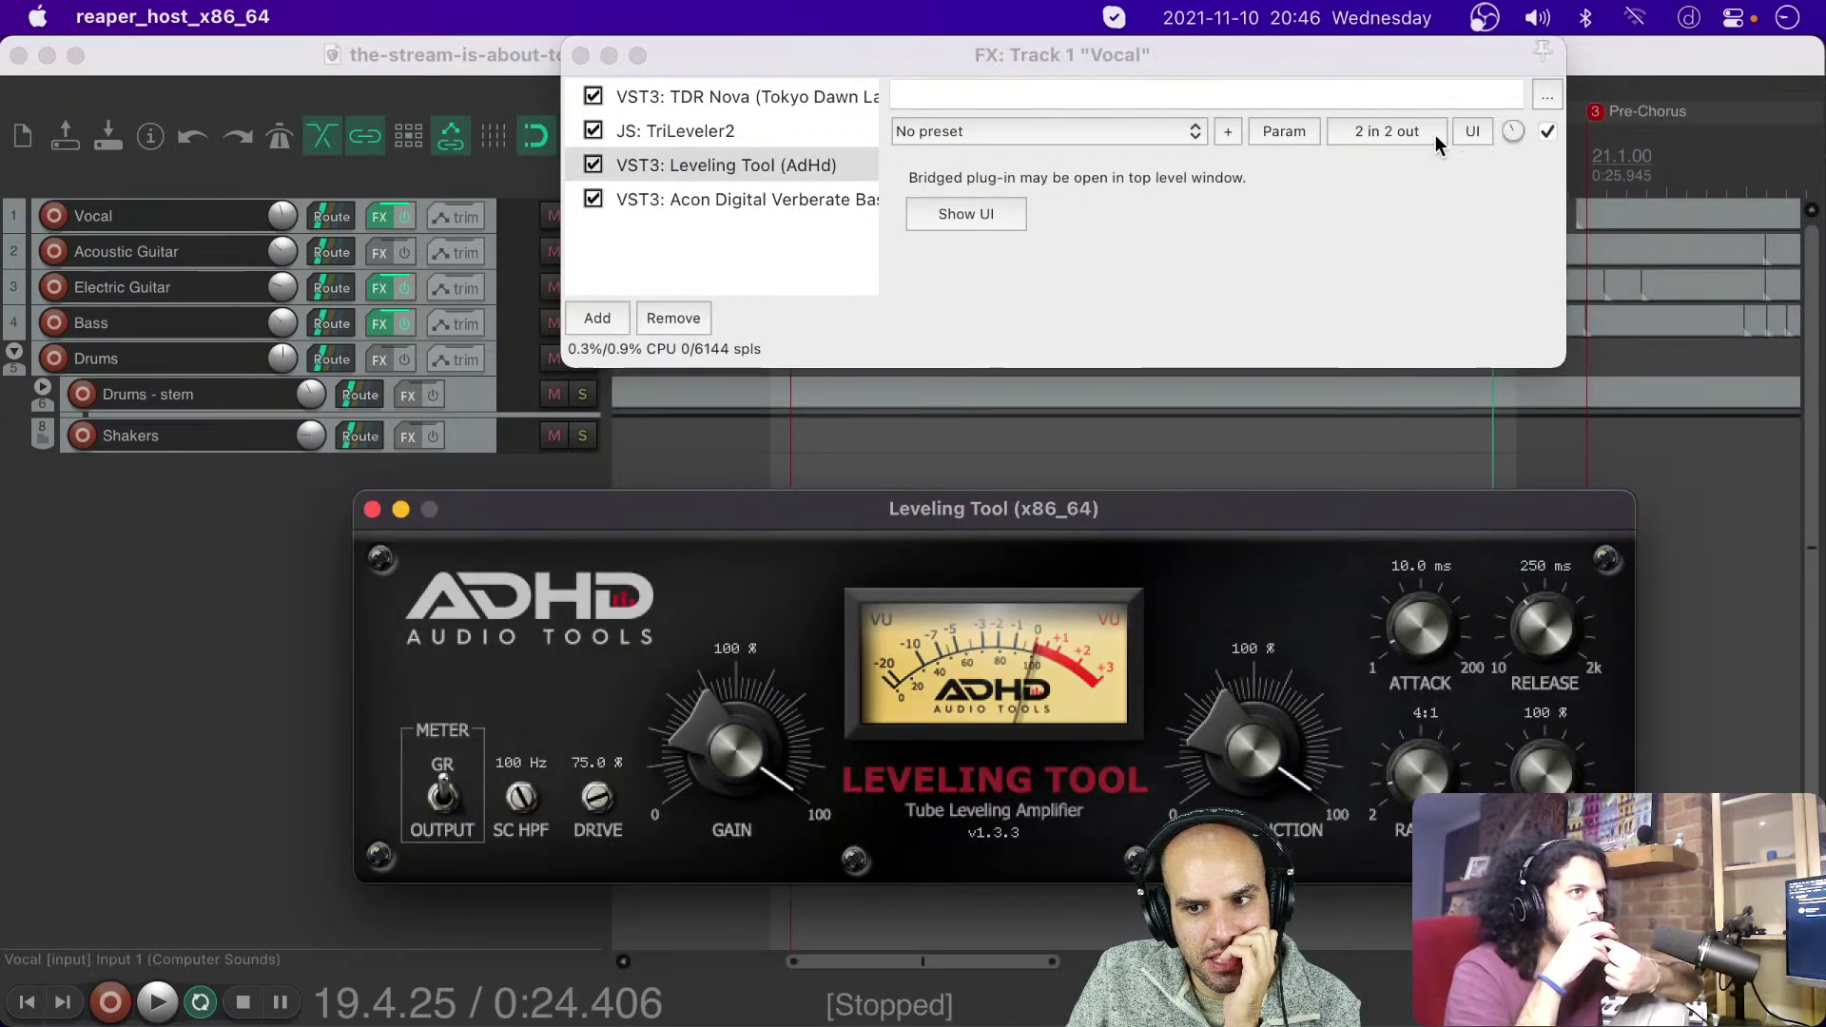
pyautogui.click(1427, 133)
pyautogui.click(1490, 290)
pyautogui.click(1512, 313)
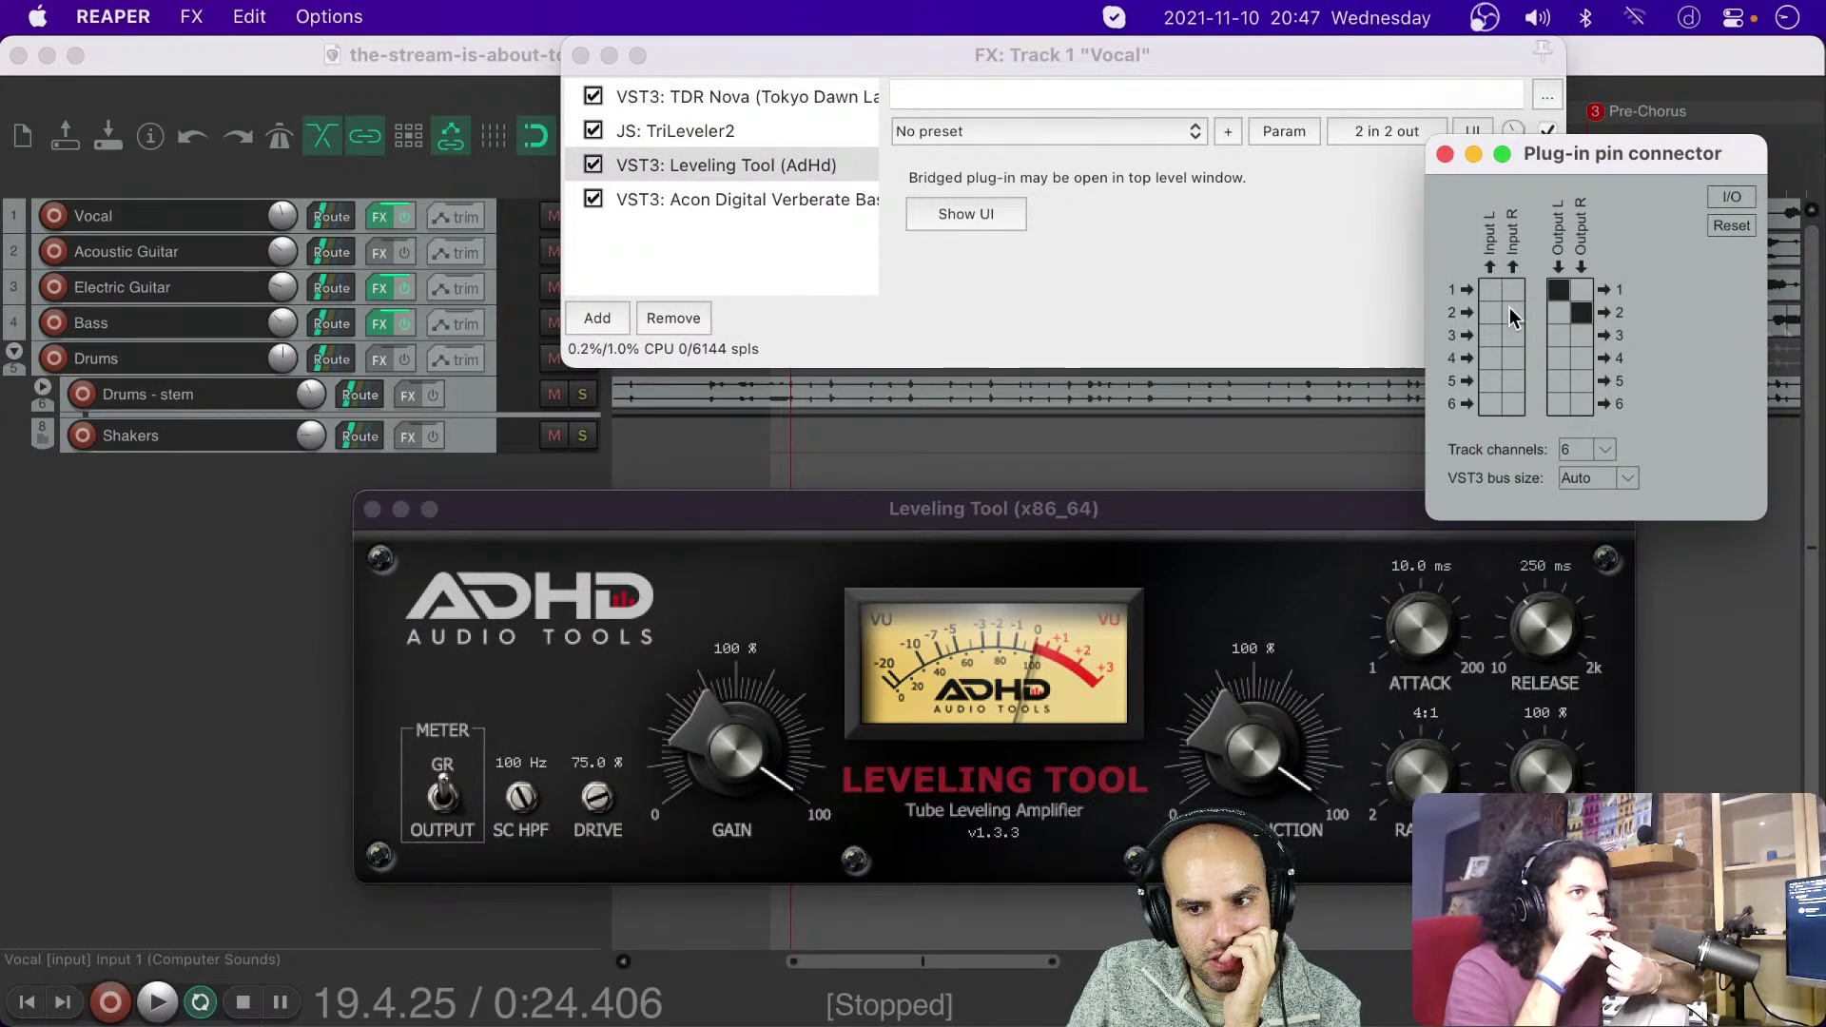
pyautogui.click(1512, 358)
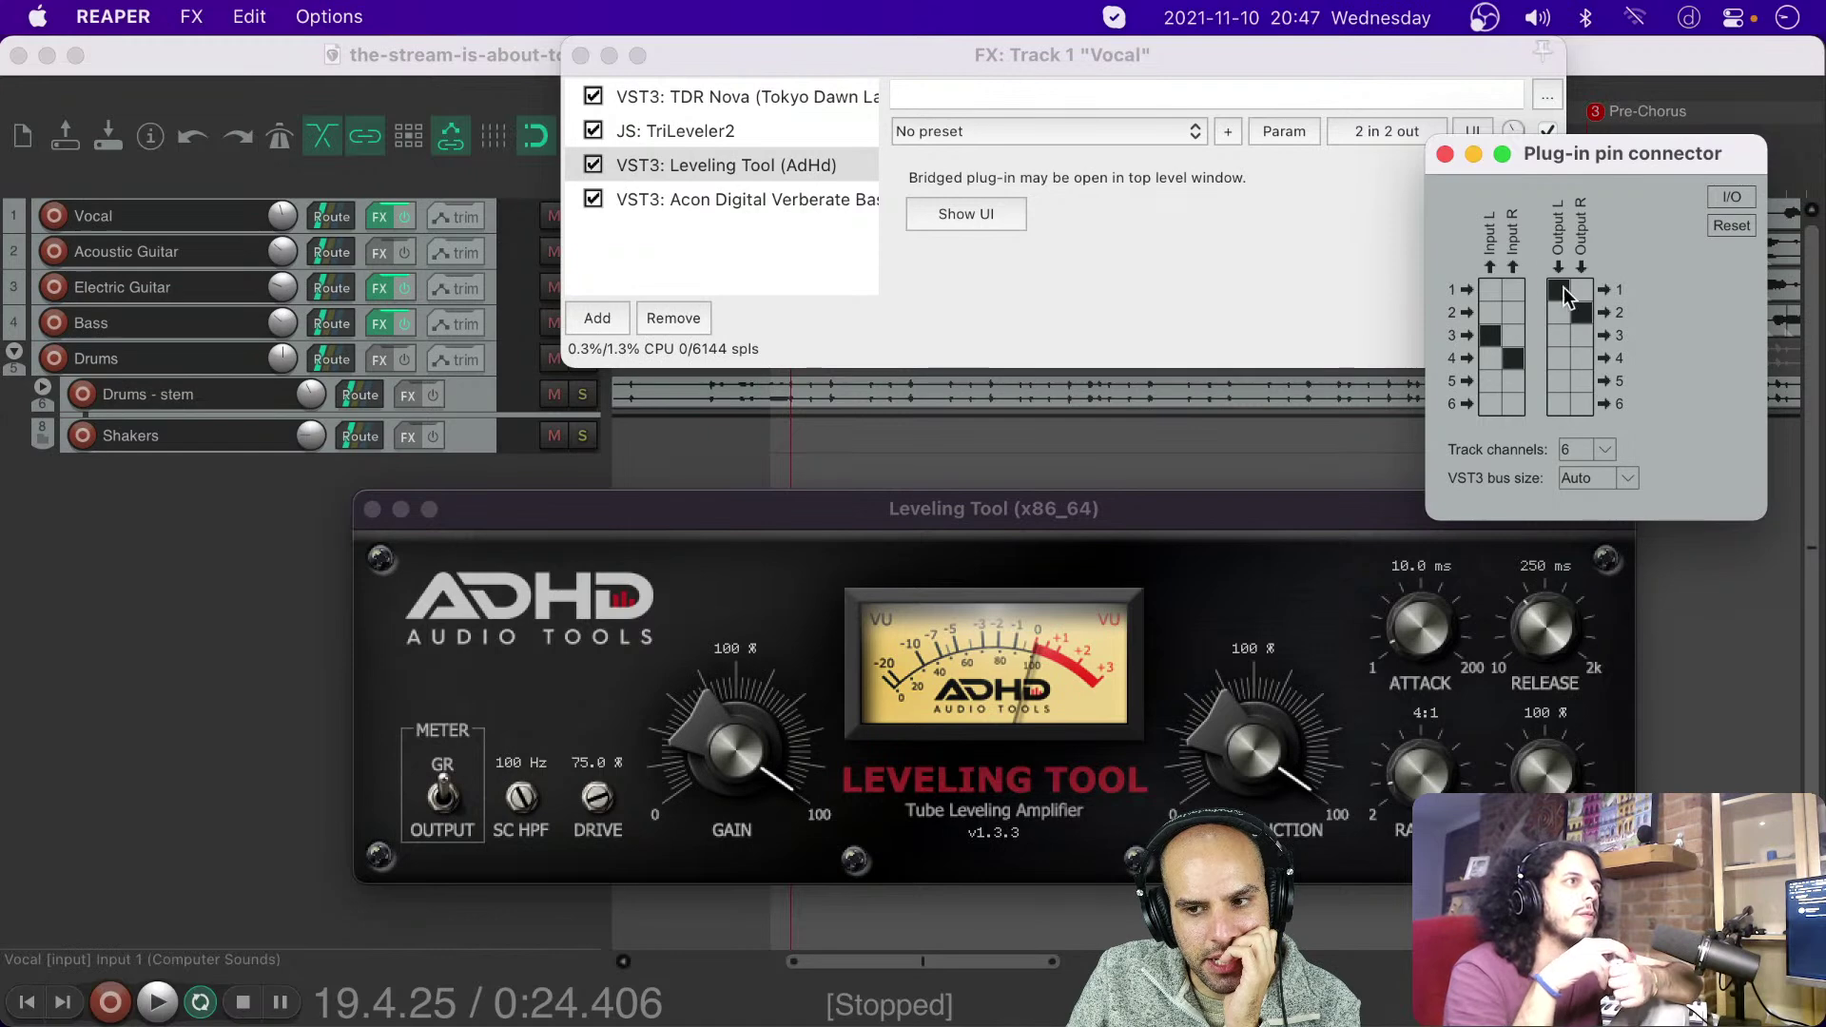
# Step: Reroute Verberate Basic's Input L to channel 5 and Input R to channel 6 in its pin connector
pyautogui.click(1445, 155)
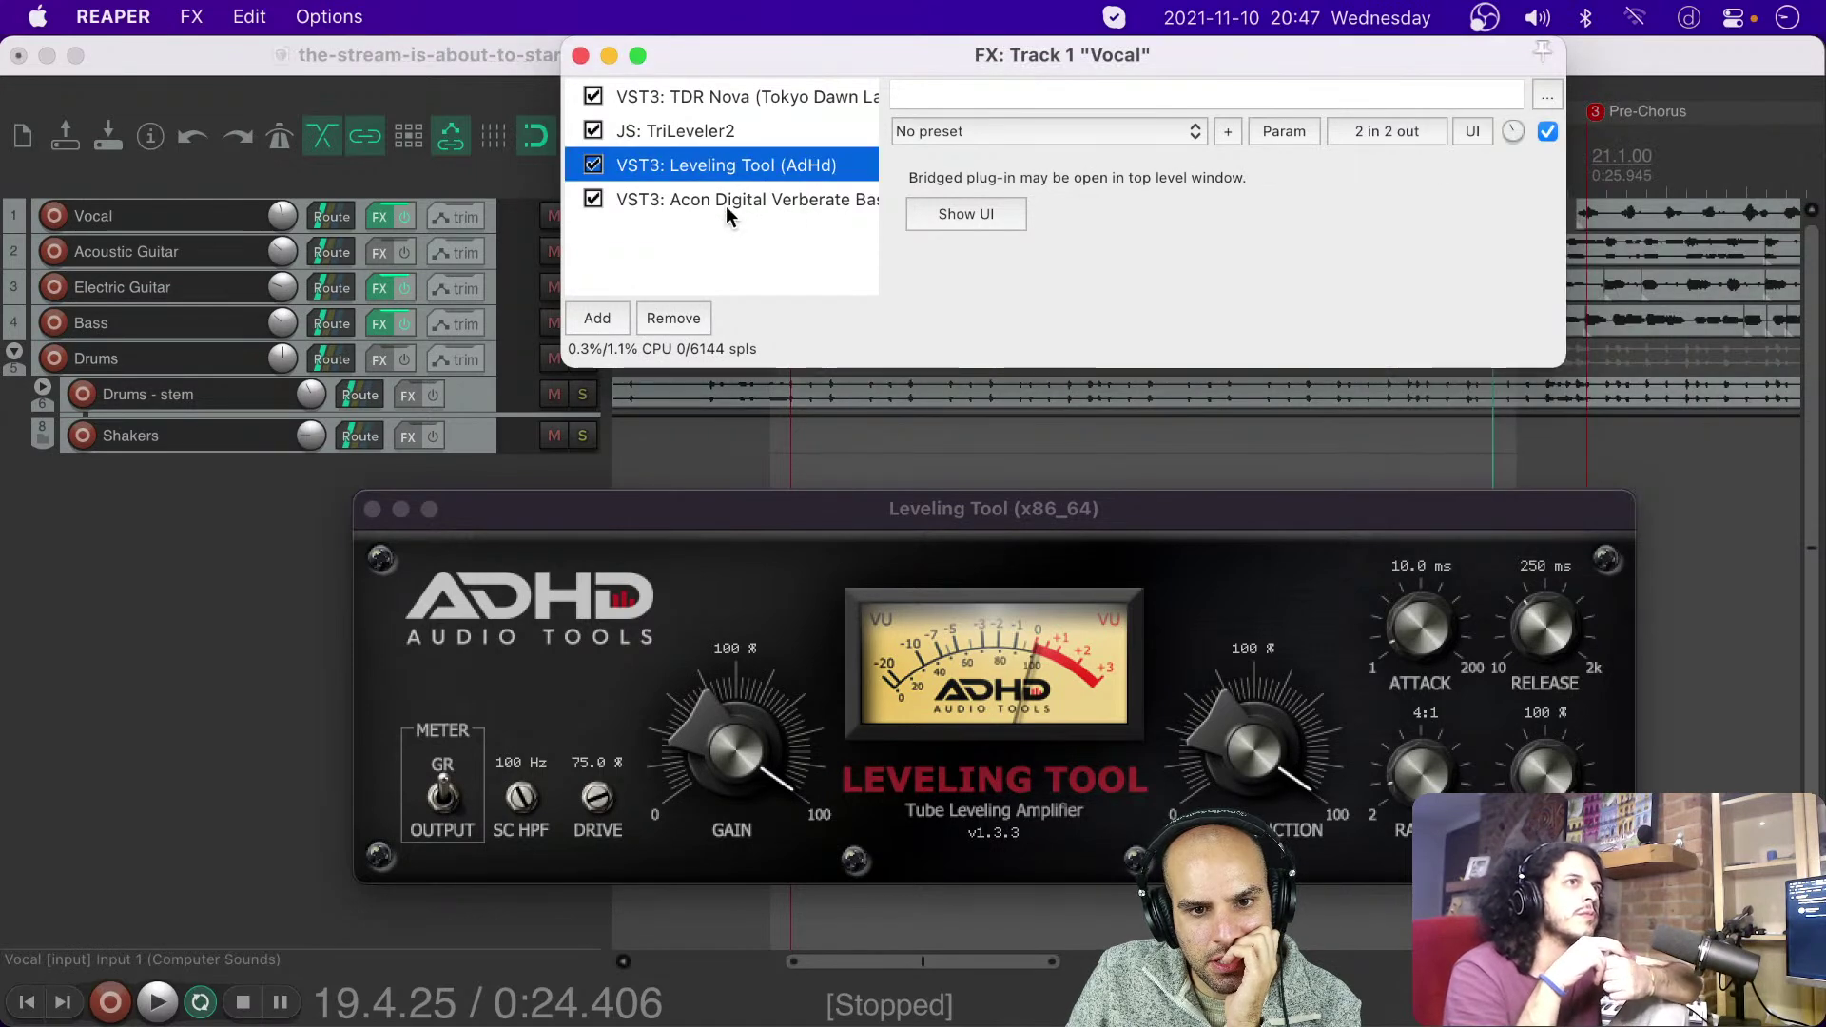
pyautogui.click(756, 199)
pyautogui.click(1440, 133)
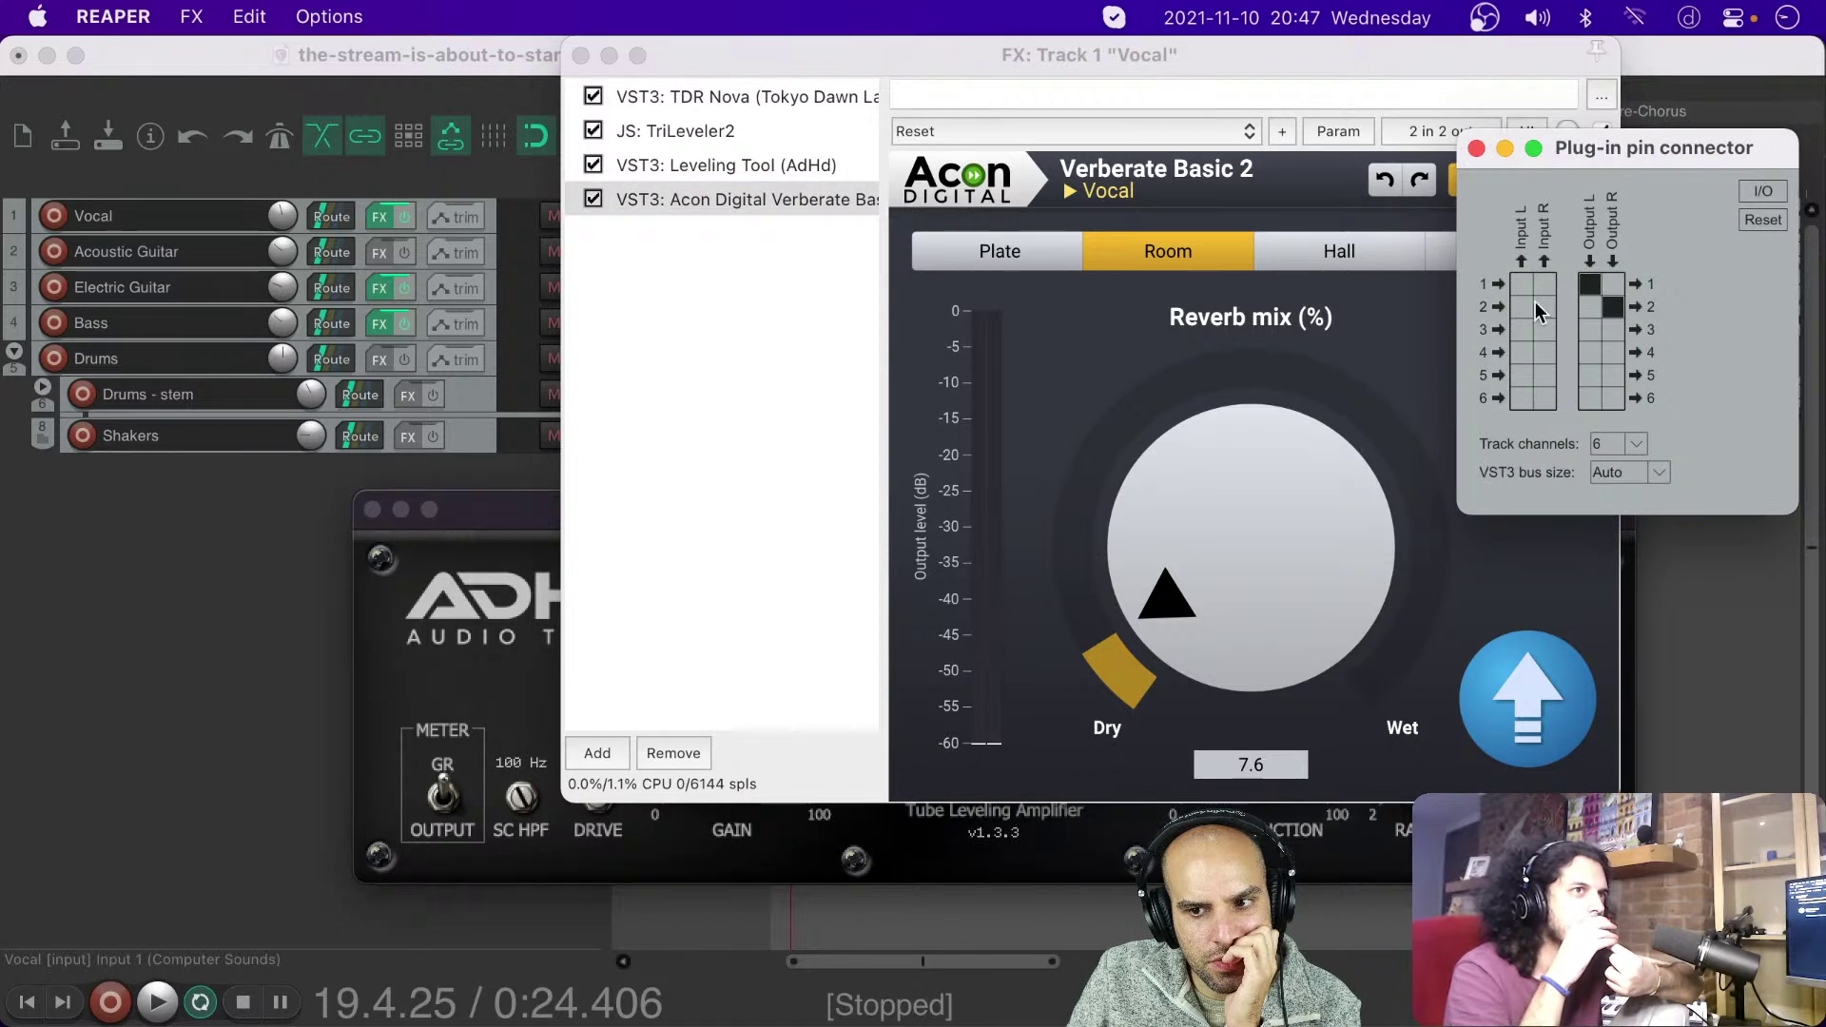
pyautogui.click(1522, 375)
pyautogui.click(1543, 399)
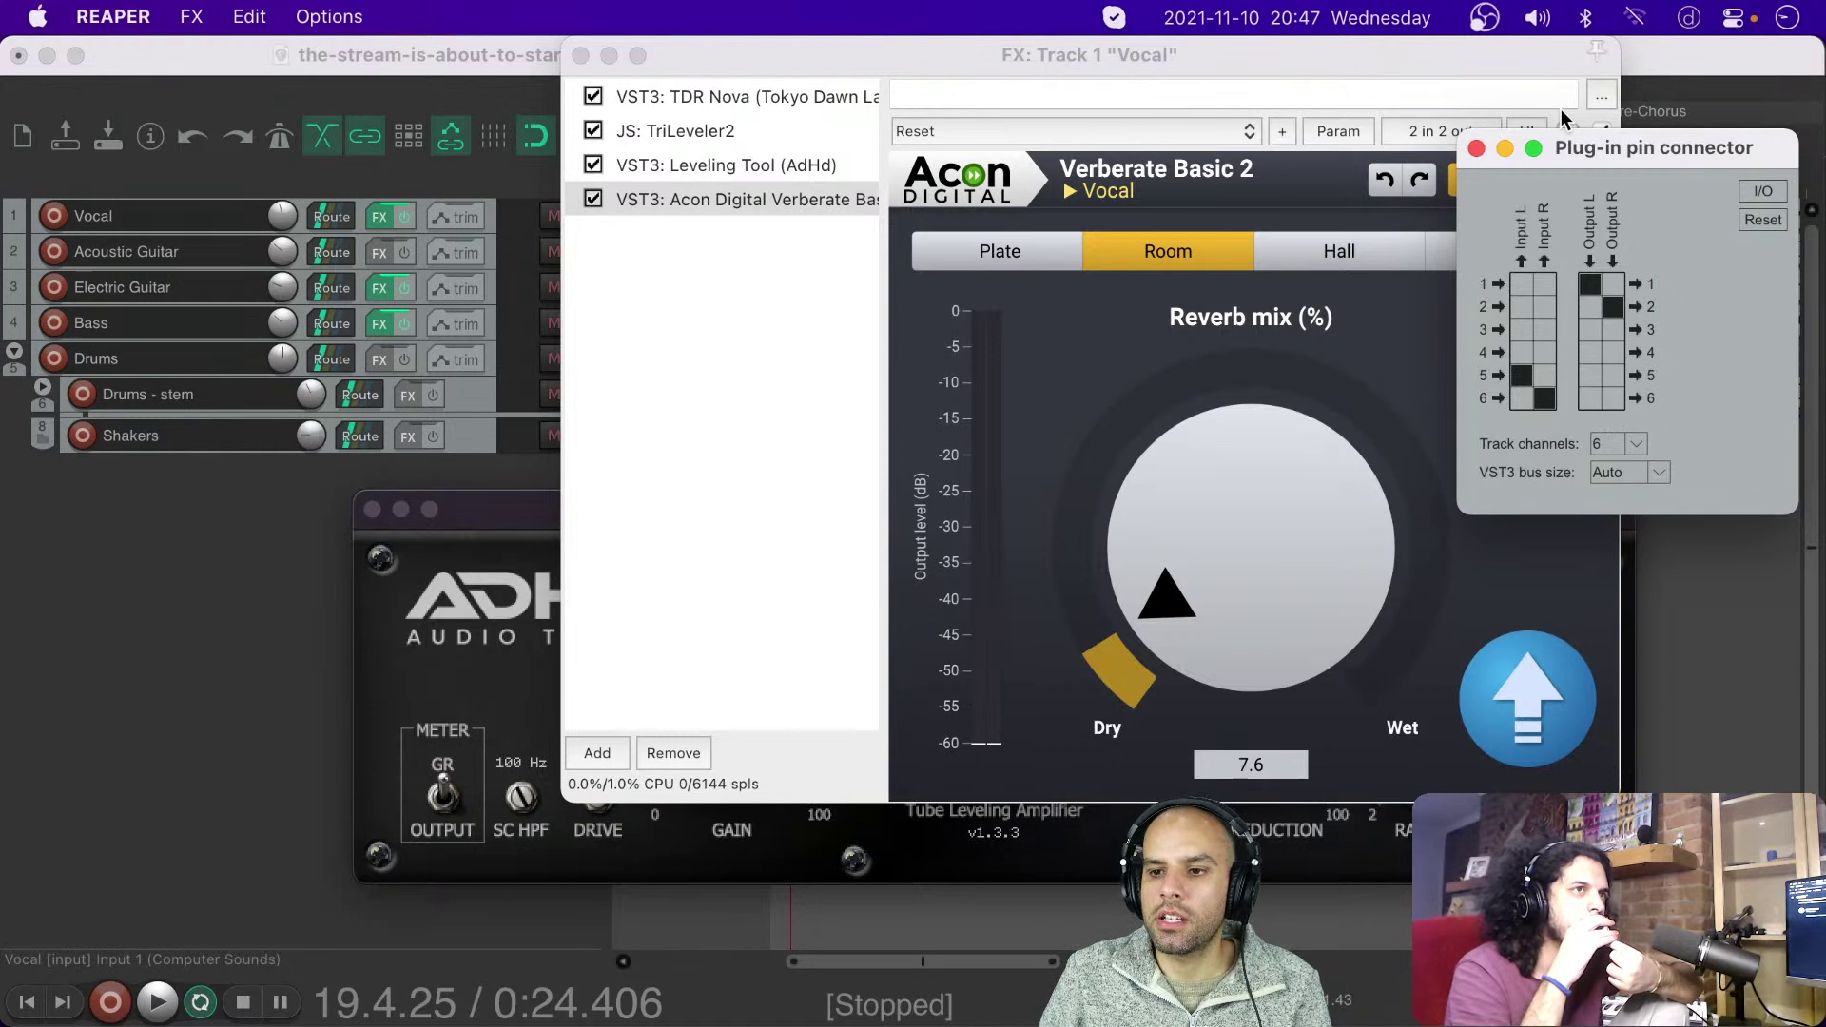
pyautogui.click(1476, 149)
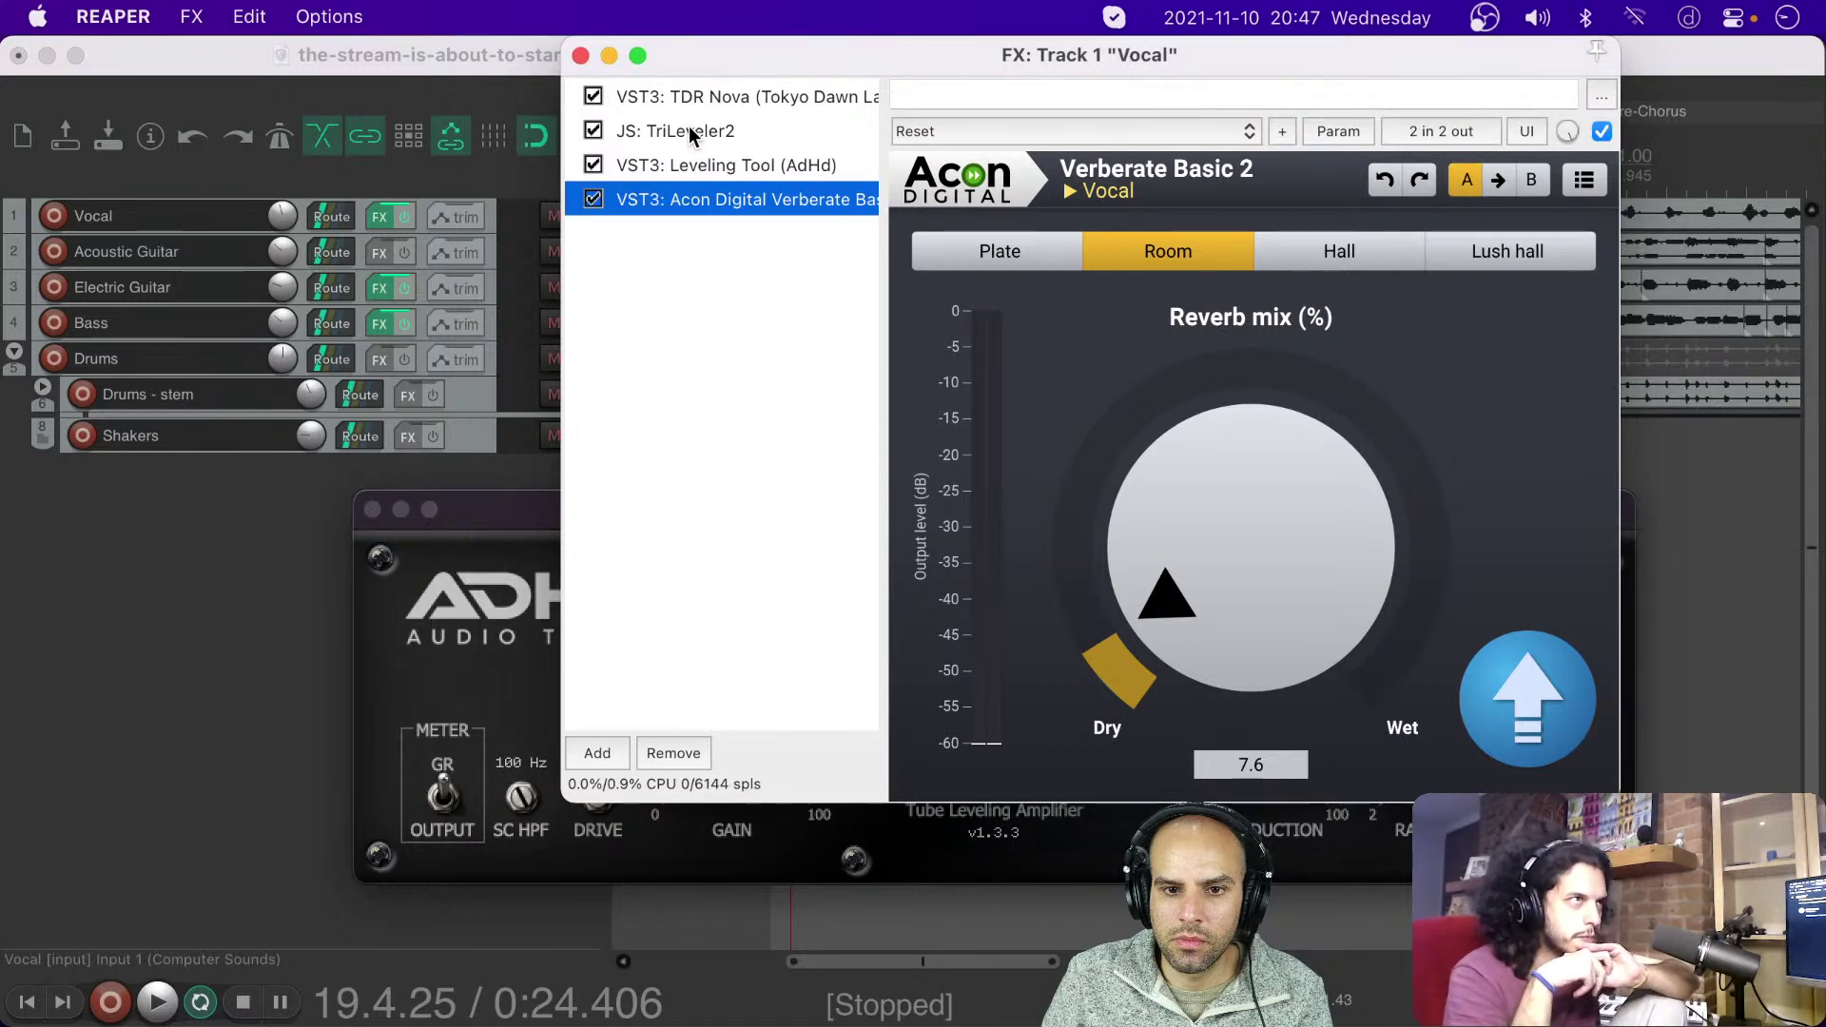
# Step: Move the effect chain clear of the timeline and play the mix from the start of the verse
pyautogui.moveTo(699, 55); pyautogui.dragTo(765, 279)
pyautogui.click(801, 168)
pyautogui.press('space')
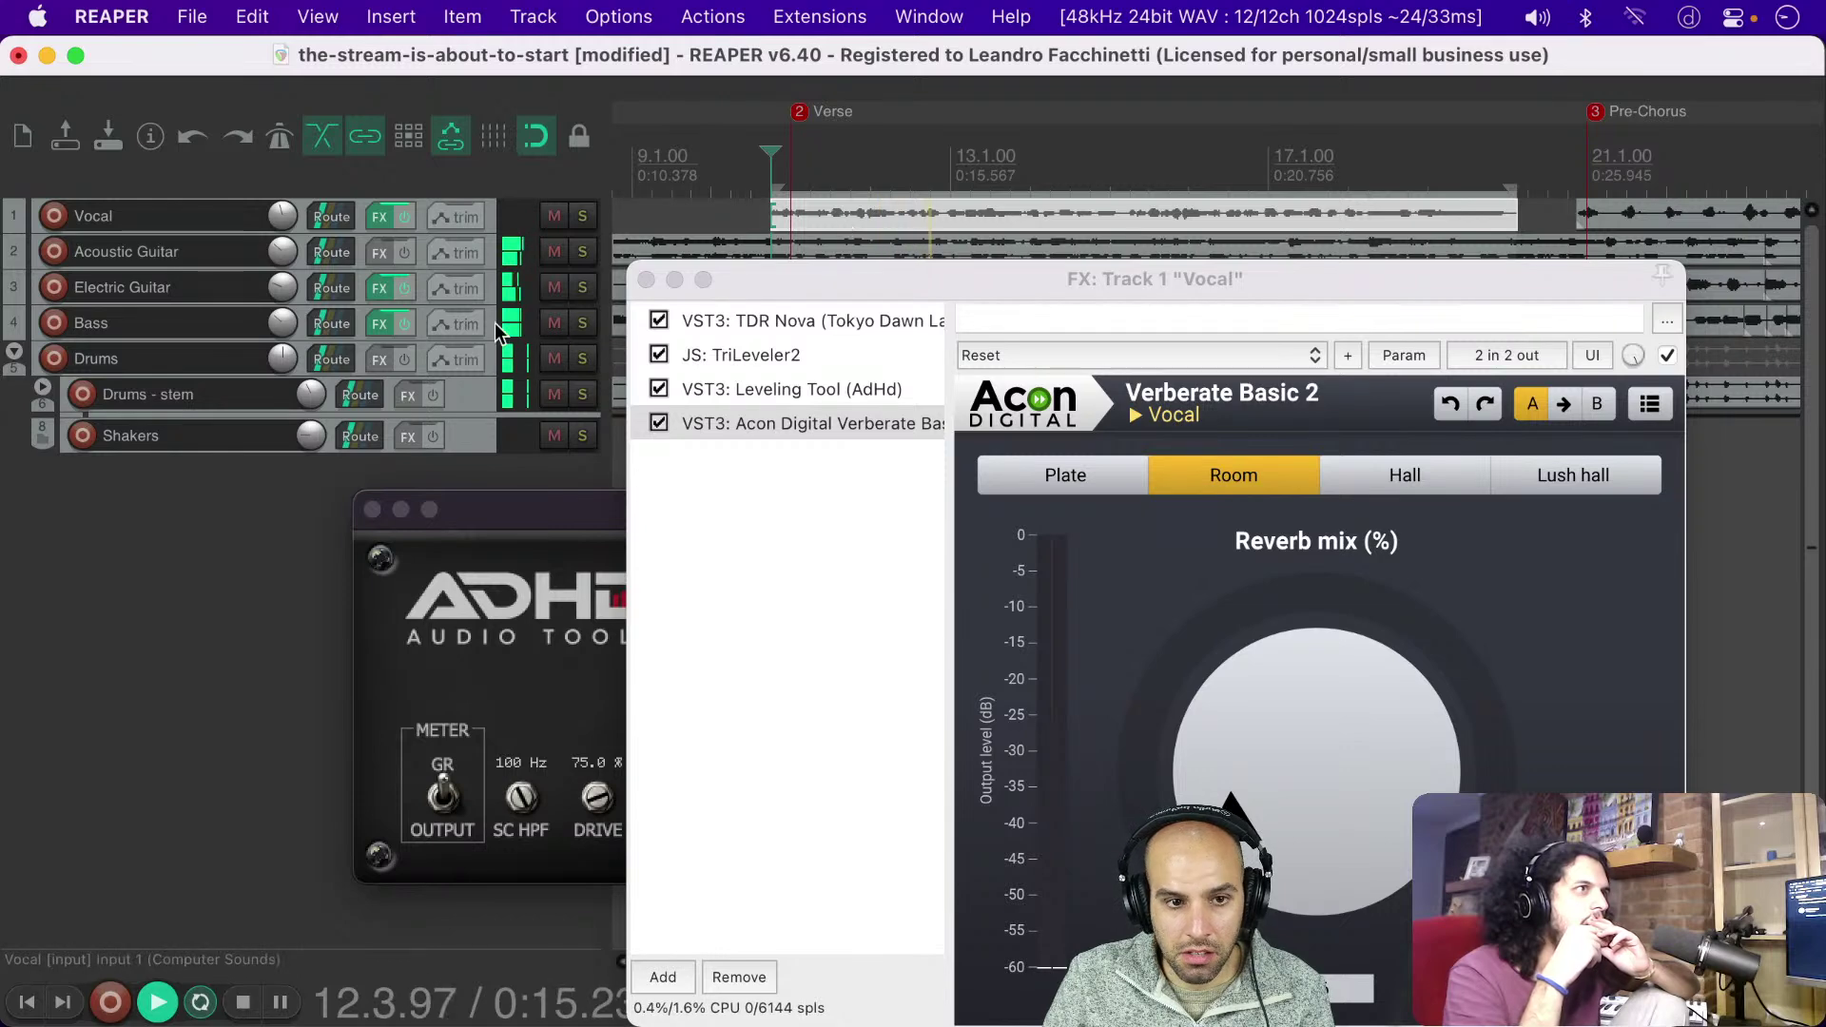
pyautogui.press('space')
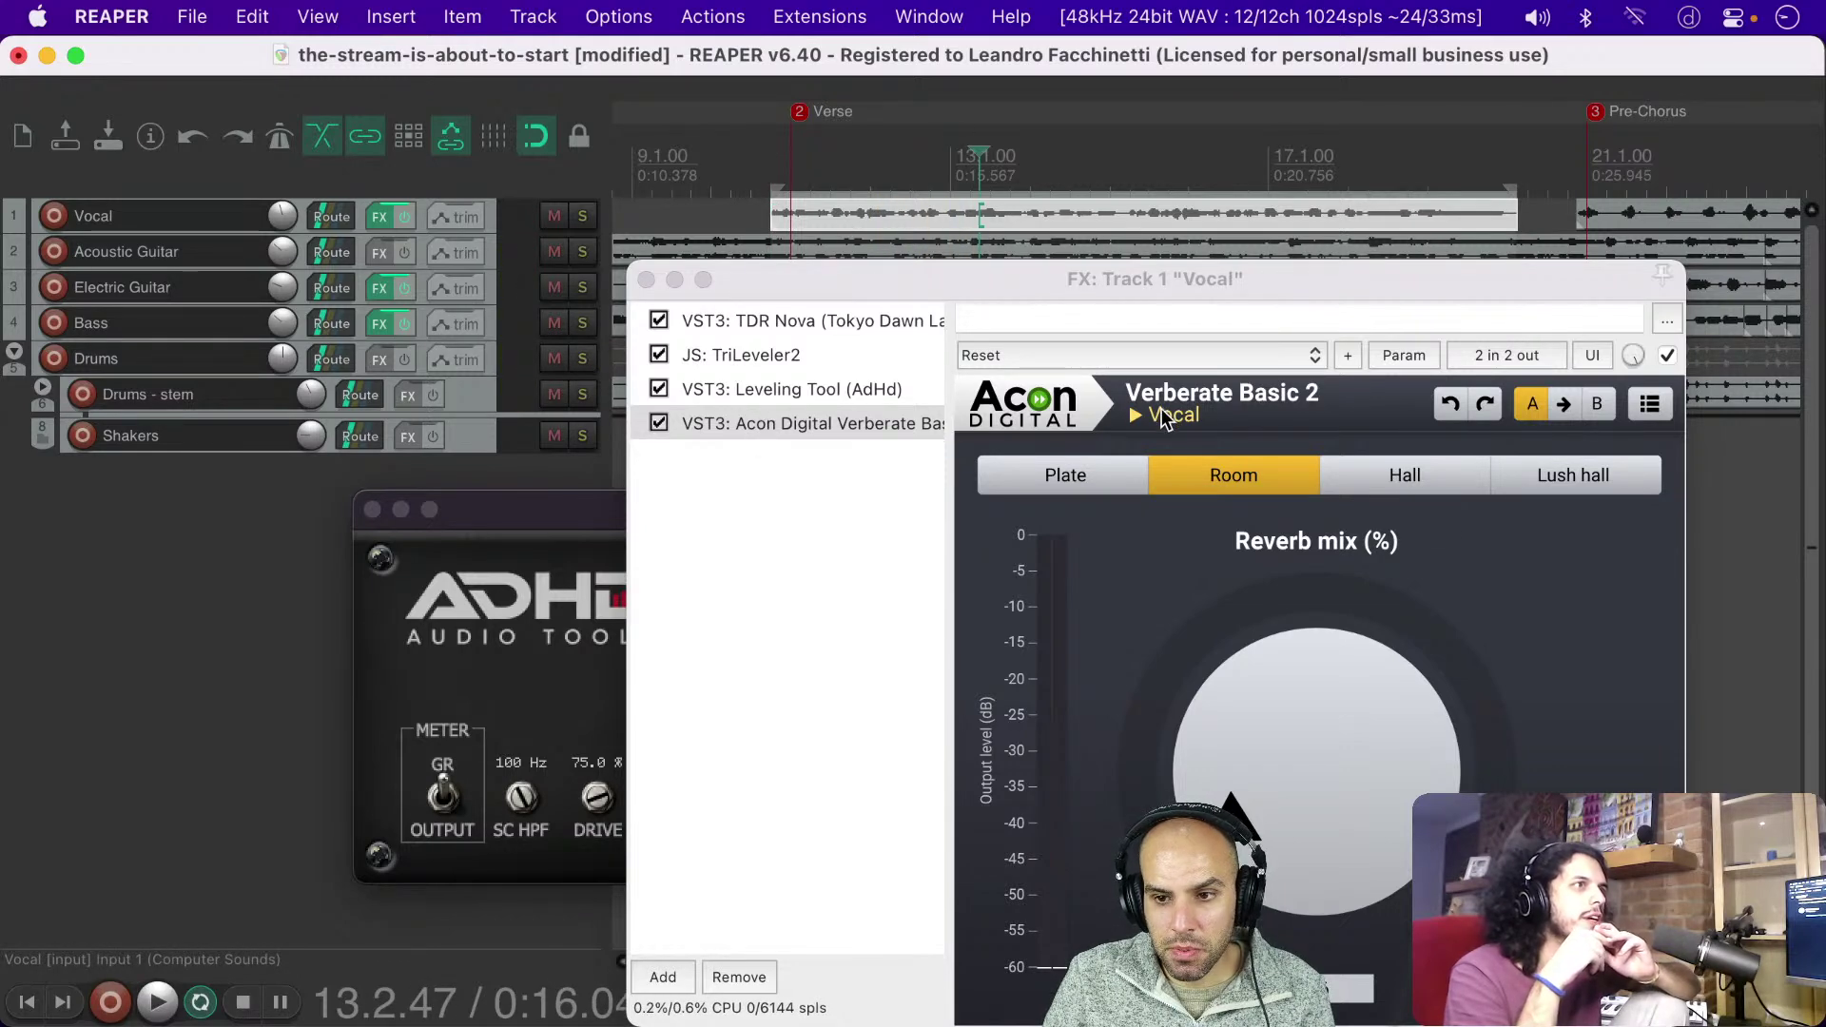
# Step: Check the input and output assignments of the Leveling Tool and Verberate Basic in the pin connector
pyautogui.click(859, 390)
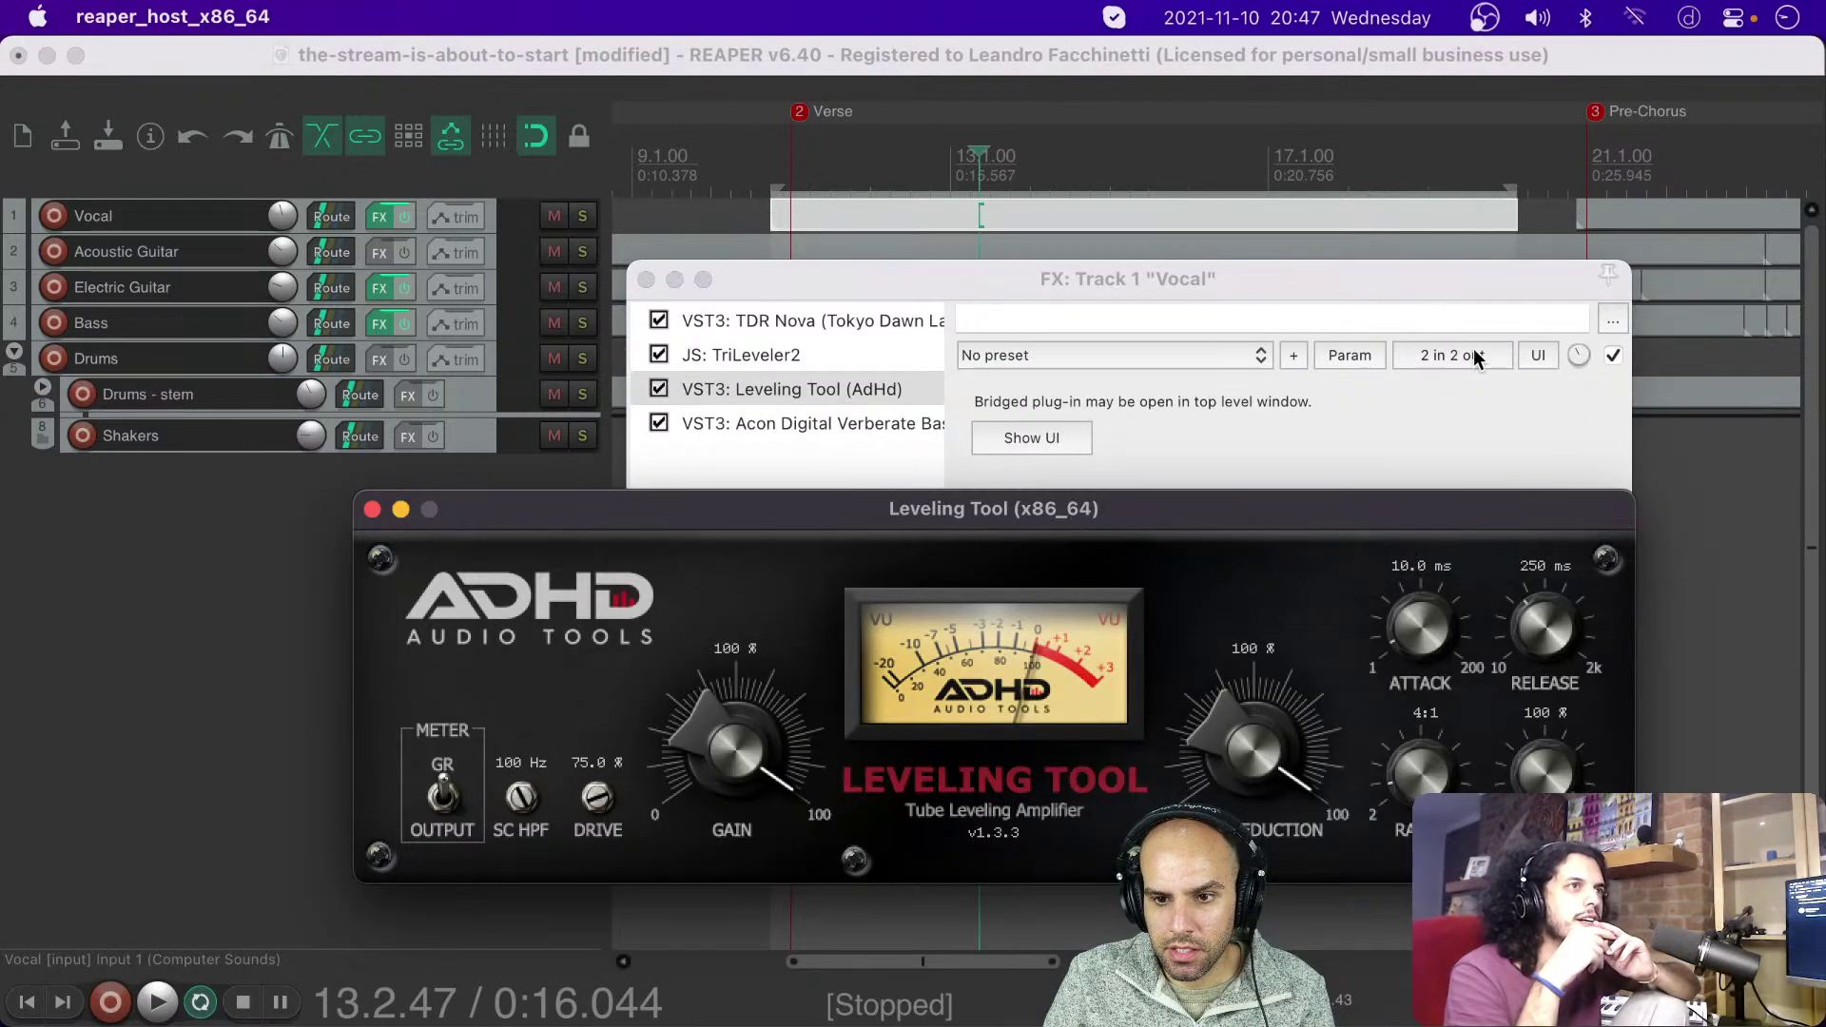
pyautogui.click(1474, 357)
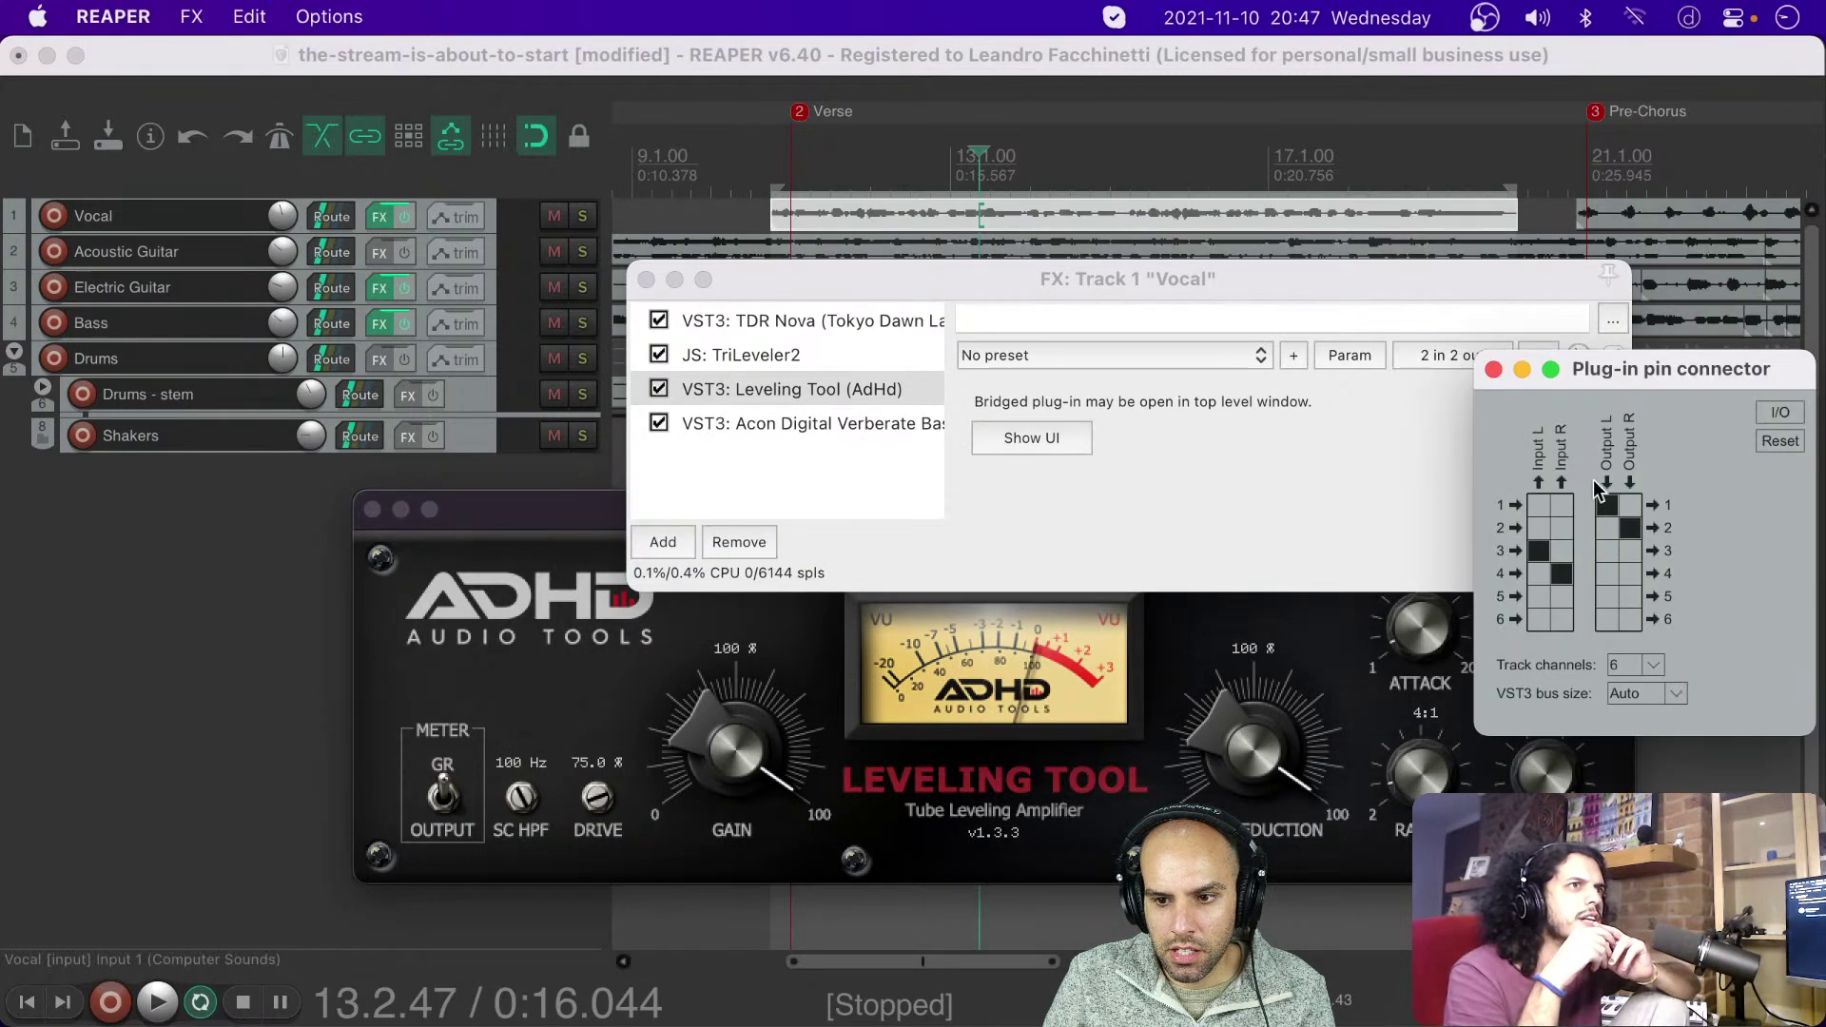
pyautogui.click(791, 424)
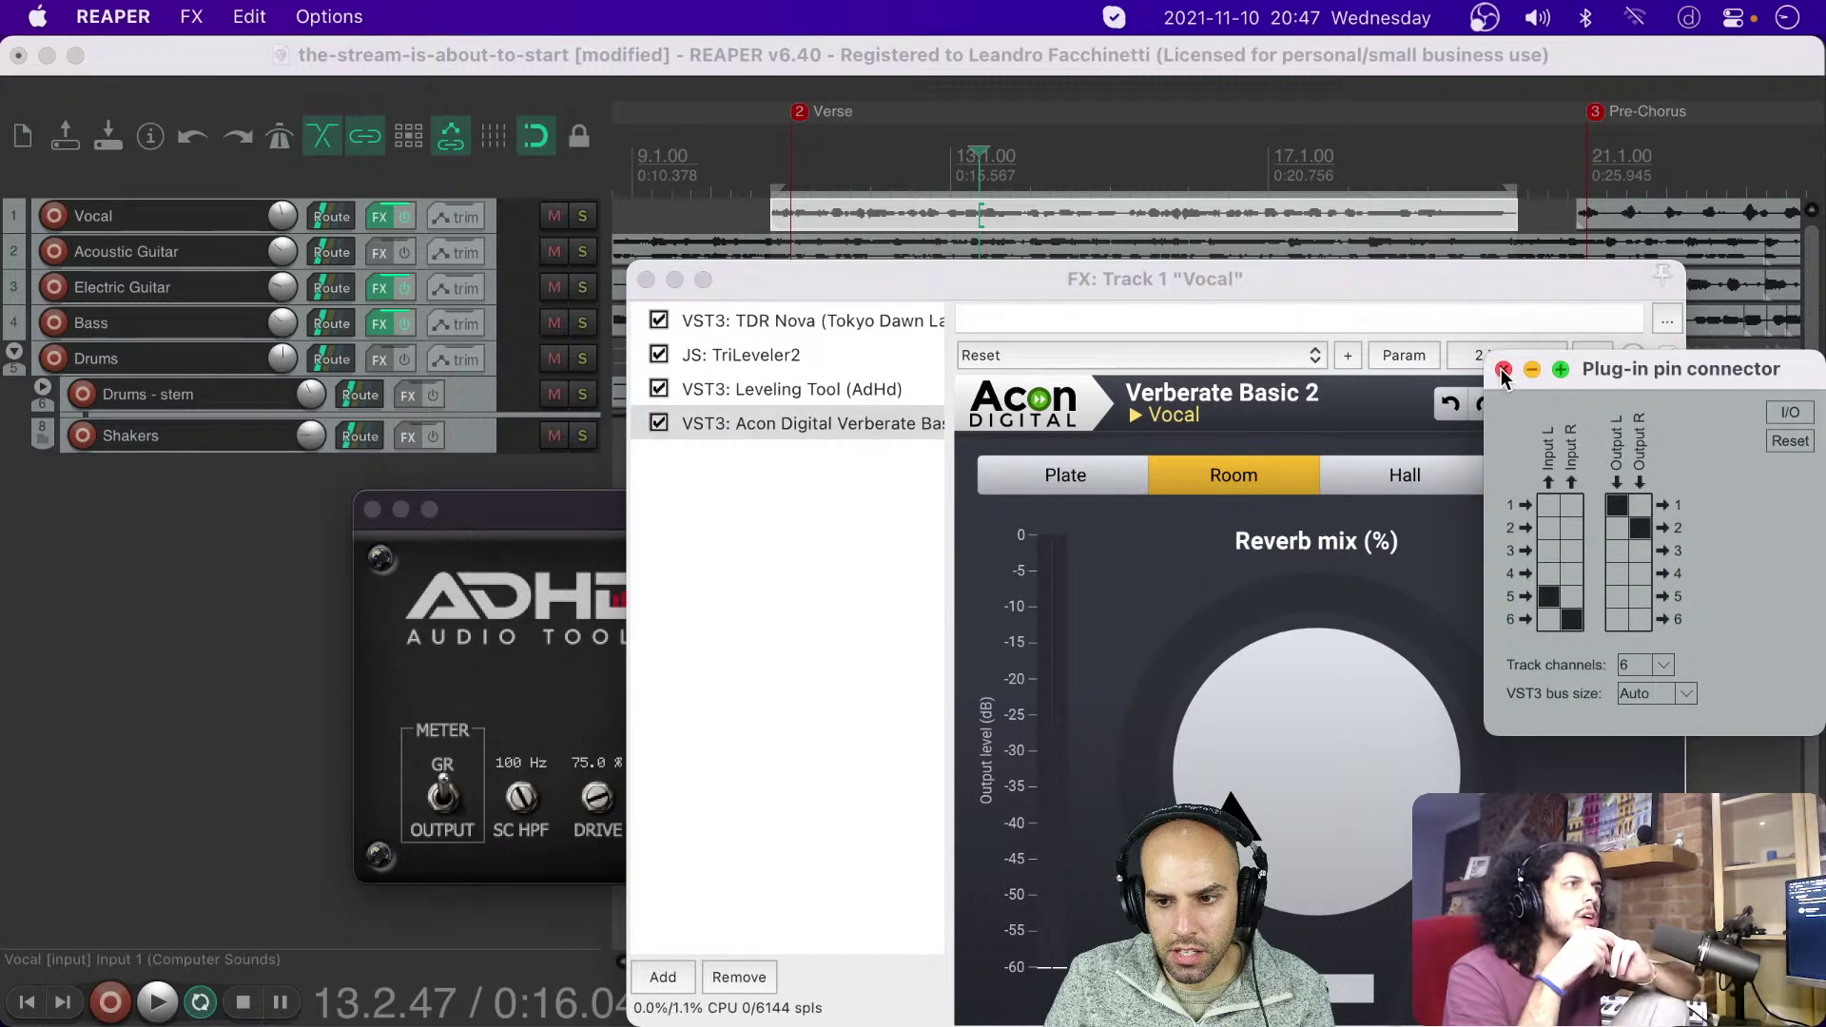
pyautogui.click(1502, 370)
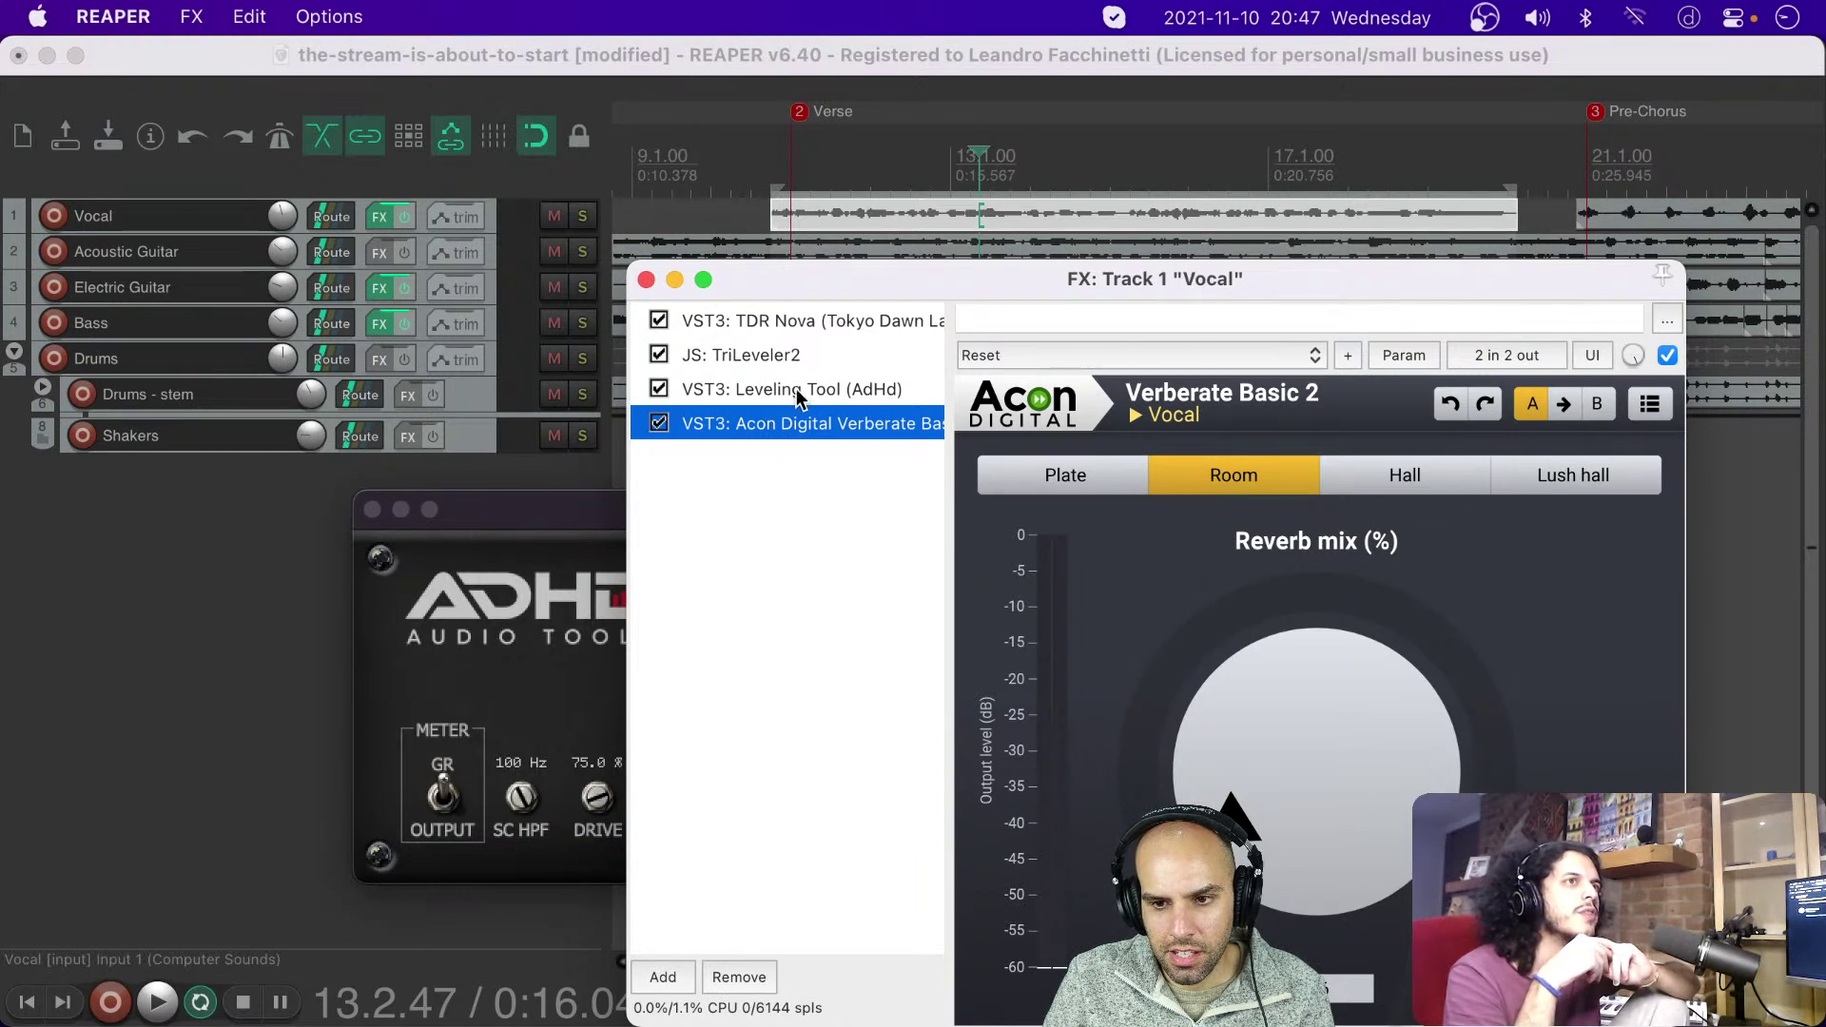
pyautogui.moveTo(985, 285); pyautogui.dragTo(1150, 227)
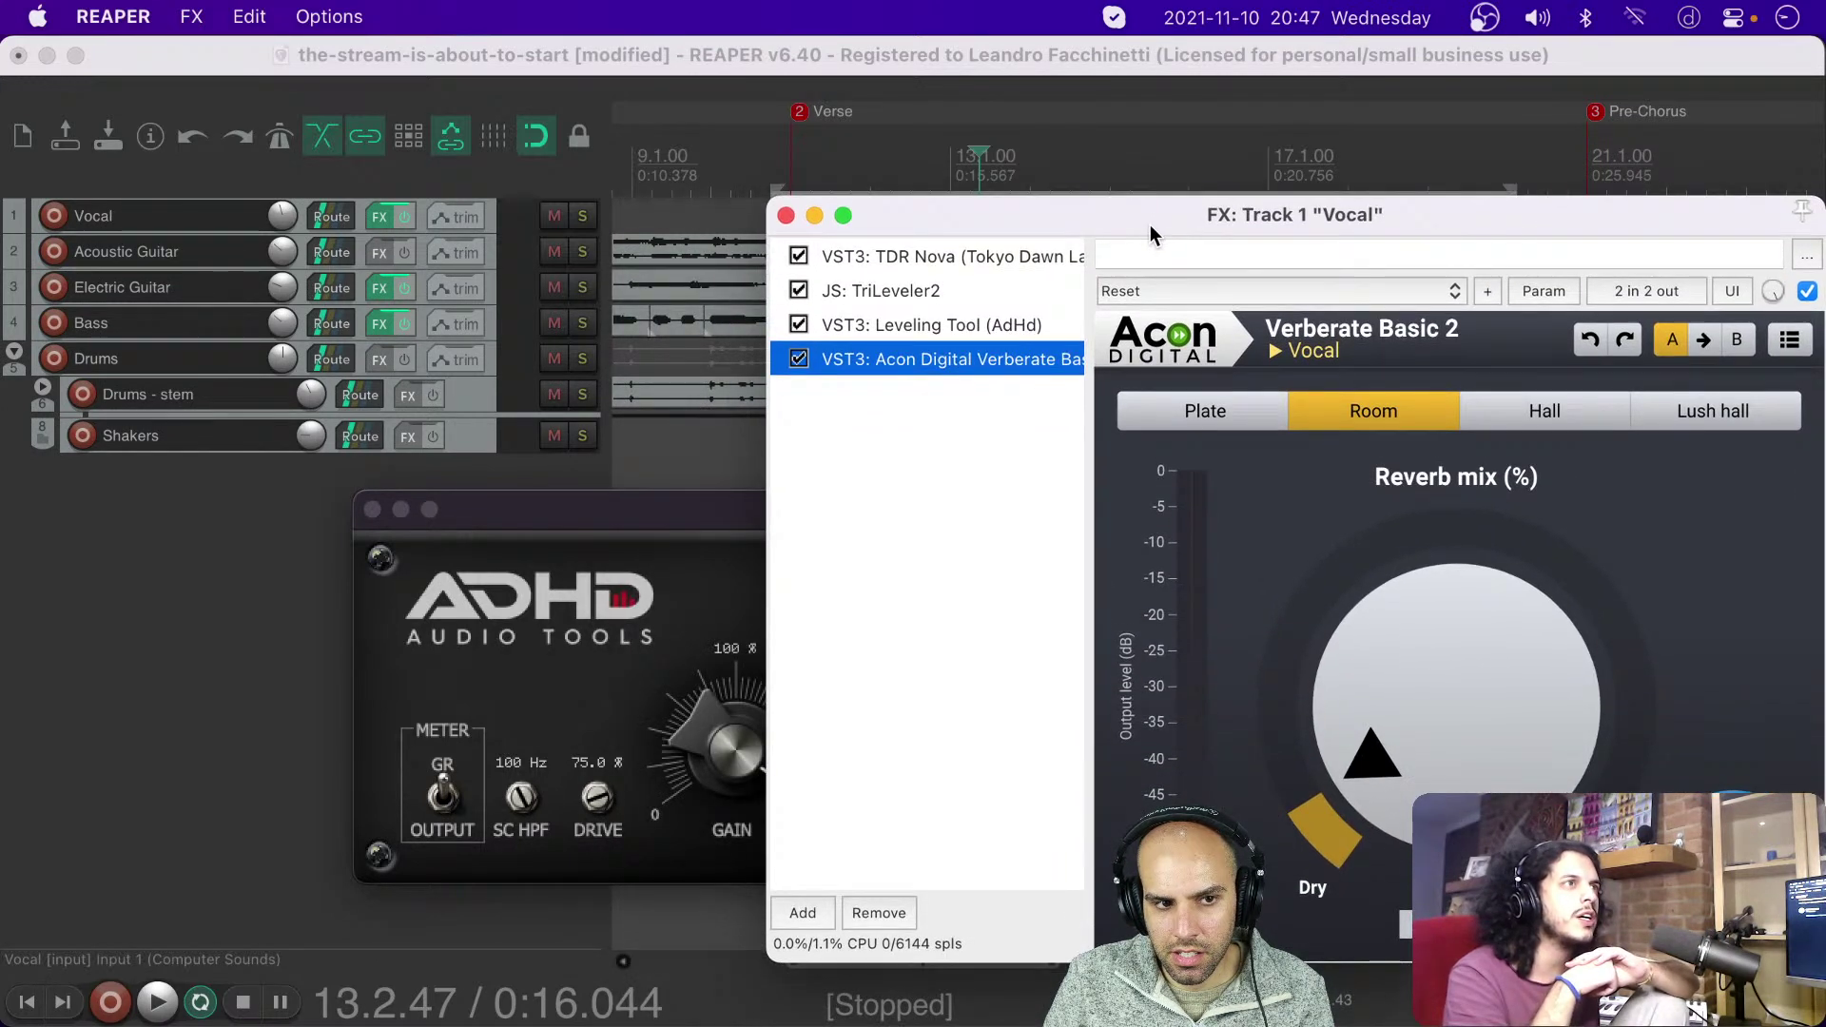
# Step: Check the Vocal track's routing settings, close them and play the verse briefly
pyautogui.click(317, 225)
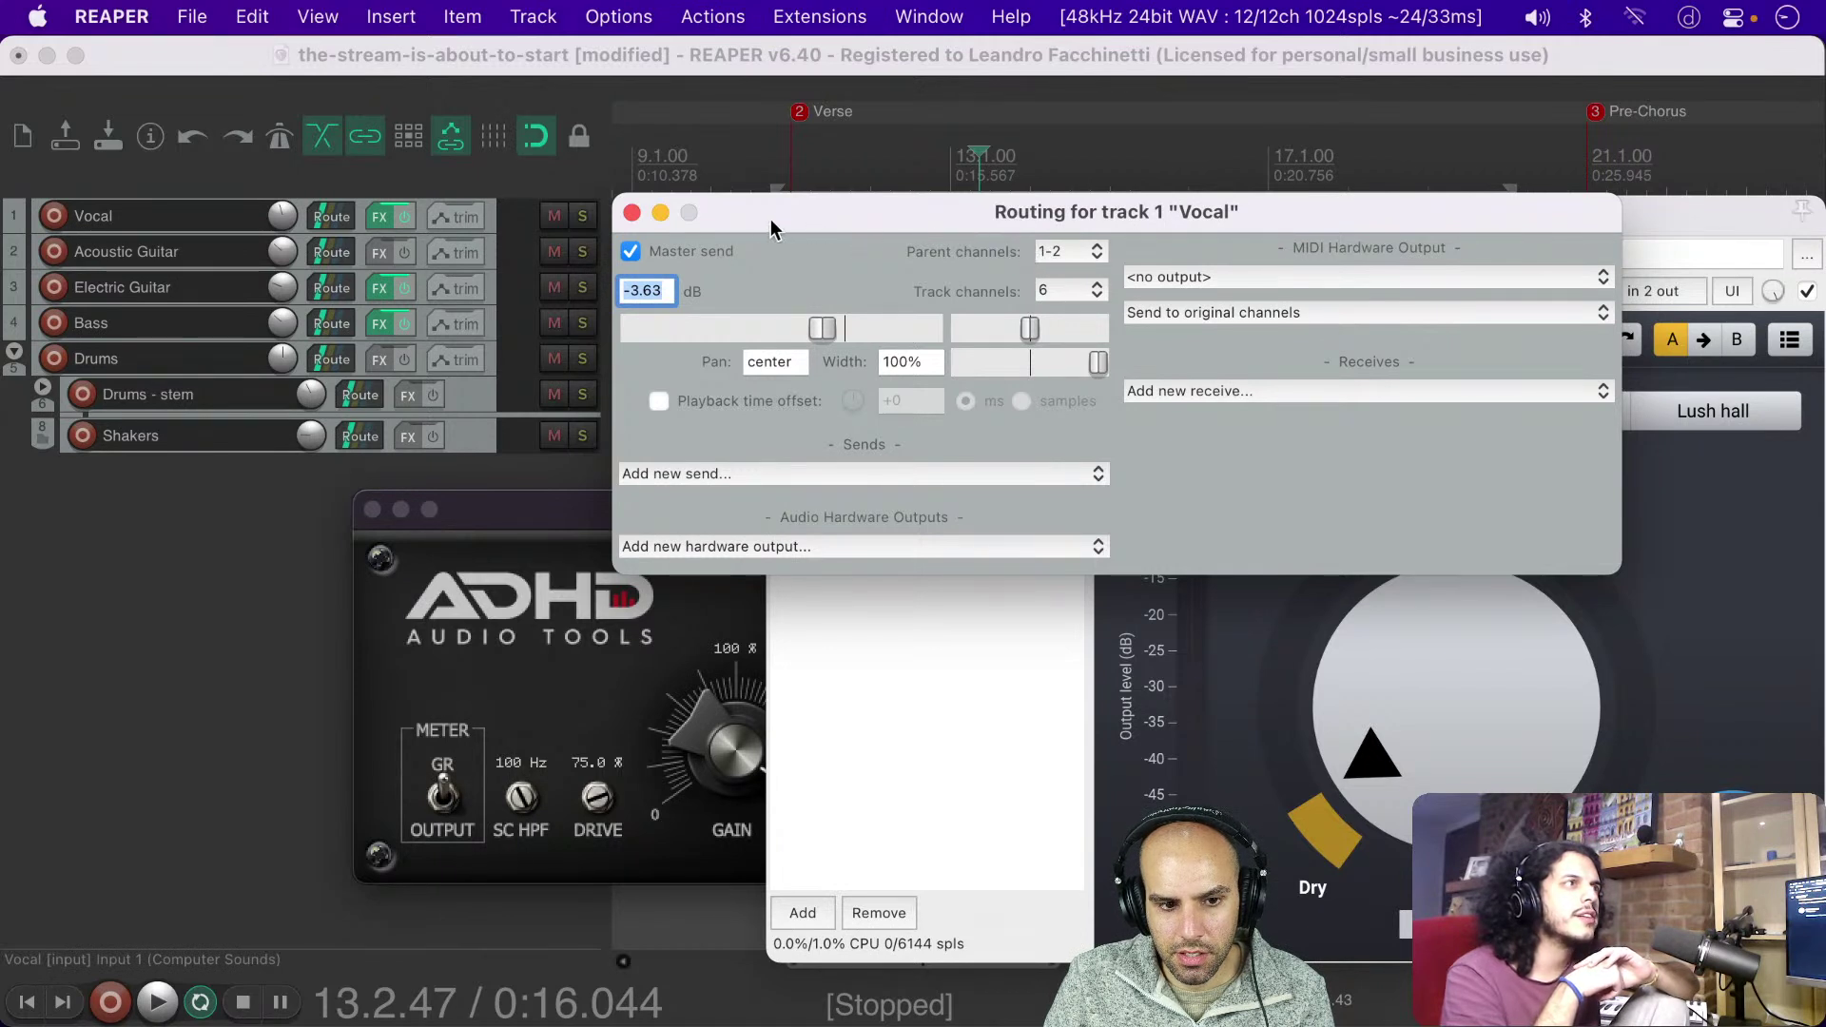
pyautogui.click(631, 212)
pyautogui.press('space')
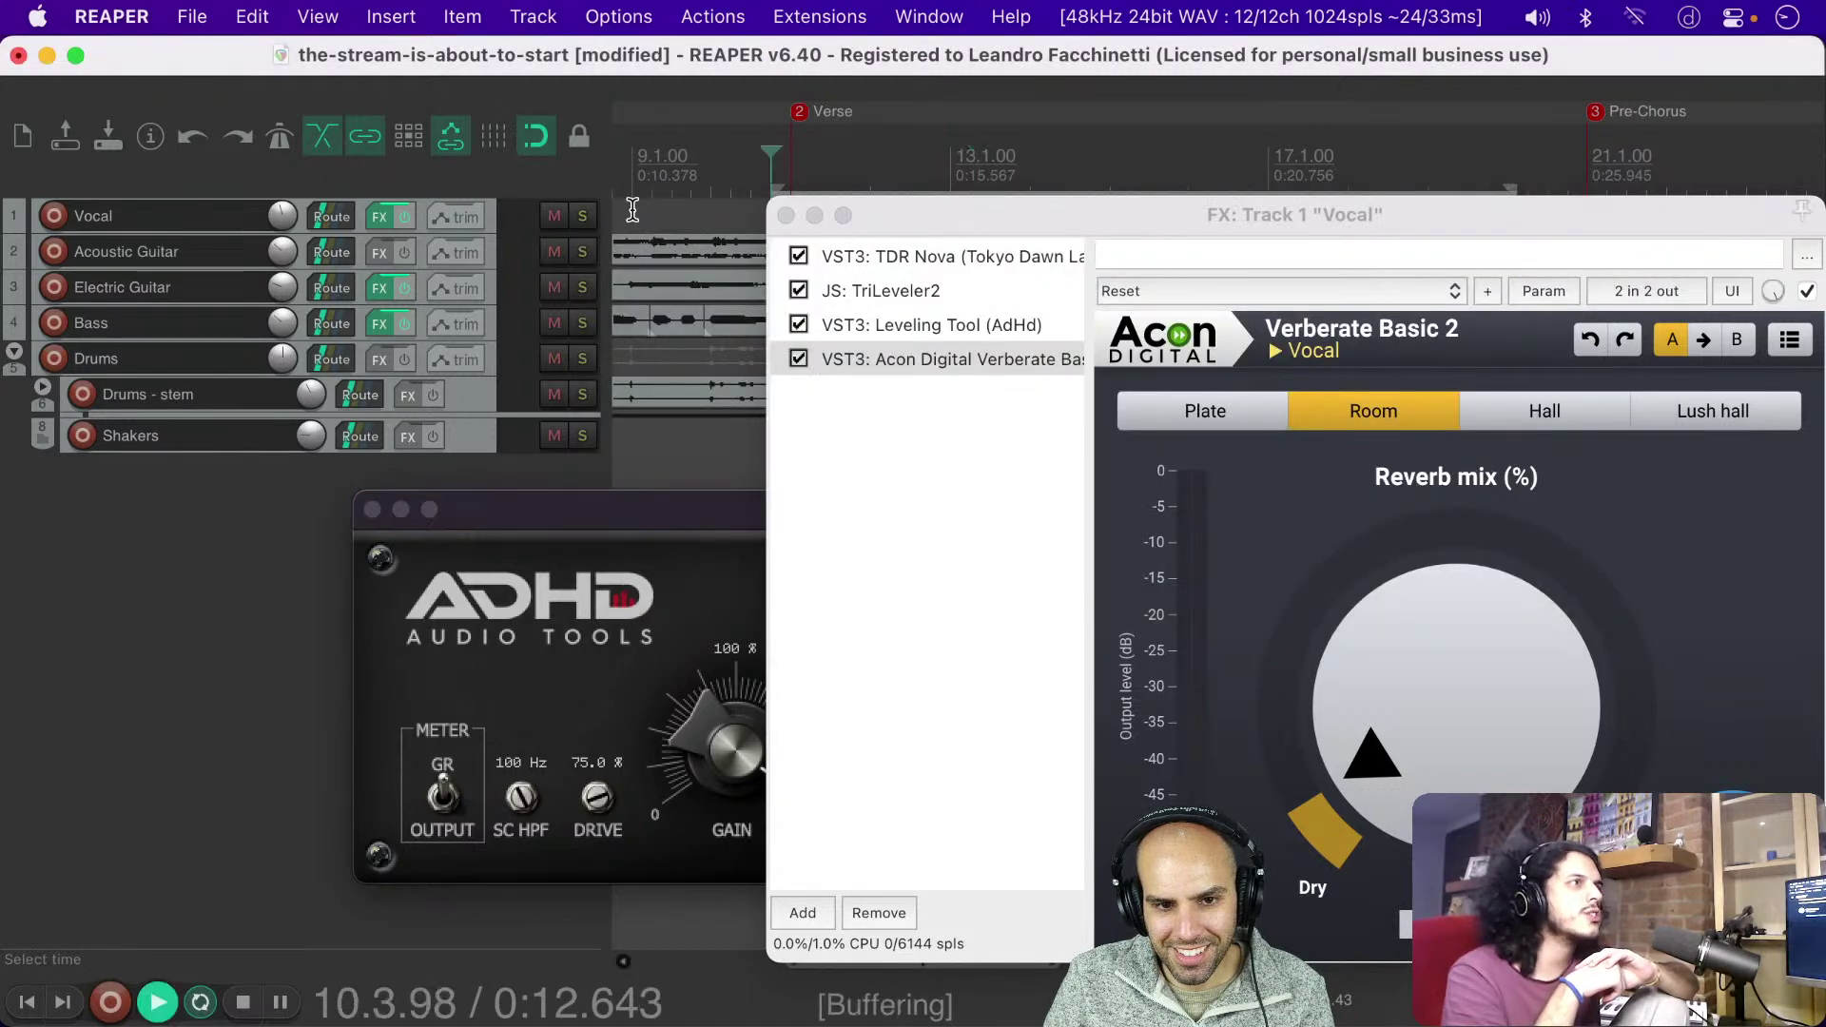
pyautogui.press('space')
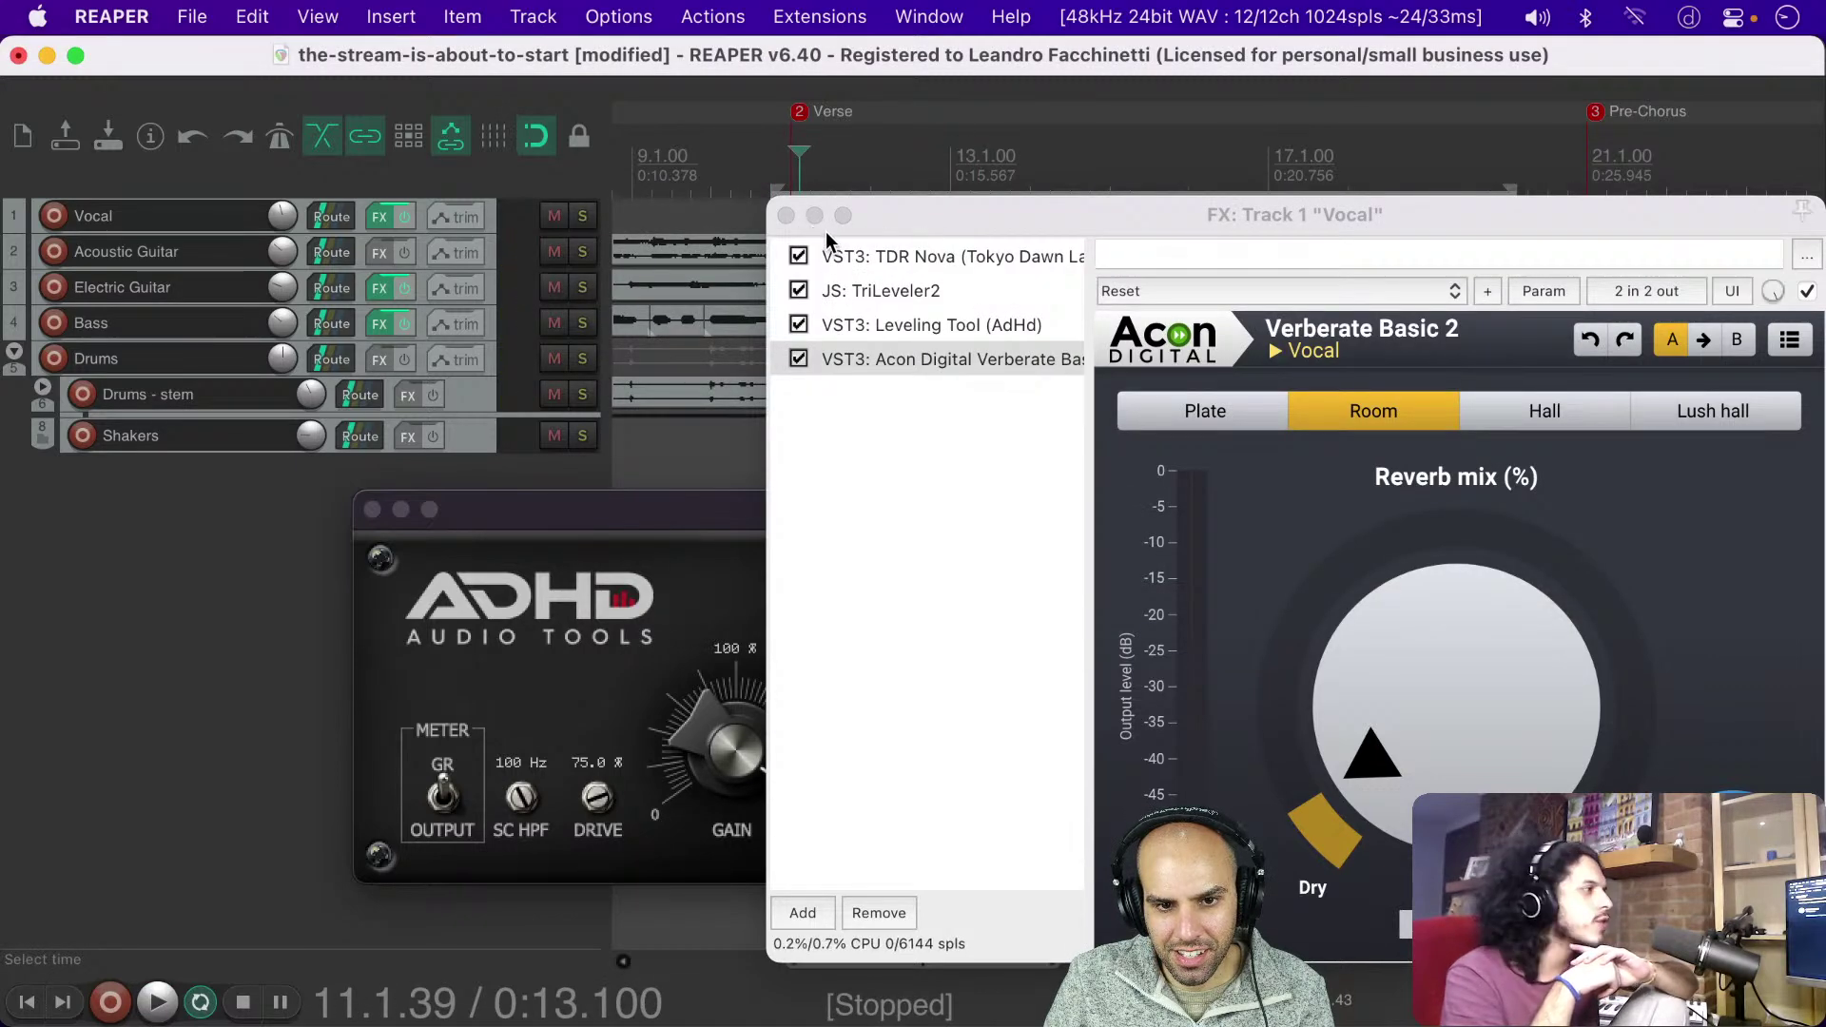
# Step: Bypass Verberate Basic and compare playback with the Leveling Tool bypassed and enabled
pyautogui.click(798, 359)
pyautogui.click(799, 324)
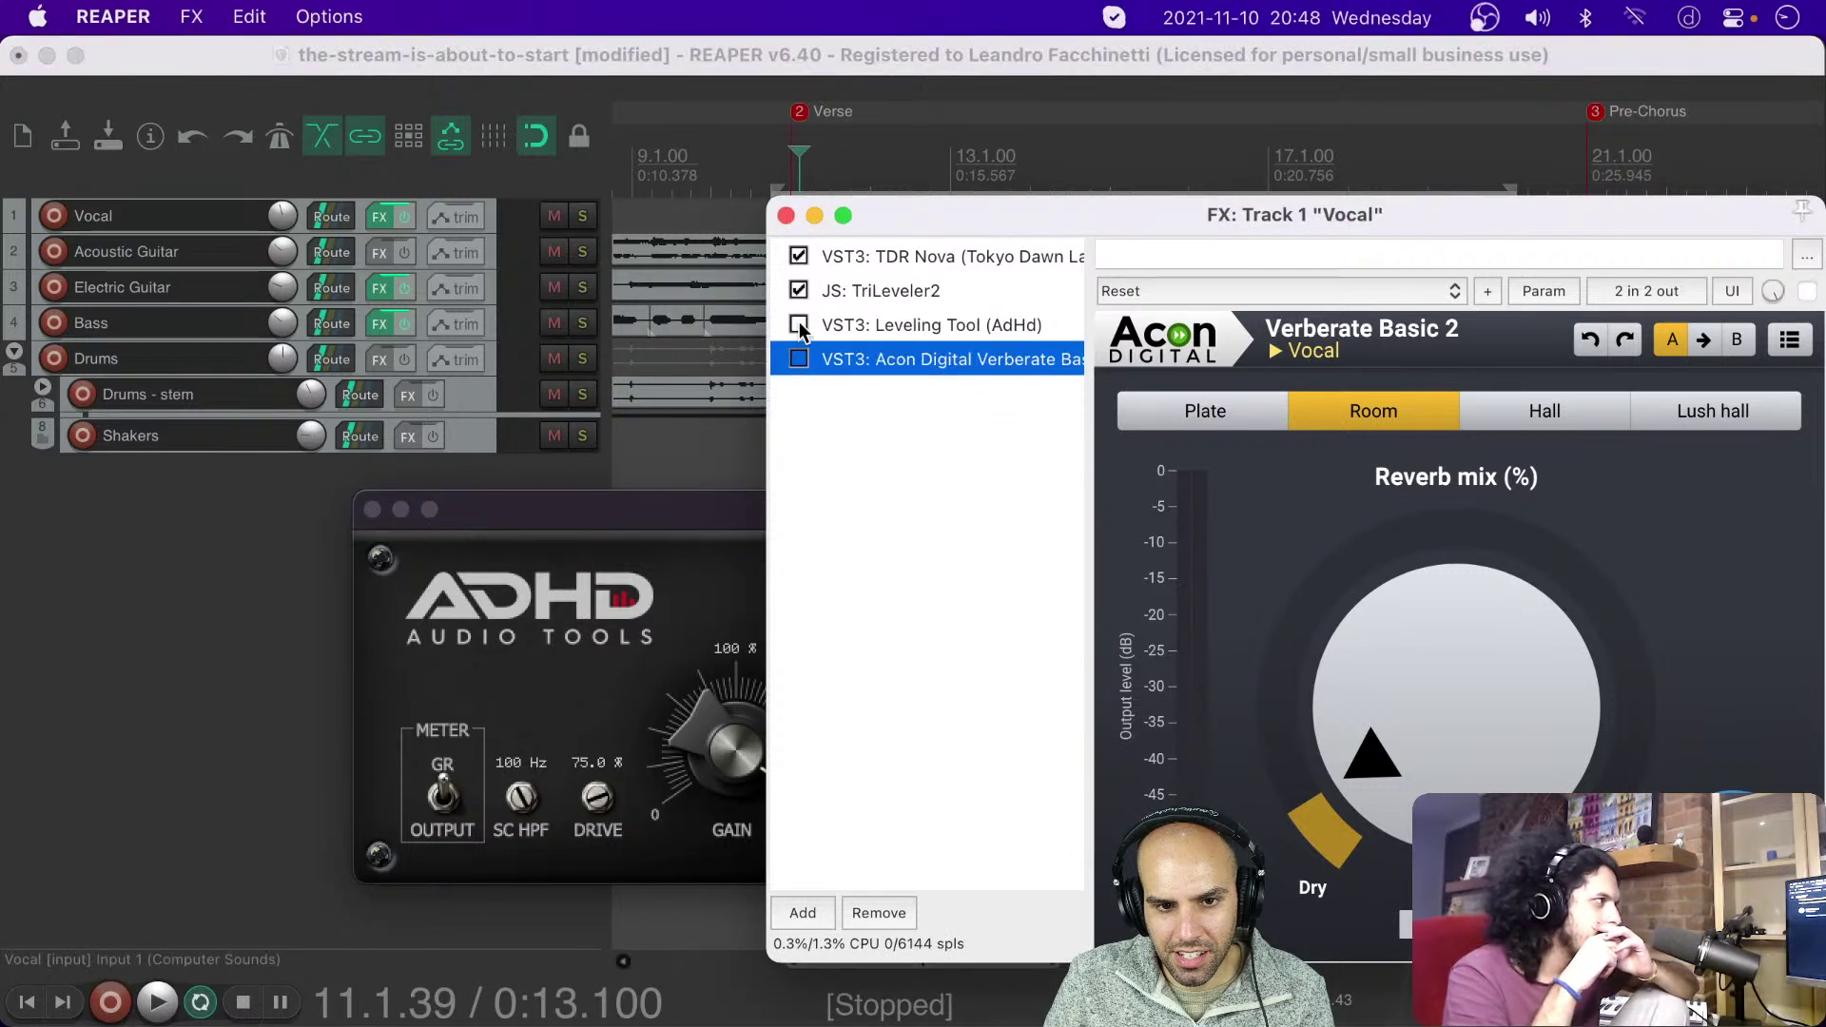
pyautogui.press('space')
pyautogui.press('space')
pyautogui.click(799, 324)
pyautogui.press('space')
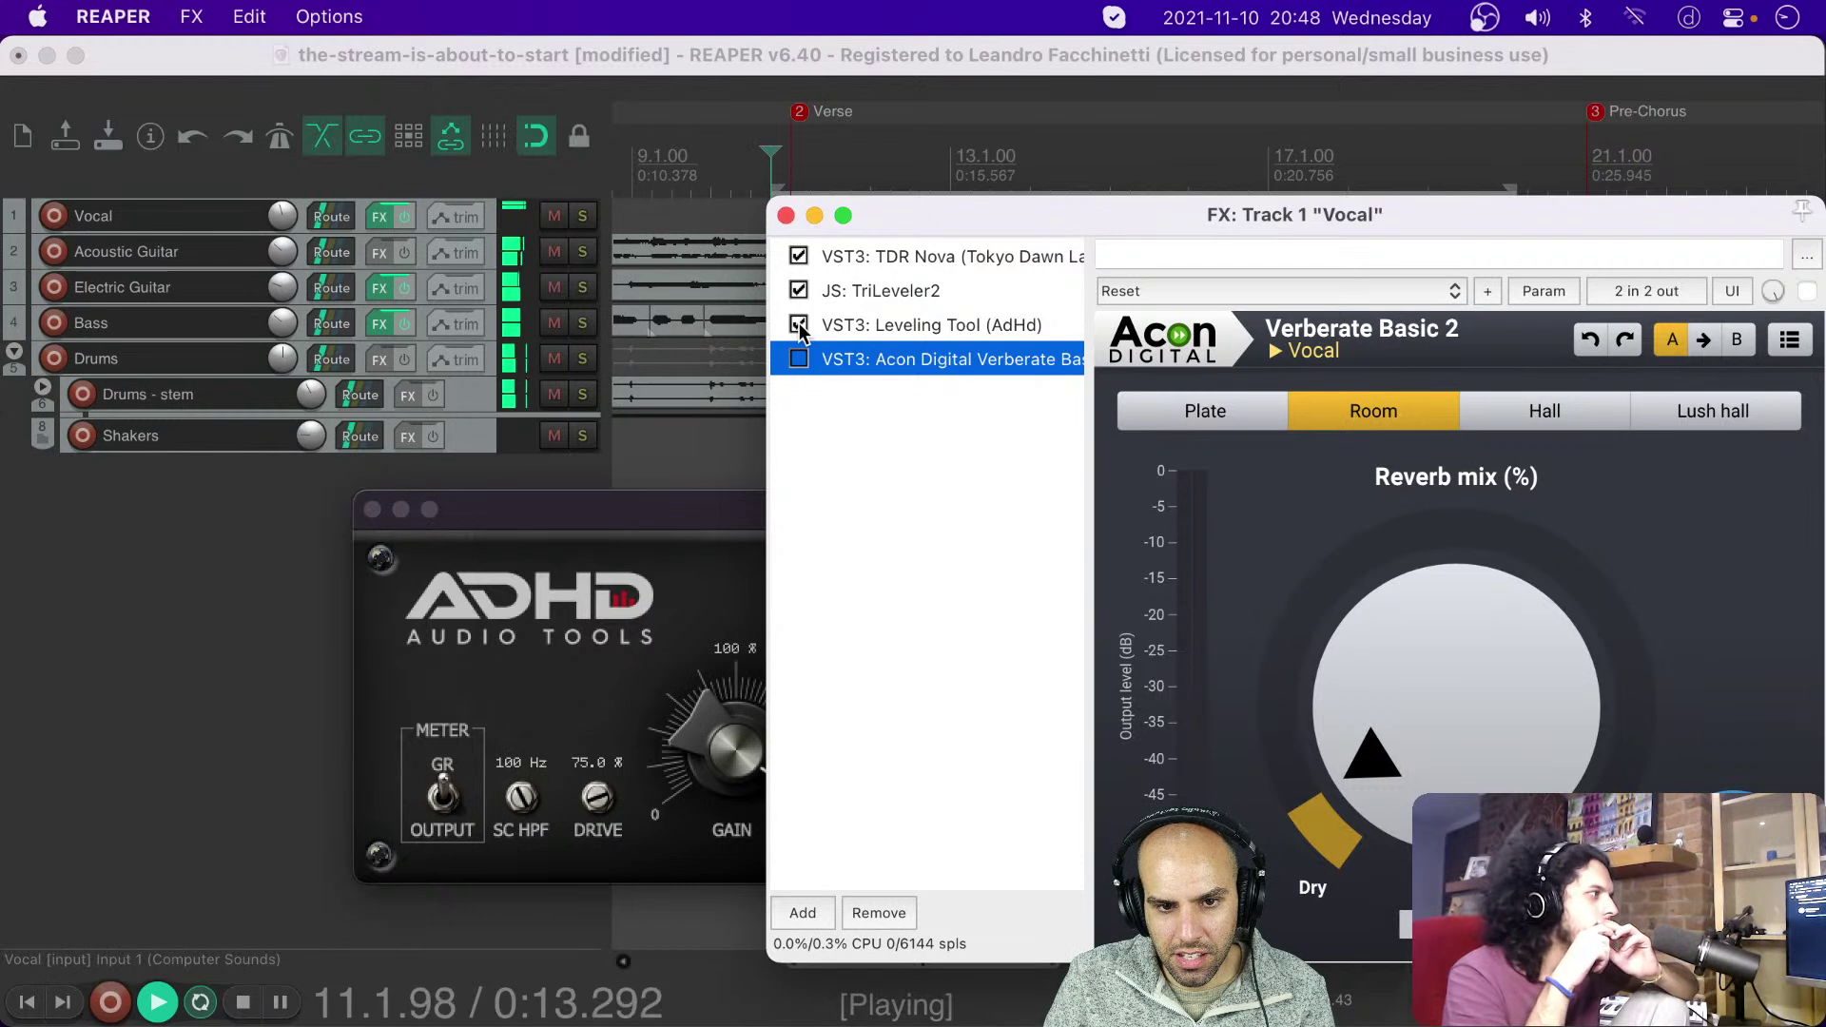
pyautogui.press('space')
# Step: Audition Verberate Basic with the Leveling Tool bypassed, and swap back to the Leveling Tool alone during playback
pyautogui.click(798, 325)
pyautogui.click(799, 358)
pyautogui.press('space')
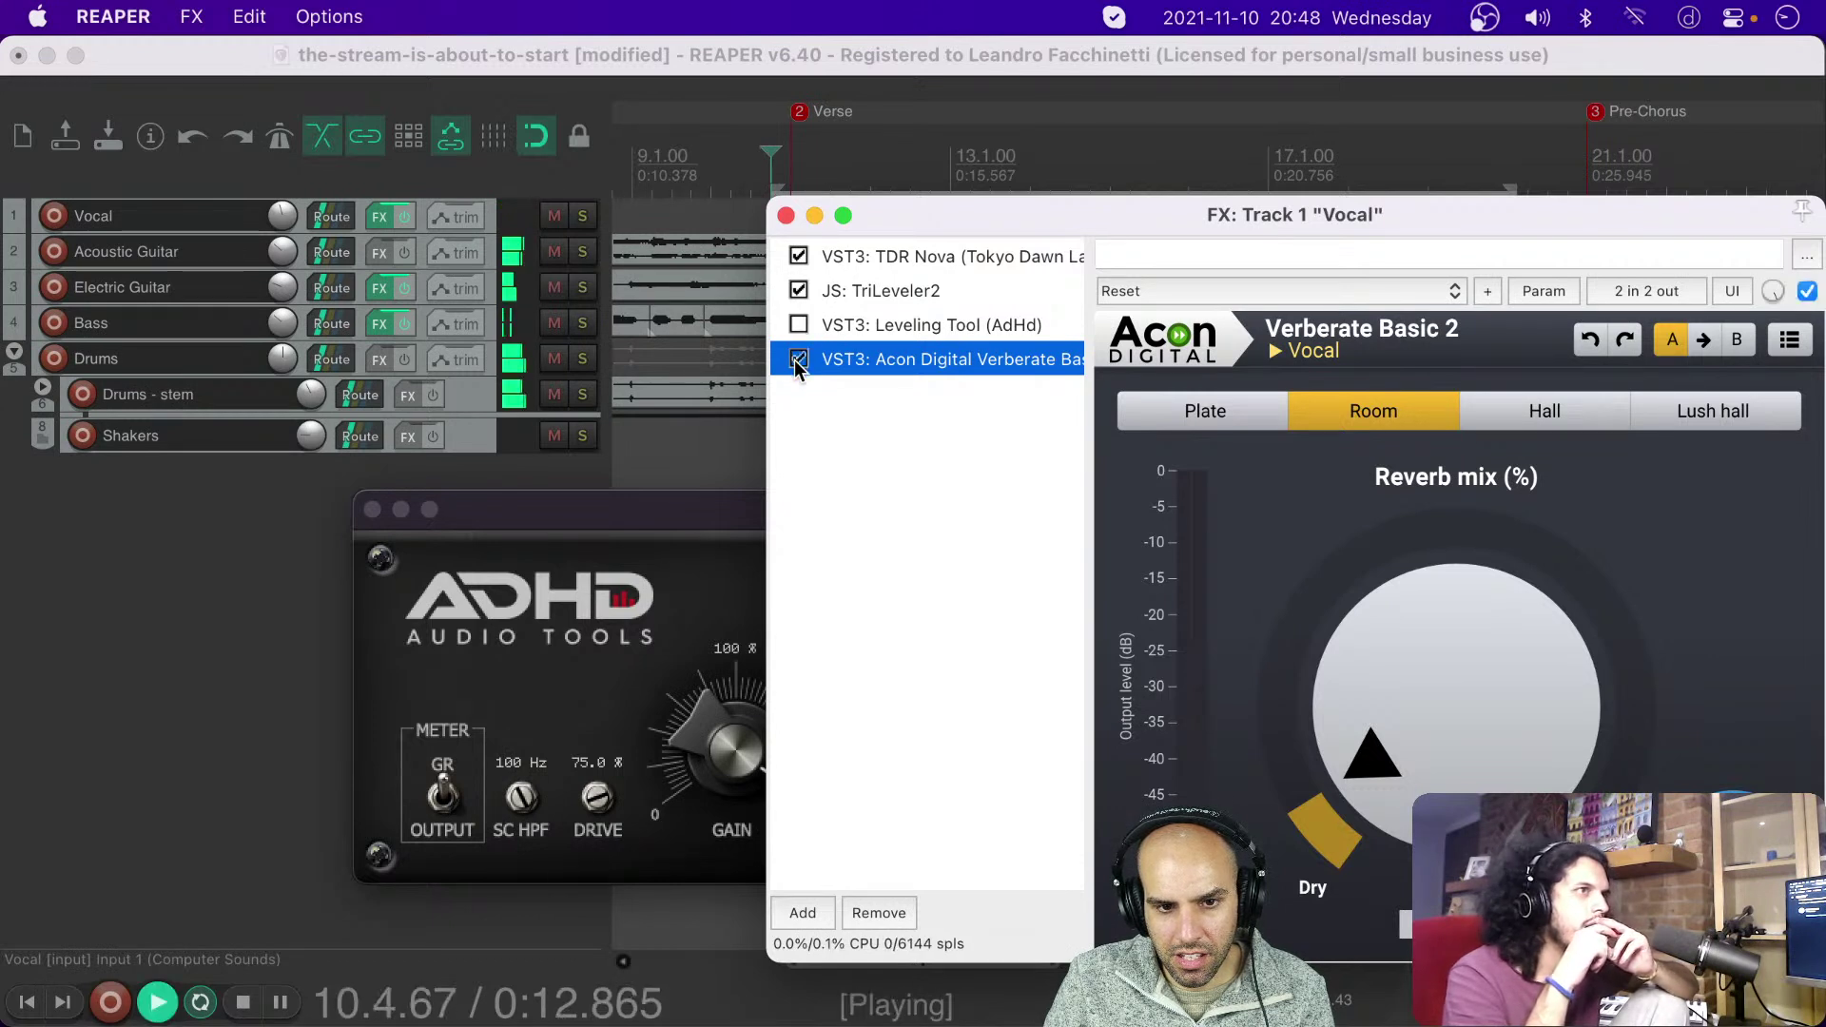
pyautogui.click(799, 359)
pyautogui.click(799, 324)
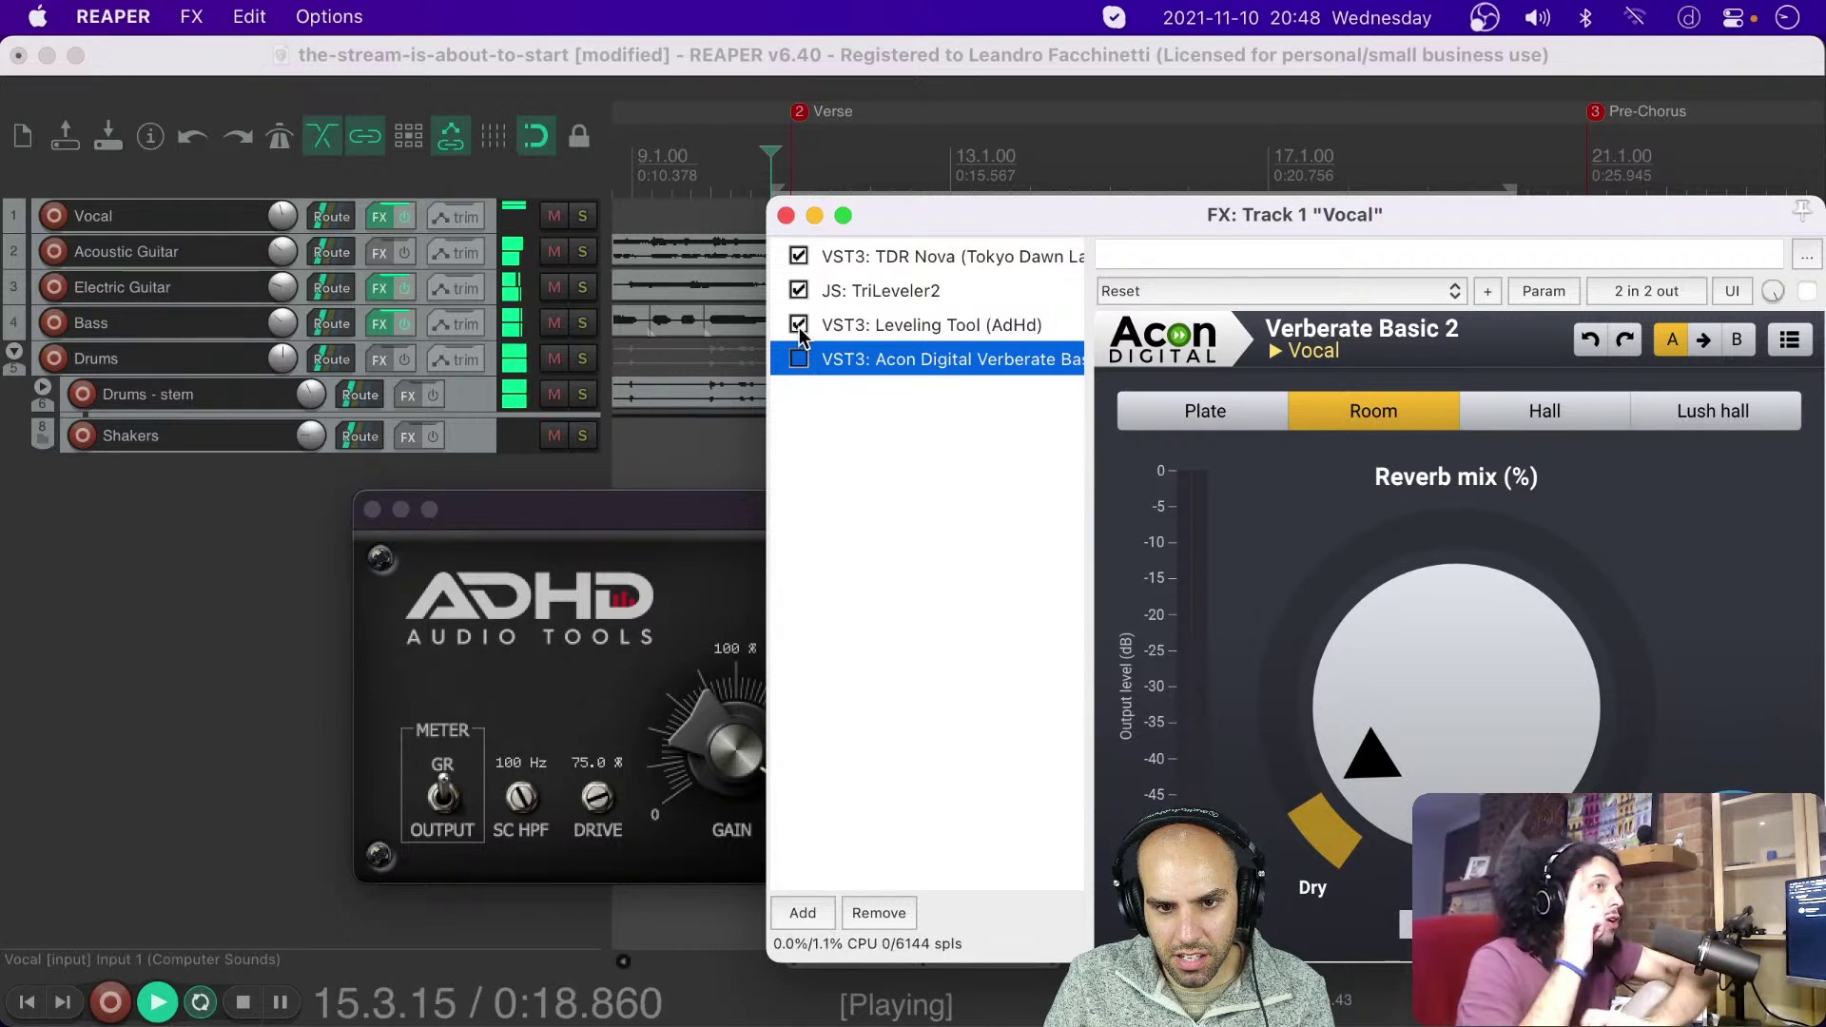
pyautogui.press('space')
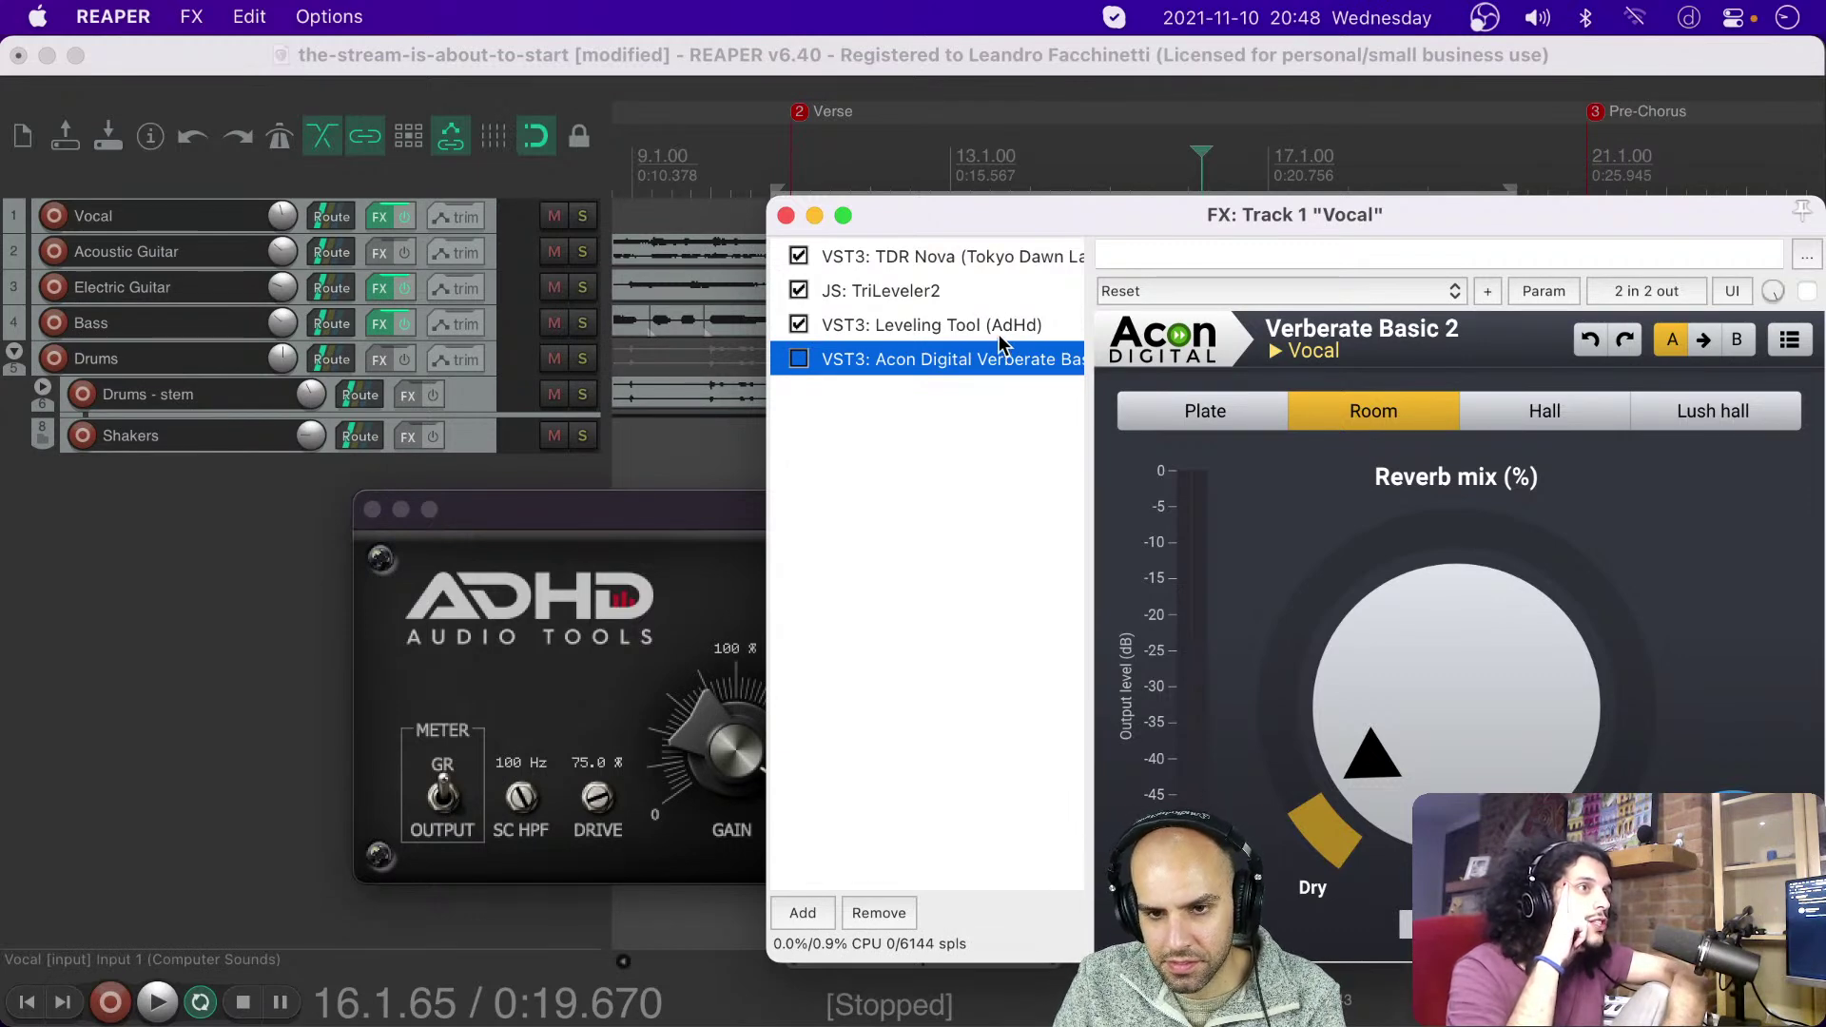
# Step: Set Verberate Basic's reverb mix to 100%, enable it and bypass the Leveling Tool
pyautogui.moveTo(1184, 219); pyautogui.dragTo(693, 128)
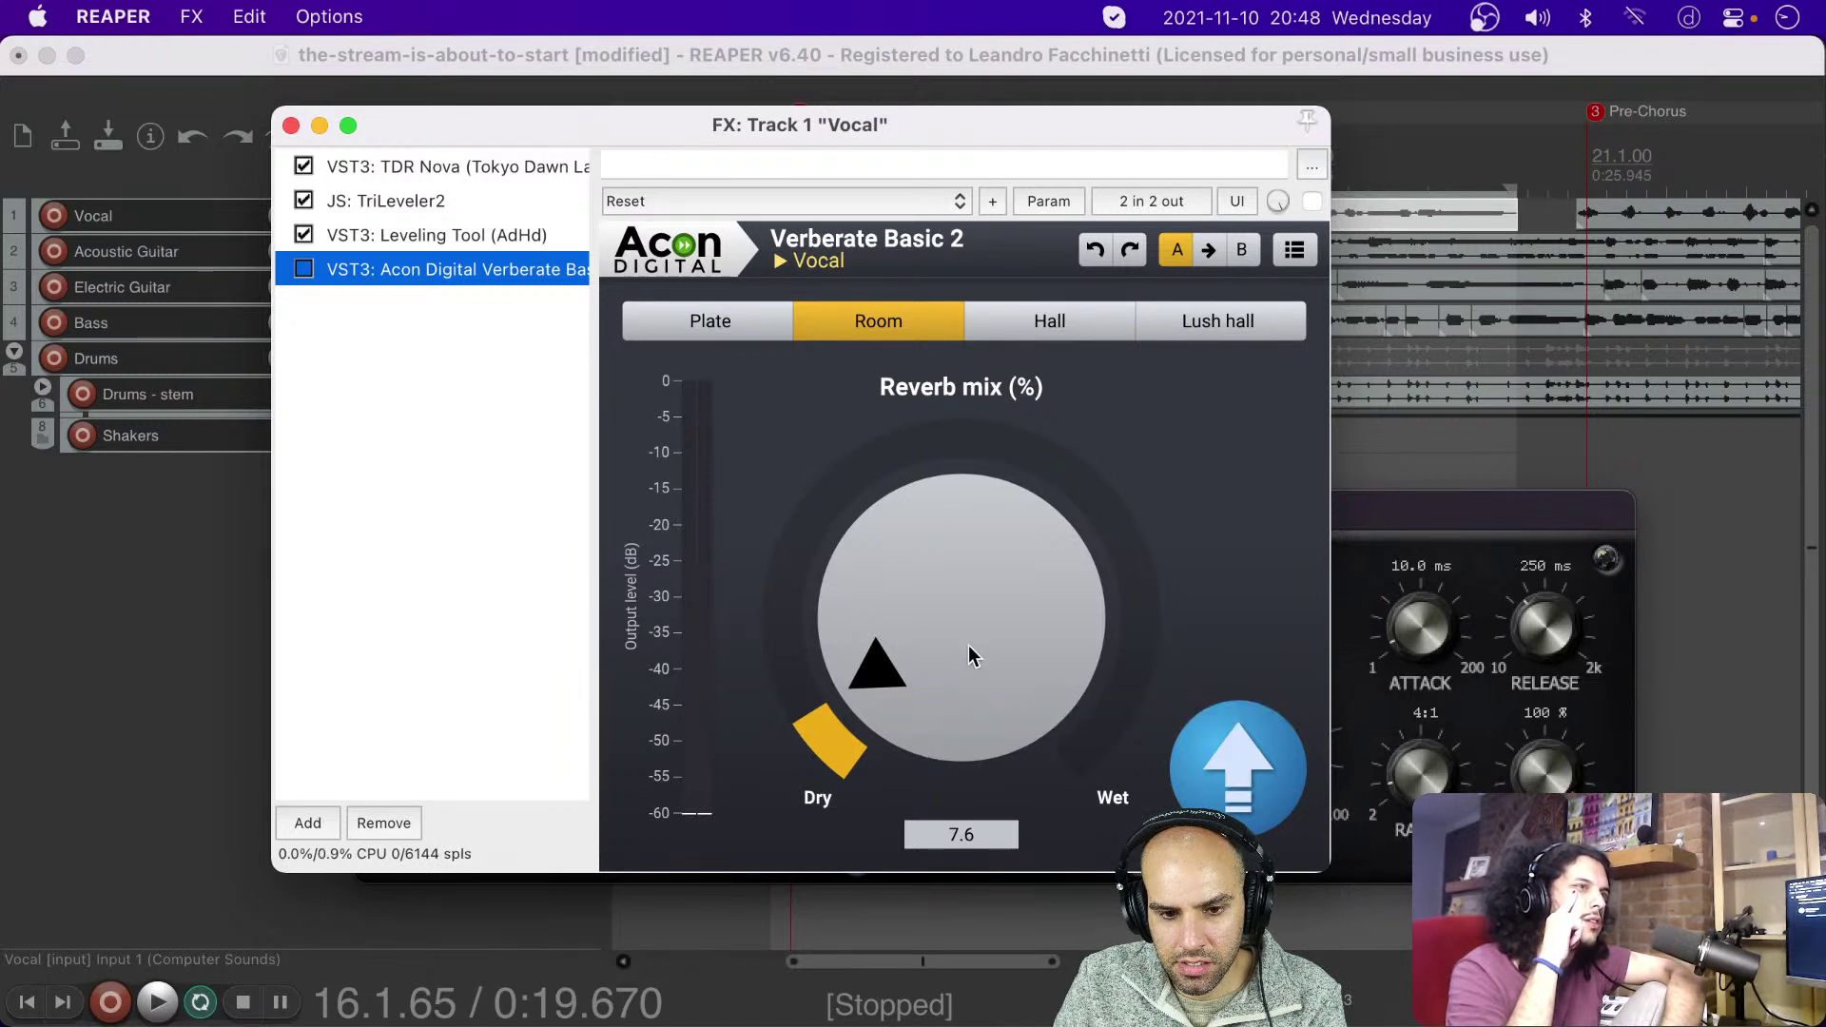
pyautogui.moveTo(962, 632); pyautogui.dragTo(328, 220)
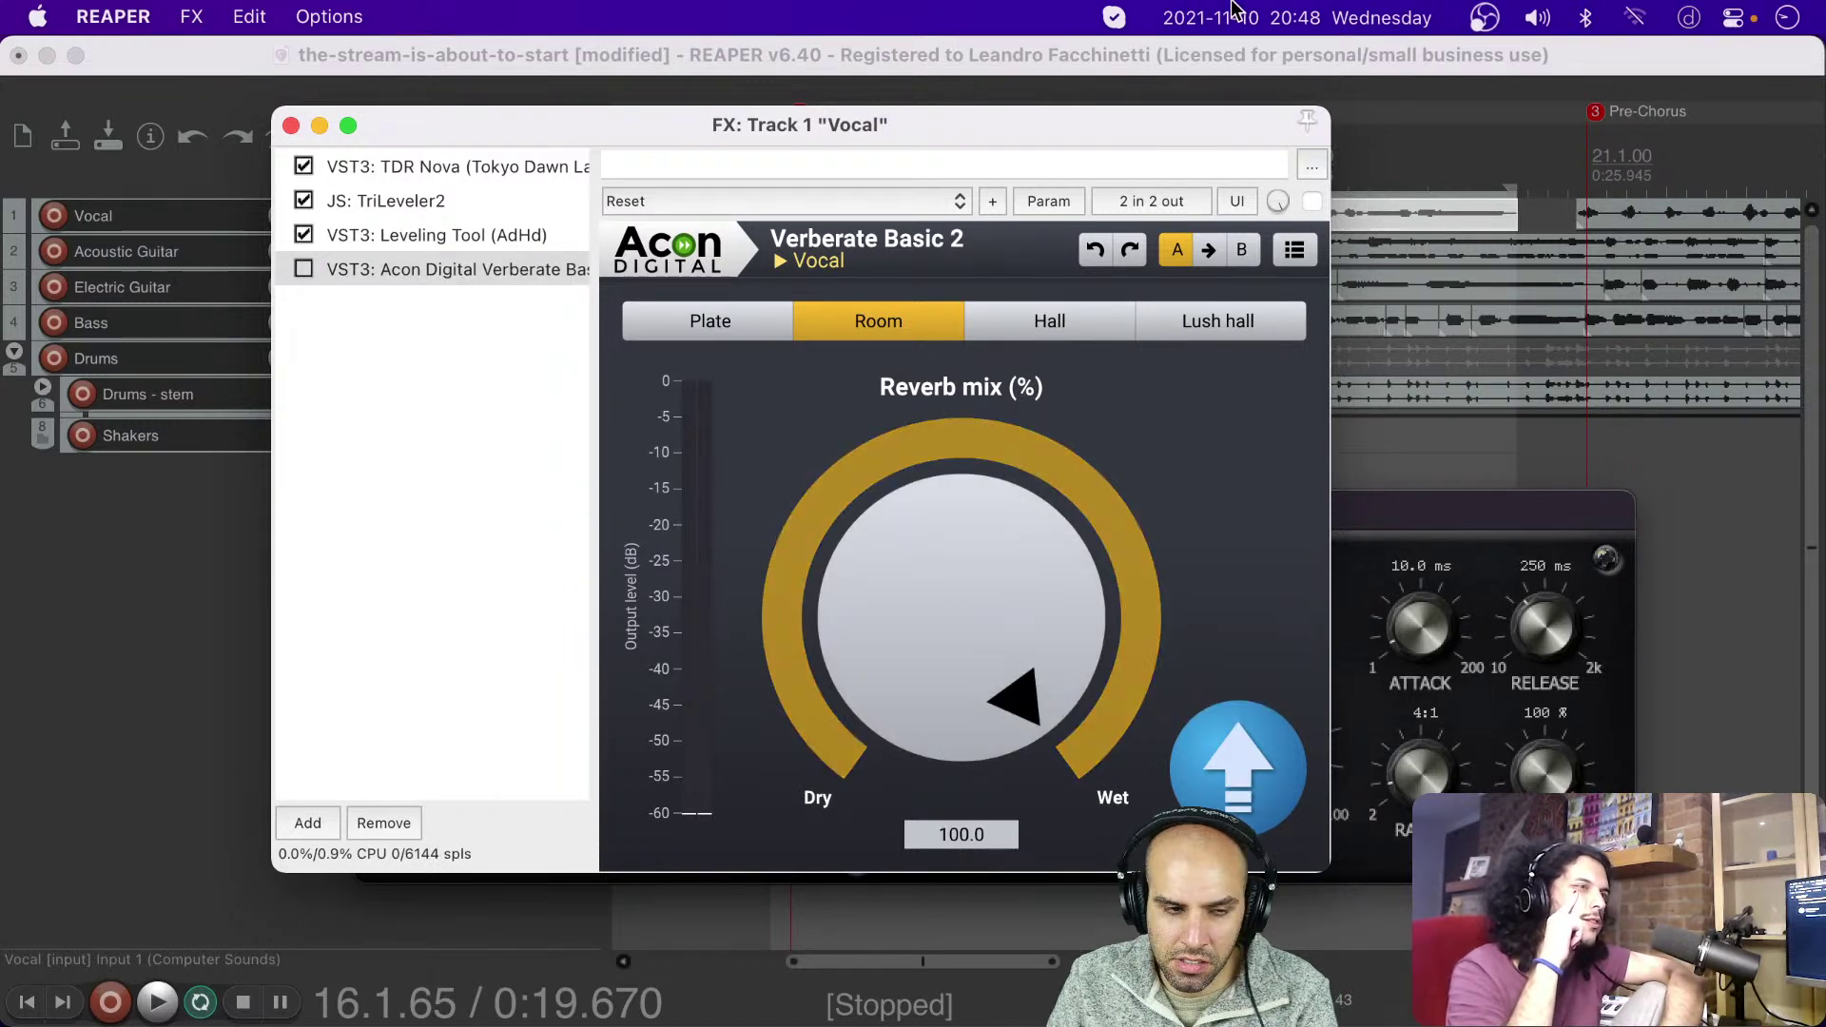
pyautogui.click(303, 269)
pyautogui.click(303, 235)
pyautogui.moveTo(682, 131); pyautogui.dragTo(624, 253)
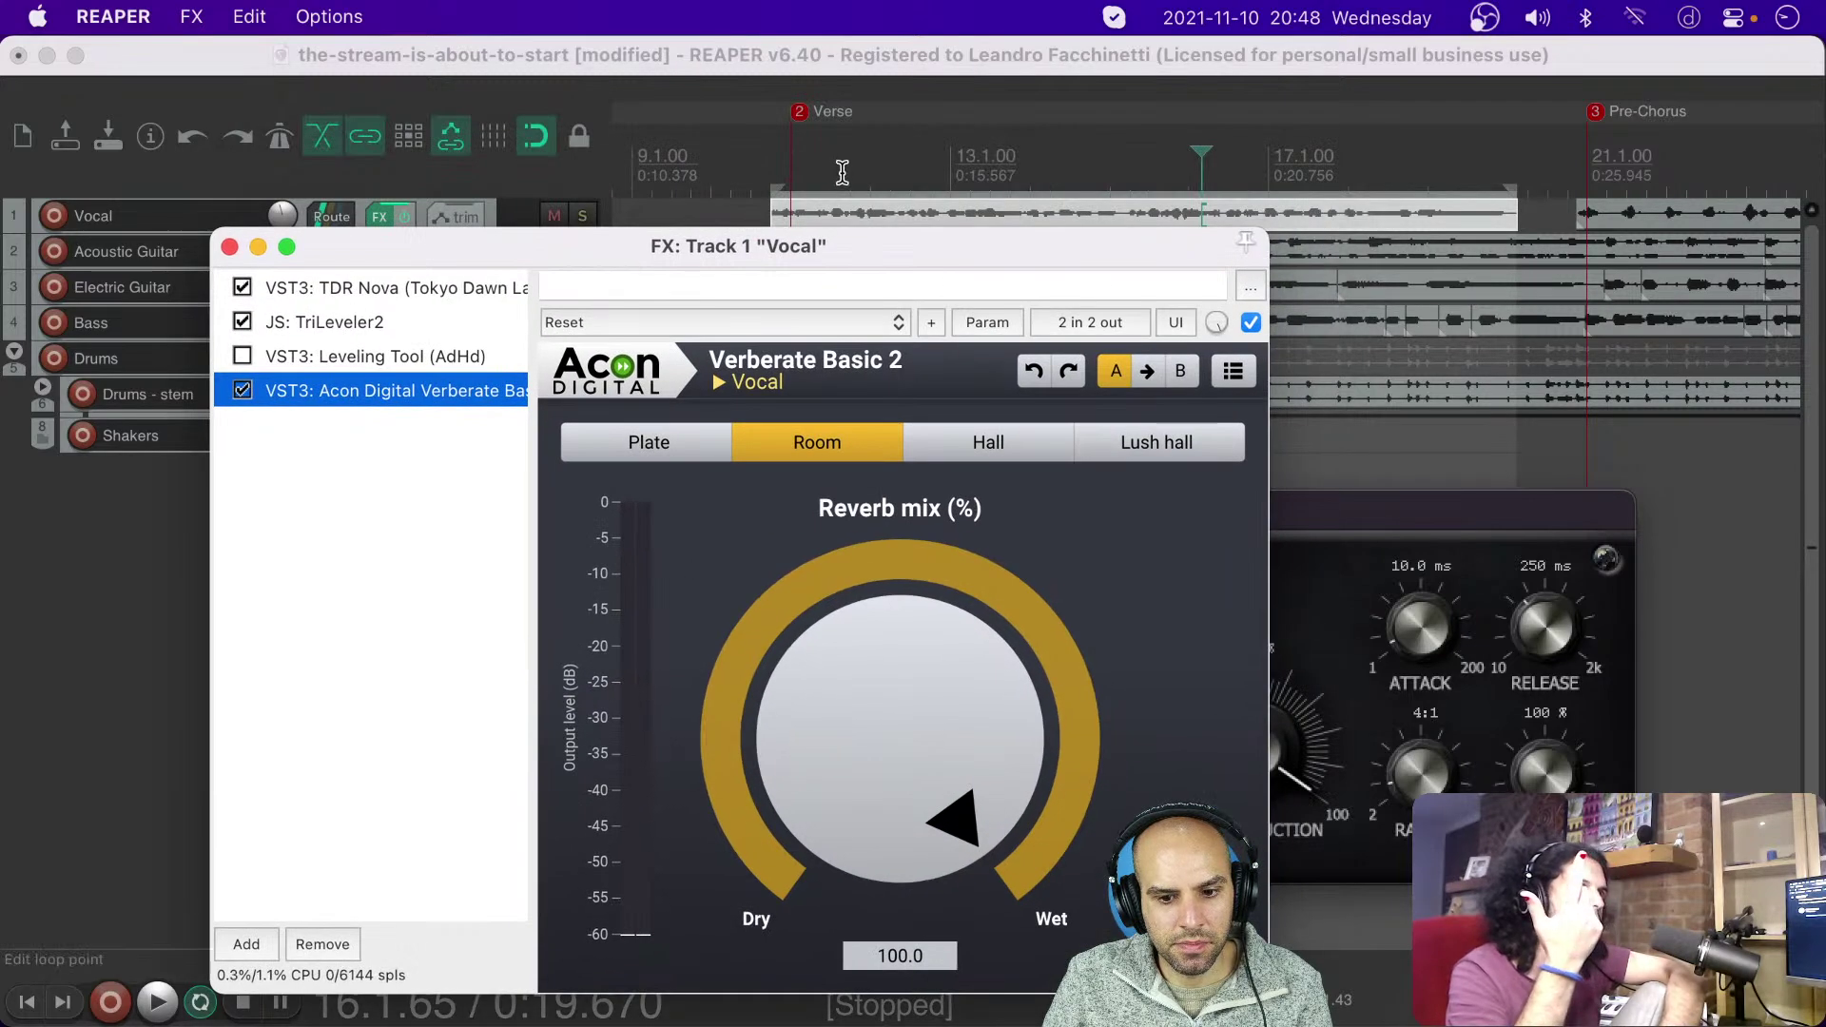
# Step: Check Verberate Basic's pin assignments, and disconnect TriLeveler2's JS outputs 3 to 6 from channels 1 and 2
pyautogui.click(1128, 324)
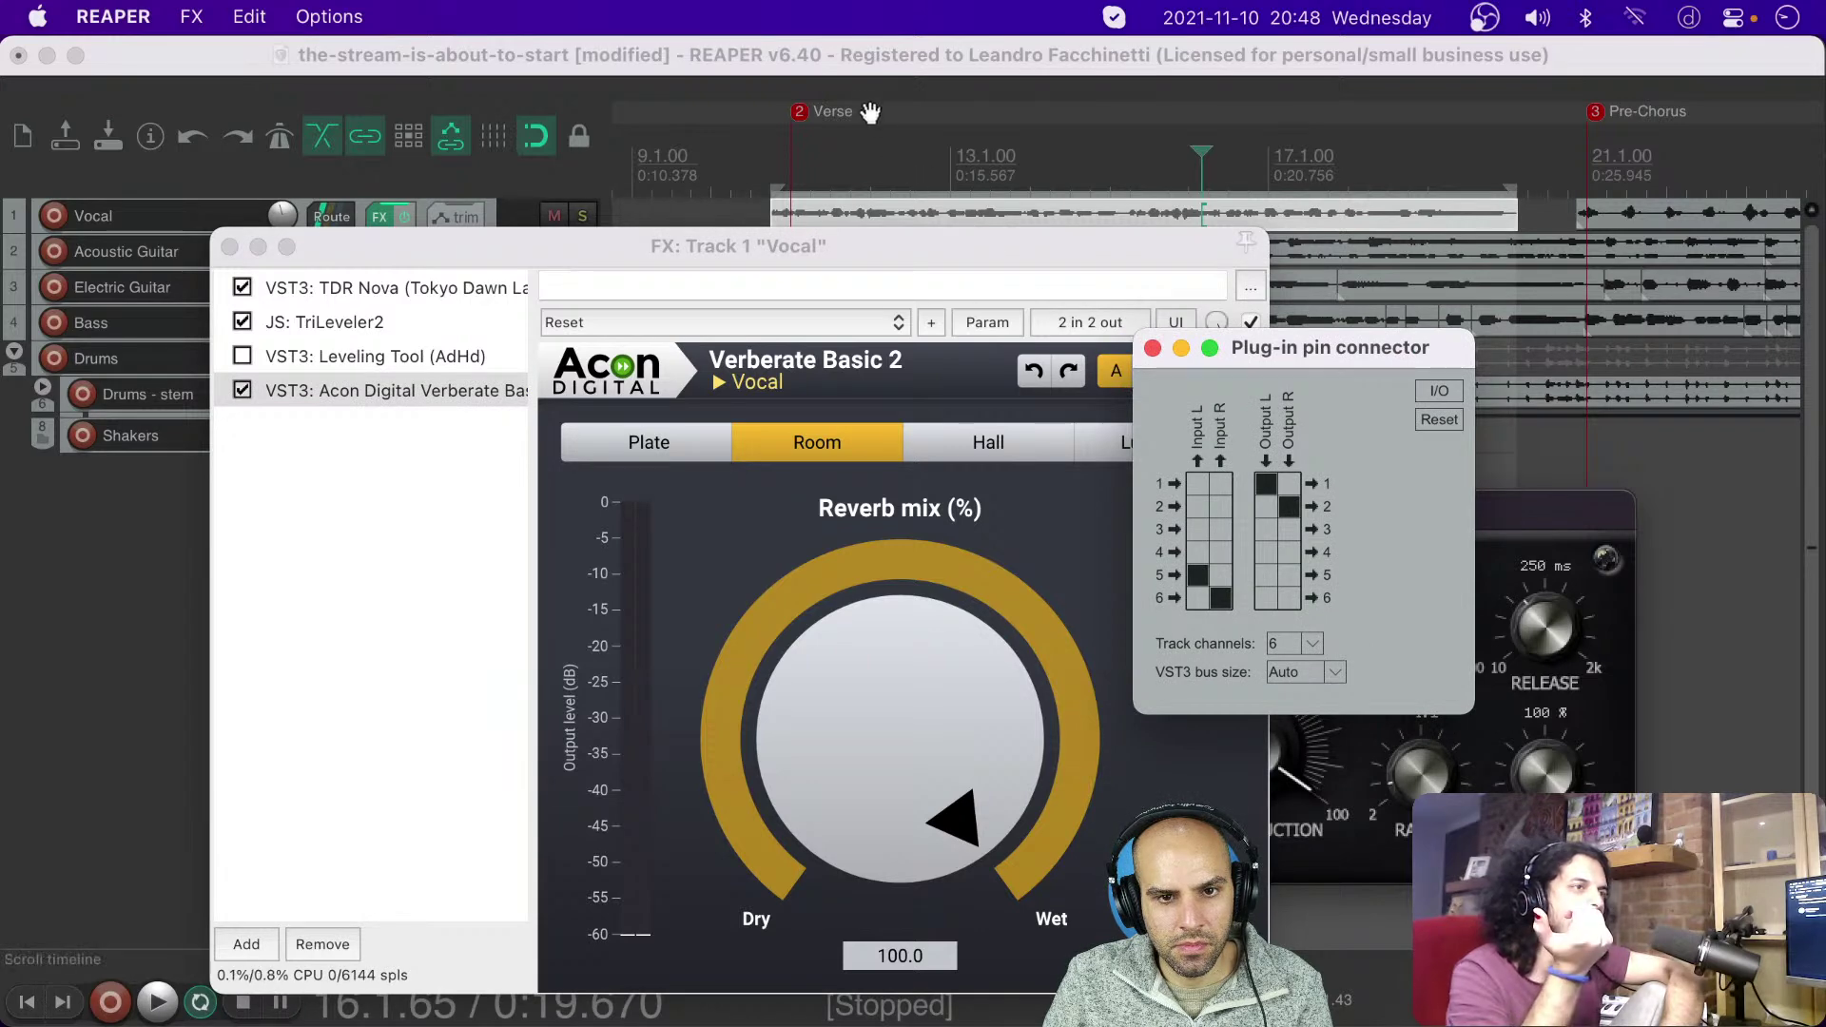
pyautogui.click(853, 63)
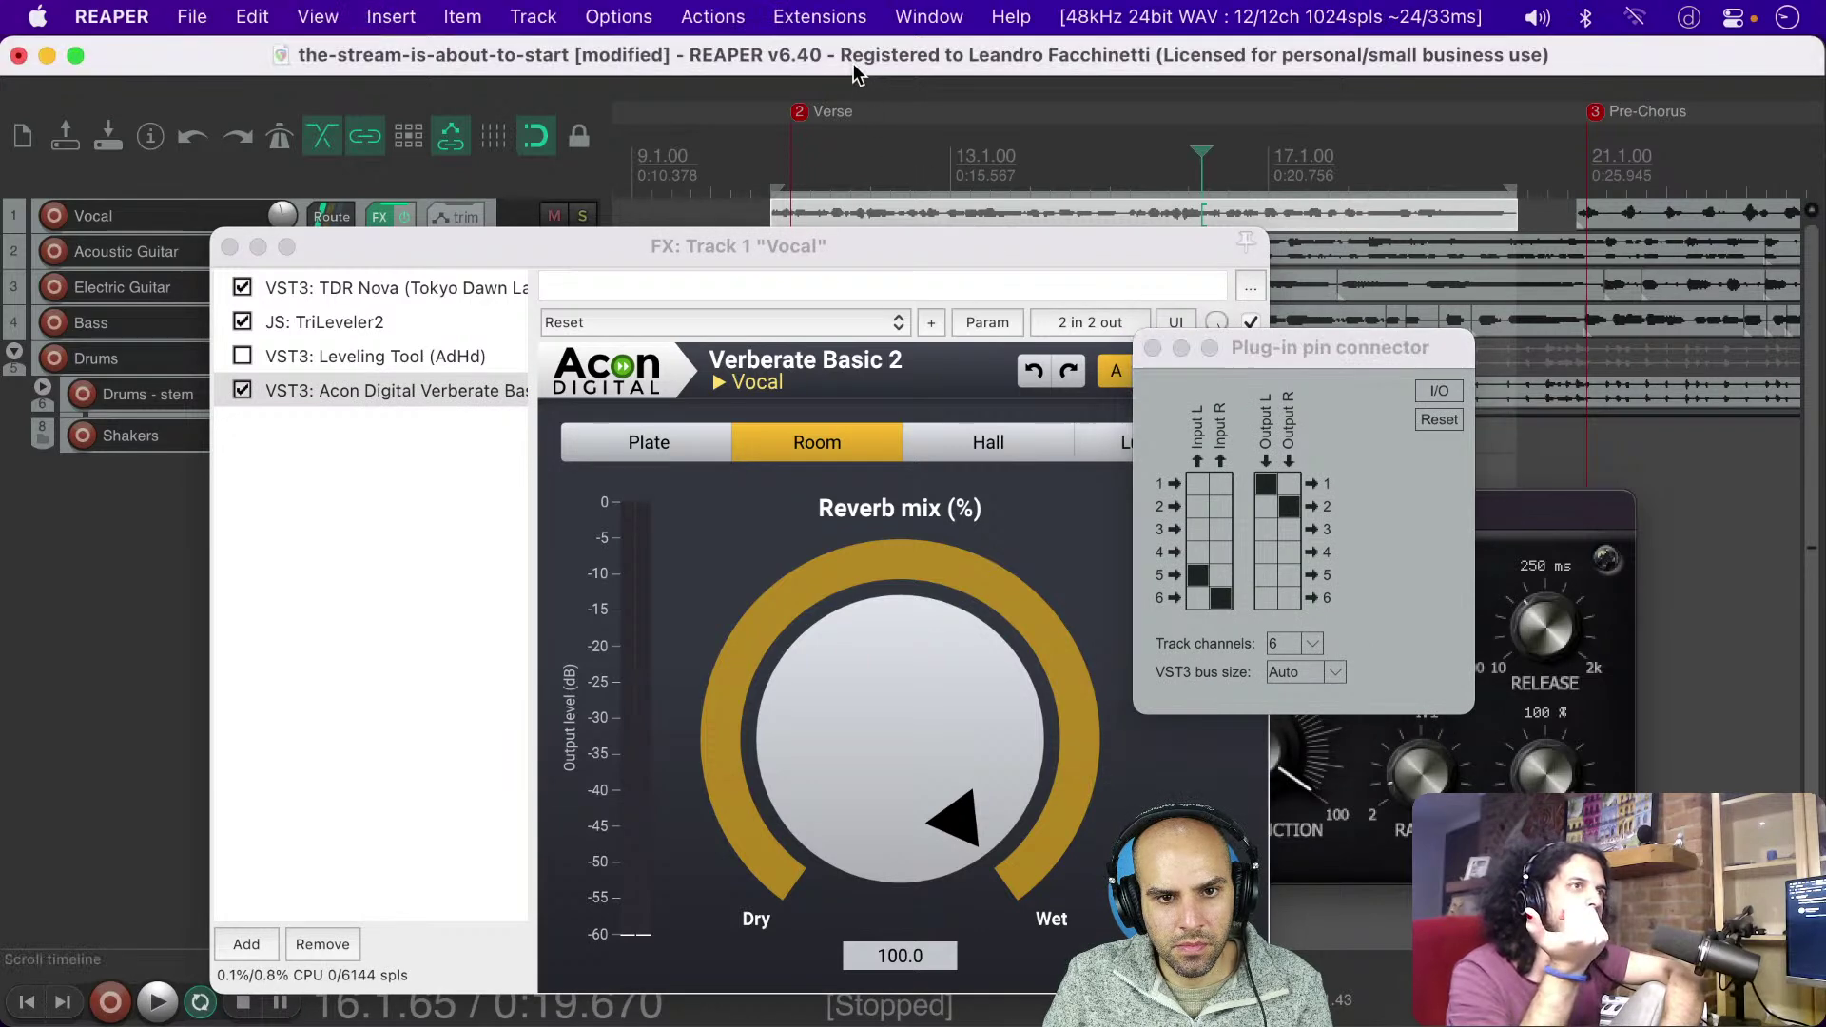
pyautogui.click(352, 328)
pyautogui.click(1165, 131)
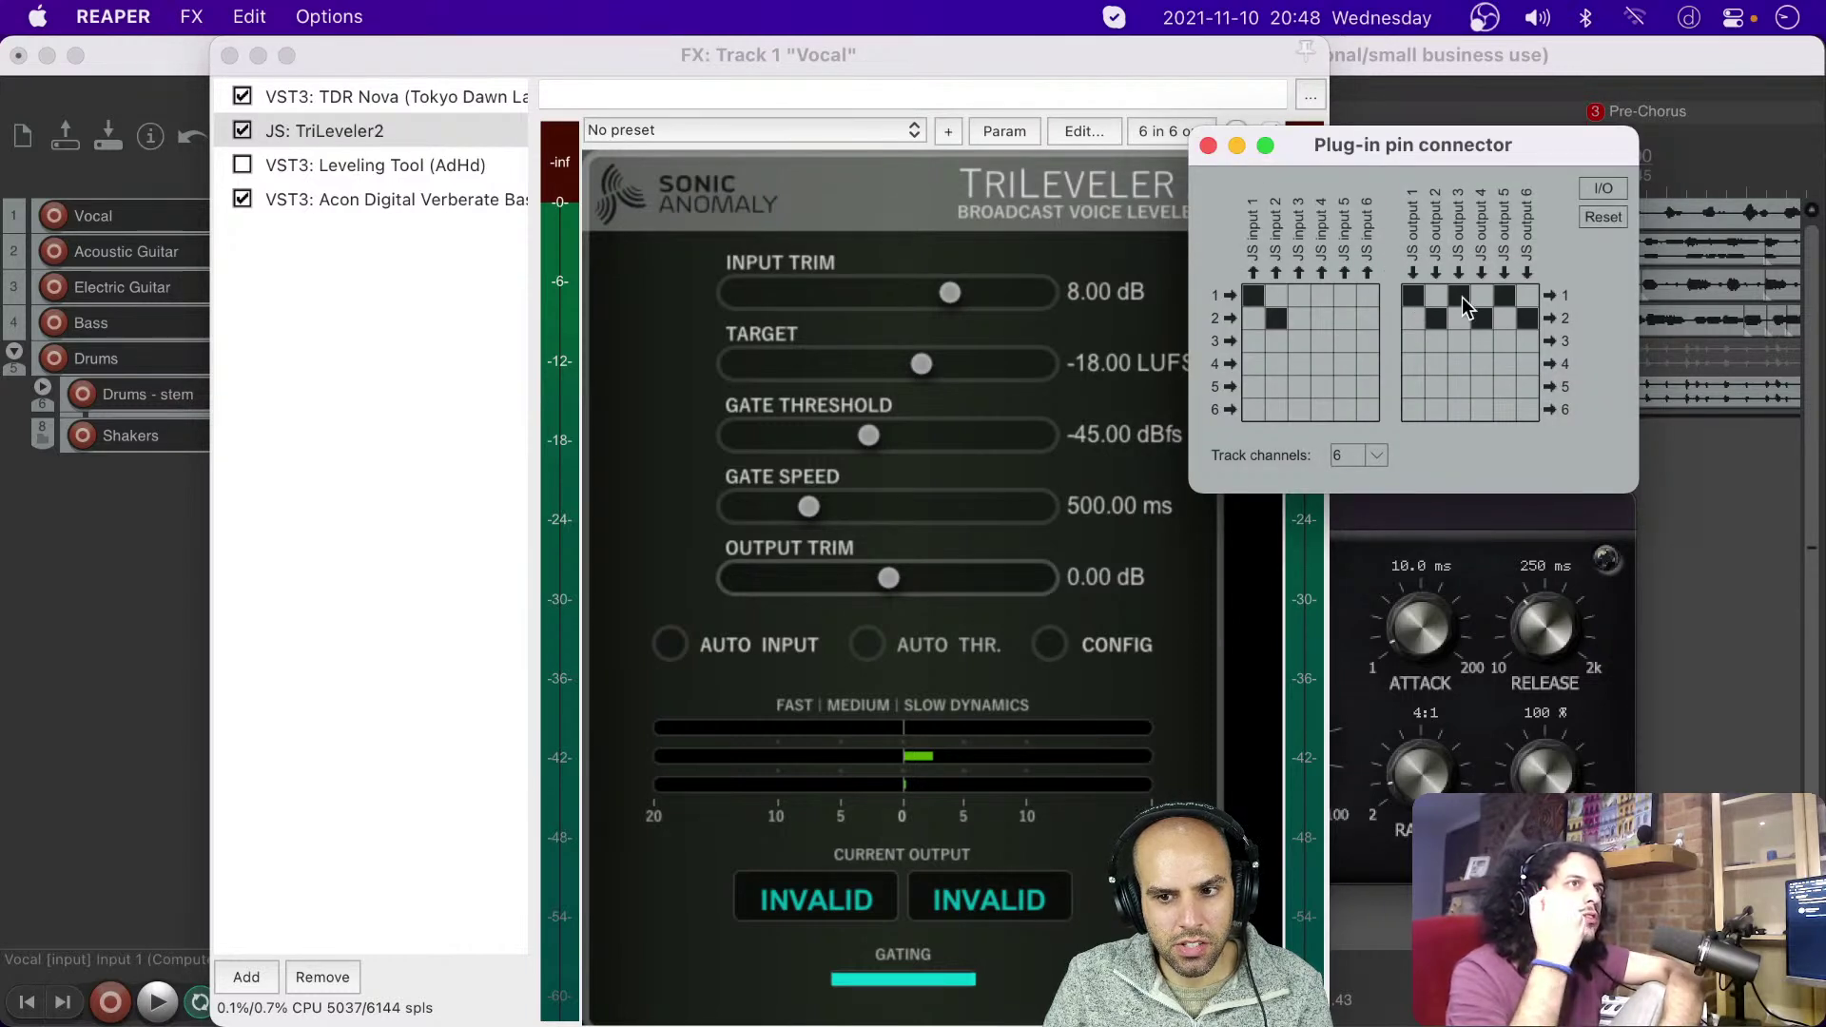
pyautogui.click(1276, 317)
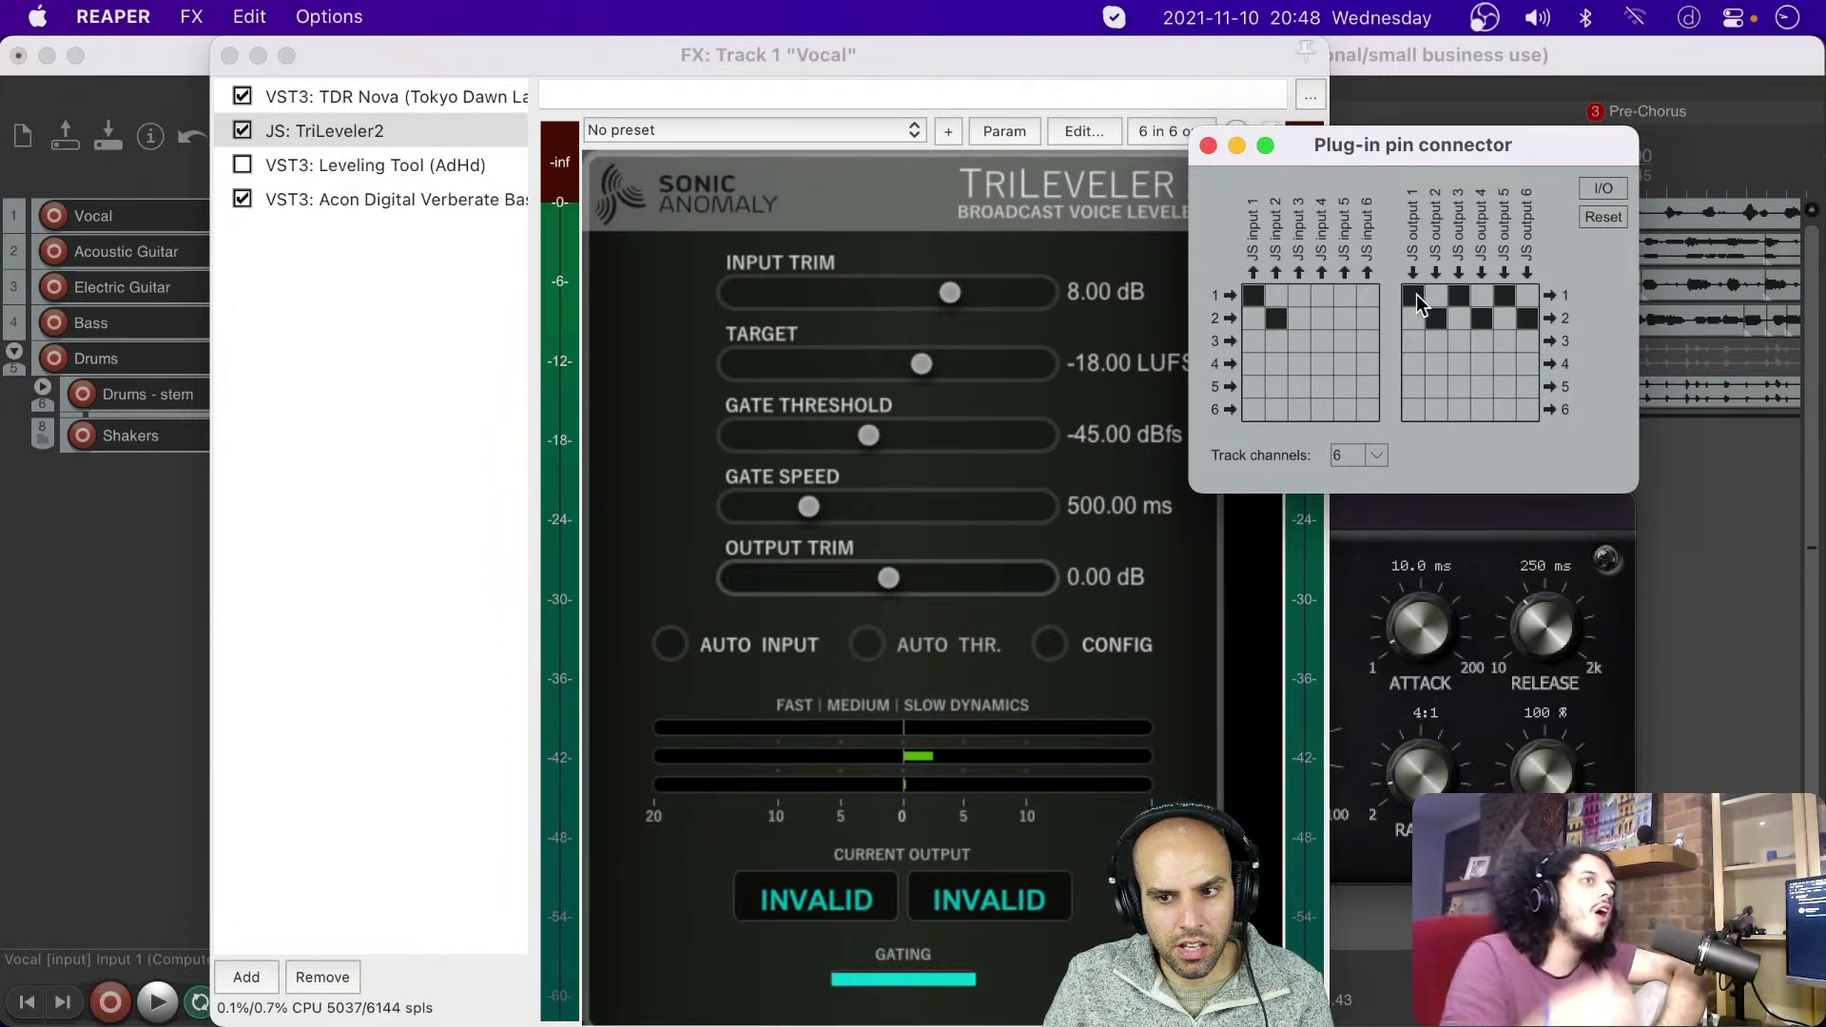
pyautogui.click(1457, 295)
pyautogui.click(1480, 317)
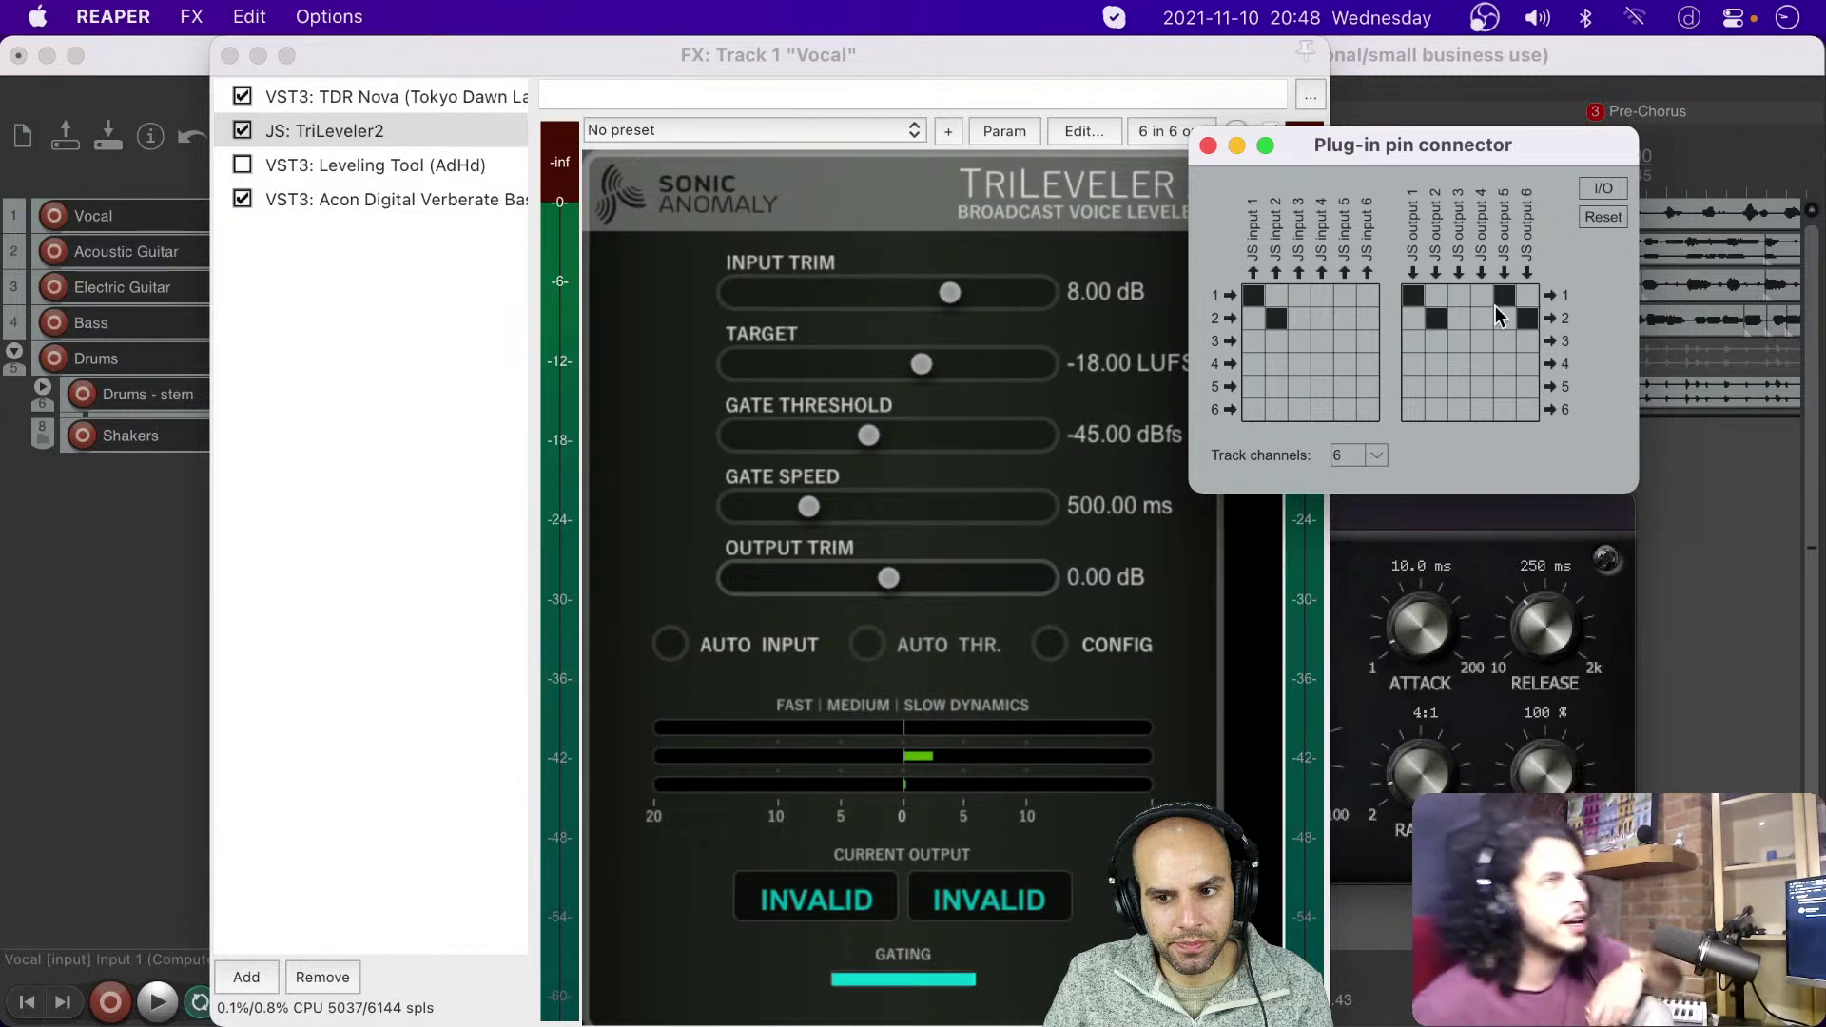
pyautogui.click(1504, 298)
pyautogui.click(1527, 318)
# Step: Additionally route TriLeveler2's JS output 1 to channels 3 and 5 and JS output 2 to channels 4 and 6
pyautogui.click(1412, 342)
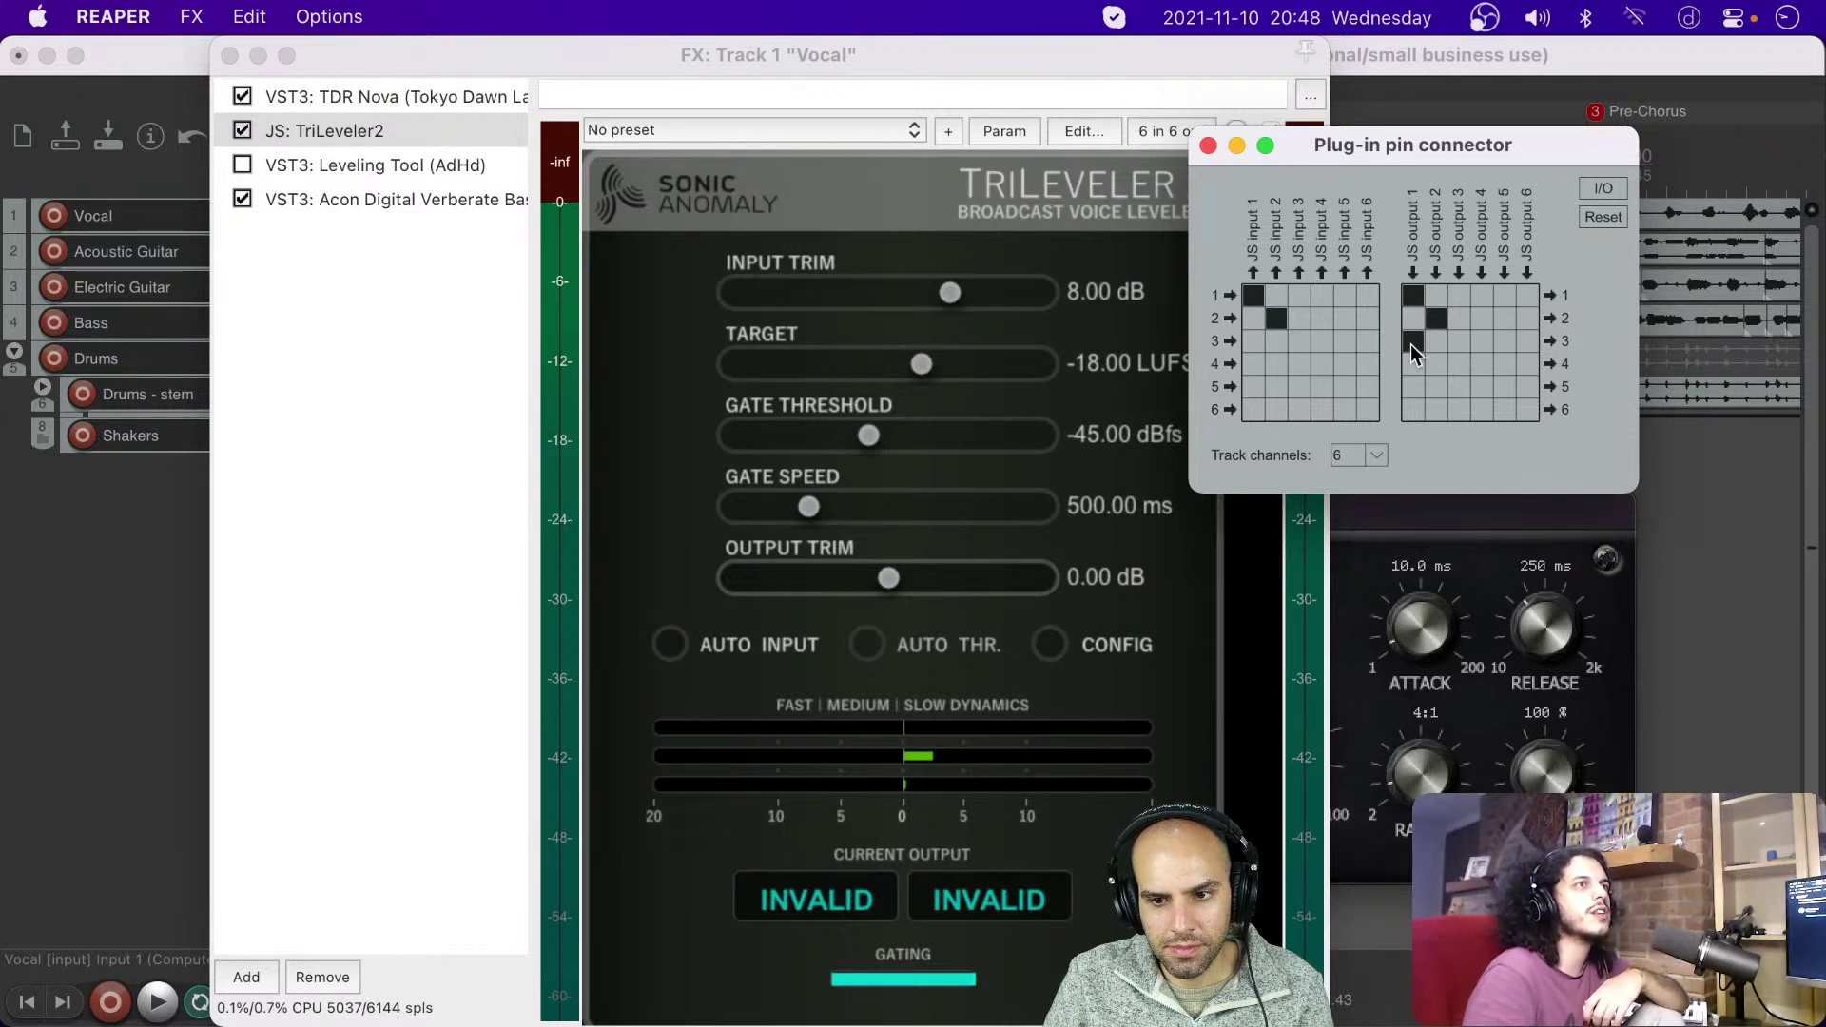
pyautogui.click(1435, 364)
pyautogui.click(1435, 409)
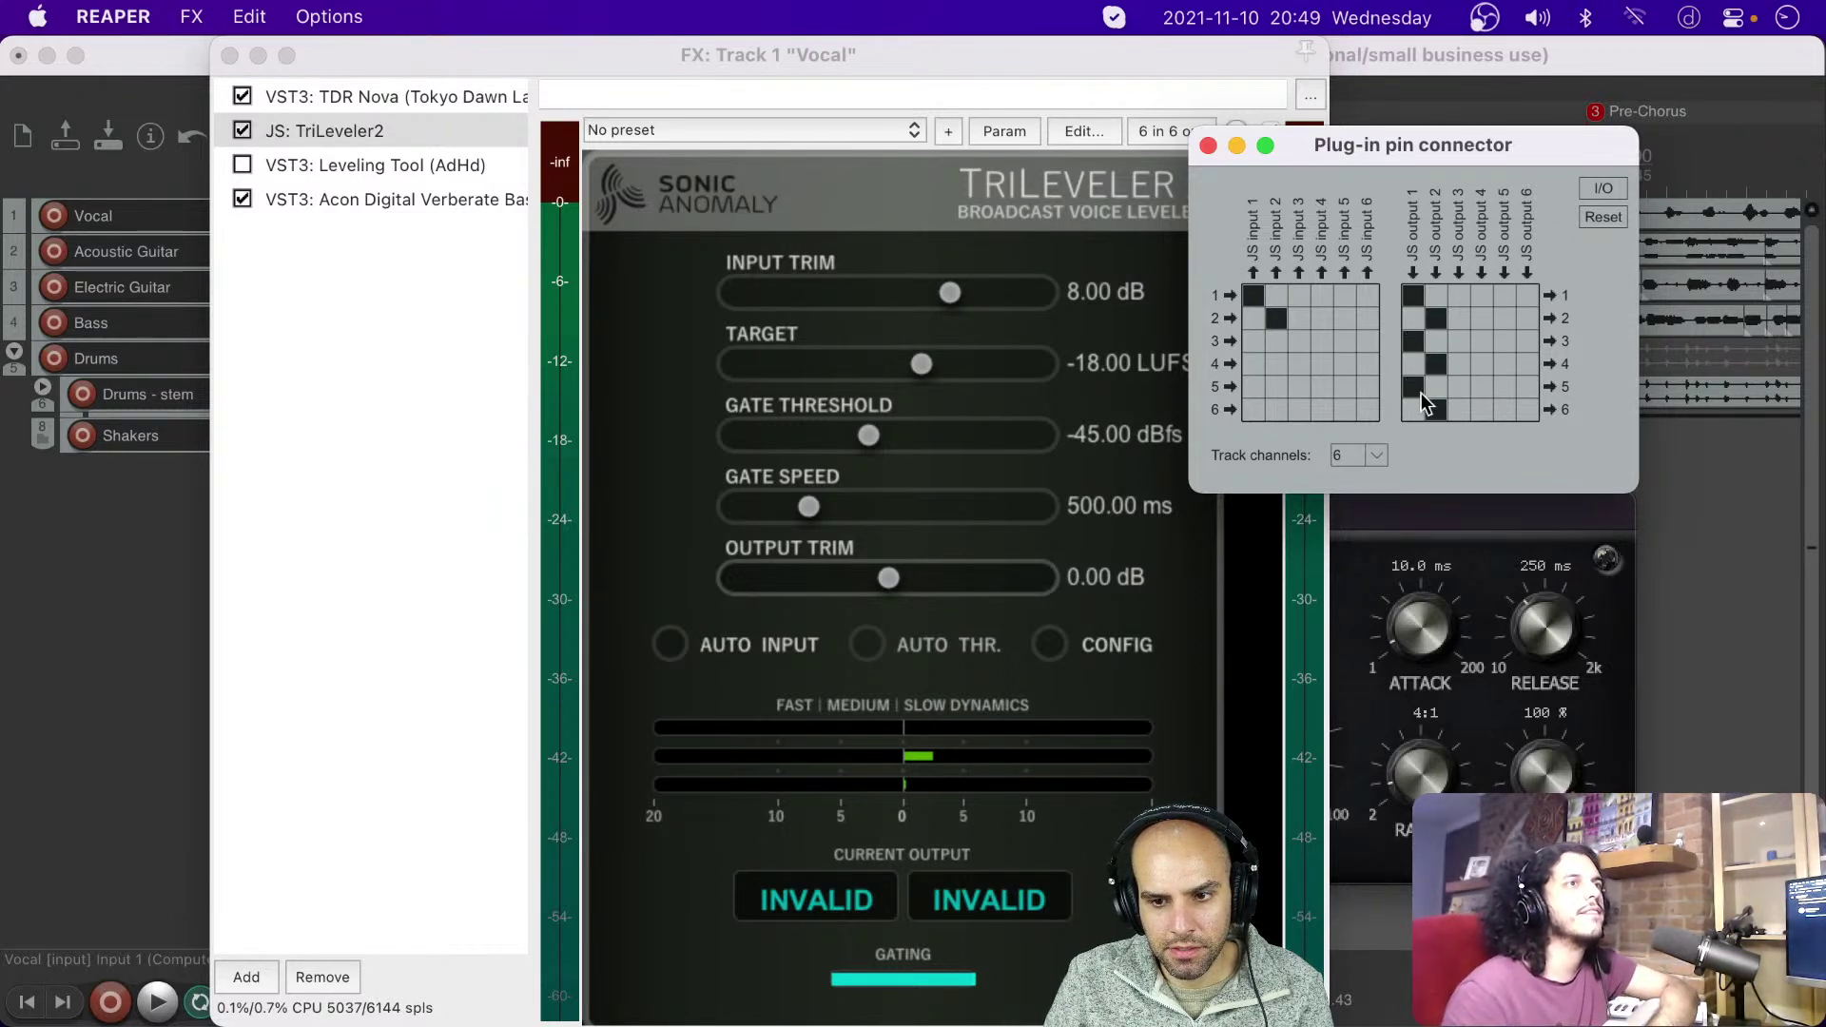
pyautogui.click(1209, 146)
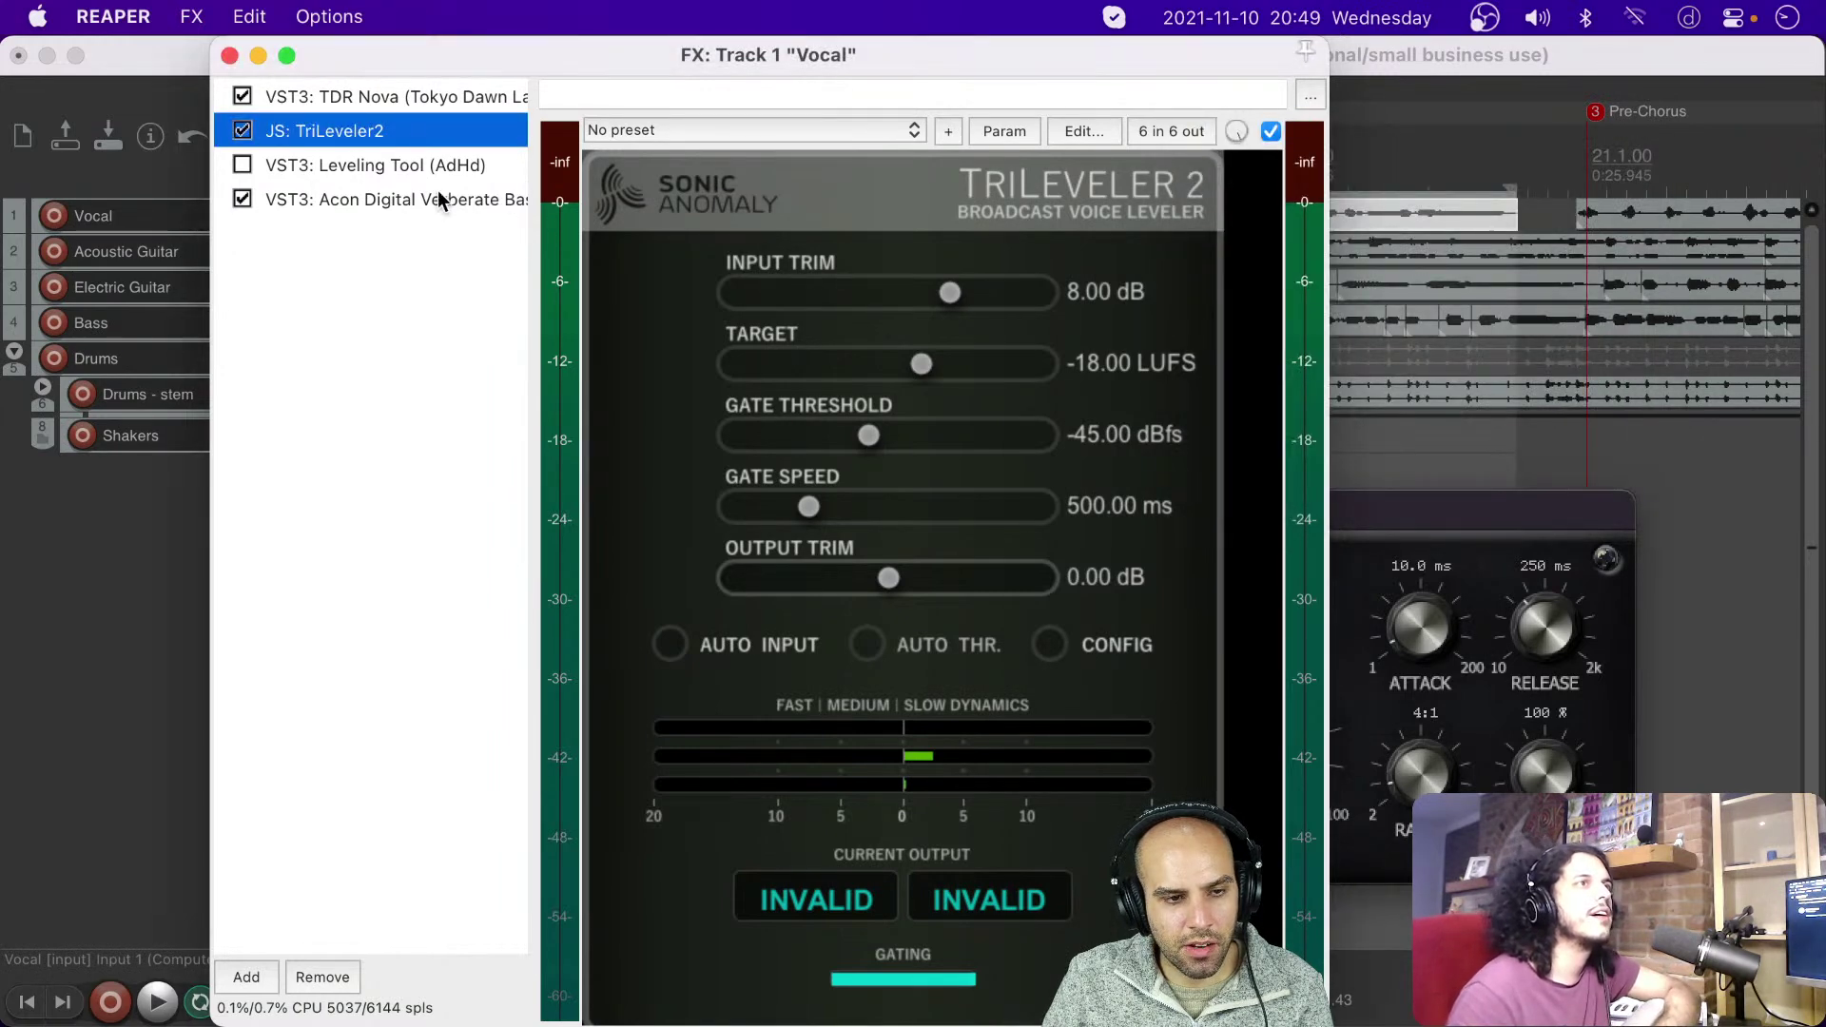
# Step: Close the Leveling Tool's floating interface and enable the plug-in in the Vocal effect chain
pyautogui.click(397, 168)
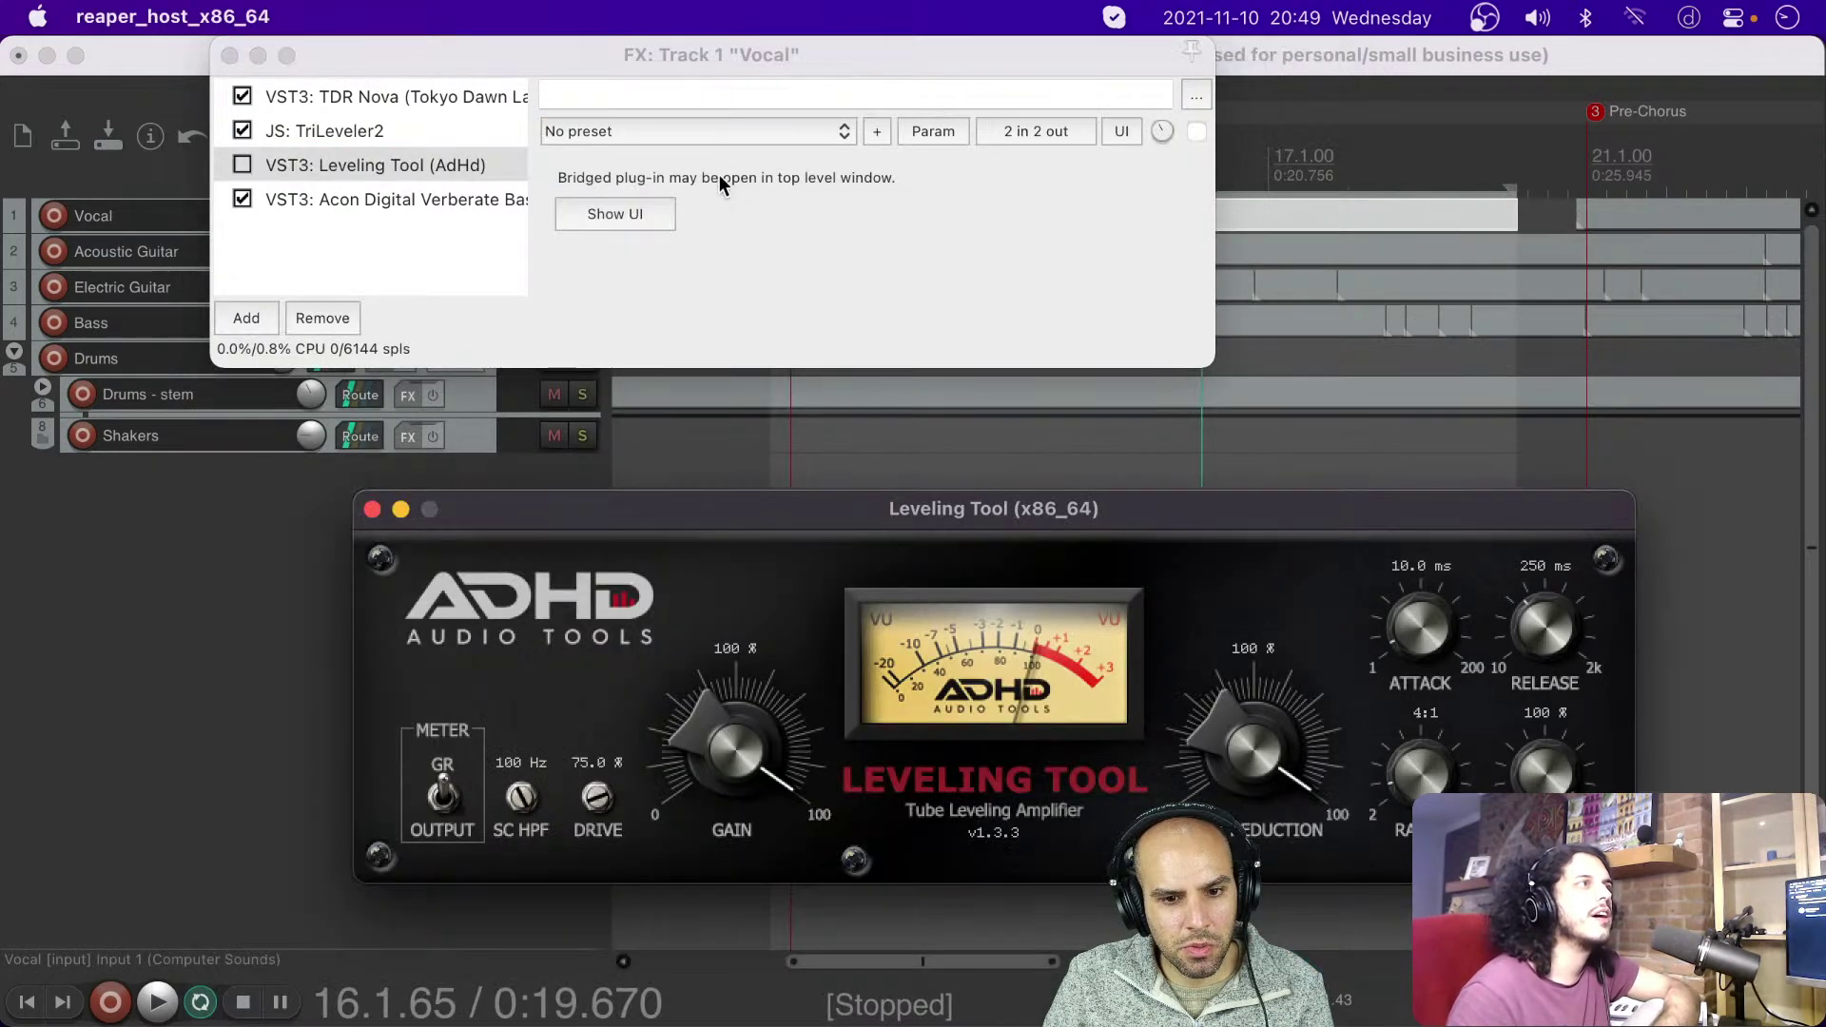
pyautogui.click(370, 511)
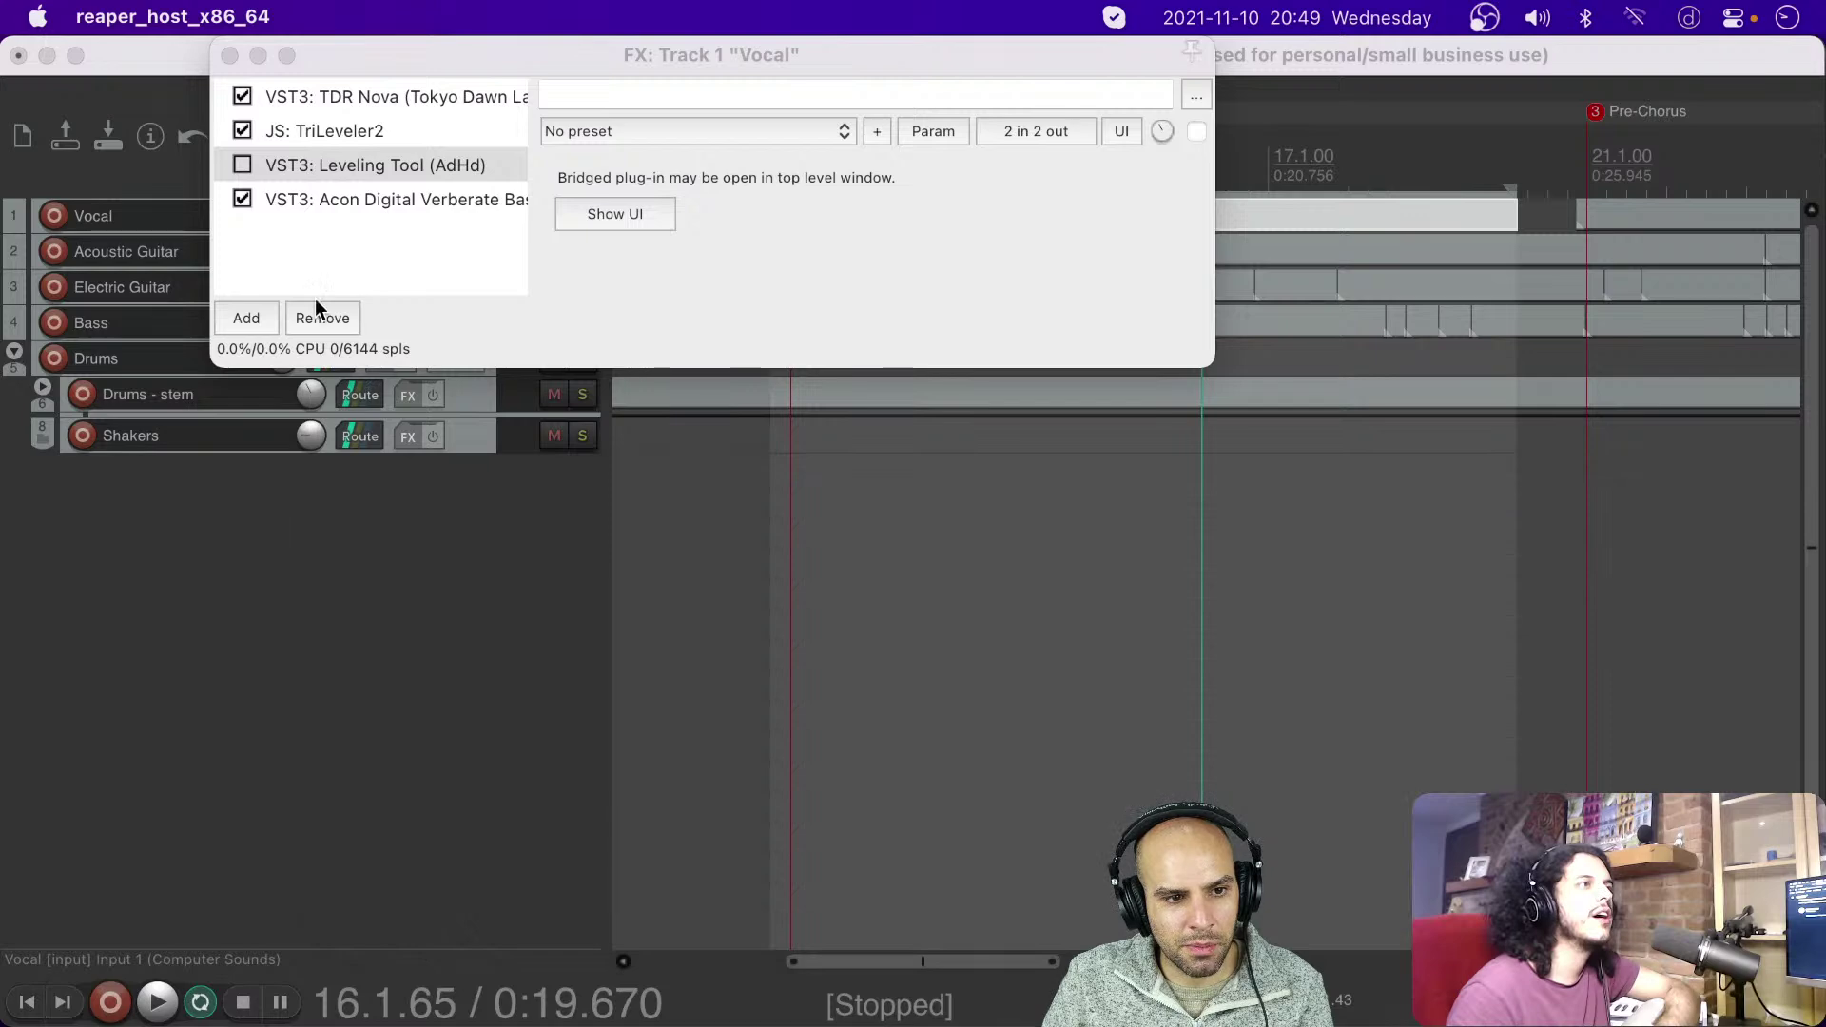
pyautogui.click(242, 165)
# Step: Play the mix from the start of the verse and show Verberate Basic's output level
pyautogui.moveTo(518, 69); pyautogui.dragTo(770, 397)
pyautogui.click(766, 164)
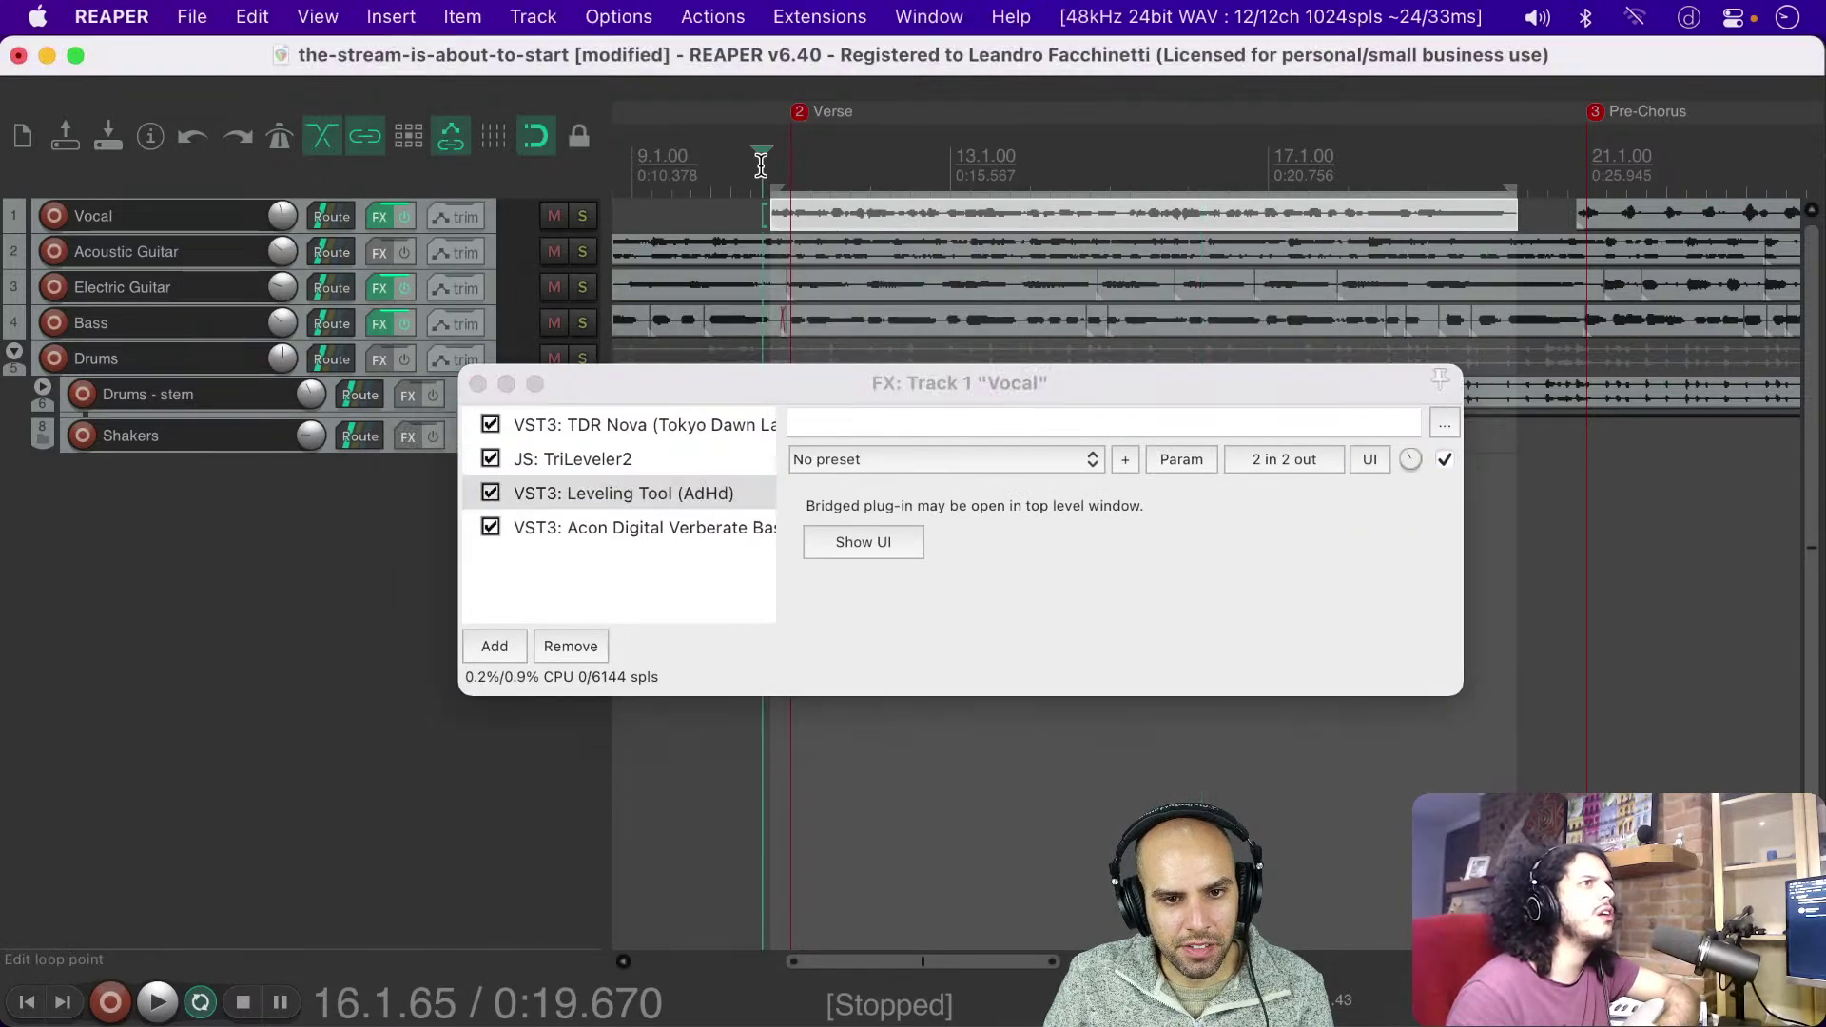
pyautogui.press('space')
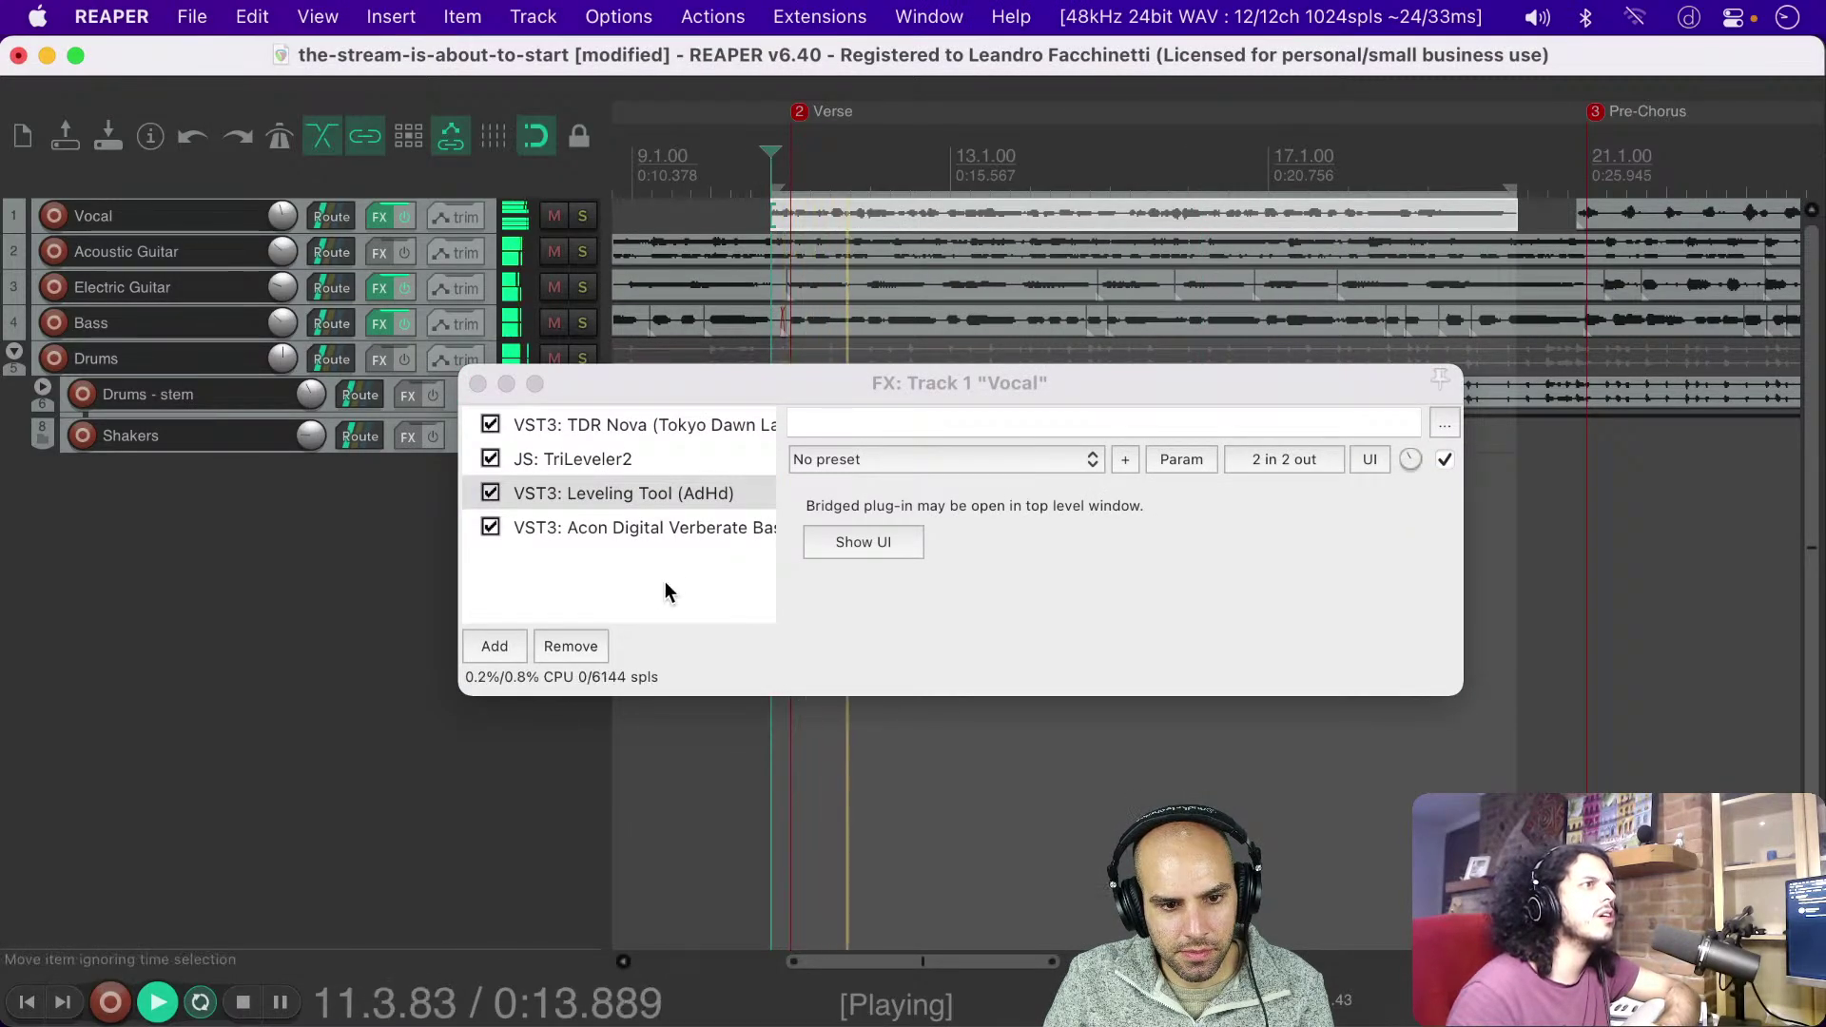
pyautogui.click(649, 538)
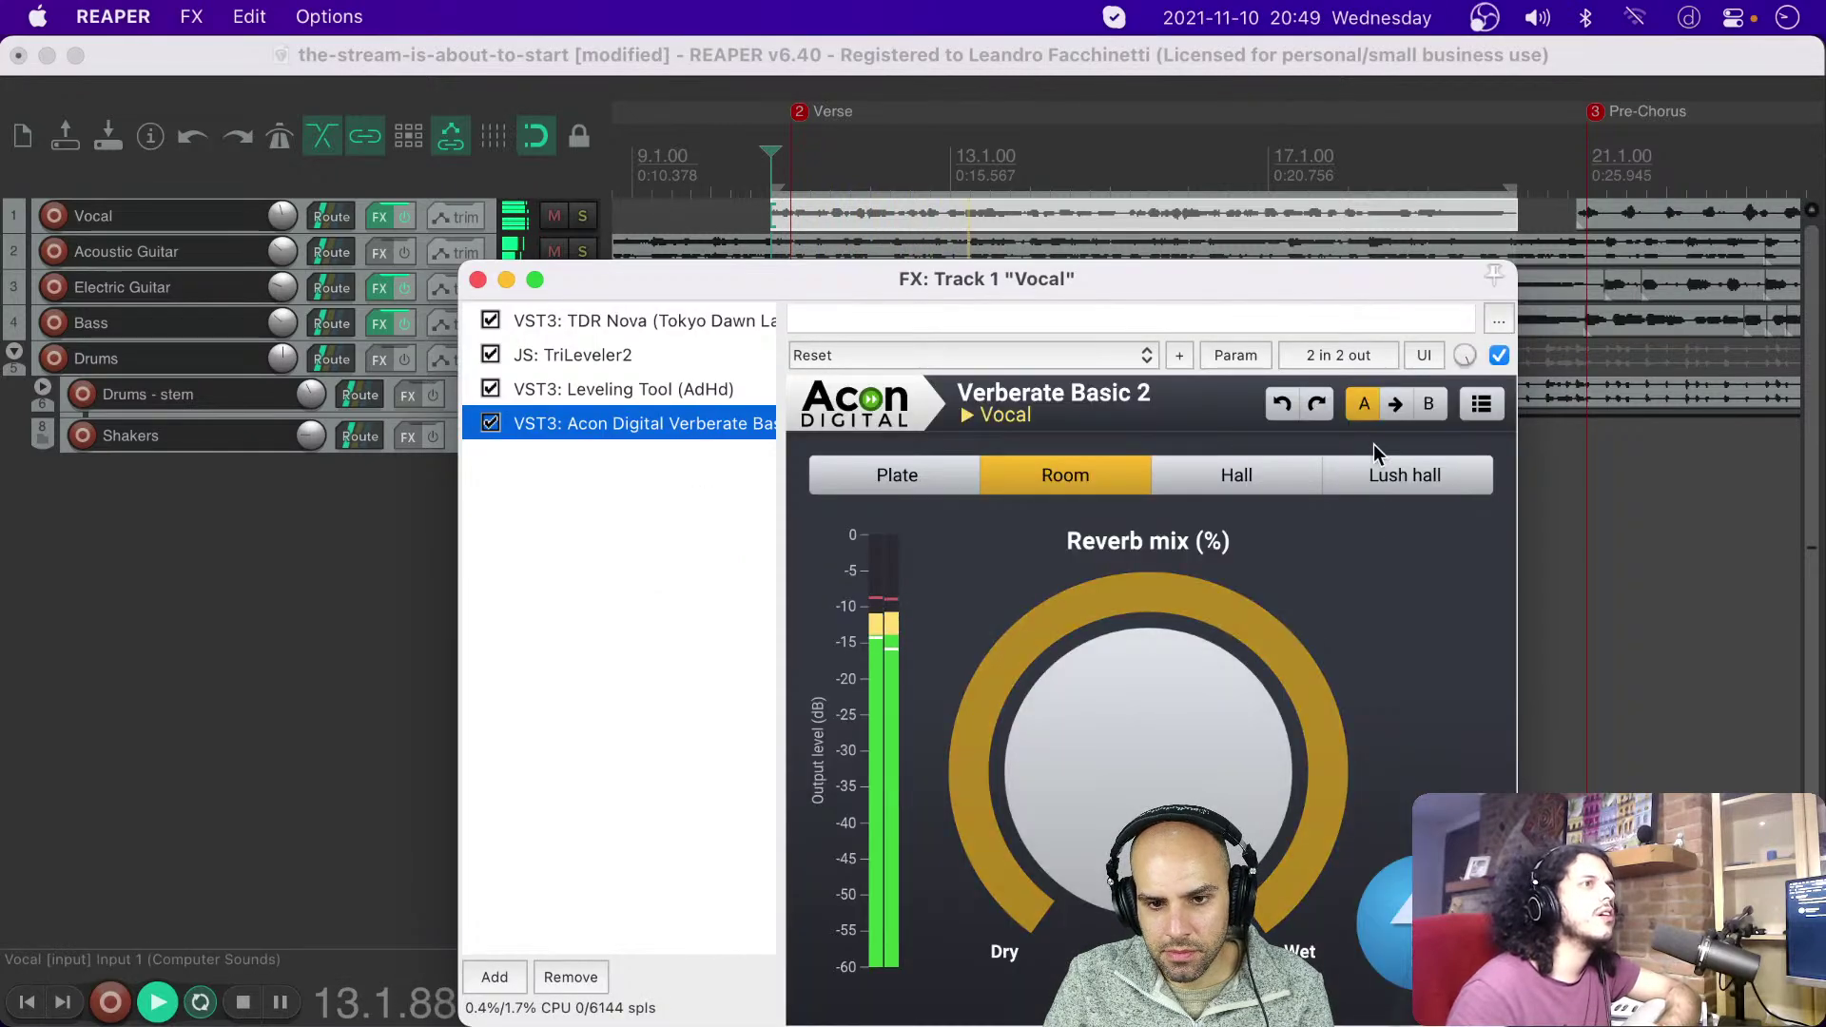
# Step: Set Verberate Basic's wet mix in the Vocal effect chain to 20%, stop playback and save the project
pyautogui.moveTo(1462, 354)
pyautogui.mouseDown()
pyautogui.moveTo(1462, 421)
pyautogui.moveTo(1455, 350)
pyautogui.mouseUp()
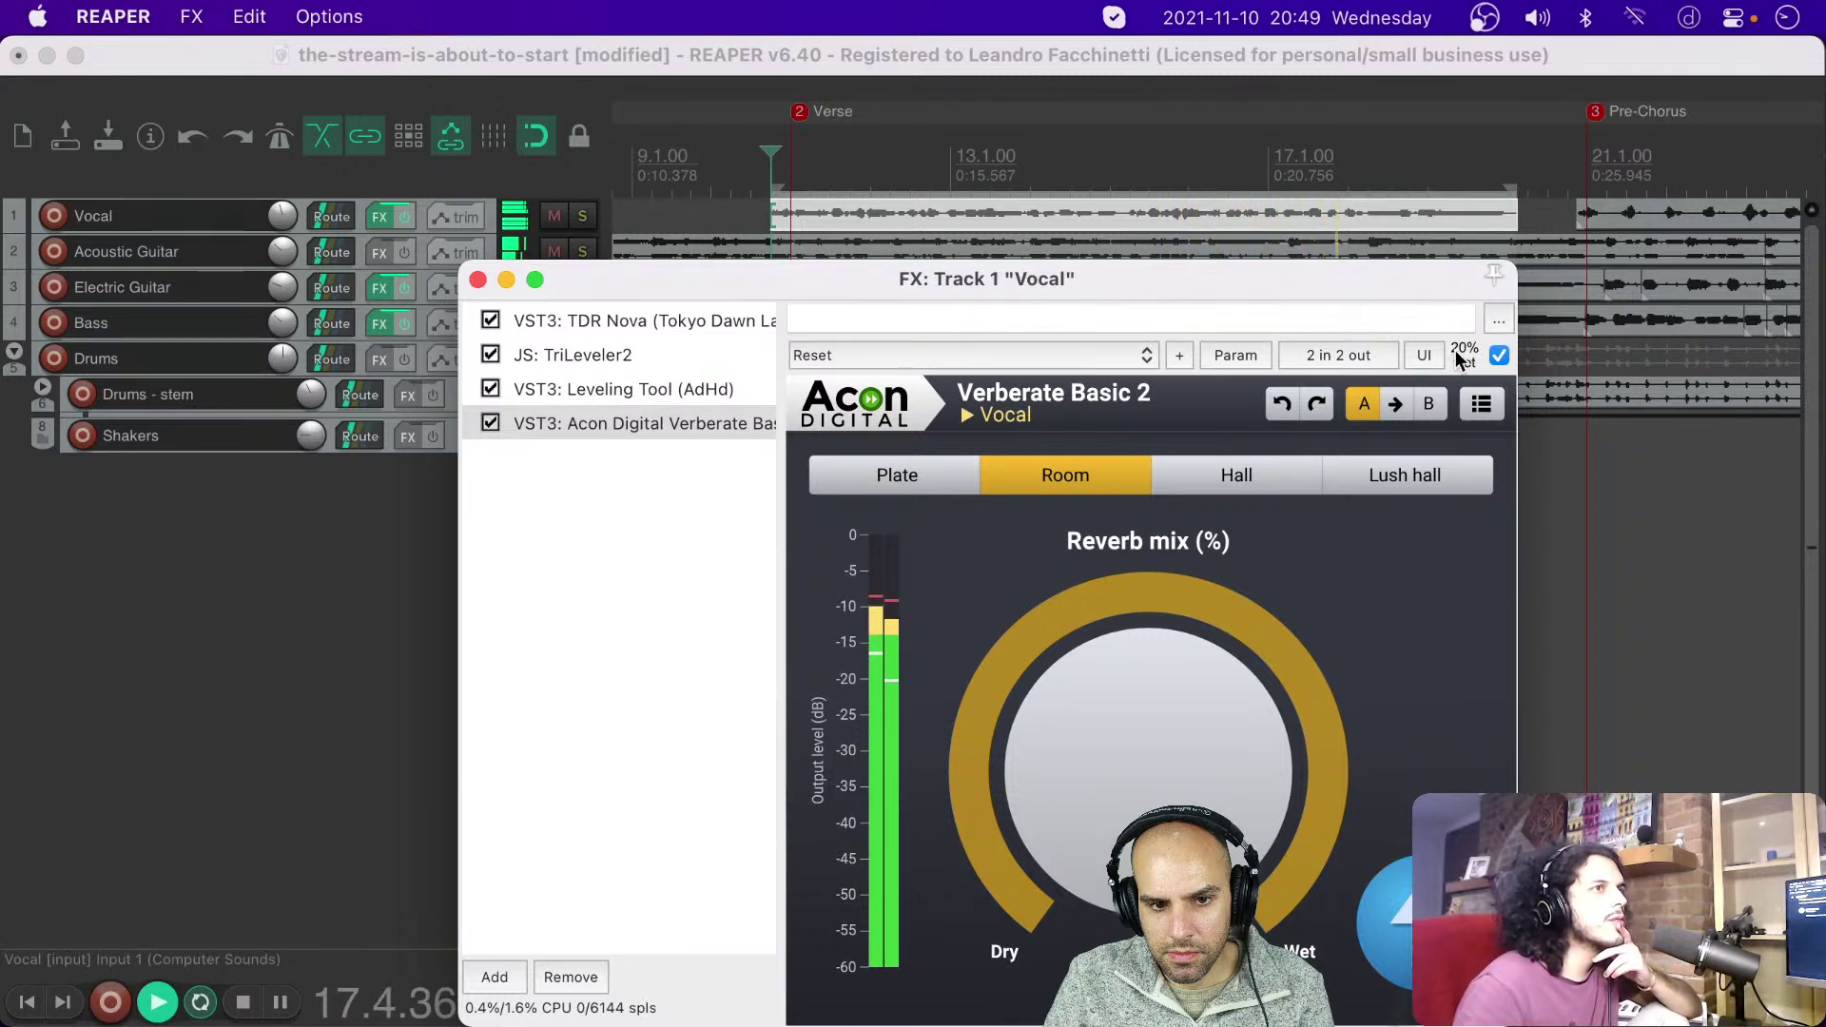
pyautogui.press('space')
pyautogui.moveTo(1339, 265); pyautogui.dragTo(1172, 141)
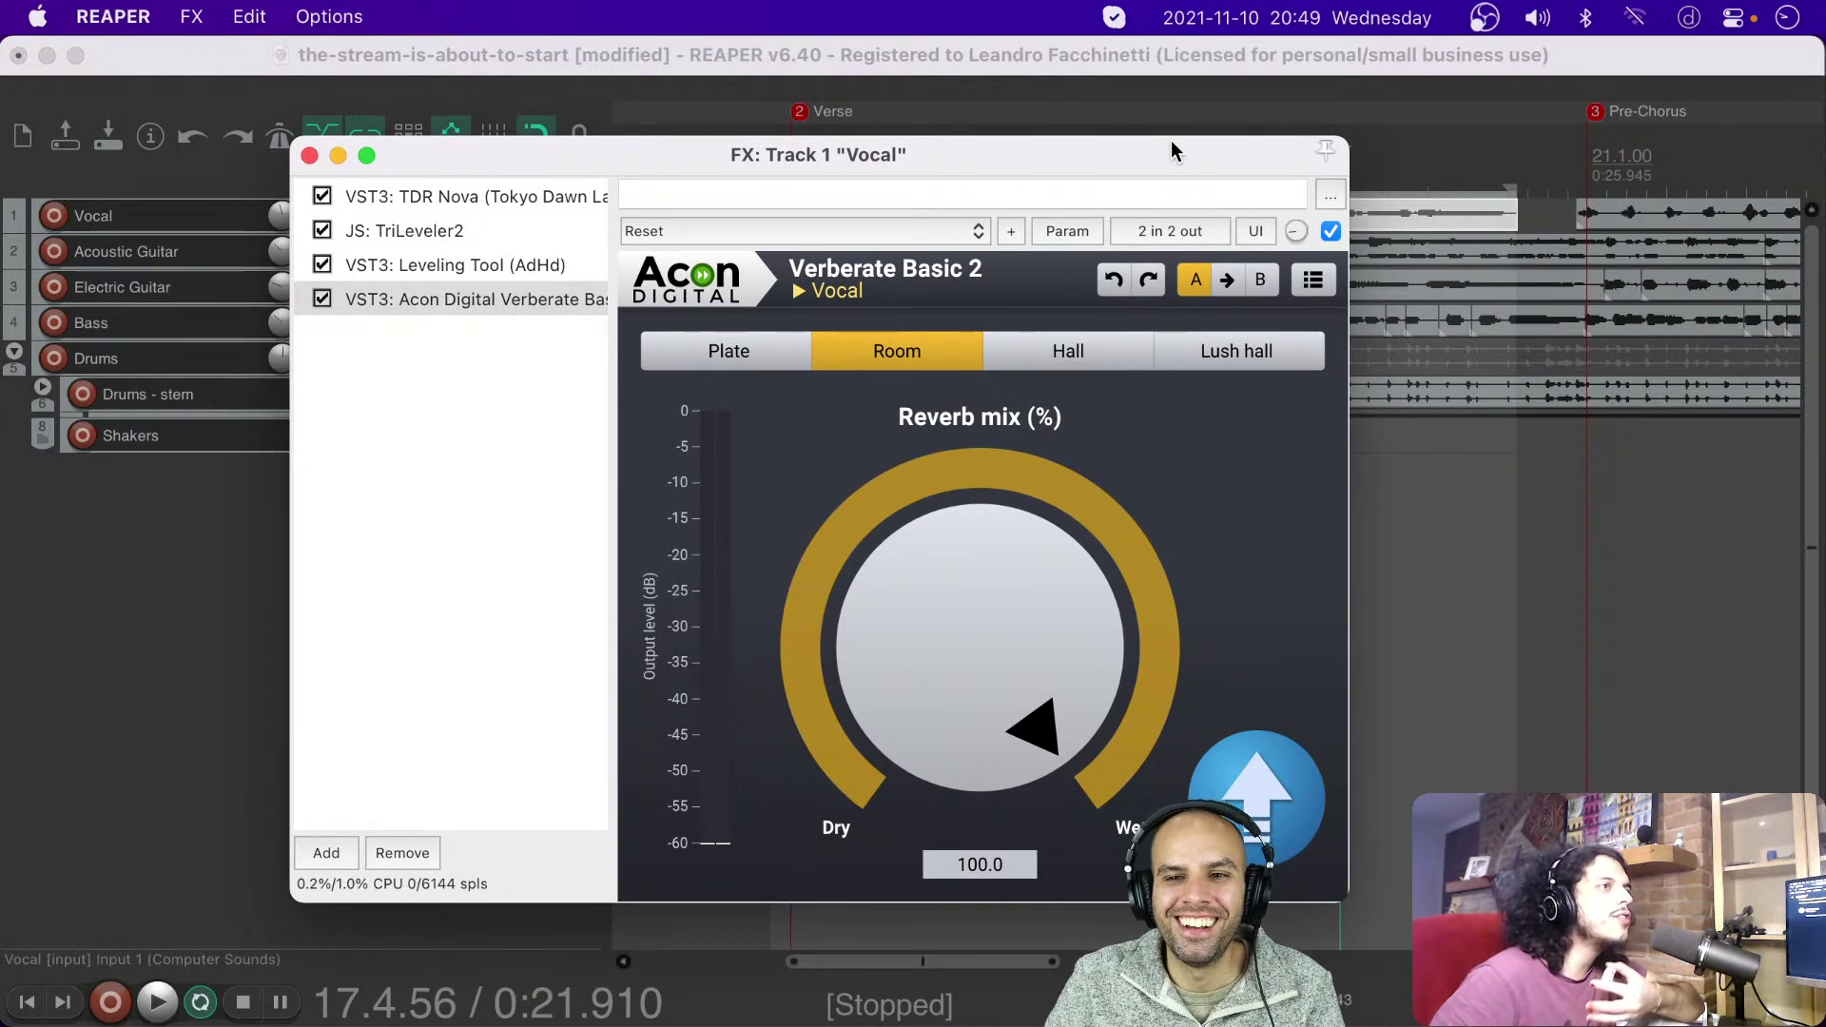
pyautogui.click(1152, 76)
pyautogui.press('super+s')
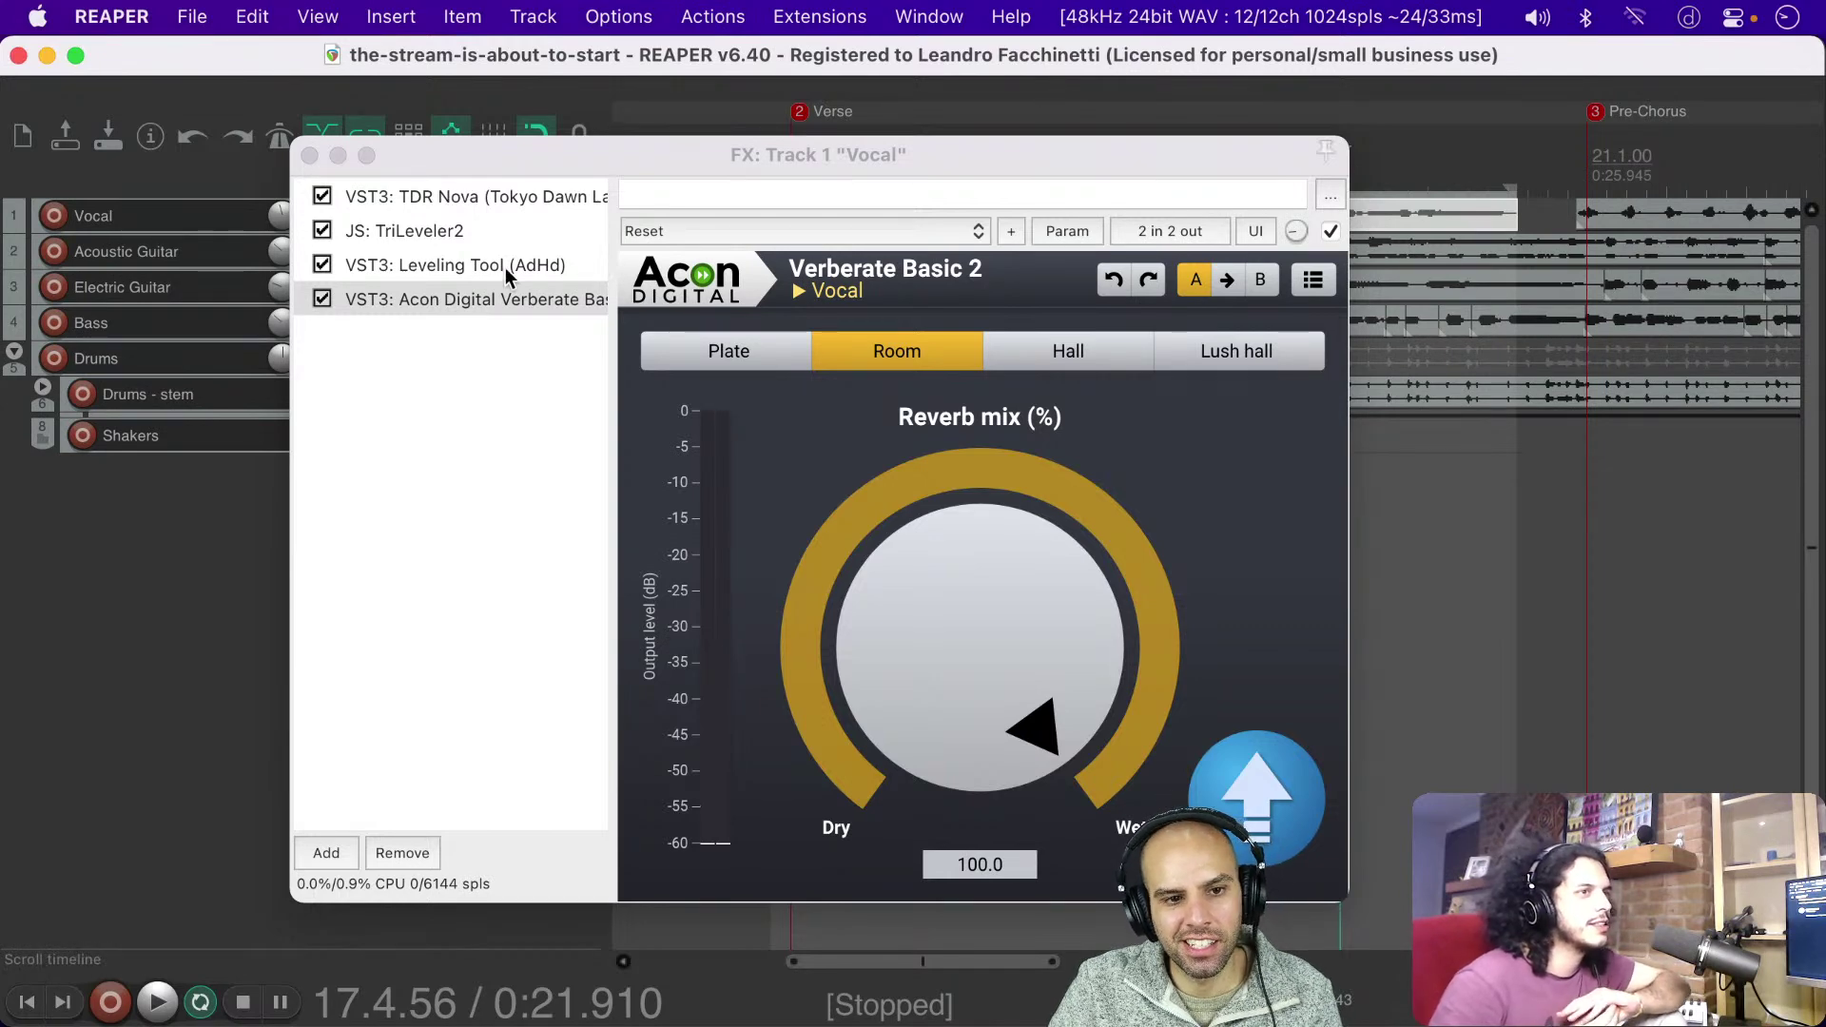
# Step: Add a new unnamed track, make it the folder parent of the Vocal track, and save the project
pyautogui.moveTo(608, 156); pyautogui.dragTo(1110, 138)
pyautogui.doubleClick(228, 609)
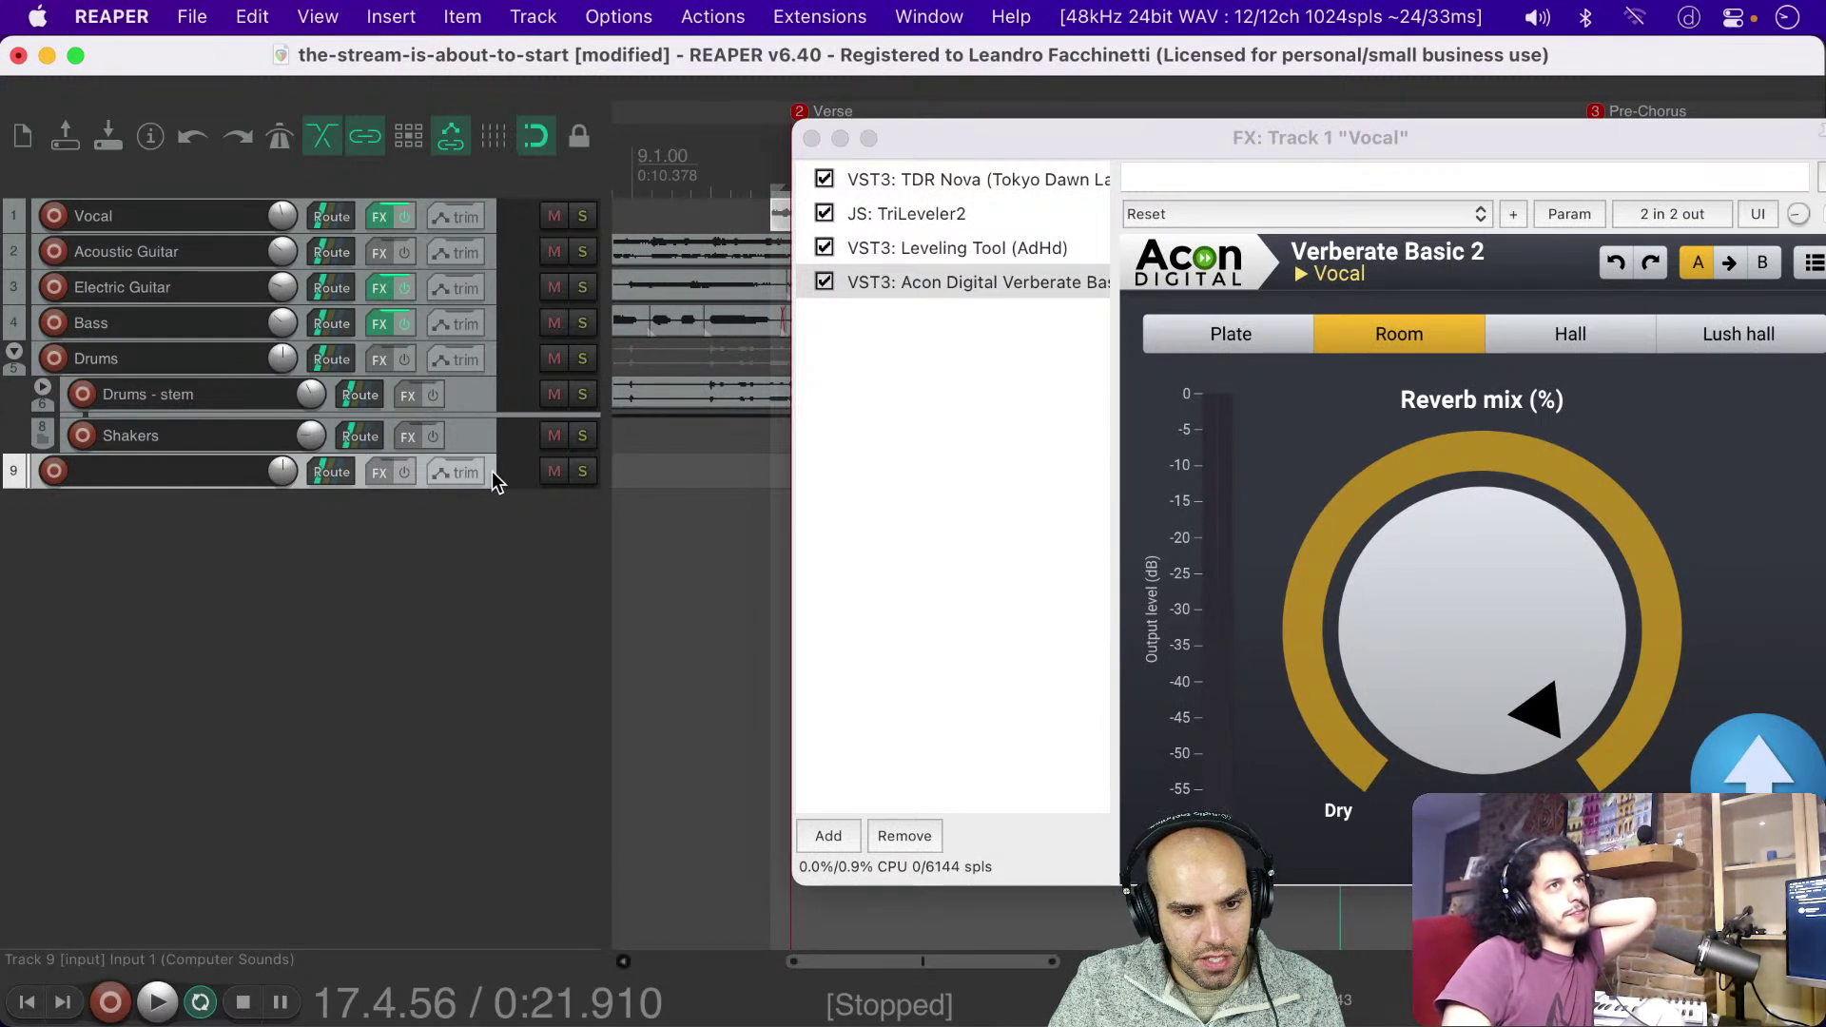
pyautogui.moveTo(495, 480); pyautogui.dragTo(490, 231)
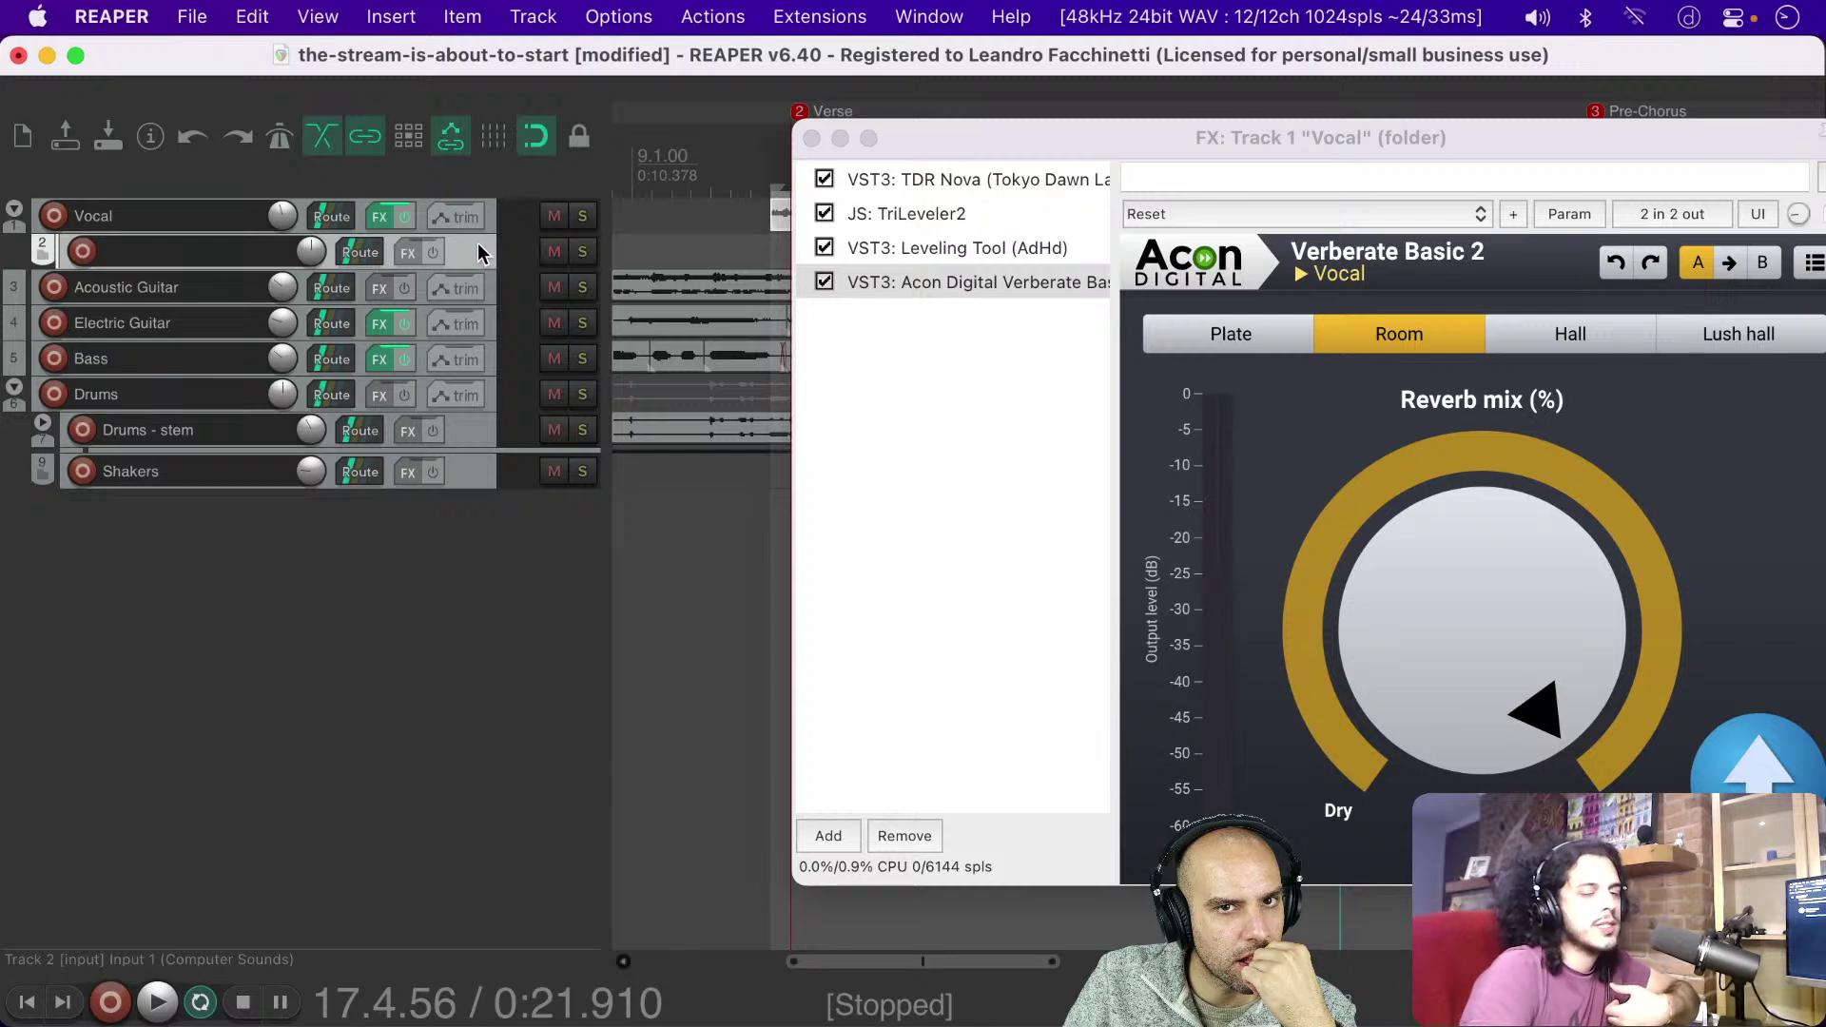
pyautogui.moveTo(478, 242)
pyautogui.mouseDown()
pyautogui.moveTo(482, 200)
pyautogui.moveTo(493, 255)
pyautogui.moveTo(493, 223)
pyautogui.mouseUp()
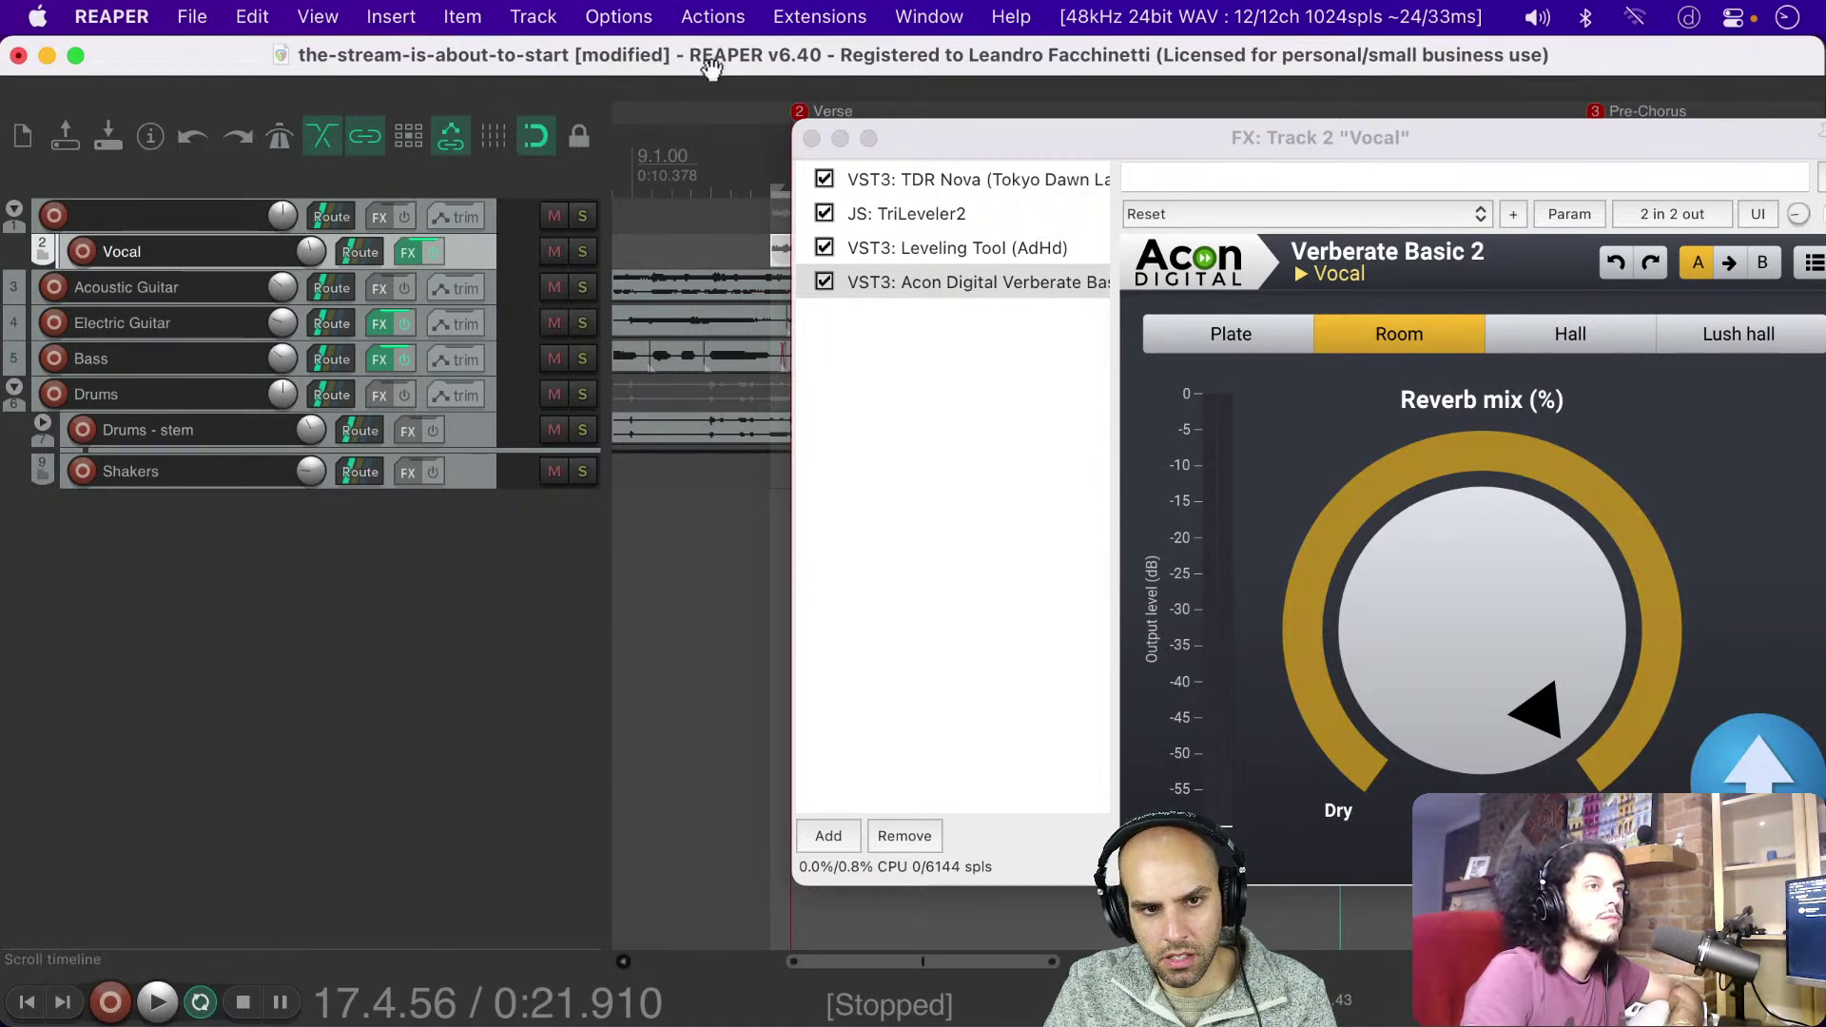
pyautogui.press('super+s')
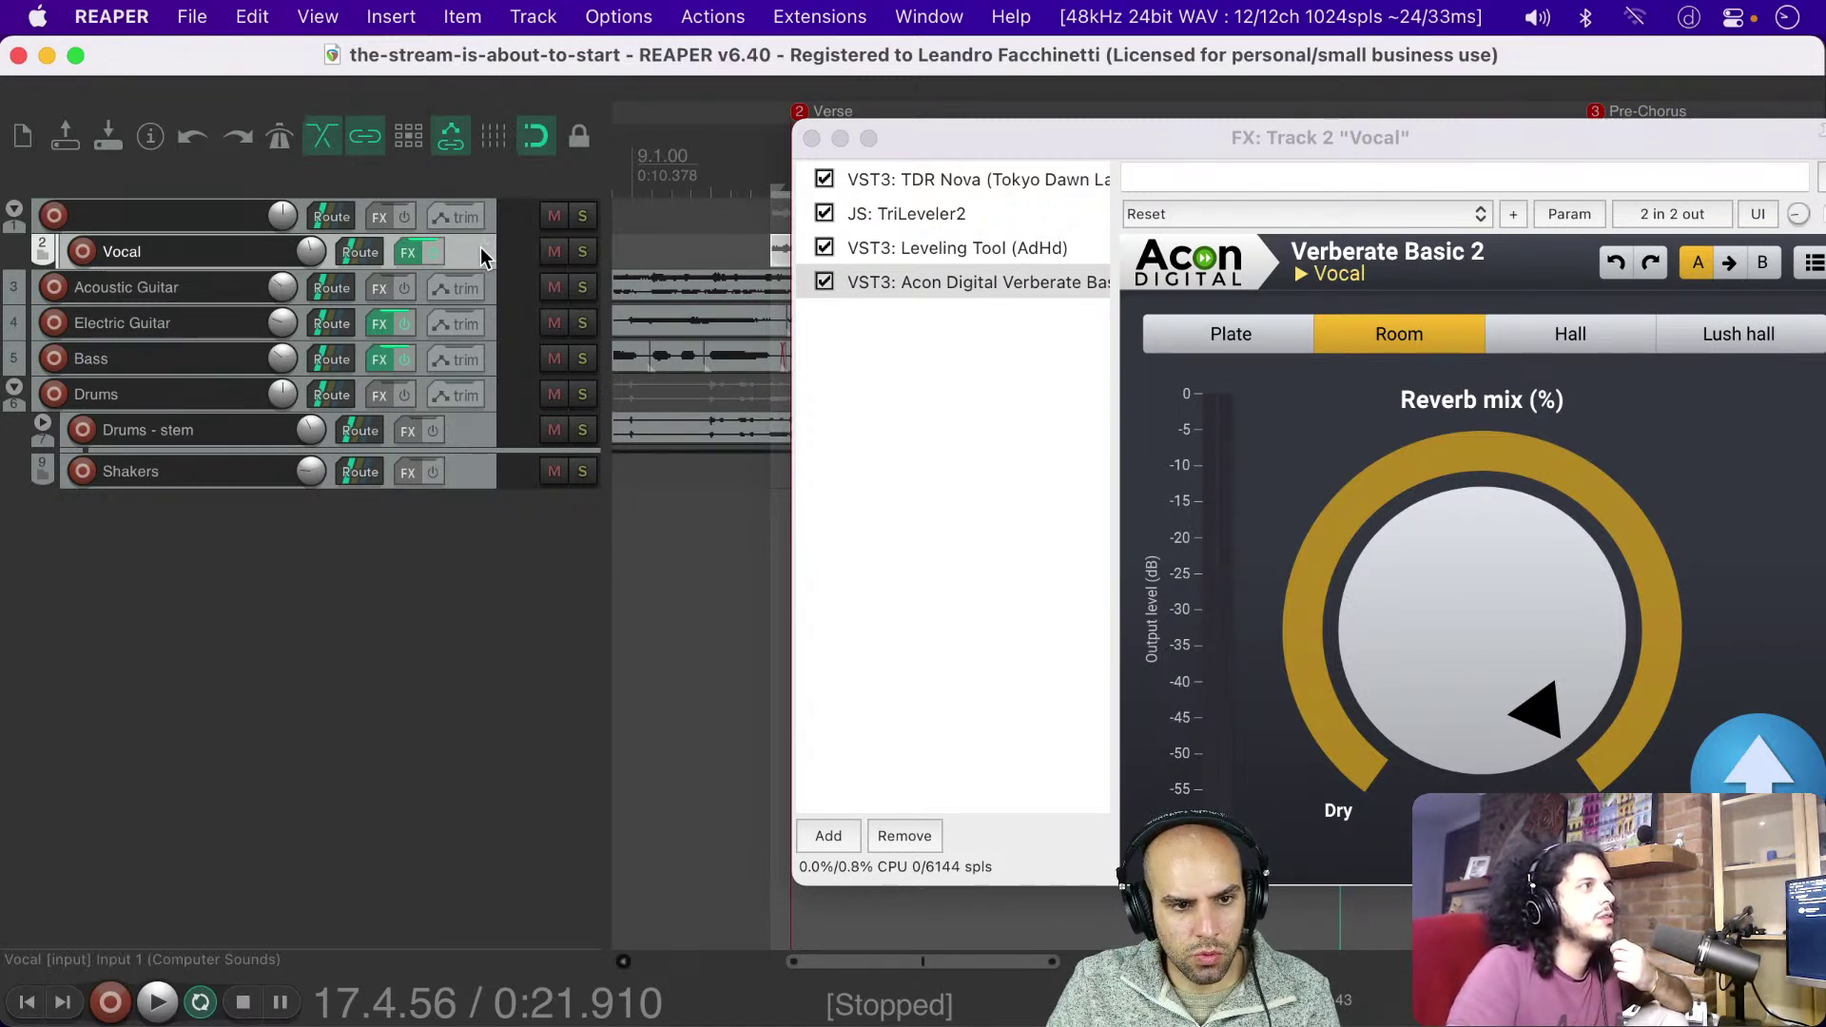
# Step: Insert two new tracks below Vocal and nest them in the same folder at Vocal's level
pyautogui.press('super+t')
pyautogui.press('super+t')
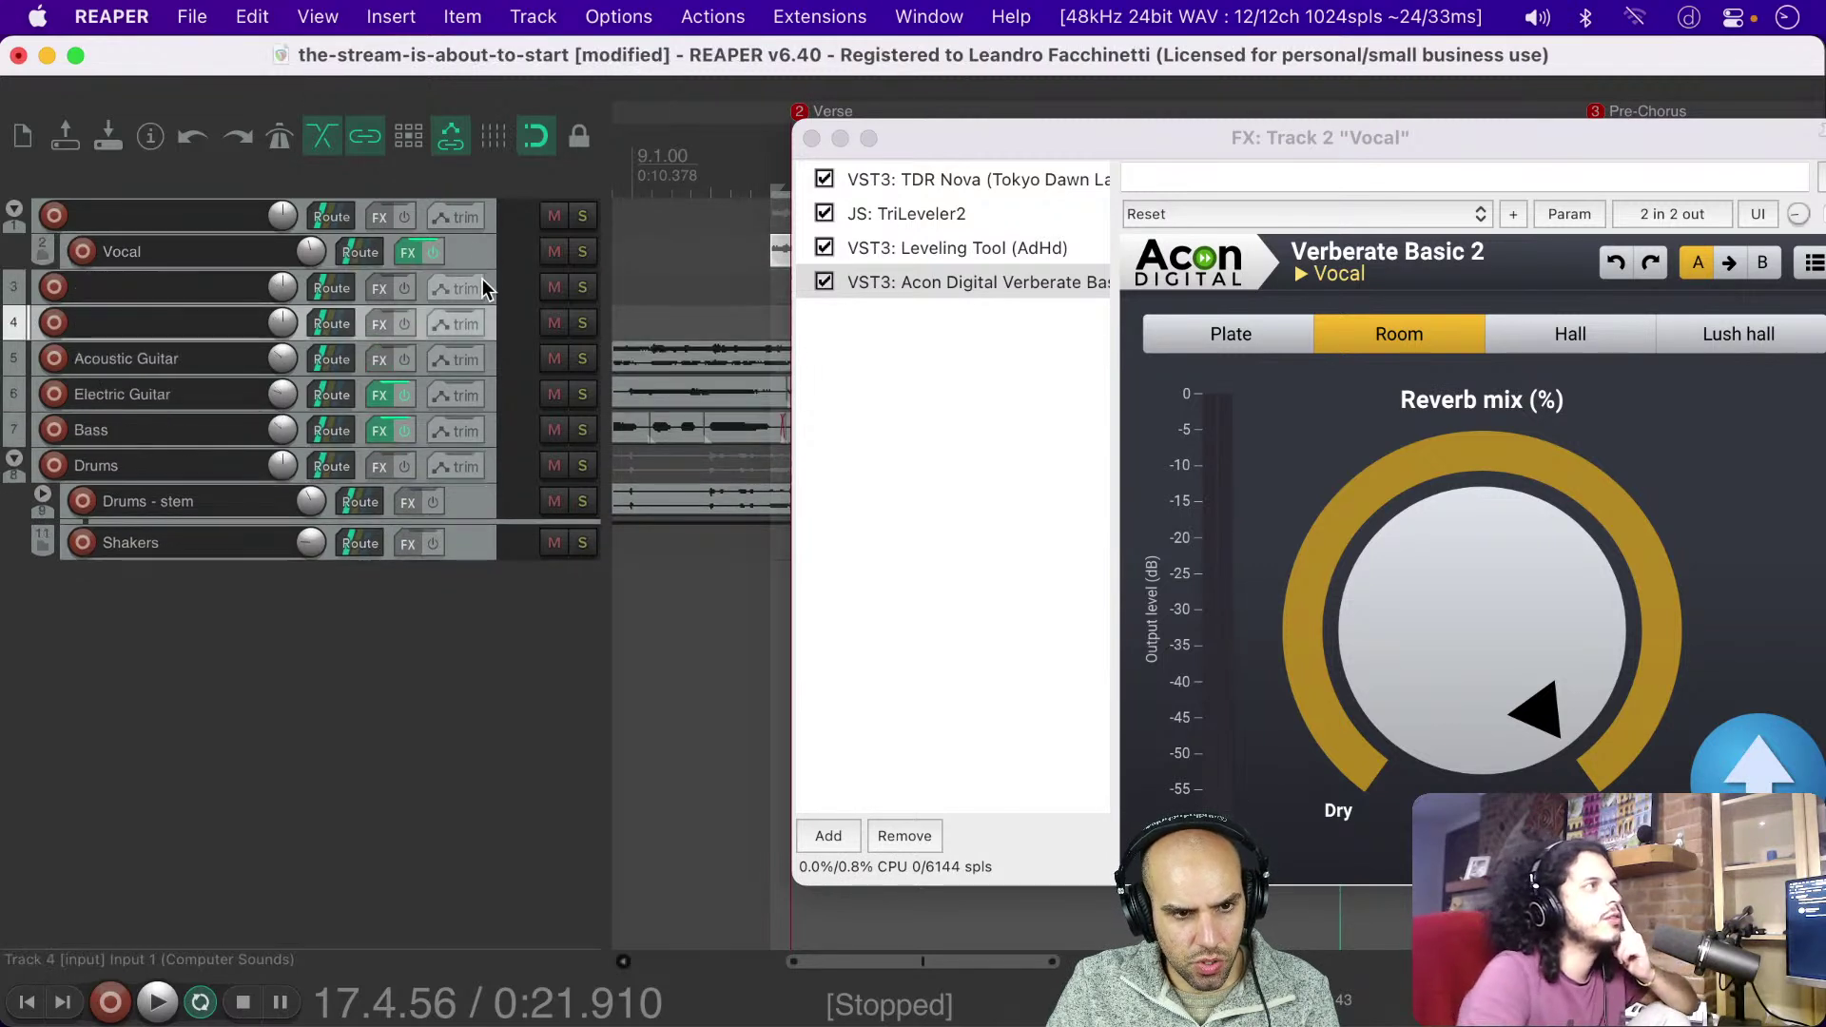
pyautogui.click(493, 293)
pyautogui.moveTo(492, 293); pyautogui.dragTo(497, 270)
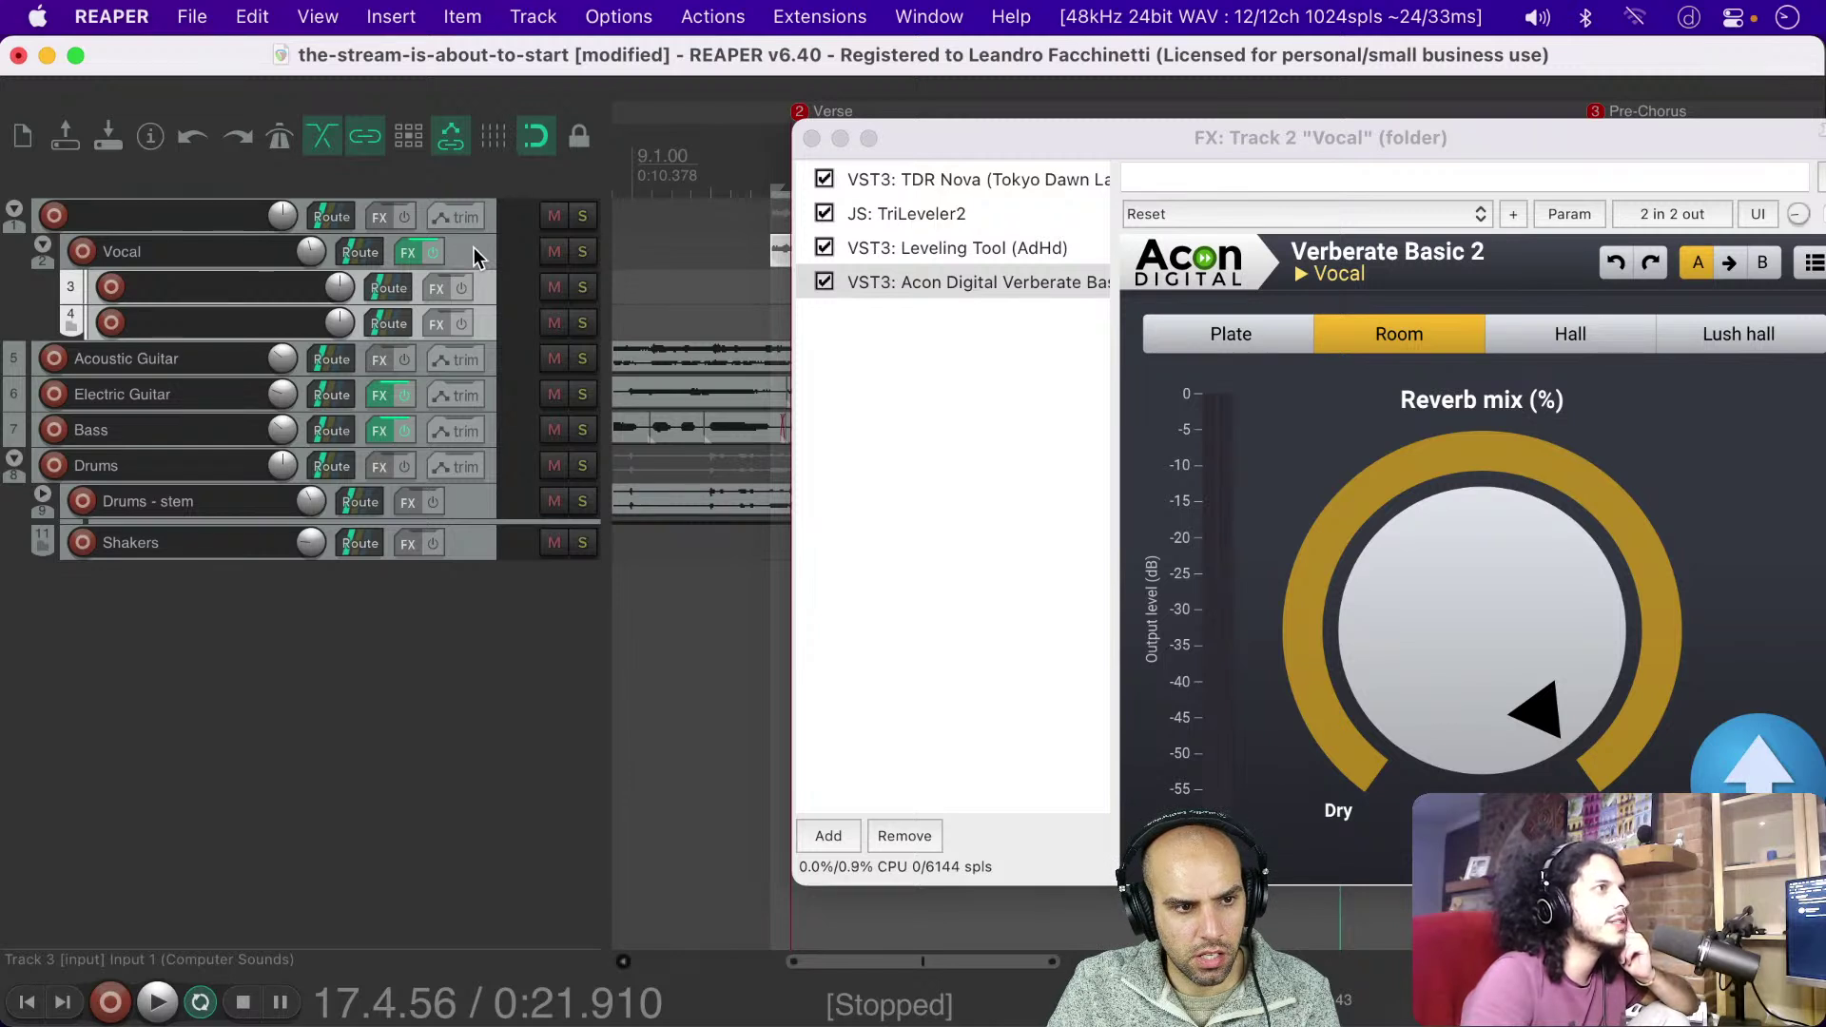
pyautogui.moveTo(480, 287); pyautogui.dragTo(489, 261)
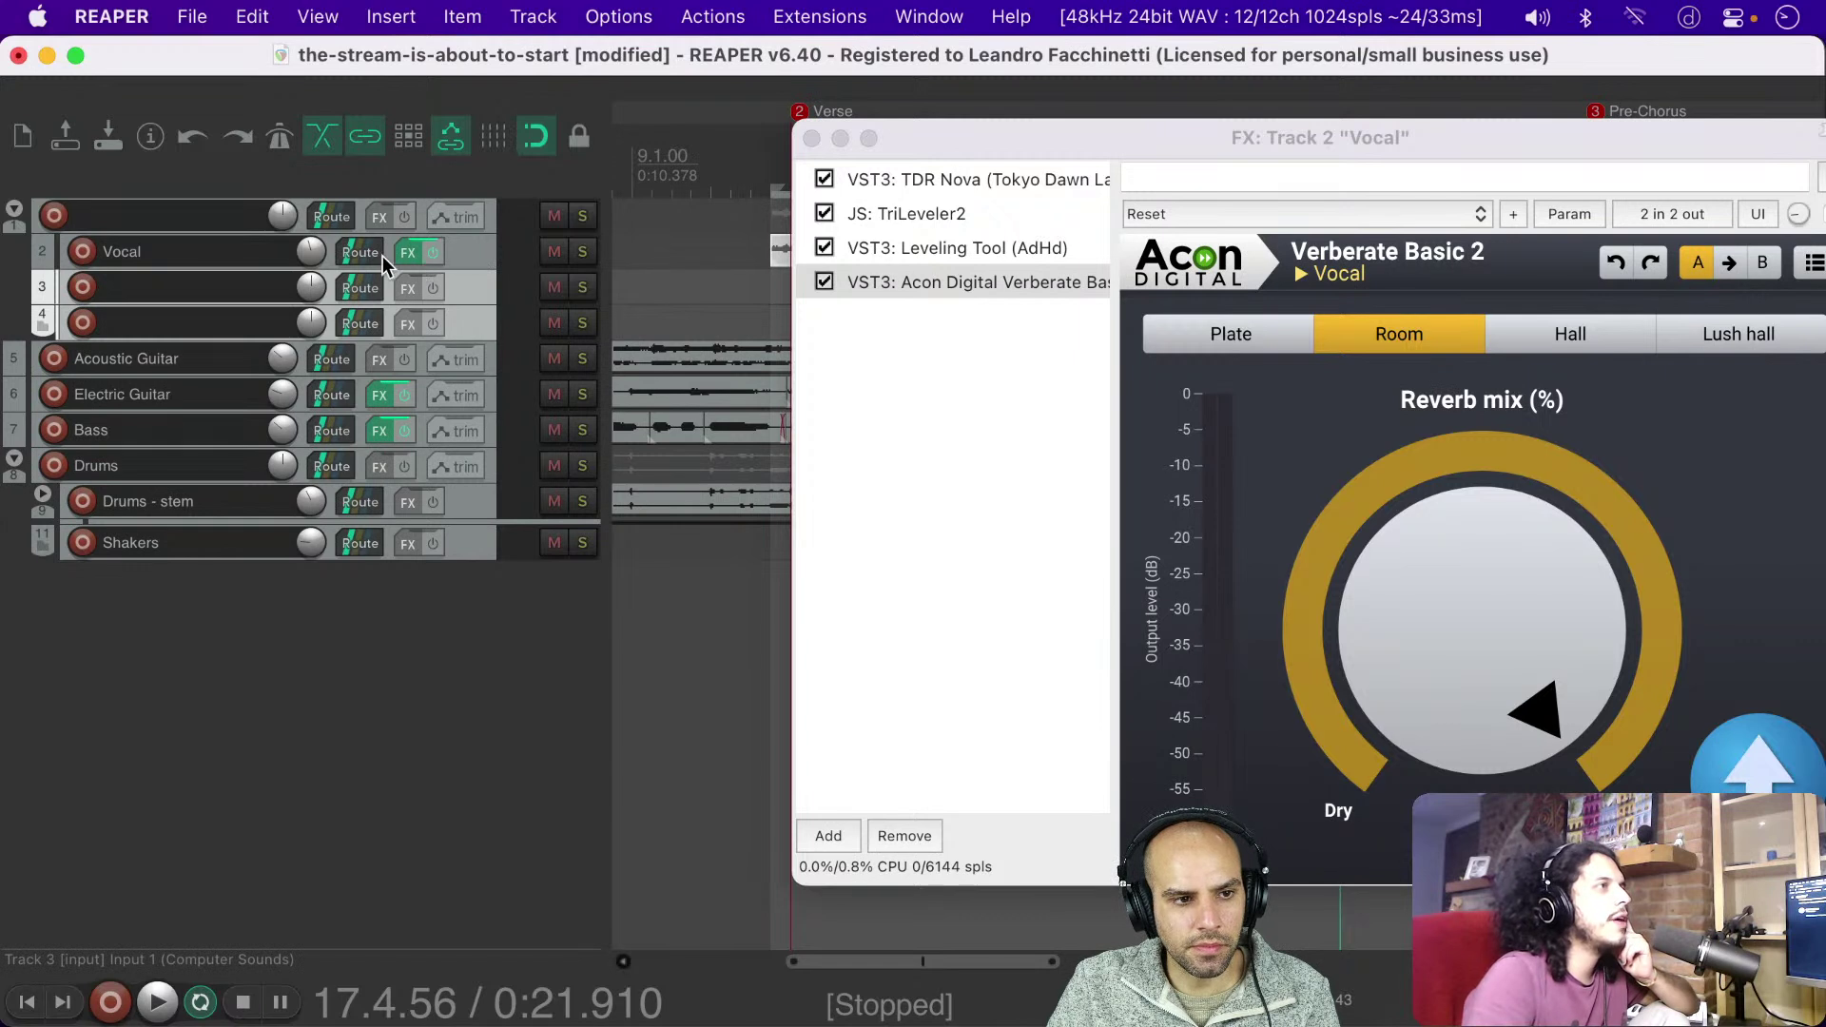
# Step: Move the name Vocal from the child track to its parent folder track, leaving the child unnamed
pyautogui.doubleClick(203, 251)
pyautogui.hotkey('ctrl', 'x')
pyautogui.doubleClick(163, 214)
pyautogui.hotkey('ctrl', 'v')
pyautogui.press('Return')
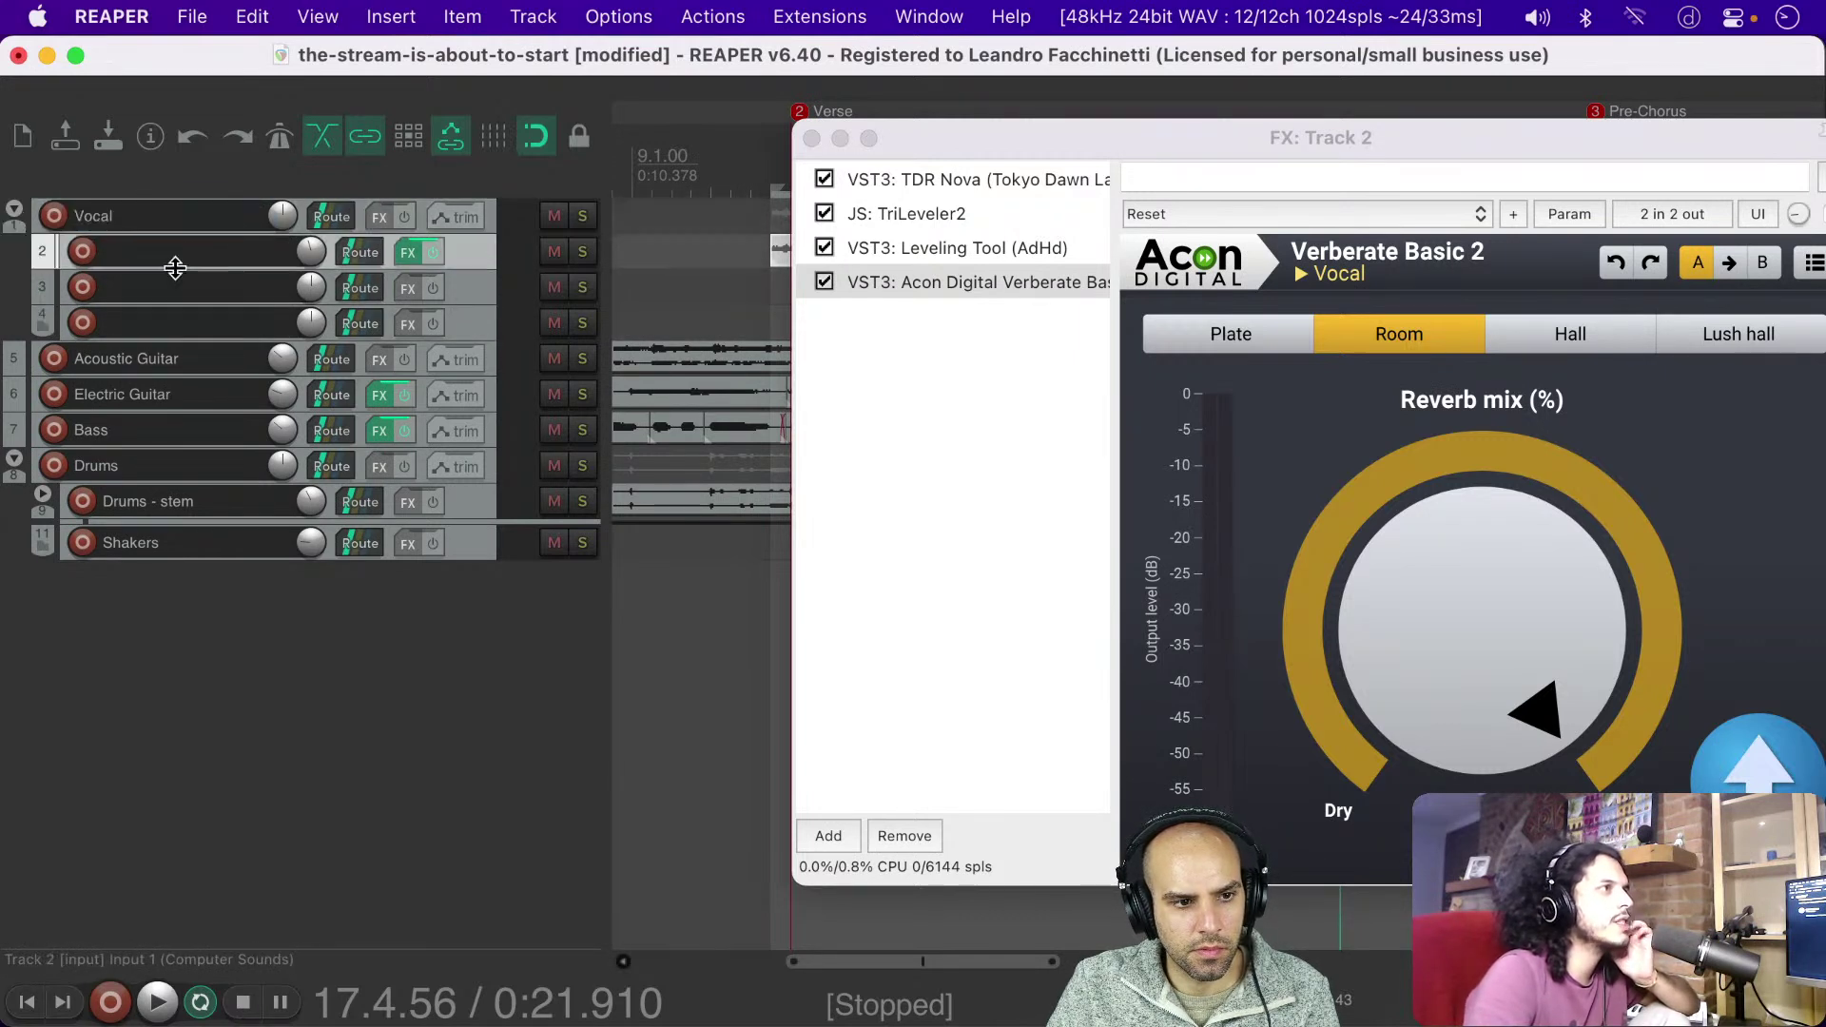
# Step: Name the two new child tracks Compression and Reverb
pyautogui.doubleClick(167, 288)
pyautogui.write('Compression')
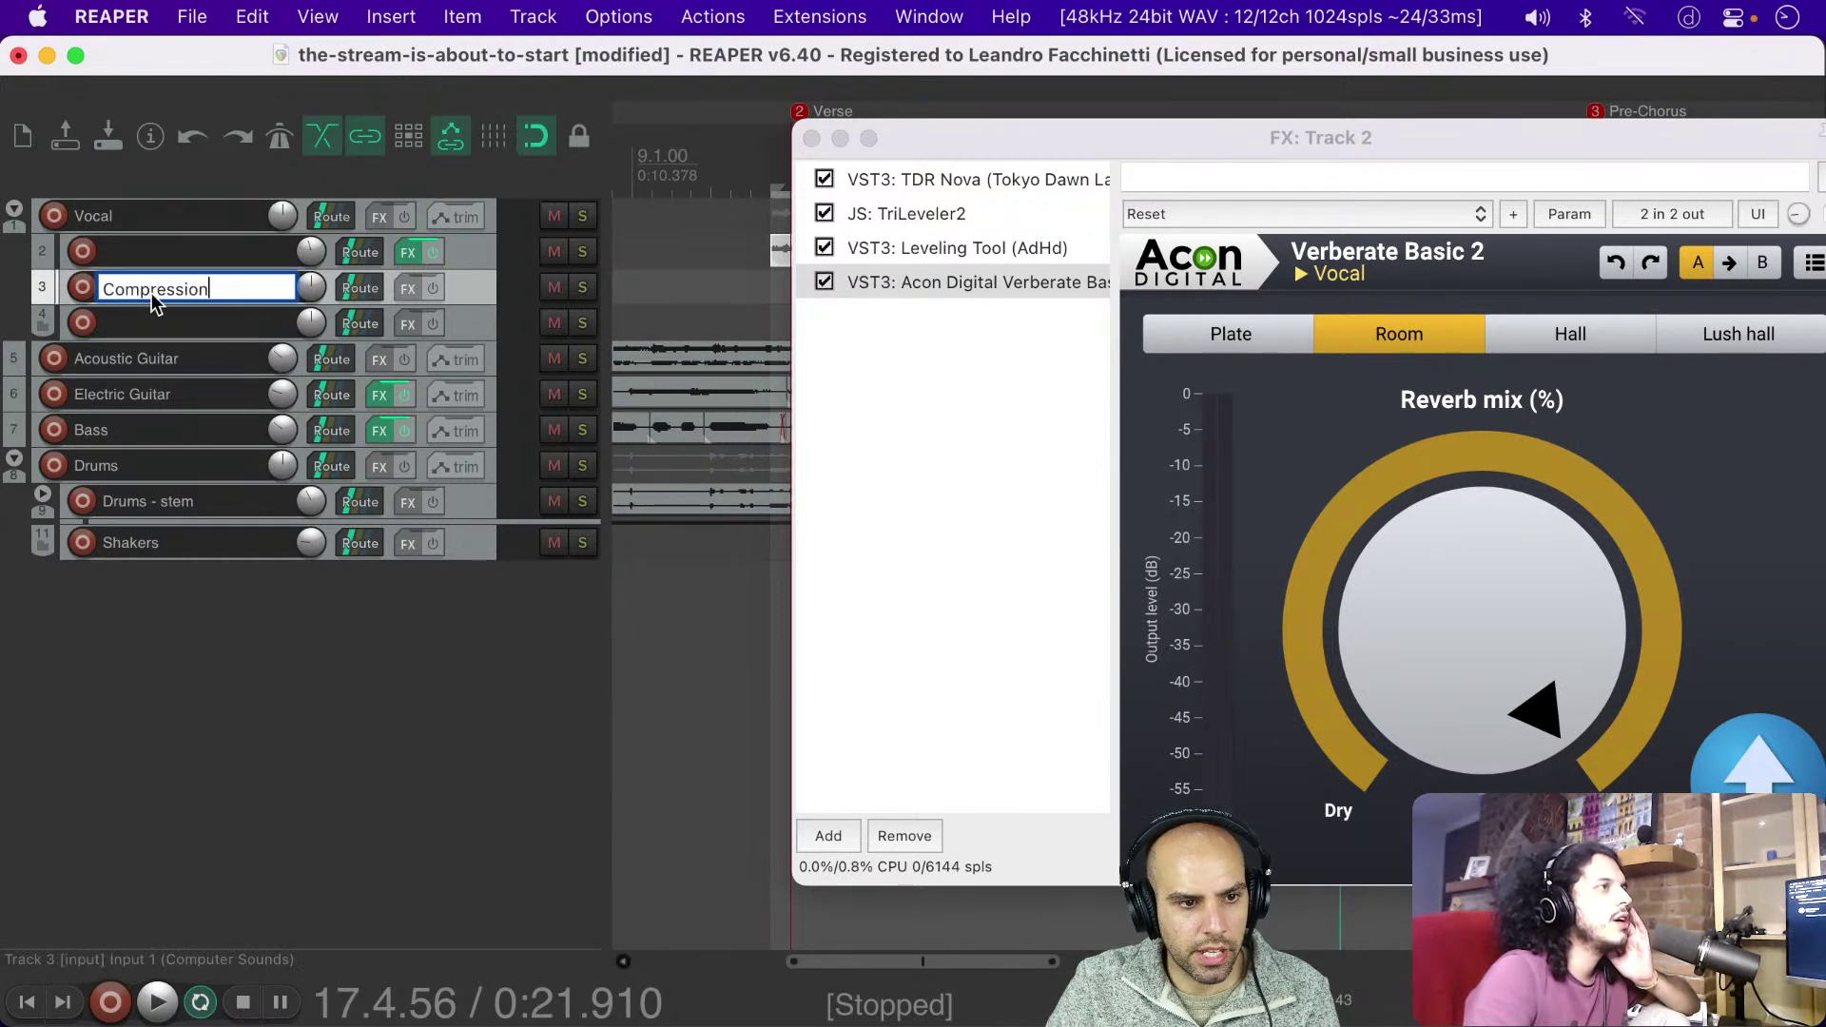
pyautogui.doubleClick(143, 323)
pyautogui.write('Reverb')
pyautogui.press('Return')
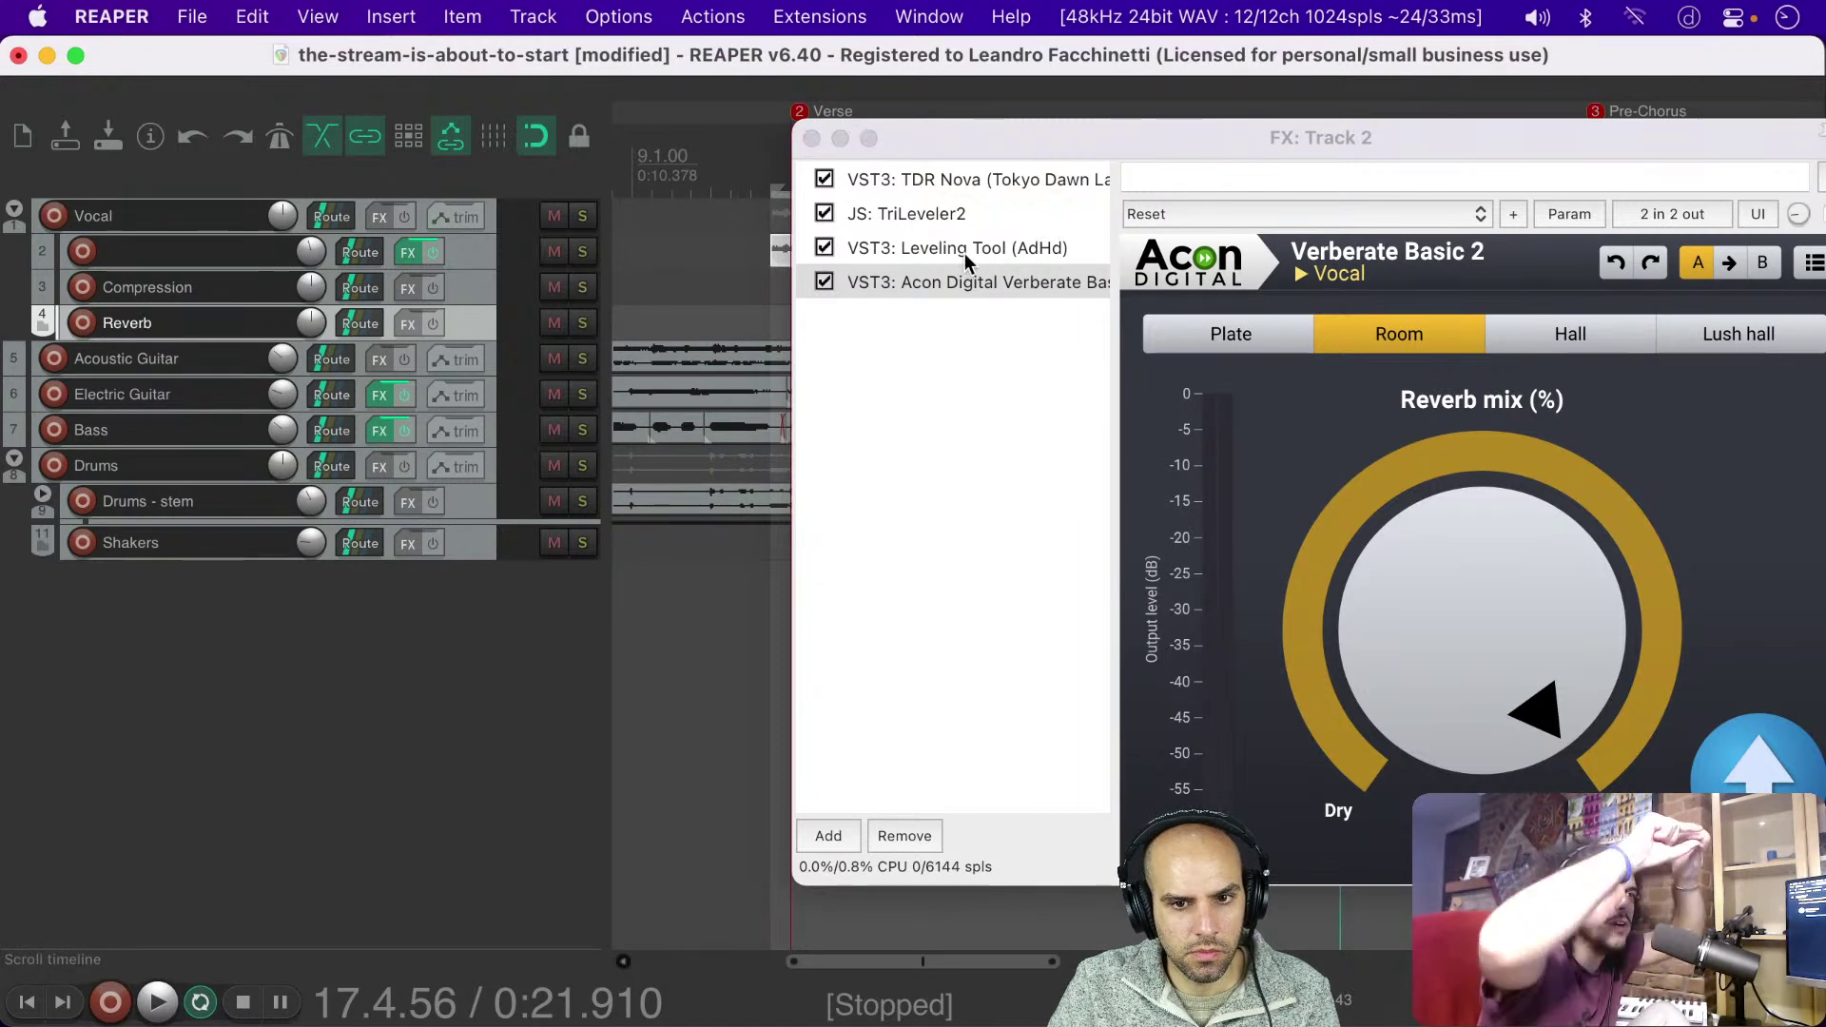
# Step: Copy the Leveling Tool plug-in from track 2's effect chain to the Compression track and close its windows
pyautogui.moveTo(964, 245); pyautogui.dragTo(407, 287)
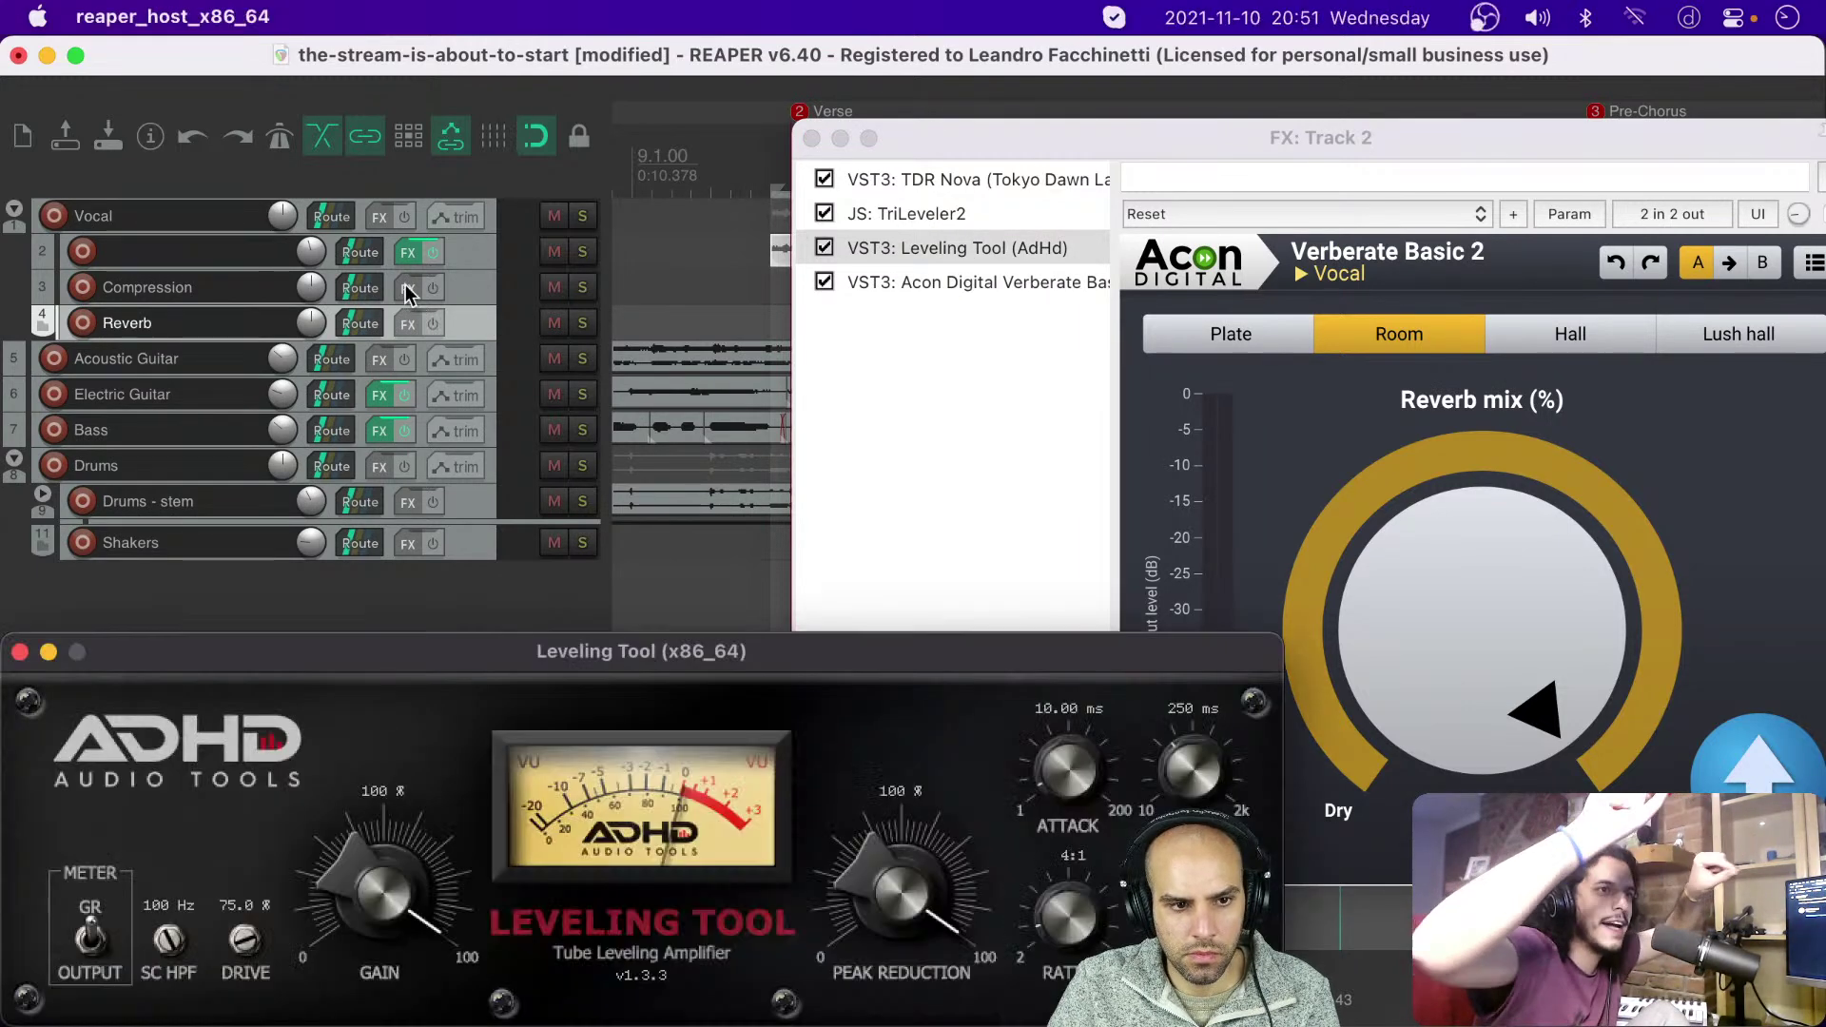
pyautogui.click(20, 651)
pyautogui.click(371, 510)
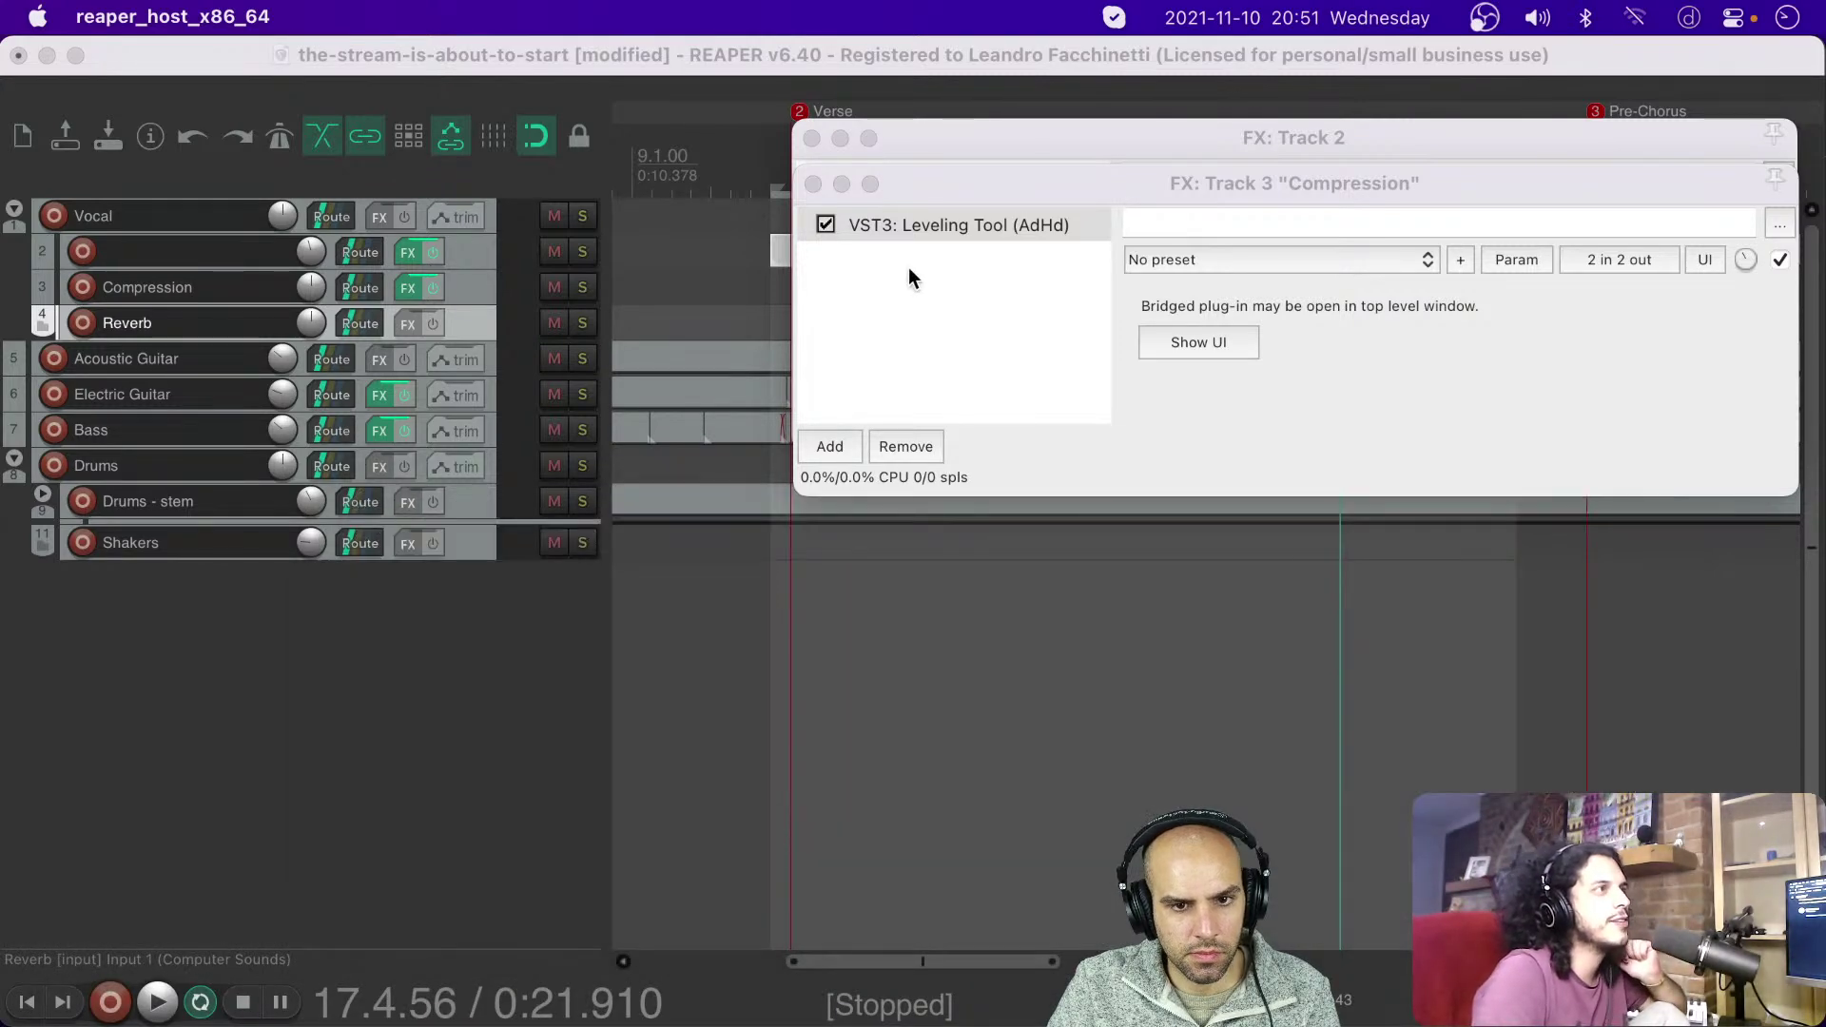
pyautogui.click(813, 184)
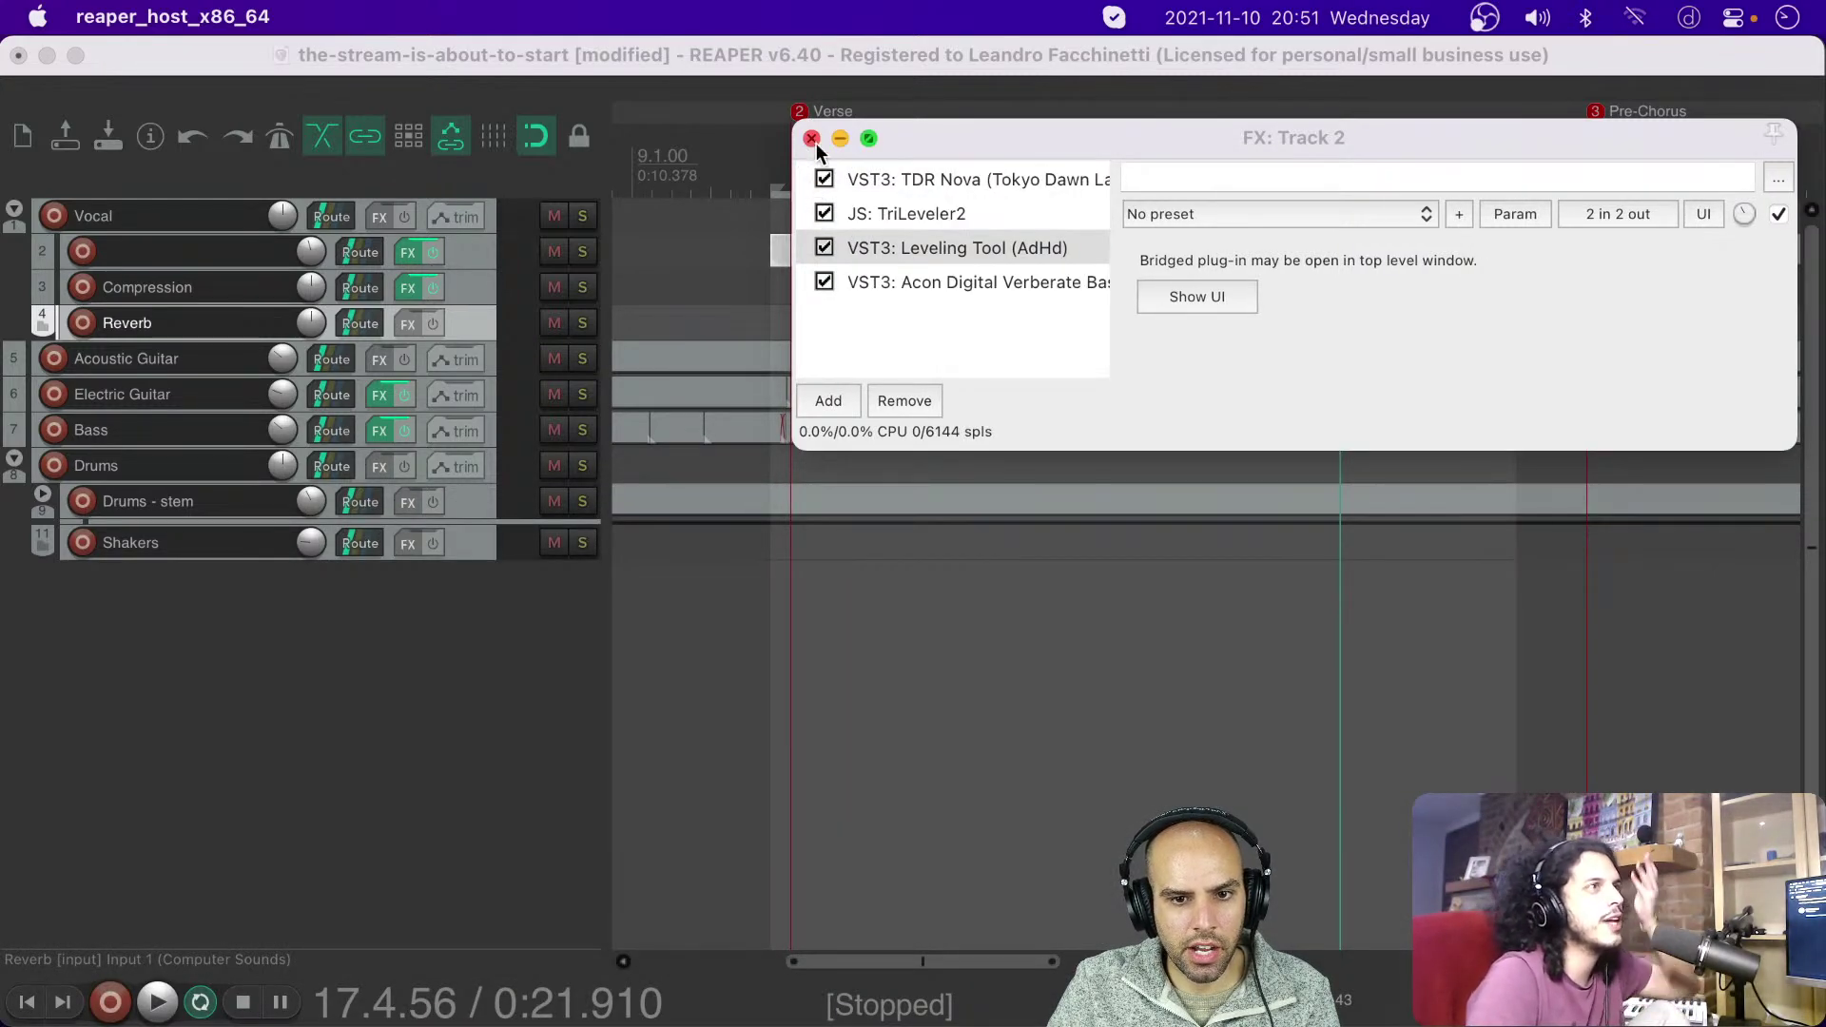
# Step: Copy Verberate Basic from track 2's effect chain to the Reverb track and close the effect windows
pyautogui.click(888, 281)
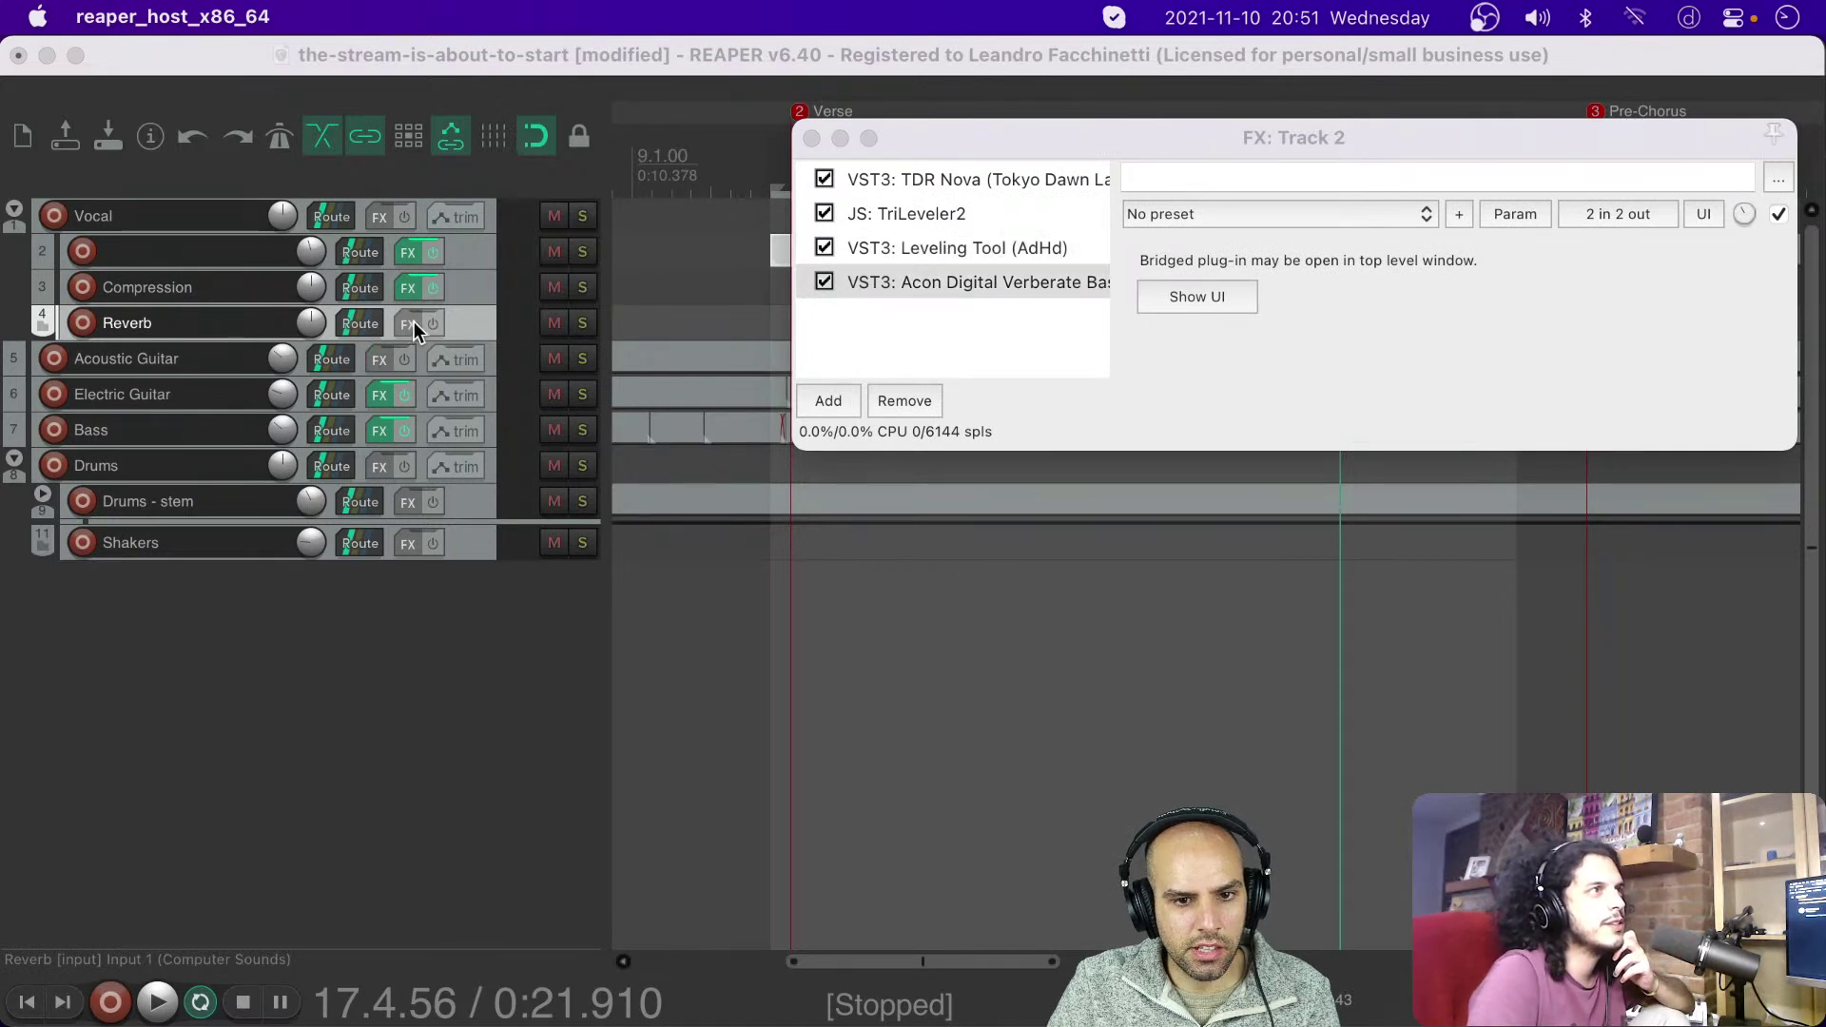
pyautogui.click(410, 323)
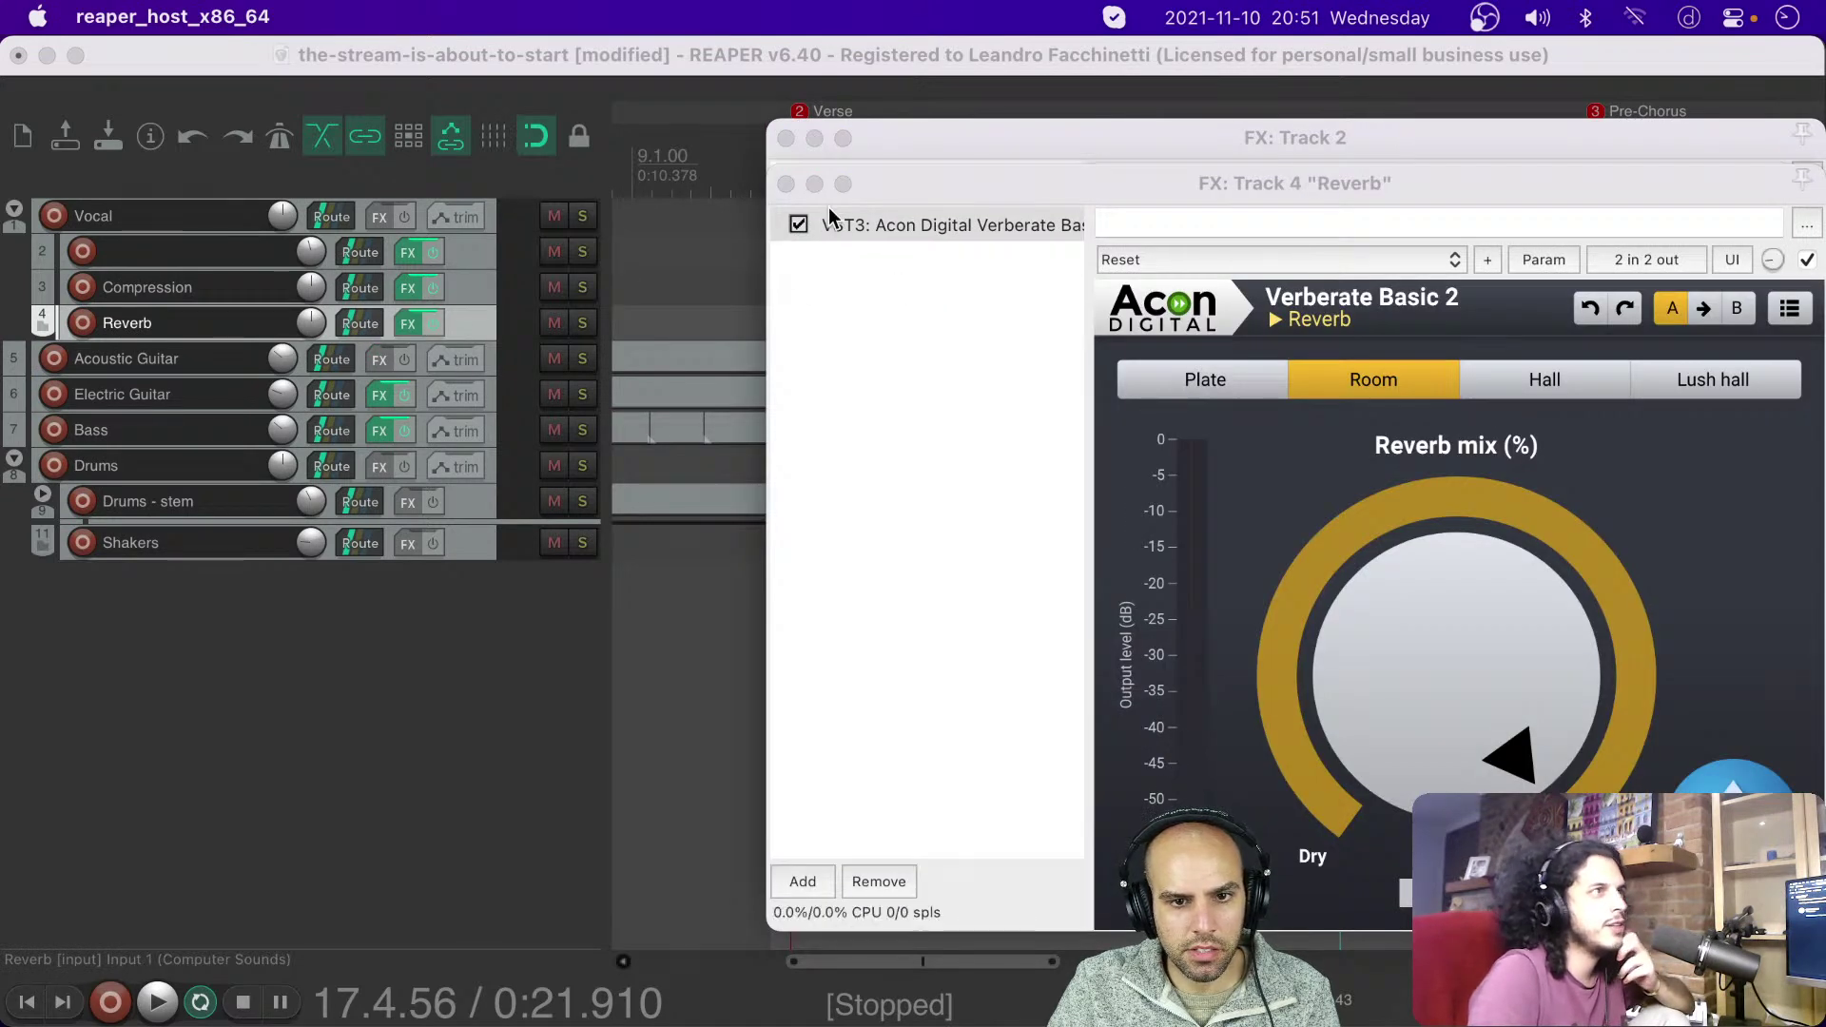
pyautogui.click(787, 139)
pyautogui.click(787, 139)
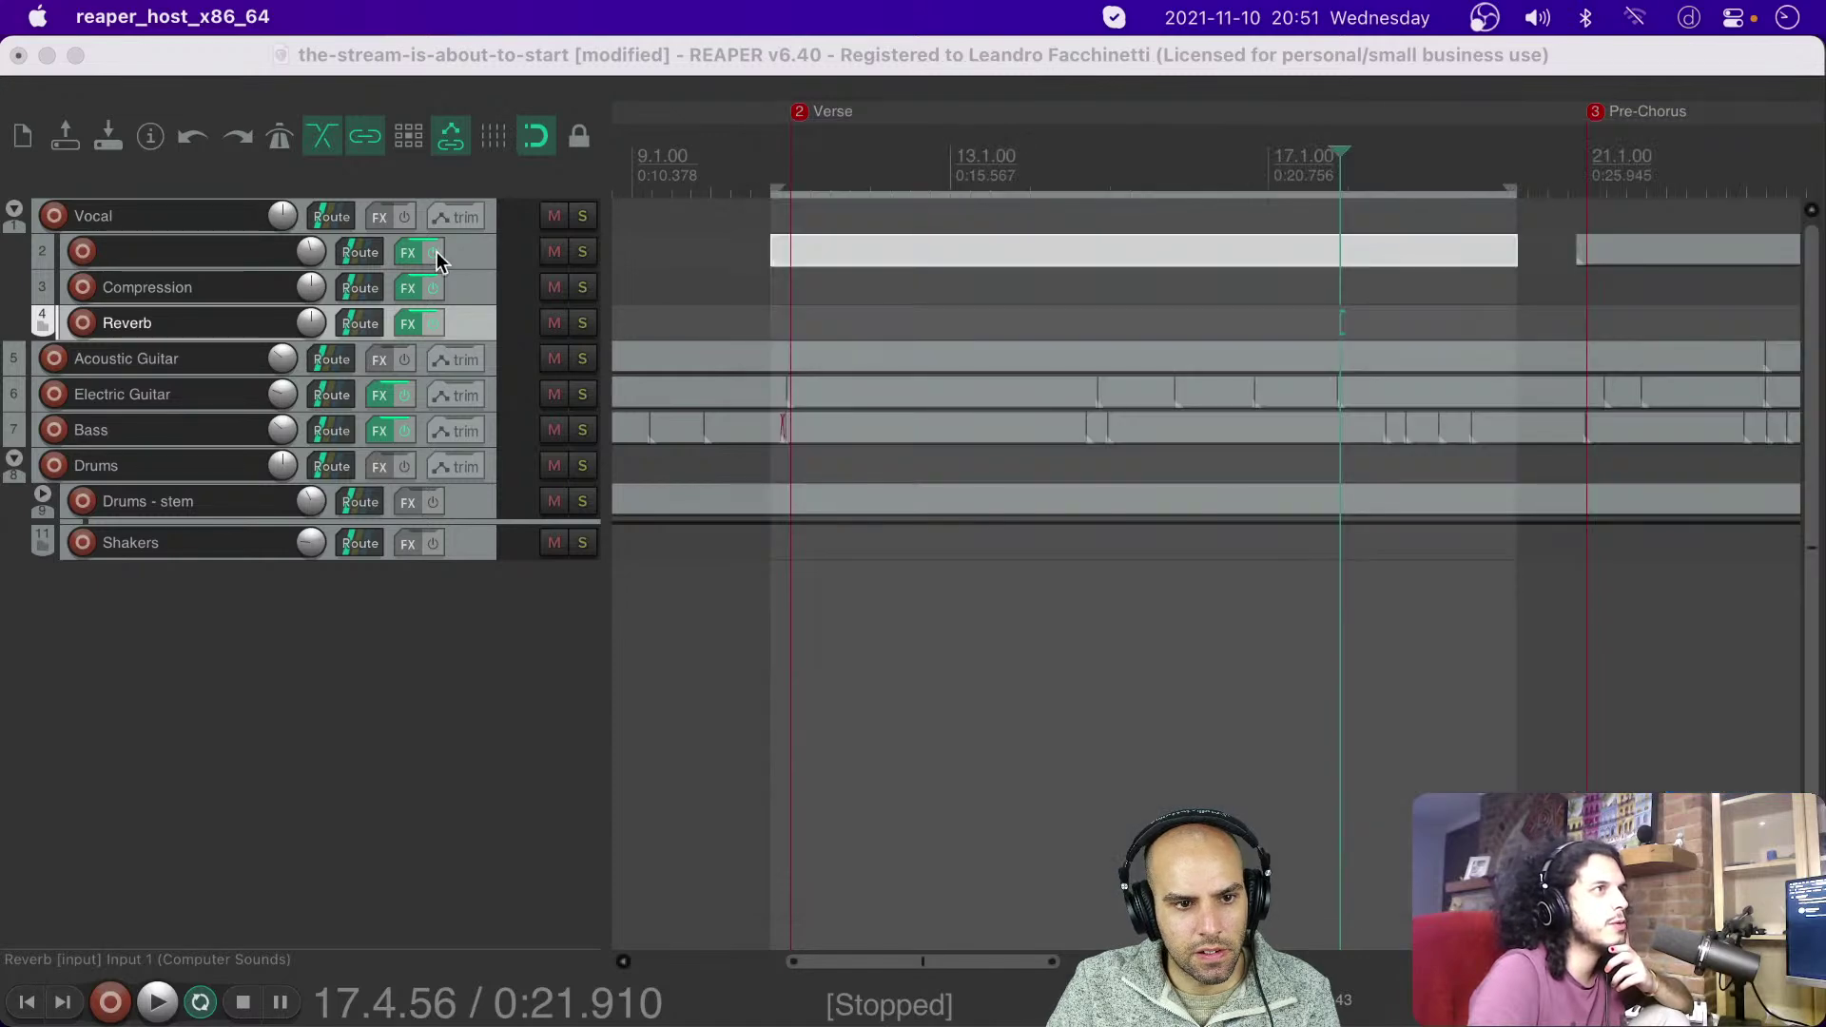
# Step: Remove Leveling Tool and Verberate Basic from track 2's effect chain, leaving TDR Nova and TriLeveler2, and close the chain
pyautogui.click(410, 255)
pyautogui.click(1018, 249)
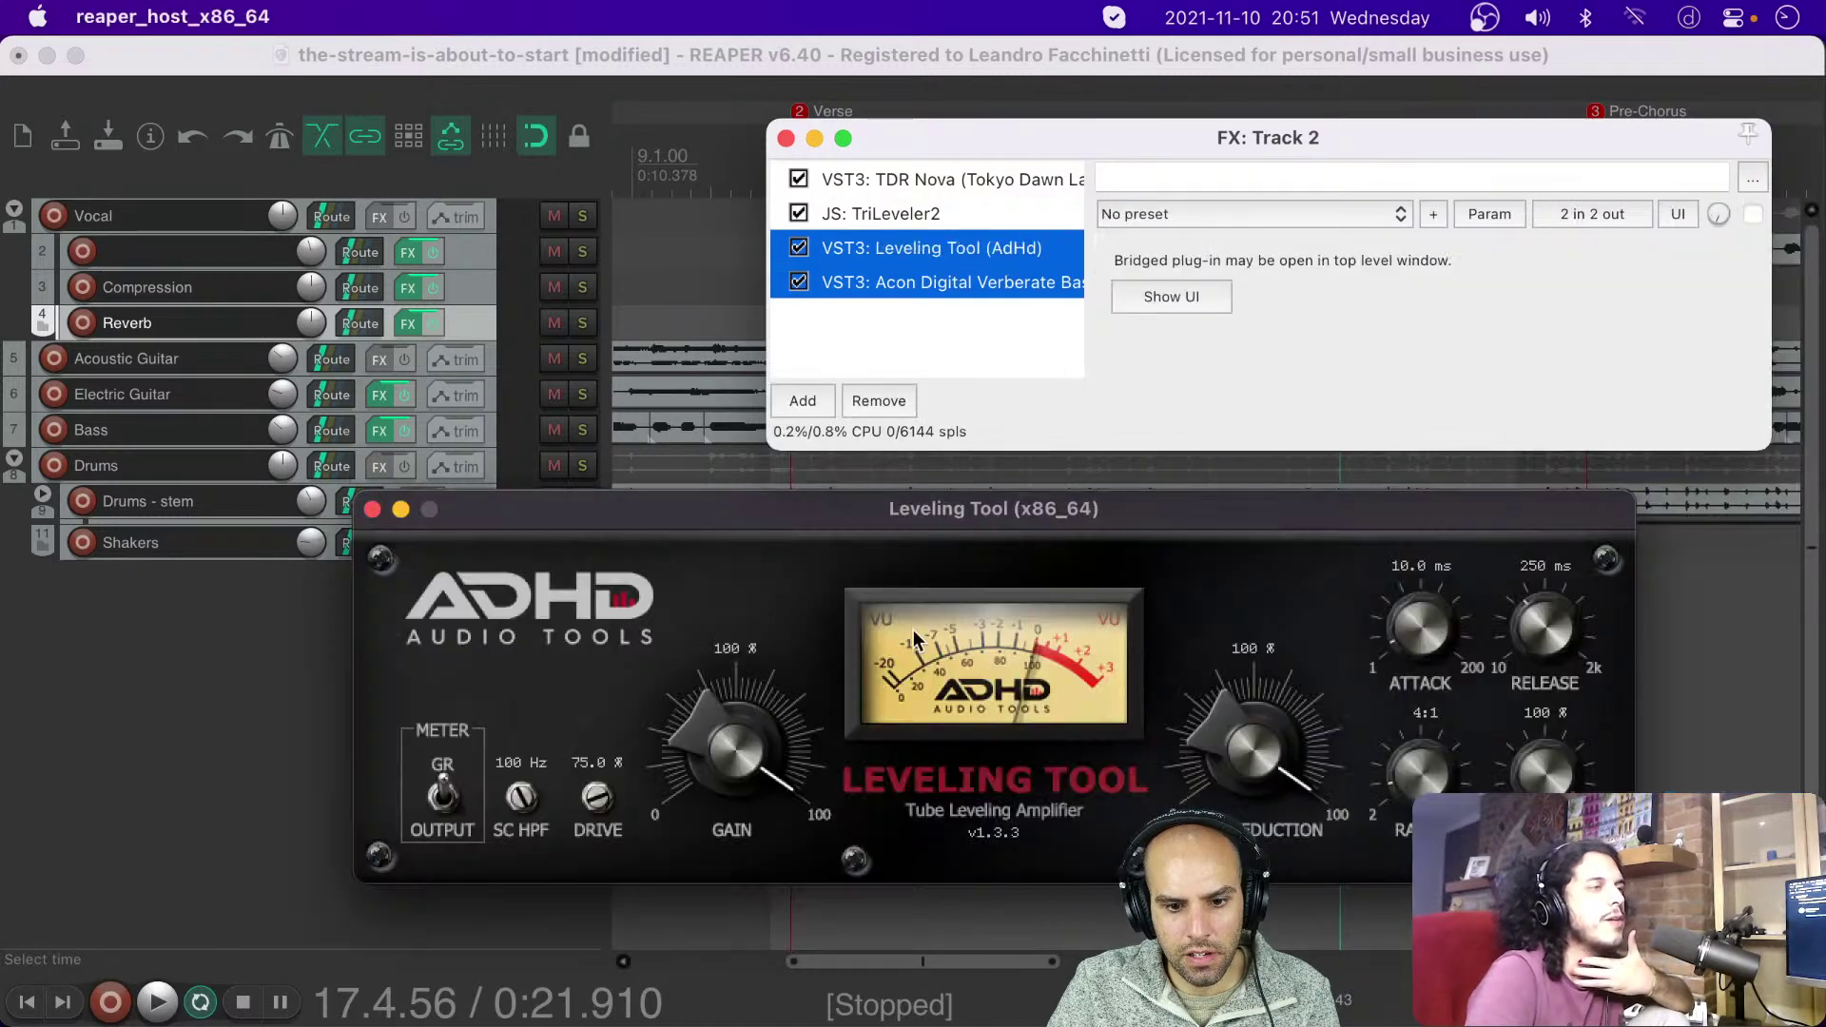
pyautogui.click(893, 390)
pyautogui.click(893, 391)
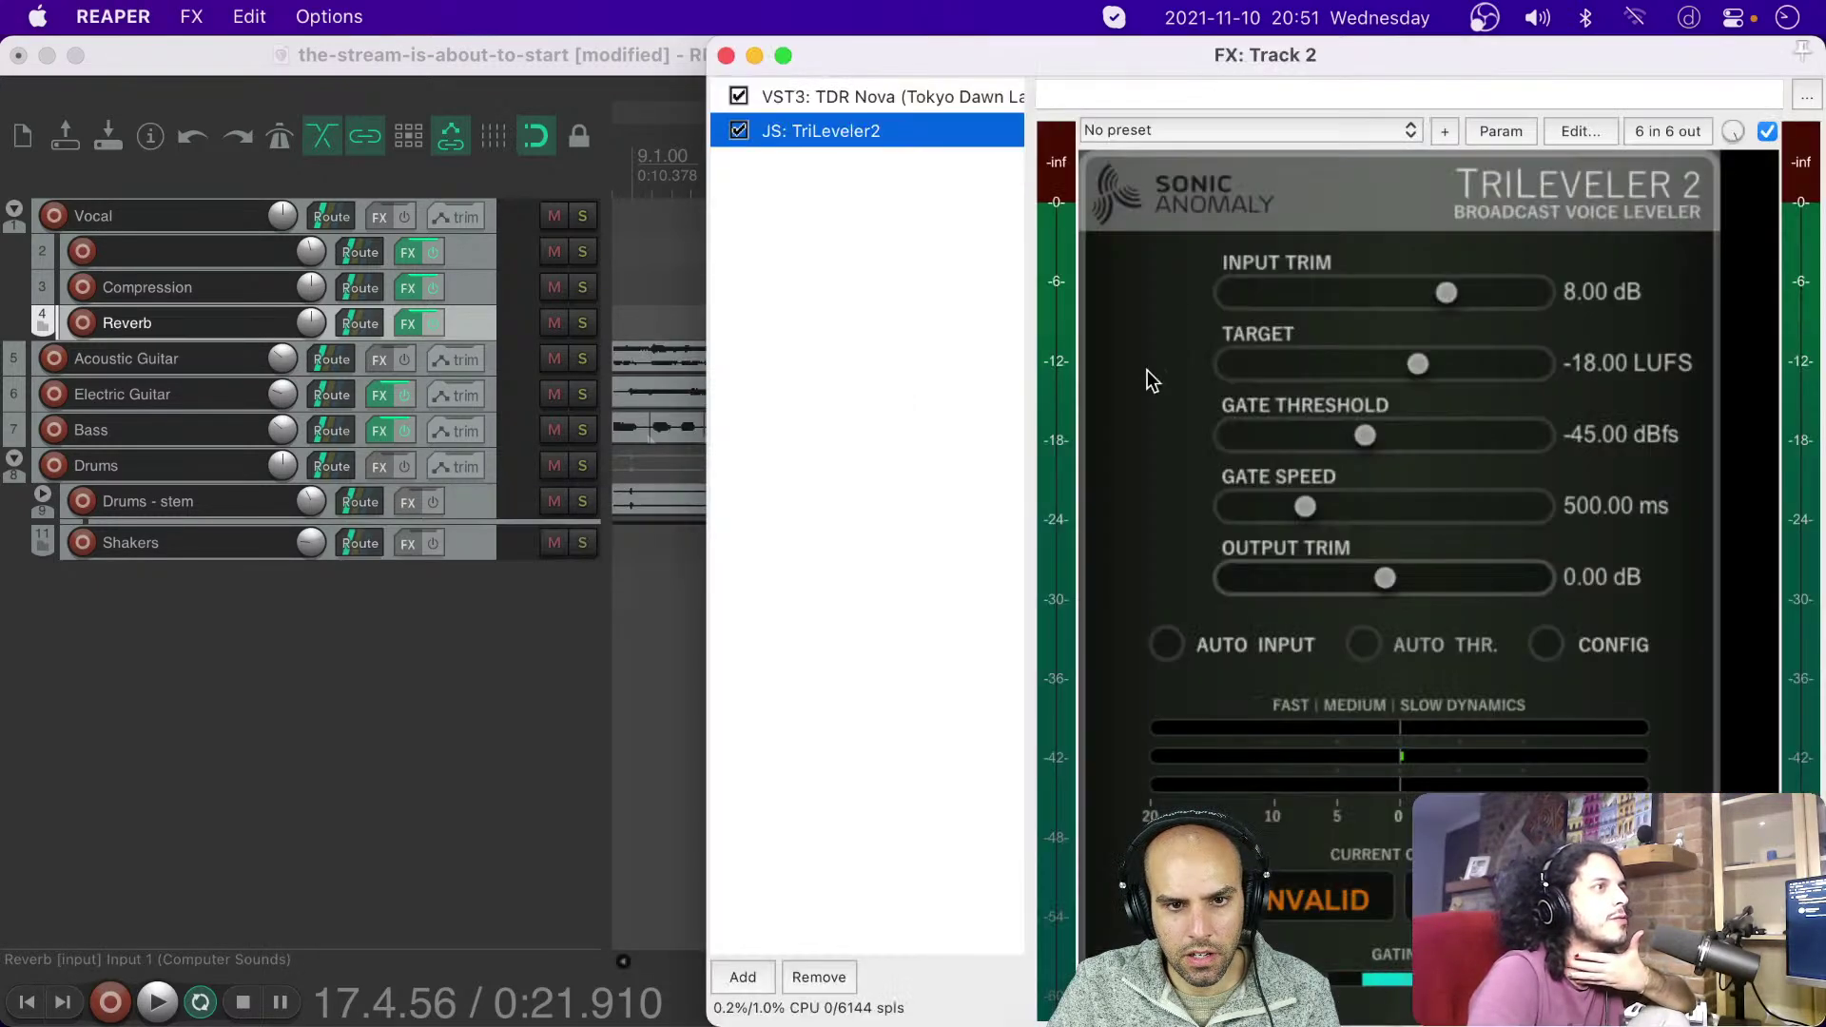
pyautogui.click(727, 56)
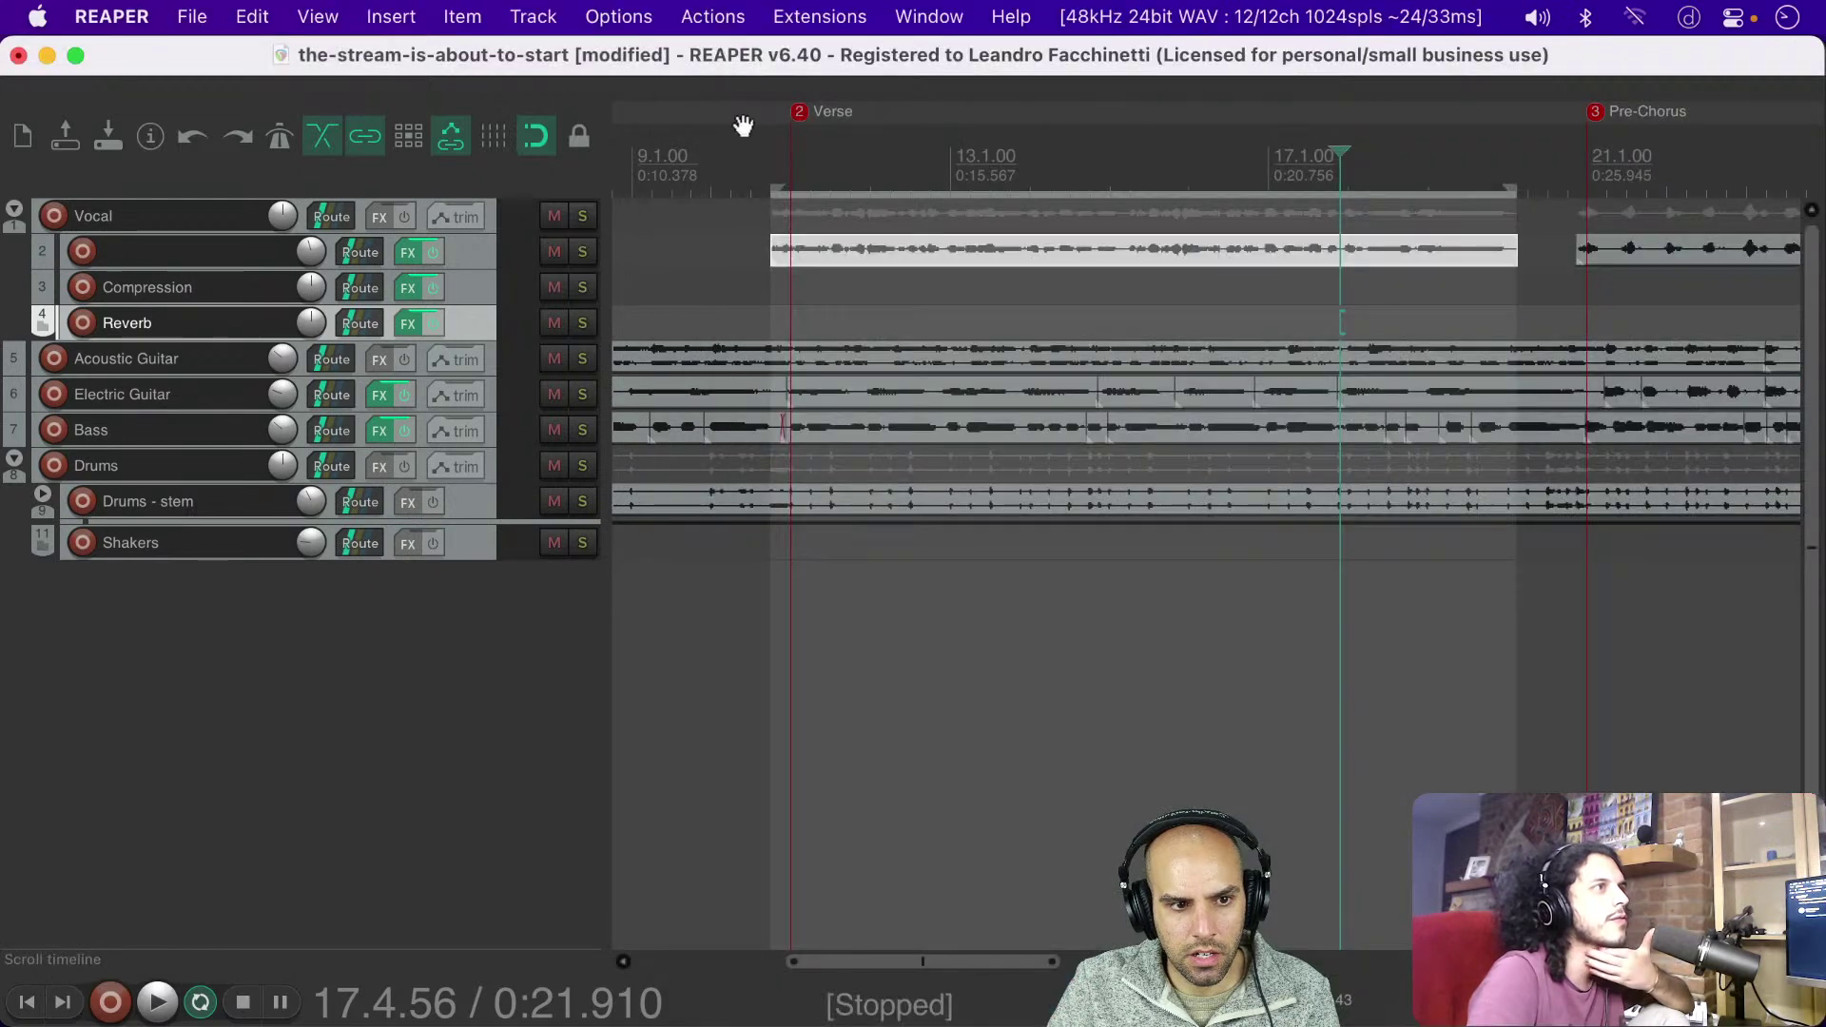
# Step: Create sends from the unnamed track 2 to the Compression and Reverb tracks with the default settings
pyautogui.click(354, 265)
pyautogui.click(373, 123)
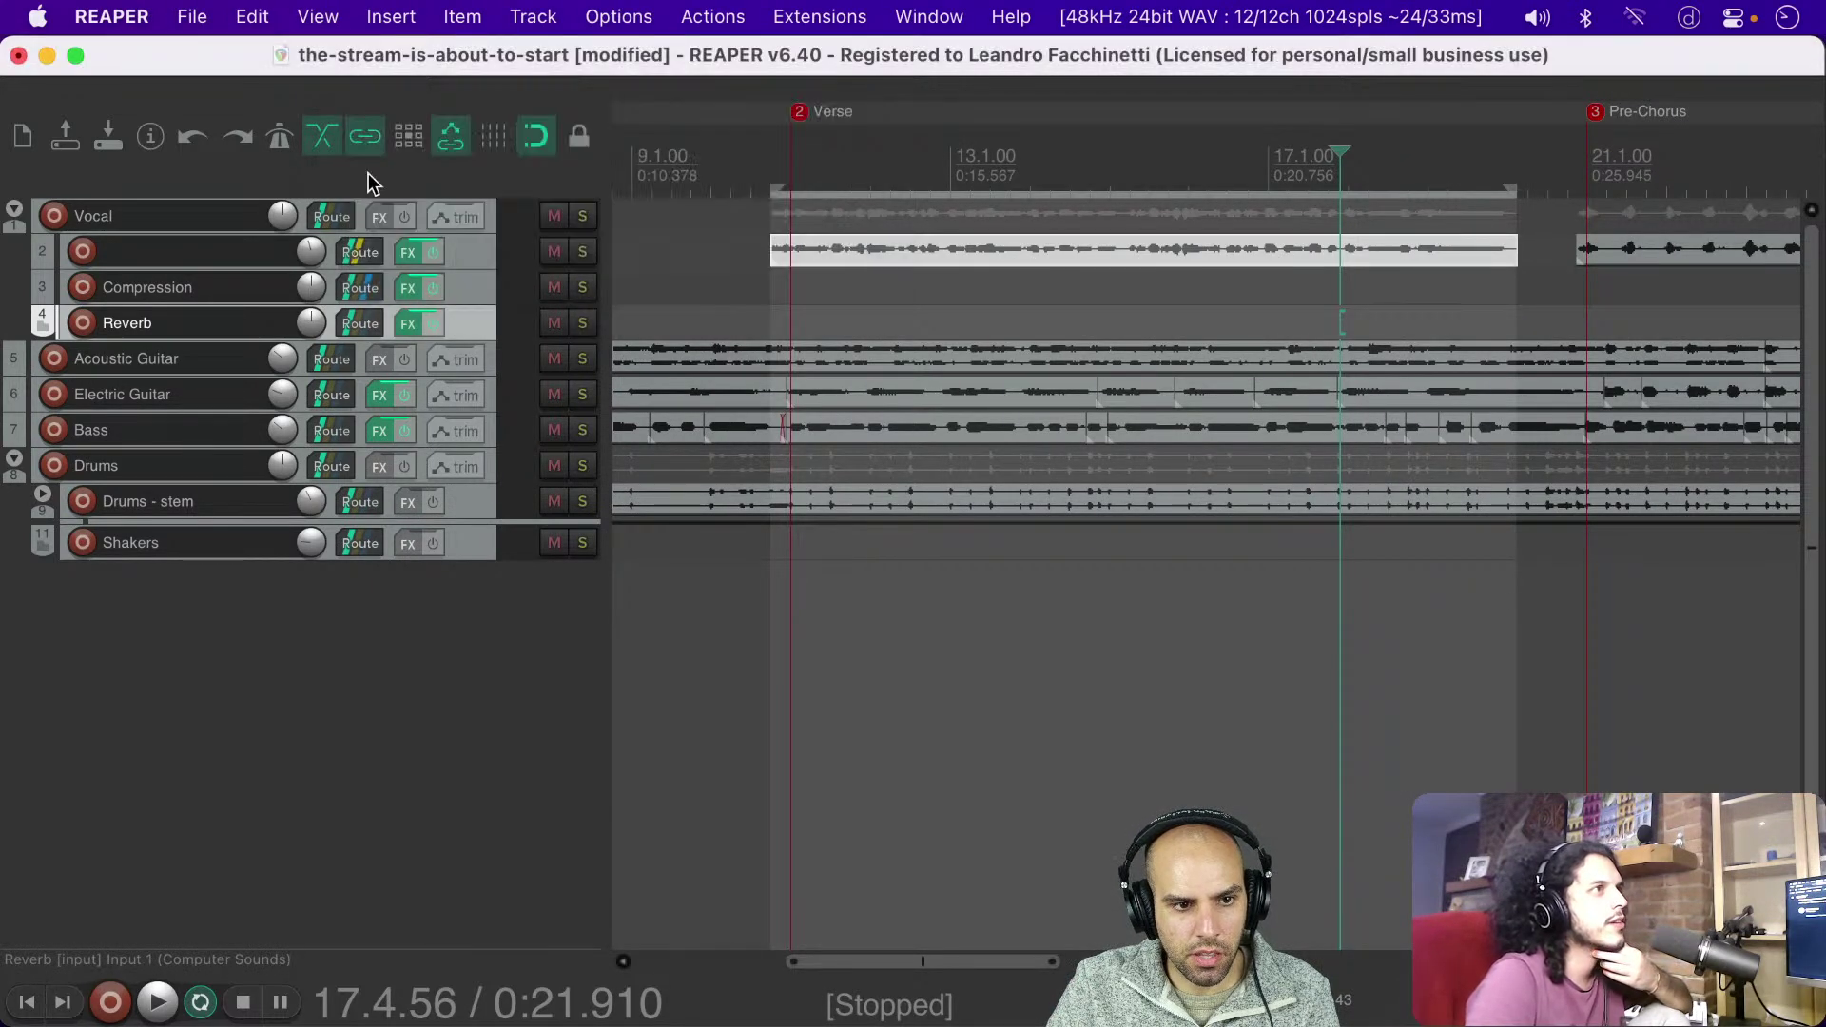
pyautogui.moveTo(358, 251); pyautogui.dragTo(360, 321)
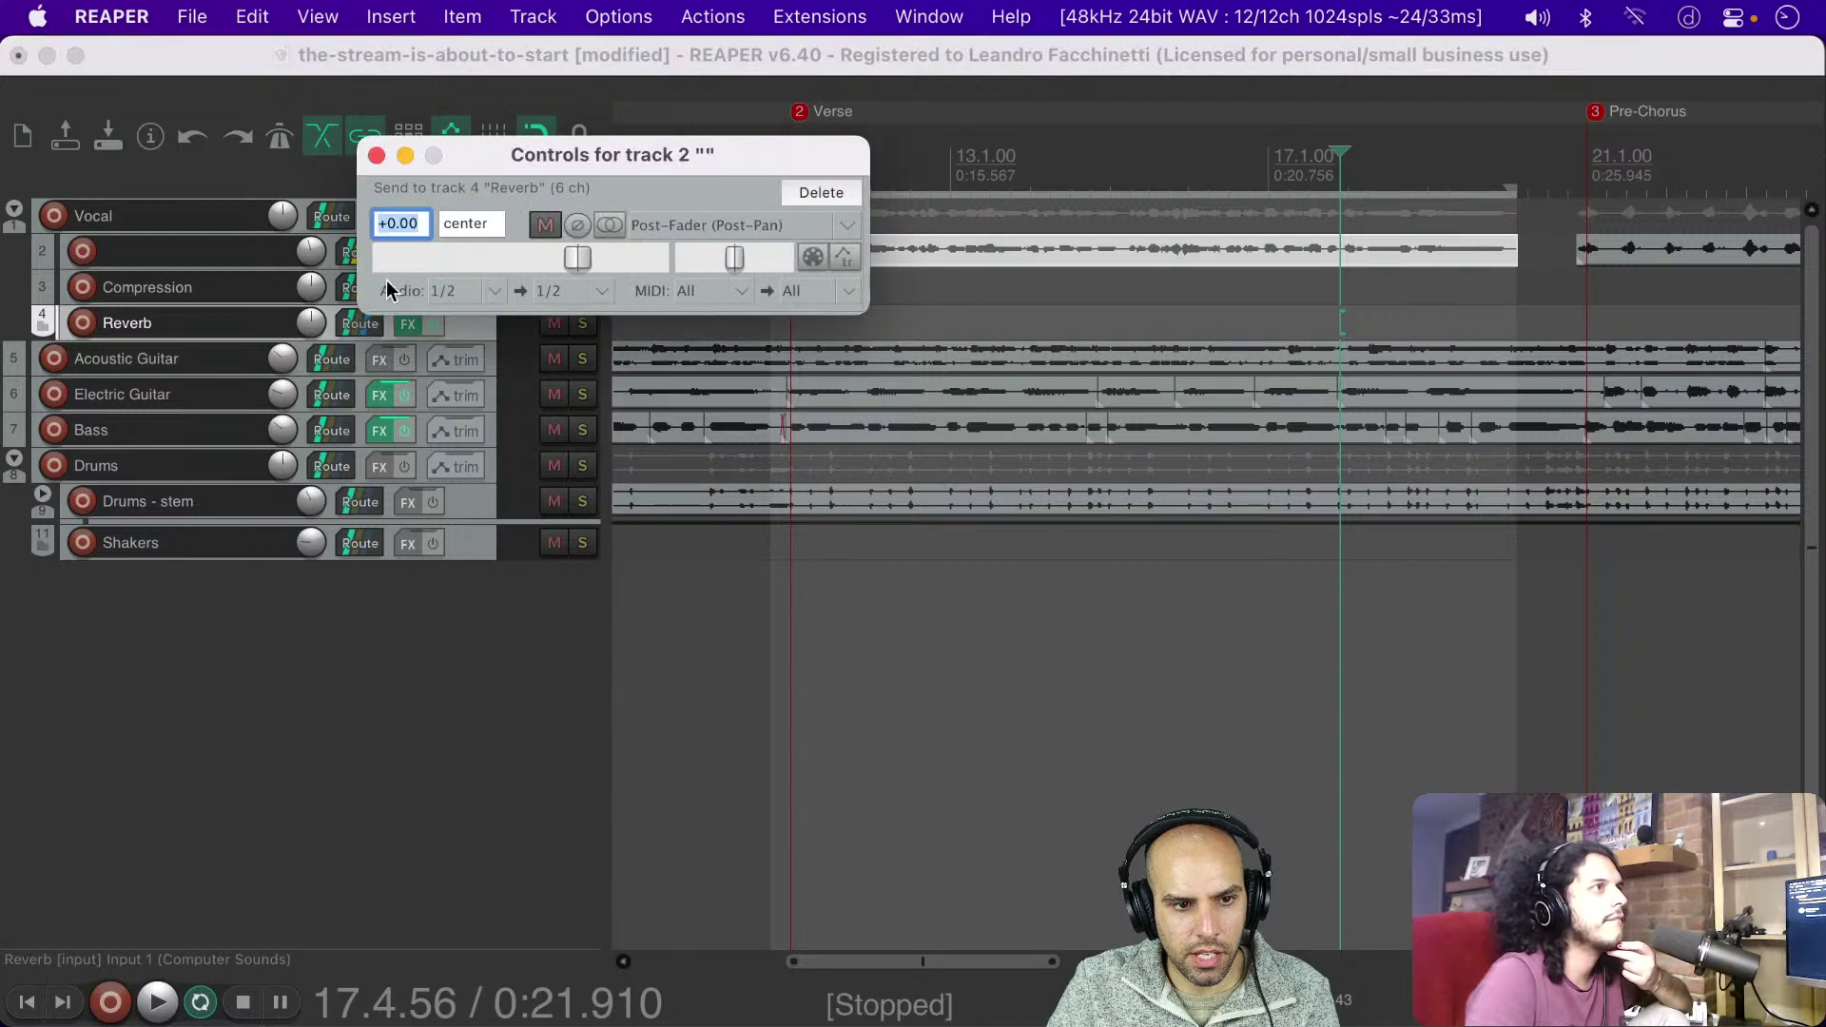
pyautogui.click(376, 155)
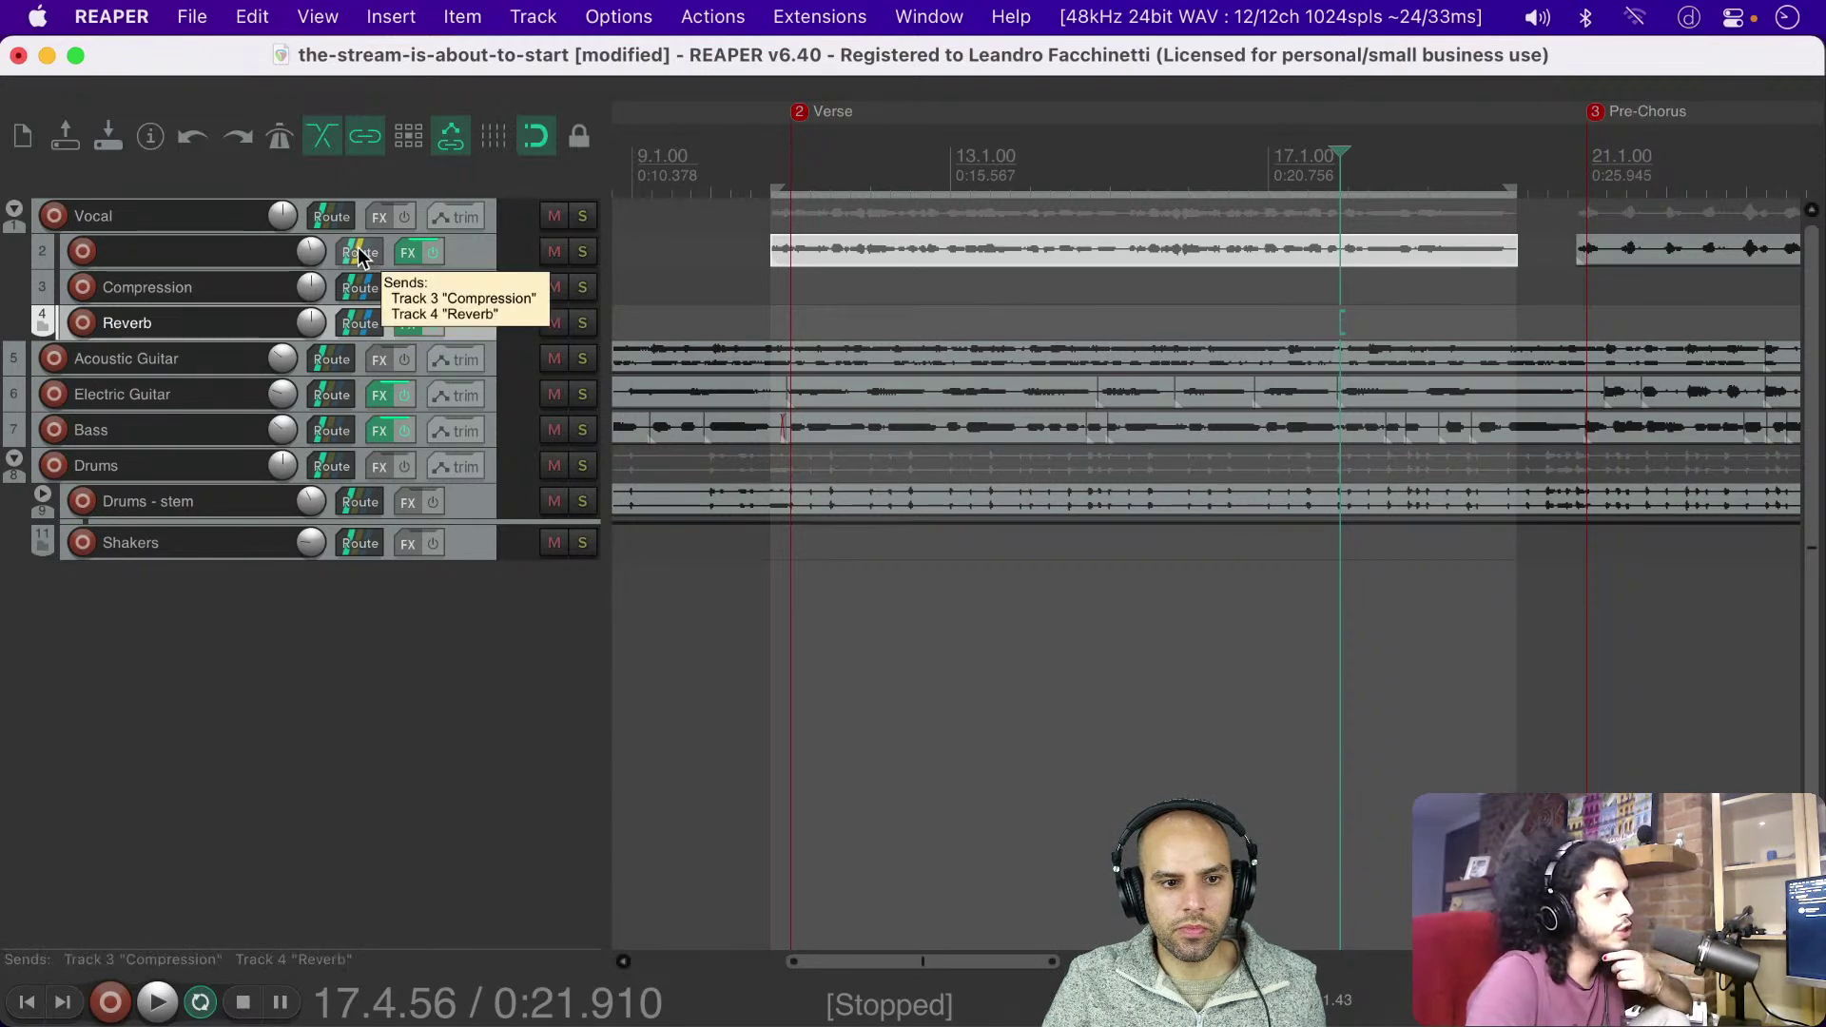
# Step: Check the plug-ins in track 2's effect chain
pyautogui.click(408, 262)
pyautogui.click(885, 91)
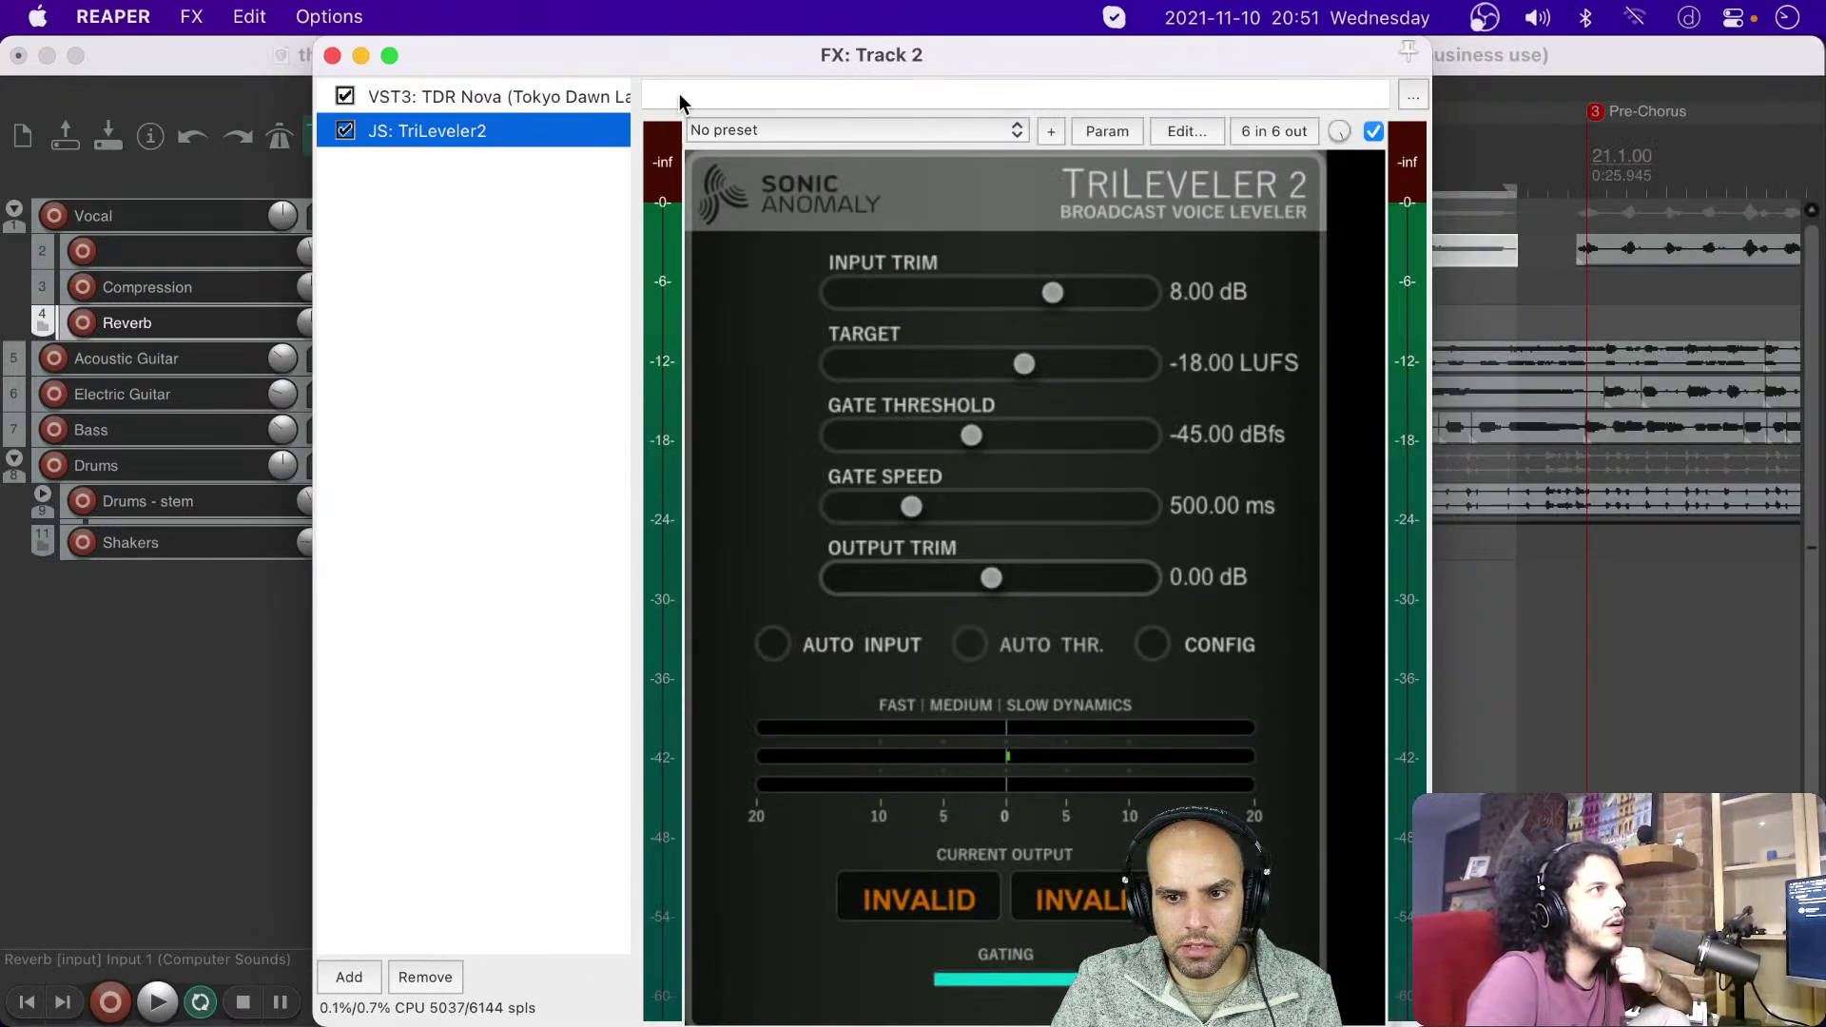
pyautogui.press('Escape')
# Step: Show the mixer with track 2 selected and check that track's sends and channel count
pyautogui.click(459, 252)
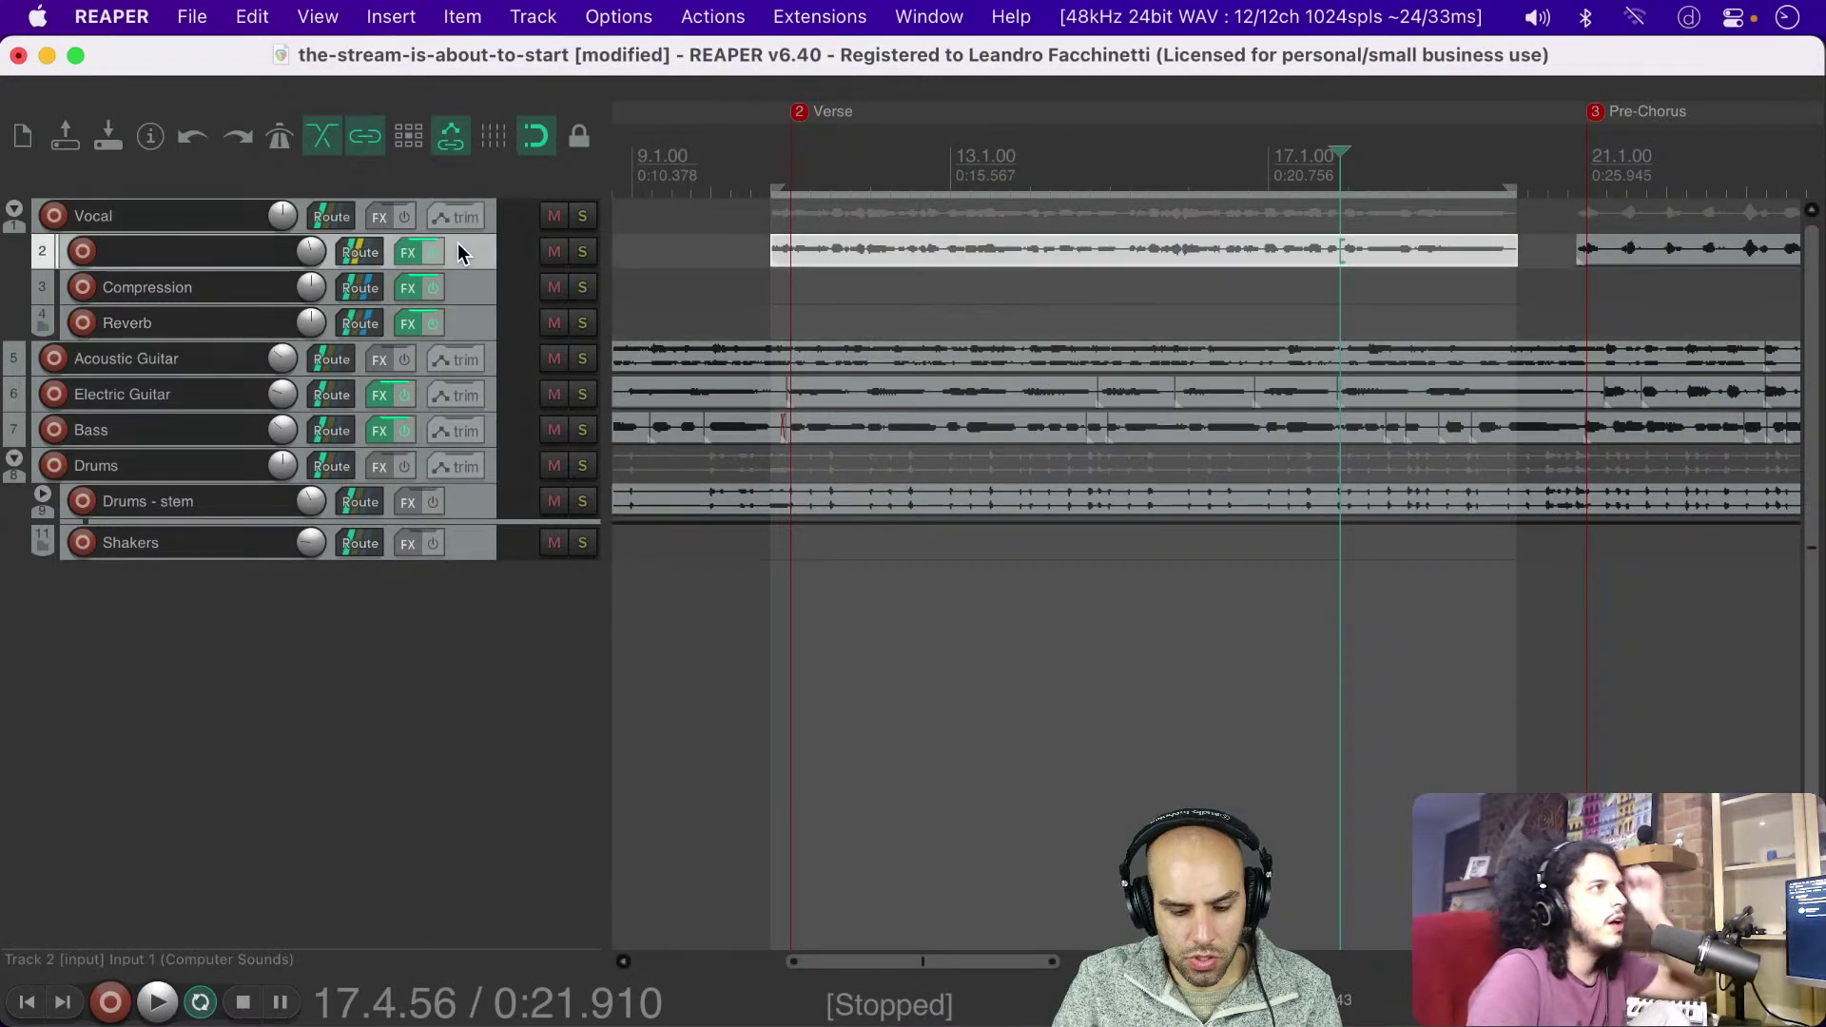
pyautogui.press('super+shift+v')
pyautogui.click(32, 1017)
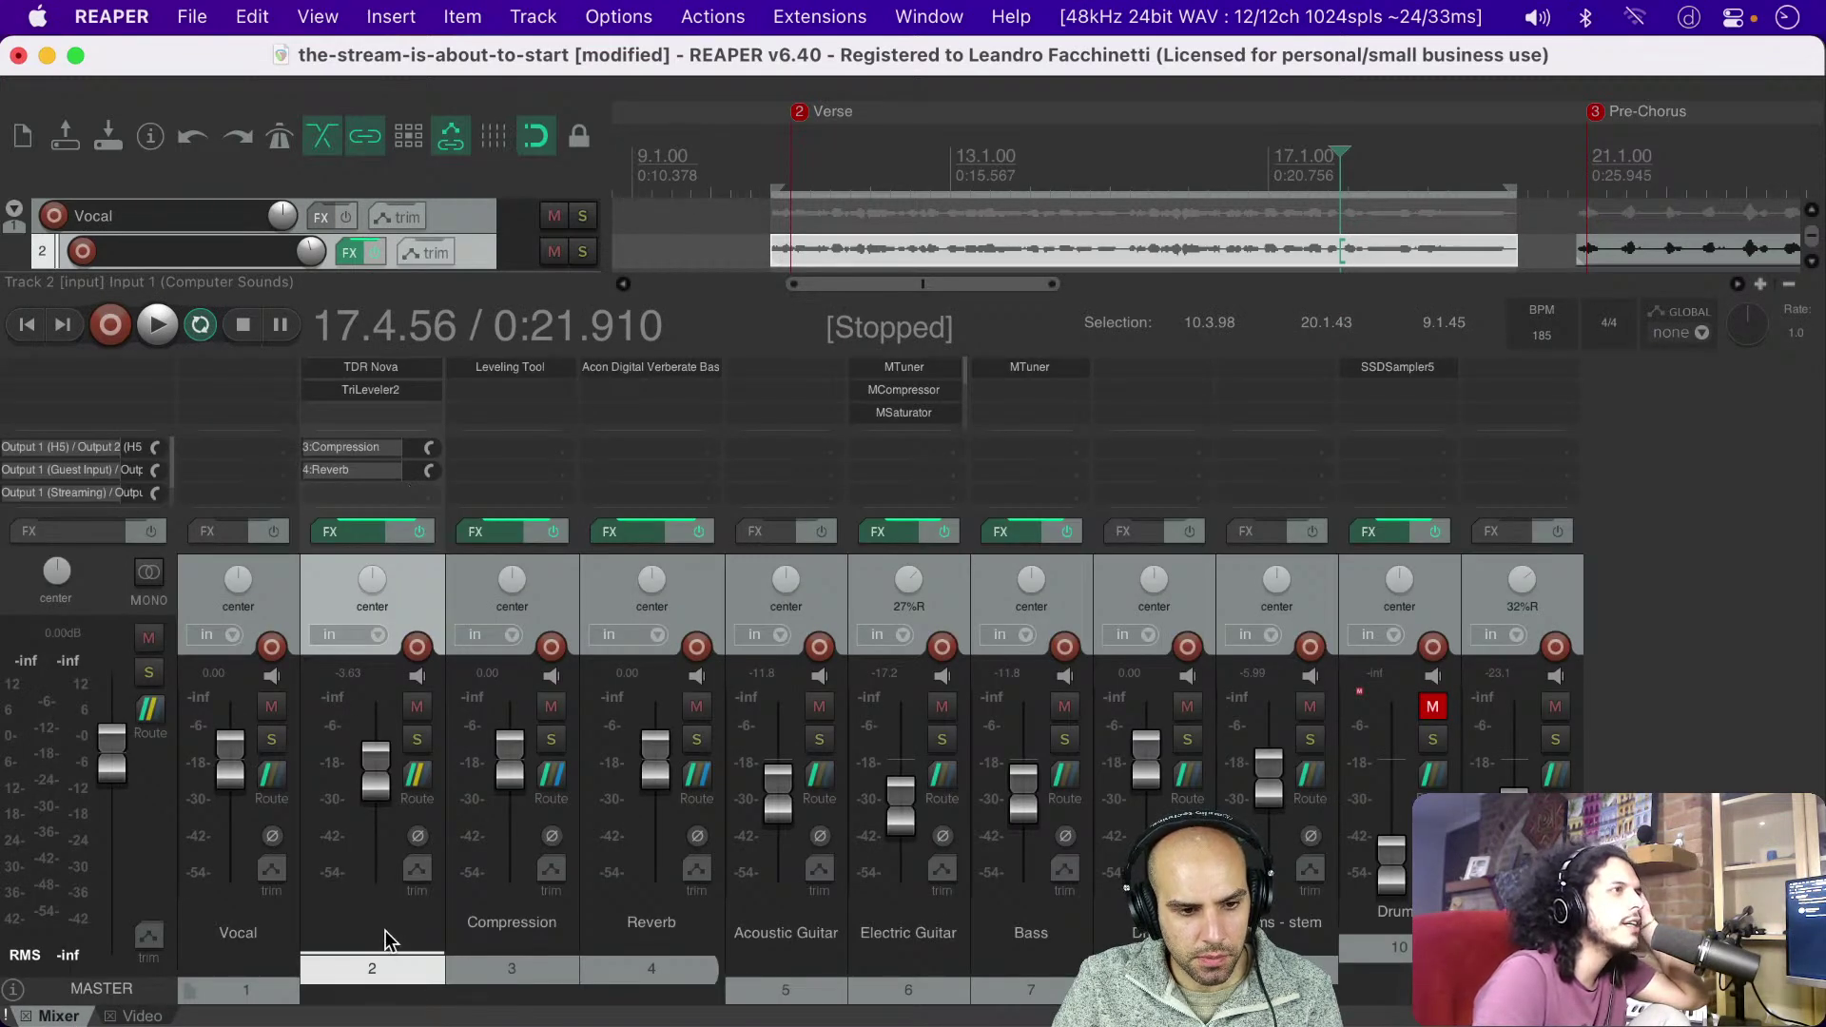
pyautogui.click(416, 778)
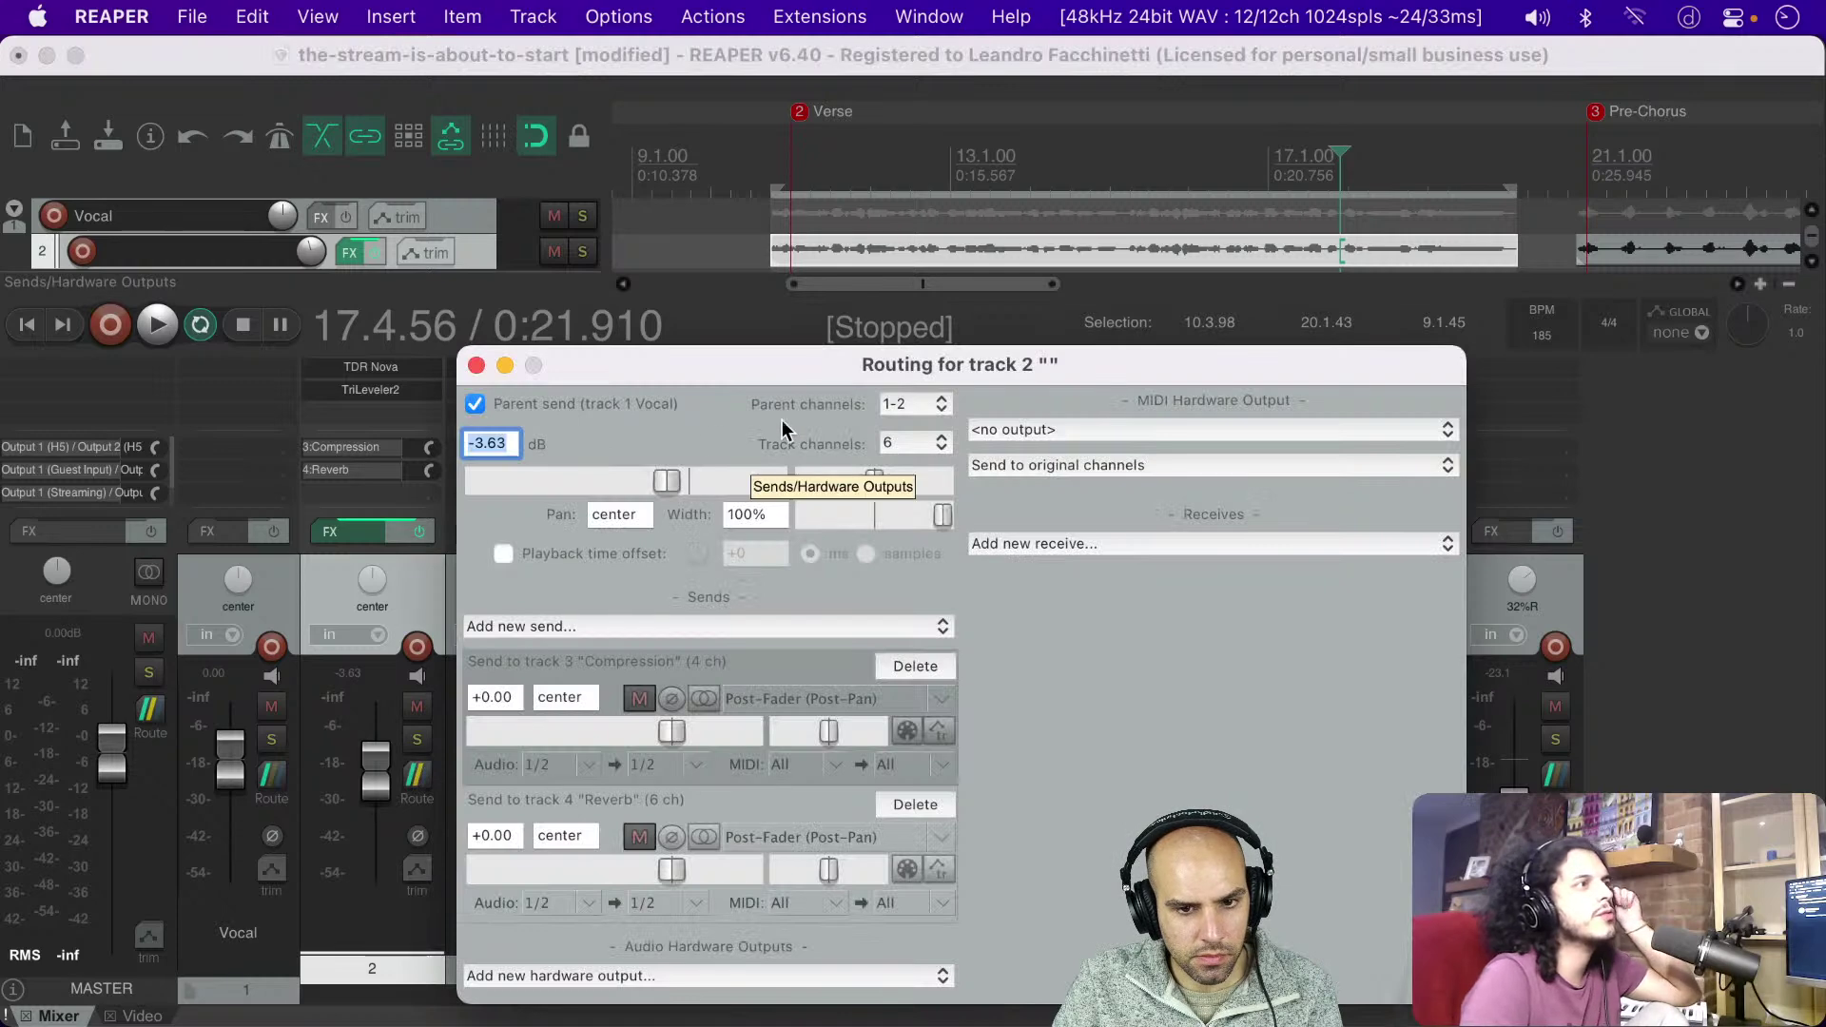
pyautogui.press('Escape')
# Step: Set the Compression track's number of track channels to 2
pyautogui.click(567, 778)
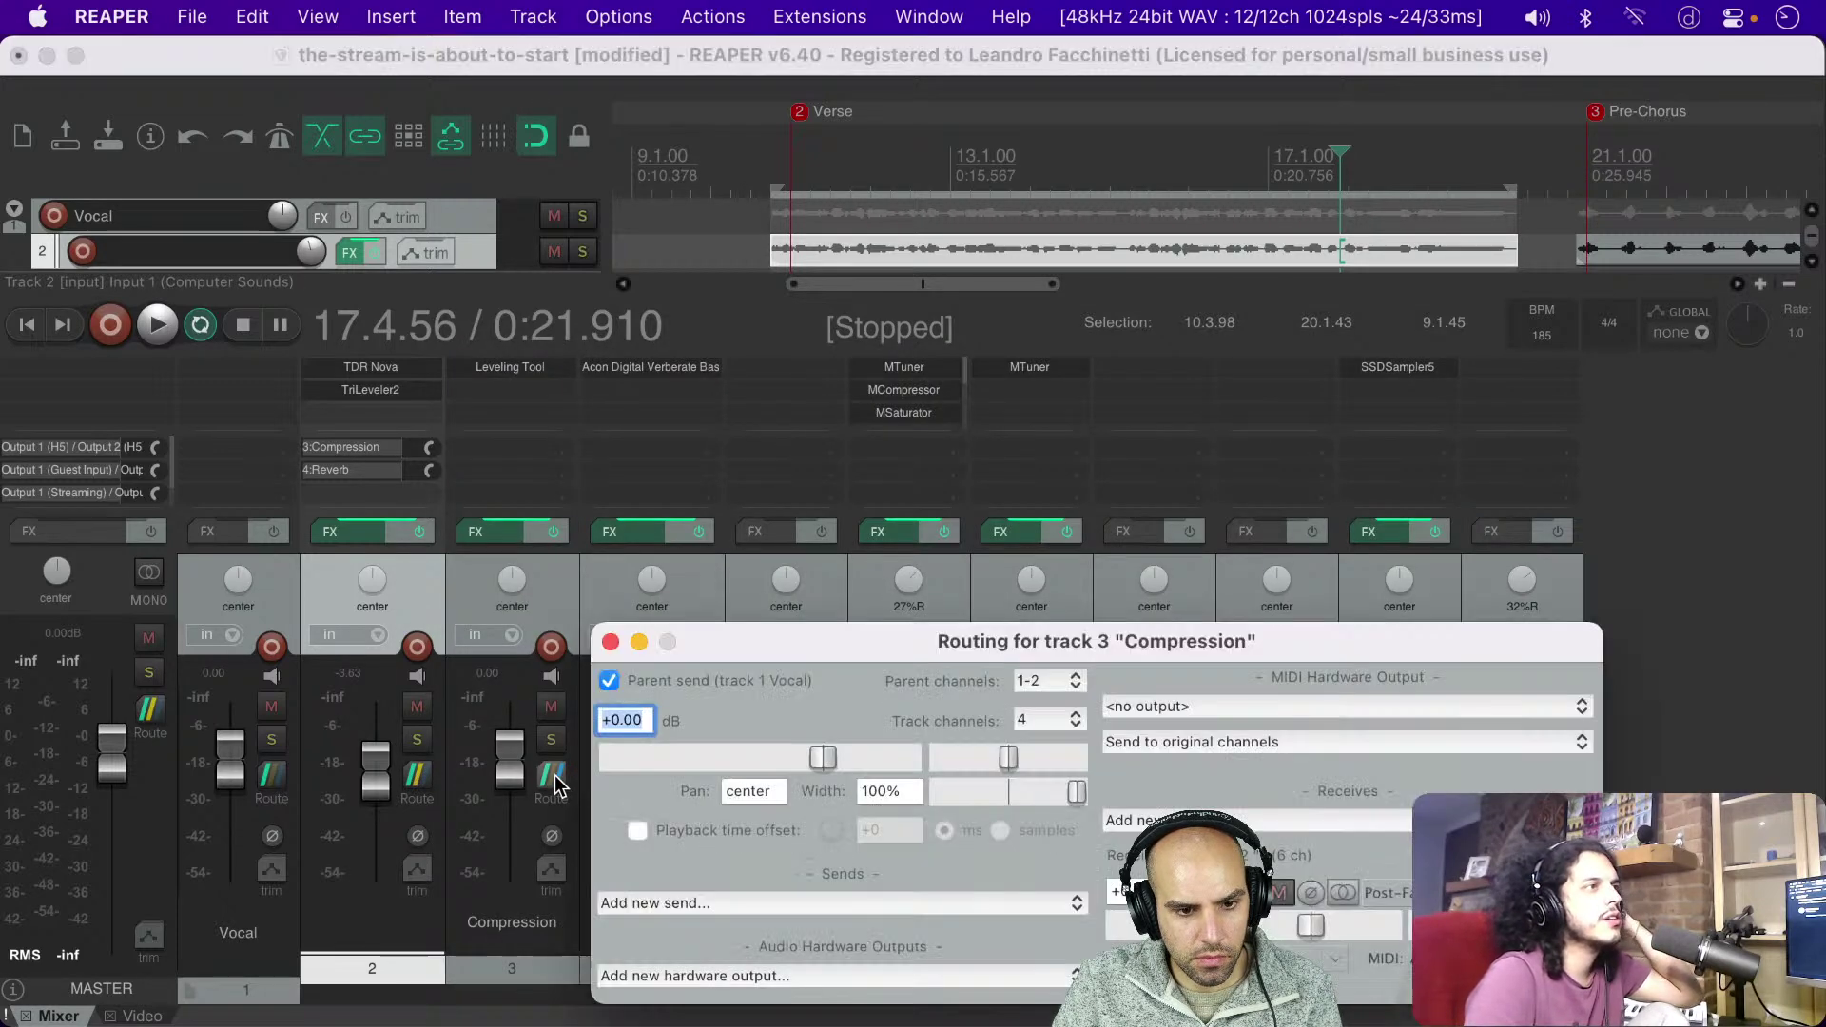
pyautogui.press('Escape')
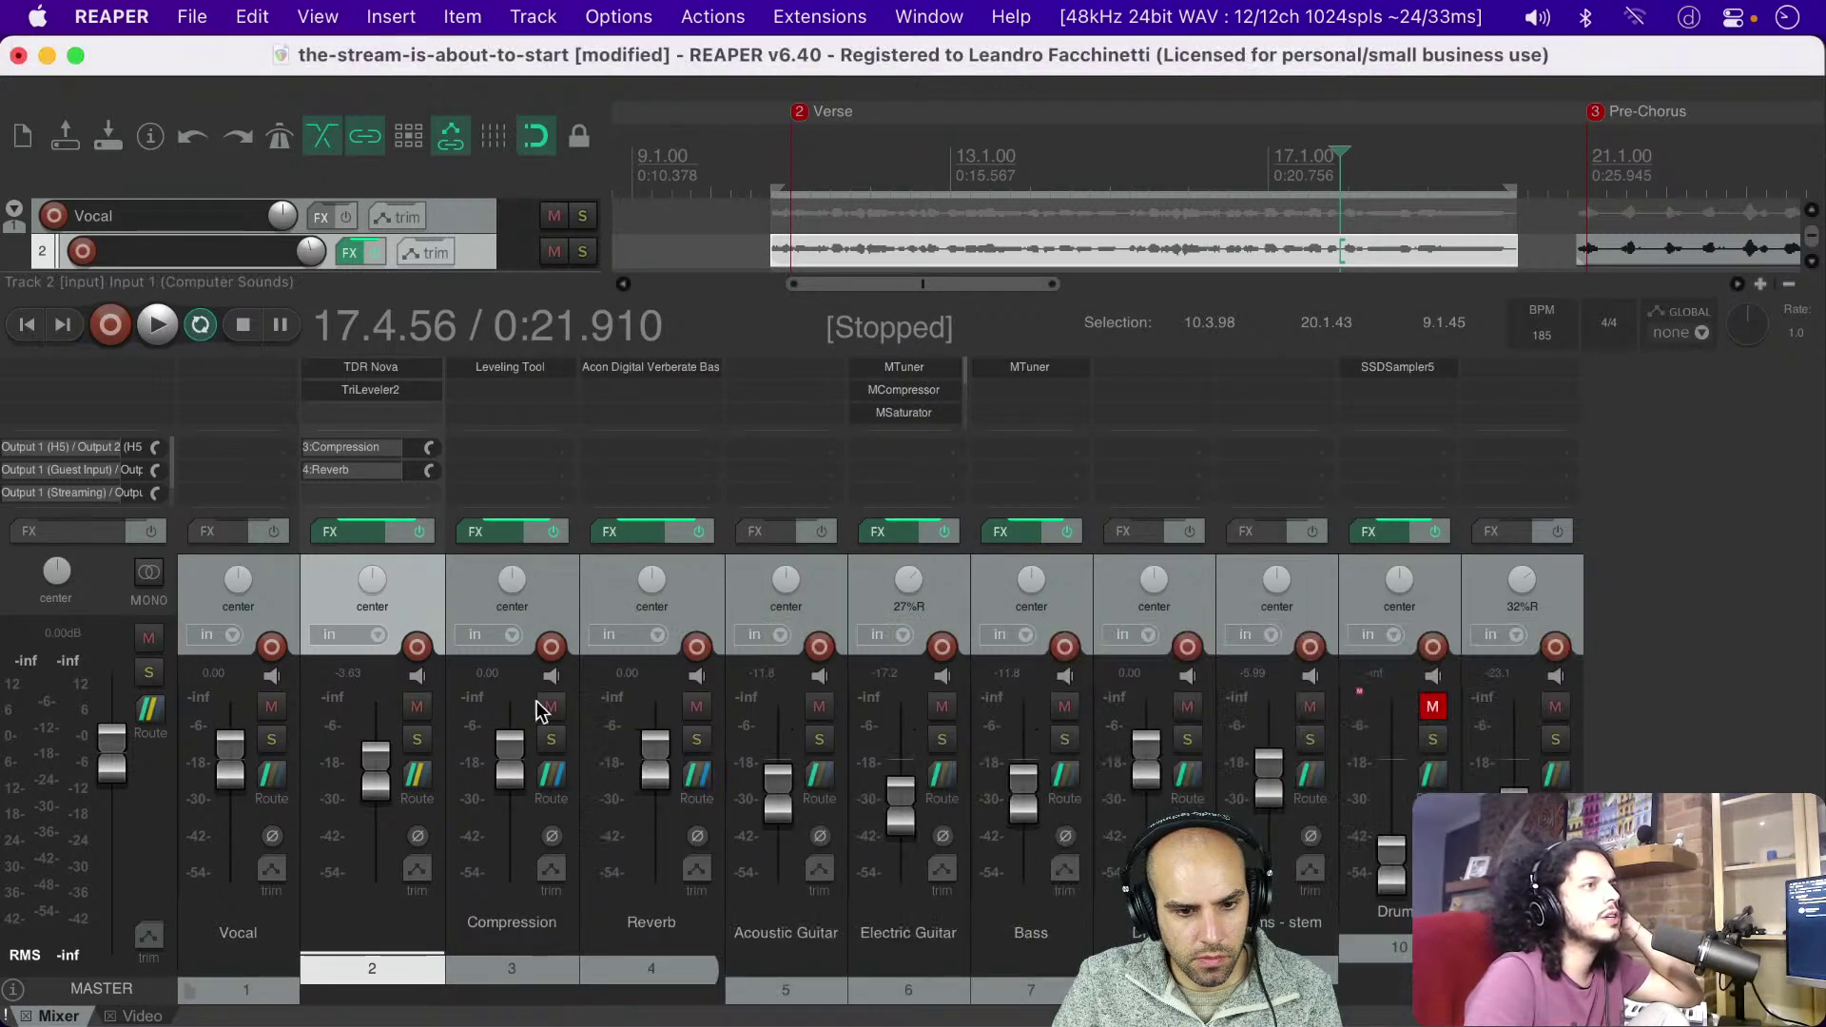
pyautogui.click(551, 775)
pyautogui.click(1046, 720)
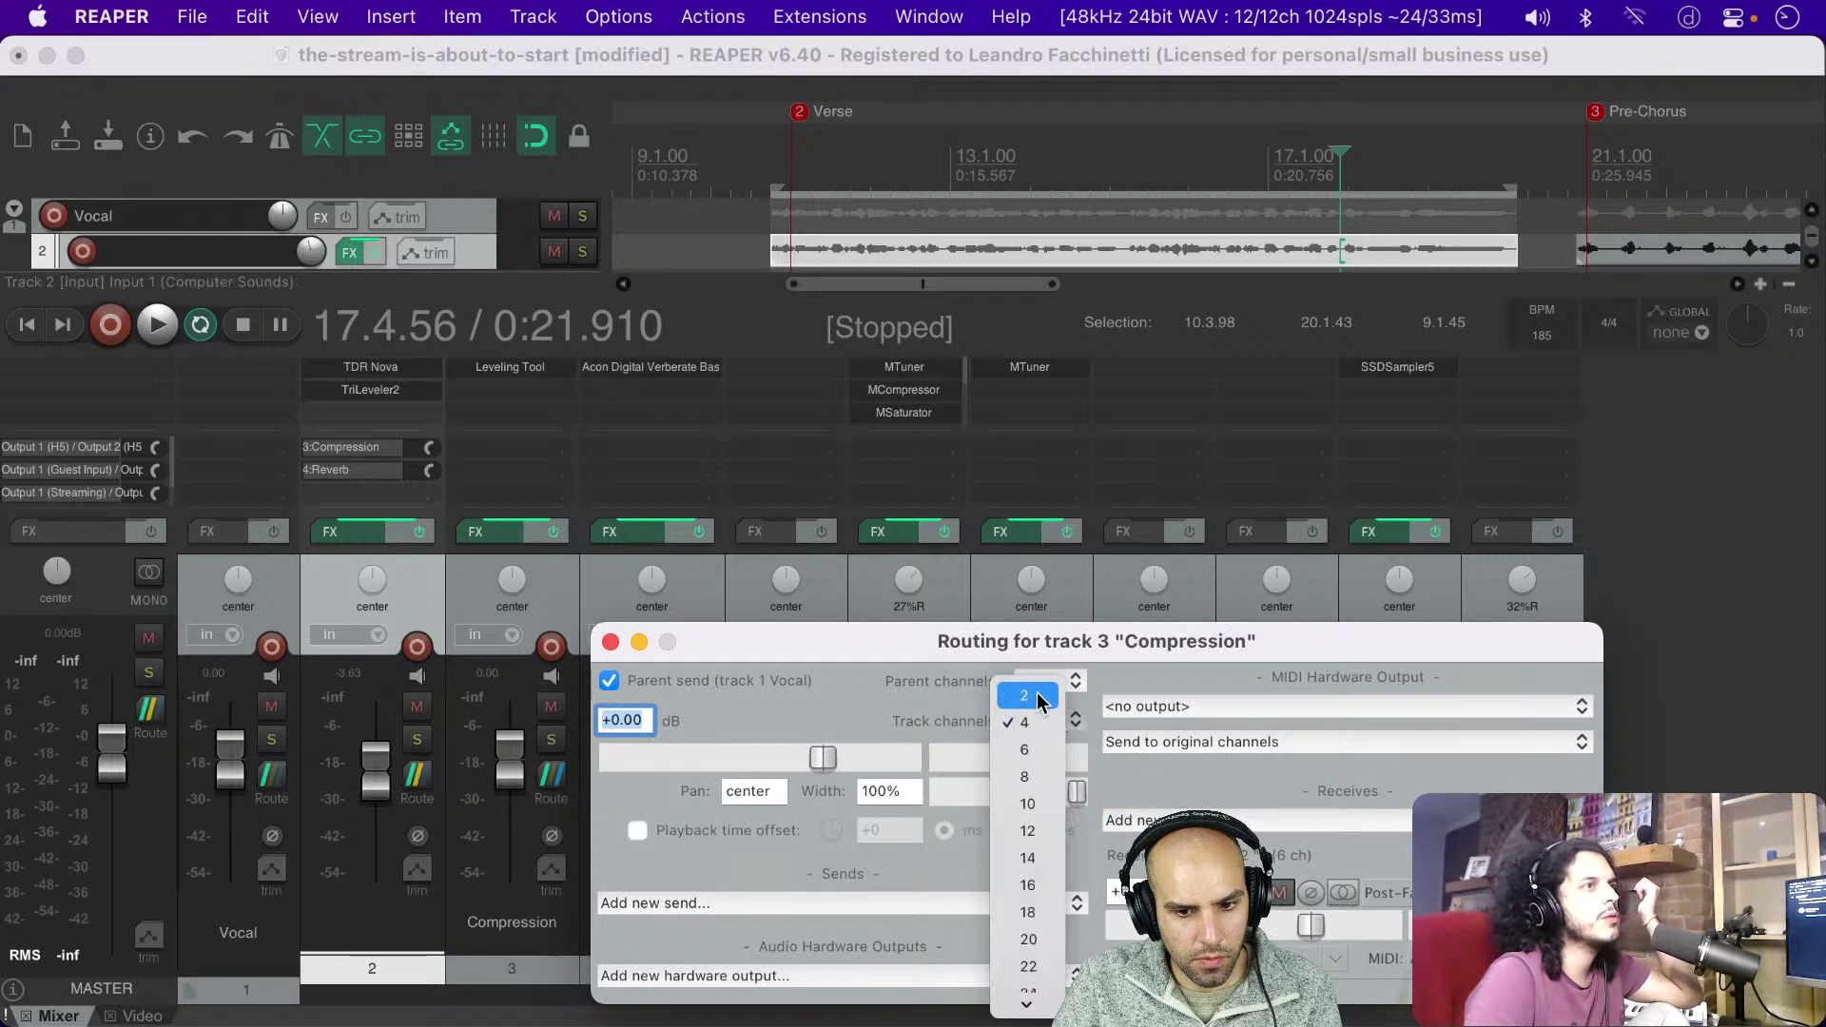
pyautogui.click(1039, 691)
pyautogui.click(610, 642)
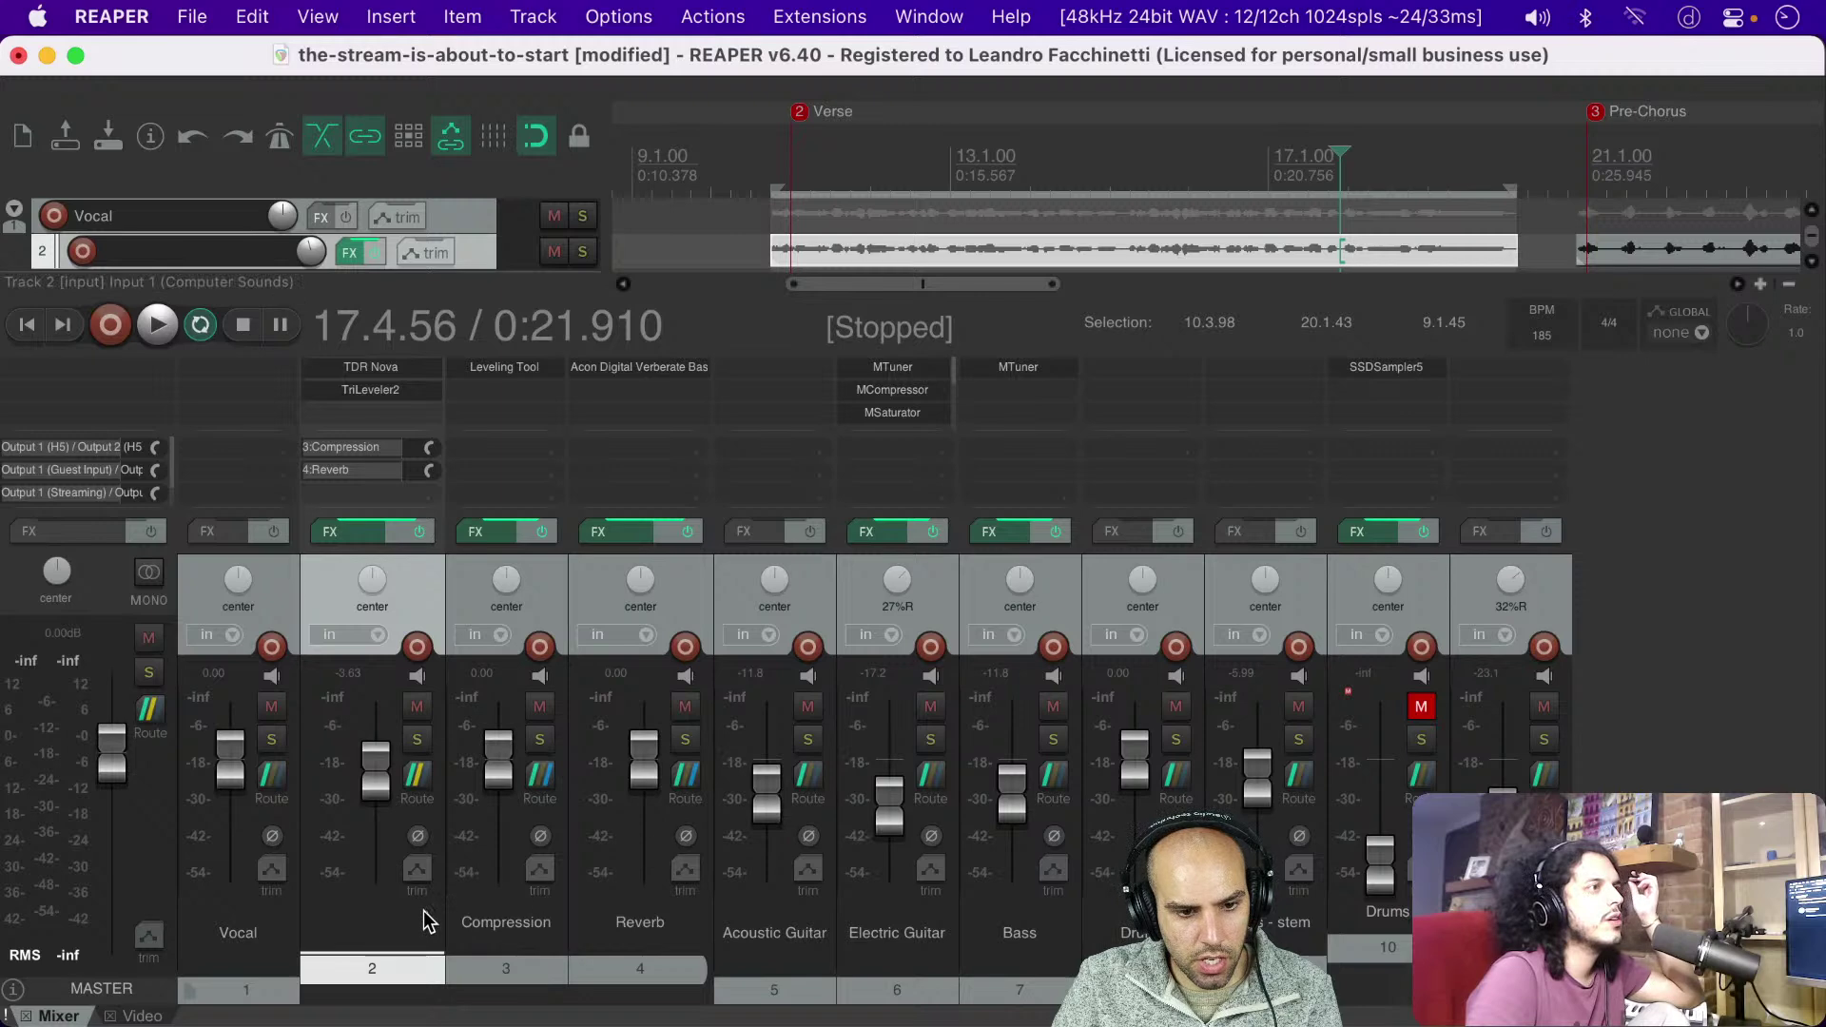
# Step: Set the number of track channels on the unnamed track 2 to 2
pyautogui.click(417, 775)
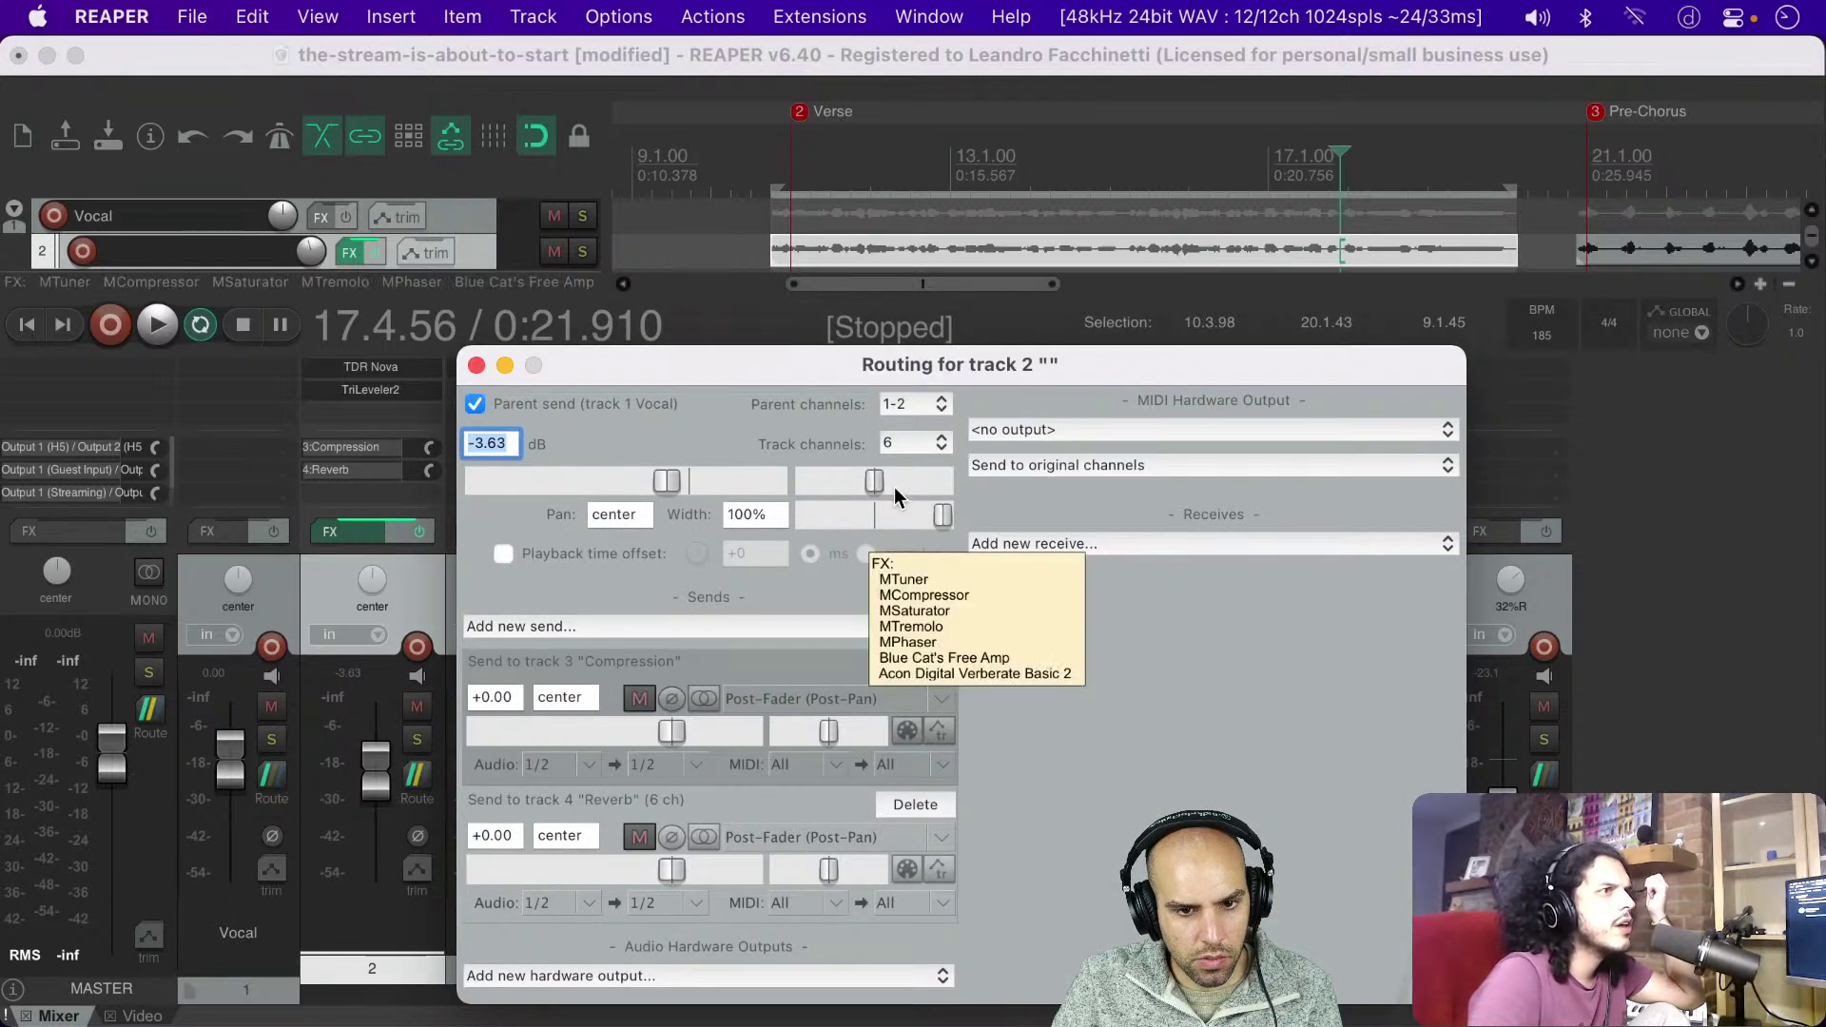
pyautogui.click(913, 443)
pyautogui.click(913, 394)
pyautogui.press('Escape')
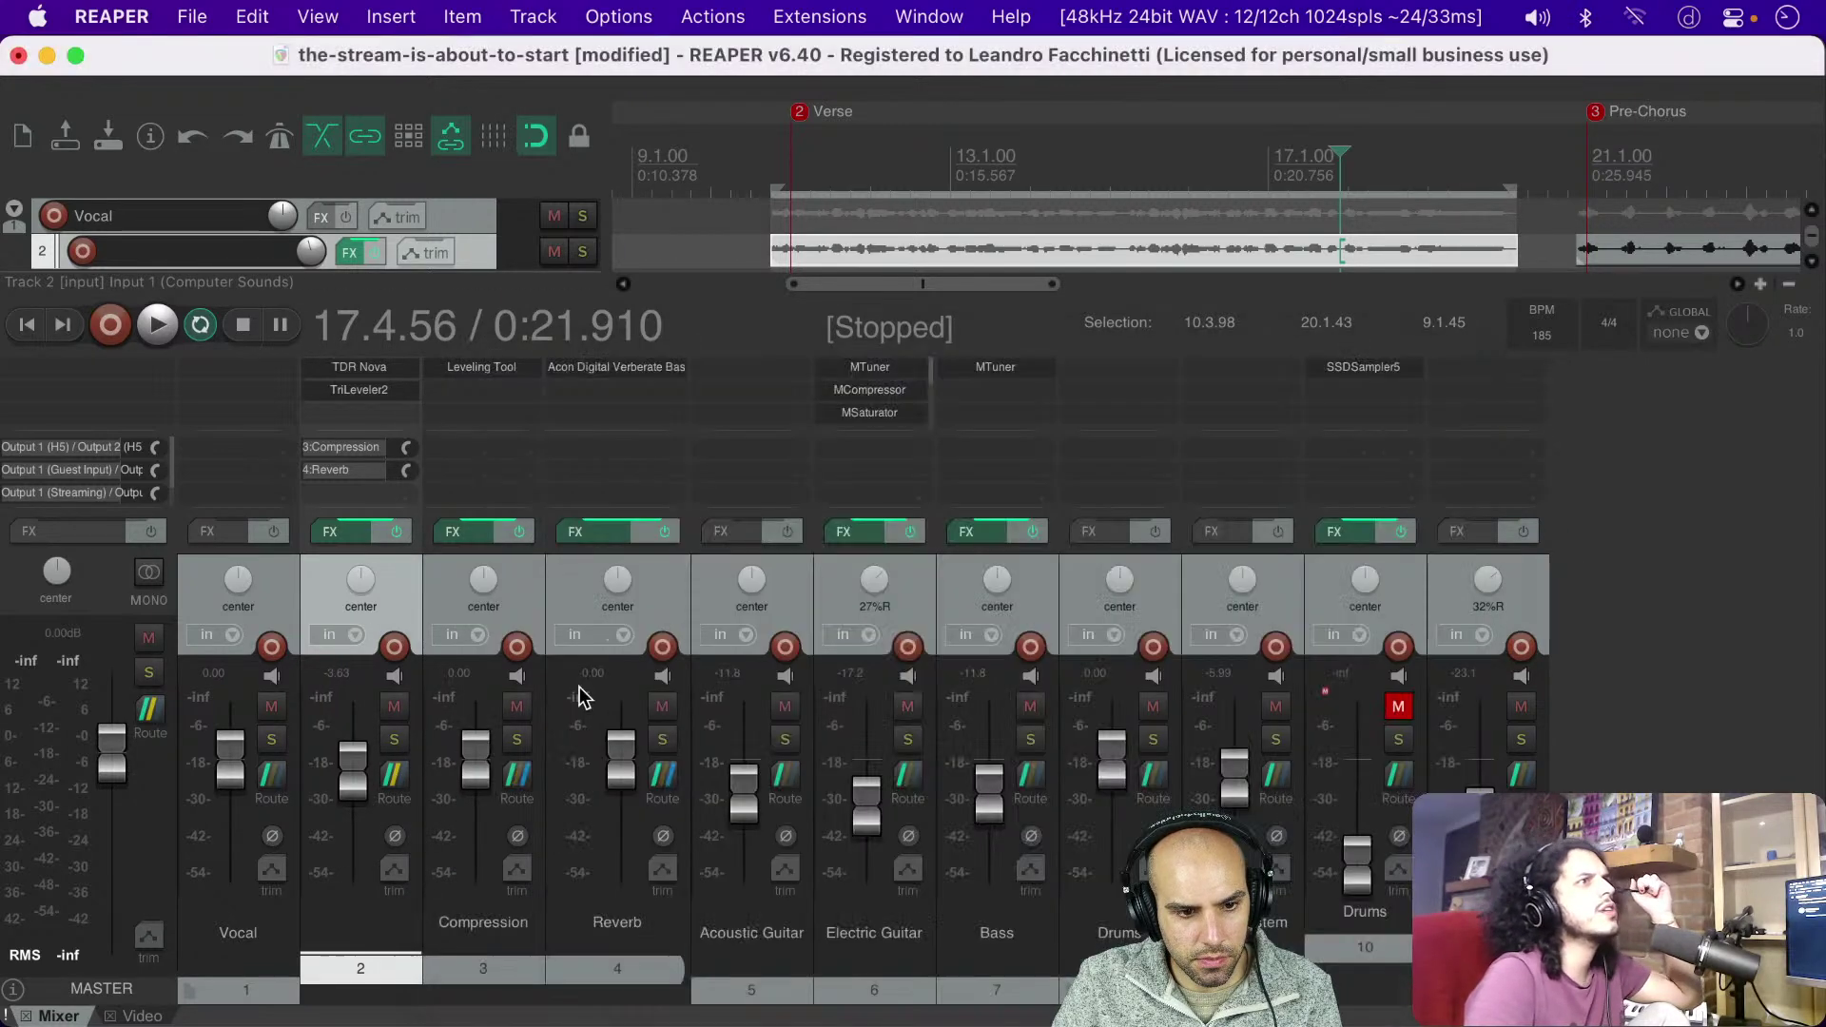
# Step: Set the Reverb track's number of track channels to 2
pyautogui.click(519, 772)
pyautogui.press('Escape')
pyautogui.click(663, 775)
pyautogui.press('Escape')
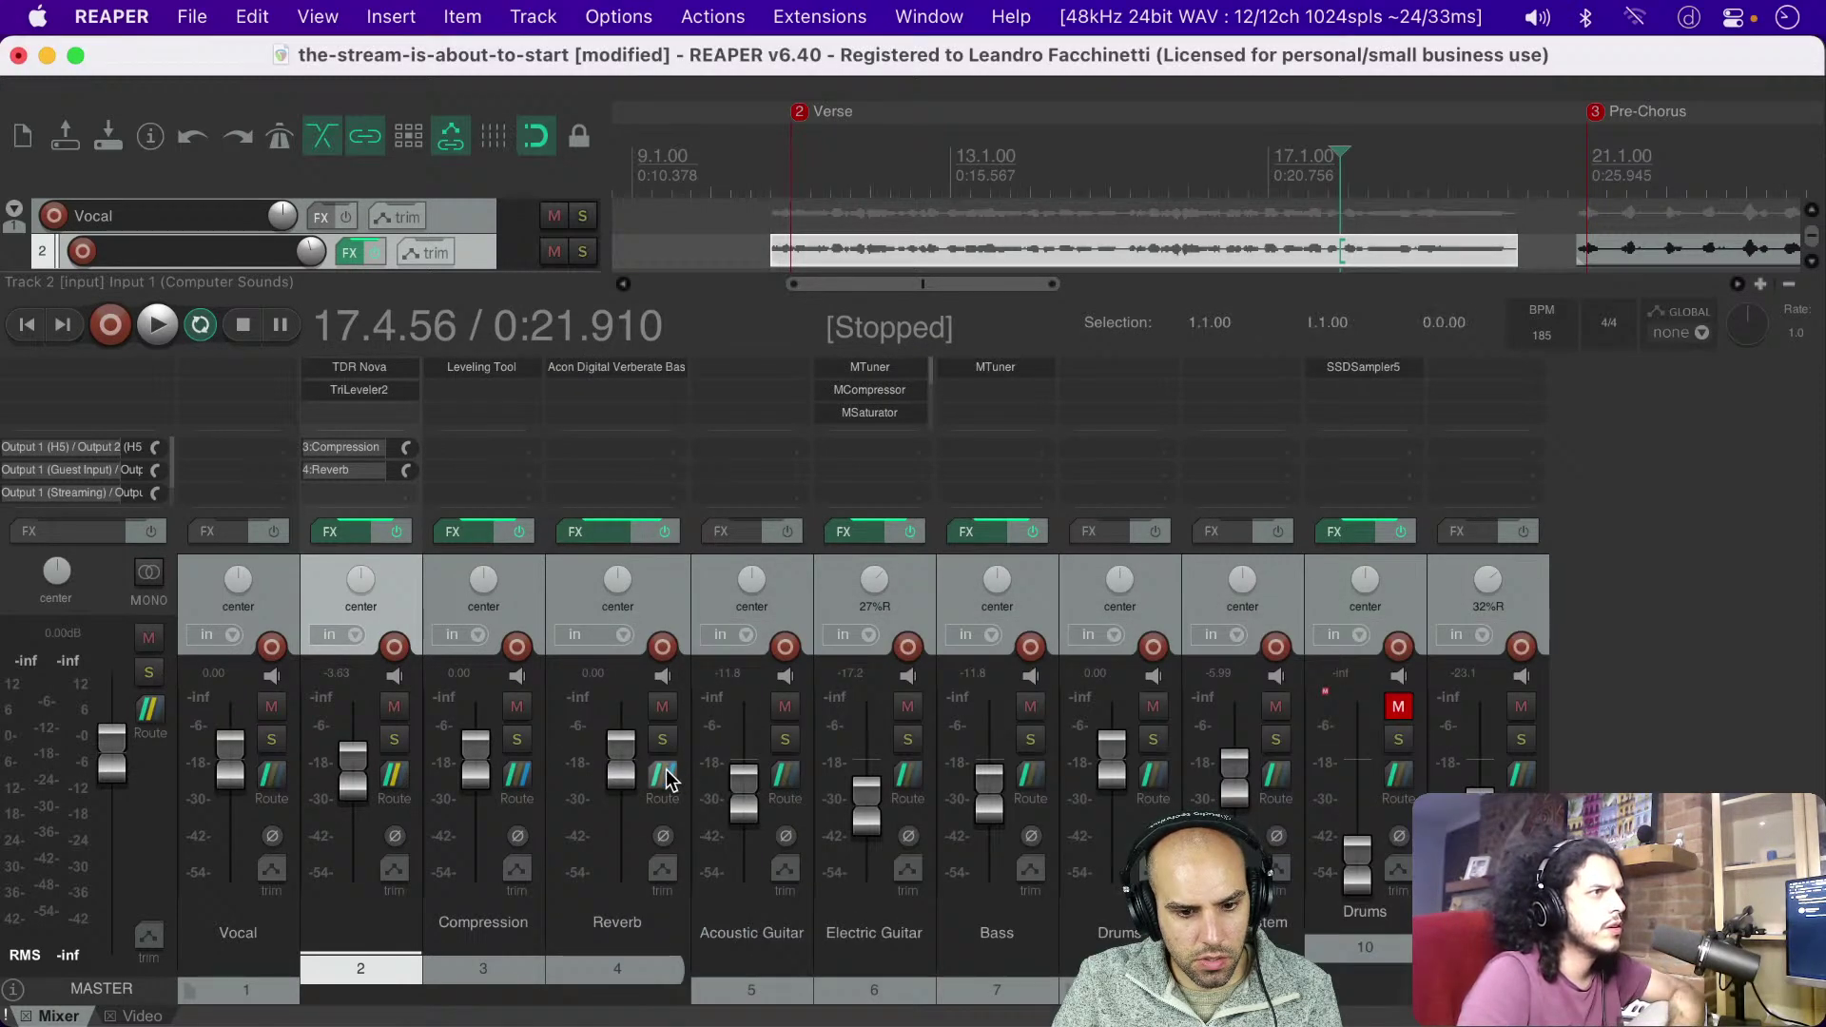
pyautogui.click(663, 775)
pyautogui.click(1141, 721)
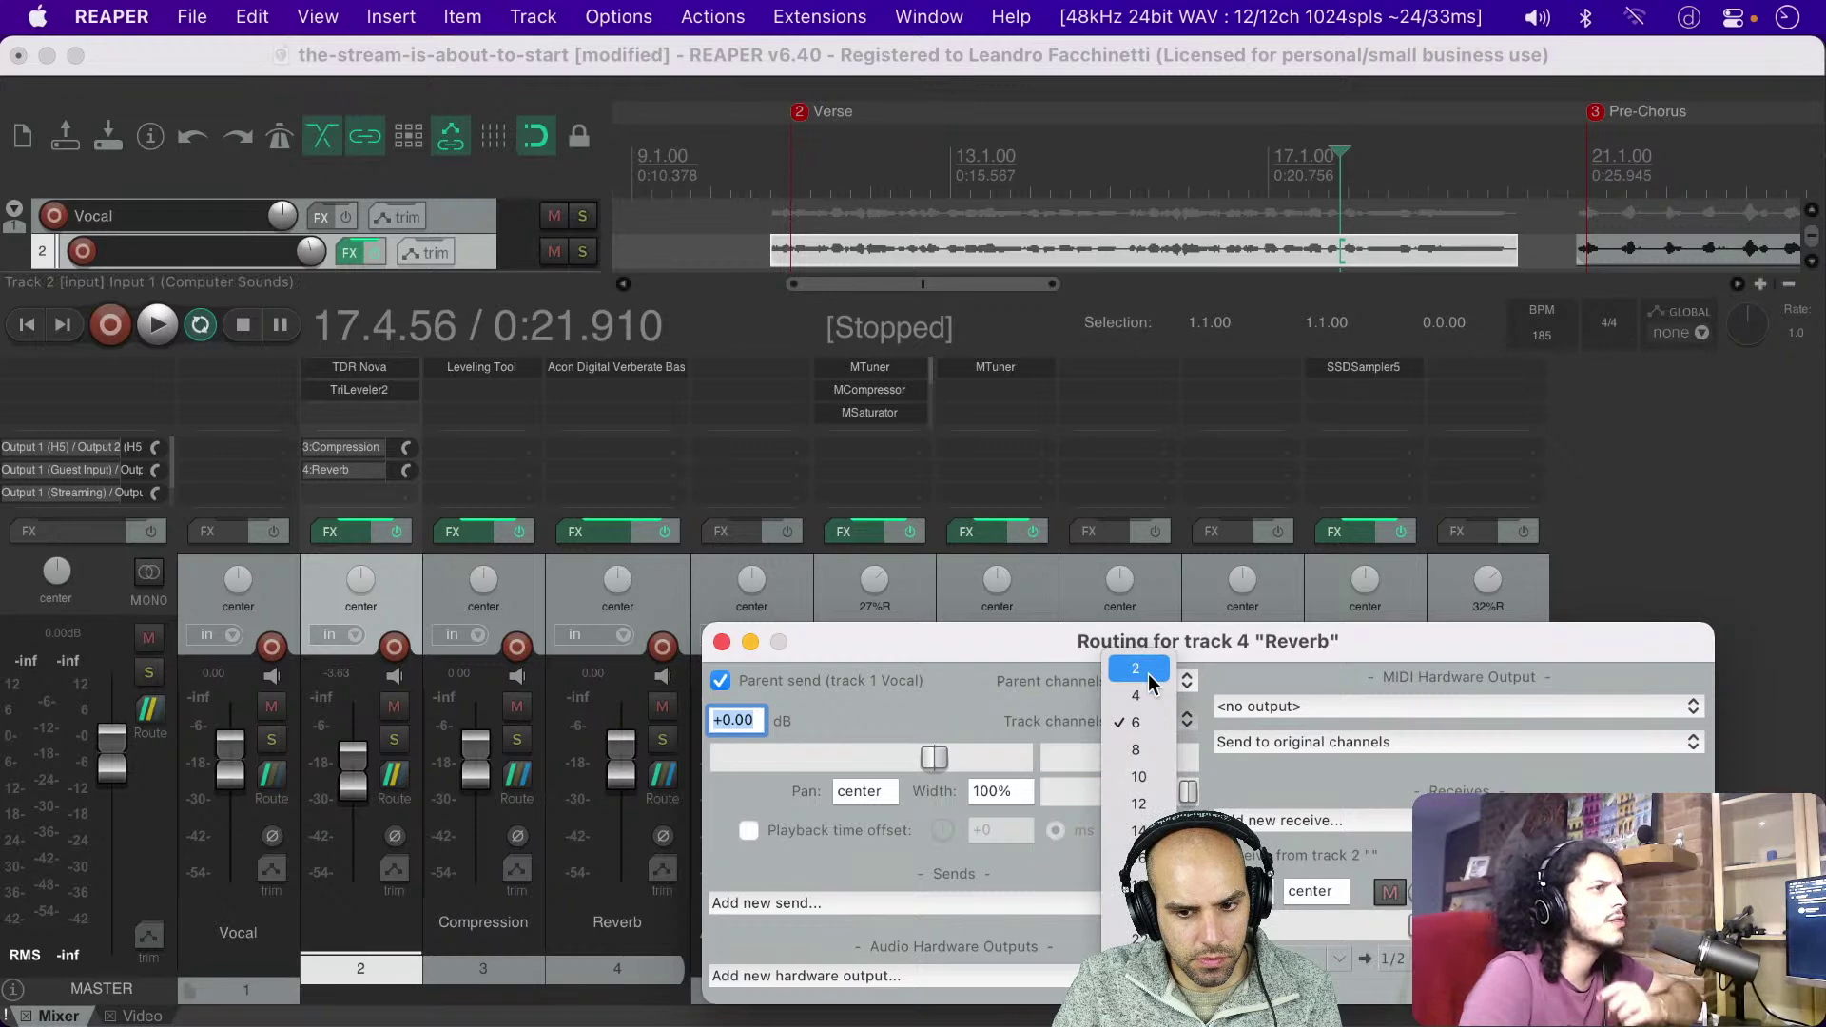
pyautogui.click(1148, 678)
pyautogui.press('Escape')
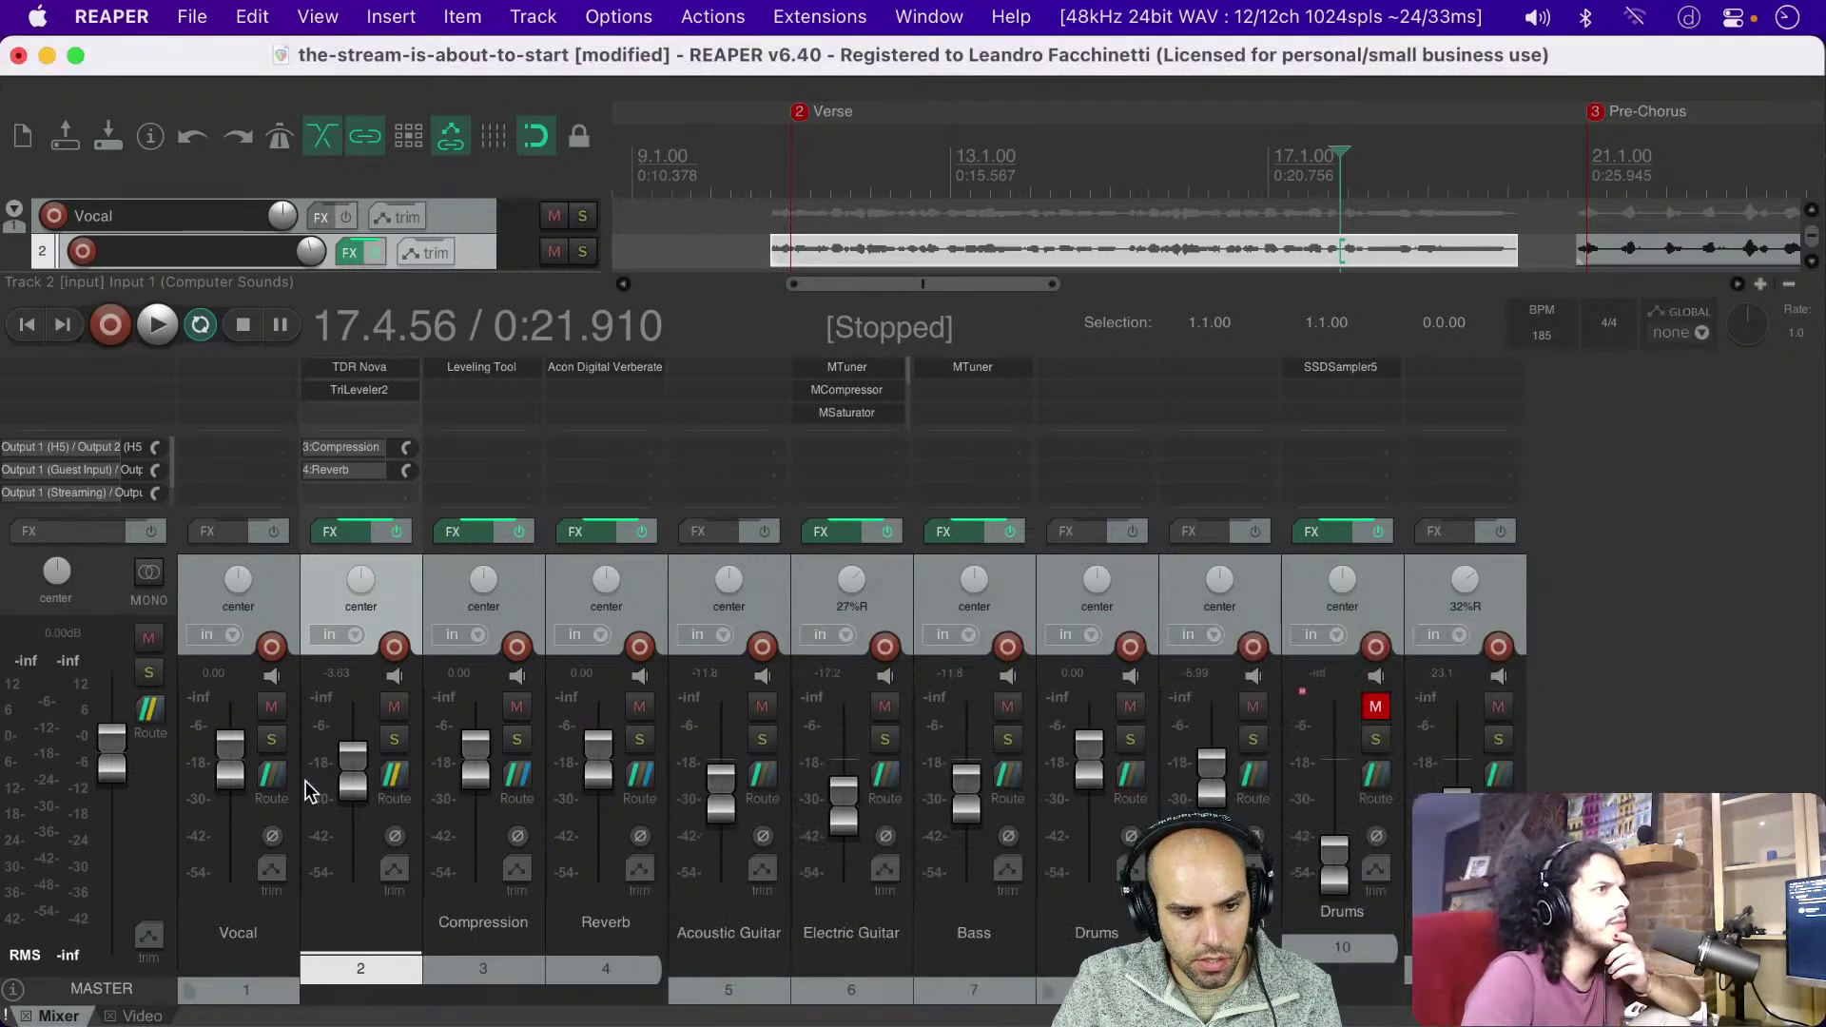
# Step: Check the channel routing of the Vocal, unnamed track 2, Compression and Reverb tracks, and hide the mixer
pyautogui.click(266, 775)
pyautogui.press('Escape')
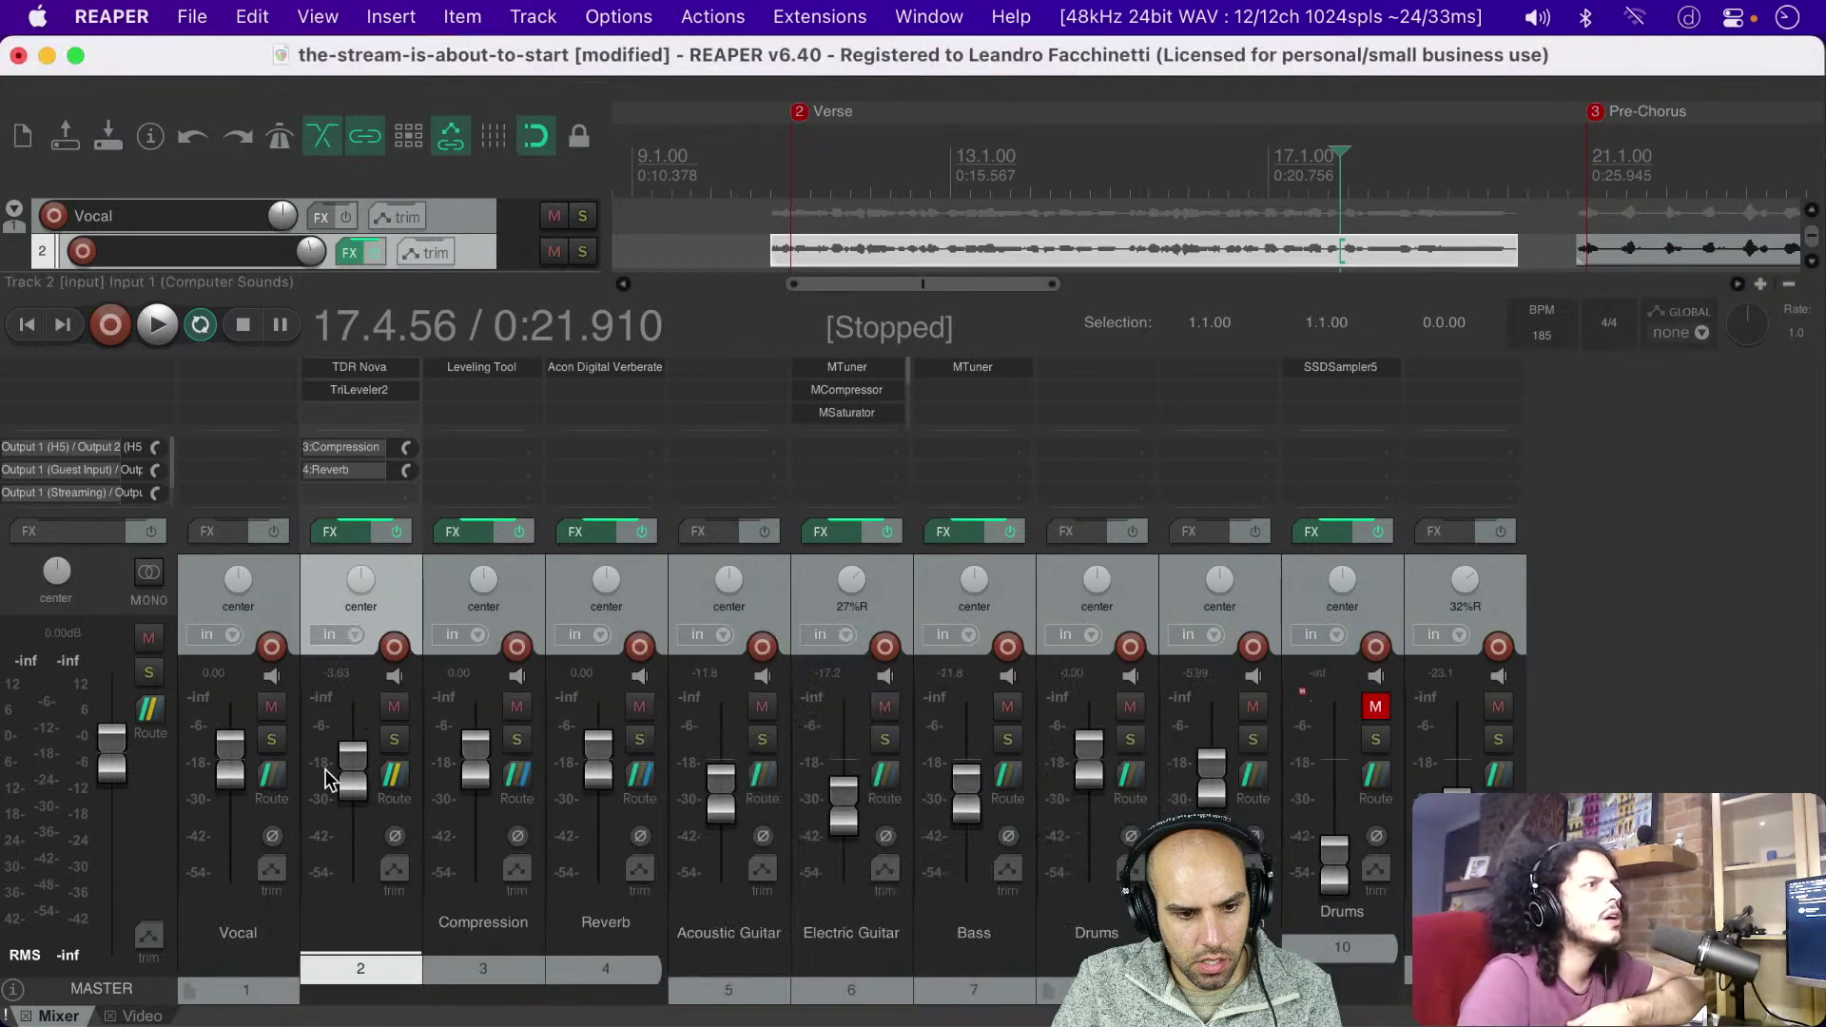
pyautogui.click(394, 775)
pyautogui.press('Escape')
pyautogui.click(518, 775)
pyautogui.press('Escape')
pyautogui.click(642, 775)
pyautogui.press('Escape')
pyautogui.press('super+m')
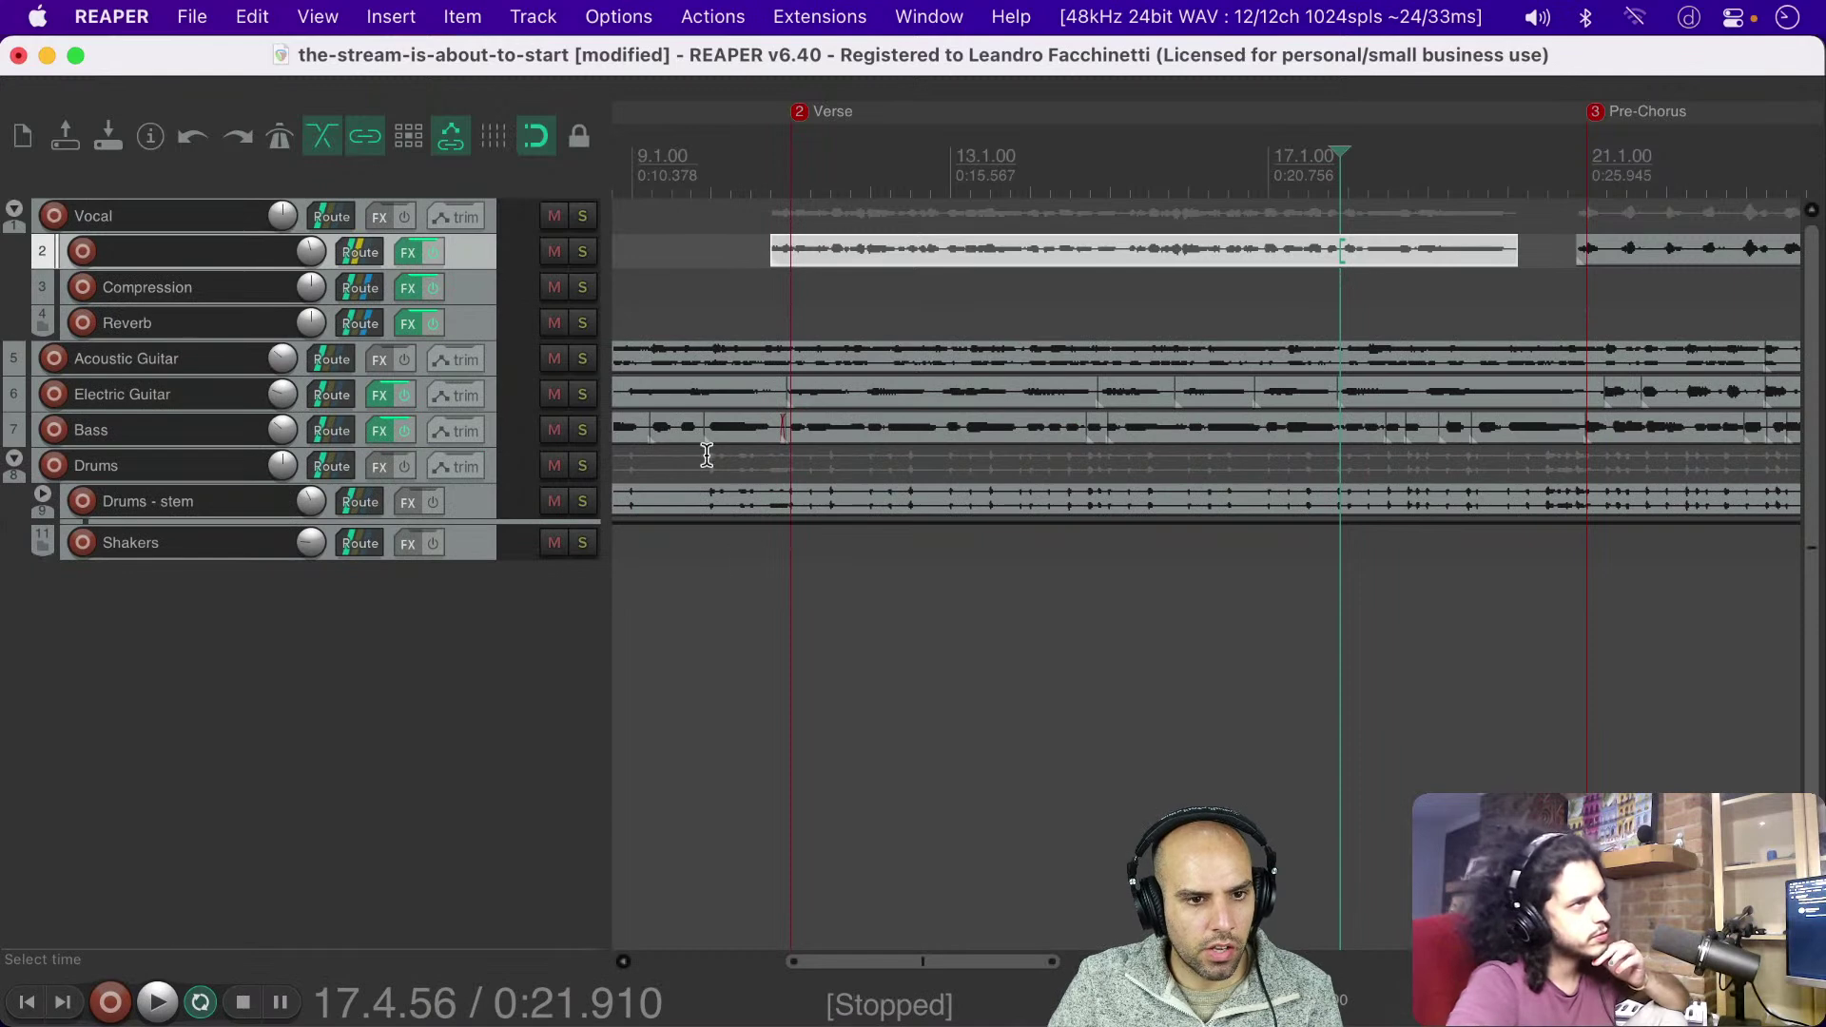
# Step: Review TriLeveler2 and TDR Nova in the effect chain of track 2
pyautogui.click(405, 257)
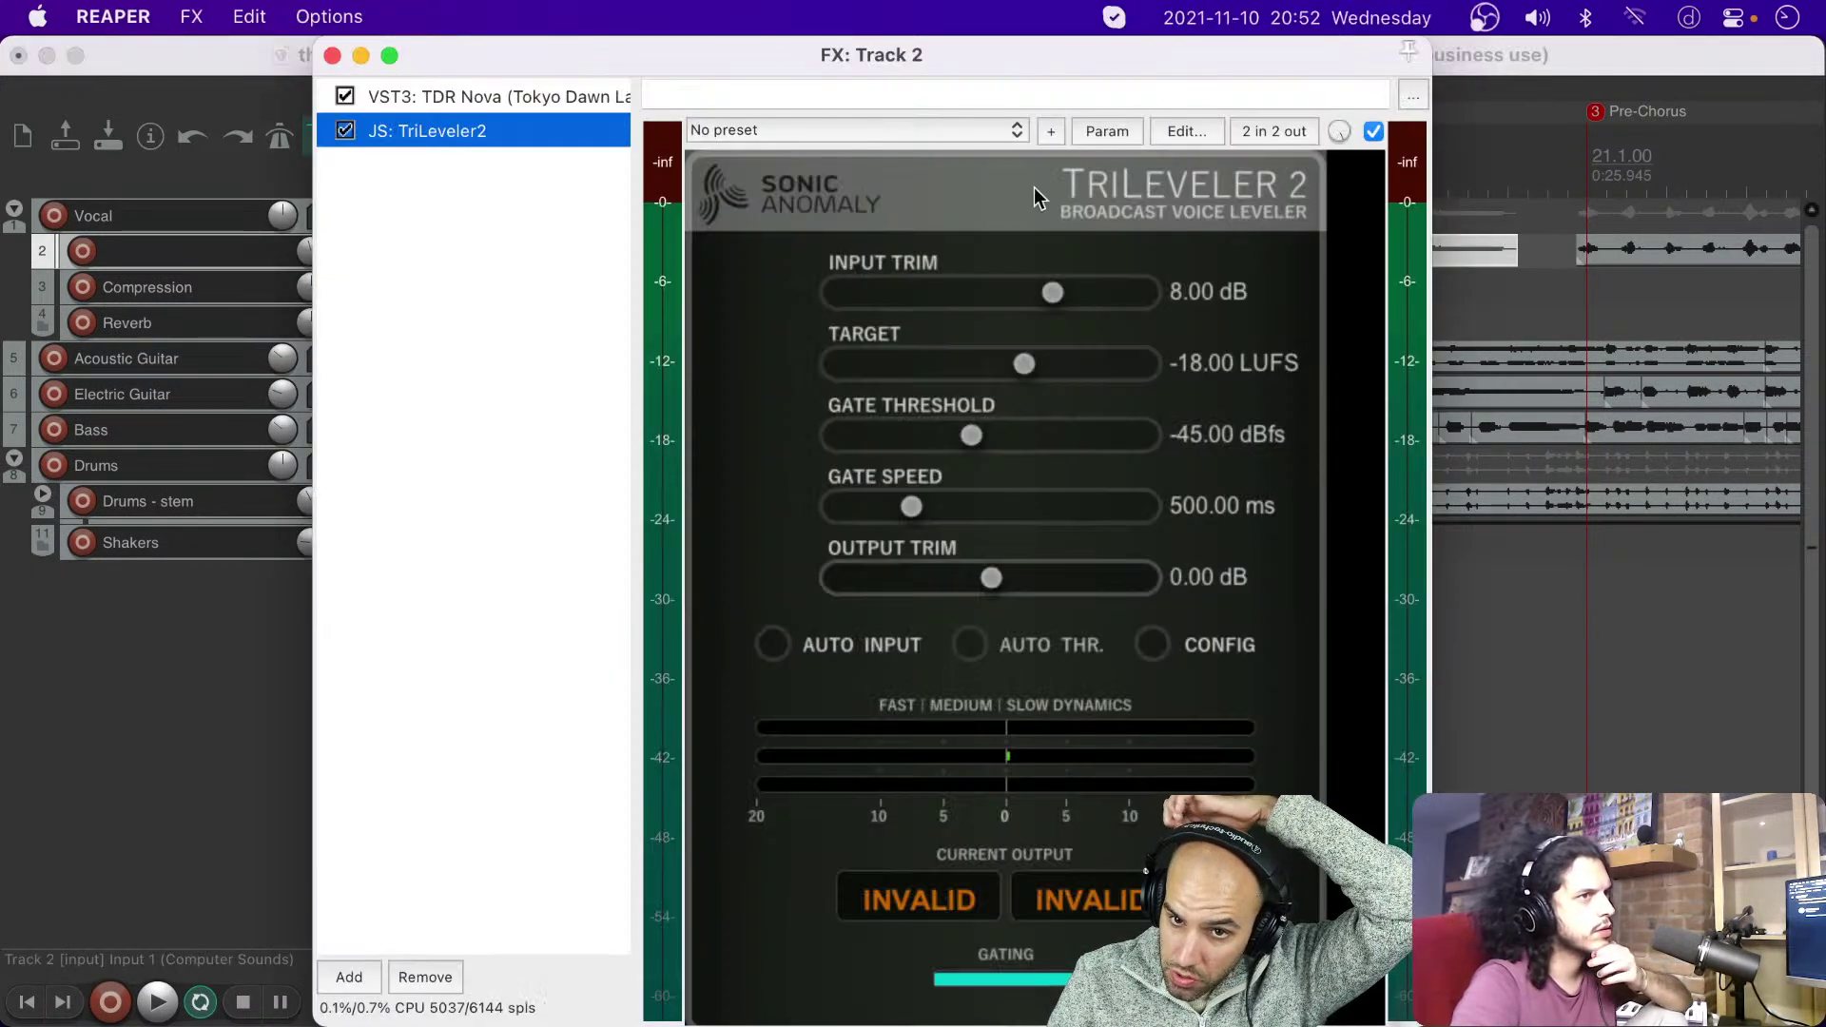
pyautogui.click(508, 95)
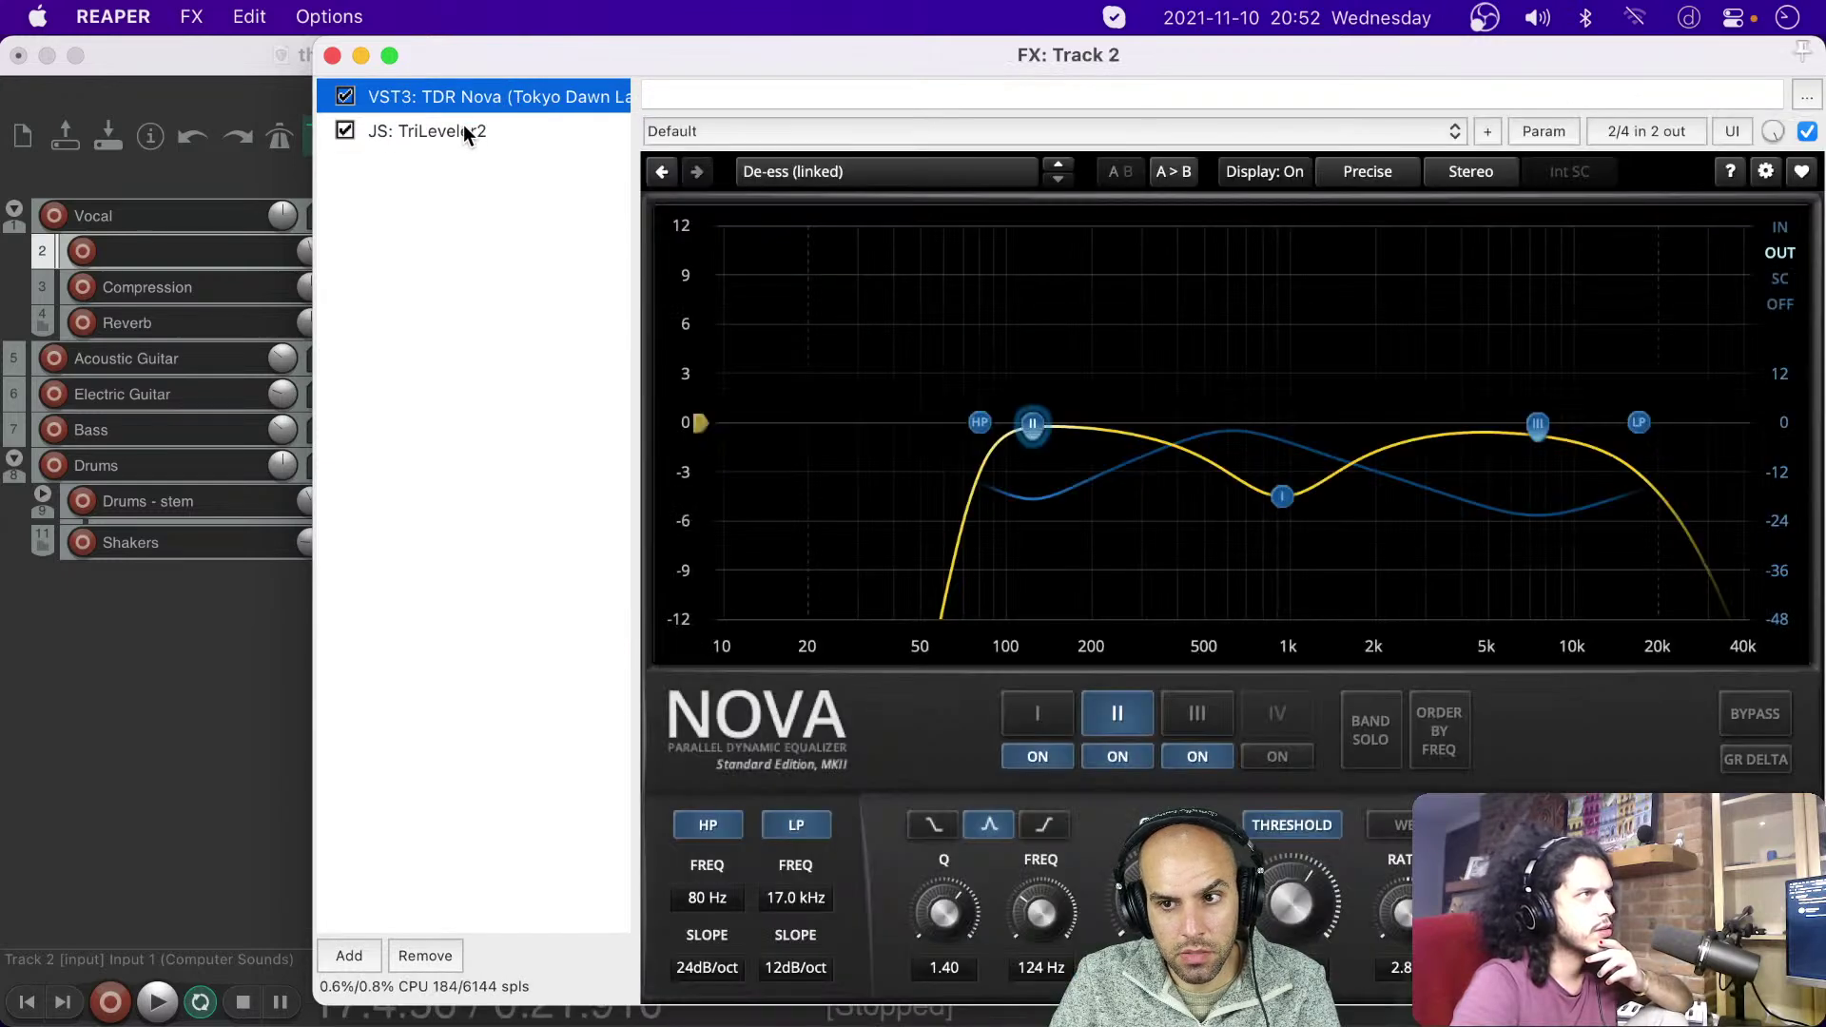
pyautogui.press('Escape')
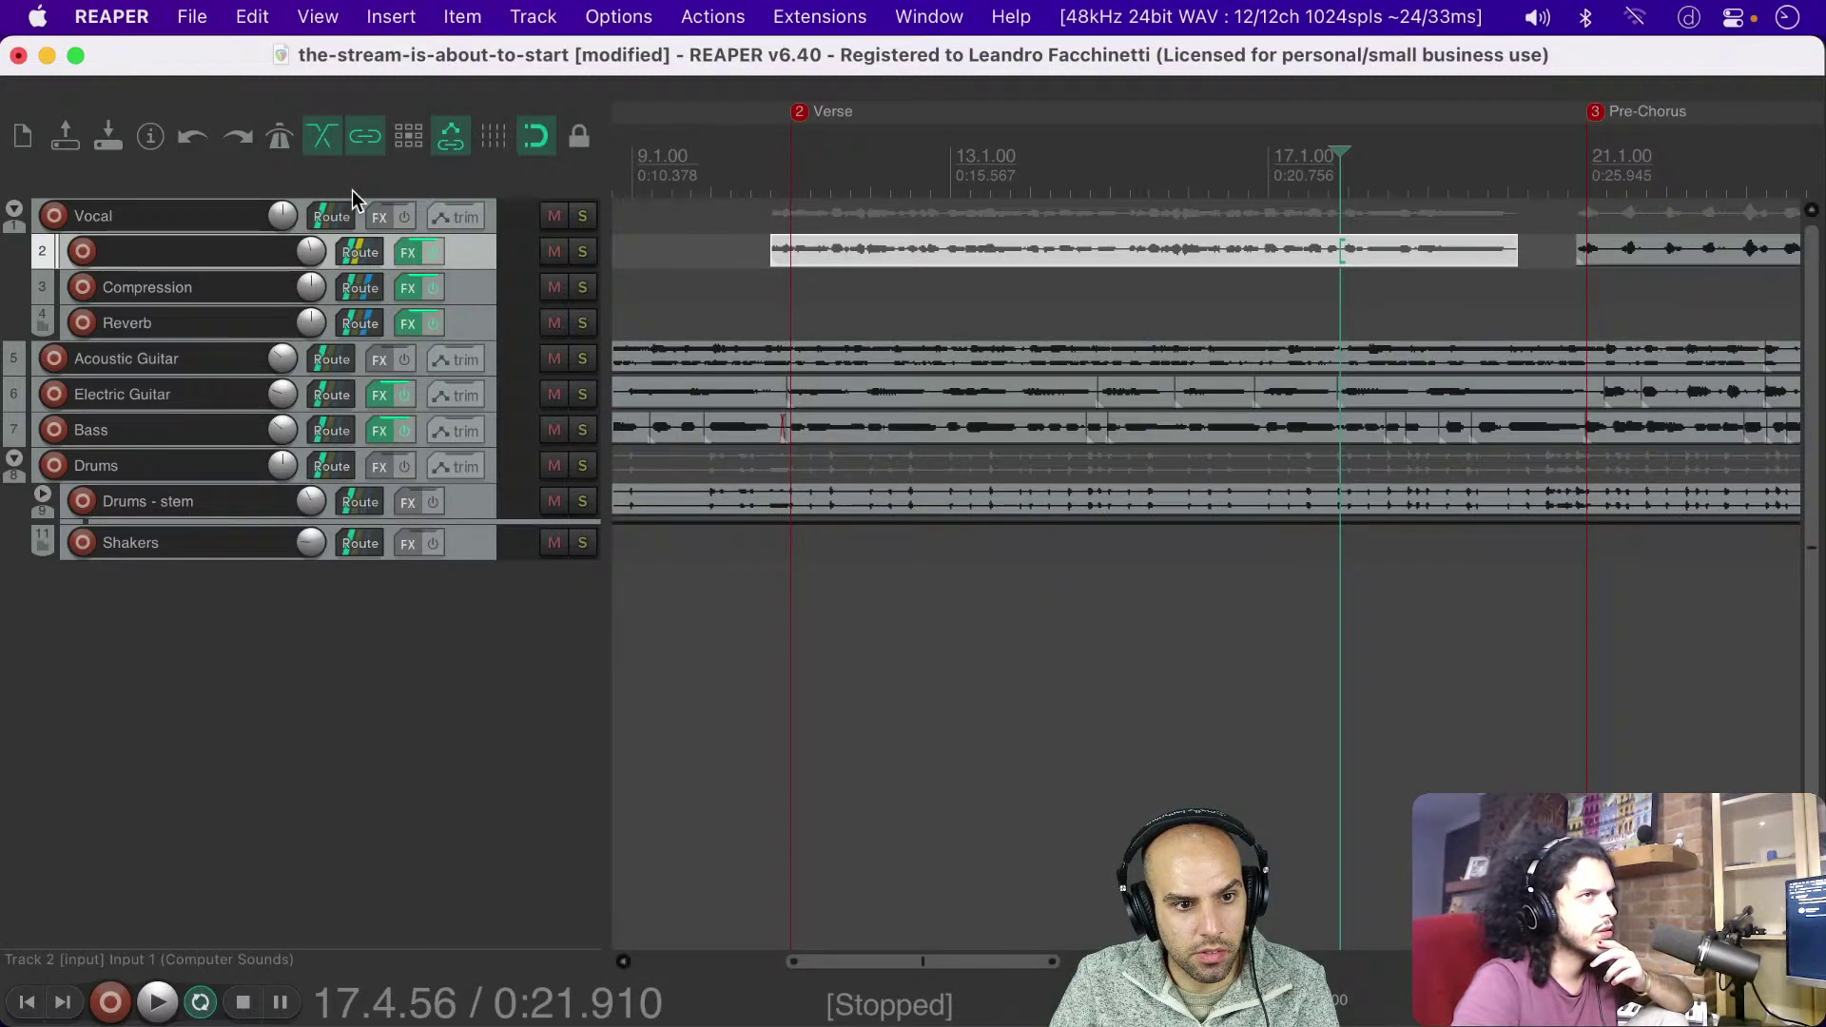
# Step: Check the plug-in pin connections of the Compression track's Leveling Tool and the Reverb track's Verberate Basic 2
pyautogui.click(408, 287)
pyautogui.click(1608, 259)
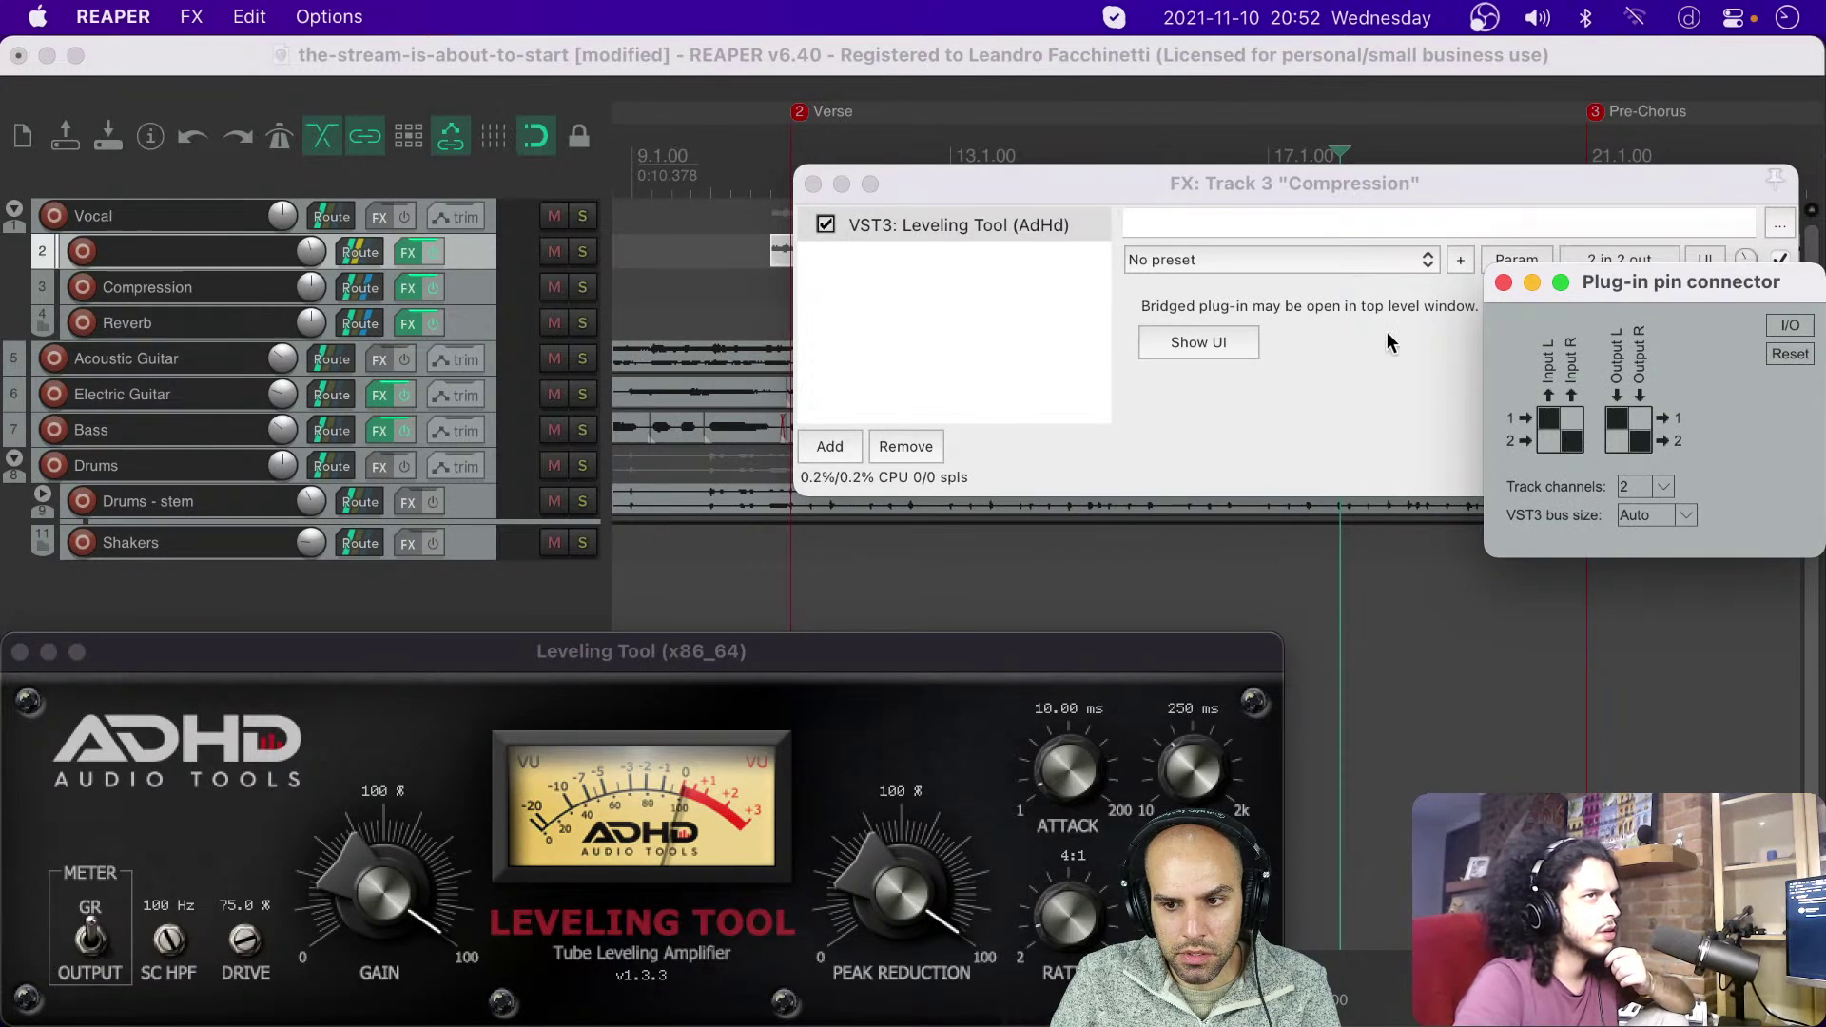
pyautogui.click(1503, 283)
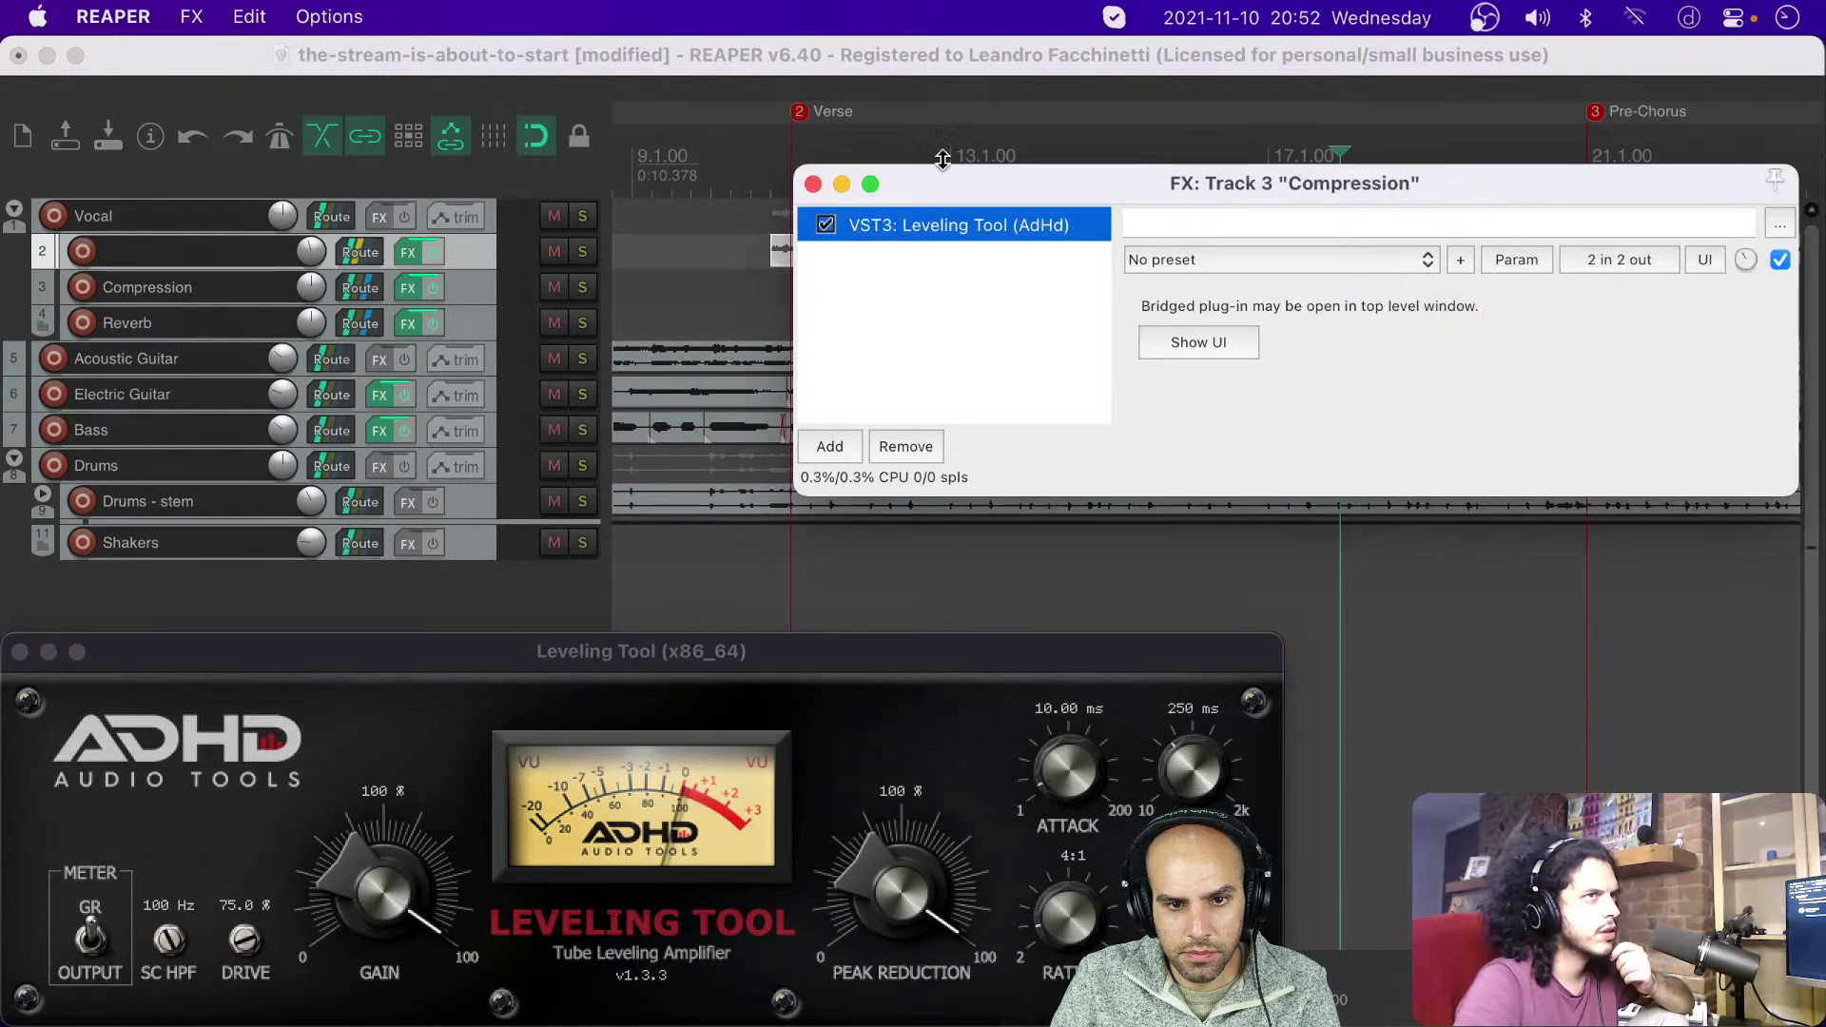
pyautogui.click(814, 185)
pyautogui.click(408, 324)
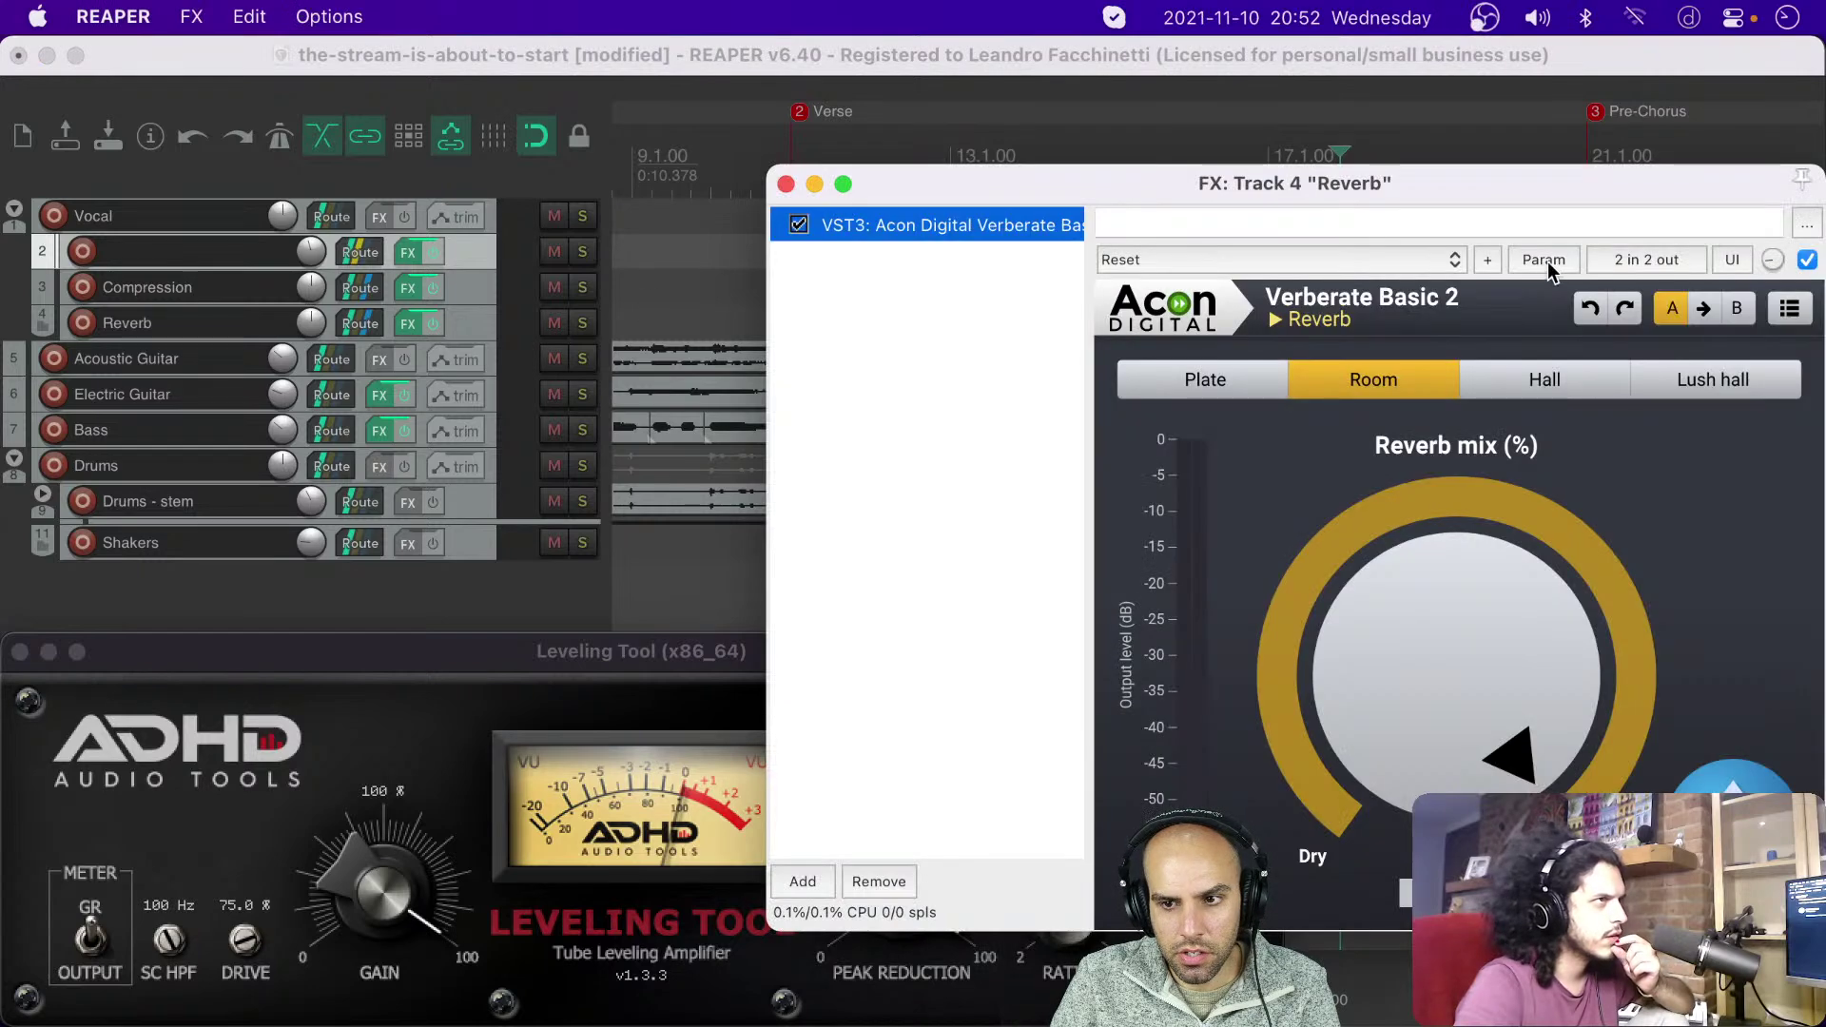
pyautogui.click(1619, 257)
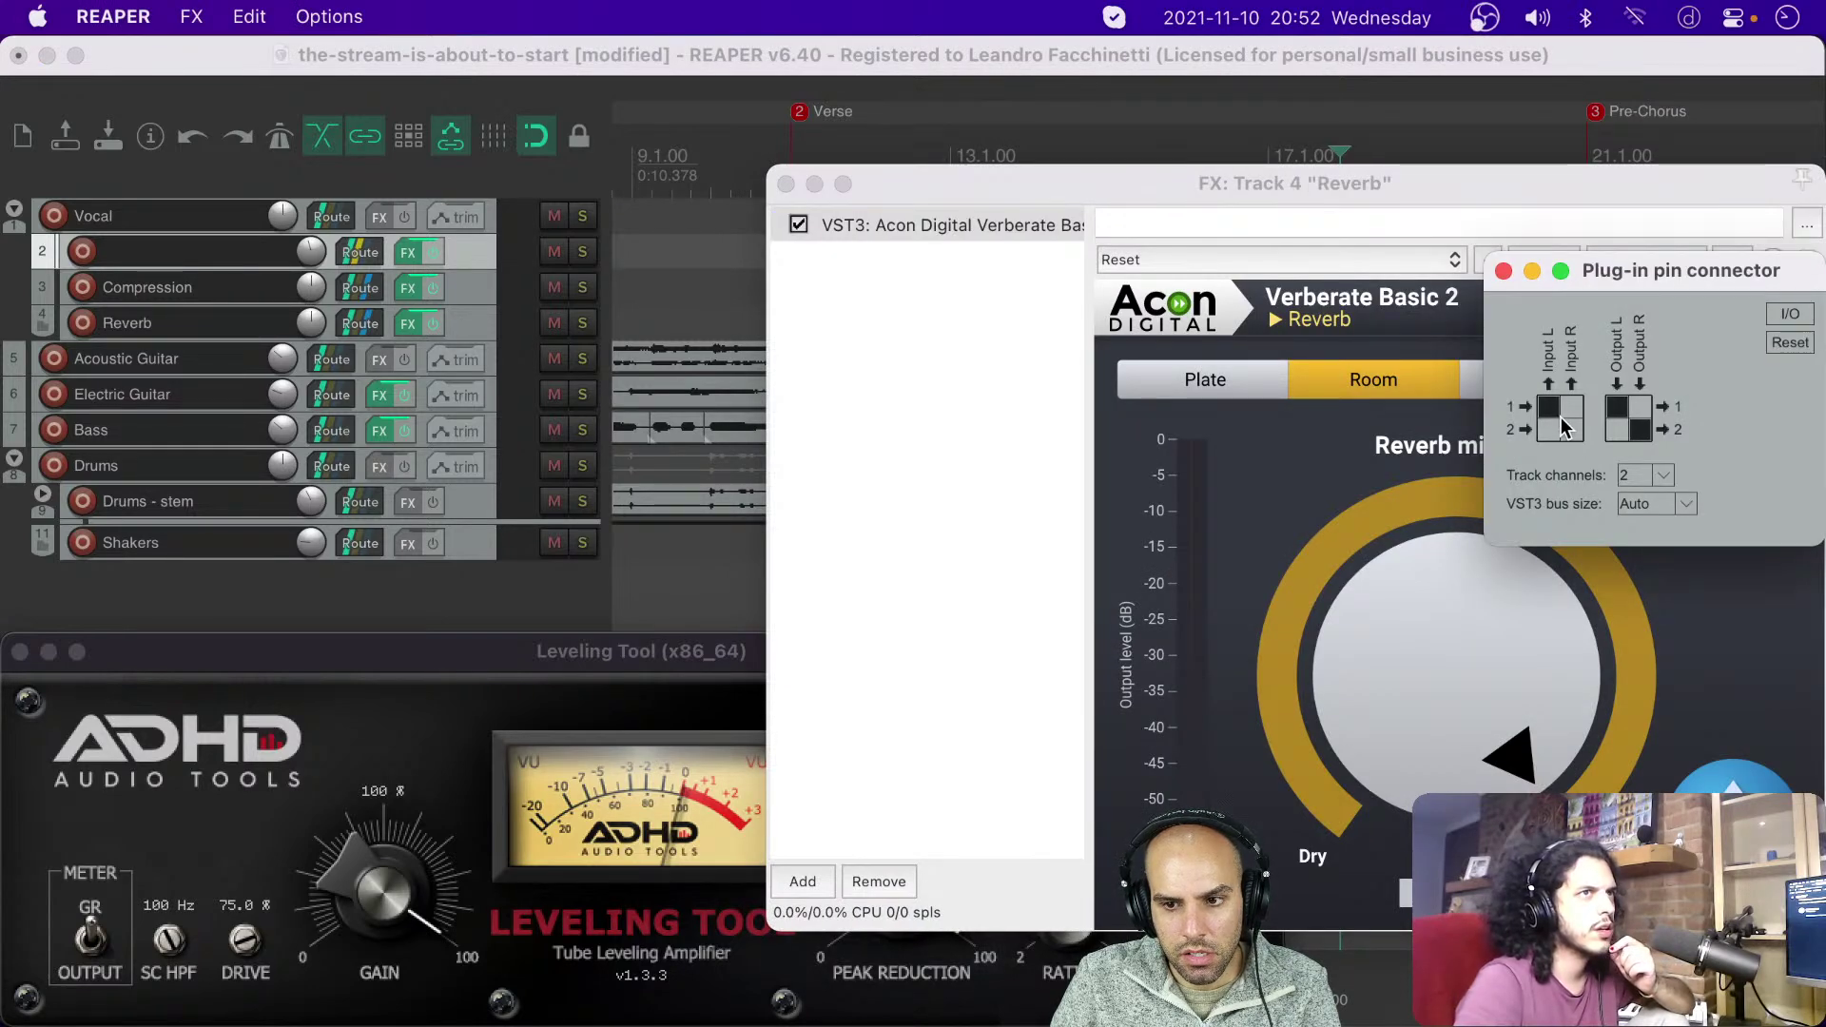
pyautogui.click(1503, 273)
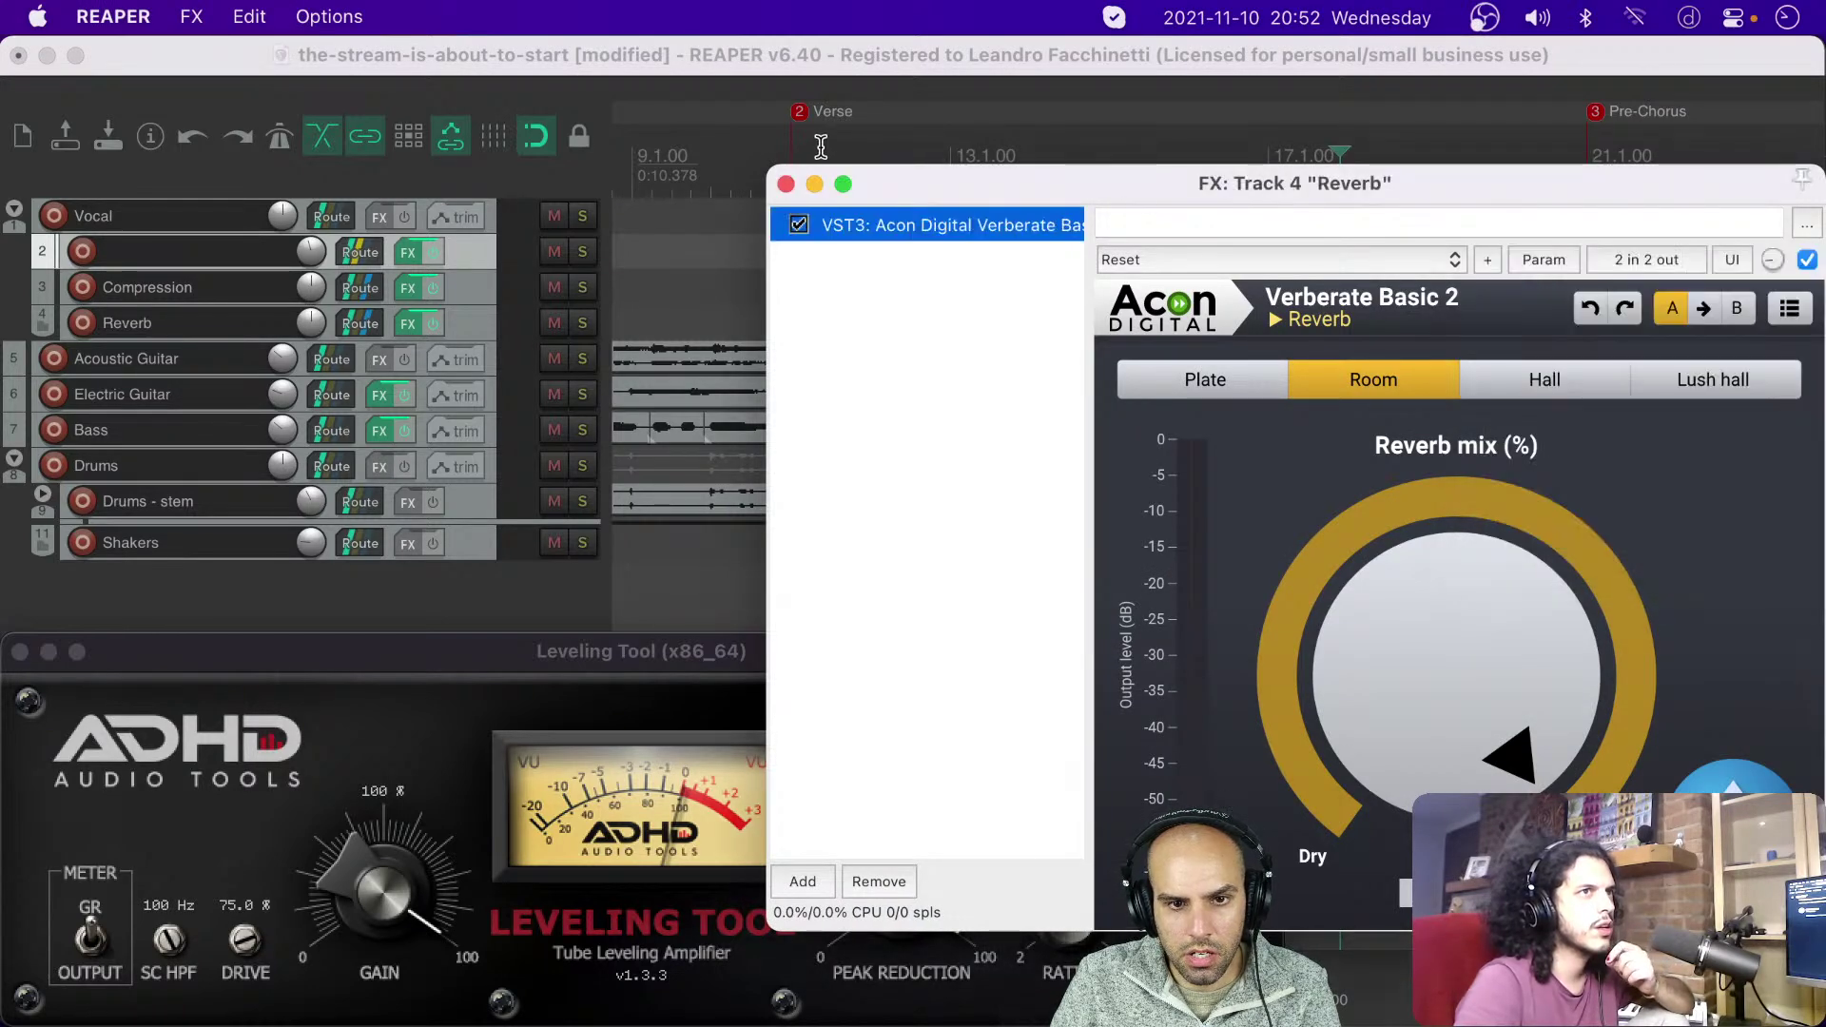
pyautogui.click(786, 183)
# Step: Play from just before the verse, audition the Reverb and Compression tracks soloed in turn, and close the Leveling Tool window
pyautogui.click(687, 283)
pyautogui.press('space')
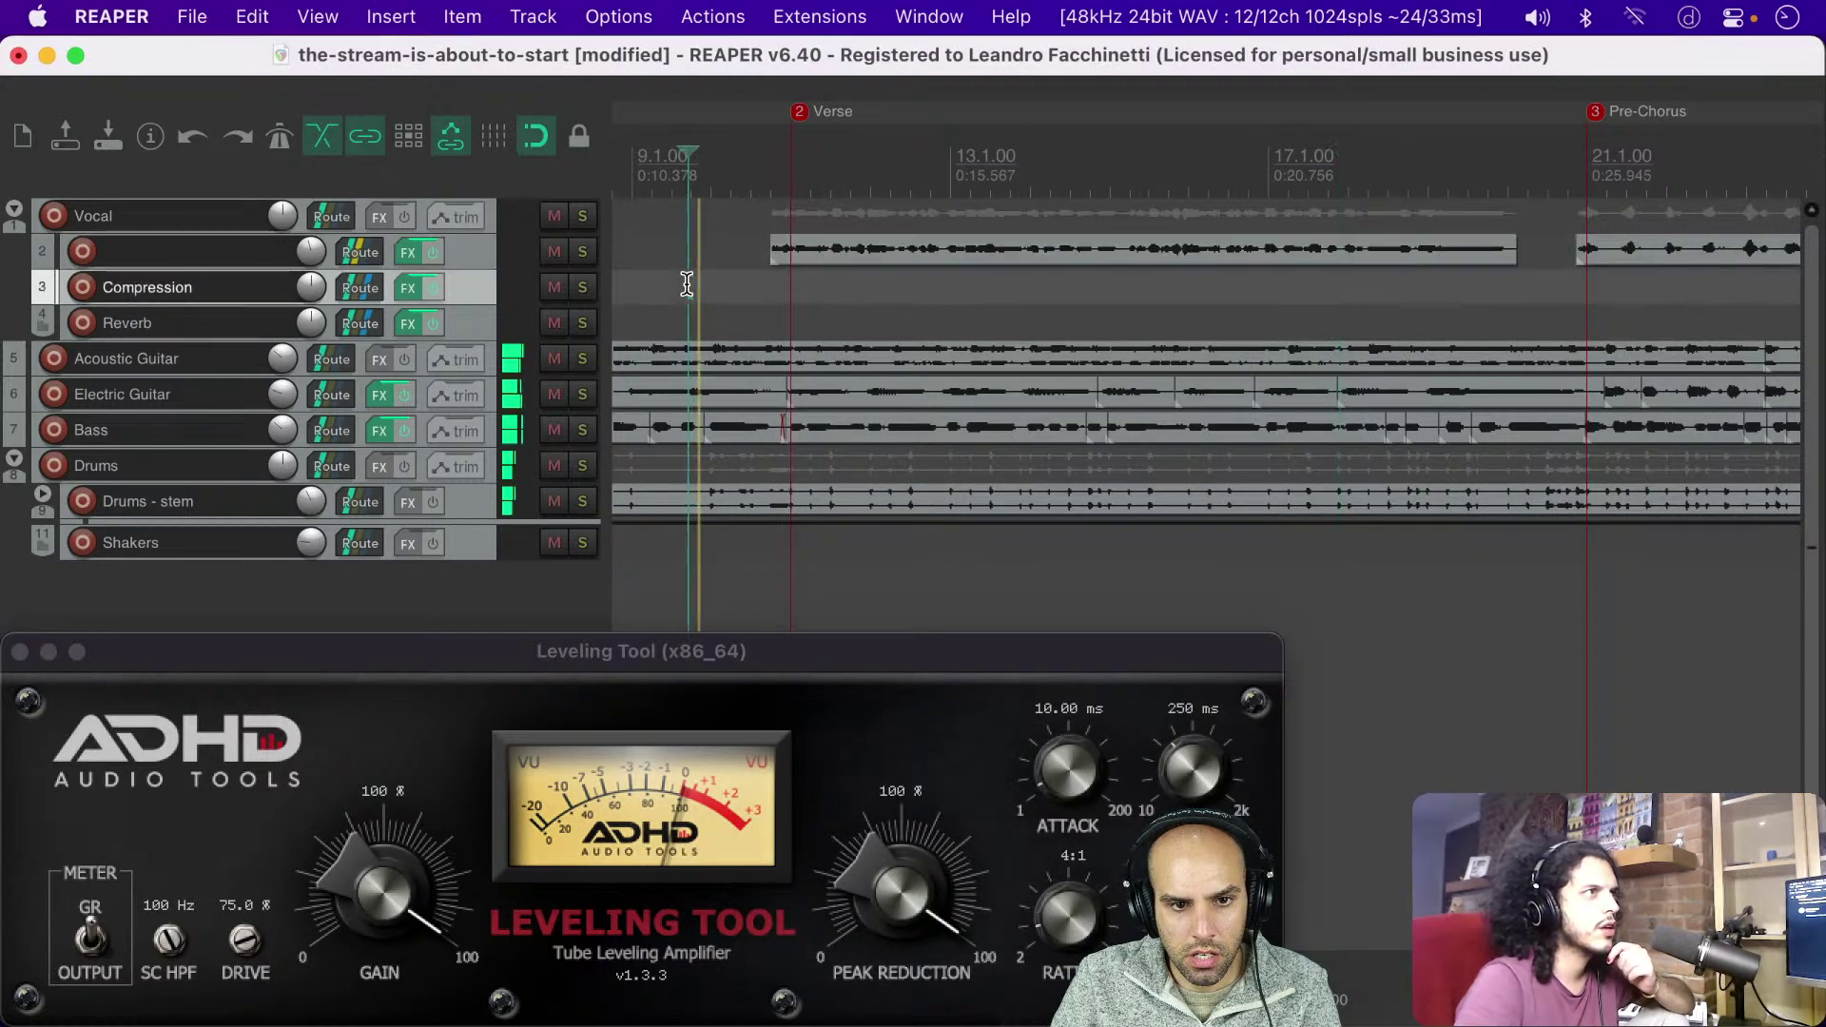
pyautogui.click(583, 323)
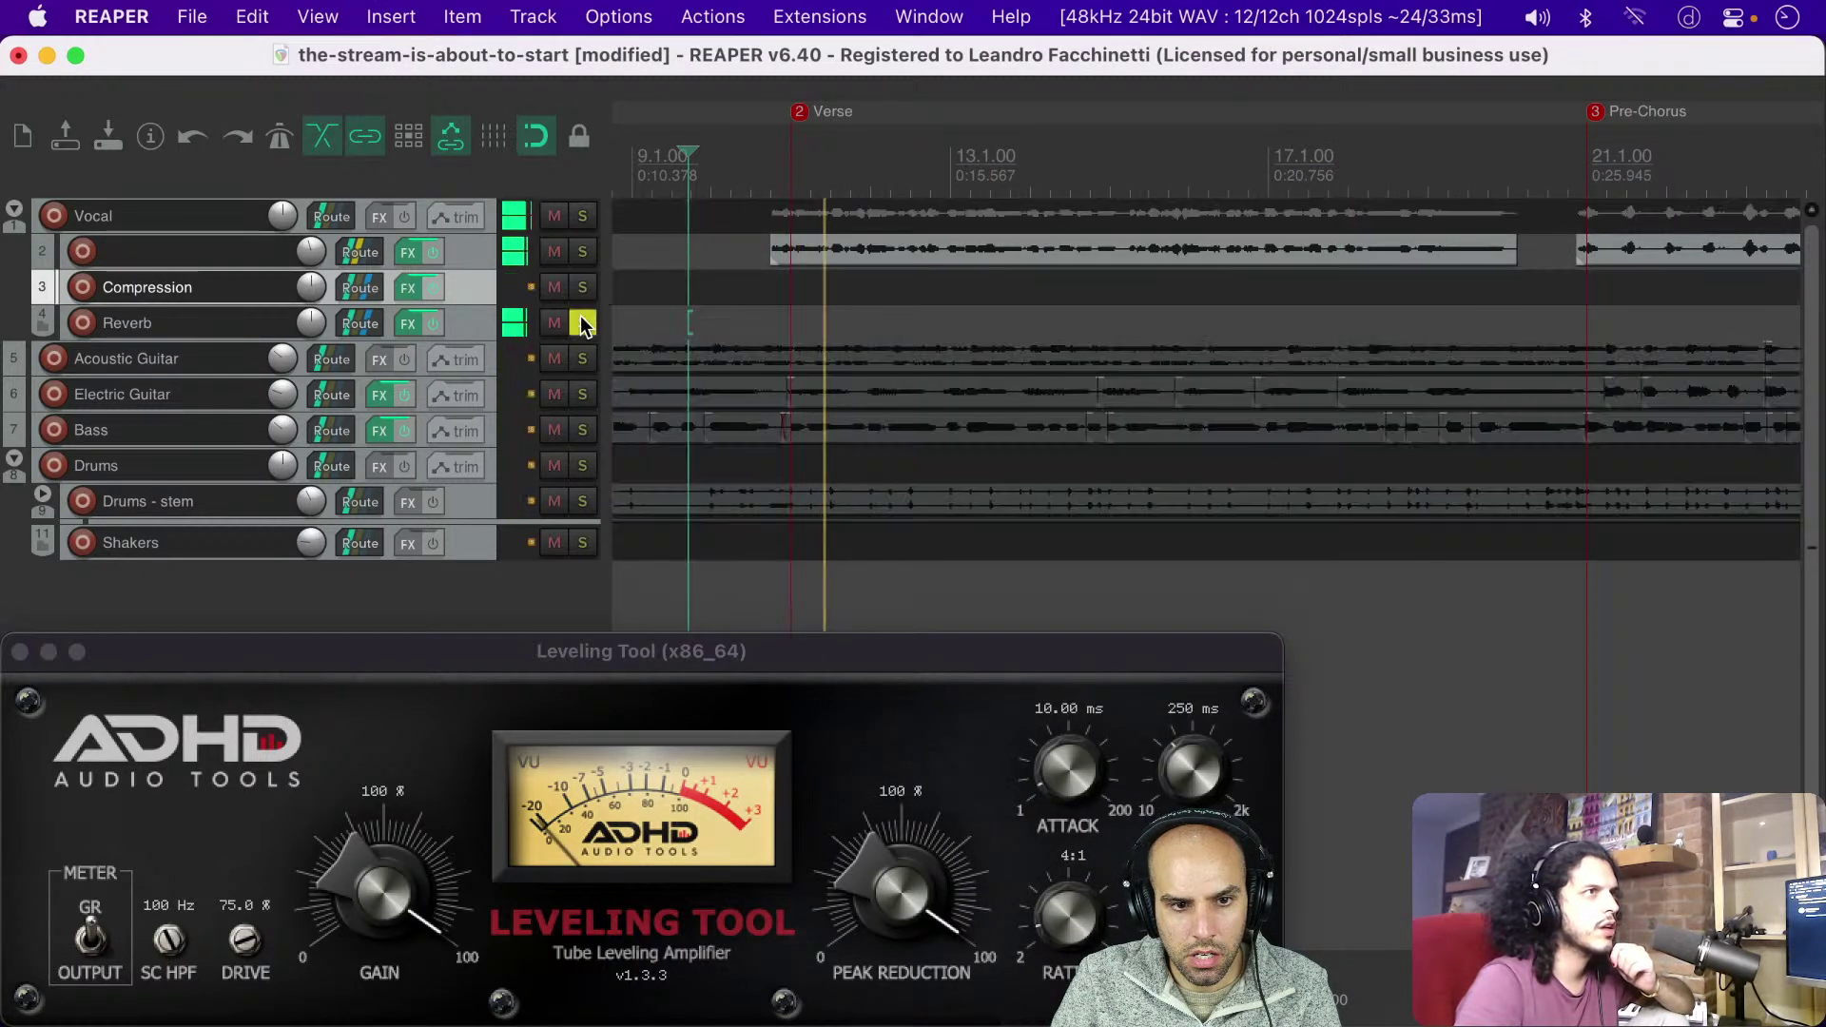
pyautogui.click(583, 320)
pyautogui.click(582, 290)
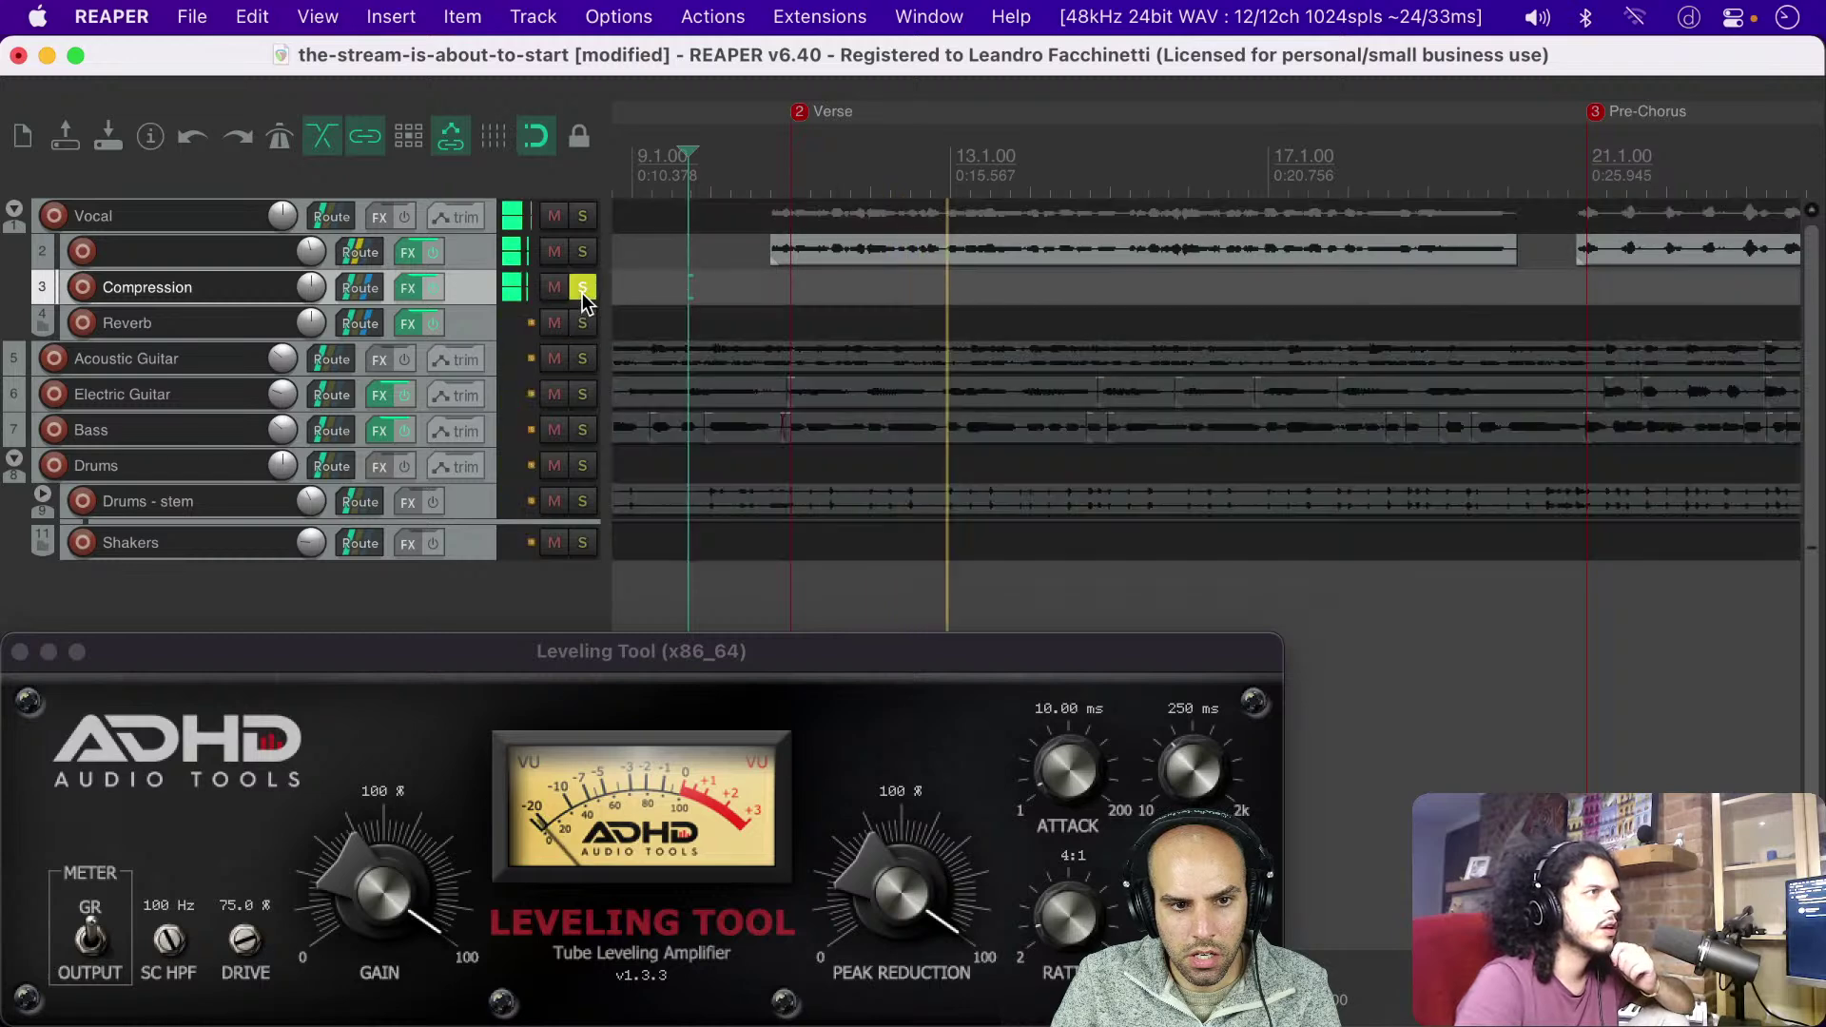
pyautogui.press('space')
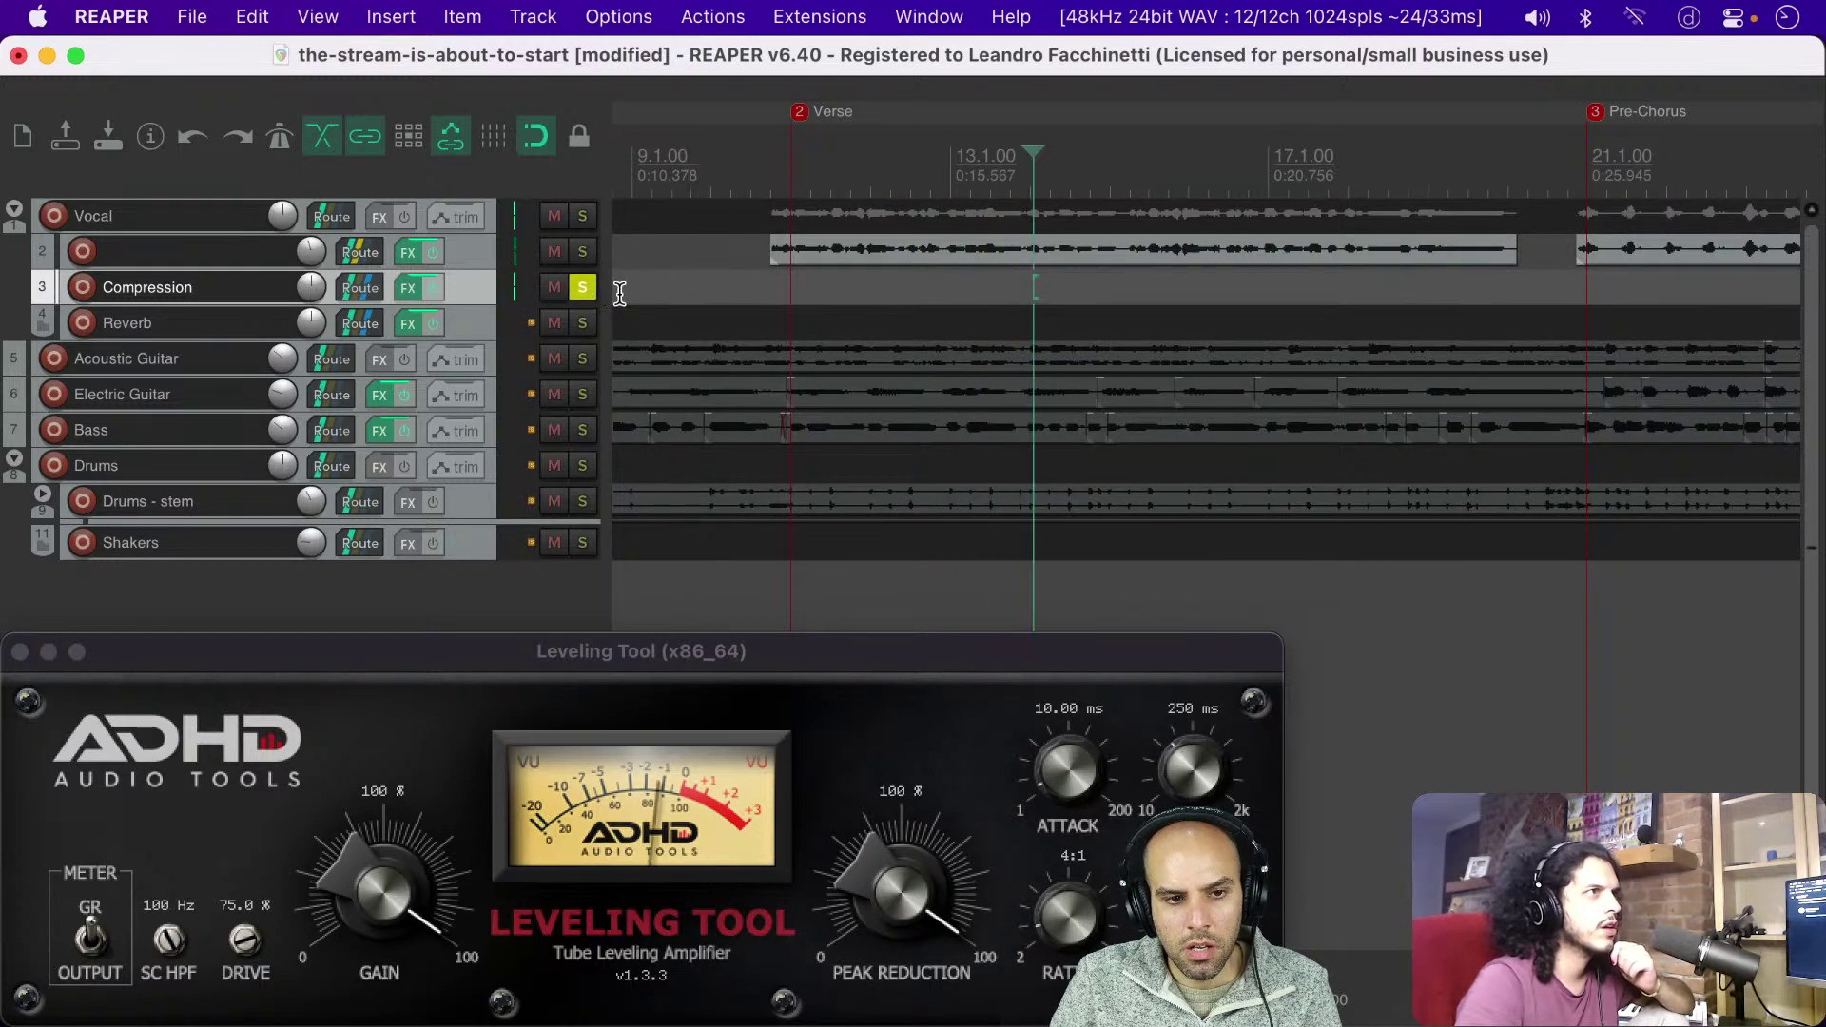
pyautogui.click(590, 289)
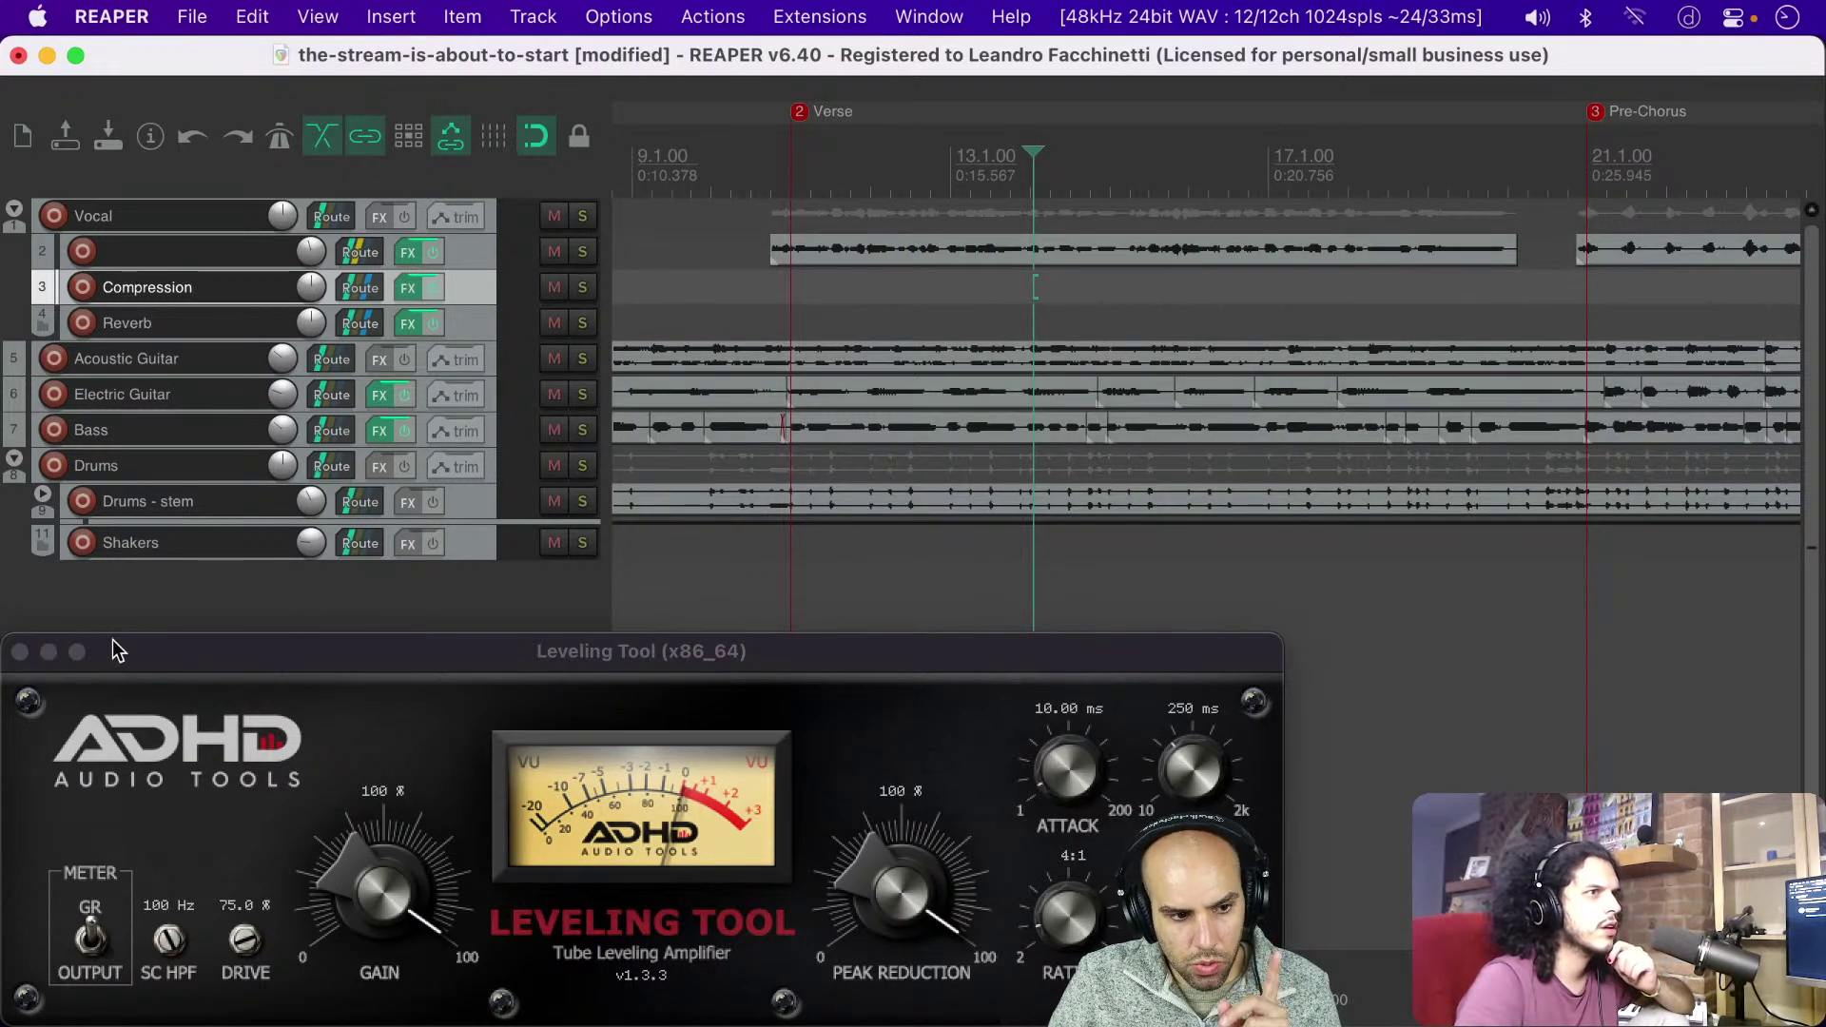
pyautogui.click(20, 653)
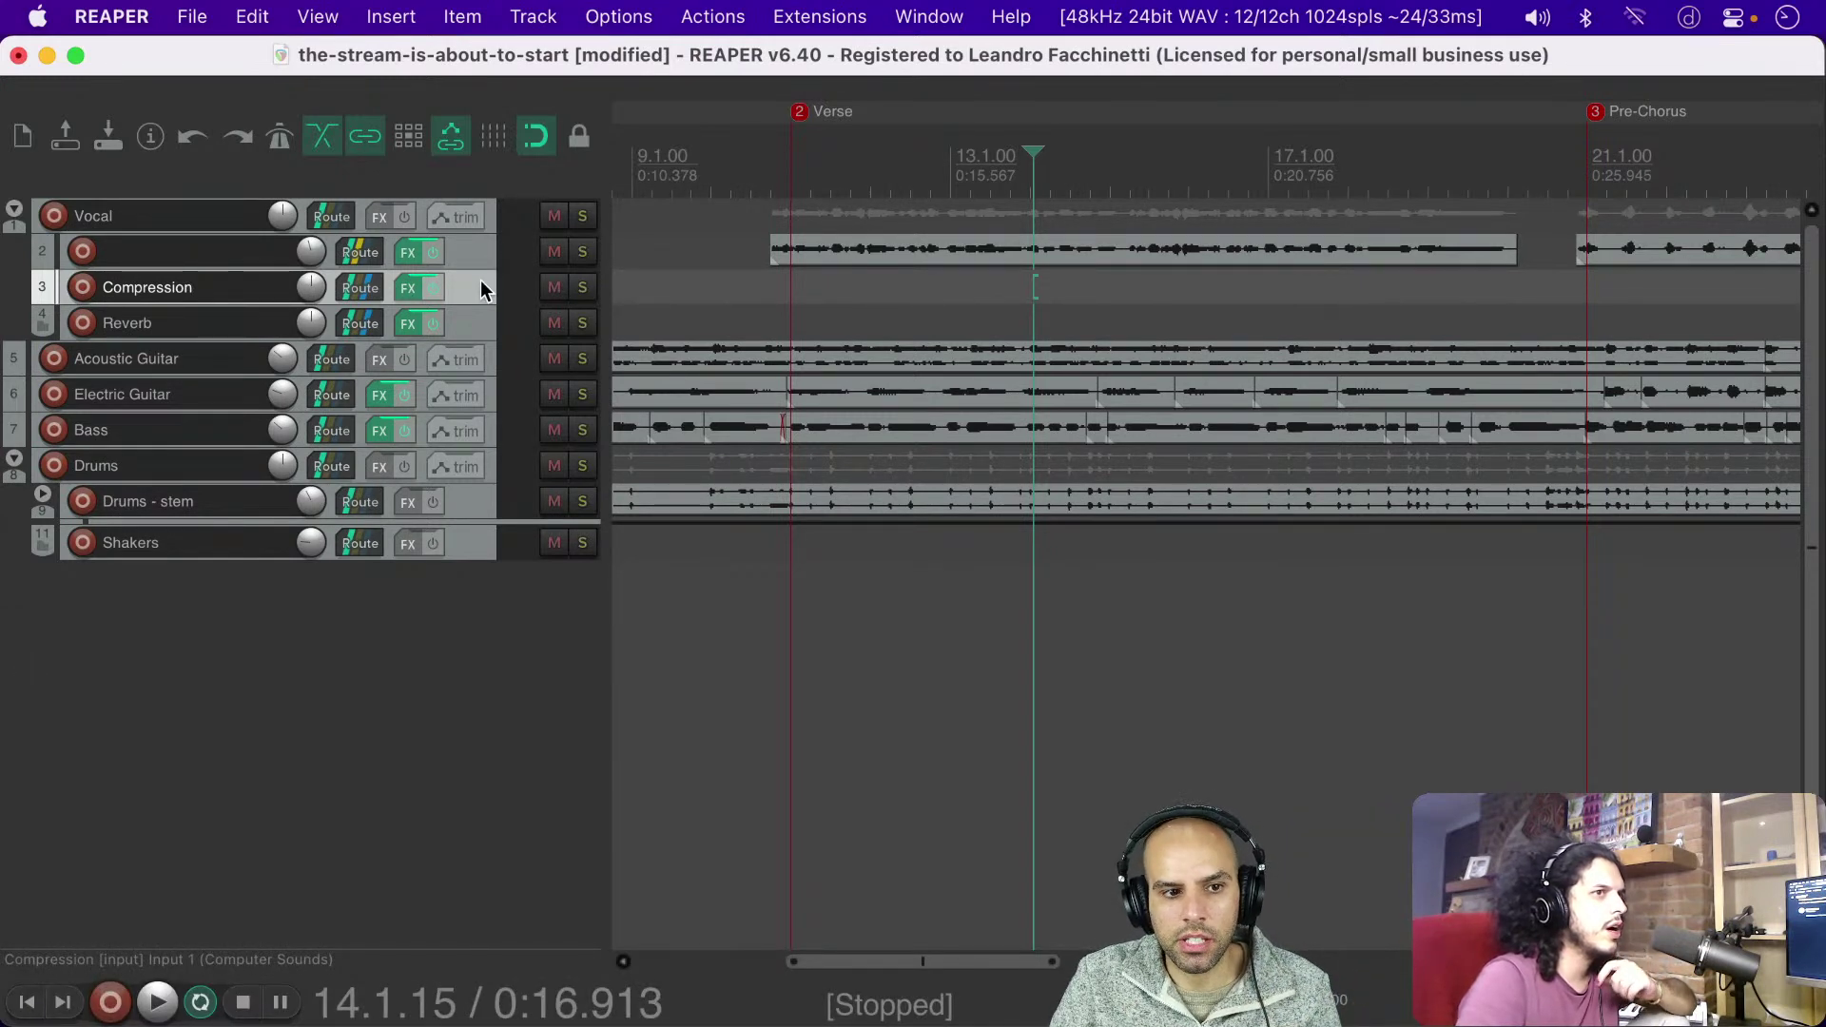
# Step: Set track 2's sends to Compression and Reverb to Pre-Fader (Post-FX)
pyautogui.click(374, 248)
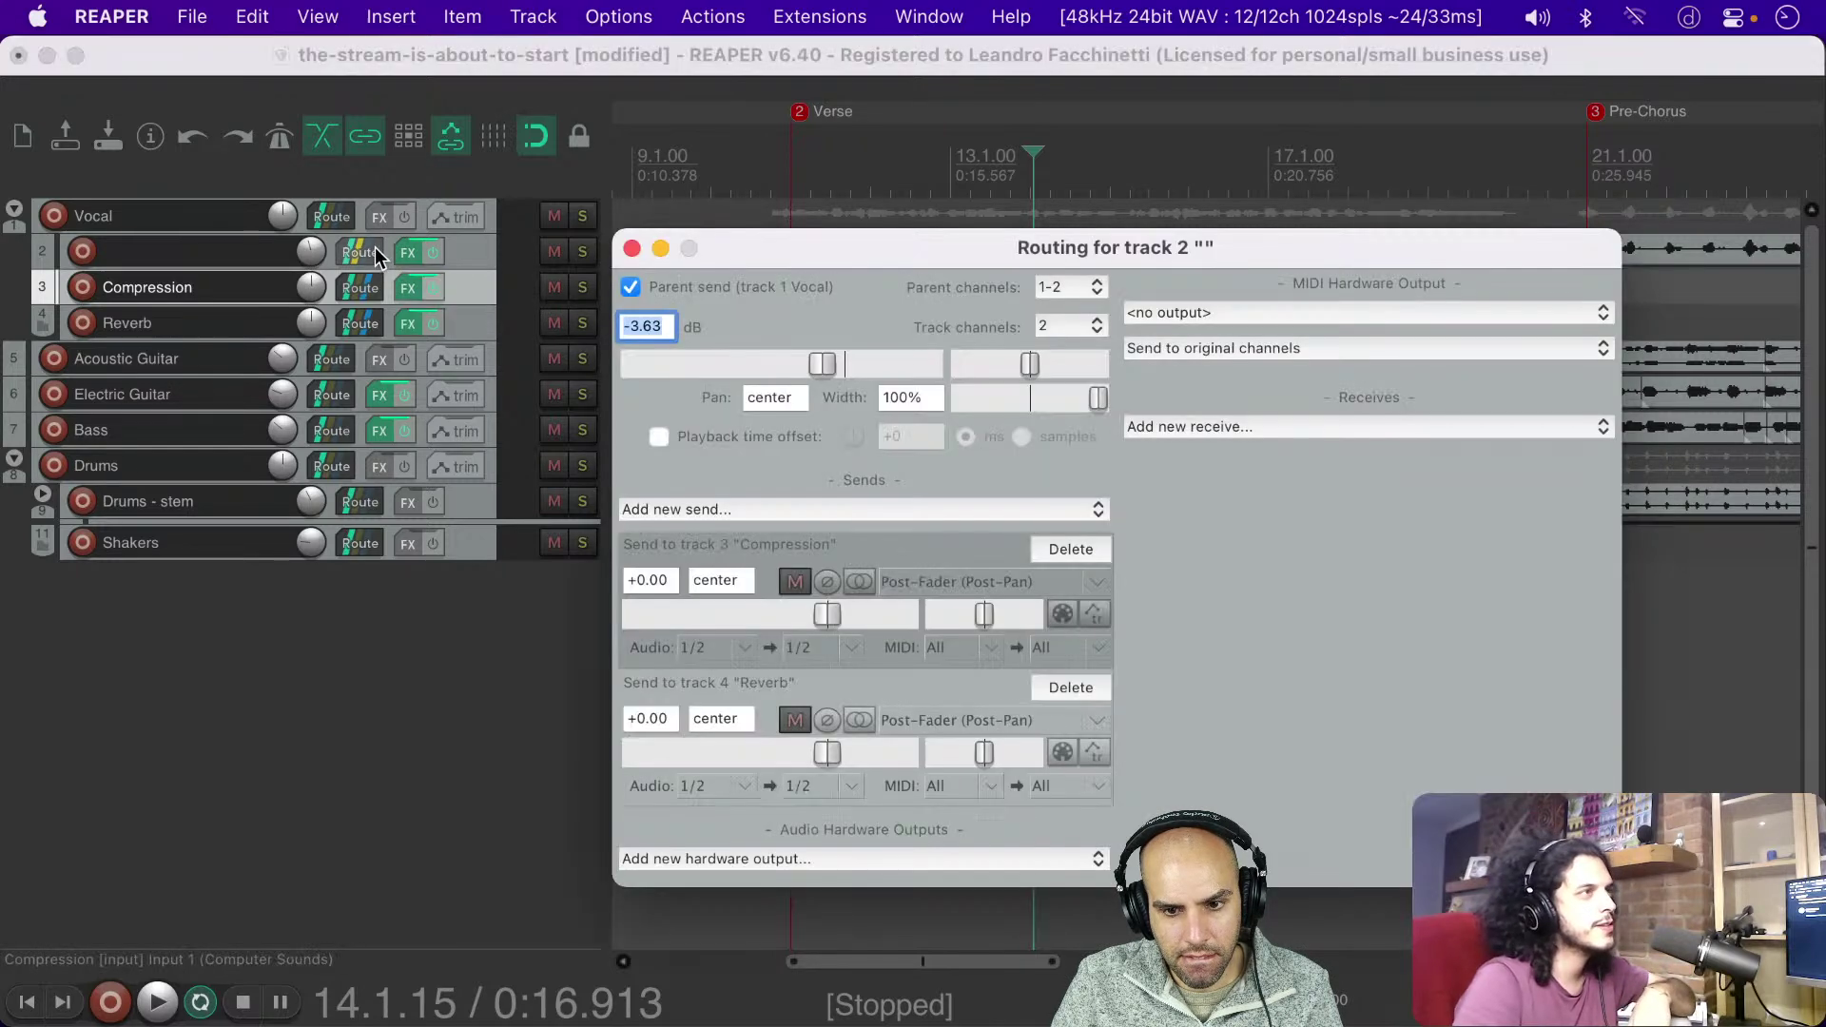
pyautogui.click(997, 582)
pyautogui.click(958, 645)
pyautogui.click(933, 719)
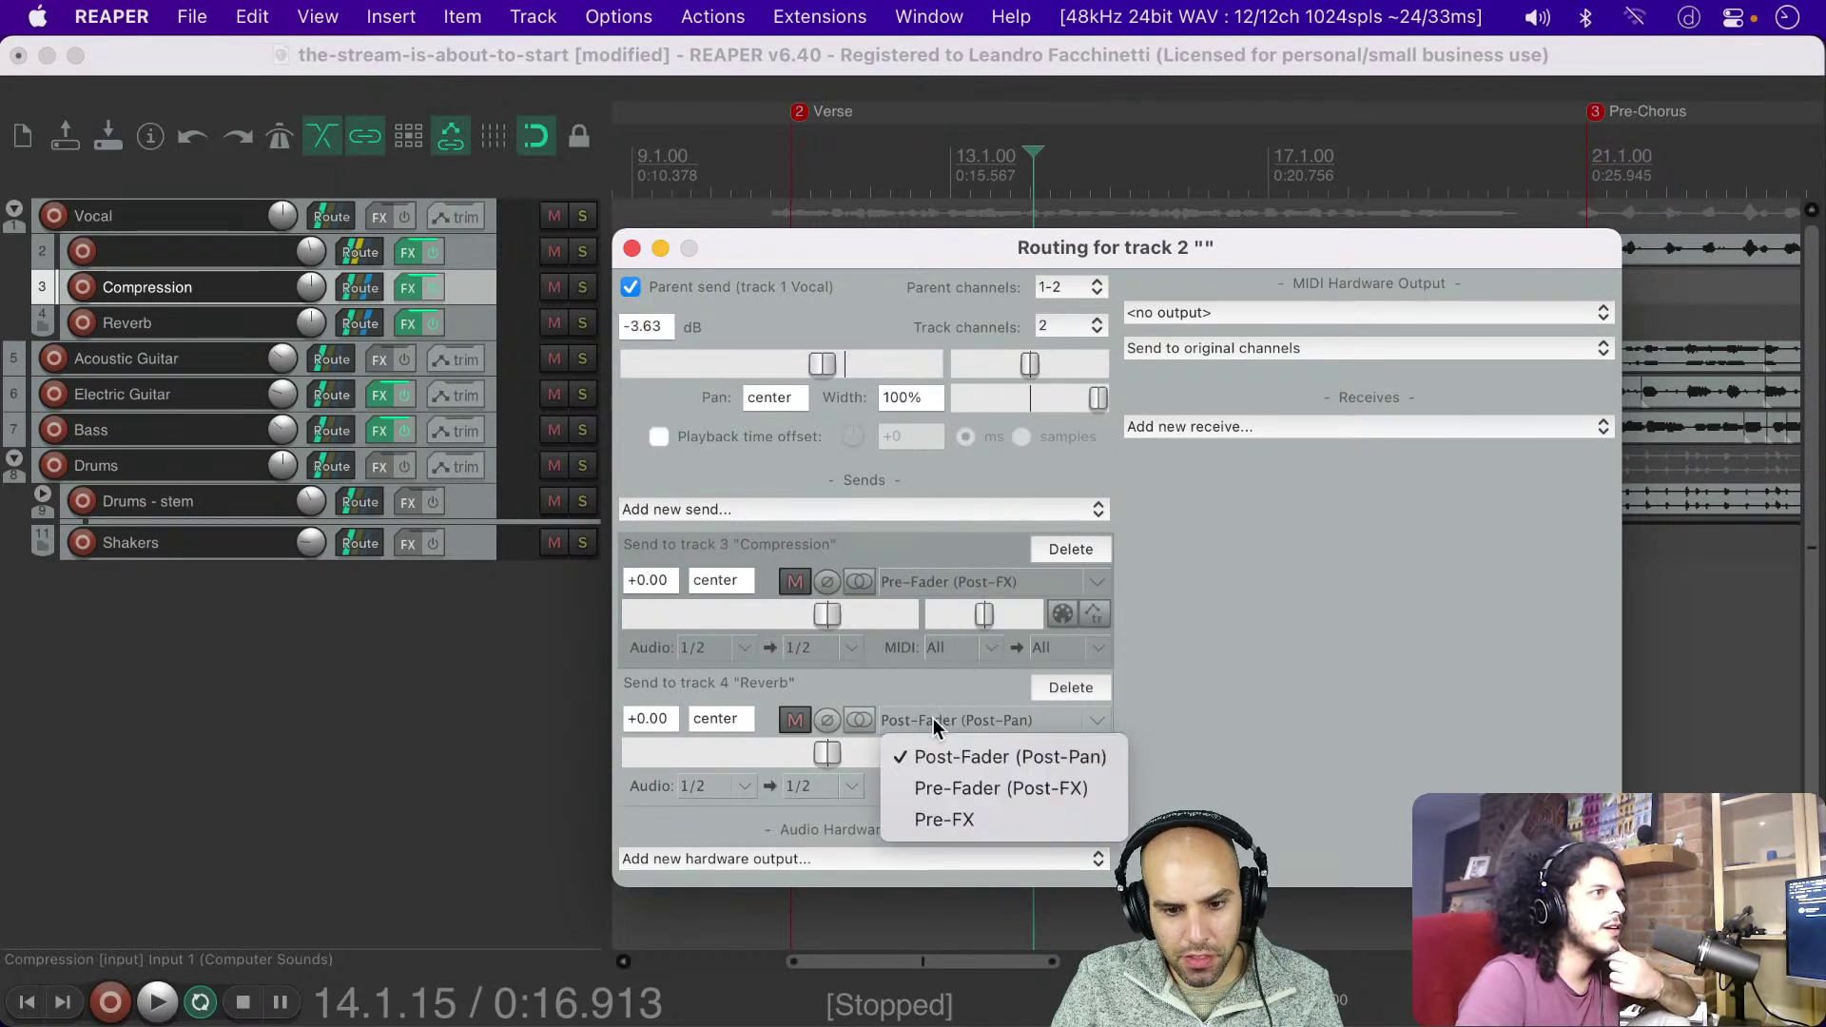
pyautogui.click(930, 792)
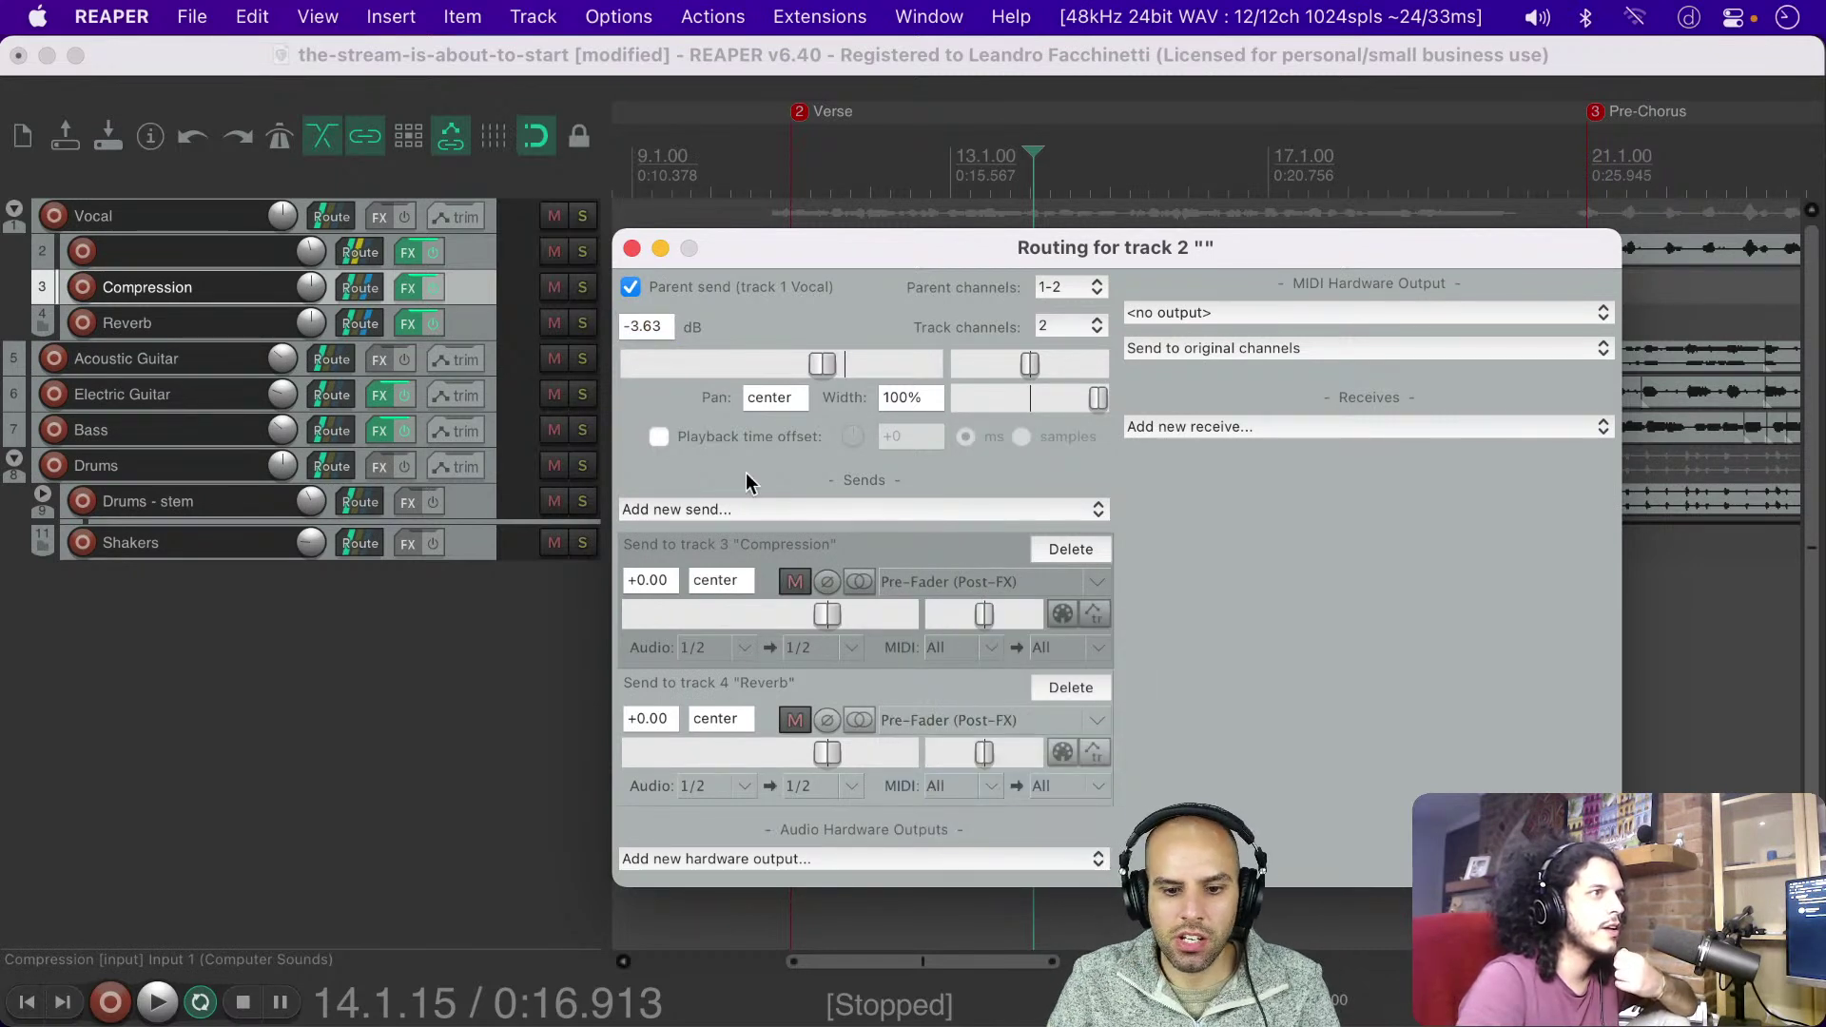
pyautogui.click(632, 250)
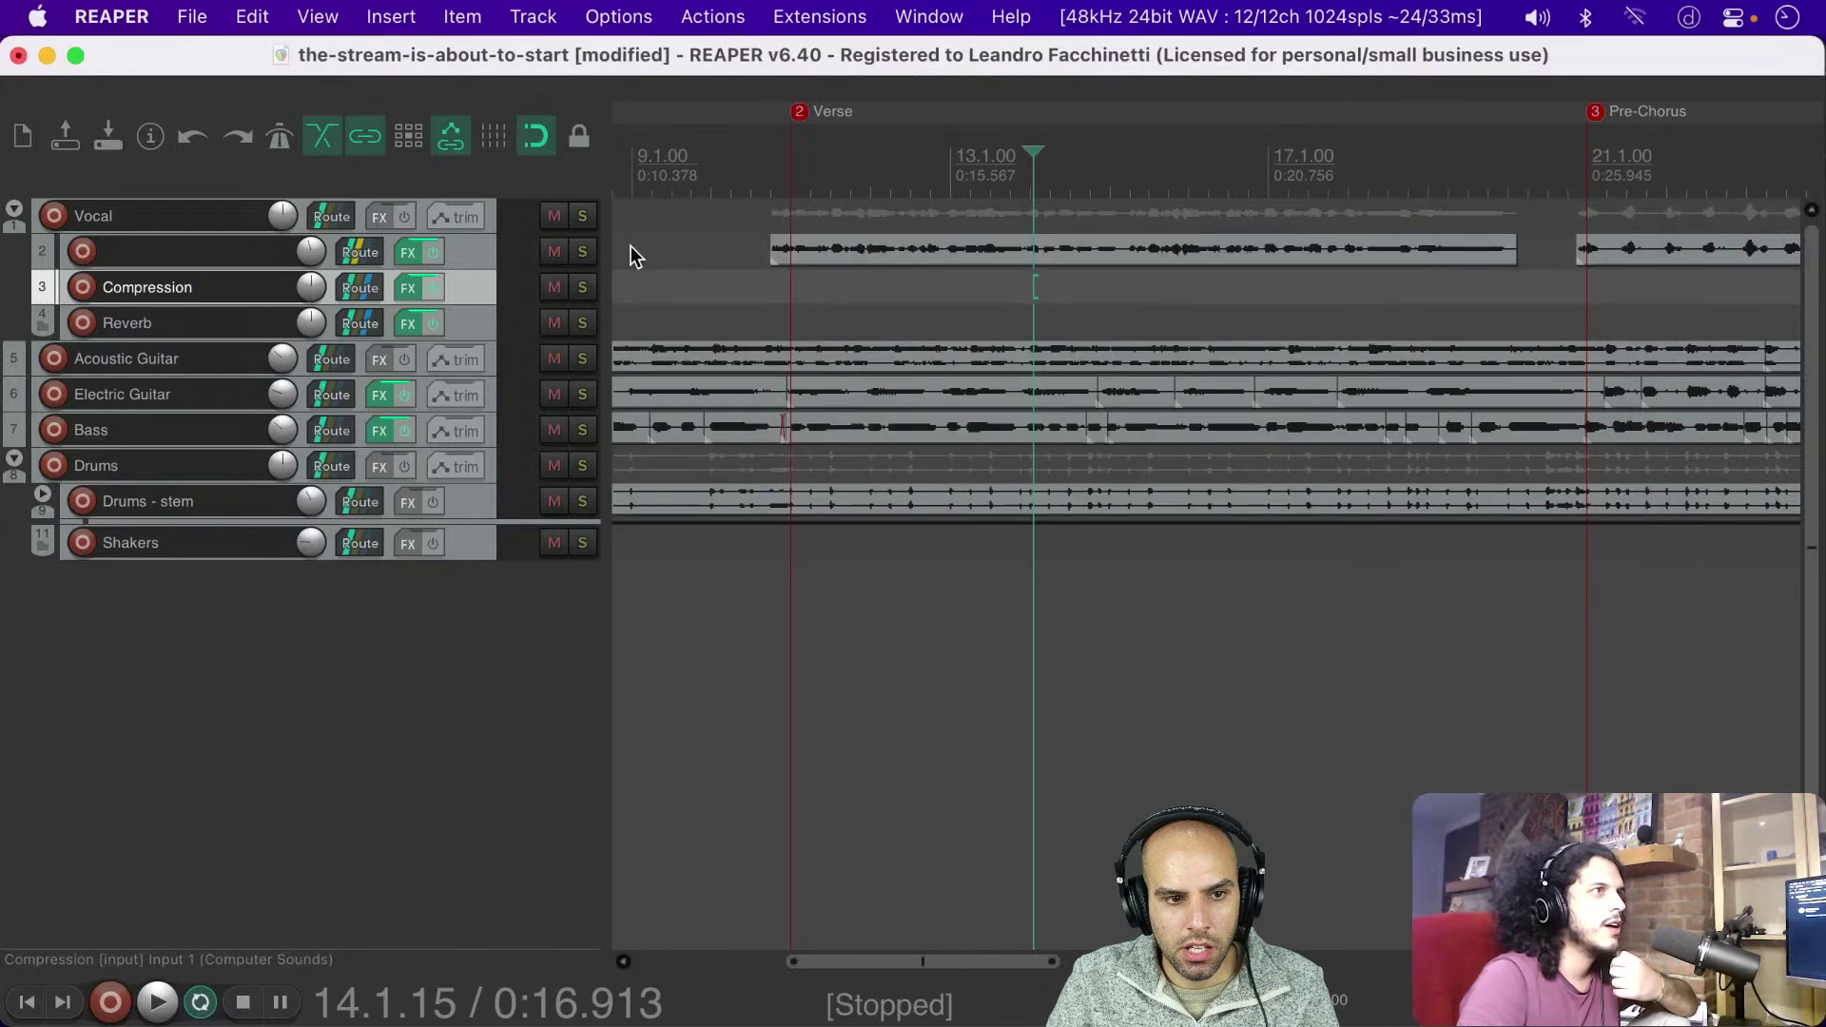
# Step: Audition the start of the verse with track 2 muted, and unmute the track
pyautogui.click(555, 251)
pyautogui.click(734, 294)
pyautogui.press('space')
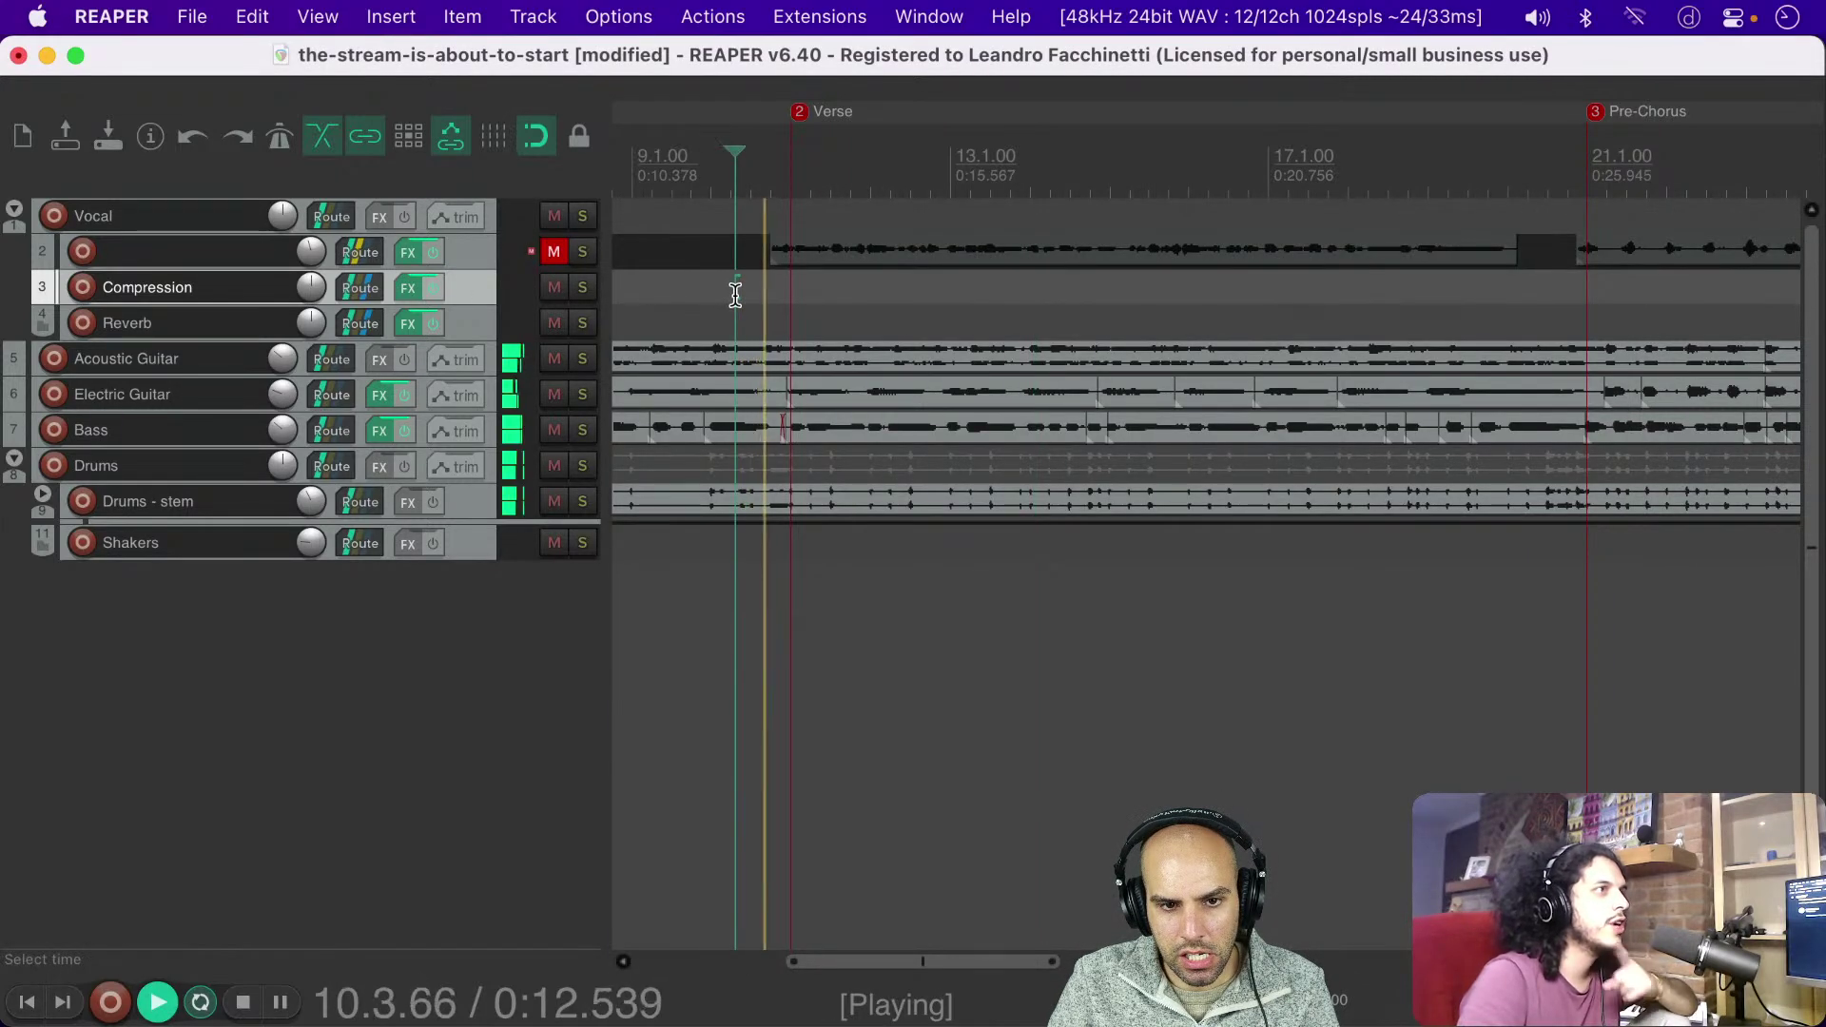
pyautogui.press('space')
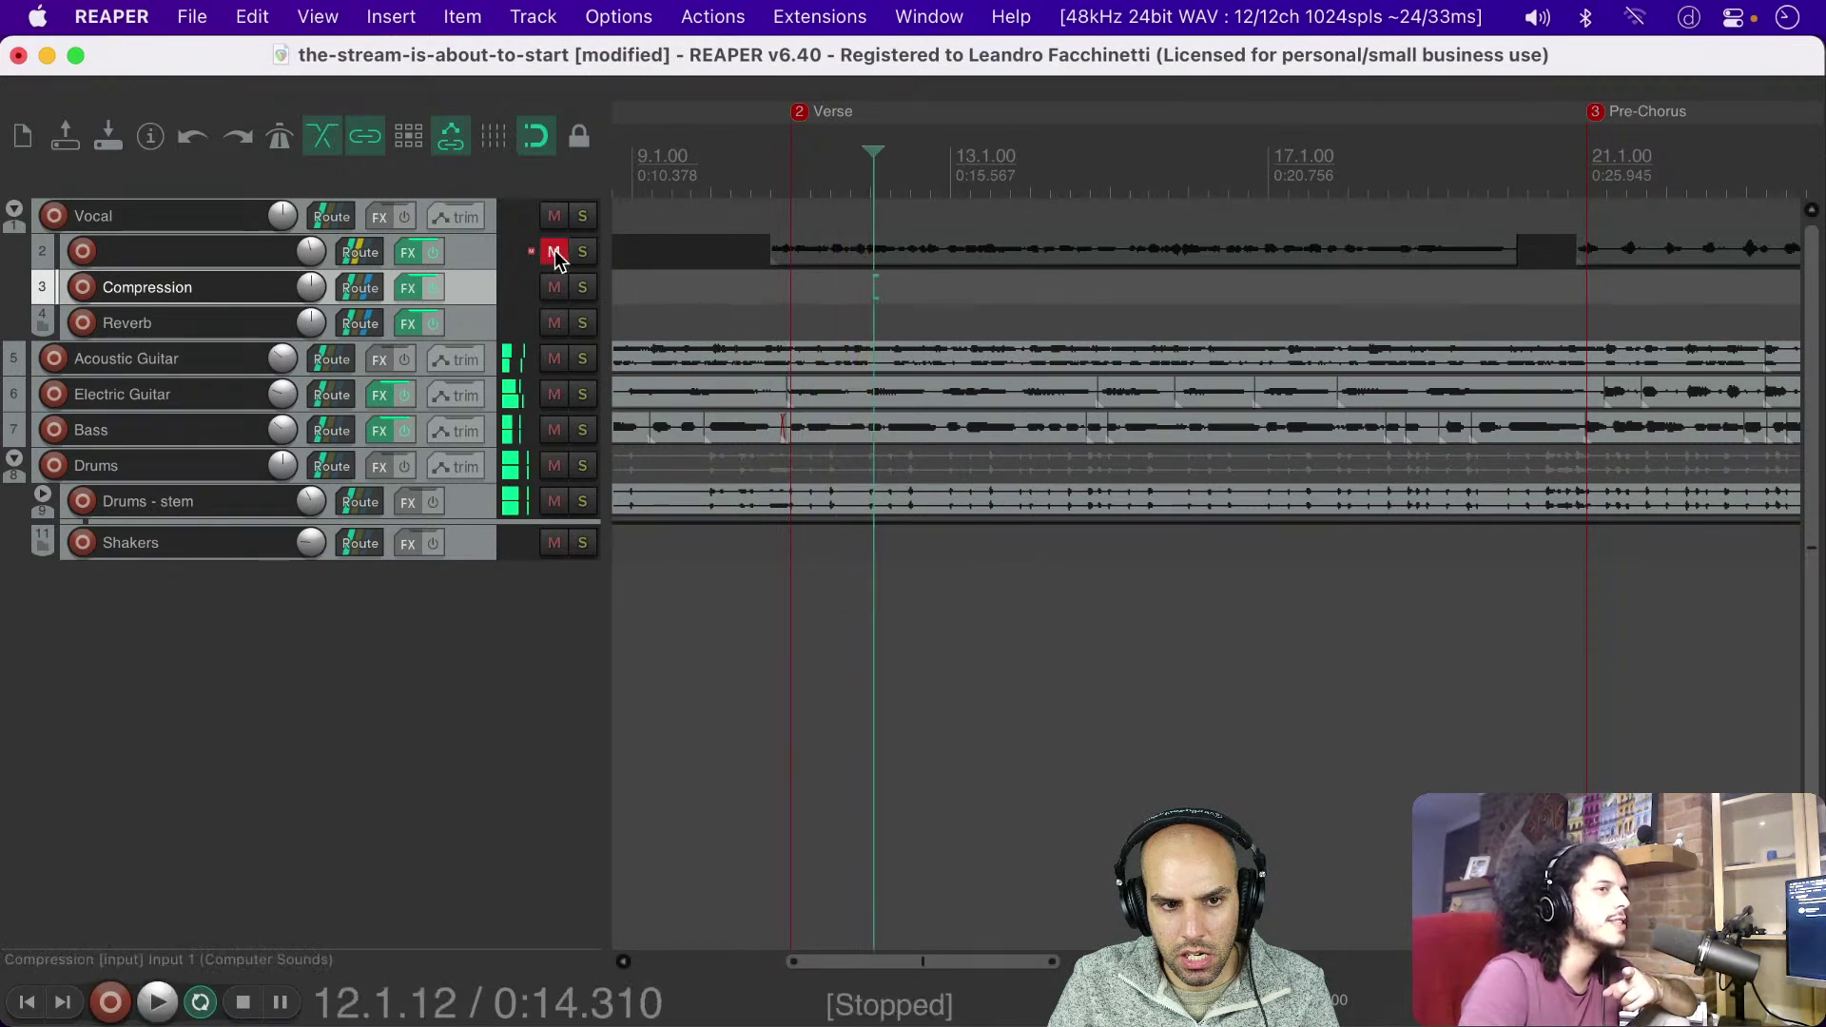
pyautogui.click(554, 251)
pyautogui.click(837, 252)
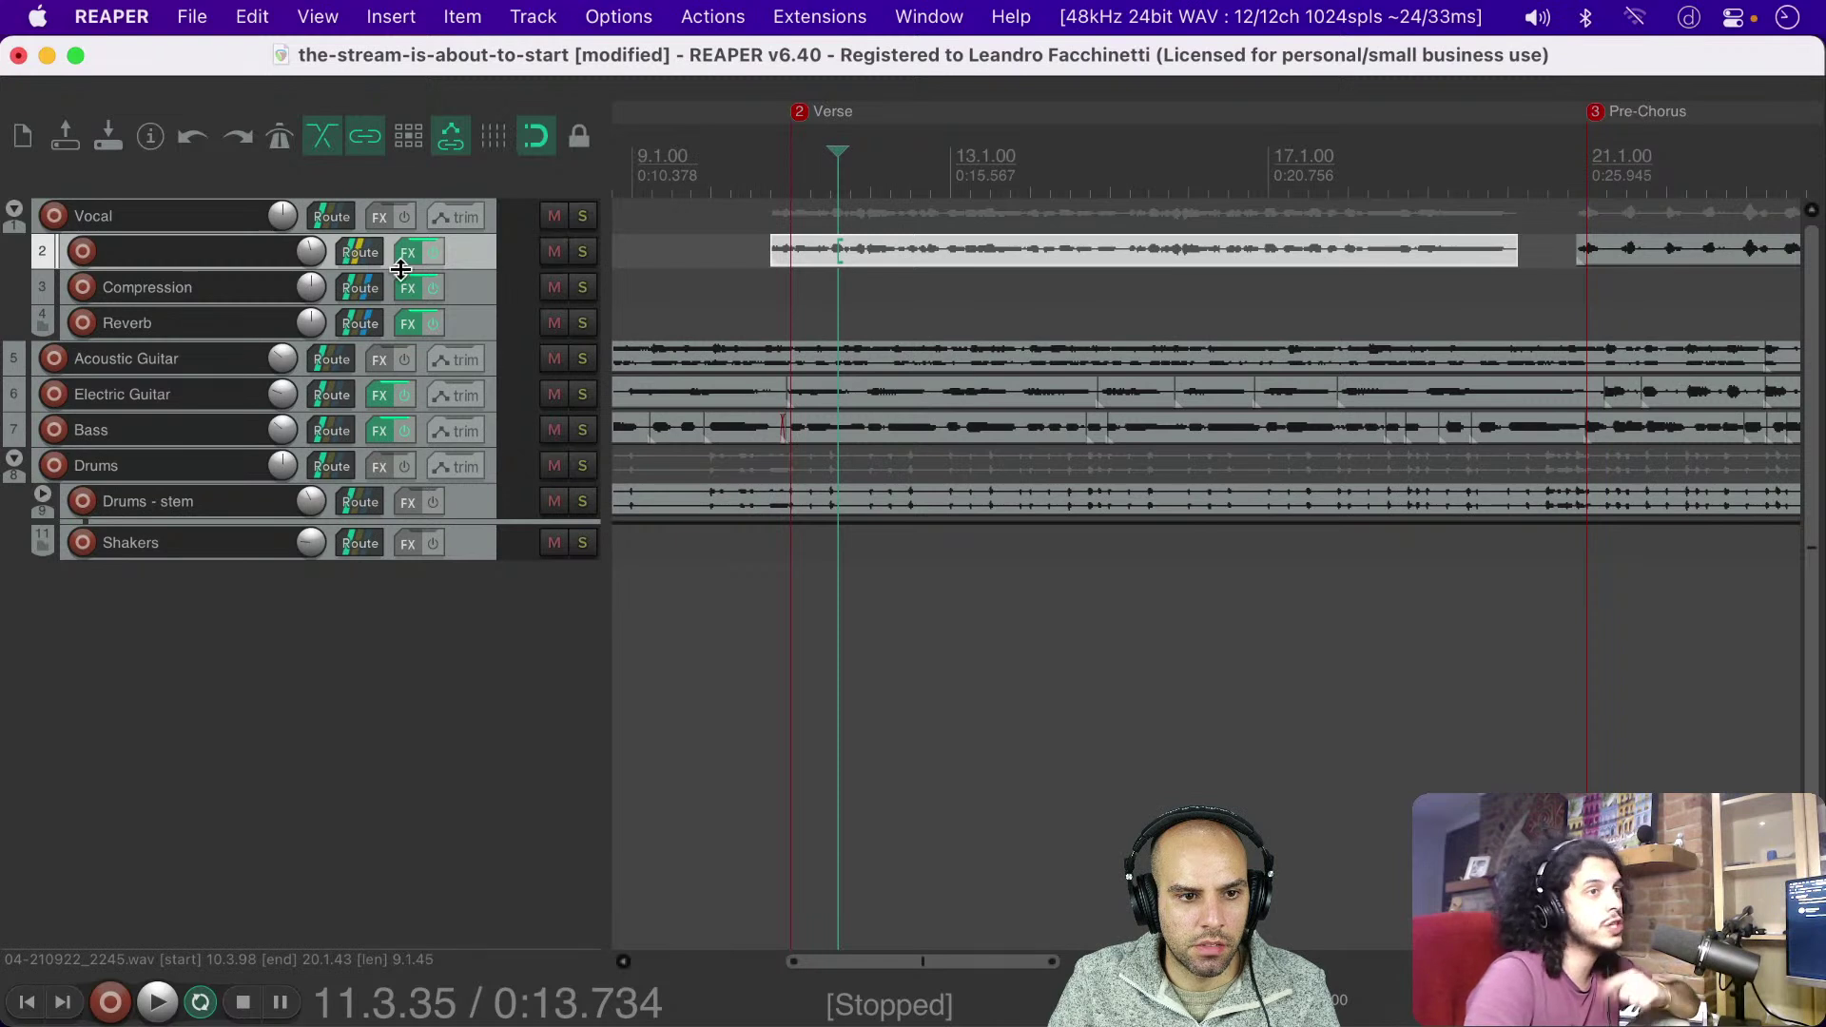
# Step: Look inside the Drums - stem folder, collapse it again and save the project
pyautogui.moveTo(314, 260)
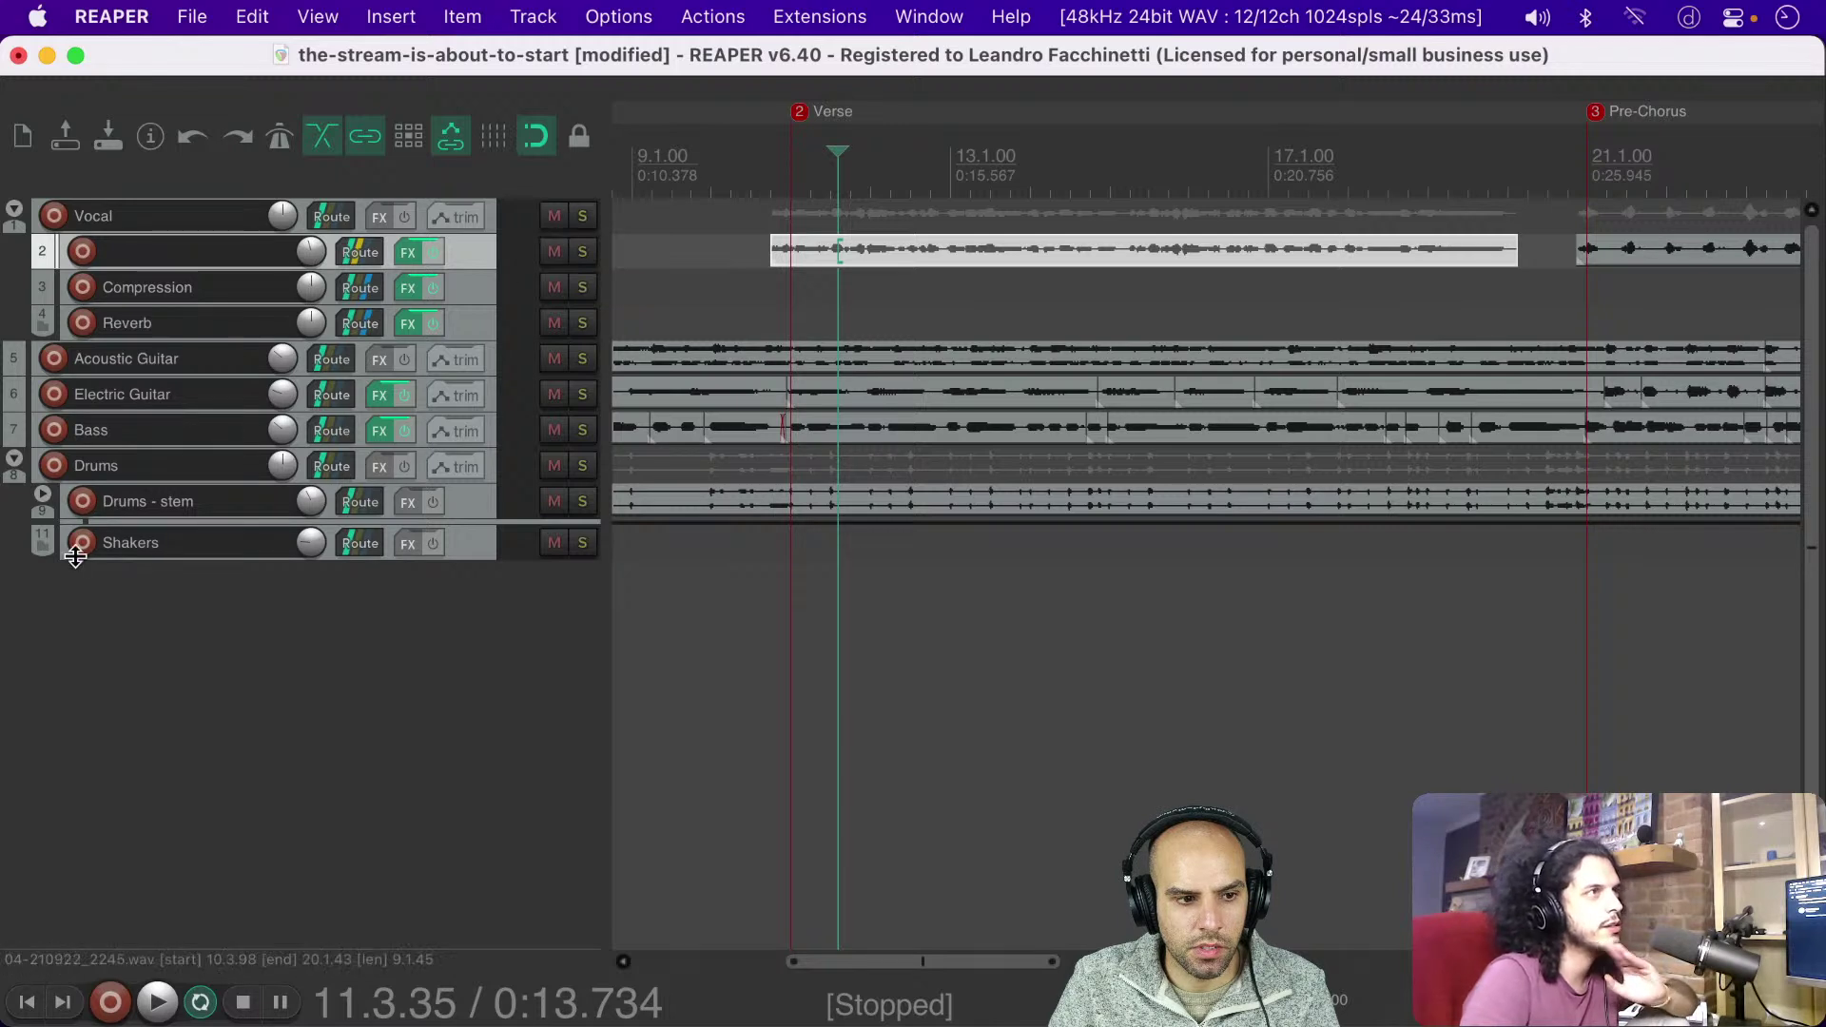
pyautogui.click(42, 495)
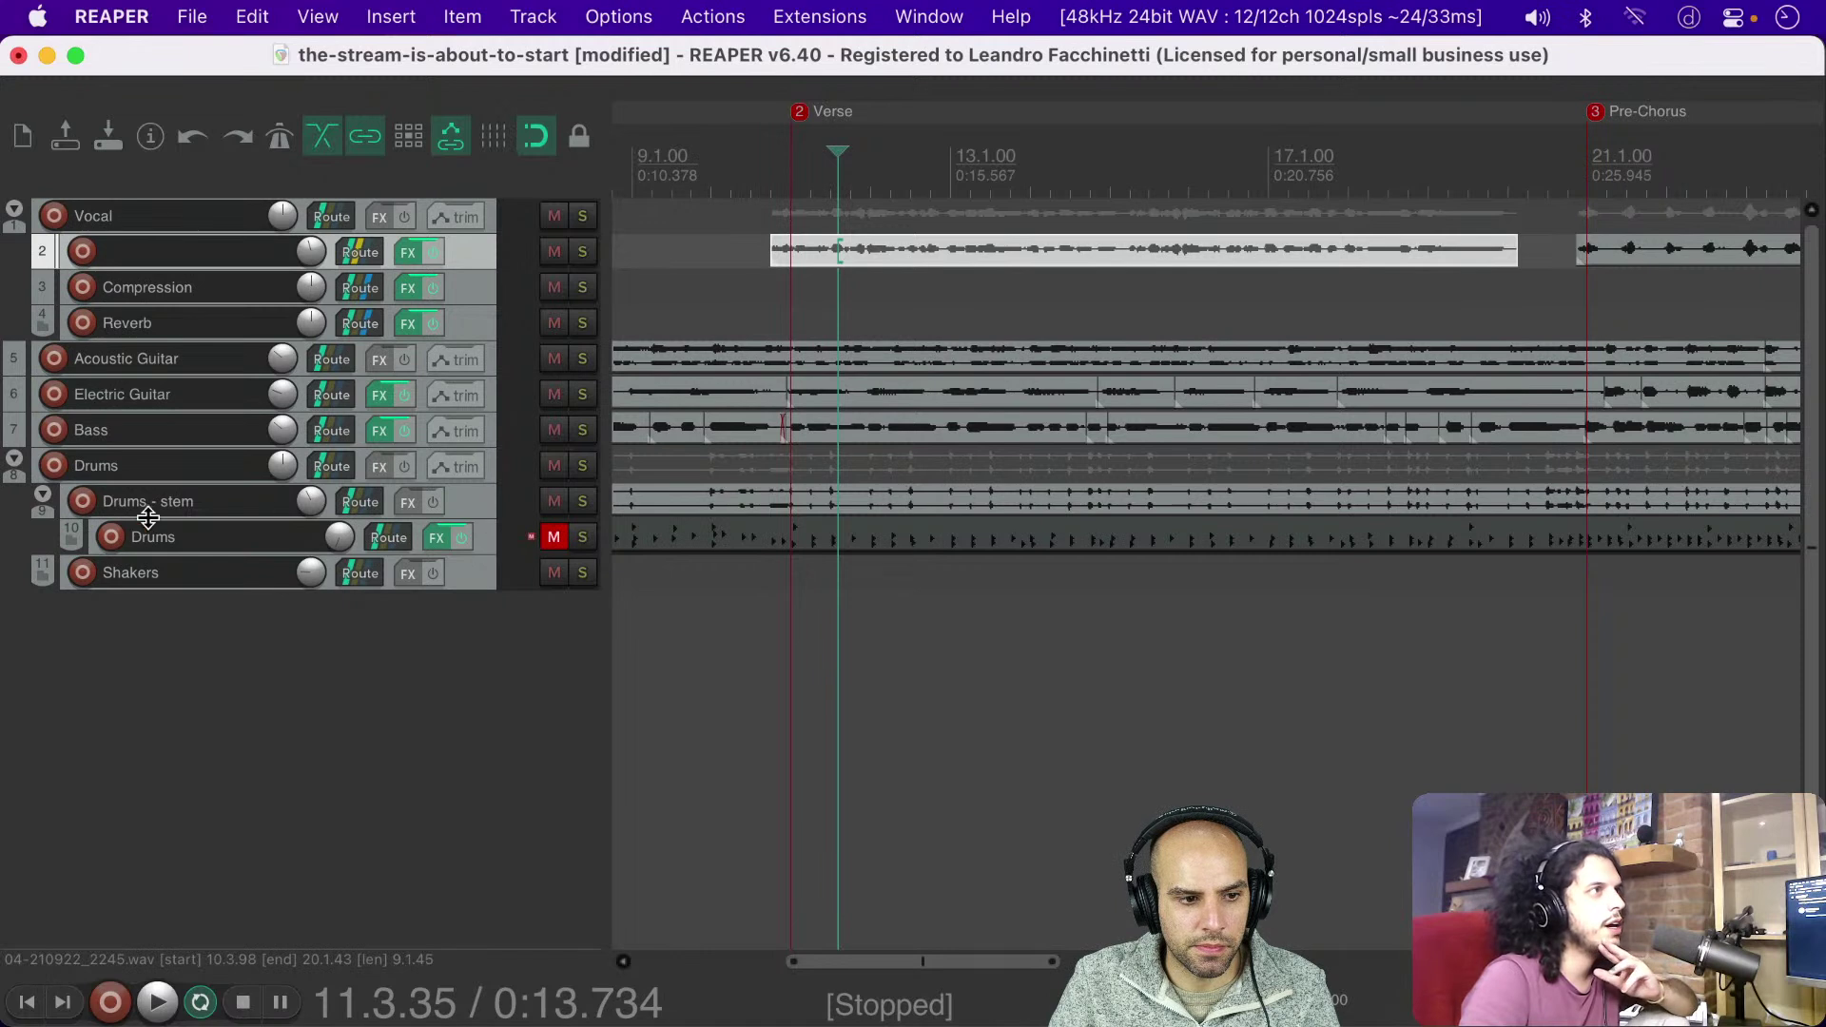
pyautogui.click(43, 495)
pyautogui.click(751, 290)
pyautogui.press('super+s')
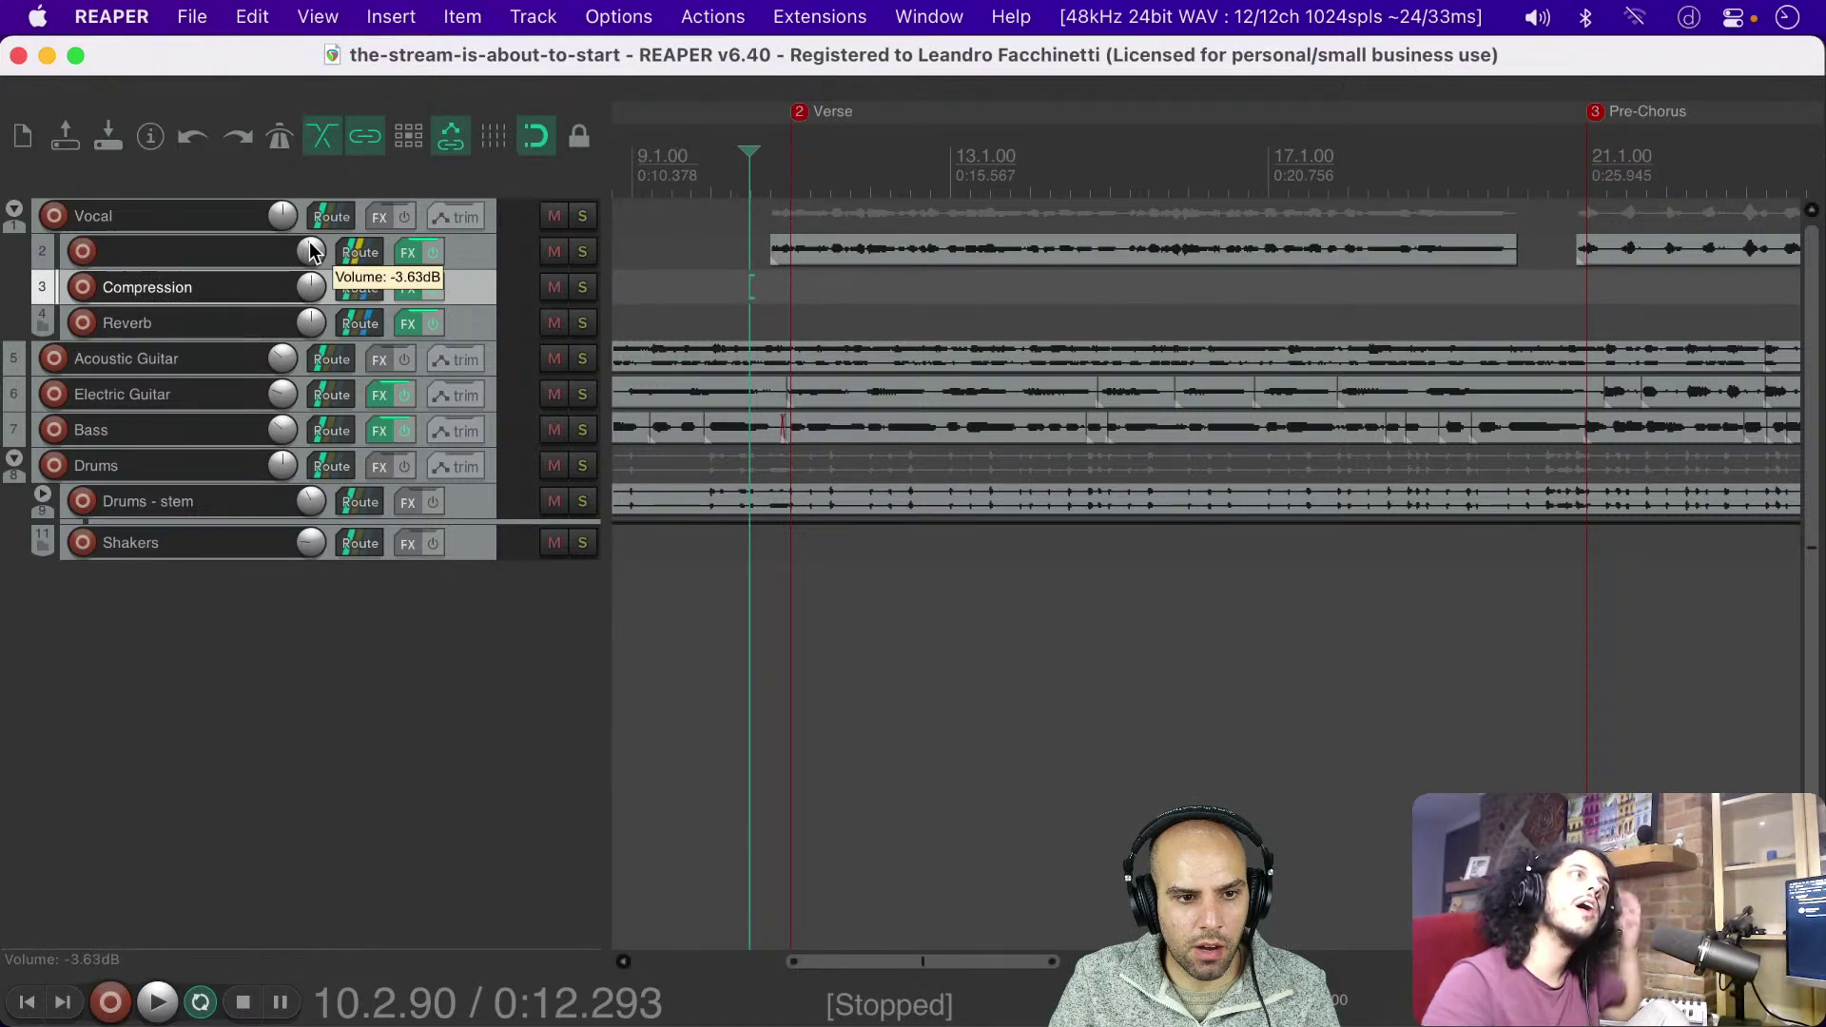
# Step: Turn the volume of the unnamed track 2 down to -inf dB
pyautogui.moveTo(311, 250)
pyautogui.mouseDown()
pyautogui.moveTo(311, 228)
pyautogui.moveTo(313, 252)
pyautogui.mouseUp()
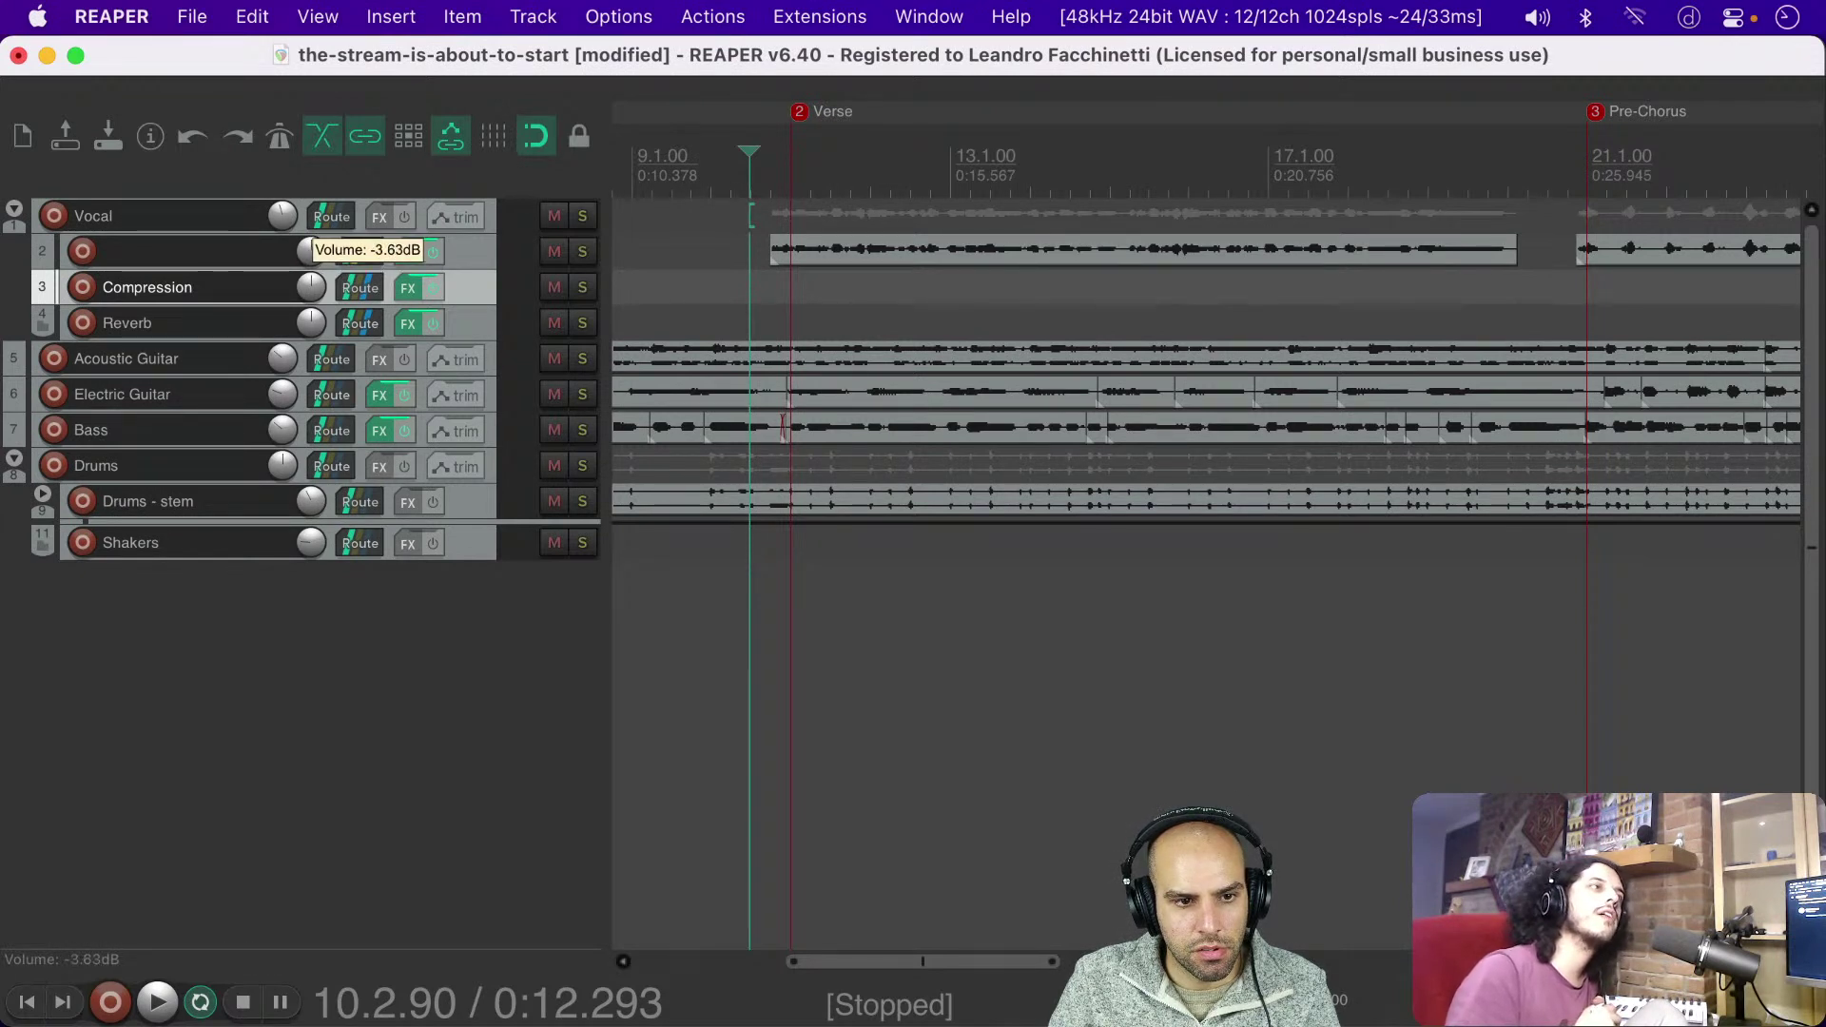
pyautogui.click(317, 242)
pyautogui.moveTo(316, 244); pyautogui.dragTo(317, 304)
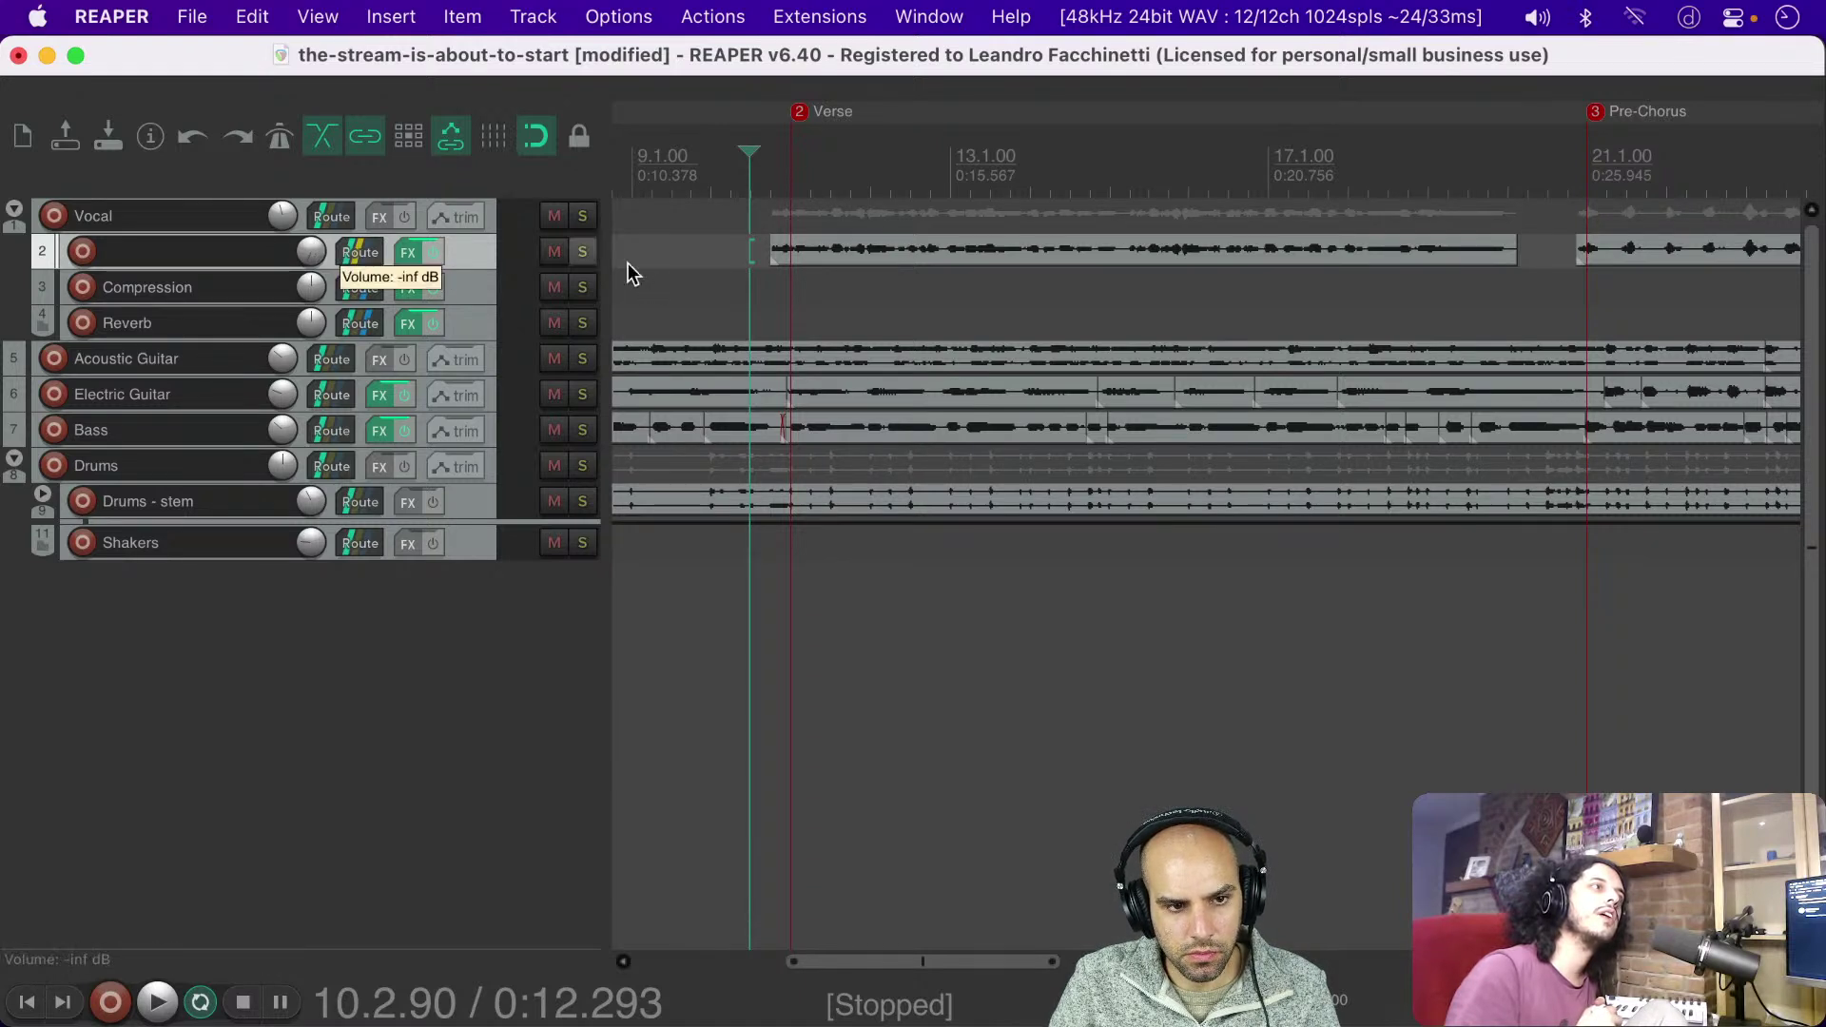
# Step: Play the verse from the start of the vocal item, soloing the Compression track and the Reverb track in turn
pyautogui.click(761, 285)
pyautogui.click(825, 249)
pyautogui.doubleClick(825, 249)
pyautogui.press('space')
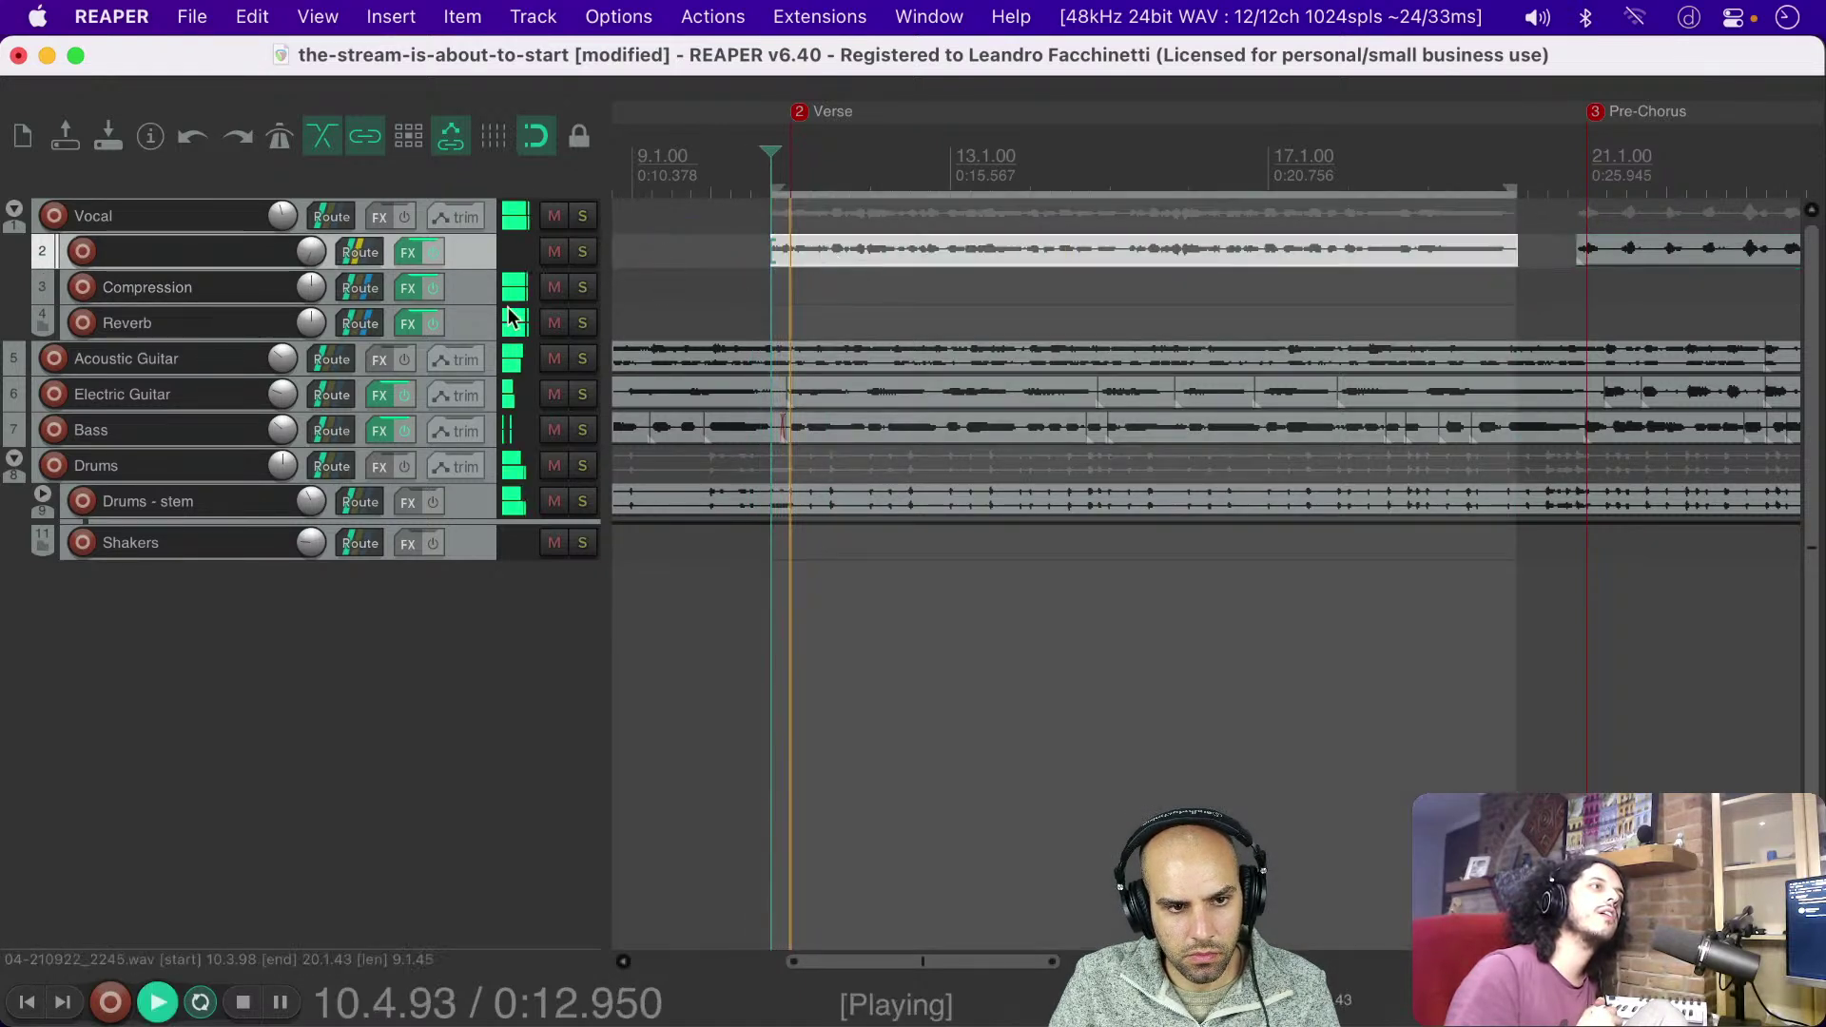
pyautogui.click(582, 287)
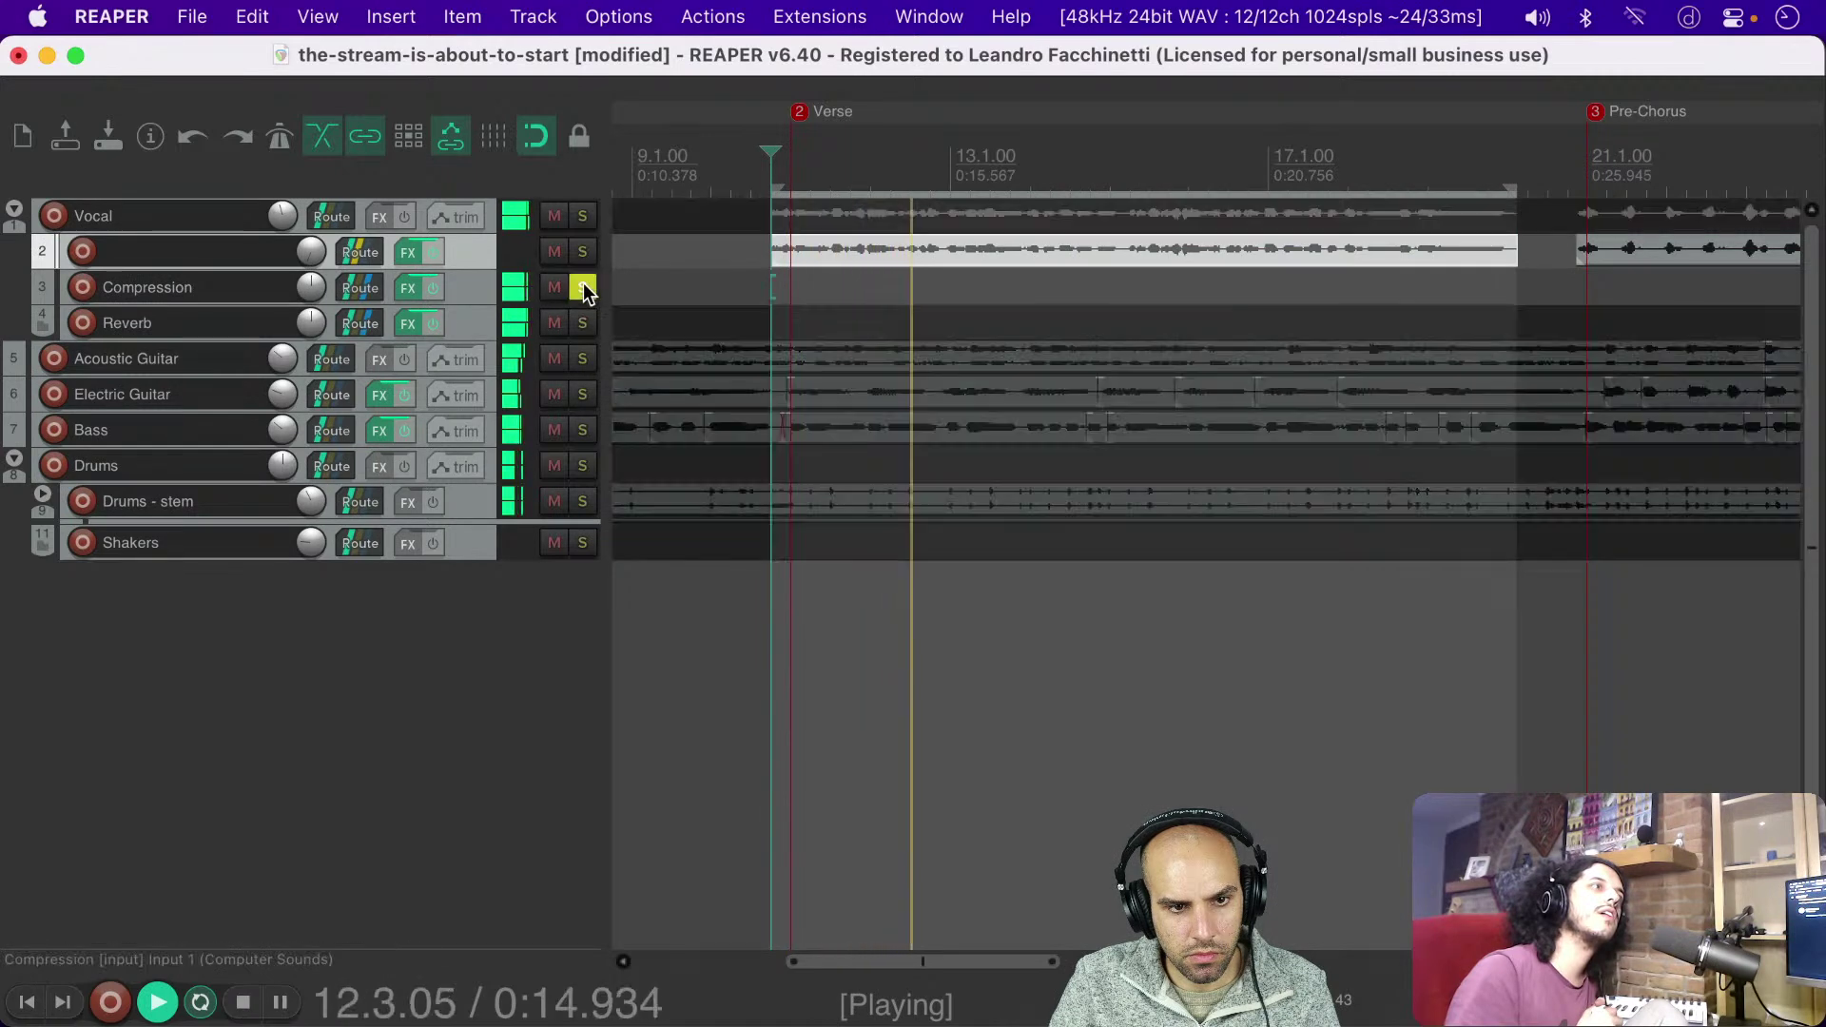
pyautogui.click(582, 287)
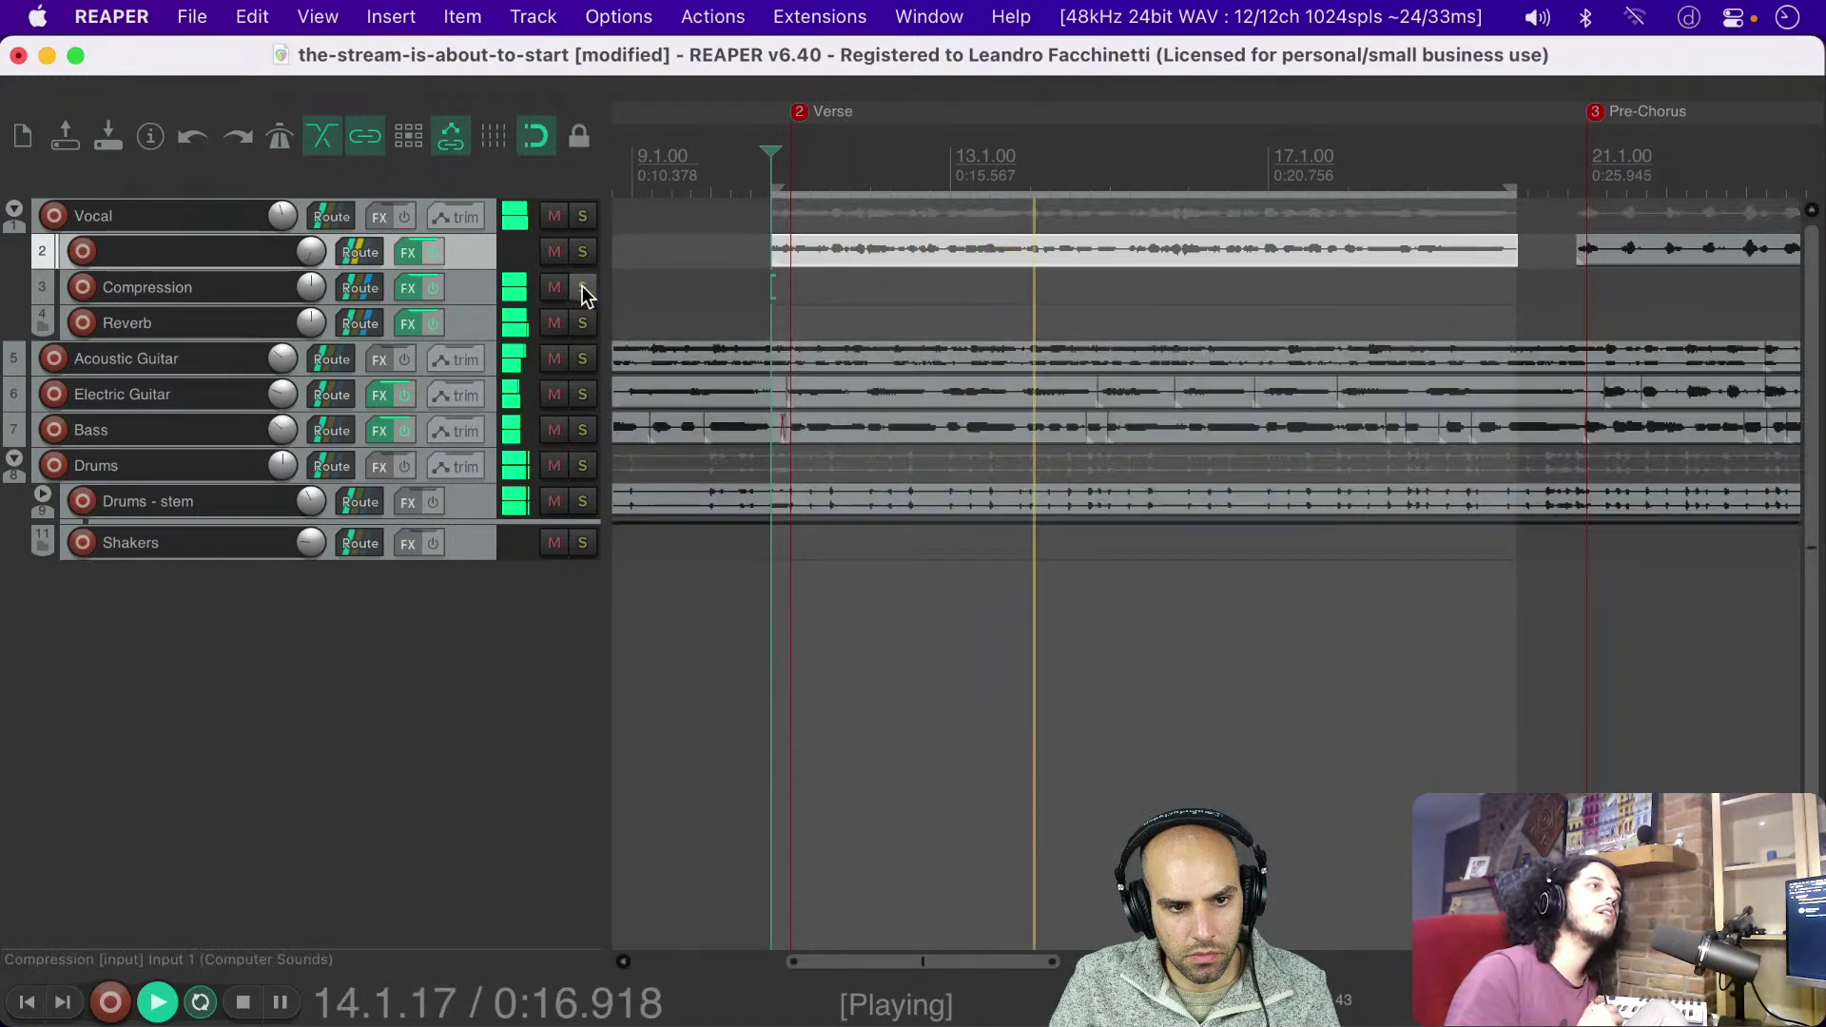
pyautogui.click(582, 323)
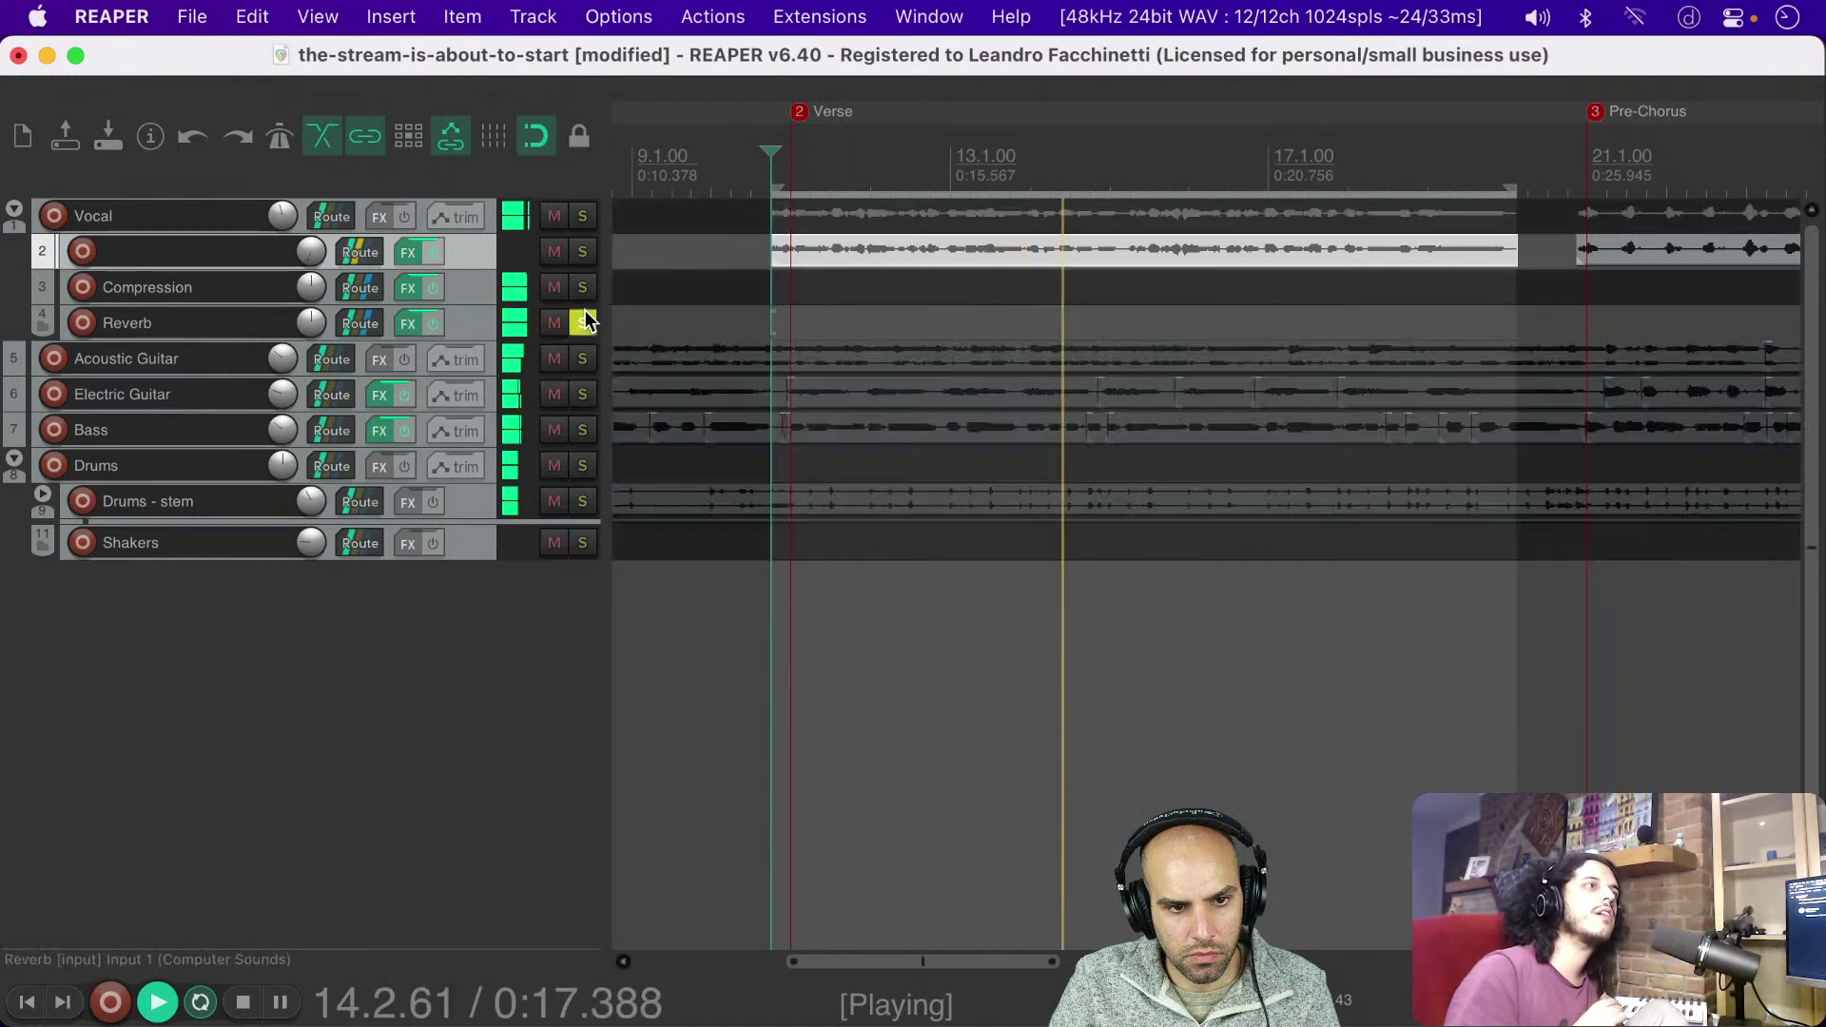
# Step: Stop playback and check the Reverb track's Verberate Basic 2 plug-in and its wet mix
pyautogui.click(408, 323)
pyautogui.press('space')
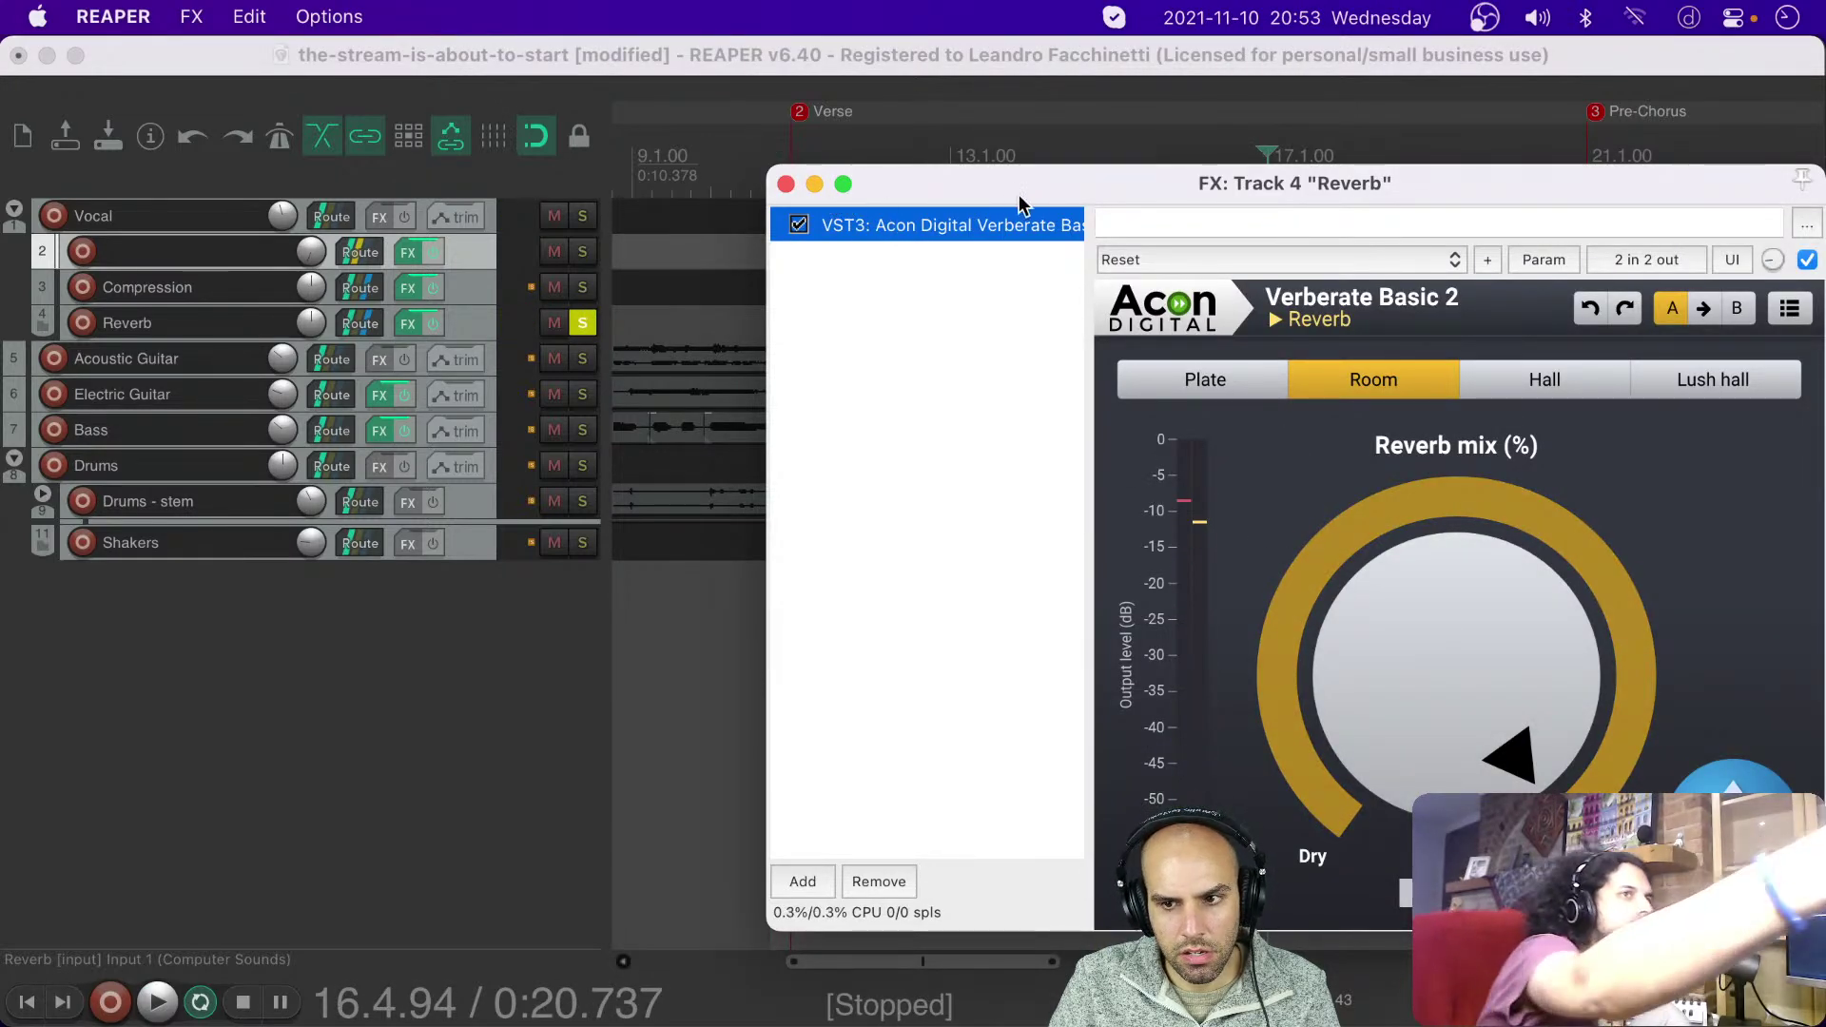
pyautogui.click(1775, 263)
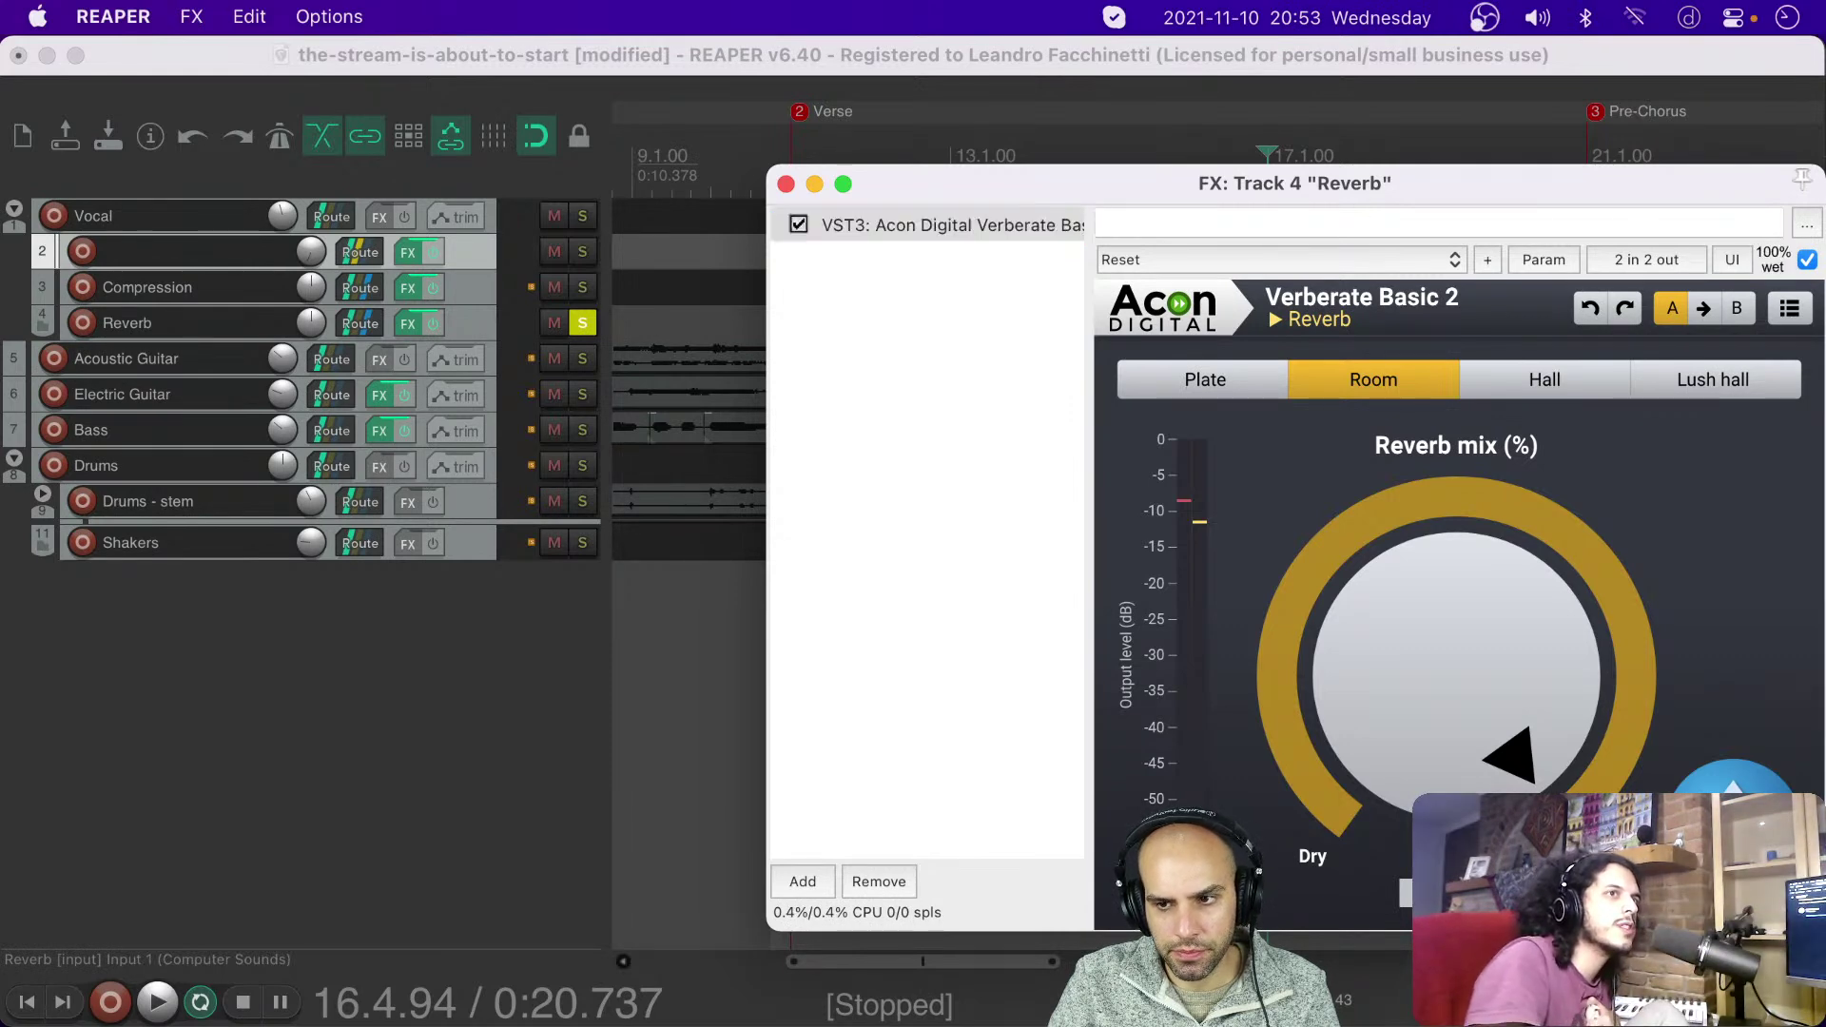
# Step: Check the Leveling Tool settings and wet mix on the Compression track, and close the open effect windows
pyautogui.click(408, 287)
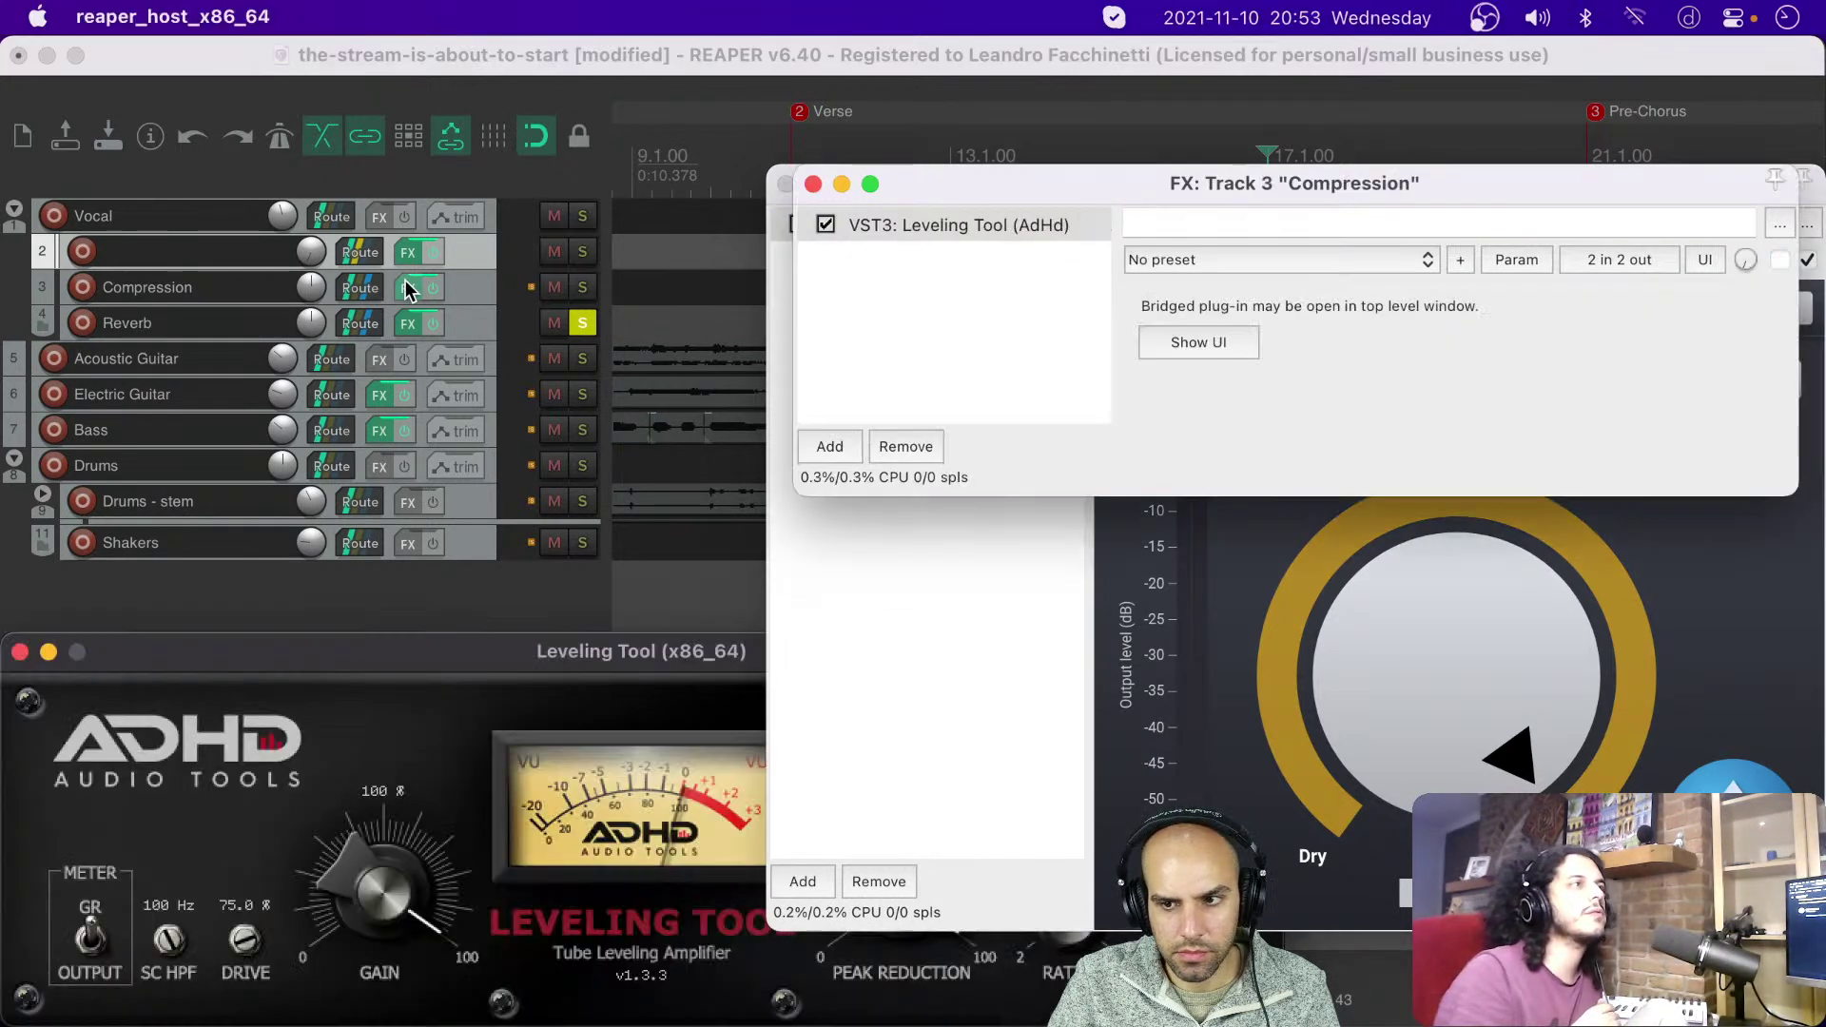
pyautogui.press('Escape')
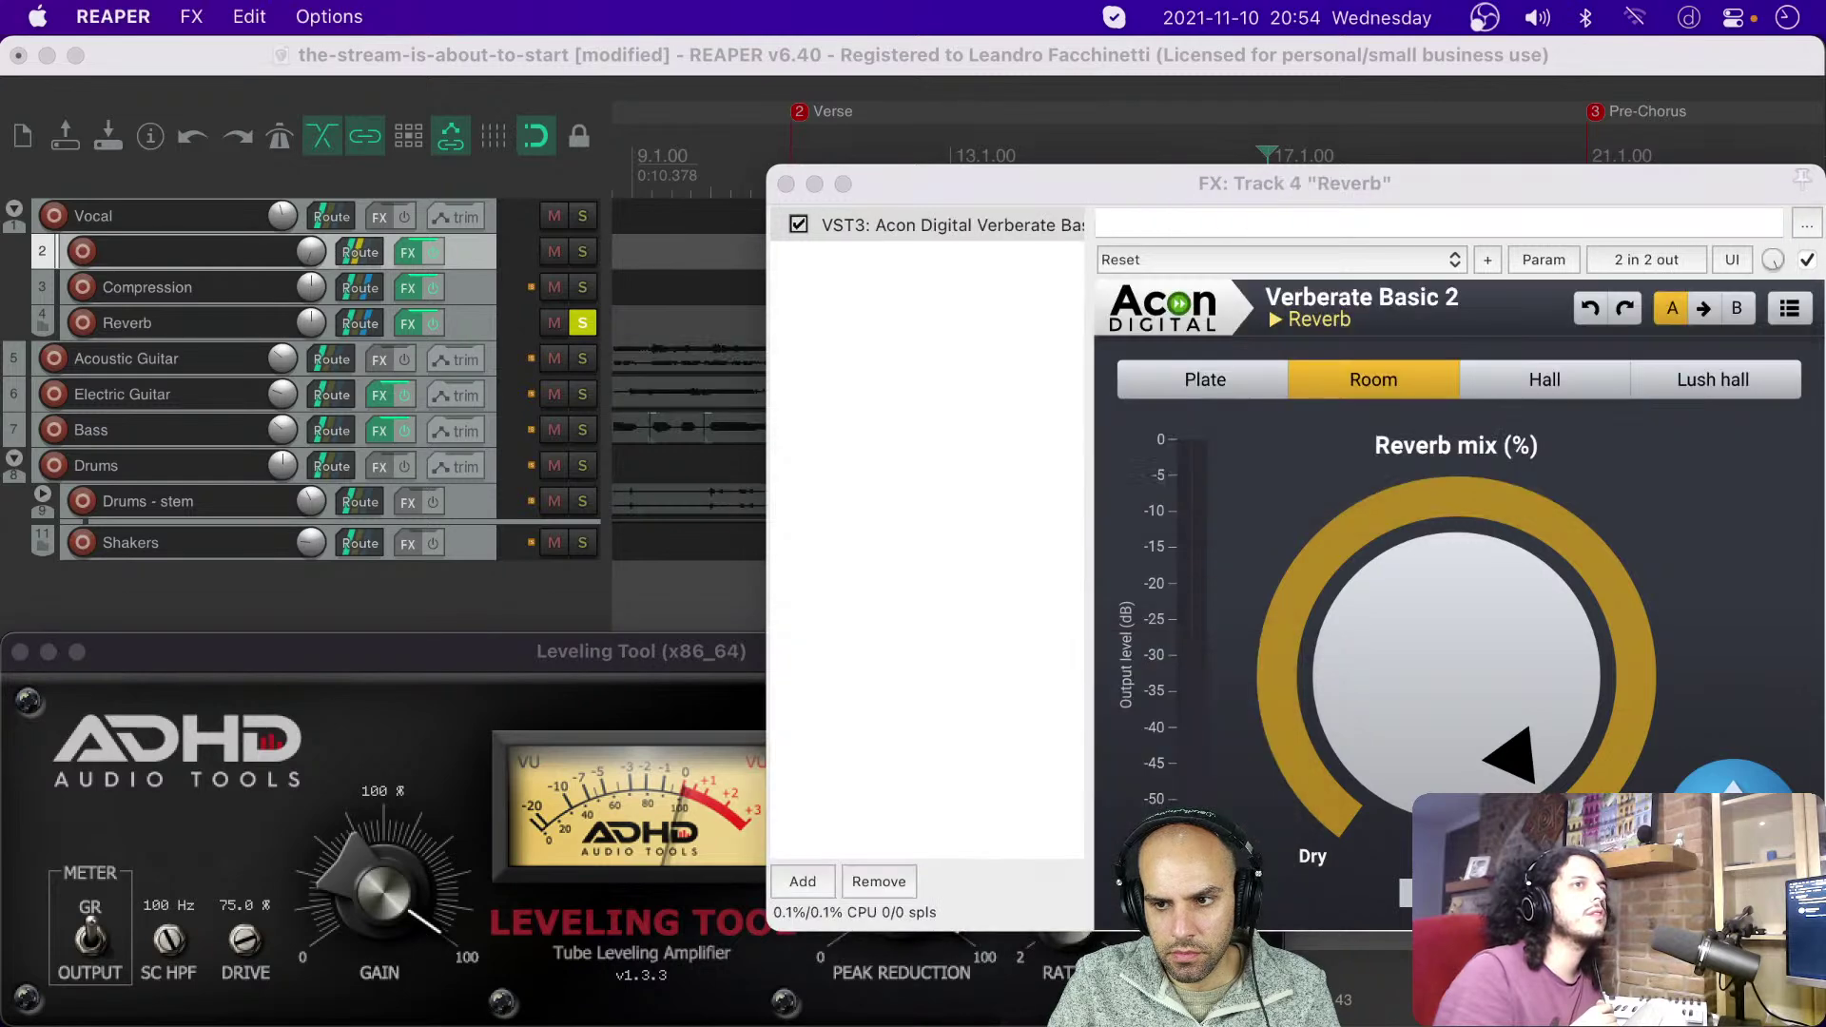
pyautogui.moveTo(608, 664); pyautogui.dragTo(611, 376)
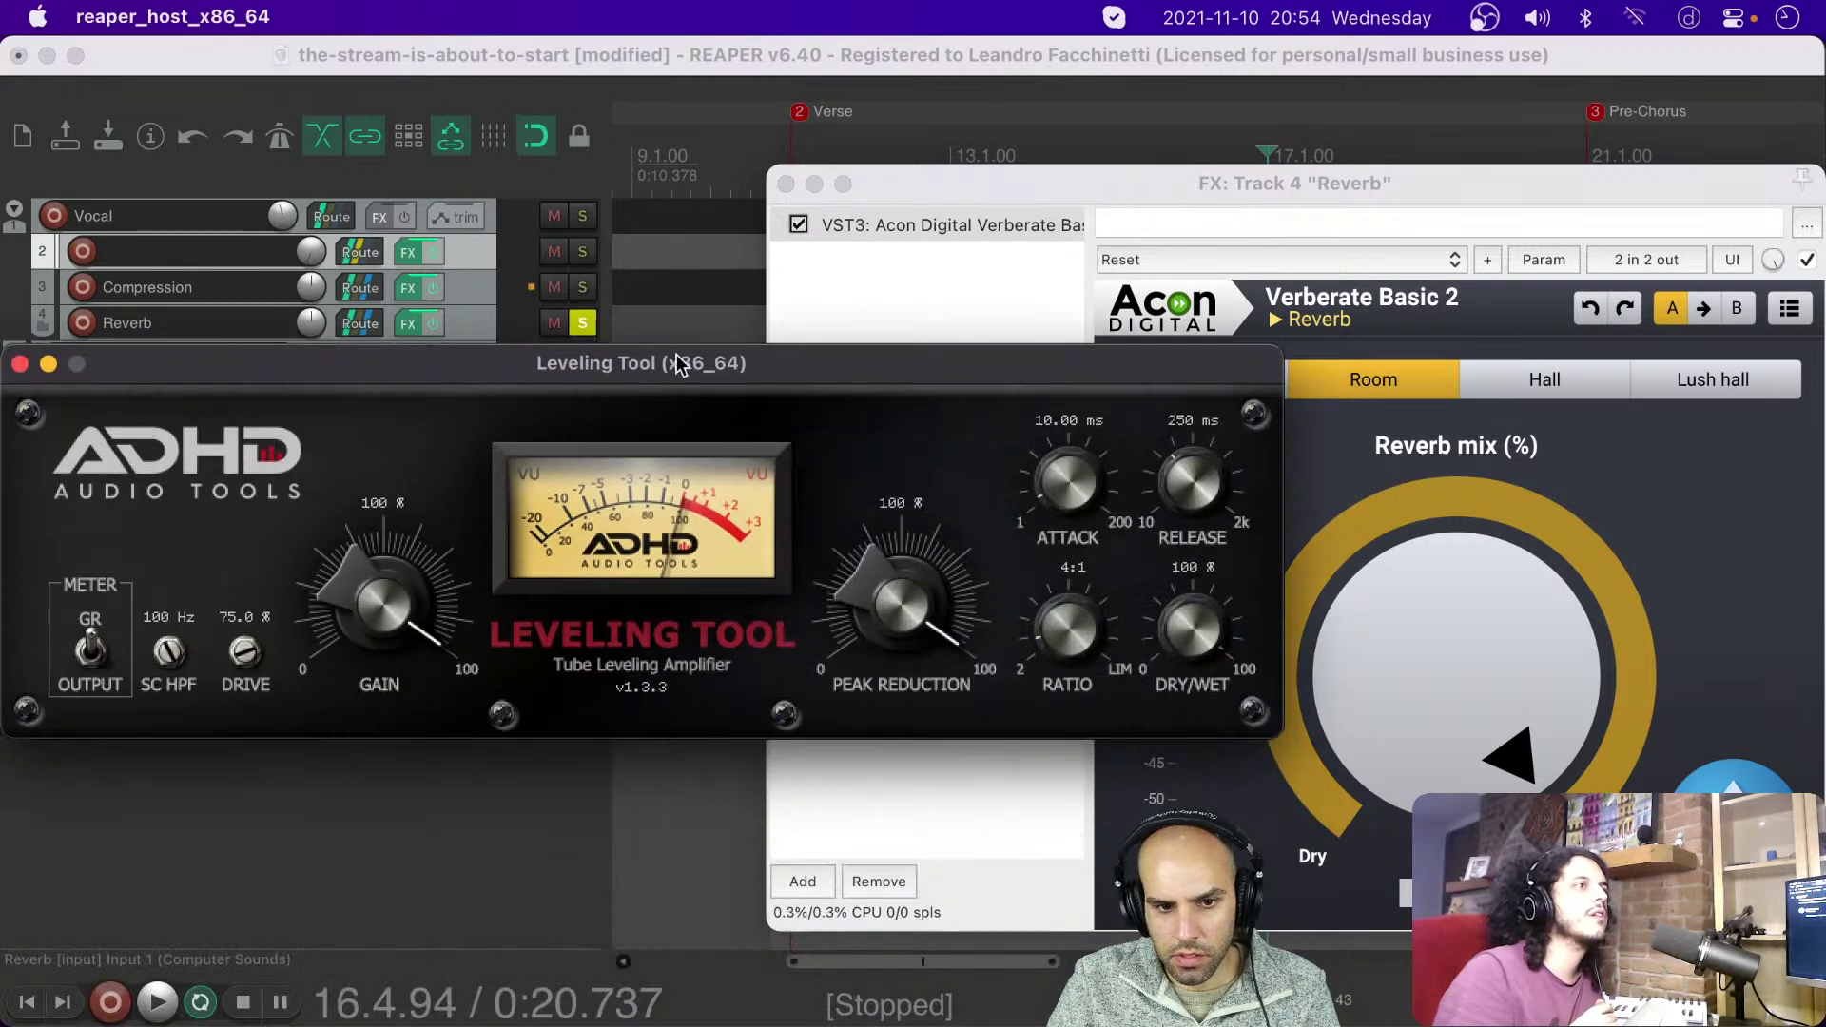
pyautogui.click(22, 363)
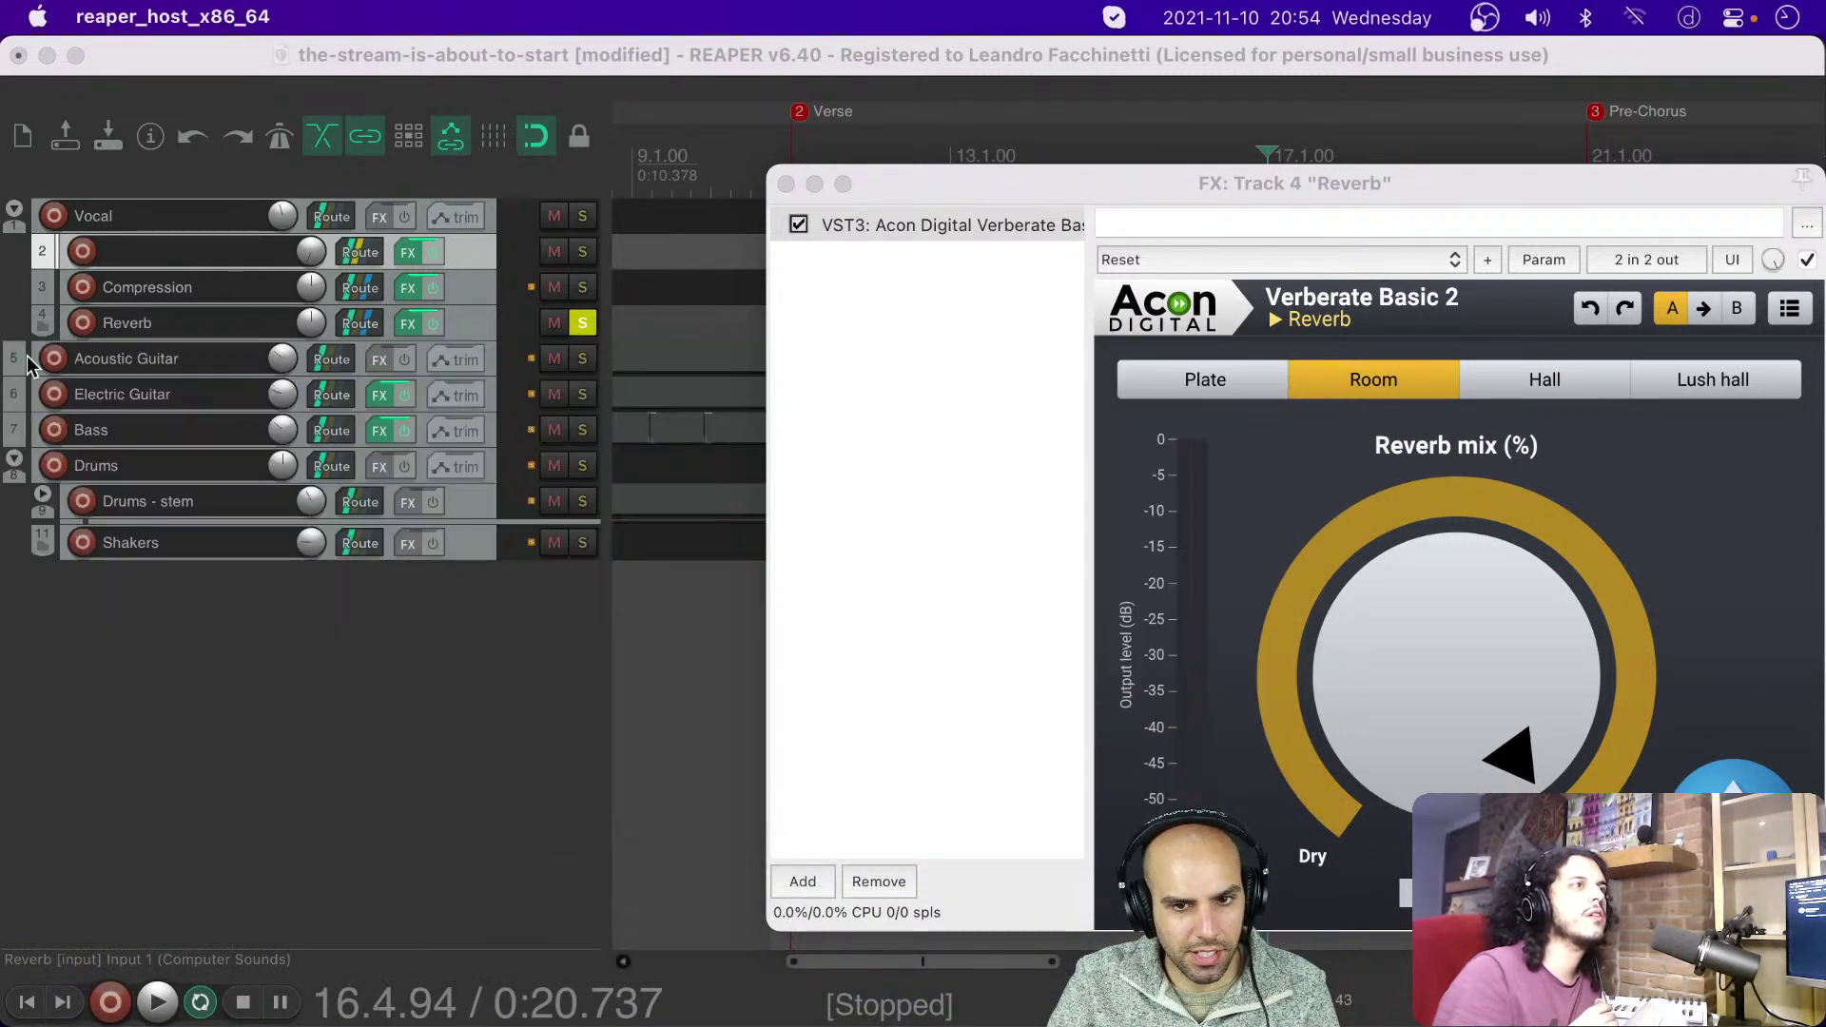
pyautogui.click(786, 183)
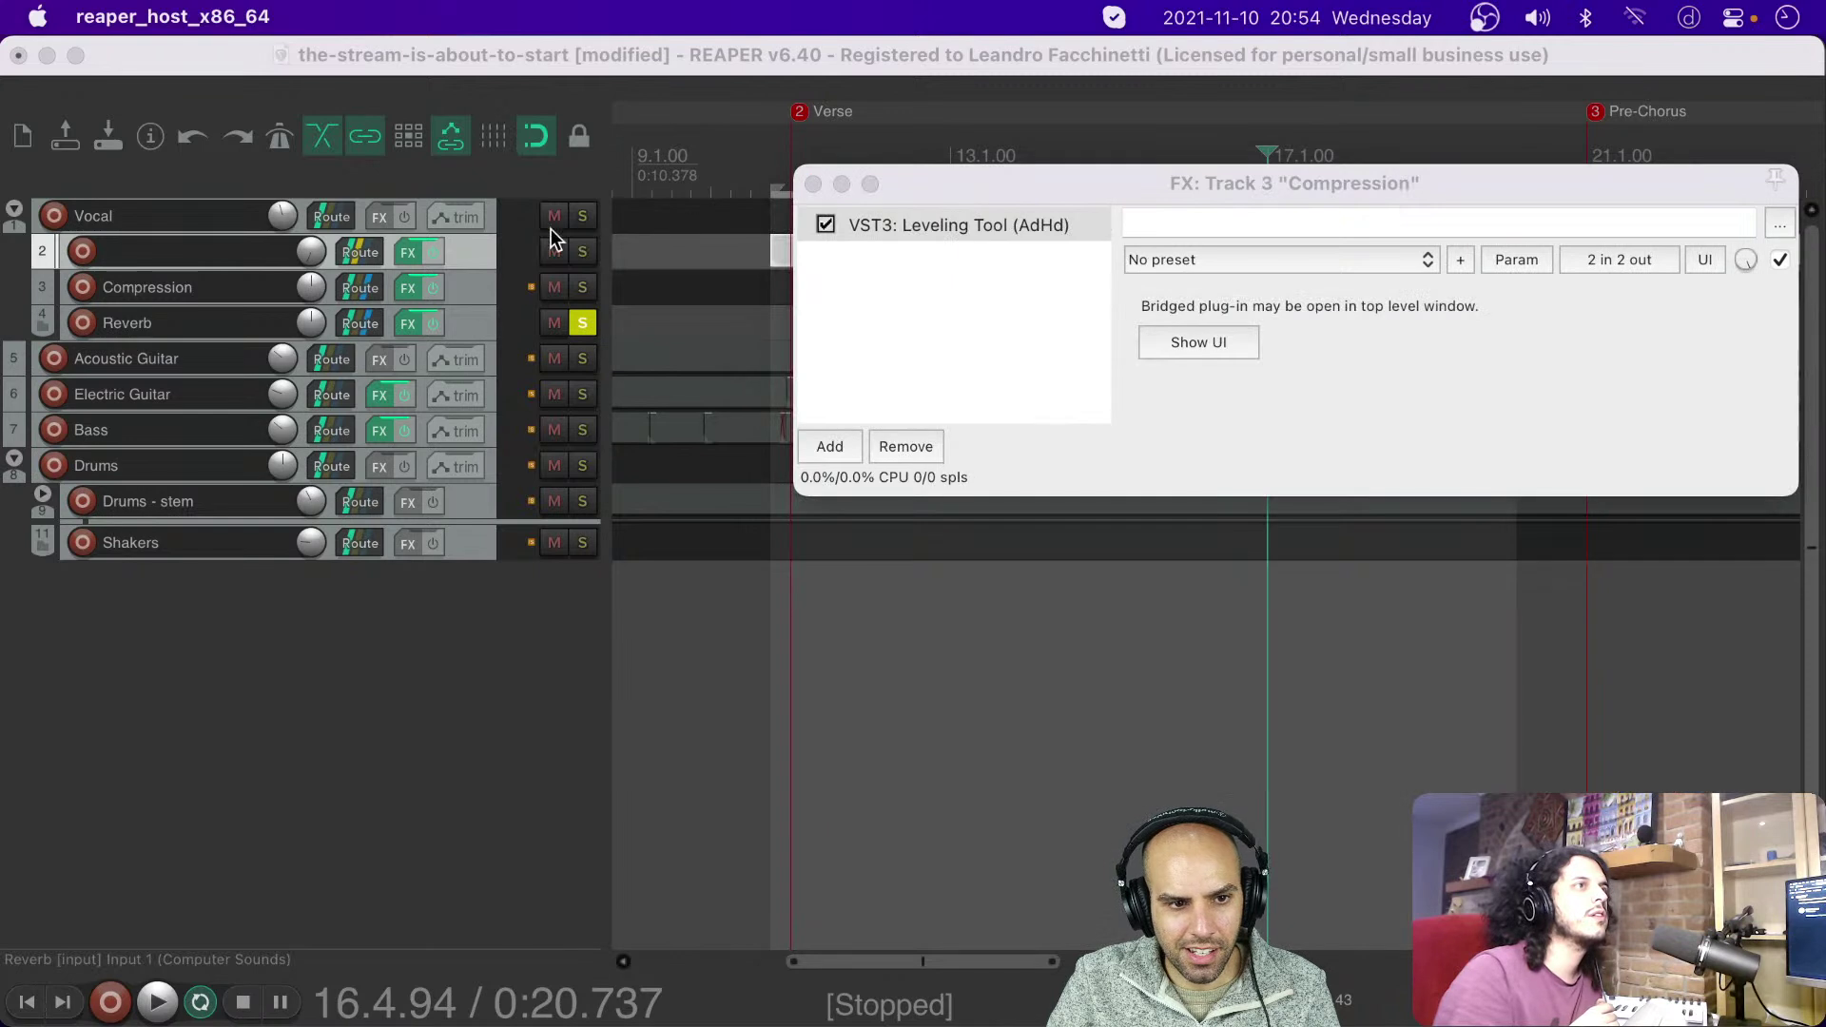
pyautogui.click(1738, 270)
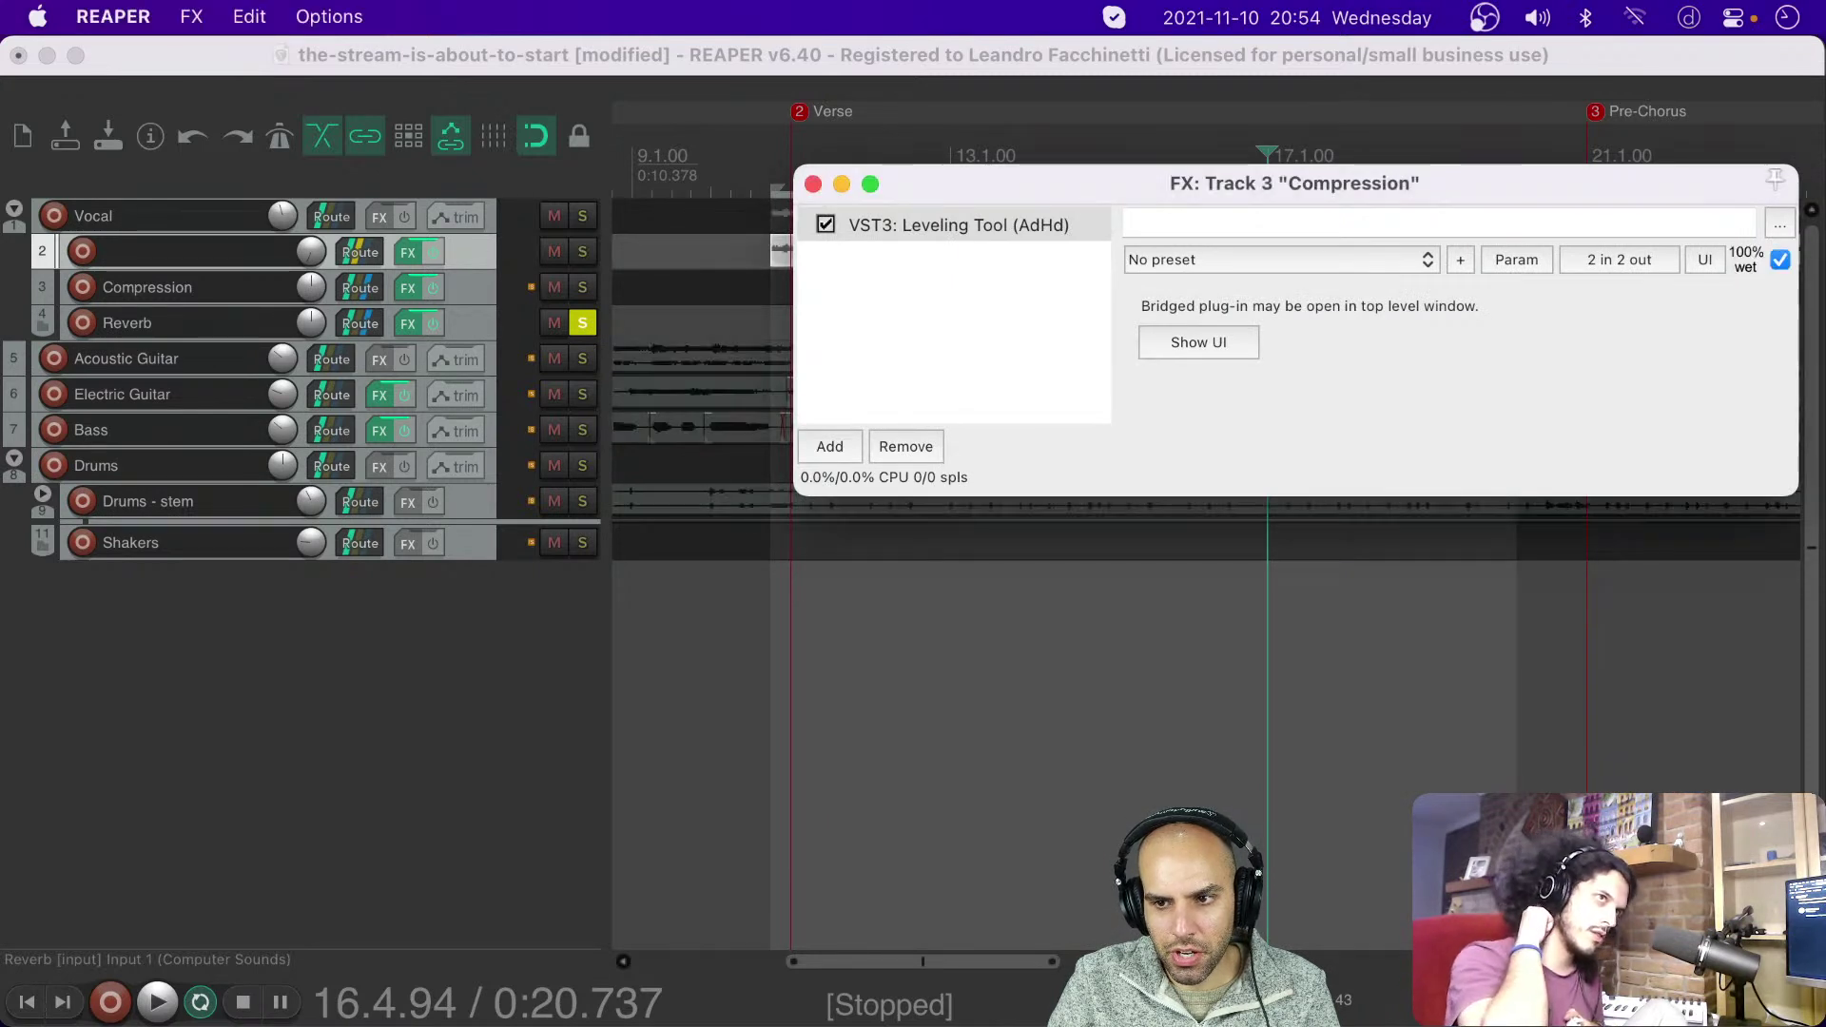
pyautogui.click(813, 183)
pyautogui.click(404, 287)
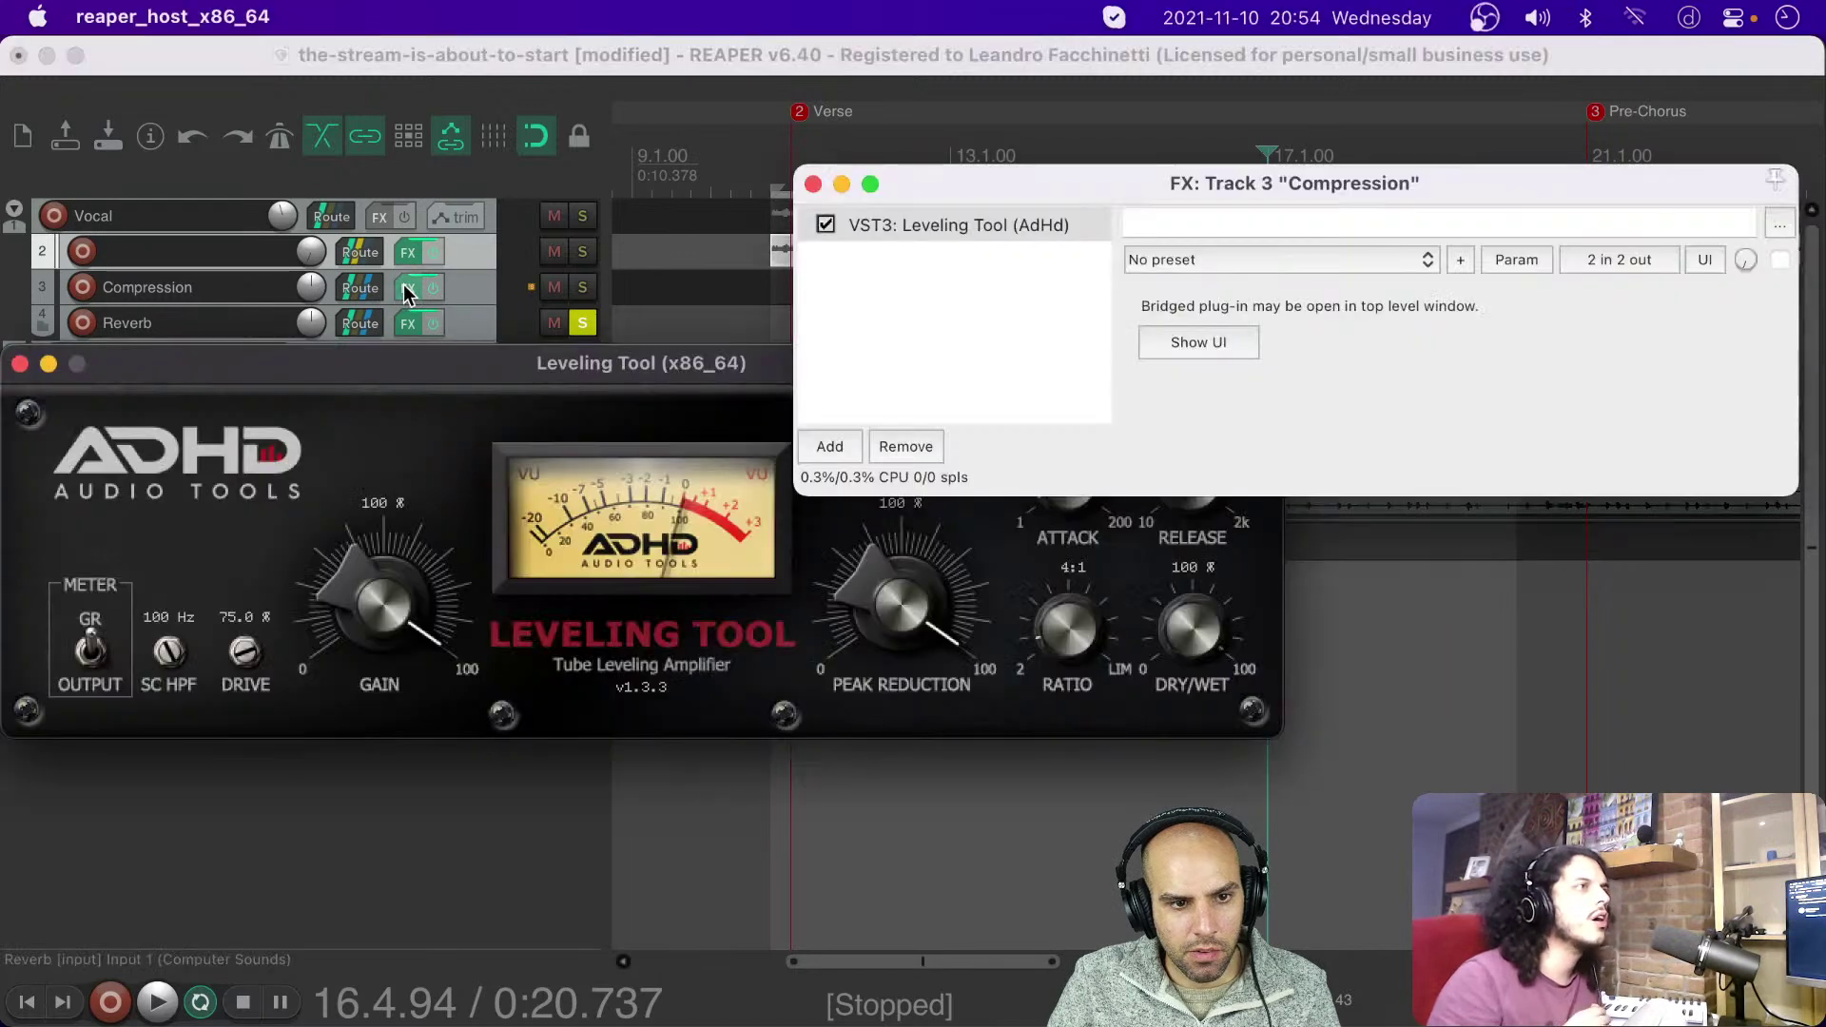
pyautogui.click(1297, 383)
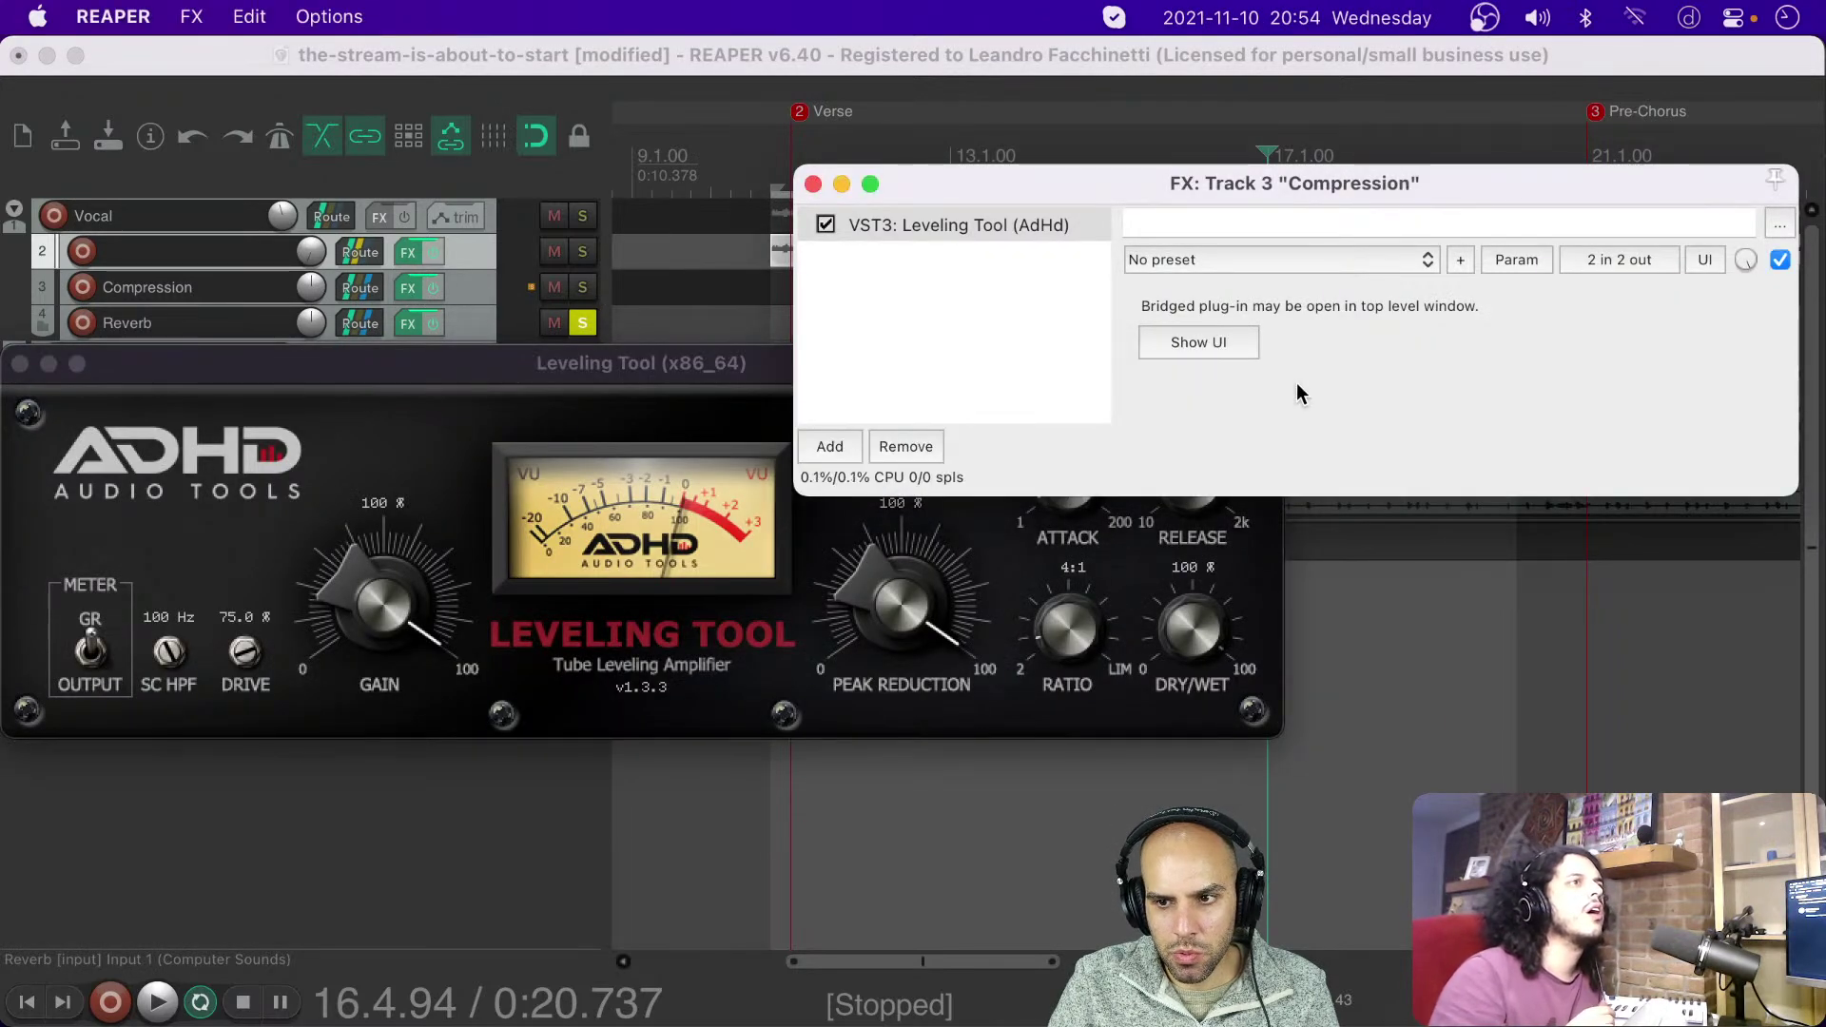
pyautogui.press('Escape')
pyautogui.click(19, 366)
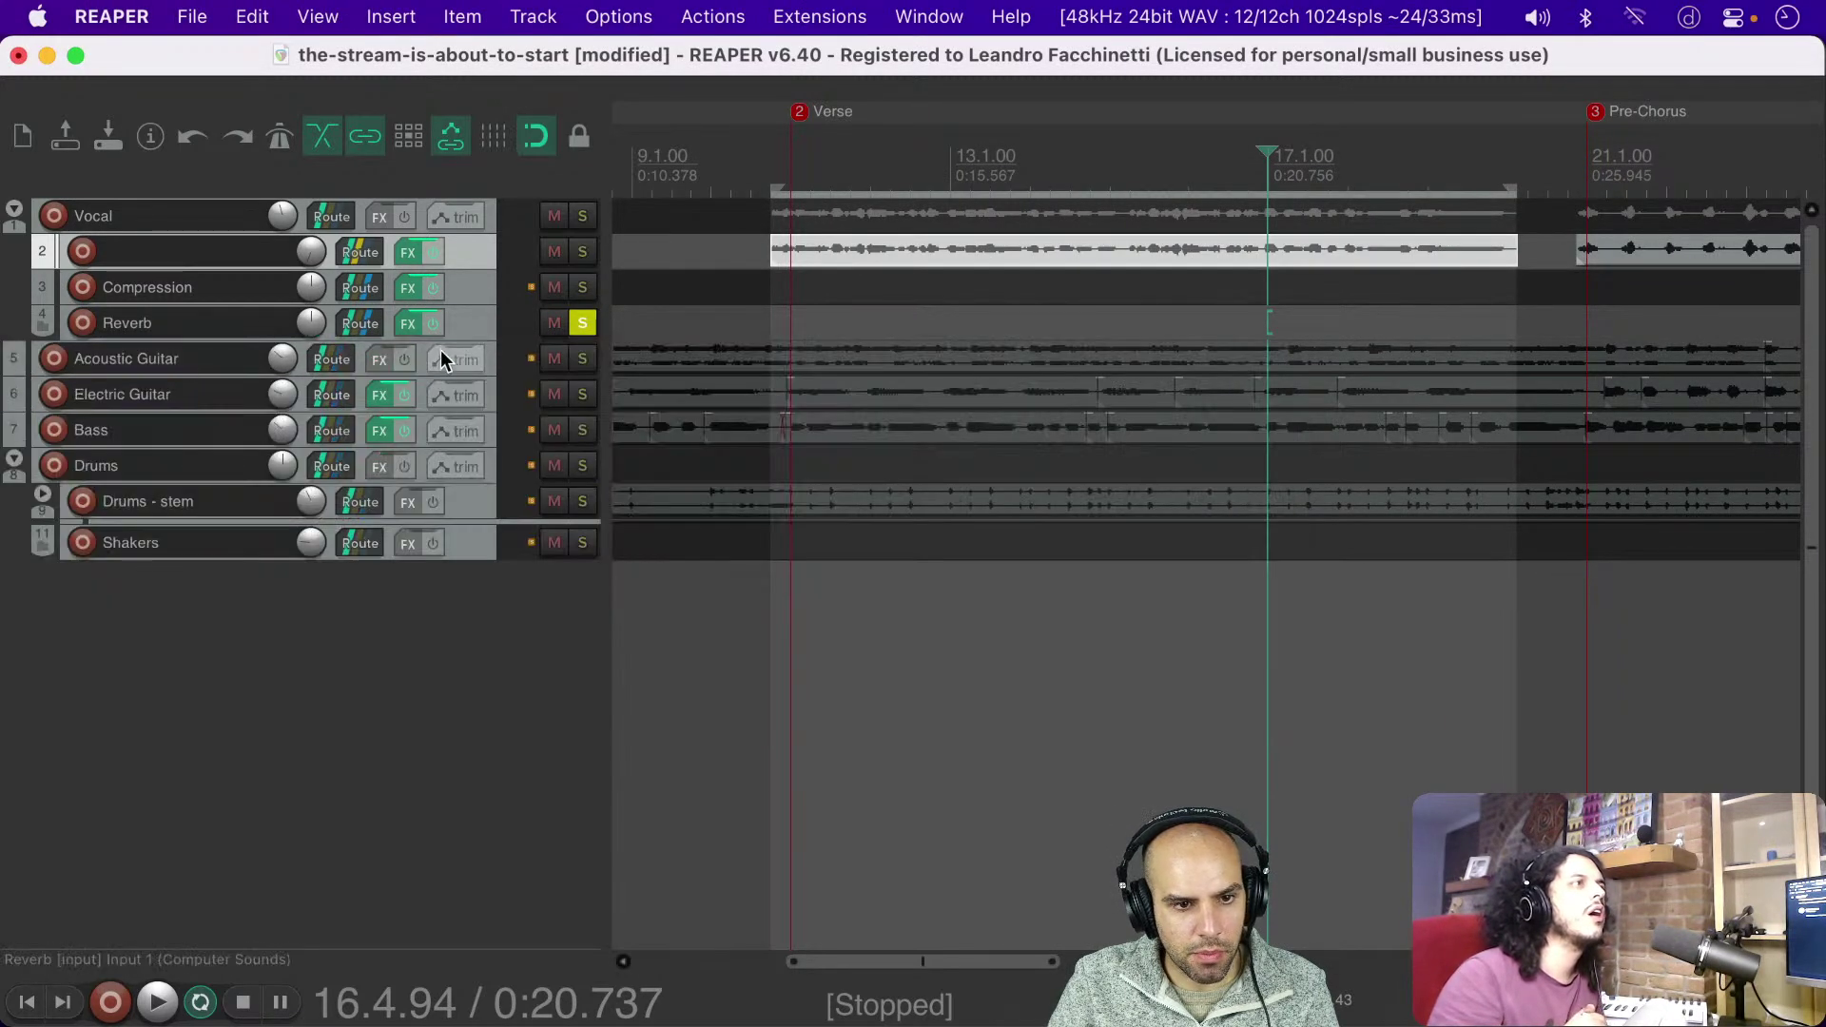
# Step: Look over the effects on the Reverb track and the TDR Nova and TriLeveler2 chain on track 2
pyautogui.click(408, 323)
pyautogui.press('Escape')
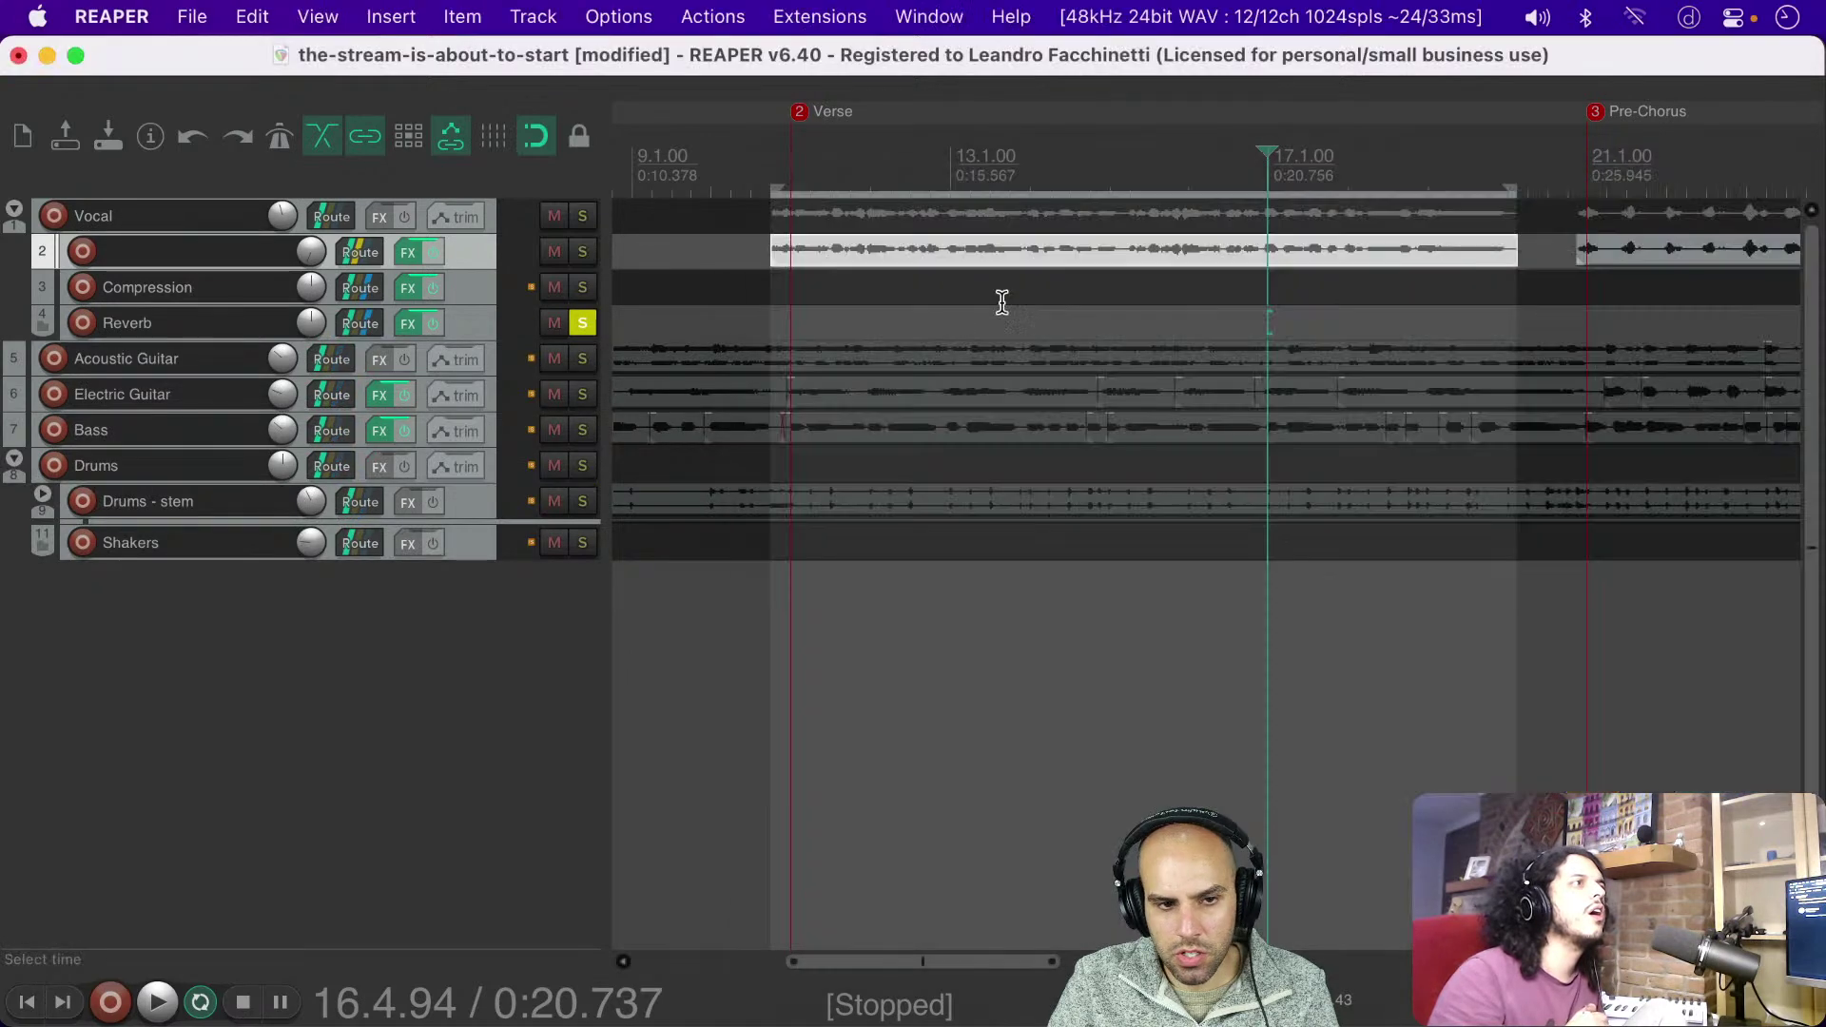
pyautogui.click(408, 252)
pyautogui.click(488, 130)
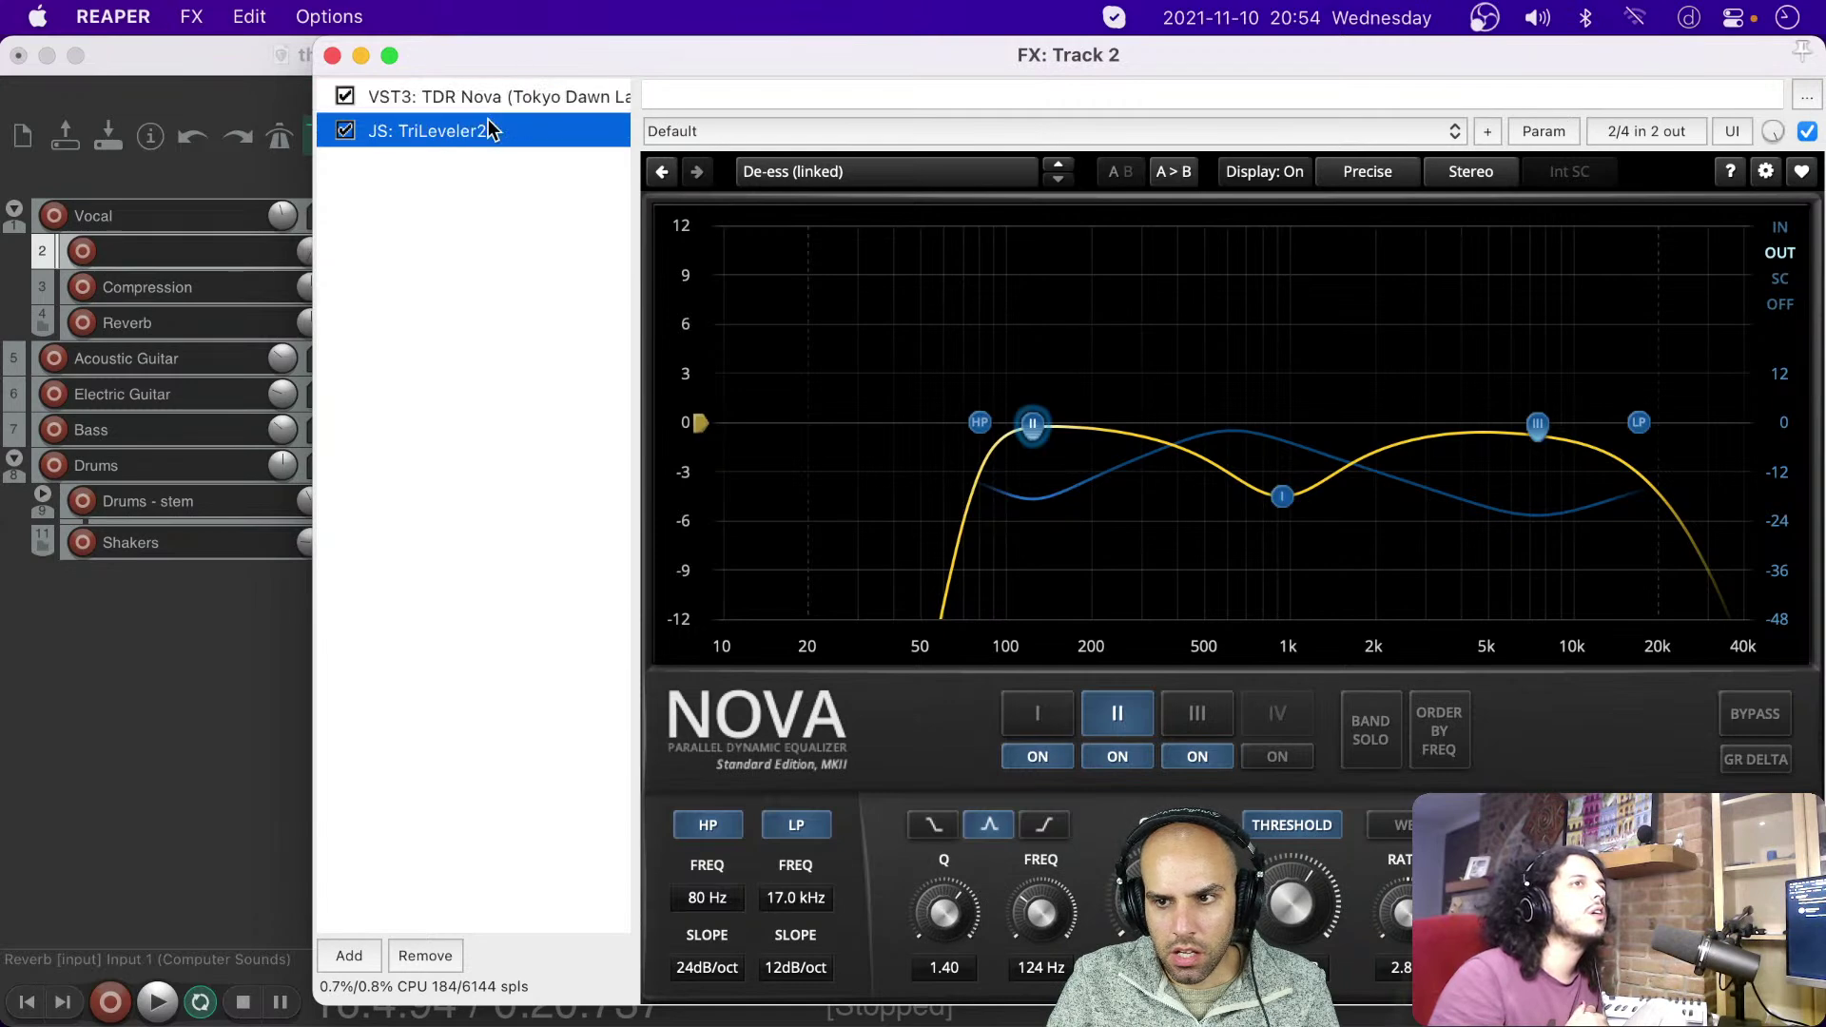
pyautogui.press('Escape')
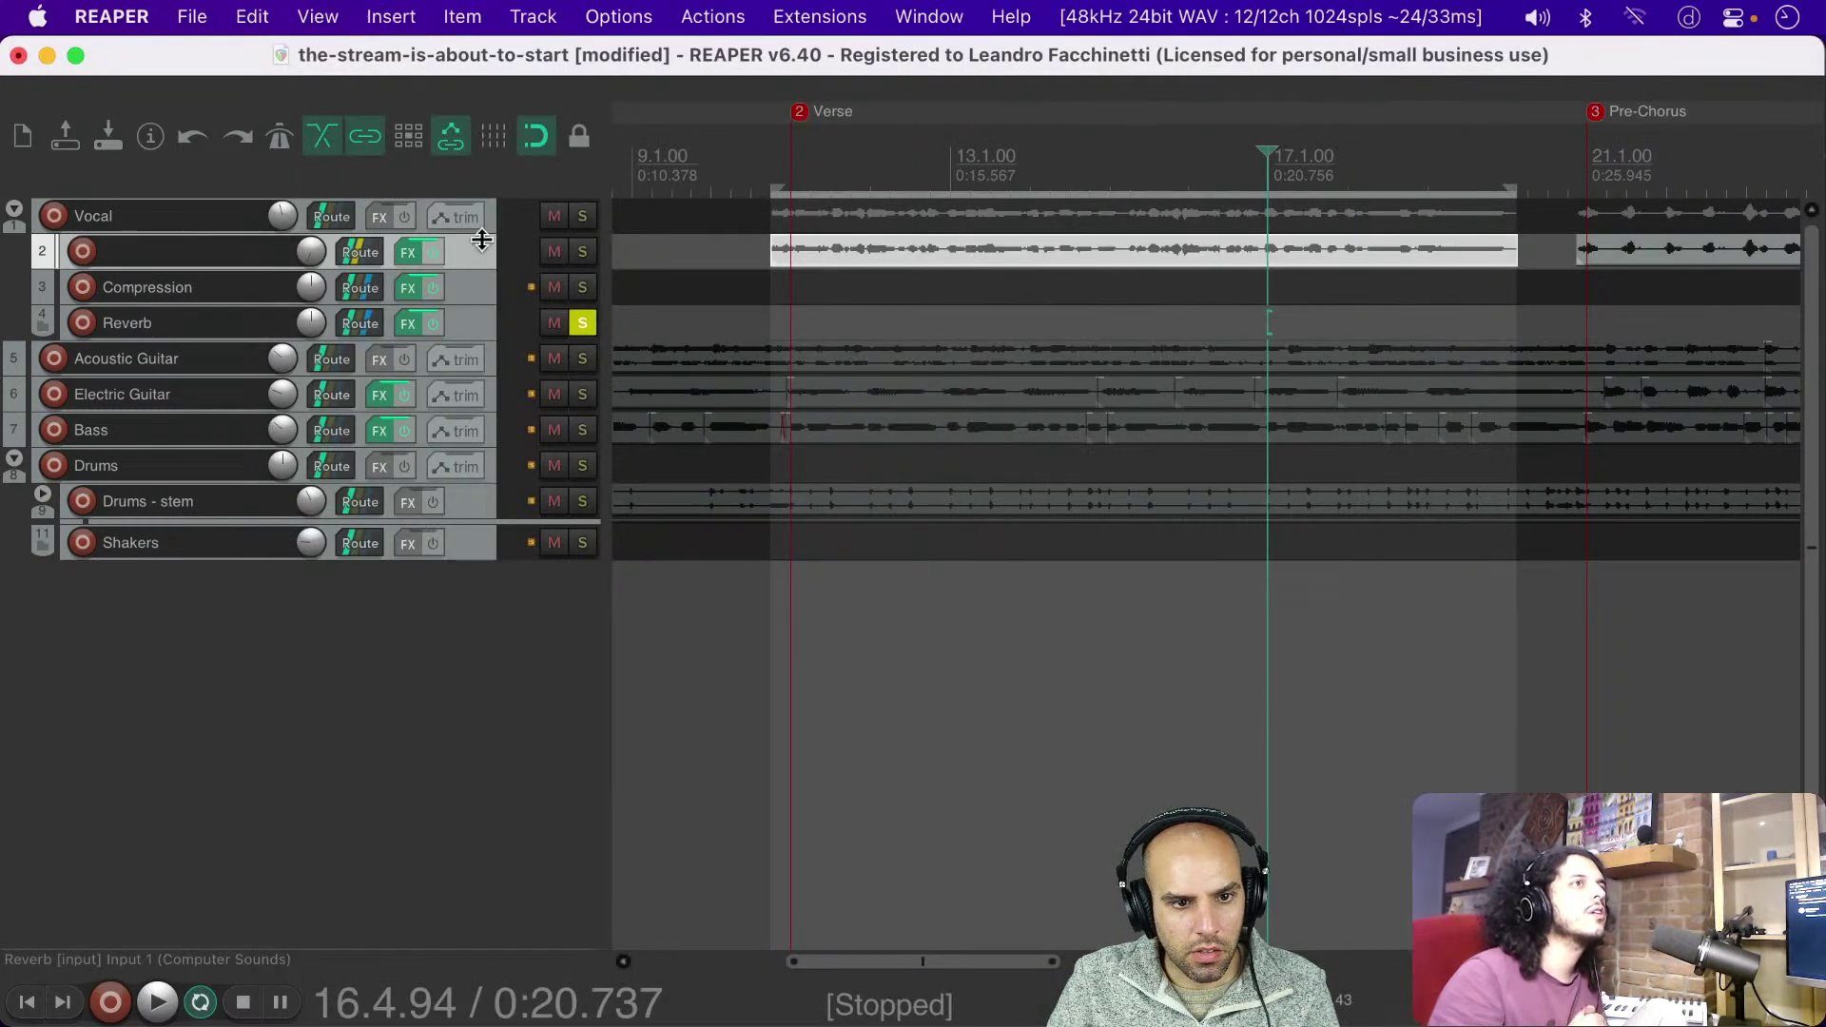
# Step: Audition the verse from its start with Reverb, Compression and track 2 soloed in turn, clear the solos and stop playback
pyautogui.click(763, 304)
pyautogui.press('space')
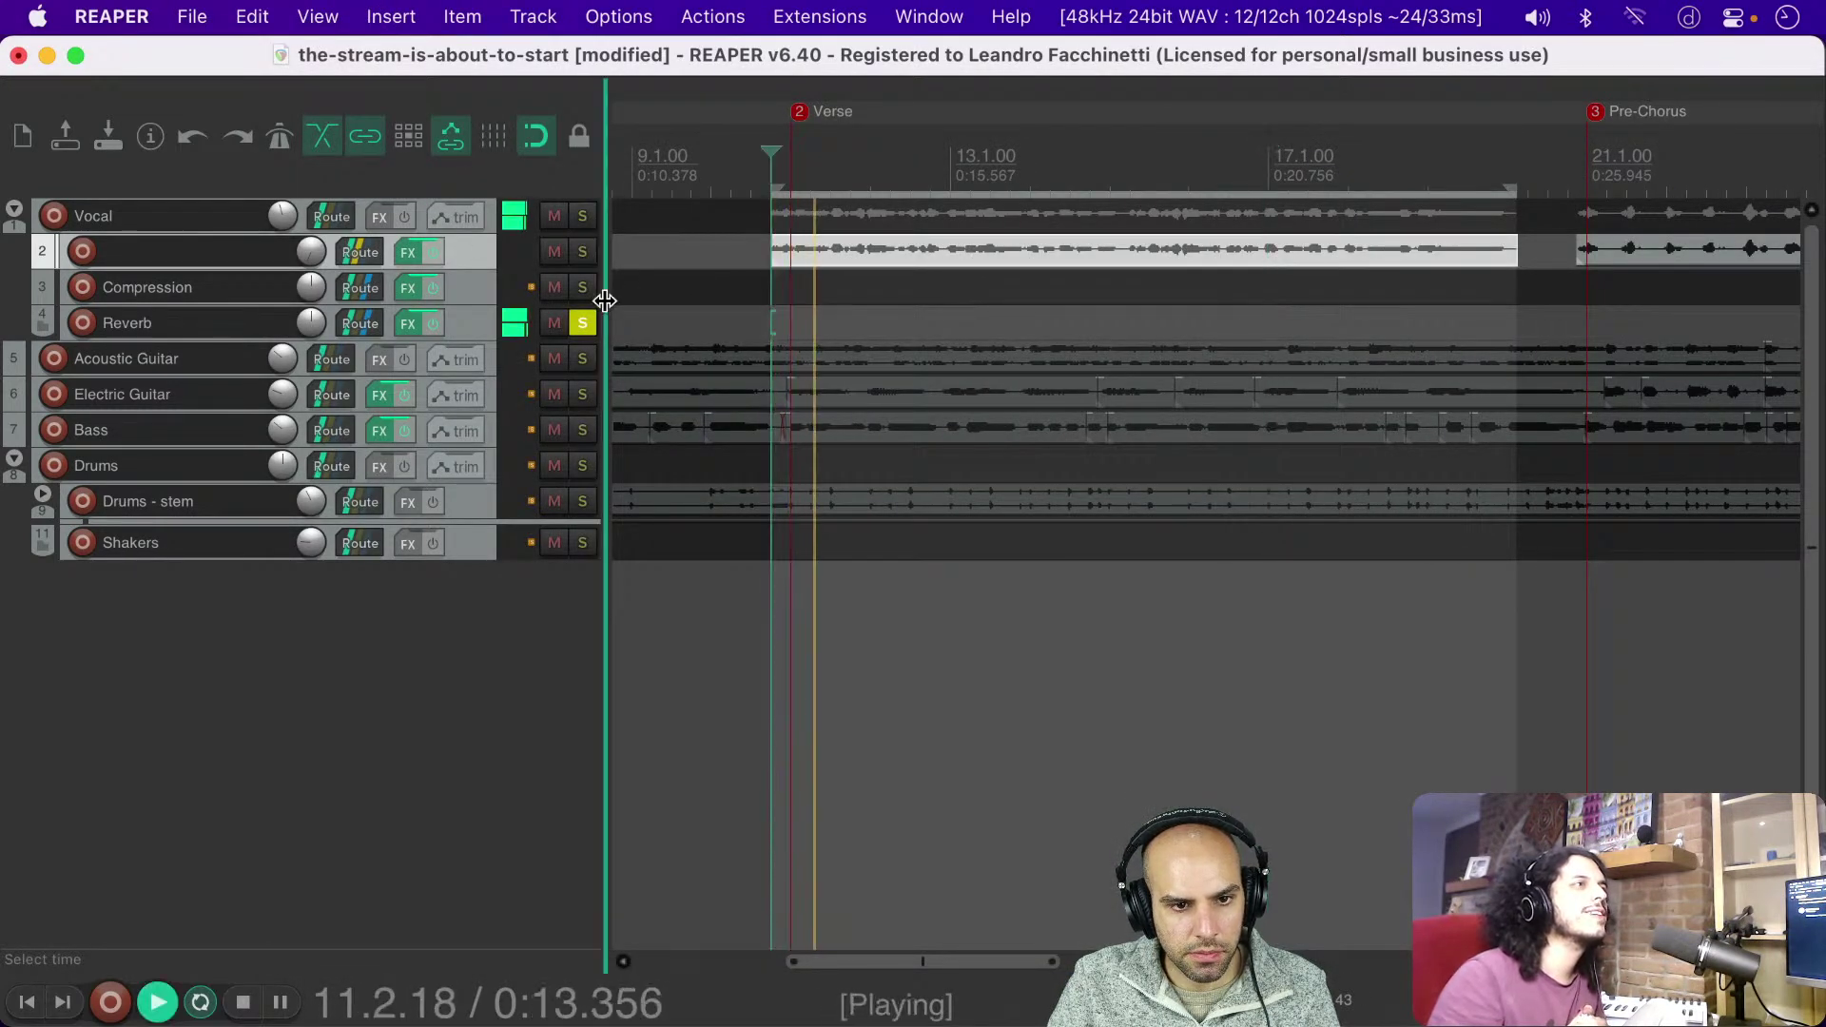
pyautogui.click(583, 323)
pyautogui.click(582, 288)
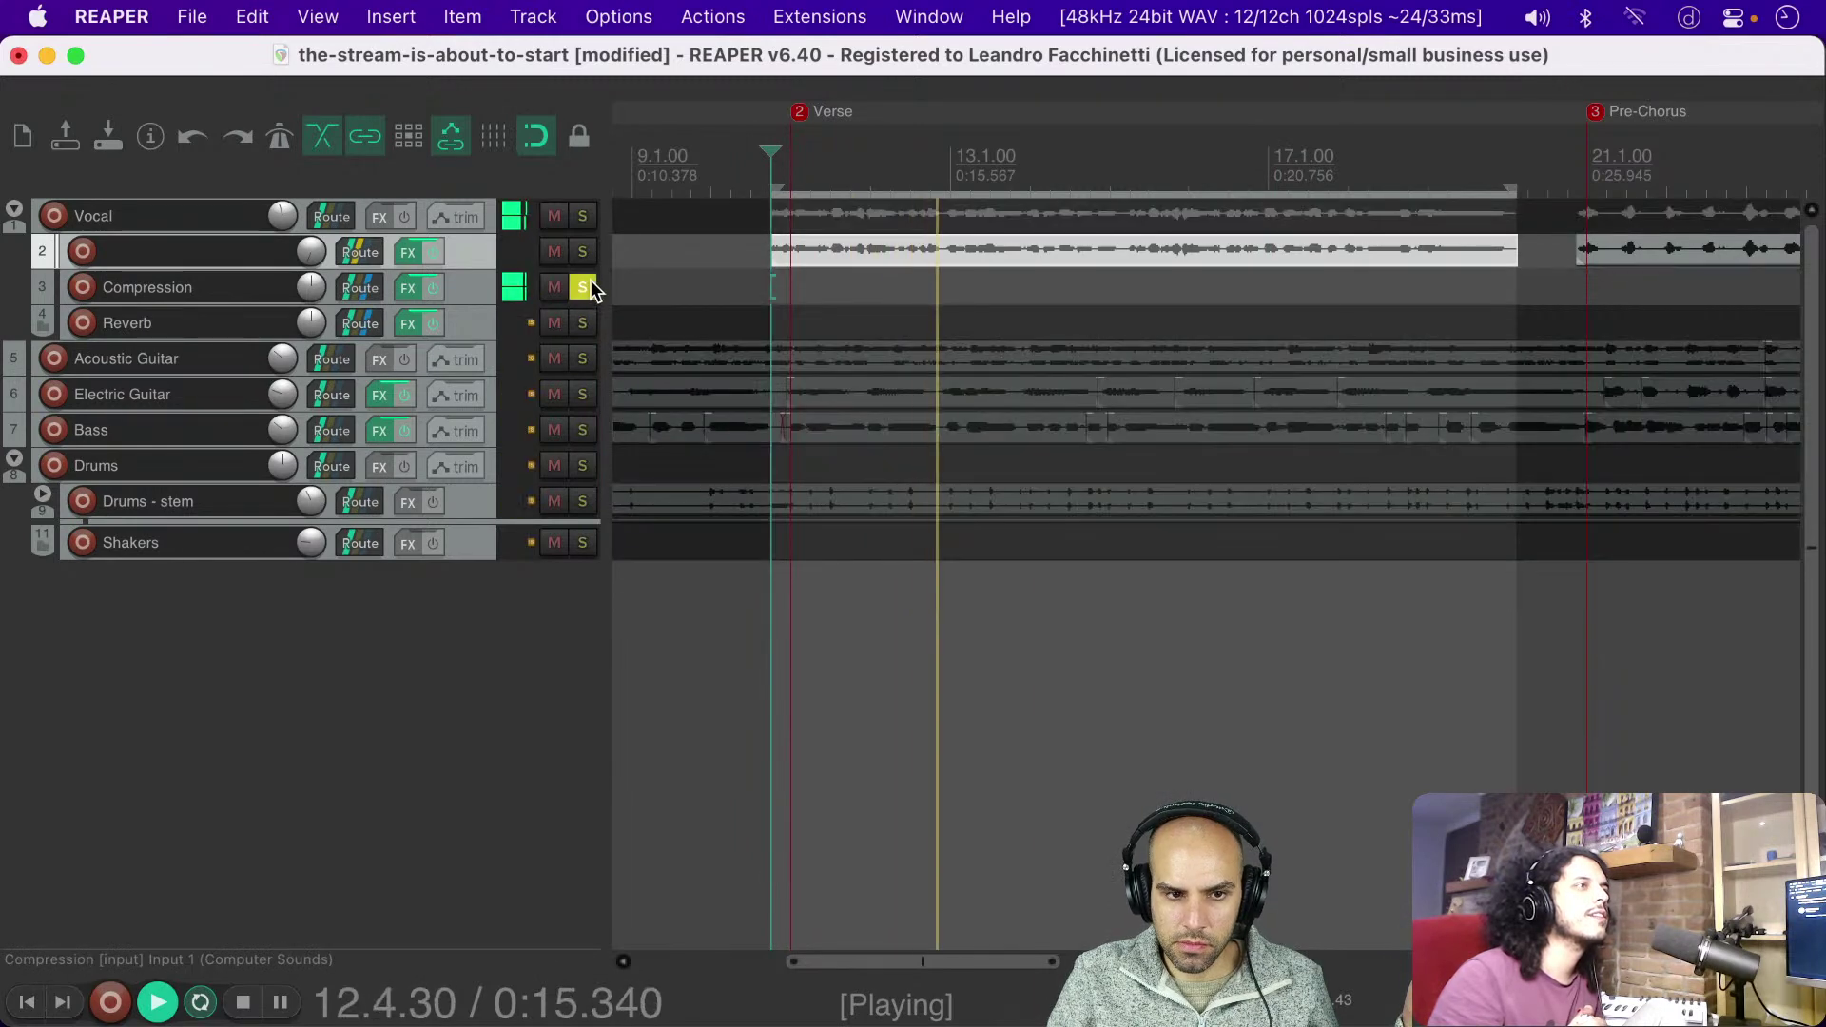
pyautogui.click(585, 285)
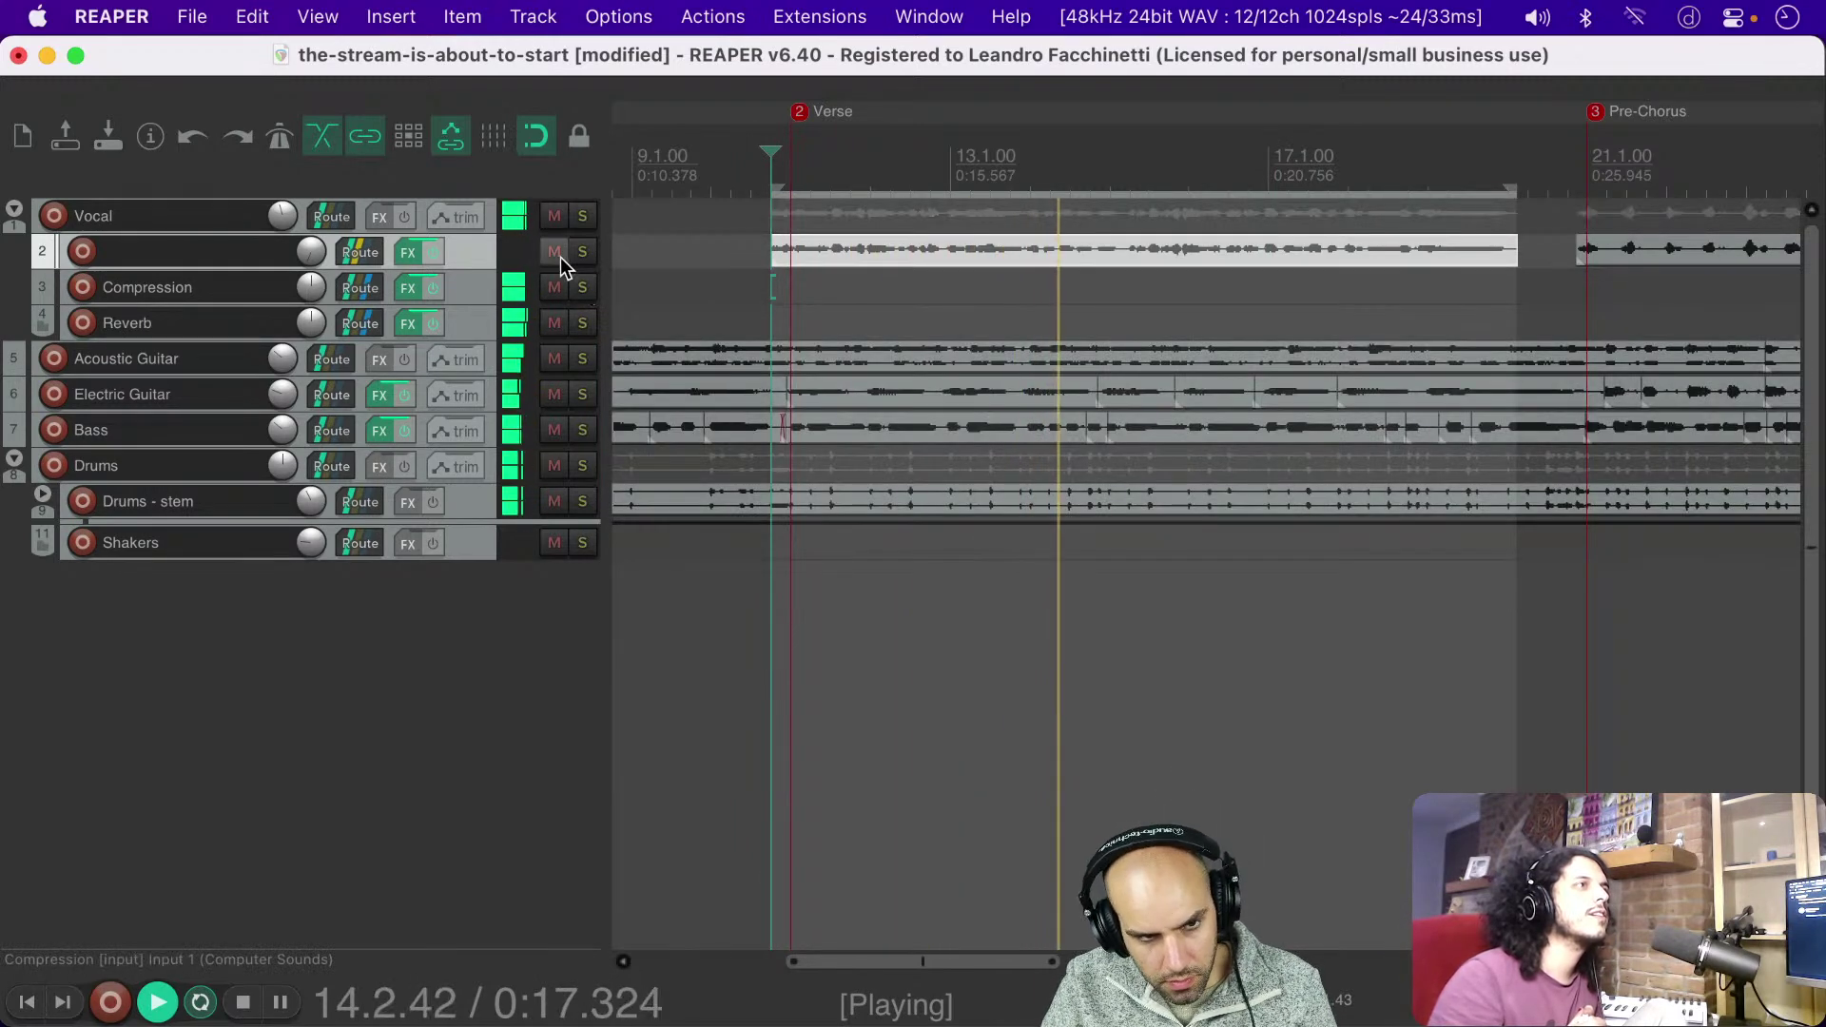
pyautogui.click(587, 252)
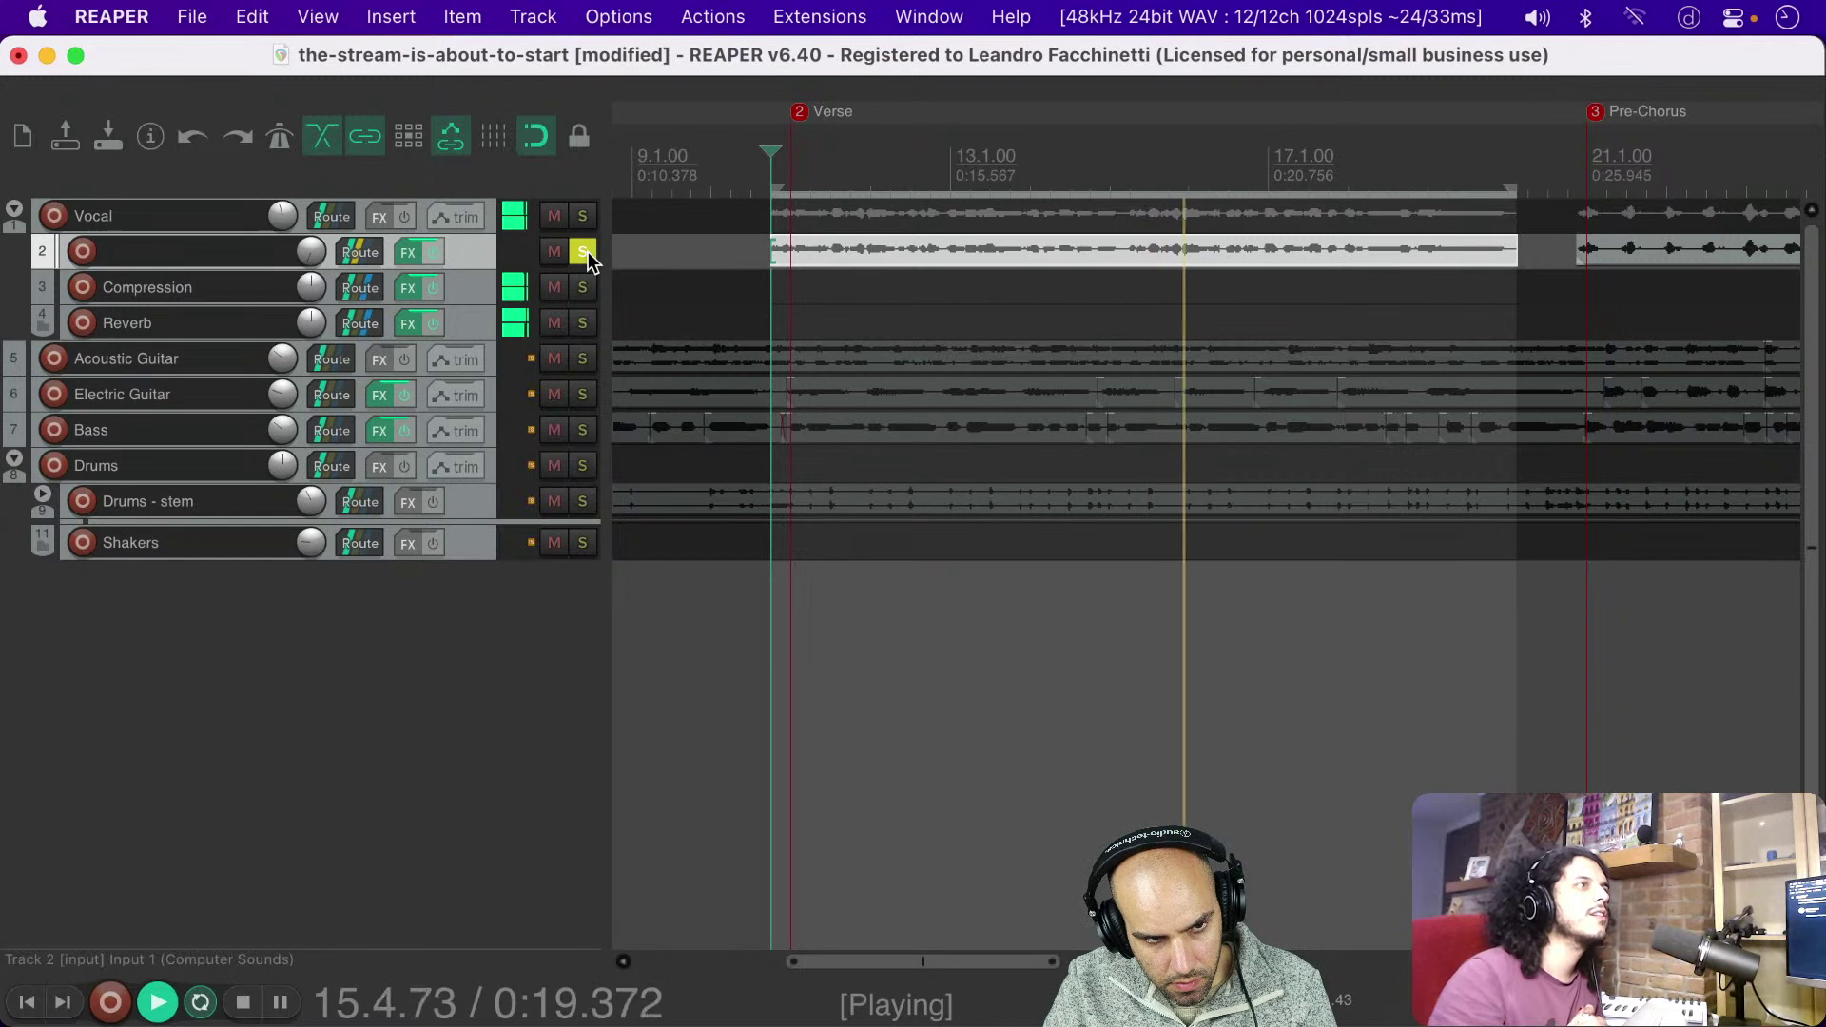
pyautogui.click(584, 251)
pyautogui.press('space')
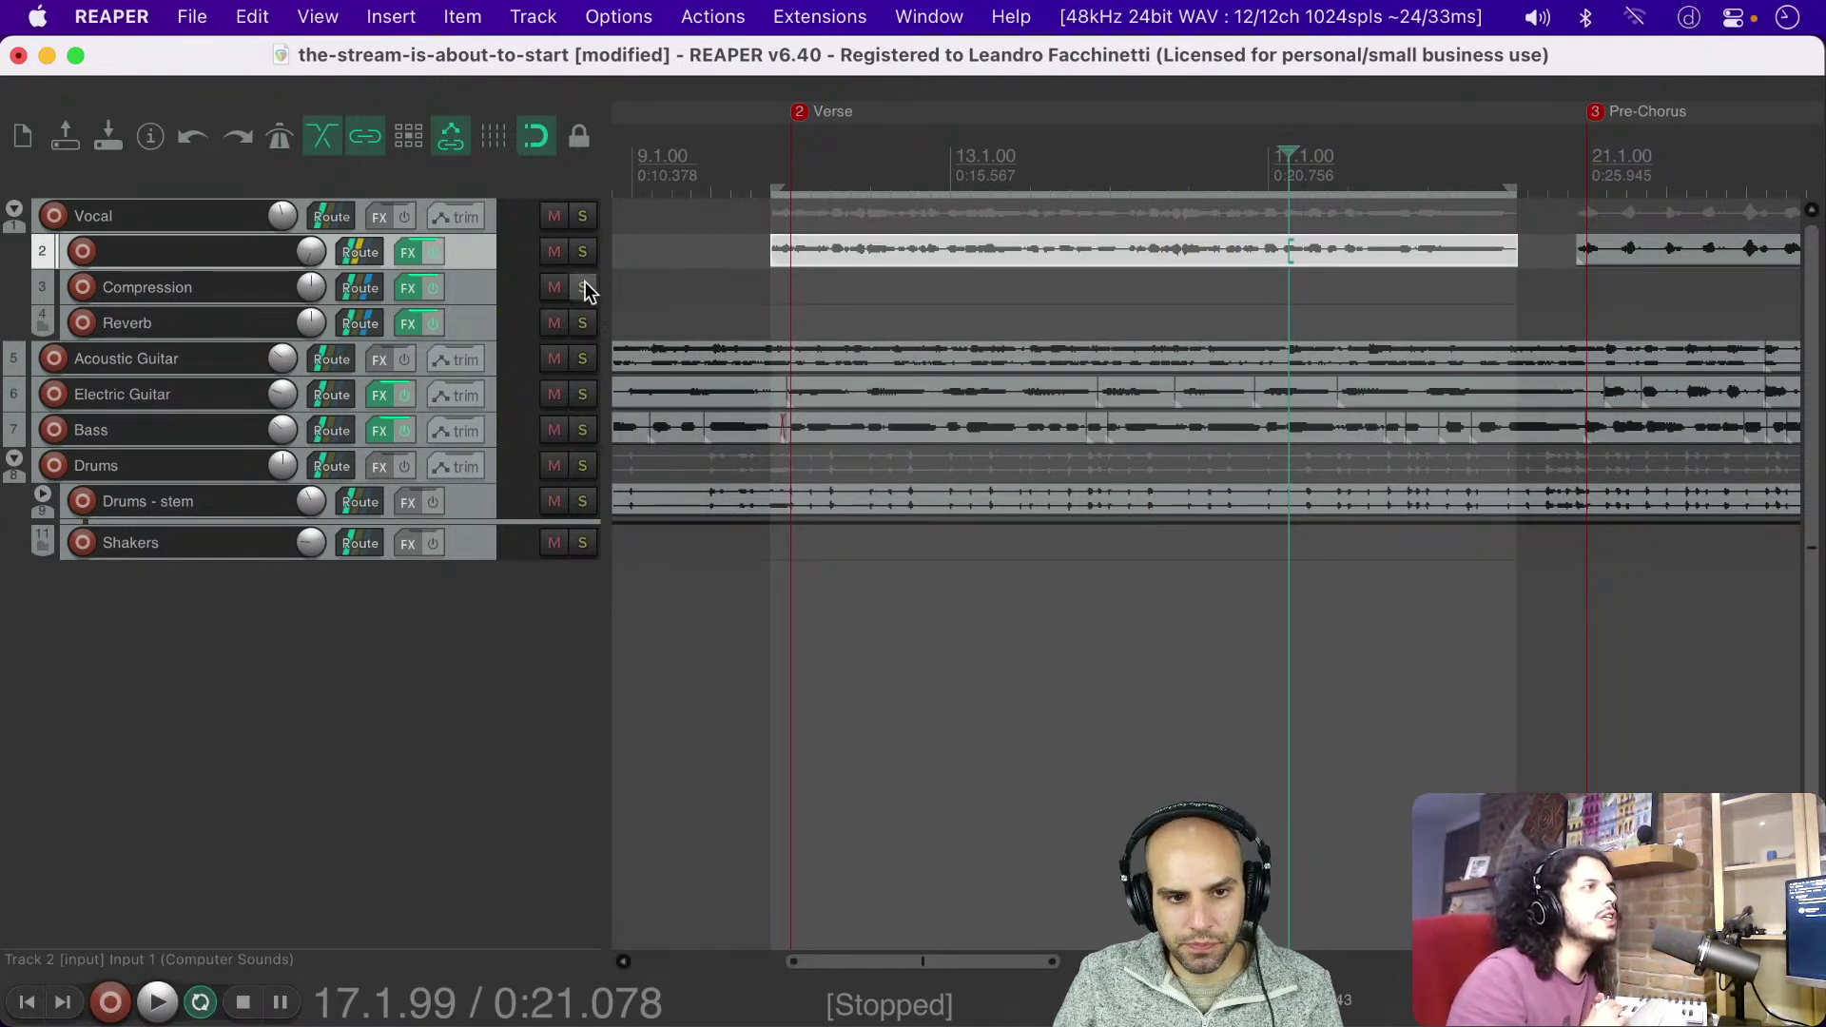
# Step: Check the volume controls of the Compression track and track 2, and save the project
pyautogui.press('super+s')
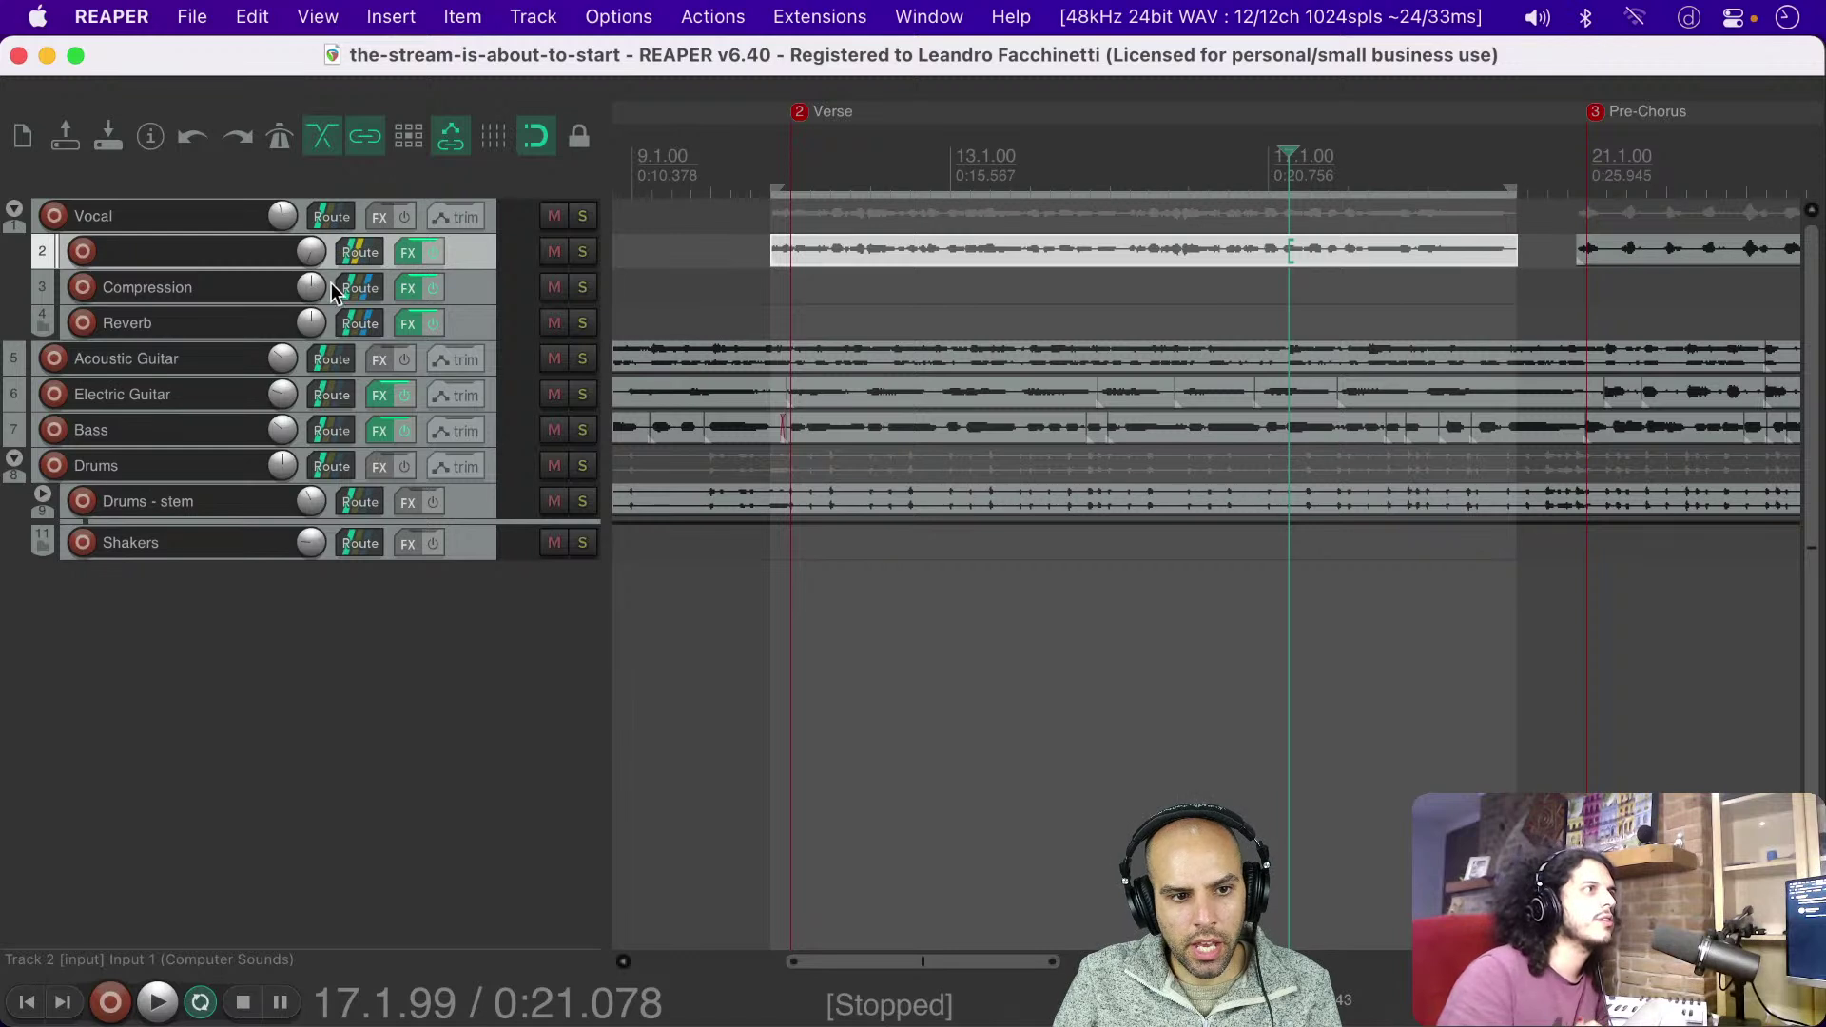
pyautogui.moveTo(321, 293)
pyautogui.moveTo(311, 286); pyautogui.dragTo(311, 287)
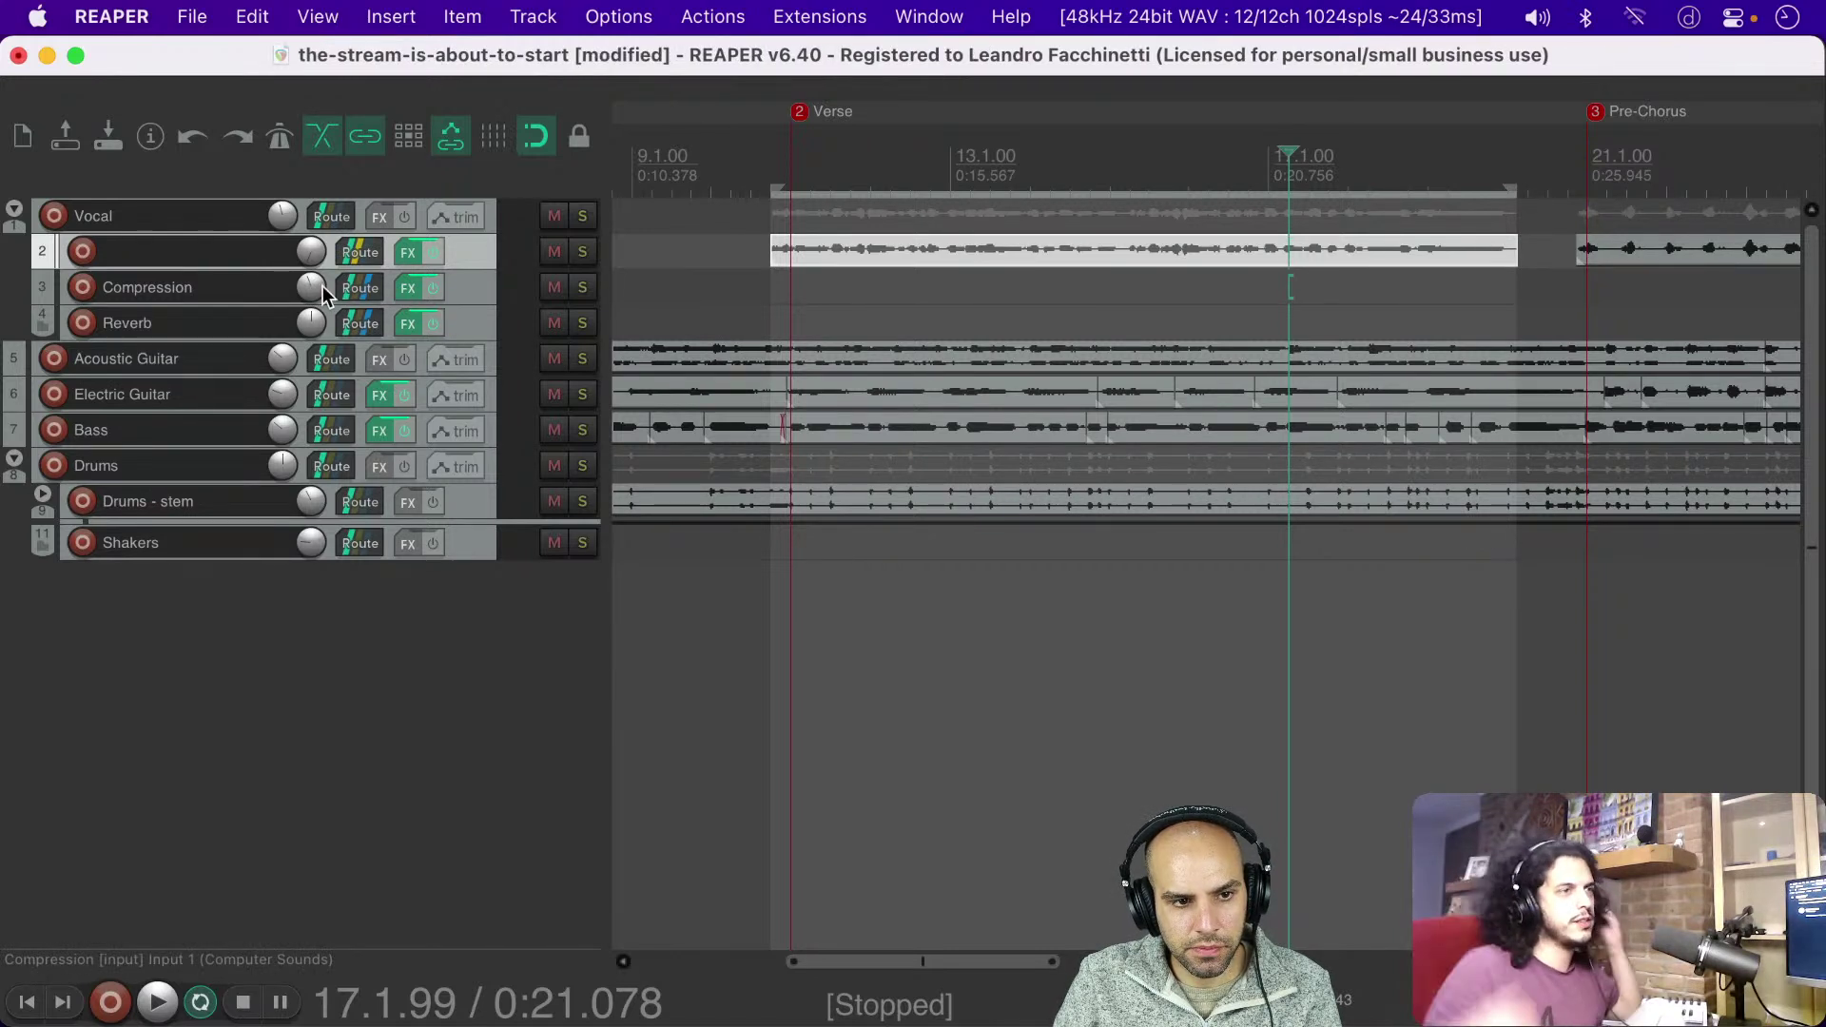
pyautogui.moveTo(314, 250)
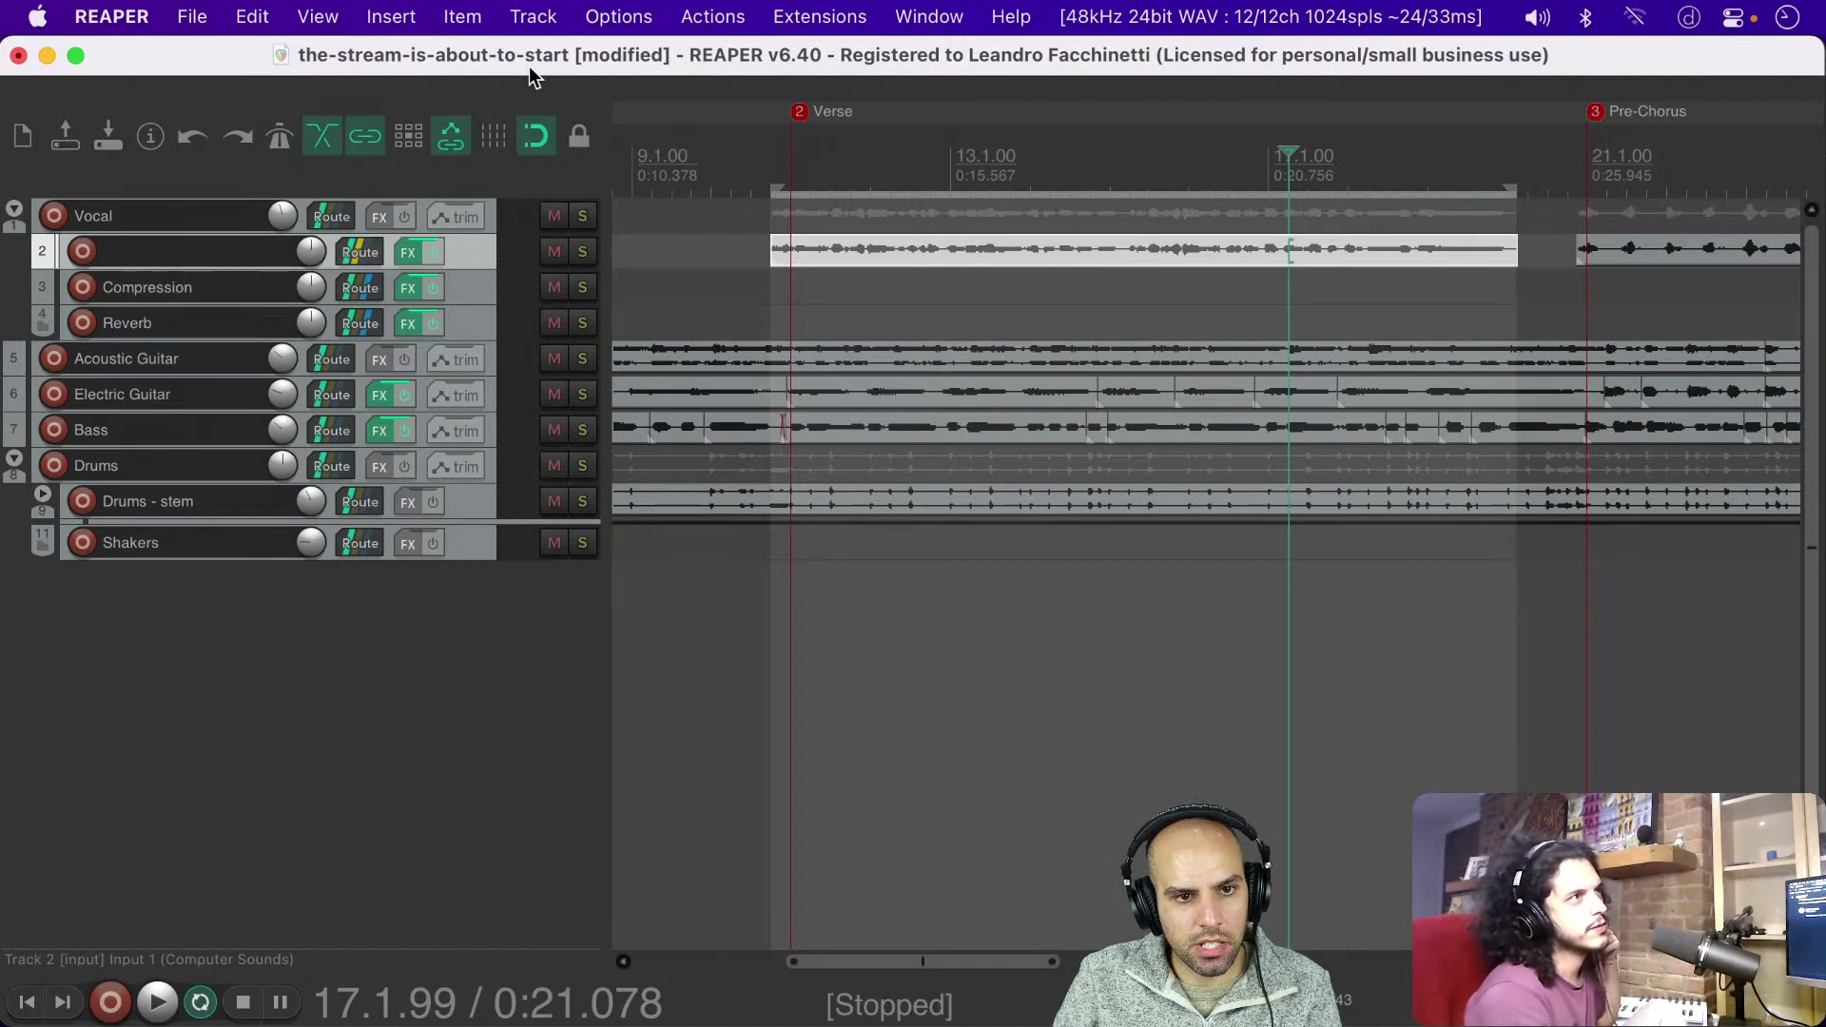
pyautogui.press('super+s')
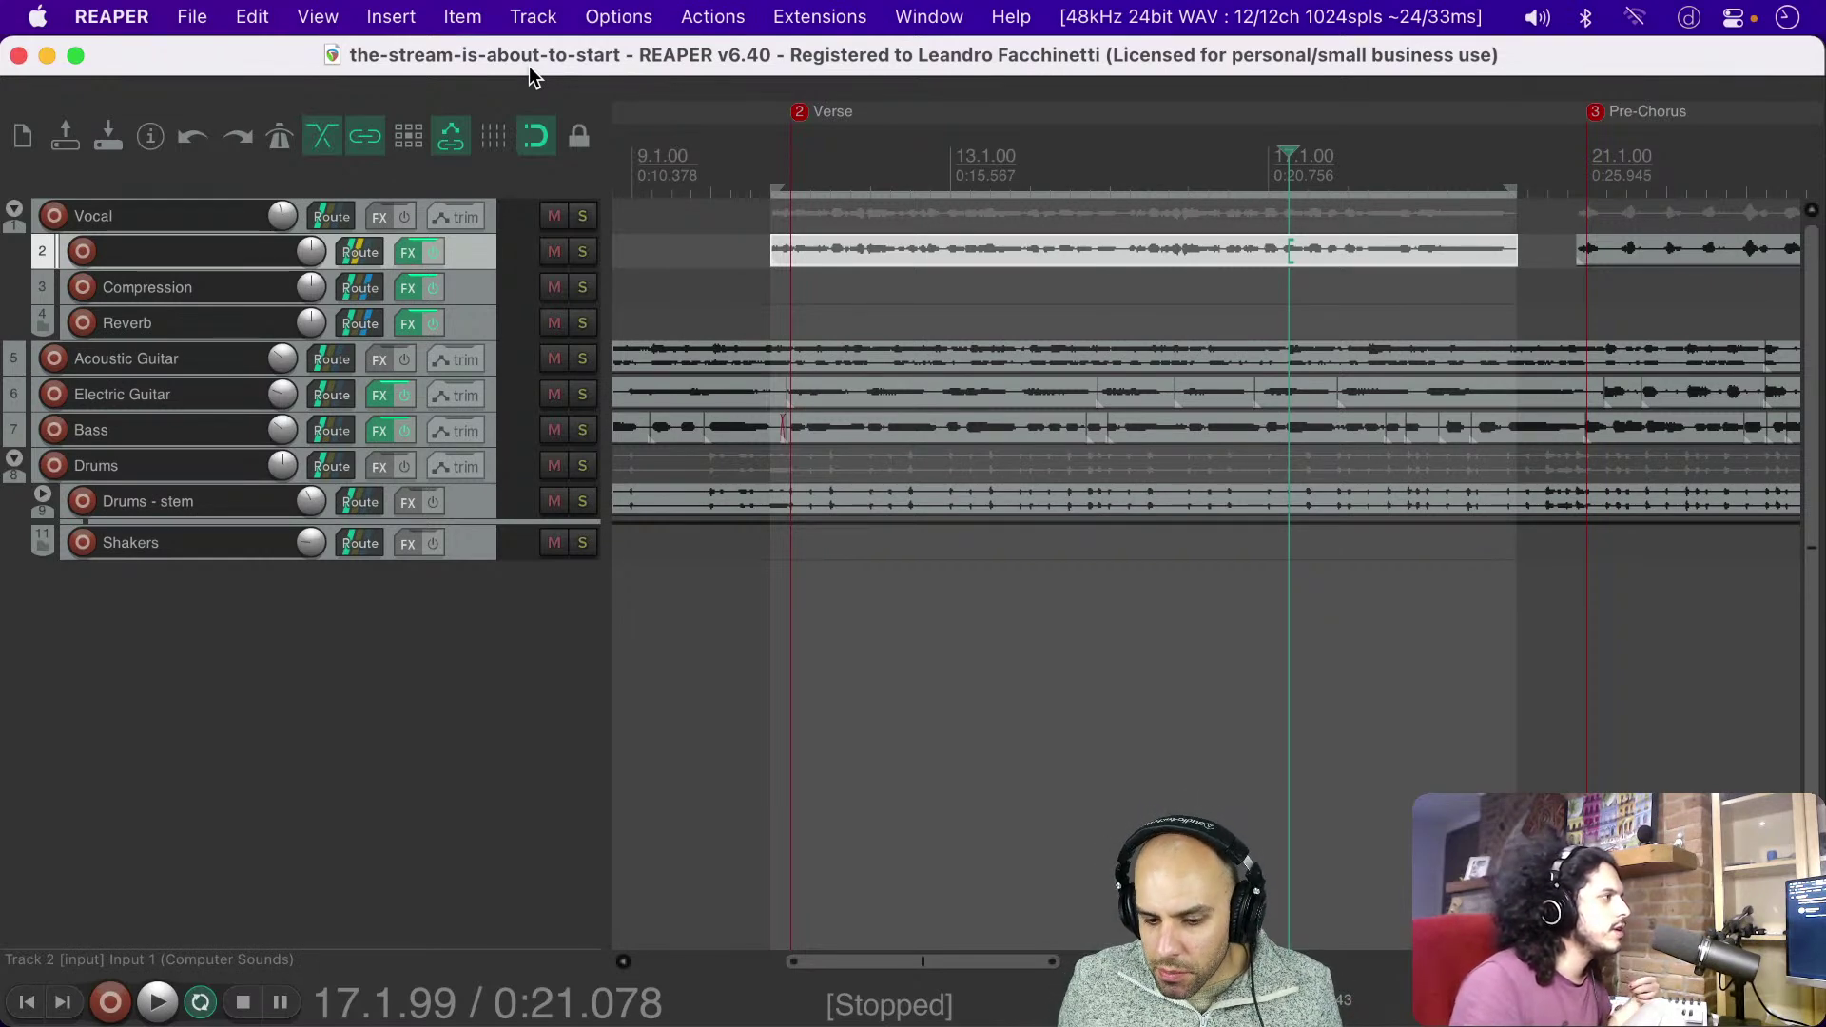
# Step: Switch to OBS
pyautogui.press('super+Tab')
pyautogui.press('super+Tab')
pyautogui.press('super+Tab')
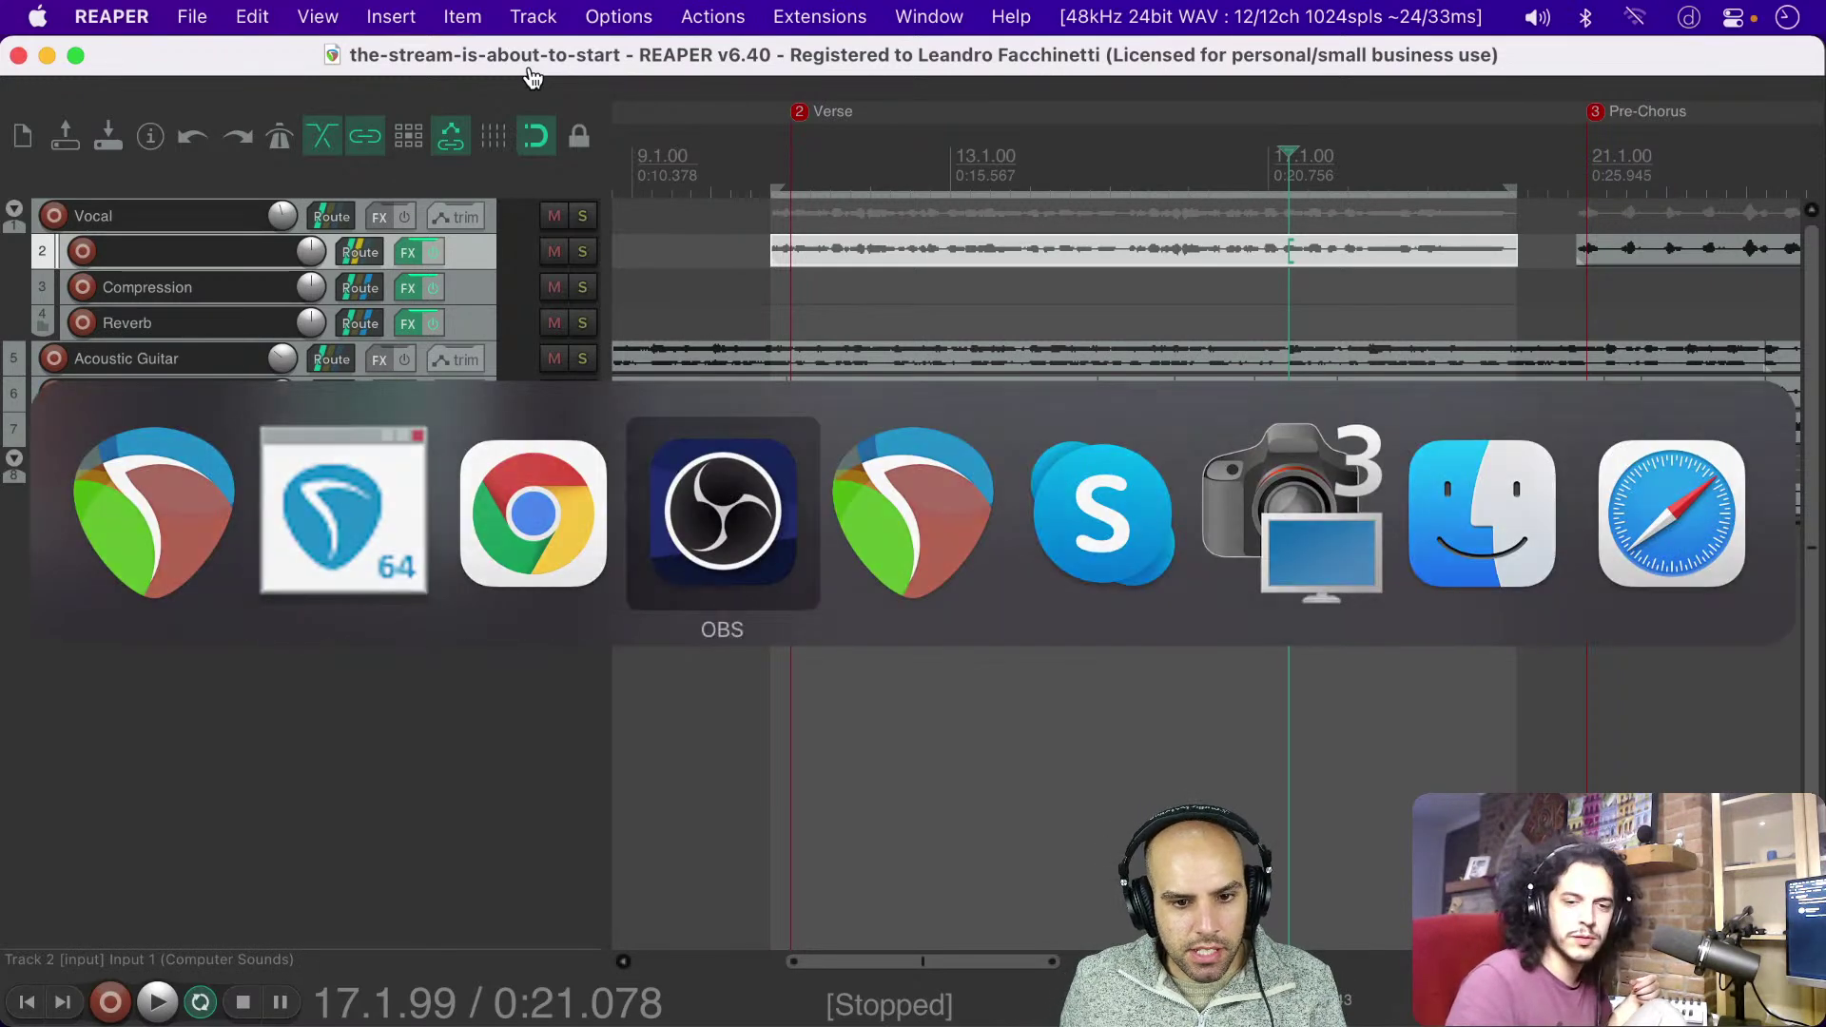